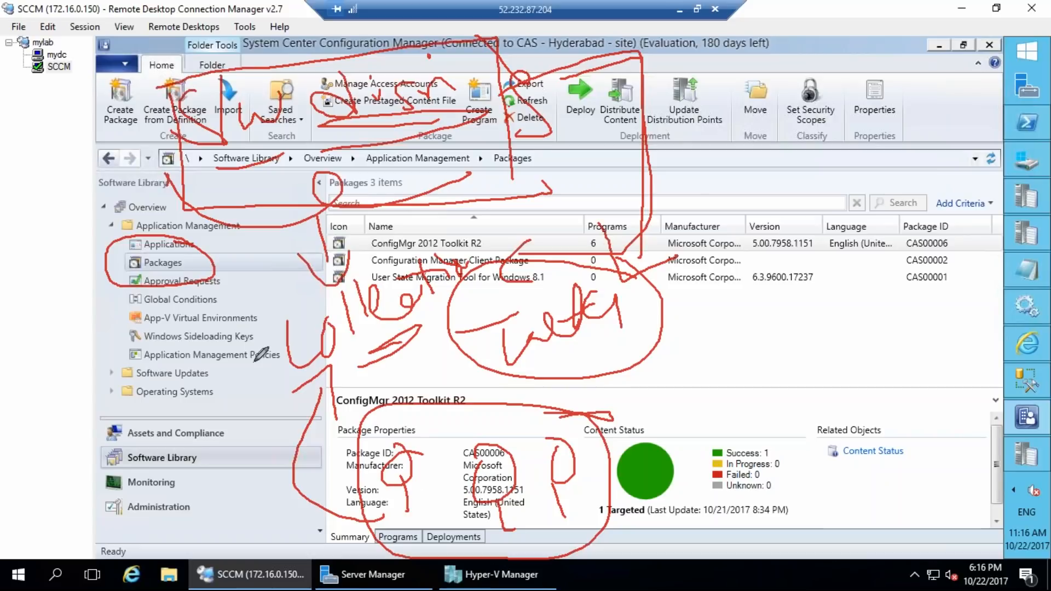
{"action": "mouse_move", "coordinate": [173, 319]}
{"action": "left_mouse_down"}
{"action": "mouse_move", "coordinate": [290, 339]}
{"action": "mouse_move", "coordinate": [228, 406]}
{"action": "left_mouse_up"}
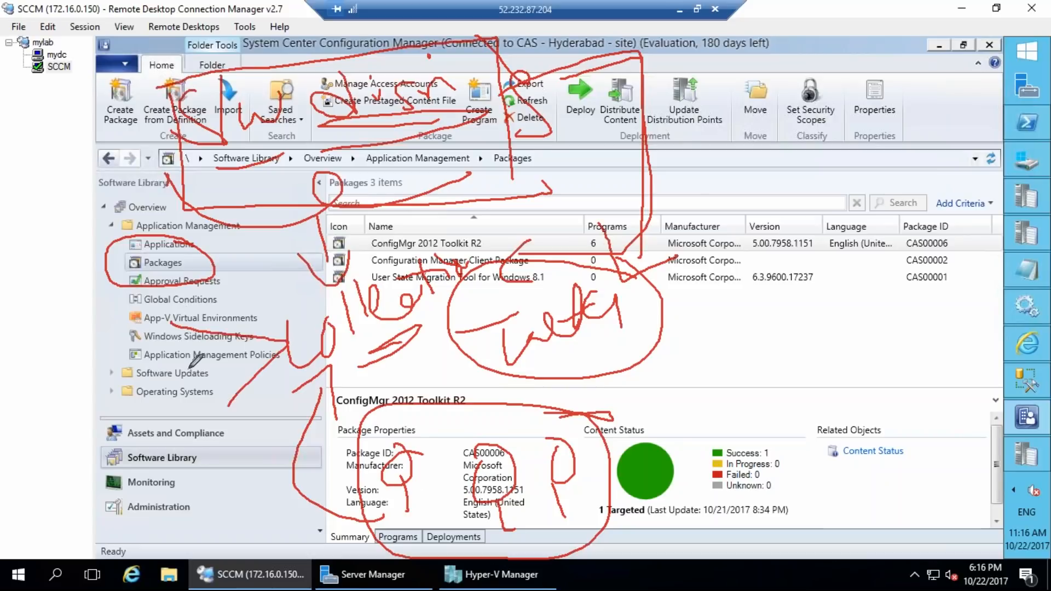
{"action": "left_click_drag", "start_coordinate": [88, 332], "coordinate": [120, 352]}
{"action": "left_click_drag", "start_coordinate": [143, 317], "coordinate": [146, 306]}
{"action": "mouse_move", "coordinate": [141, 295]}
{"action": "left_mouse_down"}
{"action": "mouse_move", "coordinate": [167, 313]}
{"action": "mouse_move", "coordinate": [186, 295]}
{"action": "left_mouse_up"}
{"action": "mouse_move", "coordinate": [127, 419]}
{"action": "left_mouse_down"}
{"action": "mouse_move", "coordinate": [150, 433]}
{"action": "mouse_move", "coordinate": [139, 418]}
{"action": "left_mouse_up"}
{"action": "mouse_move", "coordinate": [128, 447]}
{"action": "left_mouse_down"}
{"action": "mouse_move", "coordinate": [173, 467]}
{"action": "mouse_move", "coordinate": [220, 389]}
{"action": "left_mouse_up"}
{"action": "left_click_drag", "start_coordinate": [174, 478], "coordinate": [203, 452]}
{"action": "left_click_drag", "start_coordinate": [108, 389], "coordinate": [170, 345]}
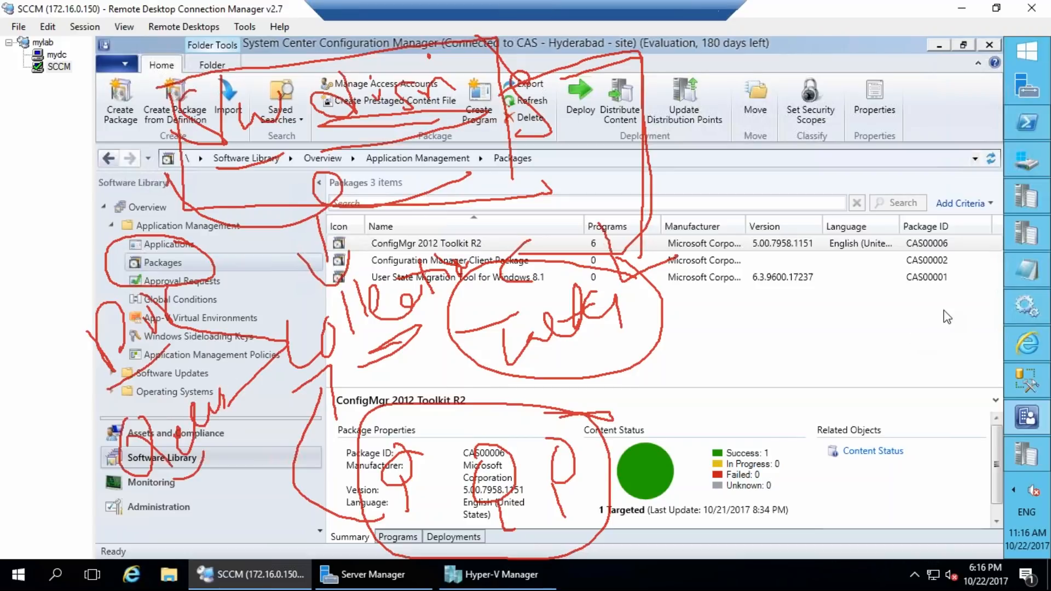
{"action": "key", "text": "Escape"}
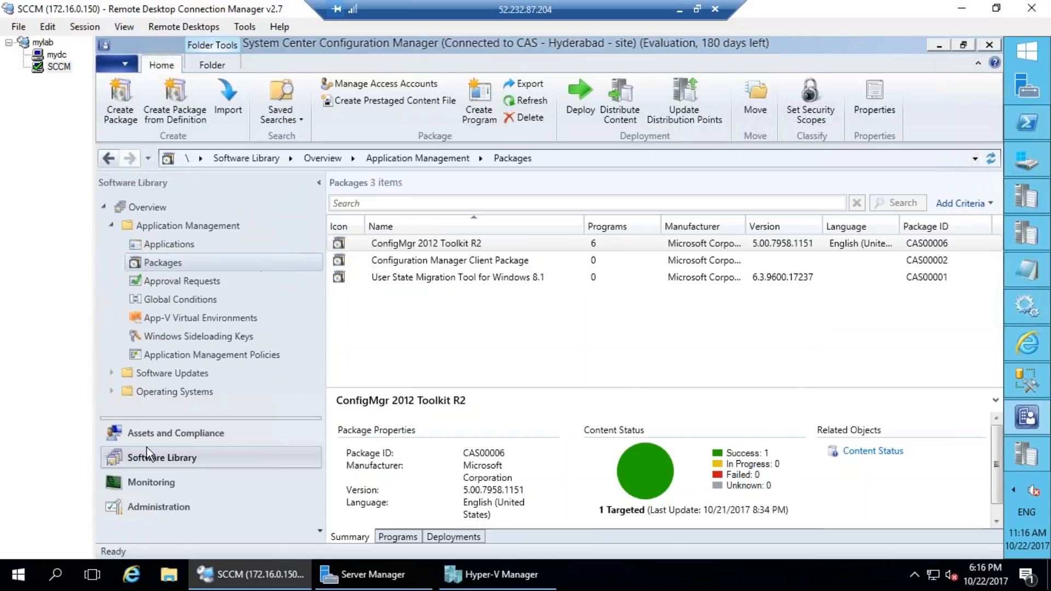
Step: Start creating a new device collection under Device Collections in Assets and Compliance
{"action": "left_click", "coordinate": [166, 439]}
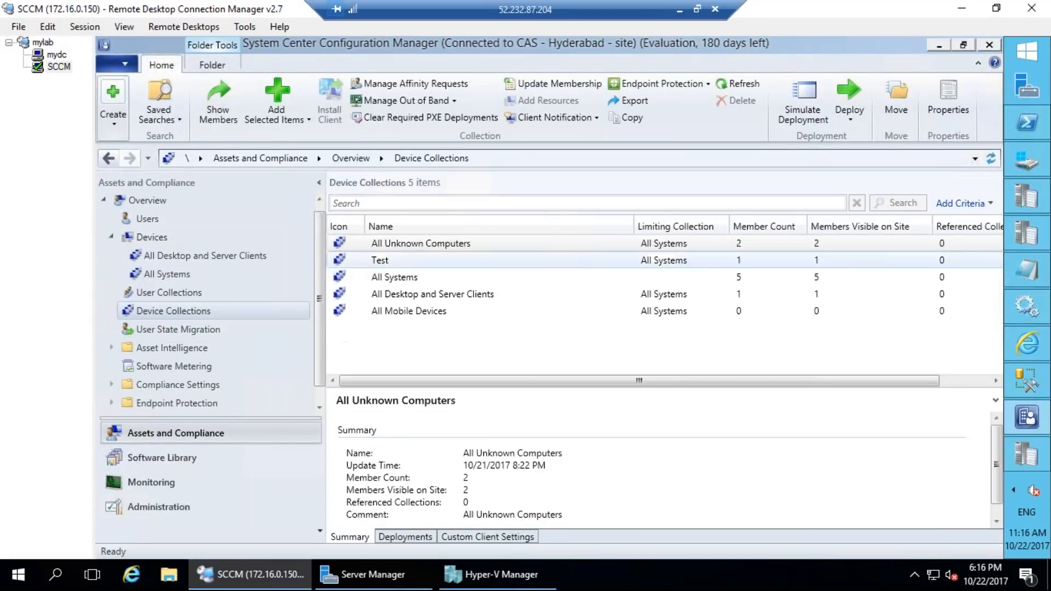
{"action": "right_click", "coordinate": [200, 312]}
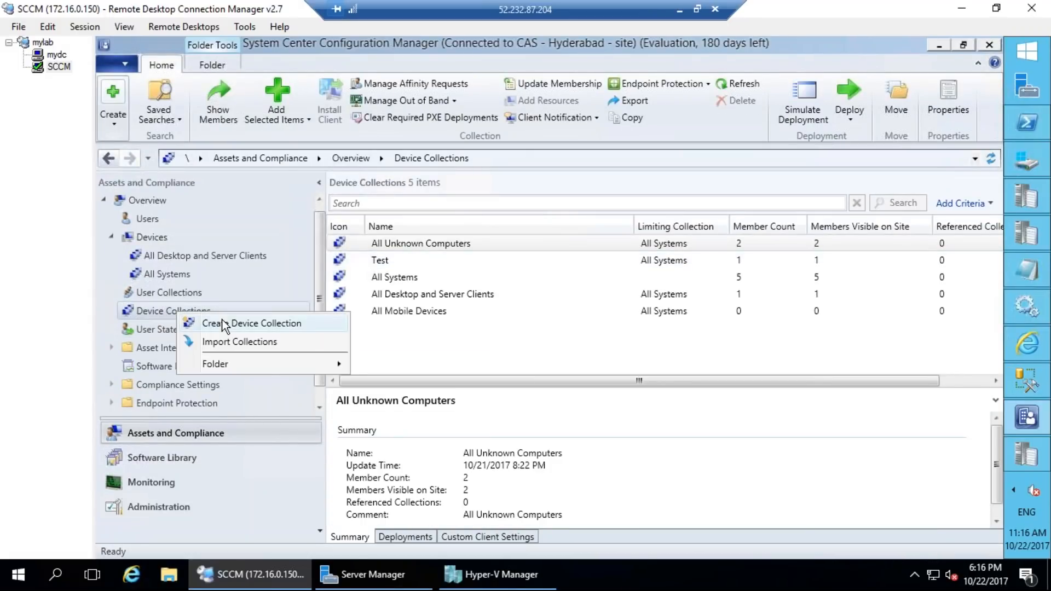
{"action": "left_click", "coordinate": [222, 321]}
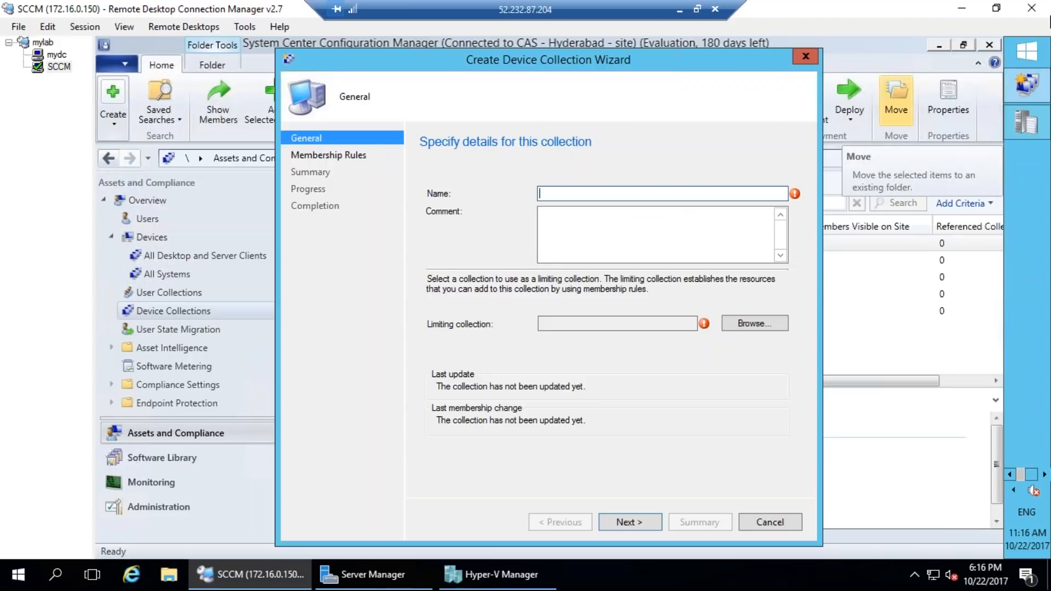
Step: Name the device collection "All Systems with VC++" and give it the comment "Querybased - Installed software vc++"
{"action": "type", "text": "Querybased -"}
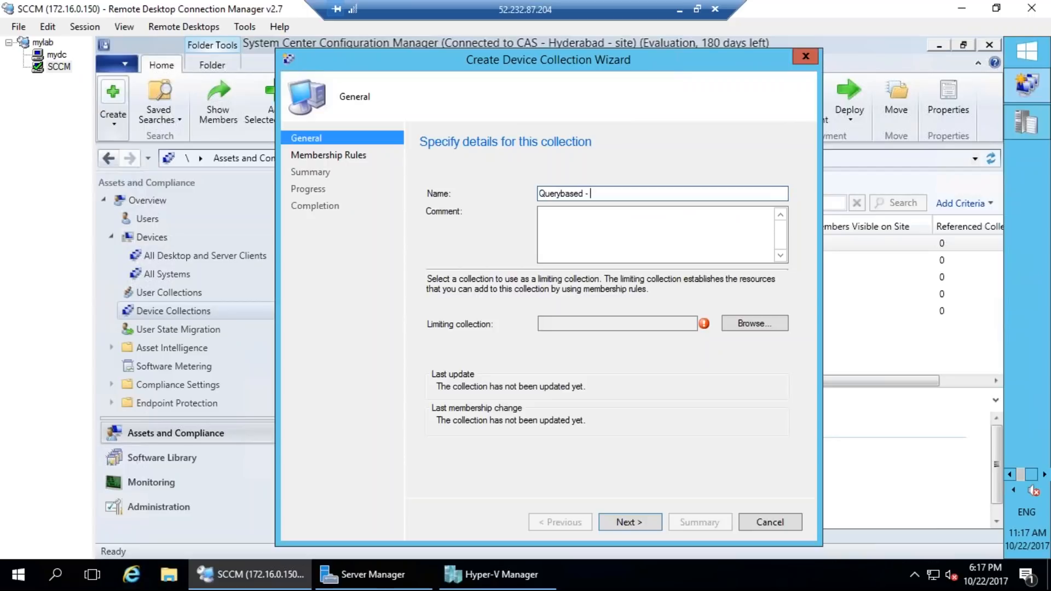
{"action": "type", "text": " Installed software vc+"}
{"action": "key", "text": "ctrl+a"}
{"action": "key", "text": "ctrl+c"}
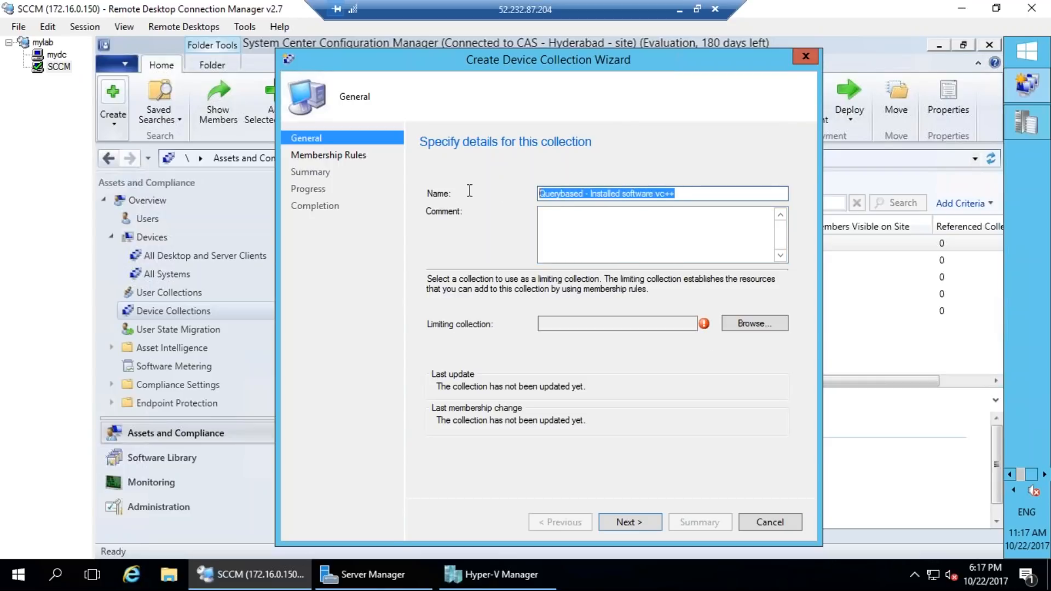
{"action": "key", "text": "BackSpace"}
{"action": "left_click", "coordinate": [589, 224]}
{"action": "key", "text": "ctrl+v"}
{"action": "left_click", "coordinate": [568, 199]}
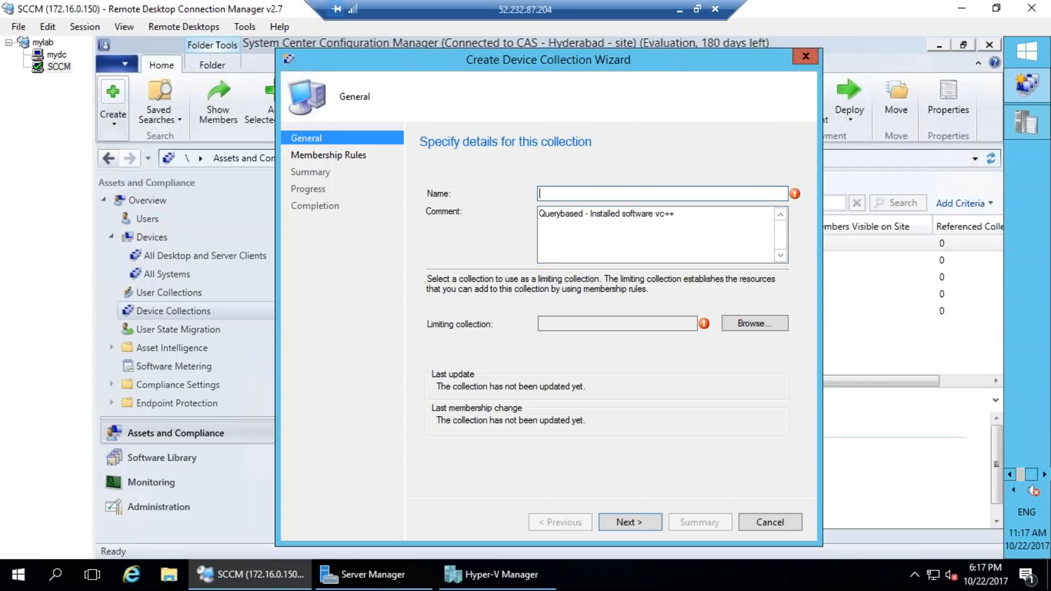
{"action": "type", "text": "All Systems with VC++"}
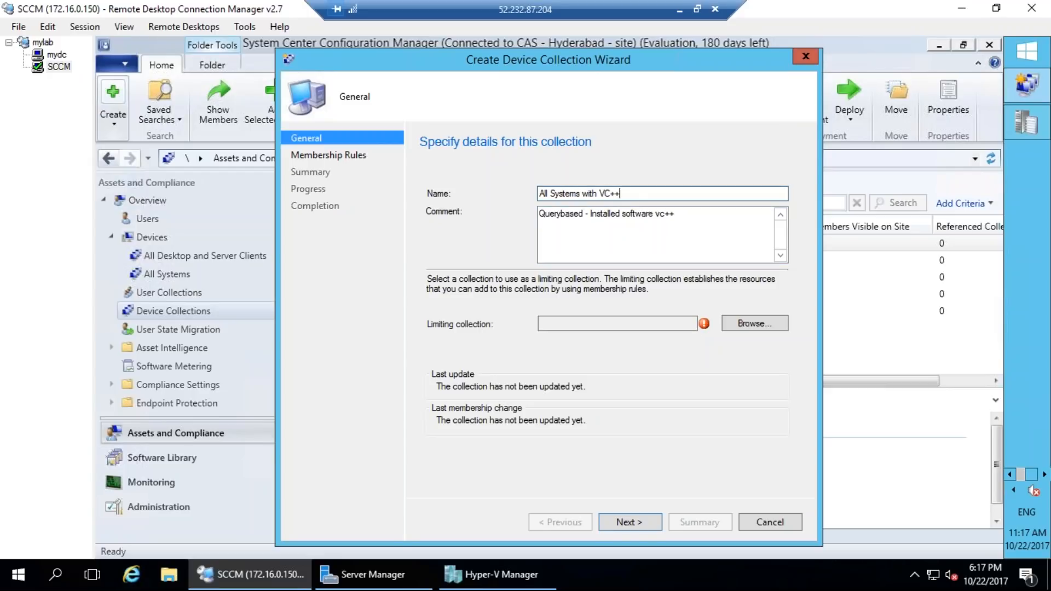
{"action": "left_click_drag", "start_coordinate": [523, 215], "coordinate": [696, 223]}
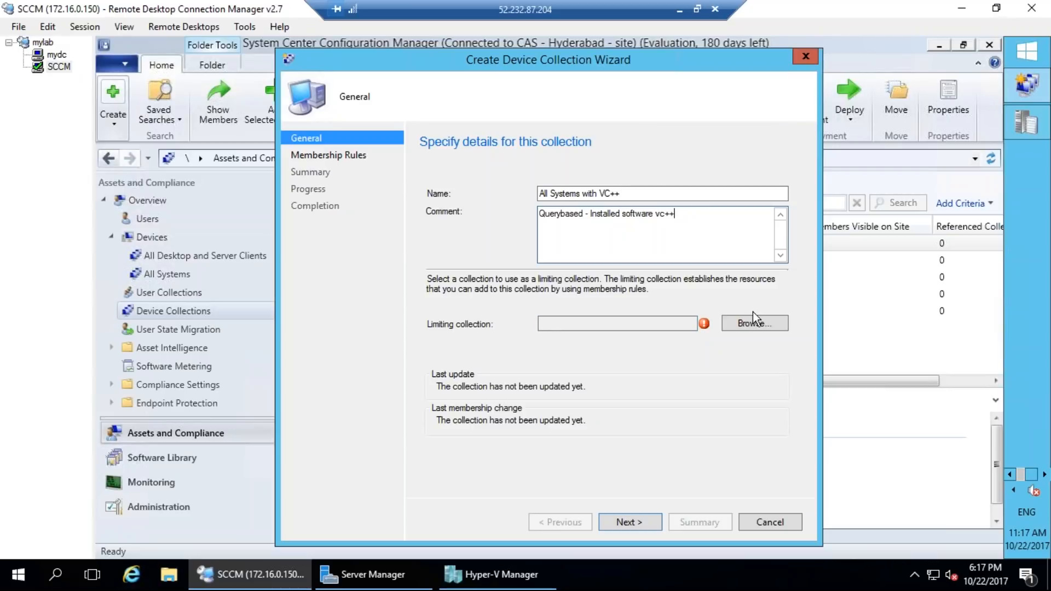
Step: Set All Systems as the limiting collection and proceed to the membership rules
{"action": "left_click", "coordinate": [741, 323]}
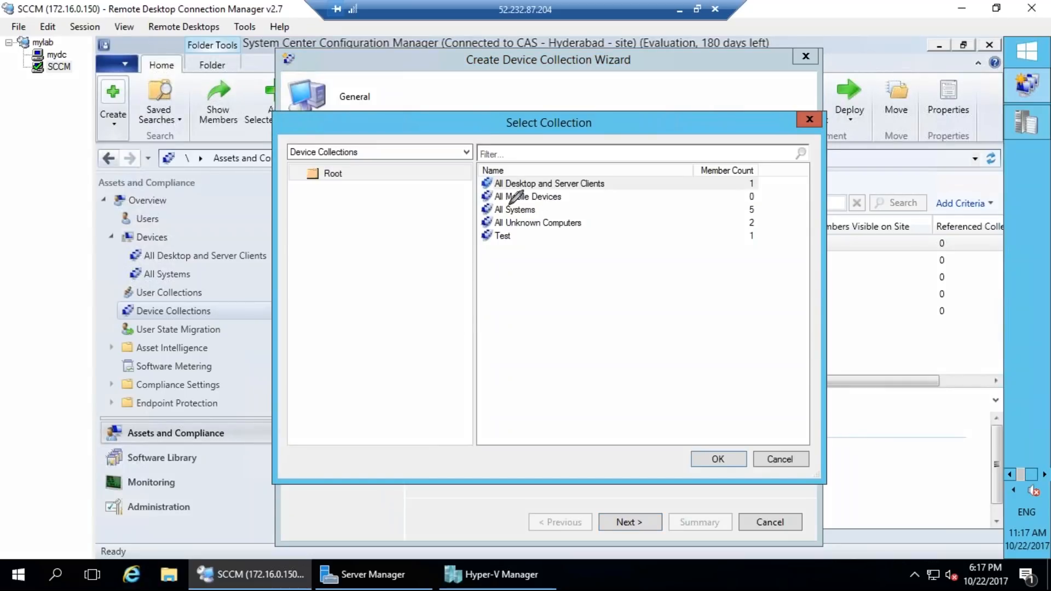
{"action": "mouse_move", "coordinate": [483, 196]}
{"action": "left_mouse_down"}
{"action": "mouse_move", "coordinate": [773, 206]}
{"action": "mouse_move", "coordinate": [729, 187]}
{"action": "left_mouse_up"}
{"action": "left_click", "coordinate": [985, 435]}
{"action": "left_click", "coordinate": [518, 211]}
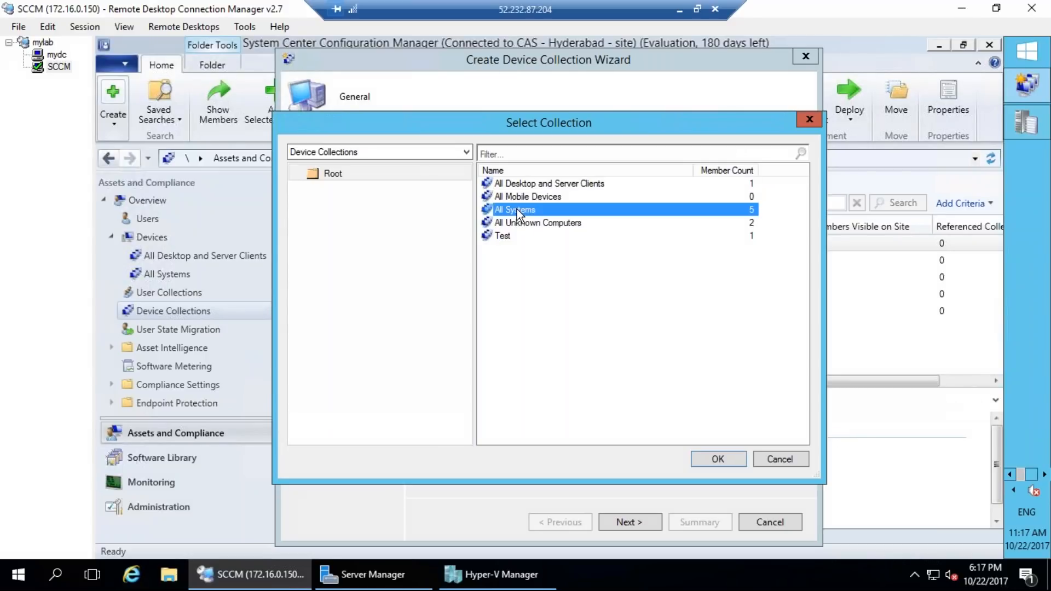
{"action": "double_click", "coordinate": [516, 212]}
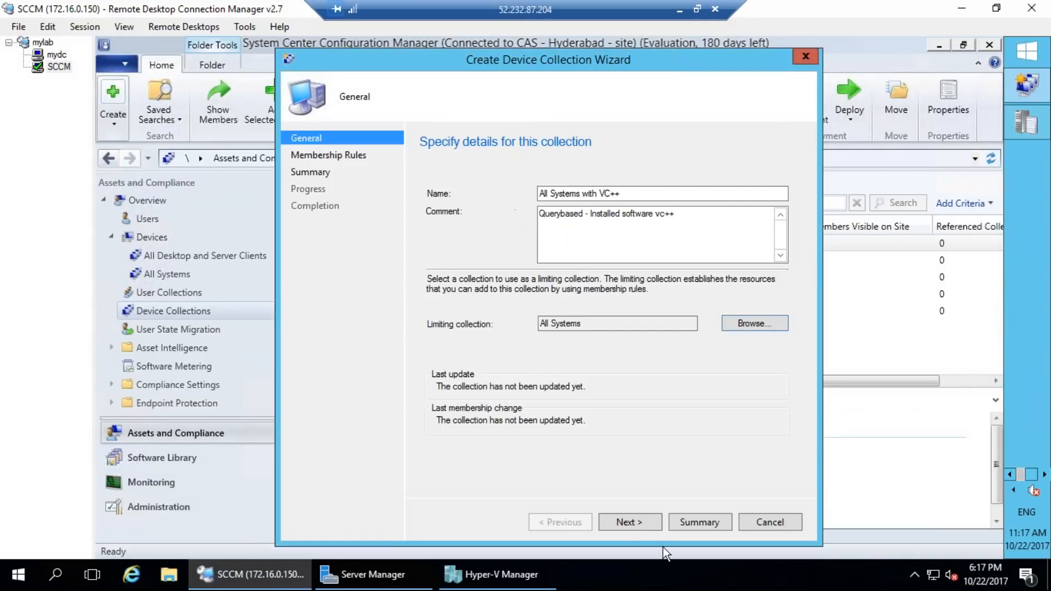
{"action": "left_click", "coordinate": [629, 522]}
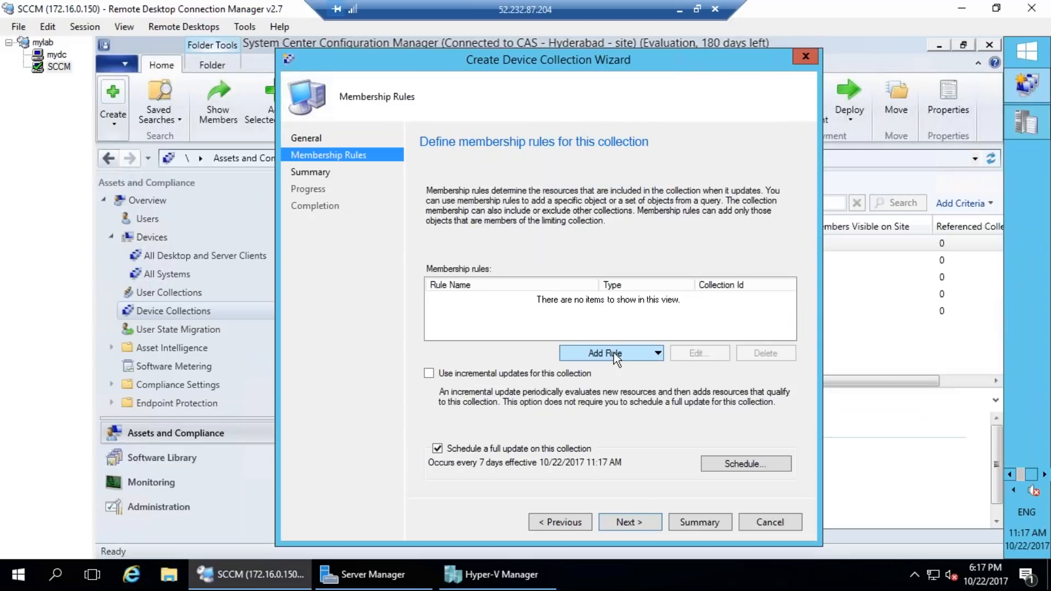
Step: Add a query membership rule named "VC++" and open its query statement for editing
{"action": "left_click", "coordinate": [612, 353]}
{"action": "left_click", "coordinate": [599, 388]}
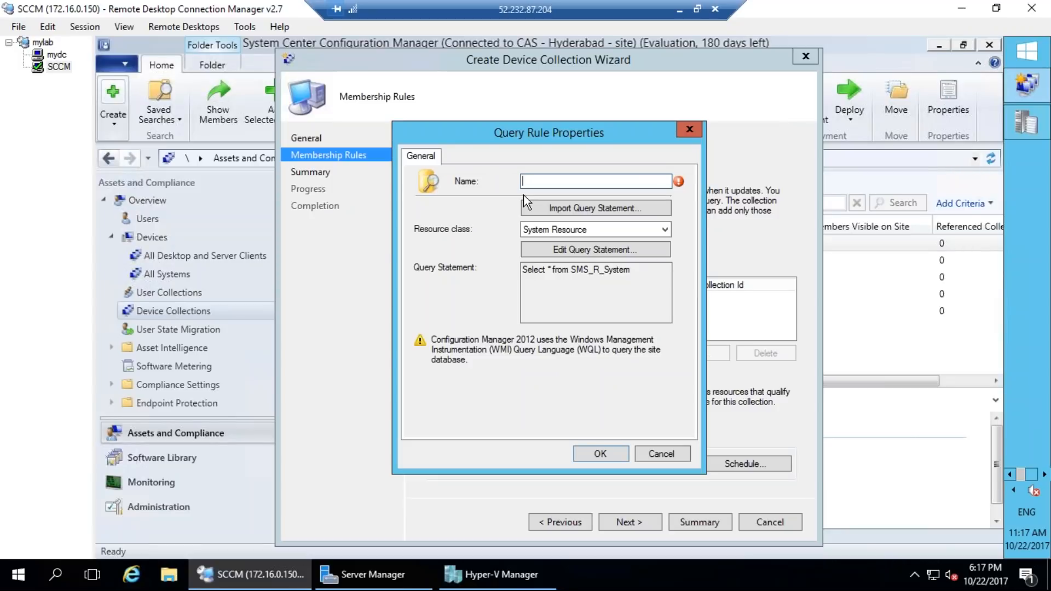
{"action": "type", "text": "VC++"}
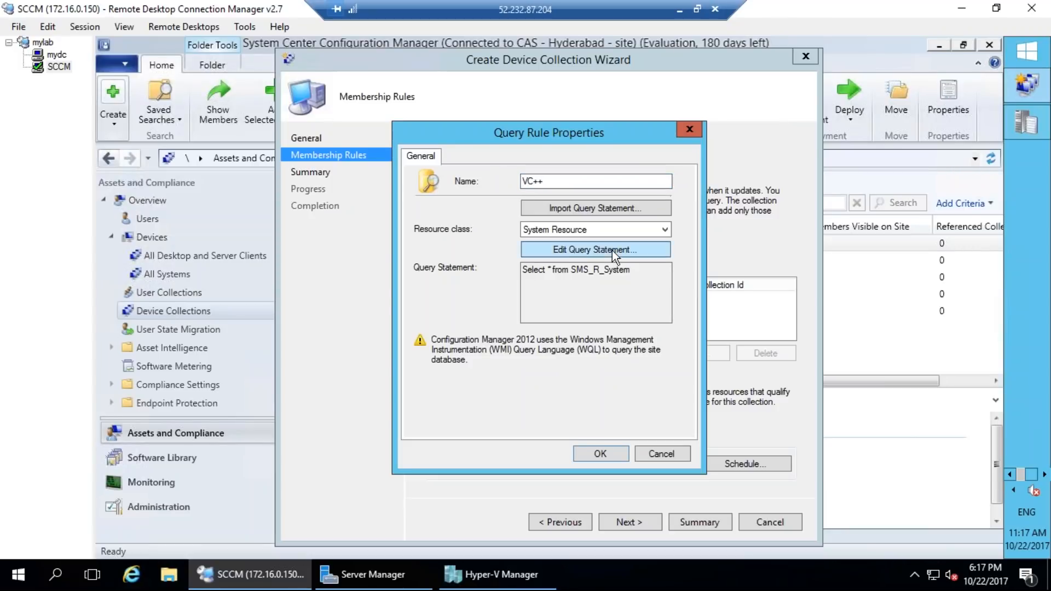
{"action": "left_click", "coordinate": [574, 251]}
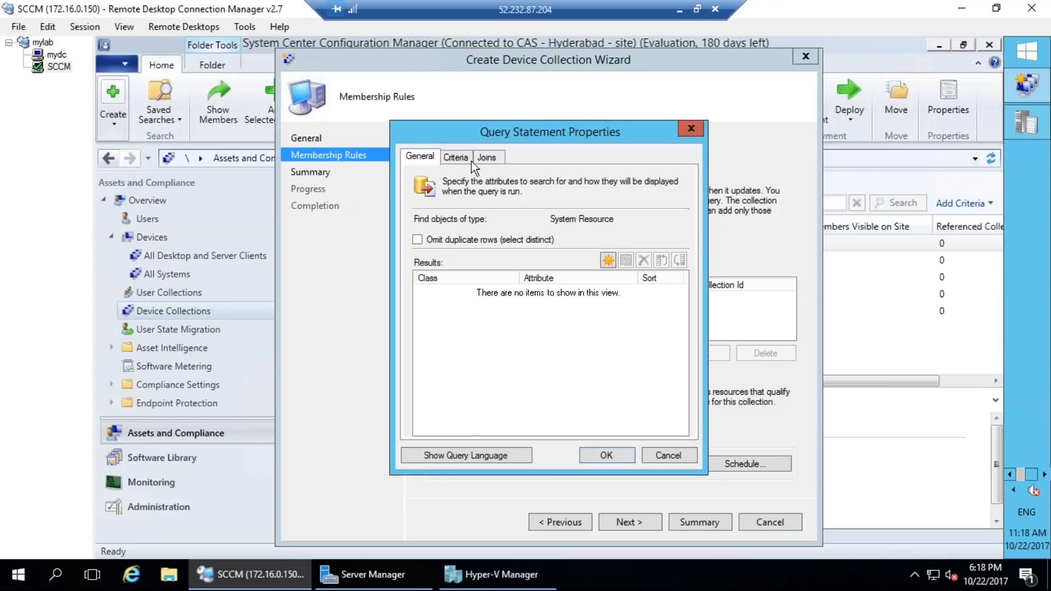
Step: View the rule's query statement as WQL text and return to the query design view
{"action": "left_click", "coordinate": [457, 157]}
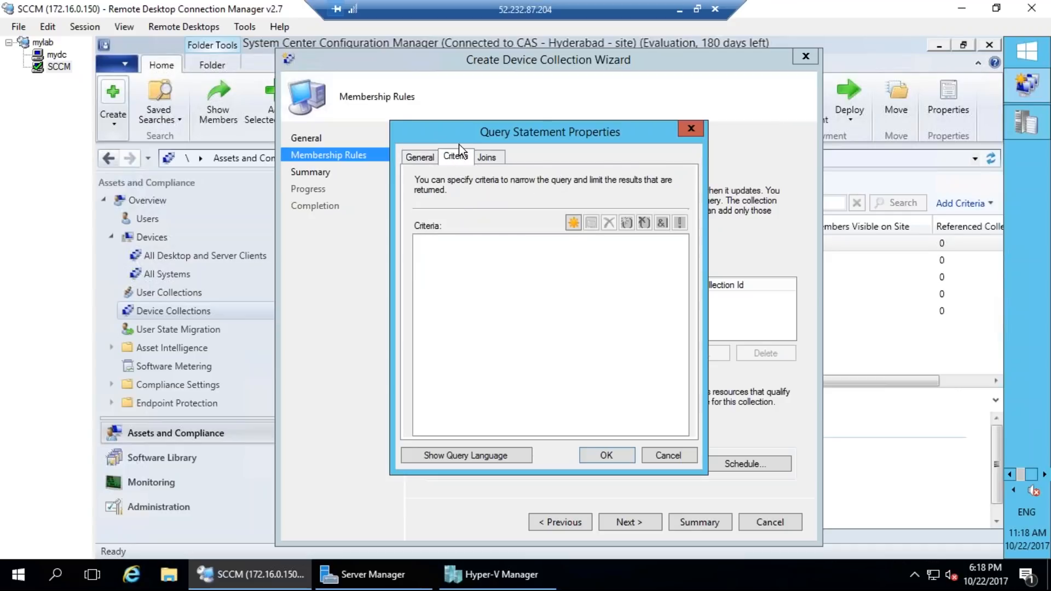
{"action": "left_click", "coordinate": [465, 455]}
{"action": "left_click", "coordinate": [547, 239]}
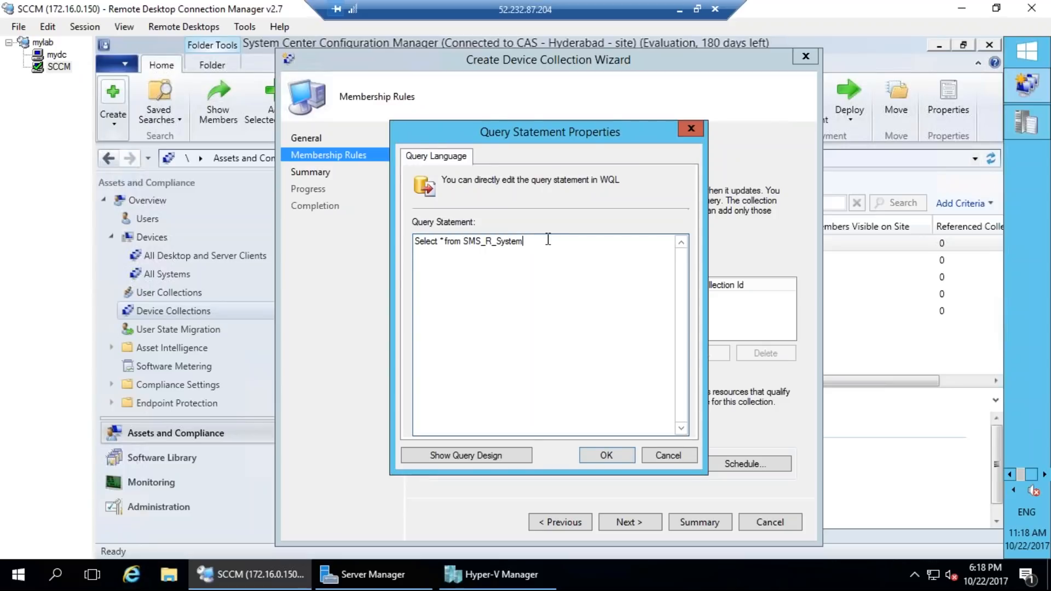
{"action": "left_click", "coordinate": [454, 452]}
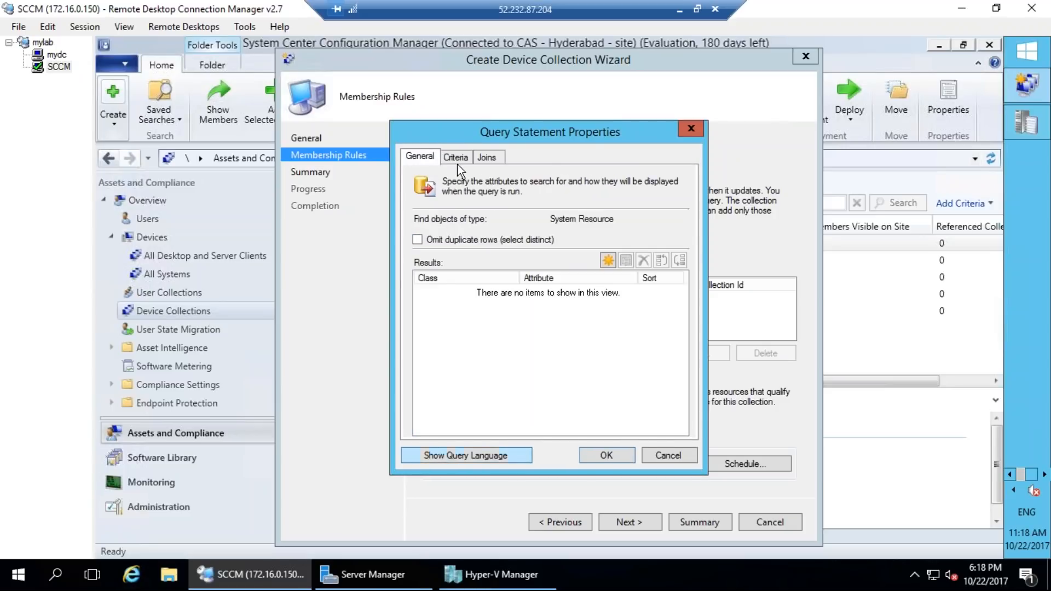
Step: Add a query criterion on the Display Name attribute of the Installed Applications (64) class
{"action": "left_click", "coordinate": [457, 159]}
{"action": "left_click", "coordinate": [573, 223]}
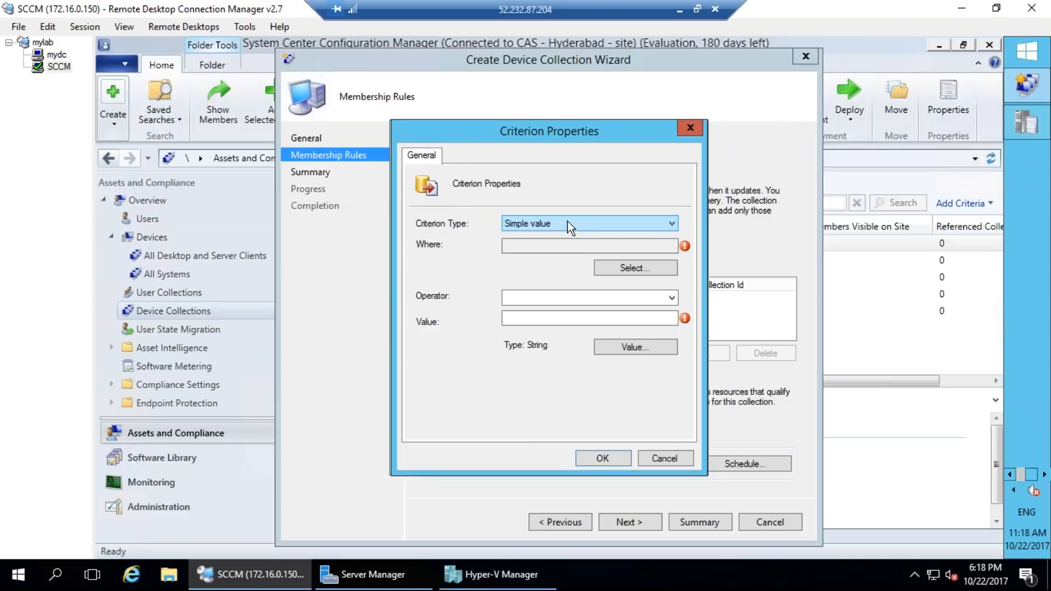
{"action": "left_click", "coordinate": [625, 267]}
{"action": "left_click", "coordinate": [608, 265]}
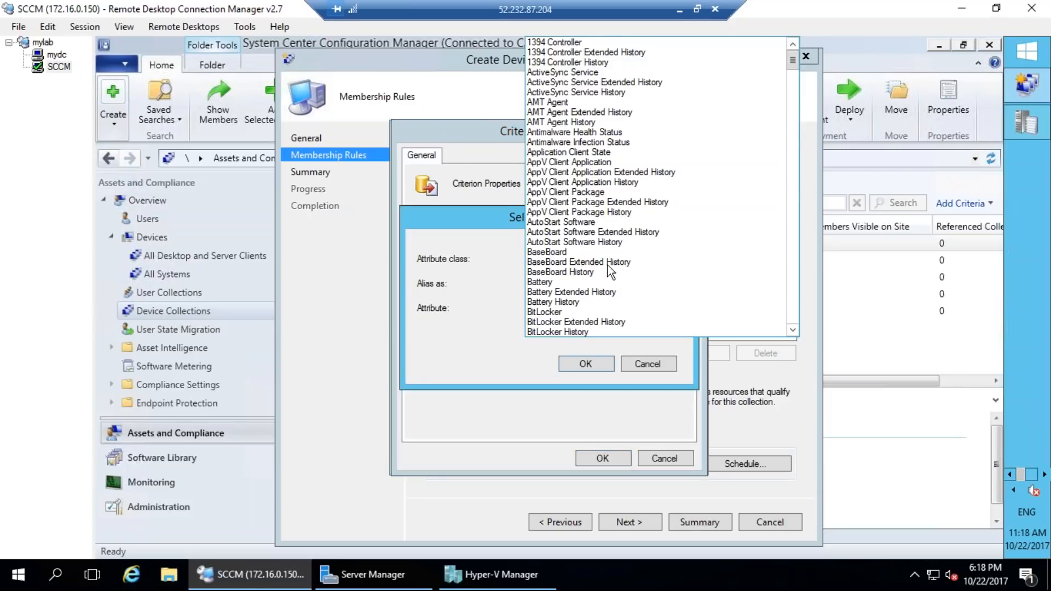
{"action": "type", "text": "in"}
{"action": "key", "text": "Down"}
{"action": "key", "text": "Tab"}
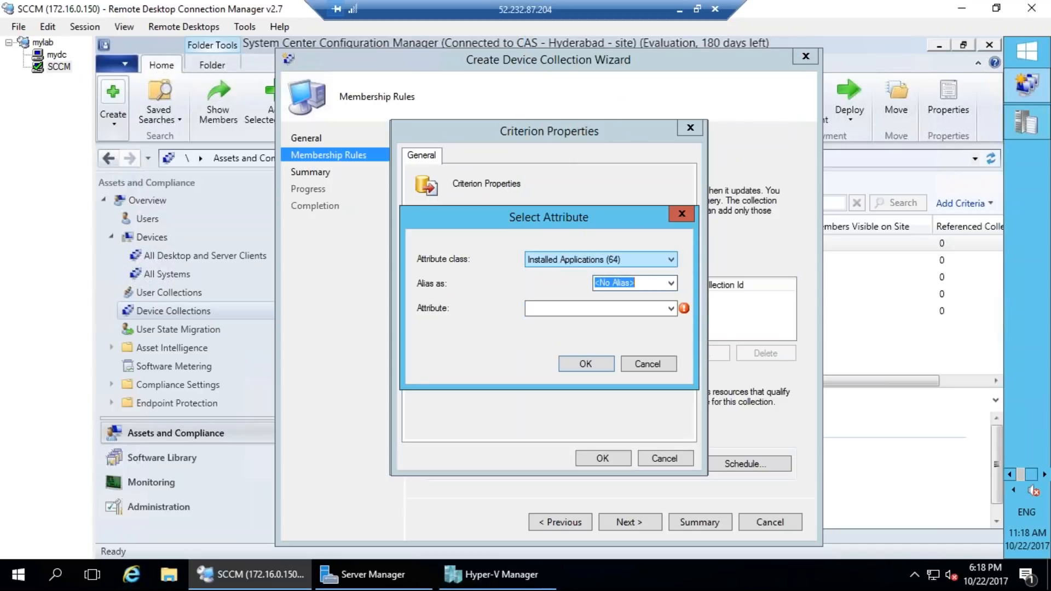
{"action": "left_click", "coordinate": [588, 308]}
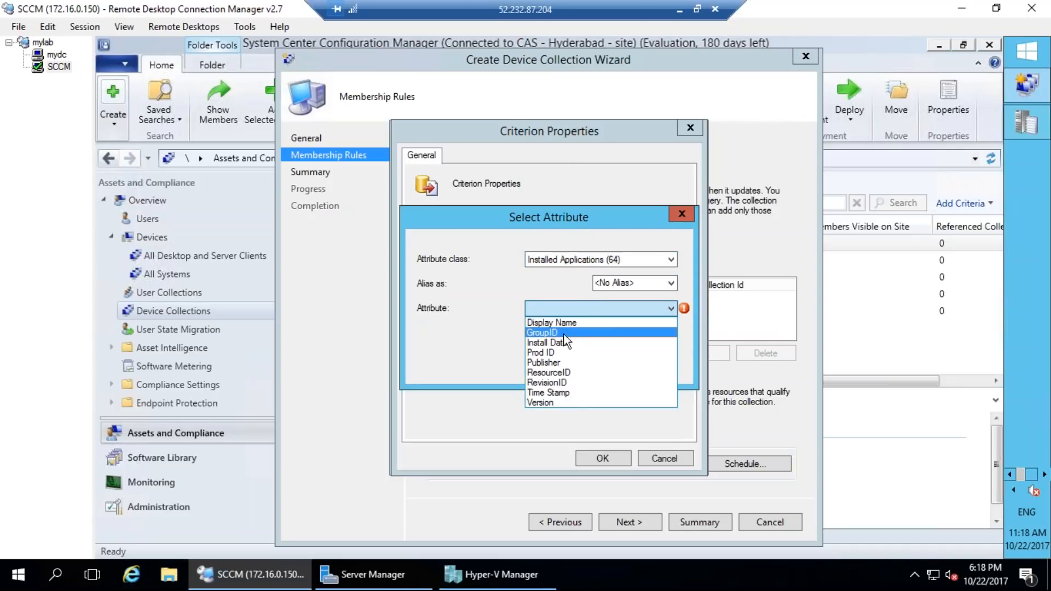
{"action": "left_click", "coordinate": [561, 324]}
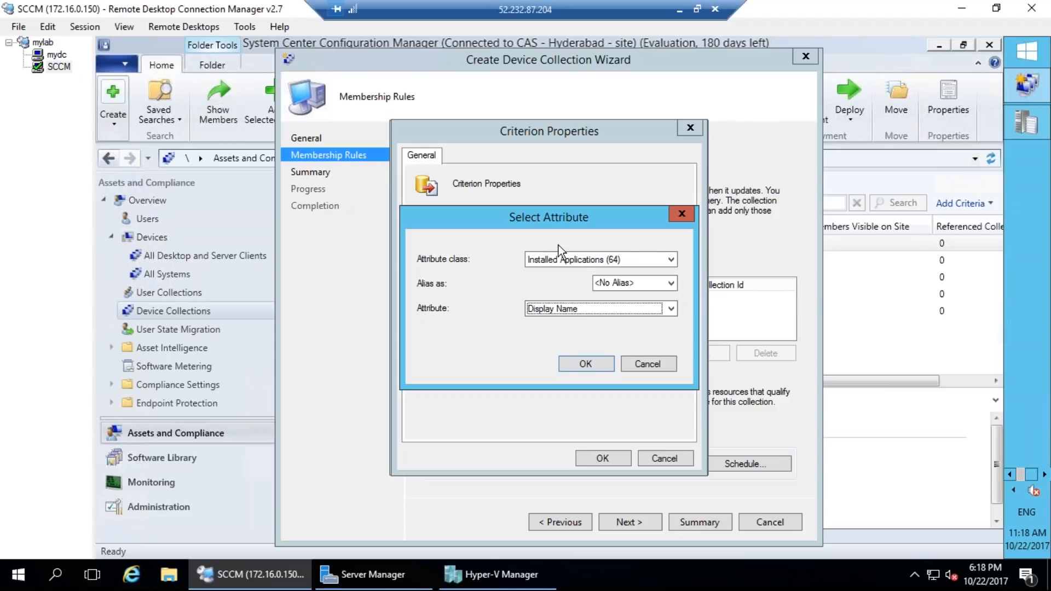
{"action": "left_click", "coordinate": [585, 363]}
Step: Set the simple-value criterion to match "Microsoft Visual C++ 2005 Redistributable (x64)" from the available values
{"action": "left_click", "coordinate": [635, 347]}
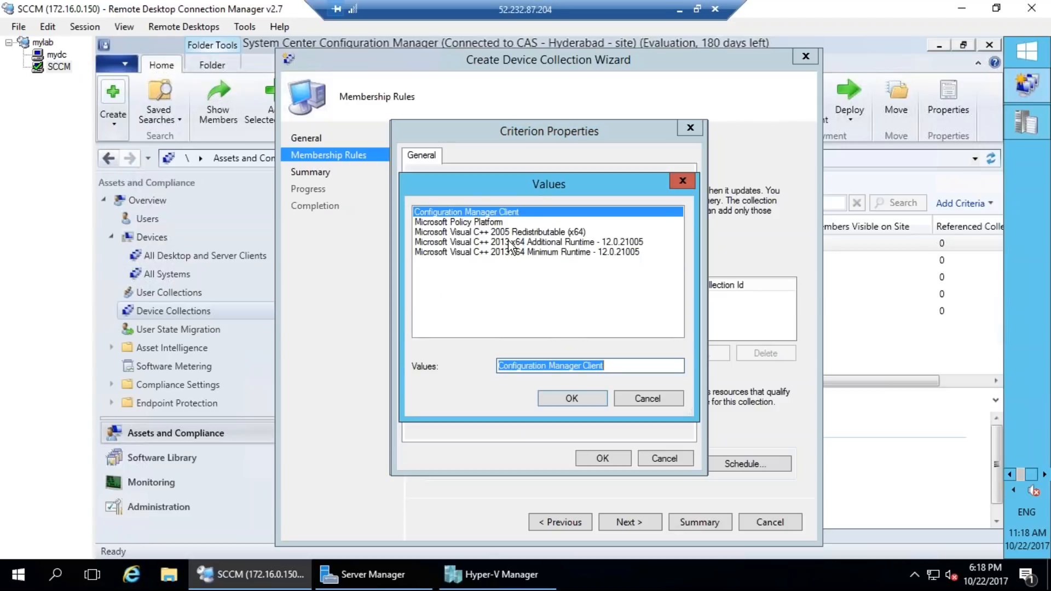
{"action": "left_click", "coordinate": [482, 232]}
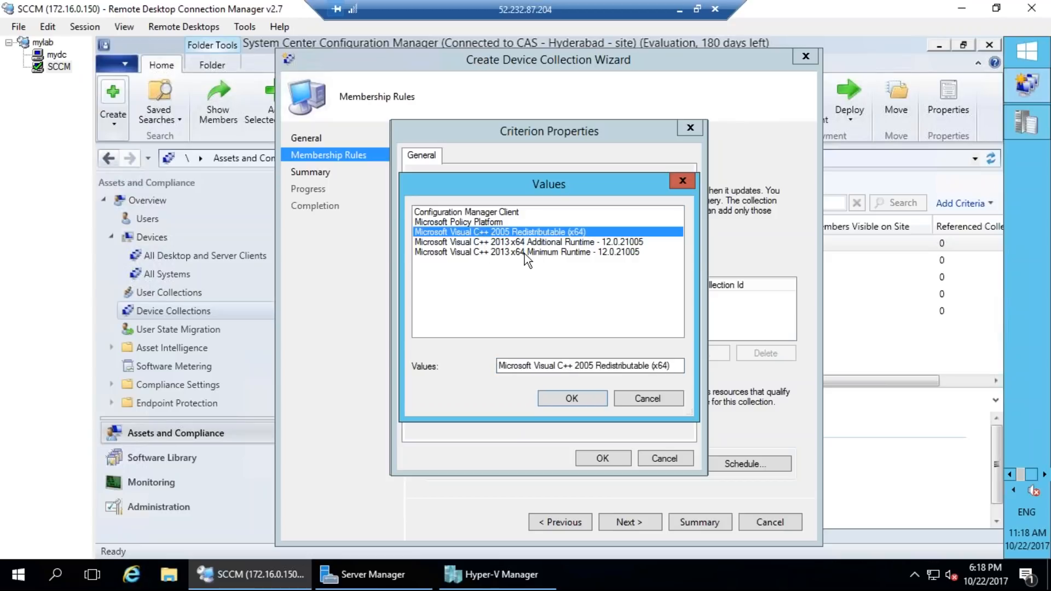
{"action": "left_click", "coordinate": [563, 398]}
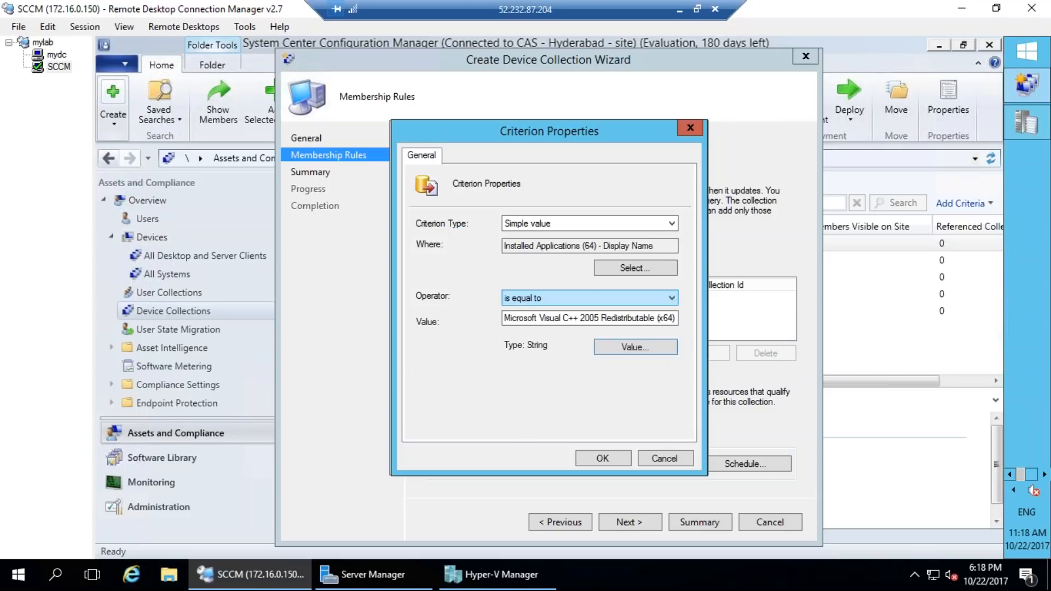
{"action": "left_click_drag", "start_coordinate": [599, 318], "coordinate": [352, 316]}
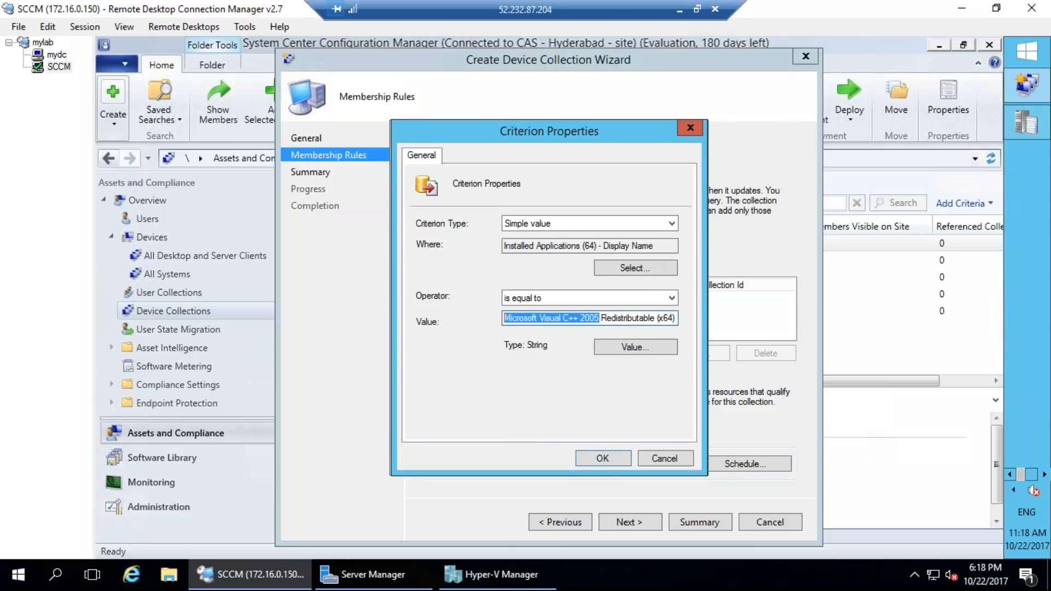
{"action": "left_click_drag", "start_coordinate": [554, 304], "coordinate": [573, 344]}
{"action": "mouse_move", "coordinate": [547, 272]}
{"action": "left_mouse_down"}
{"action": "mouse_move", "coordinate": [480, 284]}
{"action": "mouse_move", "coordinate": [545, 273]}
{"action": "left_mouse_up"}
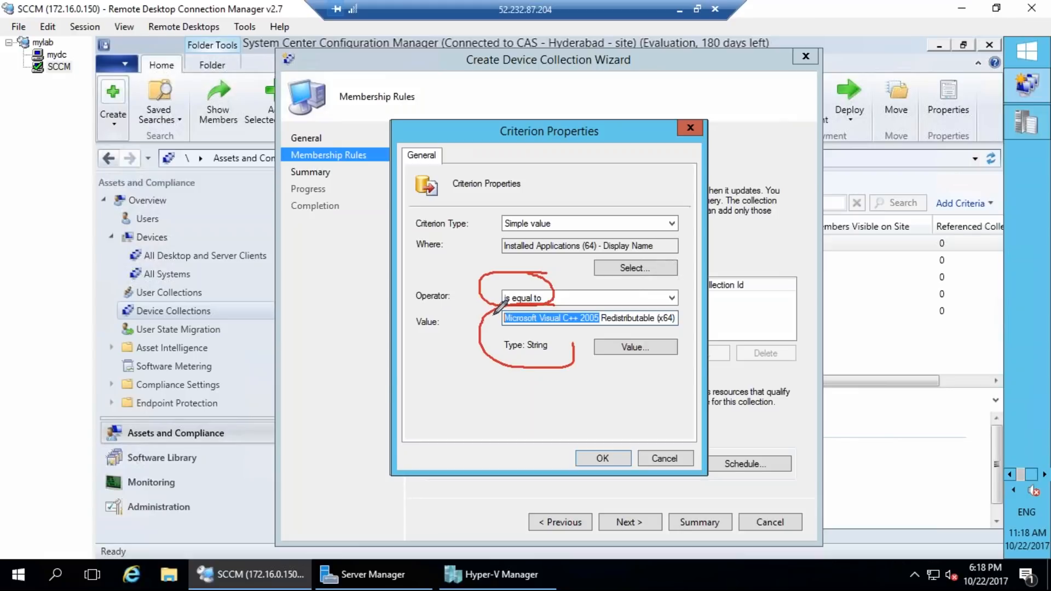
{"action": "mouse_move", "coordinate": [188, 206]}
{"action": "left_mouse_down"}
{"action": "mouse_move", "coordinate": [208, 237]}
{"action": "mouse_move", "coordinate": [217, 182]}
{"action": "left_mouse_up"}
{"action": "mouse_move", "coordinate": [223, 193]}
{"action": "left_mouse_down"}
{"action": "mouse_move", "coordinate": [295, 151]}
{"action": "mouse_move", "coordinate": [383, 176]}
{"action": "mouse_move", "coordinate": [408, 126]}
{"action": "mouse_move", "coordinate": [391, 180]}
{"action": "left_mouse_up"}
{"action": "mouse_move", "coordinate": [316, 237]}
{"action": "left_mouse_down"}
{"action": "mouse_move", "coordinate": [331, 271]}
{"action": "mouse_move", "coordinate": [383, 249]}
{"action": "mouse_move", "coordinate": [387, 223]}
{"action": "mouse_move", "coordinate": [425, 214]}
{"action": "left_mouse_up"}
{"action": "mouse_move", "coordinate": [549, 195]}
{"action": "left_mouse_down"}
{"action": "mouse_move", "coordinate": [484, 227]}
{"action": "mouse_move", "coordinate": [573, 214]}
{"action": "mouse_move", "coordinate": [556, 188]}
{"action": "left_mouse_up"}
{"action": "left_click_drag", "start_coordinate": [643, 136], "coordinate": [545, 206]}
{"action": "mouse_move", "coordinate": [610, 185]}
{"action": "left_mouse_down"}
{"action": "mouse_move", "coordinate": [624, 206]}
{"action": "mouse_move", "coordinate": [667, 178]}
{"action": "left_mouse_up"}
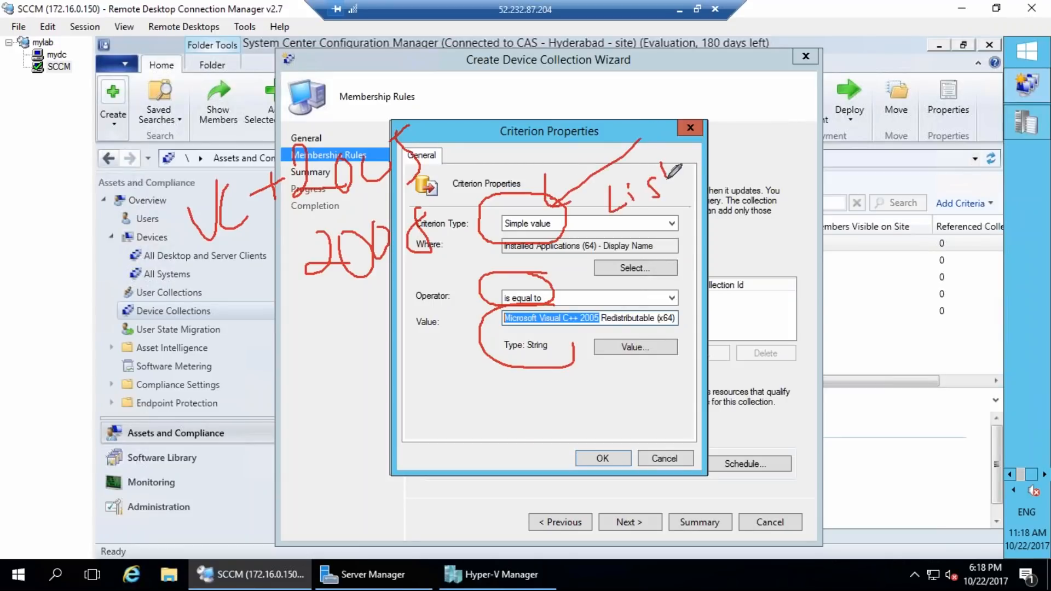
{"action": "key", "text": "Escape"}
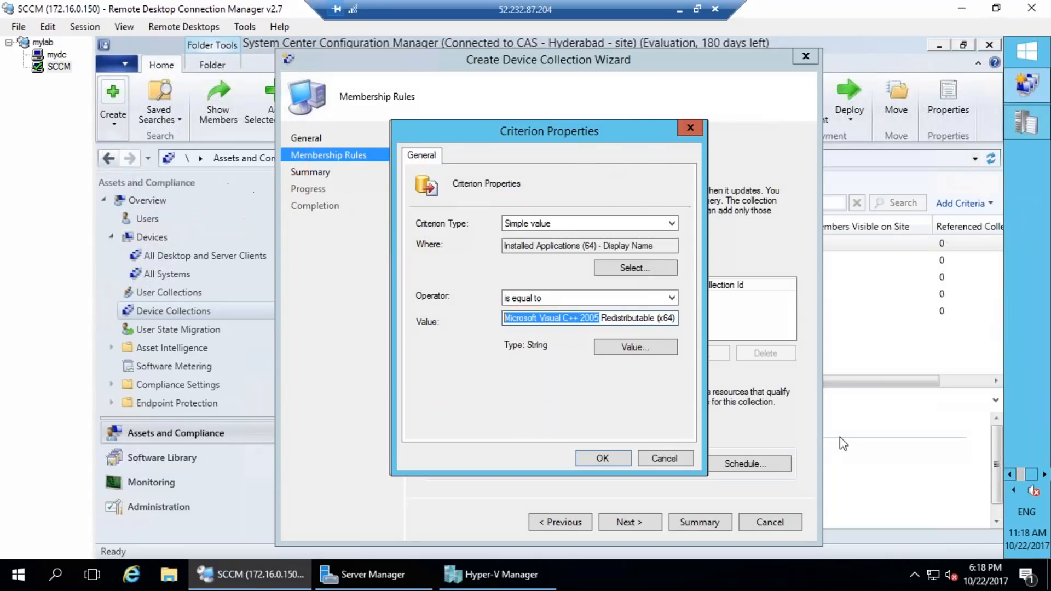
Step: Change the criterion type to List of values
{"action": "left_click", "coordinate": [563, 224]}
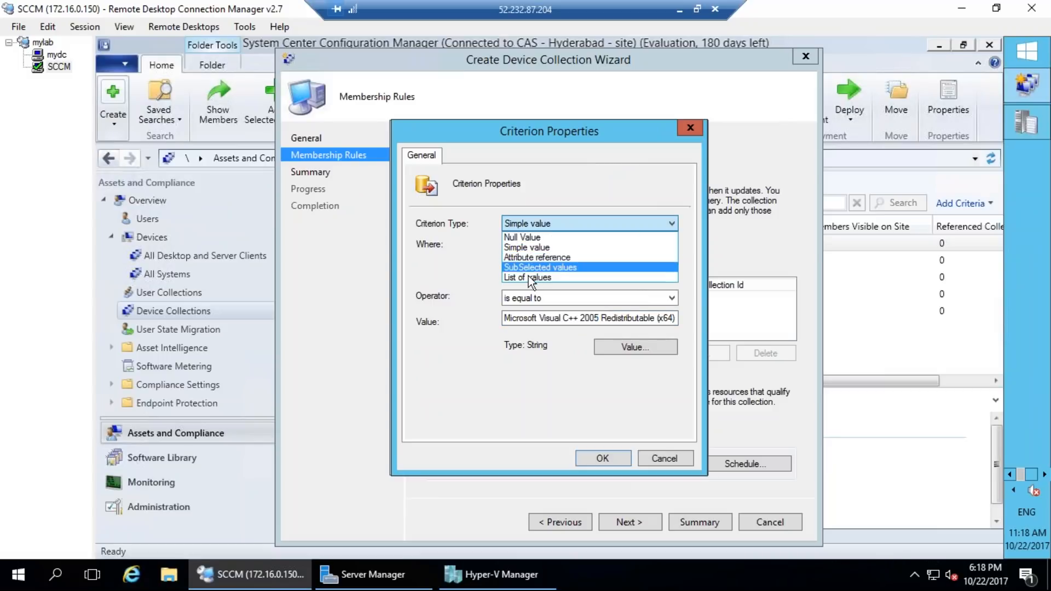
{"action": "left_click", "coordinate": [527, 276]}
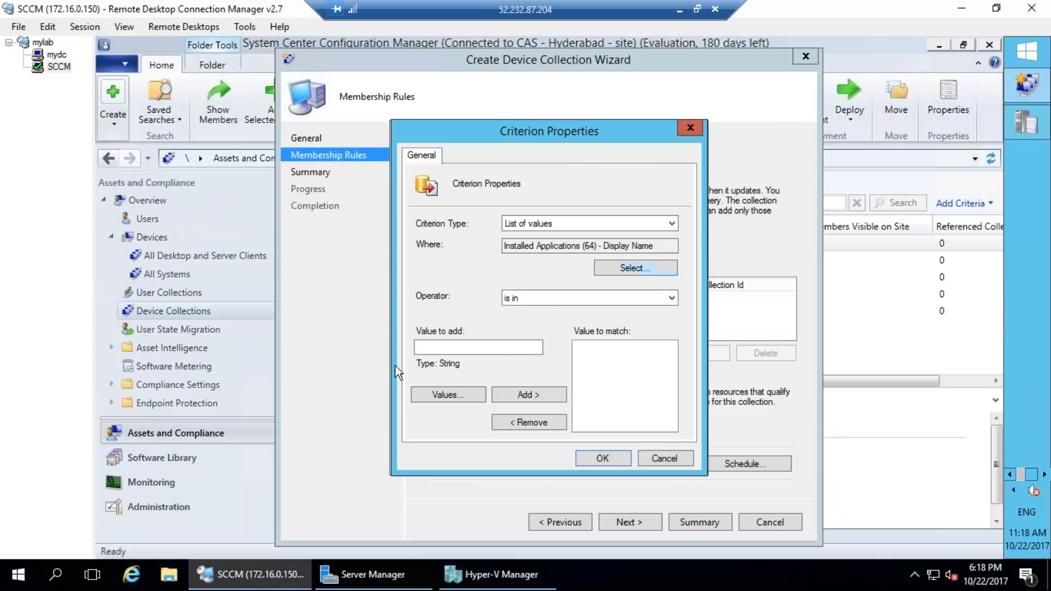
Step: Add "Microsoft Visual C++ 2005 Redistributable (x64)" from the available values to the criterion's list of values to match
{"action": "left_click", "coordinate": [453, 395]}
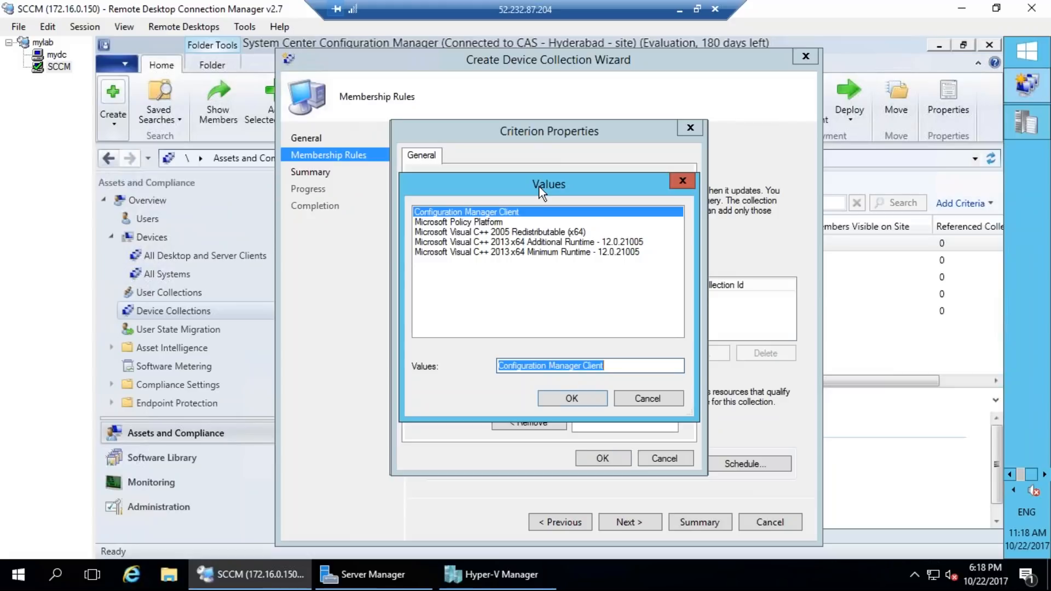
{"action": "left_click", "coordinate": [493, 232]}
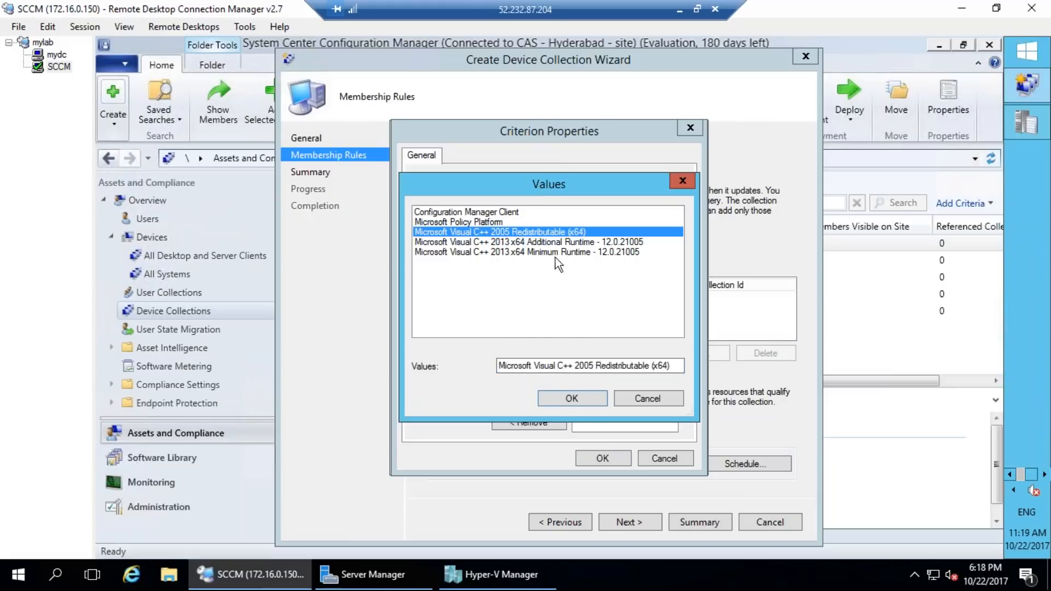
{"action": "left_click", "coordinate": [551, 400]}
{"action": "left_click", "coordinate": [529, 395]}
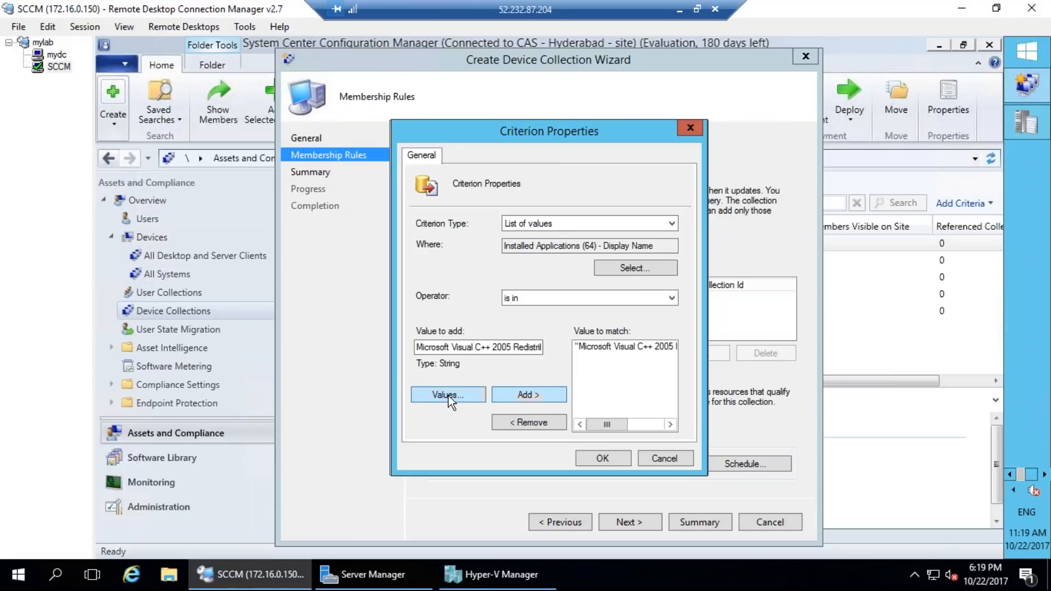
Step: Add "Microsoft Visual C++ 2013 x64 Minimum Runtime - 12.0.21005" to the values to match and save the criterion
{"action": "left_click", "coordinate": [445, 397]}
{"action": "left_click", "coordinate": [501, 251]}
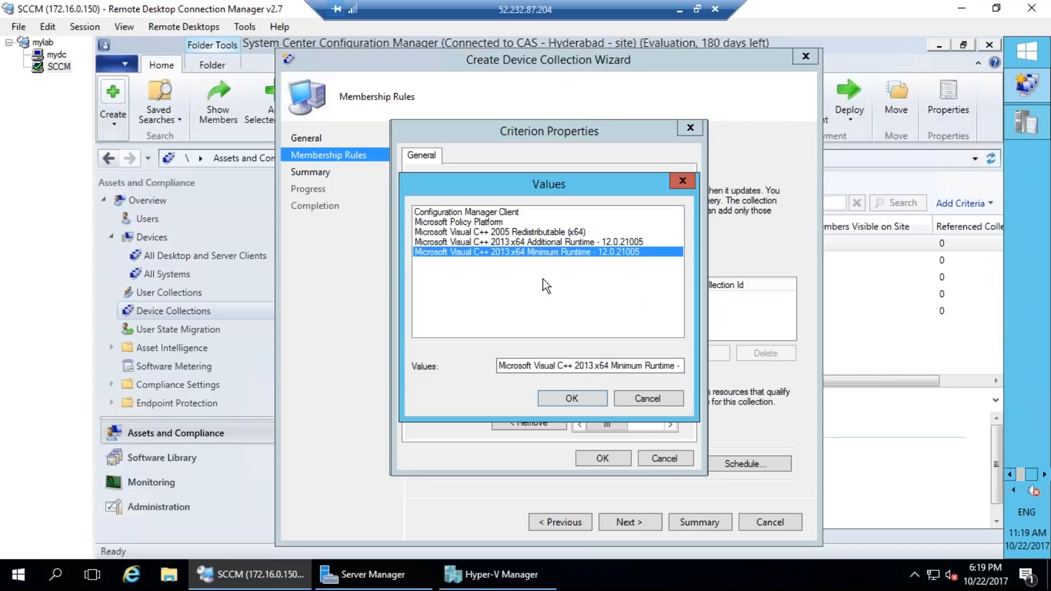
{"action": "left_click", "coordinate": [571, 397]}
{"action": "left_click", "coordinate": [537, 396]}
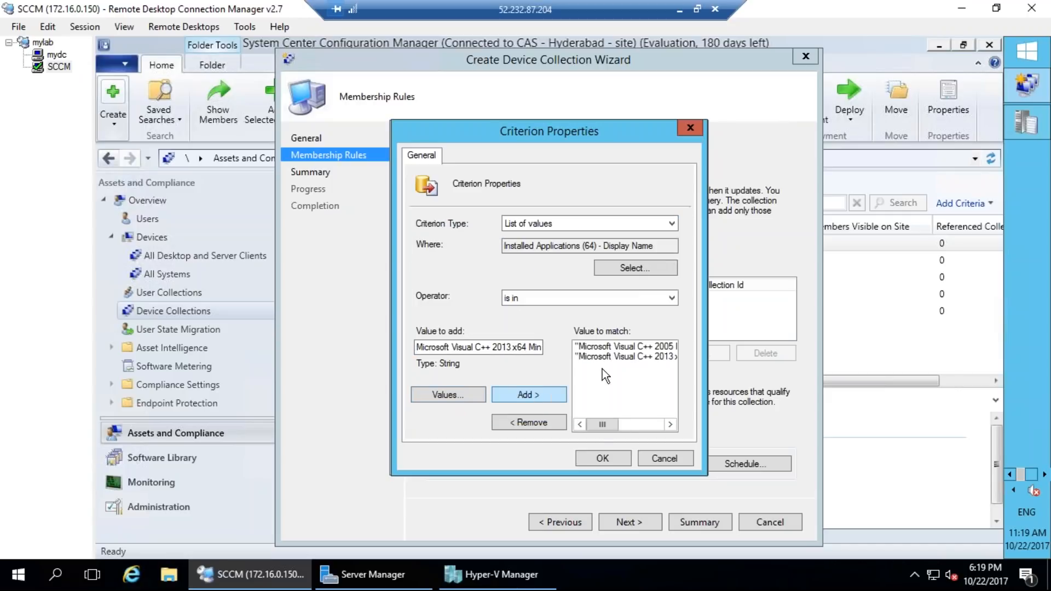
{"action": "left_click", "coordinate": [601, 458]}
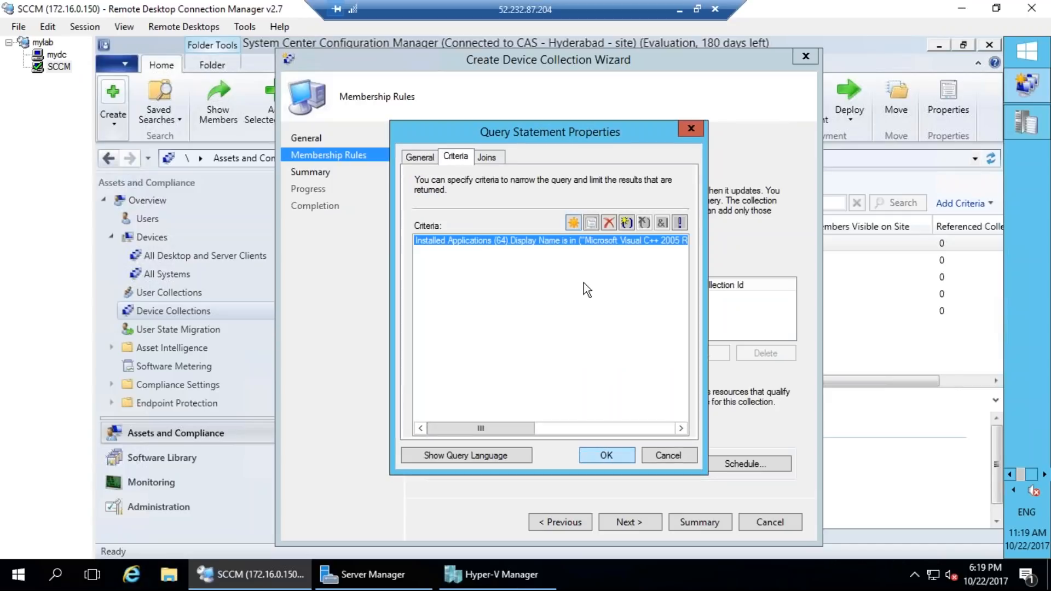
Step: View the query statement as WQL text and select the whole statement
{"action": "left_click", "coordinate": [475, 455]}
{"action": "left_click", "coordinate": [560, 301]}
{"action": "left_click_drag", "start_coordinate": [581, 301], "coordinate": [640, 364]}
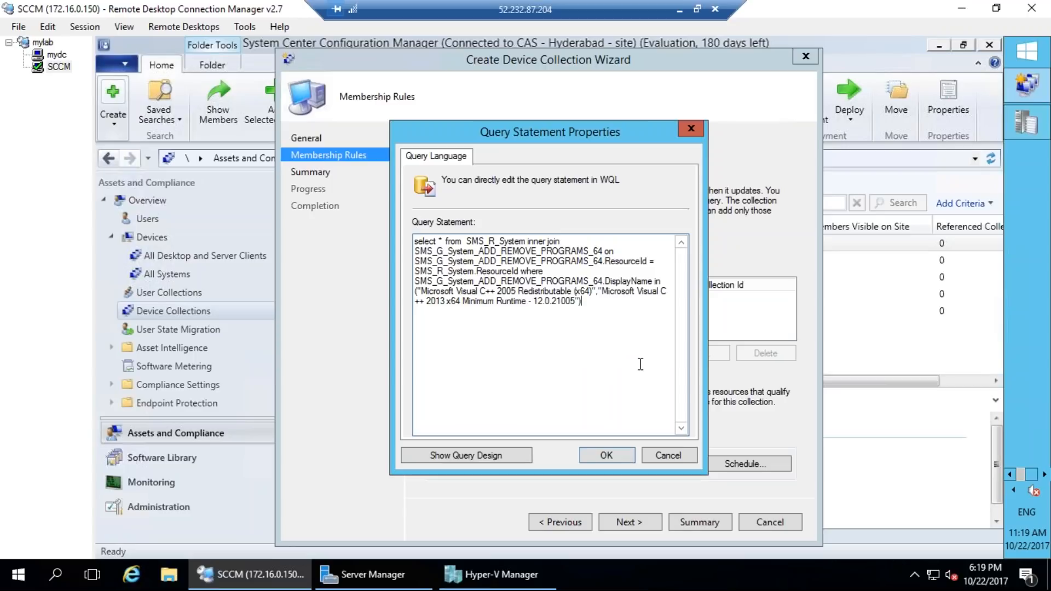
{"action": "left_click_drag", "start_coordinate": [640, 364], "coordinate": [408, 228]}
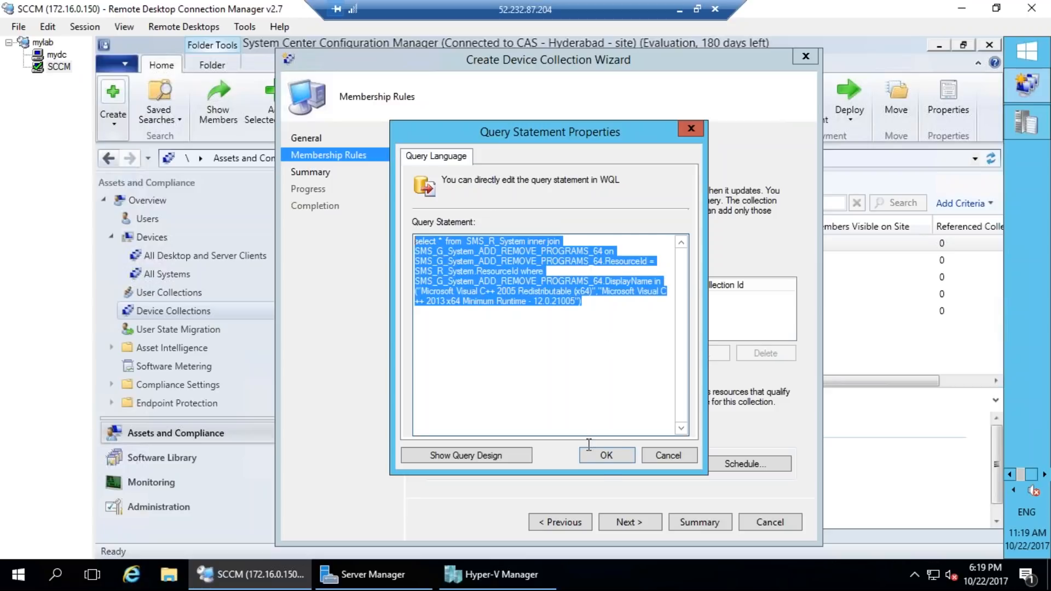
Step: Save the VC++ query rule and complete the wizard to create the device collection
{"action": "left_click", "coordinate": [606, 455]}
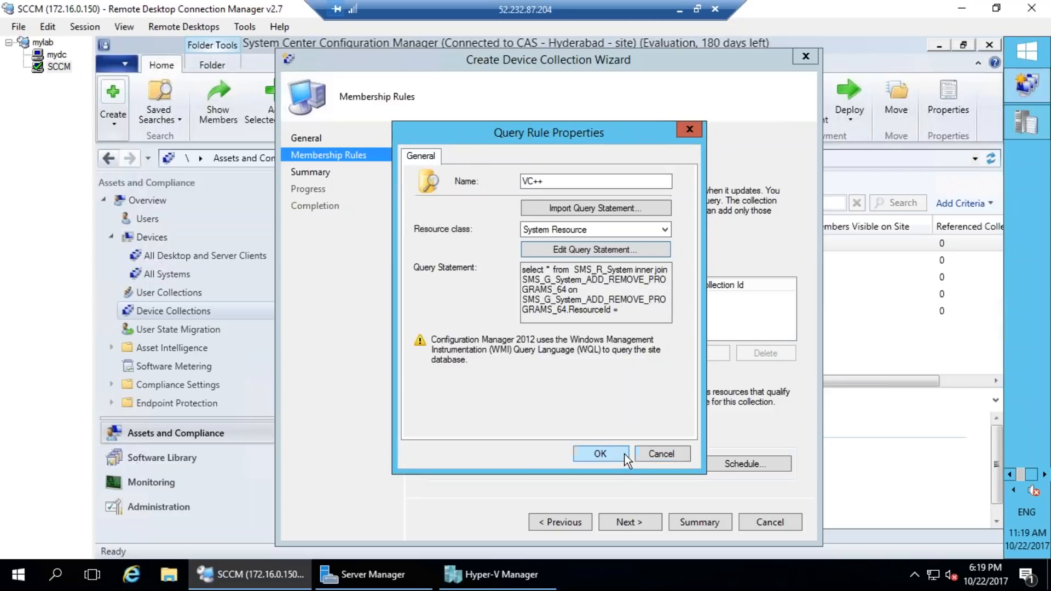
{"action": "left_click", "coordinate": [622, 455]}
{"action": "left_click", "coordinate": [637, 526]}
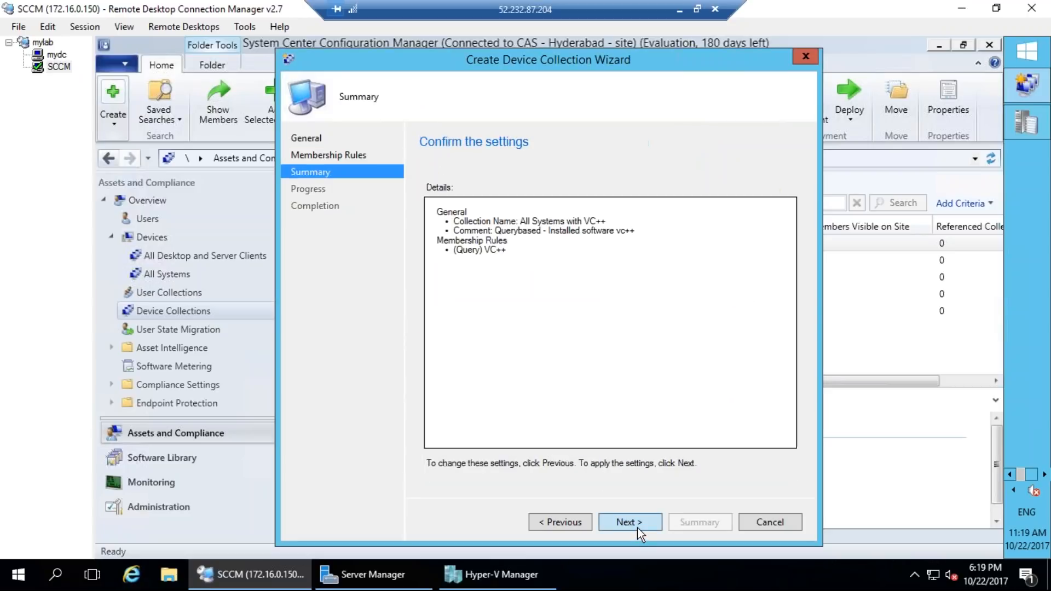
{"action": "left_click", "coordinate": [637, 526]}
{"action": "left_click", "coordinate": [757, 522]}
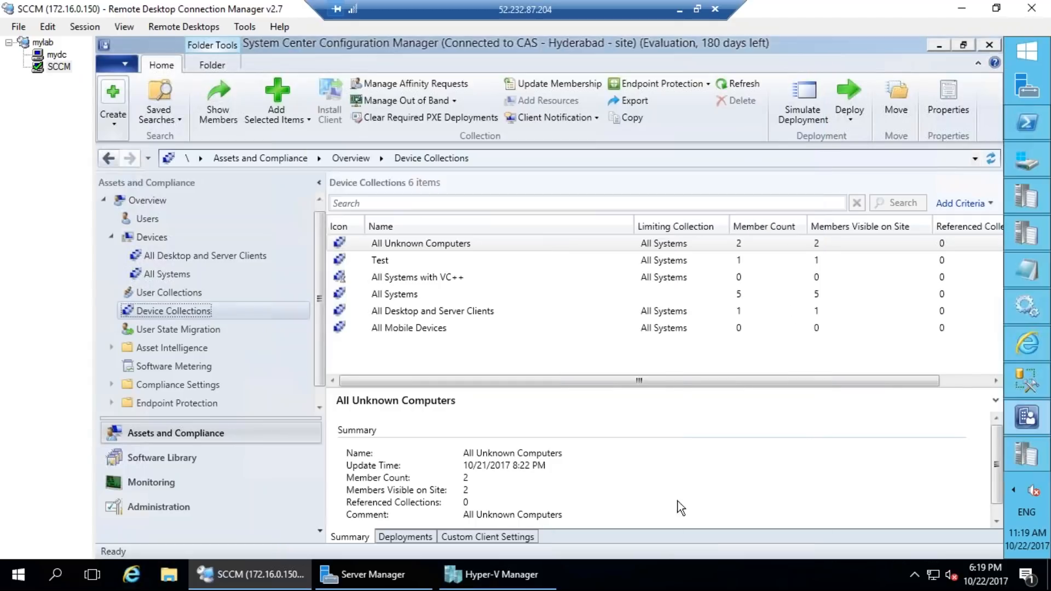
Step: Refresh the All Systems with VC++ collection and show its members
{"action": "left_click", "coordinate": [425, 278]}
{"action": "right_click", "coordinate": [425, 278]}
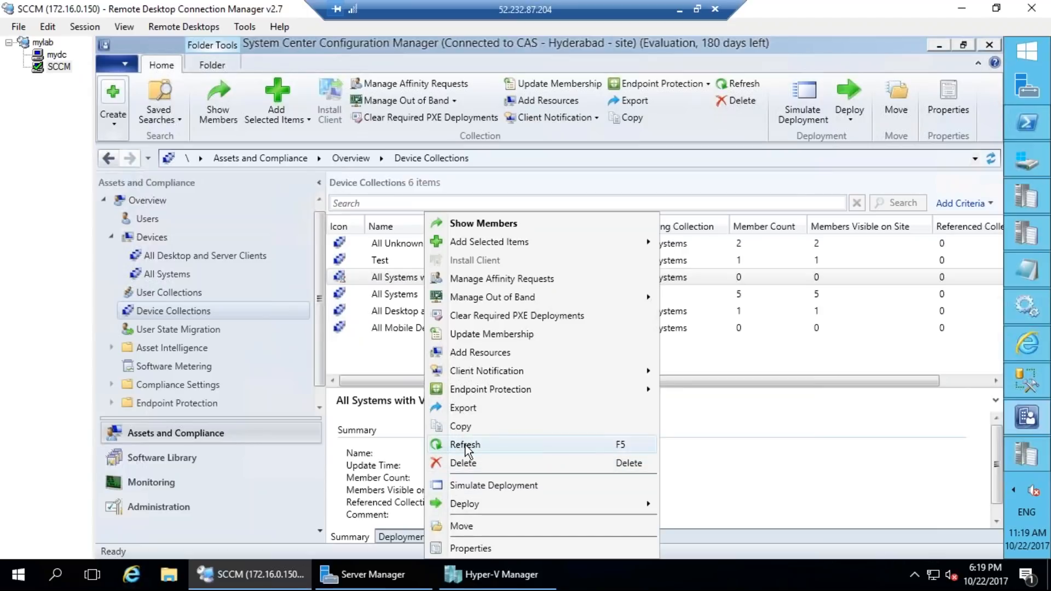
{"action": "left_click", "coordinate": [461, 443]}
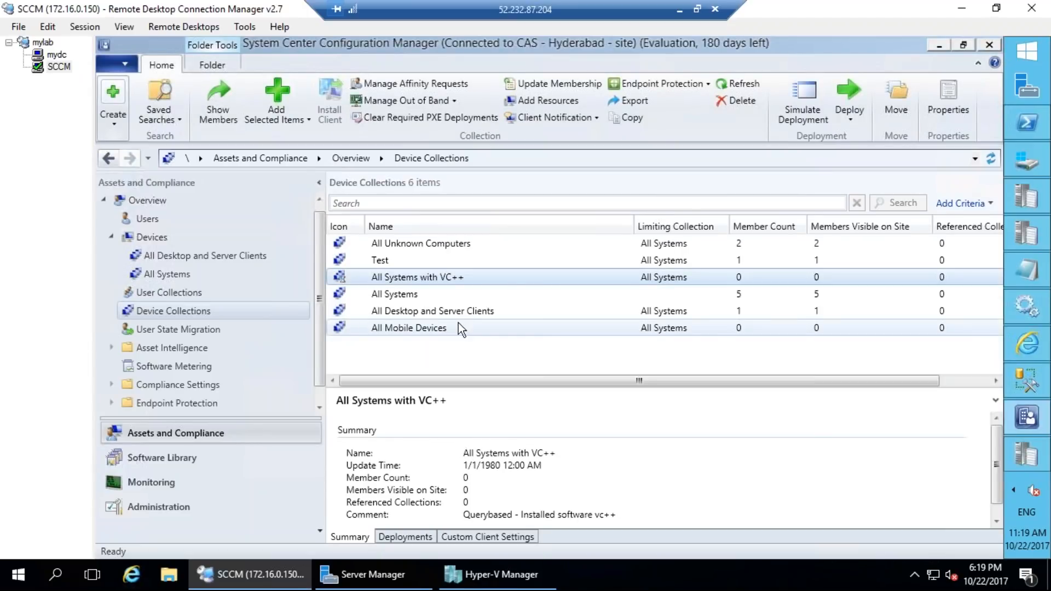
{"action": "right_click", "coordinate": [399, 329]}
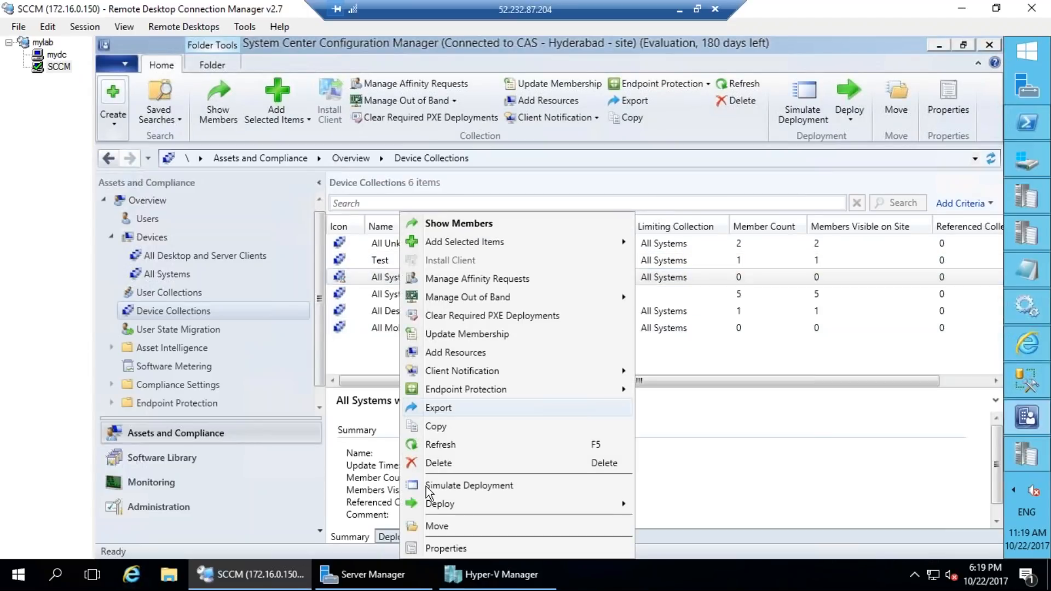
{"action": "left_click", "coordinate": [431, 444]}
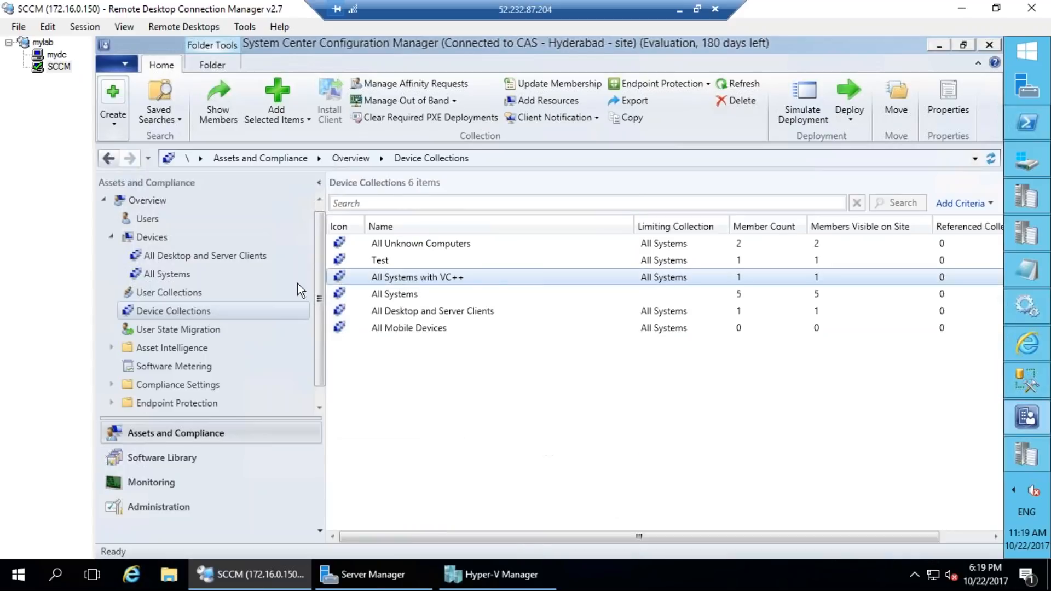
{"action": "double_click", "coordinate": [425, 277]}
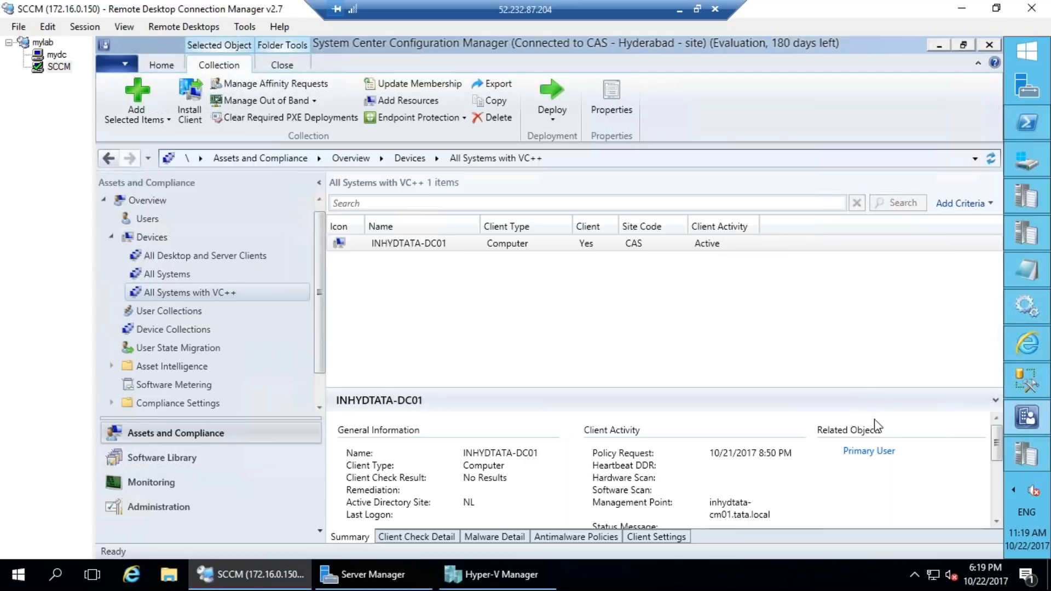
{"action": "left_click_drag", "start_coordinate": [409, 282], "coordinate": [438, 329]}
{"action": "left_click_drag", "start_coordinate": [335, 332], "coordinate": [368, 301]}
{"action": "left_click_drag", "start_coordinate": [455, 262], "coordinate": [447, 304]}
{"action": "mouse_move", "coordinate": [467, 267]}
{"action": "left_mouse_down"}
{"action": "mouse_move", "coordinate": [475, 277]}
{"action": "mouse_move", "coordinate": [525, 265]}
{"action": "left_mouse_up"}
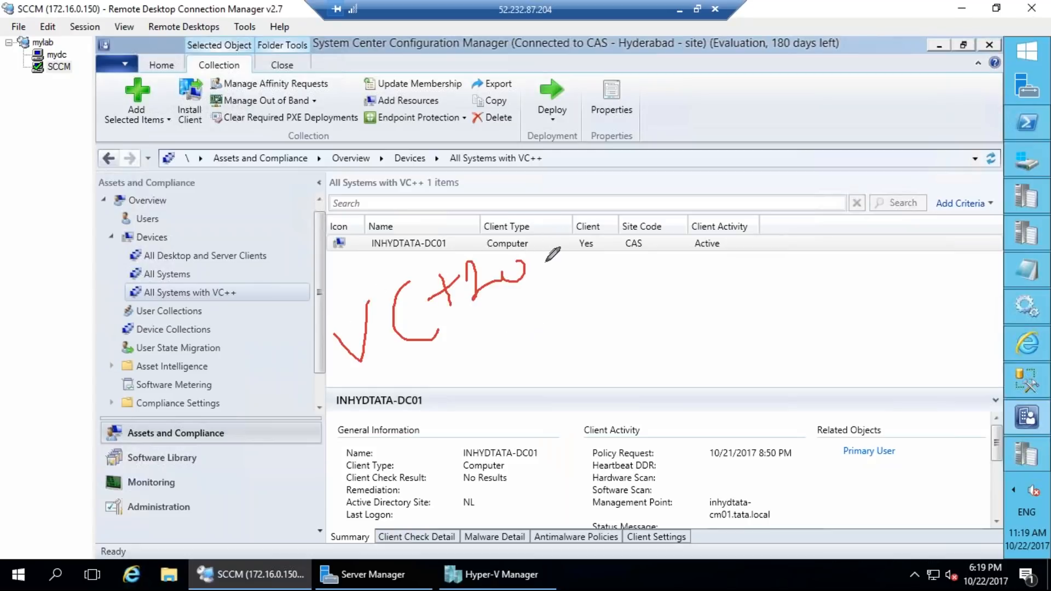
{"action": "mouse_move", "coordinate": [208, 281]}
{"action": "left_mouse_down"}
{"action": "mouse_move", "coordinate": [118, 274]}
{"action": "mouse_move", "coordinate": [320, 272]}
{"action": "mouse_move", "coordinate": [365, 332]}
{"action": "left_mouse_up"}
{"action": "mouse_move", "coordinate": [232, 312]}
{"action": "left_mouse_down"}
{"action": "mouse_move", "coordinate": [402, 332]}
{"action": "mouse_move", "coordinate": [399, 370]}
{"action": "left_mouse_up"}
{"action": "key", "text": "Escape"}
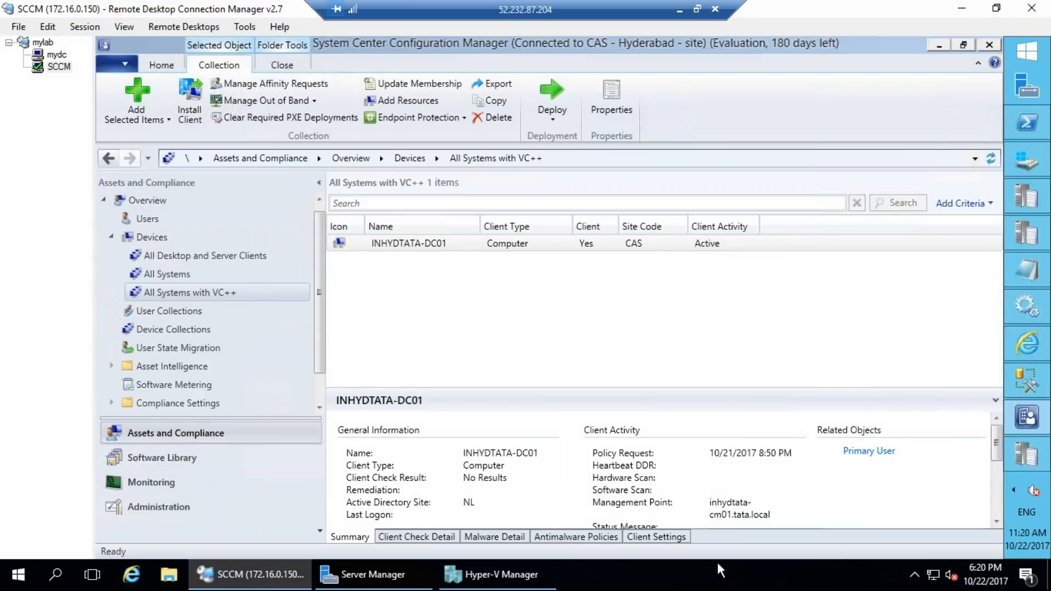
Step: Open the Display Name criterion of the VC++ membership rule from the All Systems with VC++ collection's properties
{"action": "right_click", "coordinate": [198, 289]}
{"action": "left_click", "coordinate": [260, 549]}
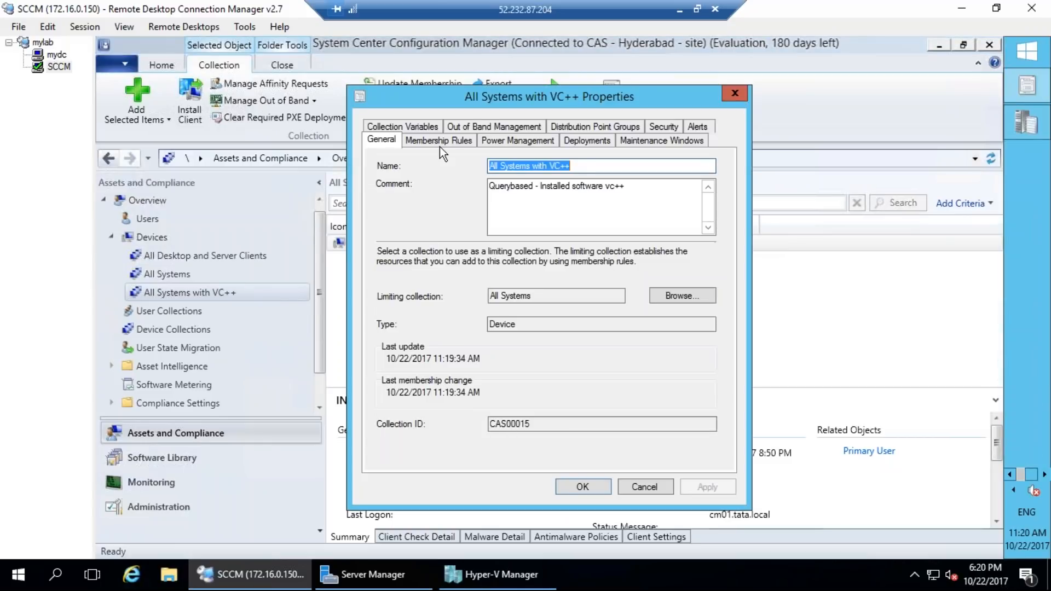
{"action": "left_click", "coordinate": [438, 140]}
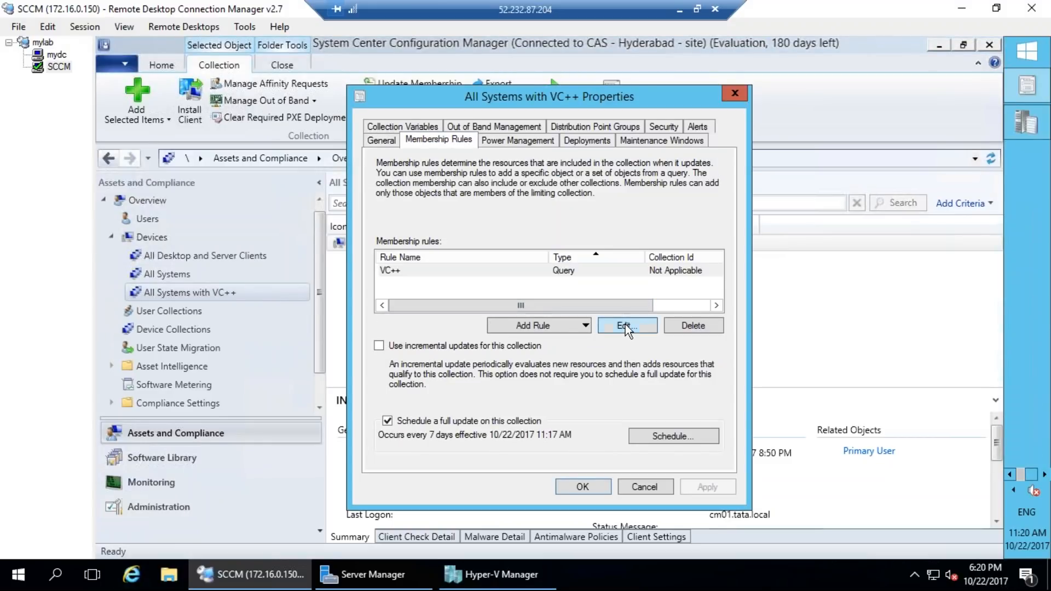
{"action": "left_click", "coordinate": [623, 326]}
{"action": "left_click", "coordinate": [577, 251]}
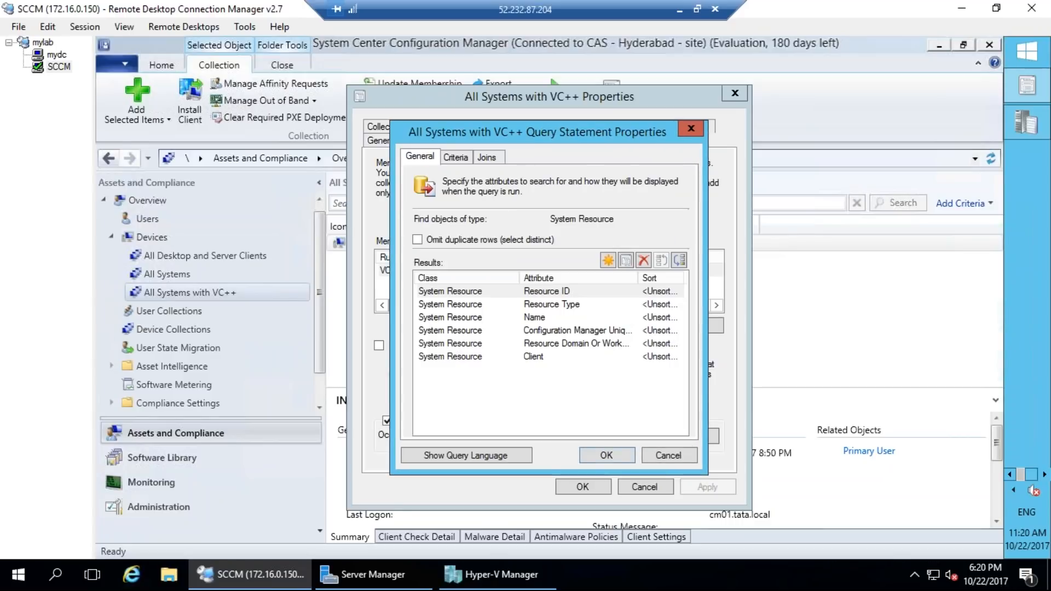
{"action": "left_click", "coordinate": [454, 158]}
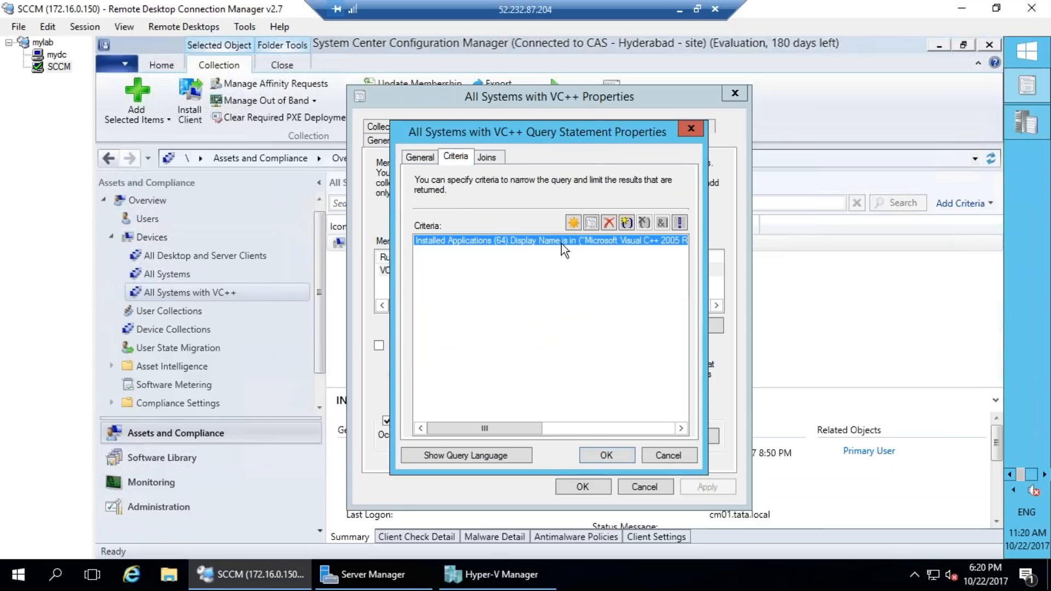
{"action": "double_click", "coordinate": [561, 243]}
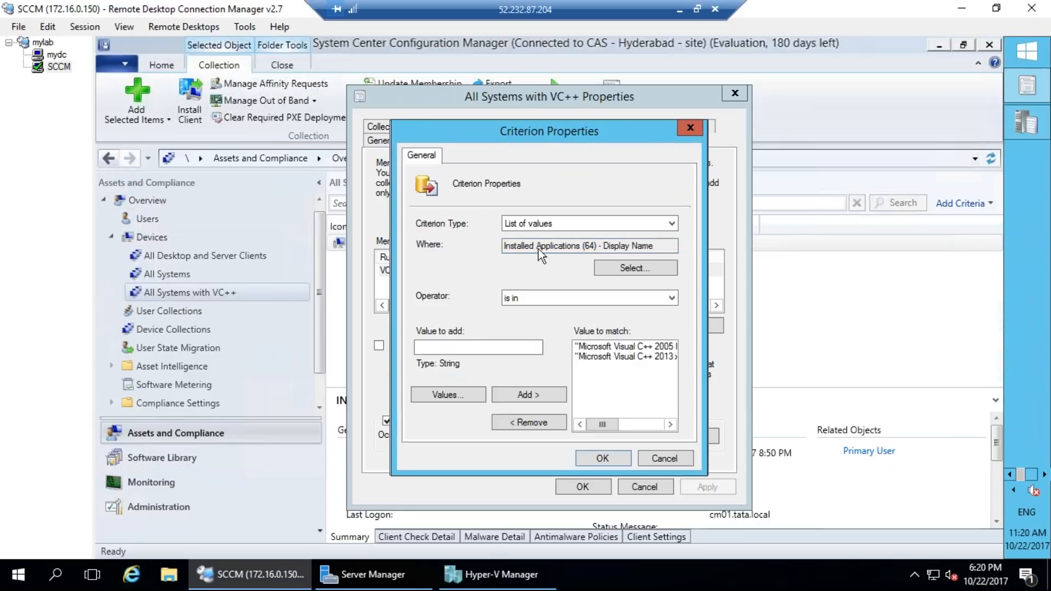
Step: Examine the attribute classes available for the criterion, and close the criterion, query and collection properties without saving
{"action": "left_click", "coordinate": [635, 269]}
{"action": "left_click", "coordinate": [619, 261]}
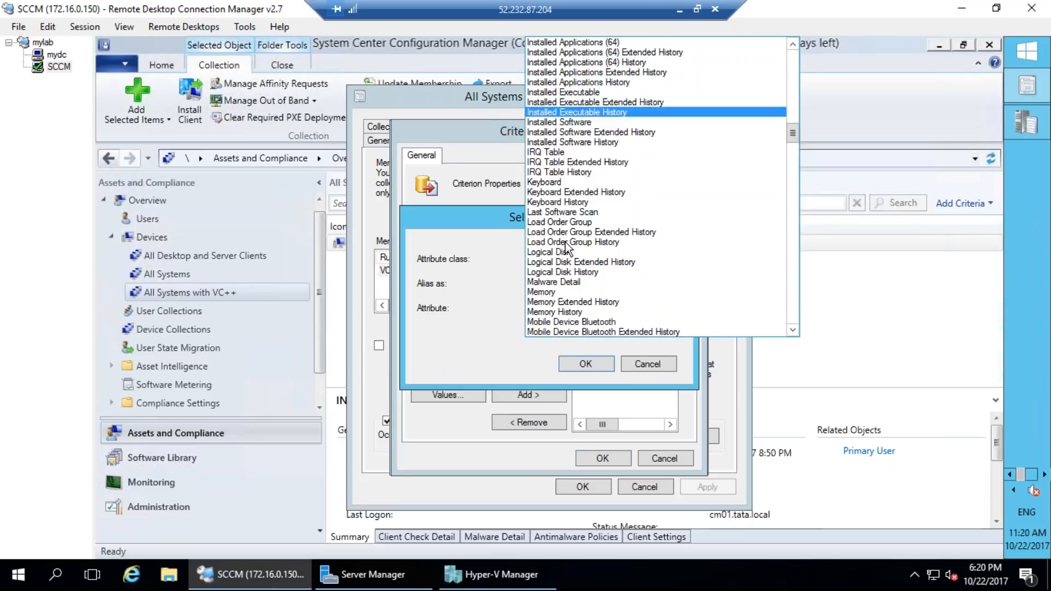
{"action": "scroll", "coordinate": [567, 249], "scroll_direction": "down", "scroll_amount": 20}
{"action": "scroll", "coordinate": [635, 285], "scroll_direction": "down", "scroll_amount": 8}
{"action": "scroll", "coordinate": [793, 274], "scroll_direction": "down", "scroll_amount": 20}
{"action": "scroll", "coordinate": [795, 311], "scroll_direction": "down", "scroll_amount": 15}
{"action": "mouse_move", "coordinate": [792, 313]}
{"action": "left_mouse_down"}
{"action": "mouse_move", "coordinate": [790, 48]}
{"action": "mouse_move", "coordinate": [797, 333]}
{"action": "left_mouse_up"}
{"action": "left_click_drag", "start_coordinate": [793, 219], "coordinate": [787, 72]}
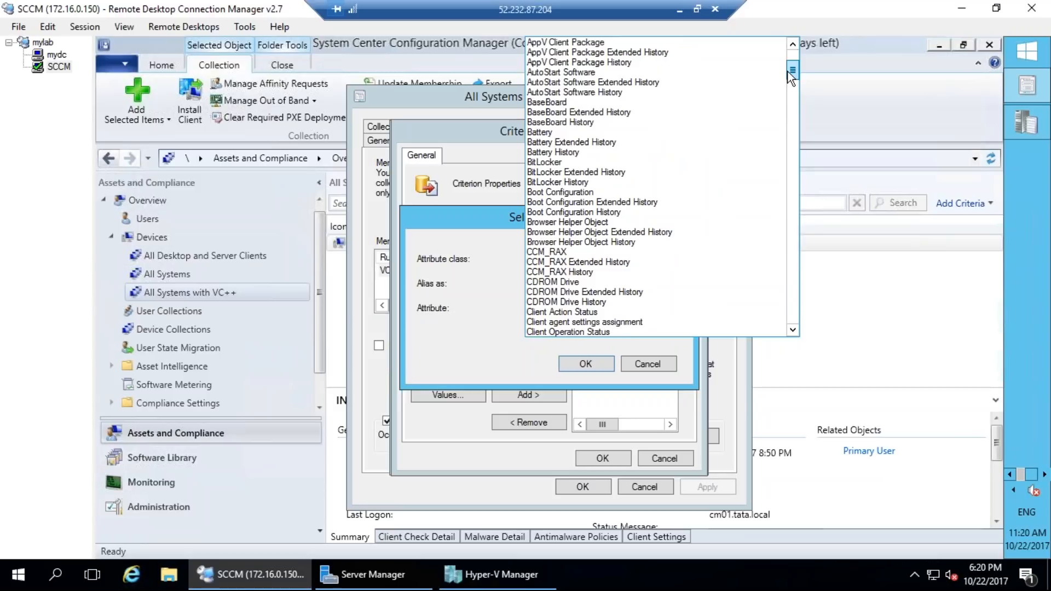
{"action": "left_click_drag", "start_coordinate": [788, 69], "coordinate": [791, 48]}
{"action": "scroll", "coordinate": [635, 235], "scroll_direction": "down", "scroll_amount": 8}
{"action": "scroll", "coordinate": [638, 248], "scroll_direction": "down", "scroll_amount": 20}
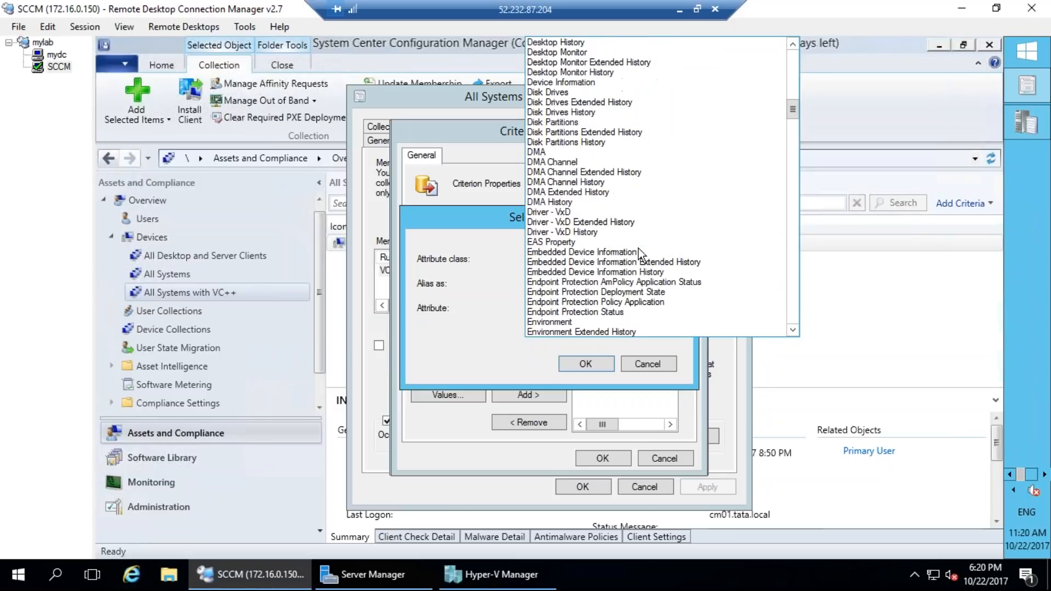
{"action": "left_click_drag", "start_coordinate": [793, 109], "coordinate": [793, 50]}
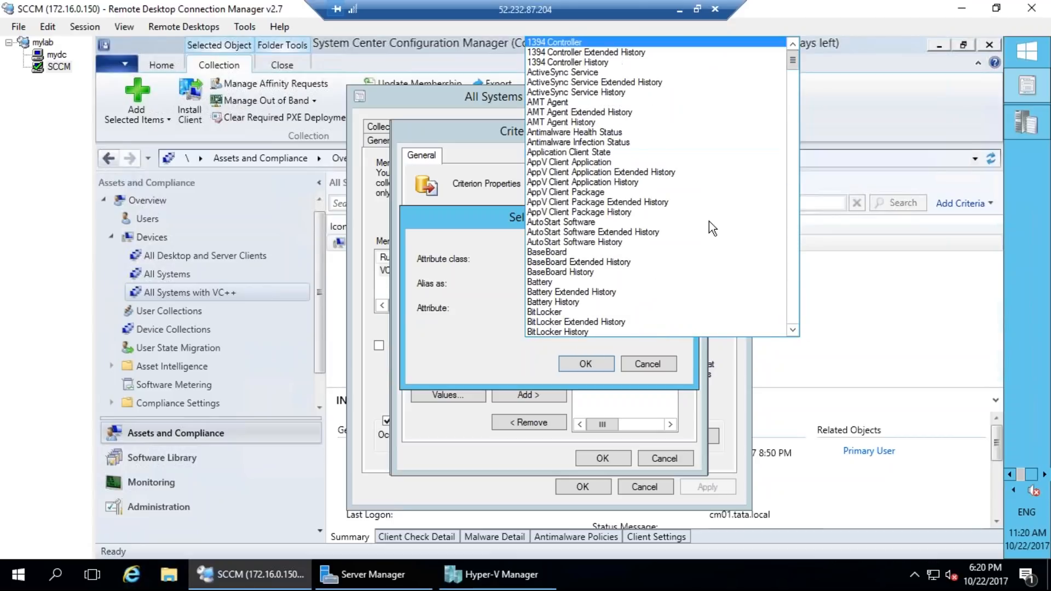
{"action": "left_click", "coordinate": [563, 339]}
{"action": "left_click", "coordinate": [647, 364]}
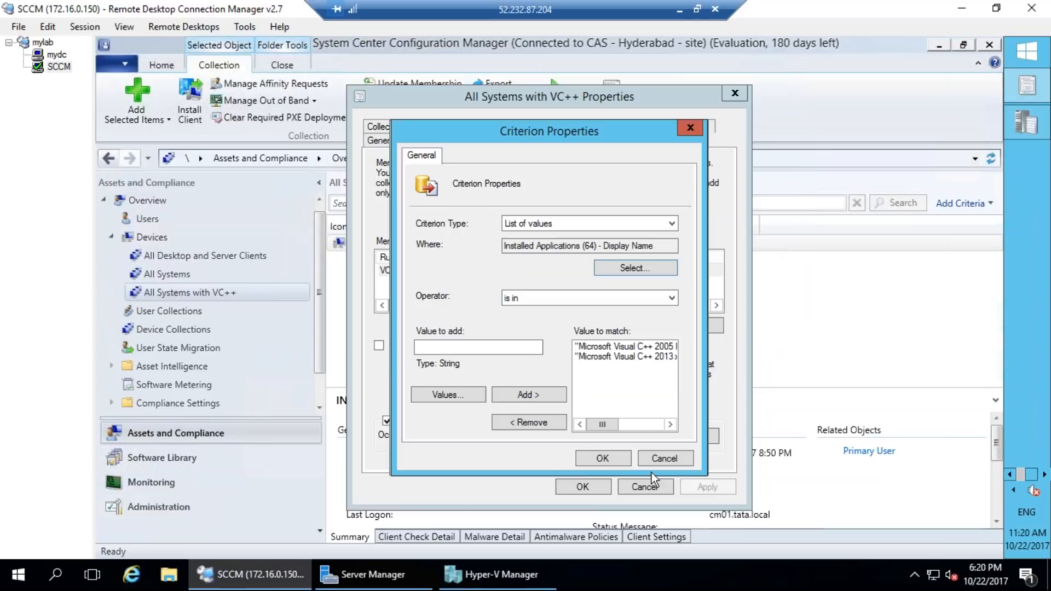
{"action": "left_click", "coordinate": [662, 461]}
{"action": "left_click", "coordinate": [666, 459]}
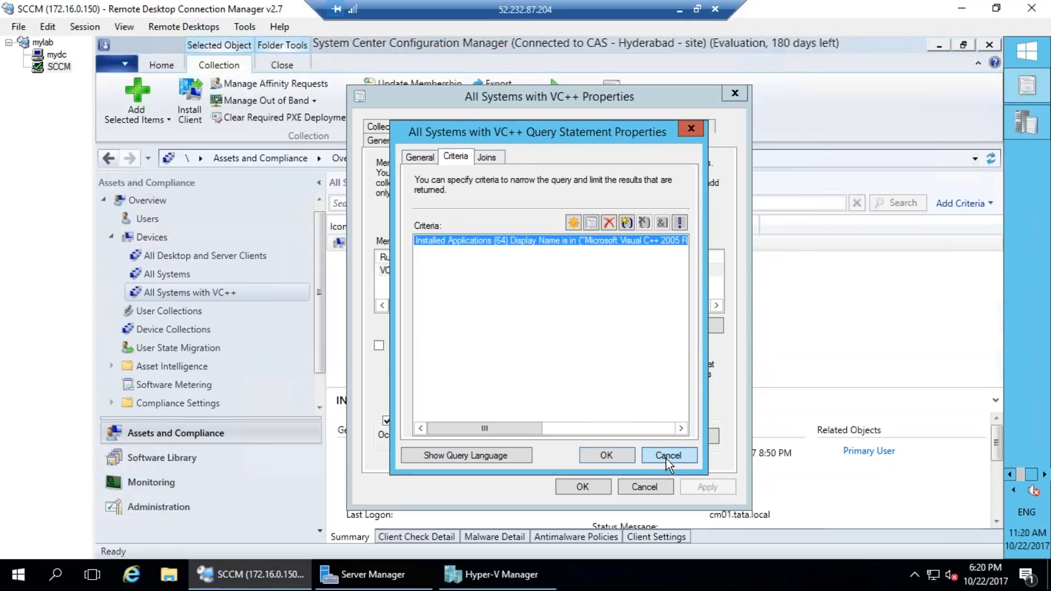
{"action": "key", "text": "Escape"}
{"action": "left_click", "coordinate": [651, 492]}
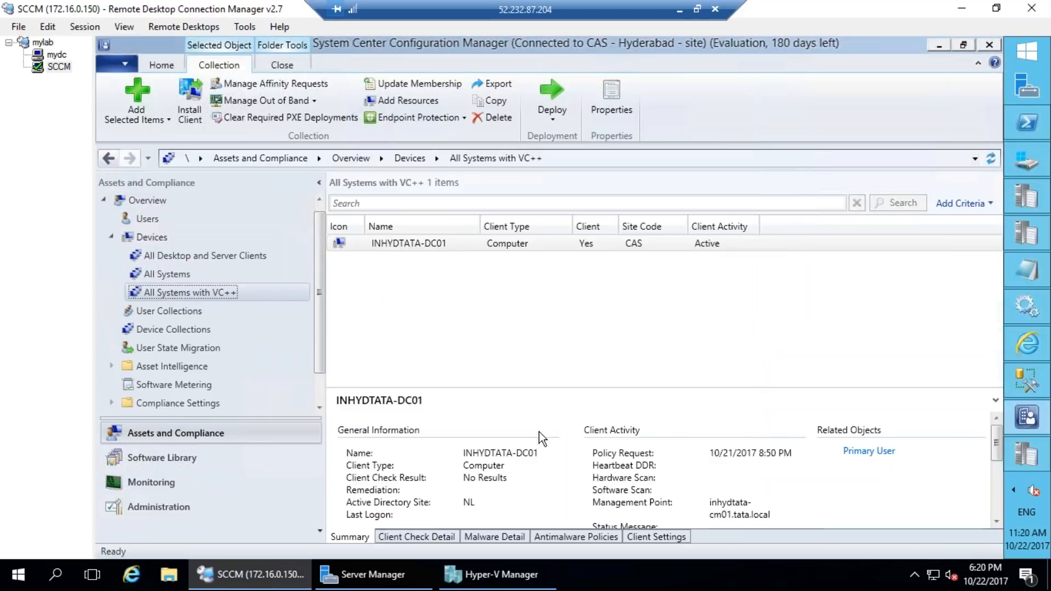
Step: Start Resource Explorer for the collection's member computer and expand its Hardware inventory
{"action": "right_click", "coordinate": [392, 242]}
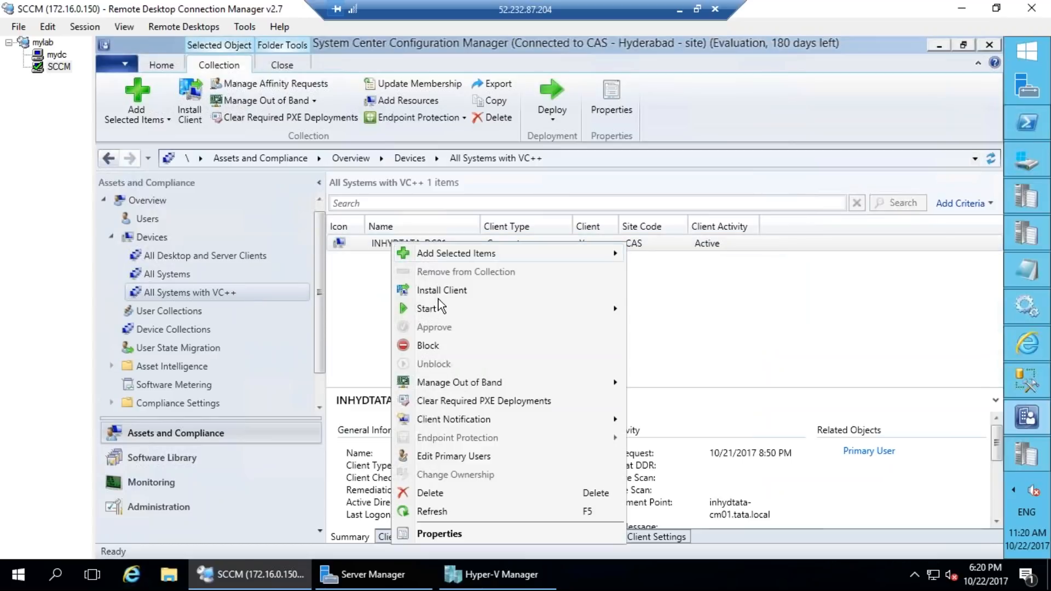
{"action": "mouse_move", "coordinate": [473, 313]}
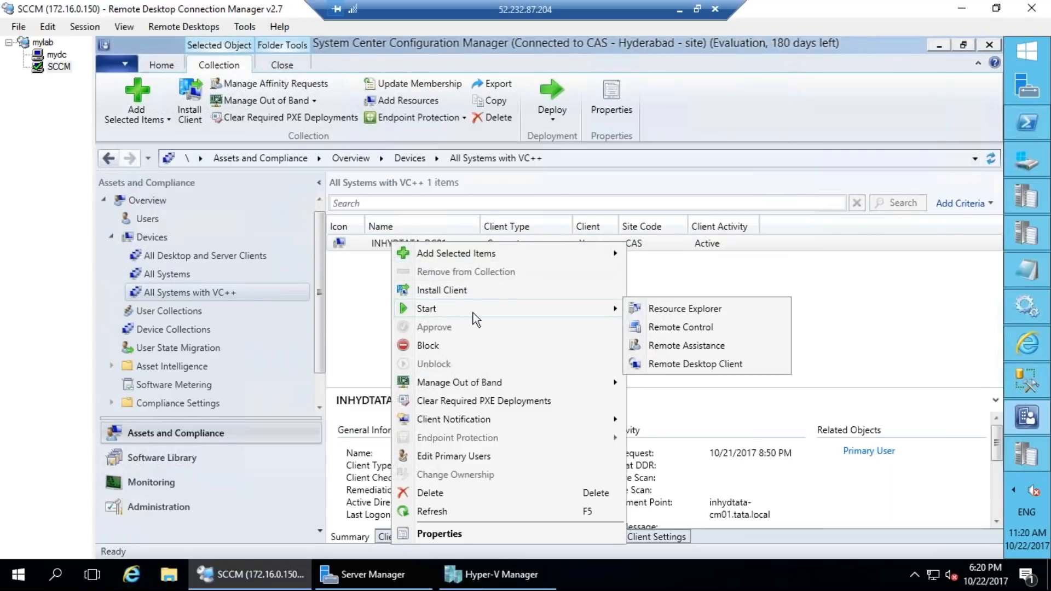
{"action": "left_click", "coordinate": [655, 311]}
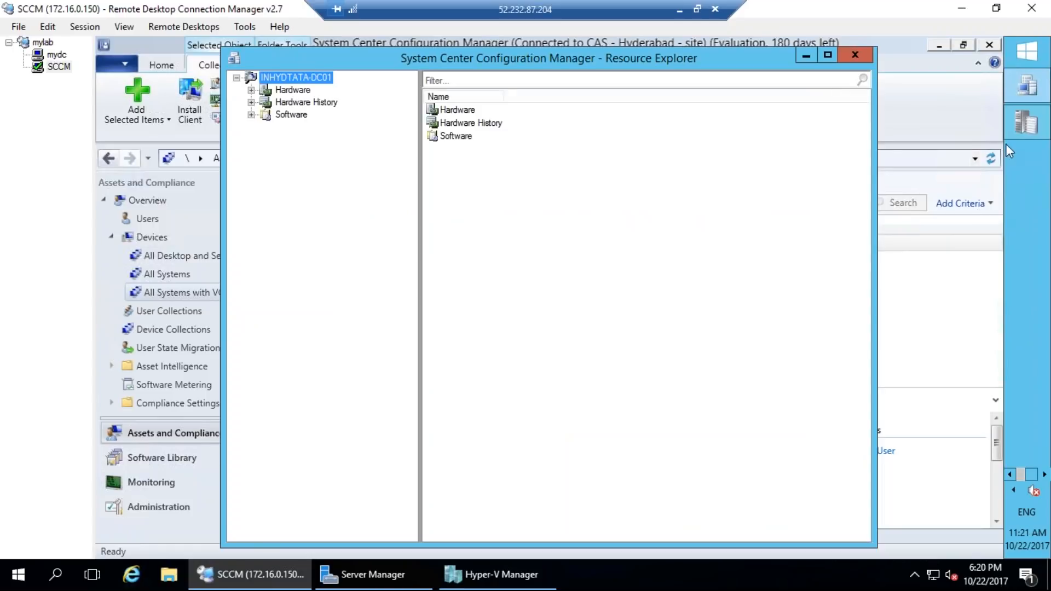
{"action": "left_click", "coordinate": [300, 94]}
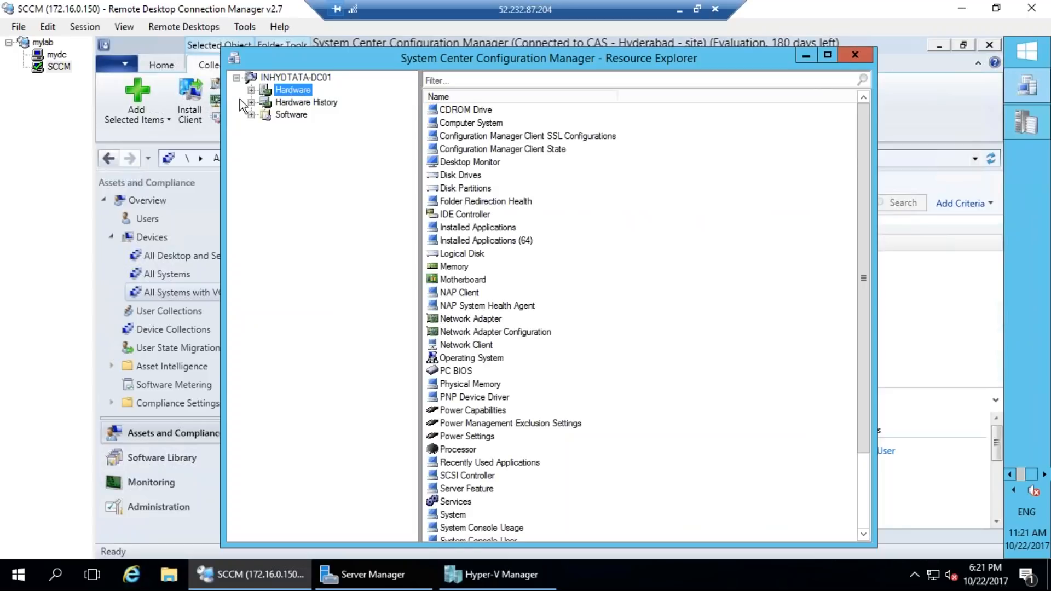
{"action": "left_click", "coordinate": [251, 90]}
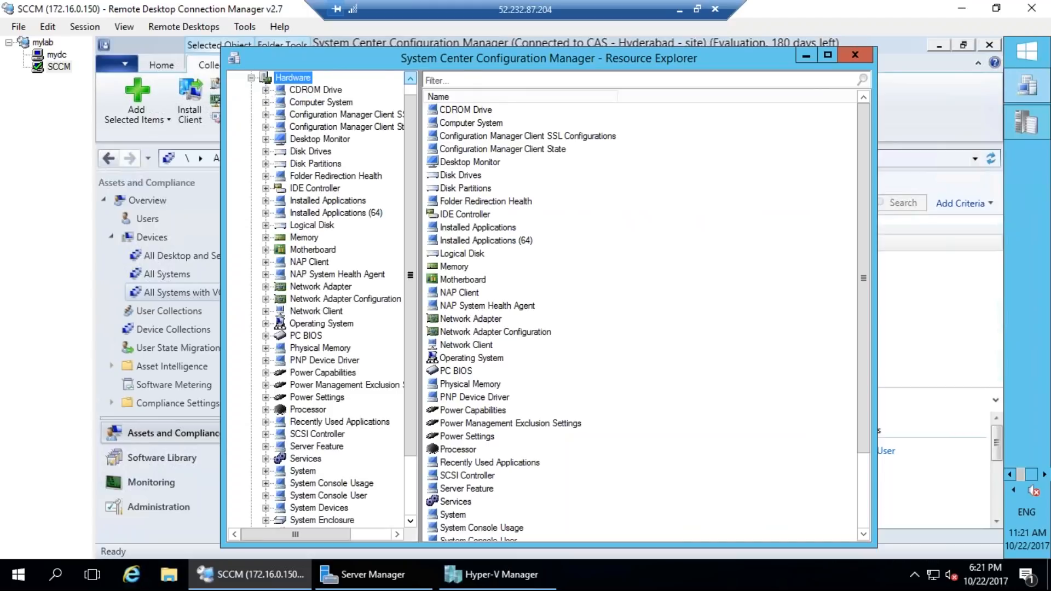
Step: Maximize Resource Explorer, collapse the Hardware inventory and show the Collected Files under Software
{"action": "double_click", "coordinate": [468, 61]}
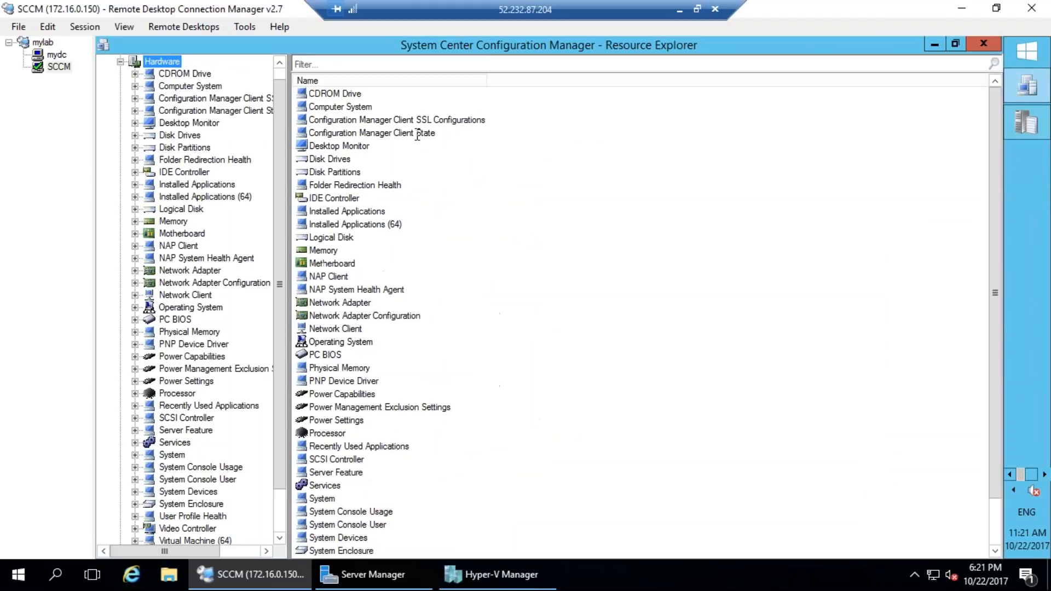
{"action": "left_click", "coordinate": [280, 66]}
{"action": "left_click", "coordinate": [121, 73]}
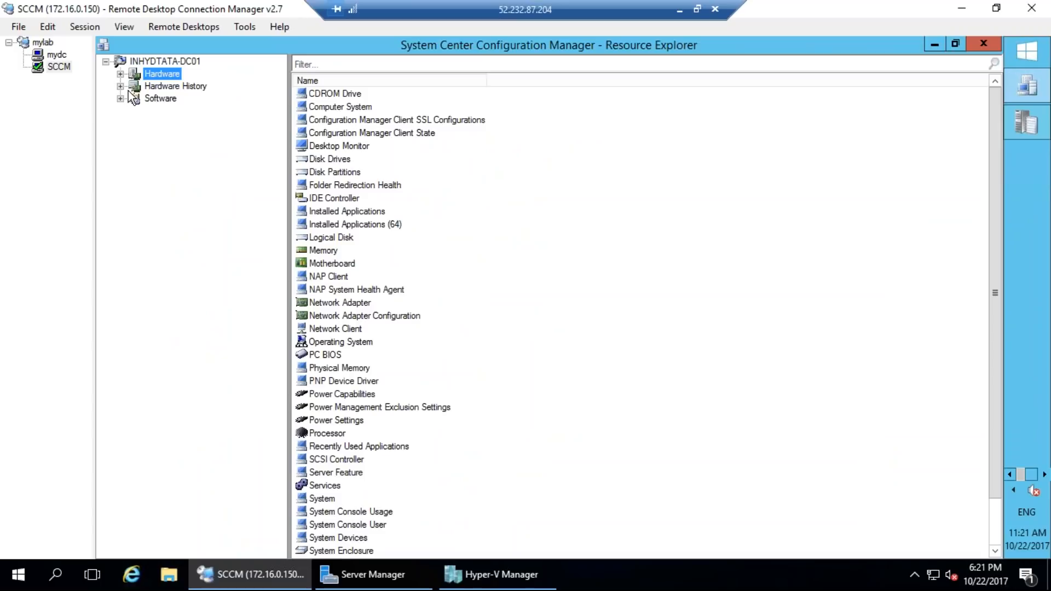
{"action": "double_click", "coordinate": [135, 100]}
{"action": "left_click", "coordinate": [144, 111]}
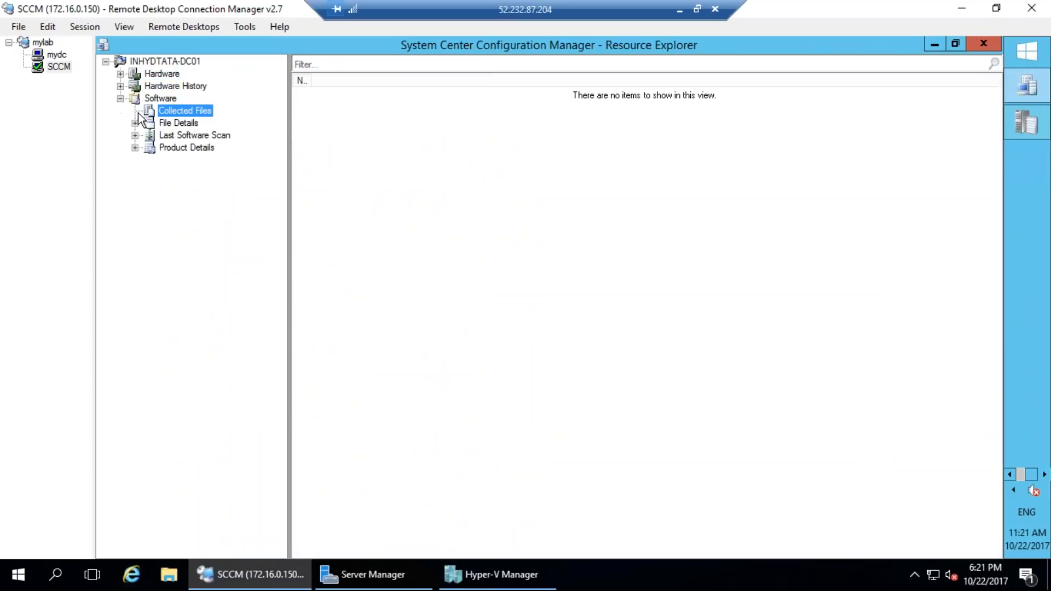
Step: Collapse the Software inventory, expand Hardware again and show the CDROM Drive entry
{"action": "left_click", "coordinate": [121, 98]}
{"action": "left_click", "coordinate": [121, 75]}
{"action": "left_click", "coordinate": [163, 71]}
{"action": "left_click", "coordinate": [158, 64]}
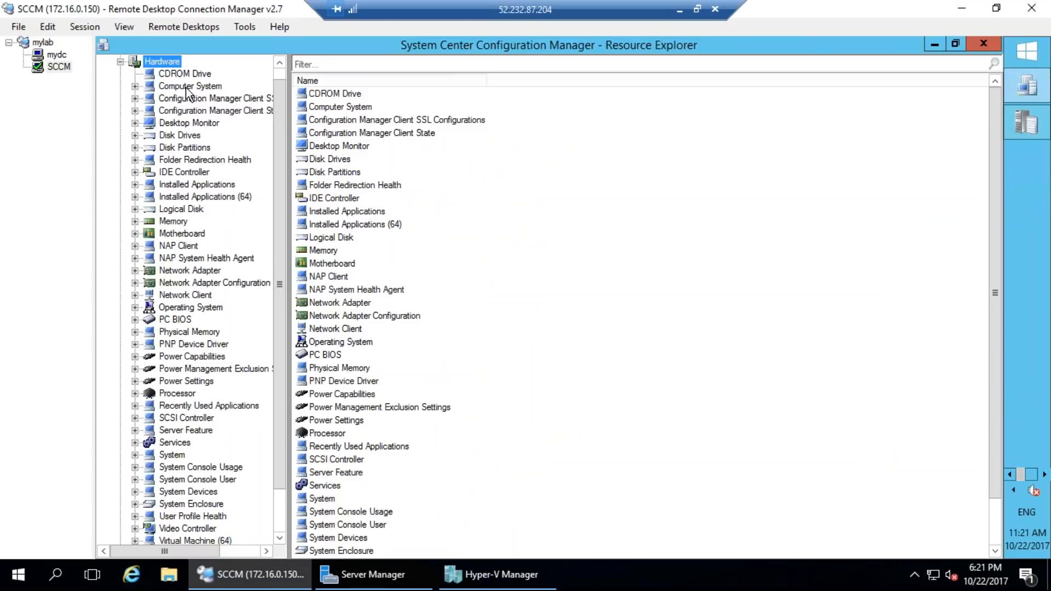
{"action": "left_click", "coordinate": [185, 73]}
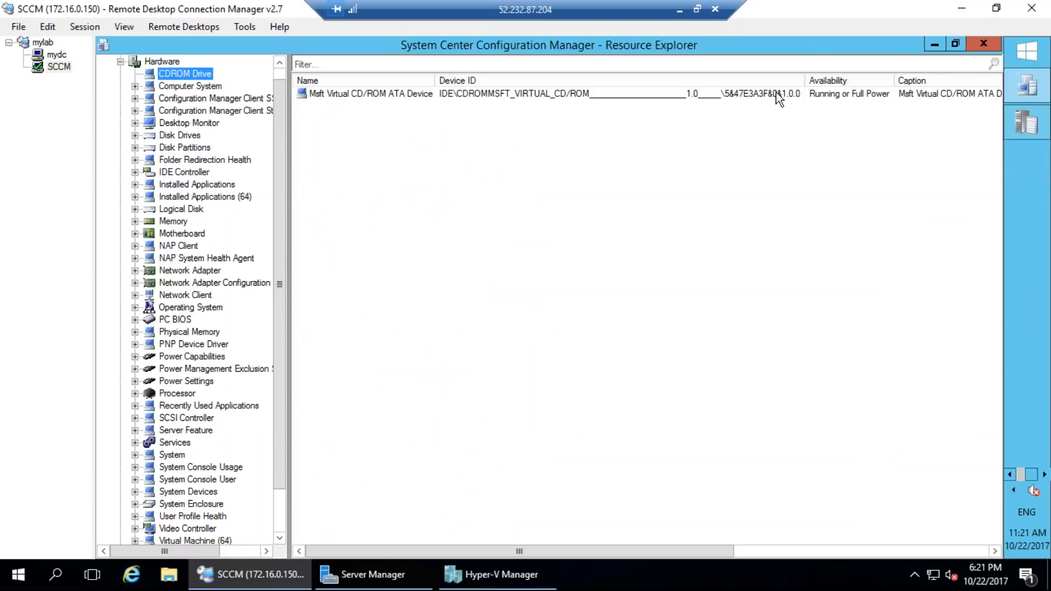
{"action": "left_click", "coordinate": [343, 94]}
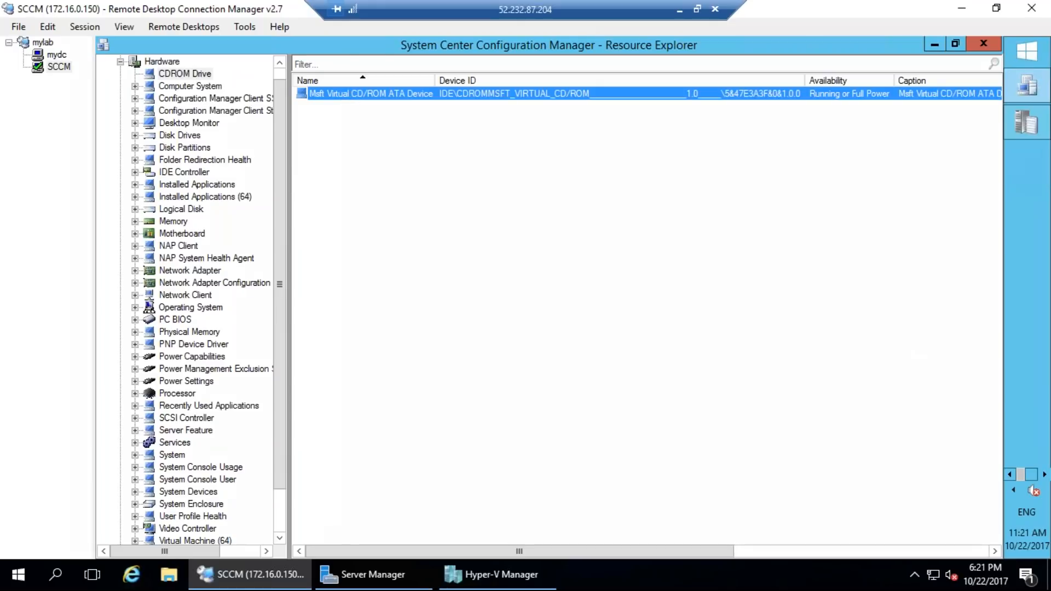
{"action": "mouse_move", "coordinate": [350, 49]}
{"action": "left_mouse_down"}
{"action": "mouse_move", "coordinate": [378, 167]}
{"action": "mouse_move", "coordinate": [332, 50]}
{"action": "left_mouse_up"}
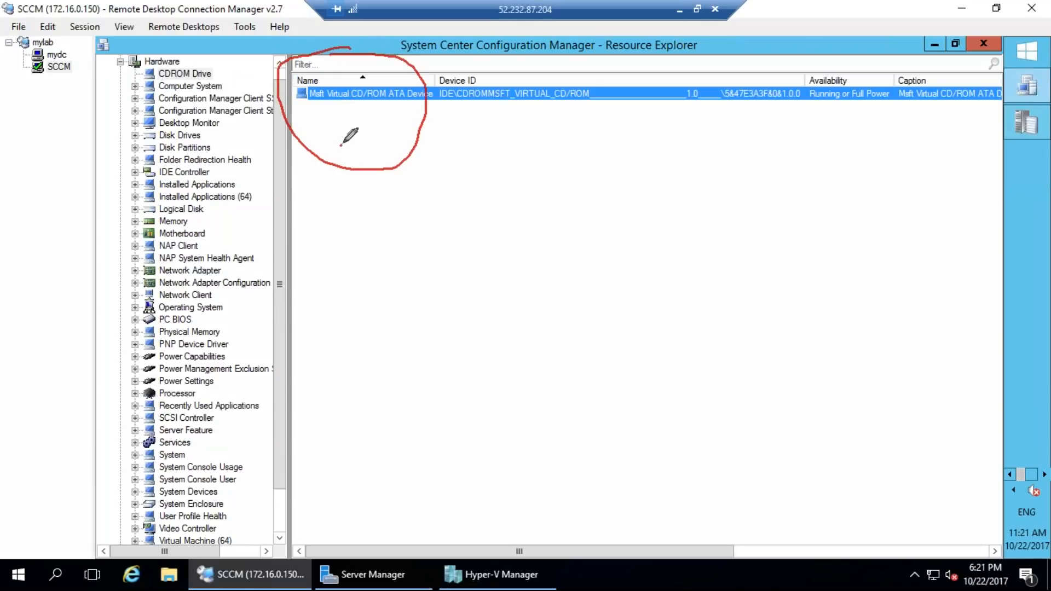
{"action": "key", "text": "Escape"}
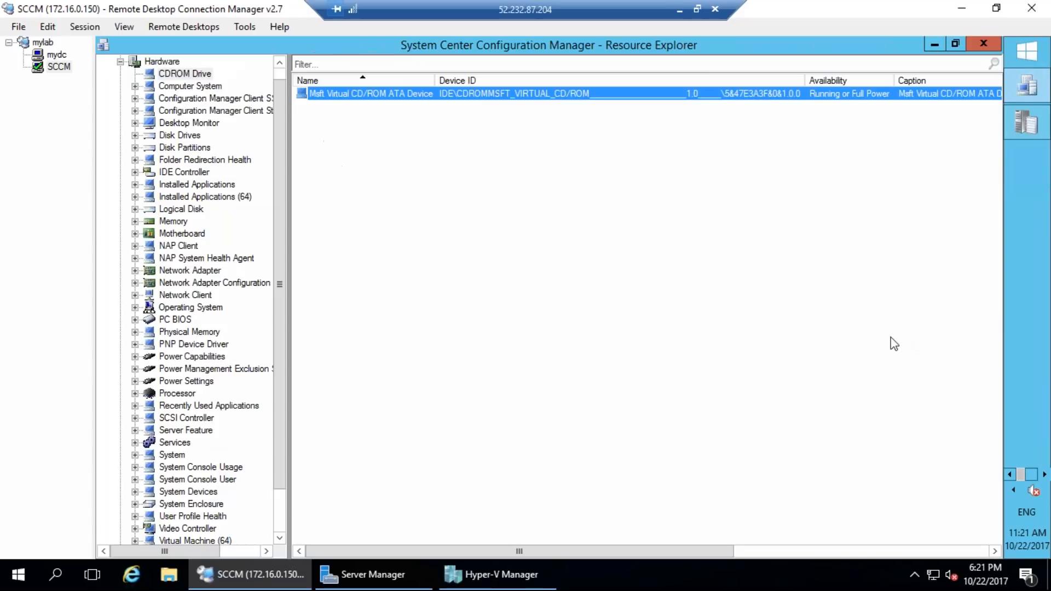
{"action": "key", "text": "ctrl+2"}
{"action": "mouse_move", "coordinate": [156, 192]}
{"action": "left_mouse_down"}
{"action": "mouse_move", "coordinate": [258, 192]}
{"action": "mouse_move", "coordinate": [134, 203]}
{"action": "left_mouse_up"}
{"action": "mouse_move", "coordinate": [254, 204]}
{"action": "left_mouse_down"}
{"action": "mouse_move", "coordinate": [271, 205]}
{"action": "mouse_move", "coordinate": [293, 182]}
{"action": "mouse_move", "coordinate": [340, 105]}
{"action": "left_mouse_up"}
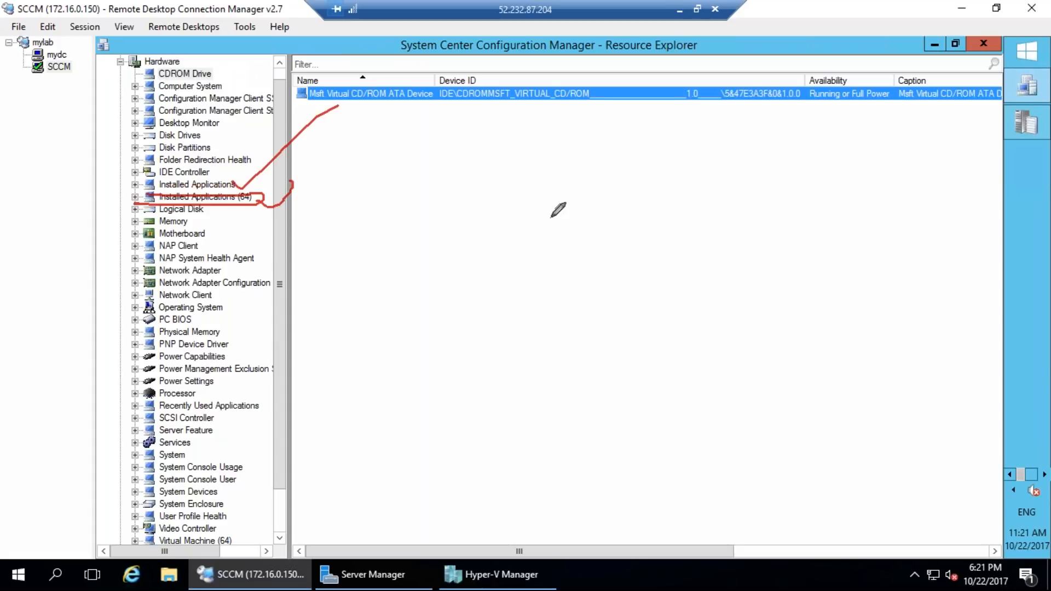
{"action": "key", "text": "Escape"}
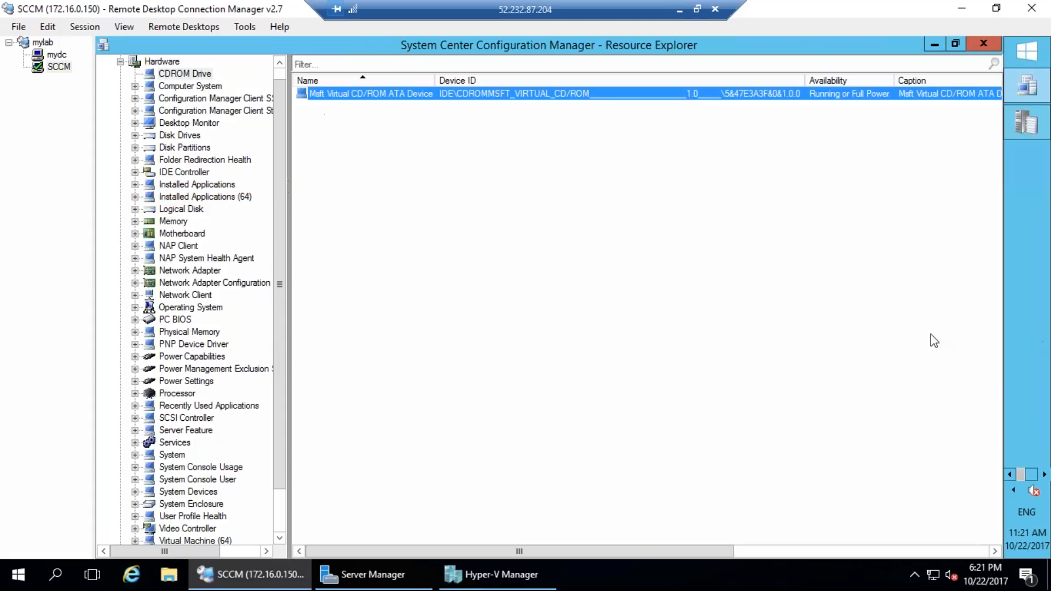
Step: Compare the computer's Installed Applications and Installed Applications (64) inventories, looking at the Visual C++ entries in each
{"action": "left_click", "coordinate": [218, 184]}
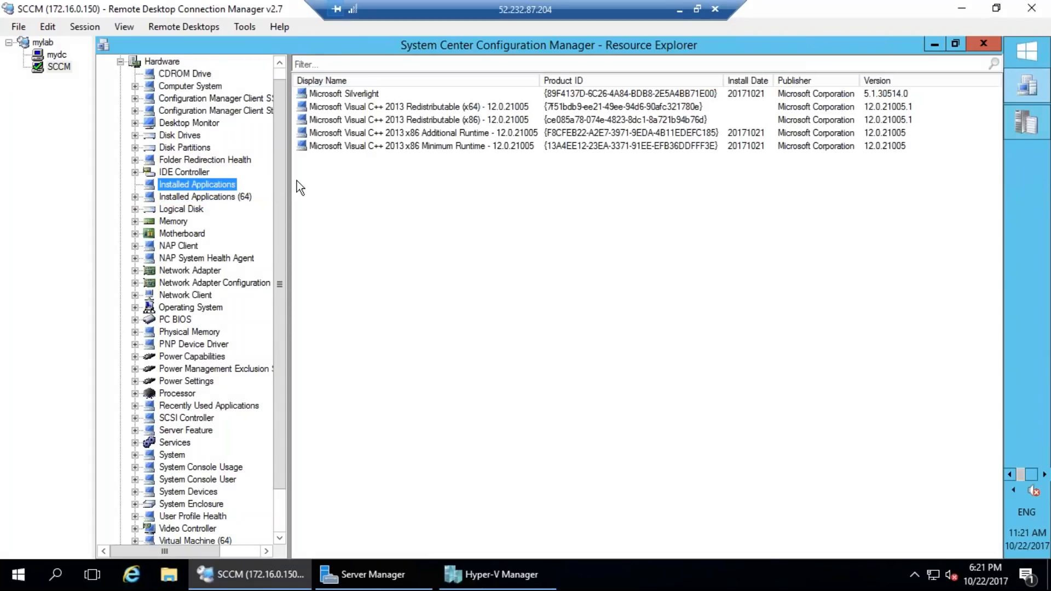
{"action": "left_click", "coordinate": [229, 197]}
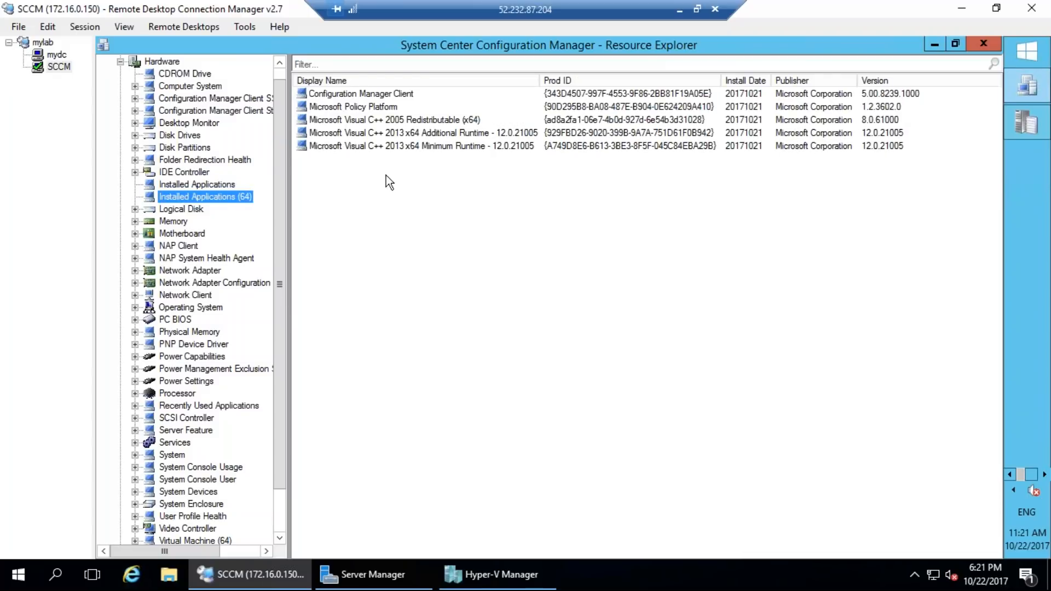
{"action": "left_click", "coordinate": [191, 186]}
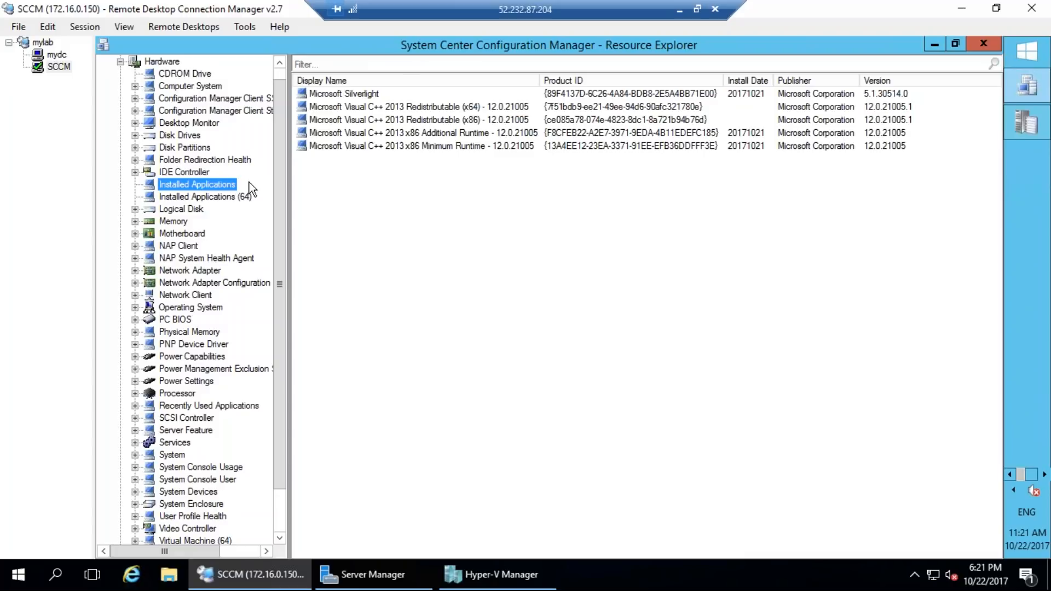
{"action": "left_click", "coordinate": [231, 195]}
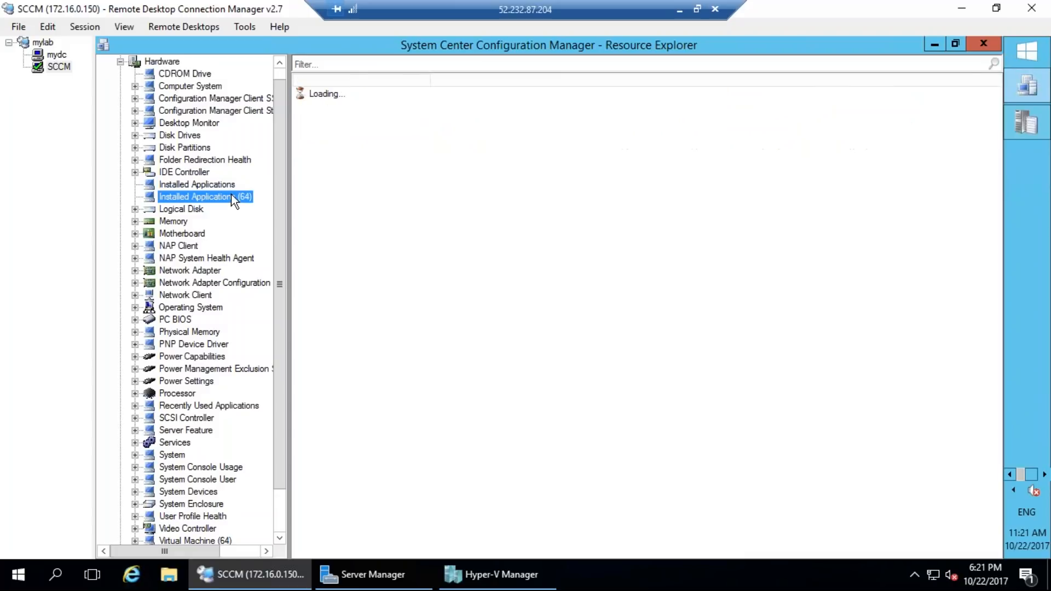
{"action": "left_click", "coordinate": [204, 184]}
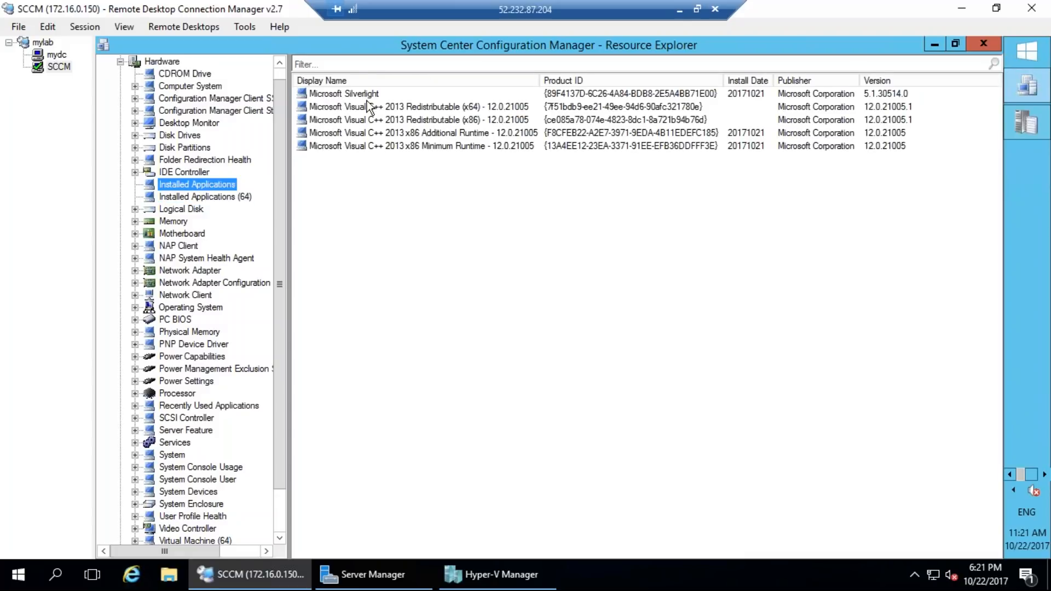
{"action": "left_click", "coordinate": [231, 196]}
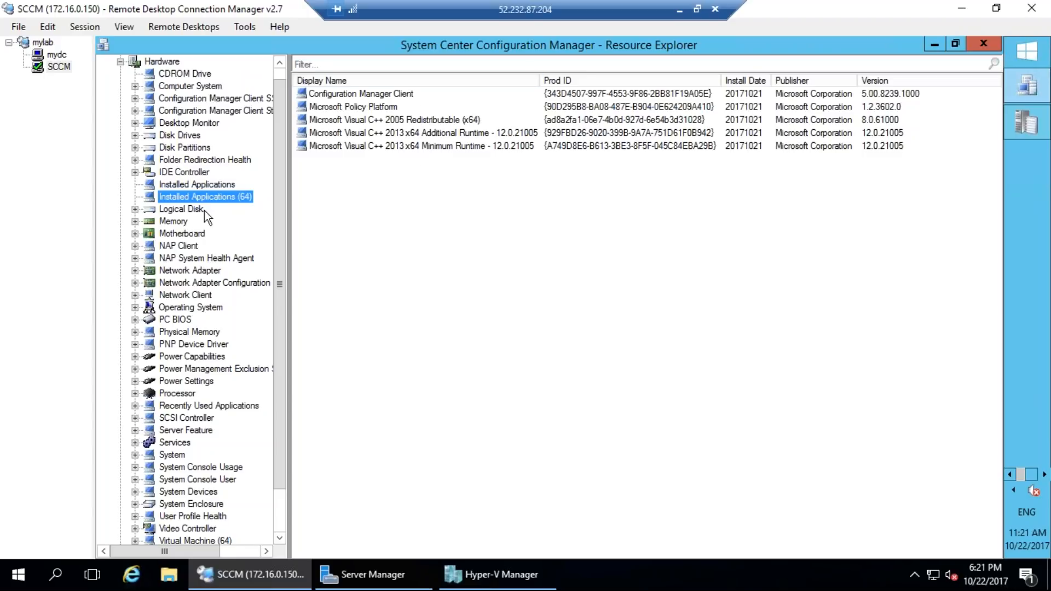
{"action": "left_click", "coordinate": [204, 185]}
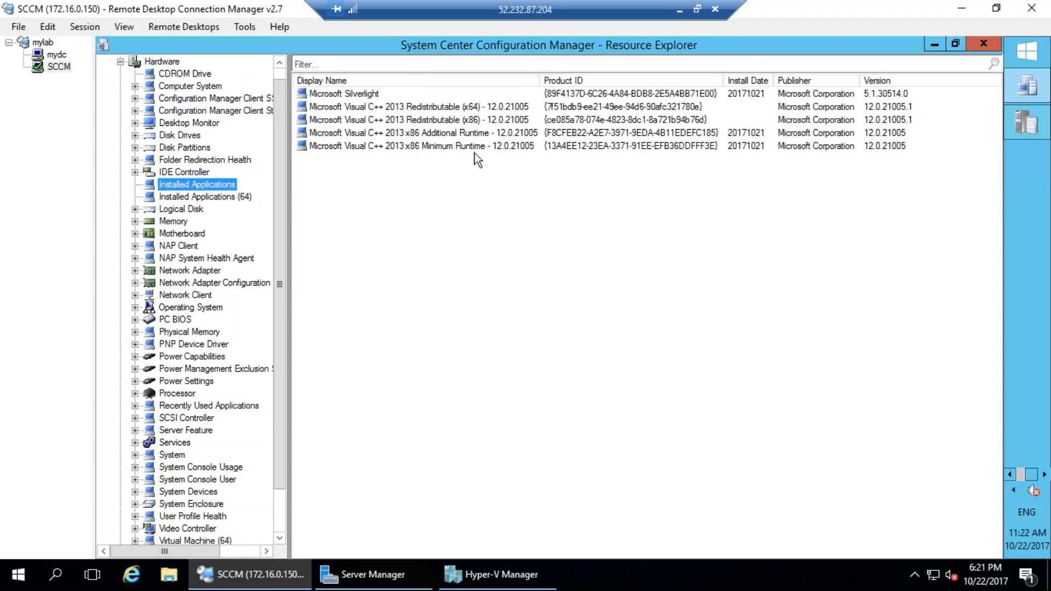
{"action": "left_click", "coordinate": [413, 134]}
{"action": "left_click", "coordinate": [412, 147]}
{"action": "left_click", "coordinate": [412, 134]}
{"action": "left_click", "coordinate": [409, 156]}
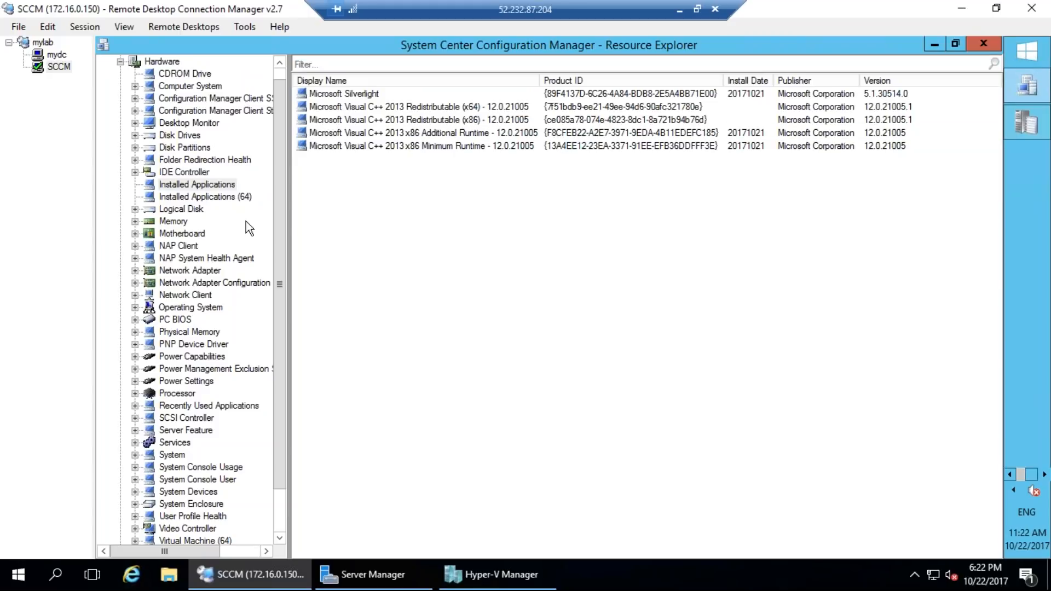
{"action": "left_click", "coordinate": [236, 196]}
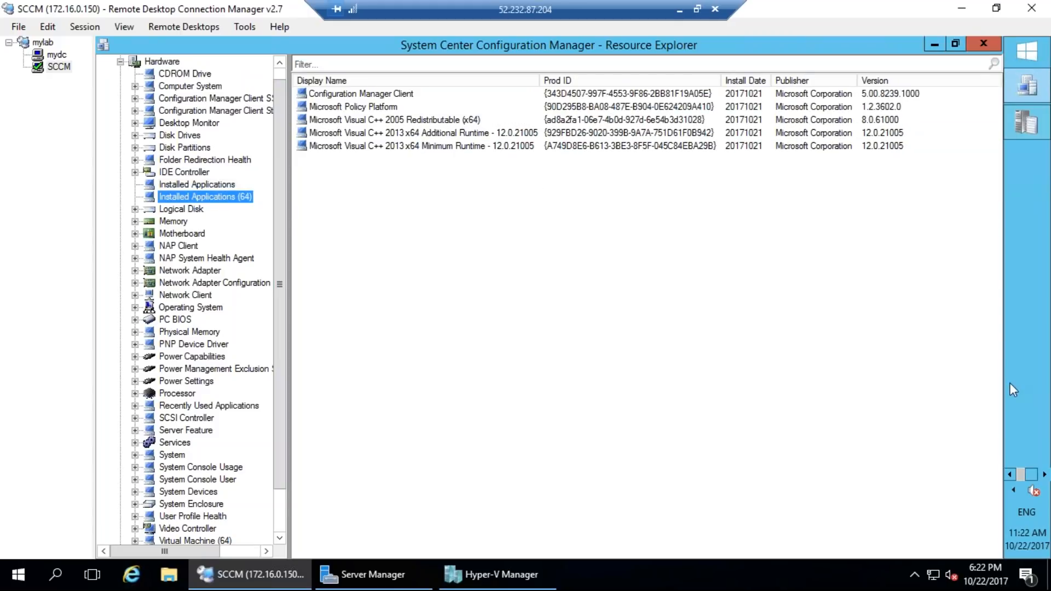
{"action": "mouse_move", "coordinate": [104, 48]}
{"action": "left_mouse_down"}
{"action": "mouse_move", "coordinate": [263, 19]}
{"action": "mouse_move", "coordinate": [252, 376]}
{"action": "left_mouse_up"}
{"action": "mouse_move", "coordinate": [104, 47]}
{"action": "left_mouse_down"}
{"action": "mouse_move", "coordinate": [98, 521]}
{"action": "mouse_move", "coordinate": [230, 573]}
{"action": "mouse_move", "coordinate": [310, 58]}
{"action": "mouse_move", "coordinate": [289, 42]}
{"action": "left_mouse_up"}
{"action": "left_click_drag", "start_coordinate": [315, 92], "coordinate": [363, 65]}
{"action": "left_click_drag", "start_coordinate": [577, 47], "coordinate": [596, 59]}
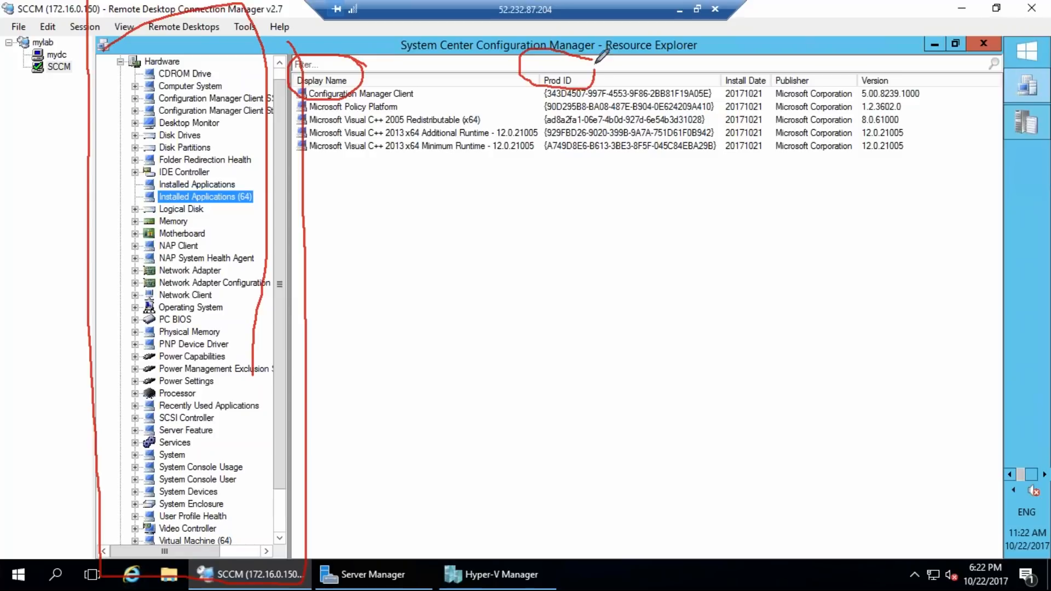
{"action": "mouse_move", "coordinate": [378, 289]}
{"action": "left_mouse_down"}
{"action": "mouse_move", "coordinate": [481, 177]}
{"action": "mouse_move", "coordinate": [438, 222]}
{"action": "mouse_move", "coordinate": [526, 196]}
{"action": "left_mouse_up"}
{"action": "key", "text": "Escape"}
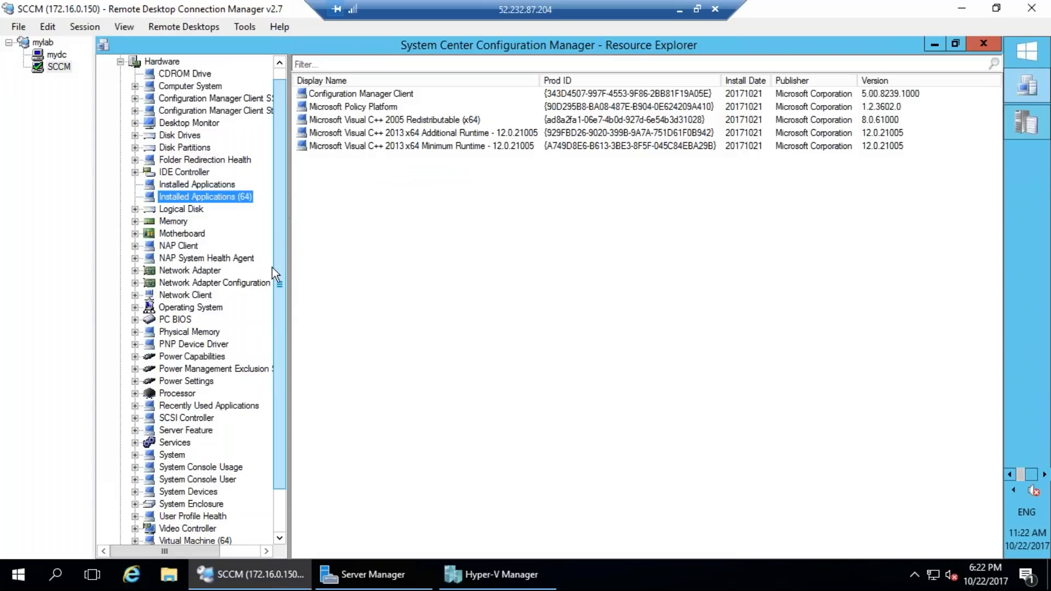
{"action": "scroll", "coordinate": [285, 525], "scroll_direction": "down", "scroll_amount": 2}
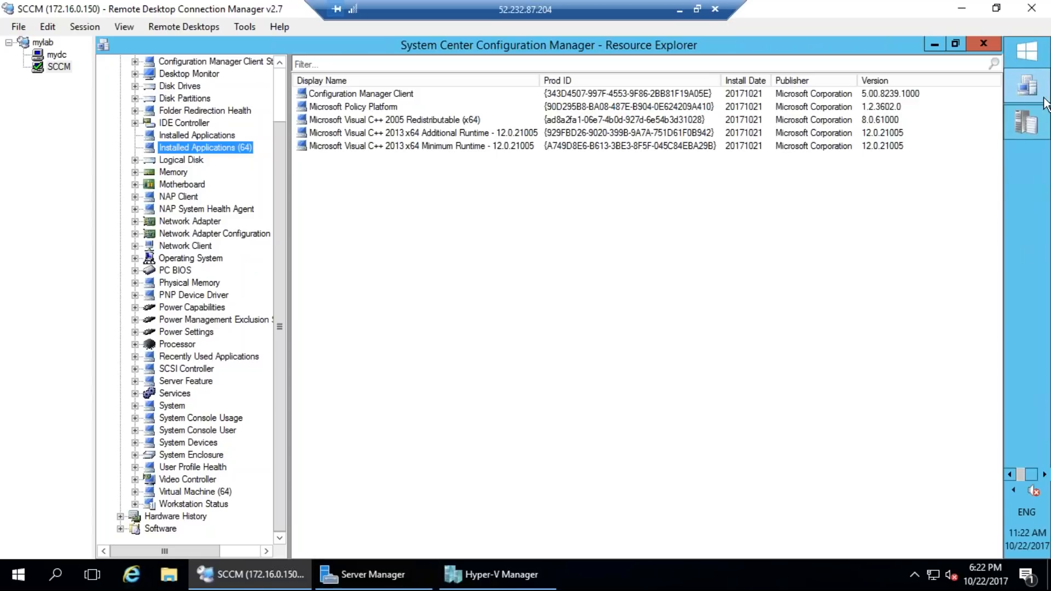
Step: Switch back to the Configuration Manager console and show the membership rules in the All Systems with VC++ collection's properties
{"action": "left_click", "coordinate": [1008, 478]}
{"action": "left_click", "coordinate": [1025, 421]}
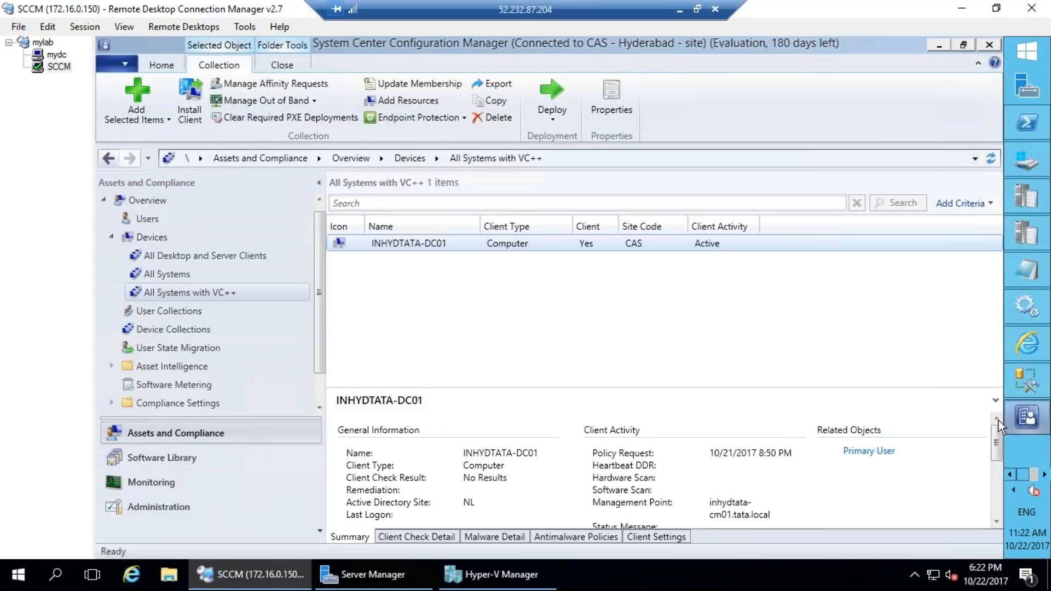
{"action": "left_click", "coordinate": [150, 294]}
{"action": "right_click", "coordinate": [151, 294]}
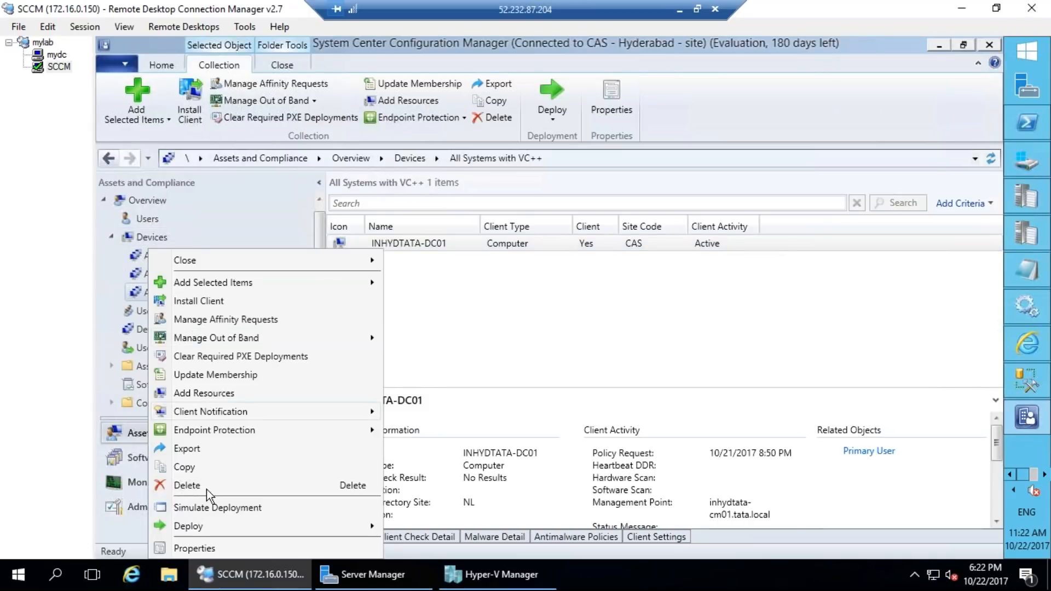
{"action": "left_click", "coordinate": [208, 554]}
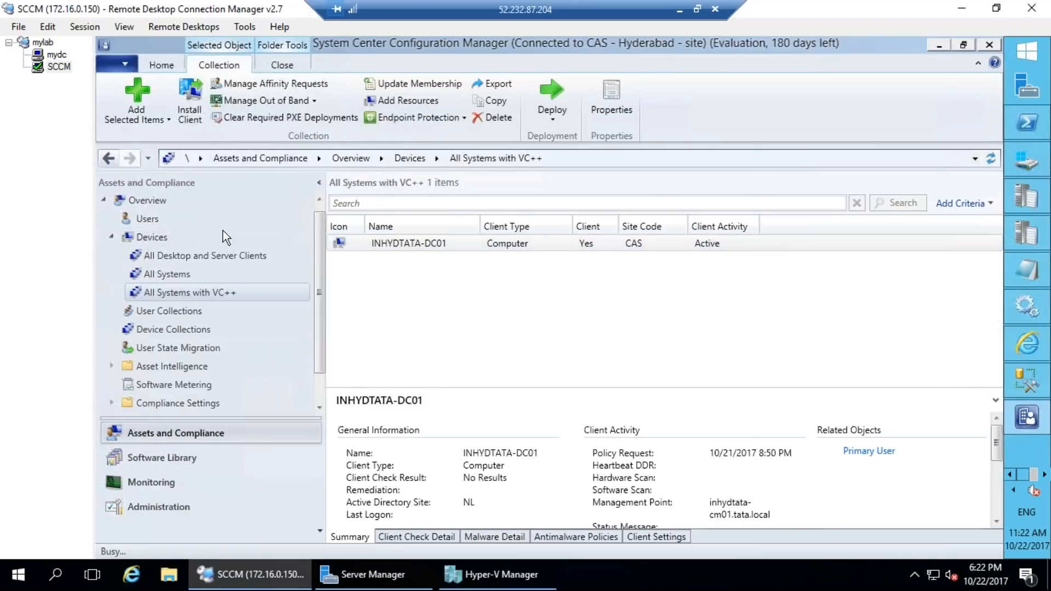
{"action": "left_click", "coordinate": [423, 141]}
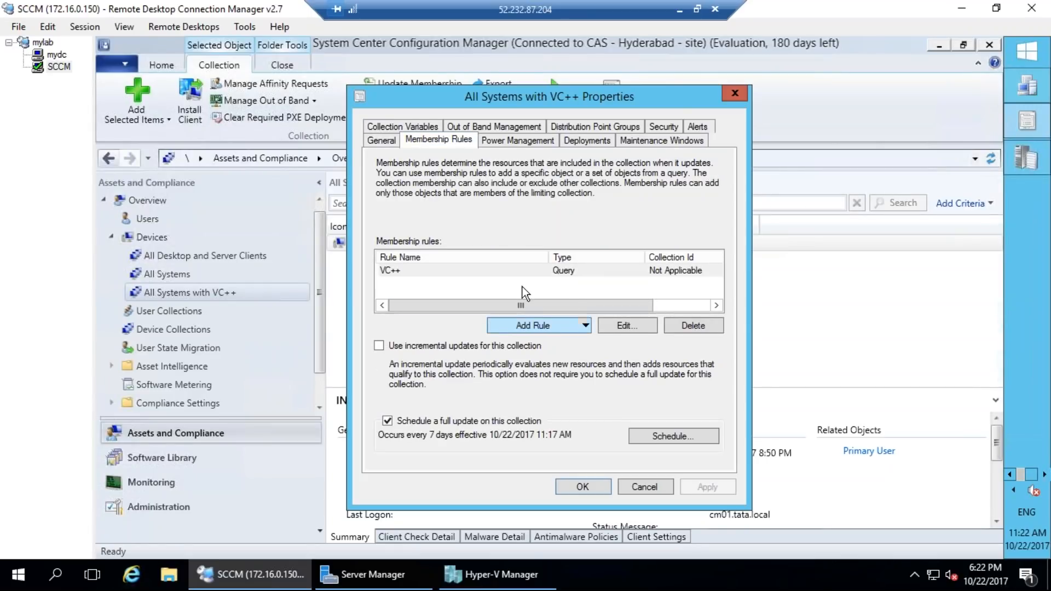
Step: Open the attribute selection for the Display Name criterion in the VC++ rule's query statement
{"action": "double_click", "coordinate": [498, 274]}
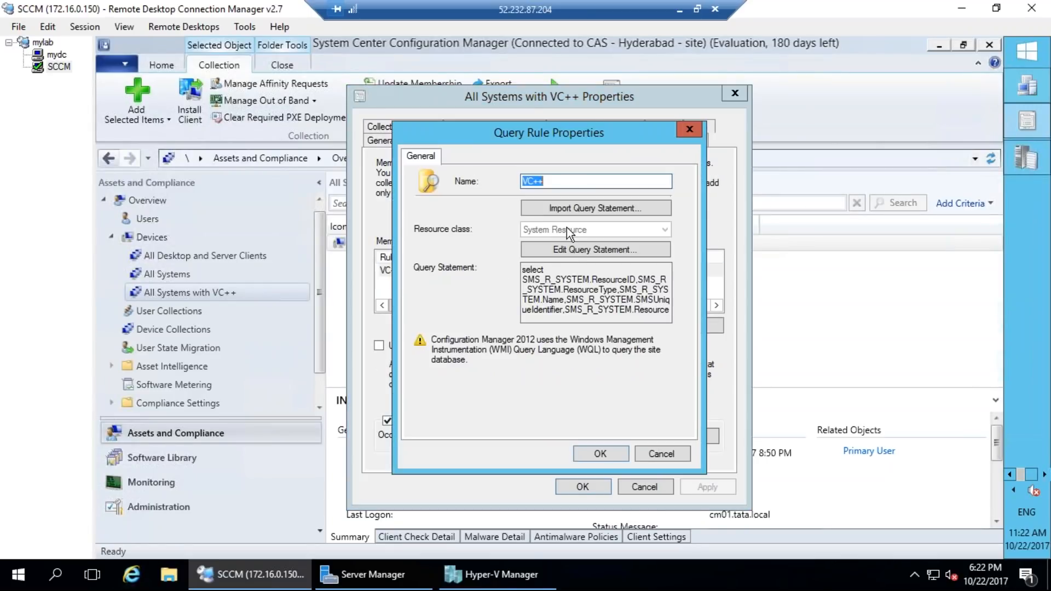
{"action": "left_click", "coordinate": [573, 250]}
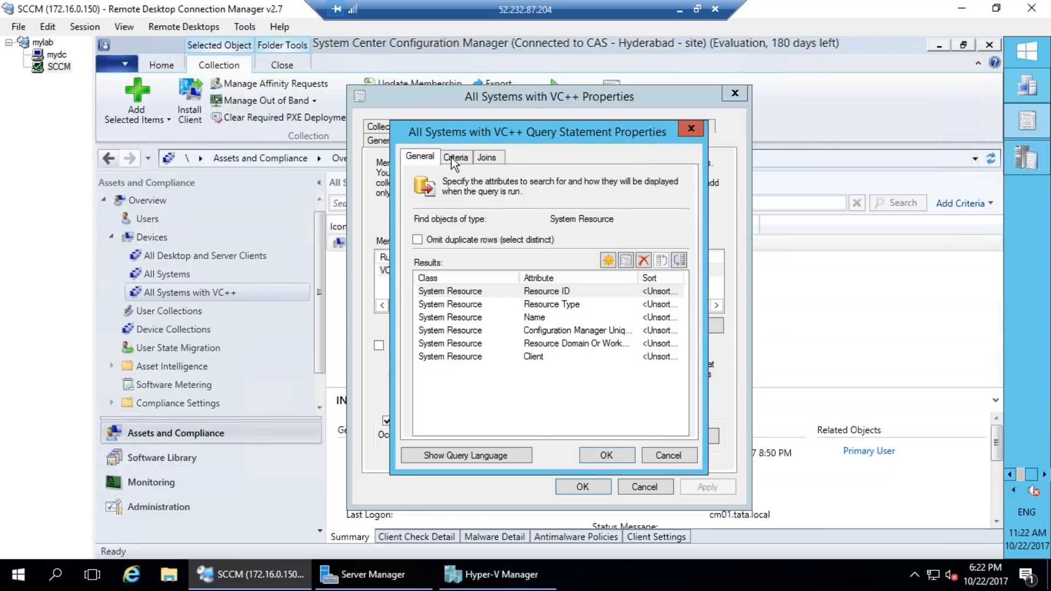
{"action": "left_click", "coordinate": [455, 158]}
{"action": "double_click", "coordinate": [520, 240]}
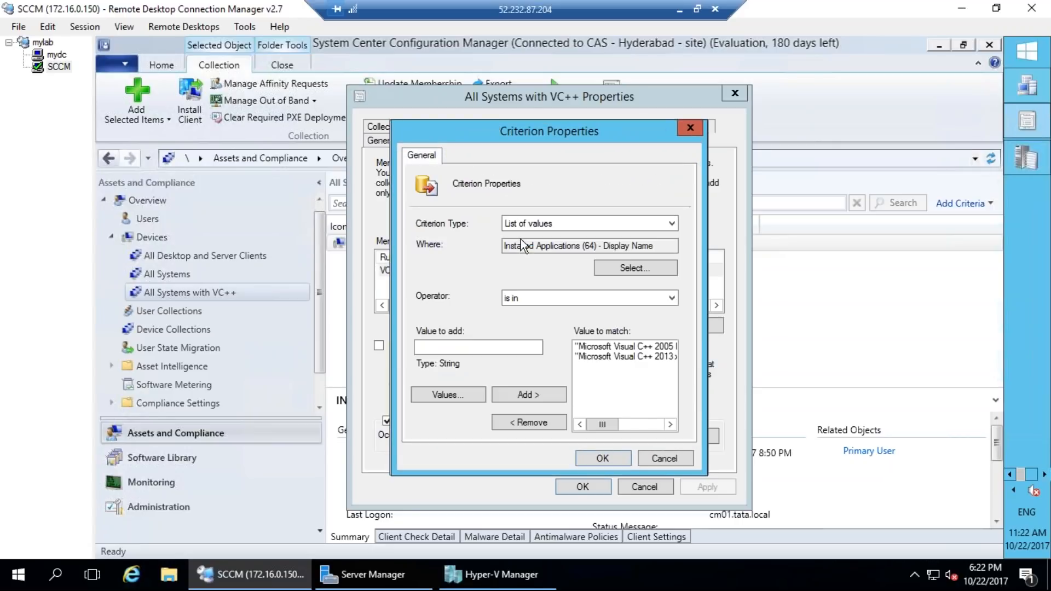
{"action": "left_click", "coordinate": [634, 268]}
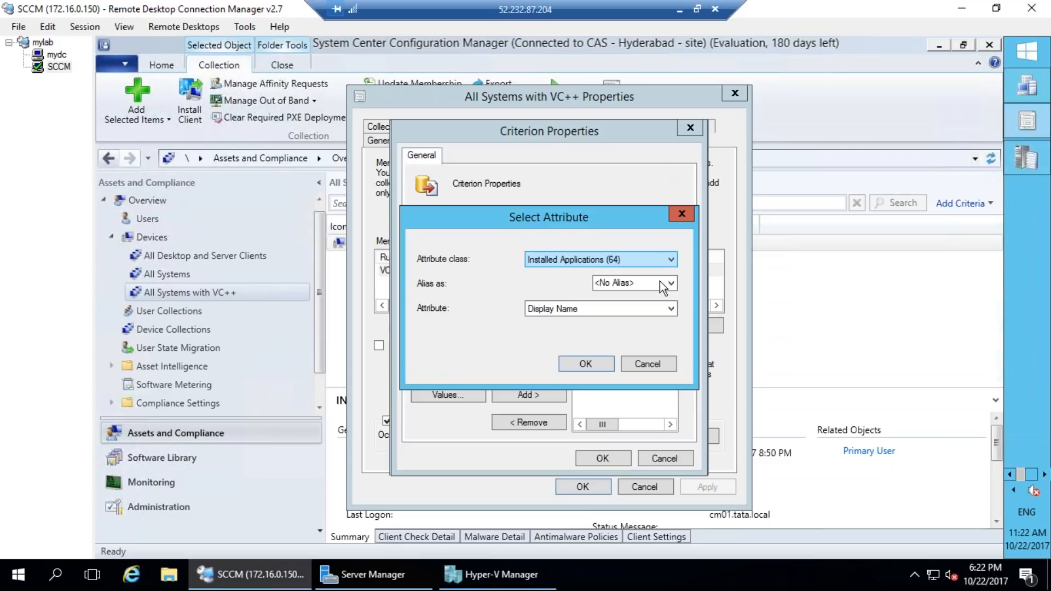
Step: Compare the attribute classes offered for the criterion with the hardware inventory entries in Resource Explorer, then return to the attribute selection
{"action": "left_click", "coordinate": [669, 260]}
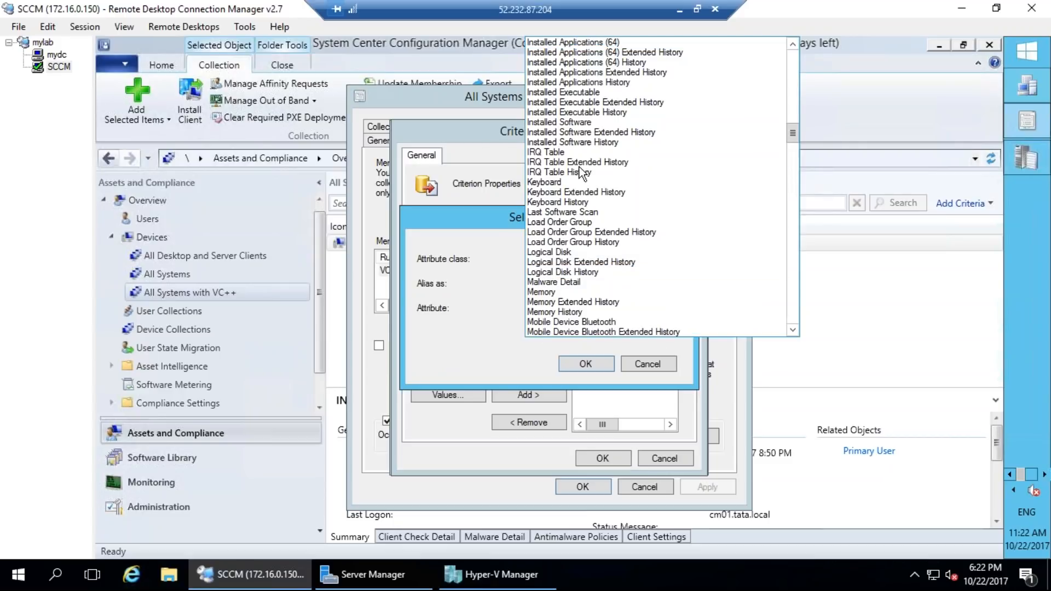
{"action": "key", "text": "Up"}
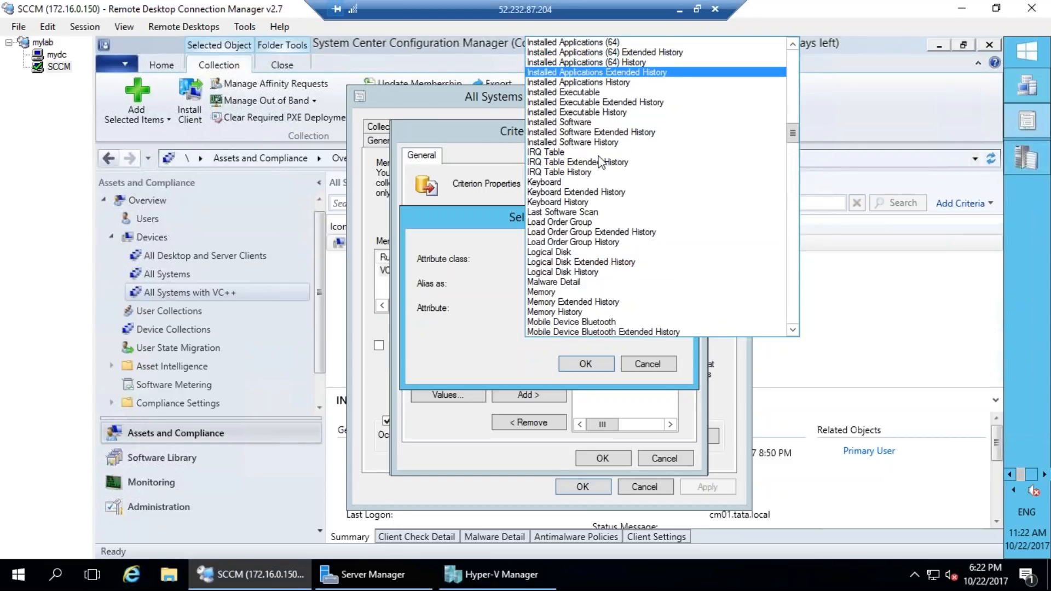
{"action": "left_click", "coordinate": [1041, 88]}
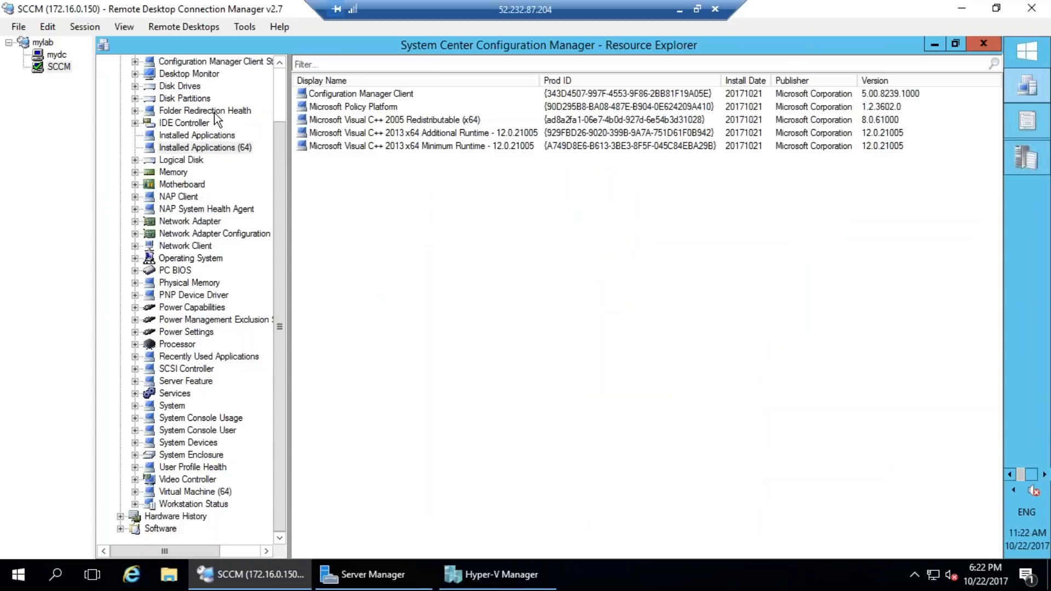
{"action": "left_click", "coordinate": [1032, 92]}
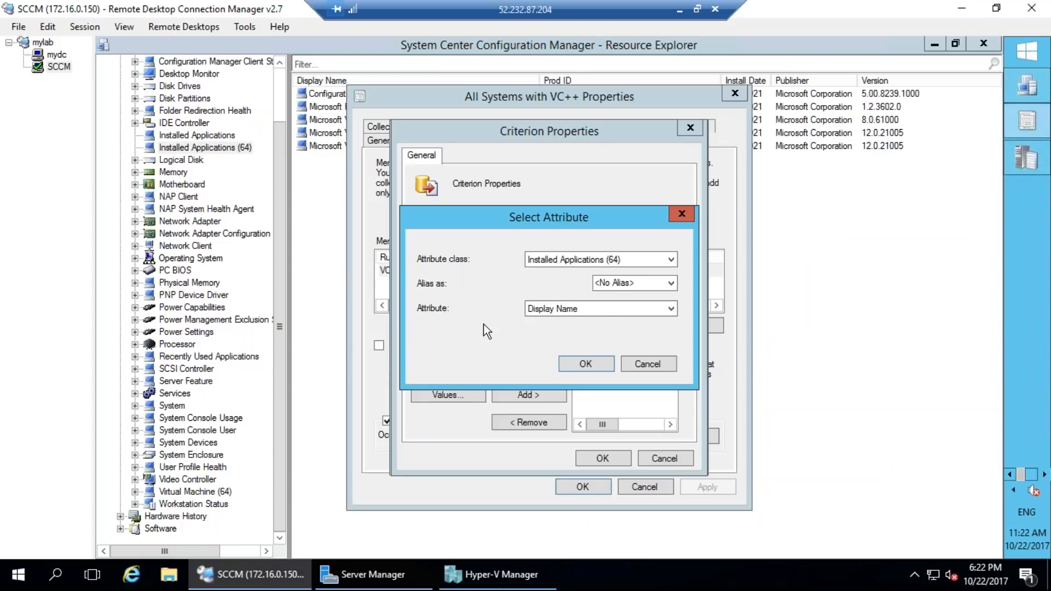
Step: Switch the criterion to the Folder Redirection Health attribute class with the Folder Name attribute
{"action": "left_click", "coordinate": [607, 264]}
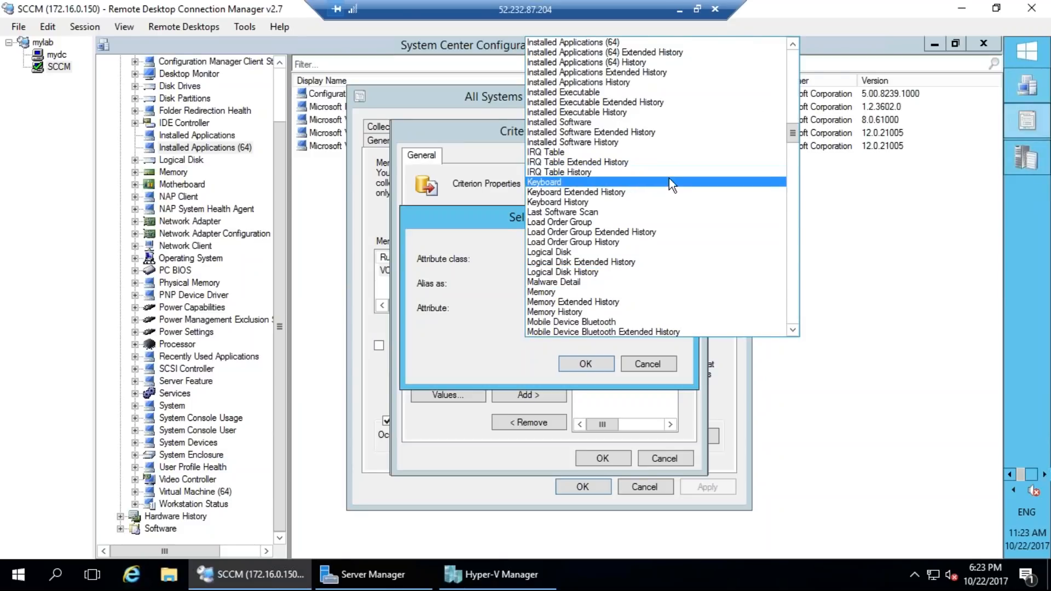
{"action": "left_click_drag", "start_coordinate": [791, 134], "coordinate": [792, 59]}
{"action": "scroll", "coordinate": [582, 260], "scroll_direction": "down", "scroll_amount": 5}
{"action": "scroll", "coordinate": [632, 320], "scroll_direction": "down", "scroll_amount": 1}
{"action": "scroll", "coordinate": [632, 320], "scroll_direction": "down", "scroll_amount": 5}
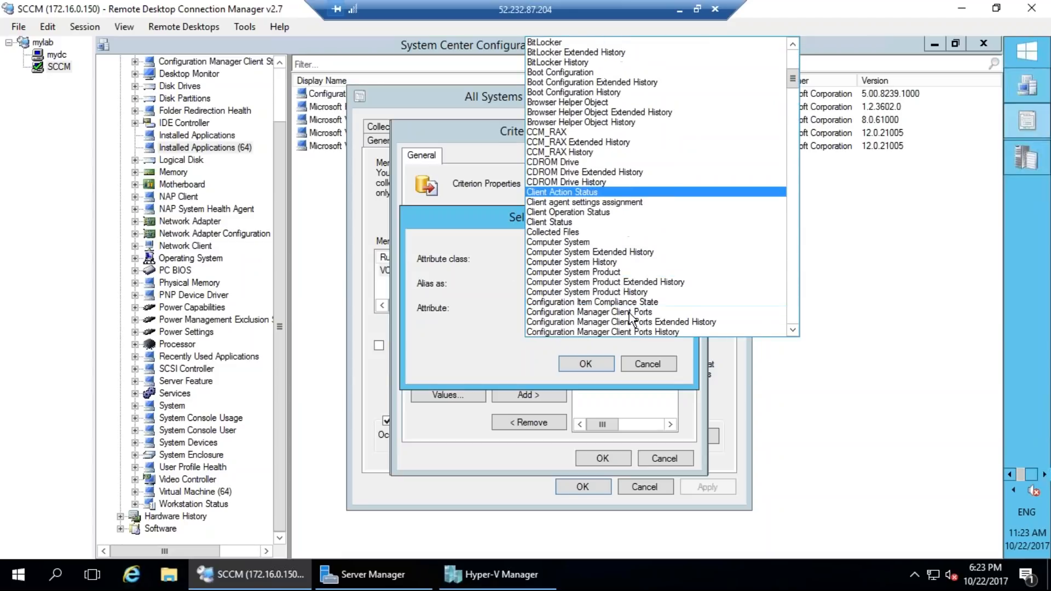
{"action": "scroll", "coordinate": [634, 315], "scroll_direction": "down", "scroll_amount": 15}
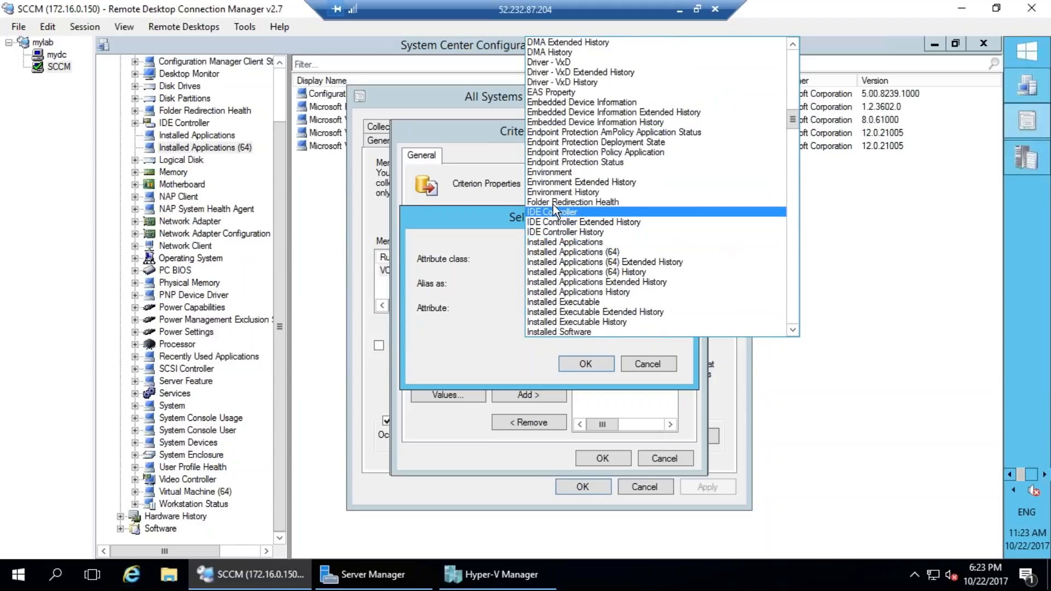
{"action": "left_click", "coordinate": [554, 202]}
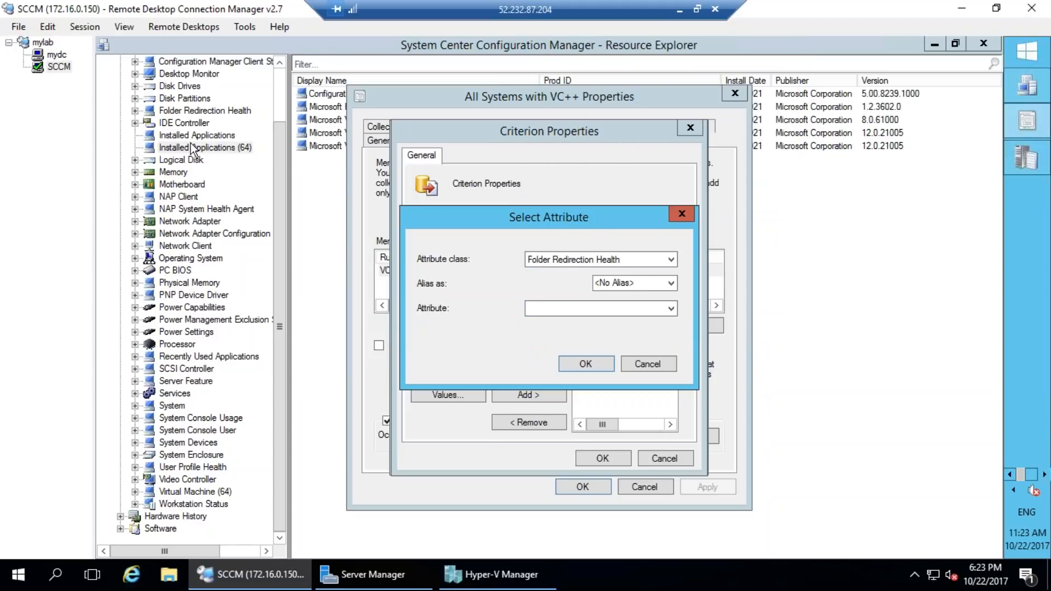
{"action": "left_click", "coordinate": [657, 313]}
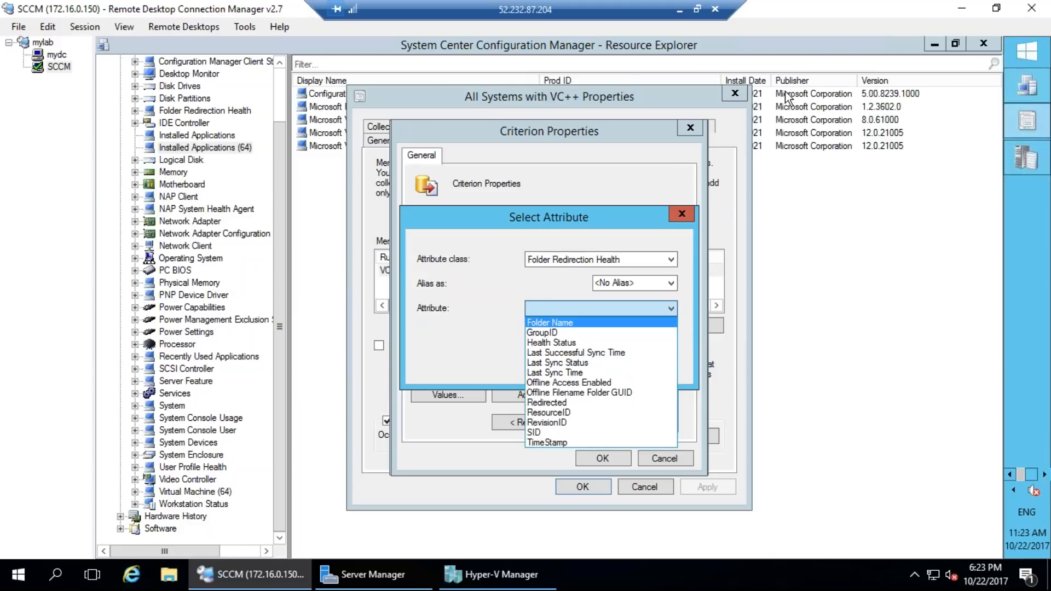
{"action": "left_click", "coordinate": [556, 324]}
{"action": "left_click", "coordinate": [600, 362]}
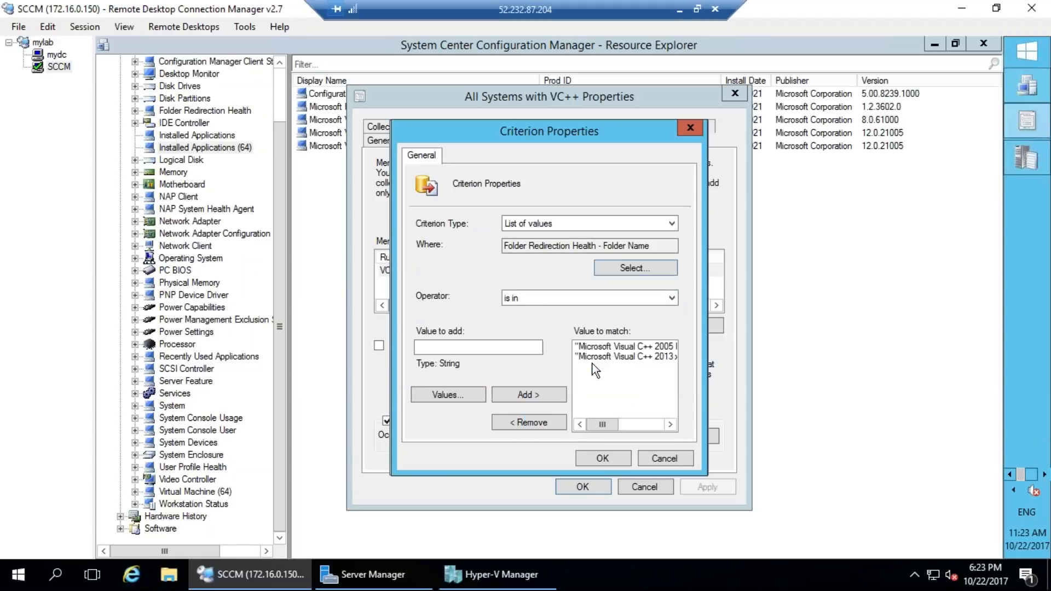
Step: Look at the available Folder Name values without picking one, and discard the criterion change
{"action": "left_click", "coordinate": [468, 398]}
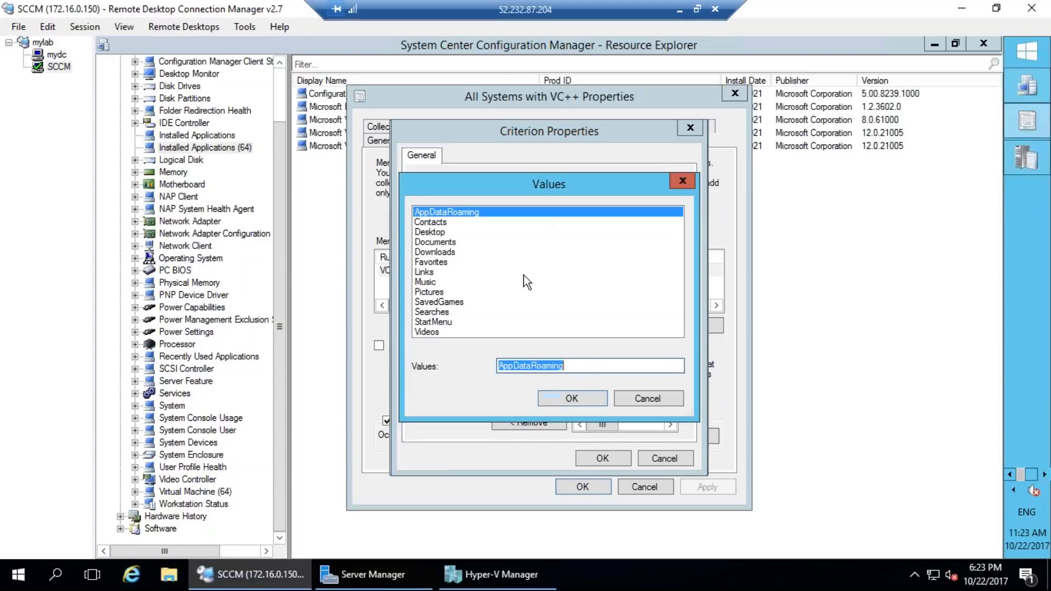
{"action": "left_click", "coordinate": [632, 394]}
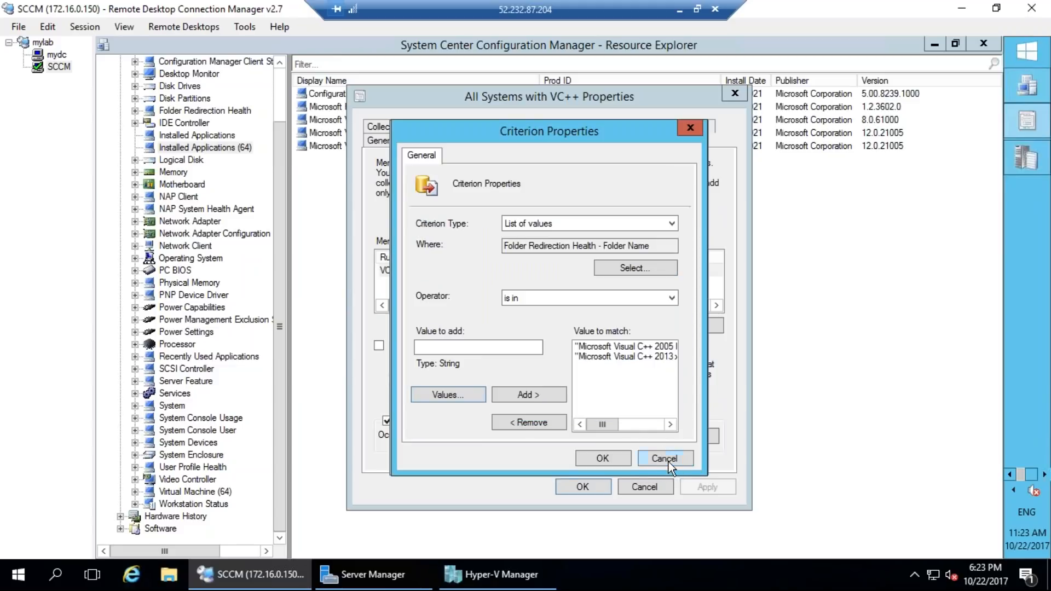
{"action": "left_click", "coordinate": [665, 460]}
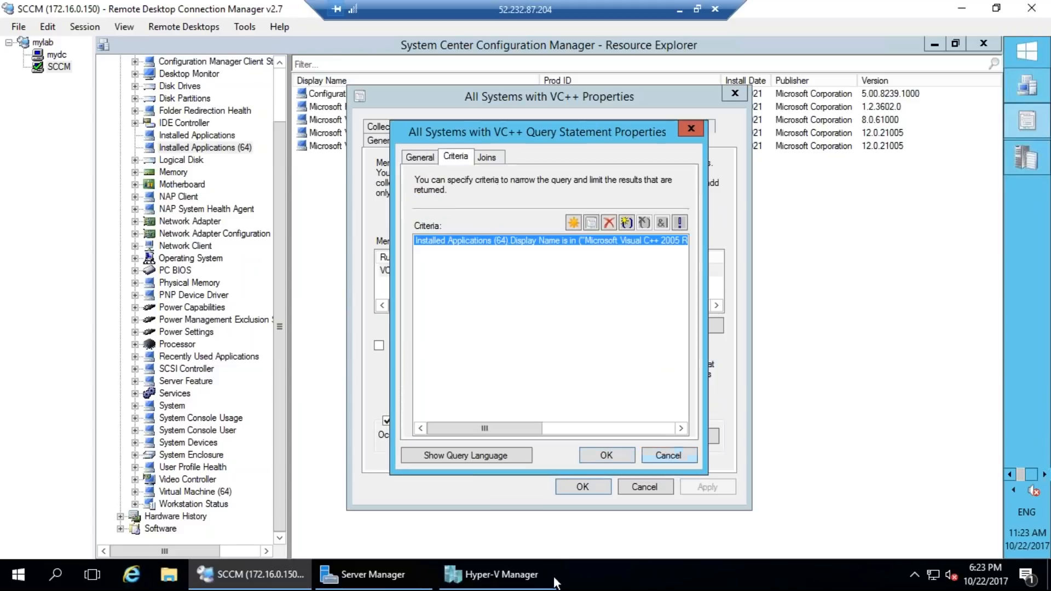
Step: Show the VC++ rule's query statement in WQL and close the query statement properties
{"action": "left_click", "coordinate": [499, 457]}
{"action": "left_click", "coordinate": [545, 409]}
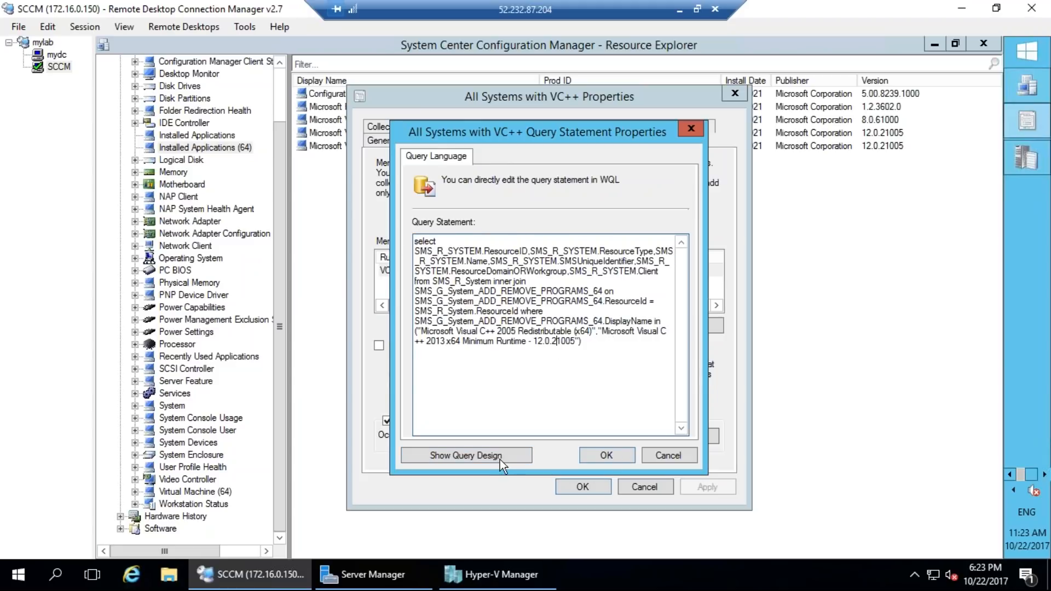
{"action": "left_click", "coordinate": [606, 455]}
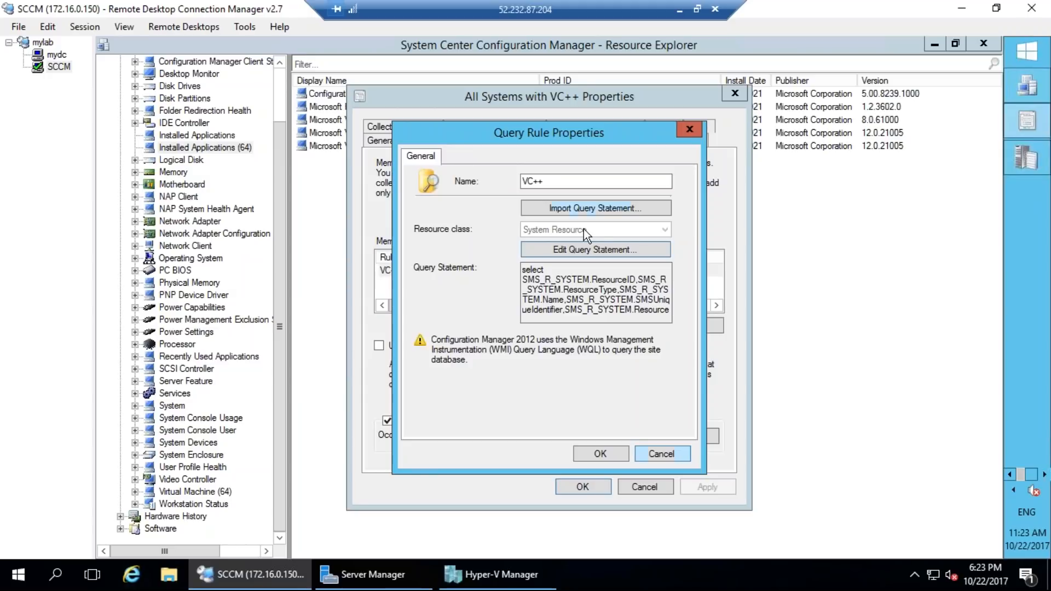
Step: Close the VC++ query rule and the collection's properties, and close Resource Explorer
{"action": "left_click", "coordinate": [600, 453]}
{"action": "left_click", "coordinate": [661, 491]}
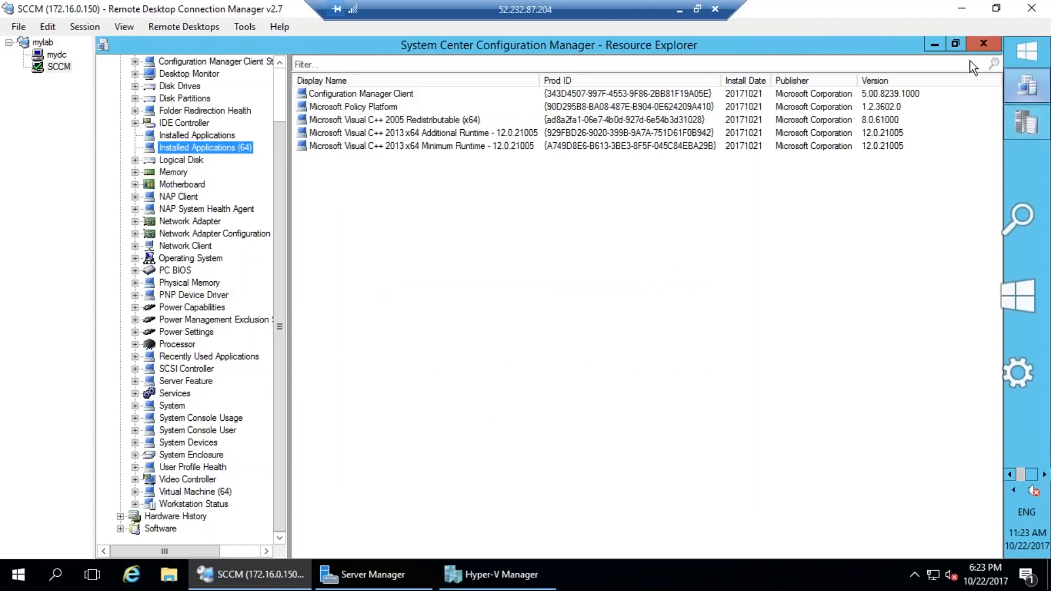
{"action": "left_click", "coordinate": [983, 44]}
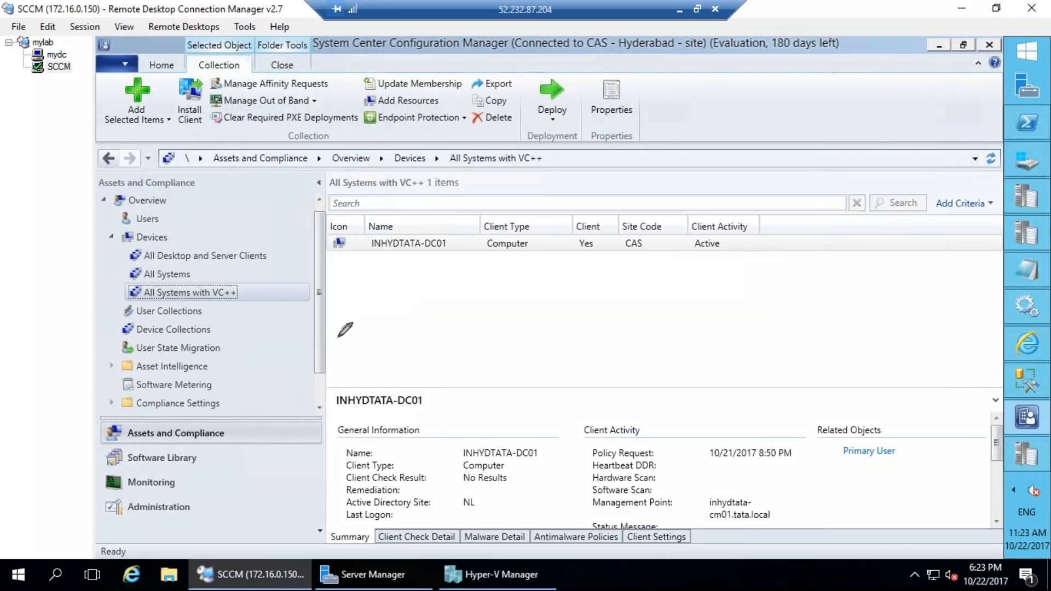
{"action": "left_click_drag", "start_coordinate": [377, 290], "coordinate": [410, 322]}
{"action": "left_click_drag", "start_coordinate": [412, 285], "coordinate": [441, 279]}
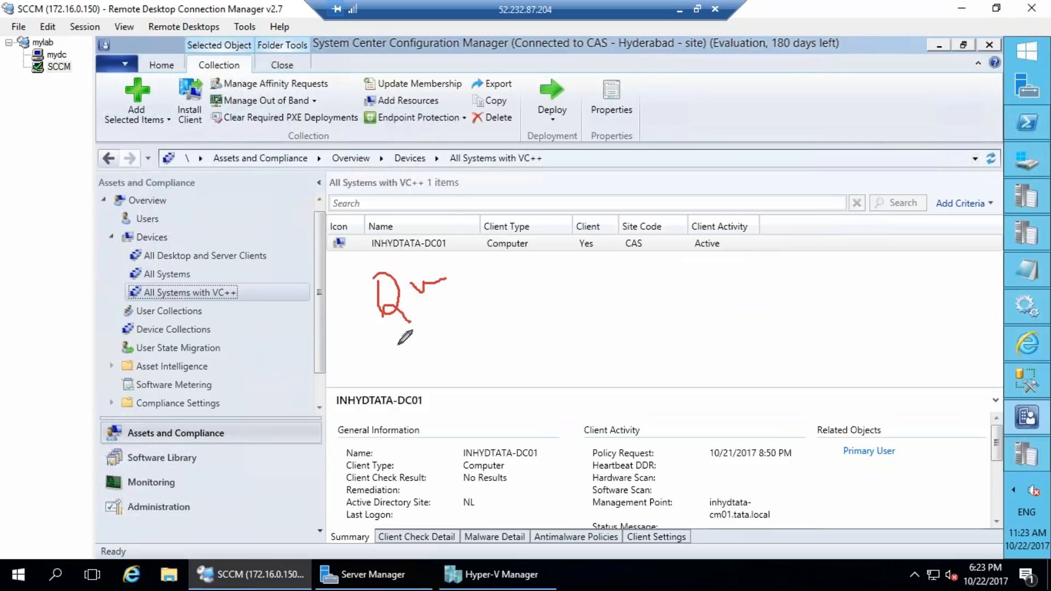
{"action": "mouse_move", "coordinate": [408, 351]}
{"action": "left_mouse_down"}
{"action": "mouse_move", "coordinate": [415, 377]}
{"action": "mouse_move", "coordinate": [457, 336]}
{"action": "left_mouse_up"}
{"action": "mouse_move", "coordinate": [451, 253]}
{"action": "left_mouse_down"}
{"action": "mouse_move", "coordinate": [353, 257]}
{"action": "mouse_move", "coordinate": [469, 284]}
{"action": "mouse_move", "coordinate": [420, 226]}
{"action": "left_mouse_up"}
{"action": "mouse_move", "coordinate": [469, 313]}
{"action": "left_mouse_down"}
{"action": "mouse_move", "coordinate": [420, 398]}
{"action": "mouse_move", "coordinate": [486, 305]}
{"action": "left_mouse_up"}
{"action": "left_click_drag", "start_coordinate": [465, 237], "coordinate": [512, 191]}
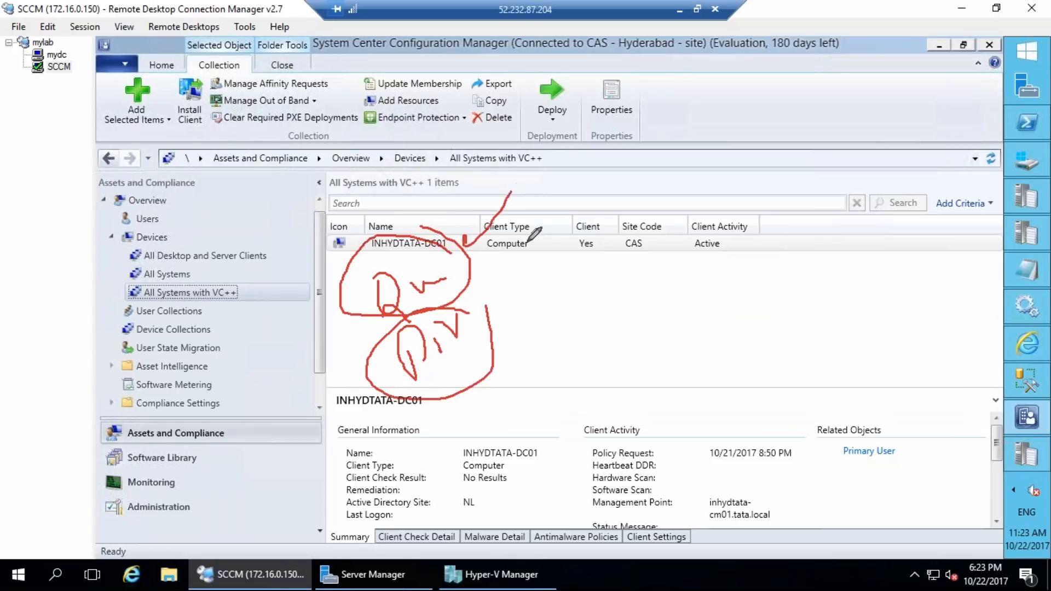
{"action": "mouse_move", "coordinate": [499, 145]}
{"action": "left_mouse_down"}
{"action": "mouse_move", "coordinate": [511, 233]}
{"action": "mouse_move", "coordinate": [572, 258]}
{"action": "left_mouse_up"}
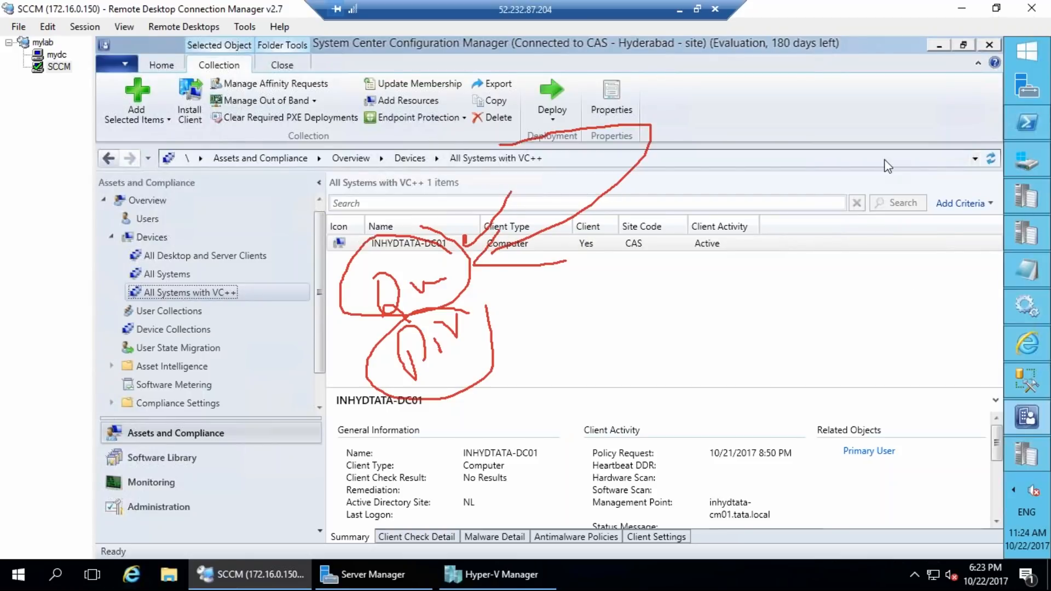
{"action": "key", "text": "Escape"}
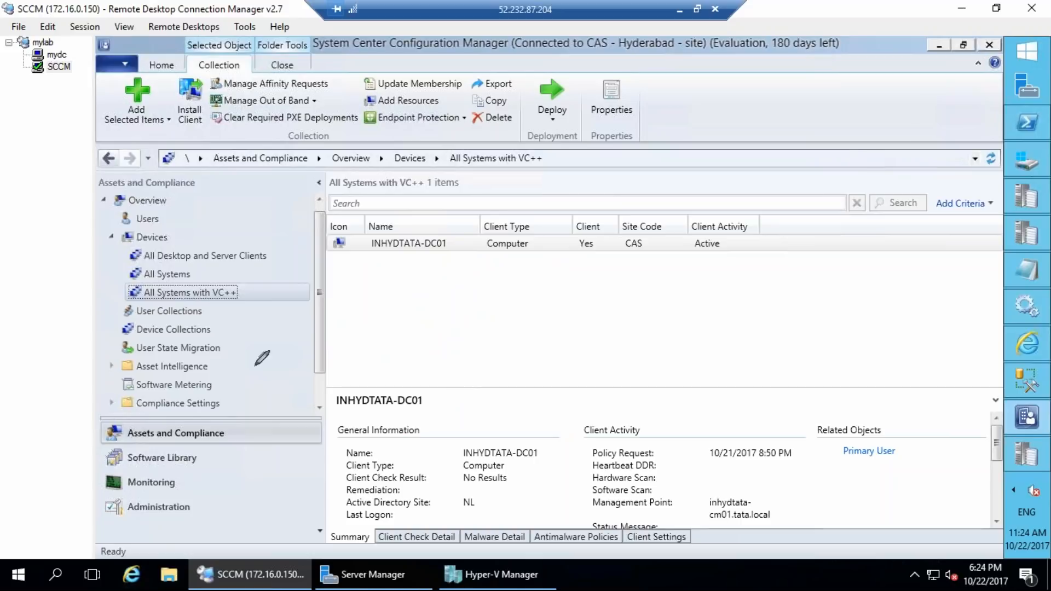
Step: List all devices and view the summary of INHYDTATA-CM01
{"action": "left_click", "coordinate": [139, 241]}
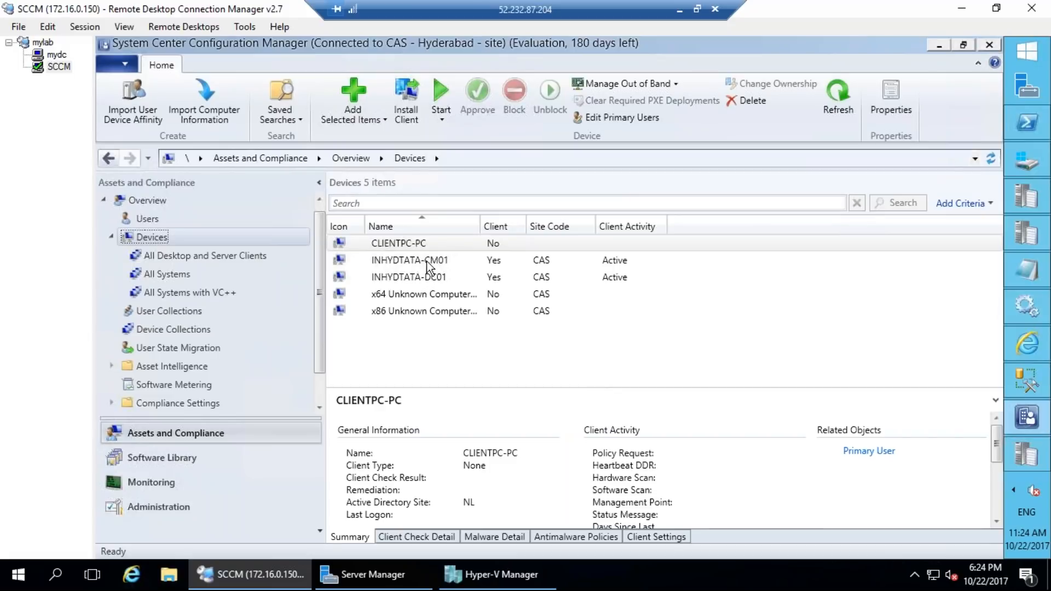
{"action": "left_click", "coordinate": [470, 263]}
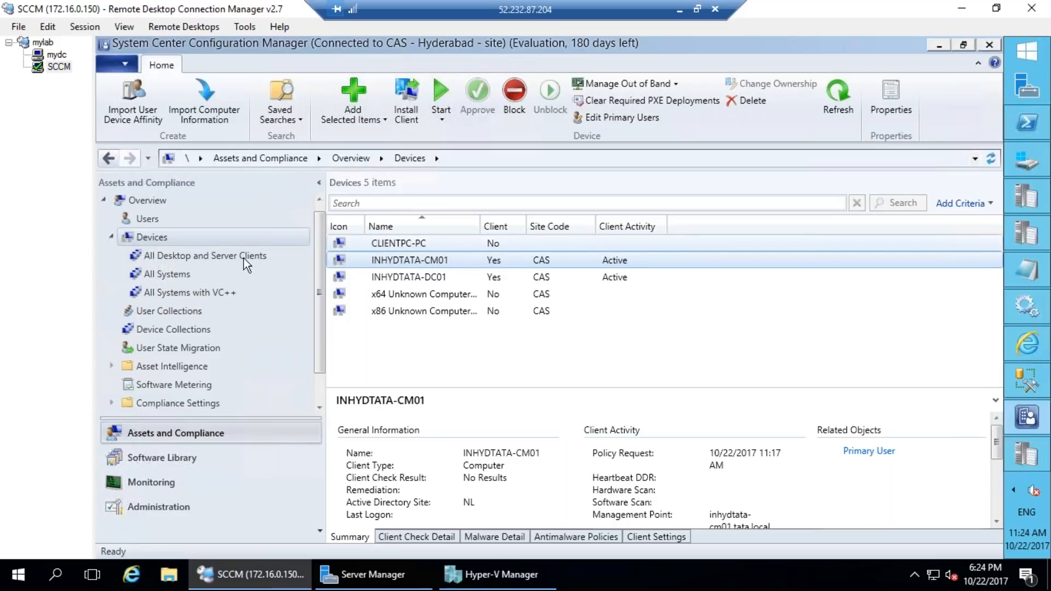
{"action": "left_click", "coordinate": [149, 237]}
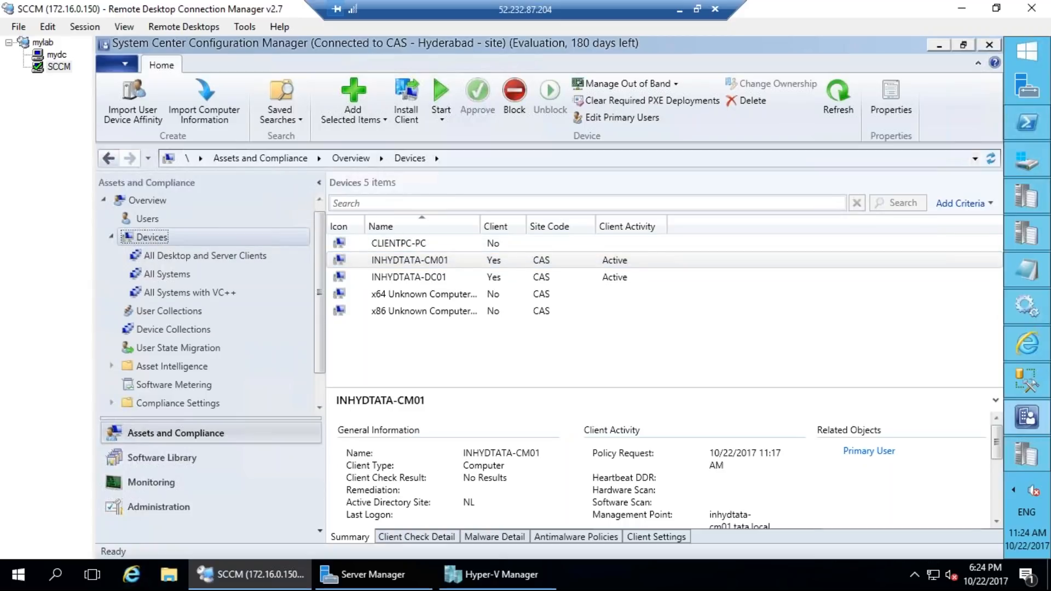
Step: Update the membership of all six device collections at once
{"action": "left_click", "coordinate": [171, 331]}
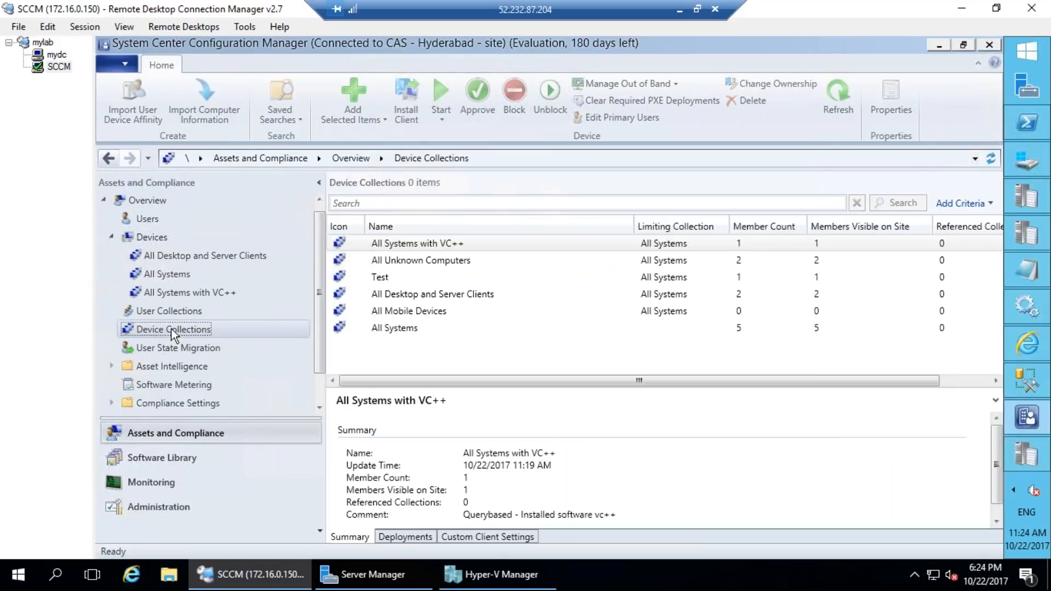
{"action": "left_click", "coordinate": [412, 329], "text": "shift"}
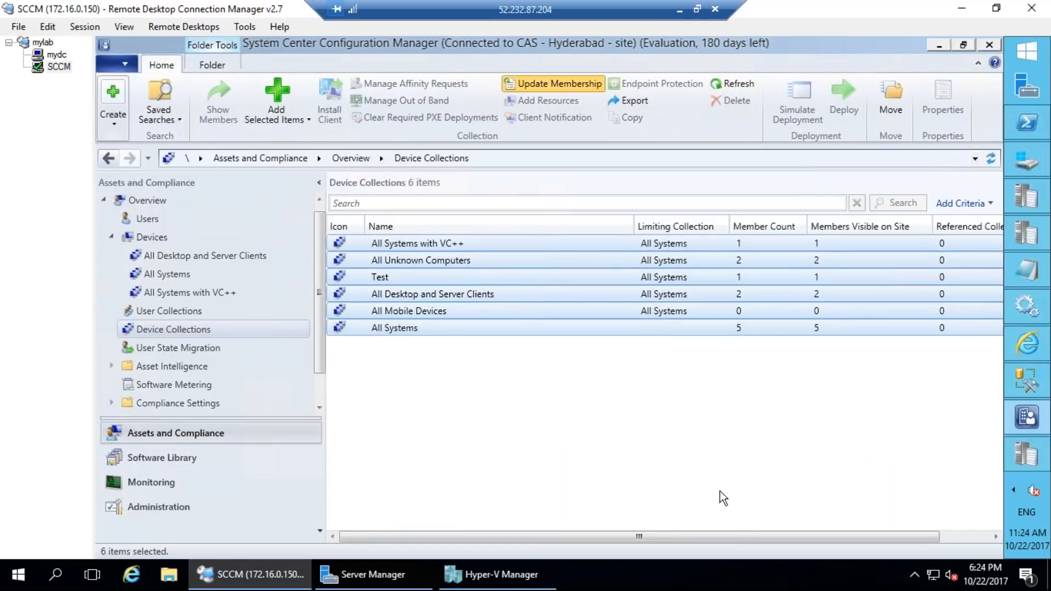
{"action": "left_click", "coordinate": [609, 370]}
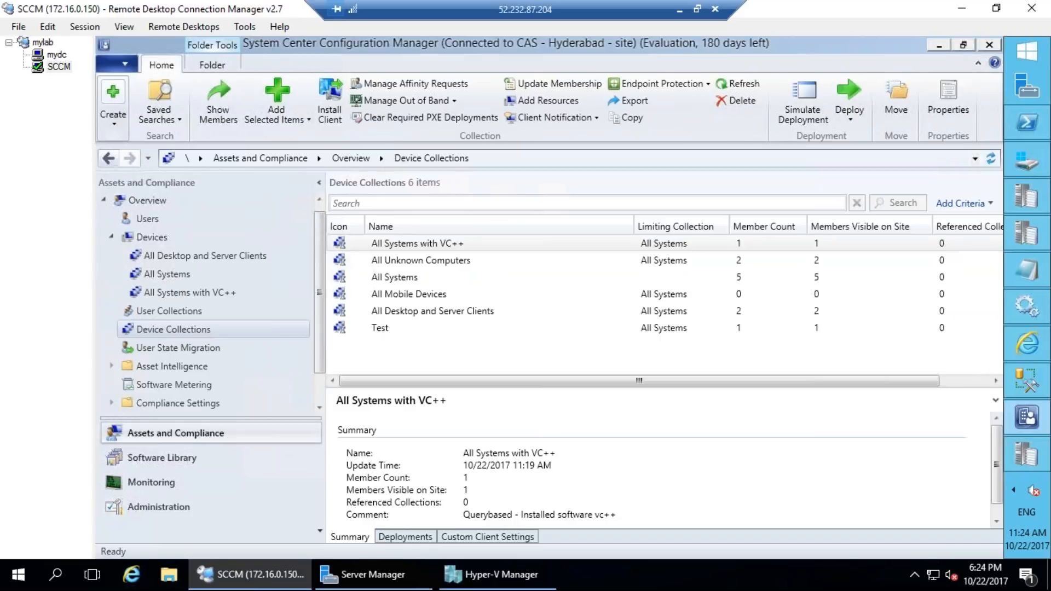
Step: In the Software Library's packages, try creating a package from the ConfigMgrTools definition file and abandon the wizard at its source files page
{"action": "left_click", "coordinate": [161, 455]}
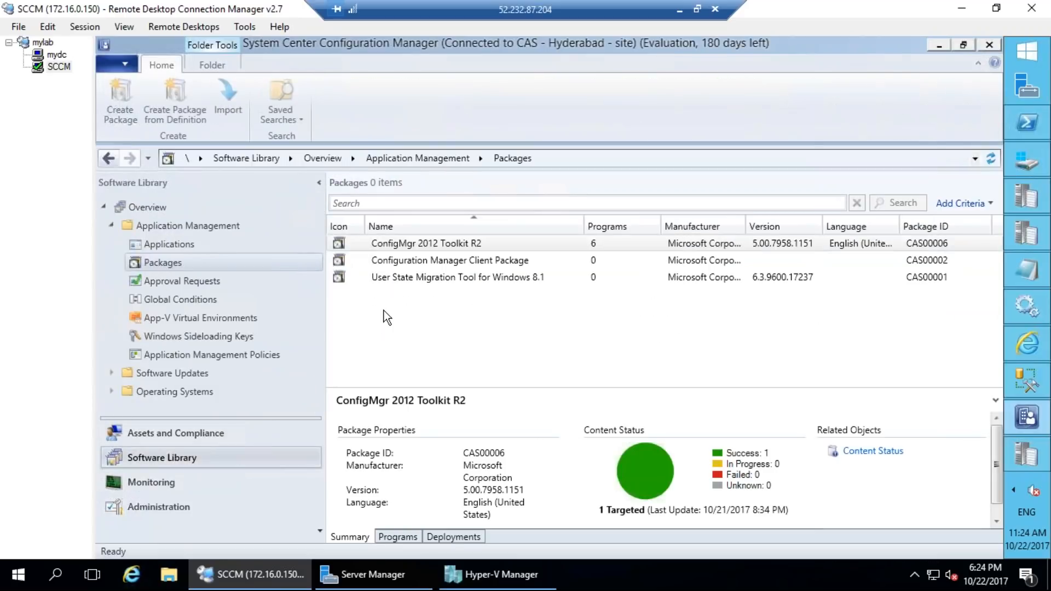
{"action": "right_click", "coordinate": [164, 261]}
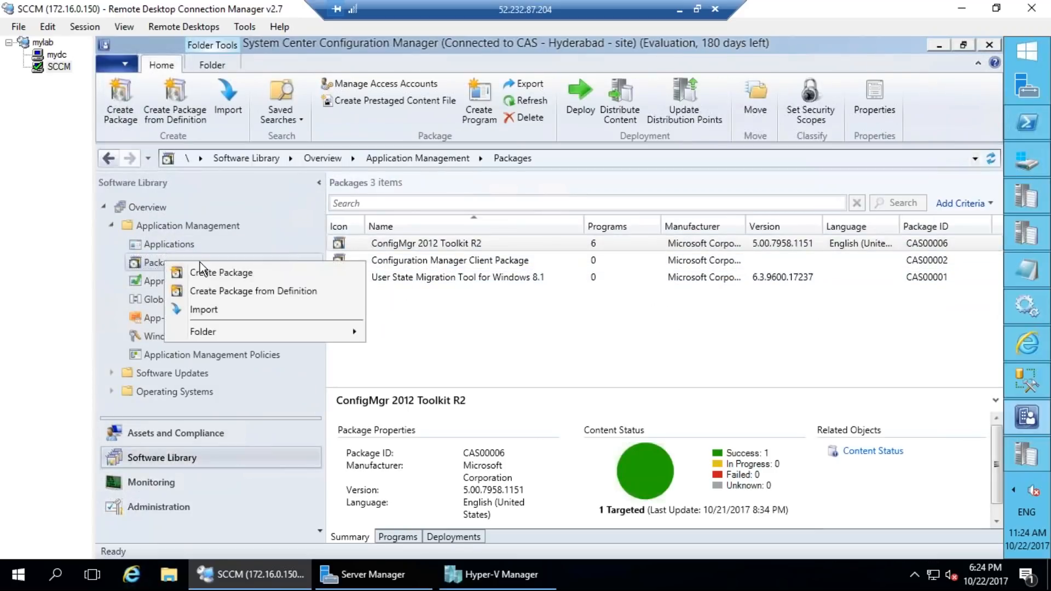
{"action": "left_click", "coordinate": [213, 291]}
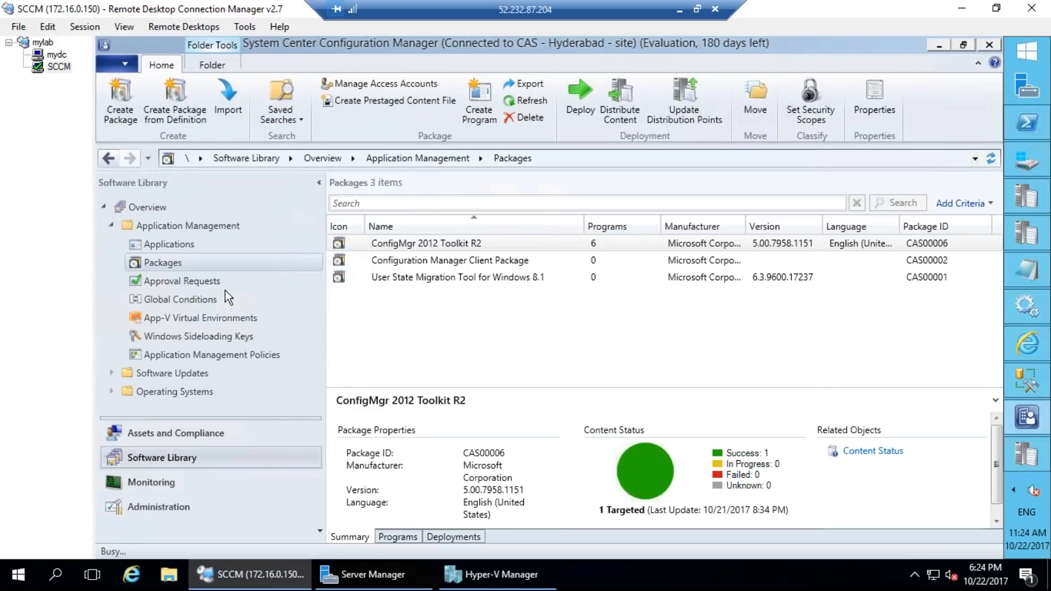
{"action": "left_click", "coordinate": [712, 251]}
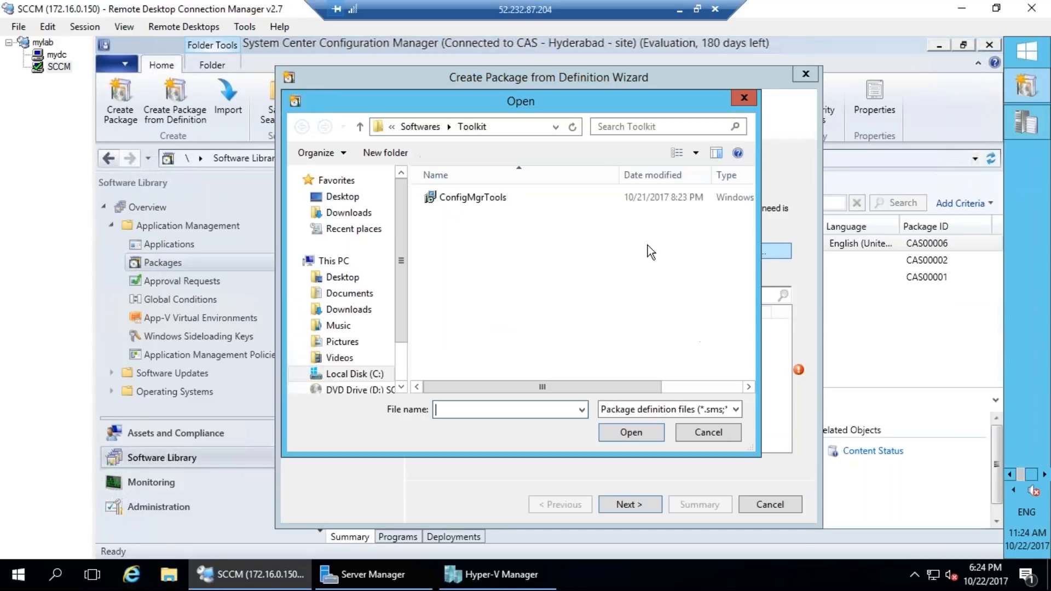
{"action": "double_click", "coordinate": [504, 198]}
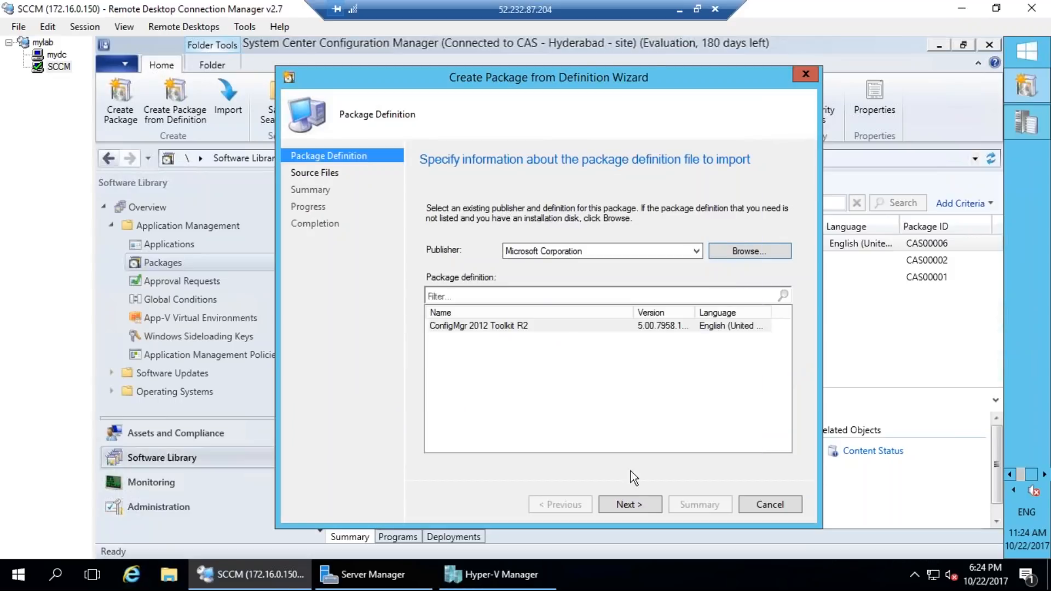
{"action": "left_click", "coordinate": [637, 506]}
{"action": "left_click", "coordinate": [769, 504]}
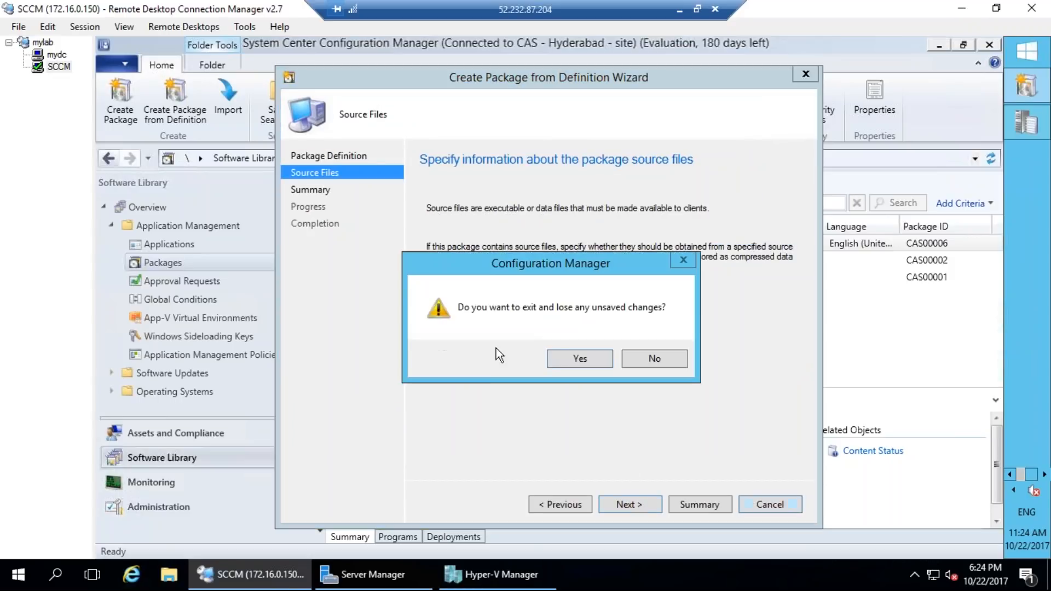
{"action": "left_click", "coordinate": [602, 358]}
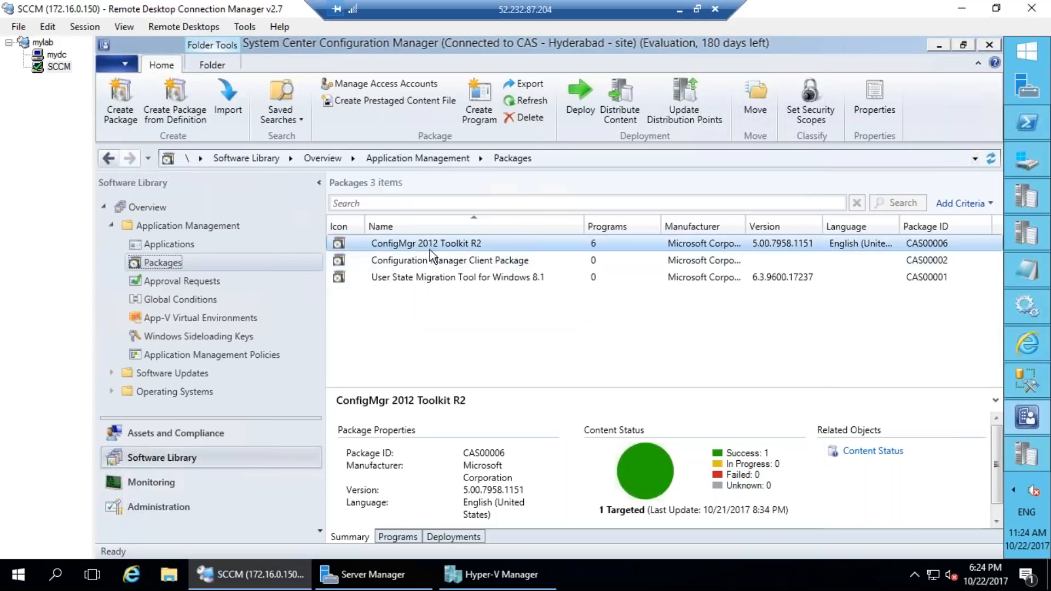
Step: Show the programs belonging to the ConfigMgr 2012 Toolkit R2 package
{"action": "left_click", "coordinate": [402, 533]}
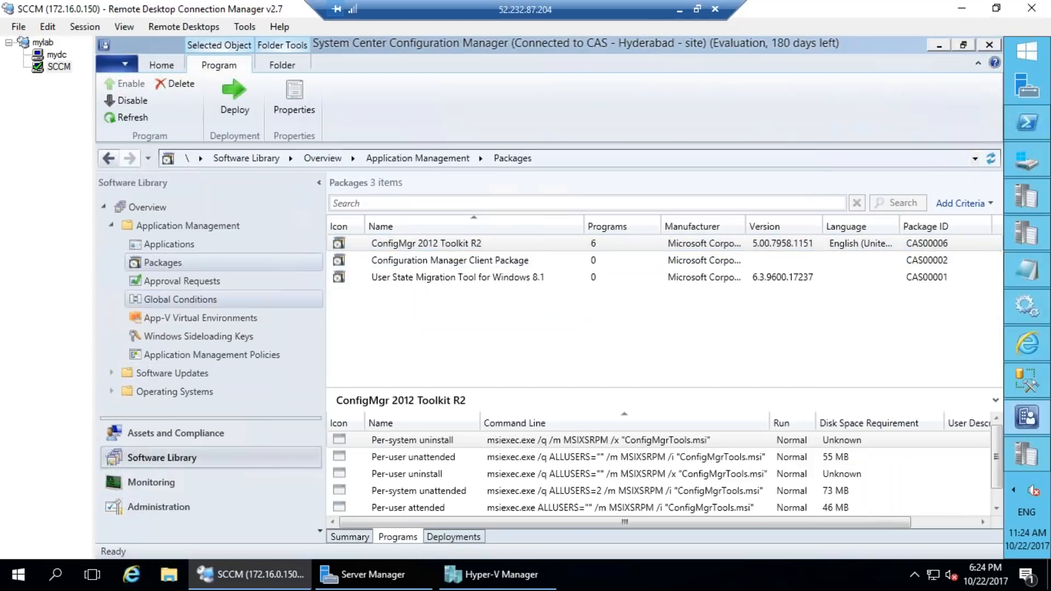
Step: Review the summary of the ConfigMgr 2012 Toolkit R2 package
{"action": "left_click", "coordinate": [355, 537]}
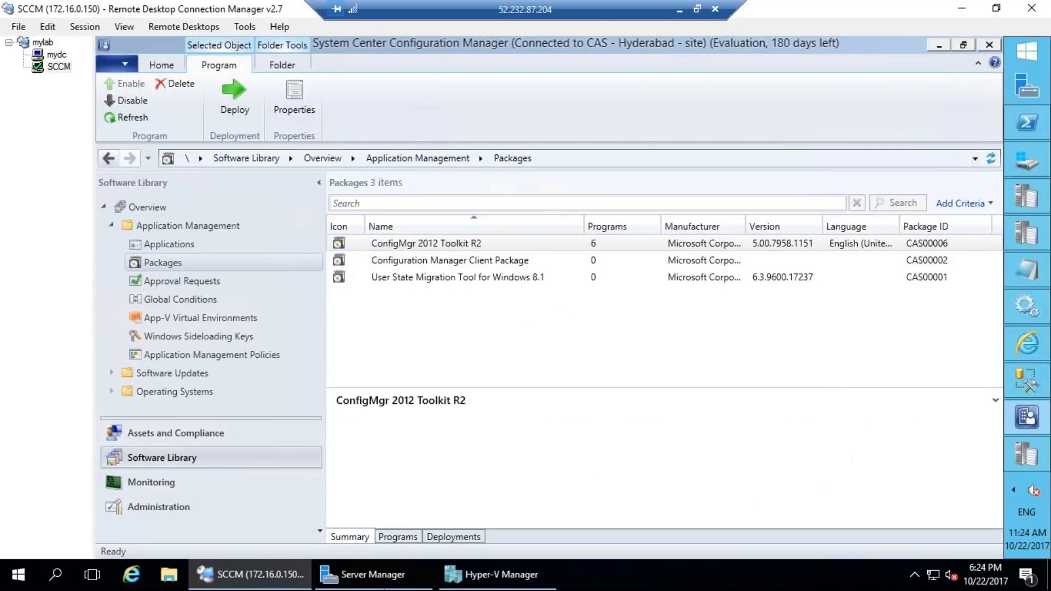
{"action": "left_click", "coordinate": [411, 249]}
{"action": "mouse_move", "coordinate": [456, 239]}
{"action": "left_mouse_down"}
{"action": "mouse_move", "coordinate": [505, 241]}
{"action": "mouse_move", "coordinate": [494, 253]}
{"action": "left_mouse_up"}
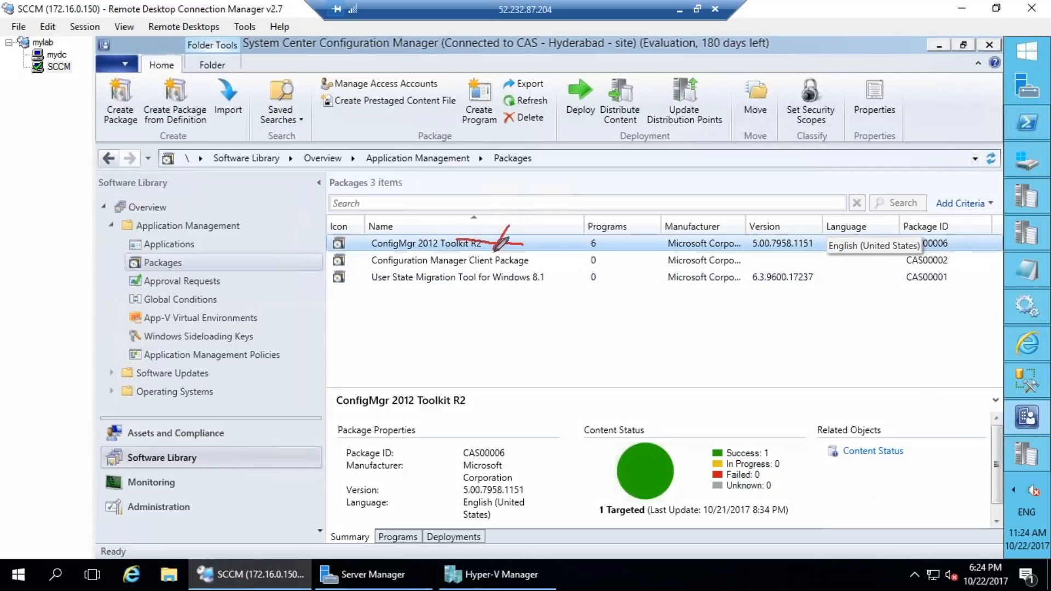
{"action": "left_click", "coordinate": [1016, 318]}
{"action": "right_click", "coordinate": [175, 267]}
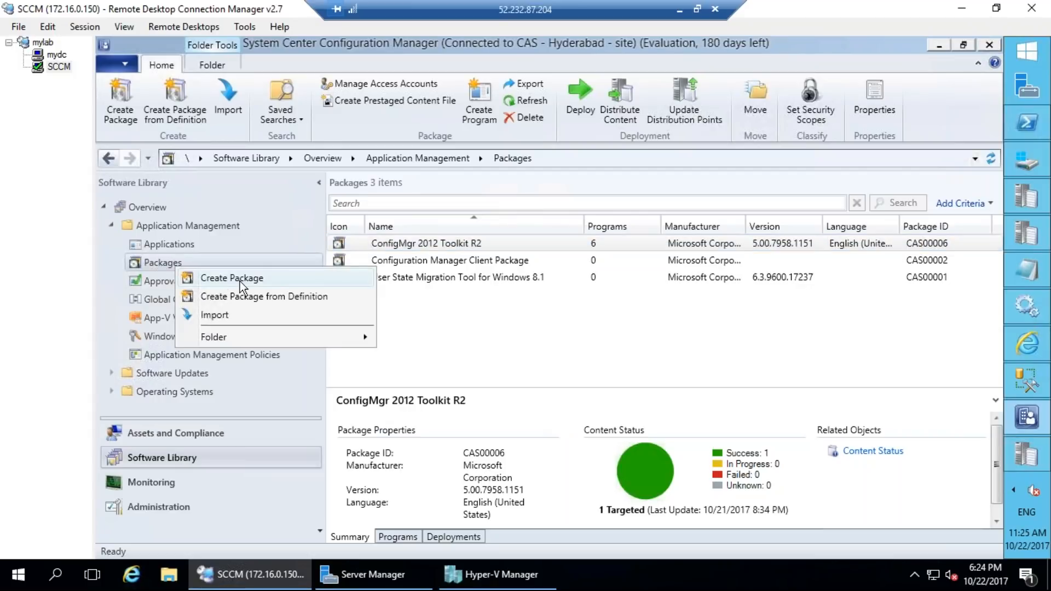
{"action": "left_click", "coordinate": [240, 281]}
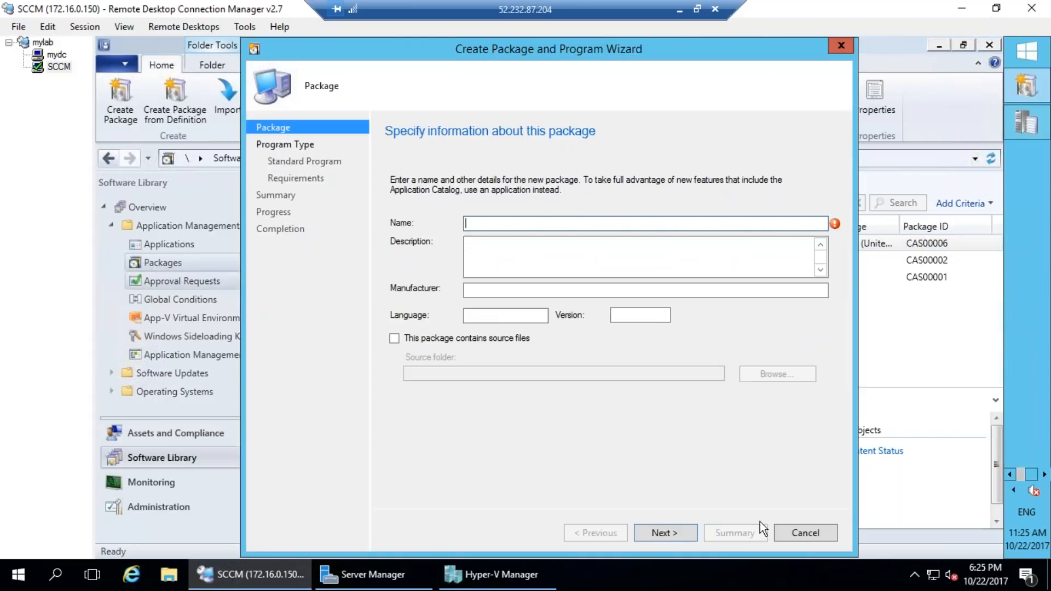
{"action": "key", "text": "Escape"}
Step: Start a new package named Toolkit and mark it as containing source files
{"action": "right_click", "coordinate": [173, 265]}
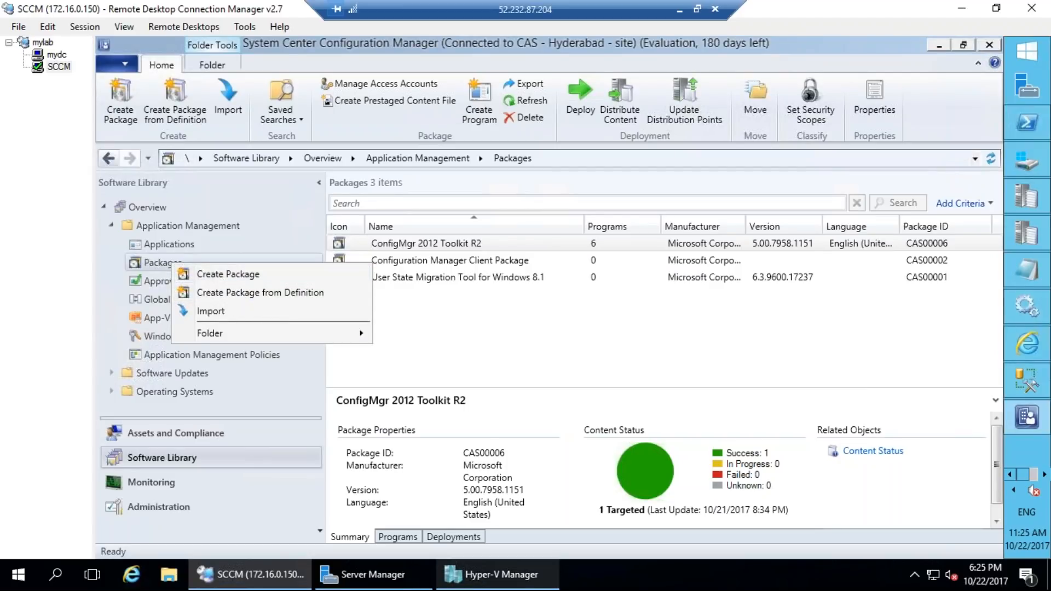
{"action": "left_click", "coordinate": [246, 273]}
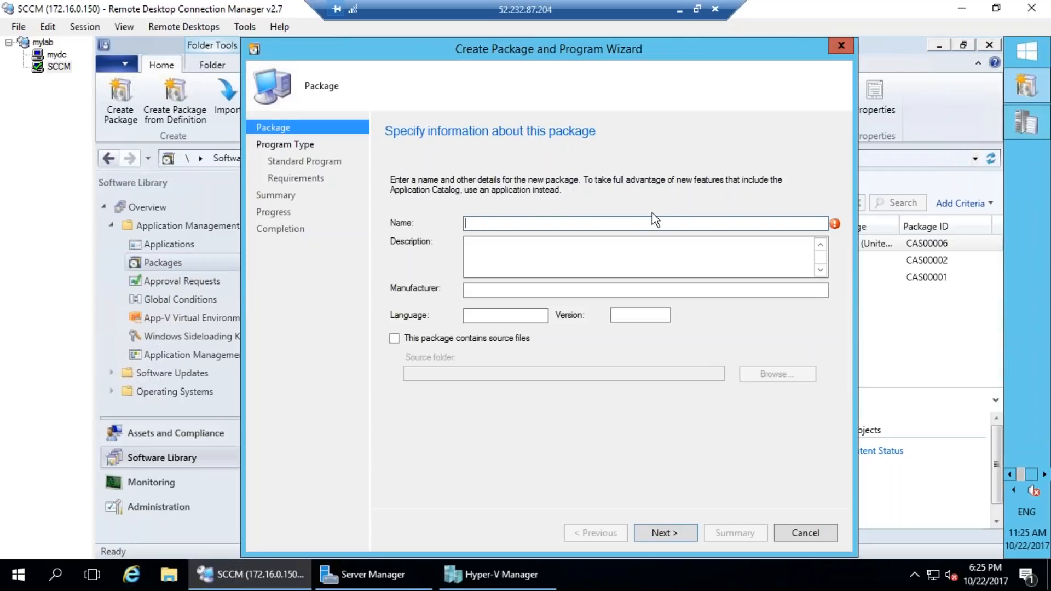
{"action": "type", "text": "Toolkit"}
{"action": "left_click", "coordinate": [472, 339]}
Step: Set the package's source folder to the local site server folder C:\Softwares\Toolkit
{"action": "left_click", "coordinate": [806, 376]}
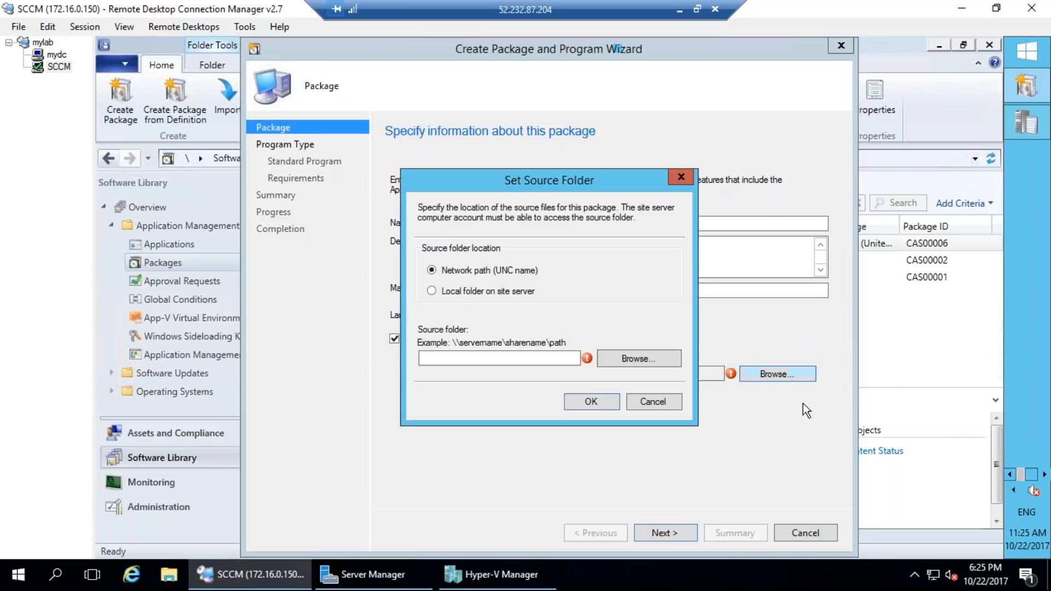
{"action": "left_click", "coordinate": [510, 295]}
{"action": "left_click", "coordinate": [638, 359]}
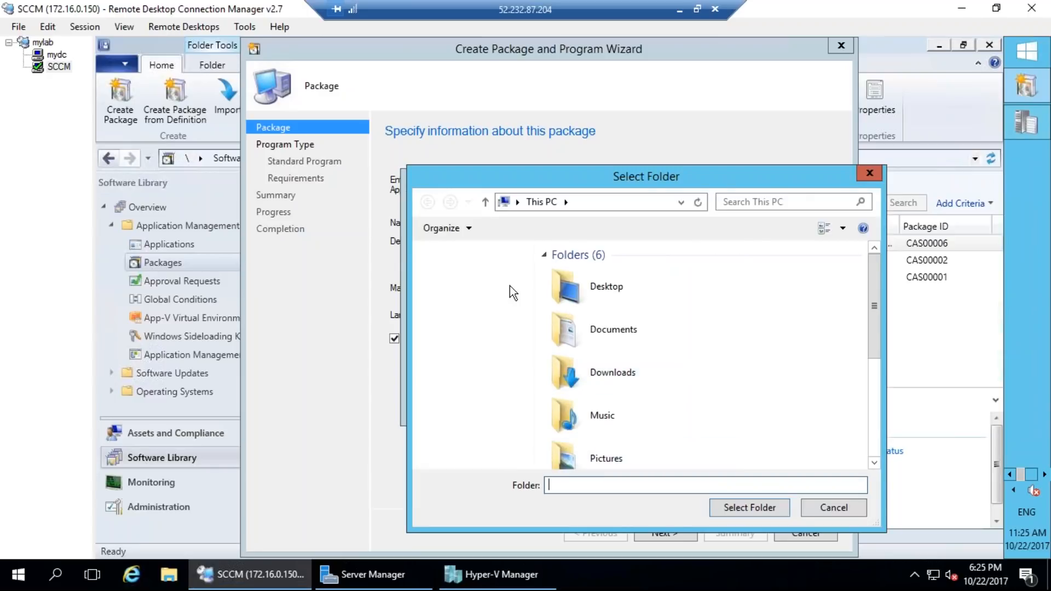
{"action": "left_click", "coordinate": [540, 200]}
{"action": "scroll", "coordinate": [873, 441], "scroll_direction": "down", "scroll_amount": 3}
{"action": "double_click", "coordinate": [586, 424]}
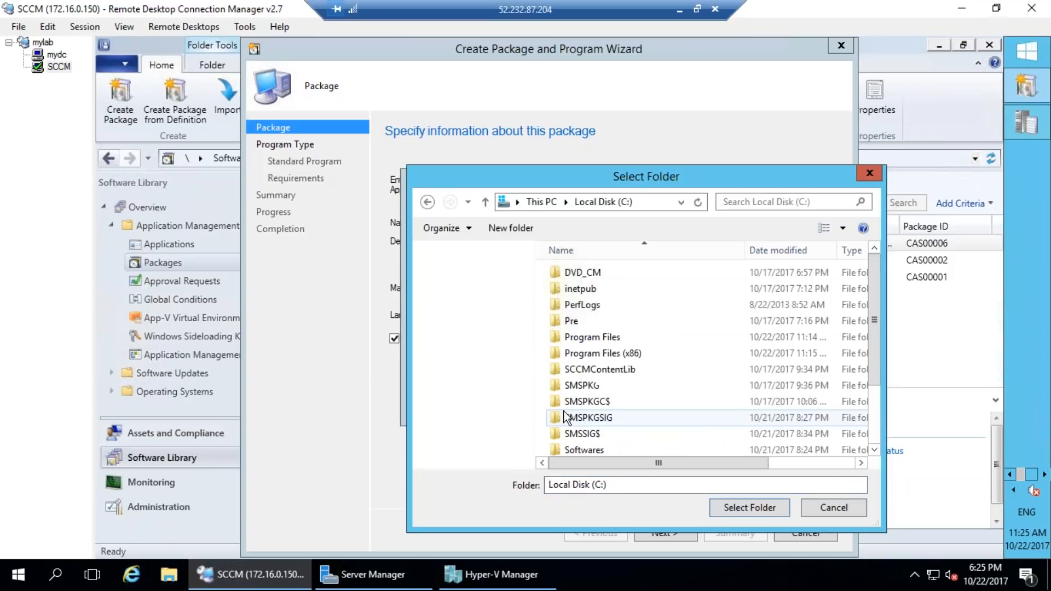
{"action": "left_click", "coordinate": [587, 387]}
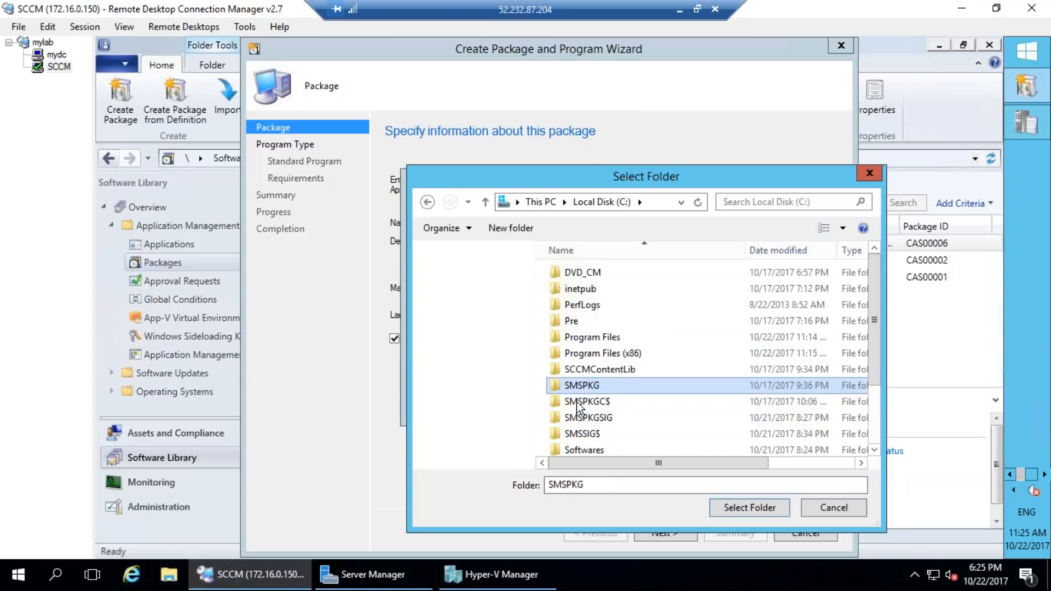
{"action": "scroll", "coordinate": [585, 409], "scroll_direction": "down", "scroll_amount": 2}
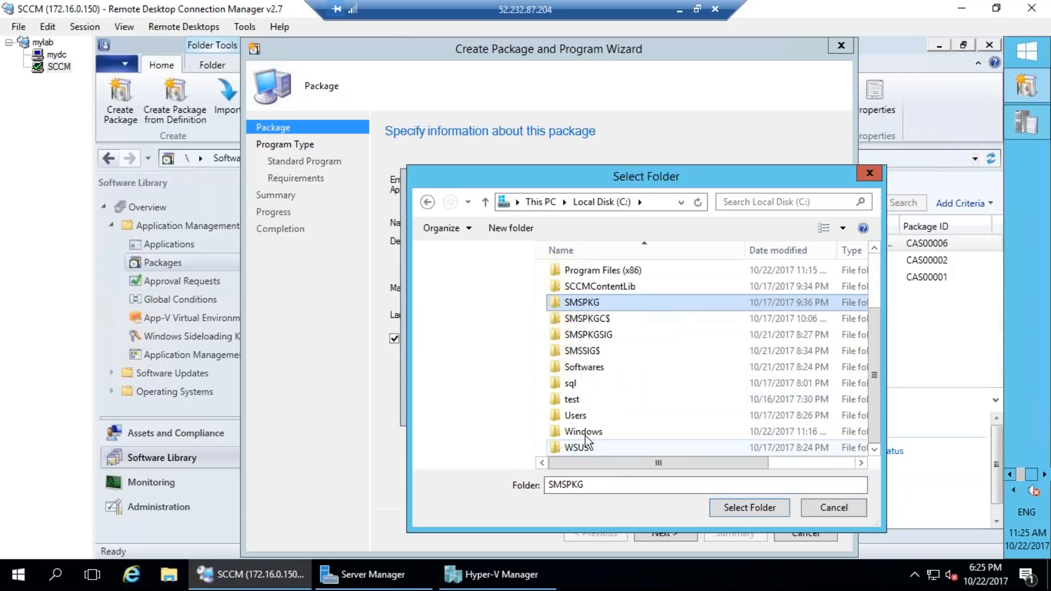
{"action": "double_click", "coordinate": [580, 373]}
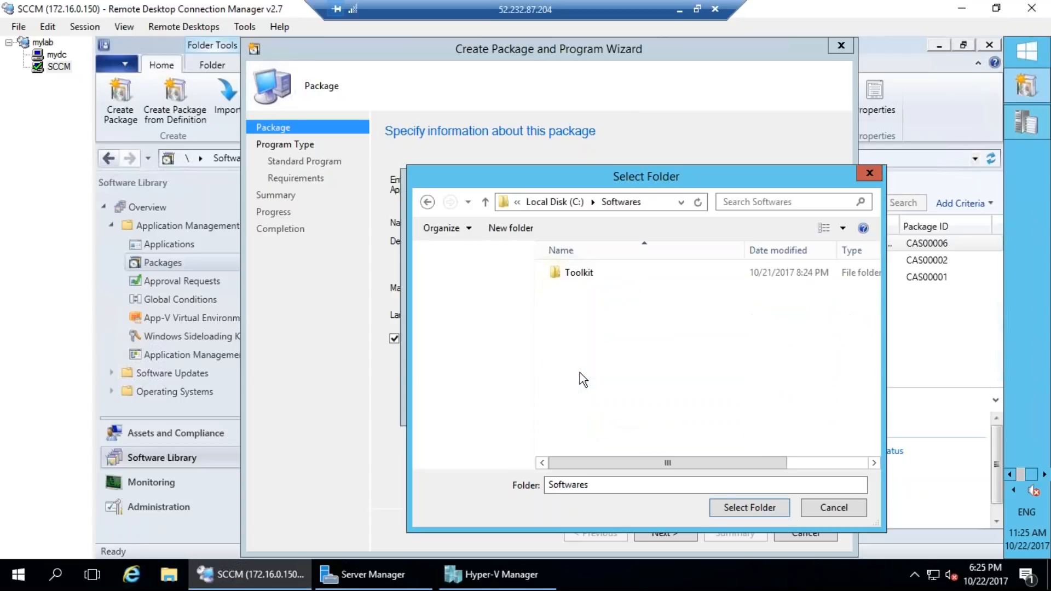
{"action": "double_click", "coordinate": [570, 272]}
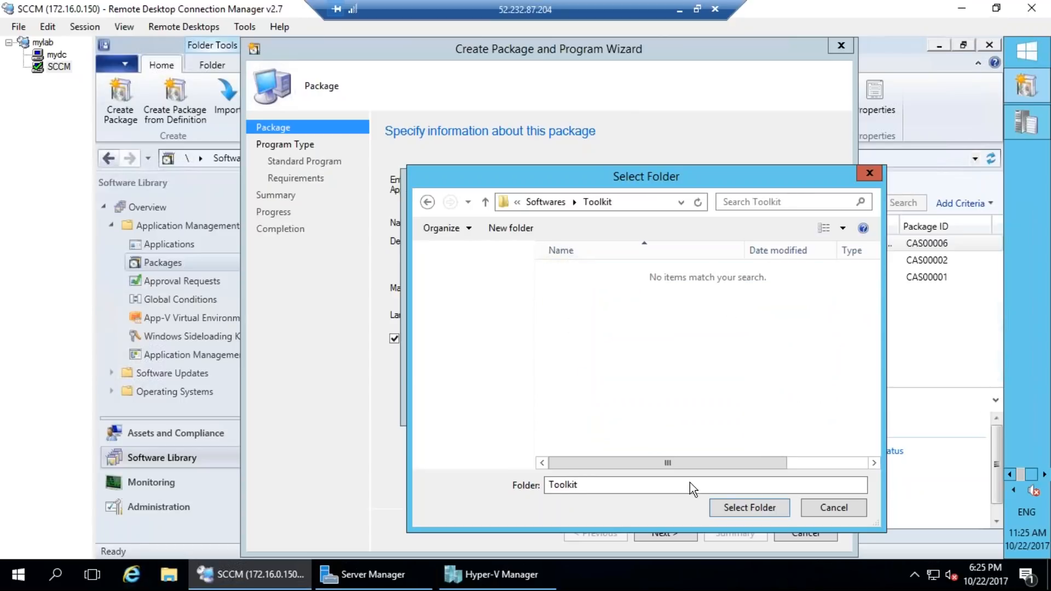
{"action": "left_click", "coordinate": [716, 506]}
{"action": "left_click", "coordinate": [600, 404]}
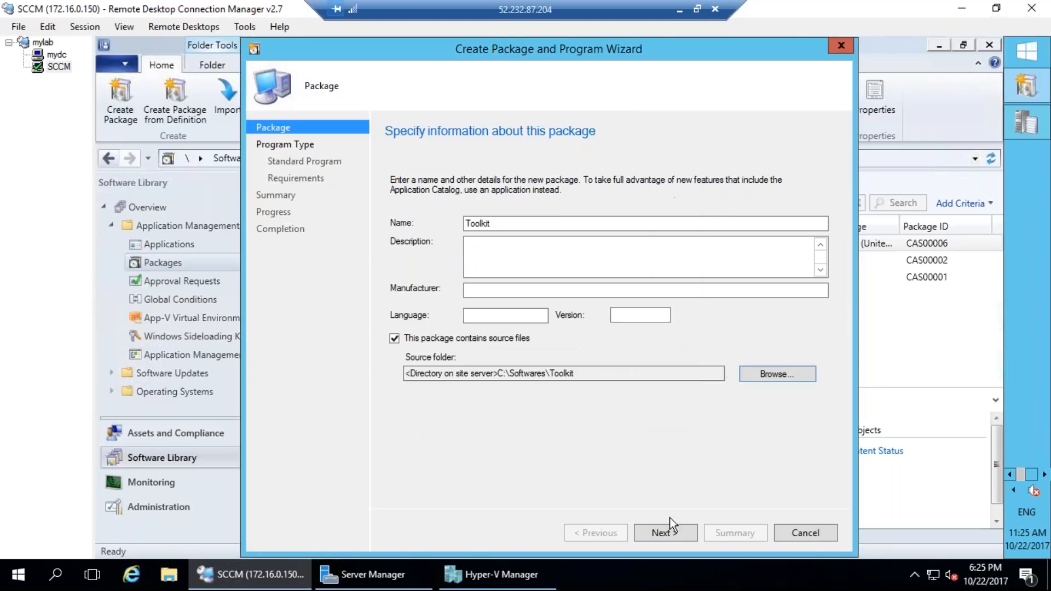
Step: Fill in the package's manufacturer as Microsoft, language as Emg and version as 1.0, and proceed to the program type choice
{"action": "left_click", "coordinate": [668, 532]}
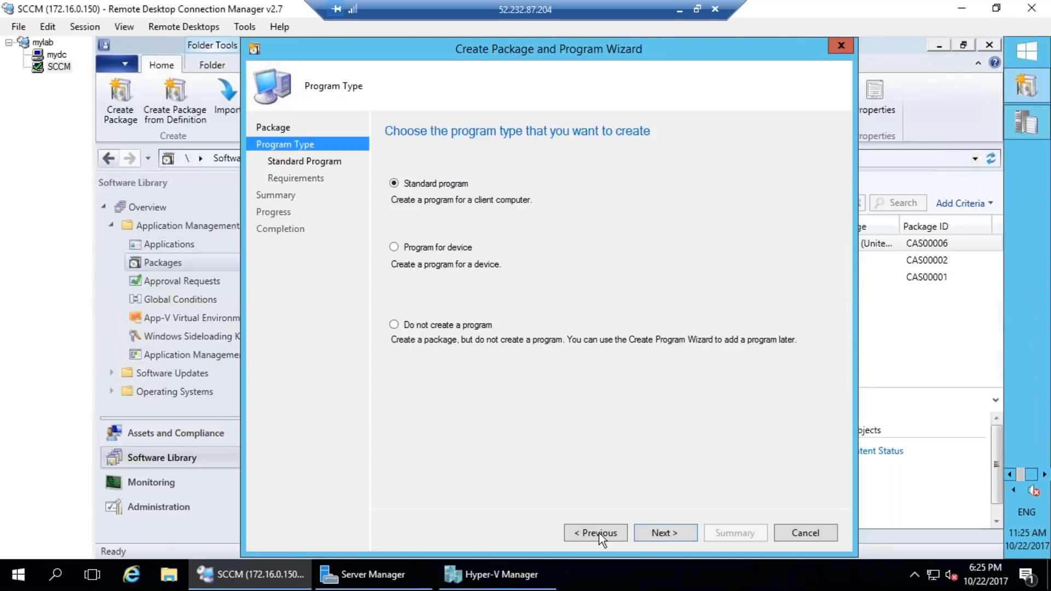
{"action": "left_click", "coordinate": [599, 533]}
{"action": "left_click", "coordinate": [503, 291]}
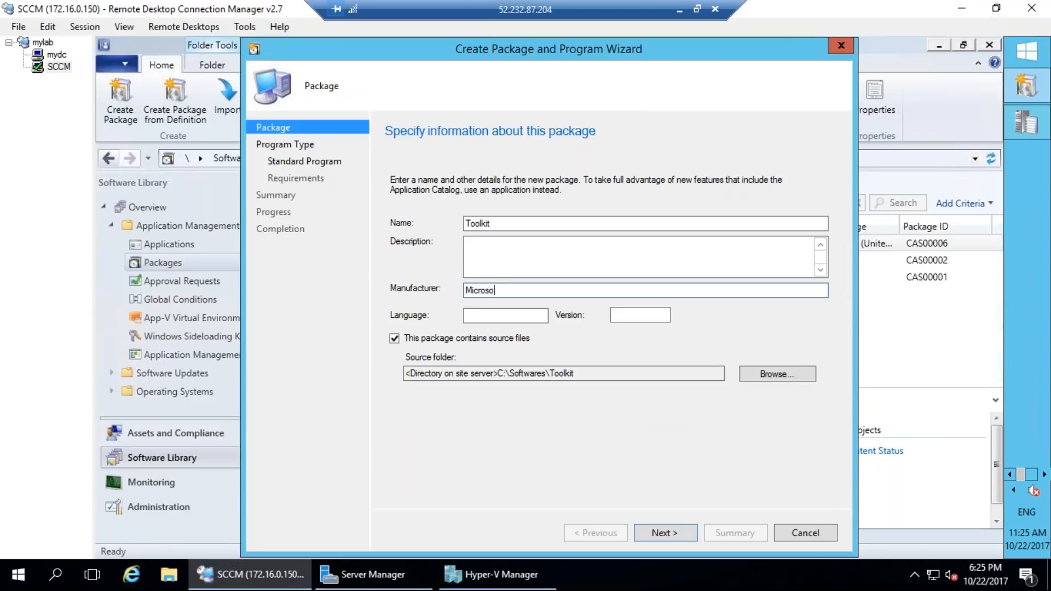
{"action": "key", "text": "Tab"}
{"action": "type", "text": "Emg"}
{"action": "key", "text": "Tab"}
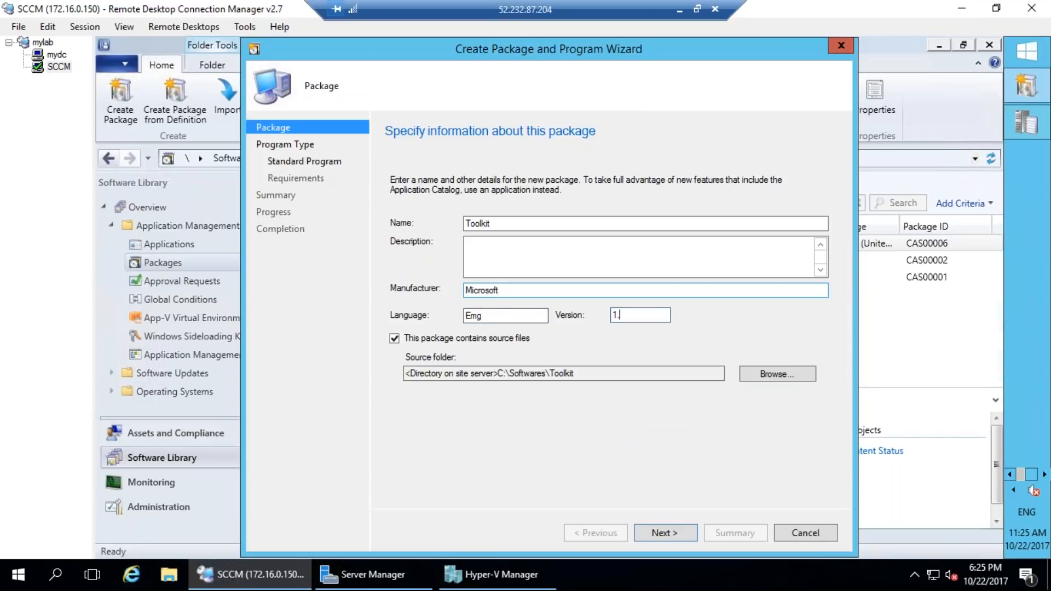
{"action": "type", "text": "1.0"}
{"action": "left_click", "coordinate": [670, 533]}
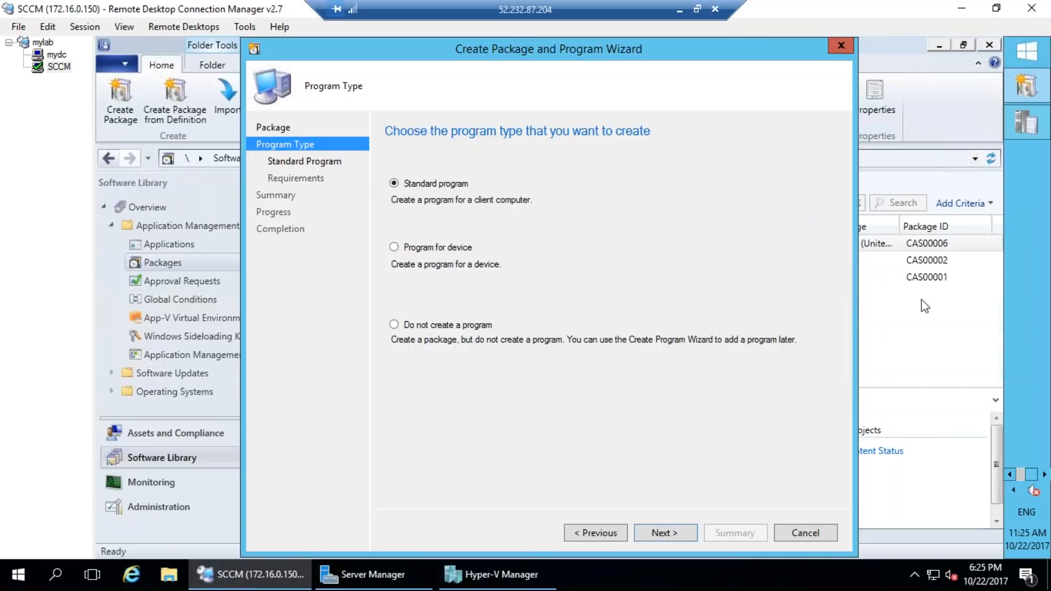
{"action": "left_click_drag", "start_coordinate": [494, 147], "coordinate": [471, 138]}
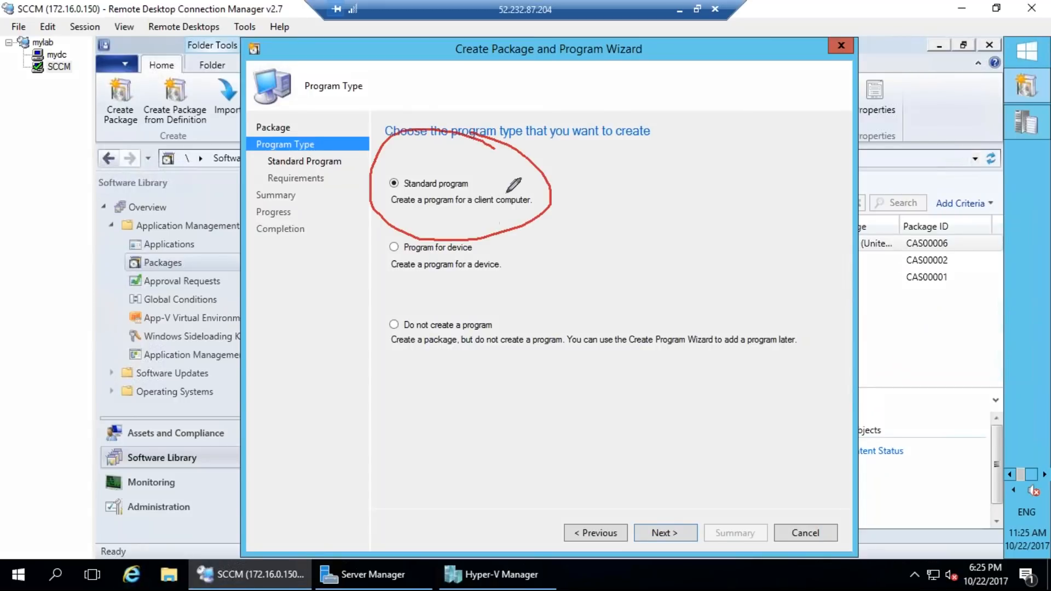
{"action": "mouse_move", "coordinate": [472, 183]}
{"action": "left_mouse_down"}
{"action": "mouse_move", "coordinate": [599, 148]}
{"action": "mouse_move", "coordinate": [648, 200]}
{"action": "mouse_move", "coordinate": [650, 176]}
{"action": "left_mouse_up"}
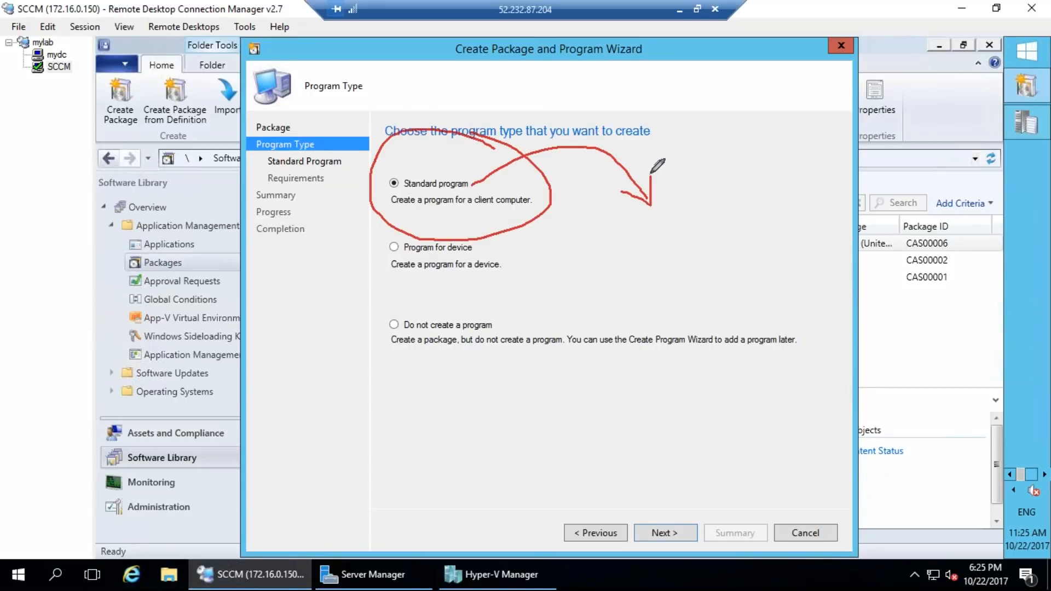
{"action": "left_click", "coordinate": [642, 236]}
{"action": "mouse_move", "coordinate": [649, 242]}
{"action": "left_mouse_down"}
{"action": "mouse_move", "coordinate": [641, 280]}
{"action": "mouse_move", "coordinate": [684, 233]}
{"action": "mouse_move", "coordinate": [732, 222]}
{"action": "left_mouse_up"}
{"action": "left_click_drag", "start_coordinate": [675, 269], "coordinate": [732, 246]}
{"action": "mouse_move", "coordinate": [740, 235]}
{"action": "left_mouse_down"}
{"action": "mouse_move", "coordinate": [739, 249]}
{"action": "mouse_move", "coordinate": [784, 217]}
{"action": "left_mouse_up"}
{"action": "mouse_move", "coordinate": [733, 263]}
{"action": "left_mouse_down"}
{"action": "mouse_move", "coordinate": [747, 321]}
{"action": "mouse_move", "coordinate": [733, 332]}
{"action": "left_mouse_up"}
{"action": "mouse_move", "coordinate": [705, 380]}
{"action": "left_mouse_down"}
{"action": "mouse_move", "coordinate": [728, 341]}
{"action": "mouse_move", "coordinate": [756, 358]}
{"action": "left_mouse_up"}
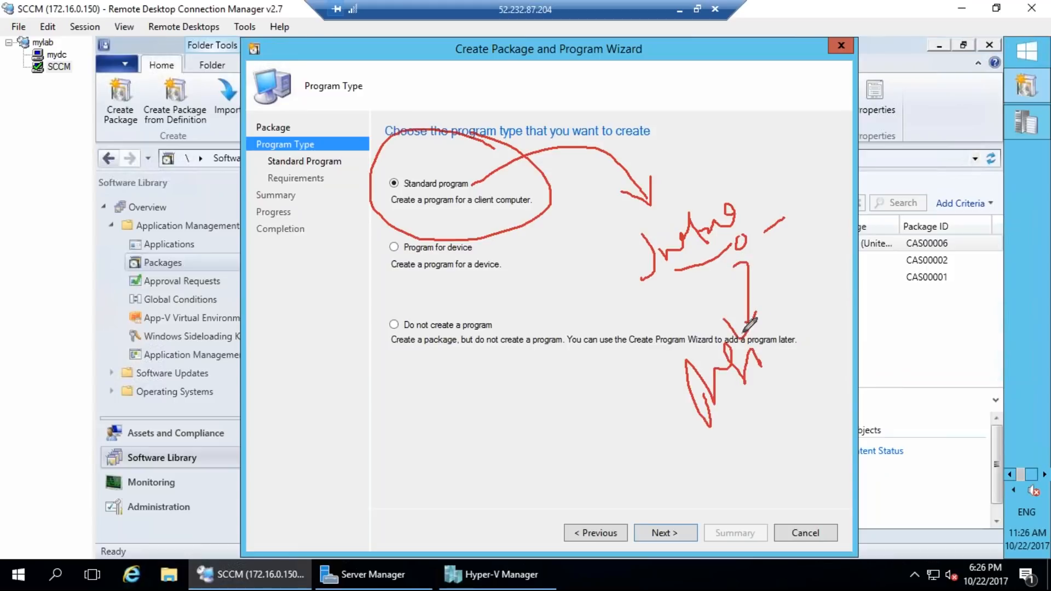
{"action": "left_click_drag", "start_coordinate": [704, 455], "coordinate": [745, 402]}
{"action": "left_click", "coordinate": [1022, 311]}
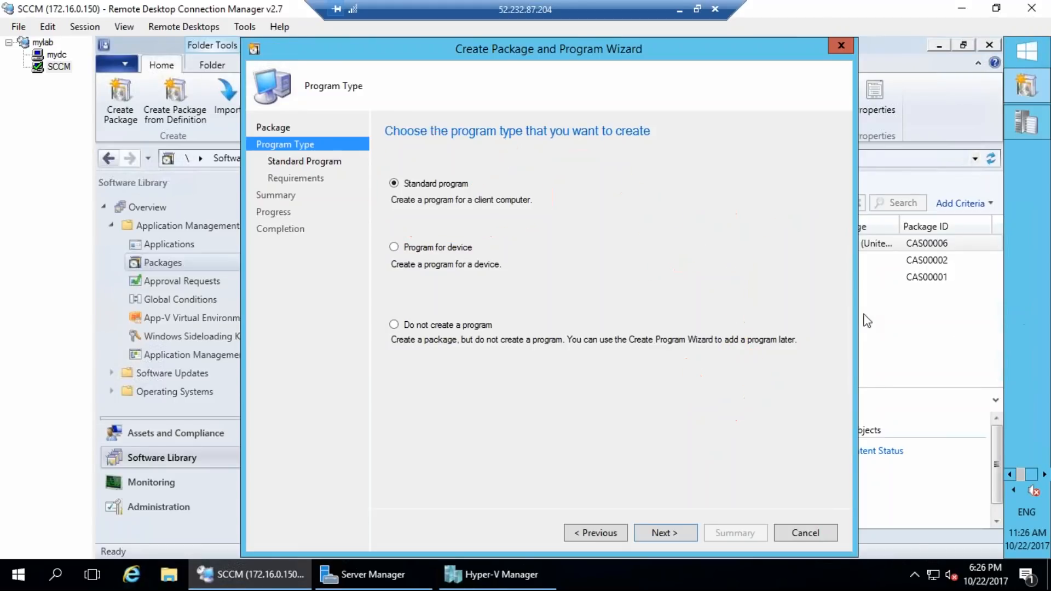
Step: Accept the standard program type and name the program Toolkit_Install
{"action": "left_click", "coordinate": [664, 533]}
{"action": "left_click", "coordinate": [787, 201]}
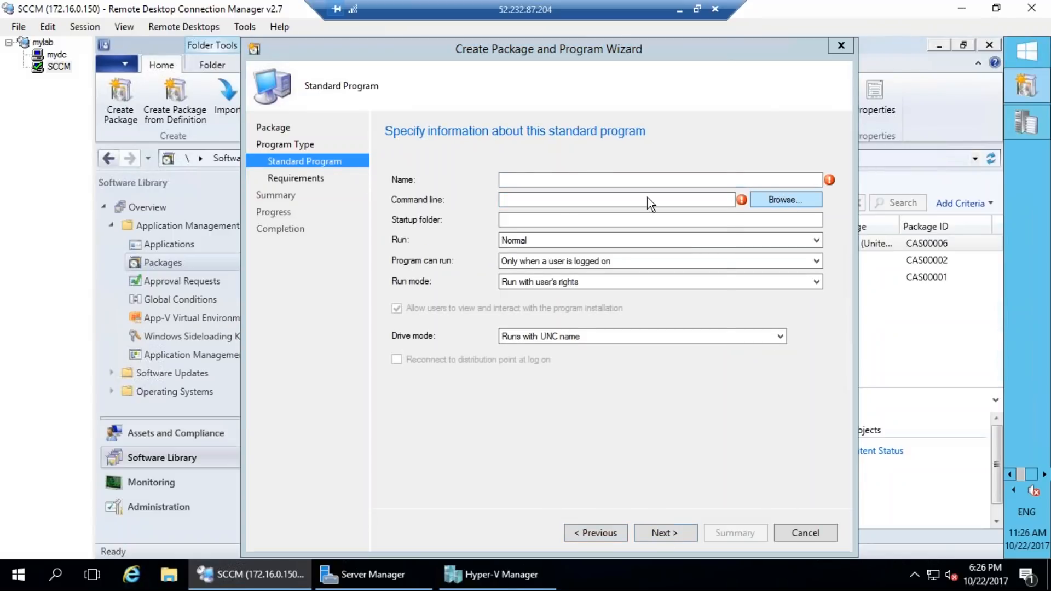
{"action": "left_click", "coordinate": [685, 408]}
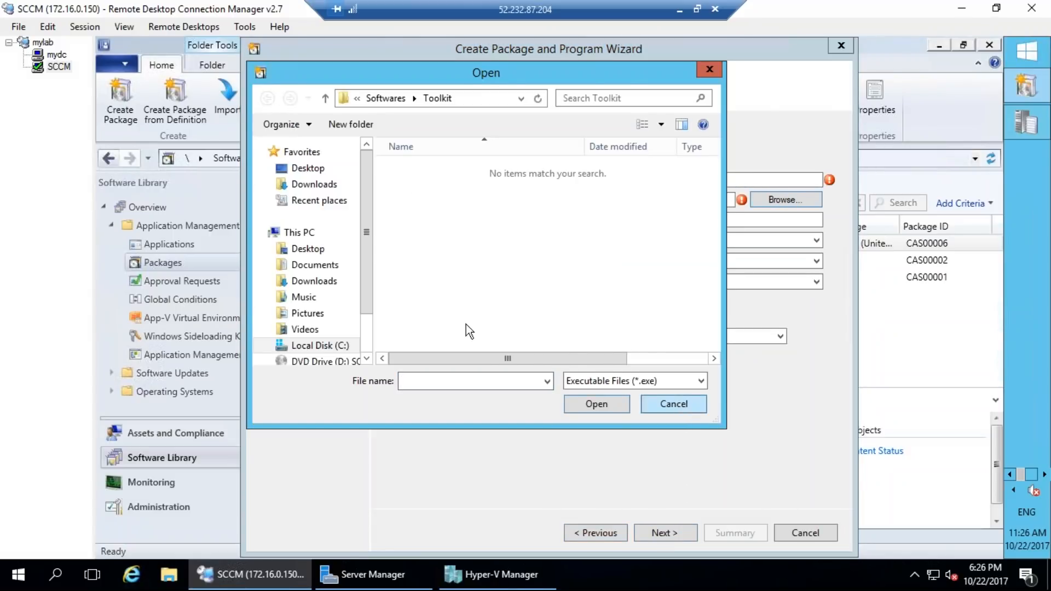
{"action": "left_click", "coordinate": [600, 199]}
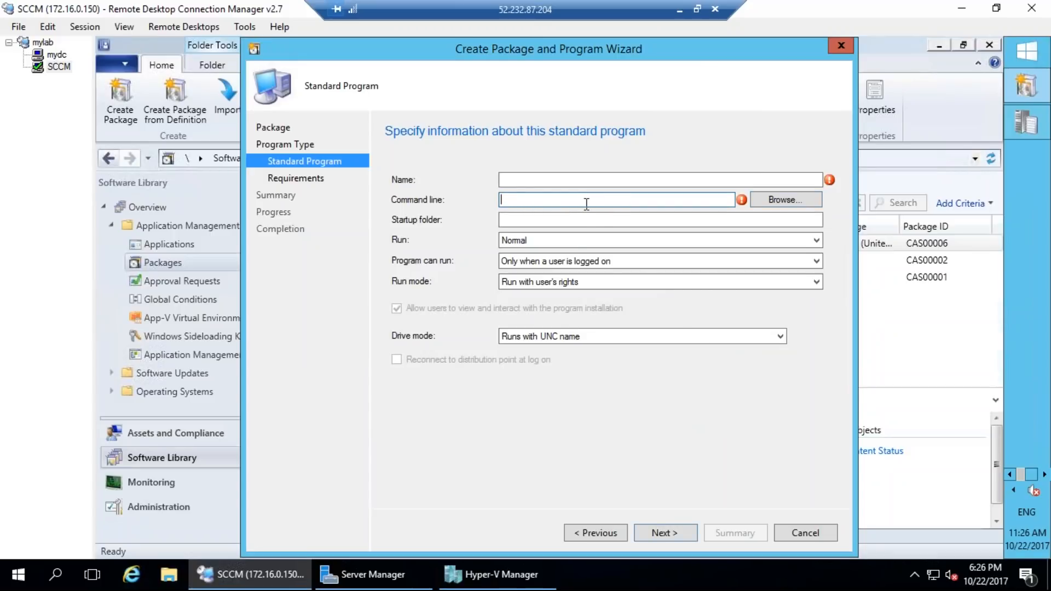
{"action": "left_click", "coordinate": [551, 180]}
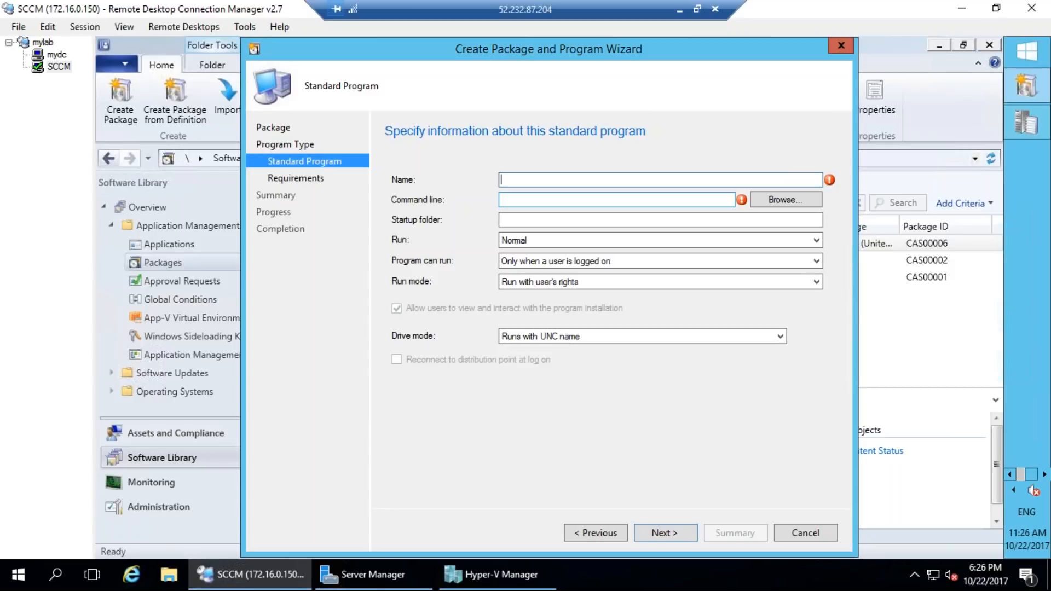
{"action": "type", "text": "ToolkitInstall"}
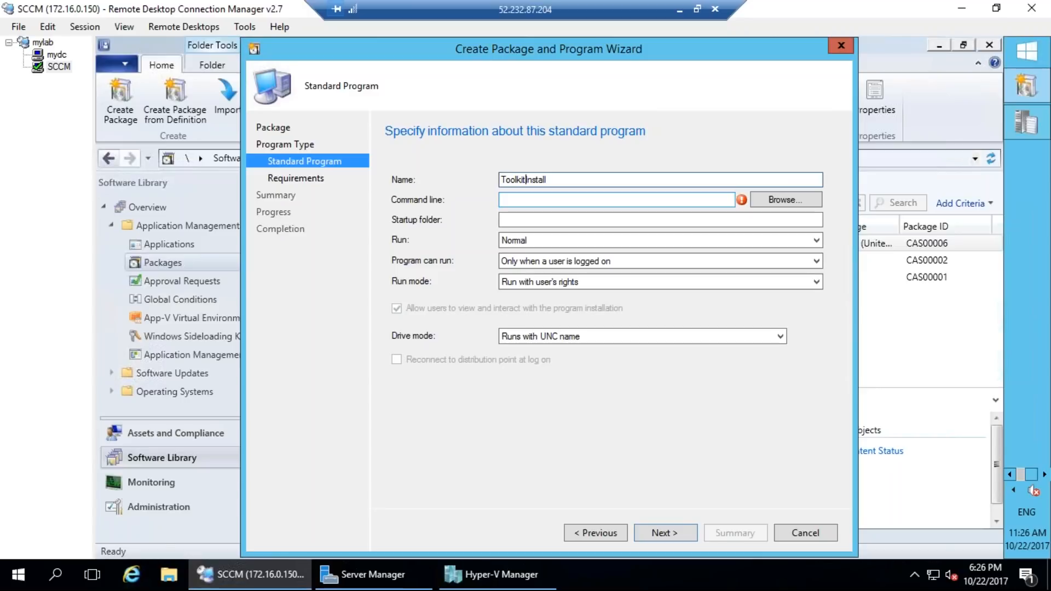
{"action": "type", "text": "_"}
Step: Set the program's command line to msiexec /i ConfigMgrTools.msi /q, picking the MSI from the Toolkit source folder with all file types shown
{"action": "left_click", "coordinate": [596, 201]}
{"action": "type", "text": "msiexec"}
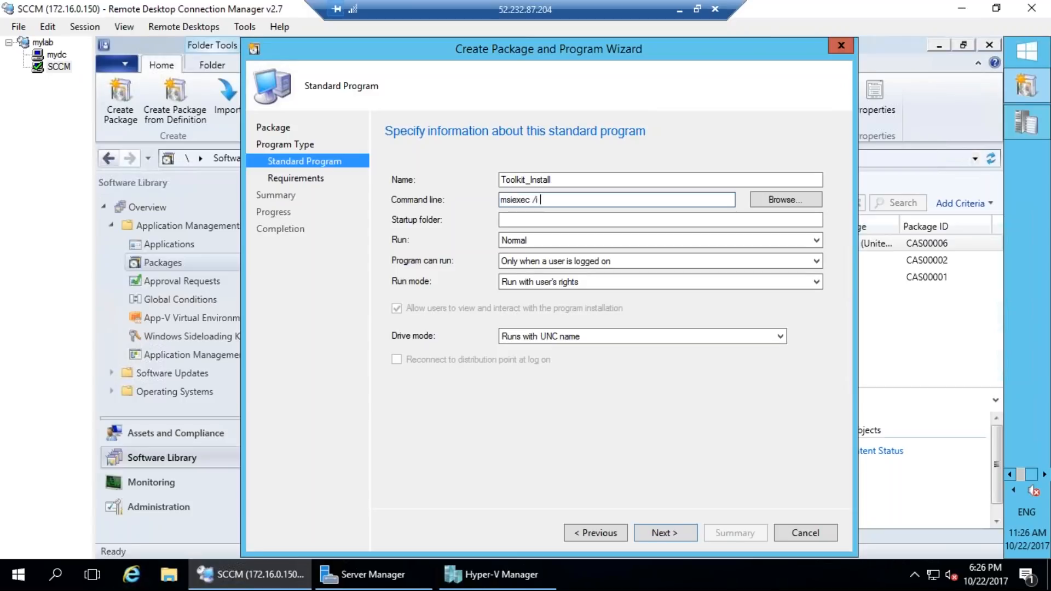
{"action": "type", "text": " /i"}
{"action": "left_click", "coordinate": [760, 199]}
{"action": "left_click", "coordinate": [613, 381]}
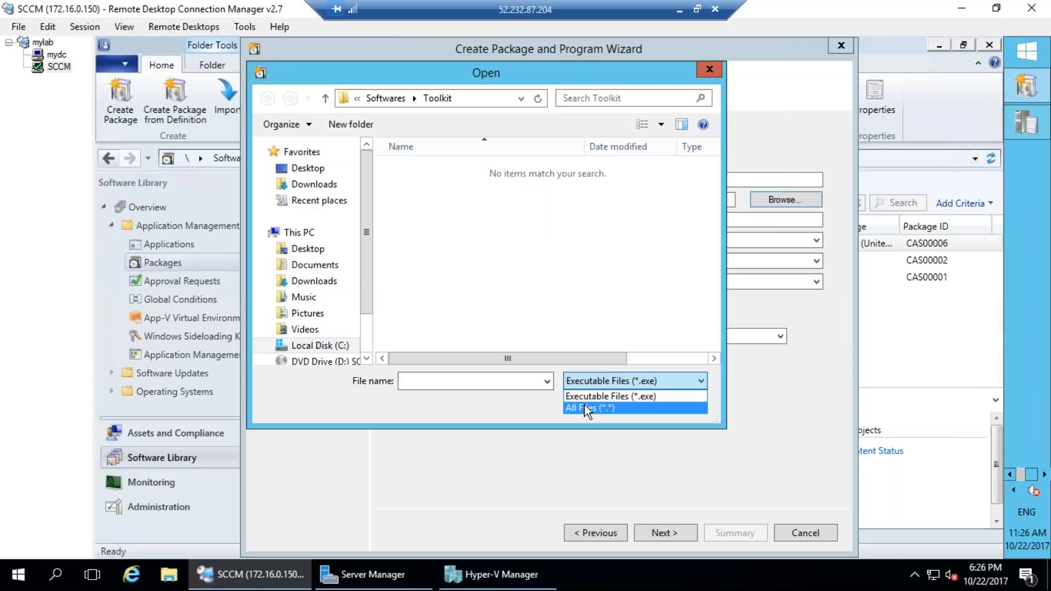
{"action": "left_click", "coordinate": [587, 412]}
{"action": "left_click", "coordinate": [413, 170]}
{"action": "double_click", "coordinate": [413, 170]}
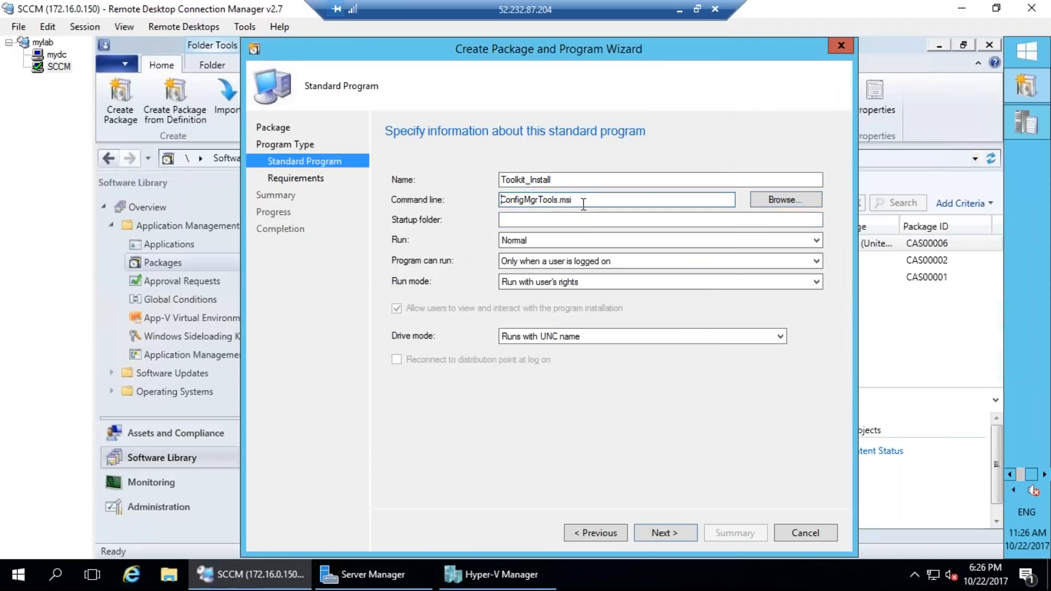
{"action": "type", "text": "msiexec /i"}
{"action": "key", "text": "ctrl+a"}
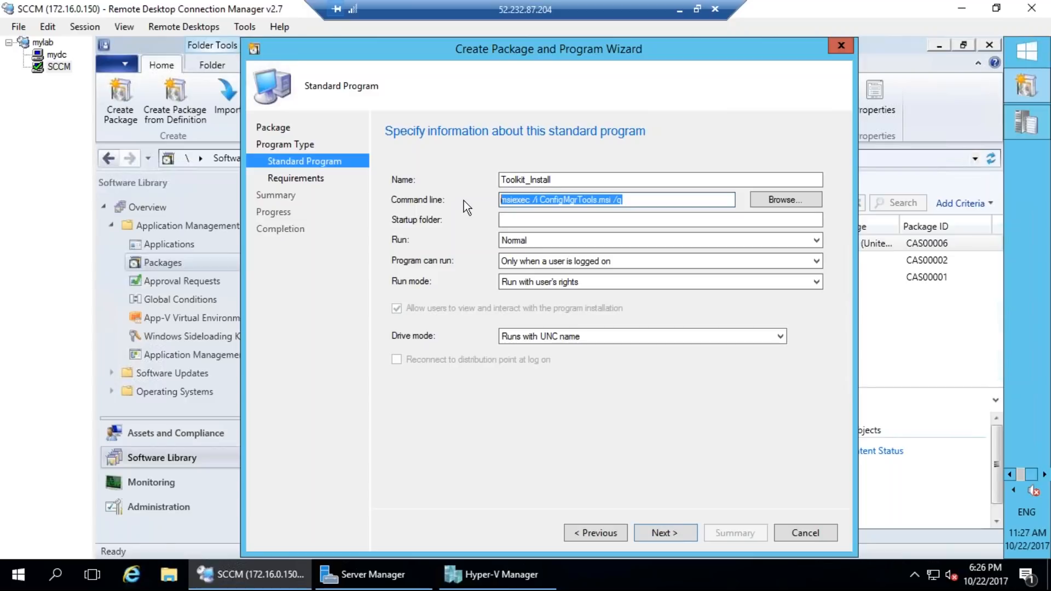
{"action": "left_click_drag", "start_coordinate": [628, 199], "coordinate": [473, 200]}
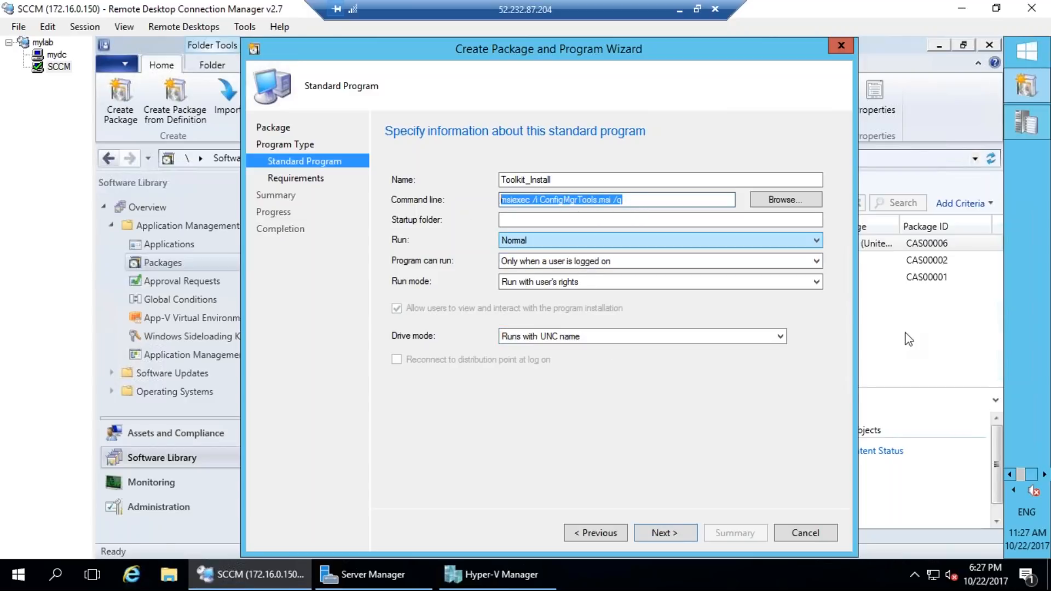
{"action": "mouse_move", "coordinate": [469, 246]}
{"action": "left_mouse_down"}
{"action": "mouse_move", "coordinate": [411, 250]}
{"action": "mouse_move", "coordinate": [377, 270]}
{"action": "mouse_move", "coordinate": [474, 264]}
{"action": "mouse_move", "coordinate": [454, 244]}
{"action": "mouse_move", "coordinate": [419, 465]}
{"action": "mouse_move", "coordinate": [564, 468]}
{"action": "mouse_move", "coordinate": [565, 270]}
{"action": "mouse_move", "coordinate": [553, 290]}
{"action": "mouse_move", "coordinate": [579, 287]}
{"action": "left_mouse_up"}
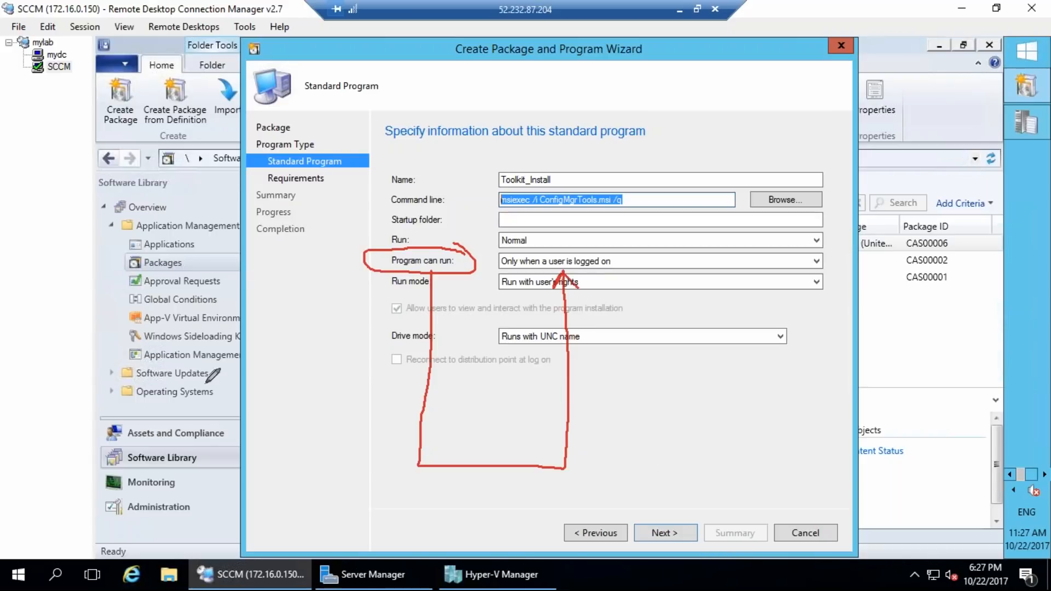
{"action": "mouse_move", "coordinate": [79, 62]}
{"action": "left_mouse_down"}
{"action": "mouse_move", "coordinate": [44, 77]}
{"action": "mouse_move", "coordinate": [80, 63]}
{"action": "left_mouse_up"}
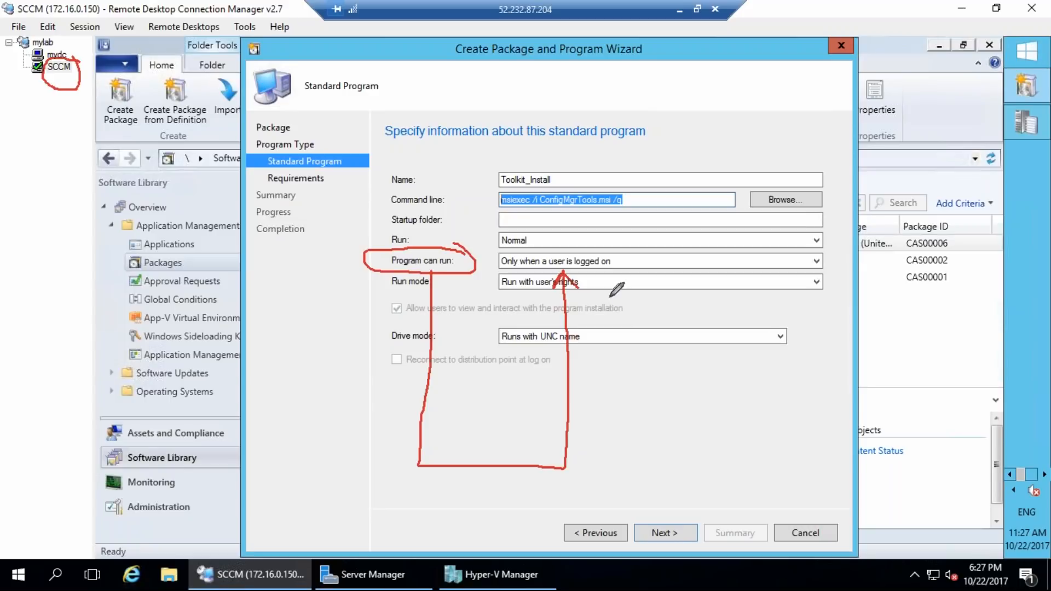
{"action": "left_click_drag", "start_coordinate": [616, 378], "coordinate": [653, 283]}
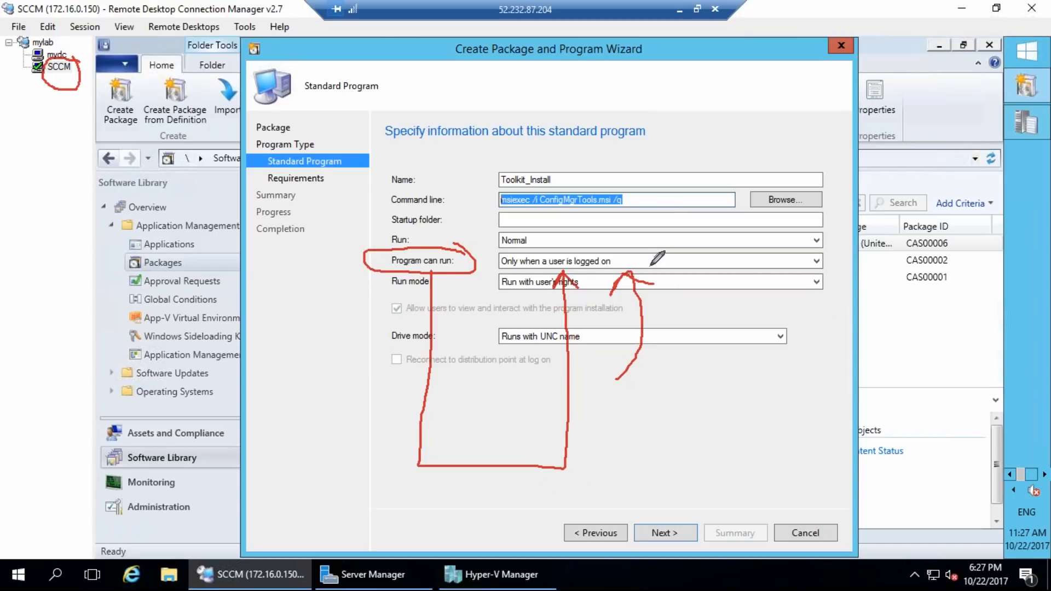
Step: Set the Toolkit_Install program to run only when no user is logged on
{"action": "key", "text": "e"}
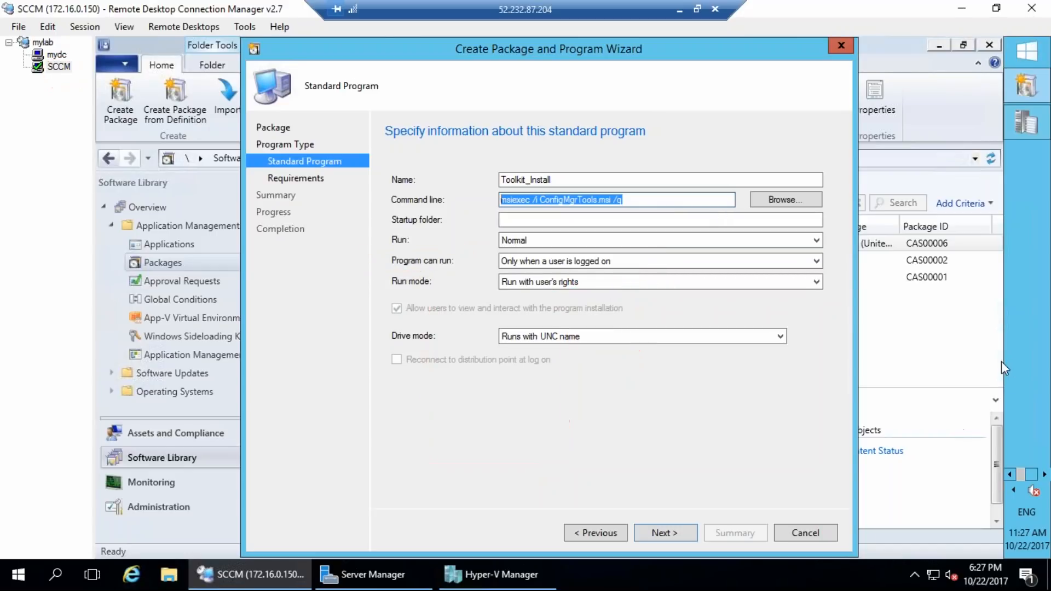
{"action": "left_click", "coordinate": [577, 262]}
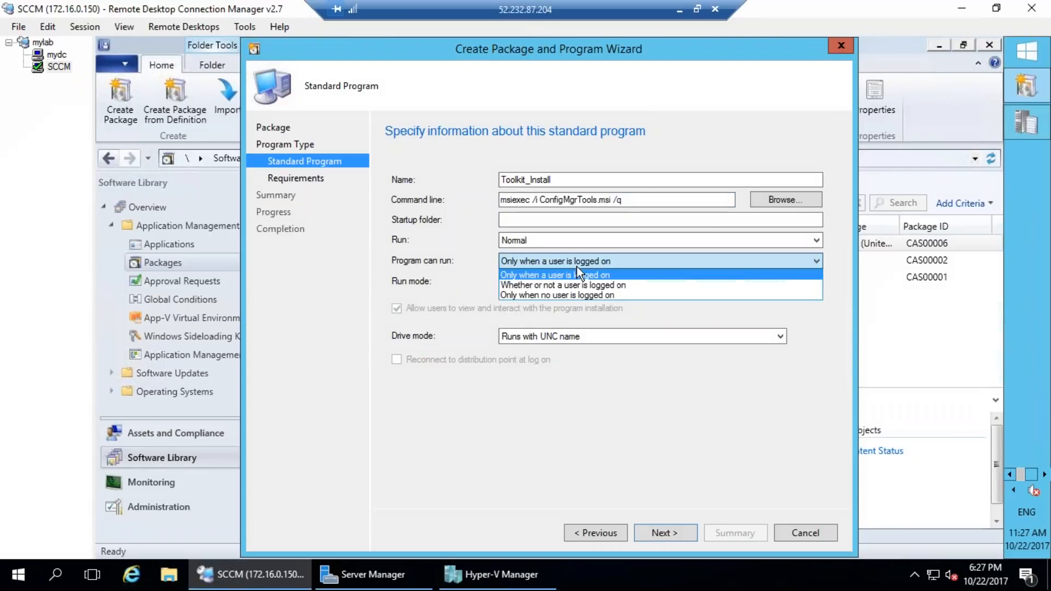
{"action": "left_click", "coordinate": [600, 297]}
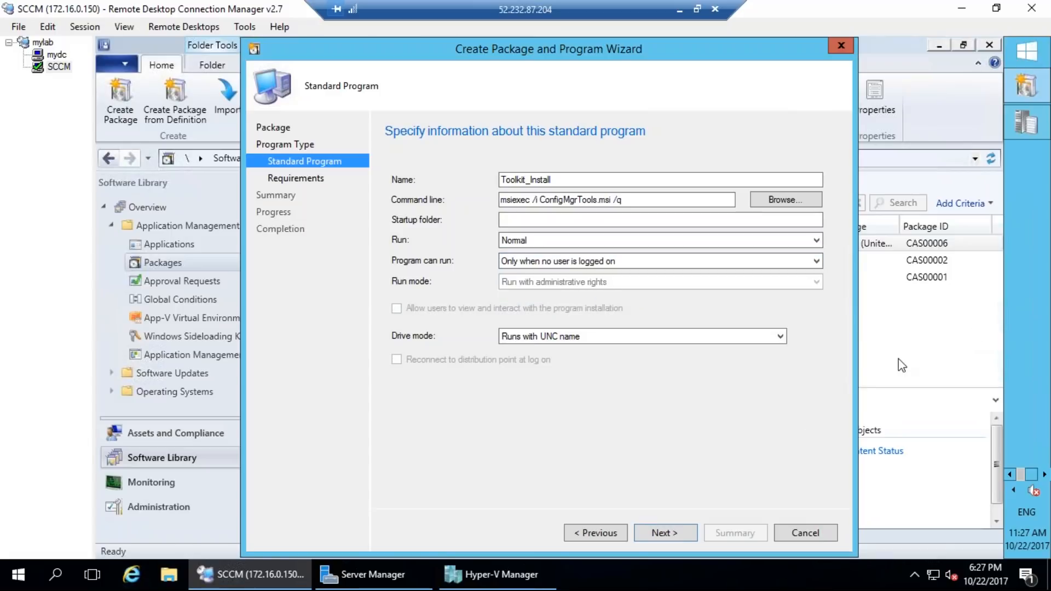
{"action": "left_click_drag", "start_coordinate": [336, 495], "coordinate": [345, 525]}
{"action": "left_click_drag", "start_coordinate": [309, 480], "coordinate": [332, 465]}
{"action": "left_click_drag", "start_coordinate": [333, 539], "coordinate": [374, 506]}
{"action": "mouse_move", "coordinate": [383, 454]}
{"action": "left_mouse_down"}
{"action": "mouse_move", "coordinate": [410, 515]}
{"action": "mouse_move", "coordinate": [415, 504]}
{"action": "left_mouse_up"}
{"action": "left_click_drag", "start_coordinate": [363, 443], "coordinate": [392, 439]}
{"action": "mouse_move", "coordinate": [335, 382]}
{"action": "left_mouse_down"}
{"action": "mouse_move", "coordinate": [468, 458]}
{"action": "mouse_move", "coordinate": [455, 480]}
{"action": "mouse_move", "coordinate": [499, 482]}
{"action": "left_mouse_up"}
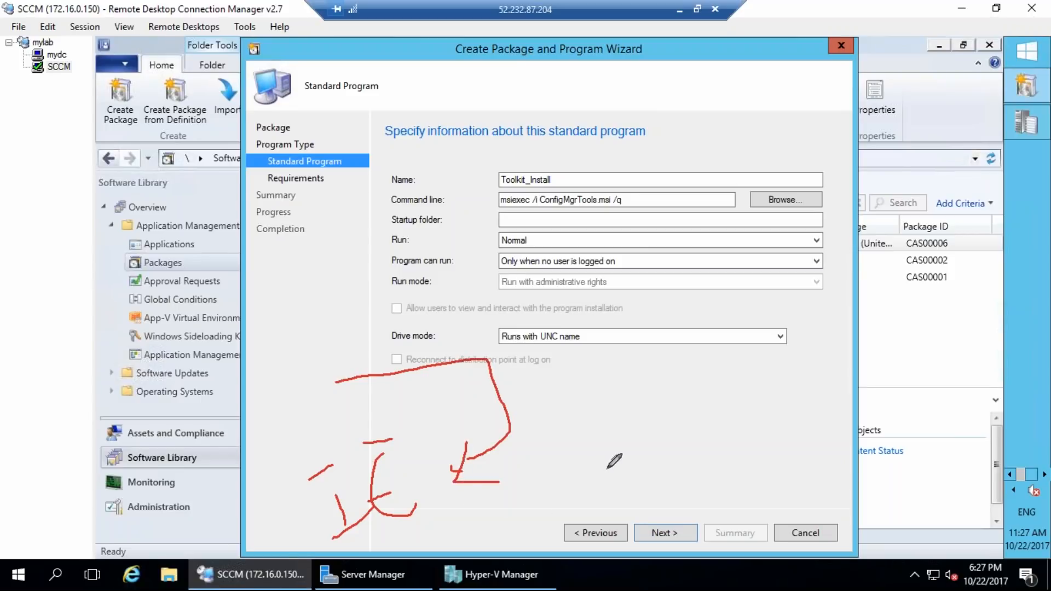
{"action": "mouse_move", "coordinate": [617, 513]}
{"action": "left_mouse_down"}
{"action": "mouse_move", "coordinate": [641, 410]}
{"action": "mouse_move", "coordinate": [656, 417]}
{"action": "left_mouse_up"}
{"action": "mouse_move", "coordinate": [543, 239]}
{"action": "left_mouse_down"}
{"action": "mouse_move", "coordinate": [522, 273]}
{"action": "mouse_move", "coordinate": [571, 233]}
{"action": "left_mouse_up"}
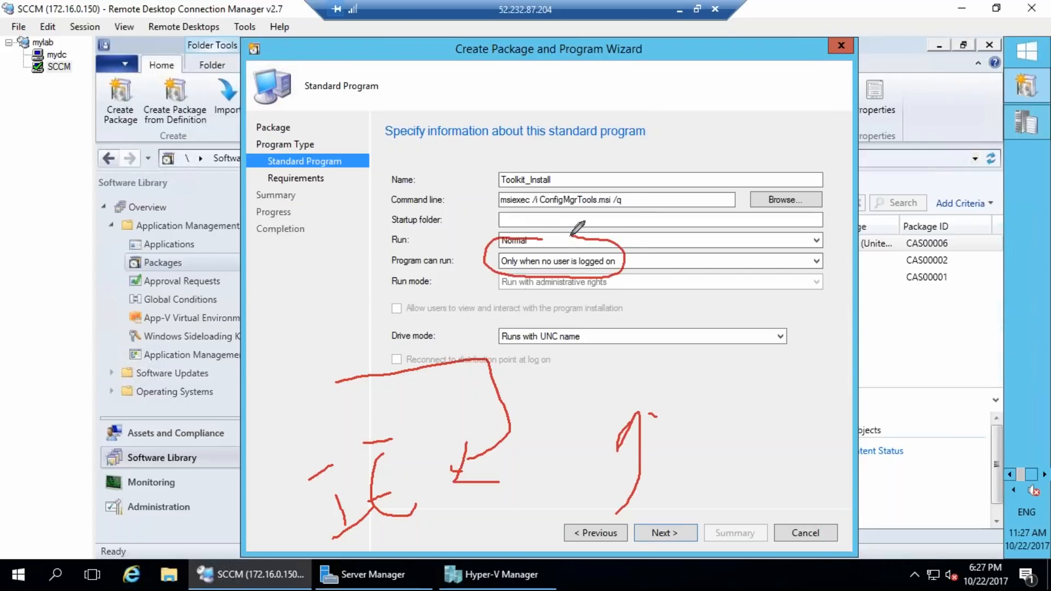
{"action": "key", "text": "Escape"}
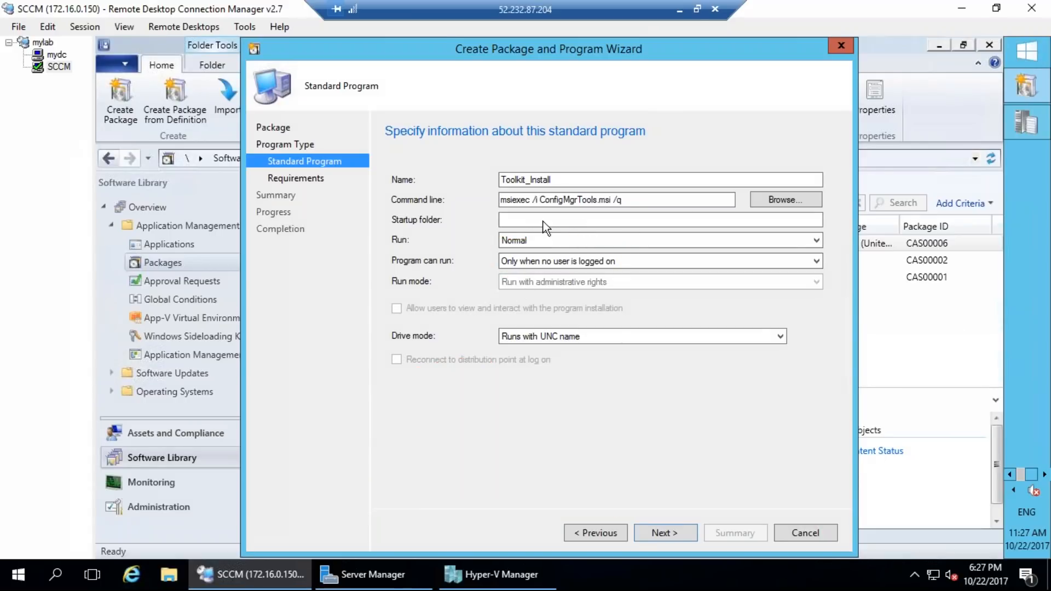
Step: Set the program to run whether or not a user is logged on, and proceed to its requirements
{"action": "left_click", "coordinate": [582, 265]}
{"action": "left_click", "coordinate": [579, 288]}
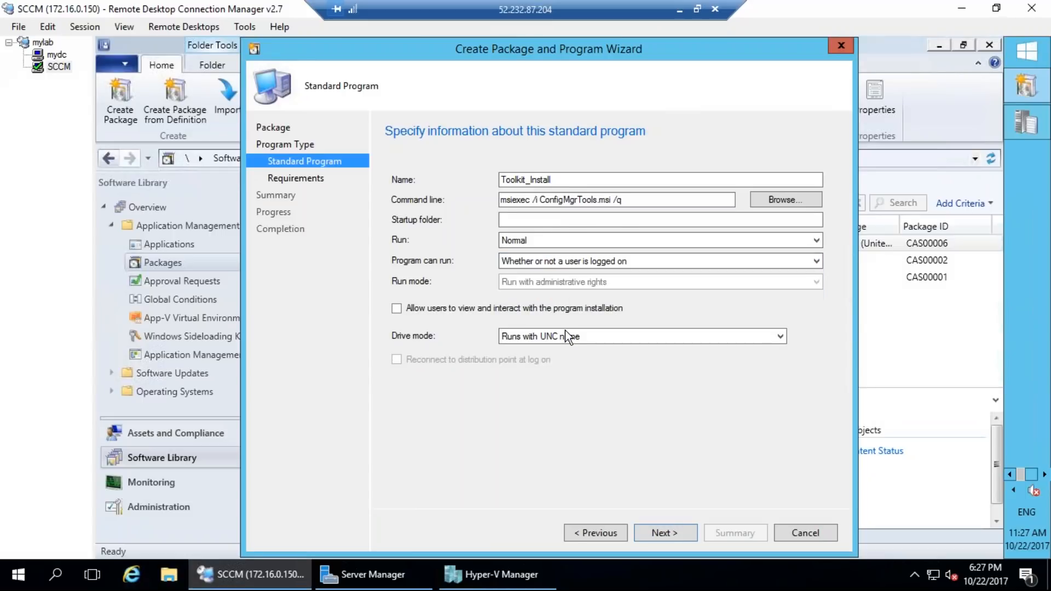
{"action": "key", "text": "ctrl+2"}
{"action": "mouse_move", "coordinate": [490, 255]}
{"action": "left_mouse_down"}
{"action": "mouse_move", "coordinate": [654, 247]}
{"action": "mouse_move", "coordinate": [664, 273]}
{"action": "mouse_move", "coordinate": [486, 279]}
{"action": "mouse_move", "coordinate": [490, 251]}
{"action": "left_mouse_up"}
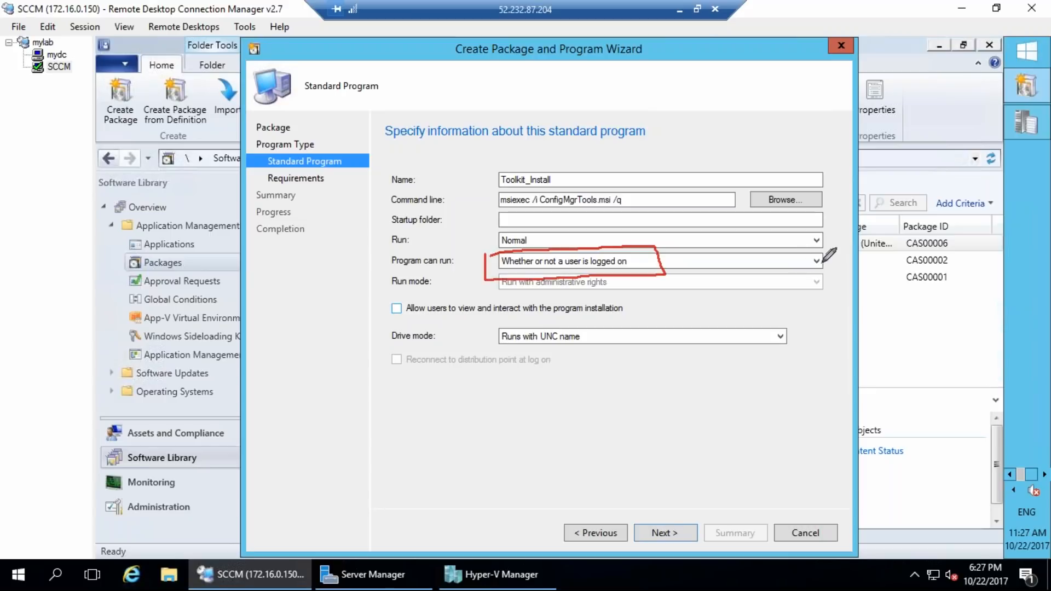
{"action": "key", "text": "e"}
{"action": "mouse_move", "coordinate": [669, 503]}
{"action": "left_mouse_down"}
{"action": "mouse_move", "coordinate": [665, 588]}
{"action": "mouse_move", "coordinate": [351, 484]}
{"action": "left_mouse_up"}
{"action": "key", "text": "e"}
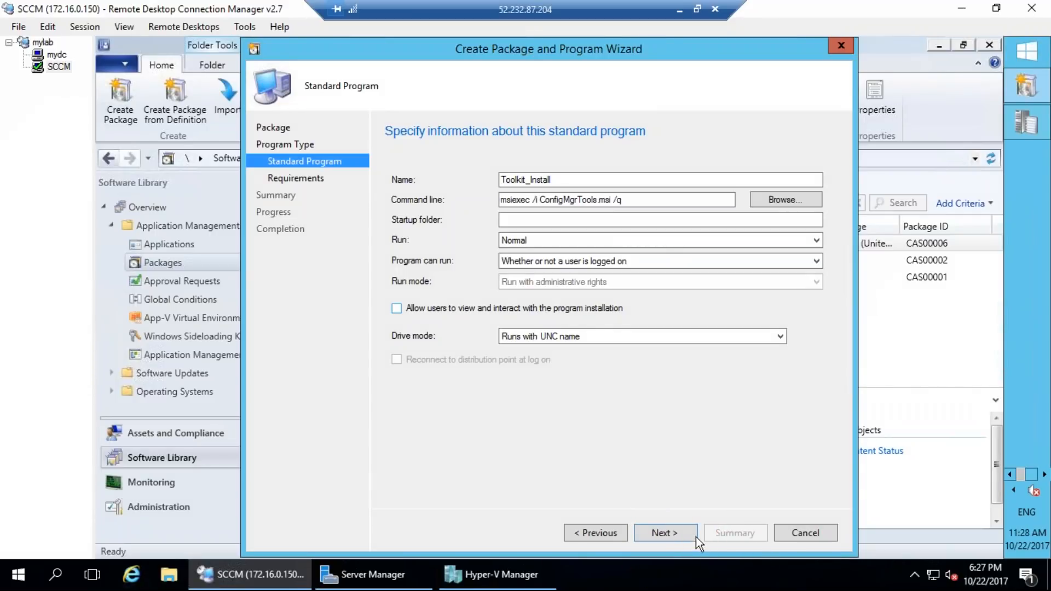
{"action": "left_click", "coordinate": [683, 531]}
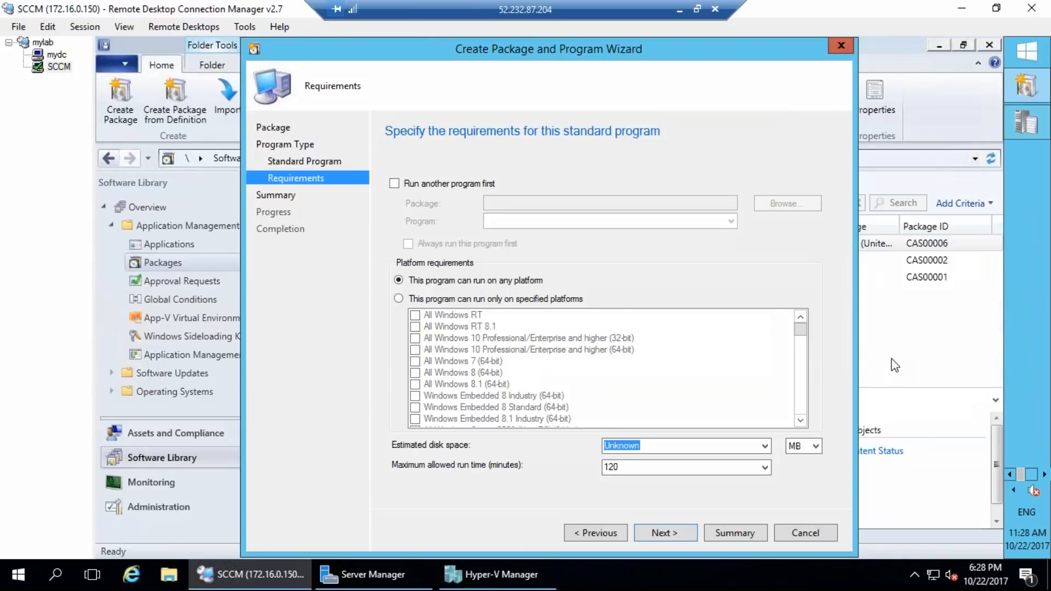
Step: Restrict the program to specified platforms, allowing only All Windows 7 (64-bit)
{"action": "left_click_drag", "start_coordinate": [372, 291], "coordinate": [360, 392]}
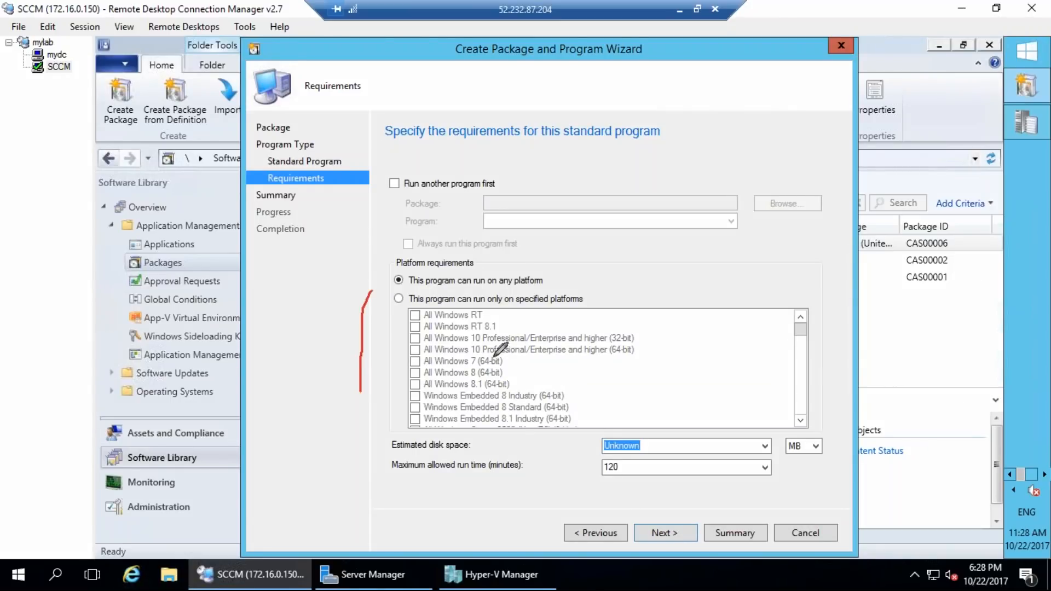
{"action": "mouse_move", "coordinate": [520, 345]}
{"action": "left_mouse_down"}
{"action": "mouse_move", "coordinate": [388, 360]}
{"action": "mouse_move", "coordinate": [519, 367]}
{"action": "mouse_move", "coordinate": [683, 304]}
{"action": "left_mouse_up"}
{"action": "key", "text": "Escape"}
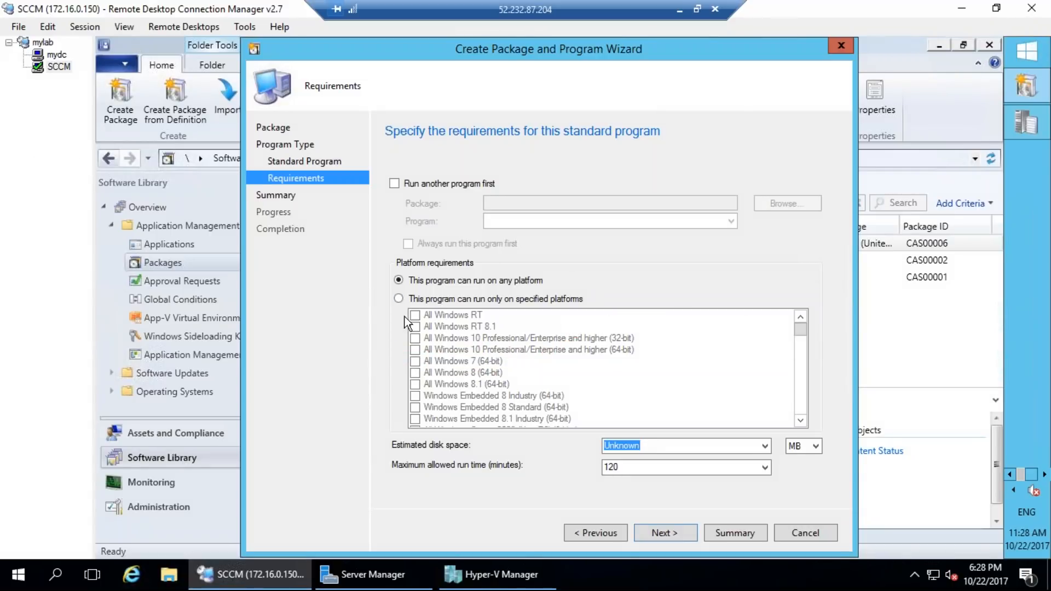
{"action": "left_click", "coordinate": [398, 299]}
{"action": "left_click", "coordinate": [417, 361]}
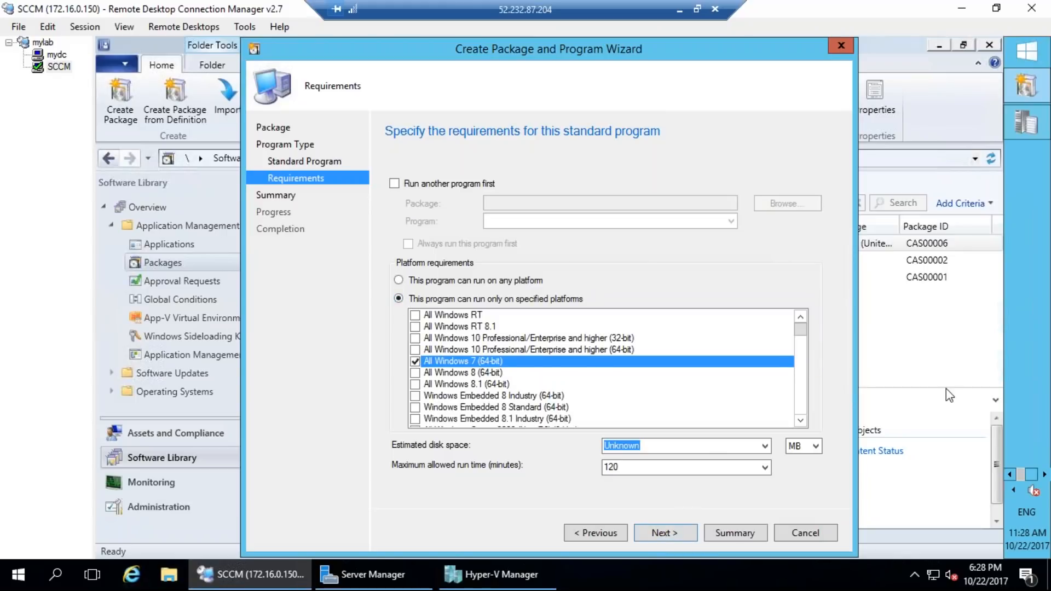
Step: Set the program's estimated disk space to 100 MB and its maximum allowed run time to 30 minutes
{"action": "mouse_move", "coordinate": [660, 440]}
{"action": "left_mouse_down"}
{"action": "mouse_move", "coordinate": [655, 431]}
{"action": "mouse_move", "coordinate": [580, 434]}
{"action": "mouse_move", "coordinate": [668, 444]}
{"action": "mouse_move", "coordinate": [645, 425]}
{"action": "left_mouse_up"}
{"action": "left_click", "coordinate": [1006, 358]}
{"action": "type", "text": "100"}
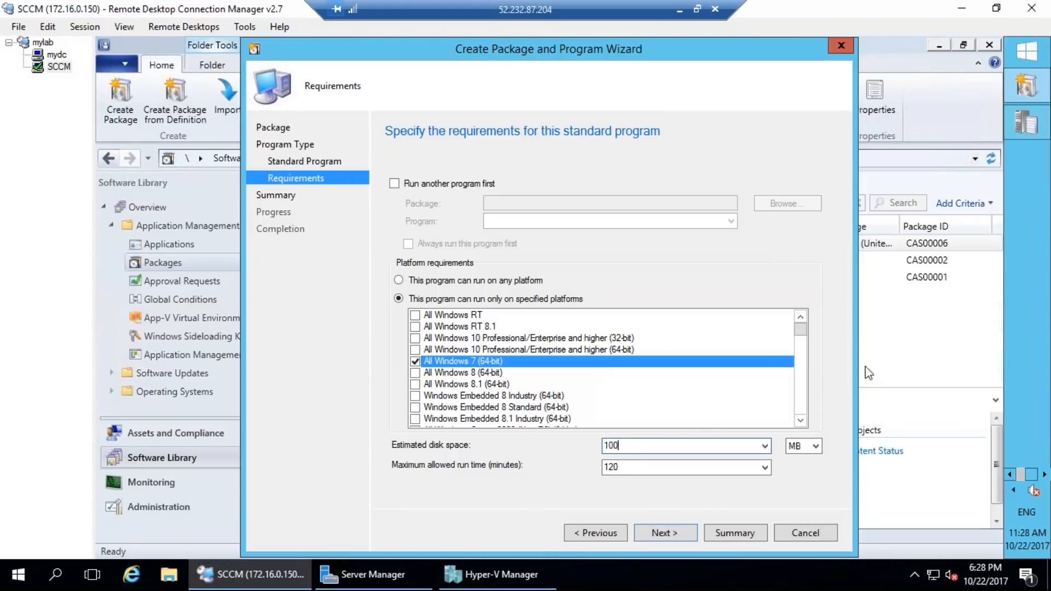
{"action": "mouse_move", "coordinate": [628, 461]}
{"action": "left_mouse_down"}
{"action": "mouse_move", "coordinate": [583, 481]}
{"action": "mouse_move", "coordinate": [635, 464]}
{"action": "mouse_move", "coordinate": [679, 487]}
{"action": "mouse_move", "coordinate": [682, 507]}
{"action": "mouse_move", "coordinate": [713, 490]}
{"action": "mouse_move", "coordinate": [699, 483]}
{"action": "left_mouse_up"}
{"action": "left_click_drag", "start_coordinate": [639, 419], "coordinate": [709, 473]}
{"action": "key", "text": "Escape"}
{"action": "key", "text": "ctrl+shift+d"}
{"action": "key", "text": "Tab"}
{"action": "type", "text": "30"}
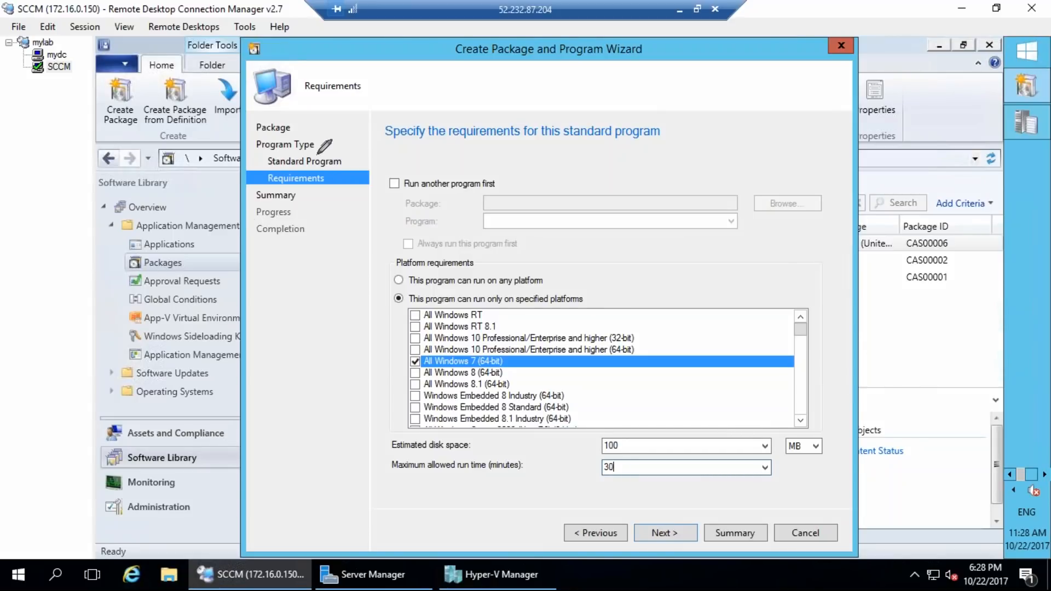
{"action": "mouse_move", "coordinate": [320, 151]}
{"action": "left_mouse_down"}
{"action": "mouse_move", "coordinate": [295, 173]}
{"action": "mouse_move", "coordinate": [539, 105]}
{"action": "mouse_move", "coordinate": [578, 160]}
{"action": "mouse_move", "coordinate": [662, 129]}
{"action": "mouse_move", "coordinate": [698, 165]}
{"action": "mouse_move", "coordinate": [702, 186]}
{"action": "left_mouse_up"}
{"action": "mouse_move", "coordinate": [681, 164]}
{"action": "left_mouse_down"}
{"action": "mouse_move", "coordinate": [702, 186]}
{"action": "mouse_move", "coordinate": [705, 115]}
{"action": "left_mouse_up"}
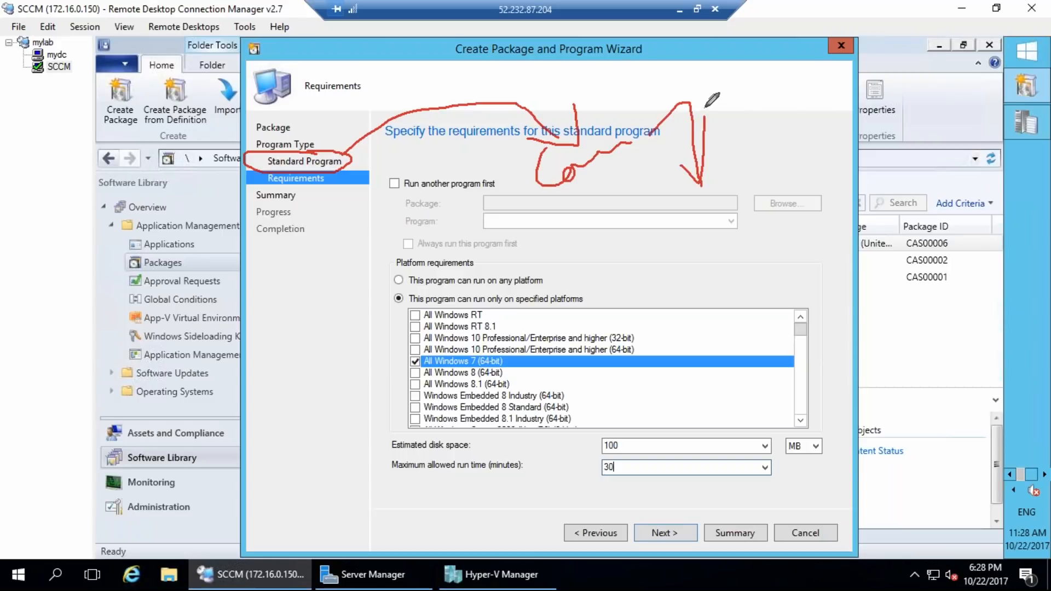
{"action": "left_click_drag", "start_coordinate": [569, 205], "coordinate": [665, 136]}
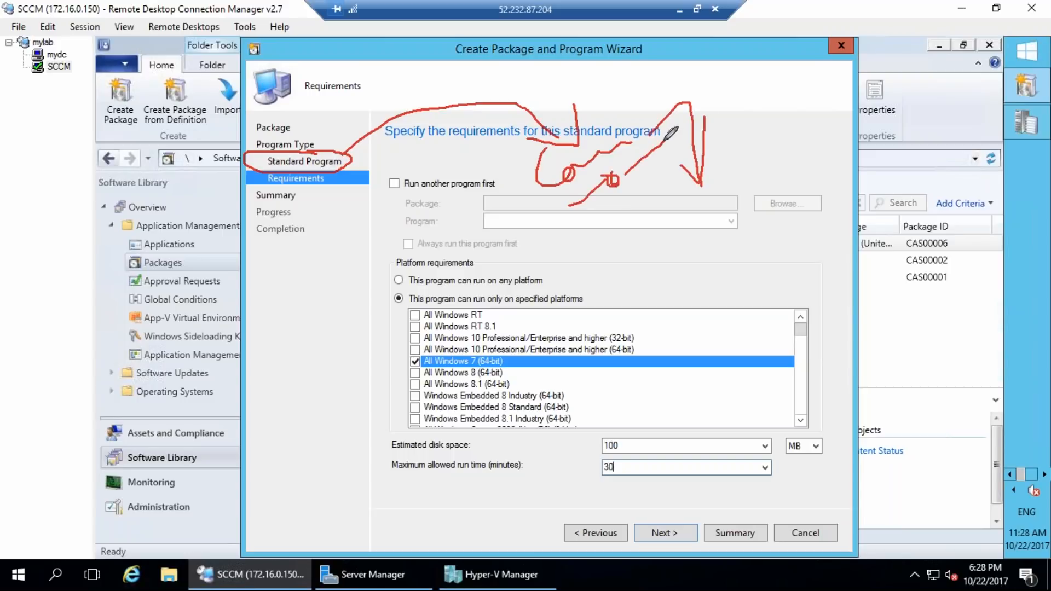
{"action": "mouse_move", "coordinate": [660, 198]}
{"action": "left_mouse_down"}
{"action": "mouse_move", "coordinate": [668, 463]}
{"action": "mouse_move", "coordinate": [684, 435]}
{"action": "left_mouse_up"}
{"action": "mouse_move", "coordinate": [657, 437]}
{"action": "left_mouse_down"}
{"action": "mouse_move", "coordinate": [667, 462]}
{"action": "mouse_move", "coordinate": [589, 477]}
{"action": "mouse_move", "coordinate": [630, 462]}
{"action": "left_mouse_up"}
{"action": "left_click_drag", "start_coordinate": [589, 440], "coordinate": [612, 447]}
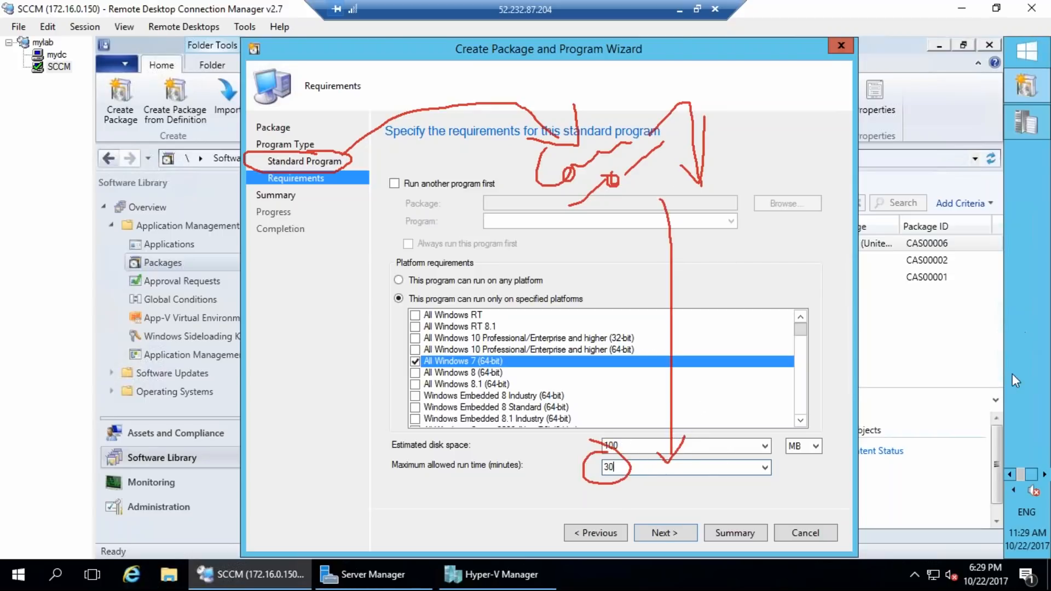
{"action": "mouse_move", "coordinate": [286, 566]}
{"action": "left_mouse_down"}
{"action": "mouse_move", "coordinate": [460, 466]}
{"action": "mouse_move", "coordinate": [575, 462]}
{"action": "left_mouse_up"}
{"action": "mouse_move", "coordinate": [475, 519]}
{"action": "left_mouse_down"}
{"action": "mouse_move", "coordinate": [466, 534]}
{"action": "mouse_move", "coordinate": [489, 524]}
{"action": "mouse_move", "coordinate": [493, 472]}
{"action": "mouse_move", "coordinate": [476, 512]}
{"action": "left_mouse_up"}
{"action": "mouse_move", "coordinate": [314, 374]}
{"action": "left_mouse_down"}
{"action": "mouse_move", "coordinate": [490, 316]}
{"action": "mouse_move", "coordinate": [544, 511]}
{"action": "mouse_move", "coordinate": [528, 520]}
{"action": "mouse_move", "coordinate": [547, 528]}
{"action": "left_mouse_up"}
{"action": "key", "text": "Escape"}
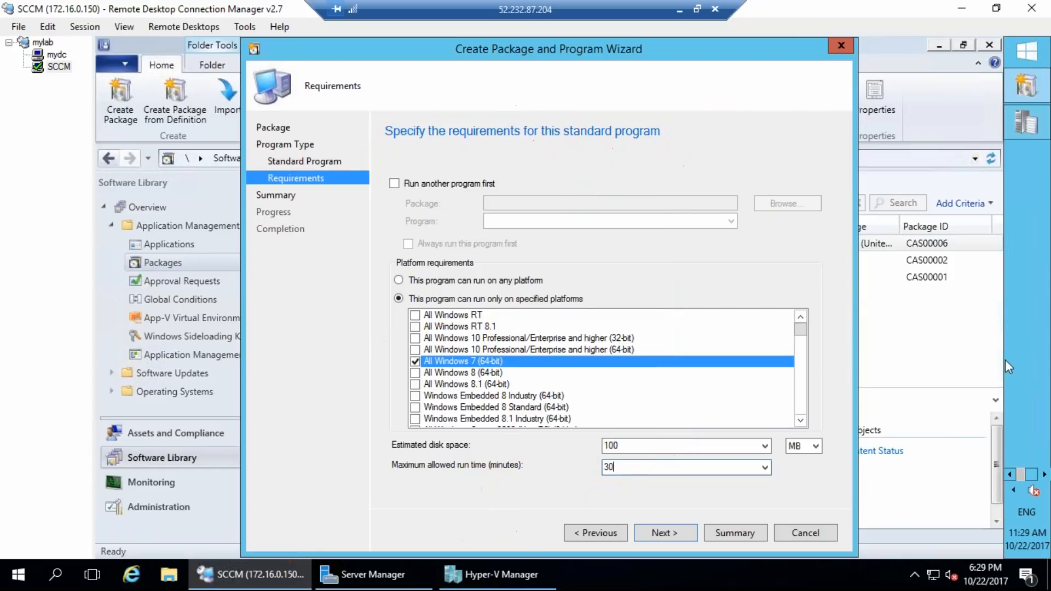
Step: Accept the requirements and summary to create the Toolkit package, and close the completed wizard
{"action": "left_click", "coordinate": [637, 530]}
{"action": "left_click", "coordinate": [674, 537]}
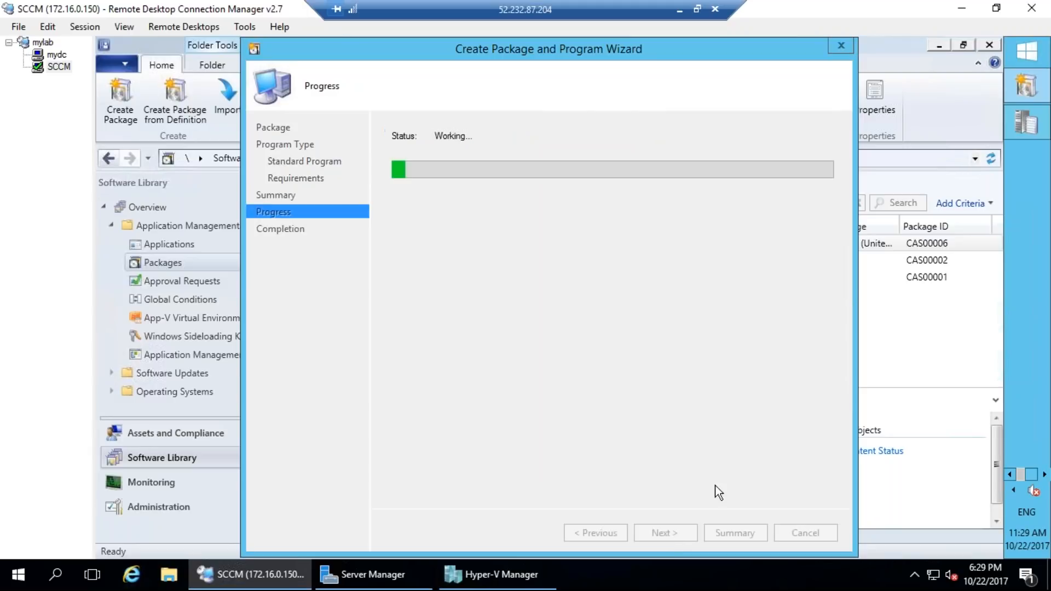
{"action": "key", "text": "ctrl+shift+d"}
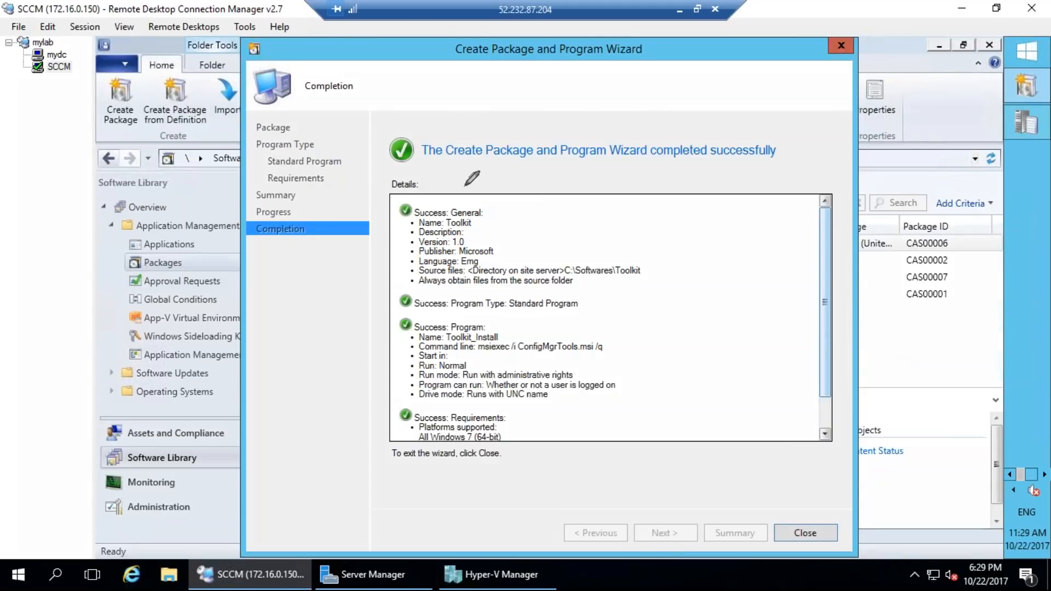
{"action": "left_click_drag", "start_coordinate": [436, 174], "coordinate": [438, 173]}
{"action": "mouse_move", "coordinate": [544, 211]}
{"action": "left_mouse_down"}
{"action": "mouse_move", "coordinate": [524, 232]}
{"action": "mouse_move", "coordinate": [542, 208]}
{"action": "left_mouse_up"}
{"action": "left_click", "coordinate": [805, 533]}
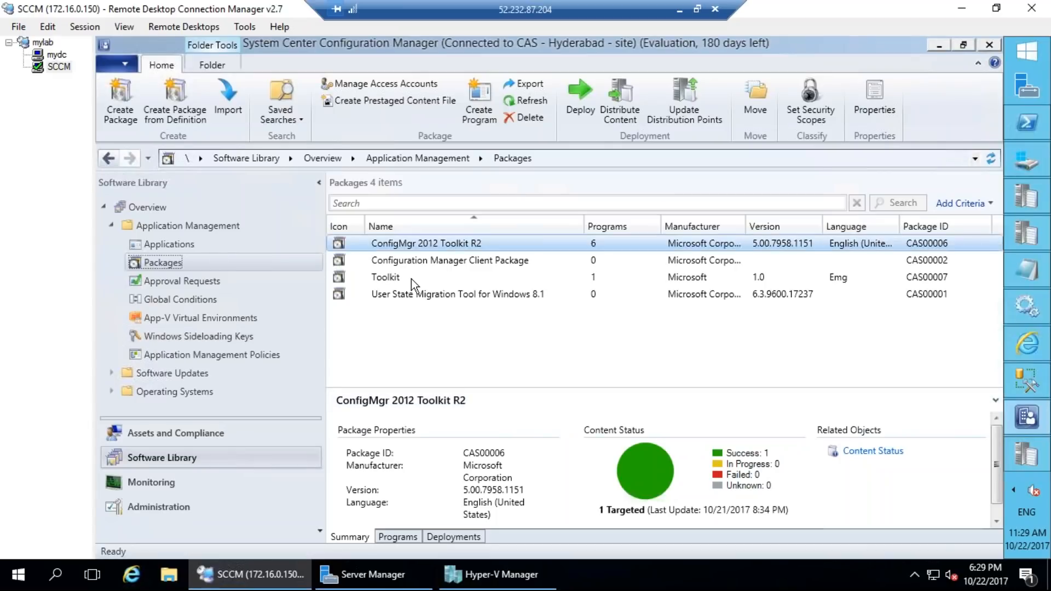
Step: Open the properties of the Toolkit package's Toolkit_Install program and review its command line, requirements and environment settings
{"action": "left_click", "coordinate": [412, 278]}
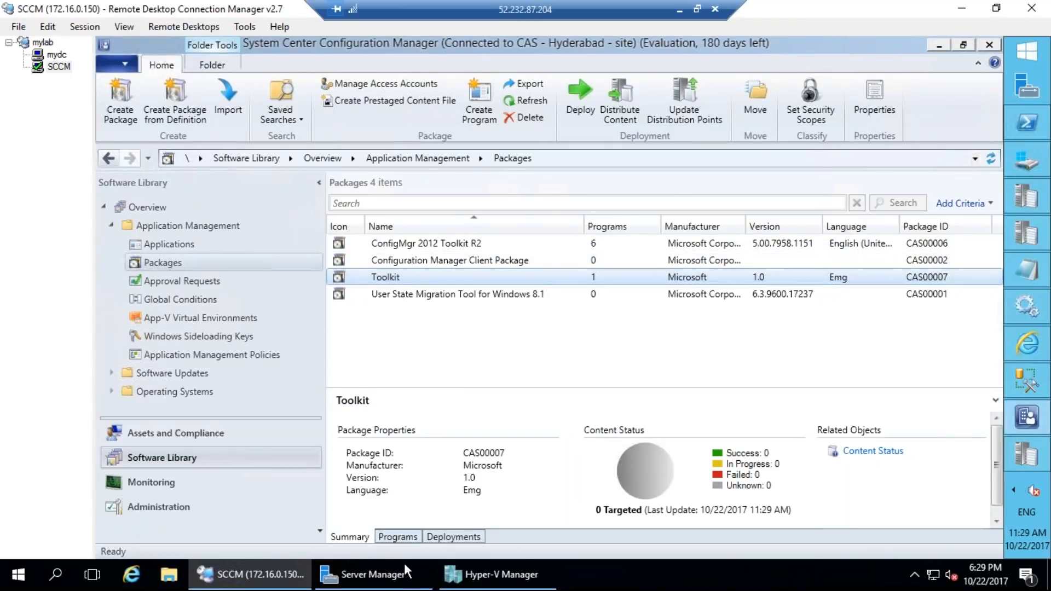
{"action": "left_click", "coordinate": [397, 537]}
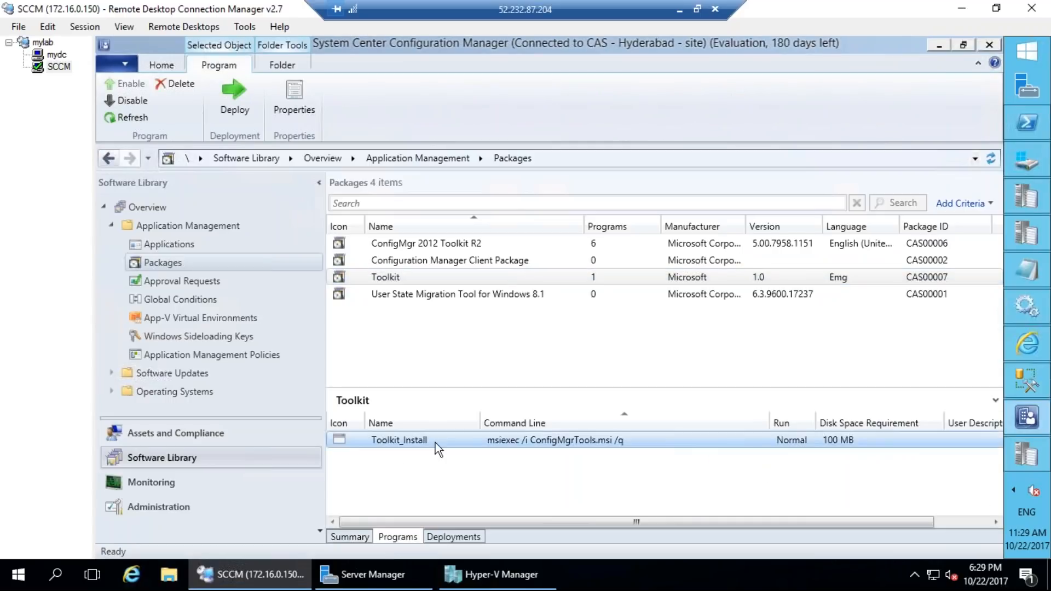
{"action": "double_click", "coordinate": [417, 441]}
{"action": "left_click_drag", "start_coordinate": [618, 318], "coordinate": [461, 317]}
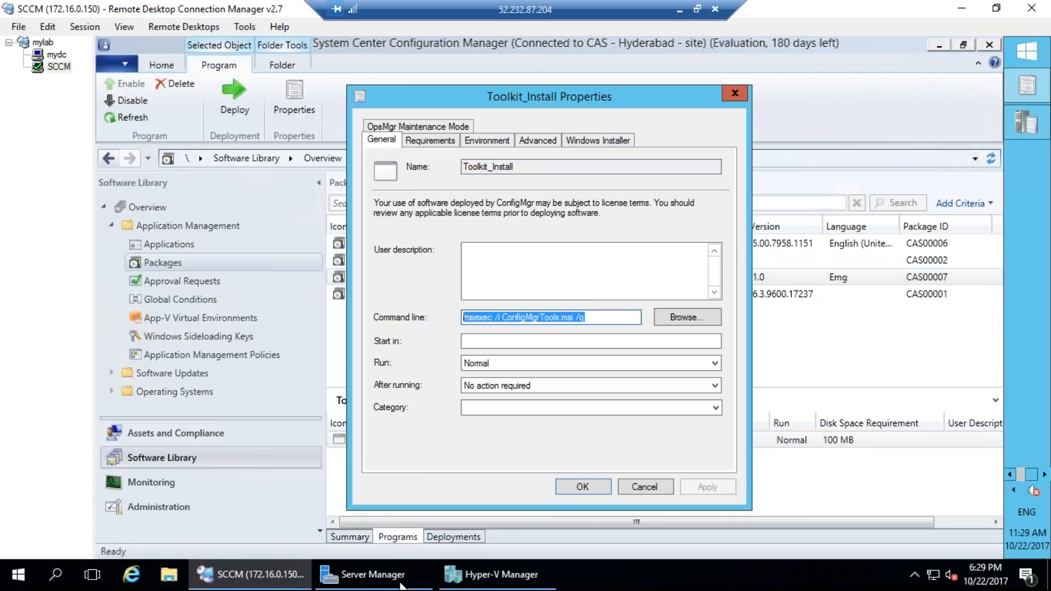
{"action": "left_click", "coordinate": [429, 141]}
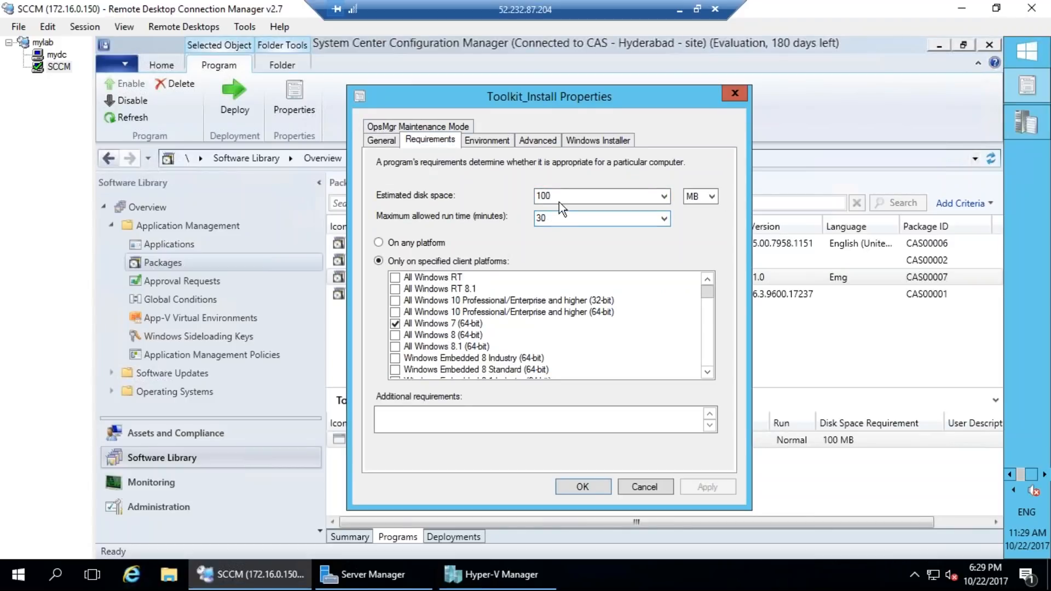
{"action": "left_click", "coordinate": [479, 138]}
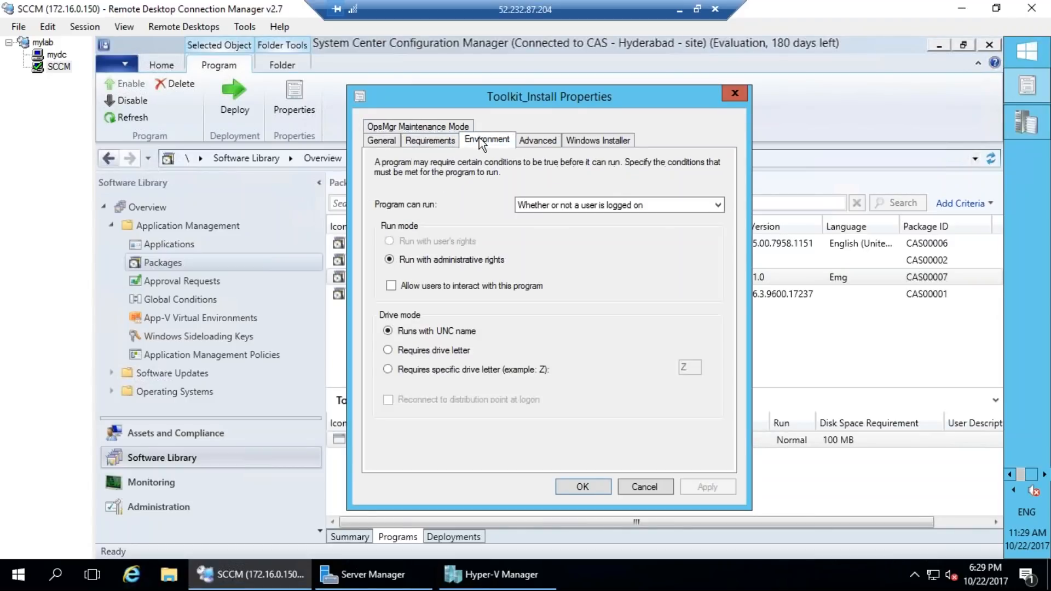
Step: Turn off suppression of program notifications in the Toolkit_Install program's advanced settings
{"action": "left_click", "coordinate": [536, 141]}
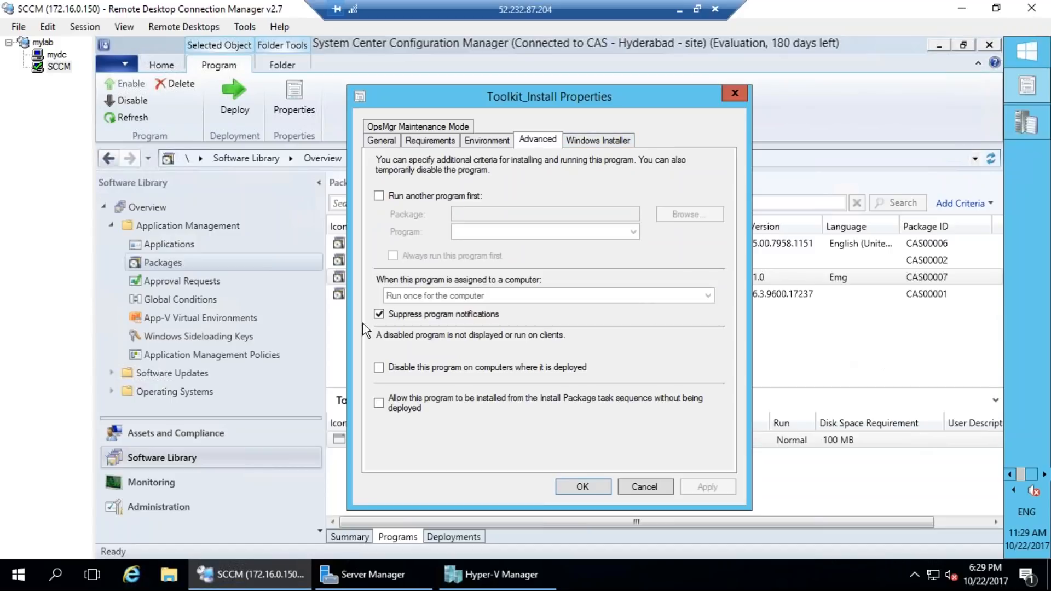
{"action": "key", "text": "ctrl+2"}
{"action": "mouse_move", "coordinate": [407, 291]}
{"action": "left_mouse_down"}
{"action": "mouse_move", "coordinate": [350, 344]}
{"action": "mouse_move", "coordinate": [387, 271]}
{"action": "left_mouse_up"}
{"action": "key", "text": "Escape"}
{"action": "left_click", "coordinate": [393, 317]}
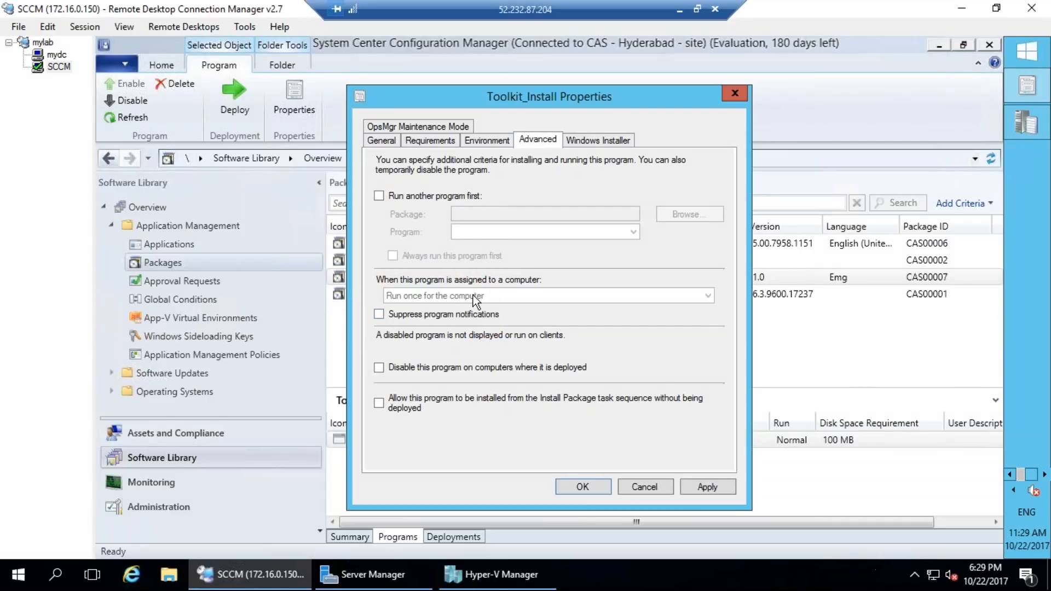
Step: Import ConfigMgrTools.msi from the Toolkit folder as the program's Windows Installer file for installation source management
{"action": "left_click", "coordinate": [587, 142]}
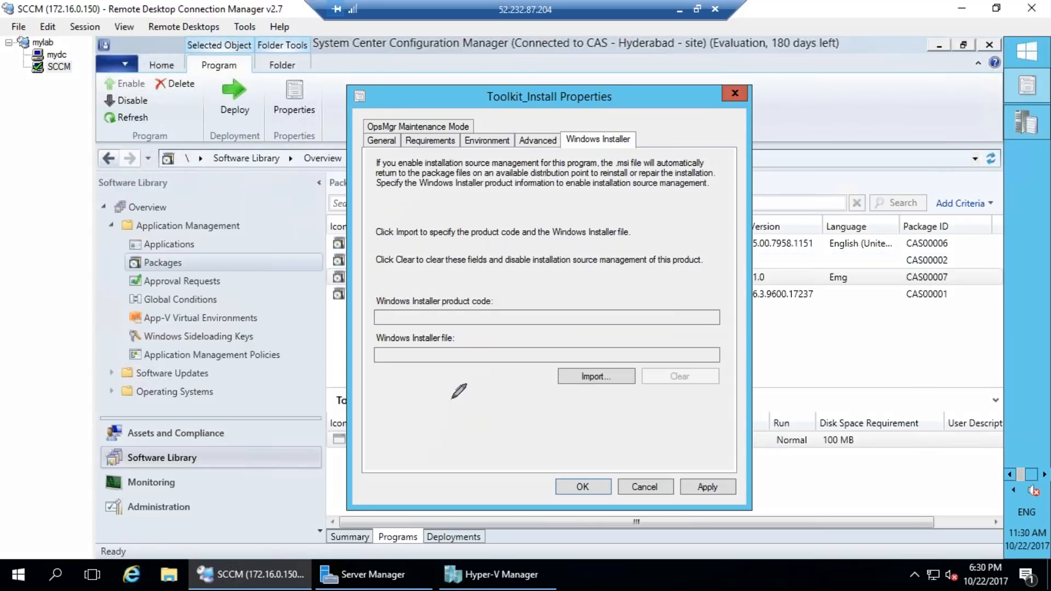
{"action": "mouse_move", "coordinate": [222, 207]}
{"action": "left_mouse_down"}
{"action": "mouse_move", "coordinate": [215, 174]}
{"action": "mouse_move", "coordinate": [307, 157]}
{"action": "mouse_move", "coordinate": [355, 179]}
{"action": "mouse_move", "coordinate": [430, 158]}
{"action": "left_mouse_up"}
{"action": "key", "text": "Escape"}
{"action": "left_click", "coordinate": [576, 377]}
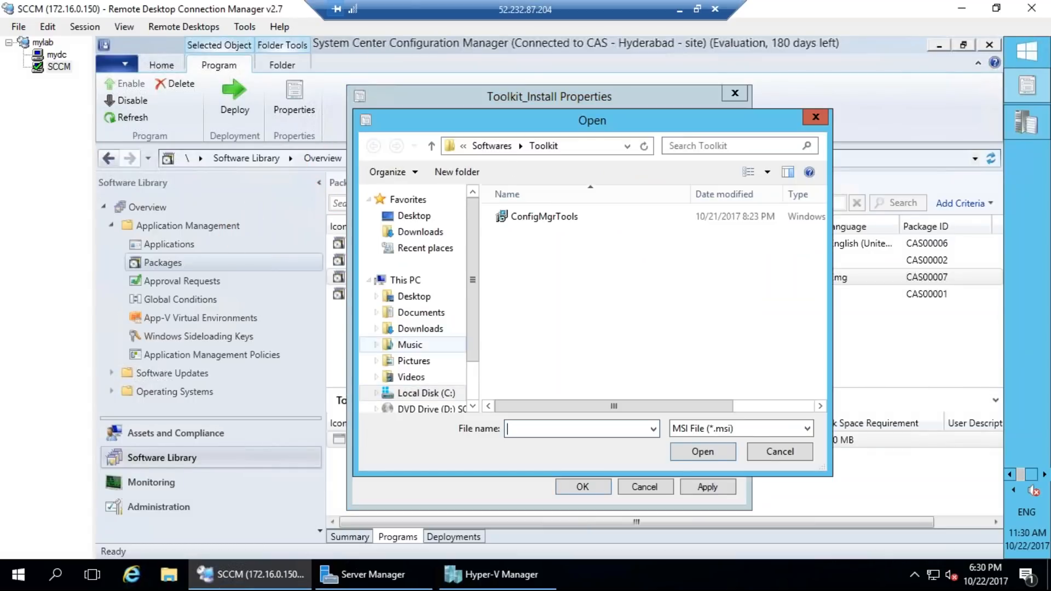
{"action": "double_click", "coordinate": [553, 221]}
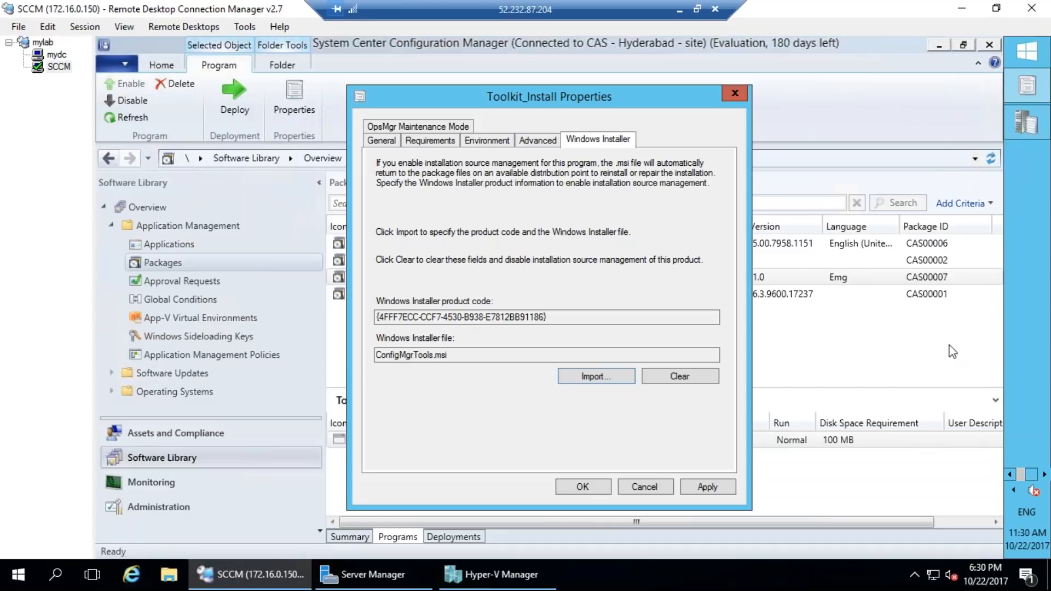
{"action": "mouse_move", "coordinate": [435, 267]}
{"action": "left_mouse_down"}
{"action": "mouse_move", "coordinate": [460, 219]}
{"action": "mouse_move", "coordinate": [468, 230]}
{"action": "left_mouse_up"}
{"action": "left_click_drag", "start_coordinate": [472, 197], "coordinate": [482, 212]}
{"action": "mouse_move", "coordinate": [501, 135]}
{"action": "left_mouse_down"}
{"action": "mouse_move", "coordinate": [533, 221]}
{"action": "mouse_move", "coordinate": [492, 221]}
{"action": "mouse_move", "coordinate": [432, 262]}
{"action": "mouse_move", "coordinate": [493, 135]}
{"action": "left_mouse_up"}
{"action": "left_click_drag", "start_coordinate": [458, 174], "coordinate": [461, 179]}
{"action": "left_click_drag", "start_coordinate": [462, 261], "coordinate": [517, 222]}
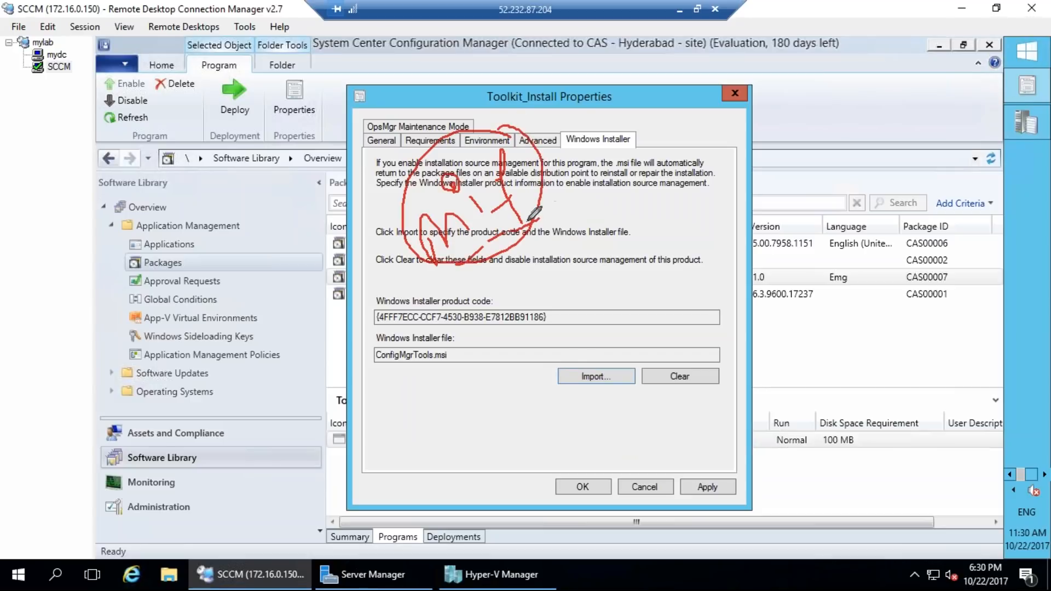
{"action": "mouse_move", "coordinate": [485, 278]}
{"action": "left_mouse_down"}
{"action": "mouse_move", "coordinate": [353, 323]}
{"action": "mouse_move", "coordinate": [495, 333]}
{"action": "mouse_move", "coordinate": [567, 277]}
{"action": "mouse_move", "coordinate": [466, 278]}
{"action": "left_mouse_up"}
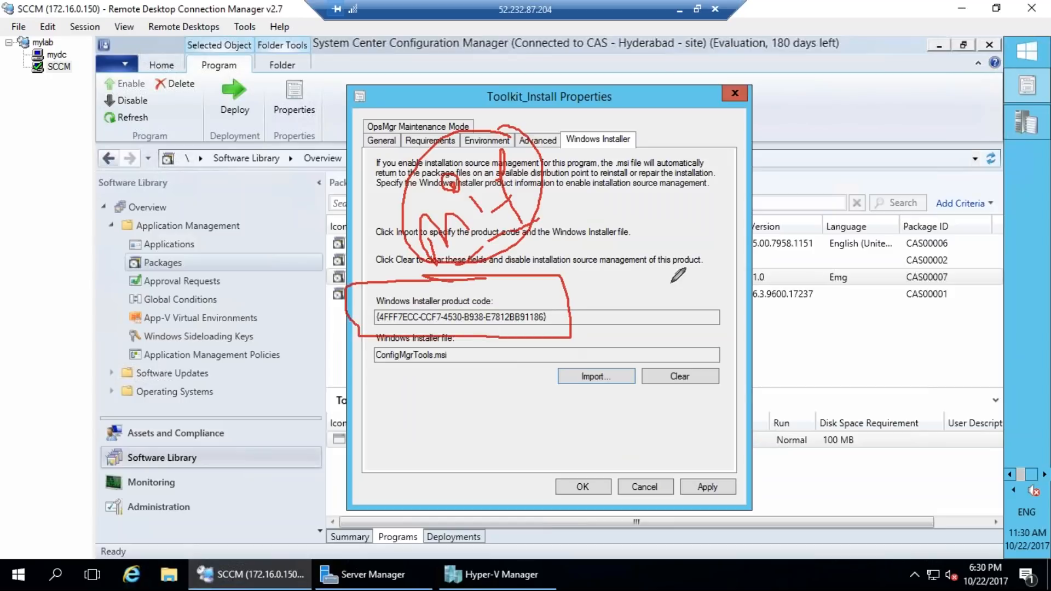
{"action": "left_click_drag", "start_coordinate": [652, 248], "coordinate": [569, 326]}
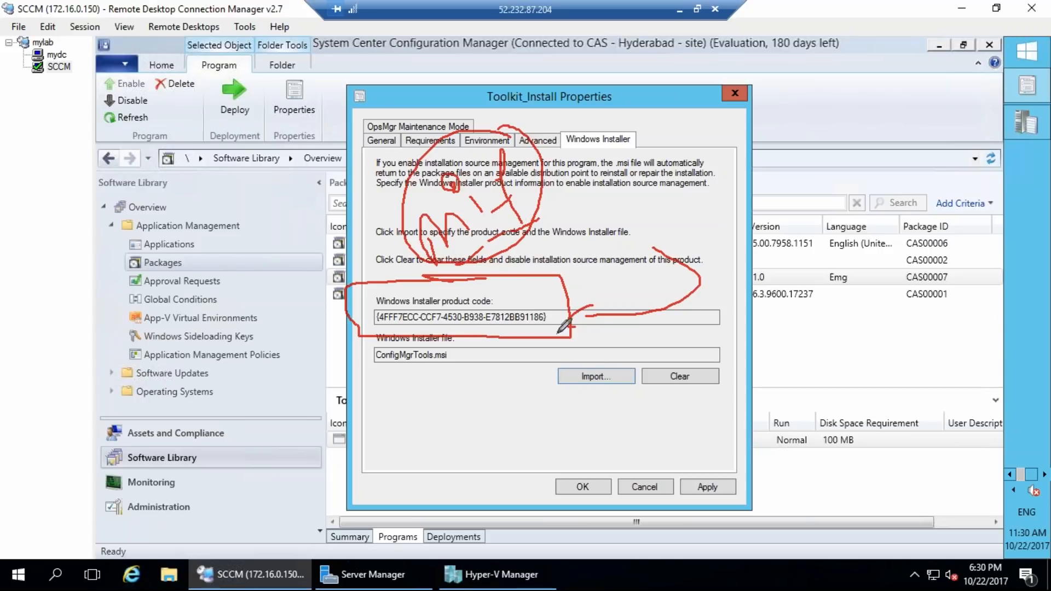
Step: Apply the Windows Installer settings of the Toolkit_Install program and close its properties
{"action": "left_click_drag", "start_coordinate": [635, 171], "coordinate": [569, 320]}
{"action": "left_click_drag", "start_coordinate": [553, 276], "coordinate": [554, 322]}
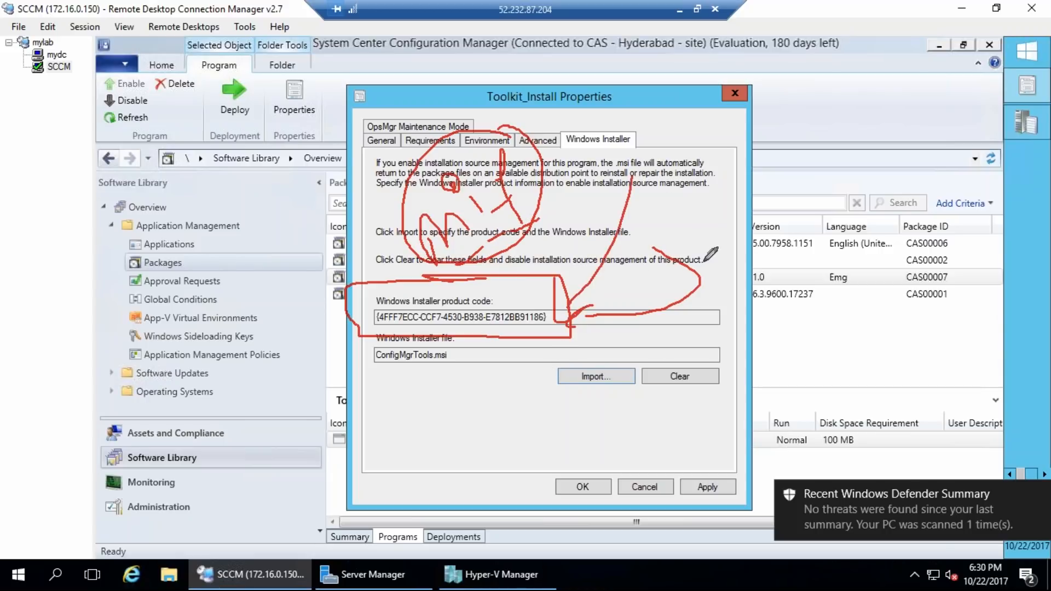
{"action": "left_click_drag", "start_coordinate": [539, 292], "coordinate": [557, 293]}
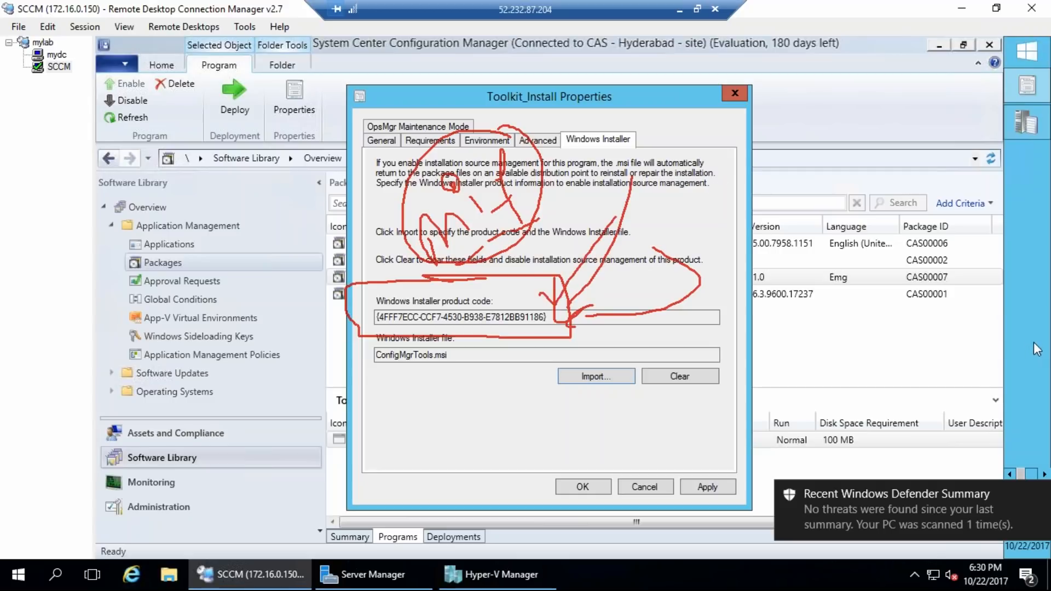
{"action": "left_click", "coordinate": [1013, 360]}
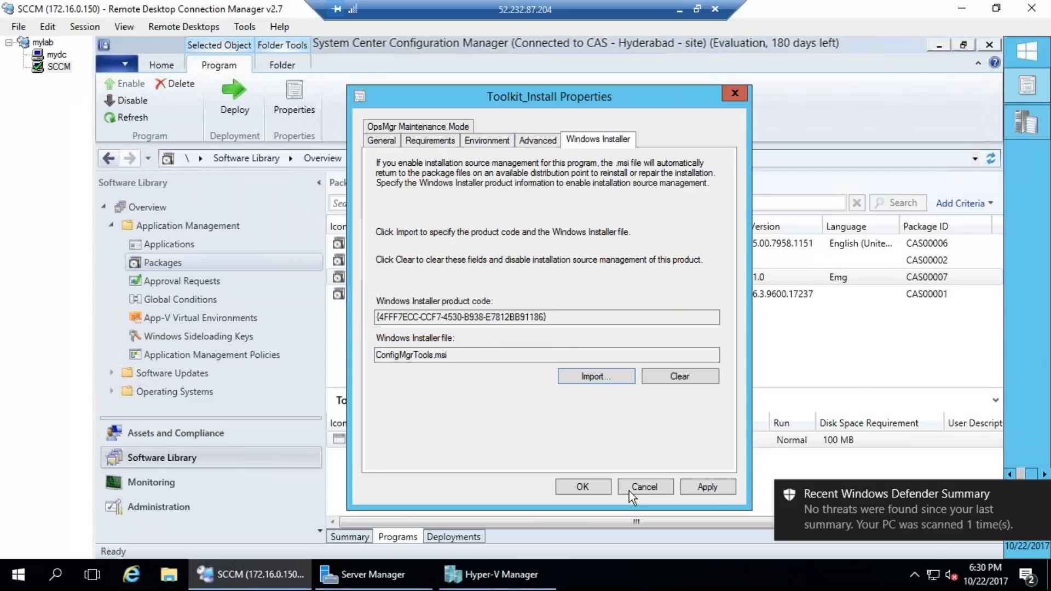
{"action": "left_click", "coordinate": [709, 489]}
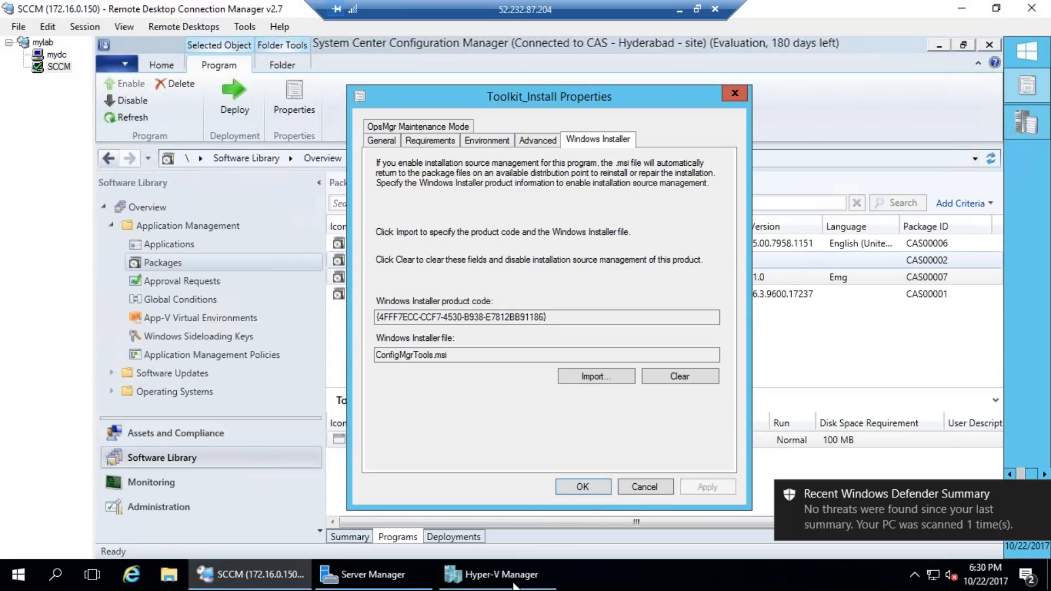
{"action": "left_click", "coordinate": [582, 487]}
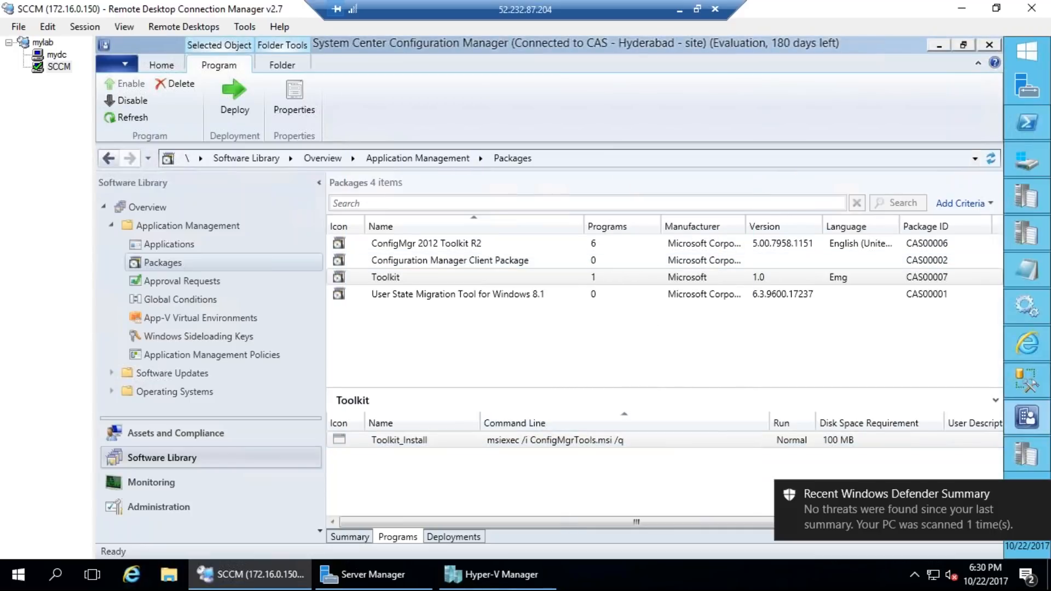
Step: Review the Toolkit package's summary and its Toolkit_Install program's command line
{"action": "left_click", "coordinate": [350, 536]}
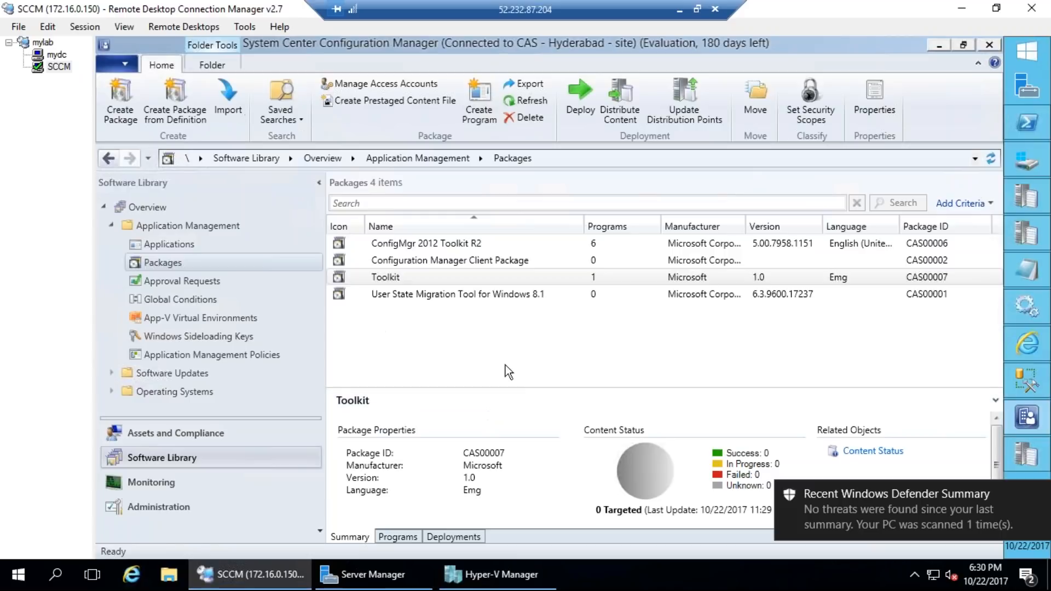
{"action": "left_click", "coordinate": [437, 277]}
{"action": "left_click", "coordinate": [400, 536]}
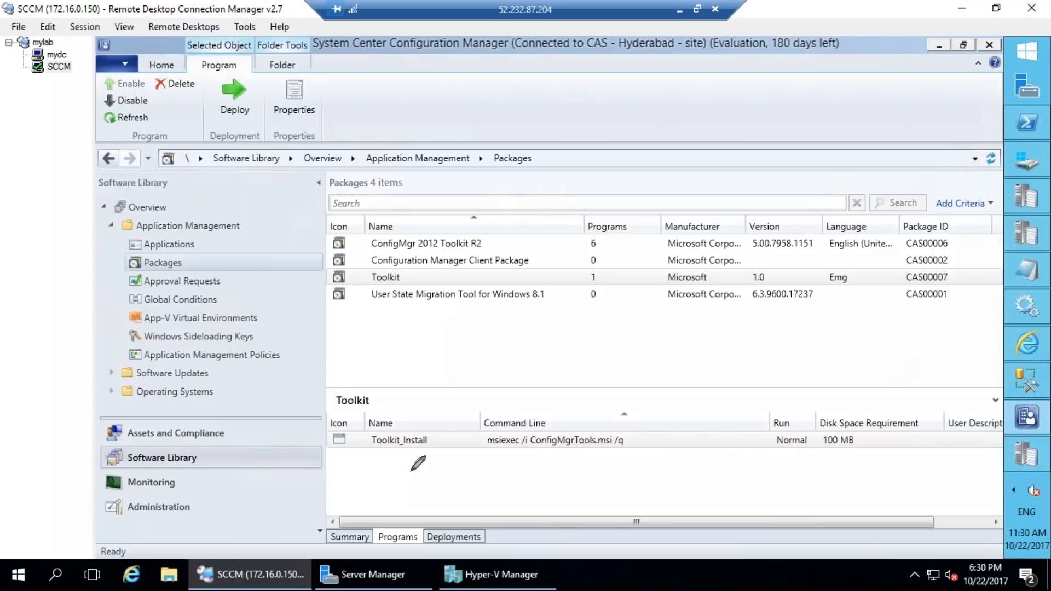
{"action": "left_click_drag", "start_coordinate": [426, 415], "coordinate": [419, 416]}
{"action": "mouse_move", "coordinate": [355, 475]}
{"action": "left_mouse_down"}
{"action": "mouse_move", "coordinate": [383, 499]}
{"action": "mouse_move", "coordinate": [453, 494]}
{"action": "left_mouse_up"}
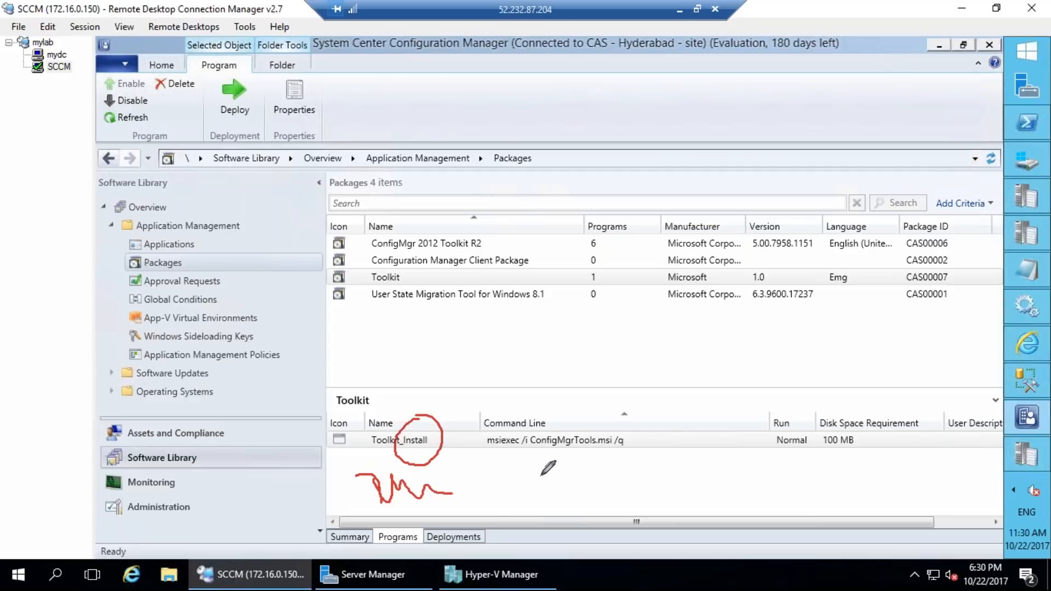
{"action": "mouse_move", "coordinate": [520, 469]}
{"action": "left_mouse_down"}
{"action": "mouse_move", "coordinate": [538, 474]}
{"action": "mouse_move", "coordinate": [528, 461]}
{"action": "mouse_move", "coordinate": [597, 480]}
{"action": "mouse_move", "coordinate": [629, 467]}
{"action": "mouse_move", "coordinate": [638, 446]}
{"action": "mouse_move", "coordinate": [670, 465]}
{"action": "left_mouse_up"}
{"action": "mouse_move", "coordinate": [561, 514]}
{"action": "left_mouse_down"}
{"action": "mouse_move", "coordinate": [627, 495]}
{"action": "mouse_move", "coordinate": [684, 498]}
{"action": "left_mouse_up"}
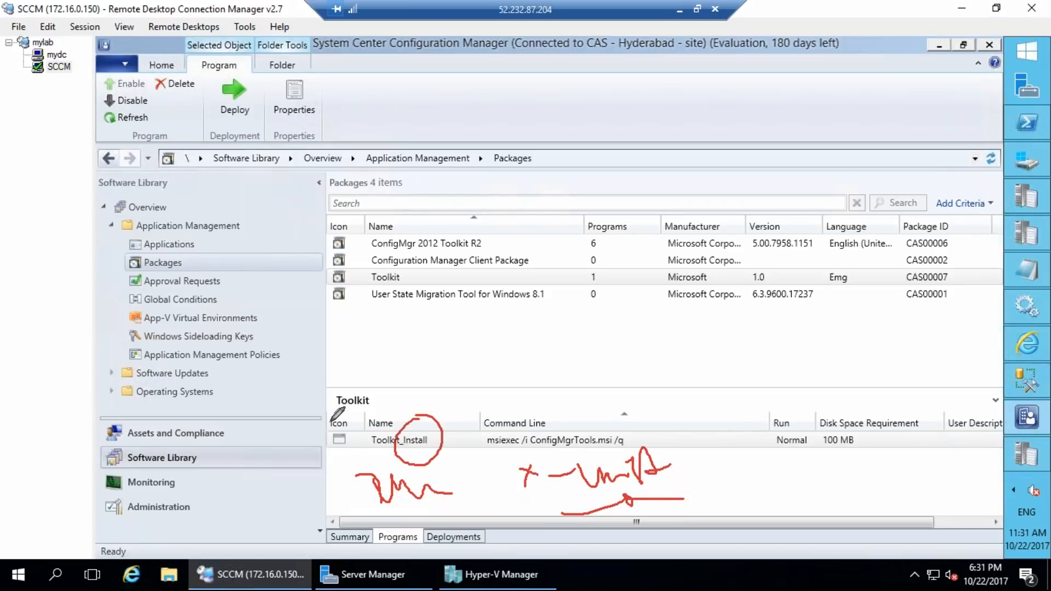
{"action": "key", "text": "Escape"}
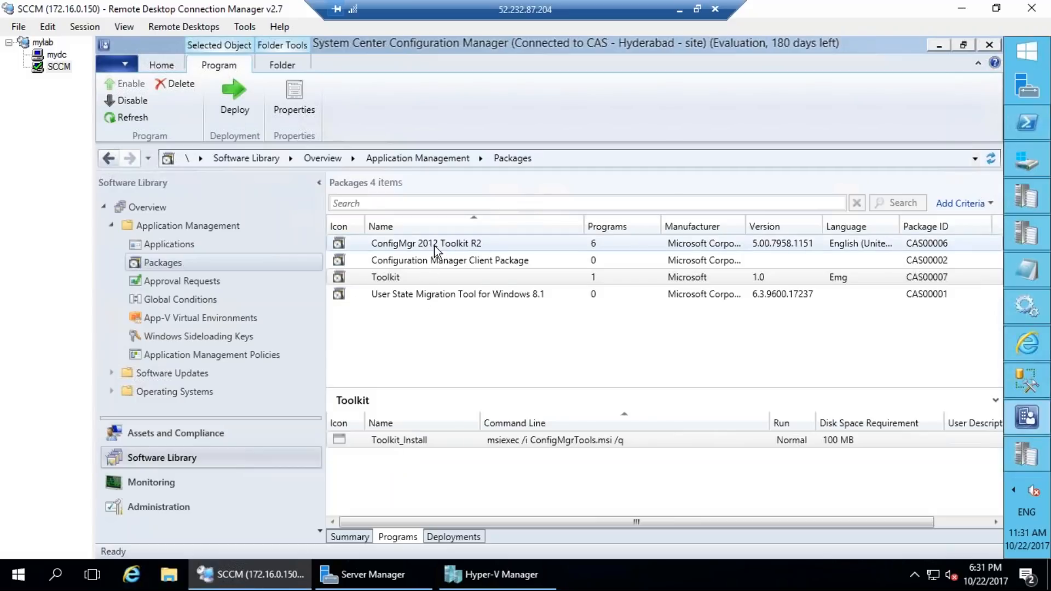
Step: Compare the command lines of the programs in the ConfigMgr 2012 Toolkit R2 package, including Per-system uninstall and Per-user unattended
{"action": "left_click", "coordinate": [416, 244]}
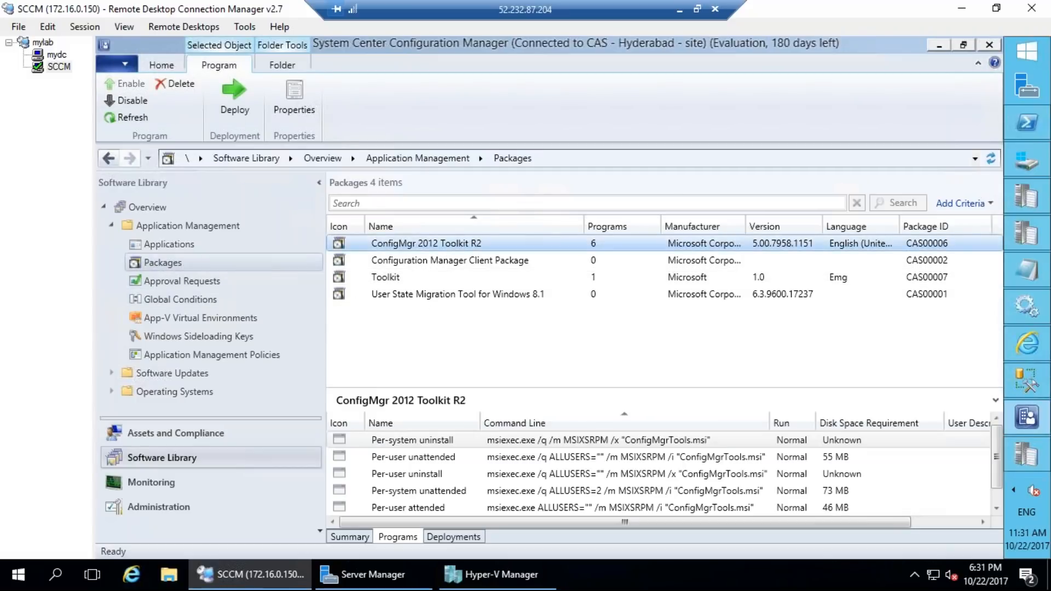
{"action": "left_click", "coordinate": [580, 440]}
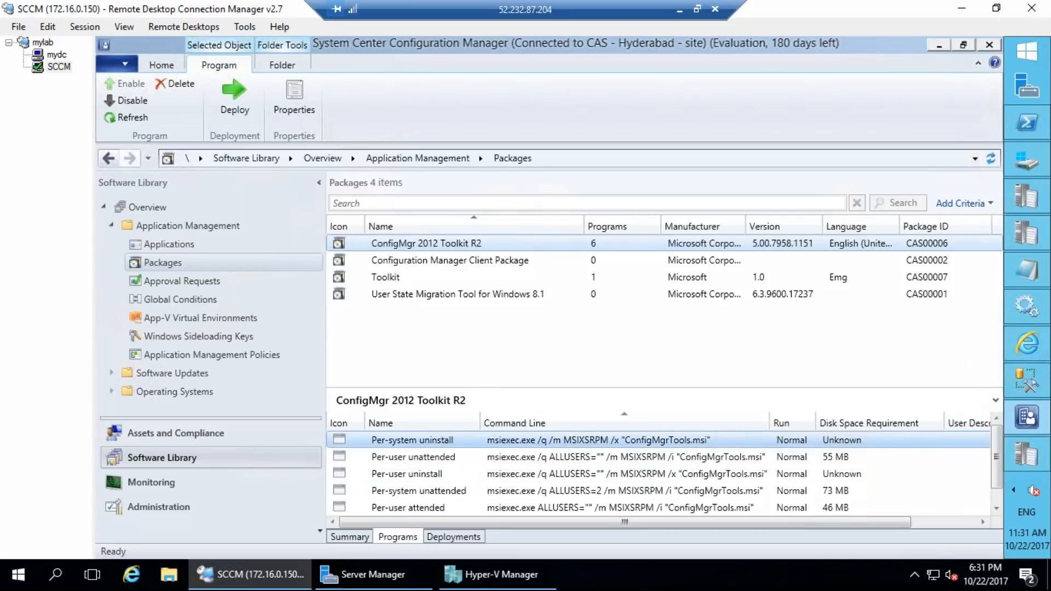
{"action": "left_click_drag", "start_coordinate": [534, 468], "coordinate": [777, 456]}
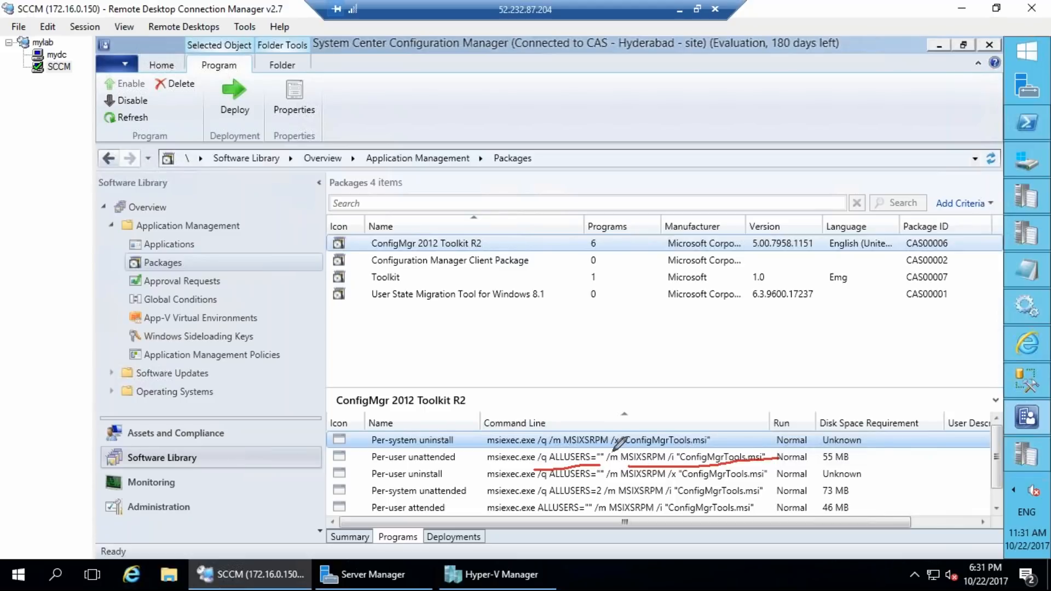
{"action": "left_click_drag", "start_coordinate": [861, 454], "coordinate": [901, 431]}
{"action": "left_click", "coordinate": [1005, 357]}
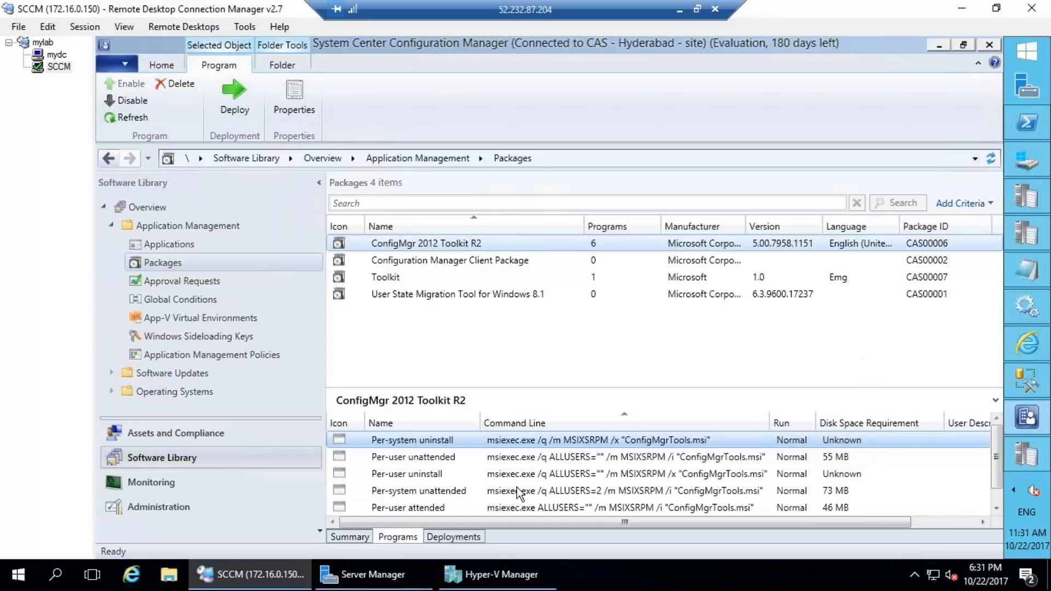
{"action": "left_click", "coordinate": [405, 458]}
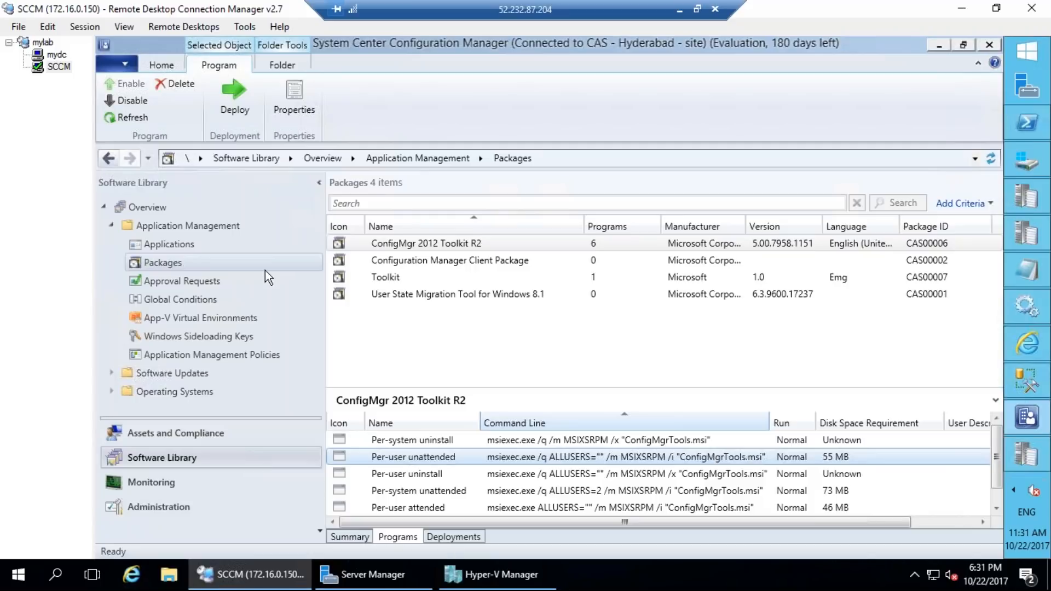
Step: Start a deployment of the ConfigMgr 2012 Toolkit R2 package and choose Per-system unattended as its software
{"action": "left_click", "coordinate": [446, 247]}
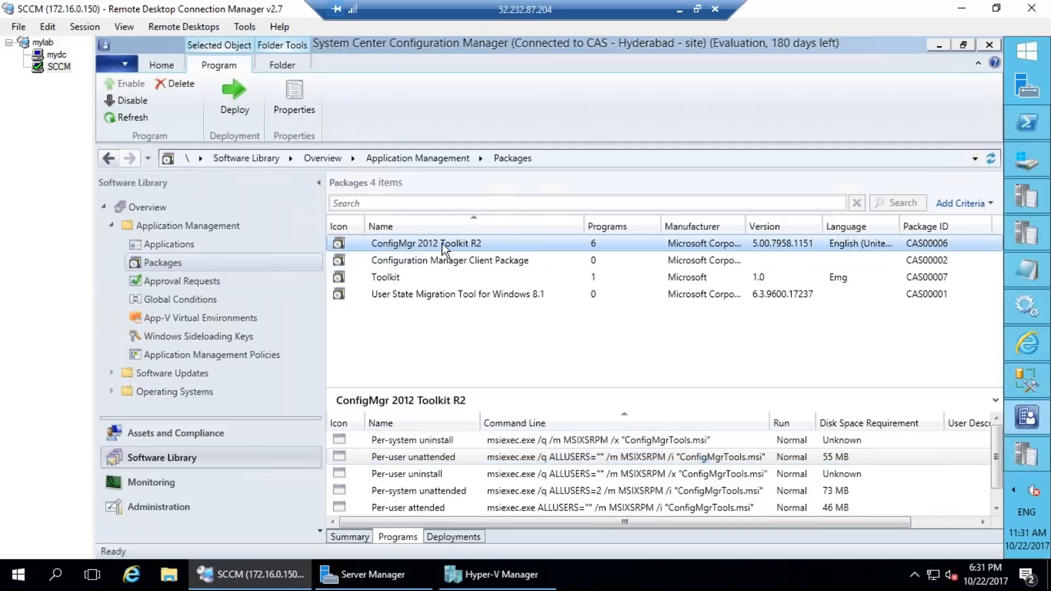
{"action": "right_click", "coordinate": [441, 243]}
{"action": "left_click", "coordinate": [491, 367]}
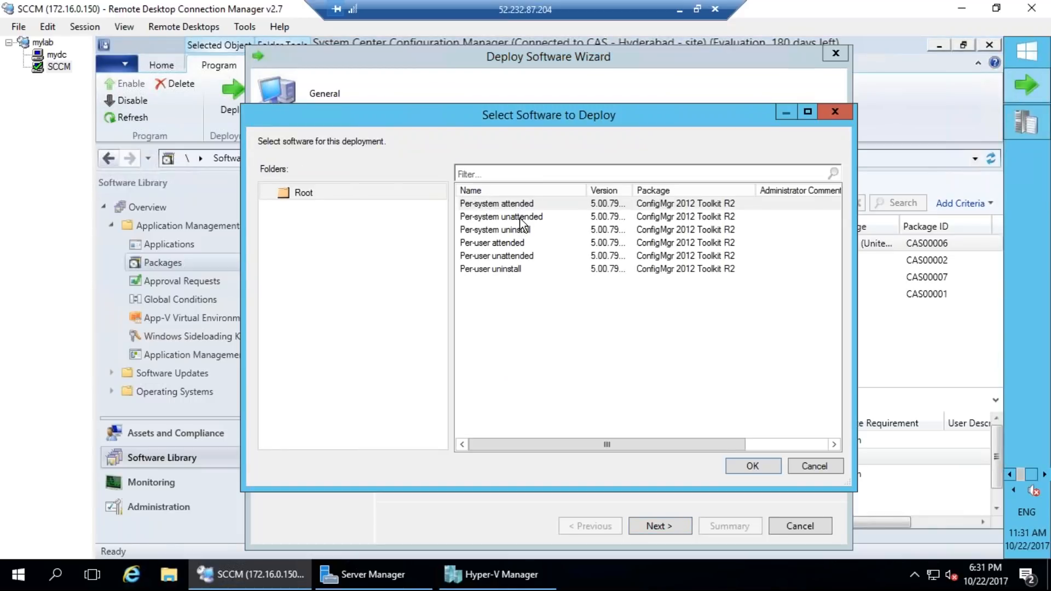
{"action": "left_click", "coordinate": [517, 217]}
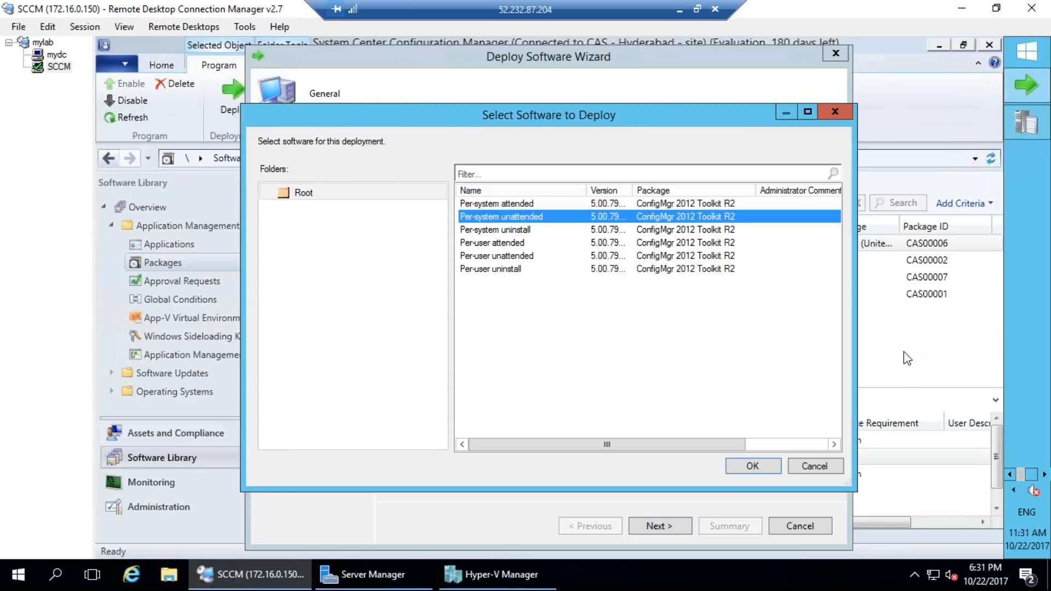
{"action": "left_click_drag", "start_coordinate": [320, 392], "coordinate": [372, 380]}
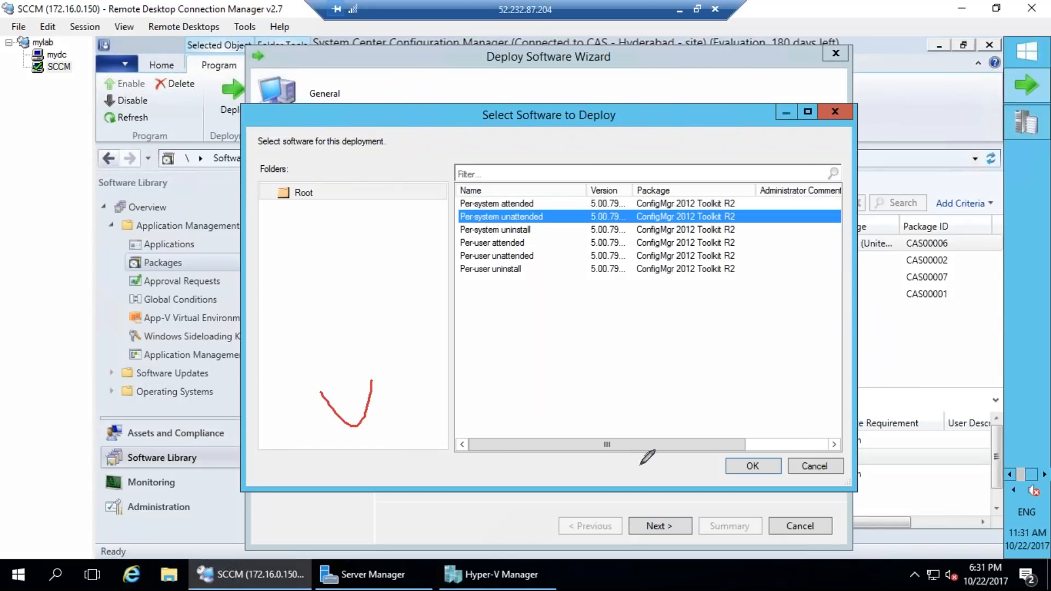
{"action": "mouse_move", "coordinate": [444, 485]}
{"action": "left_mouse_down"}
{"action": "mouse_move", "coordinate": [526, 372]}
{"action": "mouse_move", "coordinate": [552, 391]}
{"action": "left_mouse_up"}
{"action": "left_click", "coordinate": [1002, 359]}
{"action": "mouse_move", "coordinate": [777, 448]}
{"action": "left_mouse_down"}
{"action": "mouse_move", "coordinate": [745, 490]}
{"action": "mouse_move", "coordinate": [796, 428]}
{"action": "left_mouse_up"}
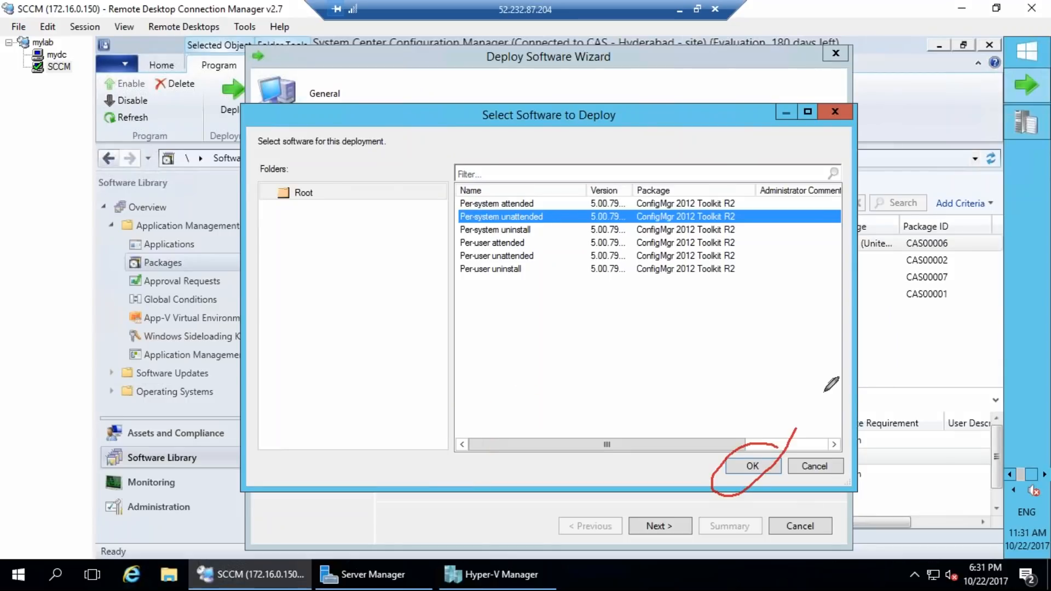
{"action": "left_click", "coordinate": [752, 466]}
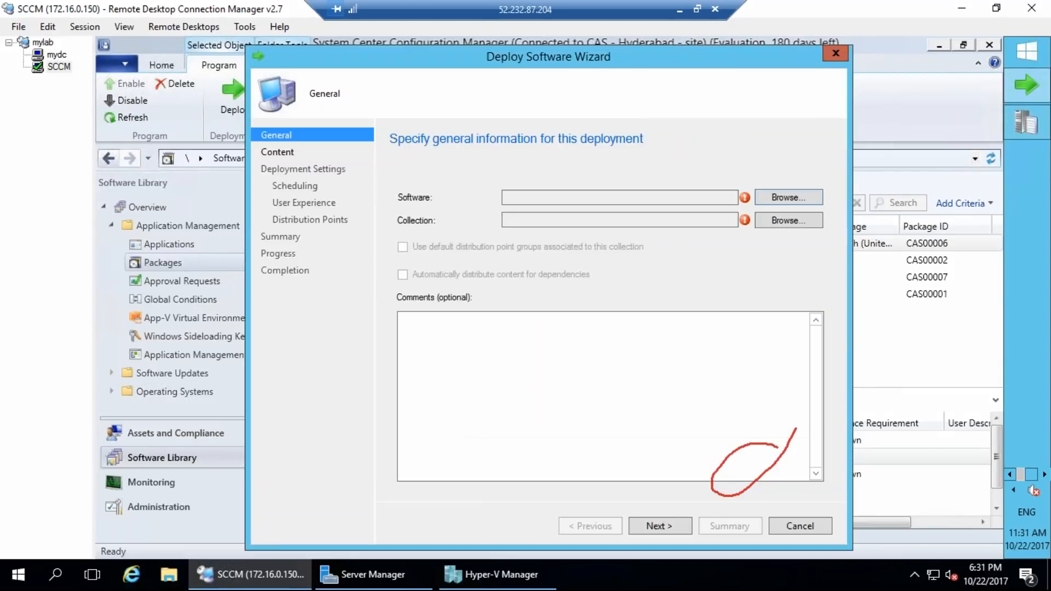
Step: Target the deployment at the Test device collection and continue to the content settings
{"action": "left_click", "coordinate": [764, 221]}
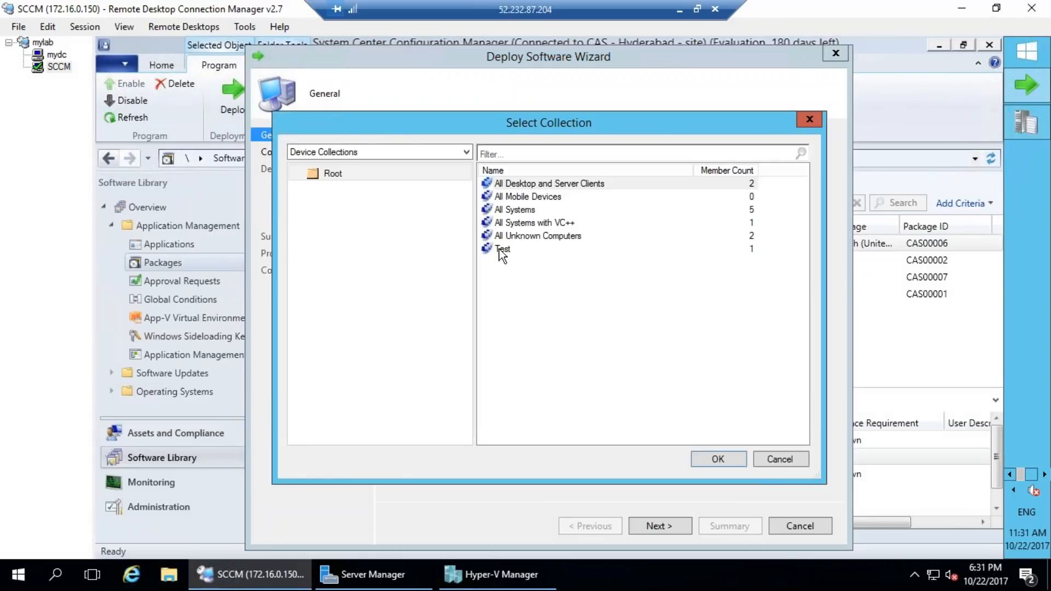
{"action": "left_click", "coordinate": [499, 251]}
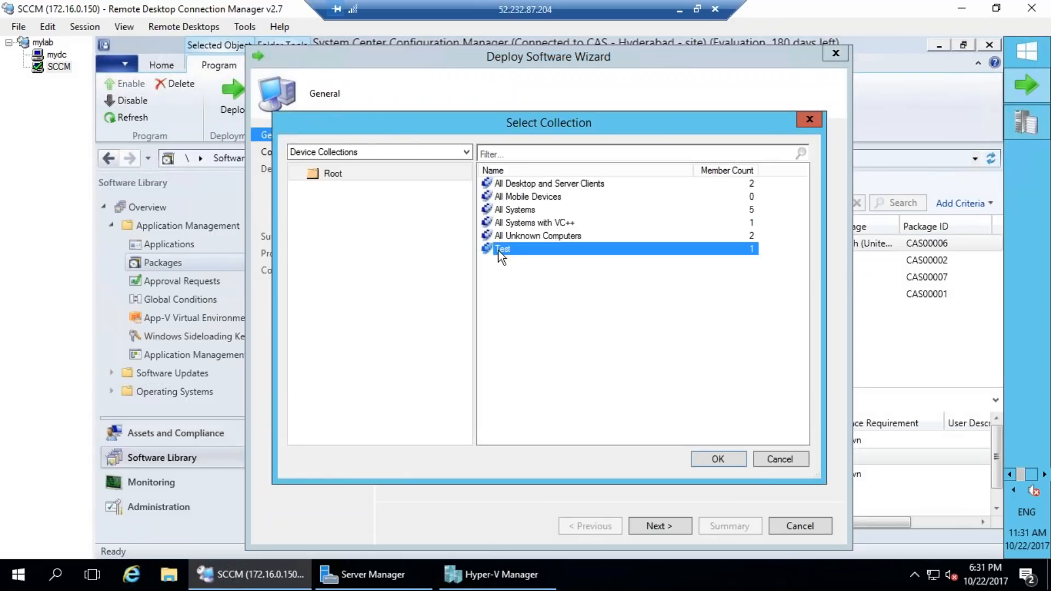
{"action": "left_click", "coordinate": [719, 458]}
{"action": "left_click", "coordinate": [684, 526]}
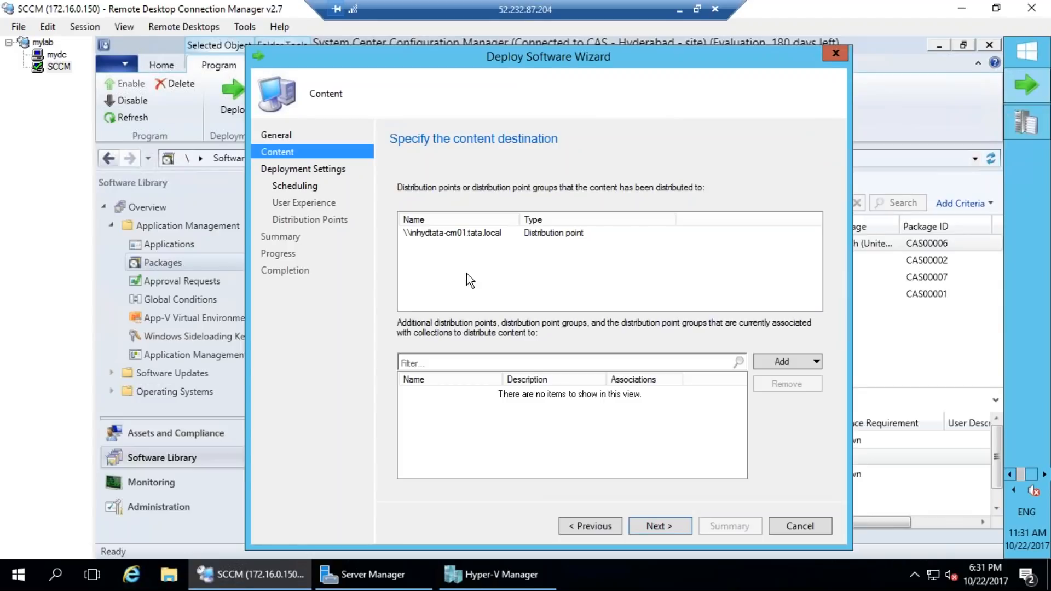
Step: Review the distribution point holding the package content and accept the content destination without adding others
{"action": "key", "text": "ctrl+2"}
{"action": "mouse_move", "coordinate": [489, 207]}
{"action": "left_mouse_down"}
{"action": "mouse_move", "coordinate": [528, 249]}
{"action": "mouse_move", "coordinate": [458, 195]}
{"action": "left_mouse_up"}
{"action": "mouse_move", "coordinate": [533, 145]}
{"action": "left_mouse_down"}
{"action": "mouse_move", "coordinate": [554, 183]}
{"action": "mouse_move", "coordinate": [572, 132]}
{"action": "left_mouse_up"}
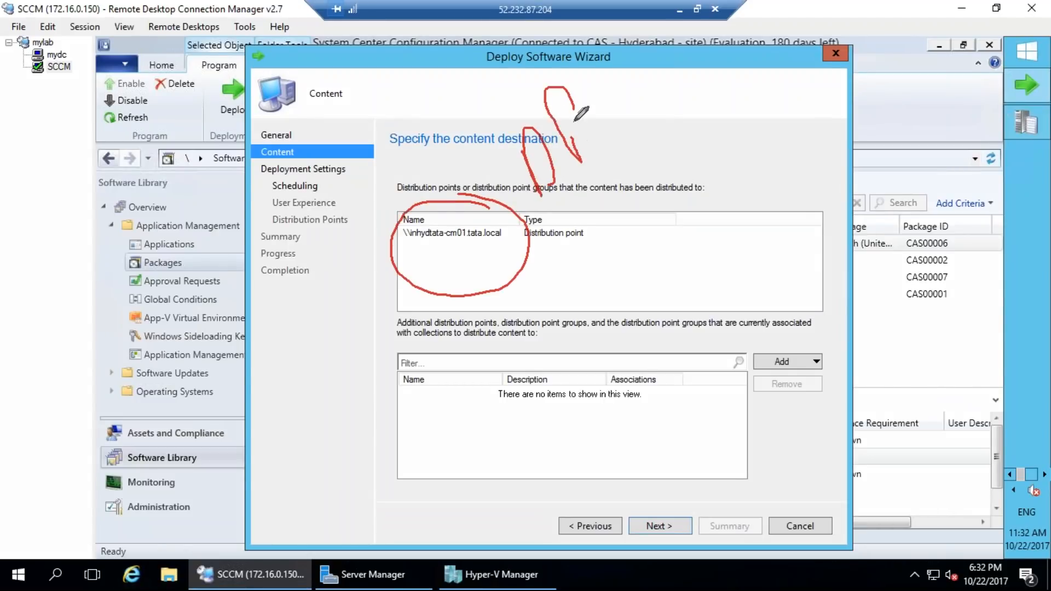
{"action": "mouse_move", "coordinate": [272, 464]}
{"action": "left_mouse_down"}
{"action": "mouse_move", "coordinate": [303, 457]}
{"action": "mouse_move", "coordinate": [295, 539]}
{"action": "left_mouse_up"}
{"action": "mouse_move", "coordinate": [295, 495]}
{"action": "left_mouse_down"}
{"action": "mouse_move", "coordinate": [387, 305]}
{"action": "mouse_move", "coordinate": [419, 269]}
{"action": "left_mouse_up"}
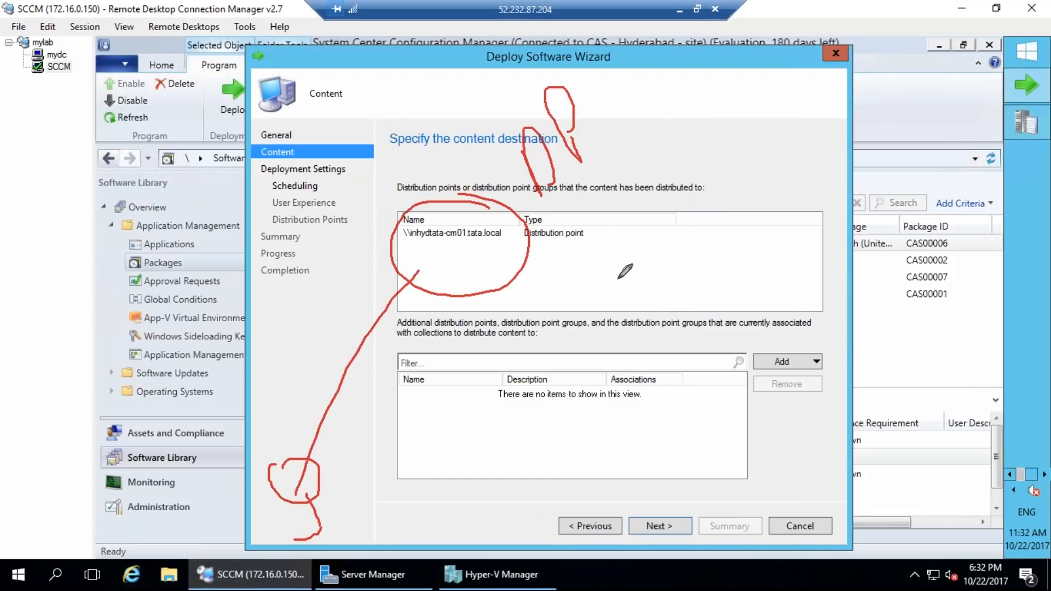
{"action": "key", "text": "Escape"}
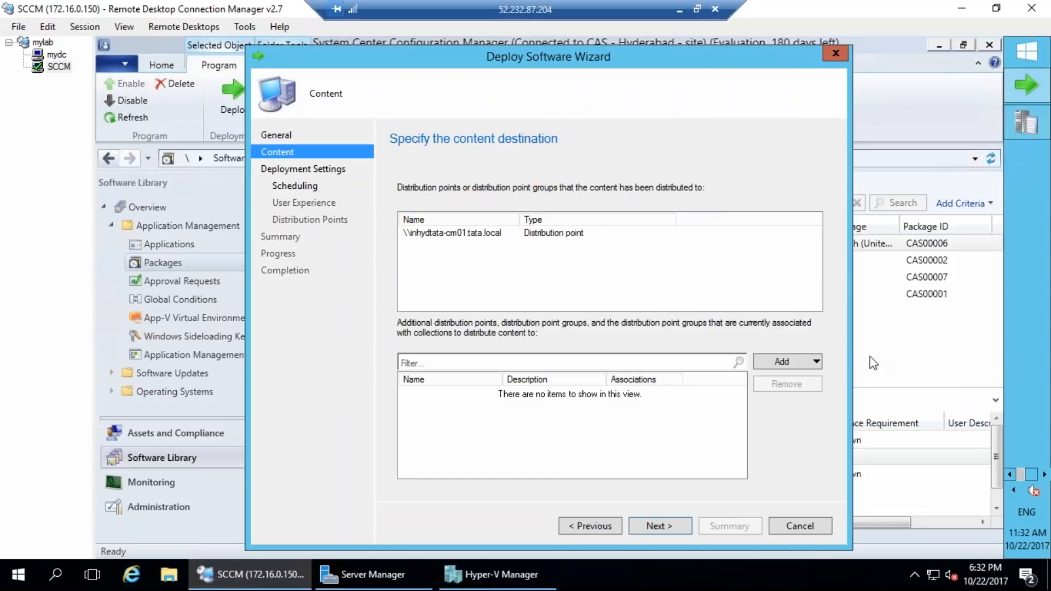
{"action": "left_click", "coordinate": [658, 527]}
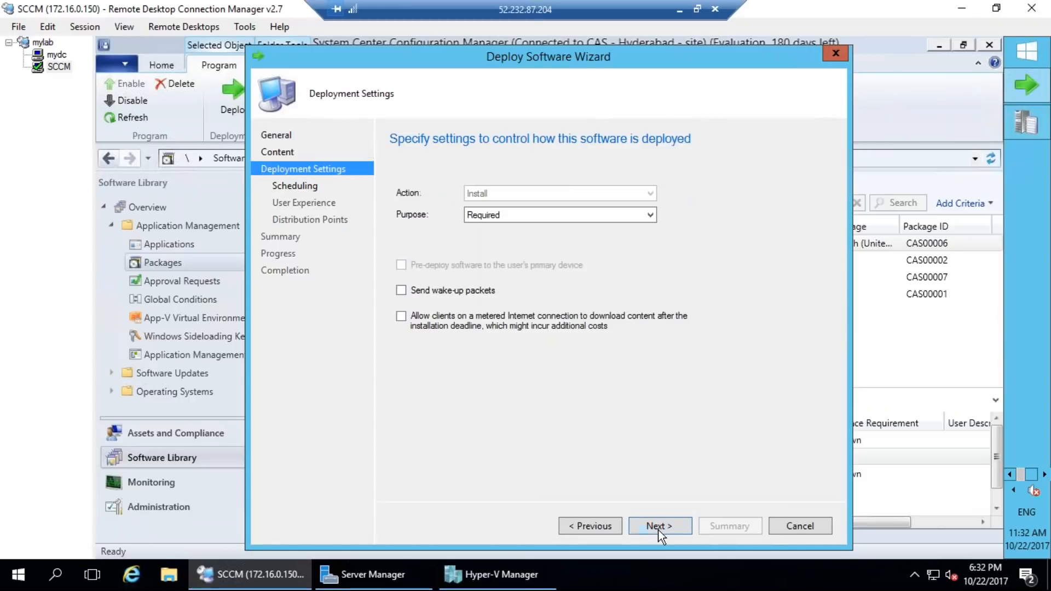
Step: Set the deployment purpose to Available and continue to the scheduling settings
{"action": "left_click", "coordinate": [511, 214]}
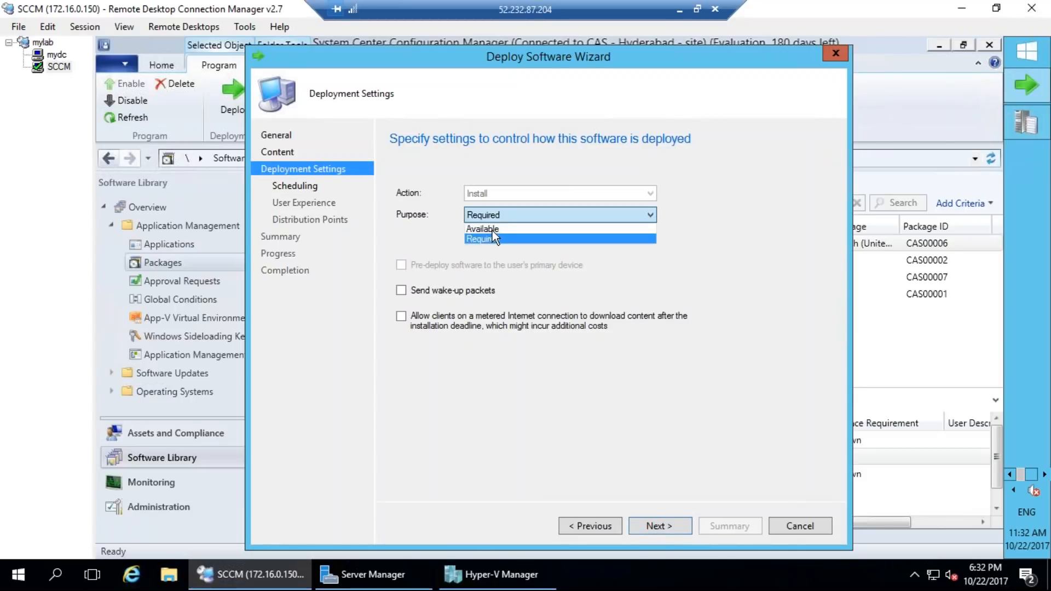
{"action": "left_click", "coordinate": [496, 229]}
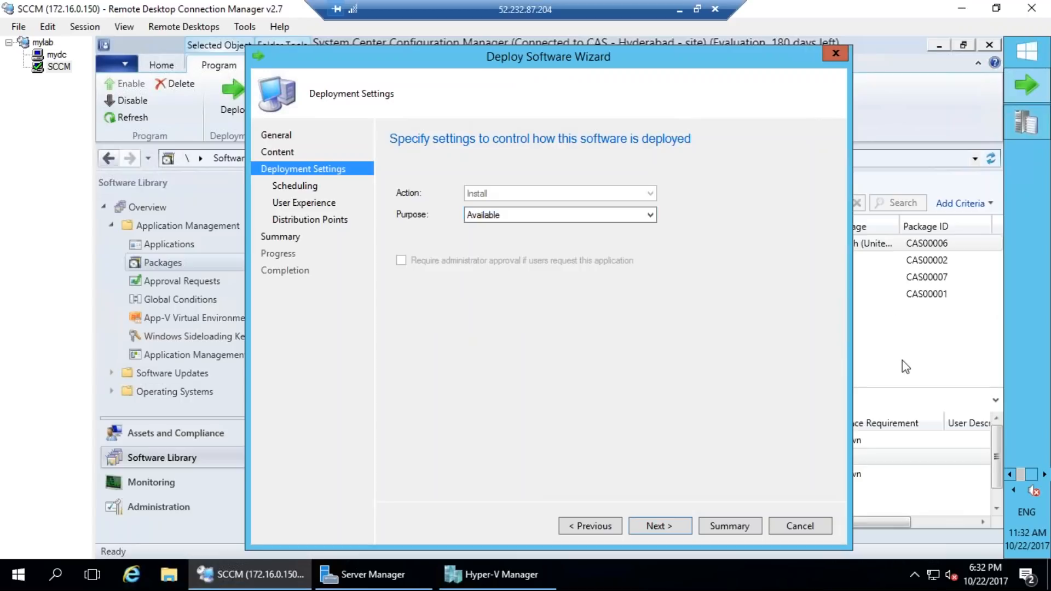
{"action": "mouse_move", "coordinate": [294, 341]}
{"action": "left_mouse_down"}
{"action": "mouse_move", "coordinate": [263, 350]}
{"action": "mouse_move", "coordinate": [313, 409]}
{"action": "left_mouse_up"}
{"action": "mouse_move", "coordinate": [325, 371]}
{"action": "left_mouse_down"}
{"action": "mouse_move", "coordinate": [345, 398]}
{"action": "mouse_move", "coordinate": [421, 355]}
{"action": "left_mouse_up"}
{"action": "mouse_move", "coordinate": [454, 389]}
{"action": "left_mouse_down"}
{"action": "mouse_move", "coordinate": [588, 351]}
{"action": "mouse_move", "coordinate": [552, 272]}
{"action": "left_mouse_up"}
{"action": "left_click_drag", "start_coordinate": [603, 188], "coordinate": [648, 230]}
{"action": "key", "text": "Escape"}
{"action": "left_click", "coordinate": [535, 215]}
{"action": "left_click", "coordinate": [534, 216]}
{"action": "left_click", "coordinate": [661, 526]}
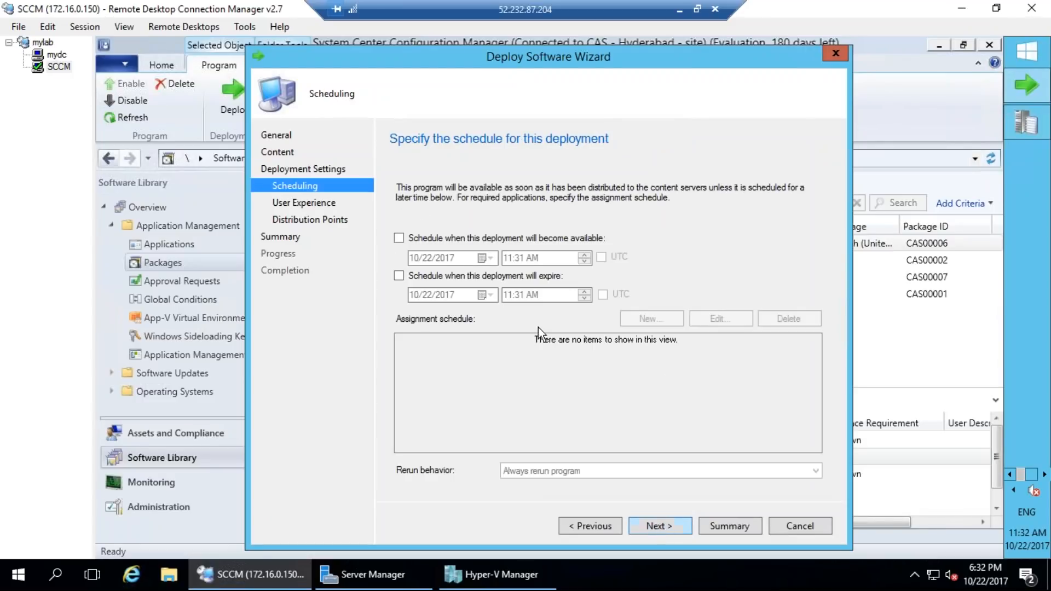
Step: Accept the default scheduling, user experience and distribution point settings, and complete the deployment wizard
{"action": "left_click", "coordinate": [659, 525]}
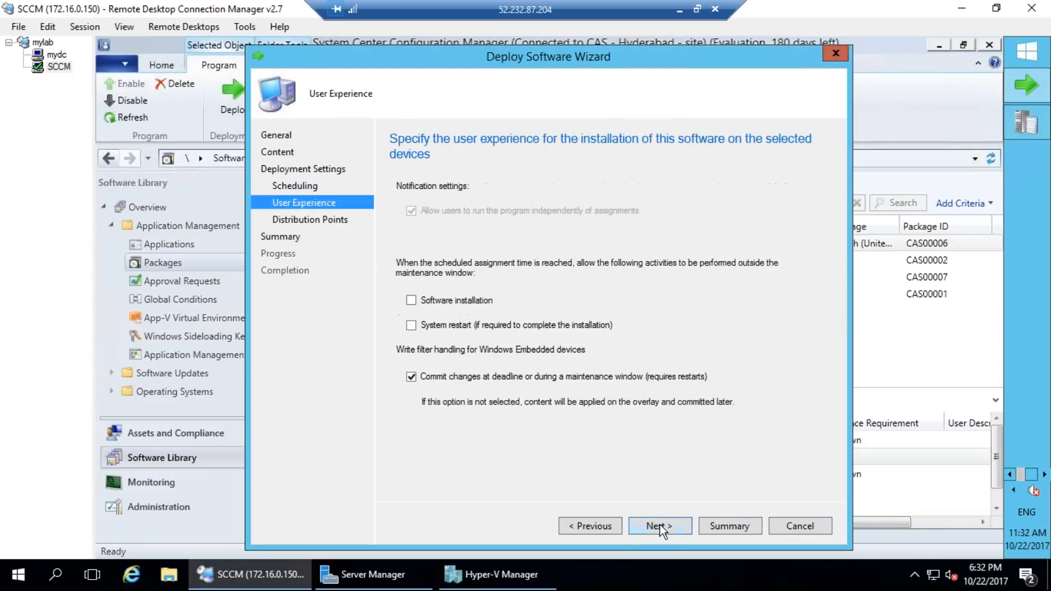
{"action": "left_click", "coordinate": [659, 524]}
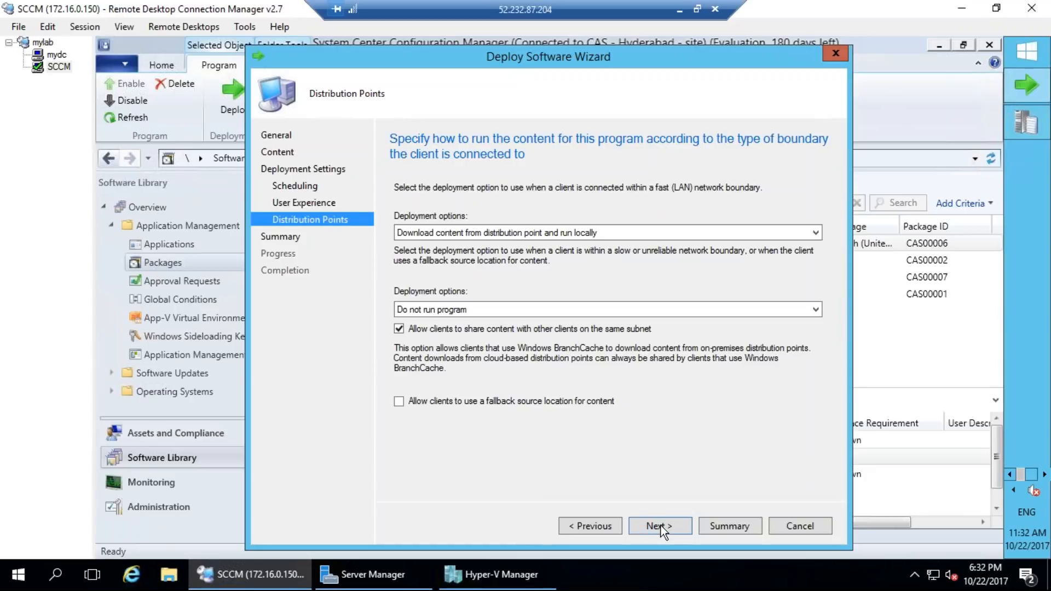
{"action": "left_click", "coordinate": [661, 525]}
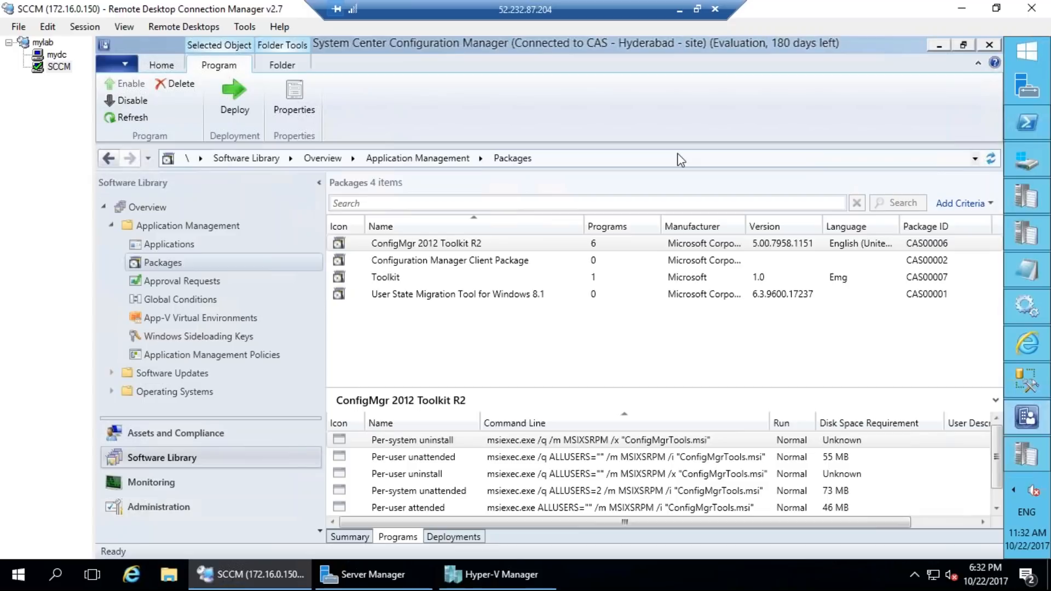
Step: Switch to the mydc server and view the available software in Software Center
{"action": "left_click", "coordinate": [56, 57]}
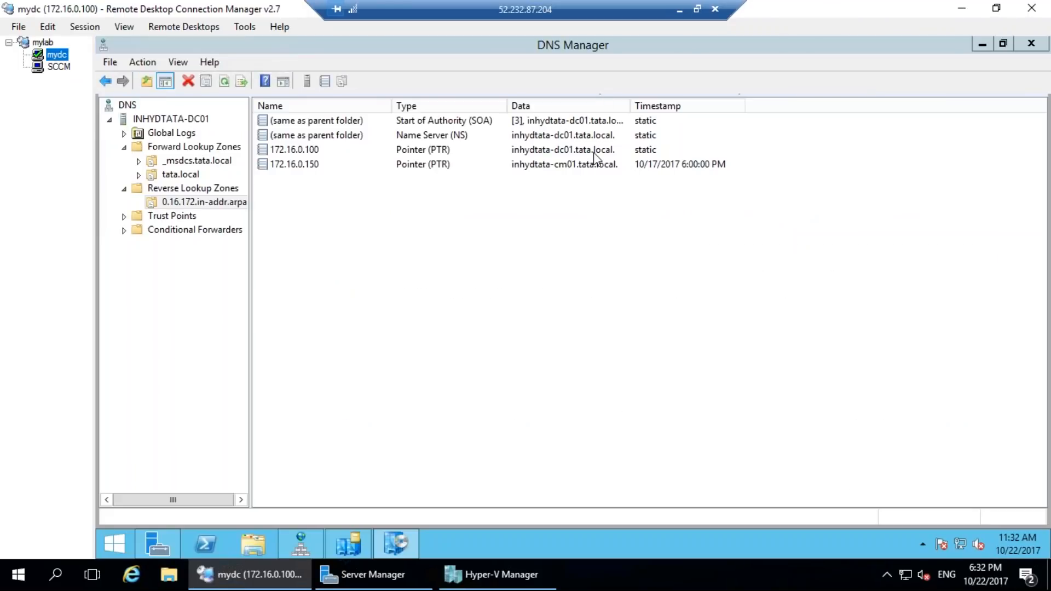
{"action": "left_click", "coordinate": [389, 547]}
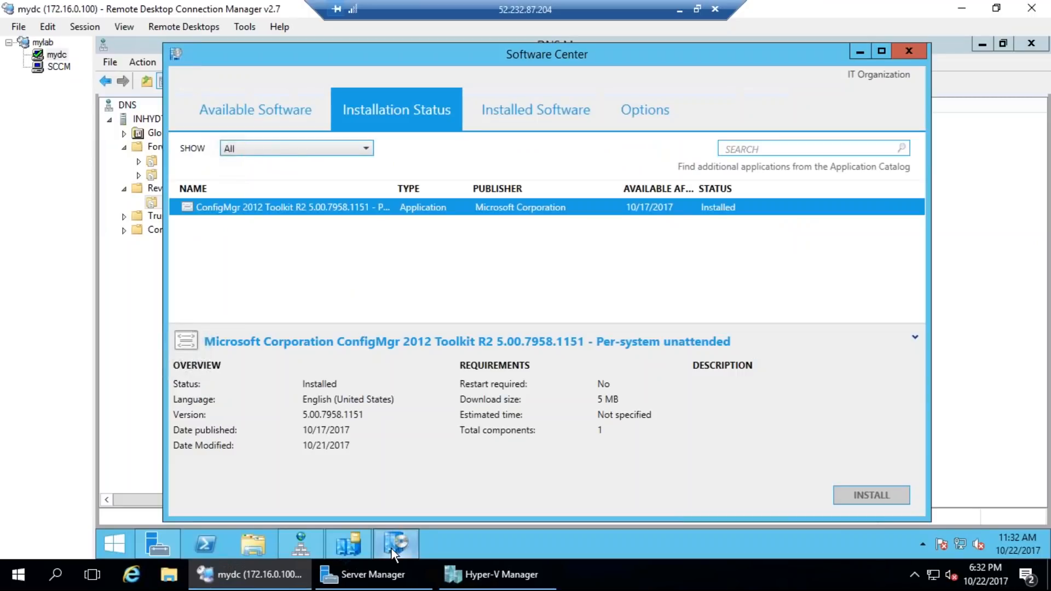
{"action": "left_click", "coordinate": [251, 116]}
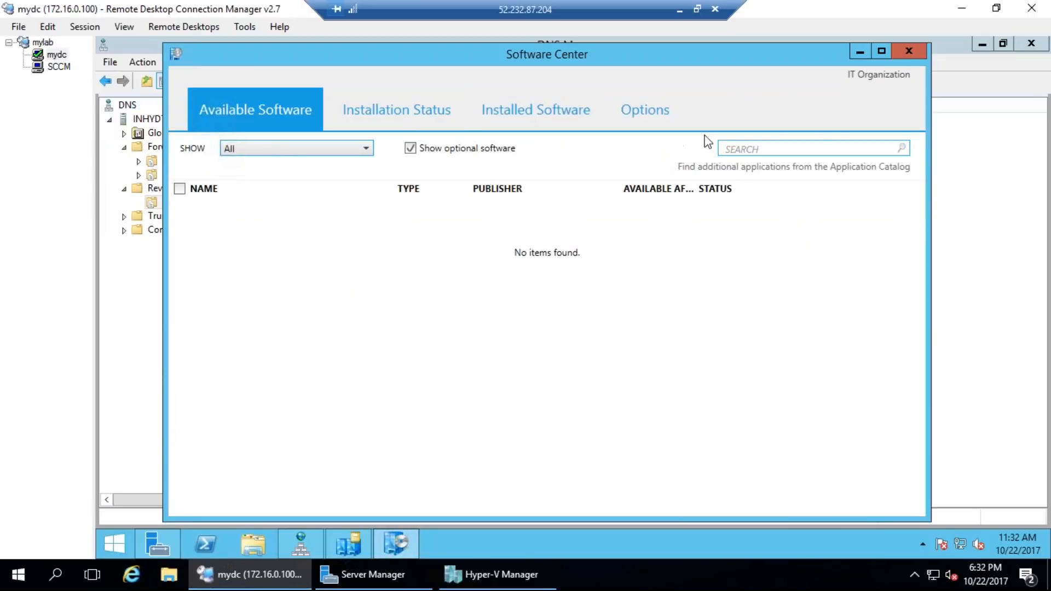
{"action": "mouse_move", "coordinate": [268, 270]}
{"action": "left_mouse_down"}
{"action": "mouse_move", "coordinate": [323, 288]}
{"action": "mouse_move", "coordinate": [290, 271]}
{"action": "left_mouse_up"}
{"action": "mouse_move", "coordinate": [305, 338]}
{"action": "left_mouse_down"}
{"action": "mouse_move", "coordinate": [327, 370]}
{"action": "mouse_move", "coordinate": [290, 394]}
{"action": "left_mouse_up"}
{"action": "left_click_drag", "start_coordinate": [429, 241], "coordinate": [412, 246]}
{"action": "mouse_move", "coordinate": [436, 309]}
{"action": "left_mouse_down"}
{"action": "mouse_move", "coordinate": [454, 351]}
{"action": "mouse_move", "coordinate": [416, 368]}
{"action": "left_mouse_up"}
{"action": "left_click_drag", "start_coordinate": [533, 232], "coordinate": [552, 236]}
{"action": "left_click_drag", "start_coordinate": [544, 280], "coordinate": [563, 320]}
{"action": "left_click_drag", "start_coordinate": [590, 325], "coordinate": [550, 352]}
{"action": "mouse_move", "coordinate": [247, 77]}
{"action": "left_mouse_down"}
{"action": "mouse_move", "coordinate": [334, 121]}
{"action": "mouse_move", "coordinate": [236, 76]}
{"action": "left_mouse_up"}
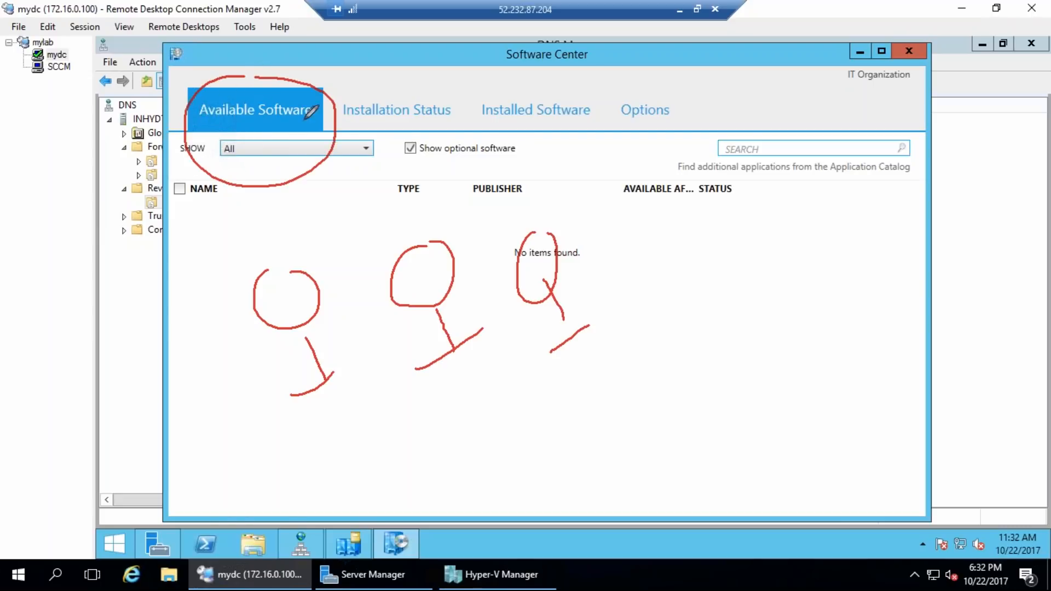
{"action": "key", "text": "Escape"}
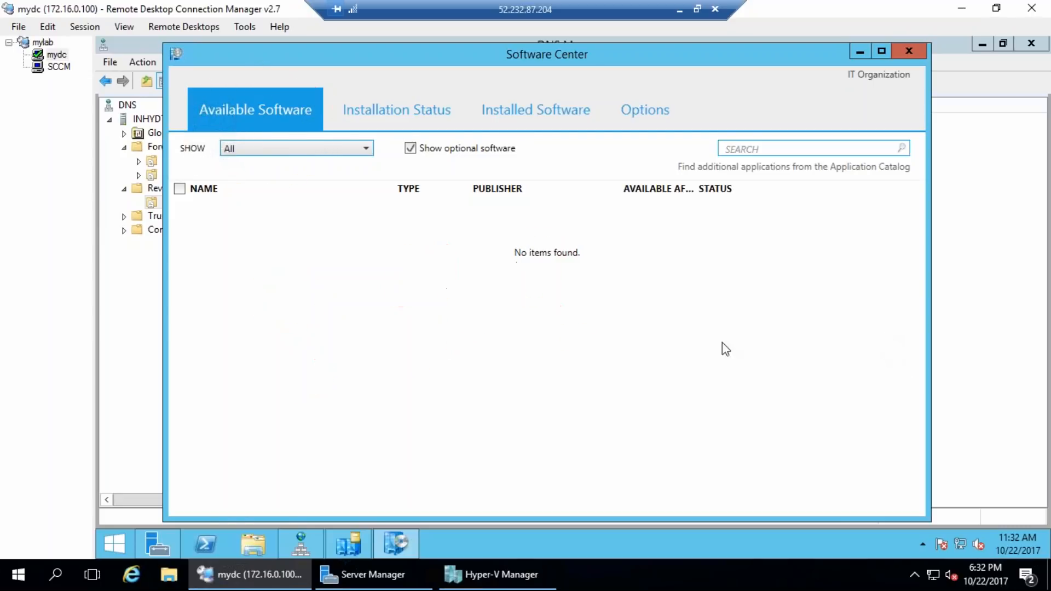
Step: Examine Software Center's software type filter, installation status and options, and return to the available software
{"action": "left_click", "coordinate": [255, 146]}
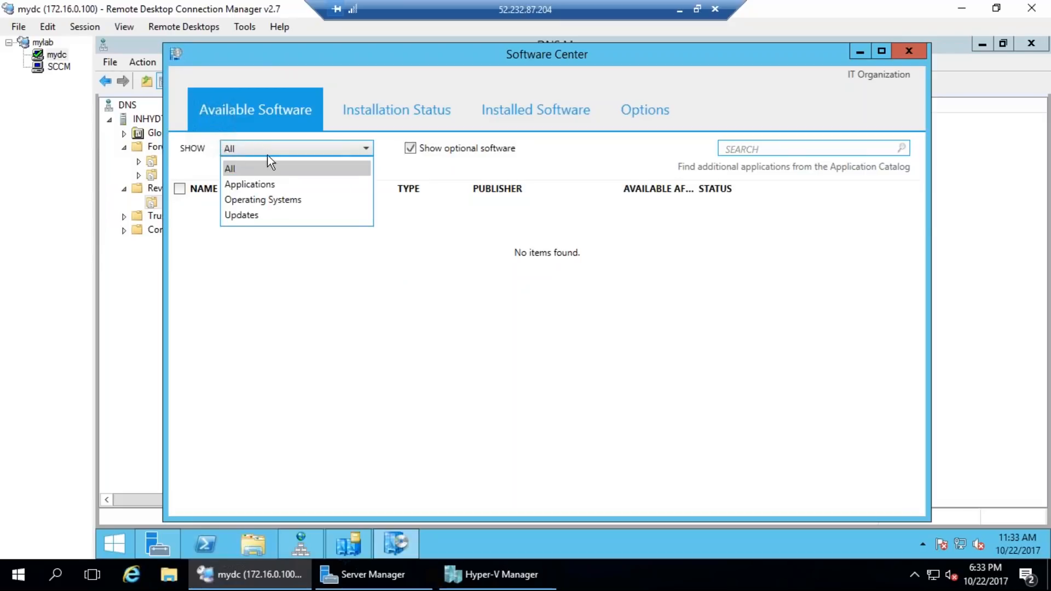
{"action": "left_click", "coordinate": [328, 127]}
{"action": "left_click", "coordinate": [446, 111]}
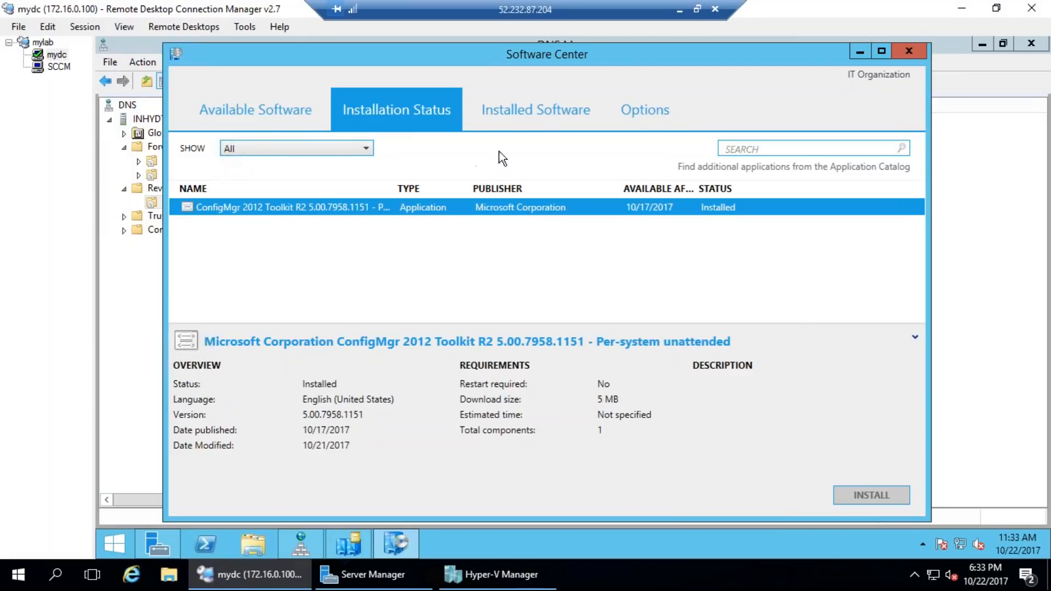
{"action": "left_click", "coordinate": [635, 109]}
{"action": "left_click", "coordinate": [252, 113]}
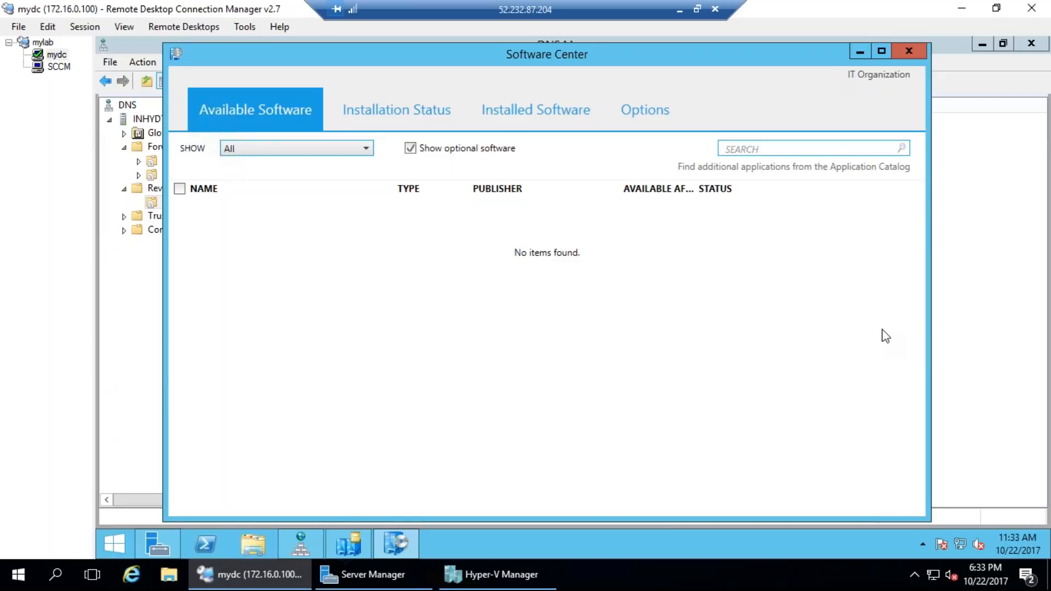
{"action": "mouse_move", "coordinate": [835, 63]}
{"action": "left_mouse_down"}
{"action": "mouse_move", "coordinate": [880, 103]}
{"action": "mouse_move", "coordinate": [924, 48]}
{"action": "left_mouse_up"}
{"action": "mouse_move", "coordinate": [635, 125]}
{"action": "left_mouse_down"}
{"action": "mouse_move", "coordinate": [802, 88]}
{"action": "mouse_move", "coordinate": [855, 84]}
{"action": "mouse_move", "coordinate": [852, 97]}
{"action": "left_mouse_up"}
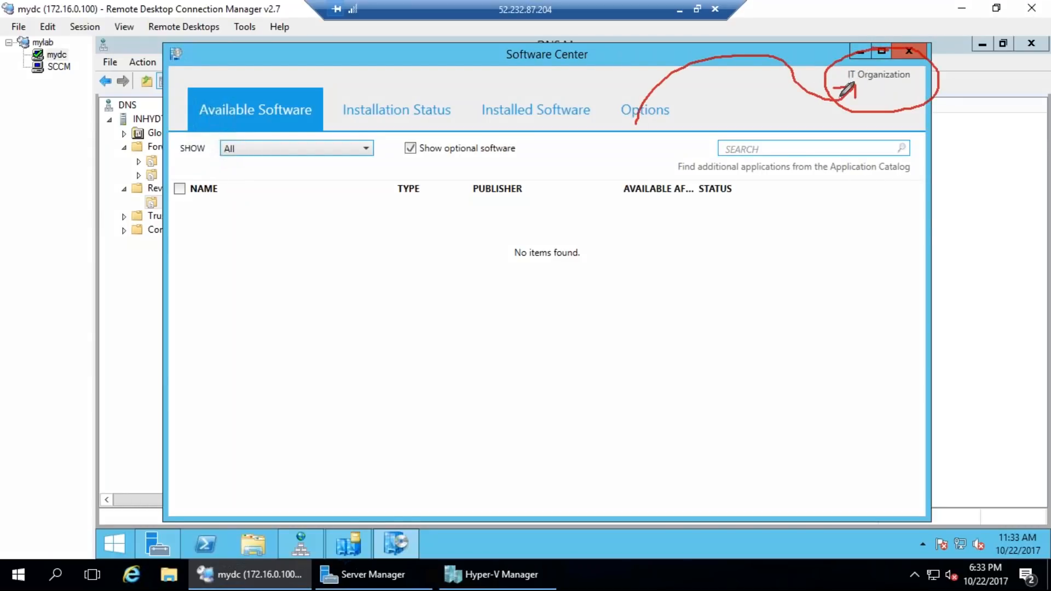
{"action": "left_click_drag", "start_coordinate": [271, 381], "coordinate": [390, 313]}
{"action": "left_click_drag", "start_coordinate": [327, 361], "coordinate": [351, 411]}
{"action": "left_click_drag", "start_coordinate": [374, 341], "coordinate": [404, 377]}
{"action": "mouse_move", "coordinate": [419, 322]}
{"action": "left_mouse_down"}
{"action": "mouse_move", "coordinate": [408, 343]}
{"action": "mouse_move", "coordinate": [420, 381]}
{"action": "left_mouse_up"}
{"action": "left_click_drag", "start_coordinate": [487, 276], "coordinate": [491, 340]}
{"action": "left_click_drag", "start_coordinate": [419, 281], "coordinate": [504, 236]}
{"action": "left_click_drag", "start_coordinate": [529, 349], "coordinate": [468, 403]}
{"action": "left_click_drag", "start_coordinate": [518, 239], "coordinate": [561, 204]}
{"action": "left_click_drag", "start_coordinate": [553, 213], "coordinate": [580, 276]}
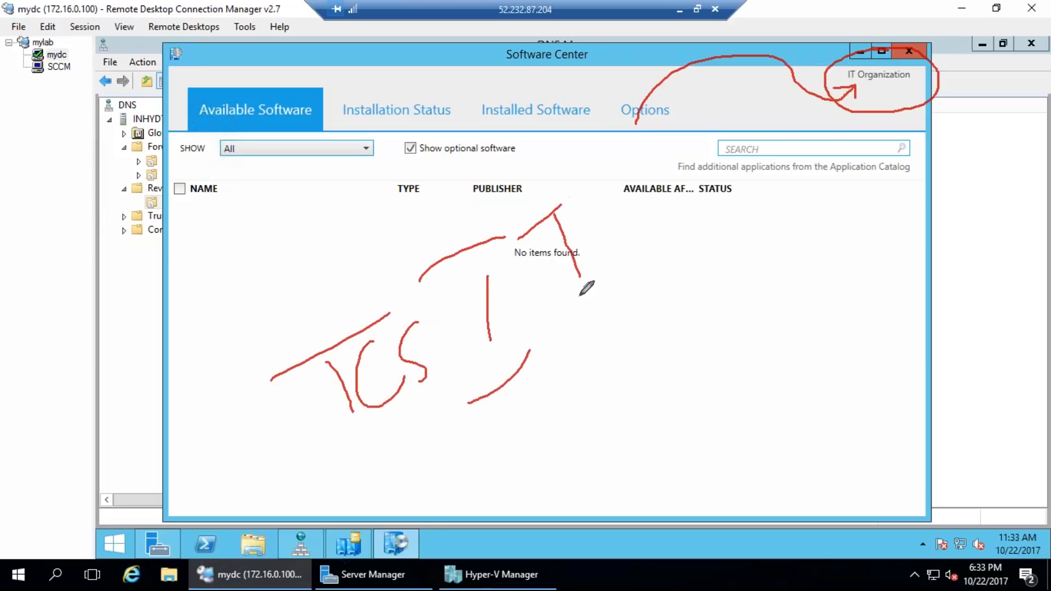
{"action": "left_click_drag", "start_coordinate": [529, 233], "coordinate": [606, 171]}
{"action": "key", "text": "Escape"}
{"action": "mouse_move", "coordinate": [849, 54]}
{"action": "left_mouse_down"}
{"action": "mouse_move", "coordinate": [913, 68]}
{"action": "mouse_move", "coordinate": [805, 57]}
{"action": "left_mouse_up"}
{"action": "key", "text": "Escape"}
Step: Switch to the SCCM server and open the properties of Default Client Settings in the Administration workspace
{"action": "left_click", "coordinate": [49, 68]}
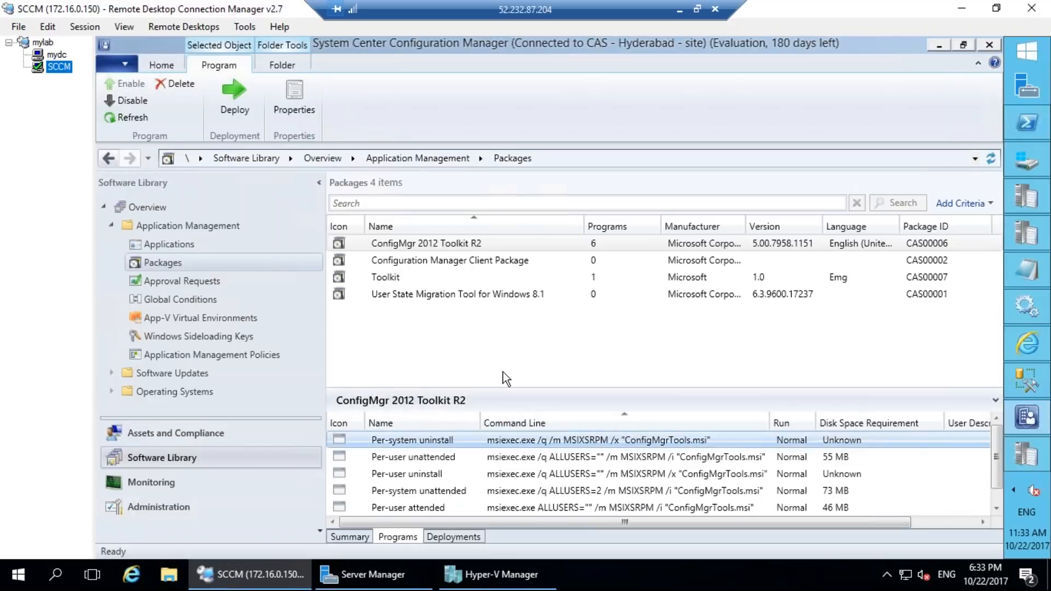
{"action": "left_click", "coordinate": [166, 506]}
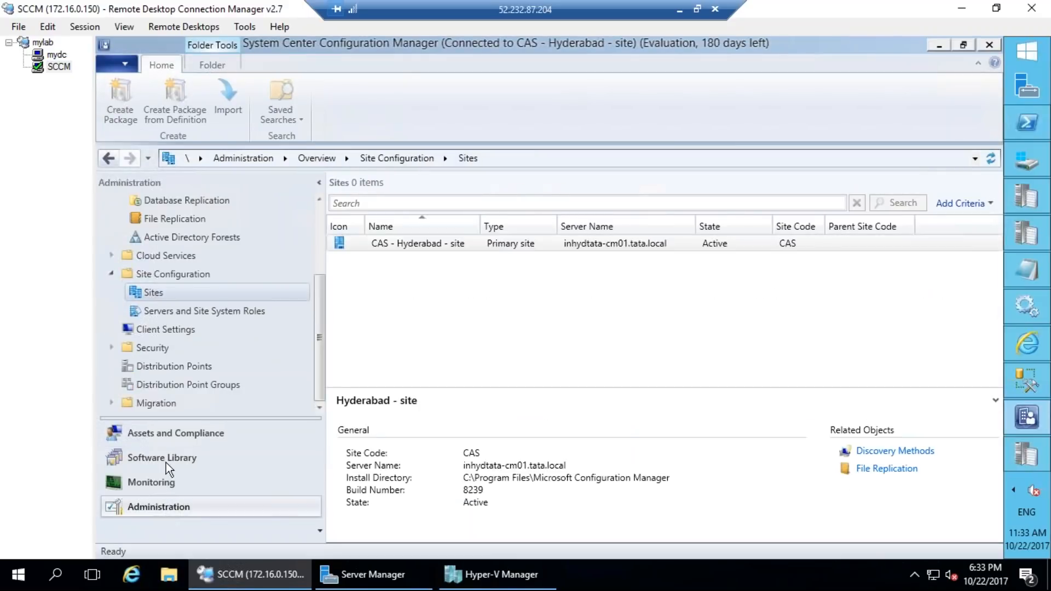
{"action": "left_click", "coordinate": [157, 330]}
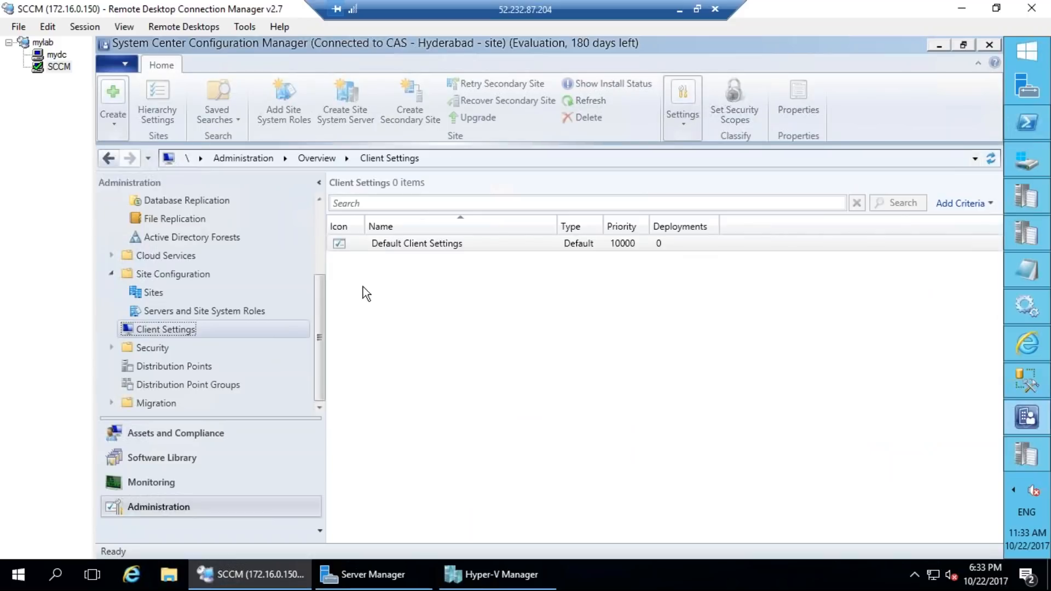
{"action": "right_click", "coordinate": [433, 238]}
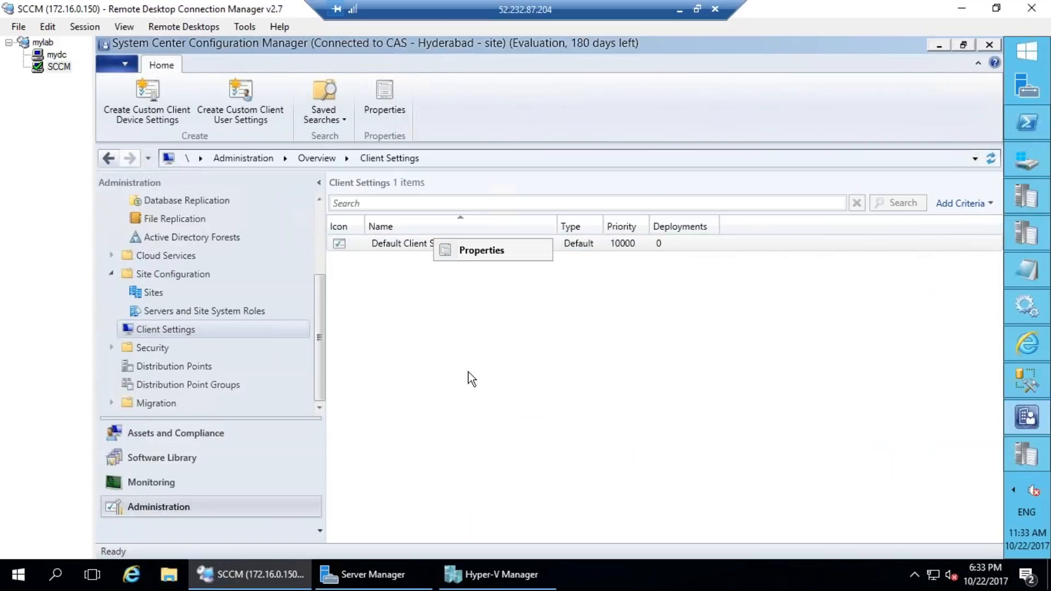
{"action": "left_click", "coordinate": [474, 256]}
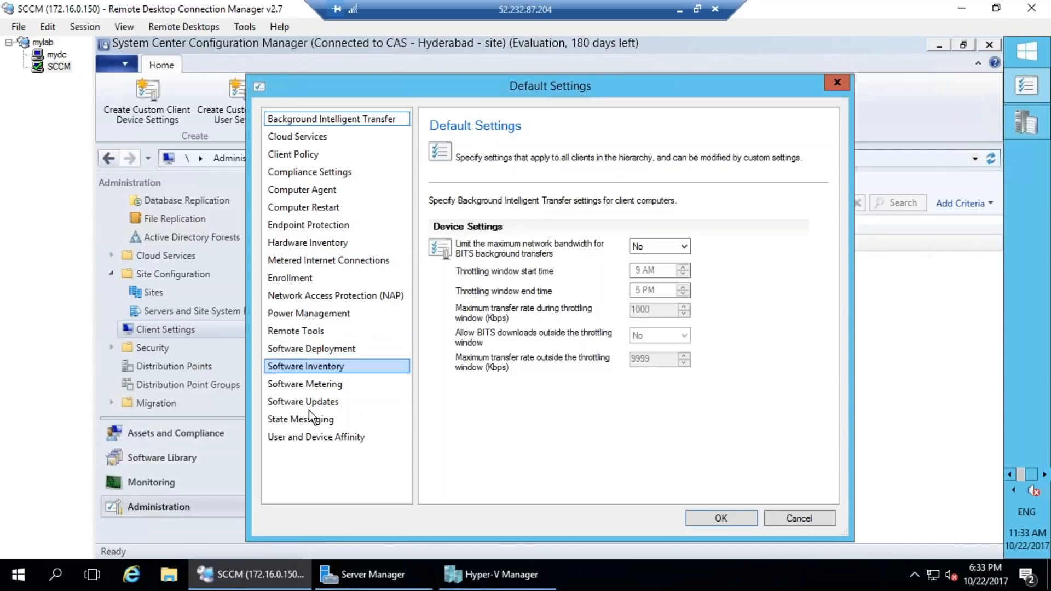
Step: In the Computer Agent settings, set the organization name displayed in Software Center to Tata IT Group and save the client settings
{"action": "left_click", "coordinate": [301, 155]}
{"action": "left_click", "coordinate": [300, 139]}
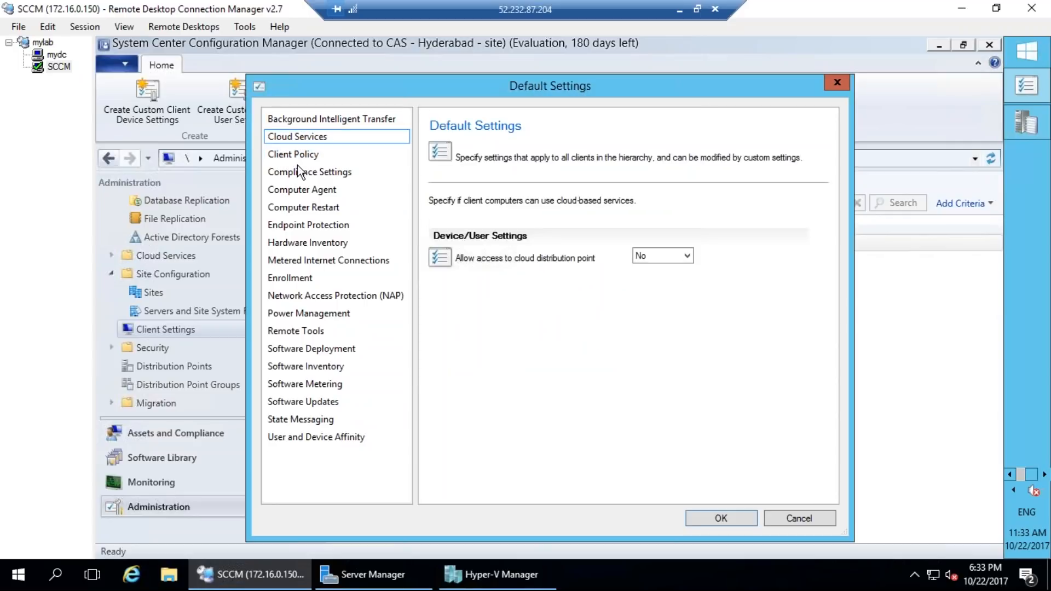
{"action": "left_click", "coordinate": [310, 192]}
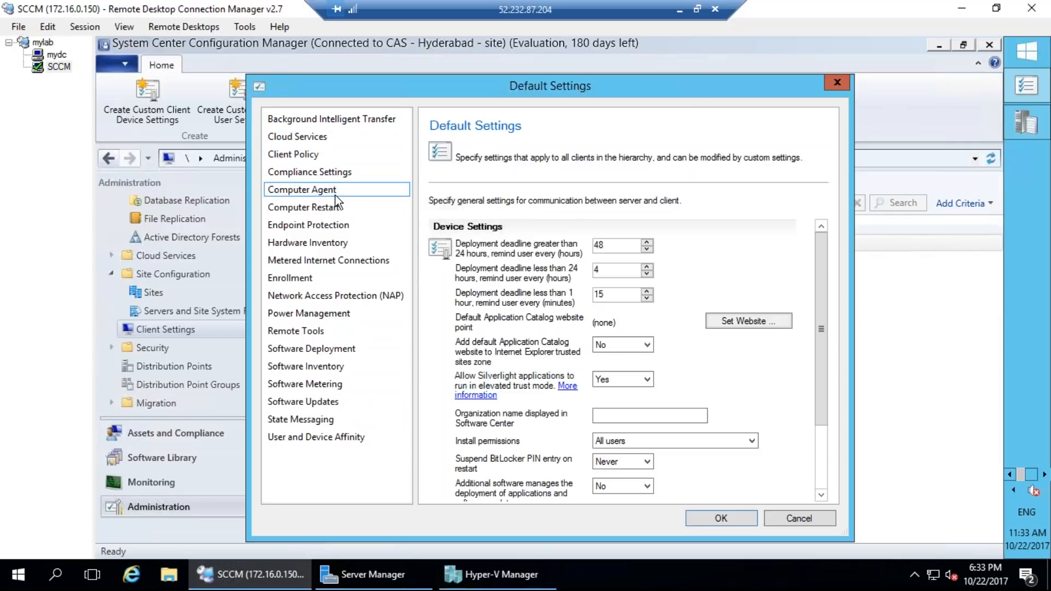
{"action": "left_click", "coordinate": [606, 417]}
{"action": "scroll", "coordinate": [613, 419], "scroll_direction": "down", "scroll_amount": 2}
{"action": "type", "text": "Tata IT Group"}
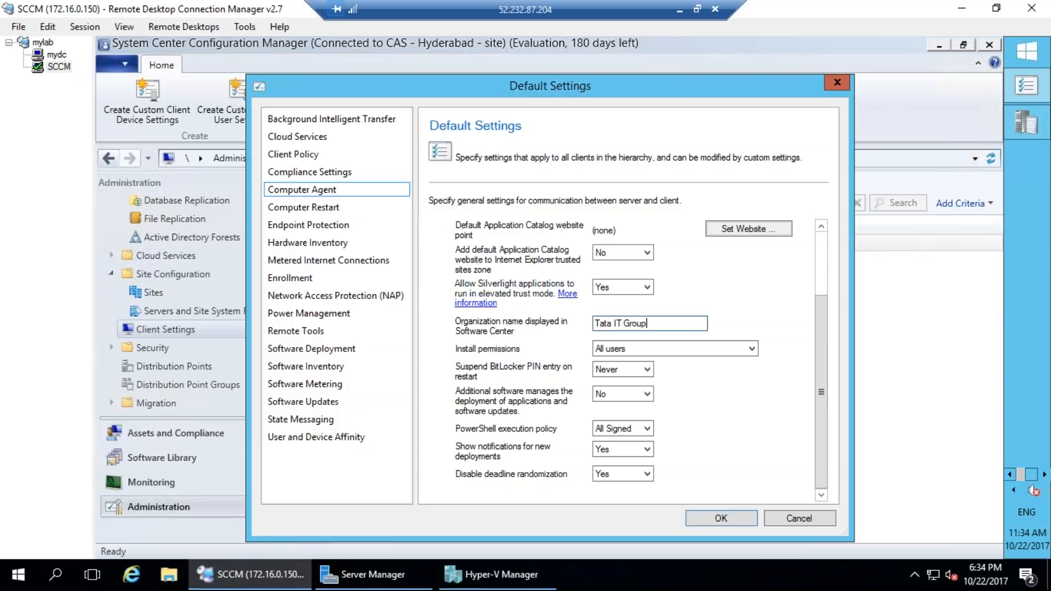
{"action": "left_click", "coordinate": [719, 517]}
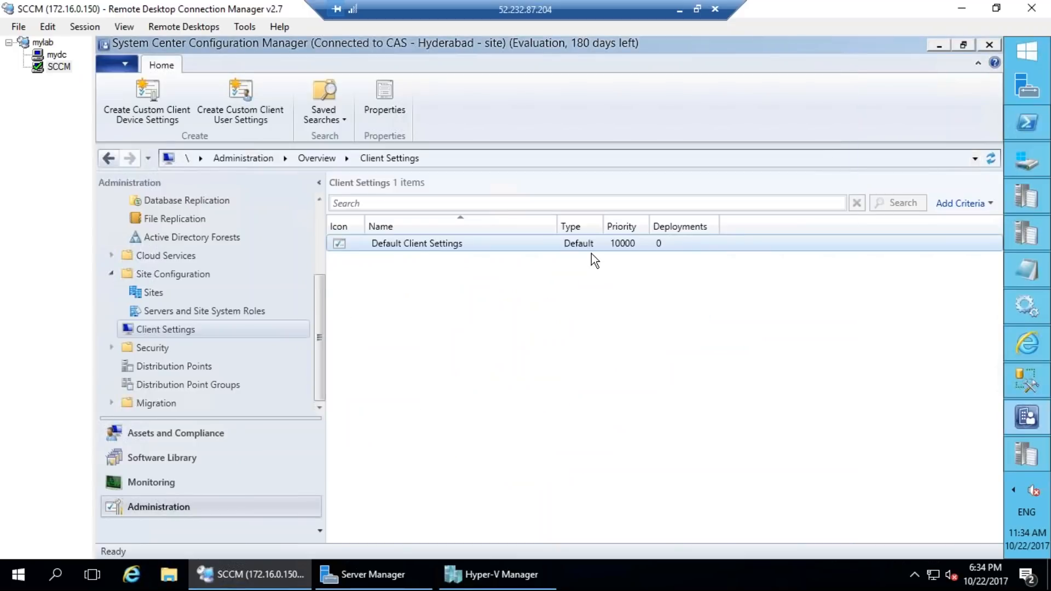
Step: Check Software Center on mydc again, and view the Client Policy settings of Default Client Settings on the SCCM server
{"action": "left_click", "coordinate": [57, 54]}
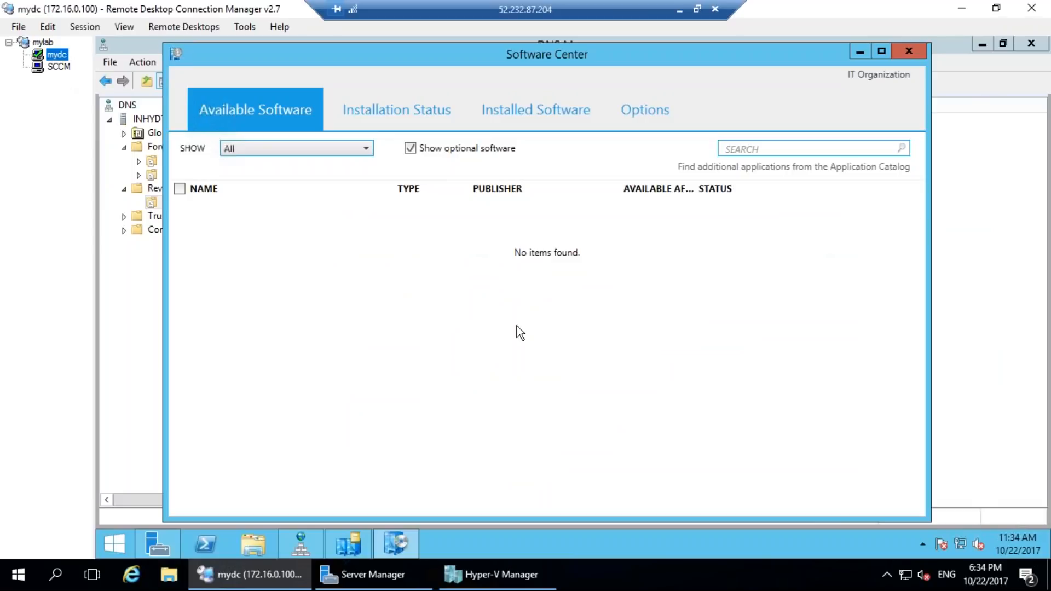
{"action": "right_click", "coordinate": [108, 539]}
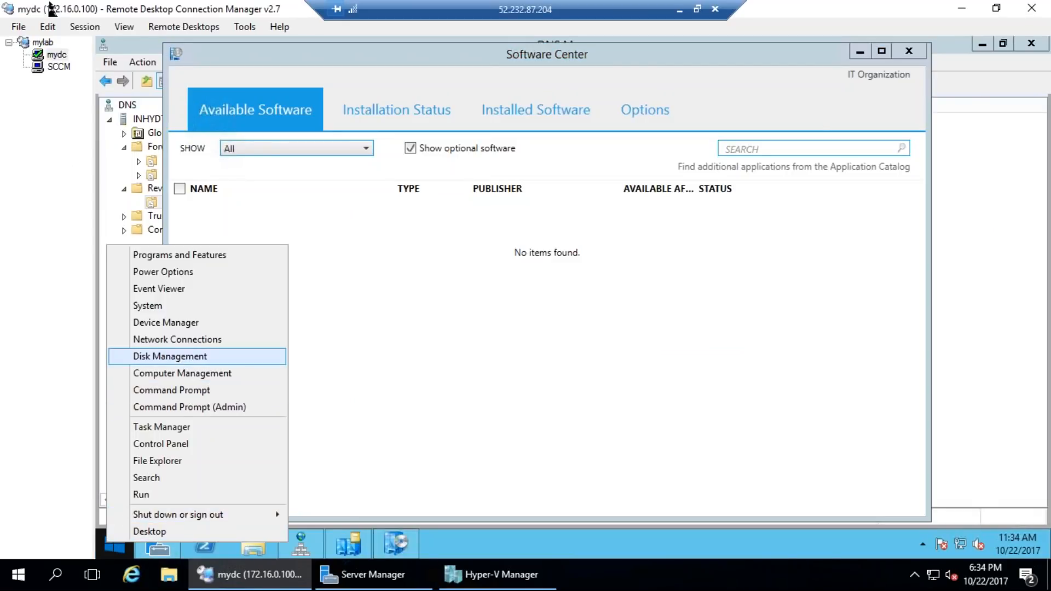
{"action": "left_click", "coordinate": [58, 67]}
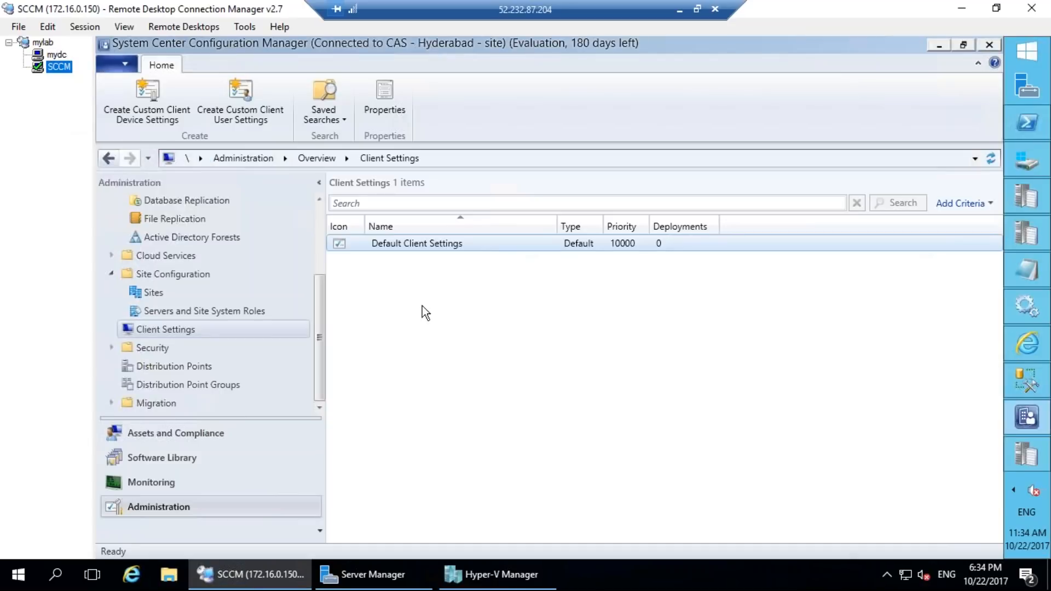
{"action": "right_click", "coordinate": [417, 248]}
{"action": "left_click", "coordinate": [455, 261]}
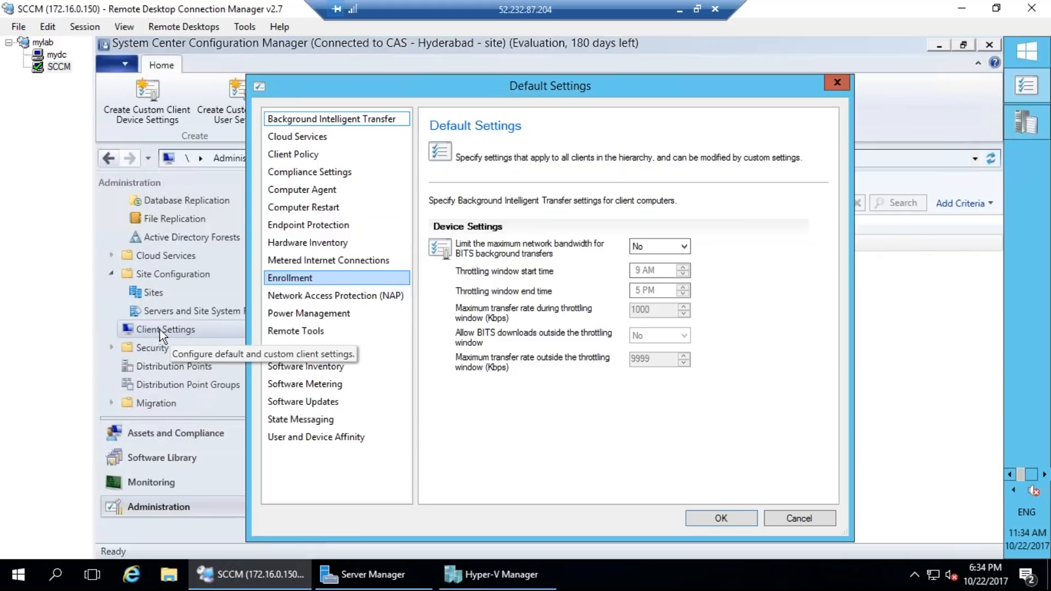
{"action": "left_click", "coordinate": [293, 156]}
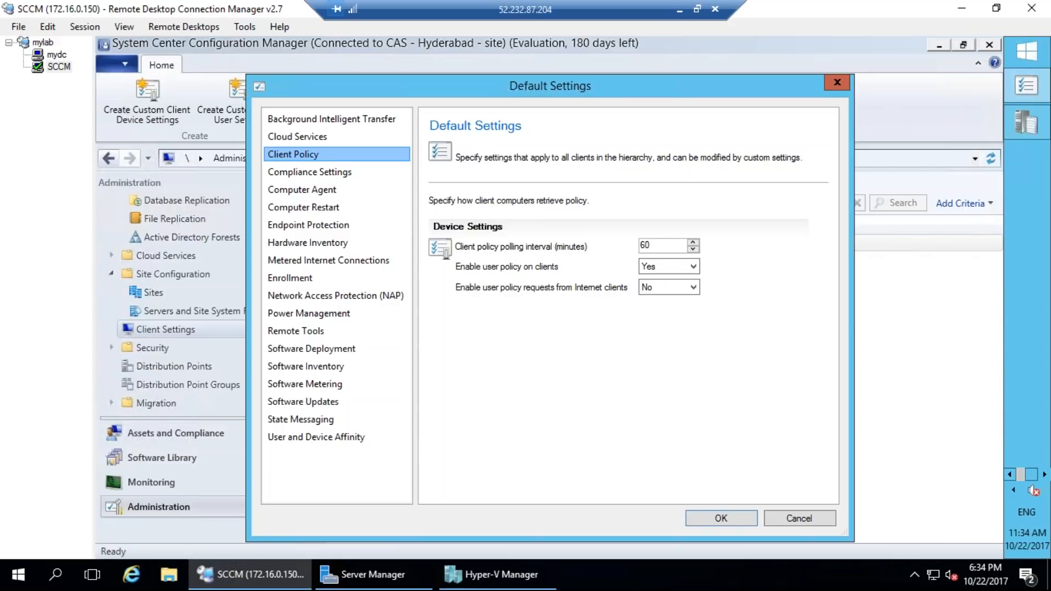
{"action": "left_click_drag", "start_coordinate": [502, 414], "coordinate": [517, 495]}
{"action": "mouse_move", "coordinate": [487, 256]}
{"action": "left_mouse_down"}
{"action": "mouse_move", "coordinate": [484, 227]}
{"action": "mouse_move", "coordinate": [543, 187]}
{"action": "mouse_move", "coordinate": [547, 164]}
{"action": "mouse_move", "coordinate": [539, 227]}
{"action": "mouse_move", "coordinate": [572, 235]}
{"action": "mouse_move", "coordinate": [596, 187]}
{"action": "mouse_move", "coordinate": [603, 219]}
{"action": "left_mouse_up"}
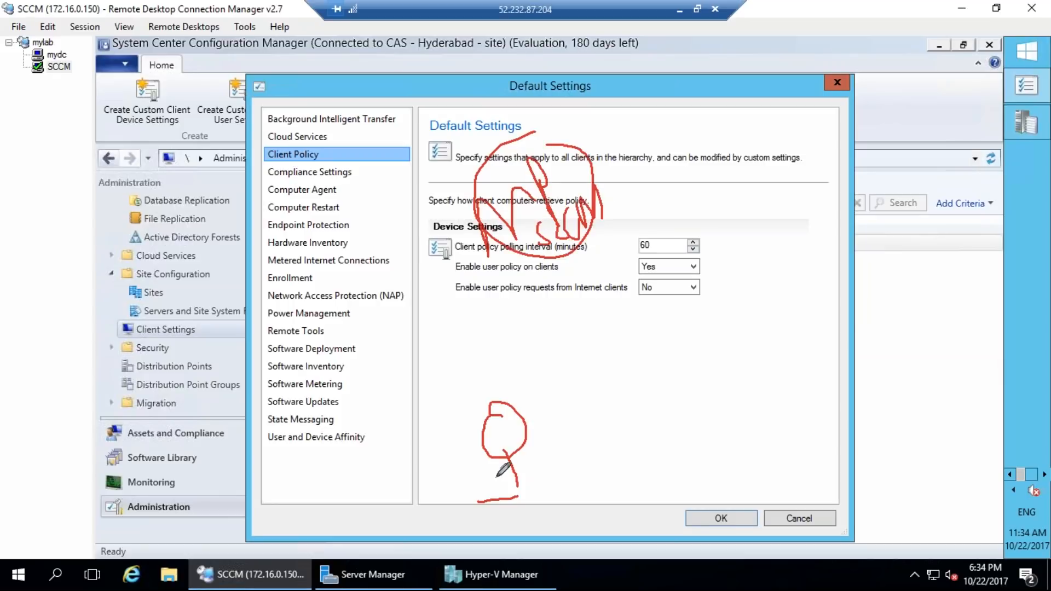
{"action": "left_click_drag", "start_coordinate": [507, 435], "coordinate": [511, 241]}
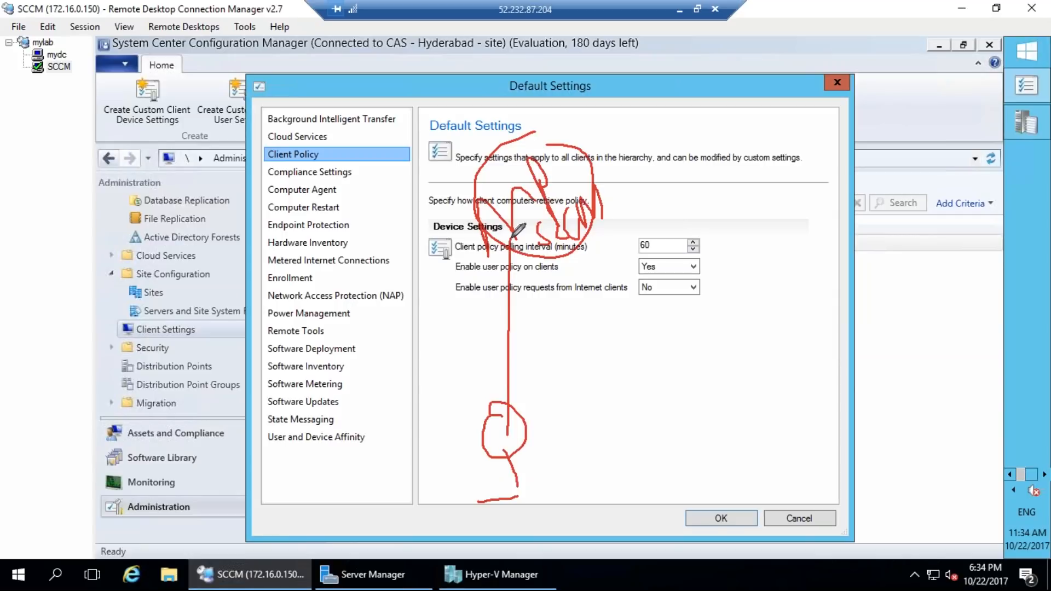
{"action": "mouse_move", "coordinate": [688, 219]}
{"action": "left_mouse_down"}
{"action": "mouse_move", "coordinate": [677, 218]}
{"action": "mouse_move", "coordinate": [670, 246]}
{"action": "mouse_move", "coordinate": [681, 219]}
{"action": "mouse_move", "coordinate": [704, 242]}
{"action": "mouse_move", "coordinate": [723, 222]}
{"action": "left_mouse_up"}
{"action": "left_click_drag", "start_coordinate": [689, 193], "coordinate": [754, 214]}
{"action": "left_click_drag", "start_coordinate": [769, 228], "coordinate": [652, 331]}
{"action": "key", "text": "Escape"}
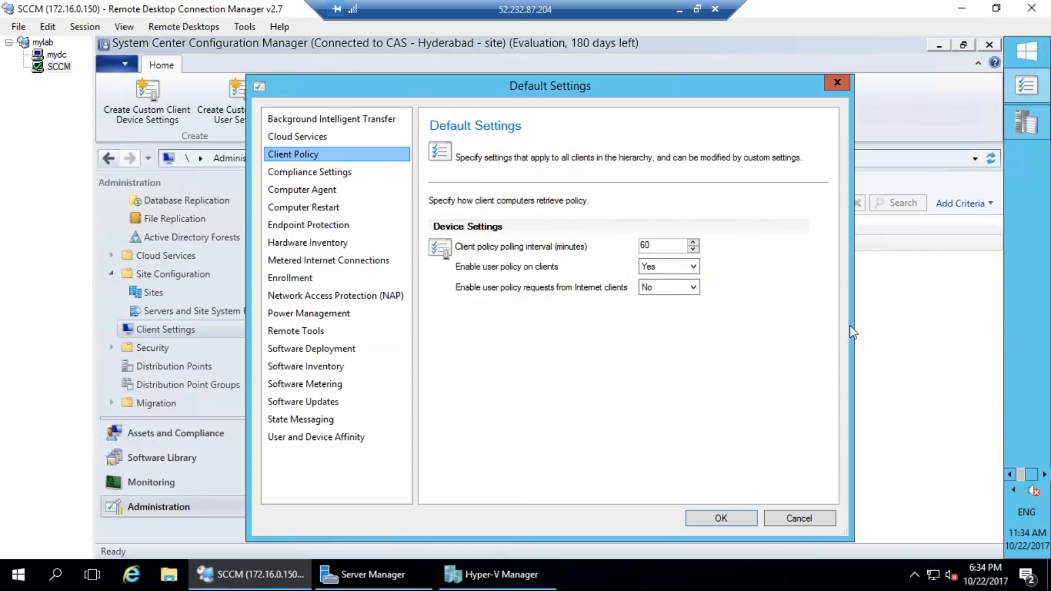
Step: Dismiss the default client settings without changes and open the Configuration Manager client properties from Control Panel on mydc
{"action": "left_click", "coordinate": [804, 523]}
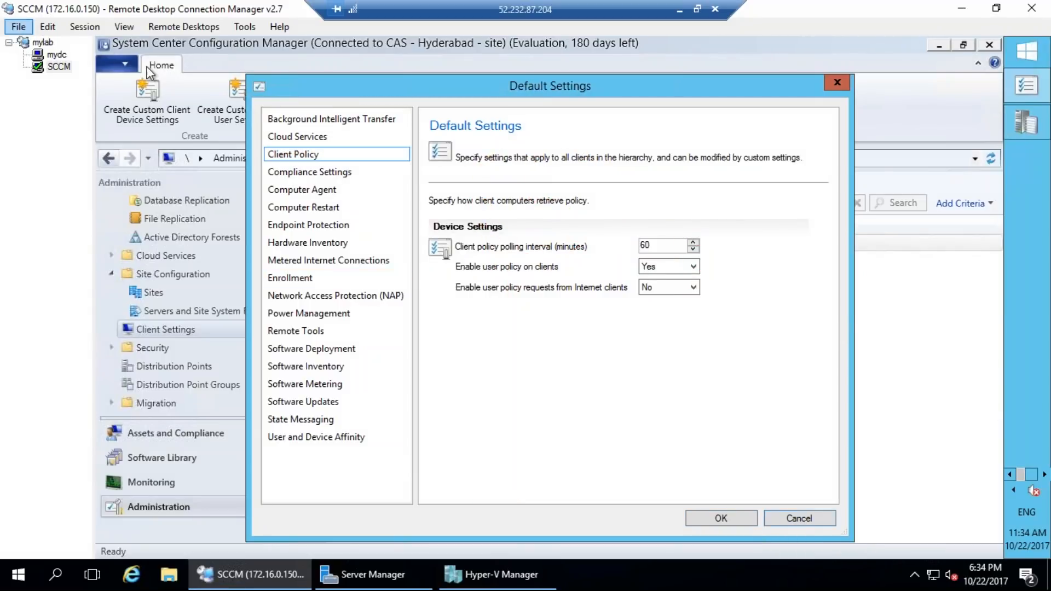
{"action": "left_click", "coordinate": [797, 518]}
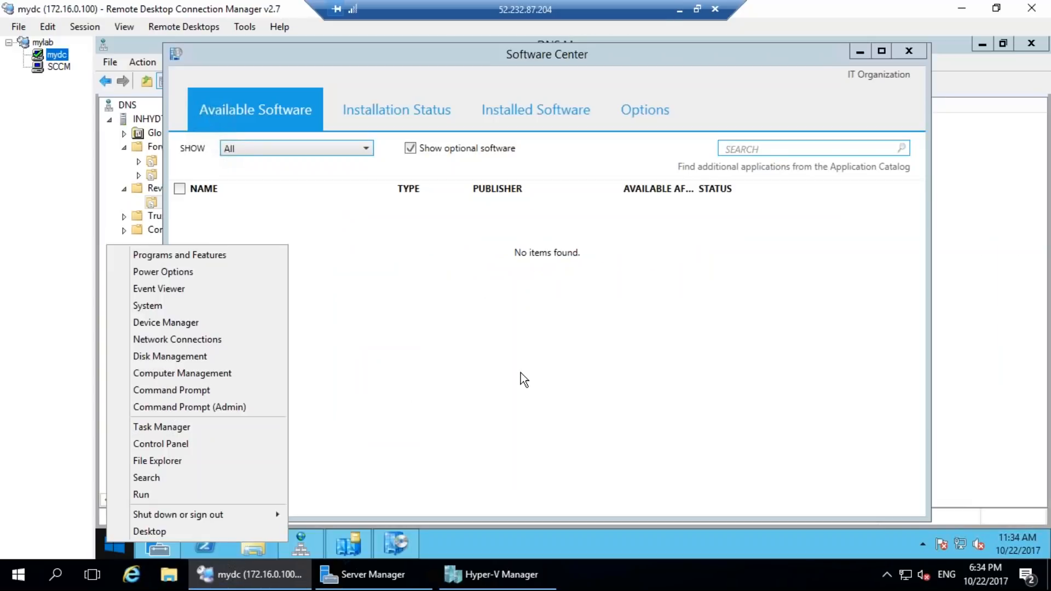
{"action": "left_click", "coordinate": [156, 445]}
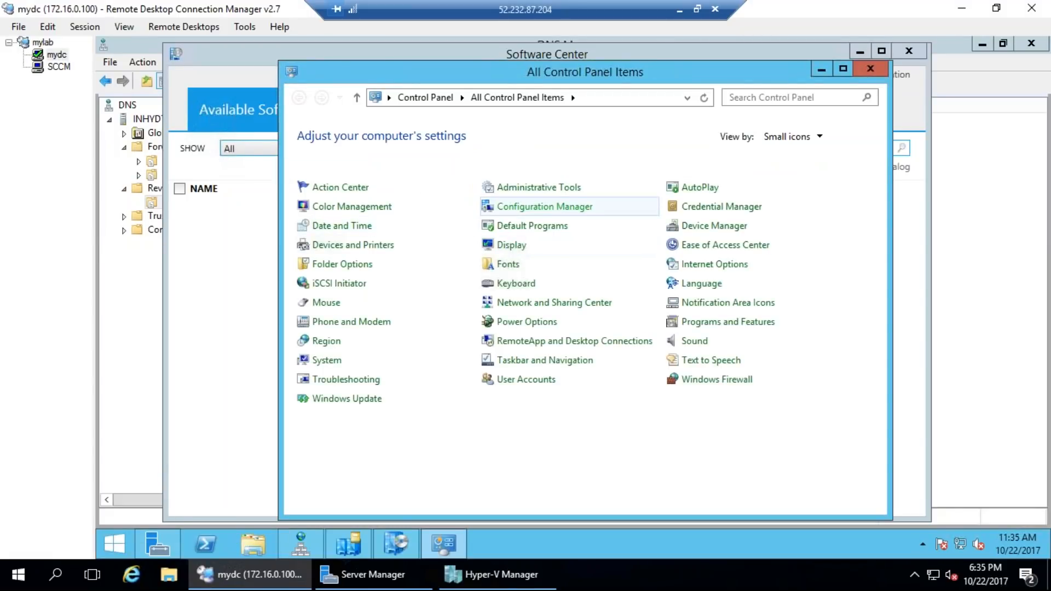
{"action": "left_click", "coordinate": [544, 206]}
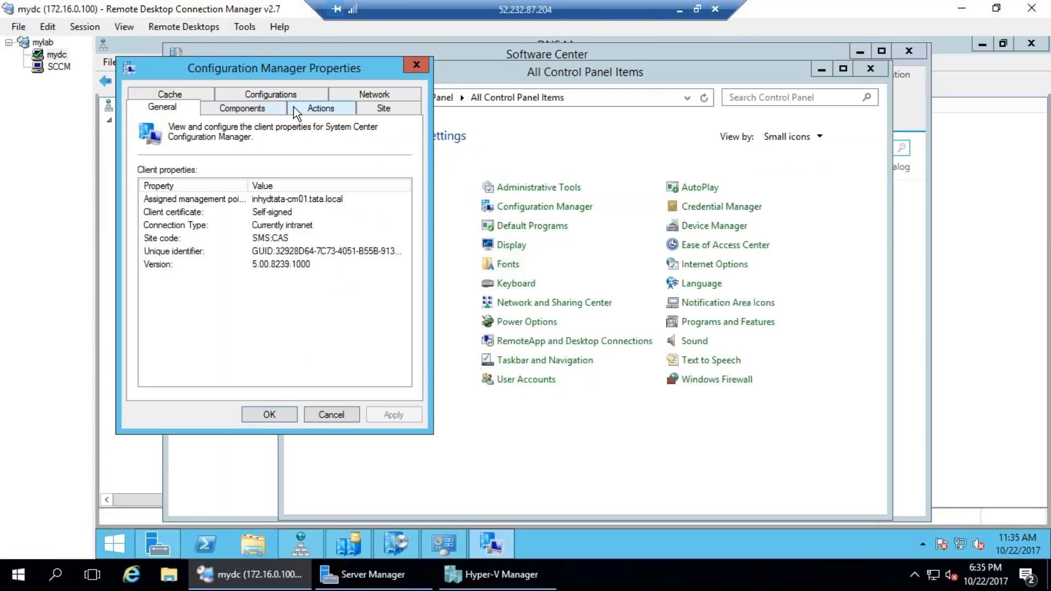
Step: Run the Machine Policy Retrieval & Evaluation Cycle twice, and close the client properties and Control Panel
{"action": "left_click", "coordinate": [295, 107]}
{"action": "left_click", "coordinate": [235, 249]}
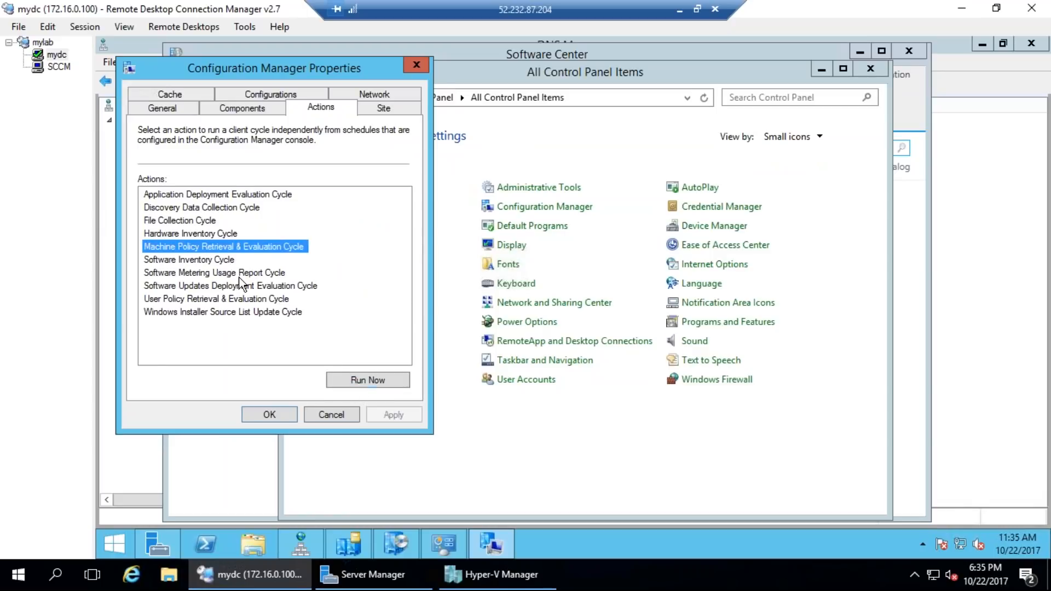
{"action": "left_click", "coordinate": [366, 381]}
{"action": "left_click", "coordinate": [692, 346]}
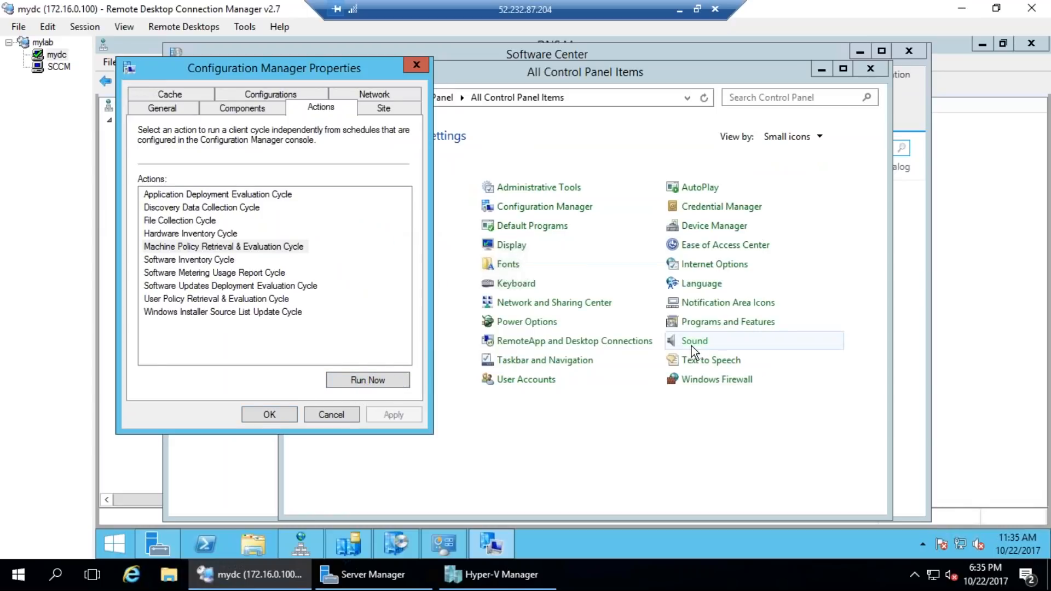
{"action": "left_click", "coordinate": [382, 384]}
{"action": "key", "text": "Return"}
{"action": "left_click", "coordinate": [257, 411]}
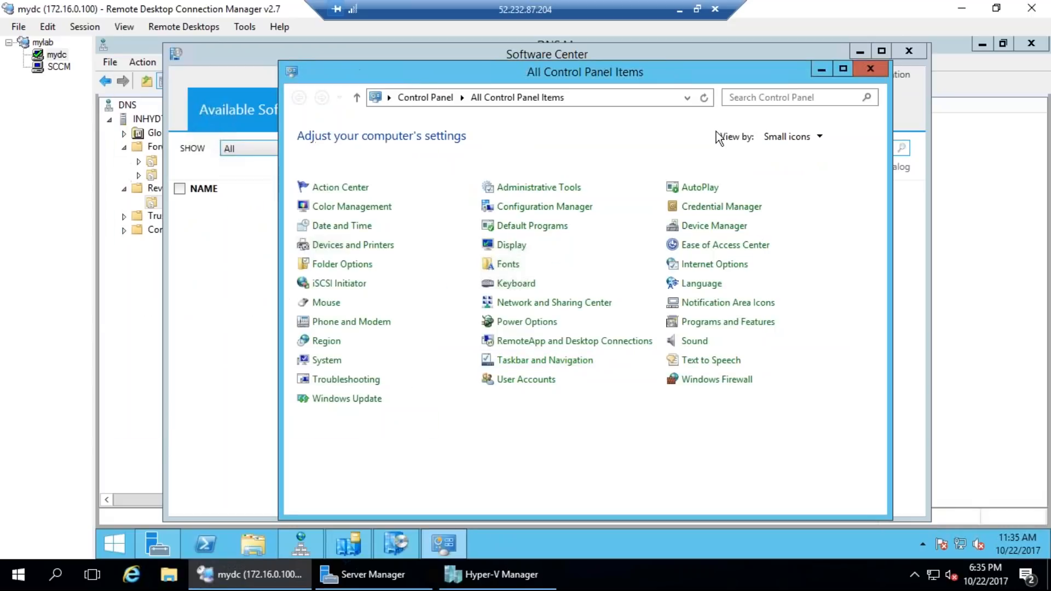
{"action": "left_click", "coordinate": [898, 77]}
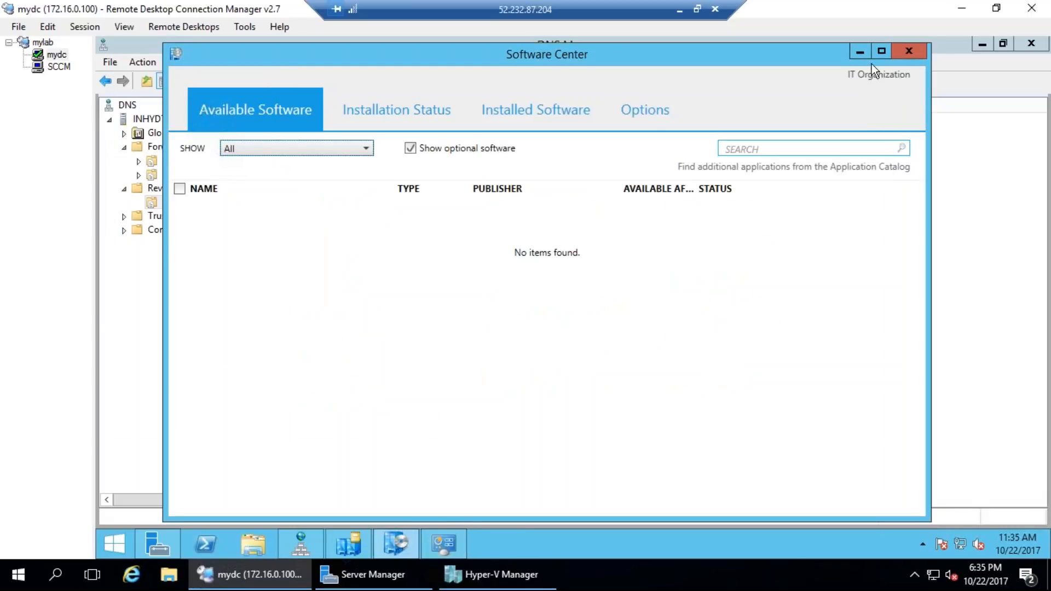
Step: Close Software Center on mydc and open the Software Library's package list on the SCCM server
{"action": "left_click", "coordinate": [908, 51]}
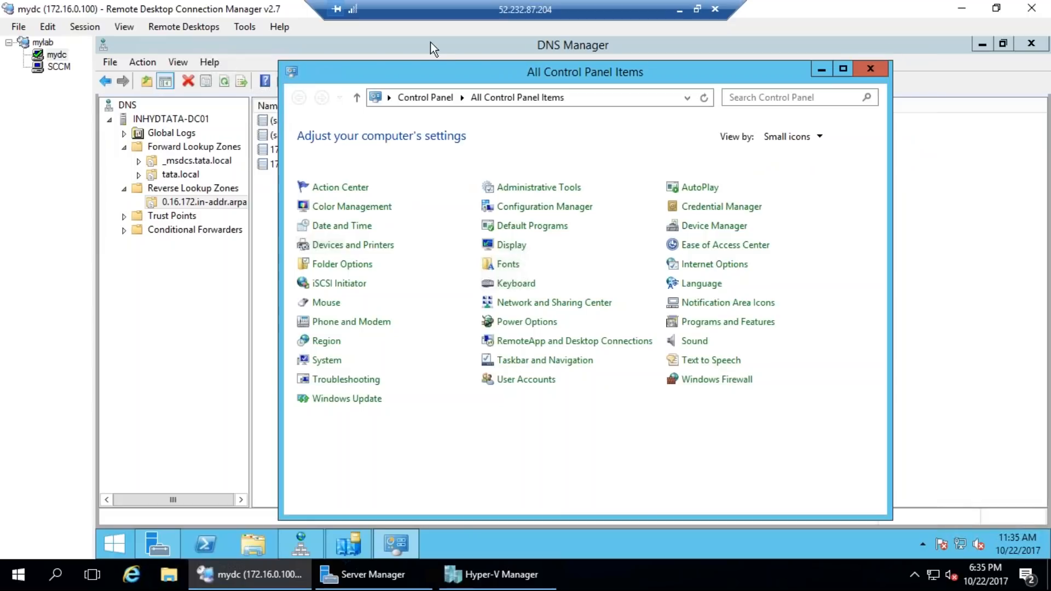
{"action": "left_click", "coordinate": [69, 63]}
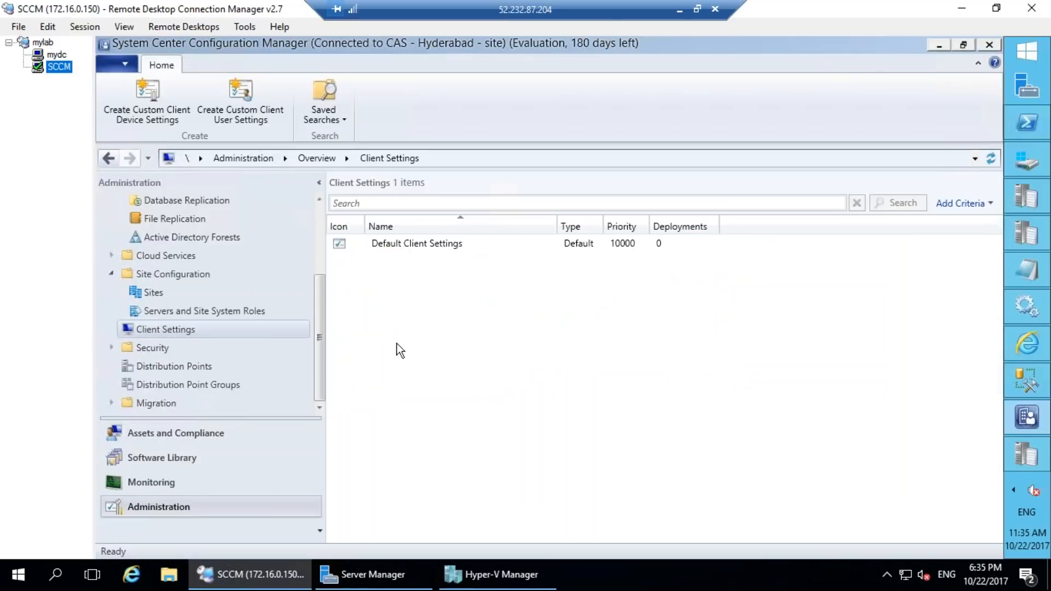
{"action": "left_click", "coordinate": [164, 458]}
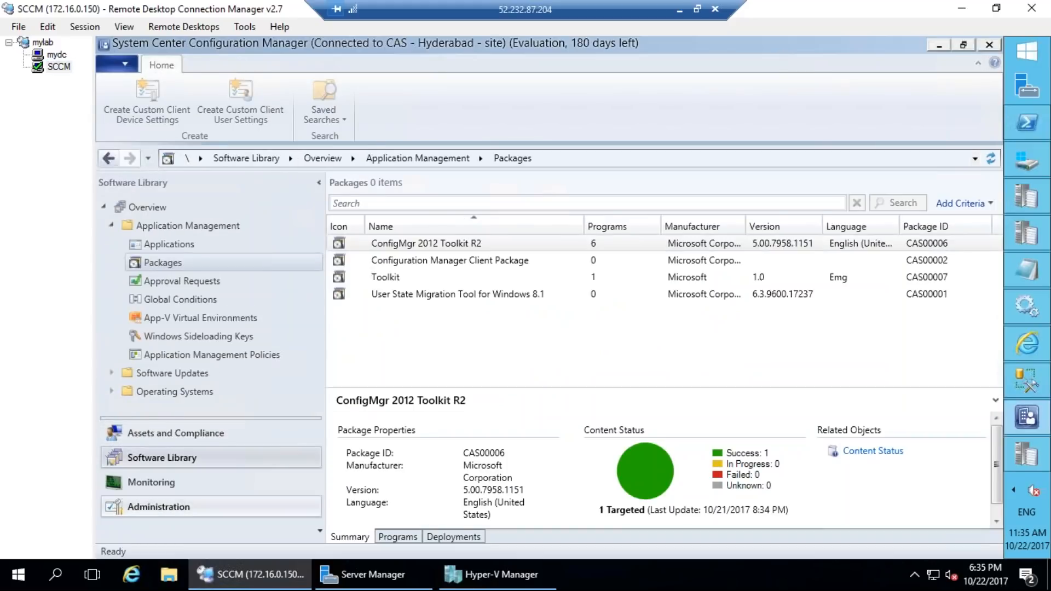
{"action": "left_click_drag", "start_coordinate": [398, 368], "coordinate": [383, 311]}
{"action": "left_click_drag", "start_coordinate": [415, 344], "coordinate": [444, 316]}
{"action": "mouse_move", "coordinate": [460, 279]}
{"action": "left_mouse_down"}
{"action": "mouse_move", "coordinate": [492, 277]}
{"action": "mouse_move", "coordinate": [520, 312]}
{"action": "left_mouse_up"}
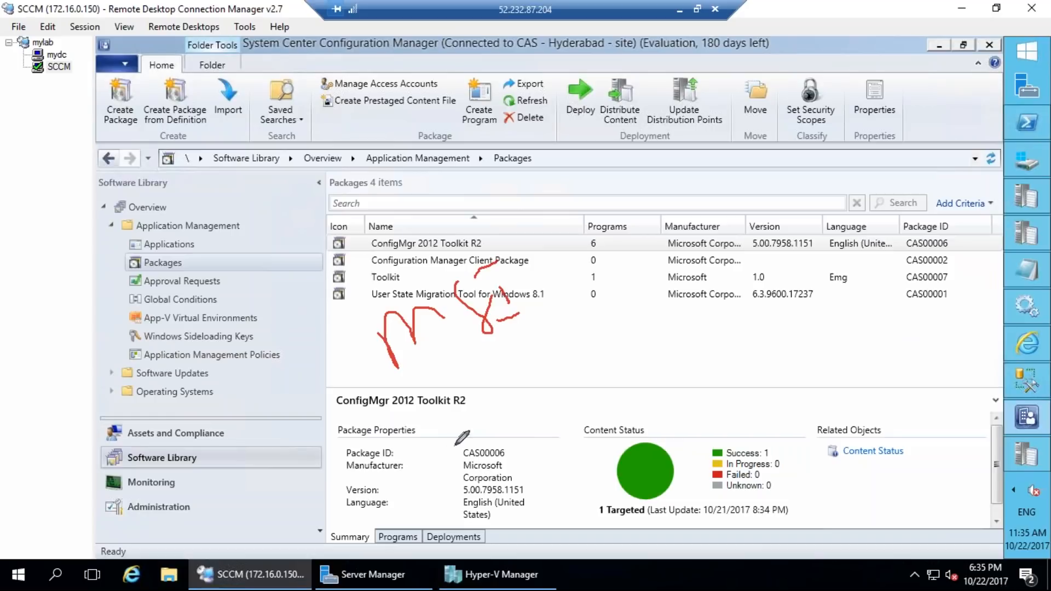
{"action": "mouse_move", "coordinate": [506, 403]}
{"action": "left_mouse_down"}
{"action": "mouse_move", "coordinate": [497, 404]}
{"action": "mouse_move", "coordinate": [529, 434]}
{"action": "left_mouse_up"}
{"action": "mouse_move", "coordinate": [529, 387]}
{"action": "left_mouse_down"}
{"action": "mouse_move", "coordinate": [535, 425]}
{"action": "mouse_move", "coordinate": [563, 399]}
{"action": "left_mouse_up"}
{"action": "mouse_move", "coordinate": [565, 391]}
{"action": "left_mouse_down"}
{"action": "mouse_move", "coordinate": [560, 382]}
{"action": "mouse_move", "coordinate": [579, 399]}
{"action": "left_mouse_up"}
{"action": "left_click_drag", "start_coordinate": [588, 330], "coordinate": [589, 391]}
{"action": "mouse_move", "coordinate": [636, 323]}
{"action": "left_mouse_down"}
{"action": "mouse_move", "coordinate": [629, 372]}
{"action": "mouse_move", "coordinate": [664, 450]}
{"action": "mouse_move", "coordinate": [685, 414]}
{"action": "mouse_move", "coordinate": [710, 405]}
{"action": "left_mouse_up"}
{"action": "left_click_drag", "start_coordinate": [656, 476], "coordinate": [656, 531]}
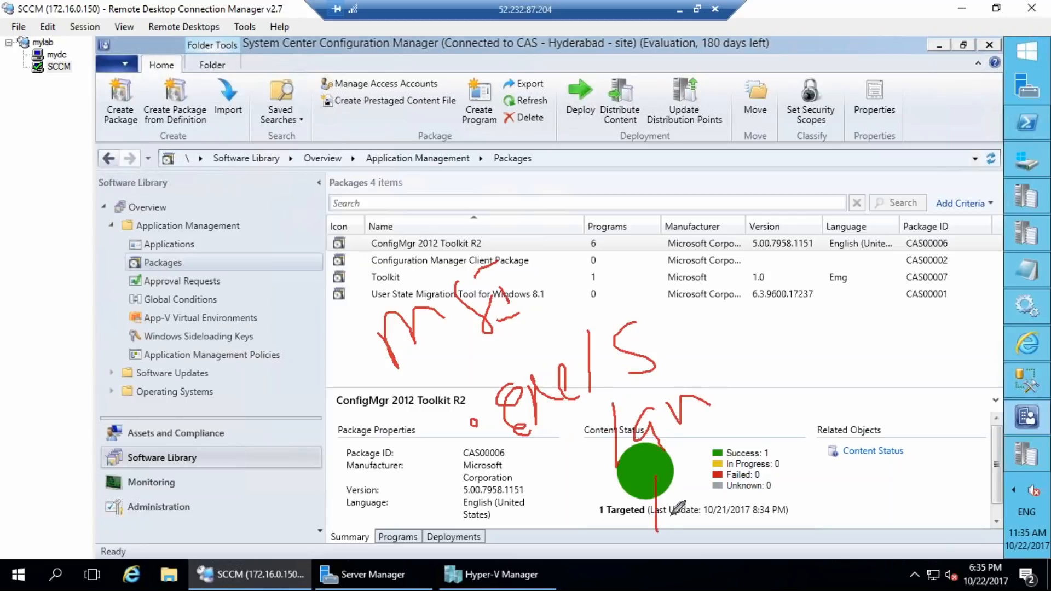
{"action": "left_click_drag", "start_coordinate": [688, 484], "coordinate": [761, 452]}
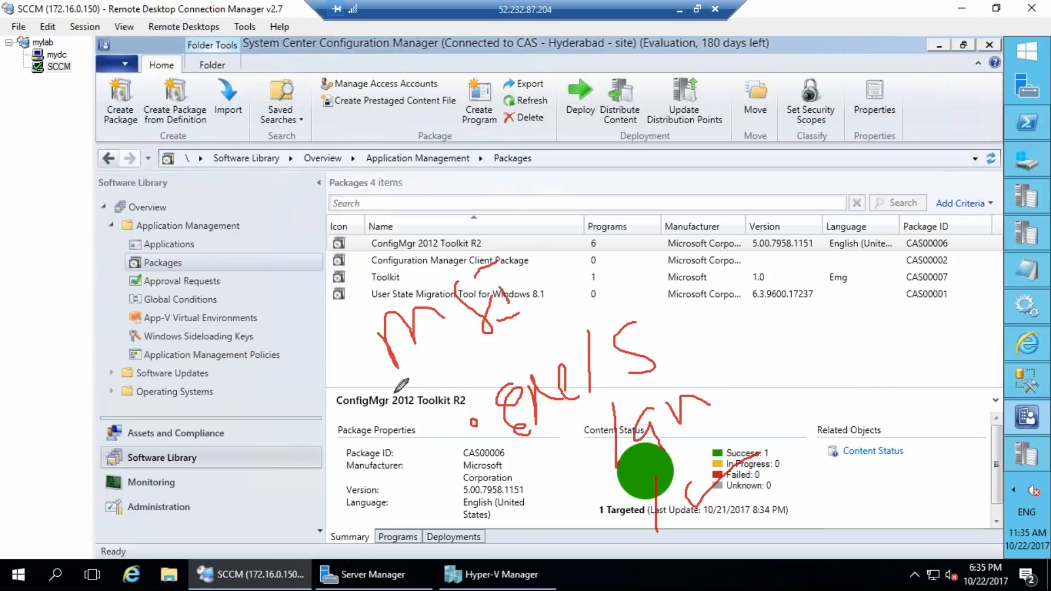
{"action": "mouse_move", "coordinate": [427, 406]}
{"action": "left_mouse_down"}
{"action": "mouse_move", "coordinate": [723, 375]}
{"action": "mouse_move", "coordinate": [788, 481]}
{"action": "mouse_move", "coordinate": [510, 579]}
{"action": "mouse_move", "coordinate": [423, 408]}
{"action": "mouse_move", "coordinate": [665, 325]}
{"action": "mouse_move", "coordinate": [648, 258]}
{"action": "mouse_move", "coordinate": [624, 244]}
{"action": "mouse_move", "coordinate": [677, 236]}
{"action": "left_mouse_up"}
{"action": "mouse_move", "coordinate": [616, 193]}
{"action": "left_mouse_down"}
{"action": "mouse_move", "coordinate": [621, 172]}
{"action": "mouse_move", "coordinate": [686, 156]}
{"action": "mouse_move", "coordinate": [706, 96]}
{"action": "left_mouse_up"}
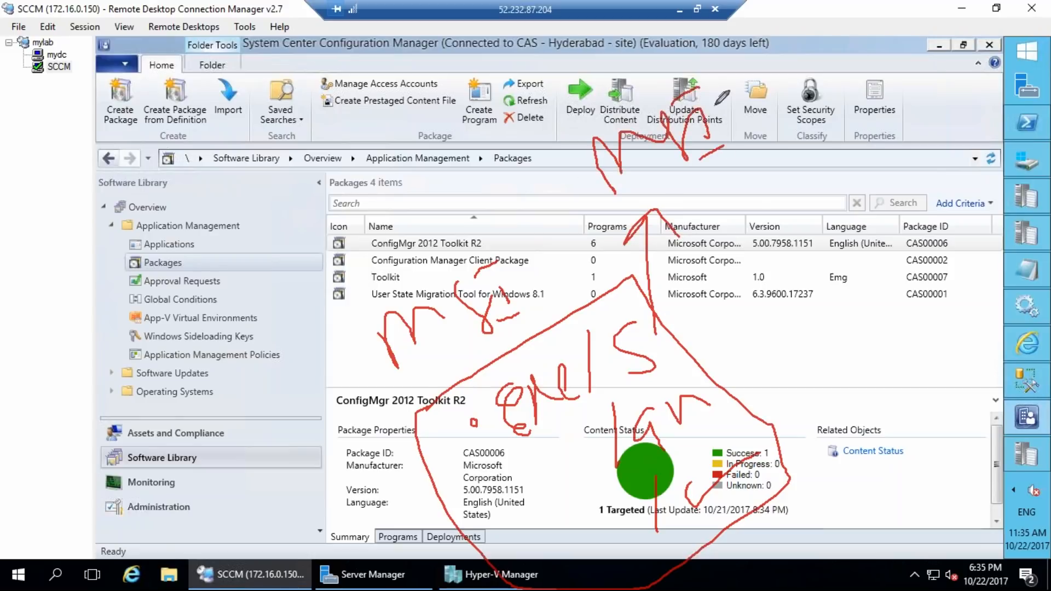
{"action": "left_click", "coordinate": [989, 326]}
{"action": "mouse_move", "coordinate": [187, 260]}
{"action": "left_mouse_down"}
{"action": "mouse_move", "coordinate": [124, 255]}
{"action": "mouse_move", "coordinate": [145, 272]}
{"action": "mouse_move", "coordinate": [204, 259]}
{"action": "mouse_move", "coordinate": [180, 250]}
{"action": "left_mouse_up"}
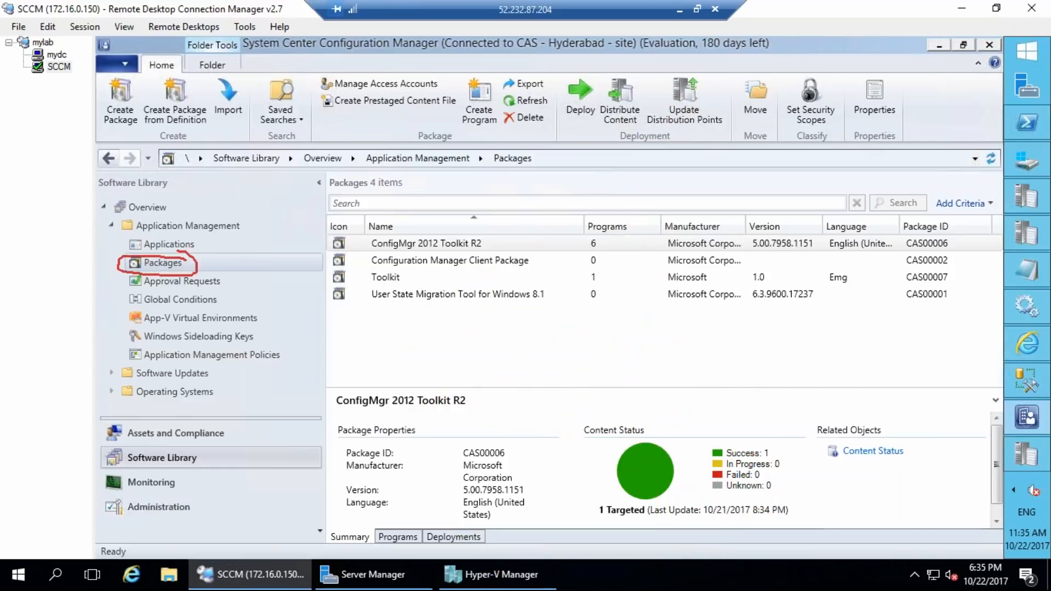
{"action": "left_click", "coordinate": [993, 336]}
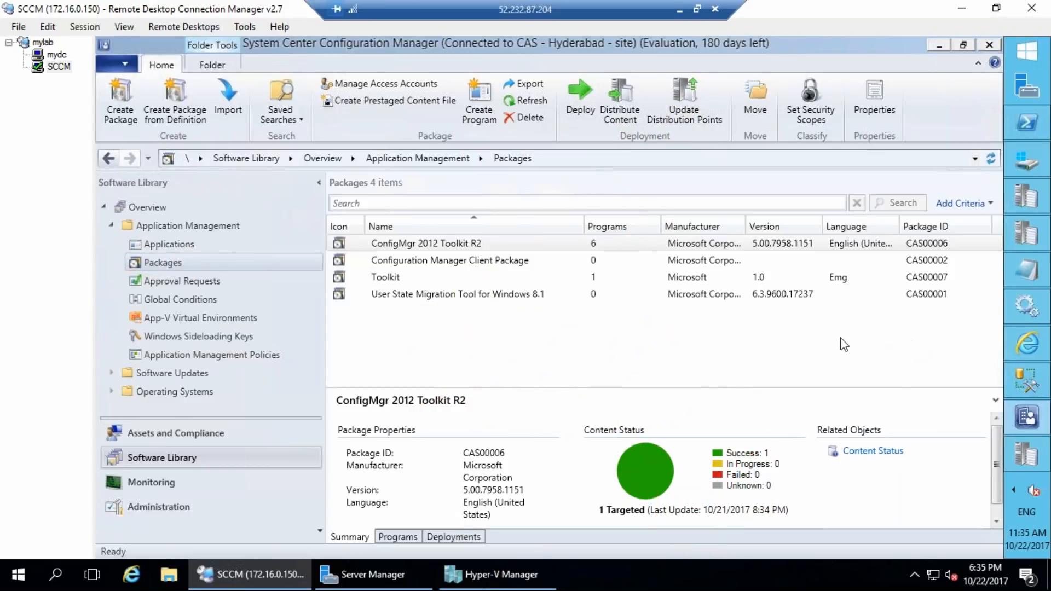
Step: Start creating a new application under Applications in the Software Library
{"action": "left_click", "coordinate": [174, 243]}
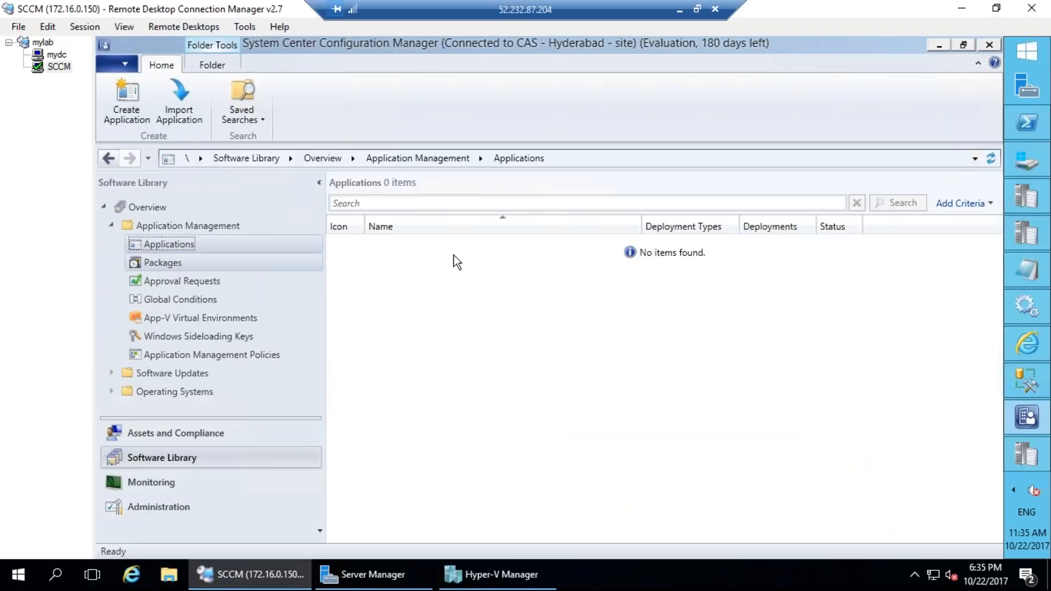
{"action": "right_click", "coordinate": [175, 251]}
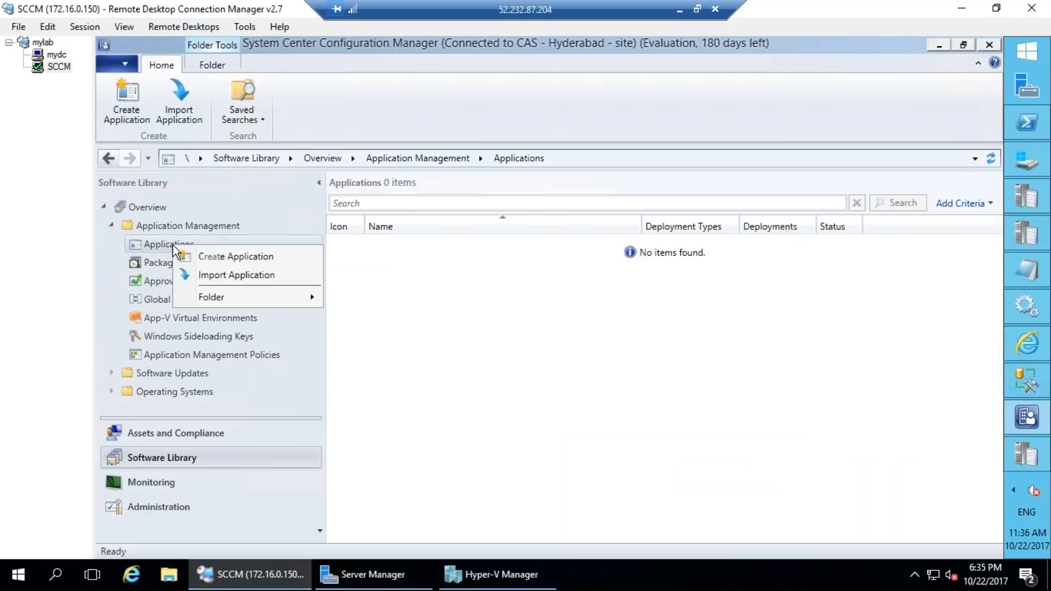
{"action": "left_click", "coordinate": [213, 255]}
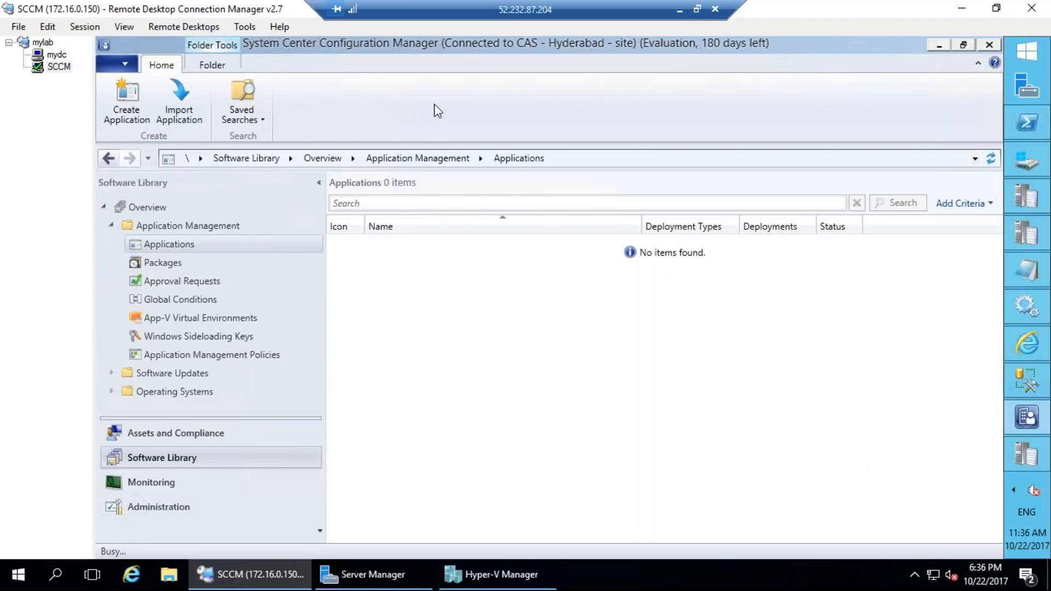
Step: Close the leftover Internet Explorer and gear-icon windows on the SCCM server, and close Notepad, choosing to save its untitled file
{"action": "right_click", "coordinate": [1005, 463]}
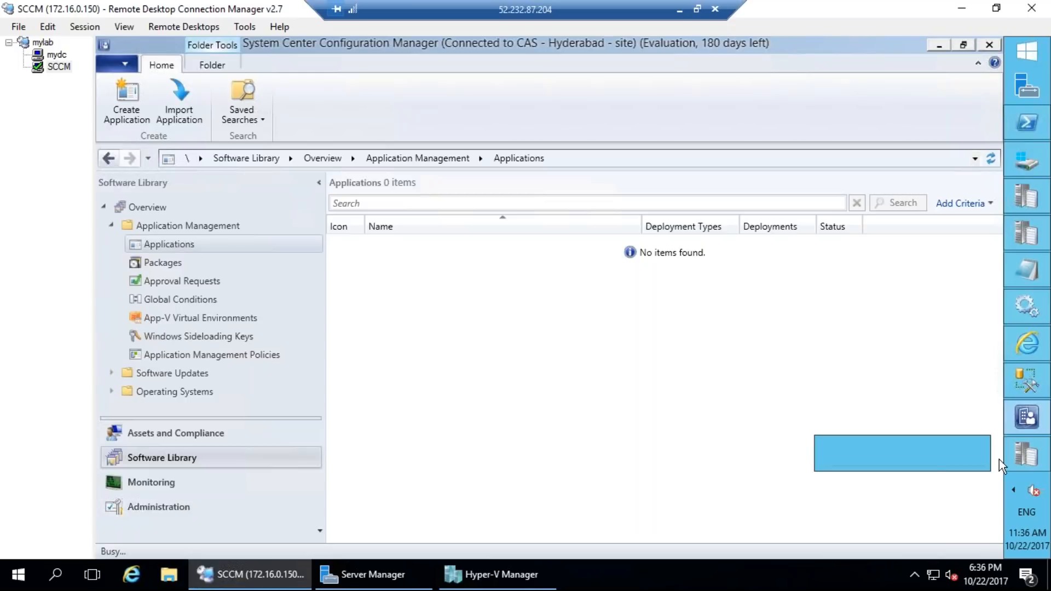
{"action": "right_click", "coordinate": [1031, 343]}
{"action": "left_click", "coordinate": [899, 345]}
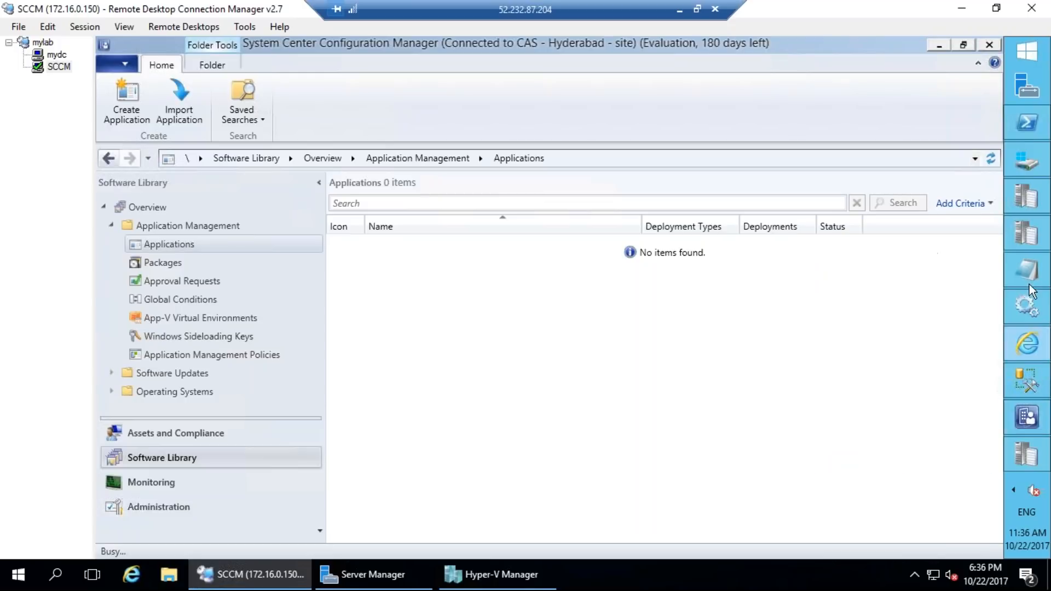
{"action": "right_click", "coordinate": [1026, 304]}
{"action": "left_click", "coordinate": [918, 308]}
{"action": "right_click", "coordinate": [1039, 268]}
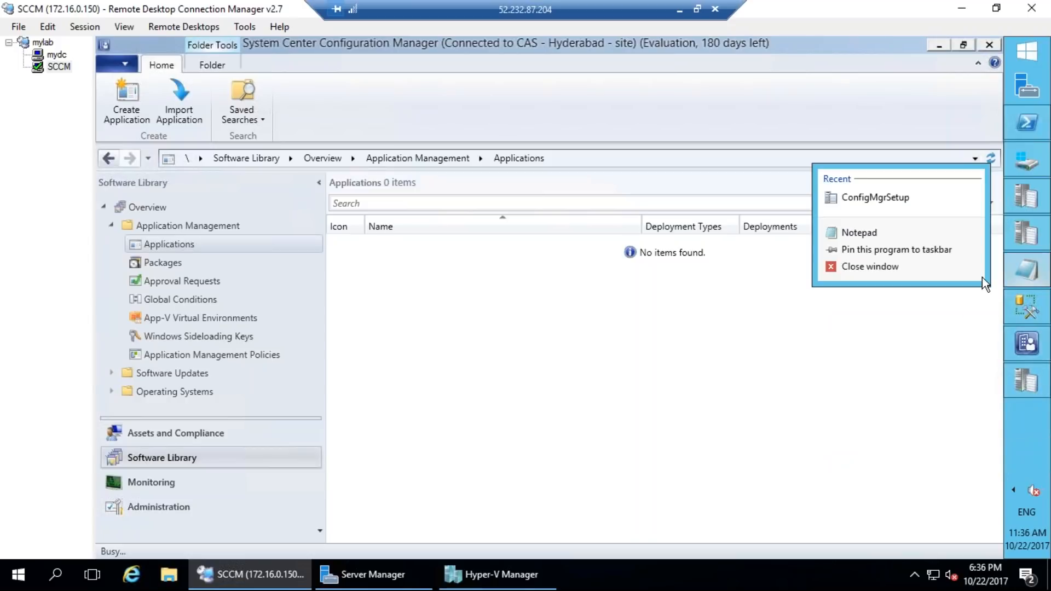
{"action": "left_click", "coordinate": [888, 274]}
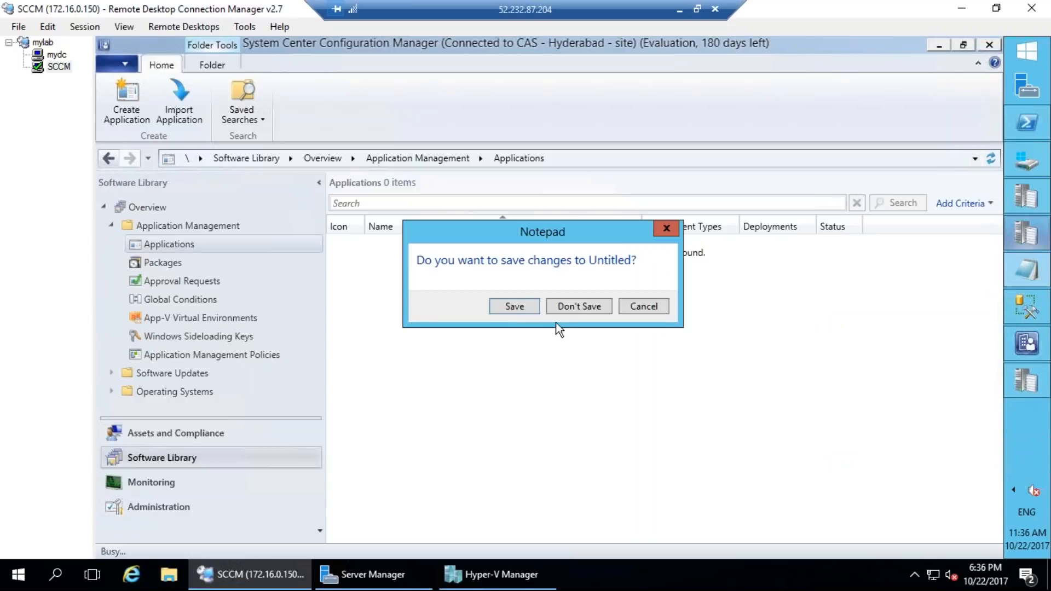
{"action": "left_click", "coordinate": [522, 311]}
Step: Close the two leftover server tool windows above Notepad in the running programs and the open File Explorer window
{"action": "right_click", "coordinate": [1027, 241]}
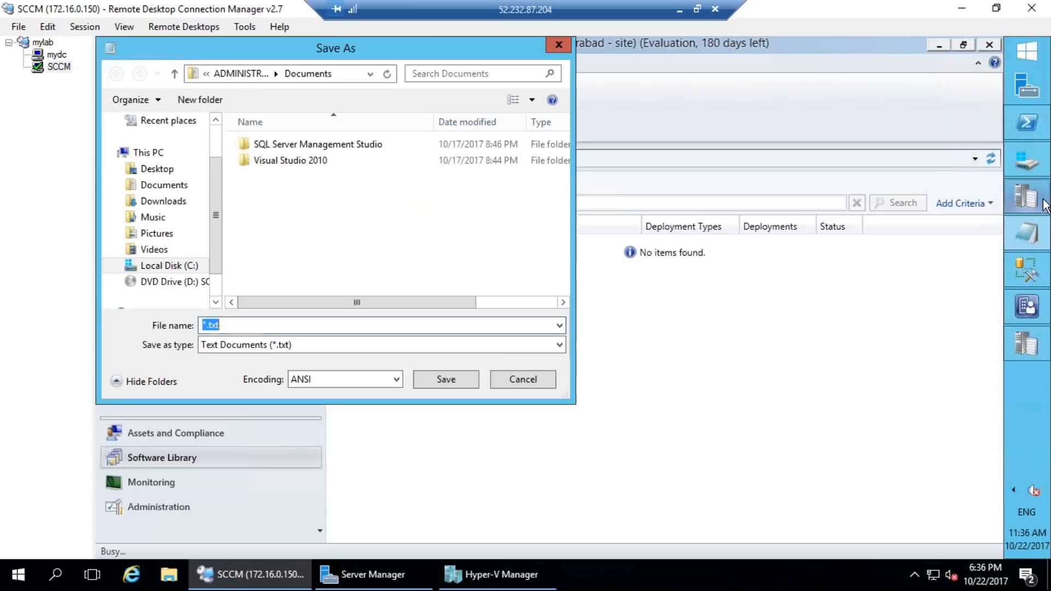
{"action": "right_click", "coordinate": [1018, 207]}
{"action": "left_click", "coordinate": [913, 201]}
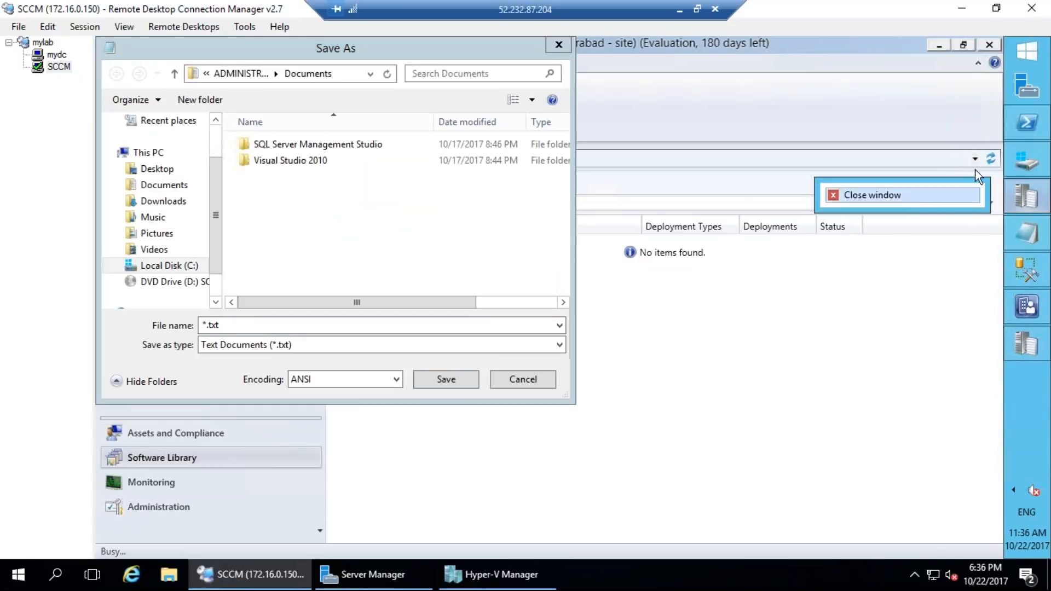
{"action": "right_click", "coordinate": [1027, 162]}
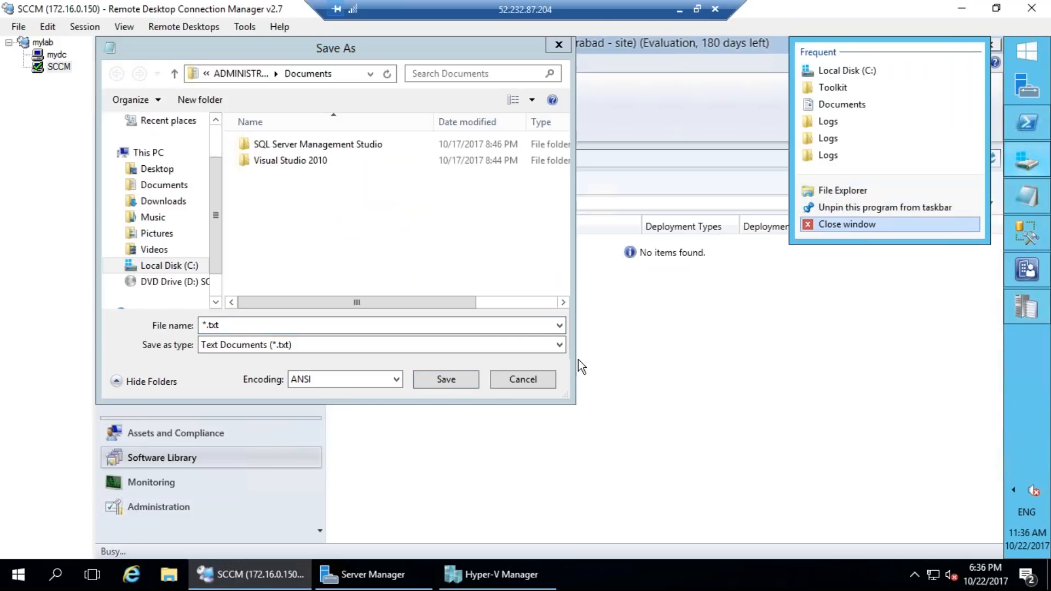
{"action": "left_click", "coordinate": [851, 225]}
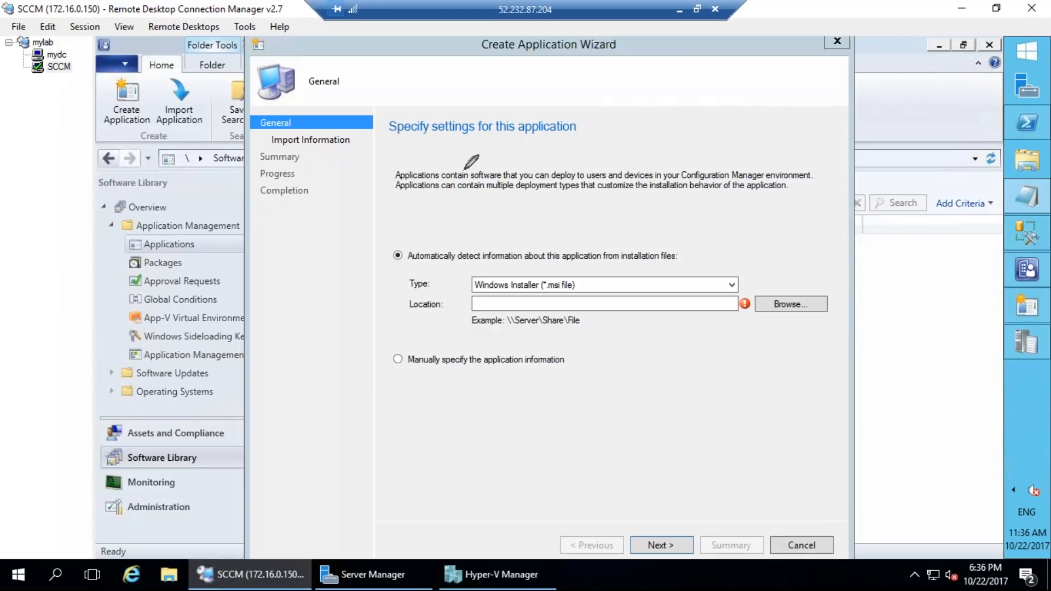
{"action": "left_click_drag", "start_coordinate": [605, 26], "coordinate": [627, 45]}
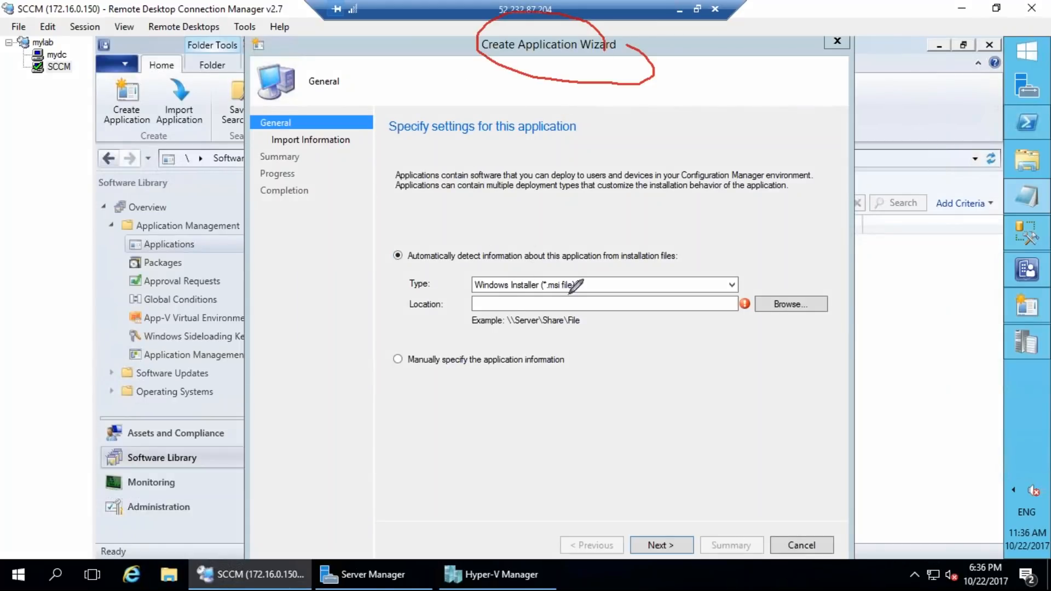
{"action": "mouse_move", "coordinate": [470, 174]}
{"action": "left_mouse_down"}
{"action": "mouse_move", "coordinate": [599, 265]}
{"action": "mouse_move", "coordinate": [590, 279]}
{"action": "mouse_move", "coordinate": [600, 266]}
{"action": "left_mouse_up"}
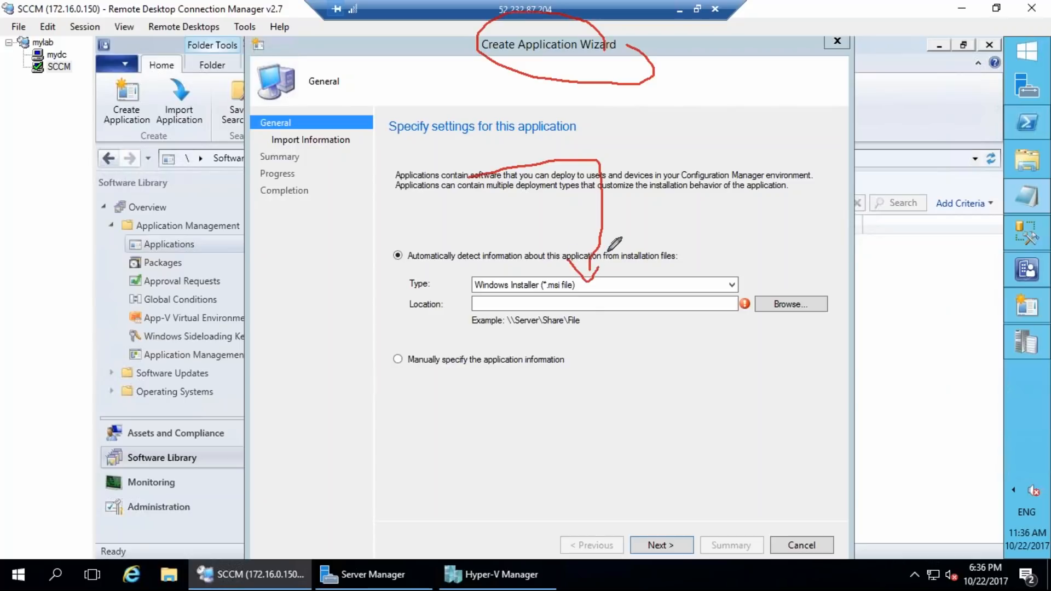
{"action": "key", "text": "Escape"}
{"action": "mouse_move", "coordinate": [585, 268]}
{"action": "left_mouse_down"}
{"action": "mouse_move", "coordinate": [528, 258]}
{"action": "mouse_move", "coordinate": [541, 250]}
{"action": "left_mouse_up"}
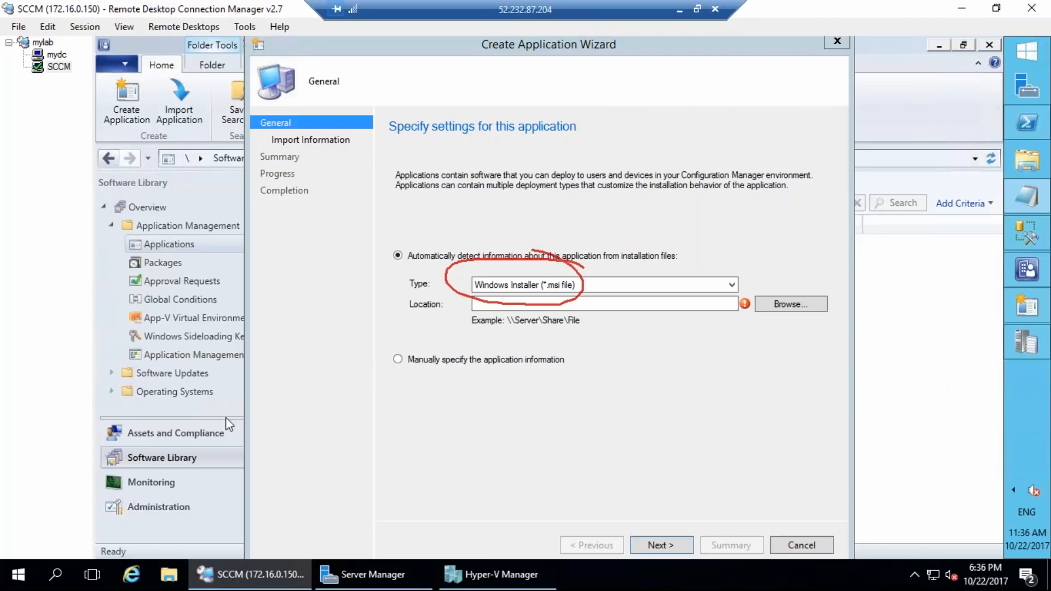
{"action": "key", "text": "Escape"}
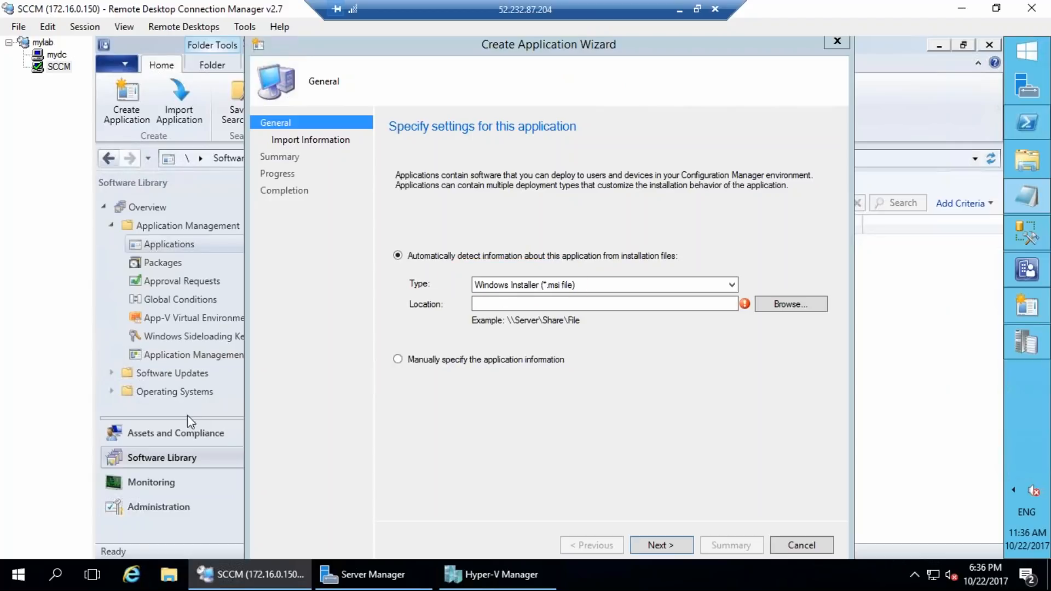
Step: Import the application information from \\INHYDTATA-CM01\c$\softwares\Toolkit\ConfigMgrTools.msi and continue to the general information page
{"action": "left_click", "coordinate": [553, 304]}
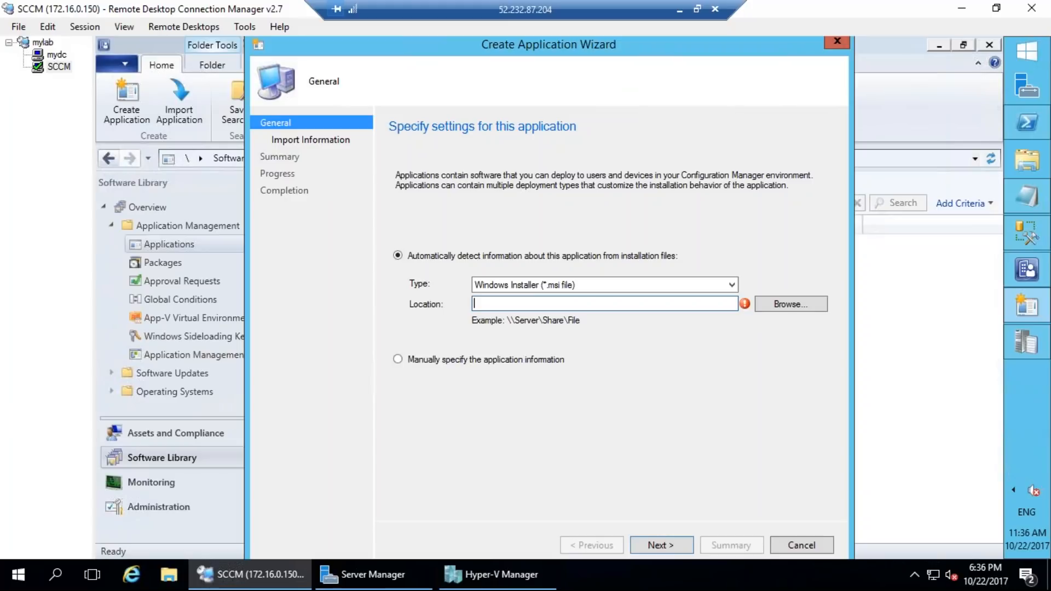
{"action": "type", "text": "\\\\inhydtata"}
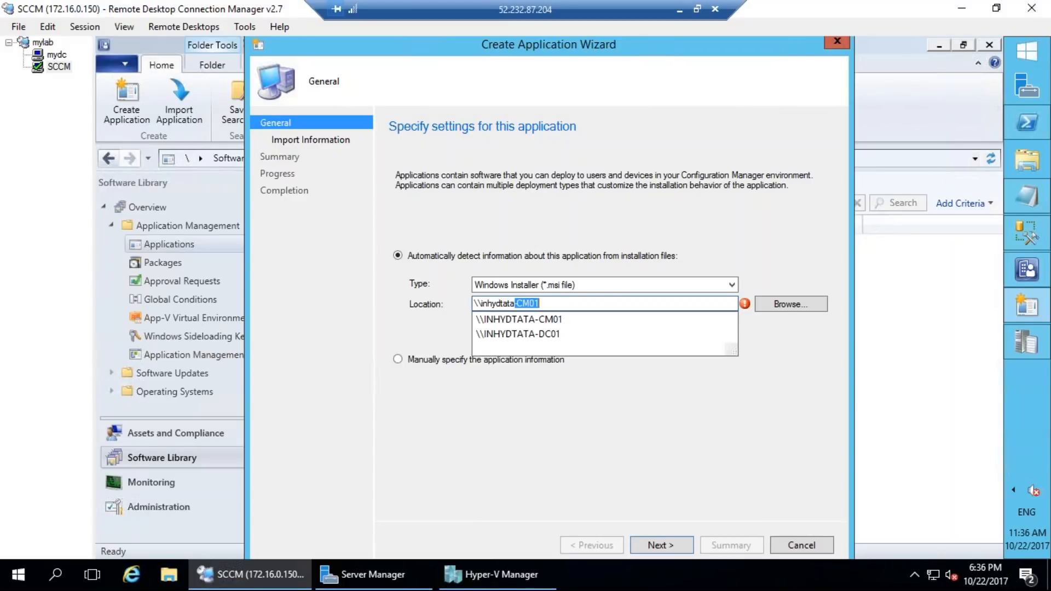
{"action": "key", "text": "Down"}
{"action": "key", "text": "Down"}
{"action": "key", "text": "Up"}
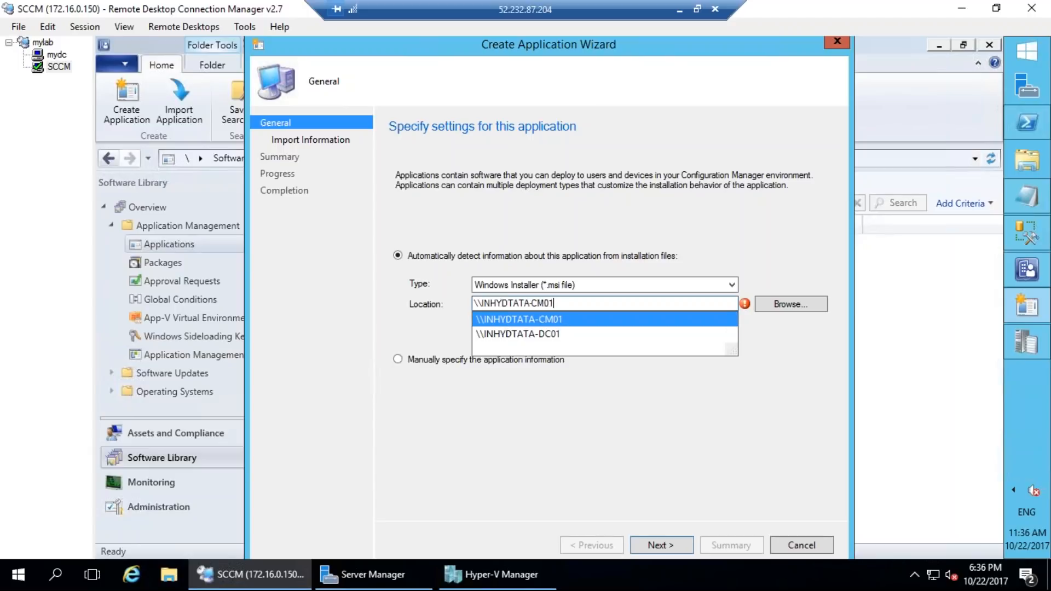
{"action": "type", "text": "\\c$"}
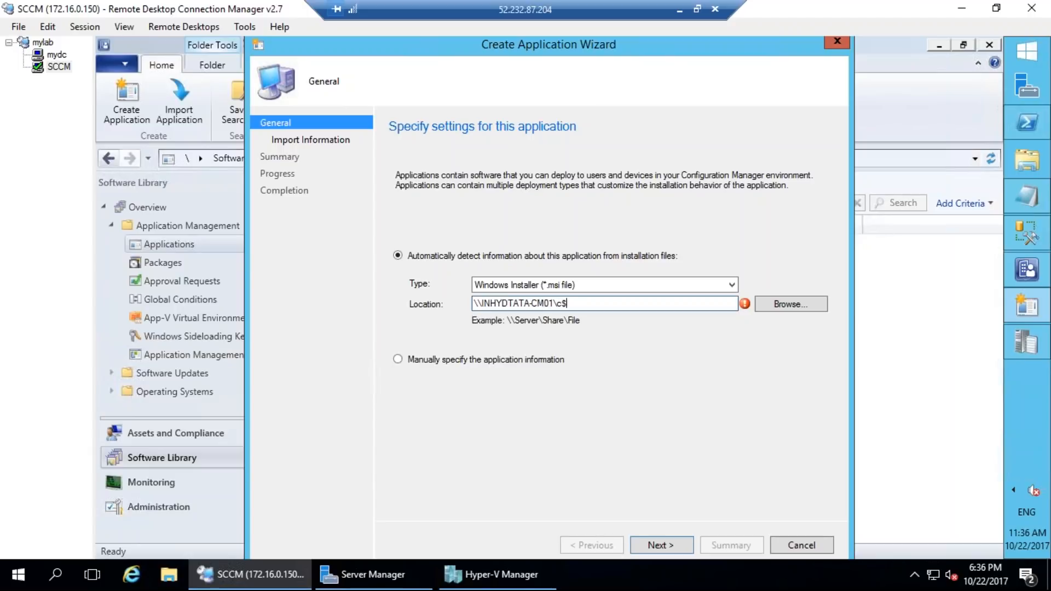
{"action": "type", "text": "\\softwares\\Toolkit\\"}
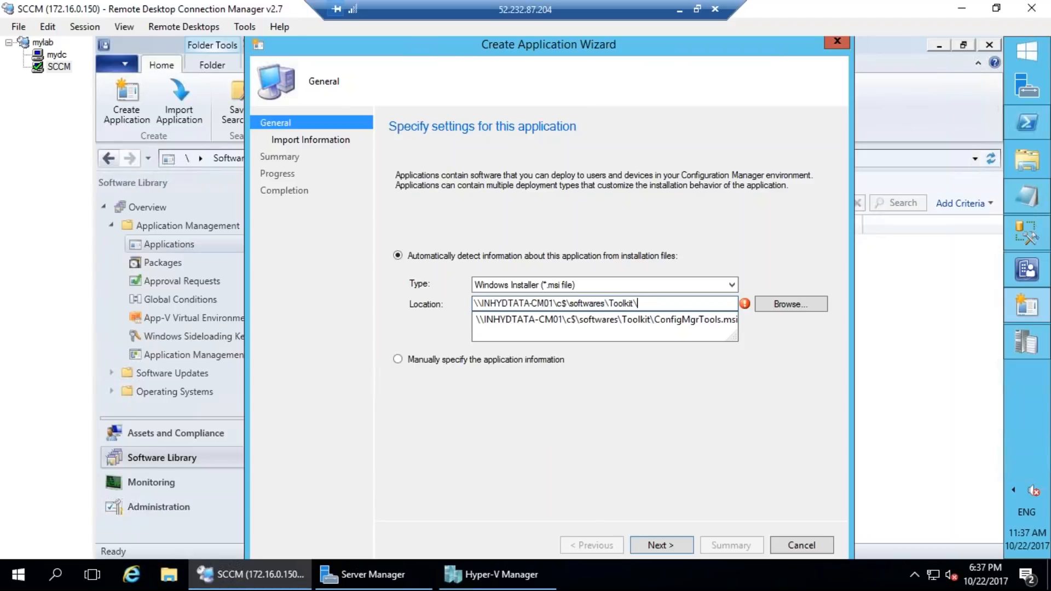
{"action": "key", "text": "Down"}
{"action": "key", "text": "Return"}
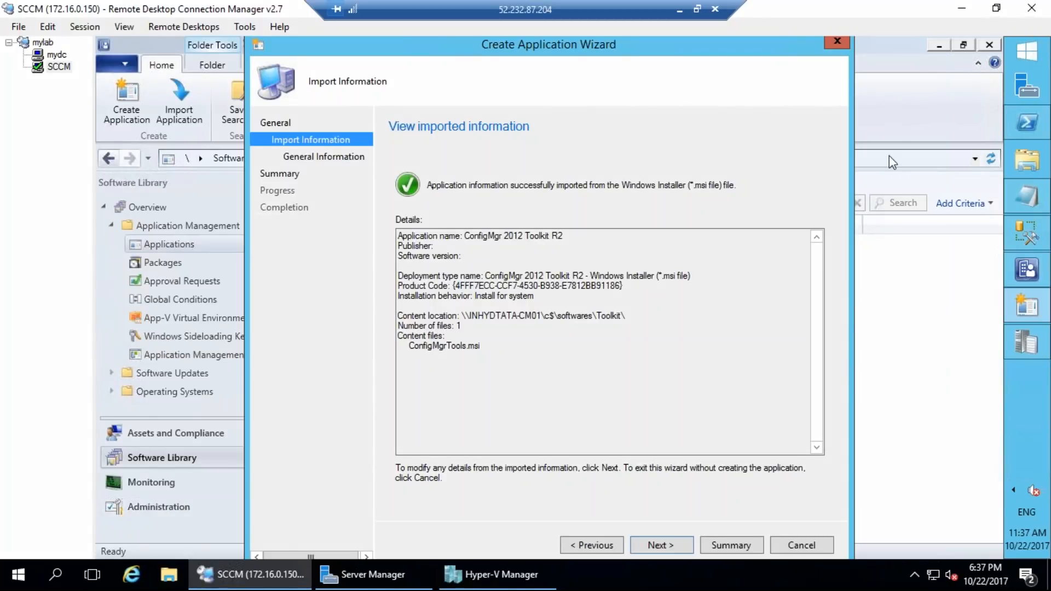
{"action": "left_click_drag", "start_coordinate": [687, 295], "coordinate": [636, 290]}
{"action": "left_click", "coordinate": [660, 552]}
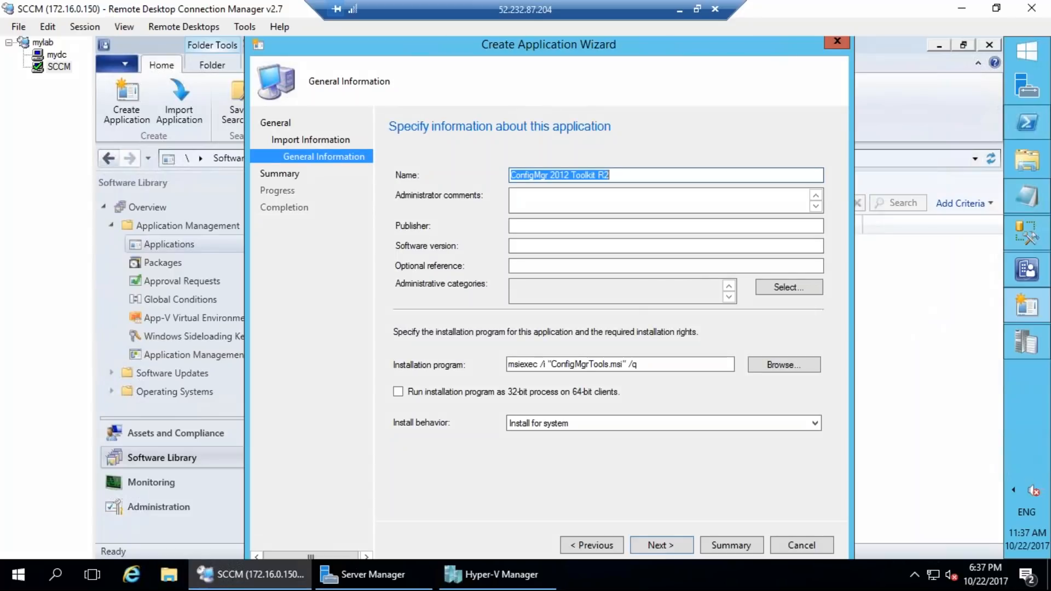
{"action": "mouse_move", "coordinate": [643, 338]}
{"action": "left_mouse_down"}
{"action": "mouse_move", "coordinate": [468, 363]}
{"action": "mouse_move", "coordinate": [663, 334]}
{"action": "mouse_move", "coordinate": [645, 340]}
{"action": "mouse_move", "coordinate": [671, 356]}
{"action": "mouse_move", "coordinate": [763, 288]}
{"action": "left_mouse_up"}
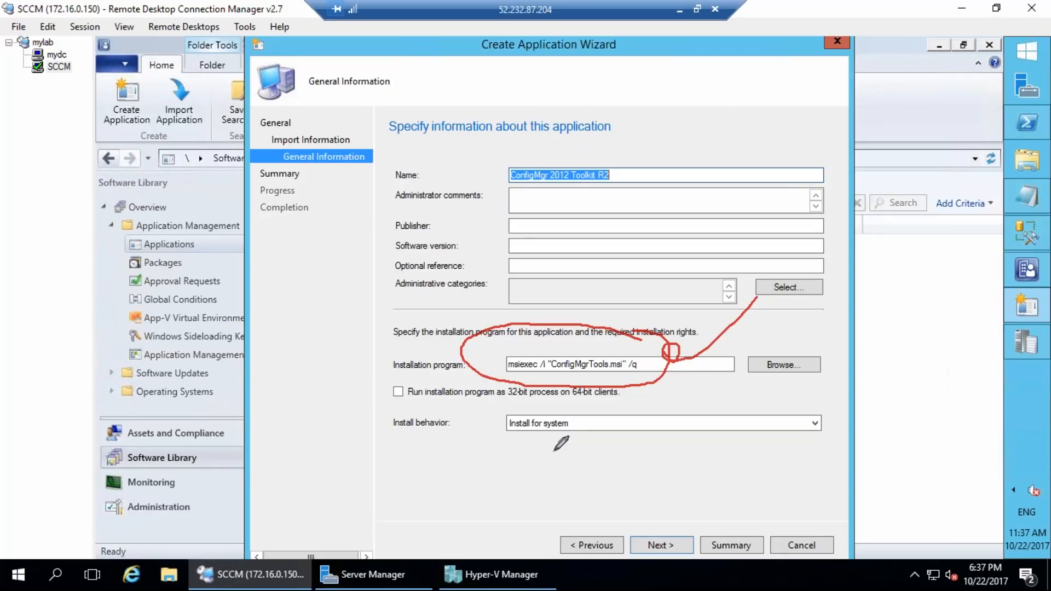
{"action": "mouse_move", "coordinate": [529, 476]}
{"action": "left_mouse_down"}
{"action": "mouse_move", "coordinate": [588, 434]}
{"action": "mouse_move", "coordinate": [480, 430]}
{"action": "mouse_move", "coordinate": [550, 470]}
{"action": "left_mouse_up"}
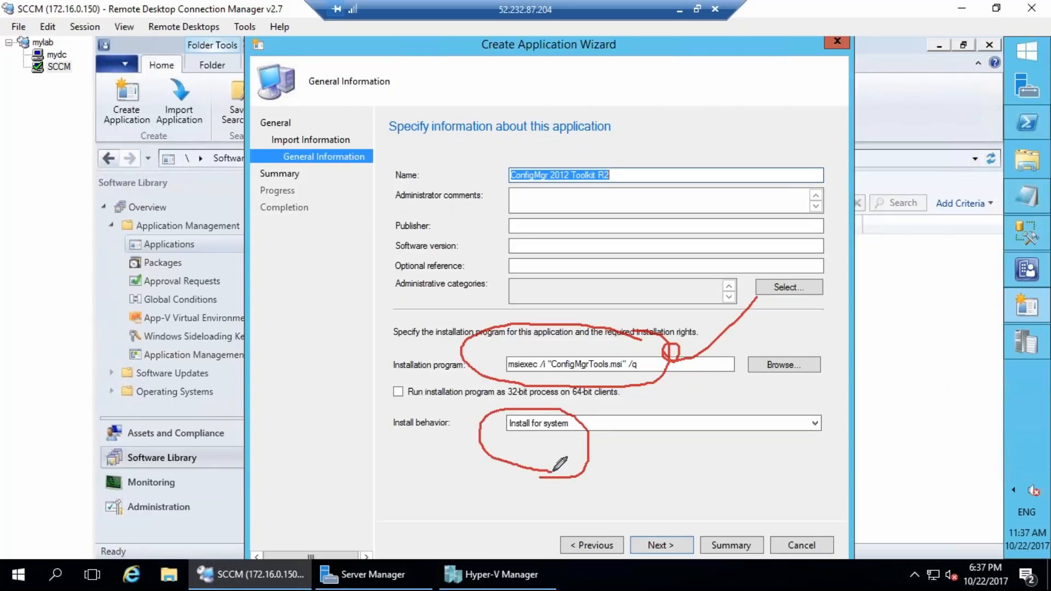
{"action": "mouse_move", "coordinate": [575, 149]}
{"action": "left_mouse_down"}
{"action": "mouse_move", "coordinate": [521, 134]}
{"action": "mouse_move", "coordinate": [586, 135]}
{"action": "left_mouse_up"}
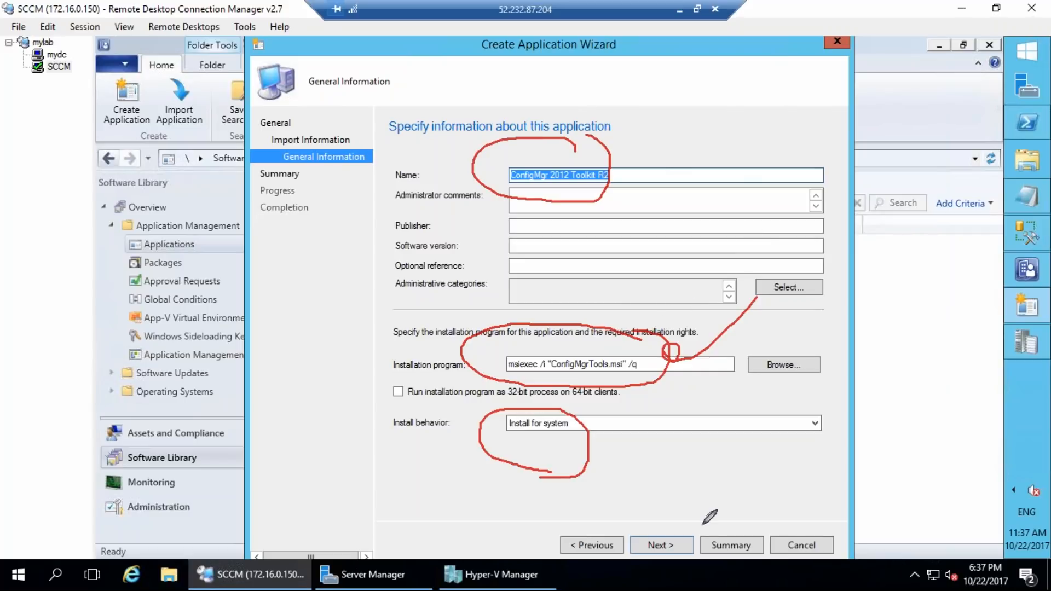
{"action": "key", "text": "Escape"}
{"action": "mouse_move", "coordinate": [230, 283]}
{"action": "left_mouse_down"}
{"action": "mouse_move", "coordinate": [245, 262]}
{"action": "mouse_move", "coordinate": [329, 213]}
{"action": "mouse_move", "coordinate": [384, 249]}
{"action": "left_mouse_up"}
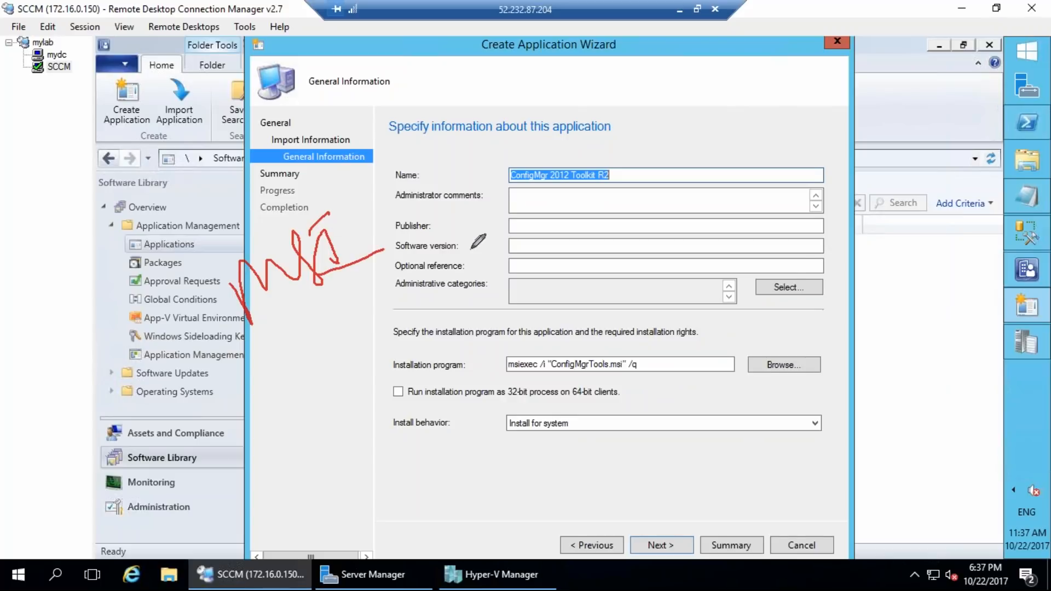
Step: Accept the general information and summary settings to create the ConfigMgr 2012 Toolkit R2 application
{"action": "key", "text": "Escape"}
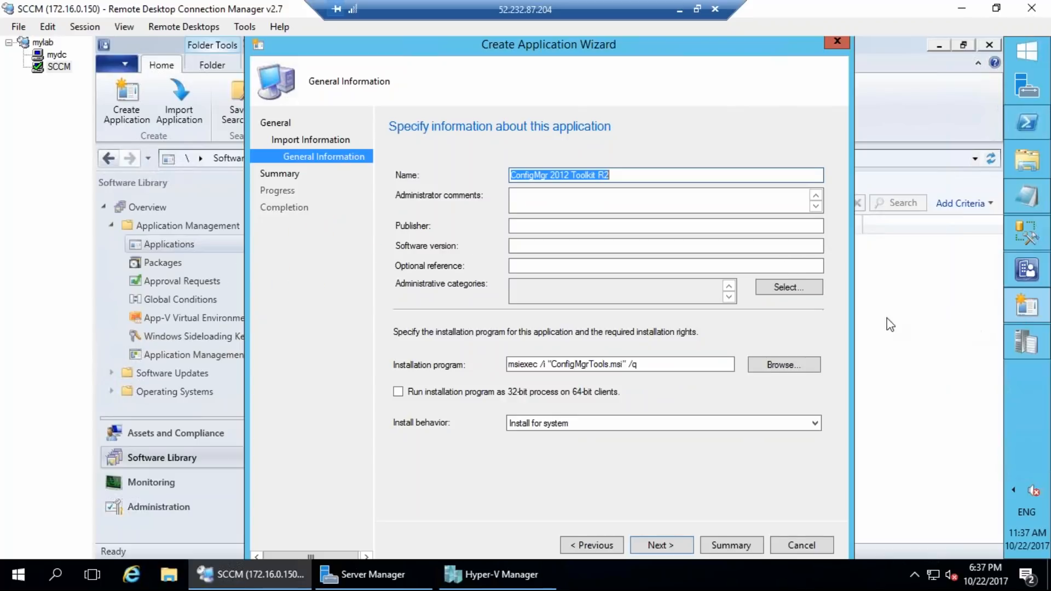
{"action": "left_click", "coordinate": [645, 550]}
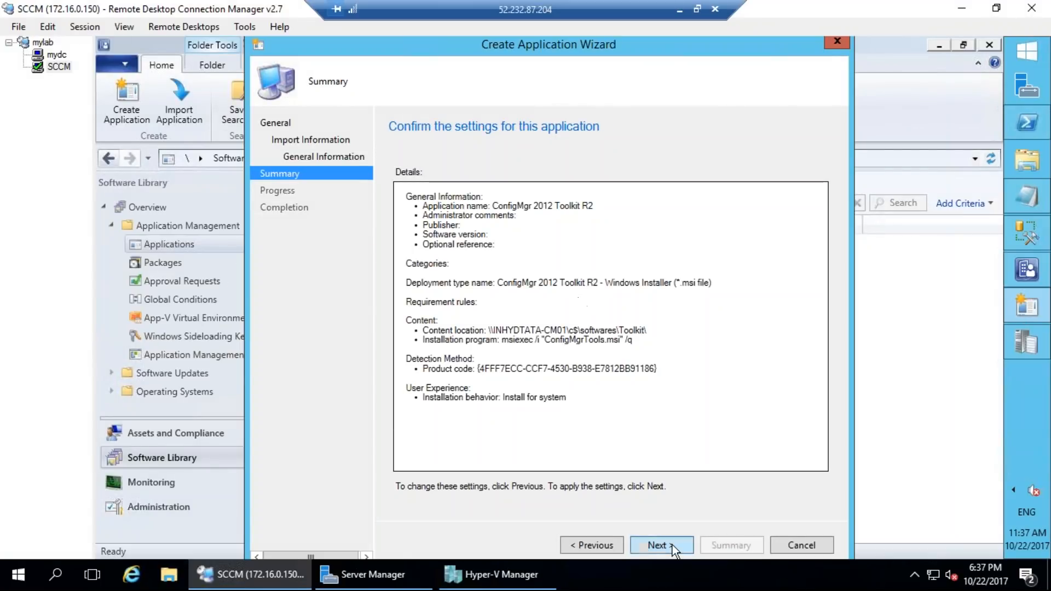
{"action": "left_click", "coordinate": [672, 546]}
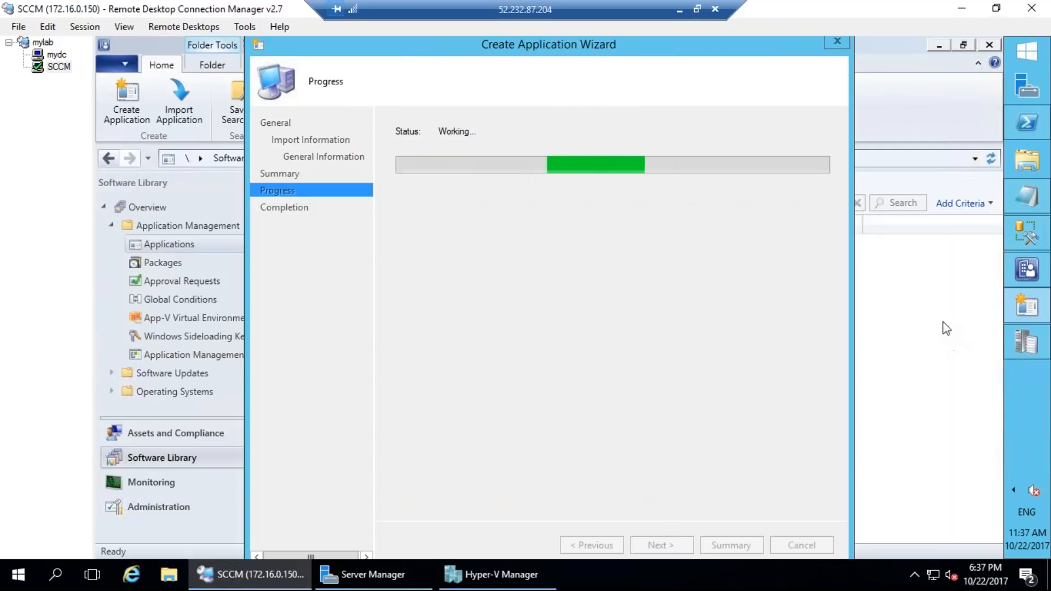
{"action": "mouse_move", "coordinate": [546, 284]}
{"action": "left_mouse_down"}
{"action": "mouse_move", "coordinate": [646, 178]}
{"action": "mouse_move", "coordinate": [712, 207]}
{"action": "mouse_move", "coordinate": [515, 131]}
{"action": "mouse_move", "coordinate": [690, 86]}
{"action": "mouse_move", "coordinate": [643, 76]}
{"action": "left_mouse_up"}
{"action": "left_click_drag", "start_coordinate": [517, 311], "coordinate": [520, 304]}
{"action": "key", "text": "e"}
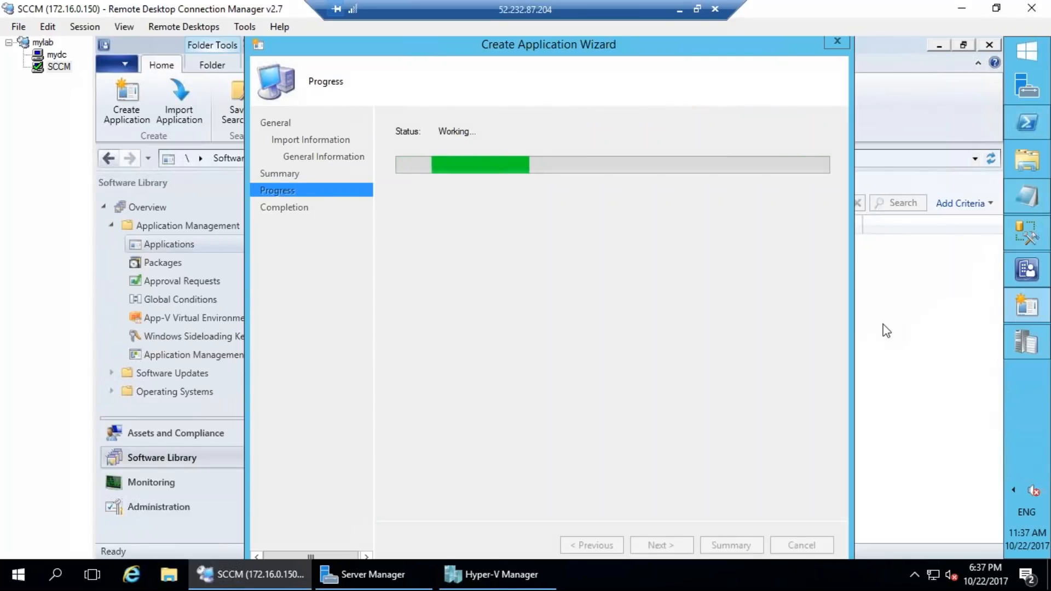
Step: Update the membership of the All Systems device collection in Assets and Compliance and confirm the update
{"action": "left_click", "coordinate": [157, 433]}
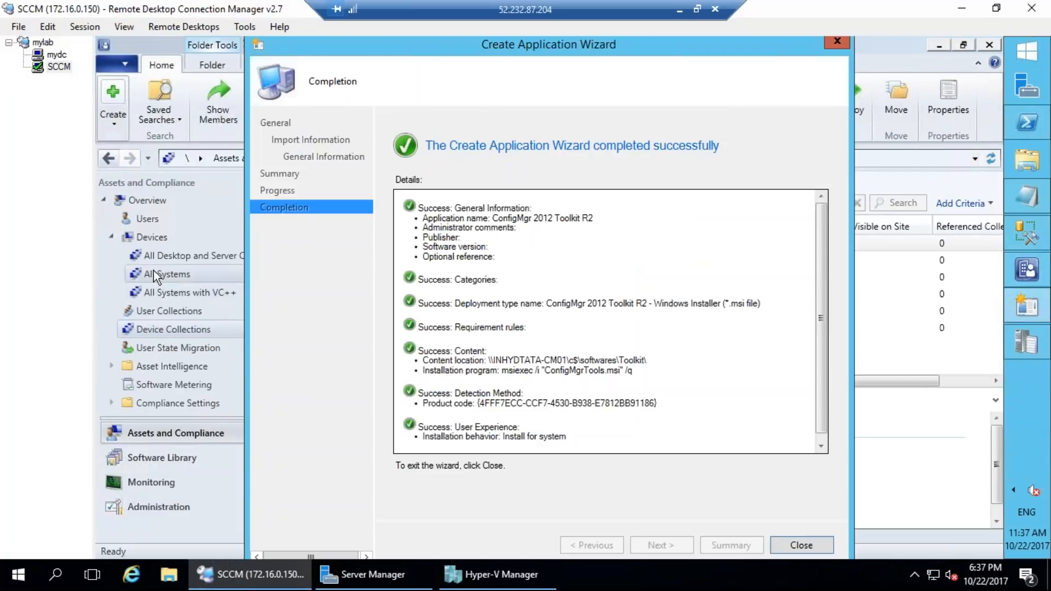
{"action": "left_click", "coordinate": [153, 272]}
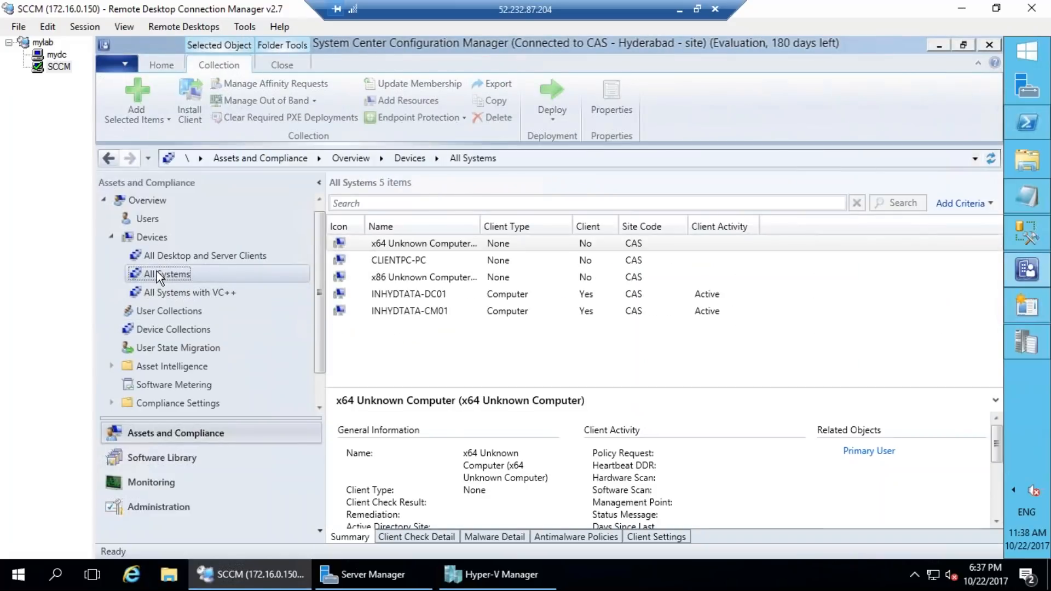
{"action": "right_click", "coordinate": [157, 272]}
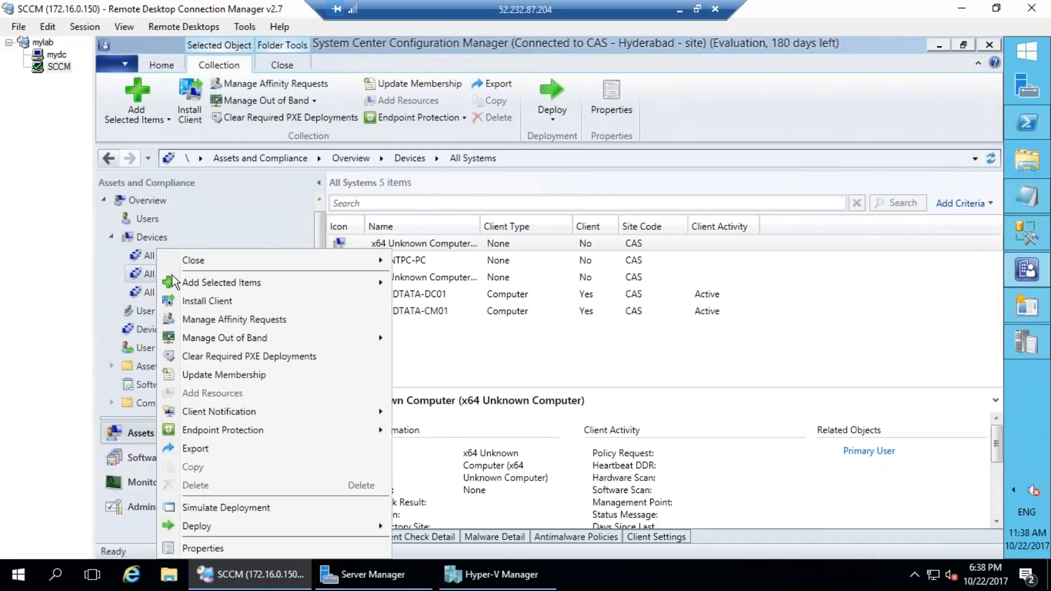
{"action": "left_click", "coordinate": [211, 374]}
{"action": "left_click", "coordinate": [609, 367]}
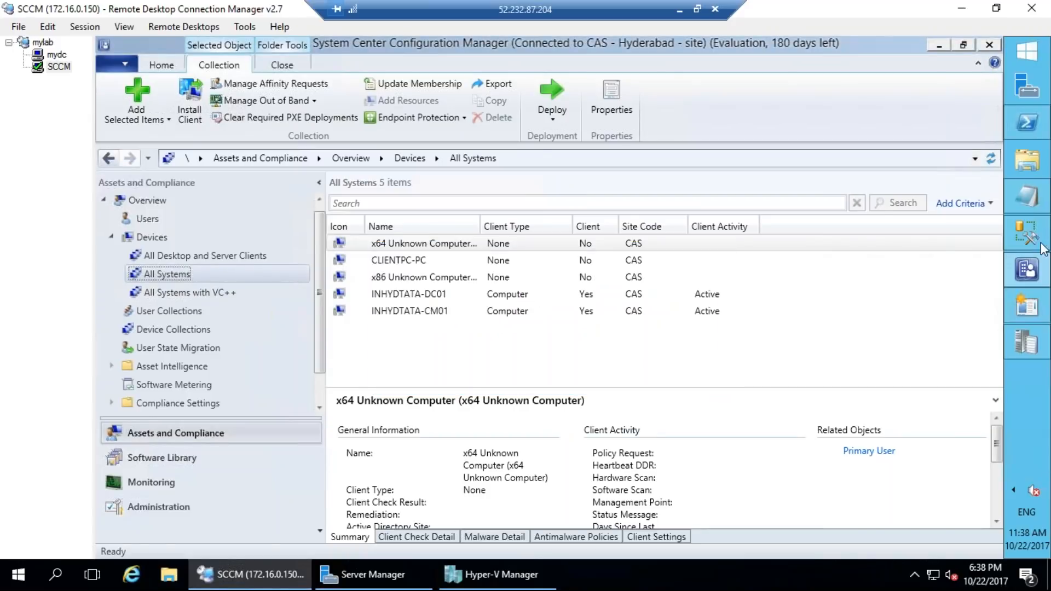
Step: Close the completed Create Application Wizard and select ConfigMgr 2012 Toolkit R2 among the Software Library's applications
{"action": "left_click", "coordinate": [1027, 307]}
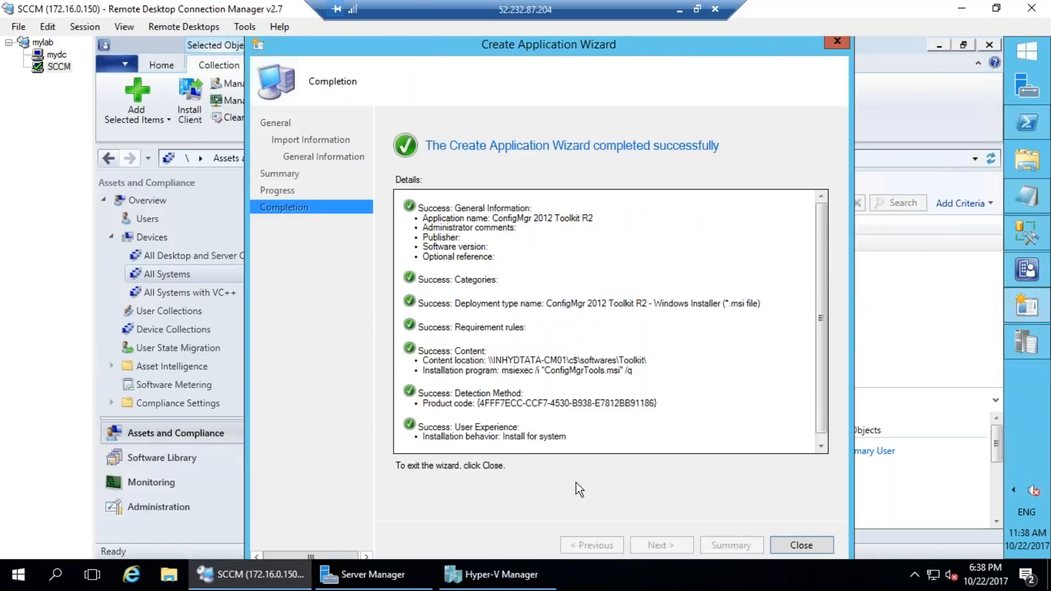
{"action": "left_click", "coordinate": [801, 545]}
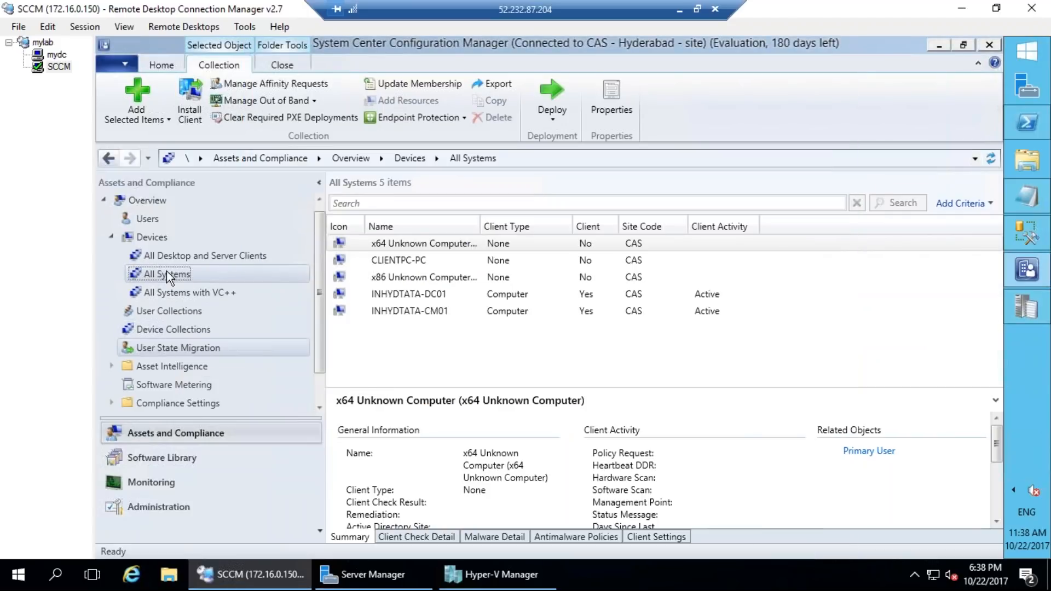
{"action": "left_click", "coordinate": [140, 236]}
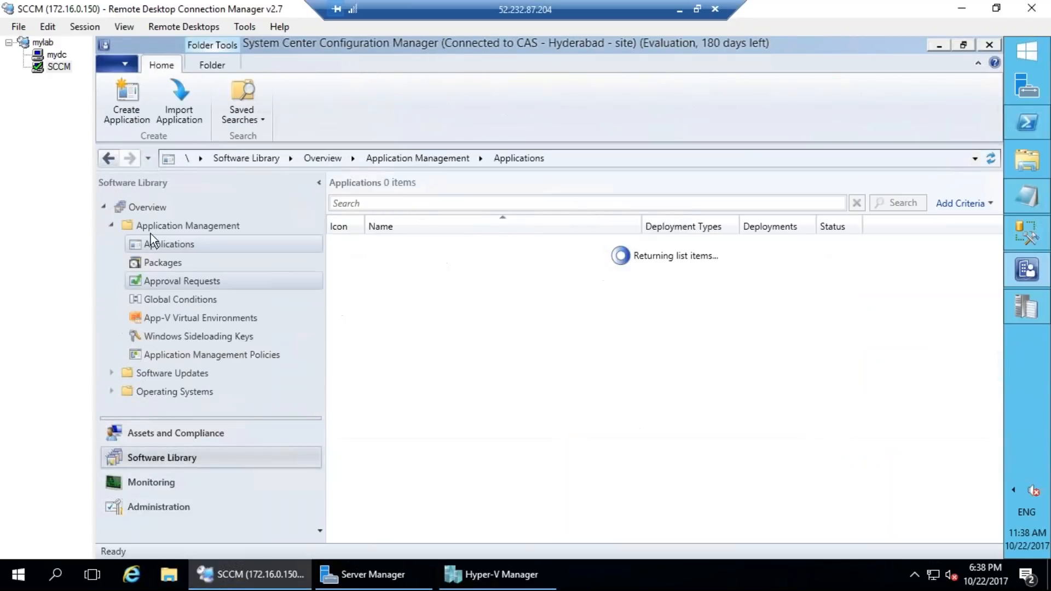
{"action": "left_click", "coordinate": [416, 243]}
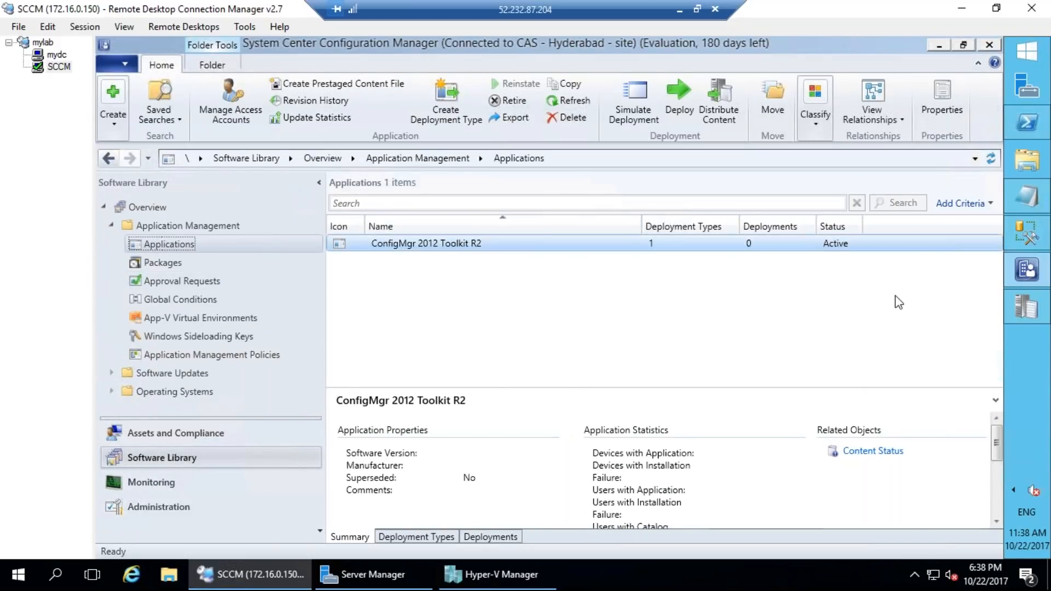
{"action": "mouse_move", "coordinate": [481, 223]}
{"action": "left_mouse_down"}
{"action": "mouse_move", "coordinate": [407, 197]}
{"action": "mouse_move", "coordinate": [489, 204]}
{"action": "left_mouse_up"}
{"action": "mouse_move", "coordinate": [708, 208]}
{"action": "left_mouse_down"}
{"action": "mouse_move", "coordinate": [635, 222]}
{"action": "mouse_move", "coordinate": [657, 241]}
{"action": "mouse_move", "coordinate": [670, 192]}
{"action": "left_mouse_up"}
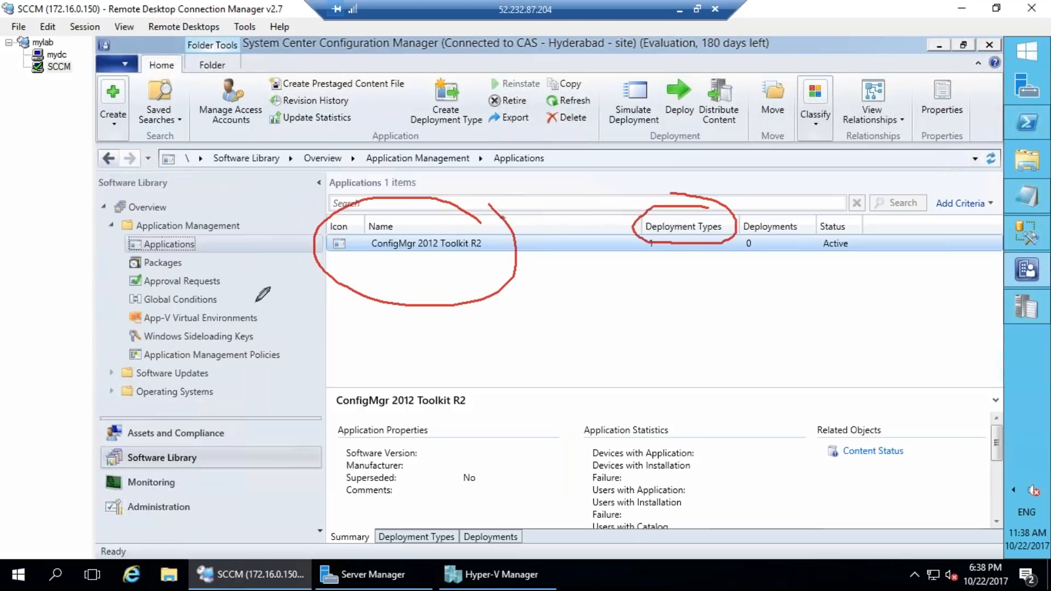
{"action": "mouse_move", "coordinate": [494, 414]}
{"action": "left_mouse_down"}
{"action": "mouse_move", "coordinate": [585, 438]}
{"action": "mouse_move", "coordinate": [491, 418]}
{"action": "left_mouse_up"}
{"action": "left_click_drag", "start_coordinate": [545, 473], "coordinate": [571, 497]}
{"action": "mouse_move", "coordinate": [570, 432]}
{"action": "left_mouse_down"}
{"action": "mouse_move", "coordinate": [654, 416]}
{"action": "mouse_move", "coordinate": [706, 364]}
{"action": "mouse_move", "coordinate": [726, 383]}
{"action": "mouse_move", "coordinate": [720, 422]}
{"action": "left_mouse_up"}
{"action": "left_click_drag", "start_coordinate": [234, 376], "coordinate": [236, 384]}
{"action": "left_click_drag", "start_coordinate": [237, 444], "coordinate": [244, 477]}
{"action": "left_click_drag", "start_coordinate": [200, 495], "coordinate": [269, 490]}
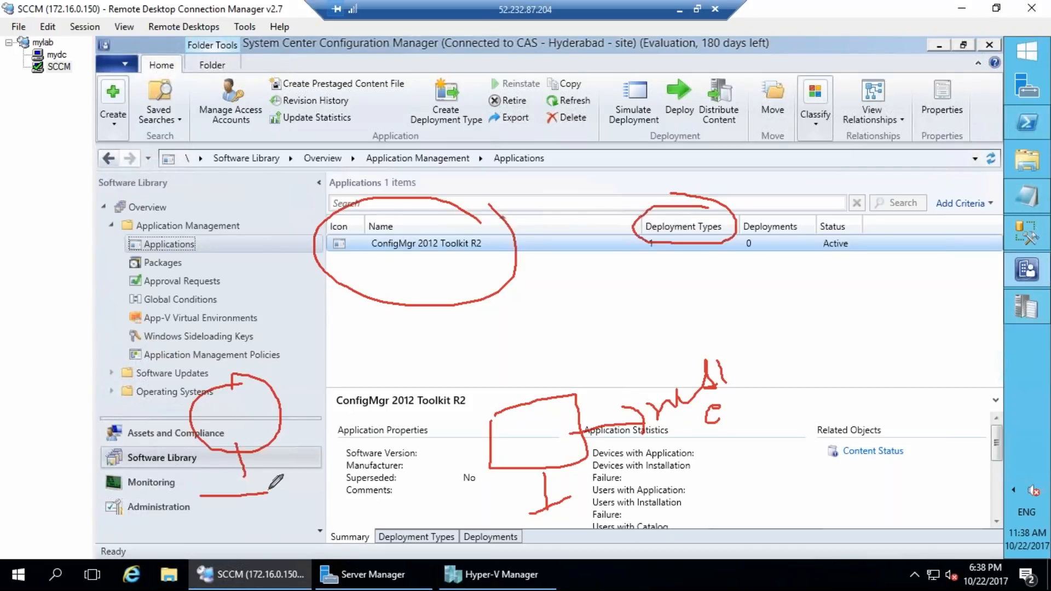
{"action": "mouse_move", "coordinate": [284, 414]}
{"action": "left_mouse_down"}
{"action": "mouse_move", "coordinate": [280, 433]}
{"action": "mouse_move", "coordinate": [331, 386]}
{"action": "mouse_move", "coordinate": [359, 383]}
{"action": "left_mouse_up"}
{"action": "mouse_move", "coordinate": [383, 428]}
{"action": "left_mouse_down"}
{"action": "mouse_move", "coordinate": [374, 473]}
{"action": "mouse_move", "coordinate": [424, 410]}
{"action": "mouse_move", "coordinate": [383, 429]}
{"action": "left_mouse_up"}
{"action": "left_click_drag", "start_coordinate": [391, 495], "coordinate": [372, 543]}
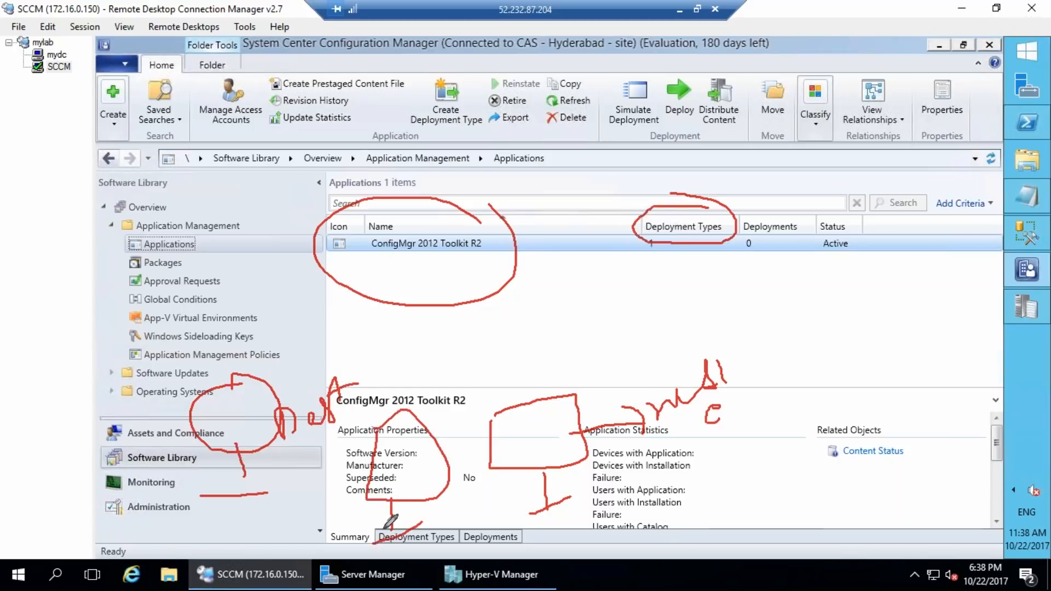
{"action": "mouse_move", "coordinate": [577, 262]}
{"action": "left_mouse_down"}
{"action": "mouse_move", "coordinate": [604, 274]}
{"action": "mouse_move", "coordinate": [594, 326]}
{"action": "left_mouse_up"}
{"action": "left_click_drag", "start_coordinate": [587, 307], "coordinate": [591, 345]}
{"action": "left_click", "coordinate": [568, 366]}
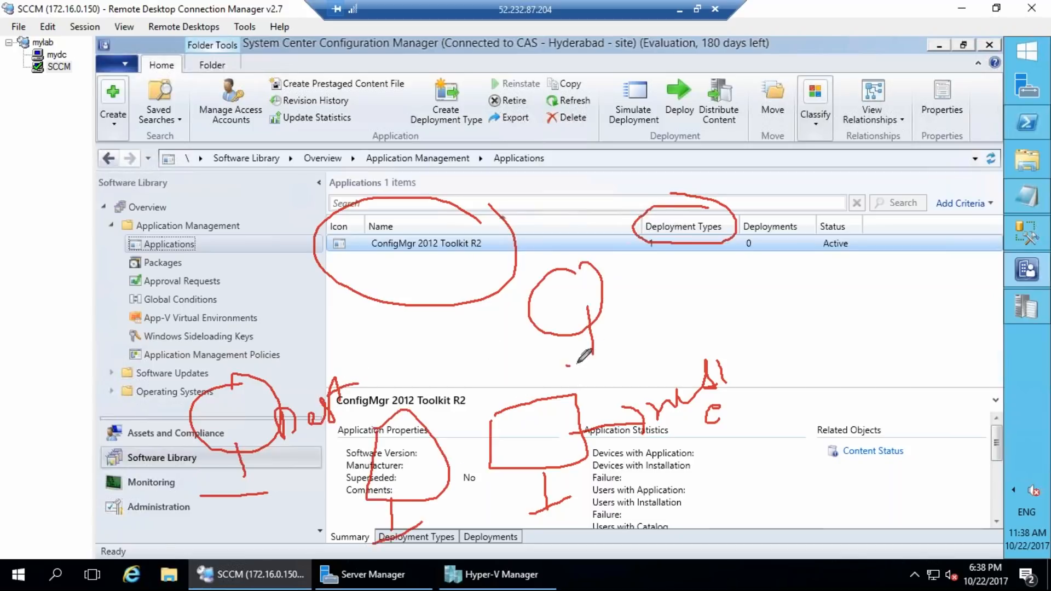
{"action": "key", "text": "Escape"}
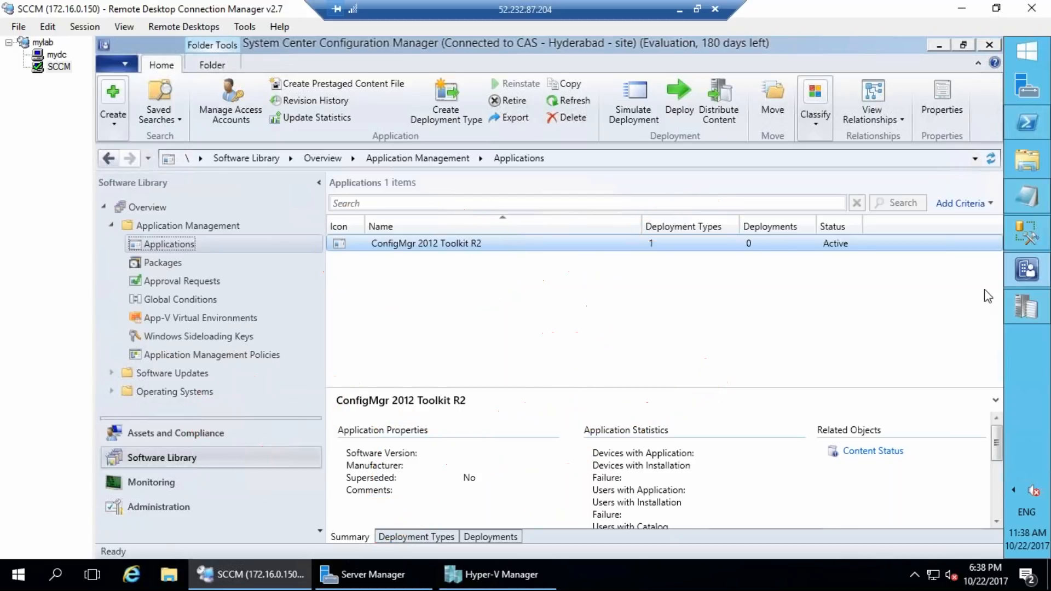
{"action": "left_click_drag", "start_coordinate": [242, 426], "coordinate": [272, 428]}
{"action": "left_click_drag", "start_coordinate": [298, 472], "coordinate": [325, 508]}
{"action": "mouse_move", "coordinate": [414, 424]}
{"action": "left_mouse_down"}
{"action": "mouse_move", "coordinate": [446, 446]}
{"action": "mouse_move", "coordinate": [434, 449]}
{"action": "mouse_move", "coordinate": [437, 485]}
{"action": "left_mouse_up"}
{"action": "left_click_drag", "start_coordinate": [414, 498], "coordinate": [470, 477]}
{"action": "left_click_drag", "start_coordinate": [283, 527], "coordinate": [386, 509]}
{"action": "mouse_move", "coordinate": [607, 366]}
{"action": "left_mouse_down"}
{"action": "mouse_move", "coordinate": [610, 438]}
{"action": "mouse_move", "coordinate": [591, 499]}
{"action": "left_mouse_up"}
{"action": "mouse_move", "coordinate": [484, 193]}
{"action": "left_mouse_down"}
{"action": "mouse_move", "coordinate": [540, 586]}
{"action": "mouse_move", "coordinate": [790, 466]}
{"action": "mouse_move", "coordinate": [513, 190]}
{"action": "mouse_move", "coordinate": [806, 473]}
{"action": "left_mouse_up"}
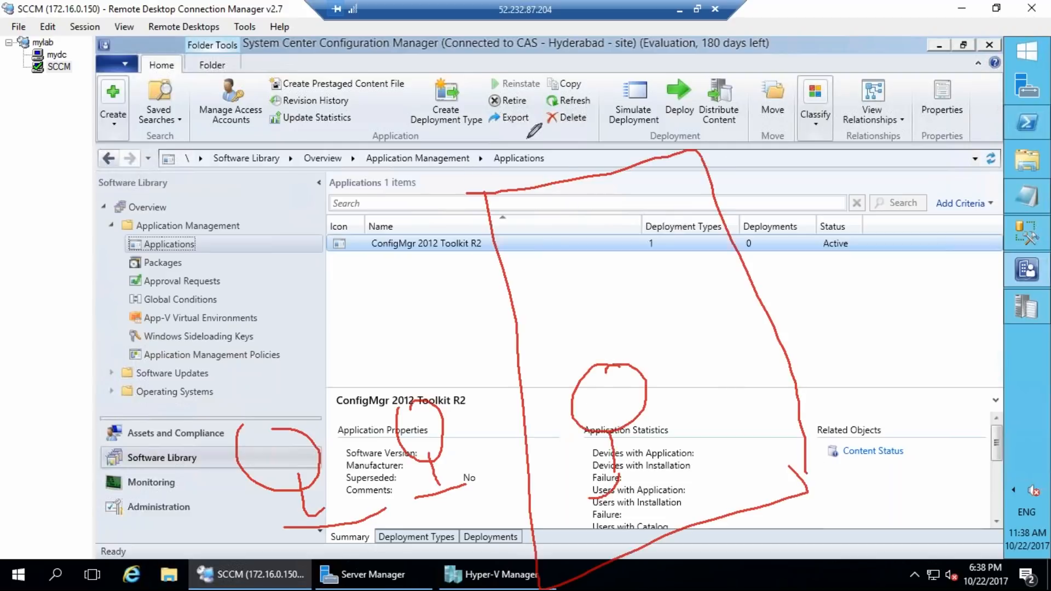
{"action": "mouse_move", "coordinate": [547, 213]}
{"action": "left_mouse_down"}
{"action": "mouse_move", "coordinate": [596, 227]}
{"action": "mouse_move", "coordinate": [635, 212]}
{"action": "left_mouse_up"}
{"action": "mouse_move", "coordinate": [520, 296]}
{"action": "left_mouse_down"}
{"action": "mouse_move", "coordinate": [708, 224]}
{"action": "mouse_move", "coordinate": [678, 274]}
{"action": "mouse_move", "coordinate": [732, 244]}
{"action": "left_mouse_up"}
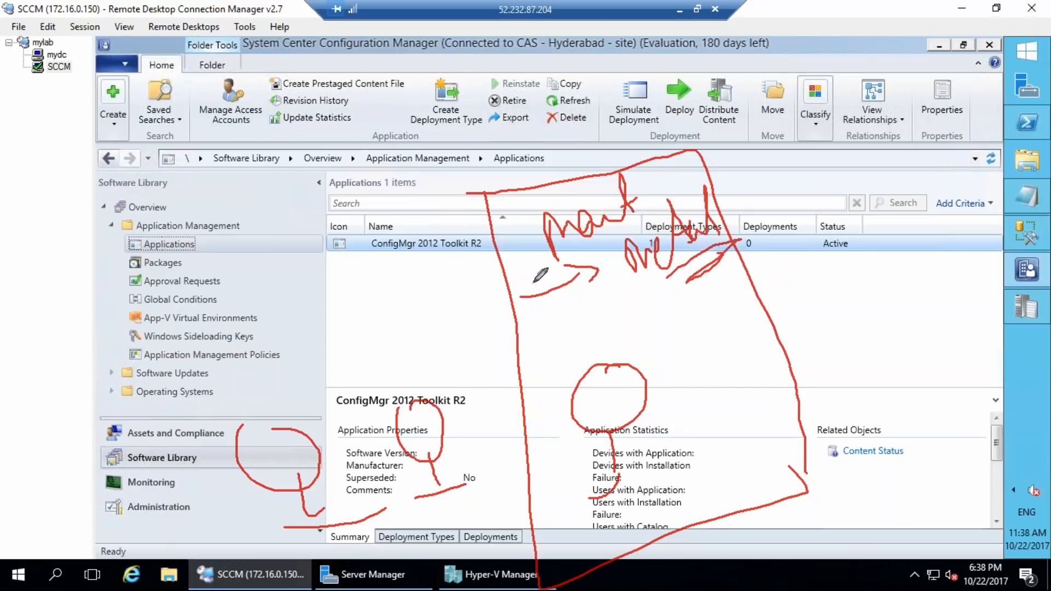
{"action": "mouse_move", "coordinate": [679, 272]}
{"action": "left_mouse_down"}
{"action": "mouse_move", "coordinate": [616, 306]}
{"action": "mouse_move", "coordinate": [643, 316]}
{"action": "mouse_move", "coordinate": [684, 298]}
{"action": "left_mouse_up"}
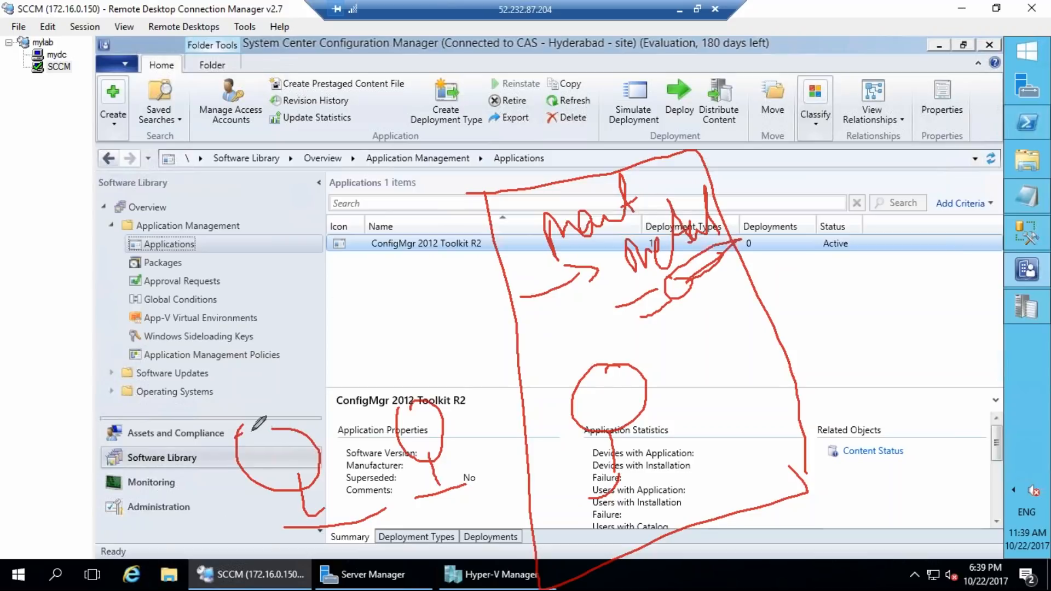
{"action": "mouse_move", "coordinate": [189, 355]}
{"action": "left_mouse_down"}
{"action": "mouse_move", "coordinate": [243, 347]}
{"action": "mouse_move", "coordinate": [263, 440]}
{"action": "mouse_move", "coordinate": [279, 449]}
{"action": "left_mouse_up"}
{"action": "mouse_move", "coordinate": [305, 334]}
{"action": "left_mouse_down"}
{"action": "mouse_move", "coordinate": [413, 394]}
{"action": "mouse_move", "coordinate": [408, 418]}
{"action": "mouse_move", "coordinate": [425, 411]}
{"action": "left_mouse_up"}
{"action": "mouse_move", "coordinate": [159, 329]}
{"action": "left_mouse_down"}
{"action": "mouse_move", "coordinate": [194, 290]}
{"action": "mouse_move", "coordinate": [233, 276]}
{"action": "mouse_move", "coordinate": [219, 252]}
{"action": "mouse_move", "coordinate": [264, 250]}
{"action": "mouse_move", "coordinate": [299, 310]}
{"action": "mouse_move", "coordinate": [310, 295]}
{"action": "left_mouse_up"}
{"action": "mouse_move", "coordinate": [643, 377]}
{"action": "left_mouse_down"}
{"action": "mouse_move", "coordinate": [571, 408]}
{"action": "mouse_move", "coordinate": [651, 398]}
{"action": "mouse_move", "coordinate": [611, 432]}
{"action": "mouse_move", "coordinate": [596, 495]}
{"action": "left_mouse_up"}
{"action": "mouse_move", "coordinate": [690, 394]}
{"action": "left_mouse_down"}
{"action": "mouse_move", "coordinate": [698, 383]}
{"action": "mouse_move", "coordinate": [736, 421]}
{"action": "mouse_move", "coordinate": [733, 435]}
{"action": "left_mouse_up"}
{"action": "left_click_drag", "start_coordinate": [718, 398], "coordinate": [741, 394]}
{"action": "mouse_move", "coordinate": [739, 394]}
{"action": "left_mouse_down"}
{"action": "mouse_move", "coordinate": [745, 418]}
{"action": "mouse_move", "coordinate": [777, 385]}
{"action": "mouse_move", "coordinate": [801, 412]}
{"action": "left_mouse_up"}
{"action": "left_click_drag", "start_coordinate": [621, 489], "coordinate": [651, 454]}
{"action": "left_click_drag", "start_coordinate": [588, 488], "coordinate": [669, 439]}
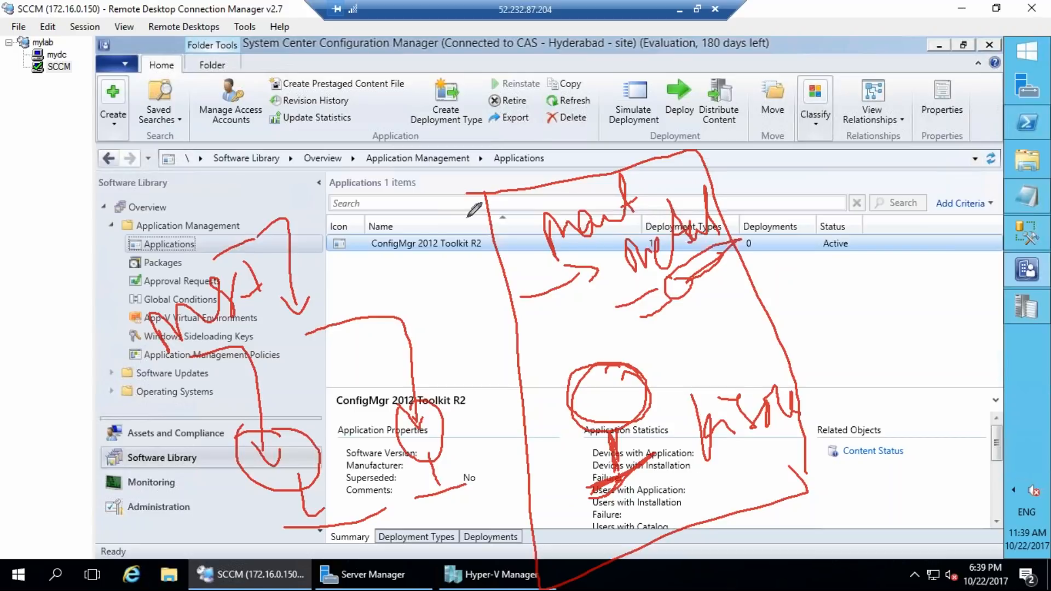
{"action": "mouse_move", "coordinate": [448, 212]}
{"action": "left_mouse_down"}
{"action": "mouse_move", "coordinate": [438, 140]}
{"action": "mouse_move", "coordinate": [487, 115]}
{"action": "mouse_move", "coordinate": [511, 129]}
{"action": "mouse_move", "coordinate": [569, 82]}
{"action": "mouse_move", "coordinate": [717, 61]}
{"action": "mouse_move", "coordinate": [755, 317]}
{"action": "mouse_move", "coordinate": [652, 378]}
{"action": "left_mouse_up"}
{"action": "mouse_move", "coordinate": [657, 337]}
{"action": "left_mouse_down"}
{"action": "mouse_move", "coordinate": [654, 377]}
{"action": "mouse_move", "coordinate": [712, 383]}
{"action": "left_mouse_up"}
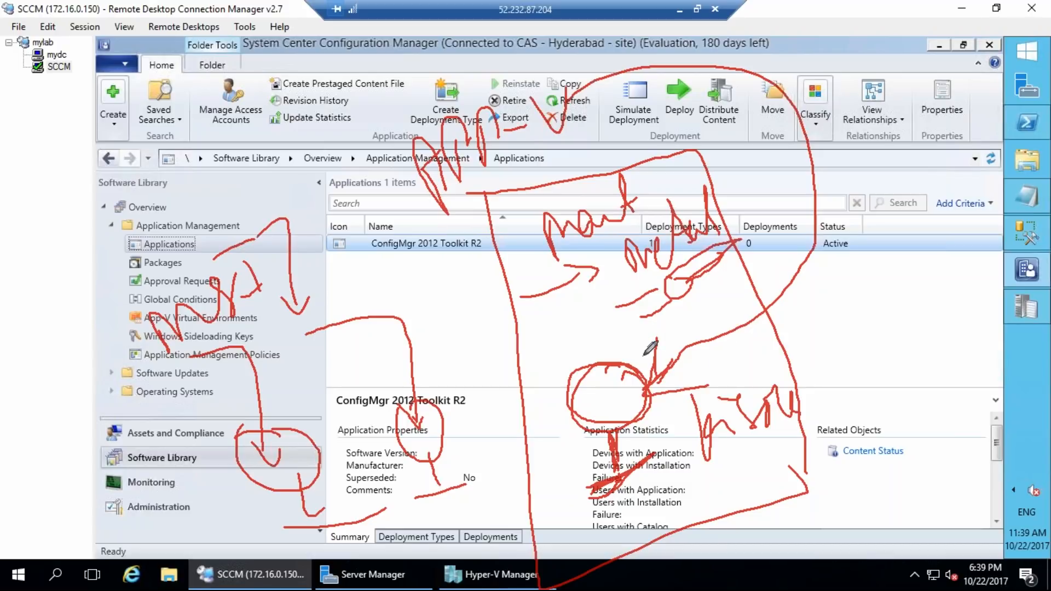
{"action": "mouse_move", "coordinate": [654, 342]}
{"action": "left_mouse_down"}
{"action": "mouse_move", "coordinate": [651, 372]}
{"action": "mouse_move", "coordinate": [649, 361]}
{"action": "mouse_move", "coordinate": [676, 396]}
{"action": "mouse_move", "coordinate": [687, 393]}
{"action": "mouse_move", "coordinate": [643, 392]}
{"action": "mouse_move", "coordinate": [689, 393]}
{"action": "left_mouse_up"}
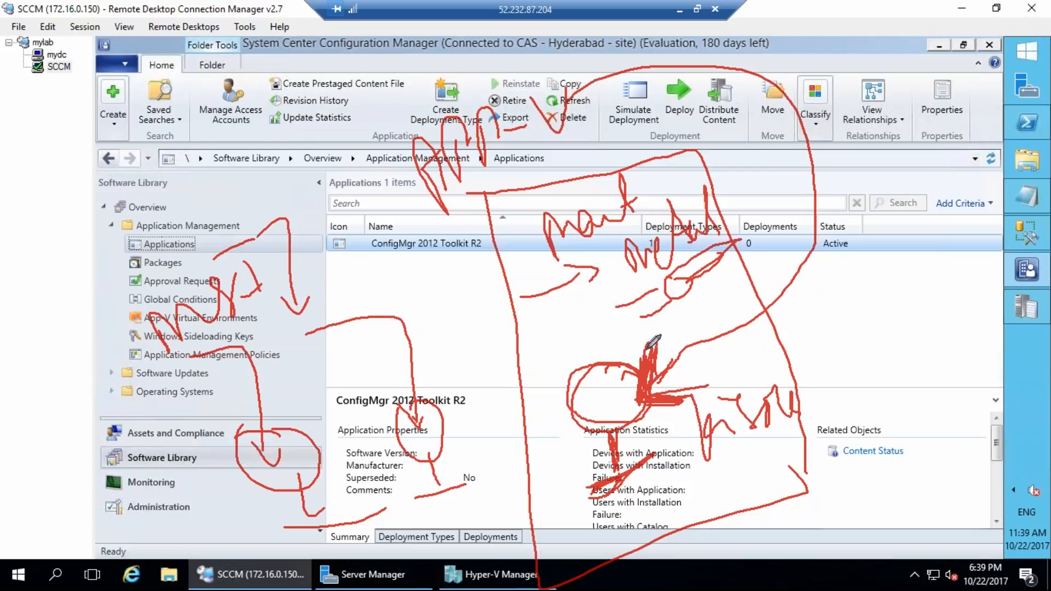
{"action": "mouse_move", "coordinate": [626, 63]}
{"action": "left_mouse_down"}
{"action": "mouse_move", "coordinate": [797, 164]}
{"action": "mouse_move", "coordinate": [771, 307]}
{"action": "left_mouse_up"}
{"action": "mouse_move", "coordinate": [557, 489]}
{"action": "left_mouse_down"}
{"action": "mouse_move", "coordinate": [586, 409]}
{"action": "mouse_move", "coordinate": [598, 416]}
{"action": "left_mouse_up"}
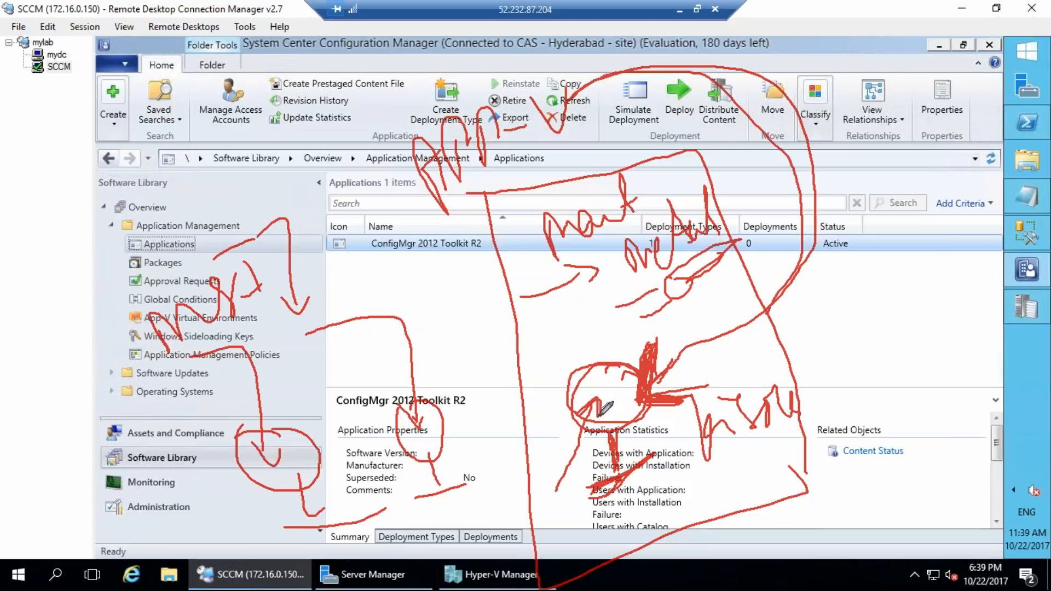
{"action": "left_click_drag", "start_coordinate": [654, 388], "coordinate": [740, 325]}
{"action": "left_click_drag", "start_coordinate": [606, 406], "coordinate": [604, 348]}
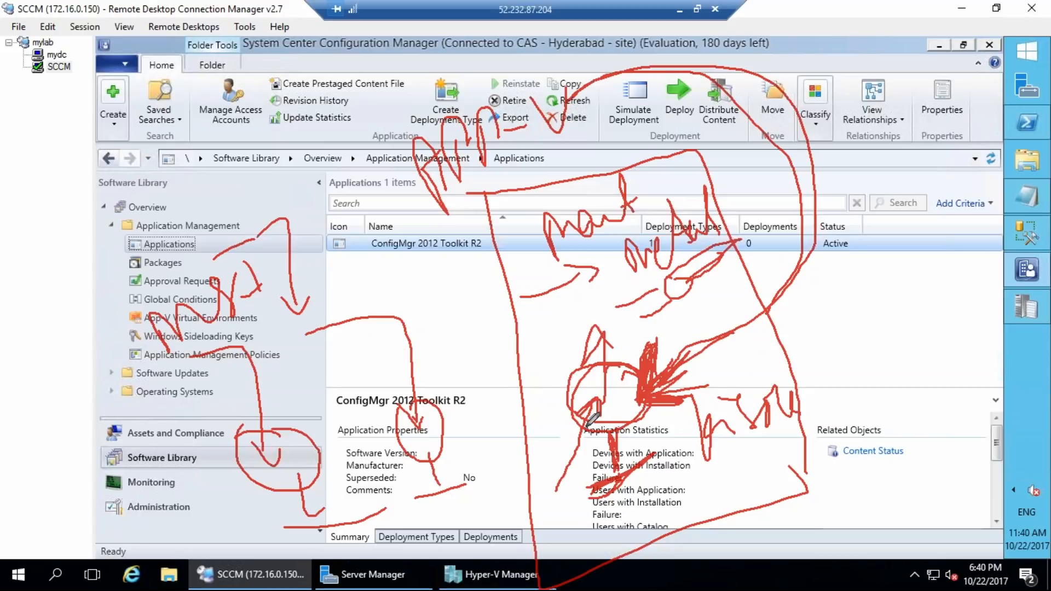
{"action": "left_click_drag", "start_coordinate": [253, 438], "coordinate": [313, 421]}
{"action": "mouse_move", "coordinate": [485, 216]}
{"action": "left_mouse_down"}
{"action": "mouse_move", "coordinate": [427, 193]}
{"action": "mouse_move", "coordinate": [465, 268]}
{"action": "mouse_move", "coordinate": [488, 239]}
{"action": "mouse_move", "coordinate": [486, 219]}
{"action": "left_mouse_up"}
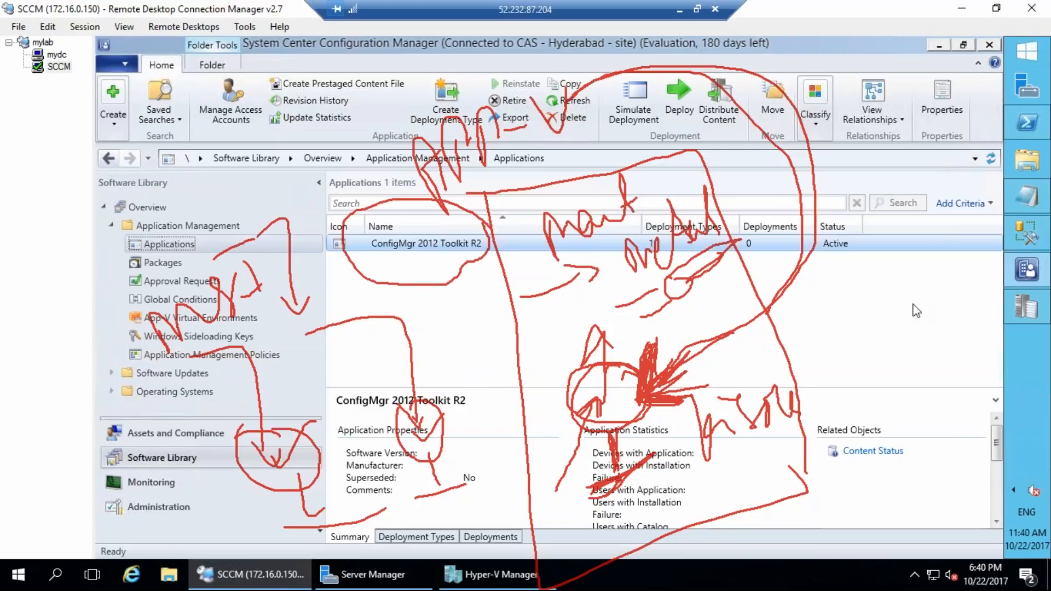
{"action": "left_click", "coordinate": [999, 289]}
{"action": "left_click_drag", "start_coordinate": [214, 408], "coordinate": [231, 403]}
{"action": "left_click_drag", "start_coordinate": [654, 320], "coordinate": [672, 323]}
{"action": "mouse_move", "coordinate": [664, 232]}
{"action": "left_mouse_down"}
{"action": "mouse_move", "coordinate": [670, 257]}
{"action": "mouse_move", "coordinate": [666, 235]}
{"action": "left_mouse_up"}
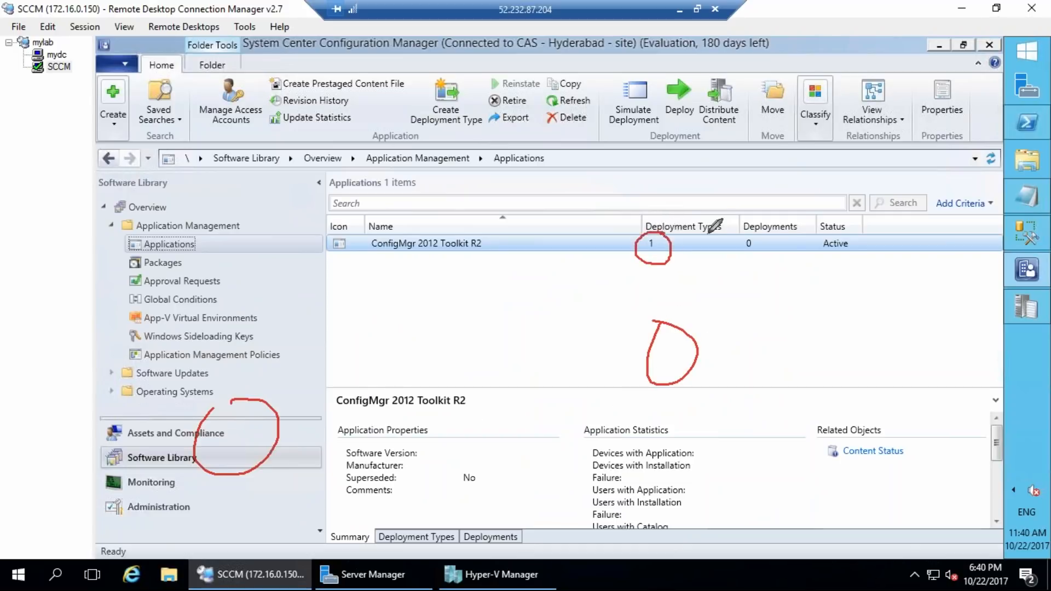
{"action": "left_click", "coordinate": [1003, 295]}
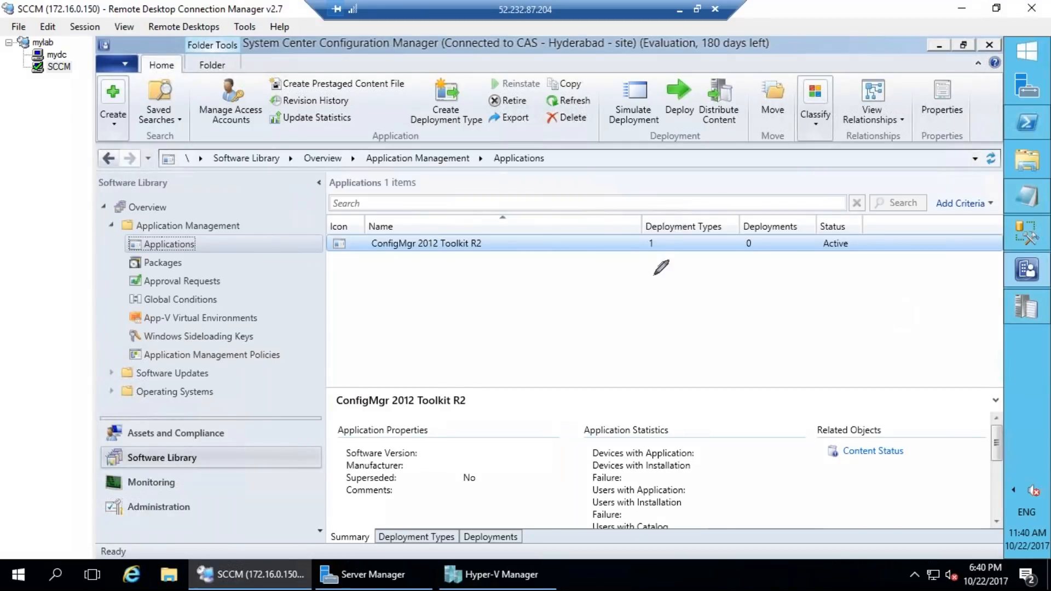
{"action": "left_click_drag", "start_coordinate": [639, 225], "coordinate": [636, 227]}
{"action": "mouse_move", "coordinate": [419, 502]}
{"action": "left_mouse_down"}
{"action": "mouse_move", "coordinate": [451, 510]}
{"action": "mouse_move", "coordinate": [401, 501]}
{"action": "left_mouse_up"}
{"action": "left_click_drag", "start_coordinate": [455, 68], "coordinate": [471, 38]}
{"action": "key", "text": "Escape"}
Step: Show the application's deployment types and widen the Name and Technology Title columns to examine the installer technology
{"action": "left_click", "coordinate": [413, 533]}
{"action": "left_click", "coordinate": [492, 438]}
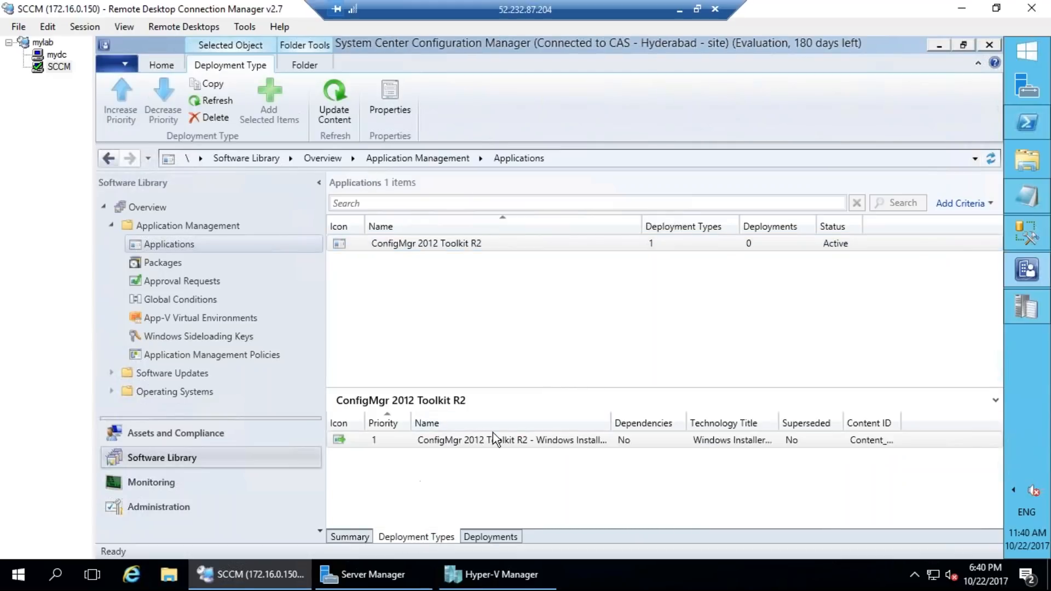
{"action": "double_click", "coordinate": [610, 422]}
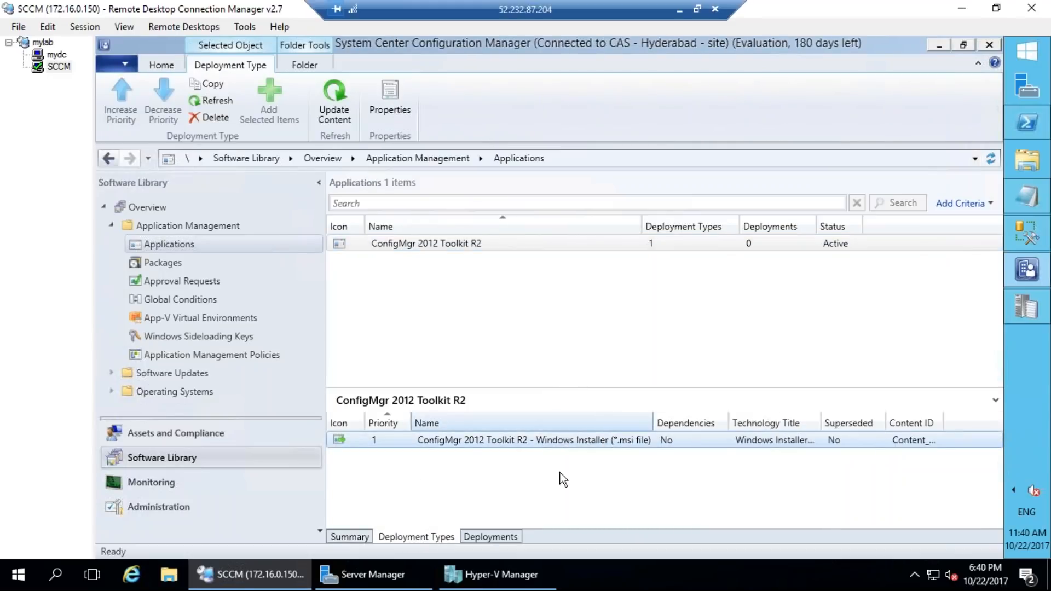
{"action": "double_click", "coordinate": [821, 417]}
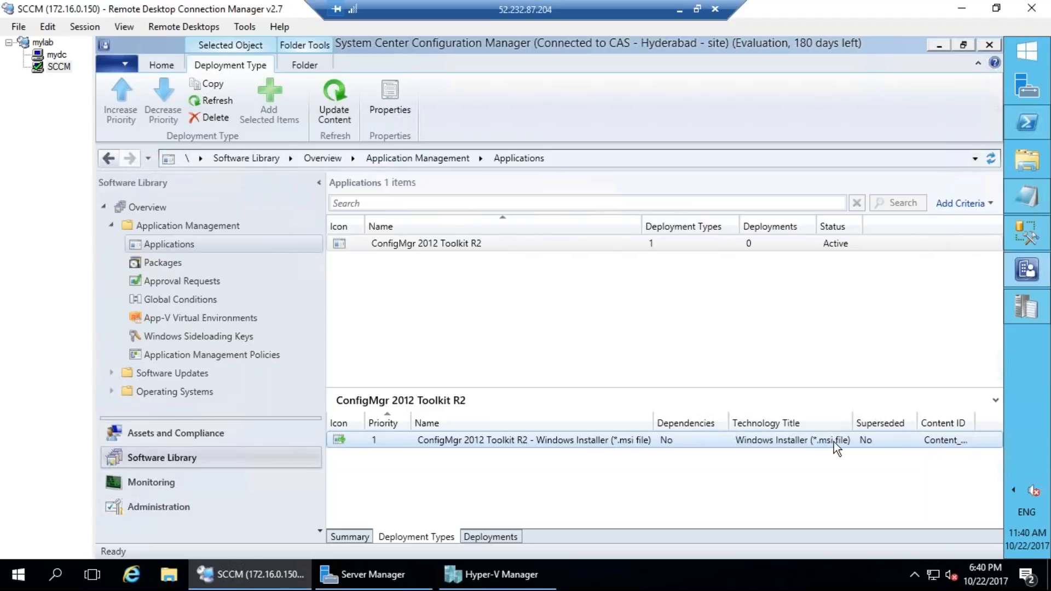
{"action": "mouse_move", "coordinate": [800, 374]}
{"action": "left_mouse_down"}
{"action": "mouse_move", "coordinate": [797, 492]}
{"action": "mouse_move", "coordinate": [818, 385]}
{"action": "left_mouse_up"}
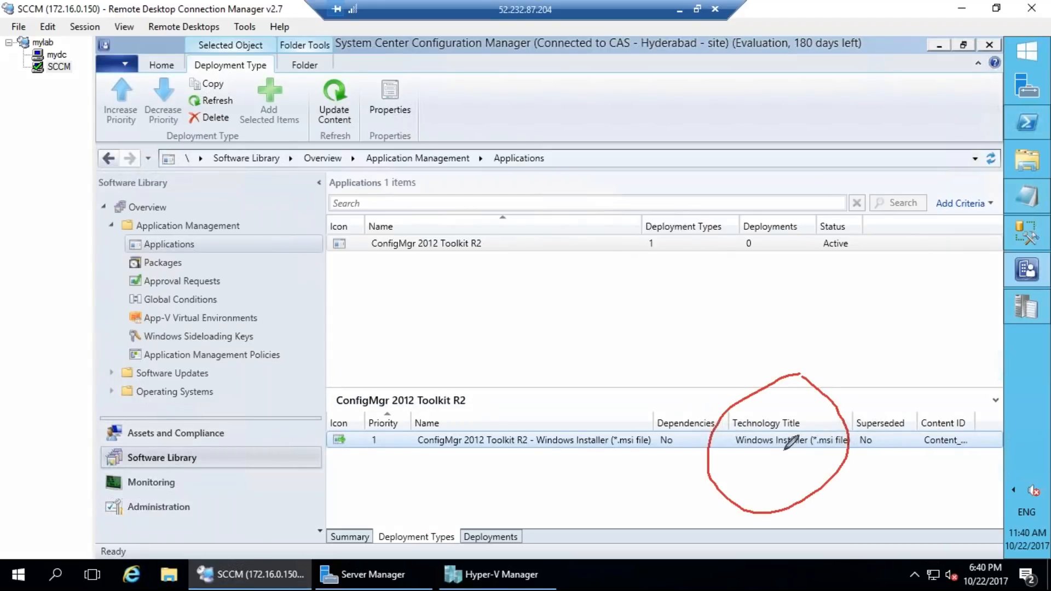
{"action": "key", "text": "Escape"}
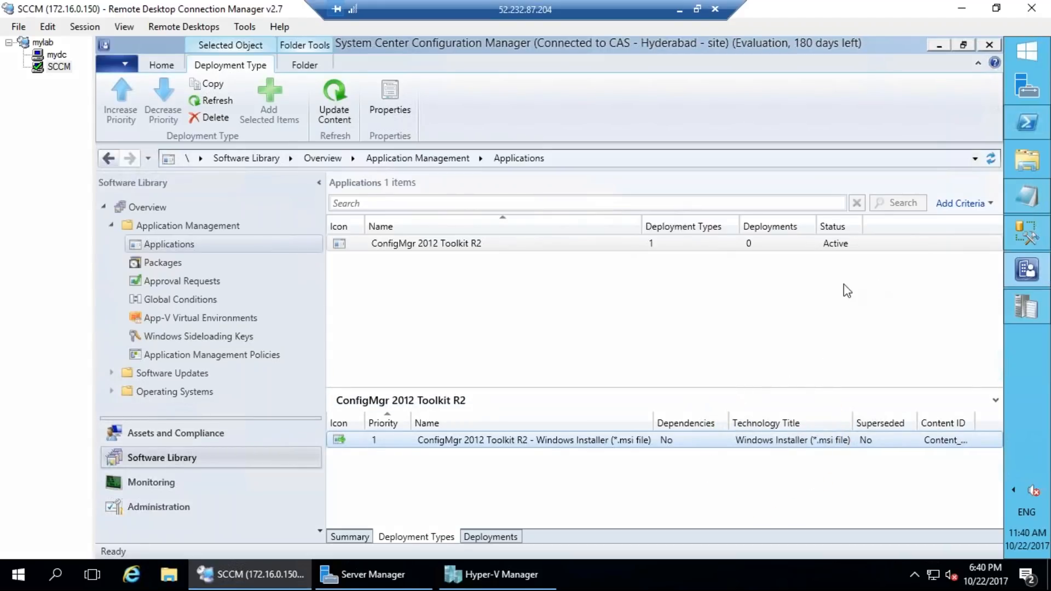
Step: Open the properties of the ConfigMgr 2012 Toolkit R2 application and review its general information
{"action": "left_click", "coordinate": [352, 536]}
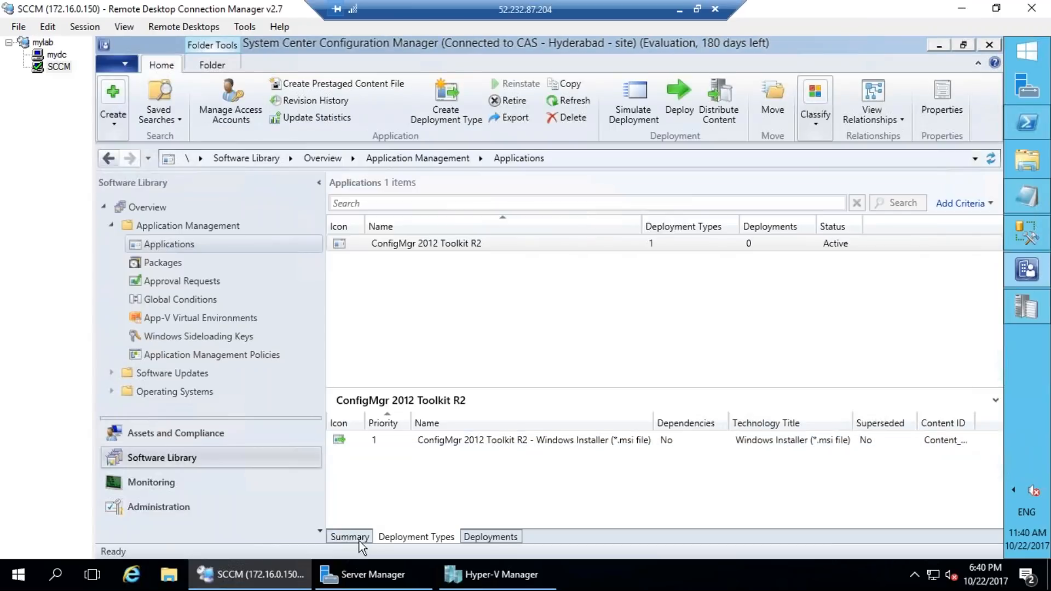
{"action": "right_click", "coordinate": [396, 241]}
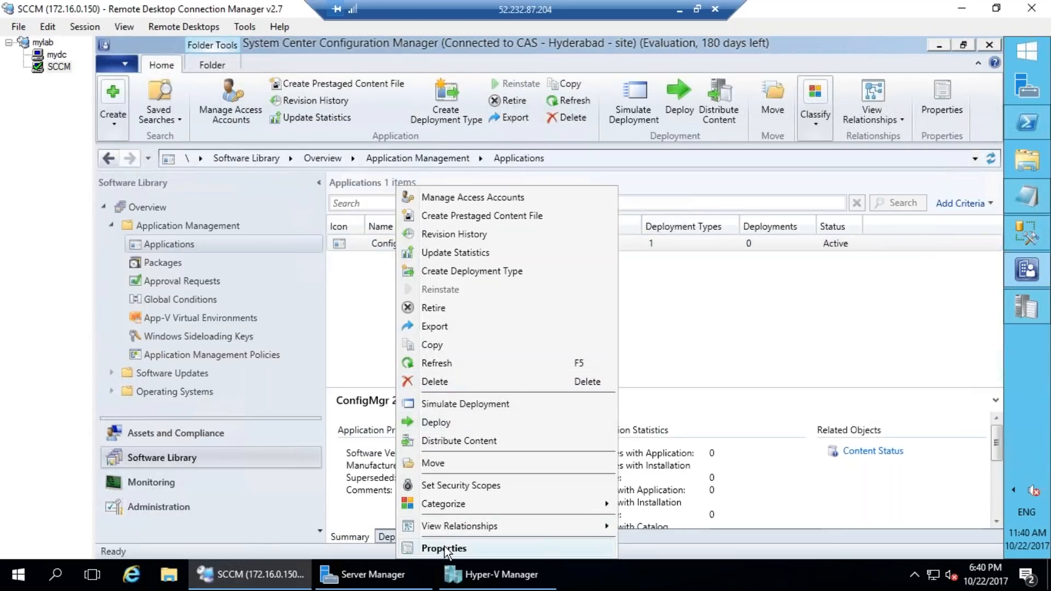
{"action": "left_click", "coordinate": [445, 546]}
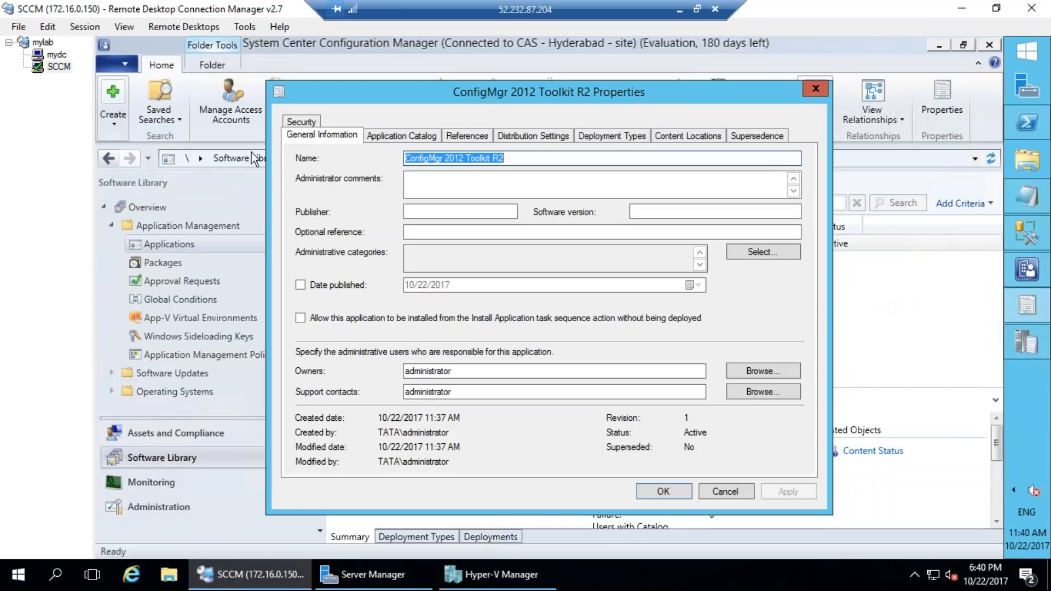
{"action": "key", "text": "ctrl+2"}
{"action": "left_click_drag", "start_coordinate": [286, 163], "coordinate": [362, 133]}
{"action": "left_click_drag", "start_coordinate": [325, 198], "coordinate": [393, 193]}
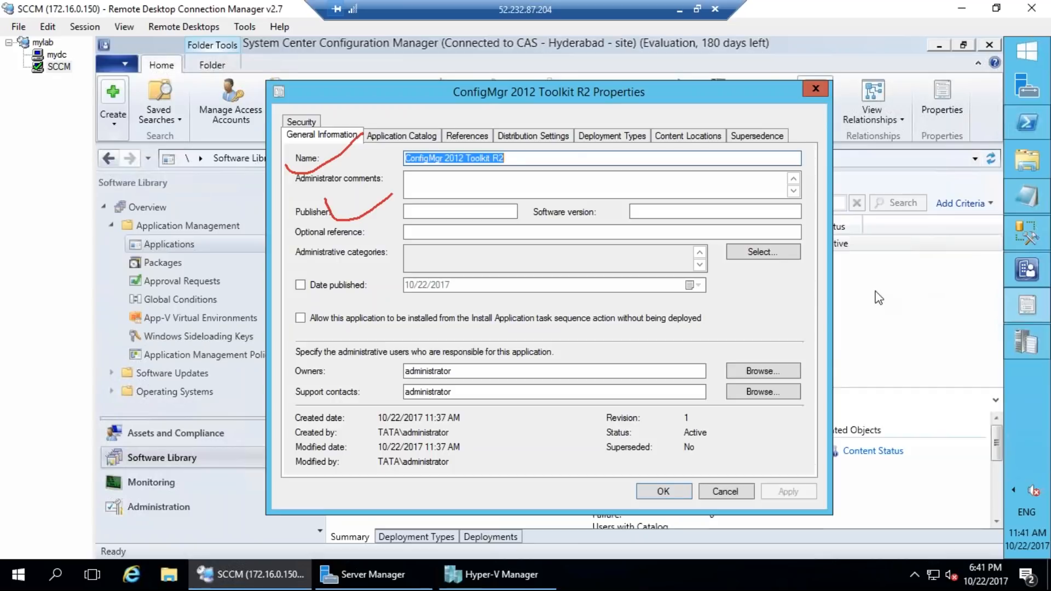
{"action": "key", "text": "Escape"}
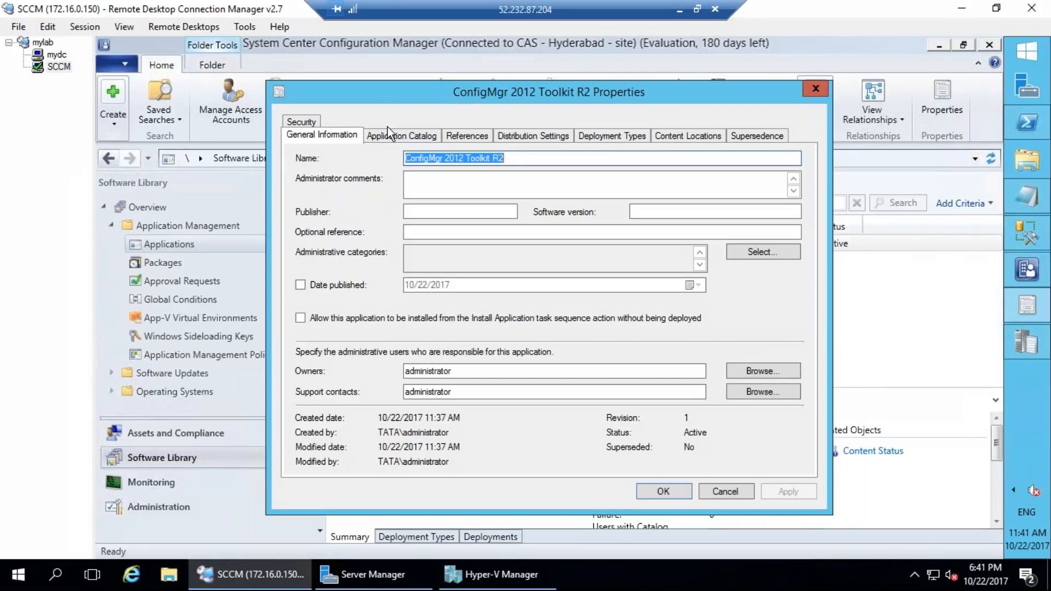
Step: Examine the application's Application Catalog settings, including language, localized name, user documentation, privacy URL and description
{"action": "left_click", "coordinate": [414, 137]}
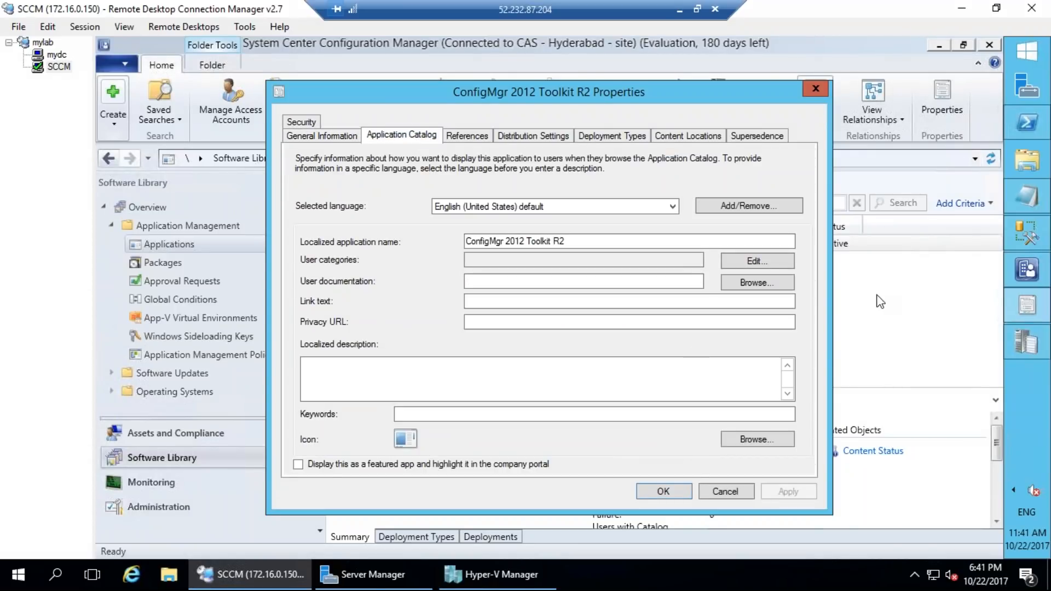
{"action": "left_click_drag", "start_coordinate": [397, 195], "coordinate": [450, 180]}
{"action": "left_click_drag", "start_coordinate": [442, 235], "coordinate": [474, 226]}
{"action": "left_click_drag", "start_coordinate": [405, 271], "coordinate": [458, 277]}
{"action": "left_click_drag", "start_coordinate": [390, 317], "coordinate": [451, 306]}
{"action": "mouse_move", "coordinate": [299, 370]}
{"action": "left_mouse_down"}
{"action": "mouse_move", "coordinate": [334, 480]}
{"action": "mouse_move", "coordinate": [363, 375]}
{"action": "left_mouse_up"}
{"action": "key", "text": "Escape"}
Step: Examine the application's references to see which applications depend on it
{"action": "left_click", "coordinate": [462, 136]}
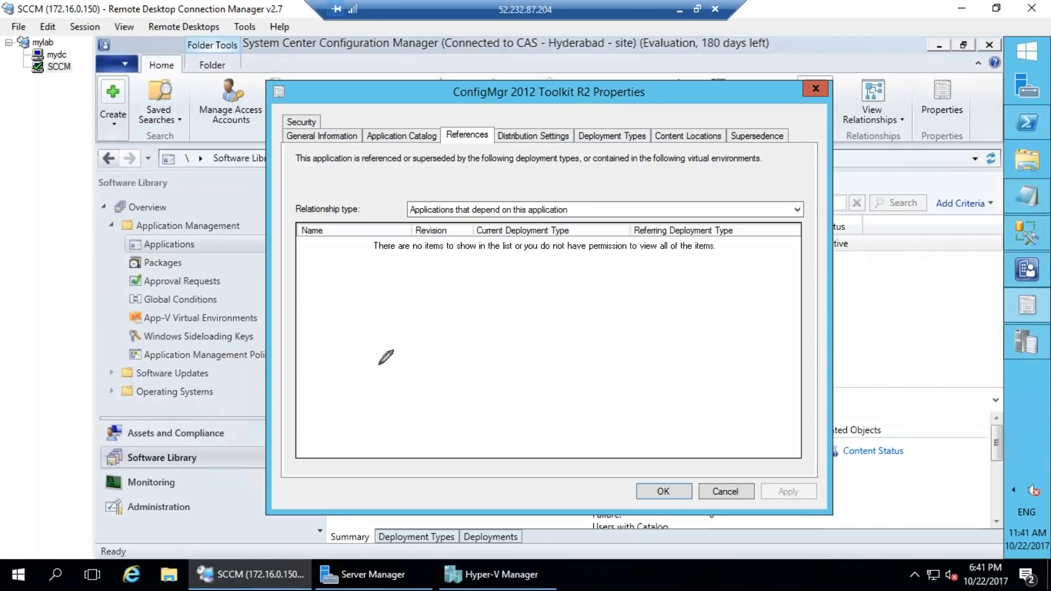
{"action": "mouse_move", "coordinate": [502, 300]}
{"action": "left_mouse_down"}
{"action": "mouse_move", "coordinate": [555, 334]}
{"action": "mouse_move", "coordinate": [664, 331]}
{"action": "left_mouse_up"}
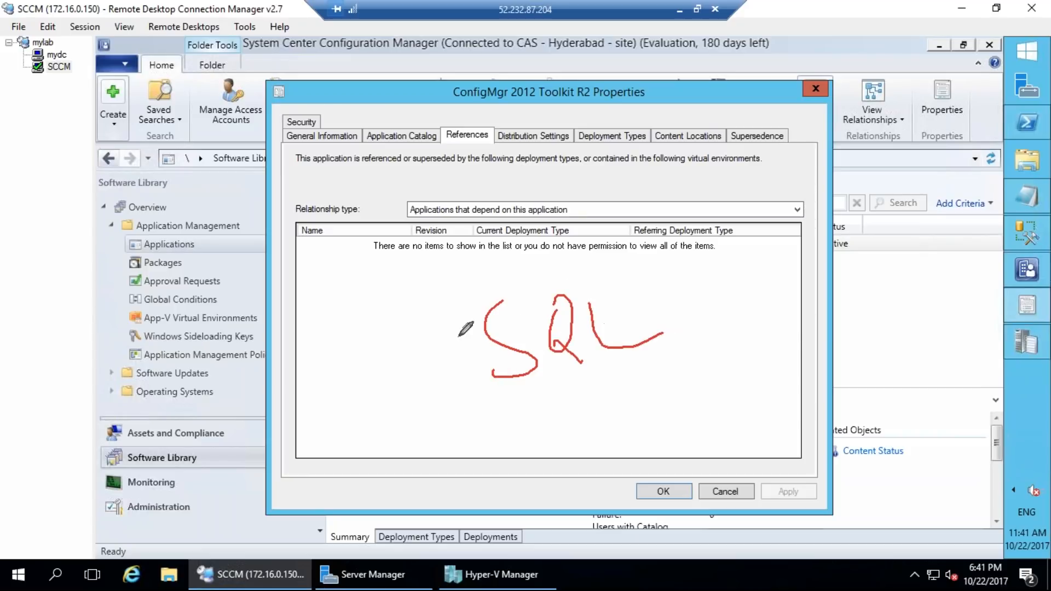
{"action": "mouse_move", "coordinate": [486, 317]}
{"action": "left_mouse_down"}
{"action": "mouse_move", "coordinate": [429, 273]}
{"action": "mouse_move", "coordinate": [443, 293]}
{"action": "left_mouse_up"}
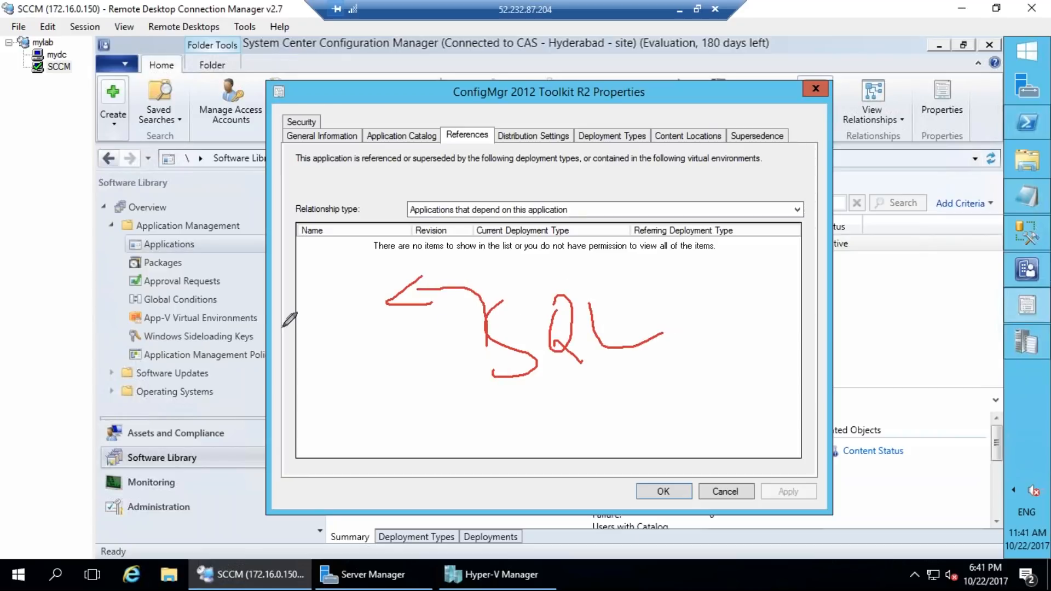
{"action": "left_click_drag", "start_coordinate": [299, 272], "coordinate": [330, 310]}
{"action": "mouse_move", "coordinate": [363, 248]}
{"action": "left_mouse_down"}
{"action": "mouse_move", "coordinate": [342, 262]}
{"action": "mouse_move", "coordinate": [345, 282]}
{"action": "left_mouse_up"}
{"action": "left_click", "coordinate": [329, 283]}
{"action": "mouse_move", "coordinate": [304, 406]}
{"action": "left_mouse_down"}
{"action": "mouse_move", "coordinate": [383, 325]}
{"action": "mouse_move", "coordinate": [395, 359]}
{"action": "mouse_move", "coordinate": [366, 369]}
{"action": "left_mouse_up"}
{"action": "left_click_drag", "start_coordinate": [363, 394], "coordinate": [412, 385]}
{"action": "mouse_move", "coordinate": [368, 418]}
{"action": "left_mouse_down"}
{"action": "mouse_move", "coordinate": [418, 406]}
{"action": "mouse_move", "coordinate": [438, 437]}
{"action": "left_mouse_up"}
{"action": "mouse_move", "coordinate": [359, 224]}
{"action": "left_mouse_down"}
{"action": "mouse_move", "coordinate": [393, 302]}
{"action": "mouse_move", "coordinate": [330, 282]}
{"action": "left_mouse_up"}
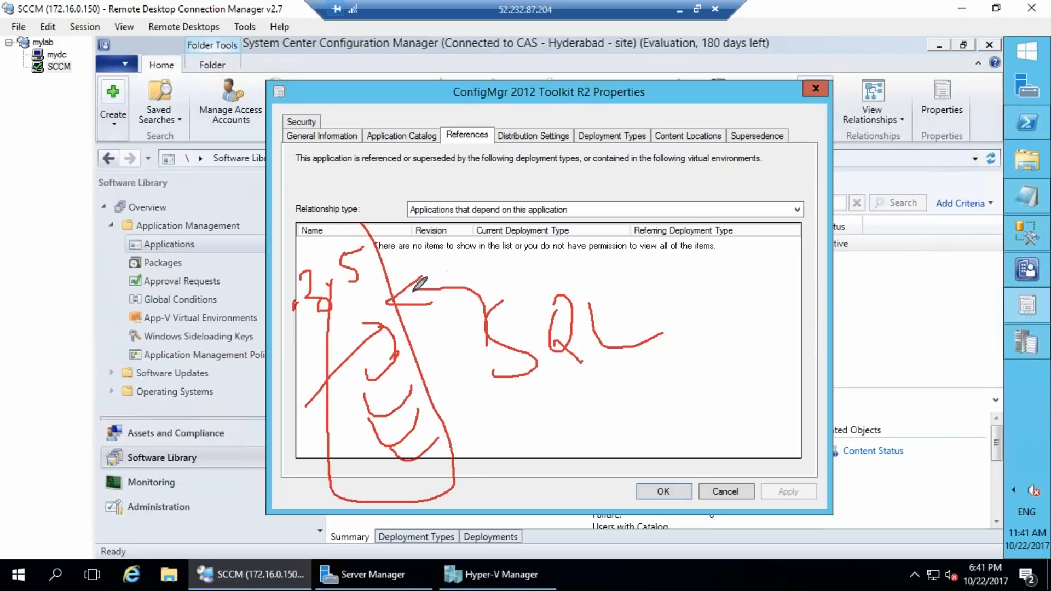
{"action": "left_click_drag", "start_coordinate": [381, 249], "coordinate": [540, 267]}
{"action": "mouse_move", "coordinate": [477, 291]}
{"action": "left_mouse_down"}
{"action": "mouse_move", "coordinate": [507, 406]}
{"action": "mouse_move", "coordinate": [765, 304]}
{"action": "mouse_move", "coordinate": [648, 238]}
{"action": "mouse_move", "coordinate": [705, 320]}
{"action": "left_mouse_up"}
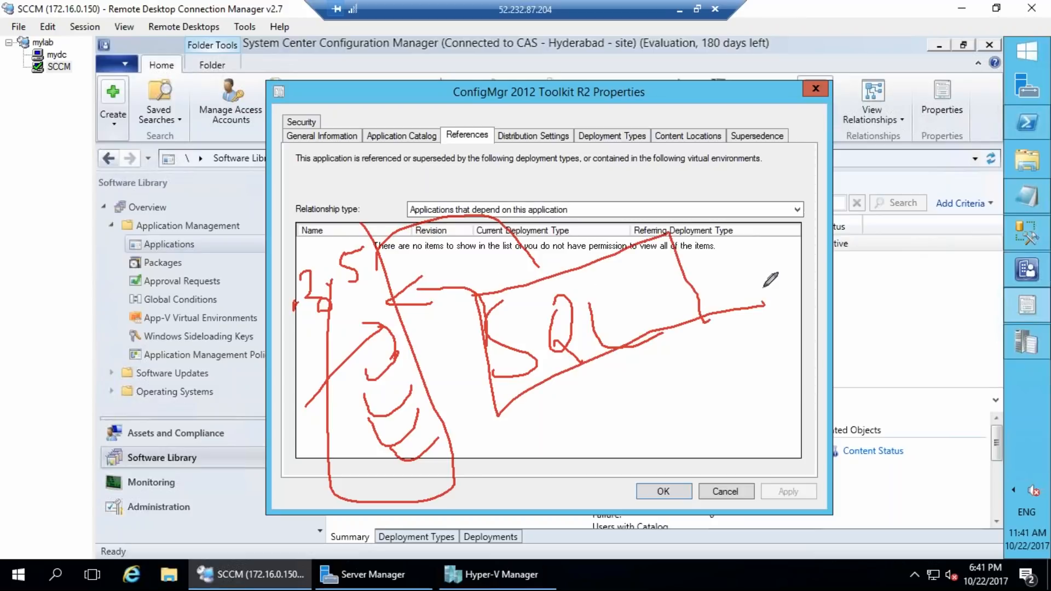
{"action": "key", "text": "Escape"}
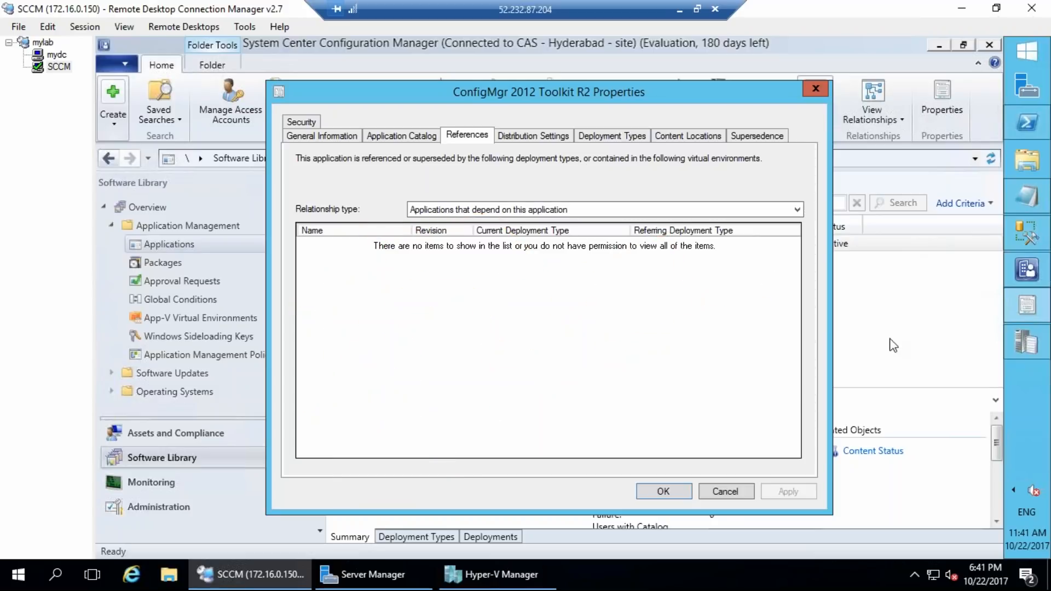
Step: Review the application's distribution settings and its content locations, keeping the properties window in front
{"action": "left_click", "coordinate": [541, 136]}
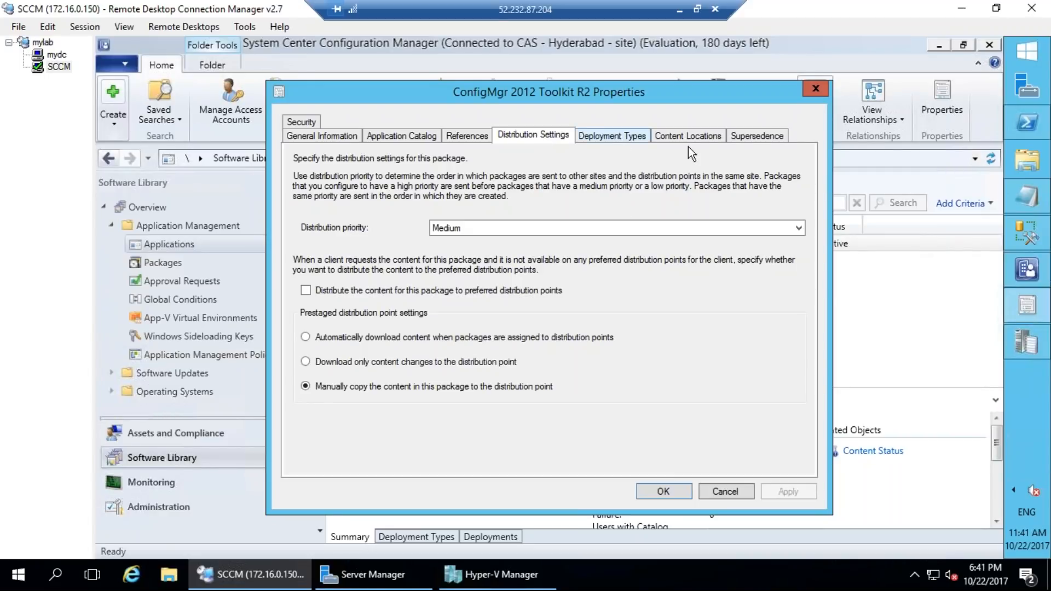
{"action": "left_click", "coordinate": [706, 140]}
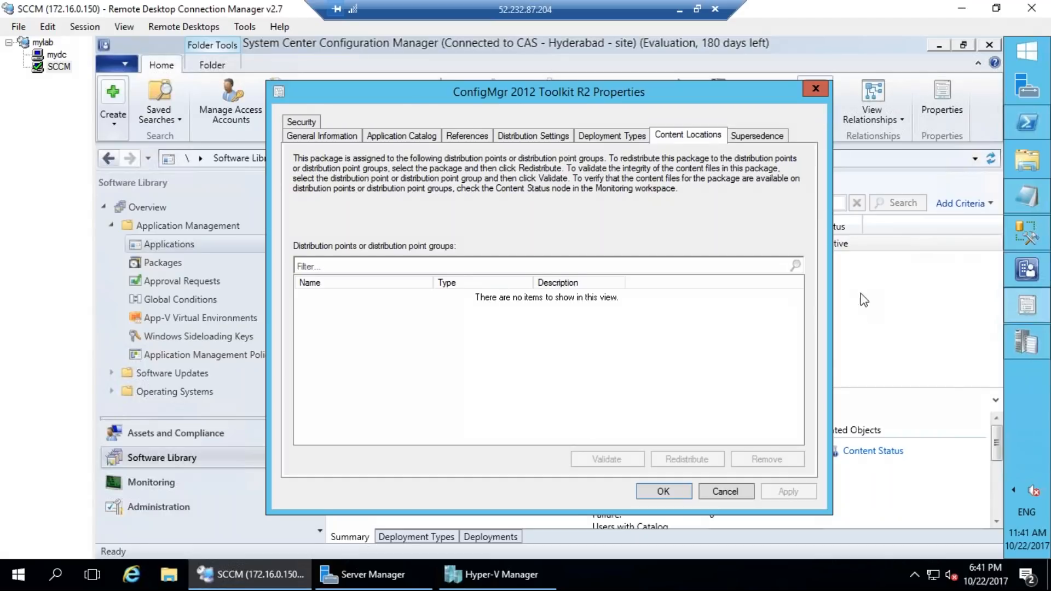
{"action": "left_click", "coordinate": [883, 476]}
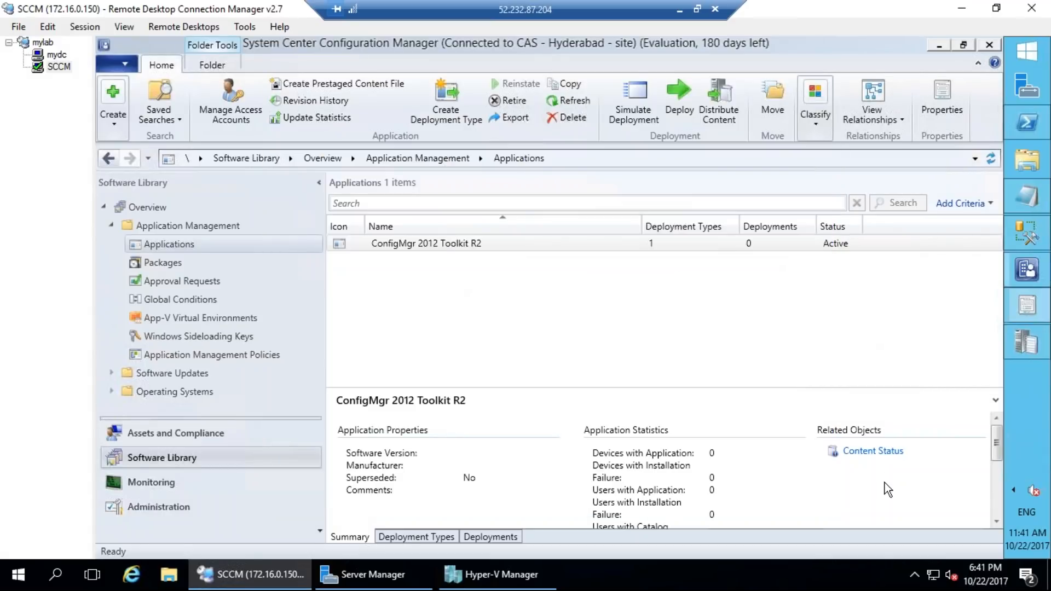
{"action": "left_click", "coordinate": [451, 249]}
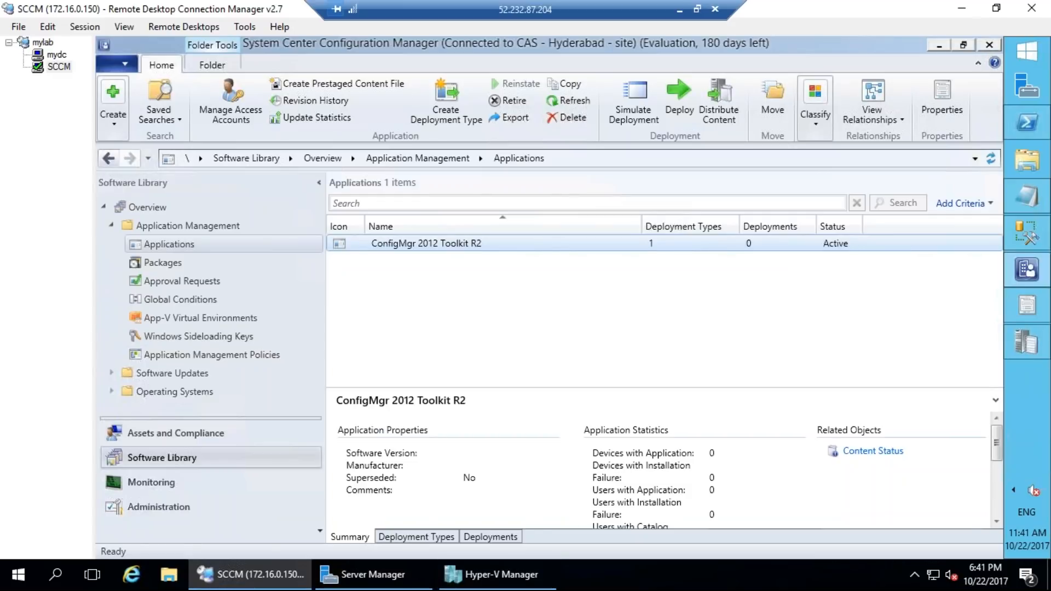
{"action": "left_click", "coordinate": [1028, 340]}
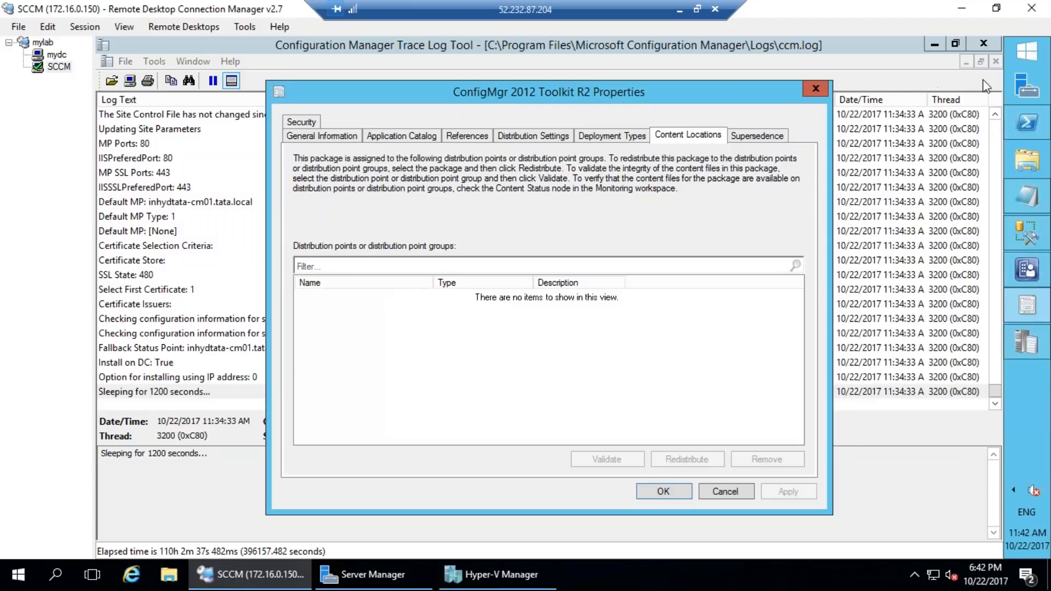
Step: Examine the supersedence settings used for replacing an older application with this one
{"action": "left_click", "coordinate": [745, 138]}
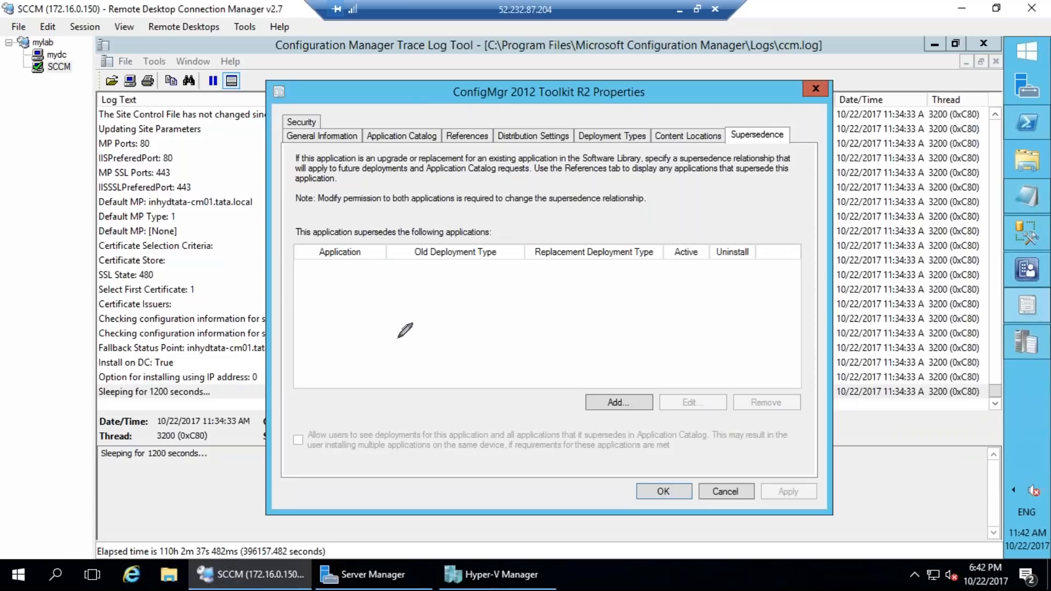
{"action": "mouse_move", "coordinate": [356, 331]}
{"action": "left_mouse_down"}
{"action": "mouse_move", "coordinate": [397, 329]}
{"action": "mouse_move", "coordinate": [388, 349]}
{"action": "mouse_move", "coordinate": [409, 328]}
{"action": "left_mouse_up"}
{"action": "mouse_move", "coordinate": [431, 287]}
{"action": "left_mouse_down"}
{"action": "mouse_move", "coordinate": [448, 272]}
{"action": "mouse_move", "coordinate": [438, 329]}
{"action": "left_mouse_up"}
{"action": "left_click_drag", "start_coordinate": [418, 380], "coordinate": [437, 413]}
{"action": "left_click_drag", "start_coordinate": [413, 411], "coordinate": [440, 390]}
{"action": "left_click_drag", "start_coordinate": [483, 342], "coordinate": [478, 372]}
{"action": "mouse_move", "coordinate": [612, 344]}
{"action": "left_mouse_down"}
{"action": "mouse_move", "coordinate": [572, 380]}
{"action": "mouse_move", "coordinate": [649, 361]}
{"action": "mouse_move", "coordinate": [668, 337]}
{"action": "mouse_move", "coordinate": [707, 330]}
{"action": "mouse_move", "coordinate": [697, 329]}
{"action": "left_mouse_up"}
{"action": "left_click_drag", "start_coordinate": [695, 280], "coordinate": [651, 305]}
{"action": "left_click_drag", "start_coordinate": [669, 257], "coordinate": [626, 283]}
{"action": "mouse_move", "coordinate": [642, 232]}
{"action": "left_mouse_down"}
{"action": "mouse_move", "coordinate": [639, 257]}
{"action": "mouse_move", "coordinate": [599, 244]}
{"action": "left_mouse_up"}
{"action": "mouse_move", "coordinate": [573, 220]}
{"action": "left_mouse_down"}
{"action": "mouse_move", "coordinate": [589, 222]}
{"action": "mouse_move", "coordinate": [616, 166]}
{"action": "left_mouse_up"}
{"action": "mouse_move", "coordinate": [481, 342]}
{"action": "left_mouse_down"}
{"action": "mouse_move", "coordinate": [490, 438]}
{"action": "mouse_move", "coordinate": [484, 346]}
{"action": "left_mouse_up"}
{"action": "mouse_move", "coordinate": [469, 455]}
{"action": "left_mouse_down"}
{"action": "mouse_move", "coordinate": [594, 436]}
{"action": "mouse_move", "coordinate": [589, 487]}
{"action": "left_mouse_up"}
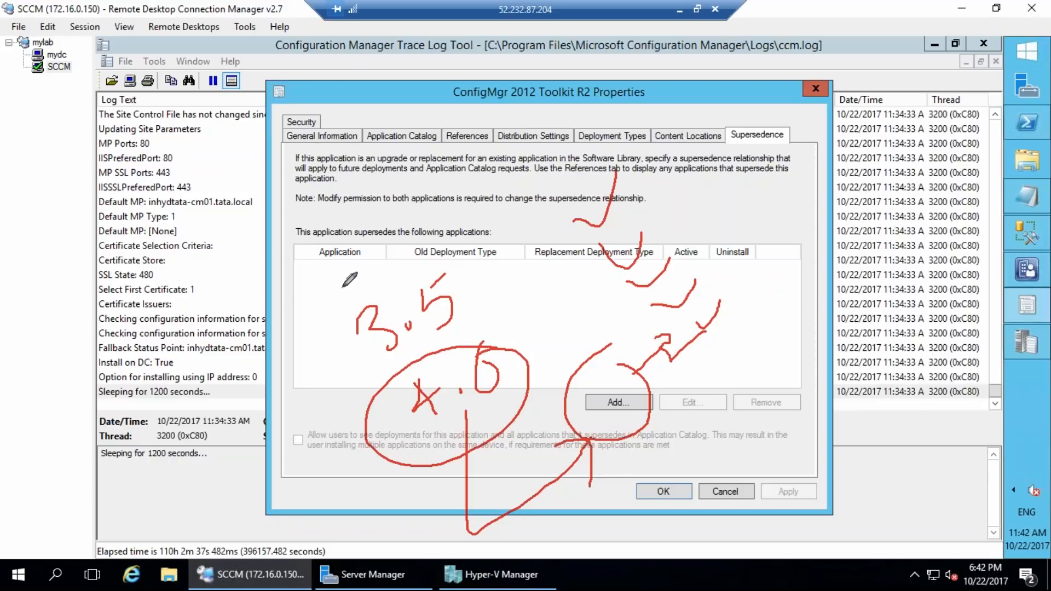
{"action": "mouse_move", "coordinate": [491, 52]}
{"action": "left_mouse_down"}
{"action": "mouse_move", "coordinate": [630, 82]}
{"action": "mouse_move", "coordinate": [495, 52]}
{"action": "left_mouse_up"}
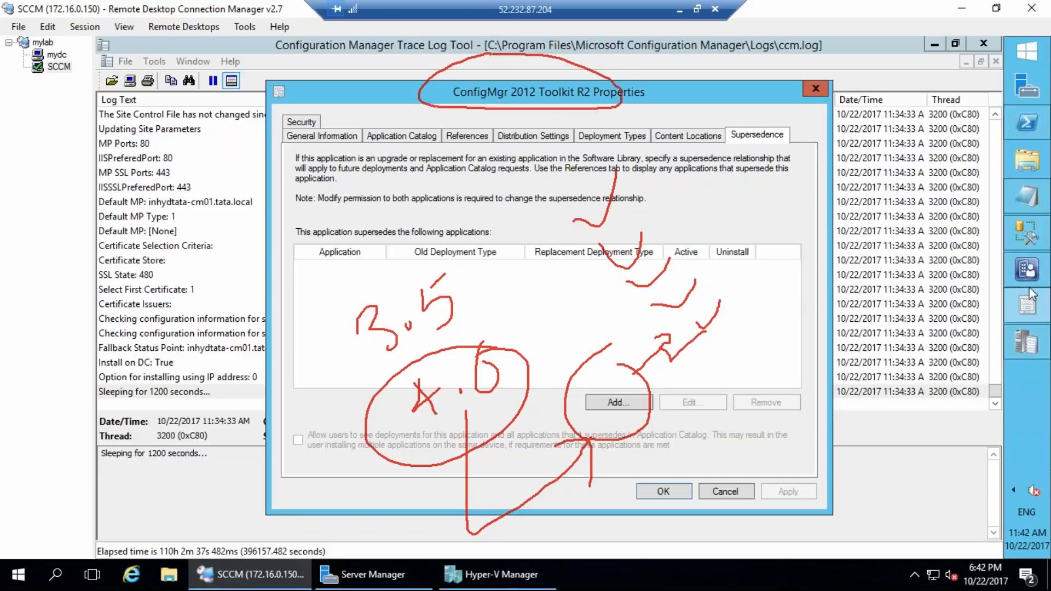
{"action": "key", "text": "Escape"}
{"action": "mouse_move", "coordinate": [627, 104]}
{"action": "left_mouse_down"}
{"action": "mouse_move", "coordinate": [572, 128]}
{"action": "mouse_move", "coordinate": [654, 104]}
{"action": "mouse_move", "coordinate": [597, 94]}
{"action": "left_mouse_up"}
{"action": "key", "text": "Escape"}
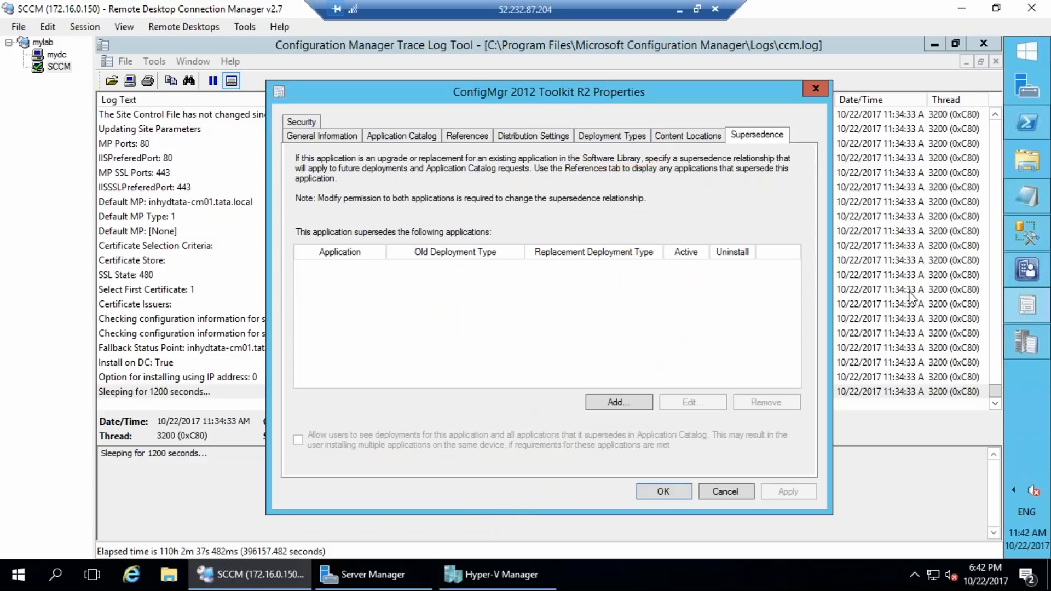
Step: Review the application's existing deployment types and start adding another one
{"action": "left_click", "coordinate": [612, 136]}
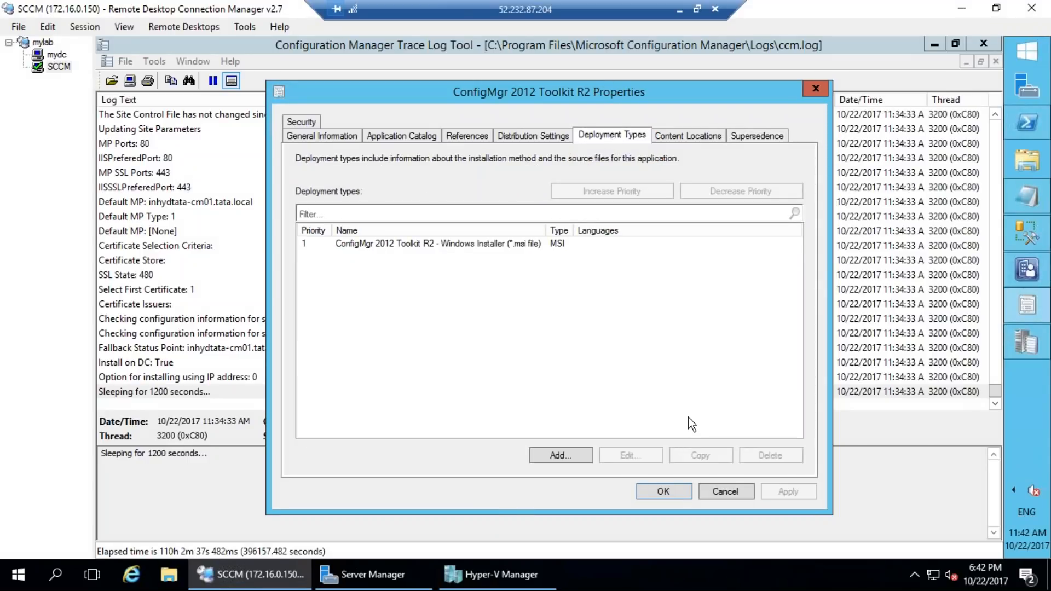
{"action": "mouse_move", "coordinate": [566, 213]}
{"action": "left_mouse_down"}
{"action": "mouse_move", "coordinate": [548, 257]}
{"action": "mouse_move", "coordinate": [572, 206]}
{"action": "left_mouse_up"}
{"action": "key", "text": "Escape"}
{"action": "left_click", "coordinate": [559, 455]}
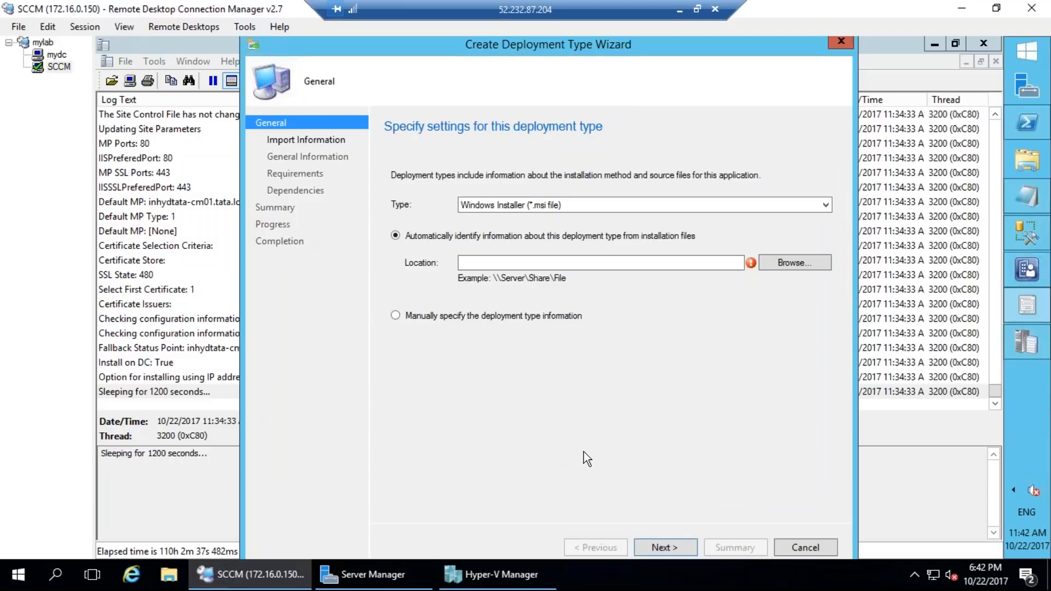
Step: Examine the available deployment type technologies, from Windows Installer and script installers to mobile, Mac and web application packages
{"action": "left_click", "coordinate": [547, 205]}
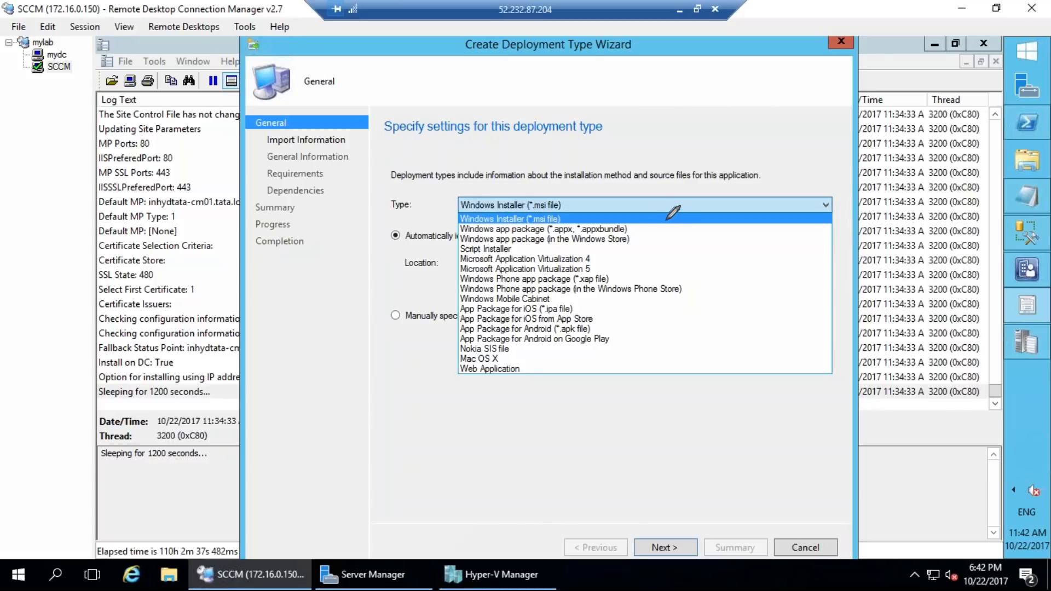
{"action": "left_click_drag", "start_coordinate": [644, 223], "coordinate": [712, 182]}
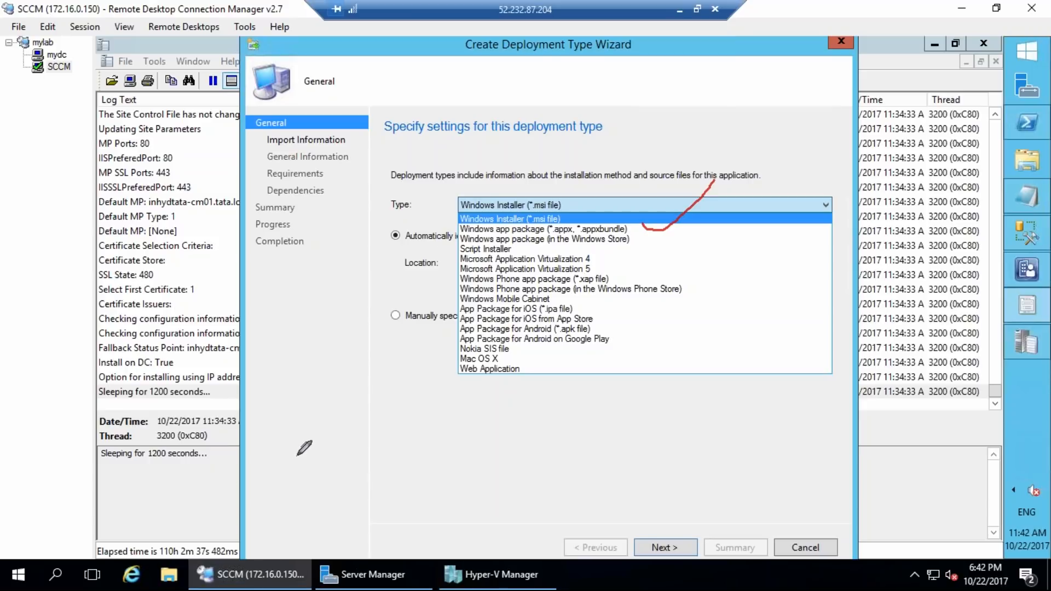
{"action": "mouse_move", "coordinate": [651, 227]}
{"action": "left_mouse_down"}
{"action": "mouse_move", "coordinate": [650, 214]}
{"action": "mouse_move", "coordinate": [720, 190]}
{"action": "left_mouse_up"}
{"action": "left_click_drag", "start_coordinate": [641, 246], "coordinate": [702, 177]}
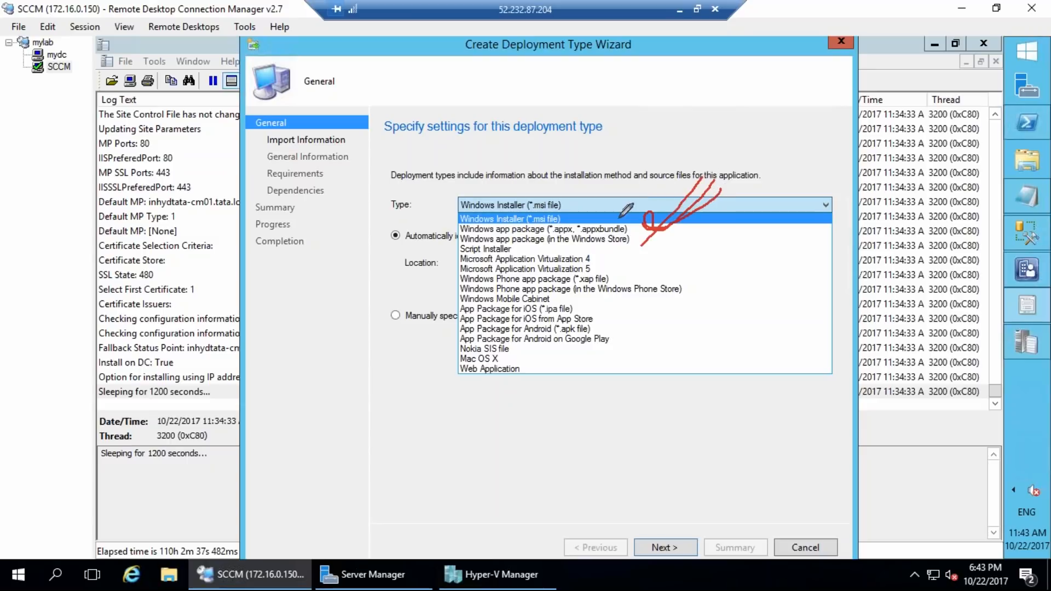
{"action": "left_click_drag", "start_coordinate": [514, 247], "coordinate": [600, 166]}
{"action": "mouse_move", "coordinate": [600, 257]}
{"action": "left_mouse_down"}
{"action": "mouse_move", "coordinate": [647, 215]}
{"action": "mouse_move", "coordinate": [623, 253]}
{"action": "mouse_move", "coordinate": [644, 236]}
{"action": "left_mouse_up"}
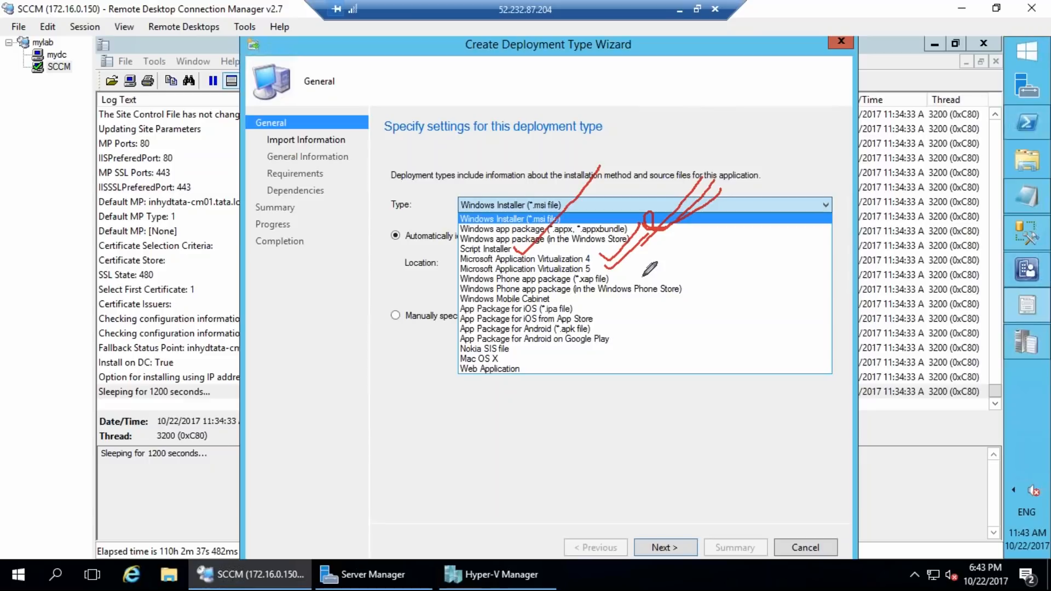
{"action": "left_click_drag", "start_coordinate": [621, 274], "coordinate": [682, 235]}
{"action": "mouse_move", "coordinate": [685, 286]}
{"action": "left_mouse_down"}
{"action": "mouse_move", "coordinate": [693, 294]}
{"action": "mouse_move", "coordinate": [773, 232]}
{"action": "left_mouse_up"}
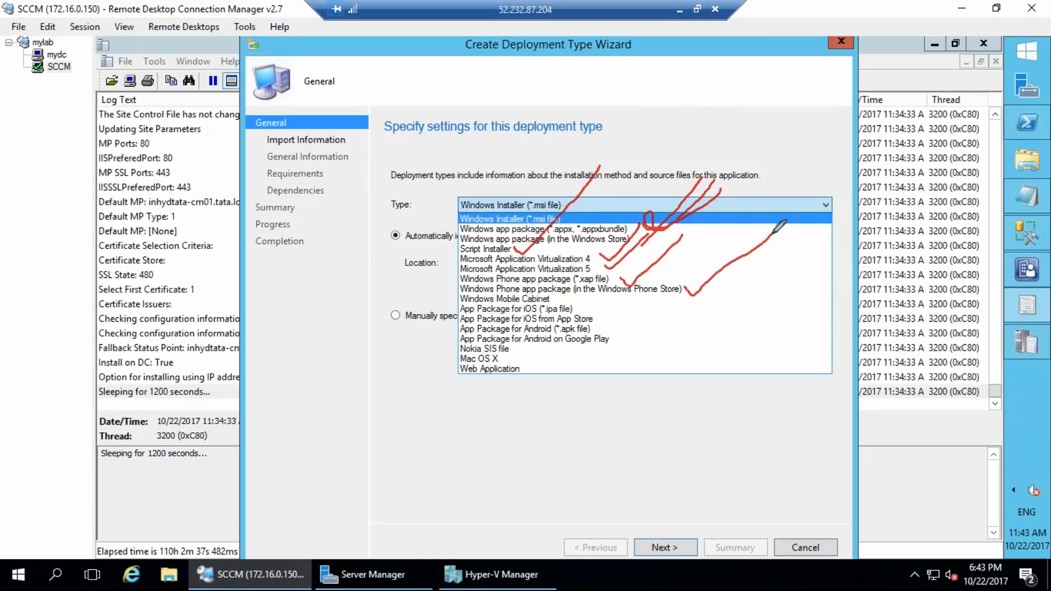
{"action": "left_click_drag", "start_coordinate": [576, 308], "coordinate": [617, 286]}
{"action": "mouse_move", "coordinate": [599, 319]}
{"action": "left_mouse_down"}
{"action": "mouse_move", "coordinate": [630, 304]}
{"action": "mouse_move", "coordinate": [641, 324]}
{"action": "left_mouse_up"}
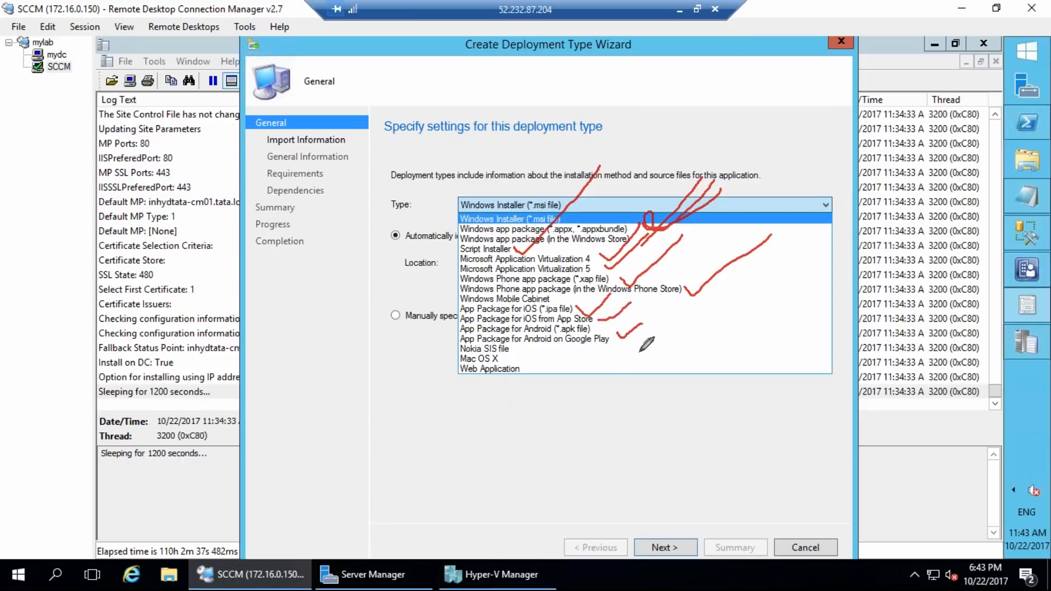
{"action": "left_click_drag", "start_coordinate": [518, 350], "coordinate": [594, 334]}
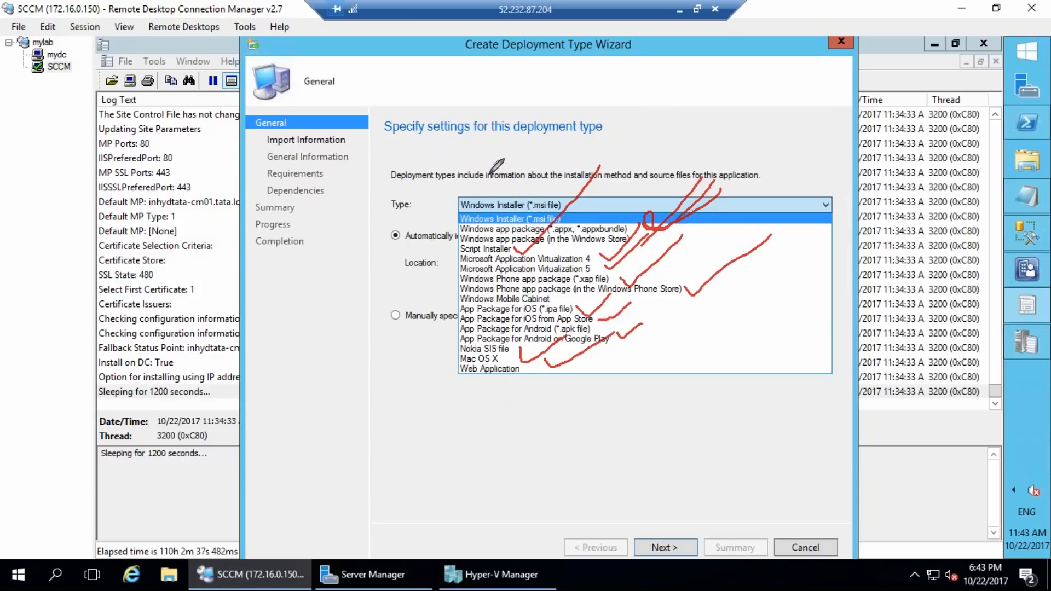
{"action": "mouse_move", "coordinate": [249, 225]}
{"action": "left_mouse_down"}
{"action": "mouse_move", "coordinate": [250, 191]}
{"action": "mouse_move", "coordinate": [465, 140]}
{"action": "mouse_move", "coordinate": [457, 175]}
{"action": "mouse_move", "coordinate": [492, 160]}
{"action": "left_mouse_up"}
{"action": "left_click_drag", "start_coordinate": [307, 435], "coordinate": [290, 425]}
{"action": "mouse_move", "coordinate": [360, 484]}
{"action": "left_mouse_down"}
{"action": "mouse_move", "coordinate": [367, 533]}
{"action": "mouse_move", "coordinate": [409, 538]}
{"action": "left_mouse_up"}
{"action": "mouse_move", "coordinate": [419, 444]}
{"action": "left_mouse_down"}
{"action": "mouse_move", "coordinate": [510, 397]}
{"action": "mouse_move", "coordinate": [527, 518]}
{"action": "mouse_move", "coordinate": [495, 529]}
{"action": "mouse_move", "coordinate": [525, 518]}
{"action": "mouse_move", "coordinate": [504, 562]}
{"action": "left_mouse_up"}
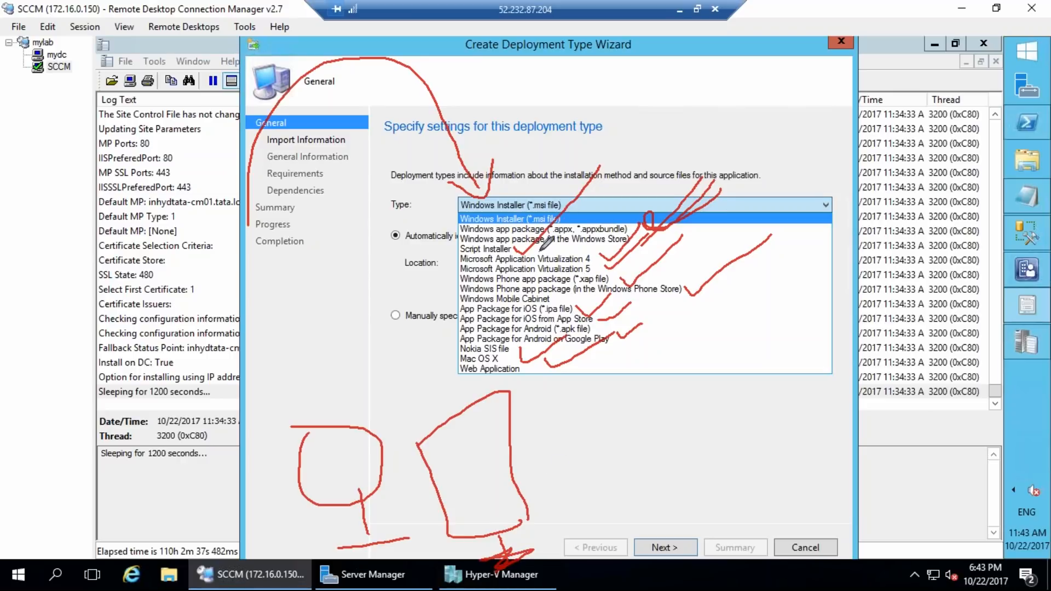
{"action": "left_click_drag", "start_coordinate": [262, 424], "coordinate": [425, 371]}
{"action": "left_click_drag", "start_coordinate": [275, 257], "coordinate": [438, 222]}
{"action": "left_click_drag", "start_coordinate": [317, 277], "coordinate": [514, 246]}
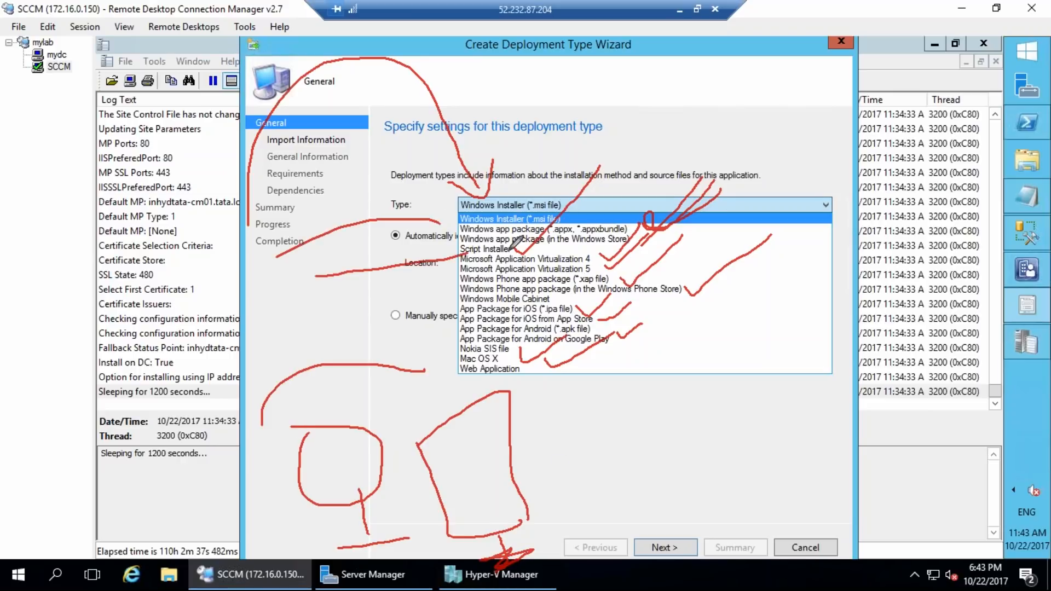
{"action": "key", "text": "Escape"}
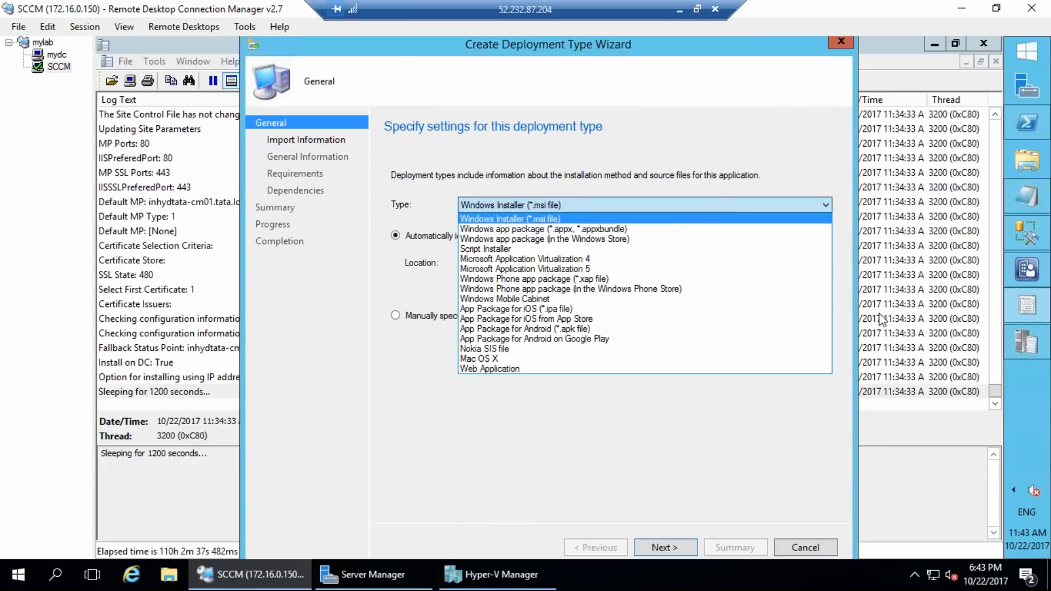
Step: Keep Windows Installer (*.msi file) as the type and choose to specify the deployment type information manually
{"action": "left_click", "coordinate": [625, 146]}
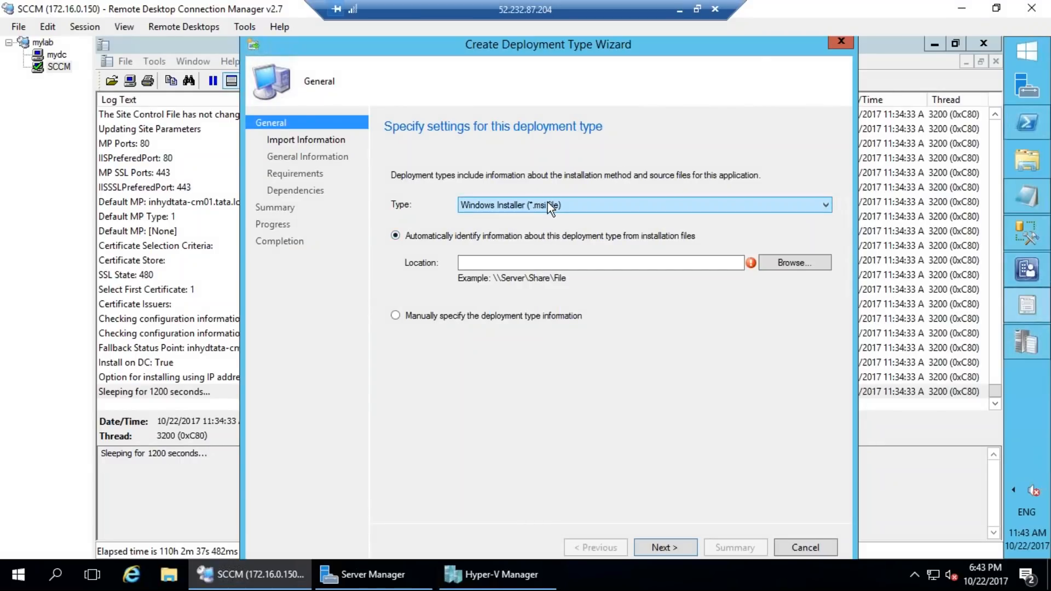
{"action": "left_click", "coordinate": [518, 312]}
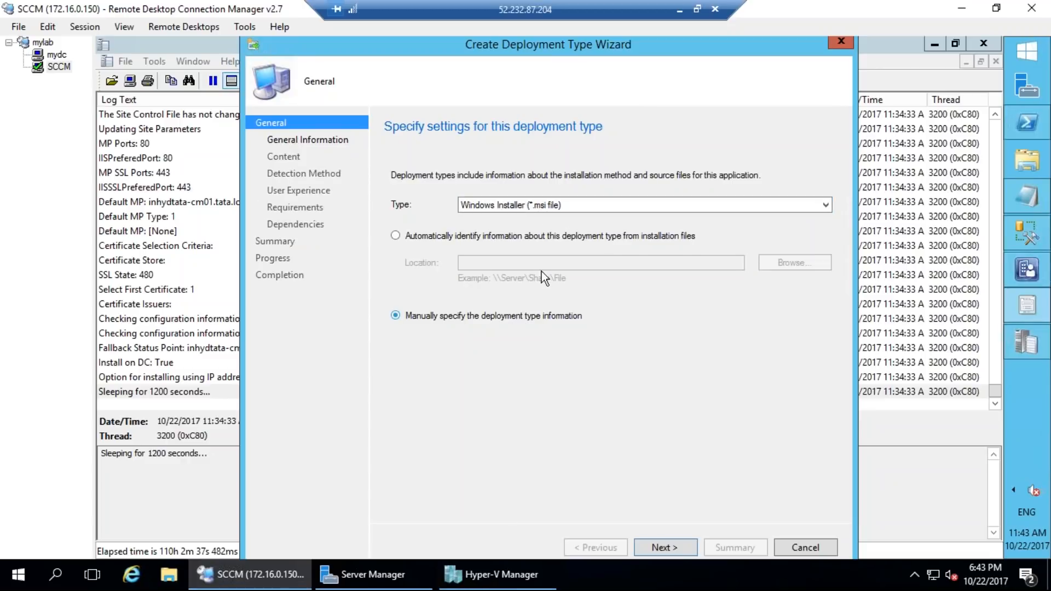
Step: Name the new deployment type "tet" and continue to its content settings
{"action": "left_click", "coordinate": [676, 550]}
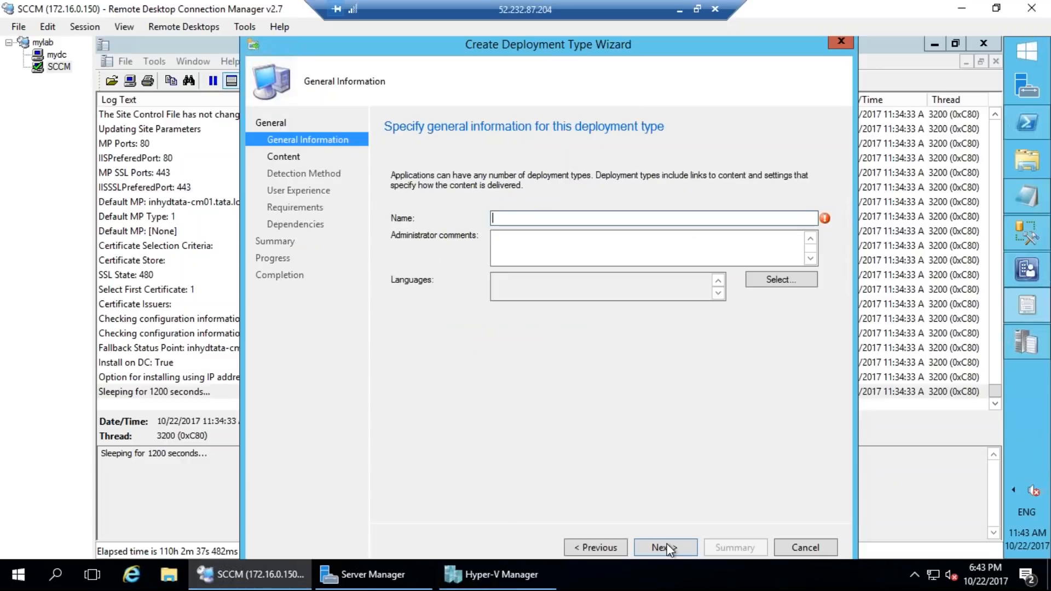
{"action": "type", "text": "tet"}
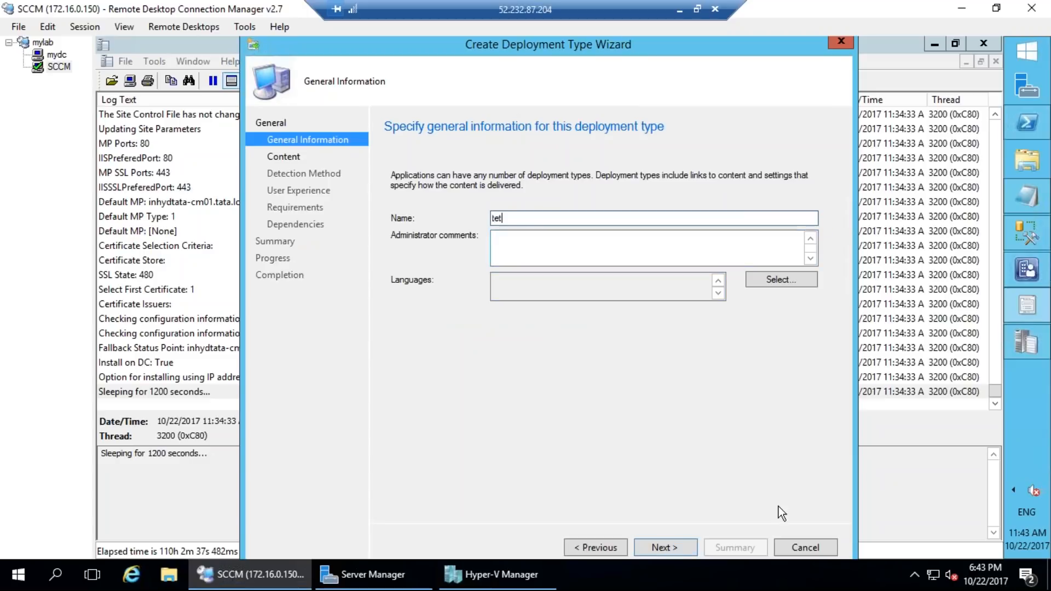
{"action": "left_click", "coordinate": [677, 546]}
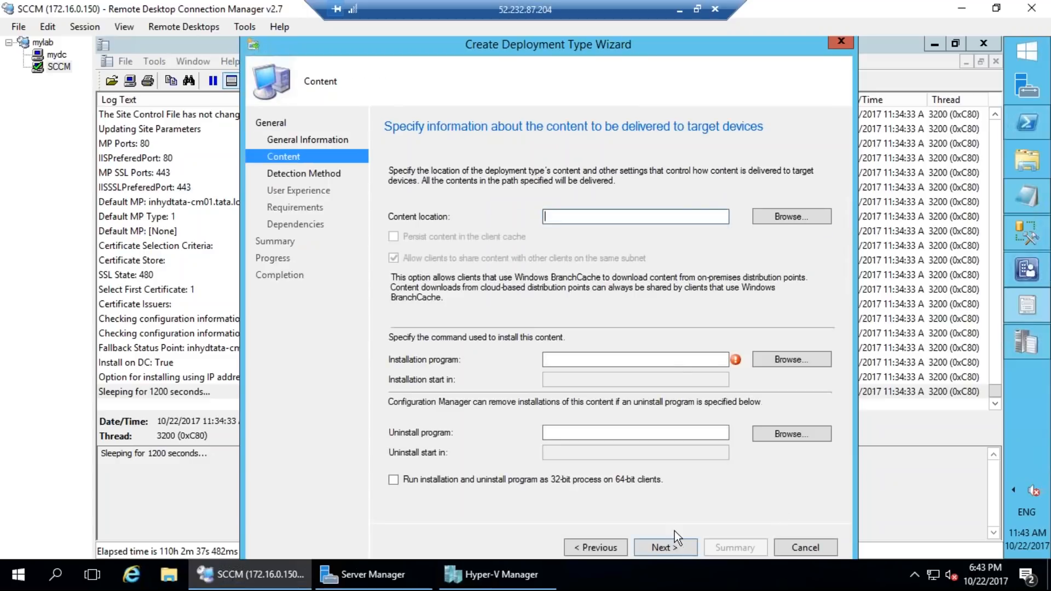
Step: Set the deployment type's content location to the Pre folder in \\INHYDTATA-CM01\c$
{"action": "left_click", "coordinate": [798, 215]}
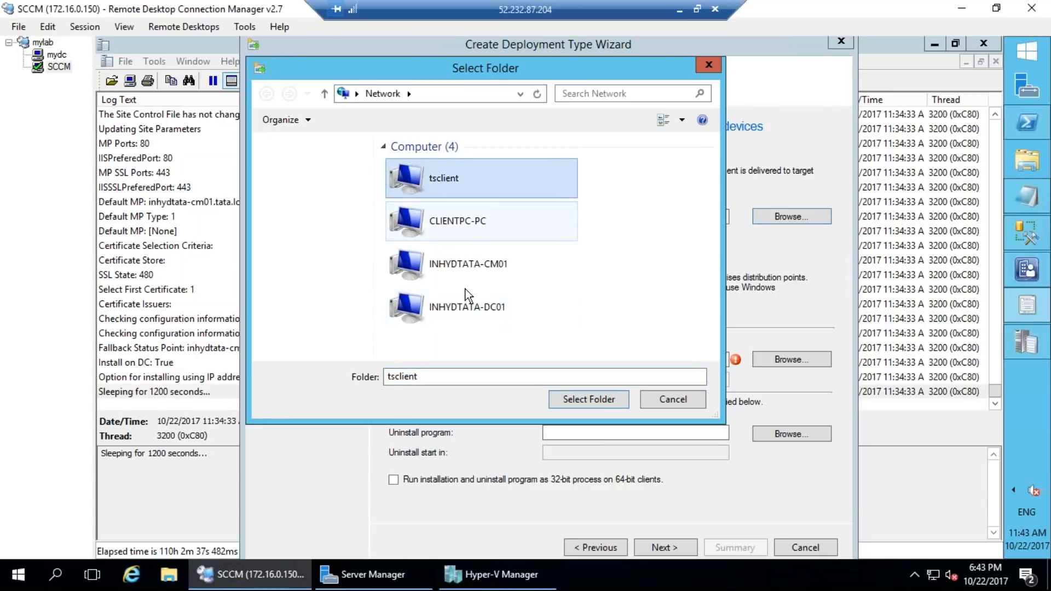
{"action": "left_click", "coordinate": [481, 277]}
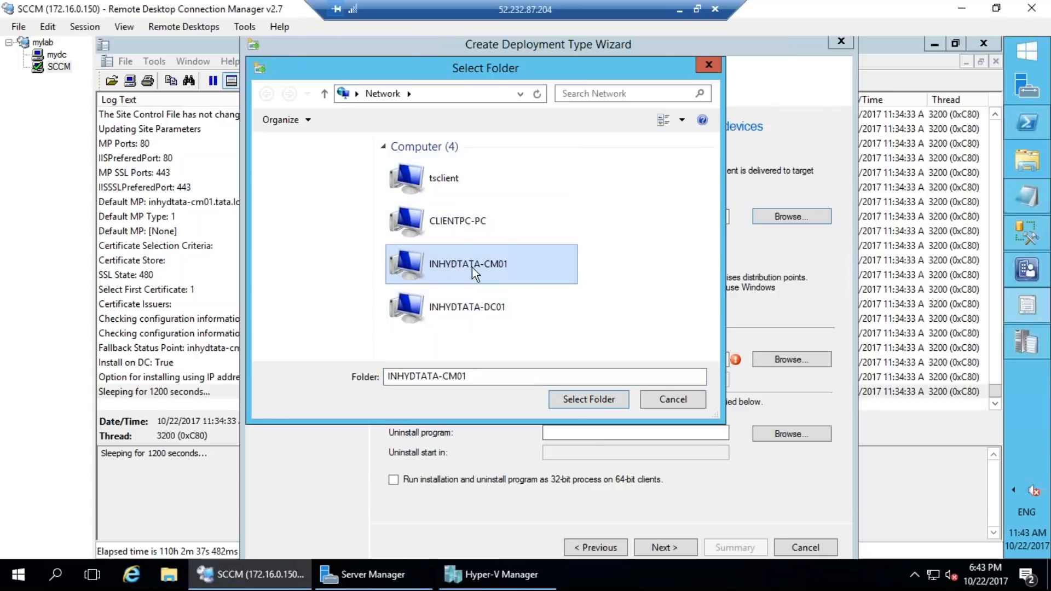
{"action": "double_click", "coordinate": [474, 275]}
{"action": "left_click", "coordinate": [437, 211]}
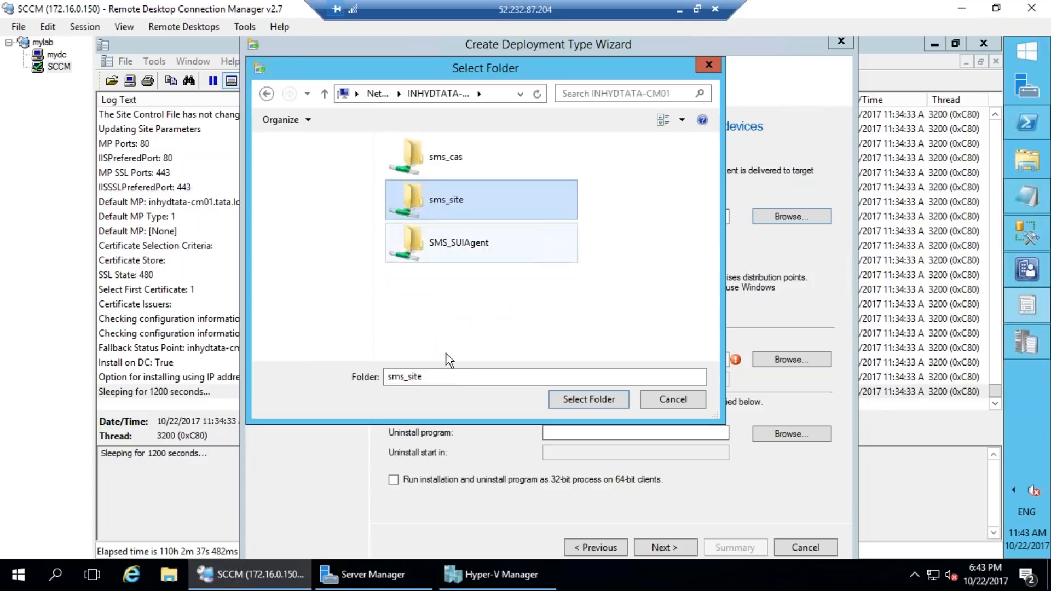
{"action": "left_click", "coordinate": [488, 93]}
{"action": "left_click", "coordinate": [487, 93]}
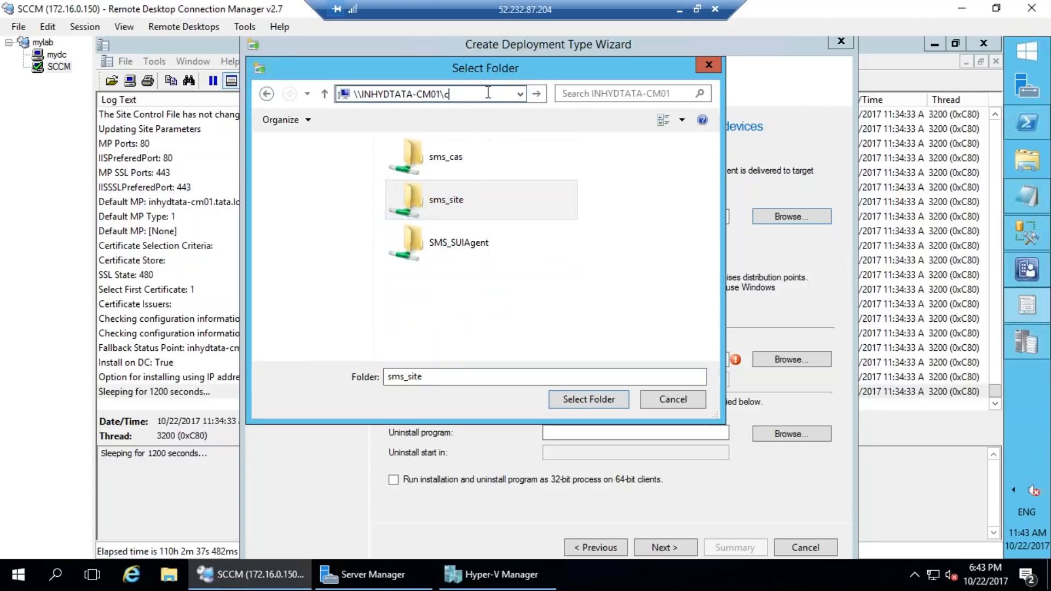
{"action": "type", "text": "\\c$\\"}
{"action": "key", "text": "Return"}
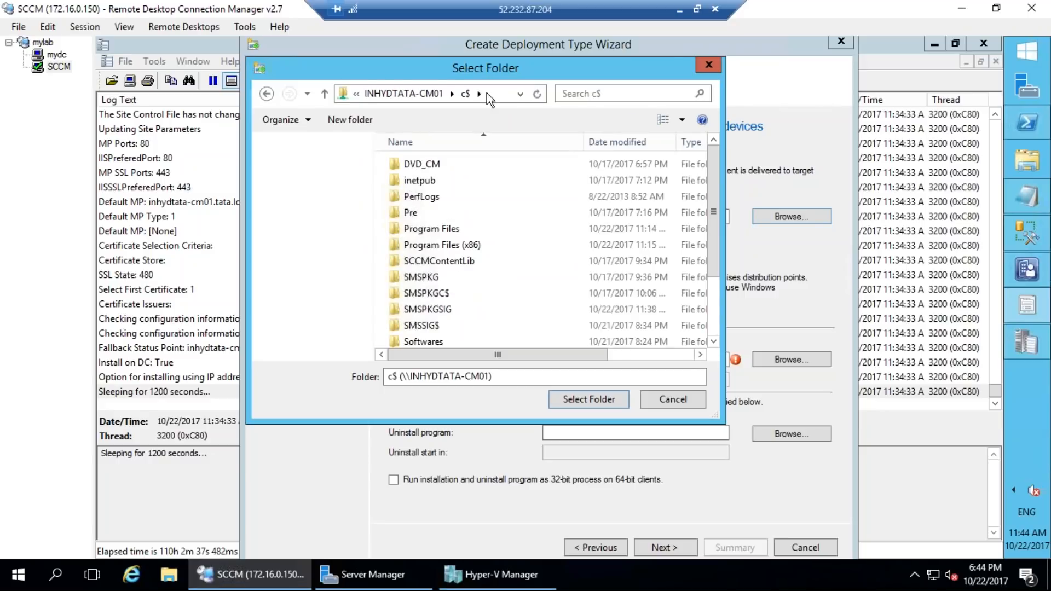
{"action": "left_click", "coordinate": [409, 213]}
{"action": "left_click", "coordinate": [569, 400]}
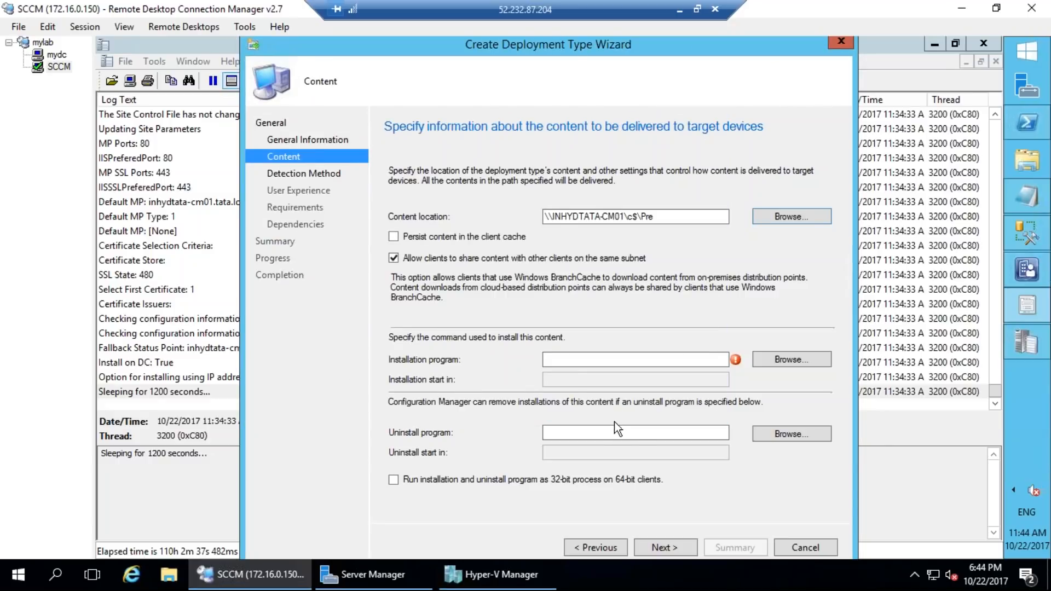
Step: Set the installation program to "msiexe /i/ setup.msi /q", reuse it with x instead of i as the uninstall program, and continue to the detection method
{"action": "left_click", "coordinate": [581, 359]}
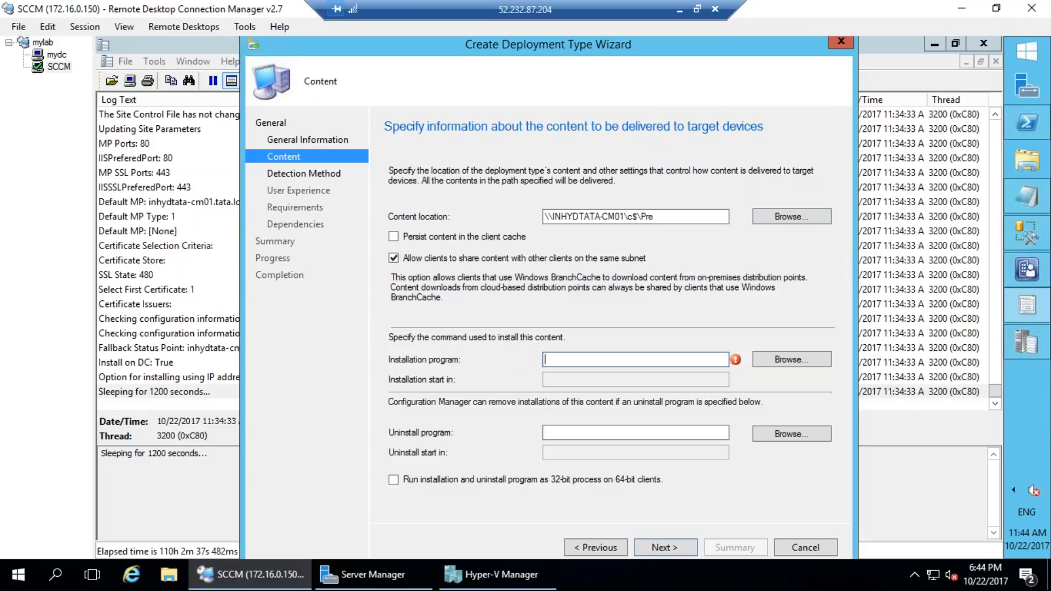
{"action": "type", "text": "msiexe /i/ setup.msi /q"}
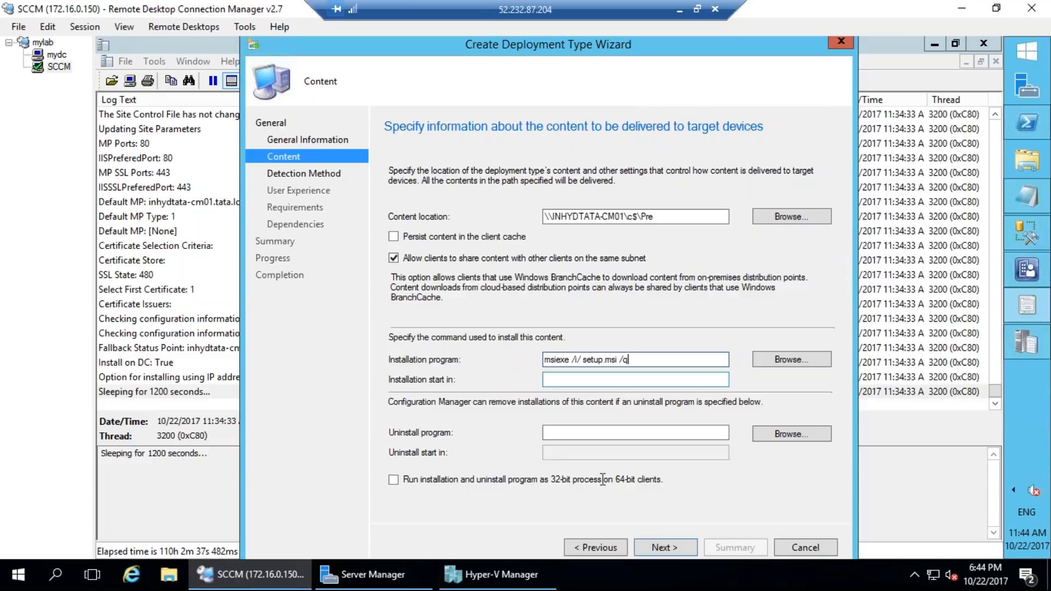
{"action": "key", "text": "ctrl+a"}
{"action": "key", "text": "ctrl+c"}
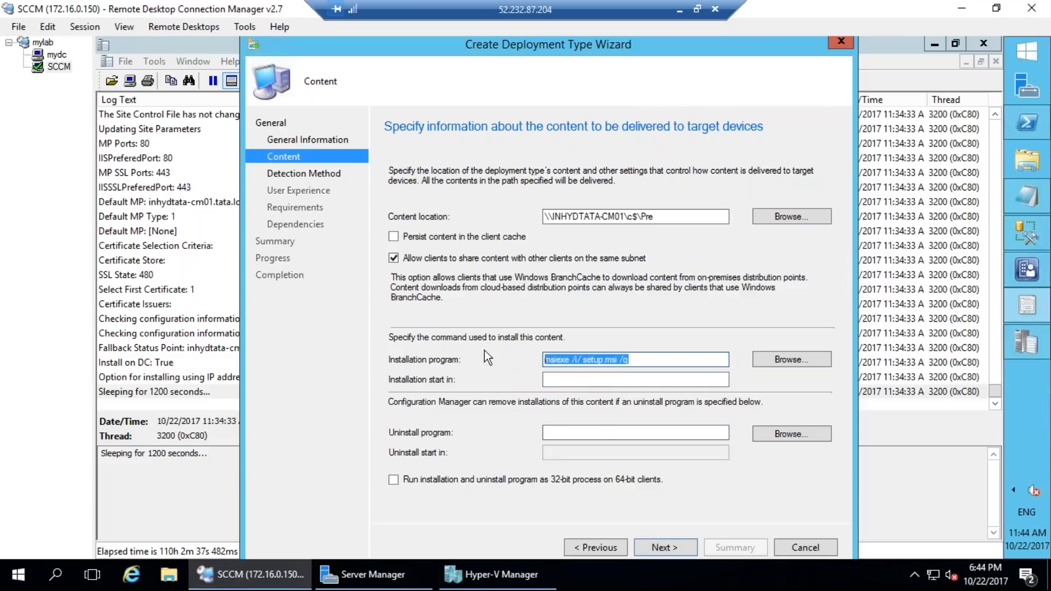
{"action": "left_click", "coordinate": [592, 432]}
{"action": "key", "text": "ctrl+v"}
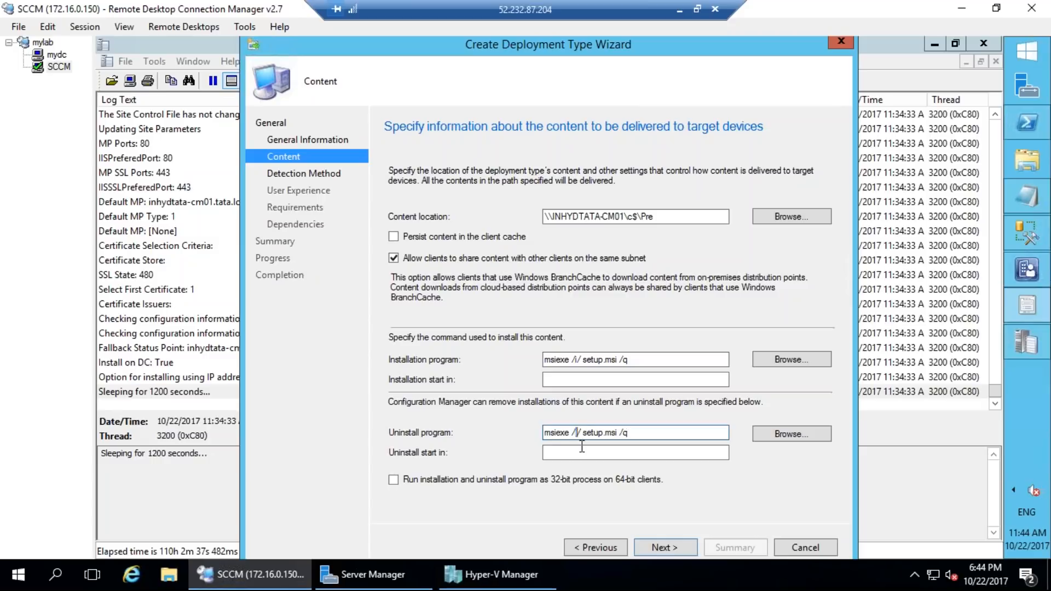
{"action": "type", "text": "x"}
{"action": "left_click", "coordinate": [665, 538]}
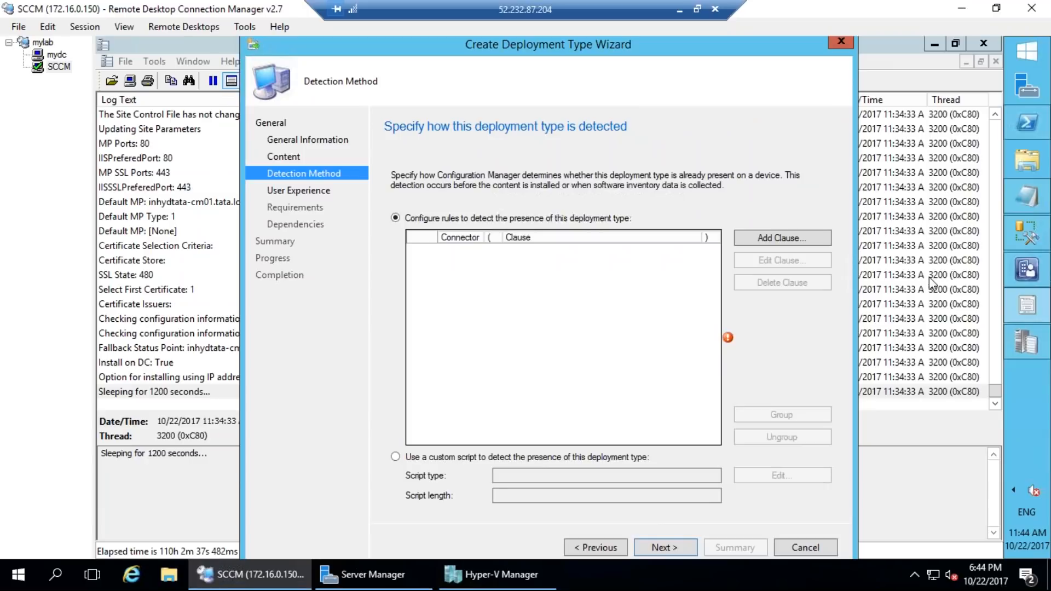
Step: Go back to the wizard's General page and cancel creating the additional deployment type
{"action": "mouse_move", "coordinate": [375, 56]}
{"action": "left_mouse_down"}
{"action": "mouse_move", "coordinate": [459, 272]}
{"action": "mouse_move", "coordinate": [350, 145]}
{"action": "left_mouse_up"}
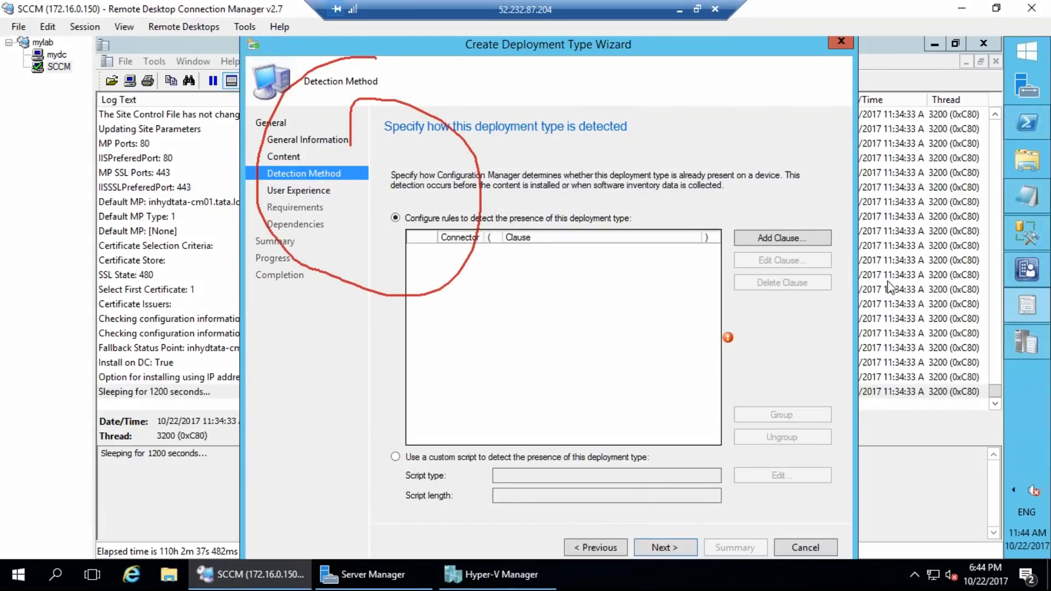
{"action": "left_click", "coordinate": [595, 553]}
{"action": "left_click", "coordinate": [595, 553]}
{"action": "left_click", "coordinate": [595, 548]}
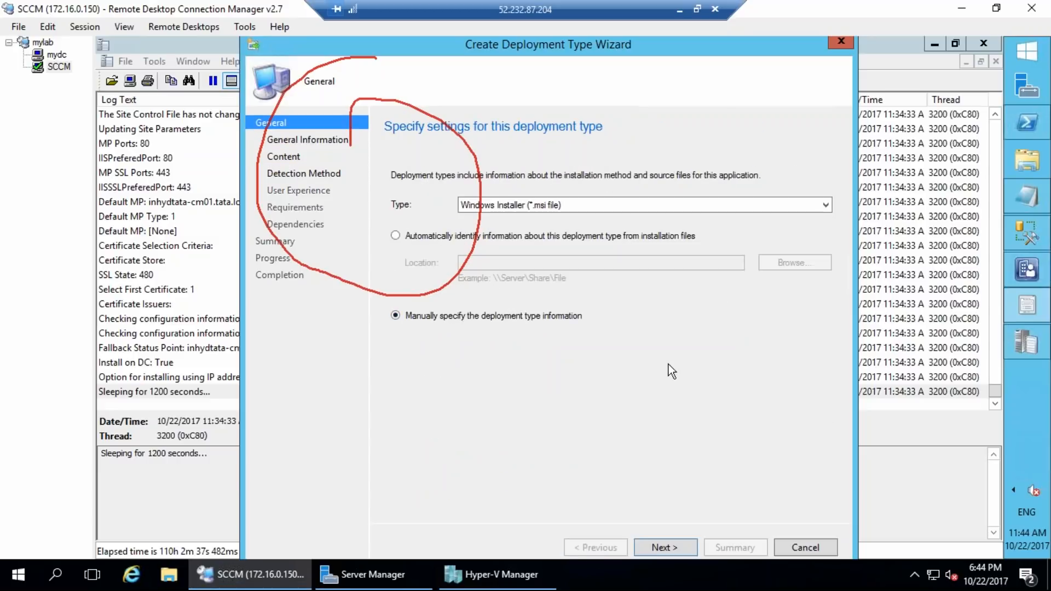
{"action": "mouse_move", "coordinate": [555, 289]}
{"action": "left_mouse_down"}
{"action": "mouse_move", "coordinate": [524, 401]}
{"action": "mouse_move", "coordinate": [570, 399]}
{"action": "mouse_move", "coordinate": [556, 383]}
{"action": "mouse_move", "coordinate": [607, 377]}
{"action": "mouse_move", "coordinate": [692, 336]}
{"action": "left_mouse_up"}
{"action": "left_click", "coordinate": [1025, 284]}
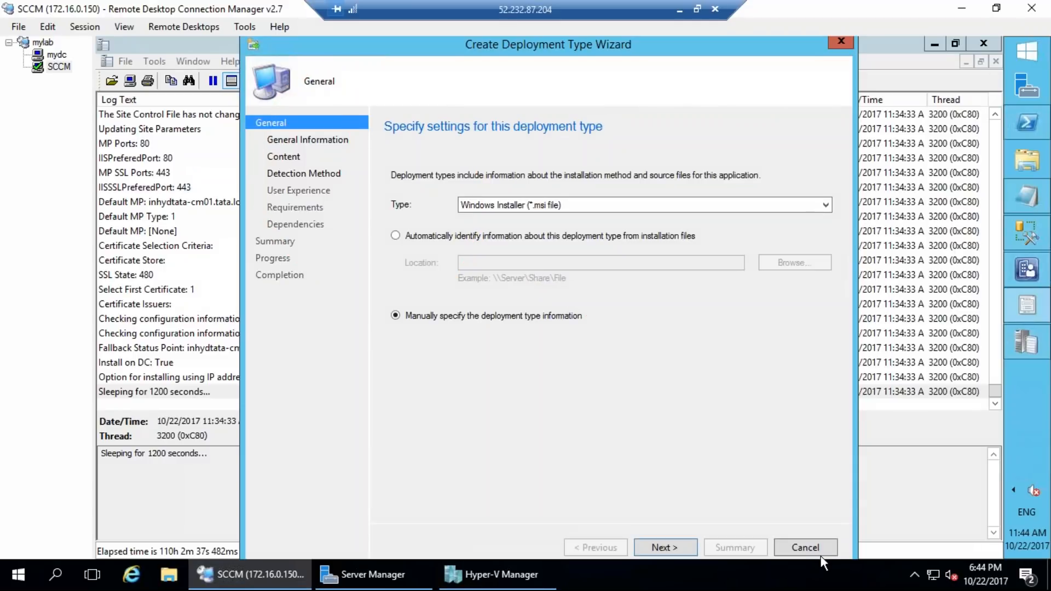
{"action": "left_click", "coordinate": [805, 548]}
{"action": "left_click", "coordinate": [579, 357]}
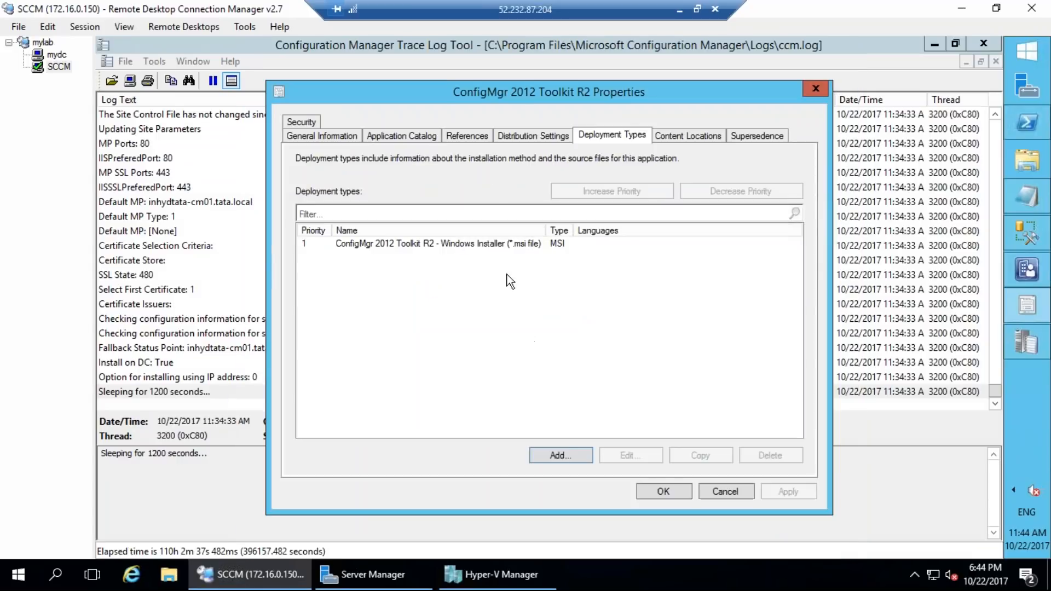
Step: Open the existing Windows Installer deployment type's properties and review its general information, content location and delivery options
{"action": "left_click", "coordinate": [517, 245]}
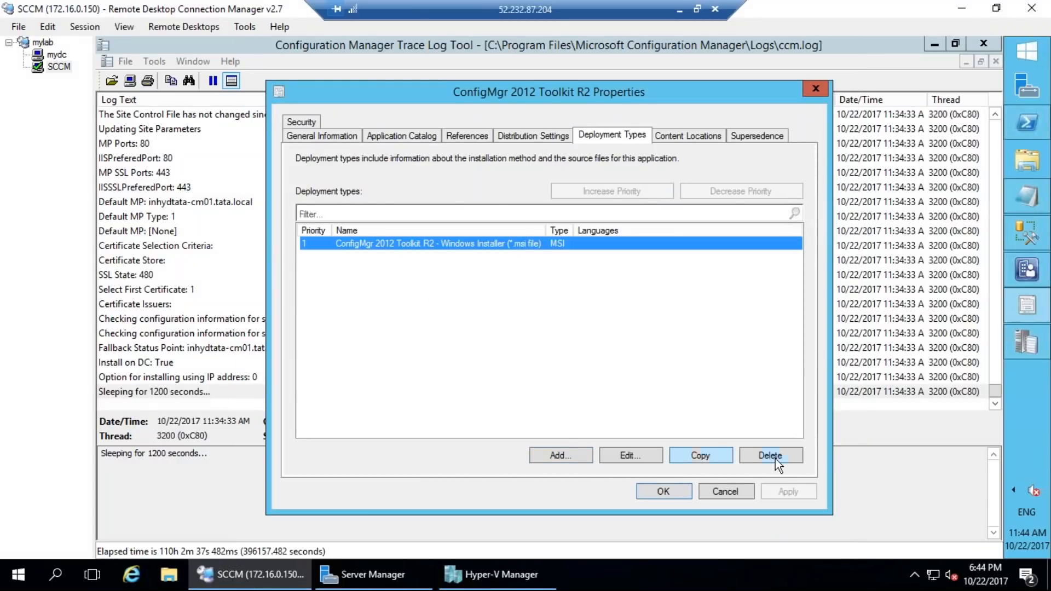
{"action": "left_click", "coordinate": [639, 451]}
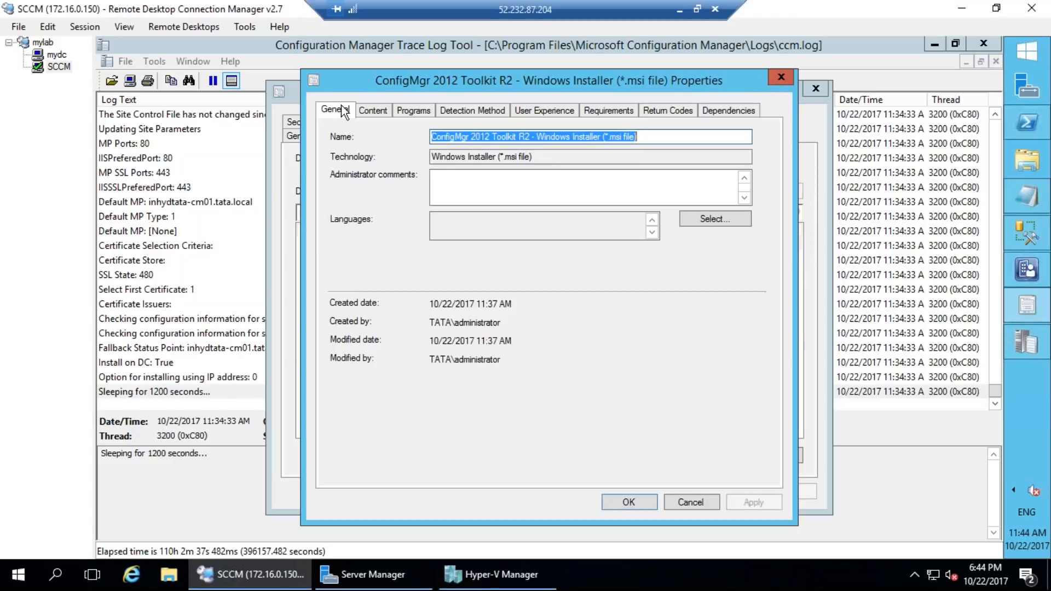
{"action": "left_click", "coordinate": [375, 112]}
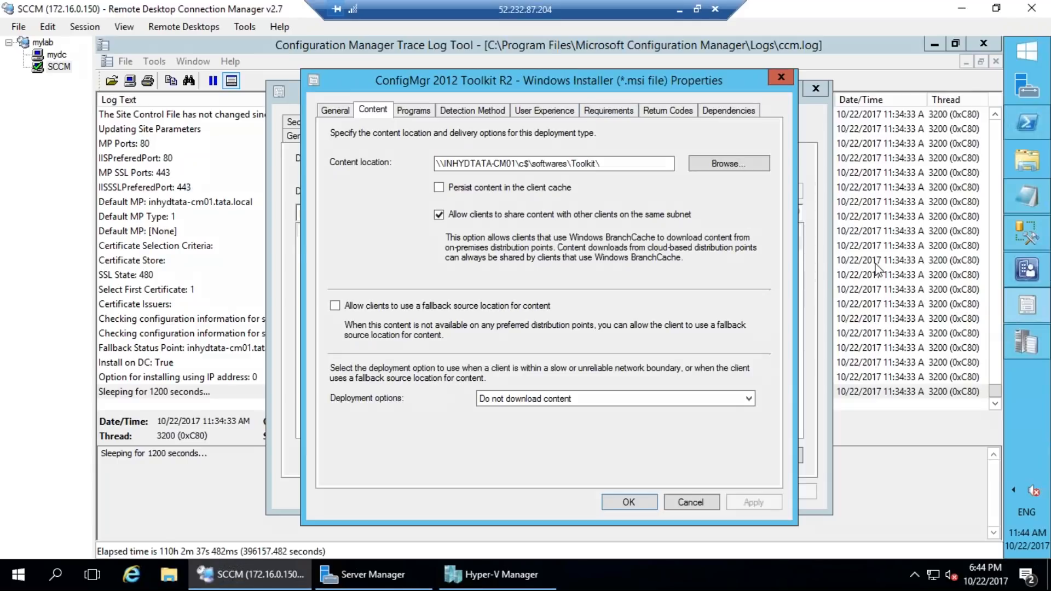
{"action": "mouse_move", "coordinate": [575, 123]}
{"action": "left_mouse_down"}
{"action": "mouse_move", "coordinate": [442, 195]}
{"action": "mouse_move", "coordinate": [621, 175]}
{"action": "mouse_move", "coordinate": [515, 124]}
{"action": "left_mouse_up"}
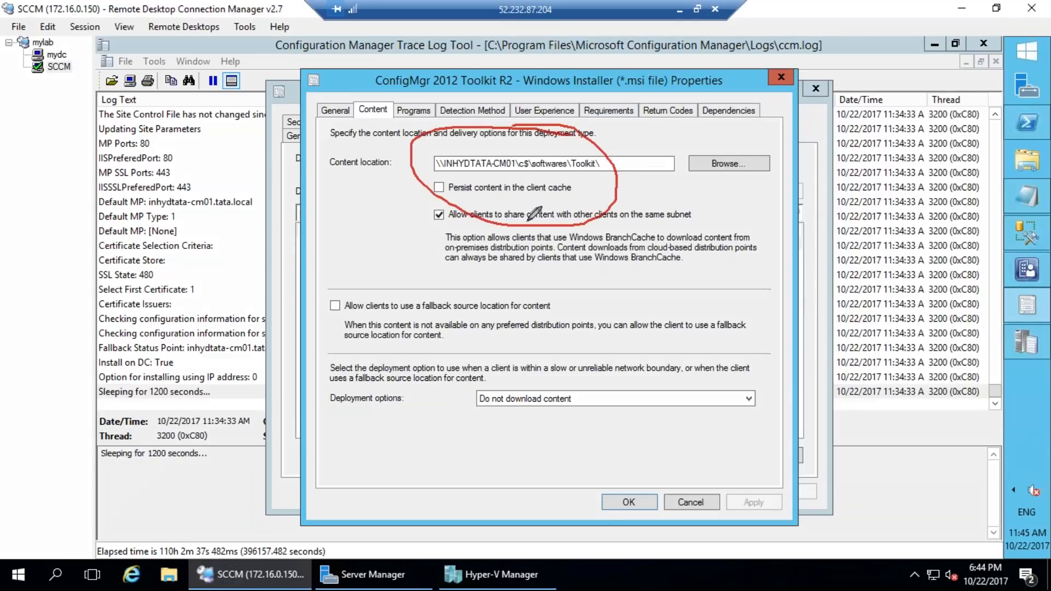
{"action": "mouse_move", "coordinate": [338, 269]}
{"action": "left_mouse_down"}
{"action": "mouse_move", "coordinate": [440, 192]}
{"action": "mouse_move", "coordinate": [452, 200]}
{"action": "left_mouse_up"}
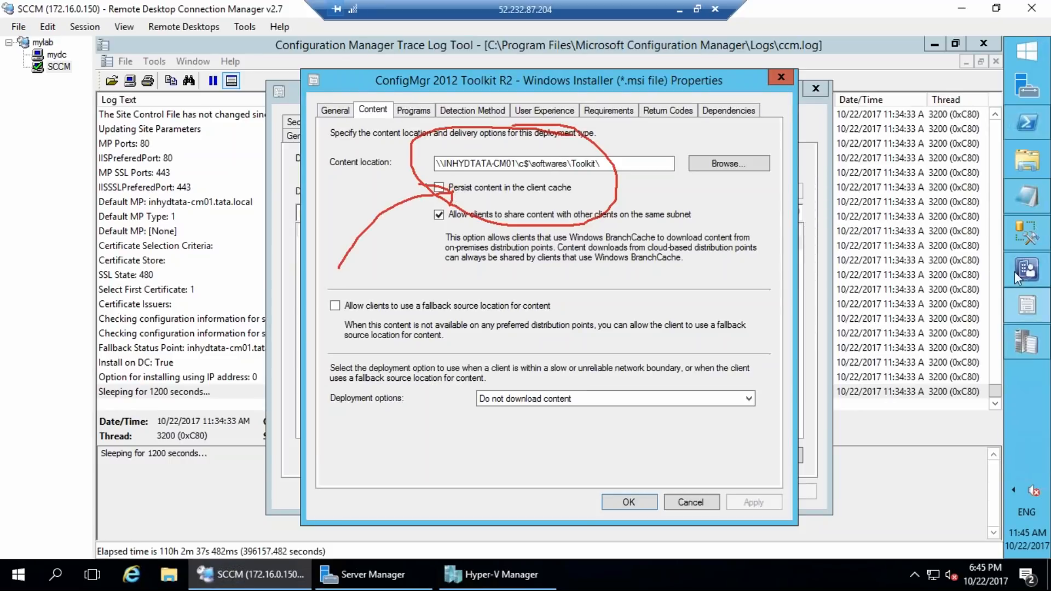
{"action": "key", "text": "Escape"}
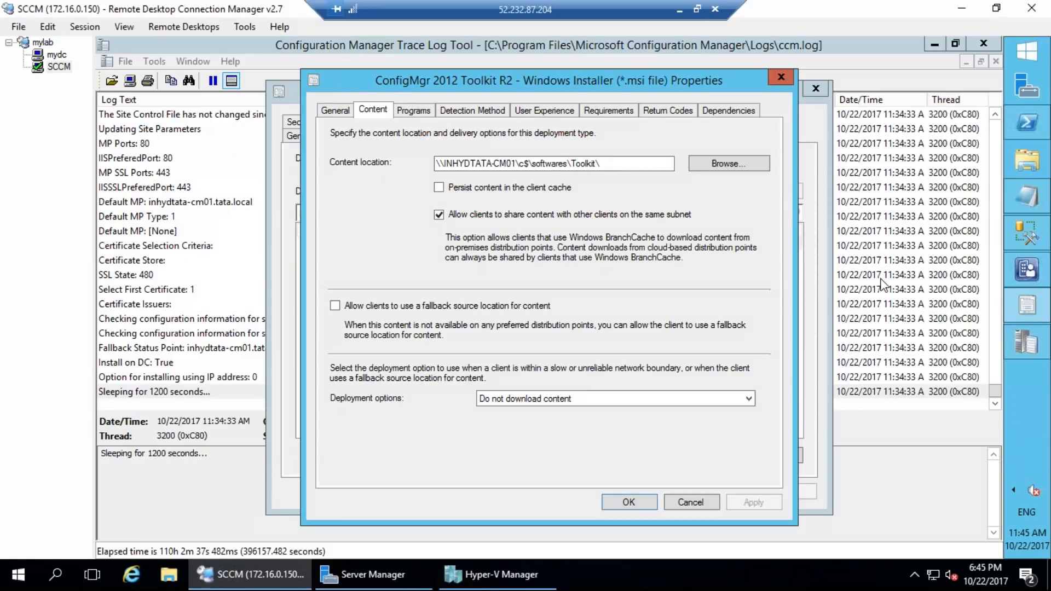
Step: Review the deployment type's installation and uninstall program commands and the product code setting
{"action": "left_click", "coordinate": [399, 110]}
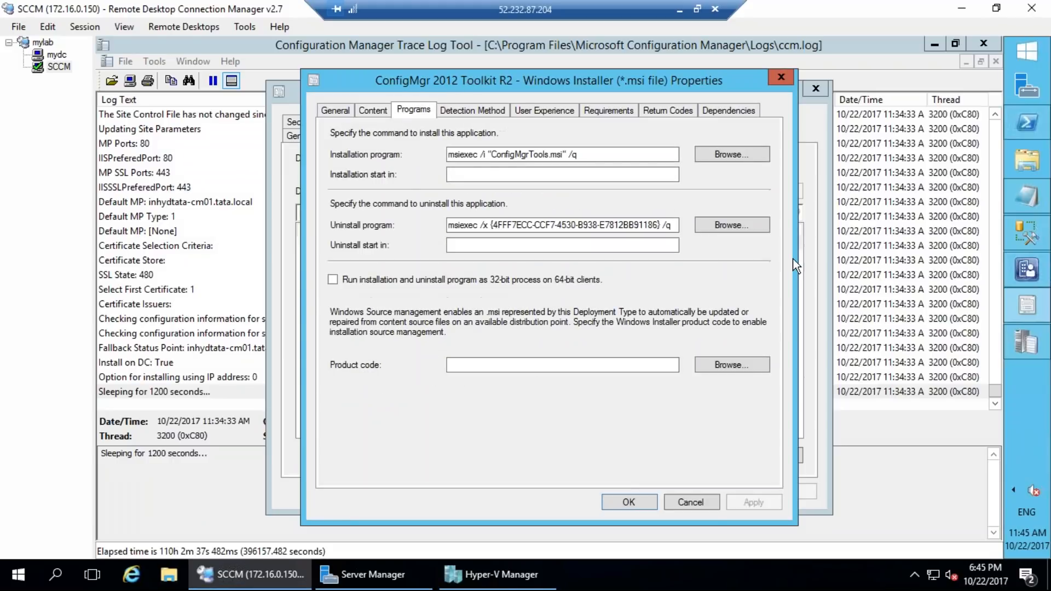
{"action": "mouse_move", "coordinate": [564, 136]}
{"action": "left_mouse_down"}
{"action": "mouse_move", "coordinate": [437, 133]}
{"action": "mouse_move", "coordinate": [580, 123]}
{"action": "mouse_move", "coordinate": [539, 111]}
{"action": "left_mouse_up"}
{"action": "mouse_move", "coordinate": [435, 198]}
{"action": "left_mouse_down"}
{"action": "mouse_move", "coordinate": [636, 282]}
{"action": "mouse_move", "coordinate": [654, 189]}
{"action": "mouse_move", "coordinate": [566, 187]}
{"action": "left_mouse_up"}
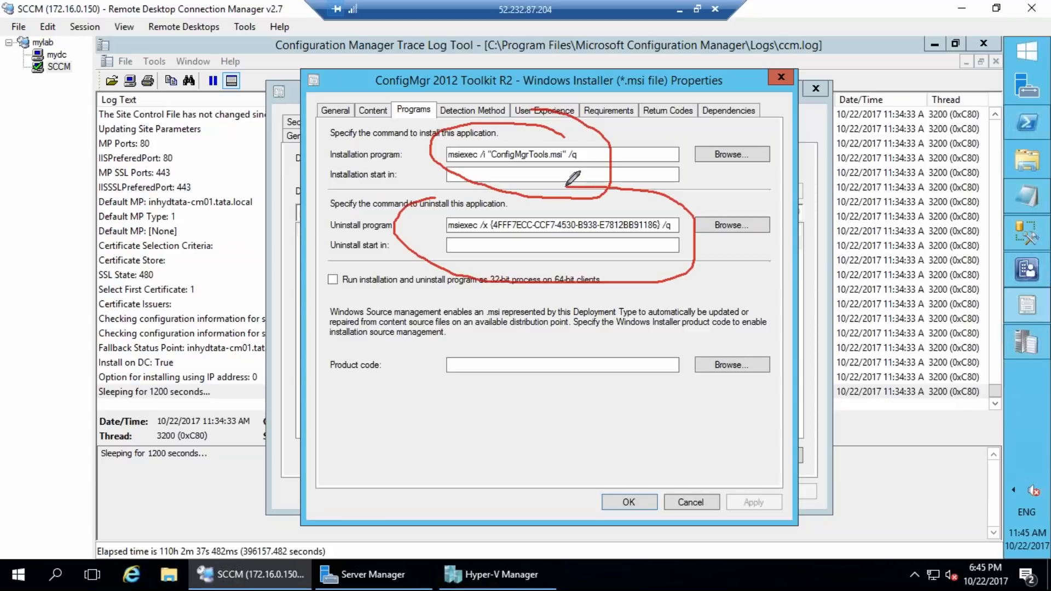
{"action": "left_click", "coordinate": [1036, 283]}
{"action": "mouse_move", "coordinate": [764, 334]}
{"action": "left_mouse_down"}
{"action": "mouse_move", "coordinate": [703, 368]}
{"action": "mouse_move", "coordinate": [727, 324]}
{"action": "left_mouse_up"}
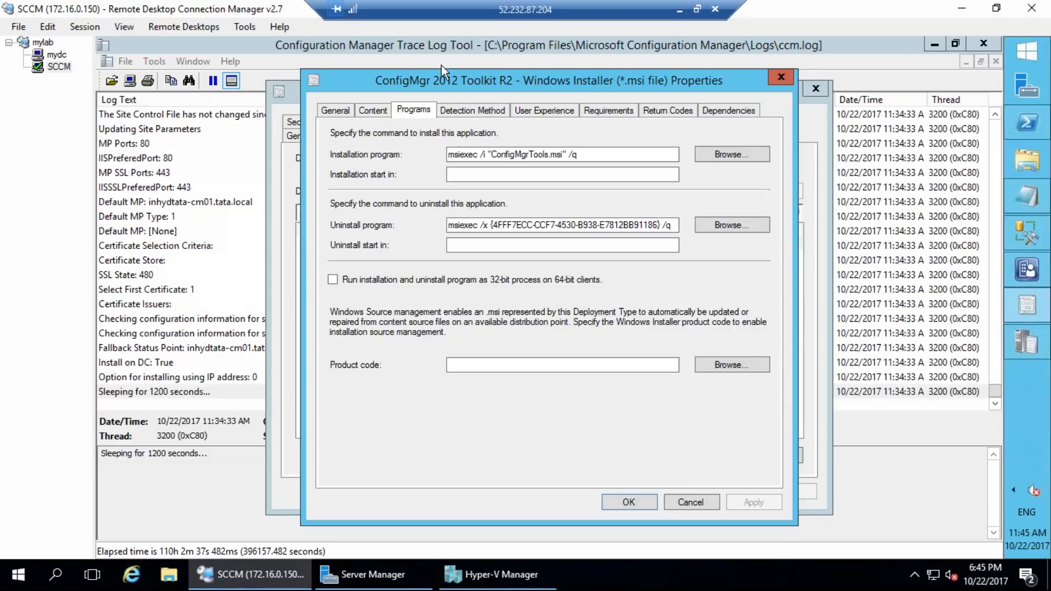
Step: Review the detection method rules that determine whether the deployment type is already present on a device
{"action": "left_click", "coordinate": [459, 112]}
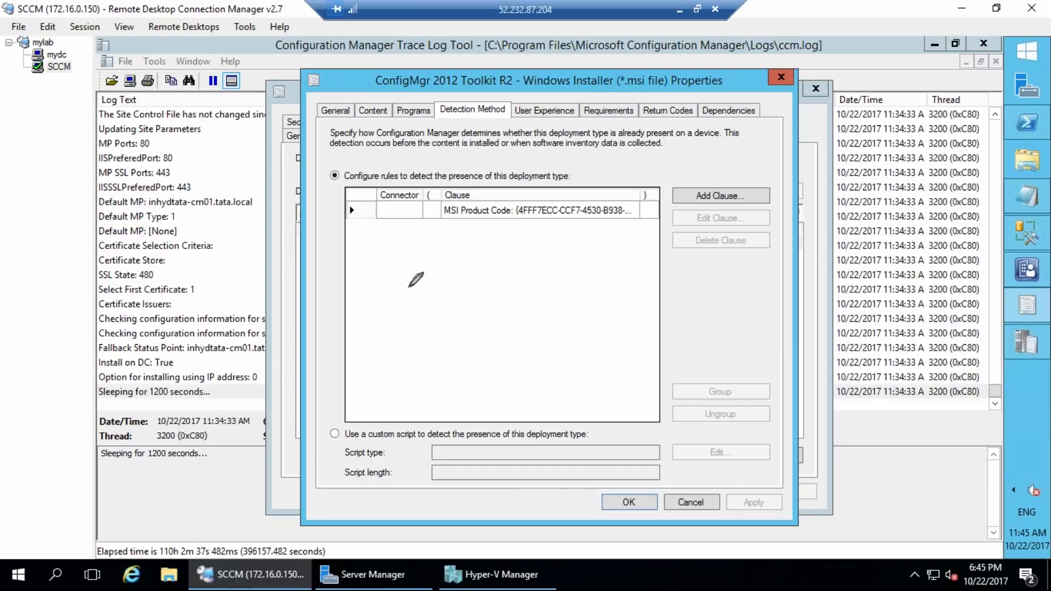
{"action": "mouse_move", "coordinate": [212, 248]}
{"action": "left_mouse_down"}
{"action": "mouse_move", "coordinate": [374, 309]}
{"action": "mouse_move", "coordinate": [394, 296]}
{"action": "mouse_move", "coordinate": [380, 341]}
{"action": "left_mouse_up"}
{"action": "mouse_move", "coordinate": [504, 187]}
{"action": "left_mouse_down"}
{"action": "mouse_move", "coordinate": [506, 224]}
{"action": "mouse_move", "coordinate": [658, 272]}
{"action": "mouse_move", "coordinate": [633, 174]}
{"action": "mouse_move", "coordinate": [523, 175]}
{"action": "mouse_move", "coordinate": [550, 176]}
{"action": "left_mouse_up"}
{"action": "left_click", "coordinate": [1021, 280]}
Step: Inspect the product code in the existing MSI detection clause and close the rule without changing it
{"action": "left_click", "coordinate": [554, 212]}
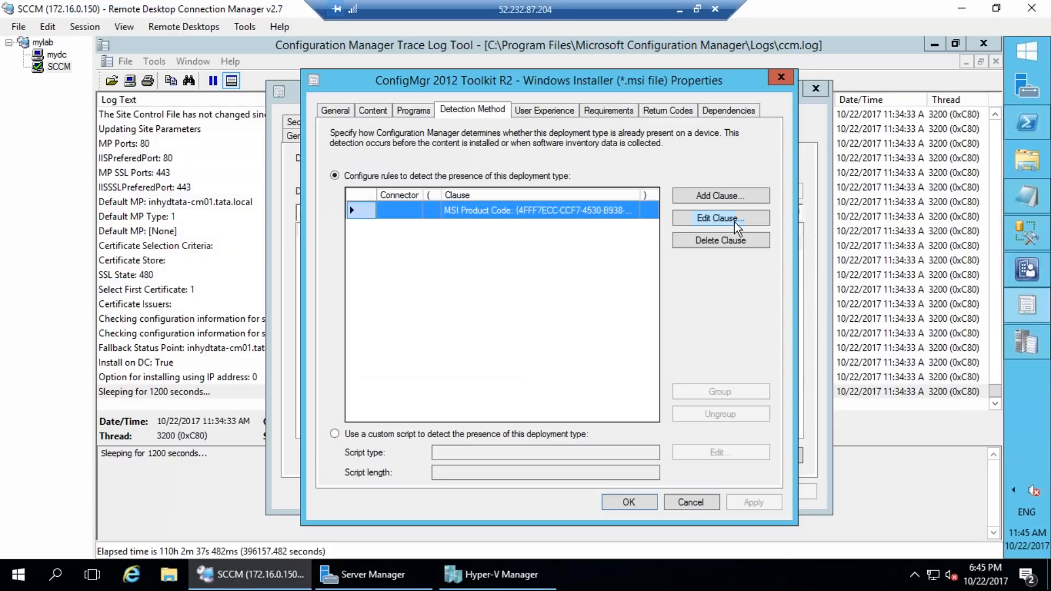
{"action": "left_click", "coordinate": [734, 219]}
{"action": "left_click", "coordinate": [738, 511]}
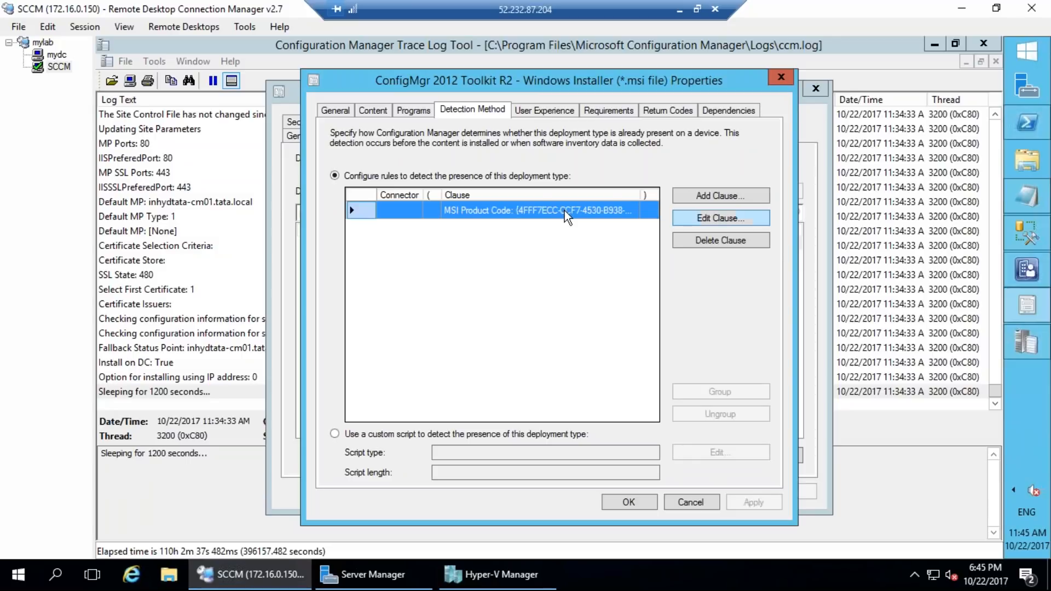
{"action": "left_click", "coordinate": [717, 219]}
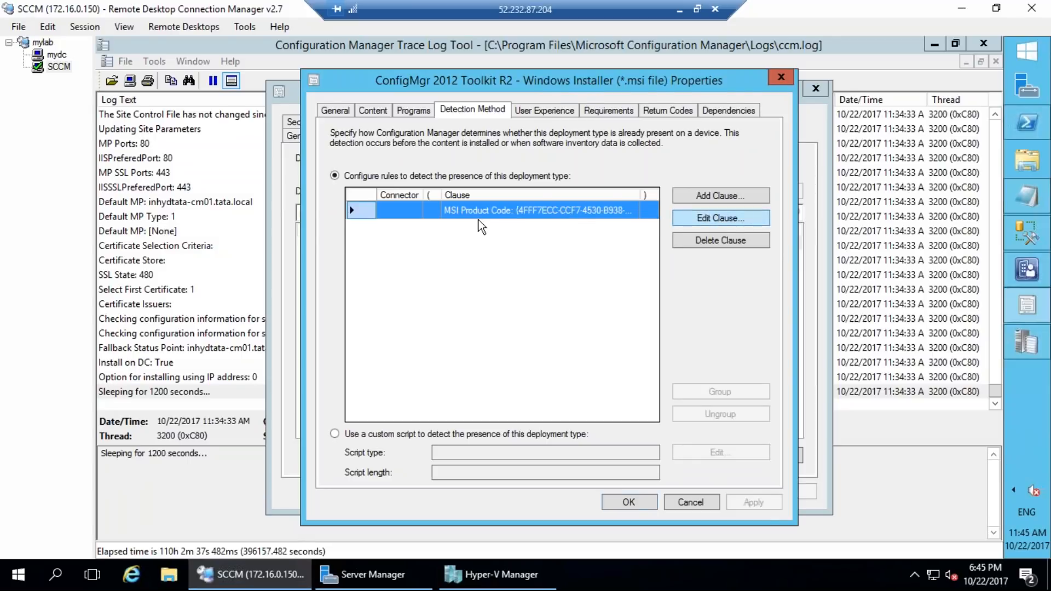
{"action": "key", "text": "ctrl+a"}
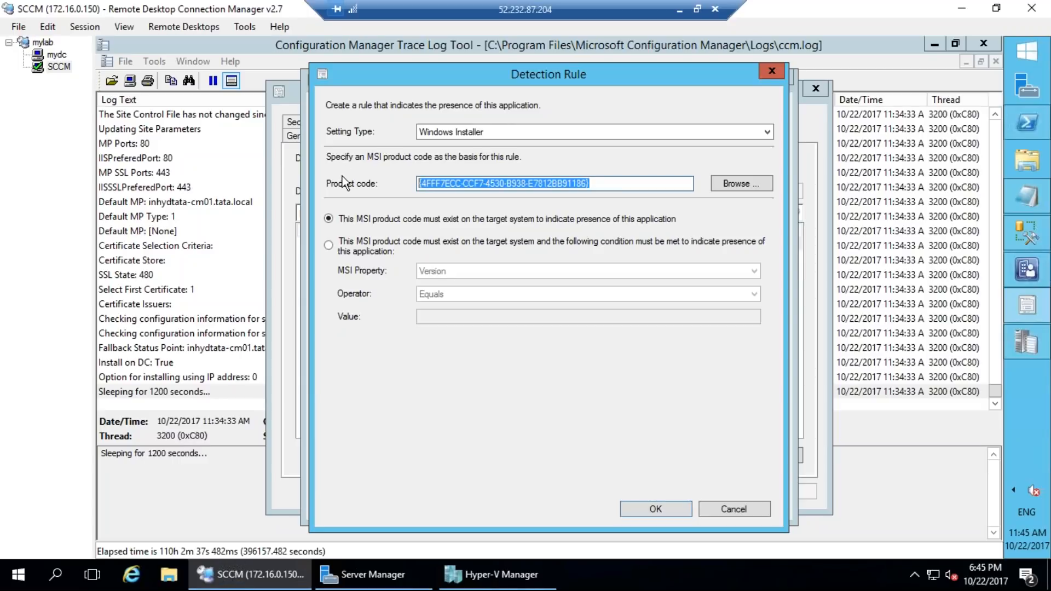
{"action": "left_click", "coordinate": [752, 509]}
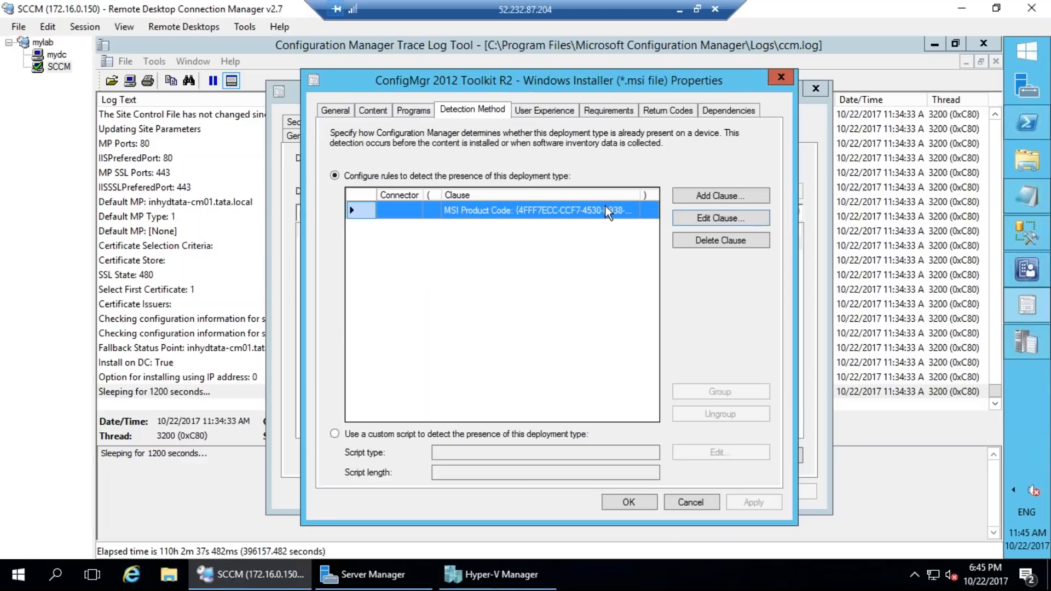
Step: Open the existing MSI product code clause for editing and review the setting types available for a detection rule
{"action": "left_click", "coordinate": [748, 218]}
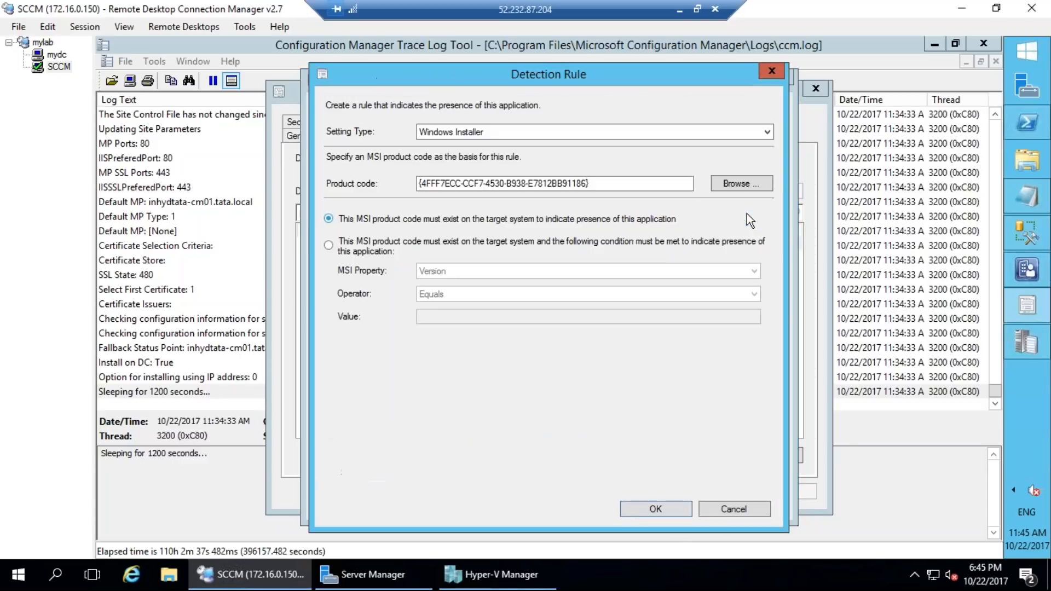
{"action": "left_click", "coordinate": [767, 133]}
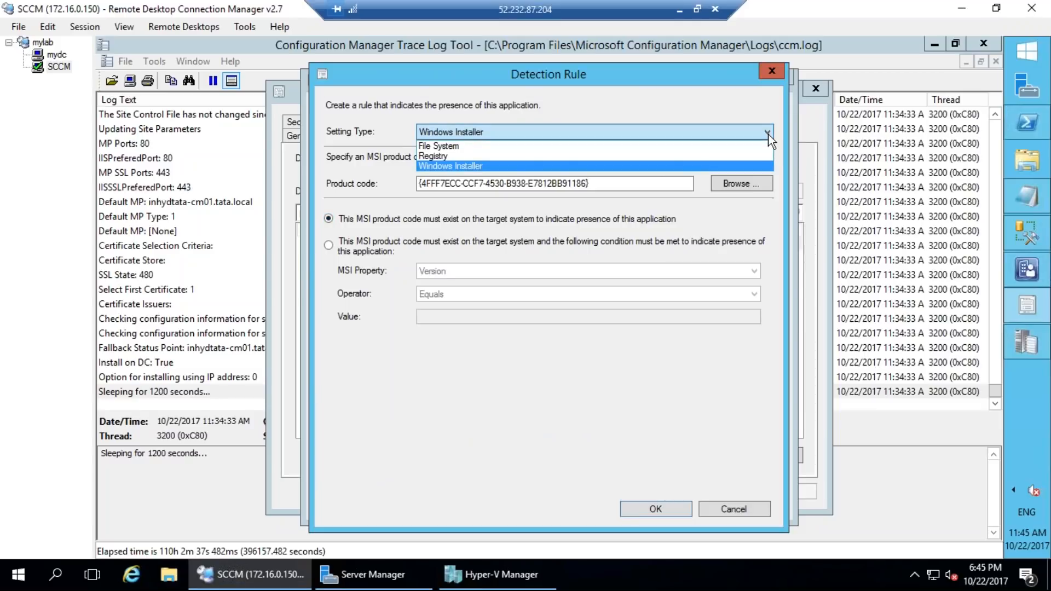
{"action": "left_click", "coordinate": [767, 134]}
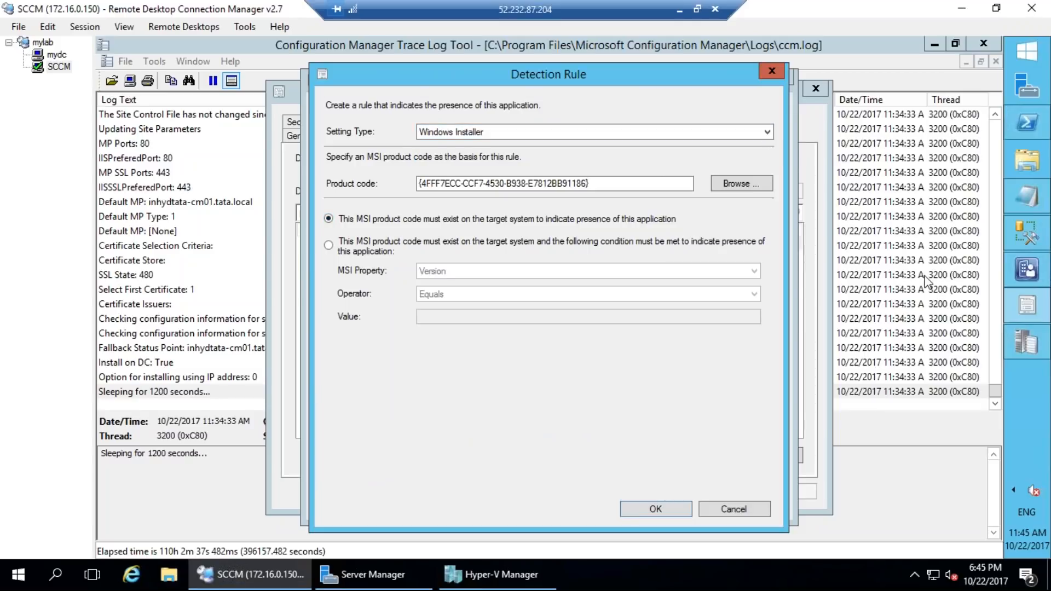
{"action": "mouse_move", "coordinate": [412, 408]}
{"action": "left_mouse_down"}
{"action": "mouse_move", "coordinate": [407, 373]}
{"action": "mouse_move", "coordinate": [468, 383]}
{"action": "left_mouse_up"}
{"action": "left_click_drag", "start_coordinate": [464, 342], "coordinate": [511, 378]}
{"action": "left_click_drag", "start_coordinate": [520, 337], "coordinate": [534, 378]}
{"action": "left_click_drag", "start_coordinate": [493, 323], "coordinate": [519, 304]}
{"action": "left_click_drag", "start_coordinate": [528, 379], "coordinate": [571, 366]}
{"action": "left_click_drag", "start_coordinate": [370, 427], "coordinate": [370, 438]}
{"action": "mouse_move", "coordinate": [381, 295]}
{"action": "left_mouse_down"}
{"action": "mouse_move", "coordinate": [361, 323]}
{"action": "mouse_move", "coordinate": [385, 335]}
{"action": "mouse_move", "coordinate": [429, 324]}
{"action": "left_mouse_up"}
{"action": "mouse_move", "coordinate": [306, 213]}
{"action": "left_mouse_down"}
{"action": "mouse_move", "coordinate": [419, 162]}
{"action": "mouse_move", "coordinate": [435, 243]}
{"action": "left_mouse_up"}
{"action": "left_click_drag", "start_coordinate": [320, 106], "coordinate": [323, 161]}
{"action": "mouse_move", "coordinate": [356, 63]}
{"action": "left_mouse_down"}
{"action": "mouse_move", "coordinate": [370, 106]}
{"action": "mouse_move", "coordinate": [383, 54]}
{"action": "left_mouse_up"}
{"action": "left_click_drag", "start_coordinate": [404, 52], "coordinate": [418, 87]}
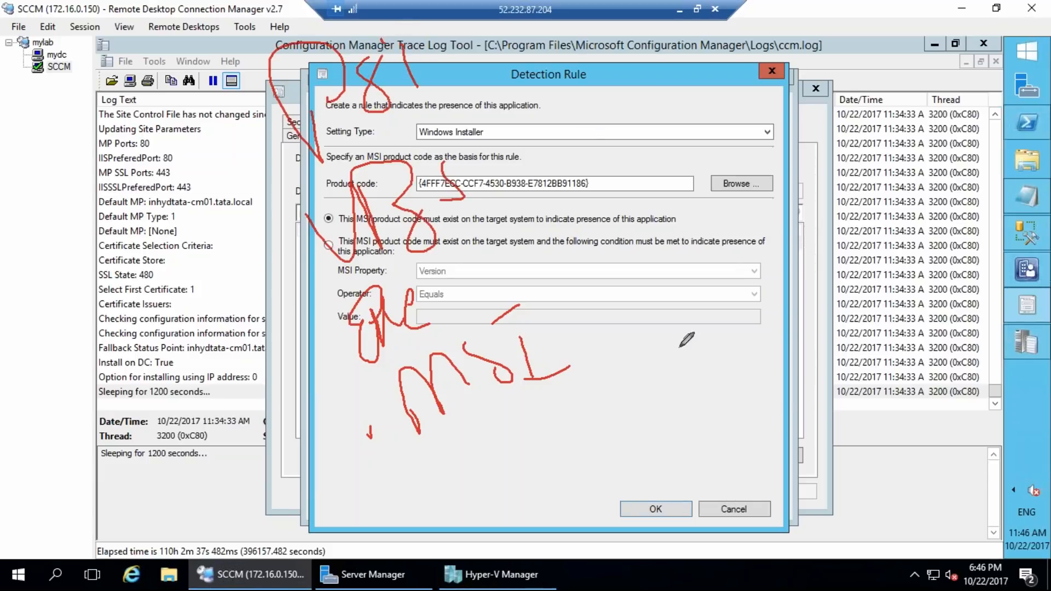
{"action": "mouse_move", "coordinate": [586, 404]}
{"action": "left_mouse_down"}
{"action": "mouse_move", "coordinate": [605, 470]}
{"action": "mouse_move", "coordinate": [678, 411]}
{"action": "mouse_move", "coordinate": [717, 502]}
{"action": "left_mouse_up"}
{"action": "left_click_drag", "start_coordinate": [712, 389], "coordinate": [774, 336]}
{"action": "left_click_drag", "start_coordinate": [622, 346], "coordinate": [638, 346]}
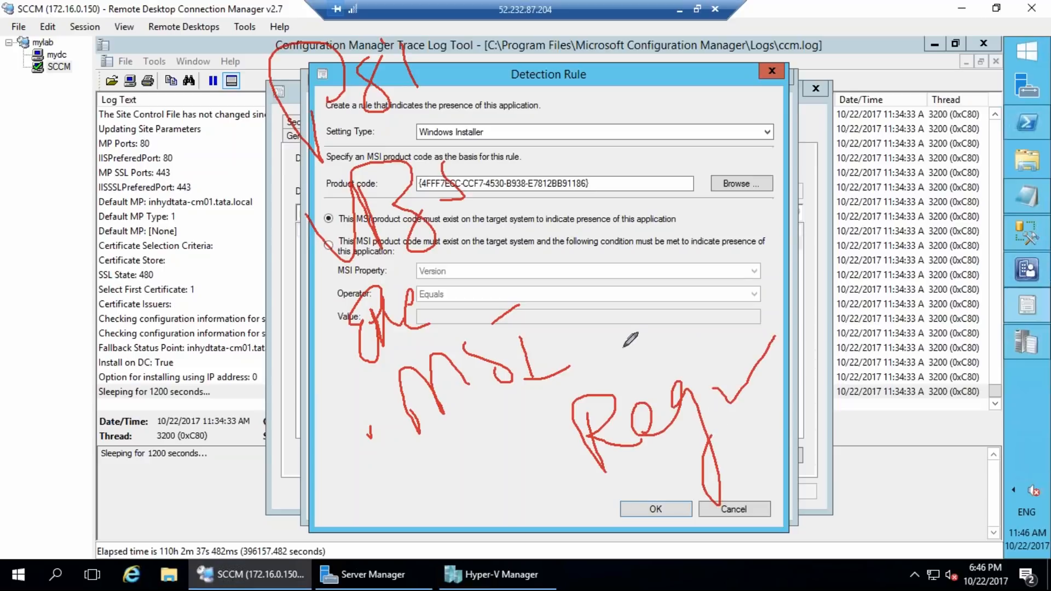
{"action": "key", "text": "Escape"}
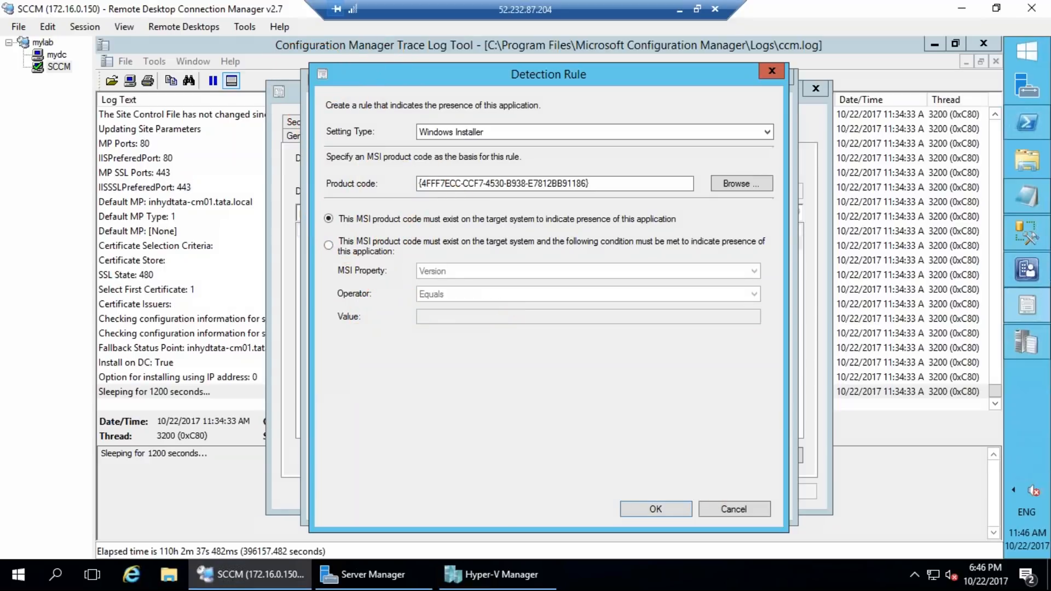
Step: Try a Registry detection rule using the PerProcessLog value under HKEY_LOCAL_MACHINE\SOFTWARE\Microsoft\BITSServer, and discard the rule changes
{"action": "left_click", "coordinate": [461, 134]}
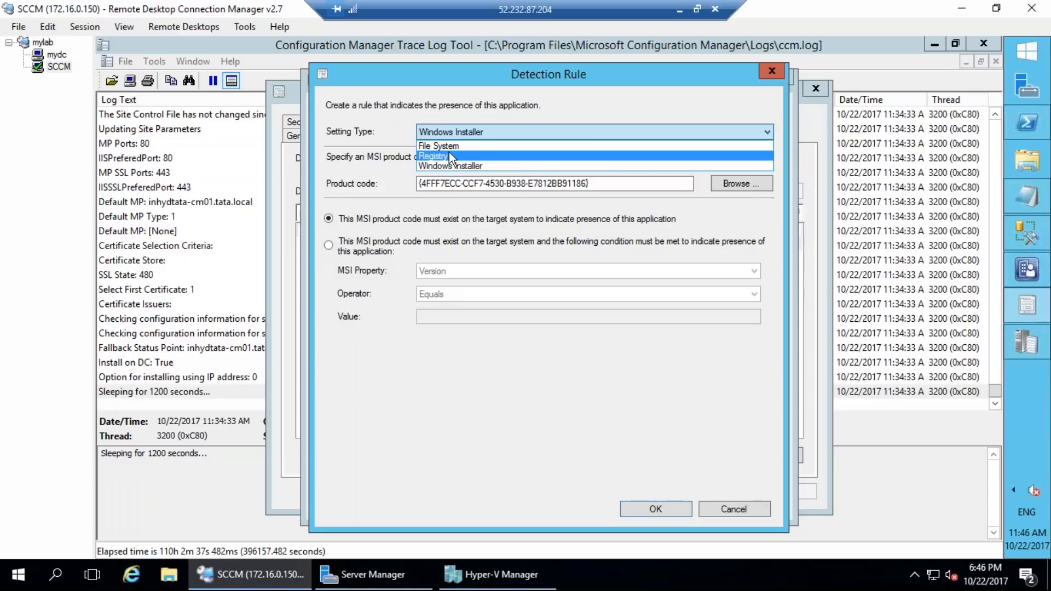
{"action": "left_click", "coordinate": [448, 155]}
{"action": "left_click", "coordinate": [740, 188]}
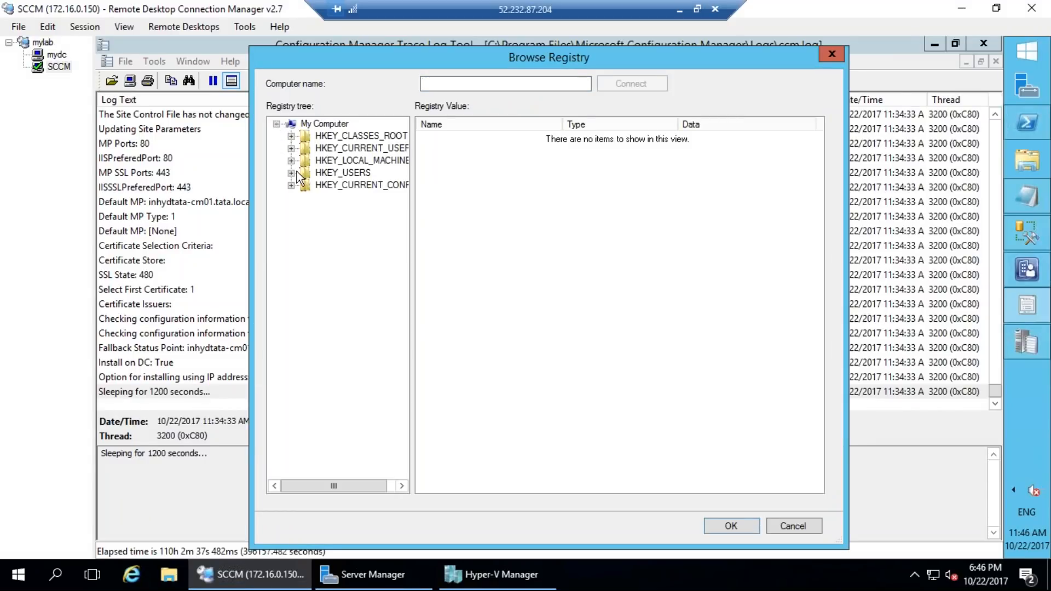
{"action": "left_click", "coordinate": [291, 160]}
{"action": "left_click", "coordinate": [305, 209]}
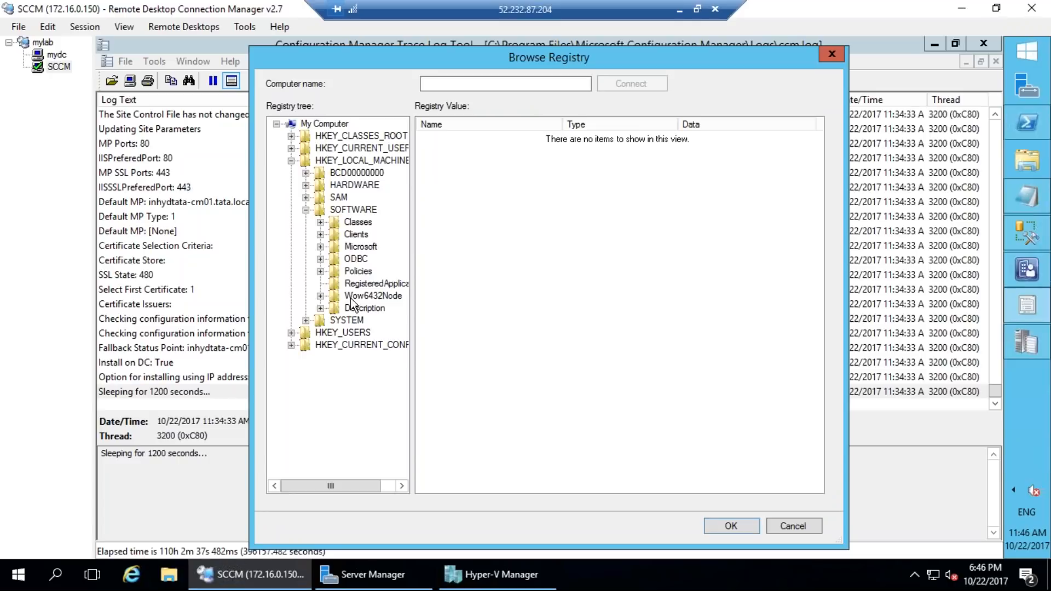
{"action": "left_click", "coordinate": [320, 246]}
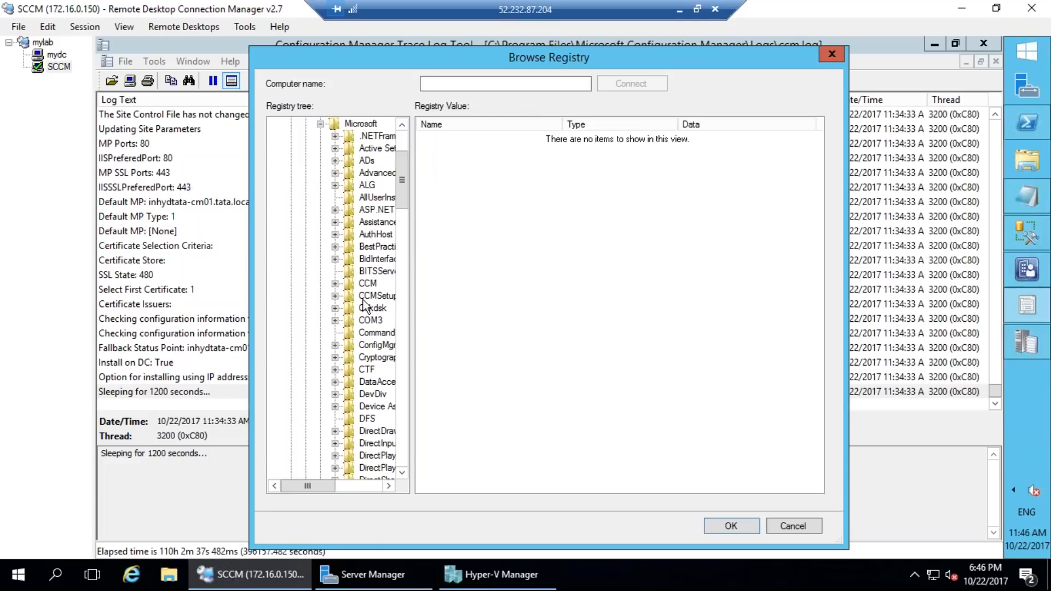
{"action": "left_click", "coordinate": [372, 271]}
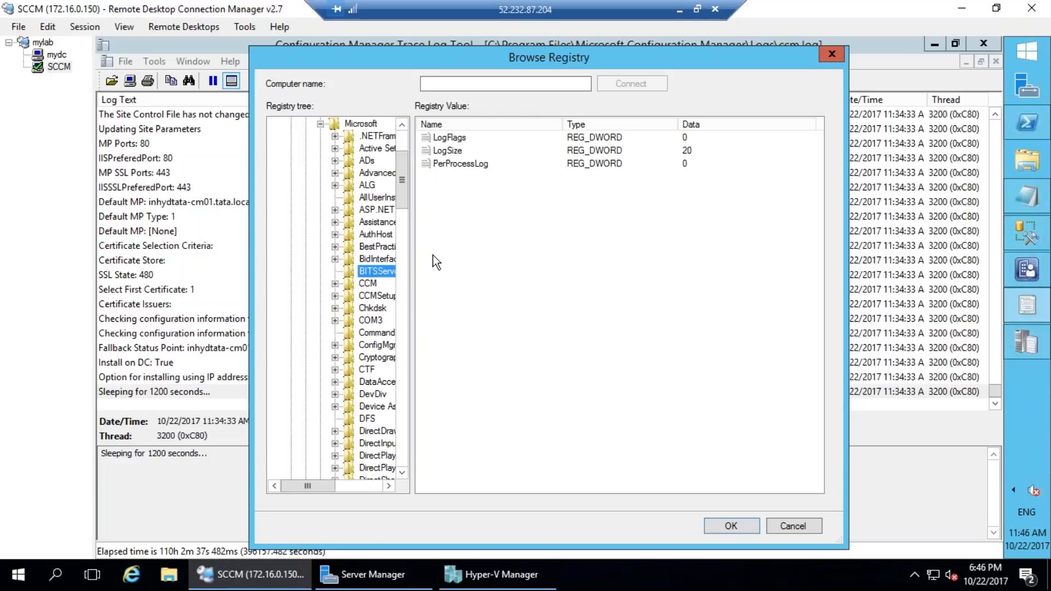
{"action": "double_click", "coordinate": [451, 164]}
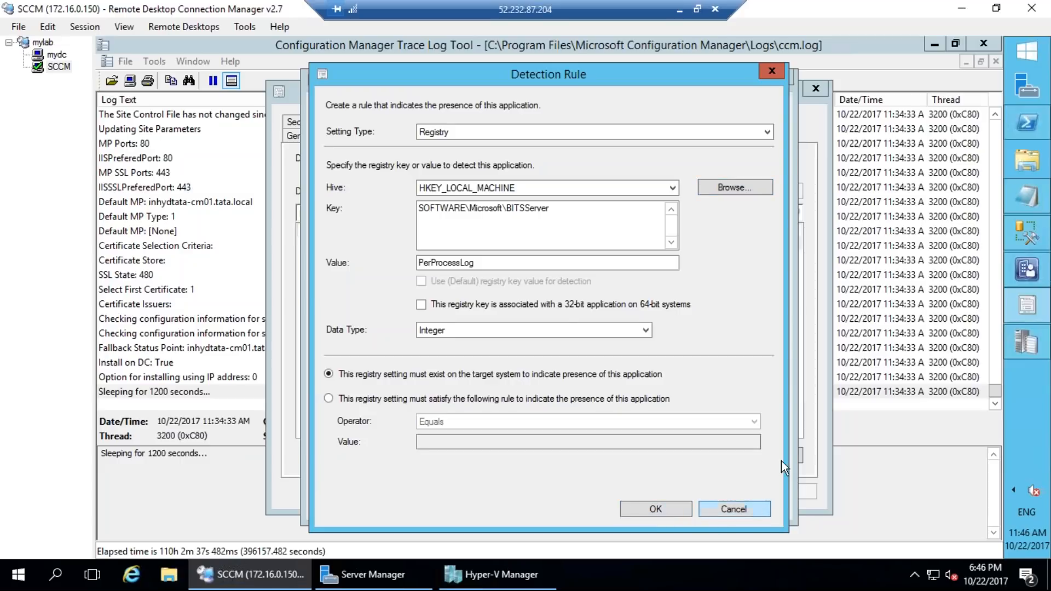
{"action": "left_click", "coordinate": [748, 508]}
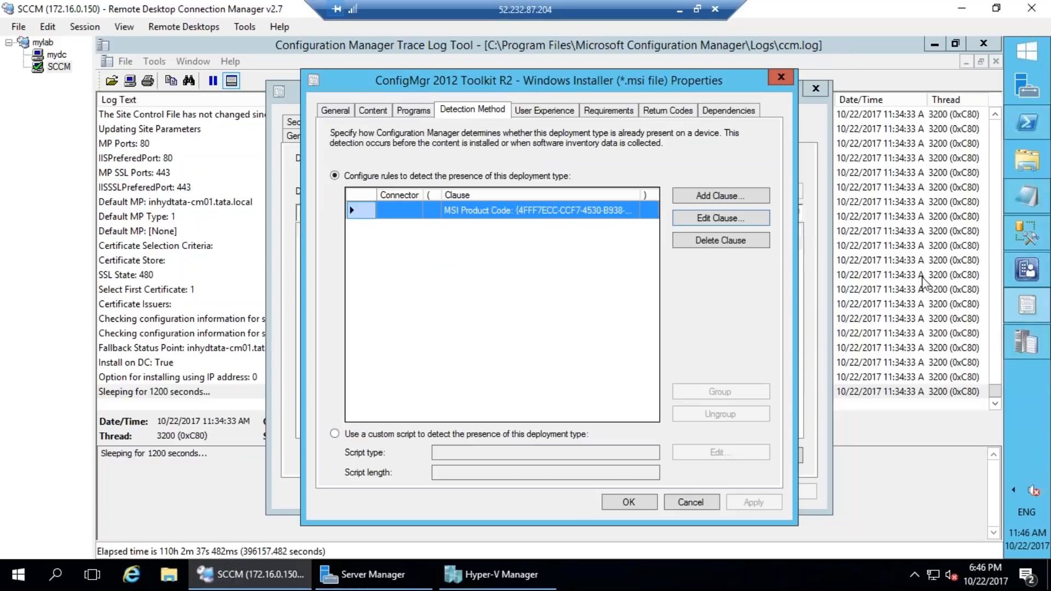
{"action": "mouse_move", "coordinate": [462, 90]}
{"action": "left_mouse_down"}
{"action": "mouse_move", "coordinate": [429, 139]}
{"action": "mouse_move", "coordinate": [550, 279]}
{"action": "mouse_move", "coordinate": [719, 141]}
{"action": "mouse_move", "coordinate": [495, 83]}
{"action": "mouse_move", "coordinate": [428, 84]}
{"action": "mouse_move", "coordinate": [481, 122]}
{"action": "mouse_move", "coordinate": [509, 103]}
{"action": "left_mouse_up"}
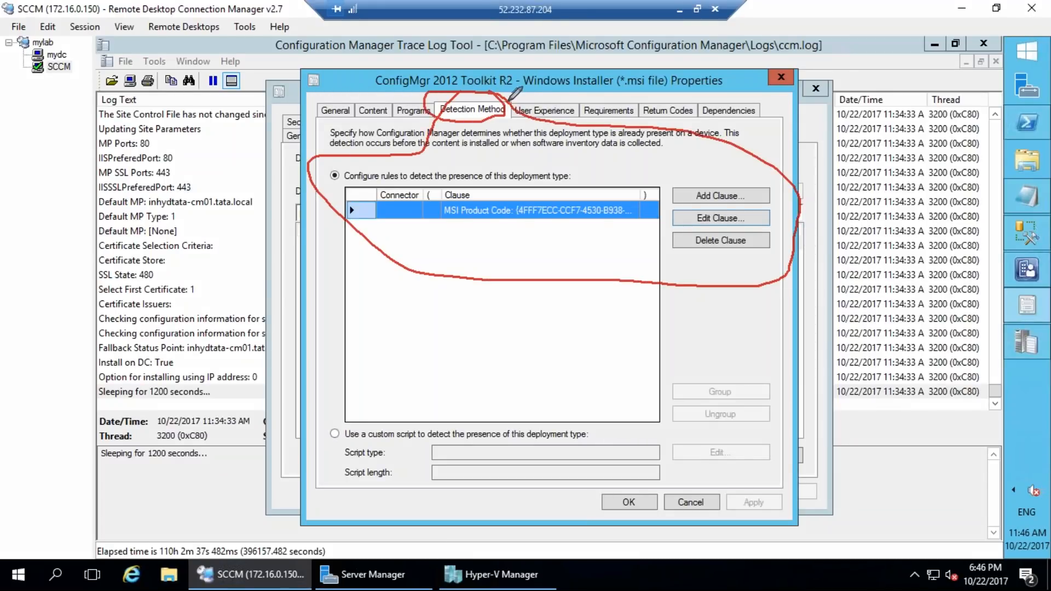
{"action": "mouse_move", "coordinate": [204, 470]}
{"action": "left_mouse_down"}
{"action": "mouse_move", "coordinate": [218, 541]}
{"action": "mouse_move", "coordinate": [237, 552]}
{"action": "left_mouse_up"}
{"action": "left_click_drag", "start_coordinate": [169, 173], "coordinate": [171, 218]}
{"action": "left_click_drag", "start_coordinate": [225, 168], "coordinate": [241, 180]}
{"action": "left_click_drag", "start_coordinate": [240, 148], "coordinate": [284, 166]}
{"action": "left_click_drag", "start_coordinate": [188, 103], "coordinate": [241, 243]}
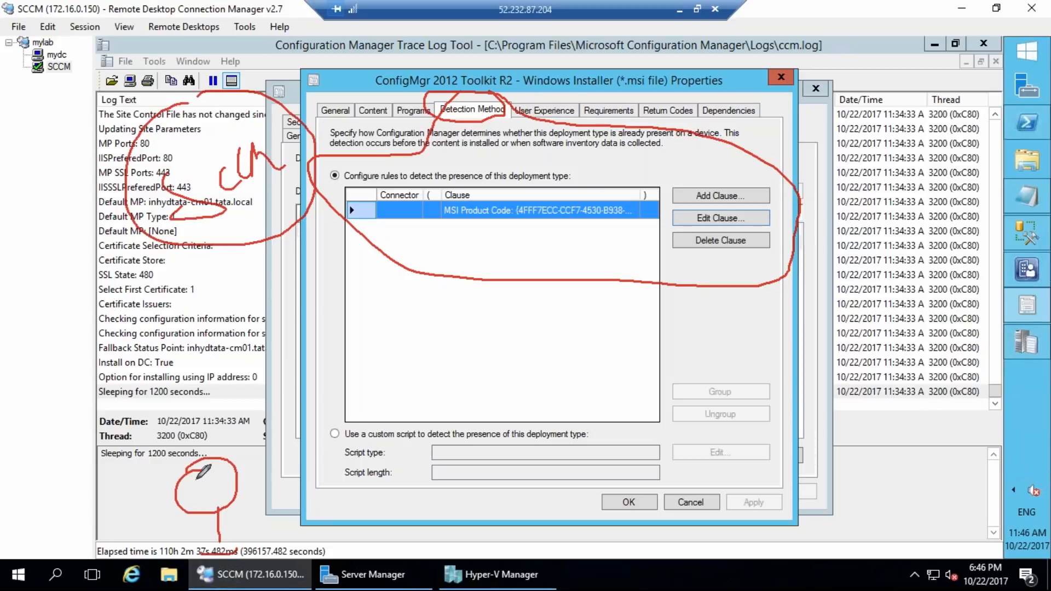
{"action": "left_click_drag", "start_coordinate": [219, 499], "coordinate": [222, 215]}
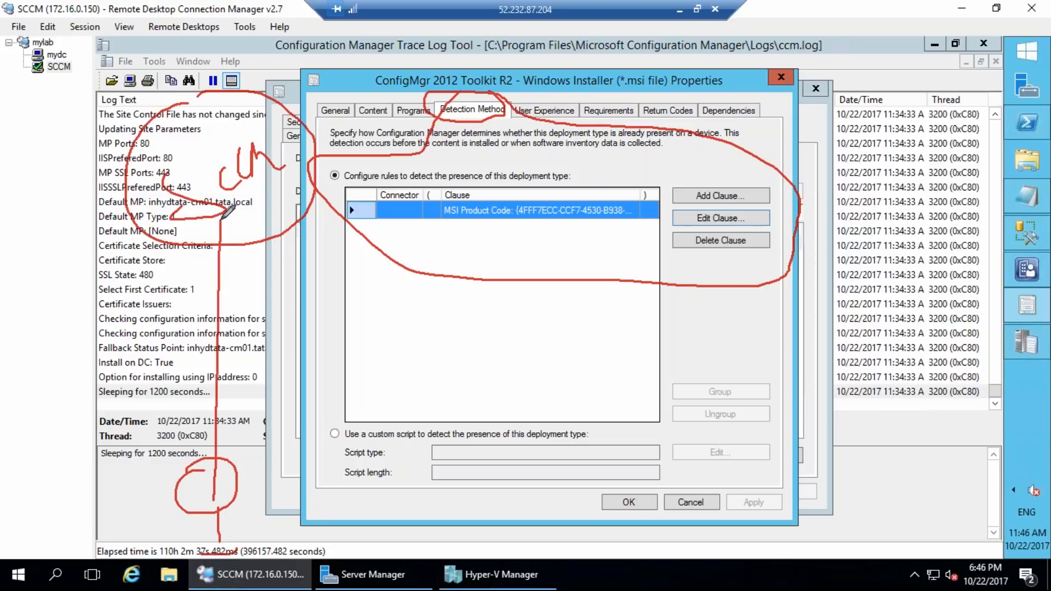
{"action": "mouse_move", "coordinate": [240, 469]}
{"action": "left_mouse_down"}
{"action": "mouse_move", "coordinate": [241, 505]}
{"action": "mouse_move", "coordinate": [274, 495]}
{"action": "mouse_move", "coordinate": [218, 446]}
{"action": "mouse_move", "coordinate": [220, 188]}
{"action": "left_mouse_up"}
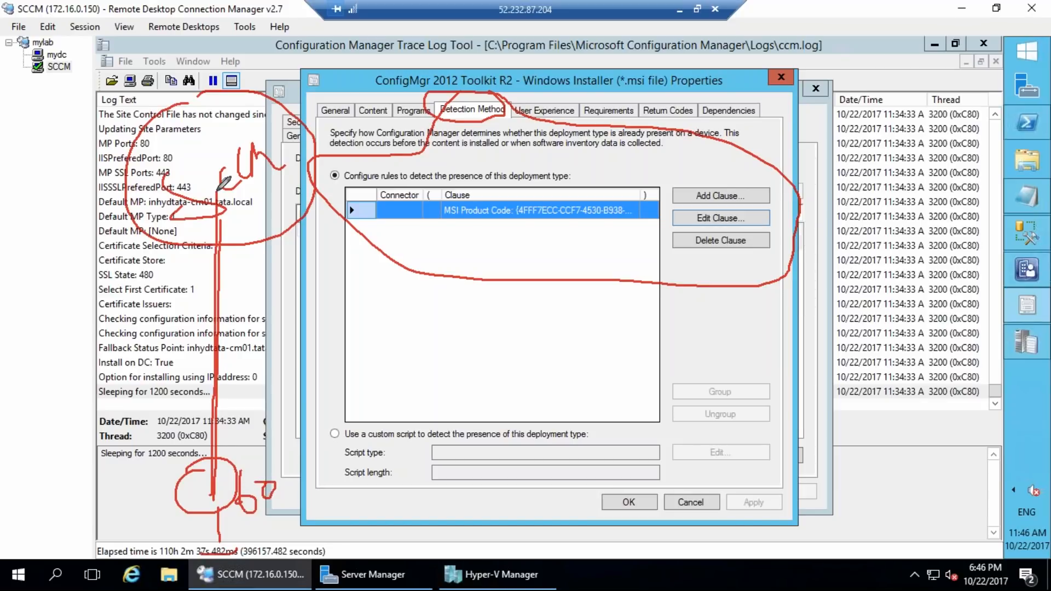
{"action": "left_click_drag", "start_coordinate": [210, 241], "coordinate": [235, 222]}
{"action": "left_click_drag", "start_coordinate": [250, 528], "coordinate": [271, 526]}
{"action": "mouse_move", "coordinate": [276, 225]}
{"action": "left_mouse_down"}
{"action": "mouse_move", "coordinate": [269, 197]}
{"action": "mouse_move", "coordinate": [295, 186]}
{"action": "mouse_move", "coordinate": [304, 203]}
{"action": "mouse_move", "coordinate": [198, 475]}
{"action": "mouse_move", "coordinate": [189, 465]}
{"action": "mouse_move", "coordinate": [228, 457]}
{"action": "left_mouse_up"}
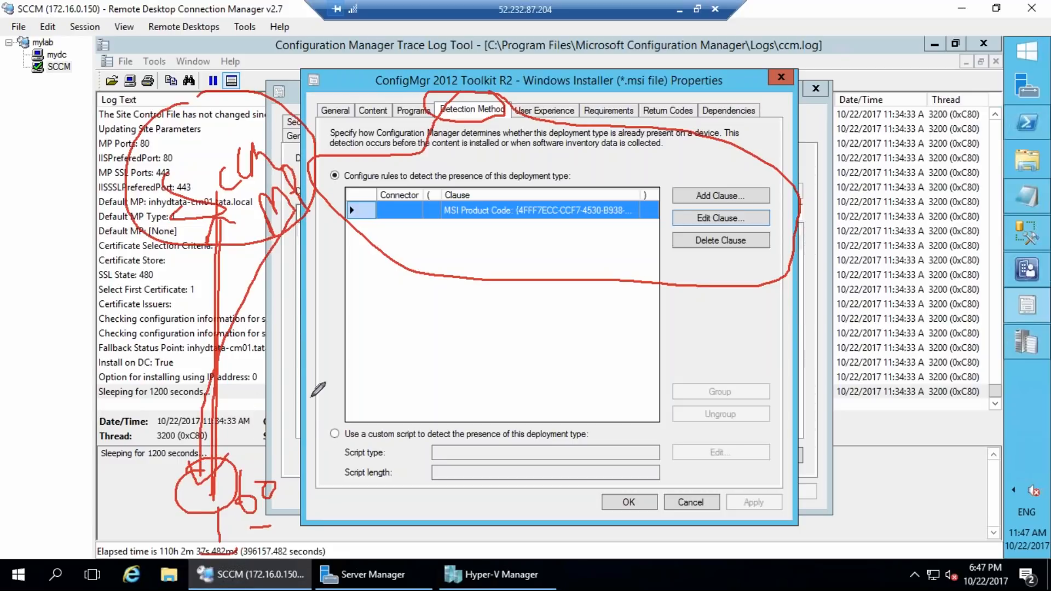
{"action": "left_click_drag", "start_coordinate": [305, 363], "coordinate": [315, 402]}
{"action": "mouse_move", "coordinate": [327, 394]}
{"action": "left_mouse_down"}
{"action": "mouse_move", "coordinate": [327, 336]}
{"action": "mouse_move", "coordinate": [337, 388]}
{"action": "mouse_move", "coordinate": [361, 334]}
{"action": "left_mouse_up"}
{"action": "mouse_move", "coordinate": [344, 372]}
{"action": "left_mouse_down"}
{"action": "mouse_move", "coordinate": [383, 359]}
{"action": "mouse_move", "coordinate": [253, 356]}
{"action": "mouse_move", "coordinate": [368, 316]}
{"action": "left_mouse_up"}
{"action": "mouse_move", "coordinate": [276, 502]}
{"action": "left_mouse_down"}
{"action": "mouse_move", "coordinate": [337, 501]}
{"action": "mouse_move", "coordinate": [346, 517]}
{"action": "left_mouse_up"}
{"action": "mouse_move", "coordinate": [391, 469]}
{"action": "left_mouse_down"}
{"action": "mouse_move", "coordinate": [372, 517]}
{"action": "mouse_move", "coordinate": [408, 499]}
{"action": "left_mouse_up"}
{"action": "mouse_move", "coordinate": [420, 462]}
{"action": "left_mouse_down"}
{"action": "mouse_move", "coordinate": [438, 484]}
{"action": "mouse_move", "coordinate": [500, 507]}
{"action": "mouse_move", "coordinate": [547, 447]}
{"action": "left_mouse_up"}
{"action": "mouse_move", "coordinate": [495, 515]}
{"action": "left_mouse_down"}
{"action": "mouse_move", "coordinate": [539, 468]}
{"action": "mouse_move", "coordinate": [350, 435]}
{"action": "mouse_move", "coordinate": [271, 470]}
{"action": "left_mouse_up"}
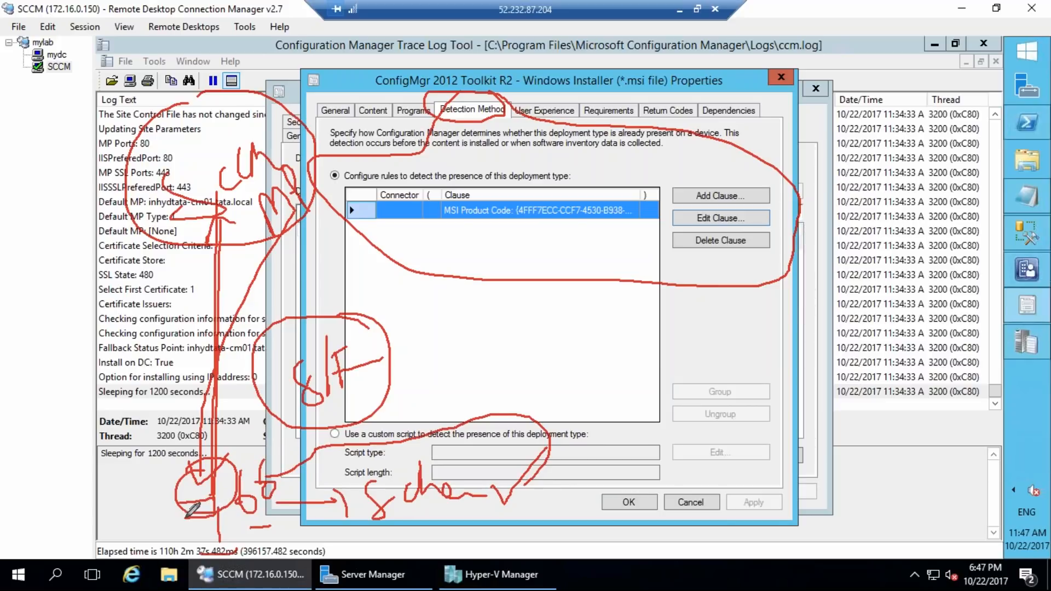
{"action": "mouse_move", "coordinate": [200, 513]}
{"action": "left_mouse_down"}
{"action": "mouse_move", "coordinate": [543, 512]}
{"action": "mouse_move", "coordinate": [556, 521]}
{"action": "mouse_move", "coordinate": [532, 548]}
{"action": "left_mouse_up"}
{"action": "mouse_move", "coordinate": [627, 487]}
{"action": "left_mouse_down"}
{"action": "mouse_move", "coordinate": [619, 537]}
{"action": "mouse_move", "coordinate": [714, 477]}
{"action": "mouse_move", "coordinate": [740, 477]}
{"action": "left_mouse_up"}
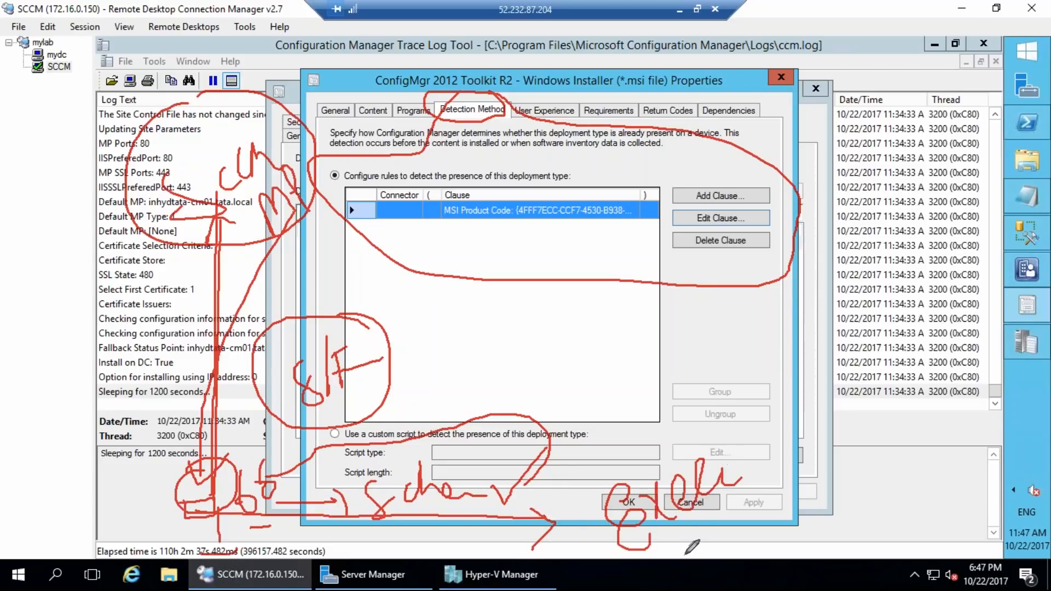
{"action": "mouse_move", "coordinate": [570, 523]}
{"action": "left_mouse_down"}
{"action": "mouse_move", "coordinate": [754, 516]}
{"action": "mouse_move", "coordinate": [733, 350]}
{"action": "mouse_move", "coordinate": [634, 260]}
{"action": "mouse_move", "coordinate": [544, 230]}
{"action": "mouse_move", "coordinate": [534, 243]}
{"action": "mouse_move", "coordinate": [581, 240]}
{"action": "left_mouse_up"}
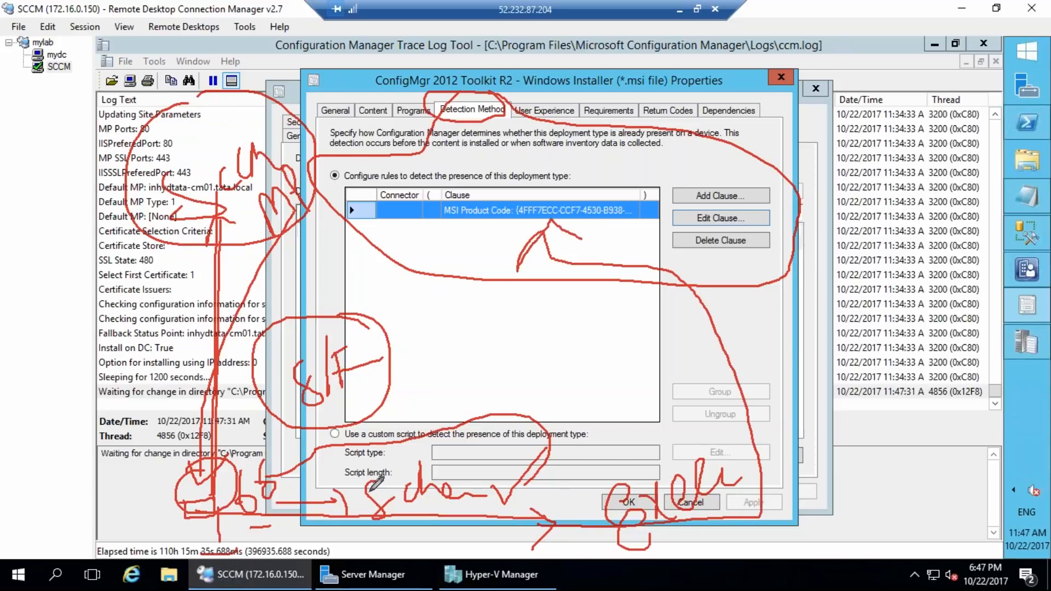
{"action": "left_click_drag", "start_coordinate": [229, 491], "coordinate": [221, 523]}
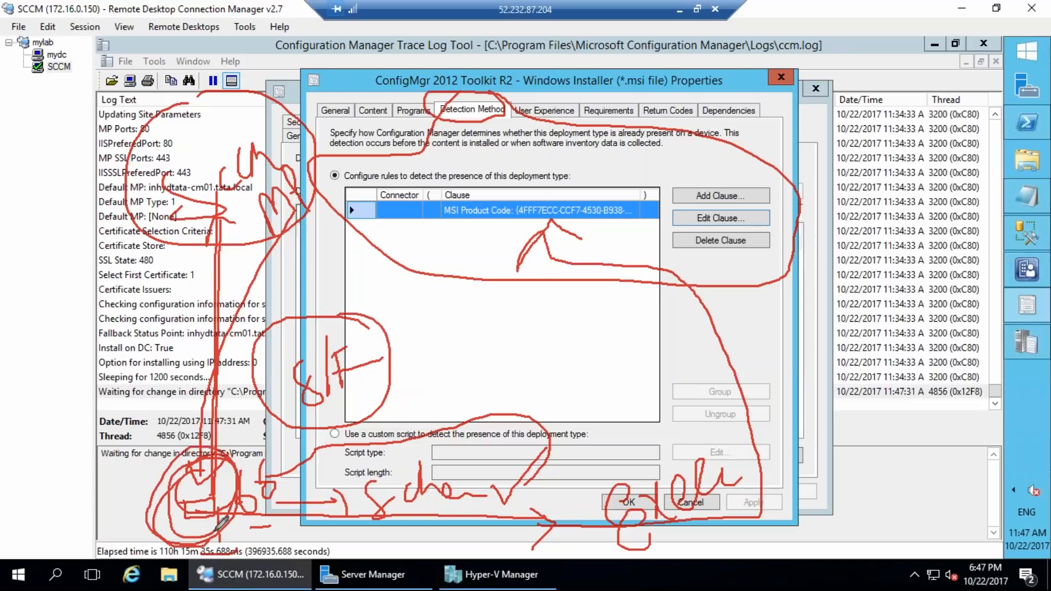
{"action": "mouse_move", "coordinate": [587, 487]}
{"action": "left_mouse_down"}
{"action": "mouse_move", "coordinate": [710, 399]}
{"action": "mouse_move", "coordinate": [757, 539]}
{"action": "mouse_move", "coordinate": [602, 588]}
{"action": "mouse_move", "coordinate": [758, 511]}
{"action": "left_mouse_up"}
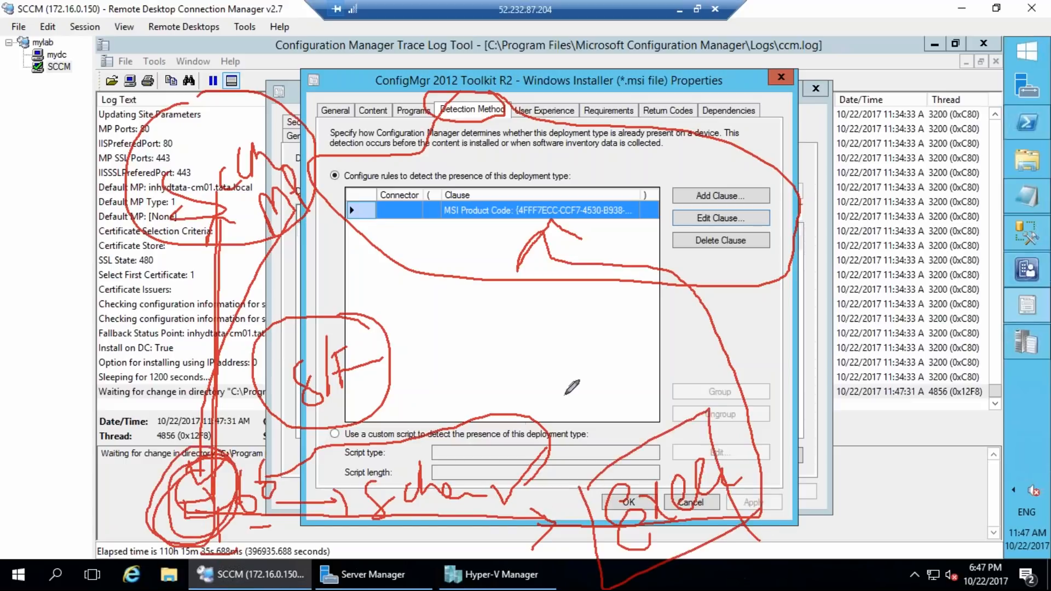
{"action": "mouse_move", "coordinate": [510, 188]}
{"action": "left_mouse_down"}
{"action": "mouse_move", "coordinate": [511, 259]}
{"action": "mouse_move", "coordinate": [651, 236]}
{"action": "left_mouse_up"}
{"action": "mouse_move", "coordinate": [580, 490]}
{"action": "left_mouse_down"}
{"action": "mouse_move", "coordinate": [712, 390]}
{"action": "mouse_move", "coordinate": [766, 548]}
{"action": "left_mouse_up"}
{"action": "mouse_move", "coordinate": [585, 482]}
{"action": "left_mouse_down"}
{"action": "mouse_move", "coordinate": [662, 561]}
{"action": "mouse_move", "coordinate": [762, 490]}
{"action": "left_mouse_up"}
{"action": "left_click_drag", "start_coordinate": [8, 230], "coordinate": [60, 261]}
{"action": "left_click_drag", "start_coordinate": [4, 324], "coordinate": [92, 255]}
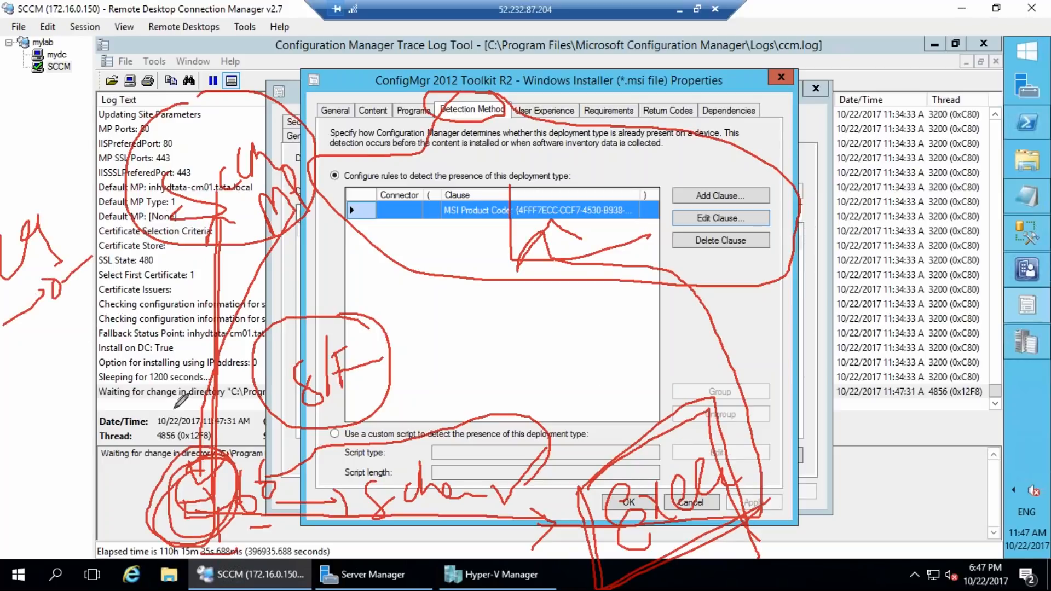
{"action": "left_click_drag", "start_coordinate": [6, 405], "coordinate": [21, 390]}
{"action": "left_click_drag", "start_coordinate": [3, 433], "coordinate": [36, 408]}
{"action": "left_click_drag", "start_coordinate": [14, 363], "coordinate": [50, 437]}
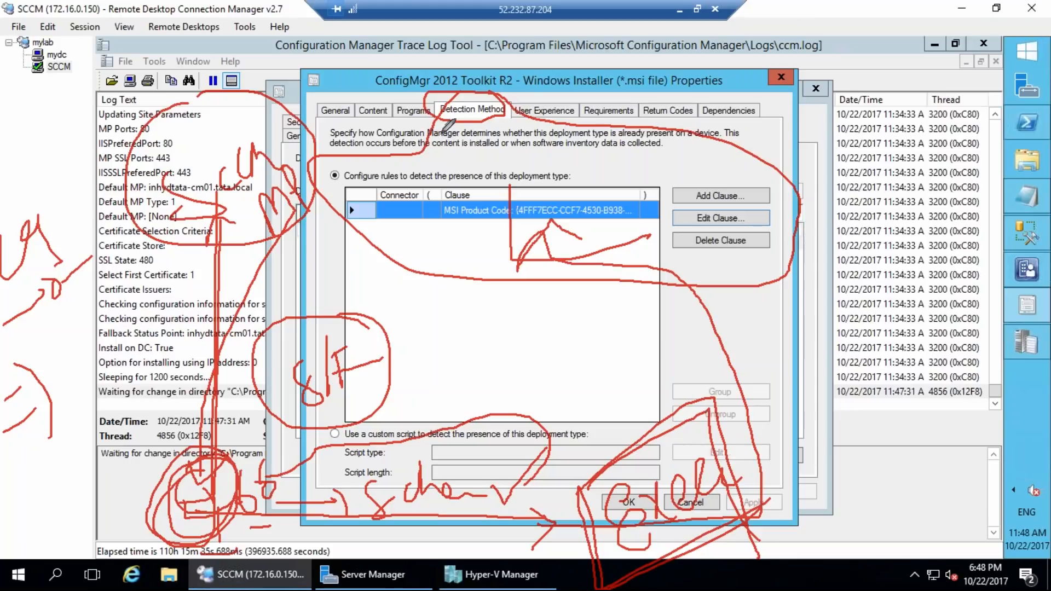
{"action": "left_click_drag", "start_coordinate": [462, 139], "coordinate": [569, 93]}
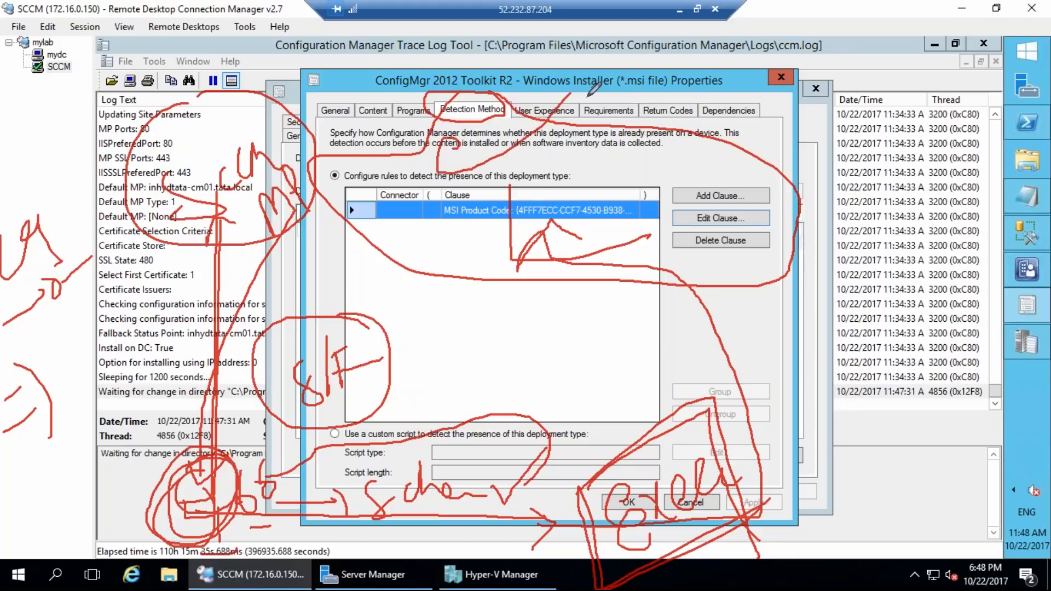
{"action": "left_click", "coordinate": [1031, 280]}
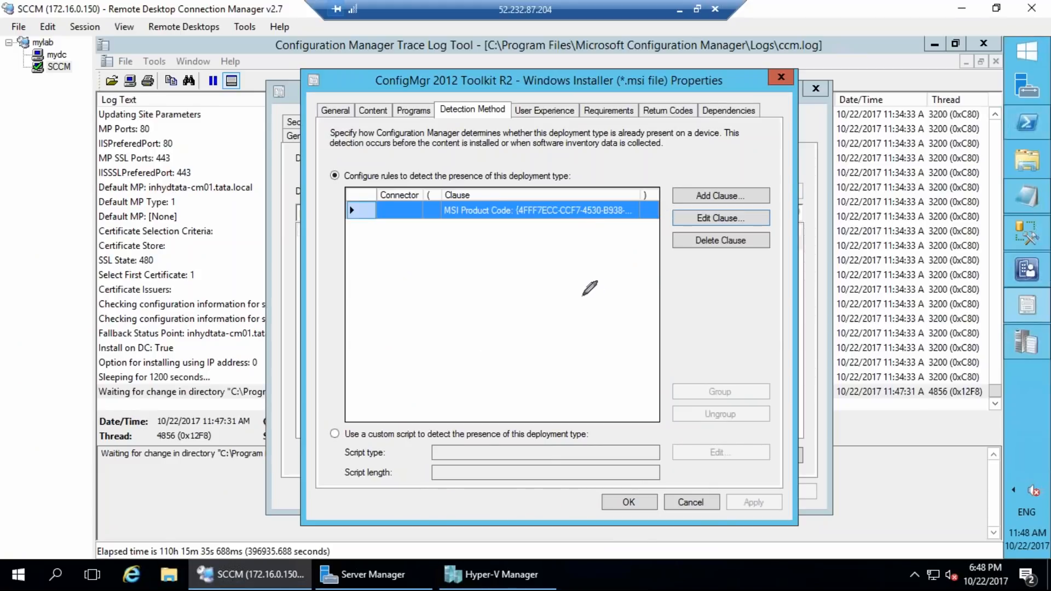
{"action": "mouse_move", "coordinate": [468, 191]}
{"action": "left_mouse_down"}
{"action": "mouse_move", "coordinate": [743, 238]}
{"action": "mouse_move", "coordinate": [506, 183]}
{"action": "left_mouse_up"}
{"action": "mouse_move", "coordinate": [384, 340]}
{"action": "left_mouse_down"}
{"action": "mouse_move", "coordinate": [383, 398]}
{"action": "mouse_move", "coordinate": [430, 331]}
{"action": "mouse_move", "coordinate": [460, 350]}
{"action": "mouse_move", "coordinate": [489, 341]}
{"action": "mouse_move", "coordinate": [492, 362]}
{"action": "left_mouse_up"}
{"action": "mouse_move", "coordinate": [506, 273]}
{"action": "left_mouse_down"}
{"action": "mouse_move", "coordinate": [558, 347]}
{"action": "mouse_move", "coordinate": [556, 277]}
{"action": "mouse_move", "coordinate": [615, 305]}
{"action": "mouse_move", "coordinate": [731, 288]}
{"action": "mouse_move", "coordinate": [760, 339]}
{"action": "left_mouse_up"}
{"action": "left_click_drag", "start_coordinate": [407, 421], "coordinate": [701, 312]}
{"action": "left_click_drag", "start_coordinate": [502, 413], "coordinate": [671, 340]}
{"action": "mouse_move", "coordinate": [468, 391]}
{"action": "left_mouse_down"}
{"action": "mouse_move", "coordinate": [181, 317]}
{"action": "mouse_move", "coordinate": [402, 228]}
{"action": "mouse_move", "coordinate": [402, 211]}
{"action": "mouse_move", "coordinate": [391, 239]}
{"action": "left_mouse_up"}
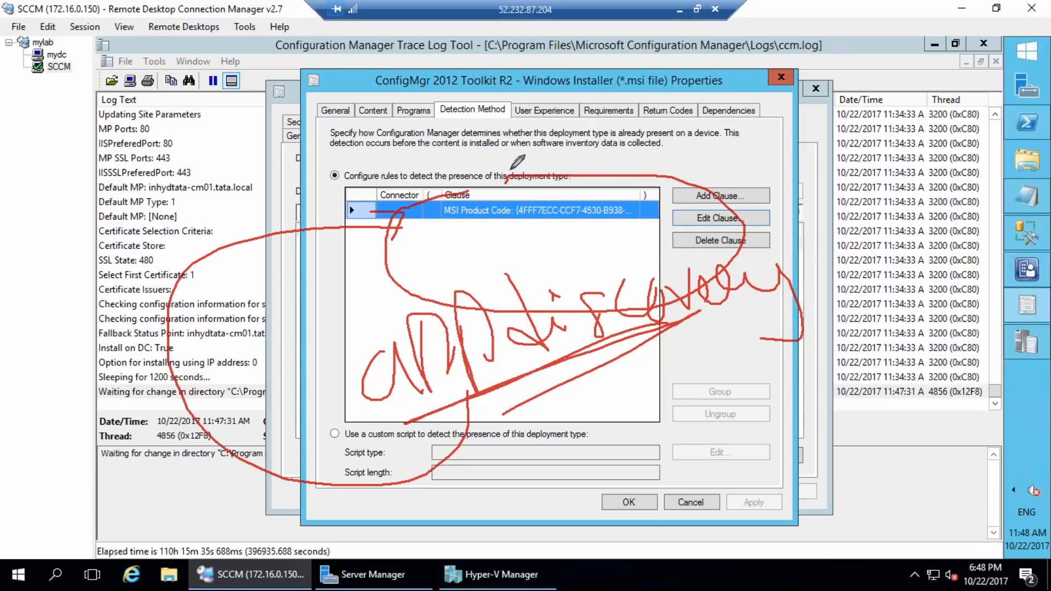
{"action": "left_click_drag", "start_coordinate": [444, 197], "coordinate": [553, 174]}
{"action": "left_click", "coordinate": [1044, 281]}
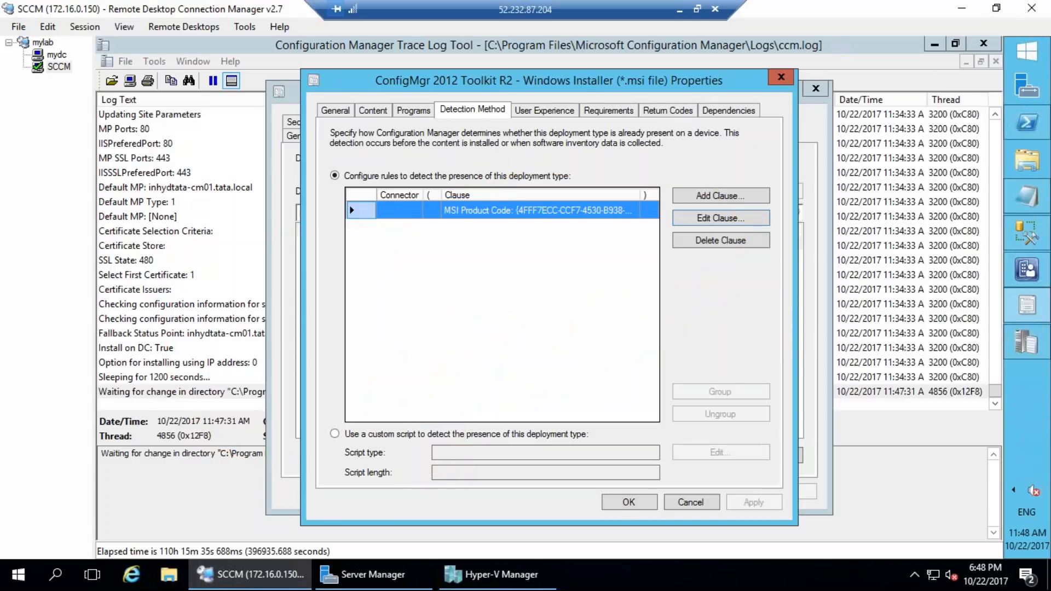
Step: Review the deployment type's user experience settings, including the logon requirement and installation behavior options
{"action": "left_click", "coordinate": [545, 111]}
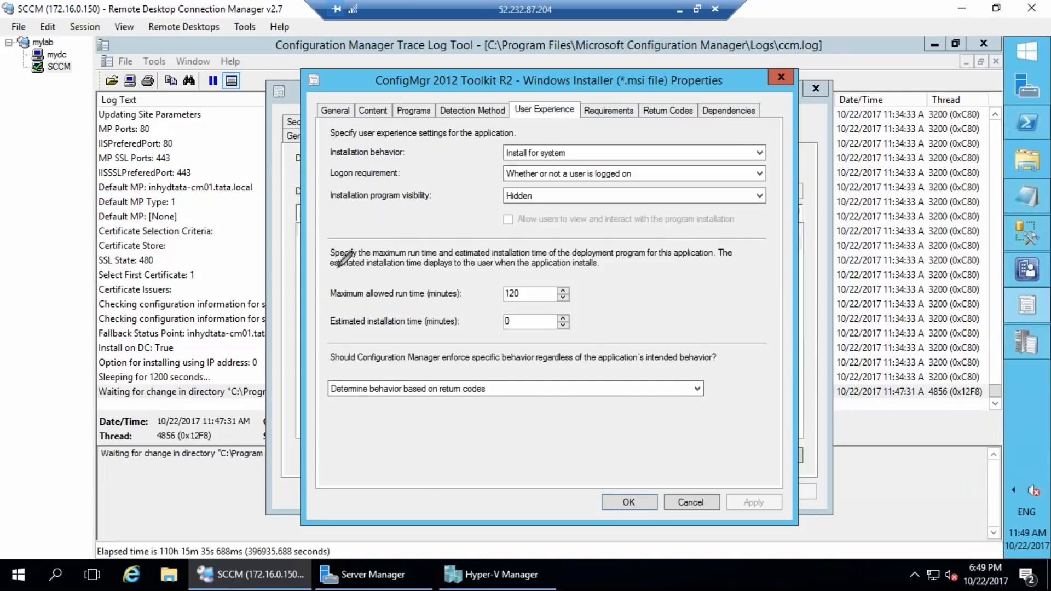
{"action": "mouse_move", "coordinate": [387, 252]}
{"action": "left_mouse_down"}
{"action": "mouse_move", "coordinate": [495, 195]}
{"action": "mouse_move", "coordinate": [497, 233]}
{"action": "left_mouse_up"}
{"action": "left_click_drag", "start_coordinate": [344, 204], "coordinate": [501, 185]}
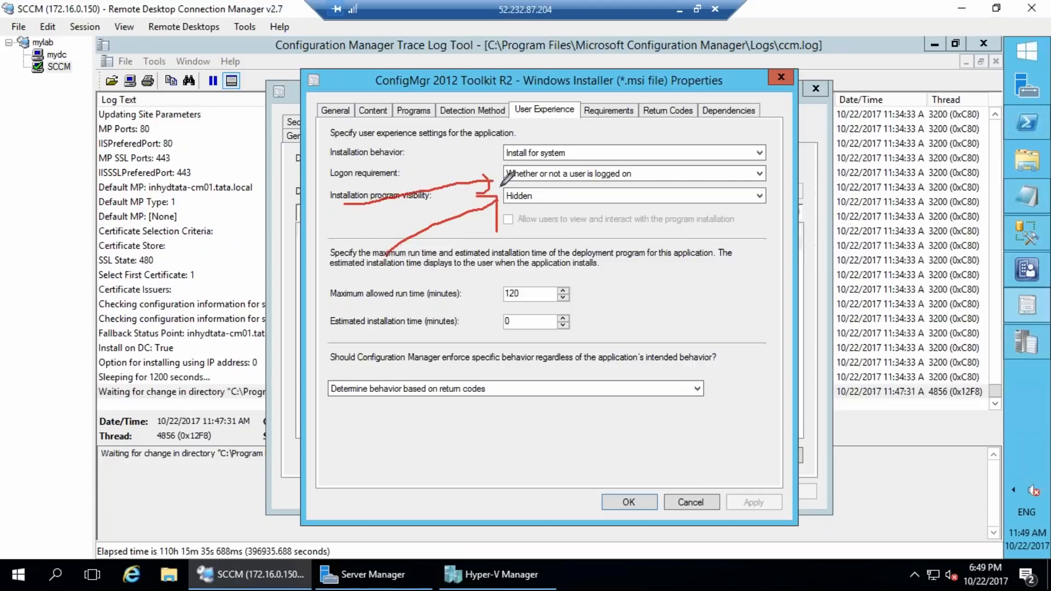
{"action": "left_click", "coordinate": [591, 173]}
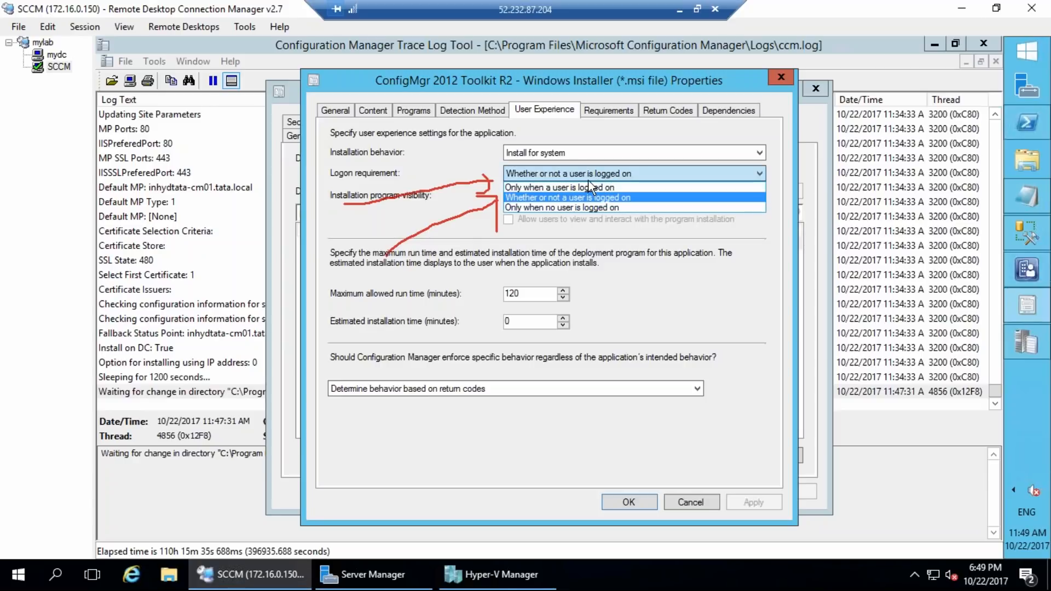
{"action": "left_click", "coordinate": [587, 198]}
{"action": "left_click", "coordinate": [543, 154]}
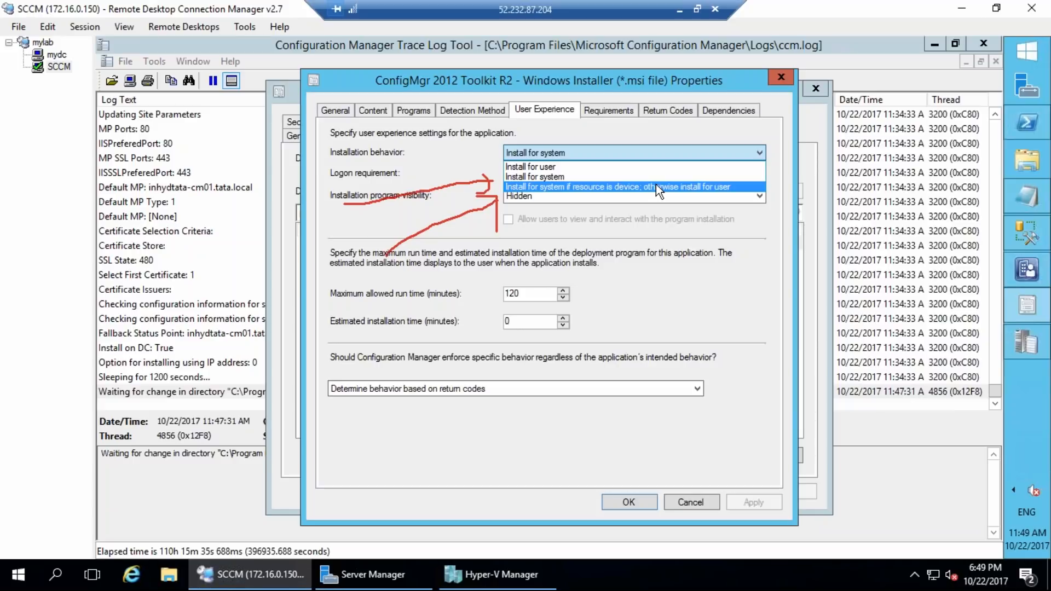
Step: Set the deployment type's maximum allowed run time to 30 minutes
{"action": "left_click", "coordinate": [562, 303]}
{"action": "double_click", "coordinate": [515, 297]}
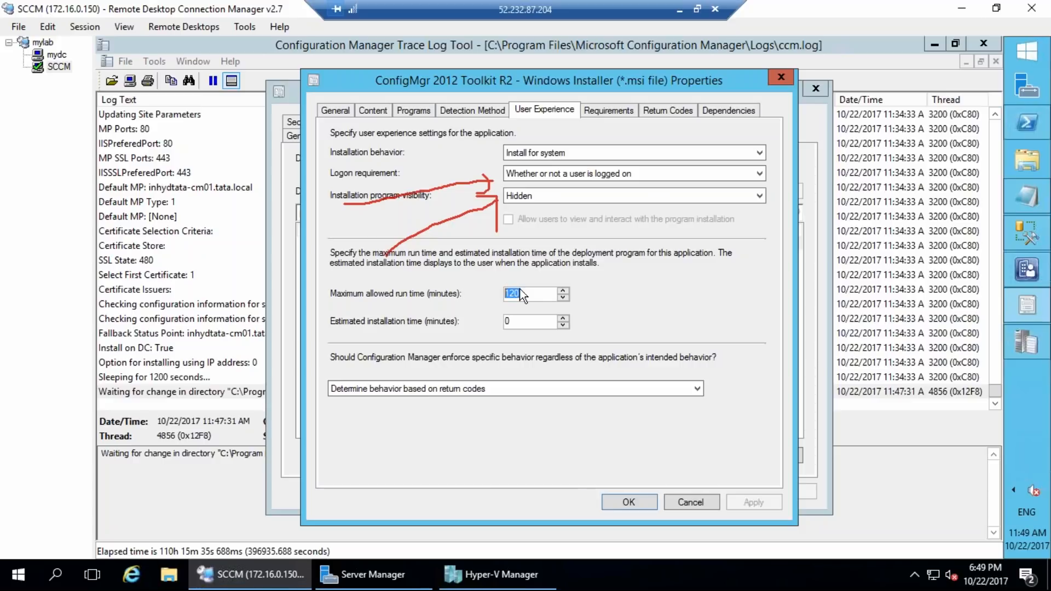
{"action": "type", "text": "30"}
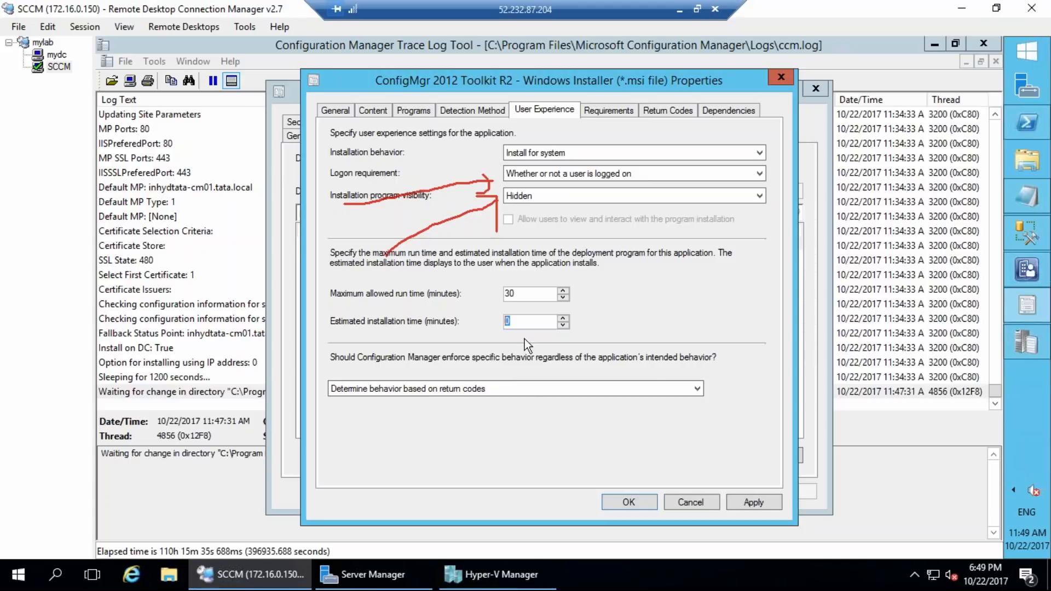
Step: Review the options for enforcing behavior regardless of the application's intent, and restore Determine behavior based on return codes
{"action": "left_click", "coordinate": [510, 386]}
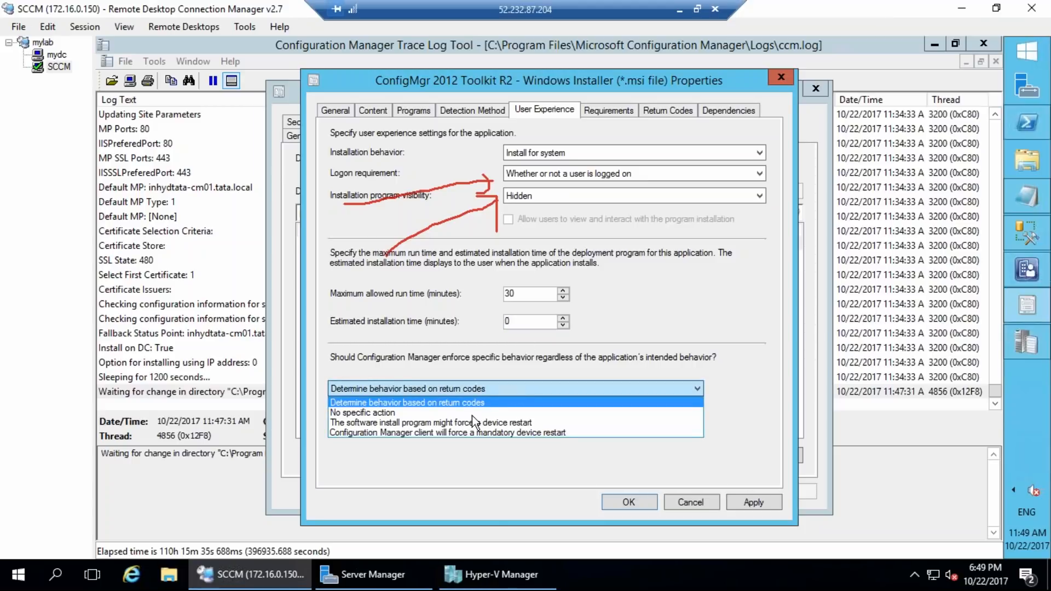
{"action": "left_click", "coordinate": [438, 416]}
{"action": "left_click", "coordinate": [436, 388]}
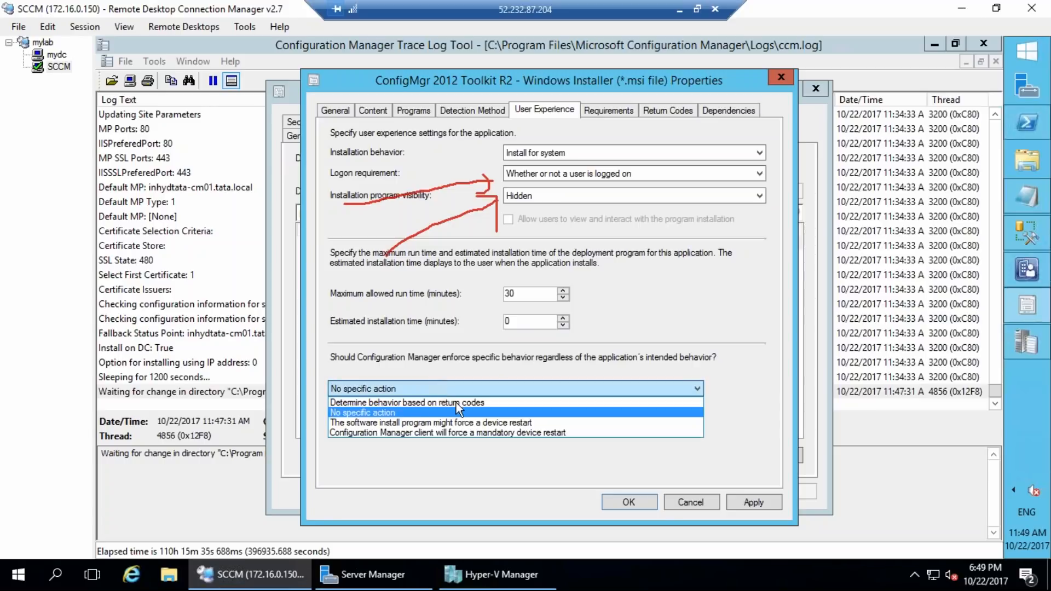
{"action": "left_click", "coordinate": [461, 404]}
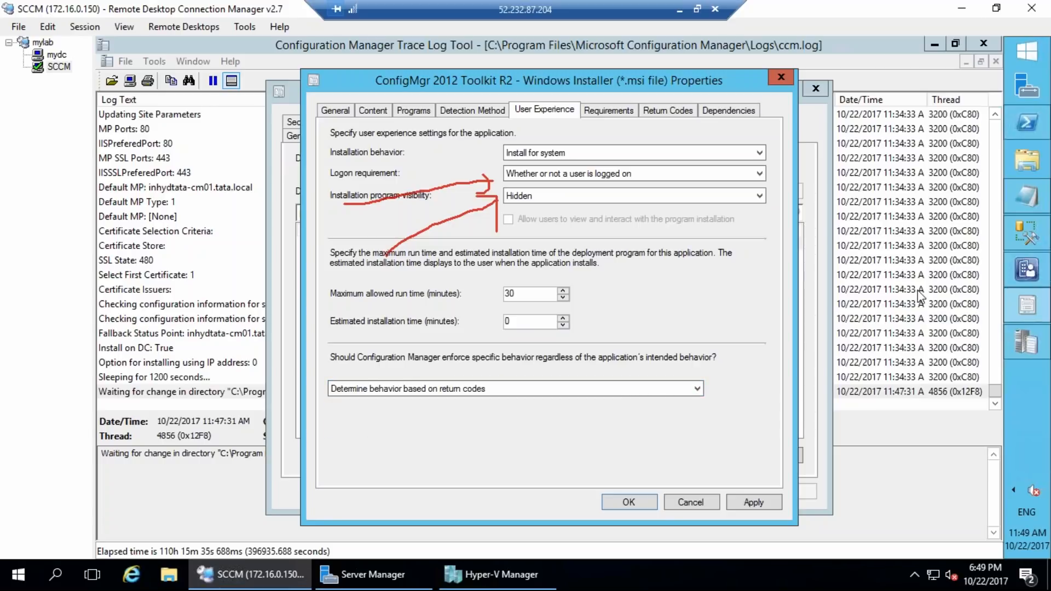
{"action": "mouse_move", "coordinate": [425, 432]}
{"action": "left_mouse_down"}
{"action": "mouse_move", "coordinate": [477, 471]}
{"action": "mouse_move", "coordinate": [437, 426]}
{"action": "left_mouse_up"}
{"action": "left_click_drag", "start_coordinate": [392, 438], "coordinate": [400, 447]}
{"action": "left_click_drag", "start_coordinate": [461, 405], "coordinate": [467, 415]}
{"action": "left_click_drag", "start_coordinate": [568, 419], "coordinate": [588, 454]}
{"action": "left_click_drag", "start_coordinate": [613, 404], "coordinate": [612, 433]}
{"action": "mouse_move", "coordinate": [636, 401]}
{"action": "left_mouse_down"}
{"action": "mouse_move", "coordinate": [640, 416]}
{"action": "mouse_move", "coordinate": [638, 402]}
{"action": "left_mouse_up"}
{"action": "mouse_move", "coordinate": [666, 381]}
{"action": "left_mouse_down"}
{"action": "mouse_move", "coordinate": [677, 408]}
{"action": "mouse_move", "coordinate": [721, 438]}
{"action": "mouse_move", "coordinate": [585, 471]}
{"action": "mouse_move", "coordinate": [668, 377]}
{"action": "left_mouse_up"}
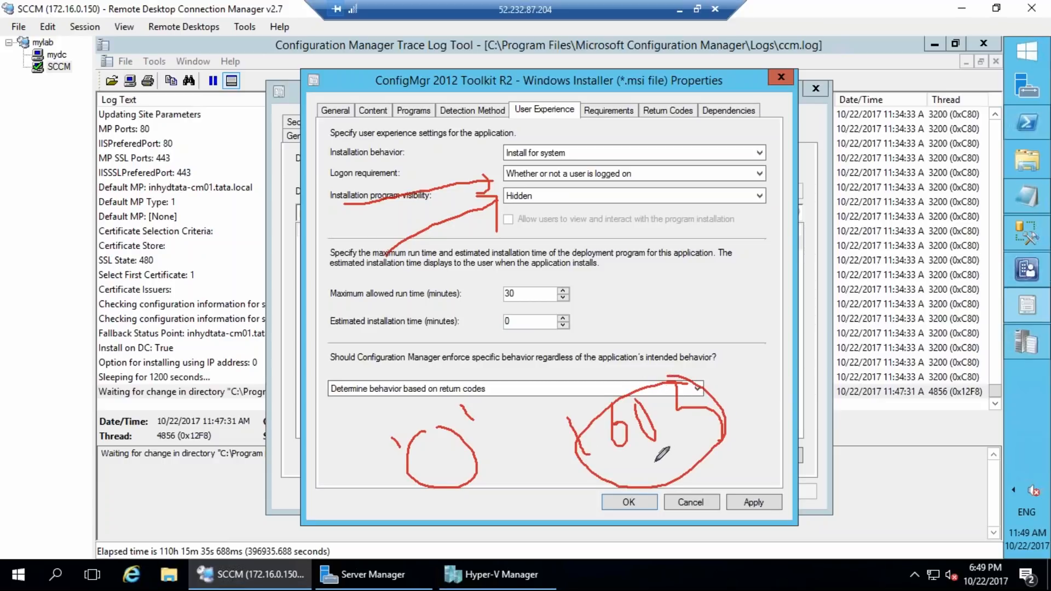
{"action": "left_click_drag", "start_coordinate": [501, 391], "coordinate": [547, 348]}
{"action": "left_click_drag", "start_coordinate": [512, 422], "coordinate": [559, 378]}
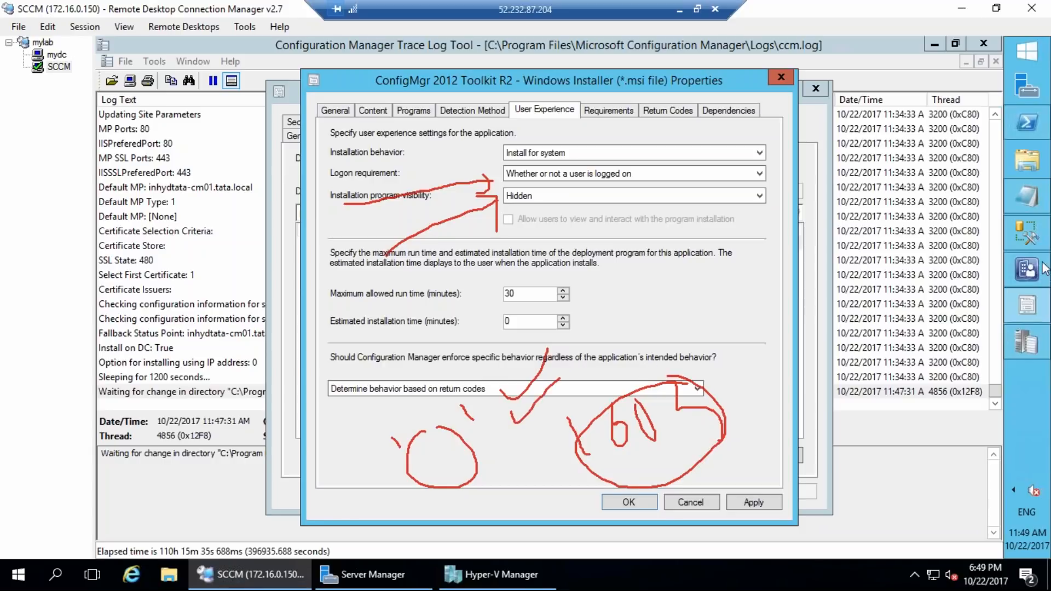
{"action": "left_click", "coordinate": [1023, 289]}
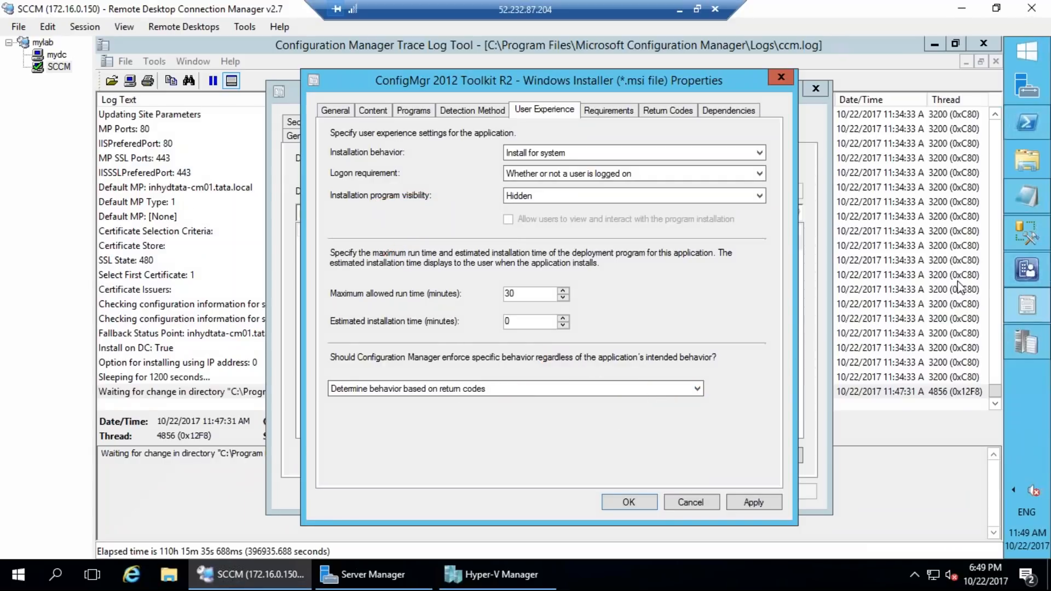
Step: Start a Device requirement for total physical memory greater than or equal to 2000 MB, and review the available operators
{"action": "left_click", "coordinate": [597, 114]}
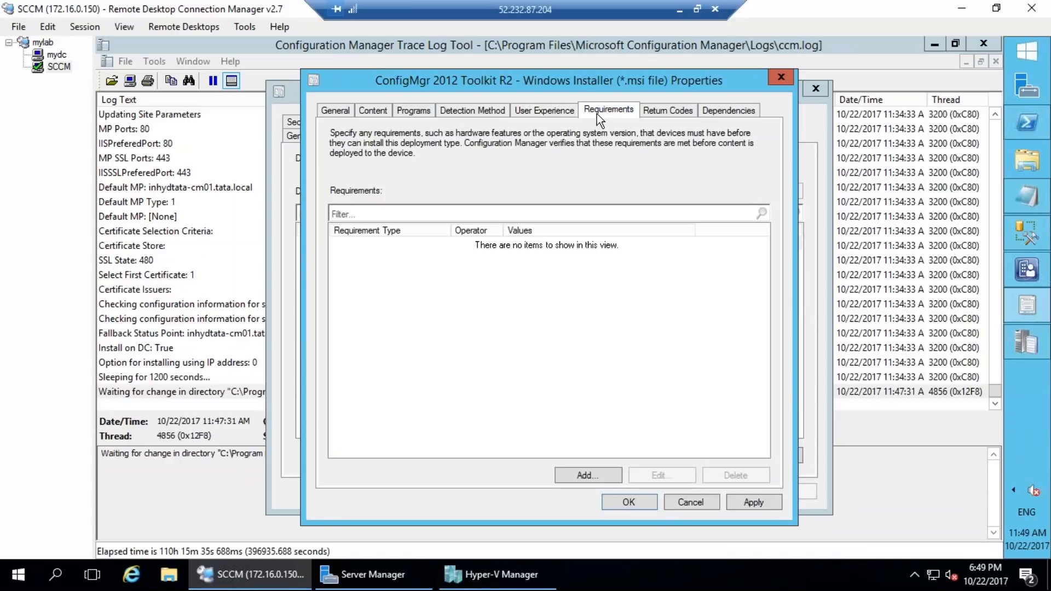
{"action": "left_click", "coordinate": [586, 475]}
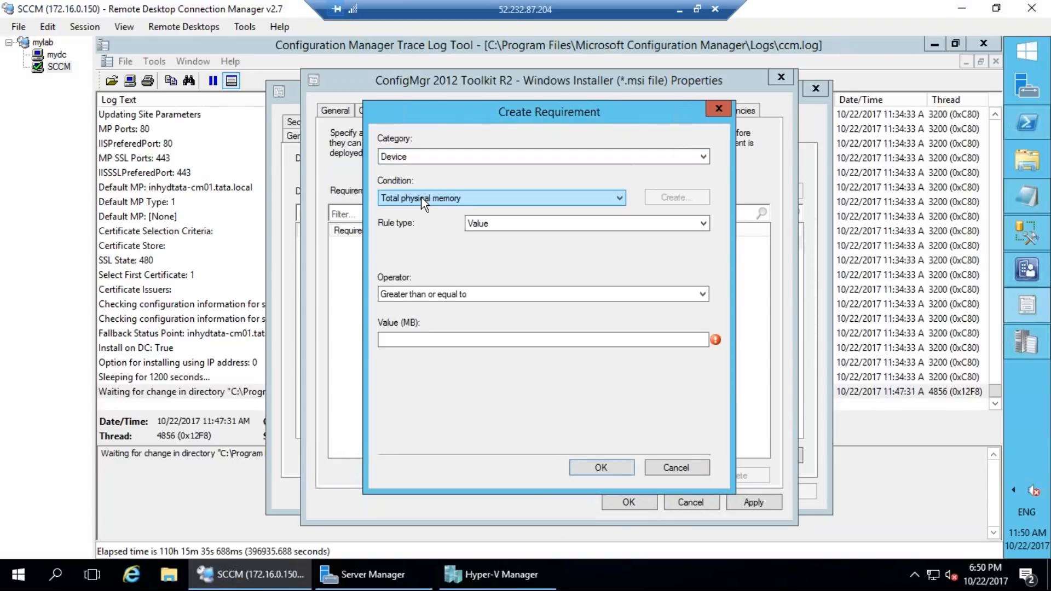
{"action": "left_click", "coordinate": [468, 339]}
{"action": "type", "text": "2000"}
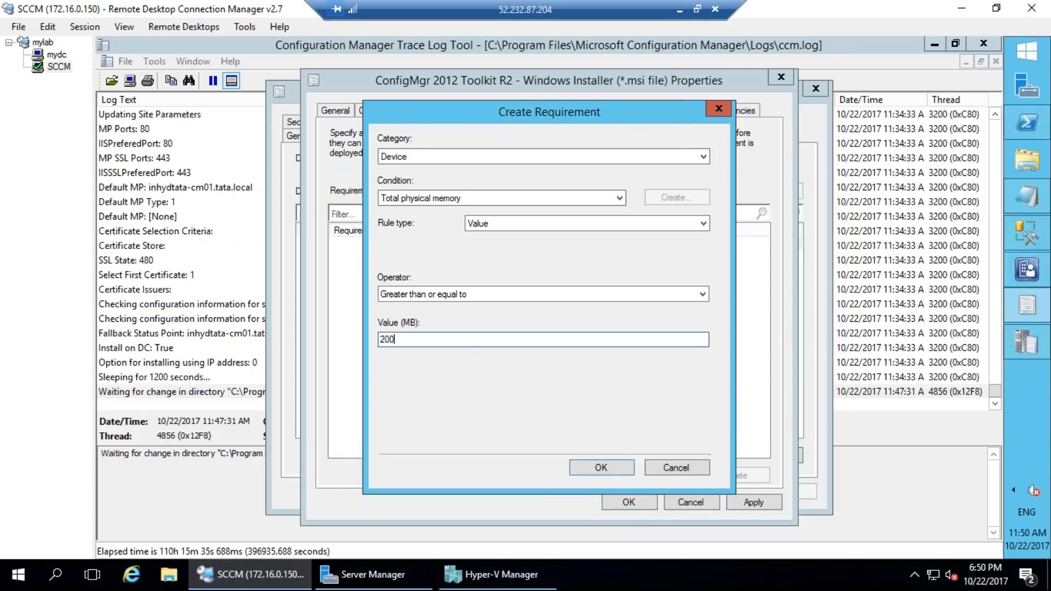
{"action": "left_click", "coordinate": [501, 299]}
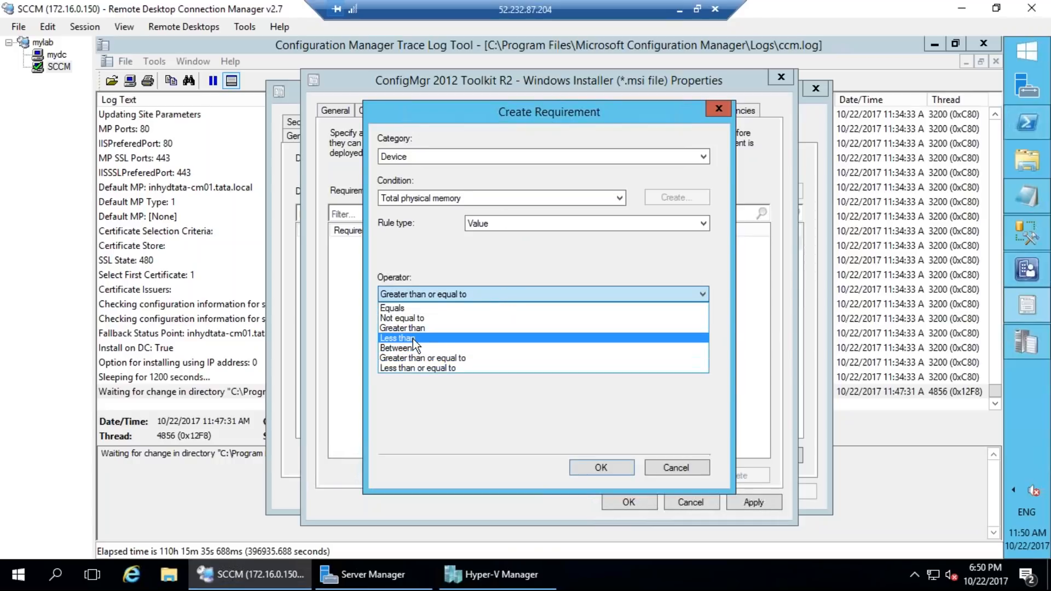
{"action": "left_click", "coordinate": [458, 268]}
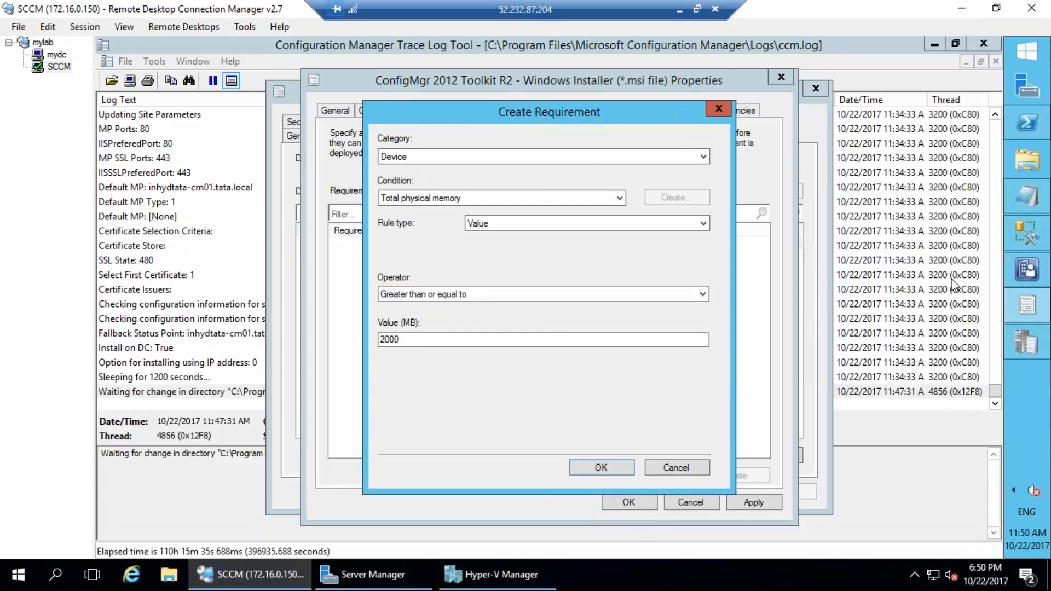
{"action": "mouse_move", "coordinate": [460, 112]}
{"action": "left_mouse_down"}
{"action": "mouse_move", "coordinate": [397, 571]}
{"action": "mouse_move", "coordinate": [720, 294]}
{"action": "mouse_move", "coordinate": [437, 101]}
{"action": "mouse_move", "coordinate": [421, 105]}
{"action": "left_mouse_up"}
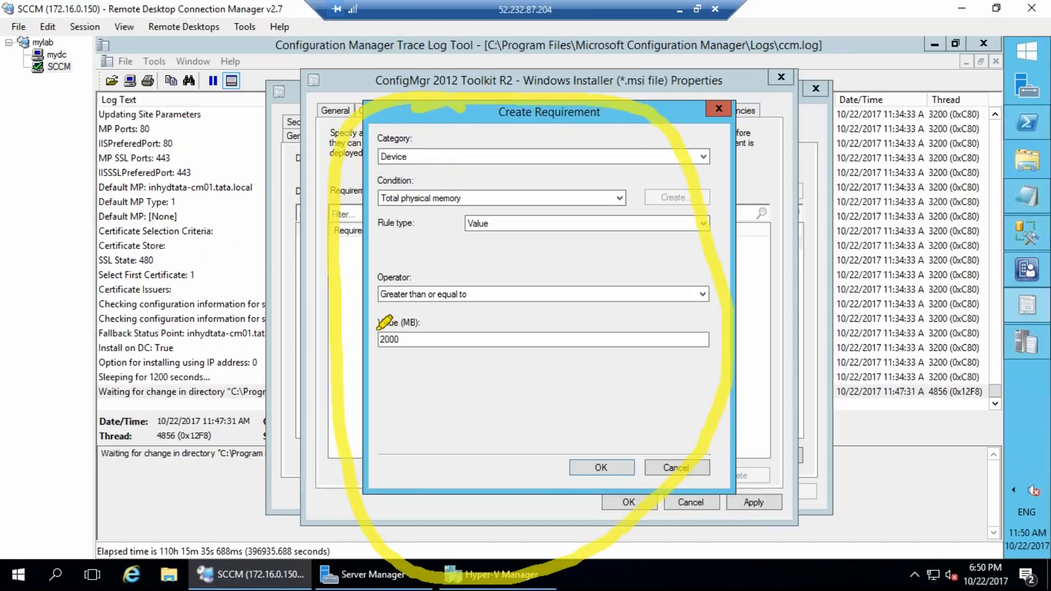
{"action": "left_click_drag", "start_coordinate": [365, 296], "coordinate": [417, 432]}
{"action": "left_click_drag", "start_coordinate": [422, 261], "coordinate": [442, 280]}
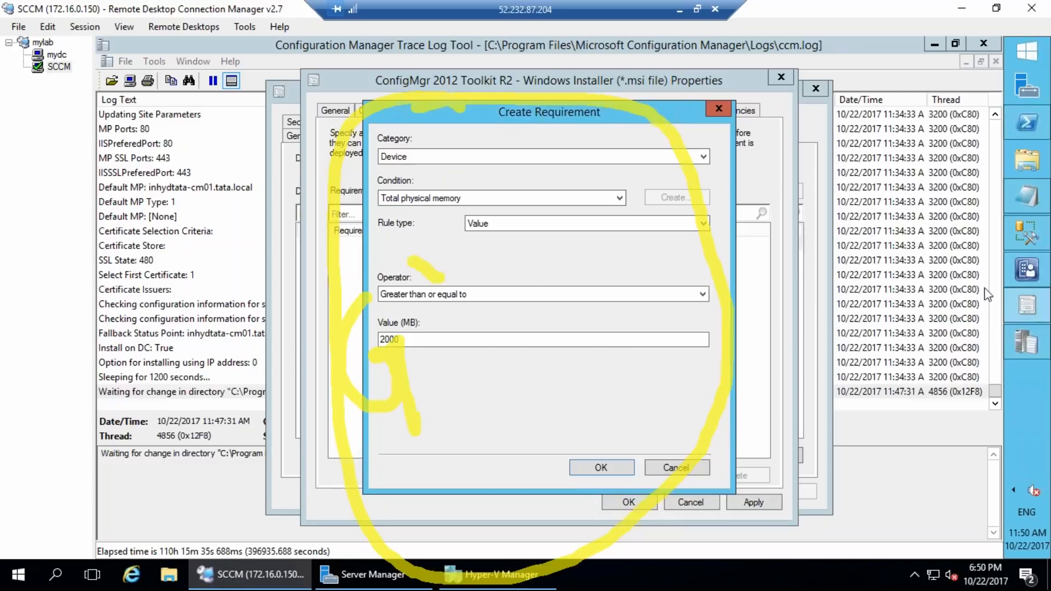
{"action": "left_click", "coordinate": [1028, 287]}
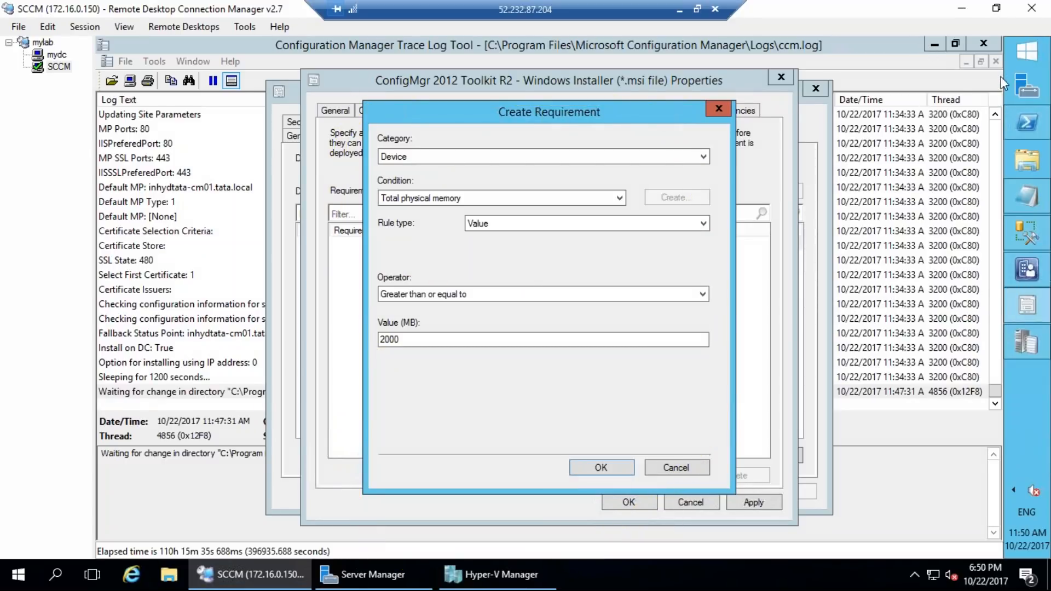
{"action": "left_click", "coordinate": [1027, 271]}
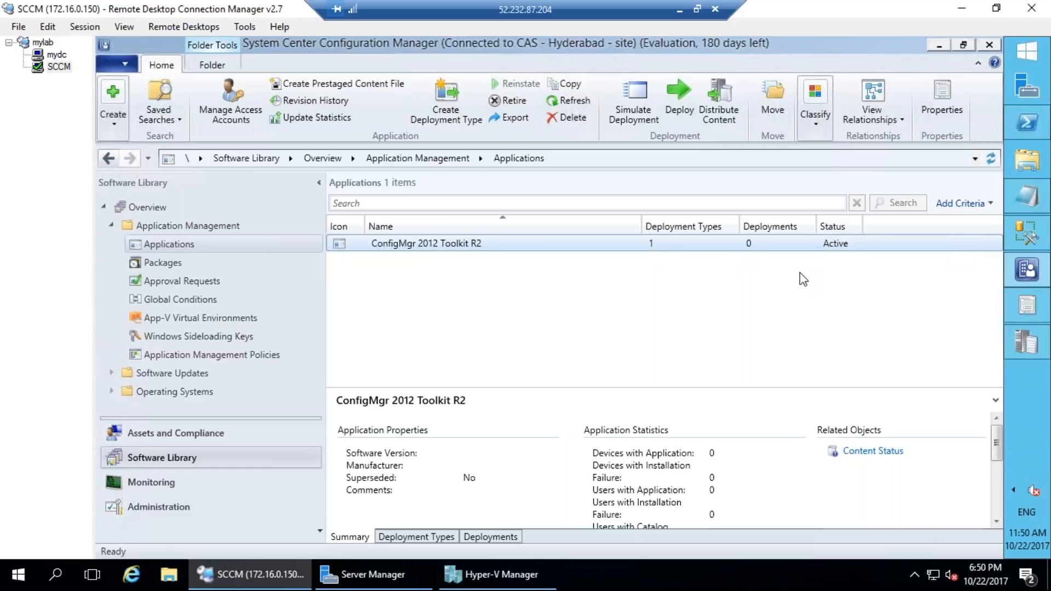
{"action": "mouse_move", "coordinate": [232, 286]}
{"action": "left_mouse_down"}
{"action": "mouse_move", "coordinate": [162, 275]}
{"action": "mouse_move", "coordinate": [120, 306]}
{"action": "mouse_move", "coordinate": [219, 316]}
{"action": "mouse_move", "coordinate": [225, 287]}
{"action": "mouse_move", "coordinate": [463, 236]}
{"action": "left_mouse_up"}
{"action": "left_click", "coordinate": [903, 276]}
{"action": "left_click", "coordinate": [1028, 300]}
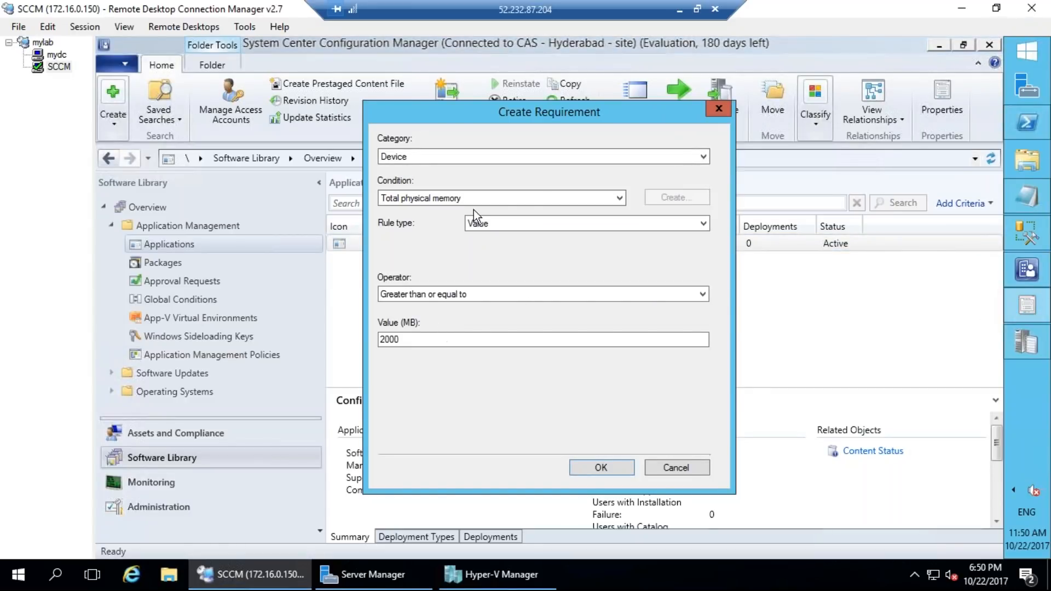
Step: Change the requirement's condition to Organizational unit (OU) and add it with OU=Blr,OU=India,DC=tata,DC=local as a One of value
{"action": "left_click", "coordinate": [527, 202]}
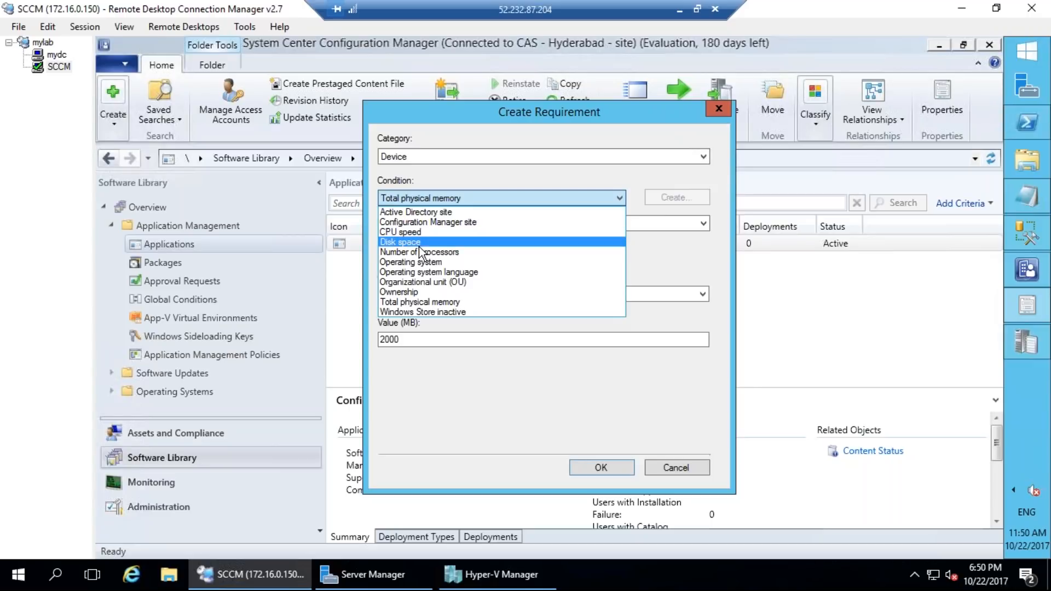
{"action": "left_click", "coordinate": [433, 281]}
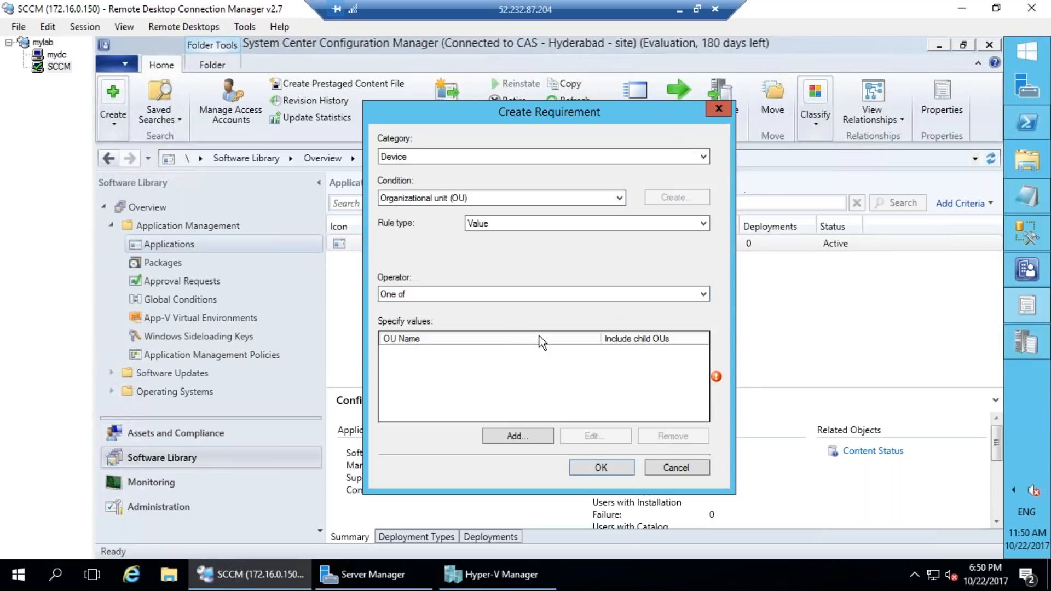
{"action": "left_click", "coordinate": [539, 437]}
{"action": "left_click", "coordinate": [664, 295]}
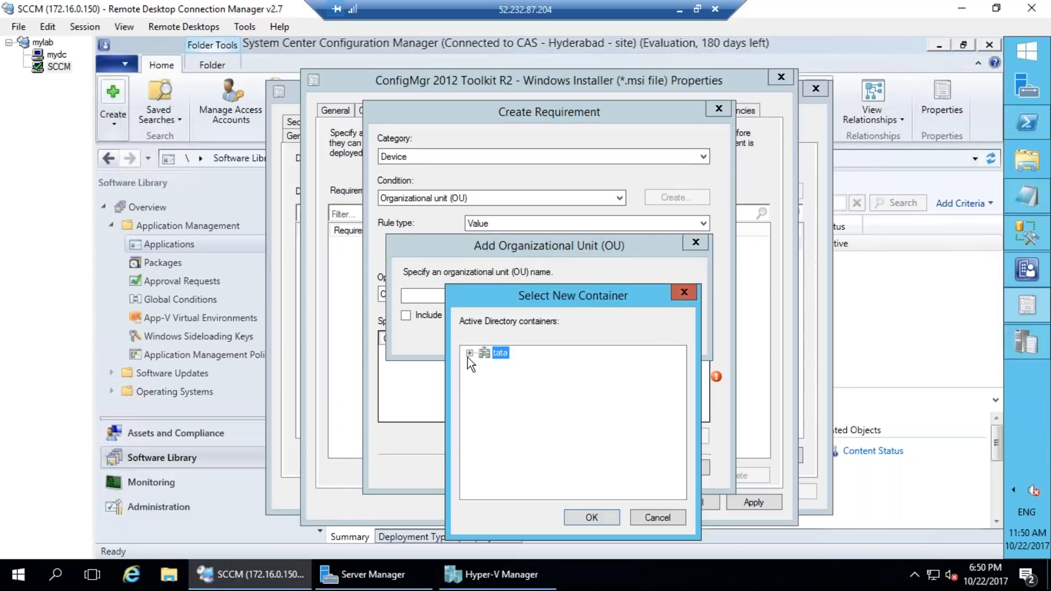
{"action": "left_click", "coordinate": [469, 353]}
{"action": "left_click", "coordinate": [484, 415]}
{"action": "left_click", "coordinate": [517, 415]}
{"action": "left_click", "coordinate": [523, 427]}
{"action": "left_click", "coordinate": [591, 517]}
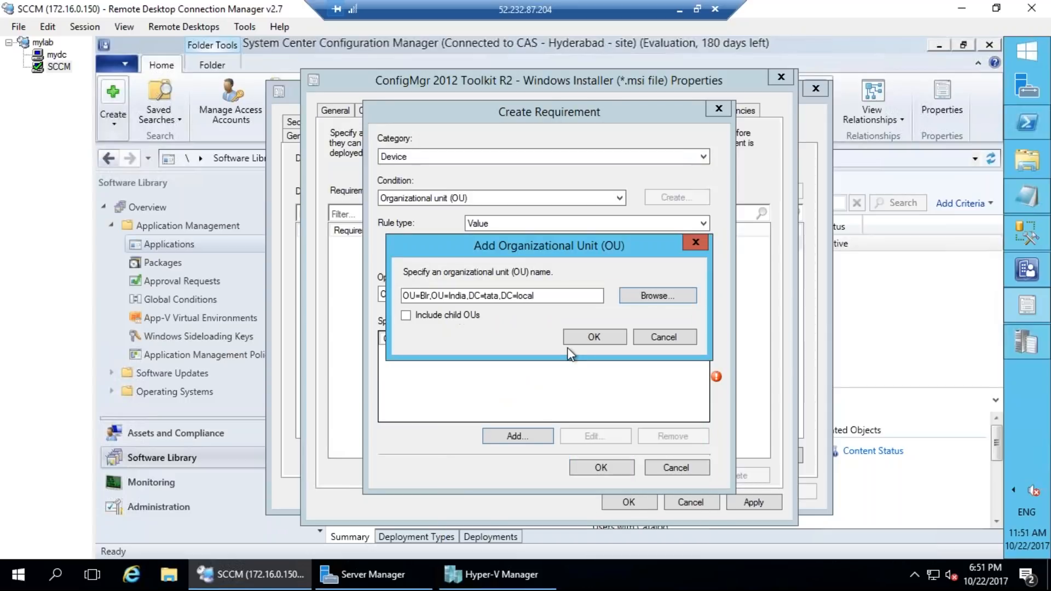
{"action": "left_click", "coordinate": [599, 339]}
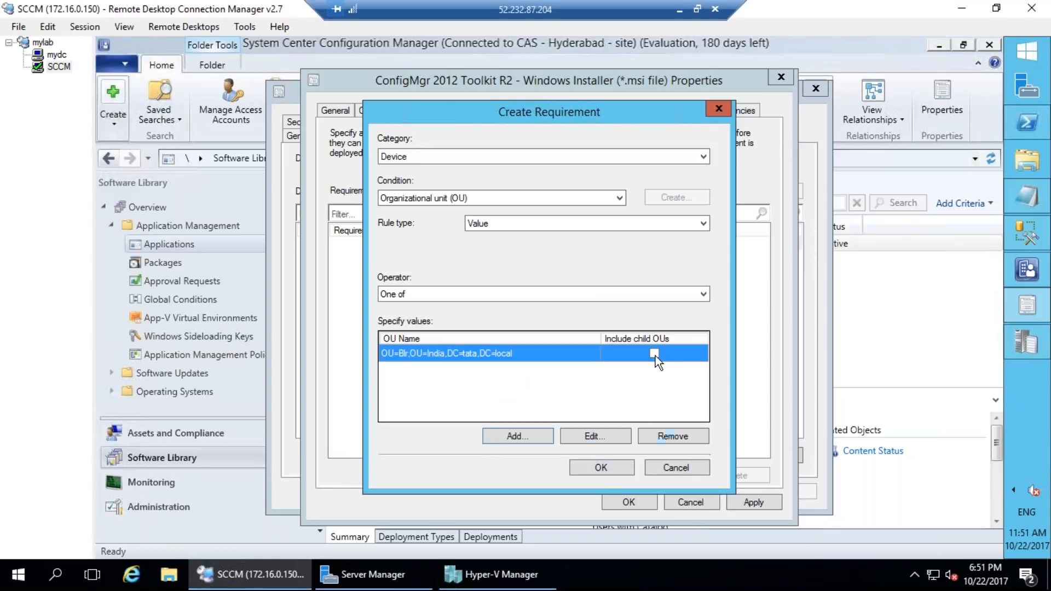
{"action": "left_click", "coordinate": [601, 467]}
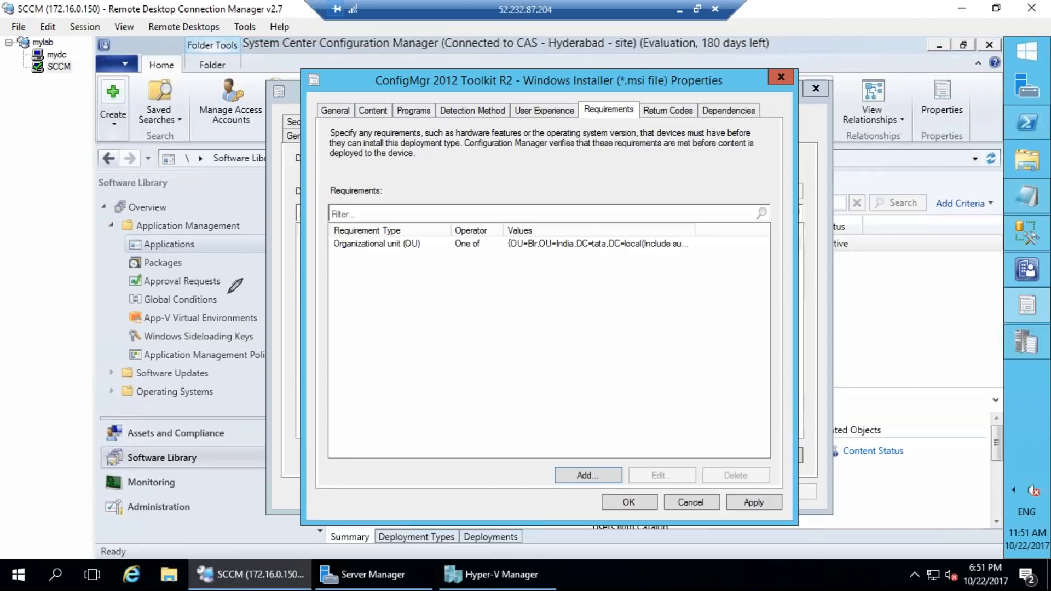
{"action": "mouse_move", "coordinate": [206, 247]}
{"action": "left_mouse_down"}
{"action": "mouse_move", "coordinate": [132, 235]}
{"action": "mouse_move", "coordinate": [154, 260]}
{"action": "mouse_move", "coordinate": [207, 240]}
{"action": "mouse_move", "coordinate": [199, 251]}
{"action": "mouse_move", "coordinate": [290, 239]}
{"action": "left_mouse_up"}
{"action": "mouse_move", "coordinate": [630, 82]}
{"action": "left_mouse_down"}
{"action": "mouse_move", "coordinate": [572, 109]}
{"action": "mouse_move", "coordinate": [635, 87]}
{"action": "left_mouse_up"}
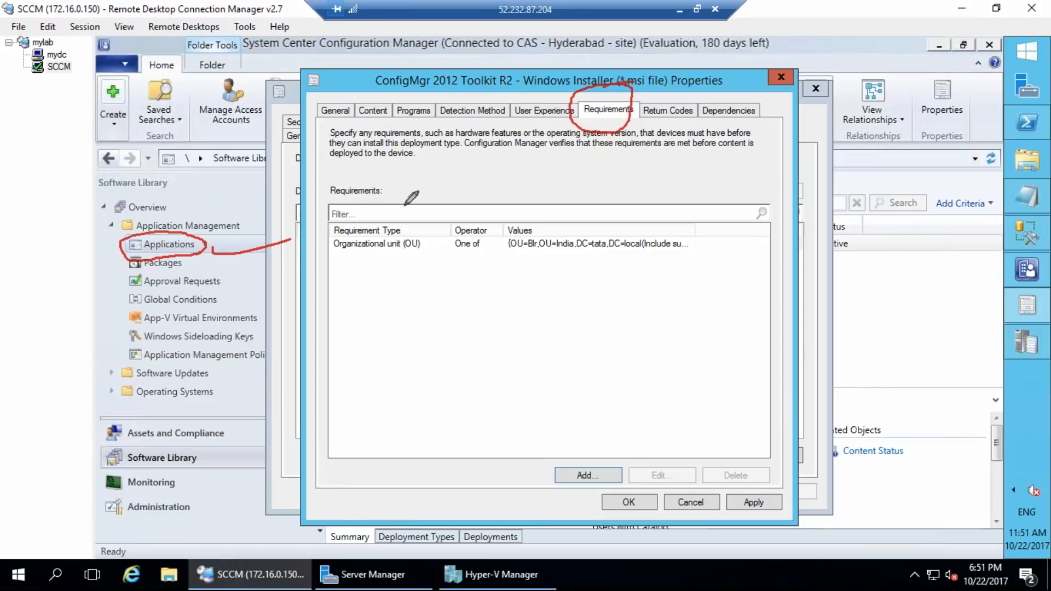
{"action": "left_click_drag", "start_coordinate": [429, 321], "coordinate": [449, 359]}
{"action": "left_click_drag", "start_coordinate": [433, 308], "coordinate": [518, 283]}
{"action": "left_click_drag", "start_coordinate": [514, 289], "coordinate": [533, 336]}
{"action": "left_click_drag", "start_coordinate": [540, 298], "coordinate": [588, 334]}
{"action": "mouse_move", "coordinate": [600, 319]}
{"action": "left_mouse_down"}
{"action": "mouse_move", "coordinate": [667, 280]}
{"action": "mouse_move", "coordinate": [690, 305]}
{"action": "left_mouse_up"}
{"action": "left_click_drag", "start_coordinate": [721, 267], "coordinate": [770, 231]}
{"action": "left_click_drag", "start_coordinate": [721, 310], "coordinate": [751, 273]}
{"action": "left_click_drag", "start_coordinate": [728, 337], "coordinate": [768, 309]}
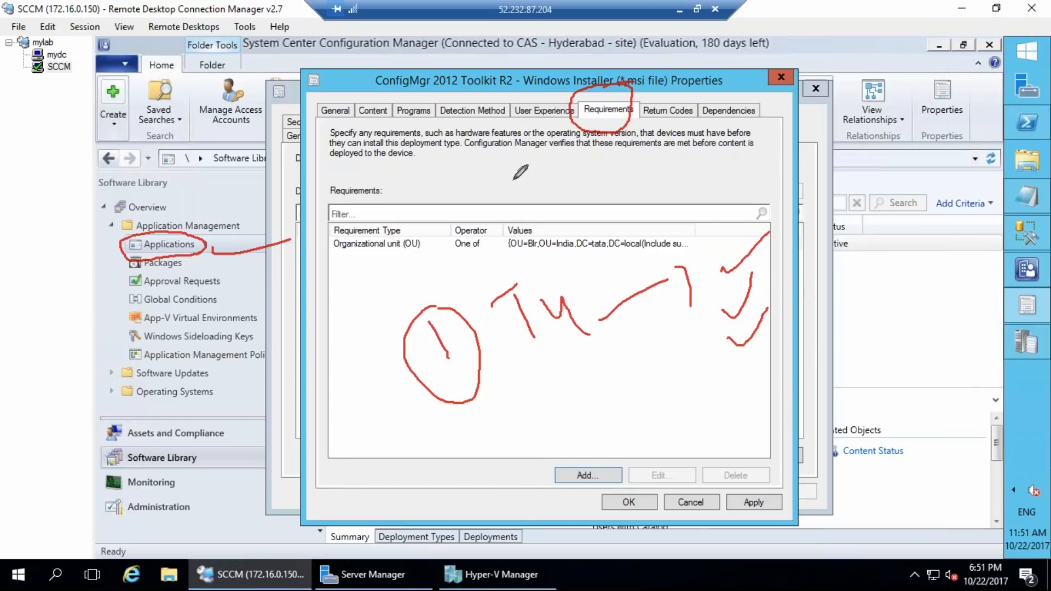
{"action": "left_click_drag", "start_coordinate": [634, 93], "coordinate": [577, 113]}
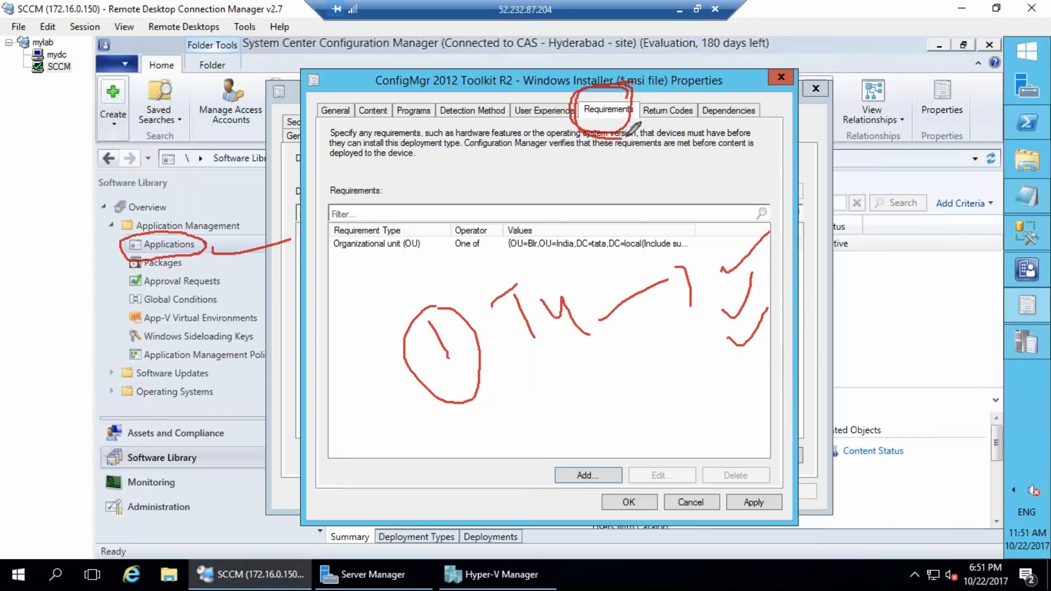
{"action": "key", "text": "Escape"}
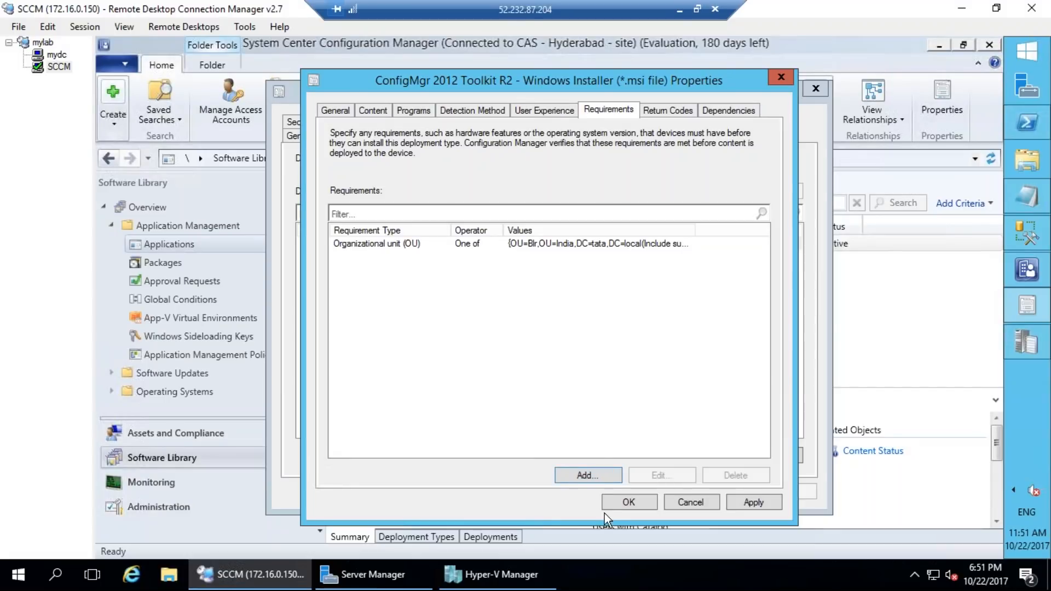
Step: Review the User requirement for Primary device and its possible values, and discard the requirement and the deployment type changes
{"action": "left_click", "coordinate": [591, 474]}
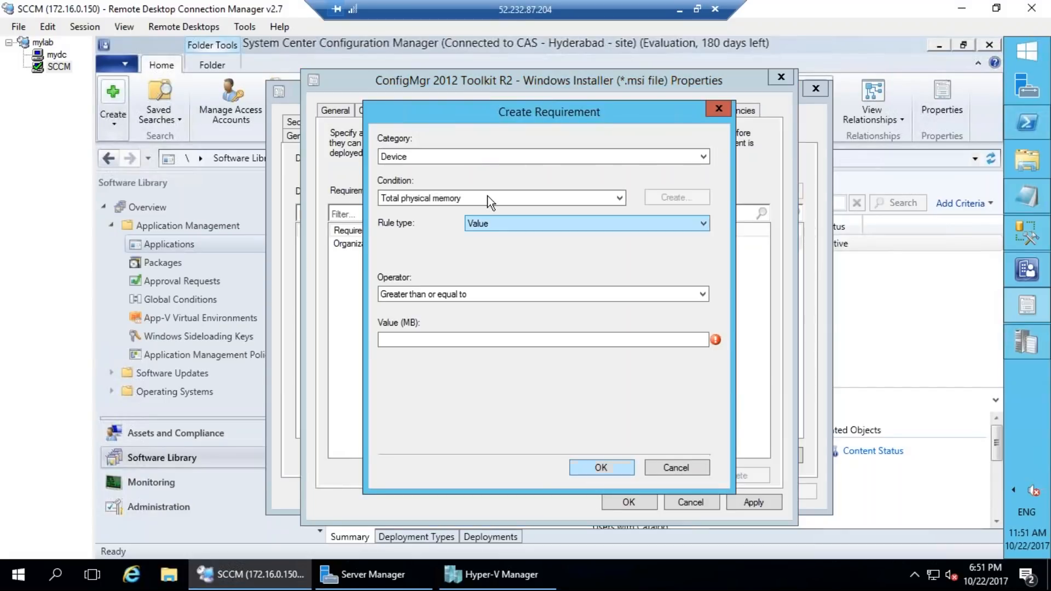
{"action": "left_click", "coordinate": [480, 160]}
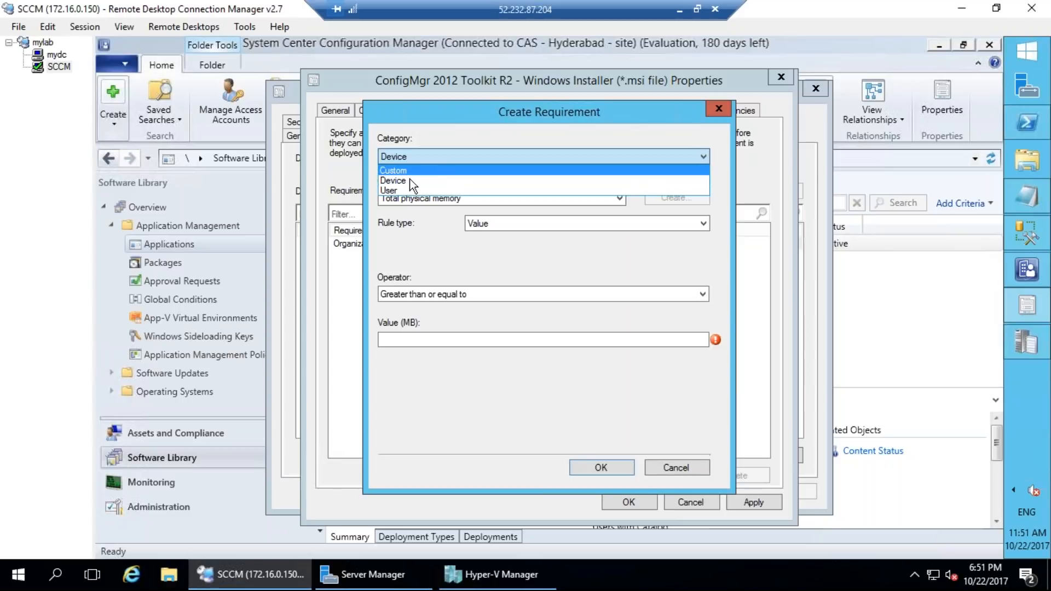
{"action": "left_click", "coordinate": [404, 192]}
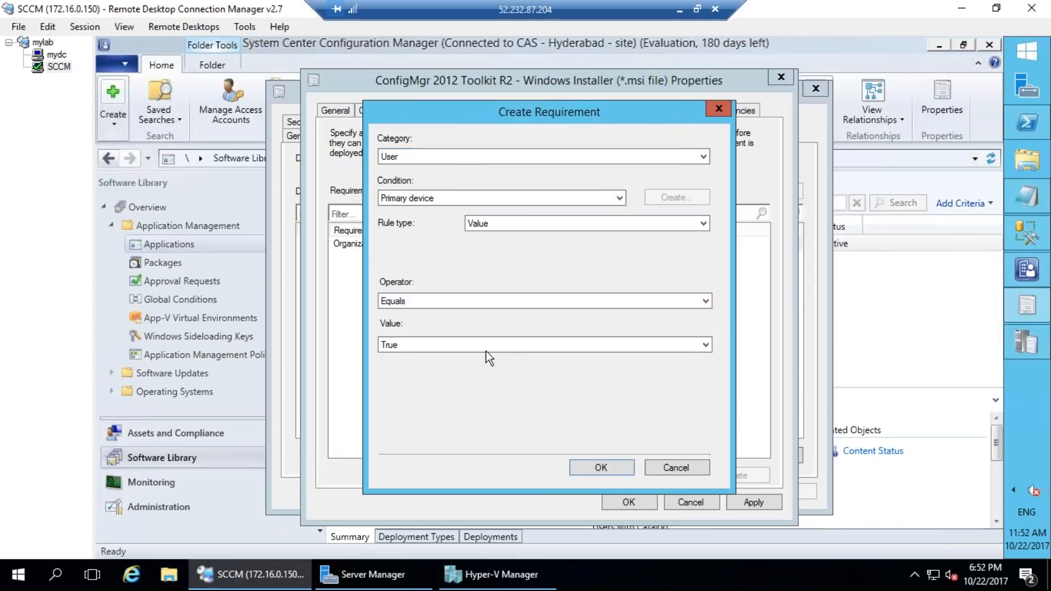
{"action": "left_click", "coordinate": [447, 202]}
{"action": "left_click", "coordinate": [448, 200]}
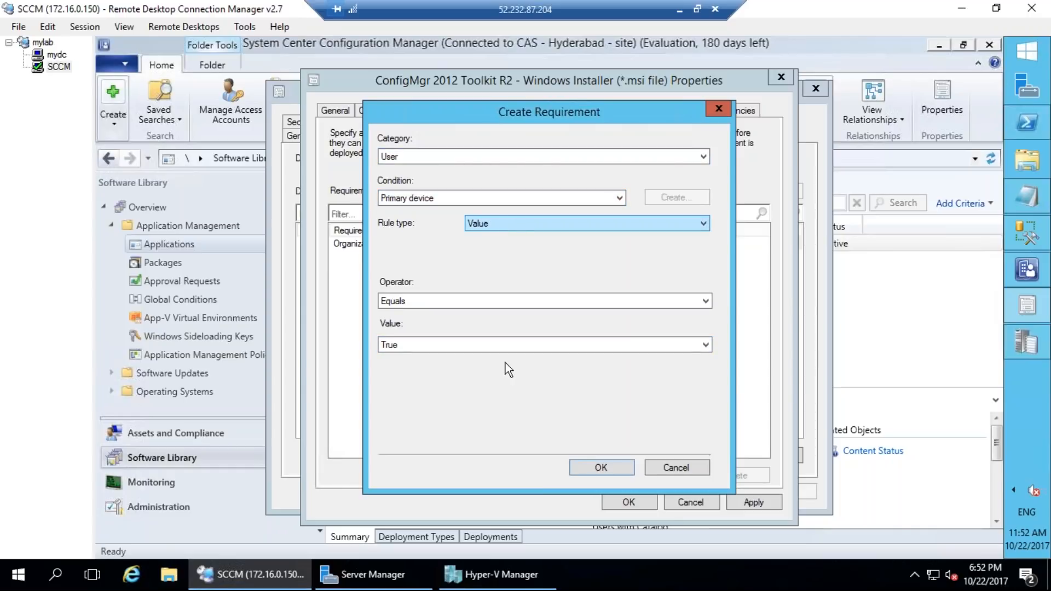
{"action": "left_click", "coordinate": [478, 351]}
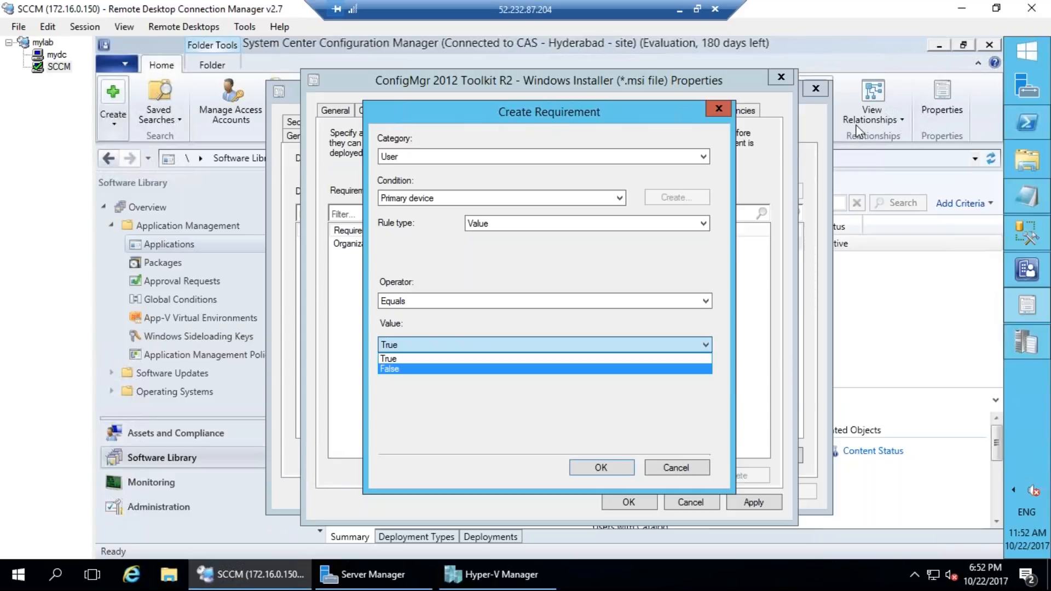
{"action": "left_click", "coordinate": [679, 468]}
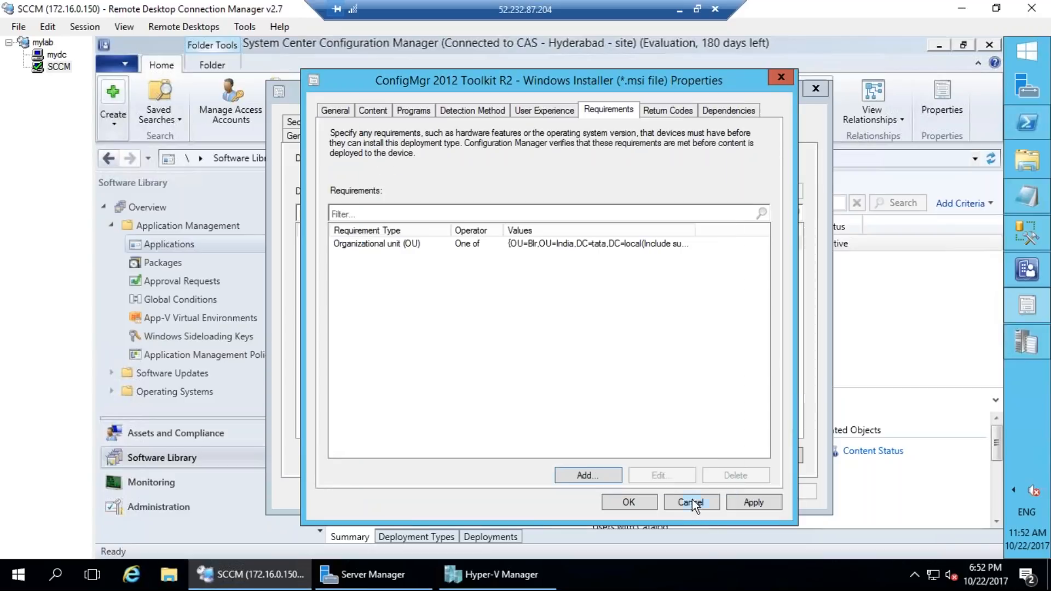
{"action": "left_click", "coordinate": [690, 501]}
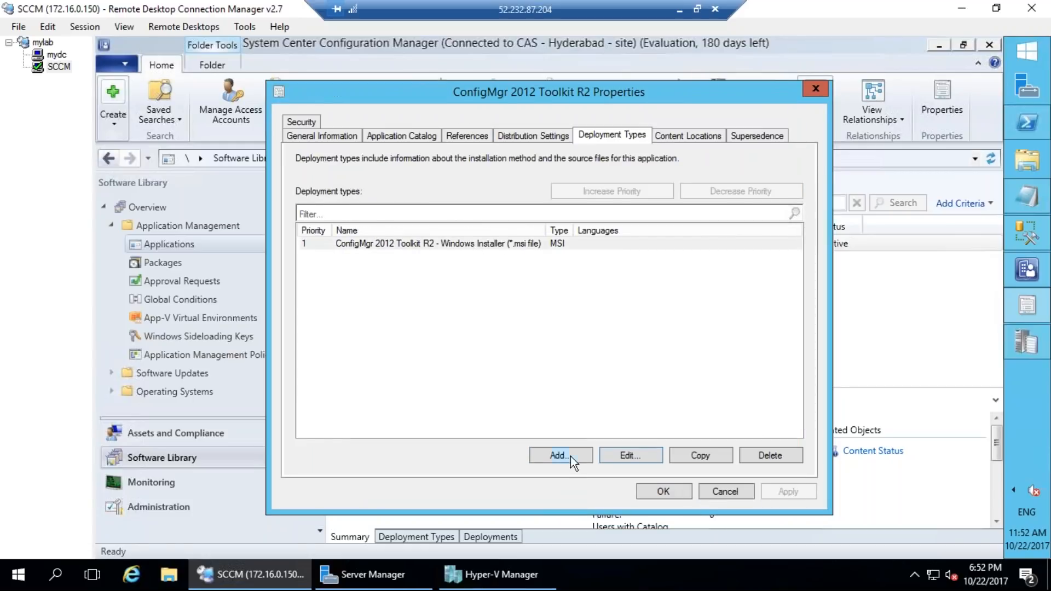
{"action": "left_click", "coordinate": [545, 454]}
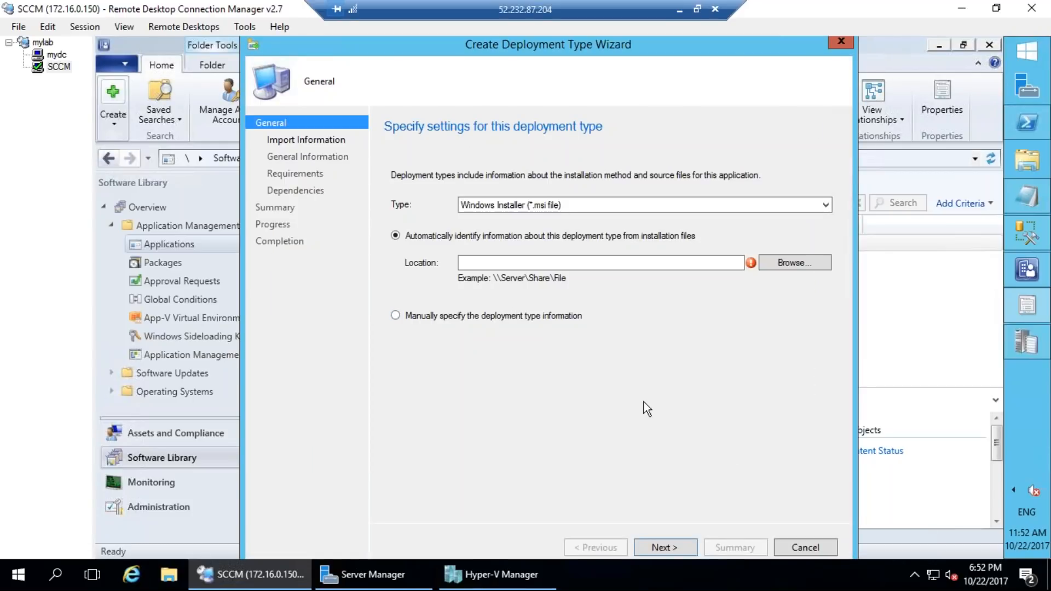
{"action": "key", "text": "Escape"}
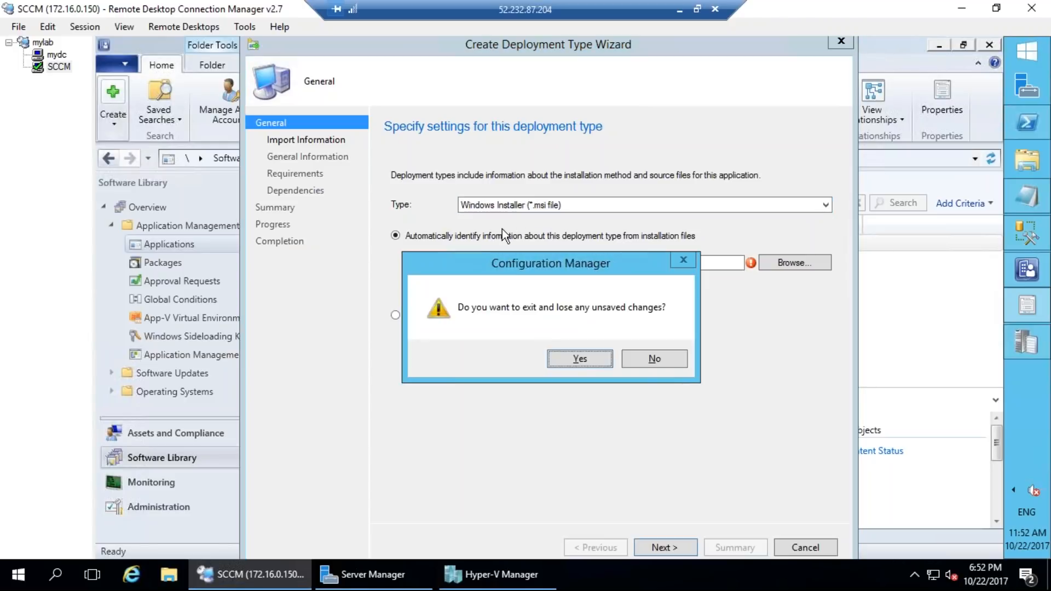
{"action": "left_click", "coordinate": [570, 355]}
Step: Edit the MSI deployment type and start a new requirement with category User and condition Primary device
{"action": "left_click", "coordinate": [566, 246]}
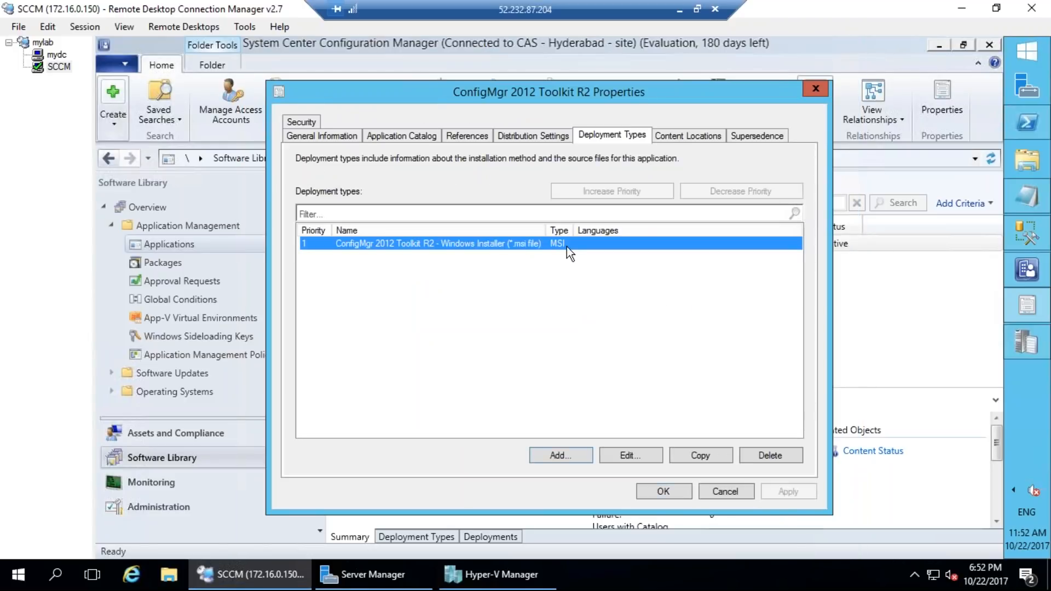
{"action": "left_click", "coordinate": [623, 457]}
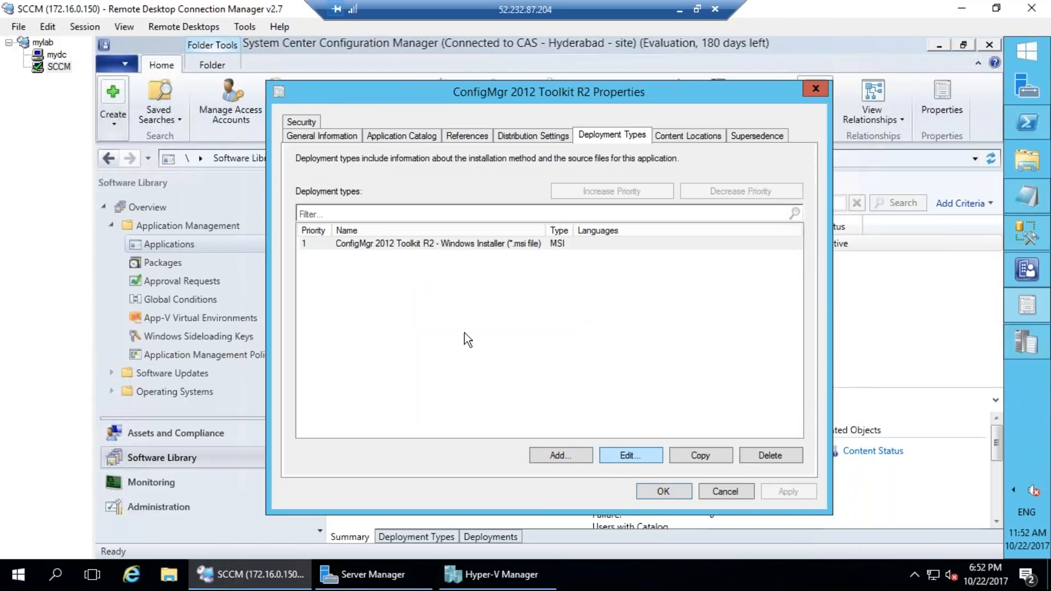
{"action": "left_click", "coordinate": [607, 111]}
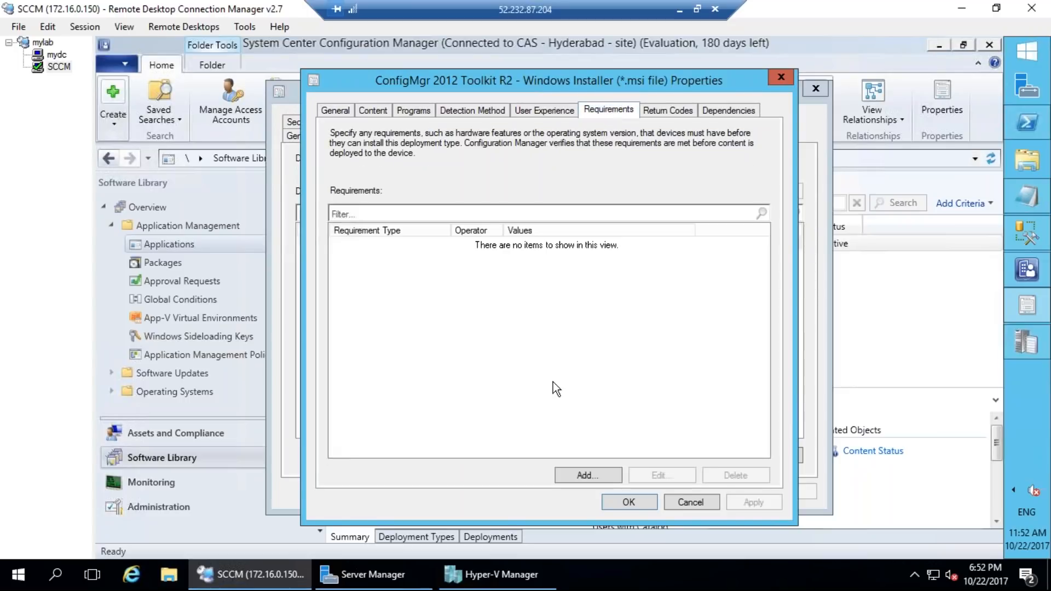
{"action": "left_click", "coordinate": [586, 475]}
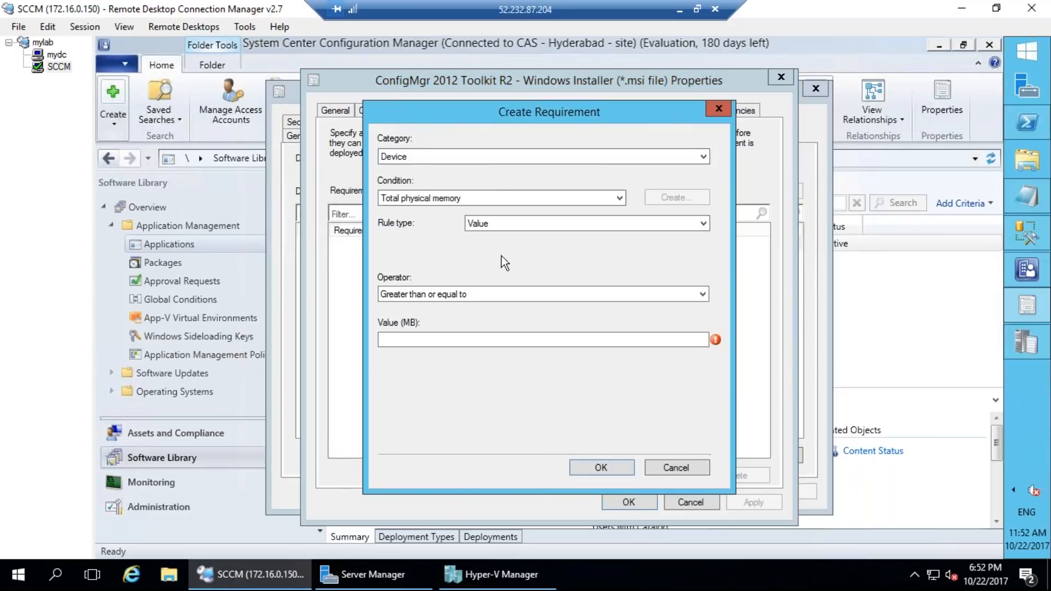
{"action": "left_click", "coordinate": [477, 199]}
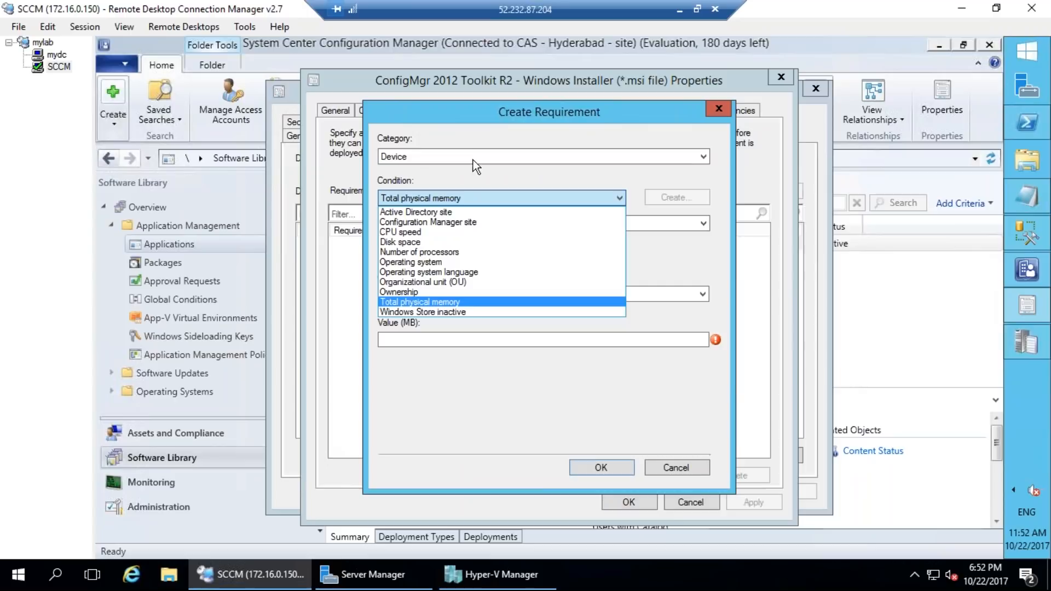
{"action": "left_click", "coordinate": [471, 158]}
{"action": "left_click", "coordinate": [458, 162]}
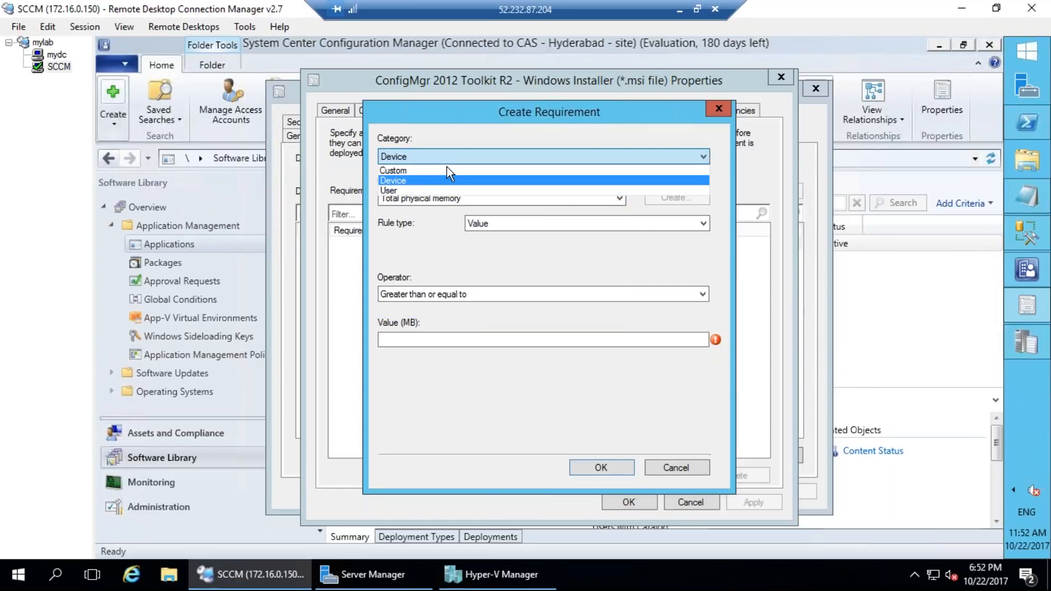
{"action": "left_click", "coordinate": [415, 190]}
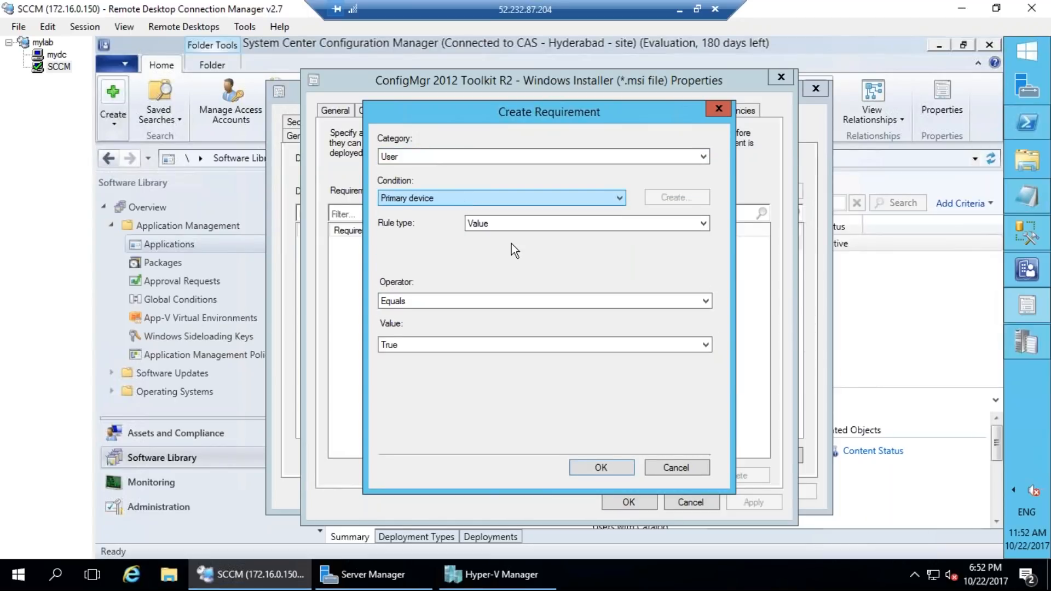
{"action": "key", "text": "ctrl+2"}
{"action": "left_click_drag", "start_coordinate": [436, 173], "coordinate": [451, 187]}
{"action": "left_click_drag", "start_coordinate": [416, 158], "coordinate": [438, 170]}
{"action": "left_click_drag", "start_coordinate": [127, 298], "coordinate": [129, 295]}
{"action": "mouse_move", "coordinate": [174, 433]}
{"action": "left_mouse_down"}
{"action": "mouse_move", "coordinate": [171, 480]}
{"action": "mouse_move", "coordinate": [237, 483]}
{"action": "left_mouse_up"}
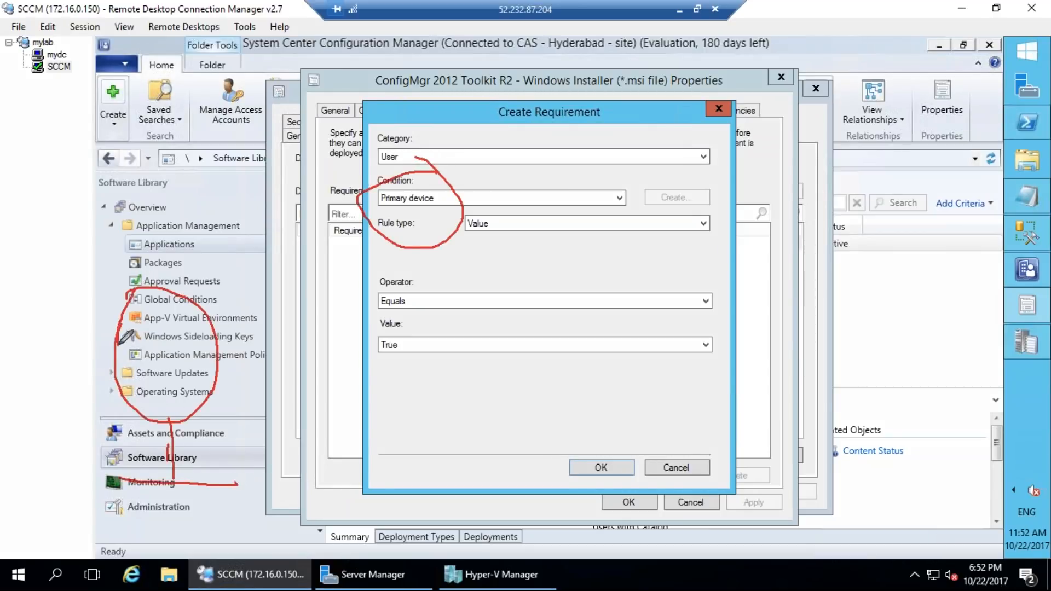
{"action": "mouse_move", "coordinate": [116, 239]}
{"action": "left_mouse_down"}
{"action": "mouse_move", "coordinate": [219, 361]}
{"action": "mouse_move", "coordinate": [217, 397]}
{"action": "left_mouse_up"}
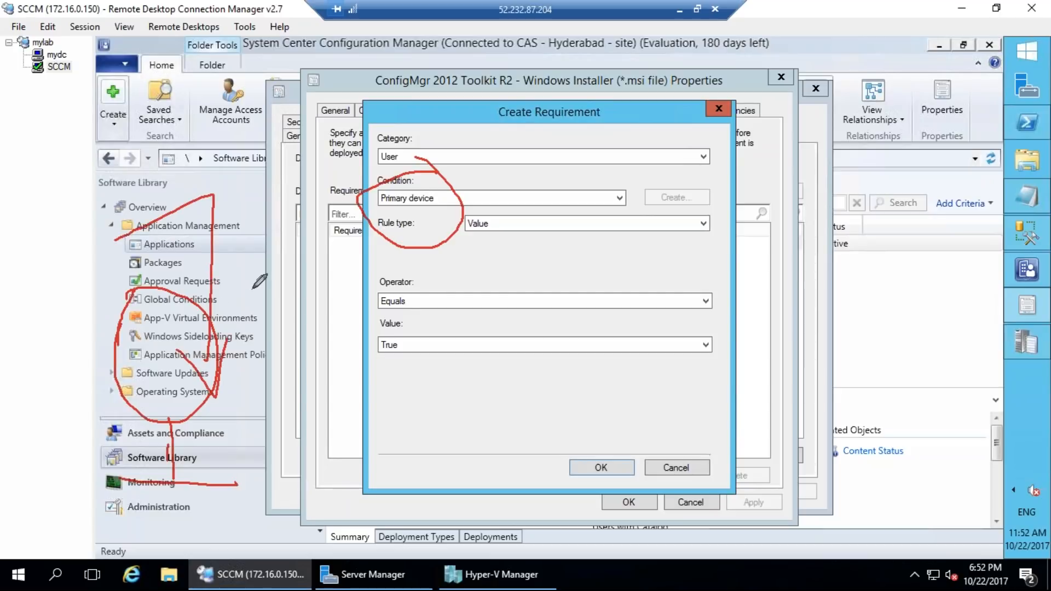
{"action": "left_click_drag", "start_coordinate": [398, 365], "coordinate": [433, 465]}
{"action": "left_click_drag", "start_coordinate": [395, 480], "coordinate": [469, 431]}
{"action": "left_click_drag", "start_coordinate": [499, 362], "coordinate": [518, 359]}
{"action": "left_click_drag", "start_coordinate": [532, 433], "coordinate": [570, 472]}
{"action": "mouse_move", "coordinate": [593, 378]}
{"action": "left_mouse_down"}
{"action": "mouse_move", "coordinate": [623, 383]}
{"action": "mouse_move", "coordinate": [646, 450]}
{"action": "left_mouse_up"}
{"action": "left_click_drag", "start_coordinate": [607, 468], "coordinate": [636, 459]}
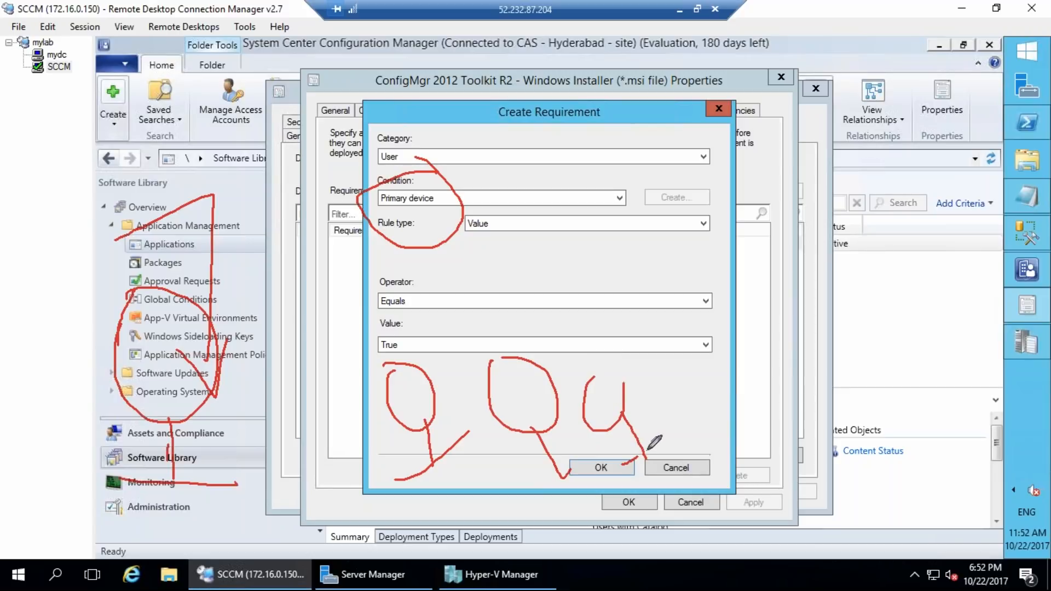
{"action": "left_click_drag", "start_coordinate": [366, 423], "coordinate": [749, 422]}
{"action": "left_click_drag", "start_coordinate": [556, 313], "coordinate": [375, 570]}
{"action": "left_click_drag", "start_coordinate": [271, 489], "coordinate": [353, 546]}
{"action": "mouse_move", "coordinate": [386, 377]}
{"action": "left_mouse_down"}
{"action": "mouse_move", "coordinate": [416, 366]}
{"action": "mouse_move", "coordinate": [419, 406]}
{"action": "left_mouse_up"}
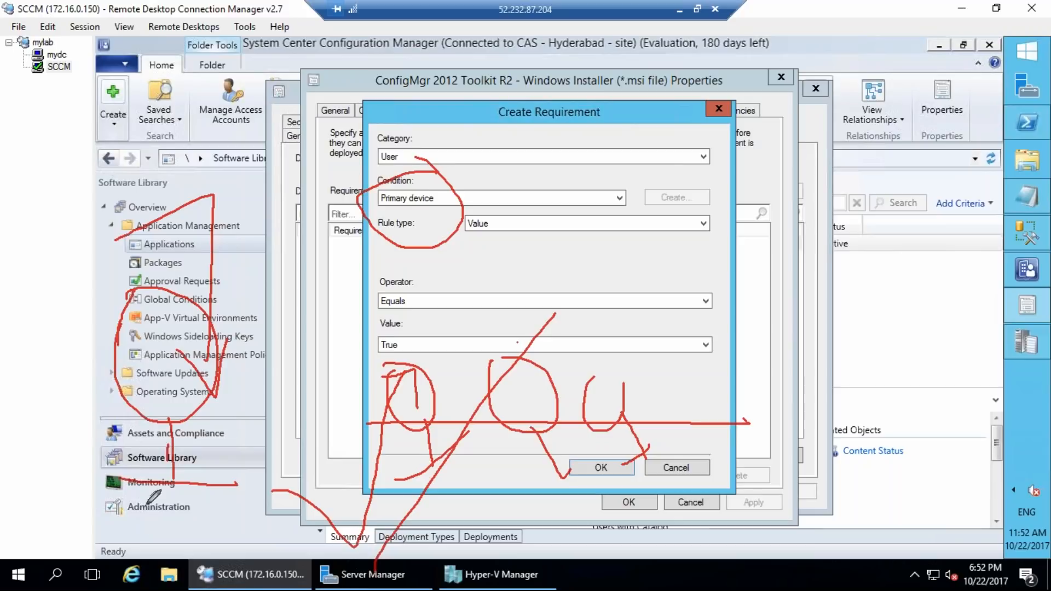
{"action": "left_click_drag", "start_coordinate": [427, 327], "coordinate": [452, 366]}
{"action": "left_click_drag", "start_coordinate": [435, 366], "coordinate": [445, 357]}
{"action": "key", "text": "Escape"}
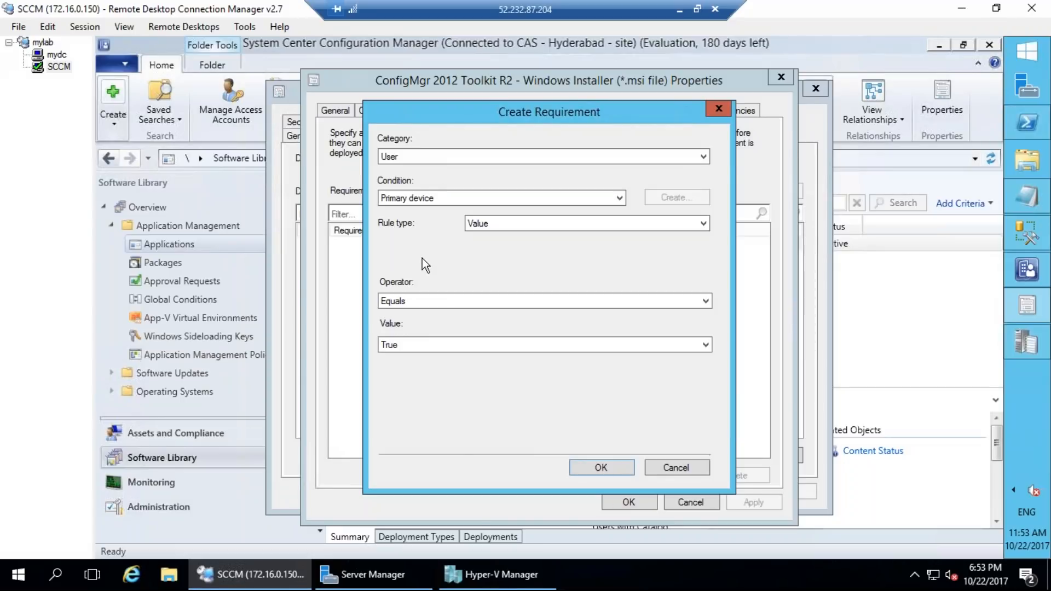
Step: Set the Primary device requirement's value to False and add it to the deployment type
{"action": "left_click", "coordinate": [403, 347]}
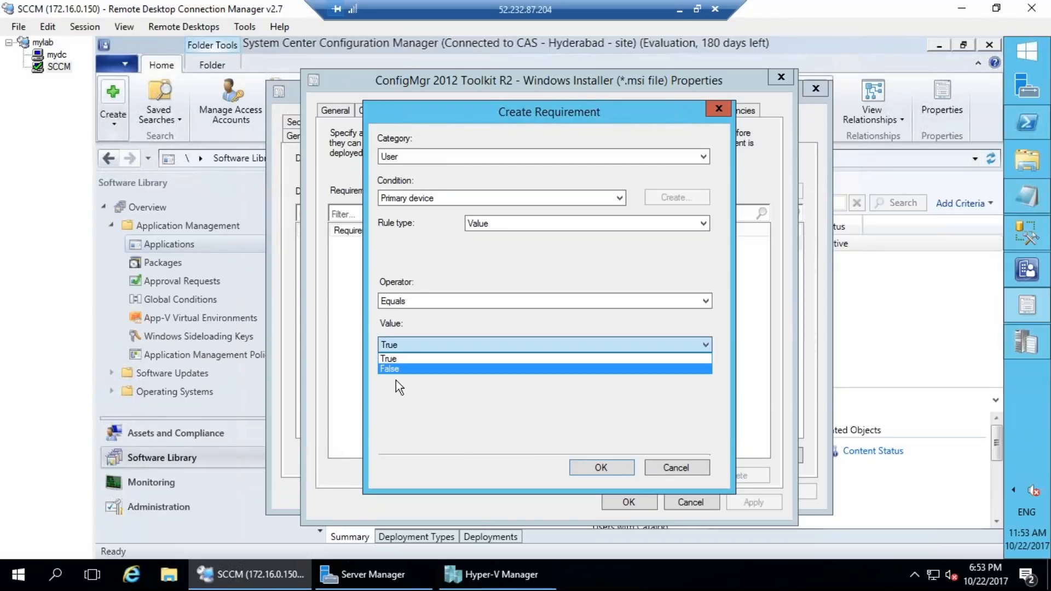
{"action": "left_click", "coordinate": [396, 370]}
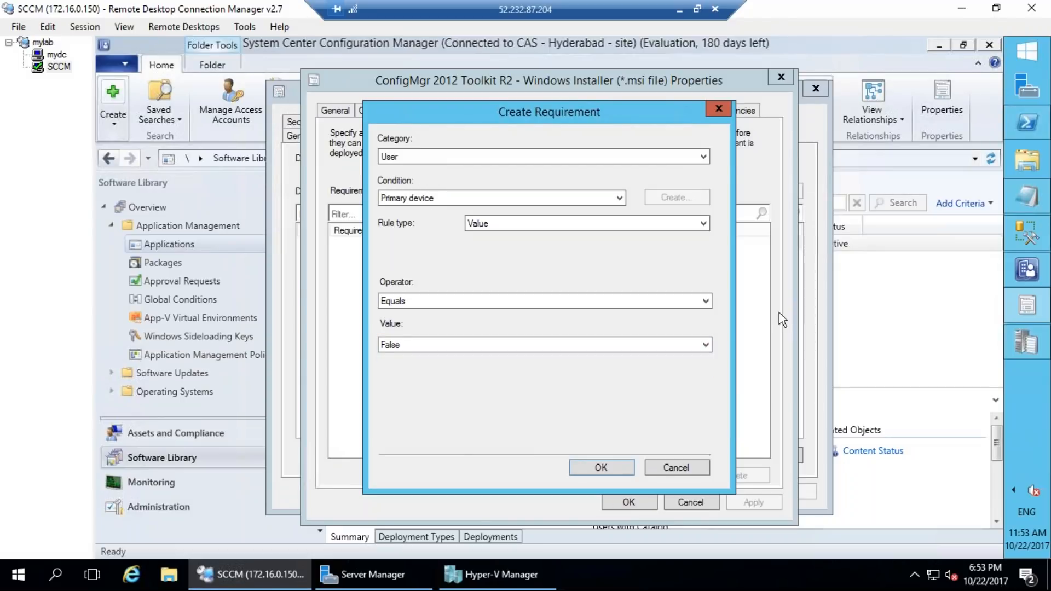
{"action": "left_click", "coordinate": [601, 467]}
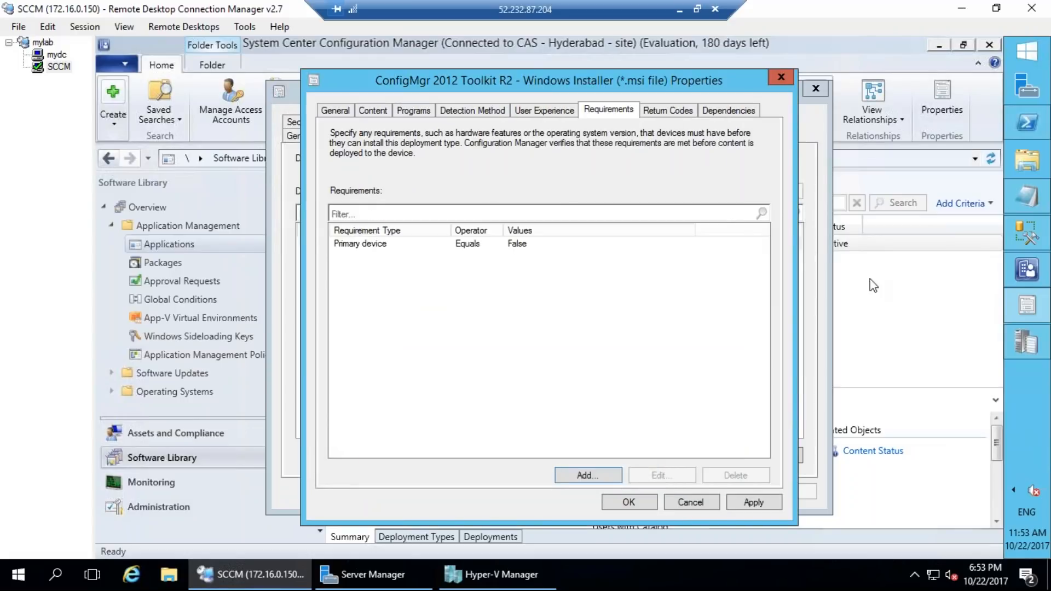
{"action": "mouse_move", "coordinate": [631, 79]}
{"action": "left_mouse_down"}
{"action": "mouse_move", "coordinate": [655, 89]}
{"action": "mouse_move", "coordinate": [640, 88]}
{"action": "left_mouse_up"}
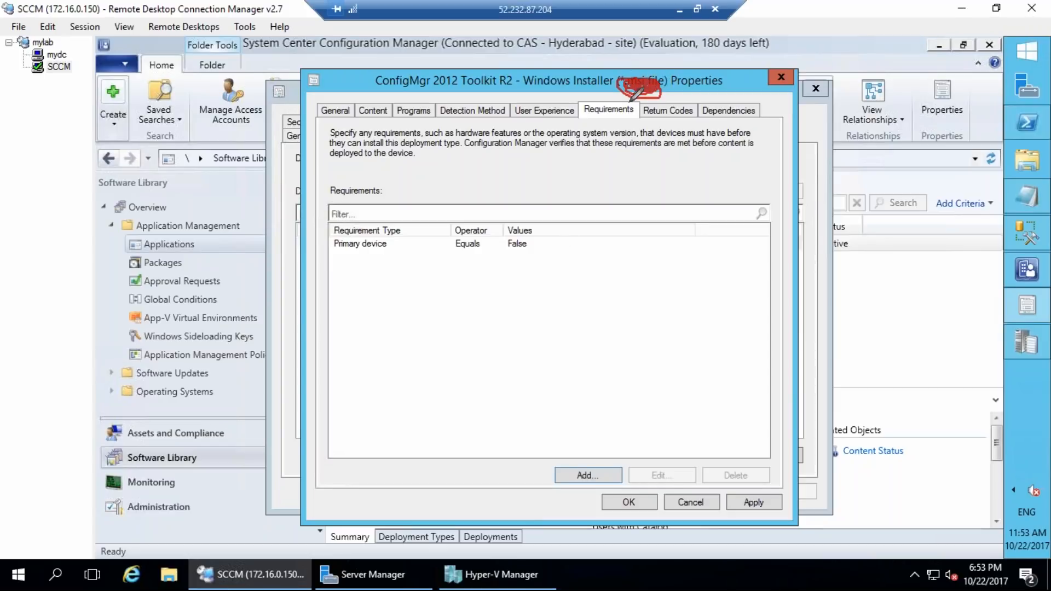
{"action": "mouse_move", "coordinate": [477, 283]}
{"action": "left_mouse_down"}
{"action": "mouse_move", "coordinate": [484, 185]}
{"action": "mouse_move", "coordinate": [440, 320]}
{"action": "mouse_move", "coordinate": [525, 326]}
{"action": "left_mouse_up"}
{"action": "mouse_move", "coordinate": [358, 283]}
{"action": "left_mouse_down"}
{"action": "mouse_move", "coordinate": [450, 269]}
{"action": "mouse_move", "coordinate": [488, 298]}
{"action": "mouse_move", "coordinate": [487, 310]}
{"action": "left_mouse_up"}
{"action": "key", "text": "Escape"}
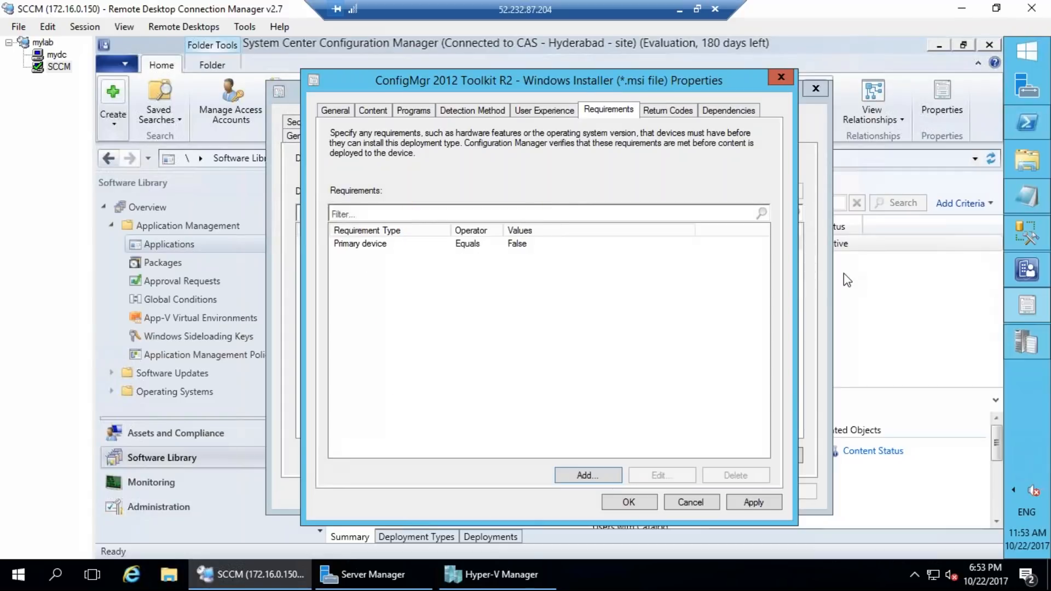
Step: Start another requirement for the deployment type and set its category to Custom
{"action": "left_click", "coordinate": [599, 475]}
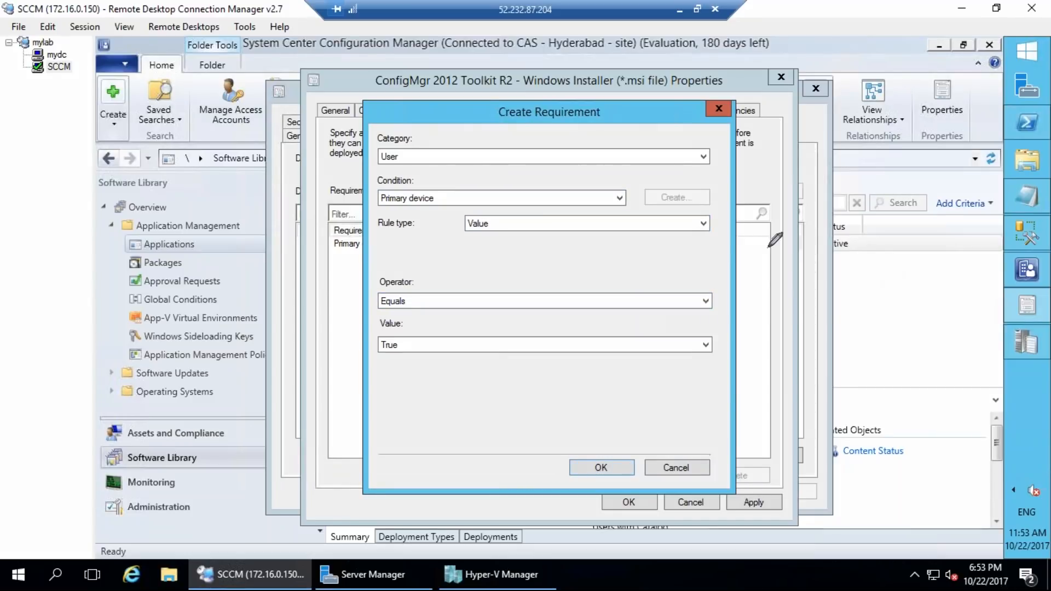
{"action": "left_click_drag", "start_coordinate": [484, 141], "coordinate": [362, 192]}
{"action": "left_click_drag", "start_coordinate": [361, 233], "coordinate": [475, 91]}
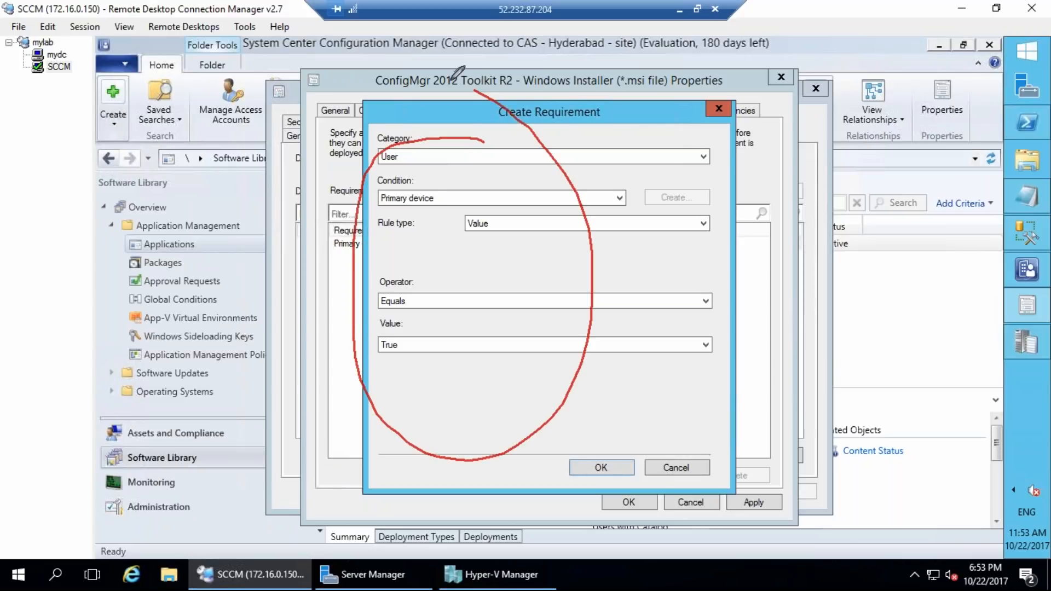
{"action": "key", "text": "Escape"}
{"action": "left_click", "coordinate": [487, 162]}
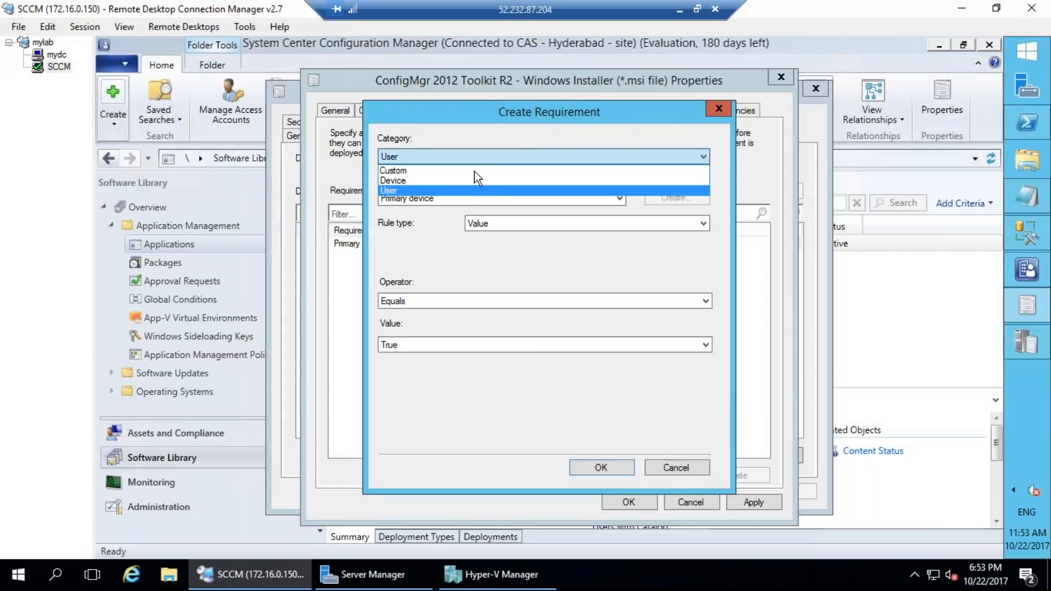
{"action": "left_click", "coordinate": [467, 173]}
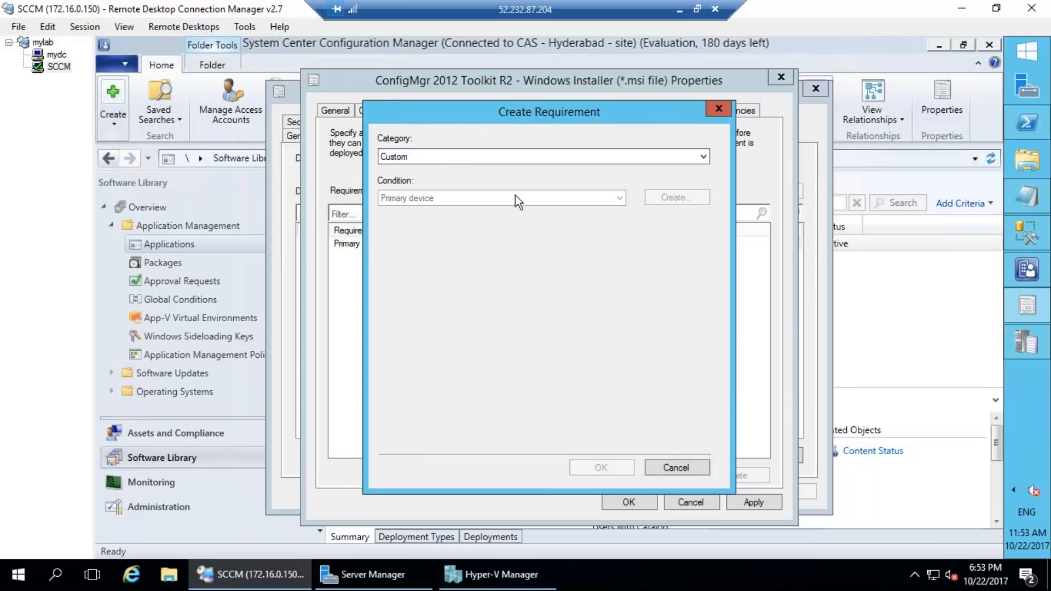
Step: Start a new global condition for a registry value in the HKEY_LOCAL_MACHINE hive and open the registry browser
{"action": "left_click", "coordinate": [620, 204]}
{"action": "left_click", "coordinate": [671, 198]}
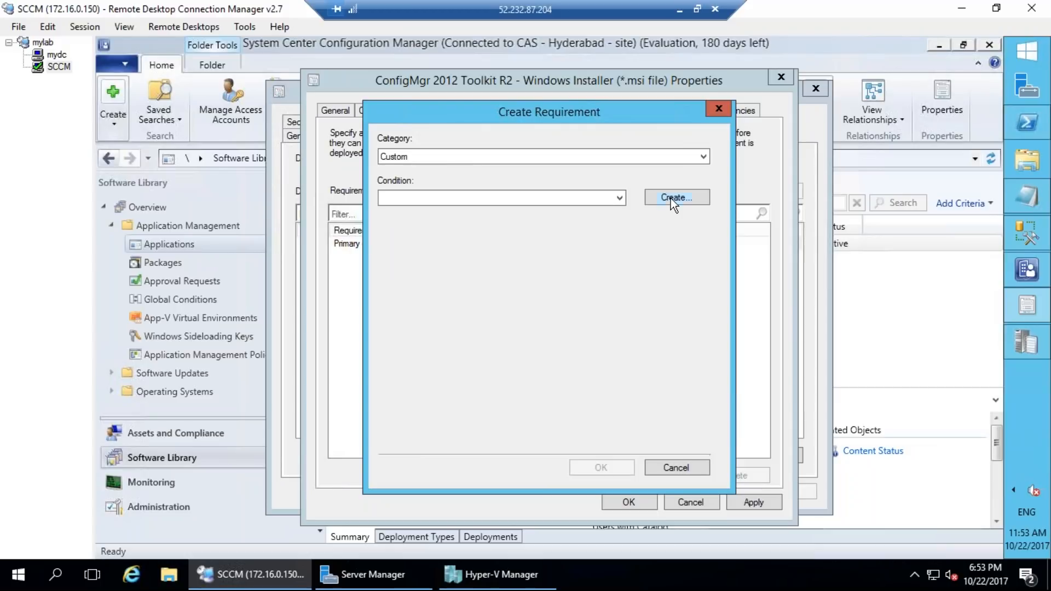
{"action": "left_click", "coordinate": [671, 198]}
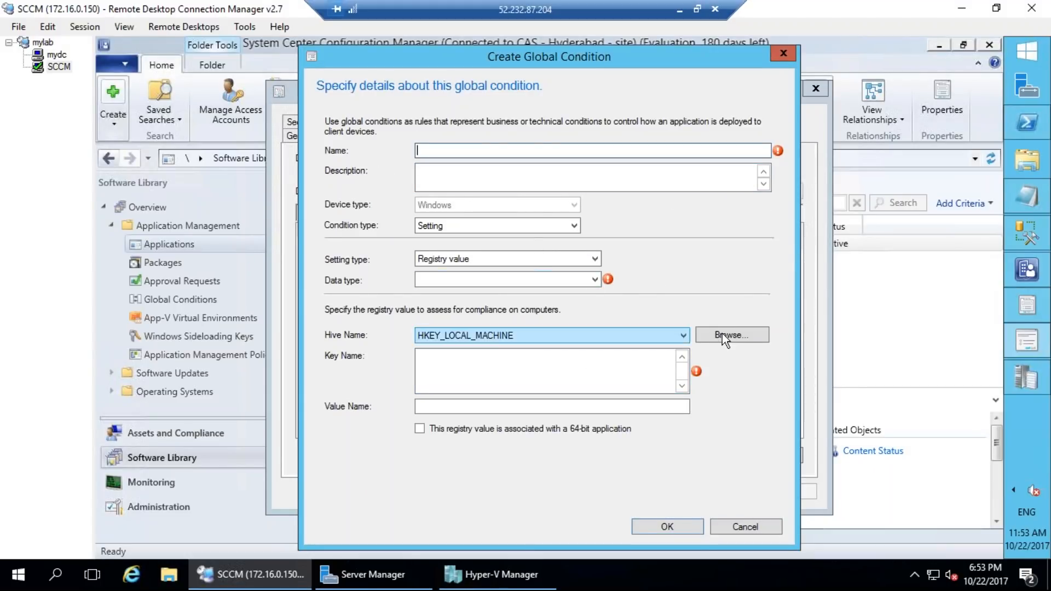
{"action": "left_click", "coordinate": [608, 335]}
{"action": "left_click", "coordinate": [609, 335]}
{"action": "left_click", "coordinate": [525, 371]}
{"action": "left_click", "coordinate": [733, 336]}
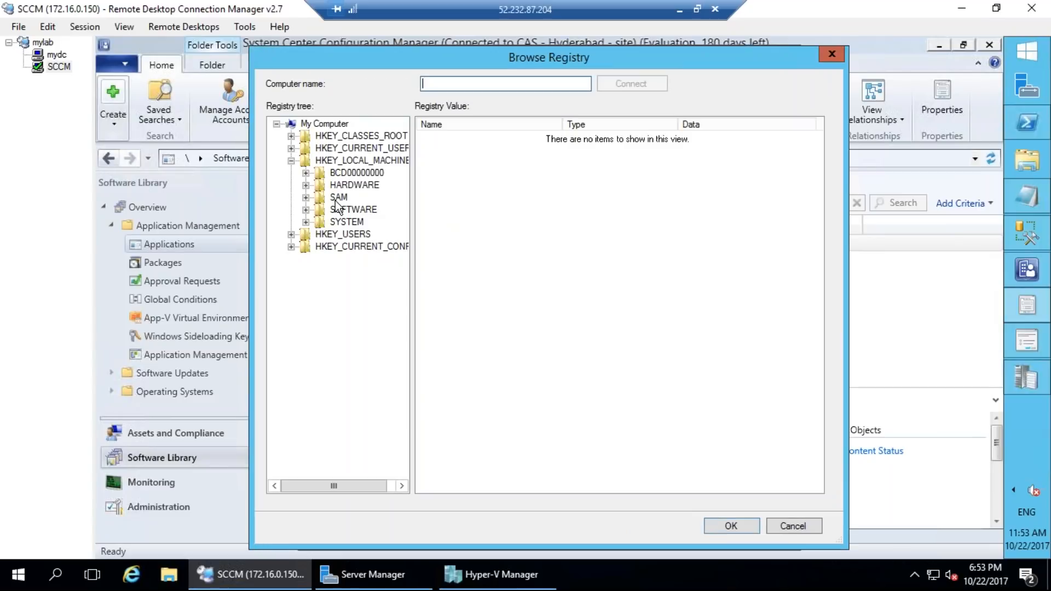
Step: Pick the LibraryFile value under SOFTWARE\Wow6432Node\SNIA\HBA\QL2X00 and create the global condition from it
{"action": "double_click", "coordinate": [331, 211]}
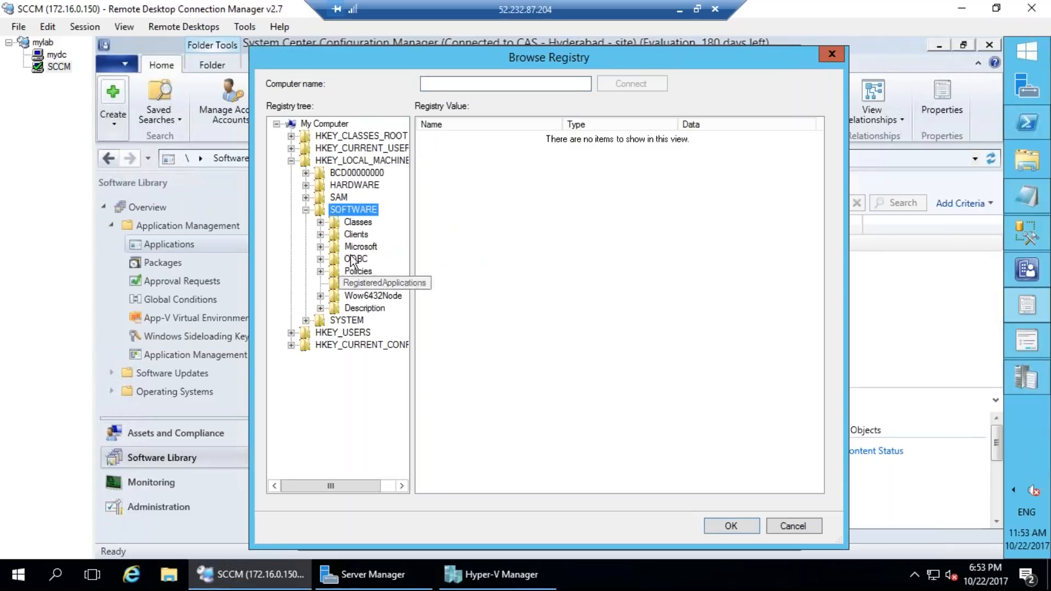
{"action": "double_click", "coordinate": [347, 298]}
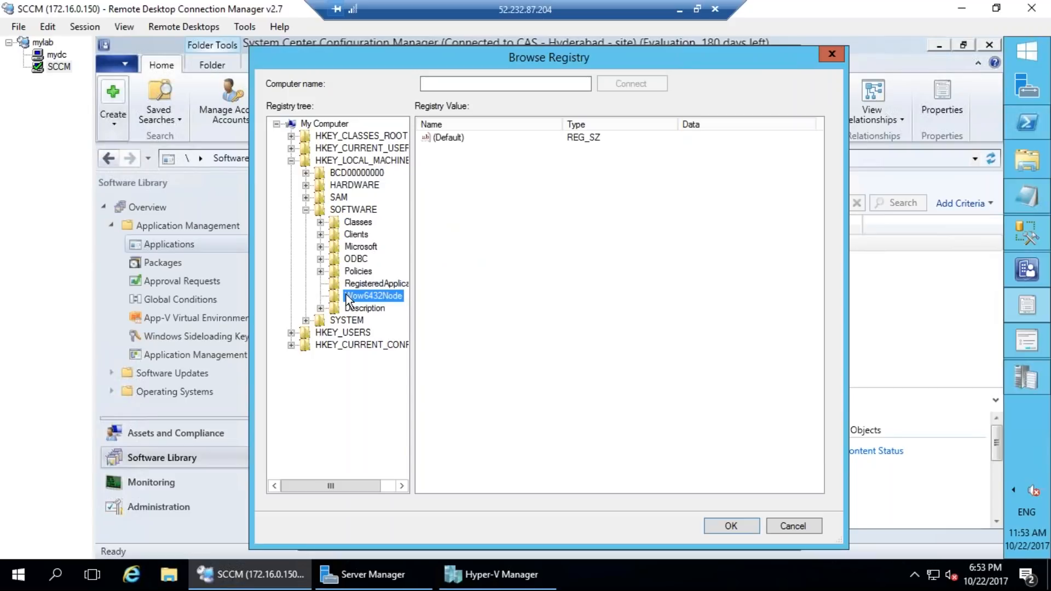
{"action": "double_click", "coordinate": [366, 346]}
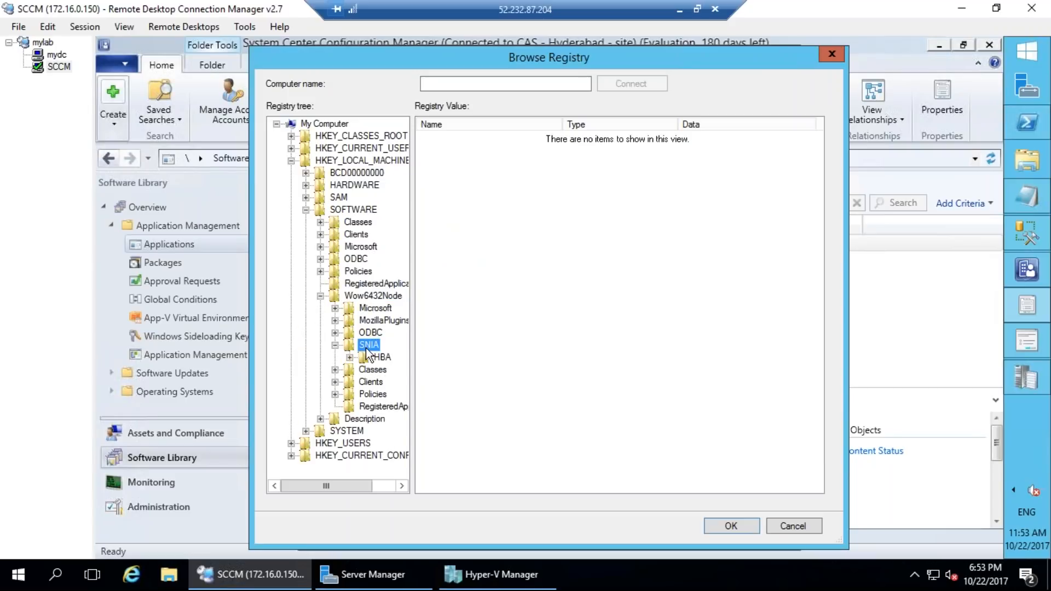
{"action": "double_click", "coordinate": [370, 357]}
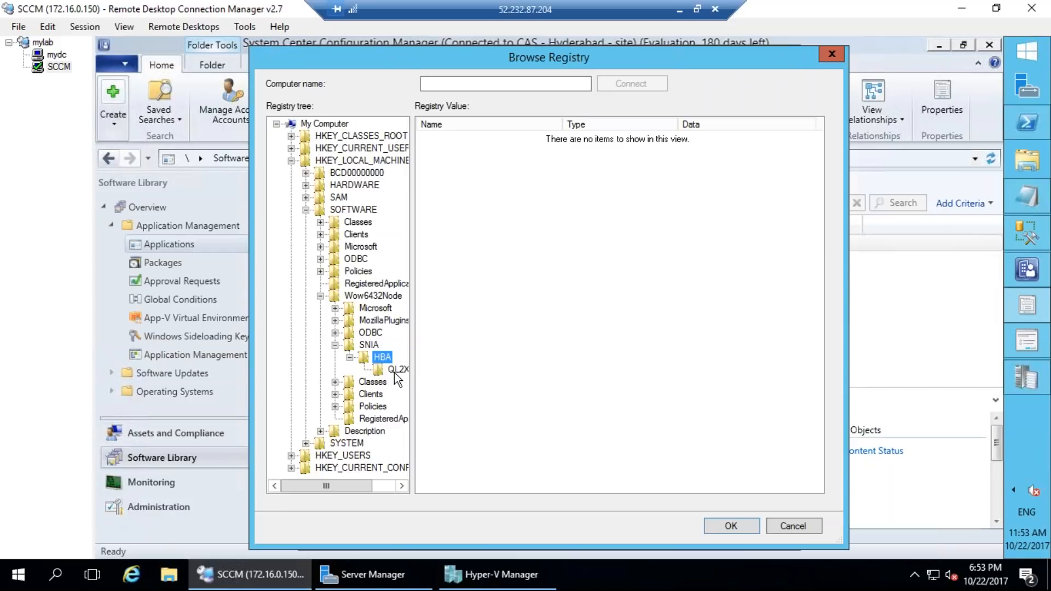
{"action": "left_click", "coordinate": [395, 369]}
{"action": "double_click", "coordinate": [449, 137]}
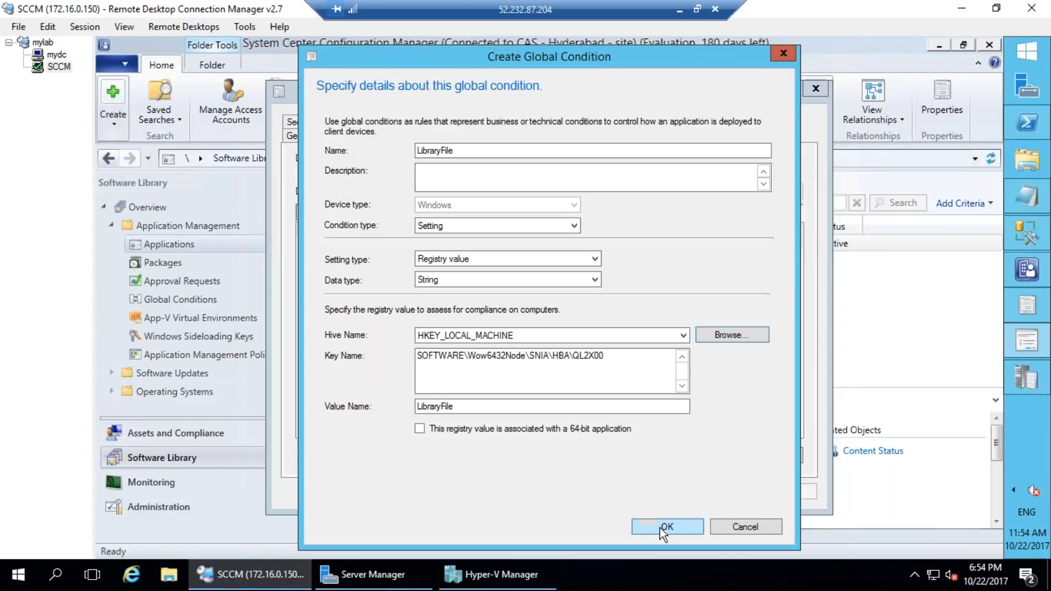
{"action": "left_click", "coordinate": [659, 527]}
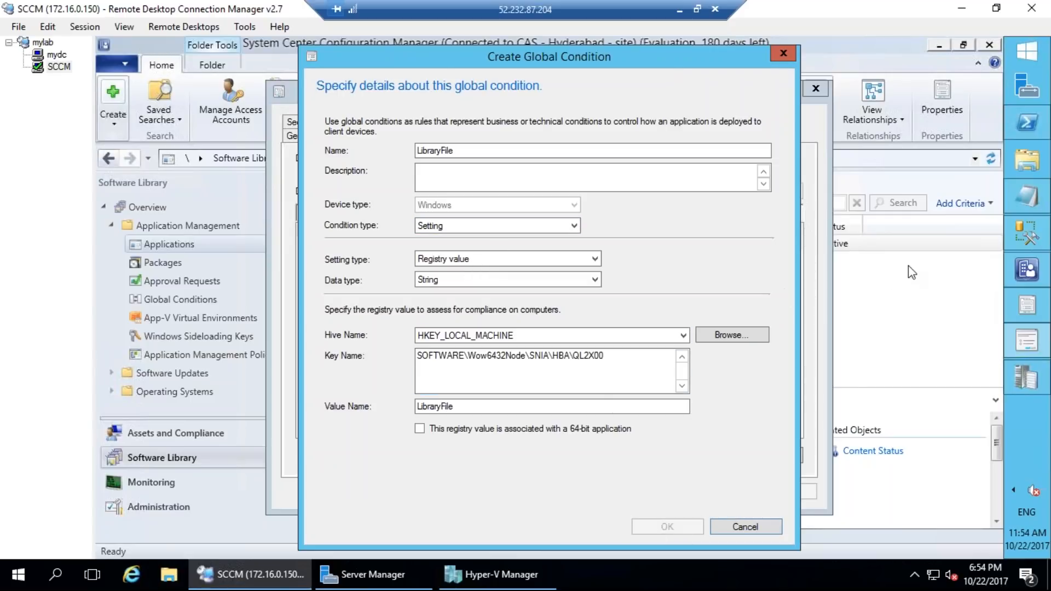
Step: Select LibraryFile as the condition of the custom requirement
{"action": "mouse_move", "coordinate": [575, 176]}
{"action": "left_mouse_down"}
{"action": "mouse_move", "coordinate": [385, 228]}
{"action": "mouse_move", "coordinate": [633, 211]}
{"action": "mouse_move", "coordinate": [535, 143]}
{"action": "left_mouse_up"}
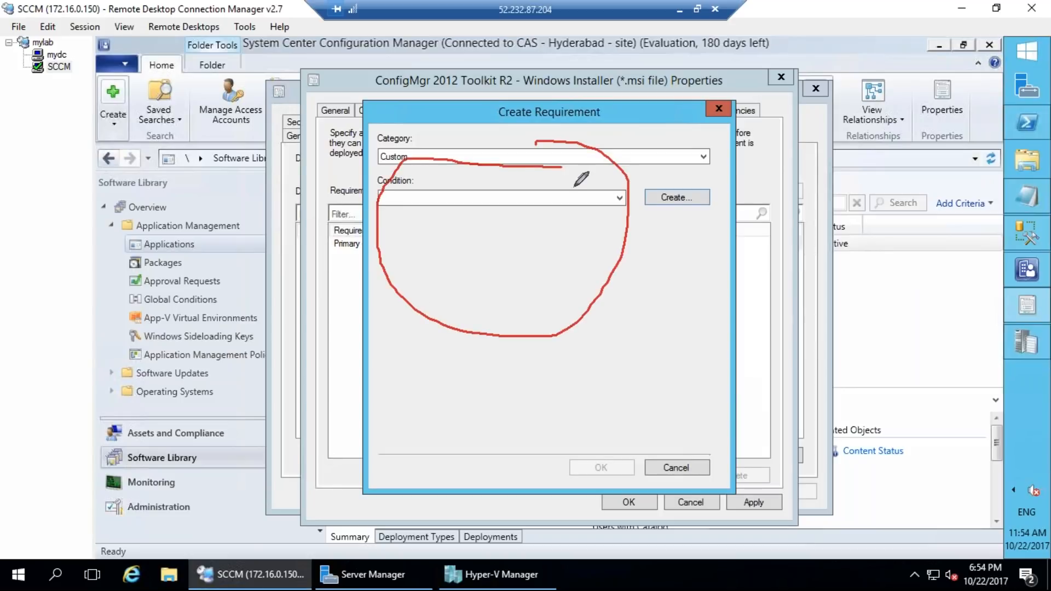
{"action": "left_click", "coordinate": [984, 269]}
{"action": "left_click", "coordinate": [620, 198]}
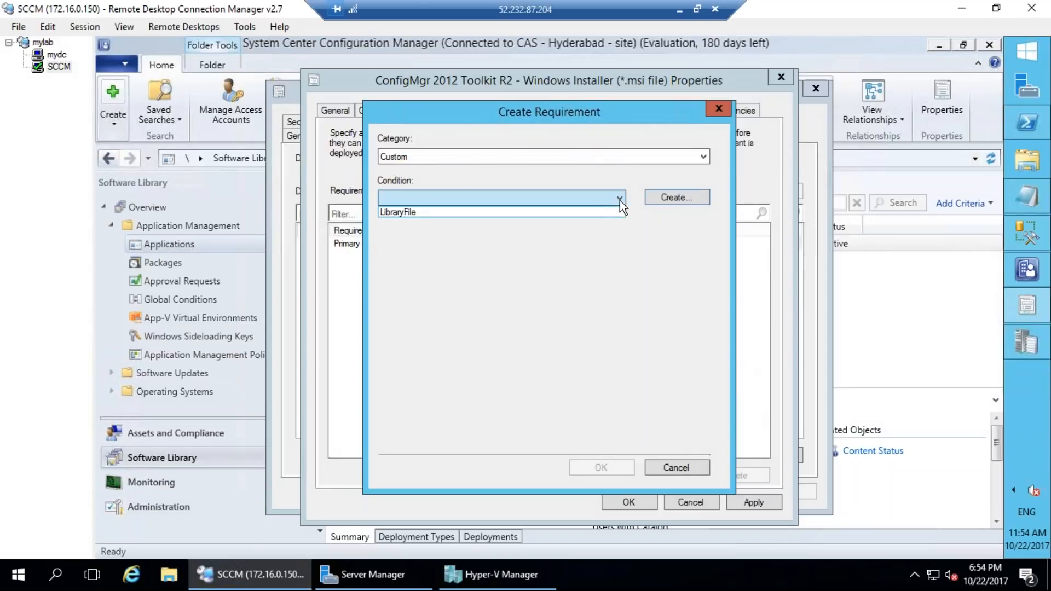
{"action": "left_click", "coordinate": [596, 214]}
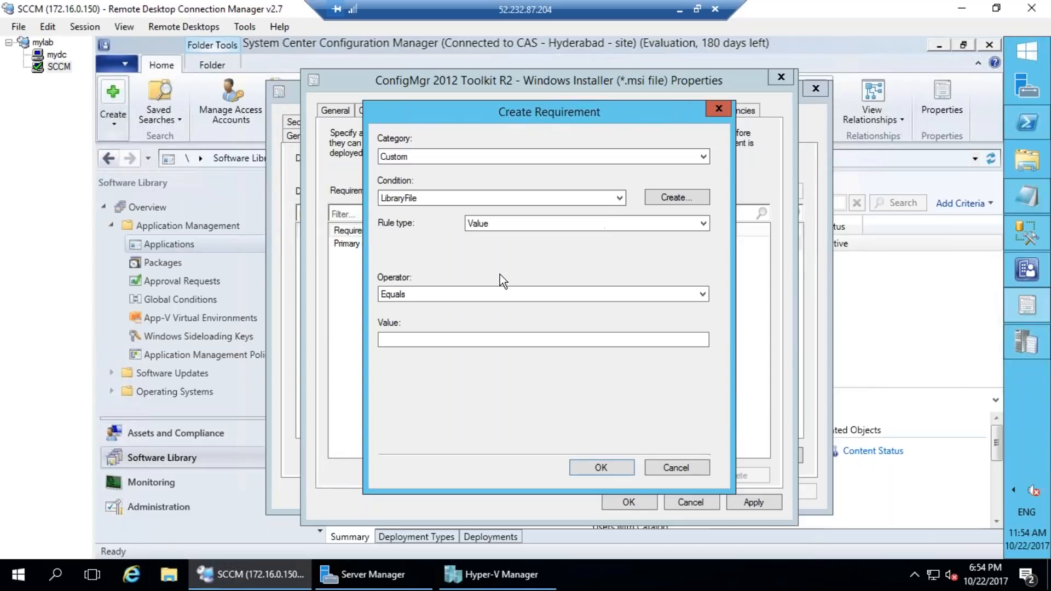
Step: Set the LibraryFile requirement's value to true and add it to the deployment type's requirements
{"action": "left_click", "coordinate": [432, 338]}
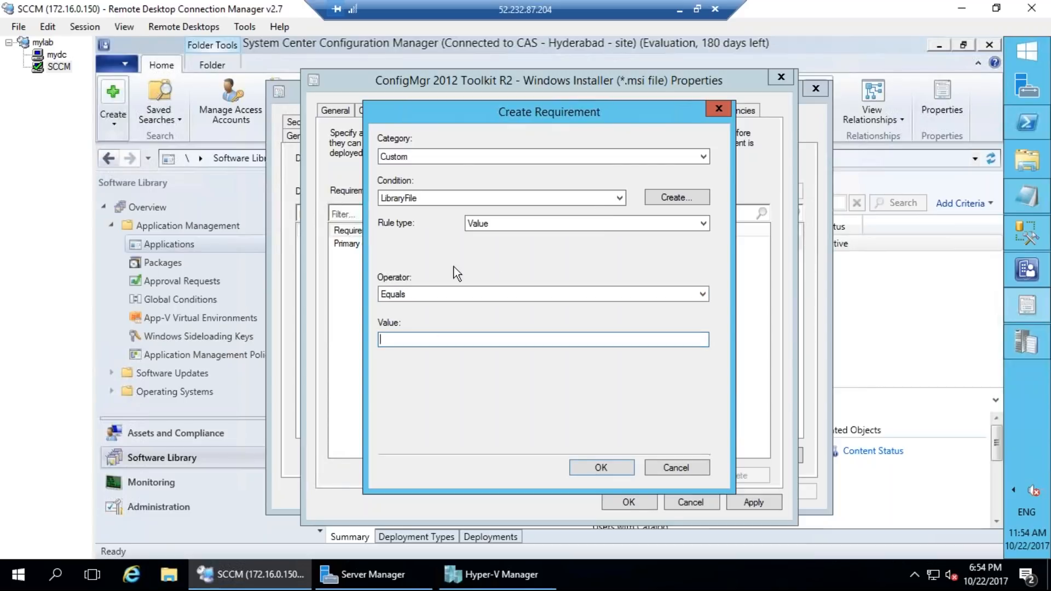
{"action": "type", "text": "true"}
{"action": "left_click", "coordinate": [590, 471]}
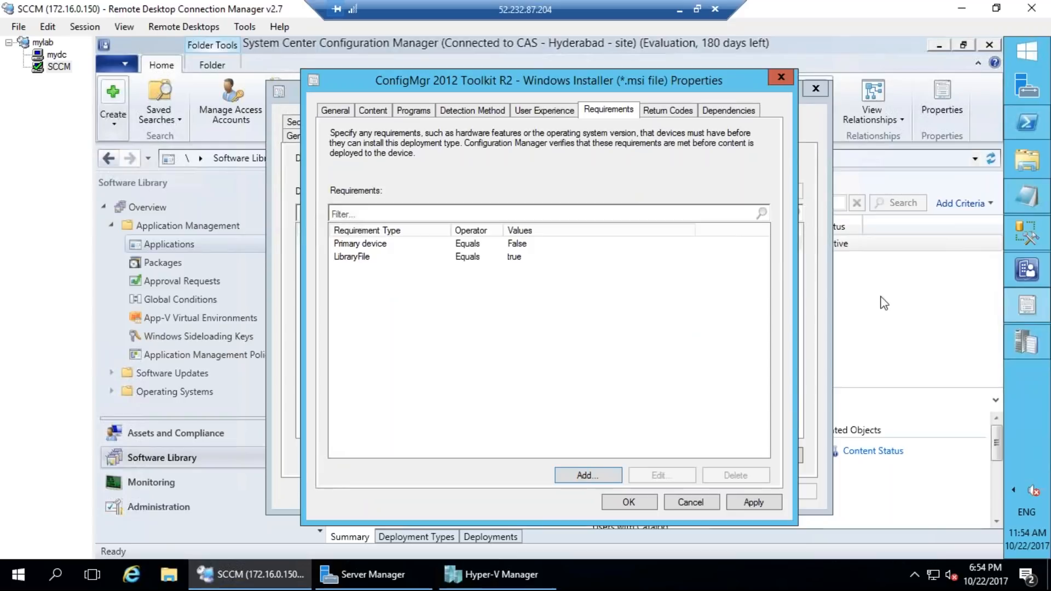
{"action": "mouse_move", "coordinate": [382, 238]}
{"action": "left_mouse_down"}
{"action": "mouse_move", "coordinate": [359, 230]}
{"action": "mouse_move", "coordinate": [504, 241]}
{"action": "mouse_move", "coordinate": [331, 190]}
{"action": "left_mouse_up"}
{"action": "mouse_move", "coordinate": [432, 324]}
{"action": "left_mouse_down"}
{"action": "mouse_move", "coordinate": [446, 478]}
{"action": "mouse_move", "coordinate": [559, 301]}
{"action": "mouse_move", "coordinate": [605, 335]}
{"action": "left_mouse_up"}
{"action": "mouse_move", "coordinate": [428, 70]}
{"action": "left_mouse_down"}
{"action": "mouse_move", "coordinate": [419, 88]}
{"action": "mouse_move", "coordinate": [602, 186]}
{"action": "mouse_move", "coordinate": [408, 85]}
{"action": "mouse_move", "coordinate": [403, 66]}
{"action": "left_mouse_up"}
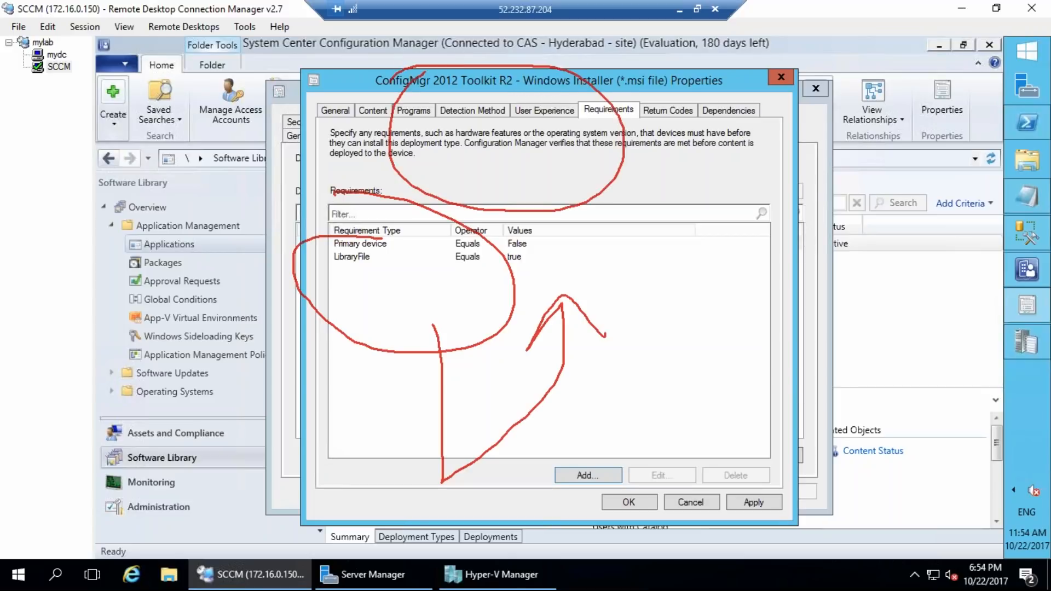
{"action": "left_click", "coordinate": [983, 266]}
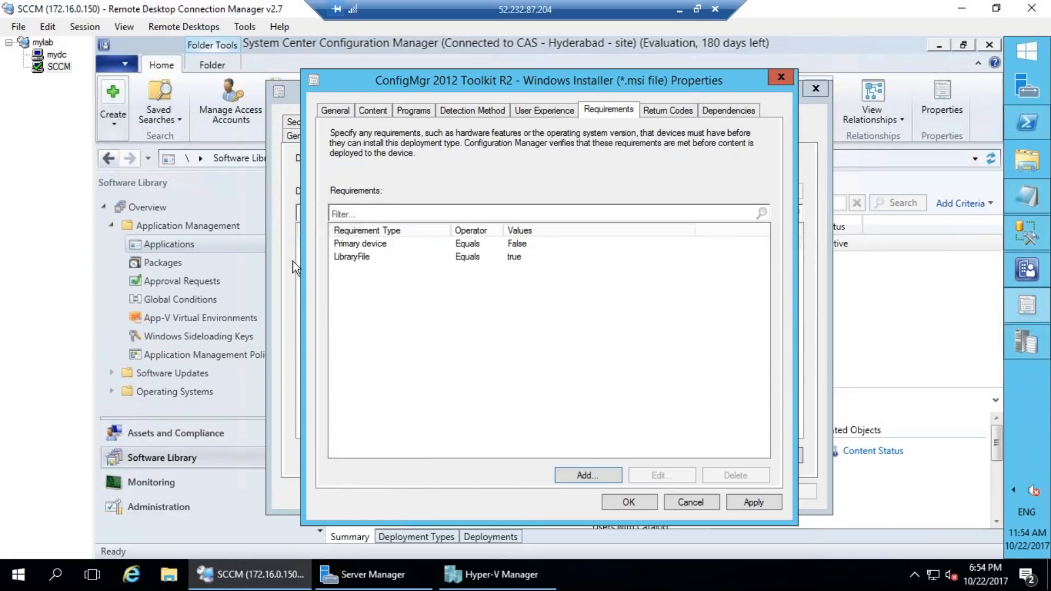
Step: Review the deployment type's return codes, their code types and the option for adding further codes
{"action": "left_click", "coordinate": [663, 113]}
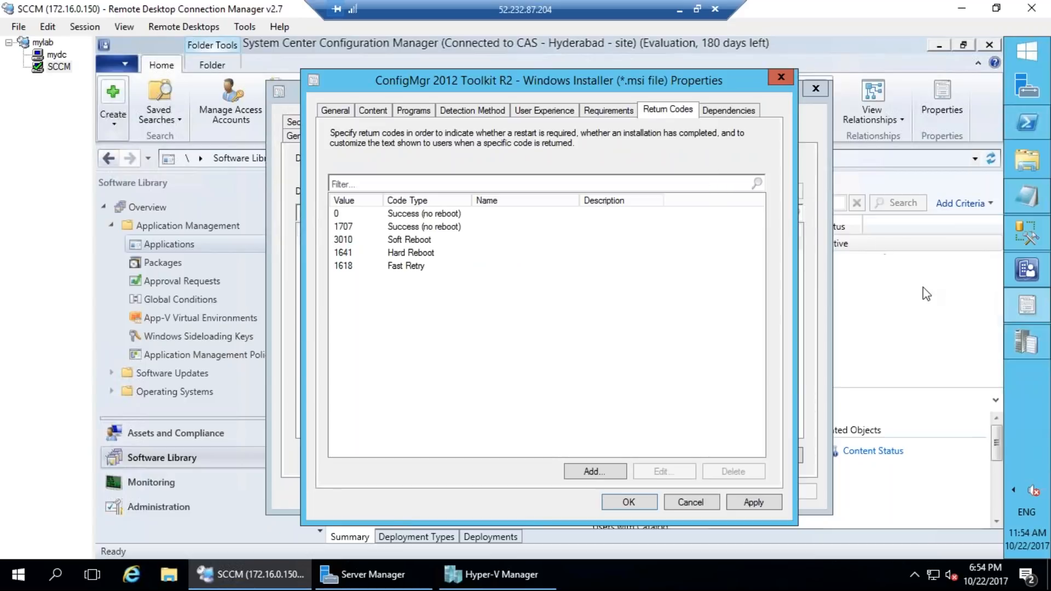
{"action": "key", "text": "ctrl+shift+d"}
{"action": "mouse_move", "coordinate": [365, 184]}
{"action": "left_mouse_down"}
{"action": "mouse_move", "coordinate": [353, 181]}
{"action": "mouse_move", "coordinate": [455, 175]}
{"action": "mouse_move", "coordinate": [347, 176]}
{"action": "left_mouse_up"}
{"action": "mouse_move", "coordinate": [483, 246]}
{"action": "left_mouse_down"}
{"action": "mouse_move", "coordinate": [590, 281]}
{"action": "mouse_move", "coordinate": [591, 293]}
{"action": "left_mouse_up"}
{"action": "mouse_move", "coordinate": [568, 281]}
{"action": "left_mouse_down"}
{"action": "mouse_move", "coordinate": [591, 295]}
{"action": "mouse_move", "coordinate": [603, 262]}
{"action": "left_mouse_up"}
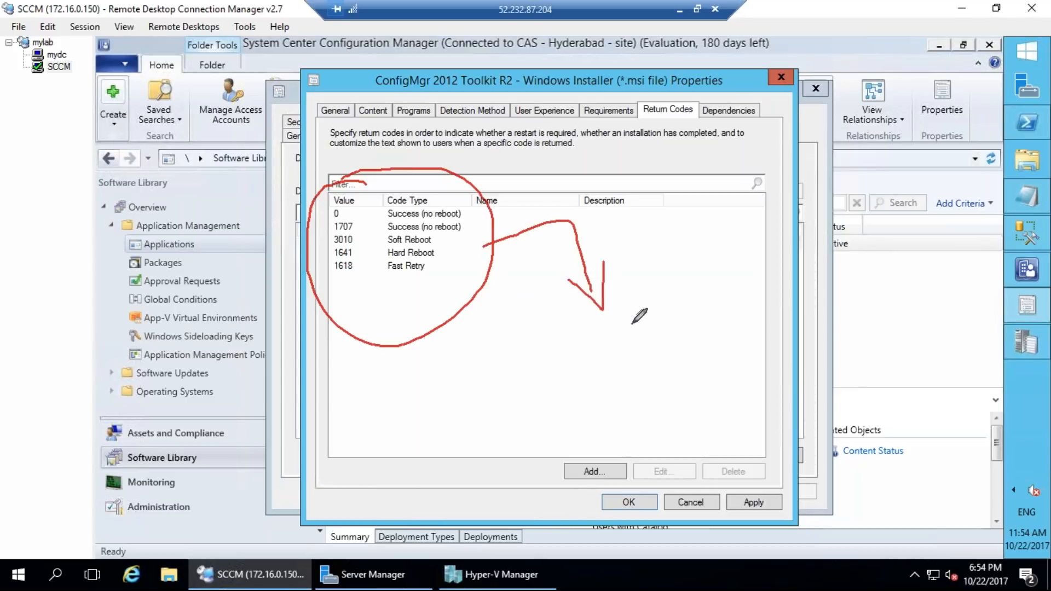
{"action": "left_click", "coordinate": [632, 323]}
{"action": "left_click_drag", "start_coordinate": [613, 329], "coordinate": [603, 330]}
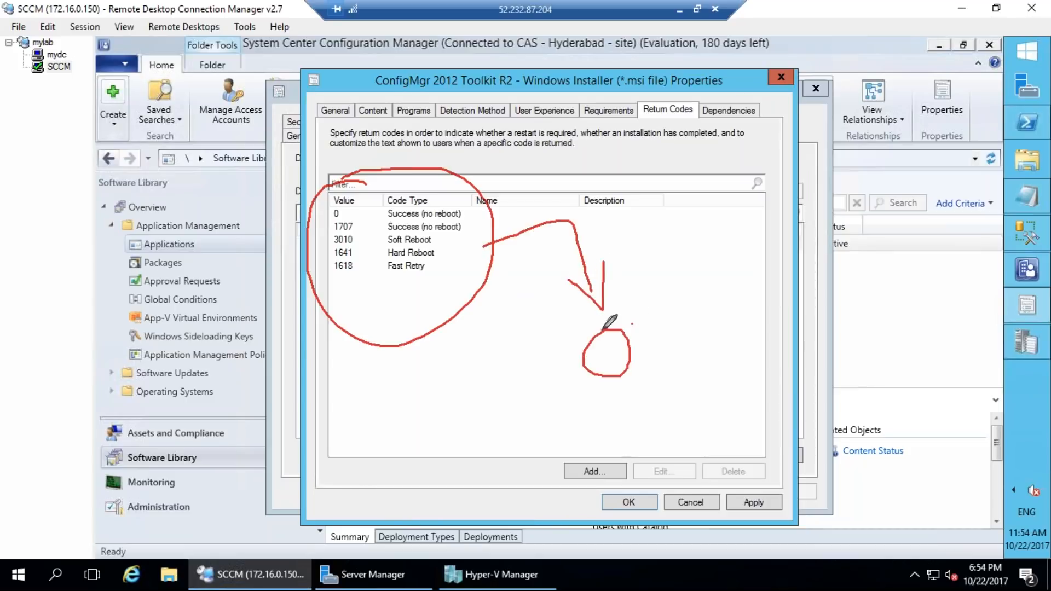
{"action": "mouse_move", "coordinate": [571, 426]}
{"action": "left_mouse_down"}
{"action": "mouse_move", "coordinate": [608, 514]}
{"action": "mouse_move", "coordinate": [563, 422]}
{"action": "mouse_move", "coordinate": [550, 462]}
{"action": "mouse_move", "coordinate": [651, 389]}
{"action": "mouse_move", "coordinate": [663, 399]}
{"action": "mouse_move", "coordinate": [696, 385]}
{"action": "mouse_move", "coordinate": [725, 311]}
{"action": "mouse_move", "coordinate": [740, 328]}
{"action": "left_mouse_up"}
{"action": "left_click", "coordinate": [641, 376]}
{"action": "mouse_move", "coordinate": [665, 342]}
{"action": "left_mouse_down"}
{"action": "mouse_move", "coordinate": [705, 275]}
{"action": "mouse_move", "coordinate": [726, 300]}
{"action": "left_mouse_up"}
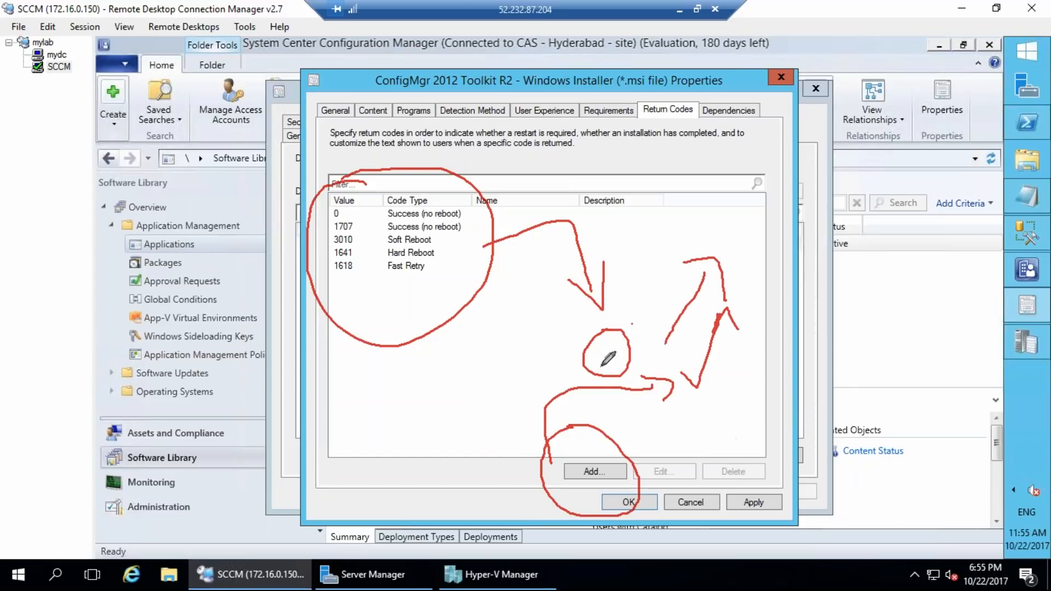
{"action": "mouse_move", "coordinate": [578, 355]}
{"action": "left_mouse_down"}
{"action": "mouse_move", "coordinate": [539, 373]}
{"action": "mouse_move", "coordinate": [584, 339]}
{"action": "left_mouse_up"}
{"action": "left_click_drag", "start_coordinate": [539, 377], "coordinate": [562, 344]}
{"action": "mouse_move", "coordinate": [586, 426]}
{"action": "left_mouse_down"}
{"action": "mouse_move", "coordinate": [569, 484]}
{"action": "mouse_move", "coordinate": [572, 432]}
{"action": "mouse_move", "coordinate": [569, 487]}
{"action": "mouse_move", "coordinate": [550, 440]}
{"action": "mouse_move", "coordinate": [622, 482]}
{"action": "mouse_move", "coordinate": [615, 445]}
{"action": "left_mouse_up"}
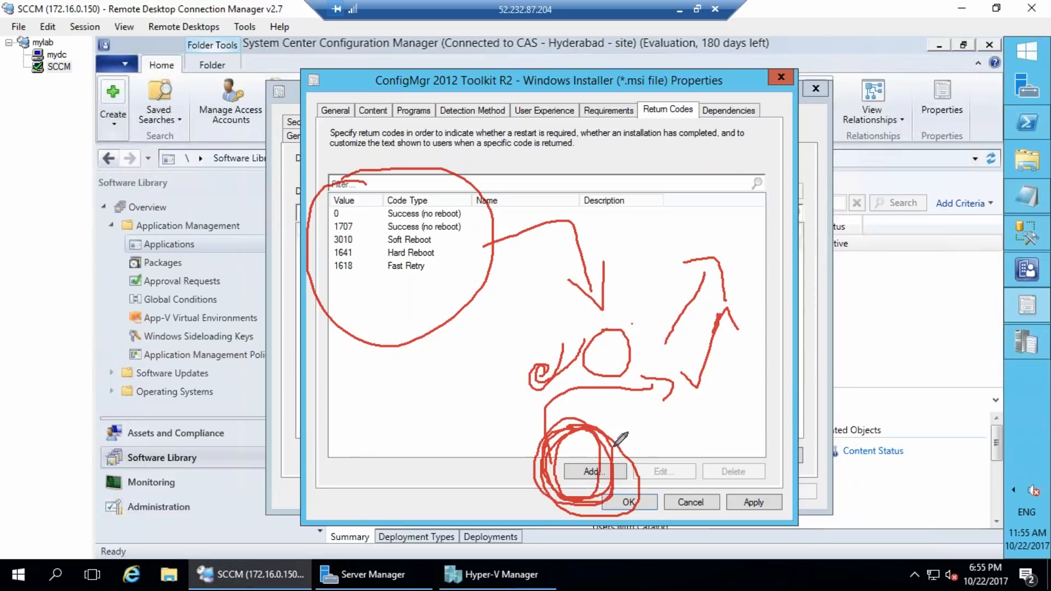
{"action": "key", "text": "Escape"}
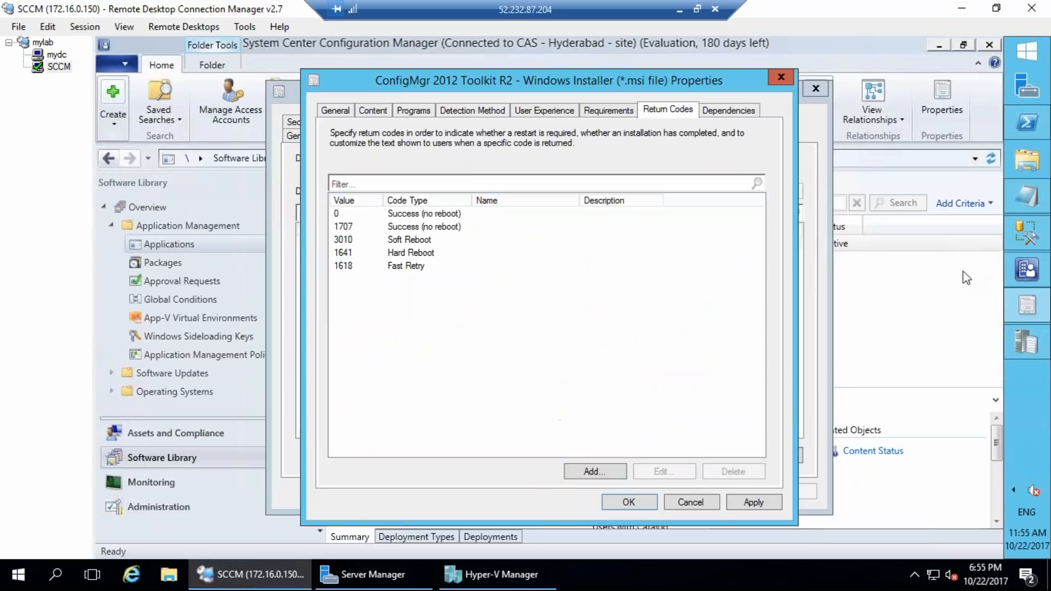
Step: Look at the deployment type's software dependencies and the form for a new dependency group, closing it without adding one
{"action": "left_click", "coordinate": [724, 109]}
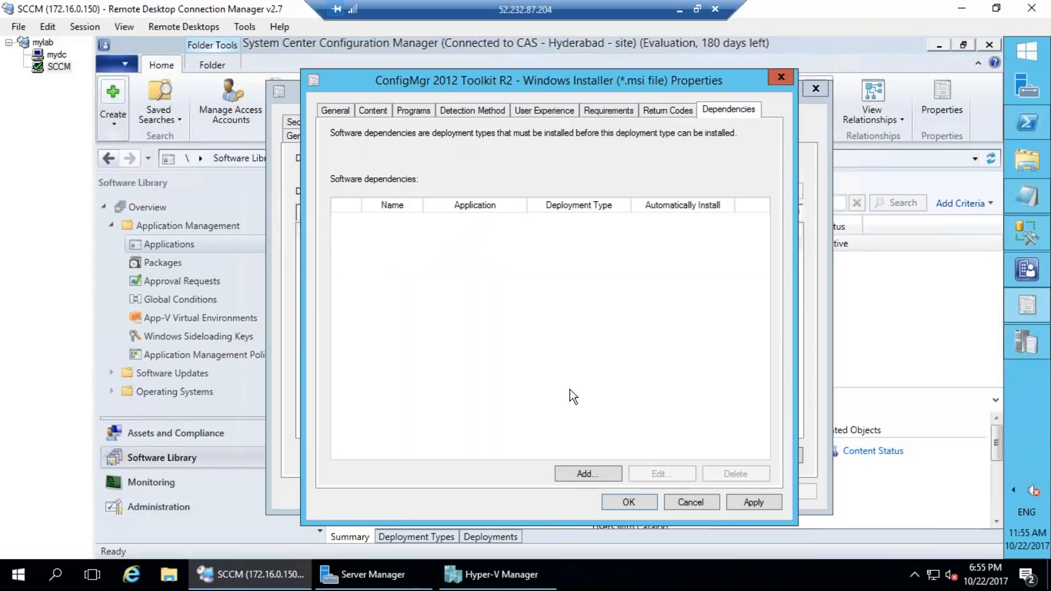
{"action": "left_click", "coordinate": [603, 473]}
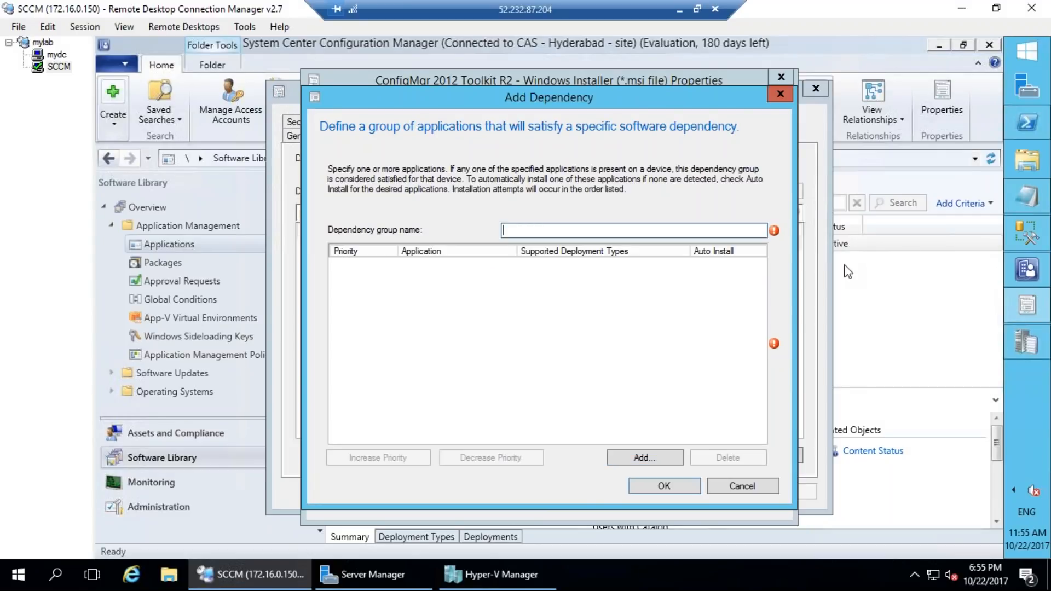
{"action": "mouse_move", "coordinate": [373, 265]}
{"action": "left_mouse_down"}
{"action": "mouse_move", "coordinate": [364, 263]}
{"action": "mouse_move", "coordinate": [379, 290]}
{"action": "mouse_move", "coordinate": [431, 262]}
{"action": "left_mouse_up"}
{"action": "left_click_drag", "start_coordinate": [411, 311], "coordinate": [456, 302]}
{"action": "left_click_drag", "start_coordinate": [421, 345], "coordinate": [561, 282]}
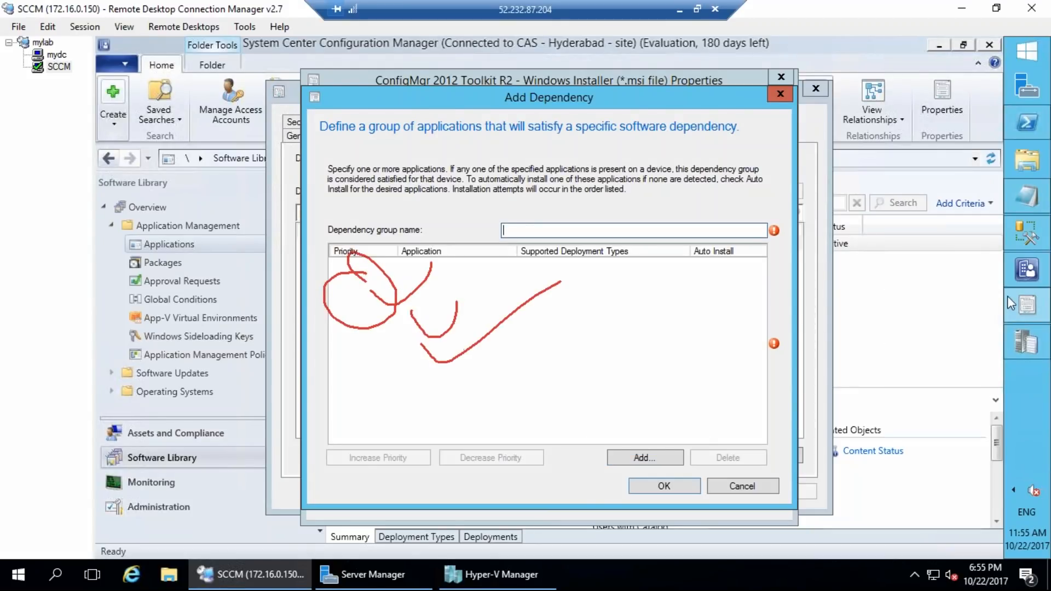
{"action": "left_click", "coordinate": [665, 485]}
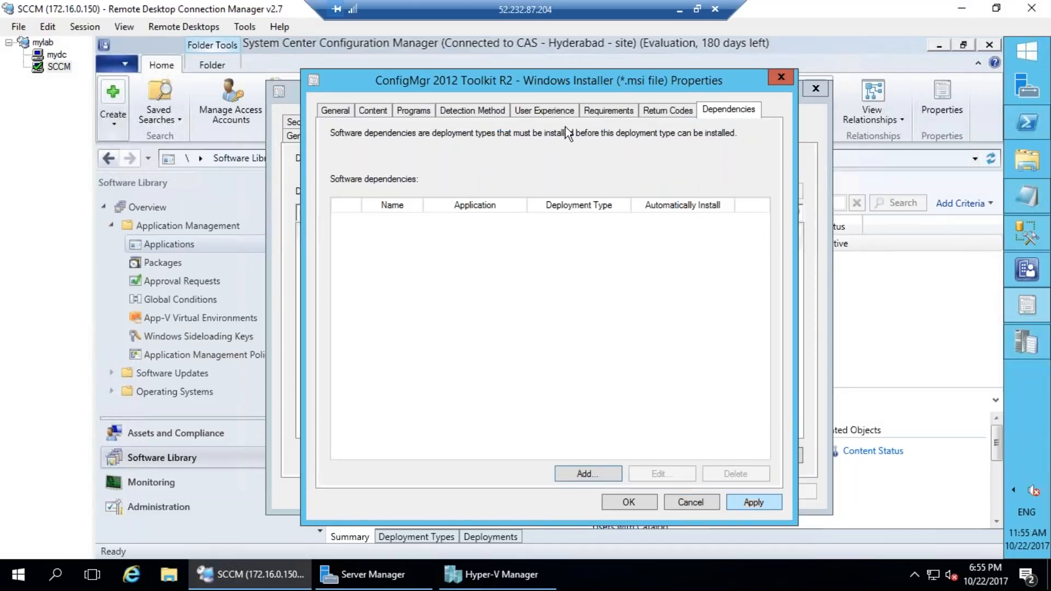
Step: Return to the requirements, select the LibraryFile requirement and close the deployment type's properties without saving
{"action": "left_click", "coordinate": [560, 112]}
{"action": "left_click", "coordinate": [634, 107]}
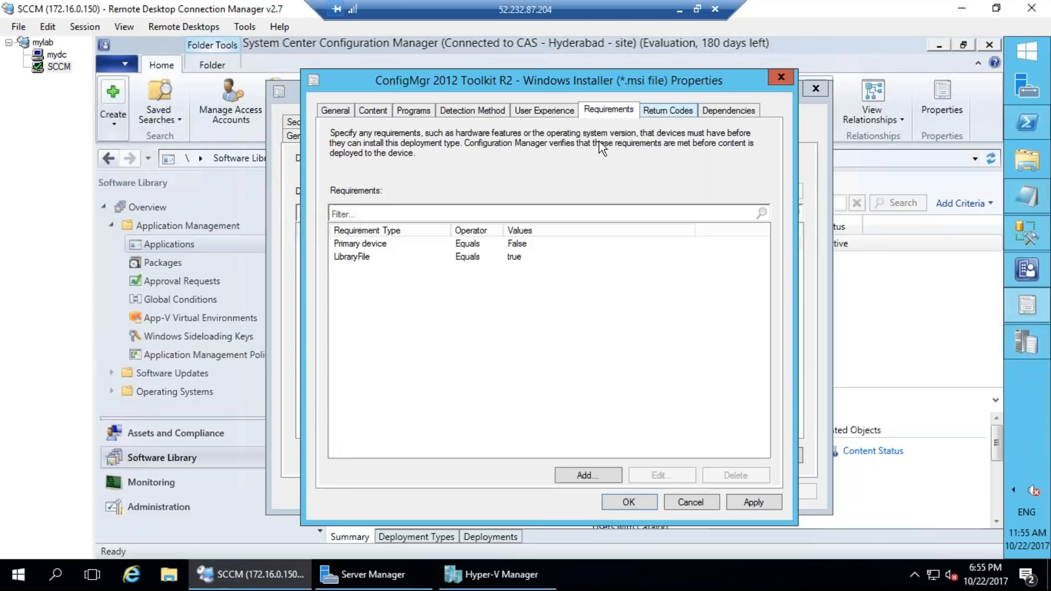
{"action": "left_click", "coordinate": [438, 230]}
{"action": "left_click", "coordinate": [440, 243]}
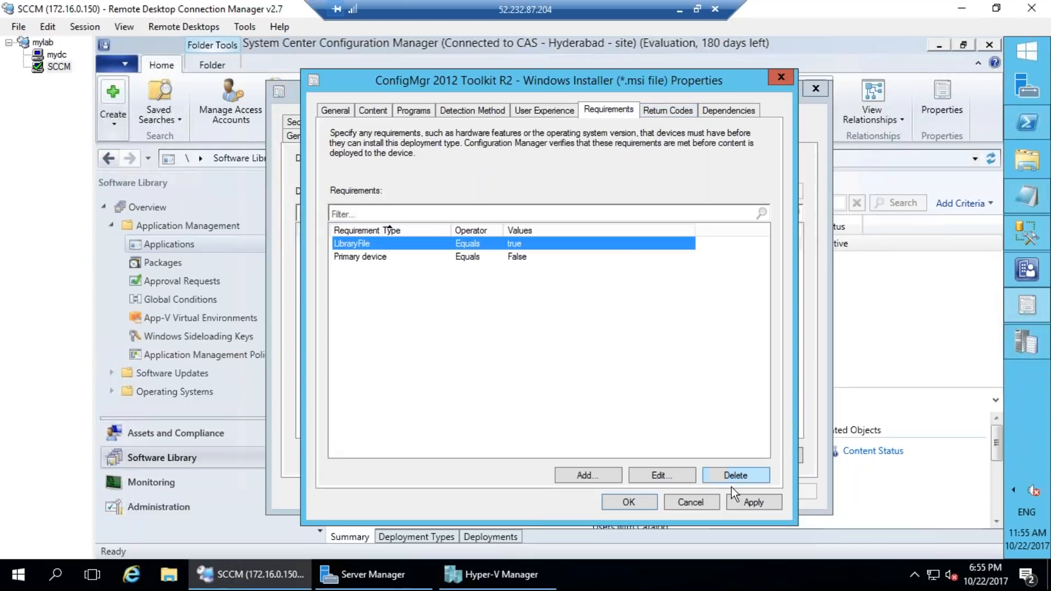
{"action": "left_click", "coordinate": [705, 500]}
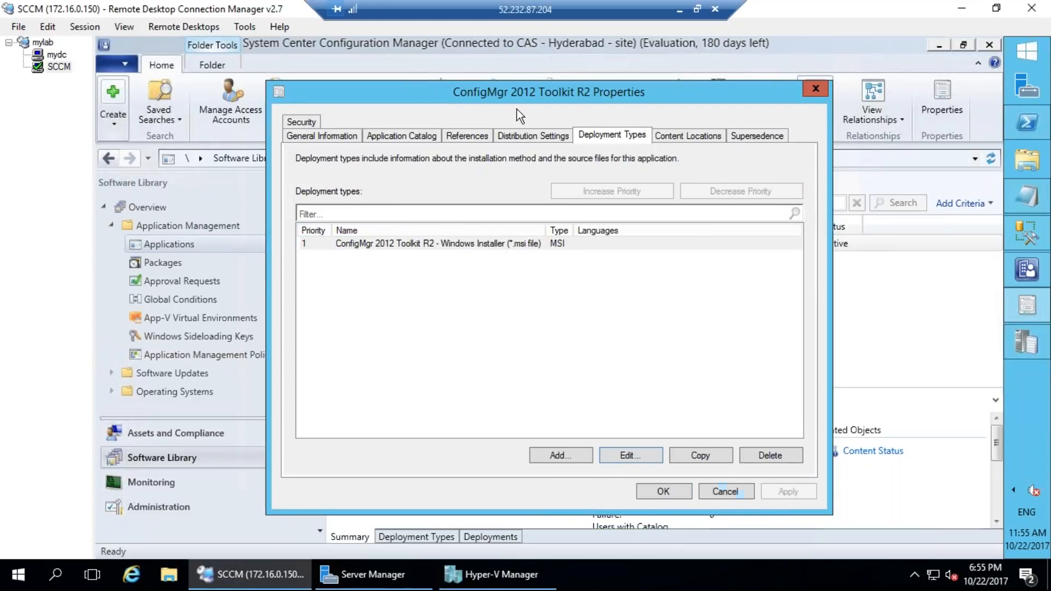
Step: Review the application's content locations, supersedence and security settings and close its properties
{"action": "left_click", "coordinate": [540, 137]}
{"action": "left_click", "coordinate": [608, 136]}
{"action": "left_click", "coordinate": [684, 135]}
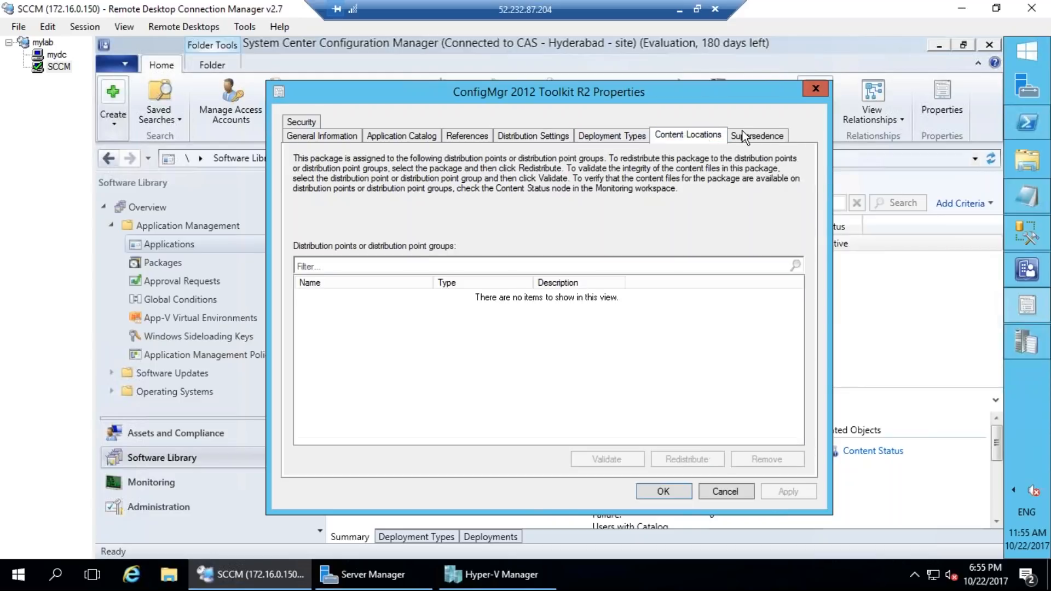
{"action": "left_click", "coordinate": [744, 137]}
{"action": "left_click", "coordinate": [302, 122]}
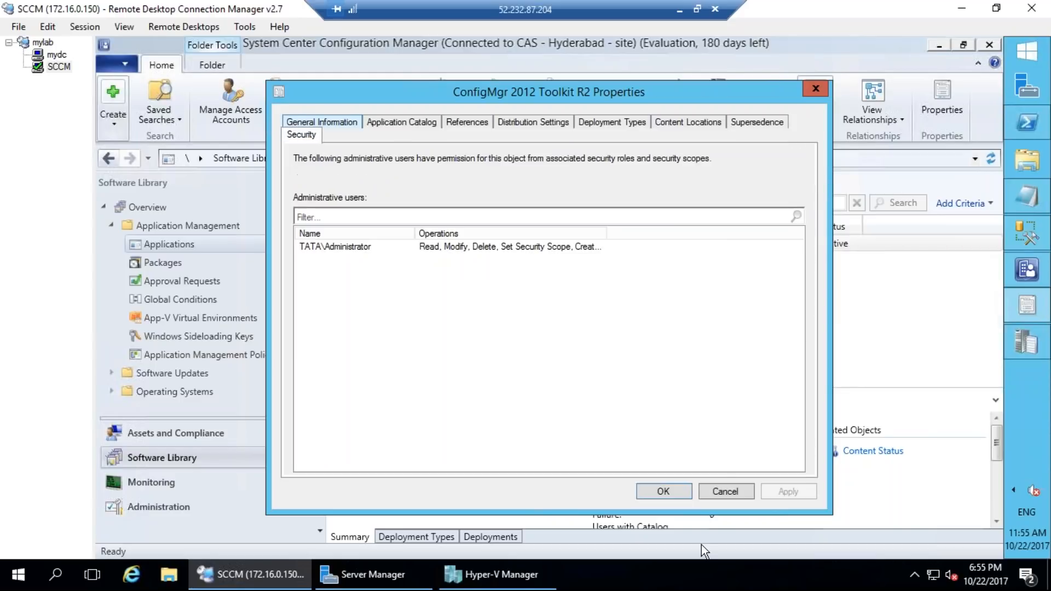
{"action": "left_click", "coordinate": [662, 489]}
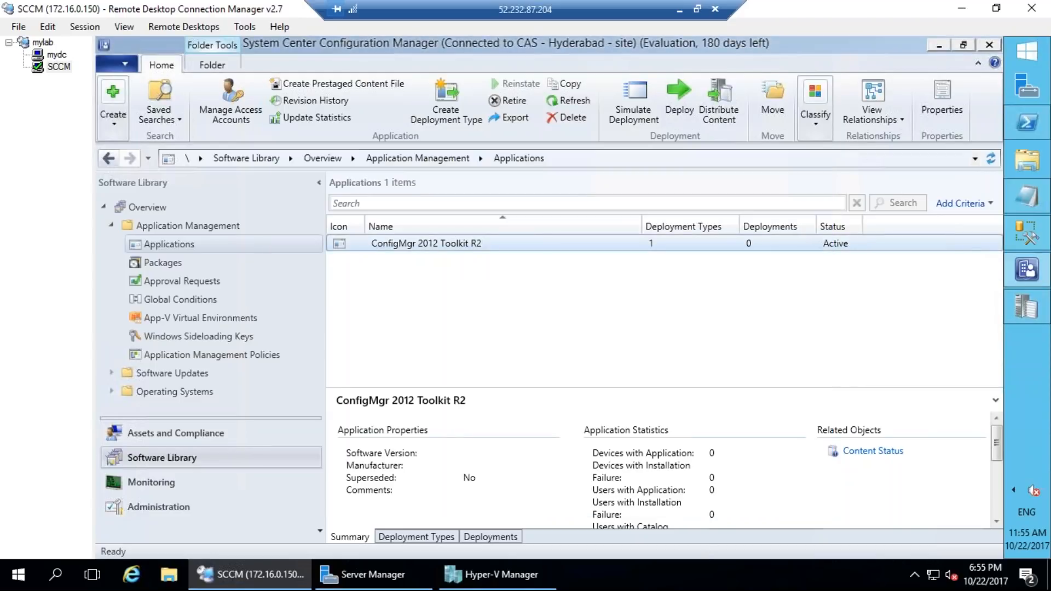
Step: Start distributing the content of the ConfigMgr 2012 Toolkit R2 application and review the content to distribute
{"action": "right_click", "coordinate": [474, 243]}
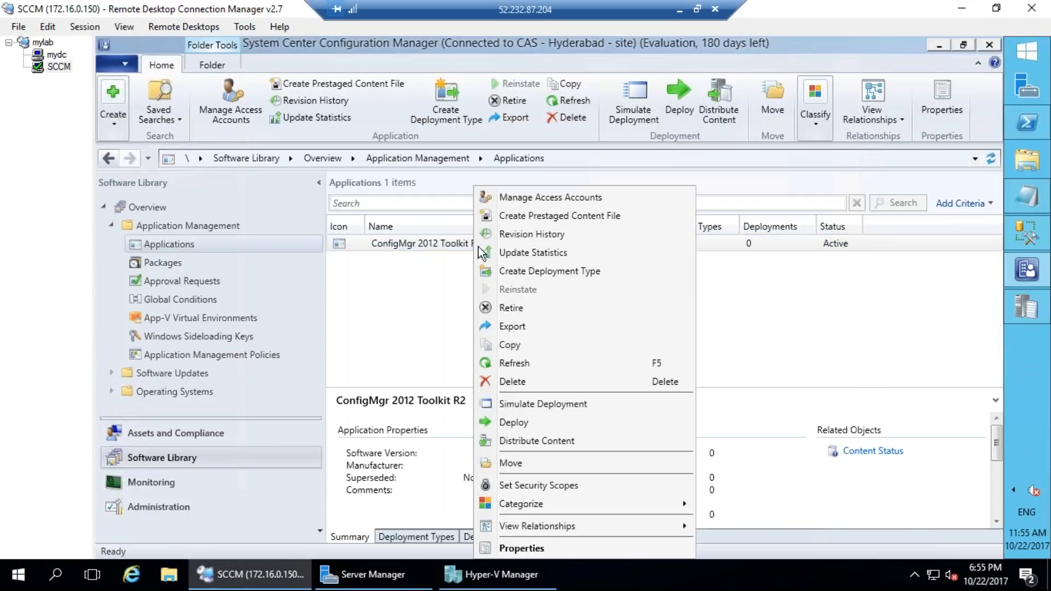
{"action": "left_click", "coordinate": [538, 442]}
{"action": "left_click", "coordinate": [630, 504]}
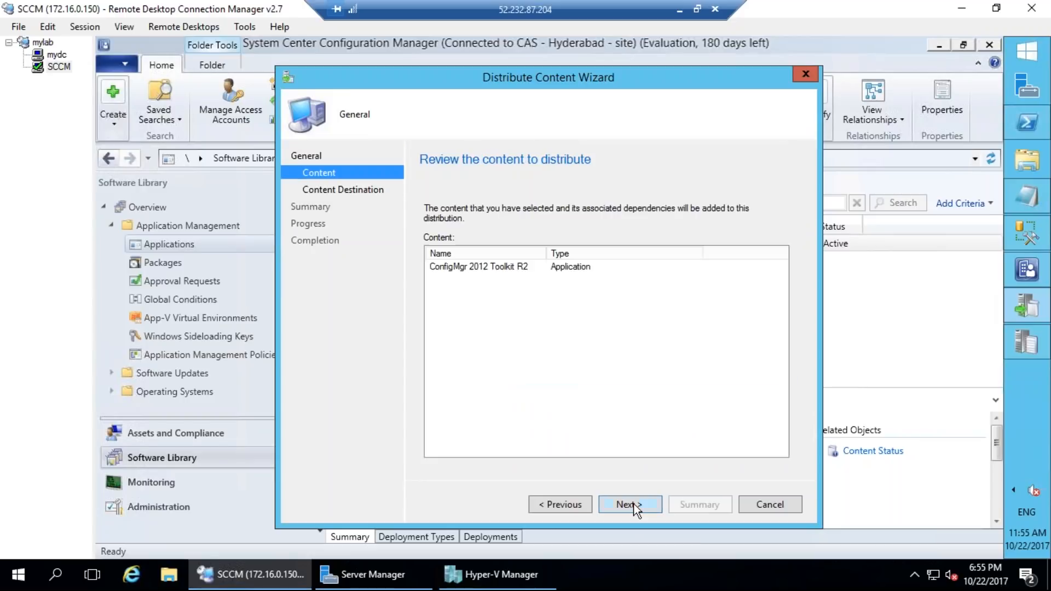
{"action": "left_click_drag", "start_coordinate": [491, 362], "coordinate": [500, 390]}
{"action": "left_click_drag", "start_coordinate": [539, 323], "coordinate": [549, 367]}
{"action": "left_click_drag", "start_coordinate": [529, 285], "coordinate": [445, 240]}
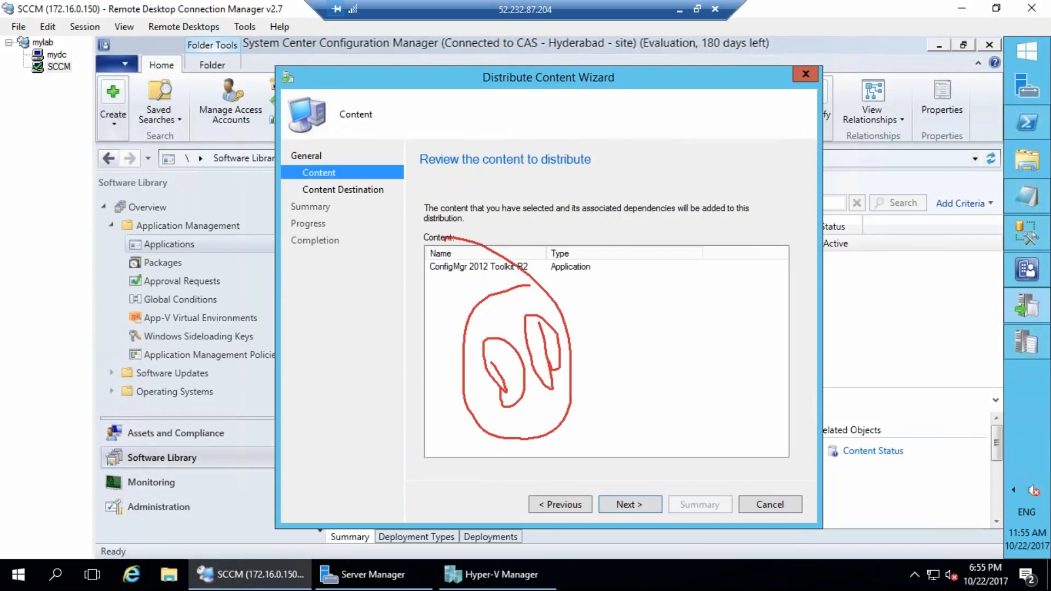
{"action": "key", "text": "Escape"}
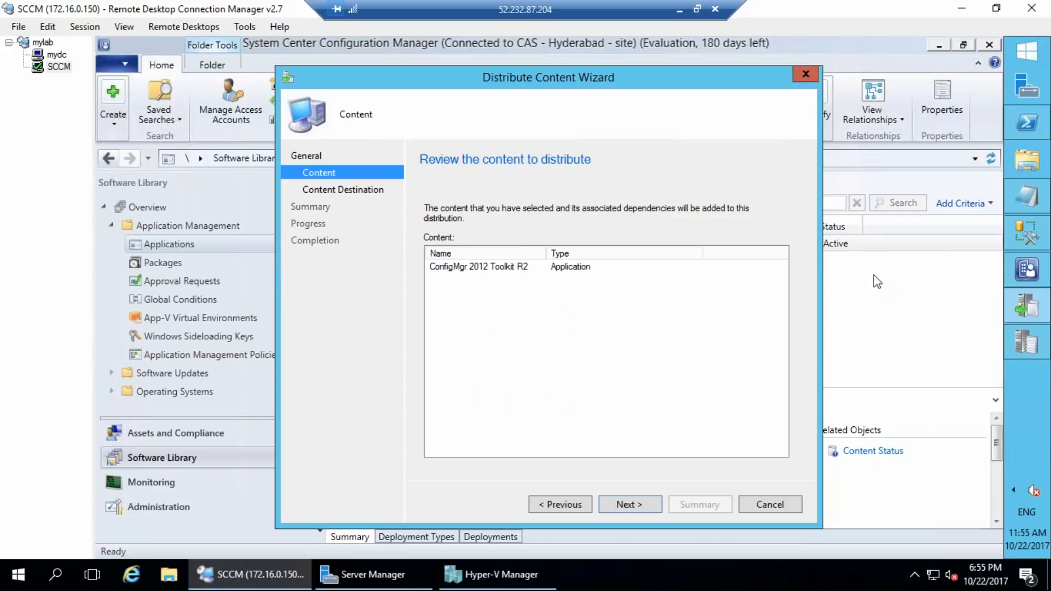
{"action": "left_click", "coordinate": [654, 502]}
Step: Add distribution point INHYDTATA-CM01.TATA.LOCAL as the content destination and complete the distribution
{"action": "left_click", "coordinate": [770, 272]}
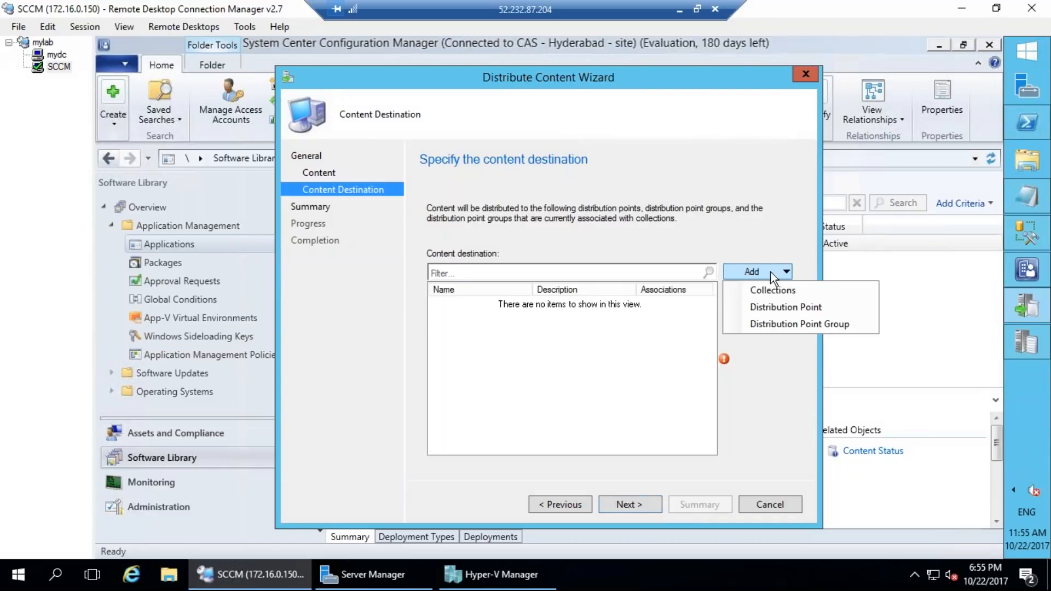
{"action": "left_click", "coordinate": [772, 309]}
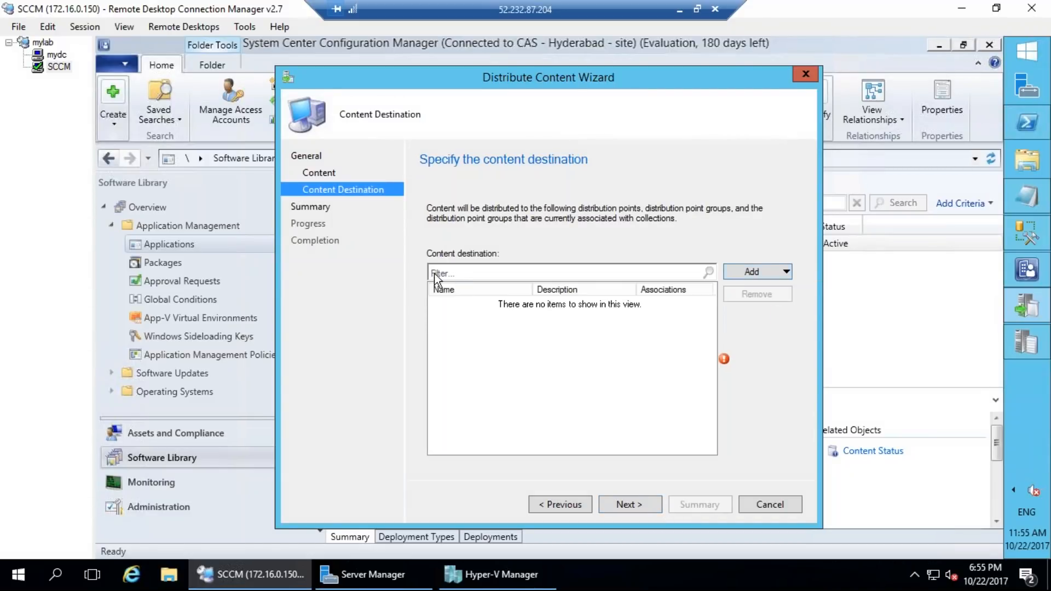
{"action": "left_click", "coordinate": [378, 276]}
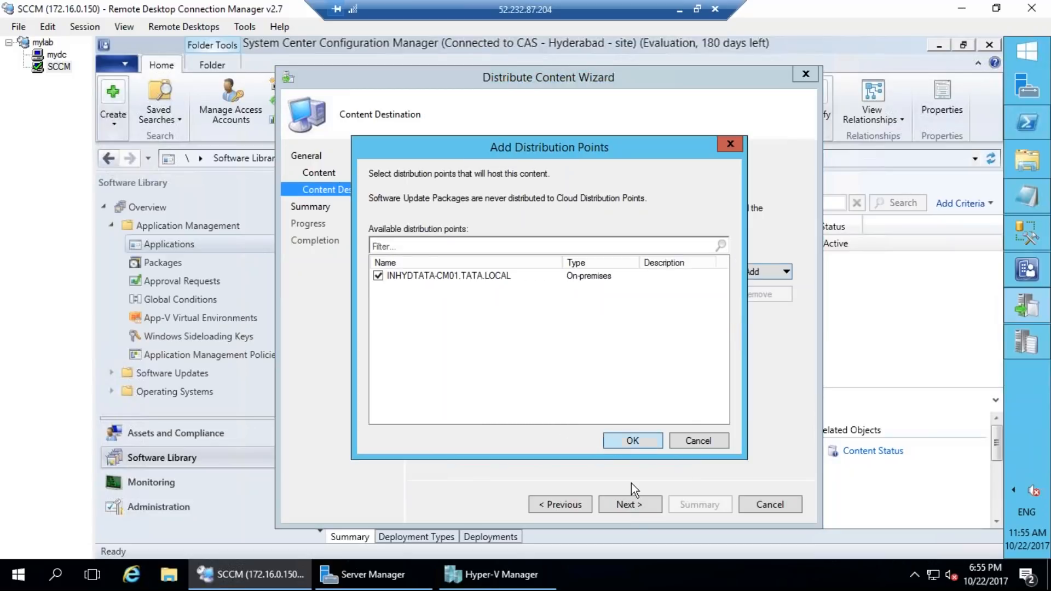
{"action": "left_click", "coordinate": [630, 502]}
{"action": "left_click", "coordinate": [629, 503]}
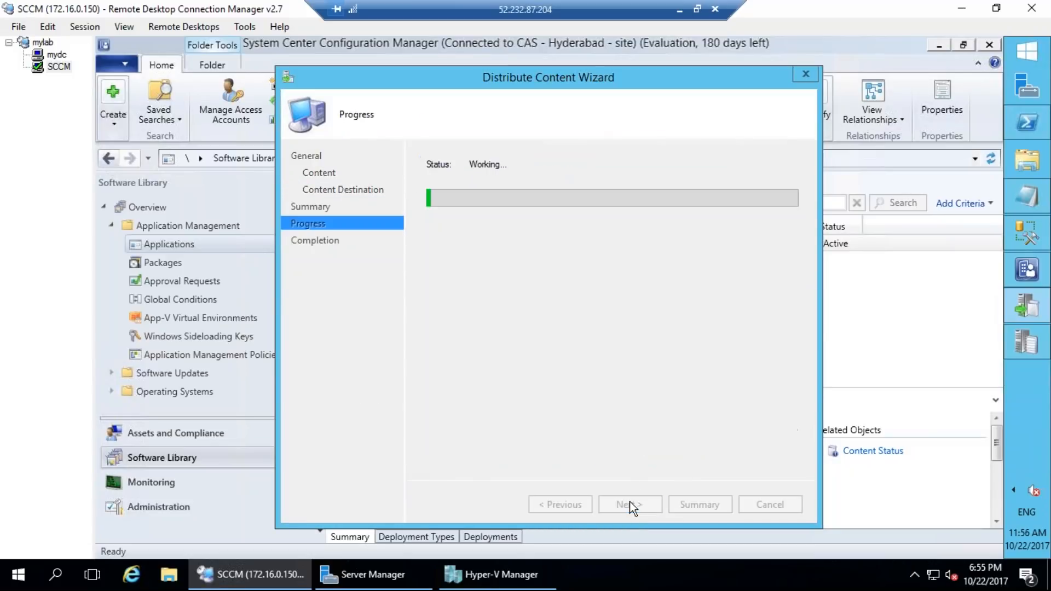
{"action": "left_click", "coordinate": [777, 509]}
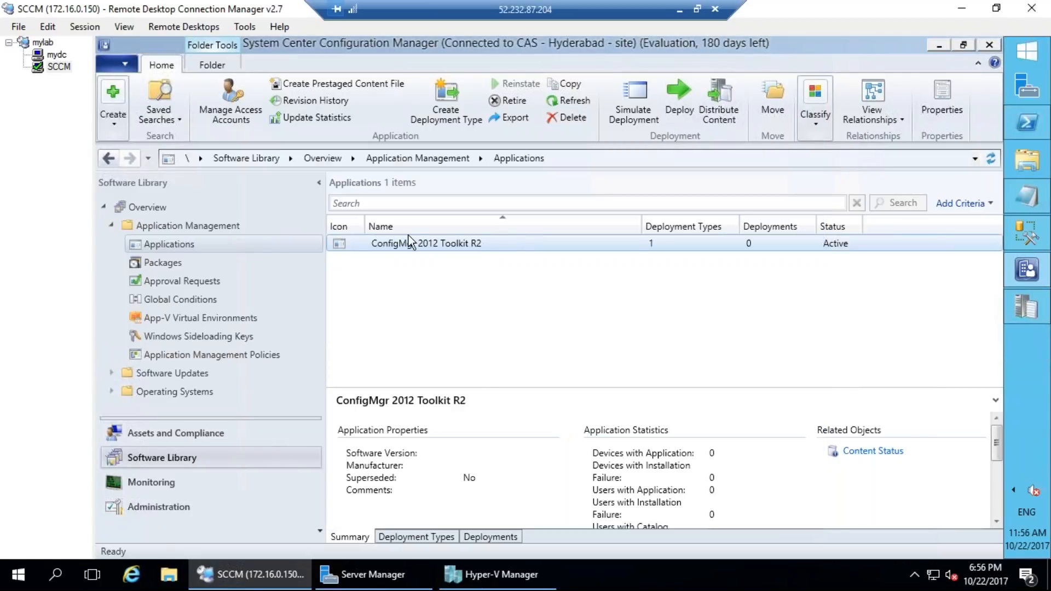
Step: Open the Content Status list under Distribution Status in the Monitoring workspace
{"action": "left_click", "coordinate": [148, 482]}
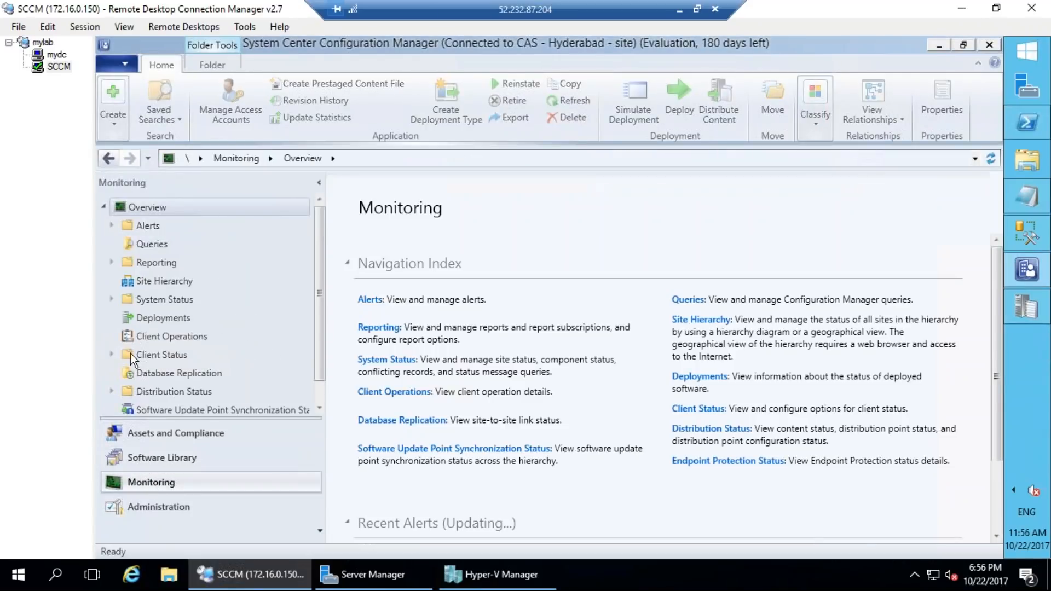
{"action": "scroll", "coordinate": [321, 383], "scroll_direction": "down", "scroll_amount": 1}
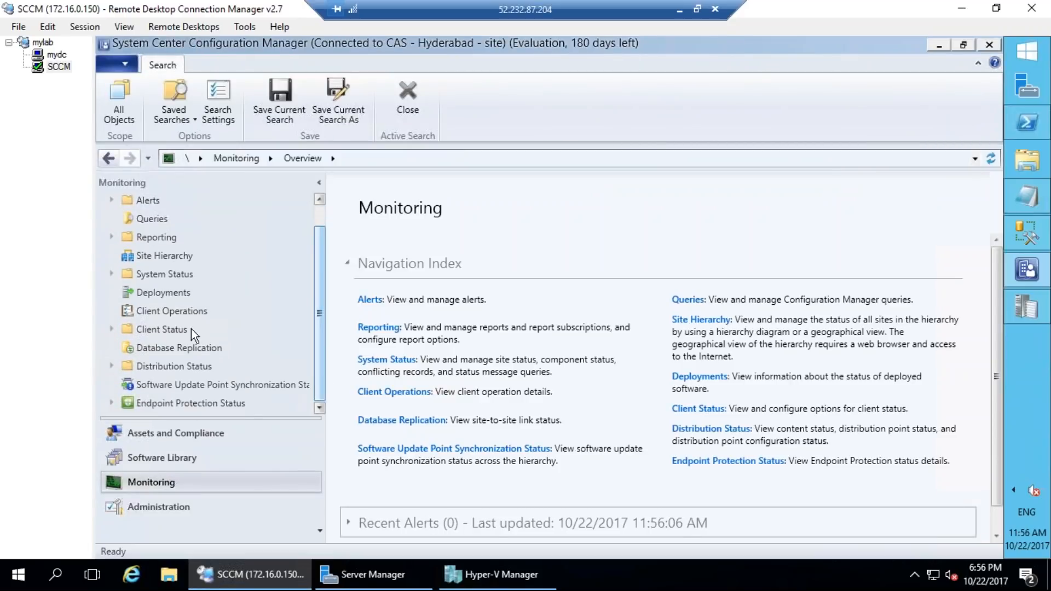
{"action": "left_click", "coordinate": [111, 365]}
{"action": "left_click", "coordinate": [151, 371]}
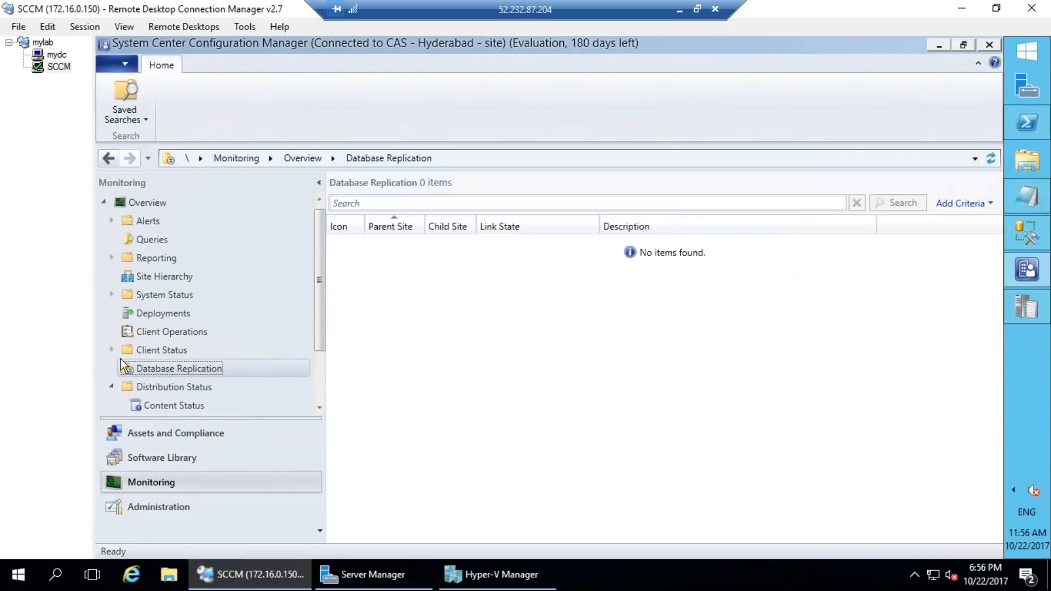
{"action": "left_click", "coordinate": [160, 403]}
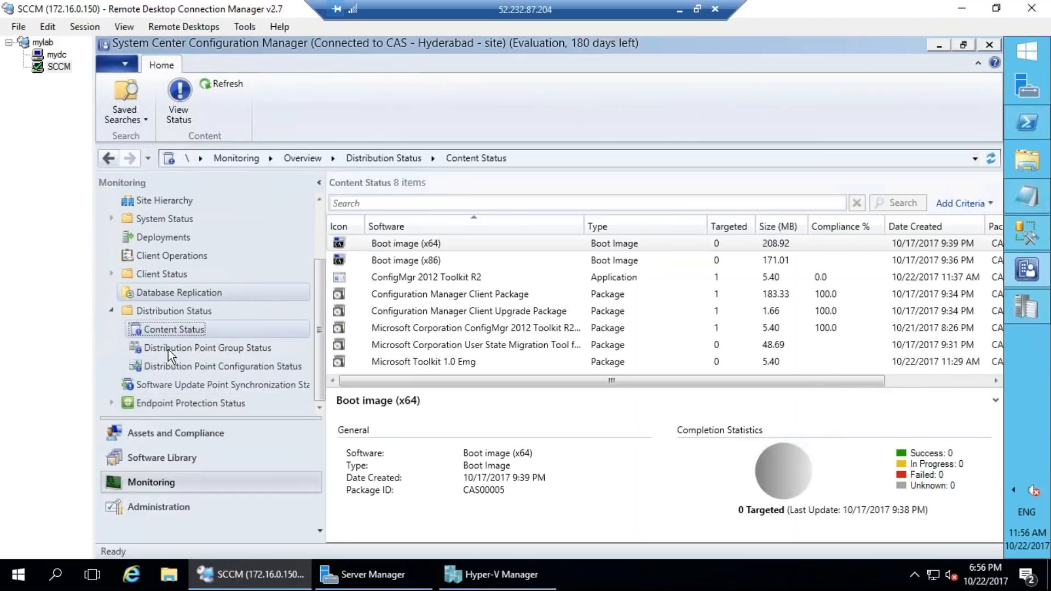
Step: Refresh the content status of the ConfigMgr 2012 Toolkit R2 application and check its completion statistics
{"action": "left_click", "coordinate": [444, 206]}
{"action": "left_click", "coordinate": [441, 277]}
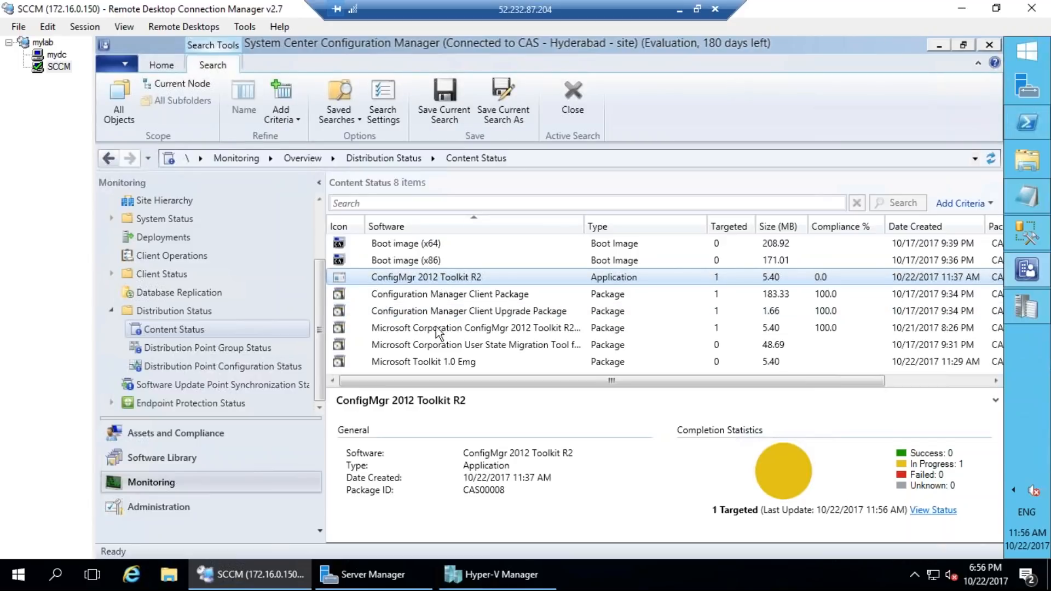
{"action": "right_click", "coordinate": [422, 283]}
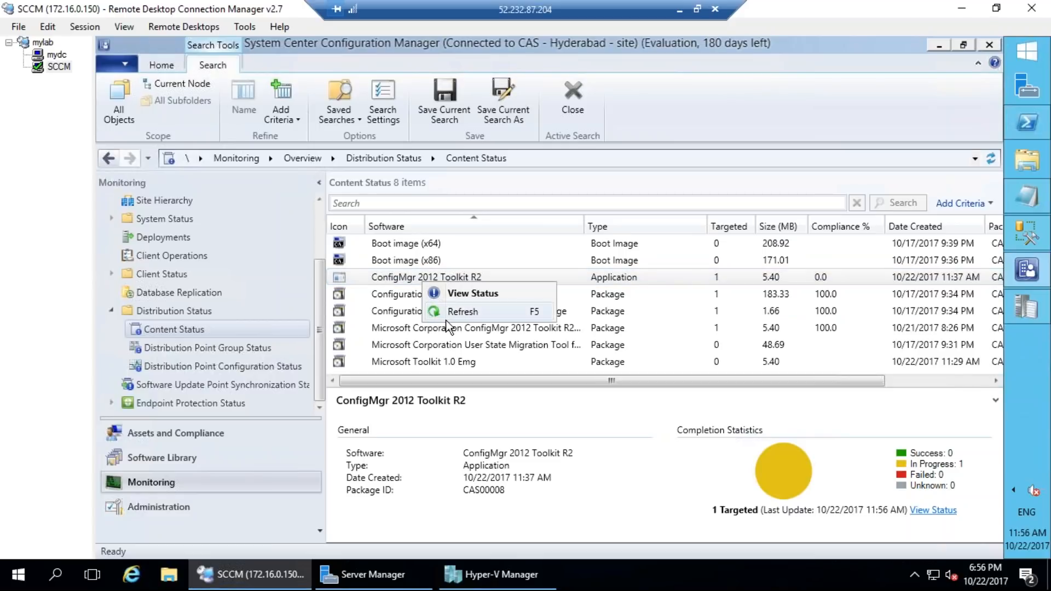
{"action": "left_click", "coordinate": [451, 312]}
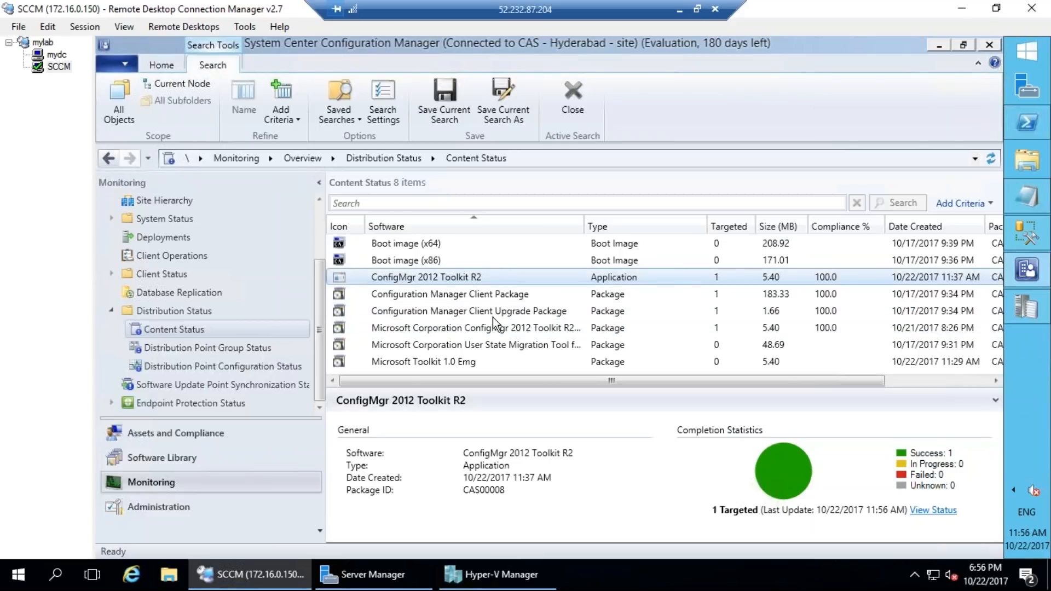
{"action": "left_click", "coordinate": [508, 298]}
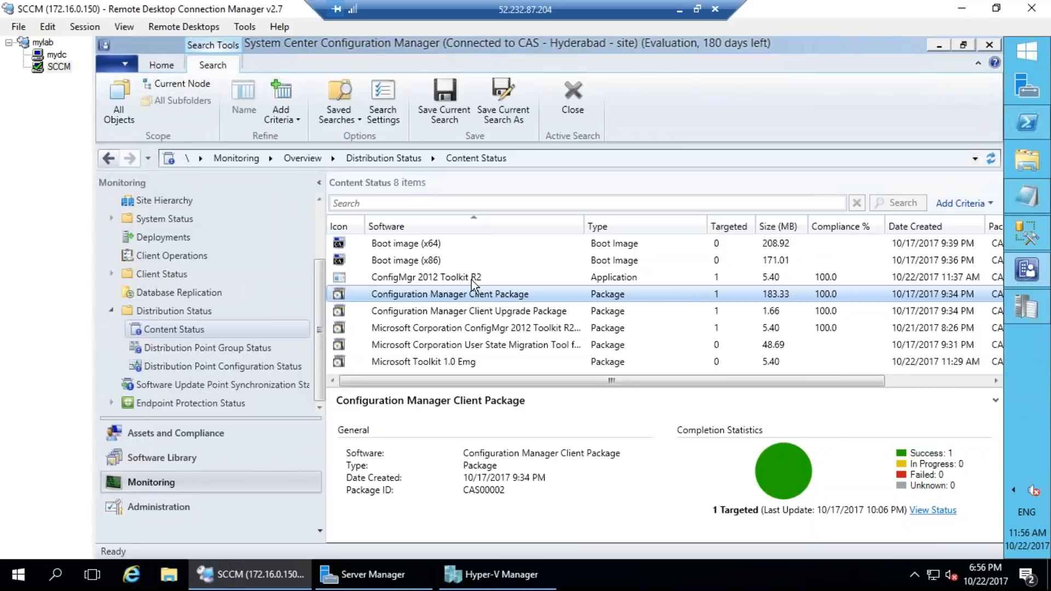
{"action": "left_click", "coordinate": [474, 277]}
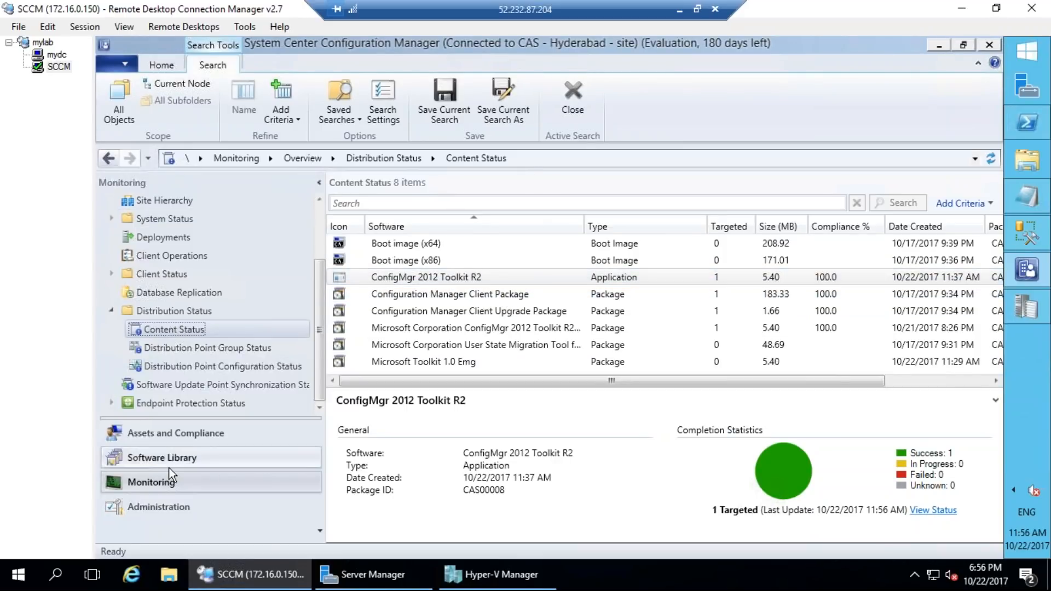
Step: Start deploying the ConfigMgr 2012 Toolkit R2 application from the Software Library and target the All Systems device collection
{"action": "left_click", "coordinate": [159, 457]}
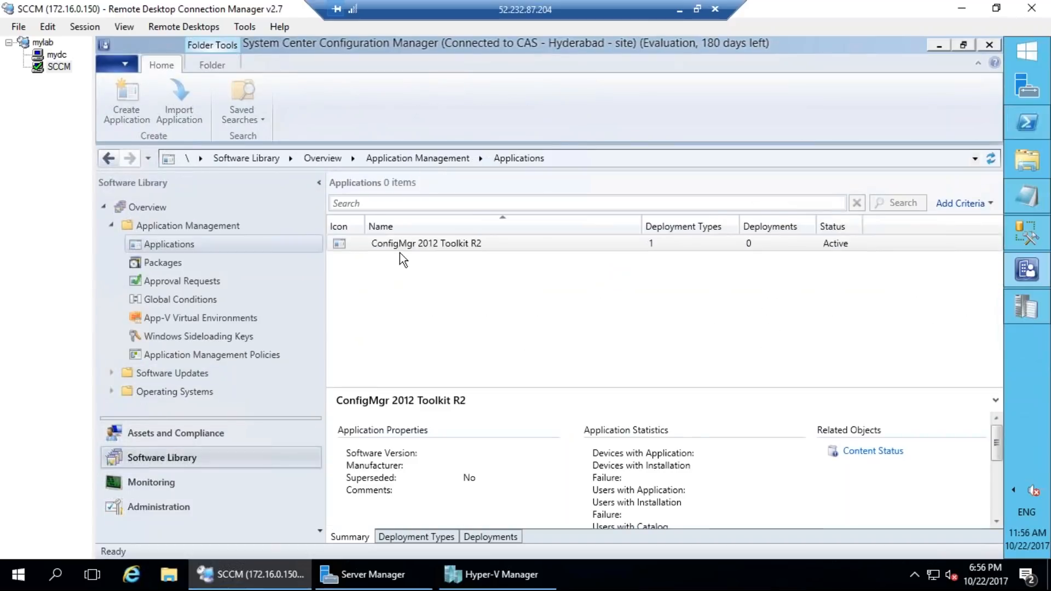
{"action": "left_click", "coordinate": [399, 249]}
{"action": "right_click", "coordinate": [400, 248]}
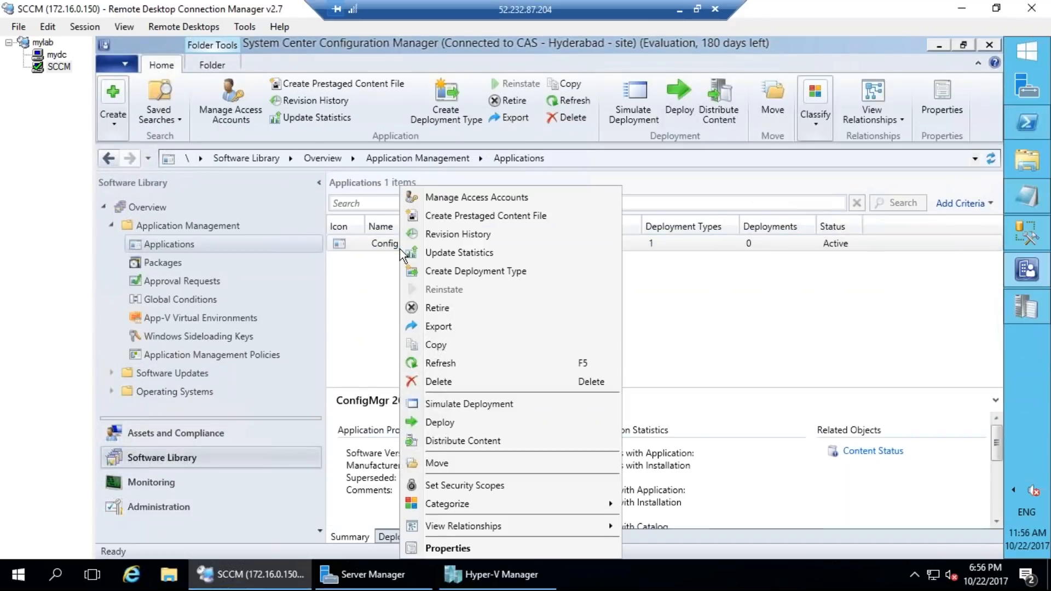
{"action": "left_click", "coordinate": [462, 417]}
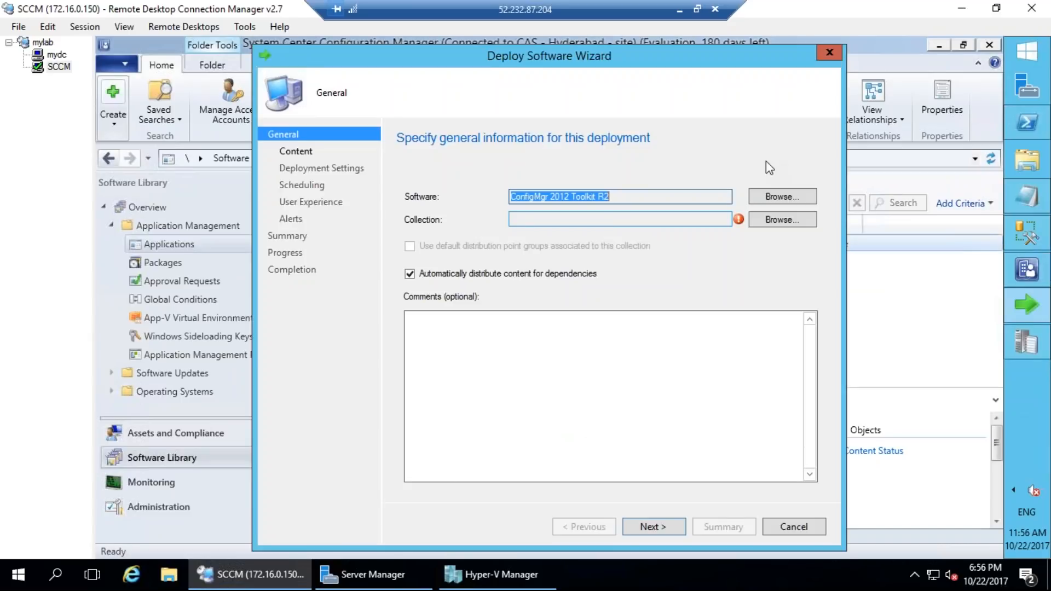
{"action": "left_click", "coordinate": [783, 219]}
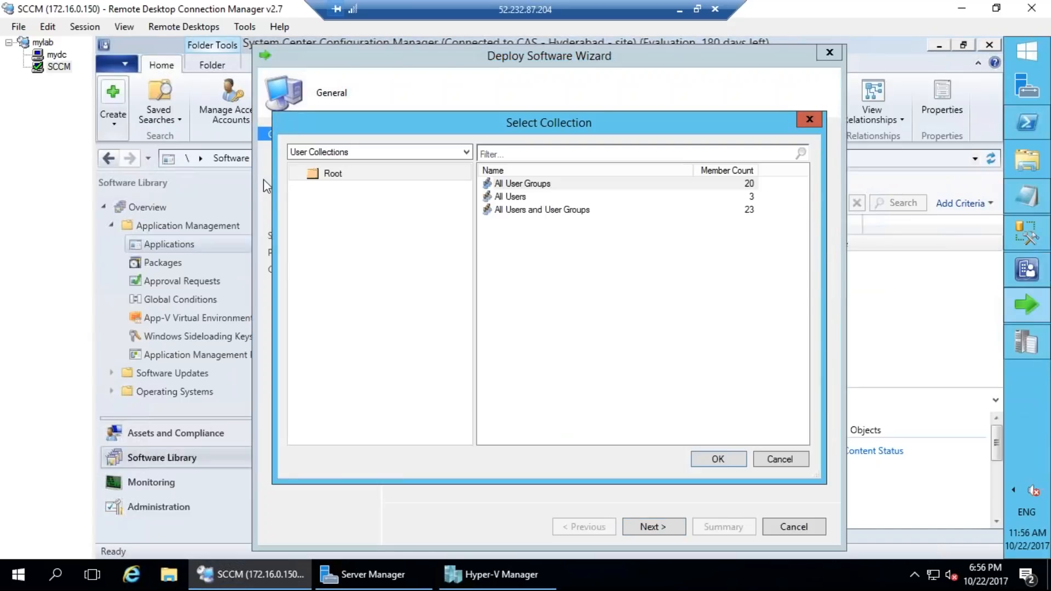
{"action": "left_click", "coordinate": [352, 152]}
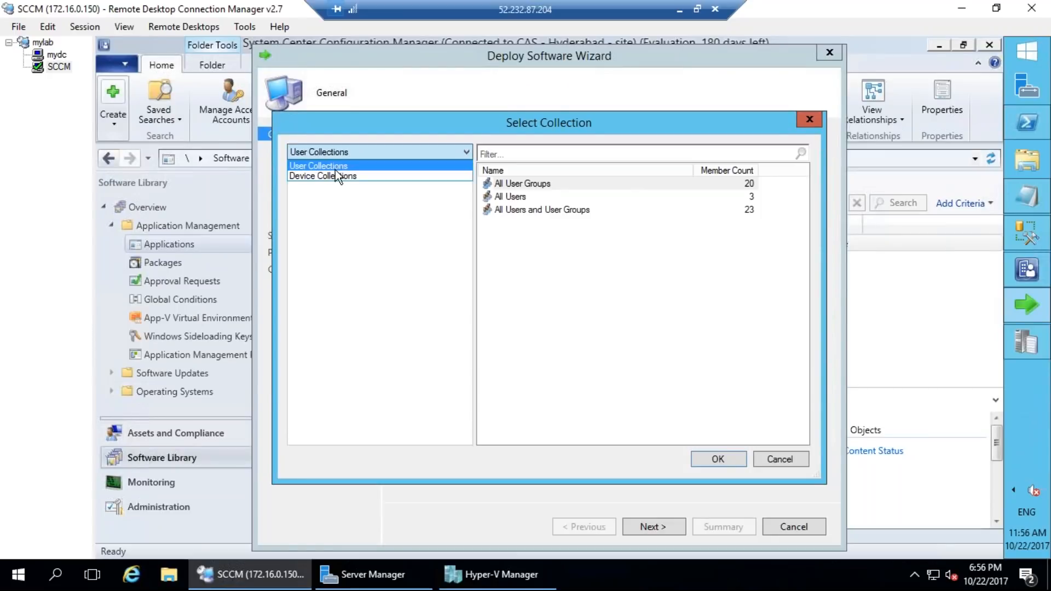
{"action": "left_click", "coordinate": [333, 175]}
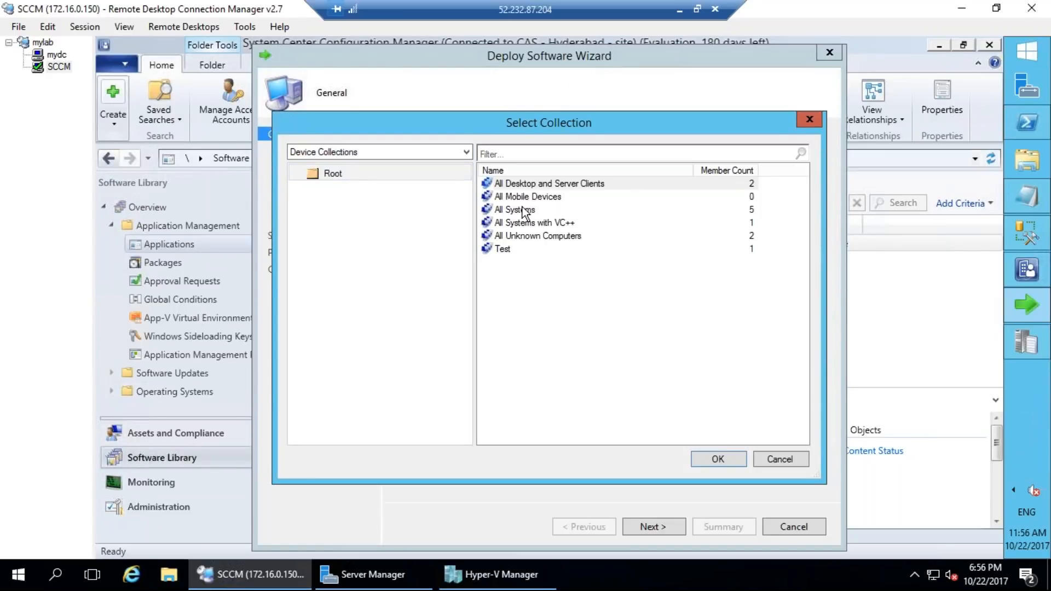
{"action": "left_click", "coordinate": [524, 211]}
{"action": "left_click", "coordinate": [712, 464]}
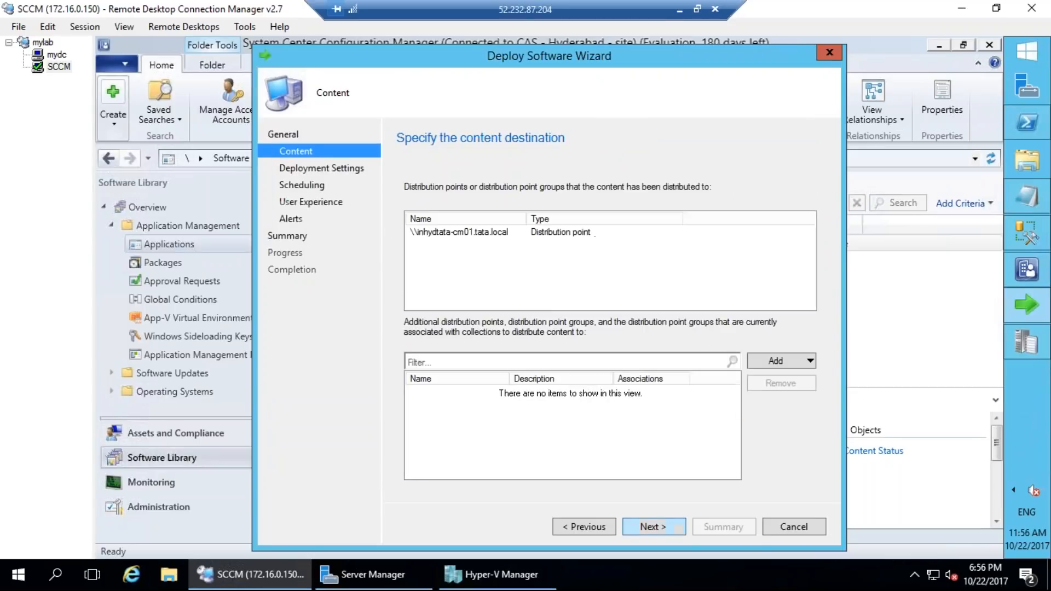
Step: Keep the deployment's Install action, Available purpose and default scheduling and alert options, and proceed to the deployment summary
{"action": "left_click", "coordinate": [653, 527]}
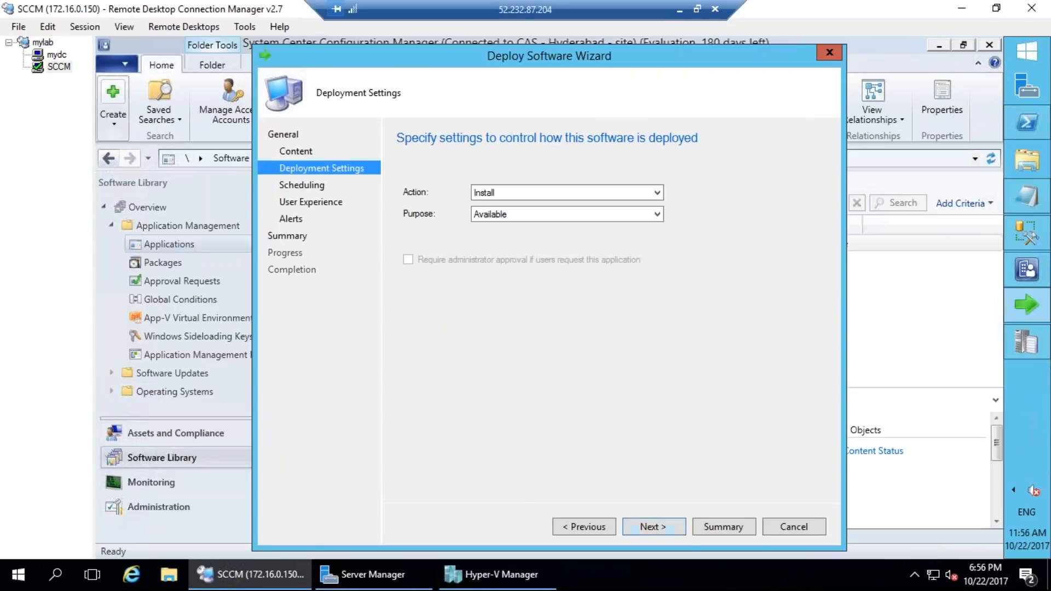
{"action": "left_click", "coordinate": [653, 526]}
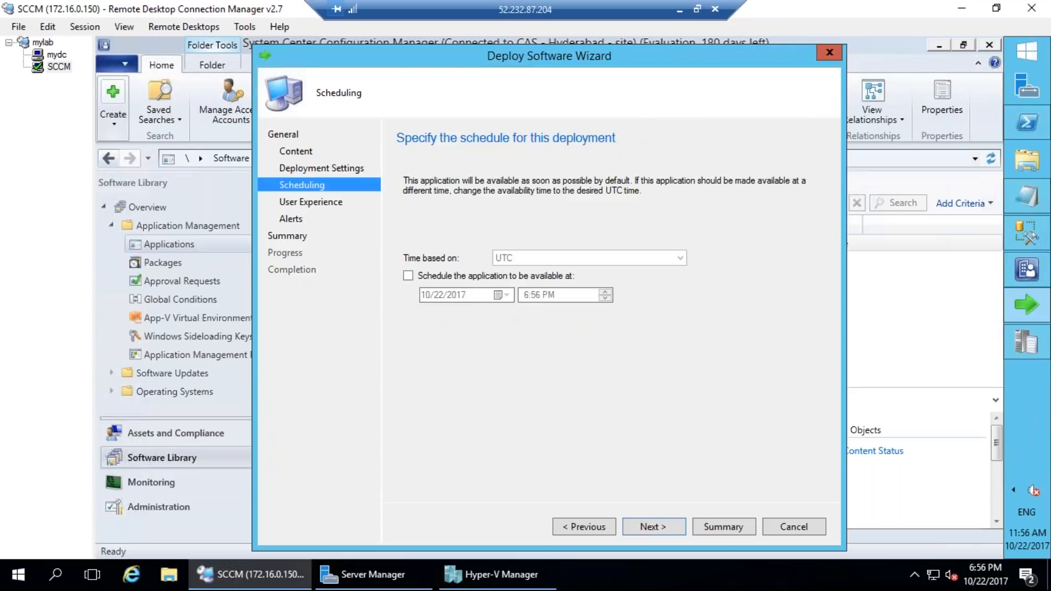
{"action": "left_click", "coordinate": [577, 528]}
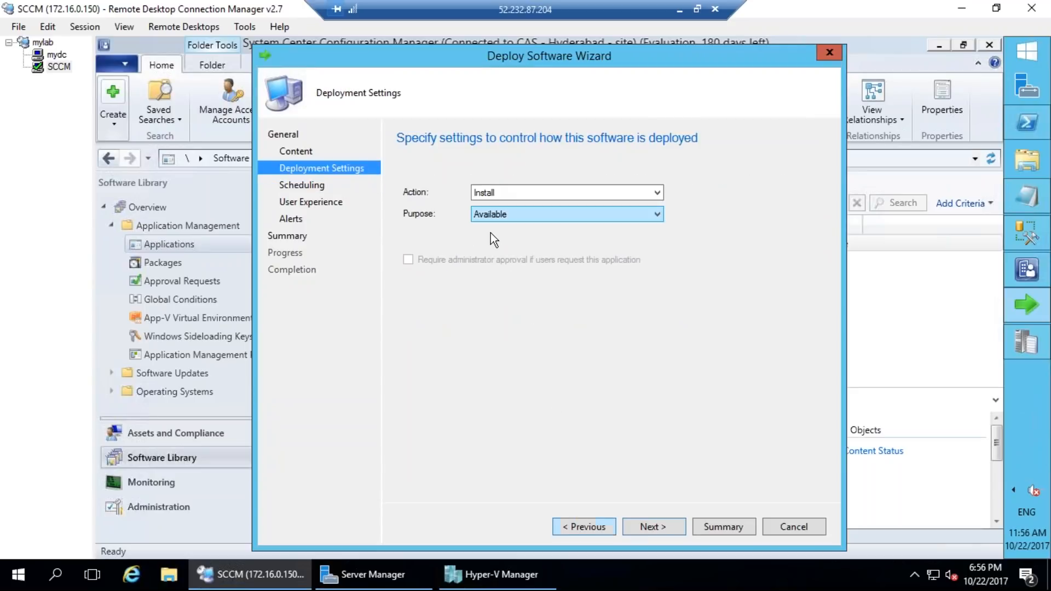
{"action": "left_click", "coordinate": [660, 528]}
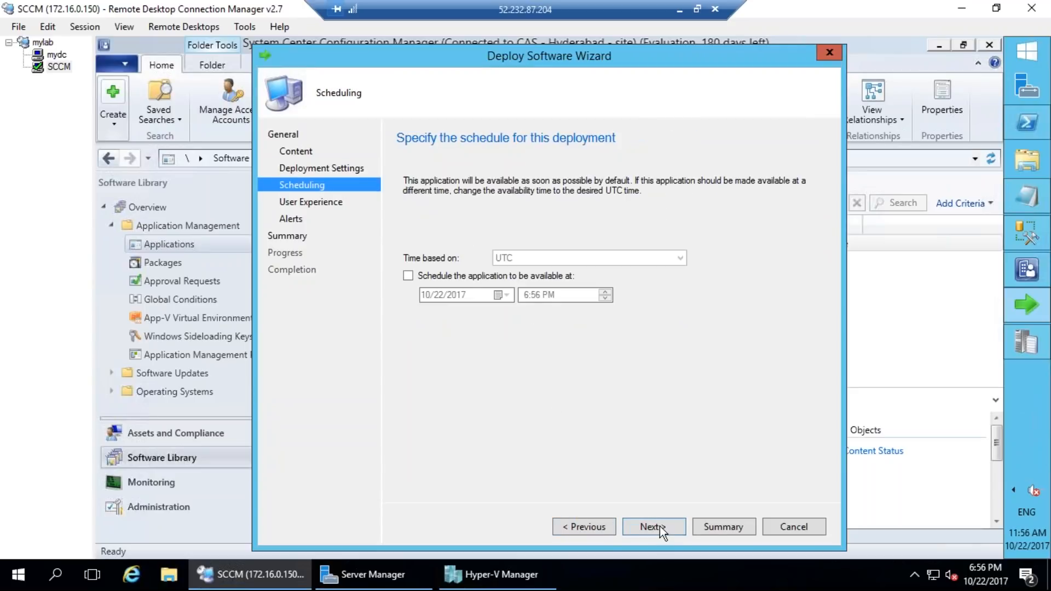
{"action": "left_click", "coordinate": [659, 526]}
{"action": "left_click", "coordinate": [659, 526]}
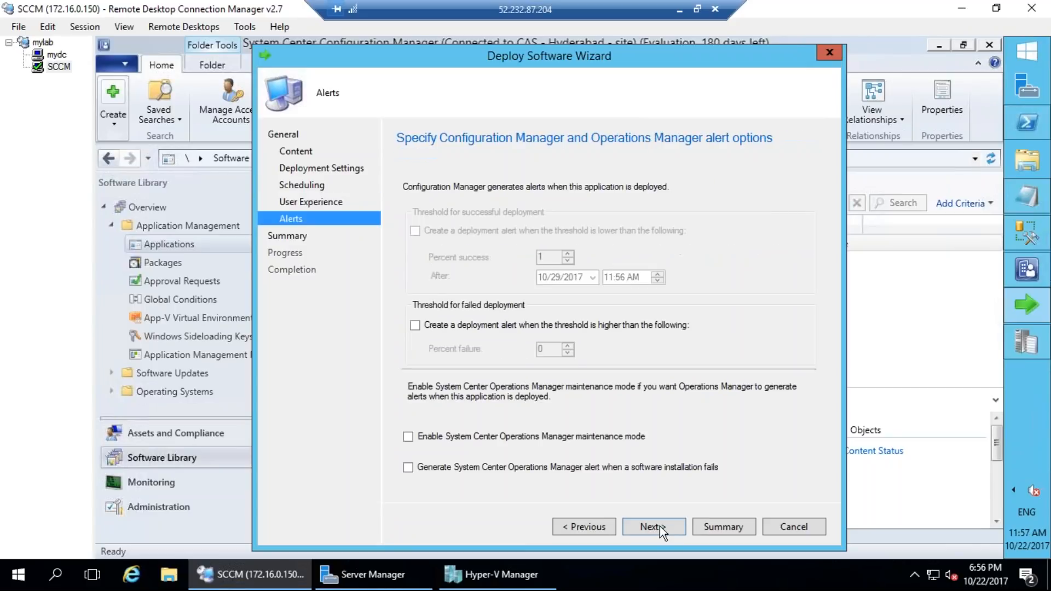
{"action": "left_click", "coordinate": [659, 527]}
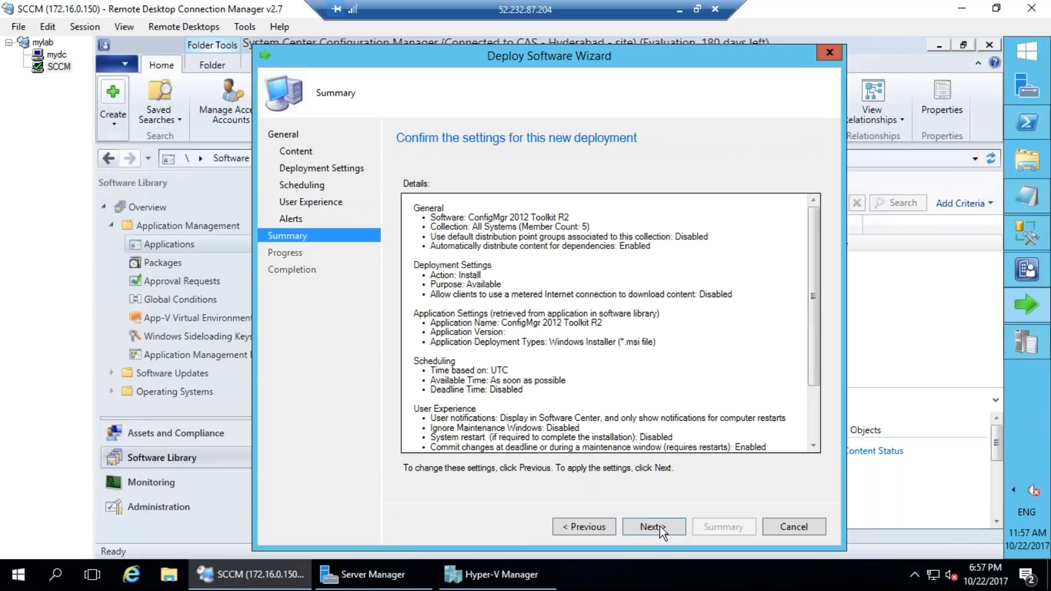
Step: Return to the user experience settings, set user notifications to "Display in Software Center and show all notifications", and complete the deployment
{"action": "left_click", "coordinate": [593, 528]}
{"action": "left_click", "coordinate": [593, 528]}
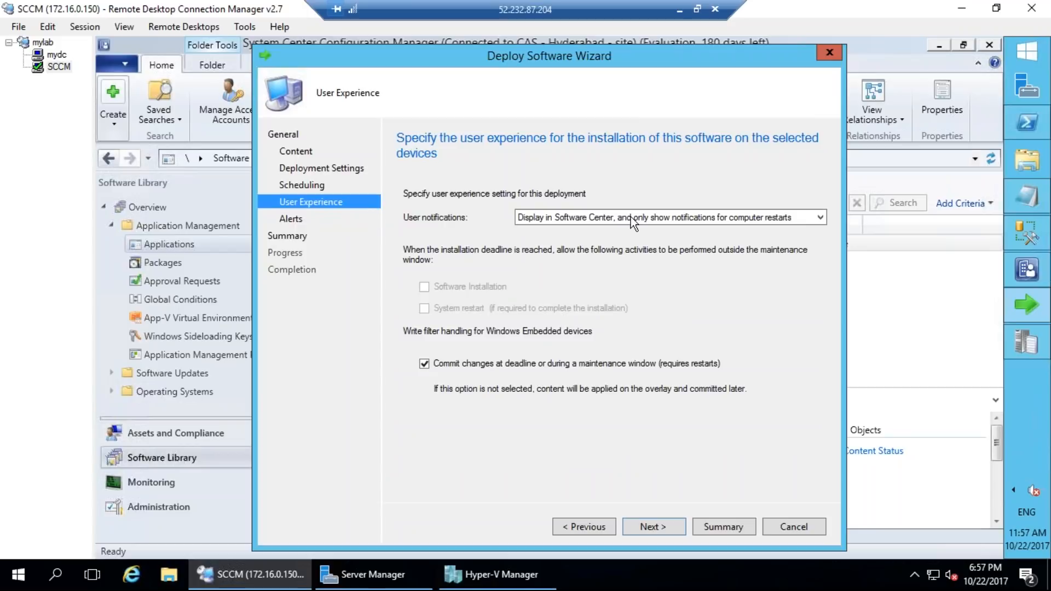
{"action": "left_click", "coordinate": [574, 217]}
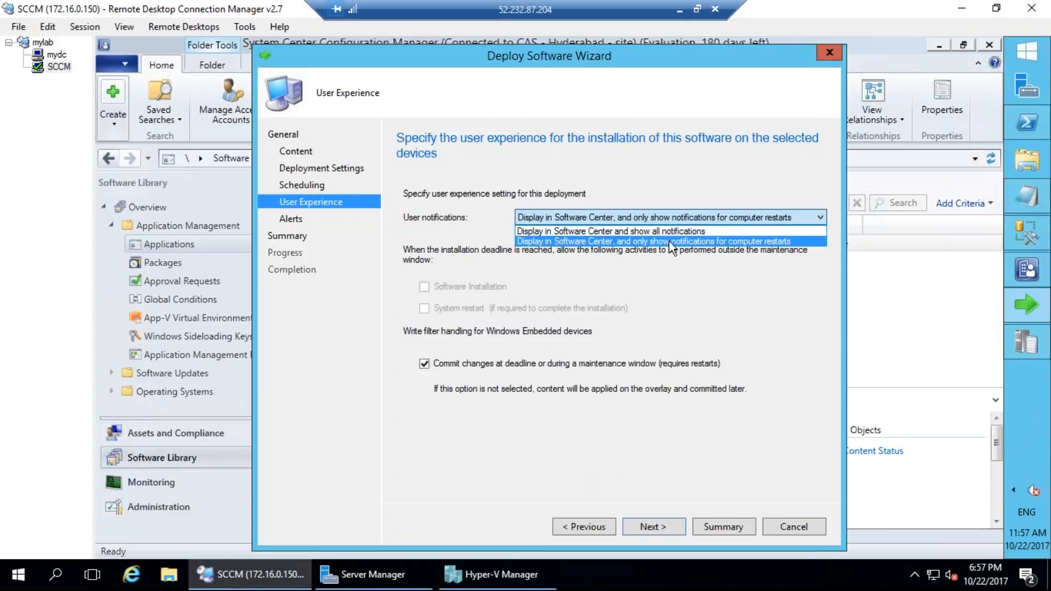
{"action": "left_click", "coordinate": [625, 231]}
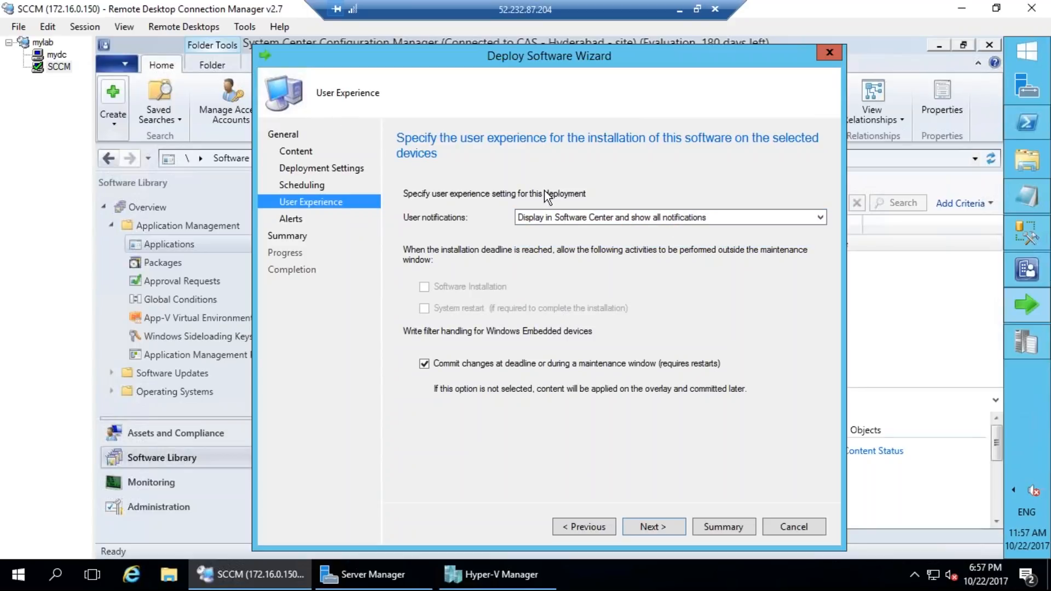
{"action": "left_click", "coordinate": [655, 526]}
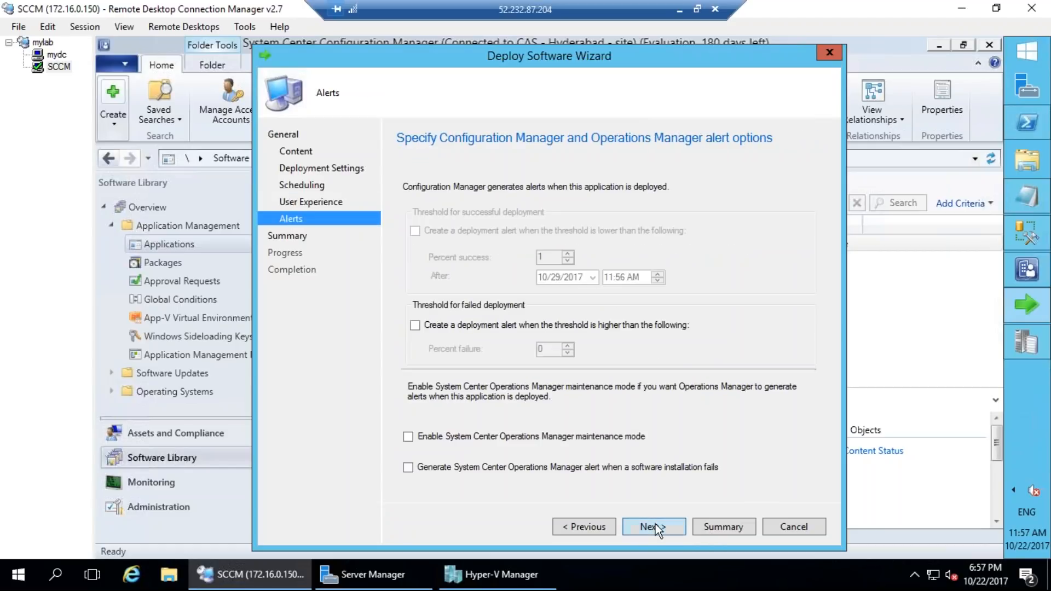
{"action": "left_click", "coordinate": [655, 526]}
{"action": "left_click", "coordinate": [655, 525]}
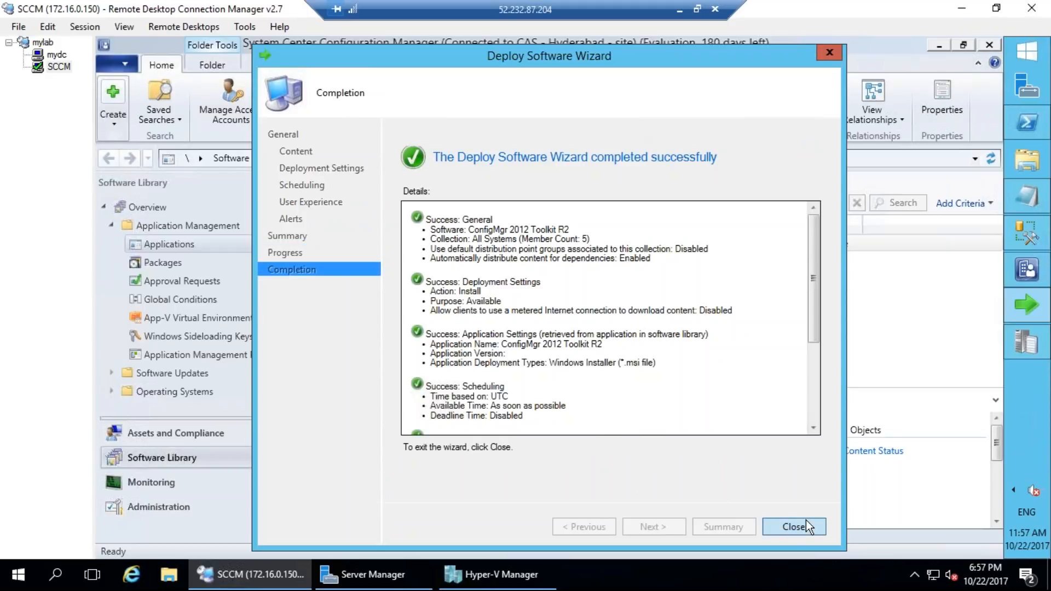
{"action": "left_click", "coordinate": [805, 520]}
Step: Open the properties of the application's All Systems deployment and set its scheduled availability date to 10/20/2017
{"action": "left_click", "coordinate": [484, 534]}
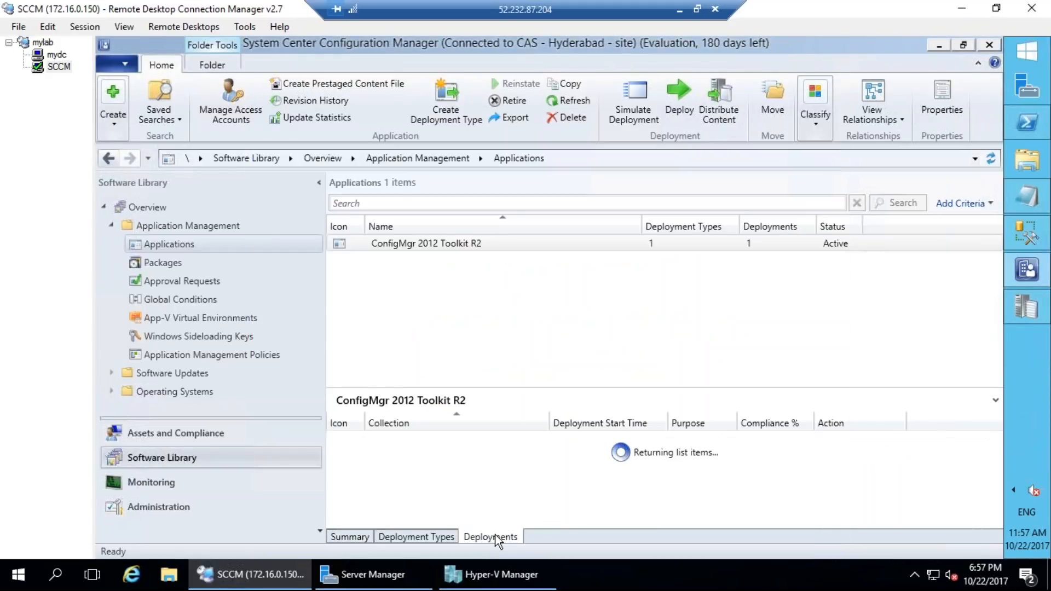
{"action": "left_click", "coordinate": [425, 442]}
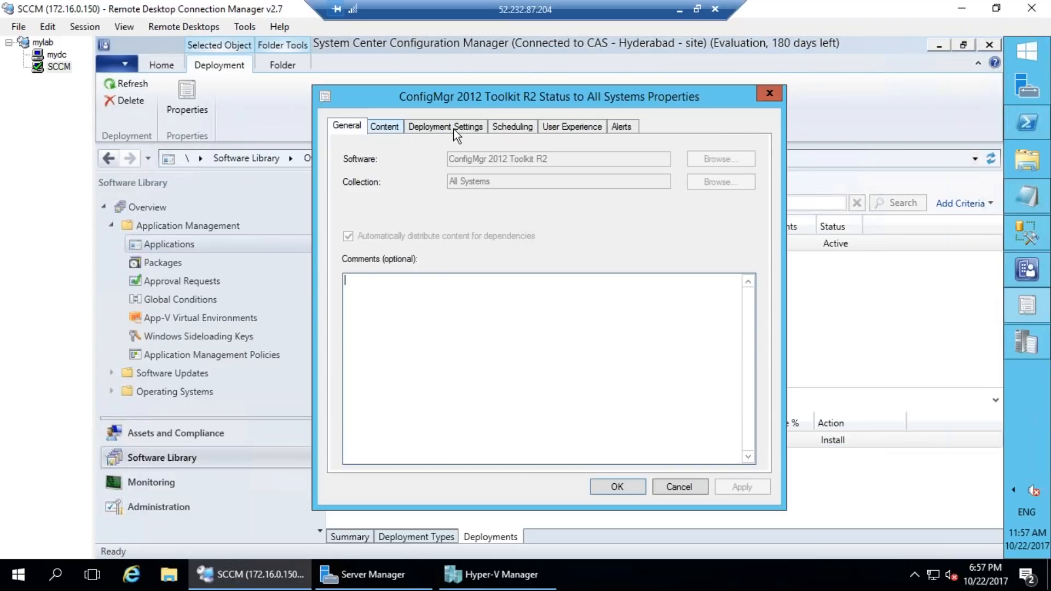
{"action": "left_click", "coordinate": [455, 129]}
{"action": "left_click", "coordinate": [500, 125]}
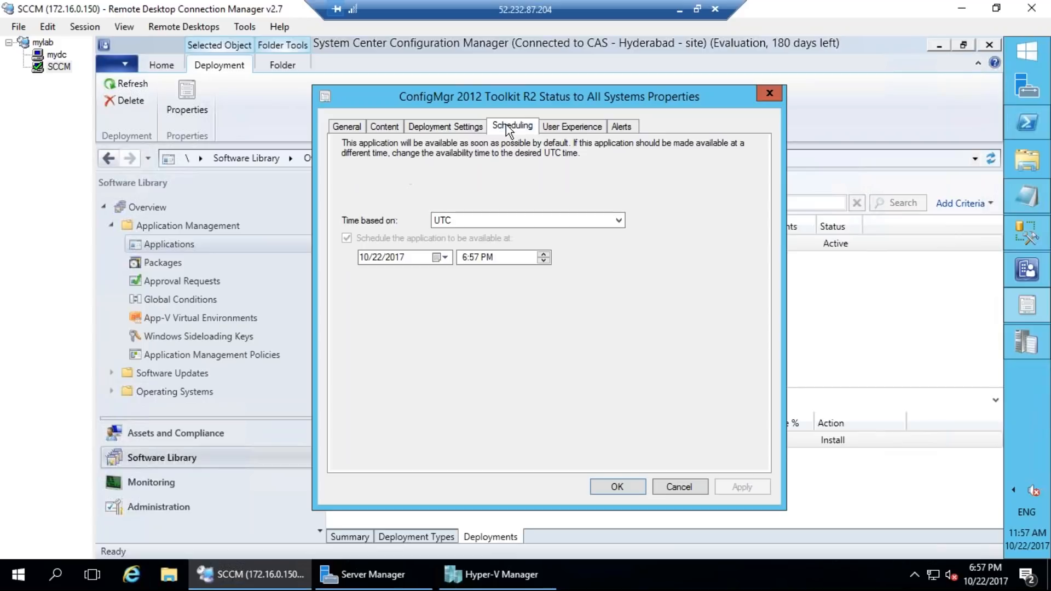
{"action": "left_click", "coordinate": [445, 257]}
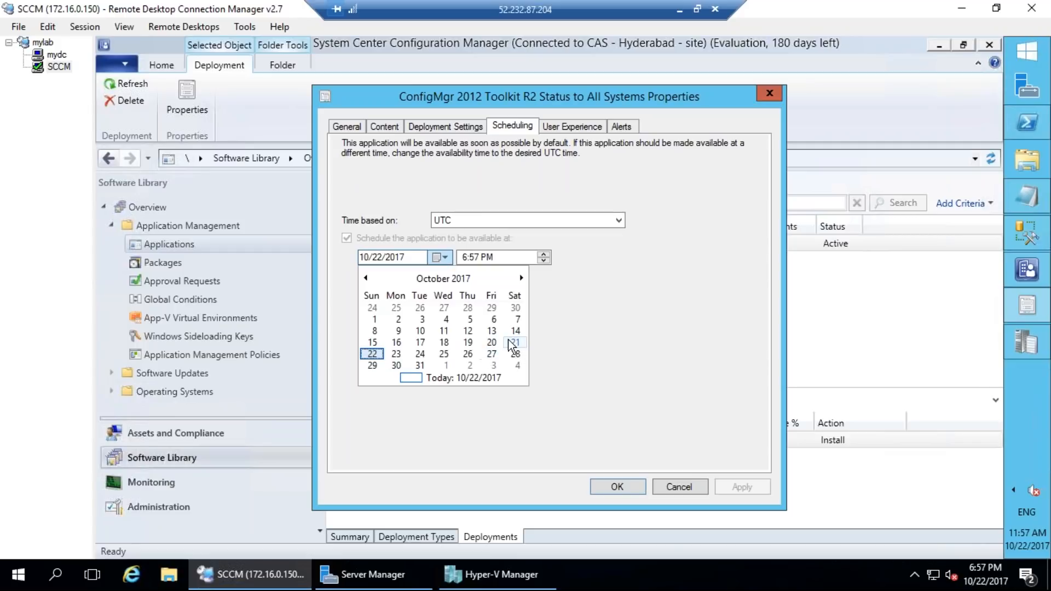
{"action": "left_click", "coordinate": [491, 342]}
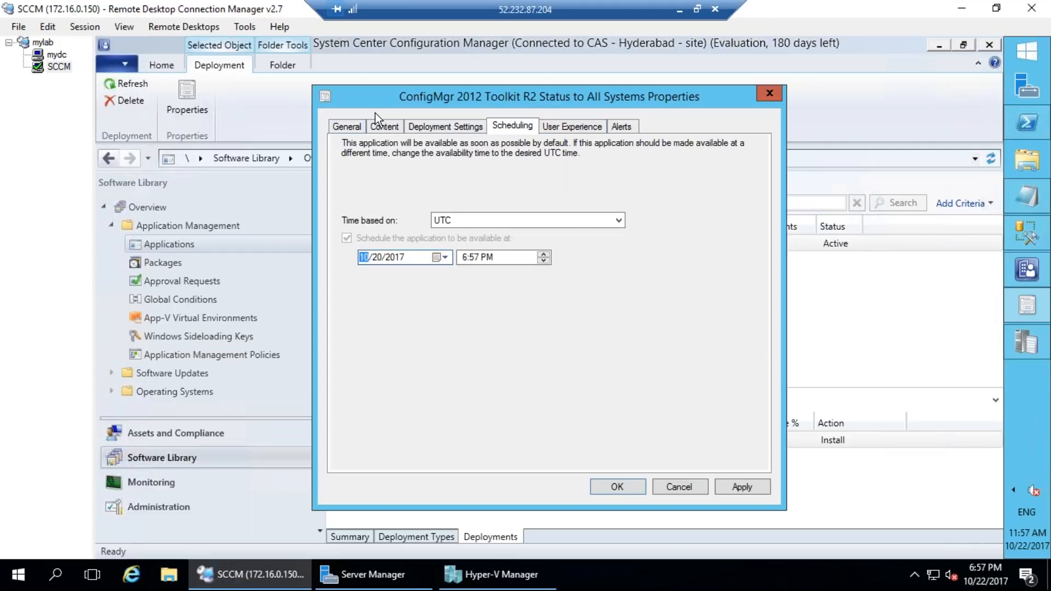
{"action": "left_click", "coordinate": [624, 486]}
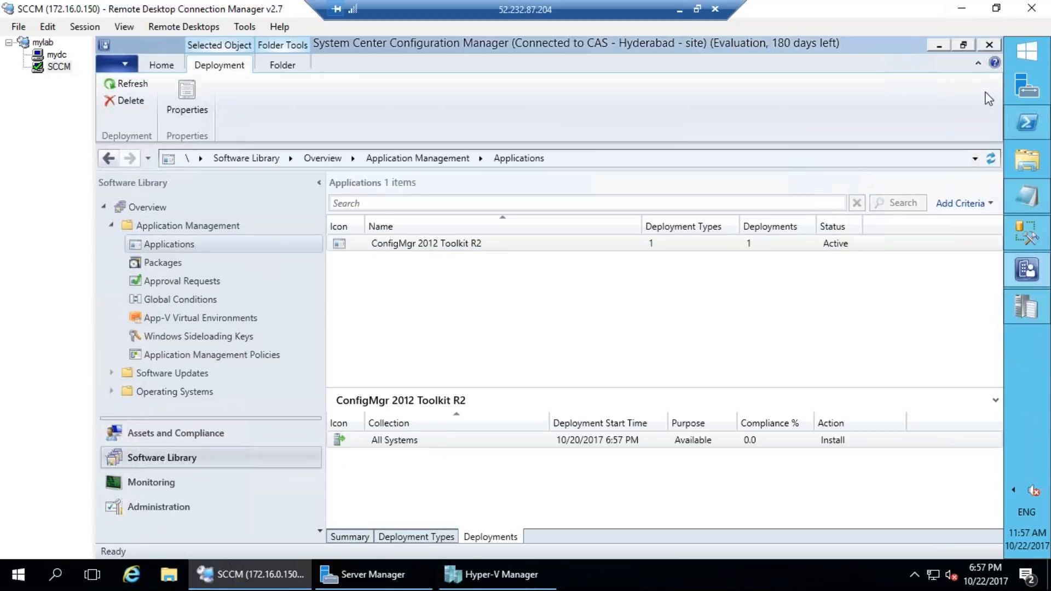
Step: Open the Control Panel in small icons view and open the Configuration Manager client properties
{"action": "right_click", "coordinate": [1027, 51]}
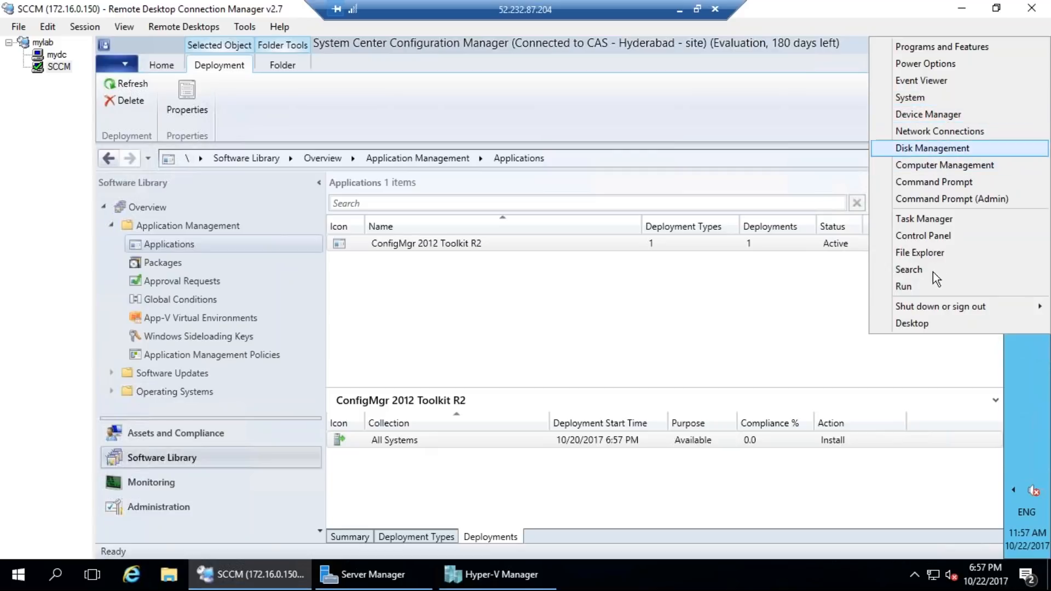
{"action": "left_click", "coordinate": [923, 232]}
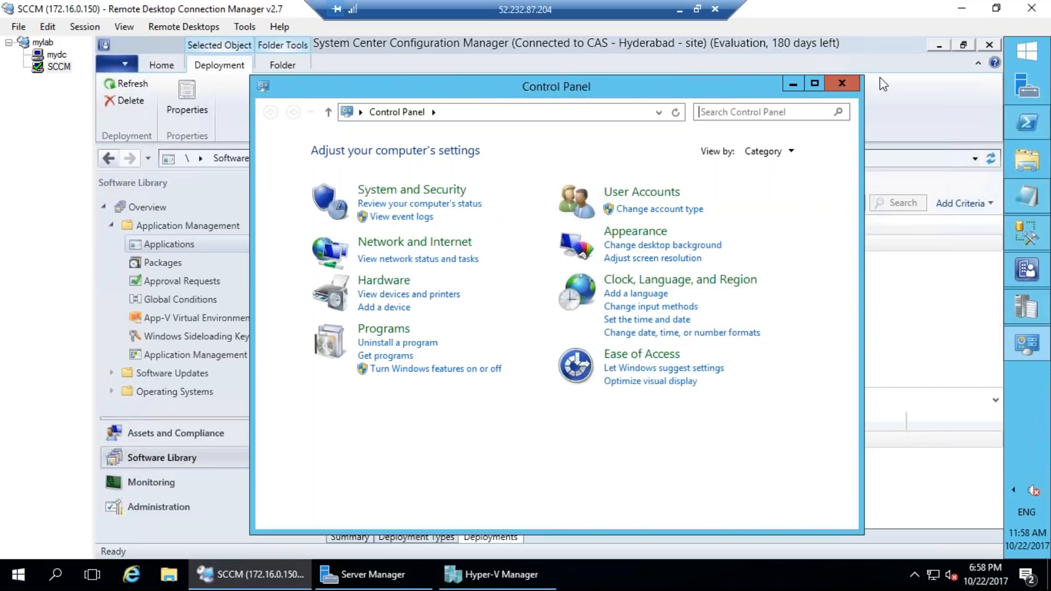
{"action": "left_click", "coordinate": [749, 156]}
{"action": "left_click", "coordinate": [786, 208]}
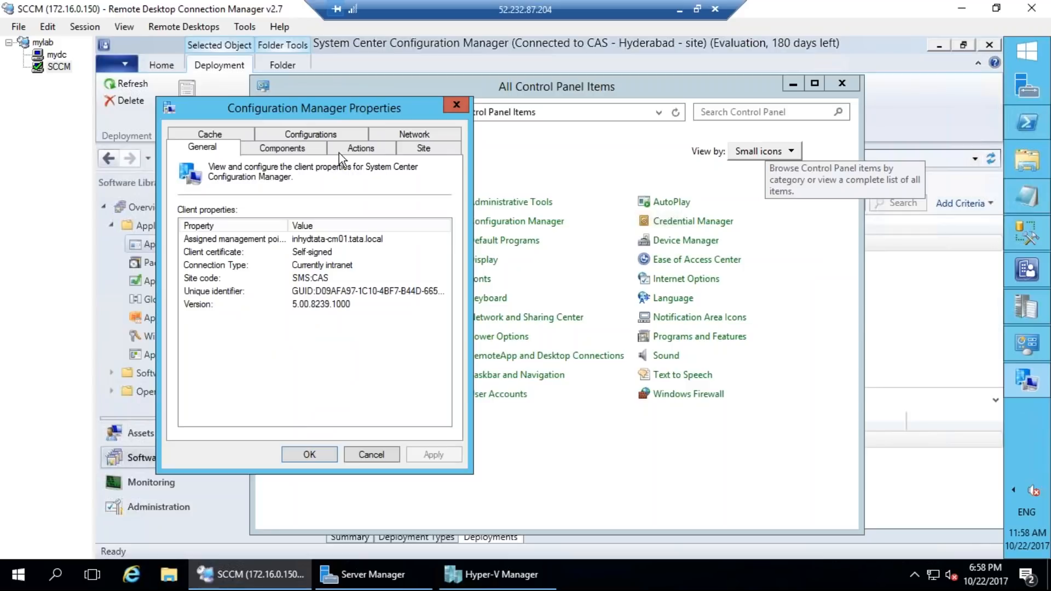
Step: Run the client's Machine Policy Retrieval & Evaluation Cycle, repeat the run, and close the client properties
{"action": "left_click", "coordinate": [344, 149]}
{"action": "left_click", "coordinate": [275, 279]}
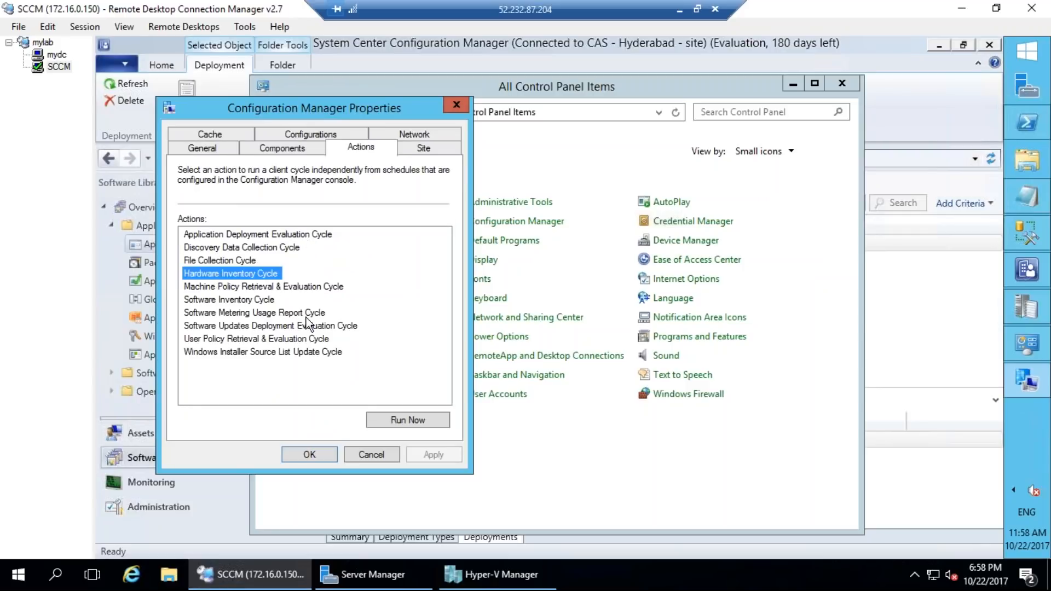
{"action": "left_click", "coordinate": [298, 286]}
{"action": "left_click", "coordinate": [408, 420]}
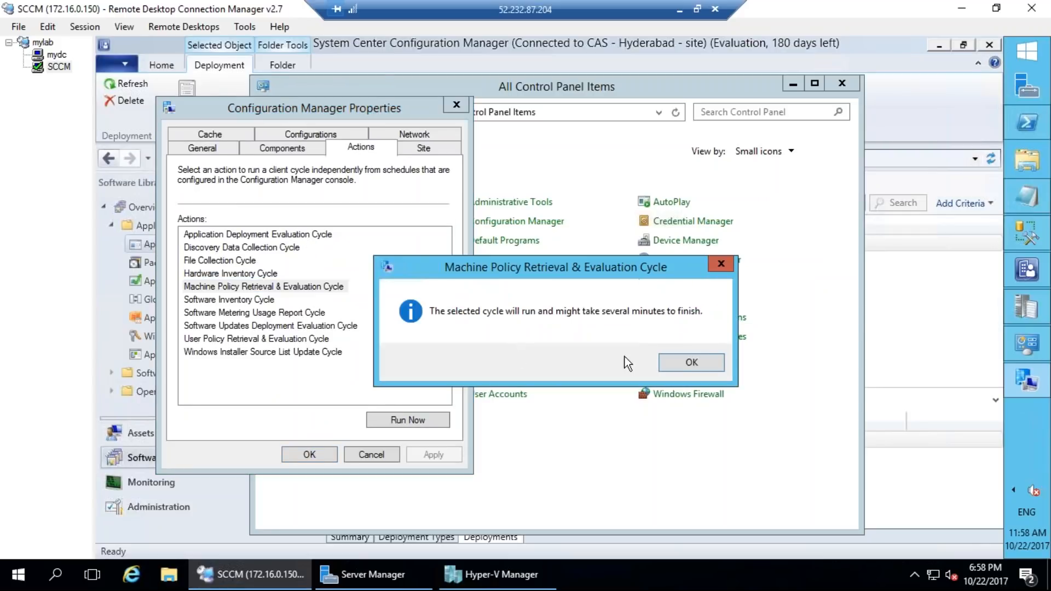
{"action": "key", "text": "Return"}
{"action": "left_click", "coordinate": [421, 422]}
{"action": "left_click", "coordinate": [689, 363]}
{"action": "left_click", "coordinate": [299, 455]}
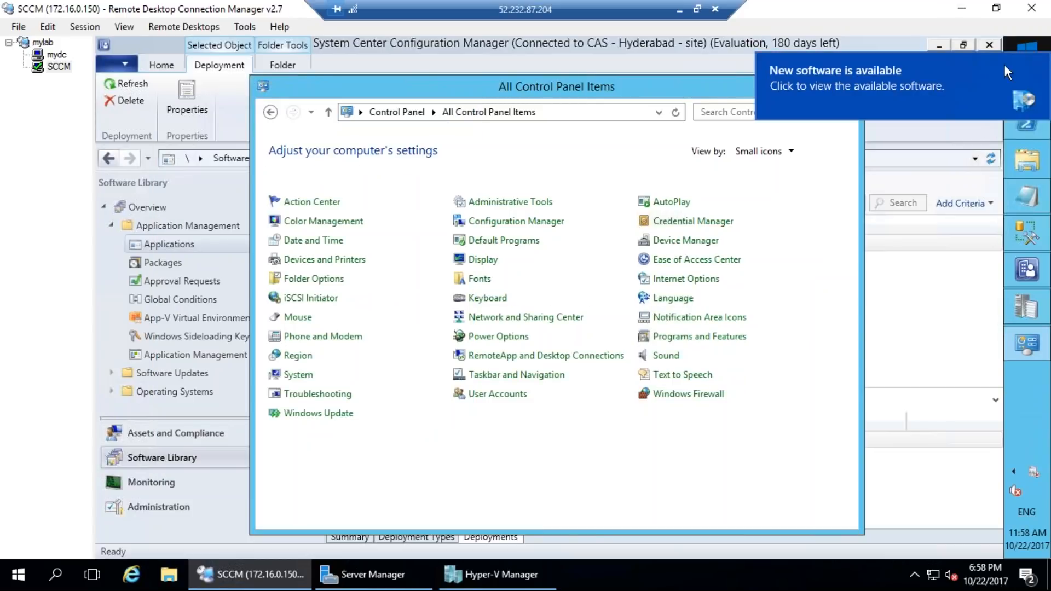
Step: View the newly available software in Software Center and install the ConfigMgr 2012 Toolkit R2 application
{"action": "left_click", "coordinate": [893, 78]}
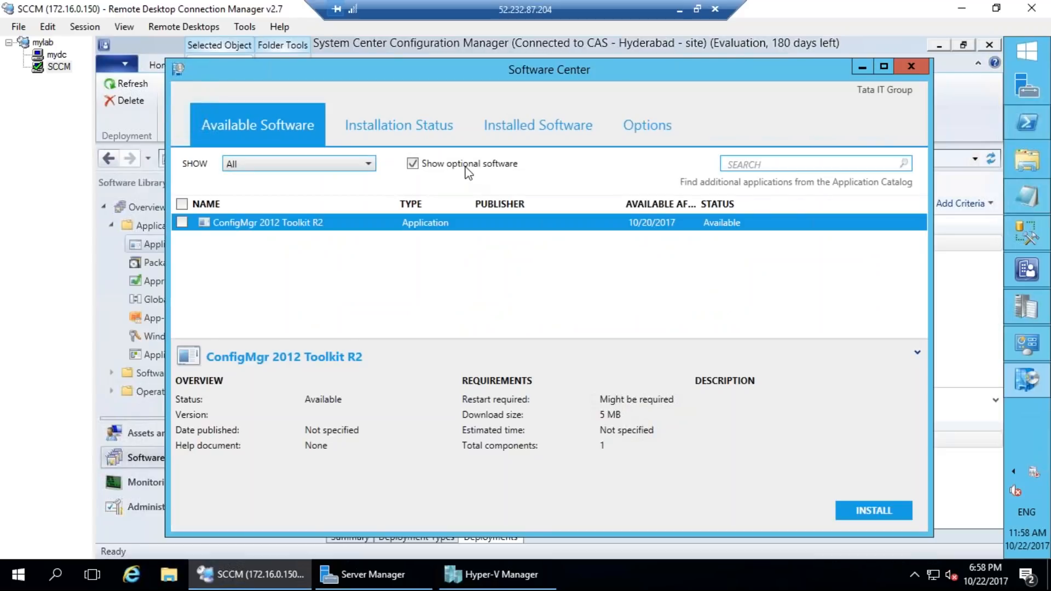
{"action": "mouse_move", "coordinate": [930, 88]}
{"action": "left_mouse_down"}
{"action": "mouse_move", "coordinate": [906, 112]}
{"action": "mouse_move", "coordinate": [922, 84]}
{"action": "left_mouse_up"}
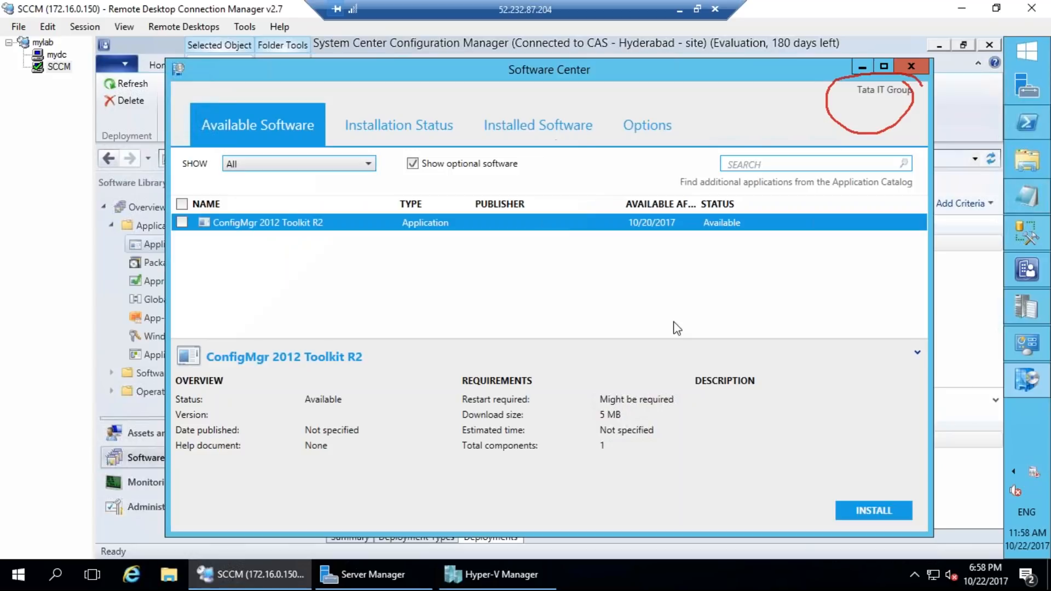
{"action": "mouse_move", "coordinate": [257, 171]}
{"action": "left_mouse_down"}
{"action": "mouse_move", "coordinate": [199, 296]}
{"action": "mouse_move", "coordinate": [359, 192]}
{"action": "mouse_move", "coordinate": [222, 170]}
{"action": "left_mouse_up"}
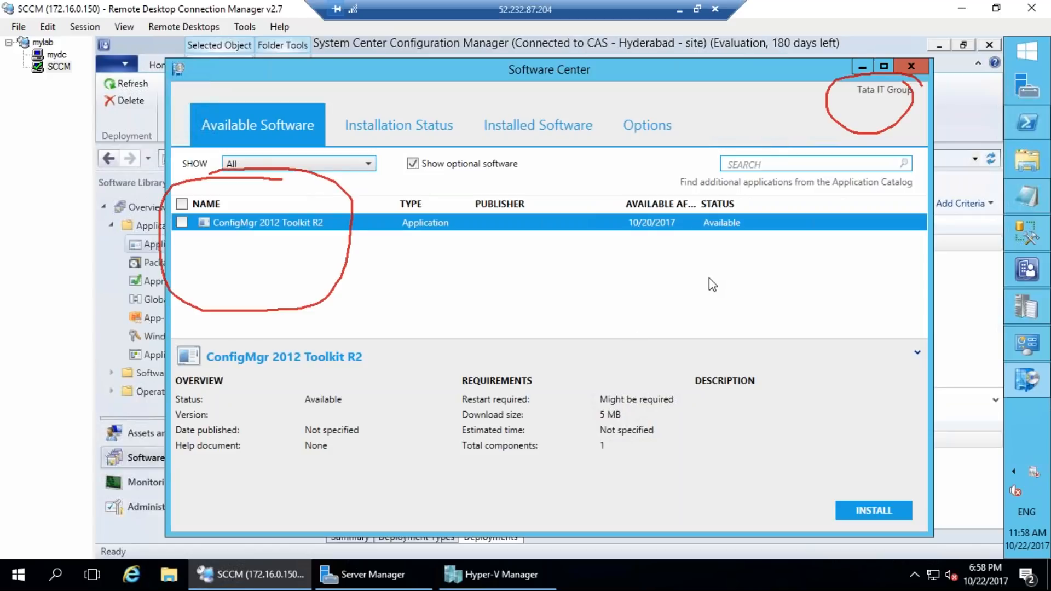
{"action": "key", "text": "Escape"}
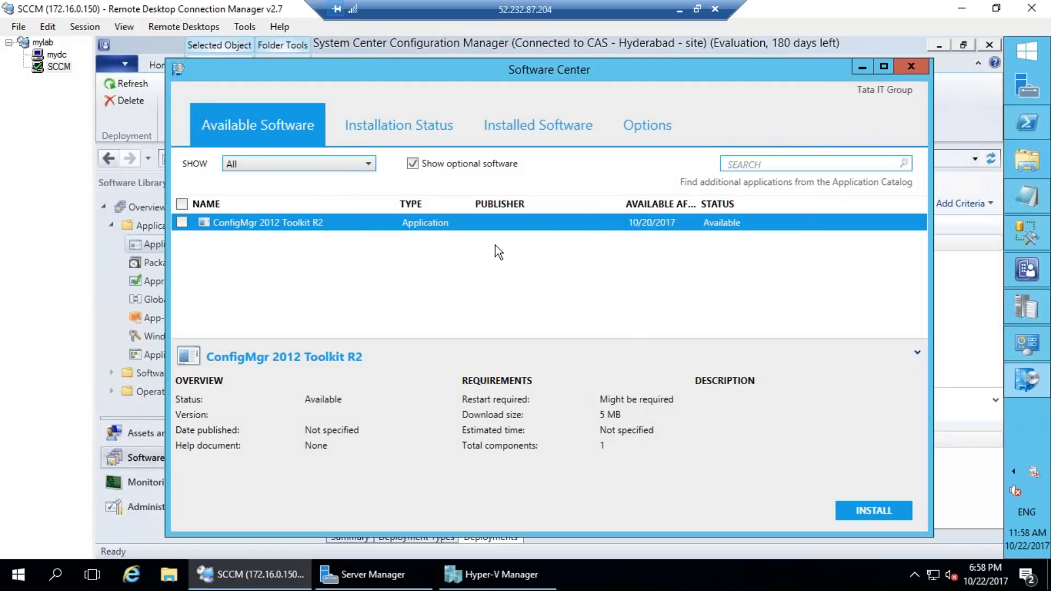
{"action": "left_click", "coordinate": [182, 222]}
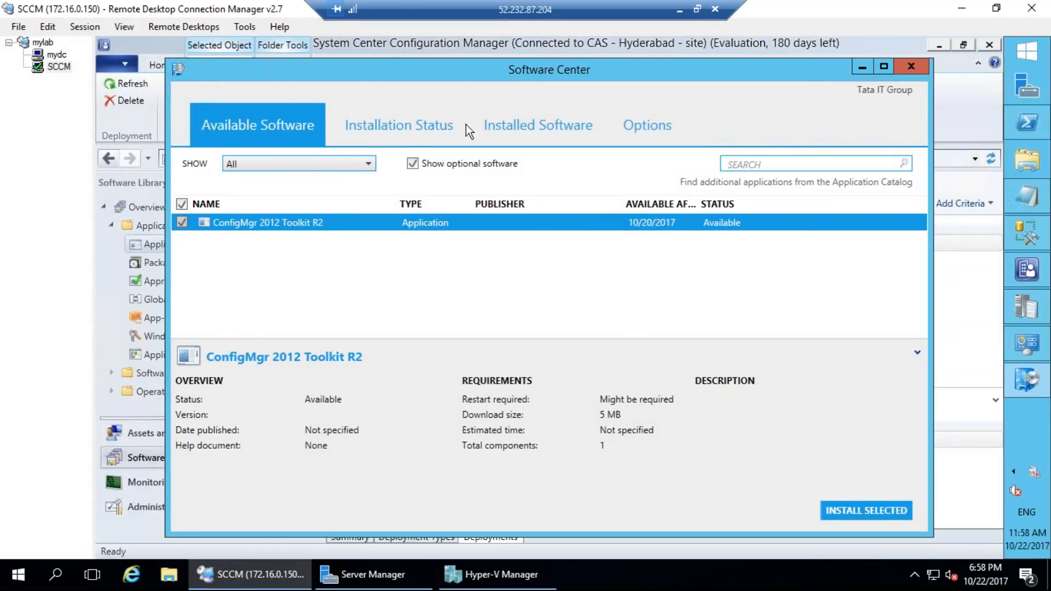
{"action": "left_click", "coordinate": [866, 510]}
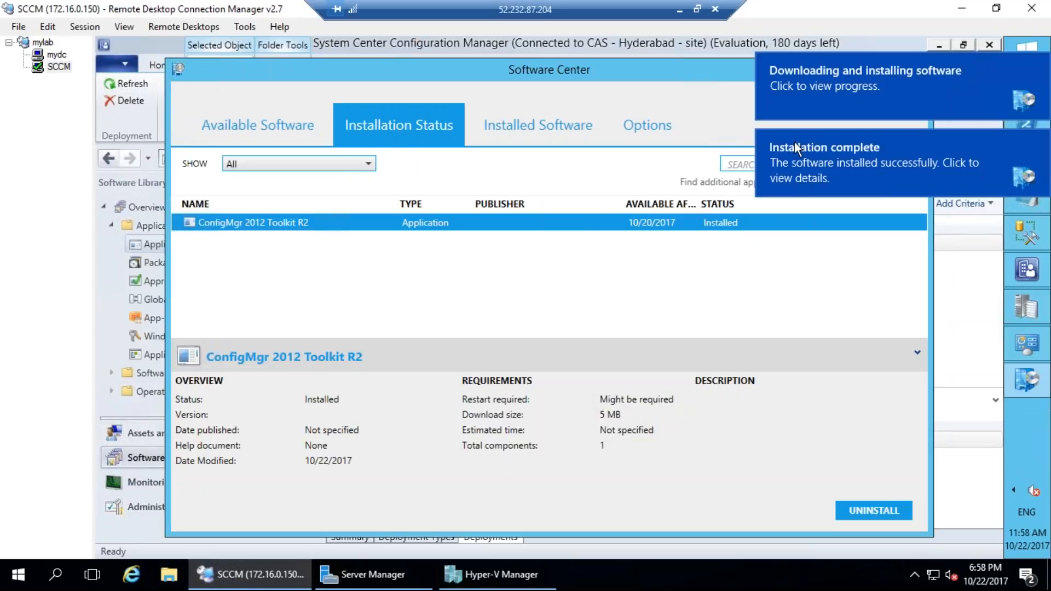
Step: Check the available software, installation status and installed software lists for ConfigMgr 2012 Toolkit R2
{"action": "left_click", "coordinate": [231, 124]}
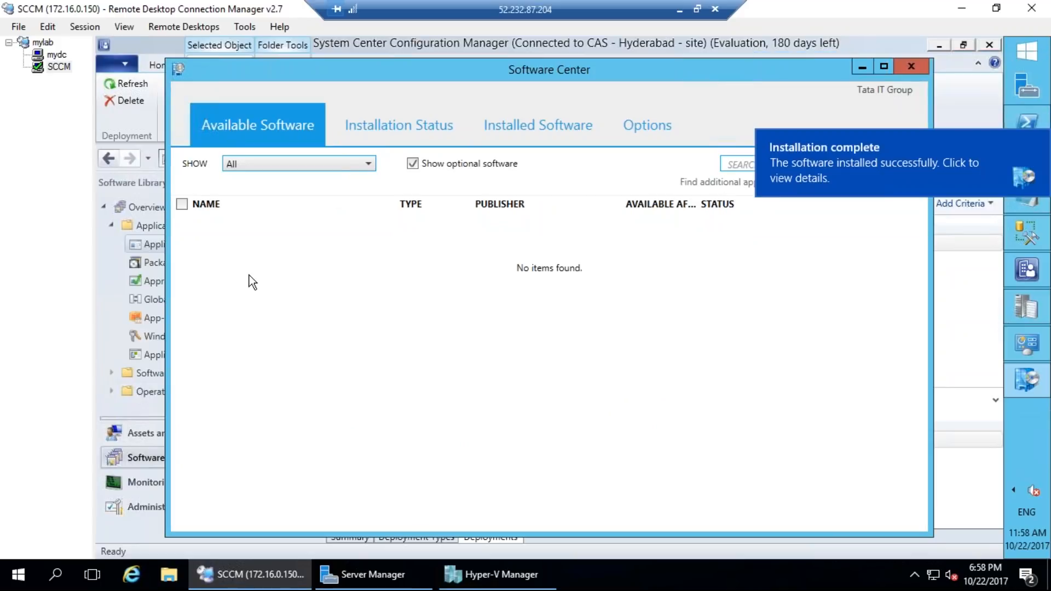
{"action": "left_click", "coordinate": [433, 125]}
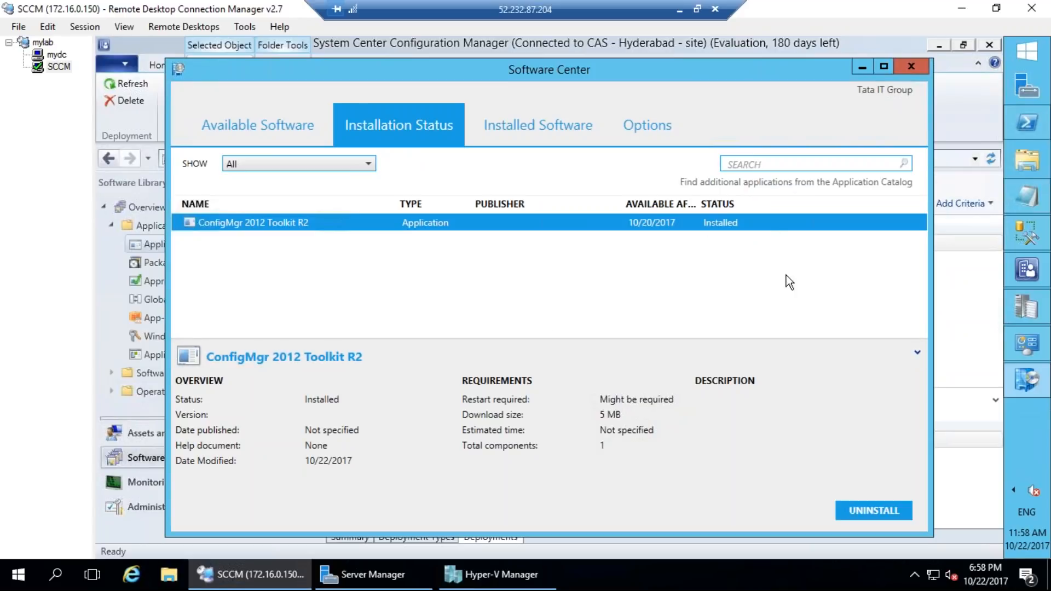
{"action": "left_click", "coordinate": [554, 134]}
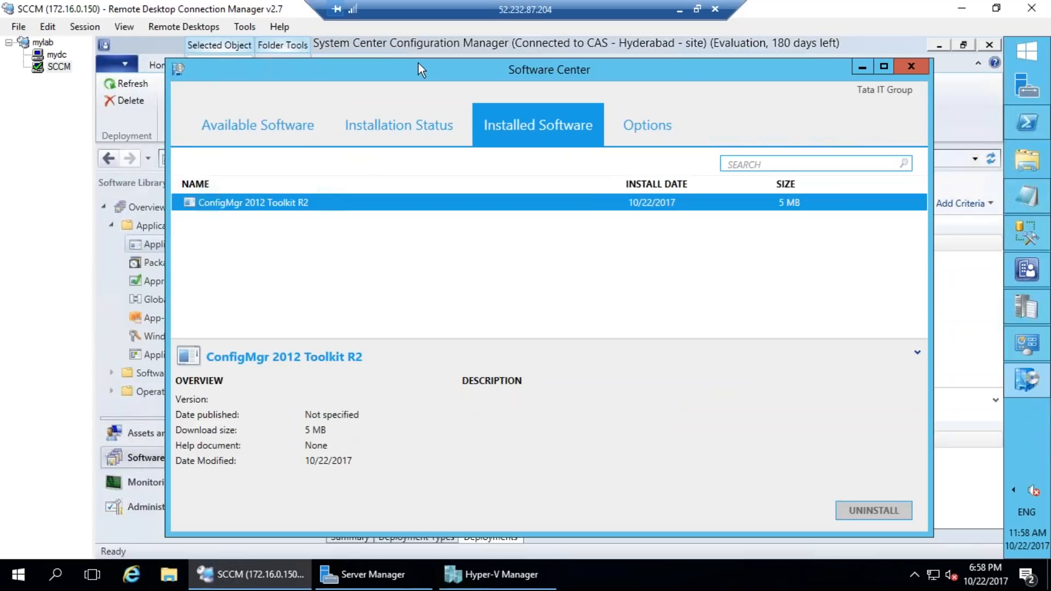
{"action": "left_click", "coordinate": [254, 128]}
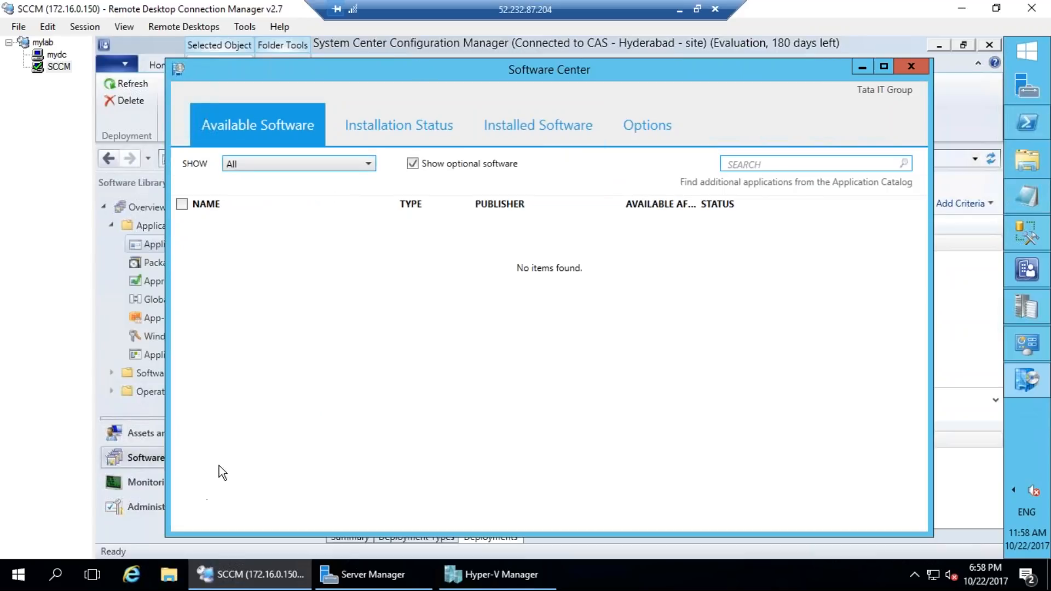
Step: Switch to the mydc session and run the Machine Policy Retrieval & Evaluation Cycle from its Configuration Manager client properties
{"action": "left_click", "coordinate": [58, 55]}
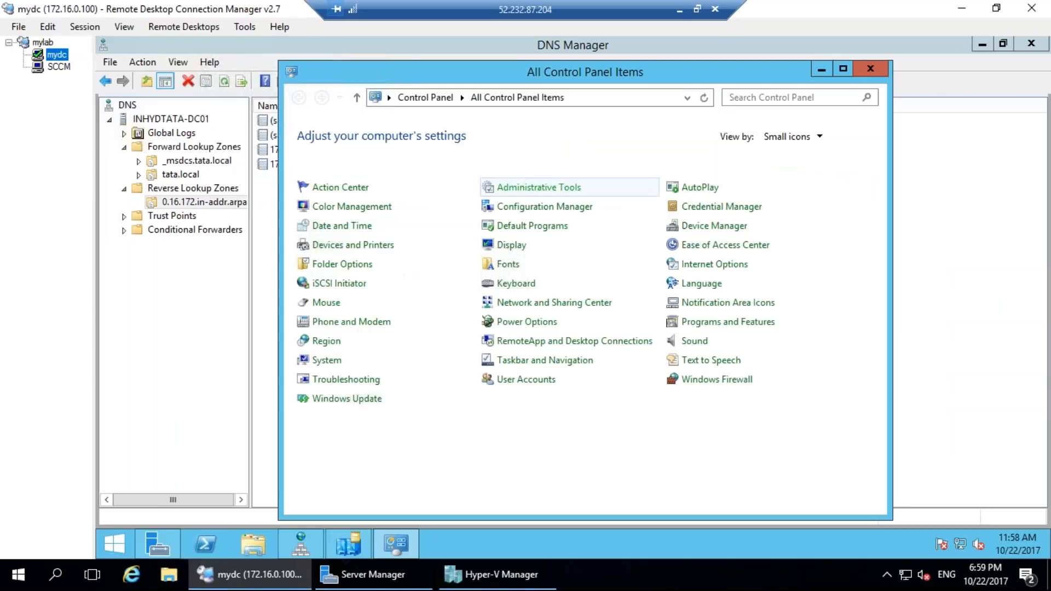
{"action": "left_click", "coordinate": [569, 210]}
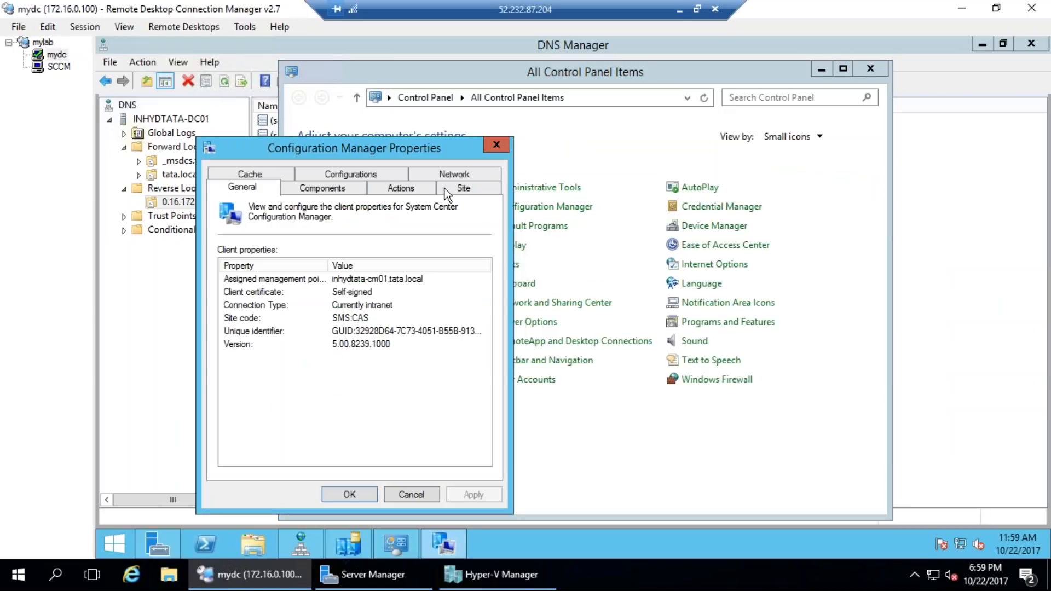
{"action": "left_click", "coordinate": [411, 192]}
{"action": "left_click", "coordinate": [330, 327]}
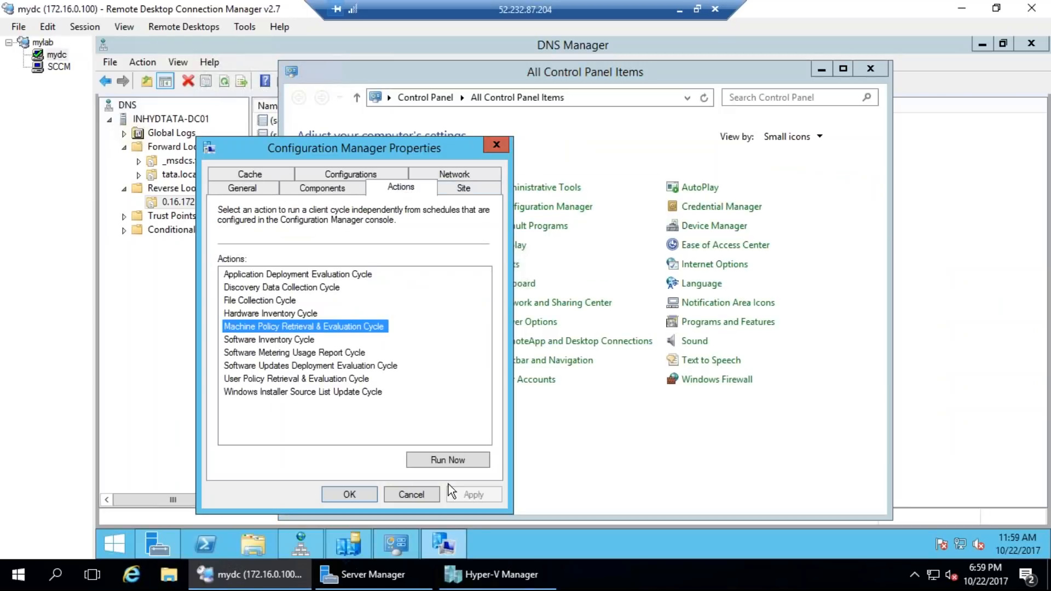
{"action": "left_click", "coordinate": [430, 459]}
{"action": "left_click", "coordinate": [713, 342]}
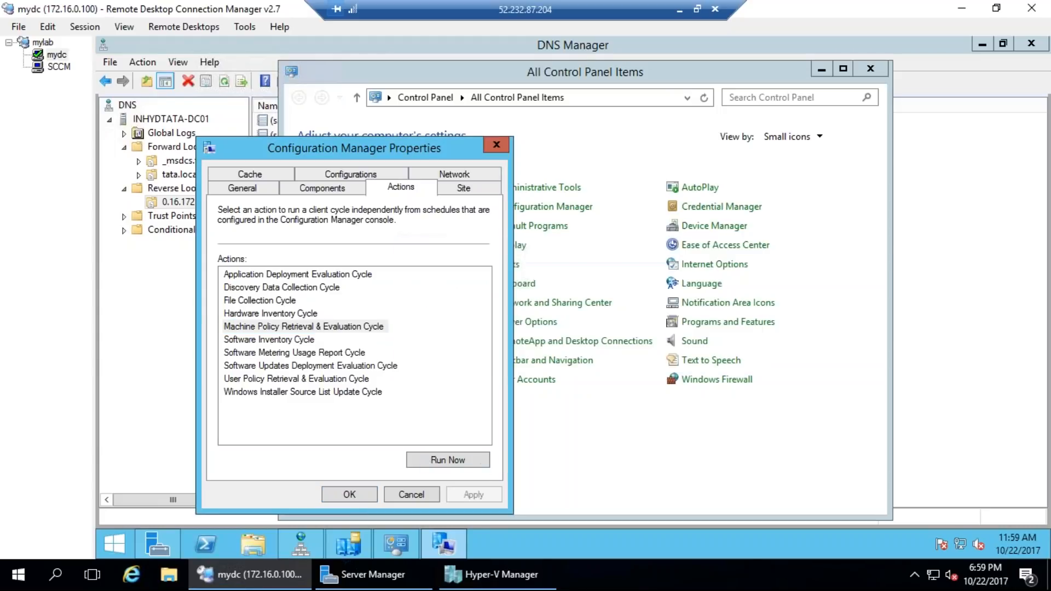
{"action": "left_click", "coordinate": [364, 496]}
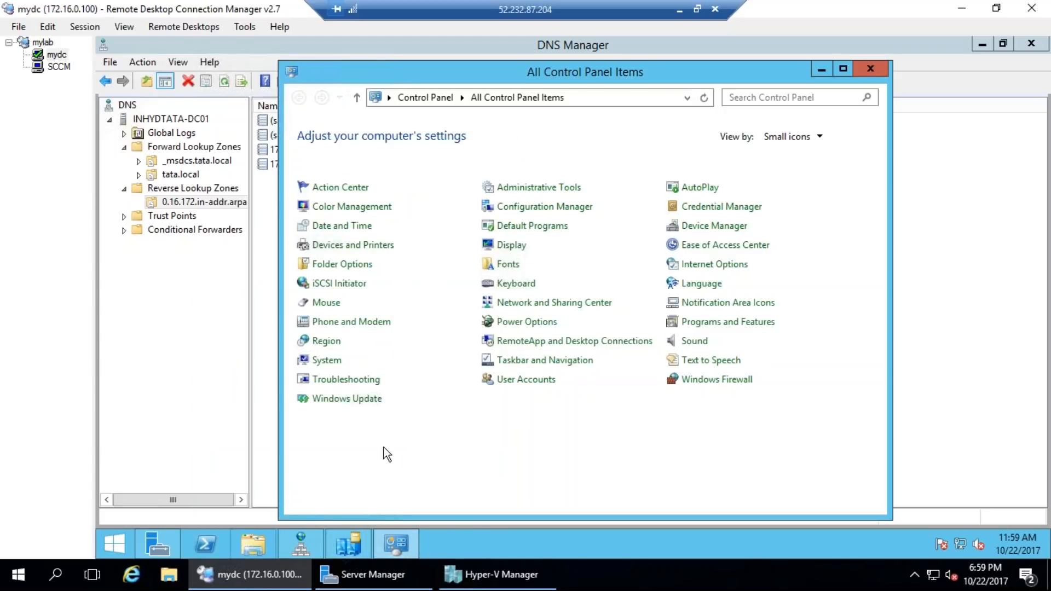
Step: Search for Software Center on the mydc server and open it
{"action": "left_click", "coordinate": [117, 538]}
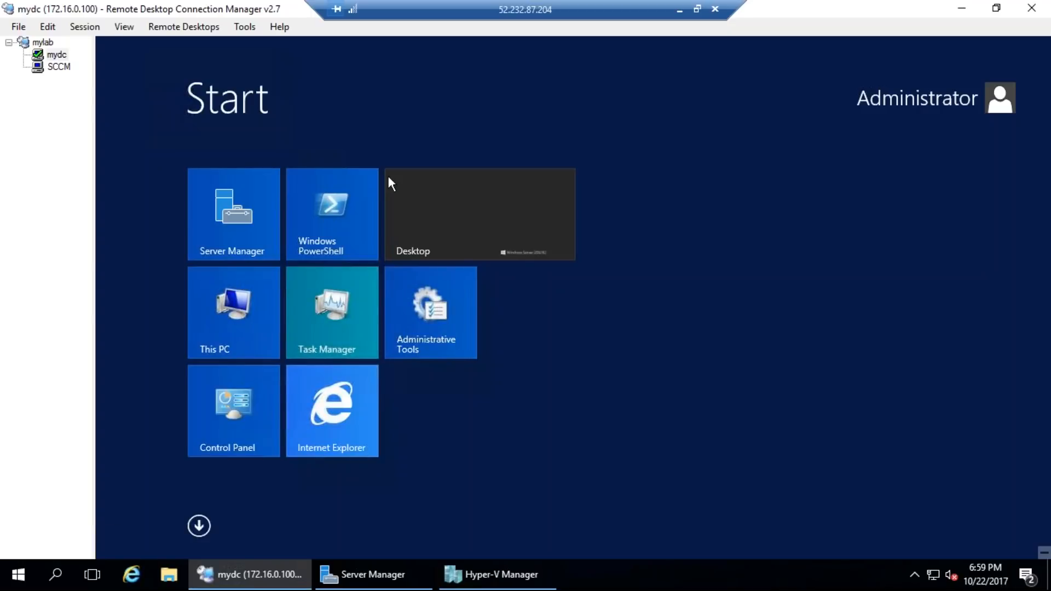
{"action": "left_click", "coordinate": [228, 426]}
{"action": "left_click", "coordinate": [119, 546]}
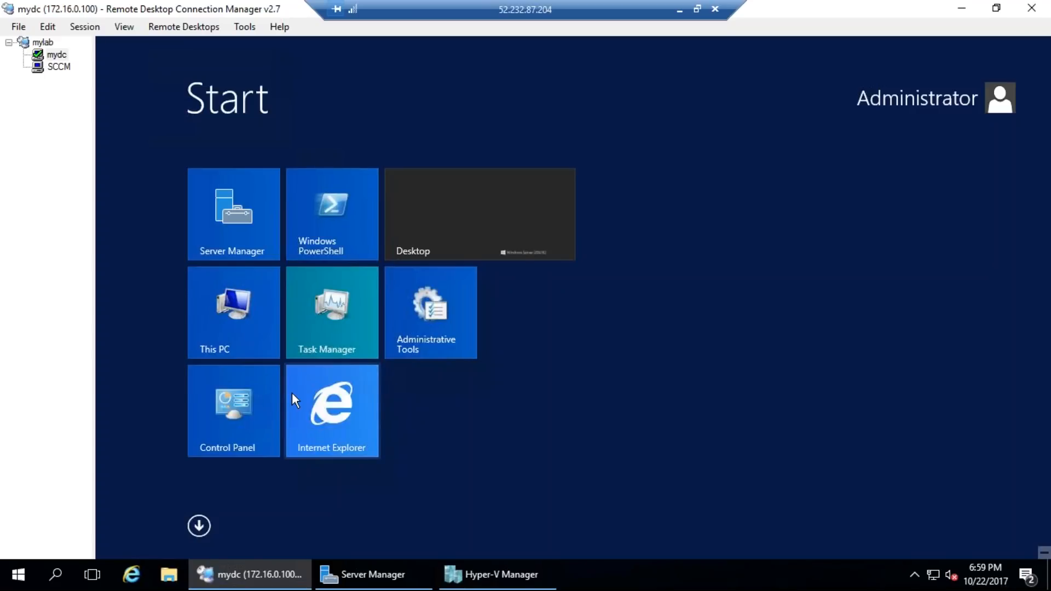
{"action": "type", "text": "software Center"}
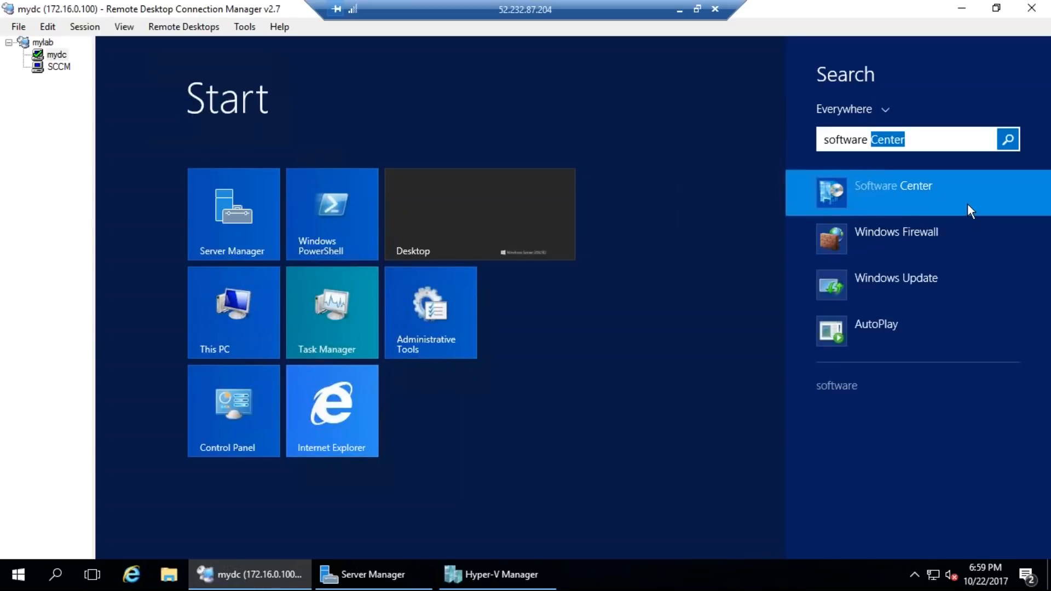
{"action": "left_click", "coordinate": [967, 203]}
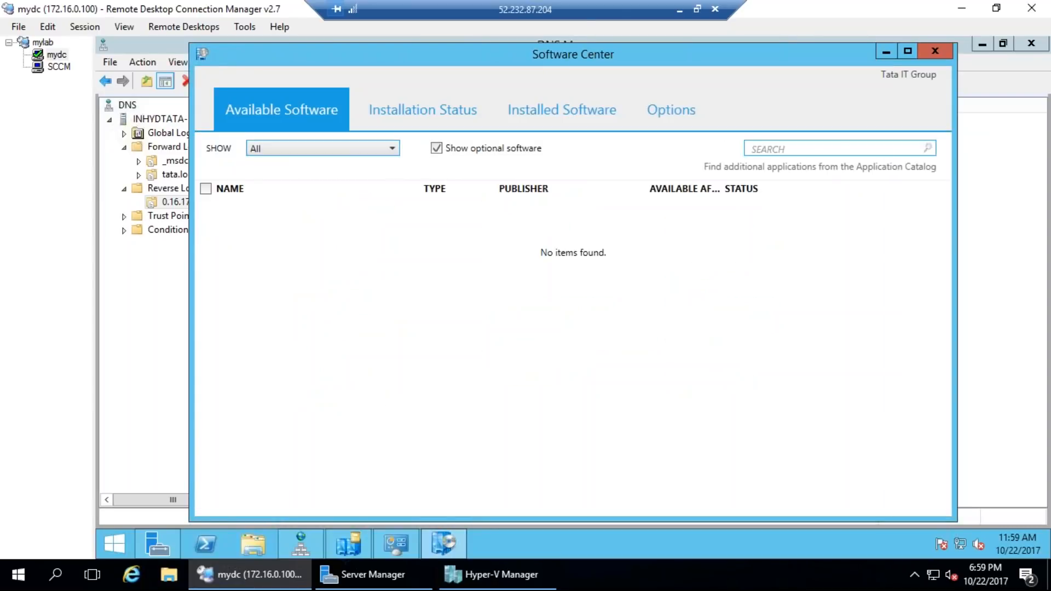
Step: Compare the details of the two ConfigMgr 2012 Toolkit R2 entries in the installation status, and review the installed software list
{"action": "left_click", "coordinate": [428, 108]}
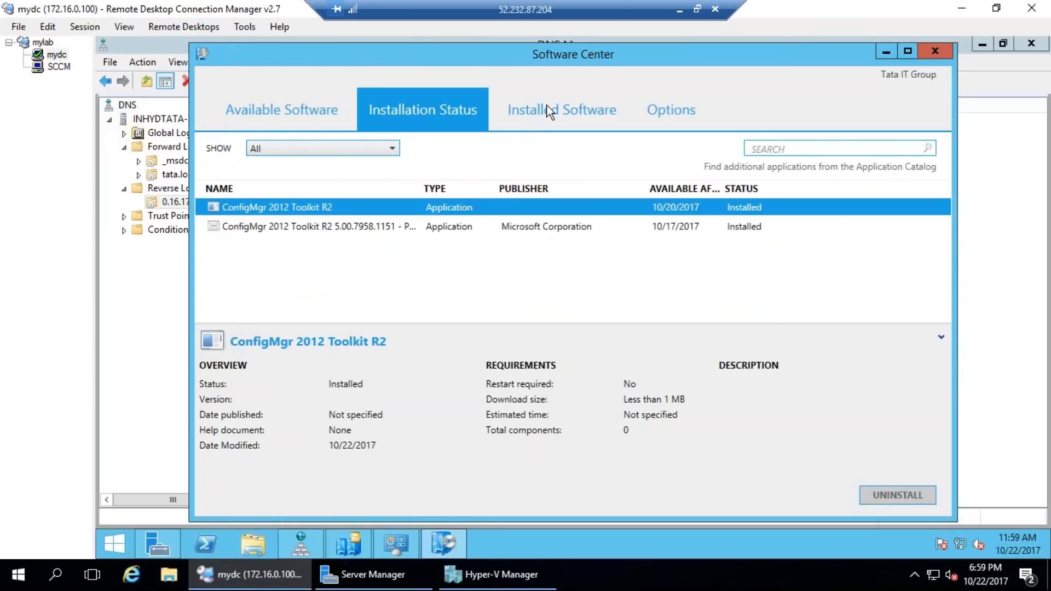
{"action": "left_click", "coordinate": [350, 222]}
{"action": "left_click", "coordinate": [383, 207]}
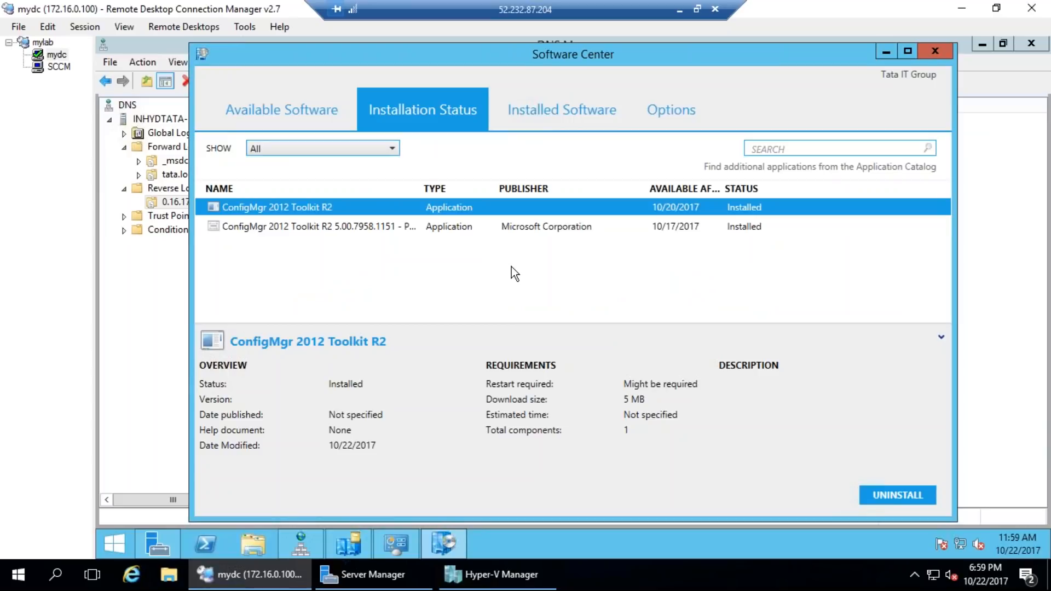
{"action": "left_click", "coordinate": [322, 226]}
{"action": "left_click", "coordinate": [312, 209]}
{"action": "left_click", "coordinate": [308, 225]}
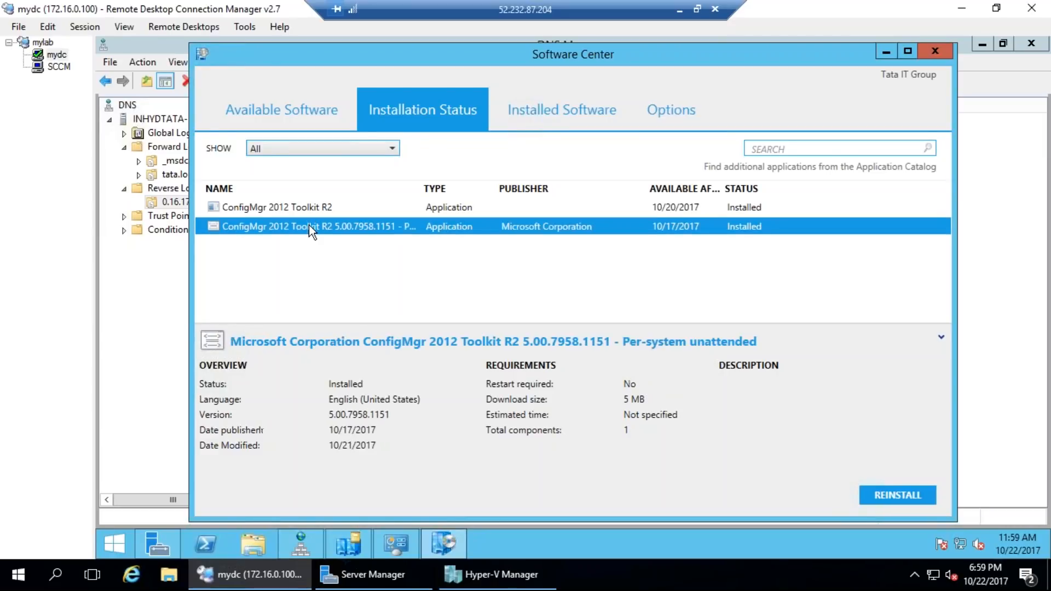
{"action": "left_click", "coordinate": [320, 205]}
{"action": "left_click", "coordinate": [548, 103]}
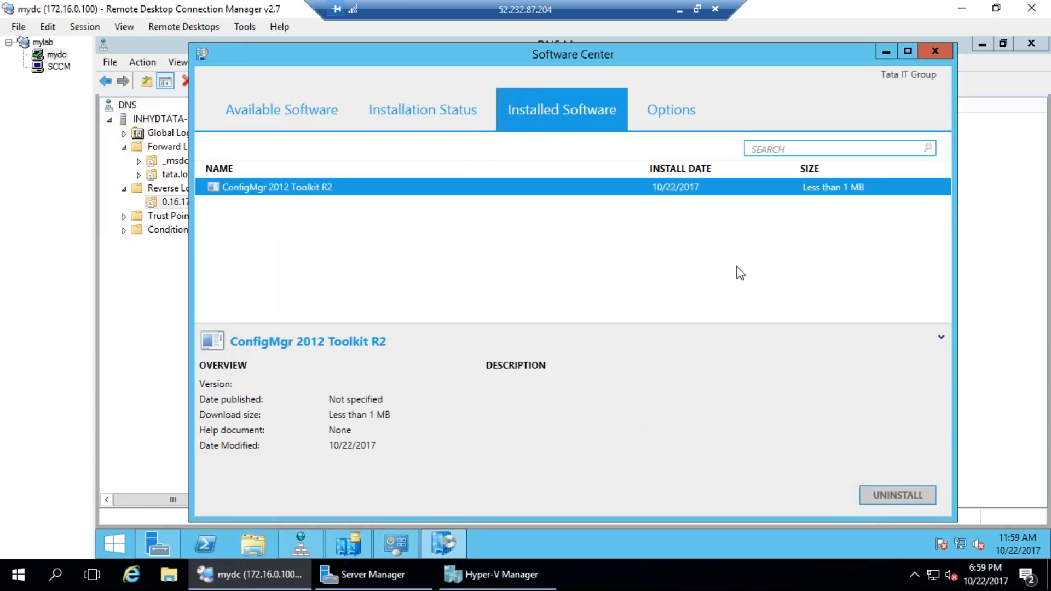
{"action": "left_click", "coordinate": [254, 123]}
{"action": "left_click", "coordinate": [438, 112]}
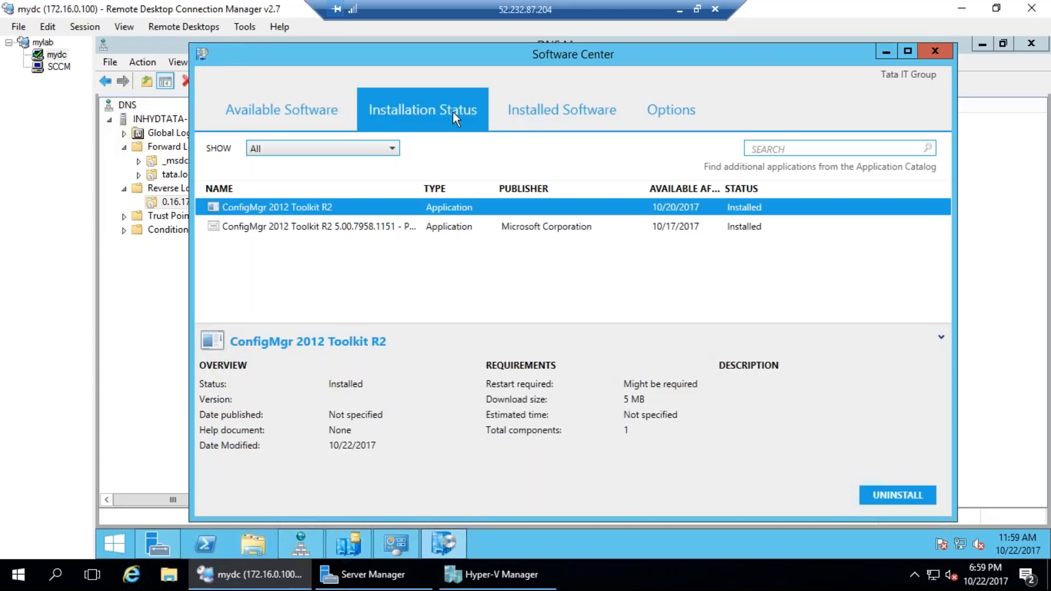
Step: Return to the SCCM session and open the c$ administrative share of INHYDTATA-DC01
{"action": "left_click", "coordinate": [59, 67]}
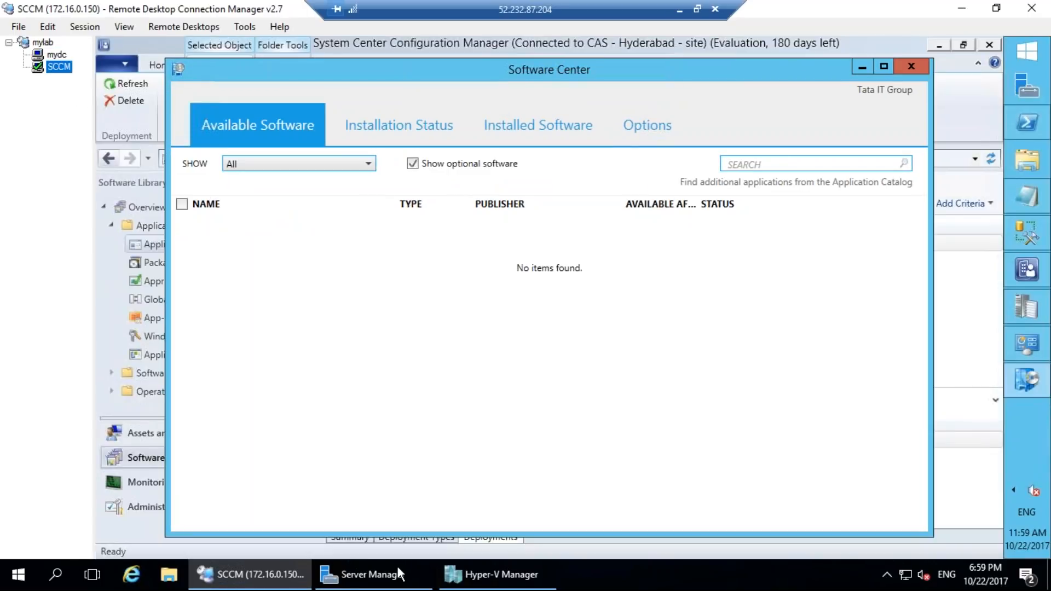
{"action": "mouse_move", "coordinate": [1048, 38]}
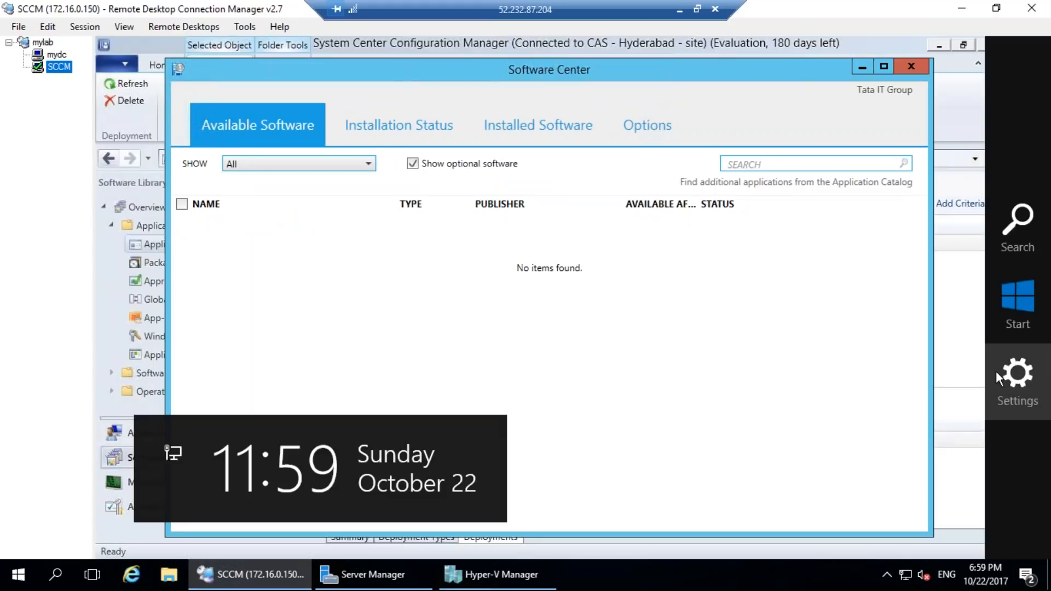
{"action": "right_click", "coordinate": [1026, 51]}
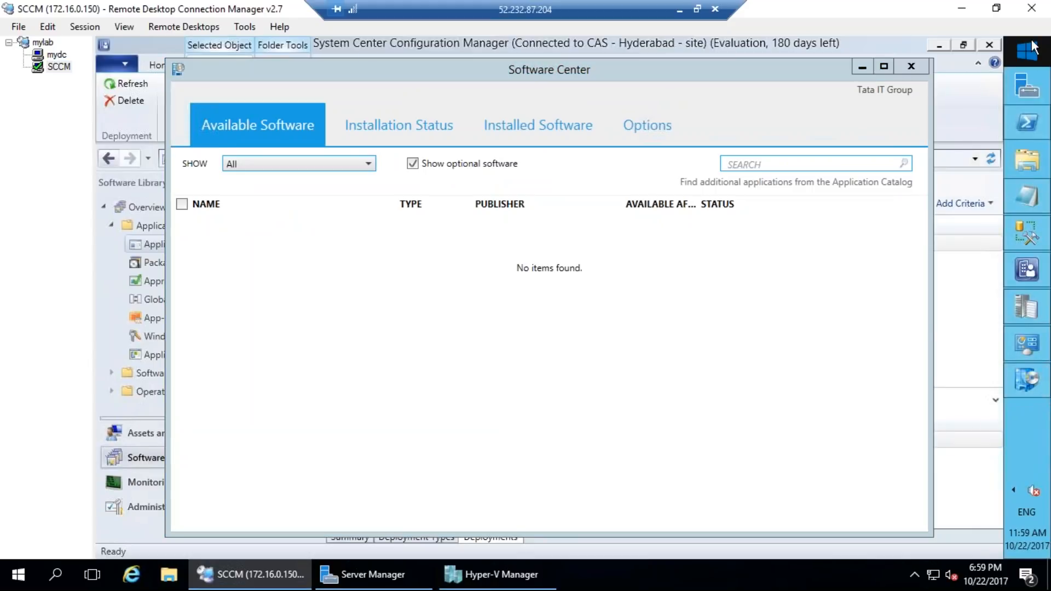
{"action": "left_click", "coordinate": [904, 287]}
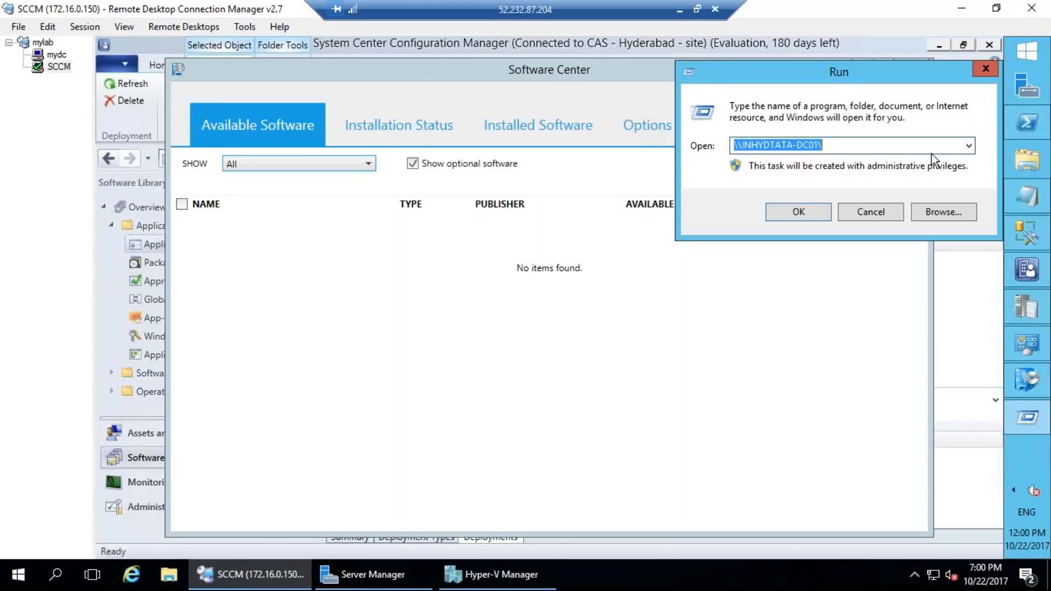
{"action": "key", "text": "Return"}
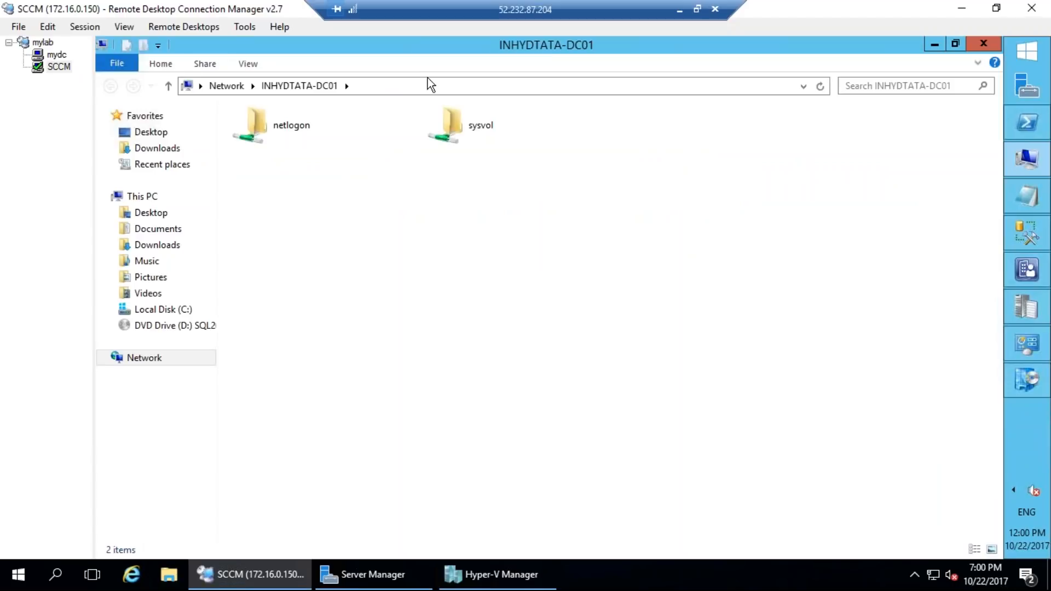
{"action": "left_click", "coordinate": [432, 86]}
{"action": "left_click", "coordinate": [434, 86]}
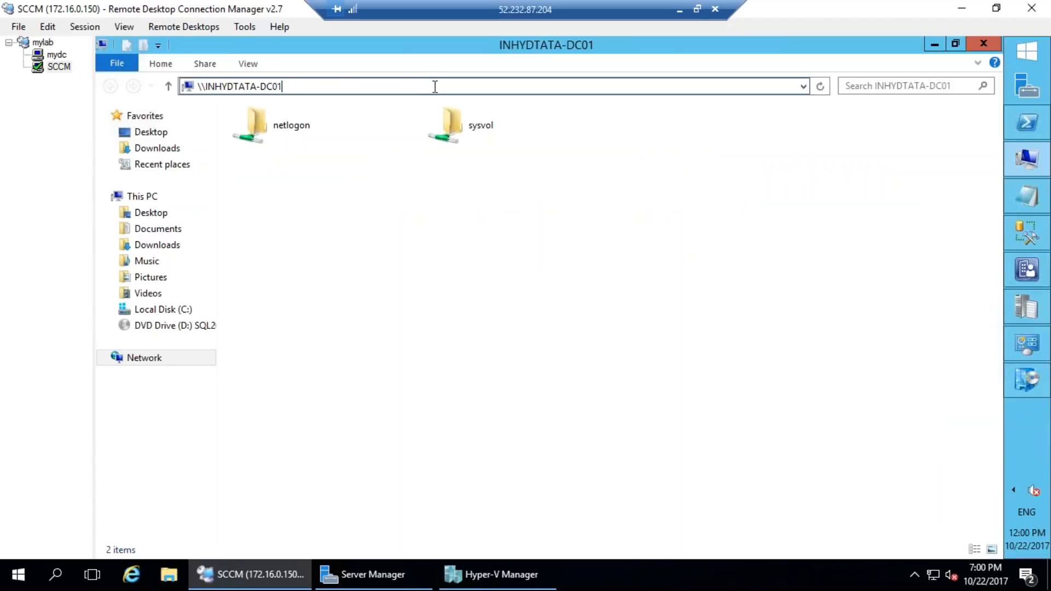
{"action": "type", "text": "\\c"}
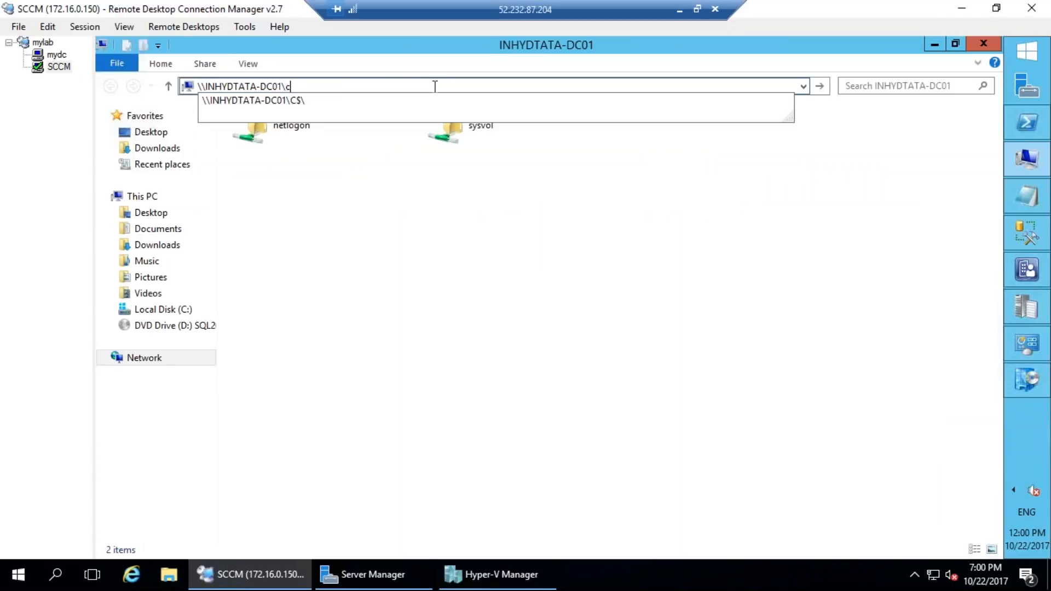
{"action": "key", "text": "Return"}
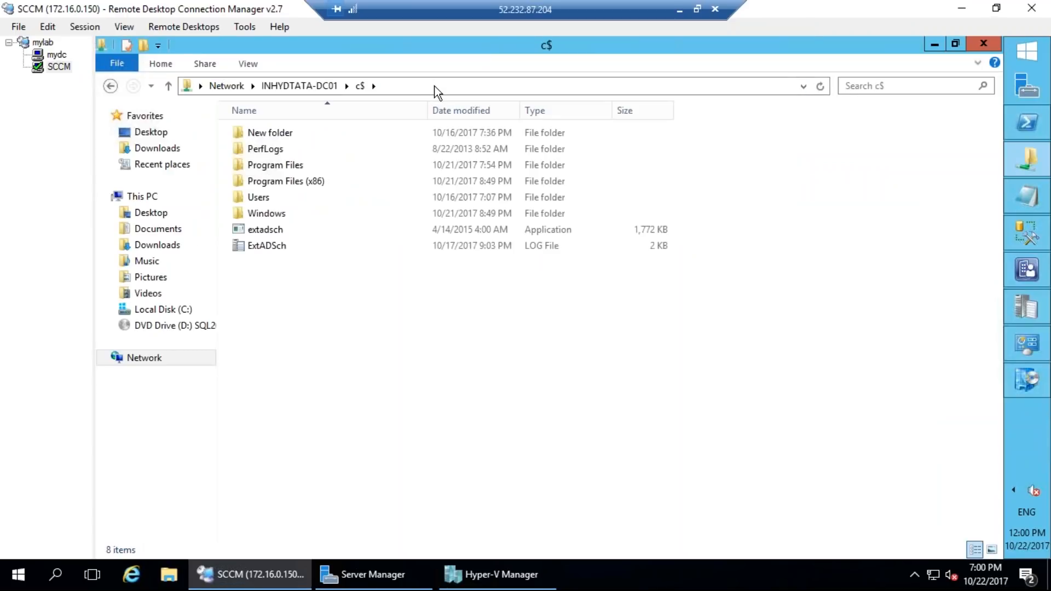
Step: Browse to the Windows\CCM\Logs folder on the share and select the execmgr log file
{"action": "left_click", "coordinate": [268, 202]}
{"action": "double_click", "coordinate": [269, 215]}
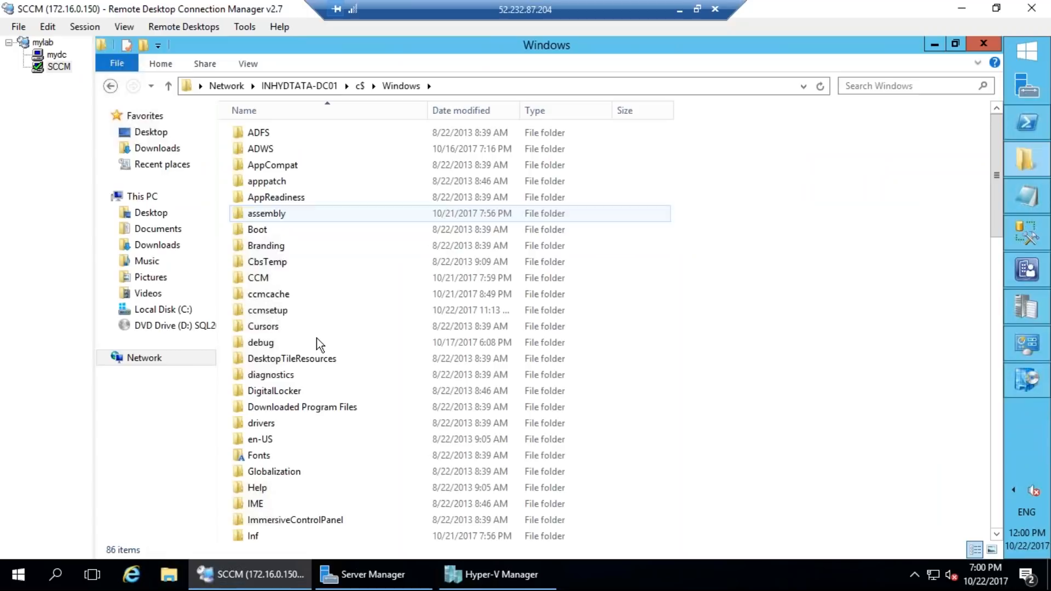
{"action": "double_click", "coordinate": [253, 277]}
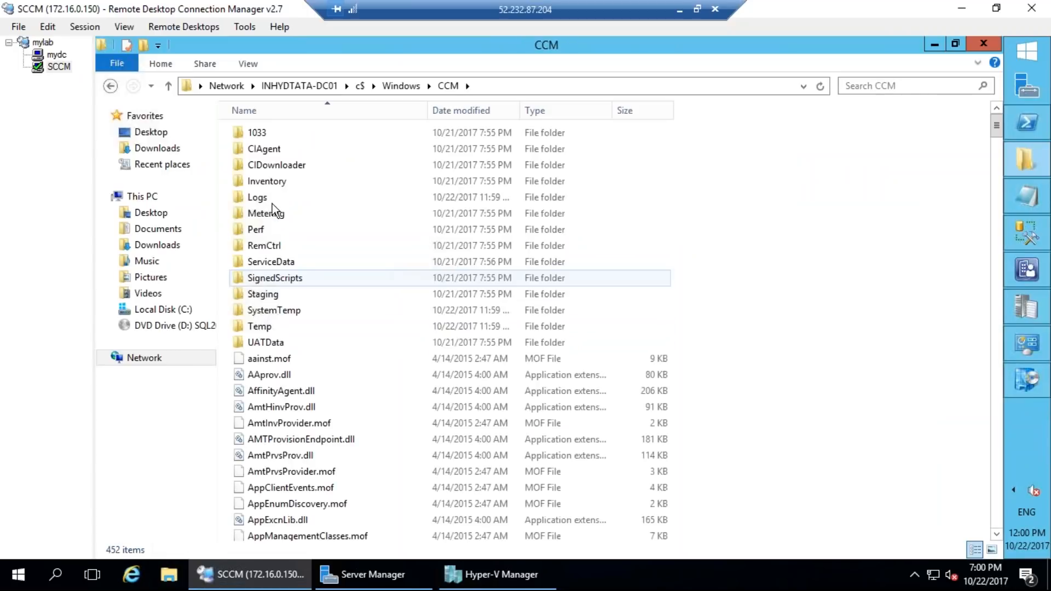
{"action": "double_click", "coordinate": [267, 196]}
{"action": "left_click", "coordinate": [283, 234]}
{"action": "type", "text": "ex"}
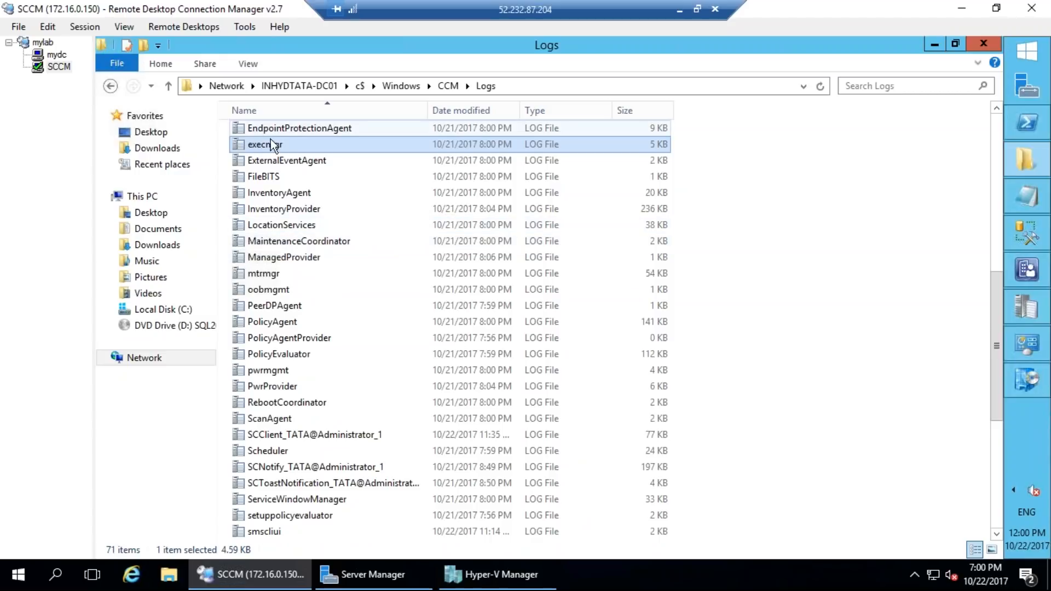
{"action": "mouse_move", "coordinate": [291, 136]}
{"action": "left_mouse_down"}
{"action": "mouse_move", "coordinate": [245, 139]}
{"action": "mouse_move", "coordinate": [253, 154]}
{"action": "mouse_move", "coordinate": [289, 146]}
{"action": "mouse_move", "coordinate": [274, 137]}
{"action": "left_mouse_up"}
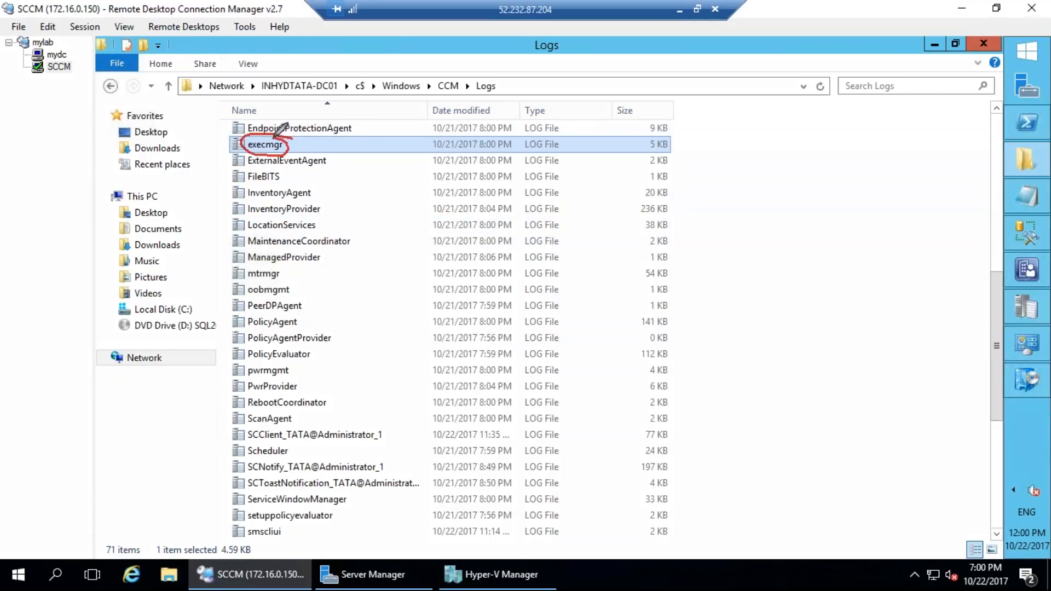
{"action": "mouse_move", "coordinate": [299, 316]}
{"action": "left_mouse_down"}
{"action": "mouse_move", "coordinate": [273, 310]}
{"action": "mouse_move", "coordinate": [233, 328]}
{"action": "mouse_move", "coordinate": [298, 317]}
{"action": "mouse_move", "coordinate": [232, 353]}
{"action": "mouse_move", "coordinate": [322, 361]}
{"action": "mouse_move", "coordinate": [315, 349]}
{"action": "left_mouse_up"}
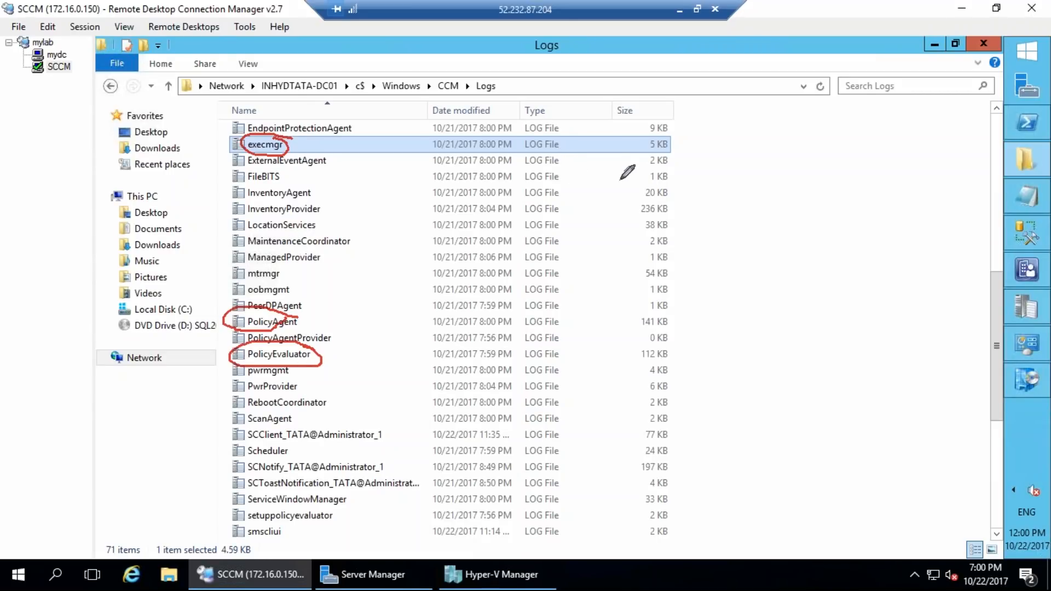
{"action": "key", "text": "Escape"}
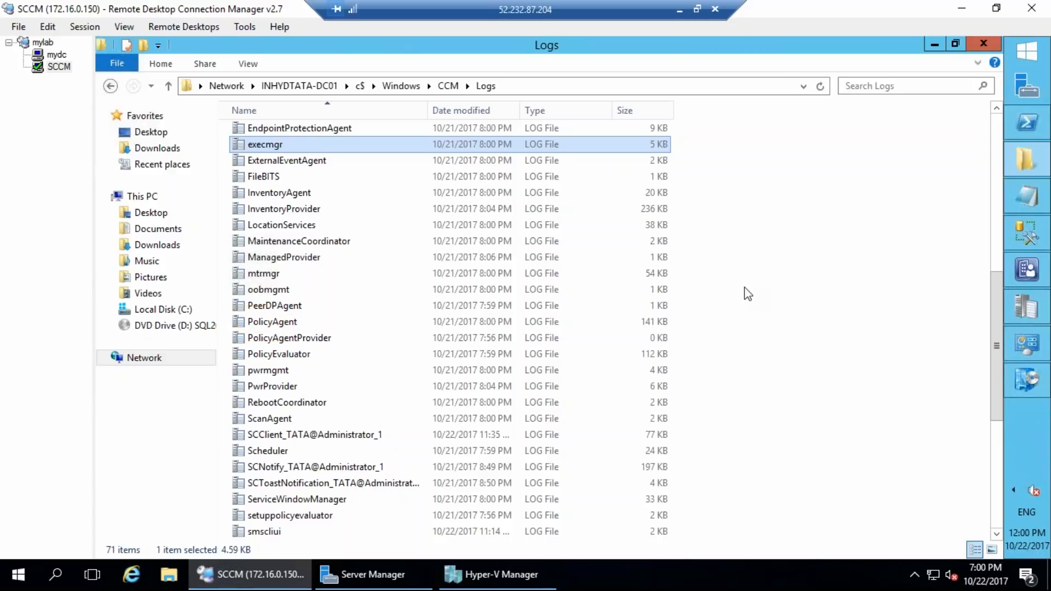
Step: Open the execmgr log in a maximized window and examine the policy arrival and advanced download entries for package CAS00006
{"action": "double_click", "coordinate": [282, 143]}
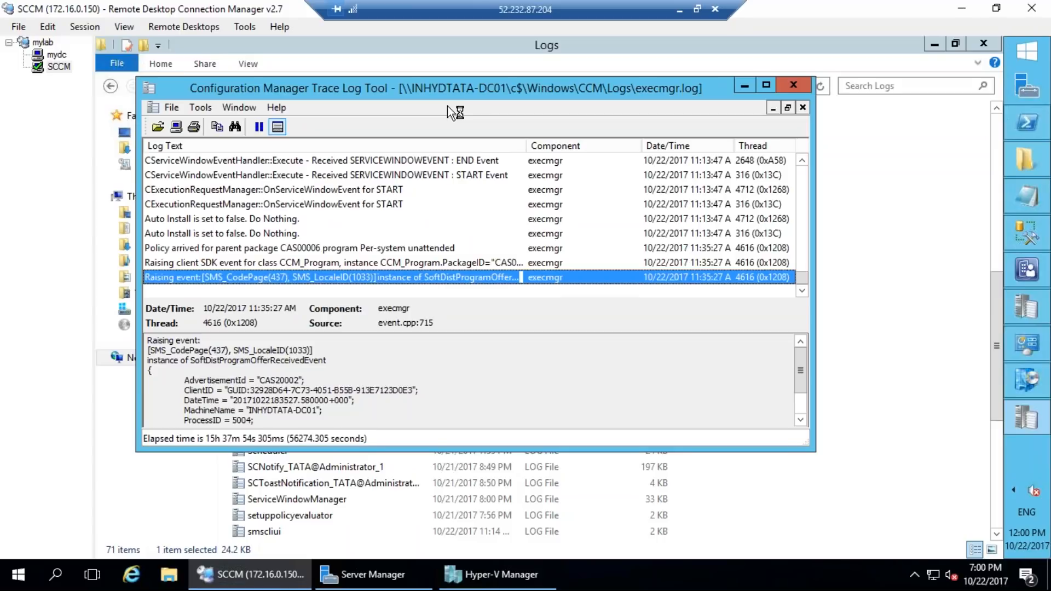
{"action": "double_click", "coordinate": [446, 87]}
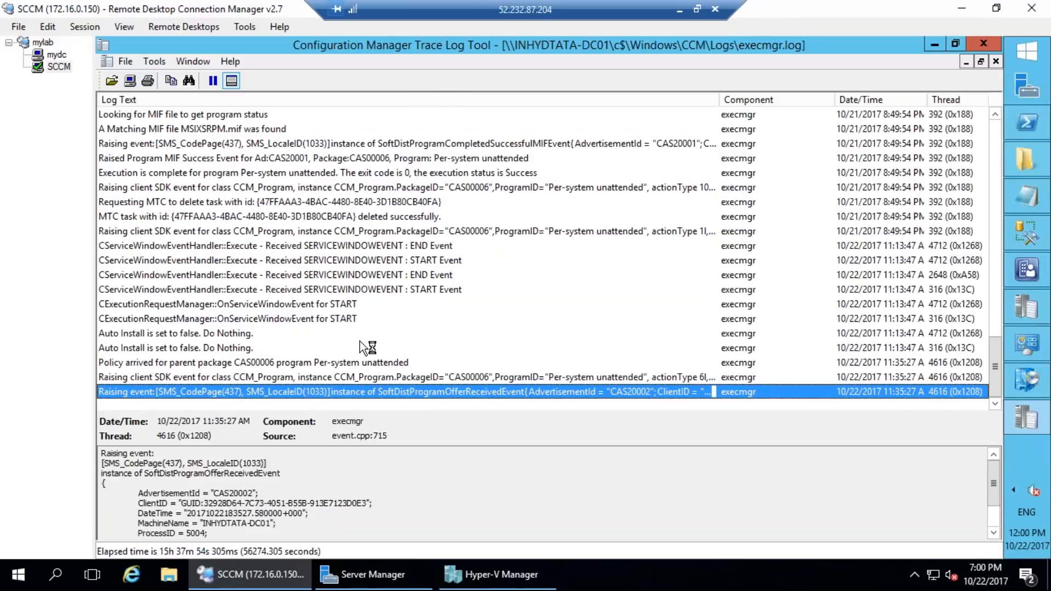
{"action": "scroll", "coordinate": [359, 341], "scroll_direction": "up", "scroll_amount": 15}
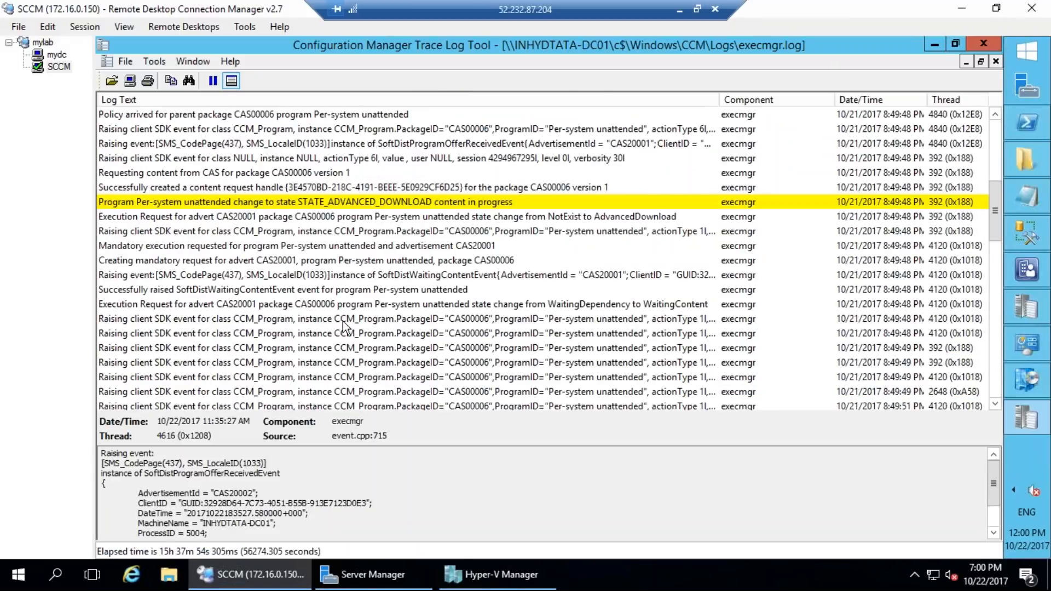
{"action": "left_click", "coordinate": [344, 289]}
{"action": "left_click", "coordinate": [346, 200]}
{"action": "scroll", "coordinate": [342, 284], "scroll_direction": "up", "scroll_amount": 5}
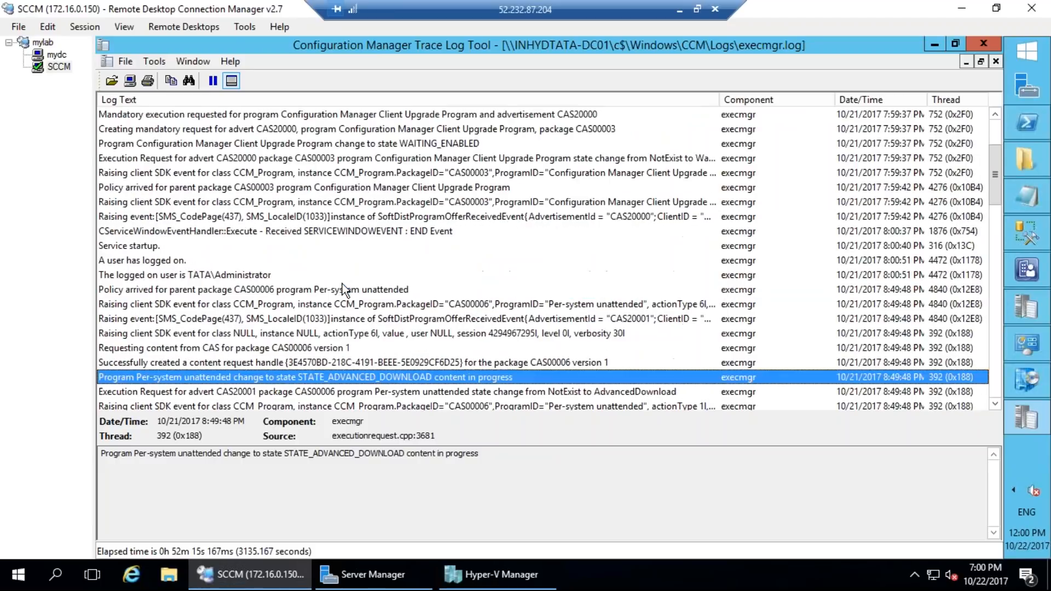
{"action": "left_click", "coordinate": [319, 343]}
{"action": "left_click", "coordinate": [294, 333]}
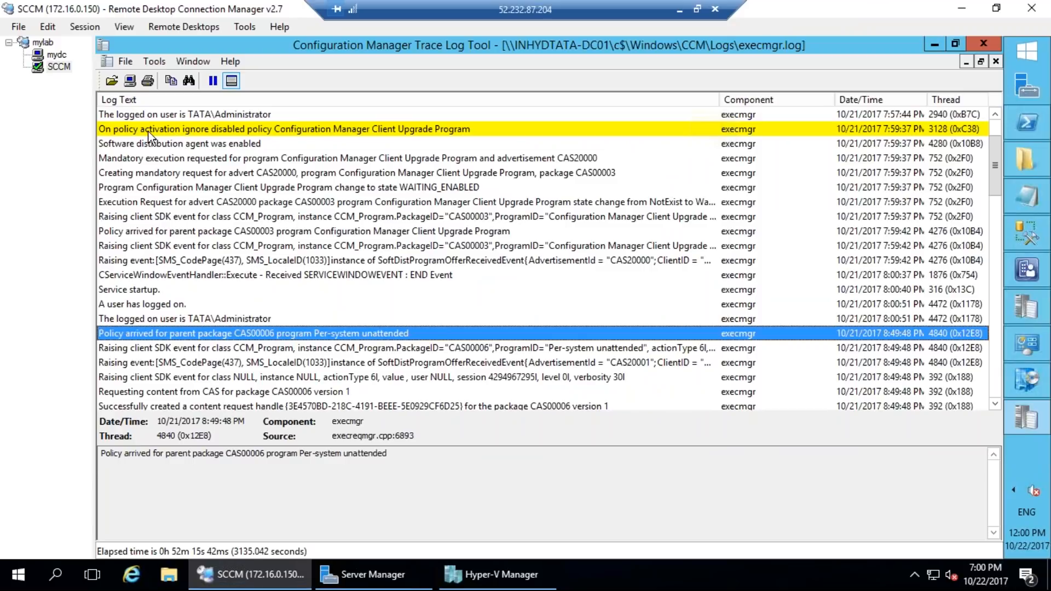
Step: Review the execmgr entries for the Configuration Manager Client Upgrade Program, service startup, user logon and the CAS00006 client SDK event
{"action": "left_click", "coordinate": [167, 130]}
{"action": "left_click", "coordinate": [240, 159]}
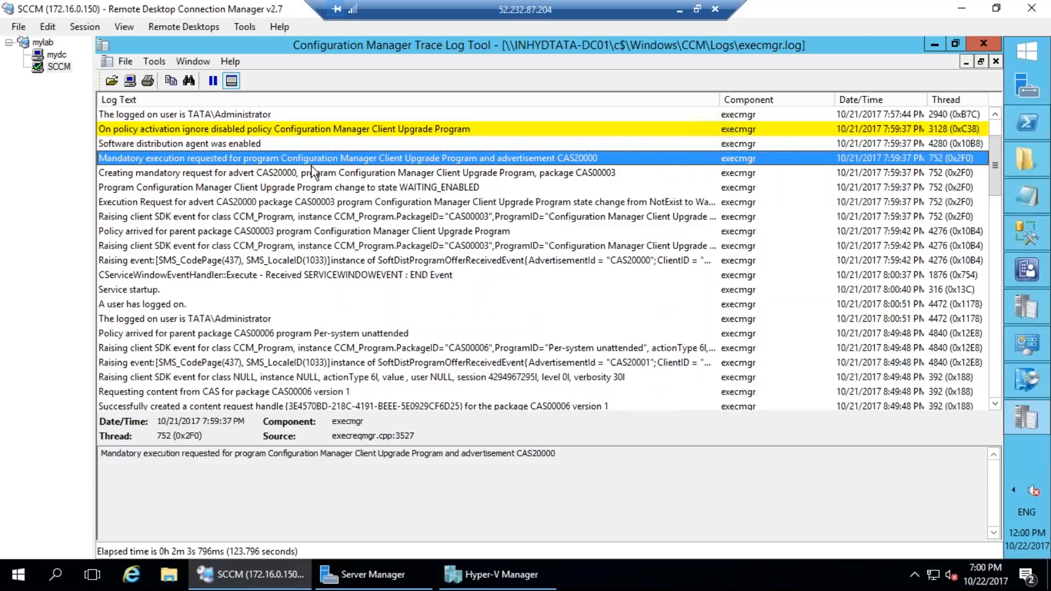
{"action": "left_click", "coordinate": [282, 285]}
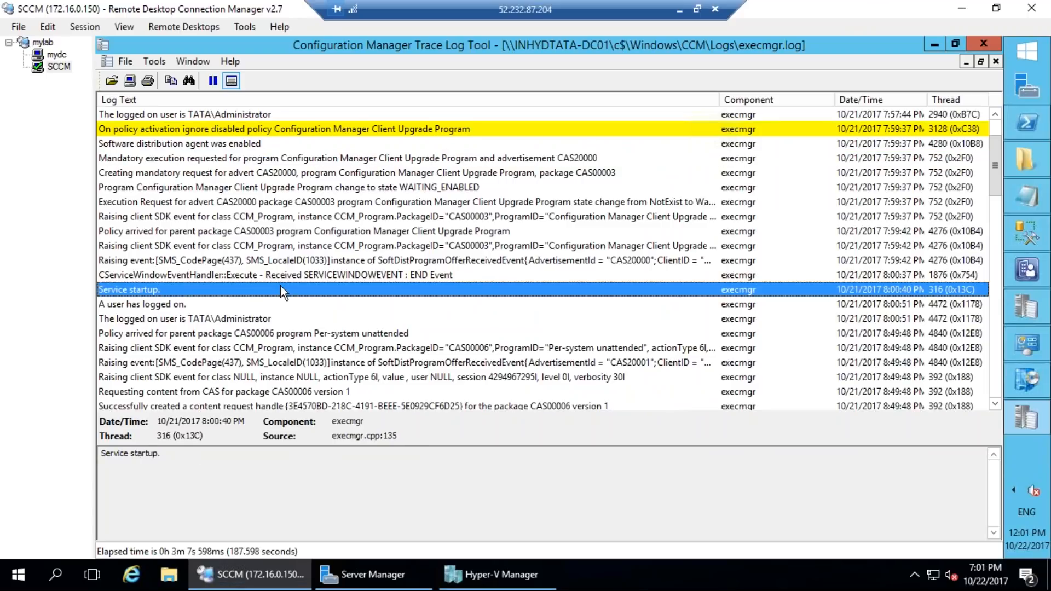
{"action": "scroll", "coordinate": [280, 285], "scroll_direction": "down", "scroll_amount": 3}
{"action": "left_click", "coordinate": [231, 217]}
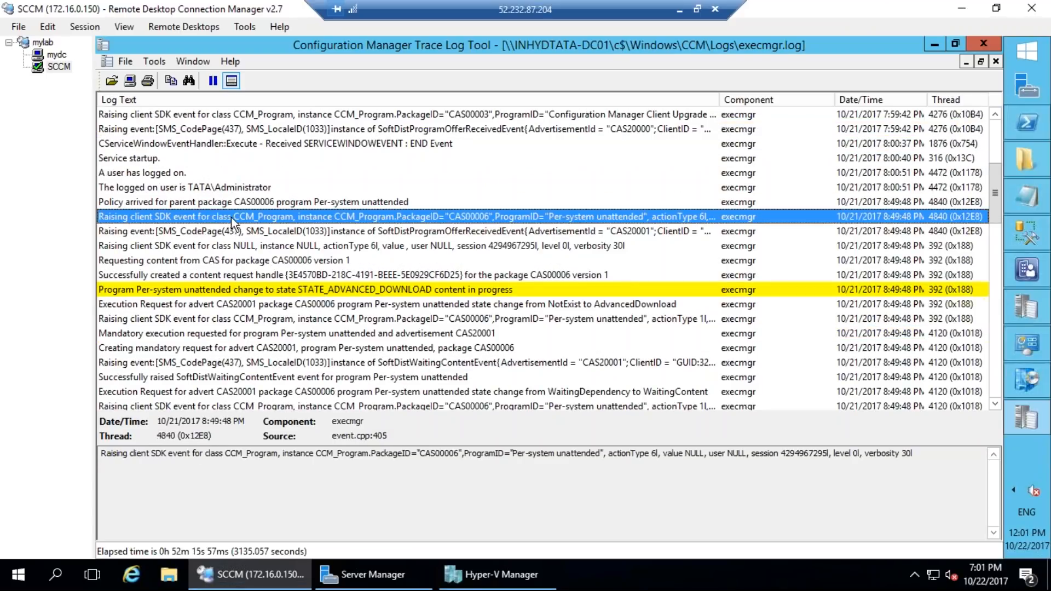
{"action": "left_click", "coordinate": [199, 192]}
{"action": "key", "text": "ctrl+2"}
{"action": "mouse_move", "coordinate": [477, 199]}
{"action": "left_mouse_down"}
{"action": "mouse_move", "coordinate": [437, 223]}
{"action": "mouse_move", "coordinate": [494, 203]}
{"action": "mouse_move", "coordinate": [450, 192]}
{"action": "mouse_move", "coordinate": [484, 152]}
{"action": "left_mouse_up"}
{"action": "mouse_move", "coordinate": [547, 189]}
{"action": "left_mouse_down"}
{"action": "mouse_move", "coordinate": [635, 237]}
{"action": "mouse_move", "coordinate": [580, 179]}
{"action": "mouse_move", "coordinate": [543, 181]}
{"action": "left_mouse_up"}
{"action": "left_click_drag", "start_coordinate": [116, 228], "coordinate": [175, 224]}
{"action": "mouse_move", "coordinate": [277, 253]}
{"action": "left_mouse_down"}
{"action": "mouse_move", "coordinate": [273, 265]}
{"action": "mouse_move", "coordinate": [320, 270]}
{"action": "mouse_move", "coordinate": [366, 262]}
{"action": "mouse_move", "coordinate": [281, 249]}
{"action": "left_mouse_up"}
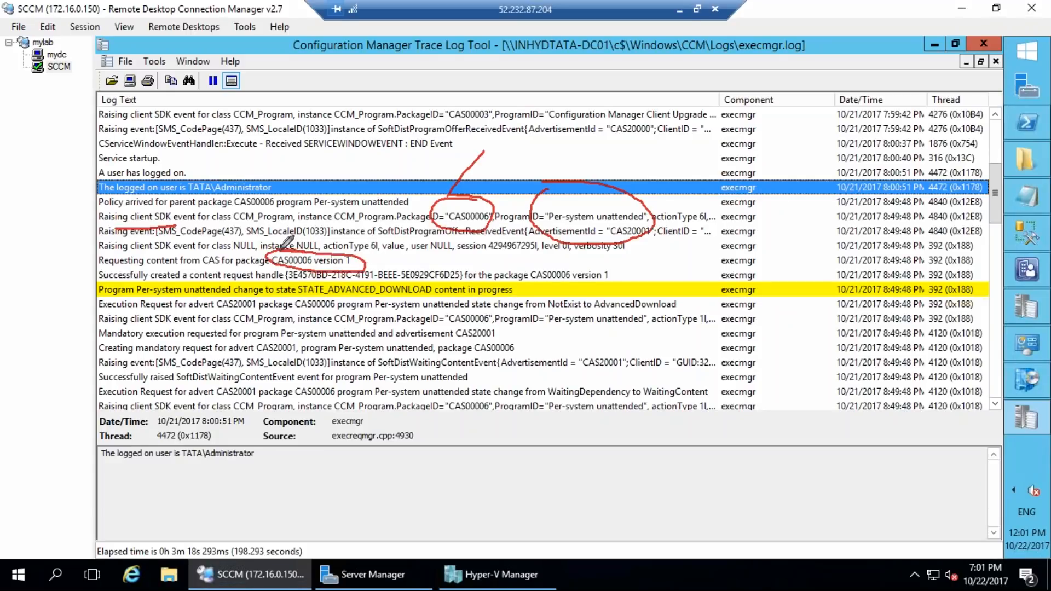
{"action": "mouse_move", "coordinate": [358, 262]}
{"action": "left_mouse_down"}
{"action": "mouse_move", "coordinate": [428, 262]}
{"action": "mouse_move", "coordinate": [421, 268]}
{"action": "mouse_move", "coordinate": [443, 251]}
{"action": "mouse_move", "coordinate": [436, 270]}
{"action": "mouse_move", "coordinate": [452, 256]}
{"action": "mouse_move", "coordinate": [572, 256]}
{"action": "left_mouse_up"}
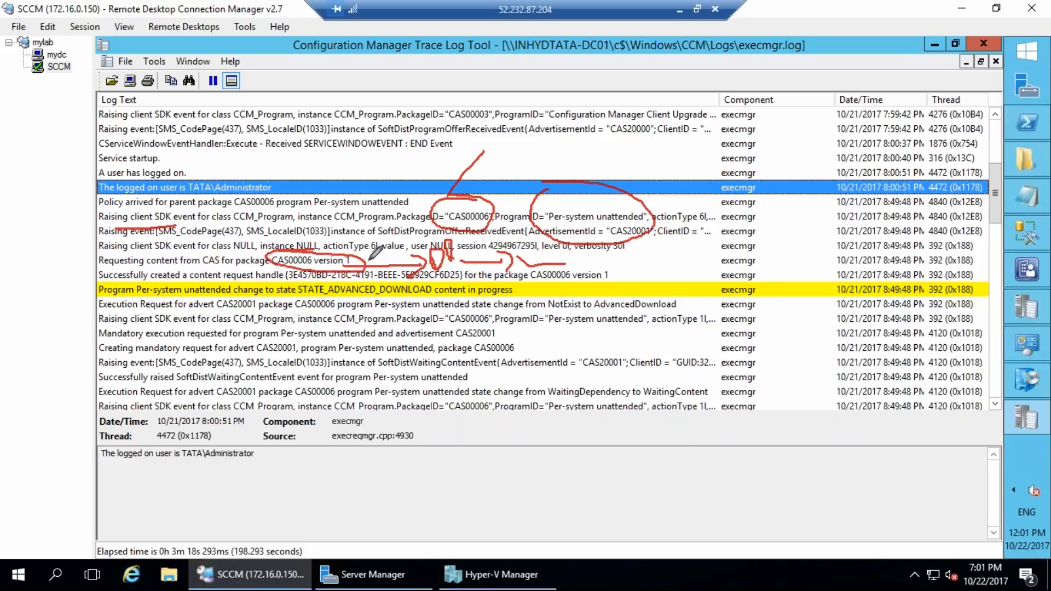
{"action": "mouse_move", "coordinate": [360, 255]}
{"action": "left_mouse_down"}
{"action": "mouse_move", "coordinate": [351, 252]}
{"action": "mouse_move", "coordinate": [351, 267]}
{"action": "mouse_move", "coordinate": [358, 257]}
{"action": "mouse_move", "coordinate": [345, 272]}
{"action": "left_mouse_up"}
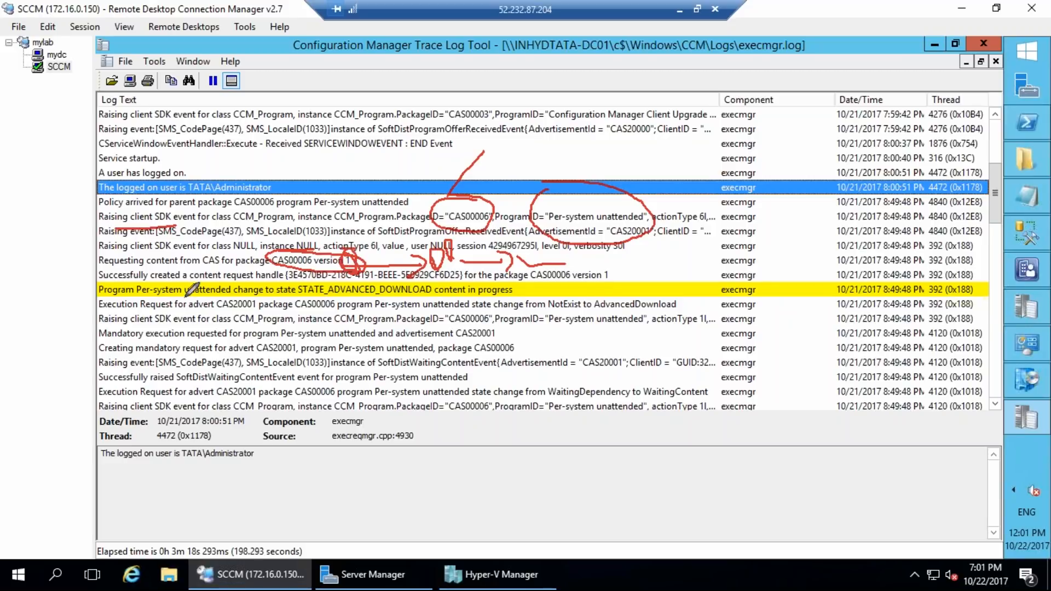
{"action": "left_click_drag", "start_coordinate": [124, 300], "coordinate": [235, 294]}
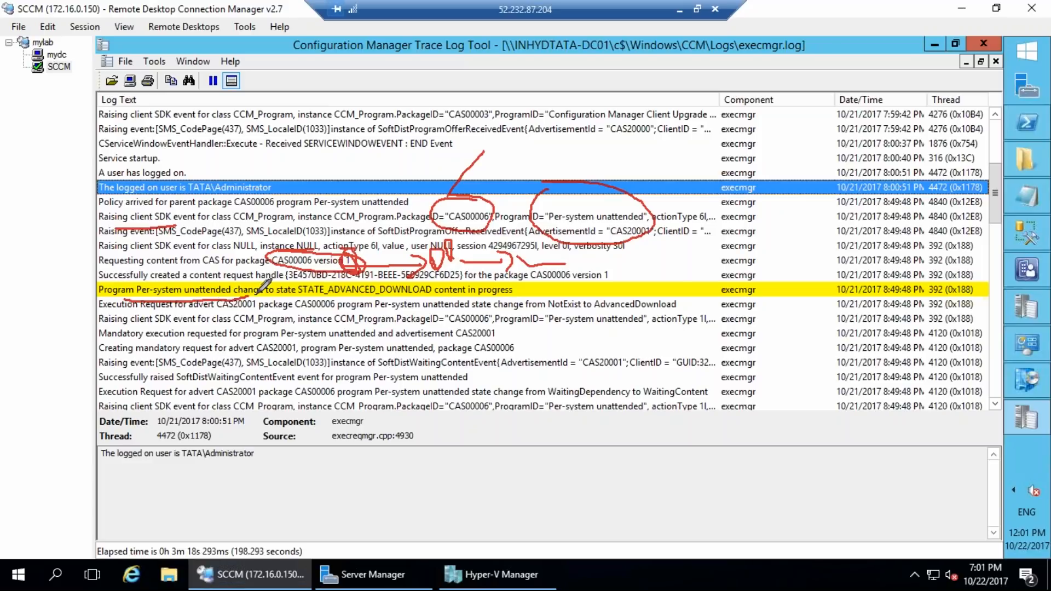
{"action": "mouse_move", "coordinate": [298, 298]}
{"action": "left_mouse_down"}
{"action": "mouse_move", "coordinate": [437, 296]}
{"action": "mouse_move", "coordinate": [442, 282]}
{"action": "mouse_move", "coordinate": [533, 289]}
{"action": "mouse_move", "coordinate": [449, 301]}
{"action": "mouse_move", "coordinate": [454, 273]}
{"action": "left_mouse_up"}
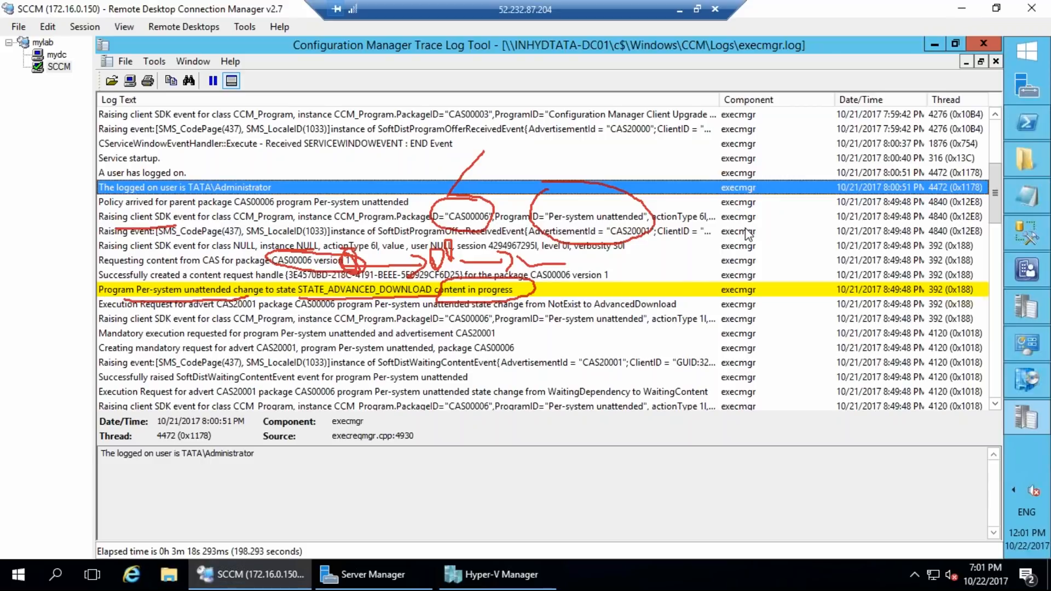
Step: Return to the client's Logs folder, open the CAS log and examine the received content request for CAS00006.1
{"action": "left_click", "coordinate": [1037, 169]}
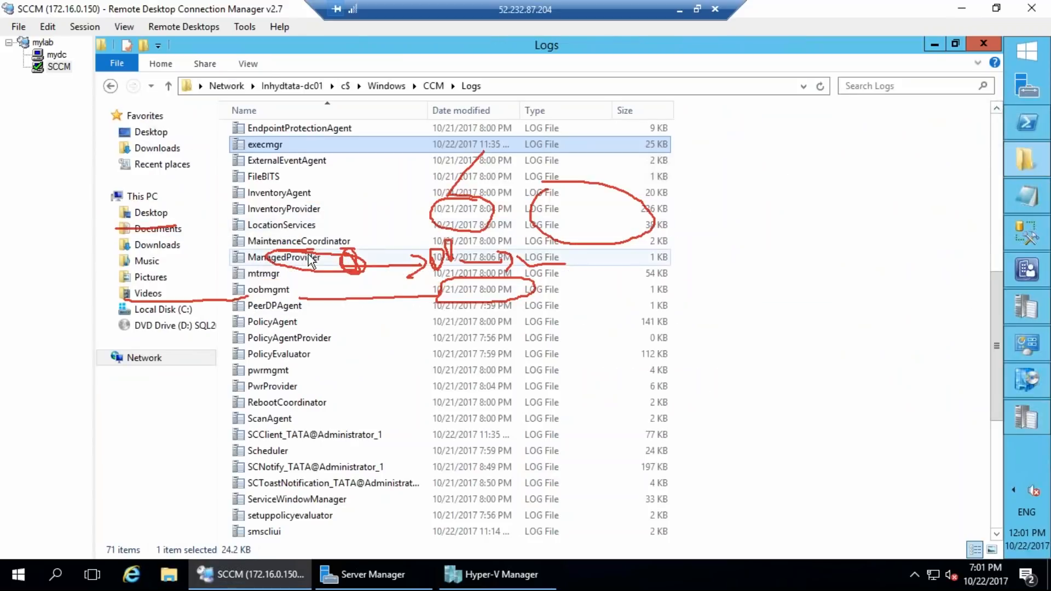
{"action": "key", "text": "Escape"}
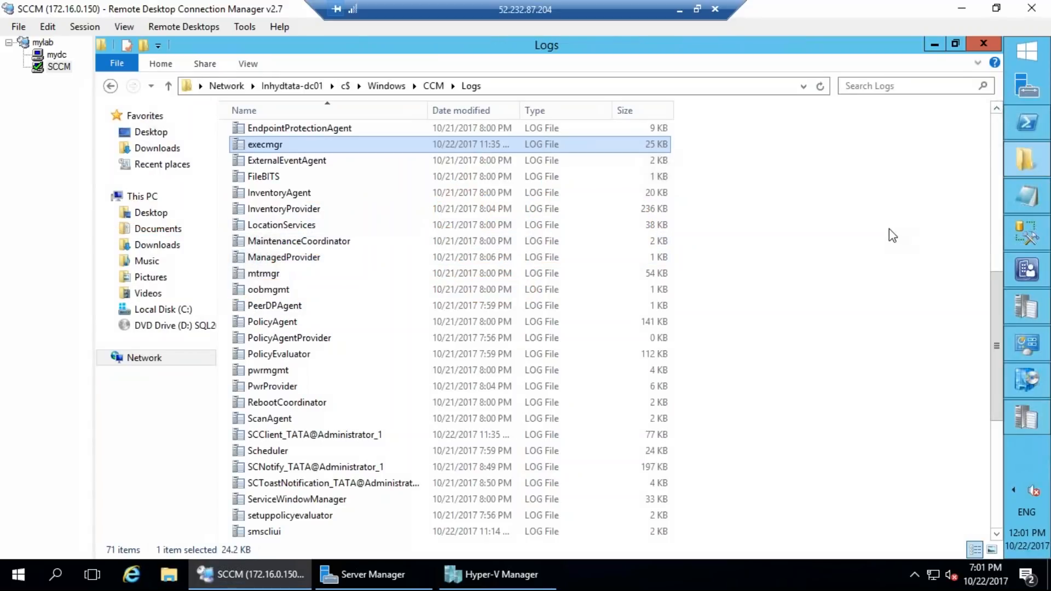
{"action": "left_click", "coordinate": [265, 225]}
{"action": "key", "text": "Home"}
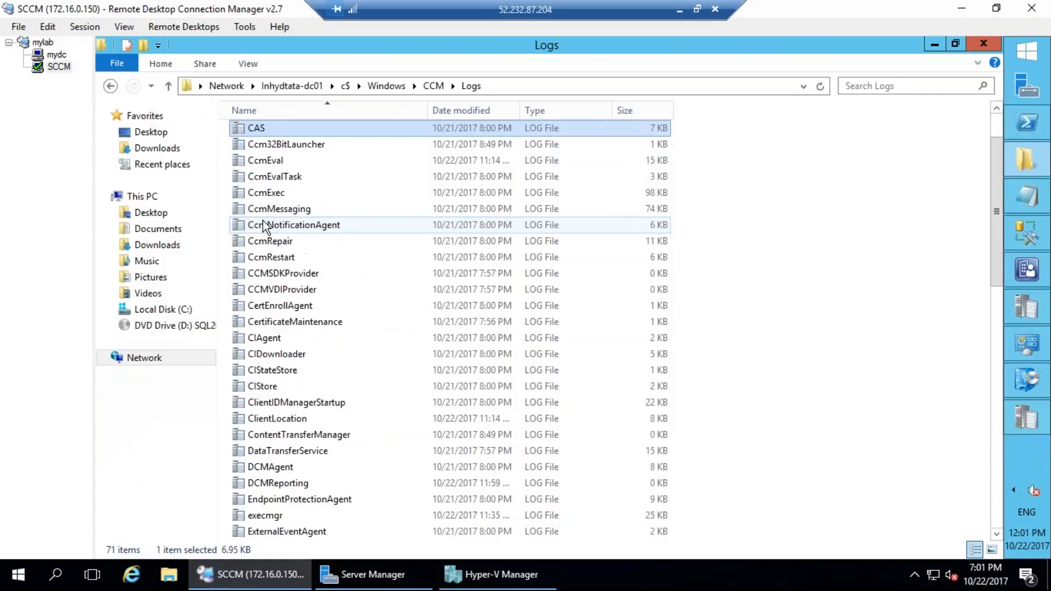
{"action": "double_click", "coordinate": [258, 128]}
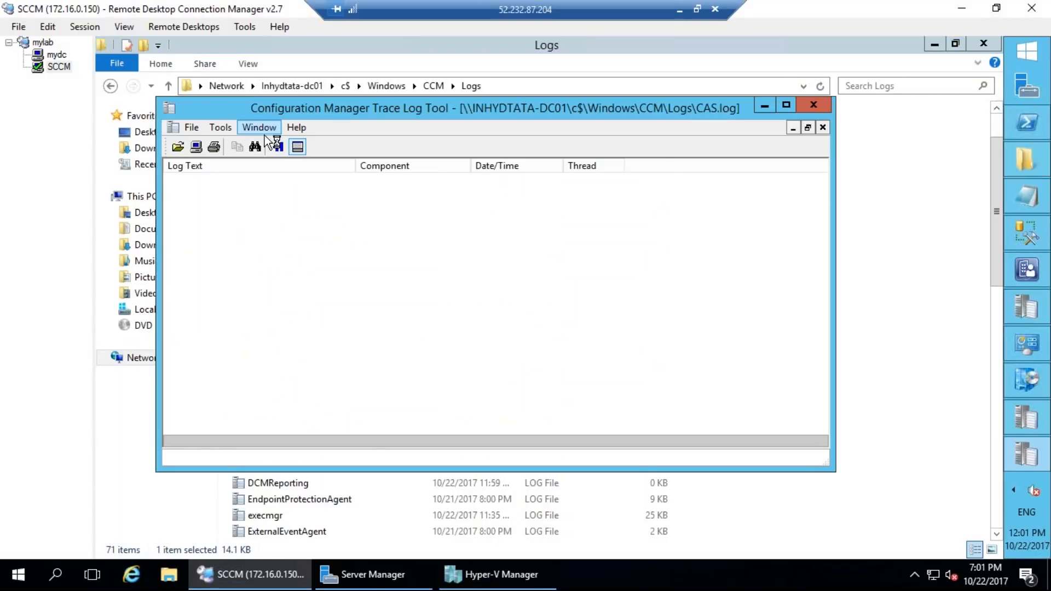
{"action": "scroll", "coordinate": [354, 288], "scroll_direction": "up", "scroll_amount": 8}
{"action": "scroll", "coordinate": [353, 288], "scroll_direction": "down", "scroll_amount": 6}
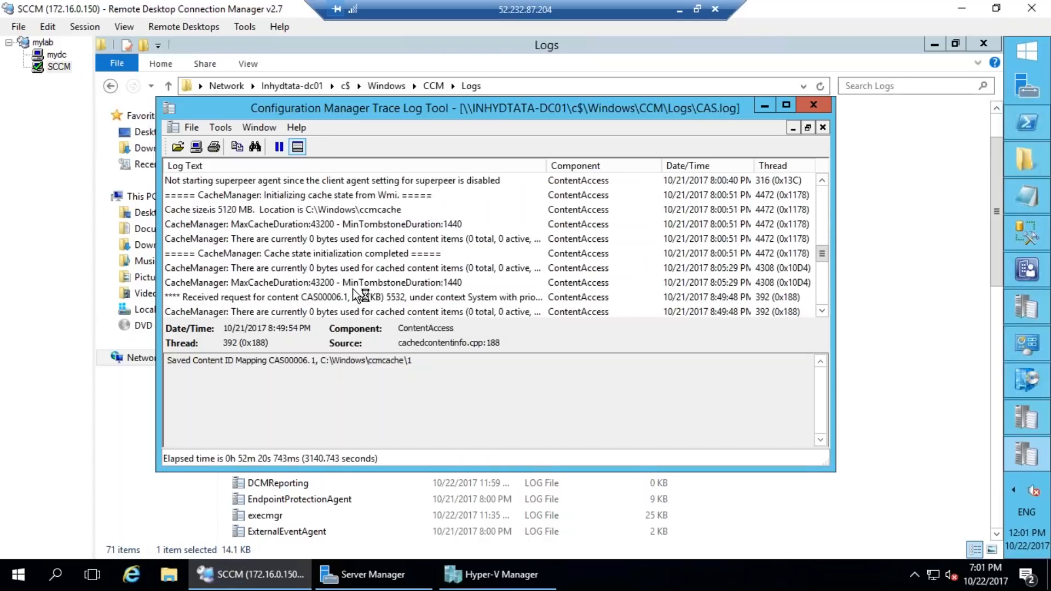
{"action": "left_click", "coordinate": [336, 212]}
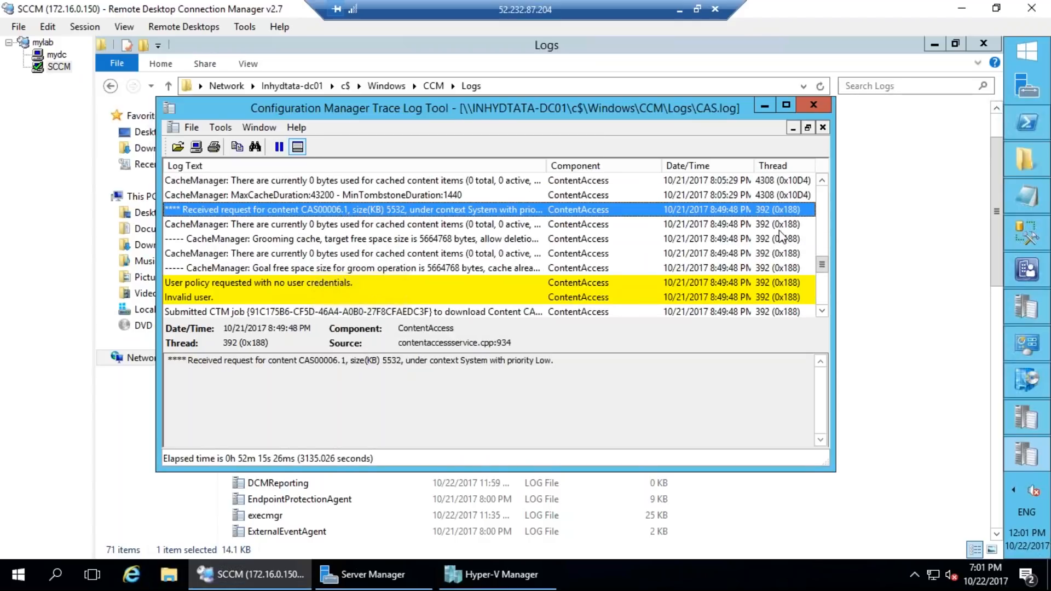
{"action": "mouse_move", "coordinate": [393, 193]}
{"action": "left_mouse_down"}
{"action": "mouse_move", "coordinate": [409, 216]}
{"action": "mouse_move", "coordinate": [412, 196]}
{"action": "mouse_move", "coordinate": [465, 244]}
{"action": "mouse_move", "coordinate": [438, 224]}
{"action": "mouse_move", "coordinate": [549, 242]}
{"action": "left_mouse_up"}
{"action": "left_click_drag", "start_coordinate": [446, 288], "coordinate": [510, 250]}
{"action": "key", "text": "Escape"}
Step: Put the CAS log window away and locate the FileBITS log file in the Logs folder
{"action": "left_click", "coordinate": [410, 64]}
{"action": "left_click", "coordinate": [255, 284]}
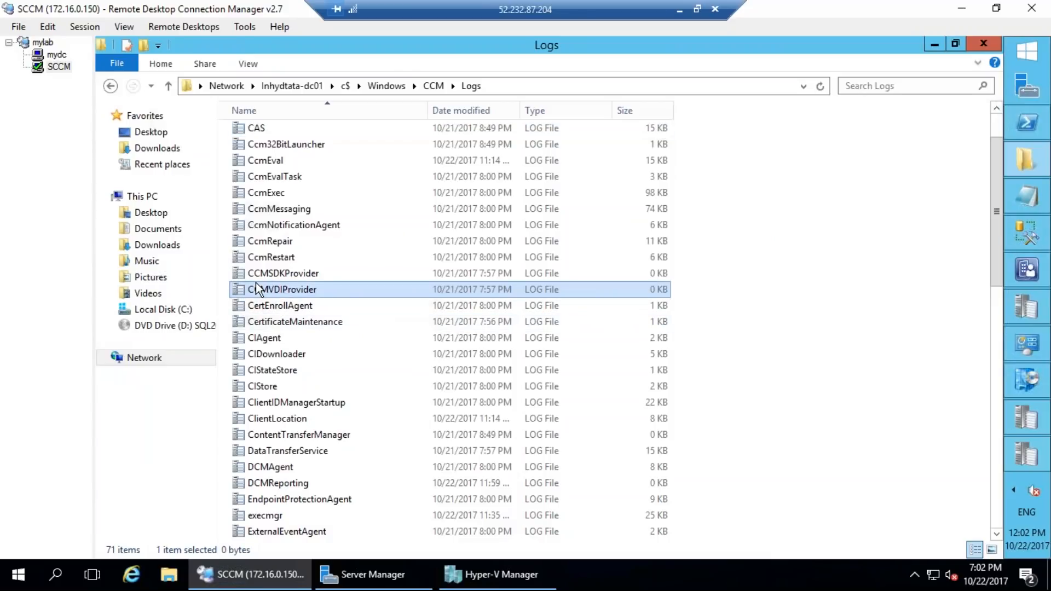
{"action": "key", "text": "f"}
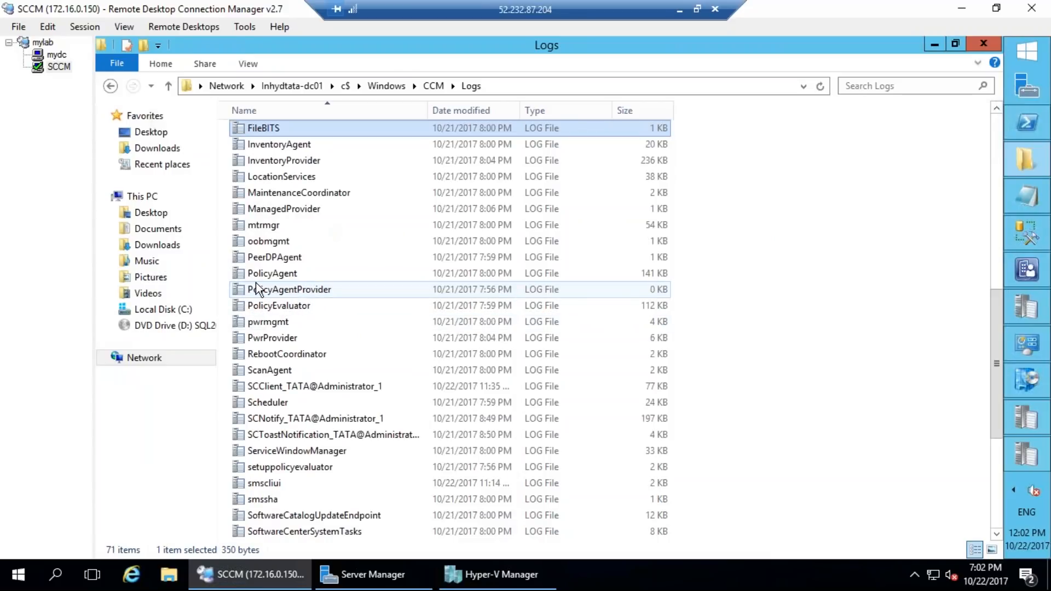
{"action": "key", "text": "Down"}
{"action": "key", "text": "Down"}
{"action": "key", "text": "Down"}
{"action": "key", "text": "Down"}
{"action": "key", "text": "Down"}
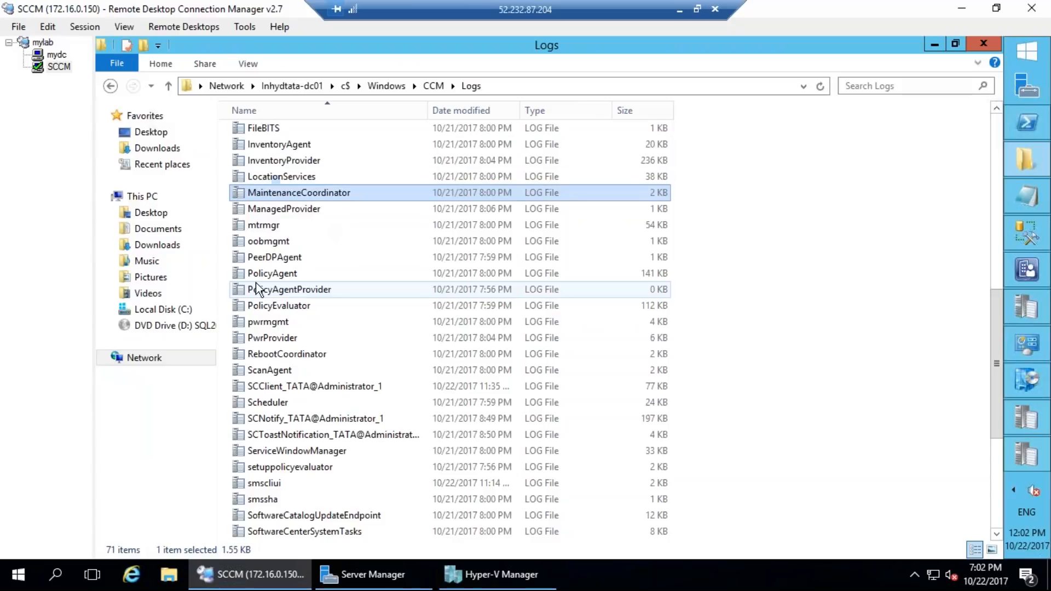
{"action": "key", "text": "Down"}
{"action": "key", "text": "Down"}
{"action": "key", "text": "Down"}
{"action": "key", "text": "f"}
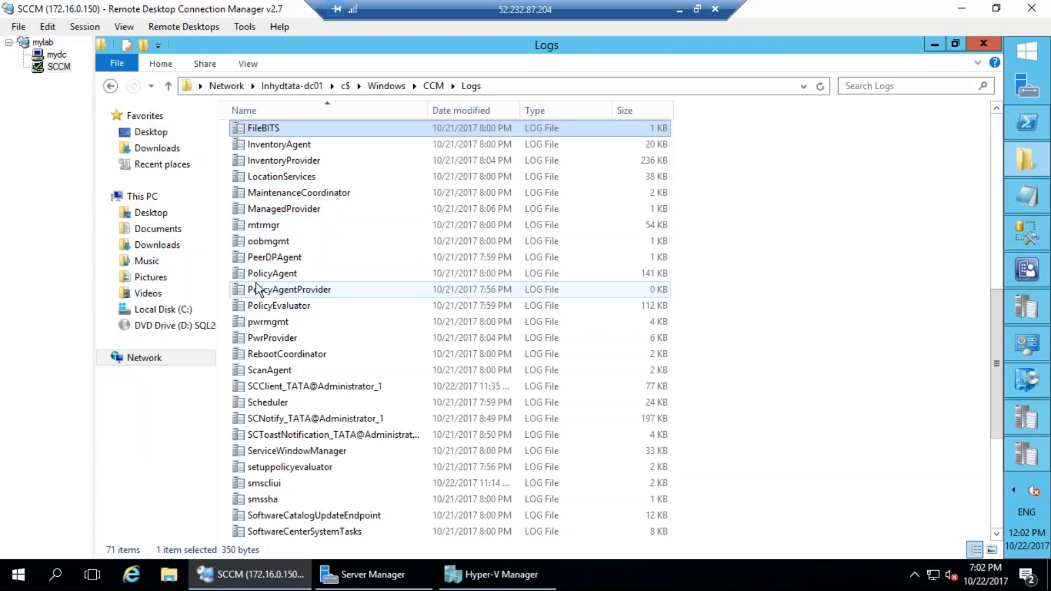
Step: Open the FileBITS log, read its entries and close it
{"action": "double_click", "coordinate": [259, 130]}
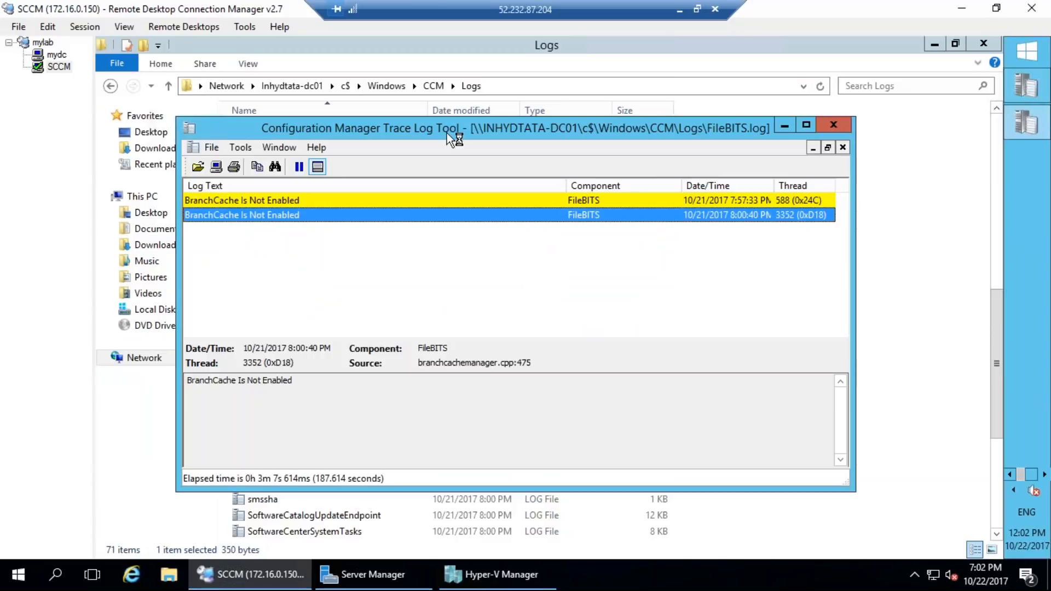
{"action": "right_click", "coordinate": [494, 123]}
{"action": "left_click", "coordinate": [520, 225]}
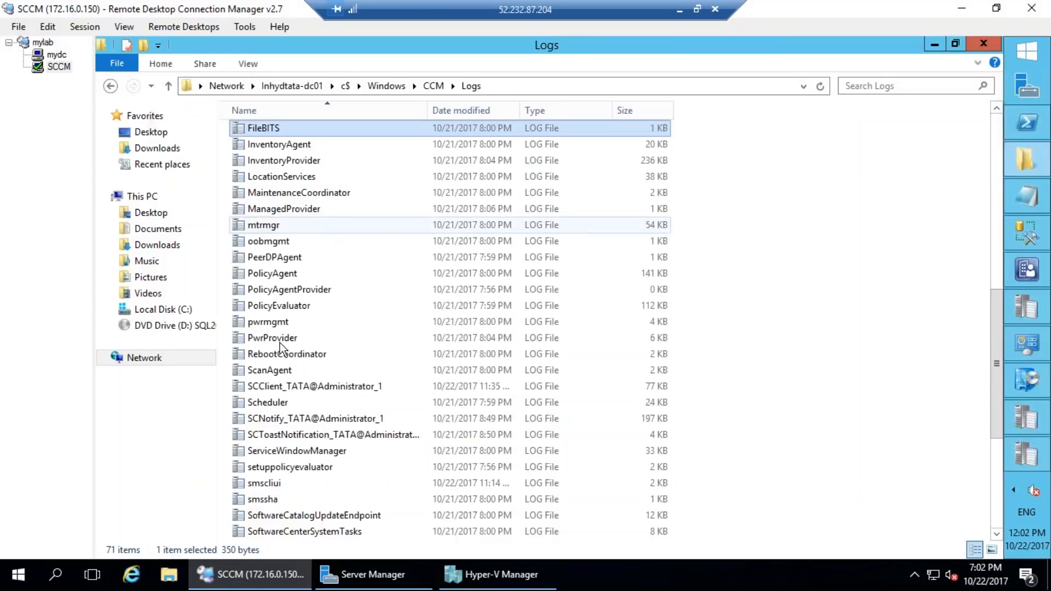
Step: Look through the Logs folder for the content transfer logs and open the ContentTransferManager log
{"action": "left_click", "coordinate": [302, 231]}
{"action": "scroll", "coordinate": [312, 232], "scroll_direction": "down", "scroll_amount": 5}
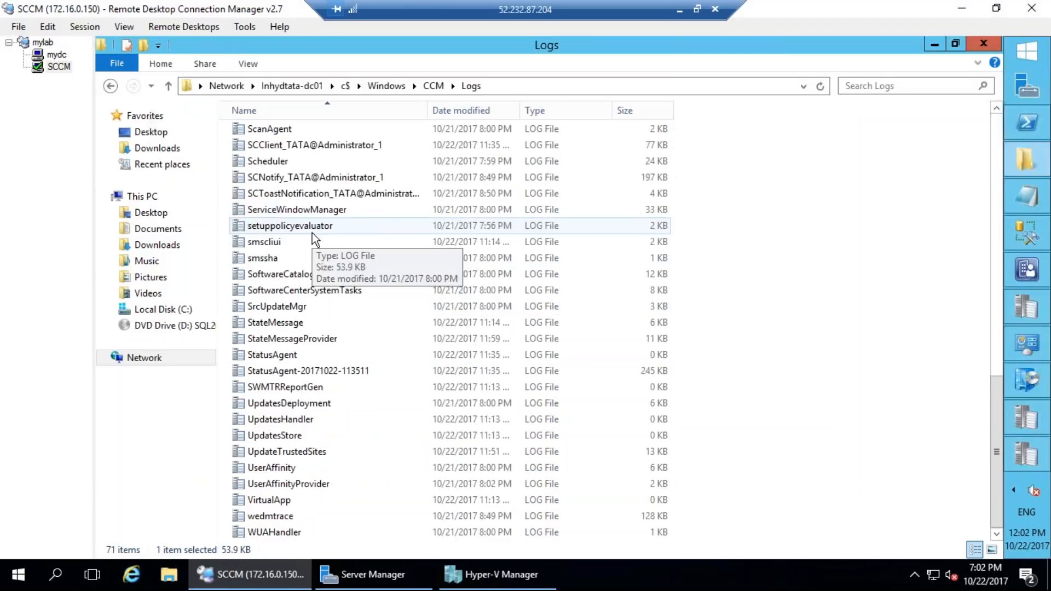
{"action": "scroll", "coordinate": [312, 232], "scroll_direction": "up", "scroll_amount": 2}
{"action": "scroll", "coordinate": [313, 352], "scroll_direction": "down", "scroll_amount": 1}
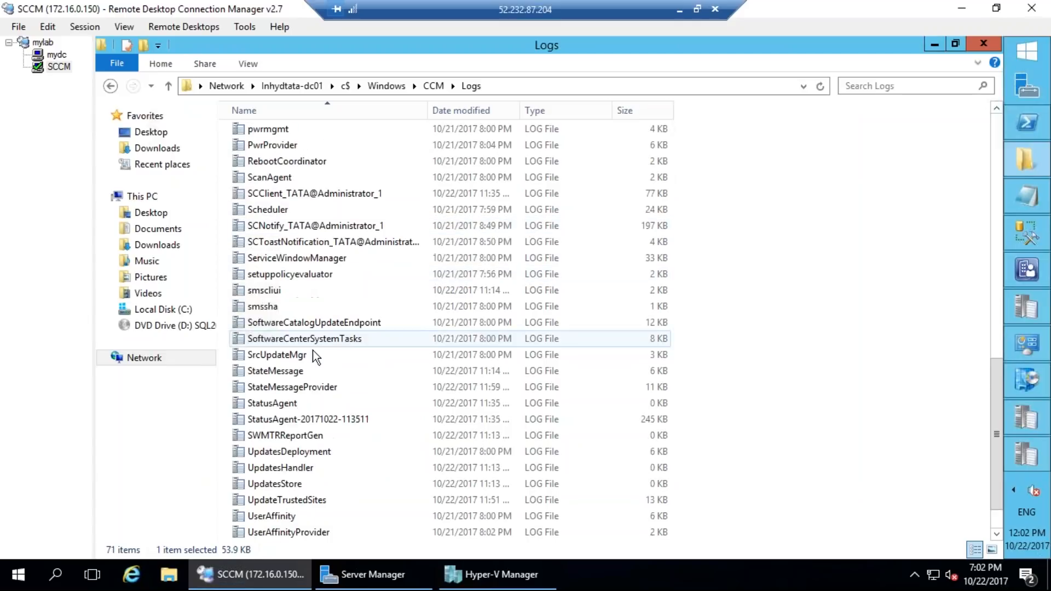
{"action": "scroll", "coordinate": [293, 390], "scroll_direction": "up", "scroll_amount": 6}
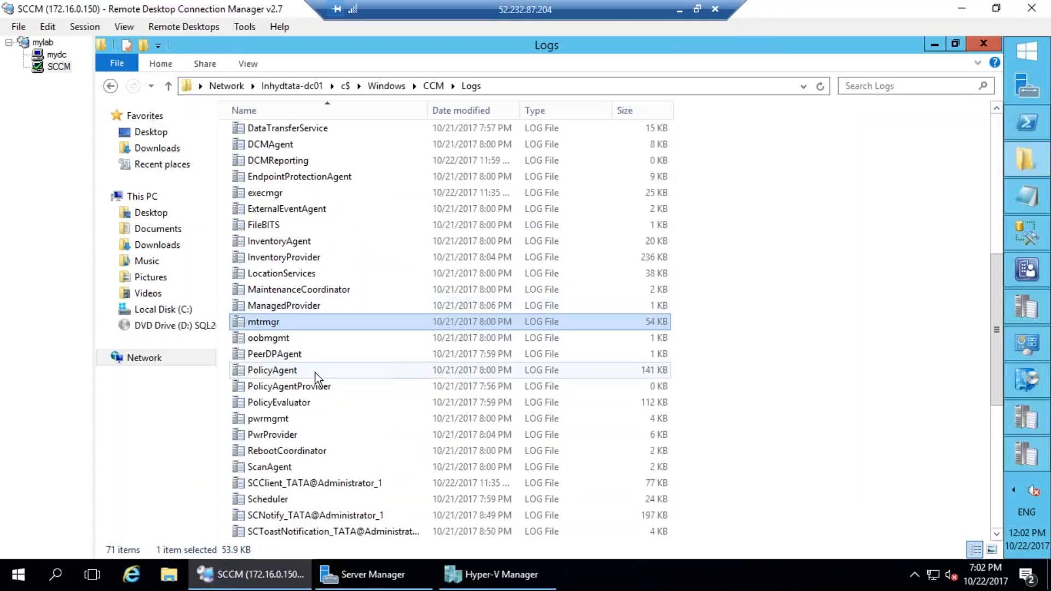
{"action": "left_click", "coordinate": [278, 131]}
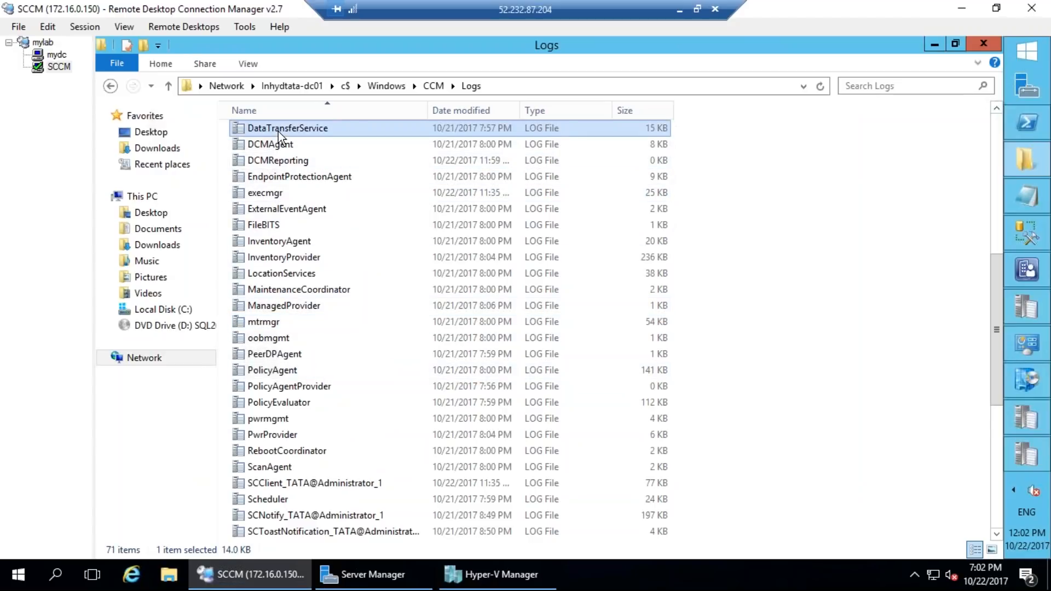
{"action": "scroll", "coordinate": [314, 333], "scroll_direction": "up", "scroll_amount": 3}
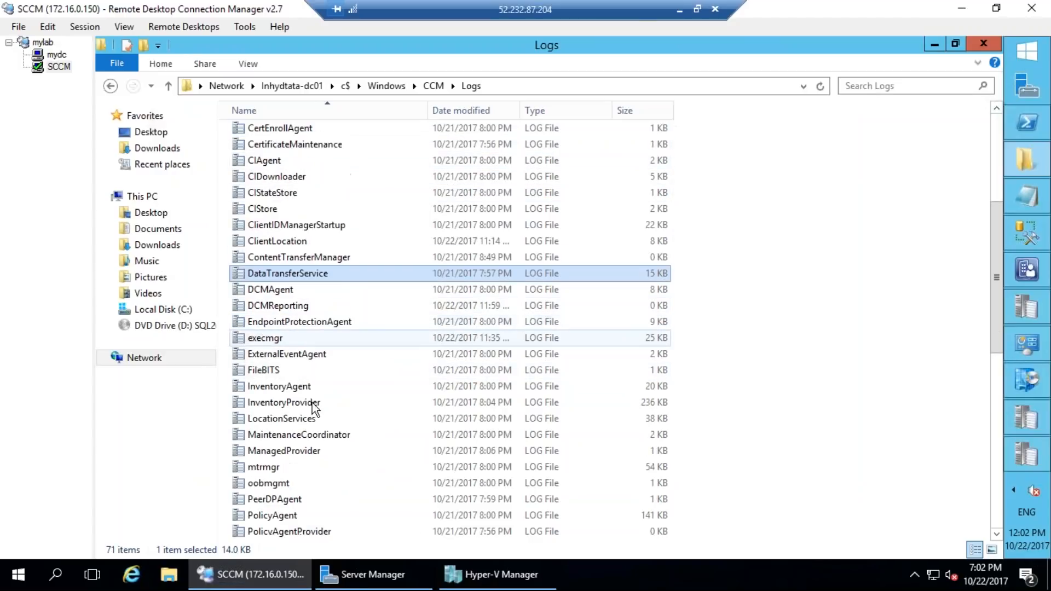
{"action": "left_click", "coordinate": [280, 257]}
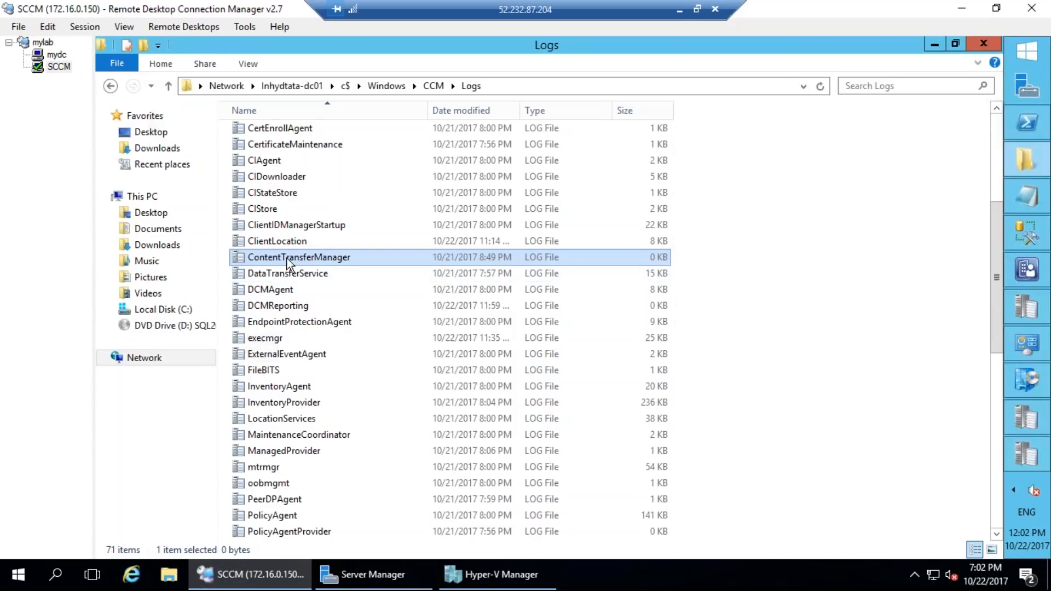
{"action": "double_click", "coordinate": [291, 260]}
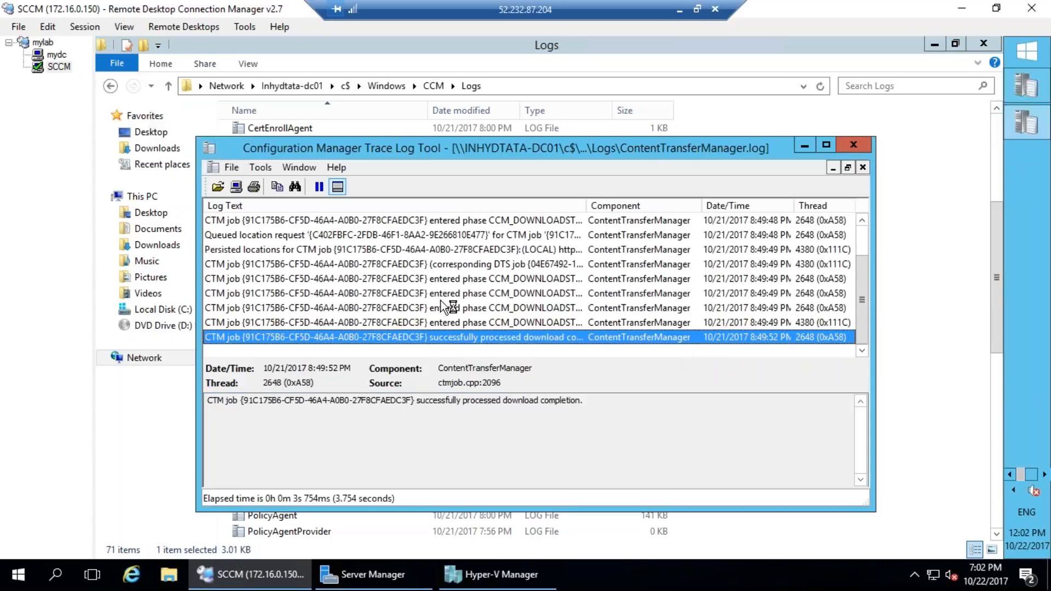
Step: Examine the ContentTransferManager log entries for the CAS00006 job, from the download start location through the download phases to the final entry
{"action": "left_click", "coordinate": [450, 264]}
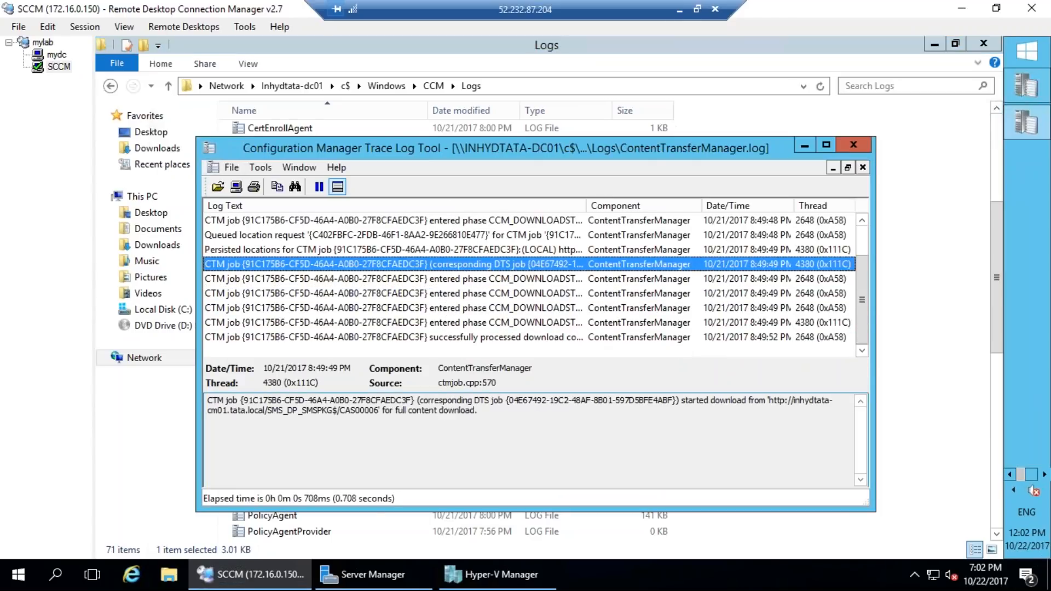
{"action": "left_click_drag", "start_coordinate": [262, 409], "coordinate": [381, 410]}
{"action": "left_click_drag", "start_coordinate": [746, 404], "coordinate": [689, 404]}
{"action": "left_click", "coordinate": [491, 279]}
{"action": "left_click", "coordinate": [491, 294]}
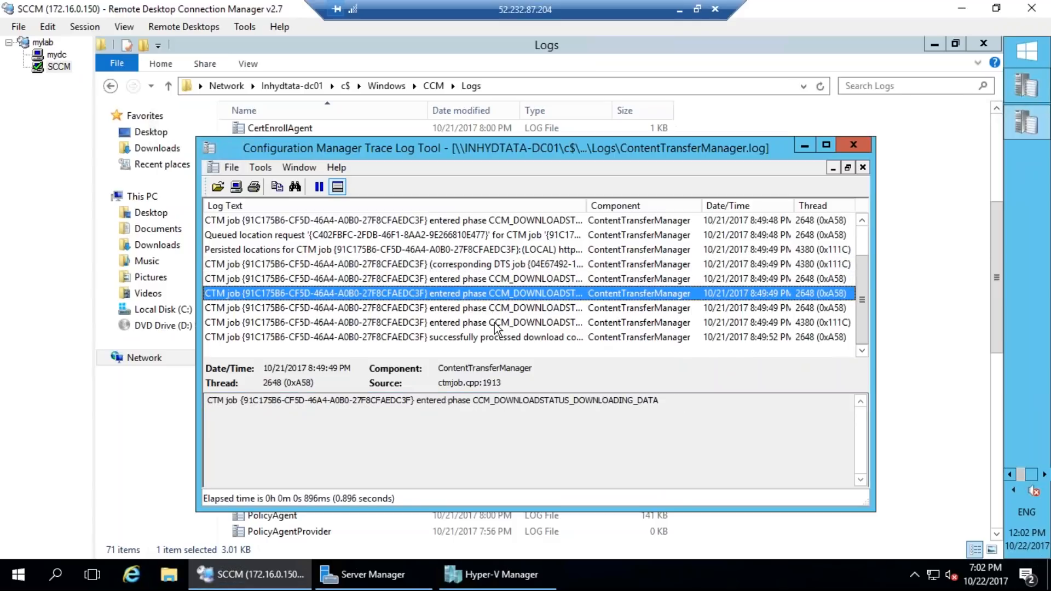
{"action": "key", "text": "Down"}
{"action": "key", "text": "Down"}
{"action": "left_click", "coordinate": [485, 338]}
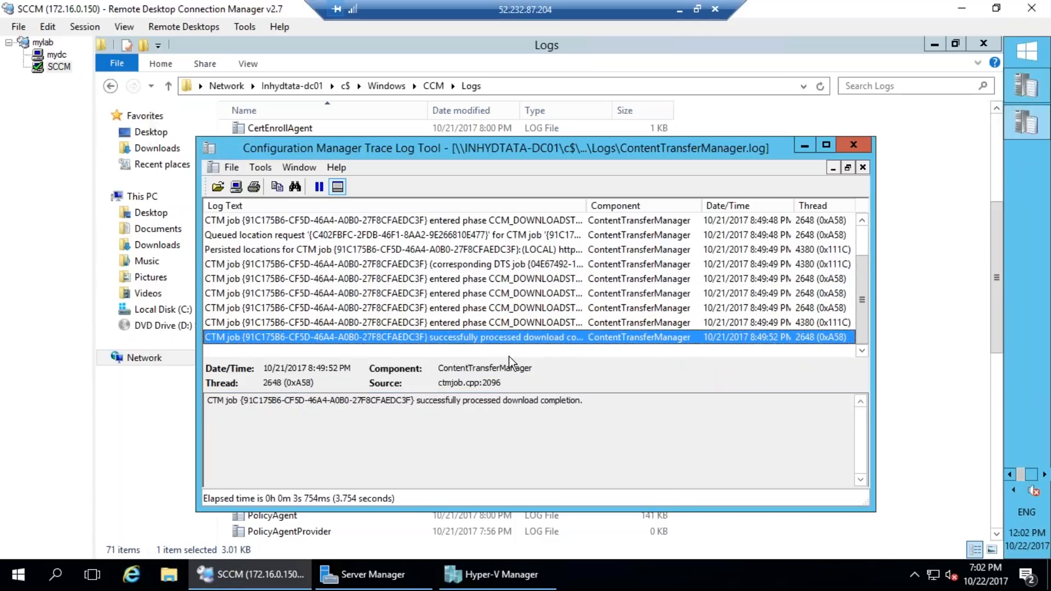
{"action": "left_click_drag", "start_coordinate": [584, 400], "coordinate": [248, 400]}
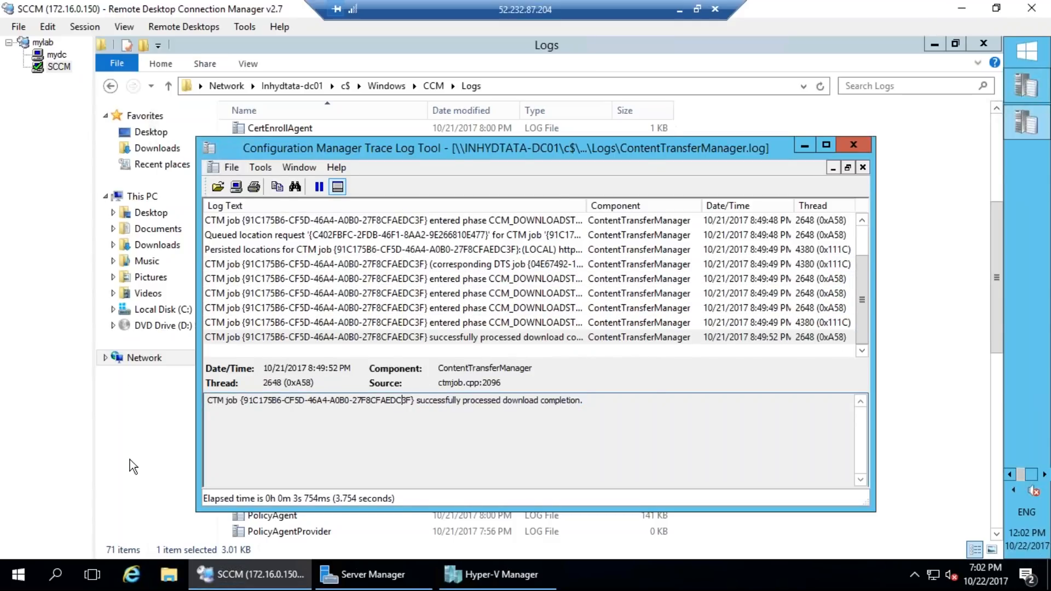
Step: Open the DataTransferService log from the client's Logs folder, read its latest download job states and return to the folder
{"action": "left_click", "coordinate": [129, 459]}
{"action": "double_click", "coordinate": [293, 274]}
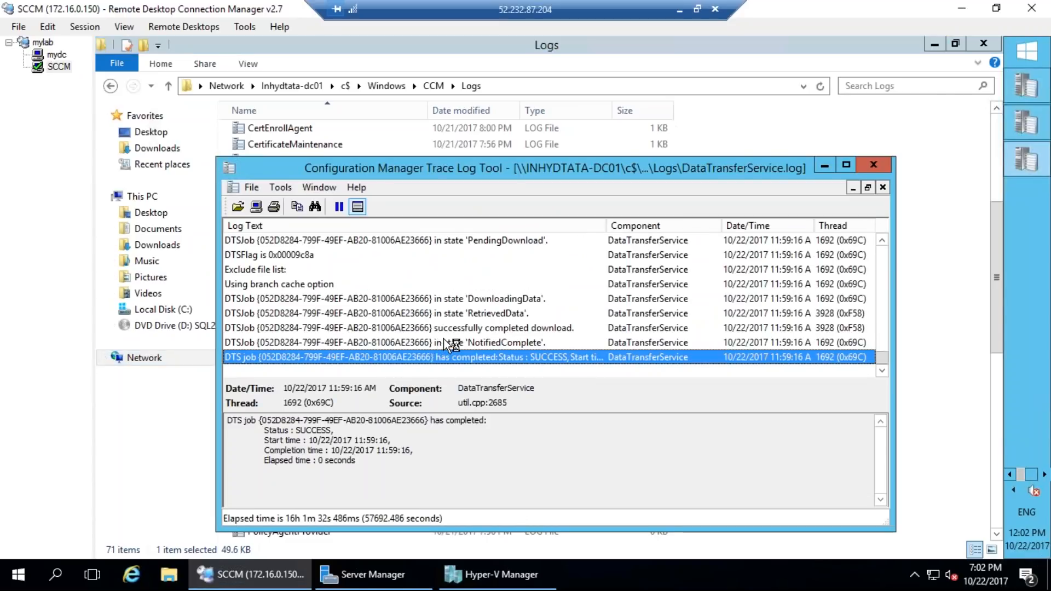
{"action": "left_click", "coordinate": [466, 342]}
{"action": "left_click", "coordinate": [463, 316]}
{"action": "left_click", "coordinate": [468, 300]}
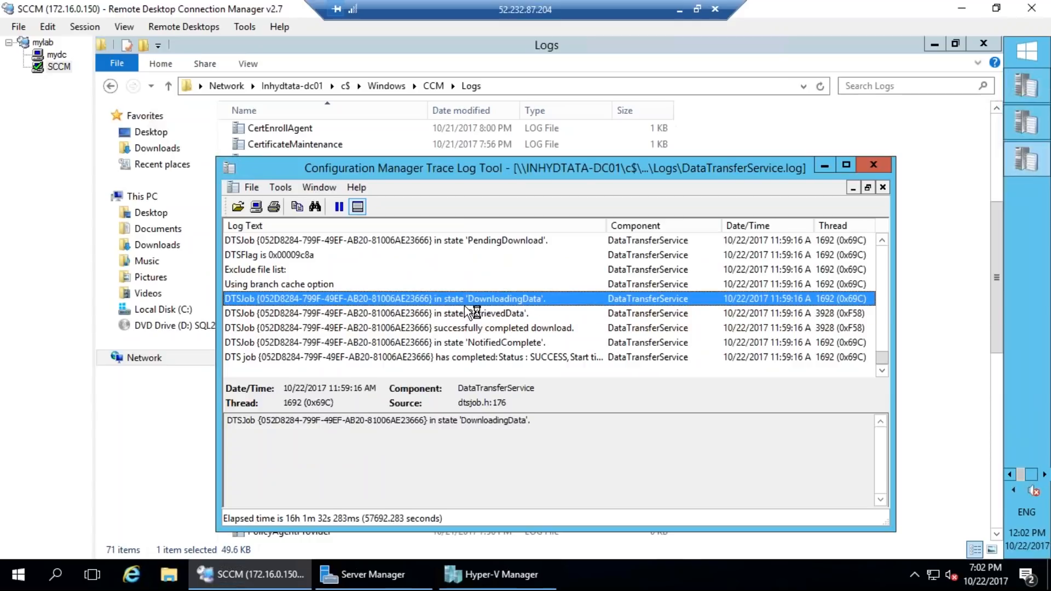
{"action": "left_click", "coordinate": [467, 356]}
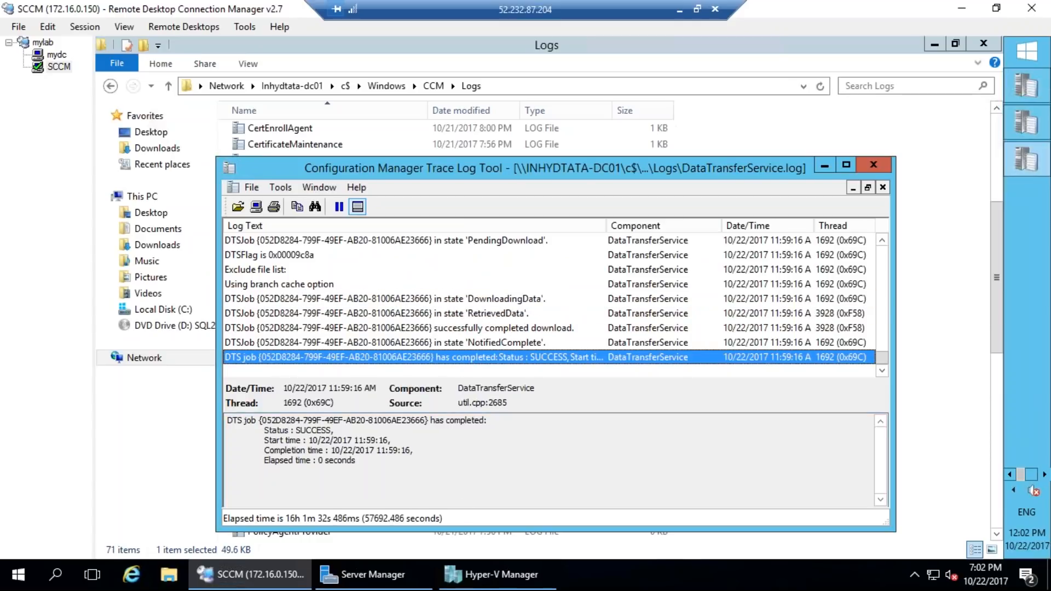
{"action": "key", "text": "alt+F4"}
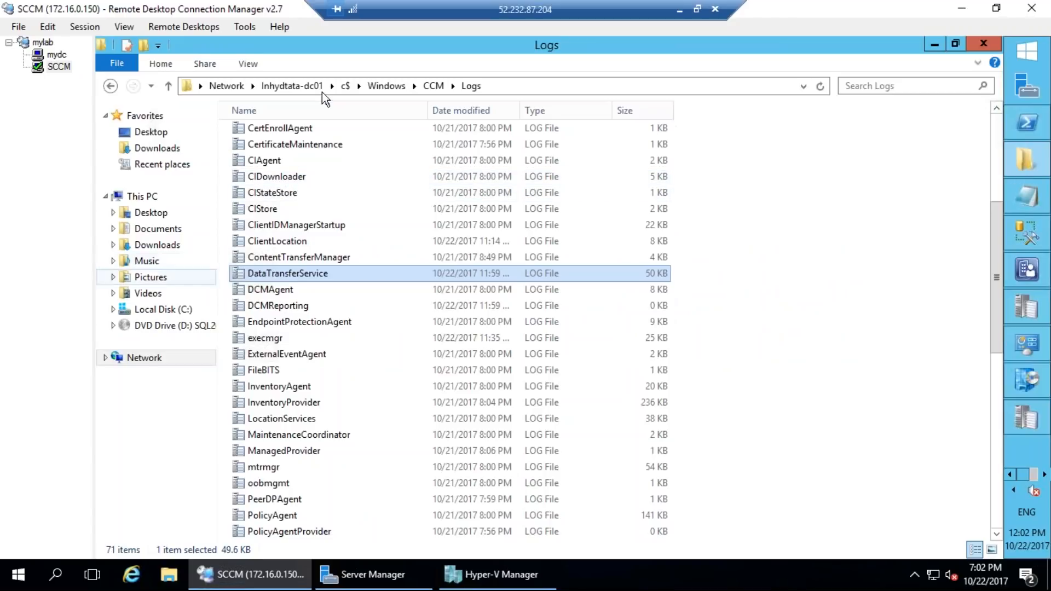
Step: Go up to the client's Windows folder and open ccmcache subfolder 1 to inspect the cached package content
{"action": "left_click", "coordinate": [433, 85]}
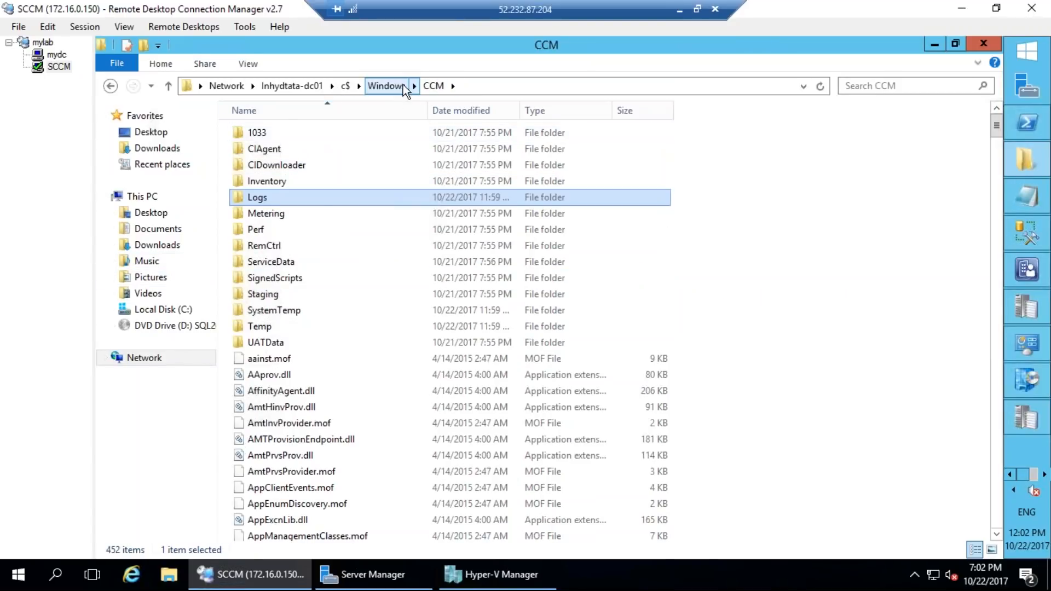
{"action": "left_click", "coordinate": [402, 86]}
{"action": "left_click", "coordinate": [282, 296]}
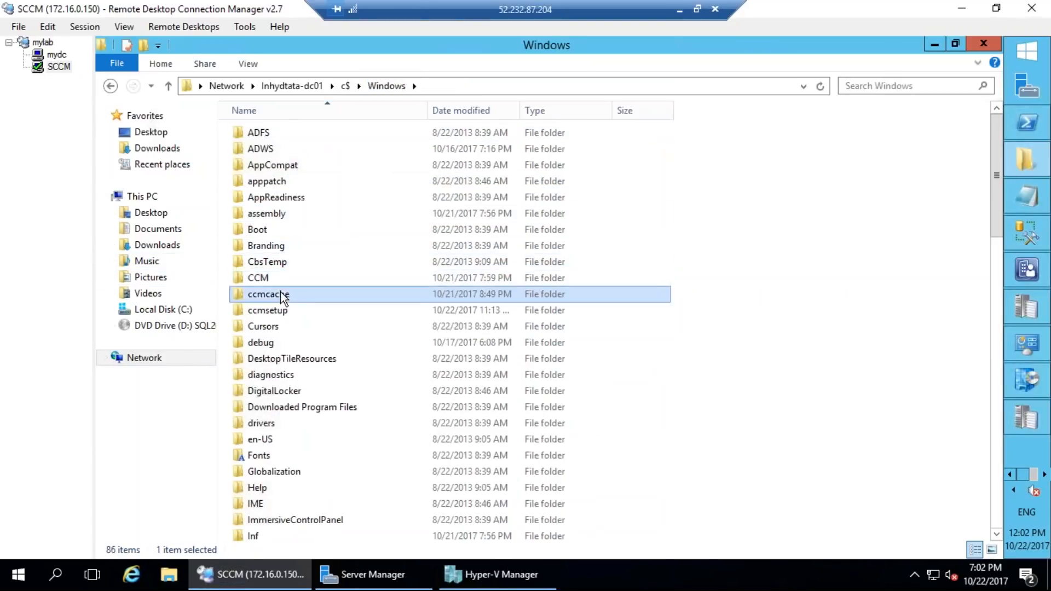
{"action": "double_click", "coordinate": [282, 295]}
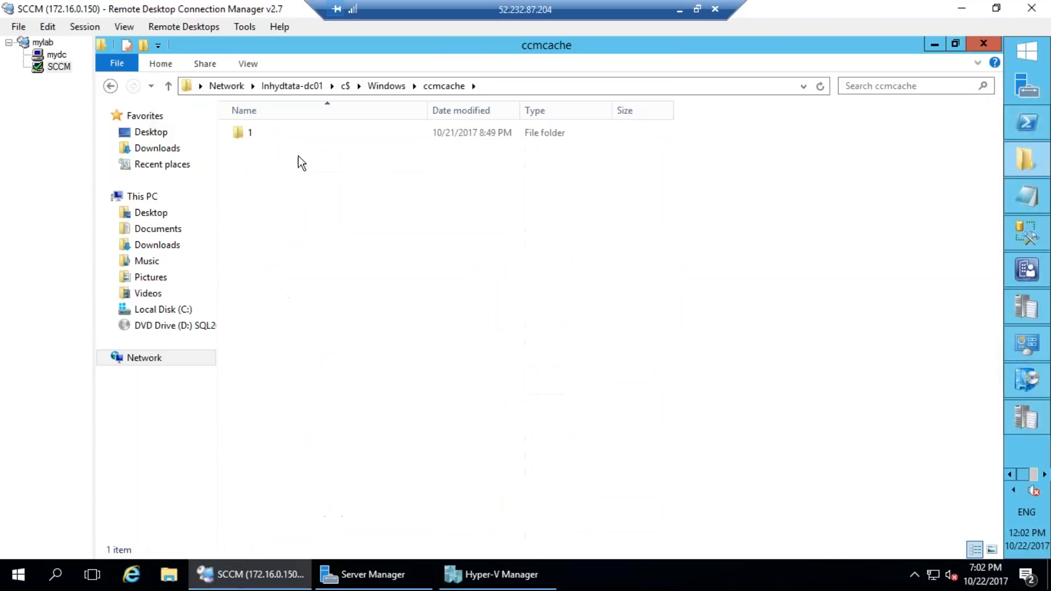
{"action": "double_click", "coordinate": [260, 136]}
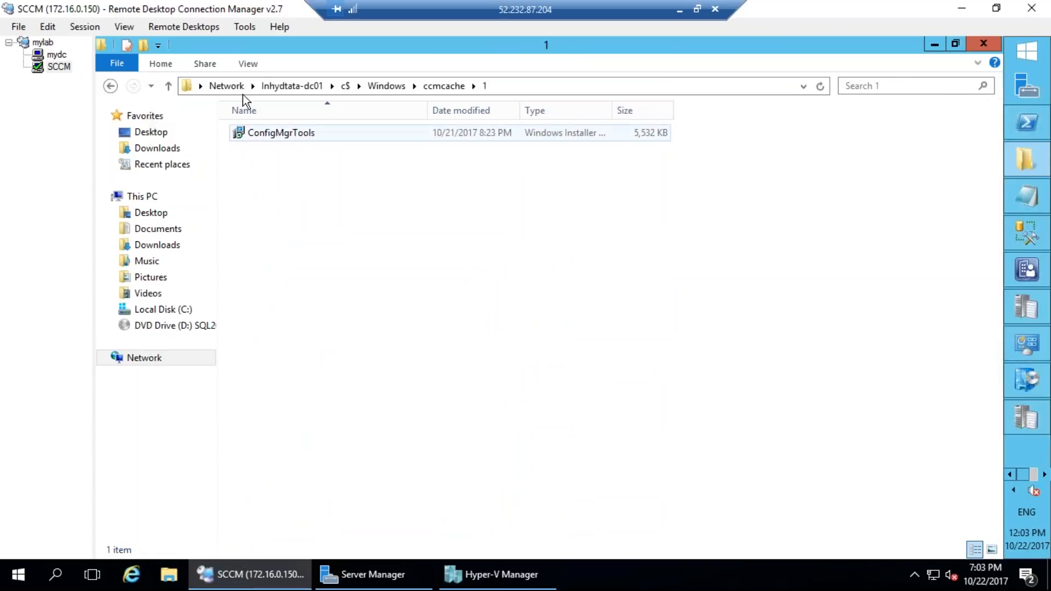
{"action": "mouse_move", "coordinate": [280, 92]}
{"action": "left_mouse_down"}
{"action": "mouse_move", "coordinate": [227, 137]}
{"action": "mouse_move", "coordinate": [277, 91]}
{"action": "left_mouse_up"}
{"action": "mouse_move", "coordinate": [332, 160]}
{"action": "left_mouse_down"}
{"action": "mouse_move", "coordinate": [350, 207]}
{"action": "mouse_move", "coordinate": [375, 174]}
{"action": "left_mouse_up"}
{"action": "left_click", "coordinate": [325, 207]}
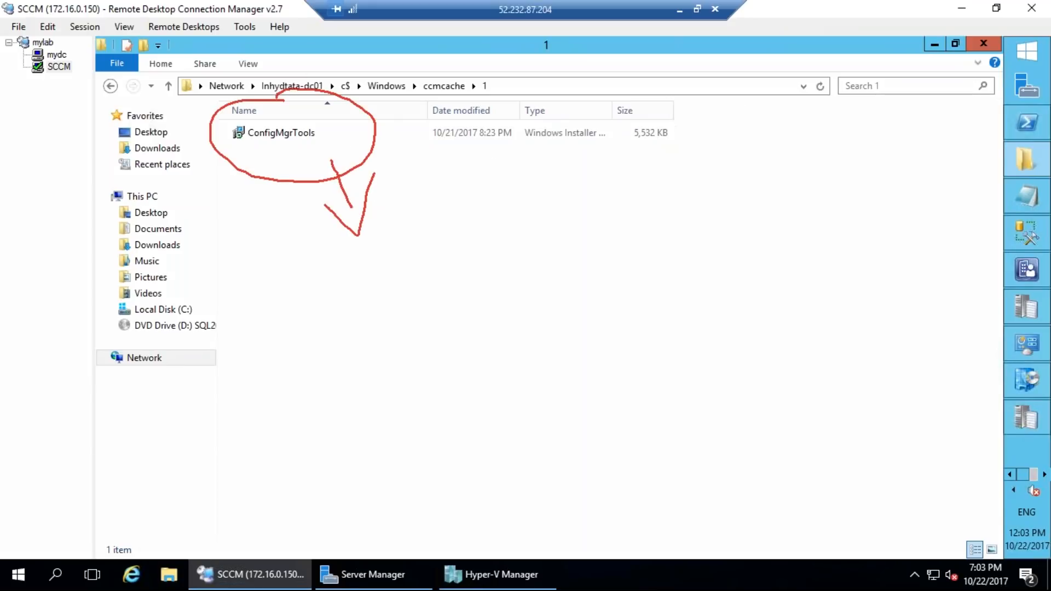
{"action": "mouse_move", "coordinate": [311, 268]}
{"action": "left_mouse_down"}
{"action": "mouse_move", "coordinate": [327, 329]}
{"action": "mouse_move", "coordinate": [375, 321]}
{"action": "left_mouse_up"}
{"action": "left_click_drag", "start_coordinate": [313, 314], "coordinate": [374, 319]}
{"action": "left_click_drag", "start_coordinate": [350, 365], "coordinate": [375, 432]}
{"action": "left_click_drag", "start_coordinate": [408, 353], "coordinate": [422, 397]}
{"action": "left_click_drag", "start_coordinate": [401, 327], "coordinate": [404, 339]}
{"action": "mouse_move", "coordinate": [418, 298]}
{"action": "left_mouse_down"}
{"action": "mouse_move", "coordinate": [433, 394]}
{"action": "mouse_move", "coordinate": [472, 428]}
{"action": "mouse_move", "coordinate": [556, 390]}
{"action": "left_mouse_up"}
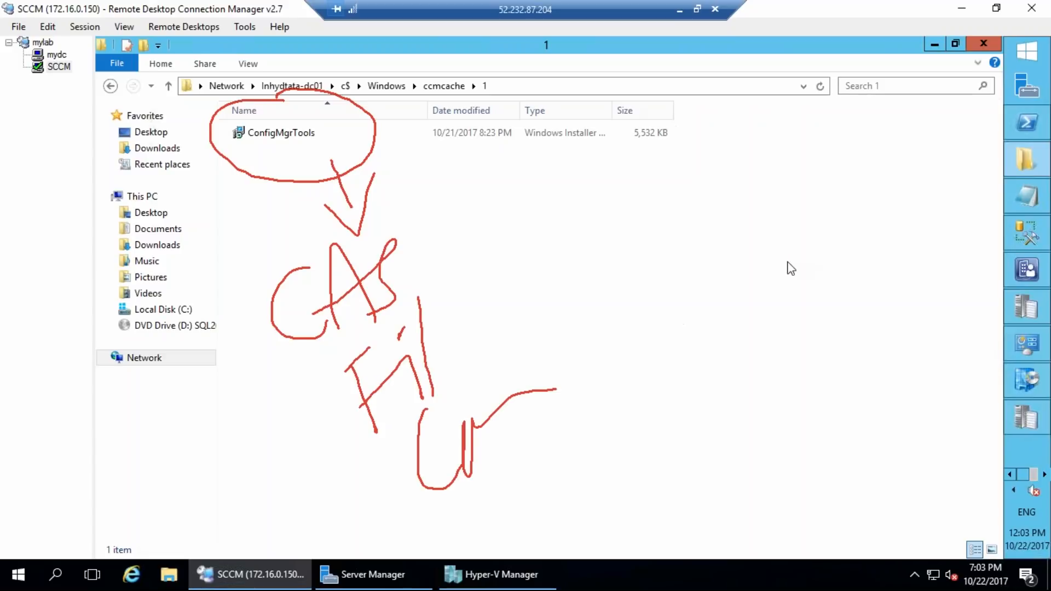
{"action": "mouse_move", "coordinate": [236, 255]}
{"action": "left_mouse_down"}
{"action": "mouse_move", "coordinate": [344, 517]}
{"action": "mouse_move", "coordinate": [279, 235]}
{"action": "left_mouse_up"}
{"action": "mouse_move", "coordinate": [534, 486]}
{"action": "left_mouse_down"}
{"action": "mouse_move", "coordinate": [662, 446]}
{"action": "mouse_move", "coordinate": [295, 152]}
{"action": "mouse_move", "coordinate": [330, 140]}
{"action": "left_mouse_up"}
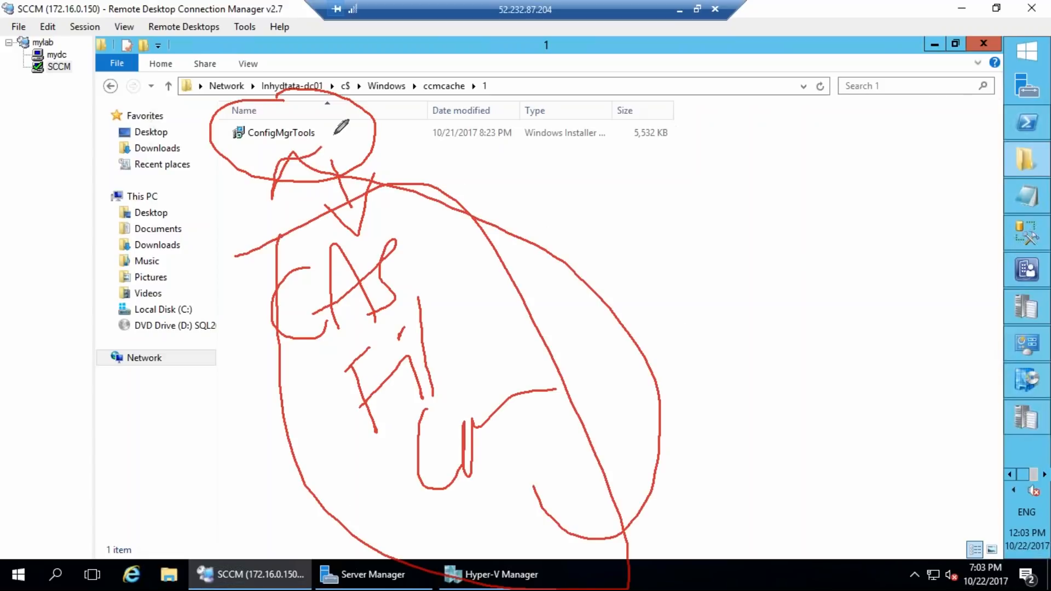
{"action": "left_click", "coordinate": [900, 227]}
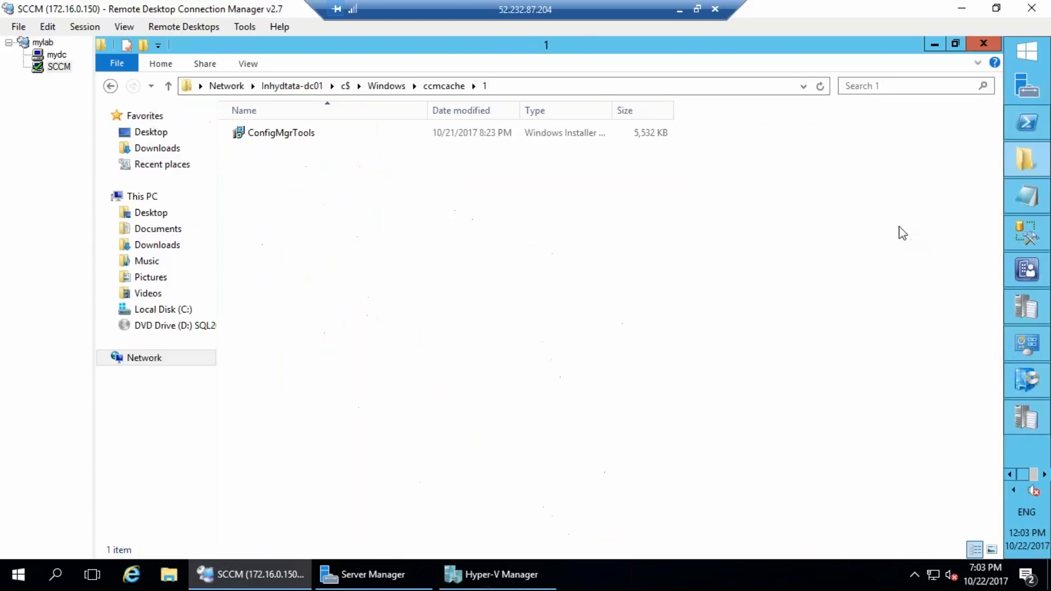
{"action": "mouse_move", "coordinate": [341, 224]}
{"action": "left_mouse_down"}
{"action": "mouse_move", "coordinate": [331, 282]}
{"action": "mouse_move", "coordinate": [406, 286]}
{"action": "left_mouse_up"}
{"action": "mouse_move", "coordinate": [385, 225]}
{"action": "left_mouse_down"}
{"action": "mouse_move", "coordinate": [357, 213]}
{"action": "mouse_move", "coordinate": [401, 185]}
{"action": "mouse_move", "coordinate": [467, 199]}
{"action": "left_mouse_up"}
{"action": "mouse_move", "coordinate": [503, 166]}
{"action": "left_mouse_down"}
{"action": "mouse_move", "coordinate": [528, 206]}
{"action": "mouse_move", "coordinate": [553, 192]}
{"action": "left_mouse_up"}
{"action": "mouse_move", "coordinate": [468, 238]}
{"action": "left_mouse_down"}
{"action": "mouse_move", "coordinate": [495, 344]}
{"action": "mouse_move", "coordinate": [526, 303]}
{"action": "left_mouse_up"}
{"action": "mouse_move", "coordinate": [434, 340]}
{"action": "left_mouse_down"}
{"action": "mouse_move", "coordinate": [537, 386]}
{"action": "mouse_move", "coordinate": [583, 374]}
{"action": "mouse_move", "coordinate": [555, 428]}
{"action": "left_mouse_up"}
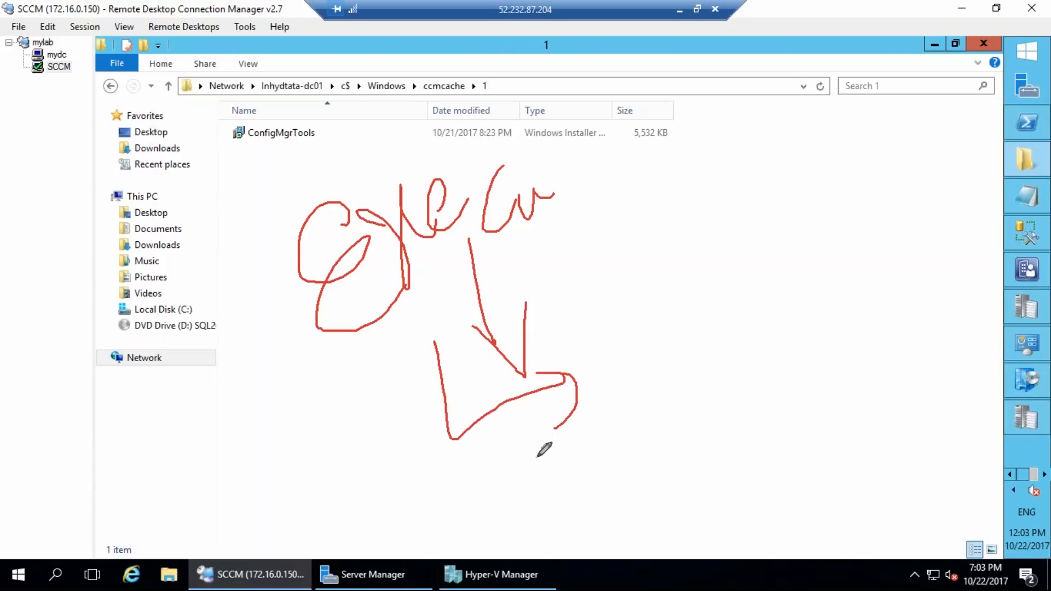
{"action": "left_click_drag", "start_coordinate": [604, 393], "coordinate": [630, 393]}
{"action": "left_click_drag", "start_coordinate": [627, 447], "coordinate": [677, 408]}
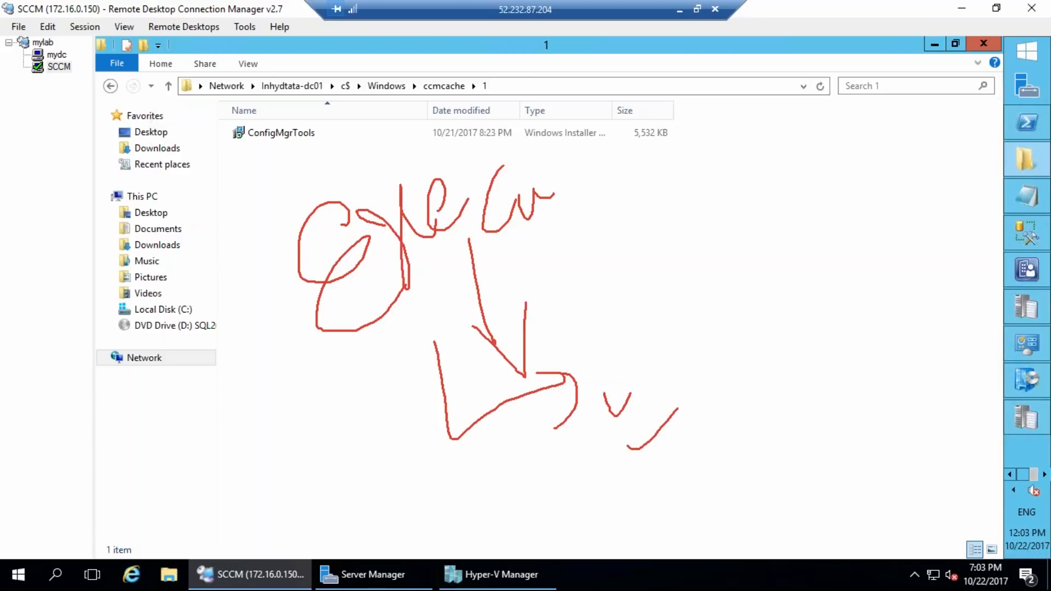
{"action": "key", "text": "Escape"}
{"action": "key", "text": "ctrl+shift+d"}
{"action": "left_click_drag", "start_coordinate": [1039, 315], "coordinate": [1003, 317]}
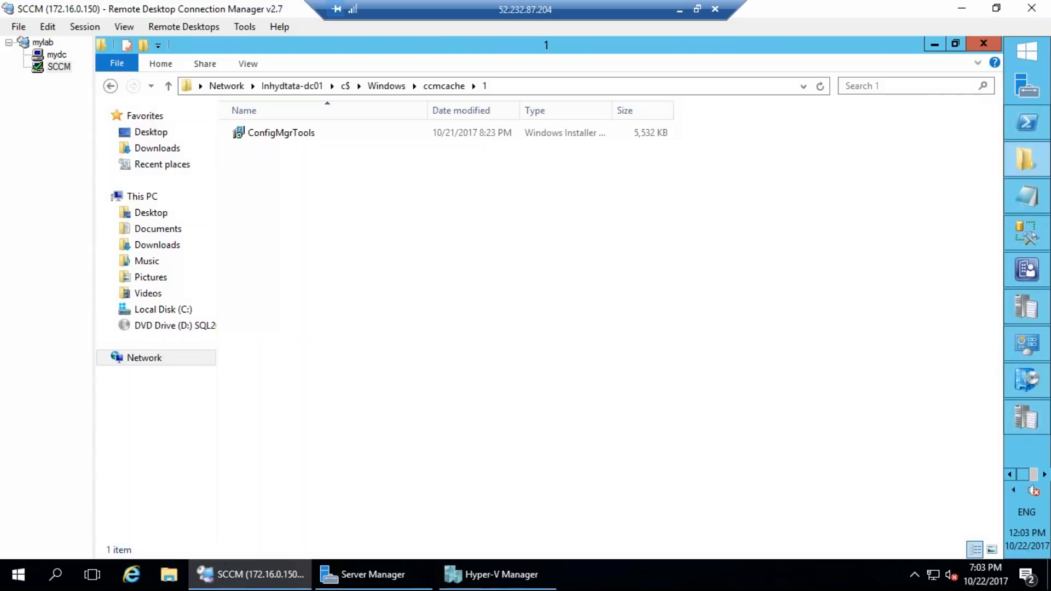
Step: Close the ccm, CAS, ContentTransferManager and DataTransferService log windows
{"action": "left_click", "coordinate": [1036, 307]}
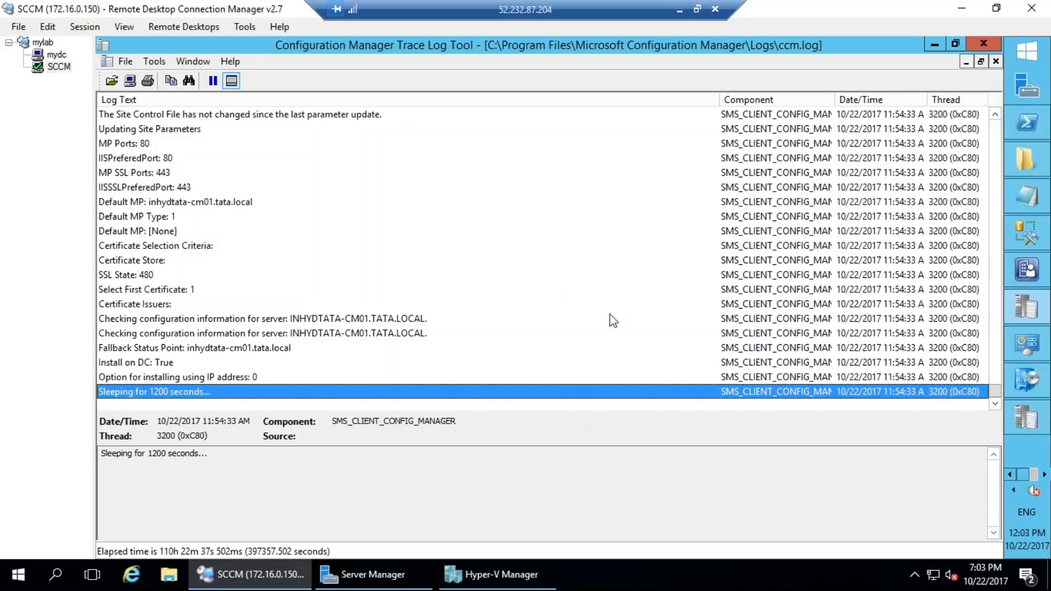
{"action": "left_click", "coordinate": [994, 41]}
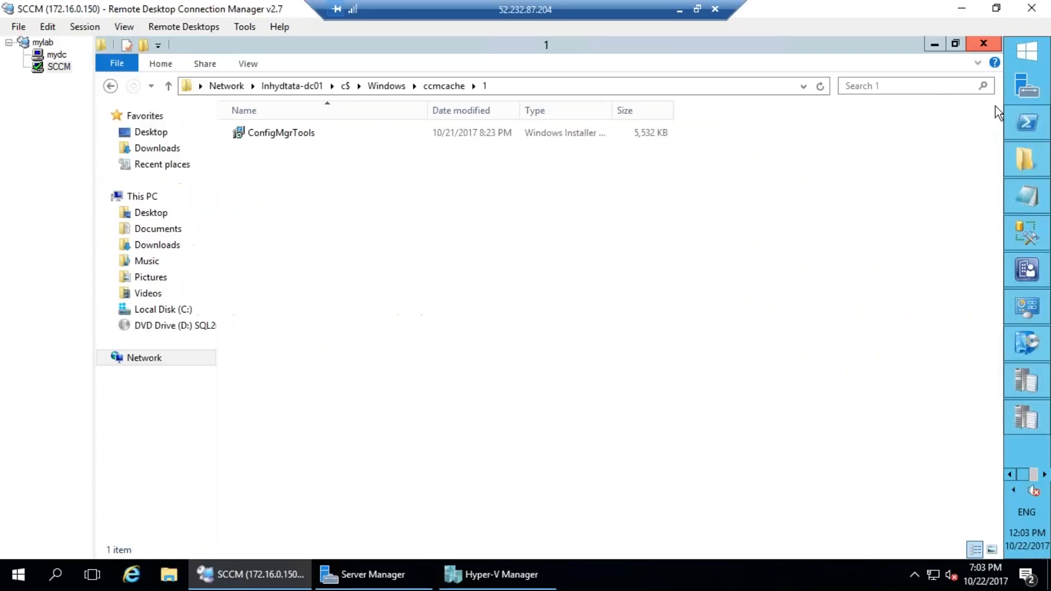
{"action": "left_click", "coordinate": [1030, 422]}
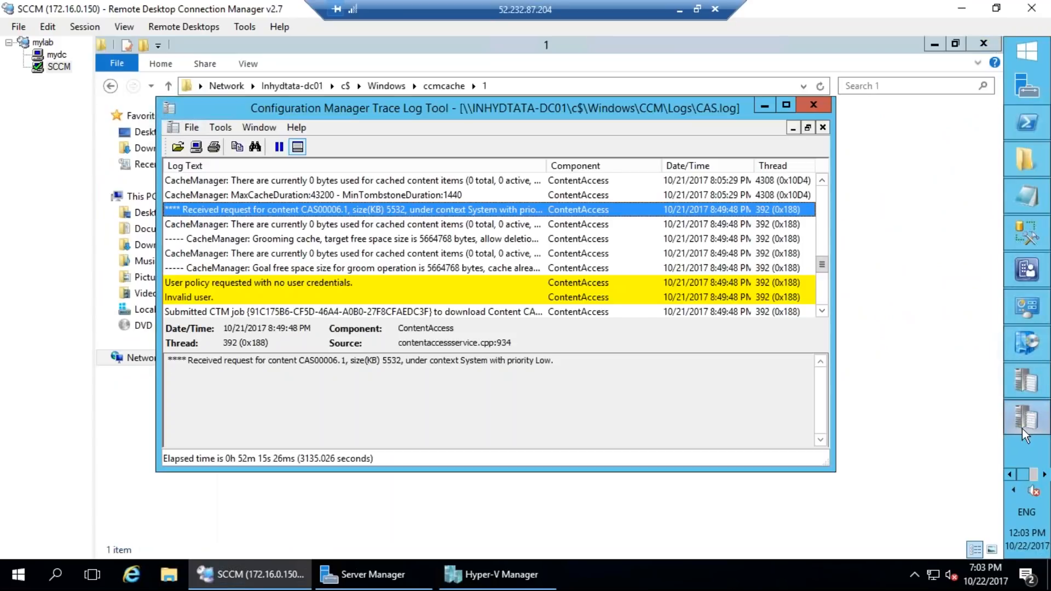
{"action": "left_click", "coordinate": [823, 106]}
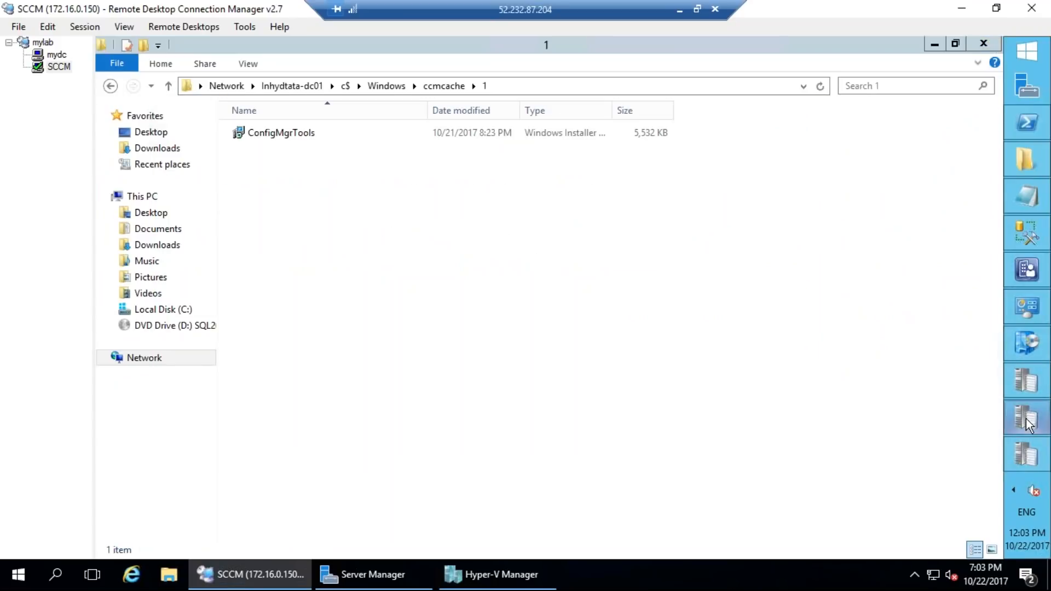
{"action": "left_click", "coordinate": [1028, 422]}
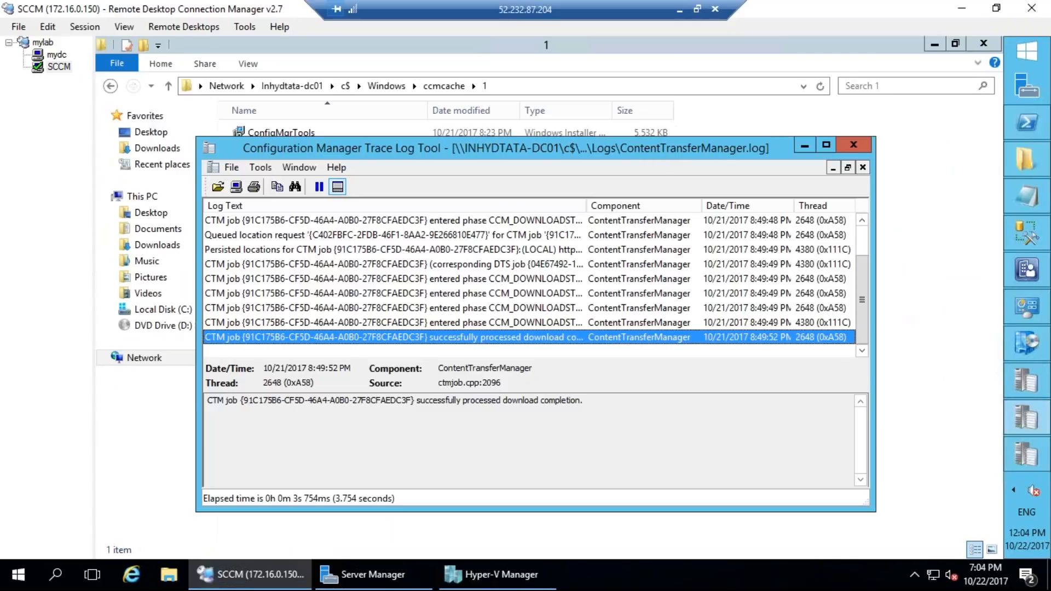
{"action": "left_click", "coordinate": [857, 146]}
{"action": "left_click", "coordinate": [1027, 419]}
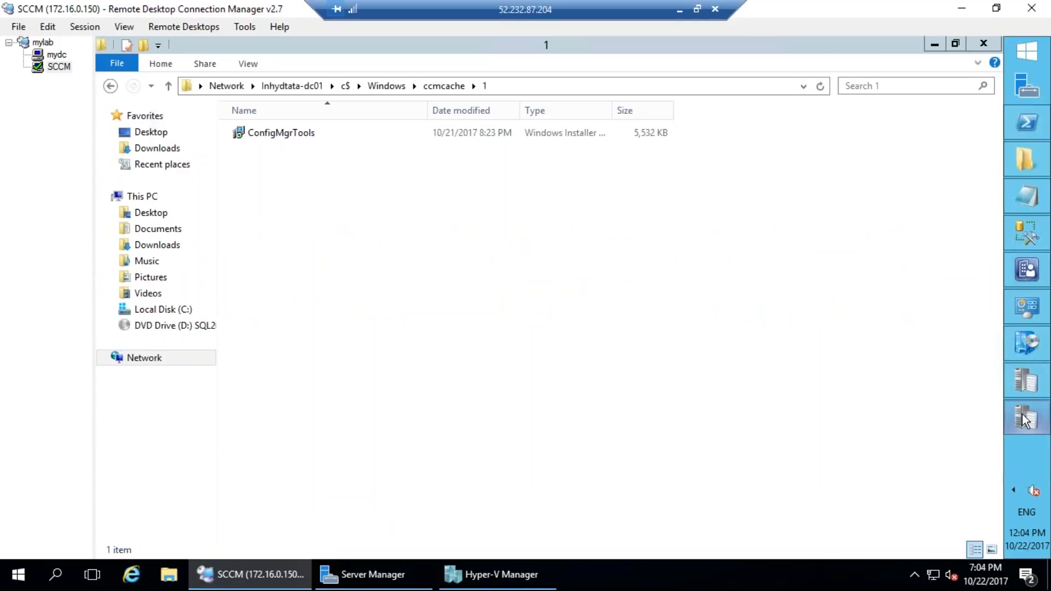
{"action": "left_click", "coordinate": [878, 166]}
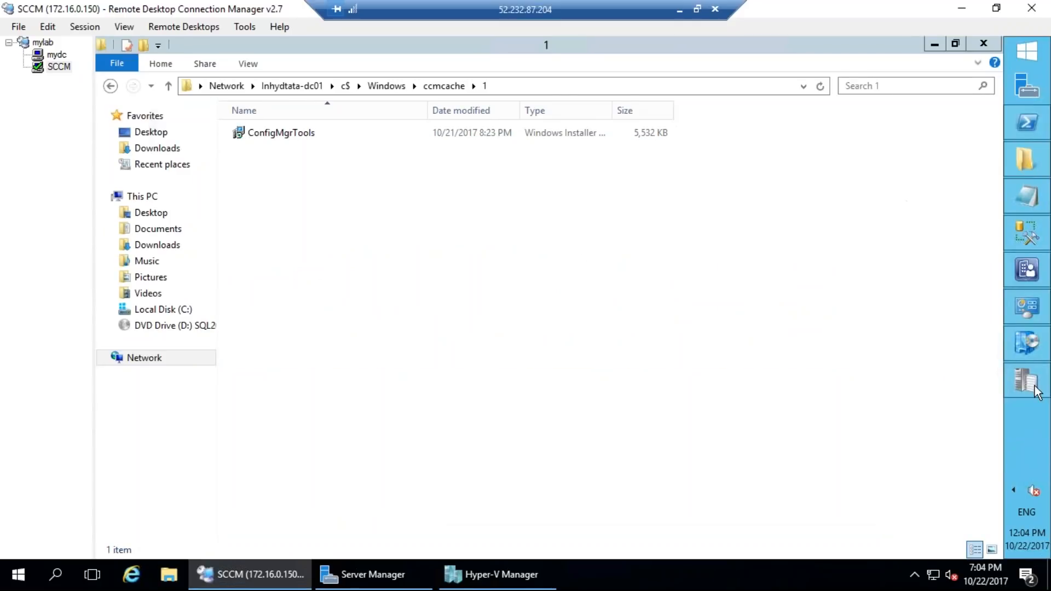
Step: Switch back to the execmgr log and examine the CAS00006 entries from the advanced download state through the mandatory execution request
{"action": "left_click", "coordinate": [1027, 380]}
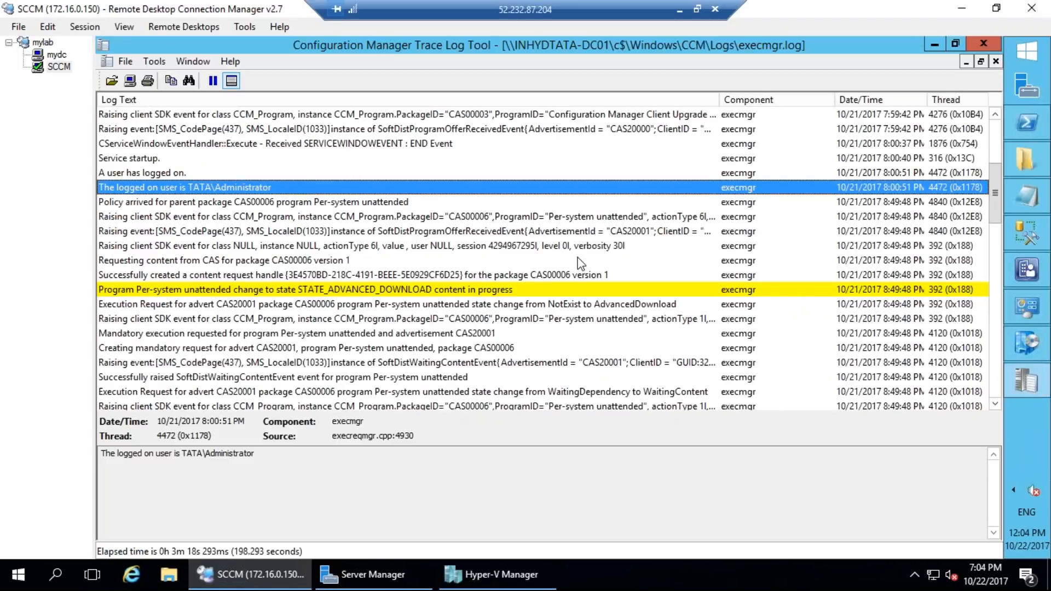
{"action": "left_click", "coordinate": [382, 288]}
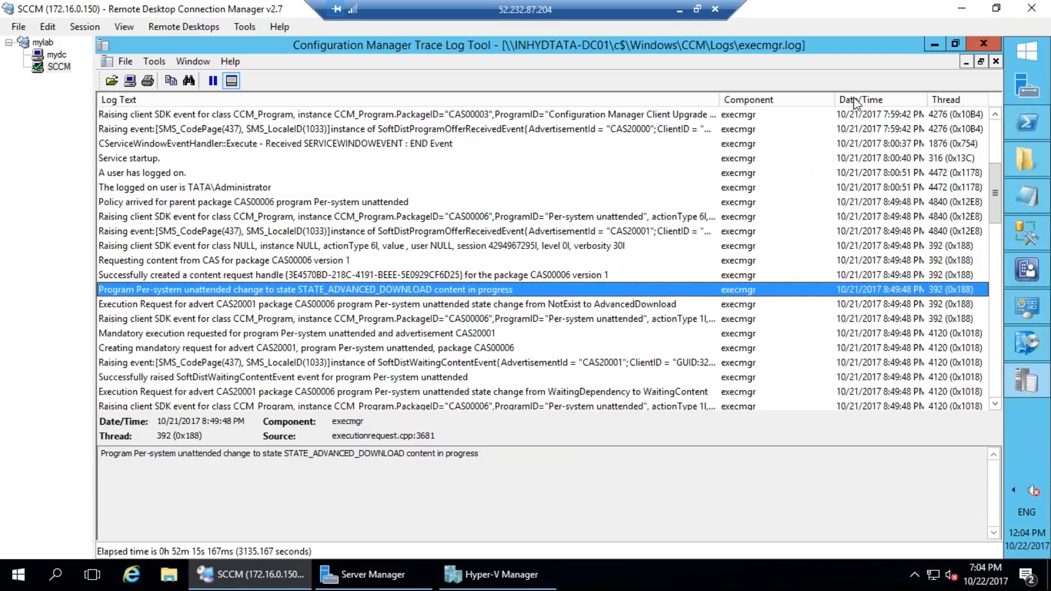
{"action": "left_click", "coordinate": [475, 304]}
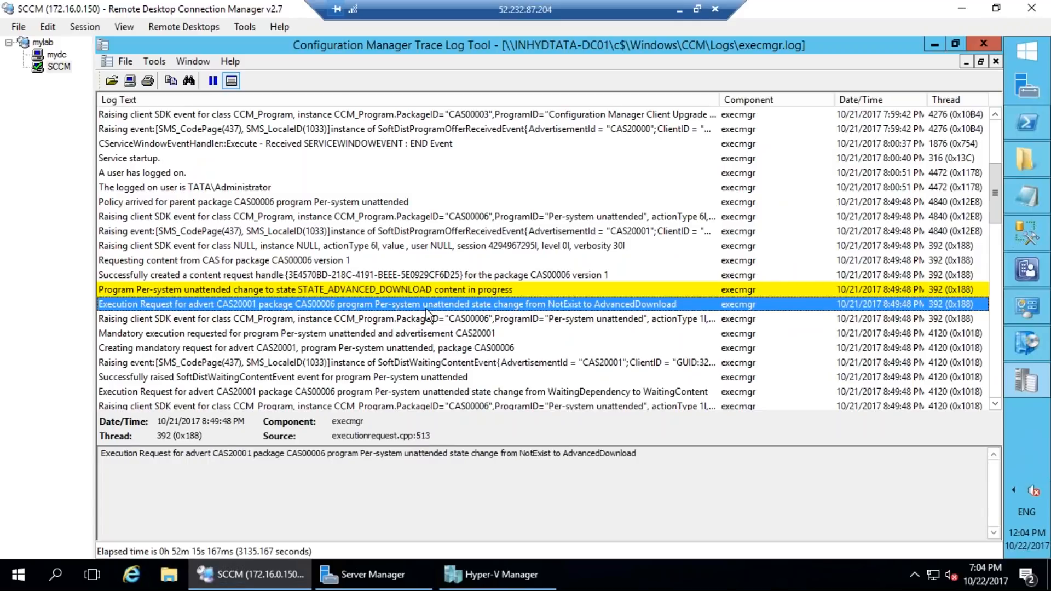
{"action": "mouse_move", "coordinate": [429, 267]}
{"action": "left_mouse_down"}
{"action": "mouse_move", "coordinate": [519, 339]}
{"action": "mouse_move", "coordinate": [408, 256]}
{"action": "mouse_move", "coordinate": [383, 269]}
{"action": "left_mouse_up"}
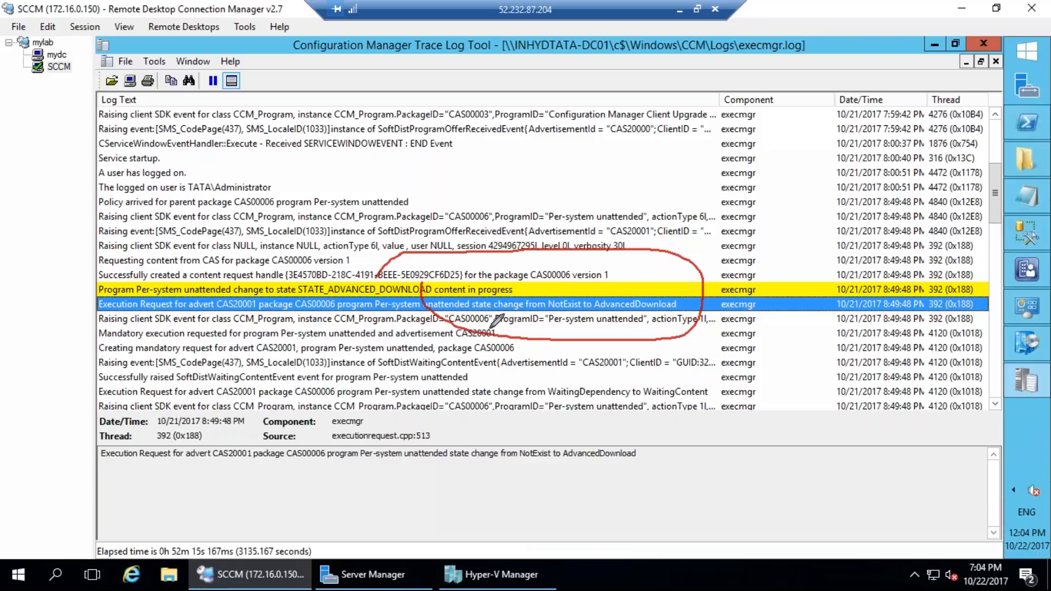
{"action": "left_click", "coordinate": [896, 230]}
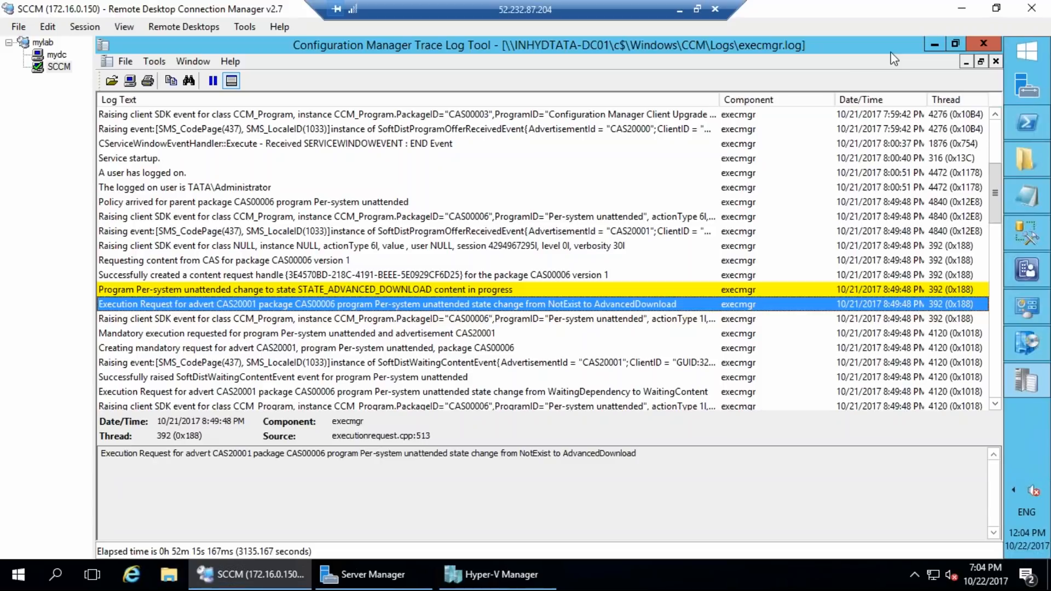
{"action": "left_click", "coordinate": [563, 318]}
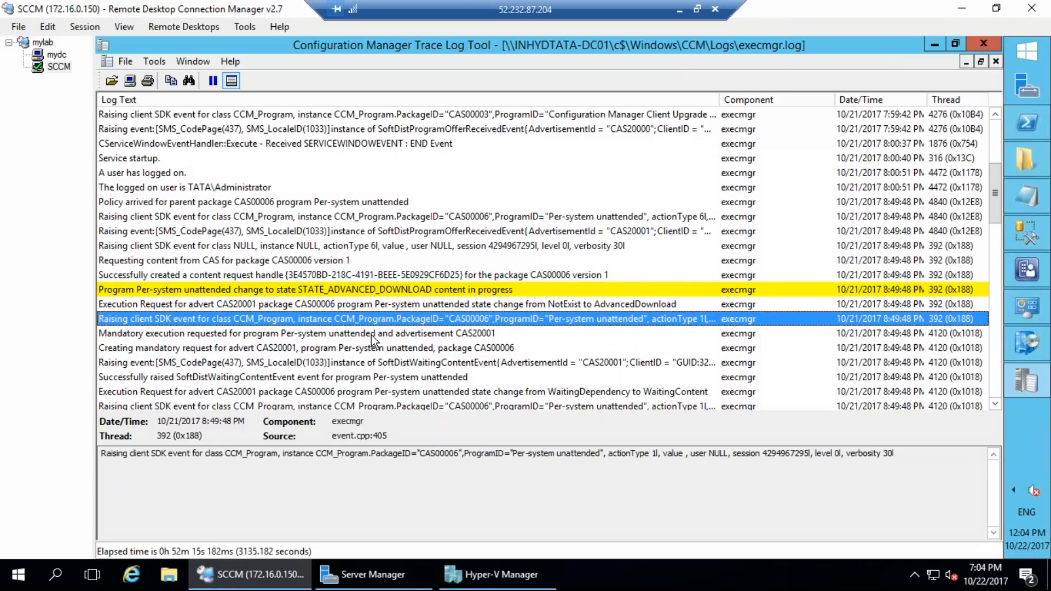
{"action": "left_click", "coordinate": [371, 334]}
{"action": "left_click", "coordinate": [449, 344]}
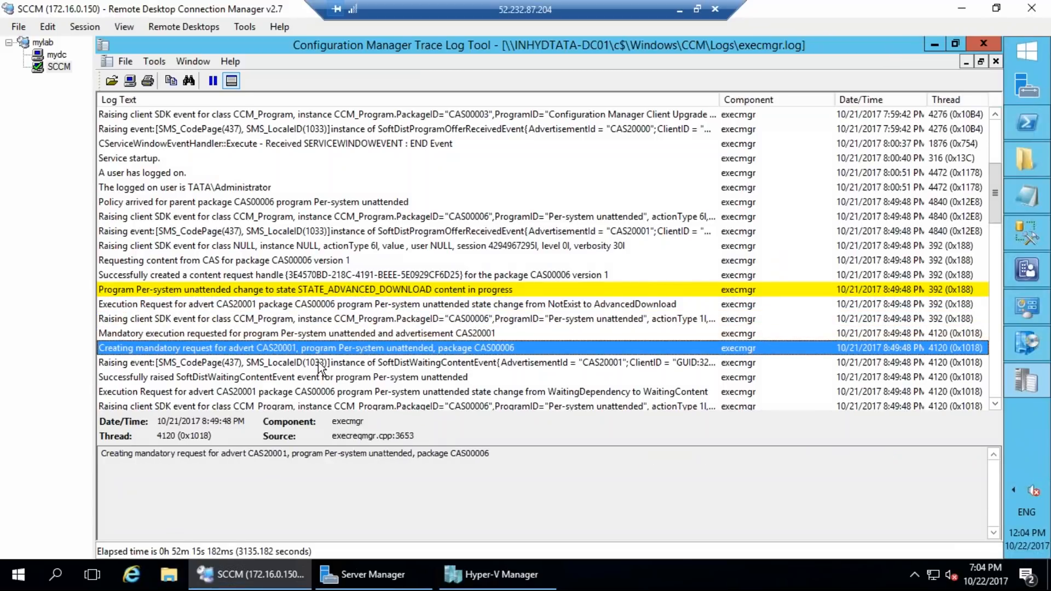
Step: Read the execmgr.log entries from the CAS00006 mandatory request through the state change from WaitingDependency to WaitingContent
{"action": "left_click", "coordinate": [319, 360]}
{"action": "left_click", "coordinate": [306, 382]}
{"action": "left_click", "coordinate": [306, 393]}
{"action": "left_click", "coordinate": [327, 381]}
{"action": "scroll", "coordinate": [327, 380], "scroll_direction": "down", "scroll_amount": 3}
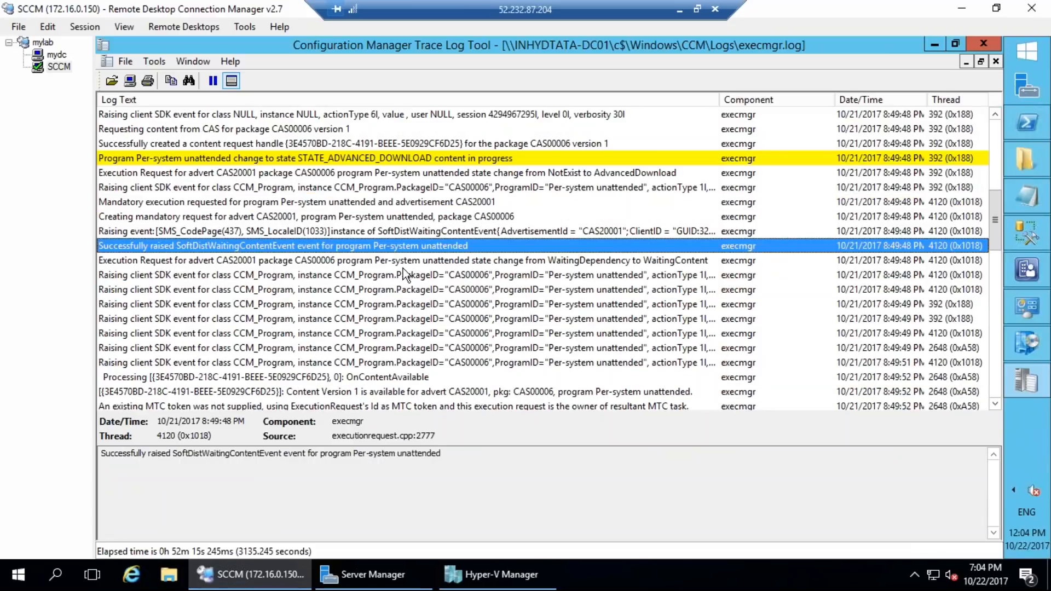
{"action": "left_click", "coordinate": [432, 261]}
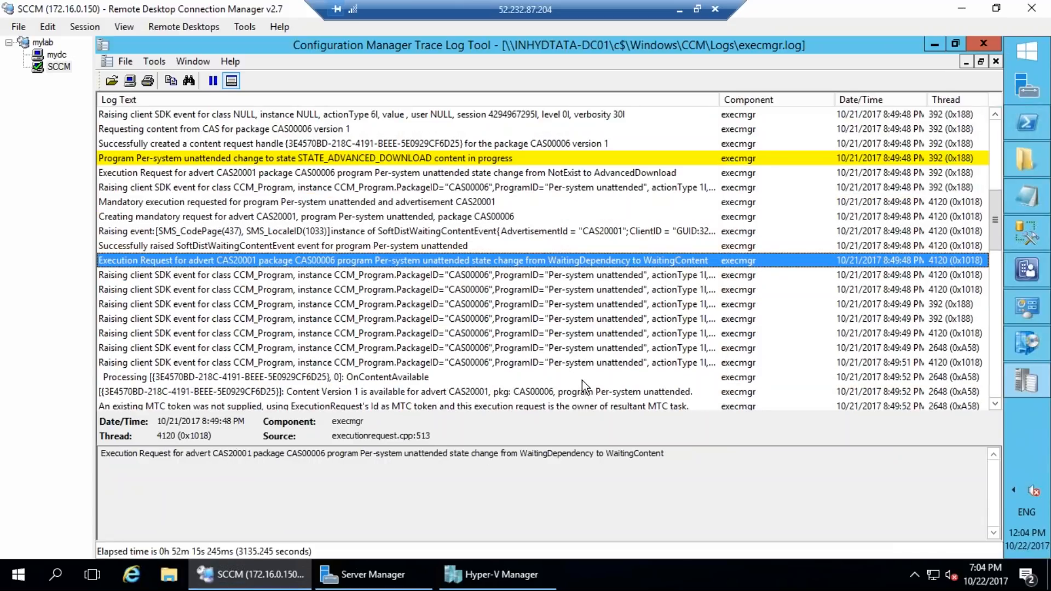
Step: Circle the WaitingContent state-change text and the OnContentAvailable entry with the annotation pen, and clear the markings
{"action": "left_click_drag", "start_coordinate": [676, 454], "coordinate": [340, 454]}
{"action": "key", "text": "ctrl+2"}
{"action": "mouse_move", "coordinate": [664, 411]}
{"action": "left_mouse_down"}
{"action": "mouse_move", "coordinate": [662, 486]}
{"action": "mouse_move", "coordinate": [672, 413]}
{"action": "left_mouse_up"}
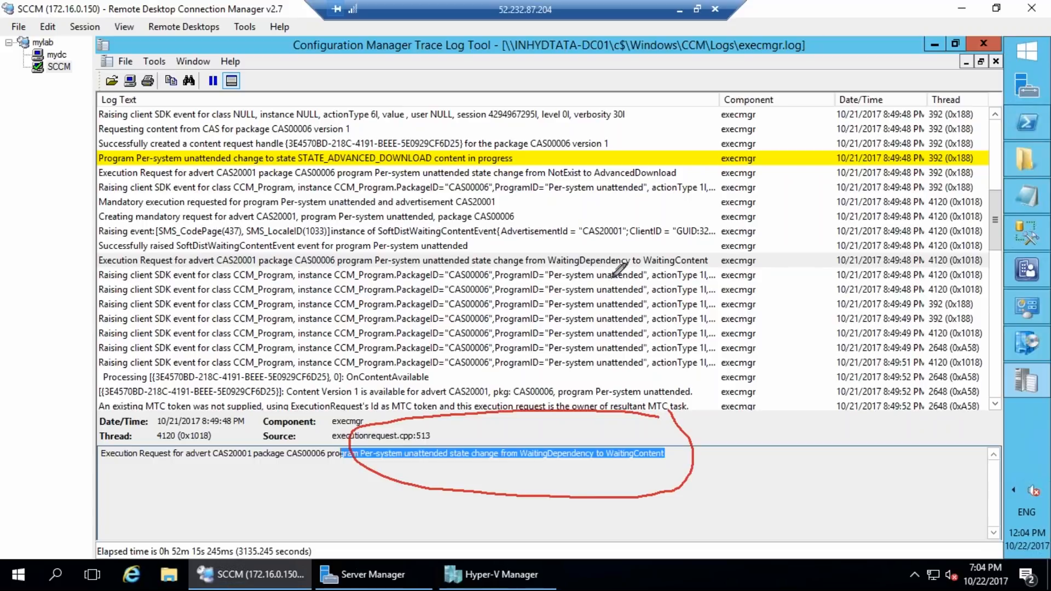
{"action": "mouse_move", "coordinate": [427, 368]}
{"action": "left_mouse_down"}
{"action": "mouse_move", "coordinate": [378, 363]}
{"action": "mouse_move", "coordinate": [342, 382]}
{"action": "mouse_move", "coordinate": [387, 389]}
{"action": "mouse_move", "coordinate": [358, 353]}
{"action": "left_mouse_up"}
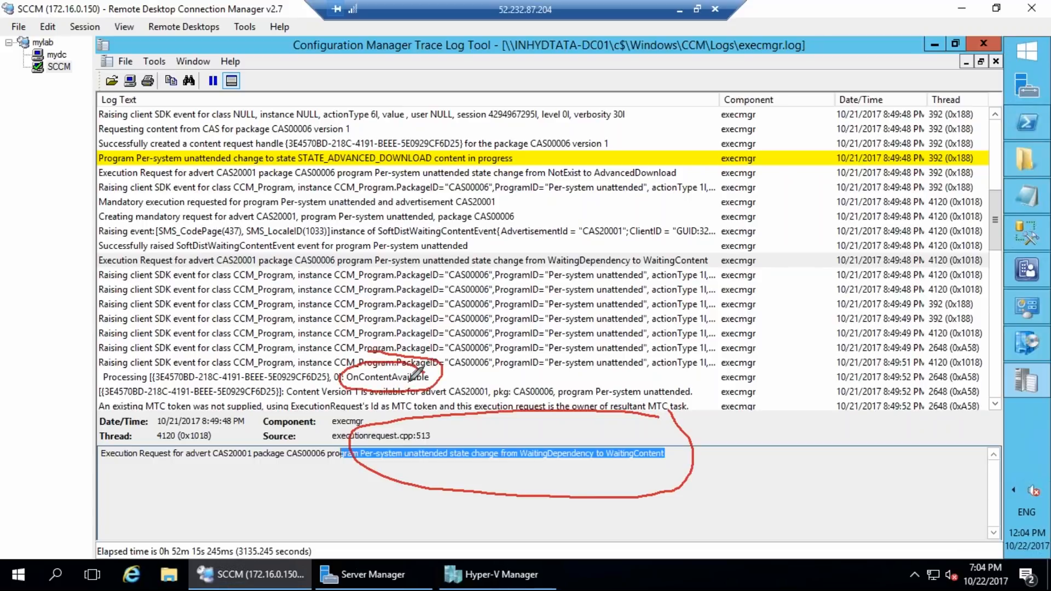
{"action": "left_click_drag", "start_coordinate": [433, 378], "coordinate": [541, 342]}
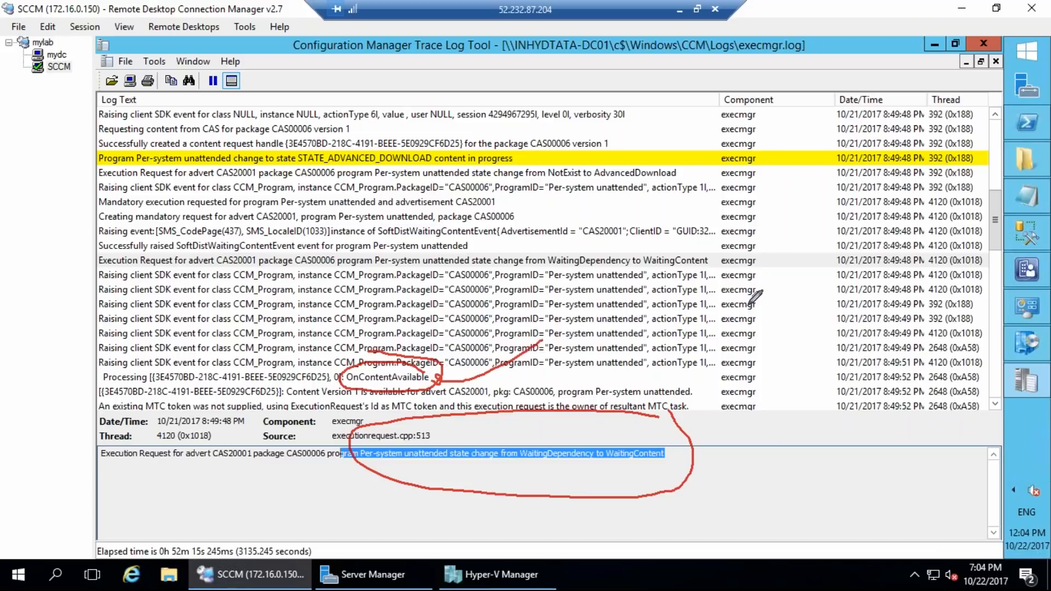
{"action": "left_click", "coordinate": [923, 263]}
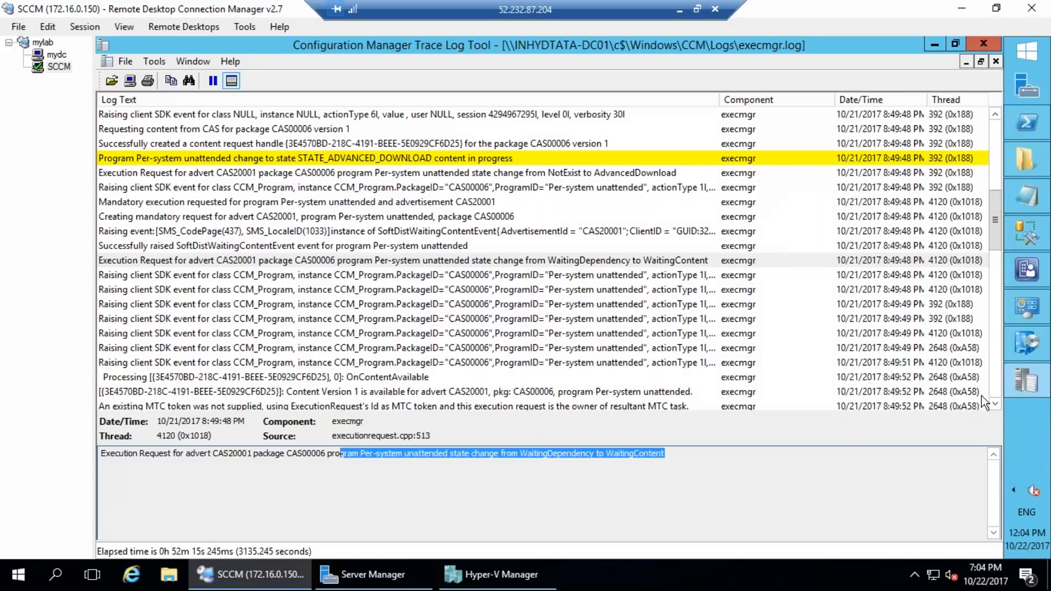
Step: Read the log entries on the MTC token, the MTC task request and the state change from WaitingContent to Ready
{"action": "left_click", "coordinate": [996, 405]}
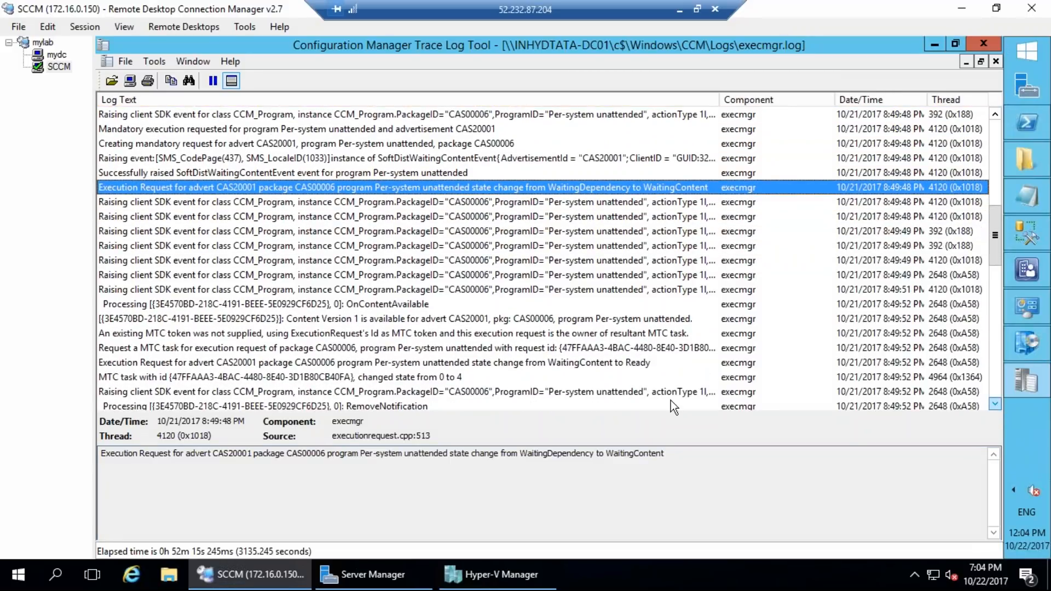
{"action": "left_click", "coordinate": [627, 319]}
{"action": "left_click", "coordinate": [623, 343]}
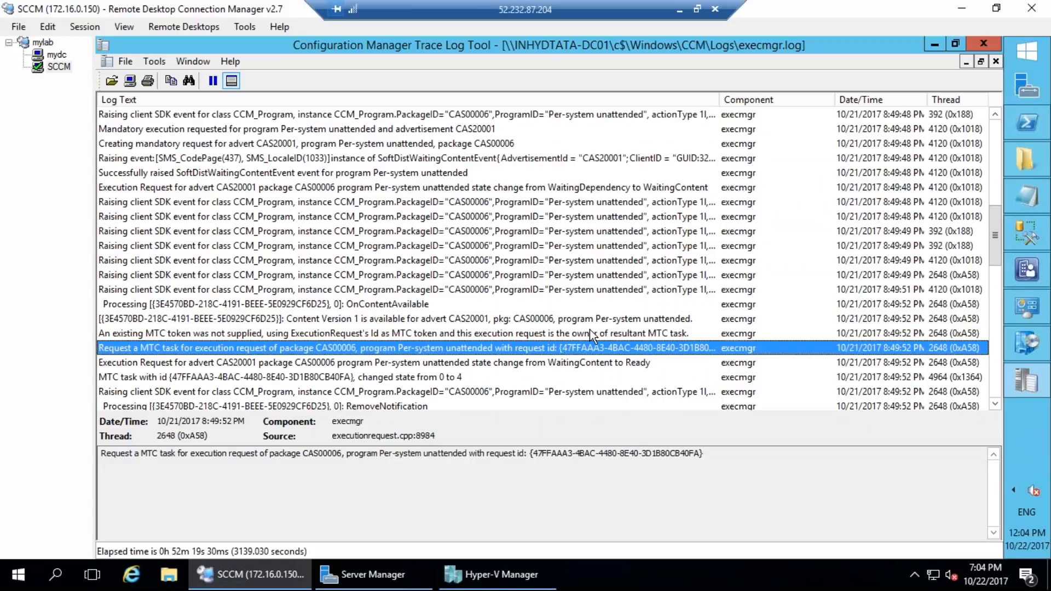
{"action": "left_click", "coordinate": [642, 334]}
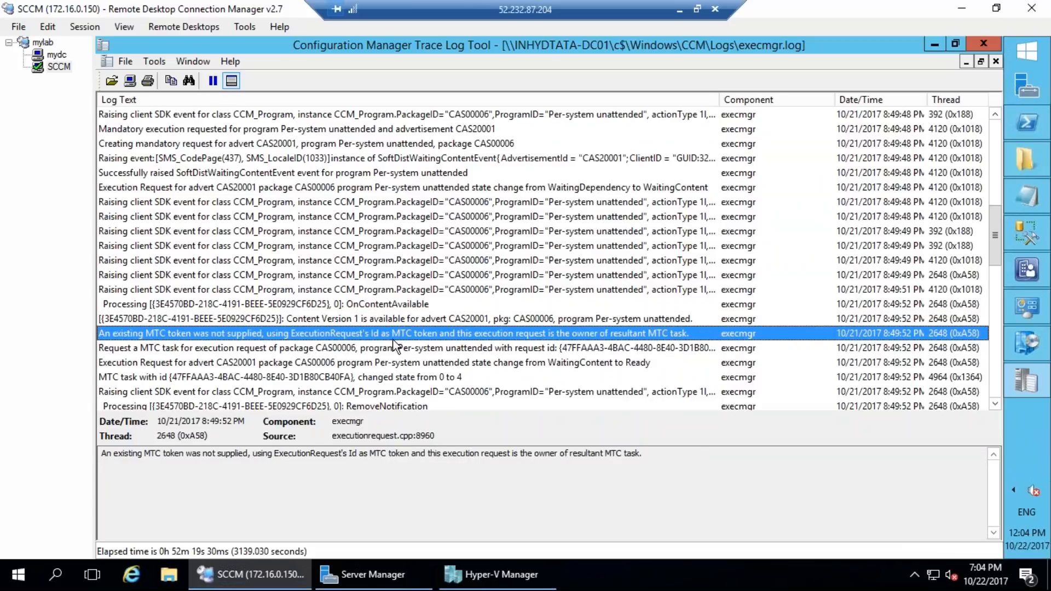
{"action": "left_click", "coordinate": [314, 346]}
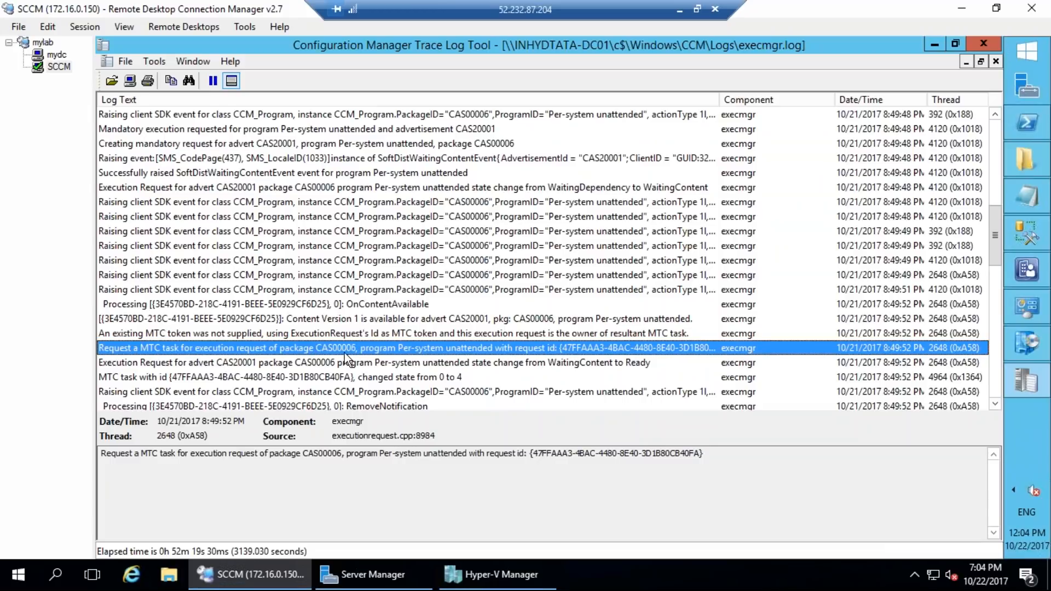
{"action": "left_click", "coordinate": [277, 363]}
{"action": "scroll", "coordinate": [279, 364], "scroll_direction": "down", "scroll_amount": 4}
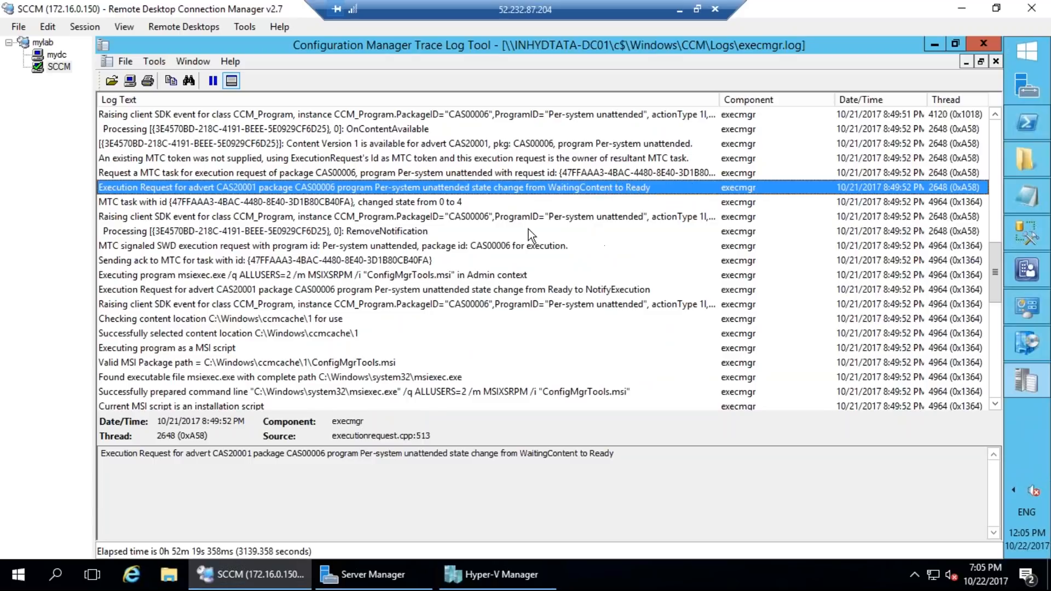
Step: Mark the msiexec command, the ccmcache content location, the MSI package path and the prepared command line, and clear the annotations
{"action": "left_click", "coordinate": [507, 230]}
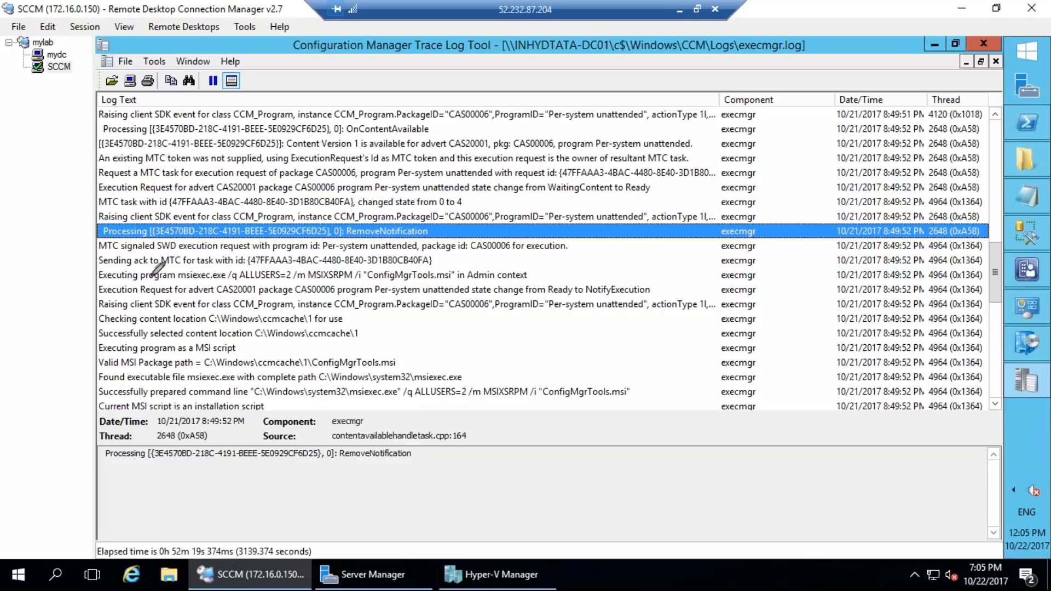
{"action": "left_click_drag", "start_coordinate": [180, 284], "coordinate": [463, 281]}
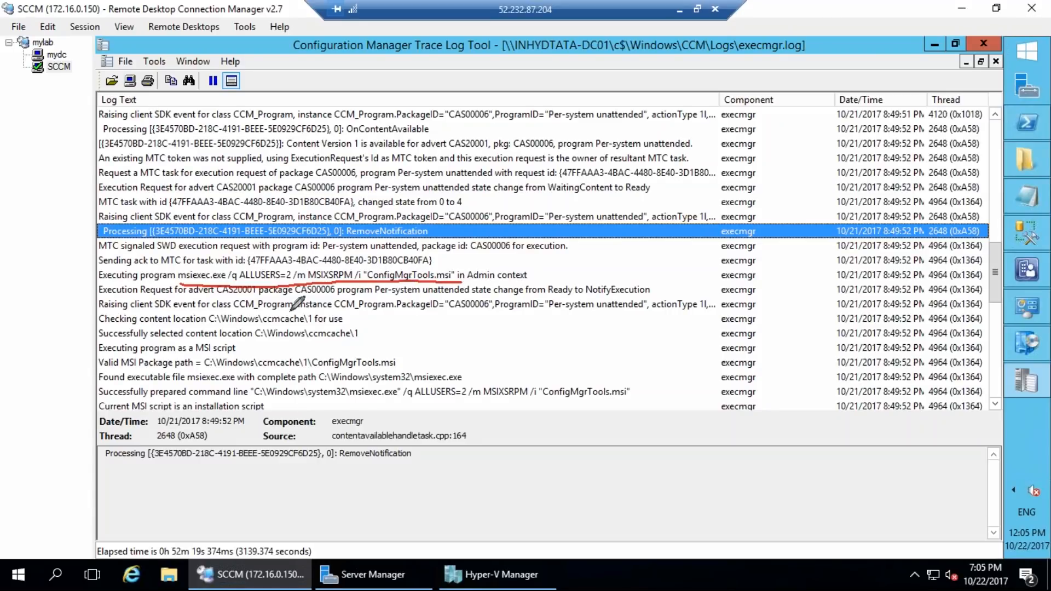
{"action": "mouse_move", "coordinate": [205, 328]}
{"action": "left_mouse_down"}
{"action": "mouse_move", "coordinate": [320, 321]}
{"action": "mouse_move", "coordinate": [311, 310]}
{"action": "mouse_move", "coordinate": [210, 307]}
{"action": "mouse_move", "coordinate": [205, 335]}
{"action": "left_mouse_up"}
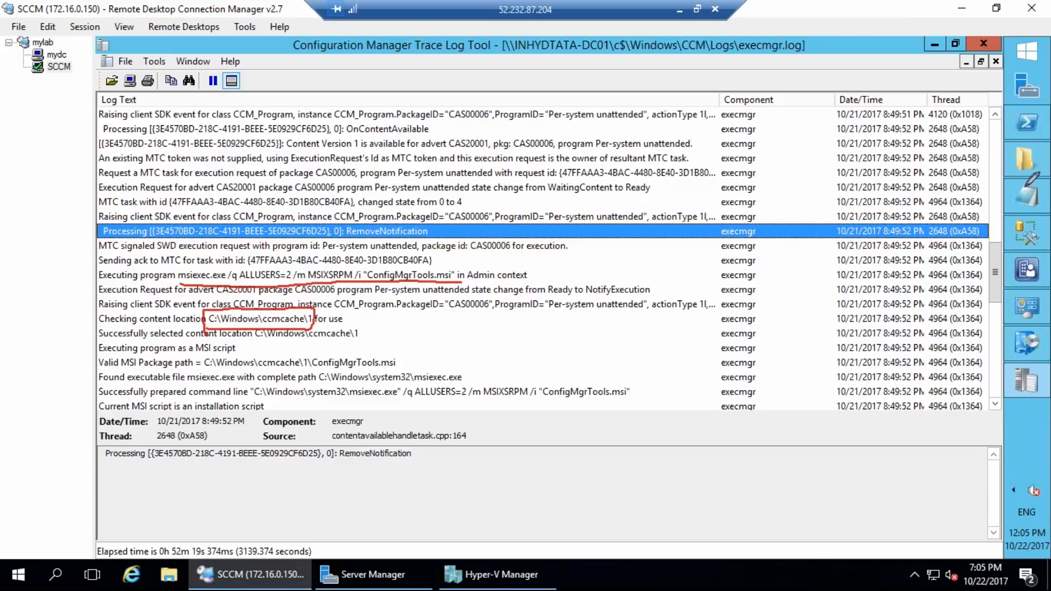
{"action": "mouse_move", "coordinate": [1023, 140]}
{"action": "left_mouse_down"}
{"action": "mouse_move", "coordinate": [1007, 186]}
{"action": "mouse_move", "coordinate": [1002, 137]}
{"action": "left_mouse_up"}
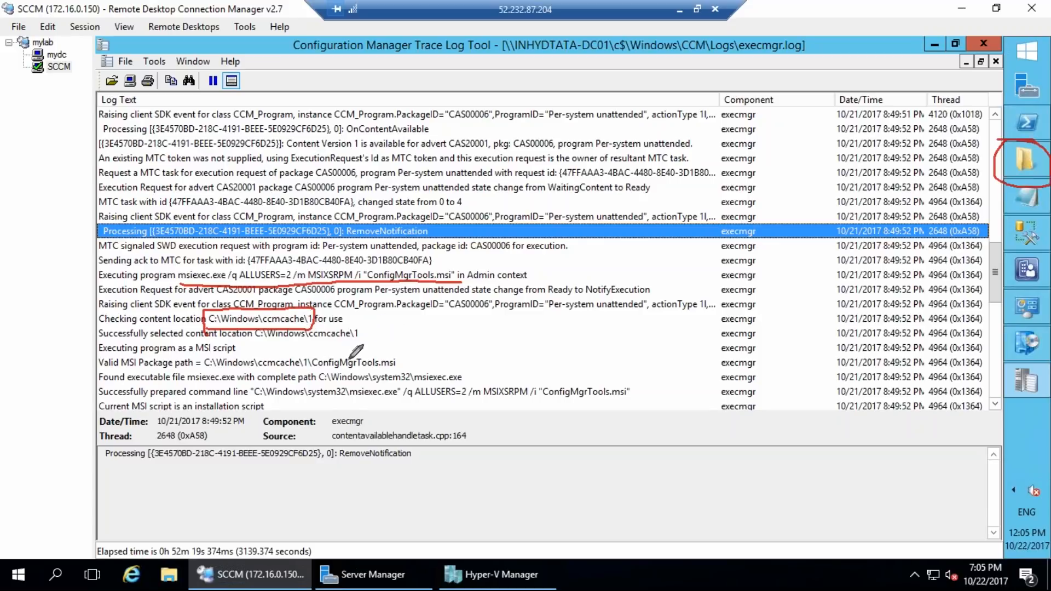
{"action": "left_click_drag", "start_coordinate": [203, 376], "coordinate": [236, 377]}
{"action": "mouse_move", "coordinate": [256, 402]}
{"action": "left_mouse_down"}
{"action": "mouse_move", "coordinate": [368, 402]}
{"action": "mouse_move", "coordinate": [344, 393]}
{"action": "mouse_move", "coordinate": [397, 417]}
{"action": "mouse_move", "coordinate": [411, 394]}
{"action": "mouse_move", "coordinate": [421, 405]}
{"action": "mouse_move", "coordinate": [646, 404]}
{"action": "left_mouse_up"}
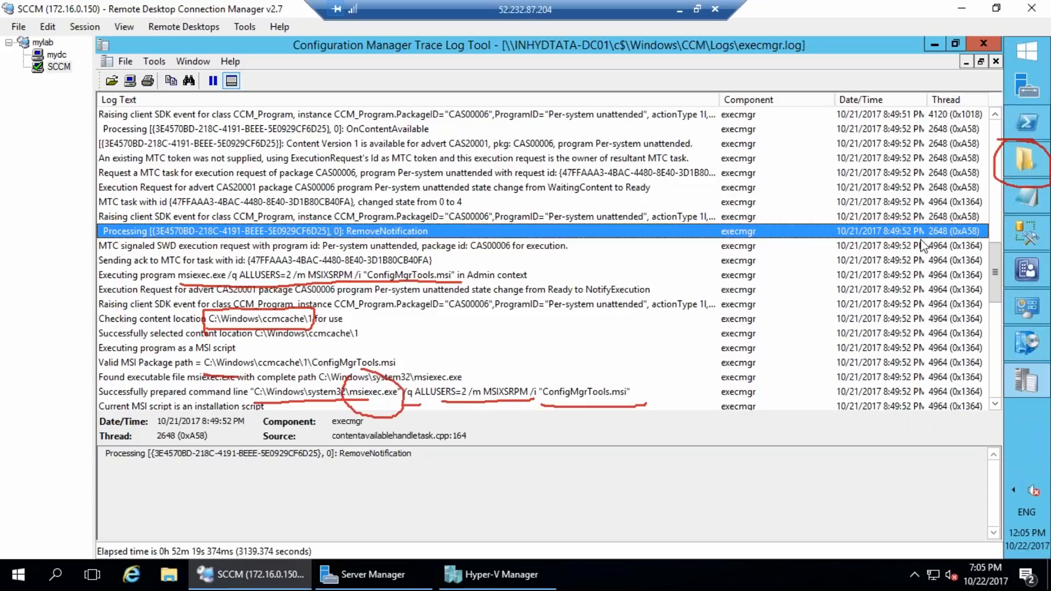
{"action": "key", "text": "e"}
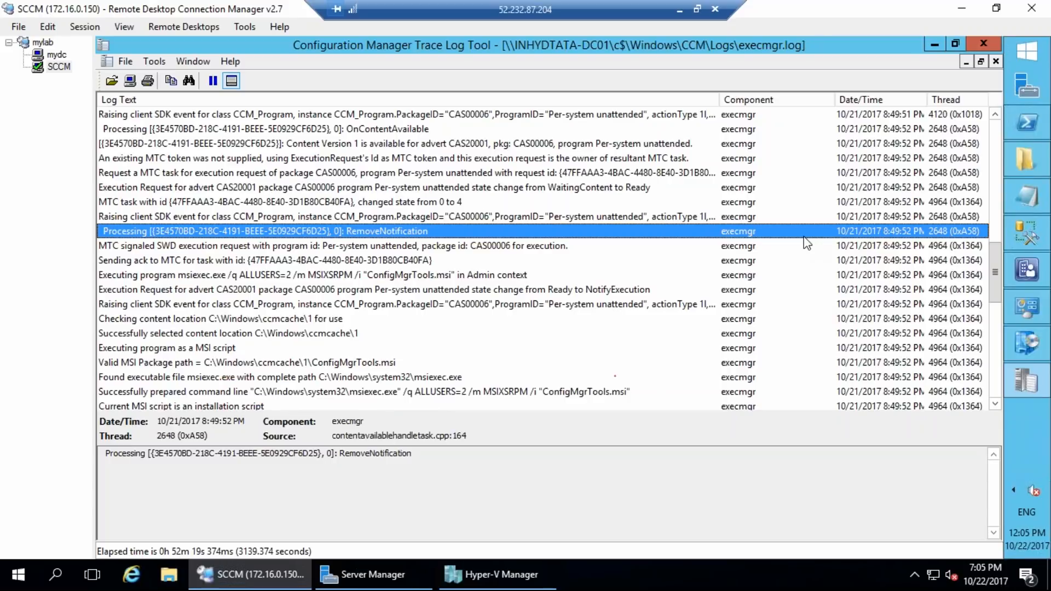
Step: Select the log entry for running msiexec with 32bitLauncher and mark it together with the program exit code entry
{"action": "left_click", "coordinate": [462, 338]}
{"action": "scroll", "coordinate": [464, 340], "scroll_direction": "down", "scroll_amount": 4}
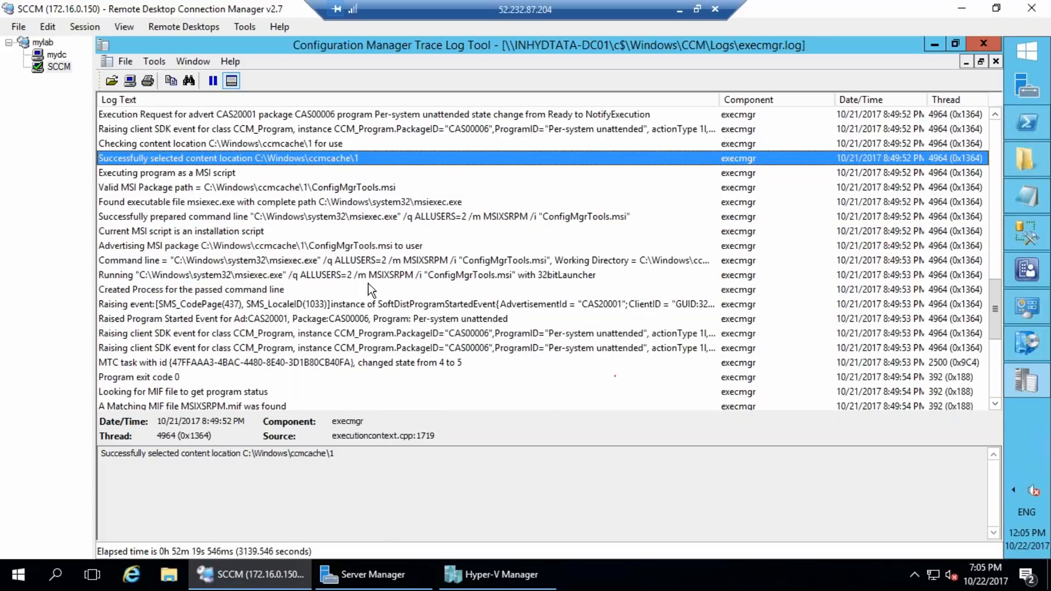
{"action": "left_click", "coordinate": [297, 274]}
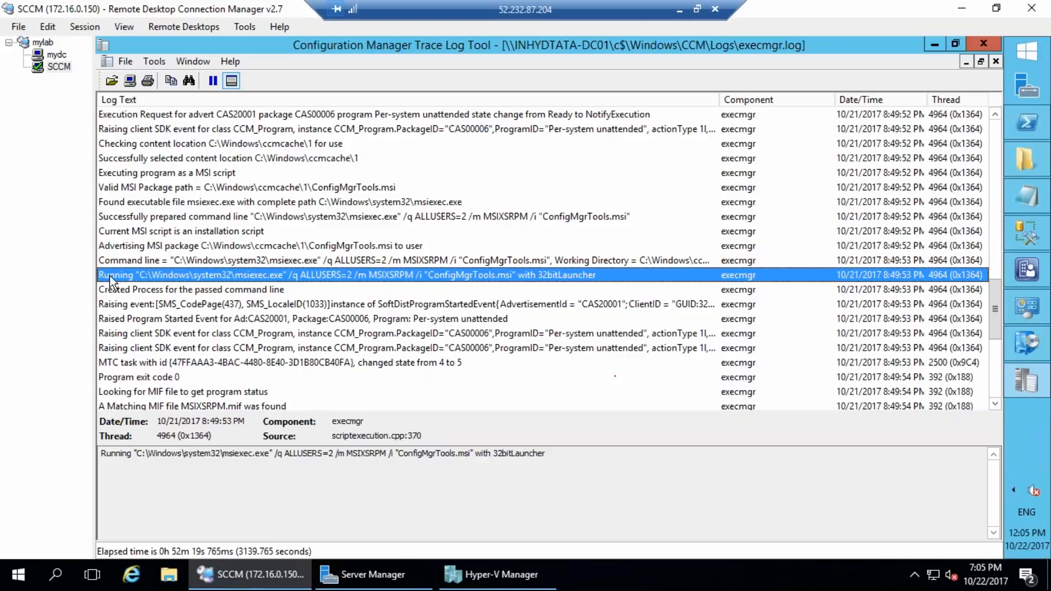
{"action": "mouse_move", "coordinate": [89, 266]}
{"action": "left_mouse_down"}
{"action": "mouse_move", "coordinate": [90, 288]}
{"action": "mouse_move", "coordinate": [605, 288]}
{"action": "mouse_move", "coordinate": [594, 258]}
{"action": "mouse_move", "coordinate": [106, 257]}
{"action": "mouse_move", "coordinate": [87, 270]}
{"action": "left_mouse_up"}
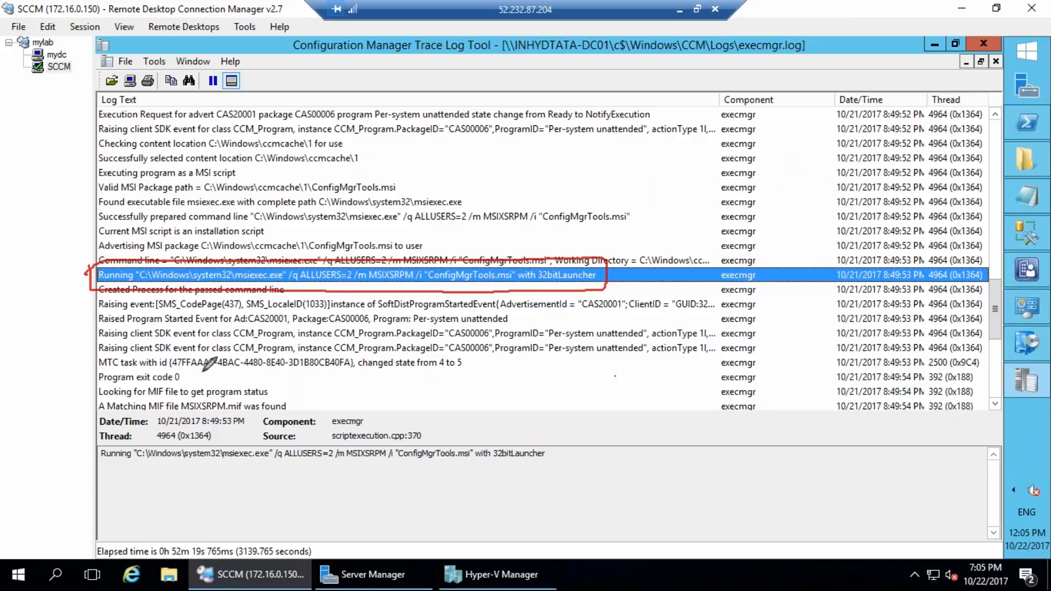
{"action": "mouse_move", "coordinate": [186, 371]}
{"action": "left_mouse_down"}
{"action": "mouse_move", "coordinate": [88, 388]}
{"action": "mouse_move", "coordinate": [142, 390]}
{"action": "mouse_move", "coordinate": [167, 368]}
{"action": "mouse_move", "coordinate": [318, 324]}
{"action": "left_mouse_up"}
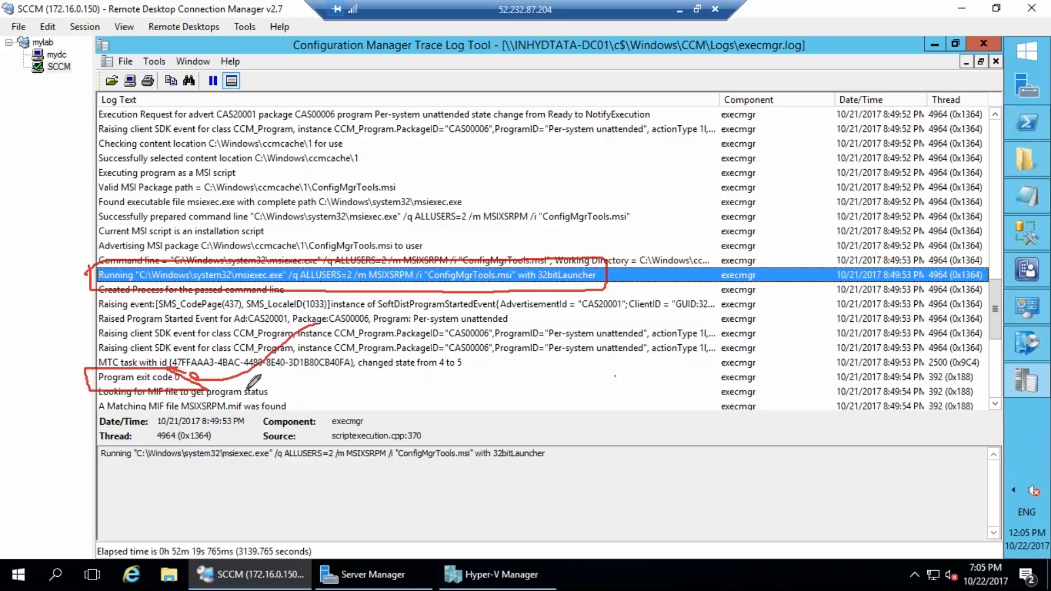
Step: Circle the MSIXSRPM.mif file name, annotate it with handwriting and arrows, and clear all drawings
{"action": "mouse_move", "coordinate": [235, 387]}
{"action": "left_mouse_down"}
{"action": "mouse_move", "coordinate": [174, 396]}
{"action": "mouse_move", "coordinate": [213, 430]}
{"action": "mouse_move", "coordinate": [249, 386]}
{"action": "mouse_move", "coordinate": [219, 376]}
{"action": "left_mouse_up"}
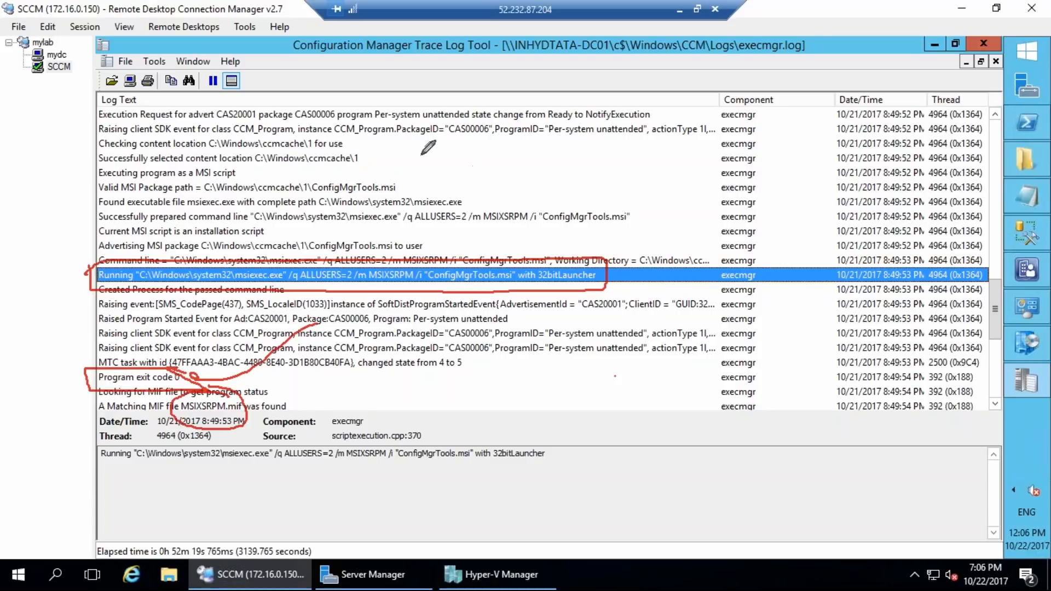
{"action": "mouse_move", "coordinate": [427, 186]}
{"action": "left_mouse_down"}
{"action": "mouse_move", "coordinate": [435, 216]}
{"action": "mouse_move", "coordinate": [460, 163]}
{"action": "left_mouse_up"}
{"action": "left_click_drag", "start_coordinate": [466, 127], "coordinate": [496, 160]}
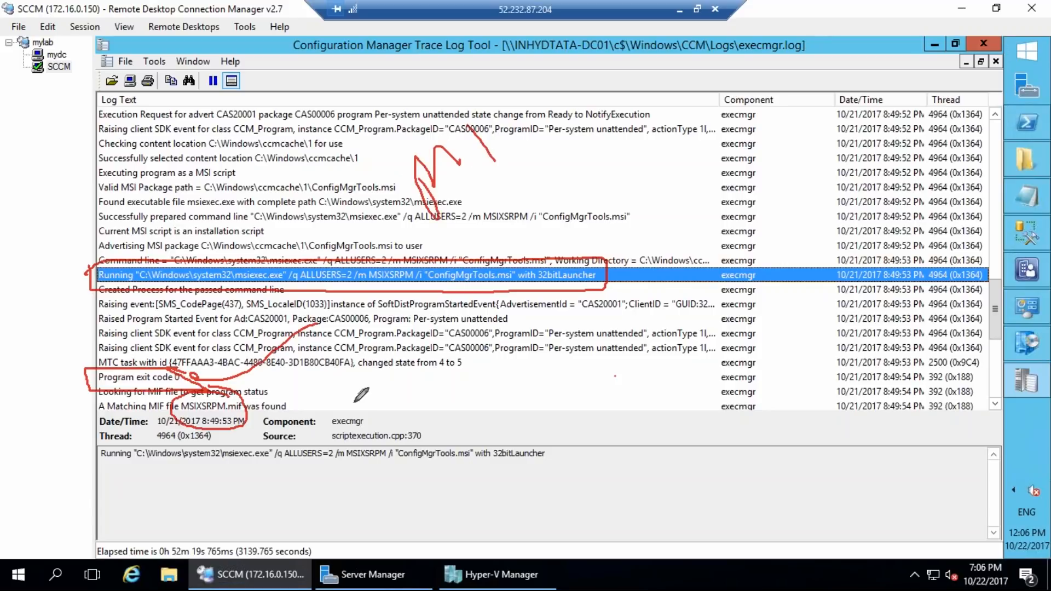
{"action": "mouse_move", "coordinate": [241, 419]}
{"action": "left_mouse_down"}
{"action": "mouse_move", "coordinate": [313, 411]}
{"action": "mouse_move", "coordinate": [319, 401]}
{"action": "mouse_move", "coordinate": [335, 417]}
{"action": "mouse_move", "coordinate": [397, 353]}
{"action": "mouse_move", "coordinate": [363, 231]}
{"action": "left_mouse_up"}
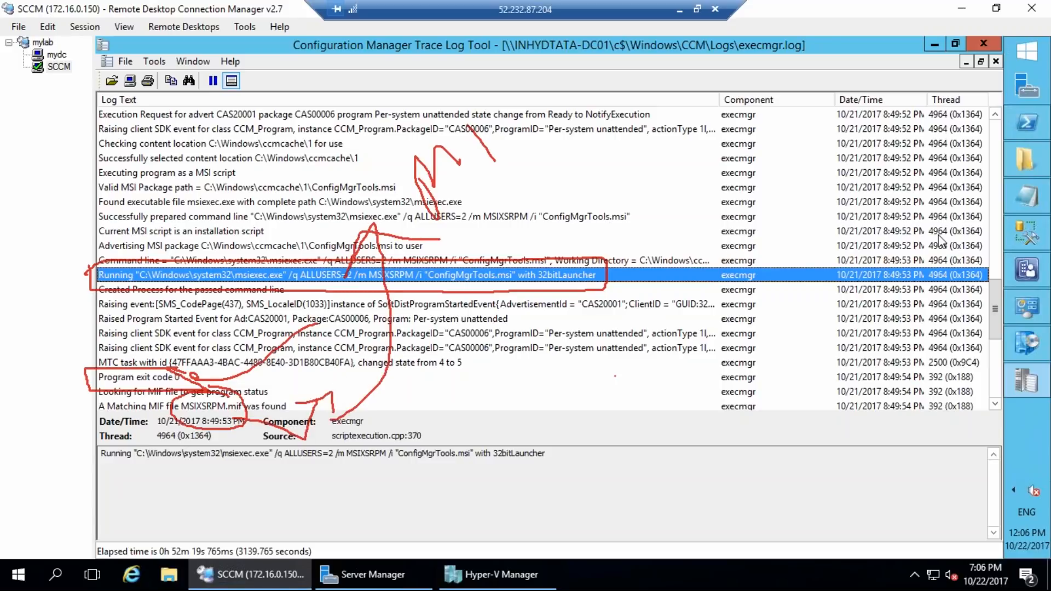
{"action": "key", "text": "Escape"}
Step: Review the MIF status, program exit code and execution-completed entries through to the last entry of execmgr.log
{"action": "left_click", "coordinate": [353, 390]}
{"action": "scroll", "coordinate": [353, 389], "scroll_direction": "down", "scroll_amount": 5}
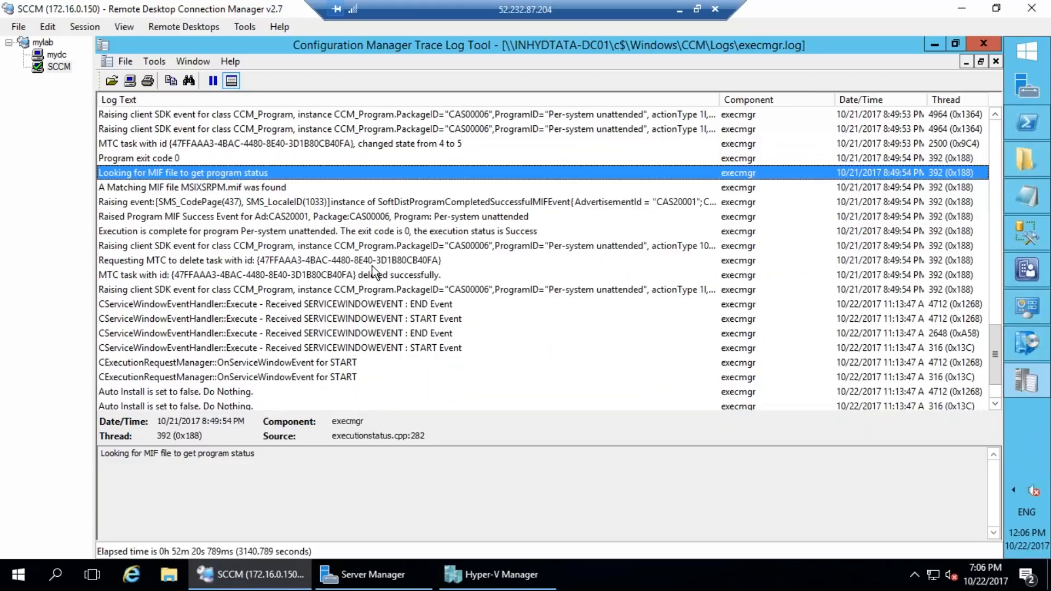
{"action": "left_click", "coordinate": [155, 151]}
{"action": "left_click", "coordinate": [179, 160]}
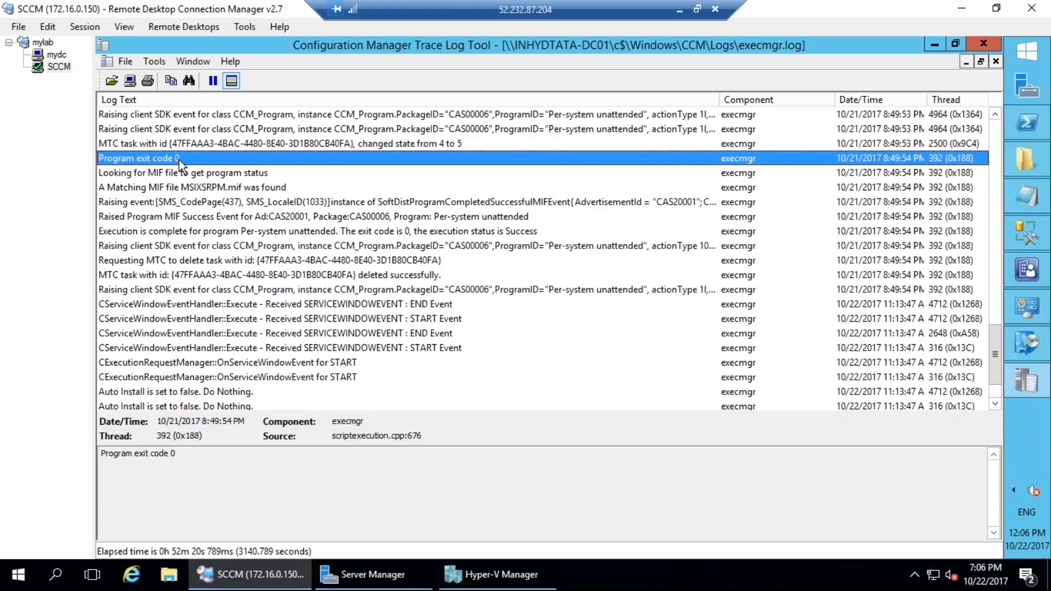
{"action": "scroll", "coordinate": [424, 326], "scroll_direction": "down", "scroll_amount": 2}
{"action": "left_click", "coordinate": [422, 318]}
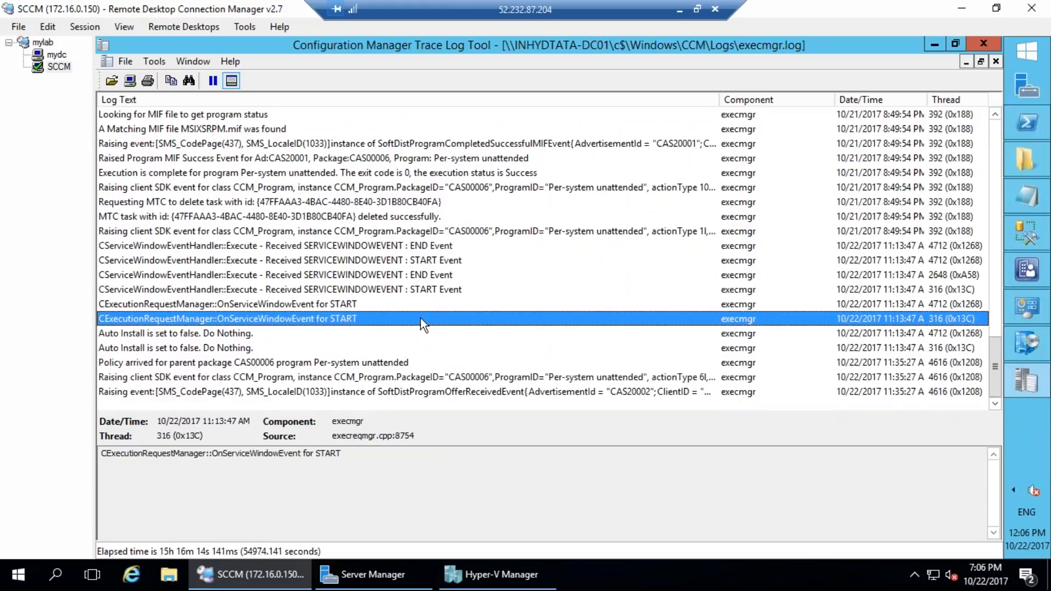
{"action": "key", "text": "End"}
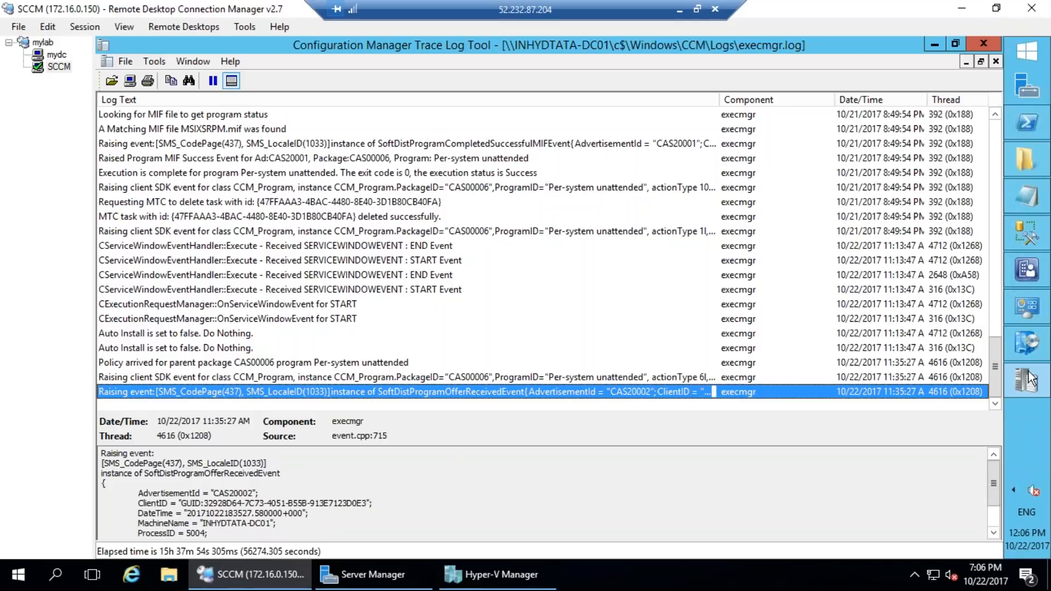
Step: Switch to the Configuration Manager console, view Packages, and show the available actions for the ConfigMgr 2012 Toolkit R2 application
{"action": "left_click", "coordinate": [1034, 279]}
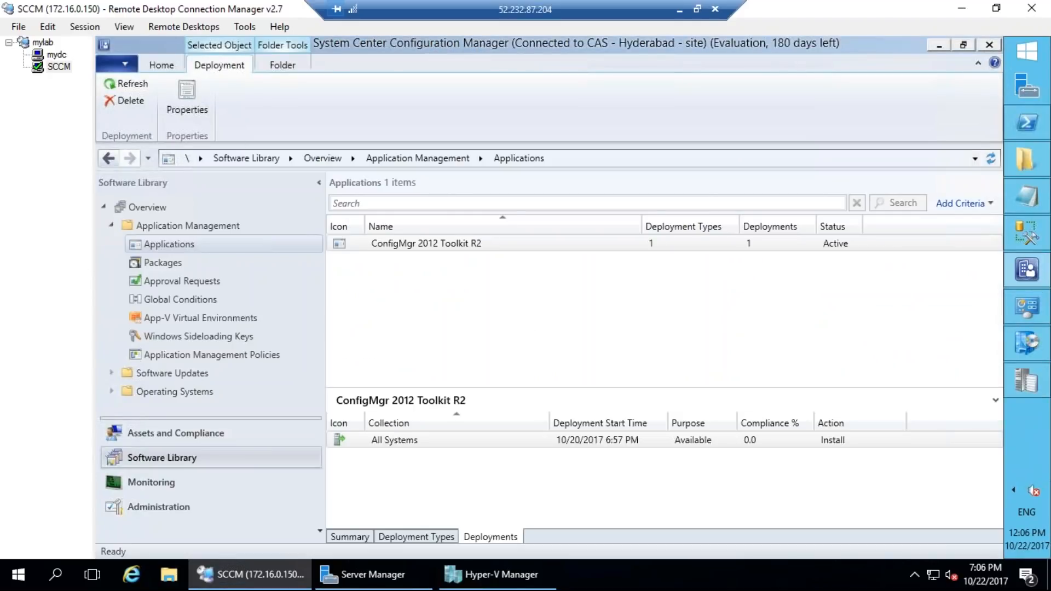
{"action": "left_click", "coordinate": [430, 248]}
{"action": "left_click", "coordinate": [178, 262]}
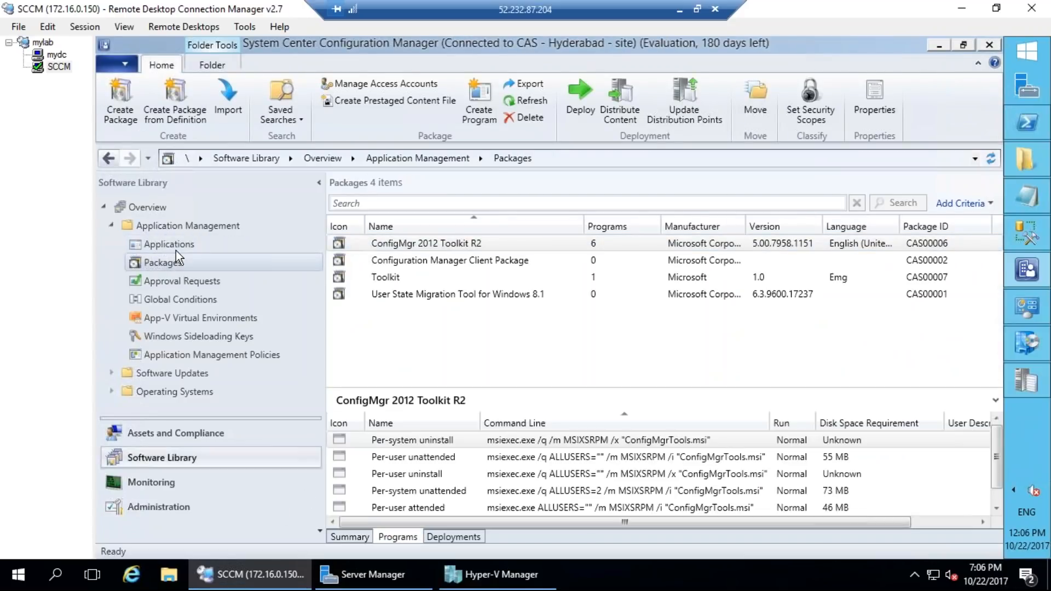
{"action": "left_click", "coordinate": [173, 244]}
{"action": "left_click", "coordinate": [418, 249]}
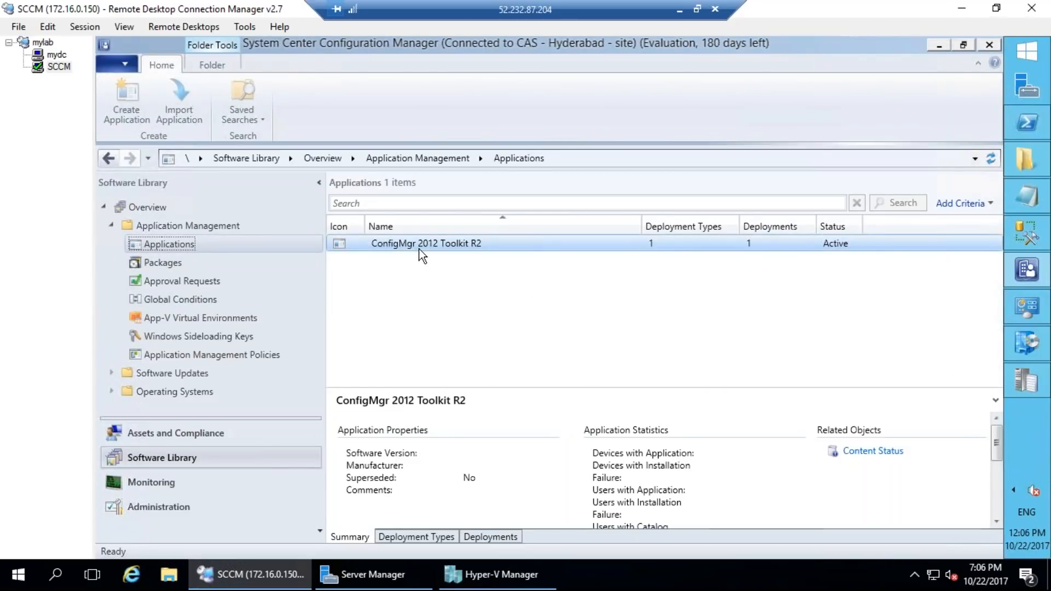
{"action": "right_click", "coordinate": [419, 249]}
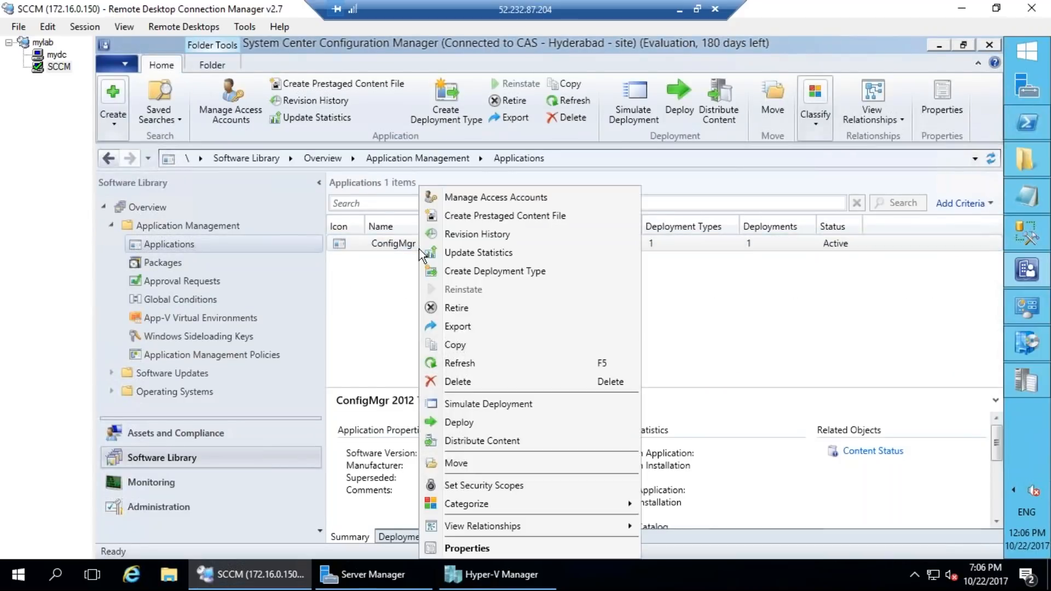
Step: Show the Global Conditions under Application Management and look through the list to its last entries
{"action": "left_click", "coordinate": [191, 300]}
{"action": "right_click", "coordinate": [191, 301]}
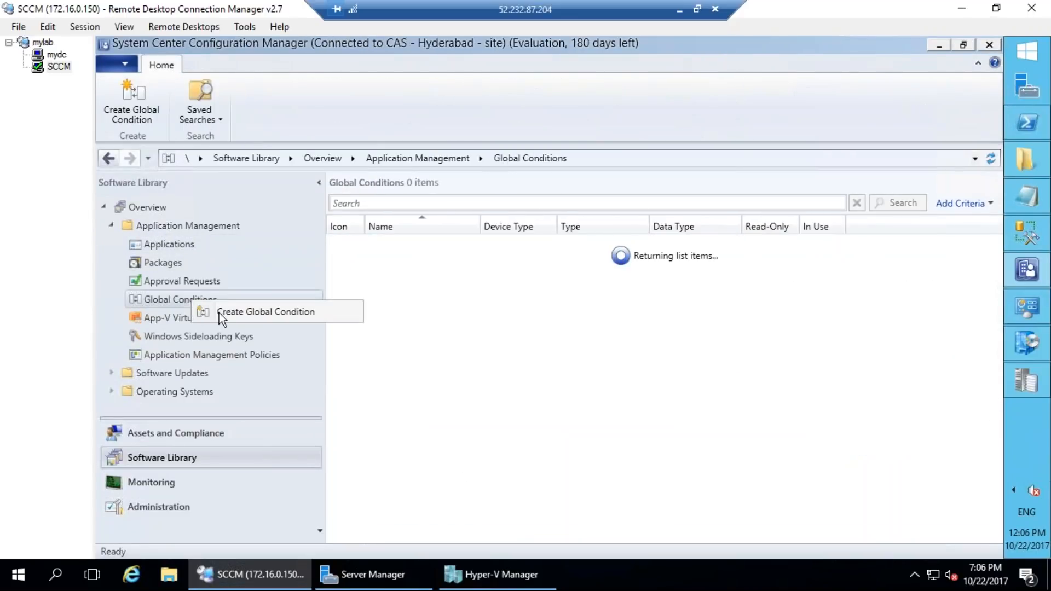
{"action": "left_click", "coordinate": [165, 301]}
{"action": "scroll", "coordinate": [486, 313], "scroll_direction": "down", "scroll_amount": 4}
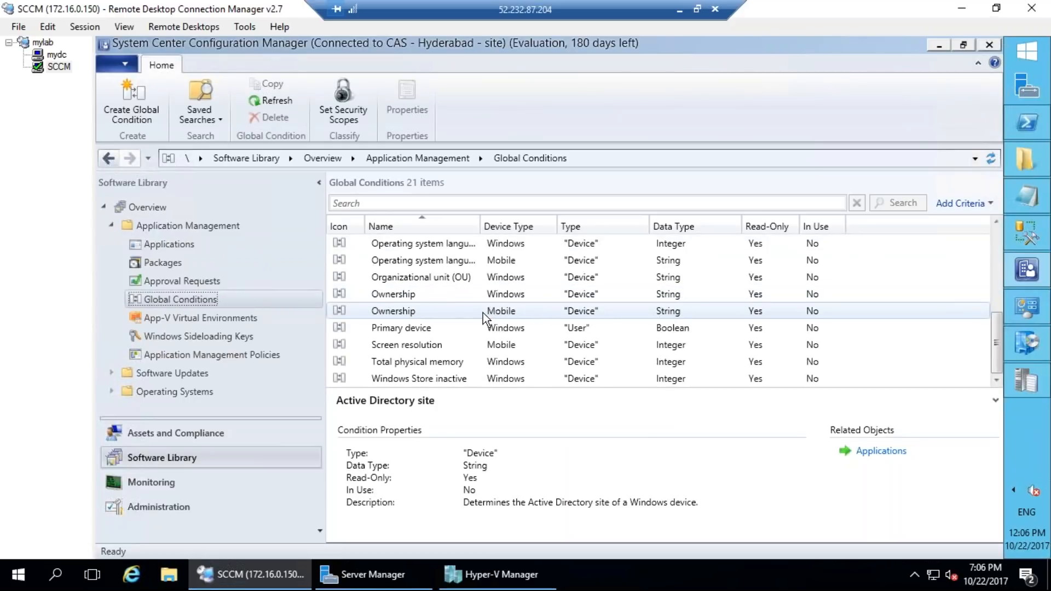
Step: Examine the setting type, data type and device type options for a new global condition, including the Script setting, and cancel it
{"action": "right_click", "coordinate": [202, 302]}
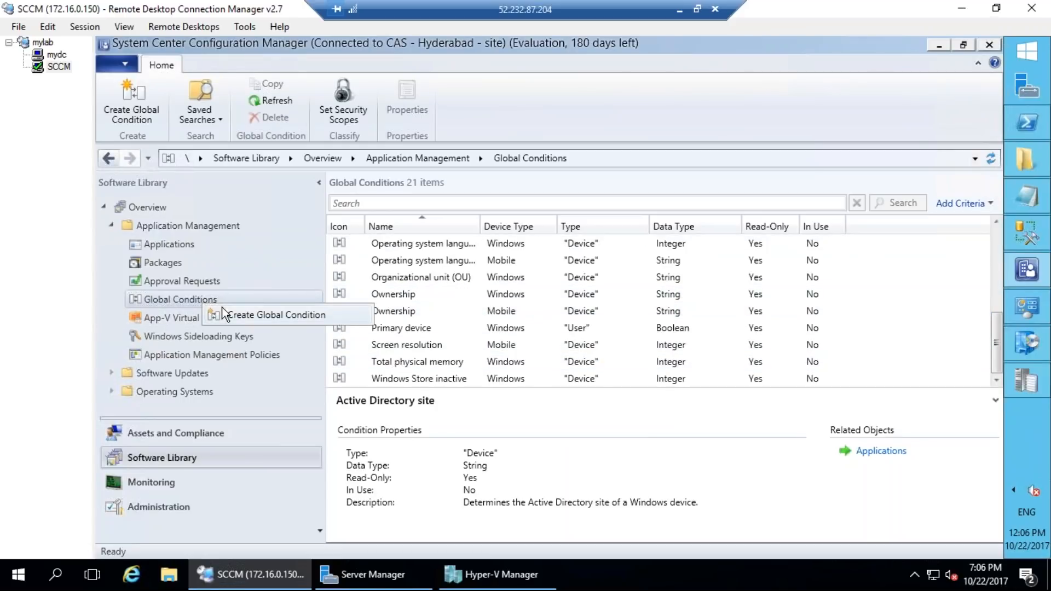
{"action": "left_click", "coordinate": [224, 314]}
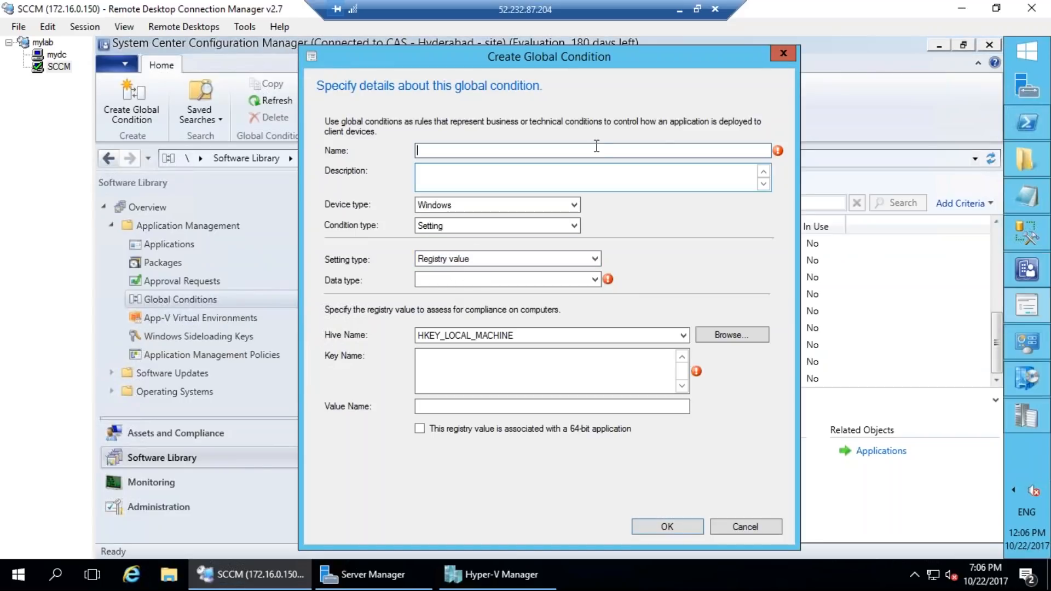
{"action": "left_click", "coordinate": [548, 257]}
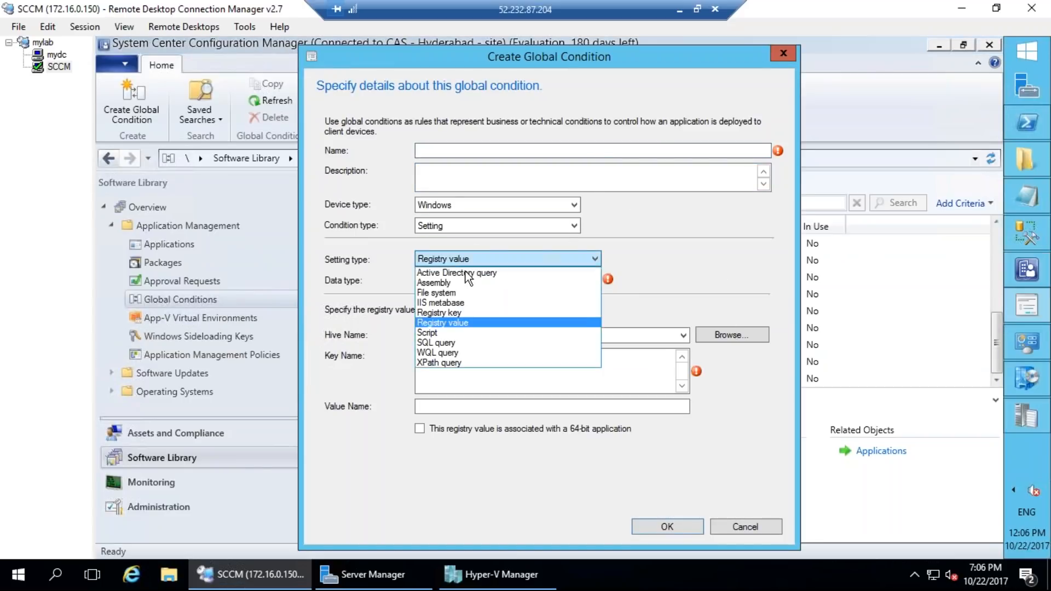
{"action": "left_click", "coordinate": [439, 333]}
{"action": "left_click", "coordinate": [458, 280]}
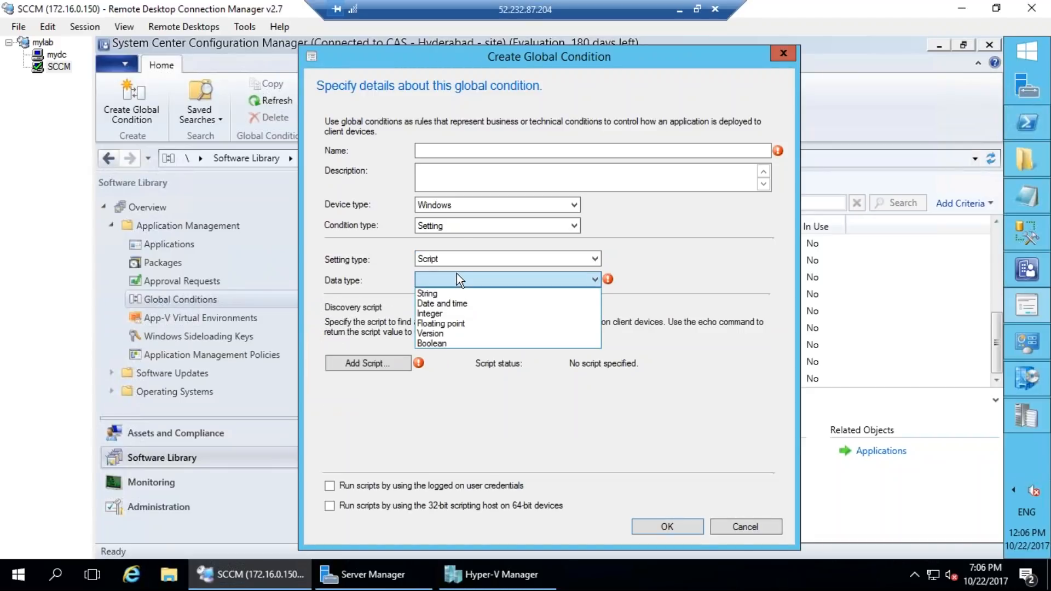
{"action": "left_click", "coordinate": [455, 203]}
{"action": "left_click", "coordinate": [438, 211]}
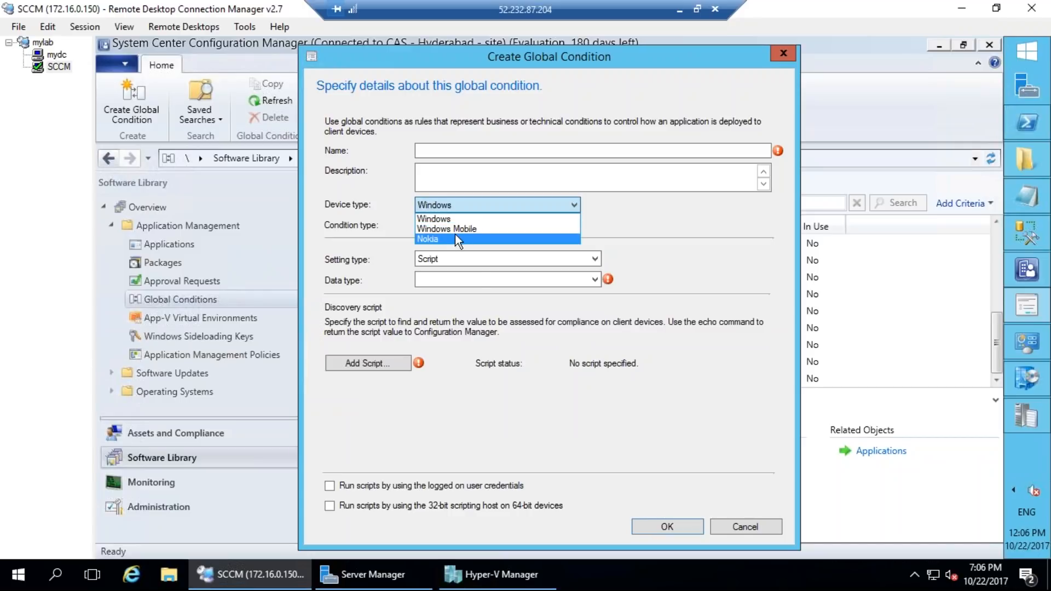
{"action": "left_click", "coordinate": [475, 278]}
{"action": "left_click", "coordinate": [550, 150]}
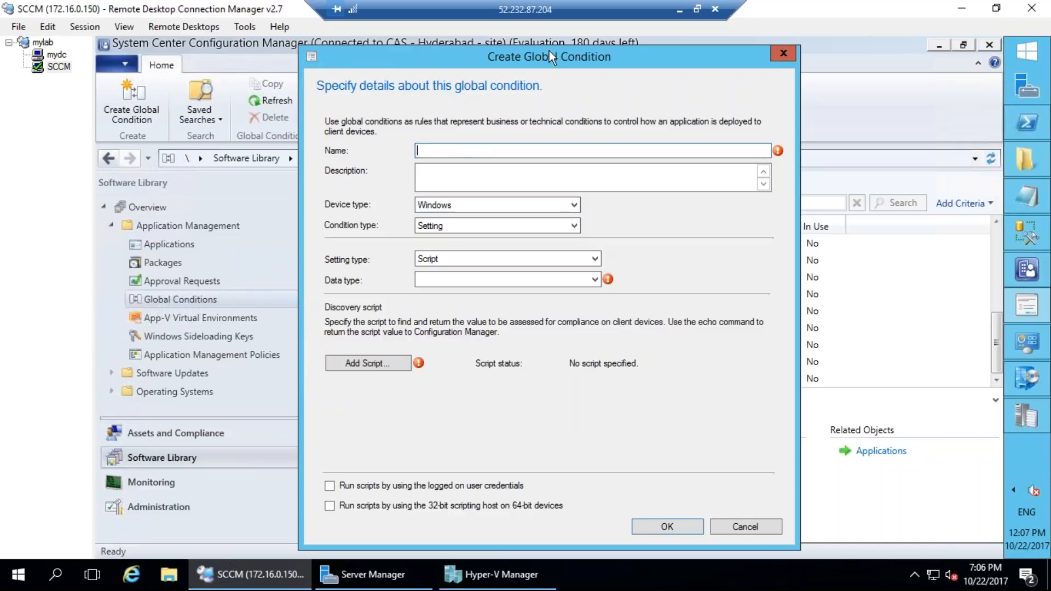
{"action": "left_click", "coordinate": [745, 523]}
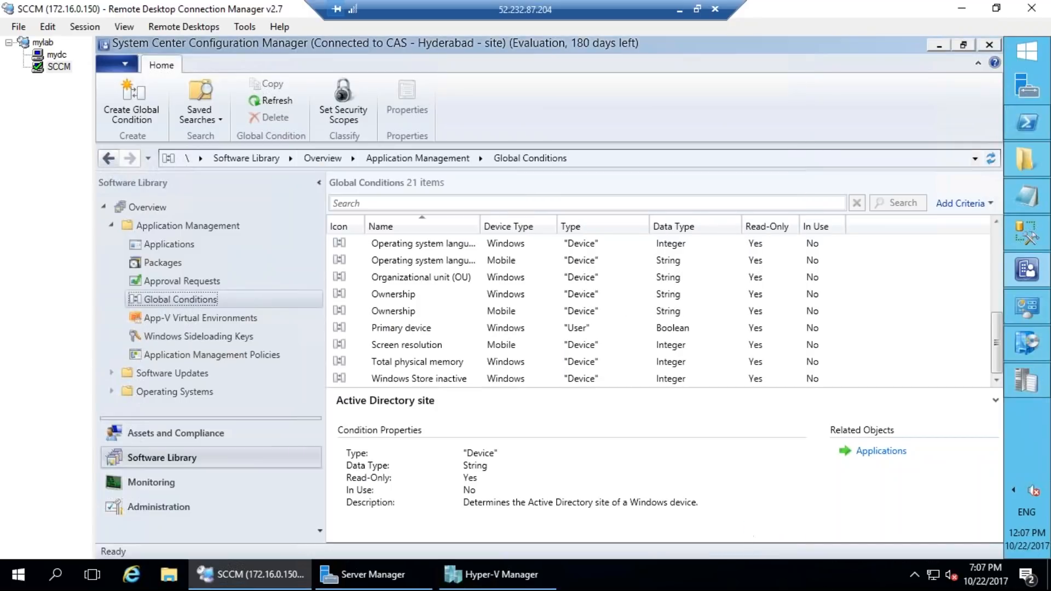
Step: Check Applications, return to Global Conditions and start a new Windows global condition named test with data type String
{"action": "left_click", "coordinate": [171, 245]}
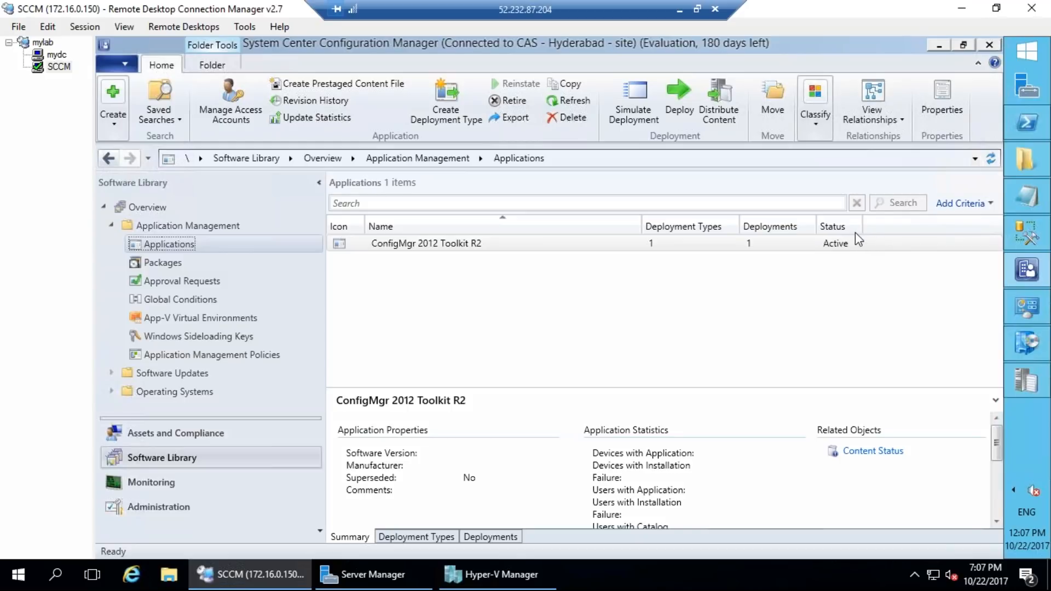
{"action": "mouse_move", "coordinate": [225, 295]}
{"action": "left_mouse_down"}
{"action": "mouse_move", "coordinate": [169, 285]}
{"action": "mouse_move", "coordinate": [129, 293]}
{"action": "mouse_move", "coordinate": [186, 310]}
{"action": "mouse_move", "coordinate": [222, 307]}
{"action": "mouse_move", "coordinate": [225, 294]}
{"action": "left_mouse_up"}
{"action": "left_click", "coordinate": [211, 302]}
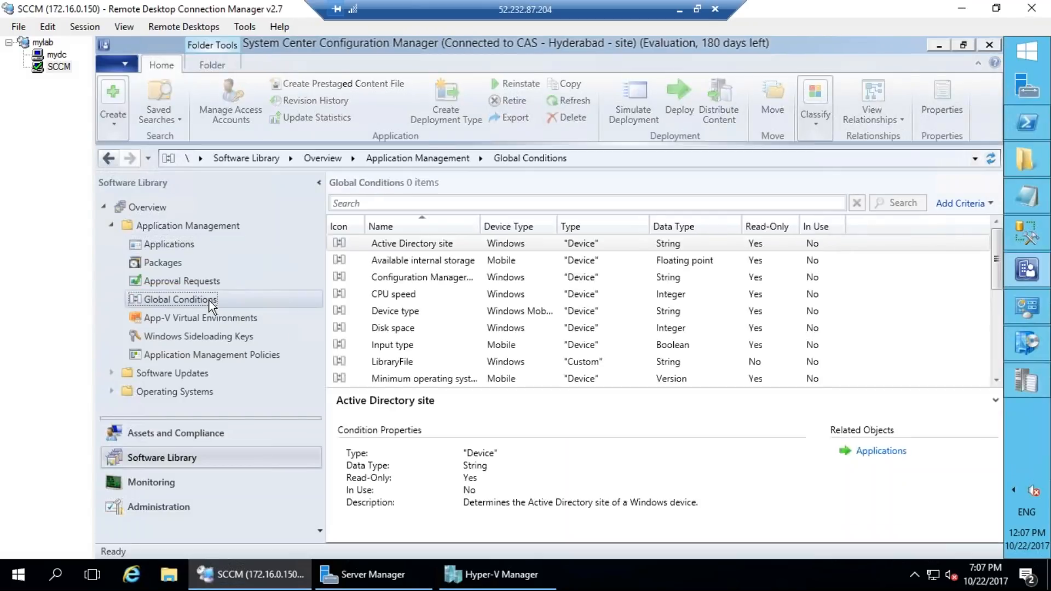
{"action": "right_click", "coordinate": [210, 305]}
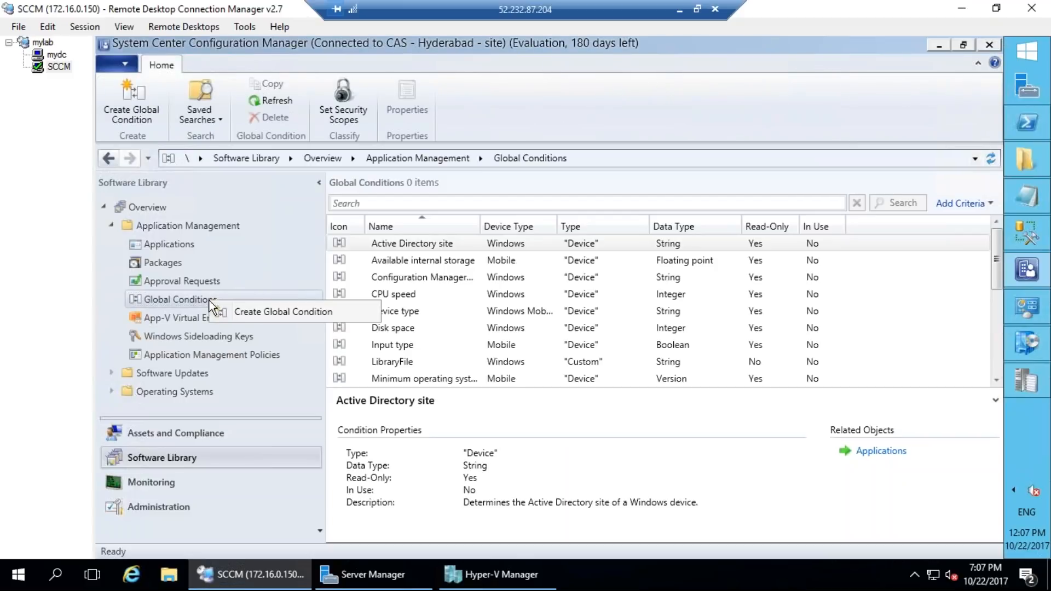
{"action": "left_click", "coordinate": [244, 311]}
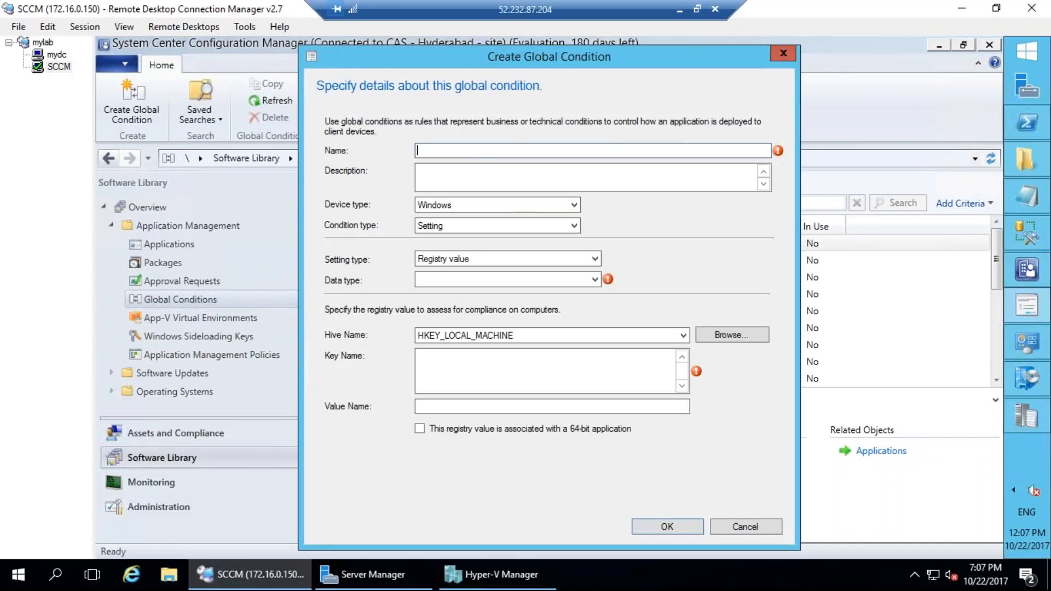
{"action": "type", "text": "test"}
{"action": "left_click", "coordinate": [590, 279]}
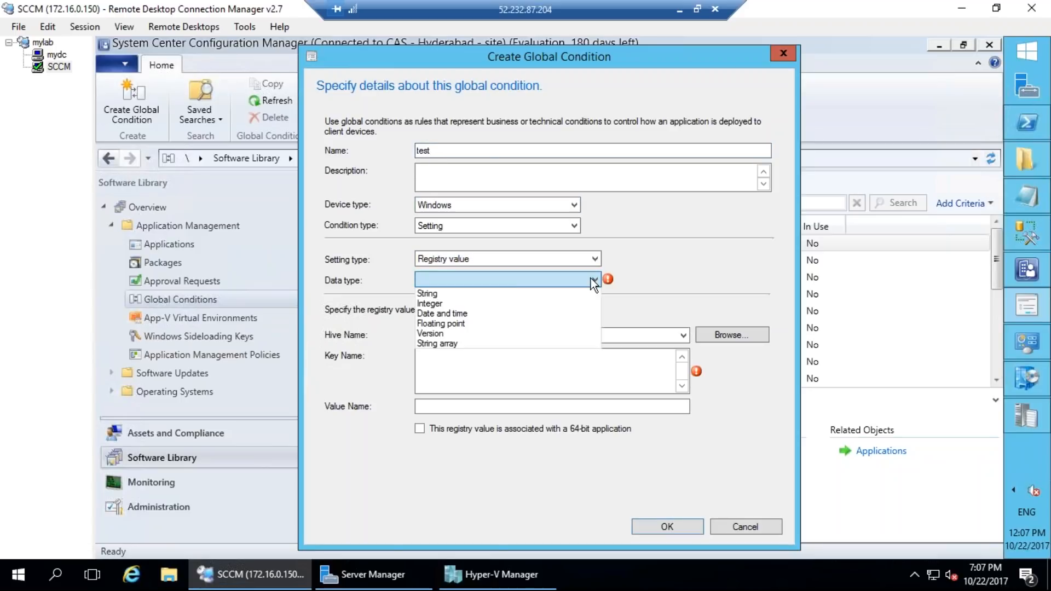
{"action": "left_click", "coordinate": [480, 297]}
Step: Browse the local machine registry for the SMS SQL value in SOFTWARE\ODBC\ODBC.INI\ODBC Data Sources and create the condition with it
{"action": "left_click", "coordinate": [602, 365]}
{"action": "left_click", "coordinate": [730, 336]}
{"action": "left_click", "coordinate": [337, 197]}
{"action": "double_click", "coordinate": [353, 209]}
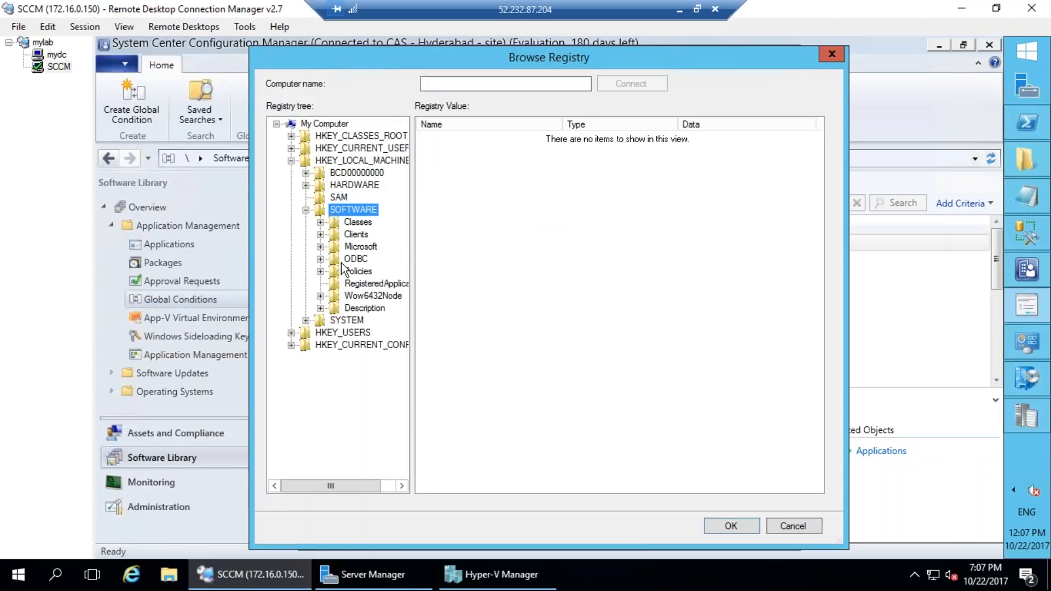
{"action": "double_click", "coordinate": [356, 258]}
{"action": "left_click", "coordinate": [368, 271]}
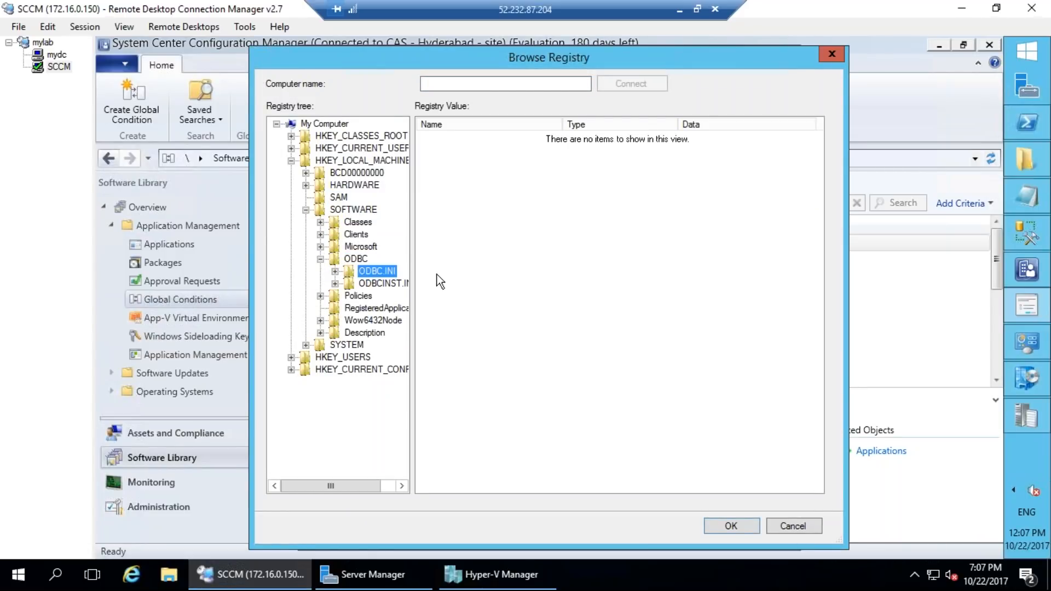
{"action": "left_click", "coordinate": [334, 271]}
{"action": "left_click", "coordinate": [383, 284]}
{"action": "left_click", "coordinate": [452, 146]}
{"action": "double_click", "coordinate": [448, 138]}
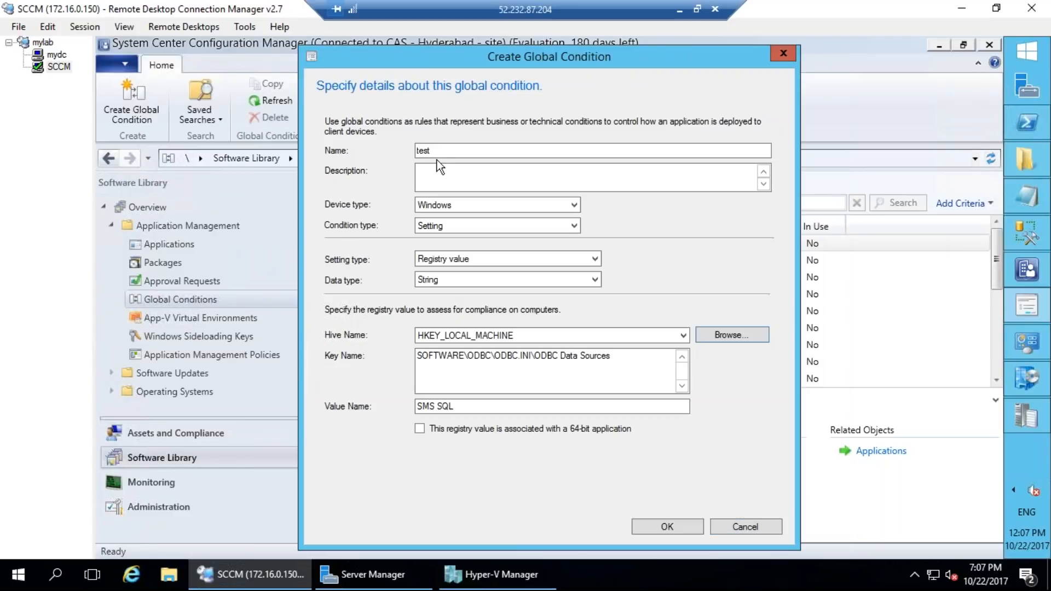
{"action": "left_click", "coordinate": [675, 524]}
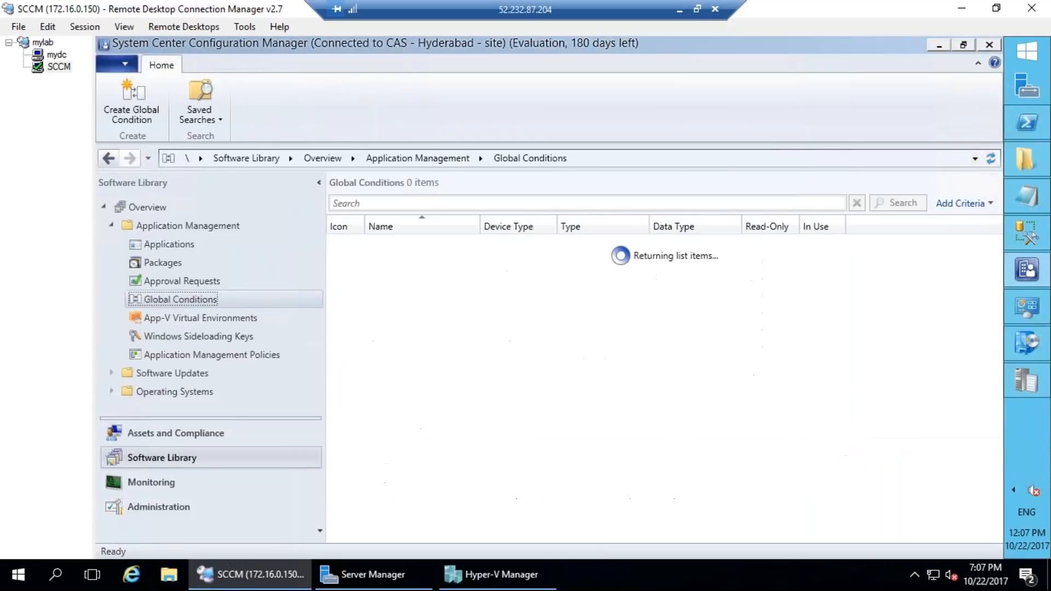
Step: Search the global conditions for test
{"action": "left_click", "coordinate": [394, 203]}
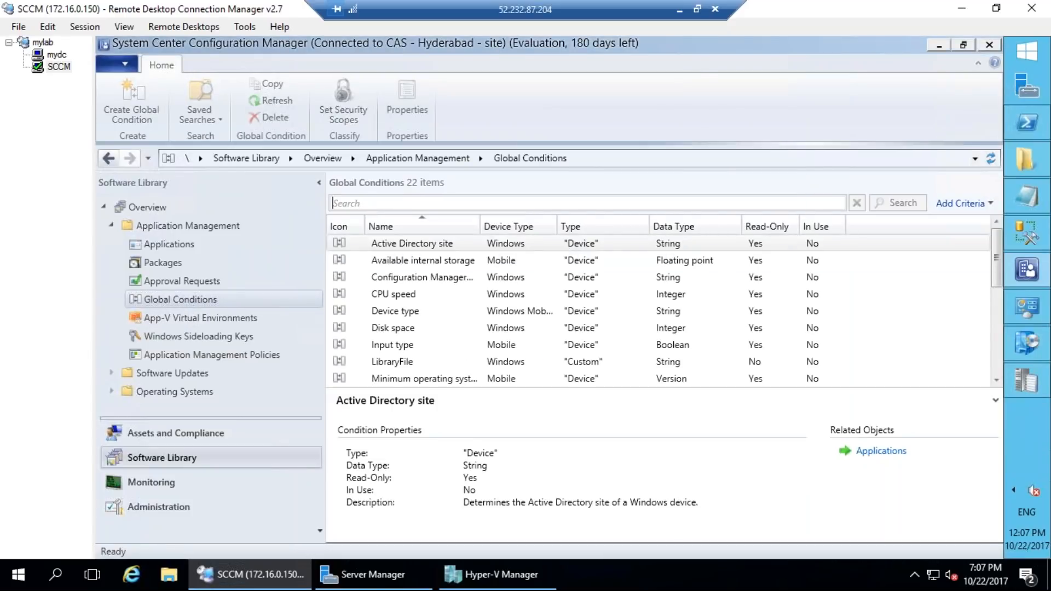
{"action": "type", "text": "test"}
{"action": "key", "text": "Return"}
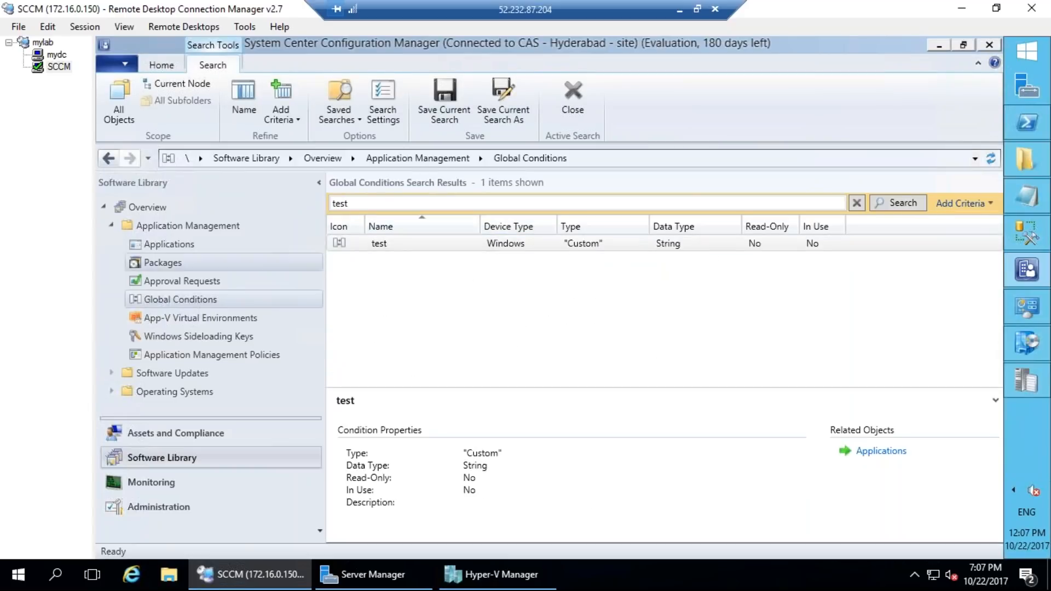
Step: Open the requirements of the Windows Installer deployment type in the ConfigMgr 2012 Toolkit R2 application's properties
{"action": "left_click", "coordinate": [164, 247]}
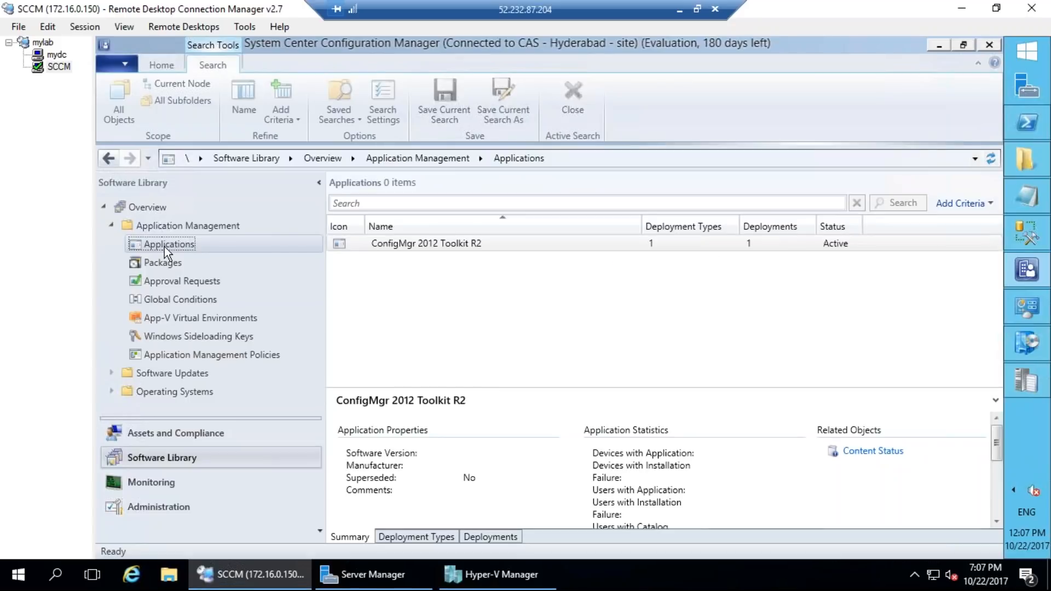
{"action": "right_click", "coordinate": [394, 241]}
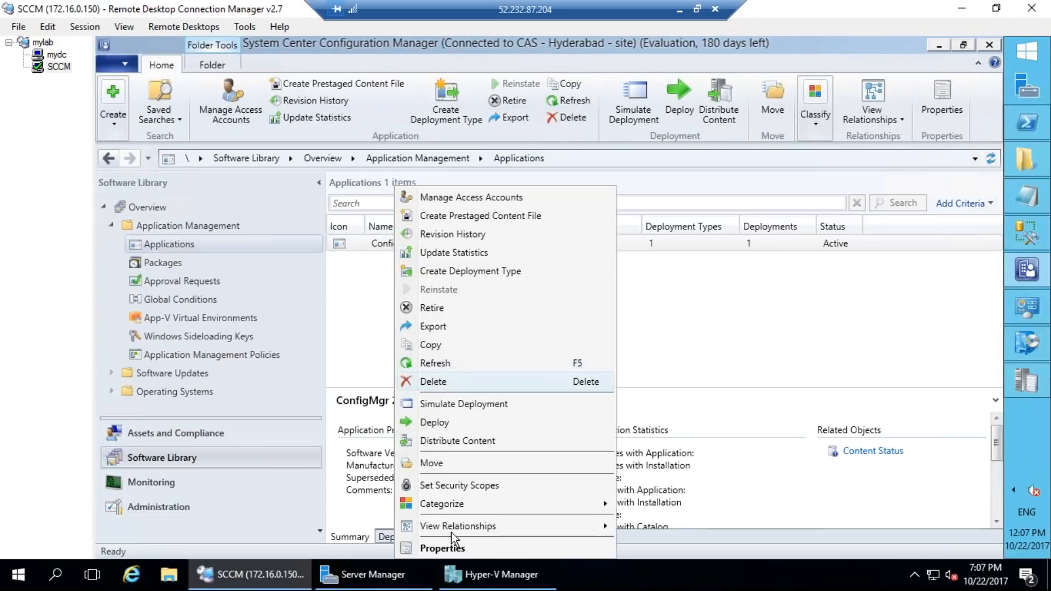
{"action": "left_click", "coordinate": [451, 549]}
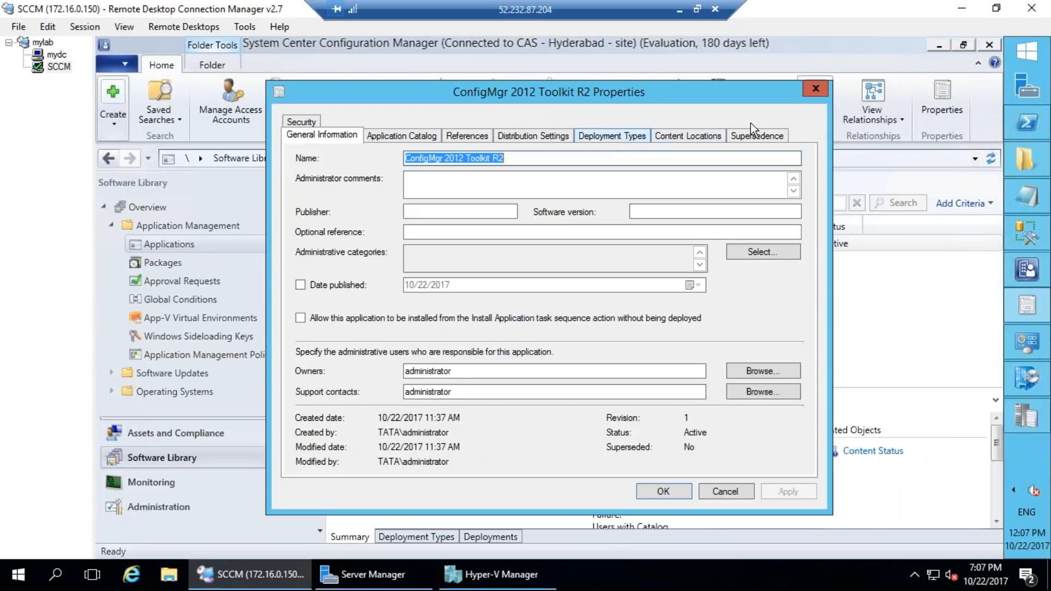
{"action": "left_click", "coordinate": [599, 140]}
{"action": "left_click", "coordinate": [489, 246]}
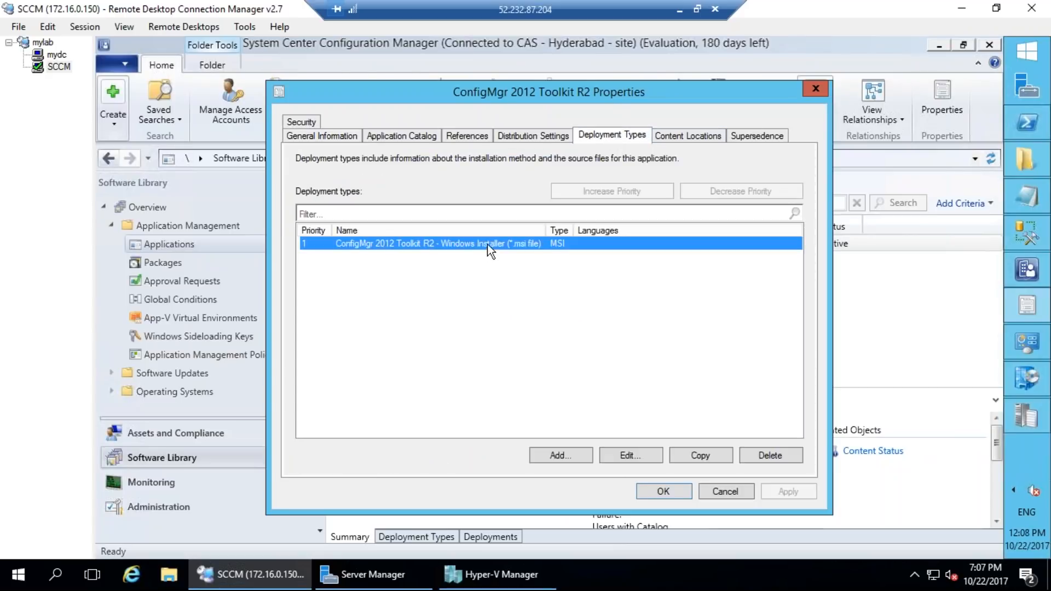
{"action": "left_click", "coordinate": [650, 461]}
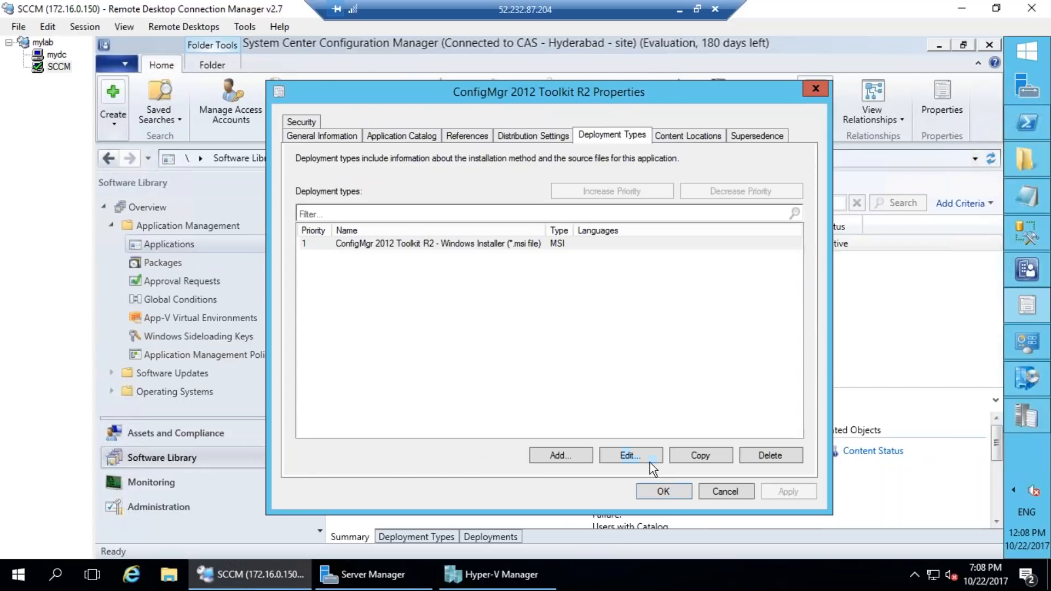
{"action": "left_click", "coordinate": [612, 110]}
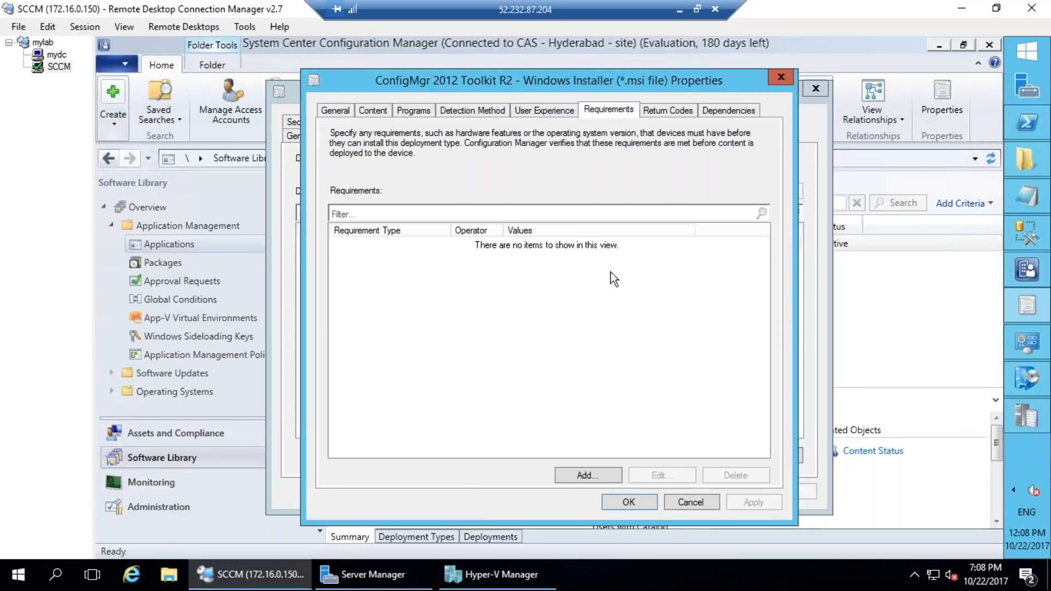
Step: Try adding a custom requirement that the test condition equals true, and discard the changes to the deployment type and application
{"action": "left_click", "coordinate": [587, 472]}
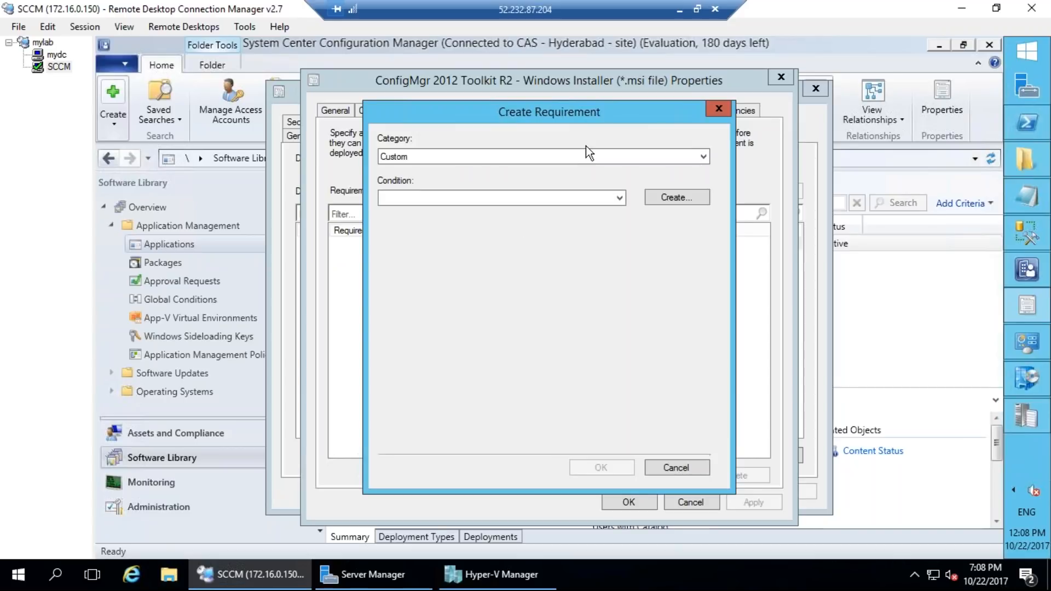
{"action": "left_click", "coordinate": [429, 158]}
{"action": "left_click", "coordinate": [460, 170]}
{"action": "left_click", "coordinate": [616, 199]}
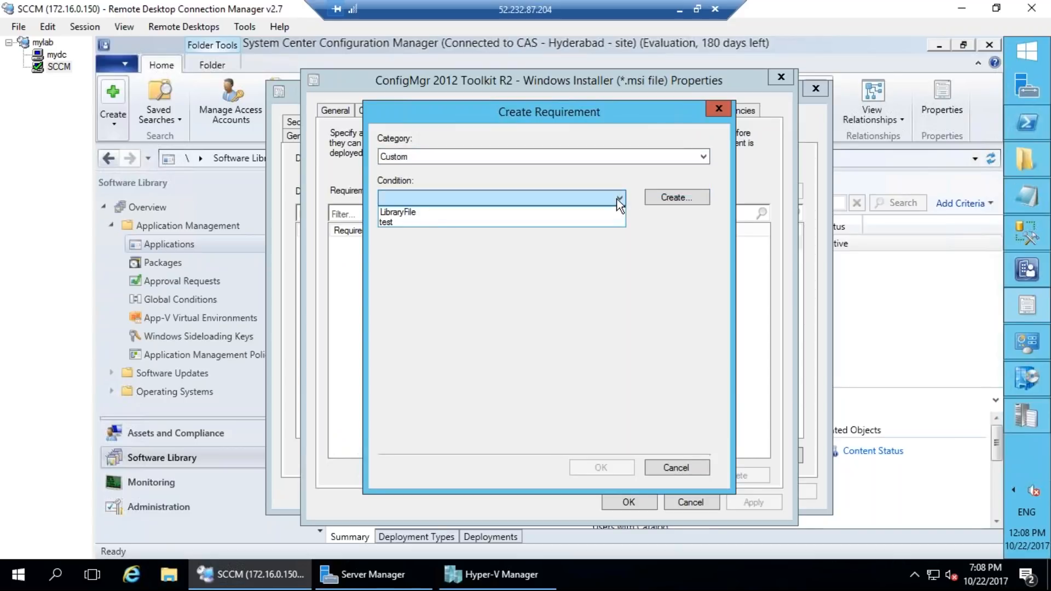
{"action": "left_click", "coordinate": [405, 223]}
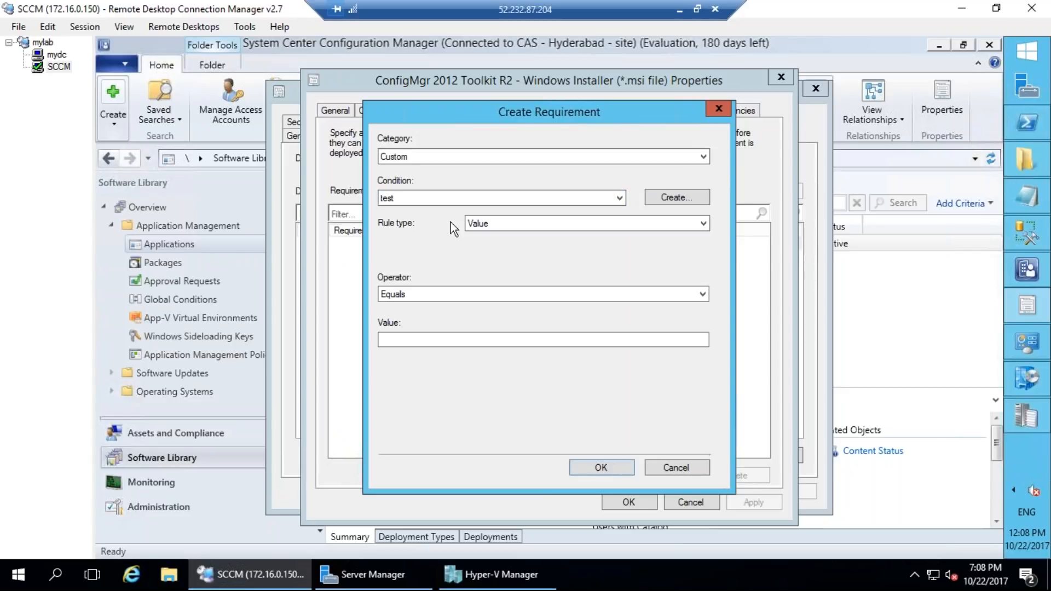
{"action": "left_click", "coordinate": [419, 342]}
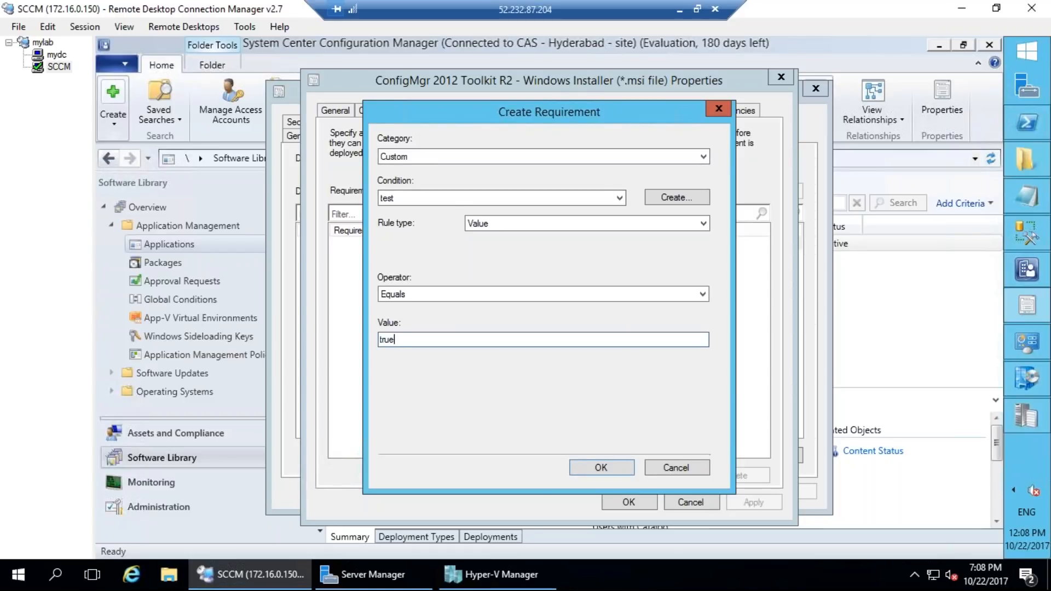
{"action": "key", "text": "Return"}
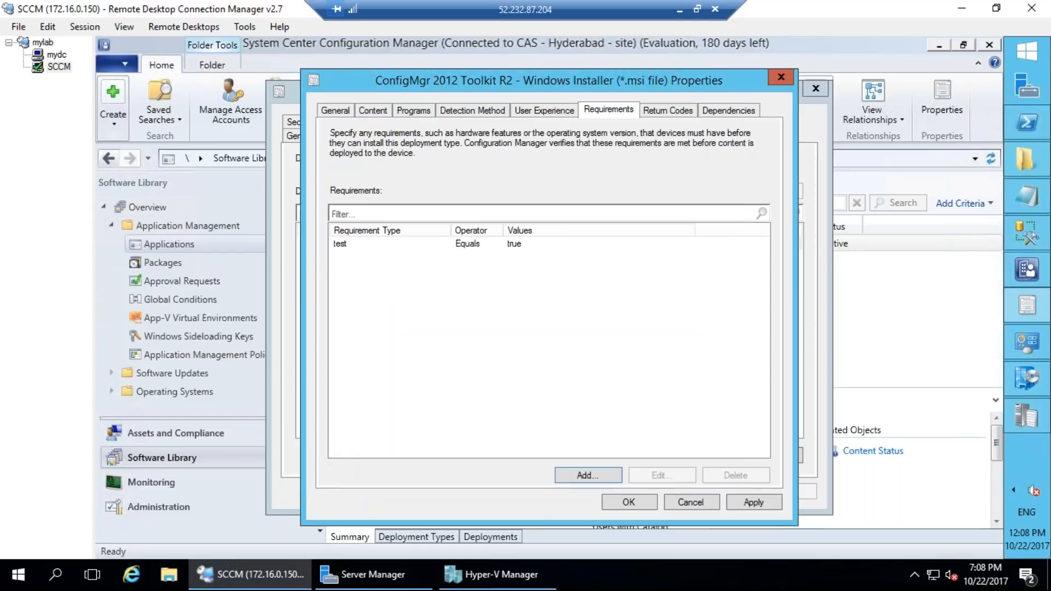
{"action": "left_click", "coordinate": [685, 502]}
{"action": "left_click", "coordinate": [728, 490]}
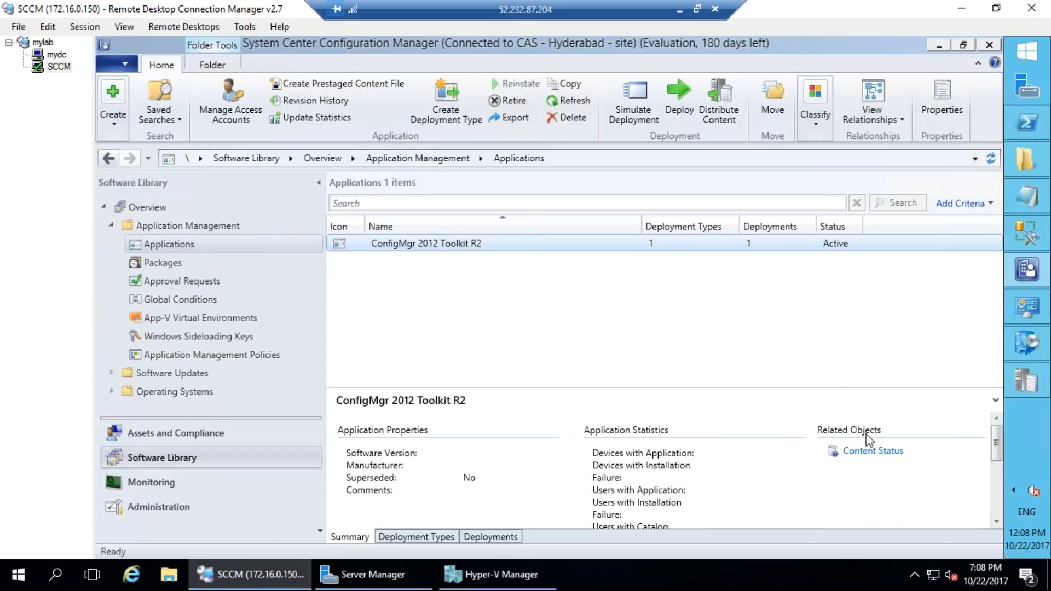
Step: Handwrite S/W below the ConfigMgr 2012 Toolkit R2 entry, circle it and draw an arrow pointing to it
{"action": "key", "text": "ctrl+2"}
{"action": "left_click_drag", "start_coordinate": [371, 289], "coordinate": [340, 325]}
{"action": "left_click_drag", "start_coordinate": [411, 264], "coordinate": [414, 339]}
{"action": "mouse_move", "coordinate": [429, 284]}
{"action": "left_mouse_down"}
{"action": "mouse_move", "coordinate": [459, 285]}
{"action": "mouse_move", "coordinate": [387, 258]}
{"action": "left_mouse_up"}
{"action": "mouse_move", "coordinate": [284, 203]}
{"action": "left_mouse_down"}
{"action": "mouse_move", "coordinate": [372, 284]}
{"action": "mouse_move", "coordinate": [389, 272]}
{"action": "left_mouse_up"}
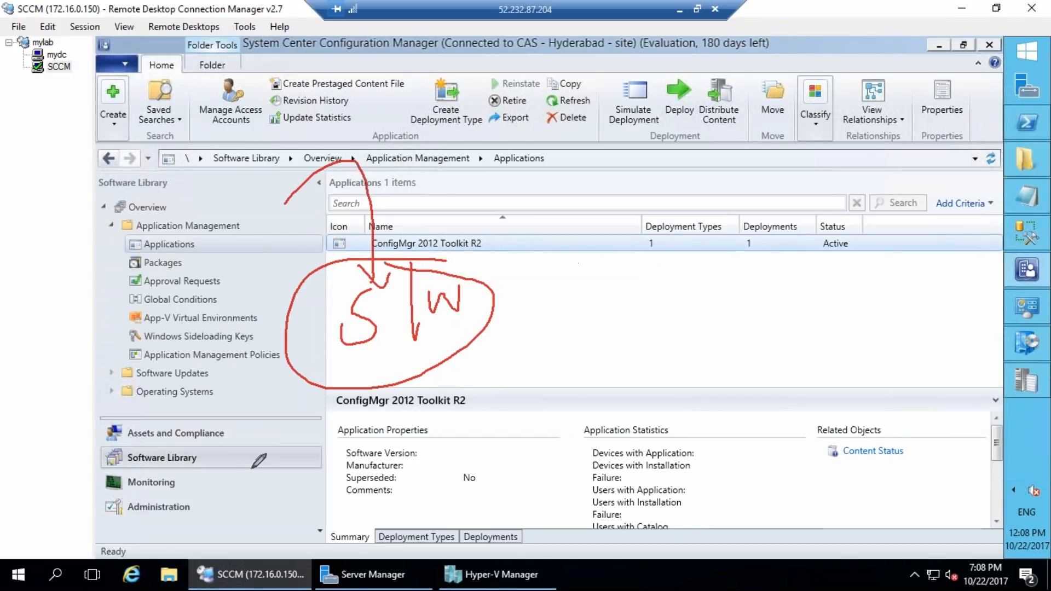
Step: Handwrite OSD over the application's details, outline it, and circle the Applications and Packages nodes
{"action": "mouse_move", "coordinate": [463, 438]}
{"action": "left_mouse_down"}
{"action": "mouse_move", "coordinate": [422, 441]}
{"action": "mouse_move", "coordinate": [419, 464]}
{"action": "left_mouse_up"}
{"action": "left_click_drag", "start_coordinate": [499, 411], "coordinate": [474, 437]}
{"action": "left_click_drag", "start_coordinate": [495, 448], "coordinate": [503, 459]}
{"action": "left_click_drag", "start_coordinate": [533, 391], "coordinate": [536, 453]}
{"action": "mouse_move", "coordinate": [542, 386]}
{"action": "left_mouse_down"}
{"action": "mouse_move", "coordinate": [563, 373]}
{"action": "mouse_move", "coordinate": [542, 472]}
{"action": "left_mouse_up"}
{"action": "mouse_move", "coordinate": [383, 449]}
{"action": "left_mouse_down"}
{"action": "mouse_move", "coordinate": [403, 438]}
{"action": "mouse_move", "coordinate": [612, 465]}
{"action": "mouse_move", "coordinate": [468, 550]}
{"action": "mouse_move", "coordinate": [386, 424]}
{"action": "left_mouse_up"}
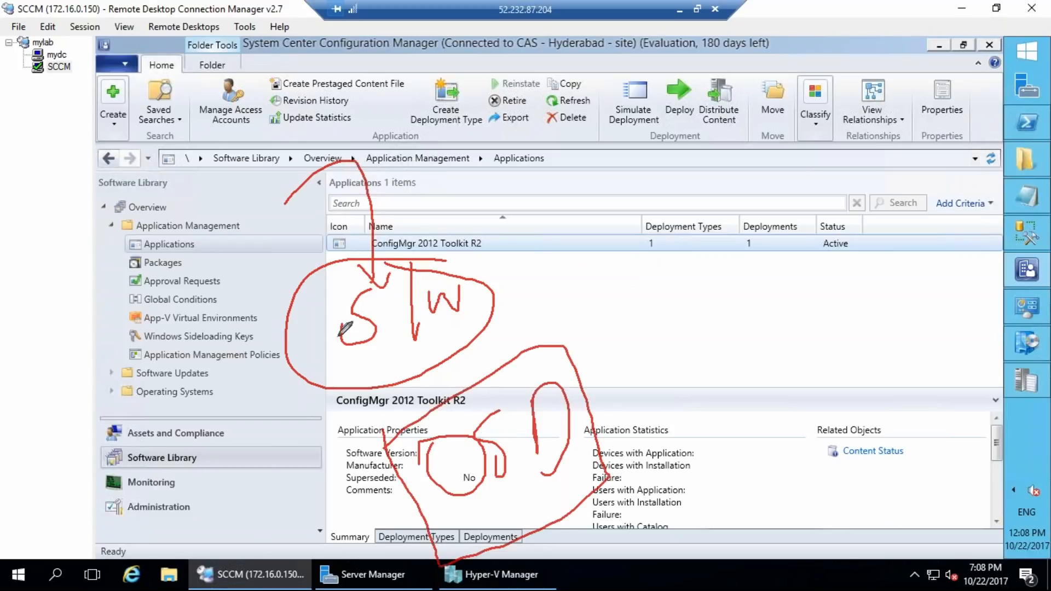
{"action": "mouse_move", "coordinate": [195, 264]}
{"action": "left_mouse_down"}
{"action": "mouse_move", "coordinate": [160, 235]}
{"action": "mouse_move", "coordinate": [117, 273]}
{"action": "mouse_move", "coordinate": [216, 241]}
{"action": "mouse_move", "coordinate": [117, 263]}
{"action": "left_mouse_up"}
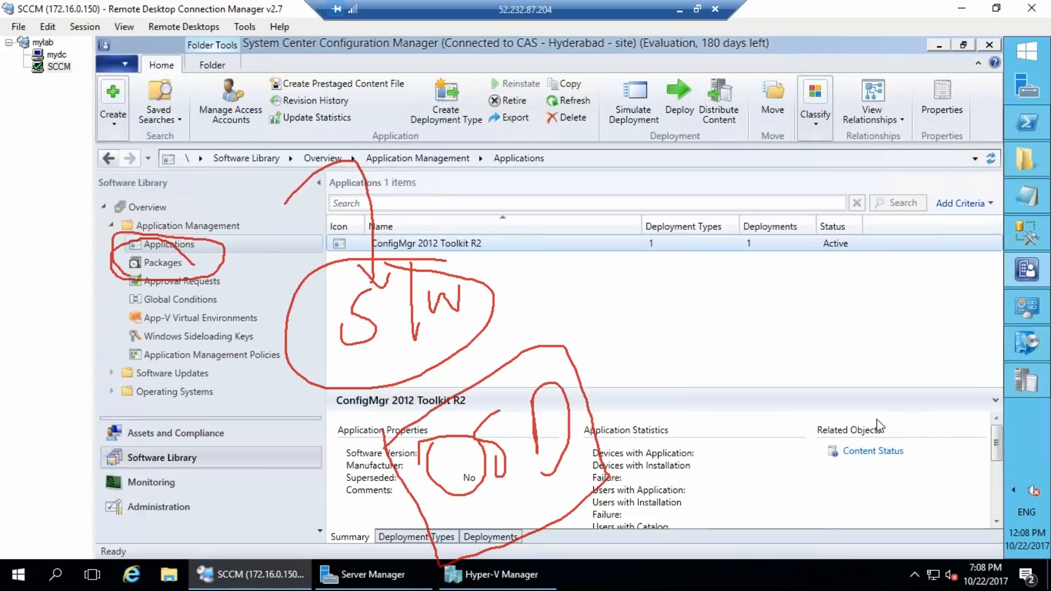
Step: Clear the handwriting, circle the Applications and Packages nodes, draw an arrow from them over the application list, and exit drawing mode
{"action": "key", "text": "e"}
{"action": "mouse_move", "coordinate": [166, 224]}
{"action": "left_mouse_down"}
{"action": "mouse_move", "coordinate": [87, 268]}
{"action": "mouse_move", "coordinate": [159, 281]}
{"action": "mouse_move", "coordinate": [218, 232]}
{"action": "mouse_move", "coordinate": [426, 231]}
{"action": "mouse_move", "coordinate": [435, 290]}
{"action": "mouse_move", "coordinate": [446, 269]}
{"action": "left_mouse_up"}
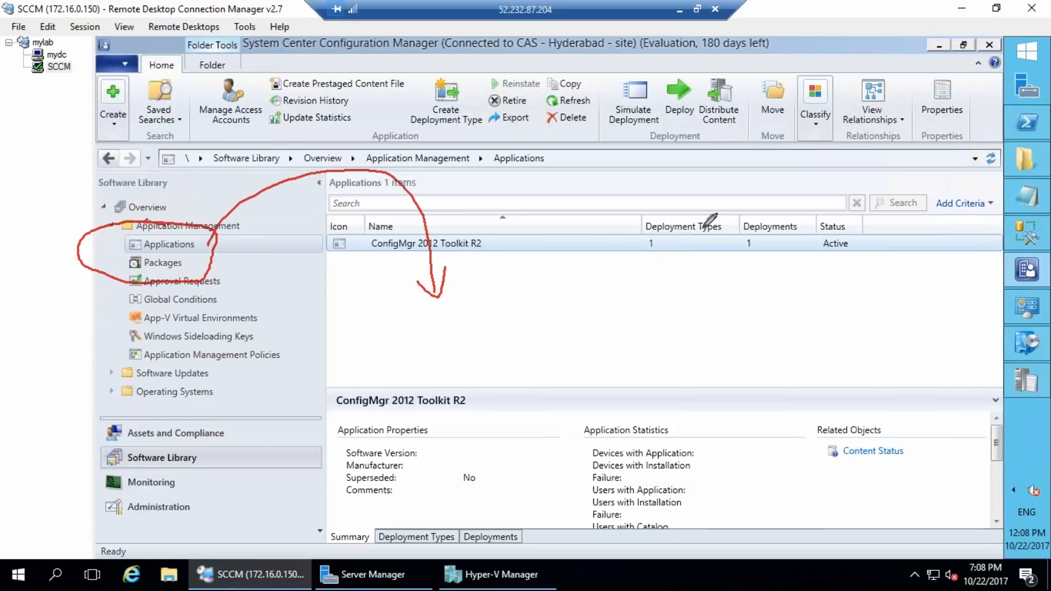
{"action": "key", "text": "Escape"}
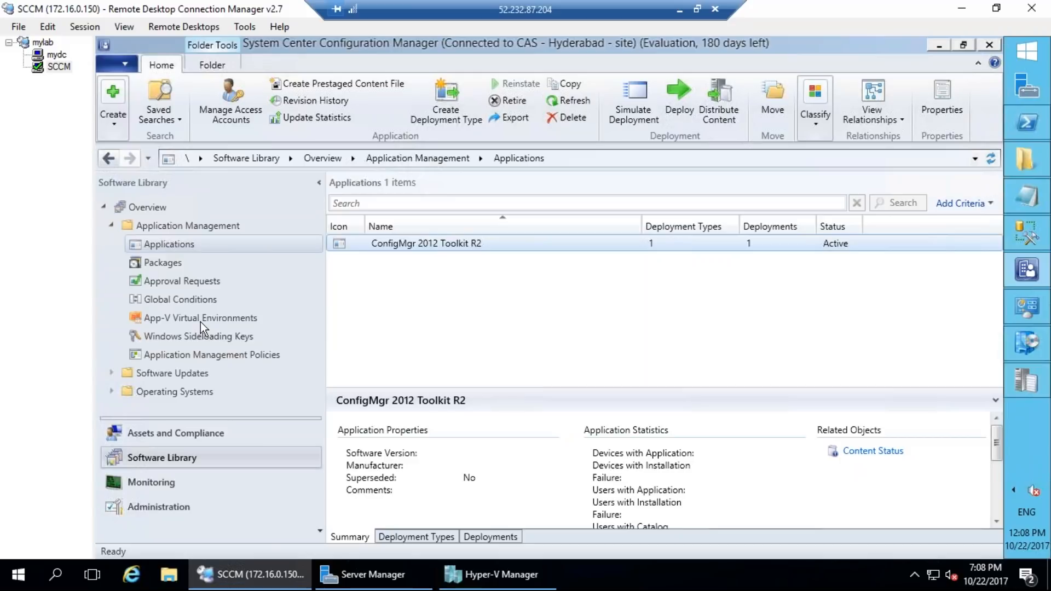
Step: Check the actions available for the Applications node without choosing any, and collapse the Application Management folder
{"action": "right_click", "coordinate": [150, 245]}
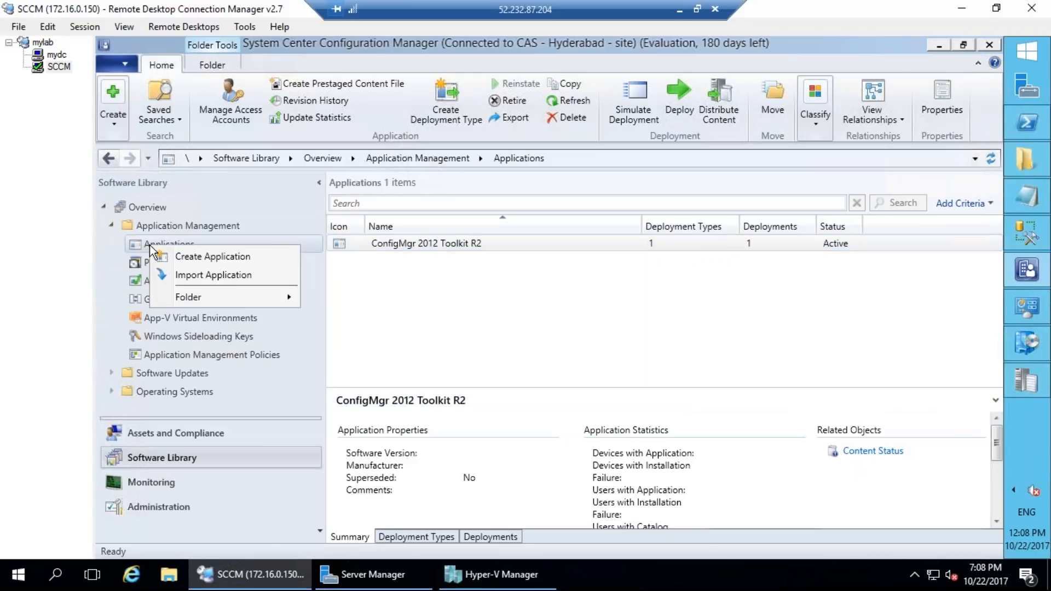
{"action": "left_click", "coordinate": [536, 346]}
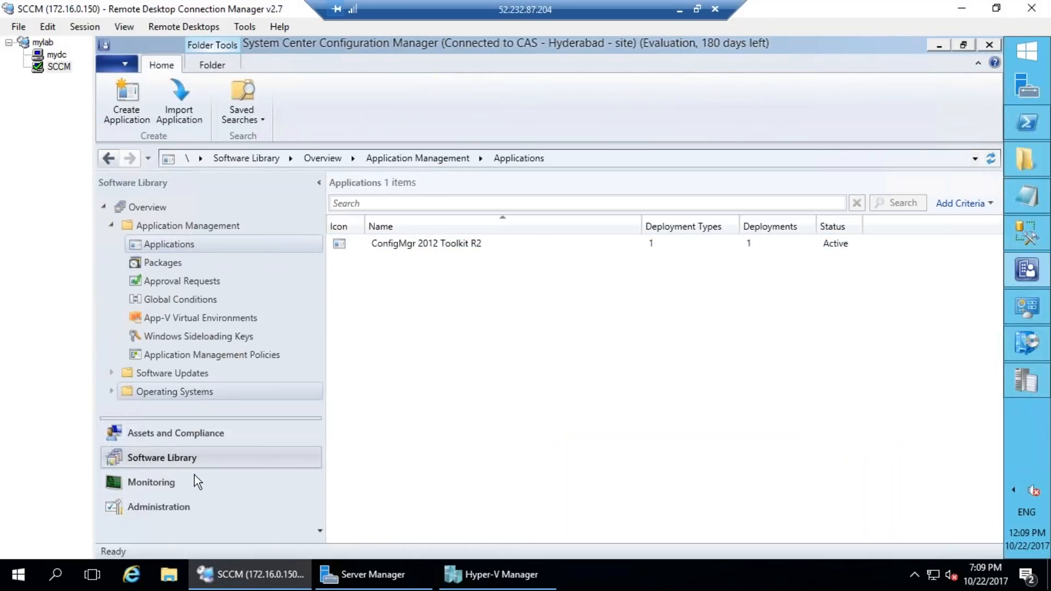
{"action": "left_click", "coordinate": [110, 225]}
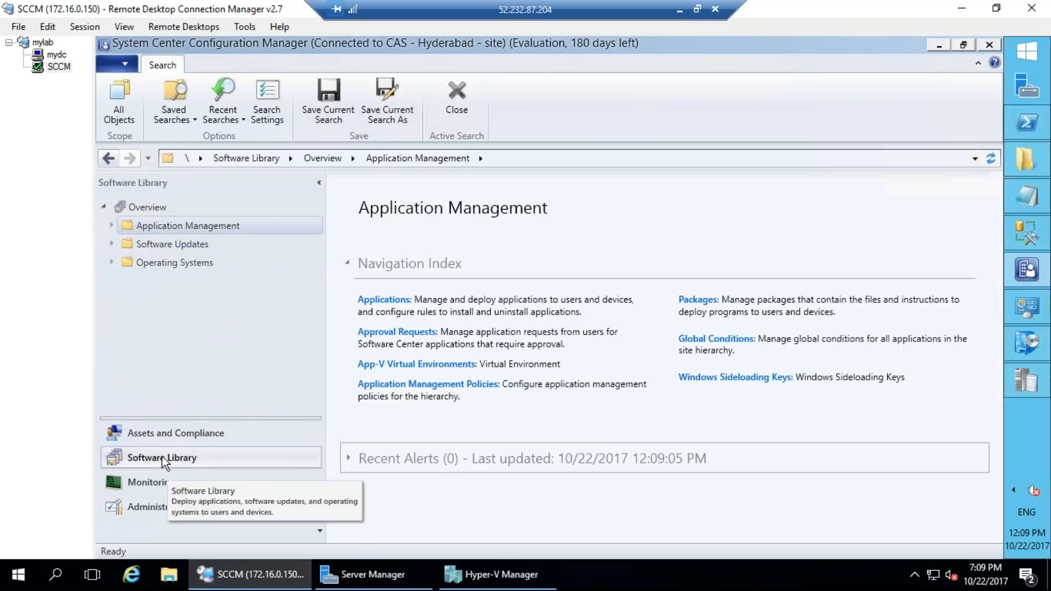
Step: View the Servers and Site System Roles node under Site Configuration in the Administration workspace
{"action": "left_click", "coordinate": [156, 503]}
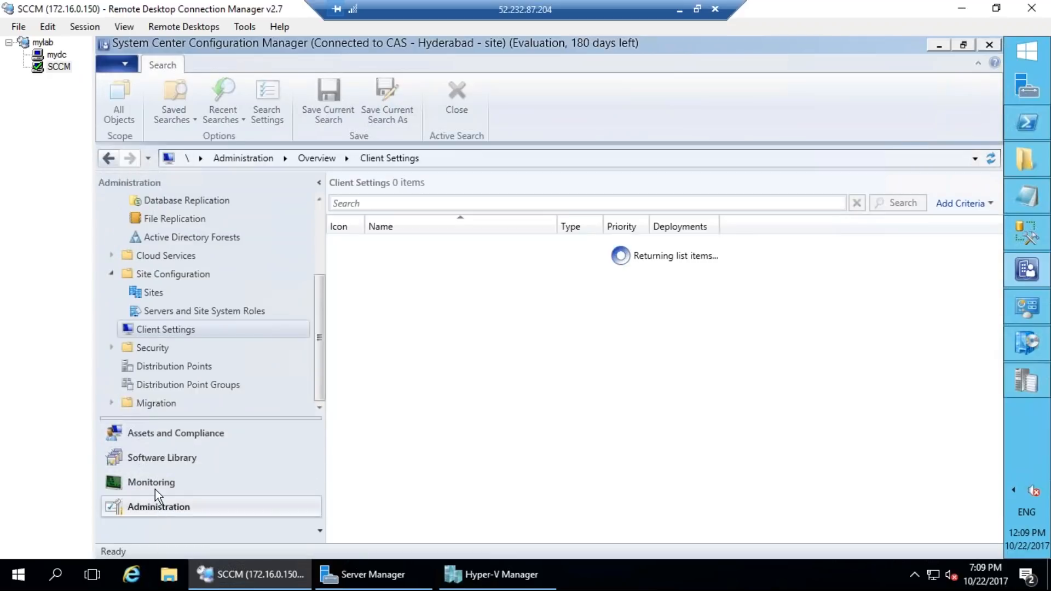
{"action": "left_click", "coordinate": [185, 313]}
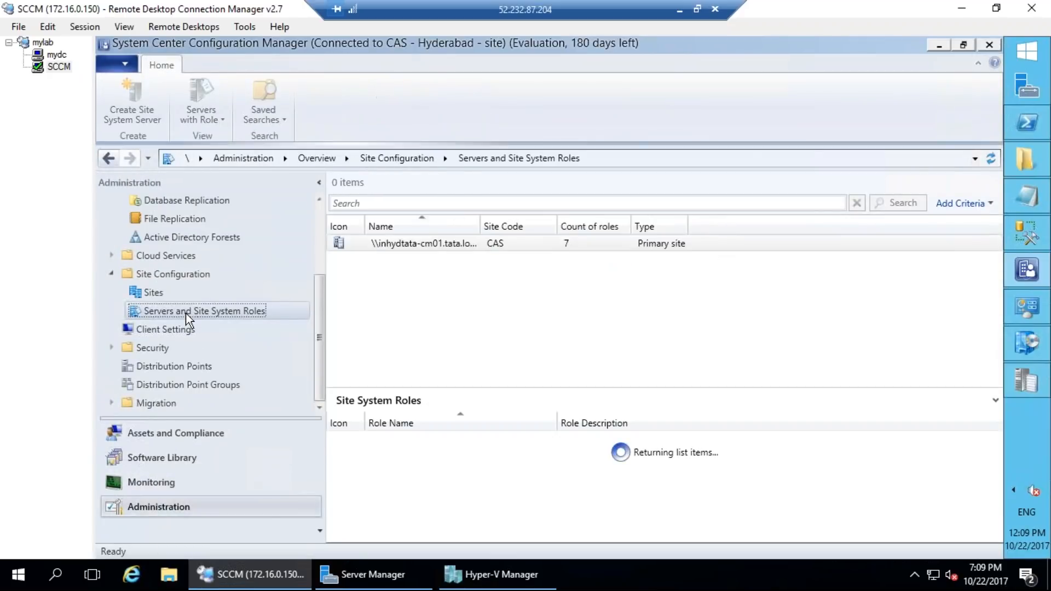
{"action": "right_click", "coordinate": [185, 313]}
{"action": "left_click", "coordinate": [563, 320]}
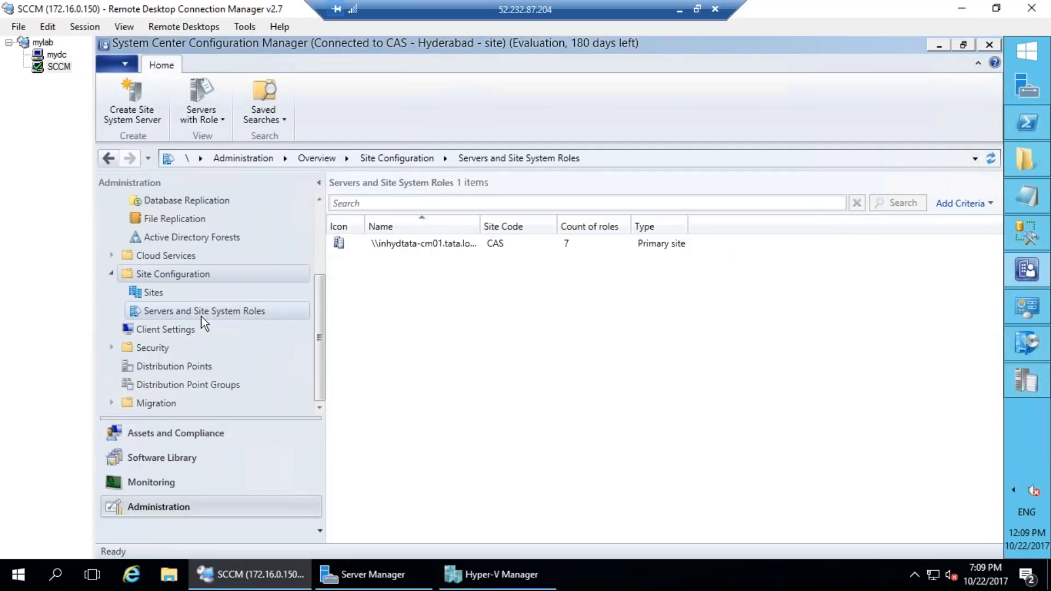
Step: Examine the Reports and Deployments nodes in the Monitoring workspace
{"action": "left_click", "coordinate": [181, 483]}
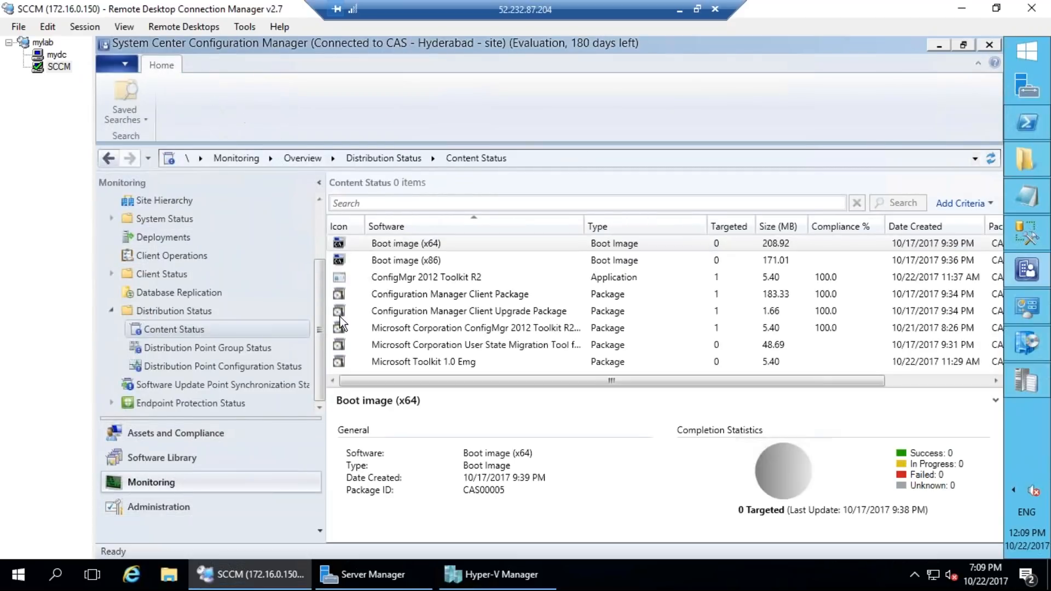
{"action": "scroll", "coordinate": [284, 281], "scroll_direction": "up", "scroll_amount": 5}
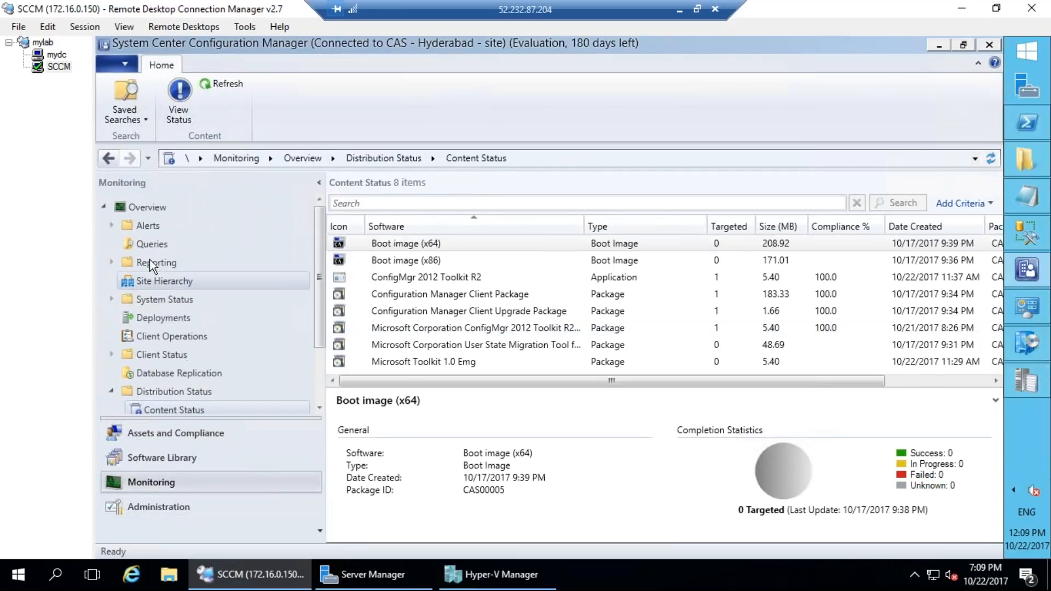
{"action": "left_click", "coordinate": [111, 263]}
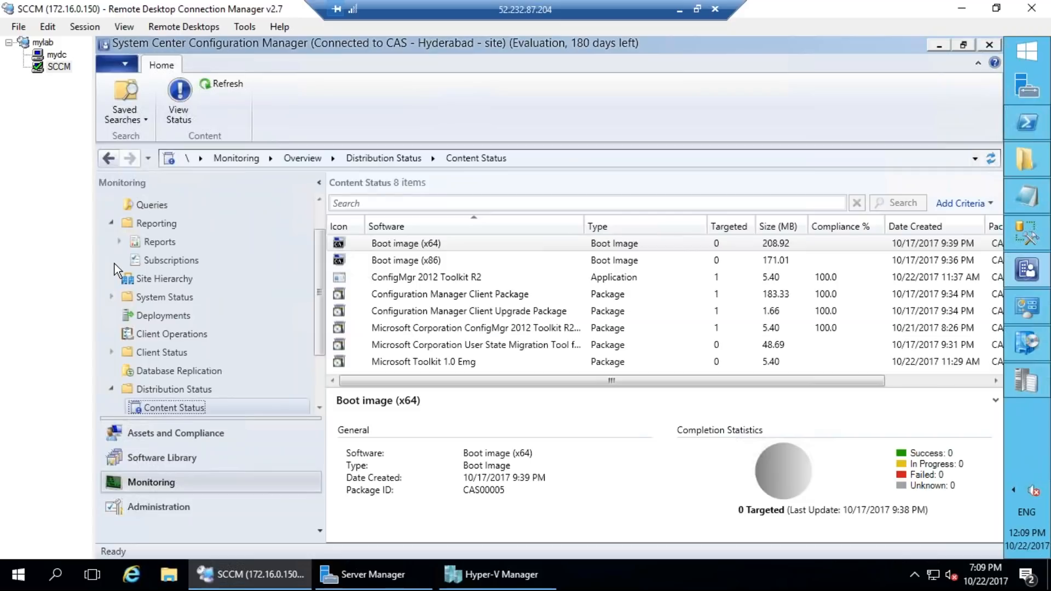
{"action": "left_click", "coordinate": [172, 242]}
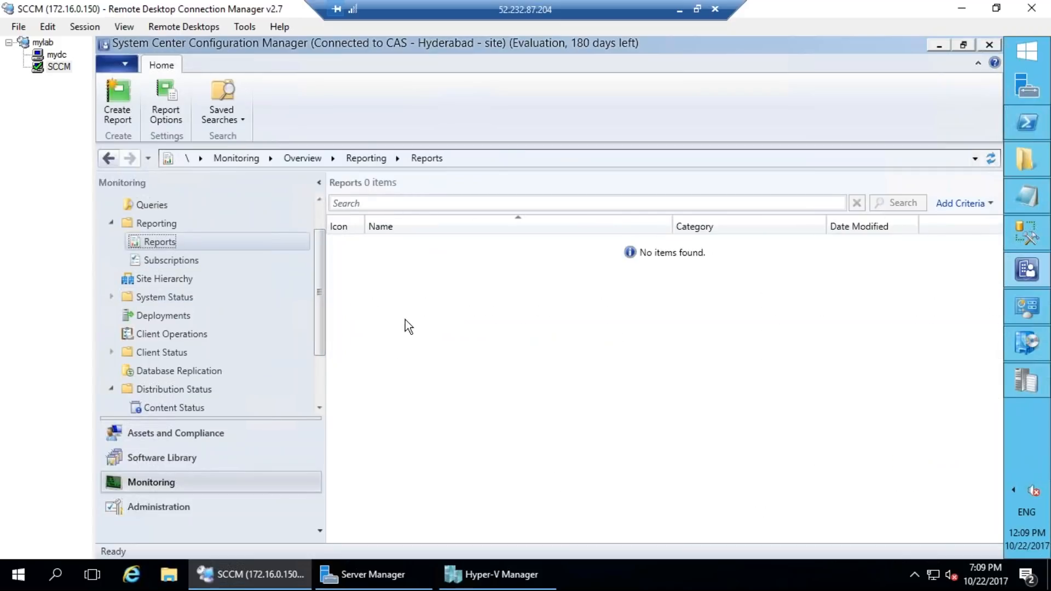
{"action": "mouse_move", "coordinate": [437, 175]}
{"action": "left_mouse_down"}
{"action": "mouse_move", "coordinate": [474, 251]}
{"action": "mouse_move", "coordinate": [475, 210]}
{"action": "left_mouse_up"}
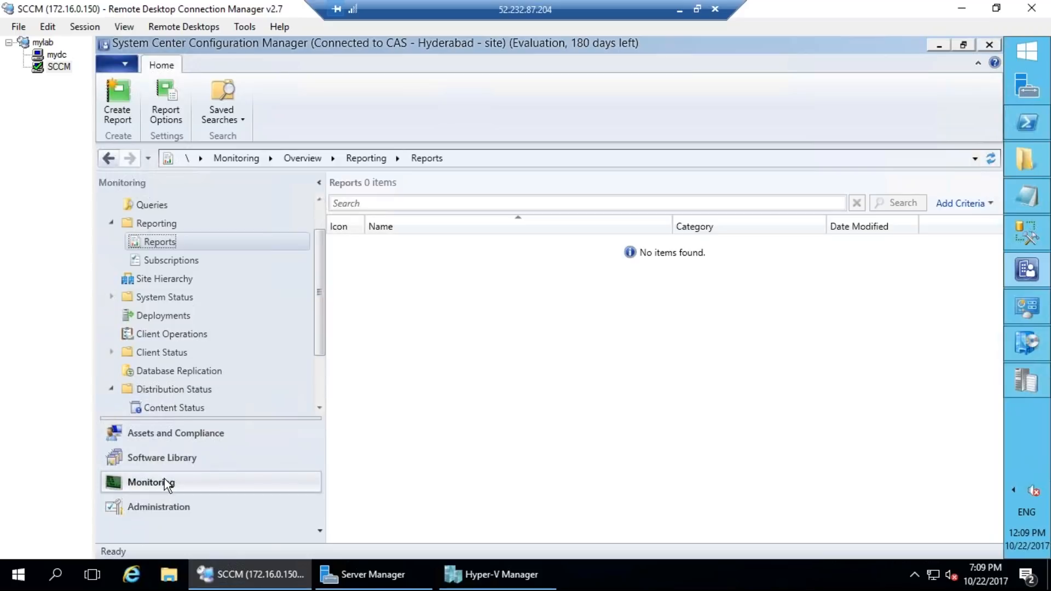
{"action": "left_click", "coordinate": [322, 396]}
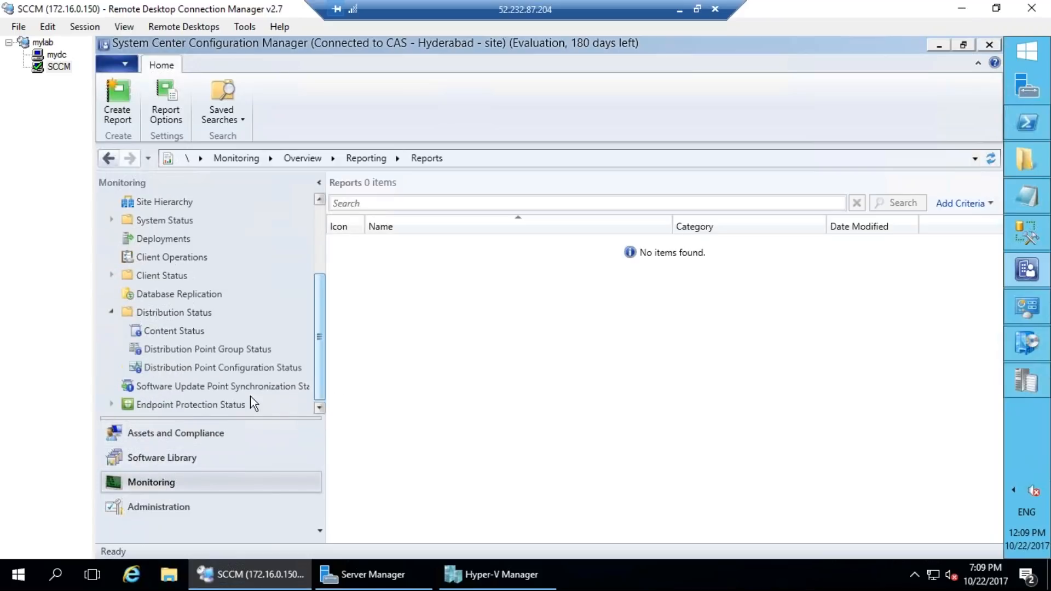
{"action": "left_click", "coordinate": [162, 241]}
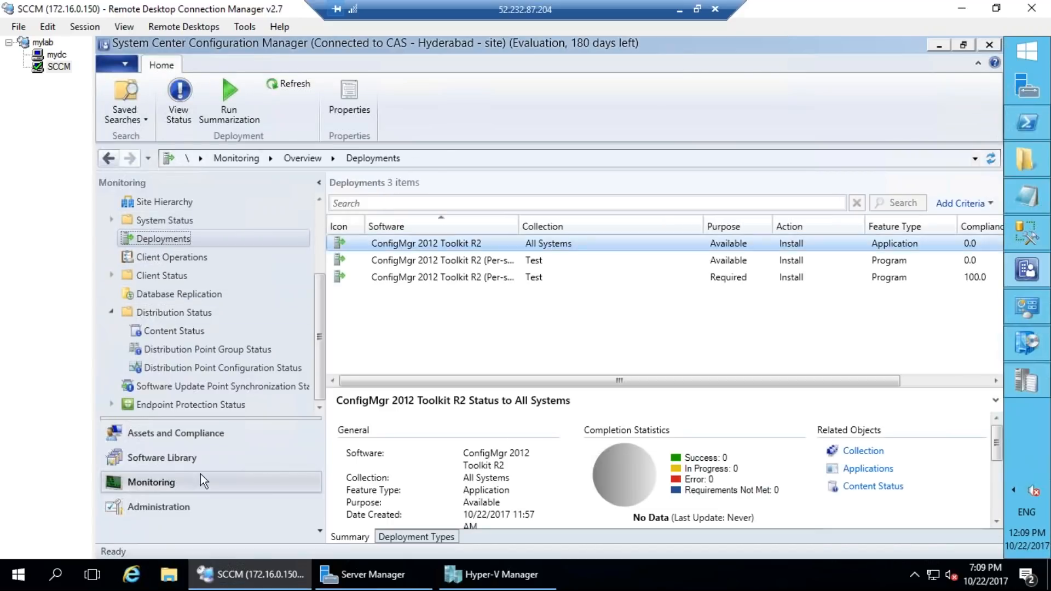
Step: Examine the roles offered in the Add Site System Roles Wizard for the primary site server, and exit without adding any
{"action": "left_click", "coordinate": [192, 517]}
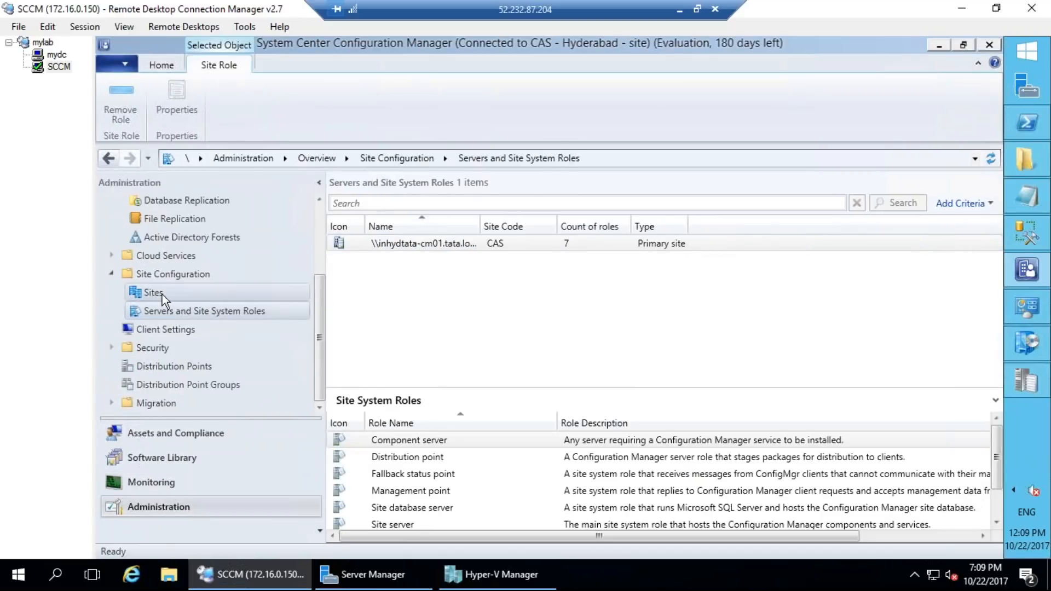
{"action": "right_click", "coordinate": [383, 241]}
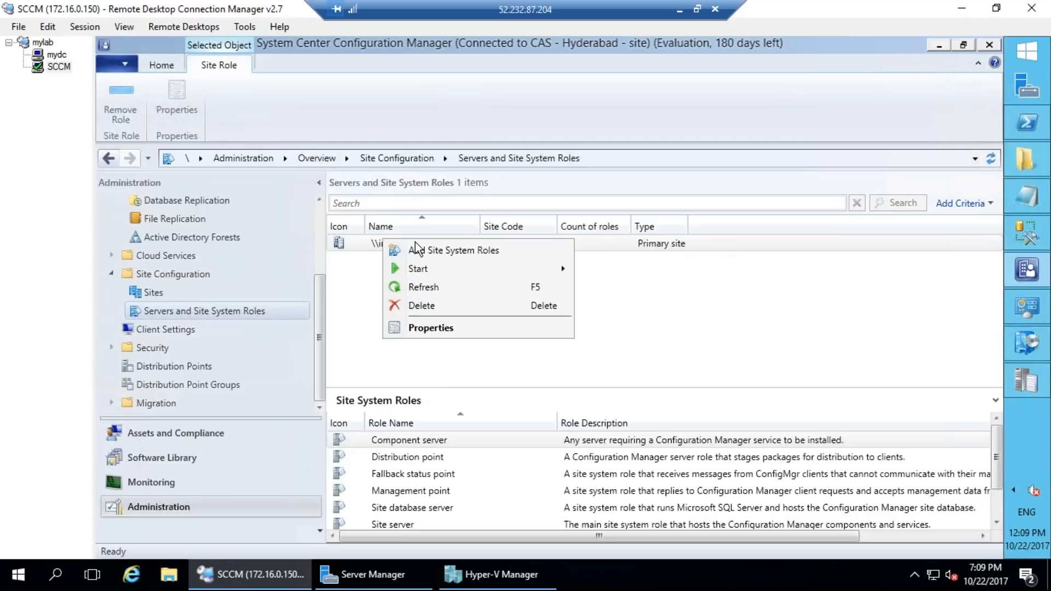
{"action": "left_click", "coordinate": [427, 251]}
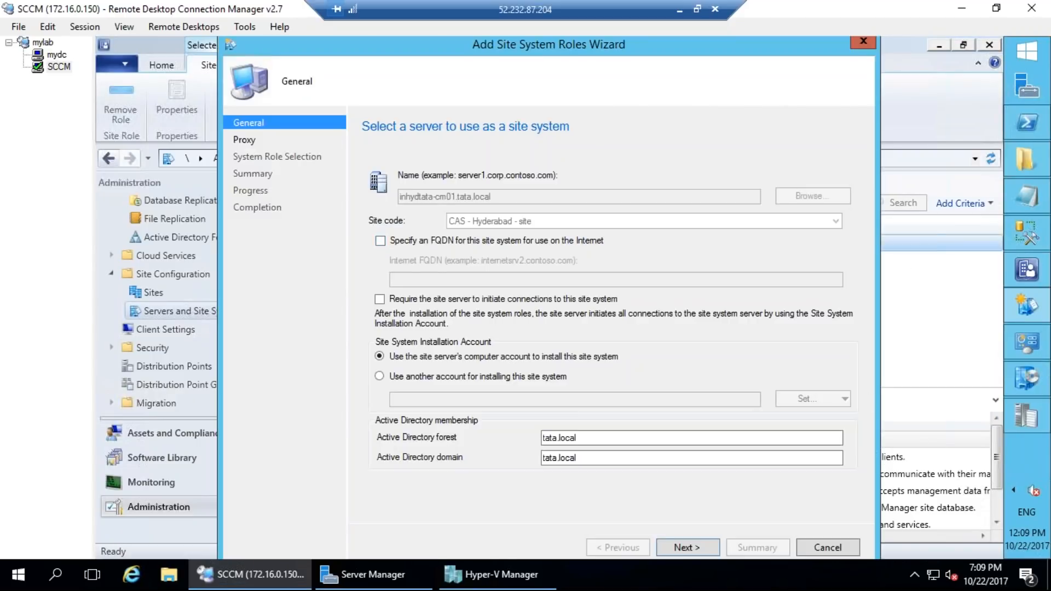
{"action": "left_click", "coordinate": [696, 553]}
{"action": "left_click", "coordinate": [695, 540]}
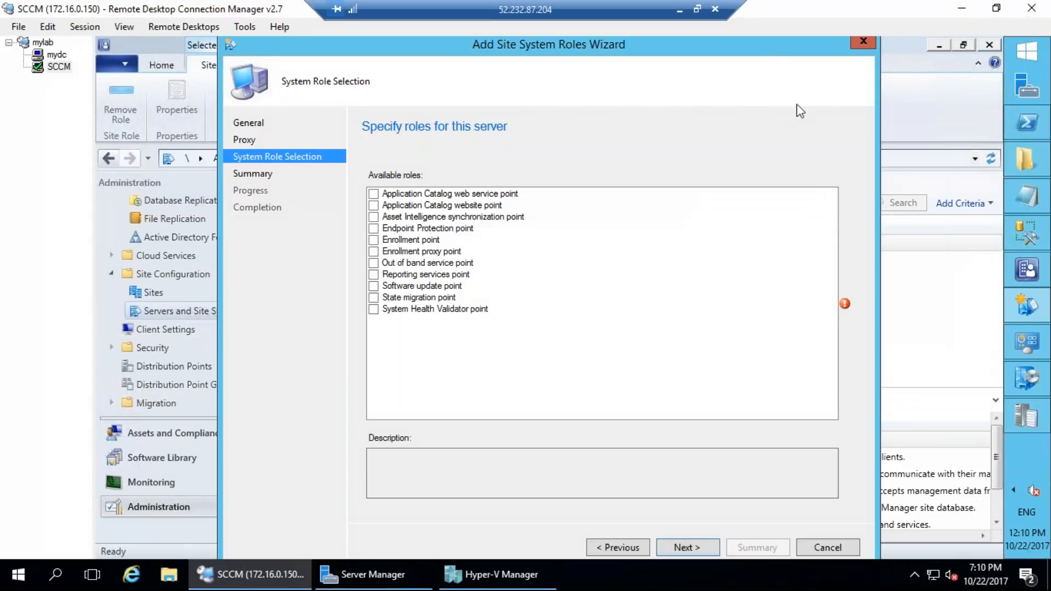
{"action": "left_click", "coordinate": [832, 549]}
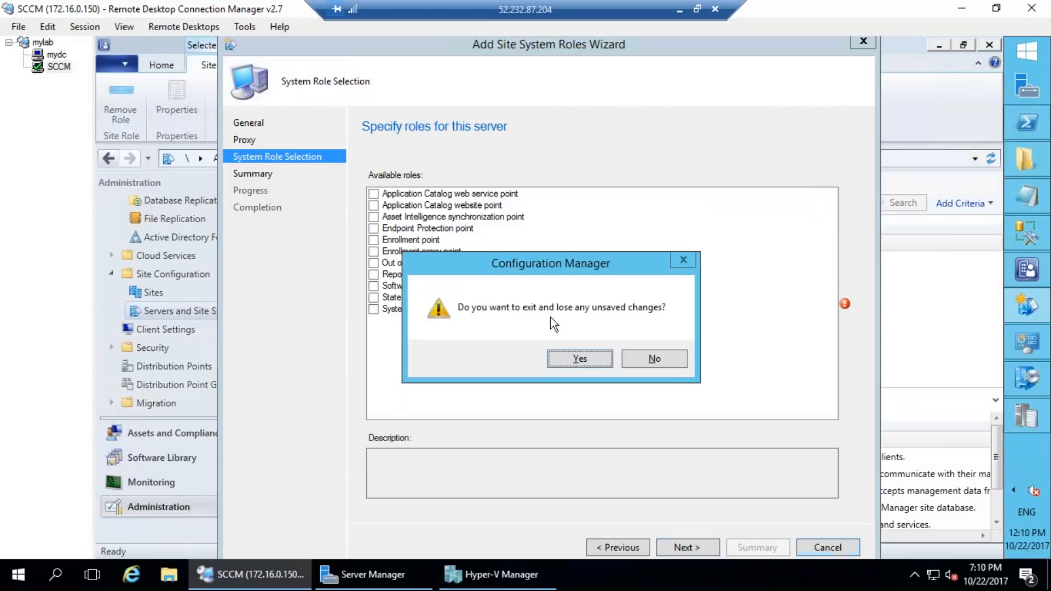
{"action": "left_click", "coordinate": [576, 357]}
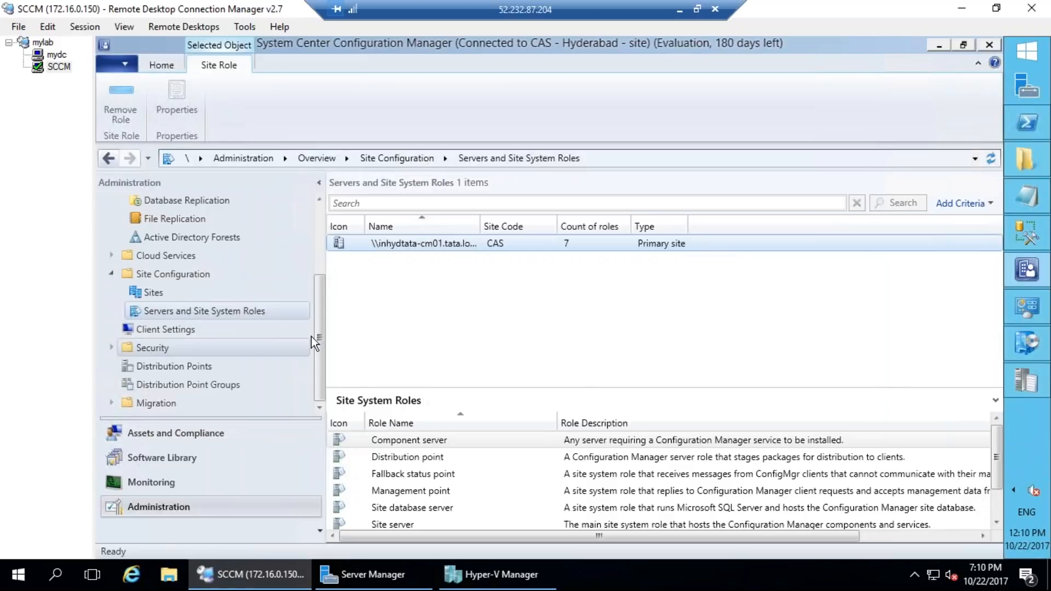
Step: Collapse Hierarchy Configuration, and browse Asset Intelligence and Device Collections in the Assets and Compliance workspace
{"action": "scroll", "coordinate": [320, 325], "scroll_direction": "up", "scroll_amount": 3}
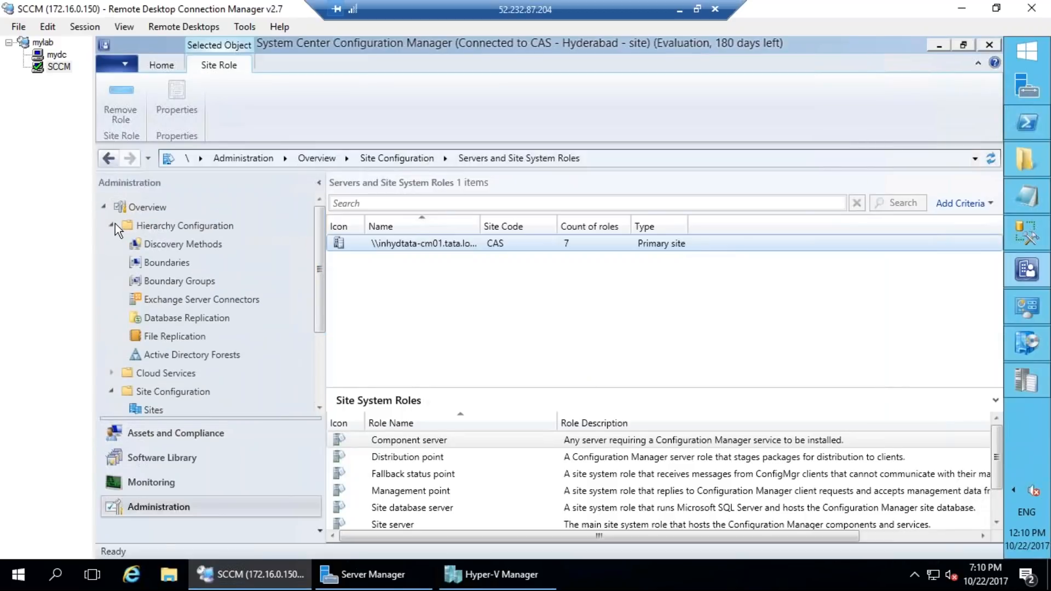
{"action": "left_click", "coordinate": [113, 225]}
{"action": "left_click", "coordinate": [147, 432]}
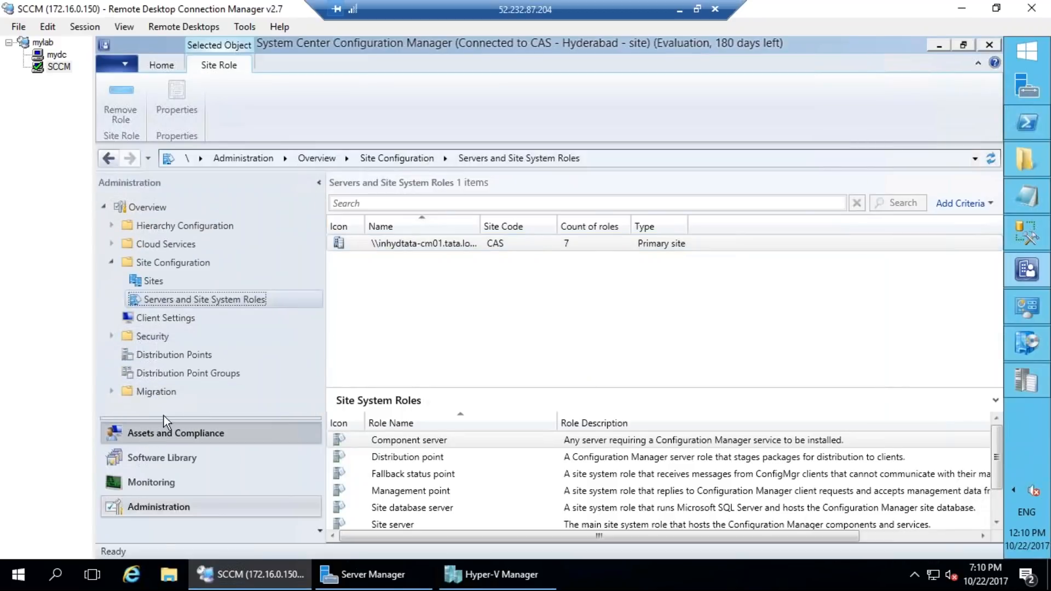
{"action": "left_click", "coordinate": [110, 237]}
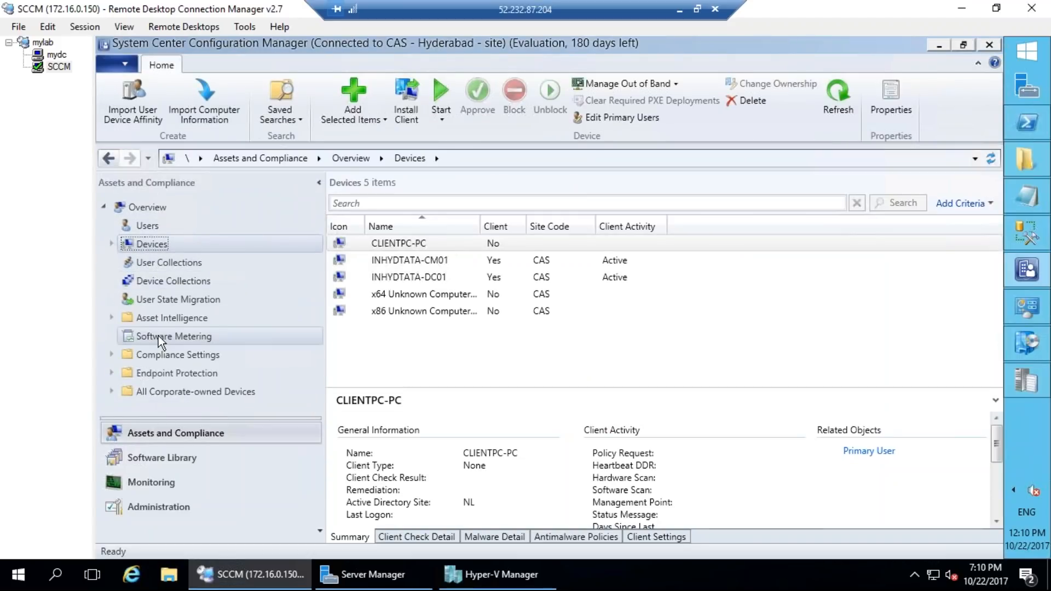
{"action": "left_click", "coordinate": [151, 317]}
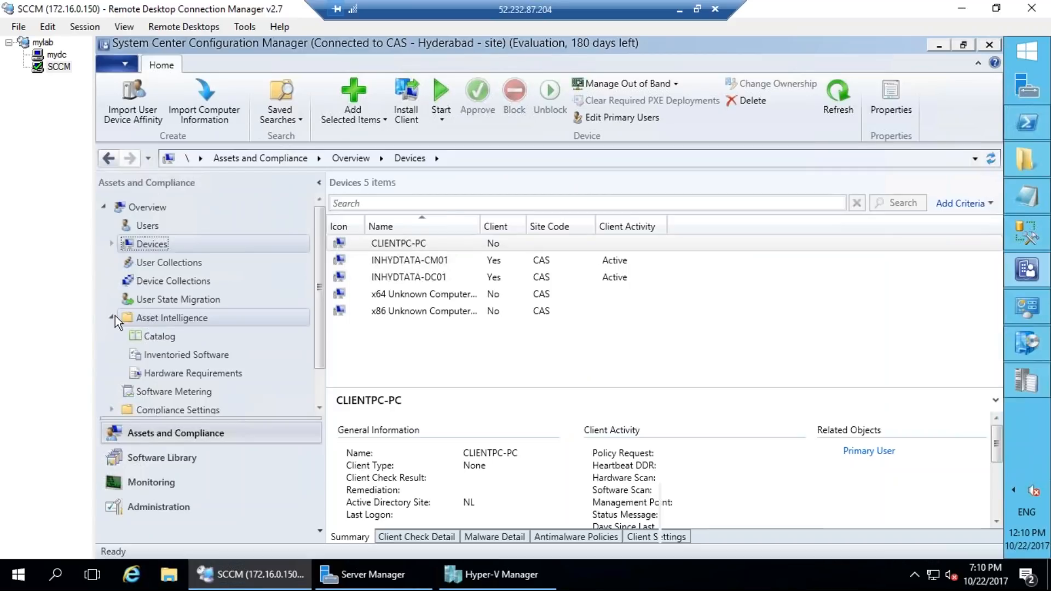
{"action": "left_click", "coordinate": [250, 286]}
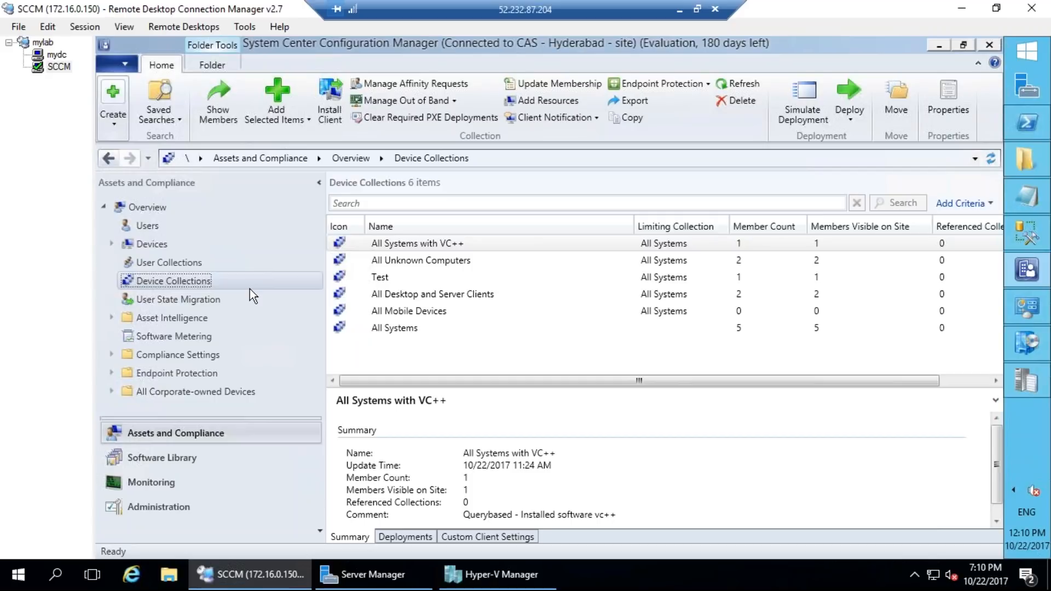
Step: Switch to the mydc remote session and close its Software Center and Control Panel windows
{"action": "left_click", "coordinate": [56, 55]}
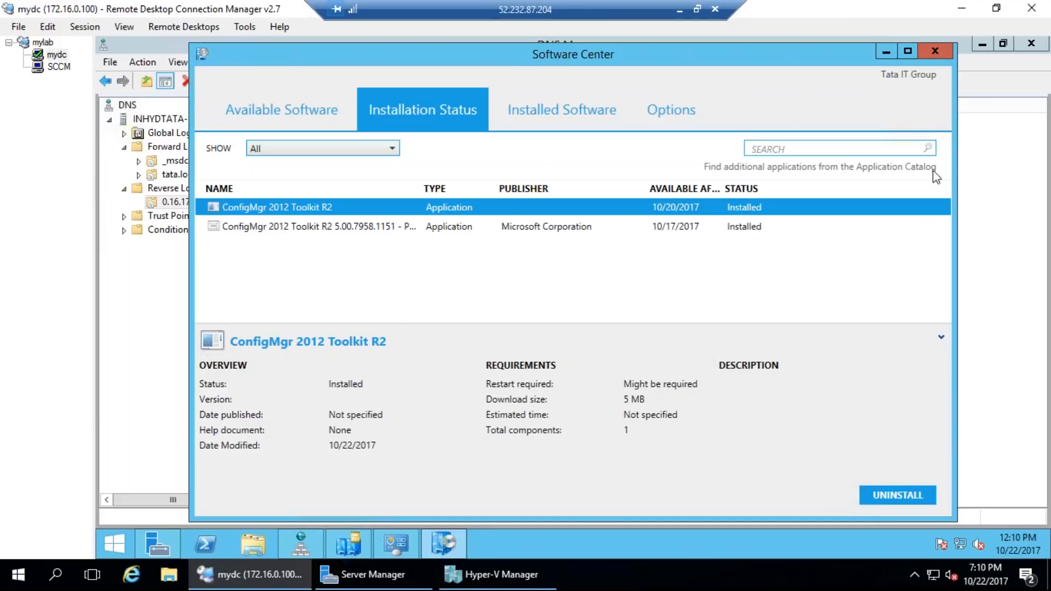
{"action": "left_click", "coordinate": [928, 49]}
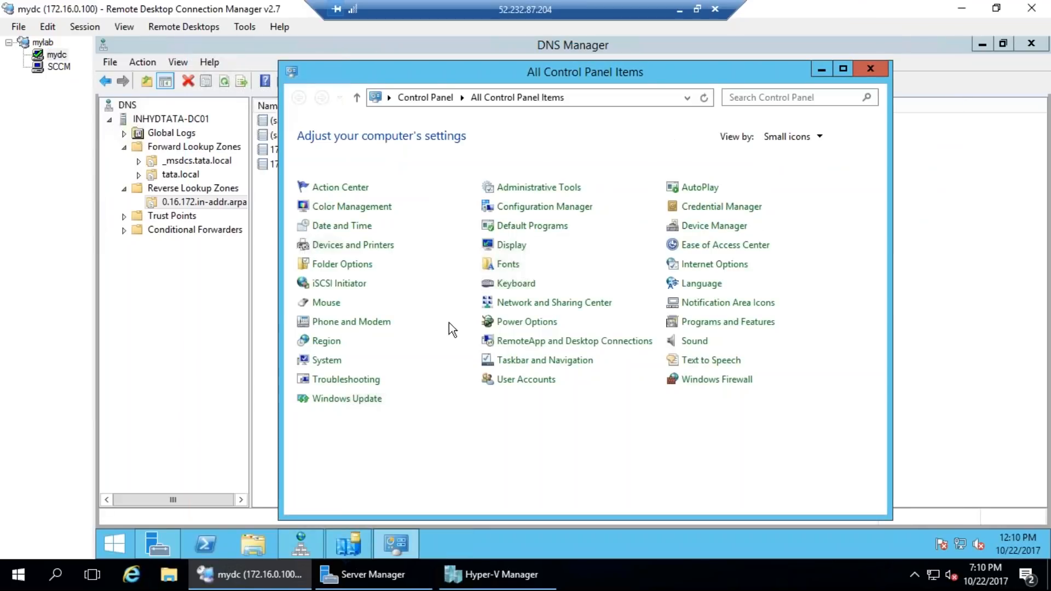
{"action": "left_click", "coordinate": [872, 68]}
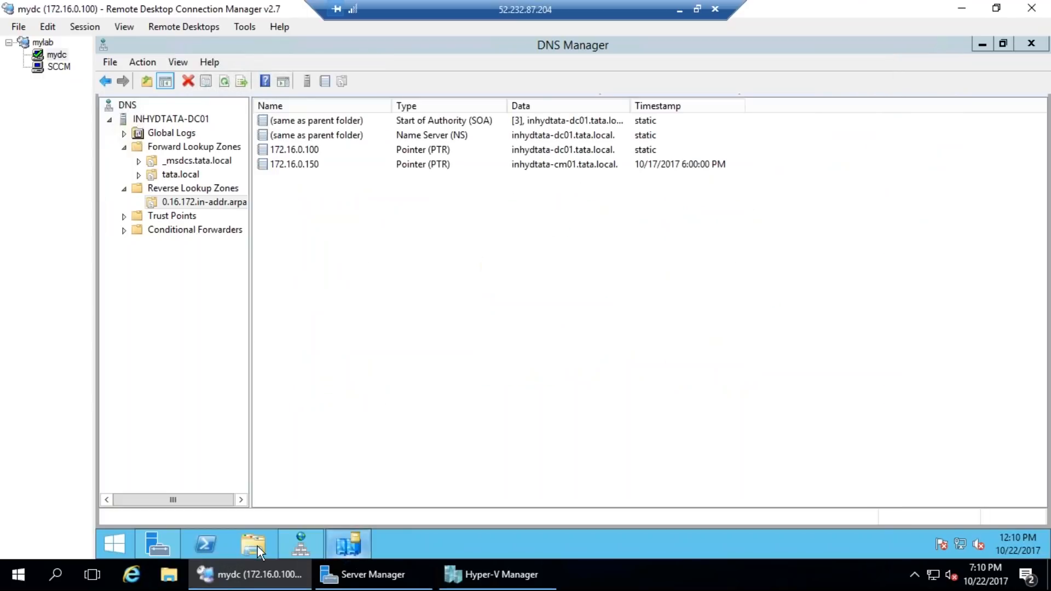
Step: Open Active Directory Users and Computers from the domain controller's Administrative Tools
{"action": "left_click", "coordinate": [103, 544]}
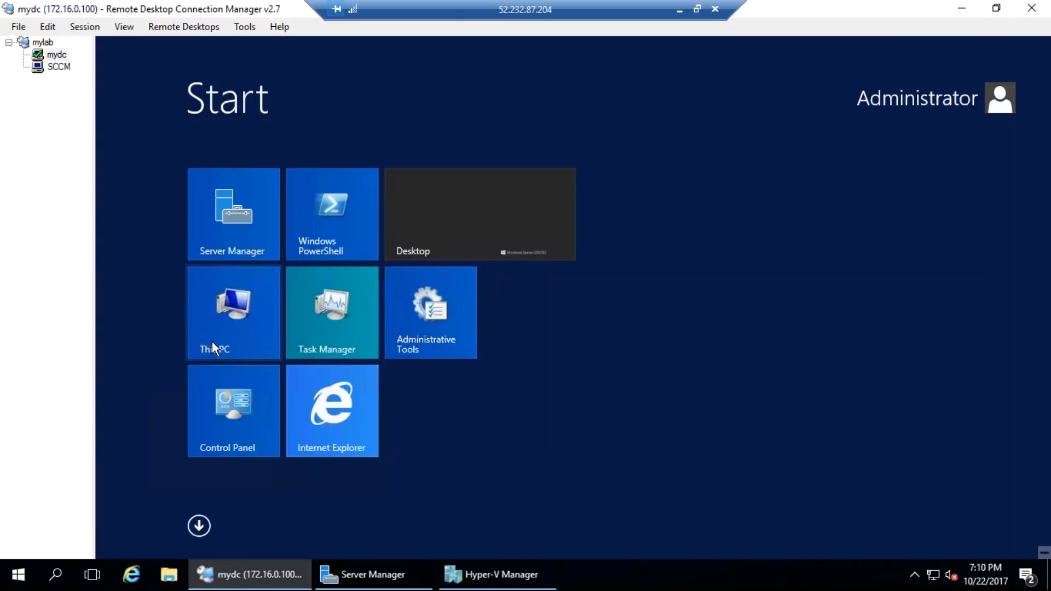
{"action": "left_click", "coordinate": [410, 318]}
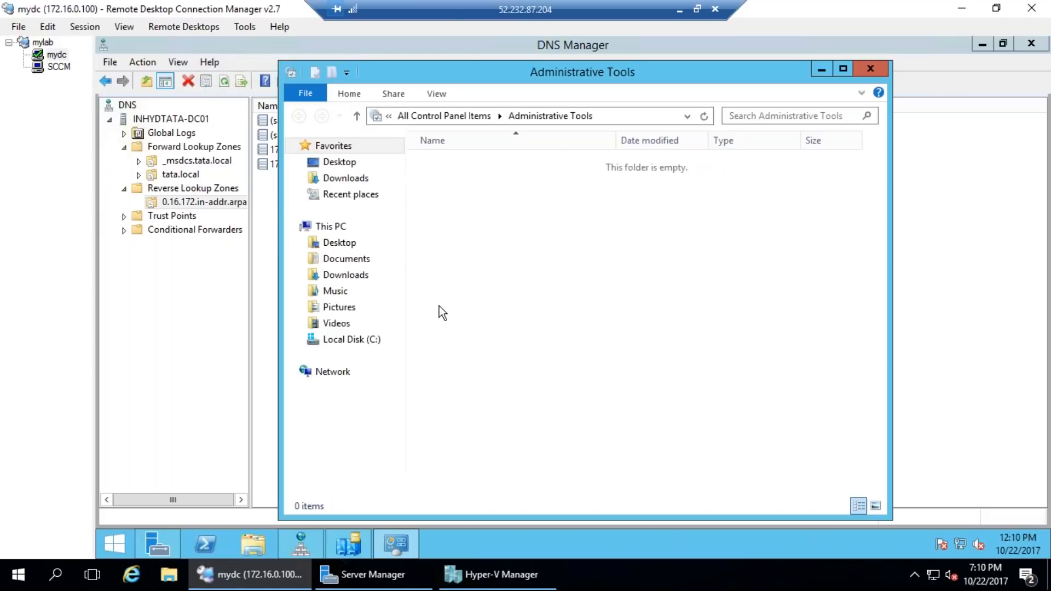
{"action": "left_click", "coordinate": [484, 246]}
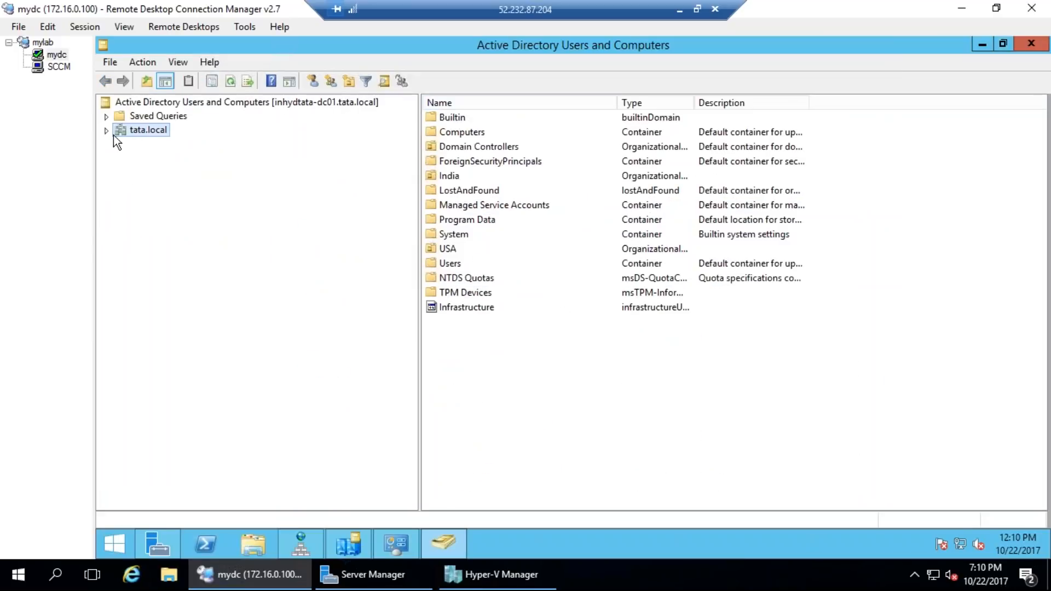
Step: Create a global security group named Install_Toolkit in the NA organizational unit under USA in tata.local
{"action": "left_click", "coordinate": [108, 131]}
{"action": "double_click", "coordinate": [150, 267]}
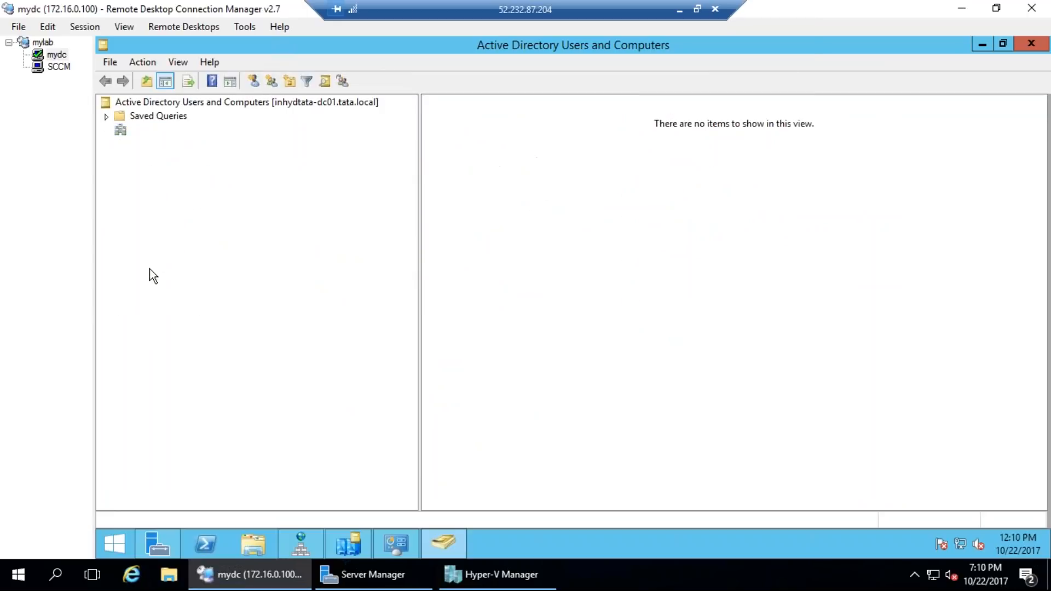
{"action": "left_click", "coordinate": [150, 282]}
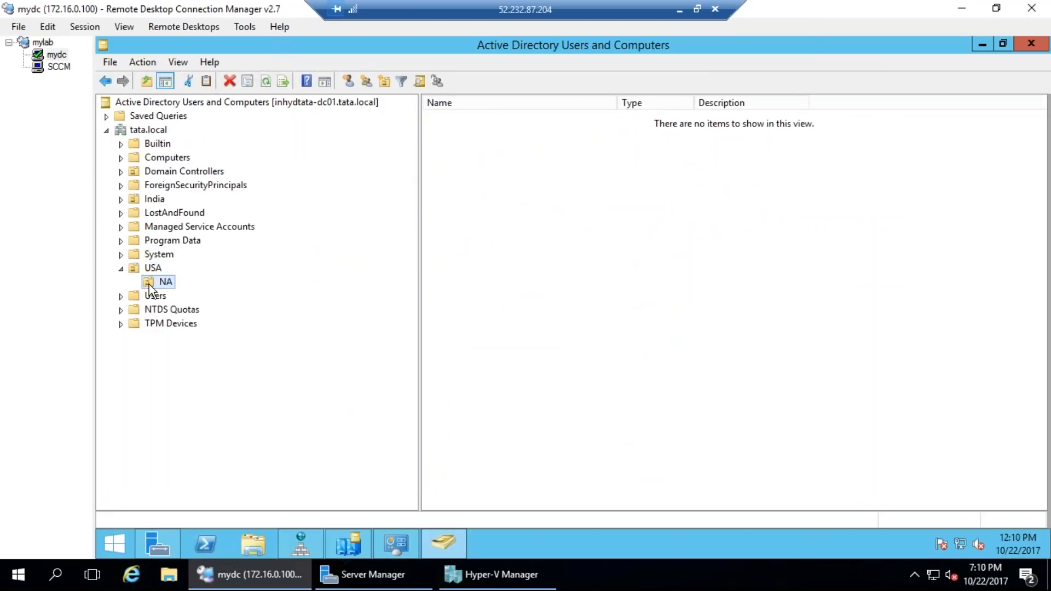
{"action": "left_click", "coordinate": [366, 82]}
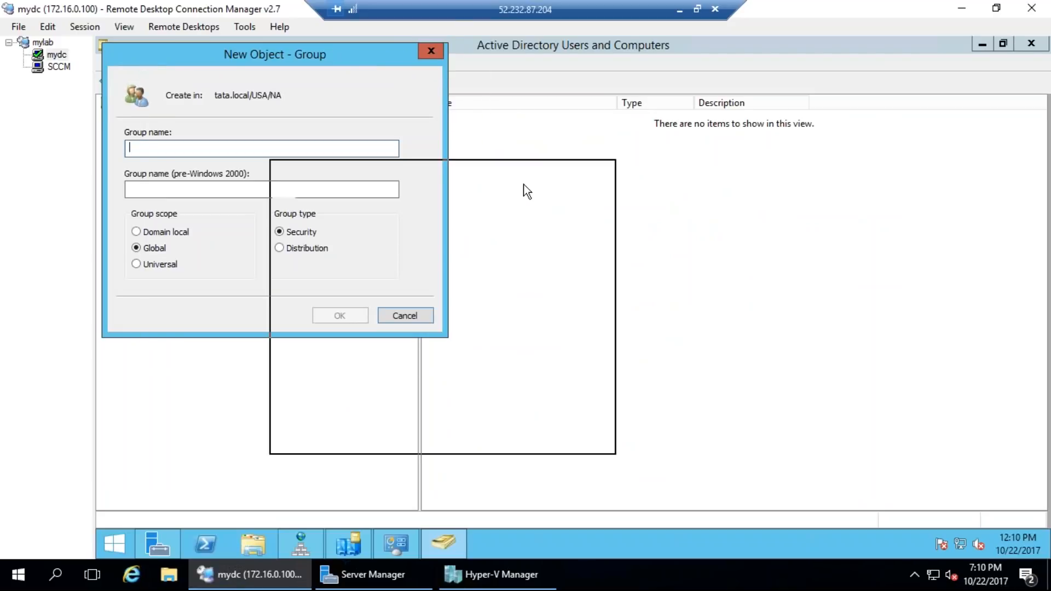
{"action": "type", "text": "I"}
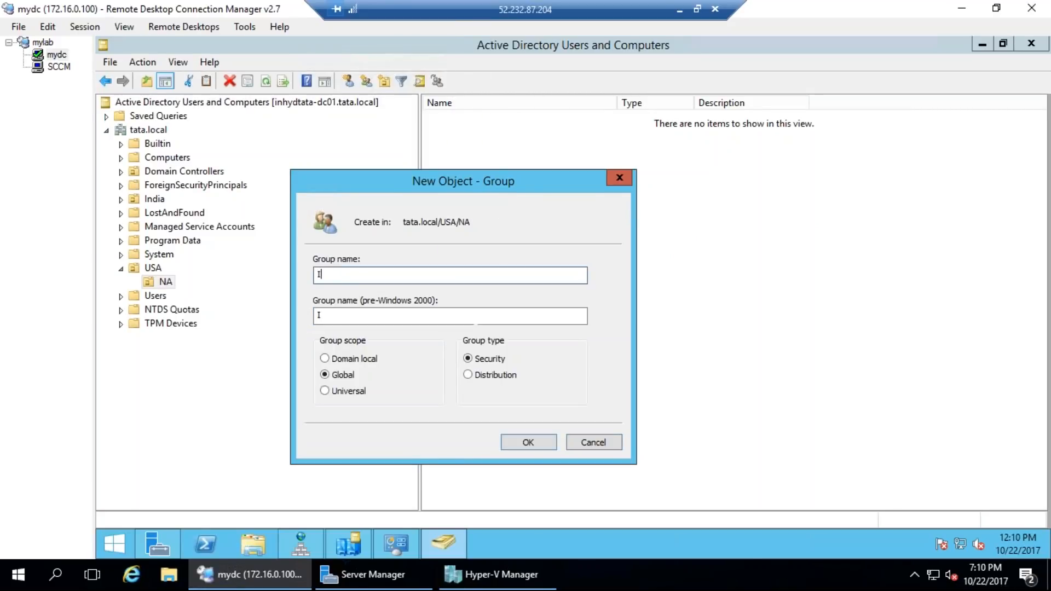
{"action": "type", "text": "nstall_Toolkit"}
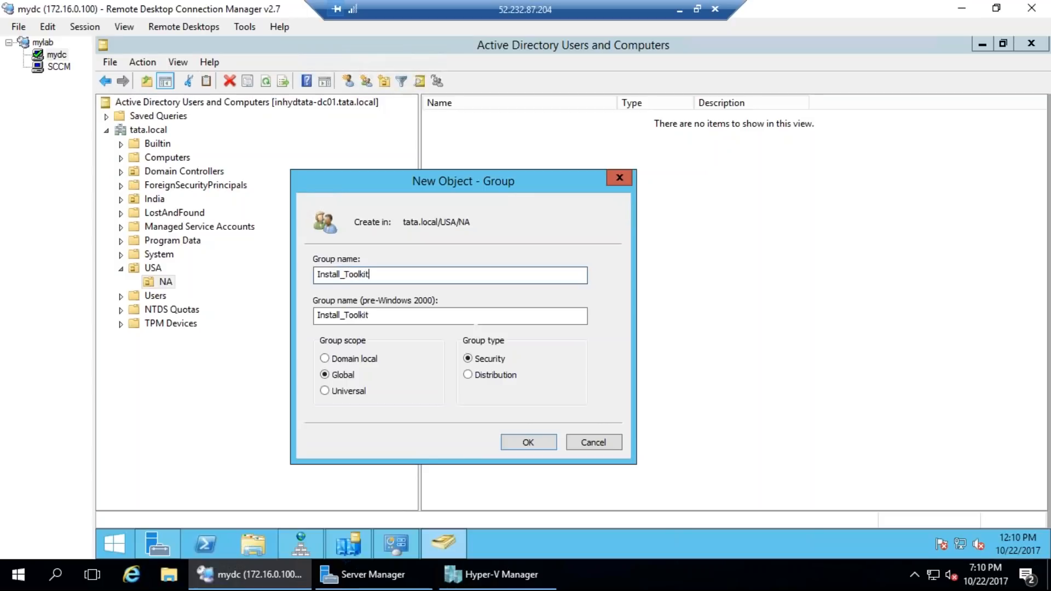
{"action": "left_click", "coordinate": [536, 446]}
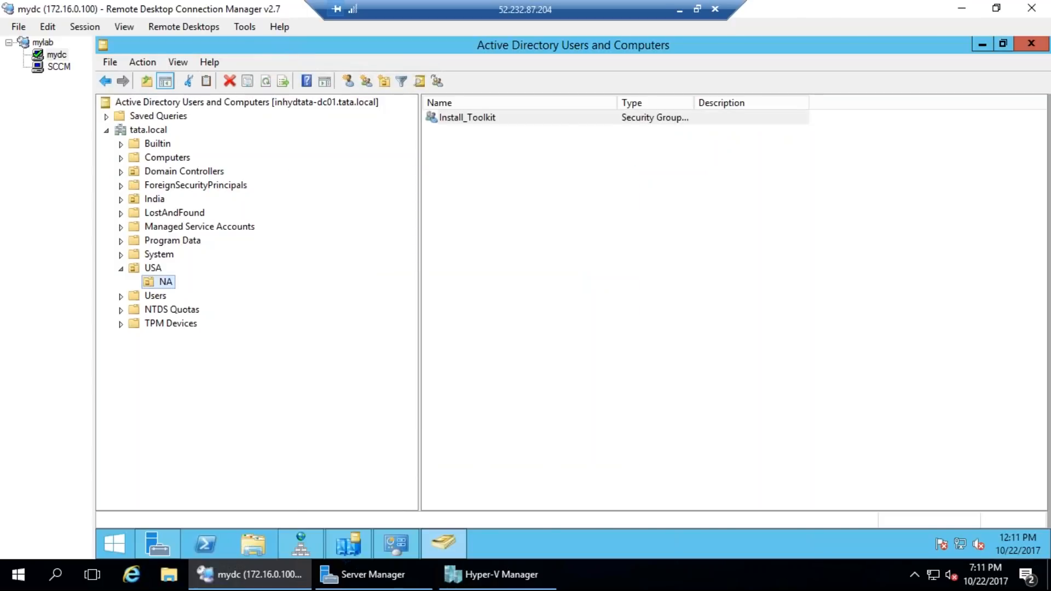
Step: Start adding members to the Install_Toolkit group, restricting the selectable object types to Computers only
{"action": "double_click", "coordinate": [476, 117]}
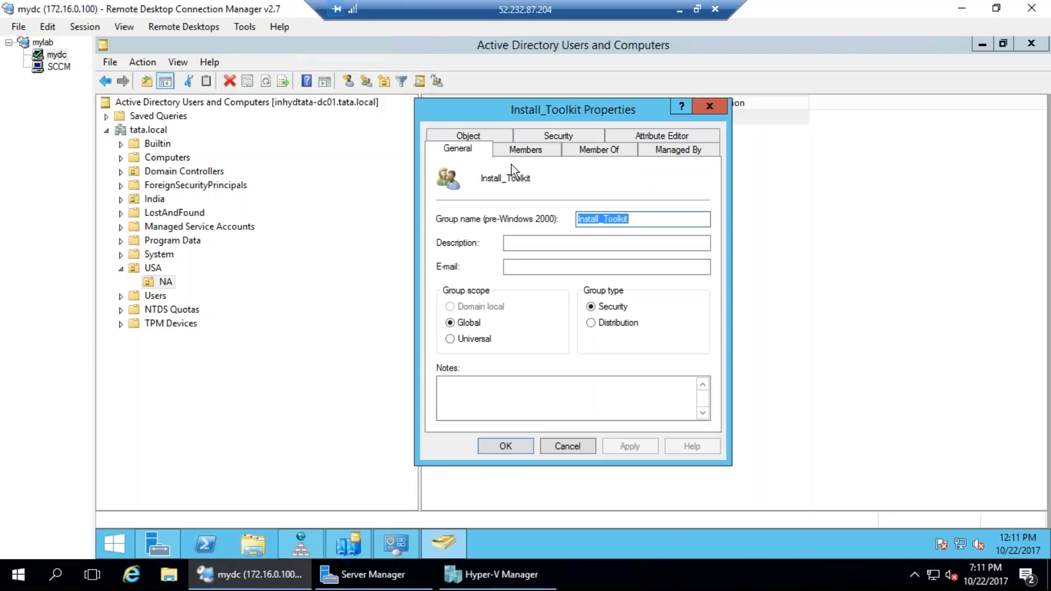
{"action": "left_click", "coordinate": [511, 153]}
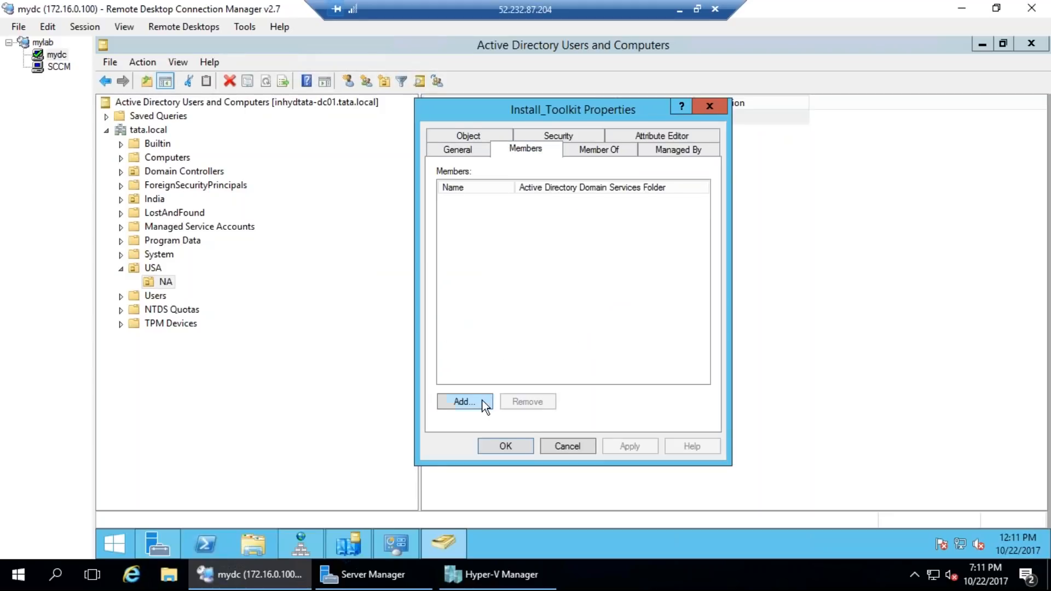
{"action": "left_click", "coordinate": [463, 402]}
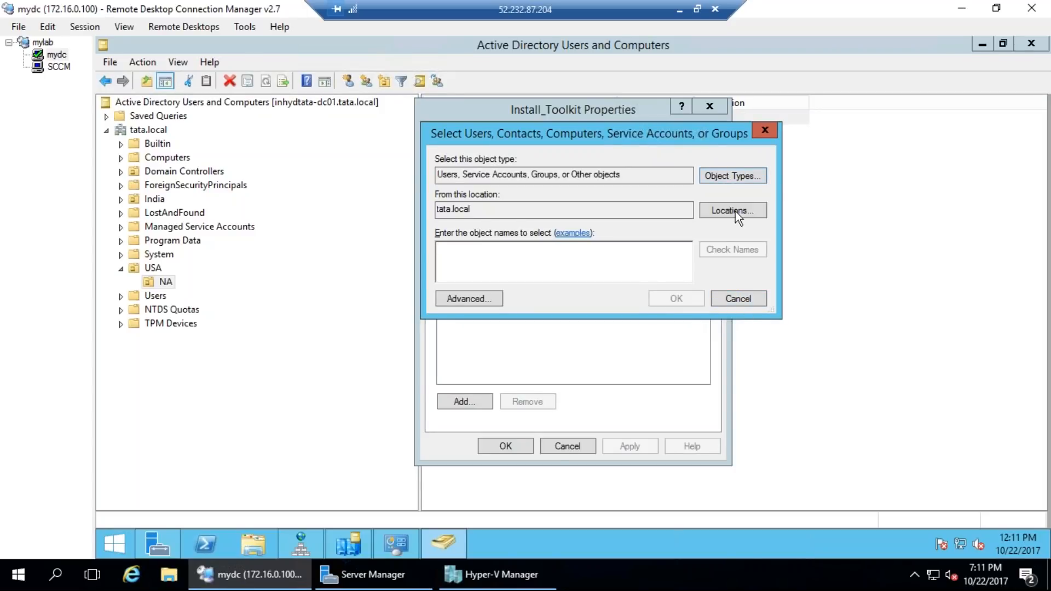
{"action": "left_click", "coordinate": [735, 175]}
{"action": "left_click", "coordinate": [449, 288]}
{"action": "left_click", "coordinate": [450, 275]}
{"action": "left_click", "coordinate": [450, 249]}
{"action": "left_click", "coordinate": [450, 223]}
{"action": "left_click", "coordinate": [450, 262]}
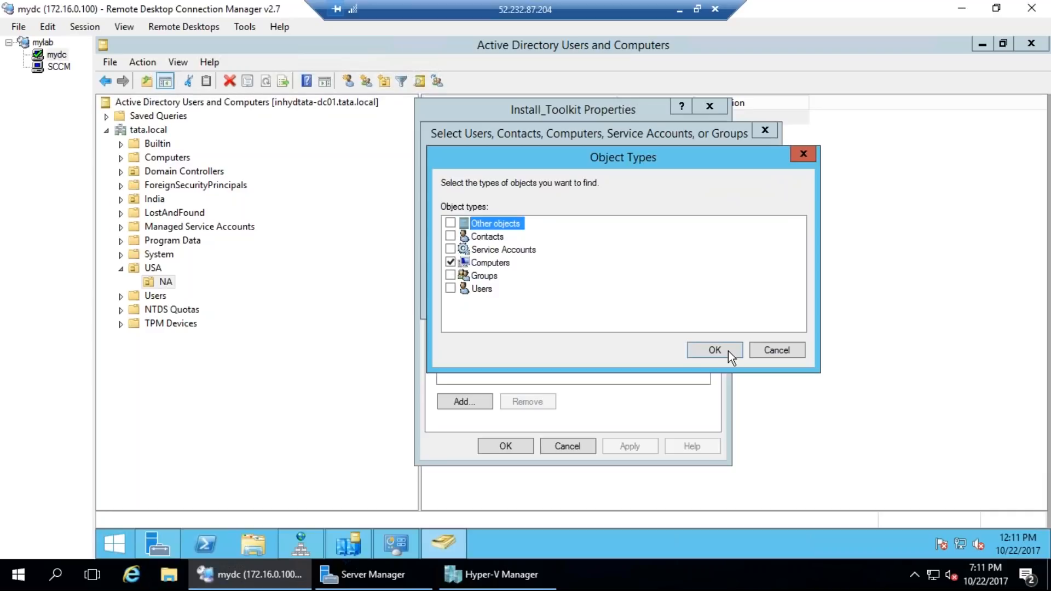
{"action": "left_click", "coordinate": [716, 347]}
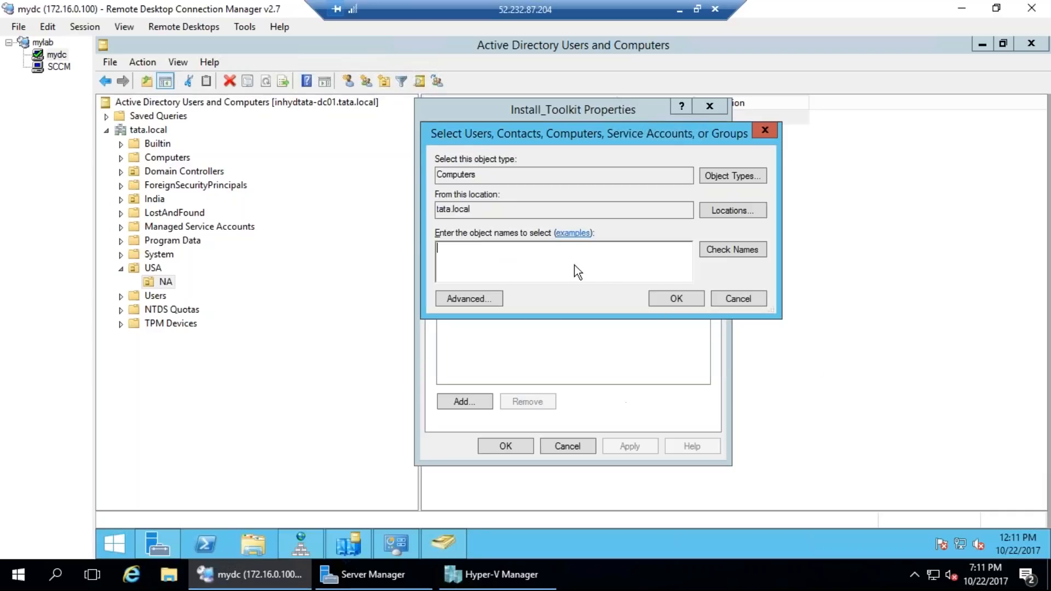
Step: Search the domain for computers and add CLIENTPC-PC, INHYDTATA-CM01 and INHYDTATA-DC01 as members of the group
{"action": "left_click", "coordinate": [490, 299]}
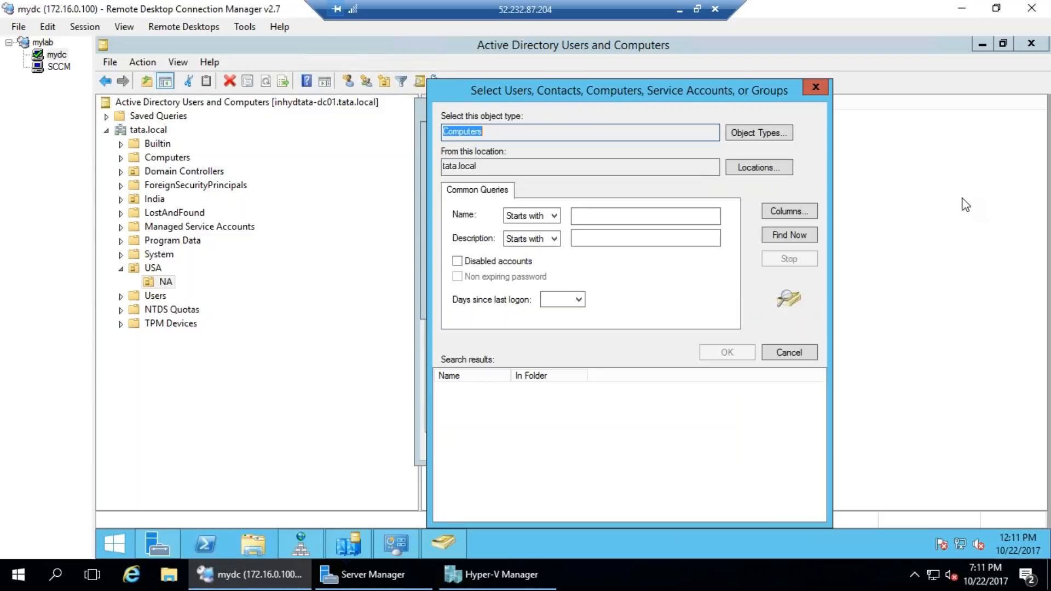
{"action": "left_click", "coordinate": [789, 230]}
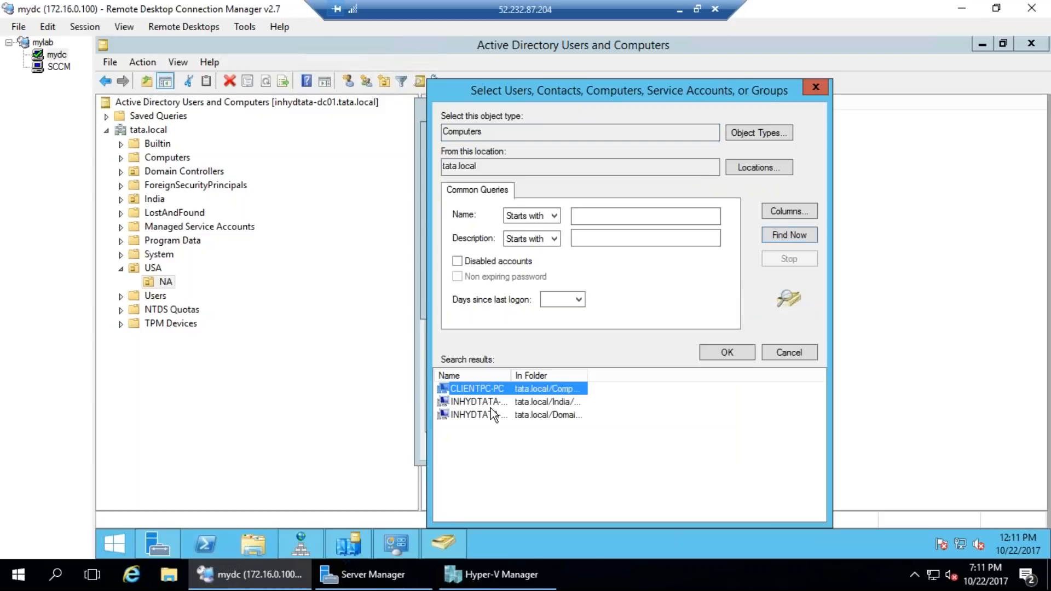
{"action": "left_click_drag", "start_coordinate": [512, 374], "coordinate": [513, 374]}
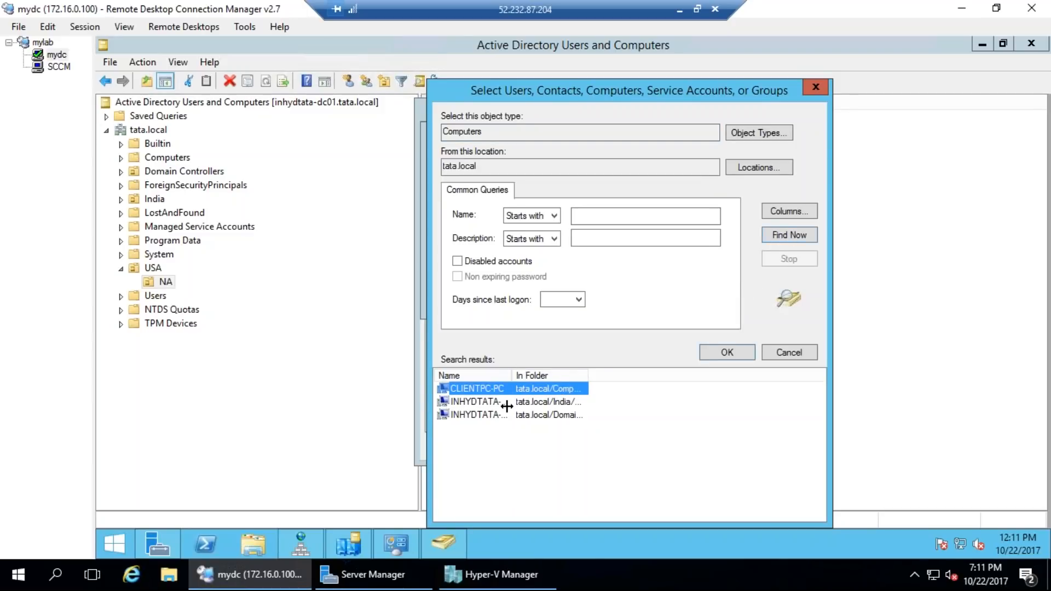
{"action": "double_click", "coordinate": [512, 375]}
{"action": "left_click", "coordinate": [493, 416], "text": "shift"}
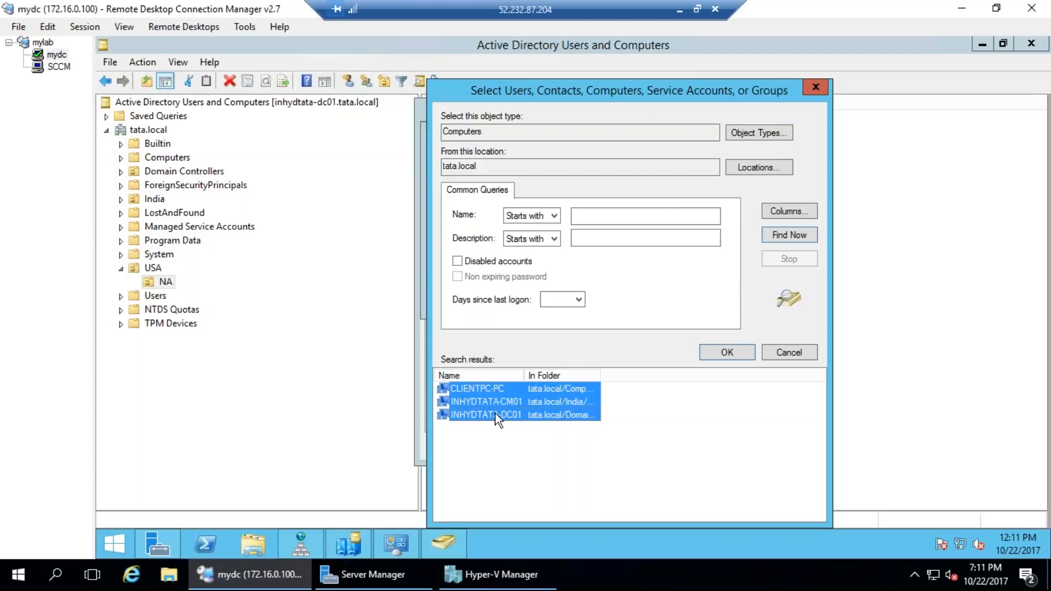
{"action": "left_click", "coordinate": [723, 352]}
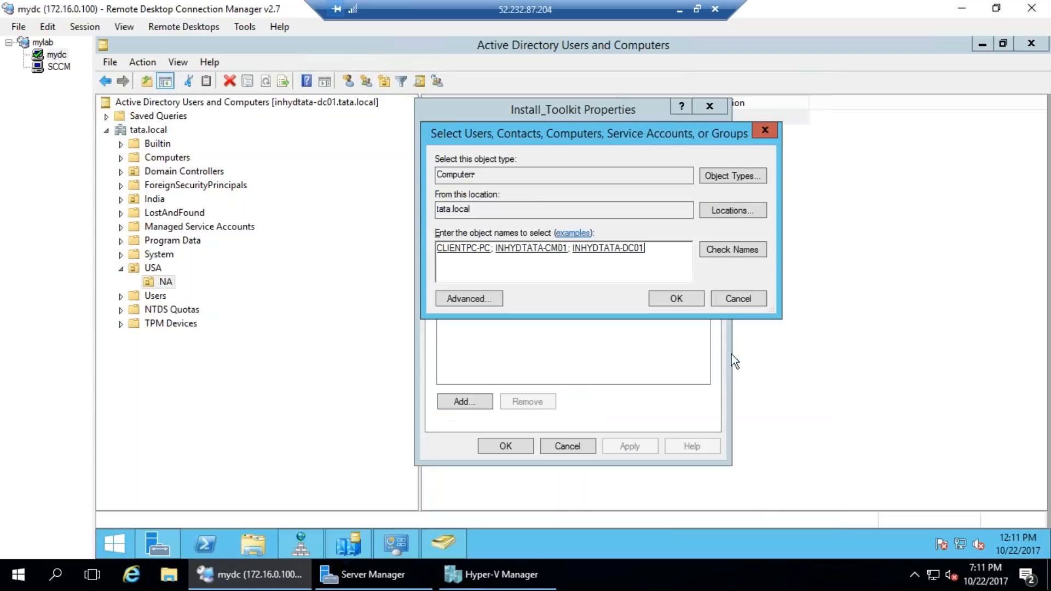
{"action": "left_click", "coordinate": [677, 299]}
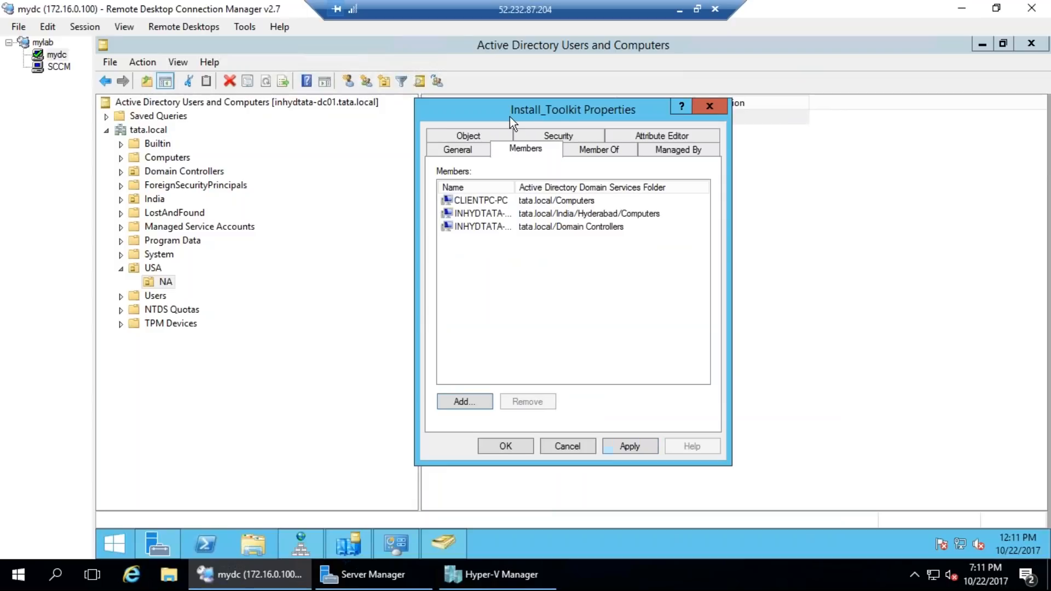
{"action": "left_click_drag", "start_coordinate": [547, 110], "coordinate": [682, 265]}
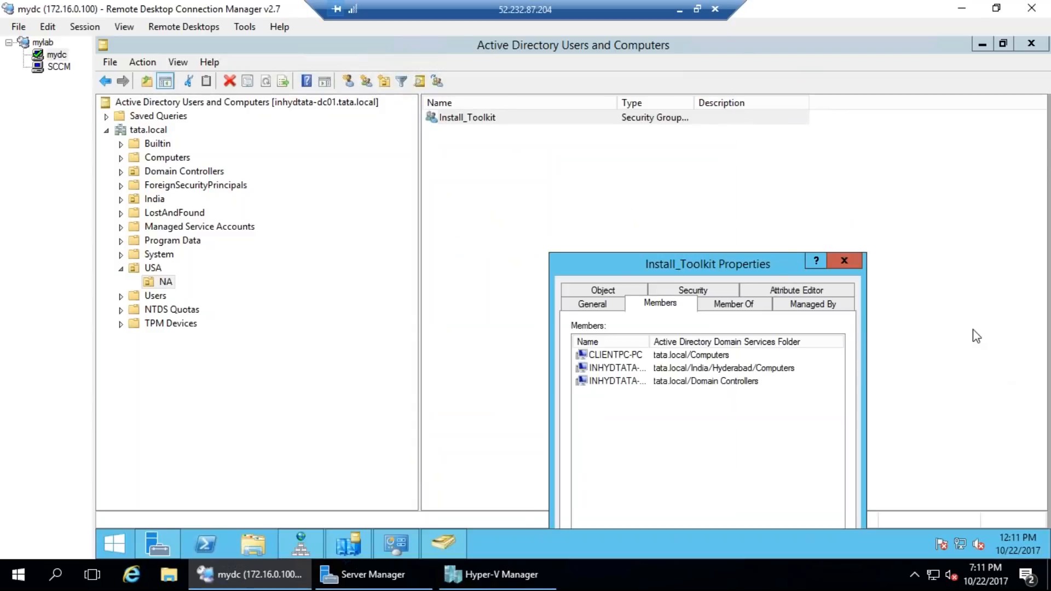
{"action": "mouse_move", "coordinate": [486, 86]}
{"action": "left_mouse_down"}
{"action": "mouse_move", "coordinate": [419, 90]}
{"action": "mouse_move", "coordinate": [524, 109]}
{"action": "mouse_move", "coordinate": [471, 68]}
{"action": "left_mouse_up"}
{"action": "left_click_drag", "start_coordinate": [500, 130], "coordinate": [609, 86]}
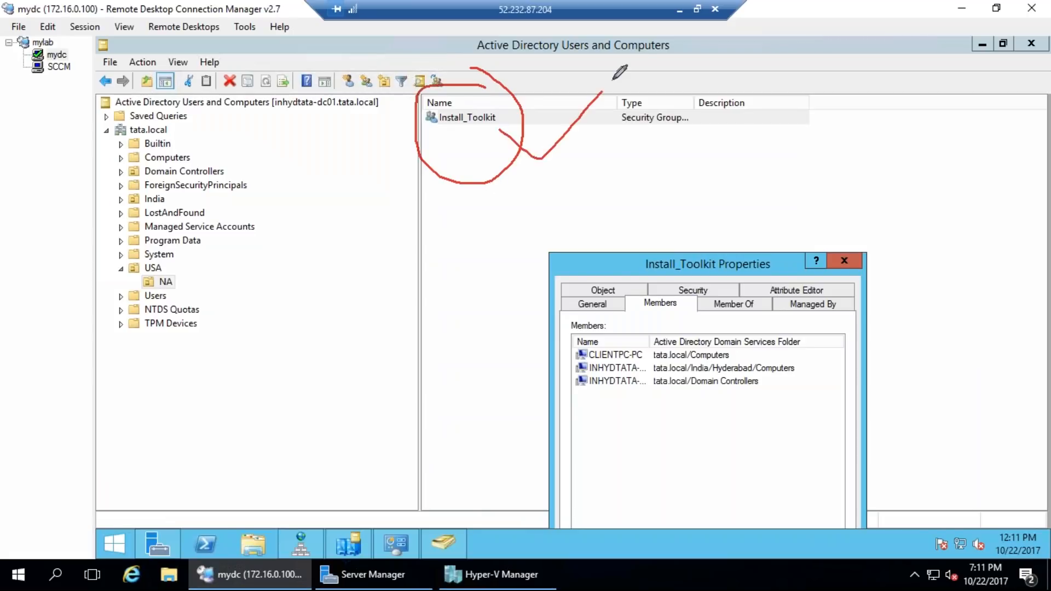
{"action": "left_click_drag", "start_coordinate": [672, 291], "coordinate": [684, 283]}
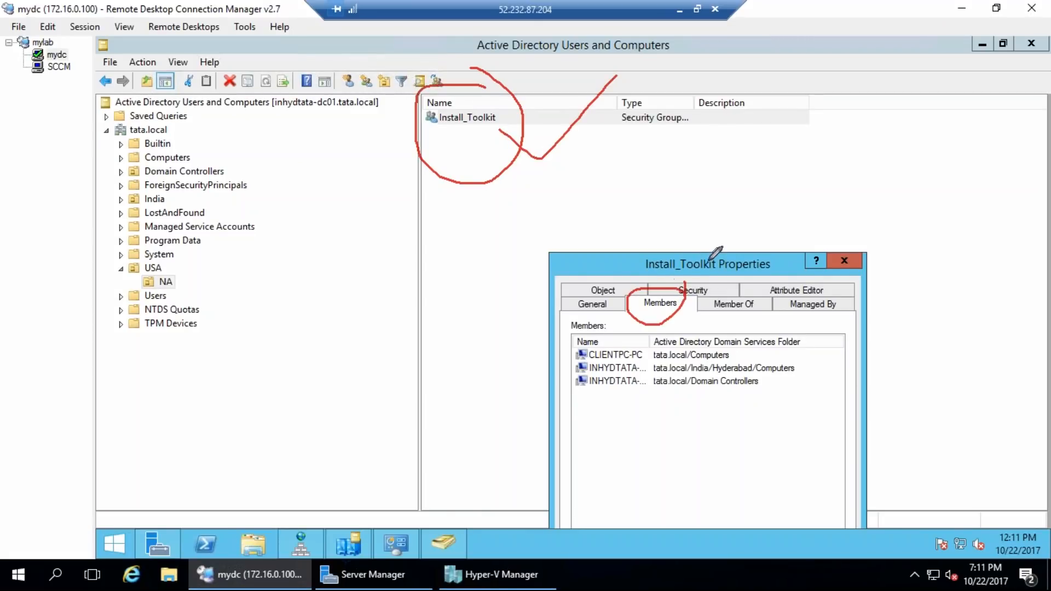
{"action": "left_click_drag", "start_coordinate": [630, 536], "coordinate": [658, 526]}
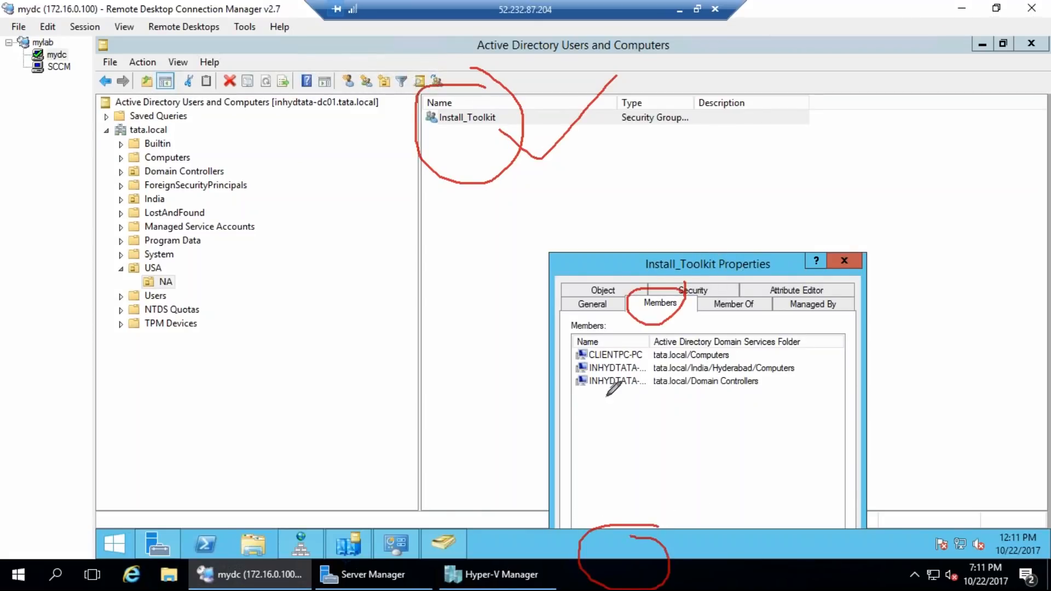
{"action": "mouse_move", "coordinate": [625, 309]}
{"action": "left_mouse_down"}
{"action": "mouse_move", "coordinate": [553, 364]}
{"action": "mouse_move", "coordinate": [679, 328]}
{"action": "left_mouse_up"}
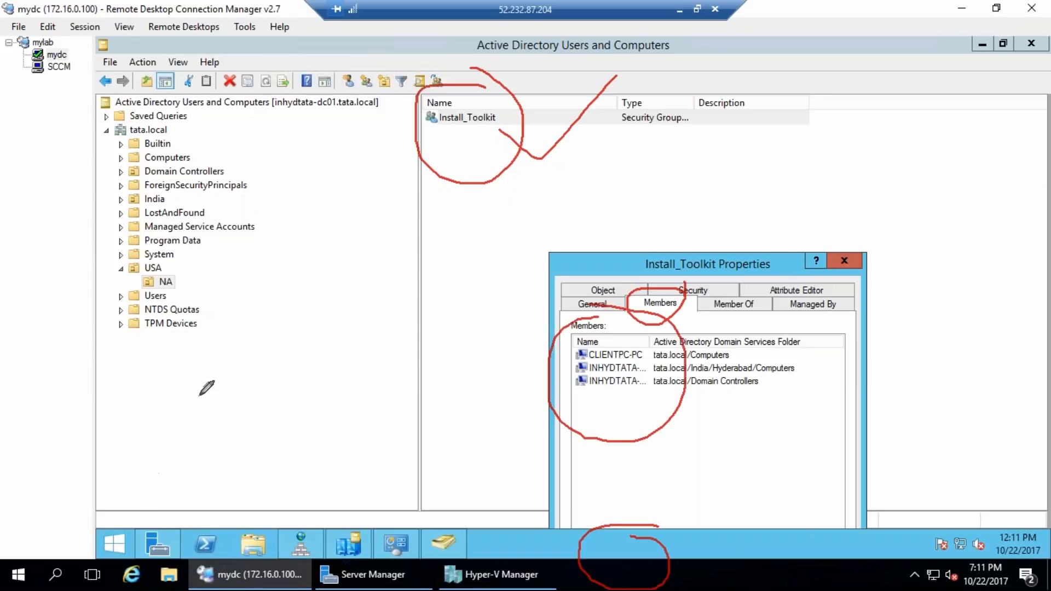
{"action": "mouse_move", "coordinate": [219, 360]}
{"action": "left_mouse_down"}
{"action": "mouse_move", "coordinate": [180, 385]}
{"action": "mouse_move", "coordinate": [196, 430]}
{"action": "left_mouse_up"}
{"action": "left_click_drag", "start_coordinate": [251, 326], "coordinate": [243, 314]}
{"action": "mouse_move", "coordinate": [285, 269]}
{"action": "left_mouse_down"}
{"action": "mouse_move", "coordinate": [296, 347]}
{"action": "mouse_move", "coordinate": [380, 301]}
{"action": "left_mouse_up"}
{"action": "mouse_move", "coordinate": [626, 339]}
{"action": "left_mouse_down"}
{"action": "mouse_move", "coordinate": [578, 347]}
{"action": "mouse_move", "coordinate": [654, 350]}
{"action": "mouse_move", "coordinate": [624, 340]}
{"action": "left_mouse_up"}
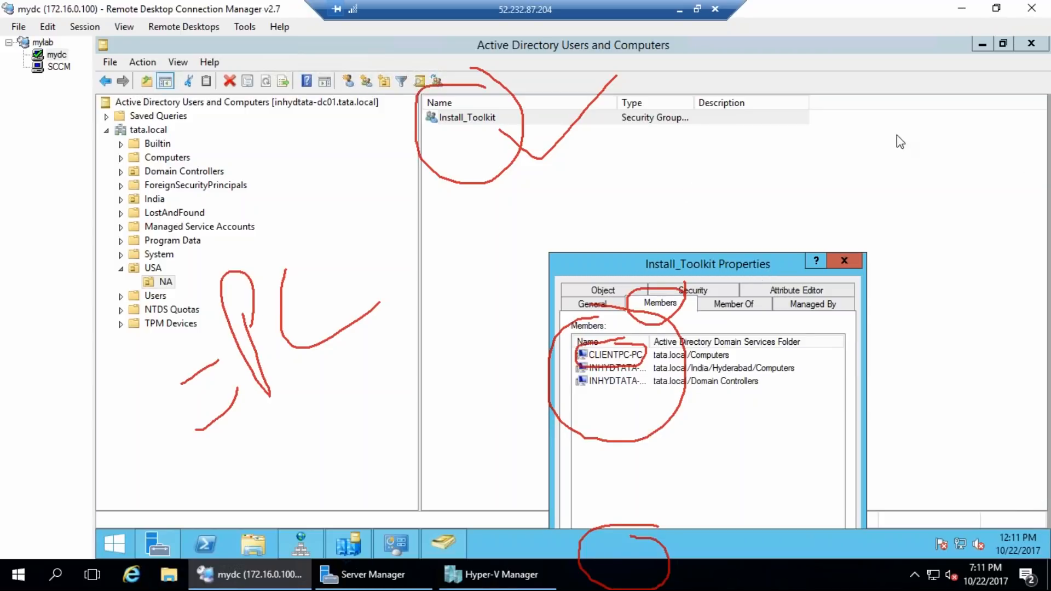
{"action": "key", "text": "Escape"}
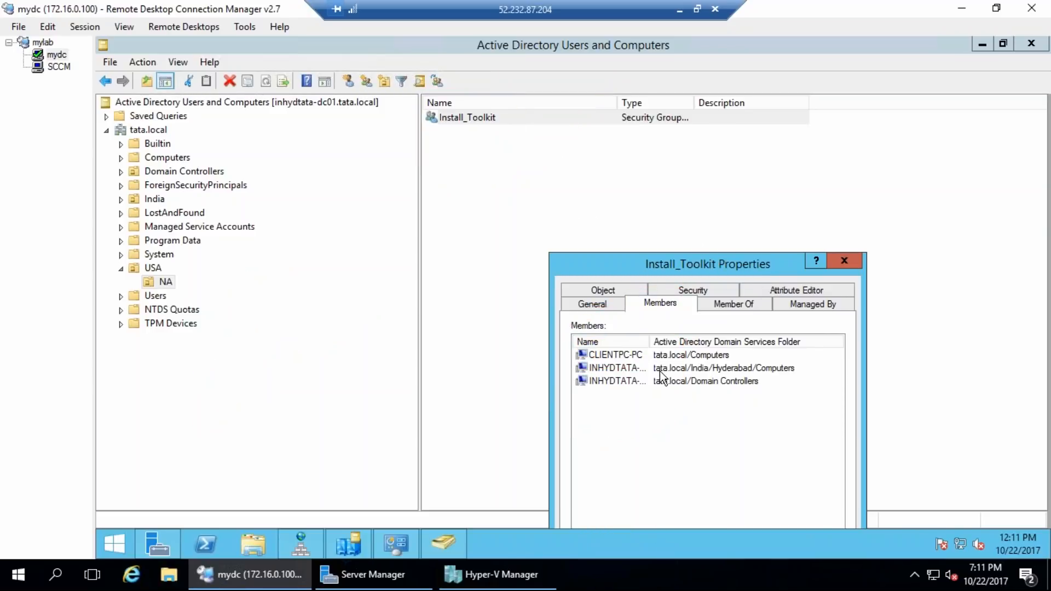
Step: Apply the new membership of the Install_Toolkit group and close its properties
{"action": "left_click_drag", "start_coordinate": [622, 256], "coordinate": [493, 157]}
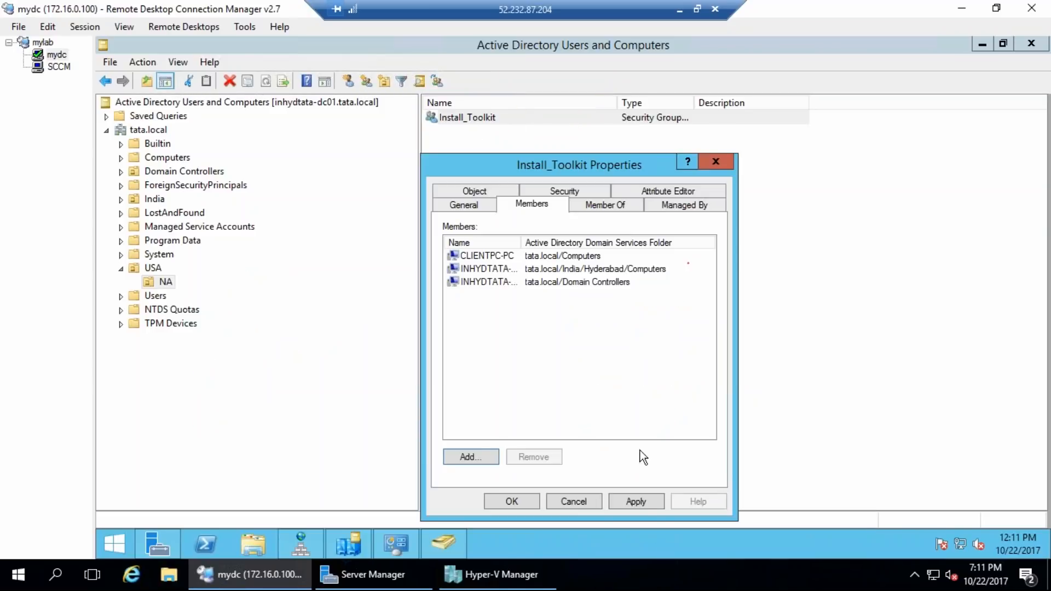
{"action": "left_click", "coordinate": [636, 501]}
{"action": "left_click", "coordinate": [511, 501]}
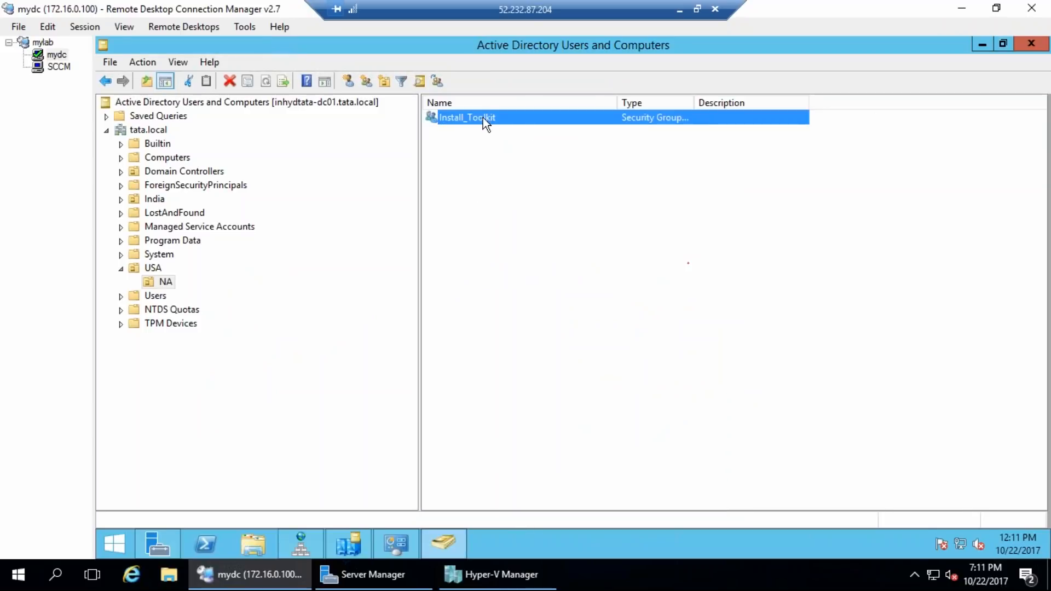
{"action": "left_click", "coordinate": [476, 162]}
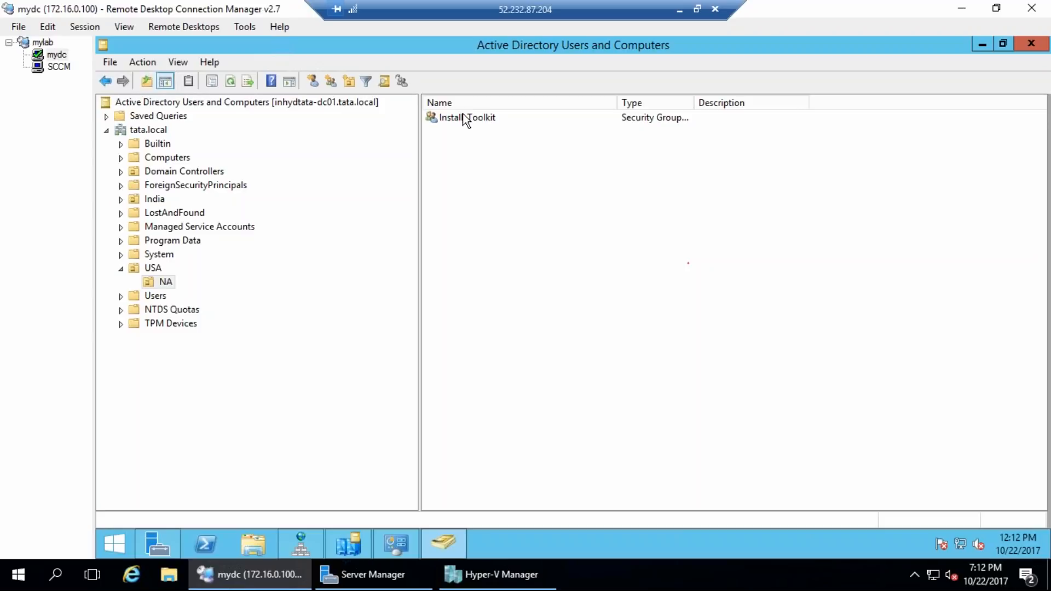
Step: Switch to the SCCM remote session and start creating a new device collection in Configuration Manager
{"action": "left_click", "coordinate": [56, 55]}
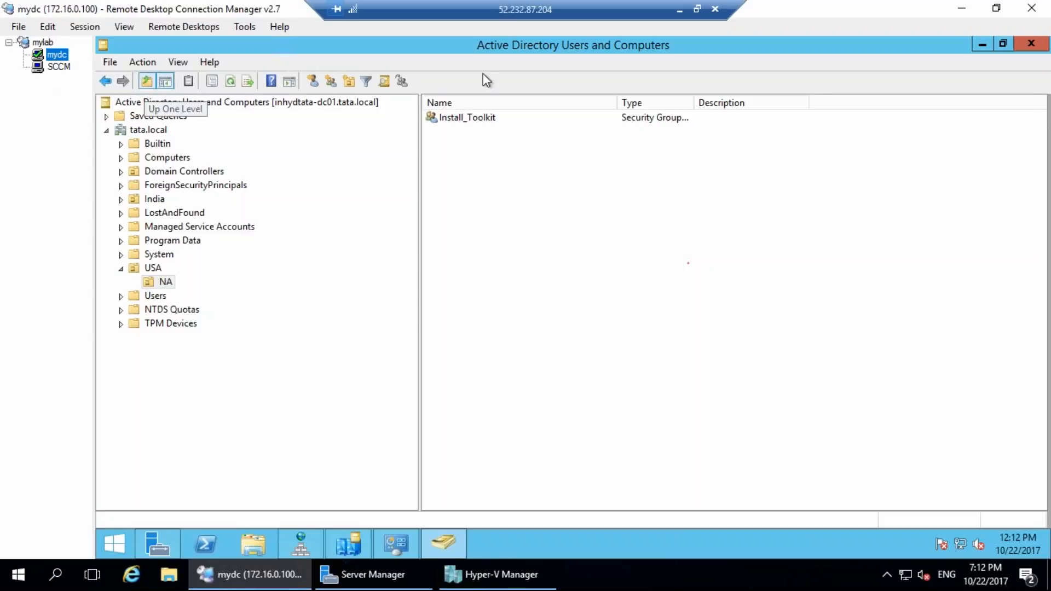
{"action": "left_click", "coordinate": [58, 68]}
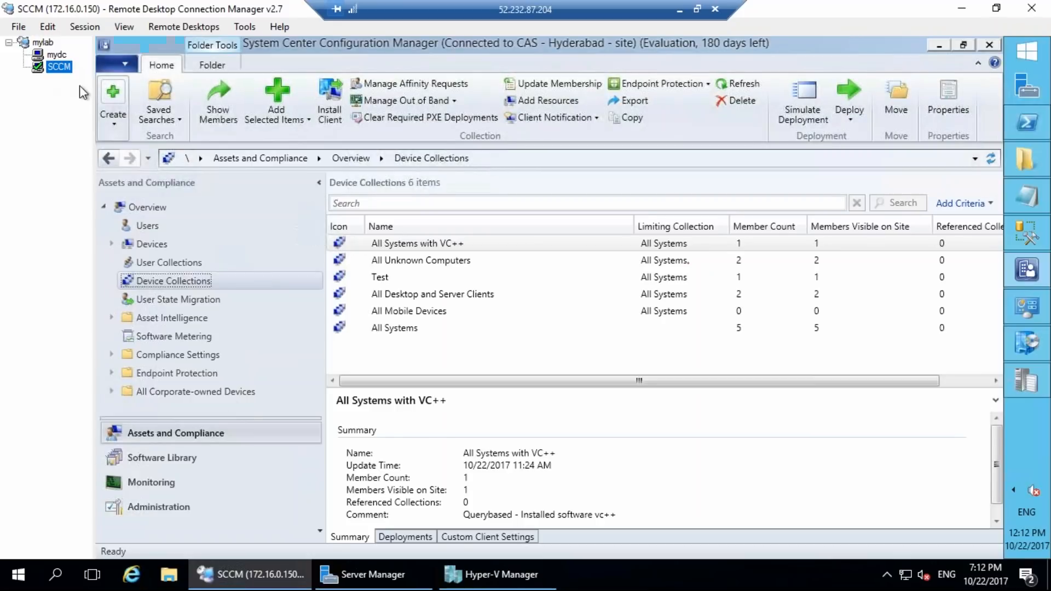
{"action": "right_click", "coordinate": [176, 278]}
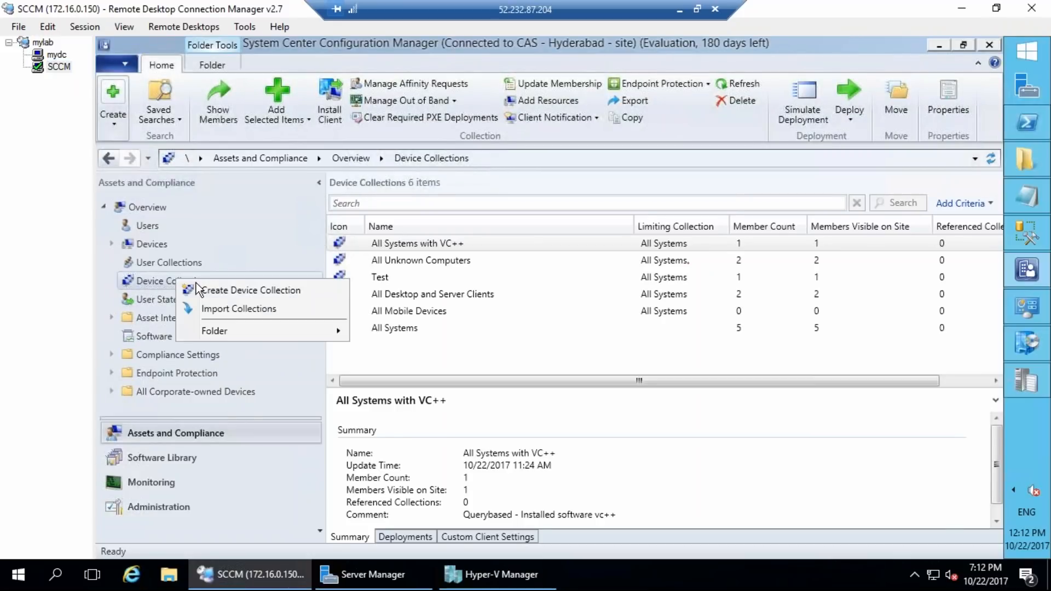
{"action": "left_click", "coordinate": [244, 290]}
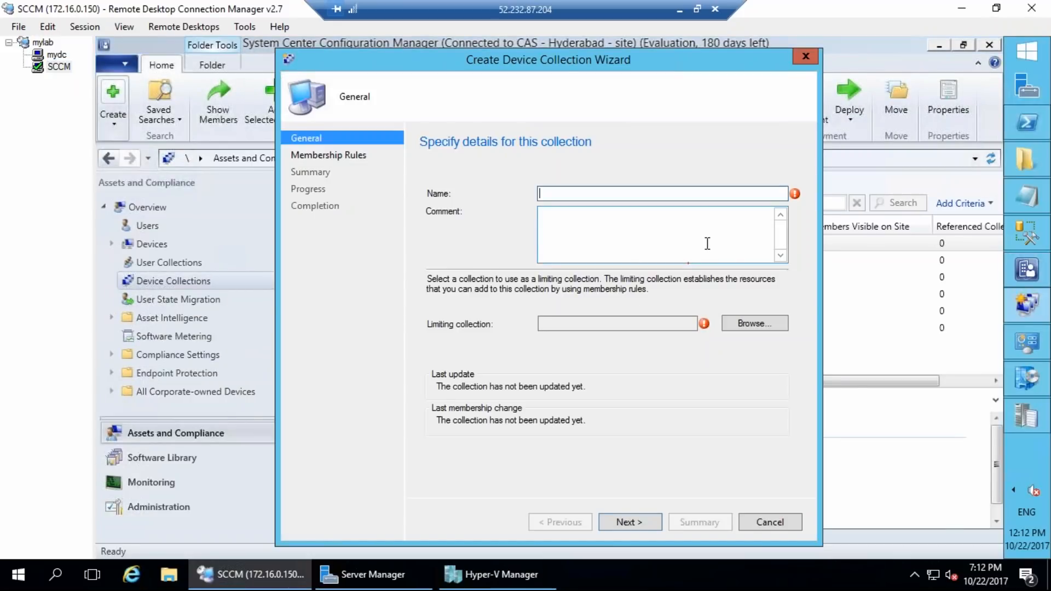
Step: Name the new device collection "Install AD group based"
{"action": "type", "text": "Insy"}
{"action": "type", "text": "all AD"}
{"action": "type", "text": "grou"}
{"action": "type", "text": "p base"}
{"action": "type", "text": "d"}
{"action": "left_click", "coordinate": [598, 194]}
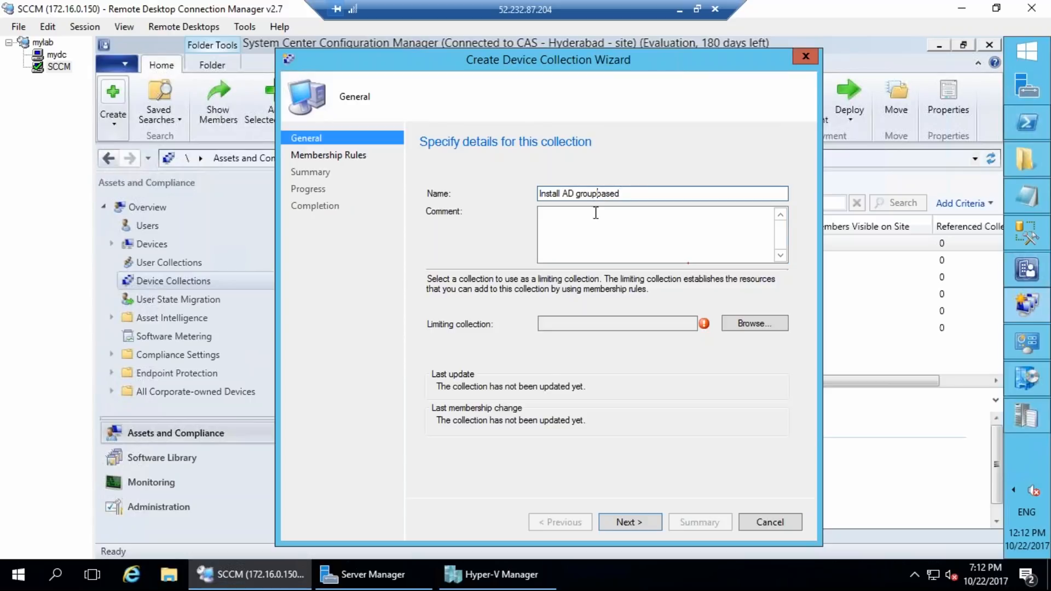
{"action": "left_click_drag", "start_coordinate": [346, 222], "coordinate": [383, 250]}
{"action": "left_click_drag", "start_coordinate": [381, 210], "coordinate": [389, 246]}
{"action": "left_click_drag", "start_coordinate": [361, 242], "coordinate": [423, 236]}
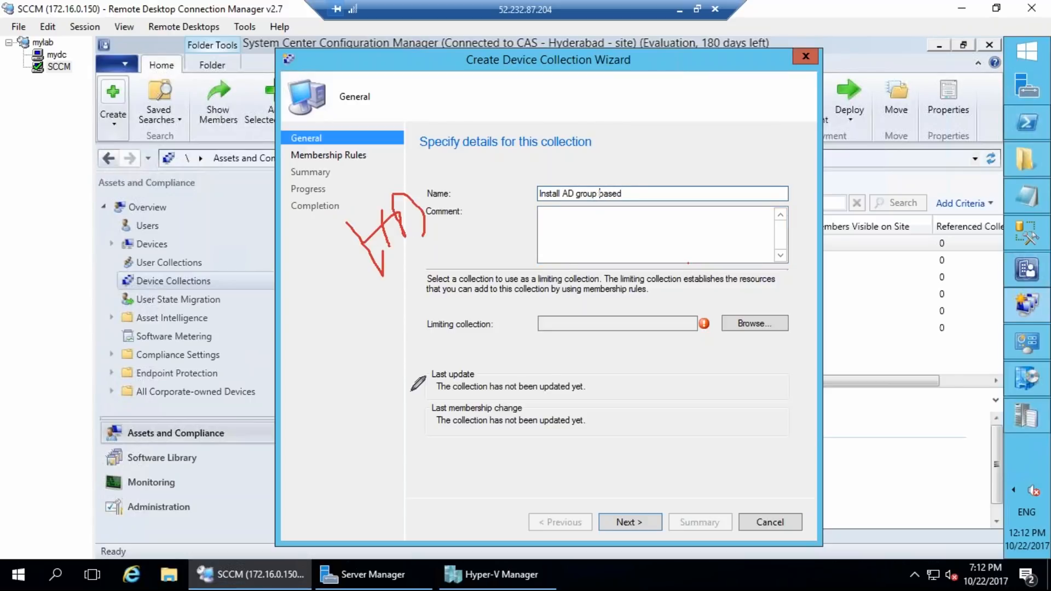
{"action": "left_click_drag", "start_coordinate": [335, 373], "coordinate": [350, 411]}
{"action": "mouse_move", "coordinate": [358, 348]}
{"action": "left_mouse_down"}
{"action": "mouse_move", "coordinate": [361, 391]}
{"action": "mouse_move", "coordinate": [384, 354]}
{"action": "mouse_move", "coordinate": [412, 373]}
{"action": "mouse_move", "coordinate": [441, 343]}
{"action": "left_mouse_up"}
{"action": "left_click_drag", "start_coordinate": [401, 308], "coordinate": [413, 375]}
{"action": "mouse_move", "coordinate": [313, 563]}
{"action": "left_mouse_down"}
{"action": "mouse_move", "coordinate": [465, 552]}
{"action": "mouse_move", "coordinate": [393, 441]}
{"action": "mouse_move", "coordinate": [431, 388]}
{"action": "left_mouse_up"}
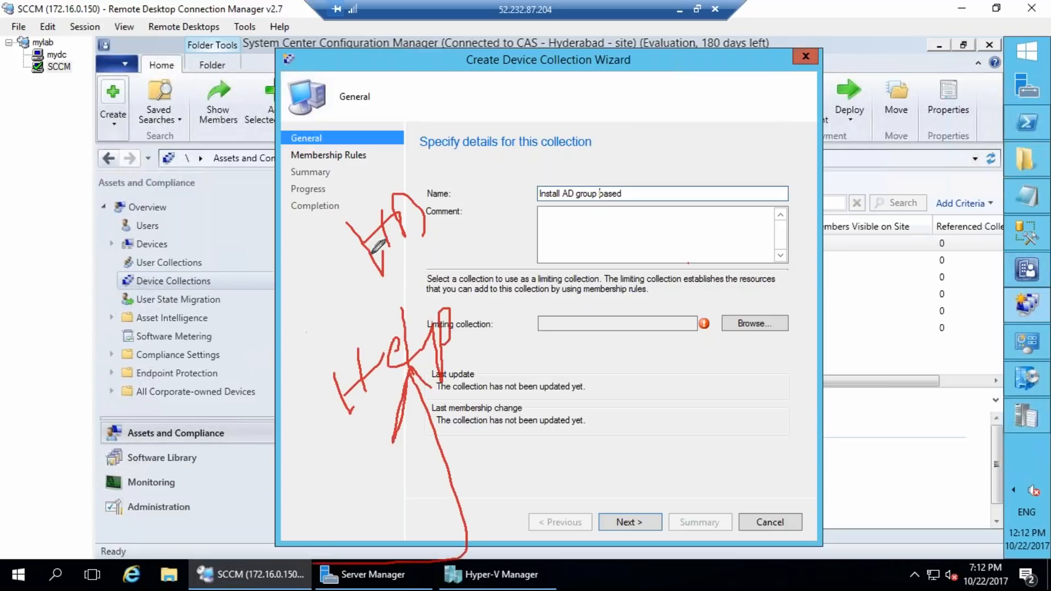
{"action": "mouse_move", "coordinate": [663, 172]}
{"action": "left_mouse_down"}
{"action": "mouse_move", "coordinate": [535, 148]}
{"action": "mouse_move", "coordinate": [656, 167]}
{"action": "left_mouse_up"}
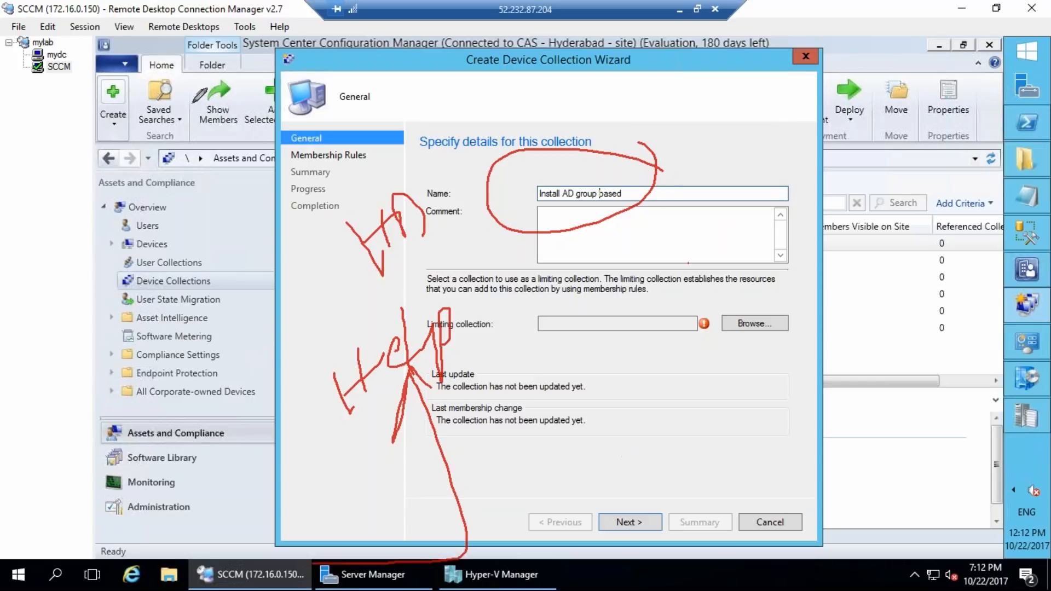
{"action": "mouse_move", "coordinate": [342, 94]}
{"action": "left_mouse_down"}
{"action": "mouse_move", "coordinate": [363, 88]}
{"action": "mouse_move", "coordinate": [315, 87]}
{"action": "mouse_move", "coordinate": [391, 74]}
{"action": "mouse_move", "coordinate": [350, 68]}
{"action": "left_mouse_up"}
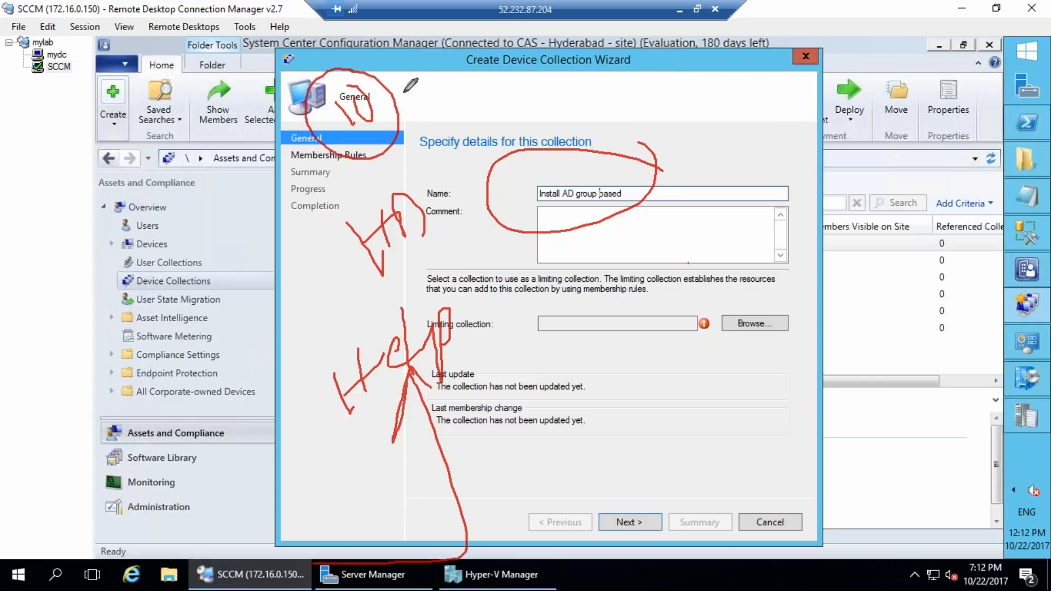
{"action": "left_click_drag", "start_coordinate": [391, 114], "coordinate": [438, 108]}
{"action": "mouse_move", "coordinate": [495, 63]}
{"action": "left_mouse_down"}
{"action": "mouse_move", "coordinate": [489, 110]}
{"action": "mouse_move", "coordinate": [517, 52]}
{"action": "mouse_move", "coordinate": [530, 83]}
{"action": "left_mouse_up"}
{"action": "mouse_move", "coordinate": [660, 36]}
{"action": "left_mouse_down"}
{"action": "mouse_move", "coordinate": [634, 83]}
{"action": "mouse_move", "coordinate": [552, 85]}
{"action": "left_mouse_up"}
{"action": "mouse_move", "coordinate": [572, 70]}
{"action": "left_mouse_down"}
{"action": "mouse_move", "coordinate": [551, 86]}
{"action": "mouse_move", "coordinate": [600, 100]}
{"action": "left_mouse_up"}
{"action": "mouse_move", "coordinate": [430, 156]}
{"action": "left_mouse_down"}
{"action": "mouse_move", "coordinate": [520, 145]}
{"action": "mouse_move", "coordinate": [515, 100]}
{"action": "mouse_move", "coordinate": [533, 111]}
{"action": "left_mouse_up"}
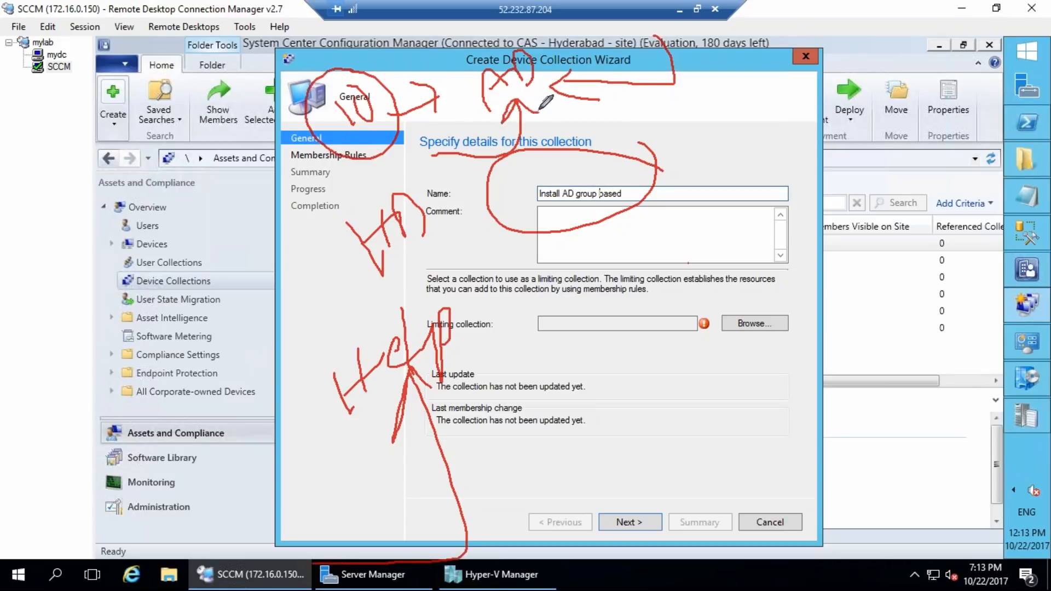
{"action": "left_click_drag", "start_coordinate": [584, 255], "coordinate": [542, 289]}
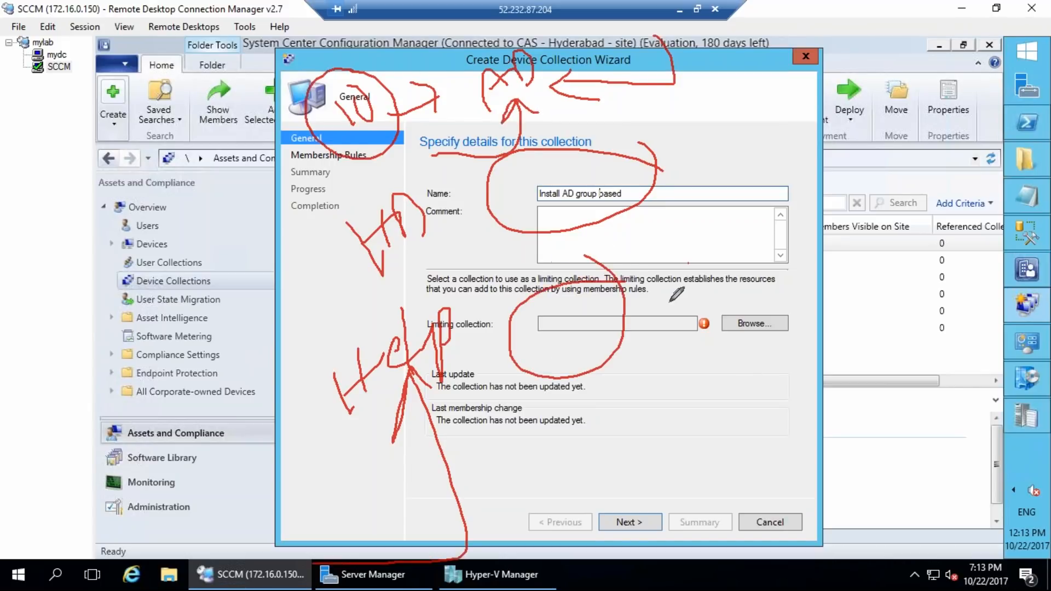
{"action": "left_click", "coordinate": [964, 287]}
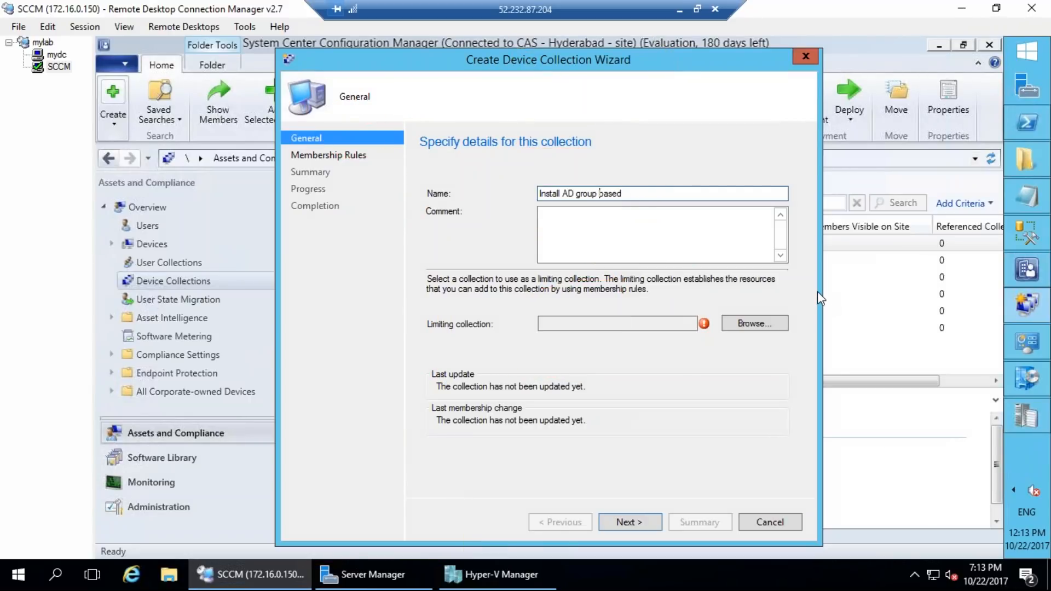
Step: Add "Toolkit Install" to the collection name, limit the collection to All Systems and continue to the membership rules
{"action": "left_click", "coordinate": [643, 194]}
{"action": "type", "text": "Toolkit Install"}
{"action": "left_click", "coordinate": [771, 324]}
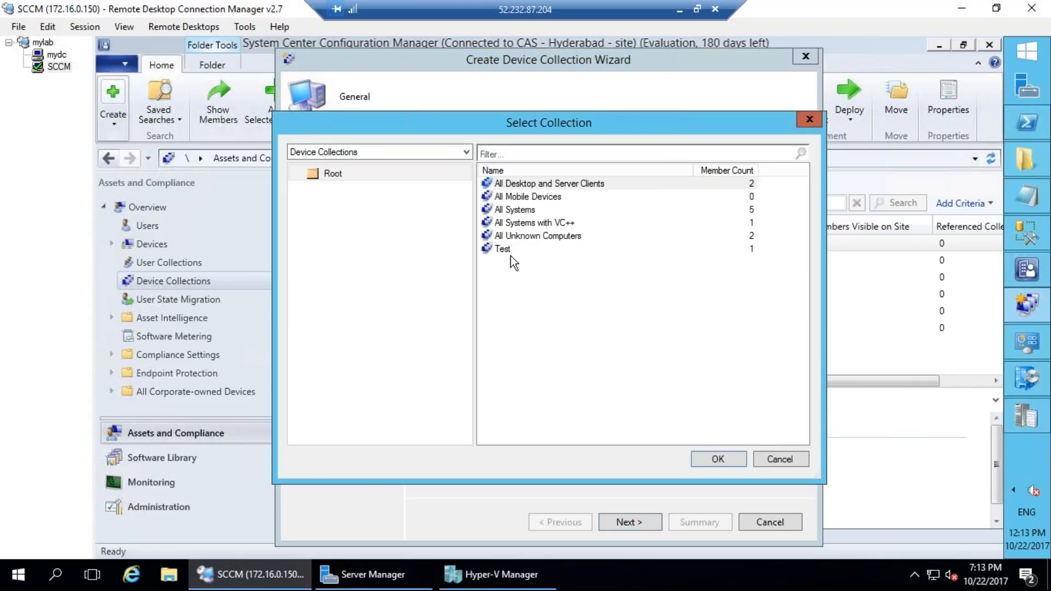
{"action": "double_click", "coordinate": [515, 210]}
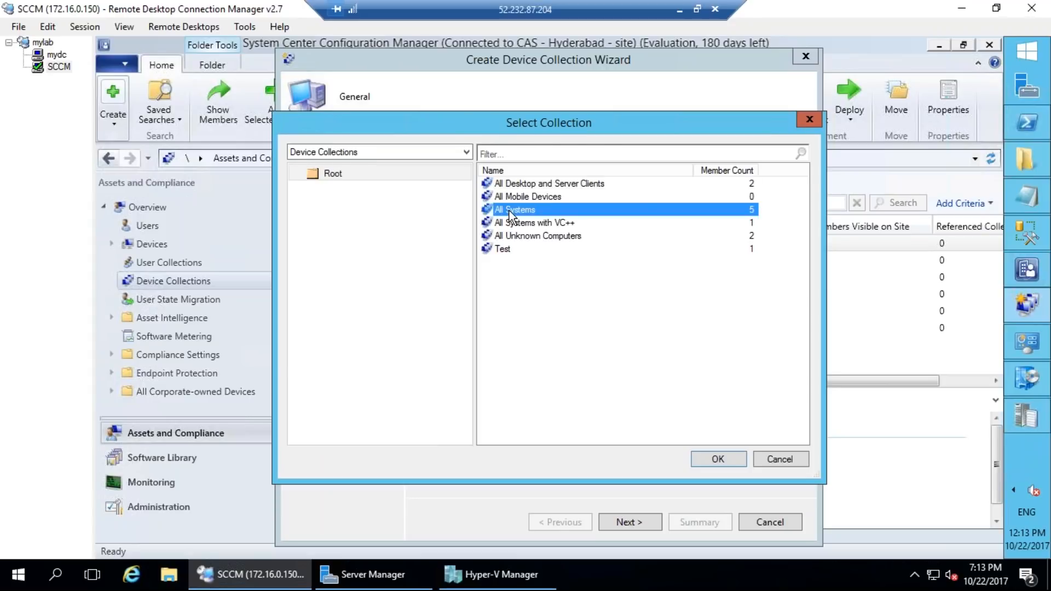
{"action": "left_click", "coordinate": [635, 520]}
Step: Add a query rule to the collection's membership rules and open its query statement for editing
{"action": "left_click", "coordinate": [608, 353]}
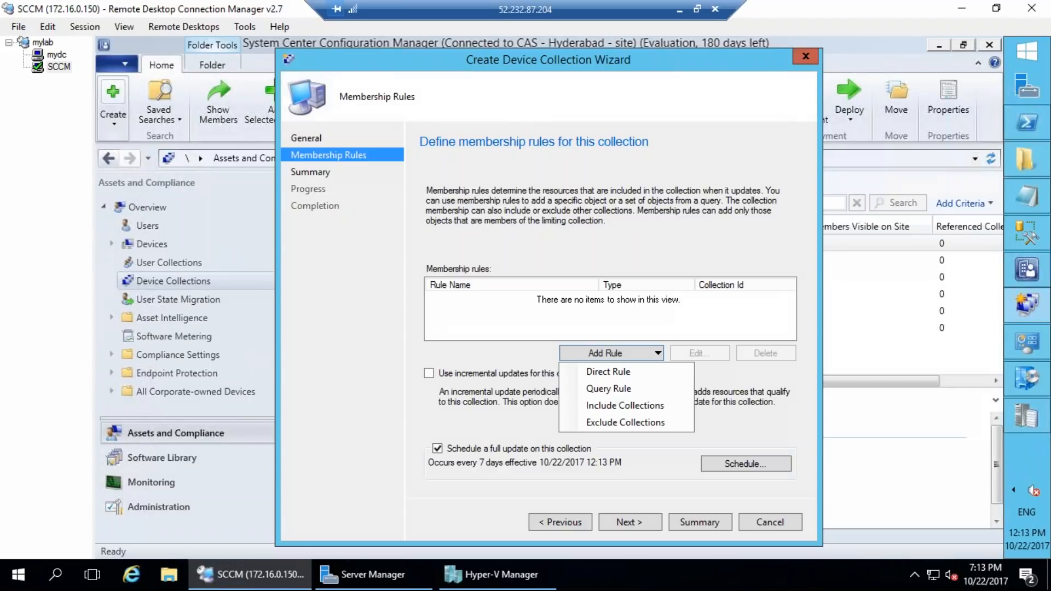
{"action": "left_click", "coordinate": [606, 389]}
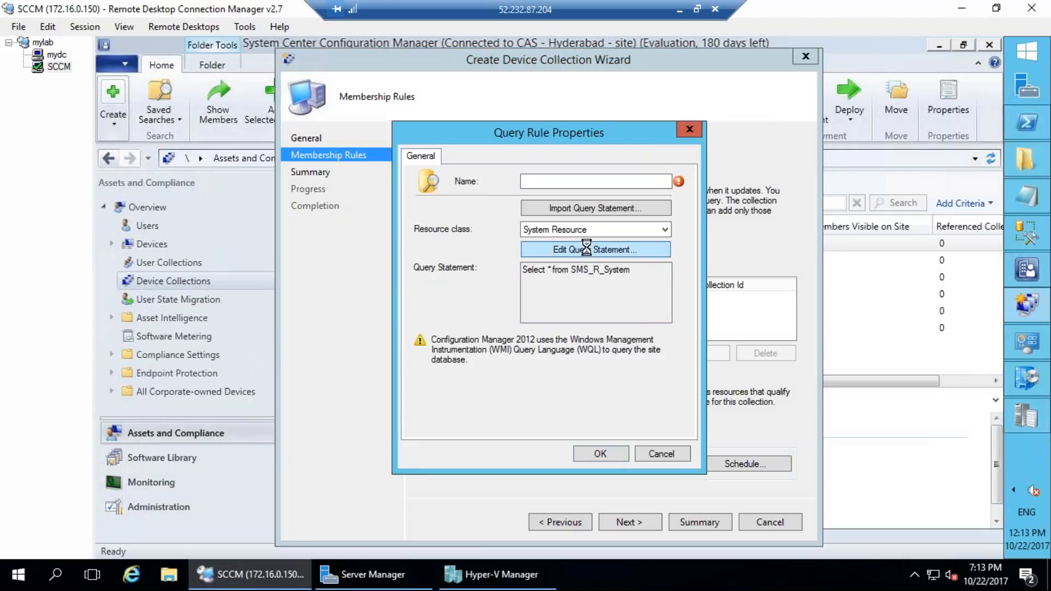
{"action": "left_click", "coordinate": [569, 248]}
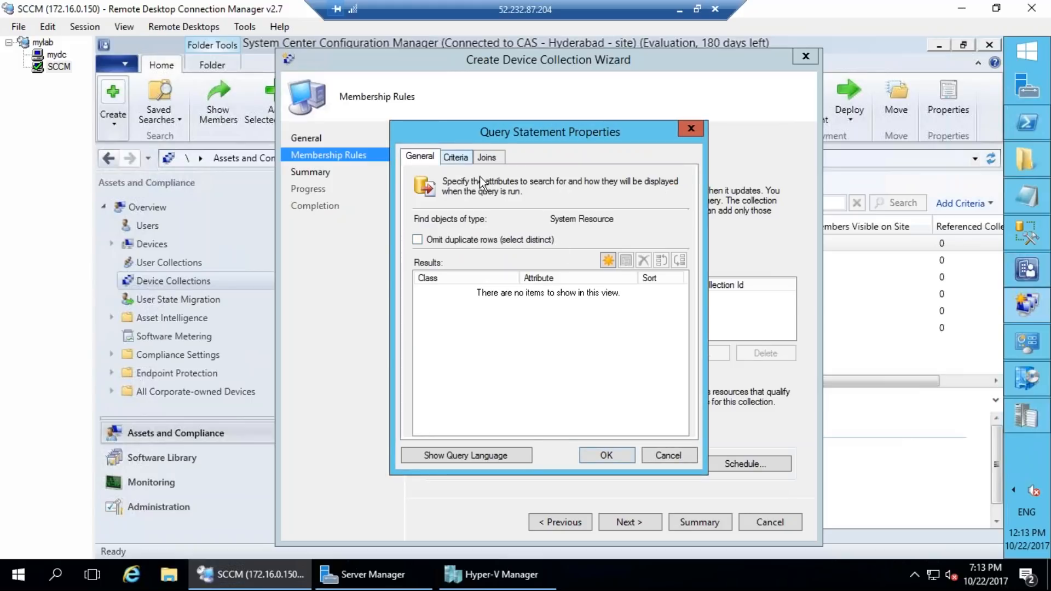
Step: Start a new criterion in the query statement with the criterion type Simple value
{"action": "left_click", "coordinate": [455, 157]}
{"action": "left_click", "coordinate": [568, 224]}
{"action": "left_click", "coordinate": [596, 223]}
{"action": "left_click", "coordinate": [596, 246]}
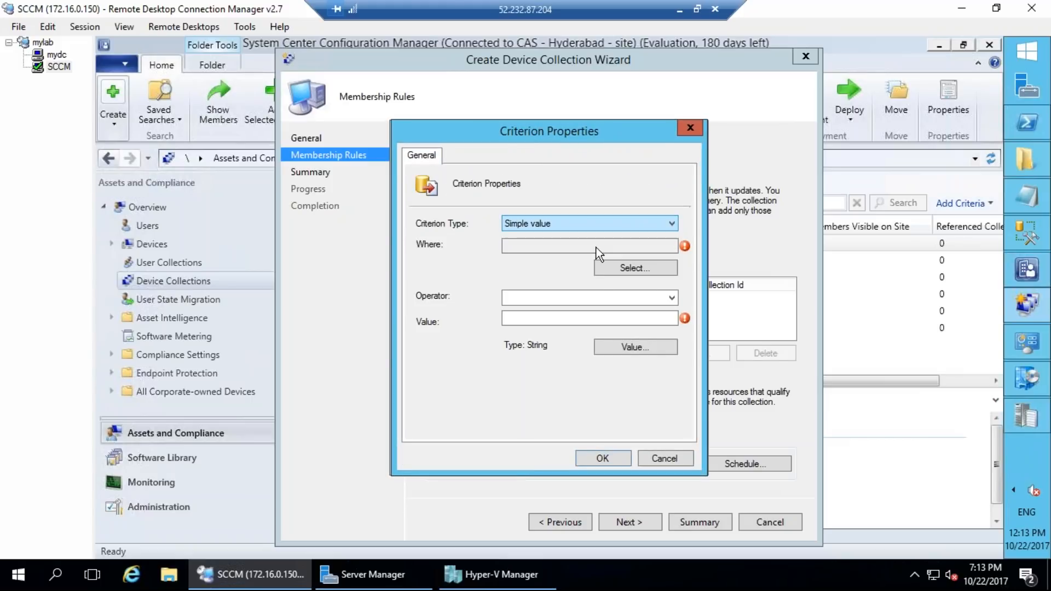
{"action": "left_click", "coordinate": [524, 225]}
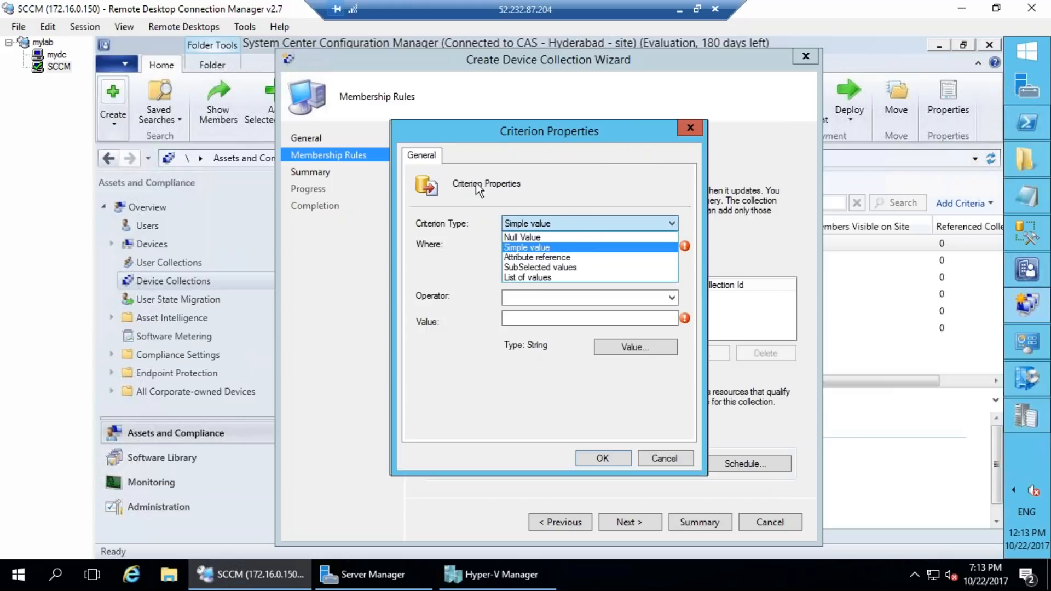
{"action": "left_click", "coordinate": [538, 249]}
Step: Open the criterion's attribute selection and look through the available attribute classes
{"action": "left_click", "coordinate": [639, 269]}
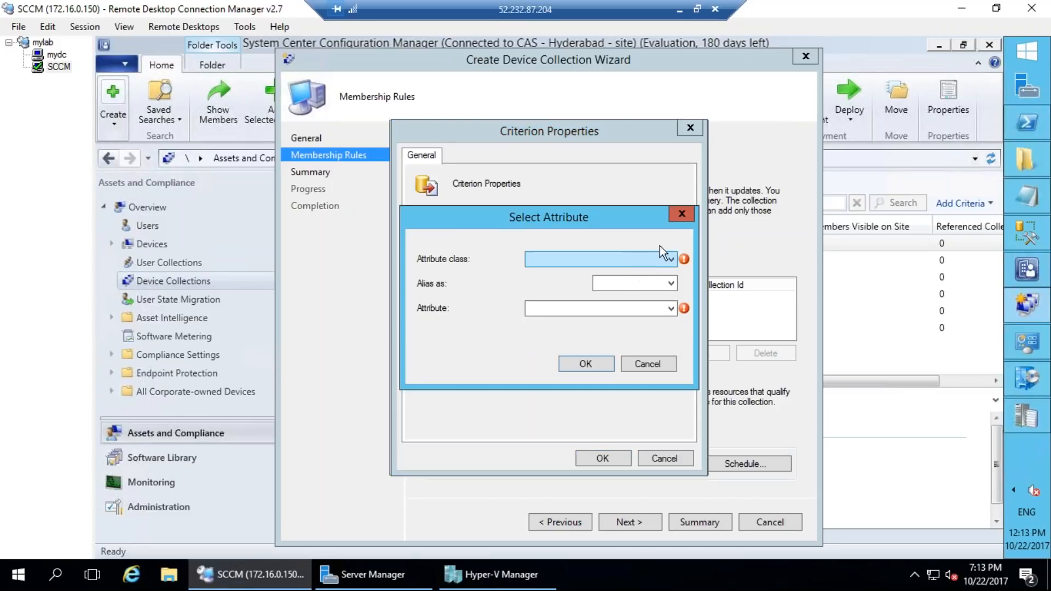
{"action": "left_click", "coordinate": [670, 259]}
{"action": "left_click_drag", "start_coordinate": [797, 61], "coordinate": [792, 217]}
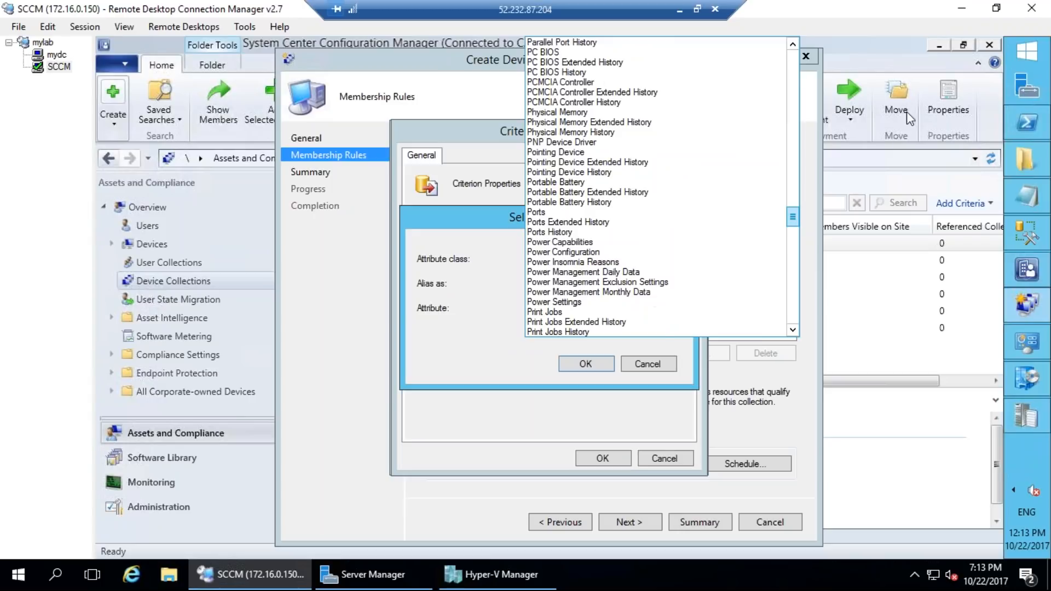
{"action": "scroll", "coordinate": [795, 291], "scroll_direction": "down", "scroll_amount": 2}
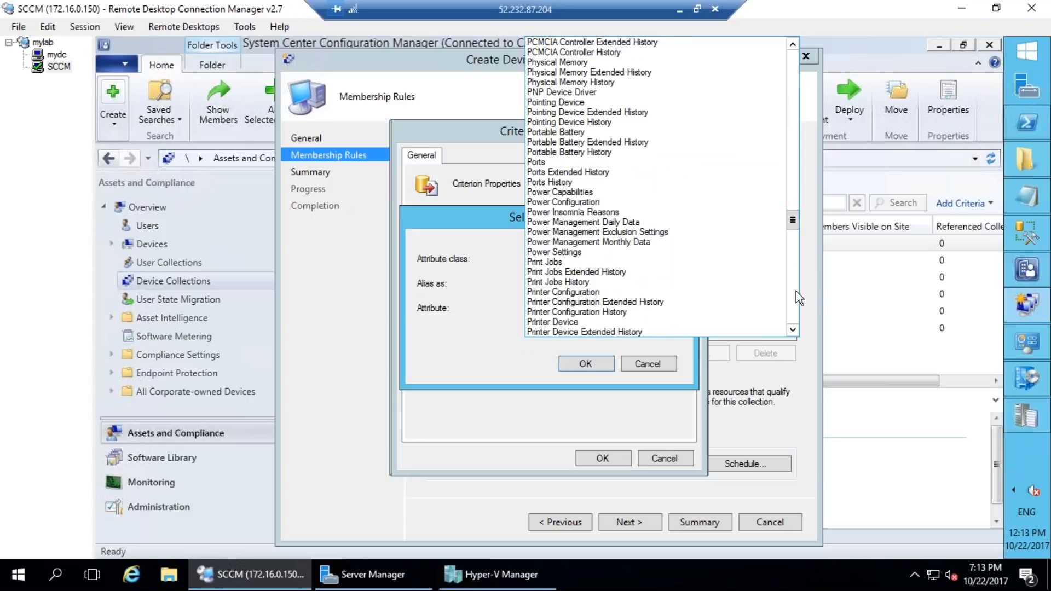
{"action": "left_click_drag", "start_coordinate": [793, 221], "coordinate": [792, 270]}
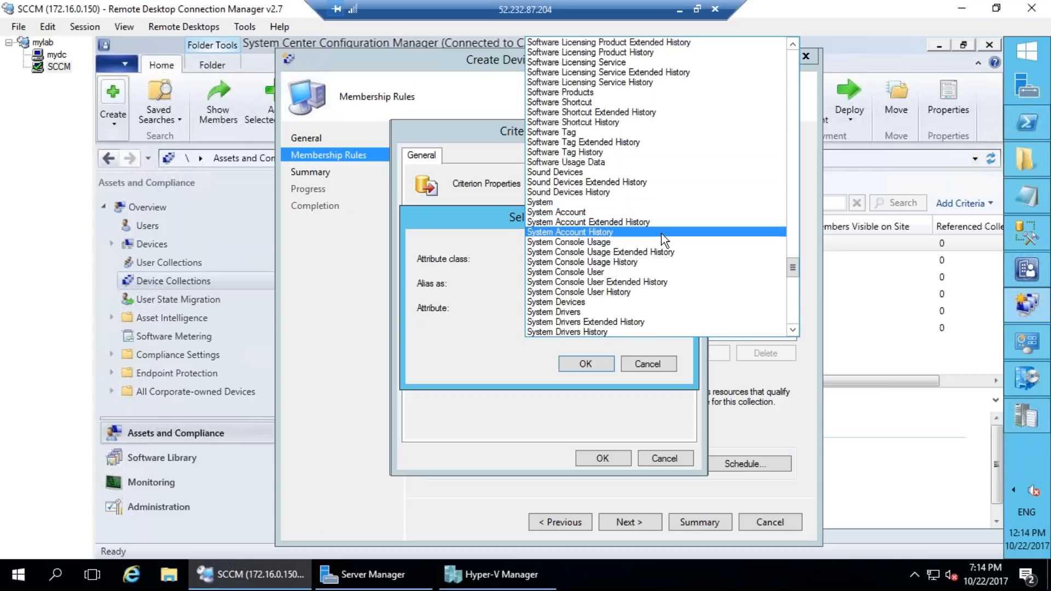
{"action": "scroll", "coordinate": [661, 233], "scroll_direction": "up", "scroll_amount": 3}
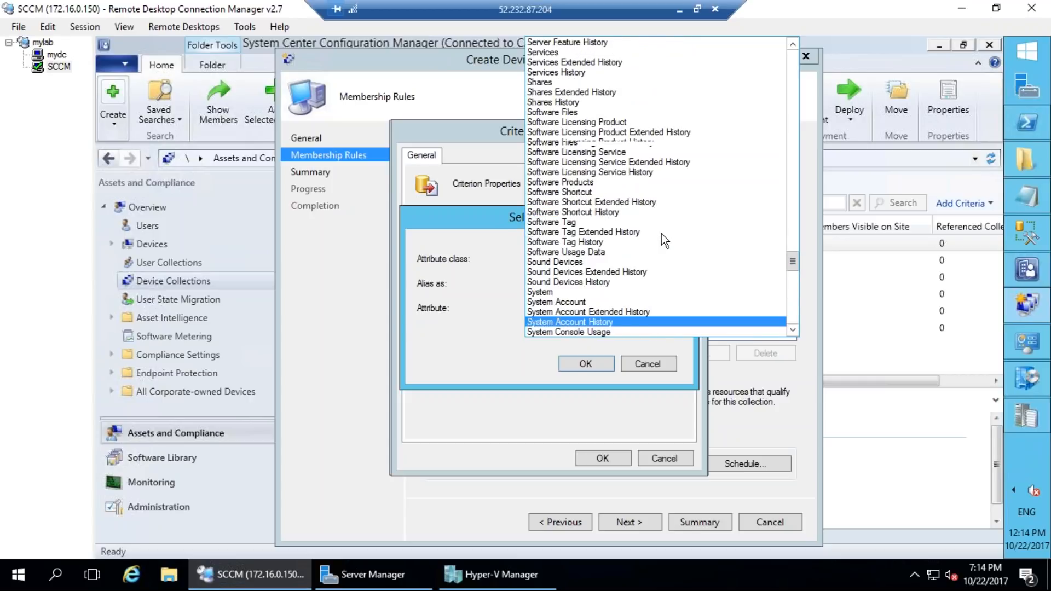
{"action": "scroll", "coordinate": [661, 233], "scroll_direction": "up", "scroll_amount": 2}
{"action": "scroll", "coordinate": [662, 239], "scroll_direction": "up", "scroll_amount": 7}
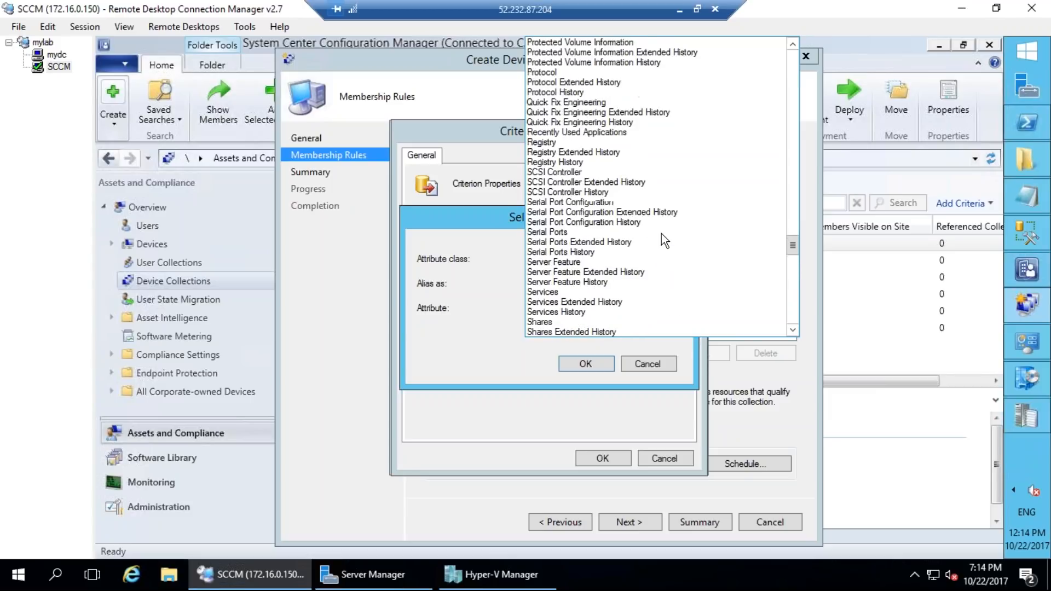
{"action": "scroll", "coordinate": [661, 235], "scroll_direction": "up", "scroll_amount": 2}
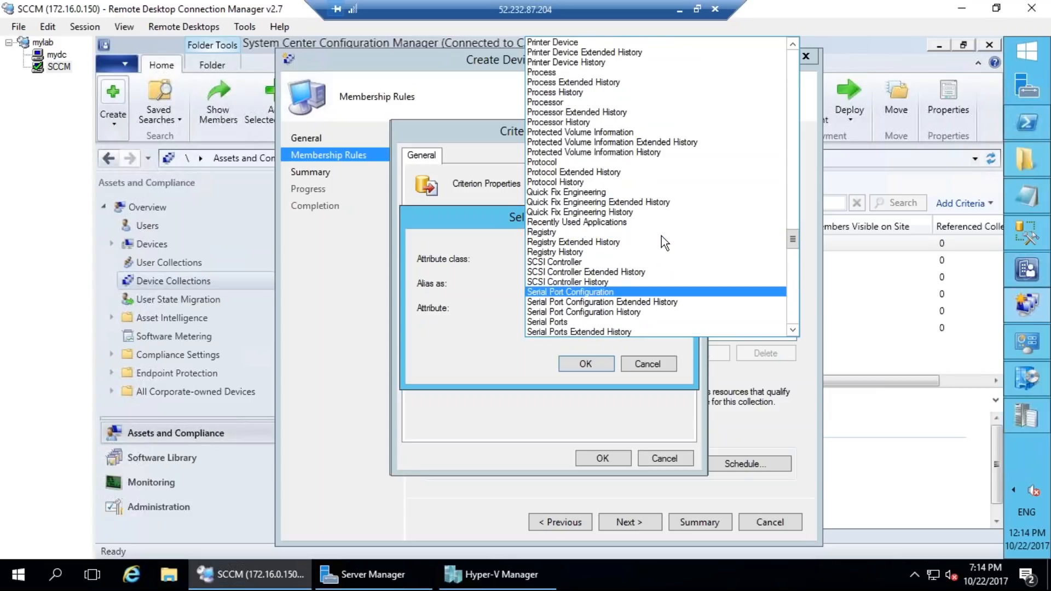
{"action": "scroll", "coordinate": [661, 234], "scroll_direction": "up", "scroll_amount": 6}
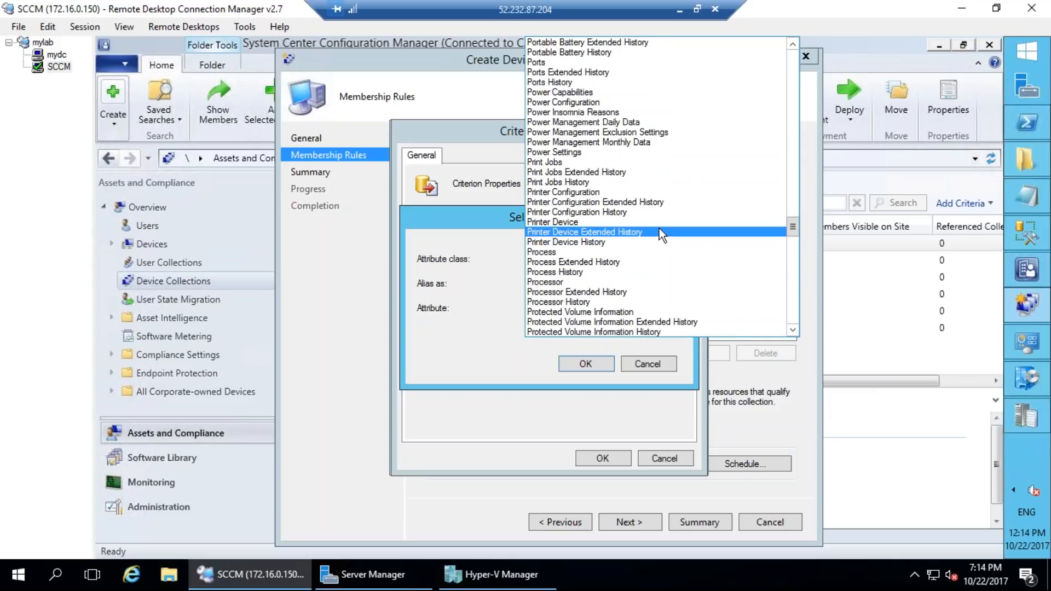
{"action": "scroll", "coordinate": [659, 232], "scroll_direction": "up", "scroll_amount": 6}
{"action": "scroll", "coordinate": [659, 232], "scroll_direction": "up", "scroll_amount": 7}
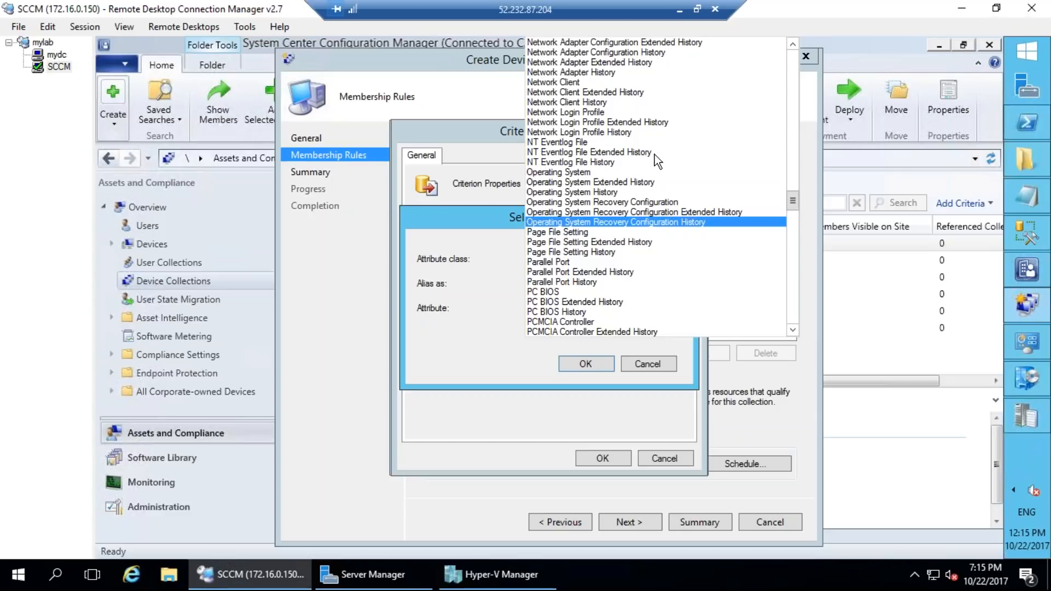
{"action": "left_click", "coordinate": [638, 244]}
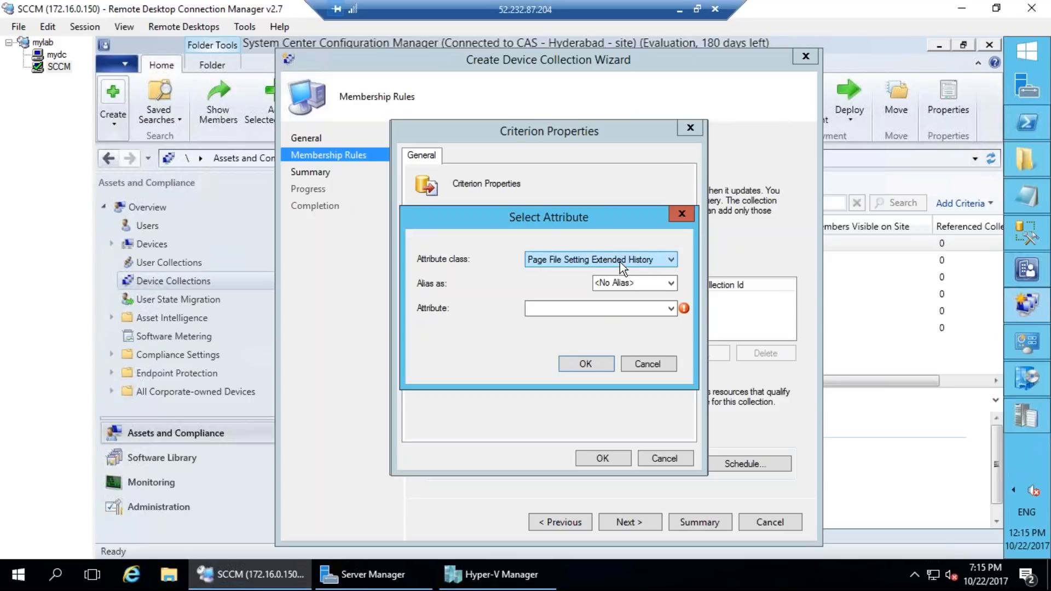
Step: Reopen the attribute class list and search the classes between the Mobile Device and System entries for a suitable one
{"action": "left_click", "coordinate": [668, 259]}
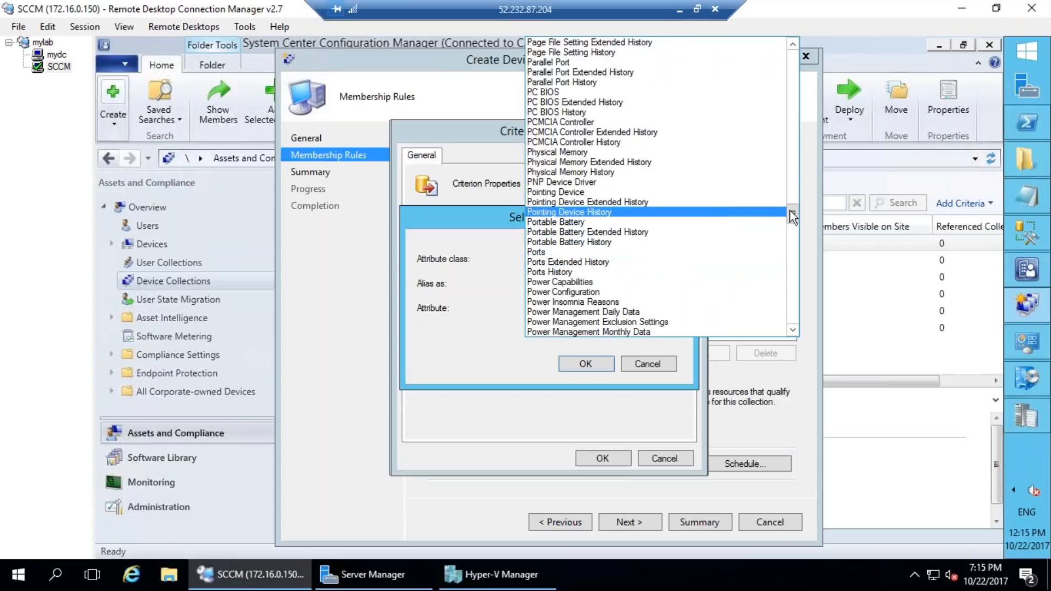
{"action": "left_click", "coordinate": [791, 170]}
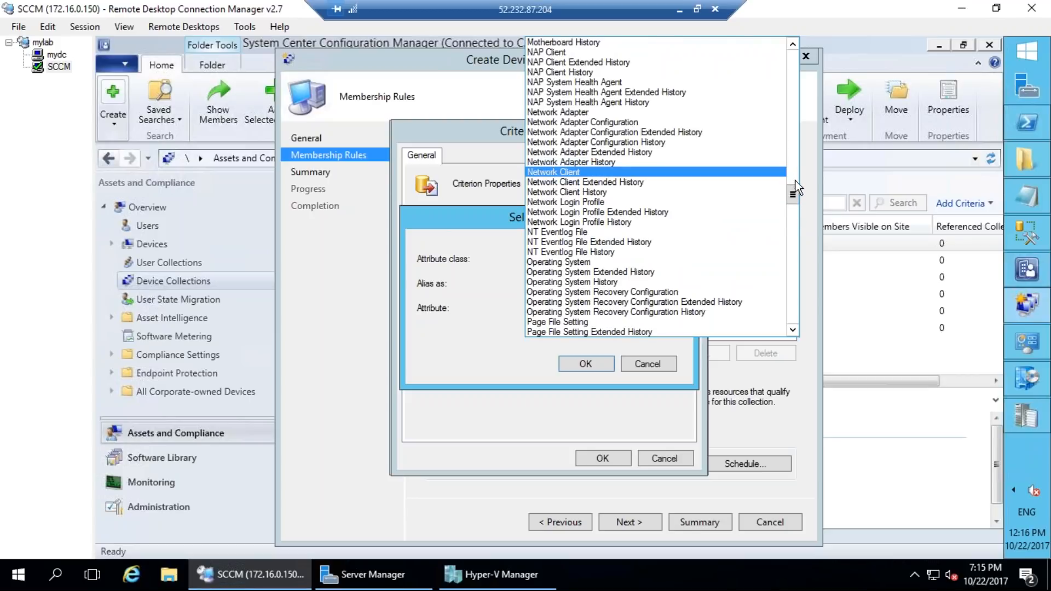
{"action": "left_click_drag", "start_coordinate": [793, 193], "coordinate": [684, 218]}
{"action": "left_click", "coordinate": [794, 239]}
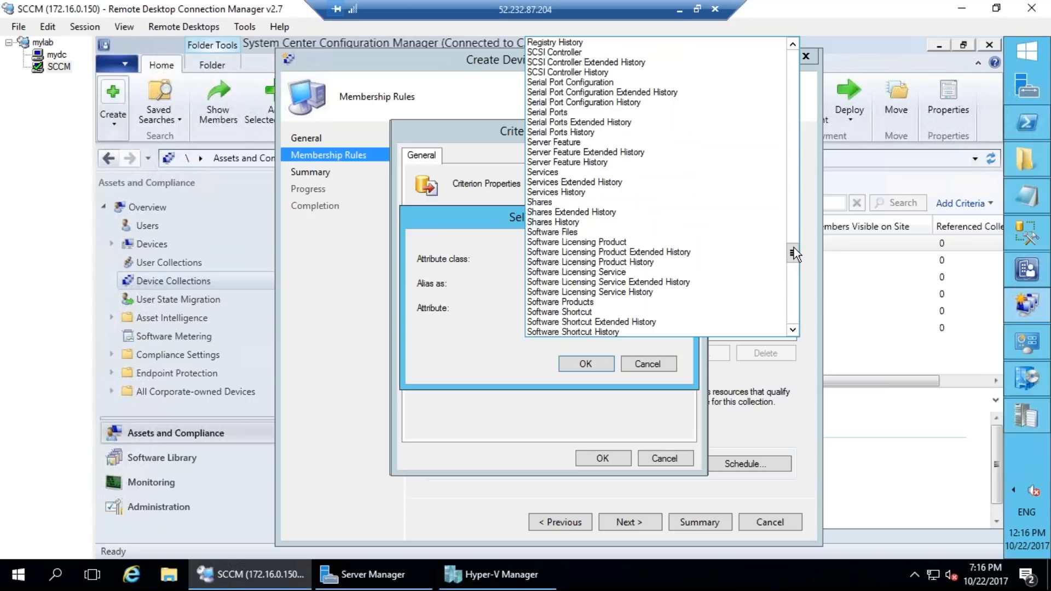
{"action": "left_click", "coordinate": [793, 267]}
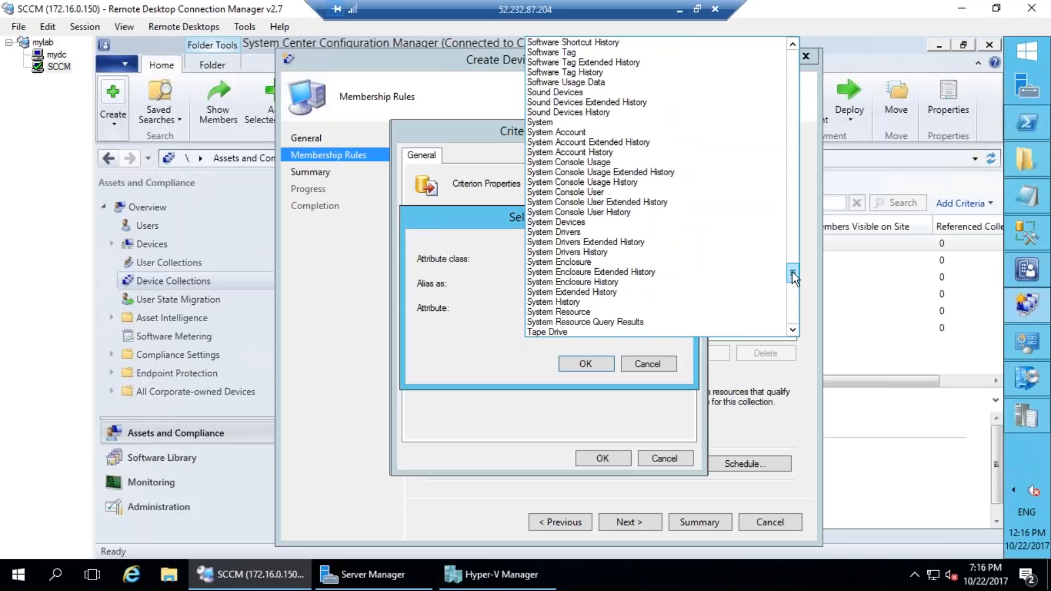
{"action": "left_click_drag", "start_coordinate": [793, 272], "coordinate": [794, 257]}
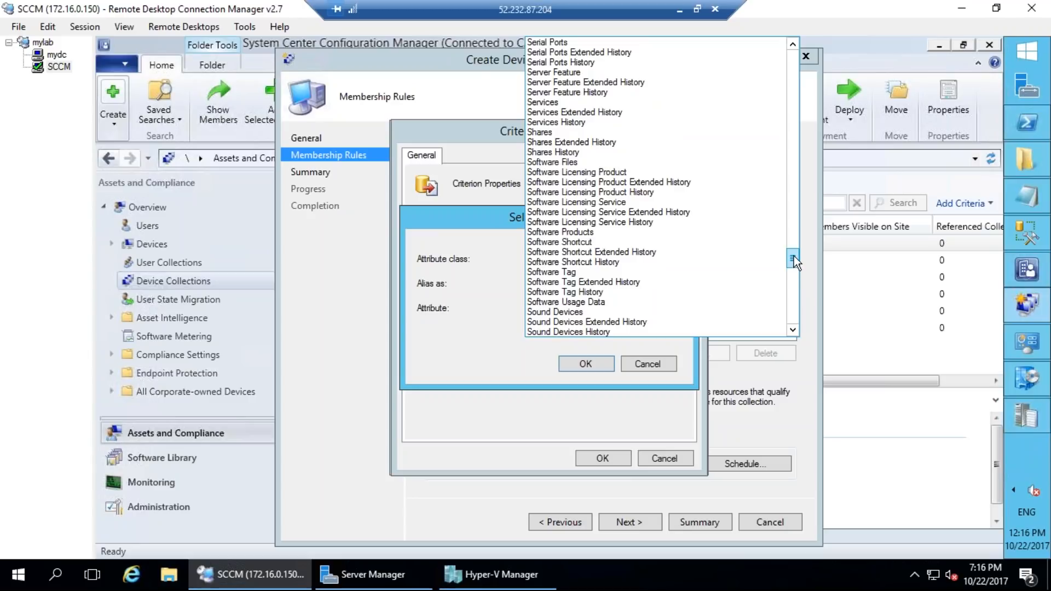
{"action": "left_click", "coordinate": [793, 235]}
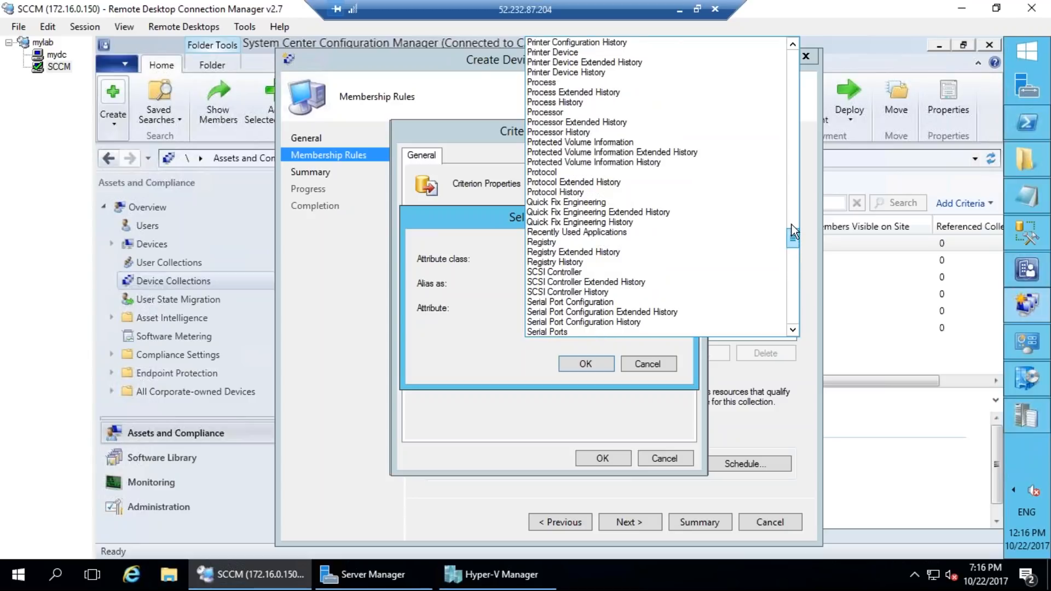
{"action": "left_click", "coordinate": [792, 222]}
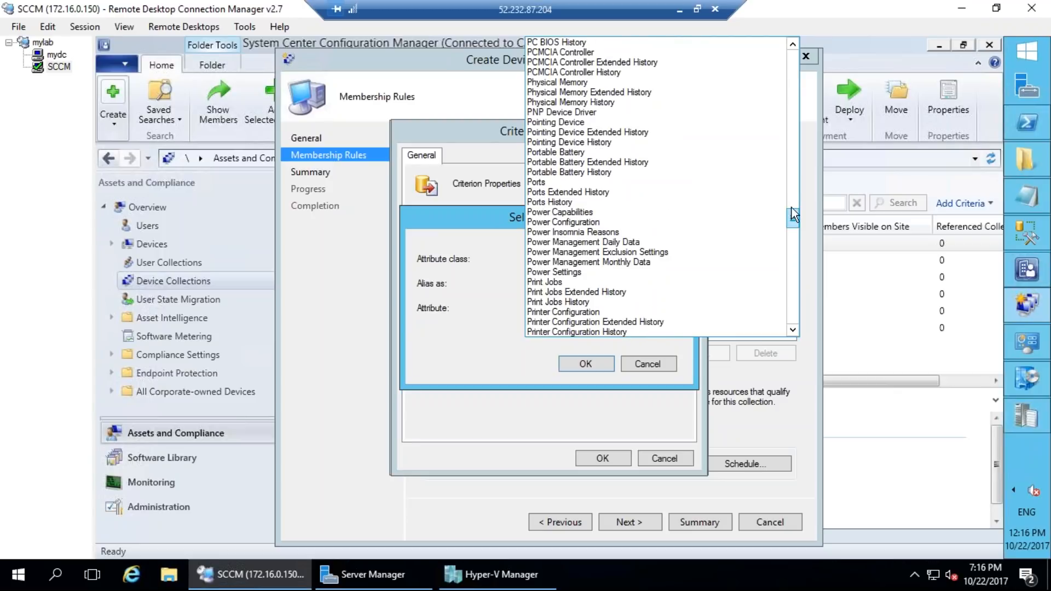
{"action": "left_click", "coordinate": [792, 156]}
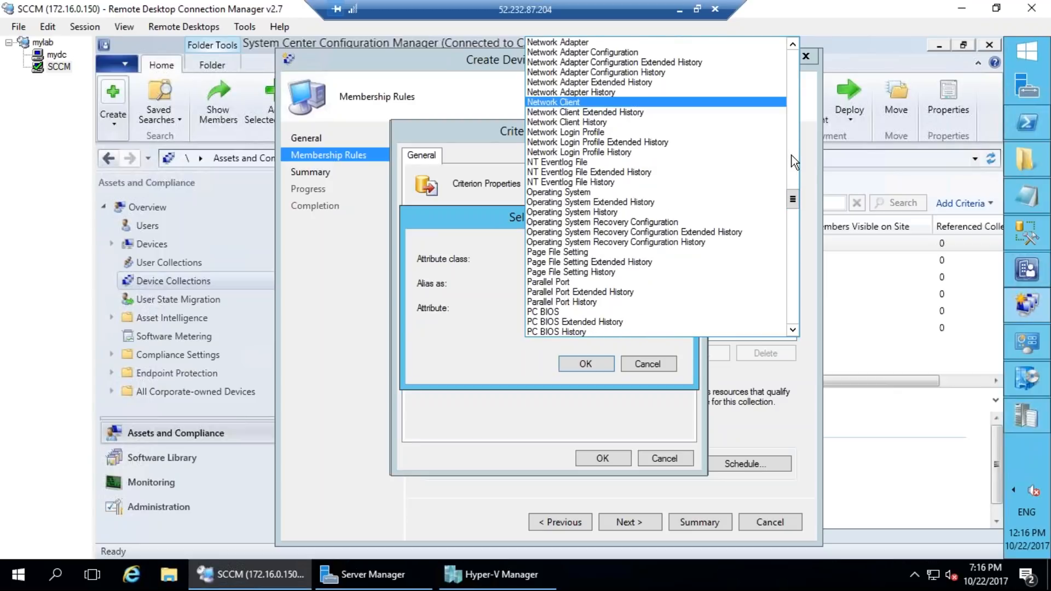
{"action": "left_click", "coordinate": [792, 157]}
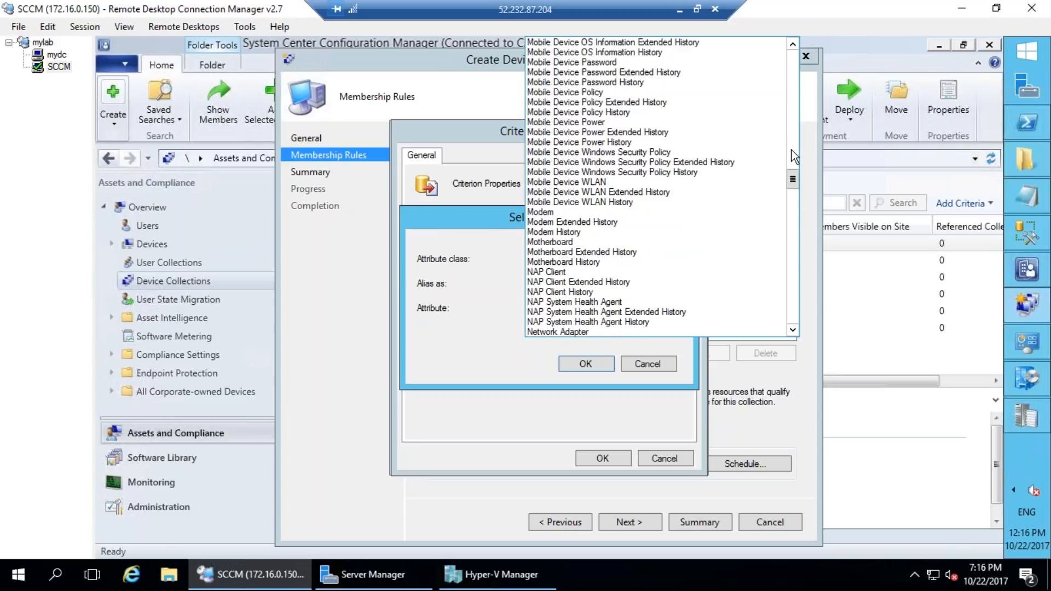
{"action": "left_click_drag", "start_coordinate": [790, 182], "coordinate": [806, 257]}
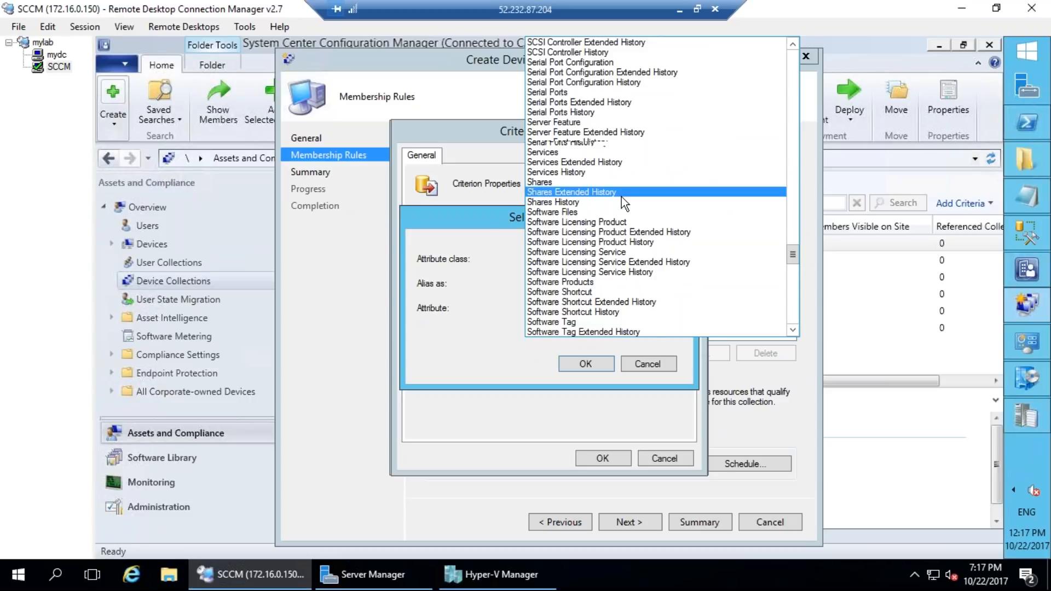
Step: Examine the attribute classes from the Process and Registry entries through to the final Write Filter State entries
{"action": "scroll", "coordinate": [621, 196], "scroll_direction": "up", "scroll_amount": 1}
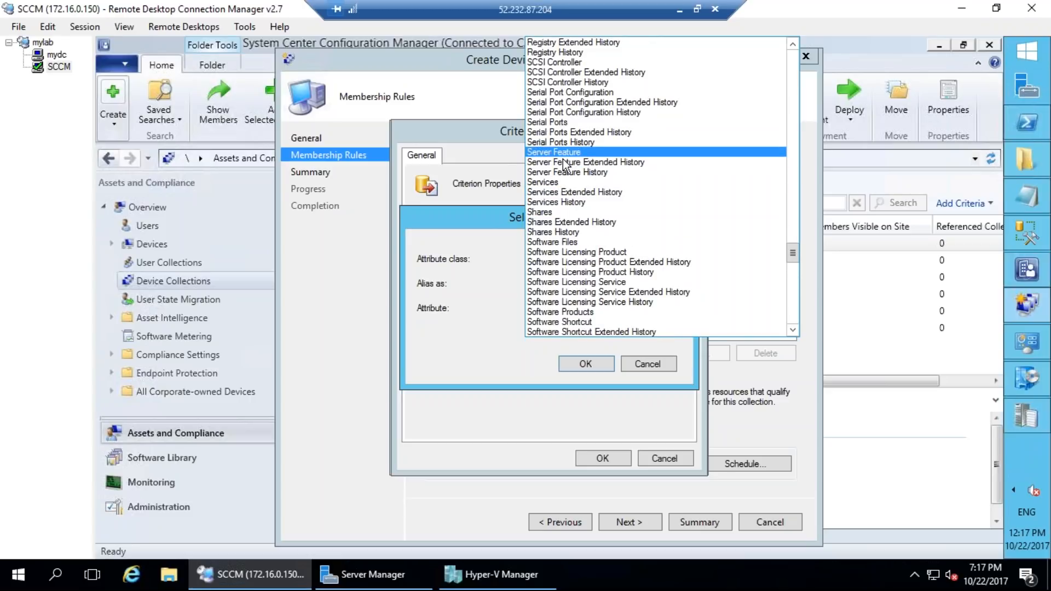
{"action": "scroll", "coordinate": [567, 192], "scroll_direction": "up", "scroll_amount": 2}
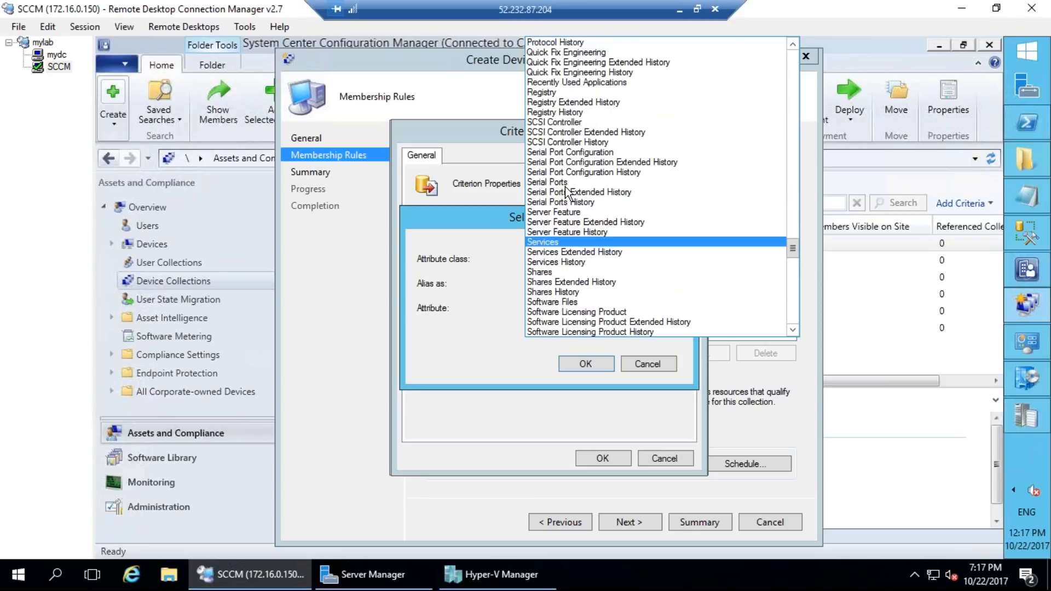
{"action": "scroll", "coordinate": [559, 166], "scroll_direction": "up", "scroll_amount": 1}
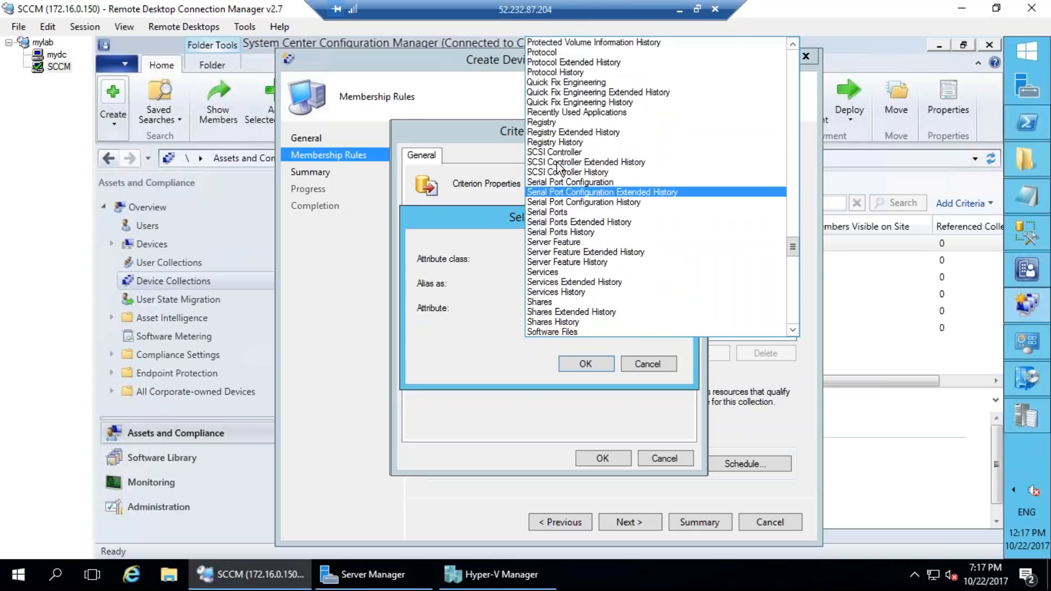
{"action": "scroll", "coordinate": [589, 168], "scroll_direction": "up", "scroll_amount": 3}
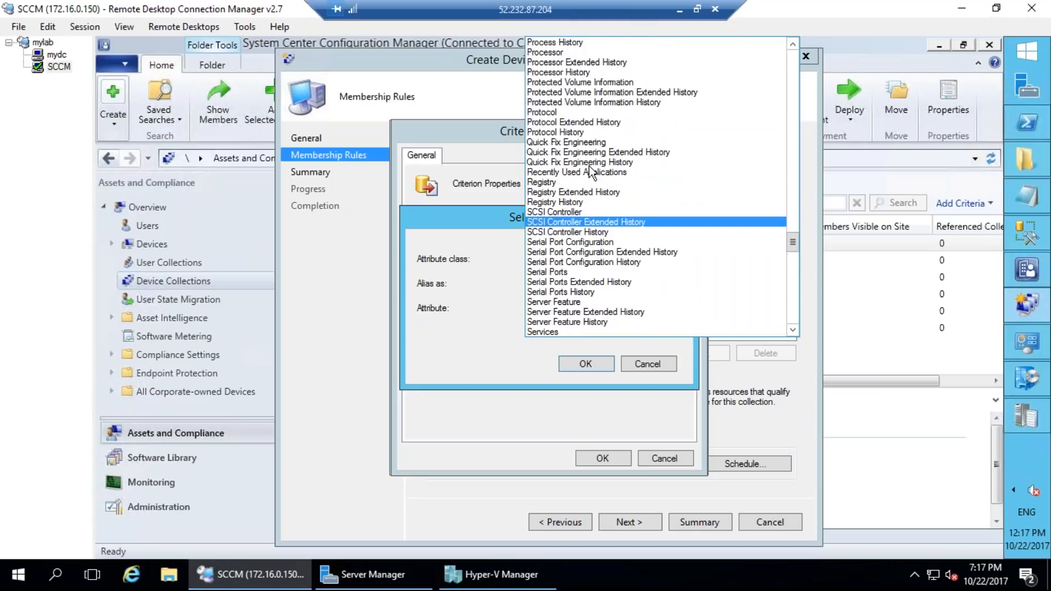
{"action": "scroll", "coordinate": [589, 167], "scroll_direction": "down", "scroll_amount": 6}
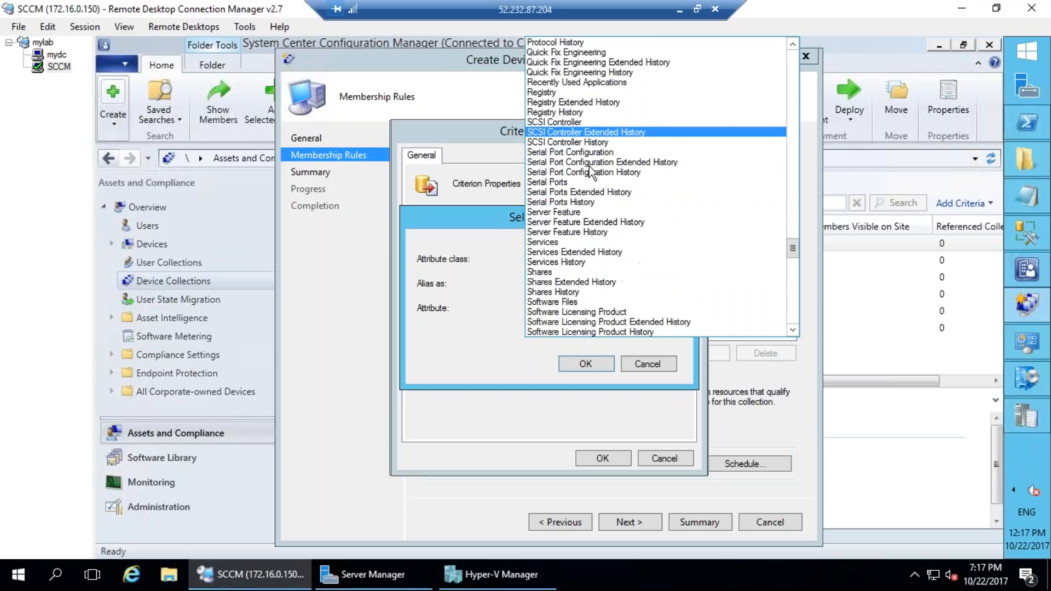
{"action": "scroll", "coordinate": [589, 166], "scroll_direction": "down", "scroll_amount": 4}
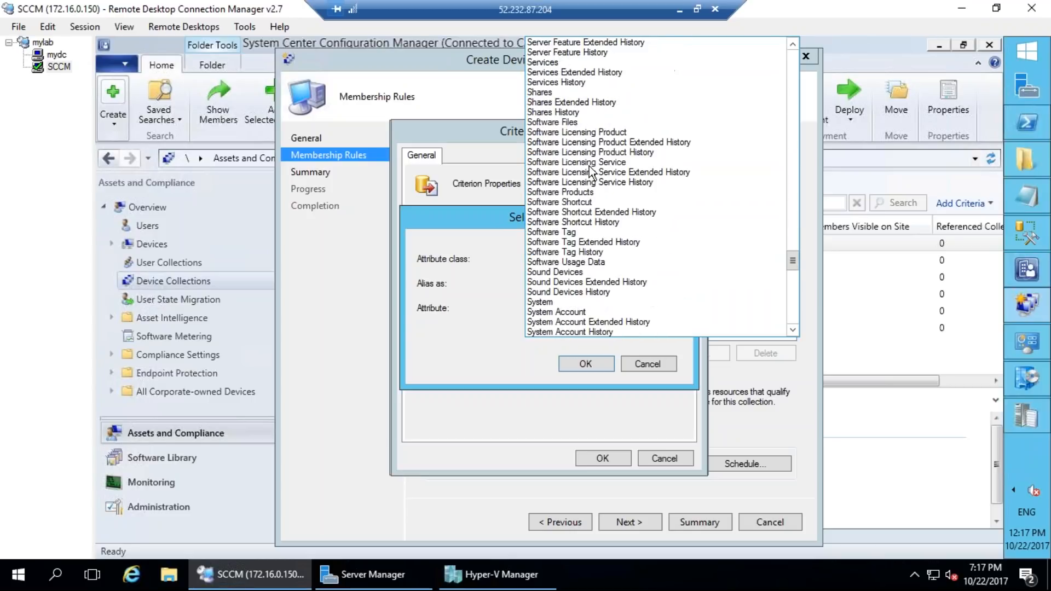
{"action": "scroll", "coordinate": [590, 283], "scroll_direction": "down", "scroll_amount": 3}
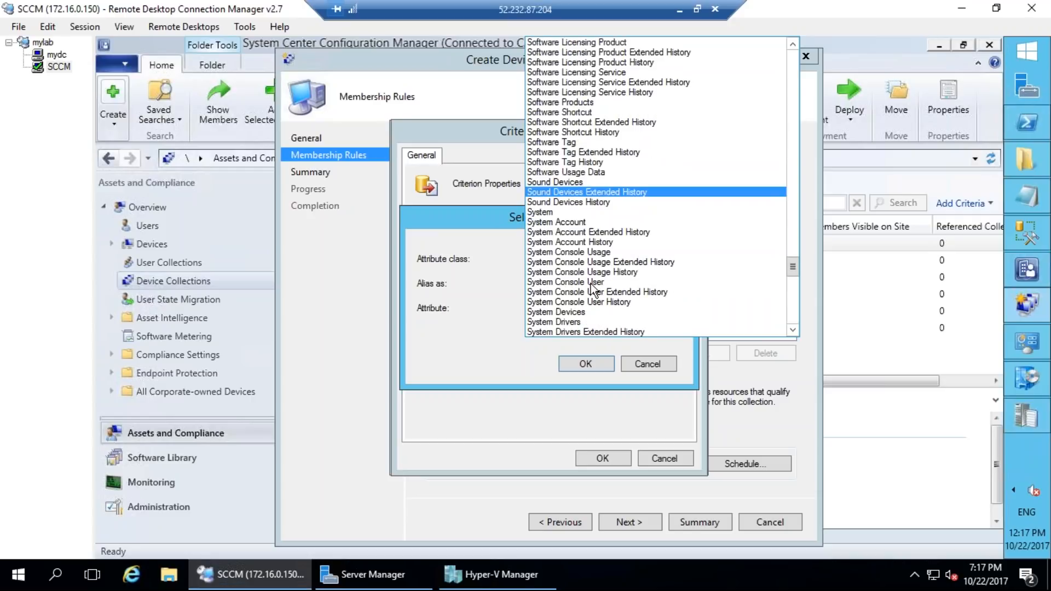
{"action": "scroll", "coordinate": [589, 284], "scroll_direction": "down", "scroll_amount": 6}
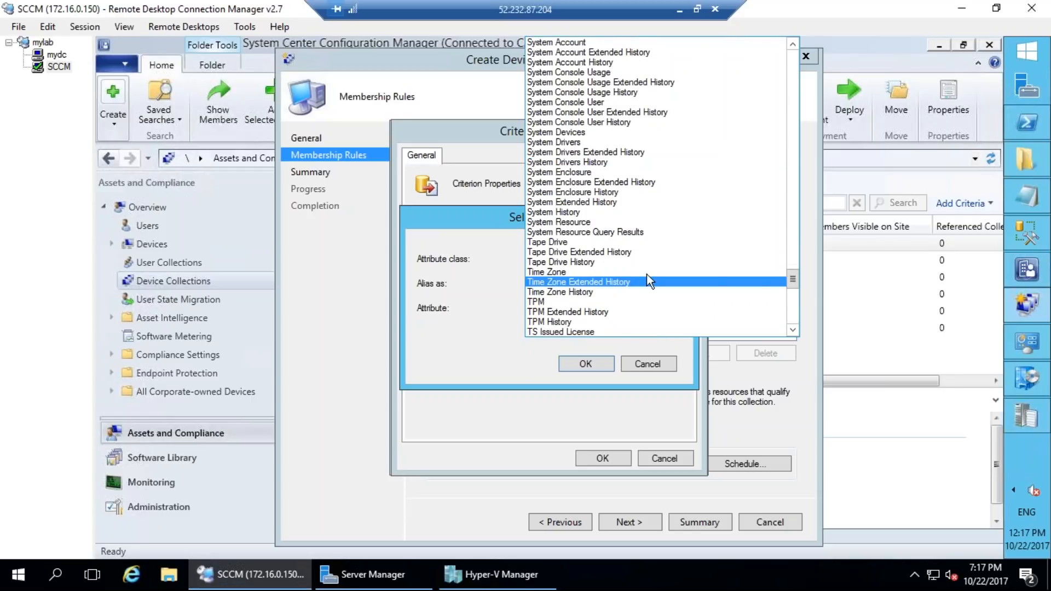
{"action": "left_click_drag", "start_coordinate": [792, 280], "coordinate": [791, 321]}
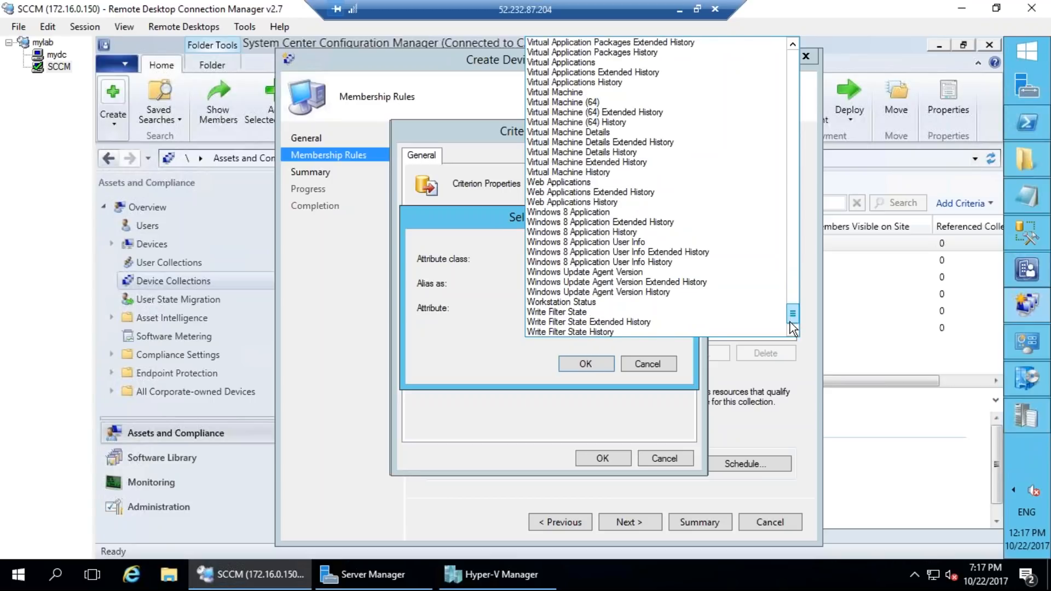
{"action": "left_click_drag", "start_coordinate": [790, 321], "coordinate": [789, 302]}
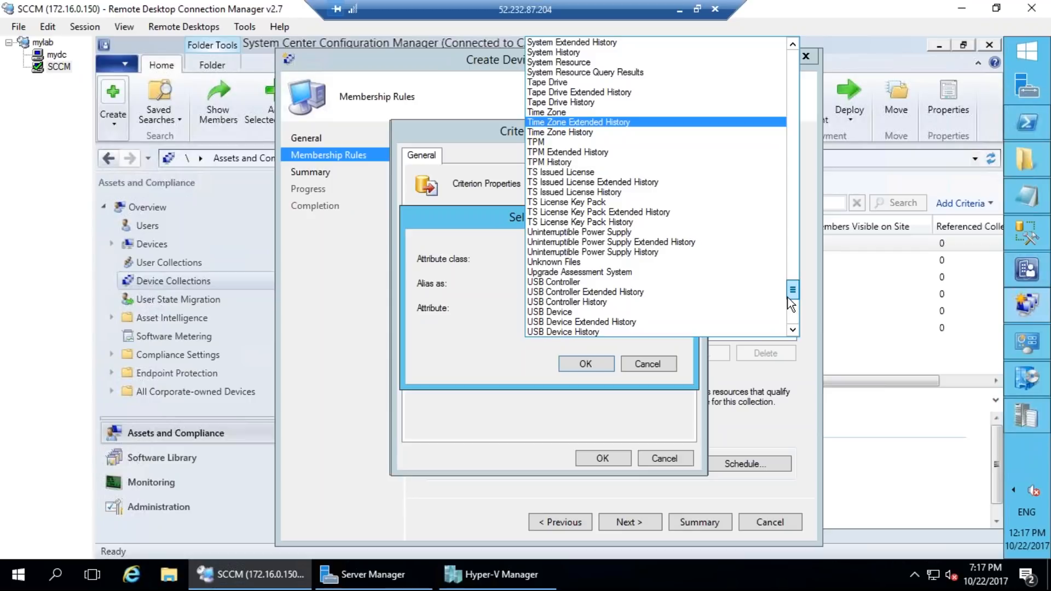
{"action": "left_click_drag", "start_coordinate": [789, 299], "coordinate": [789, 260]}
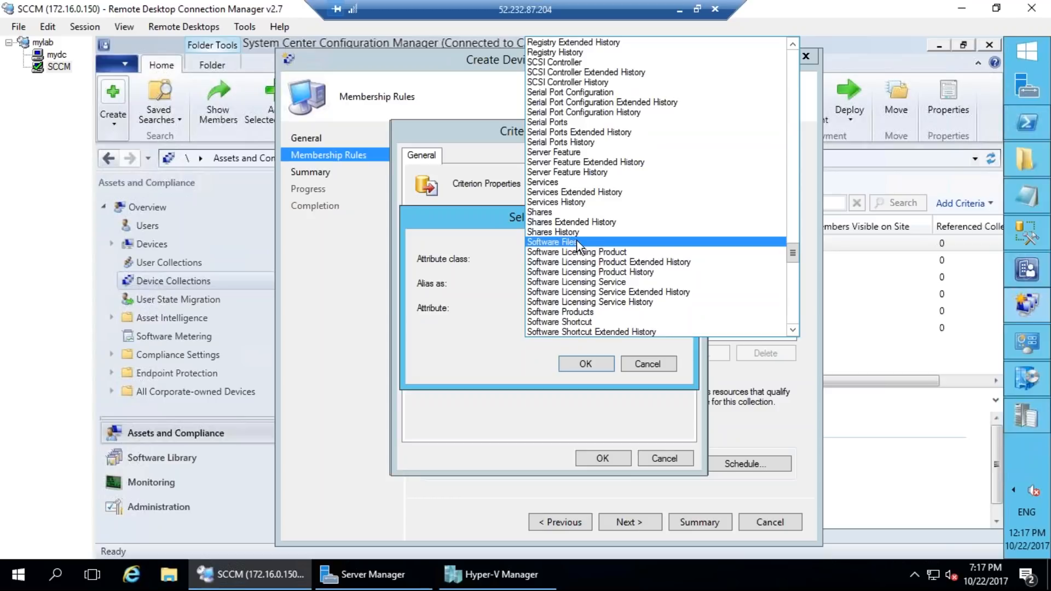
Step: Examine the attribute classes backwards from the Software Files entry to the Desktop and Connected Device entries
{"action": "scroll", "coordinate": [572, 186], "scroll_direction": "up", "scroll_amount": 2}
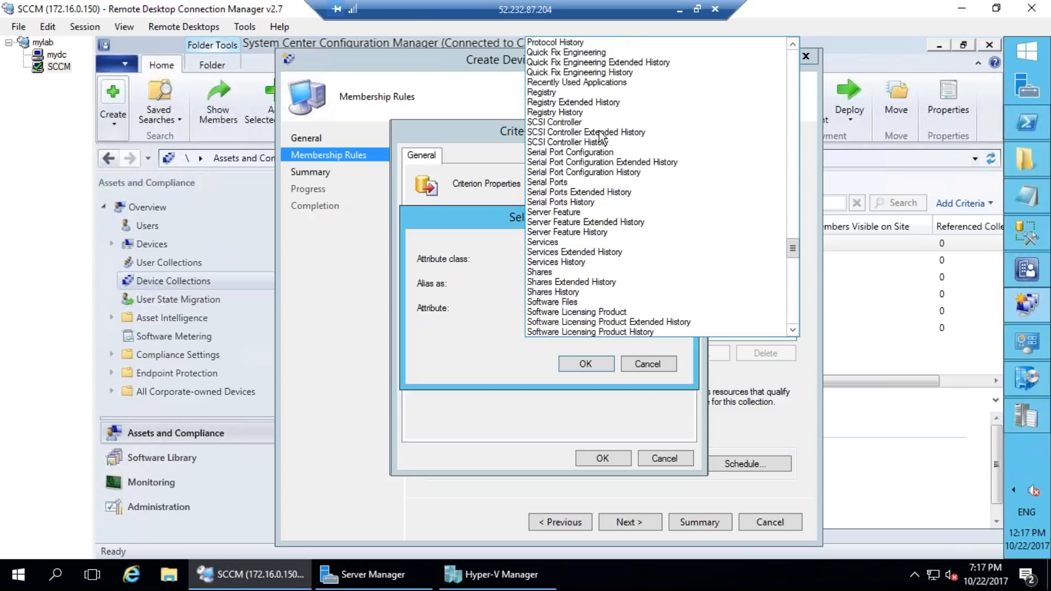
{"action": "scroll", "coordinate": [605, 189], "scroll_direction": "up", "scroll_amount": 1}
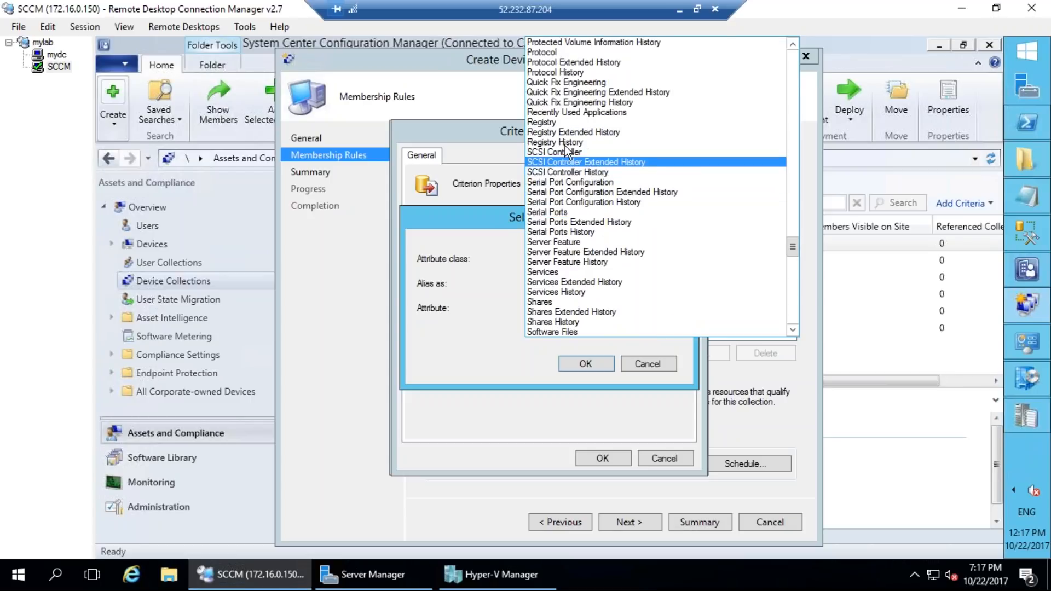
{"action": "scroll", "coordinate": [602, 139], "scroll_direction": "up", "scroll_amount": 1}
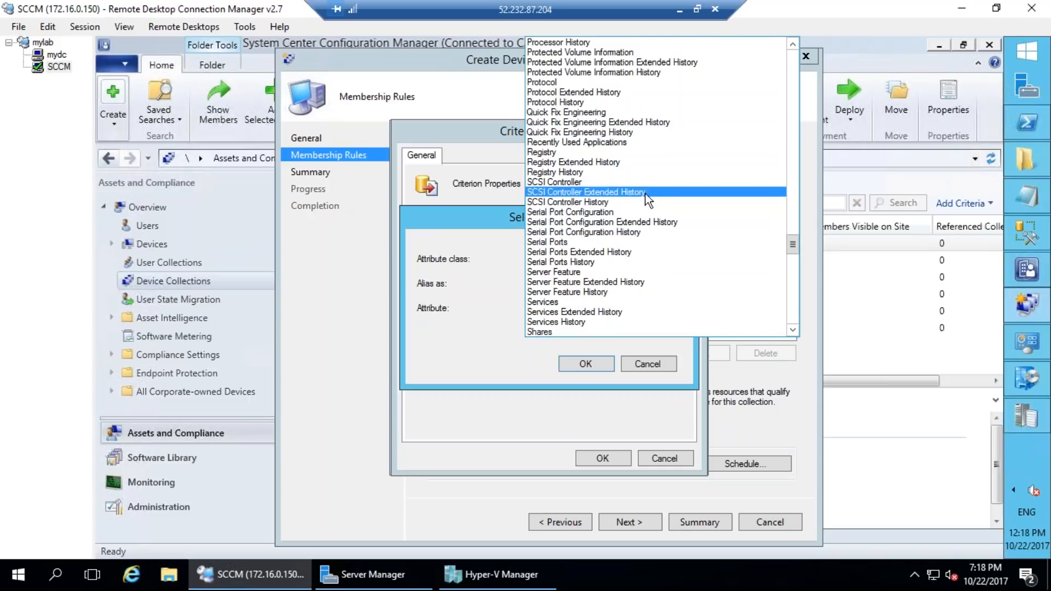
{"action": "scroll", "coordinate": [648, 200], "scroll_direction": "up", "scroll_amount": 3}
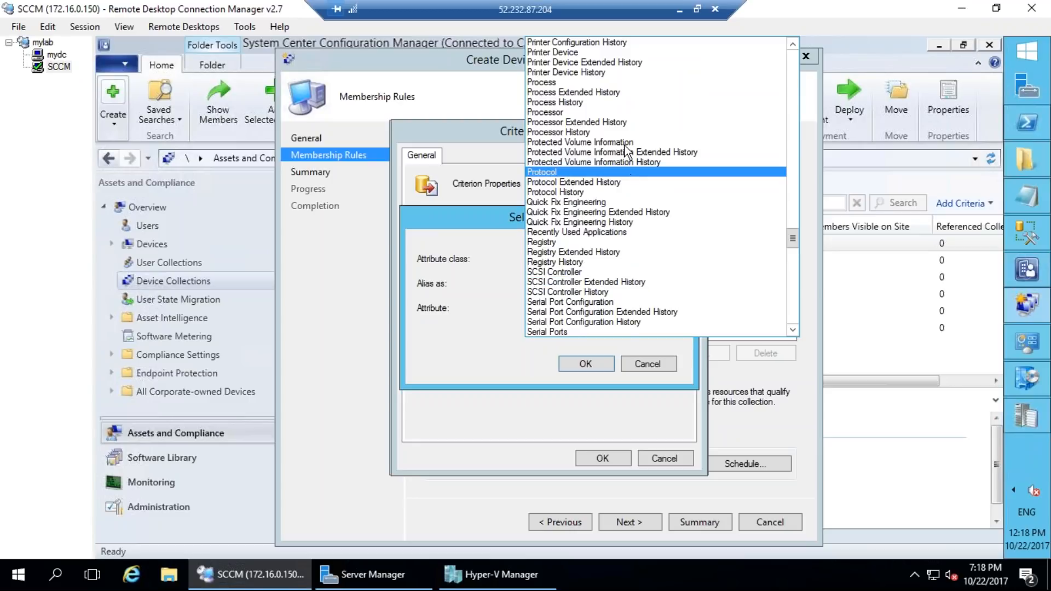
{"action": "scroll", "coordinate": [622, 163], "scroll_direction": "up", "scroll_amount": 1}
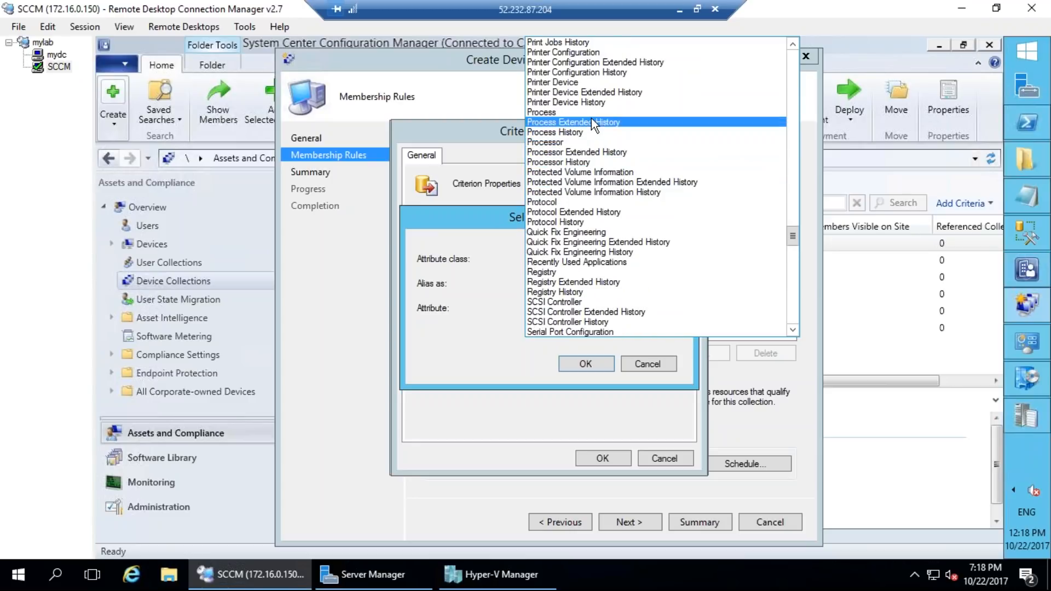
{"action": "scroll", "coordinate": [591, 118], "scroll_direction": "up", "scroll_amount": 6}
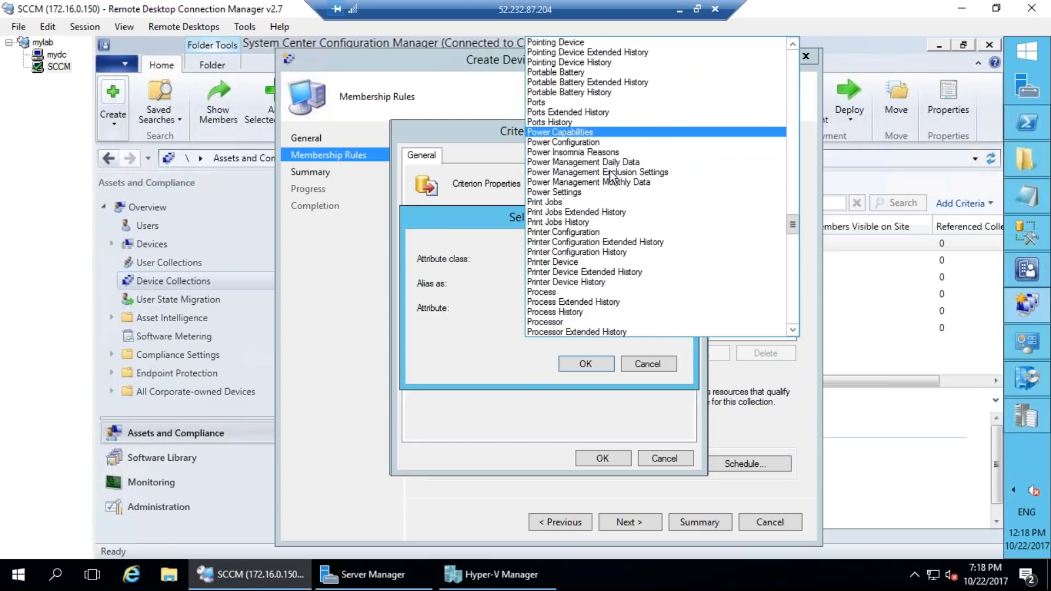
{"action": "scroll", "coordinate": [609, 171], "scroll_direction": "up", "scroll_amount": 8}
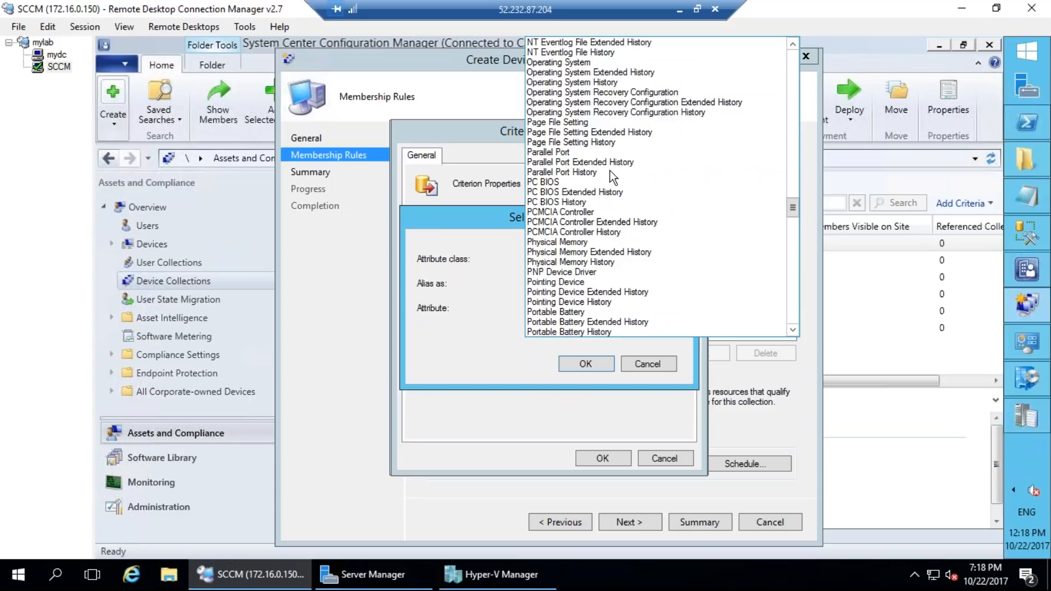
{"action": "scroll", "coordinate": [610, 170], "scroll_direction": "up", "scroll_amount": 1}
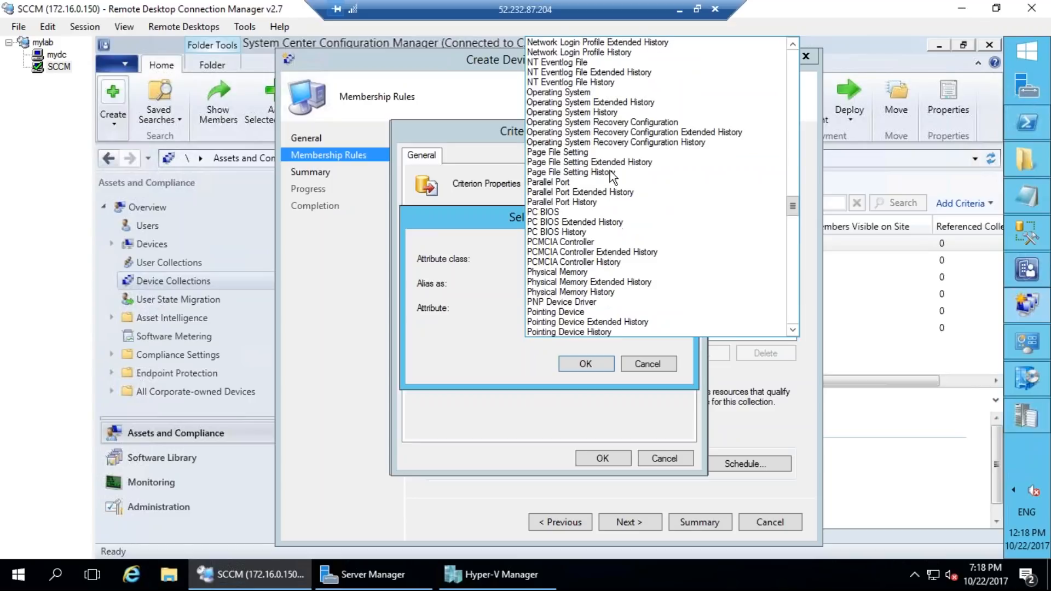
{"action": "scroll", "coordinate": [610, 171], "scroll_direction": "up", "scroll_amount": 3}
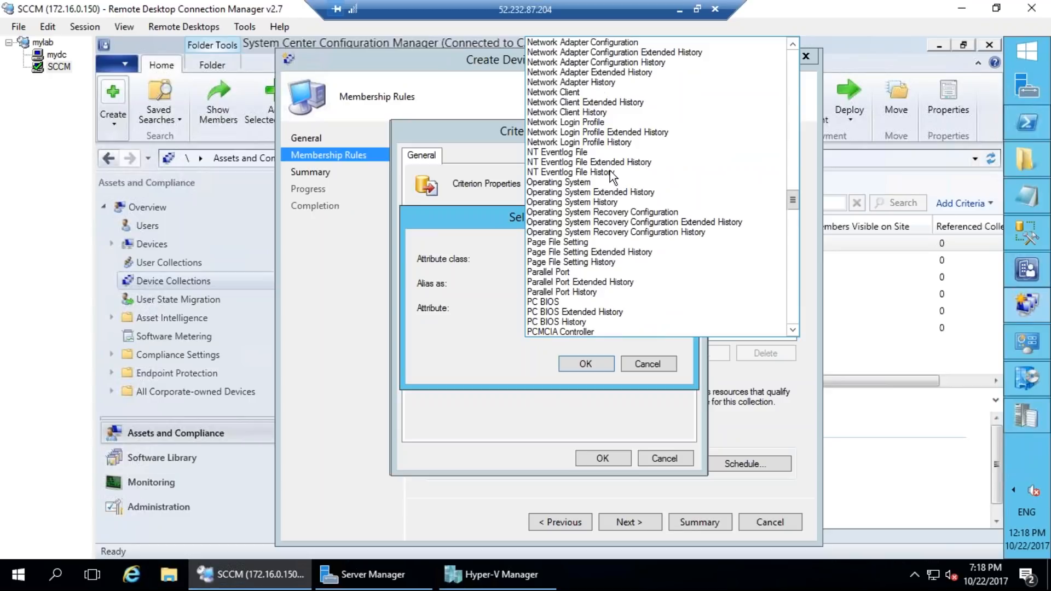
{"action": "scroll", "coordinate": [610, 171], "scroll_direction": "up", "scroll_amount": 5}
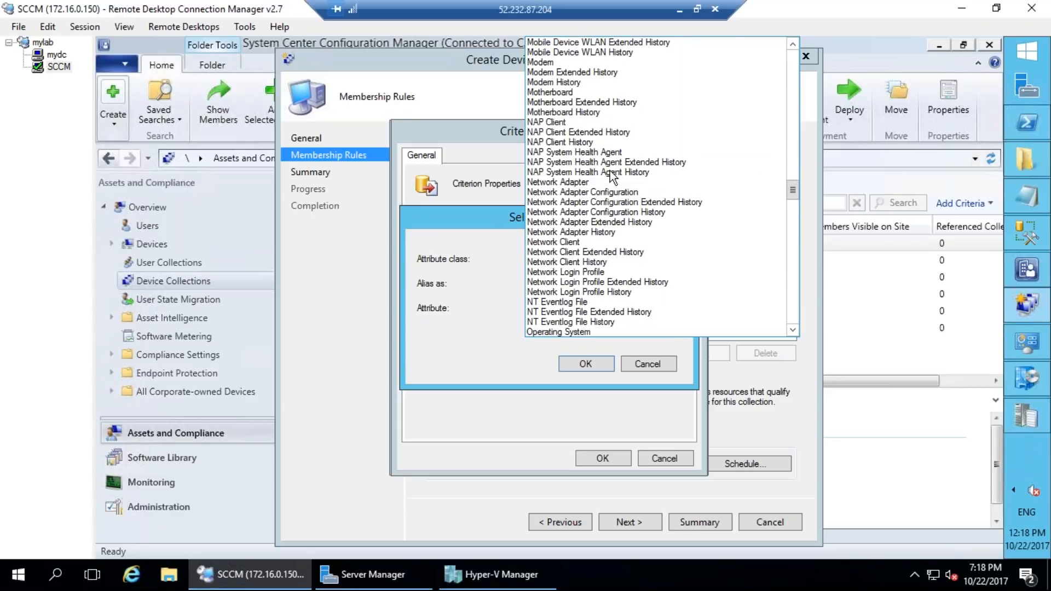
{"action": "scroll", "coordinate": [609, 171], "scroll_direction": "up", "scroll_amount": 8}
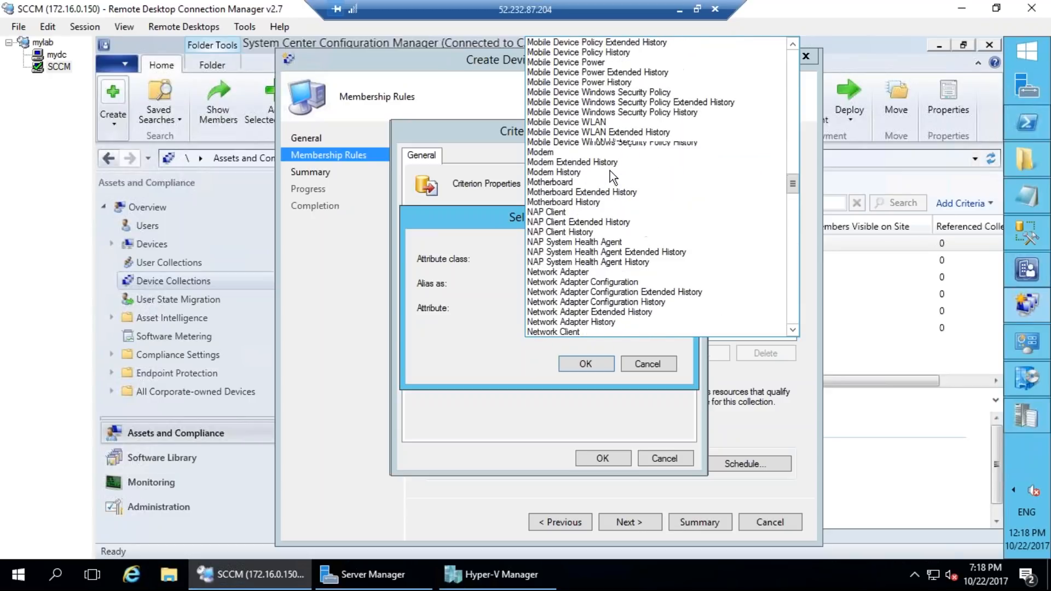
{"action": "scroll", "coordinate": [610, 175], "scroll_direction": "up", "scroll_amount": 15}
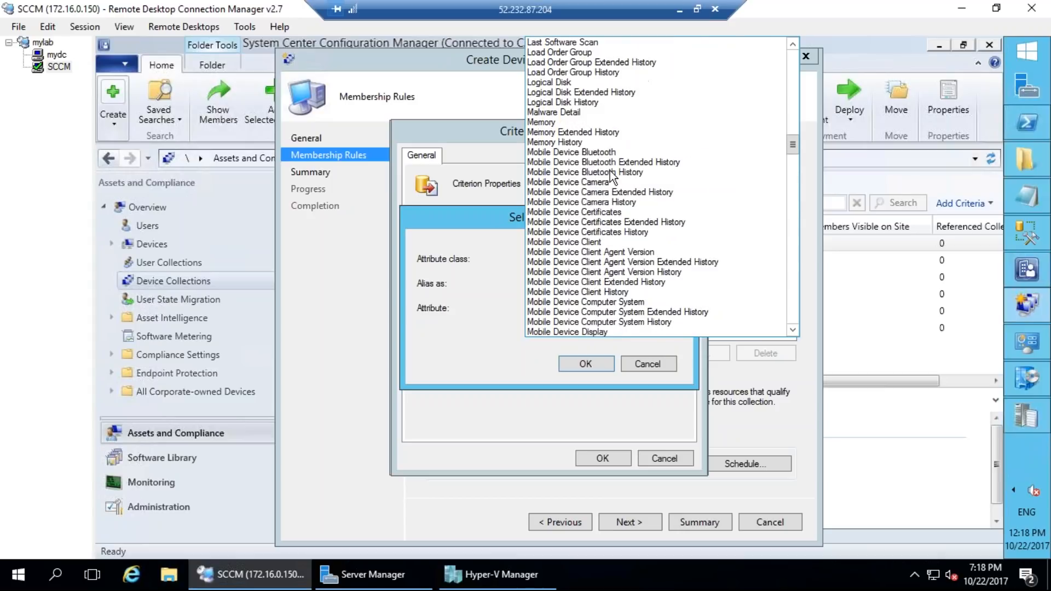
{"action": "scroll", "coordinate": [611, 175], "scroll_direction": "up", "scroll_amount": 4}
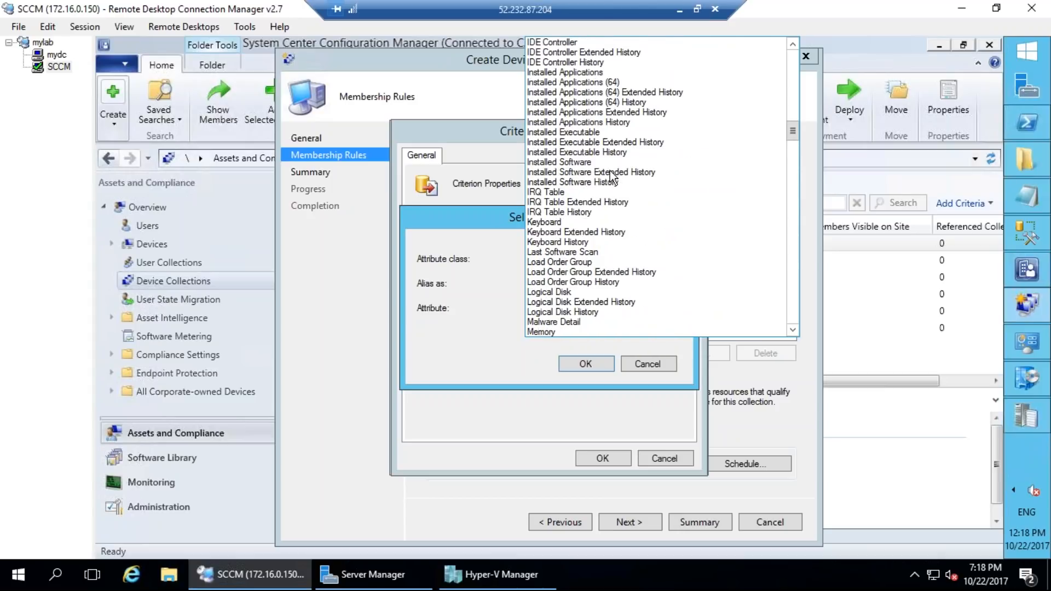
{"action": "scroll", "coordinate": [610, 176], "scroll_direction": "up", "scroll_amount": 5}
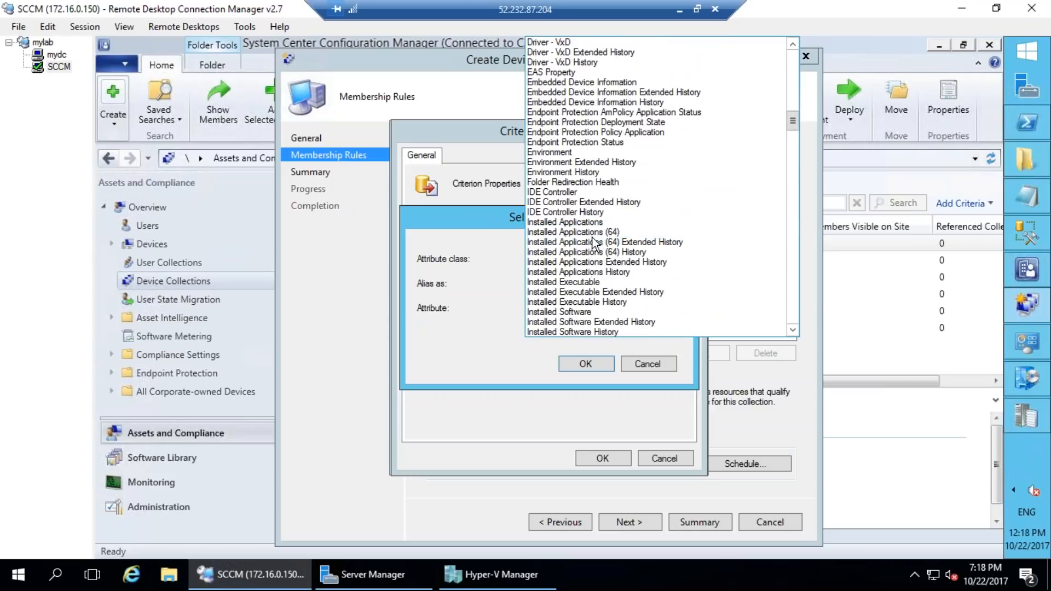
{"action": "scroll", "coordinate": [622, 222], "scroll_direction": "up", "scroll_amount": 8}
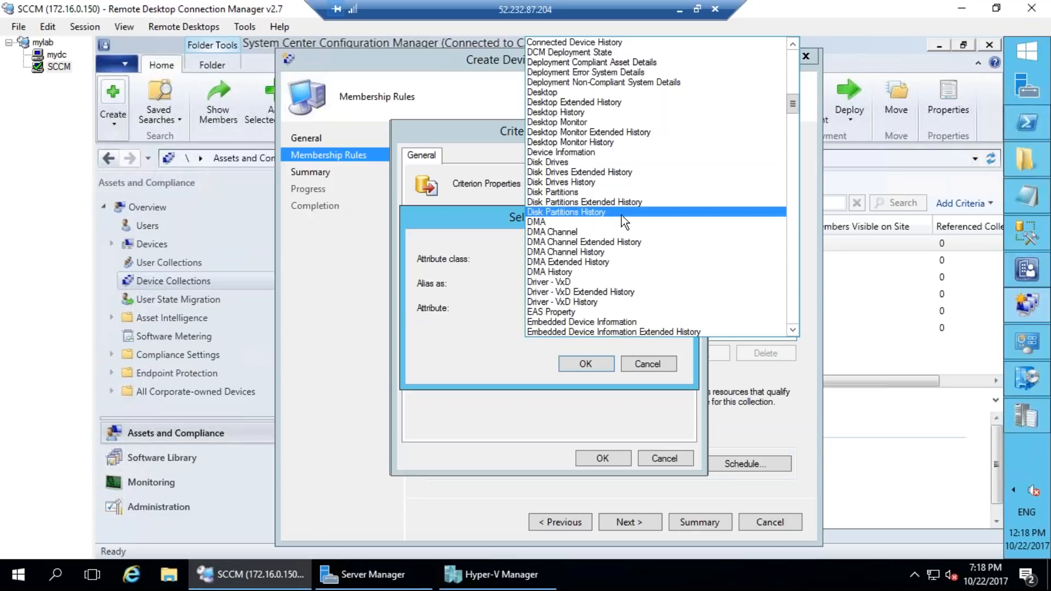
Step: Choose Computer System as the attribute class for the criterion
{"action": "scroll", "coordinate": [618, 211], "scroll_direction": "up", "scroll_amount": 9}
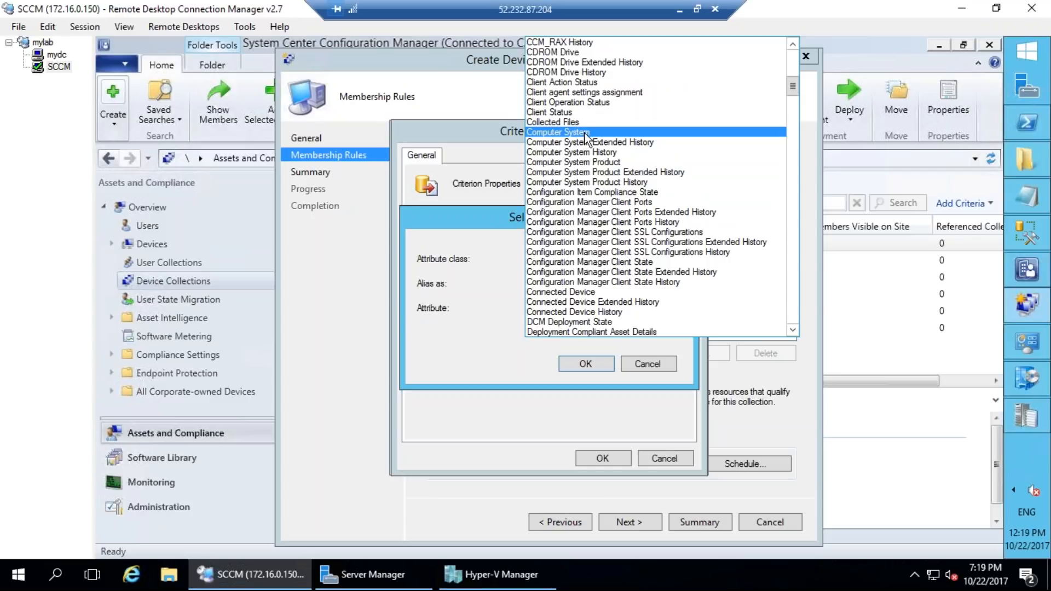
{"action": "scroll", "coordinate": [596, 224], "scroll_direction": "up", "scroll_amount": 1}
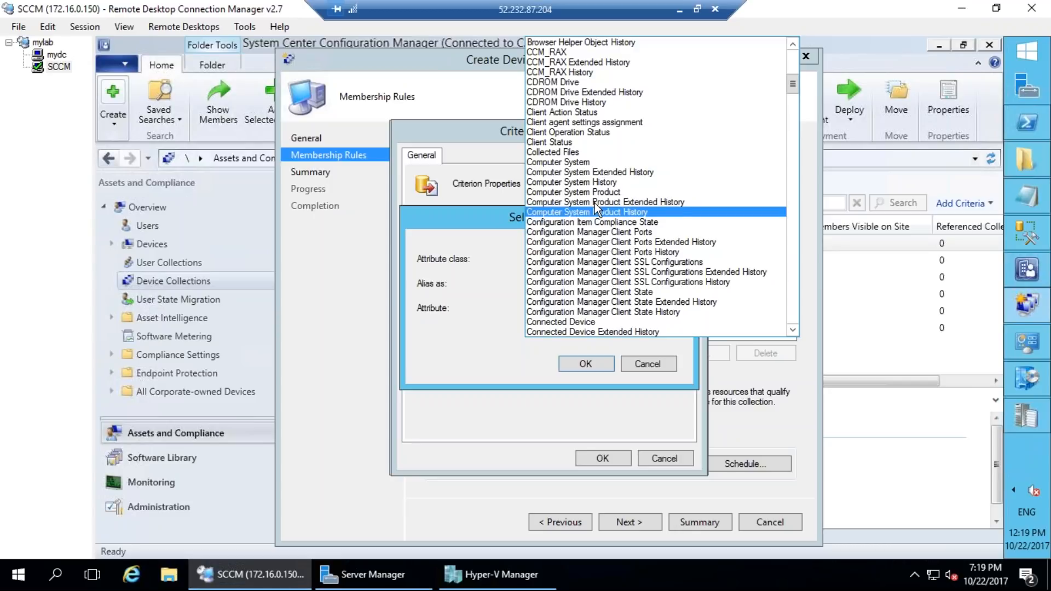
{"action": "scroll", "coordinate": [595, 199], "scroll_direction": "up", "scroll_amount": 1}
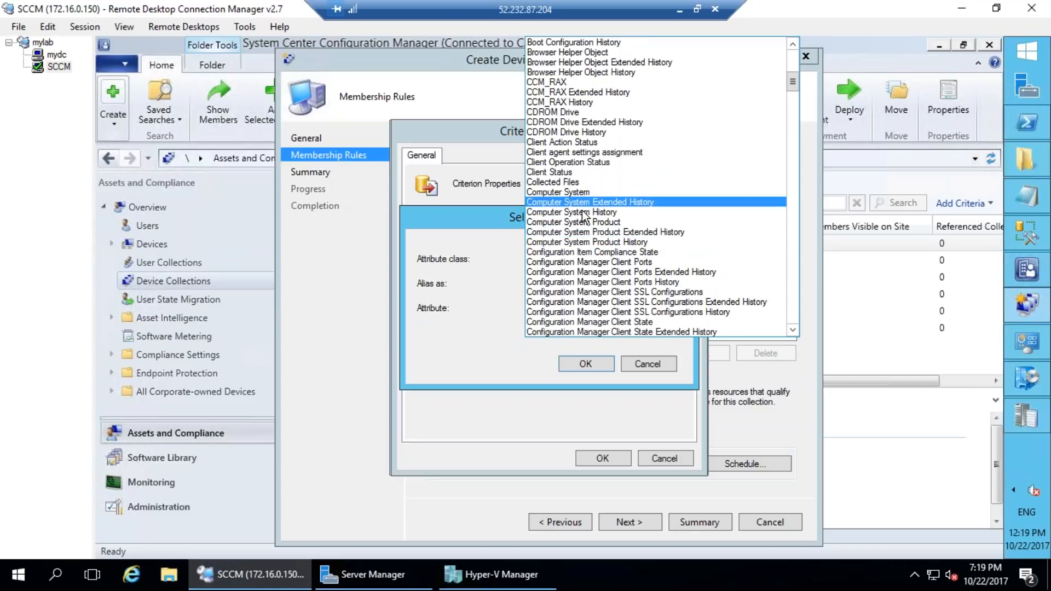
{"action": "left_click", "coordinate": [576, 192]}
Step: Look through the Computer System attributes and apply GroupID as the criterion's attribute
{"action": "left_click", "coordinate": [621, 307]}
{"action": "mouse_move", "coordinate": [669, 130]}
{"action": "left_mouse_down"}
{"action": "mouse_move", "coordinate": [668, 281]}
{"action": "mouse_move", "coordinate": [669, 138]}
{"action": "left_mouse_up"}
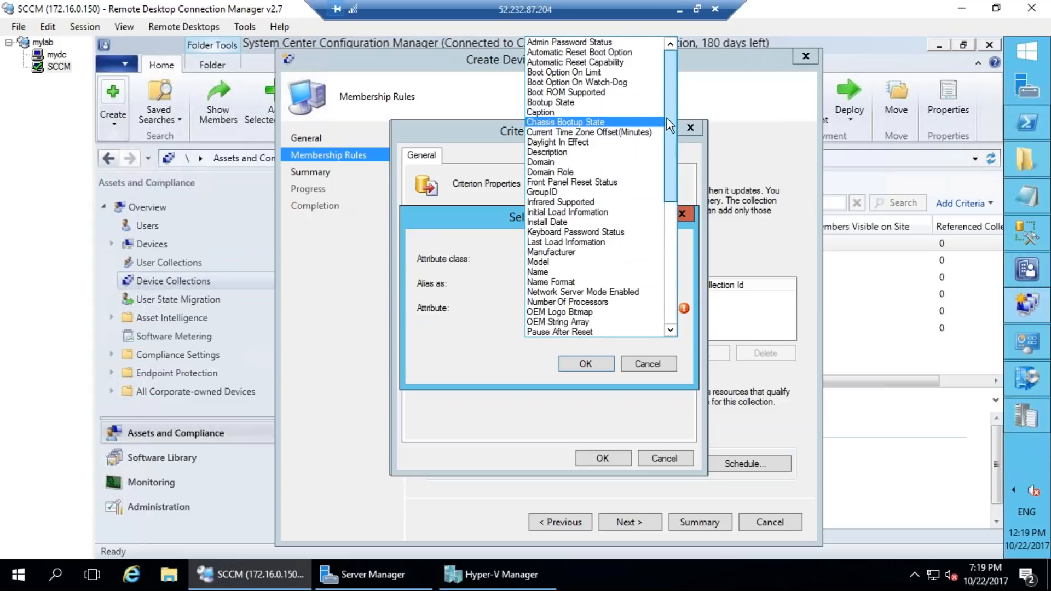
{"action": "scroll", "coordinate": [609, 228], "scroll_direction": "down", "scroll_amount": 1}
{"action": "scroll", "coordinate": [608, 228], "scroll_direction": "down", "scroll_amount": 7}
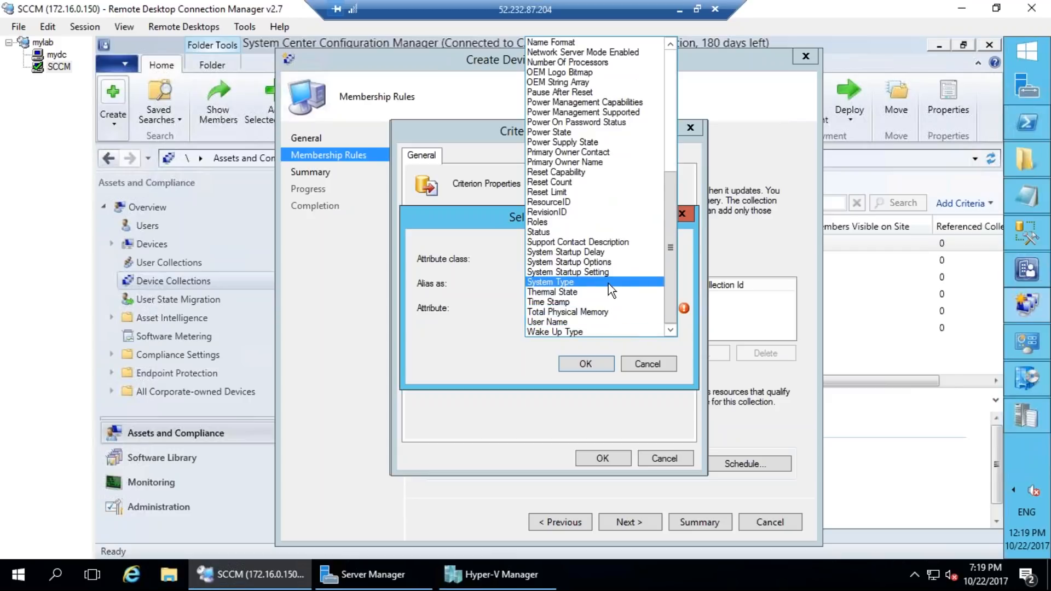
{"action": "scroll", "coordinate": [608, 283], "scroll_direction": "up", "scroll_amount": 4}
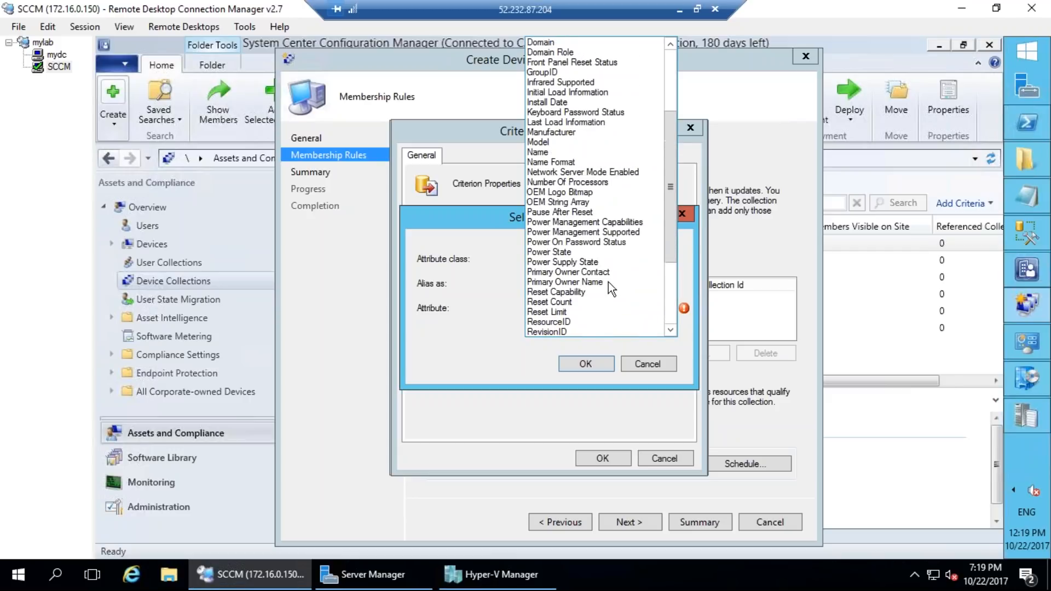
{"action": "scroll", "coordinate": [608, 281], "scroll_direction": "up", "scroll_amount": 2}
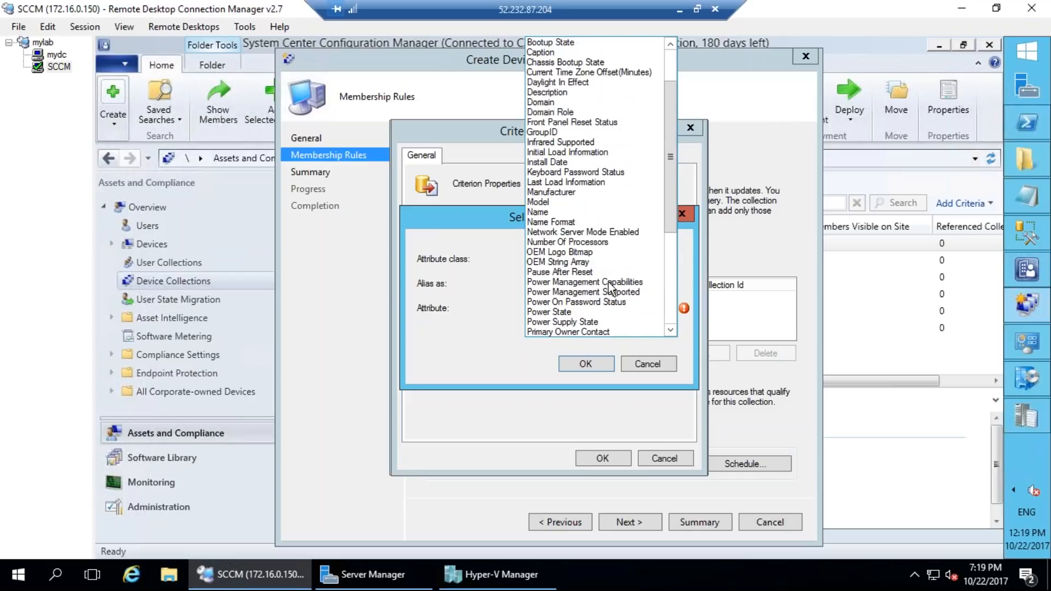
{"action": "left_click", "coordinate": [564, 133]}
{"action": "left_click", "coordinate": [590, 364]}
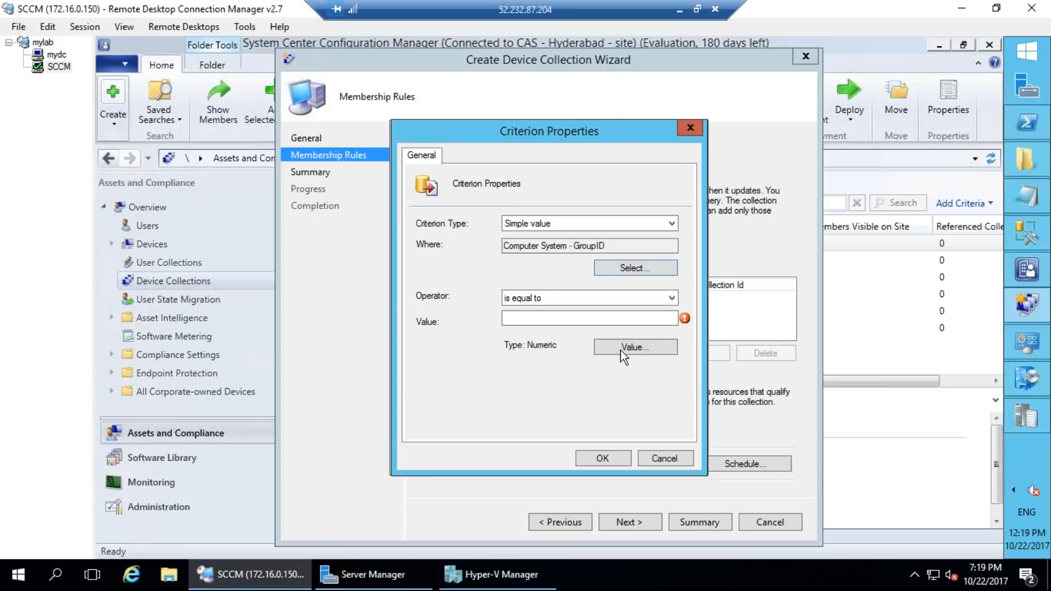
Step: Check the values available for the GroupID criterion and review its attribute selection, cancelling both without changes
{"action": "left_click", "coordinate": [623, 349]}
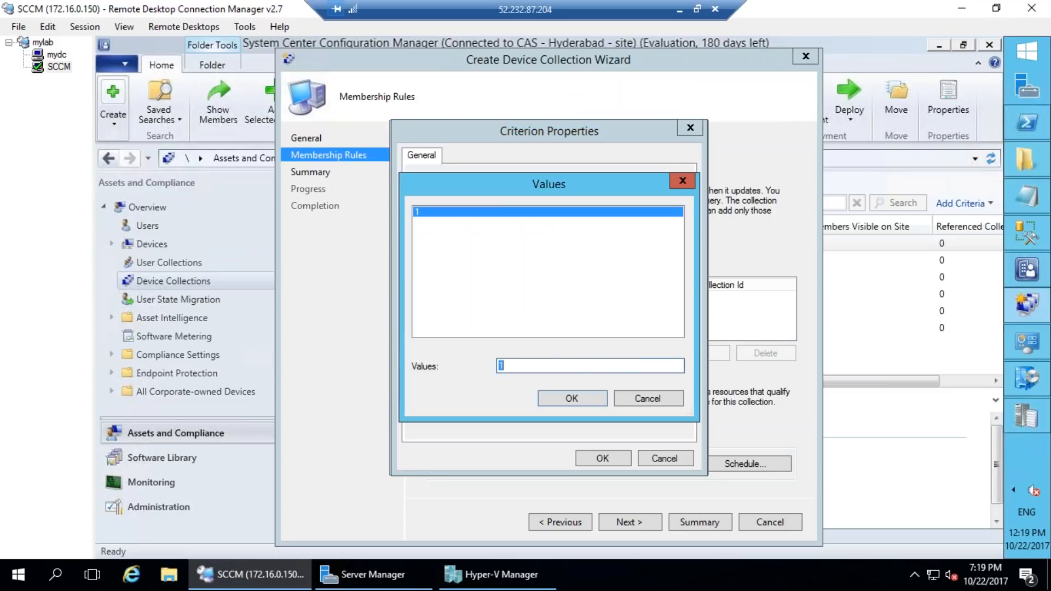
{"action": "left_click", "coordinate": [642, 401]}
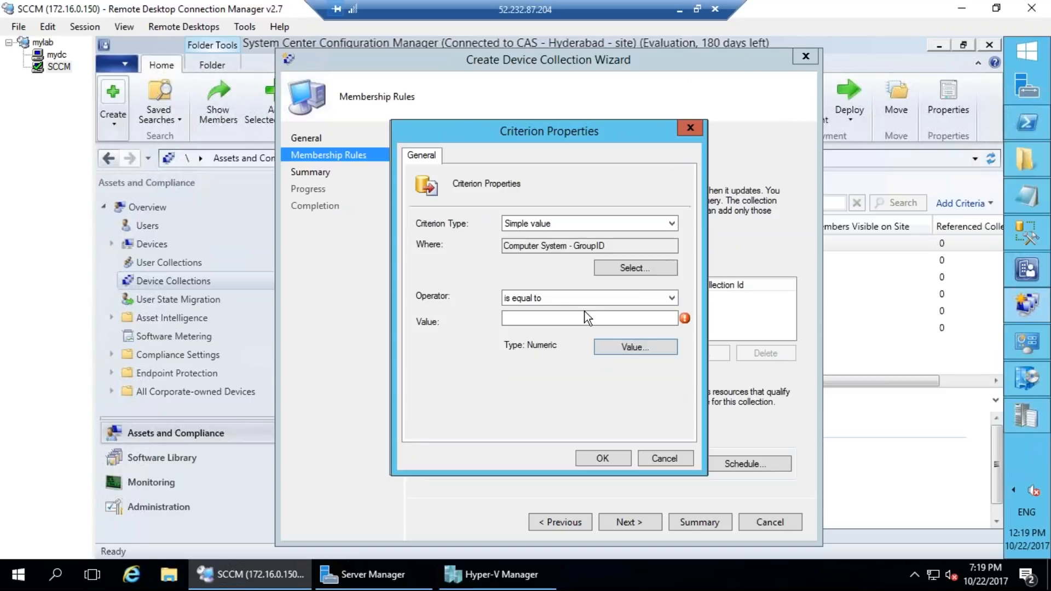
{"action": "left_click", "coordinate": [627, 268]}
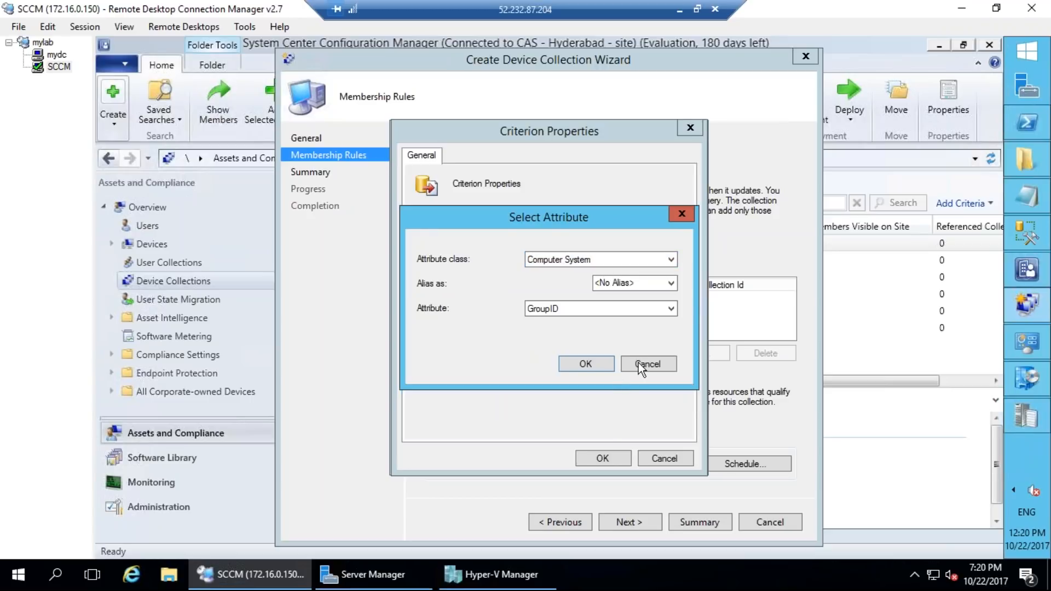
{"action": "left_click", "coordinate": [639, 361]}
Step: Reopen the criterion's attribute selection and examine the attribute classes listed just before Computer System
{"action": "left_click", "coordinate": [609, 268]}
{"action": "left_click", "coordinate": [621, 255]}
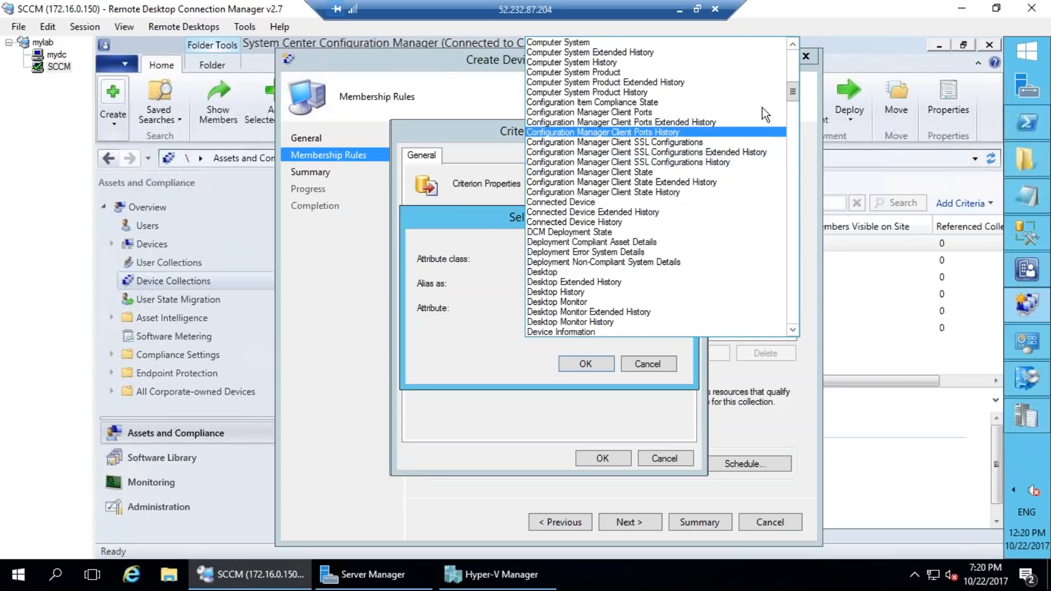
{"action": "scroll", "coordinate": [796, 87], "scroll_direction": "up", "scroll_amount": 4}
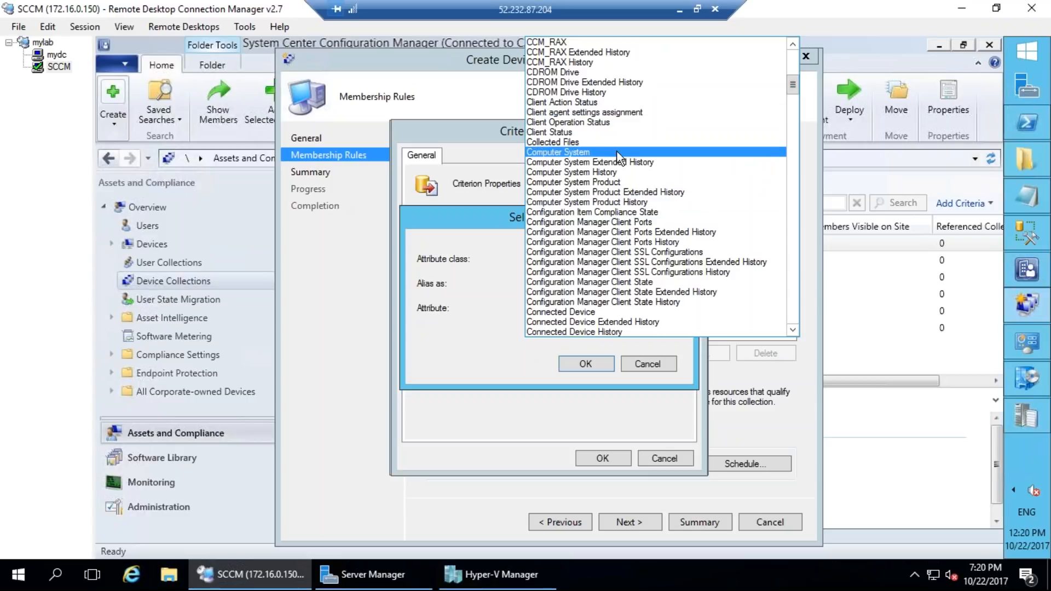
{"action": "scroll", "coordinate": [619, 158], "scroll_direction": "up", "scroll_amount": 1}
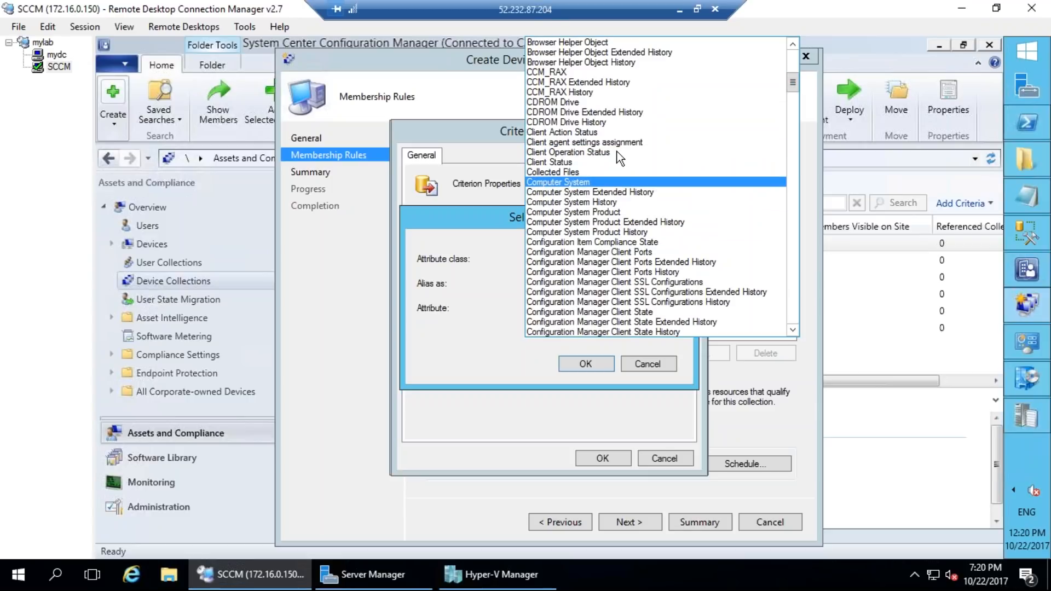
{"action": "scroll", "coordinate": [618, 158], "scroll_direction": "up", "scroll_amount": 1}
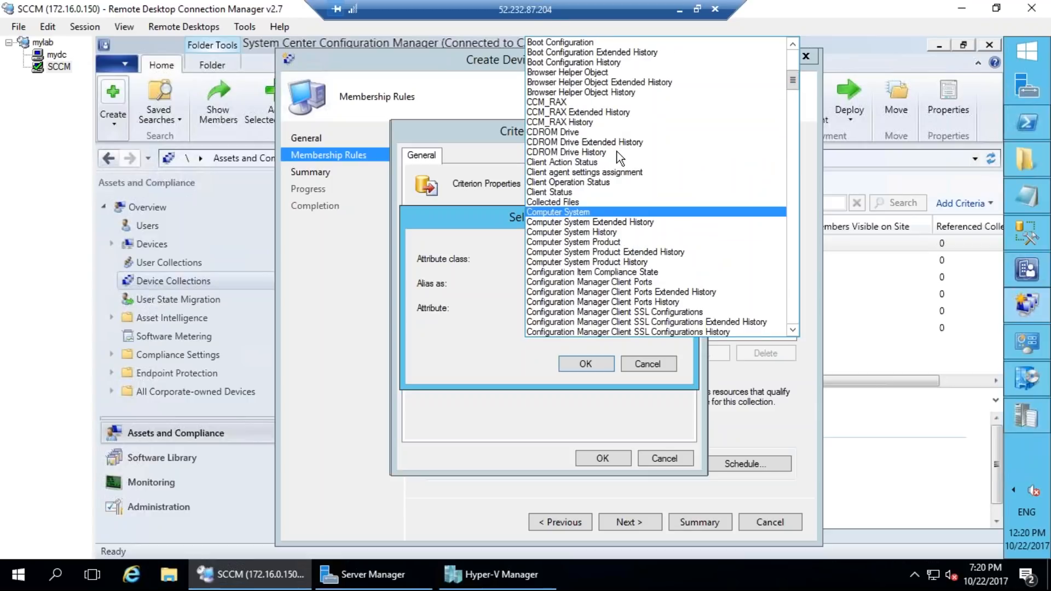
{"action": "scroll", "coordinate": [619, 158], "scroll_direction": "up", "scroll_amount": 1}
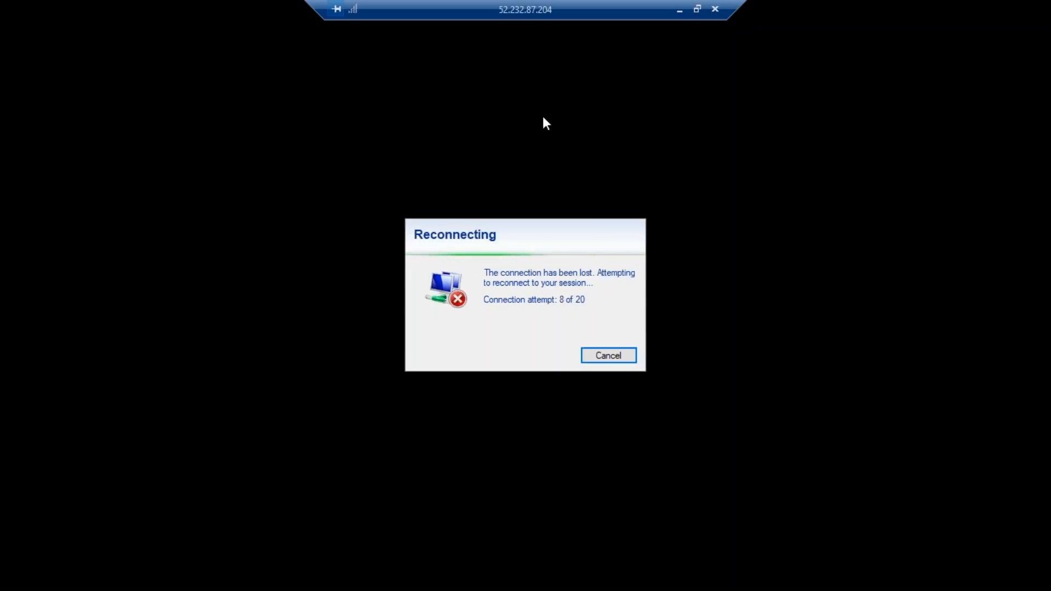
Step: Take the disconnected remote desktop session out of full screen and place its window near the middle of the desktop
{"action": "double_click", "coordinate": [622, 2]}
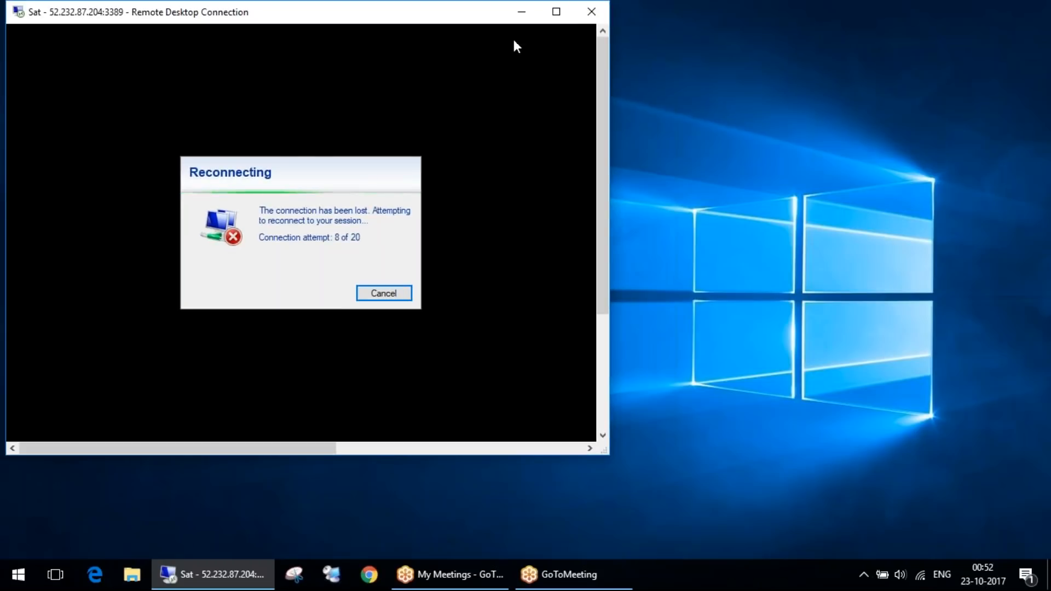
{"action": "left_click_drag", "start_coordinate": [488, 13], "coordinate": [686, 2]}
{"action": "double_click", "coordinate": [650, 6]}
{"action": "left_click_drag", "start_coordinate": [485, 19], "coordinate": [615, 99]}
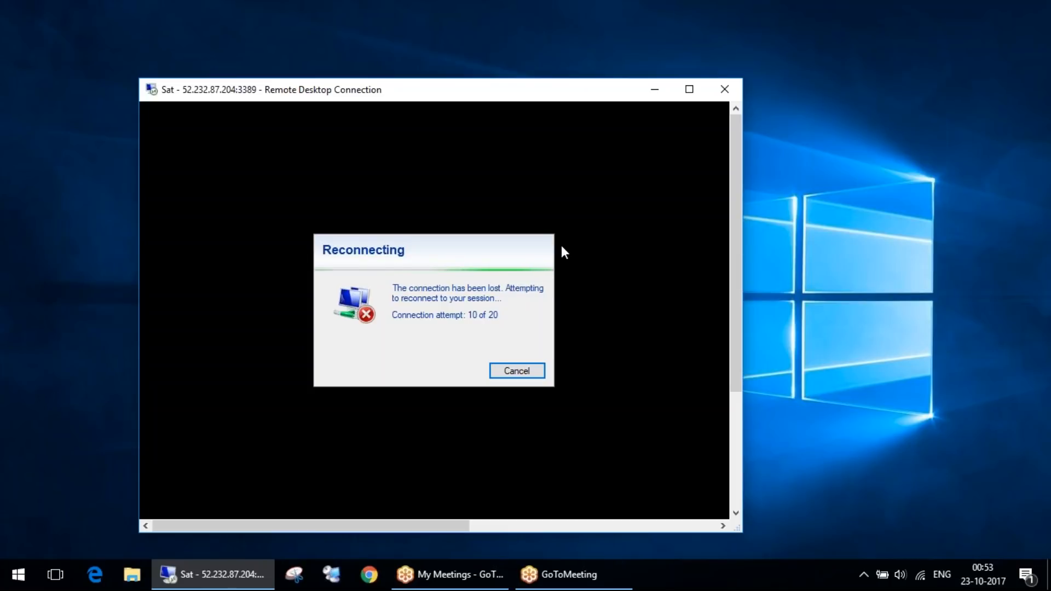
Step: Open an incognito Chrome window and search Google for sccm2007collections
{"action": "left_click", "coordinate": [1022, 420]}
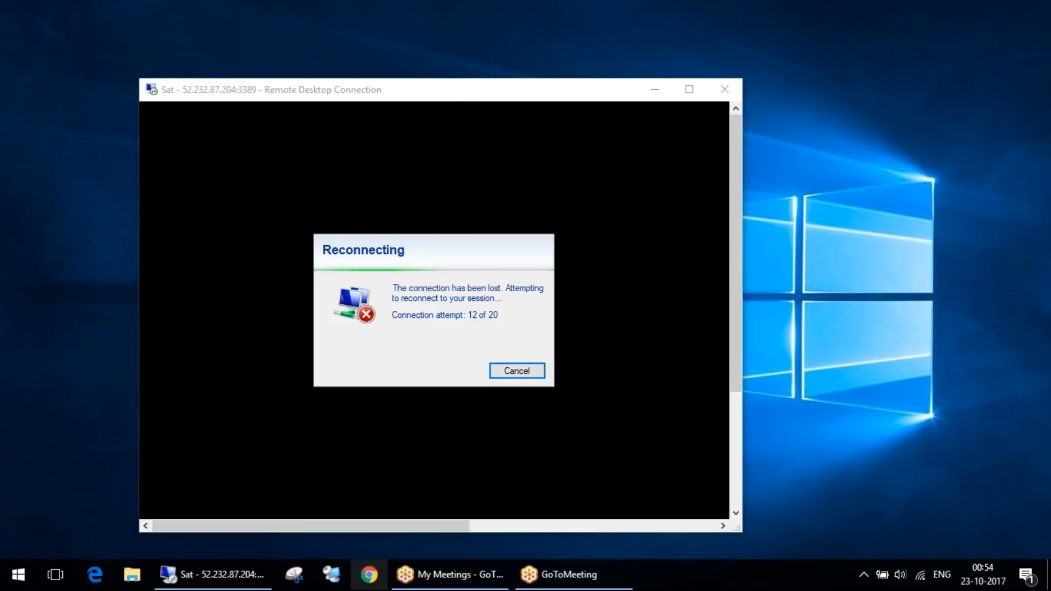
{"action": "right_click", "coordinate": [368, 574]}
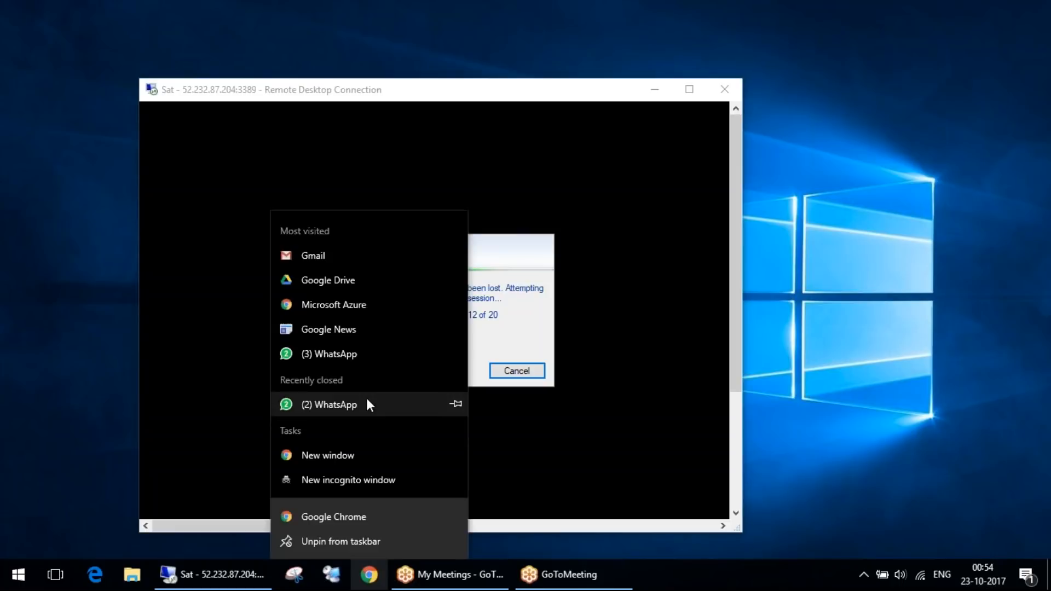
{"action": "left_click", "coordinate": [385, 480]}
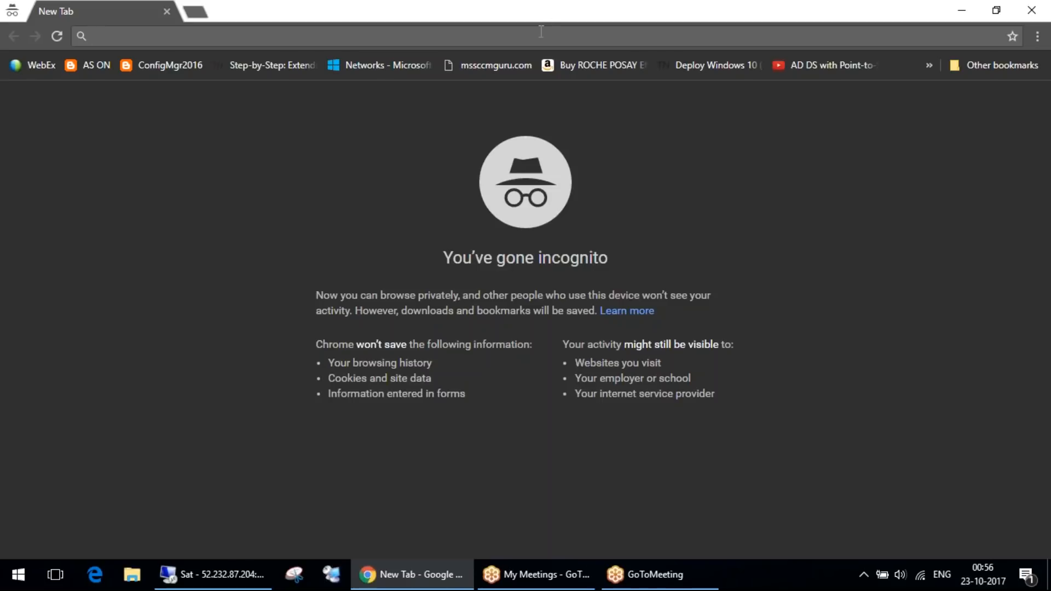
{"action": "type", "text": "scc"}
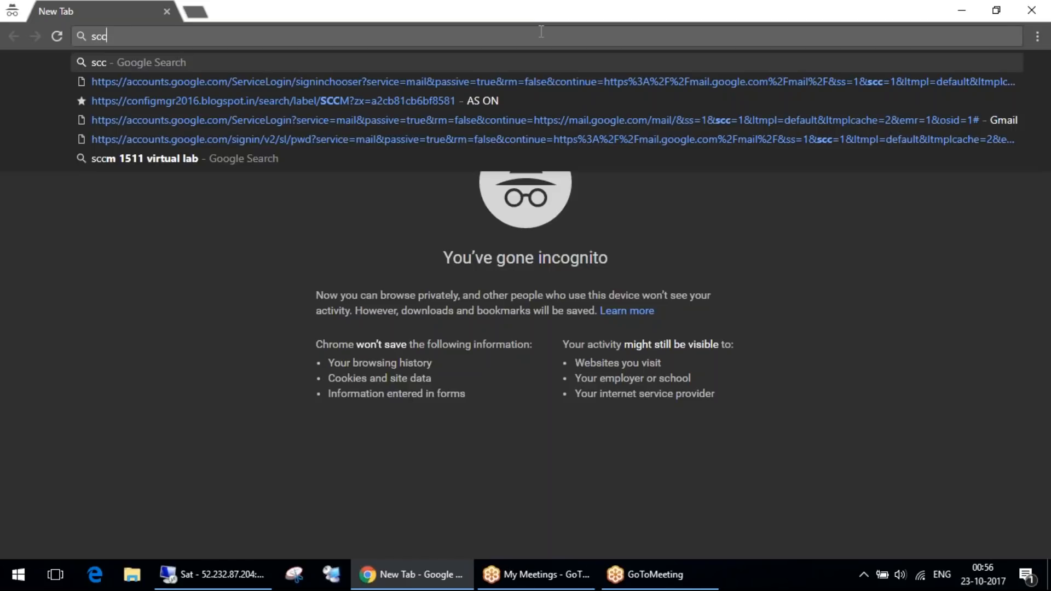
{"action": "type", "text": "m200"}
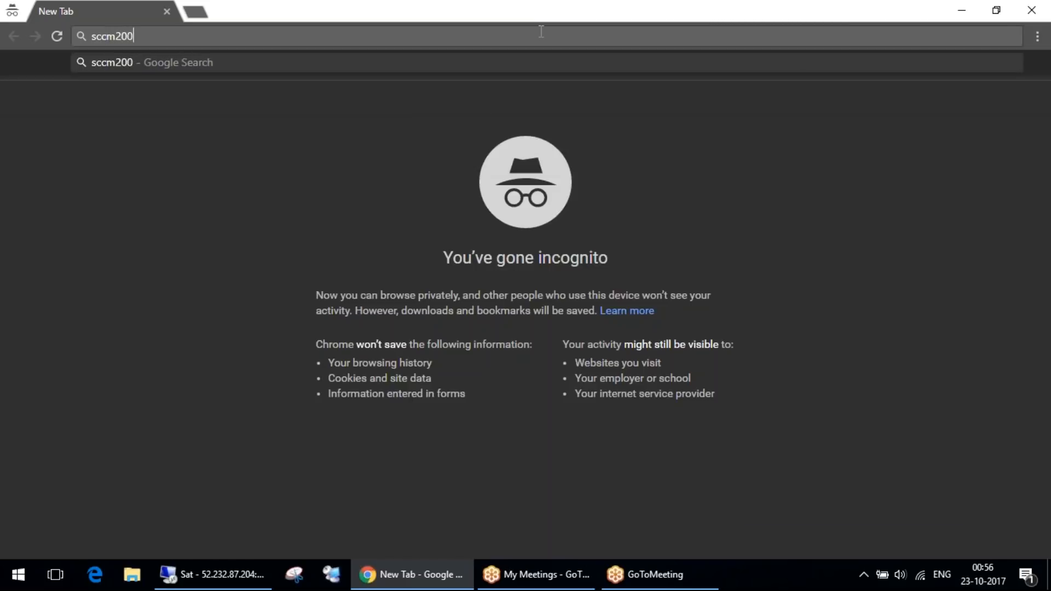
{"action": "type", "text": "7x"}
{"action": "key", "text": "BackSpace"}
{"action": "type", "text": "c"}
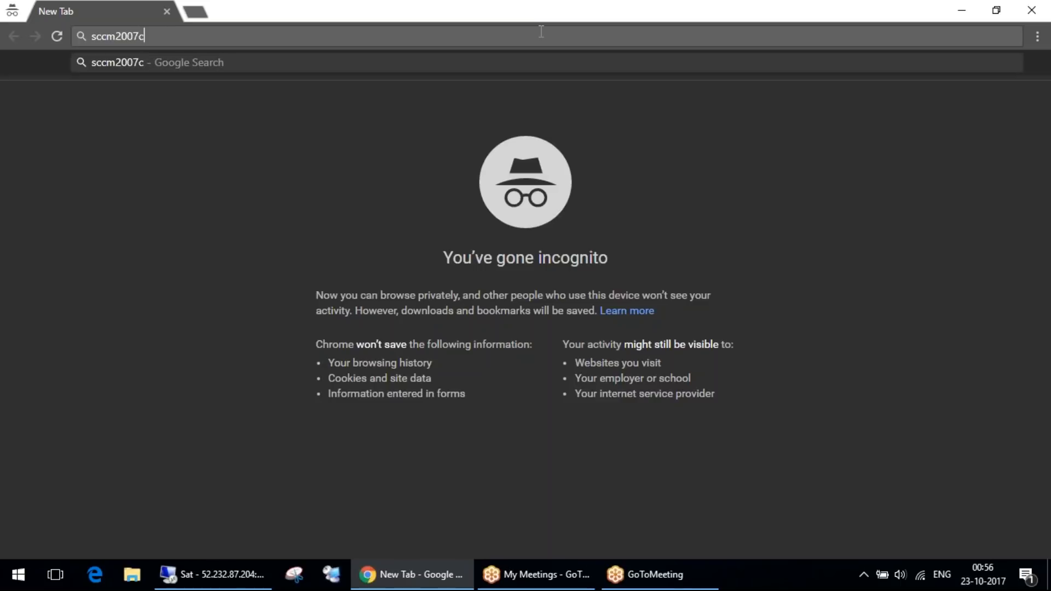
{"action": "type", "text": "ollec"}
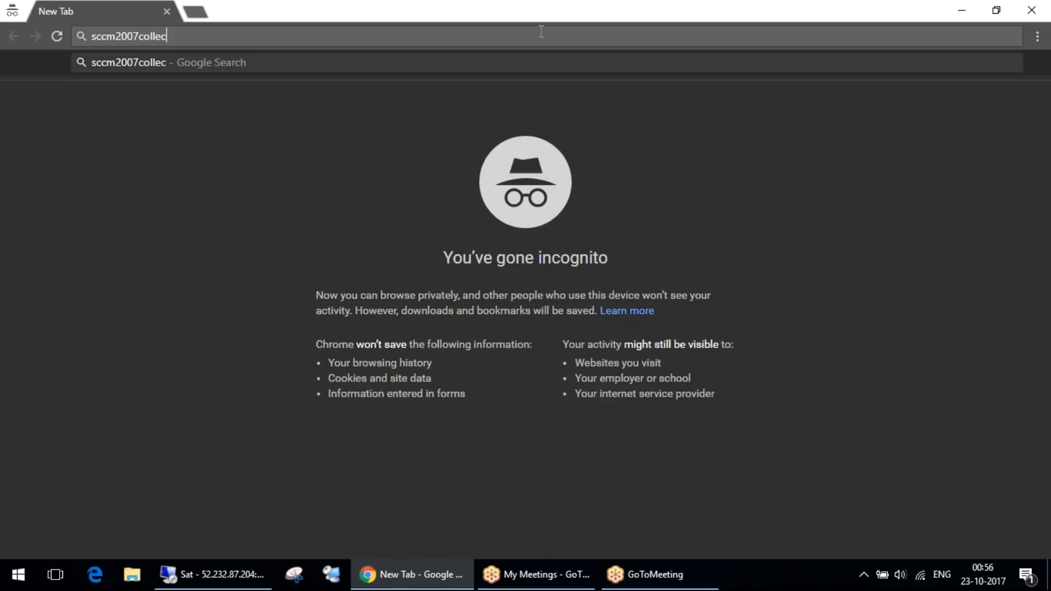
{"action": "type", "text": "tions"}
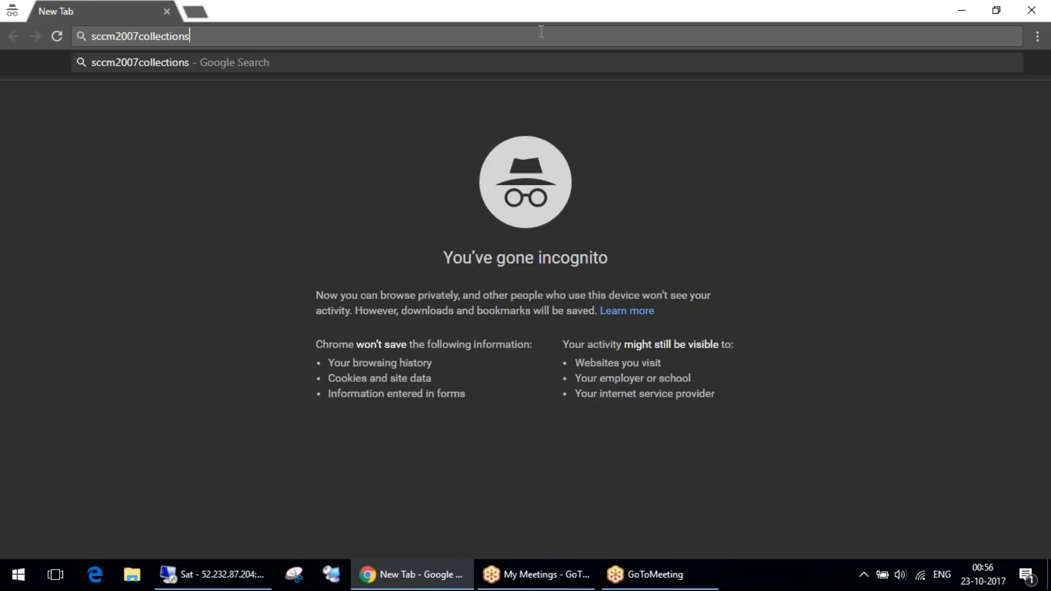
{"action": "key", "text": "Return"}
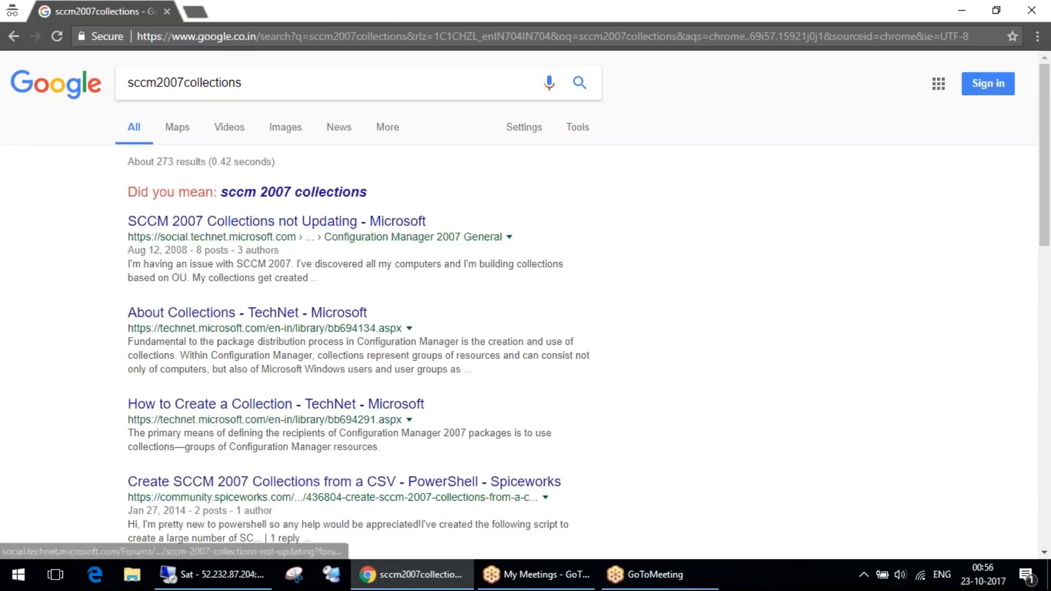
Step: Search for sccm2007collections.blogspot.com and open the WQL Collections blog from the results
{"action": "left_click", "coordinate": [288, 82]}
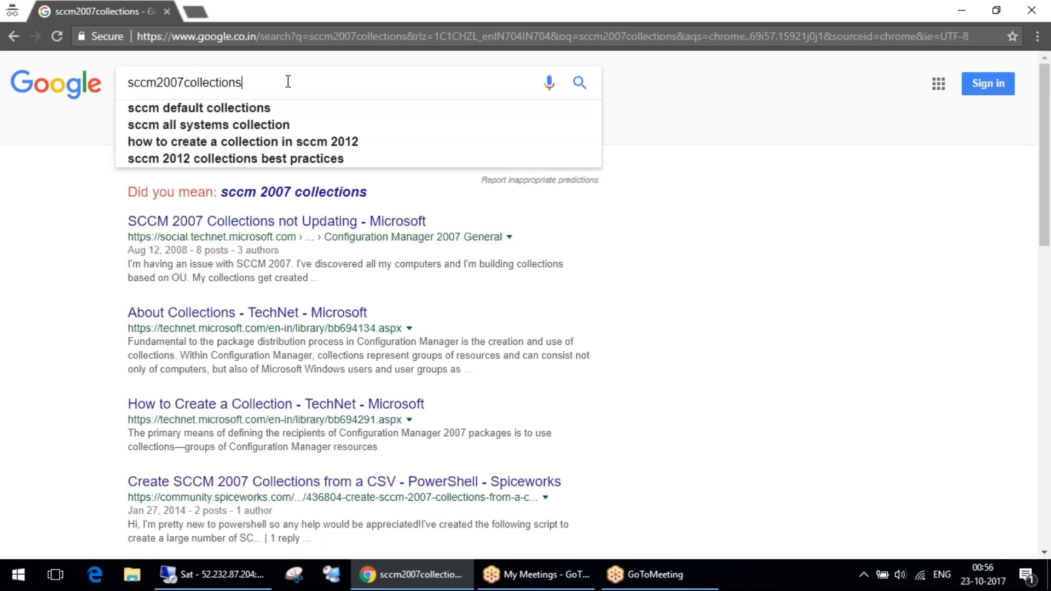
{"action": "type", "text": ".blogs"}
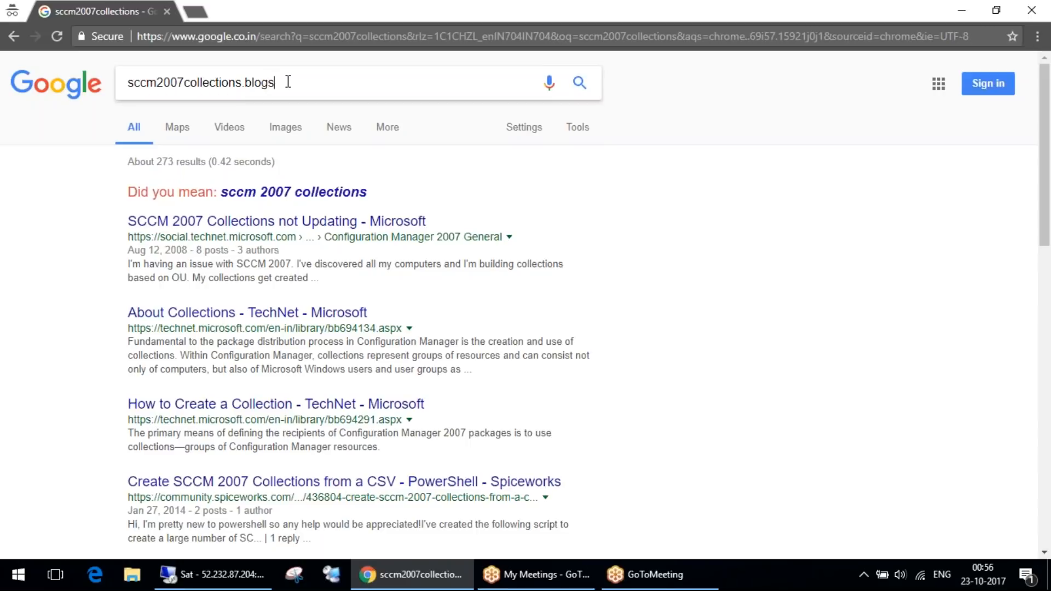
{"action": "type", "text": "pot.com"}
{"action": "key", "text": "Return"}
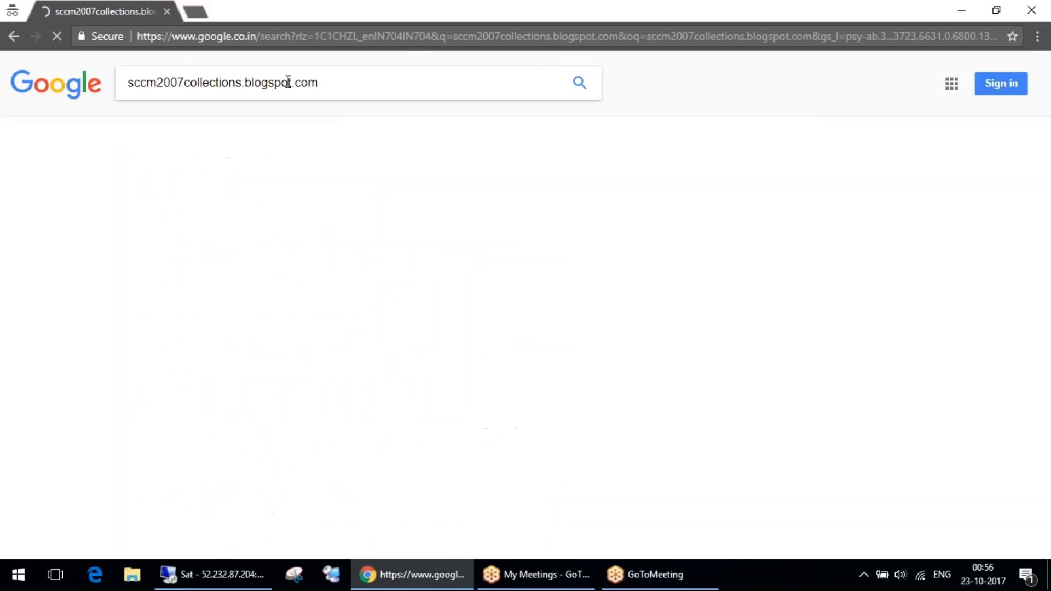
{"action": "left_click", "coordinate": [271, 194]}
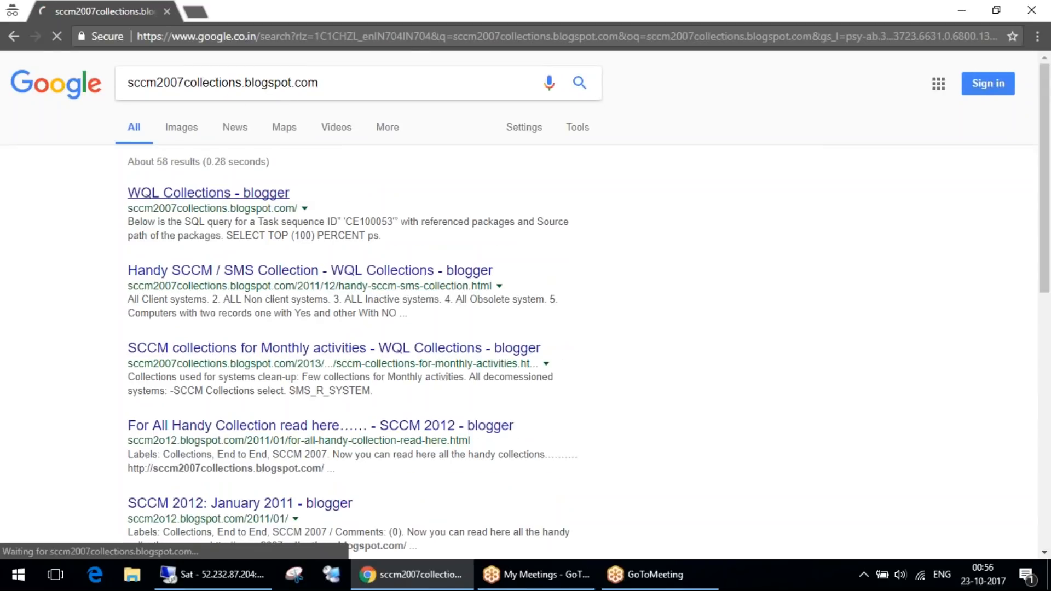
Step: Look through the blog's numbered list of handy collections and the queries that follow it
{"action": "scroll", "coordinate": [372, 304], "scroll_direction": "down", "scroll_amount": 2}
{"action": "scroll", "coordinate": [384, 295], "scroll_direction": "down", "scroll_amount": 20}
{"action": "scroll", "coordinate": [405, 304], "scroll_direction": "up", "scroll_amount": 9}
{"action": "scroll", "coordinate": [405, 304], "scroll_direction": "down", "scroll_amount": 20}
{"action": "scroll", "coordinate": [405, 304], "scroll_direction": "down", "scroll_amount": 13}
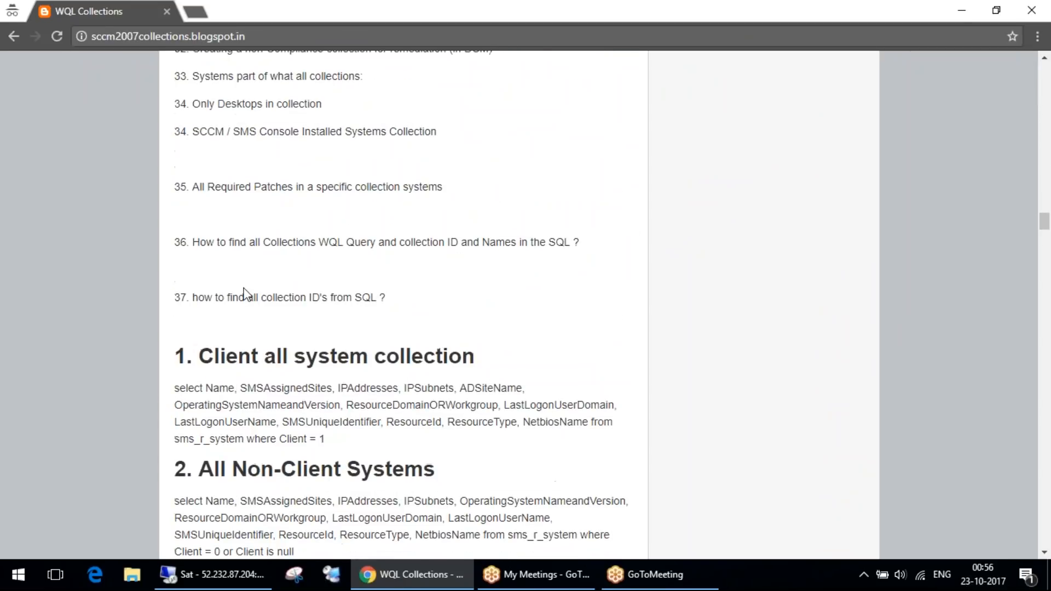
{"action": "left_click_drag", "start_coordinate": [177, 298], "coordinate": [245, 291]}
{"action": "left_click_drag", "start_coordinate": [390, 295], "coordinate": [241, 271]}
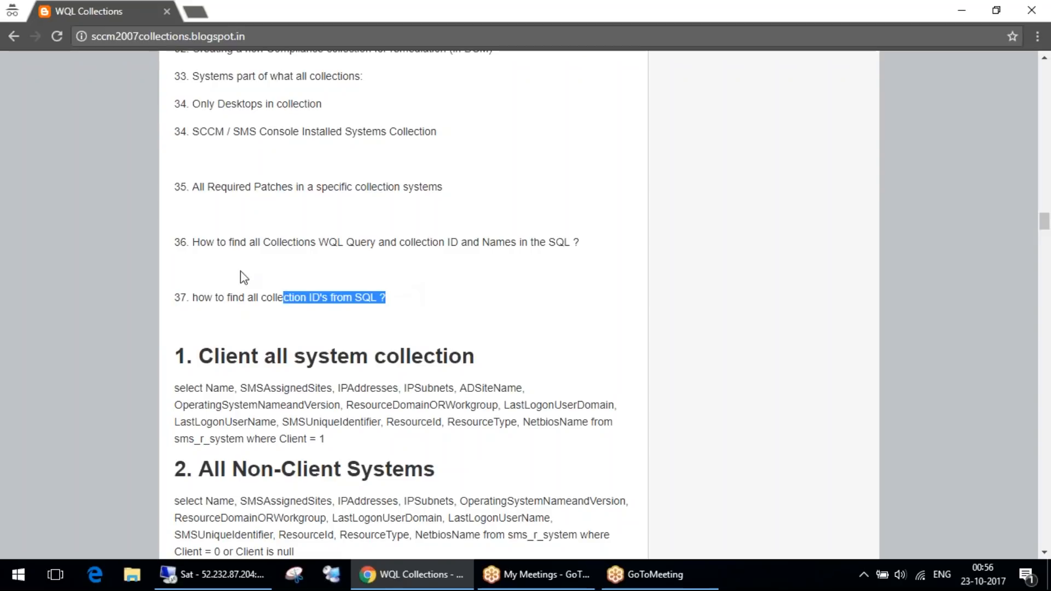
{"action": "scroll", "coordinate": [241, 270], "scroll_direction": "up", "scroll_amount": 4}
{"action": "scroll", "coordinate": [405, 304], "scroll_direction": "up", "scroll_amount": 16}
{"action": "scroll", "coordinate": [237, 197], "scroll_direction": "down", "scroll_amount": 1}
{"action": "left_click_drag", "start_coordinate": [190, 143], "coordinate": [352, 403]}
{"action": "left_click", "coordinate": [438, 455]}
{"action": "scroll", "coordinate": [438, 455], "scroll_direction": "down", "scroll_amount": 2}
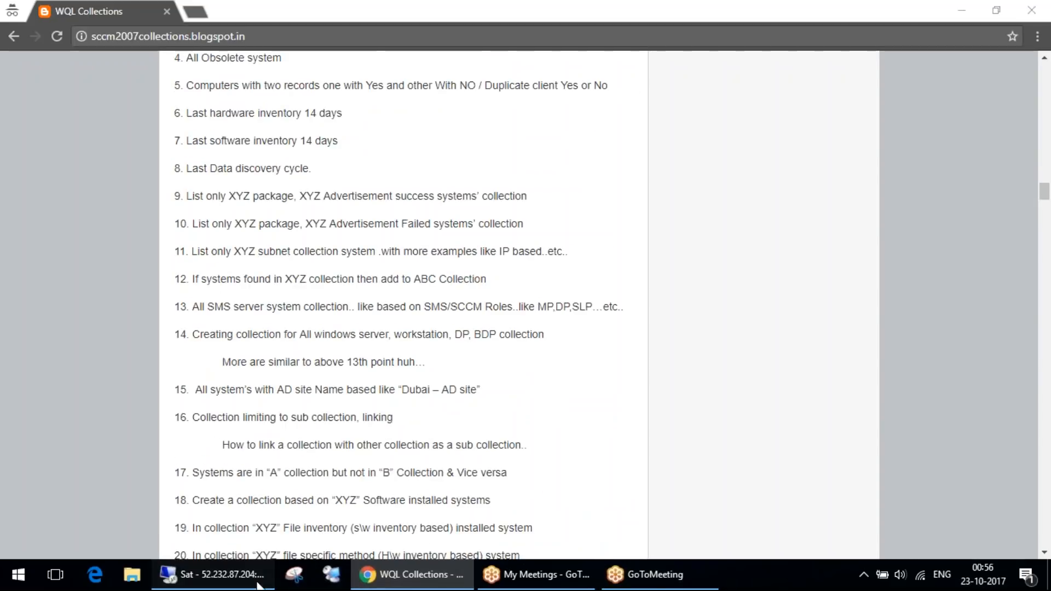
Step: Dismiss the Remote Desktop connection error and relaunch the most recent Sat.rdp connection
{"action": "left_click", "coordinate": [221, 580]}
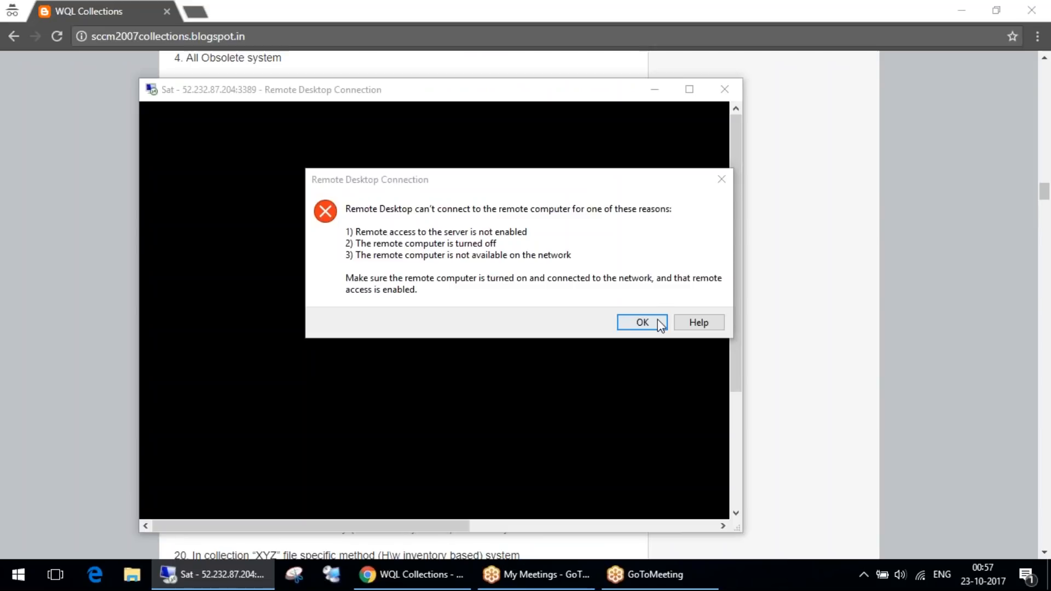
{"action": "left_click", "coordinate": [642, 322]}
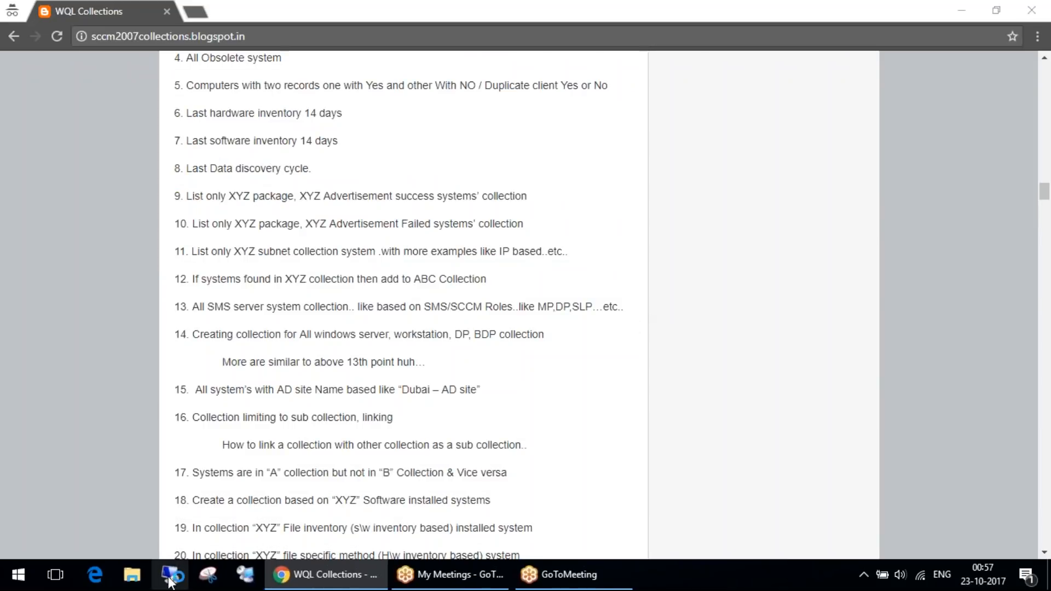
{"action": "left_click", "coordinate": [662, 102]}
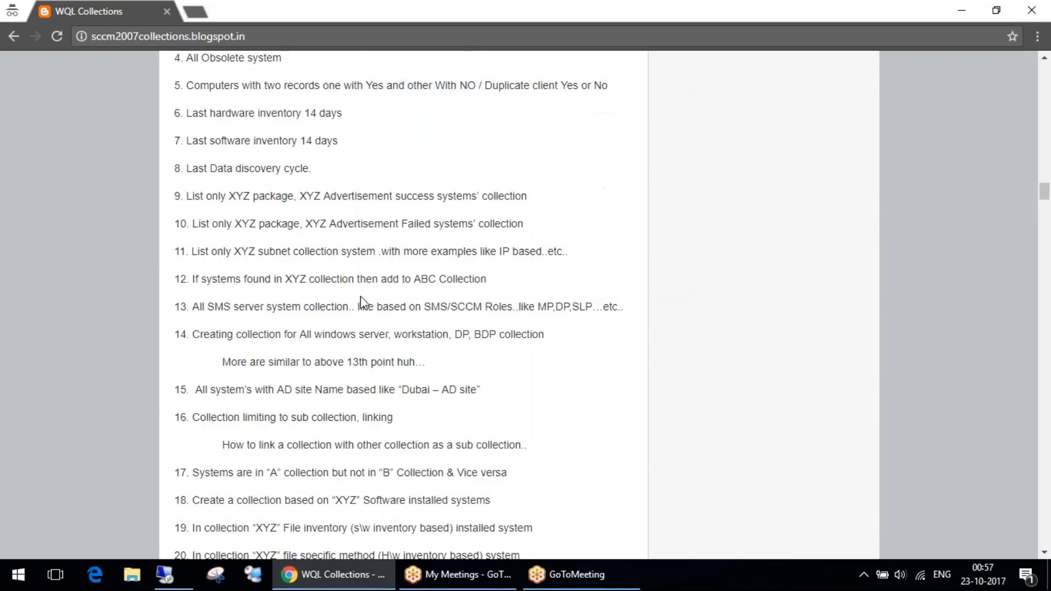
{"action": "right_click", "coordinate": [170, 574]}
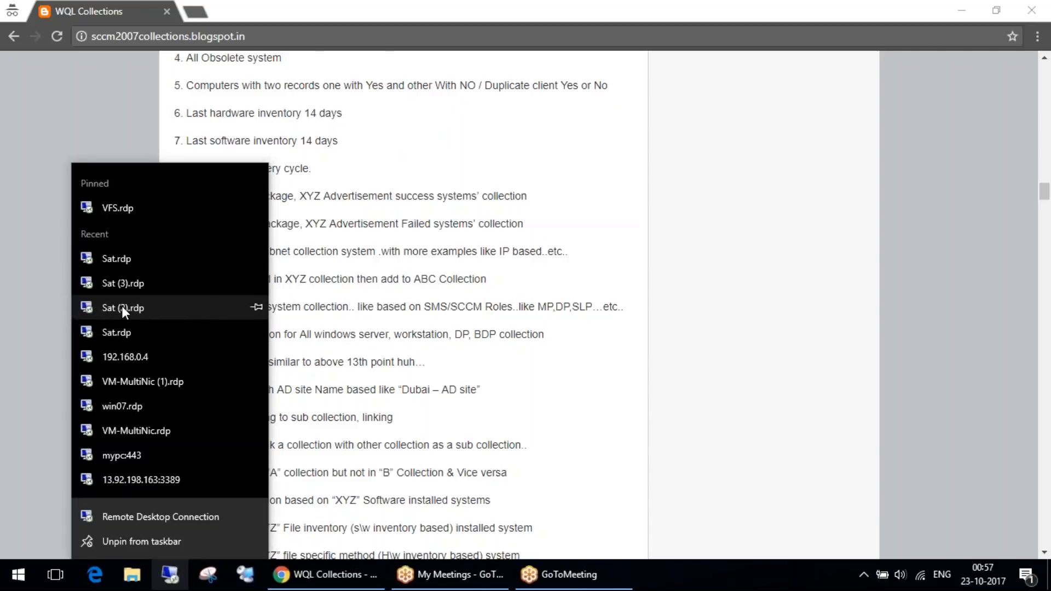
{"action": "left_click", "coordinate": [119, 259]}
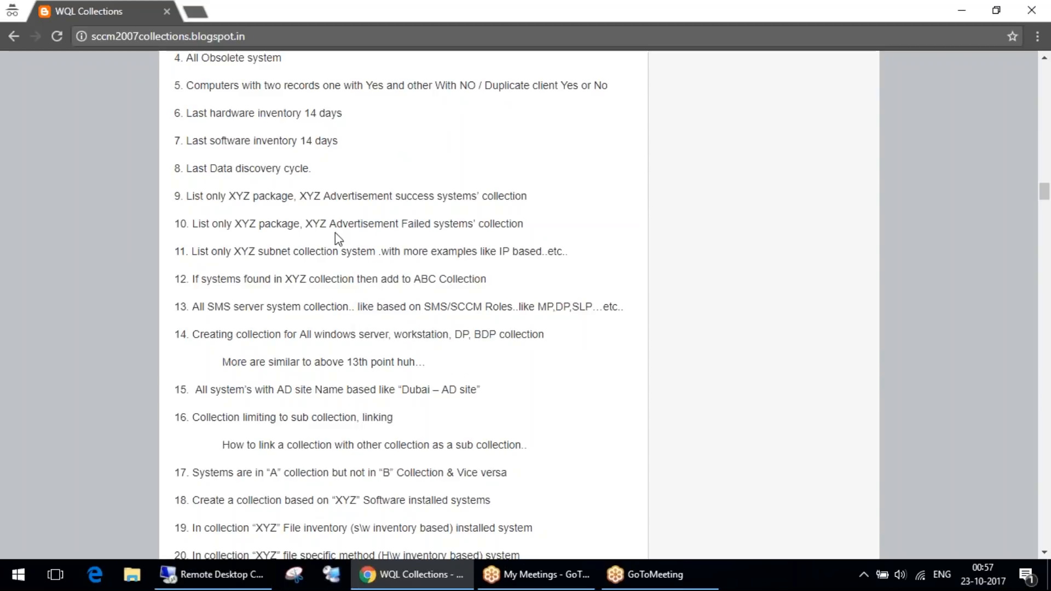
Step: Mark up items 1 to 4 of the Handy SCCM / SMS Collection list with red freehand circles and arrows
{"action": "scroll", "coordinate": [335, 247], "scroll_direction": "up", "scroll_amount": 7}
{"action": "scroll", "coordinate": [702, 269], "scroll_direction": "down", "scroll_amount": 3}
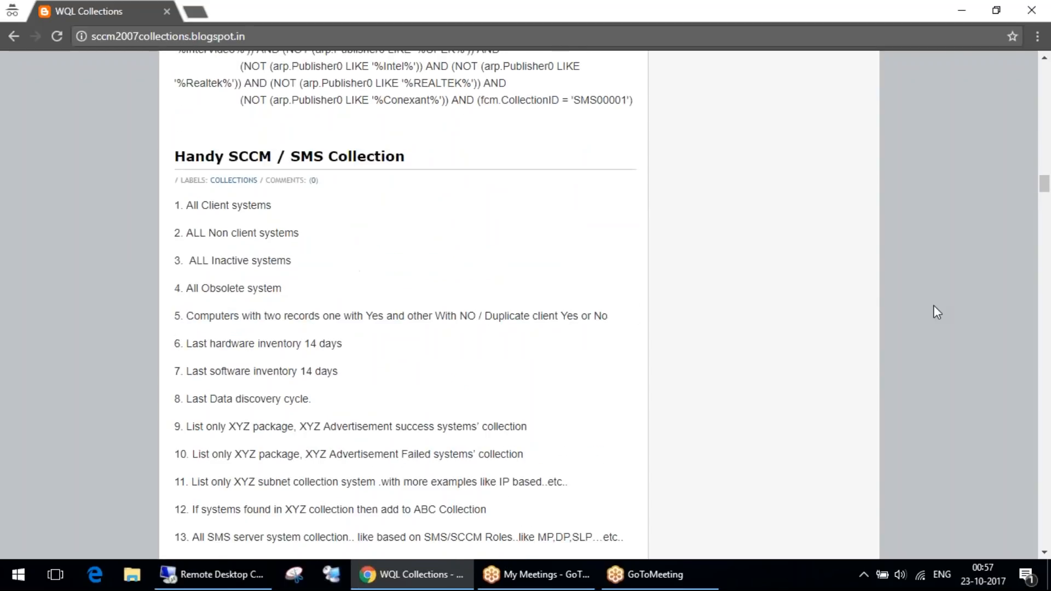
{"action": "mouse_move", "coordinate": [246, 187]}
{"action": "left_mouse_down"}
{"action": "mouse_move", "coordinate": [183, 179]}
{"action": "mouse_move", "coordinate": [245, 219]}
{"action": "mouse_move", "coordinate": [230, 183]}
{"action": "left_mouse_up"}
{"action": "left_click_drag", "start_coordinate": [293, 195], "coordinate": [467, 189]}
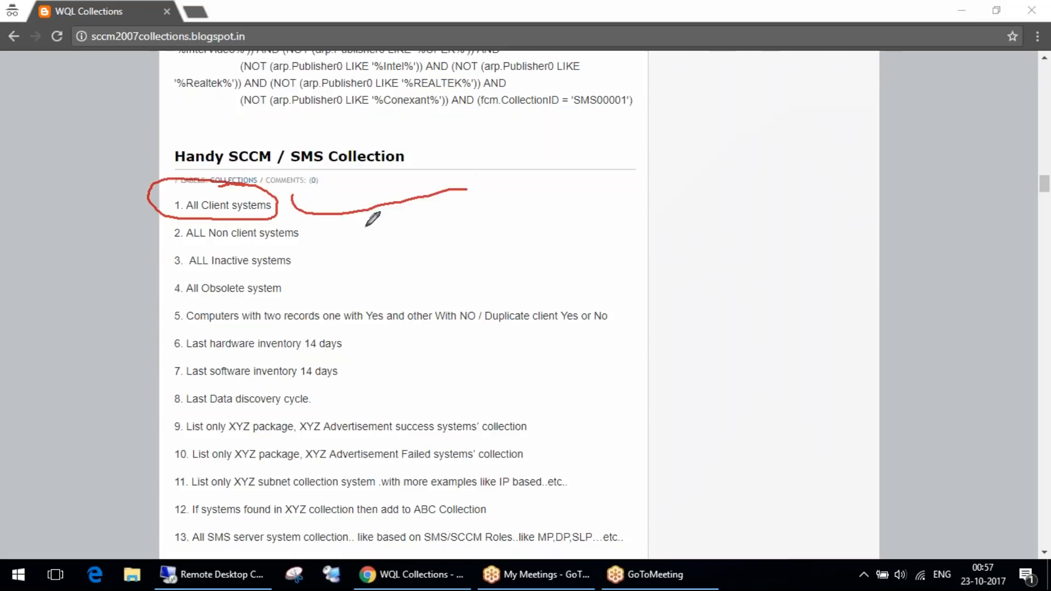
{"action": "mouse_move", "coordinate": [311, 237]}
{"action": "left_mouse_down"}
{"action": "mouse_move", "coordinate": [389, 237]}
{"action": "mouse_move", "coordinate": [395, 261]}
{"action": "left_mouse_up"}
{"action": "mouse_move", "coordinate": [296, 261]}
{"action": "left_mouse_down"}
{"action": "mouse_move", "coordinate": [464, 270]}
{"action": "mouse_move", "coordinate": [517, 251]}
{"action": "mouse_move", "coordinate": [539, 267]}
{"action": "left_mouse_up"}
{"action": "mouse_move", "coordinate": [555, 216]}
{"action": "left_mouse_down"}
{"action": "mouse_move", "coordinate": [554, 248]}
{"action": "mouse_move", "coordinate": [601, 243]}
{"action": "left_mouse_up"}
{"action": "mouse_move", "coordinate": [612, 255]}
{"action": "left_mouse_down"}
{"action": "mouse_move", "coordinate": [663, 231]}
{"action": "mouse_move", "coordinate": [678, 243]}
{"action": "left_mouse_up"}
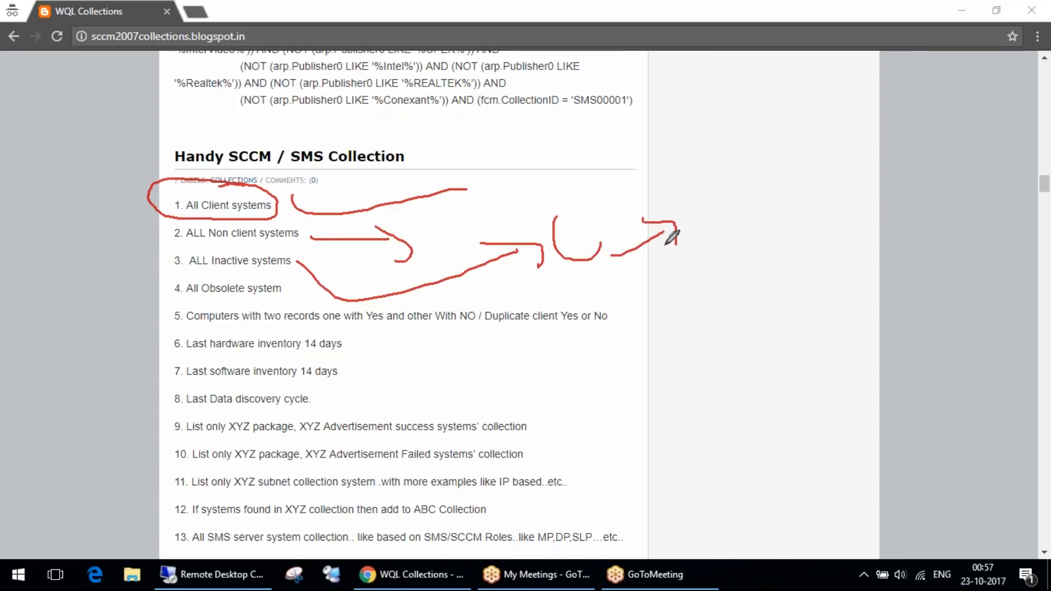
{"action": "mouse_move", "coordinate": [298, 276]}
{"action": "left_mouse_down"}
{"action": "mouse_move", "coordinate": [195, 264]}
{"action": "mouse_move", "coordinate": [236, 300]}
{"action": "mouse_move", "coordinate": [302, 295]}
{"action": "left_mouse_up"}
{"action": "mouse_move", "coordinate": [233, 247]}
{"action": "left_mouse_down"}
{"action": "mouse_move", "coordinate": [236, 277]}
{"action": "mouse_move", "coordinate": [229, 251]}
{"action": "mouse_move", "coordinate": [33, 347]}
{"action": "mouse_move", "coordinate": [145, 299]}
{"action": "mouse_move", "coordinate": [152, 310]}
{"action": "left_mouse_up"}
{"action": "left_click_drag", "start_coordinate": [272, 304], "coordinate": [316, 264]}
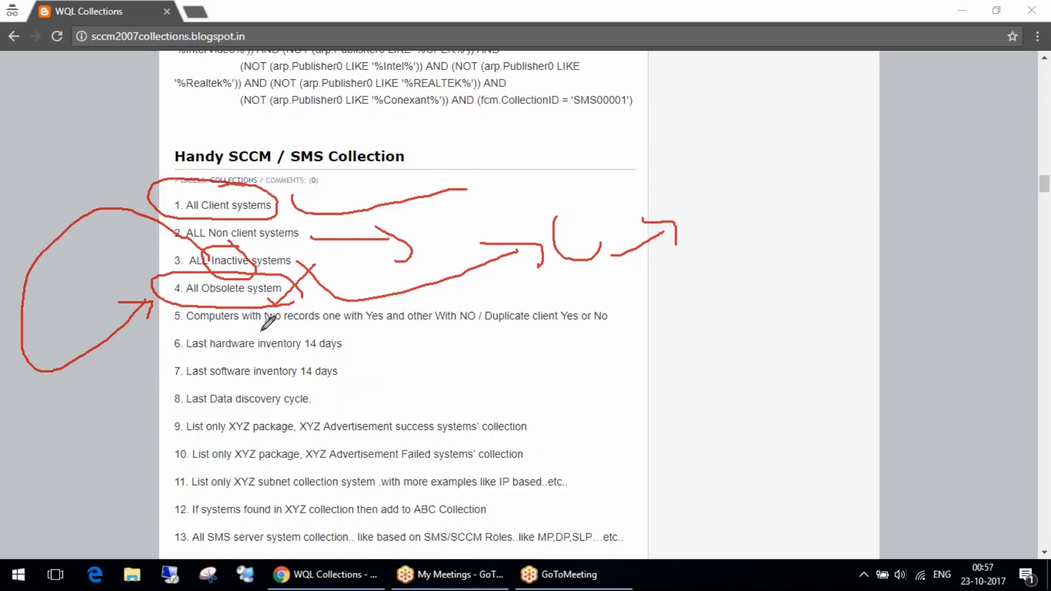
Step: Annotate items 5 to 8 with red lines, arrows, computer sketches and a 14 days note, and clear all the markings
{"action": "mouse_move", "coordinate": [669, 313]}
{"action": "left_mouse_down"}
{"action": "mouse_move", "coordinate": [649, 311]}
{"action": "mouse_move", "coordinate": [702, 328]}
{"action": "mouse_move", "coordinate": [731, 355]}
{"action": "mouse_move", "coordinate": [691, 377]}
{"action": "mouse_move", "coordinate": [747, 353]}
{"action": "left_mouse_up"}
{"action": "mouse_move", "coordinate": [264, 331]}
{"action": "left_mouse_down"}
{"action": "mouse_move", "coordinate": [482, 336]}
{"action": "mouse_move", "coordinate": [711, 453]}
{"action": "mouse_move", "coordinate": [750, 417]}
{"action": "mouse_move", "coordinate": [754, 477]}
{"action": "mouse_move", "coordinate": [771, 475]}
{"action": "left_mouse_up"}
{"action": "mouse_move", "coordinate": [696, 402]}
{"action": "left_mouse_down"}
{"action": "mouse_move", "coordinate": [701, 421]}
{"action": "mouse_move", "coordinate": [722, 408]}
{"action": "mouse_move", "coordinate": [717, 421]}
{"action": "left_mouse_up"}
{"action": "mouse_move", "coordinate": [727, 353]}
{"action": "left_mouse_down"}
{"action": "mouse_move", "coordinate": [745, 394]}
{"action": "mouse_move", "coordinate": [767, 382]}
{"action": "mouse_move", "coordinate": [773, 424]}
{"action": "left_mouse_up"}
{"action": "left_click_drag", "start_coordinate": [776, 373], "coordinate": [784, 401]}
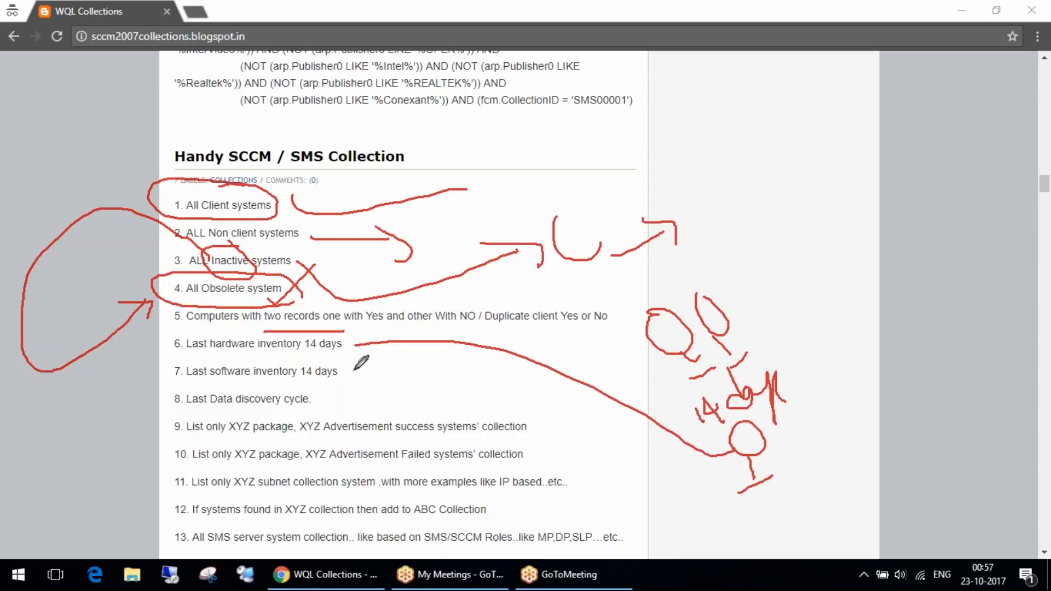
{"action": "left_click_drag", "start_coordinate": [345, 371], "coordinate": [453, 388]}
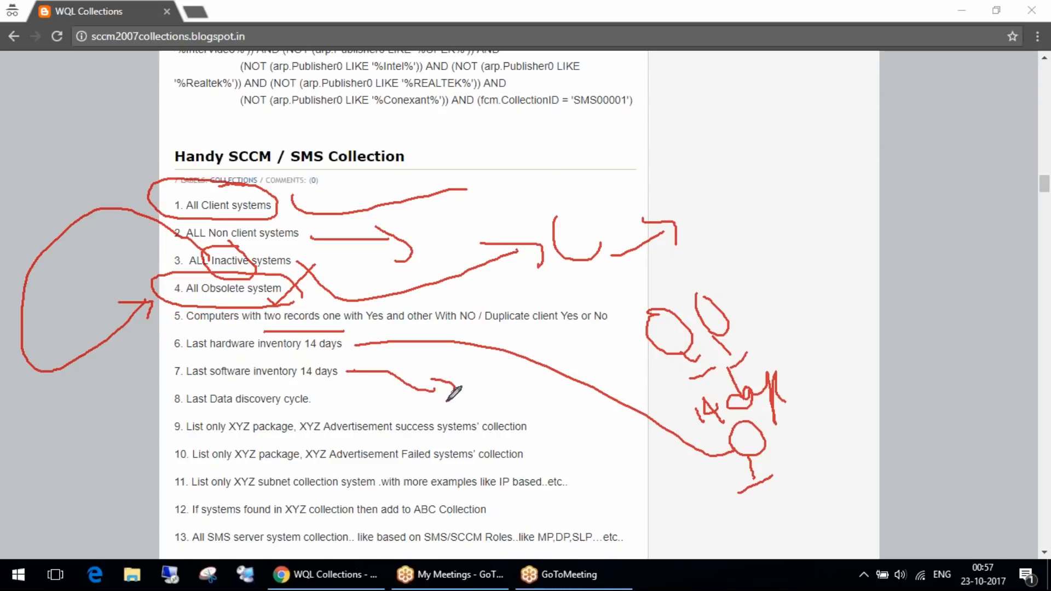
{"action": "mouse_move", "coordinate": [308, 406]}
{"action": "left_mouse_down"}
{"action": "mouse_move", "coordinate": [402, 405]}
{"action": "mouse_move", "coordinate": [624, 475]}
{"action": "mouse_move", "coordinate": [744, 530]}
{"action": "left_mouse_up"}
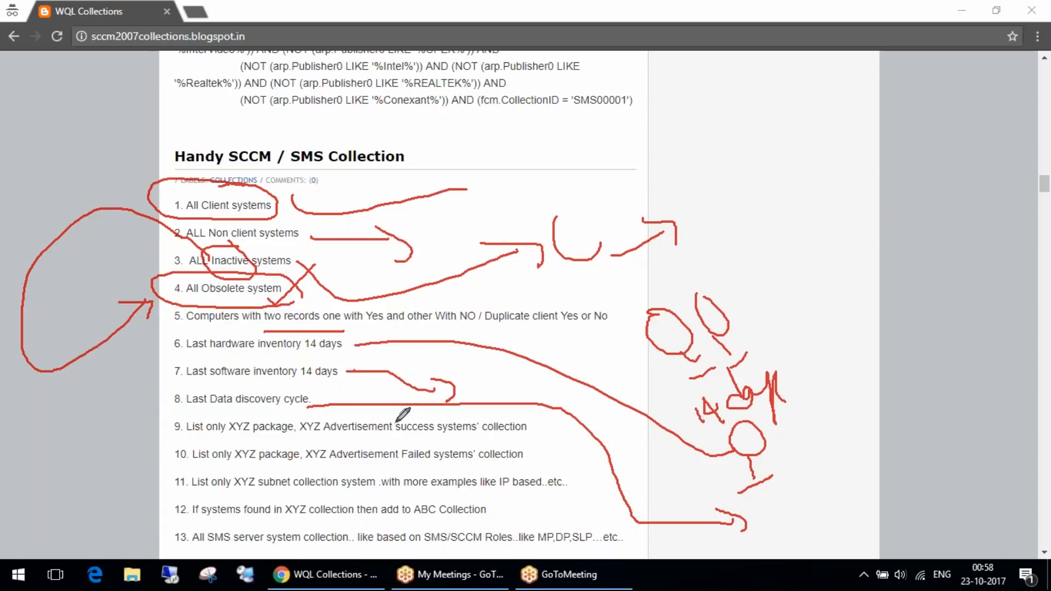
{"action": "left_click", "coordinate": [990, 285]}
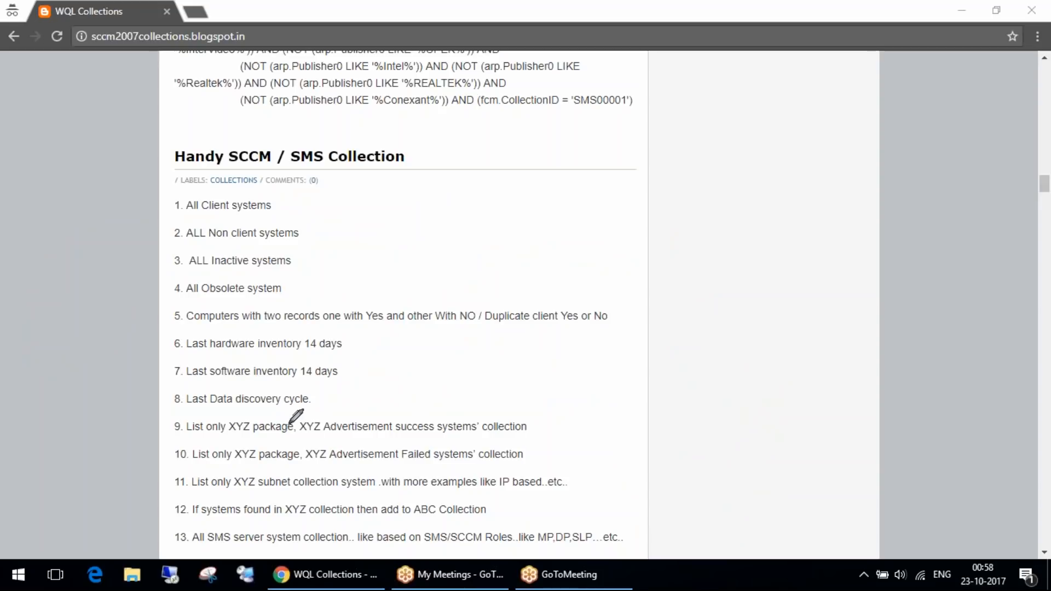
Step: Draw a red box beside the first list items and circle both XYZ words in item 9
{"action": "mouse_move", "coordinate": [430, 211]}
{"action": "left_mouse_down"}
{"action": "mouse_move", "coordinate": [464, 249]}
{"action": "mouse_move", "coordinate": [564, 229]}
{"action": "mouse_move", "coordinate": [576, 192]}
{"action": "mouse_move", "coordinate": [573, 239]}
{"action": "left_mouse_up"}
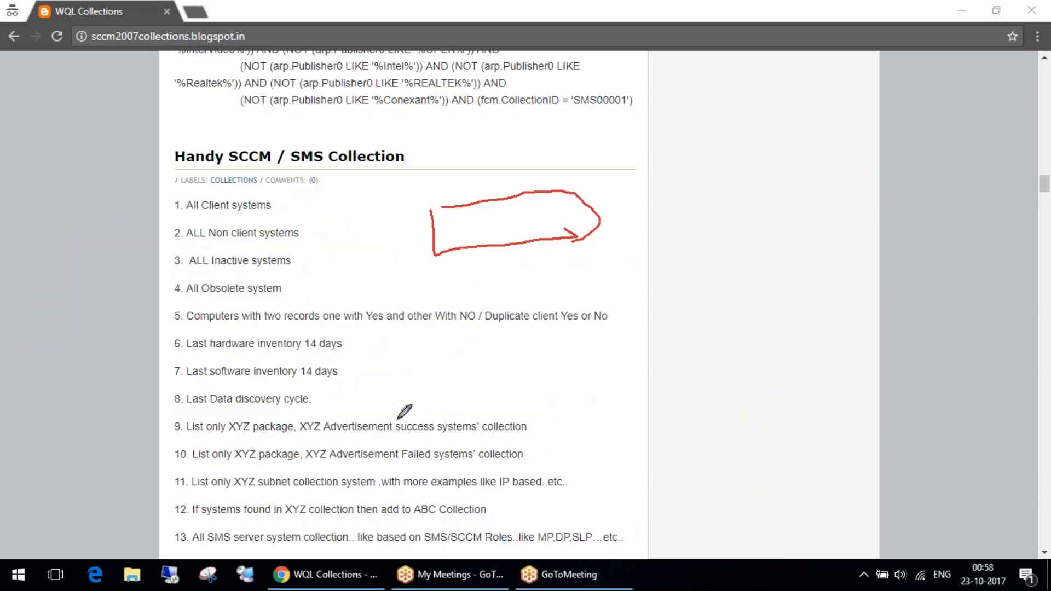
{"action": "mouse_move", "coordinate": [241, 410]}
{"action": "left_mouse_down"}
{"action": "mouse_move", "coordinate": [253, 433]}
{"action": "mouse_move", "coordinate": [247, 417]}
{"action": "left_mouse_up"}
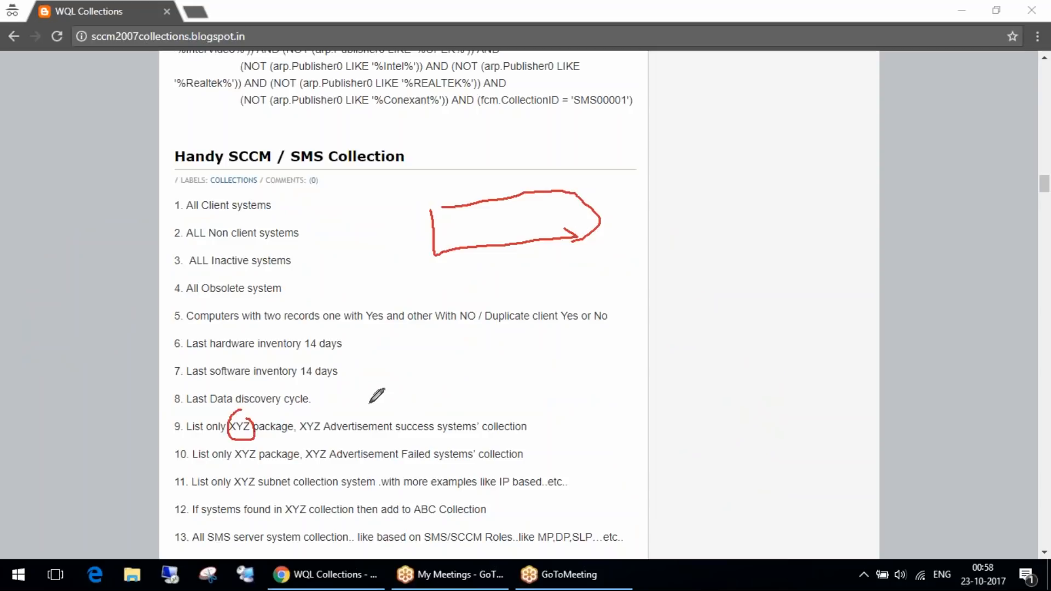
{"action": "mouse_move", "coordinate": [309, 409]}
{"action": "left_mouse_down"}
{"action": "mouse_move", "coordinate": [295, 435]}
{"action": "mouse_move", "coordinate": [322, 435]}
{"action": "mouse_move", "coordinate": [321, 416]}
{"action": "mouse_move", "coordinate": [308, 414]}
{"action": "left_mouse_up"}
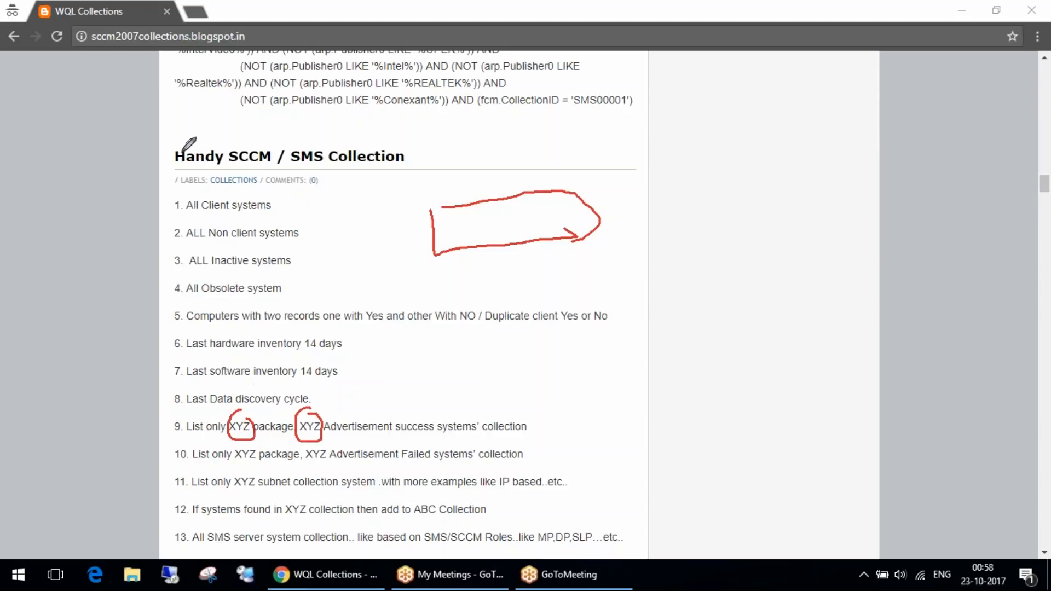
Step: Write S/w beside the list heading and sketch a red package box beneath it
{"action": "left_click_drag", "start_coordinate": [124, 132], "coordinate": [108, 179]}
{"action": "mouse_move", "coordinate": [127, 107]}
{"action": "left_mouse_down"}
{"action": "mouse_move", "coordinate": [143, 177]}
{"action": "mouse_move", "coordinate": [186, 132]}
{"action": "left_mouse_up"}
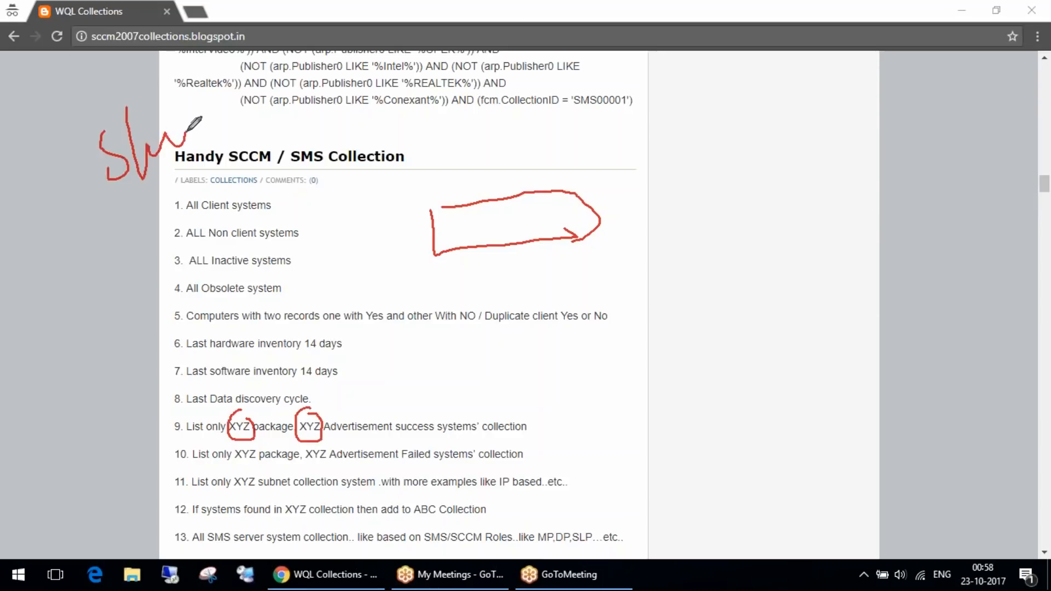
{"action": "left_click_drag", "start_coordinate": [134, 213], "coordinate": [230, 227]}
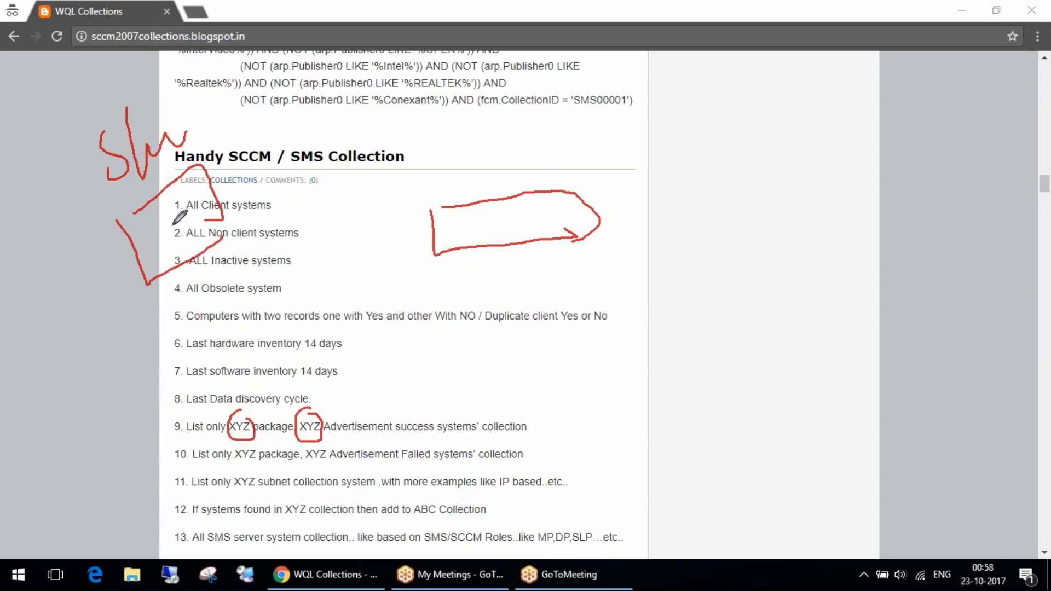
Step: Draw a line from the package box to three sketched computers and an arrow from them into the box beside the list
{"action": "left_click_drag", "start_coordinate": [184, 214], "coordinate": [285, 146]}
{"action": "mouse_move", "coordinate": [274, 87]}
{"action": "left_mouse_down"}
{"action": "mouse_move", "coordinate": [270, 114]}
{"action": "mouse_move", "coordinate": [273, 81]}
{"action": "mouse_move", "coordinate": [309, 73]}
{"action": "left_mouse_up"}
{"action": "mouse_move", "coordinate": [337, 60]}
{"action": "left_mouse_down"}
{"action": "mouse_move", "coordinate": [338, 72]}
{"action": "mouse_move", "coordinate": [343, 60]}
{"action": "left_mouse_up"}
{"action": "left_click_drag", "start_coordinate": [304, 112], "coordinate": [315, 137]}
{"action": "left_click_drag", "start_coordinate": [315, 92], "coordinate": [359, 106]}
{"action": "mouse_move", "coordinate": [315, 135]}
{"action": "left_mouse_down"}
{"action": "mouse_move", "coordinate": [329, 92]}
{"action": "mouse_move", "coordinate": [383, 105]}
{"action": "mouse_move", "coordinate": [504, 218]}
{"action": "mouse_move", "coordinate": [533, 194]}
{"action": "left_mouse_up"}
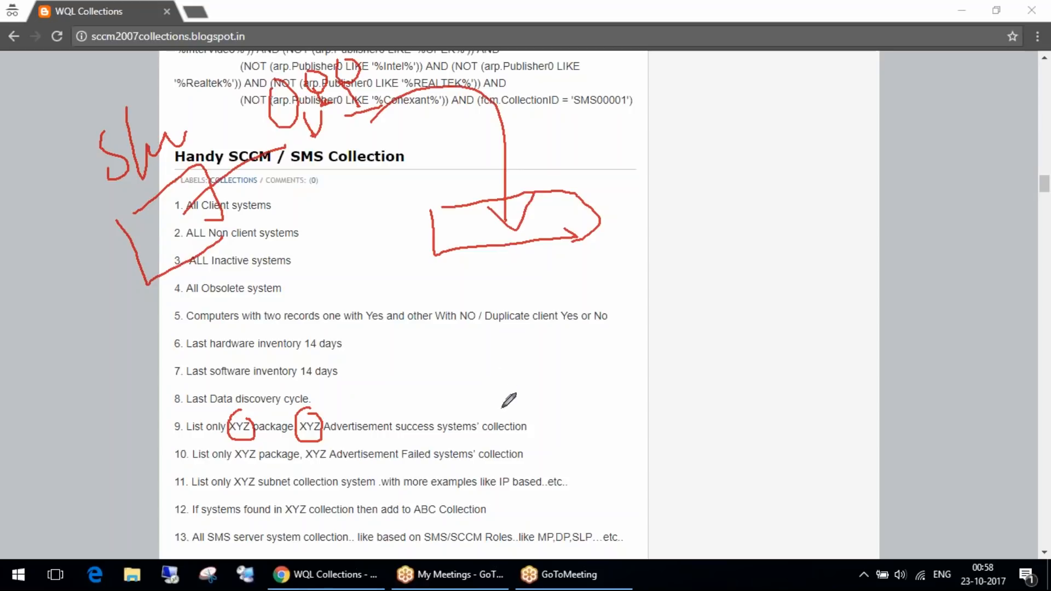
Step: Write 2010 + Sp1 in red to the right of list items 6 to 8
{"action": "mouse_move", "coordinate": [516, 372]}
{"action": "left_mouse_down"}
{"action": "mouse_move", "coordinate": [501, 397]}
{"action": "mouse_move", "coordinate": [547, 383]}
{"action": "left_mouse_up"}
{"action": "mouse_move", "coordinate": [537, 365]}
{"action": "left_mouse_down"}
{"action": "mouse_move", "coordinate": [539, 393]}
{"action": "mouse_move", "coordinate": [551, 378]}
{"action": "left_mouse_up"}
{"action": "mouse_move", "coordinate": [560, 361]}
{"action": "left_mouse_down"}
{"action": "mouse_move", "coordinate": [562, 376]}
{"action": "mouse_move", "coordinate": [575, 346]}
{"action": "mouse_move", "coordinate": [624, 339]}
{"action": "mouse_move", "coordinate": [617, 366]}
{"action": "left_mouse_up"}
{"action": "mouse_move", "coordinate": [651, 327]}
{"action": "left_mouse_down"}
{"action": "mouse_move", "coordinate": [633, 355]}
{"action": "mouse_move", "coordinate": [672, 358]}
{"action": "mouse_move", "coordinate": [669, 346]}
{"action": "left_mouse_up"}
{"action": "mouse_move", "coordinate": [679, 308]}
{"action": "left_mouse_down"}
{"action": "mouse_move", "coordinate": [687, 345]}
{"action": "mouse_move", "coordinate": [706, 345]}
{"action": "left_mouse_up"}
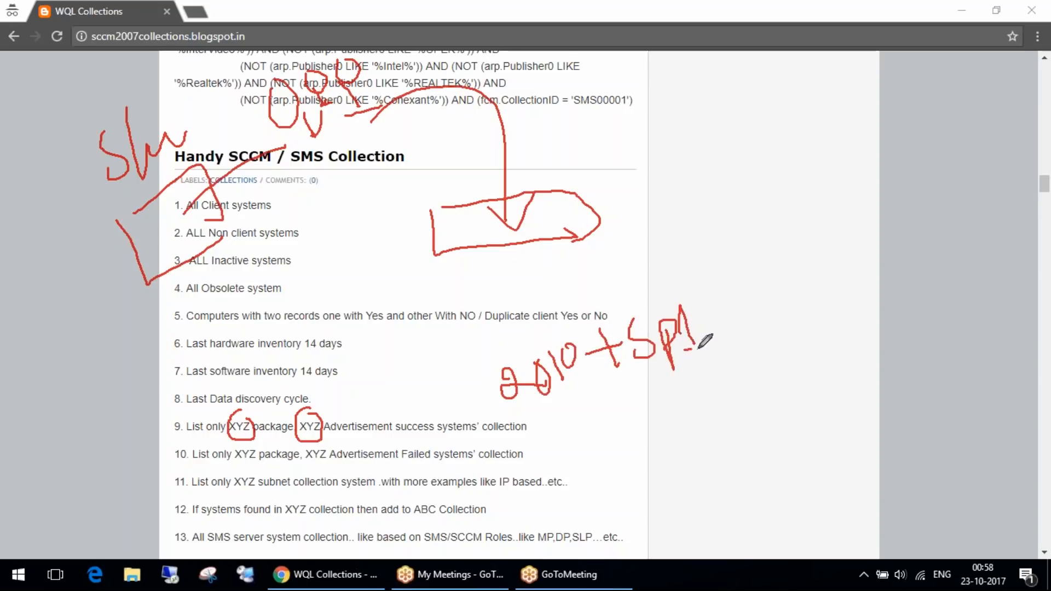
Step: Circle 2010, draw arrows from it up into the sketched box beside the list, and underline the 2010 + Sp1 note
{"action": "mouse_move", "coordinate": [564, 330]}
{"action": "left_mouse_down"}
{"action": "mouse_move", "coordinate": [521, 324]}
{"action": "mouse_move", "coordinate": [597, 342]}
{"action": "left_mouse_up"}
{"action": "left_click_drag", "start_coordinate": [515, 359], "coordinate": [512, 247]}
{"action": "left_click_drag", "start_coordinate": [502, 293], "coordinate": [534, 269]}
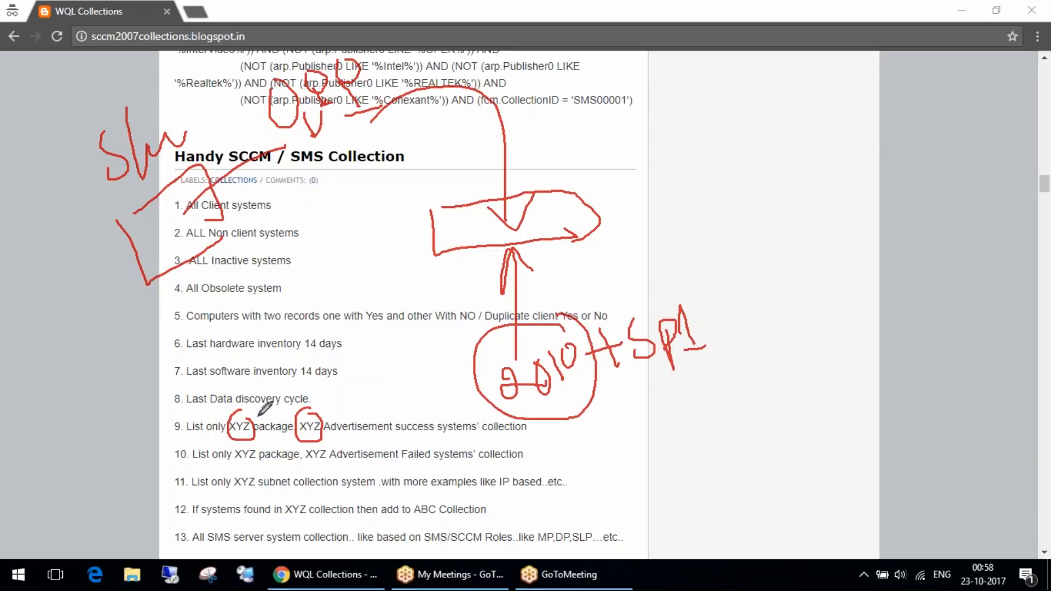
{"action": "mouse_move", "coordinate": [516, 358]}
{"action": "left_mouse_down"}
{"action": "mouse_move", "coordinate": [515, 205]}
{"action": "mouse_move", "coordinate": [444, 255]}
{"action": "left_mouse_up"}
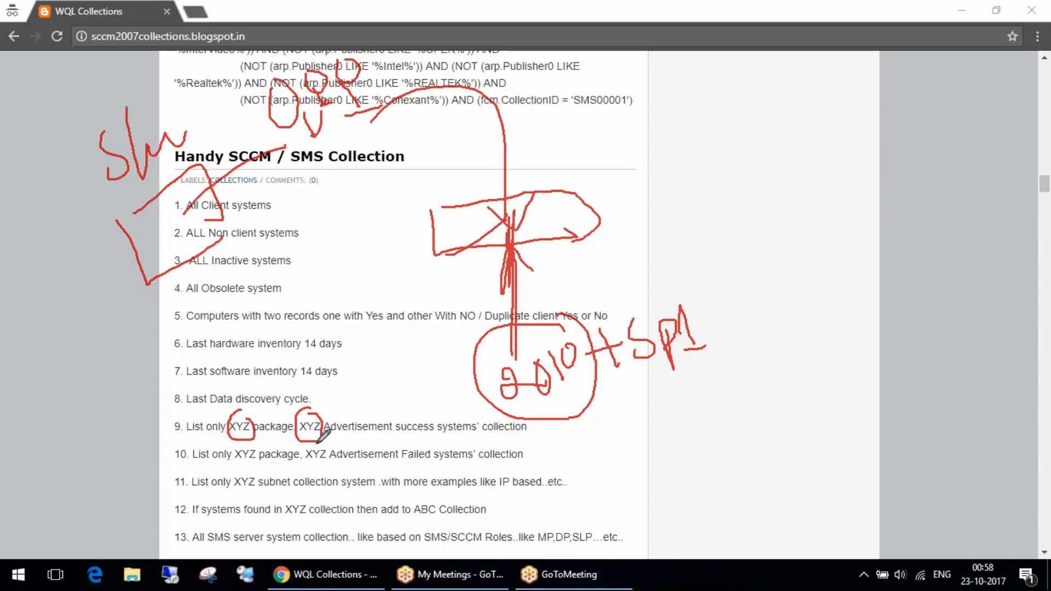
{"action": "left_click_drag", "start_coordinate": [563, 349], "coordinate": [574, 361]}
{"action": "left_click_drag", "start_coordinate": [545, 425], "coordinate": [672, 380]}
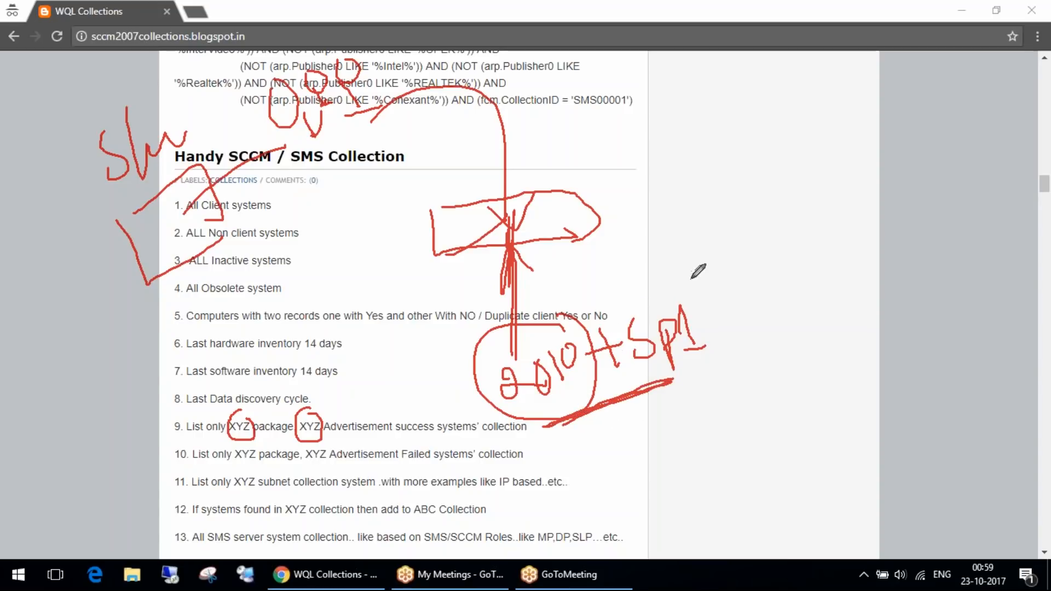
Step: Sketch a second red box beside the first one, with arrows leading into it from above and from the 2010 note
{"action": "left_click_drag", "start_coordinate": [563, 230], "coordinate": [609, 190]}
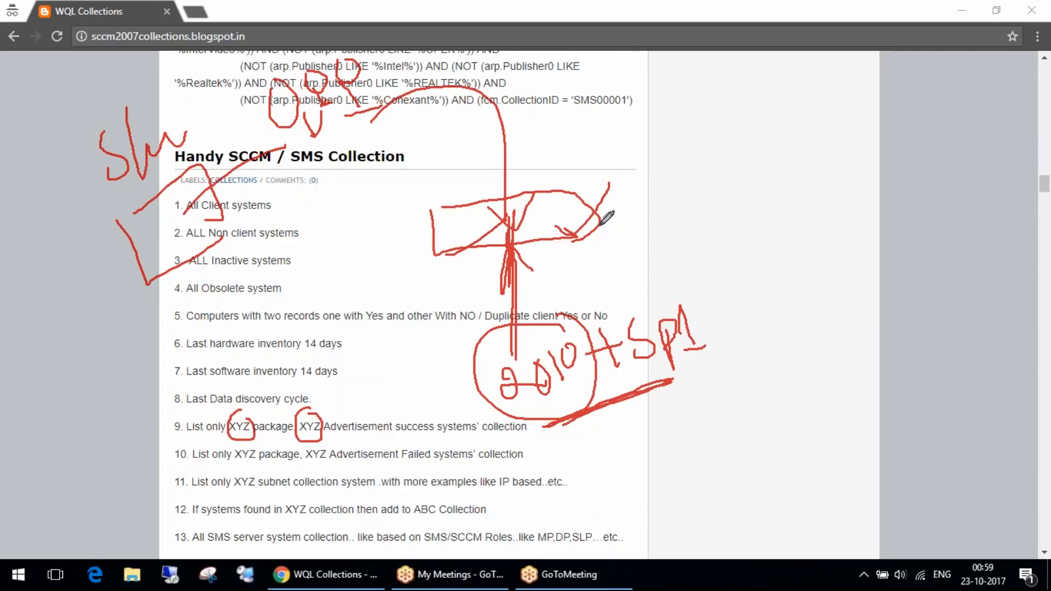
{"action": "left_click_drag", "start_coordinate": [624, 244], "coordinate": [723, 236]}
{"action": "mouse_move", "coordinate": [625, 246]}
{"action": "left_mouse_down"}
{"action": "mouse_move", "coordinate": [623, 202]}
{"action": "mouse_move", "coordinate": [765, 237]}
{"action": "mouse_move", "coordinate": [705, 242]}
{"action": "left_mouse_up"}
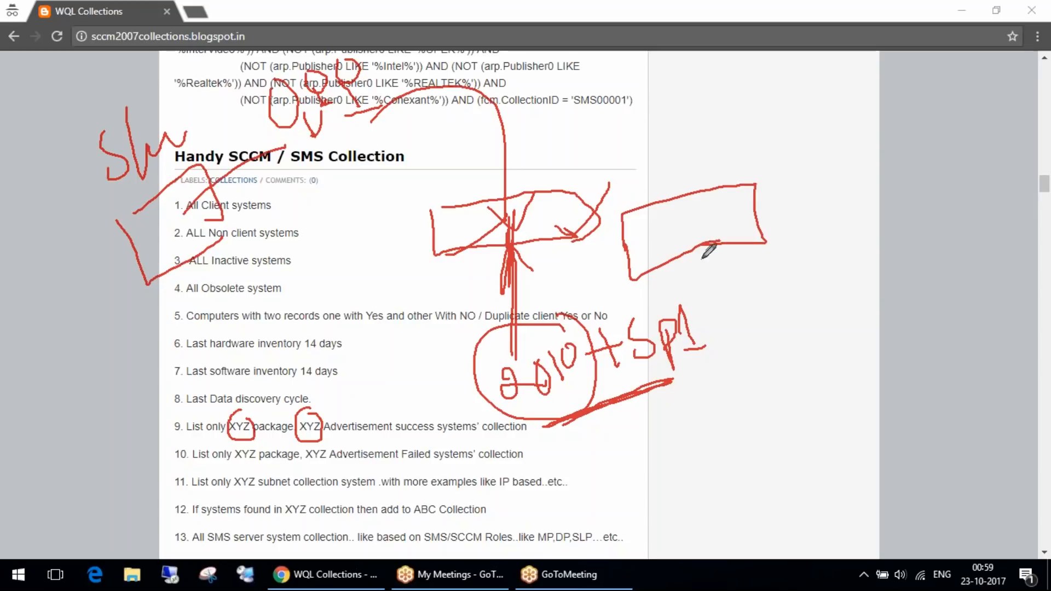
{"action": "mouse_move", "coordinate": [602, 134]}
{"action": "left_mouse_down"}
{"action": "mouse_move", "coordinate": [695, 188]}
{"action": "mouse_move", "coordinate": [681, 194]}
{"action": "mouse_move", "coordinate": [706, 178]}
{"action": "left_mouse_up"}
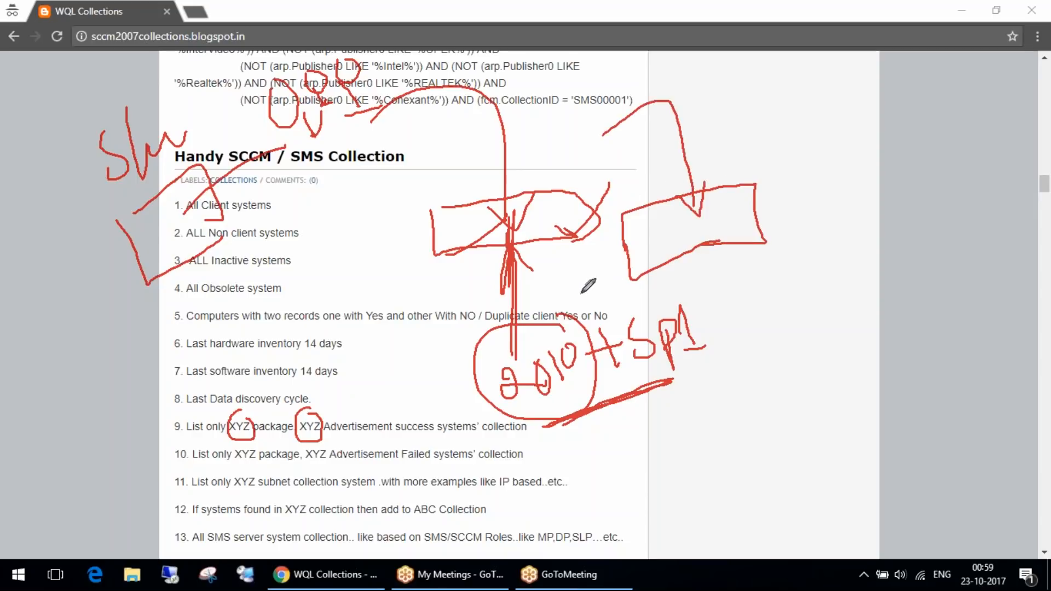
{"action": "left_click_drag", "start_coordinate": [580, 291], "coordinate": [620, 270]}
{"action": "left_click_drag", "start_coordinate": [540, 405], "coordinate": [569, 391]}
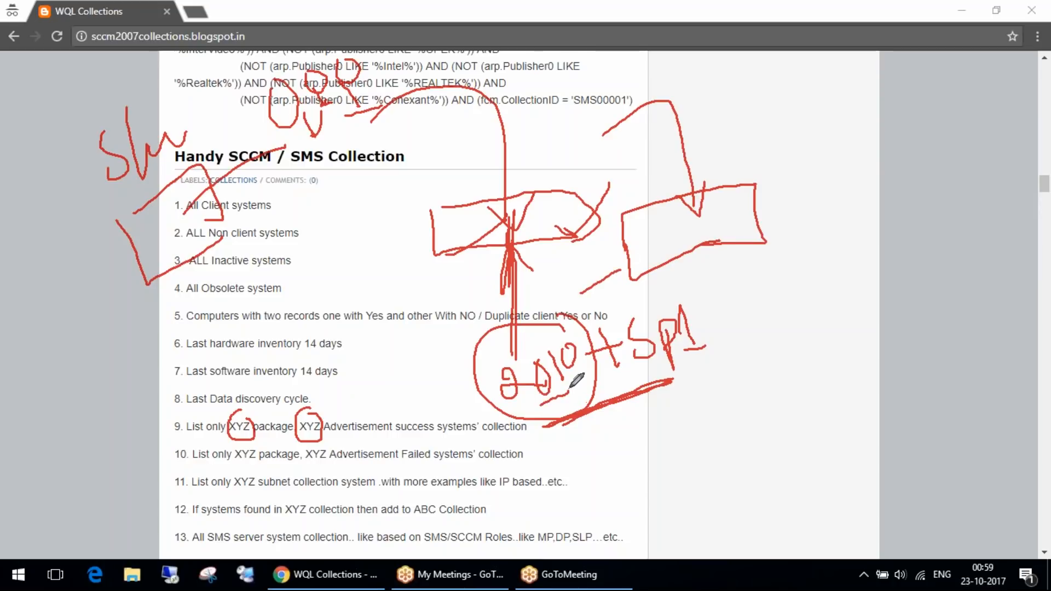
{"action": "left_click_drag", "start_coordinate": [572, 350], "coordinate": [654, 256]}
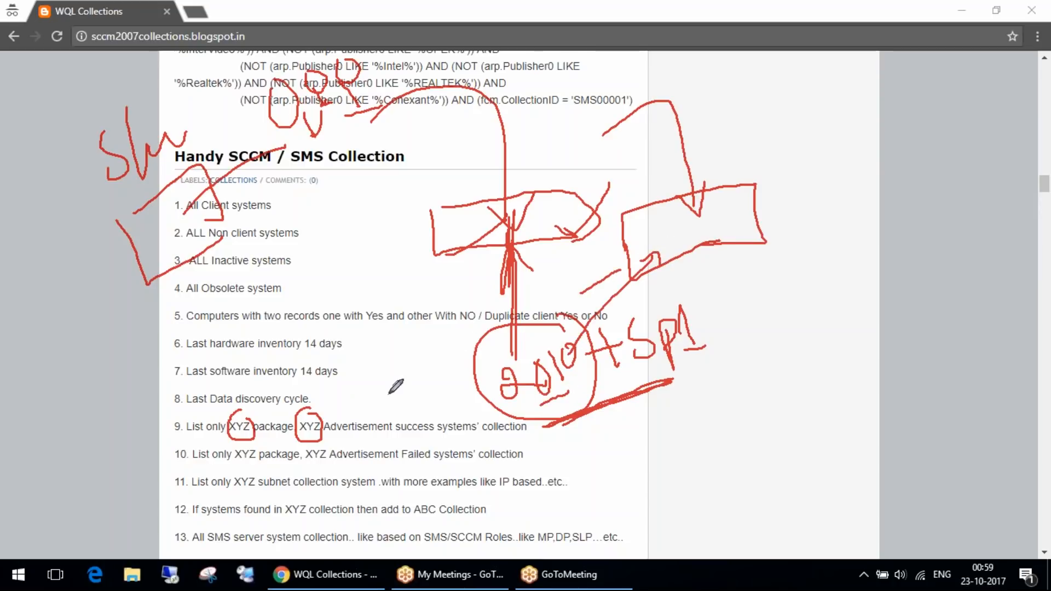
Step: Box the words Failed systems' collection in item 10, draw lines out of the second sketched box, and clear all the markings
{"action": "mouse_move", "coordinate": [402, 468]}
{"action": "left_mouse_down"}
{"action": "mouse_move", "coordinate": [509, 468]}
{"action": "mouse_move", "coordinate": [524, 448]}
{"action": "left_mouse_up"}
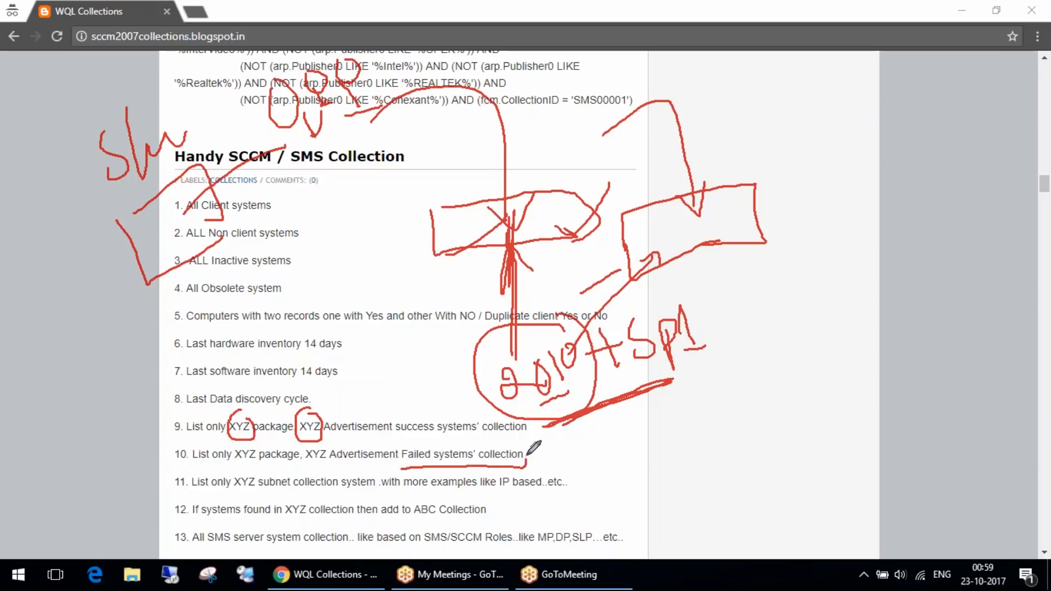
{"action": "left_click_drag", "start_coordinate": [404, 438], "coordinate": [399, 473]}
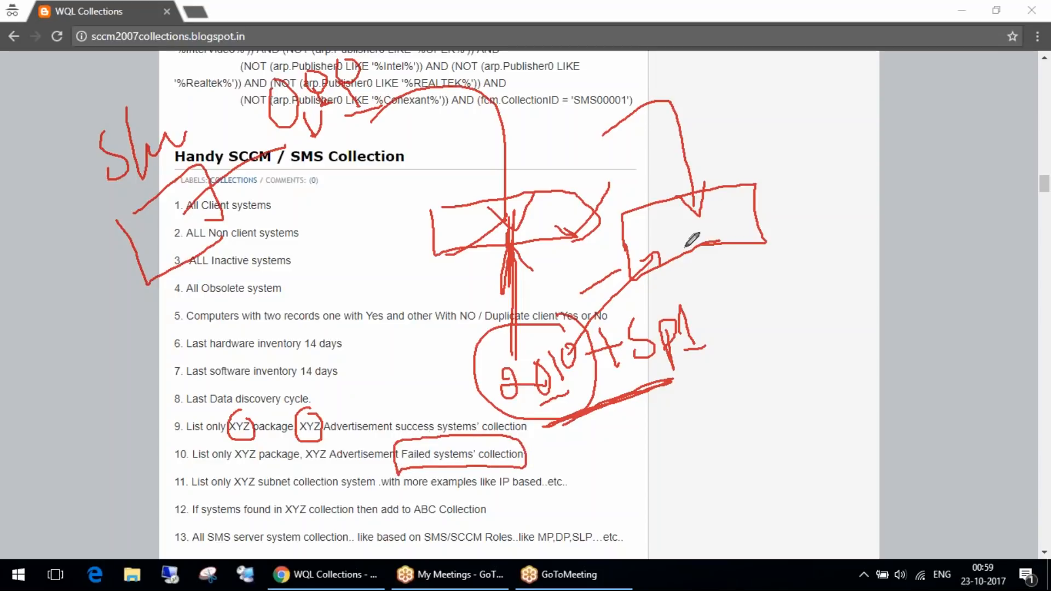
{"action": "mouse_move", "coordinate": [695, 226]}
{"action": "left_mouse_down"}
{"action": "mouse_move", "coordinate": [735, 321]}
{"action": "mouse_move", "coordinate": [744, 284]}
{"action": "left_mouse_up"}
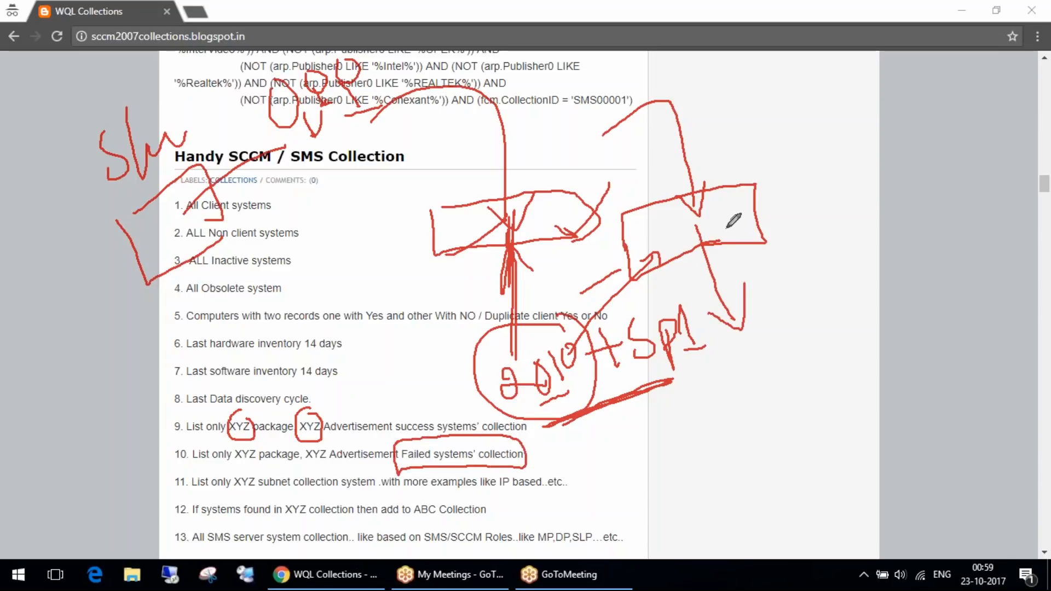
{"action": "left_click_drag", "start_coordinate": [715, 229], "coordinate": [723, 117]}
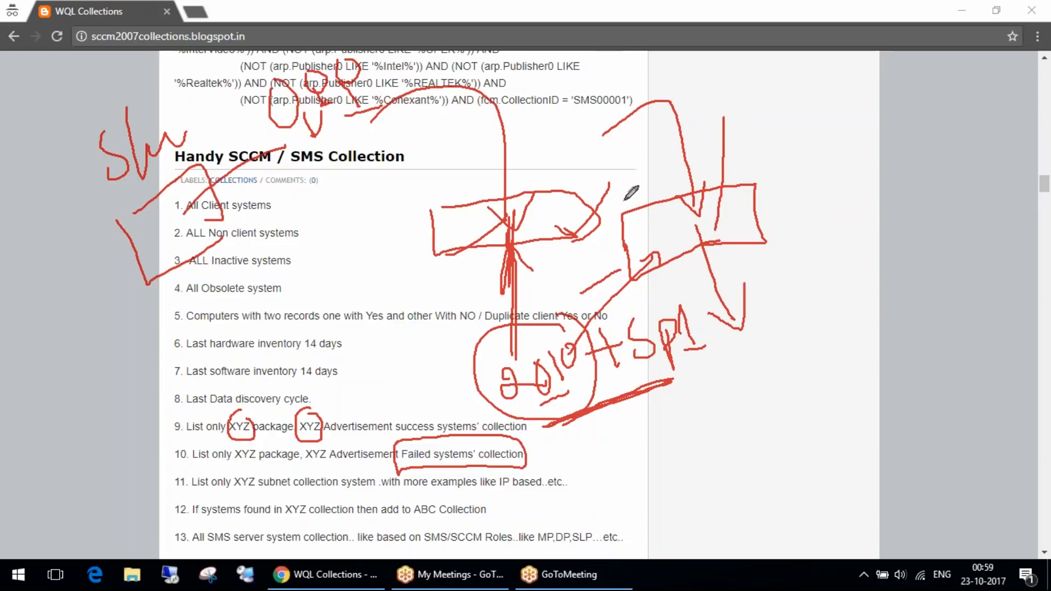
{"action": "key", "text": "Escape"}
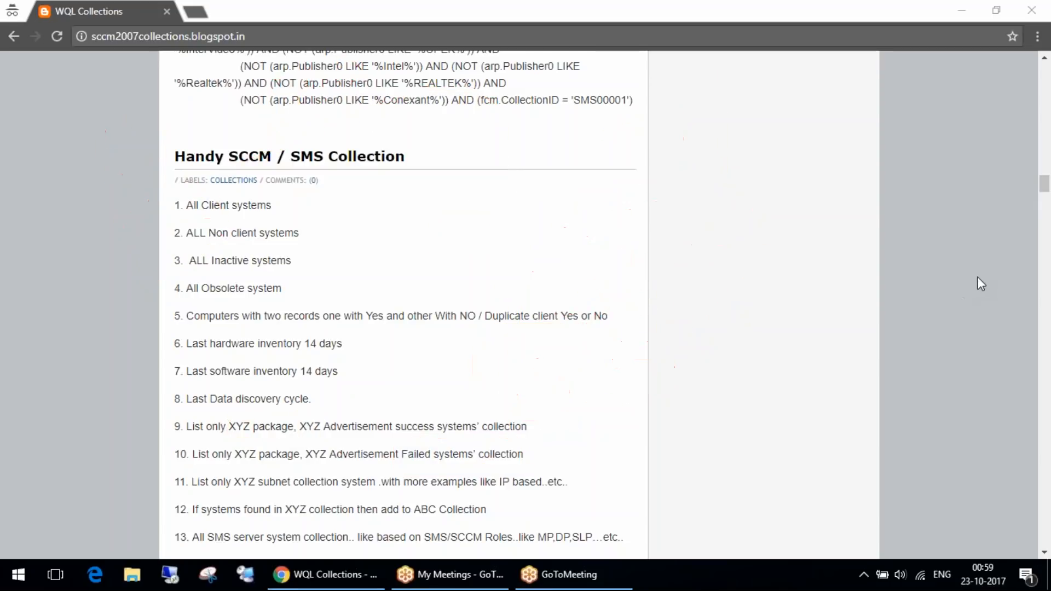
Step: Examine the rest of the handy collections list and the numbered WQL queries beneath it, through to query 23
{"action": "scroll", "coordinate": [485, 426], "scroll_direction": "down", "scroll_amount": 4}
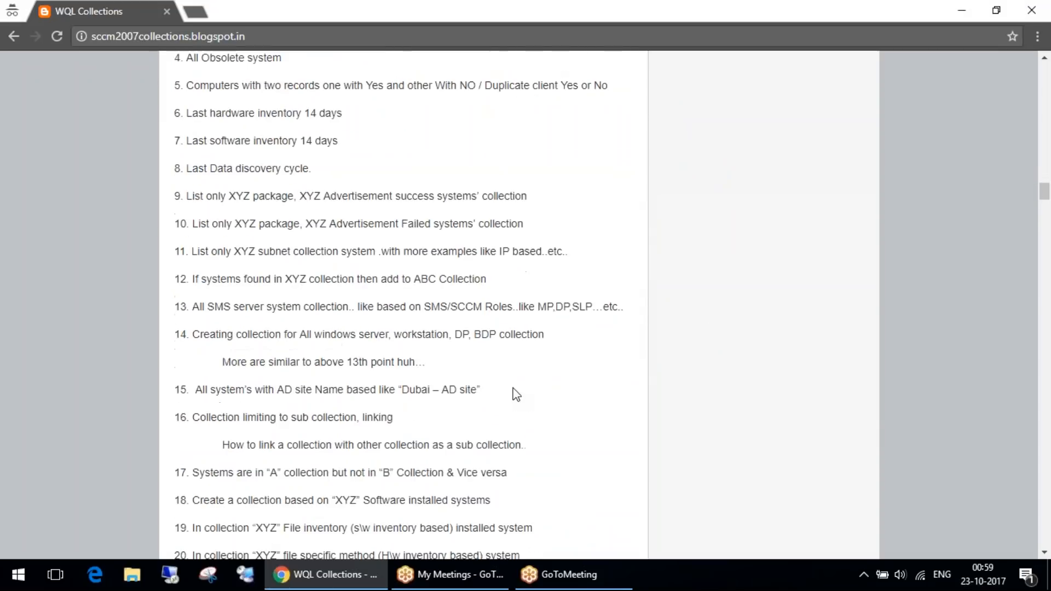
{"action": "left_click_drag", "start_coordinate": [275, 169], "coordinate": [420, 417]}
{"action": "scroll", "coordinate": [419, 416], "scroll_direction": "down", "scroll_amount": 20}
{"action": "scroll", "coordinate": [432, 416], "scroll_direction": "up", "scroll_amount": 20}
{"action": "scroll", "coordinate": [432, 416], "scroll_direction": "down", "scroll_amount": 14}
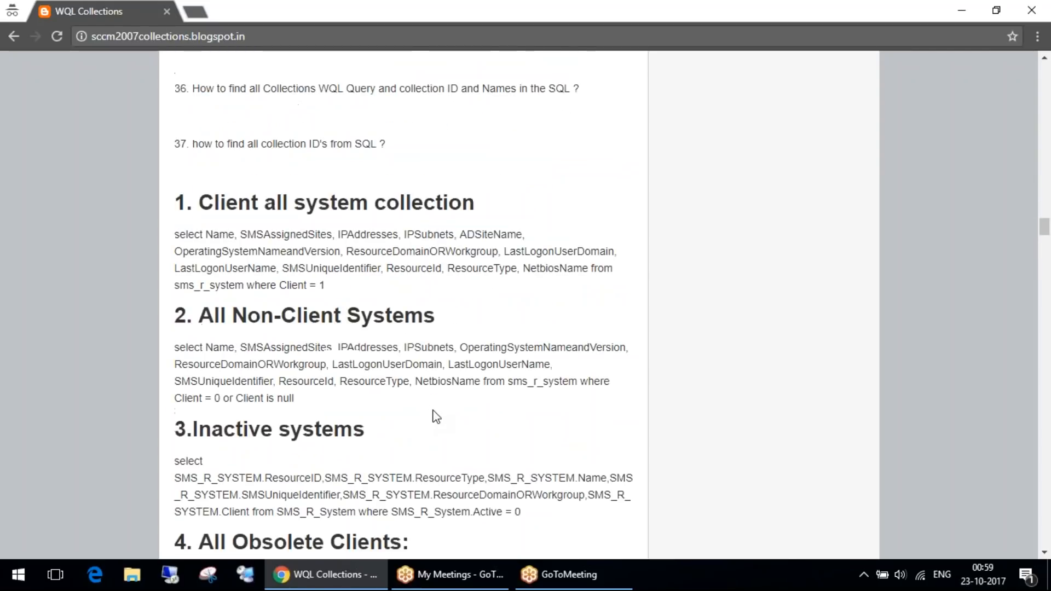
{"action": "scroll", "coordinate": [437, 416], "scroll_direction": "down", "scroll_amount": 13}
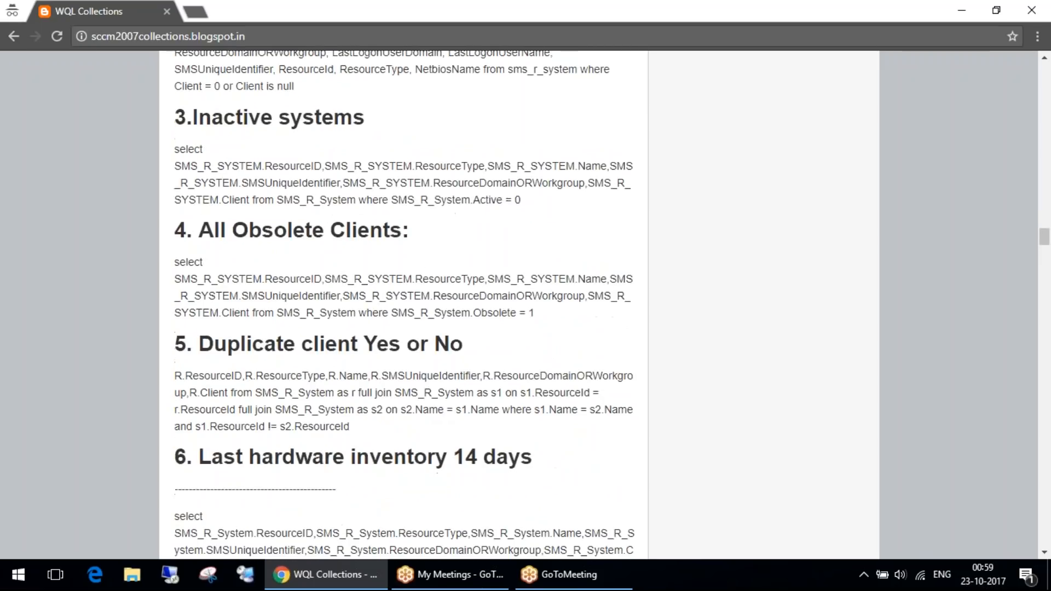
{"action": "scroll", "coordinate": [436, 416], "scroll_direction": "down", "scroll_amount": 12}
{"action": "scroll", "coordinate": [437, 416], "scroll_direction": "down", "scroll_amount": 10}
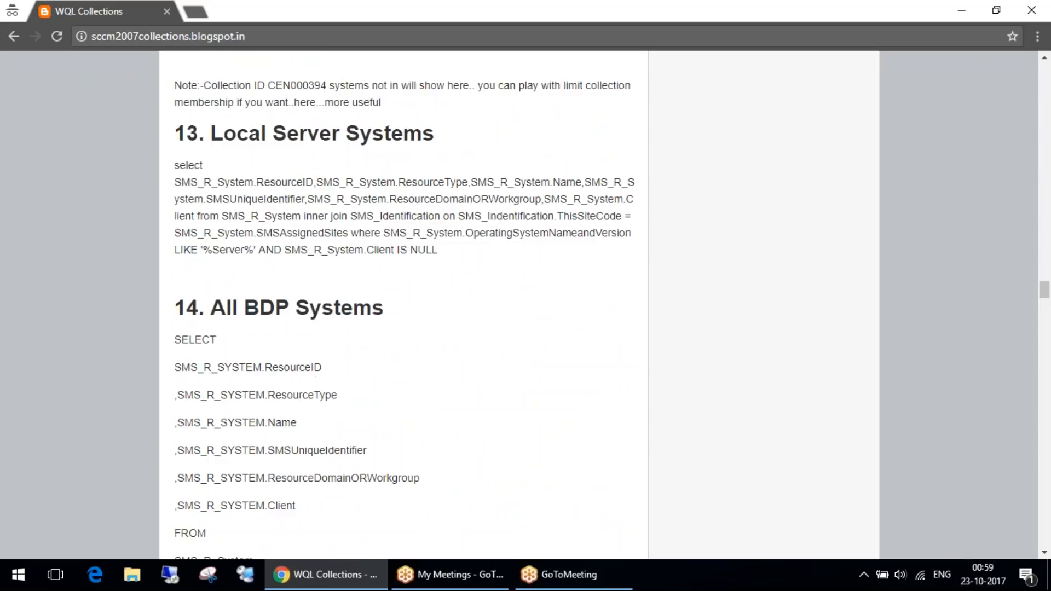
{"action": "scroll", "coordinate": [405, 306], "scroll_direction": "down", "scroll_amount": 10}
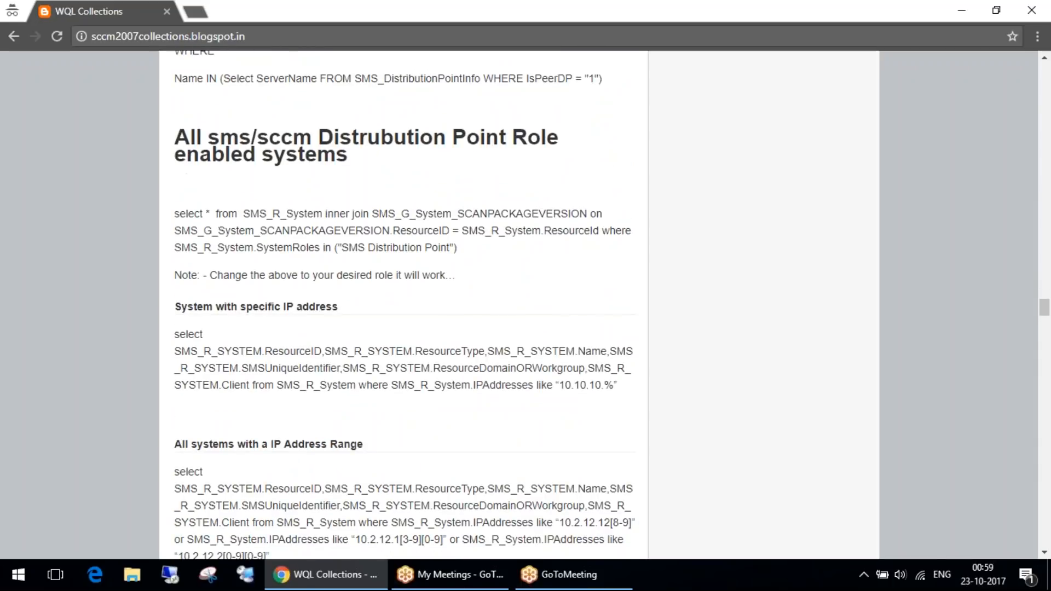
{"action": "scroll", "coordinate": [404, 306], "scroll_direction": "down", "scroll_amount": 5}
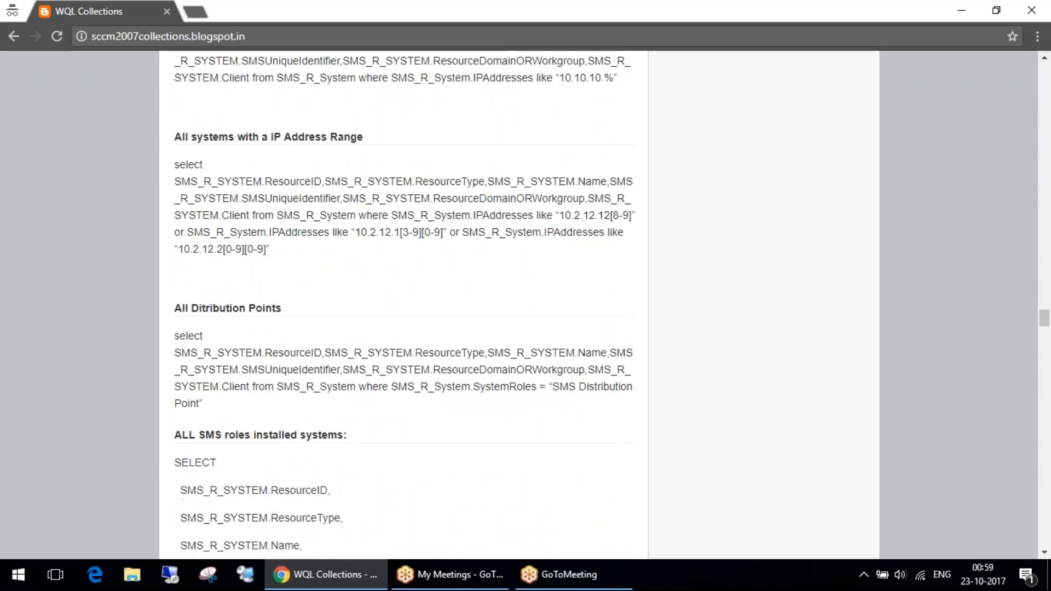
{"action": "scroll", "coordinate": [432, 414], "scroll_direction": "down", "scroll_amount": 7}
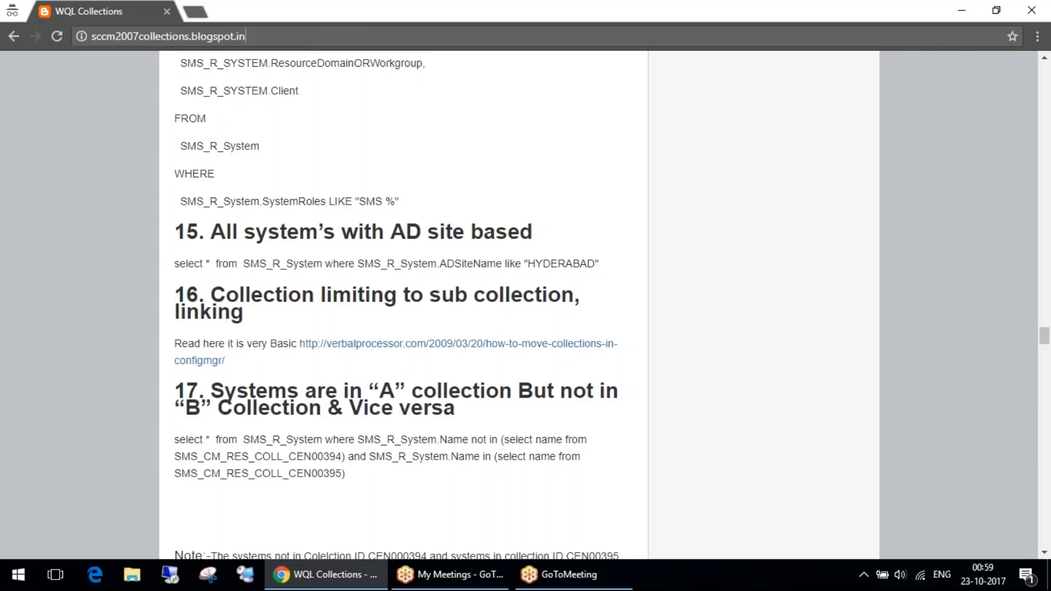
{"action": "scroll", "coordinate": [383, 350], "scroll_direction": "down", "scroll_amount": 3}
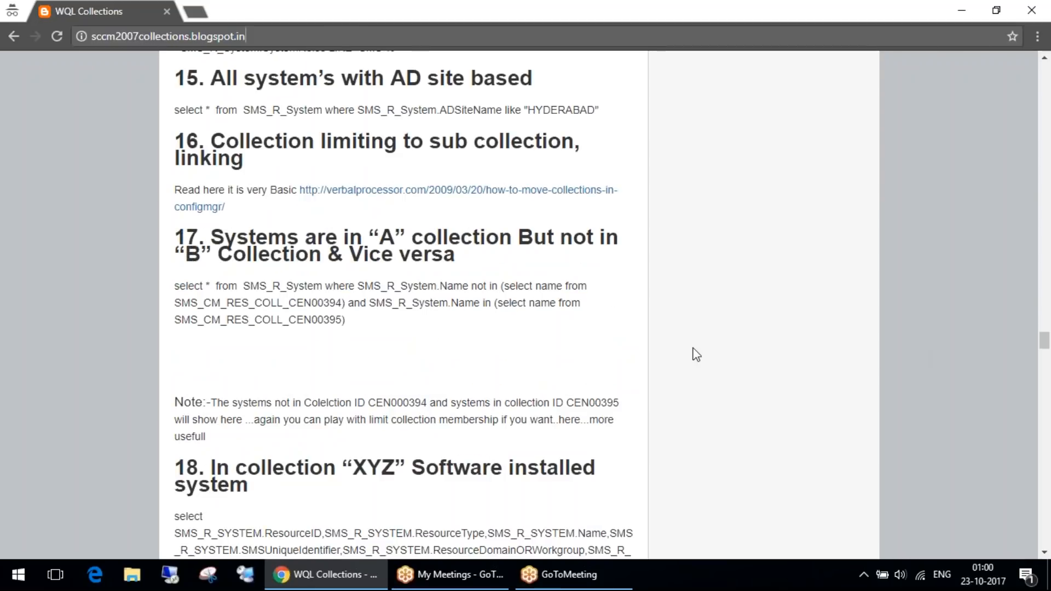
{"action": "scroll", "coordinate": [427, 356], "scroll_direction": "down", "scroll_amount": 5}
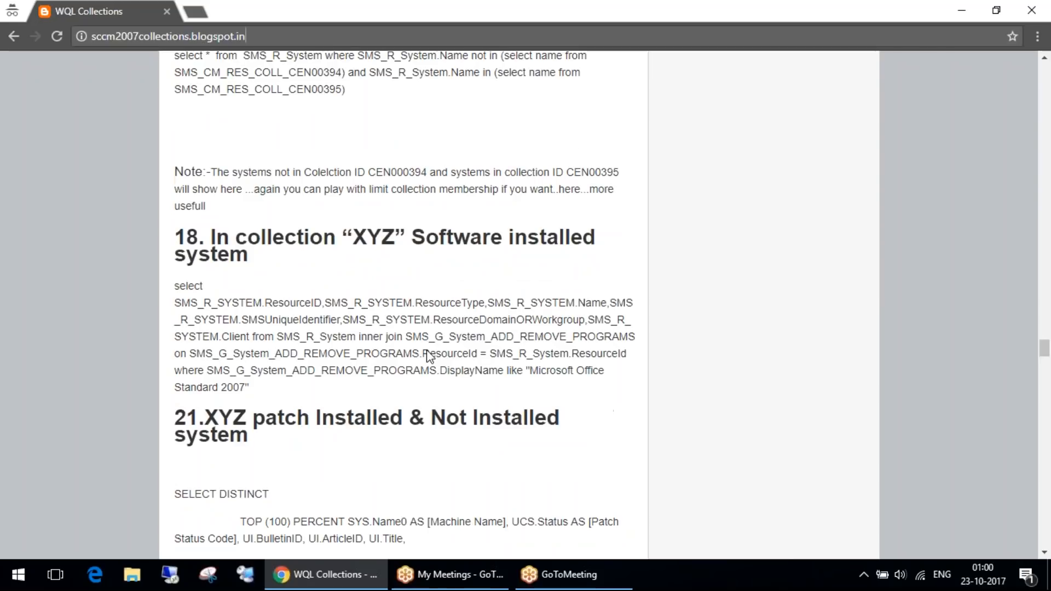
{"action": "scroll", "coordinate": [427, 356], "scroll_direction": "down", "scroll_amount": 2}
{"action": "scroll", "coordinate": [405, 306], "scroll_direction": "down", "scroll_amount": 13}
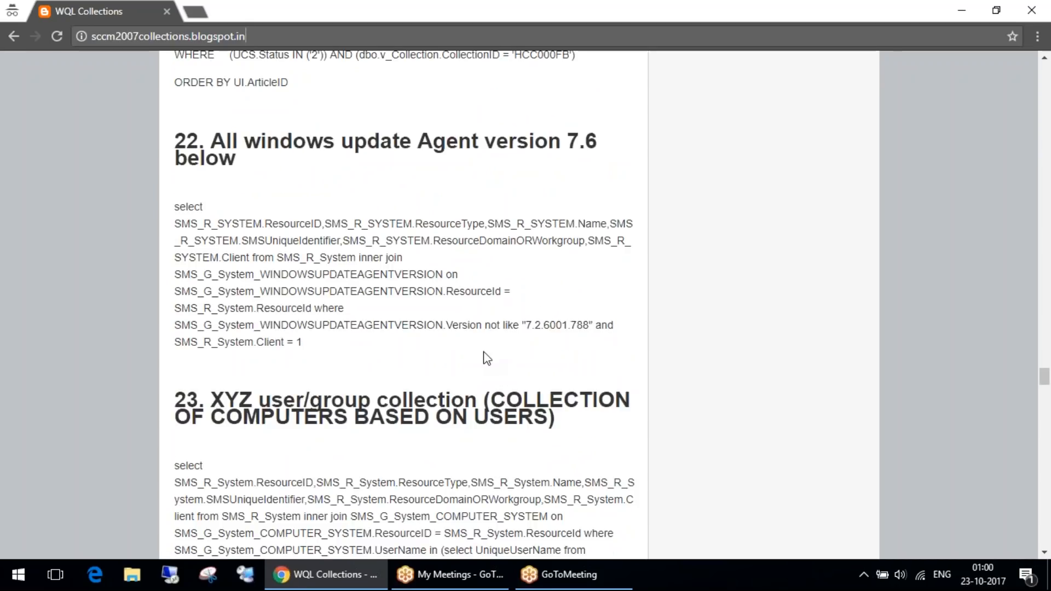
{"action": "scroll", "coordinate": [486, 358], "scroll_direction": "down", "scroll_amount": 4}
Step: Return to the collections list and highlight the text of item 17 about systems in collection A but not in B
{"action": "scroll", "coordinate": [486, 354], "scroll_direction": "up", "scroll_amount": 12}
{"action": "scroll", "coordinate": [484, 355], "scroll_direction": "up", "scroll_amount": 20}
{"action": "scroll", "coordinate": [403, 382], "scroll_direction": "up", "scroll_amount": 13}
{"action": "left_click", "coordinate": [403, 382]}
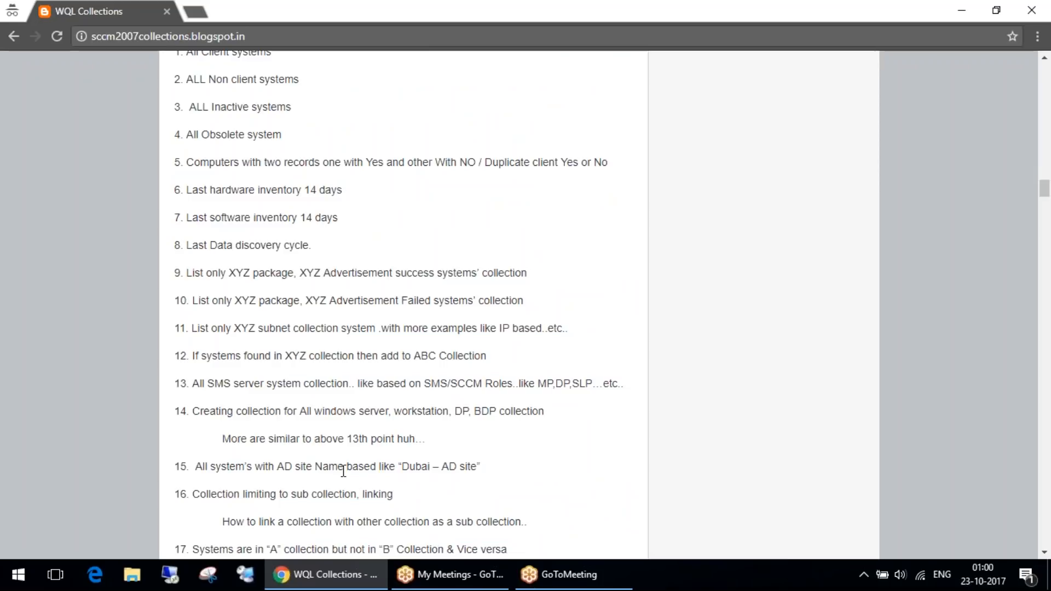
{"action": "scroll", "coordinate": [449, 404], "scroll_direction": "down", "scroll_amount": 4}
{"action": "left_click_drag", "start_coordinate": [268, 320], "coordinate": [300, 319]}
{"action": "left_click_drag", "start_coordinate": [365, 319], "coordinate": [421, 319]}
{"action": "left_click_drag", "start_coordinate": [182, 319], "coordinate": [547, 319]}
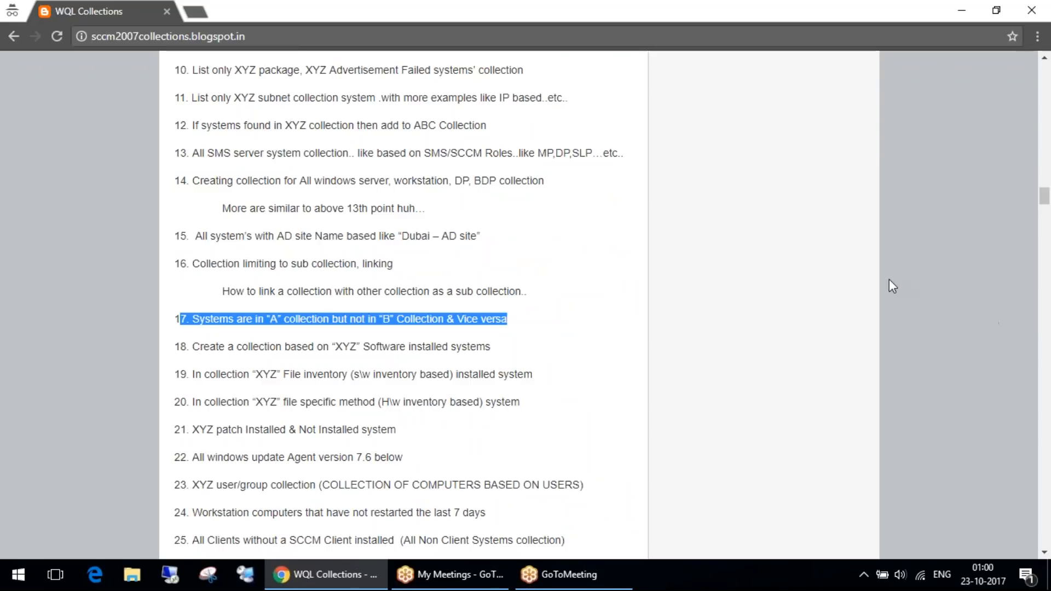
Step: Circle item 17 with a yellow marker, clear the marking, and select the item's whole line
{"action": "mouse_move", "coordinate": [323, 300]}
{"action": "left_mouse_down"}
{"action": "mouse_move", "coordinate": [164, 313]}
{"action": "mouse_move", "coordinate": [484, 327]}
{"action": "mouse_move", "coordinate": [463, 298]}
{"action": "mouse_move", "coordinate": [277, 301]}
{"action": "left_mouse_up"}
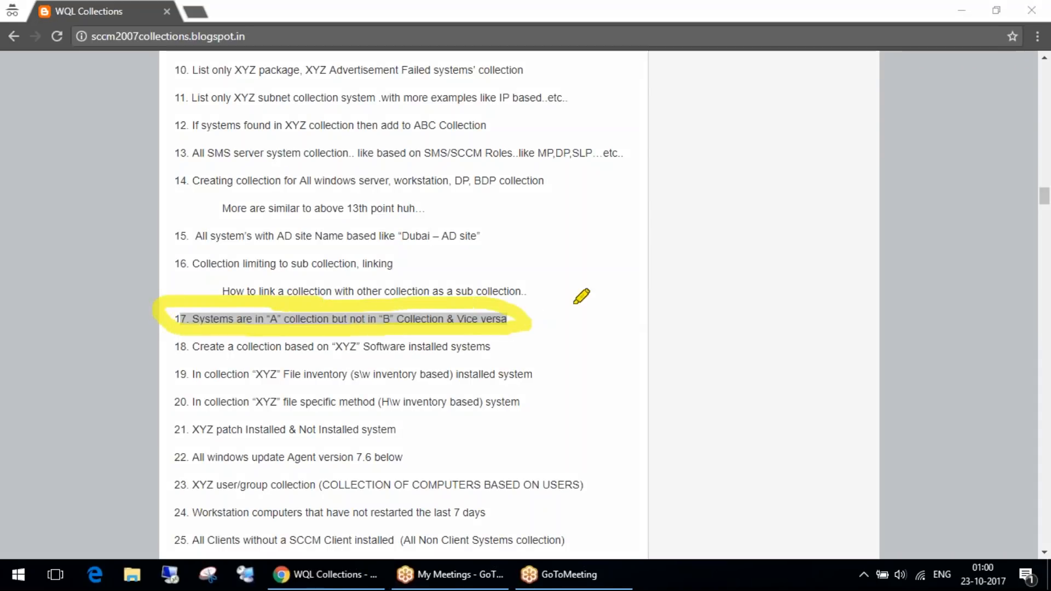
{"action": "left_click", "coordinate": [998, 281]}
{"action": "triple_click", "coordinate": [479, 316]}
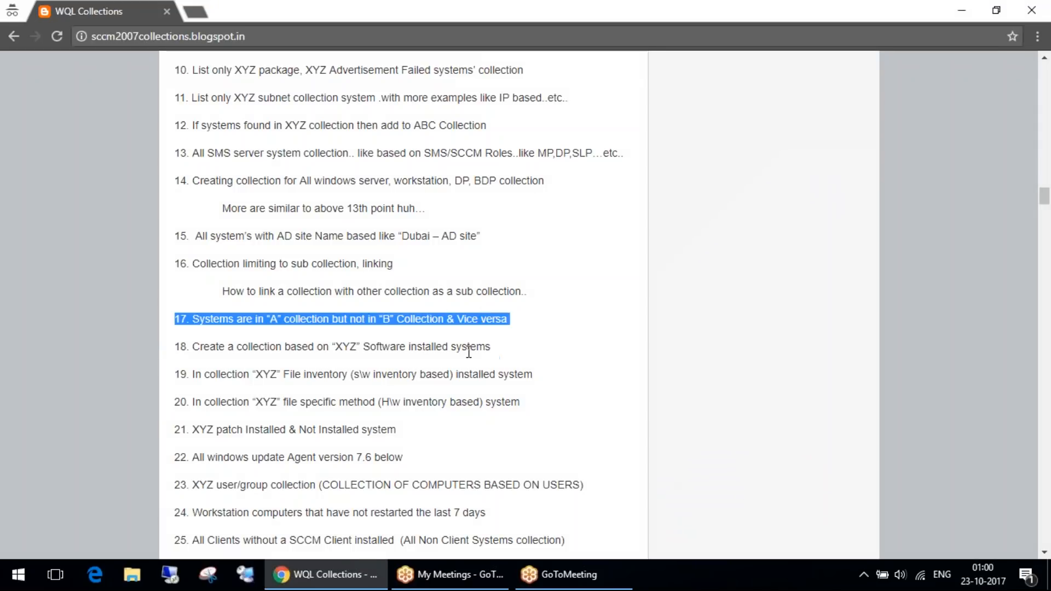
Step: Search the blog page for adgt, and replace the search term with sec
{"action": "scroll", "coordinate": [468, 353], "scroll_direction": "down", "scroll_amount": 20}
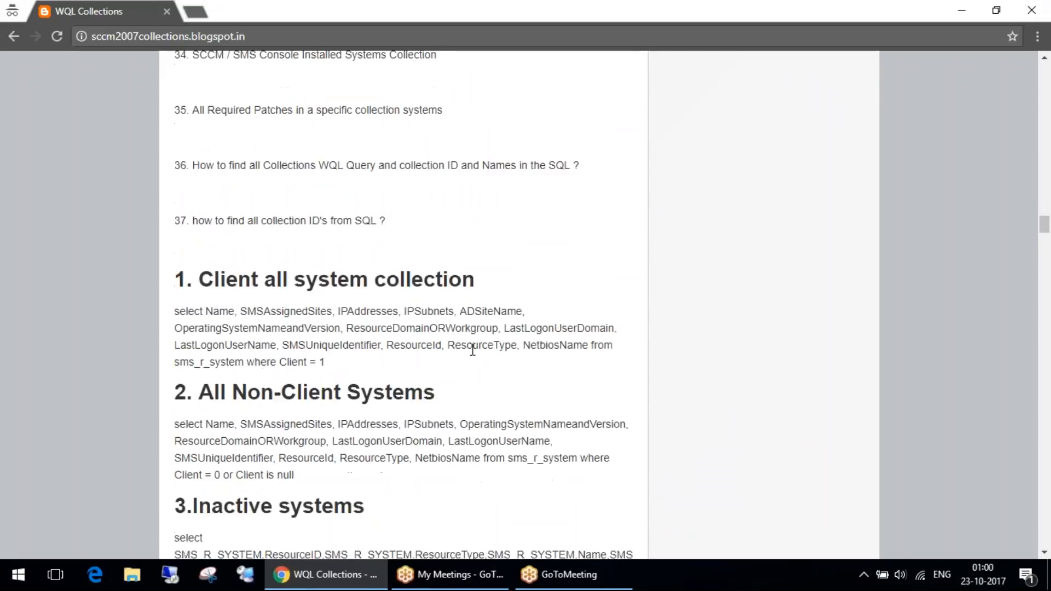
{"action": "scroll", "coordinate": [470, 357], "scroll_direction": "down", "scroll_amount": 20}
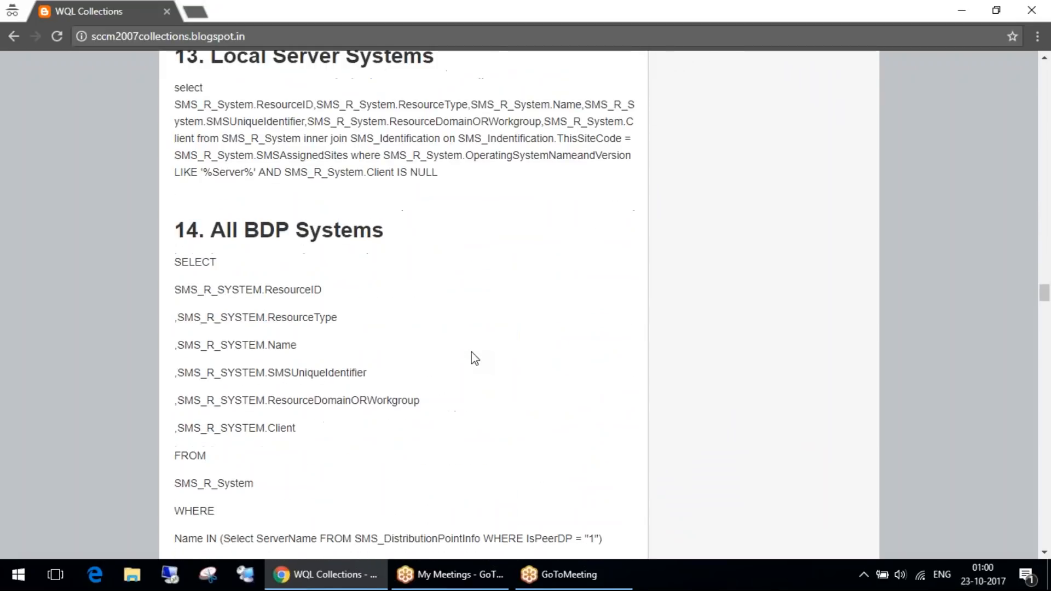
{"action": "scroll", "coordinate": [474, 357], "scroll_direction": "down", "scroll_amount": 10}
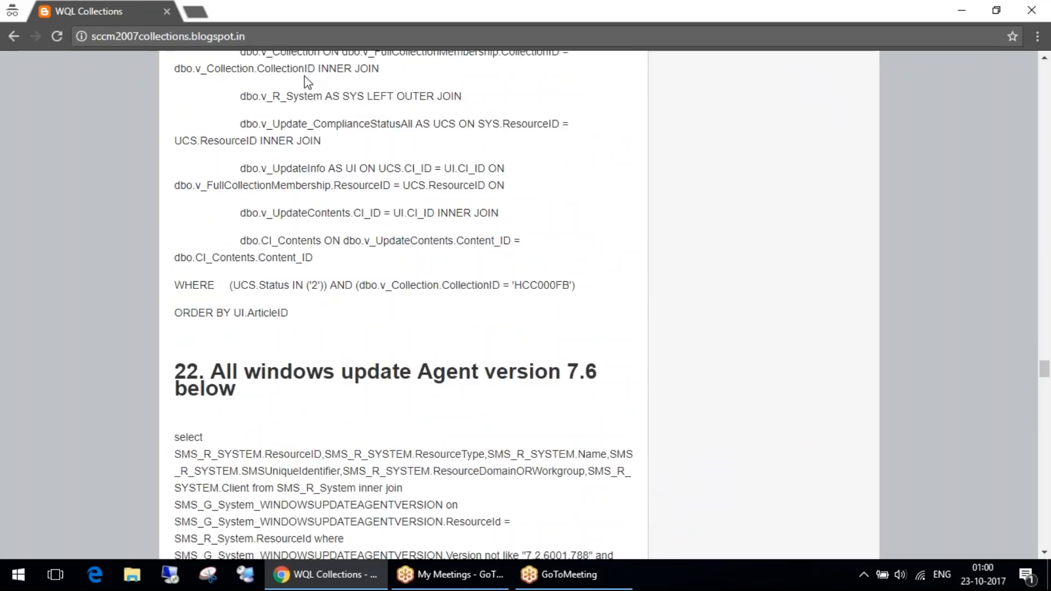
{"action": "scroll", "coordinate": [399, 287], "scroll_direction": "down", "scroll_amount": 10}
{"action": "key", "text": "ctrl+f"}
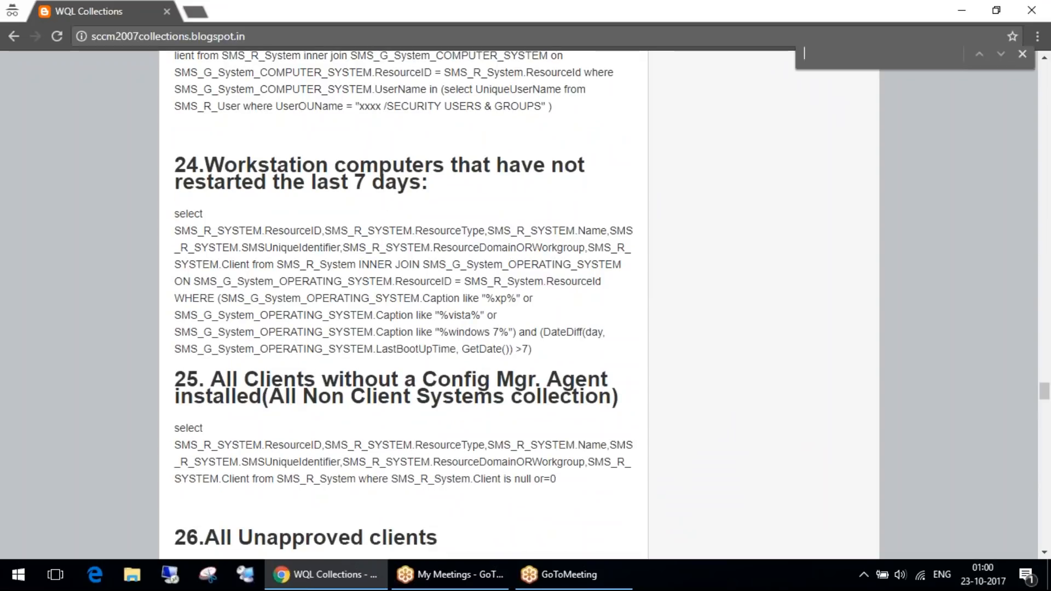
{"action": "type", "text": "adgt"}
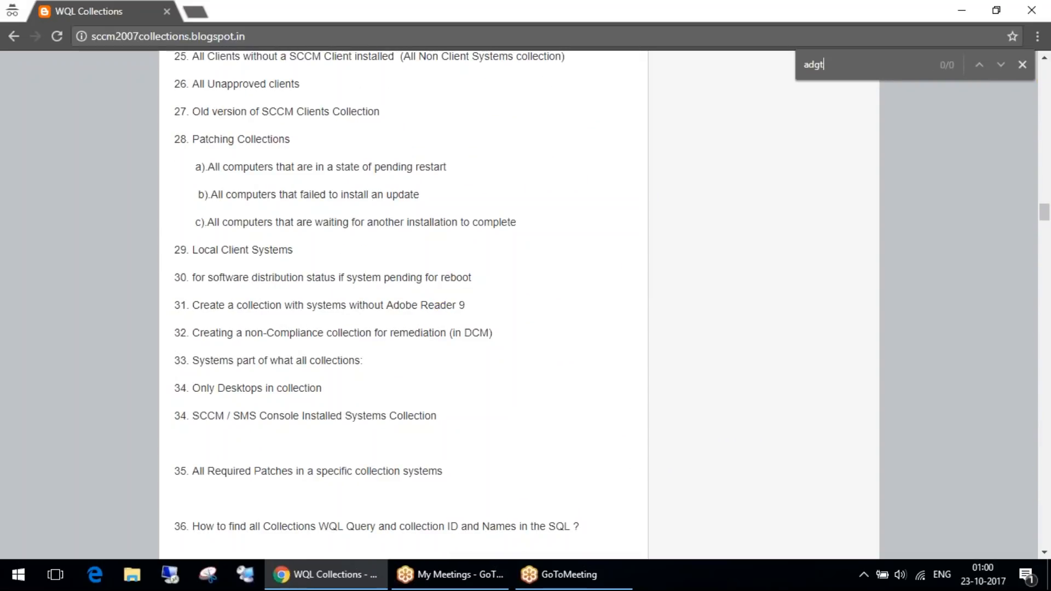
{"action": "key", "text": "BackSpace"}
{"action": "key", "text": "BackSpace"}
{"action": "key", "text": "BackSpace"}
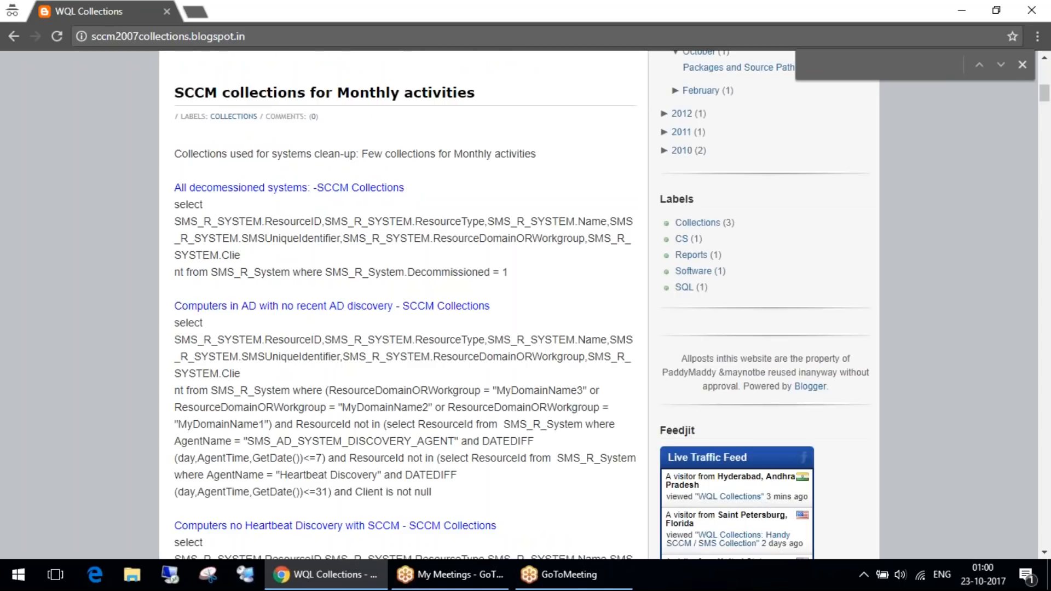
{"action": "type", "text": "sec"}
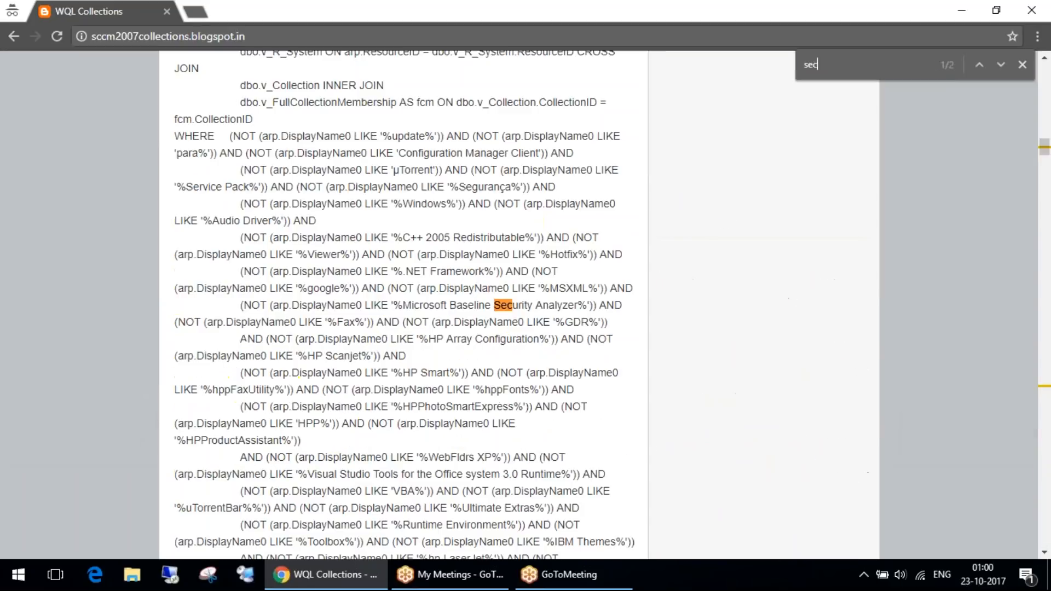
Step: Search the blog page for secur, cycle through the matches, and close the search
{"action": "type", "text": "ur"}
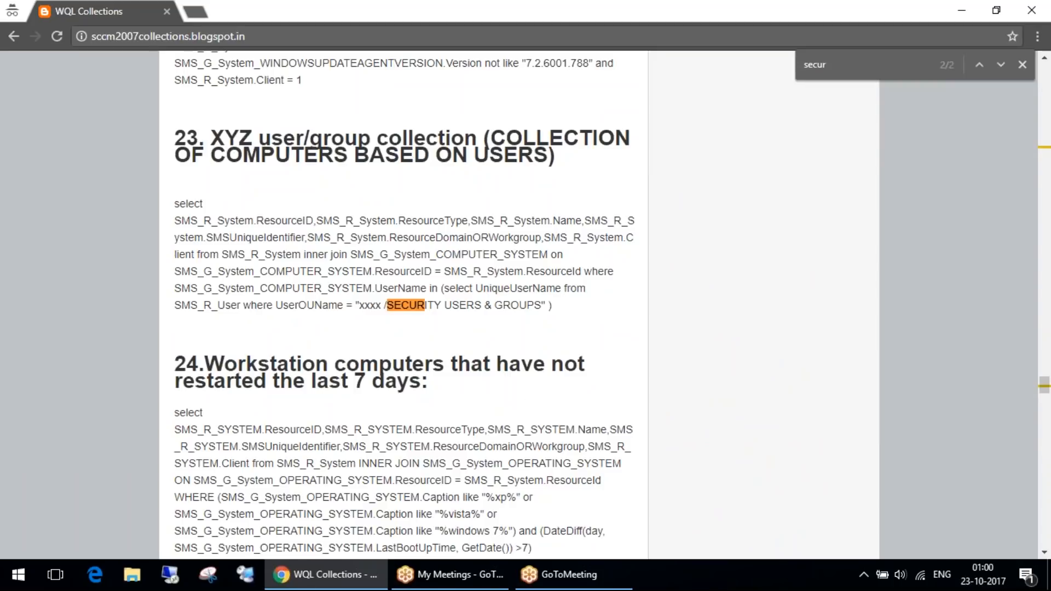
{"action": "key", "text": "Return"}
{"action": "key", "text": "Return"}
{"action": "key", "text": "Return"}
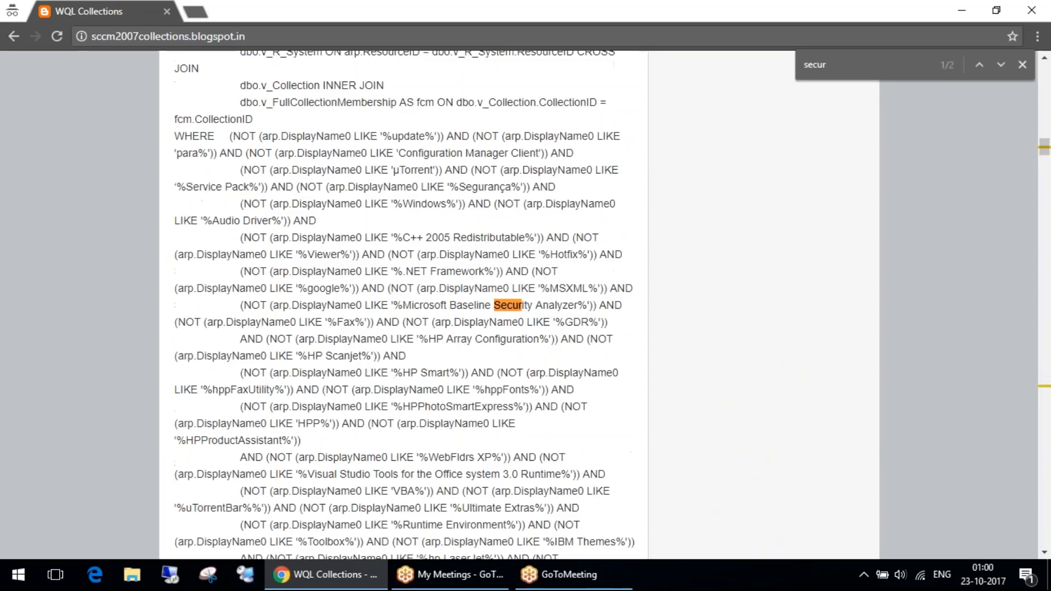
{"action": "key", "text": "Escape"}
Step: Examine the remaining WQL queries on the blog, from query 15 through the .NET Framework collection at the page's end
{"action": "scroll", "coordinate": [435, 418], "scroll_direction": "down", "scroll_amount": 20}
{"action": "scroll", "coordinate": [435, 418], "scroll_direction": "down", "scroll_amount": 20}
{"action": "scroll", "coordinate": [438, 417], "scroll_direction": "down", "scroll_amount": 3}
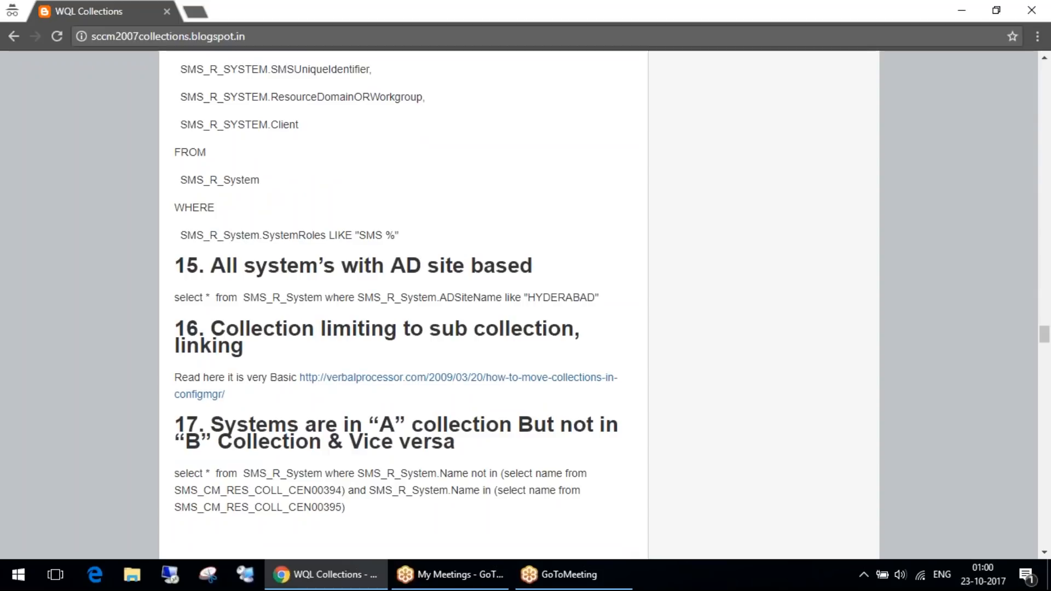
{"action": "scroll", "coordinate": [404, 304], "scroll_direction": "down", "scroll_amount": 15}
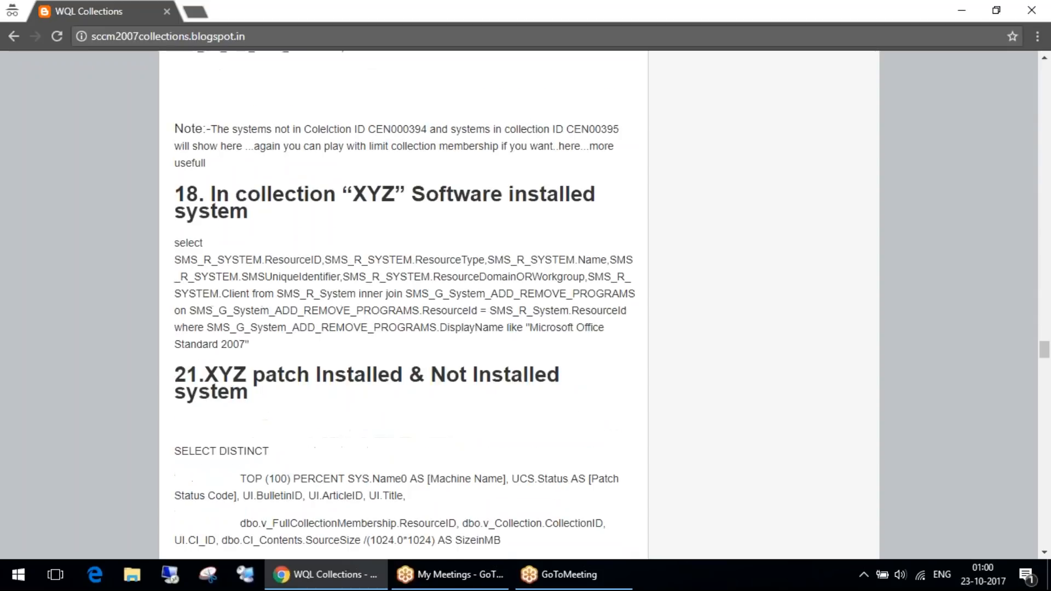
{"action": "scroll", "coordinate": [403, 304], "scroll_direction": "down", "scroll_amount": 20}
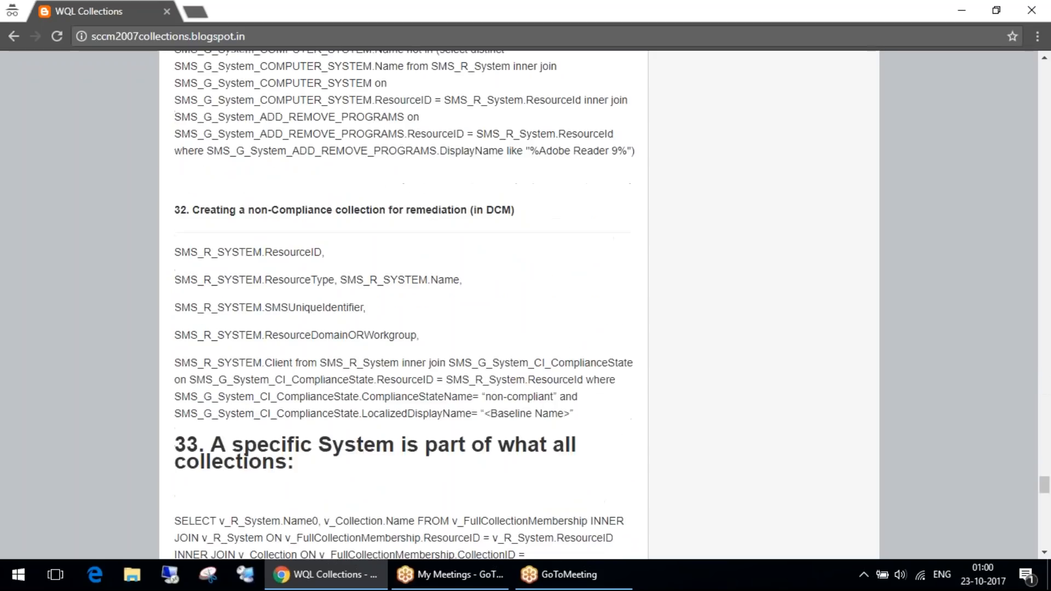
{"action": "scroll", "coordinate": [403, 304], "scroll_direction": "down", "scroll_amount": 15}
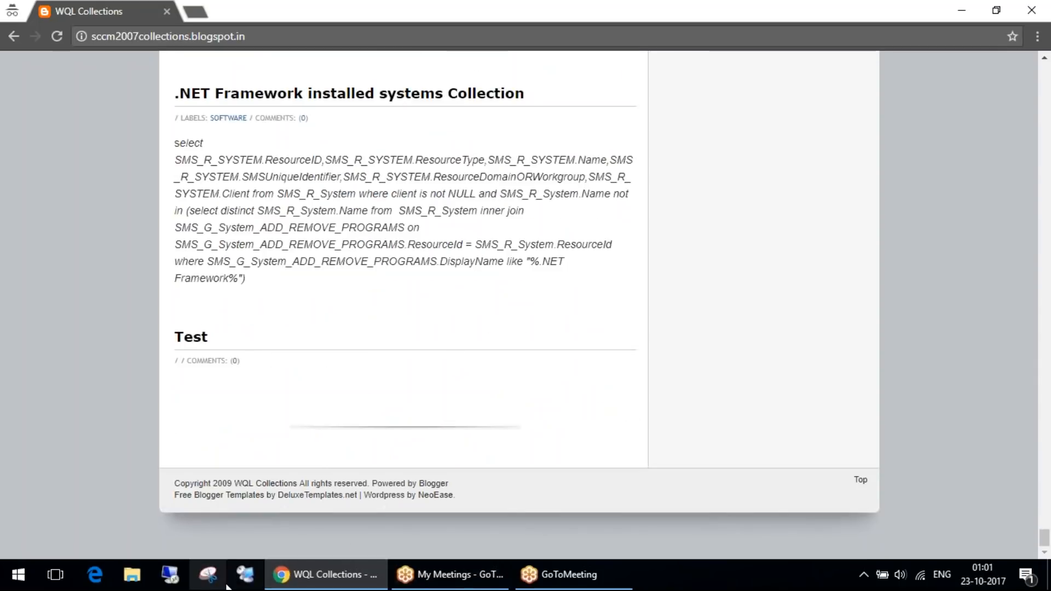
Step: Start the recent Sat.rdp remote desktop connection, enter the account password, and minimize the session window
{"action": "right_click", "coordinate": [168, 580]}
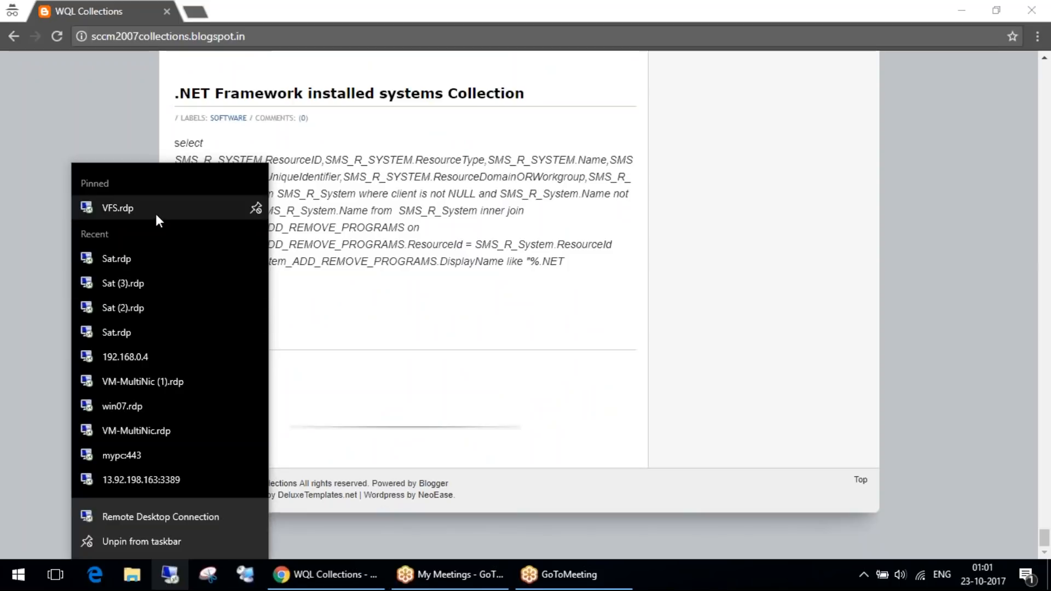
{"action": "left_click", "coordinate": [145, 262]}
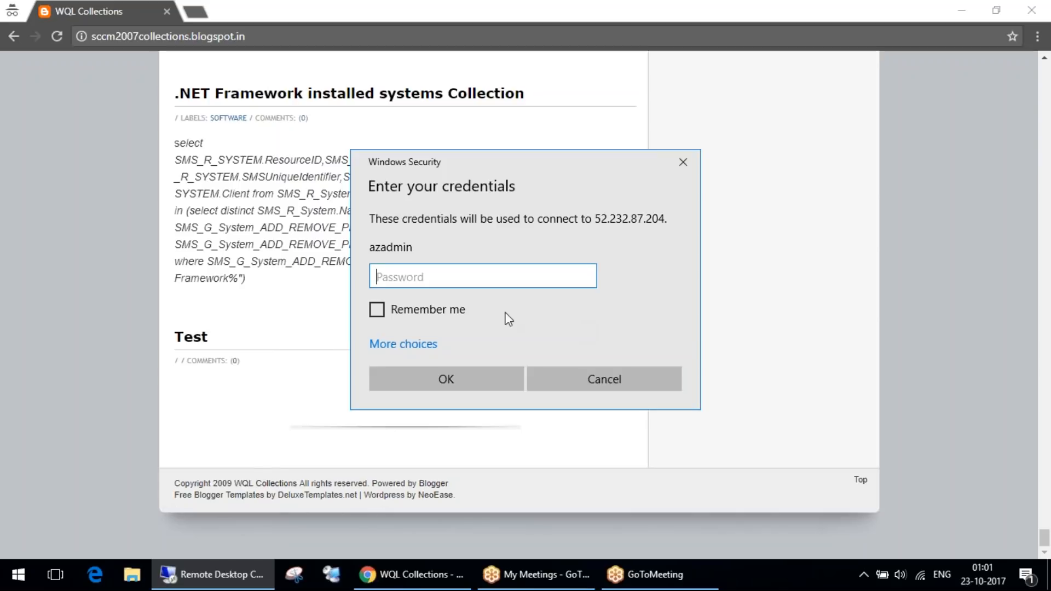
{"action": "type", "text": "••••"}
{"action": "key", "text": "Return"}
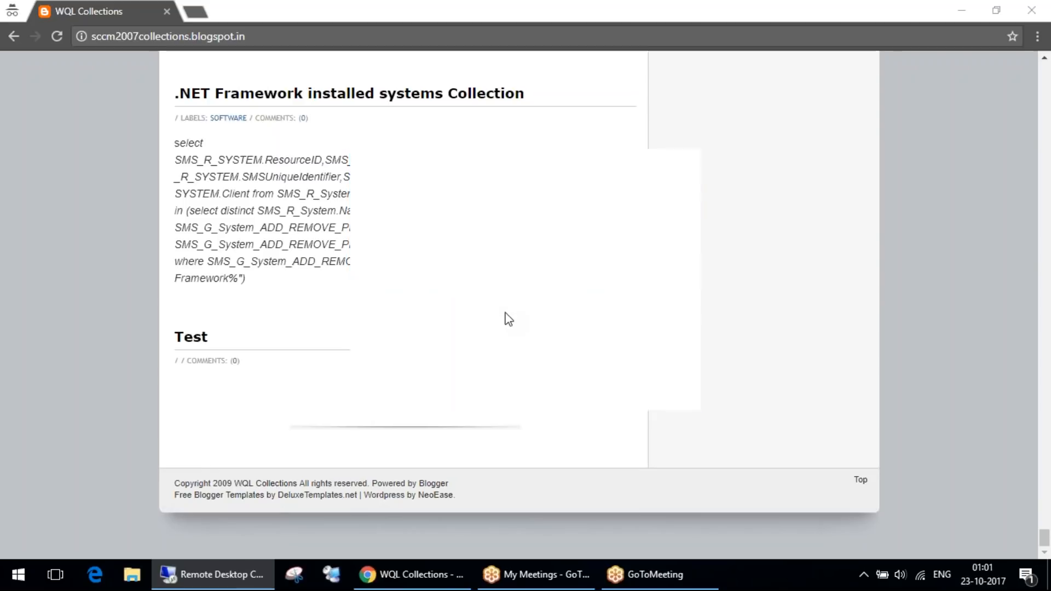
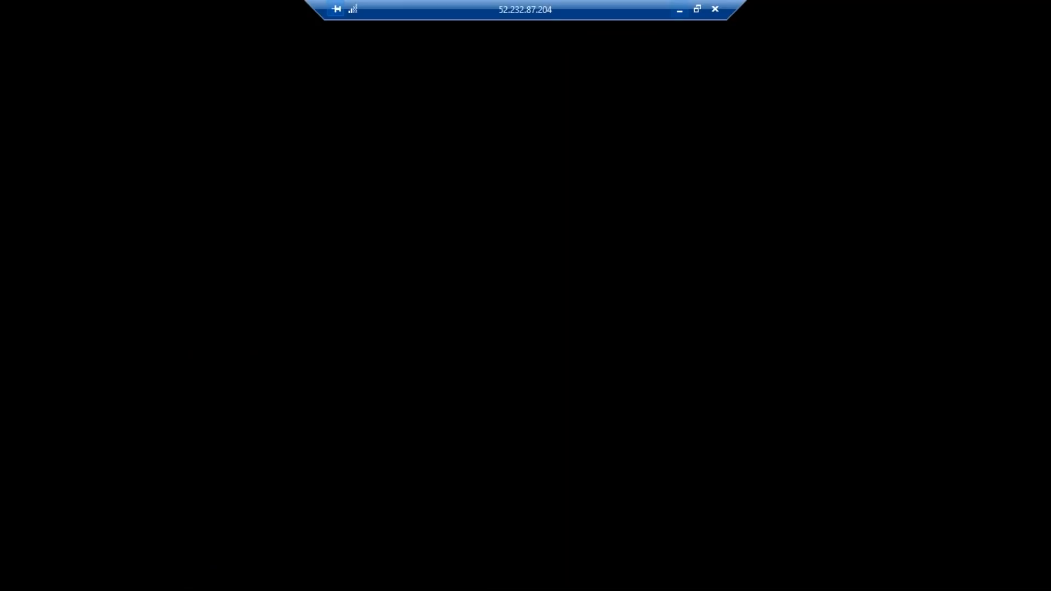
{"action": "left_click", "coordinate": [679, 9]}
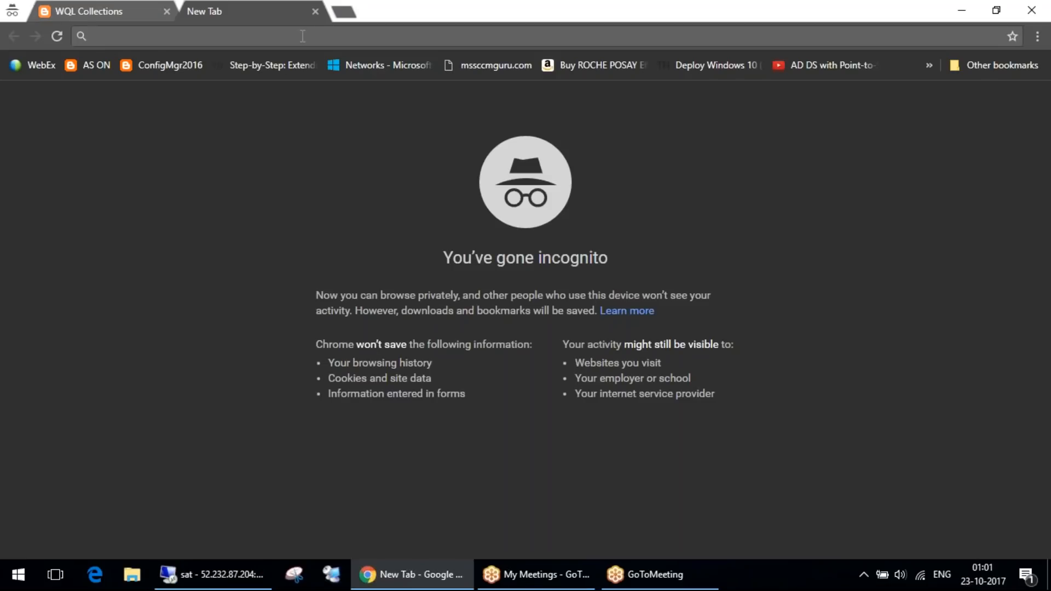
Step: Search the web for ad group based collection sccm in a new browser tab
{"action": "type", "text": "ad g"}
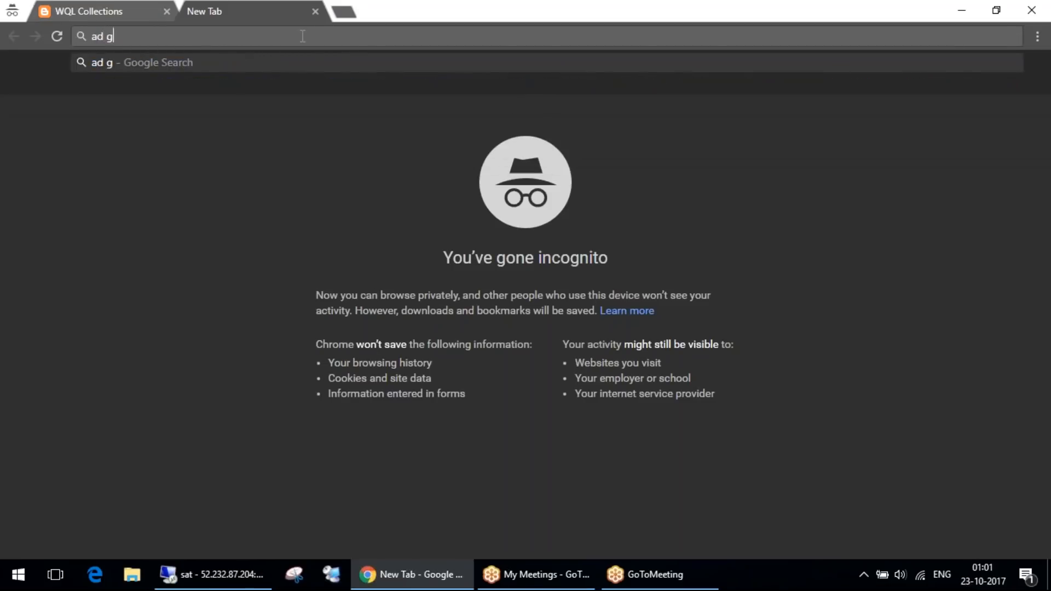
{"action": "type", "text": "roup based "}
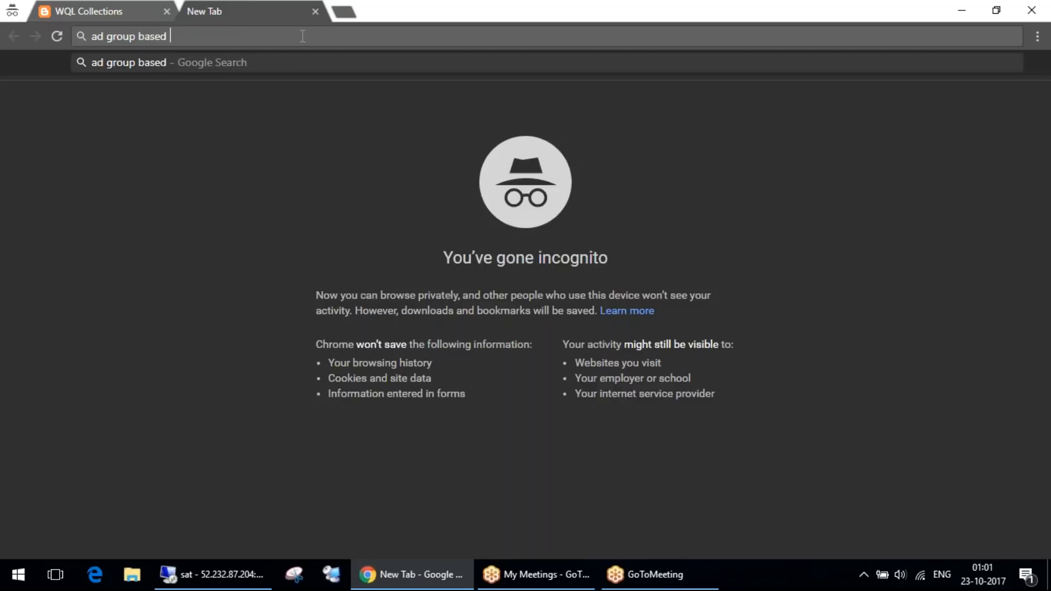
{"action": "type", "text": "collection sccm"}
{"action": "key", "text": "Return"}
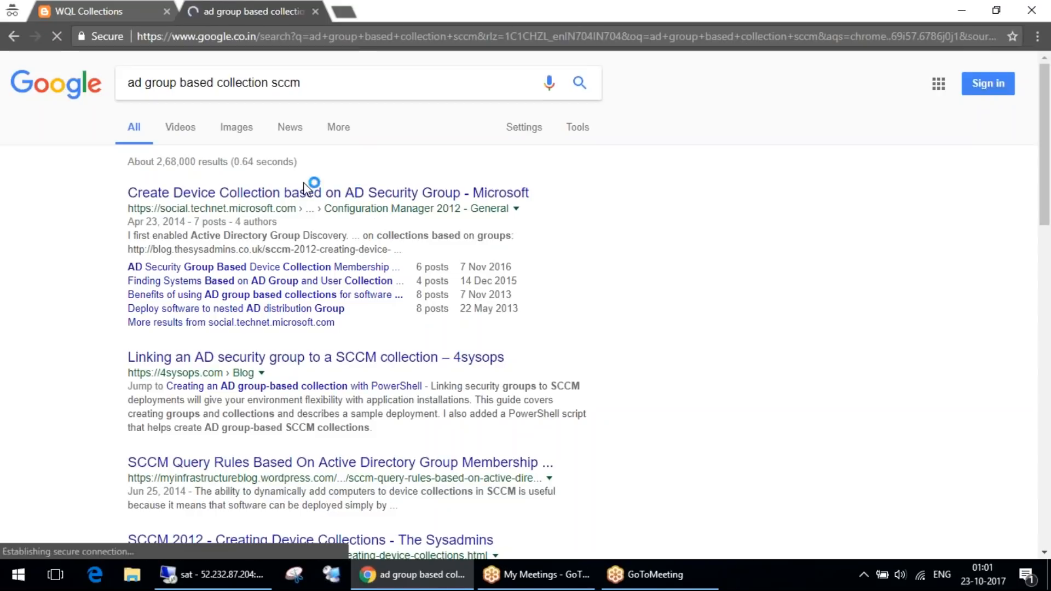
Step: Open the Microsoft AD security group, SCCM Query Rules and The Sysadmins device collections results in separate background tabs
{"action": "middle_click", "coordinate": [267, 197]}
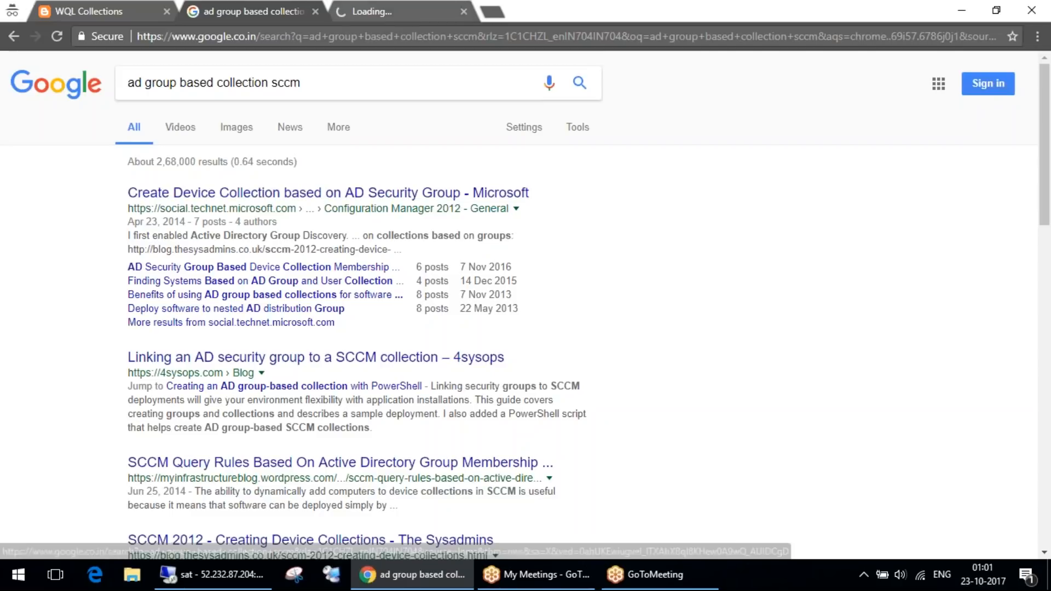
{"action": "scroll", "coordinate": [504, 368], "scroll_direction": "down", "scroll_amount": 3}
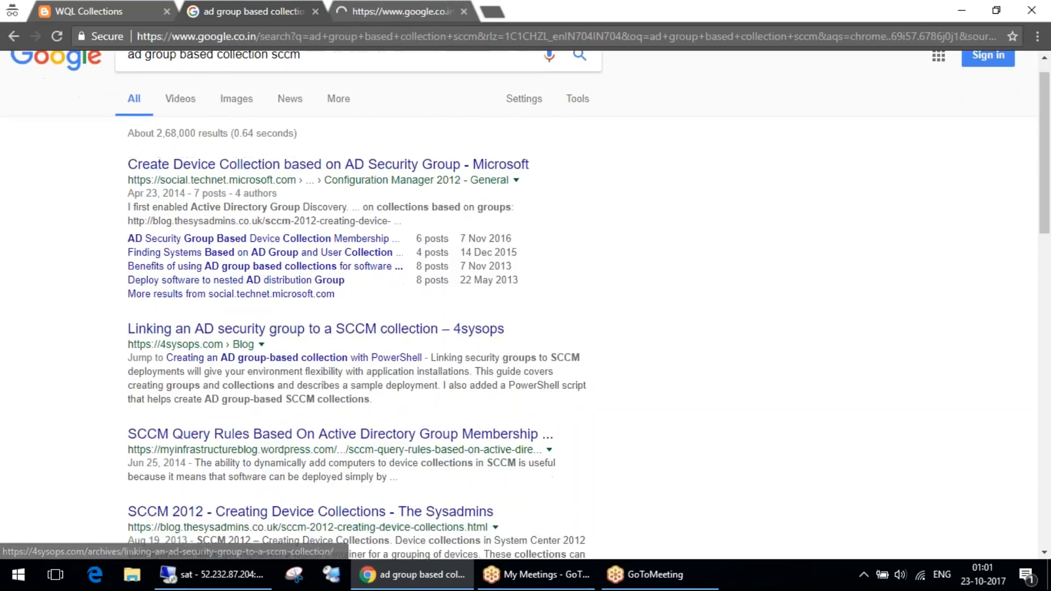
{"action": "middle_click", "coordinate": [358, 310]}
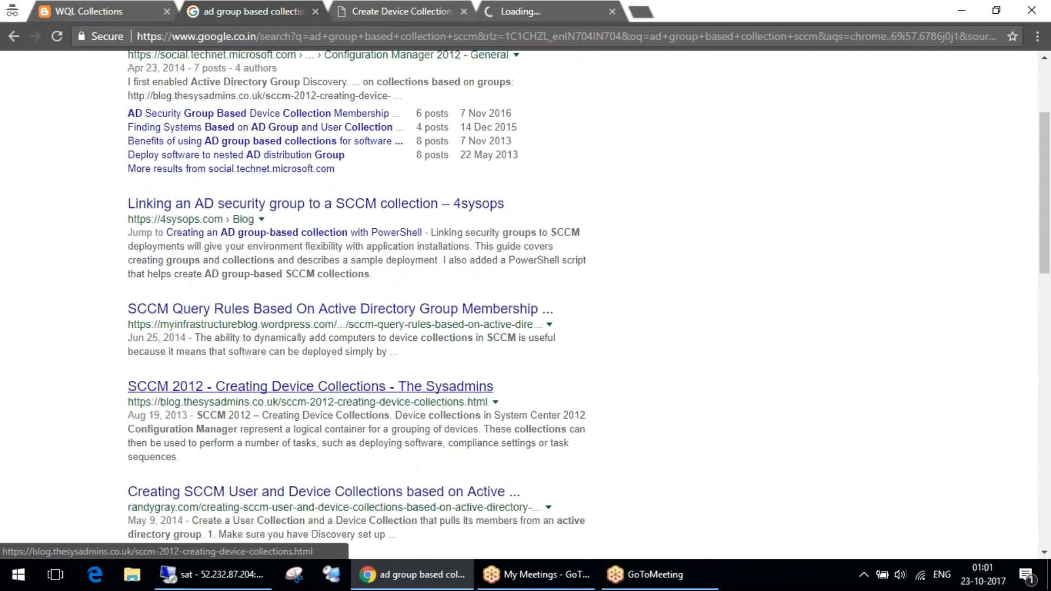
{"action": "middle_click", "coordinate": [338, 386]}
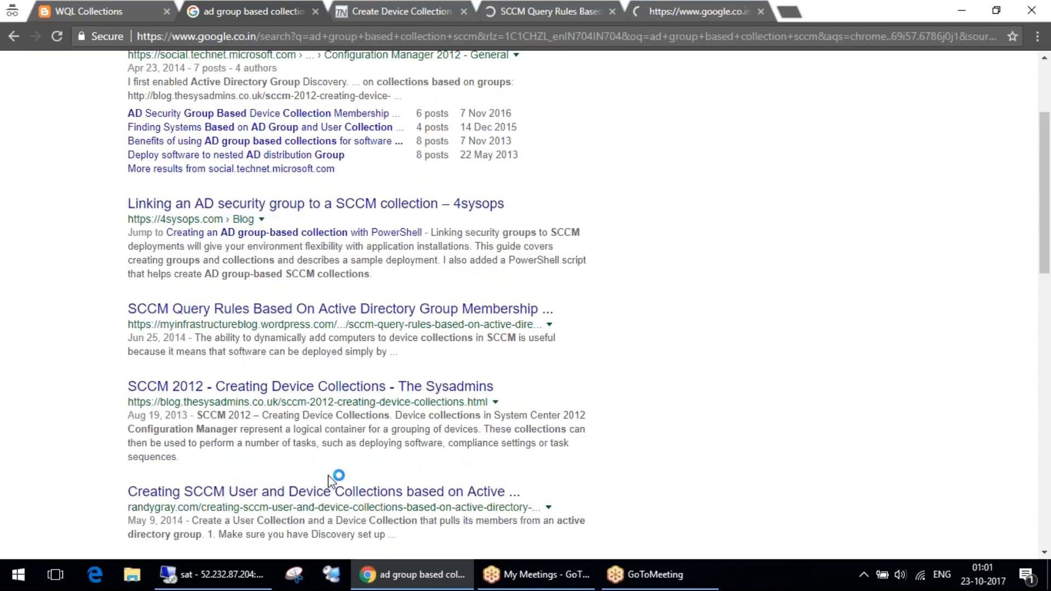
Step: Examine the TechNet thread on AD security group collections, including the Select Attribute screenshot, the answer and the replies
{"action": "key", "text": "ctrl+Tab"}
{"action": "scroll", "coordinate": [520, 386], "scroll_direction": "down", "scroll_amount": 9}
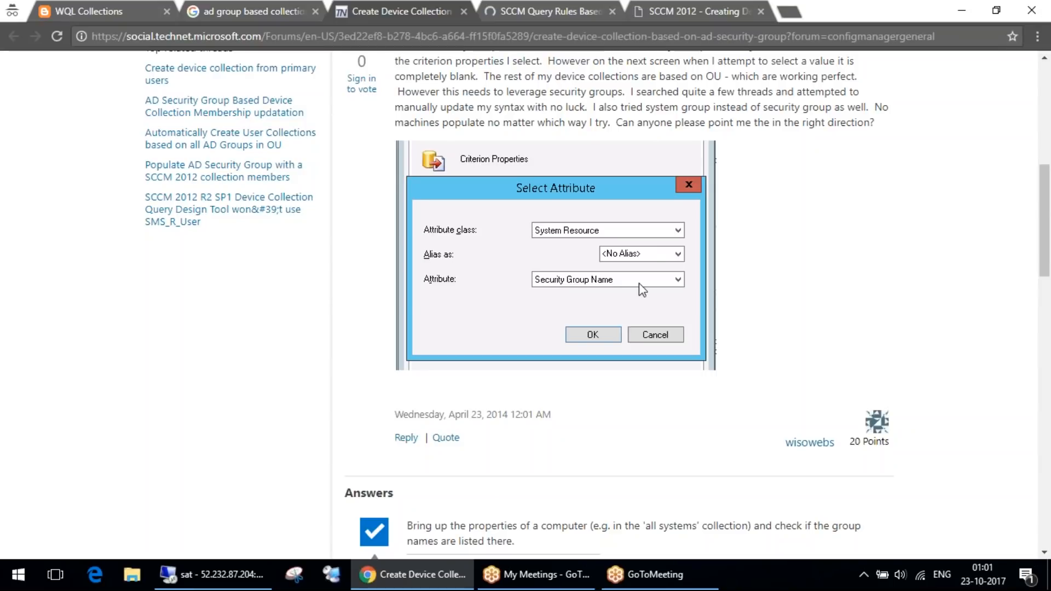
{"action": "scroll", "coordinate": [642, 290], "scroll_direction": "down", "scroll_amount": 6}
{"action": "scroll", "coordinate": [642, 290], "scroll_direction": "down", "scroll_amount": 15}
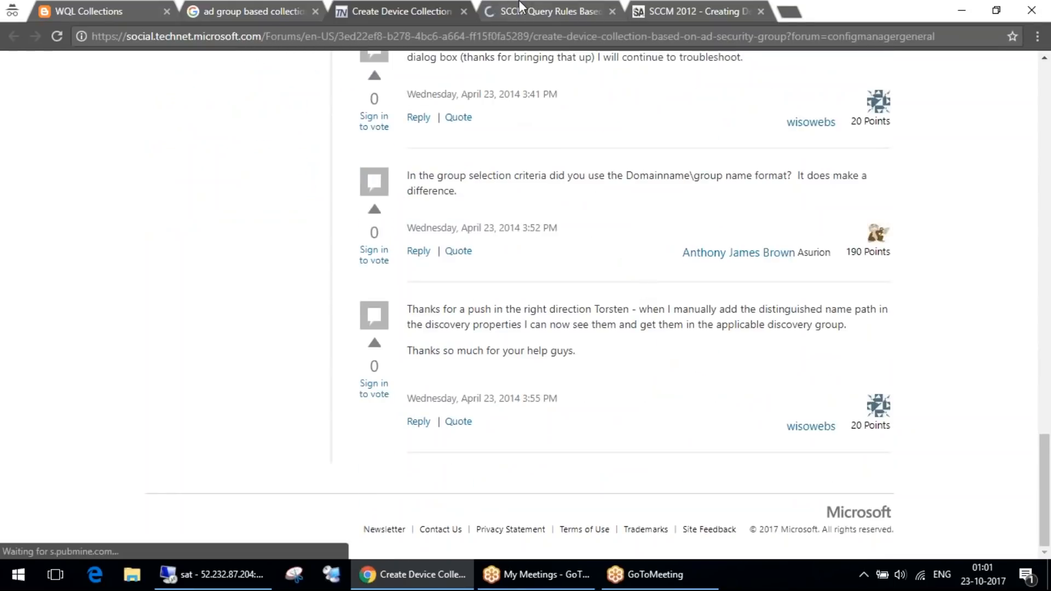
Step: Read the SCCM Query Rules article on setting the group criterion, from the Criteria stage through Active Directory Group Discovery
{"action": "left_click", "coordinate": [520, 8]}
{"action": "scroll", "coordinate": [540, 357], "scroll_direction": "down", "scroll_amount": 10}
{"action": "scroll", "coordinate": [540, 353], "scroll_direction": "down", "scroll_amount": 20}
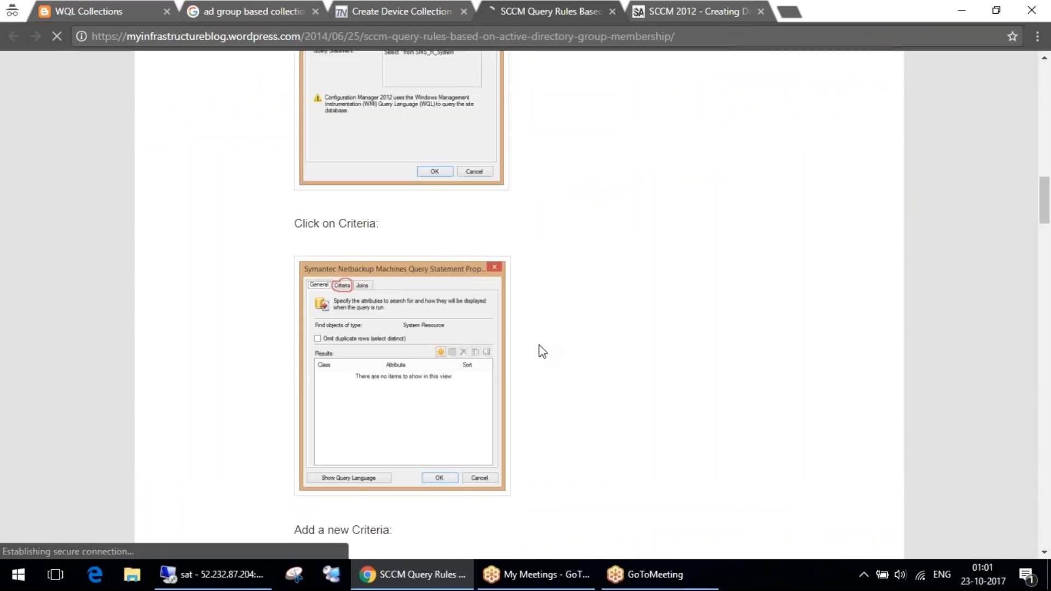
{"action": "scroll", "coordinate": [541, 349], "scroll_direction": "down", "scroll_amount": 7}
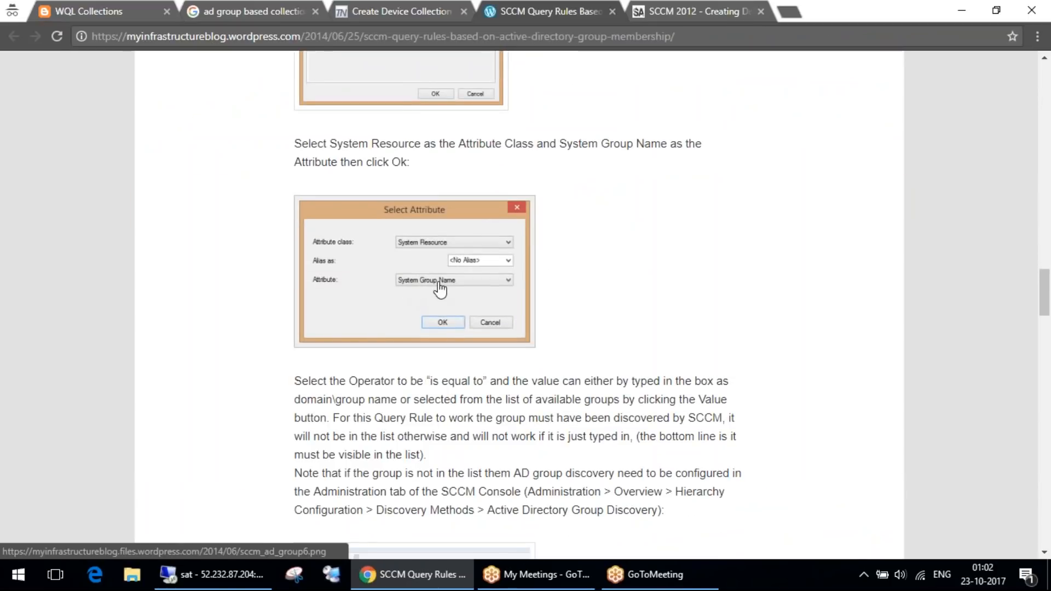
{"action": "scroll", "coordinate": [640, 370], "scroll_direction": "down", "scroll_amount": 3}
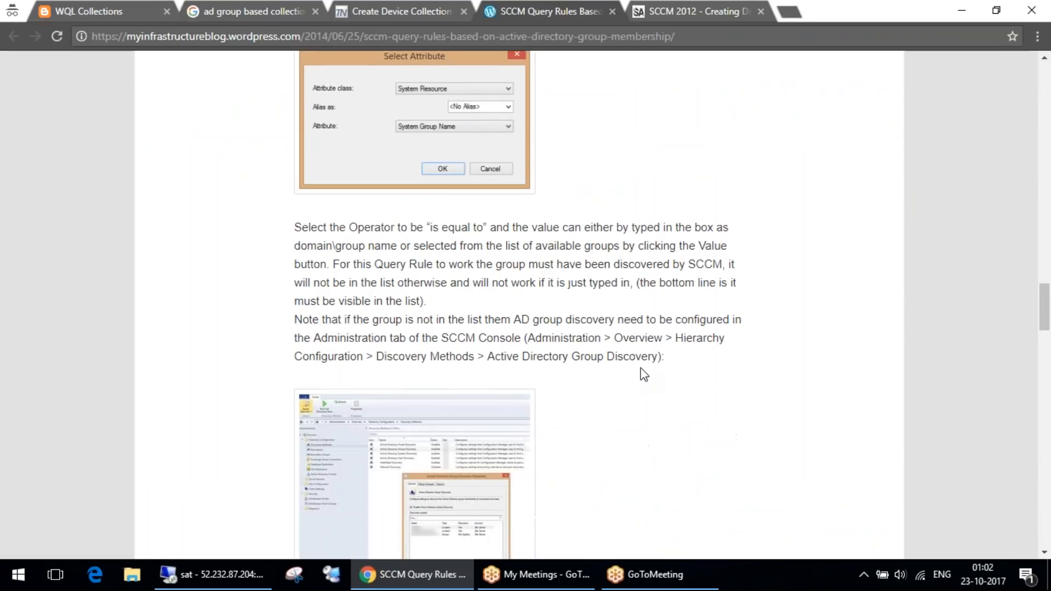
{"action": "scroll", "coordinate": [648, 365], "scroll_direction": "down", "scroll_amount": 3}
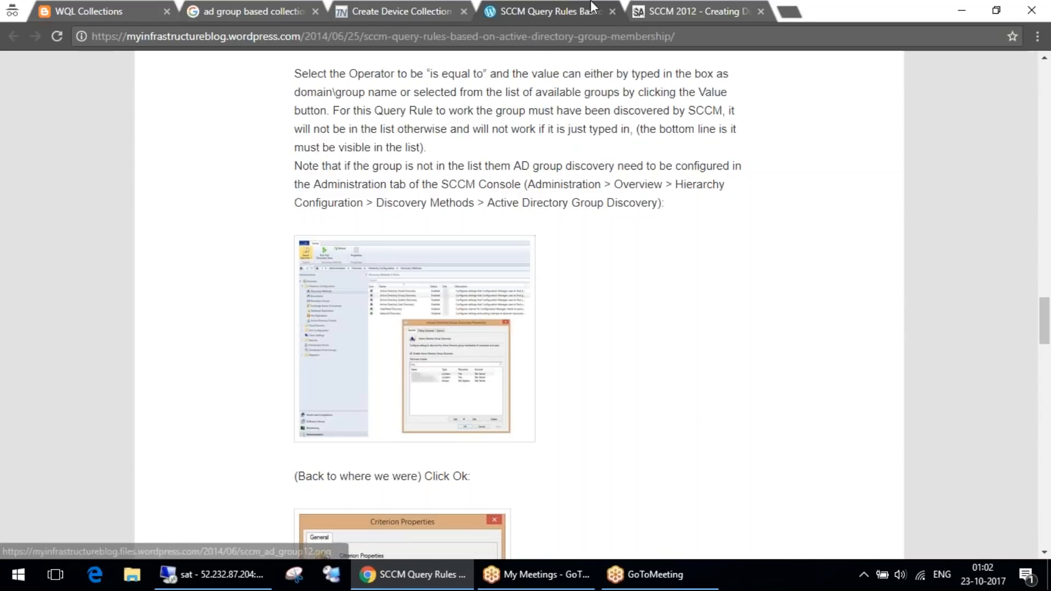
Step: Recheck the attribute selection screenshot in the TechNet thread, and view The Sysadmins article on creating device collections
{"action": "left_click", "coordinate": [428, 11]}
{"action": "scroll", "coordinate": [547, 307], "scroll_direction": "up", "scroll_amount": 15}
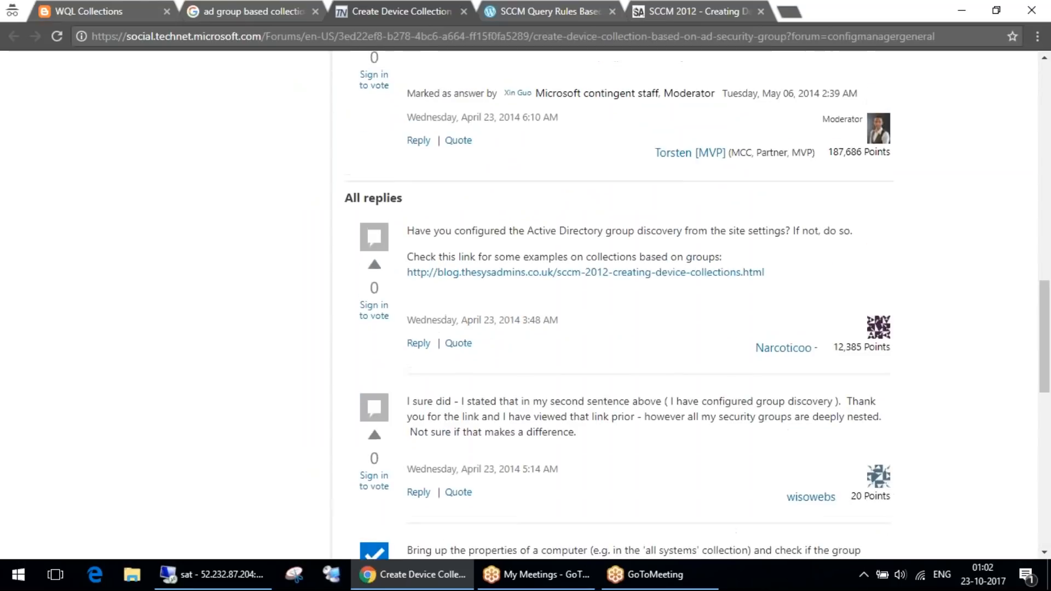
{"action": "scroll", "coordinate": [571, 331], "scroll_direction": "down", "scroll_amount": 3}
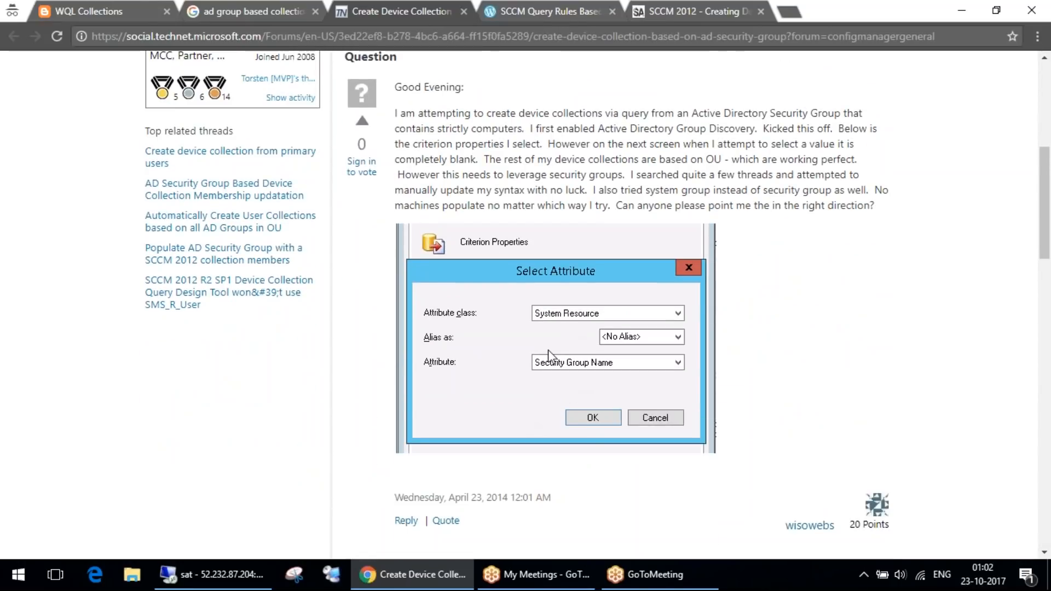
{"action": "left_click", "coordinate": [659, 11]}
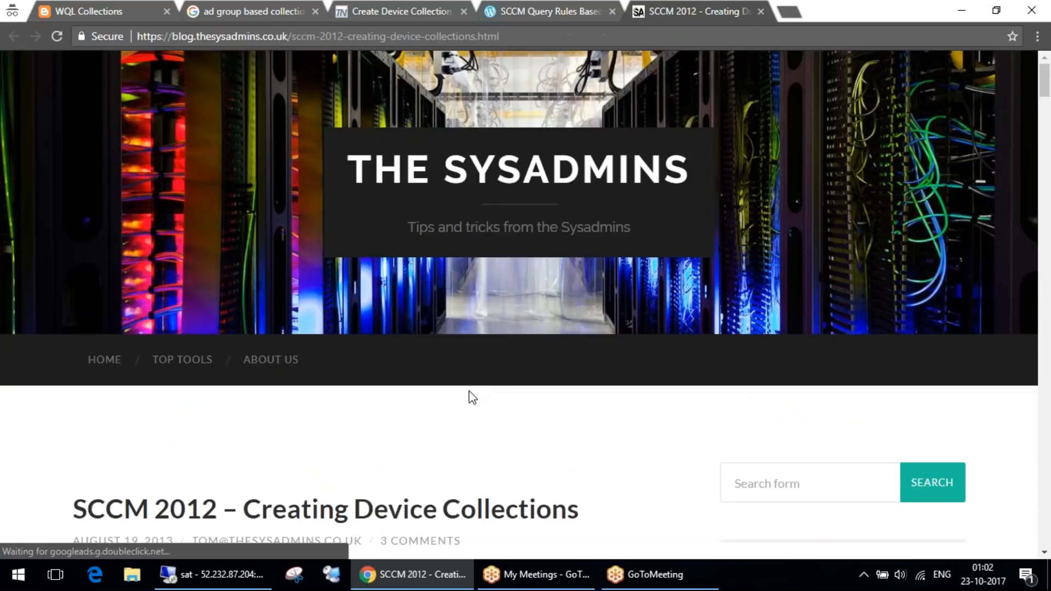
Step: Review the rest of the SCCM Query Rules article, including its membership update notes and the Criterion Properties screenshot
{"action": "left_click", "coordinate": [546, 10]}
{"action": "scroll", "coordinate": [523, 397], "scroll_direction": "down", "scroll_amount": 7}
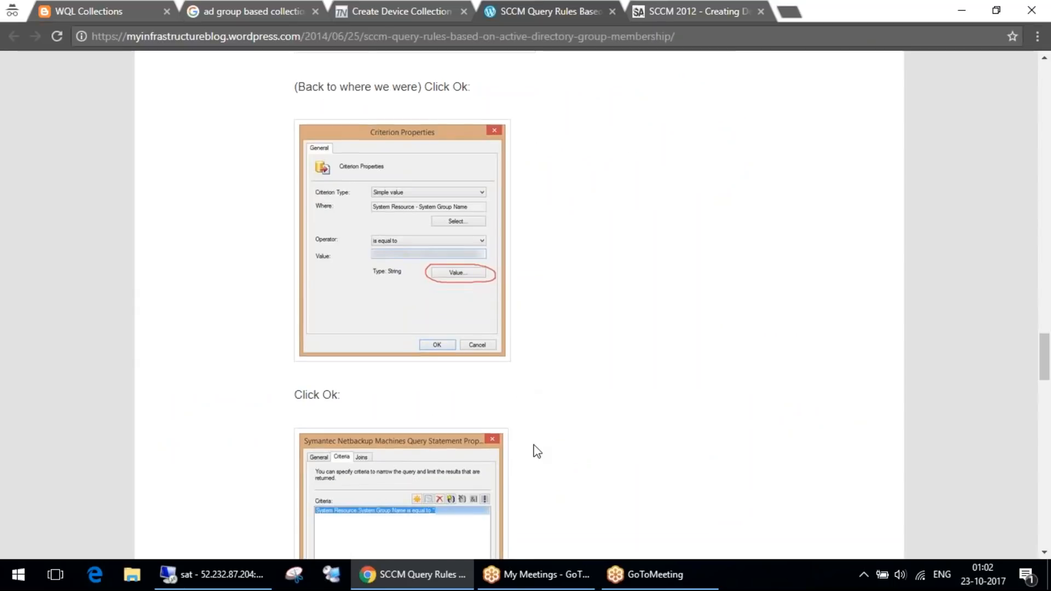
{"action": "scroll", "coordinate": [535, 450], "scroll_direction": "down", "scroll_amount": 8}
{"action": "scroll", "coordinate": [526, 399], "scroll_direction": "down", "scroll_amount": 8}
{"action": "scroll", "coordinate": [527, 399], "scroll_direction": "up", "scroll_amount": 15}
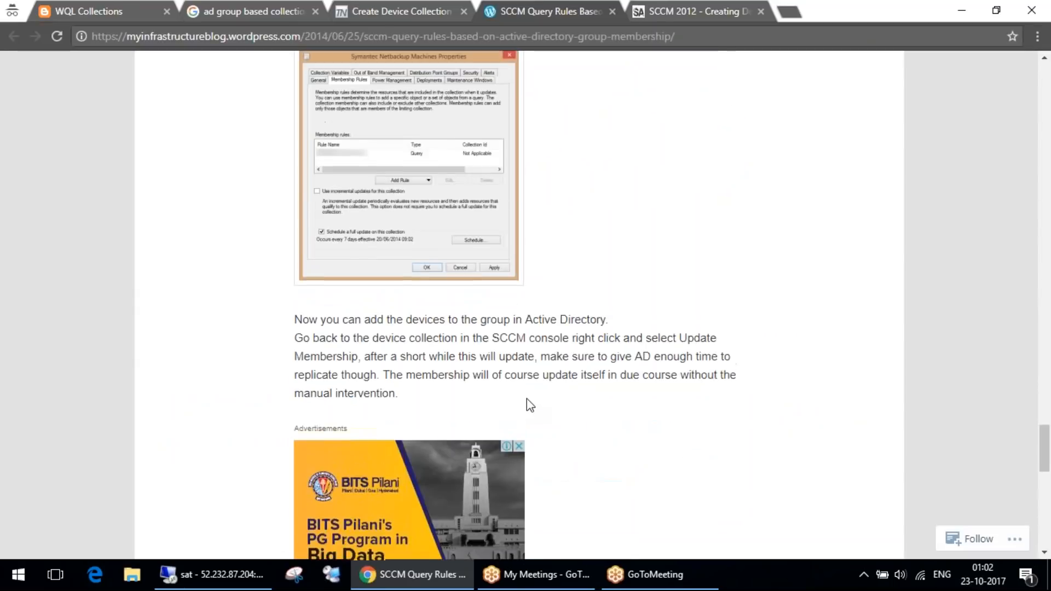
{"action": "scroll", "coordinate": [526, 398], "scroll_direction": "up", "scroll_amount": 8}
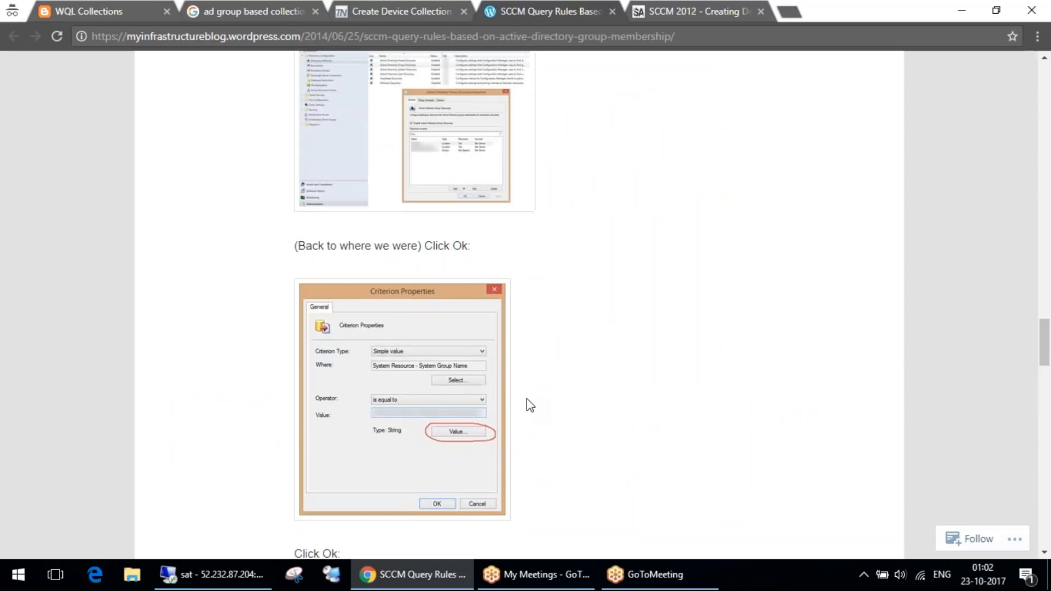
Step: Switch to the remote server session and open Hyper-V Manager there
{"action": "left_click", "coordinate": [213, 574]}
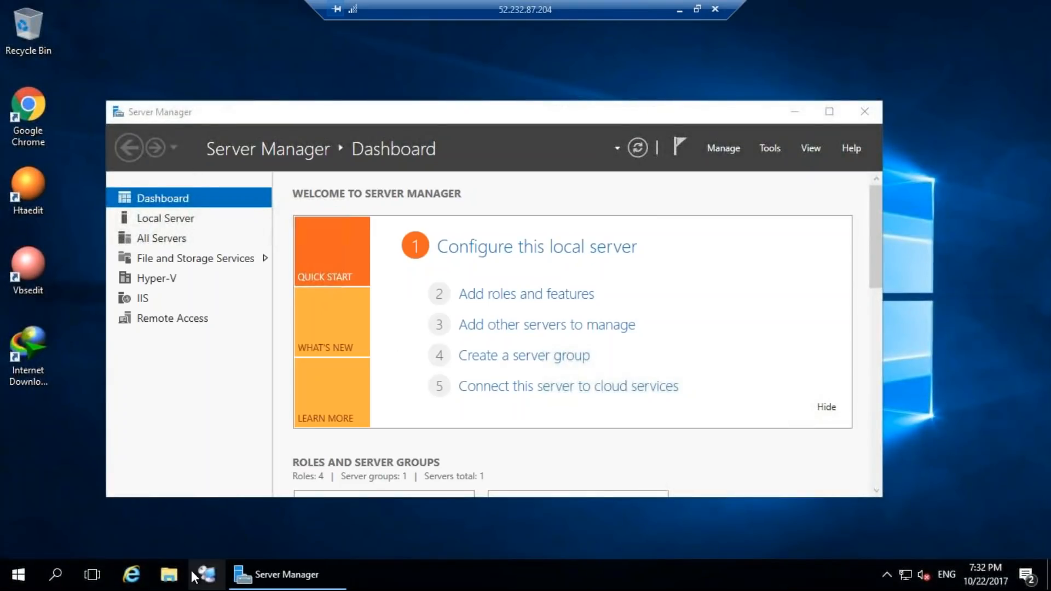
{"action": "left_click", "coordinate": [11, 575]}
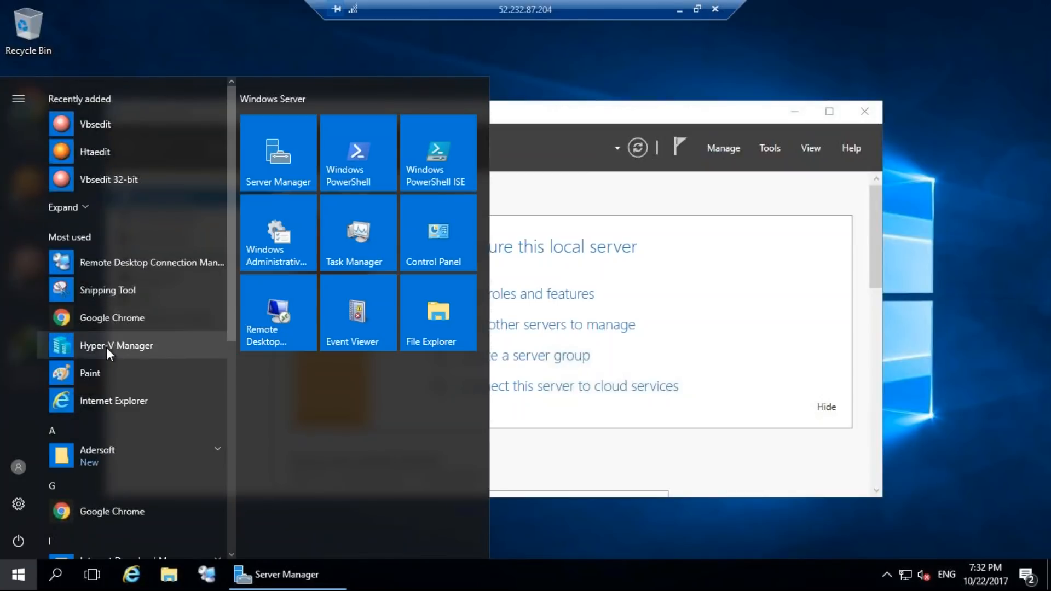
{"action": "left_click", "coordinate": [106, 347]}
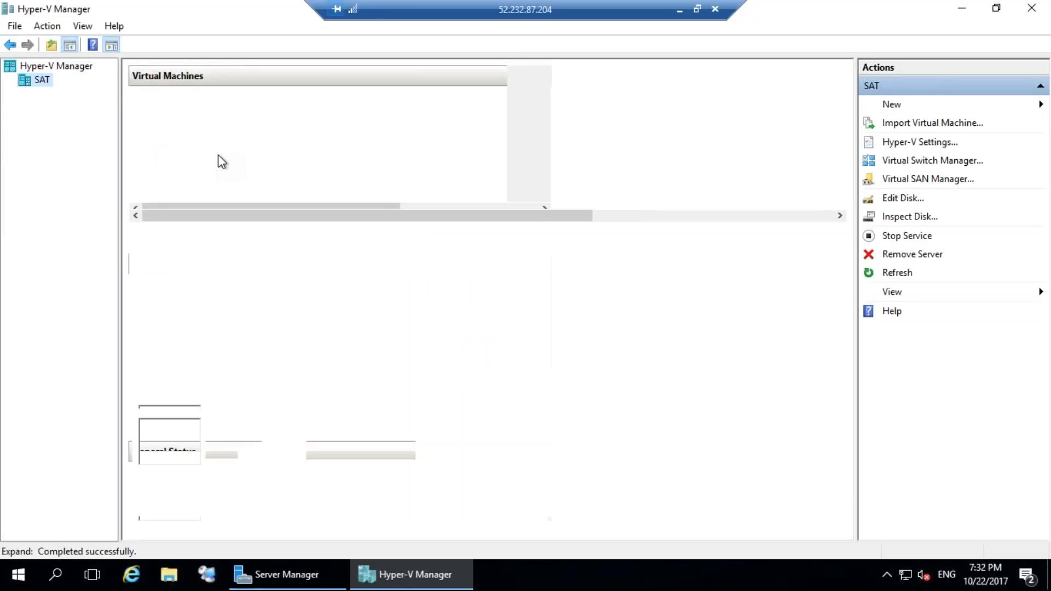
Step: Open Remote Desktop Connection Manager, dismiss the server reconnection dialog, and connect to the SCCM server in the mylab group
{"action": "left_click", "coordinate": [206, 574]}
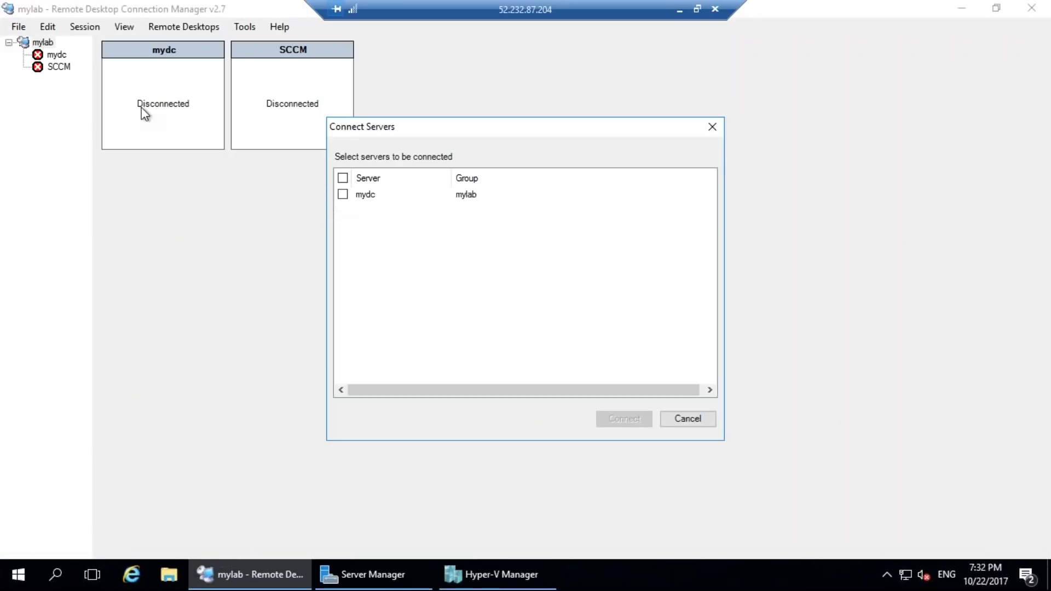
{"action": "left_click", "coordinate": [664, 423]}
{"action": "double_click", "coordinate": [60, 70]}
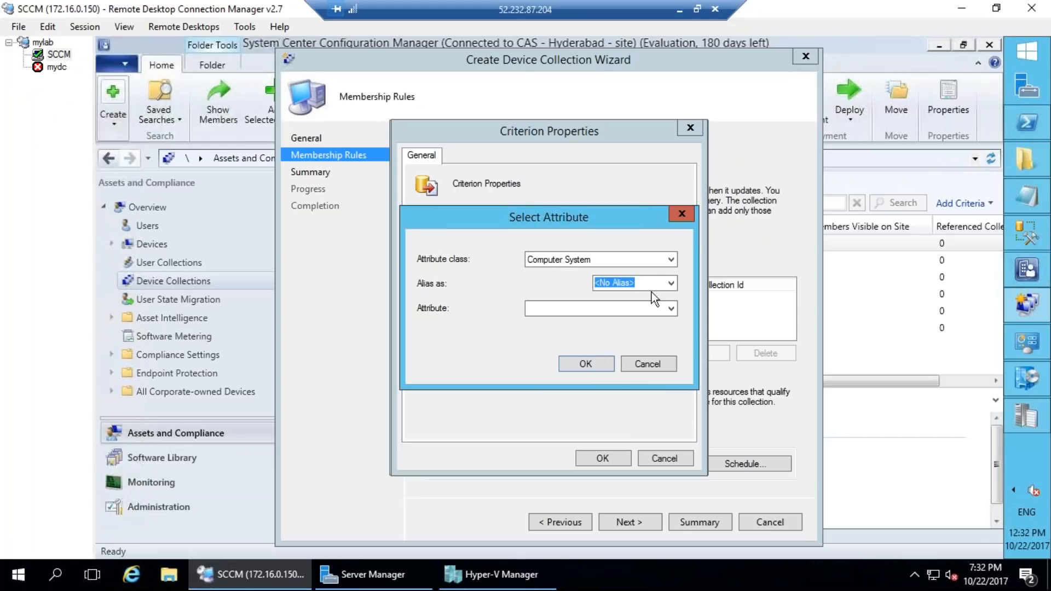
Step: Set the criterion's attribute to System Group Name from the System Resource attribute class
{"action": "left_click", "coordinate": [672, 261]}
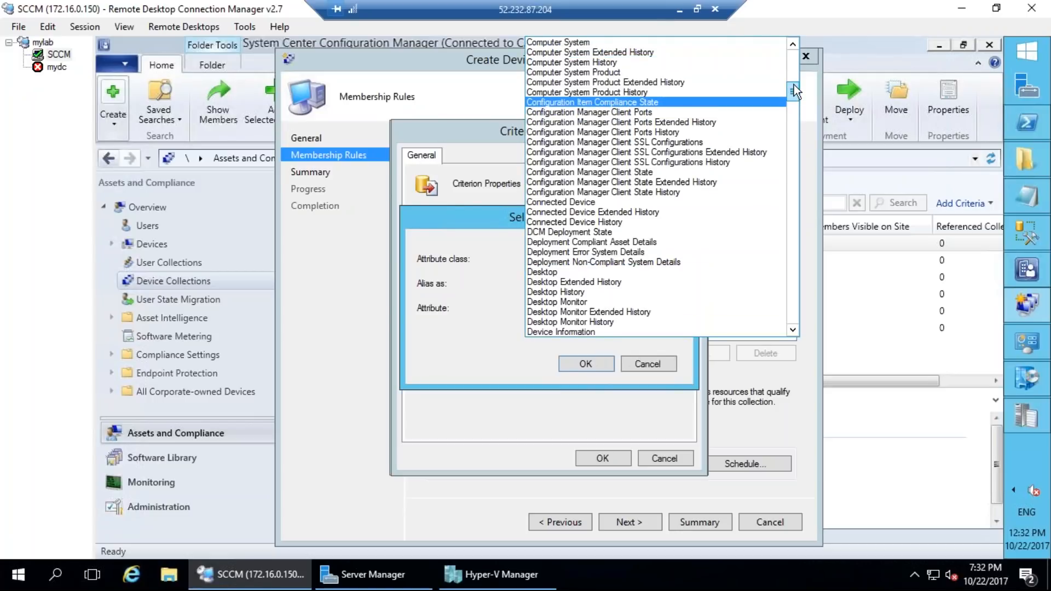
{"action": "left_click_drag", "start_coordinate": [794, 88], "coordinate": [796, 278]}
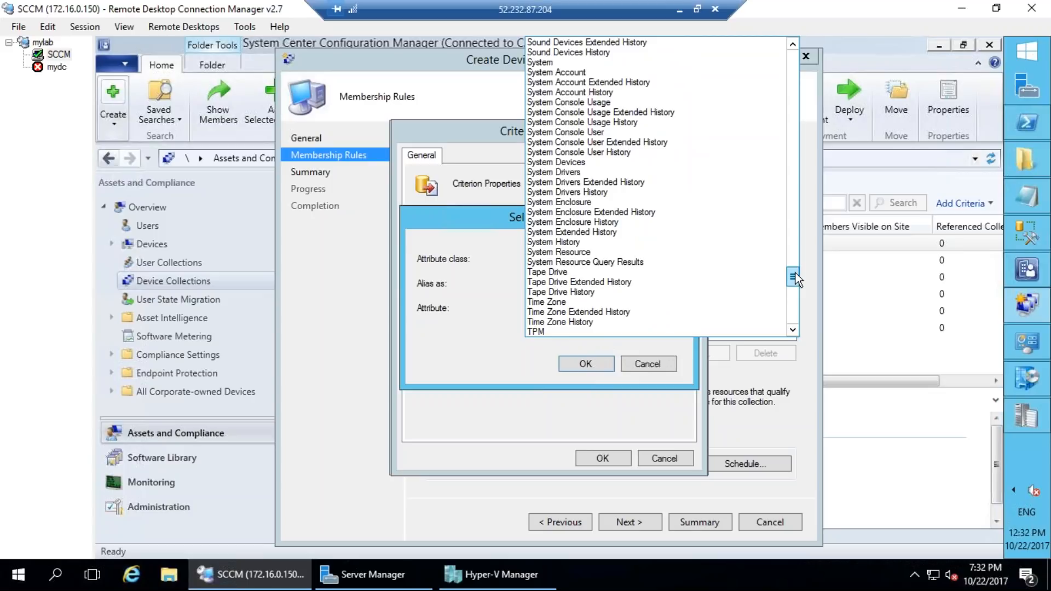
{"action": "left_click_drag", "start_coordinate": [796, 272], "coordinate": [794, 269]}
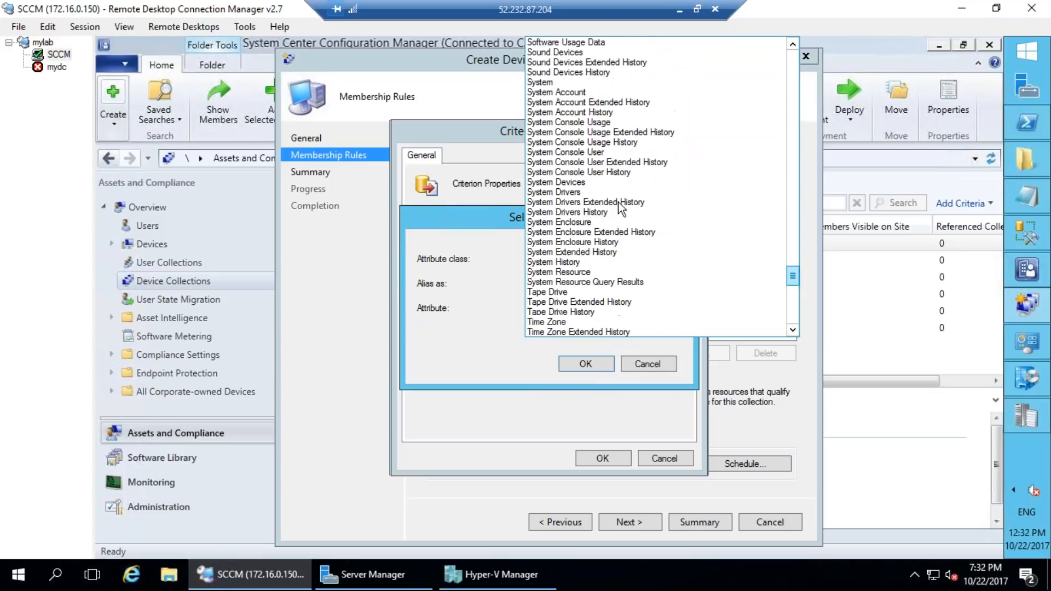
{"action": "left_click", "coordinate": [589, 271]}
{"action": "left_click", "coordinate": [664, 310]}
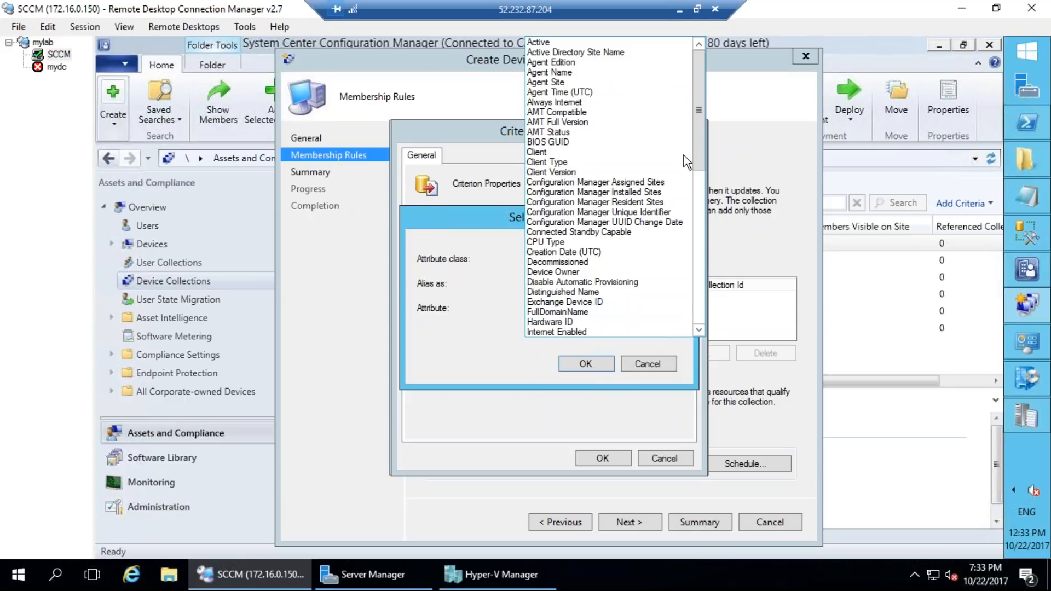
{"action": "left_click_drag", "start_coordinate": [697, 150], "coordinate": [634, 285]}
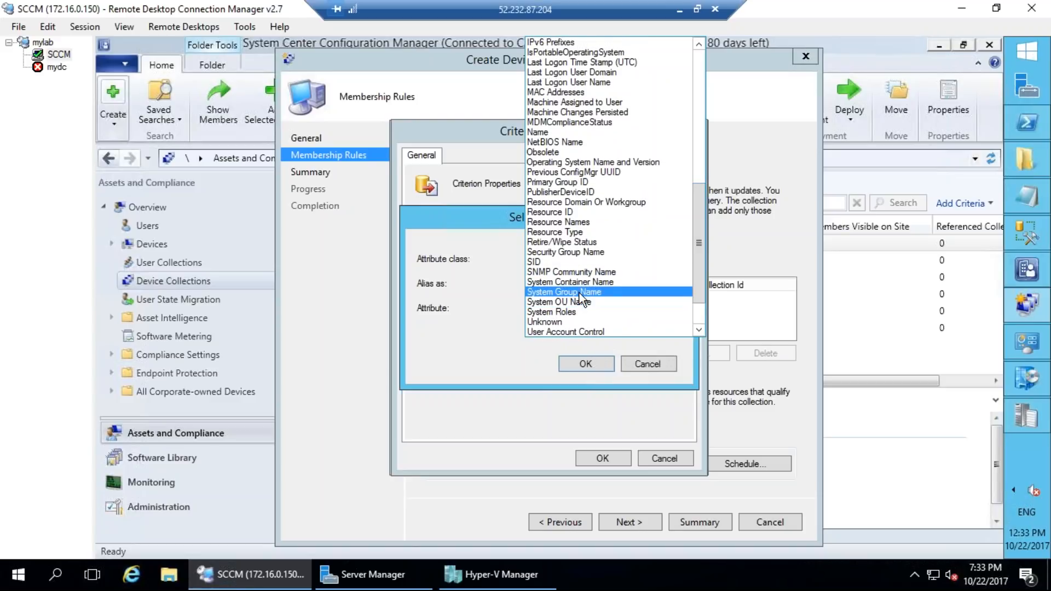
{"action": "left_click", "coordinate": [589, 371]}
{"action": "left_click", "coordinate": [587, 364]}
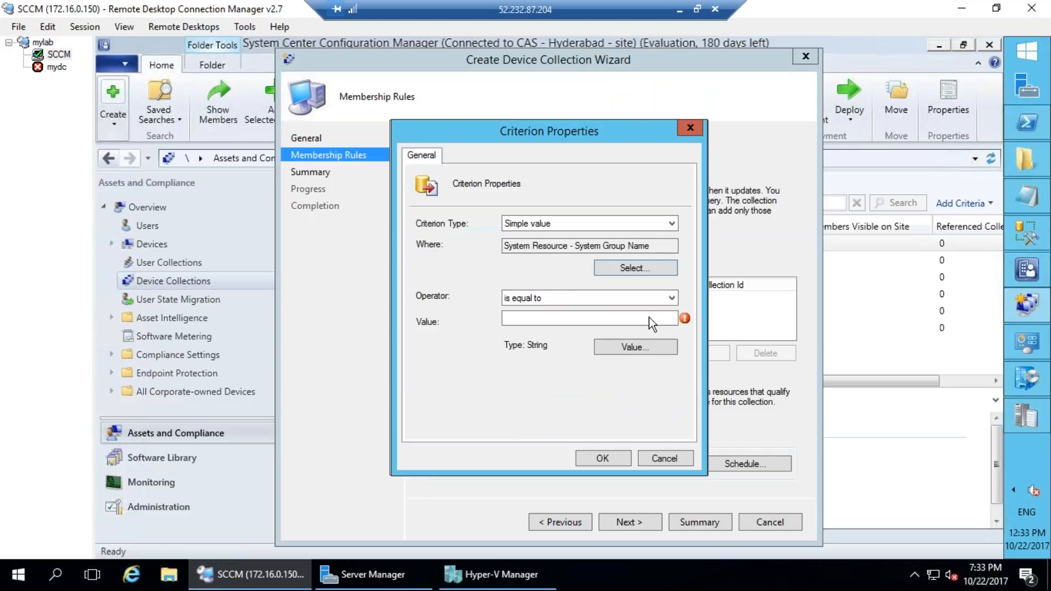
Step: Set the criterion's value to TATA\Install_Toolkit and accept both the criterion and the query statement
{"action": "left_click", "coordinate": [635, 347]}
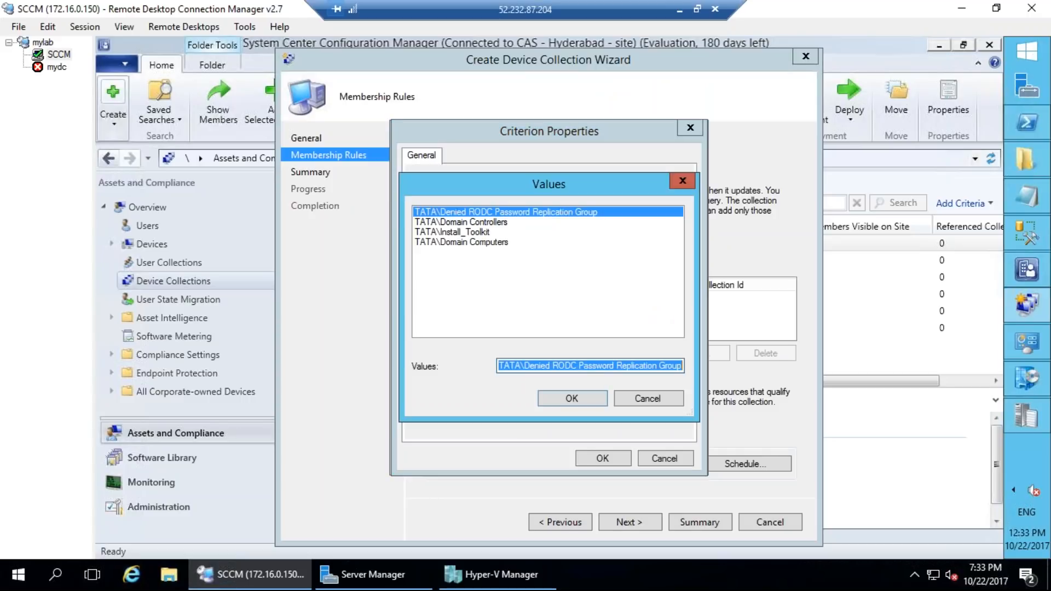
{"action": "left_click", "coordinate": [472, 235]}
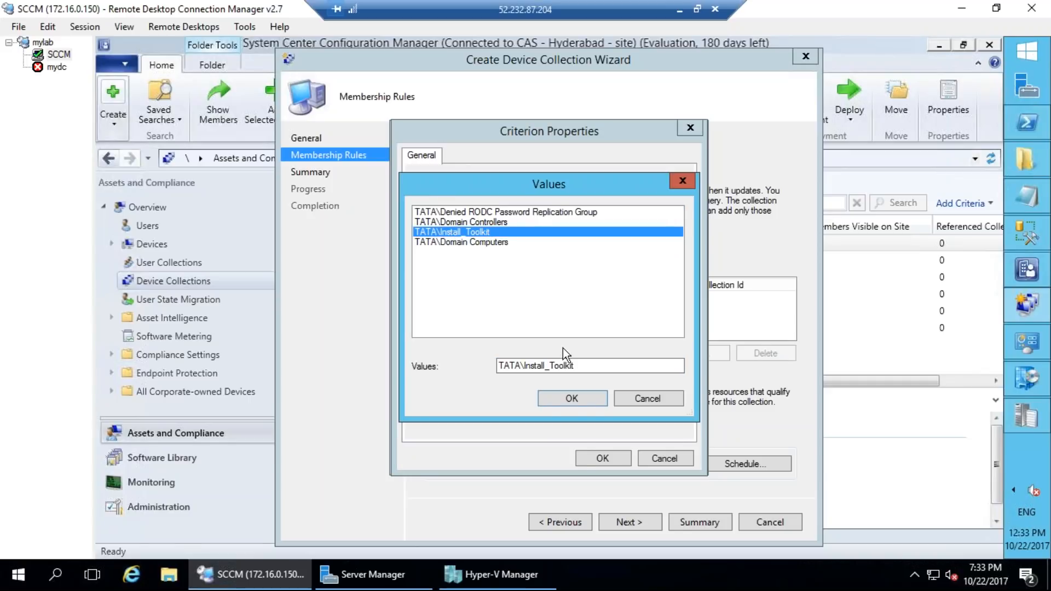
{"action": "left_click", "coordinate": [570, 399]}
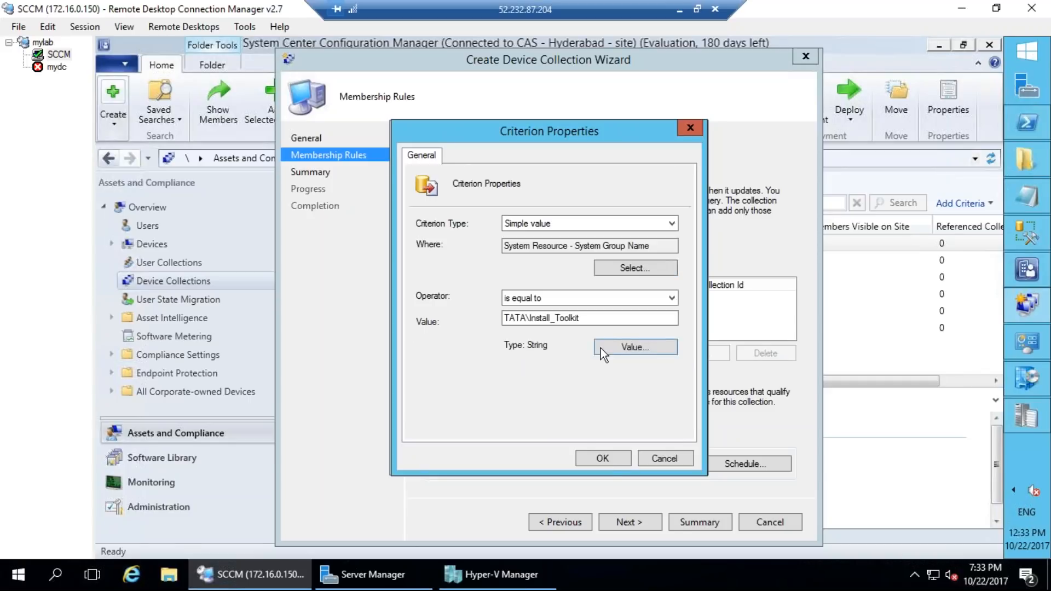
{"action": "left_click", "coordinate": [603, 459]}
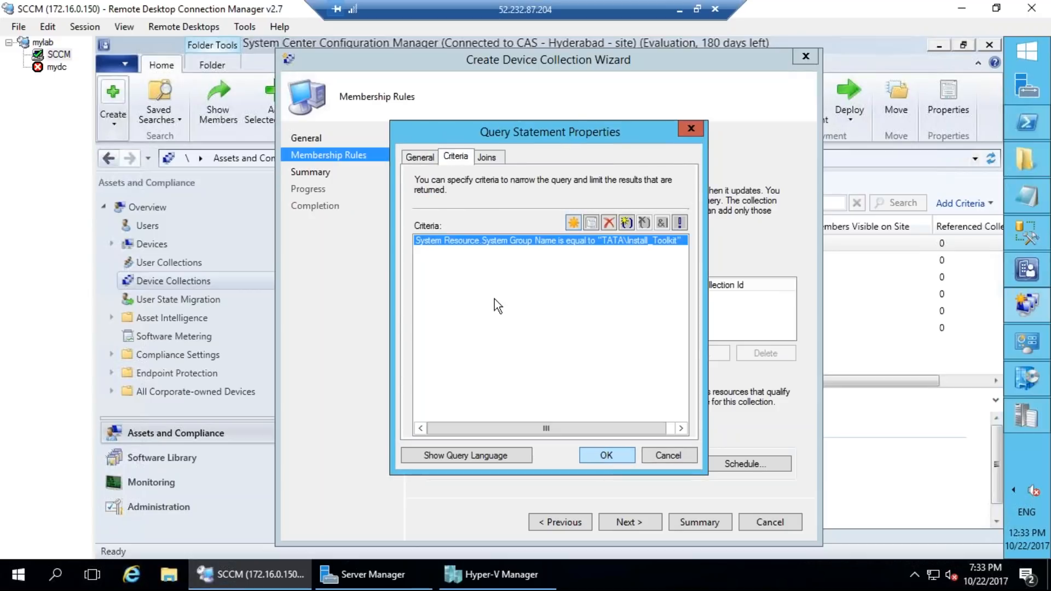
{"action": "left_click", "coordinate": [607, 455]}
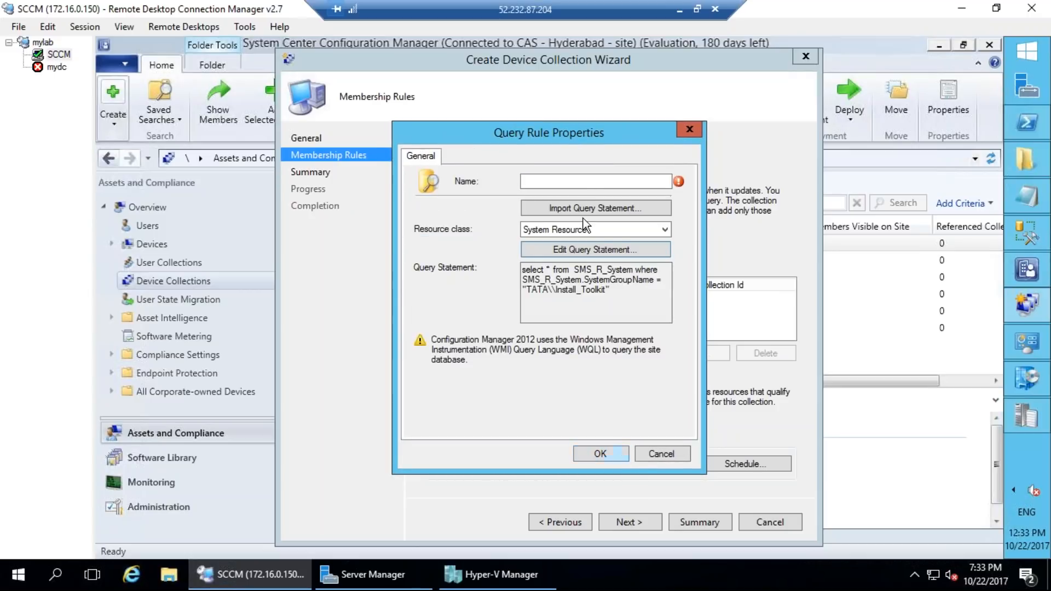
Step: Name the query rule "INstall Toolkit" and add it to the collection's membership rules
{"action": "left_click", "coordinate": [579, 182]}
{"action": "type", "text": "INstall Toolkit"}
{"action": "key", "text": "Return"}
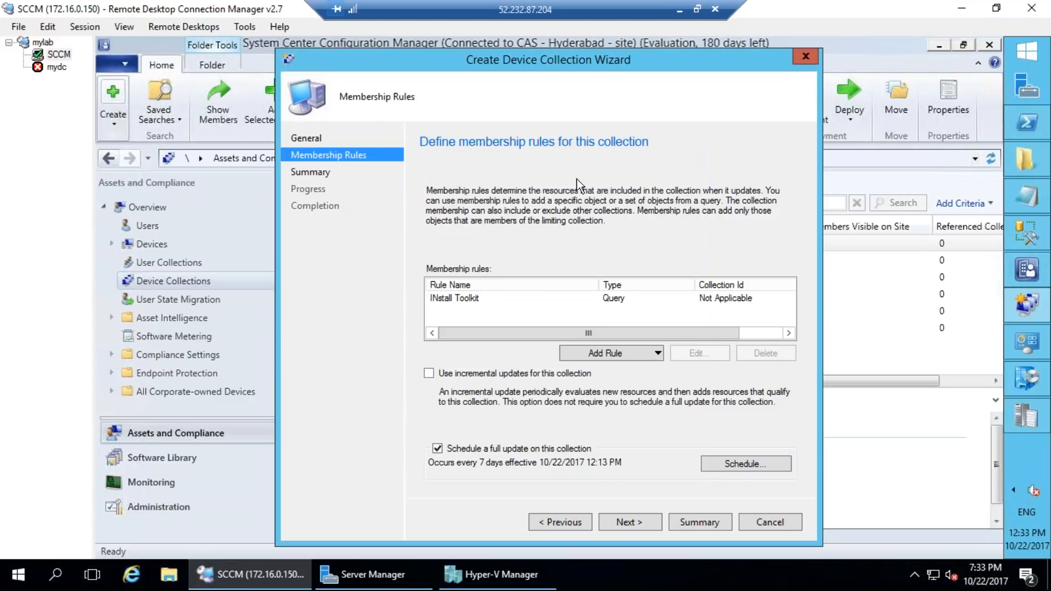
Step: Review the new rule's query statement, and complete the wizard to create the device collection
{"action": "double_click", "coordinate": [659, 300]}
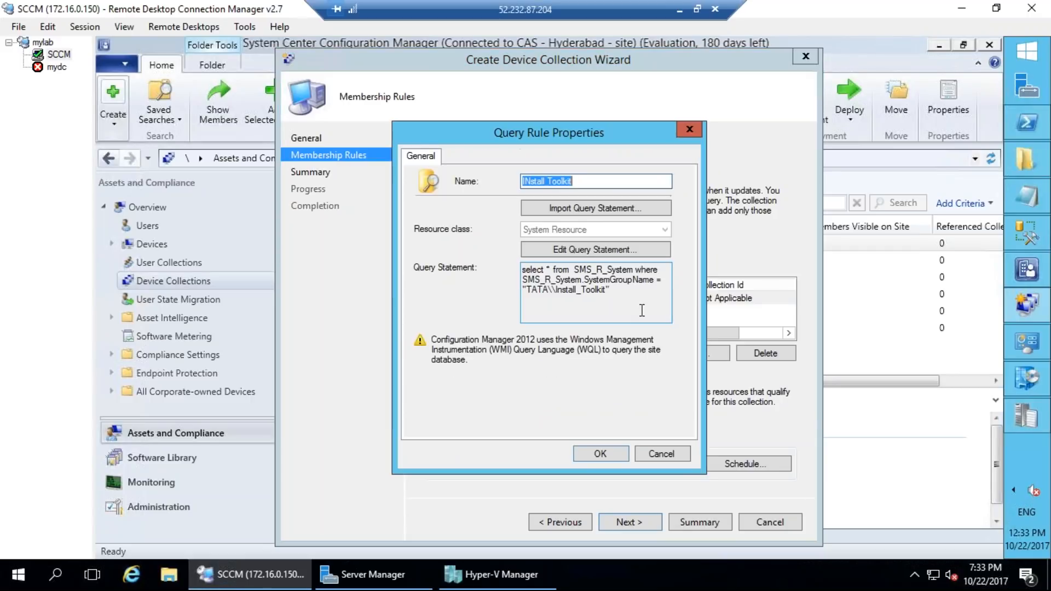
{"action": "left_click_drag", "start_coordinate": [635, 296], "coordinate": [509, 248]}
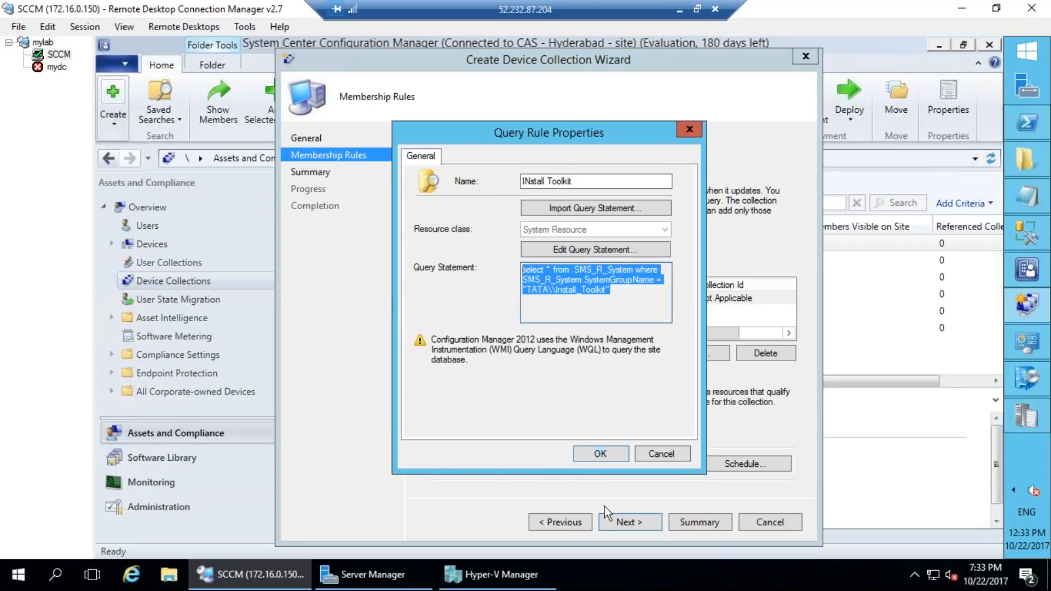
{"action": "key", "text": "Escape"}
{"action": "left_click", "coordinate": [632, 523]}
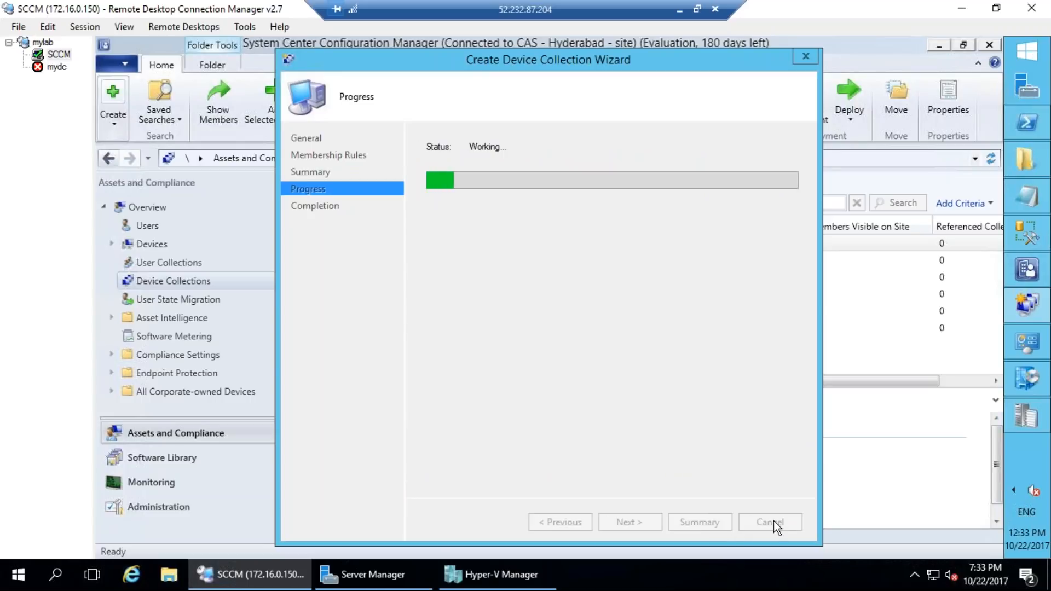
{"action": "left_click", "coordinate": [774, 521]}
Step: Refresh the Install AD group based Toolkit Install collection and show its member devices
{"action": "left_click", "coordinate": [410, 279]}
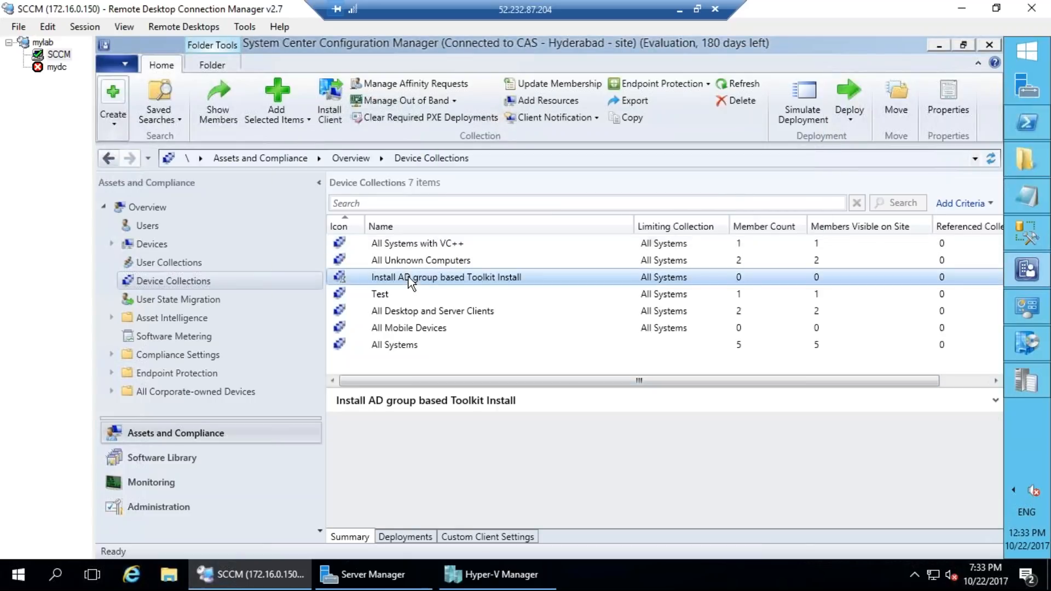
{"action": "right_click", "coordinate": [408, 278]}
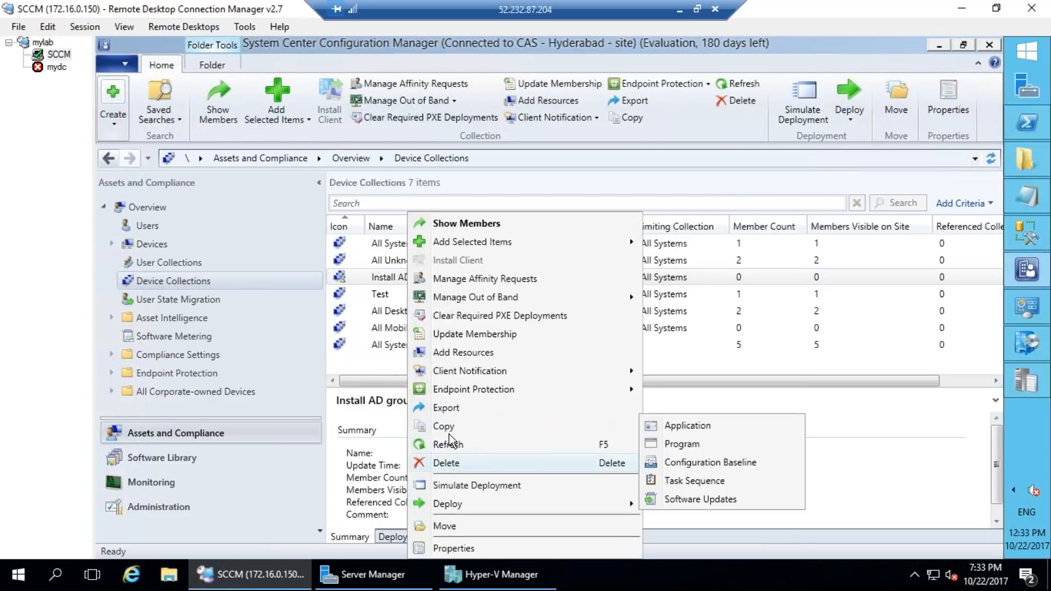
{"action": "left_click", "coordinate": [449, 442]}
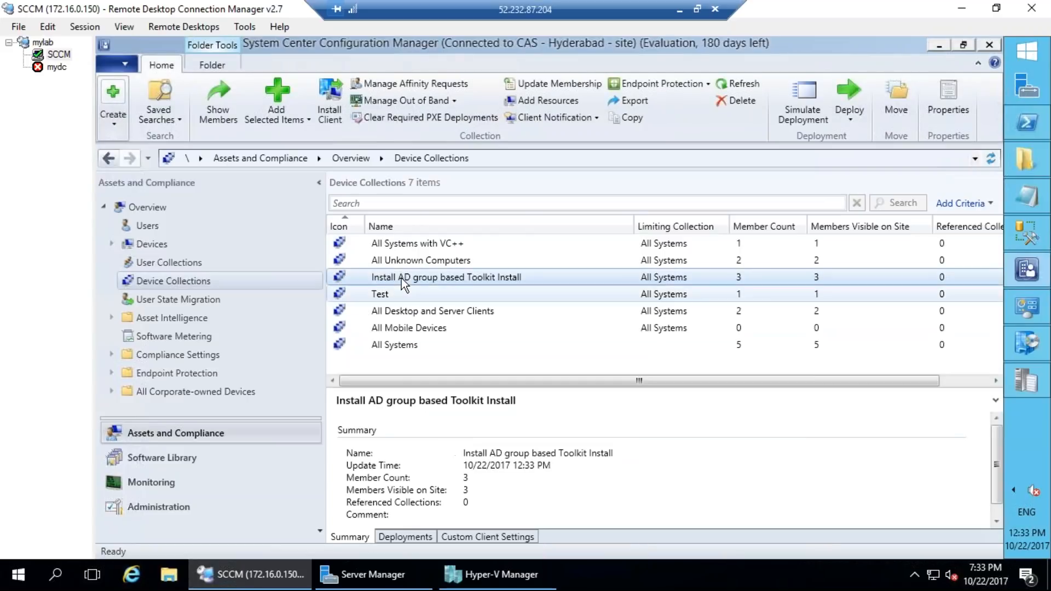
{"action": "double_click", "coordinate": [509, 277]}
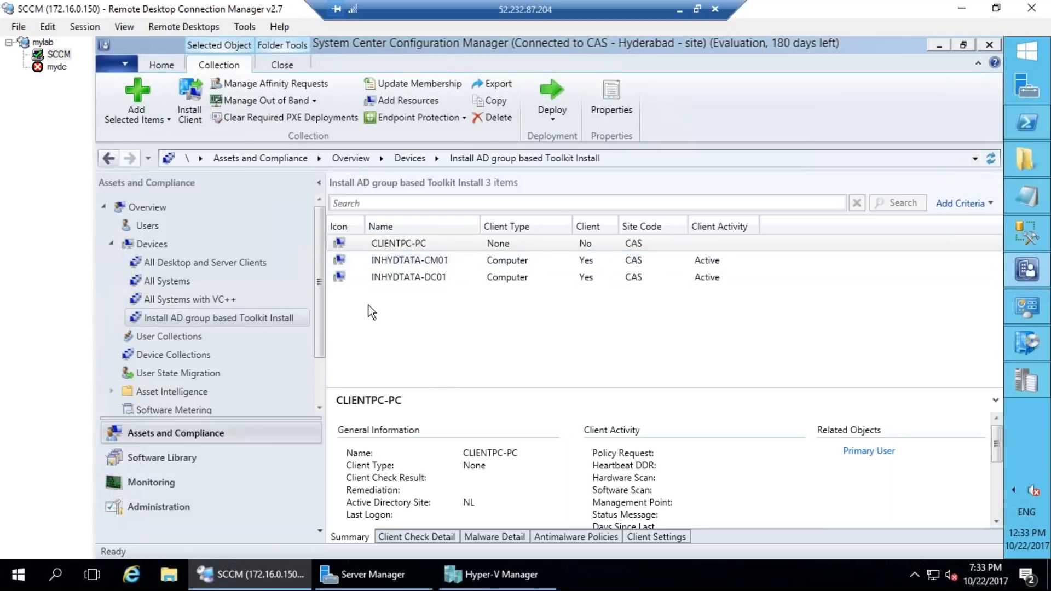
Step: Look through the Devices list and the Software Library's applications and packages, and return to Assets and Compliance
{"action": "left_click", "coordinate": [138, 247]}
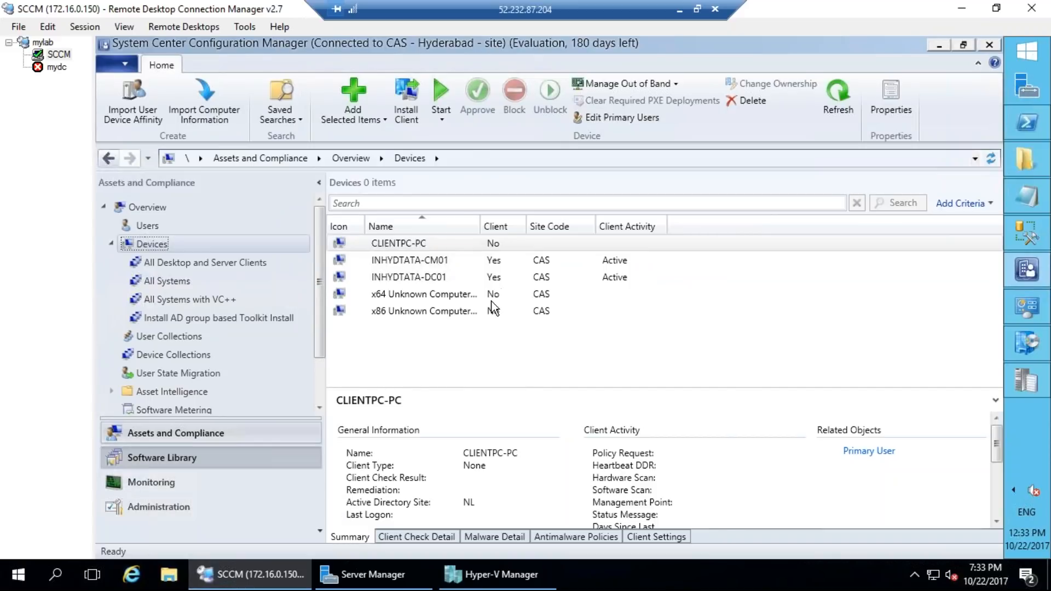
{"action": "left_click", "coordinate": [162, 458]}
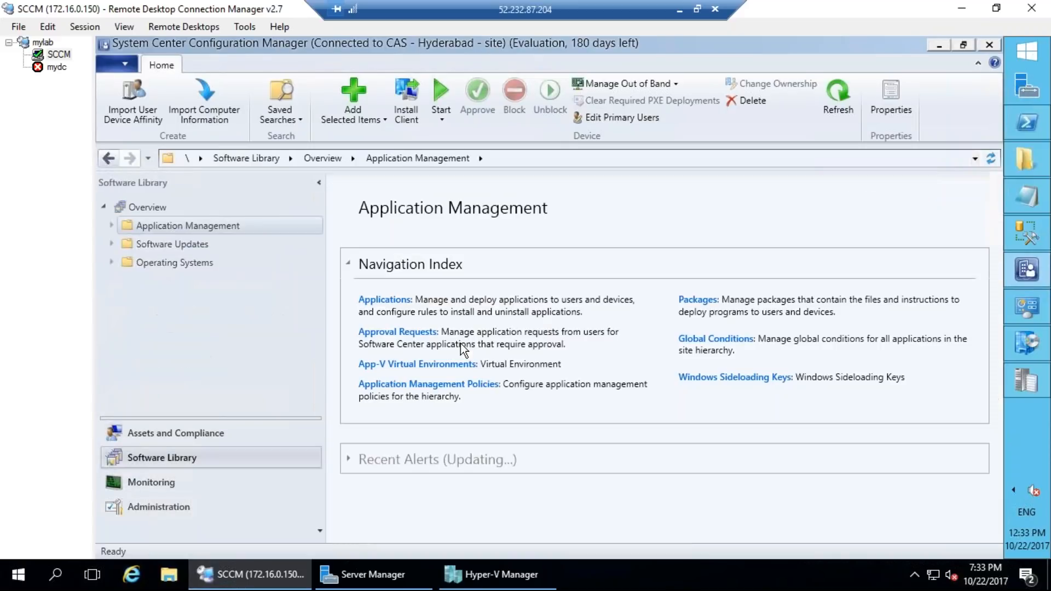
{"action": "left_click", "coordinate": [112, 226]}
{"action": "left_click", "coordinate": [156, 244]}
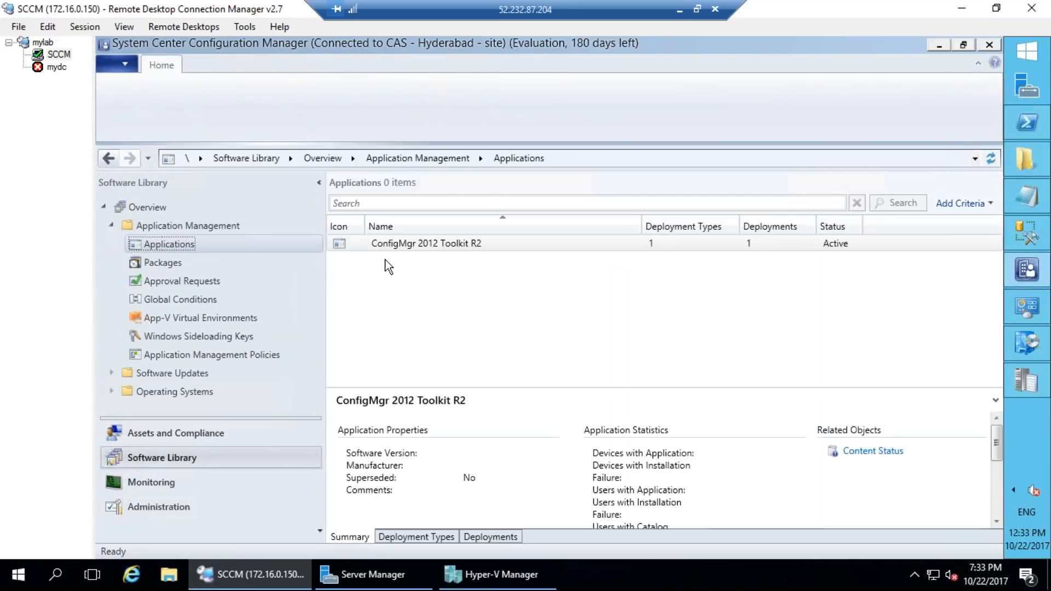
{"action": "left_click", "coordinate": [164, 264]}
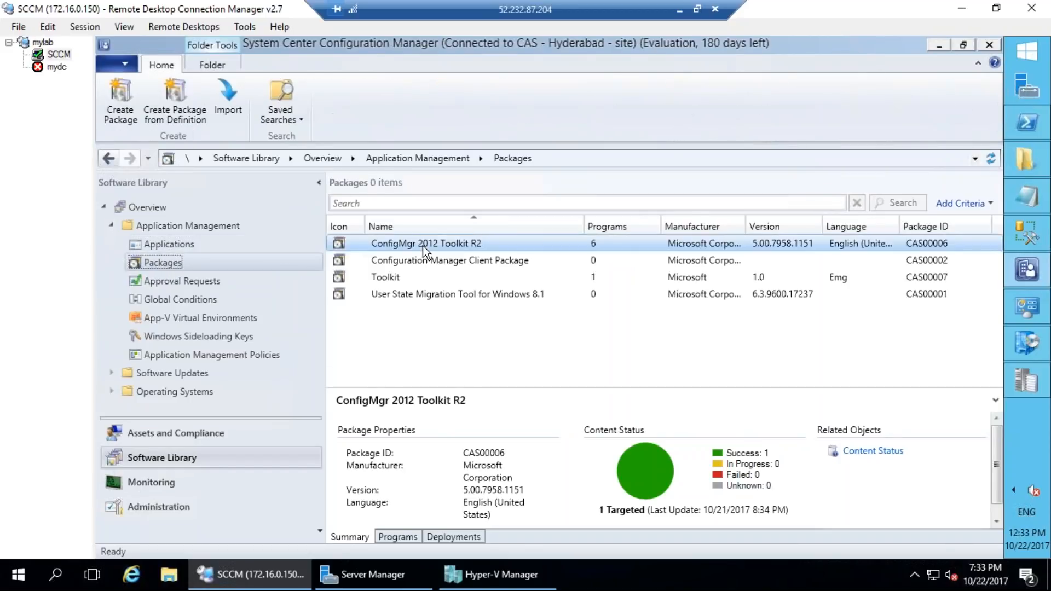
{"action": "left_click", "coordinate": [163, 434]}
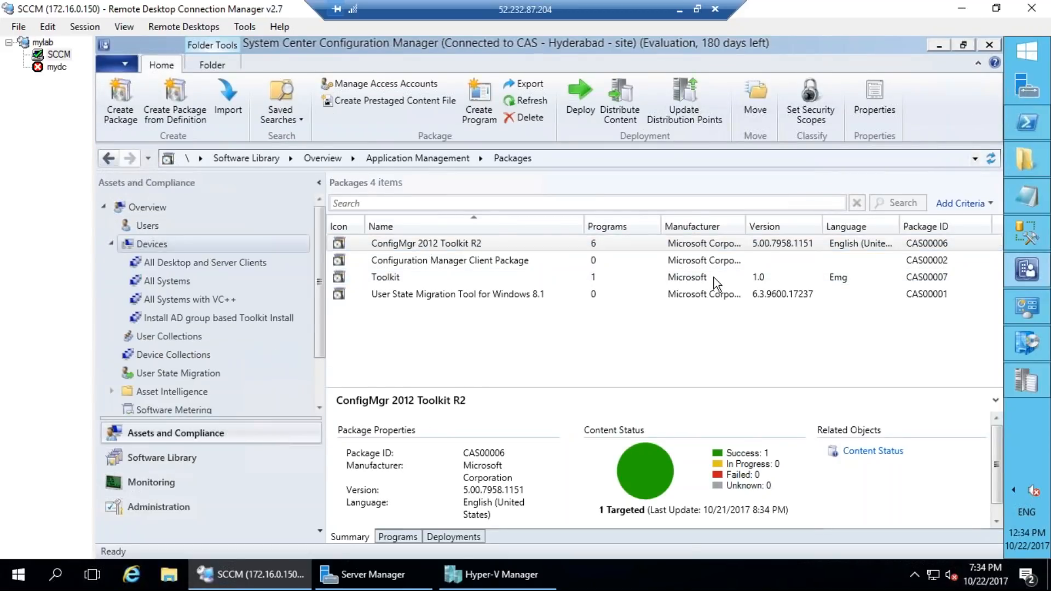
Step: Switch to the mydc server and start delegating control of the NA organizational unit in Active Directory Users and Computers
{"action": "double_click", "coordinate": [57, 67]}
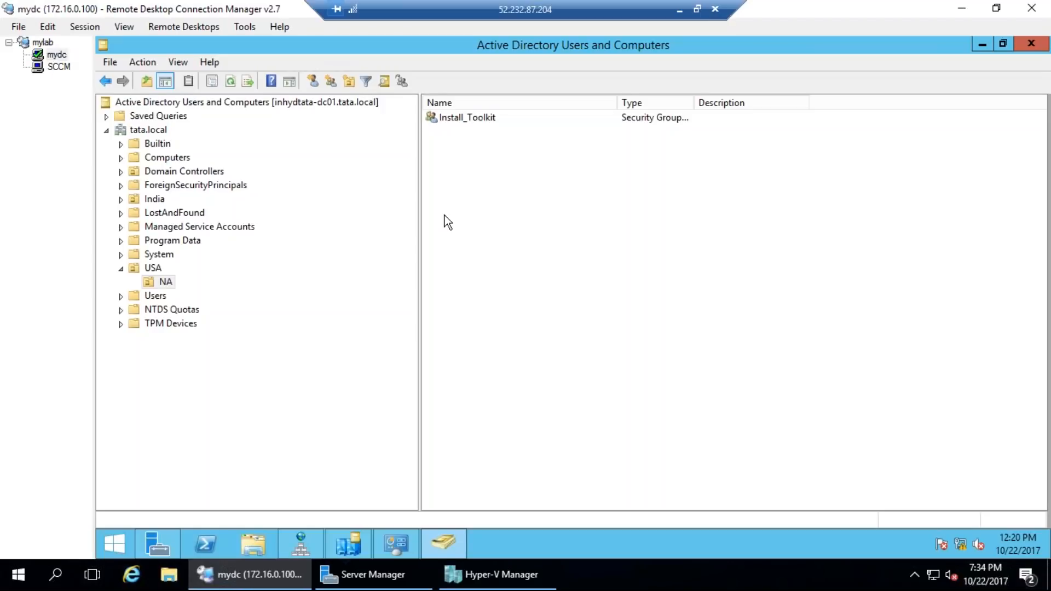
{"action": "right_click", "coordinate": [161, 284]}
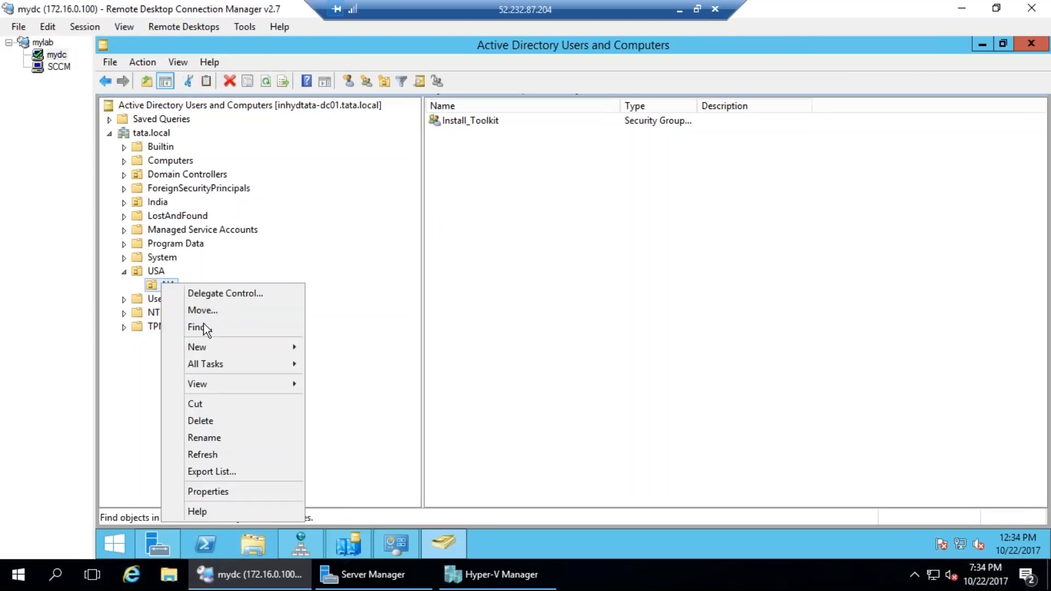
{"action": "left_click", "coordinate": [212, 295]}
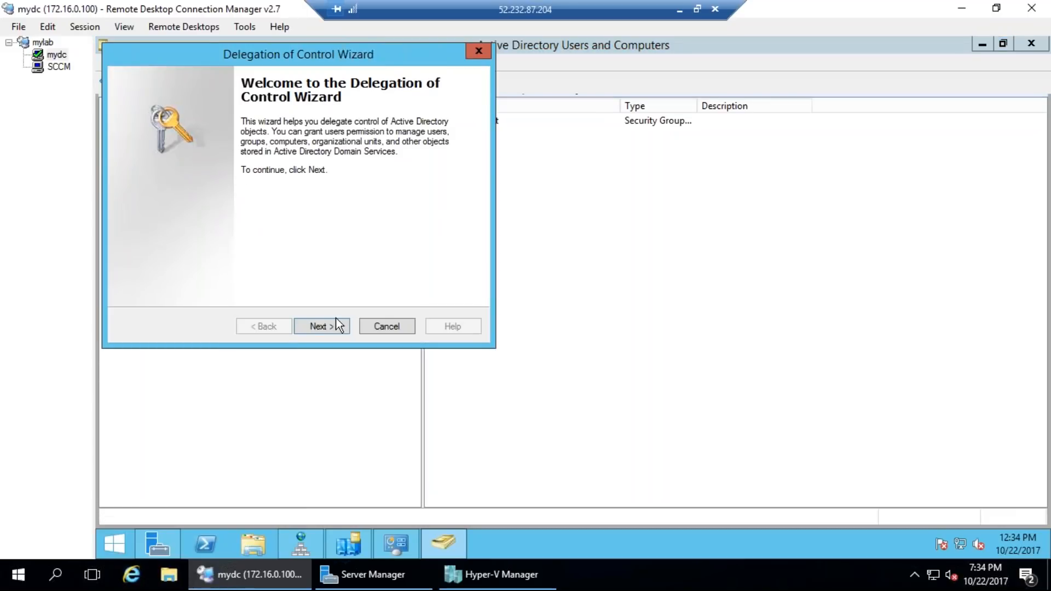
Step: Add the user a from tata.local as the account receiving delegated control
{"action": "left_click", "coordinate": [322, 326]}
{"action": "left_click", "coordinate": [366, 253]}
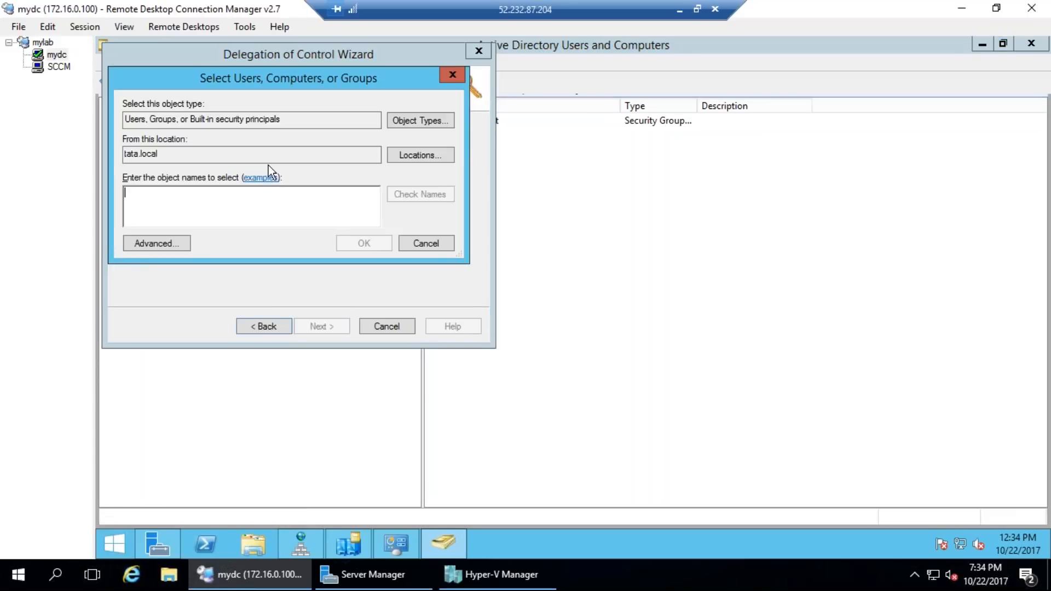
{"action": "type", "text": "a"}
{"action": "left_click", "coordinate": [363, 243]}
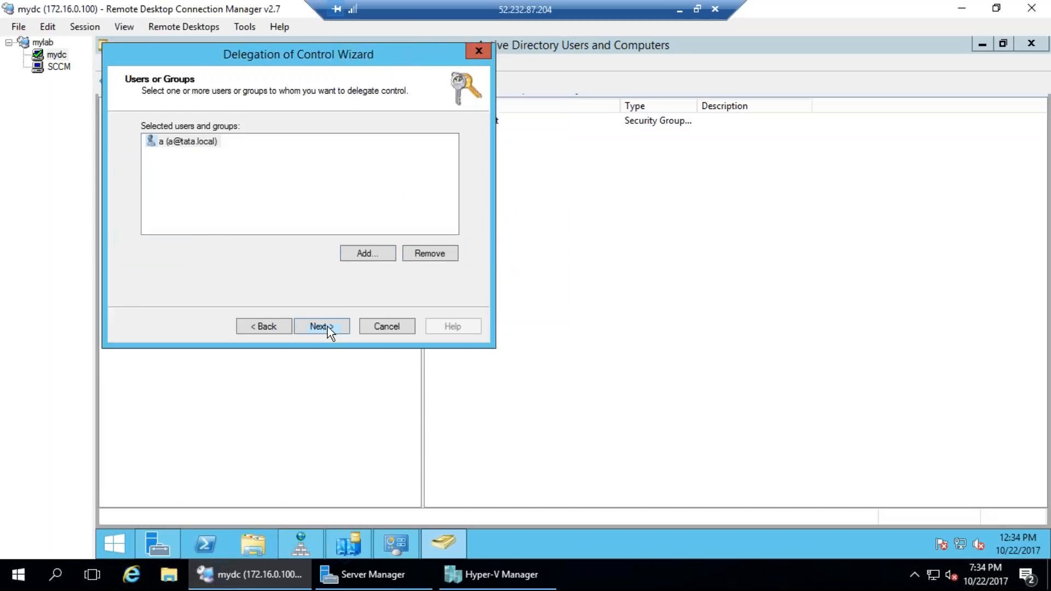
Step: Delegate the common task "Modify the membership of a group" and finish the Delegation of Control Wizard
{"action": "left_click", "coordinate": [327, 326]}
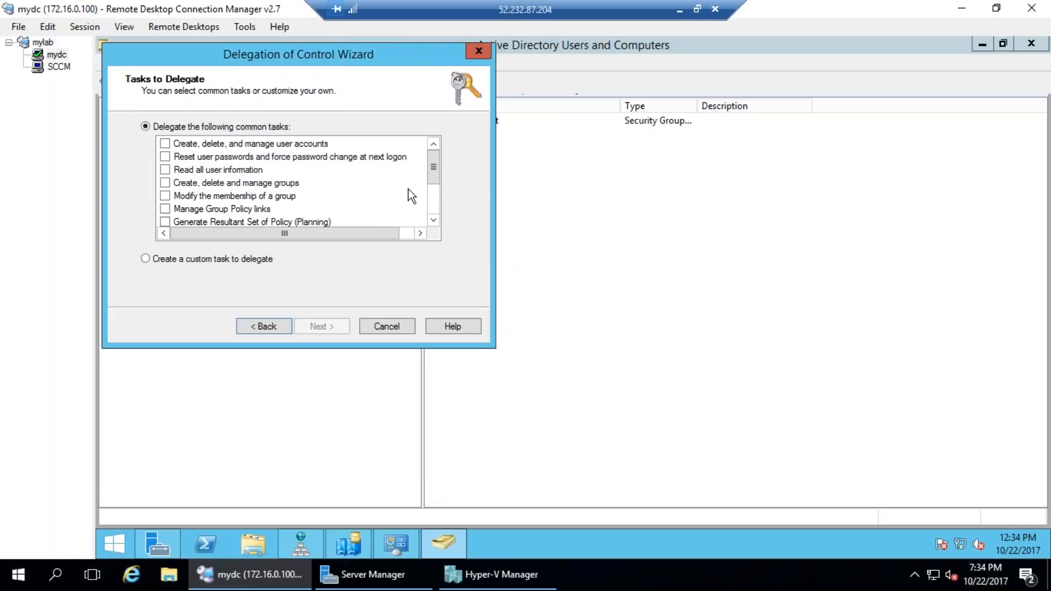
{"action": "left_click_drag", "start_coordinate": [436, 174], "coordinate": [436, 180]}
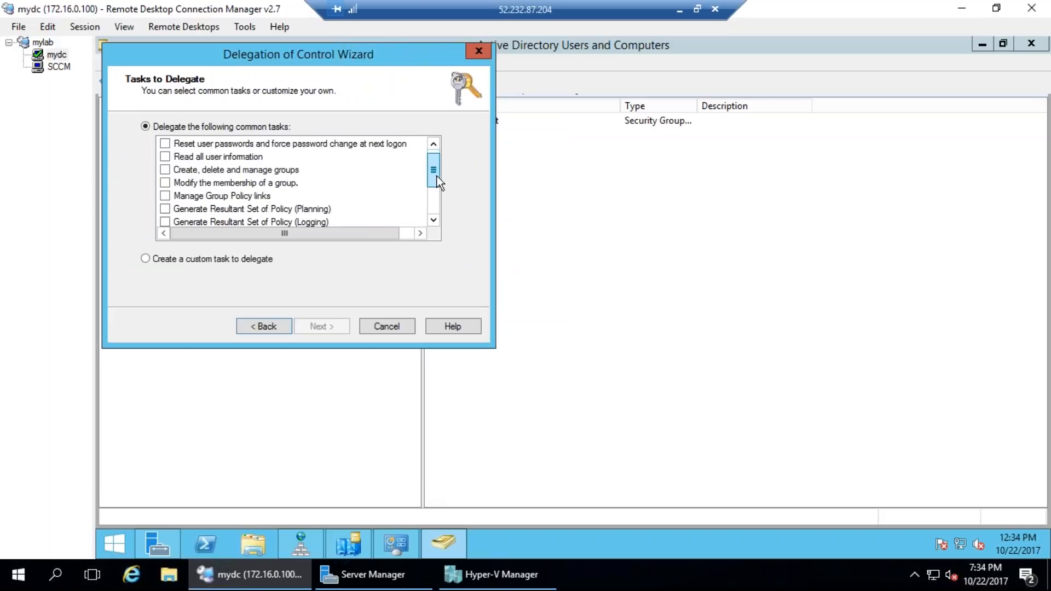
{"action": "left_click", "coordinate": [164, 183]}
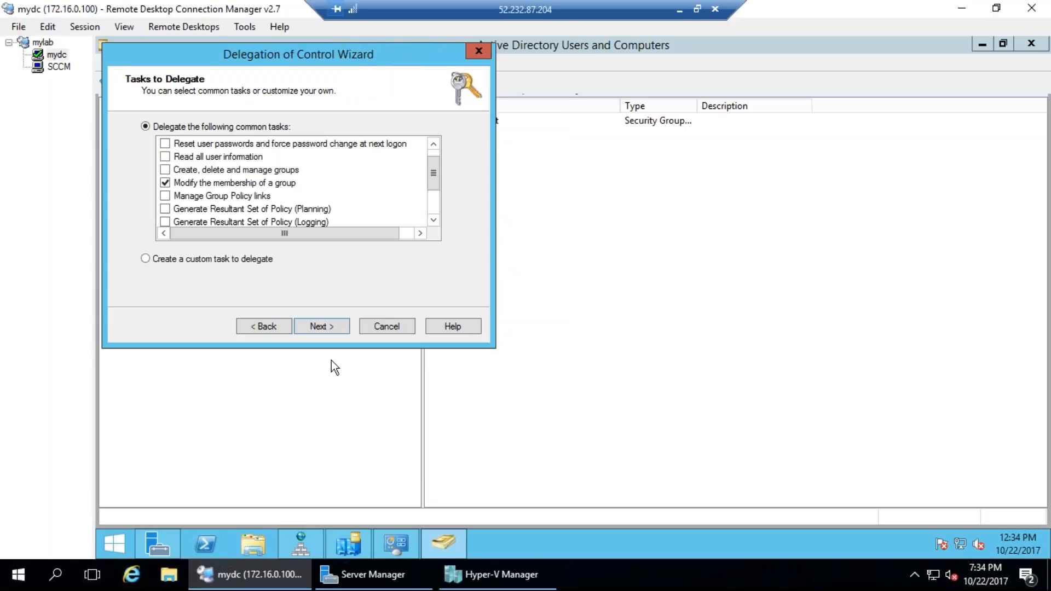
{"action": "left_click", "coordinate": [342, 322]}
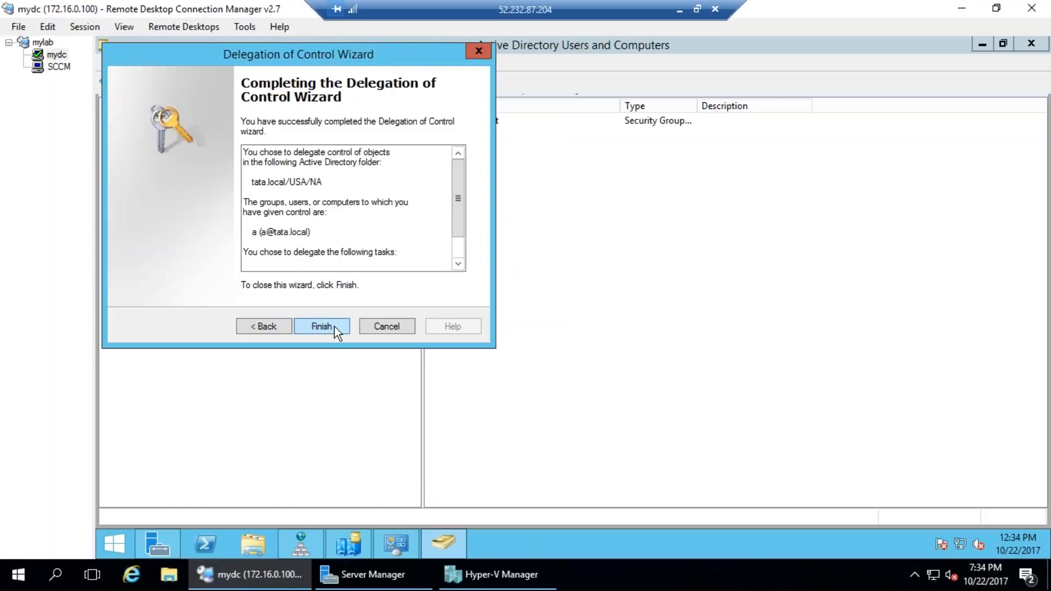
{"action": "left_click", "coordinate": [334, 328]}
{"action": "left_click", "coordinate": [475, 124]}
{"action": "right_click", "coordinate": [474, 121]}
{"action": "left_click", "coordinate": [493, 260]}
{"action": "right_click", "coordinate": [481, 209]}
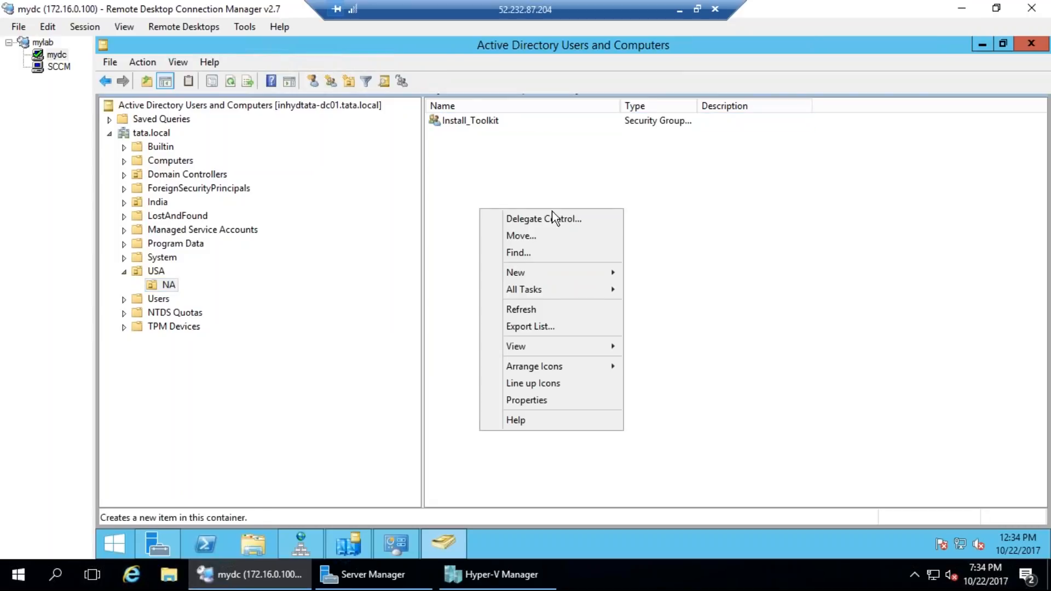
{"action": "mouse_move", "coordinate": [540, 271]}
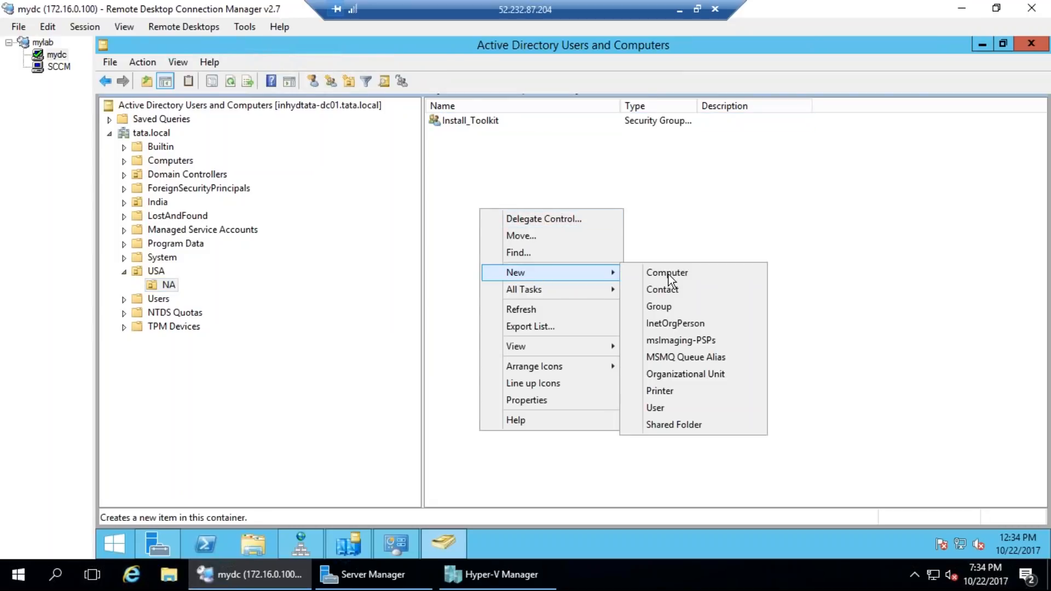
Step: Review the member list of the Install_Toolkit security group and close its properties without changes
{"action": "left_click", "coordinate": [479, 124]}
{"action": "double_click", "coordinate": [479, 124]}
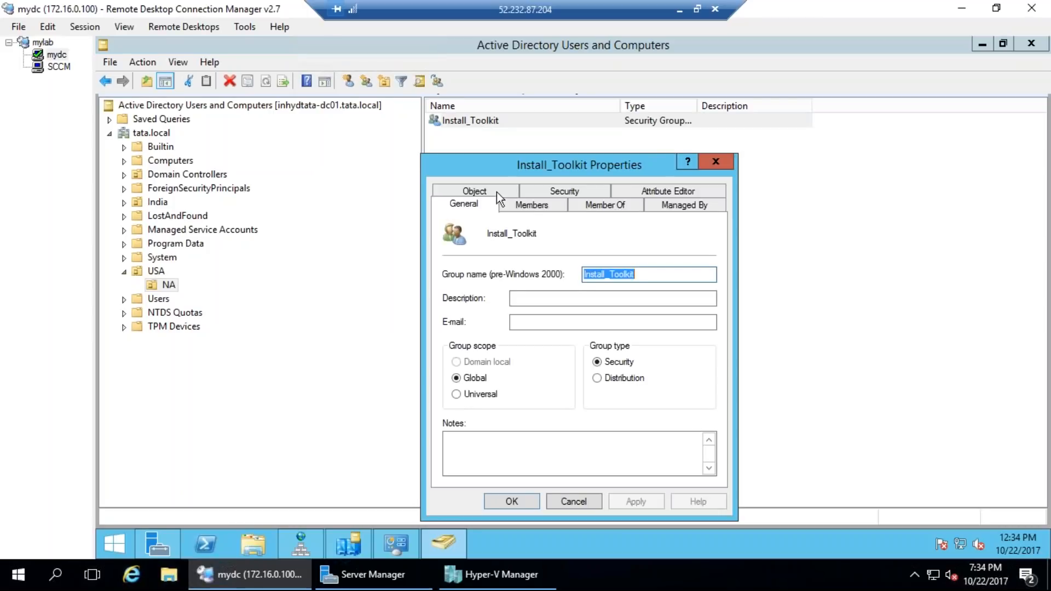
{"action": "left_click", "coordinate": [535, 207]}
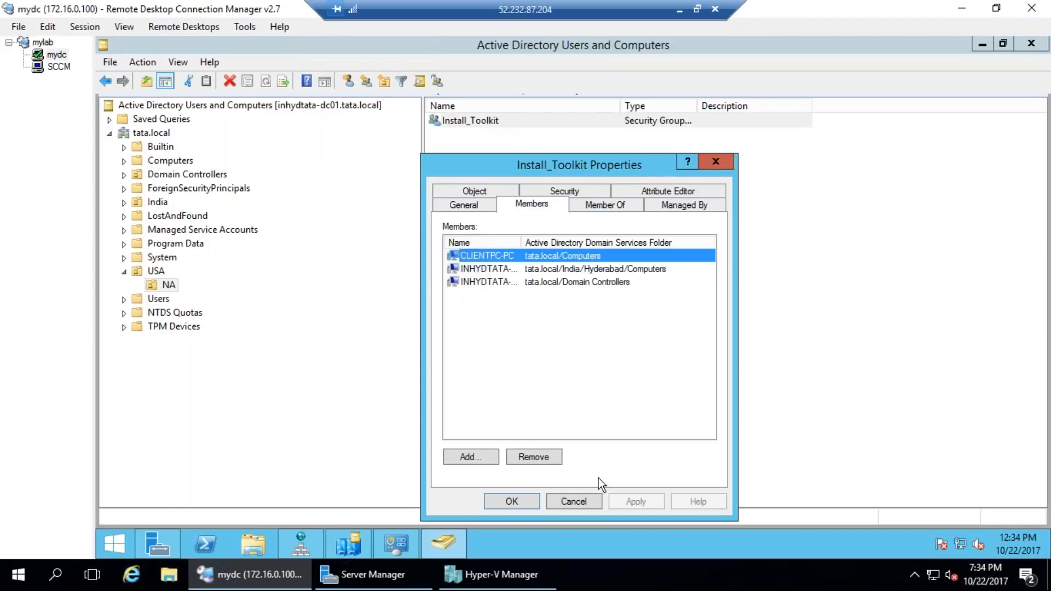
{"action": "left_click", "coordinate": [580, 502]}
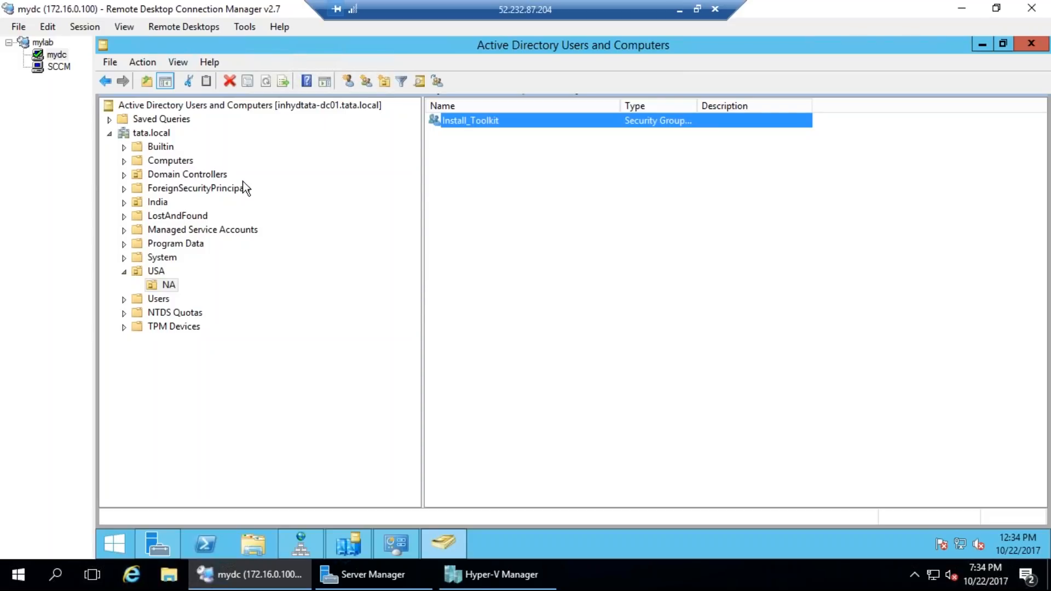
Step: Switch to the SCCM server session and collapse the Devices node in Assets and Compliance
{"action": "left_click", "coordinate": [53, 64]}
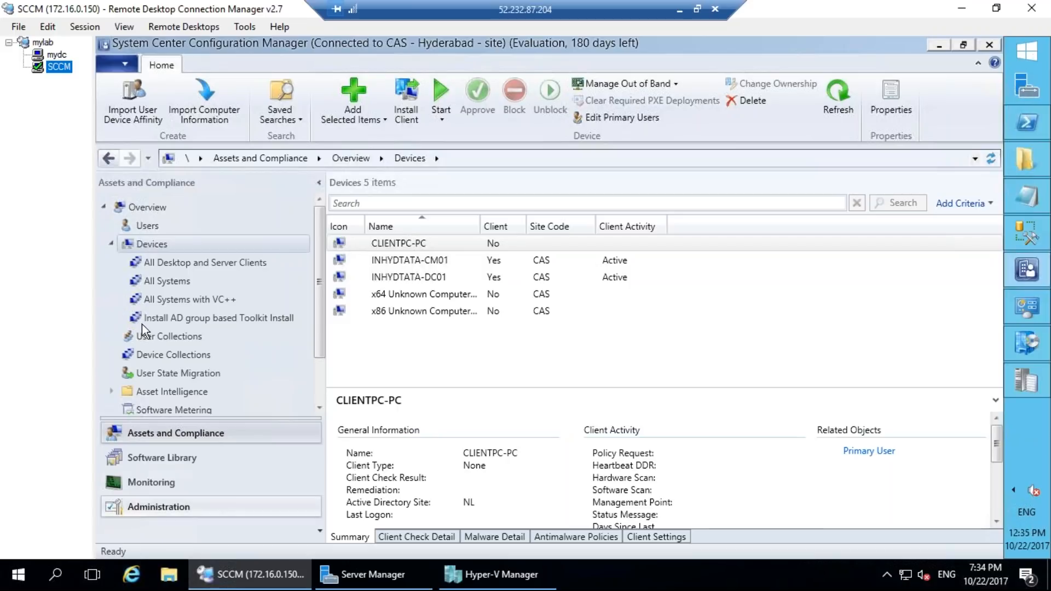
{"action": "left_click", "coordinate": [113, 246]}
{"action": "left_click", "coordinate": [112, 244]}
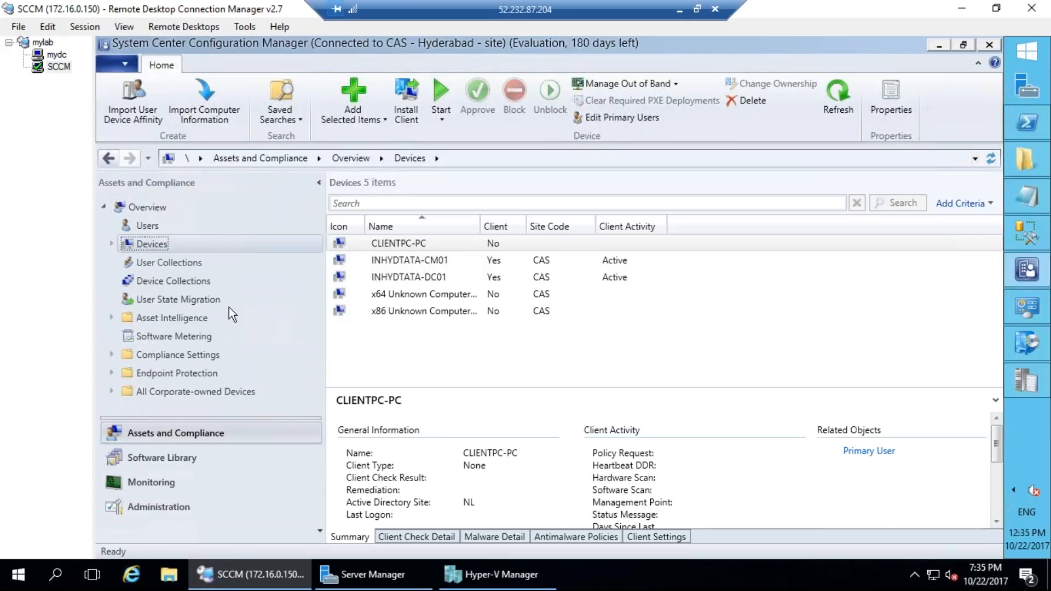
Step: Look at the WQL Collections page in Chrome and return to the SCCM remote session
{"action": "left_click", "coordinate": [681, 10]}
{"action": "left_click", "coordinate": [272, 35]}
{"action": "left_click", "coordinate": [261, 8]}
{"action": "left_click", "coordinate": [135, 11]}
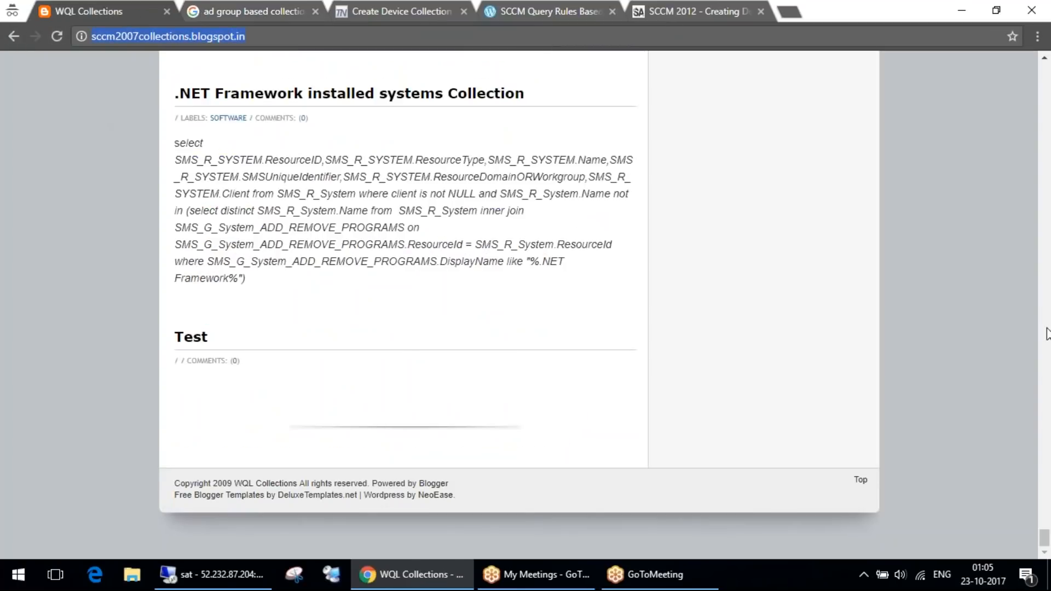
{"action": "left_click", "coordinate": [877, 406]}
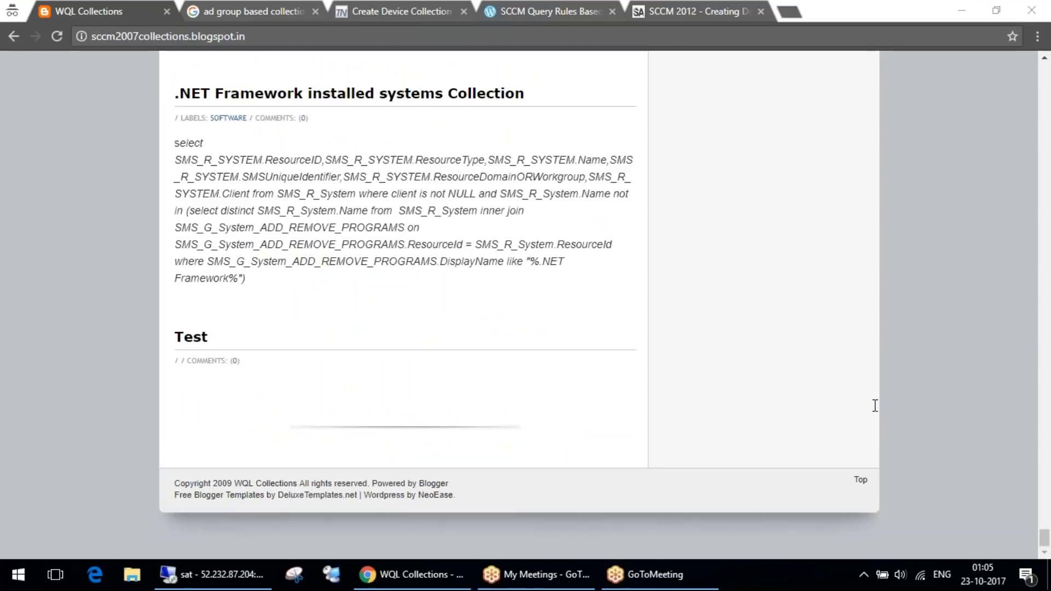
{"action": "left_click", "coordinate": [961, 11]}
{"action": "left_click", "coordinate": [654, 322]}
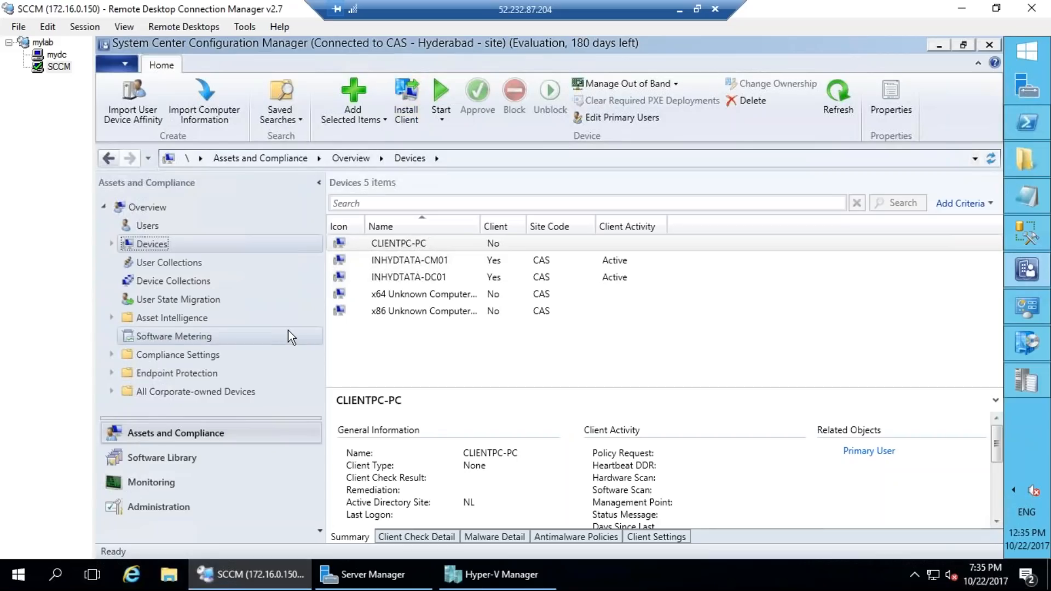
Step: Open the Software Metering rules and widen the Name column to fit the full rule names
{"action": "scroll", "coordinate": [469, 445], "scroll_direction": "down", "scroll_amount": 1}
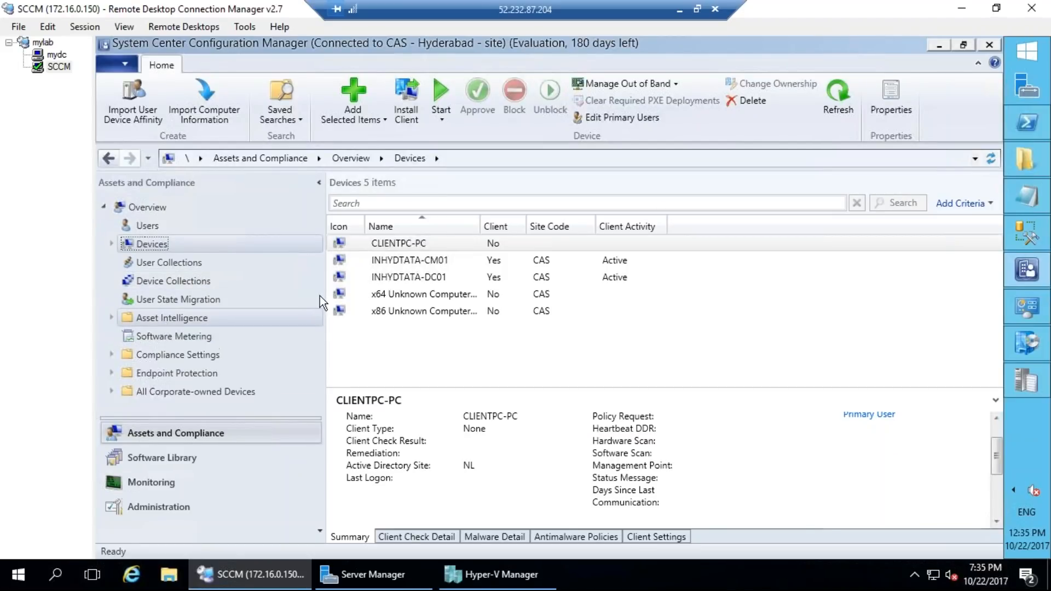
{"action": "left_click", "coordinate": [153, 337]}
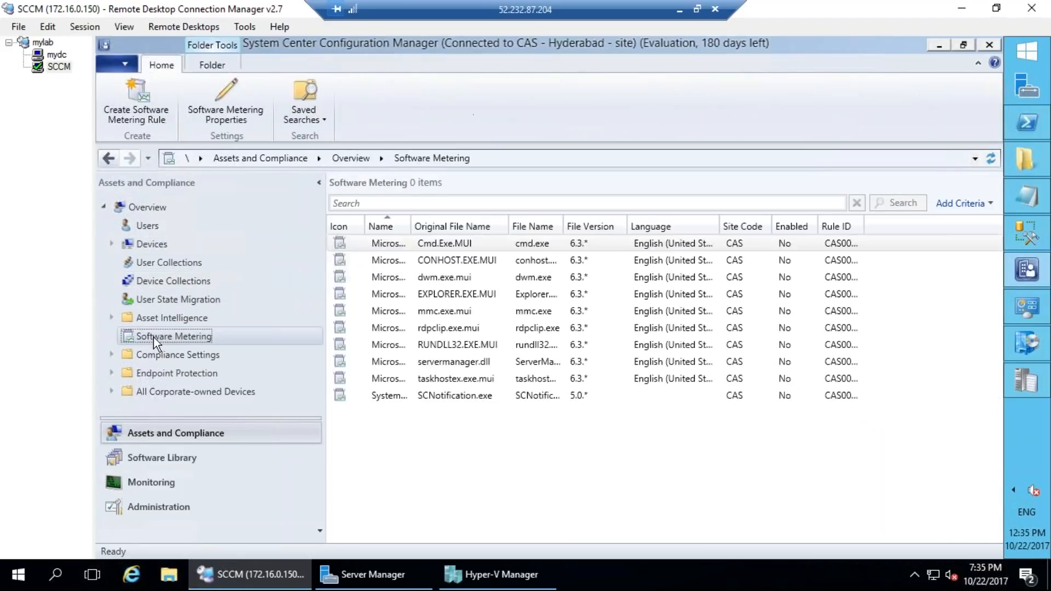
{"action": "double_click", "coordinate": [410, 226]}
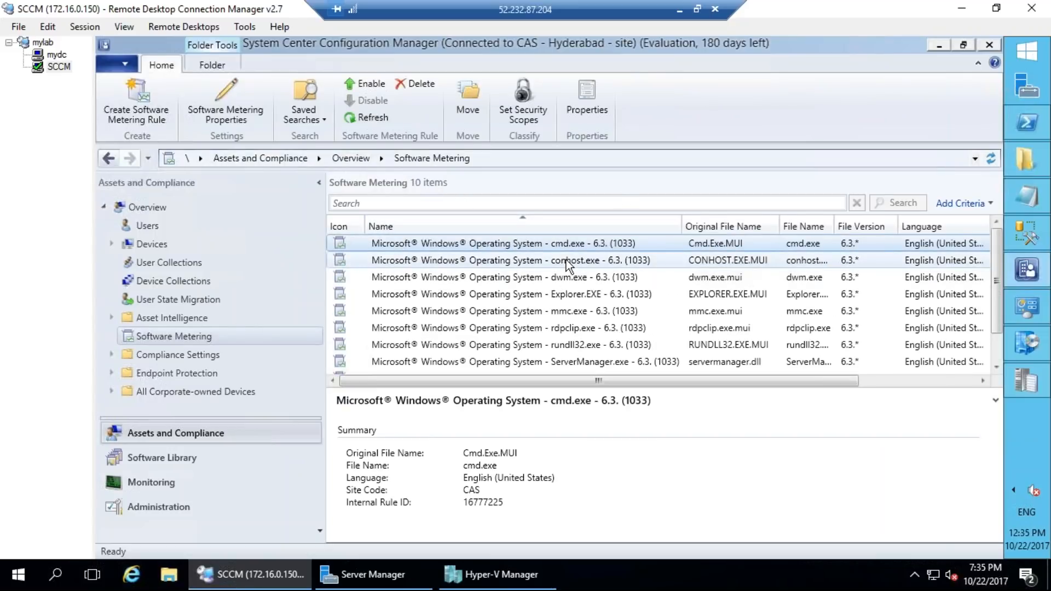
{"action": "scroll", "coordinate": [649, 267], "scroll_direction": "down", "scroll_amount": 1}
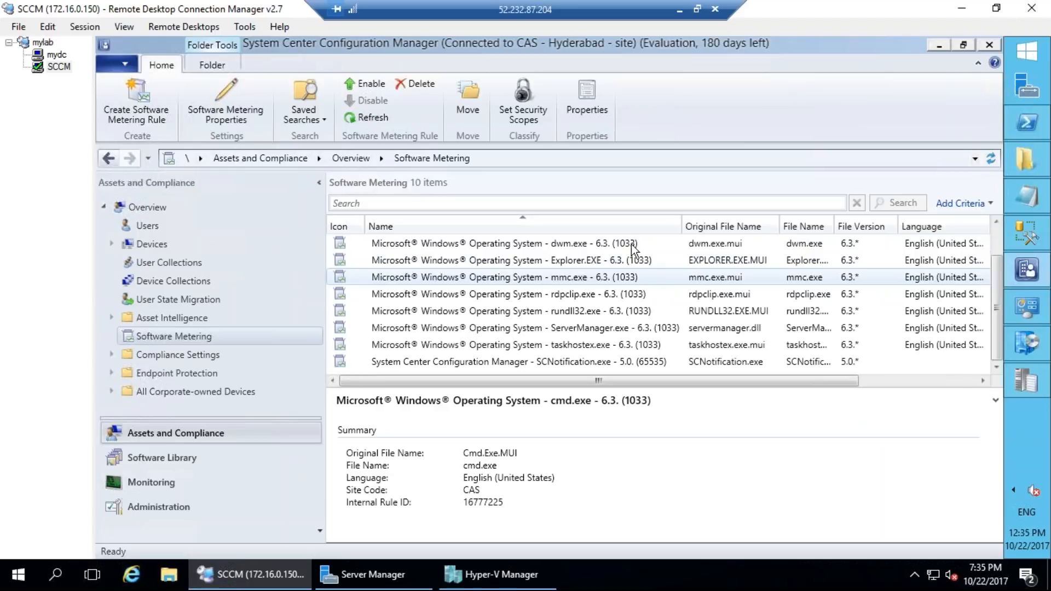
Step: Start a new software metering rule and browse to C:\Windows for its executable file
{"action": "right_click", "coordinate": [180, 336]}
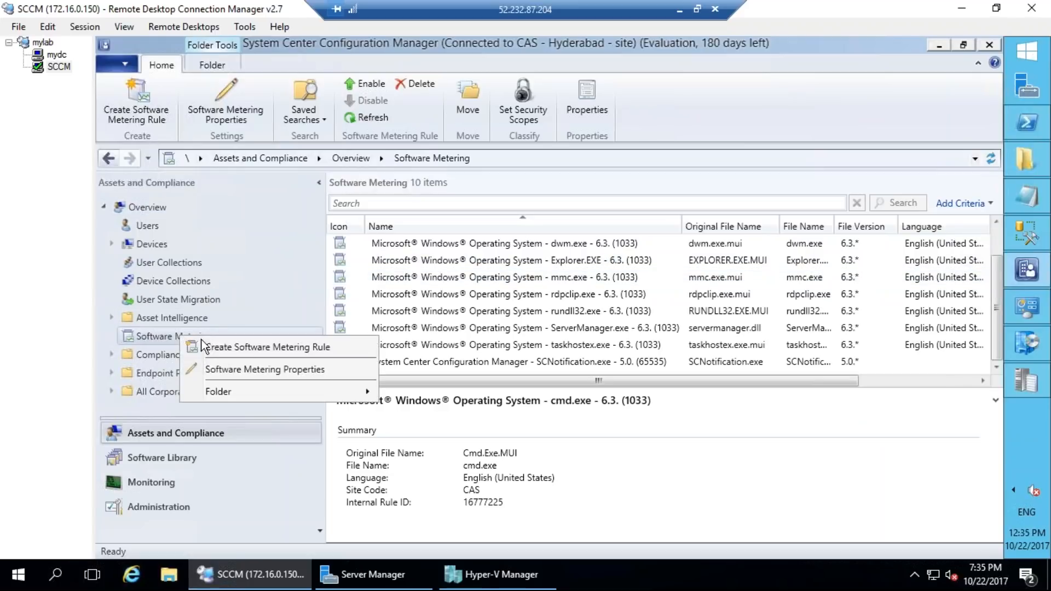
{"action": "left_click", "coordinate": [234, 344]}
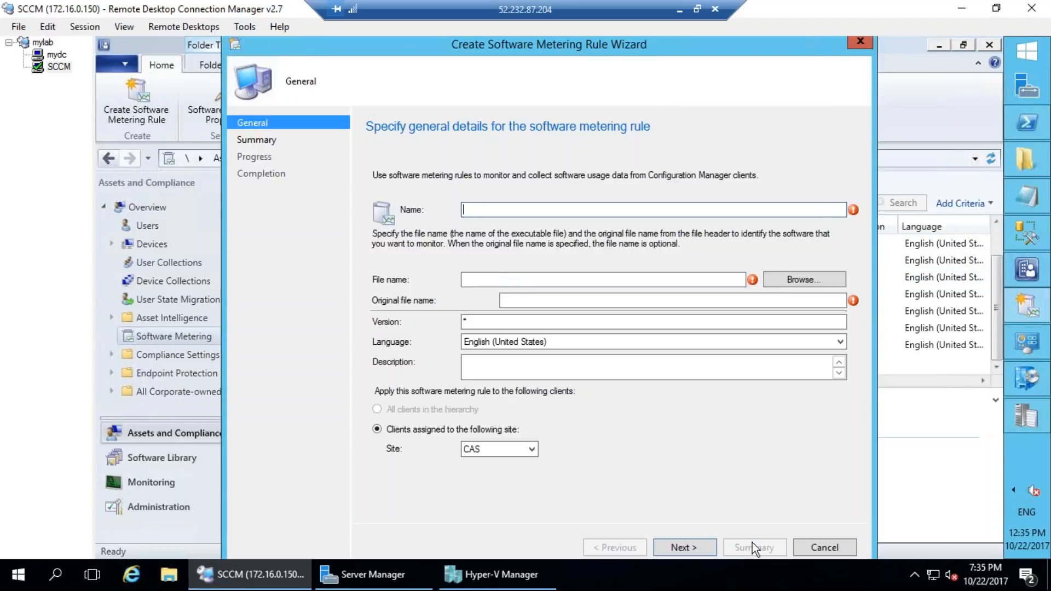
{"action": "left_click", "coordinate": [829, 284]}
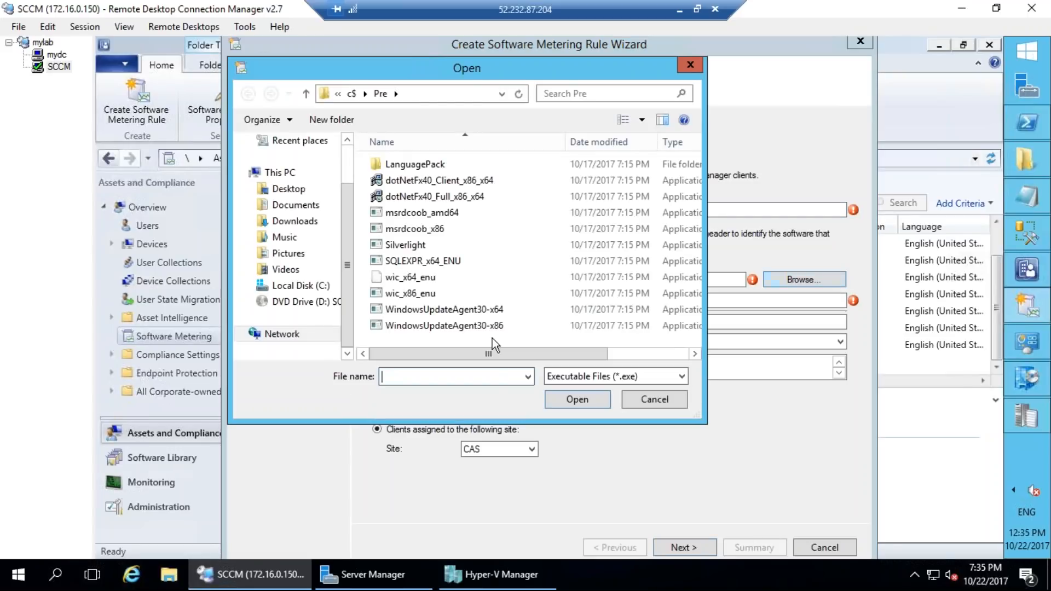
{"action": "left_click", "coordinate": [301, 285]}
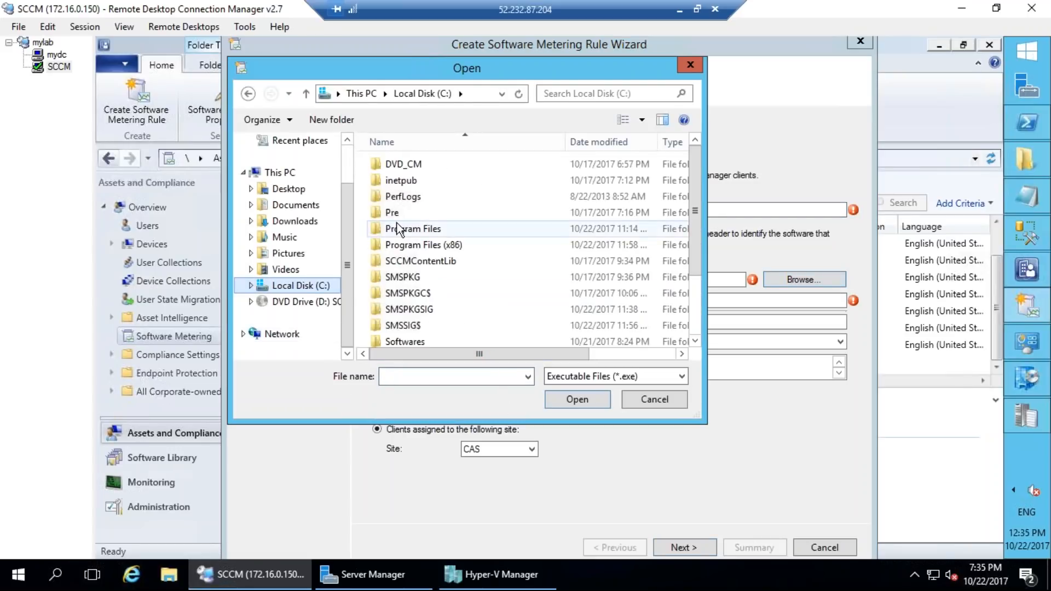
{"action": "scroll", "coordinate": [405, 314], "scroll_direction": "down", "scroll_amount": 2}
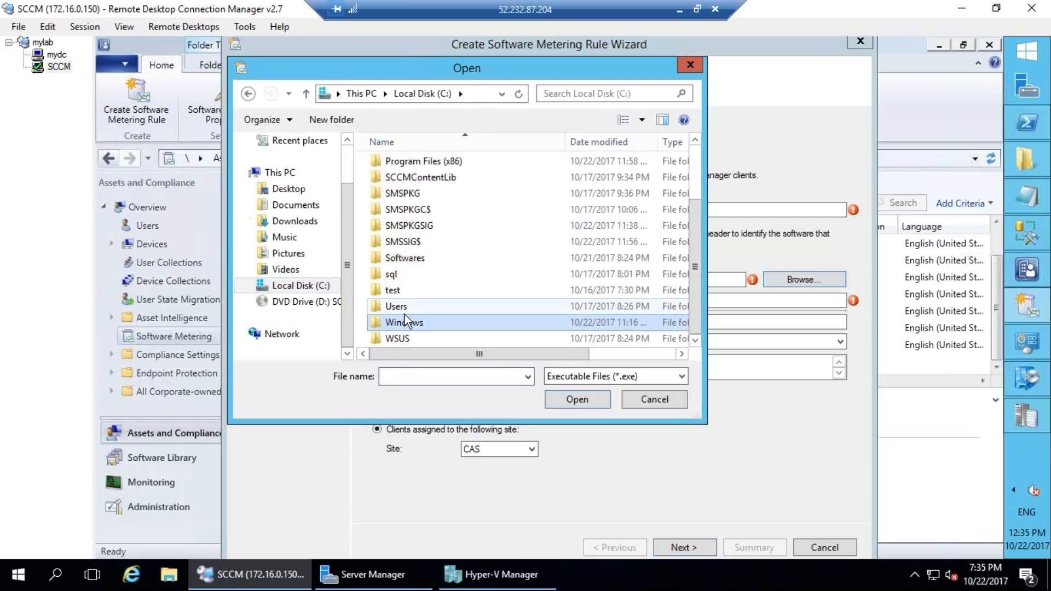
{"action": "double_click", "coordinate": [405, 317]}
Step: Choose notepad from the System32 folder as the executable for the software metering rule
{"action": "left_click", "coordinate": [416, 263]}
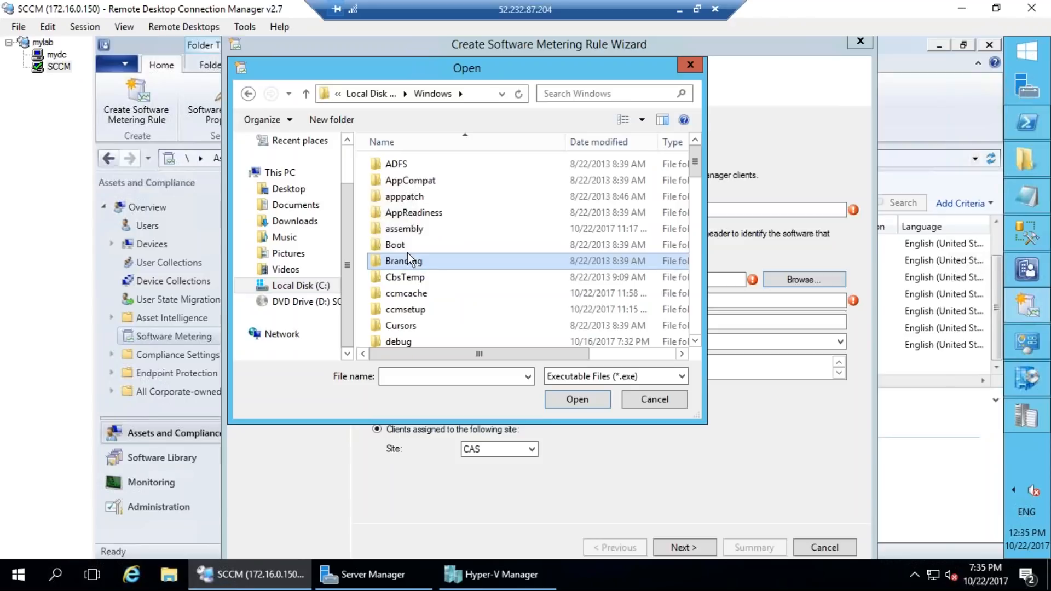
{"action": "left_click", "coordinate": [695, 279]}
{"action": "left_click_drag", "start_coordinate": [698, 352], "coordinate": [698, 356]}
{"action": "left_click", "coordinate": [392, 212]}
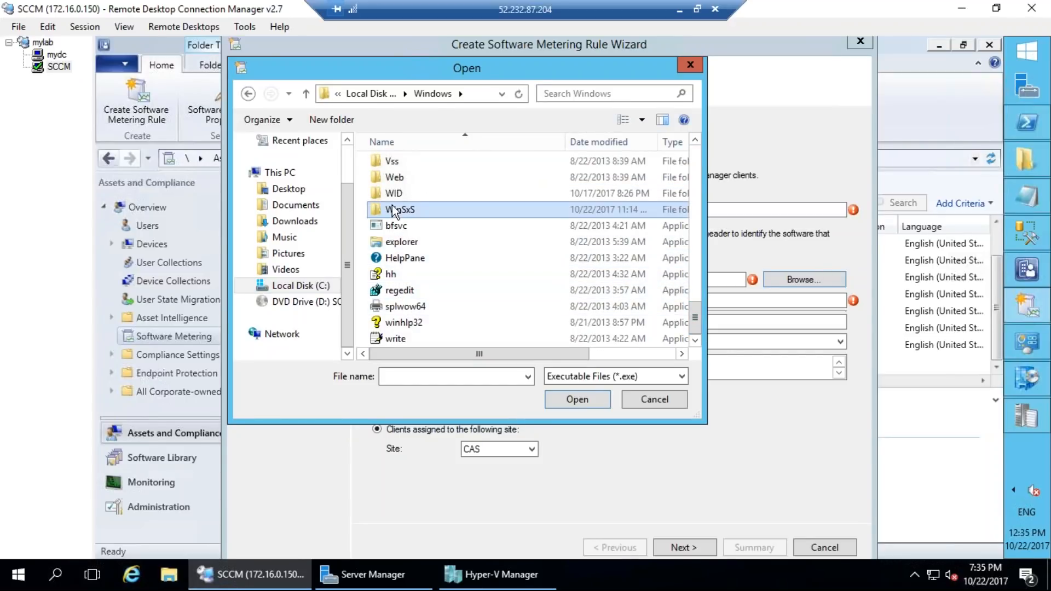
{"action": "key", "text": "Home"}
{"action": "type", "text": "sys"}
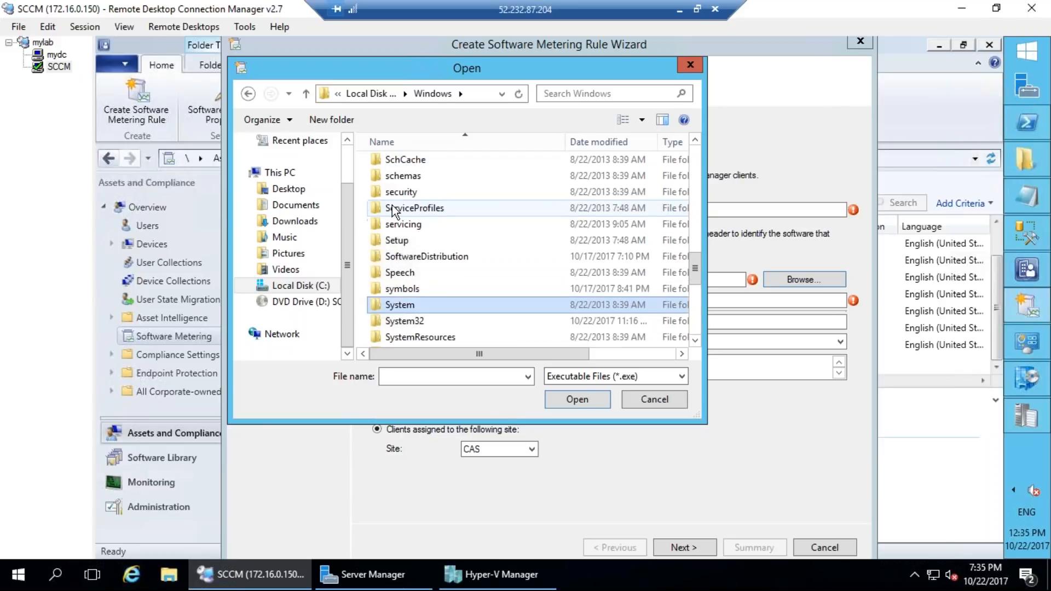
{"action": "key", "text": "Down"}
{"action": "key", "text": "Return"}
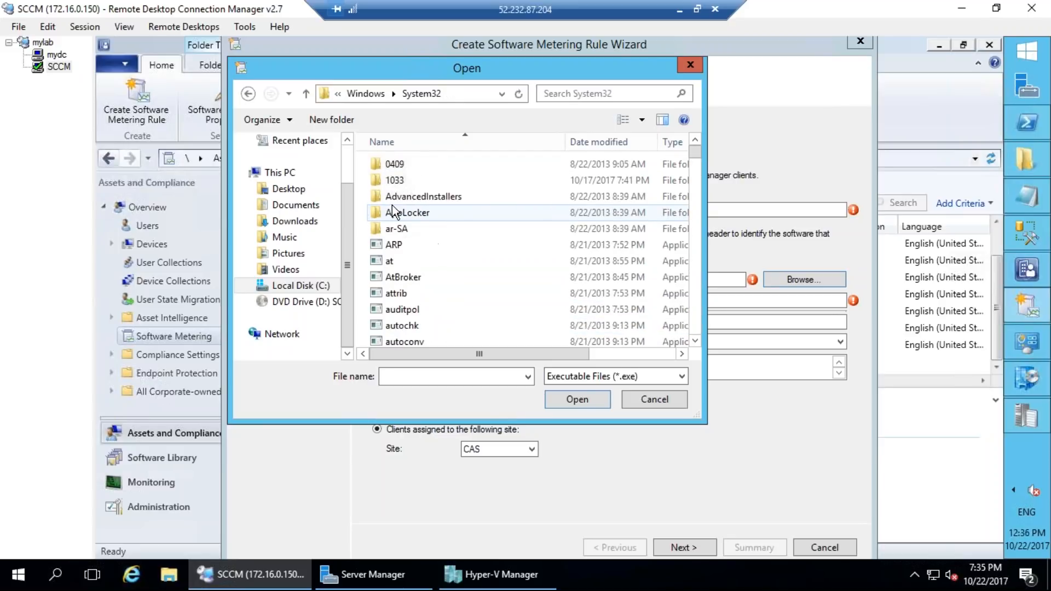
{"action": "type", "text": "notepad"}
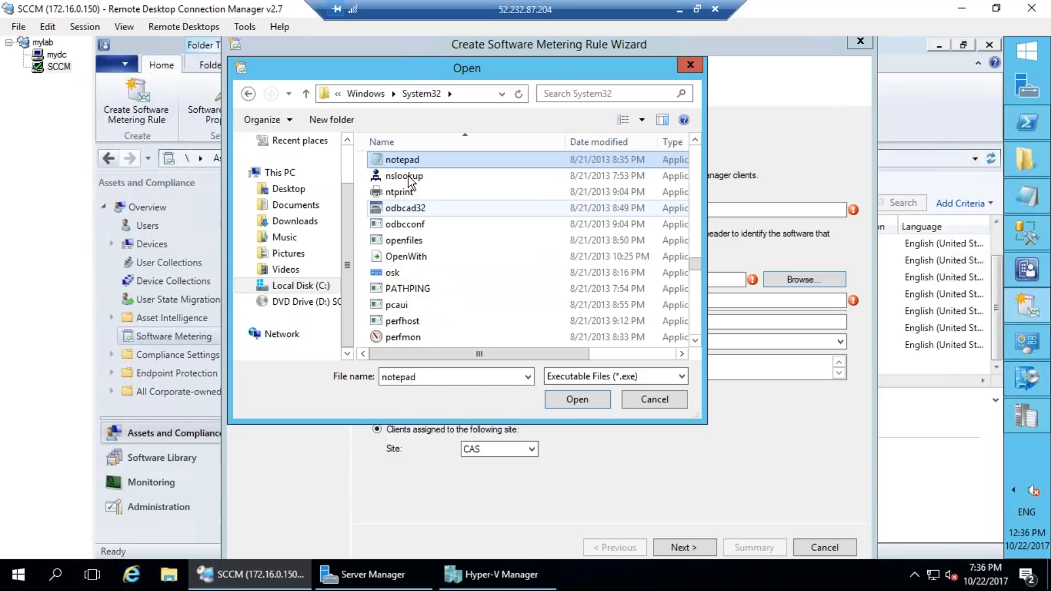
{"action": "double_click", "coordinate": [407, 159]}
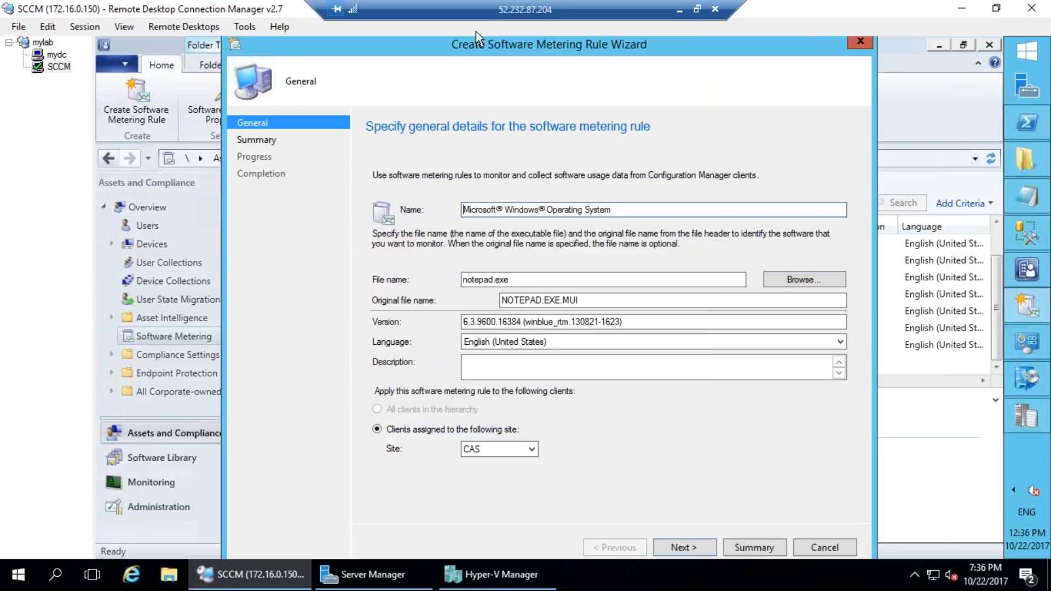
{"action": "left_click_drag", "start_coordinate": [475, 44], "coordinate": [472, 44]}
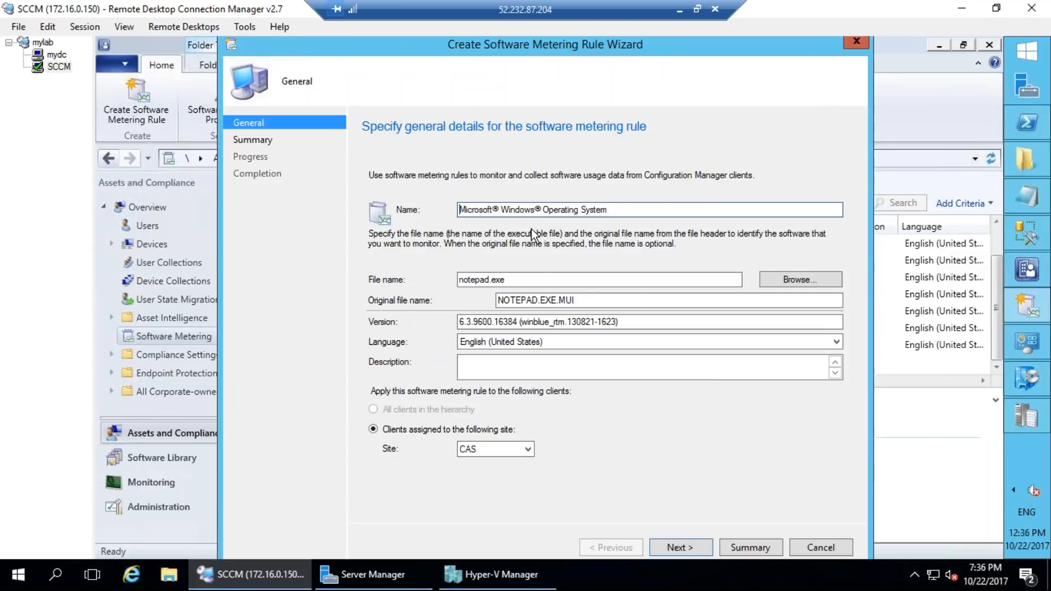
{"action": "left_click", "coordinate": [581, 300]}
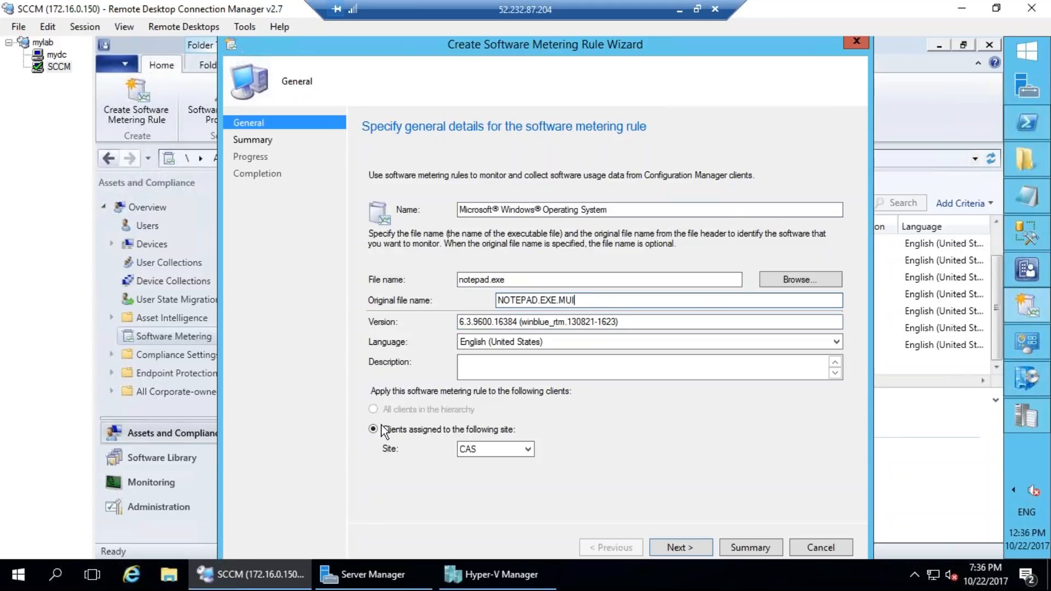
Step: Take the remote desktop connection out of full screen and switch focus to the local desktop
{"action": "key", "text": "super"}
{"action": "double_click", "coordinate": [487, 3]}
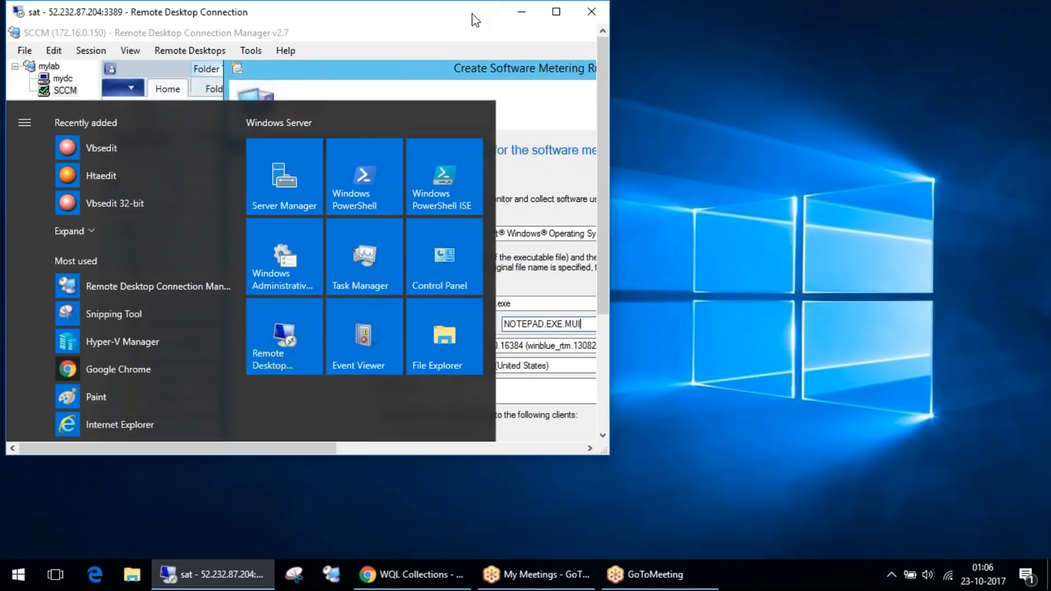
{"action": "left_click", "coordinate": [978, 98]}
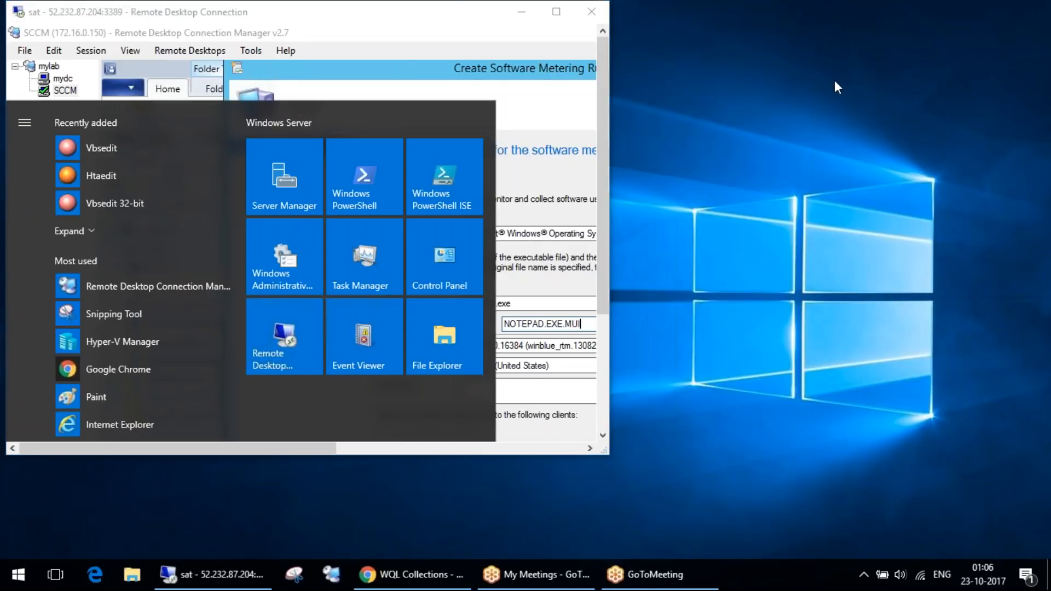
Step: Return the remote desktop connection to full screen and dismiss the remote machine's open Start menu
{"action": "left_click", "coordinate": [457, 4]}
{"action": "double_click", "coordinate": [465, 18]}
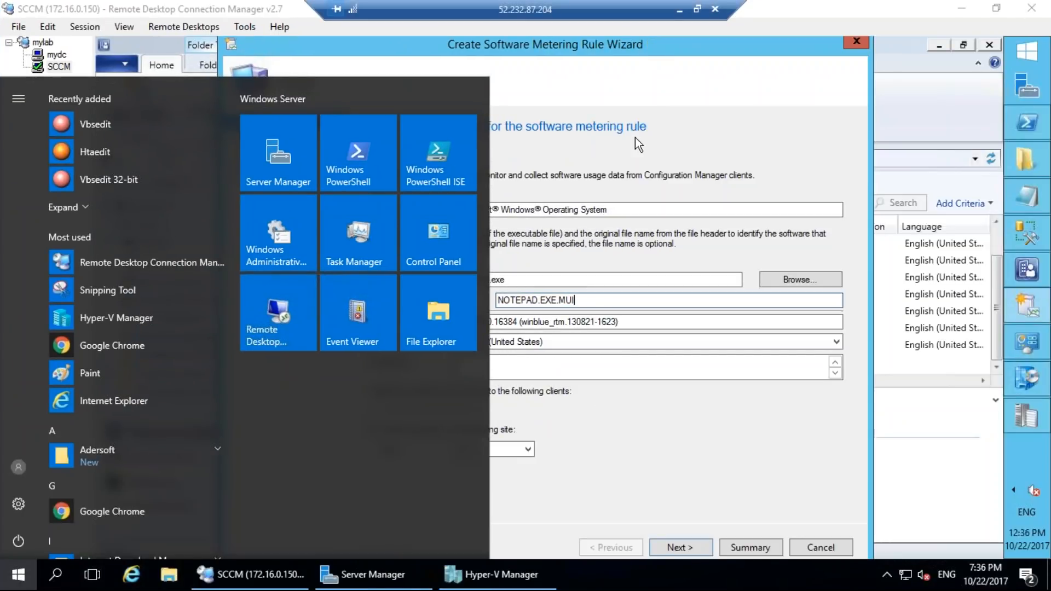
{"action": "left_click", "coordinate": [667, 167]}
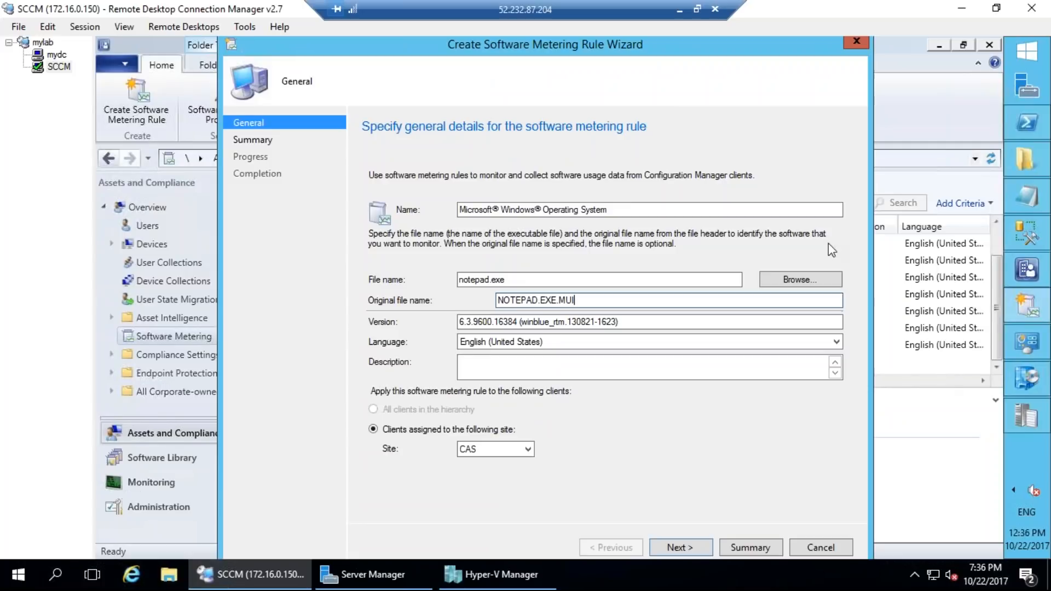
{"action": "left_click_drag", "start_coordinate": [540, 163], "coordinate": [461, 162]}
{"action": "mouse_move", "coordinate": [489, 256]}
{"action": "left_mouse_down"}
{"action": "mouse_move", "coordinate": [444, 257]}
{"action": "mouse_move", "coordinate": [528, 263]}
{"action": "mouse_move", "coordinate": [472, 243]}
{"action": "left_mouse_up"}
{"action": "mouse_move", "coordinate": [430, 270]}
{"action": "left_mouse_down"}
{"action": "mouse_move", "coordinate": [304, 376]}
{"action": "mouse_move", "coordinate": [446, 322]}
{"action": "mouse_move", "coordinate": [430, 321]}
{"action": "mouse_move", "coordinate": [452, 343]}
{"action": "left_mouse_up"}
{"action": "mouse_move", "coordinate": [509, 277]}
{"action": "left_mouse_down"}
{"action": "mouse_move", "coordinate": [534, 282]}
{"action": "mouse_move", "coordinate": [574, 219]}
{"action": "left_mouse_up"}
{"action": "left_click_drag", "start_coordinate": [597, 255], "coordinate": [602, 273]}
{"action": "left_click_drag", "start_coordinate": [647, 221], "coordinate": [655, 262]}
{"action": "mouse_move", "coordinate": [615, 180]}
{"action": "left_mouse_down"}
{"action": "mouse_move", "coordinate": [624, 220]}
{"action": "mouse_move", "coordinate": [614, 203]}
{"action": "left_mouse_up"}
{"action": "left_click", "coordinate": [641, 196]}
{"action": "left_click_drag", "start_coordinate": [640, 164], "coordinate": [671, 199]}
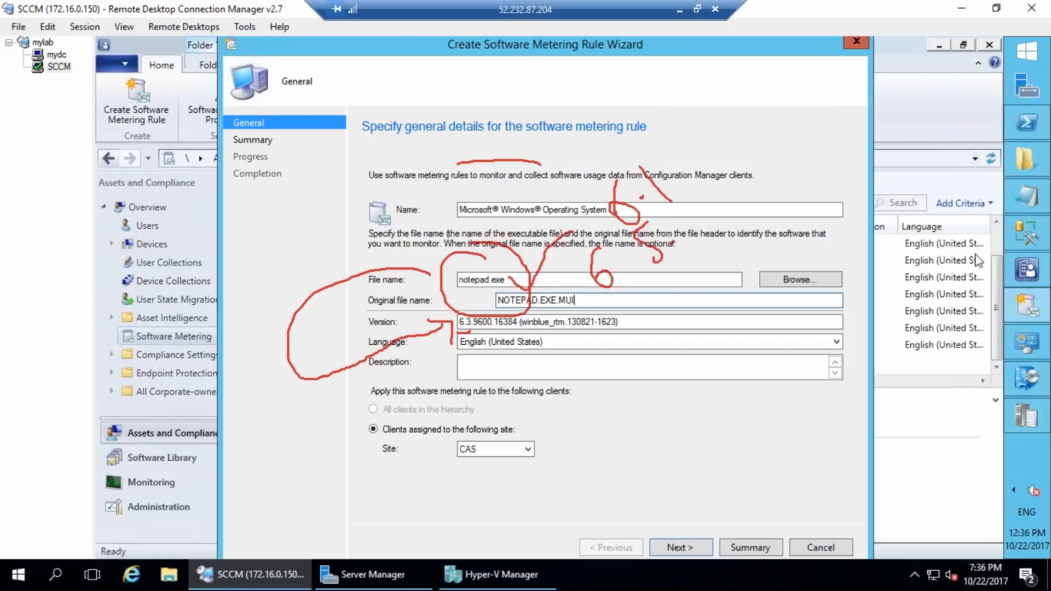
{"action": "mouse_move", "coordinate": [669, 289]}
{"action": "left_mouse_down"}
{"action": "mouse_move", "coordinate": [701, 327]}
{"action": "mouse_move", "coordinate": [641, 322]}
{"action": "mouse_move", "coordinate": [684, 337]}
{"action": "left_mouse_up"}
{"action": "key", "text": "Escape"}
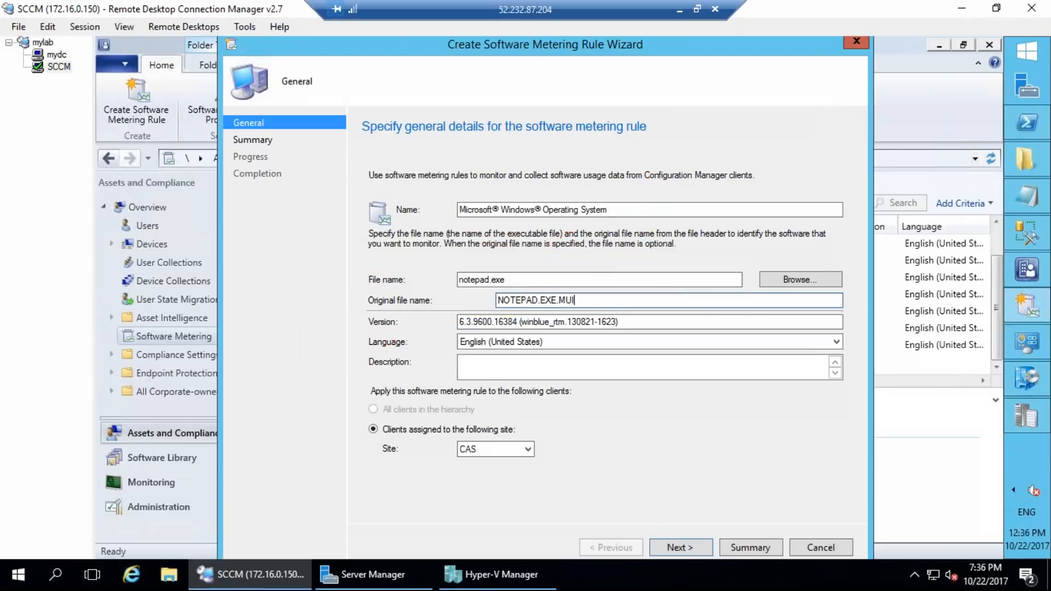
Step: Set the software metering rule's version to 6.3.* so it covers every 6.3 build of Notepad
{"action": "left_click", "coordinate": [465, 322]}
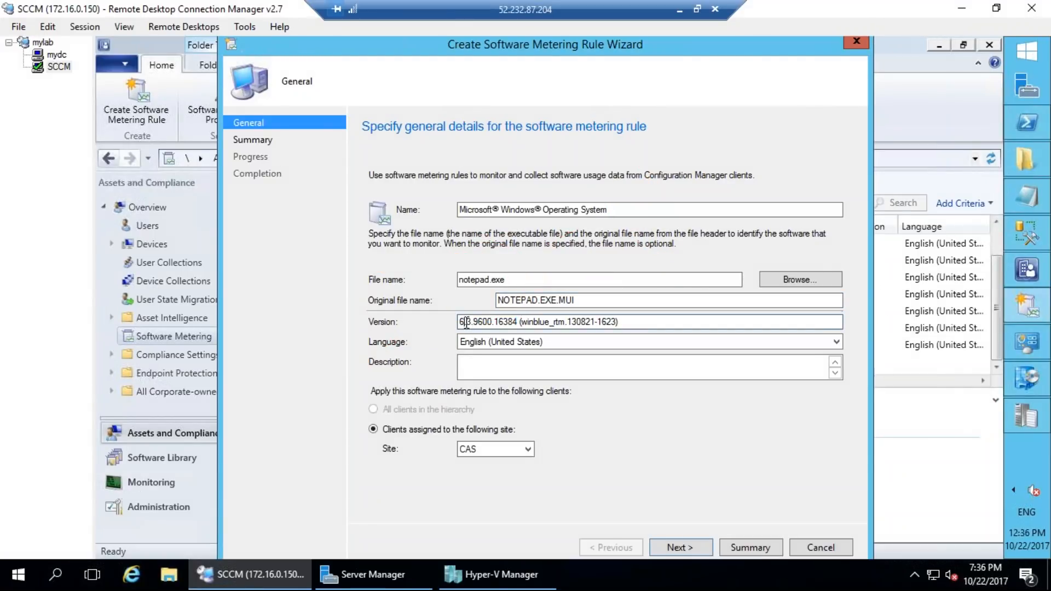
{"action": "left_click", "coordinate": [726, 317], "text": "shift"}
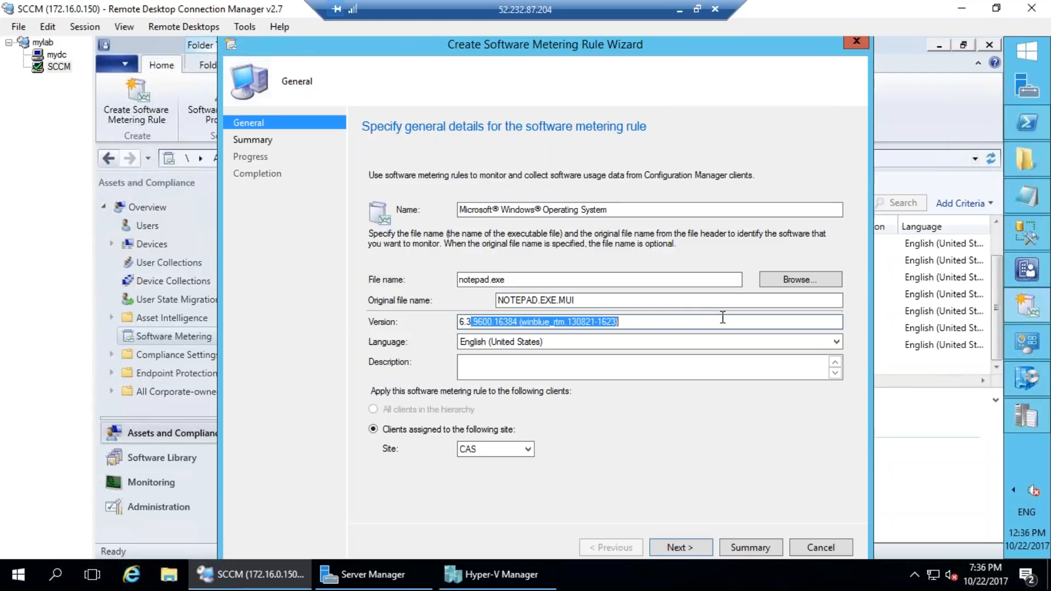
{"action": "key", "text": "Delete"}
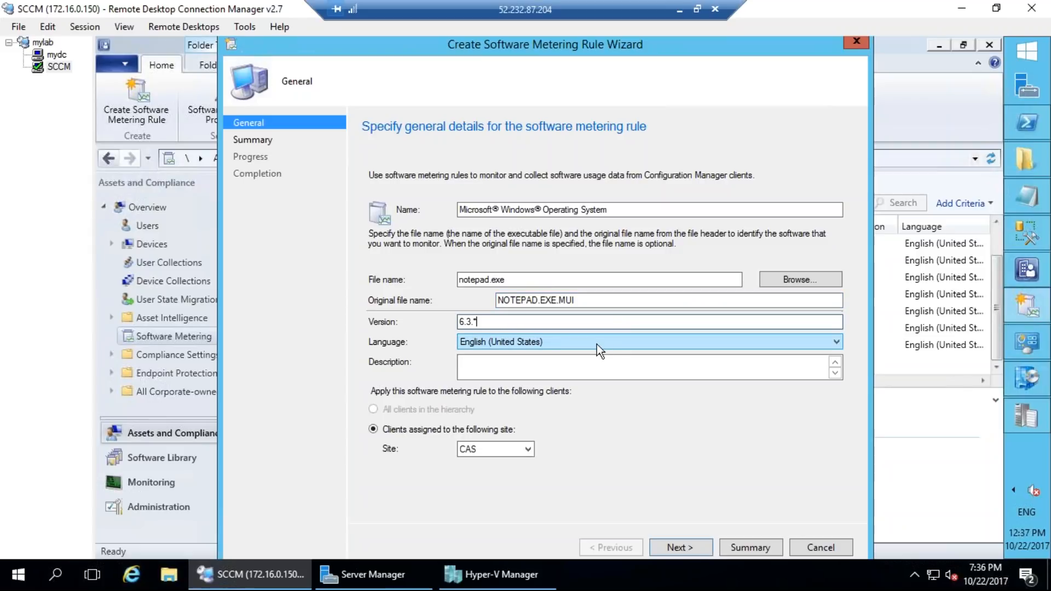
{"action": "mouse_move", "coordinate": [477, 273]}
{"action": "left_mouse_down"}
{"action": "mouse_move", "coordinate": [511, 288]}
{"action": "mouse_move", "coordinate": [446, 285]}
{"action": "mouse_move", "coordinate": [329, 341]}
{"action": "mouse_move", "coordinate": [366, 346]}
{"action": "left_mouse_up"}
{"action": "mouse_move", "coordinate": [523, 427]}
{"action": "left_mouse_down"}
{"action": "mouse_move", "coordinate": [428, 389]}
{"action": "mouse_move", "coordinate": [379, 519]}
{"action": "mouse_move", "coordinate": [486, 381]}
{"action": "left_mouse_up"}
{"action": "left_click_drag", "start_coordinate": [332, 488], "coordinate": [328, 462]}
{"action": "mouse_move", "coordinate": [343, 483]}
{"action": "left_mouse_down"}
{"action": "mouse_move", "coordinate": [366, 516]}
{"action": "mouse_move", "coordinate": [430, 479]}
{"action": "left_mouse_up"}
{"action": "mouse_move", "coordinate": [394, 534]}
{"action": "left_mouse_down"}
{"action": "mouse_move", "coordinate": [465, 468]}
{"action": "mouse_move", "coordinate": [476, 519]}
{"action": "left_mouse_up"}
{"action": "left_click_drag", "start_coordinate": [528, 472], "coordinate": [542, 520]}
{"action": "key", "text": "Escape"}
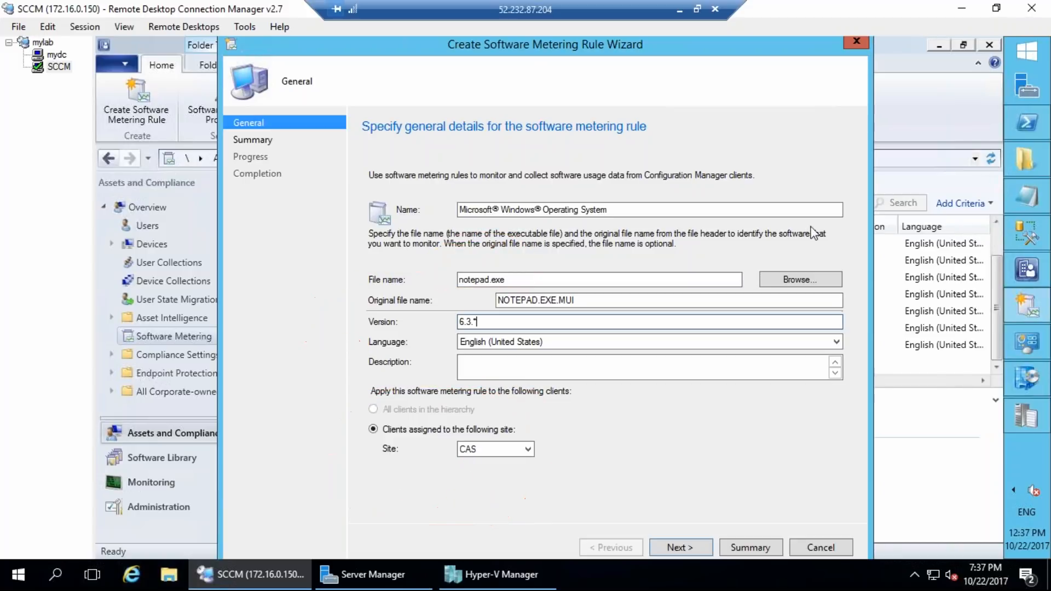
Step: Complete the Create Software Metering Rule Wizard with the current Notepad settings and close it
{"action": "left_click", "coordinate": [684, 541]}
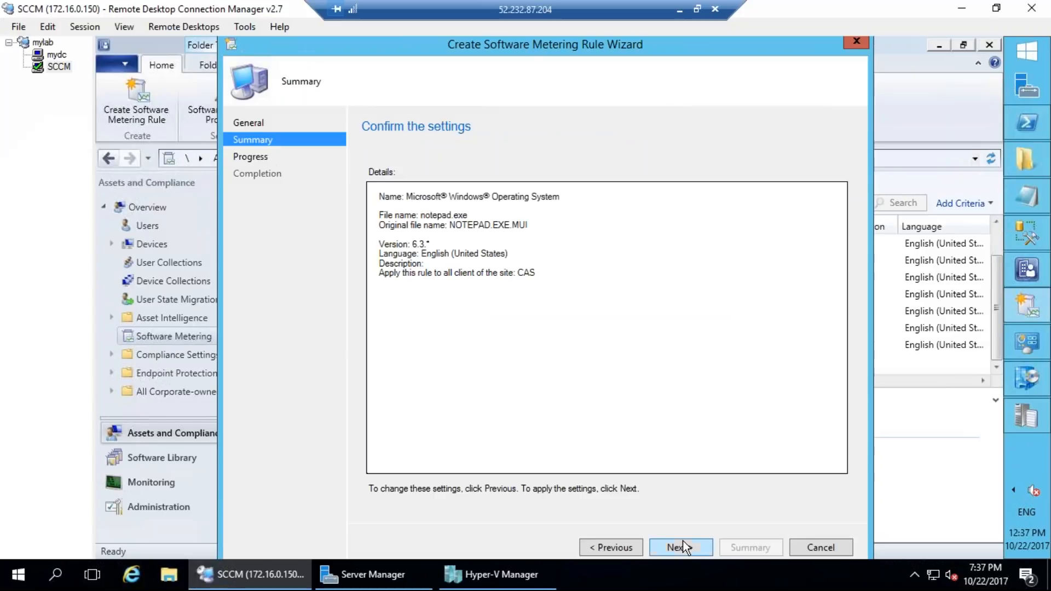
{"action": "left_click", "coordinate": [682, 541]}
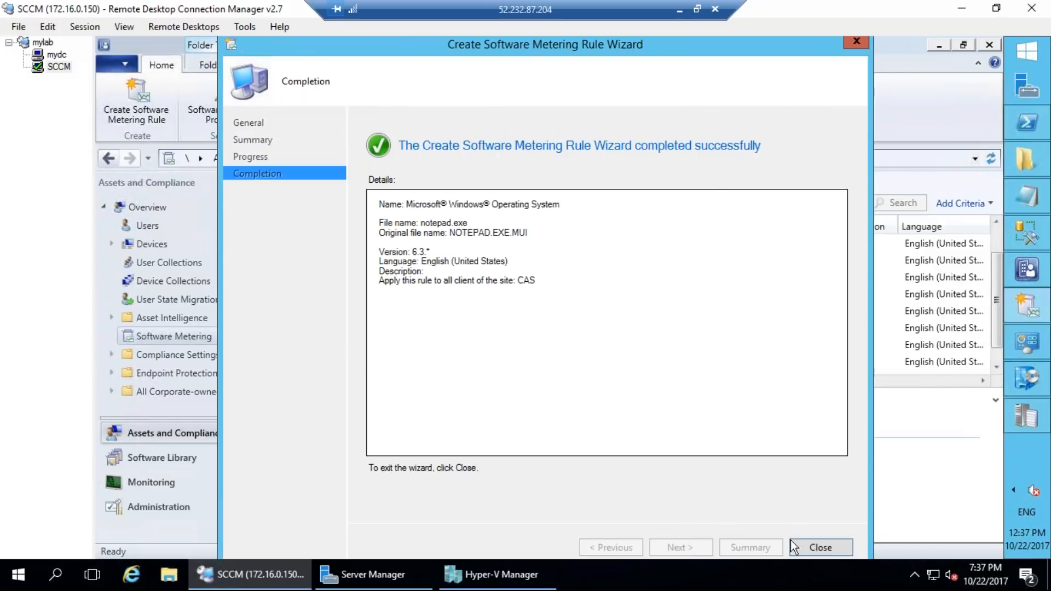
{"action": "key", "text": "Return"}
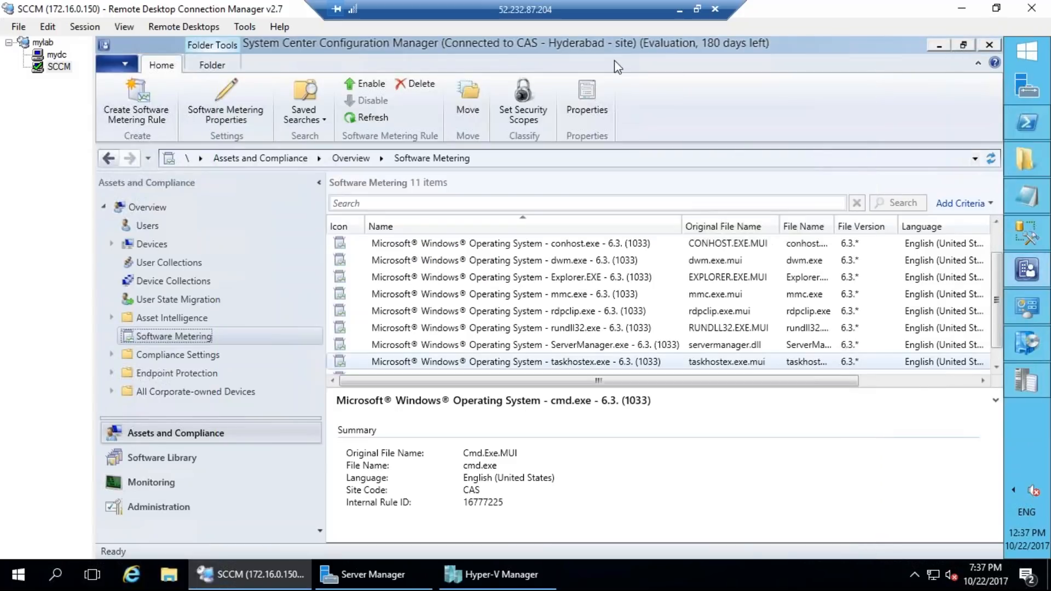
Step: Check which actions are offered for the taskhostex.exe rule and for the new notepad.exe metering rule
{"action": "right_click", "coordinate": [573, 365]}
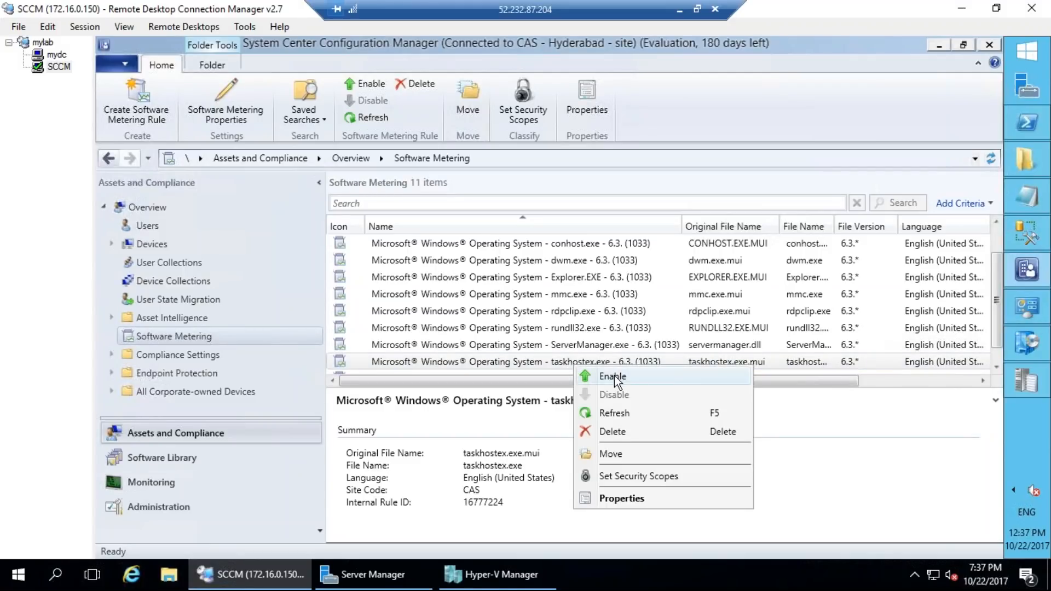
{"action": "left_click", "coordinate": [614, 310]}
{"action": "scroll", "coordinate": [620, 323], "scroll_direction": "down", "scroll_amount": 1}
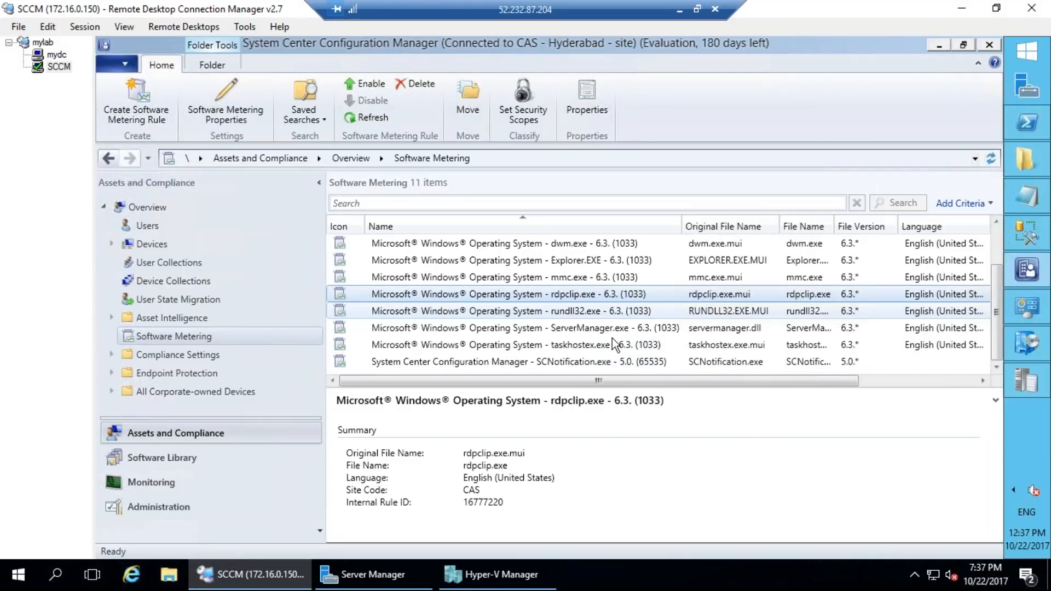
{"action": "scroll", "coordinate": [622, 364], "scroll_direction": "up", "scroll_amount": 1}
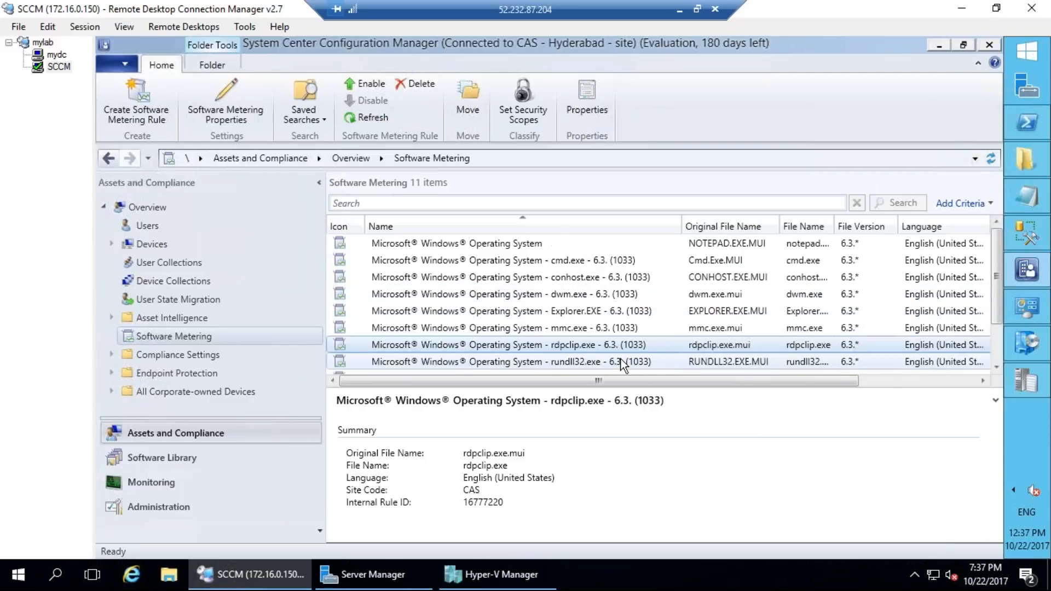
{"action": "right_click", "coordinate": [540, 250]}
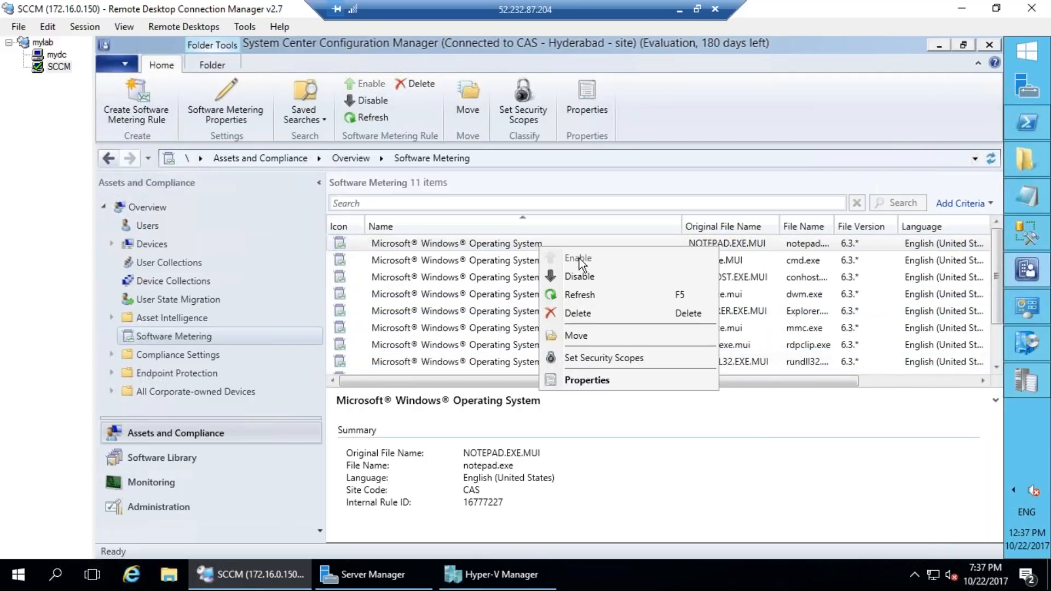
{"action": "left_click", "coordinate": [518, 261]}
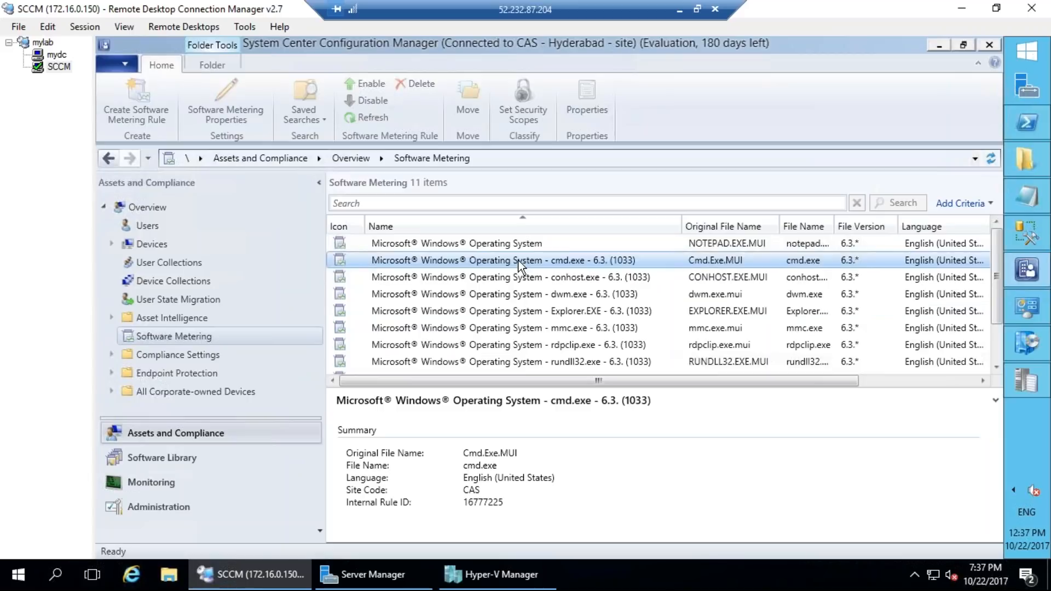
Step: Look through the metering rules, including ServerManager.exe and cmd.exe, and recheck the actions offered for the notepad.exe rule
{"action": "scroll", "coordinate": [530, 266], "scroll_direction": "down", "scroll_amount": 1}
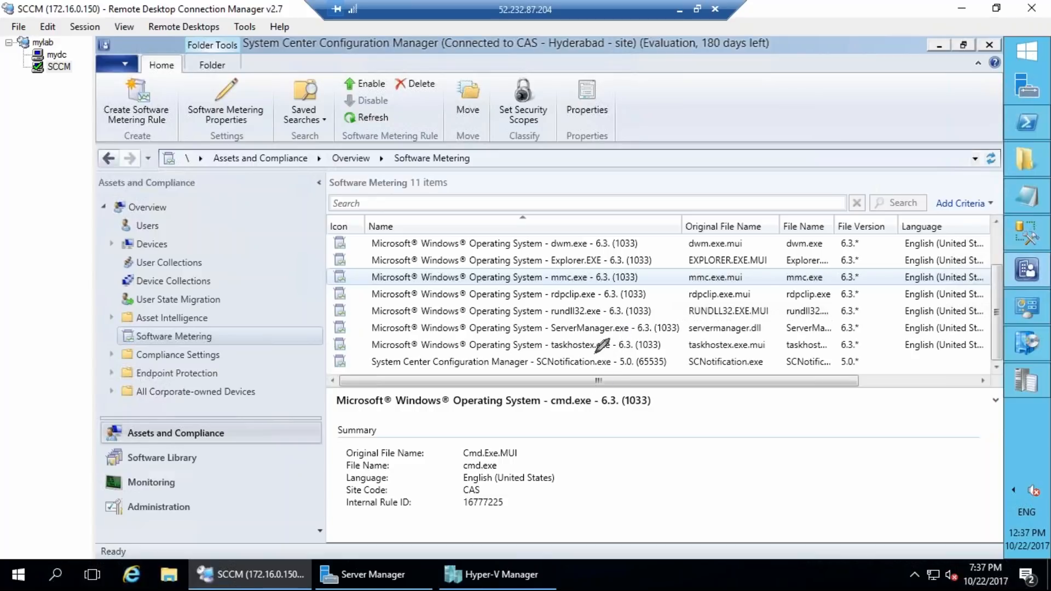
{"action": "left_click_drag", "start_coordinate": [596, 276], "coordinate": [682, 241]}
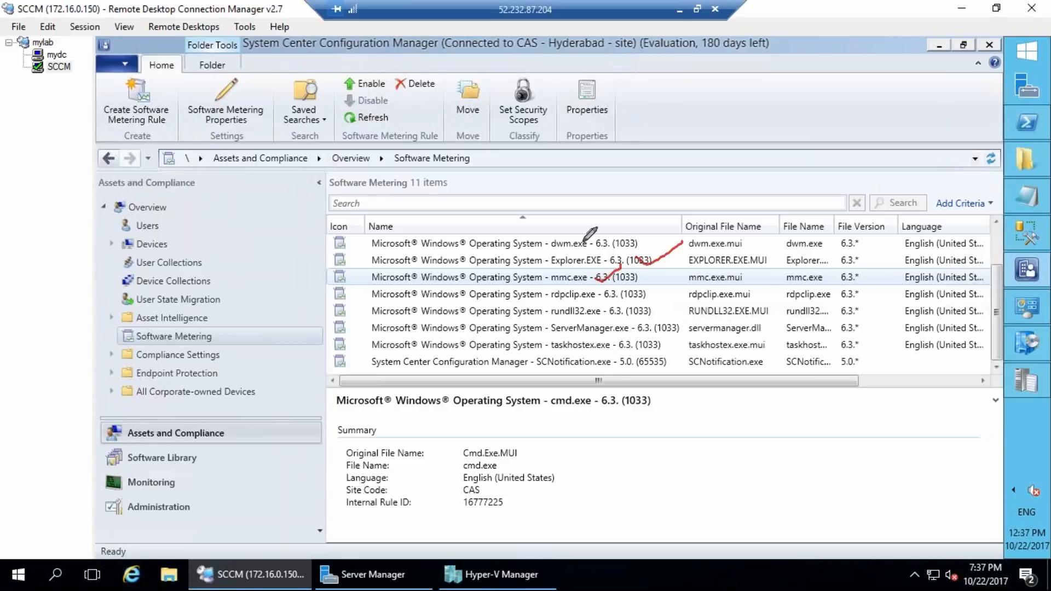
{"action": "key", "text": "Escape"}
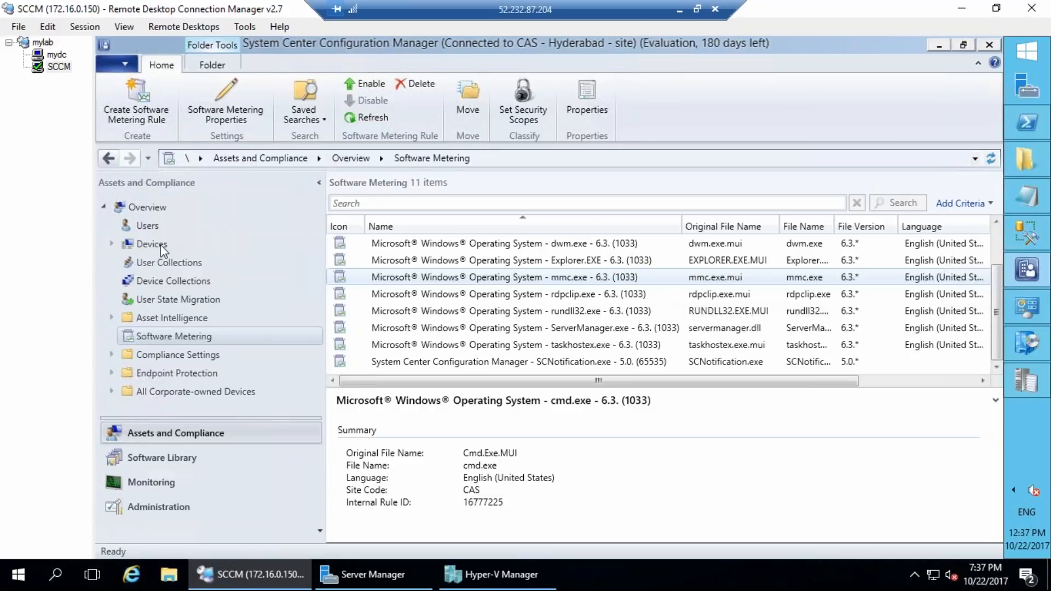
{"action": "left_click", "coordinate": [597, 328]}
{"action": "scroll", "coordinate": [630, 353], "scroll_direction": "up", "scroll_amount": 1}
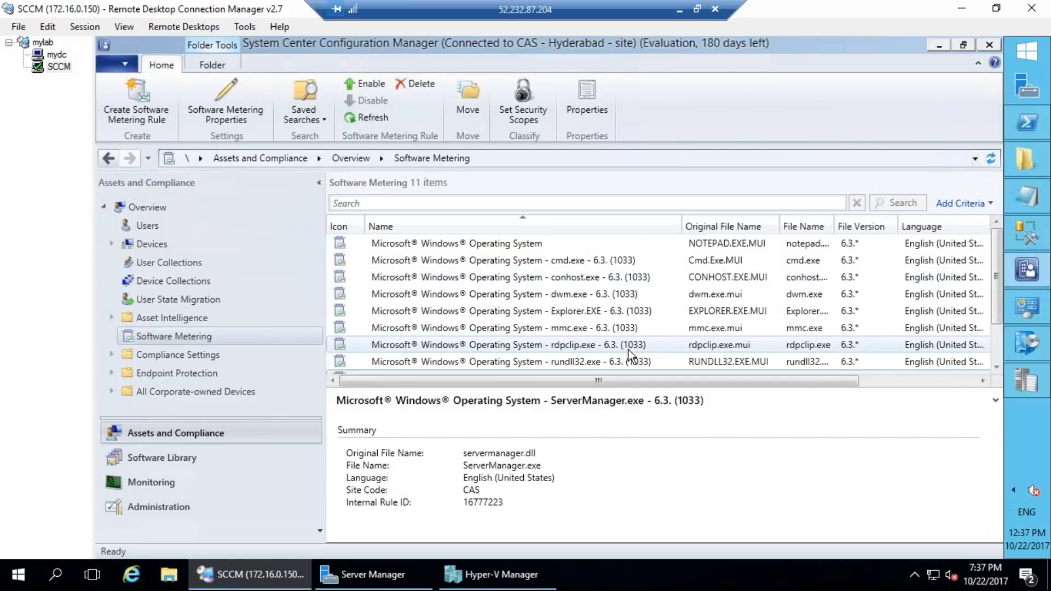
{"action": "left_click", "coordinate": [560, 266]}
{"action": "scroll", "coordinate": [608, 336], "scroll_direction": "down", "scroll_amount": 1}
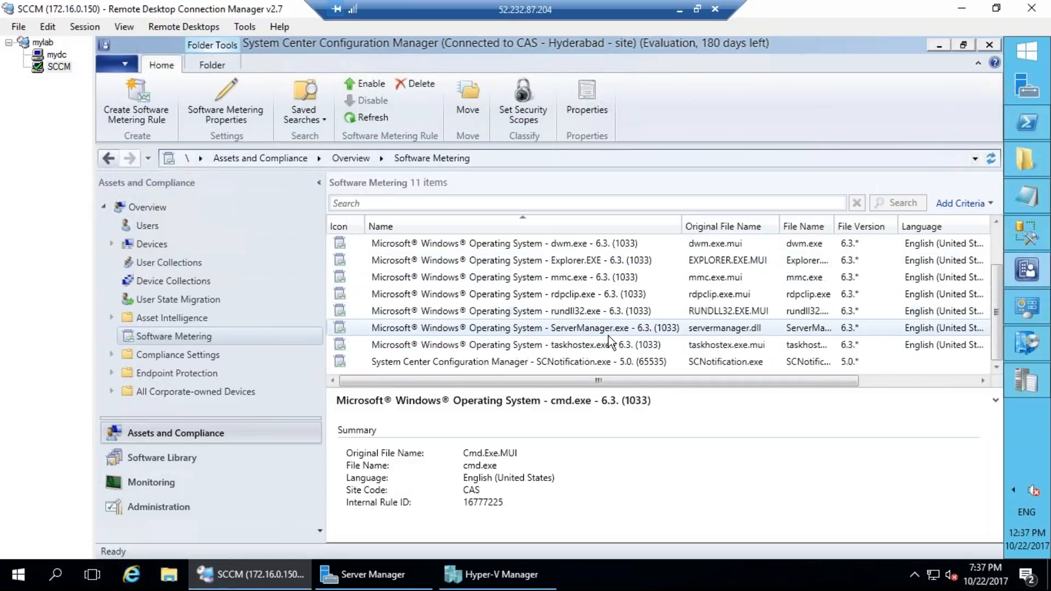
{"action": "scroll", "coordinate": [610, 337], "scroll_direction": "up", "scroll_amount": 1}
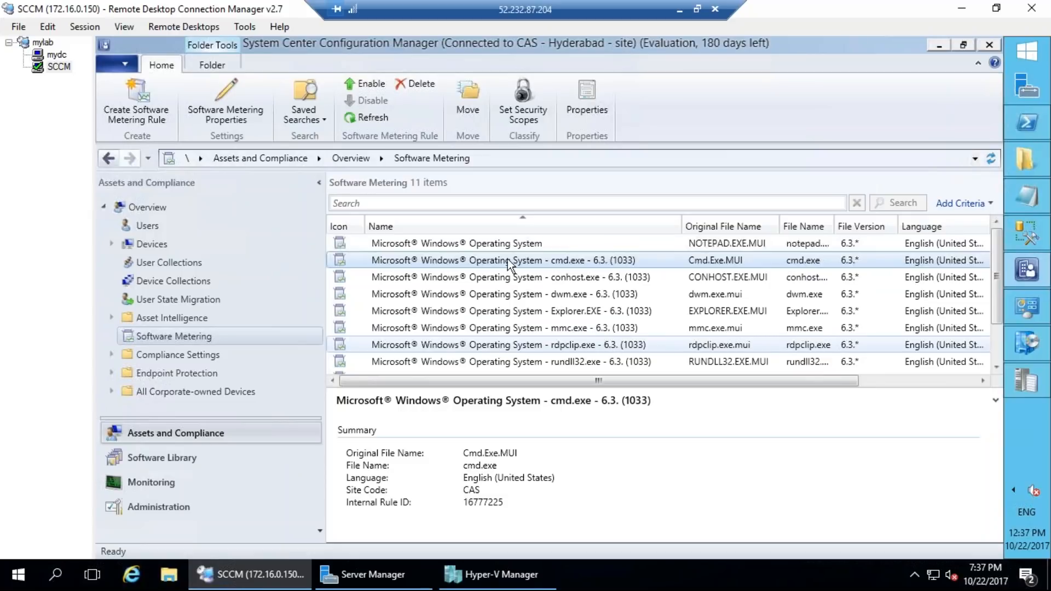
{"action": "left_click", "coordinate": [570, 243]}
{"action": "right_click", "coordinate": [525, 247]}
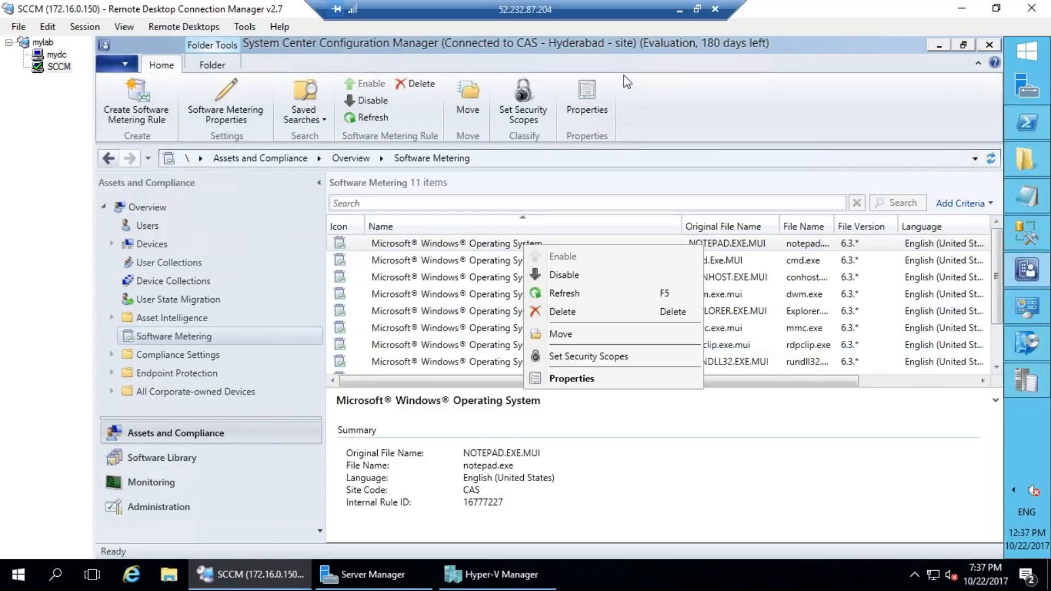
{"action": "left_click", "coordinate": [452, 458]}
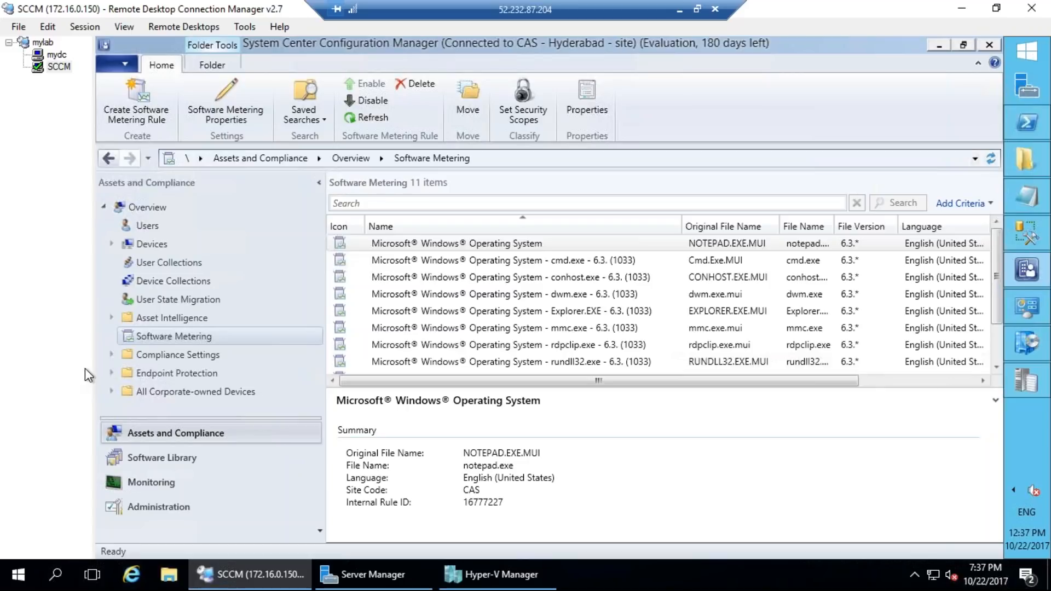
Step: View the Compliance Settings overview and return to the Software Metering rules
{"action": "left_click", "coordinate": [111, 354]}
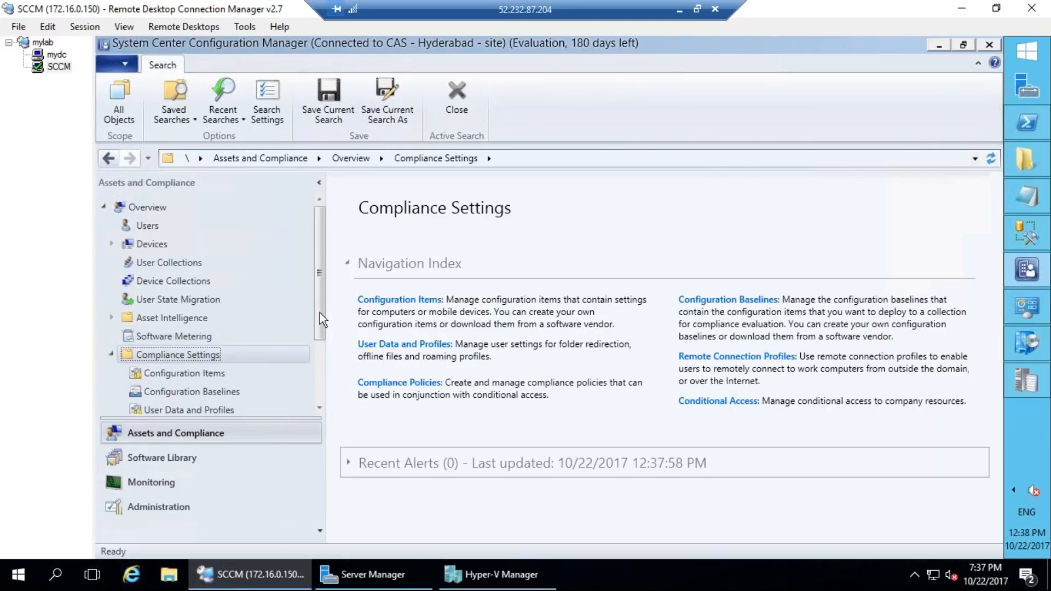
{"action": "scroll", "coordinate": [323, 366], "scroll_direction": "down", "scroll_amount": 2}
{"action": "left_click", "coordinate": [165, 248]}
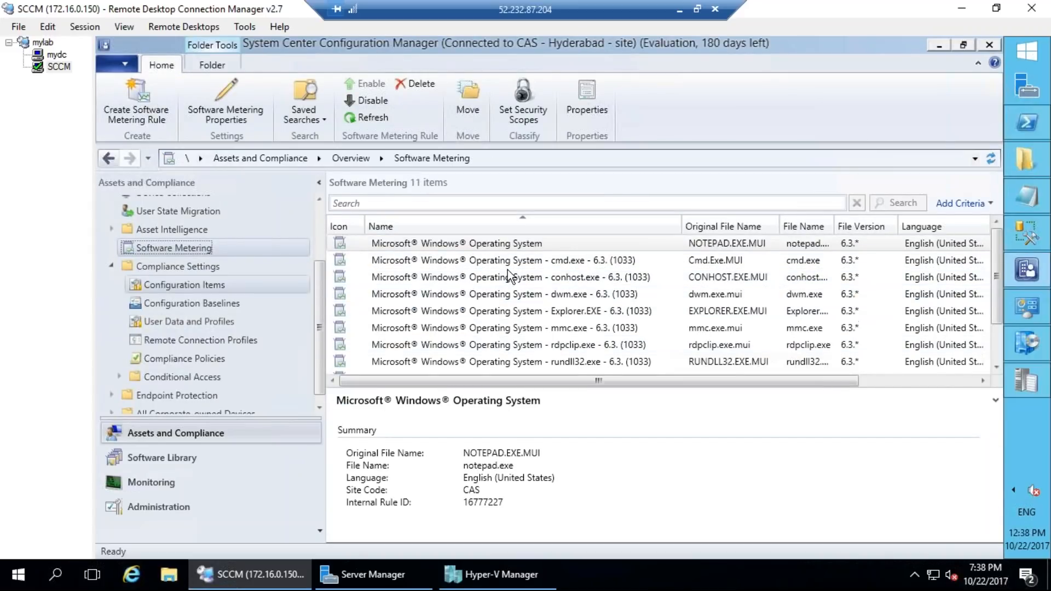
{"action": "mouse_move", "coordinate": [361, 278]}
{"action": "left_mouse_down"}
{"action": "mouse_move", "coordinate": [379, 269]}
{"action": "mouse_move", "coordinate": [391, 315]}
{"action": "mouse_move", "coordinate": [373, 298]}
{"action": "mouse_move", "coordinate": [388, 280]}
{"action": "mouse_move", "coordinate": [428, 264]}
{"action": "mouse_move", "coordinate": [427, 278]}
{"action": "left_mouse_up"}
{"action": "left_click_drag", "start_coordinate": [416, 249], "coordinate": [431, 247]}
{"action": "key", "text": "Escape"}
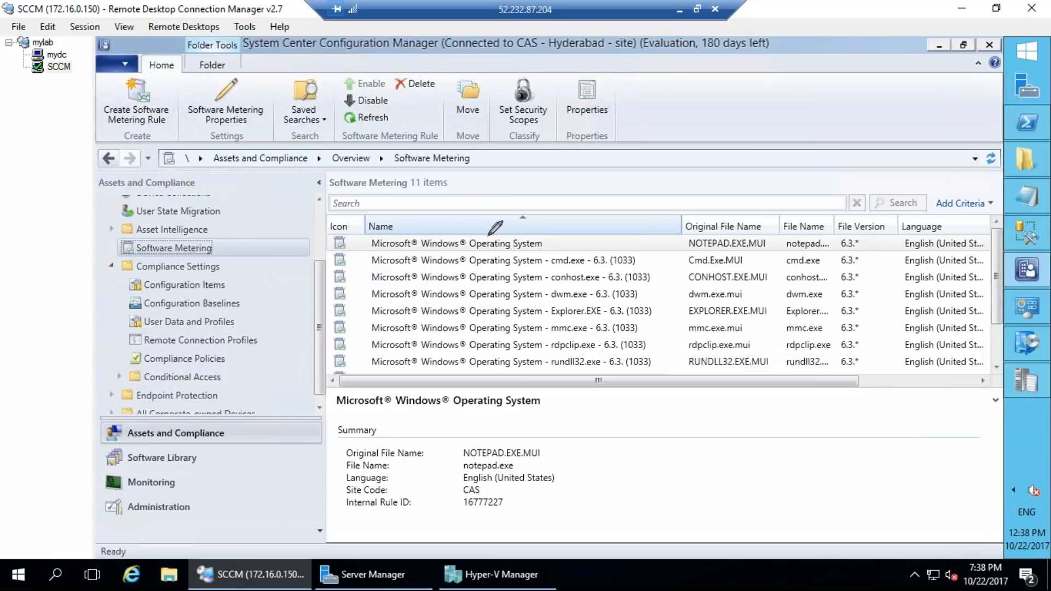
{"action": "key", "text": "ctrl+2"}
{"action": "mouse_move", "coordinate": [380, 198]}
{"action": "left_mouse_down"}
{"action": "mouse_move", "coordinate": [454, 313]}
{"action": "mouse_move", "coordinate": [395, 200]}
{"action": "left_mouse_up"}
{"action": "mouse_move", "coordinate": [206, 234]}
{"action": "left_mouse_down"}
{"action": "mouse_move", "coordinate": [123, 253]}
{"action": "mouse_move", "coordinate": [224, 249]}
{"action": "left_mouse_up"}
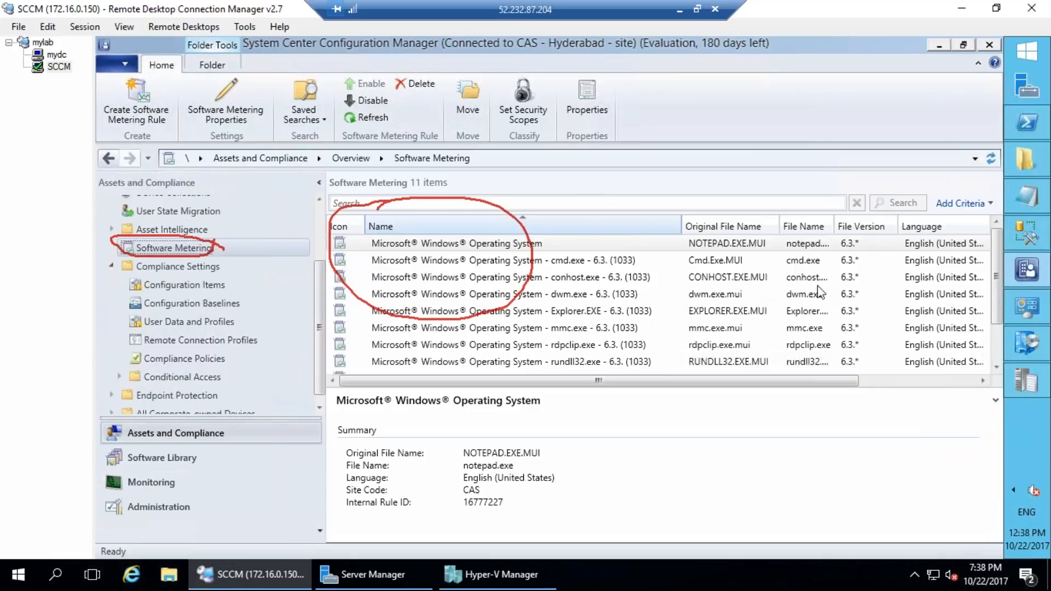
{"action": "key", "text": "Escape"}
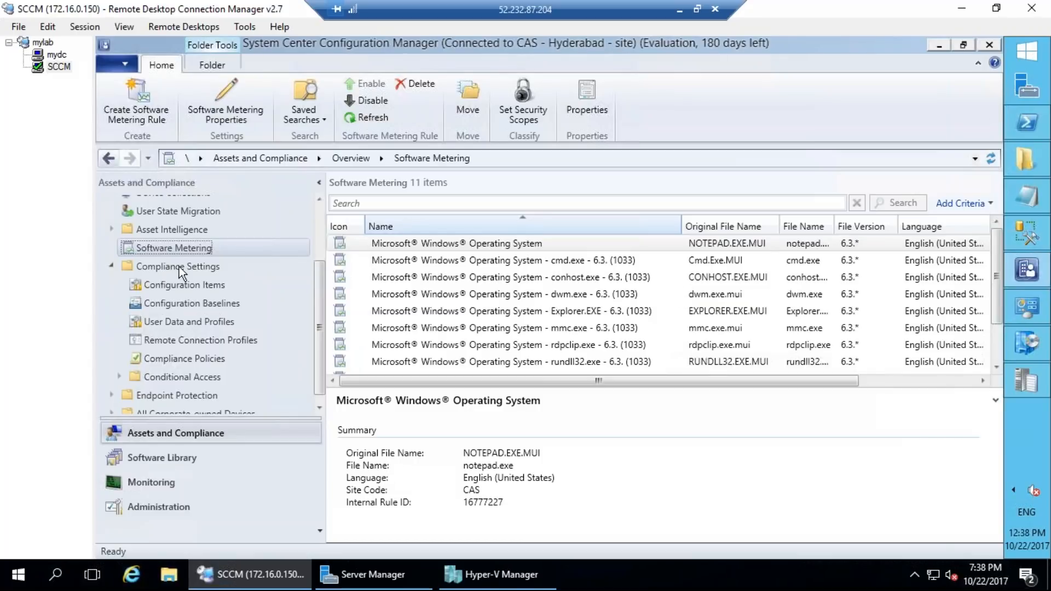
Step: Select all the software metering rules and enable them together
{"action": "left_click", "coordinate": [510, 262]}
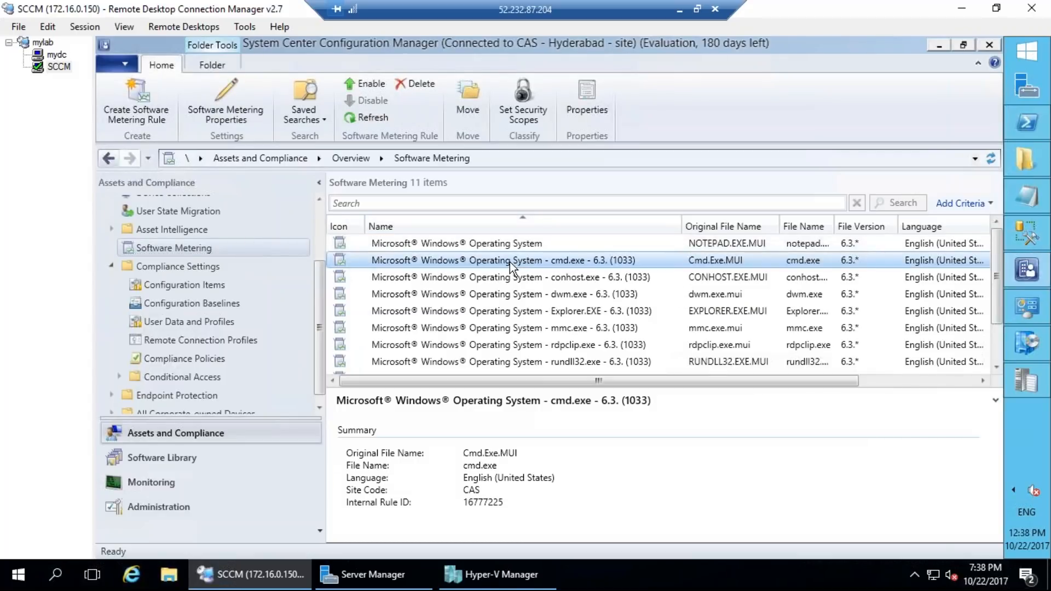
{"action": "key", "text": "ctrl+a"}
{"action": "right_click", "coordinate": [511, 262]}
{"action": "left_click", "coordinate": [542, 275]}
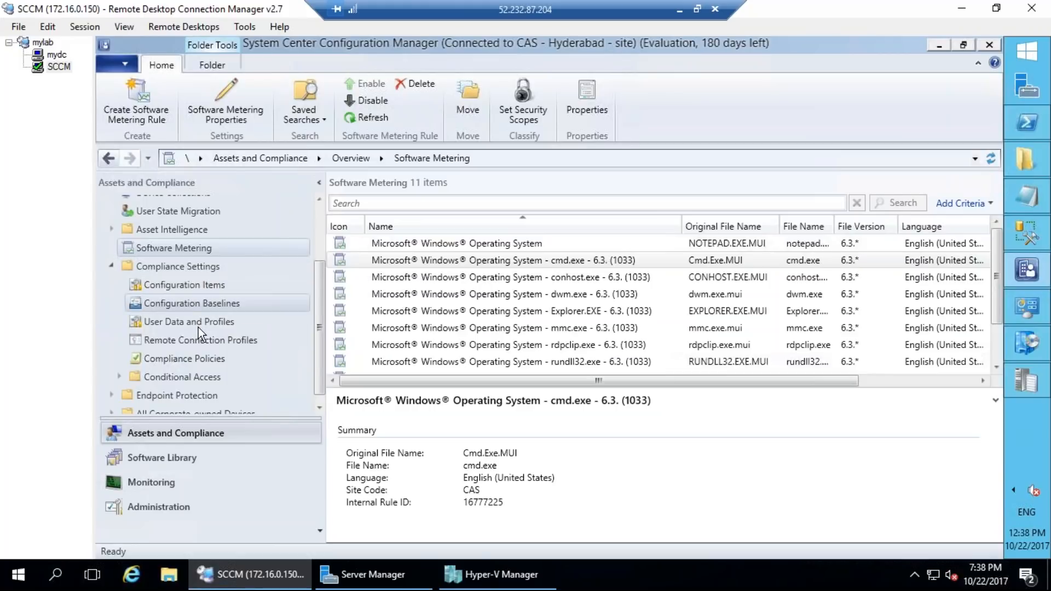
Step: Open the Compliance Settings overview under Assets and Compliance
{"action": "left_click", "coordinate": [112, 267]}
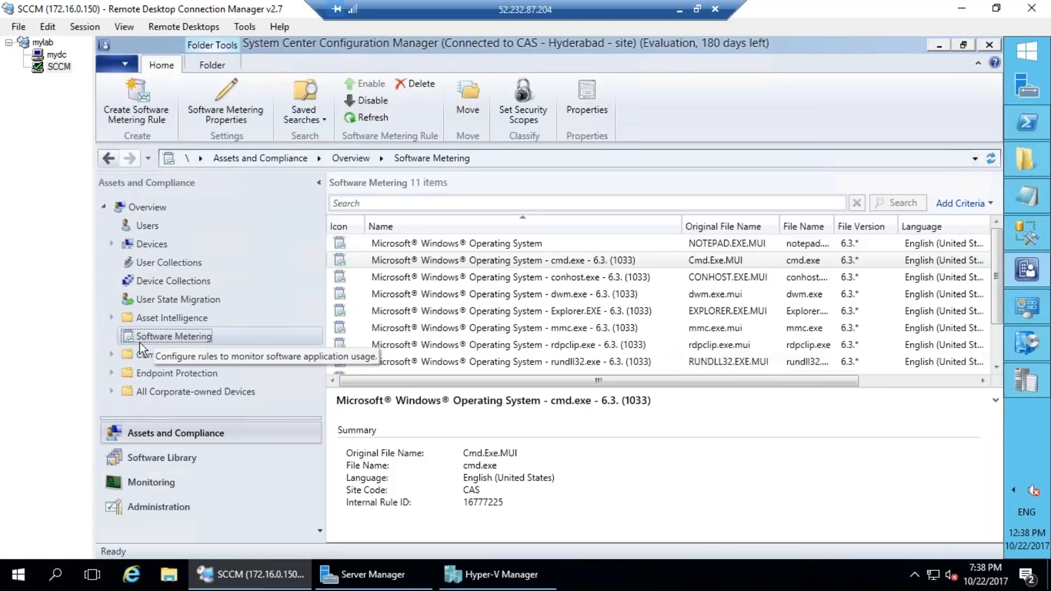
{"action": "left_click", "coordinate": [127, 355]}
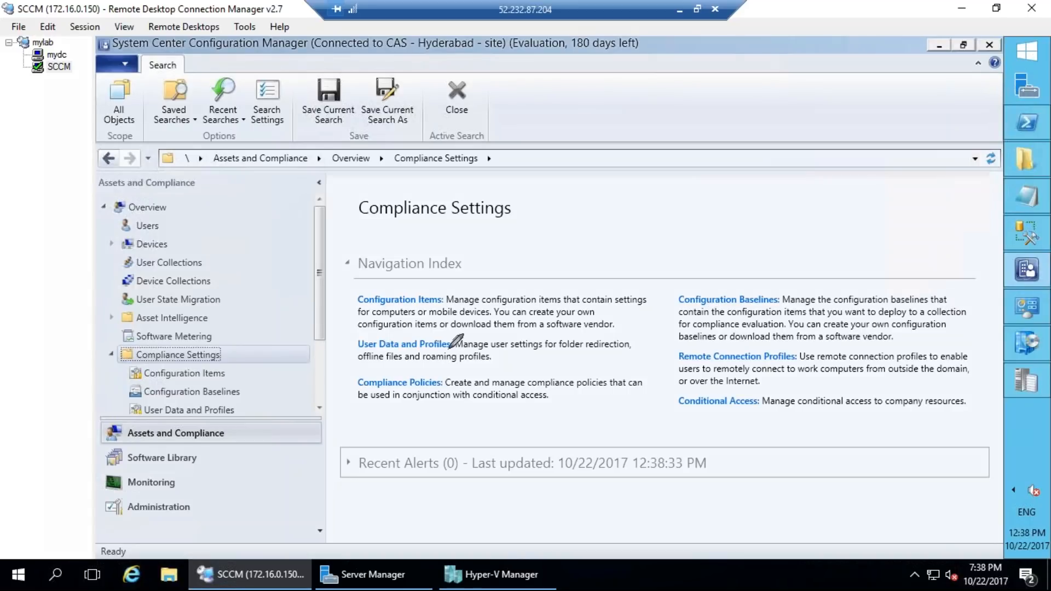
{"action": "key", "text": "ctrl+2"}
{"action": "left_click_drag", "start_coordinate": [216, 352], "coordinate": [215, 349]}
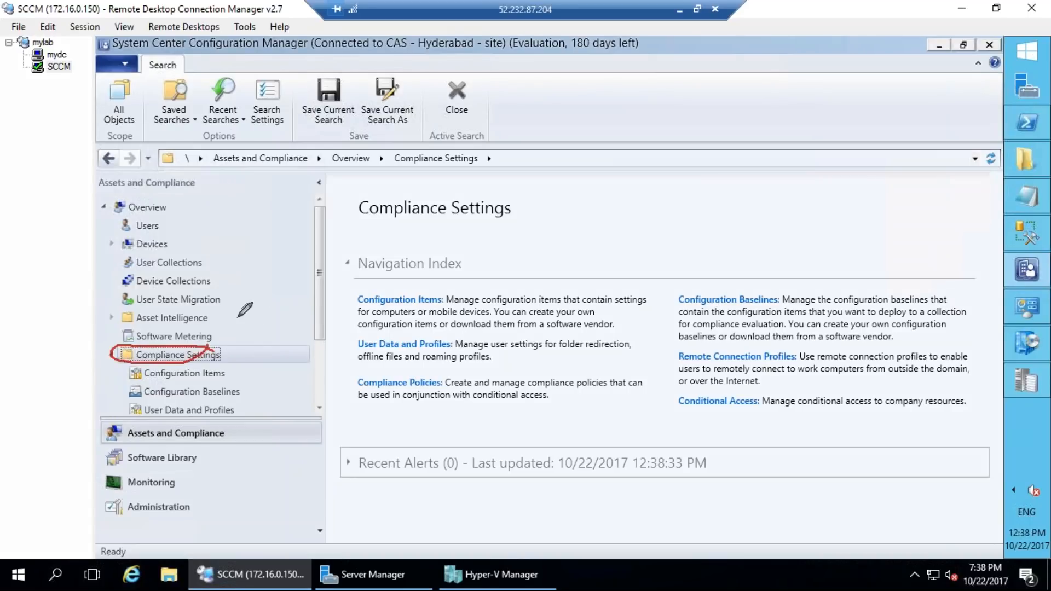
{"action": "left_click_drag", "start_coordinate": [387, 224], "coordinate": [476, 263]}
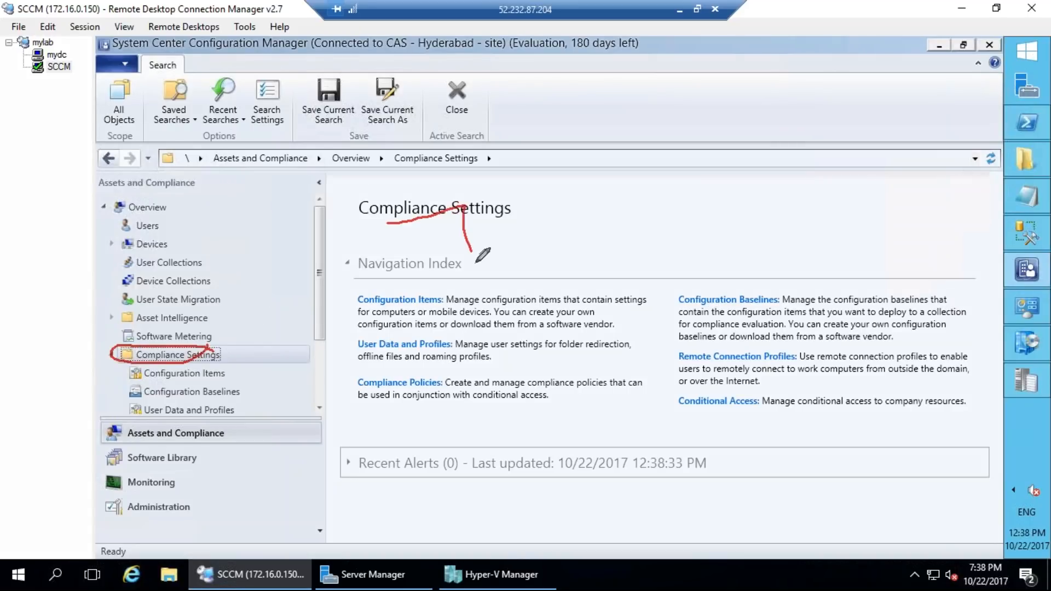
{"action": "mouse_move", "coordinate": [381, 225]}
{"action": "left_mouse_down"}
{"action": "mouse_move", "coordinate": [461, 269]}
{"action": "mouse_move", "coordinate": [476, 331]}
{"action": "mouse_move", "coordinate": [443, 347]}
{"action": "left_mouse_up"}
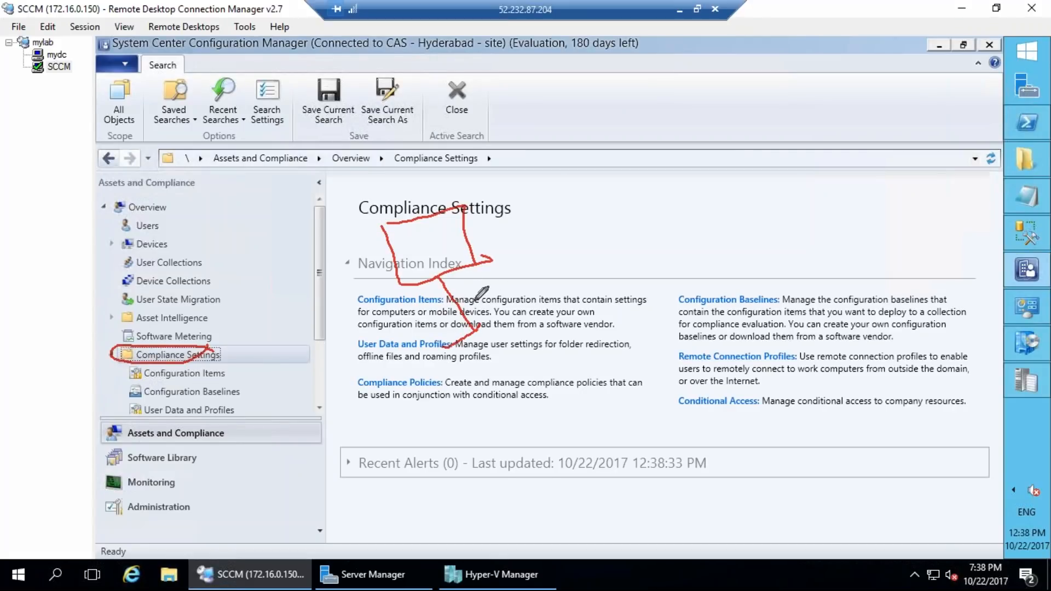
{"action": "left_click_drag", "start_coordinate": [496, 233], "coordinate": [515, 256]}
{"action": "left_click_drag", "start_coordinate": [501, 208], "coordinate": [517, 261]}
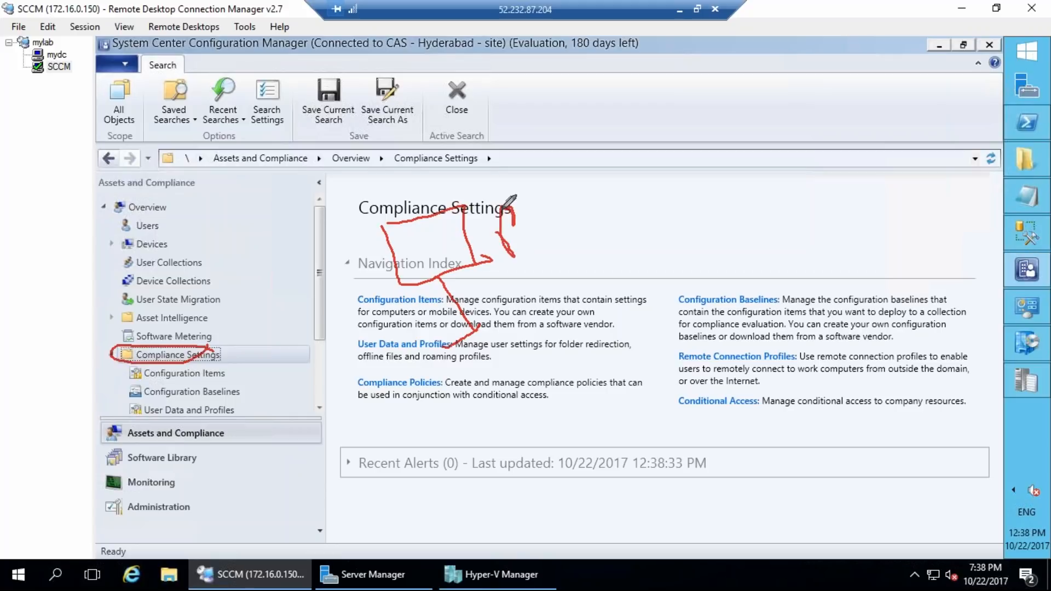
{"action": "mouse_move", "coordinate": [538, 191]}
{"action": "left_mouse_down"}
{"action": "mouse_move", "coordinate": [551, 256]}
{"action": "mouse_move", "coordinate": [579, 249]}
{"action": "mouse_move", "coordinate": [584, 226]}
{"action": "left_mouse_up"}
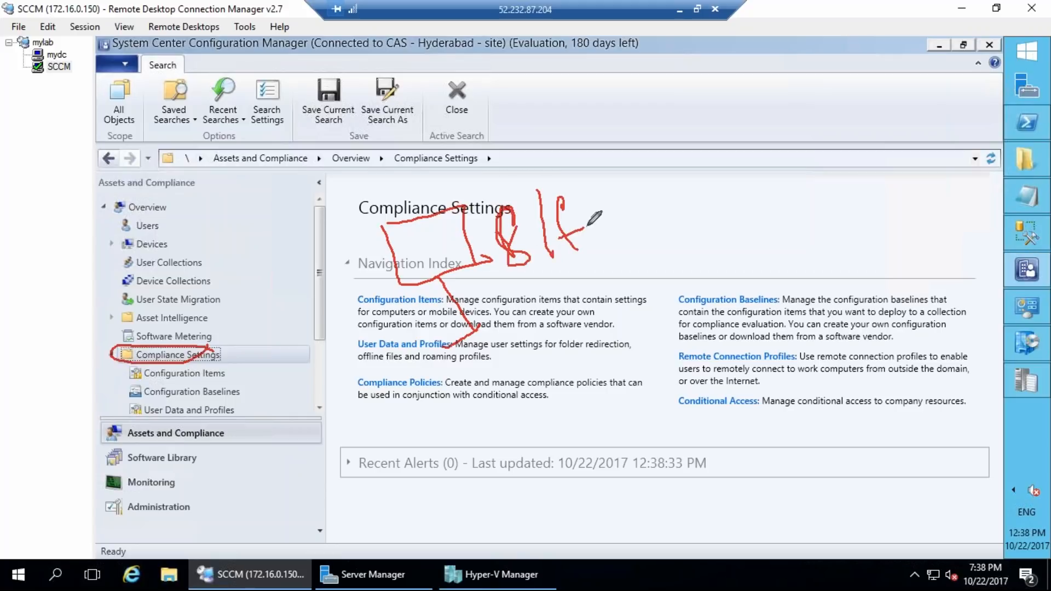
{"action": "mouse_move", "coordinate": [577, 273]}
{"action": "left_mouse_down"}
{"action": "mouse_move", "coordinate": [619, 263]}
{"action": "mouse_move", "coordinate": [634, 276]}
{"action": "left_mouse_up"}
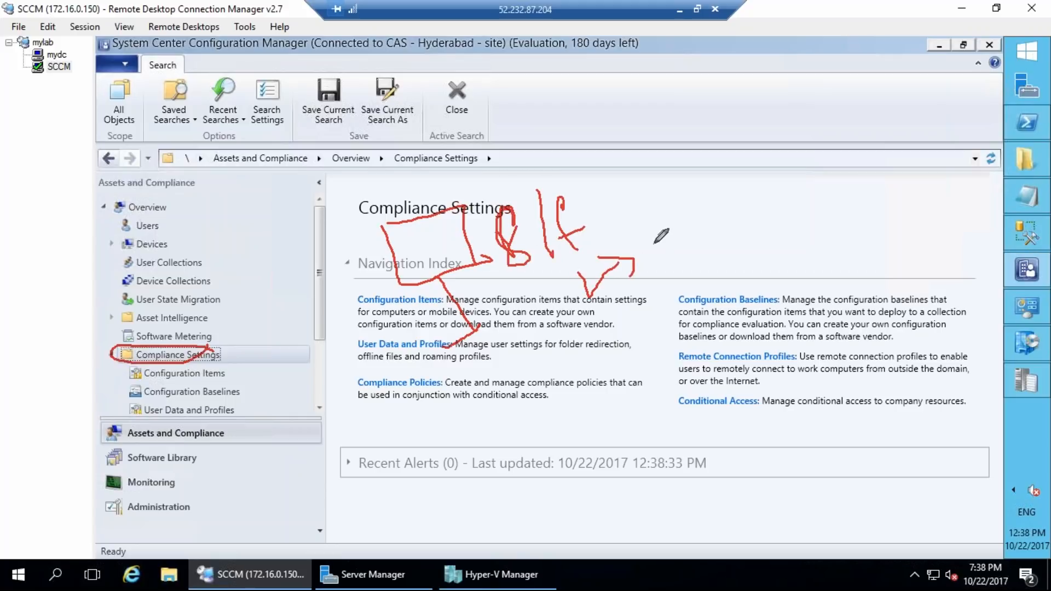
{"action": "mouse_move", "coordinate": [654, 228]}
{"action": "left_mouse_down"}
{"action": "mouse_move", "coordinate": [657, 256]}
{"action": "mouse_move", "coordinate": [707, 211]}
{"action": "left_mouse_up"}
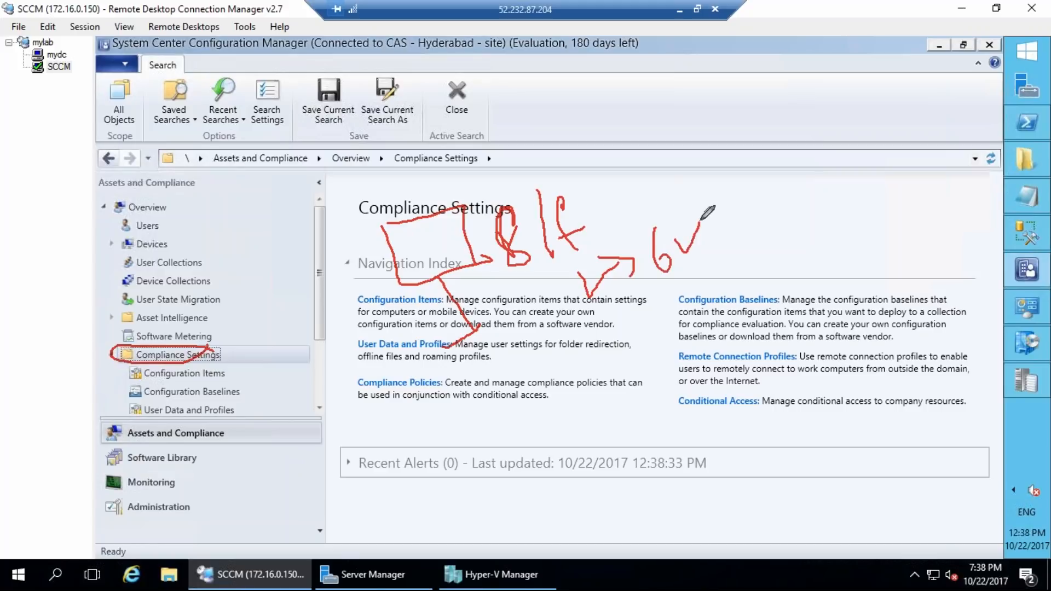
{"action": "left_click_drag", "start_coordinate": [652, 292], "coordinate": [700, 261]}
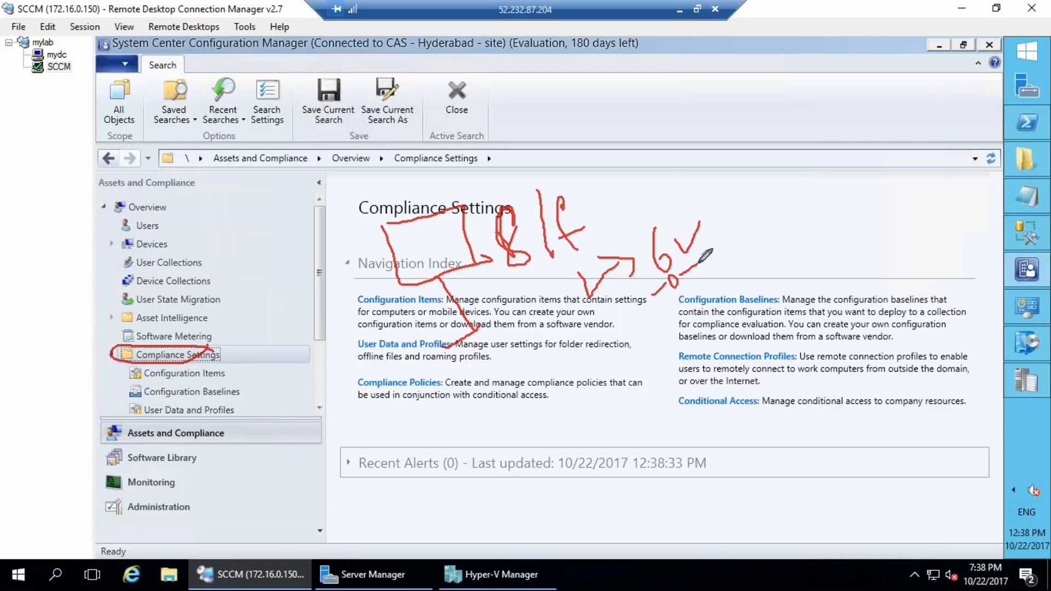
{"action": "mouse_move", "coordinate": [660, 378]}
{"action": "left_mouse_down"}
{"action": "mouse_move", "coordinate": [651, 340]}
{"action": "mouse_move", "coordinate": [689, 345]}
{"action": "mouse_move", "coordinate": [683, 331]}
{"action": "mouse_move", "coordinate": [712, 416]}
{"action": "mouse_move", "coordinate": [703, 394]}
{"action": "mouse_move", "coordinate": [728, 421]}
{"action": "mouse_move", "coordinate": [749, 398]}
{"action": "mouse_move", "coordinate": [759, 404]}
{"action": "left_mouse_up"}
{"action": "left_click_drag", "start_coordinate": [652, 403], "coordinate": [636, 416]}
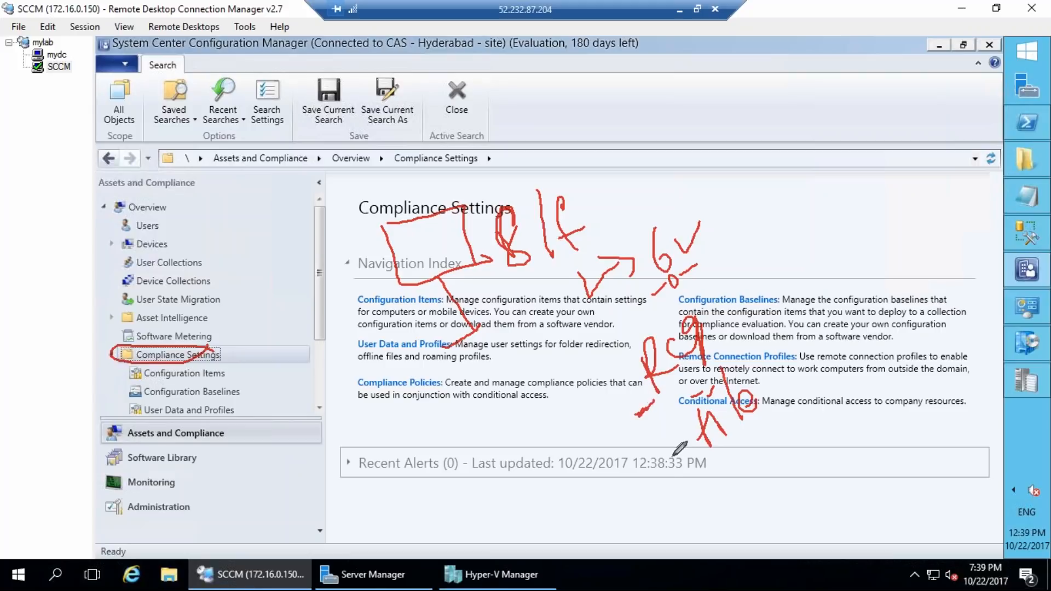
{"action": "left_click_drag", "start_coordinate": [676, 467], "coordinate": [675, 474]}
{"action": "mouse_move", "coordinate": [656, 460]}
{"action": "left_mouse_down"}
{"action": "mouse_move", "coordinate": [584, 394]}
{"action": "mouse_move", "coordinate": [650, 295]}
{"action": "left_mouse_up"}
{"action": "mouse_move", "coordinate": [716, 252]}
{"action": "left_mouse_down"}
{"action": "mouse_move", "coordinate": [767, 350]}
{"action": "mouse_move", "coordinate": [704, 365]}
{"action": "left_mouse_up"}
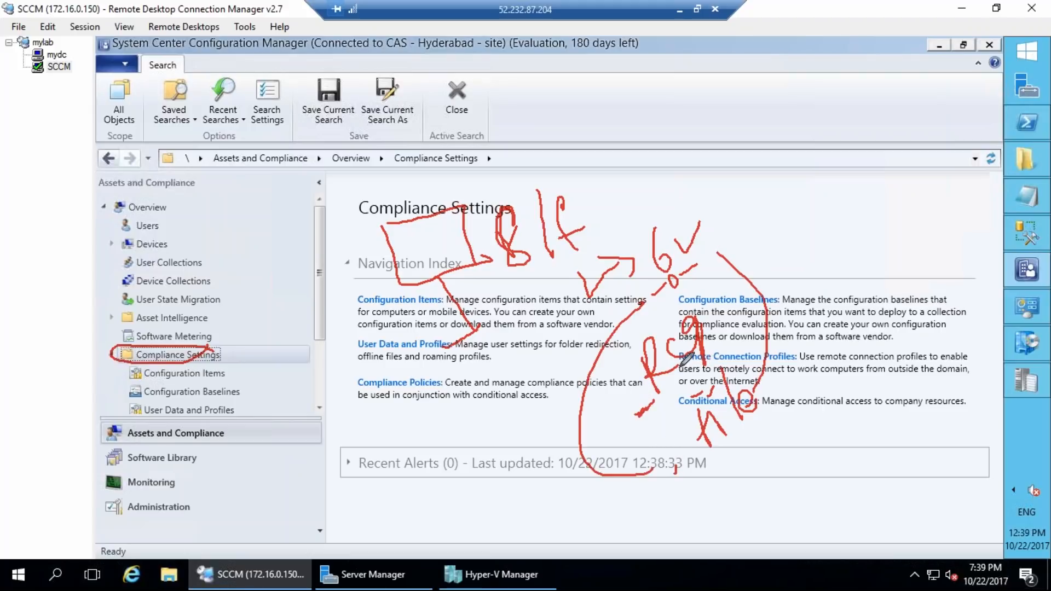
{"action": "left_click_drag", "start_coordinate": [327, 433], "coordinate": [438, 459]}
{"action": "mouse_move", "coordinate": [328, 440]}
{"action": "left_mouse_down"}
{"action": "mouse_move", "coordinate": [293, 496]}
{"action": "mouse_move", "coordinate": [443, 488]}
{"action": "left_mouse_up"}
{"action": "left_click_drag", "start_coordinate": [275, 481], "coordinate": [414, 421]}
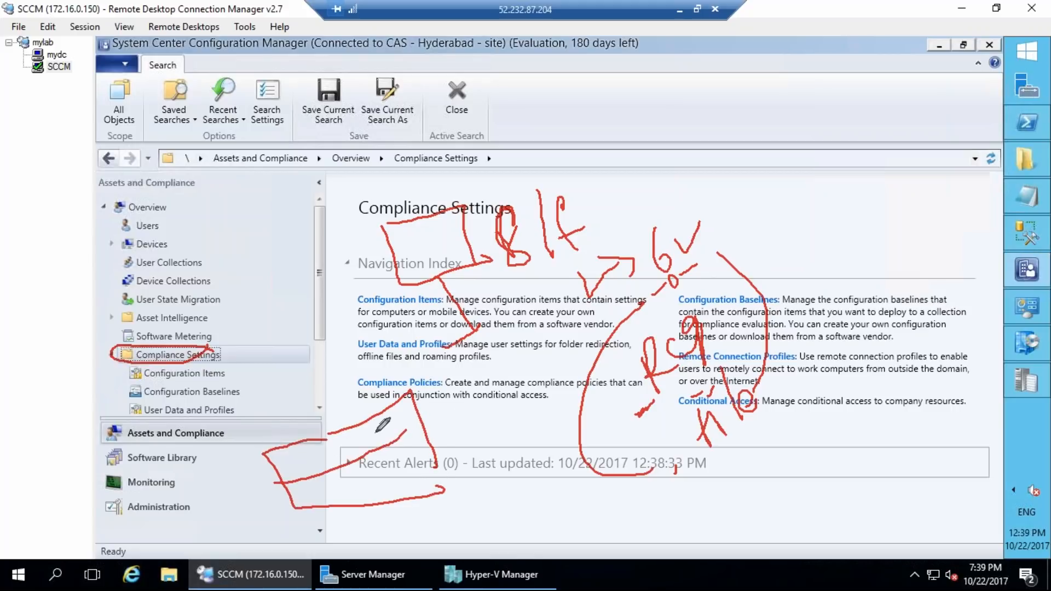
{"action": "mouse_move", "coordinate": [268, 395]}
{"action": "left_mouse_down"}
{"action": "mouse_move", "coordinate": [324, 433]}
{"action": "mouse_move", "coordinate": [333, 463]}
{"action": "left_mouse_up"}
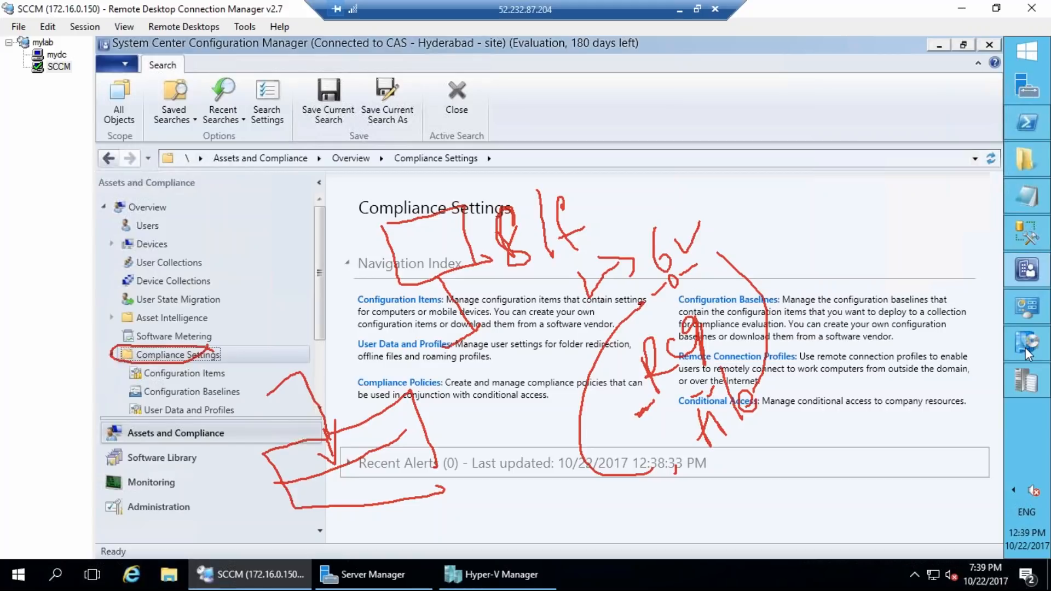
{"action": "key", "text": "Escape"}
{"action": "mouse_move", "coordinate": [558, 214]}
{"action": "left_mouse_down"}
{"action": "mouse_move", "coordinate": [586, 210]}
{"action": "mouse_move", "coordinate": [611, 187]}
{"action": "left_mouse_up"}
{"action": "left_click_drag", "start_coordinate": [555, 230], "coordinate": [625, 200]}
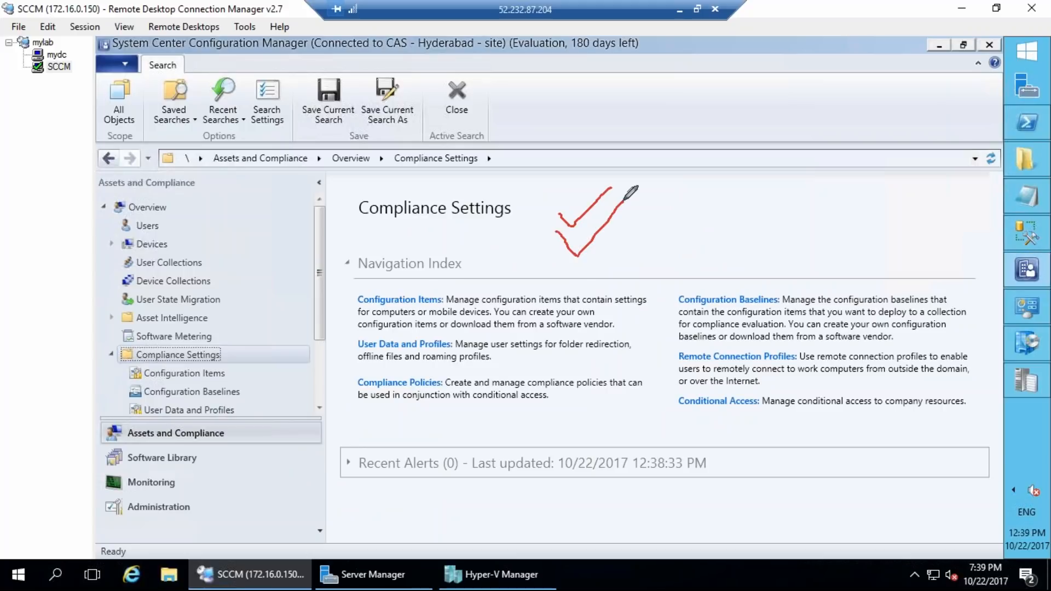
{"action": "mouse_move", "coordinate": [393, 441]}
{"action": "left_mouse_down"}
{"action": "mouse_move", "coordinate": [455, 410]}
{"action": "mouse_move", "coordinate": [438, 390]}
{"action": "left_mouse_up"}
{"action": "left_click_drag", "start_coordinate": [444, 349], "coordinate": [466, 329]}
{"action": "left_click_drag", "start_coordinate": [457, 336], "coordinate": [490, 394]}
{"action": "mouse_move", "coordinate": [421, 449]}
{"action": "left_mouse_down"}
{"action": "mouse_move", "coordinate": [438, 474]}
{"action": "mouse_move", "coordinate": [544, 437]}
{"action": "left_mouse_up"}
{"action": "left_click_drag", "start_coordinate": [571, 378], "coordinate": [588, 411]}
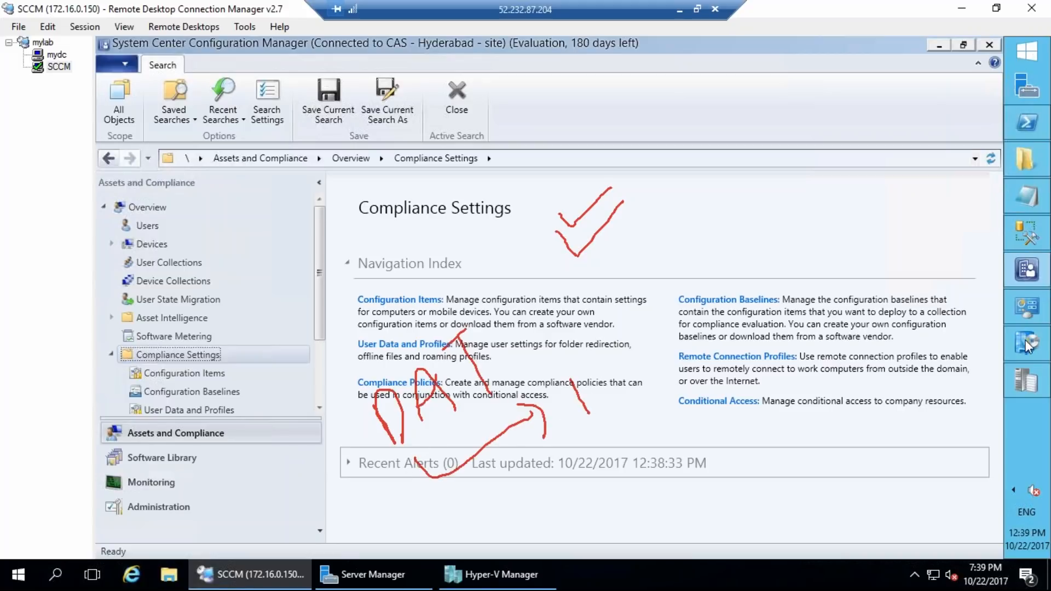
{"action": "key", "text": "Escape"}
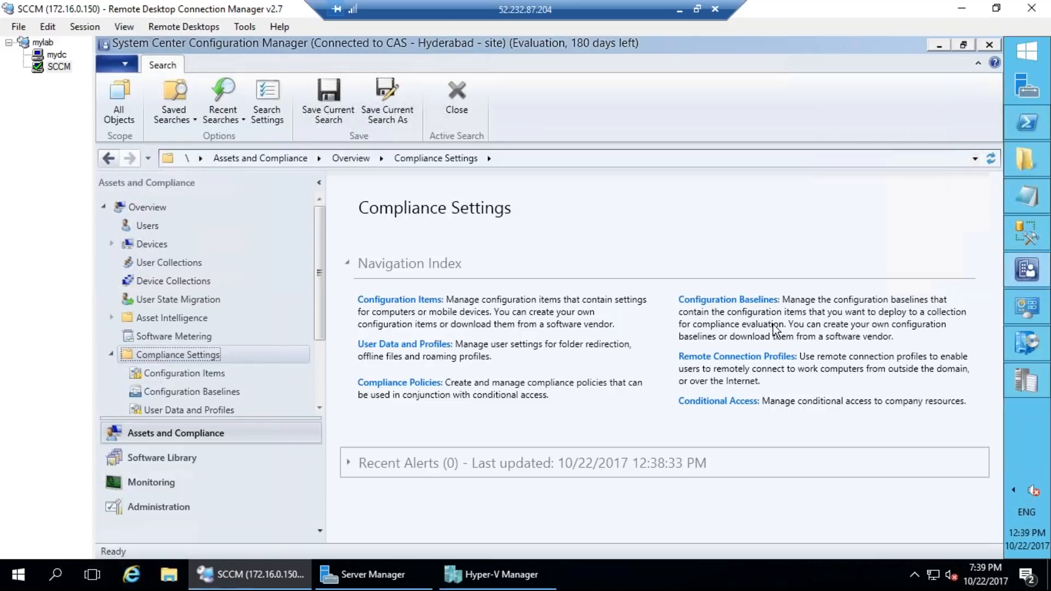
{"action": "mouse_move", "coordinate": [473, 244]}
{"action": "left_mouse_down"}
{"action": "mouse_move", "coordinate": [553, 300]}
{"action": "mouse_move", "coordinate": [550, 309]}
{"action": "mouse_move", "coordinate": [483, 305]}
{"action": "mouse_move", "coordinate": [581, 310]}
{"action": "mouse_move", "coordinate": [526, 341]}
{"action": "mouse_move", "coordinate": [527, 358]}
{"action": "left_mouse_up"}
{"action": "left_click_drag", "start_coordinate": [501, 367], "coordinate": [563, 330]}
{"action": "mouse_move", "coordinate": [627, 210]}
{"action": "left_mouse_down"}
{"action": "mouse_move", "coordinate": [698, 221]}
{"action": "mouse_move", "coordinate": [621, 257]}
{"action": "mouse_move", "coordinate": [620, 208]}
{"action": "left_mouse_up"}
{"action": "mouse_move", "coordinate": [676, 257]}
{"action": "left_mouse_down"}
{"action": "mouse_move", "coordinate": [679, 281]}
{"action": "mouse_move", "coordinate": [686, 274]}
{"action": "left_mouse_up"}
{"action": "mouse_move", "coordinate": [254, 403]}
{"action": "left_mouse_down"}
{"action": "mouse_move", "coordinate": [280, 375]}
{"action": "mouse_move", "coordinate": [284, 426]}
{"action": "left_mouse_up"}
{"action": "left_click_drag", "start_coordinate": [259, 412], "coordinate": [290, 396]}
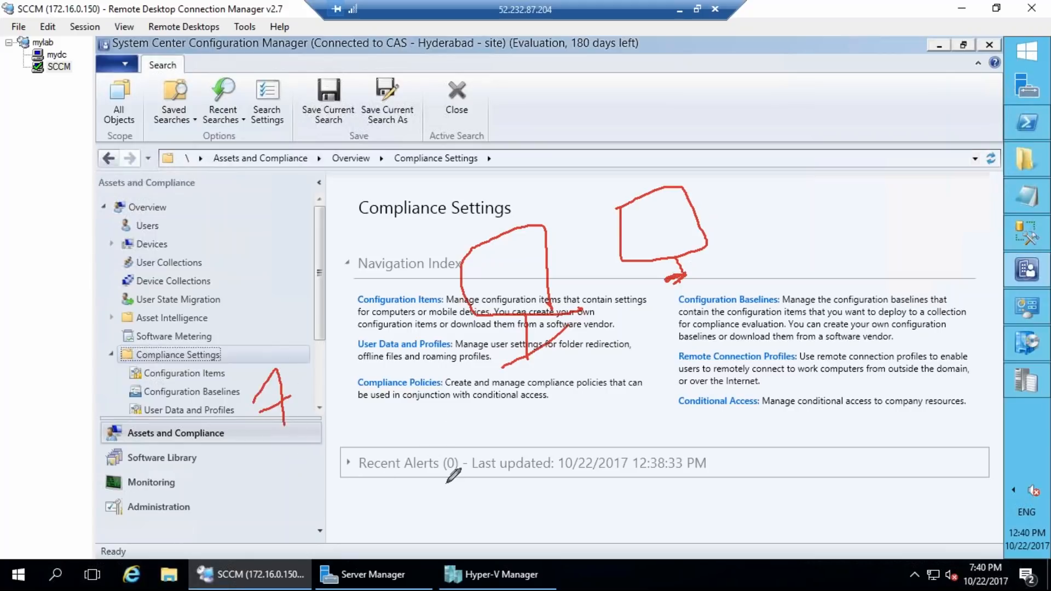
{"action": "mouse_move", "coordinate": [471, 465]}
{"action": "left_mouse_down"}
{"action": "mouse_move", "coordinate": [469, 512]}
{"action": "mouse_move", "coordinate": [519, 495]}
{"action": "mouse_move", "coordinate": [532, 504]}
{"action": "mouse_move", "coordinate": [588, 443]}
{"action": "mouse_move", "coordinate": [601, 486]}
{"action": "mouse_move", "coordinate": [621, 455]}
{"action": "left_mouse_up"}
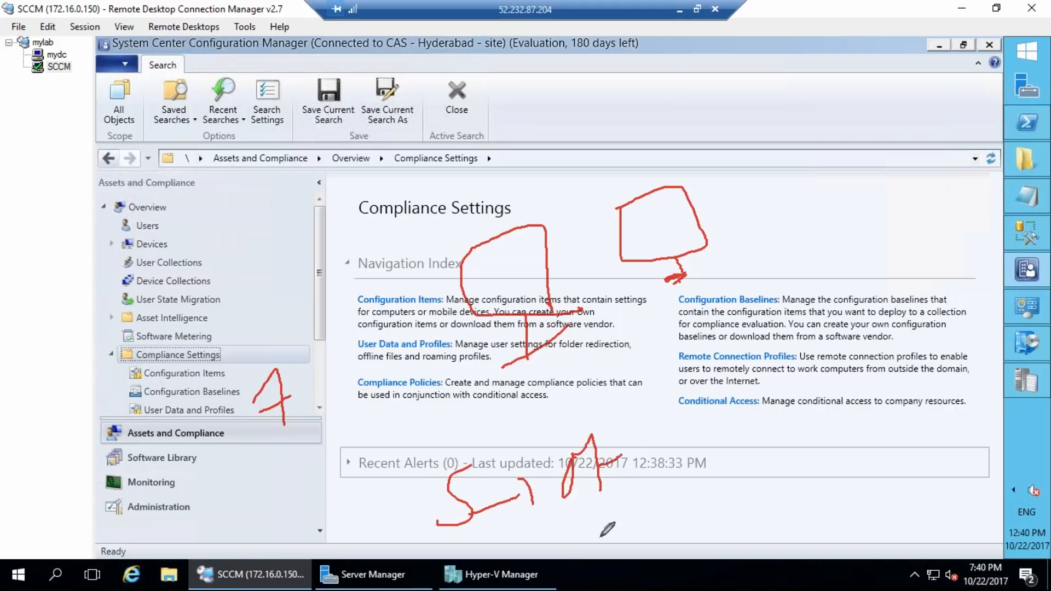
{"action": "mouse_move", "coordinate": [25, 537]}
{"action": "left_mouse_down"}
{"action": "mouse_move", "coordinate": [8, 575]}
{"action": "mouse_move", "coordinate": [90, 459]}
{"action": "mouse_move", "coordinate": [95, 476]}
{"action": "left_mouse_up"}
{"action": "mouse_move", "coordinate": [55, 559]}
{"action": "left_mouse_down"}
{"action": "mouse_move", "coordinate": [191, 510]}
{"action": "mouse_move", "coordinate": [172, 534]}
{"action": "left_mouse_up"}
{"action": "mouse_move", "coordinate": [31, 550]}
{"action": "left_mouse_down"}
{"action": "mouse_move", "coordinate": [157, 429]}
{"action": "mouse_move", "coordinate": [179, 439]}
{"action": "left_mouse_up"}
{"action": "mouse_move", "coordinate": [198, 382]}
{"action": "left_mouse_down"}
{"action": "mouse_move", "coordinate": [192, 339]}
{"action": "mouse_move", "coordinate": [230, 324]}
{"action": "mouse_move", "coordinate": [265, 331]}
{"action": "left_mouse_up"}
{"action": "left_click", "coordinate": [8, 545]}
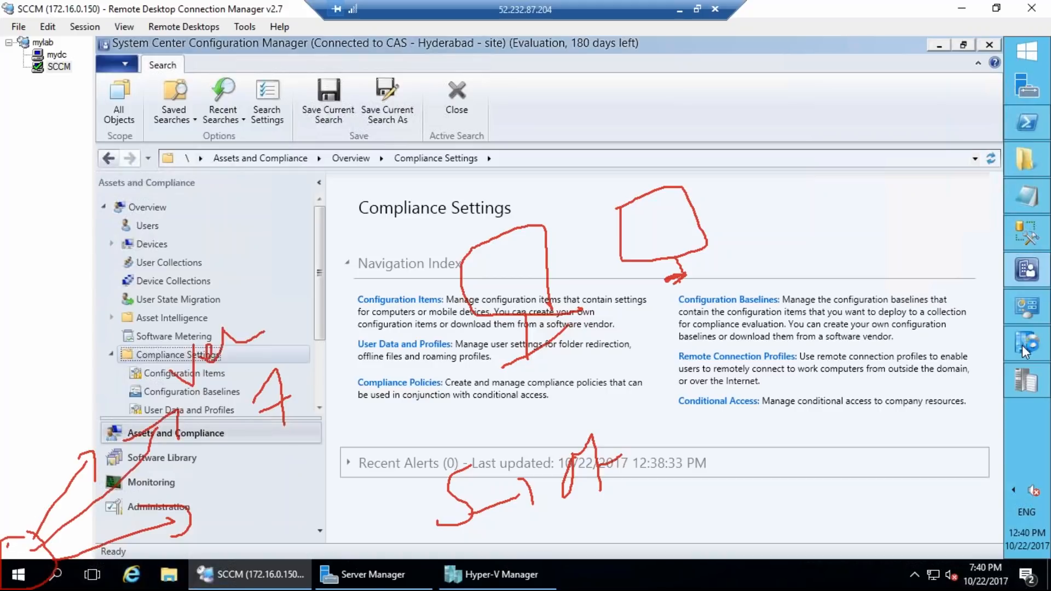
{"action": "key", "text": "Escape"}
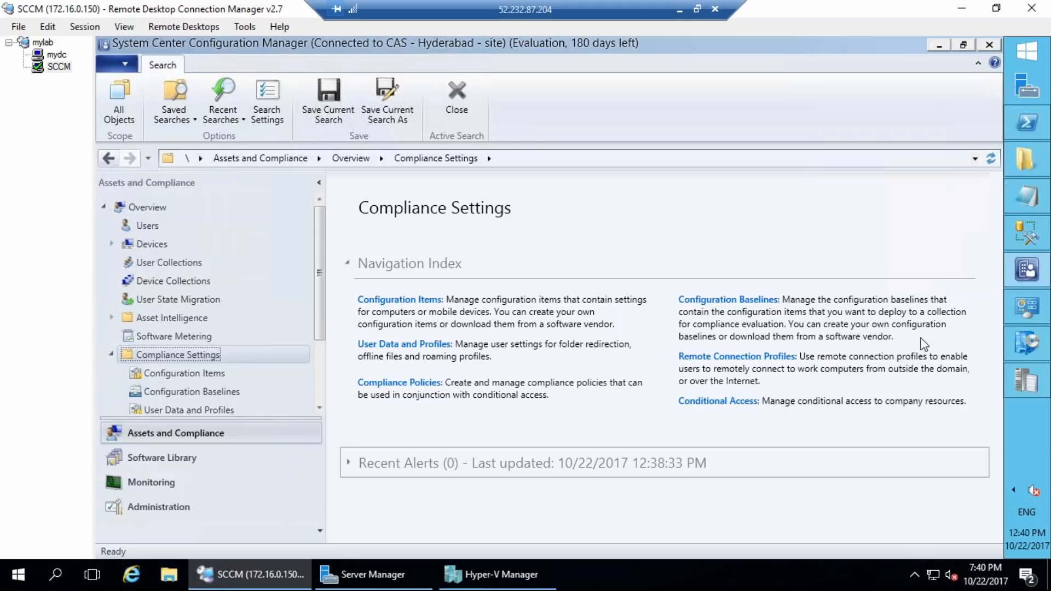
{"action": "mouse_move", "coordinate": [517, 213]}
{"action": "left_mouse_down"}
{"action": "mouse_move", "coordinate": [524, 244]}
{"action": "mouse_move", "coordinate": [545, 242]}
{"action": "mouse_move", "coordinate": [600, 277]}
{"action": "mouse_move", "coordinate": [590, 343]}
{"action": "left_mouse_up"}
{"action": "mouse_move", "coordinate": [564, 294]}
{"action": "left_mouse_down"}
{"action": "mouse_move", "coordinate": [593, 286]}
{"action": "mouse_move", "coordinate": [629, 350]}
{"action": "mouse_move", "coordinate": [683, 356]}
{"action": "left_mouse_up"}
{"action": "mouse_move", "coordinate": [653, 286]}
{"action": "left_mouse_down"}
{"action": "mouse_move", "coordinate": [575, 272]}
{"action": "mouse_move", "coordinate": [655, 293]}
{"action": "mouse_move", "coordinate": [703, 254]}
{"action": "mouse_move", "coordinate": [716, 282]}
{"action": "mouse_move", "coordinate": [743, 269]}
{"action": "left_mouse_up"}
{"action": "left_click_drag", "start_coordinate": [768, 211], "coordinate": [776, 230]}
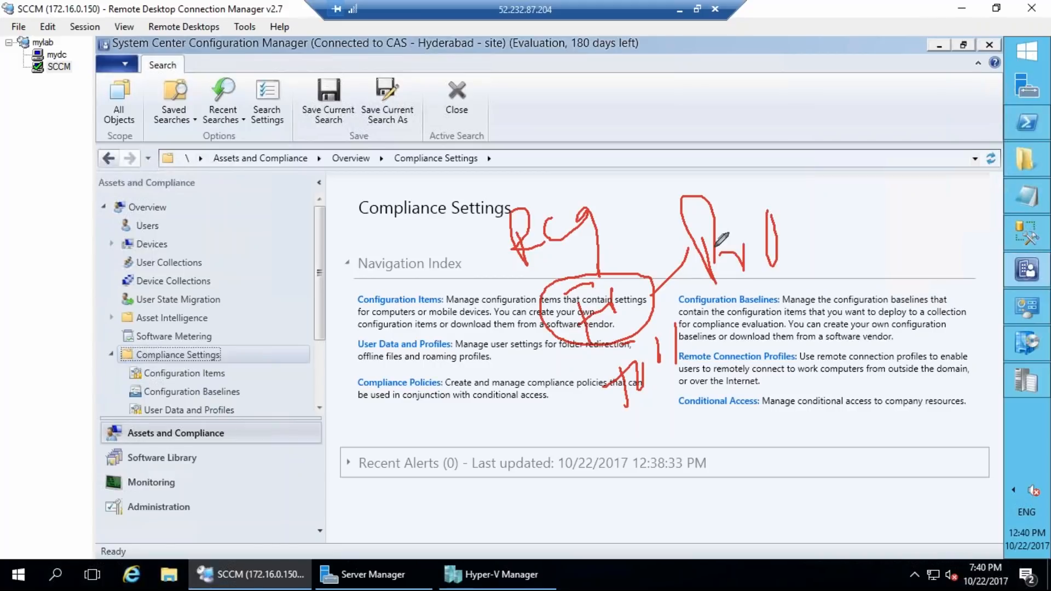
{"action": "left_click_drag", "start_coordinate": [549, 323], "coordinate": [351, 264]}
{"action": "left_click_drag", "start_coordinate": [279, 254], "coordinate": [304, 287]}
{"action": "left_click_drag", "start_coordinate": [312, 198], "coordinate": [314, 201]}
{"action": "left_click_drag", "start_coordinate": [312, 246], "coordinate": [277, 282]}
{"action": "left_click_drag", "start_coordinate": [301, 328], "coordinate": [341, 284]}
{"action": "mouse_move", "coordinate": [309, 360]}
{"action": "left_mouse_down"}
{"action": "mouse_move", "coordinate": [319, 368]}
{"action": "mouse_move", "coordinate": [333, 328]}
{"action": "left_mouse_up"}
{"action": "mouse_move", "coordinate": [314, 381]}
{"action": "left_mouse_down"}
{"action": "mouse_move", "coordinate": [333, 391]}
{"action": "mouse_move", "coordinate": [358, 340]}
{"action": "left_mouse_up"}
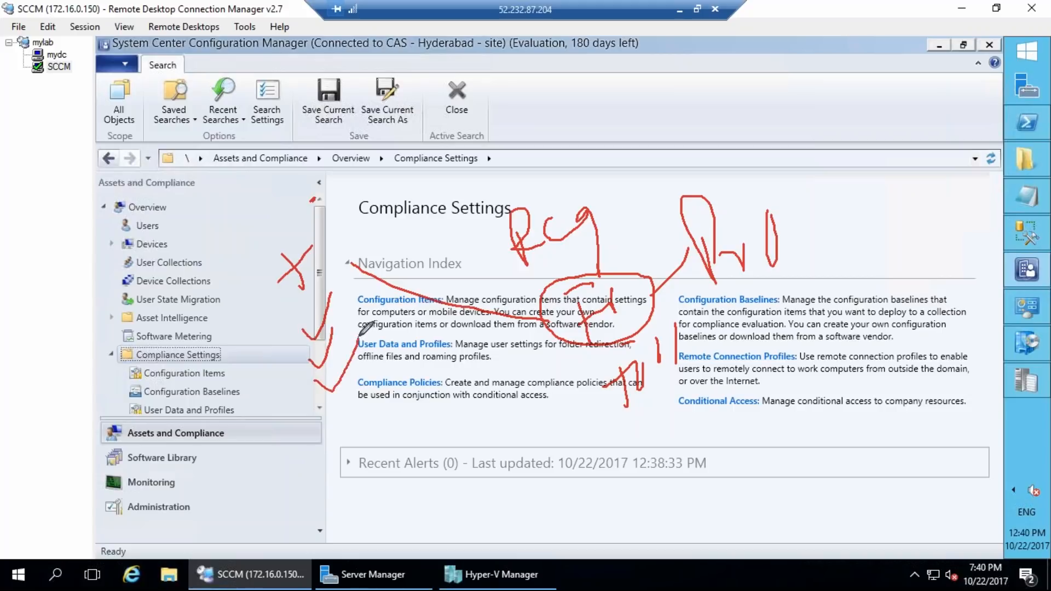
{"action": "left_click_drag", "start_coordinate": [317, 407], "coordinate": [361, 375]}
{"action": "mouse_move", "coordinate": [249, 239]}
{"action": "left_mouse_down"}
{"action": "mouse_move", "coordinate": [299, 432]}
{"action": "mouse_move", "coordinate": [338, 468]}
{"action": "left_mouse_up"}
{"action": "mouse_move", "coordinate": [293, 193]}
{"action": "left_mouse_down"}
{"action": "mouse_move", "coordinate": [428, 394]}
{"action": "mouse_move", "coordinate": [431, 425]}
{"action": "left_mouse_up"}
{"action": "mouse_move", "coordinate": [554, 464]}
{"action": "left_mouse_down"}
{"action": "mouse_move", "coordinate": [522, 505]}
{"action": "mouse_move", "coordinate": [598, 465]}
{"action": "mouse_move", "coordinate": [638, 429]}
{"action": "mouse_move", "coordinate": [669, 432]}
{"action": "left_mouse_up"}
{"action": "mouse_move", "coordinate": [667, 487]}
{"action": "left_mouse_down"}
{"action": "mouse_move", "coordinate": [671, 503]}
{"action": "mouse_move", "coordinate": [725, 492]}
{"action": "mouse_move", "coordinate": [792, 438]}
{"action": "mouse_move", "coordinate": [591, 401]}
{"action": "mouse_move", "coordinate": [730, 528]}
{"action": "mouse_move", "coordinate": [747, 406]}
{"action": "left_mouse_up"}
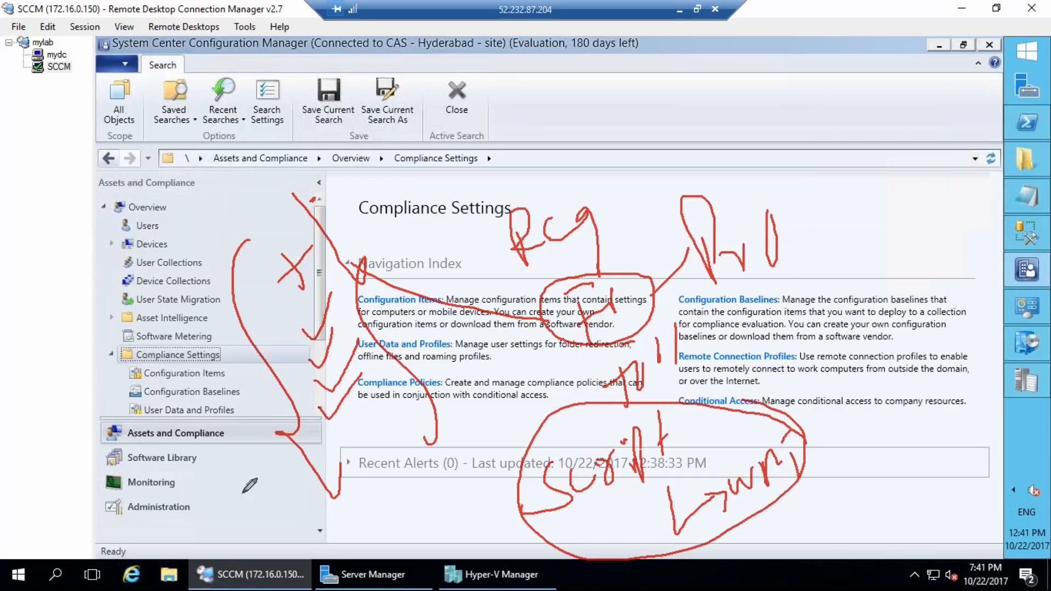
{"action": "left_click", "coordinate": [1022, 346]}
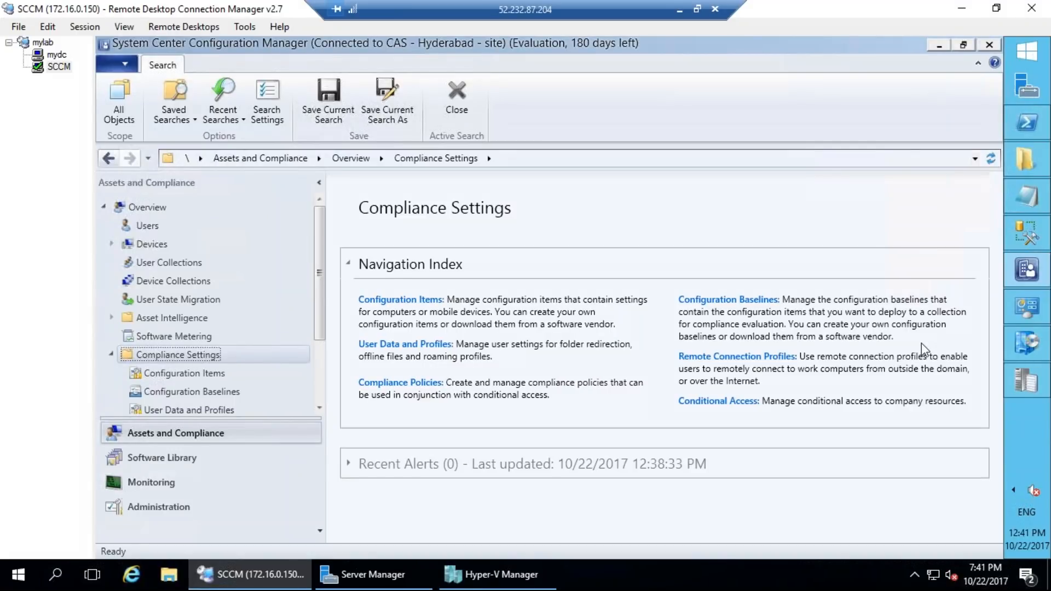
{"action": "mouse_move", "coordinate": [445, 221]}
{"action": "left_mouse_down"}
{"action": "mouse_move", "coordinate": [457, 245]}
{"action": "mouse_move", "coordinate": [497, 186]}
{"action": "mouse_move", "coordinate": [496, 240]}
{"action": "mouse_move", "coordinate": [412, 246]}
{"action": "mouse_move", "coordinate": [450, 246]}
{"action": "left_mouse_up"}
{"action": "left_click_drag", "start_coordinate": [480, 203], "coordinate": [509, 238]}
{"action": "left_click_drag", "start_coordinate": [455, 207], "coordinate": [491, 188]}
{"action": "left_click_drag", "start_coordinate": [498, 257], "coordinate": [537, 210]}
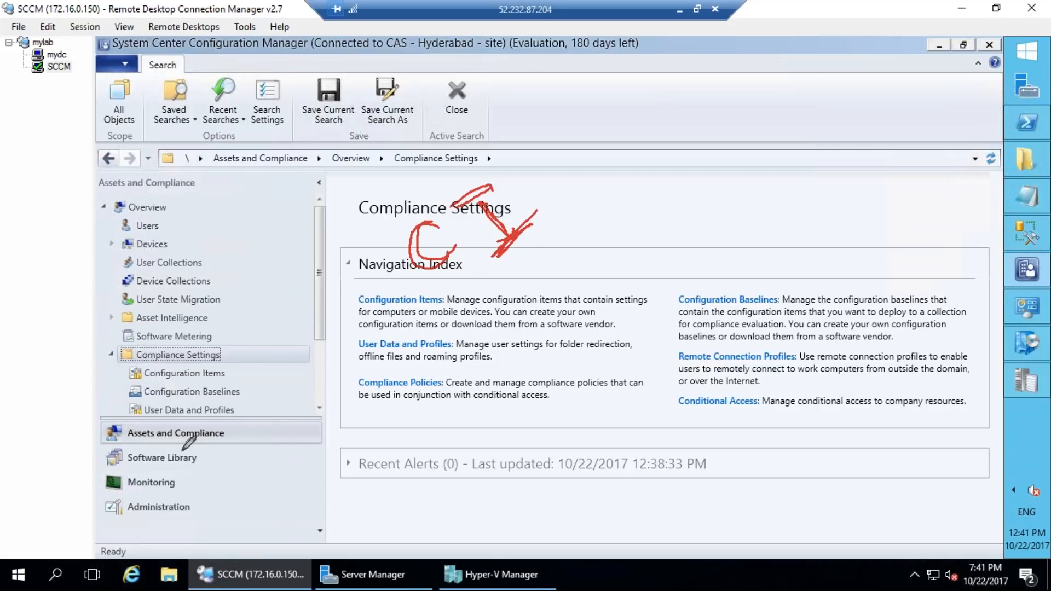
{"action": "mouse_move", "coordinate": [222, 362]}
{"action": "left_mouse_down"}
{"action": "mouse_move", "coordinate": [121, 376]}
{"action": "mouse_move", "coordinate": [221, 384]}
{"action": "mouse_move", "coordinate": [224, 366]}
{"action": "mouse_move", "coordinate": [270, 322]}
{"action": "left_mouse_up"}
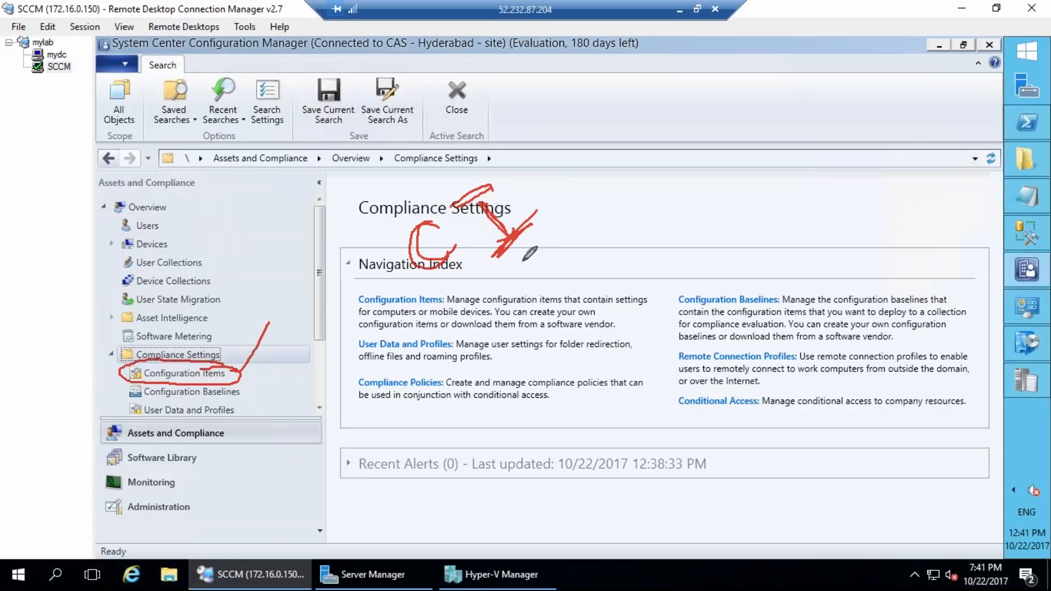
{"action": "mouse_move", "coordinate": [522, 270]}
{"action": "left_mouse_down"}
{"action": "mouse_move", "coordinate": [487, 311]}
{"action": "mouse_move", "coordinate": [511, 297]}
{"action": "mouse_move", "coordinate": [566, 334]}
{"action": "mouse_move", "coordinate": [573, 298]}
{"action": "left_mouse_up"}
{"action": "left_click_drag", "start_coordinate": [563, 352], "coordinate": [594, 327]}
{"action": "mouse_move", "coordinate": [484, 144]}
{"action": "left_mouse_down"}
{"action": "mouse_move", "coordinate": [640, 355]}
{"action": "mouse_move", "coordinate": [637, 371]}
{"action": "left_mouse_up"}
{"action": "mouse_move", "coordinate": [648, 249]}
{"action": "left_mouse_down"}
{"action": "mouse_move", "coordinate": [651, 143]}
{"action": "mouse_move", "coordinate": [690, 207]}
{"action": "mouse_move", "coordinate": [717, 152]}
{"action": "mouse_move", "coordinate": [717, 189]}
{"action": "left_mouse_up"}
{"action": "mouse_move", "coordinate": [366, 196]}
{"action": "left_mouse_down"}
{"action": "mouse_move", "coordinate": [374, 255]}
{"action": "mouse_move", "coordinate": [402, 230]}
{"action": "mouse_move", "coordinate": [424, 175]}
{"action": "left_mouse_up"}
{"action": "left_click_drag", "start_coordinate": [499, 369], "coordinate": [446, 421]}
{"action": "left_click_drag", "start_coordinate": [377, 433], "coordinate": [407, 441]}
{"action": "left_click_drag", "start_coordinate": [419, 441], "coordinate": [418, 409]}
{"action": "mouse_move", "coordinate": [612, 364]}
{"action": "left_mouse_down"}
{"action": "mouse_move", "coordinate": [565, 473]}
{"action": "mouse_move", "coordinate": [569, 446]}
{"action": "left_mouse_up"}
{"action": "left_click_drag", "start_coordinate": [440, 509], "coordinate": [480, 491]}
{"action": "mouse_move", "coordinate": [465, 550]}
{"action": "left_mouse_down"}
{"action": "mouse_move", "coordinate": [487, 519]}
{"action": "mouse_move", "coordinate": [482, 555]}
{"action": "left_mouse_up"}
{"action": "mouse_move", "coordinate": [506, 468]}
{"action": "left_mouse_down"}
{"action": "mouse_move", "coordinate": [512, 547]}
{"action": "mouse_move", "coordinate": [549, 521]}
{"action": "left_mouse_up"}
{"action": "mouse_move", "coordinate": [301, 182]}
{"action": "left_mouse_down"}
{"action": "mouse_move", "coordinate": [406, 550]}
{"action": "mouse_move", "coordinate": [432, 539]}
{"action": "left_mouse_up"}
{"action": "left_click_drag", "start_coordinate": [515, 103], "coordinate": [684, 262]}
{"action": "key", "text": "Escape"}
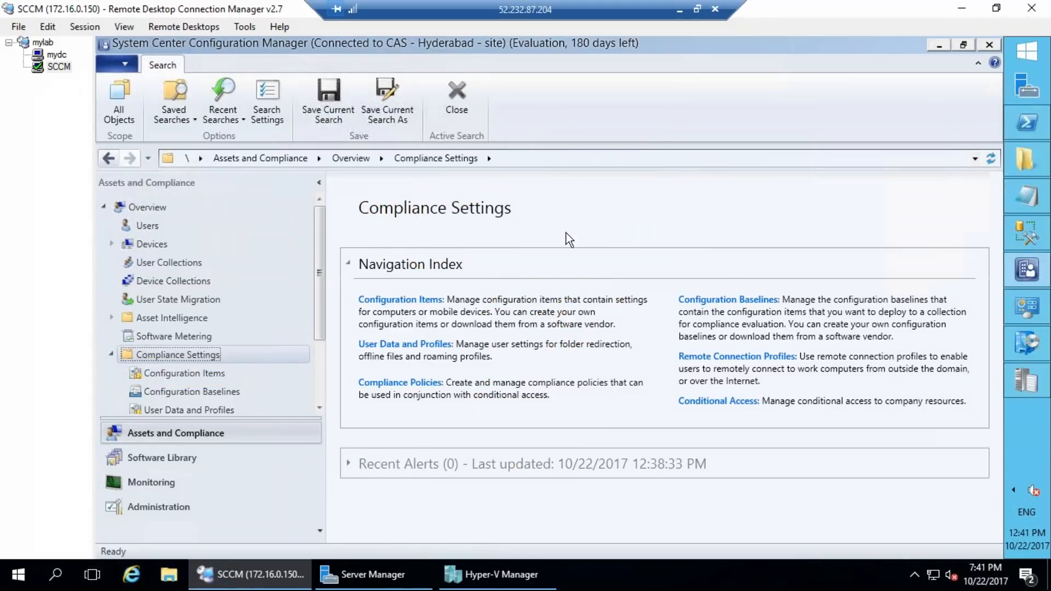
Step: Start a new configuration item under Configuration Items, name it Test, and continue to its supported platforms
{"action": "left_click", "coordinate": [167, 373]}
{"action": "right_click", "coordinate": [167, 372]}
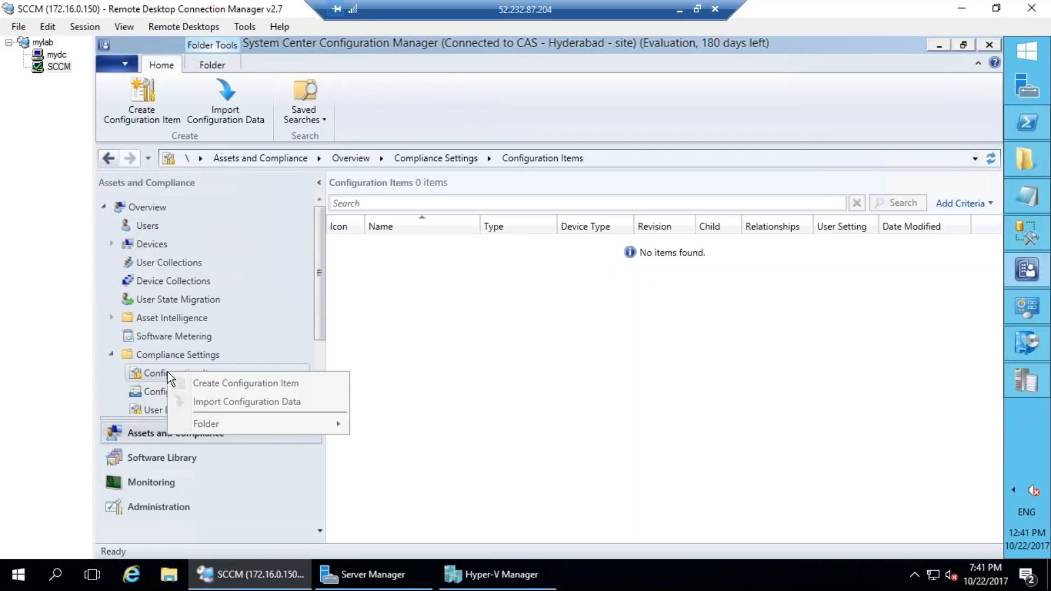
{"action": "left_click", "coordinate": [218, 384]}
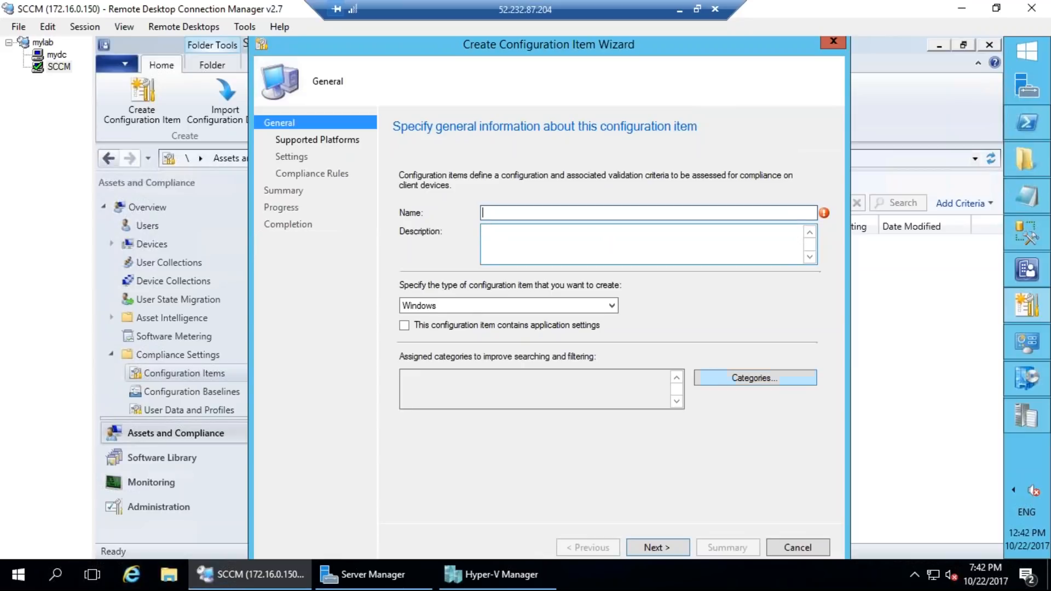
{"action": "type", "text": "Test"}
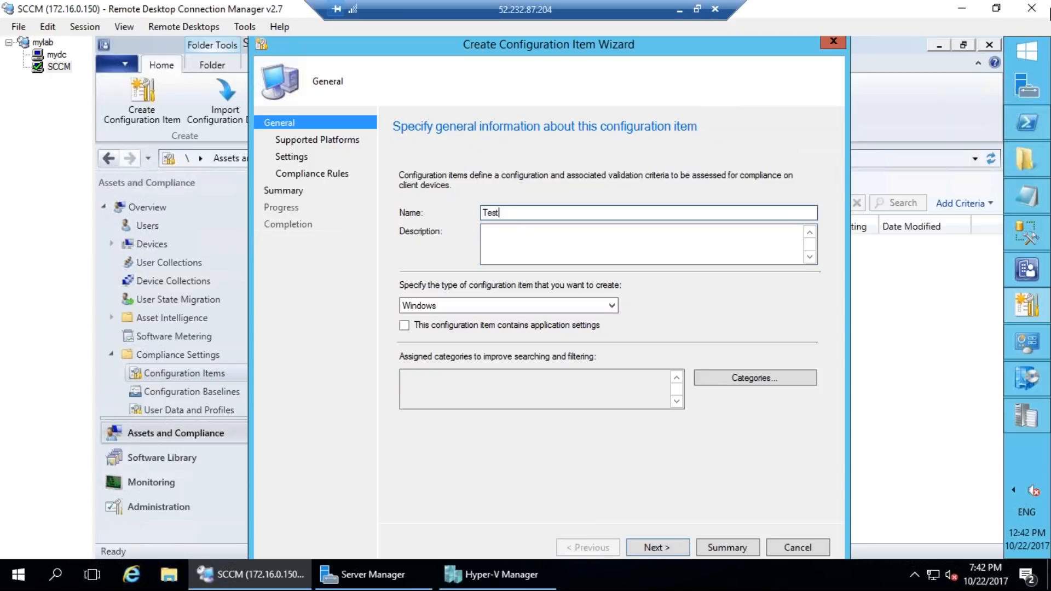
{"action": "left_click", "coordinate": [657, 547]}
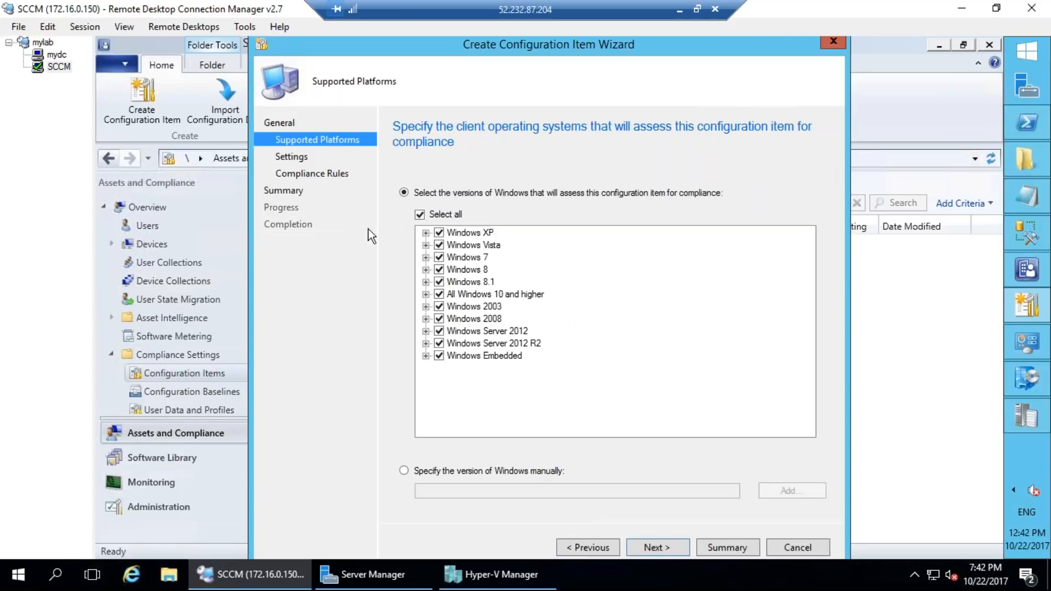
{"action": "left_click", "coordinate": [441, 214]}
{"action": "left_click", "coordinate": [426, 232]}
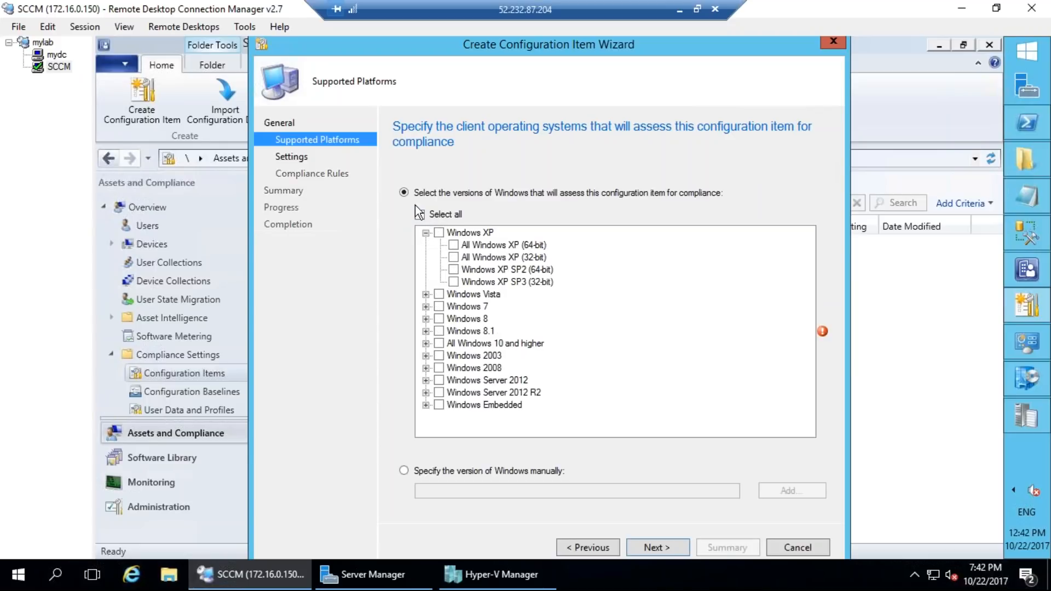
{"action": "left_click", "coordinate": [420, 214]}
{"action": "left_click", "coordinate": [425, 232]}
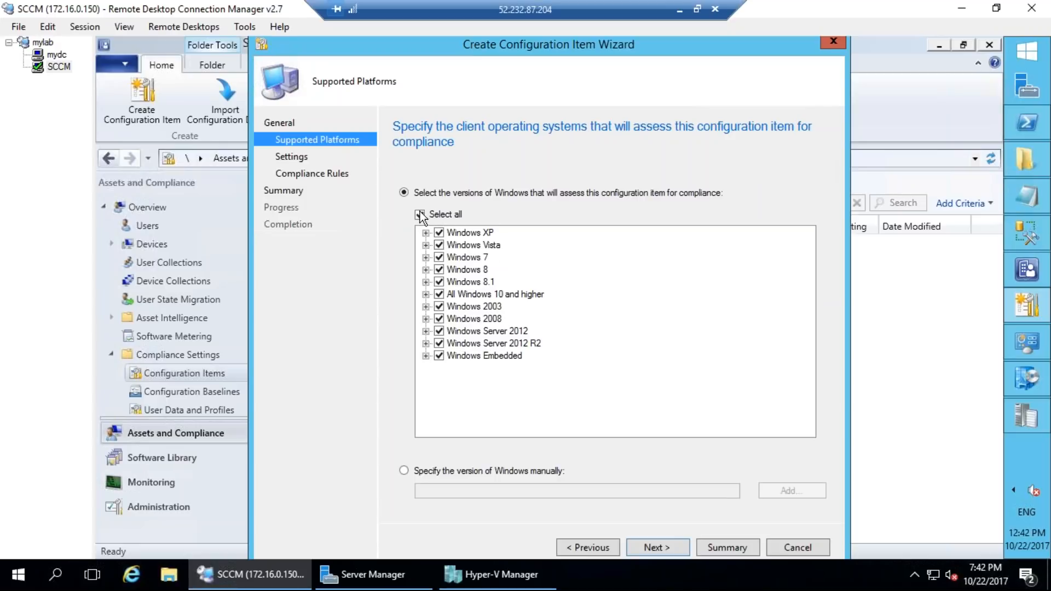
Step: Limit the configuration item's supported platforms to Windows 7 only and continue to the settings page
{"action": "left_click", "coordinate": [420, 215]}
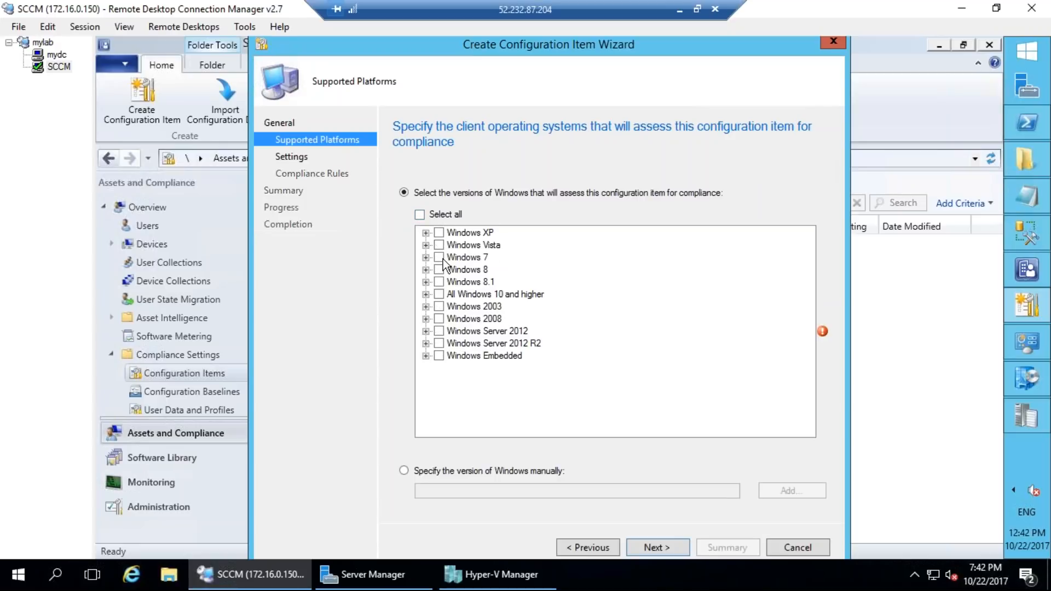
{"action": "left_click", "coordinate": [439, 257]}
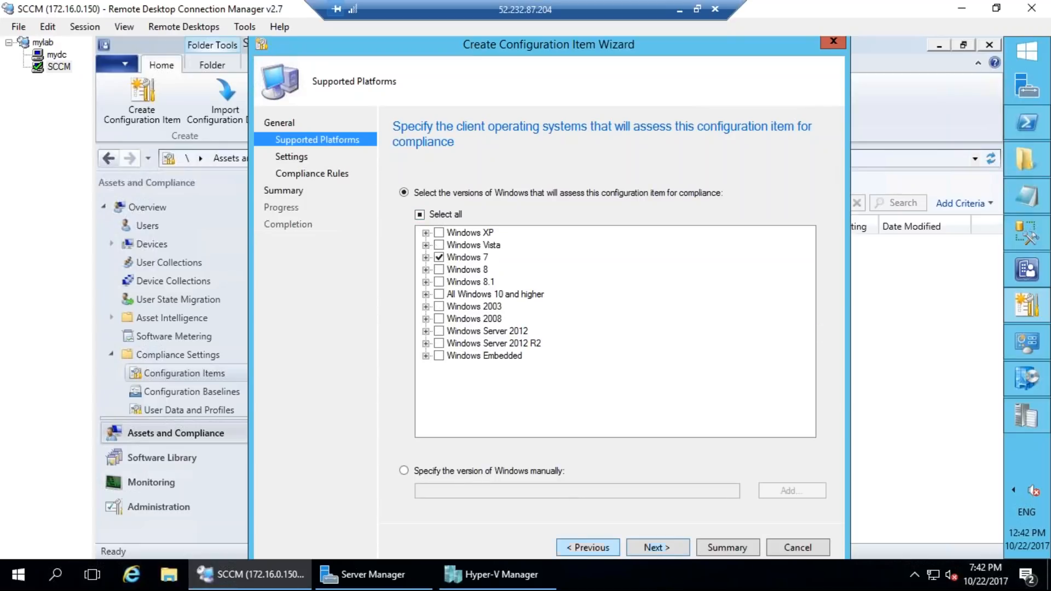
{"action": "key", "text": "Return"}
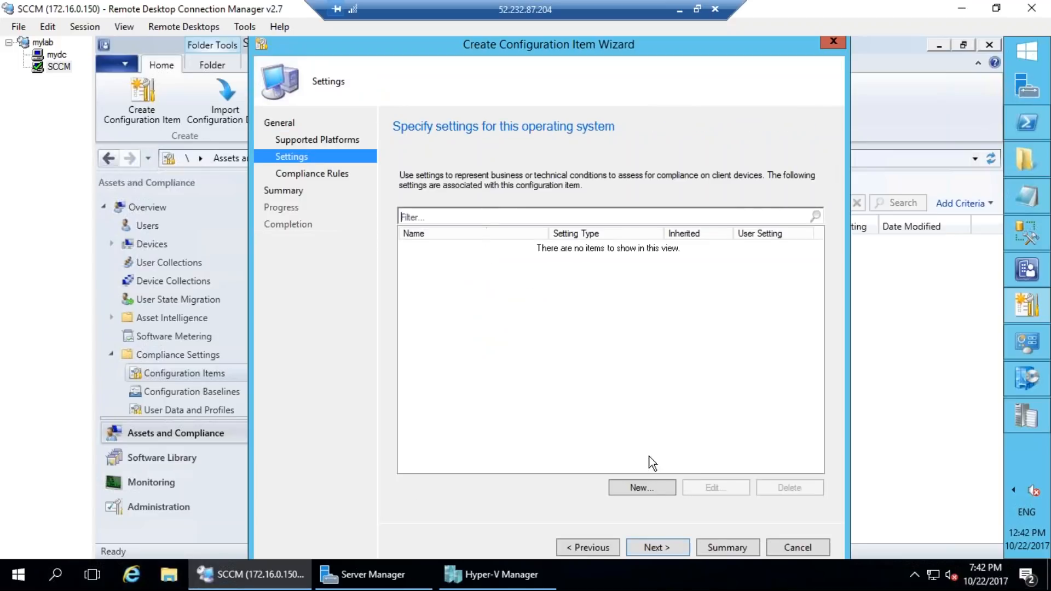
Step: Start a new setting for the configuration item and set its setting type to File system
{"action": "left_click", "coordinate": [650, 484]}
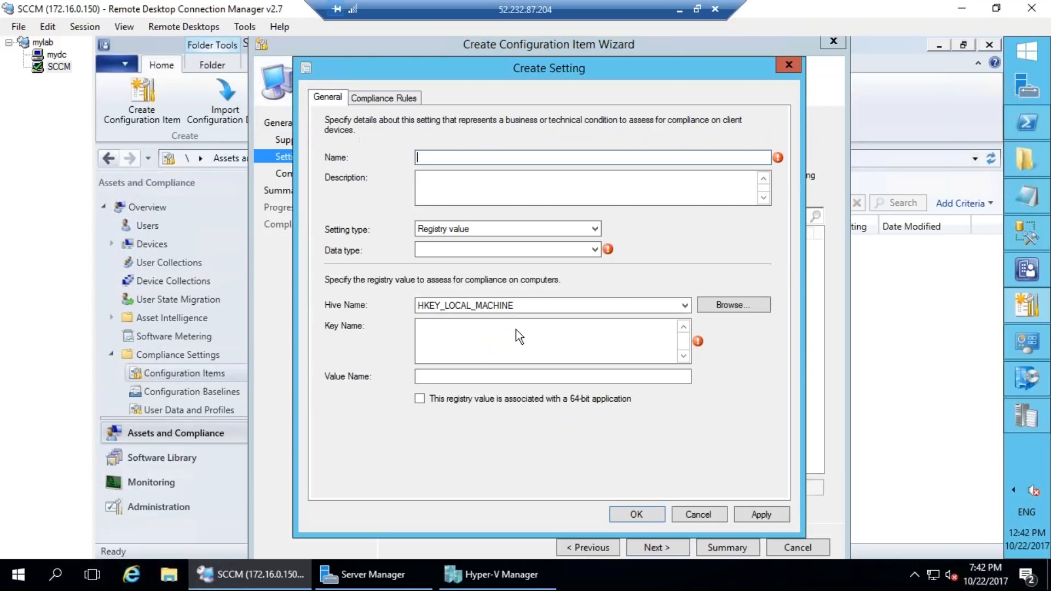
{"action": "left_click", "coordinate": [551, 230]}
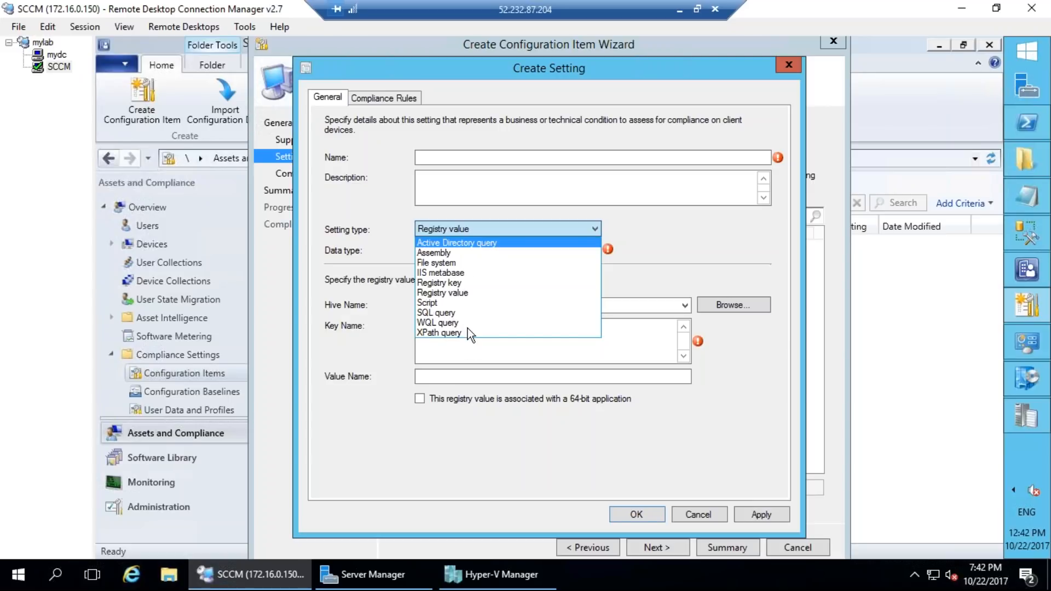
{"action": "left_click", "coordinate": [450, 263]}
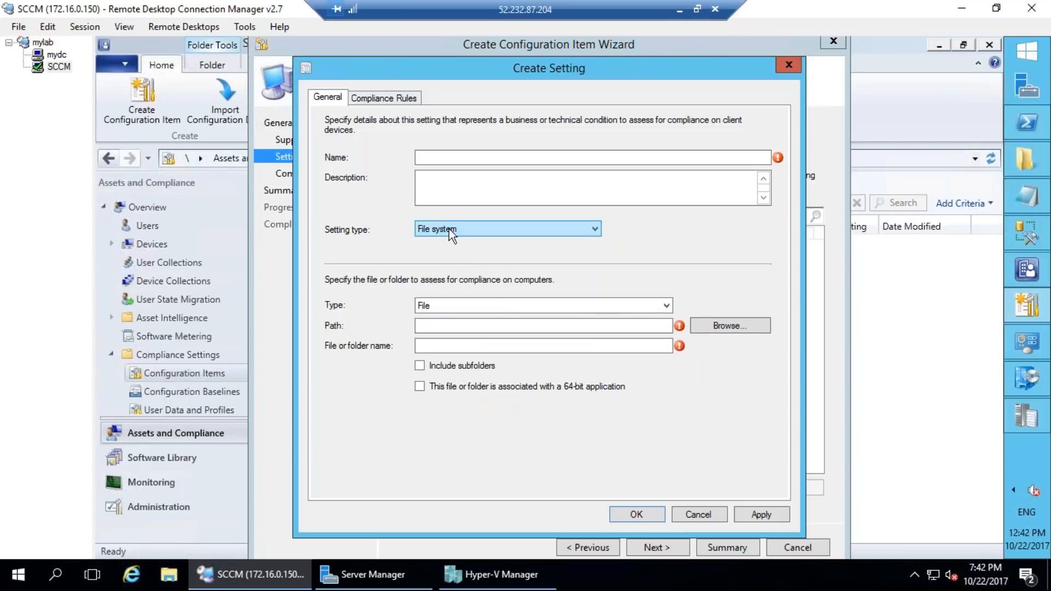
Step: Browse the local file system to C:\DVD_CM\SMSSETUP\BIN\I386\00000404 and select smspxeres.dll as the file to assess
{"action": "left_click", "coordinate": [733, 326]}
{"action": "left_click", "coordinate": [276, 125]}
{"action": "left_click", "coordinate": [290, 138]}
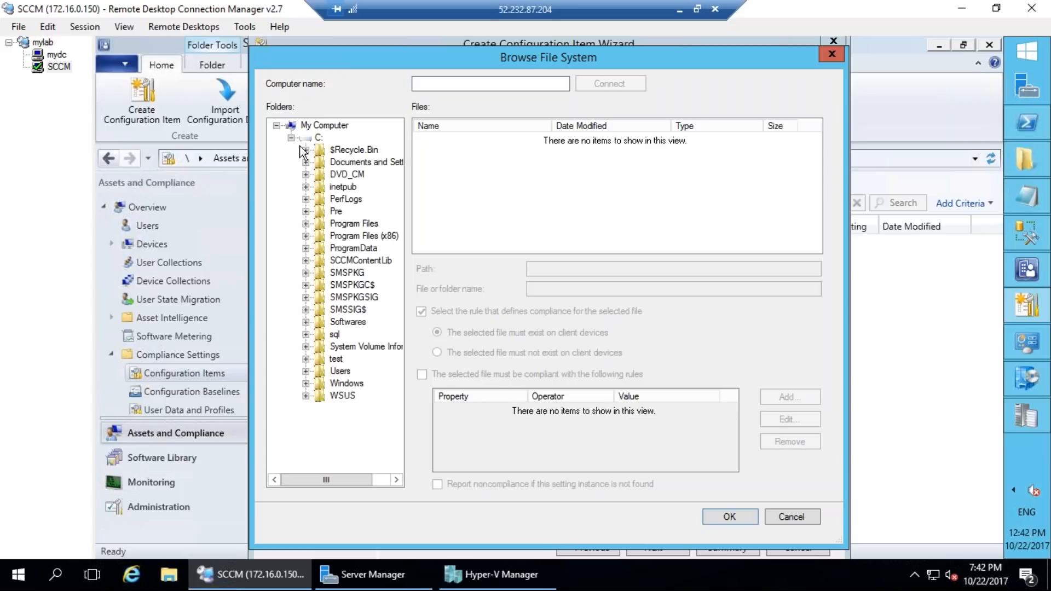
{"action": "left_click", "coordinate": [305, 174]}
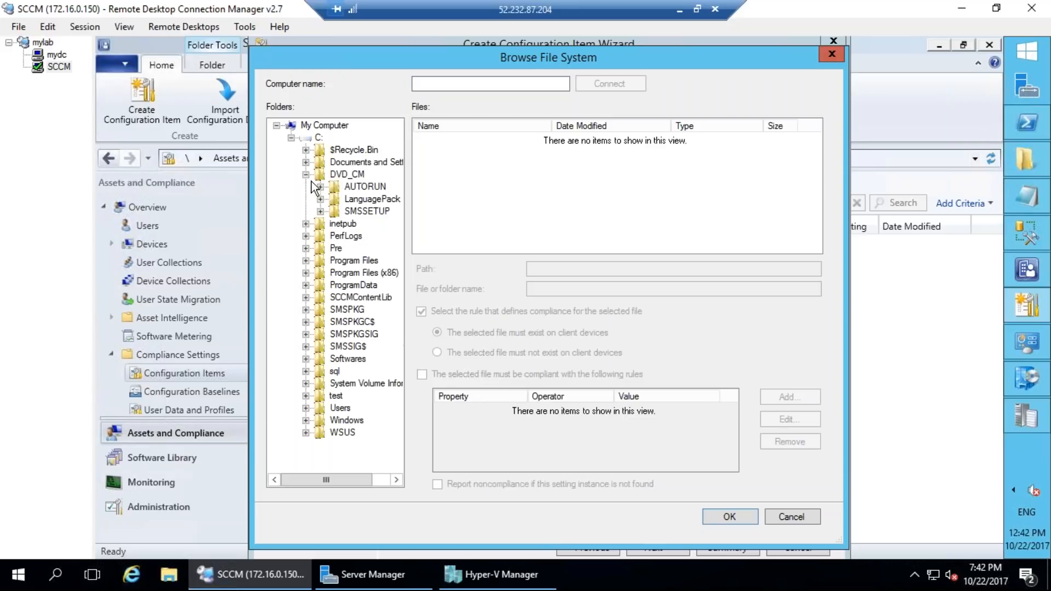
{"action": "left_click", "coordinate": [321, 211]}
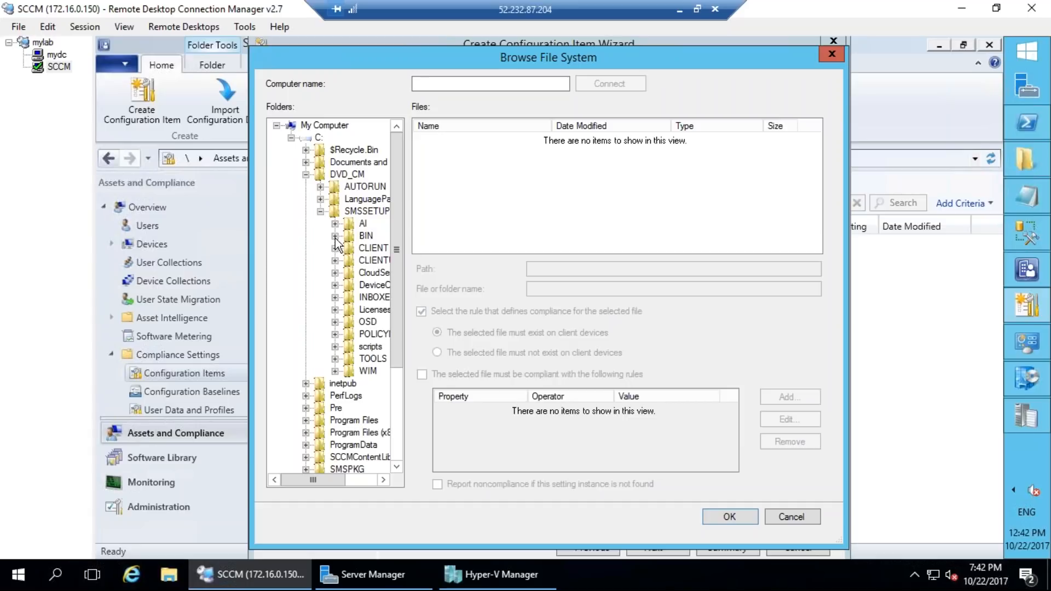
{"action": "left_click", "coordinate": [335, 236]}
{"action": "left_click", "coordinate": [349, 248]}
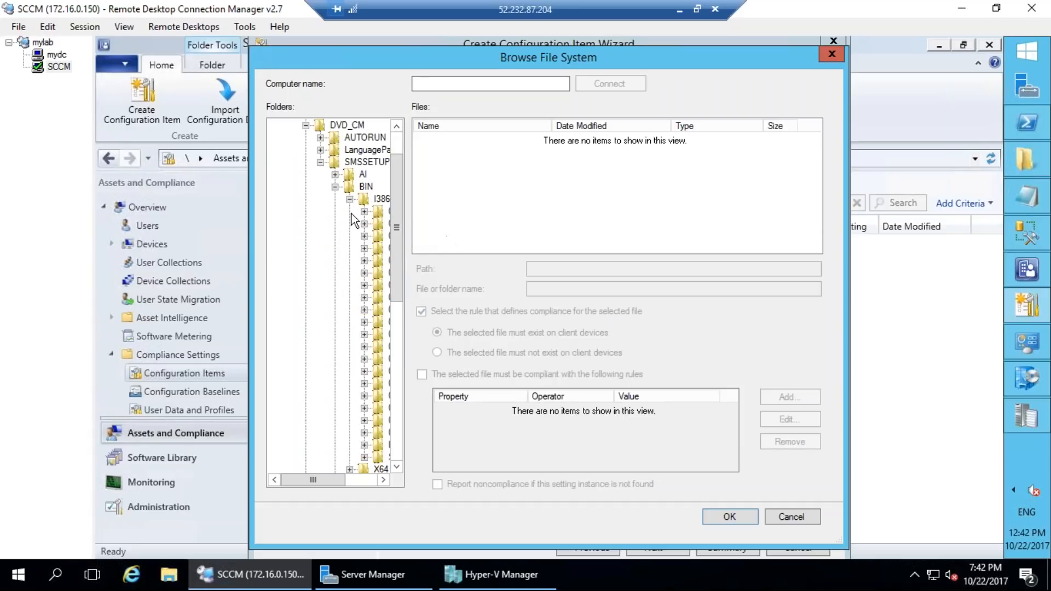
{"action": "left_click", "coordinate": [389, 212]}
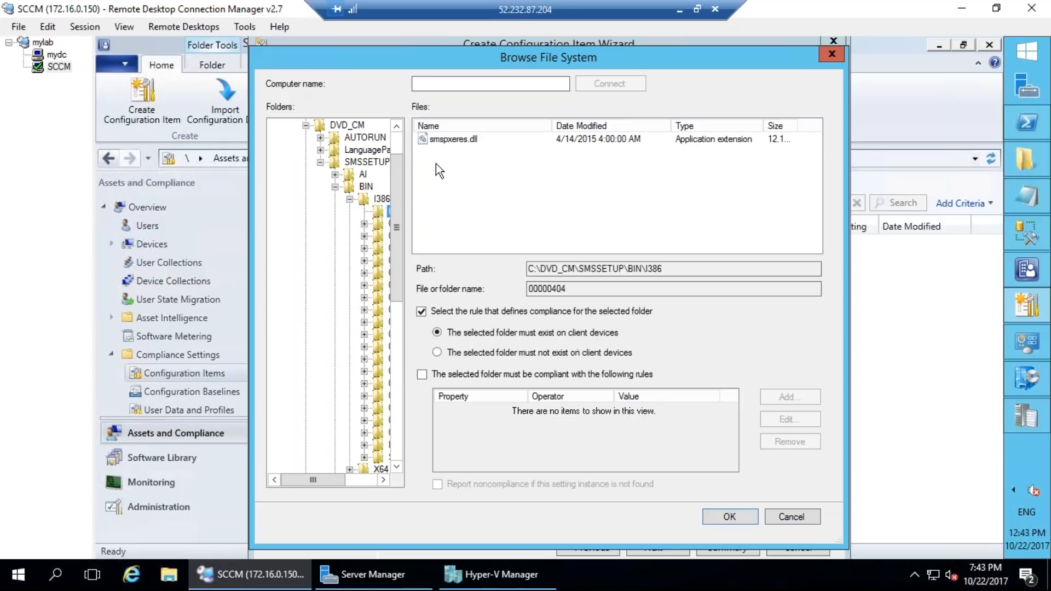
{"action": "left_click", "coordinate": [459, 140]}
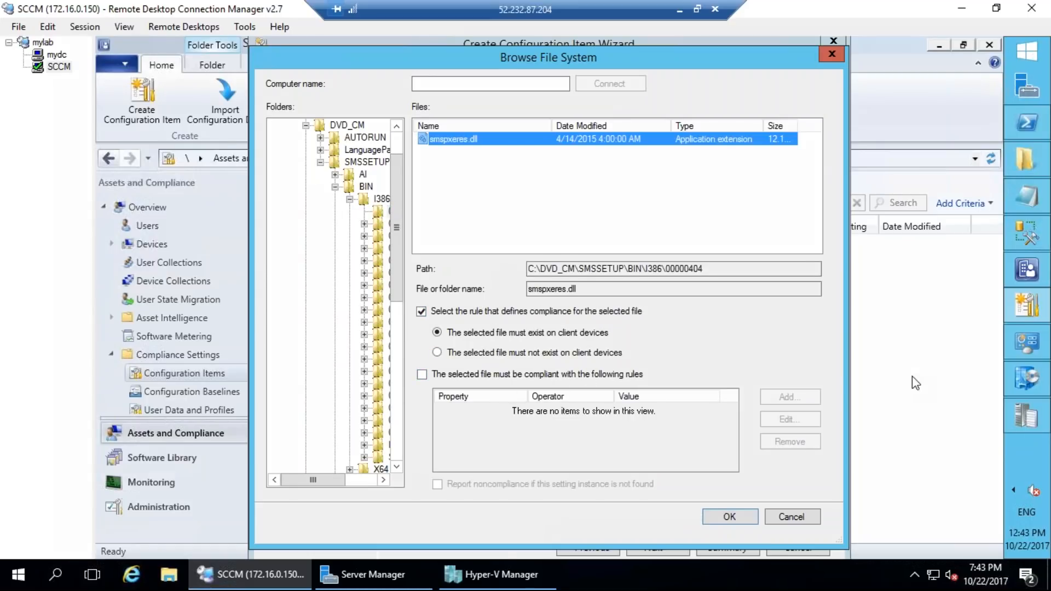
{"action": "mouse_move", "coordinate": [516, 255]}
{"action": "left_mouse_down"}
{"action": "mouse_move", "coordinate": [526, 284]}
{"action": "mouse_move", "coordinate": [711, 276]}
{"action": "mouse_move", "coordinate": [708, 230]}
{"action": "mouse_move", "coordinate": [515, 256]}
{"action": "mouse_move", "coordinate": [515, 228]}
{"action": "left_mouse_up"}
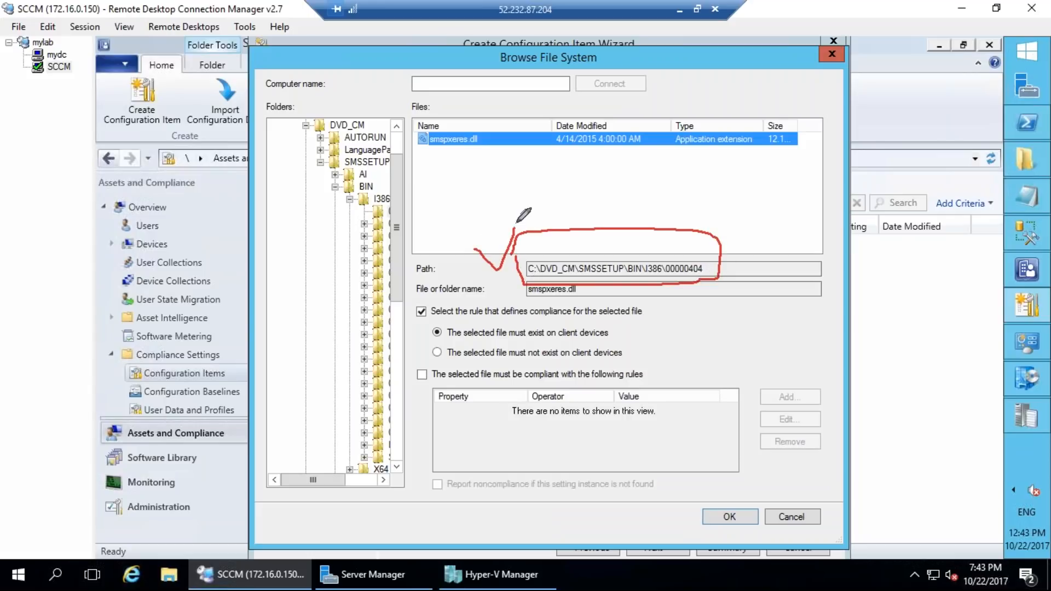
{"action": "mouse_move", "coordinate": [565, 280]}
{"action": "left_mouse_down"}
{"action": "mouse_move", "coordinate": [542, 316]}
{"action": "mouse_move", "coordinate": [542, 277]}
{"action": "mouse_move", "coordinate": [548, 298]}
{"action": "left_mouse_up"}
{"action": "mouse_move", "coordinate": [411, 303]}
{"action": "left_mouse_down"}
{"action": "mouse_move", "coordinate": [684, 293]}
{"action": "mouse_move", "coordinate": [684, 320]}
{"action": "mouse_move", "coordinate": [530, 344]}
{"action": "mouse_move", "coordinate": [427, 336]}
{"action": "mouse_move", "coordinate": [416, 303]}
{"action": "left_mouse_up"}
{"action": "left_click_drag", "start_coordinate": [545, 323], "coordinate": [580, 321]}
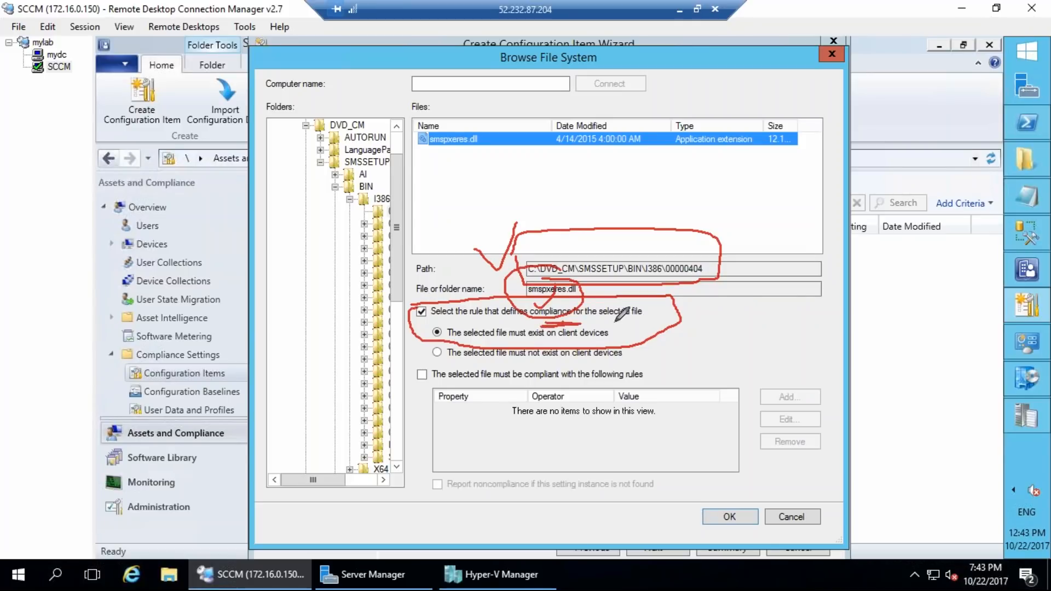
{"action": "key", "text": "e"}
{"action": "left_click_drag", "start_coordinate": [710, 484], "coordinate": [725, 472]}
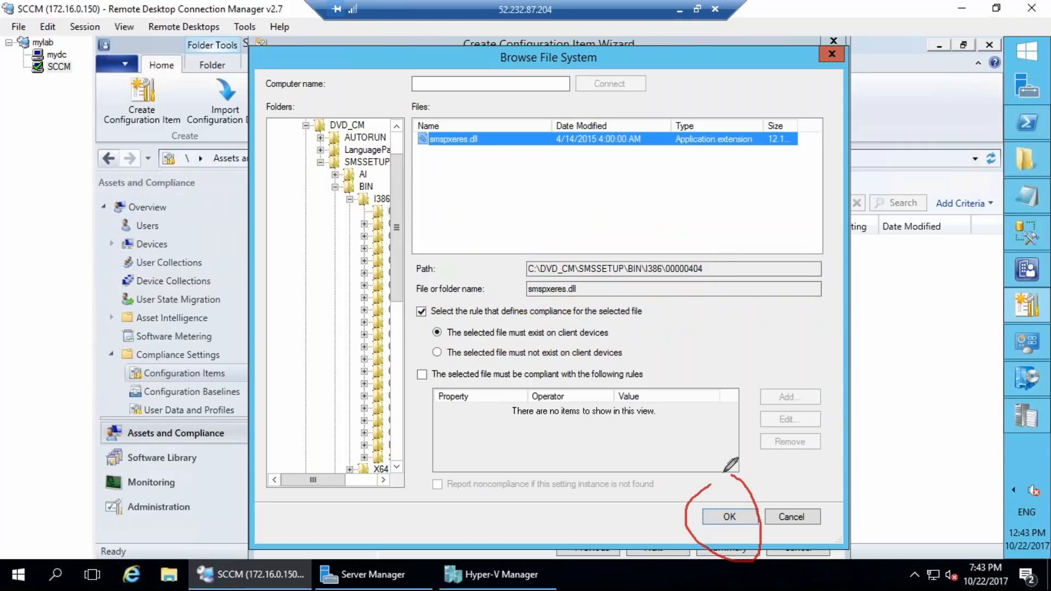
Step: Accept smspxeres.dll with the rule that it must exist on client devices, and open that compliance rule for editing
{"action": "left_click", "coordinate": [741, 521]}
{"action": "key", "text": "Escape"}
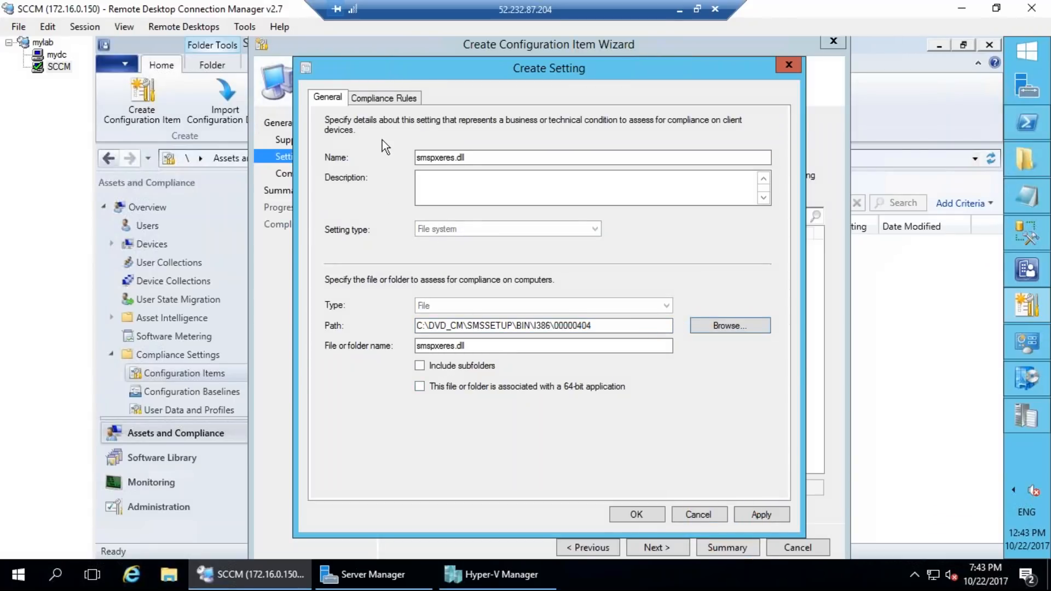
{"action": "left_click", "coordinate": [400, 99]}
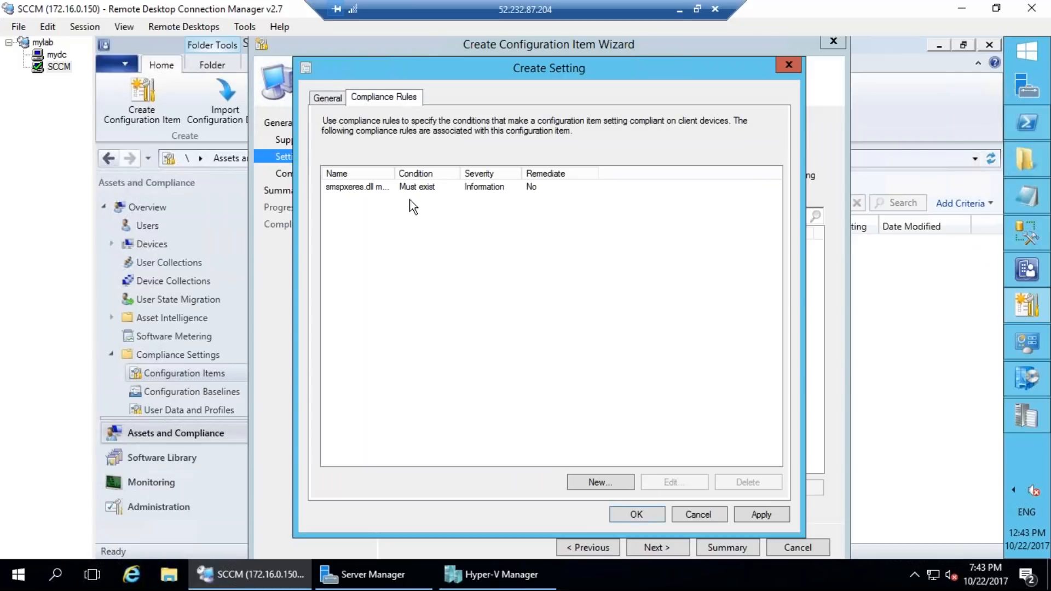
{"action": "left_click", "coordinate": [386, 192]}
{"action": "double_click", "coordinate": [386, 191]}
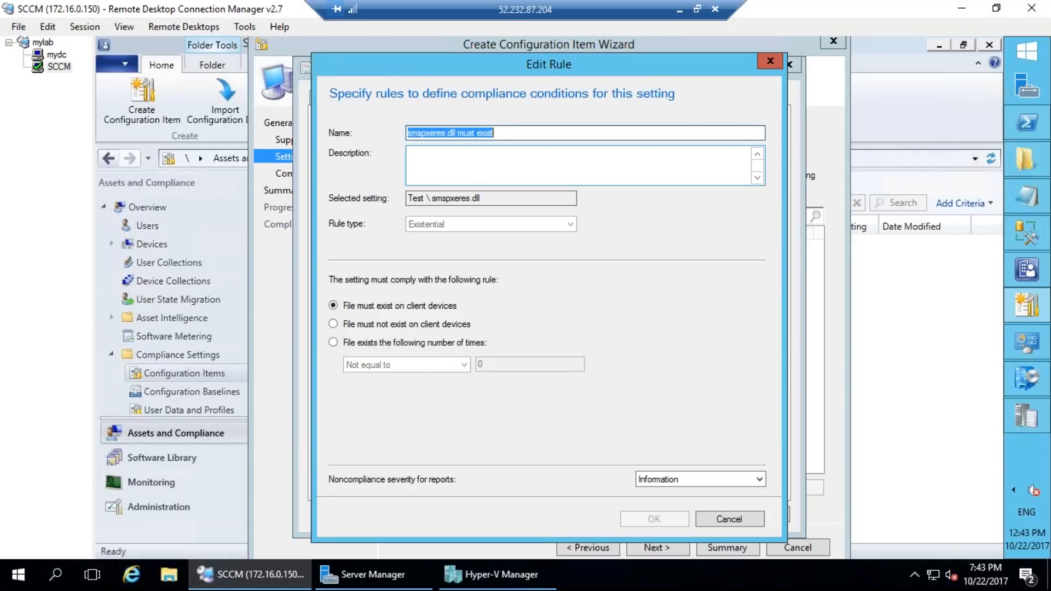
{"action": "mouse_move", "coordinate": [469, 104]}
{"action": "left_mouse_down"}
{"action": "mouse_move", "coordinate": [429, 145]}
{"action": "mouse_move", "coordinate": [452, 117]}
{"action": "left_mouse_up"}
{"action": "mouse_move", "coordinate": [446, 174]}
{"action": "left_mouse_down"}
{"action": "mouse_move", "coordinate": [394, 171]}
{"action": "mouse_move", "coordinate": [508, 202]}
{"action": "mouse_move", "coordinate": [470, 159]}
{"action": "left_mouse_up"}
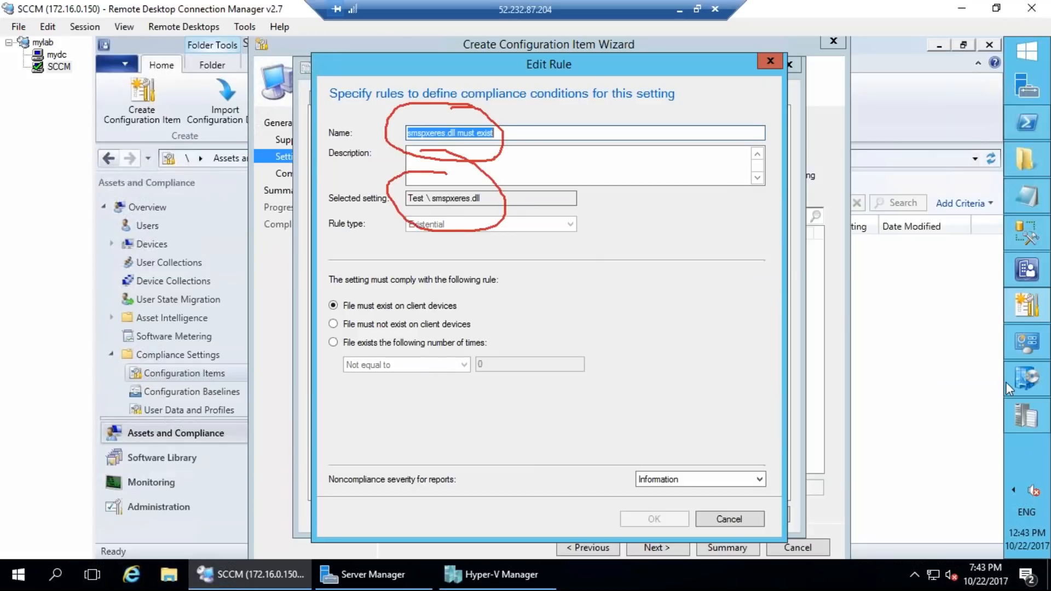
{"action": "mouse_move", "coordinate": [490, 342]}
{"action": "left_mouse_down"}
{"action": "mouse_move", "coordinate": [462, 350]}
{"action": "mouse_move", "coordinate": [511, 330]}
{"action": "left_mouse_up"}
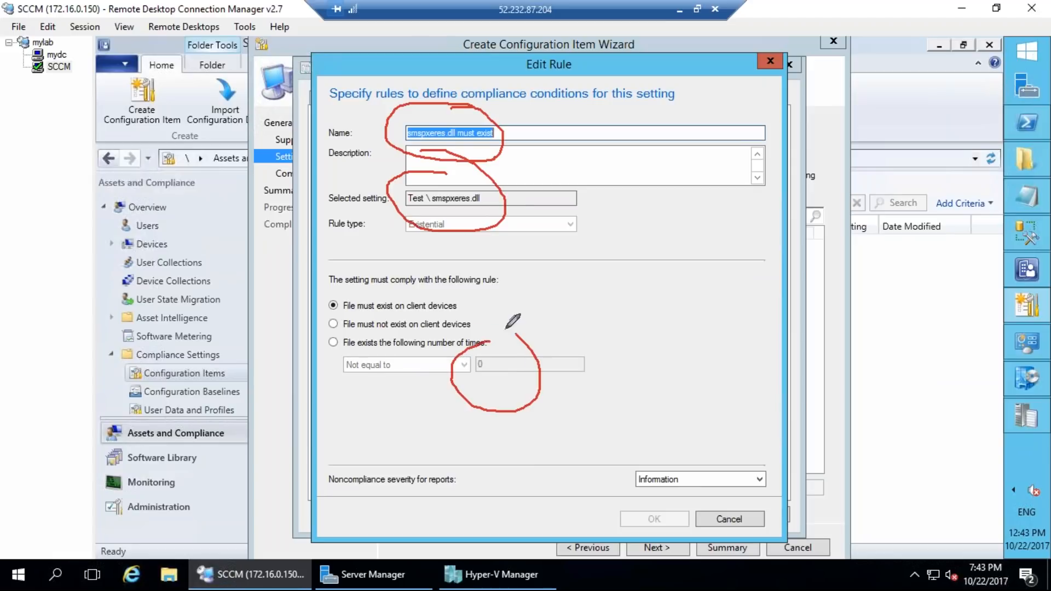
{"action": "mouse_move", "coordinate": [504, 383]}
{"action": "left_mouse_down"}
{"action": "mouse_move", "coordinate": [538, 331]}
{"action": "mouse_move", "coordinate": [556, 324]}
{"action": "left_mouse_up"}
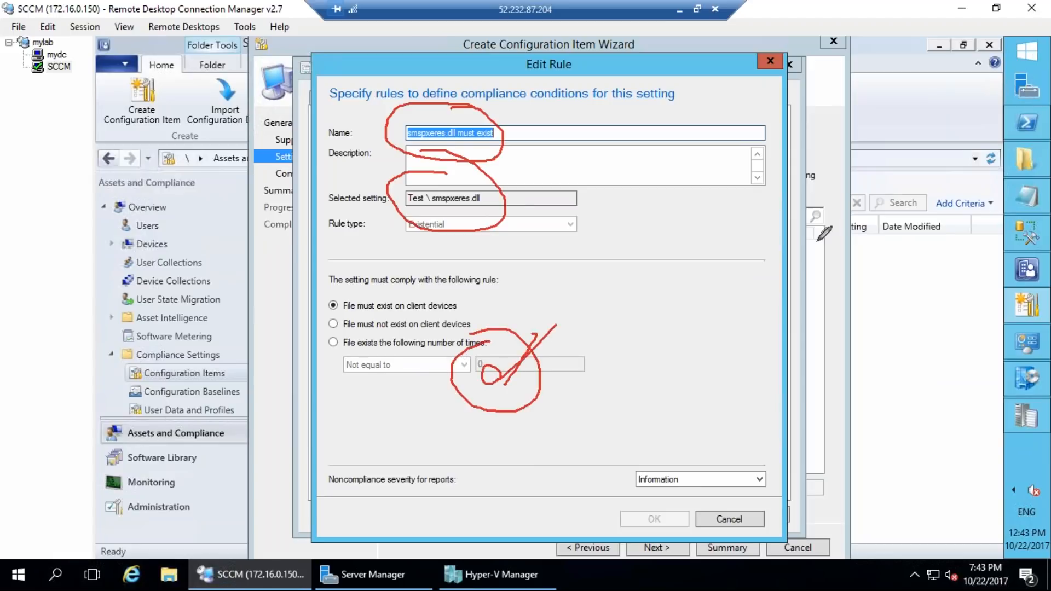
{"action": "key", "text": "e"}
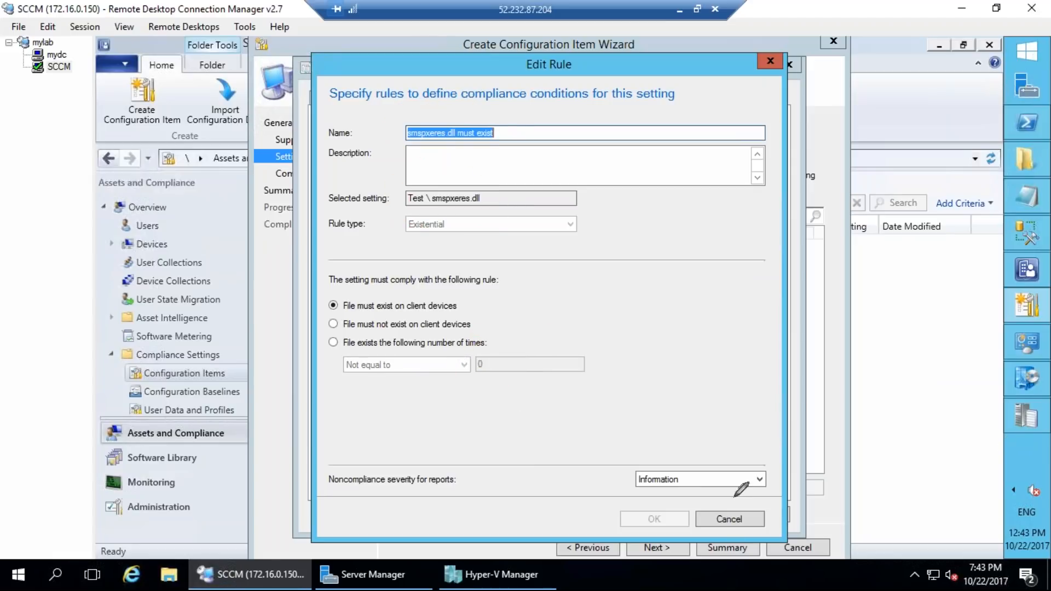
{"action": "mouse_move", "coordinate": [733, 452]}
{"action": "left_mouse_down"}
{"action": "mouse_move", "coordinate": [674, 498]}
{"action": "mouse_move", "coordinate": [668, 453]}
{"action": "left_mouse_up"}
{"action": "left_click_drag", "start_coordinate": [627, 382], "coordinate": [649, 464]}
{"action": "left_click_drag", "start_coordinate": [636, 451], "coordinate": [653, 461]}
{"action": "key", "text": "Escape"}
Step: Set the compliance rule's noncompliance severity for reports to Critical and save the rule
{"action": "left_click", "coordinate": [691, 486]}
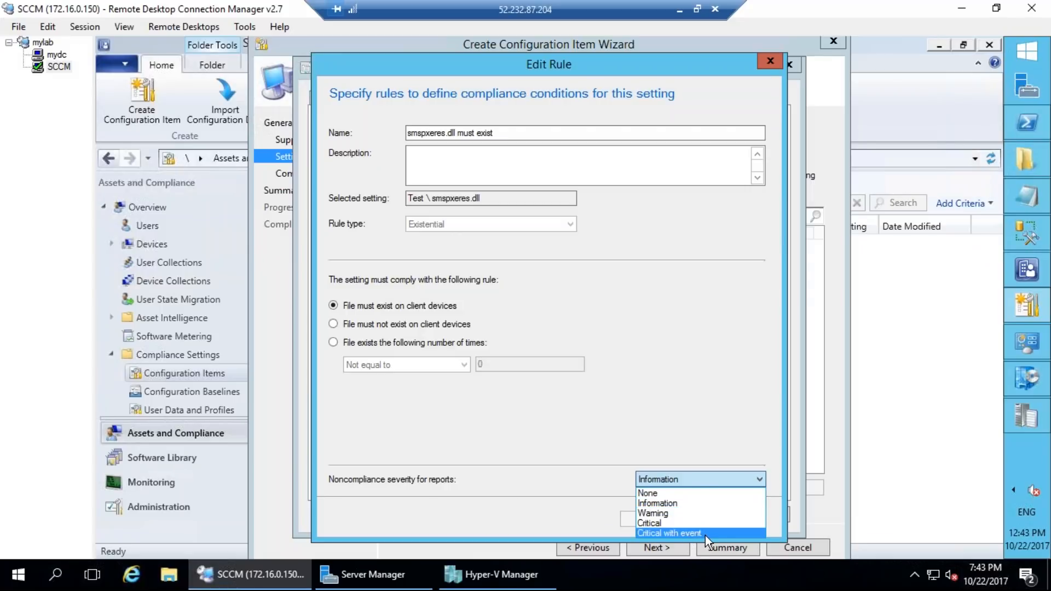
{"action": "left_click", "coordinate": [675, 515]}
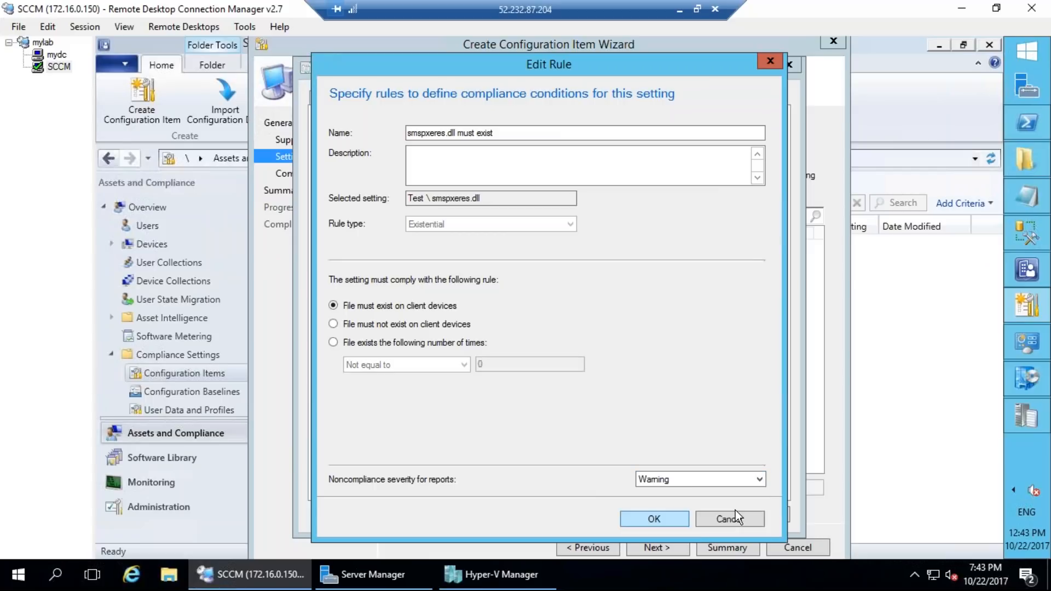
{"action": "left_click", "coordinate": [660, 481]}
{"action": "left_click", "coordinate": [652, 523]}
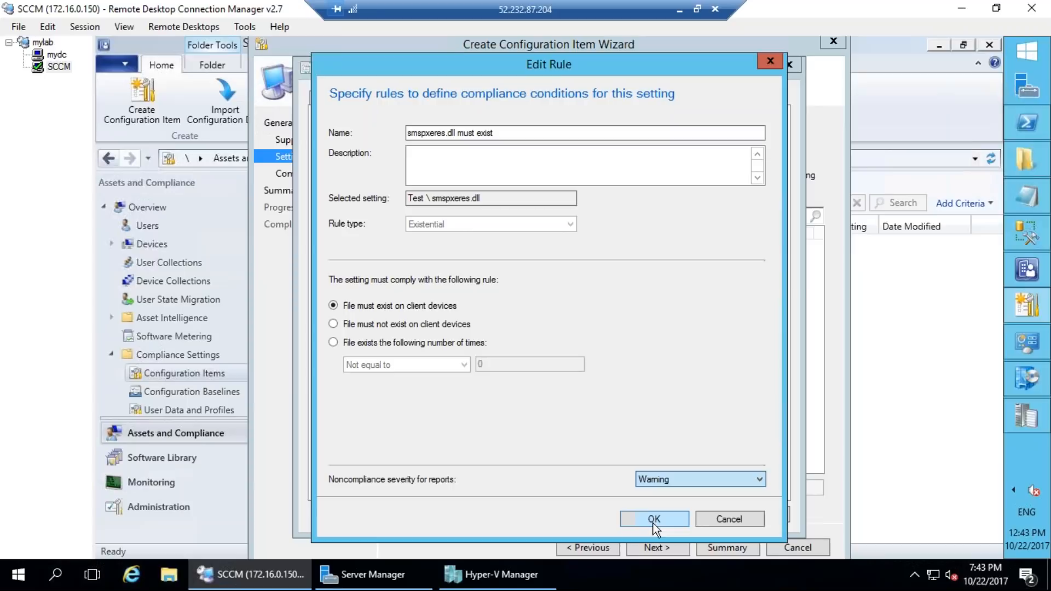
{"action": "left_click", "coordinate": [649, 521]}
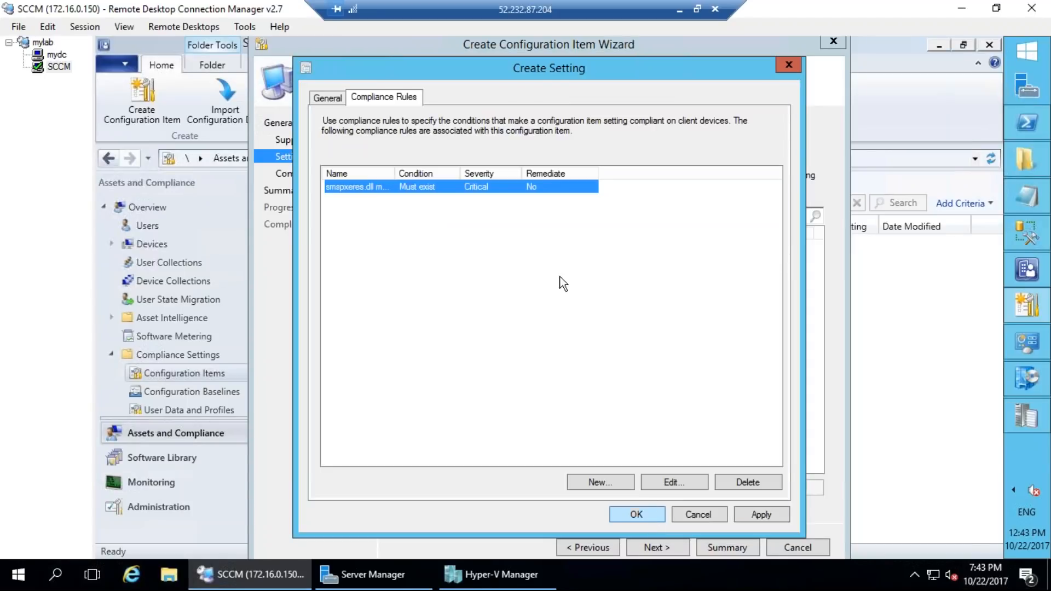
Step: Apply and save the smspxeres.dll setting, and continue to the wizard's compliance rules page
{"action": "left_click", "coordinate": [759, 514]}
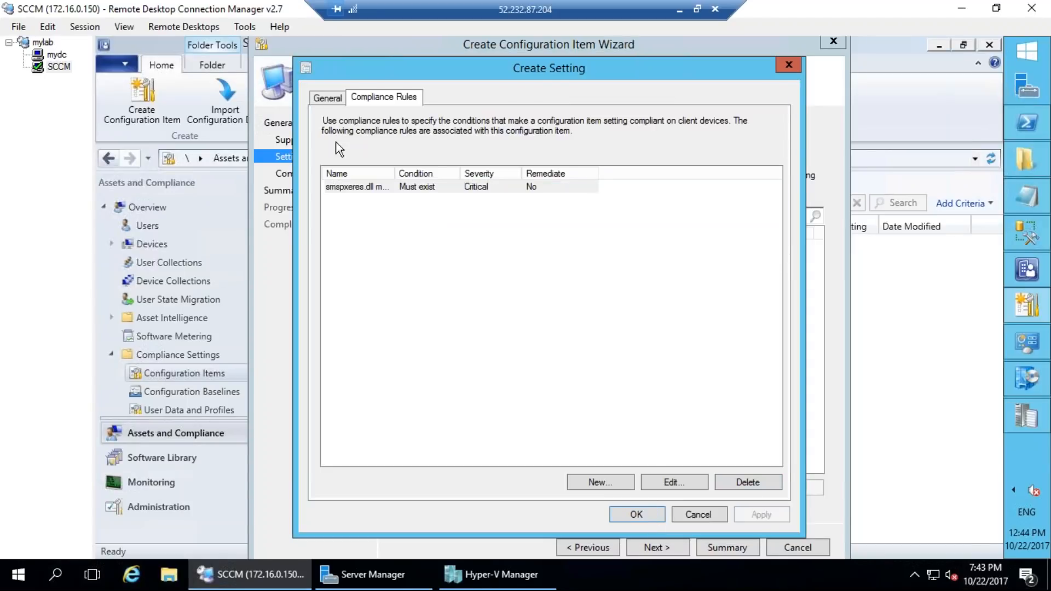
{"action": "left_click", "coordinate": [327, 99]}
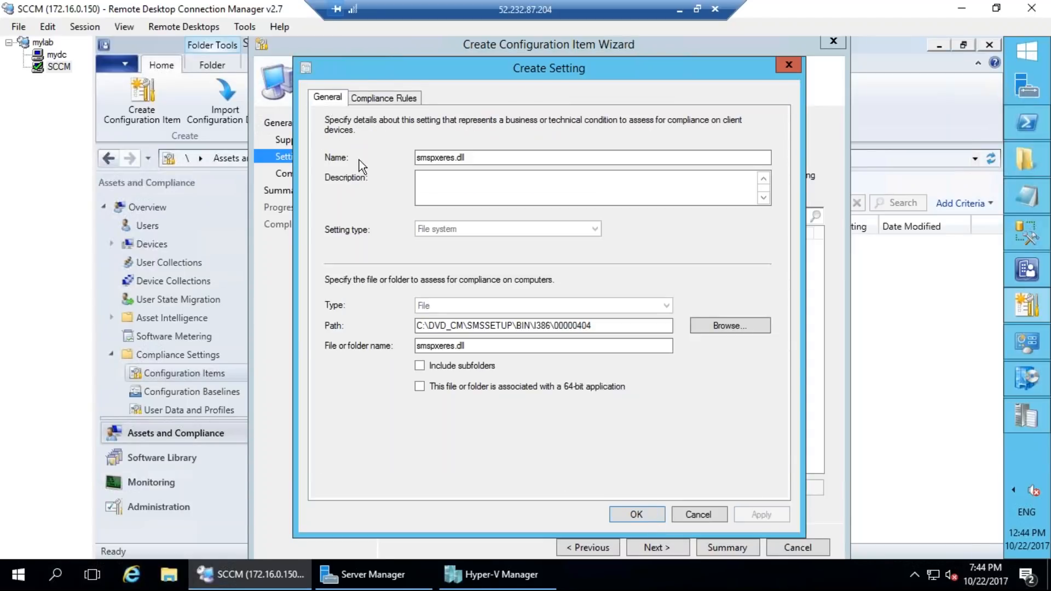
{"action": "left_click", "coordinate": [637, 515]}
{"action": "left_click", "coordinate": [649, 549]}
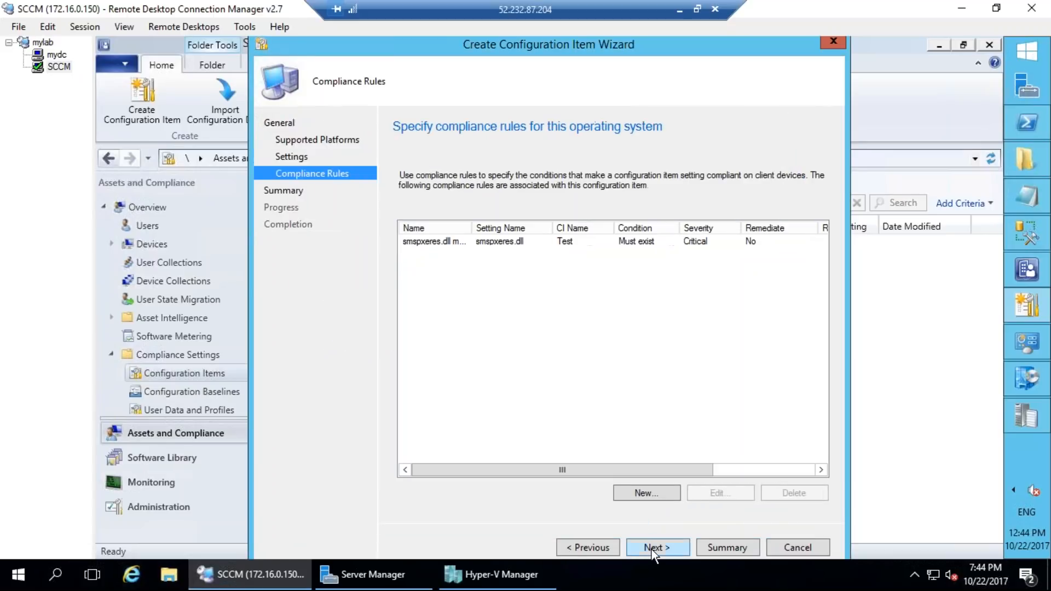
{"action": "left_click_drag", "start_coordinate": [446, 215], "coordinate": [376, 212]}
{"action": "left_click_drag", "start_coordinate": [434, 166], "coordinate": [458, 229]}
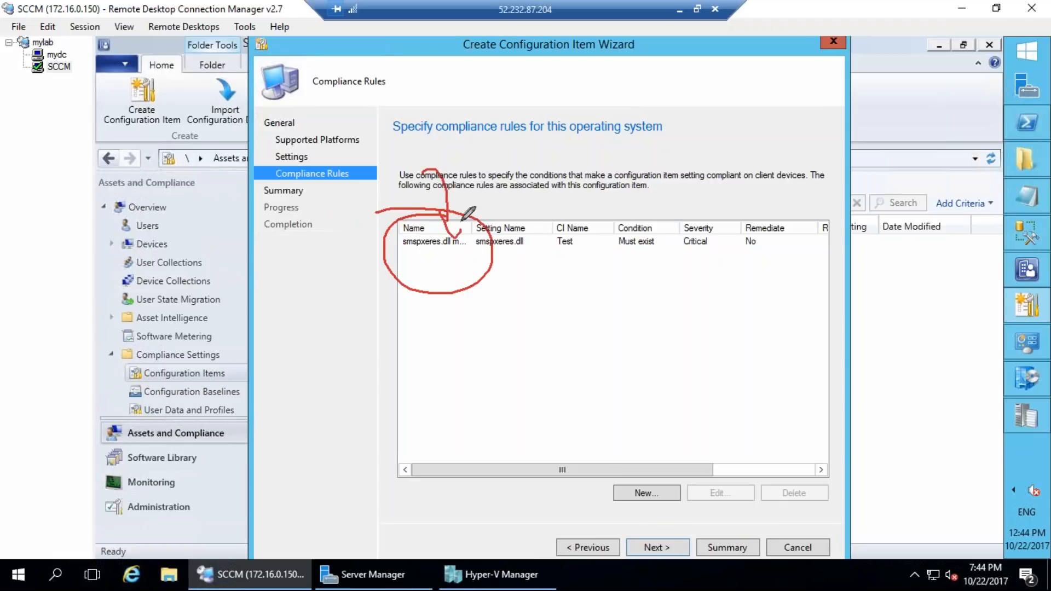
{"action": "left_click_drag", "start_coordinate": [309, 146], "coordinate": [302, 162]}
{"action": "left_click", "coordinate": [1012, 373]}
Step: Go back to the settings page, review the compliance rules of the smspxeres.dll setting without changes, and return to the compliance rules page
{"action": "left_click", "coordinate": [589, 547]}
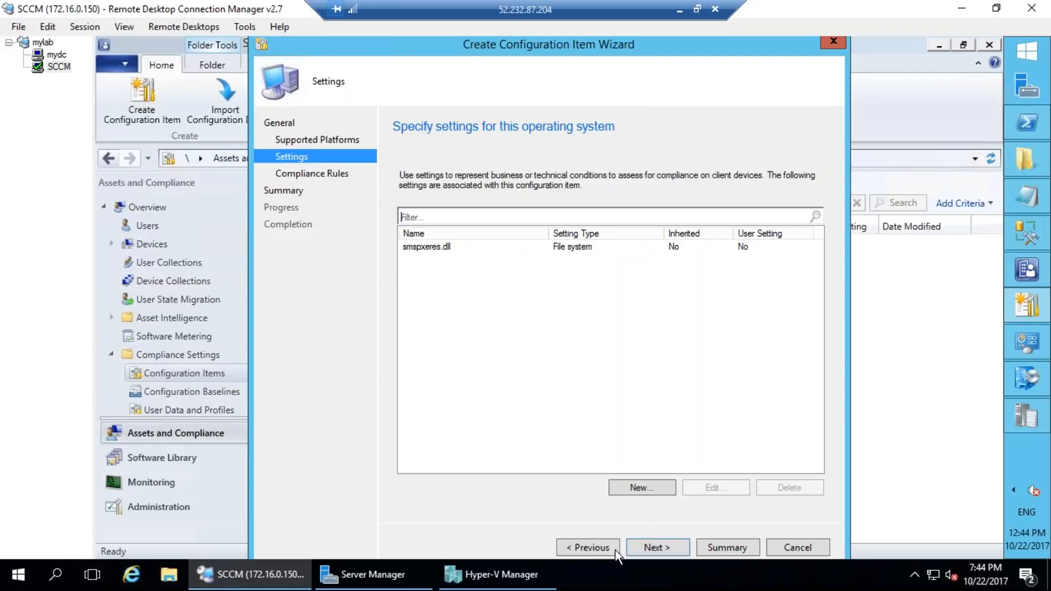
{"action": "left_click", "coordinate": [448, 250]}
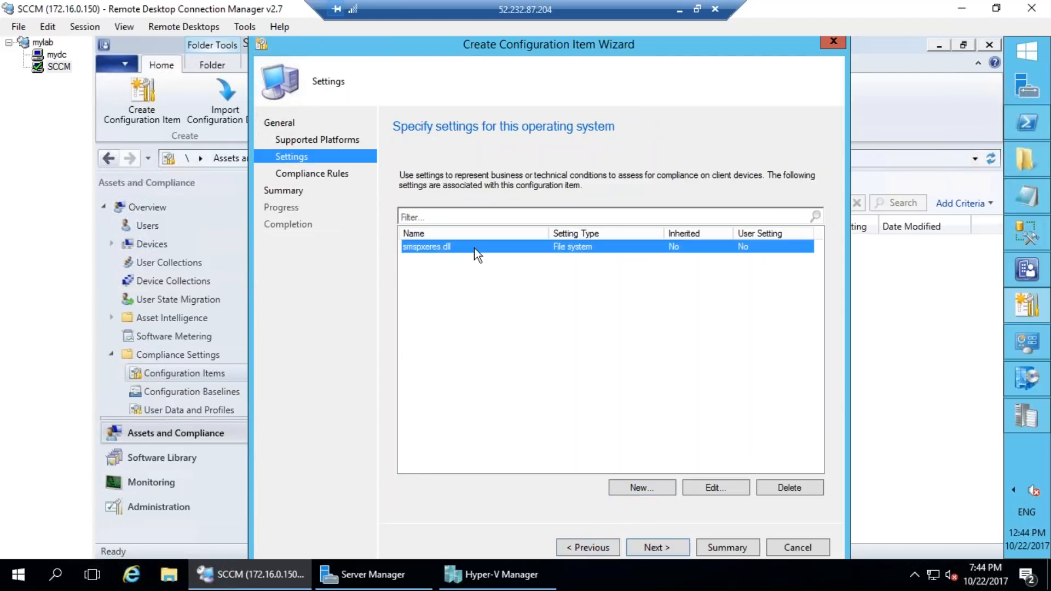
{"action": "left_click", "coordinate": [713, 487]}
{"action": "left_click", "coordinate": [383, 99]}
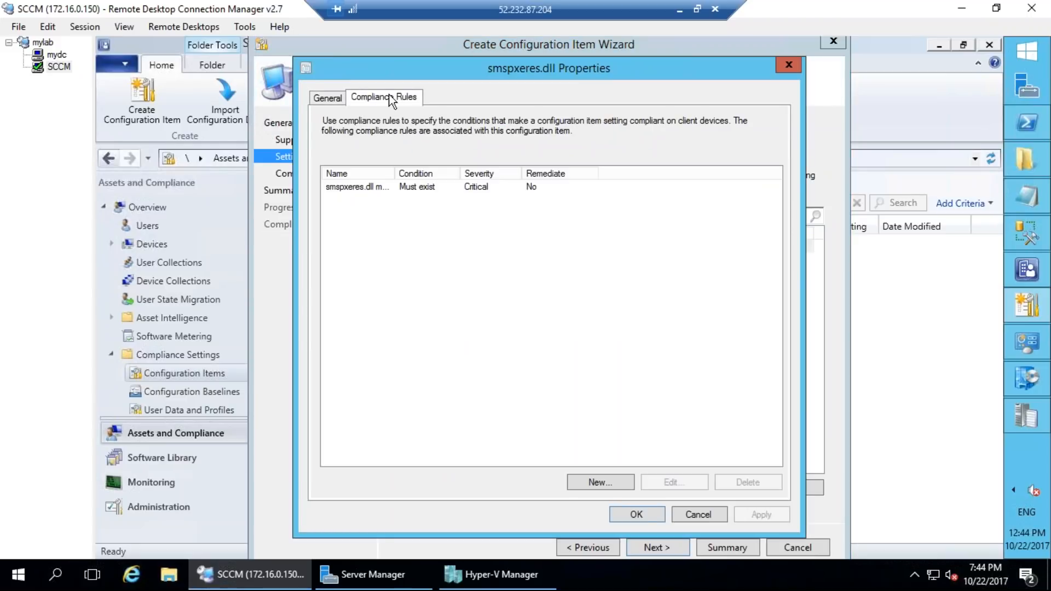
{"action": "left_click", "coordinate": [706, 514]}
{"action": "left_click", "coordinate": [638, 545]}
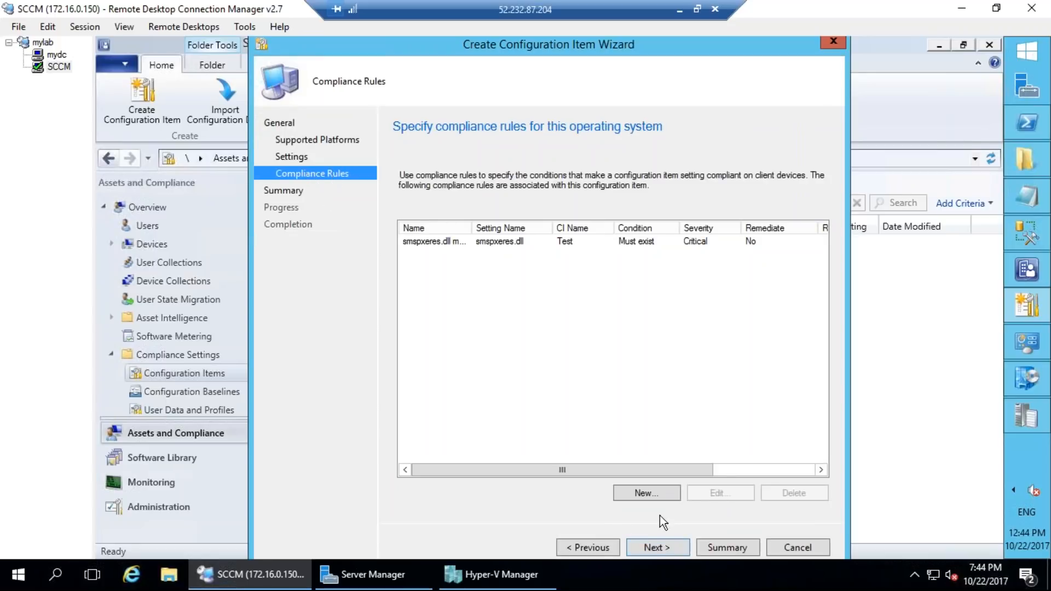
Step: Proceed through the summary to create the Test configuration item, and close the wizard
{"action": "left_click", "coordinate": [667, 546]}
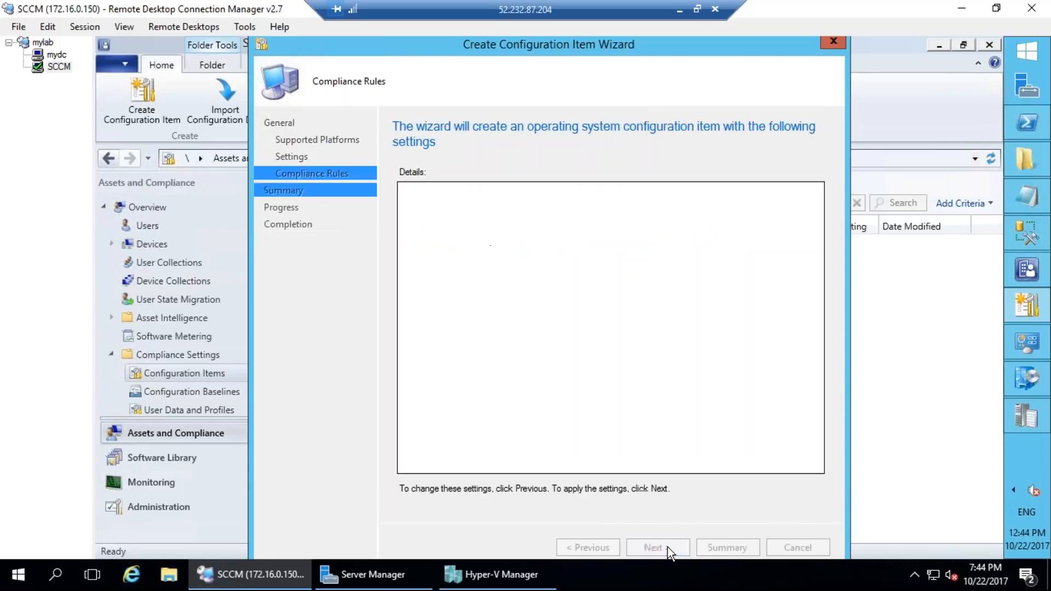
{"action": "left_click", "coordinate": [667, 547]}
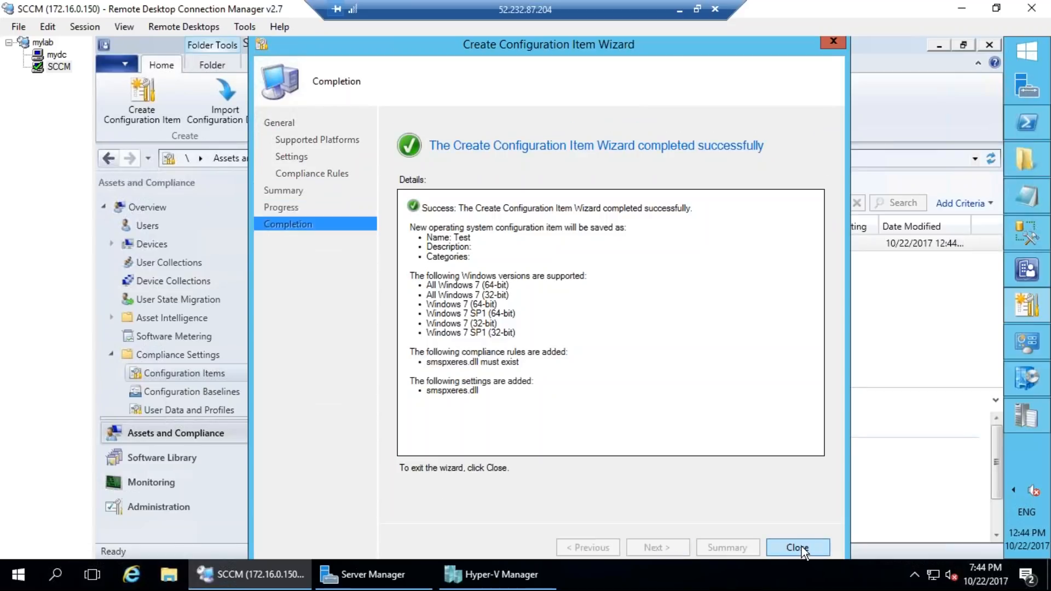
{"action": "left_click", "coordinate": [798, 547]}
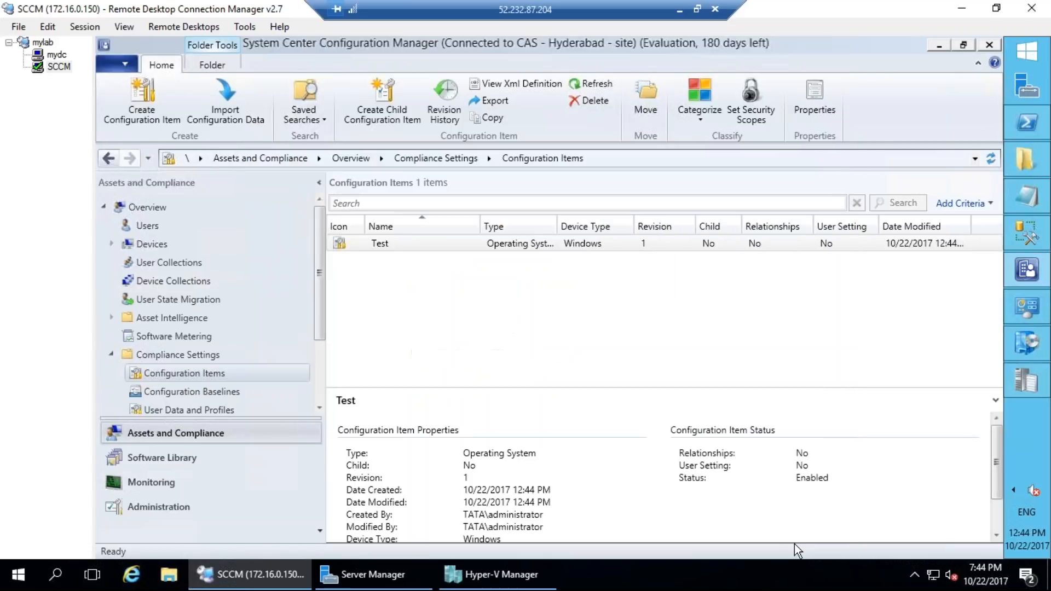
{"action": "right_click", "coordinate": [212, 373]}
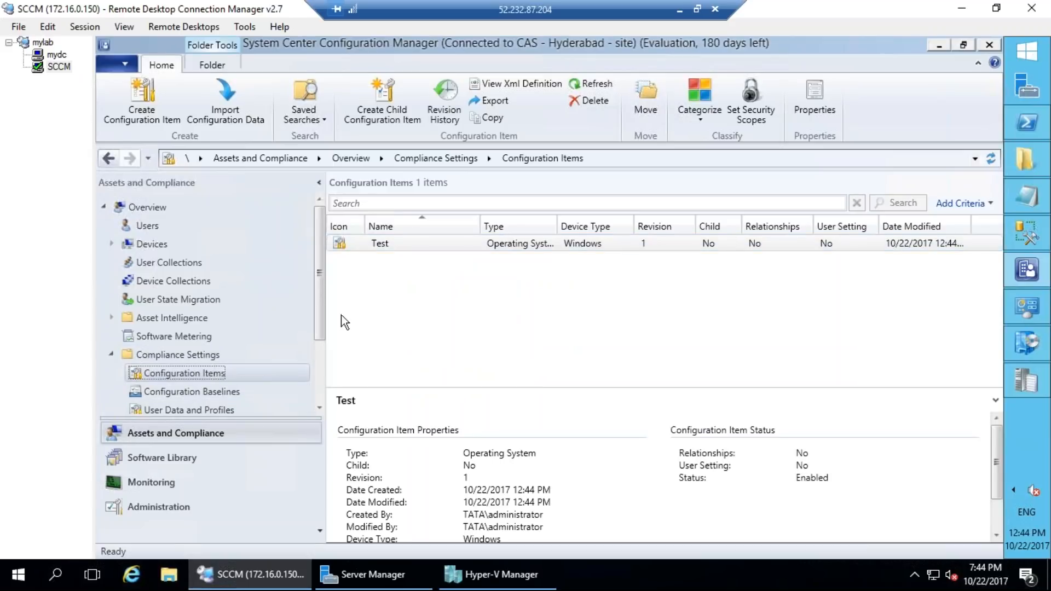
Step: Start creating a new configuration baseline and open the assignment of its administrative categories
{"action": "left_click", "coordinate": [510, 335]}
{"action": "right_click", "coordinate": [164, 394]}
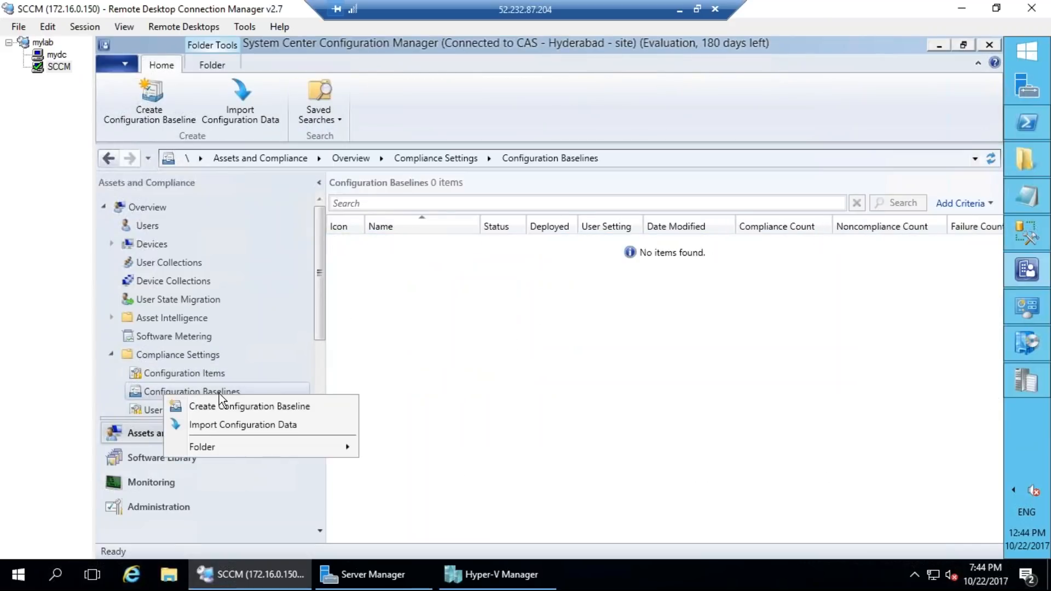
{"action": "left_click", "coordinate": [228, 404]}
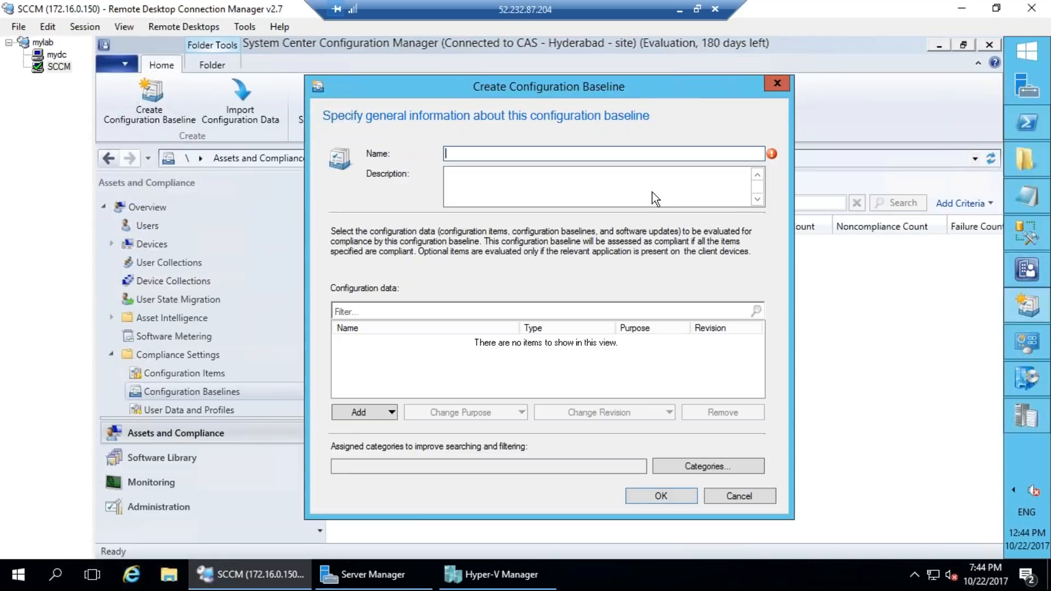
{"action": "left_click", "coordinate": [697, 466]}
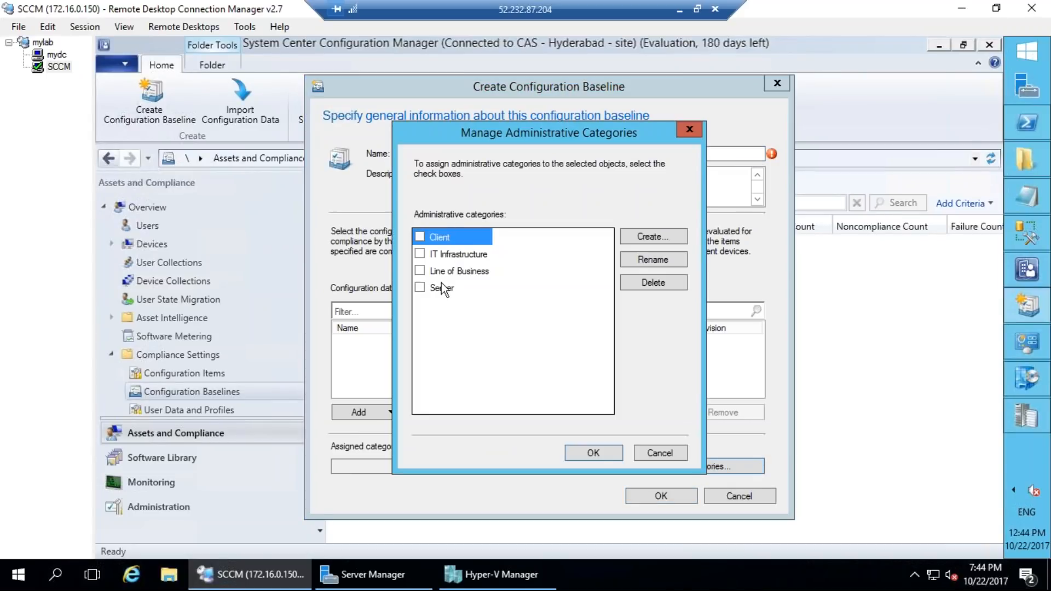
{"action": "mouse_move", "coordinate": [416, 213]}
{"action": "left_mouse_down"}
{"action": "mouse_move", "coordinate": [441, 227]}
{"action": "mouse_move", "coordinate": [435, 209]}
{"action": "left_mouse_up"}
{"action": "mouse_move", "coordinate": [493, 201]}
{"action": "left_mouse_down"}
{"action": "mouse_move", "coordinate": [463, 192]}
{"action": "mouse_move", "coordinate": [438, 223]}
{"action": "mouse_move", "coordinate": [528, 221]}
{"action": "left_mouse_up"}
{"action": "left_click_drag", "start_coordinate": [159, 180], "coordinate": [200, 163]}
{"action": "left_click_drag", "start_coordinate": [170, 210], "coordinate": [189, 238]}
{"action": "mouse_move", "coordinate": [209, 208]}
{"action": "left_mouse_down"}
{"action": "mouse_move", "coordinate": [189, 238]}
{"action": "mouse_move", "coordinate": [225, 258]}
{"action": "left_mouse_up"}
{"action": "left_click_drag", "start_coordinate": [168, 313], "coordinate": [223, 299]}
{"action": "left_click", "coordinate": [1035, 384]}
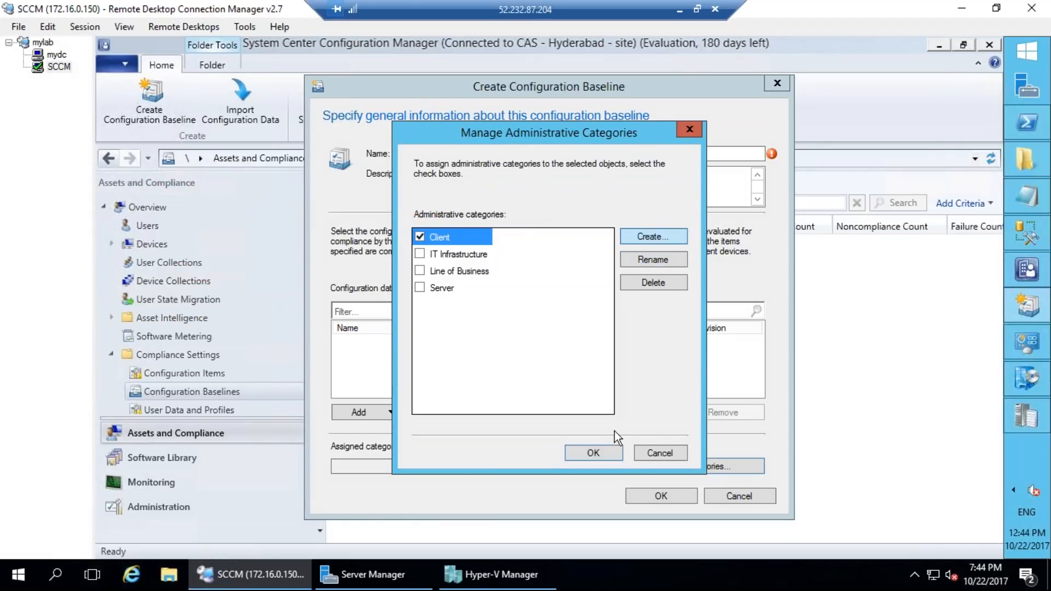
Step: Assign the Client category to the new baseline and name the baseline Test Base line
{"action": "left_click", "coordinate": [603, 453]}
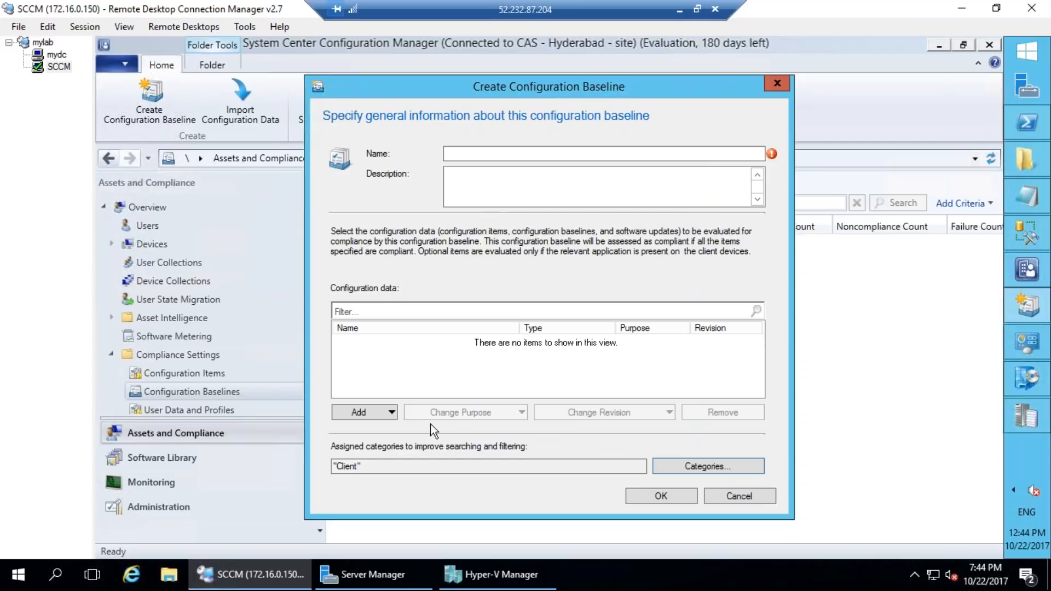
{"action": "left_click", "coordinate": [510, 156]}
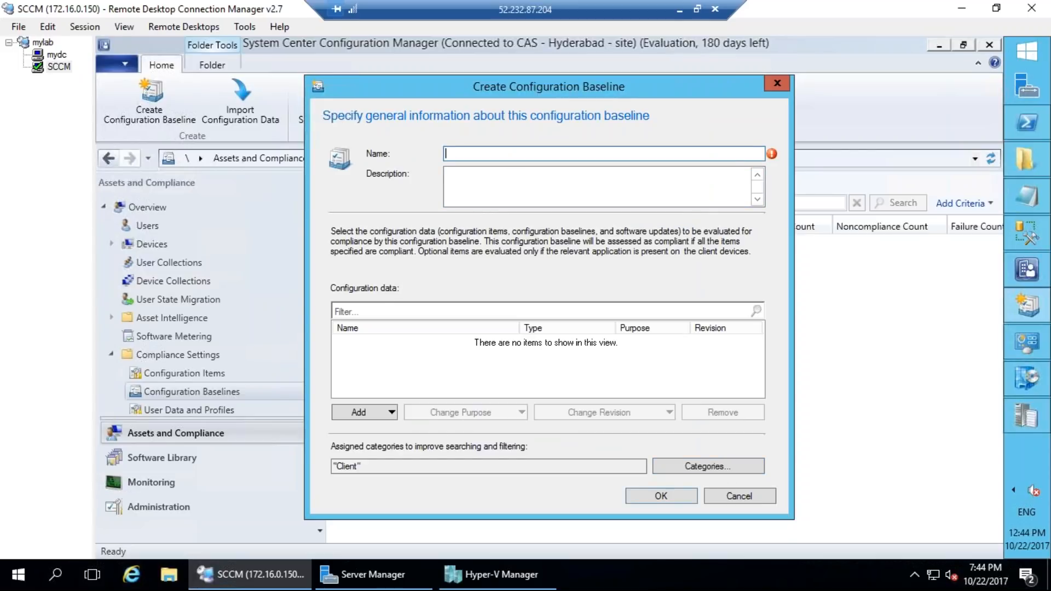
{"action": "type", "text": "Test Base line"}
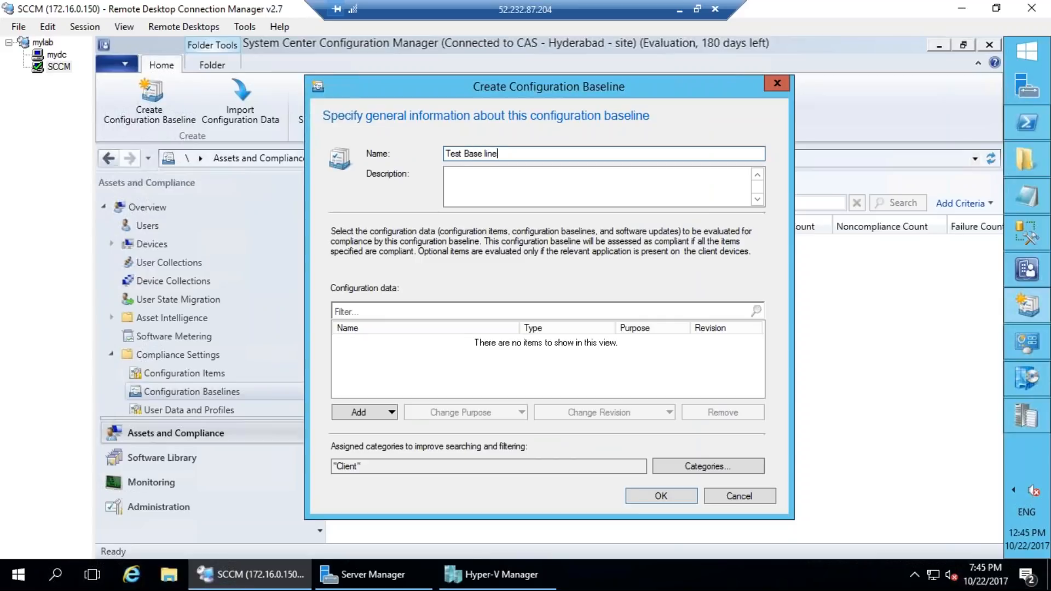
Step: Add the Test configuration item to the baseline's configuration data and create the baseline
{"action": "left_click", "coordinate": [370, 412]}
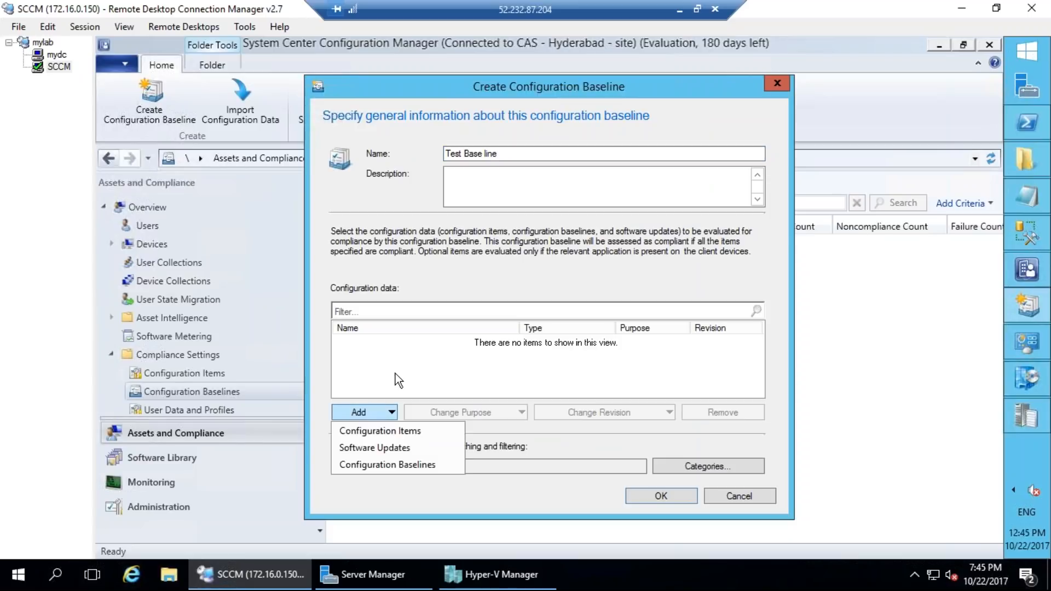
{"action": "left_click", "coordinate": [385, 431]}
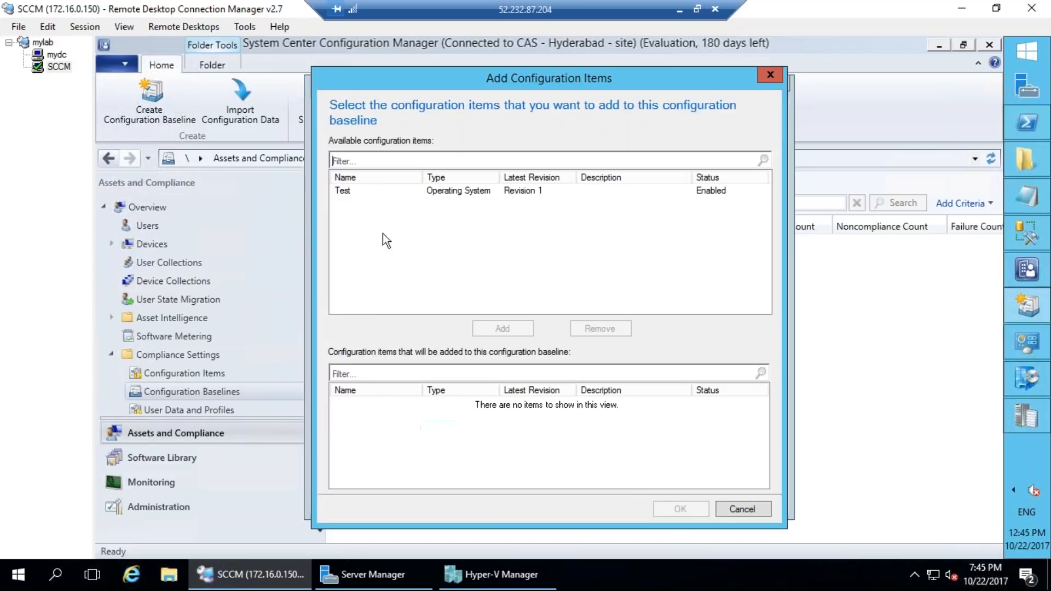
{"action": "double_click", "coordinate": [341, 192]}
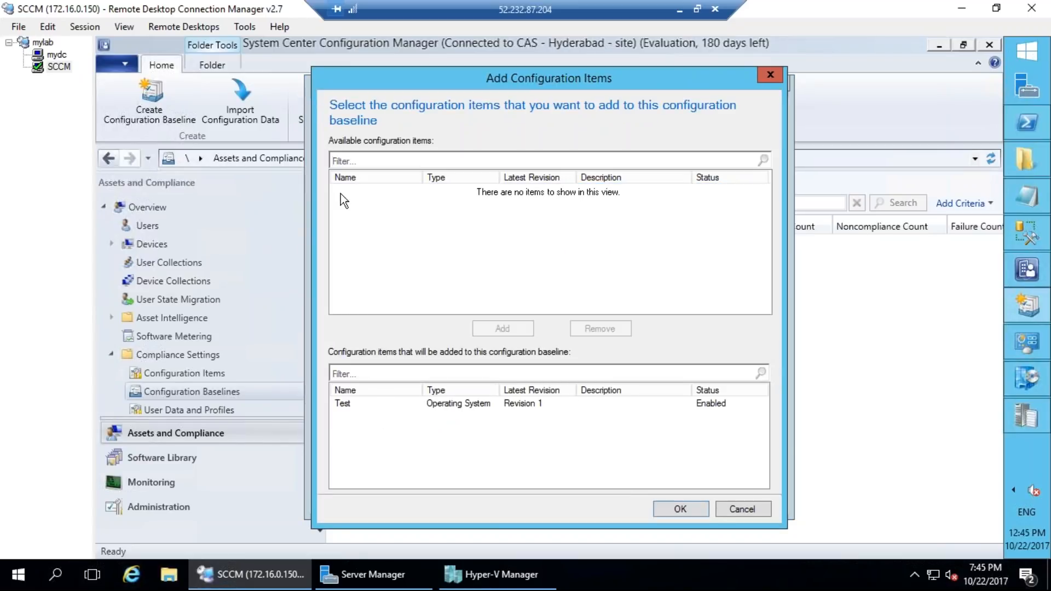
{"action": "left_click", "coordinate": [678, 510]}
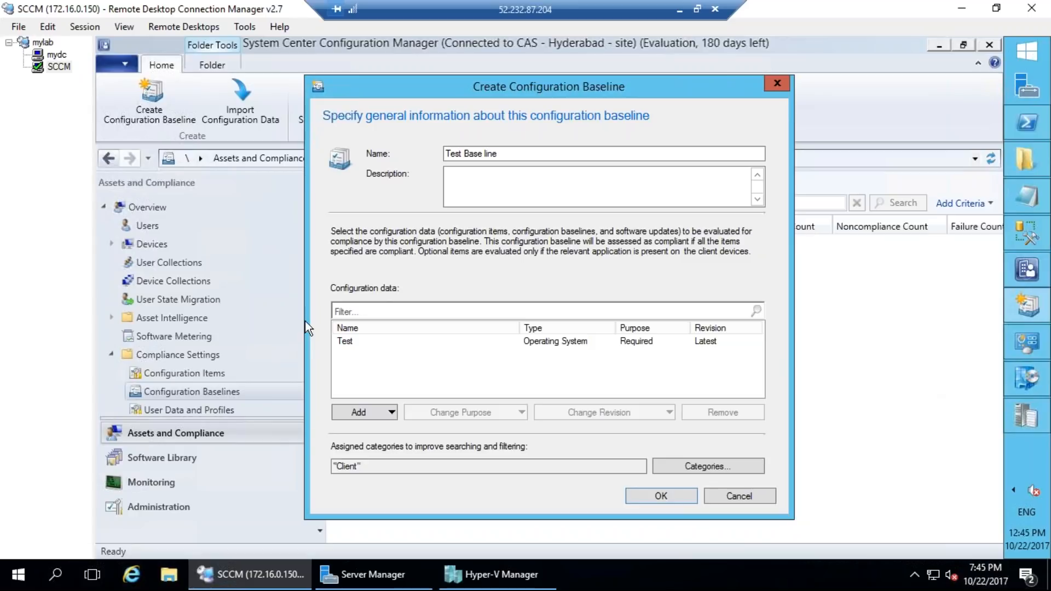
{"action": "left_click", "coordinate": [670, 494]}
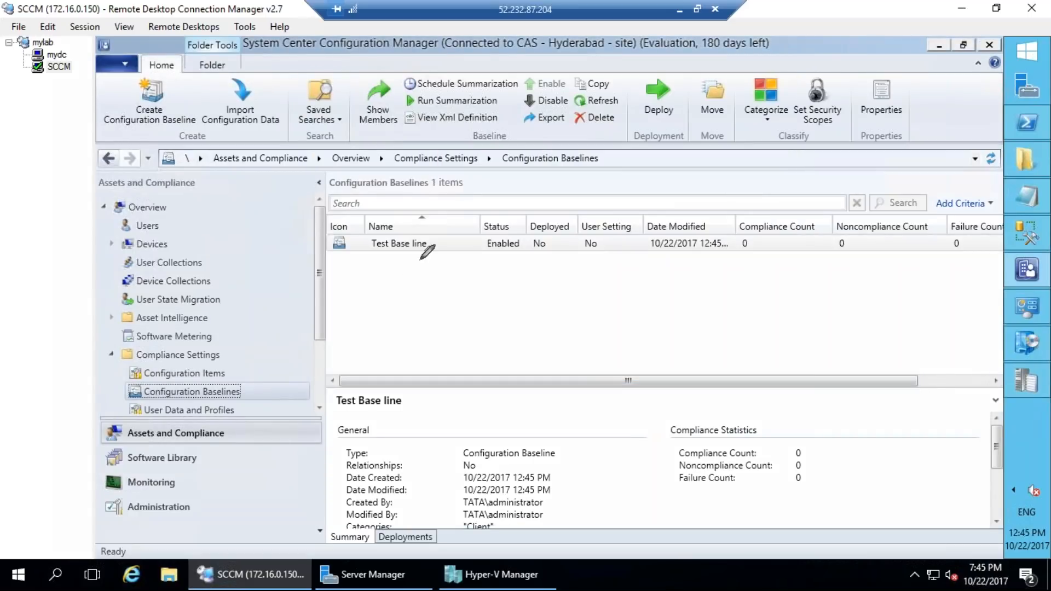
{"action": "mouse_move", "coordinate": [440, 267]}
{"action": "left_mouse_down"}
{"action": "mouse_move", "coordinate": [457, 236]}
{"action": "mouse_move", "coordinate": [406, 273]}
{"action": "left_mouse_up"}
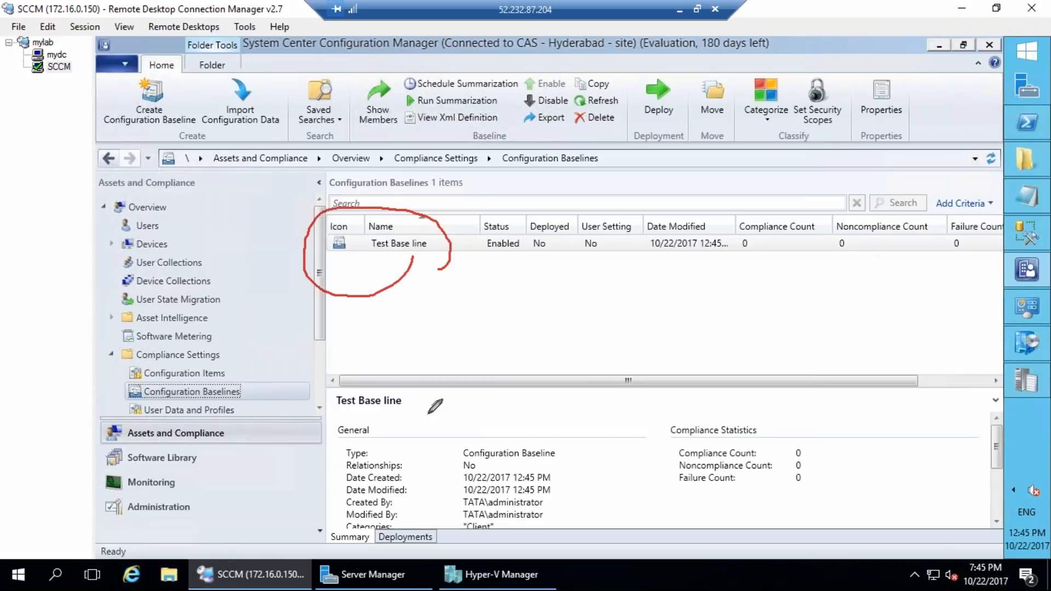
{"action": "mouse_move", "coordinate": [227, 362]}
{"action": "left_mouse_down"}
{"action": "mouse_move", "coordinate": [124, 376]}
{"action": "mouse_move", "coordinate": [200, 381]}
{"action": "mouse_move", "coordinate": [227, 363]}
{"action": "left_mouse_up"}
{"action": "left_click", "coordinate": [1025, 379]}
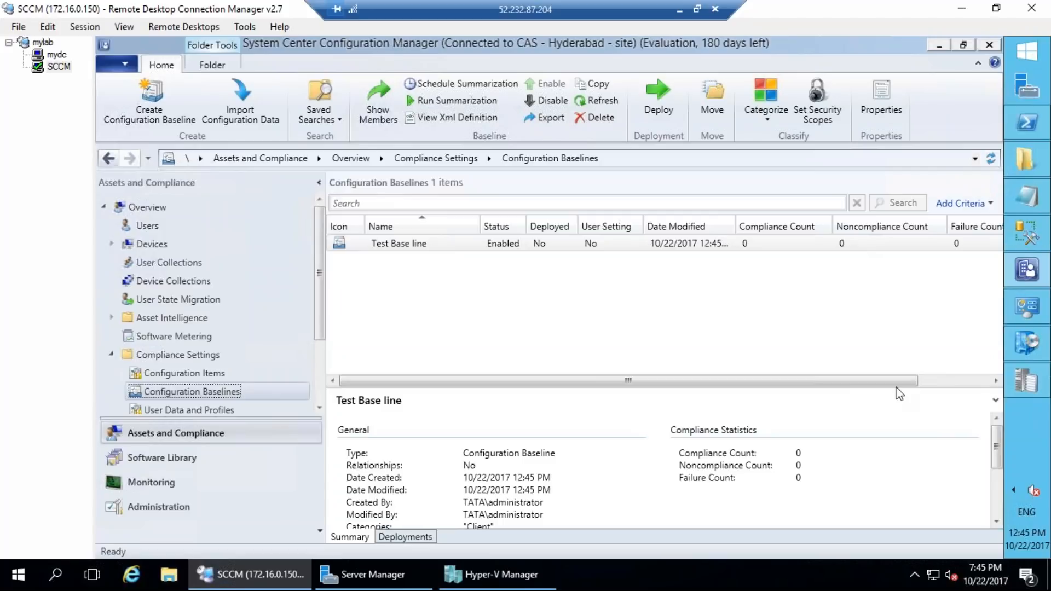
Step: Show the deployments of the Test Base line configuration baseline
{"action": "left_click", "coordinate": [417, 536]}
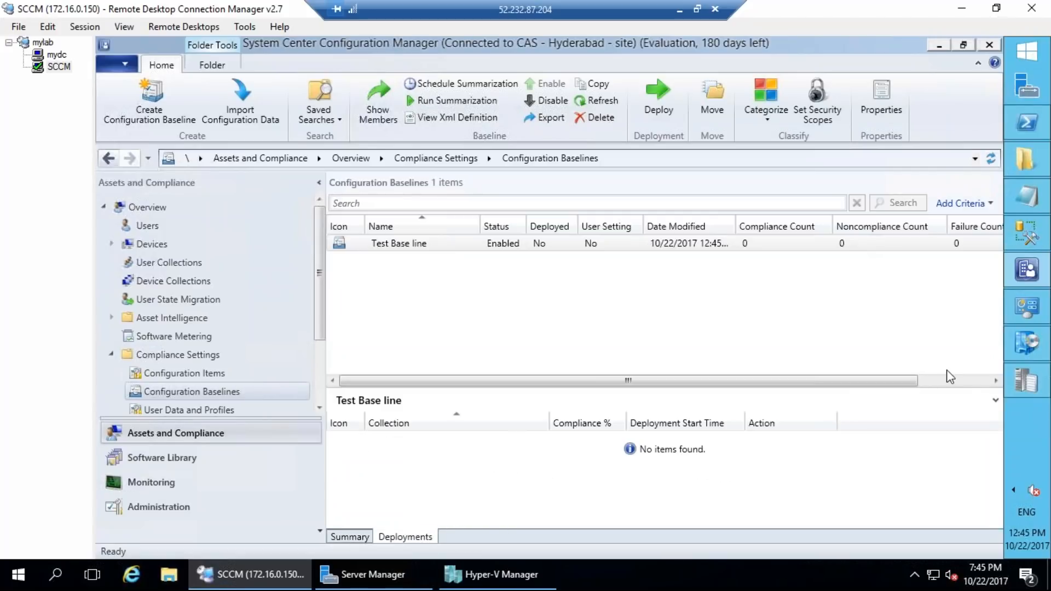
{"action": "key", "text": "ctrl+2"}
{"action": "left_click_drag", "start_coordinate": [399, 398], "coordinate": [426, 429]}
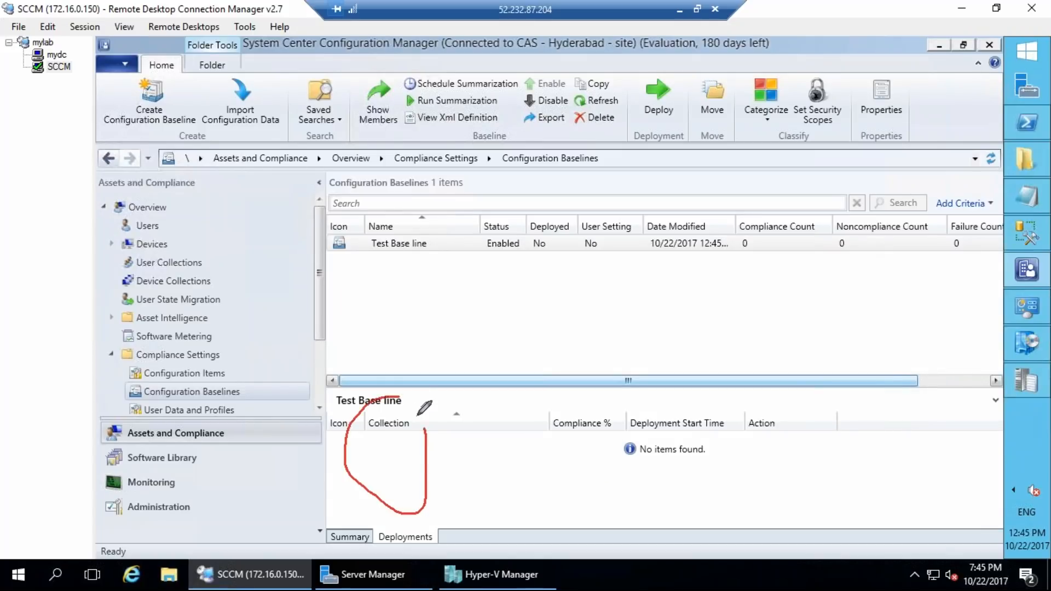
{"action": "mouse_move", "coordinate": [684, 68]}
{"action": "left_mouse_down"}
{"action": "mouse_move", "coordinate": [638, 68]}
{"action": "mouse_move", "coordinate": [677, 125]}
{"action": "left_mouse_up"}
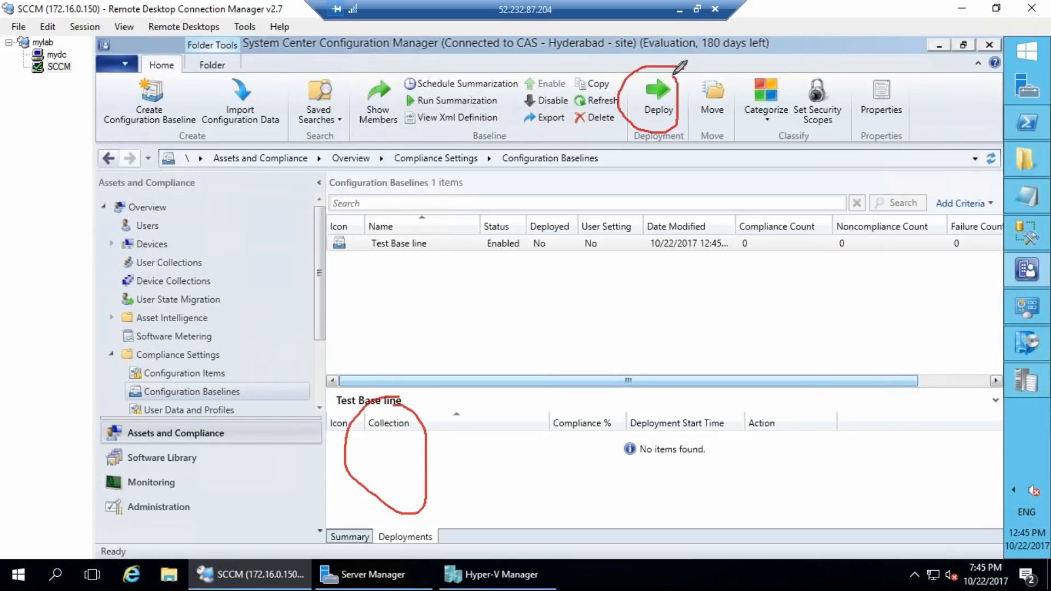
{"action": "key", "text": "Escape"}
Step: Start deploying Test Base line and choose the device collection Install AD group based Toolkit Install as its target
{"action": "left_click", "coordinate": [664, 108]}
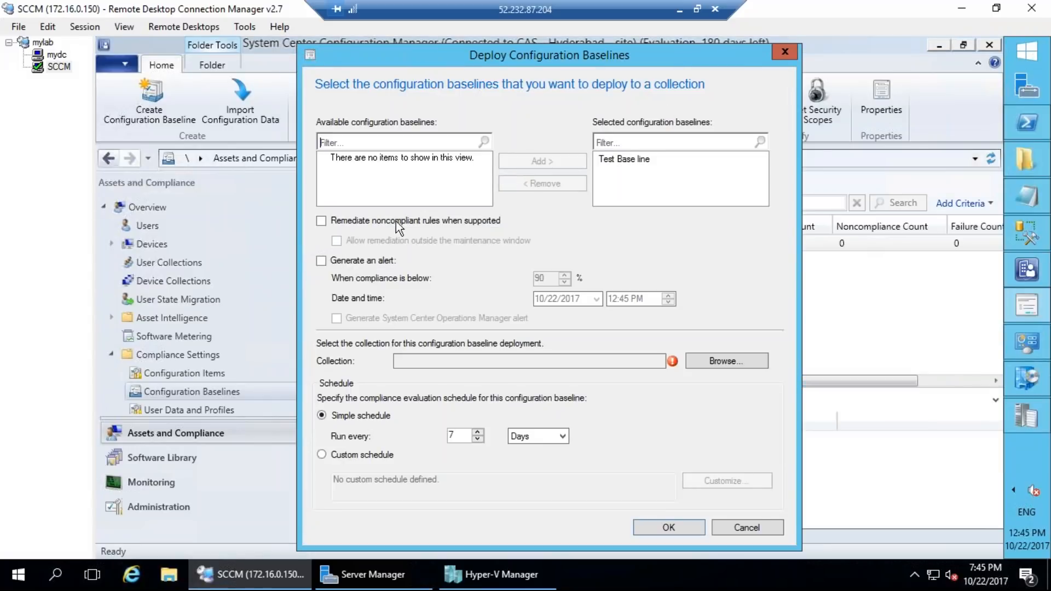
{"action": "left_click", "coordinate": [743, 364]}
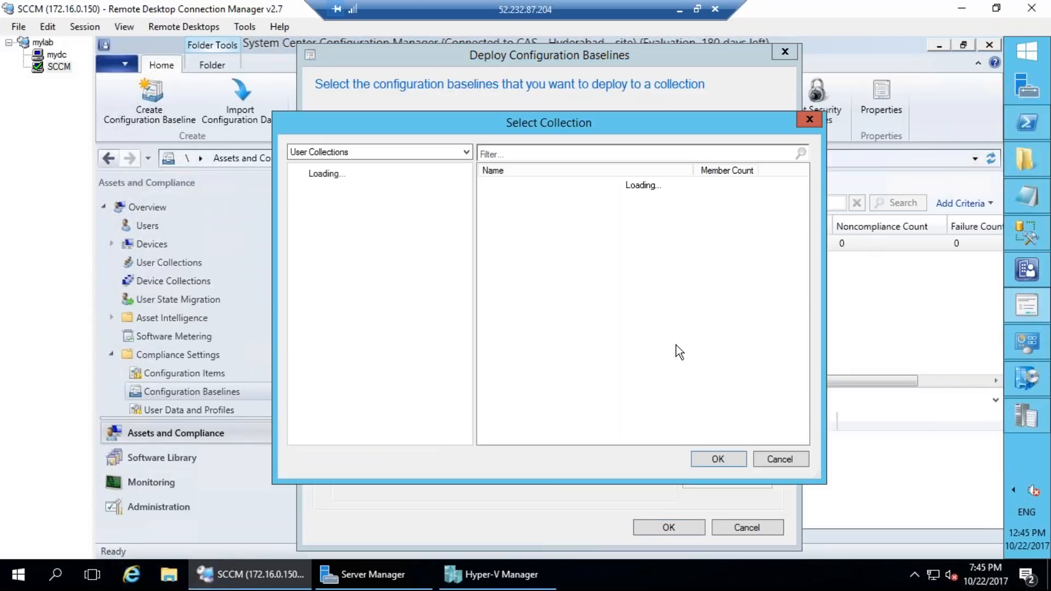
{"action": "left_click", "coordinate": [330, 155]}
{"action": "left_click", "coordinate": [323, 176]}
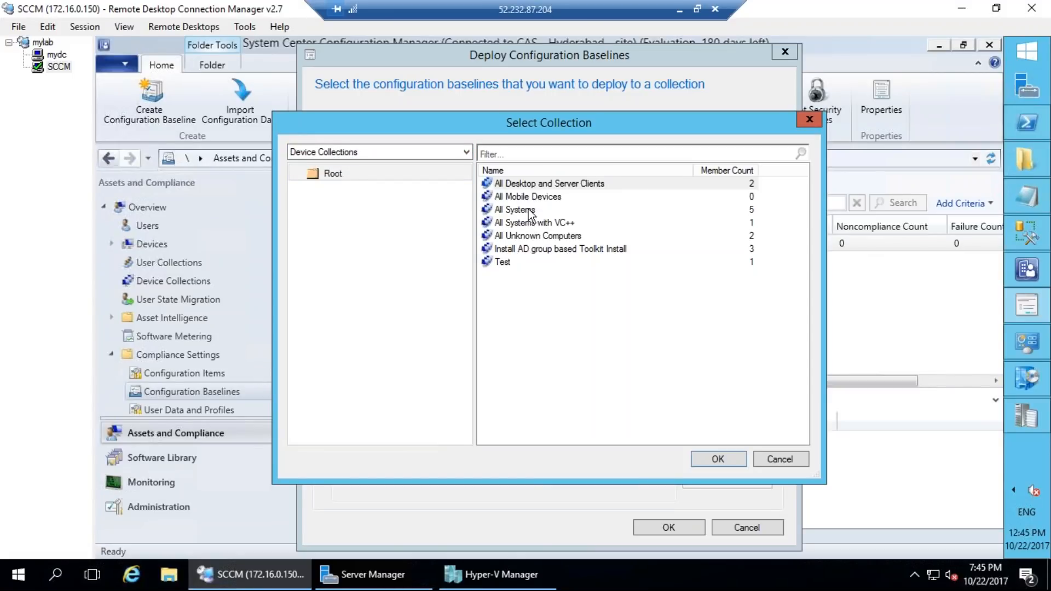
{"action": "left_click", "coordinate": [589, 253]}
{"action": "double_click", "coordinate": [589, 248]}
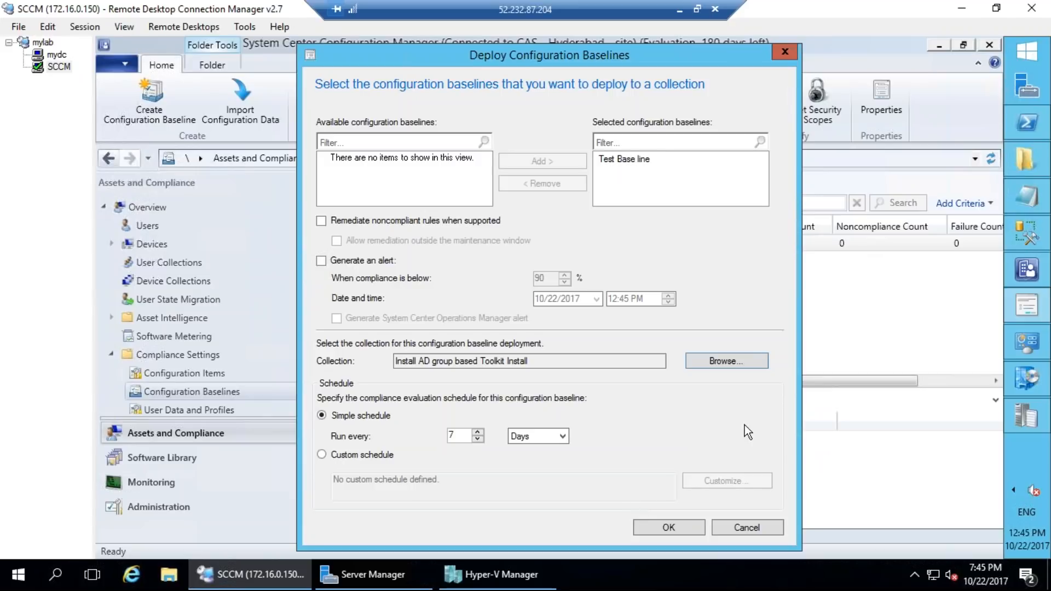
{"action": "mouse_move", "coordinate": [477, 405]}
{"action": "left_mouse_down"}
{"action": "mouse_move", "coordinate": [447, 413]}
{"action": "mouse_move", "coordinate": [588, 446]}
{"action": "mouse_move", "coordinate": [472, 397]}
{"action": "left_mouse_up"}
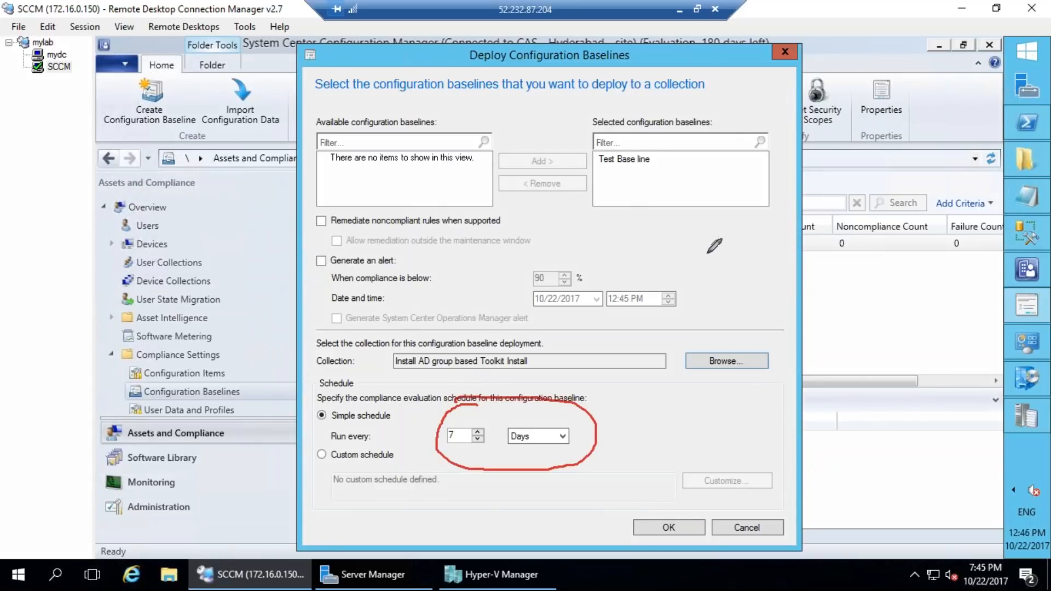
{"action": "mouse_move", "coordinate": [610, 224]}
{"action": "left_mouse_down"}
{"action": "mouse_move", "coordinate": [651, 227]}
{"action": "mouse_move", "coordinate": [663, 213]}
{"action": "left_mouse_up"}
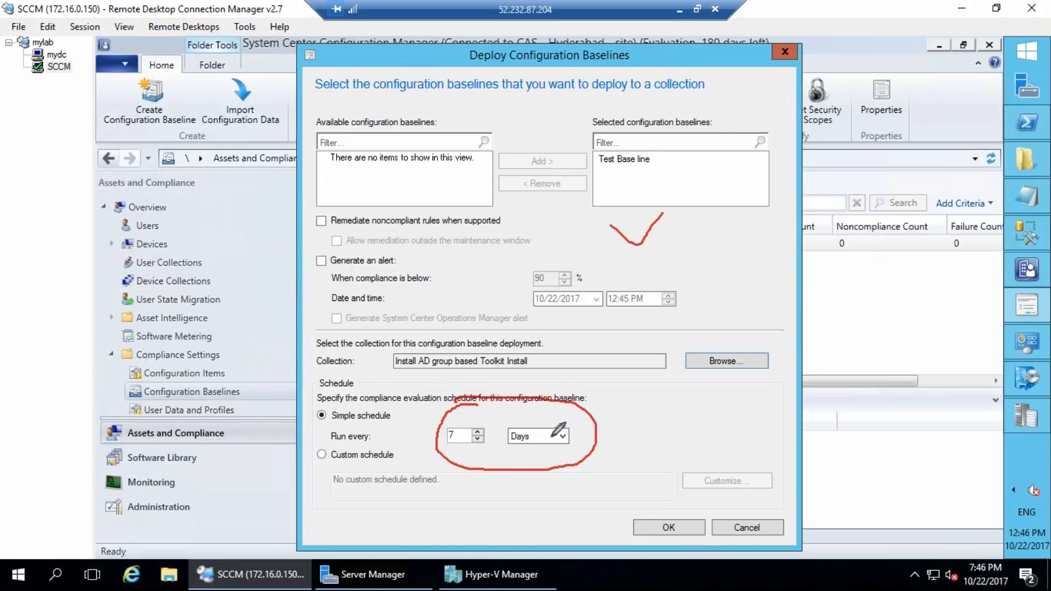
{"action": "mouse_move", "coordinate": [494, 381]}
{"action": "left_mouse_down"}
{"action": "mouse_move", "coordinate": [430, 407]}
{"action": "mouse_move", "coordinate": [547, 375]}
{"action": "left_mouse_up"}
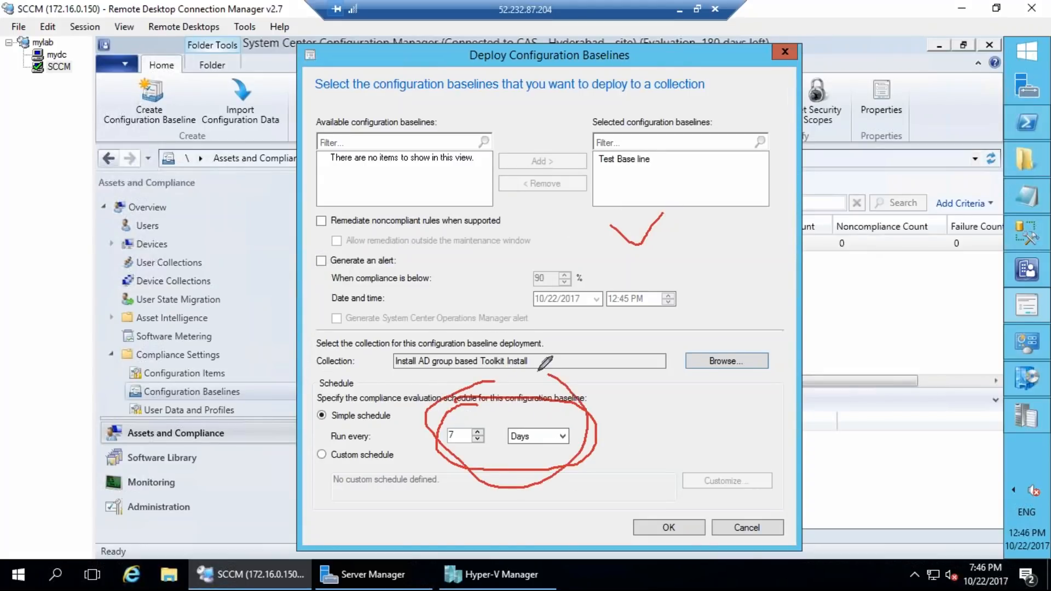
{"action": "mouse_move", "coordinate": [373, 437]}
{"action": "left_mouse_down"}
{"action": "mouse_move", "coordinate": [307, 450]}
{"action": "mouse_move", "coordinate": [375, 432]}
{"action": "left_mouse_up"}
{"action": "left_click_drag", "start_coordinate": [419, 534], "coordinate": [440, 506]}
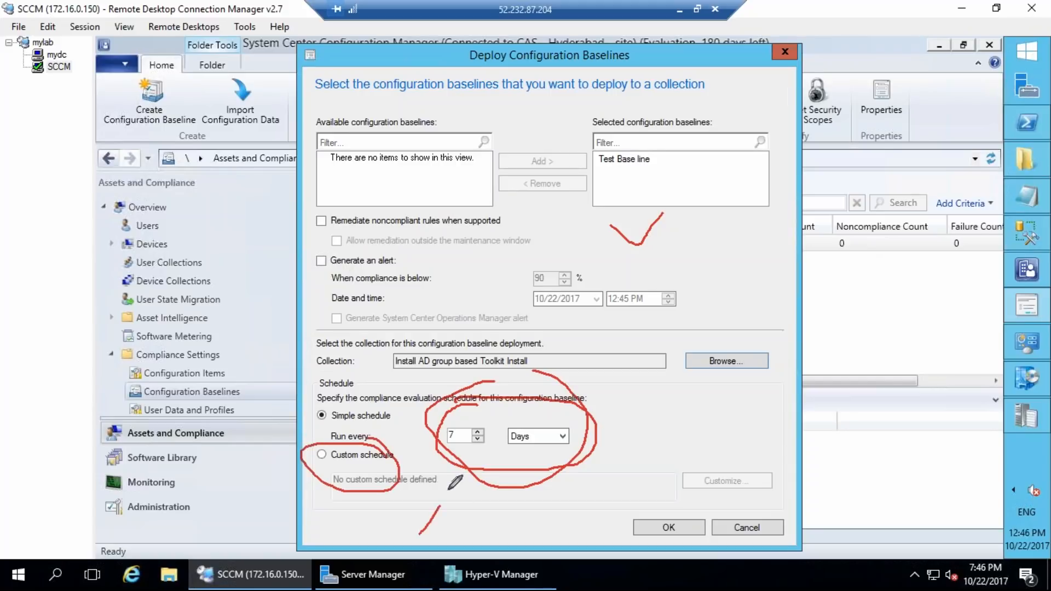
{"action": "key", "text": "Escape"}
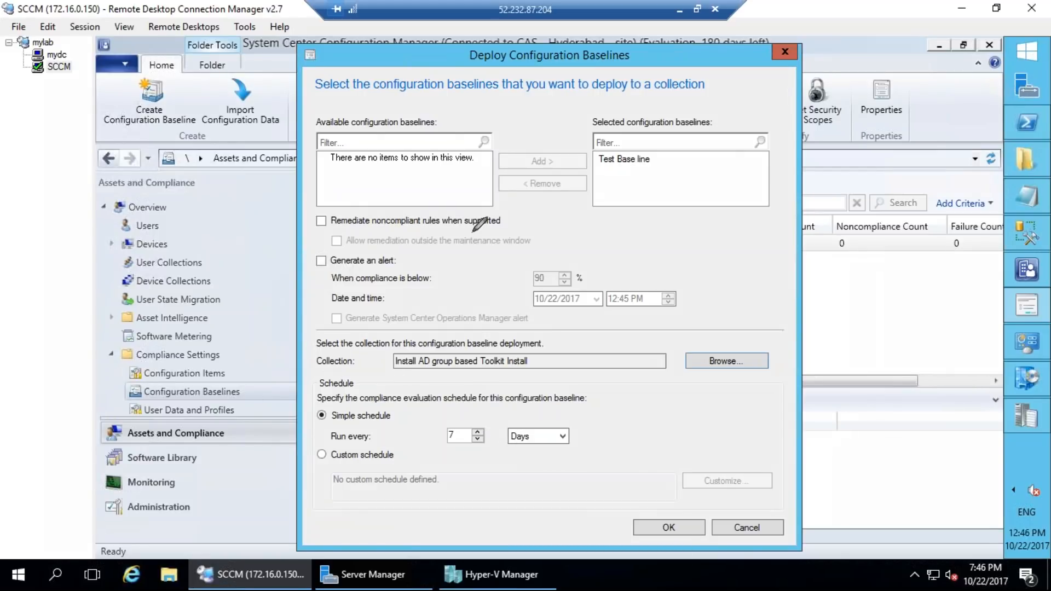
{"action": "mouse_move", "coordinate": [438, 200]}
{"action": "left_mouse_down"}
{"action": "mouse_move", "coordinate": [353, 185]}
{"action": "mouse_move", "coordinate": [310, 247]}
{"action": "mouse_move", "coordinate": [438, 251]}
{"action": "mouse_move", "coordinate": [517, 201]}
{"action": "mouse_move", "coordinate": [419, 194]}
{"action": "left_mouse_up"}
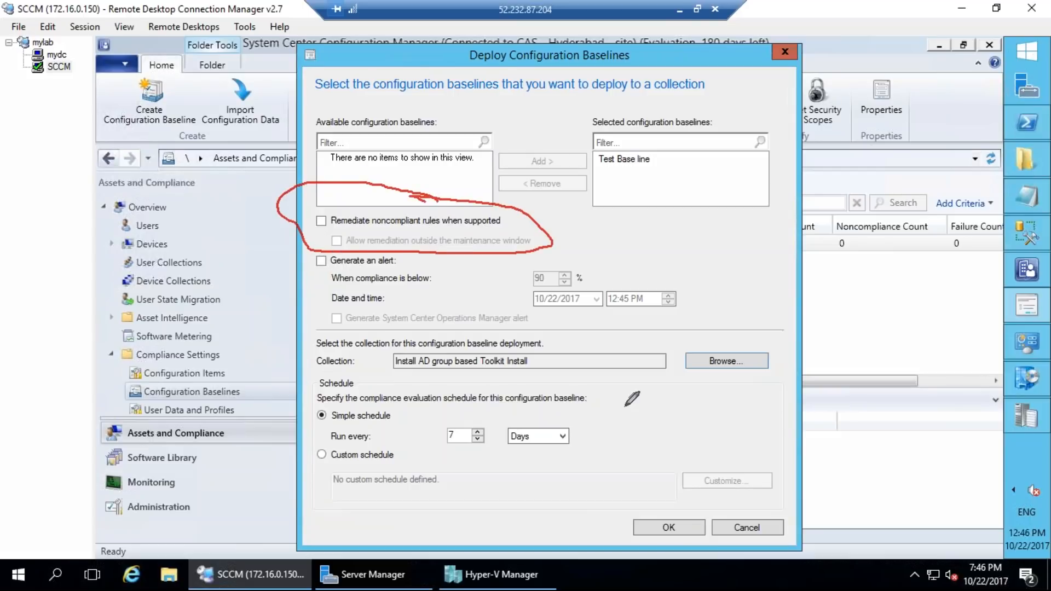
{"action": "mouse_move", "coordinate": [582, 422]}
{"action": "left_mouse_down"}
{"action": "mouse_move", "coordinate": [623, 400]}
{"action": "mouse_move", "coordinate": [618, 446]}
{"action": "mouse_move", "coordinate": [637, 402]}
{"action": "mouse_move", "coordinate": [654, 407]}
{"action": "mouse_move", "coordinate": [669, 389]}
{"action": "mouse_move", "coordinate": [683, 416]}
{"action": "left_mouse_up"}
{"action": "mouse_move", "coordinate": [624, 496]}
{"action": "left_mouse_down"}
{"action": "mouse_move", "coordinate": [602, 482]}
{"action": "mouse_move", "coordinate": [657, 481]}
{"action": "mouse_move", "coordinate": [703, 440]}
{"action": "mouse_move", "coordinate": [690, 459]}
{"action": "left_mouse_up"}
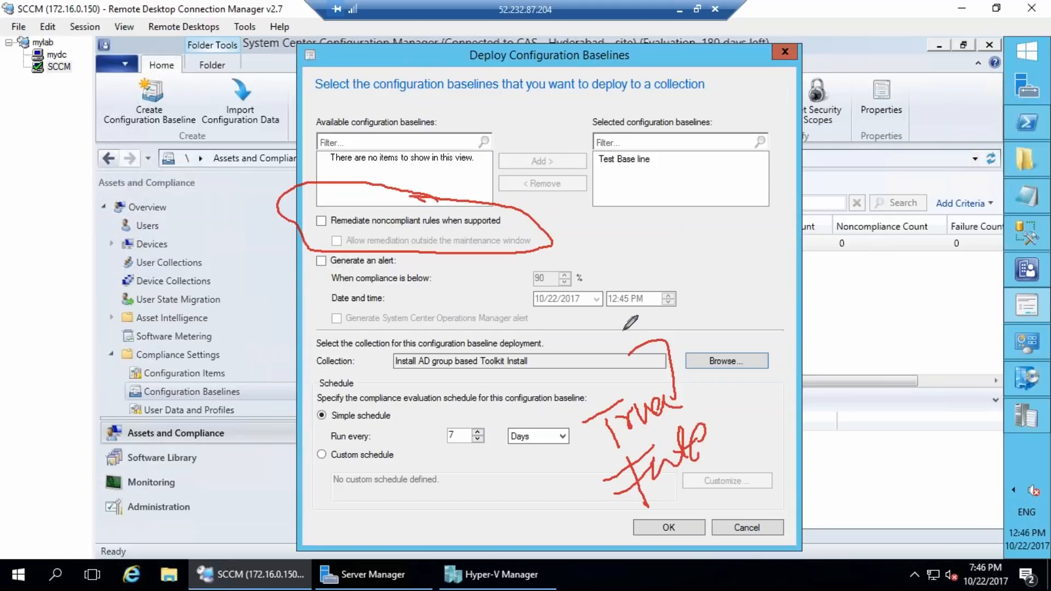
{"action": "mouse_move", "coordinate": [230, 164]}
{"action": "left_mouse_down"}
{"action": "mouse_move", "coordinate": [327, 162]}
{"action": "mouse_move", "coordinate": [338, 208]}
{"action": "mouse_move", "coordinate": [358, 181]}
{"action": "left_mouse_up"}
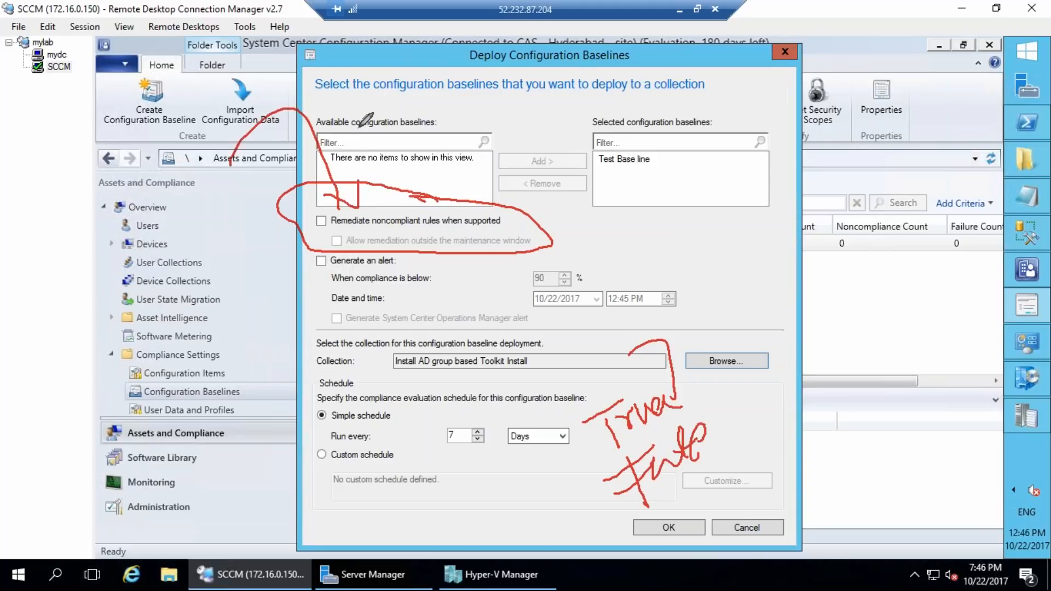
{"action": "left_click", "coordinate": [1033, 380]}
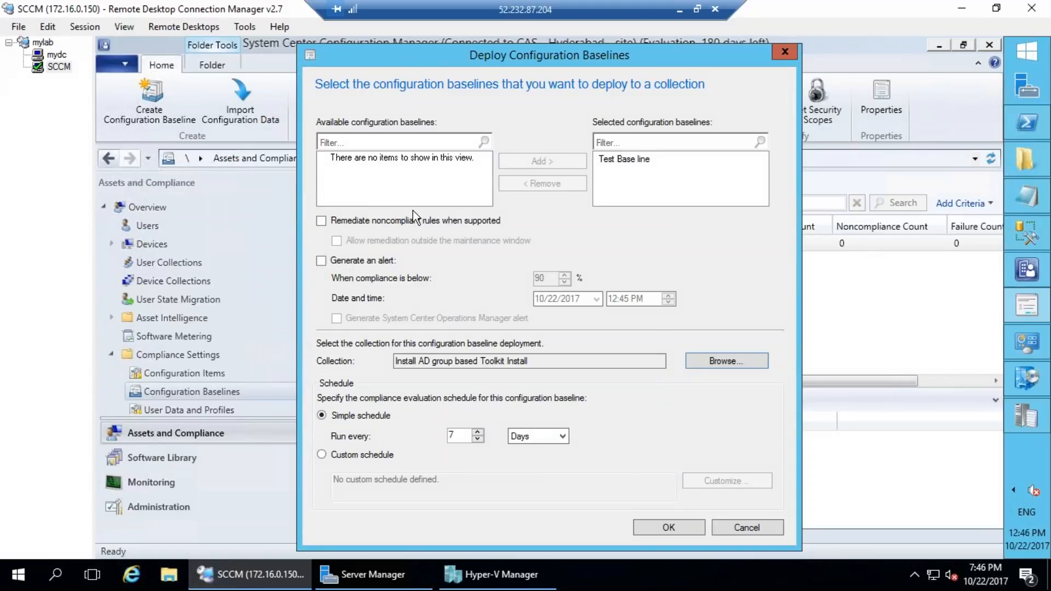
Step: Confirm the deployment of Test Base line to the chosen collection
{"action": "left_click", "coordinate": [670, 524]}
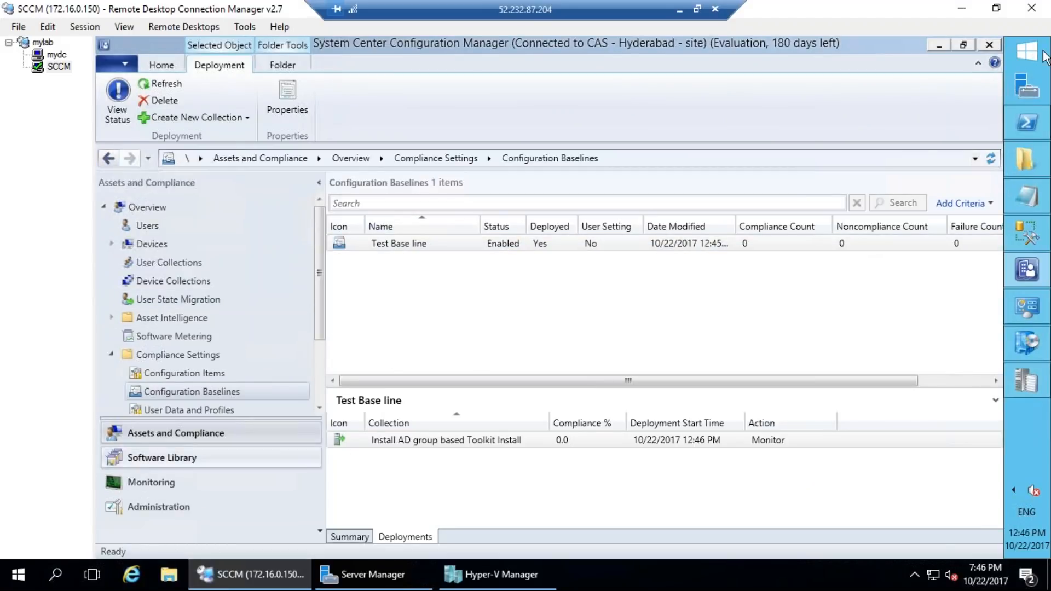
Step: Open the Configuration Manager client properties from the Control Panel and check the assigned configuration baselines
{"action": "right_click", "coordinate": [1027, 52]}
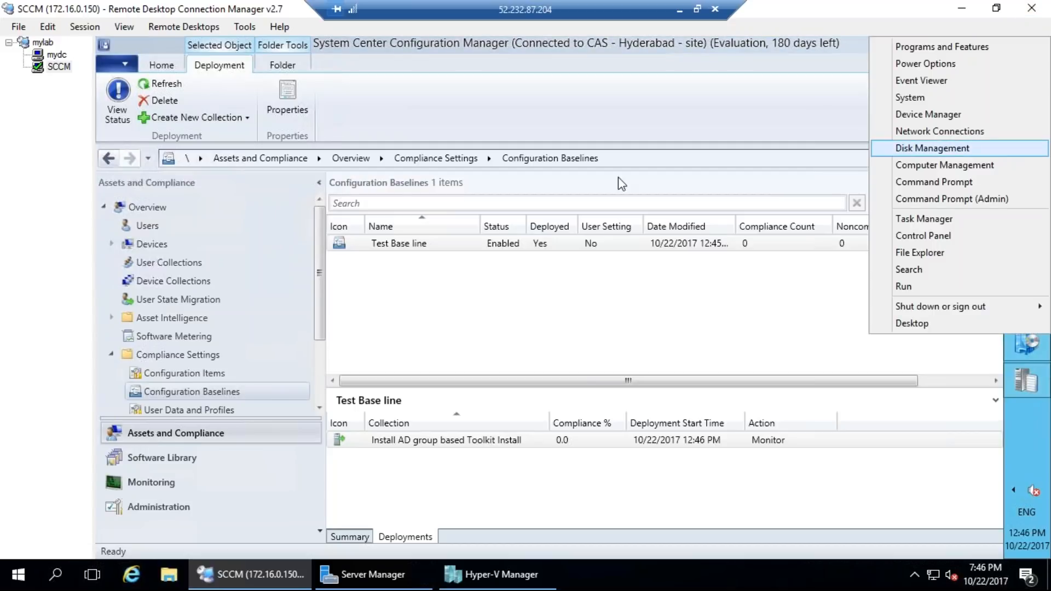
{"action": "left_click", "coordinate": [916, 236]}
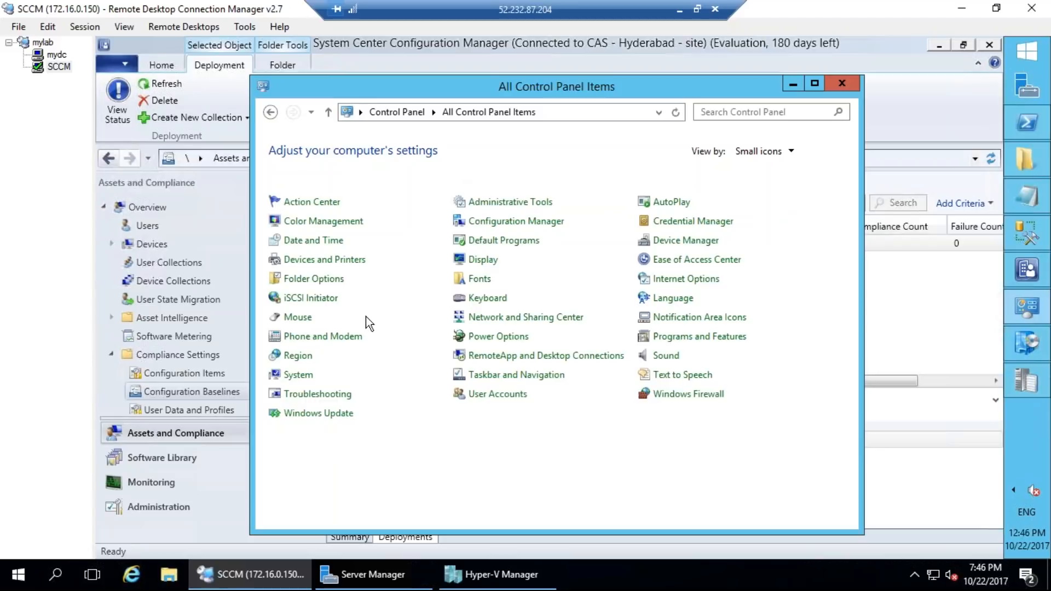
{"action": "left_click", "coordinate": [504, 222]}
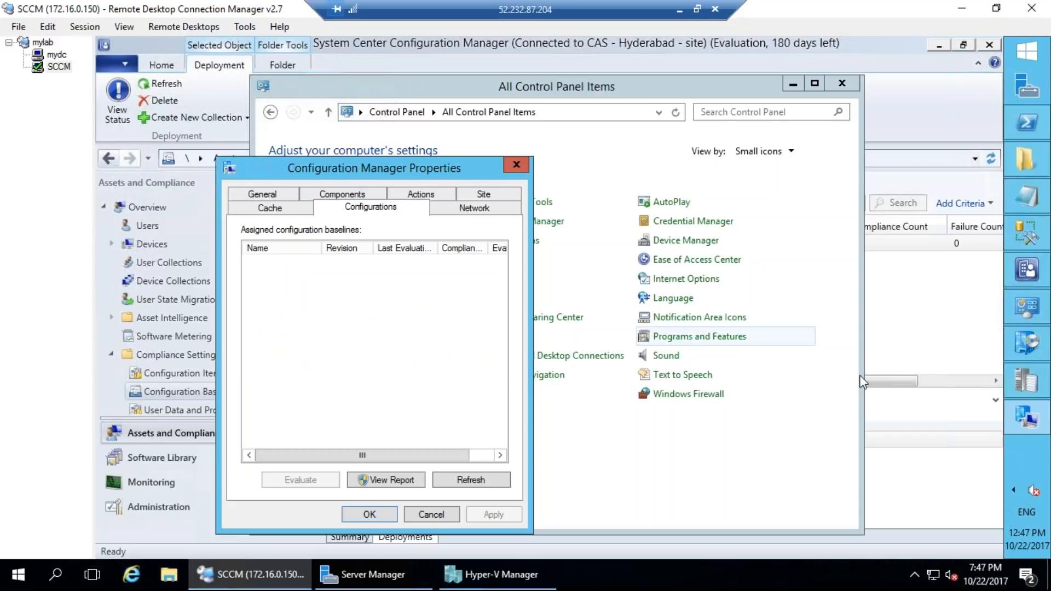
{"action": "mouse_move", "coordinate": [340, 203]}
{"action": "left_mouse_down"}
{"action": "mouse_move", "coordinate": [247, 291]}
{"action": "mouse_move", "coordinate": [383, 210]}
{"action": "left_mouse_up"}
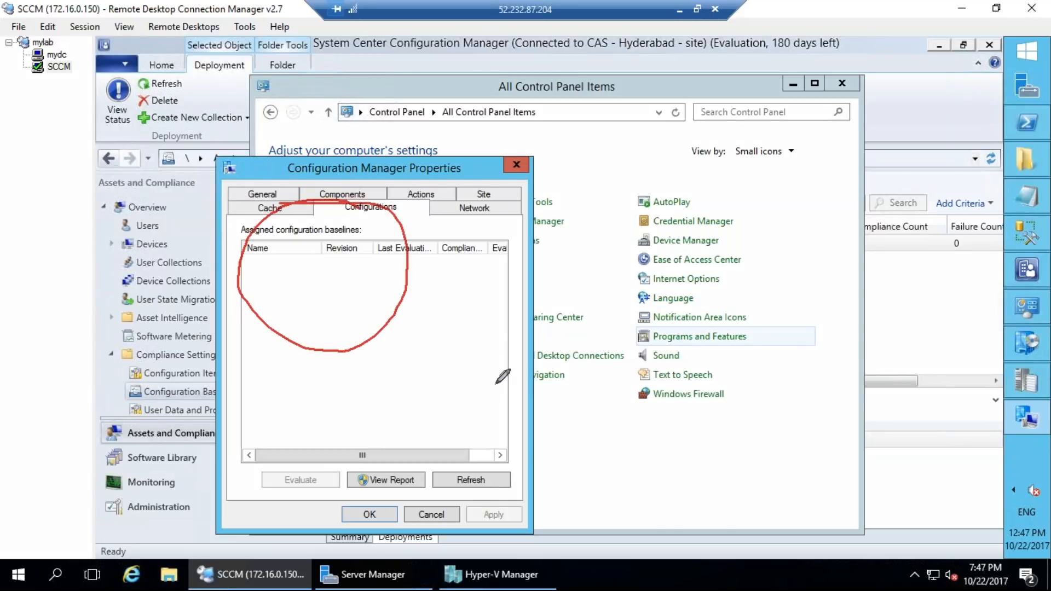
Step: Run the Machine Policy Retrieval & Evaluation Cycle twice on the Configuration Manager client
{"action": "left_click", "coordinate": [968, 367]}
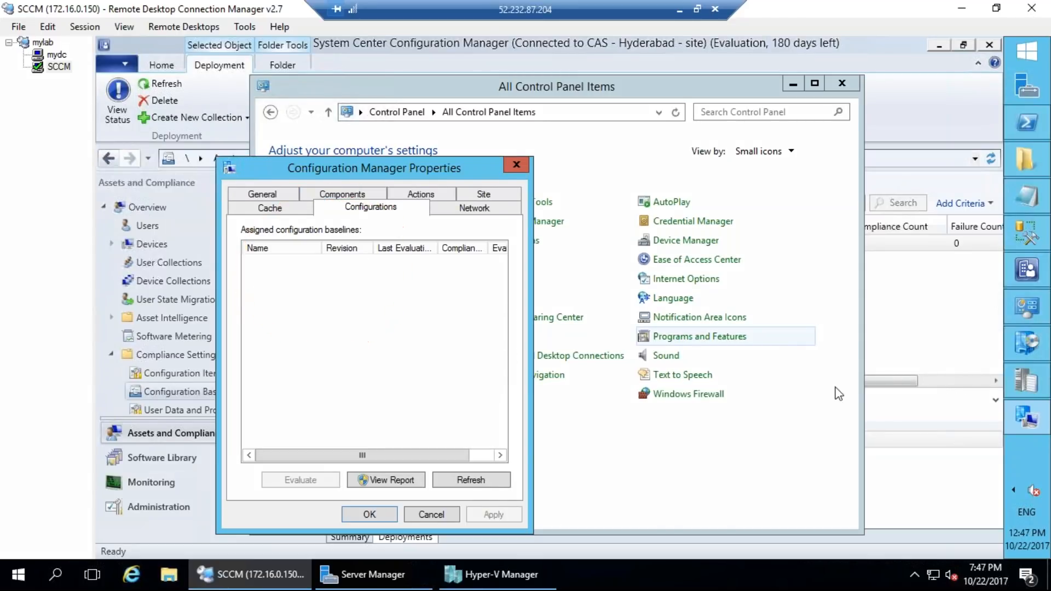
{"action": "left_click", "coordinate": [342, 195]}
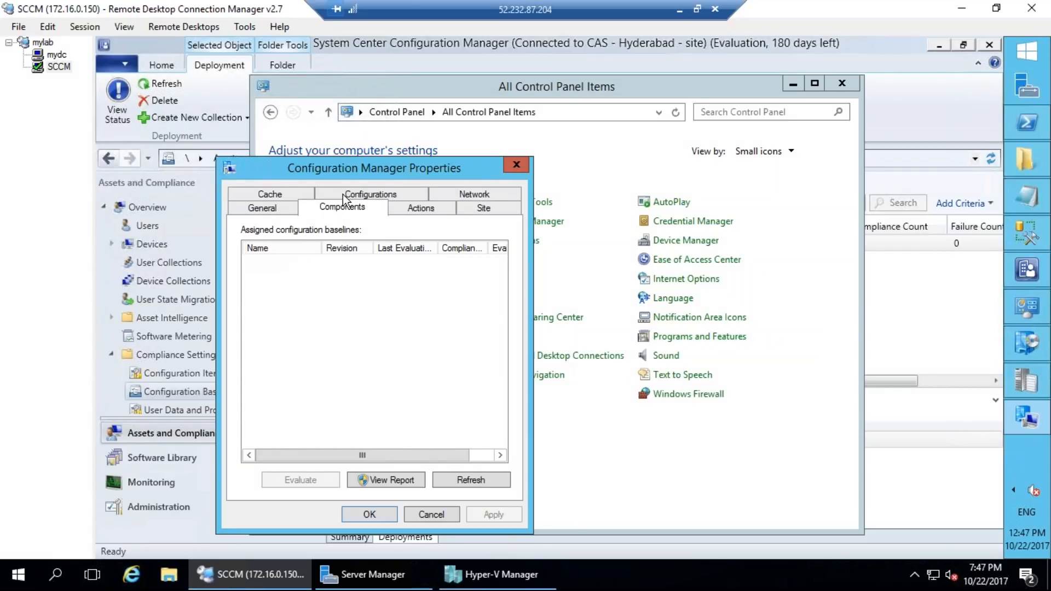
{"action": "left_click", "coordinate": [420, 208]}
{"action": "left_click", "coordinate": [312, 346]}
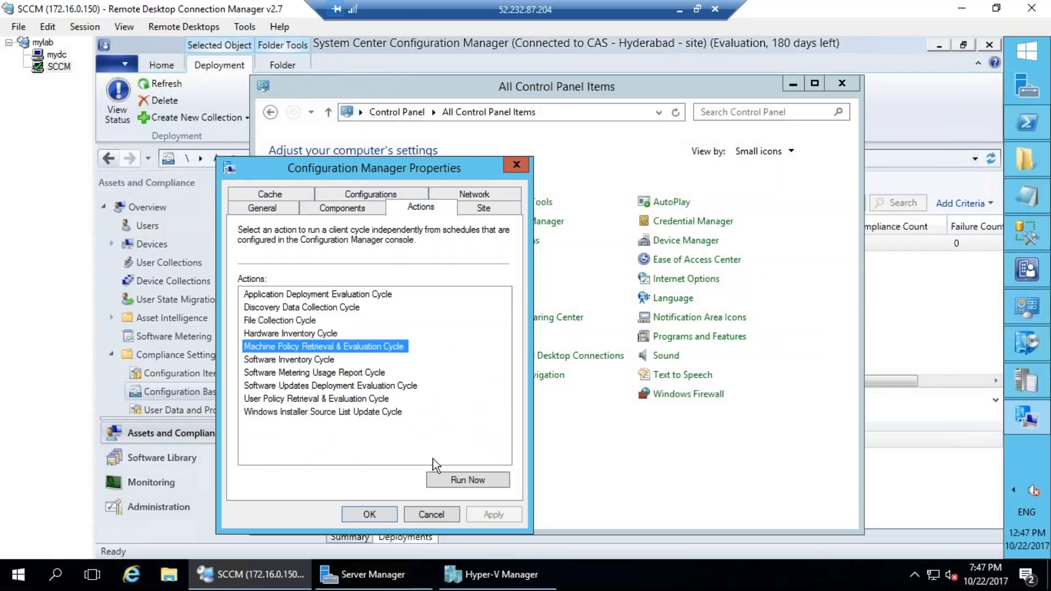
{"action": "left_click", "coordinate": [478, 482]}
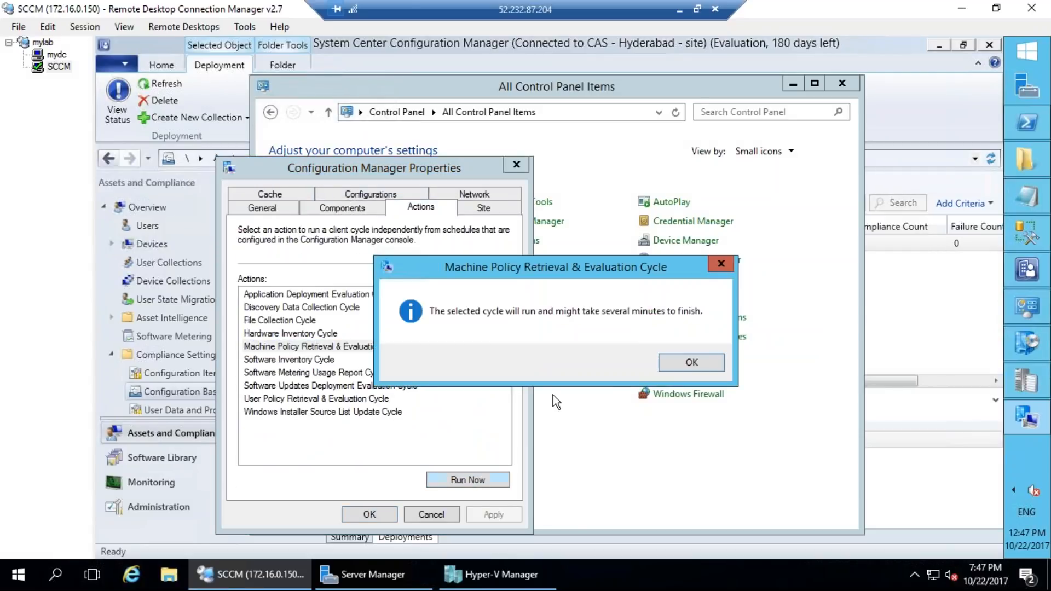
{"action": "left_click", "coordinate": [671, 361]}
{"action": "left_click", "coordinate": [449, 481]}
{"action": "left_click", "coordinate": [679, 362]}
{"action": "mouse_move", "coordinate": [514, 418]}
{"action": "left_mouse_down"}
{"action": "mouse_move", "coordinate": [534, 502]}
{"action": "mouse_move", "coordinate": [526, 429]}
{"action": "mouse_move", "coordinate": [450, 300]}
{"action": "mouse_move", "coordinate": [488, 295]}
{"action": "mouse_move", "coordinate": [474, 276]}
{"action": "left_mouse_up"}
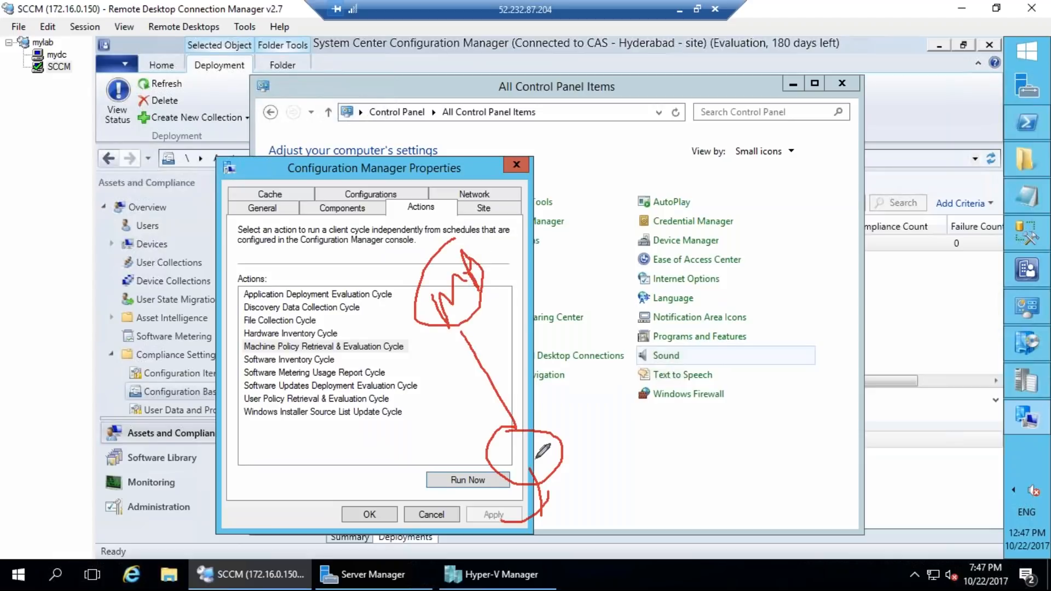
{"action": "mouse_move", "coordinate": [383, 165]}
{"action": "left_mouse_down"}
{"action": "mouse_move", "coordinate": [323, 183]}
{"action": "mouse_move", "coordinate": [416, 213]}
{"action": "mouse_move", "coordinate": [547, 463]}
{"action": "left_mouse_up"}
{"action": "key", "text": "Escape"}
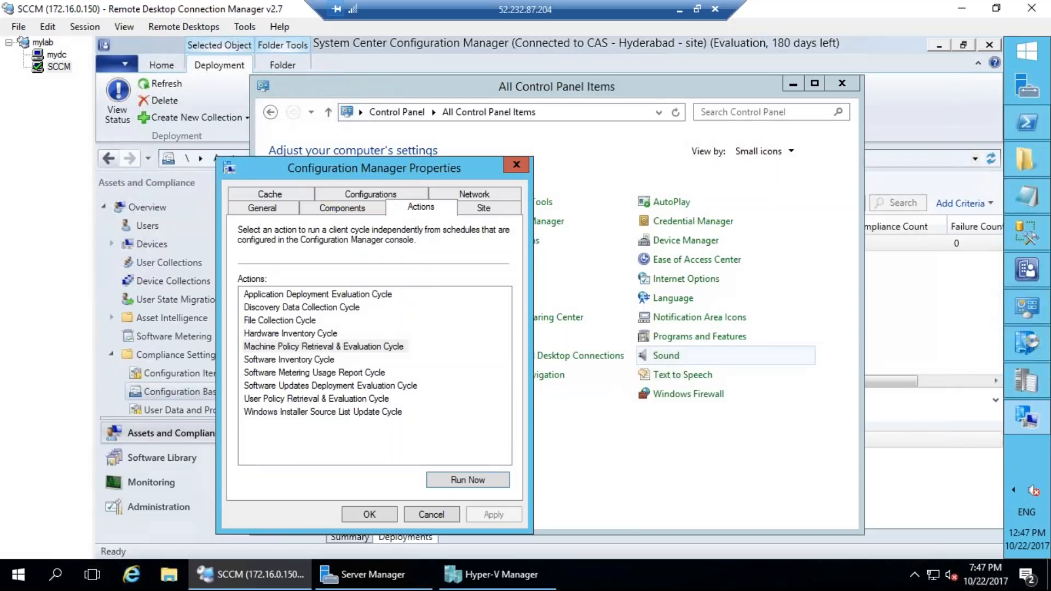
Step: Refresh the client's assigned configuration baselines and inspect the compliance and evaluation columns for Test Base line
{"action": "left_click", "coordinate": [395, 189]}
{"action": "left_click", "coordinate": [468, 479]}
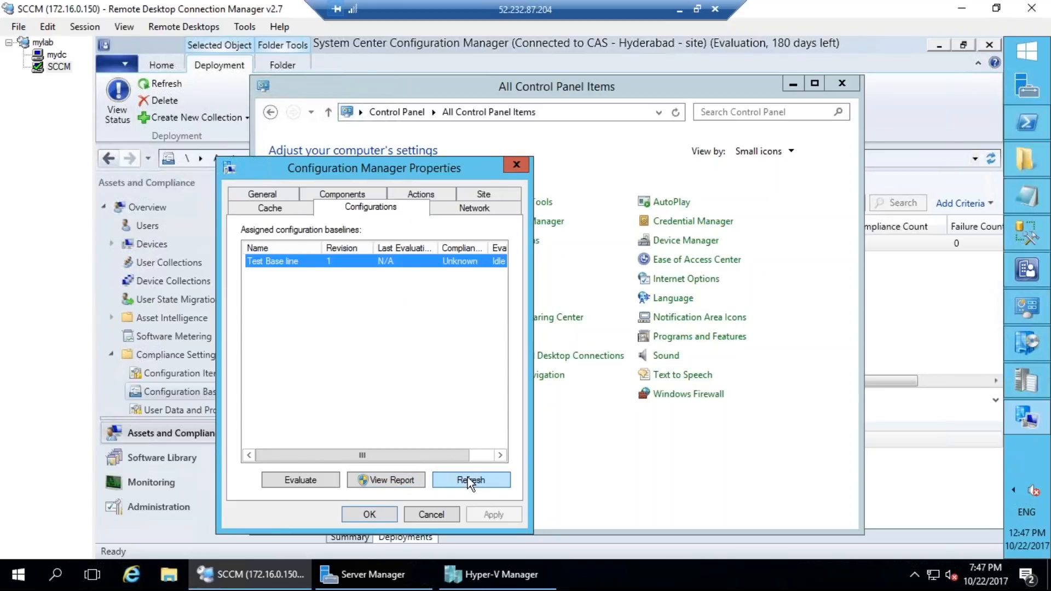
{"action": "left_click", "coordinate": [468, 481]}
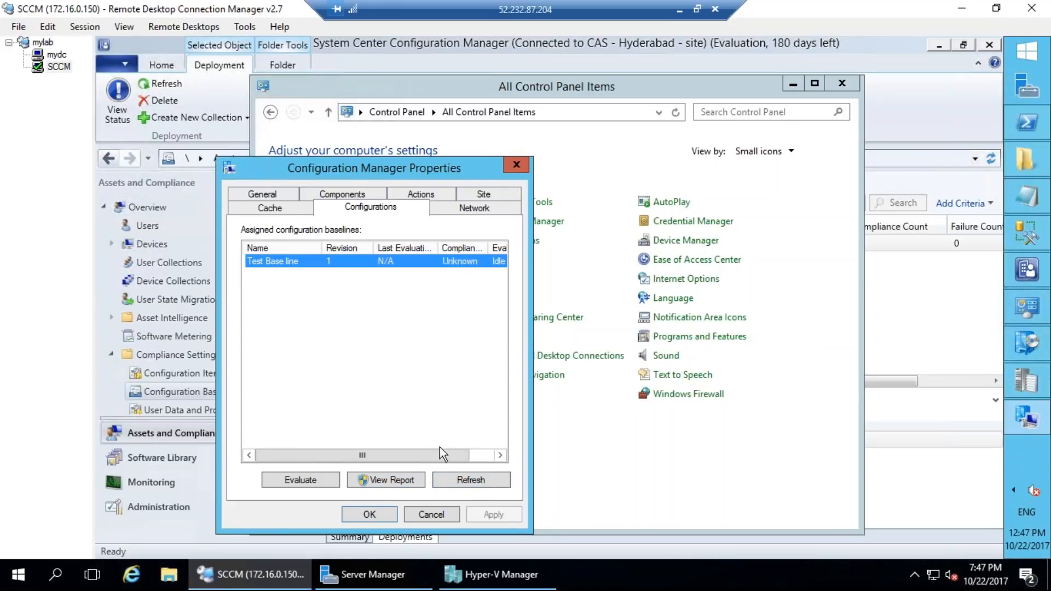
{"action": "left_click_drag", "start_coordinate": [439, 448], "coordinate": [491, 327]}
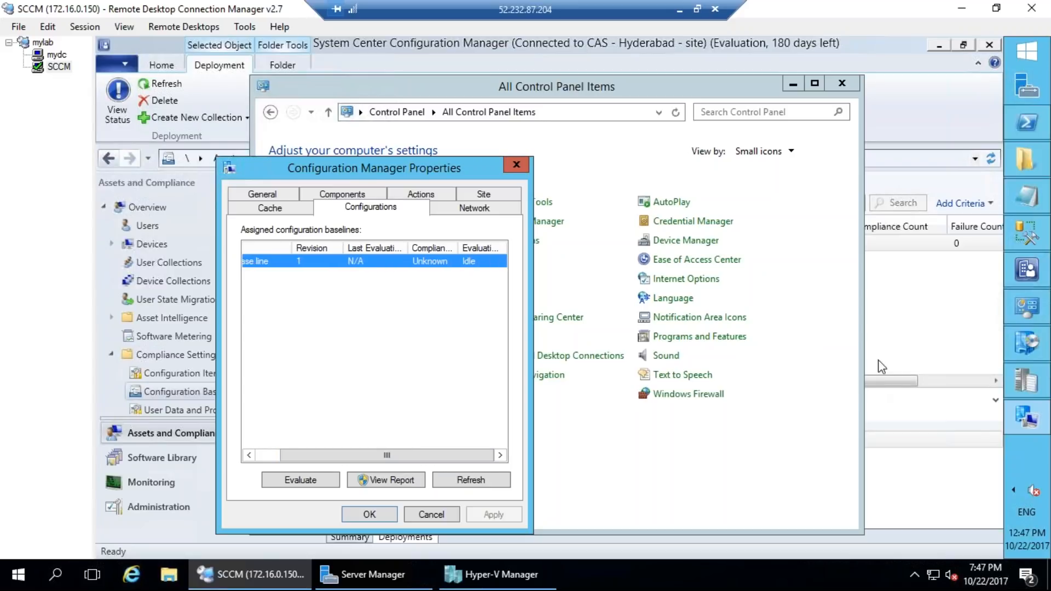
{"action": "mouse_move", "coordinate": [419, 224]}
{"action": "left_mouse_down"}
{"action": "mouse_move", "coordinate": [405, 277]}
{"action": "mouse_move", "coordinate": [429, 223]}
{"action": "left_mouse_up"}
{"action": "mouse_move", "coordinate": [313, 367]}
{"action": "left_mouse_down"}
{"action": "mouse_move", "coordinate": [340, 337]}
{"action": "mouse_move", "coordinate": [366, 404]}
{"action": "left_mouse_up"}
{"action": "left_click_drag", "start_coordinate": [330, 405], "coordinate": [365, 342]}
{"action": "mouse_move", "coordinate": [366, 282]}
{"action": "left_mouse_down"}
{"action": "mouse_move", "coordinate": [367, 355]}
{"action": "mouse_move", "coordinate": [457, 320]}
{"action": "mouse_move", "coordinate": [471, 336]}
{"action": "left_mouse_up"}
{"action": "left_click_drag", "start_coordinate": [409, 401], "coordinate": [481, 348]}
{"action": "key", "text": "Escape"}
{"action": "left_click_drag", "start_coordinate": [327, 448], "coordinate": [268, 422]}
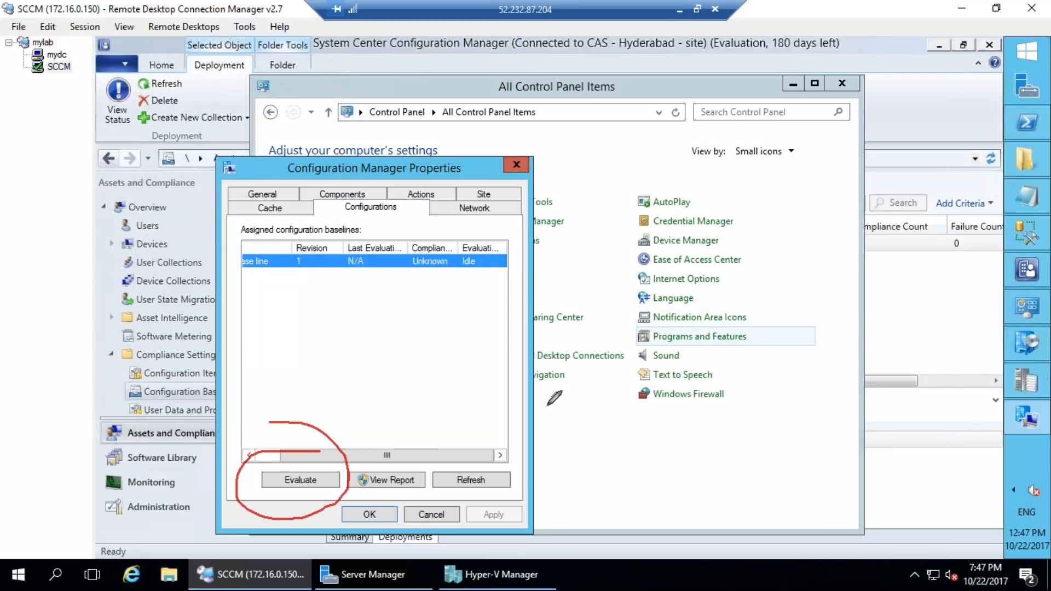
{"action": "mouse_move", "coordinate": [396, 366]}
{"action": "left_mouse_down"}
{"action": "mouse_move", "coordinate": [394, 454]}
{"action": "mouse_move", "coordinate": [383, 460]}
{"action": "mouse_move", "coordinate": [419, 503]}
{"action": "mouse_move", "coordinate": [407, 454]}
{"action": "mouse_move", "coordinate": [484, 408]}
{"action": "left_mouse_up"}
{"action": "left_click_drag", "start_coordinate": [457, 402], "coordinate": [513, 449]}
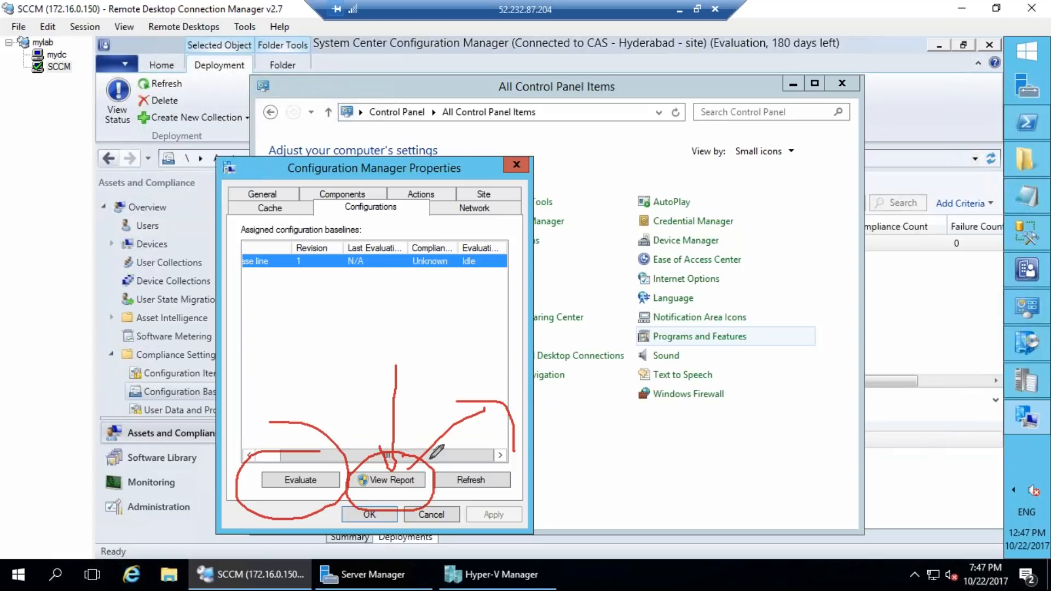
{"action": "mouse_move", "coordinate": [536, 375]}
{"action": "left_mouse_down"}
{"action": "mouse_move", "coordinate": [572, 372]}
{"action": "mouse_move", "coordinate": [612, 342]}
{"action": "mouse_move", "coordinate": [614, 369]}
{"action": "left_mouse_up"}
{"action": "mouse_move", "coordinate": [555, 425]}
{"action": "left_mouse_down"}
{"action": "mouse_move", "coordinate": [586, 437]}
{"action": "mouse_move", "coordinate": [557, 427]}
{"action": "left_mouse_up"}
{"action": "mouse_move", "coordinate": [564, 479]}
{"action": "left_mouse_down"}
{"action": "mouse_move", "coordinate": [558, 449]}
{"action": "mouse_move", "coordinate": [551, 453]}
{"action": "left_mouse_up"}
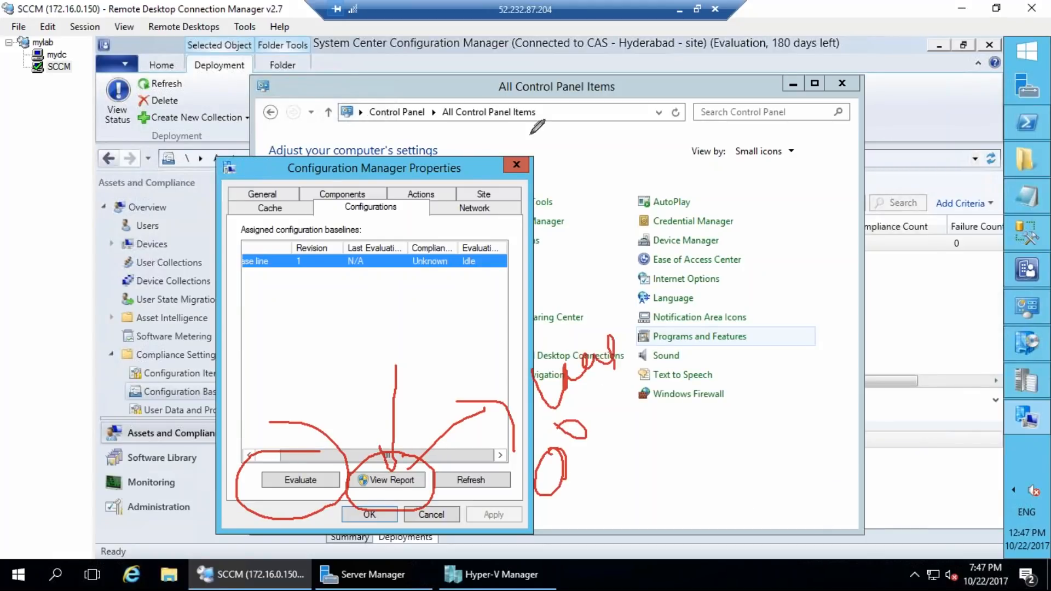
{"action": "mouse_move", "coordinate": [379, 454]}
{"action": "left_mouse_down"}
{"action": "mouse_move", "coordinate": [448, 495]}
{"action": "mouse_move", "coordinate": [398, 448]}
{"action": "left_mouse_up"}
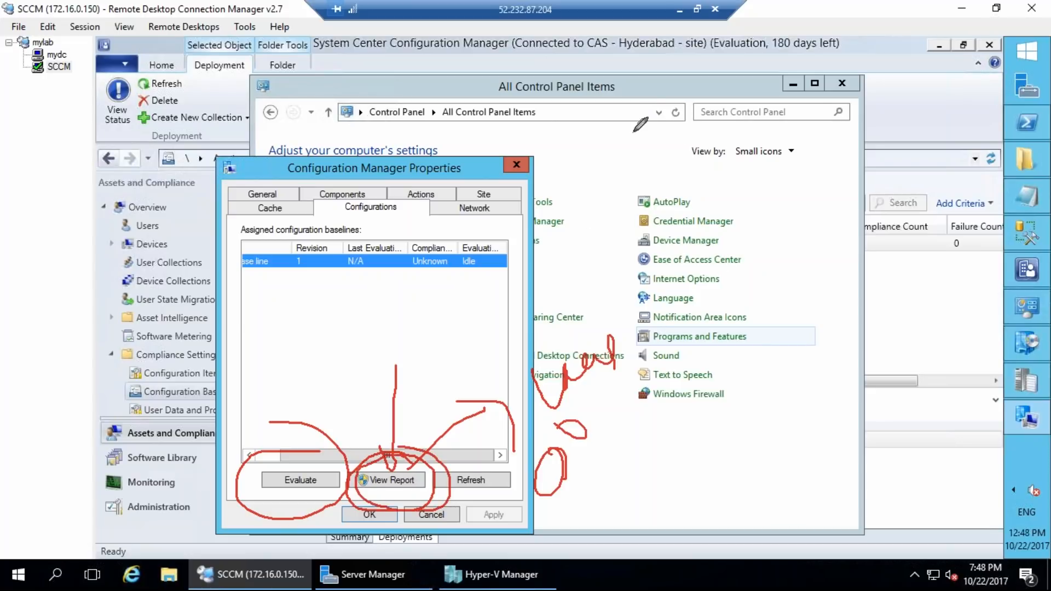
{"action": "mouse_move", "coordinate": [147, 472]}
{"action": "left_mouse_down"}
{"action": "mouse_move", "coordinate": [174, 495]}
{"action": "mouse_move", "coordinate": [147, 470]}
{"action": "left_mouse_up"}
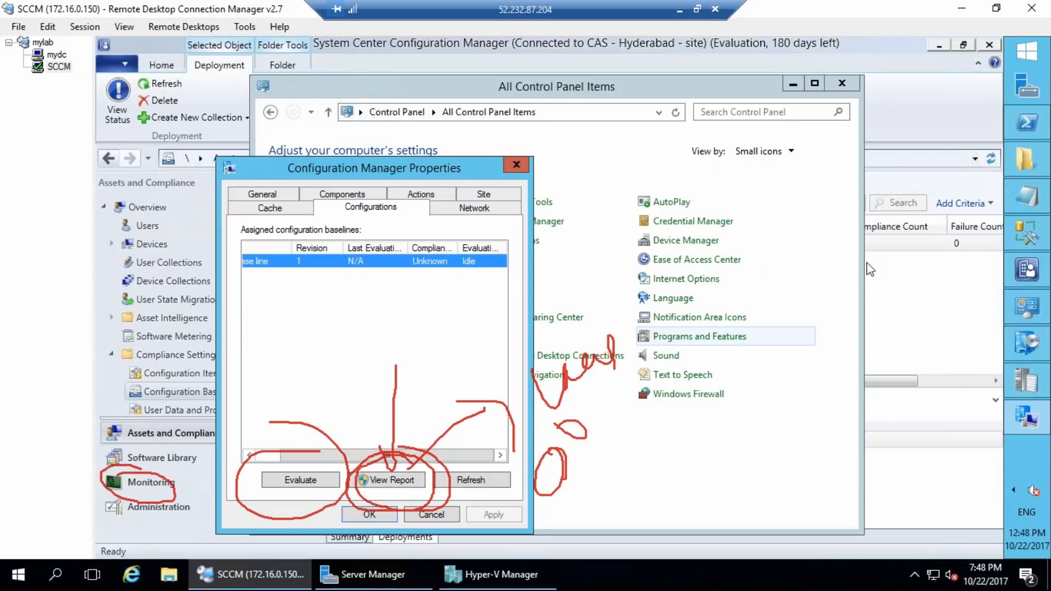
{"action": "key", "text": "Escape"}
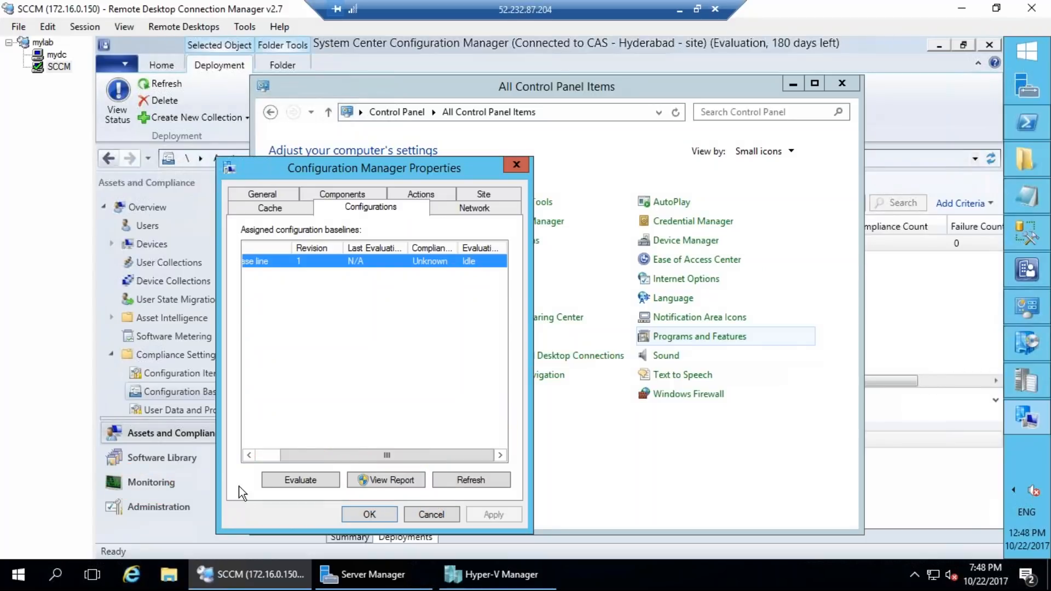
Step: Evaluate the Test Base line baseline on the client and widen the Compliance State column
{"action": "left_click", "coordinate": [305, 479]}
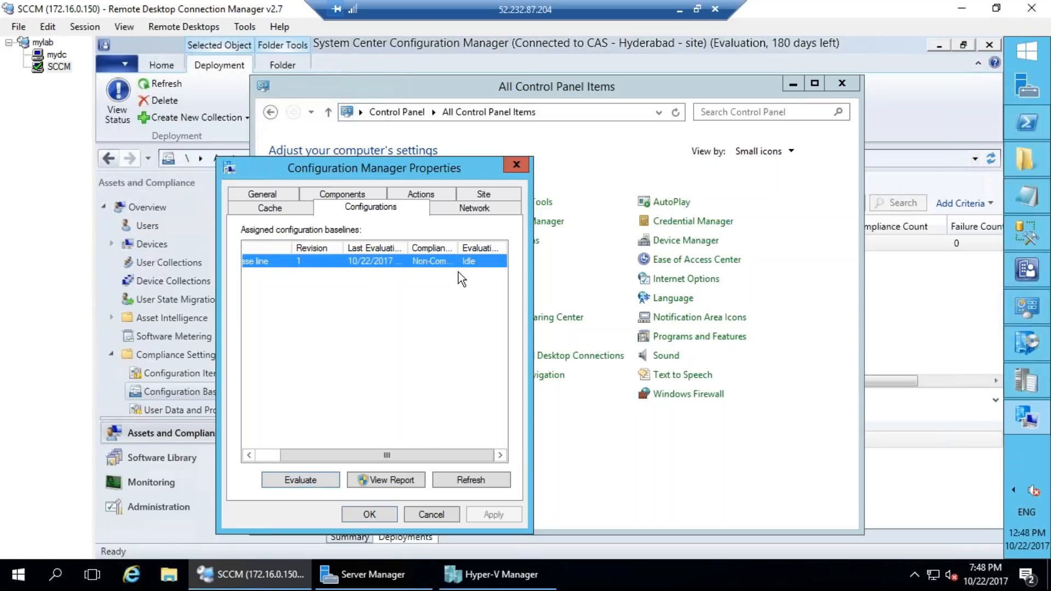
{"action": "left_click_drag", "start_coordinate": [457, 248], "coordinate": [479, 253]}
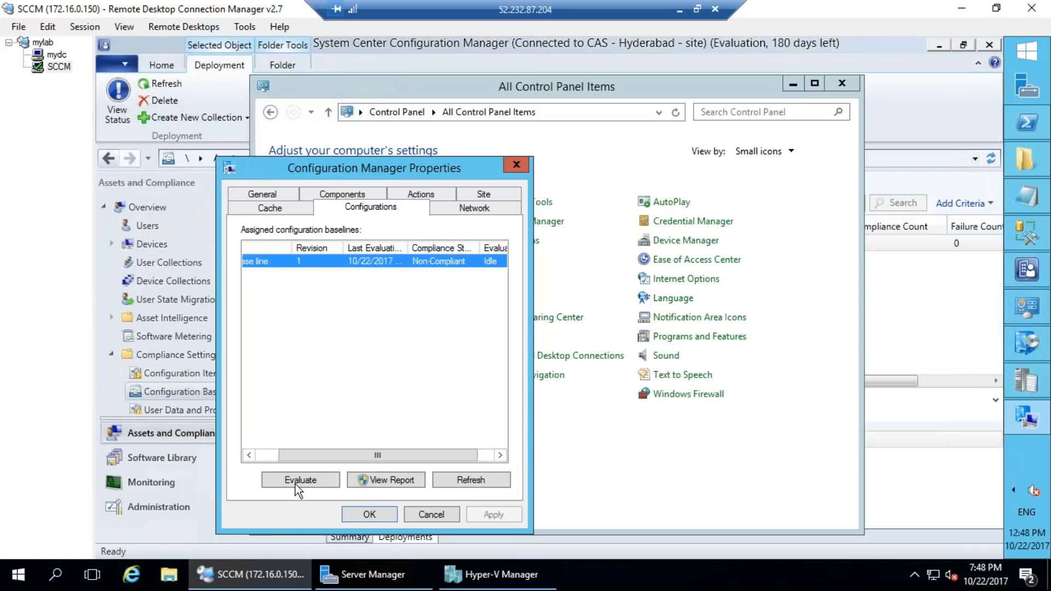
Step: Open the compliance report for Test Base line in Internet Explorer, clear the Default Programs window away and maximize the report
{"action": "left_click", "coordinate": [393, 481]}
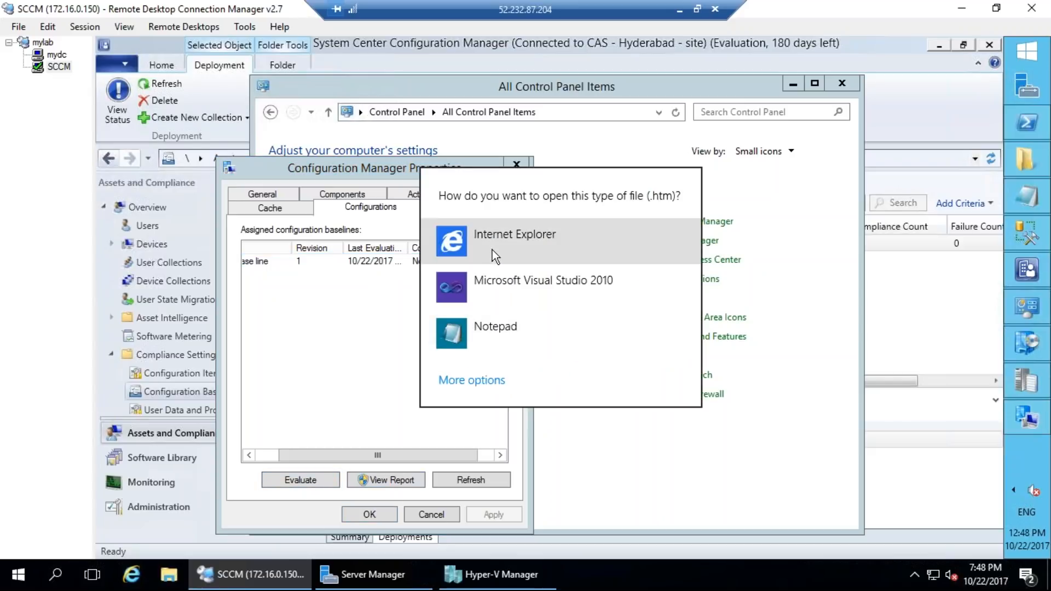
{"action": "left_click", "coordinate": [487, 383]}
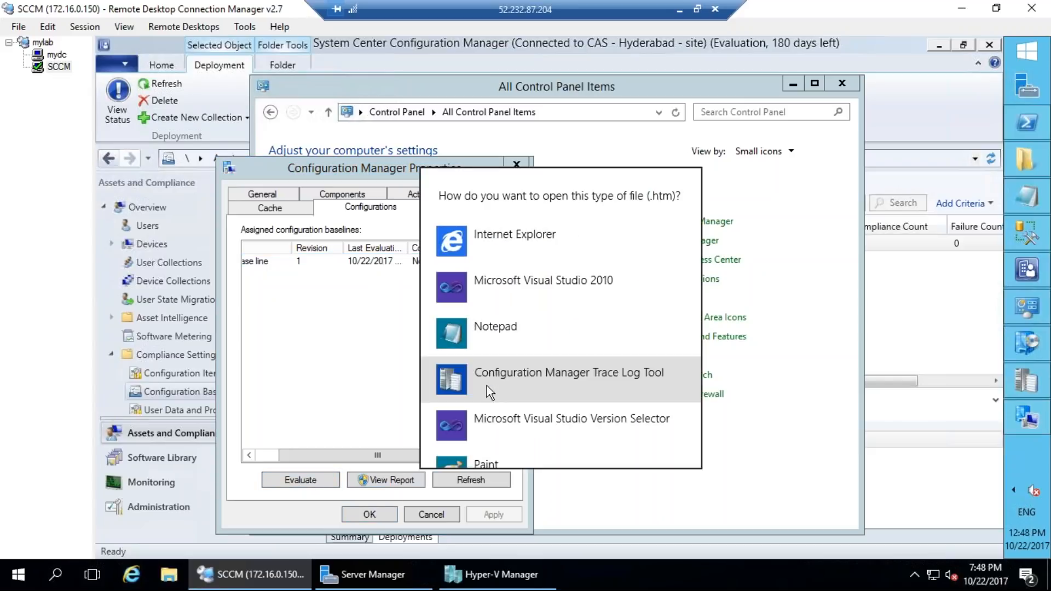
{"action": "left_click", "coordinate": [536, 234]}
{"action": "left_click", "coordinate": [504, 240]}
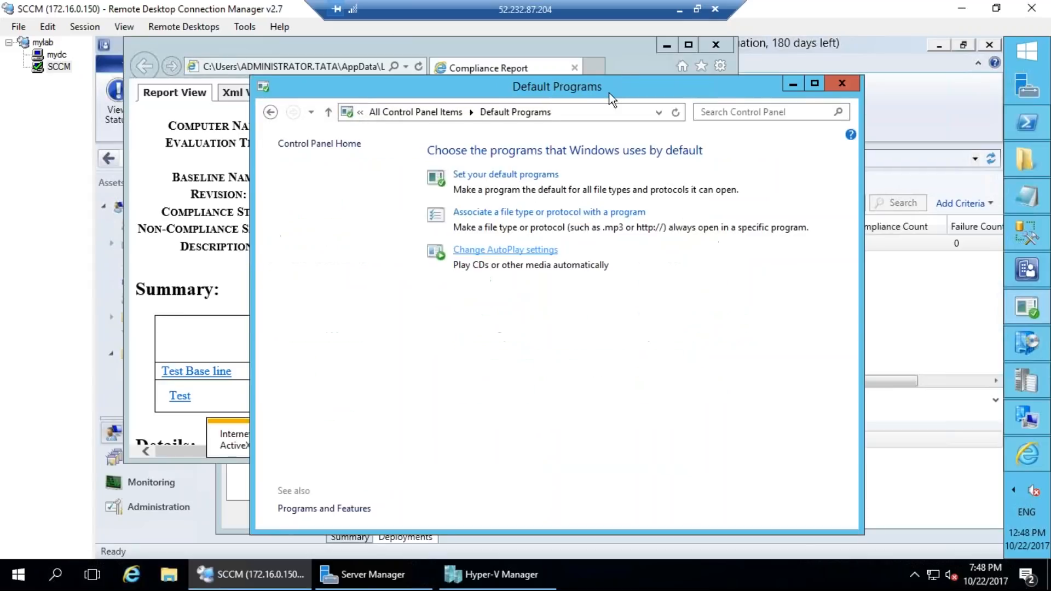
{"action": "left_click", "coordinate": [795, 83]}
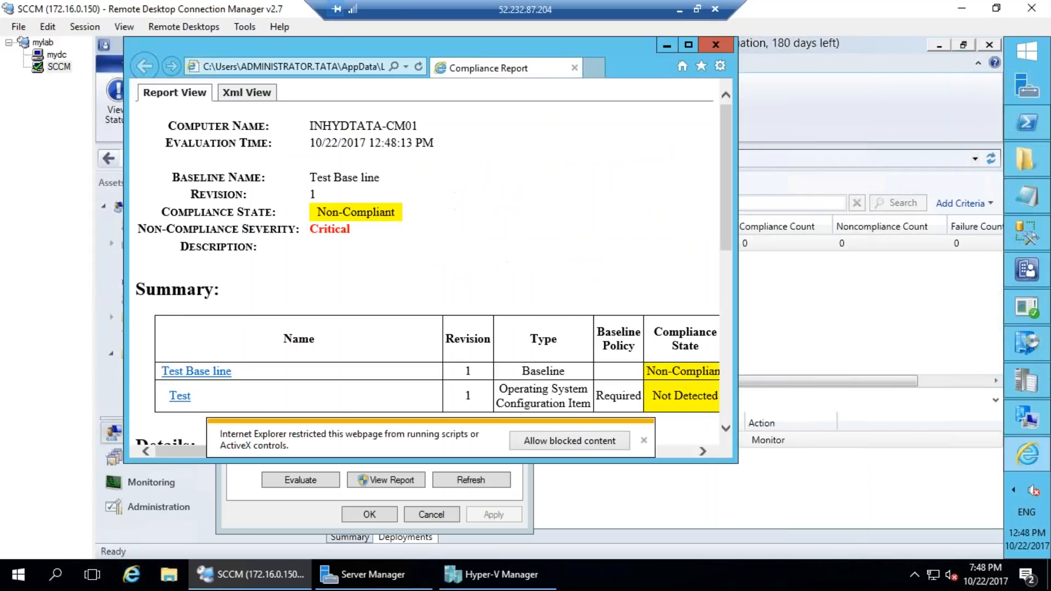
{"action": "left_click", "coordinate": [689, 44]}
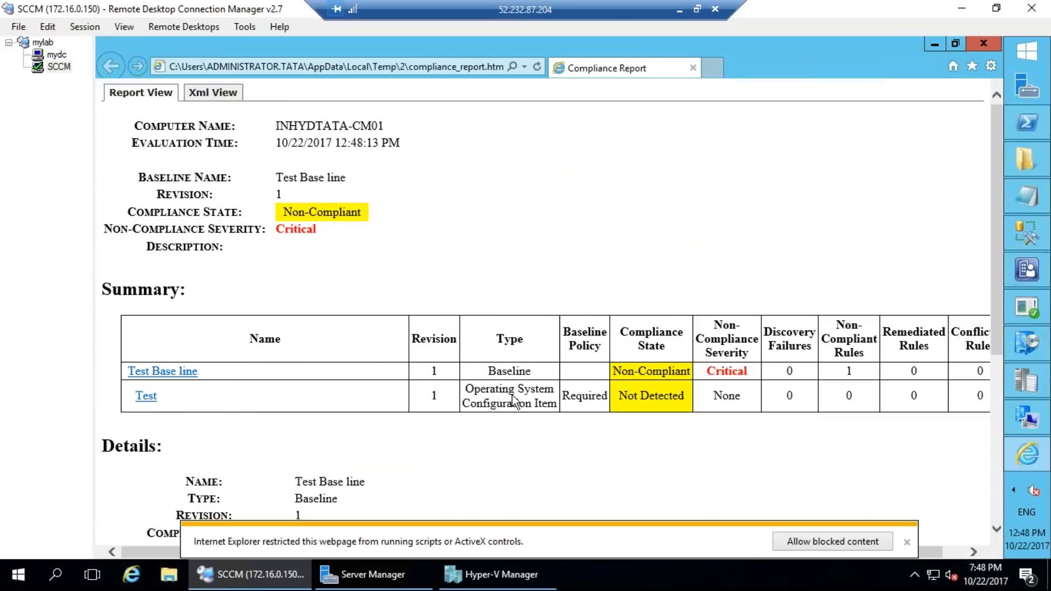
Step: Allow the compliance report's blocked content and review its summary, baseline details and non-compliant rules
{"action": "left_click_drag", "start_coordinate": [546, 372], "coordinate": [714, 373]}
{"action": "left_click", "coordinate": [380, 393]}
{"action": "scroll", "coordinate": [379, 393], "scroll_direction": "down", "scroll_amount": 5}
{"action": "scroll", "coordinate": [399, 373], "scroll_direction": "down", "scroll_amount": 1}
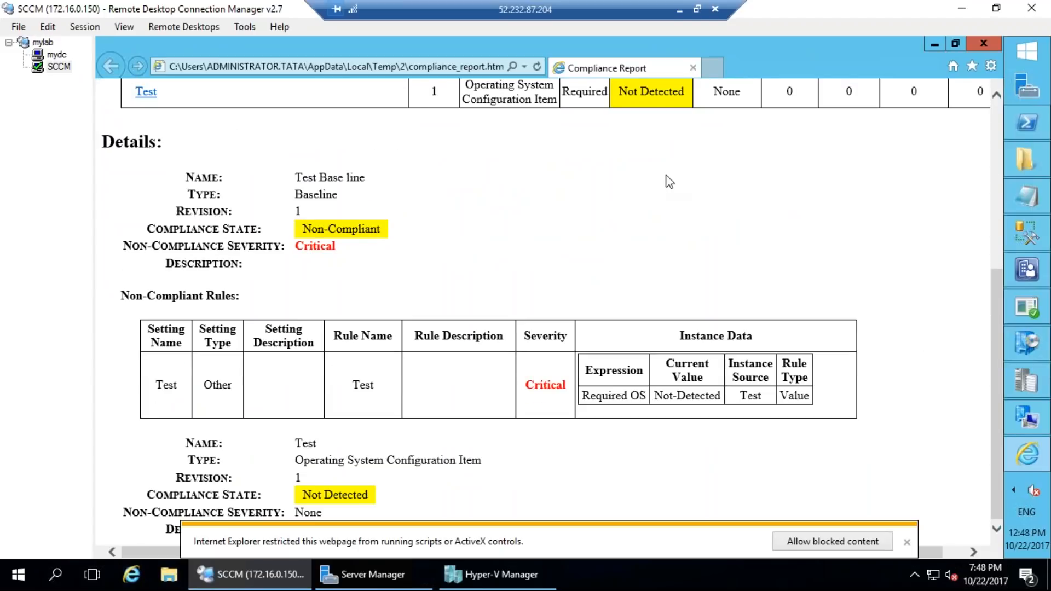
{"action": "left_click", "coordinate": [825, 543]}
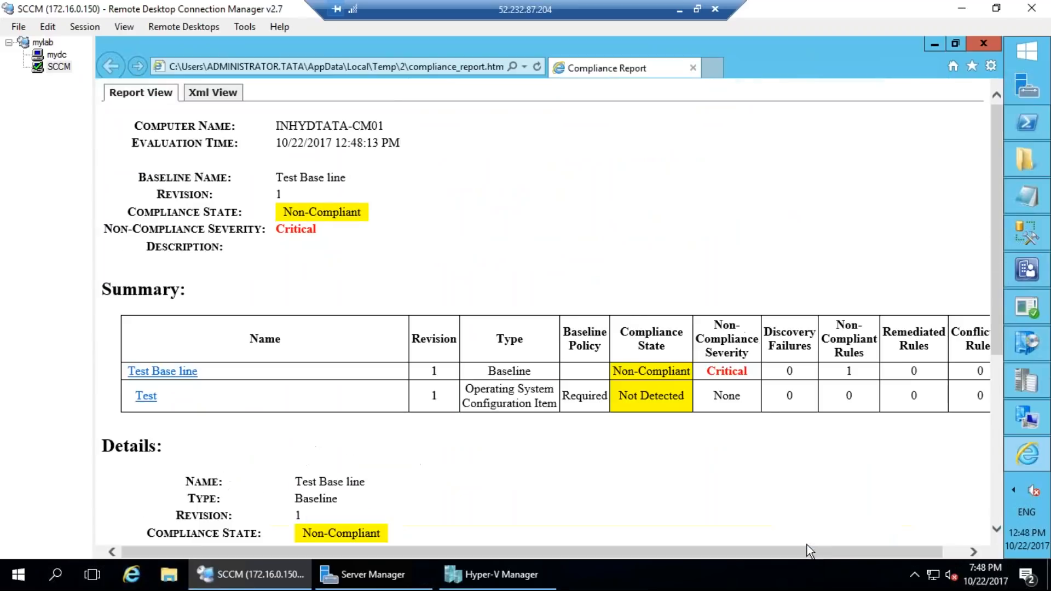
{"action": "scroll", "coordinate": [518, 402], "scroll_direction": "down", "scroll_amount": 5}
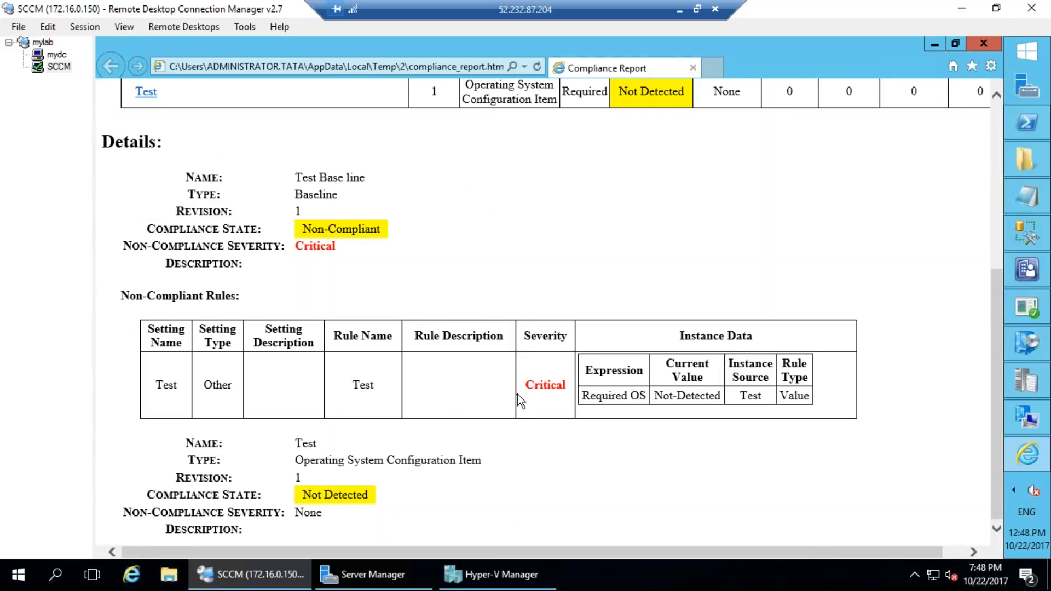
{"action": "scroll", "coordinate": [232, 276], "scroll_direction": "up", "scroll_amount": 5}
{"action": "scroll", "coordinate": [205, 156], "scroll_direction": "down", "scroll_amount": 1}
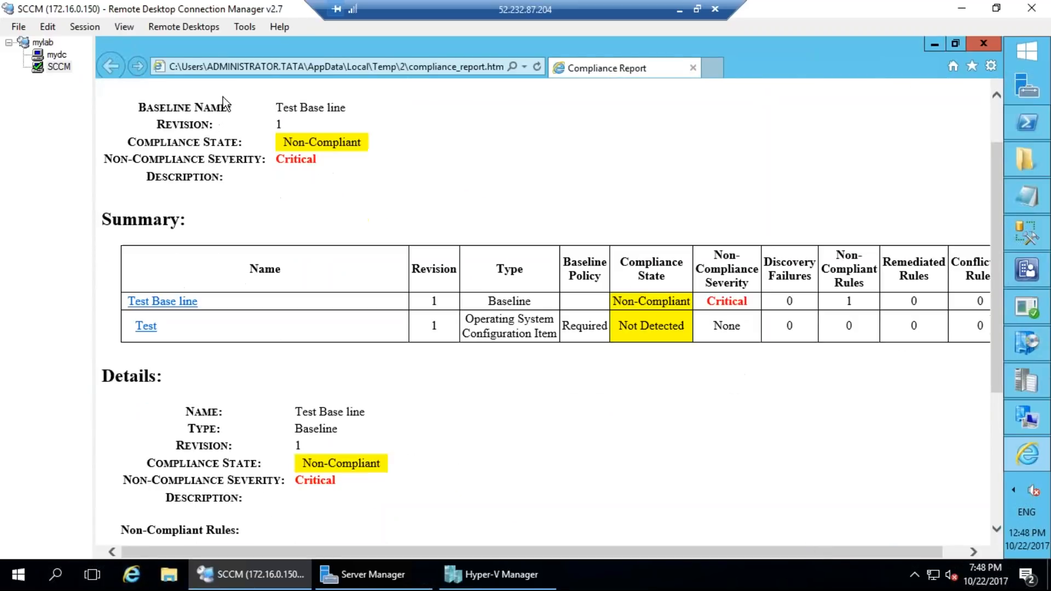
{"action": "scroll", "coordinate": [379, 440], "scroll_direction": "down", "scroll_amount": 4}
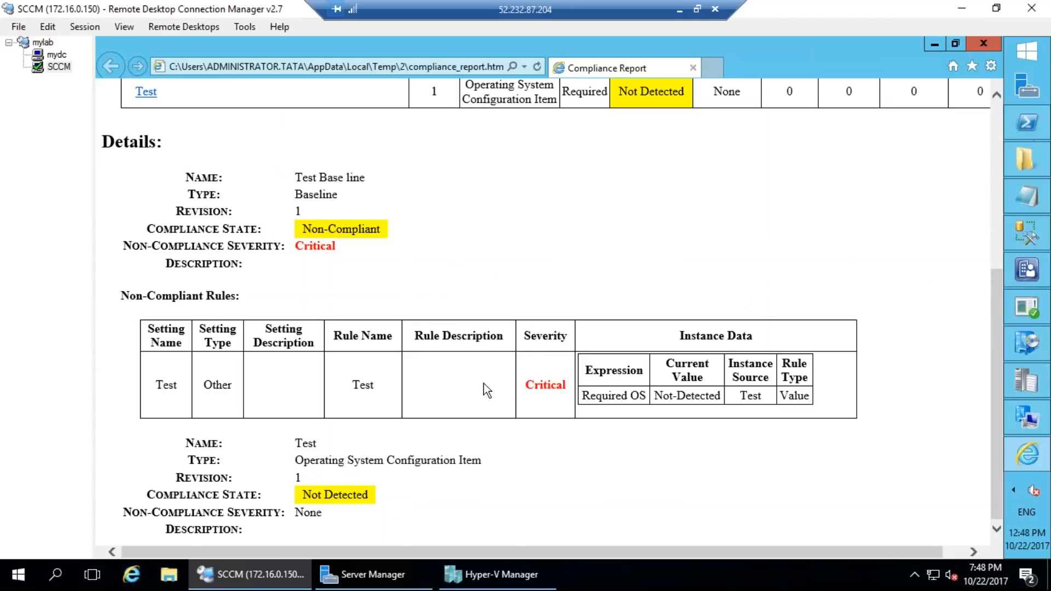
{"action": "scroll", "coordinate": [484, 383], "scroll_direction": "up", "scroll_amount": 5}
Step: Examine the XML version of the compliance report, including the authoring scope of the referenced configuration item
{"action": "left_click", "coordinate": [213, 92]}
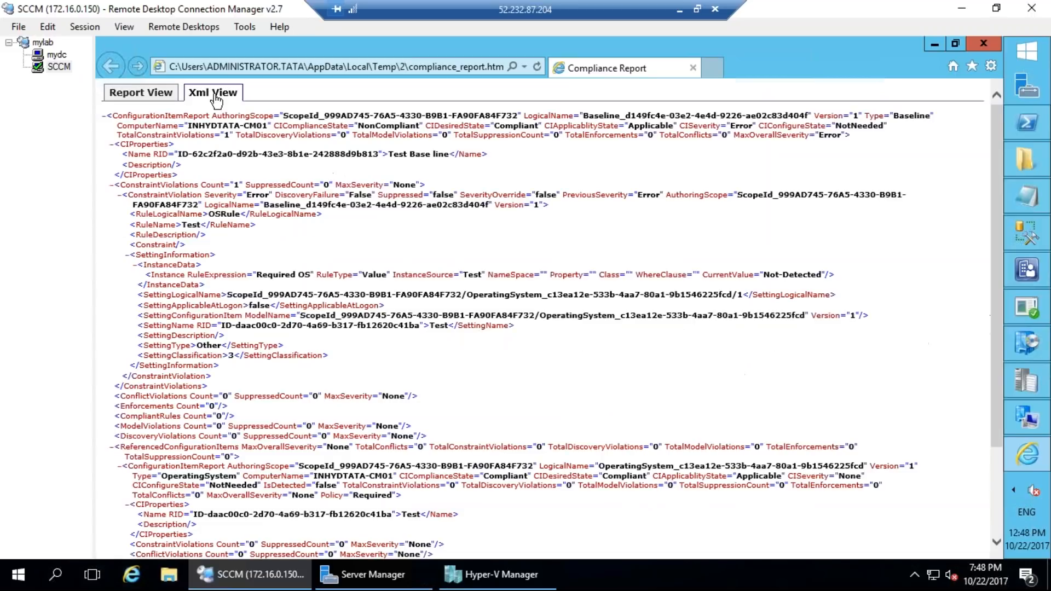
{"action": "scroll", "coordinate": [221, 101], "scroll_direction": "down", "scroll_amount": 10}
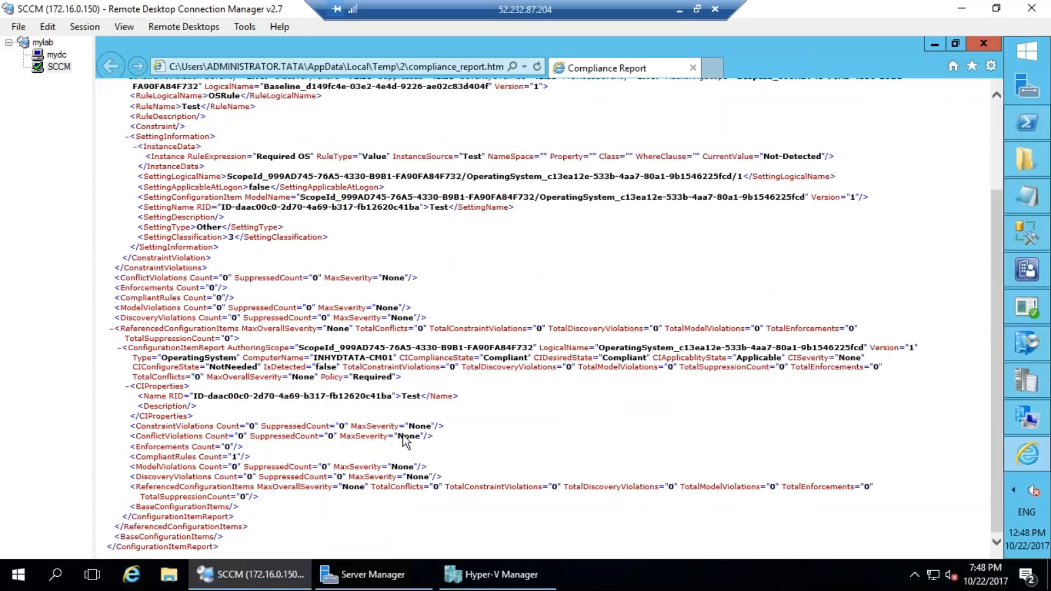
{"action": "scroll", "coordinate": [941, 326], "scroll_direction": "up", "scroll_amount": 1}
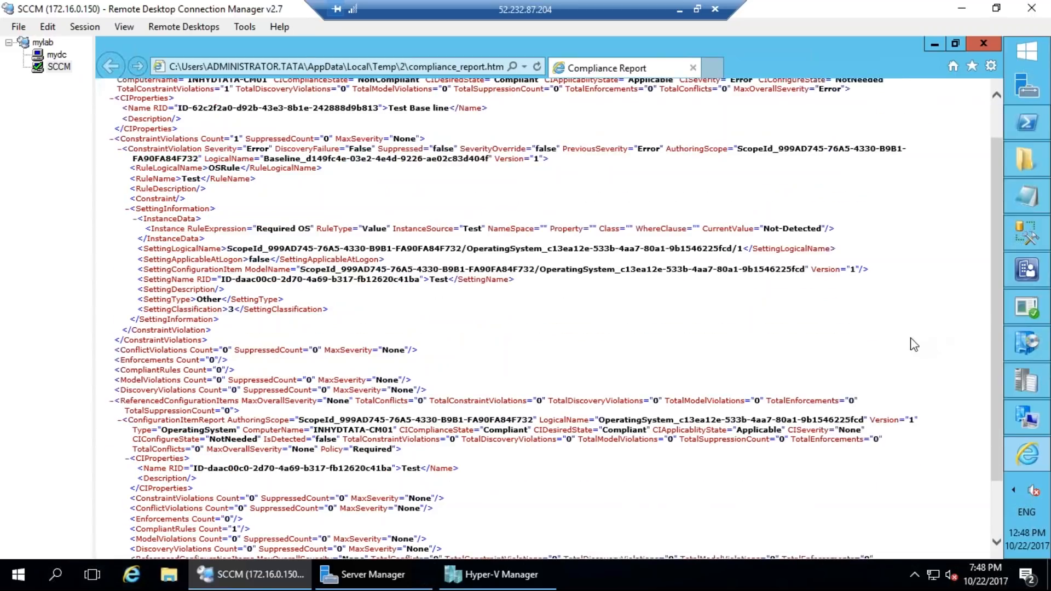
{"action": "left_click", "coordinate": [406, 428]}
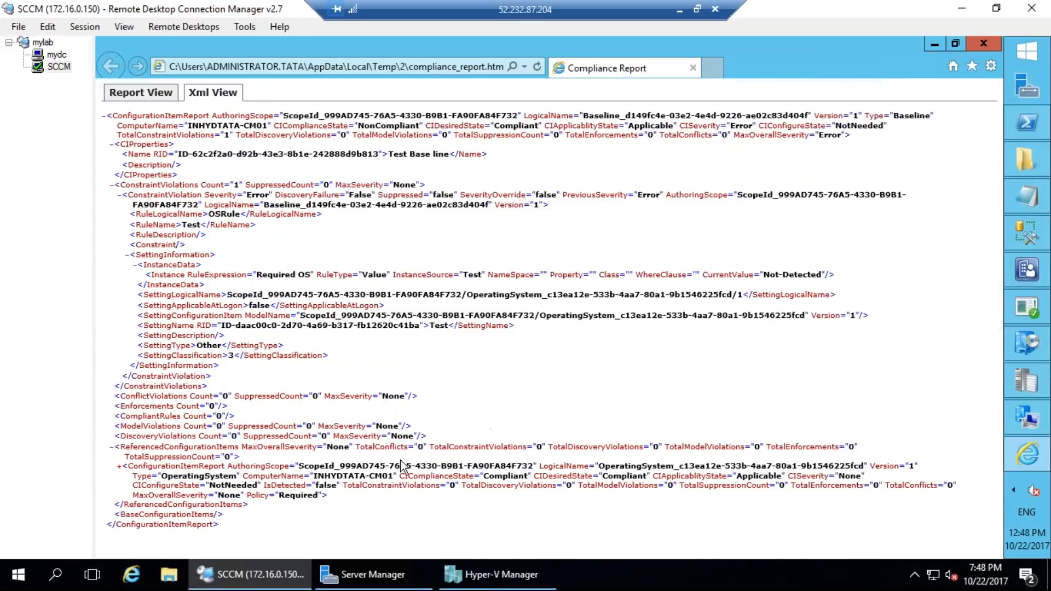
{"action": "left_click_drag", "start_coordinate": [289, 467], "coordinate": [536, 472]}
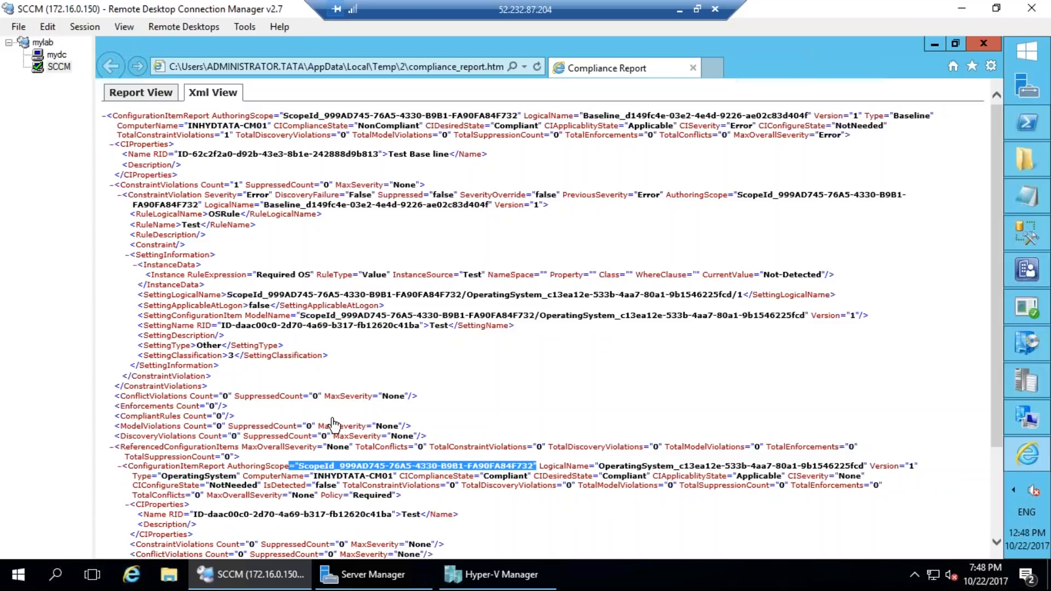
Step: Return to the formatted report and examine the instance data of the non-compliant Test rule
{"action": "left_click", "coordinate": [141, 92]}
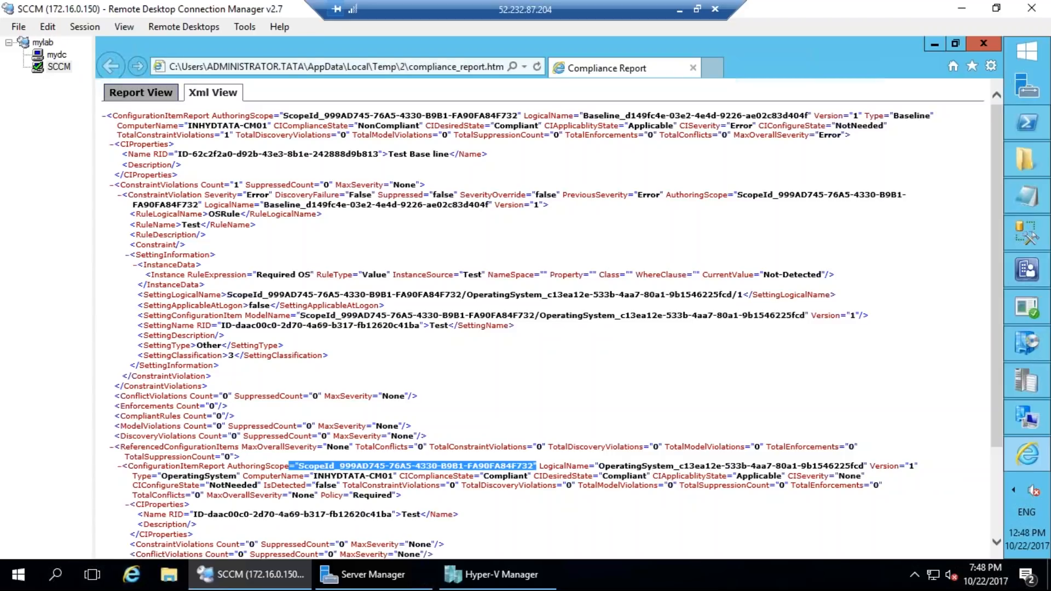
{"action": "scroll", "coordinate": [549, 480], "scroll_direction": "down", "scroll_amount": 4}
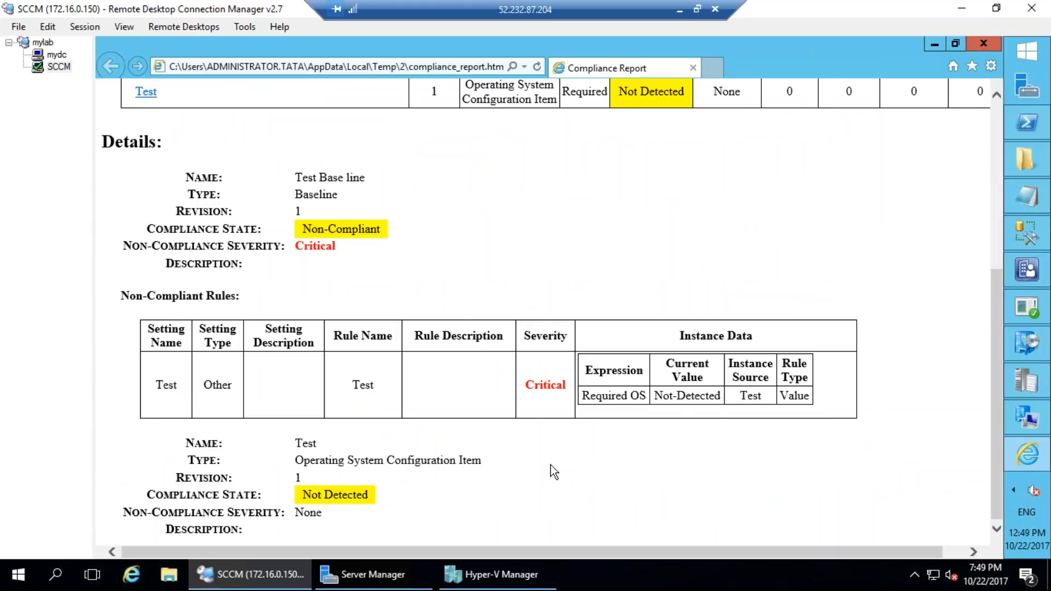
{"action": "scroll", "coordinate": [537, 417], "scroll_direction": "down", "scroll_amount": 1}
{"action": "scroll", "coordinate": [535, 420], "scroll_direction": "up", "scroll_amount": 2}
{"action": "scroll", "coordinate": [482, 461], "scroll_direction": "down", "scroll_amount": 2}
{"action": "scroll", "coordinate": [652, 407], "scroll_direction": "up", "scroll_amount": 1}
{"action": "left_click_drag", "start_coordinate": [584, 465], "coordinate": [803, 465]}
{"action": "double_click", "coordinate": [743, 464]}
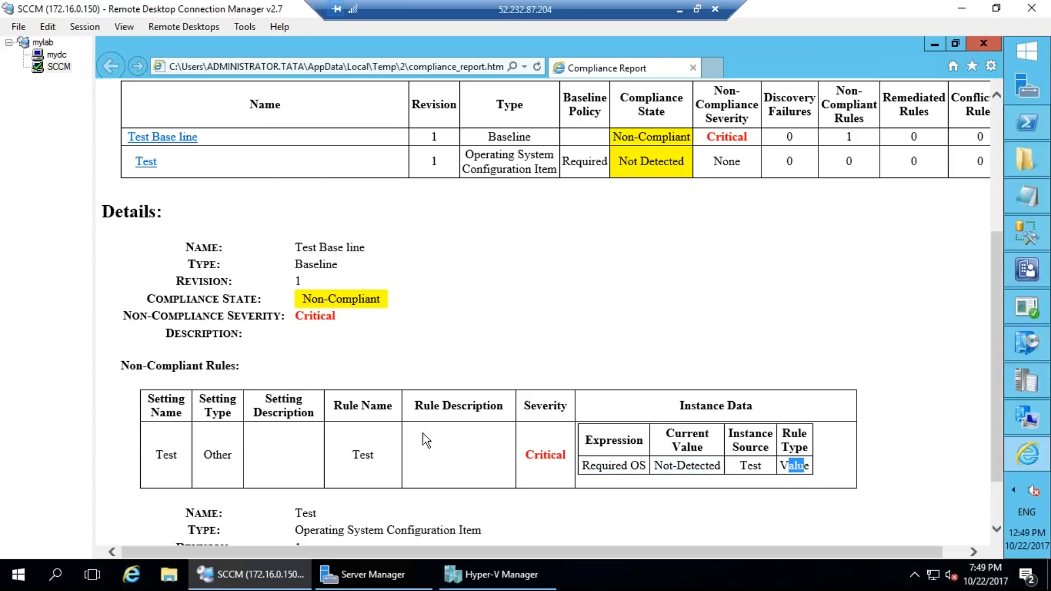
Step: Return to the beginning of the compliance report and examine the baseline details and summary table
{"action": "scroll", "coordinate": [506, 438], "scroll_direction": "up", "scroll_amount": 4}
{"action": "mouse_move", "coordinate": [320, 340]}
{"action": "left_mouse_down"}
{"action": "mouse_move", "coordinate": [366, 359]}
{"action": "mouse_move", "coordinate": [353, 263]}
{"action": "mouse_move", "coordinate": [370, 367]}
{"action": "left_mouse_up"}
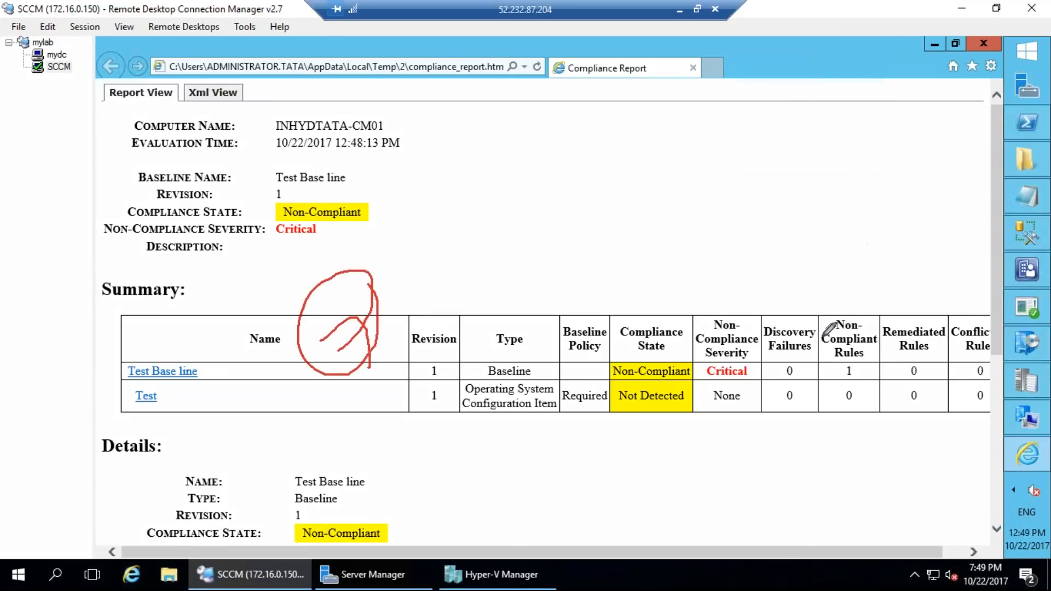
{"action": "key", "text": "Escape"}
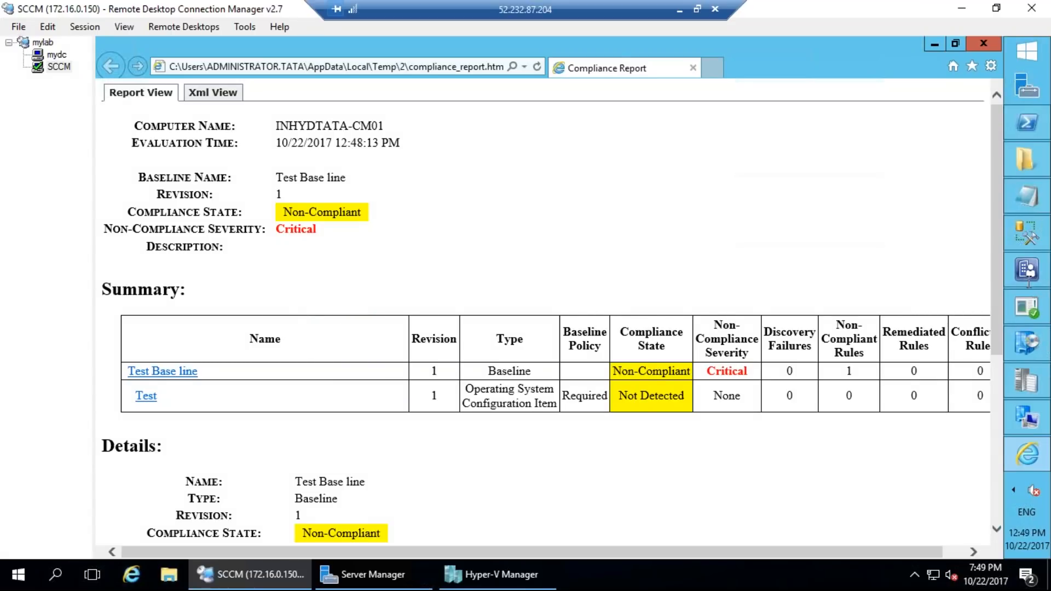
Step: Switch to the Configuration Manager console and examine Test Base line's evaluation conditions and the settings of its existing collection deployment
{"action": "left_click", "coordinate": [1026, 269]}
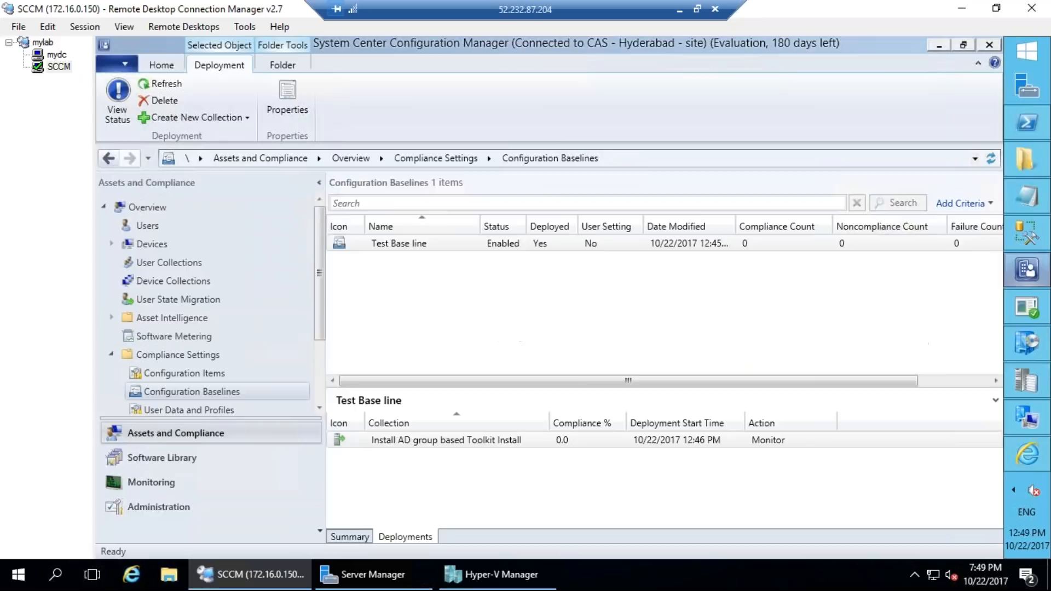
{"action": "right_click", "coordinate": [398, 247]}
{"action": "left_click", "coordinate": [462, 528]}
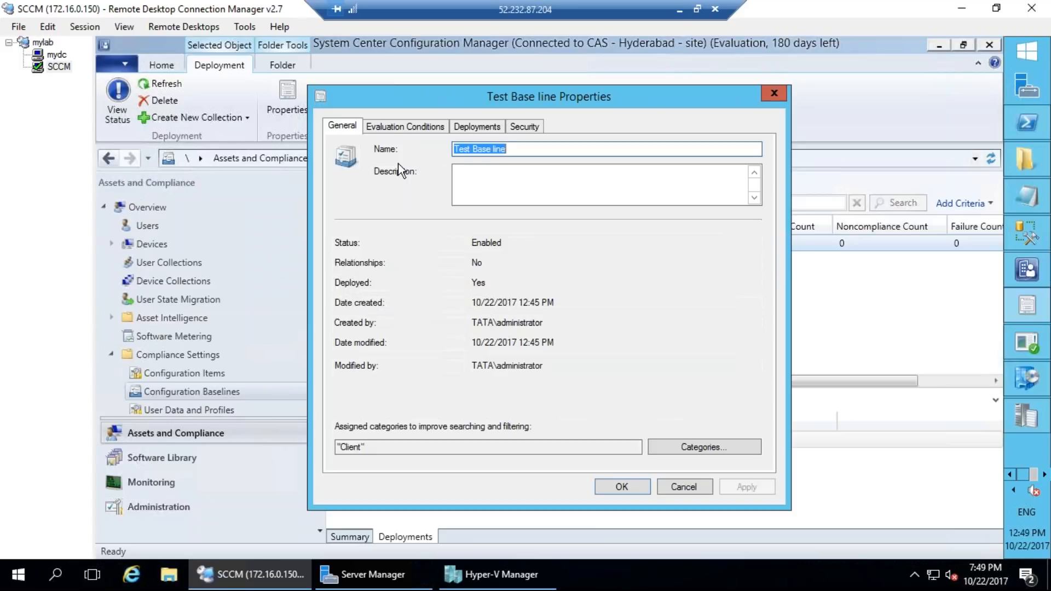
{"action": "left_click", "coordinate": [384, 126]}
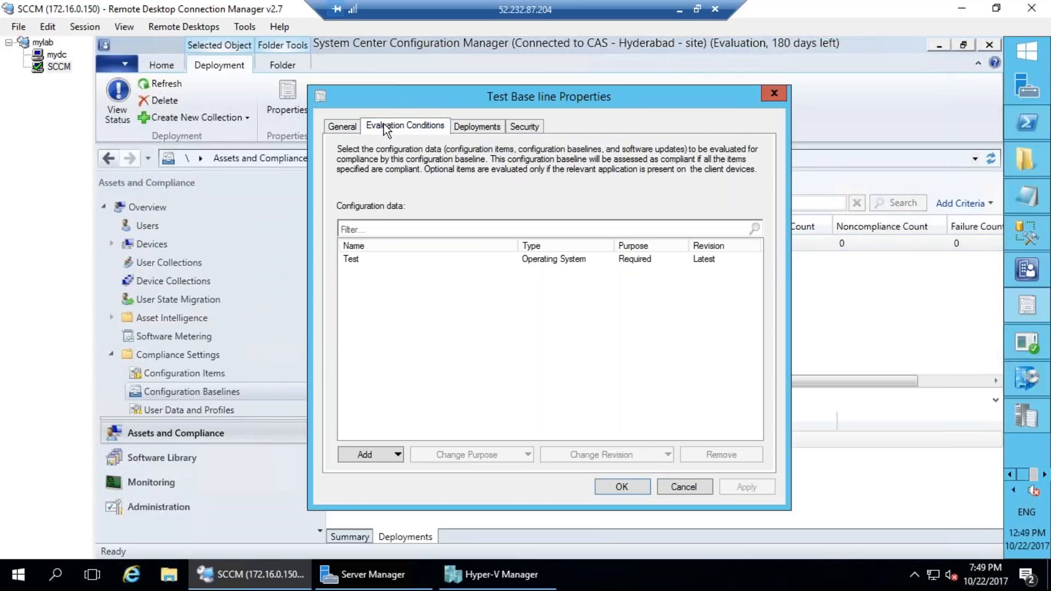
{"action": "left_click", "coordinate": [483, 127]}
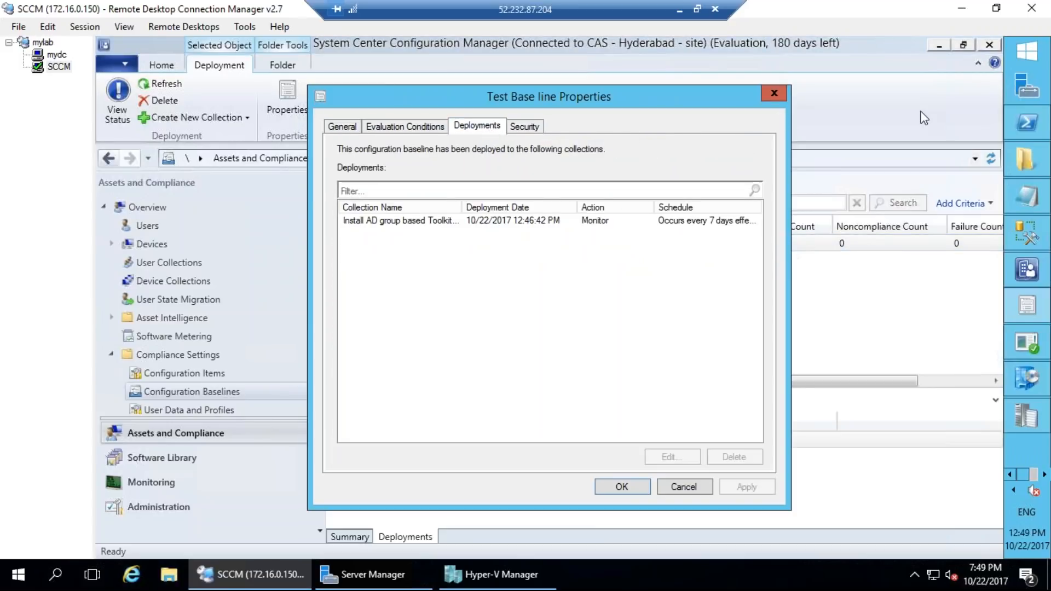
{"action": "left_click", "coordinate": [423, 219]}
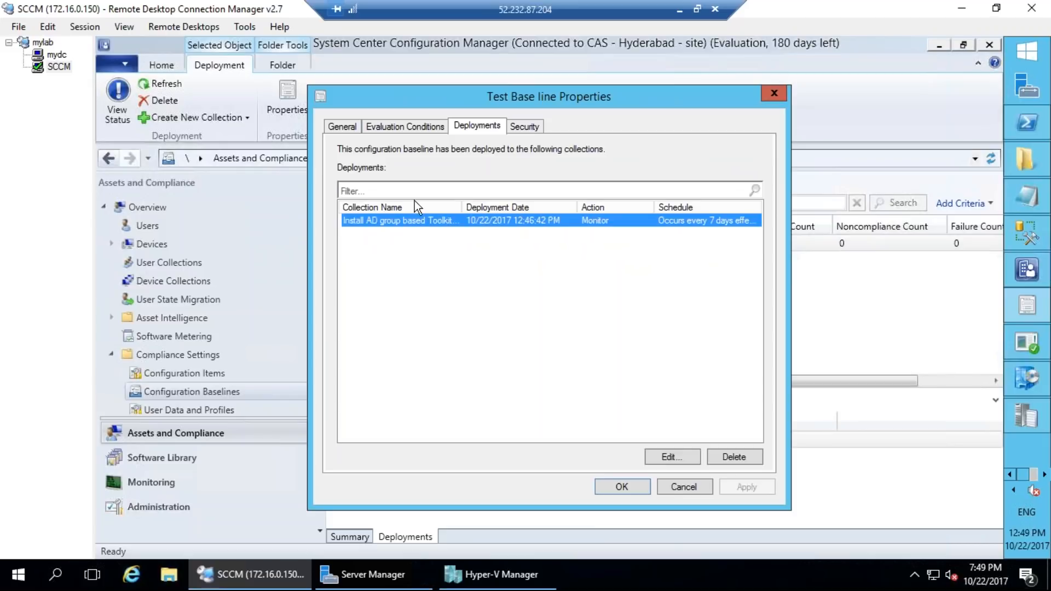
{"action": "left_click", "coordinate": [663, 456]}
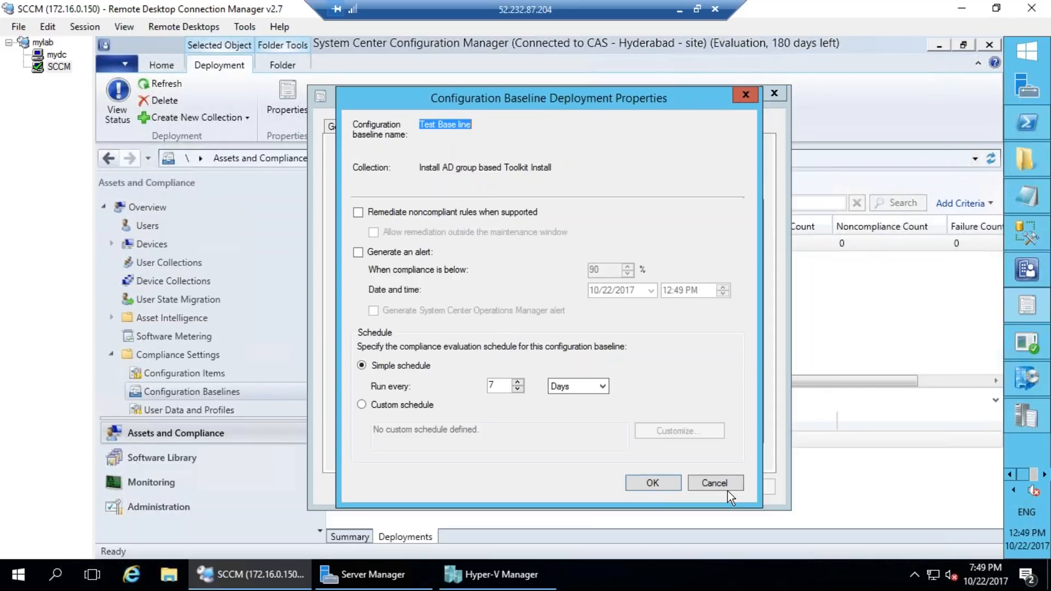
{"action": "left_click", "coordinate": [715, 483]}
Step: Examine the baseline's Test item and the kinds of configuration data that can be added, and close the properties without changes
{"action": "left_click", "coordinate": [399, 126]}
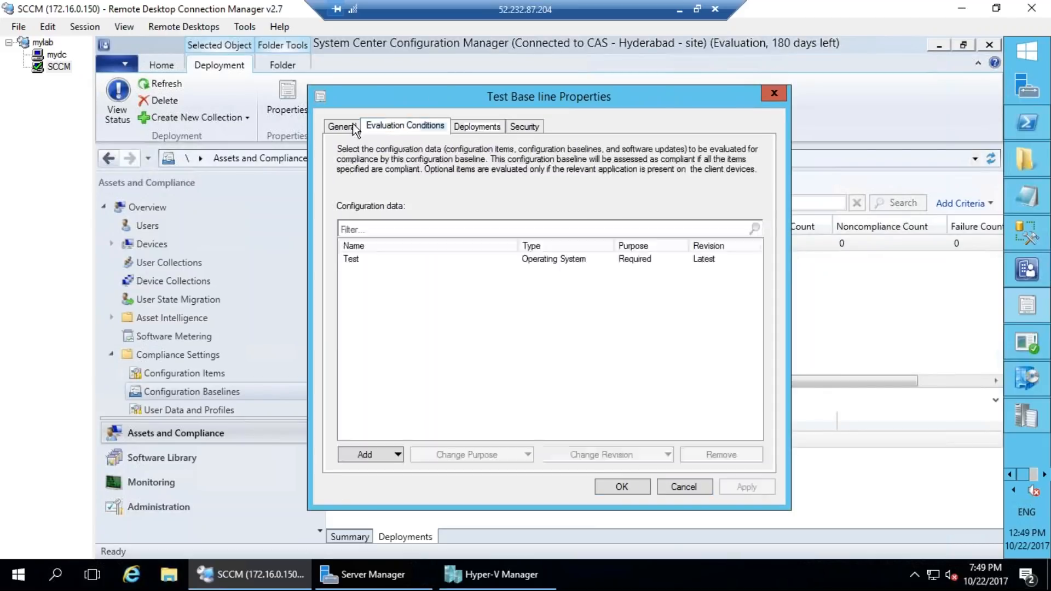
{"action": "left_click", "coordinate": [504, 263]}
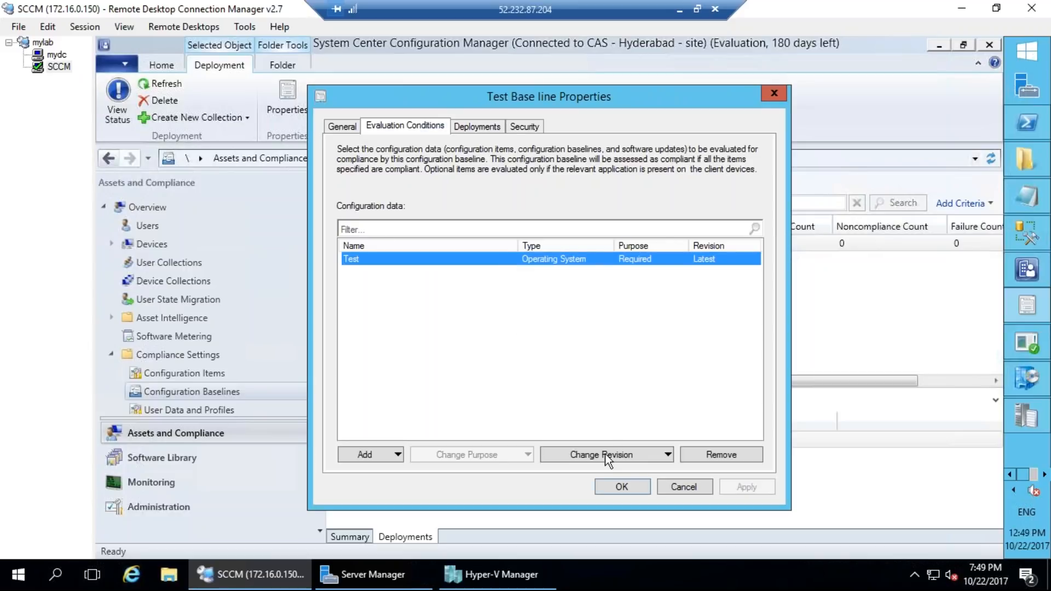
{"action": "left_click", "coordinate": [389, 453]}
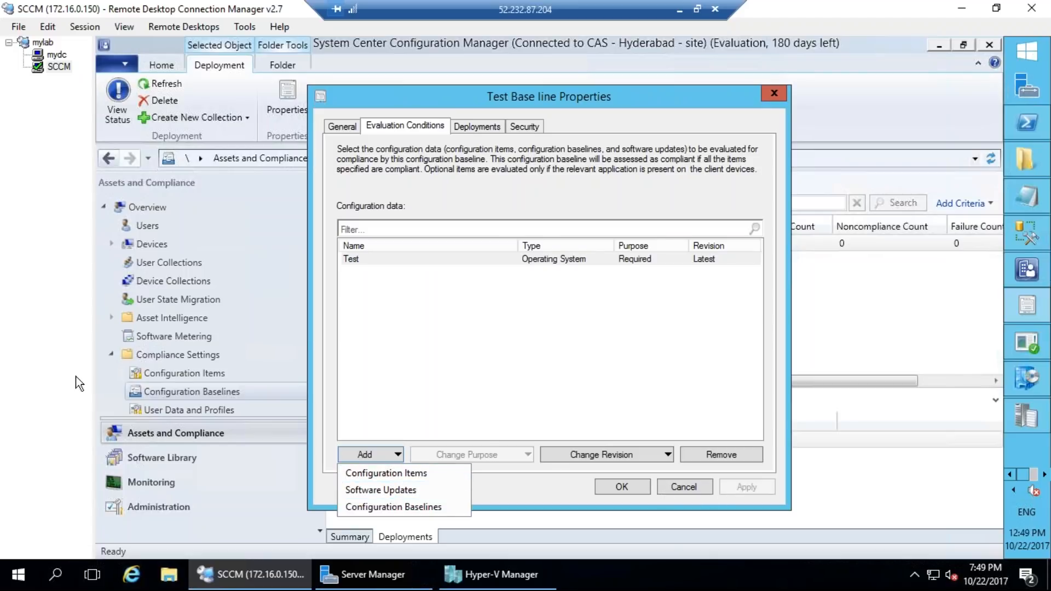
{"action": "left_click", "coordinate": [668, 489]}
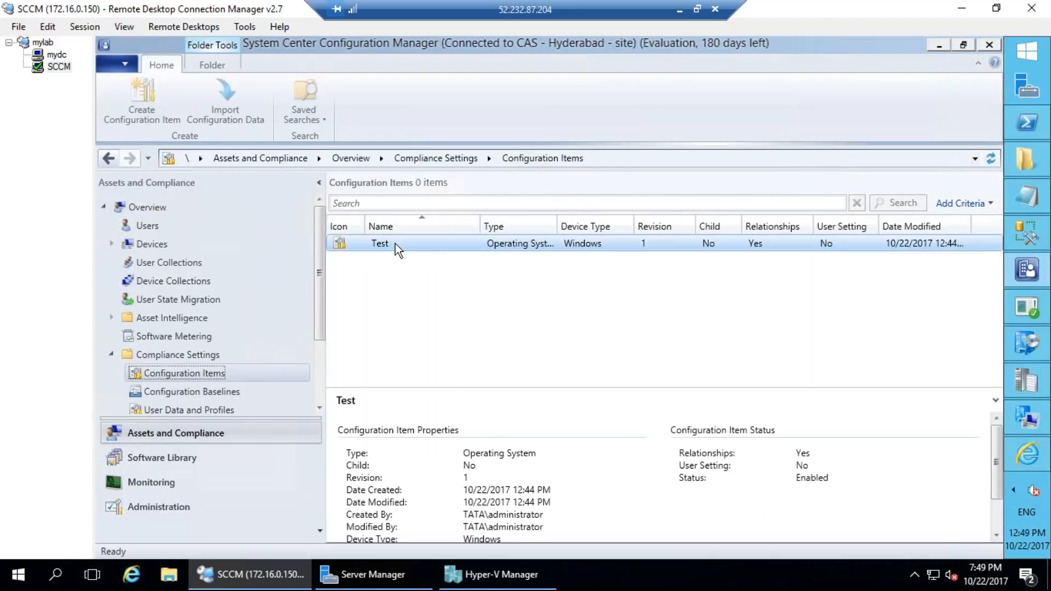
Step: Set the Test configuration item's supported platforms to all Windows versions and save the item
{"action": "right_click", "coordinate": [395, 244]}
{"action": "left_click", "coordinate": [436, 454]}
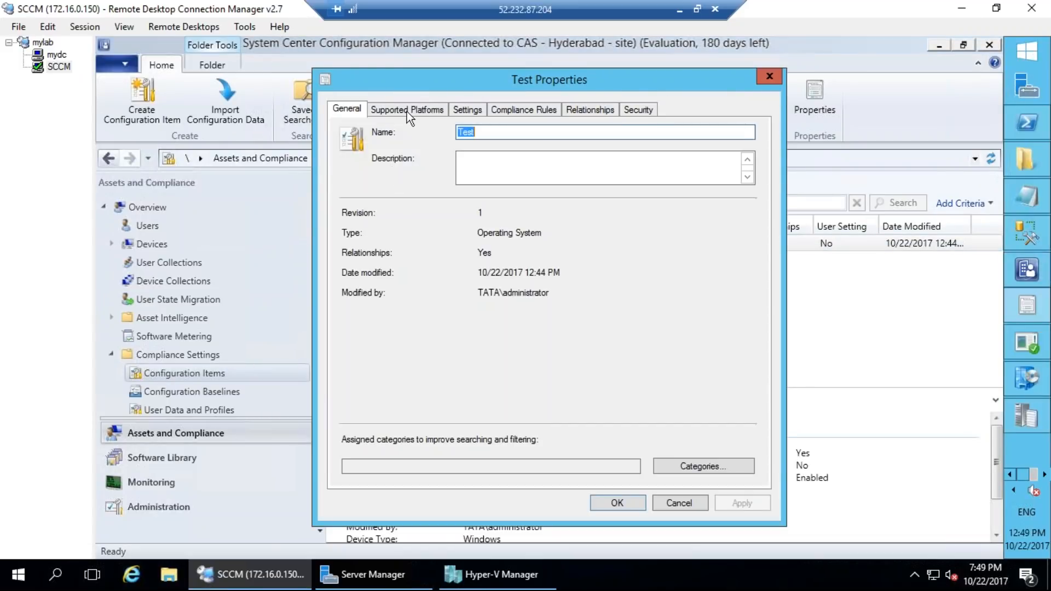
{"action": "left_click", "coordinate": [406, 110]}
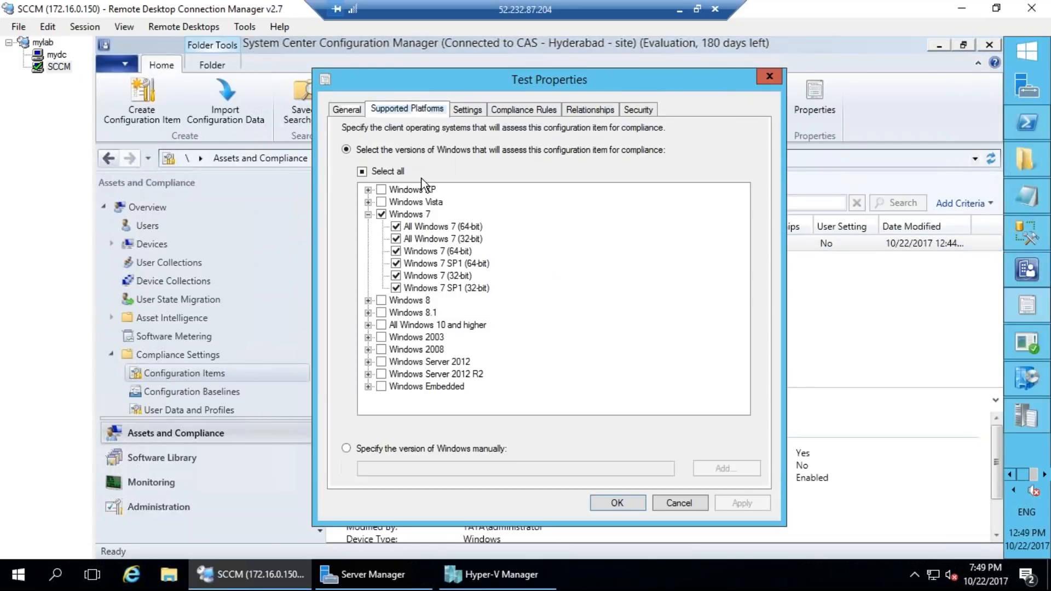
{"action": "left_click", "coordinate": [362, 171]}
{"action": "left_click", "coordinate": [362, 171]}
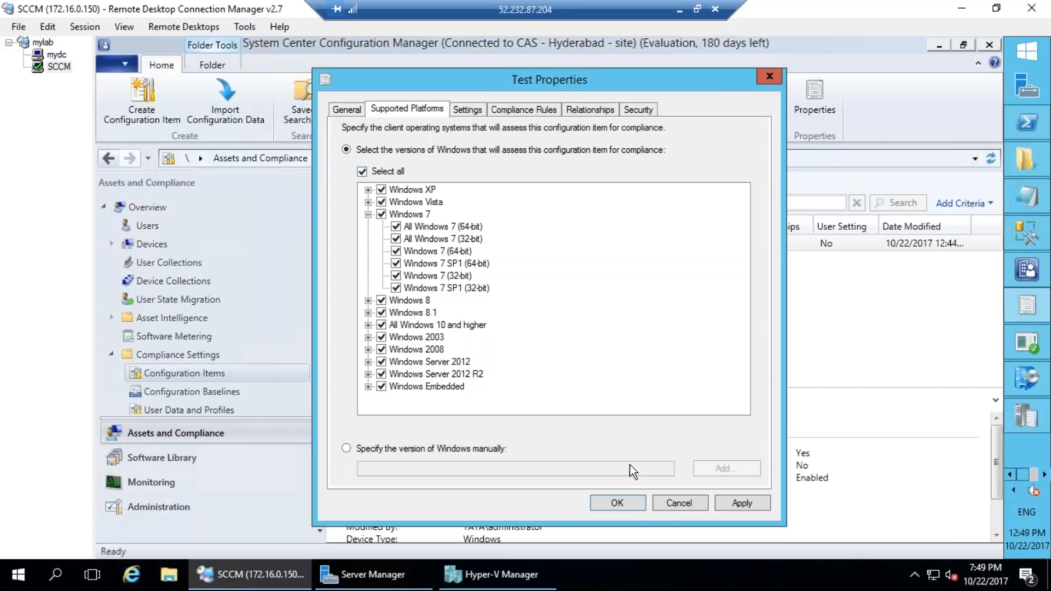
{"action": "left_click", "coordinate": [620, 501]}
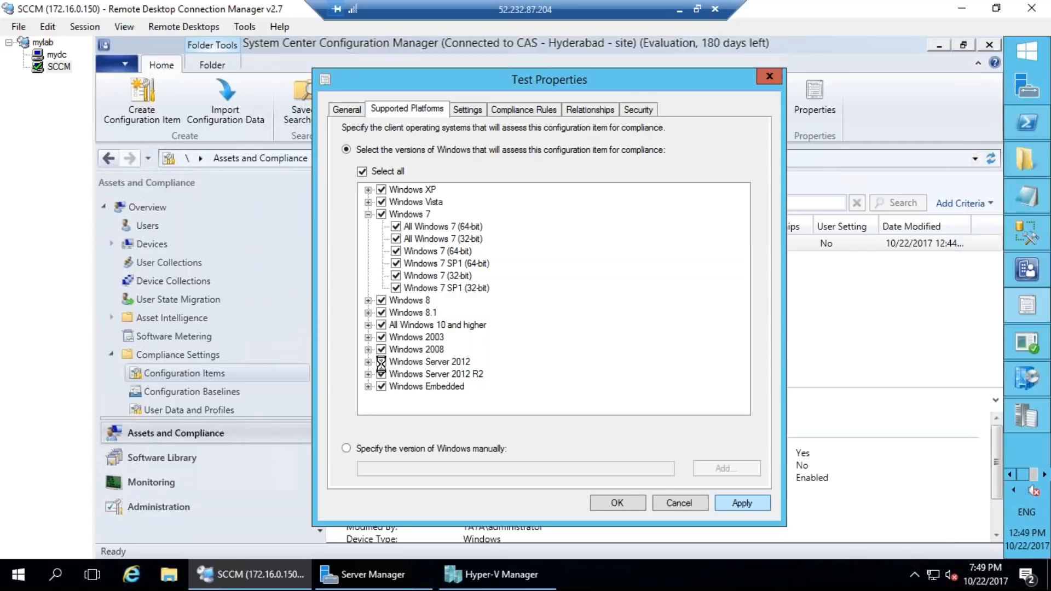
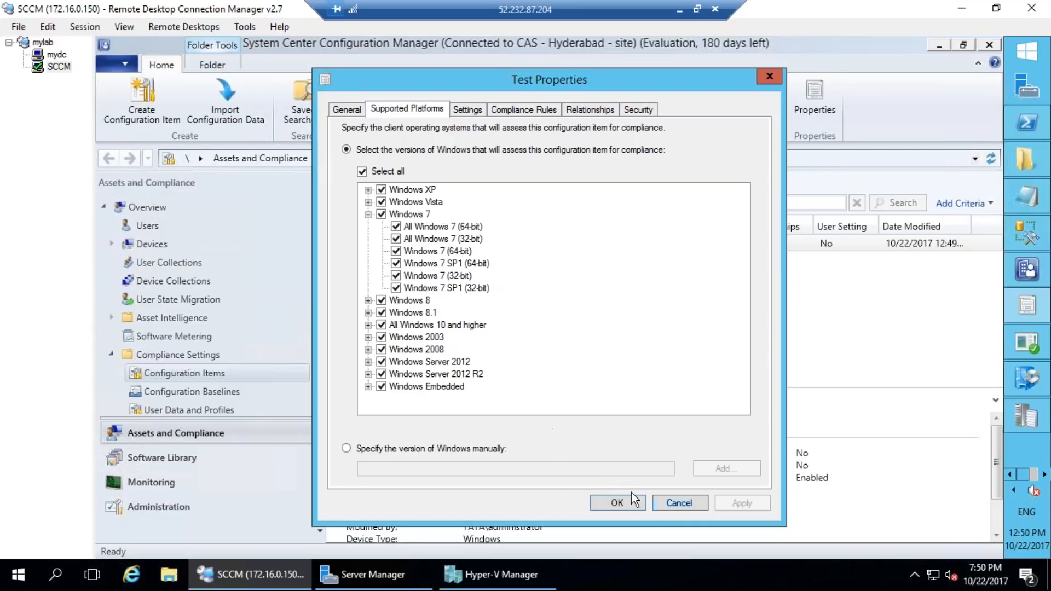
{"action": "left_click", "coordinate": [621, 507]}
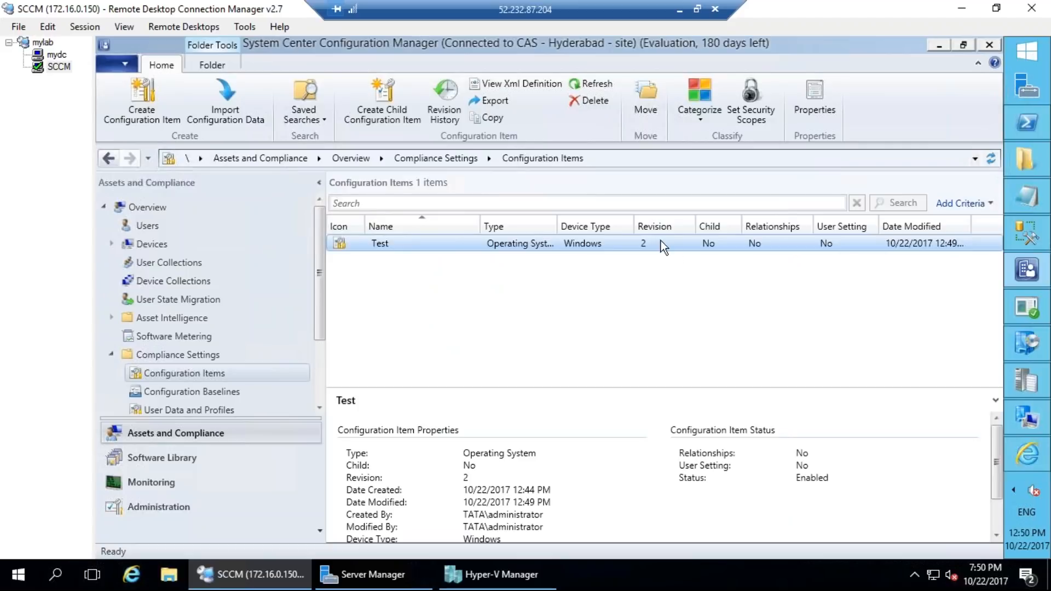
Step: Check the Test configuration item's revision number and go back to Test Base line in the configuration baselines
{"action": "left_click", "coordinate": [892, 330]}
{"action": "mouse_move", "coordinate": [667, 204]}
{"action": "left_mouse_down"}
{"action": "mouse_move", "coordinate": [658, 271]}
{"action": "mouse_move", "coordinate": [647, 192]}
{"action": "left_mouse_up"}
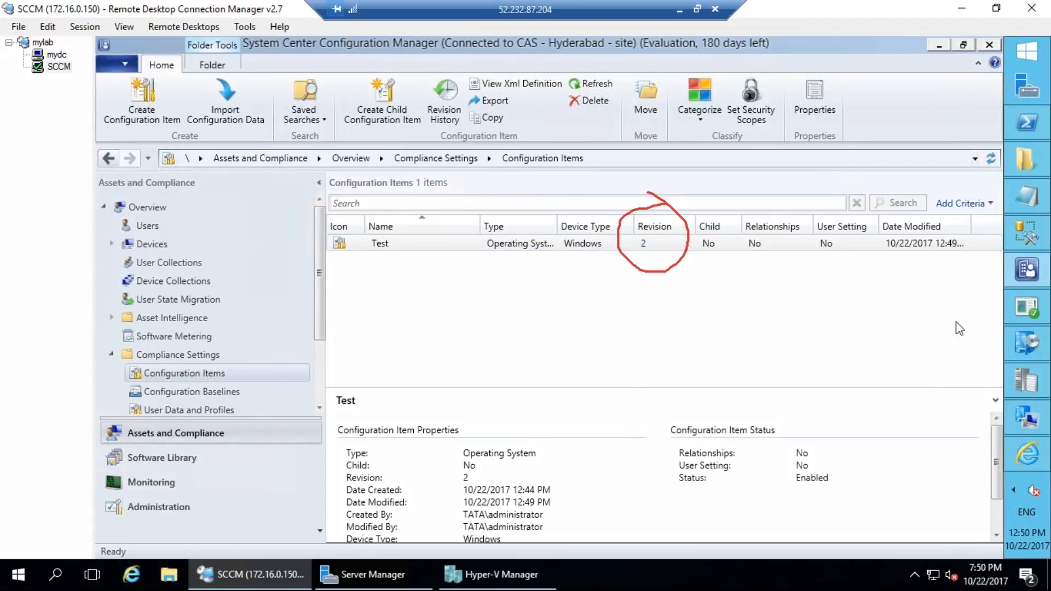
{"action": "left_click", "coordinate": [995, 324]}
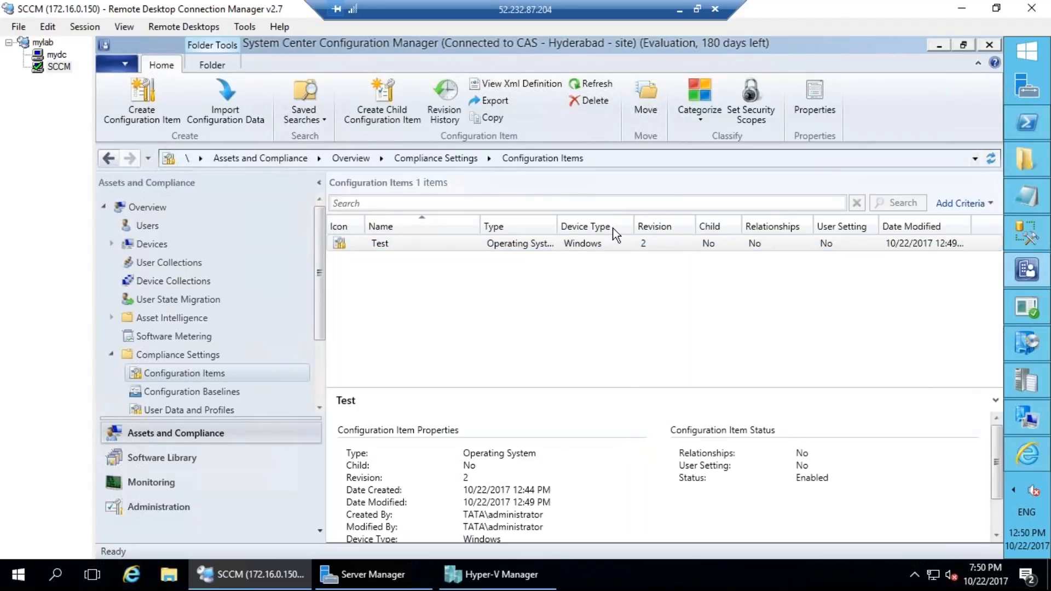
{"action": "left_click", "coordinate": [180, 391]}
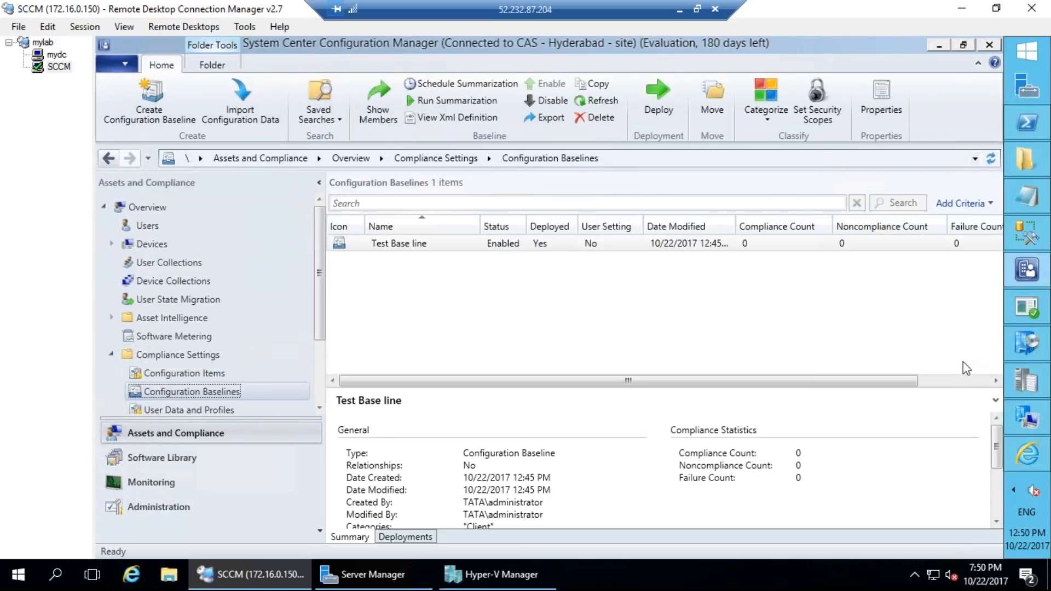
{"action": "left_click", "coordinate": [432, 245]}
Step: Run the Machine Policy Retrieval & Evaluation Cycle twice from the client's Configuration Manager properties
{"action": "left_click", "coordinate": [1027, 416]}
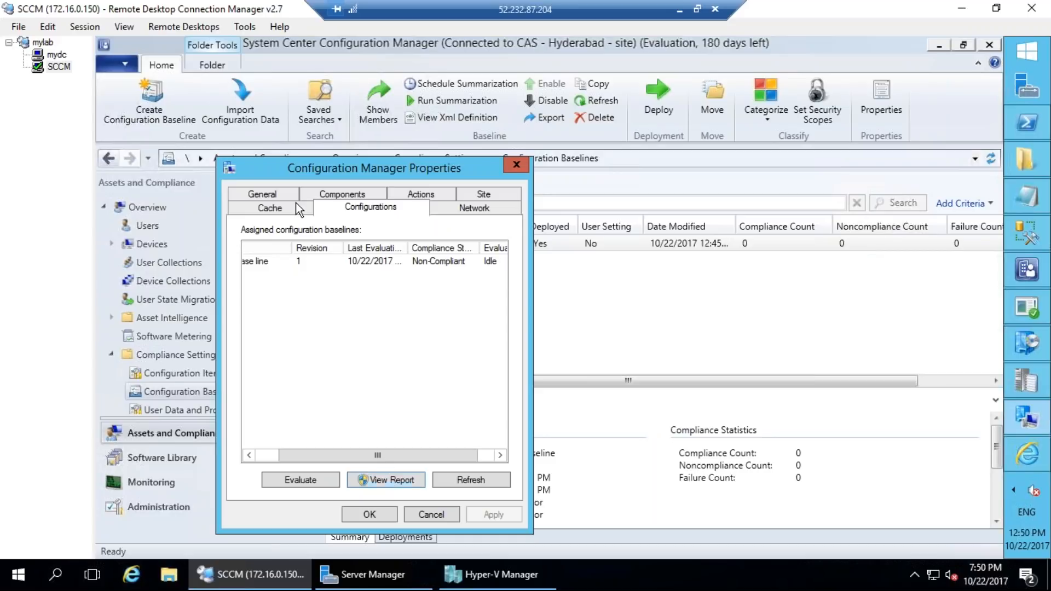
{"action": "left_click", "coordinate": [420, 194]}
{"action": "left_click", "coordinate": [349, 344]}
{"action": "left_click", "coordinate": [468, 480]}
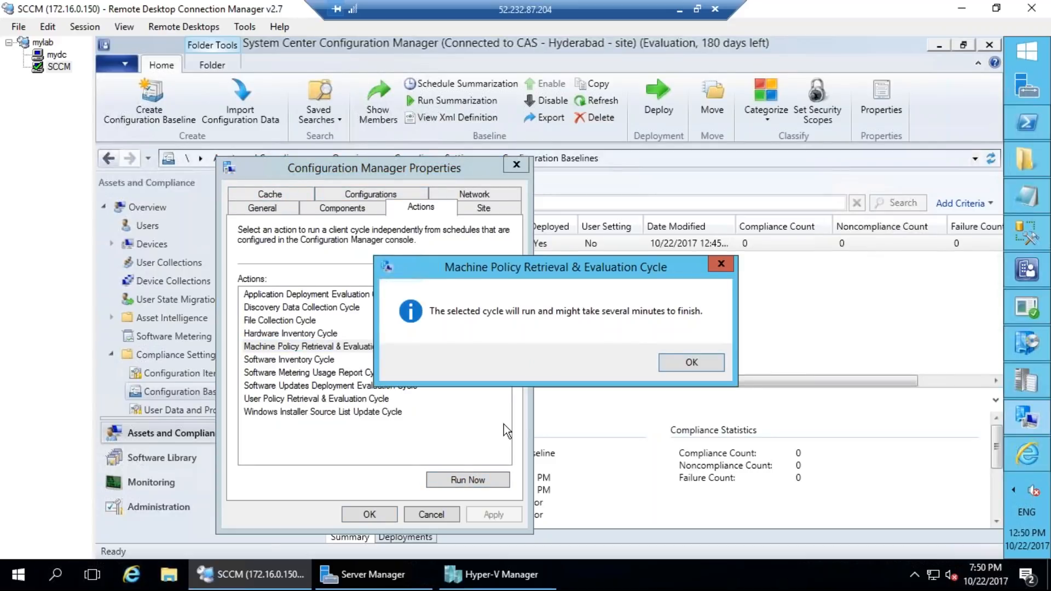
{"action": "key", "text": "Return"}
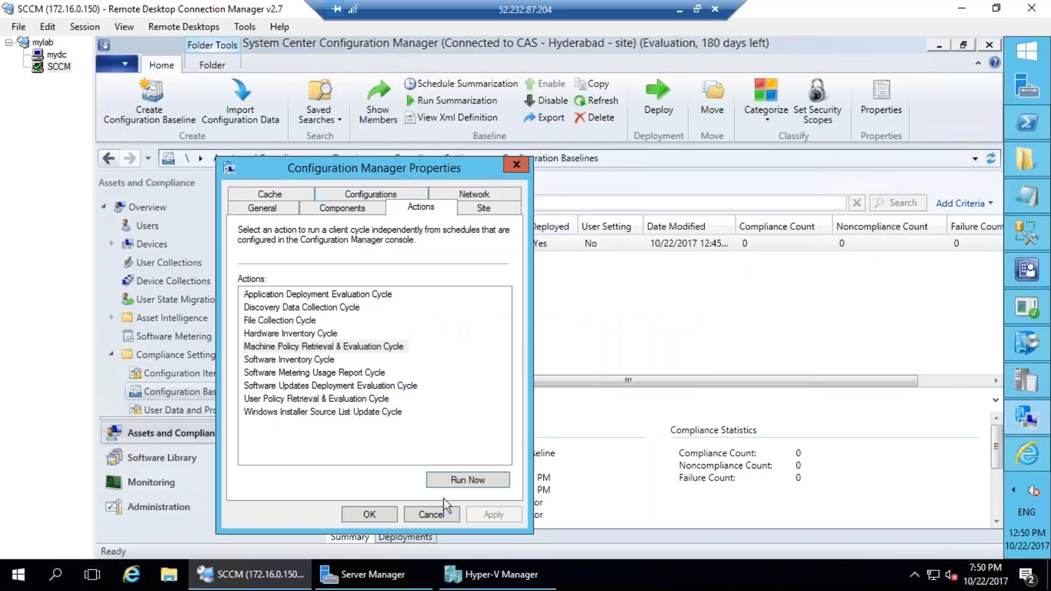
{"action": "left_click", "coordinate": [475, 482]}
{"action": "key", "text": "Return"}
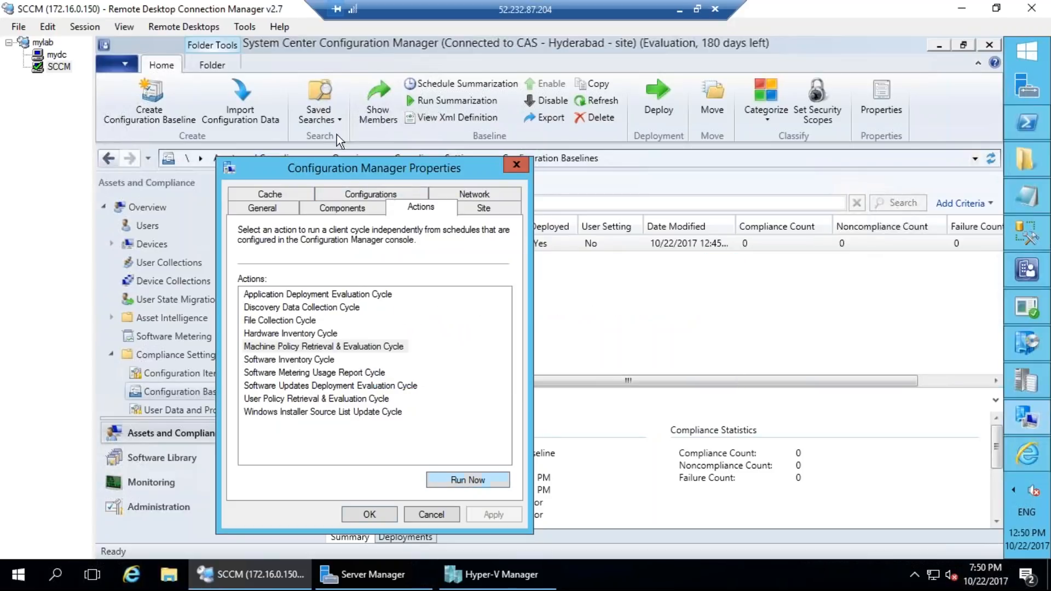
Step: Check the client's assigned baselines, run the machine policy cycle once more and close the client properties
{"action": "left_click", "coordinate": [378, 194]}
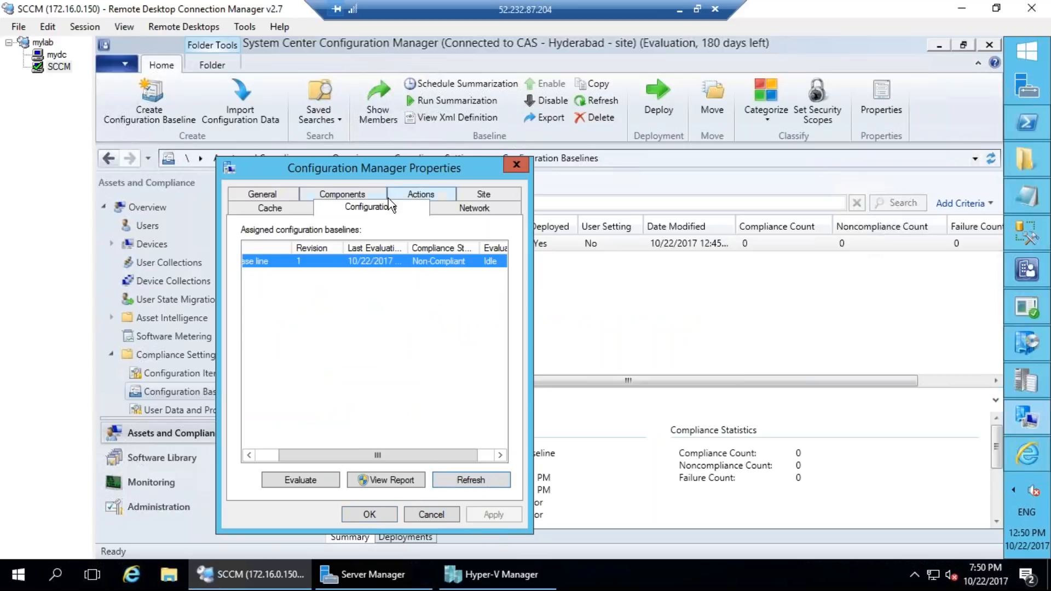
{"action": "left_click", "coordinate": [426, 197]}
{"action": "left_click", "coordinate": [455, 479]}
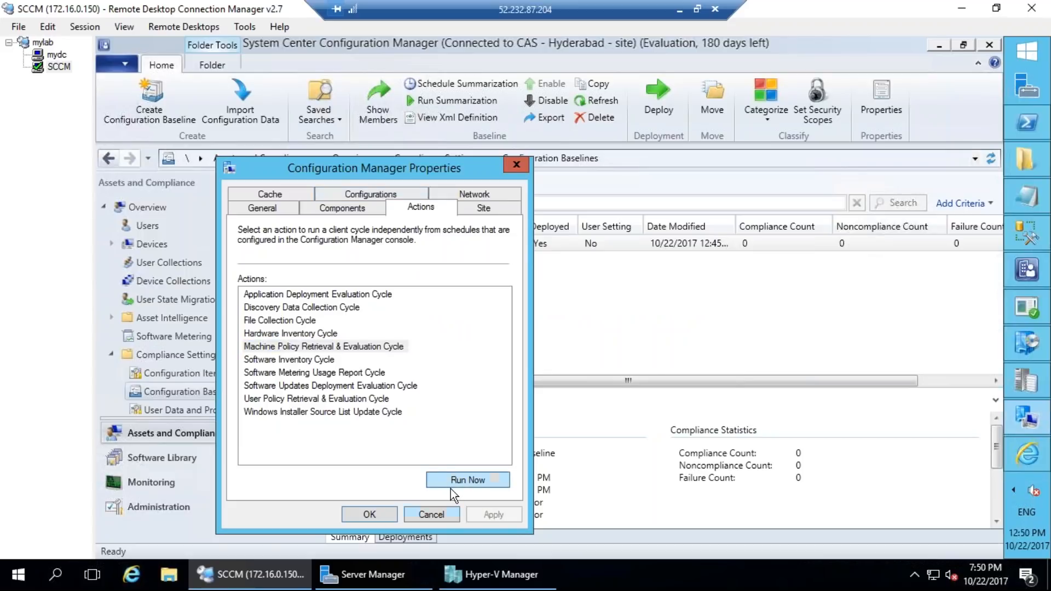
{"action": "key", "text": "Return"}
{"action": "left_click", "coordinate": [369, 513]}
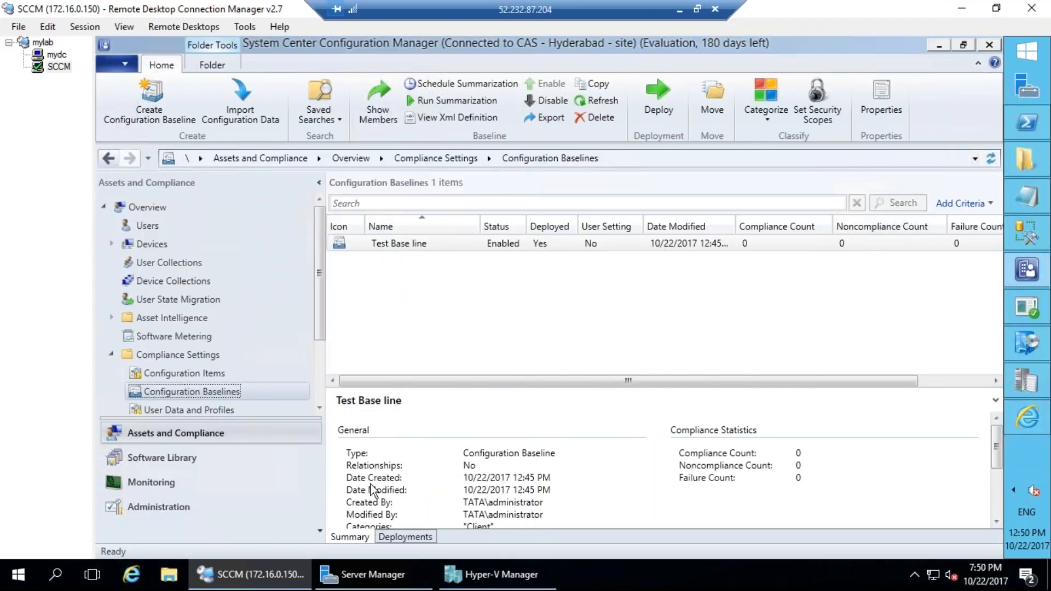
Step: Reopen the client's Configuration Manager properties from Control Panel and run the Machine Policy Retrieval & Evaluation Cycle
{"action": "right_click", "coordinate": [1022, 59]}
{"action": "left_click", "coordinate": [933, 237]}
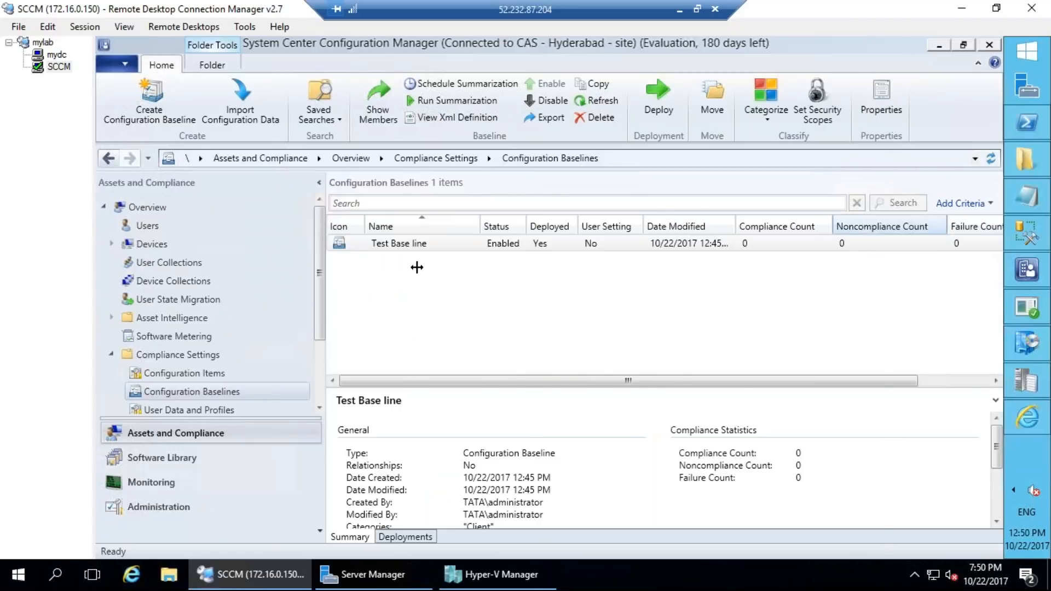
{"action": "left_click", "coordinate": [534, 240]}
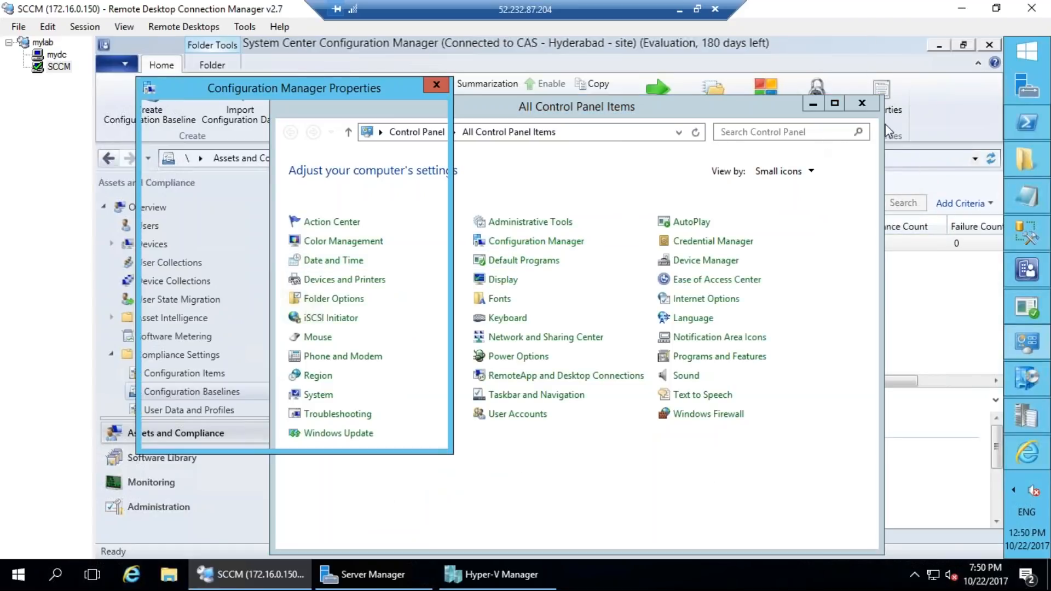
{"action": "left_click", "coordinate": [336, 130]}
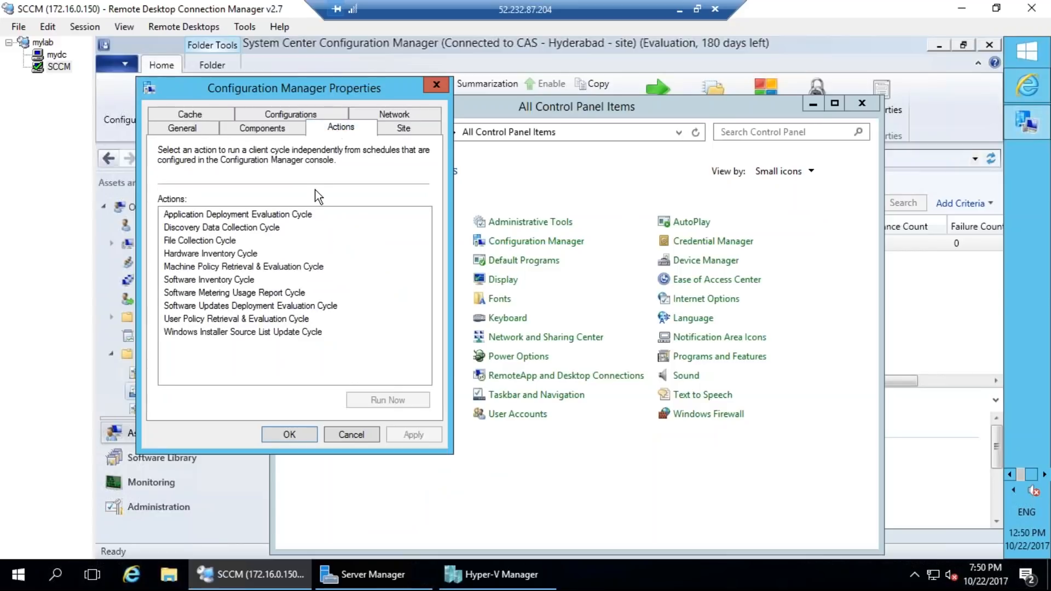
{"action": "left_click", "coordinate": [300, 267]}
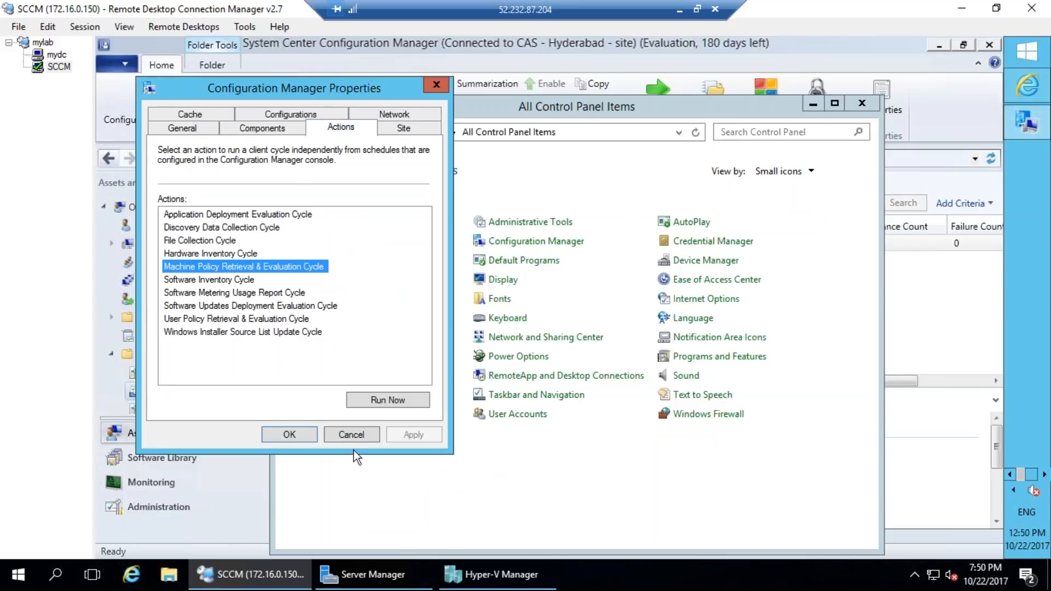
{"action": "left_click", "coordinate": [370, 402]}
{"action": "left_click", "coordinate": [689, 359]}
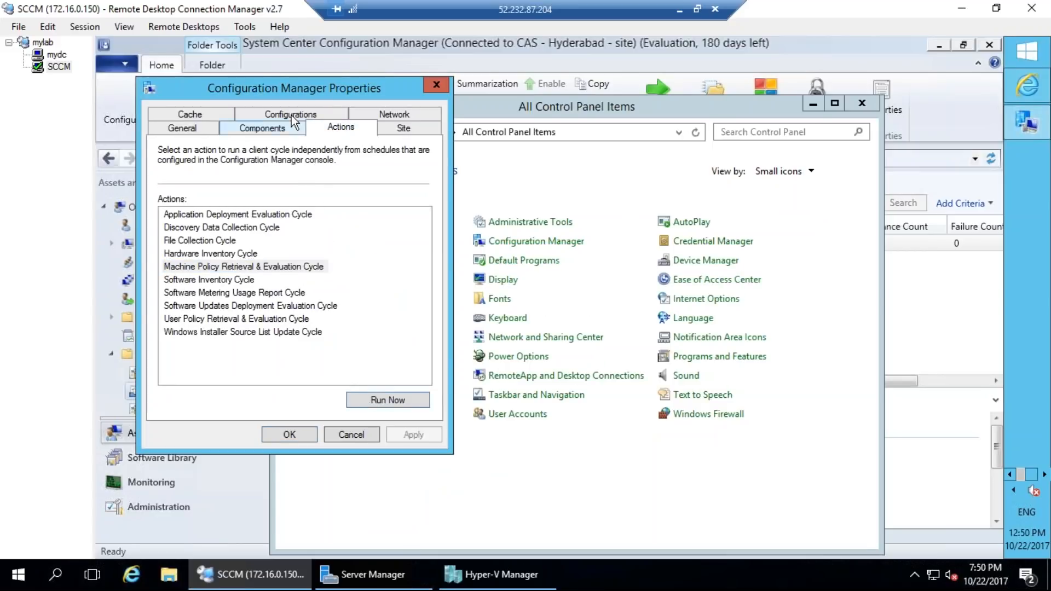
Step: Evaluate Test Base line among the client's assigned configuration baselines and check its compliance state
{"action": "left_click", "coordinate": [292, 115]}
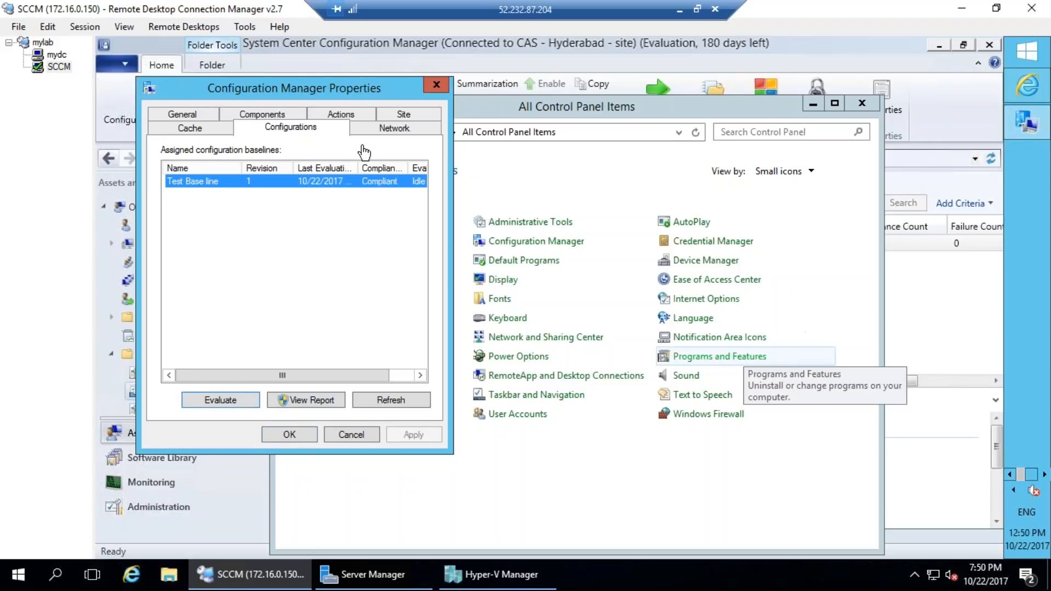
{"action": "mouse_move", "coordinate": [391, 138]}
{"action": "left_mouse_down"}
{"action": "mouse_move", "coordinate": [395, 222]}
{"action": "mouse_move", "coordinate": [386, 130]}
{"action": "left_mouse_up"}
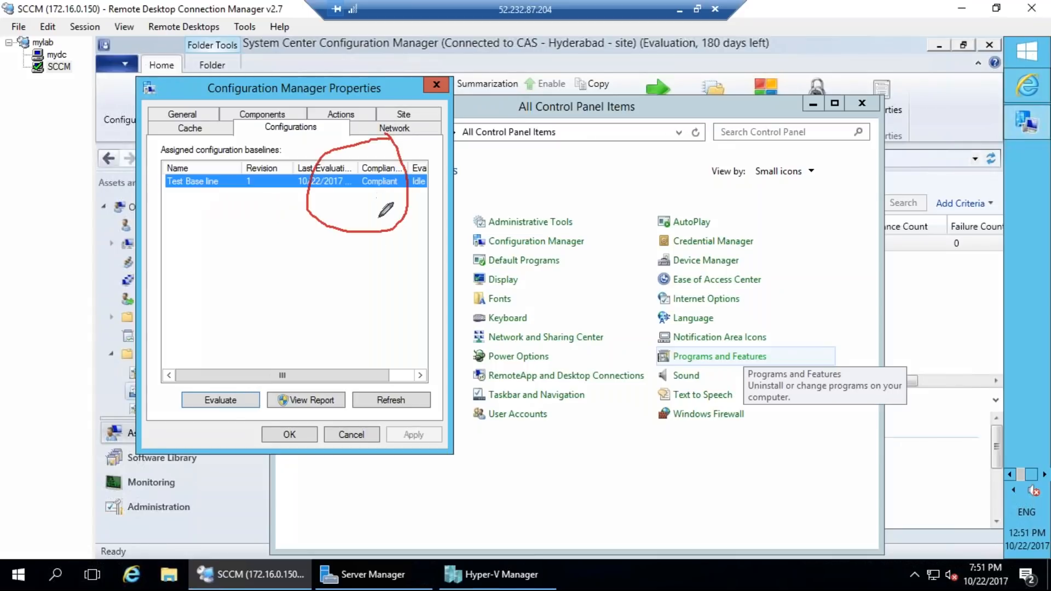
{"action": "left_click_drag", "start_coordinate": [305, 305], "coordinate": [317, 308]}
{"action": "mouse_move", "coordinate": [389, 137]}
{"action": "left_mouse_down"}
{"action": "mouse_move", "coordinate": [352, 187]}
{"action": "mouse_move", "coordinate": [370, 123]}
{"action": "left_mouse_up"}
{"action": "key", "text": "Escape"}
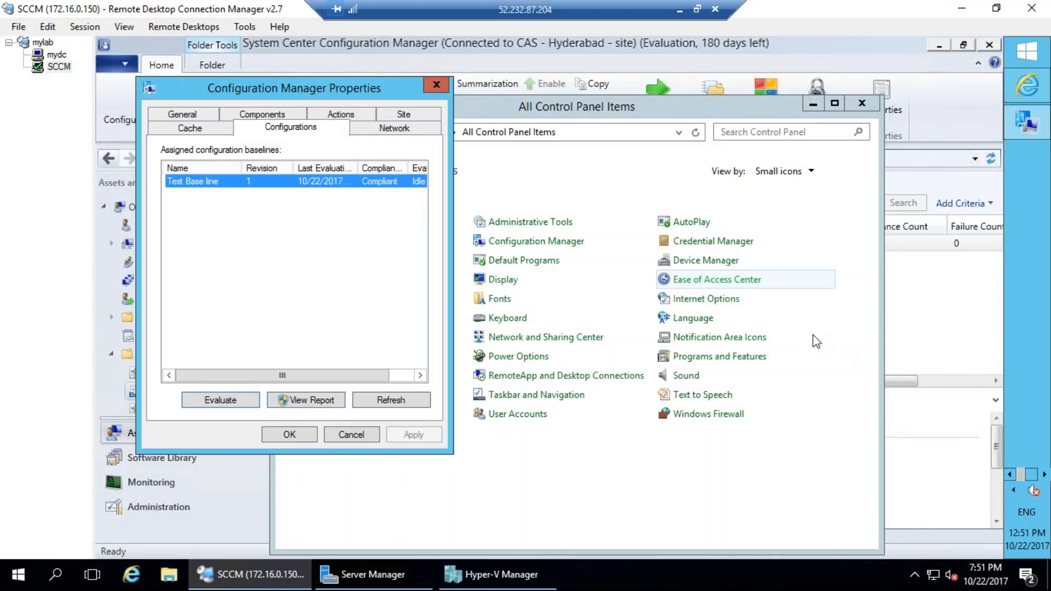
Step: Refresh the assigned baselines, then open Test Base line's compliance report and examine its summary and item details
{"action": "left_click", "coordinate": [401, 399]}
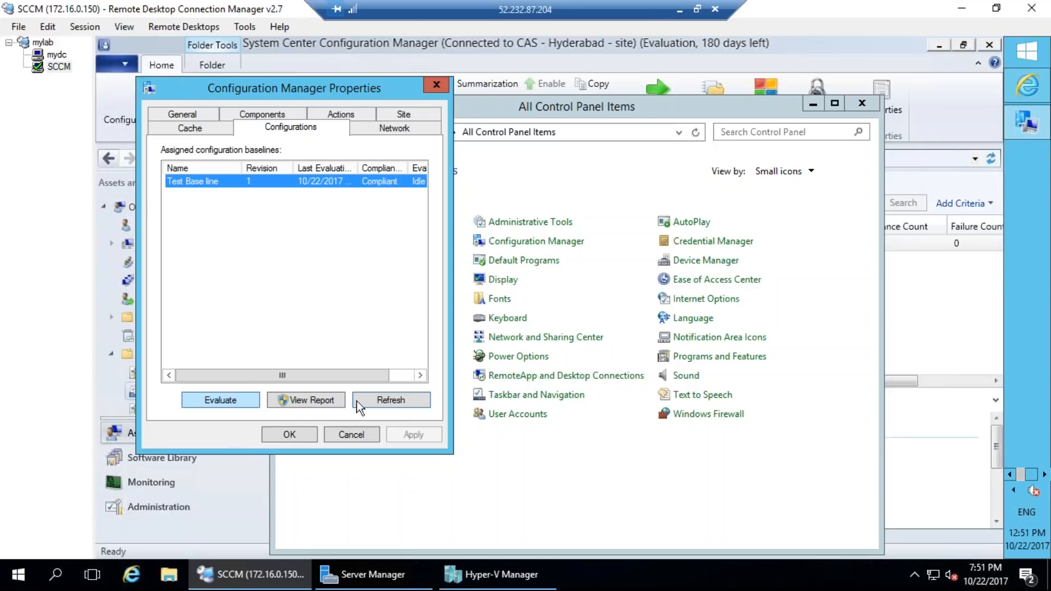
{"action": "left_click", "coordinate": [302, 403]}
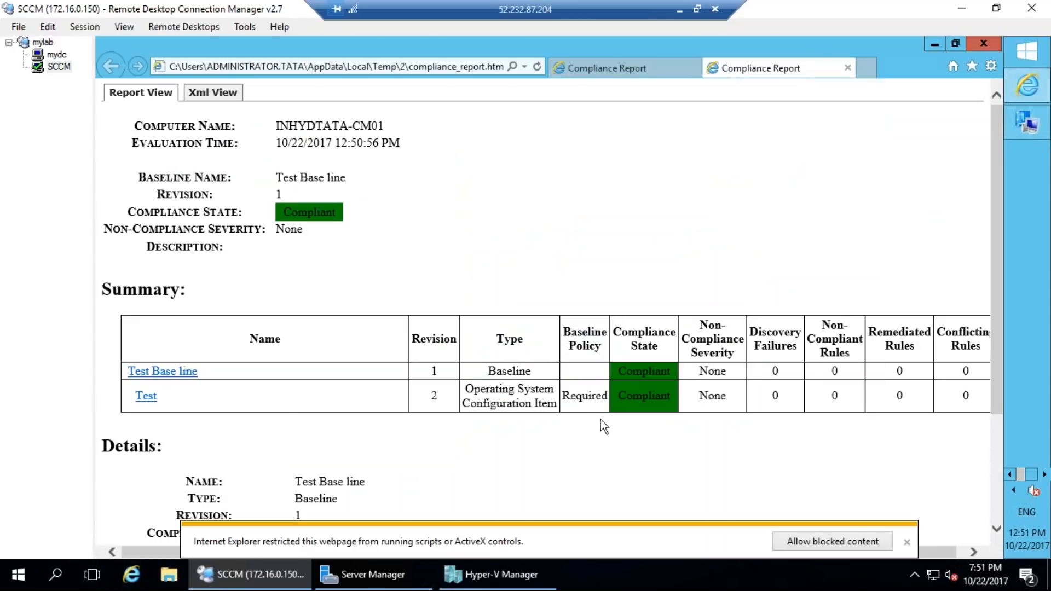
{"action": "scroll", "coordinate": [595, 431], "scroll_direction": "down", "scroll_amount": 3}
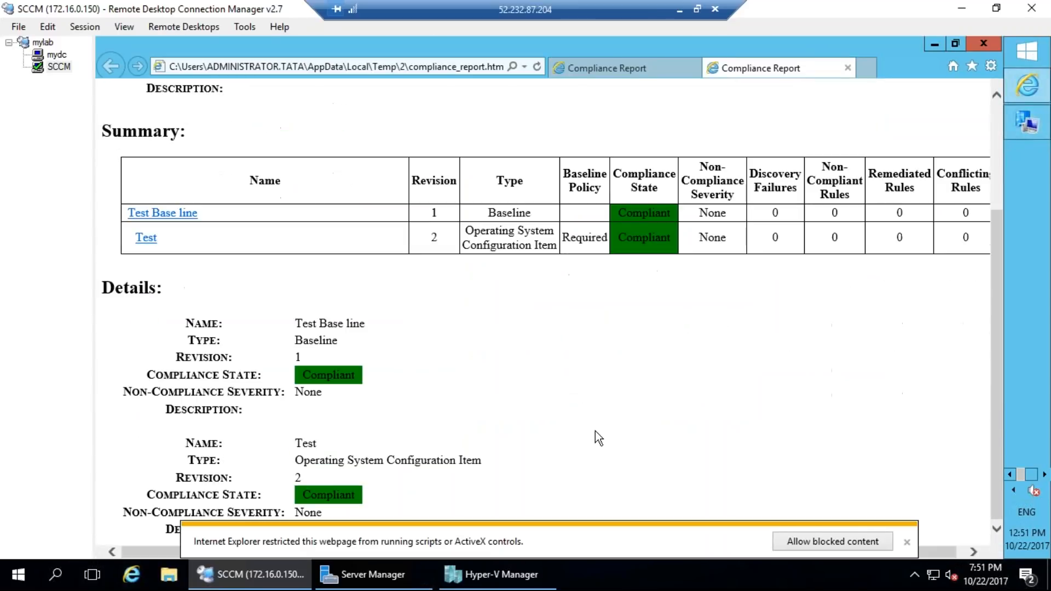
{"action": "left_click", "coordinate": [833, 541]}
{"action": "scroll", "coordinate": [612, 517], "scroll_direction": "down", "scroll_amount": 2}
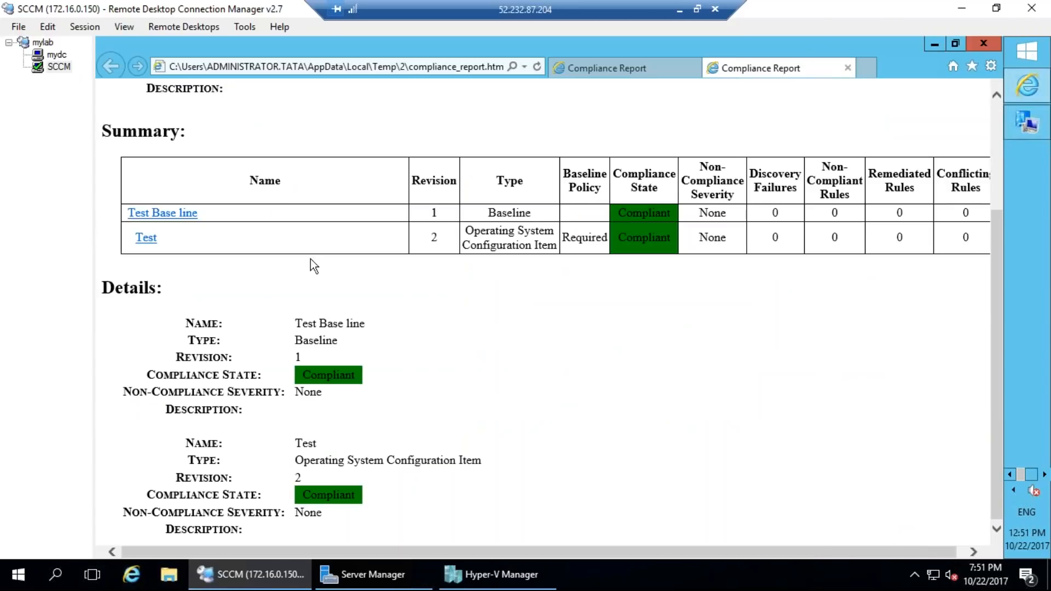
{"action": "scroll", "coordinate": [424, 269], "scroll_direction": "up", "scroll_amount": 3}
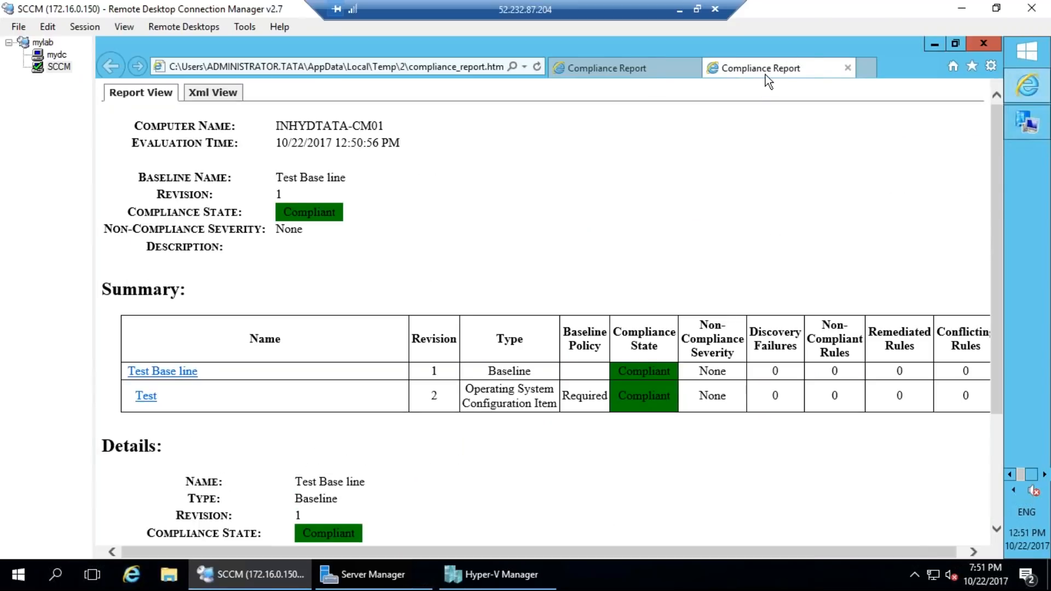
{"action": "left_click", "coordinate": [170, 370]}
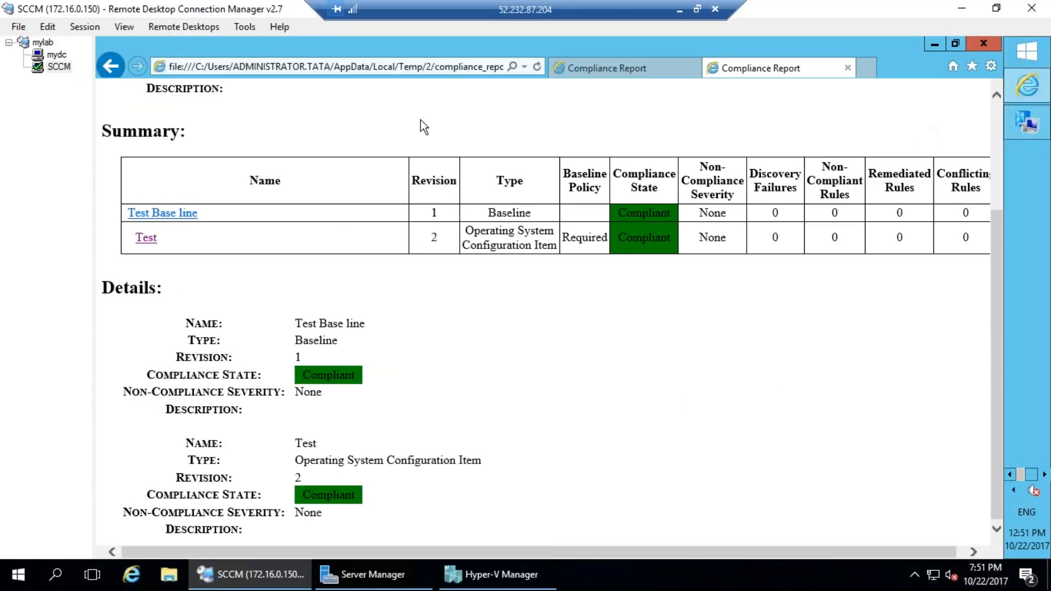
{"action": "left_click", "coordinate": [57, 54]}
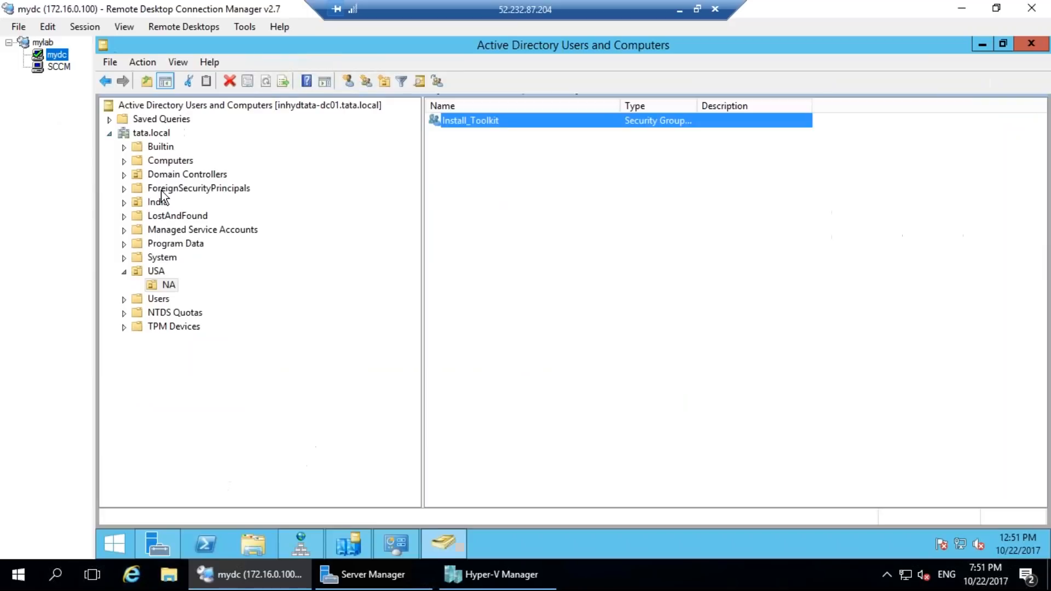
{"action": "right_click", "coordinate": [127, 539]}
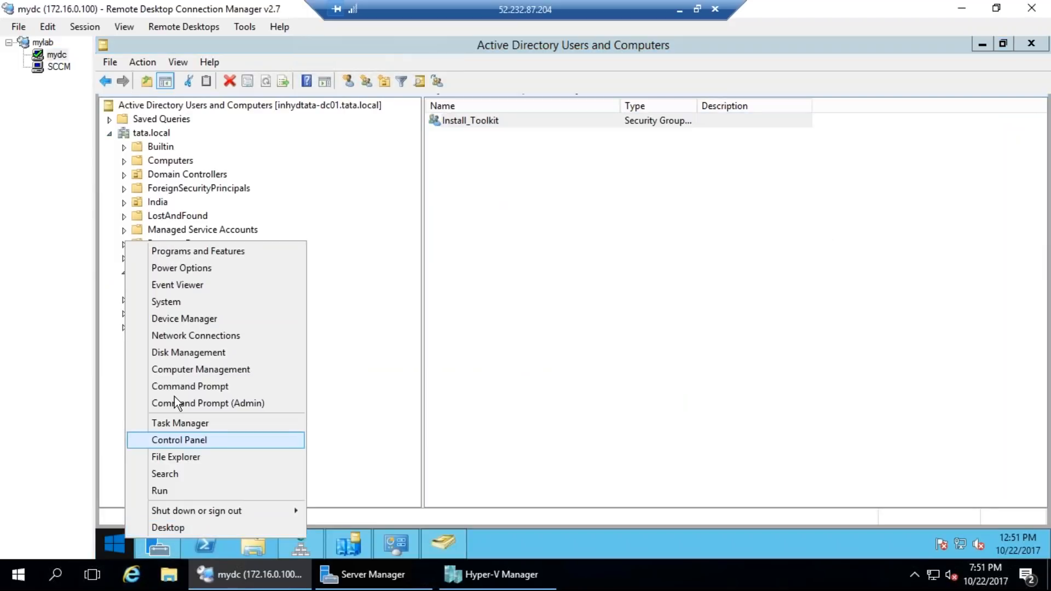
{"action": "left_click", "coordinate": [326, 285]}
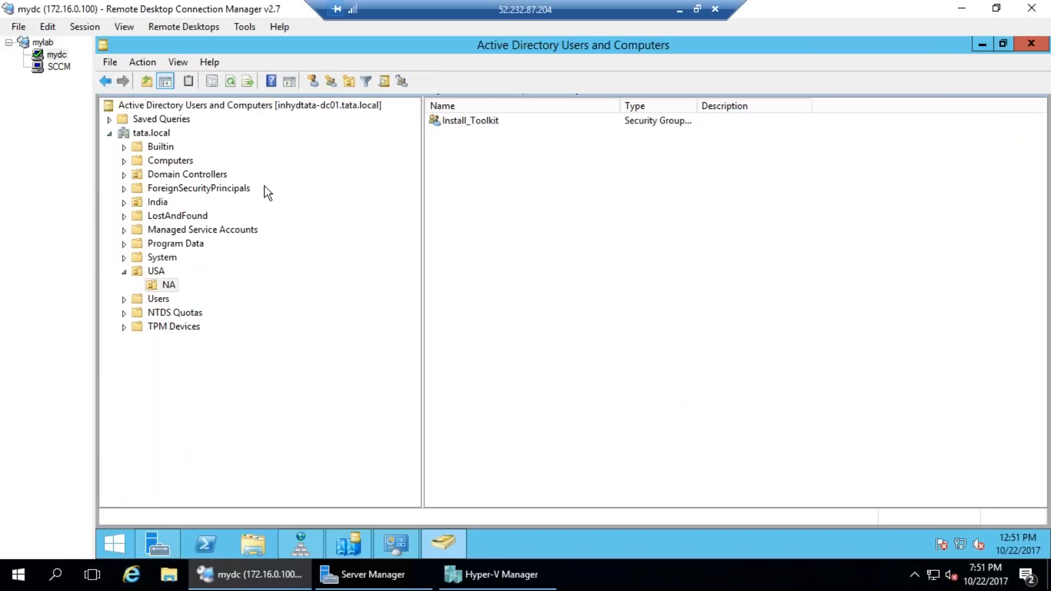
{"action": "left_click", "coordinate": [59, 67]}
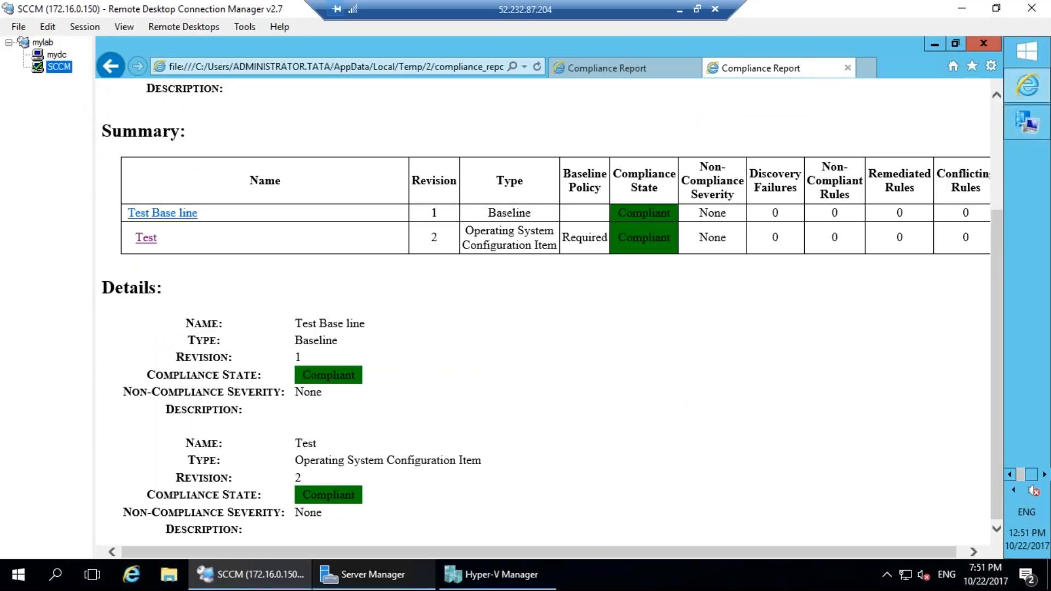
{"action": "left_click", "coordinate": [130, 582]}
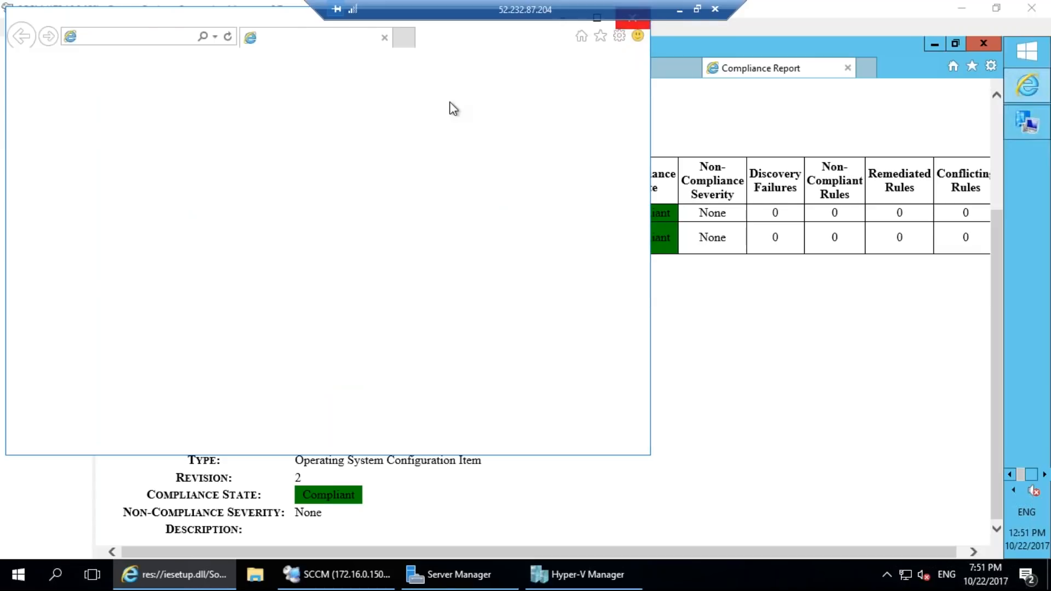
{"action": "left_click", "coordinate": [634, 24]}
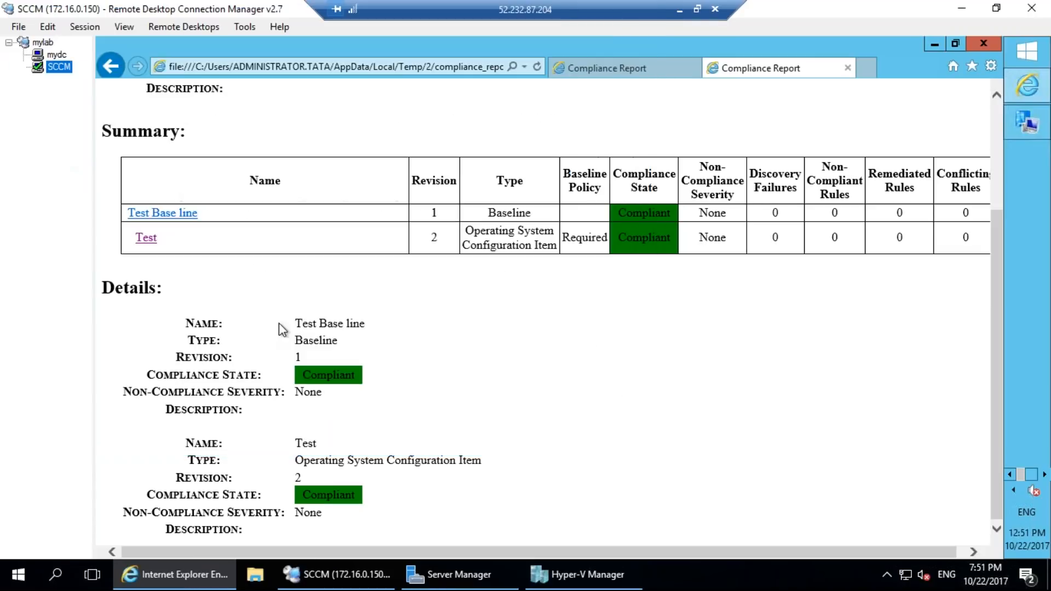
{"action": "right_click", "coordinate": [11, 572]}
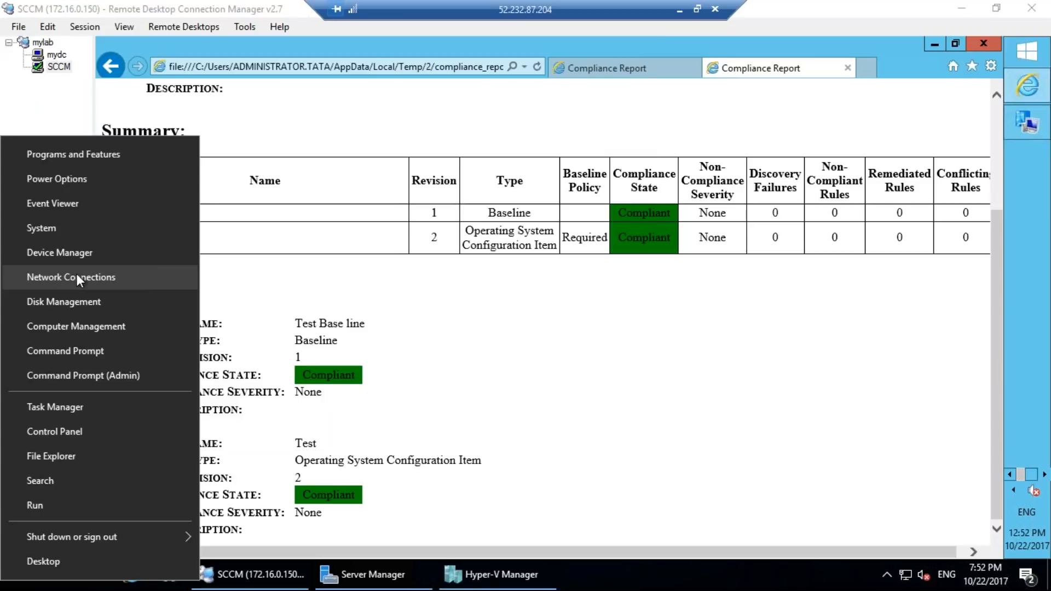
{"action": "left_click", "coordinate": [417, 455]}
Step: Switch to Google Chrome on the host, open a maximized incognito window and close the regular browser window
{"action": "left_click", "coordinate": [4, 586]}
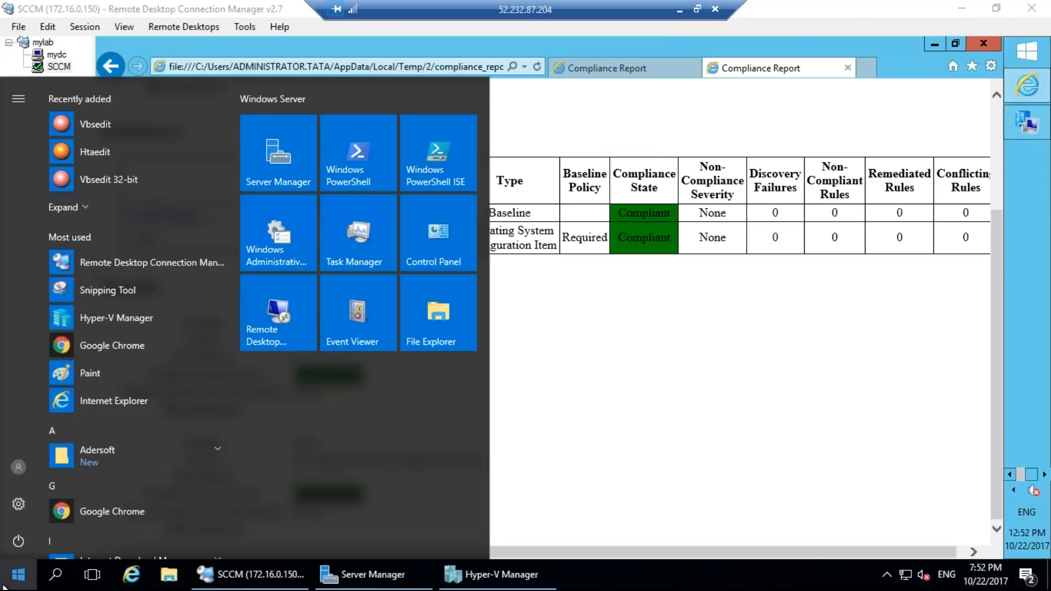
{"action": "left_click", "coordinate": [104, 338]}
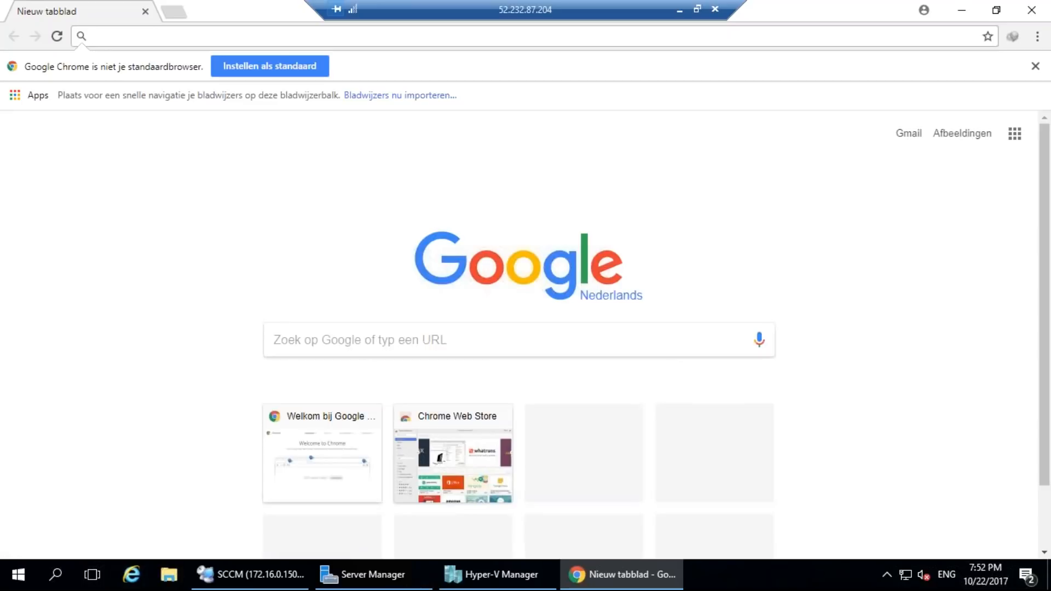
{"action": "key", "text": "ctrl+shift+n"}
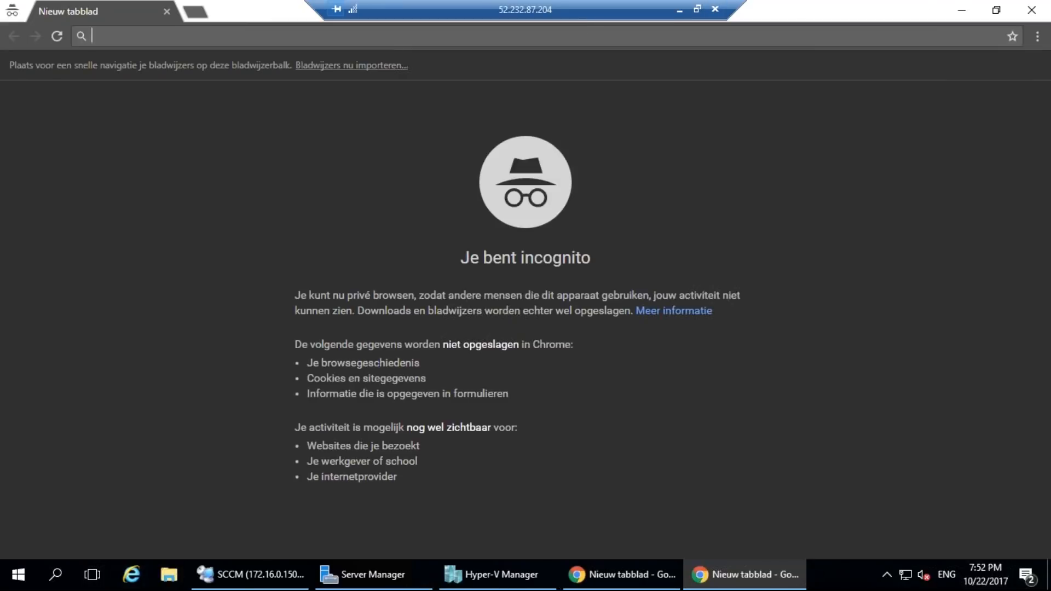
{"action": "left_click", "coordinate": [996, 10]}
{"action": "left_click", "coordinate": [1029, 15]}
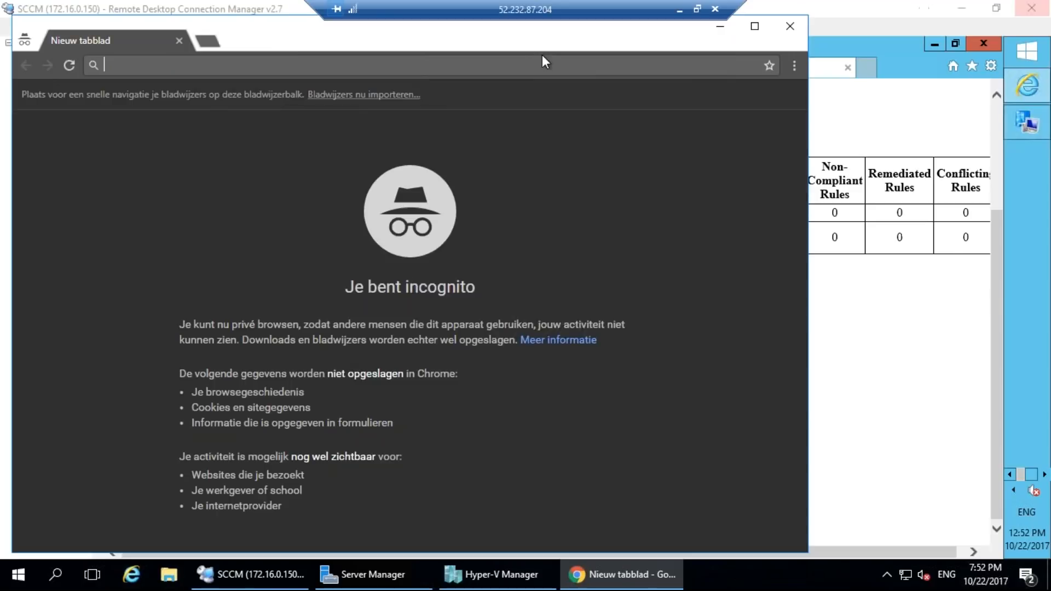
{"action": "double_click", "coordinate": [284, 37]}
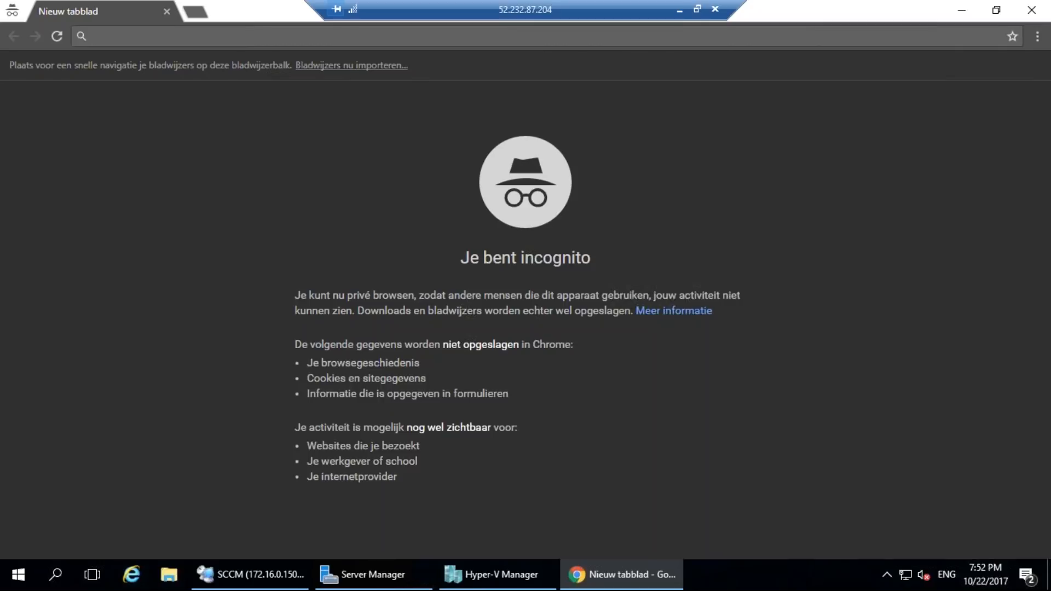
Step: Search Google for "dcm download baselines" and look through the results
{"action": "type", "text": "dcm"}
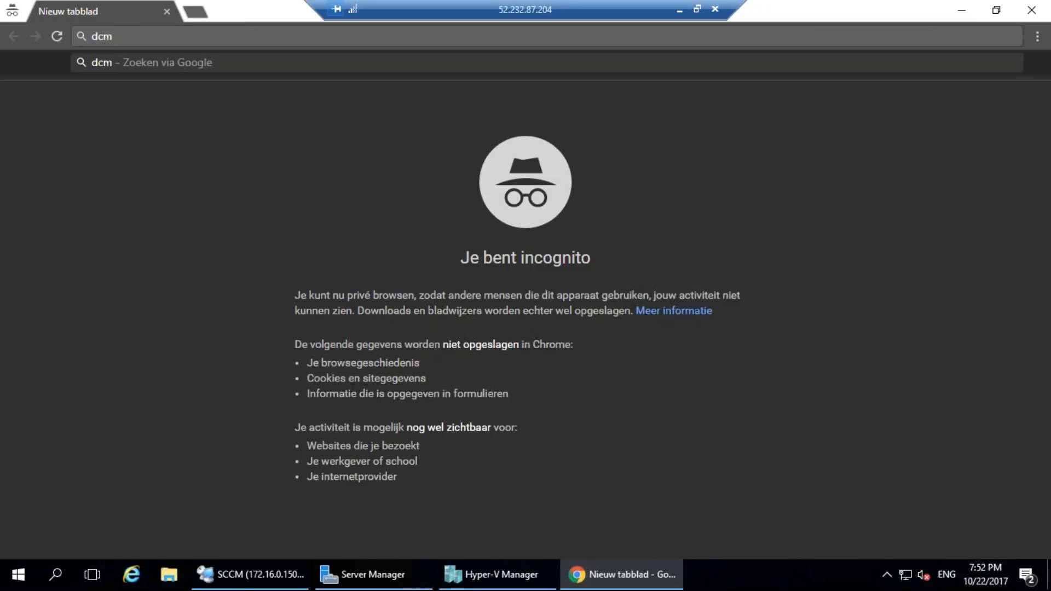
{"action": "type", "text": "download"}
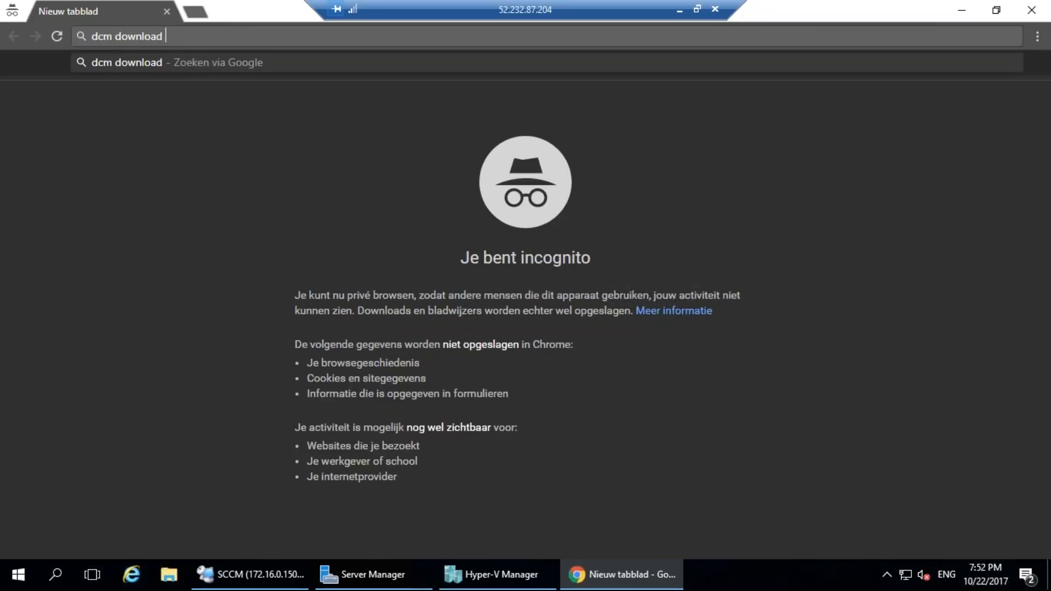
{"action": "type", "text": " baselines"}
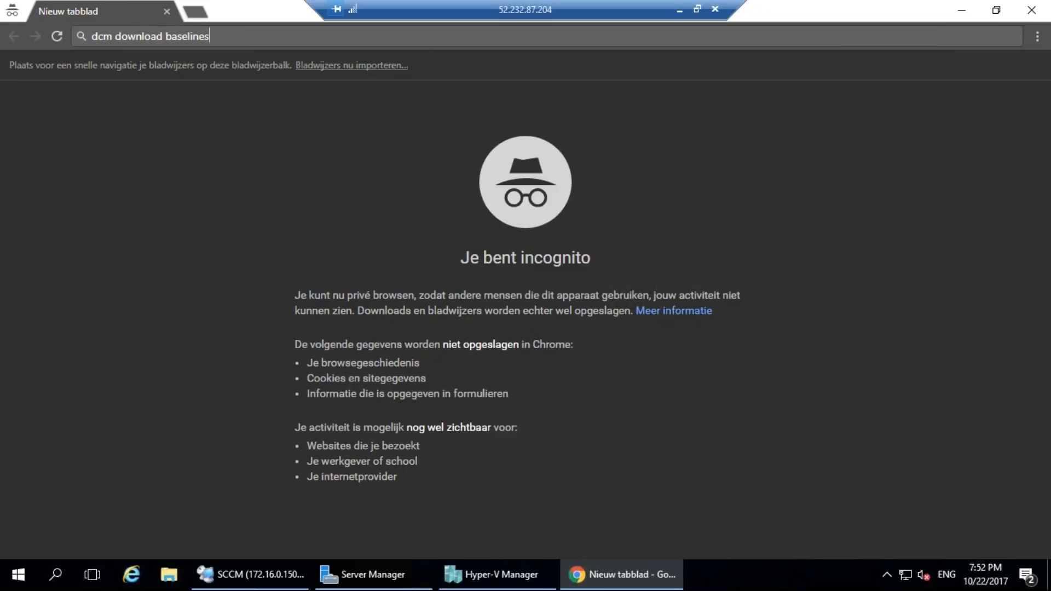
{"action": "key", "text": "Return"}
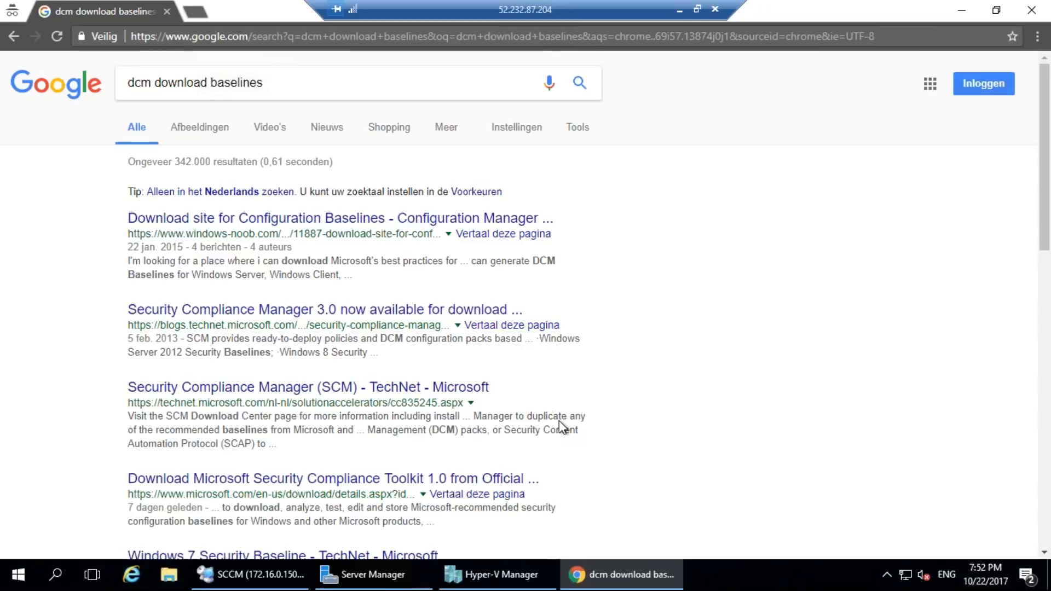
{"action": "scroll", "coordinate": [616, 471], "scroll_direction": "down", "scroll_amount": 5}
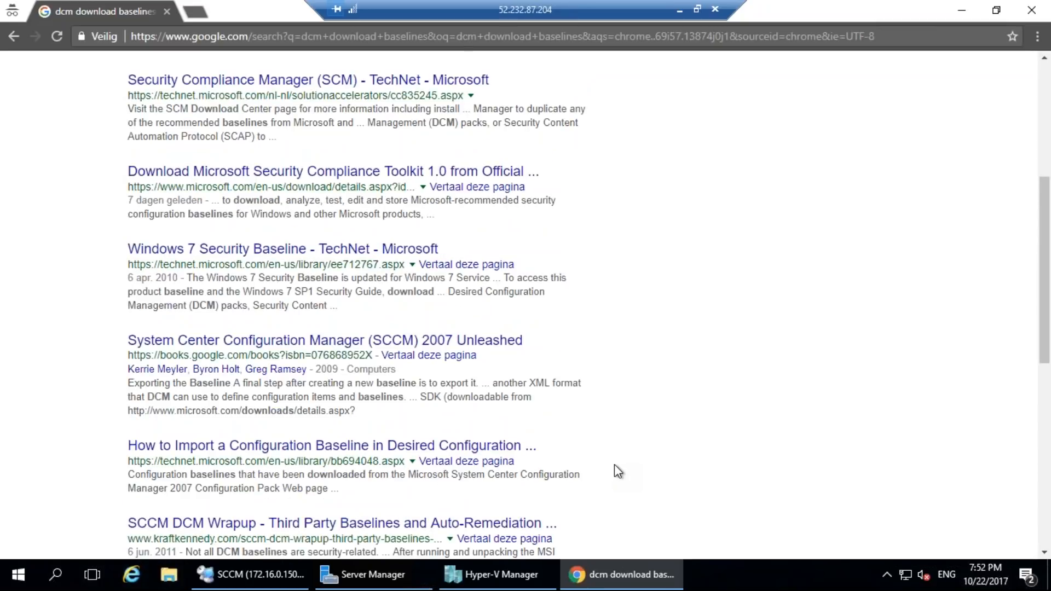
{"action": "scroll", "coordinate": [614, 464], "scroll_direction": "down", "scroll_amount": 2}
{"action": "scroll", "coordinate": [476, 350], "scroll_direction": "up", "scroll_amount": 8}
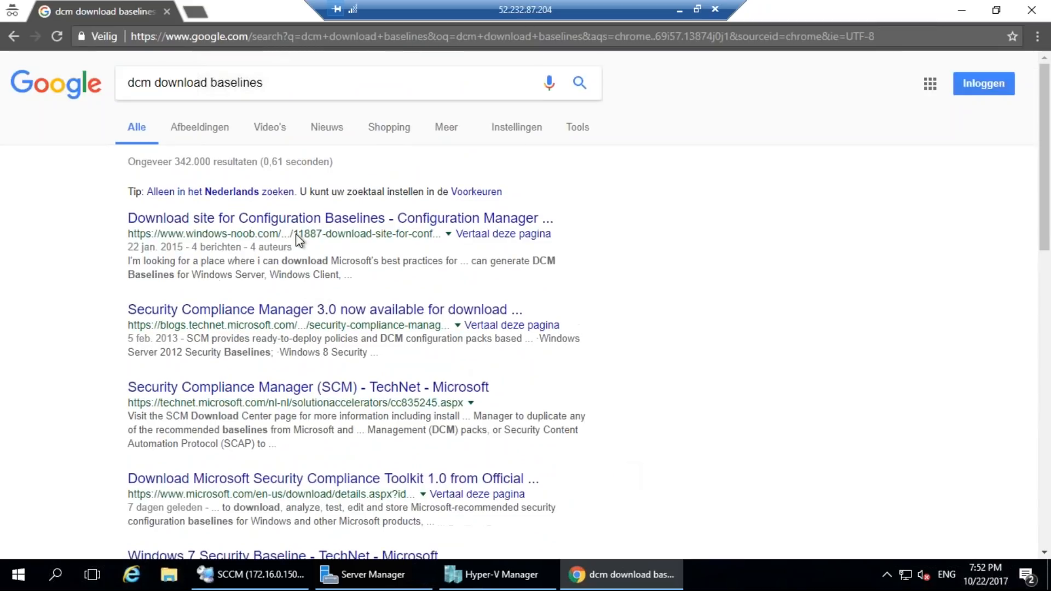
Step: Open the Security Compliance Manager 3.0 announcement from the results and follow its SCM 3.0 link to the Microsoft Download Center
{"action": "left_click", "coordinate": [298, 309]}
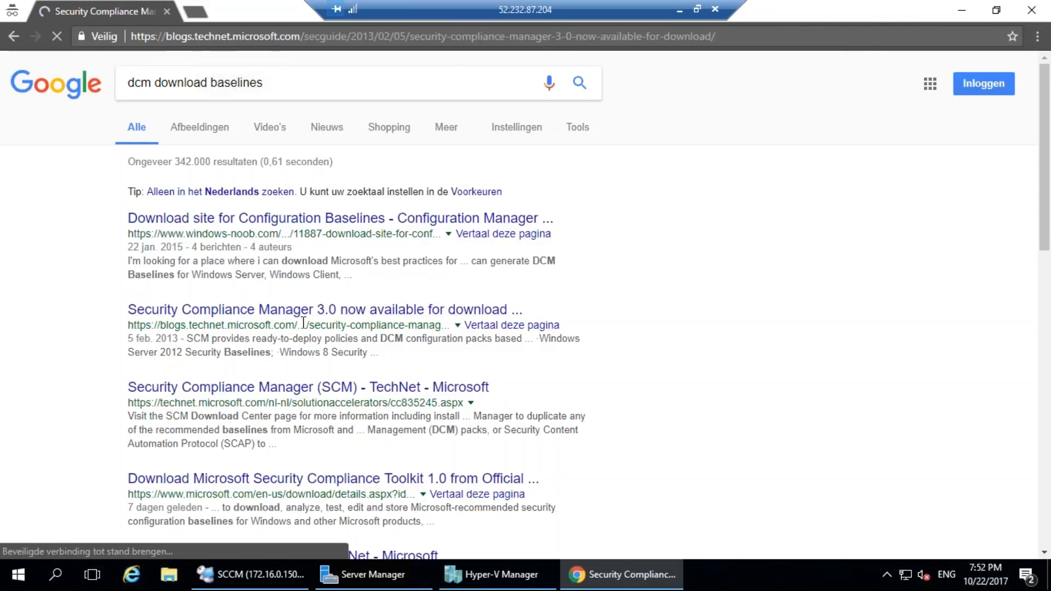
{"action": "scroll", "coordinate": [557, 343], "scroll_direction": "down", "scroll_amount": 8}
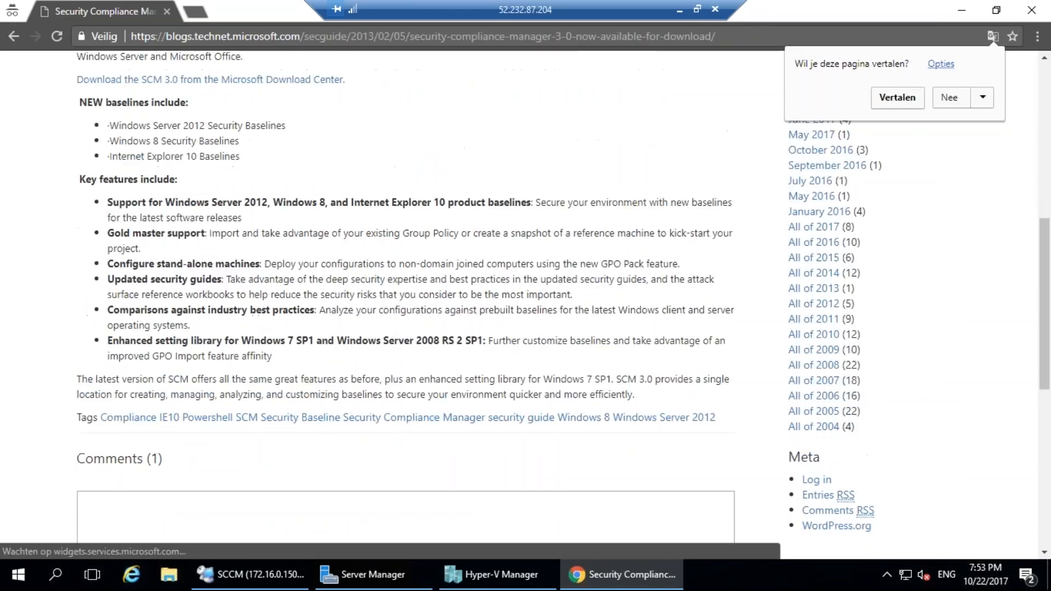
{"action": "scroll", "coordinate": [311, 473], "scroll_direction": "up", "scroll_amount": 3}
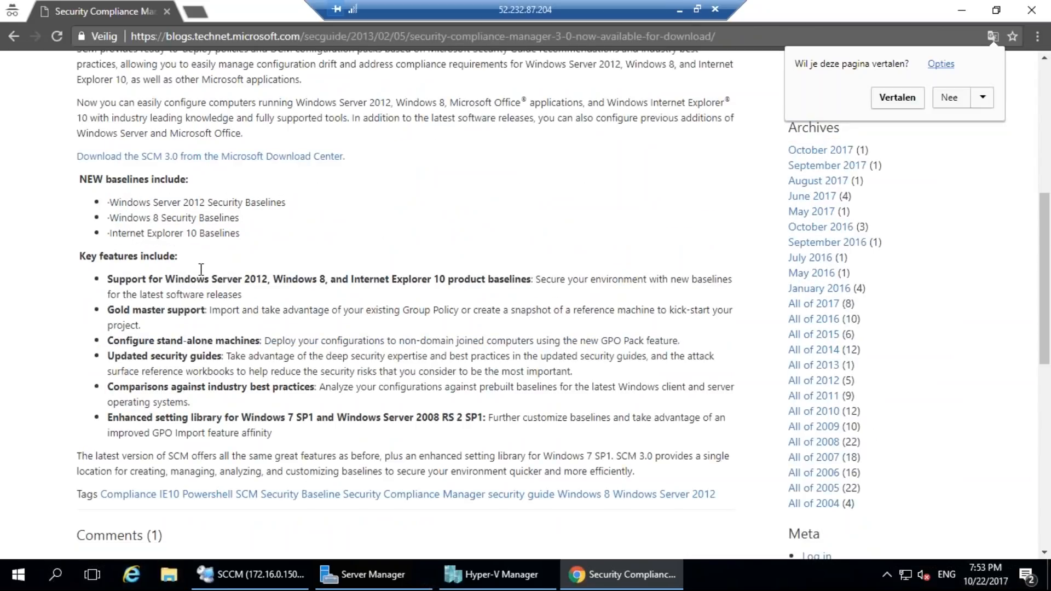
{"action": "left_click", "coordinate": [216, 158]}
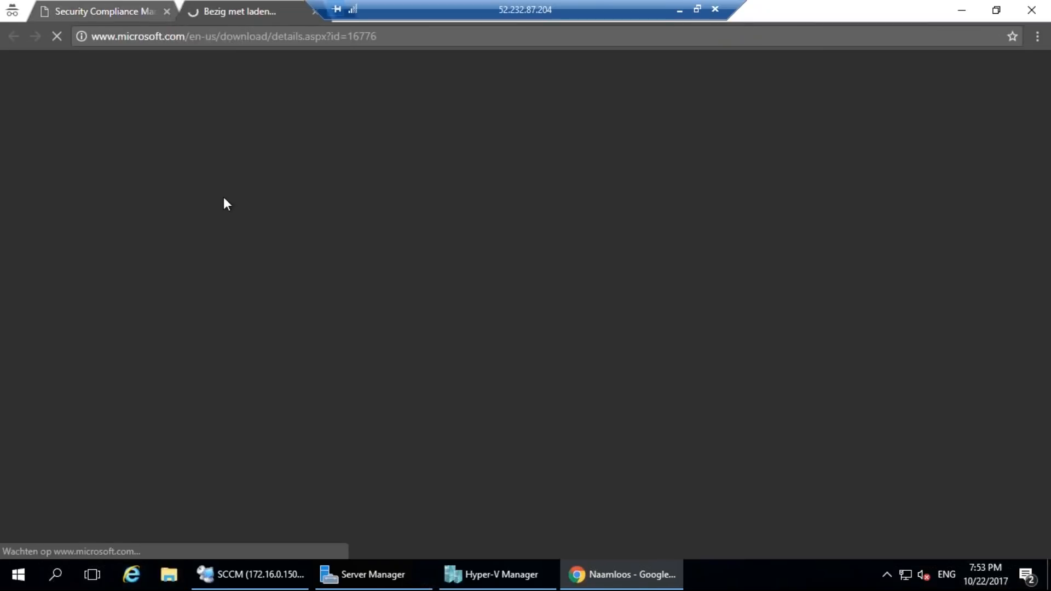
Step: Download the English version of Microsoft Security Compliance Manager from its download page
{"action": "scroll", "coordinate": [611, 359], "scroll_direction": "down", "scroll_amount": 6}
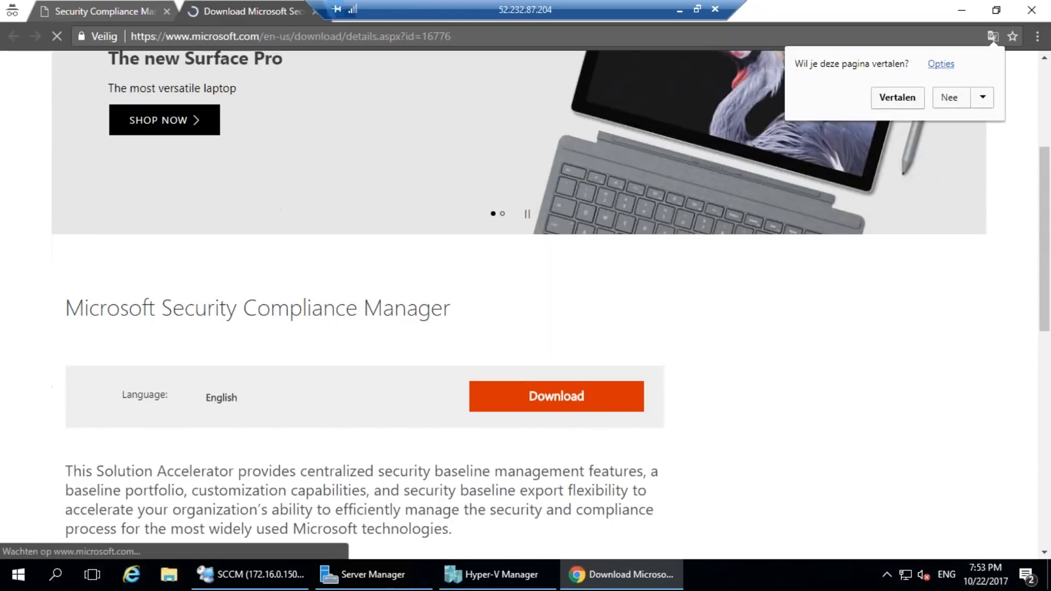
{"action": "left_click", "coordinate": [564, 320]}
{"action": "scroll", "coordinate": [383, 307], "scroll_direction": "down", "scroll_amount": 5}
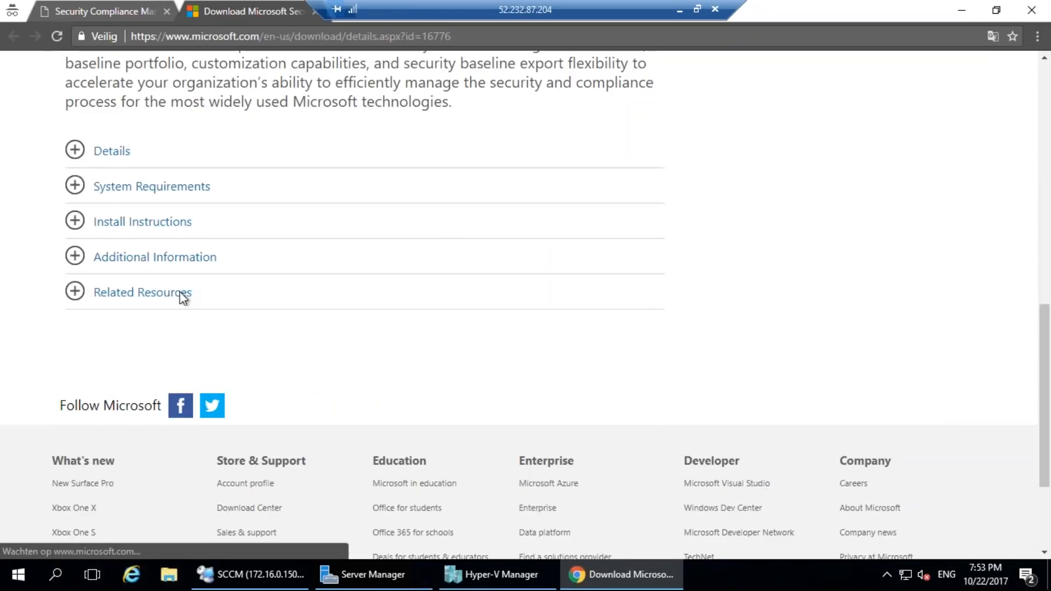
{"action": "scroll", "coordinate": [228, 422], "scroll_direction": "down", "scroll_amount": 8}
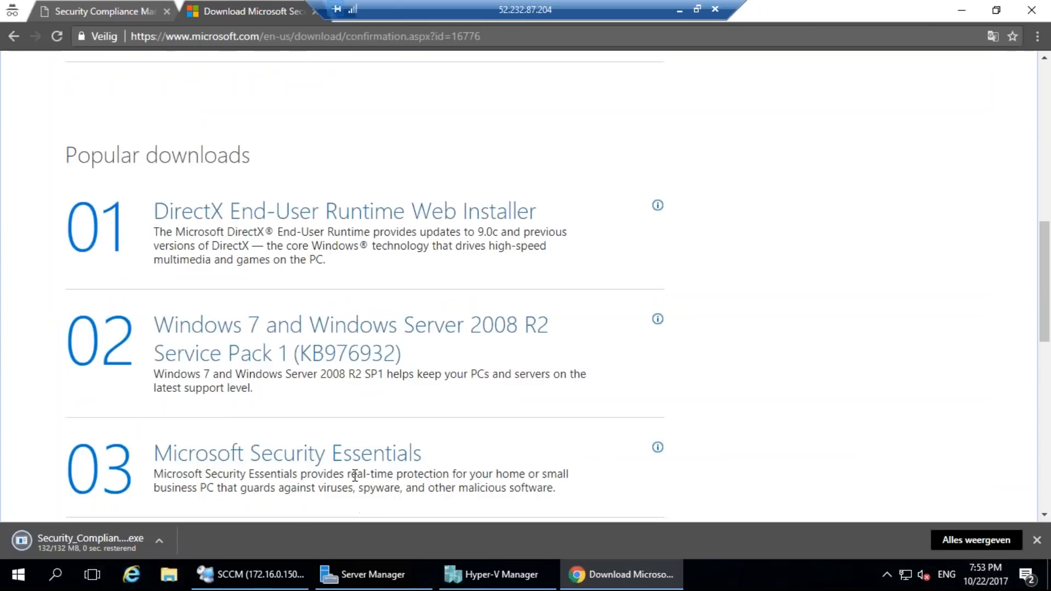
Step: Launch the downloaded Security Compliance Manager setup file and allow it to run past the security warning
{"action": "scroll", "coordinate": [355, 475], "scroll_direction": "up", "scroll_amount": 6}
{"action": "left_click", "coordinate": [90, 540]}
{"action": "left_click", "coordinate": [145, 500]}
{"action": "scroll", "coordinate": [328, 420], "scroll_direction": "down", "scroll_amount": 5}
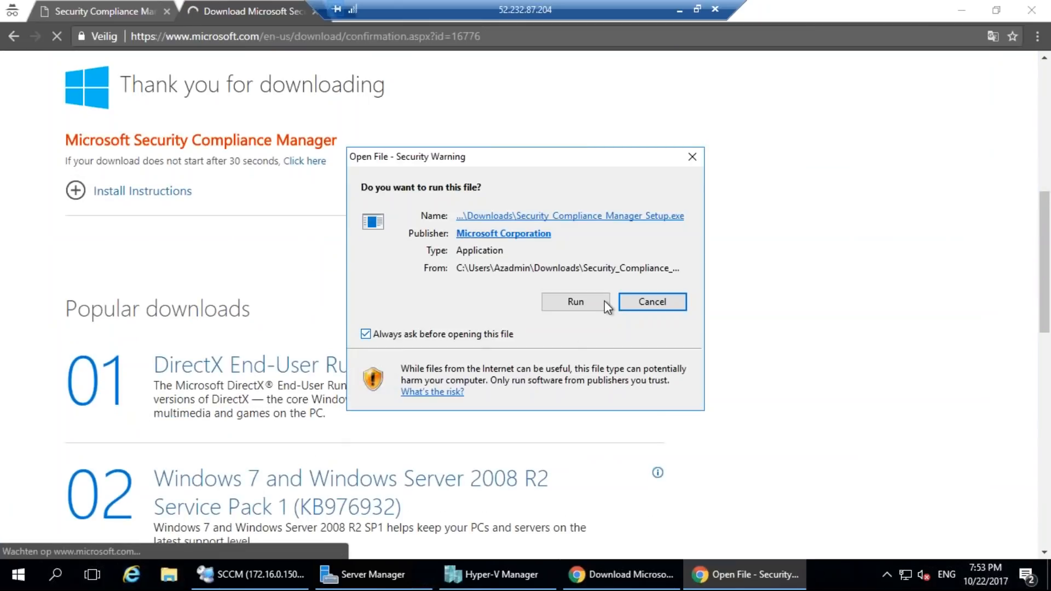
{"action": "left_click", "coordinate": [605, 301]}
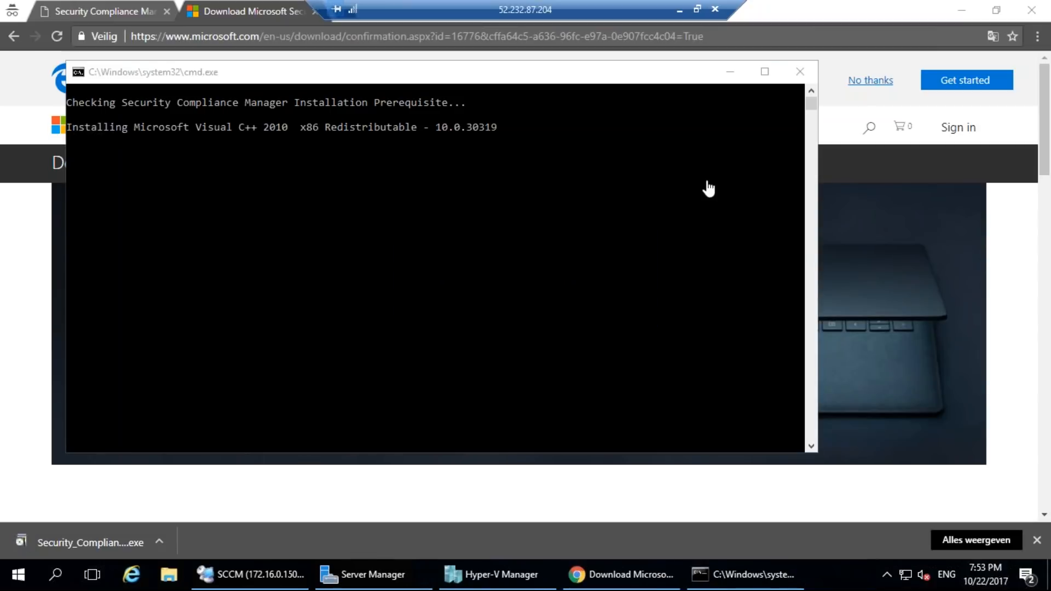
Step: Accept the license terms, install the Microsoft Visual C++ 2010 x86 Redistributable prerequisite, and dismiss the .NET Framework 3.5 feature dialog
{"action": "left_click", "coordinate": [389, 258]}
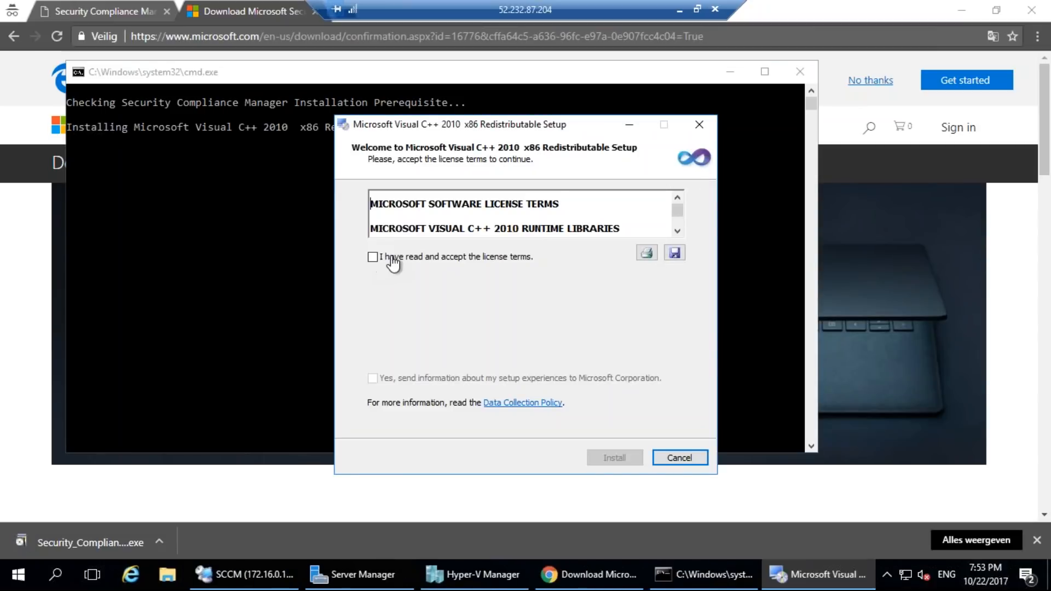
{"action": "left_click", "coordinate": [613, 458]}
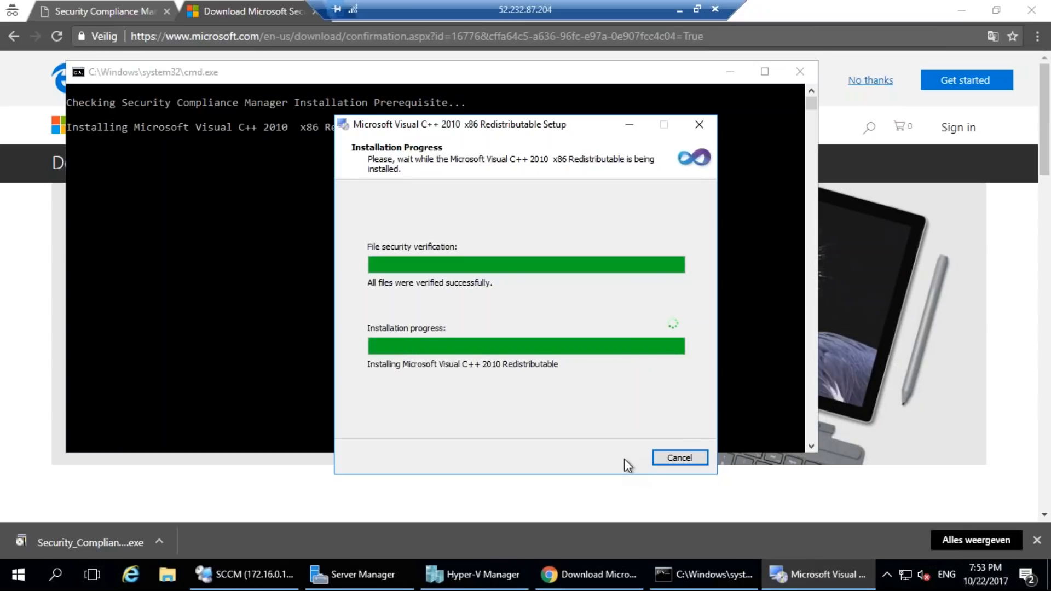
{"action": "left_click", "coordinate": [679, 458]}
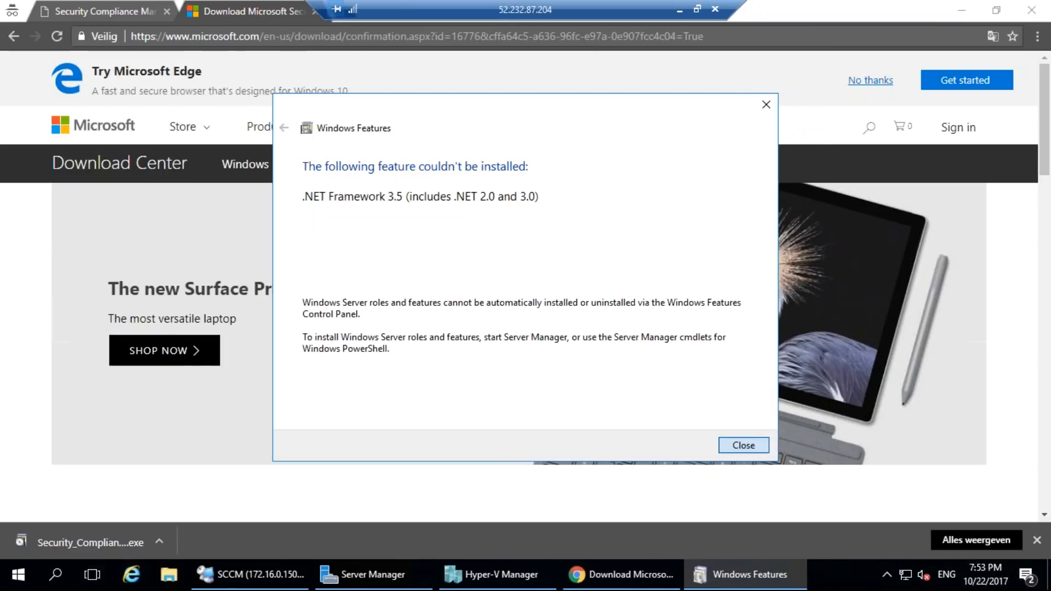
{"action": "left_click", "coordinate": [743, 446]}
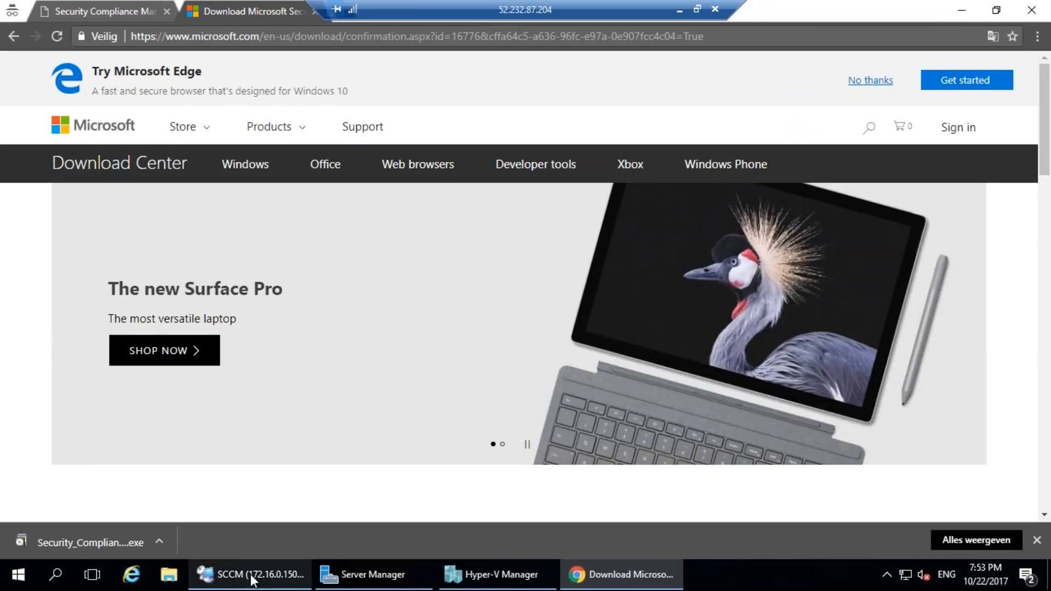
Step: Copy the Security_Compliance_Manager_Setup (1) file from the Downloads folder to the desktop of the SCCM remote session
{"action": "left_click", "coordinate": [160, 542]}
{"action": "left_click", "coordinate": [216, 490]}
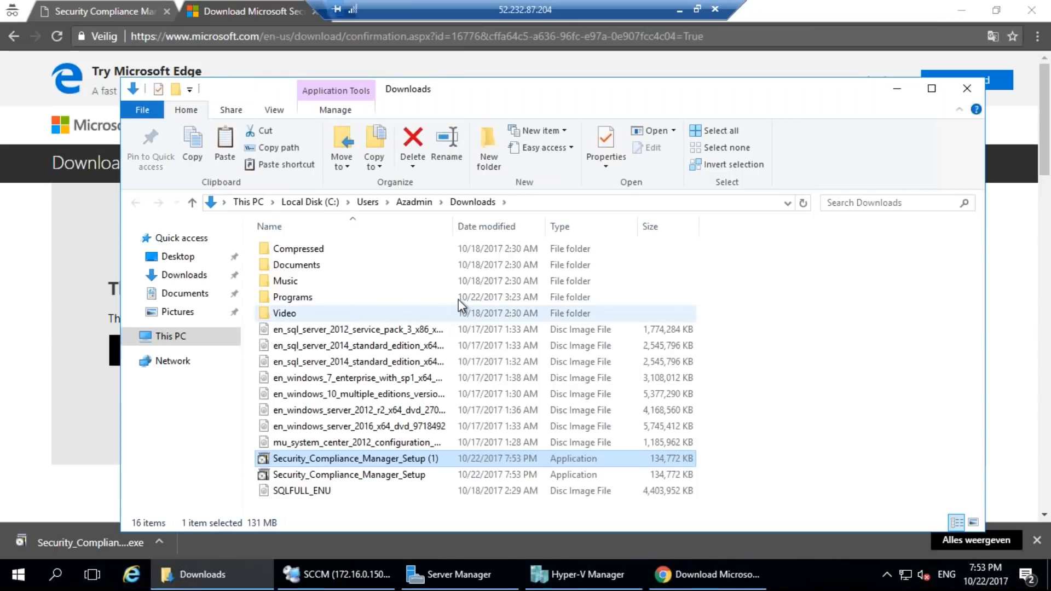
{"action": "left_click", "coordinate": [335, 574]}
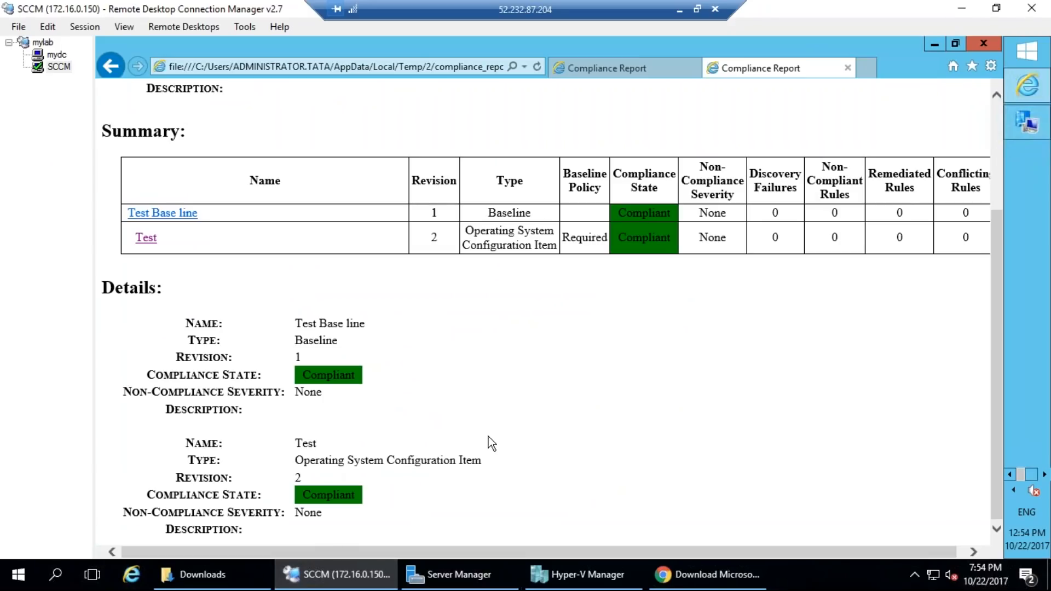
{"action": "right_click", "coordinate": [1028, 160]}
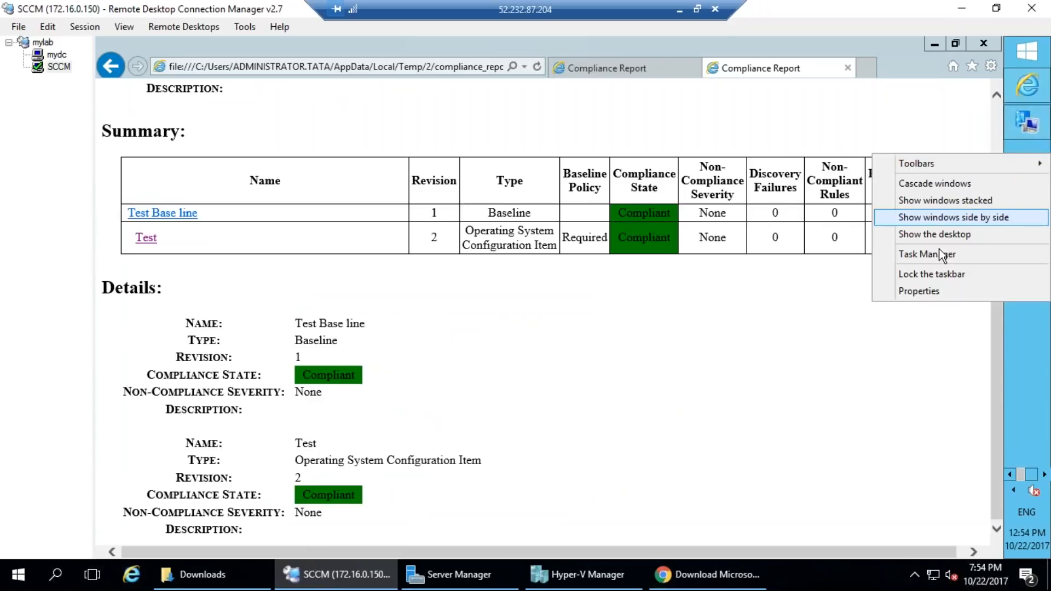
{"action": "left_click", "coordinate": [933, 234]}
{"action": "right_click", "coordinate": [731, 297]}
{"action": "key", "text": "ctrl+v"}
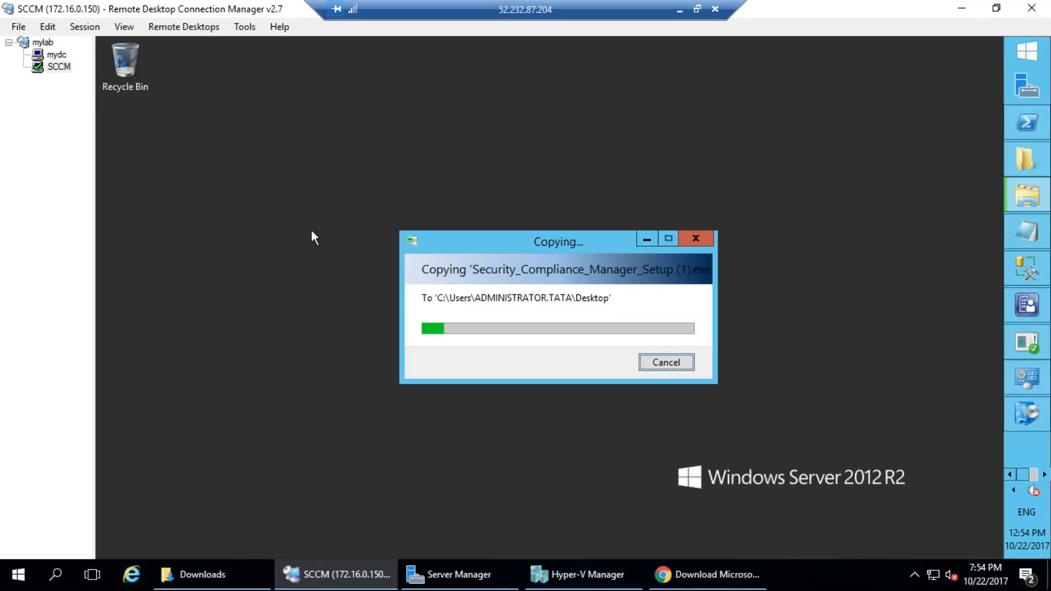
Step: Search Google in the browser for "iis baseline compliance manger download"
{"action": "left_click", "coordinate": [718, 578]}
{"action": "left_click", "coordinate": [252, 36]}
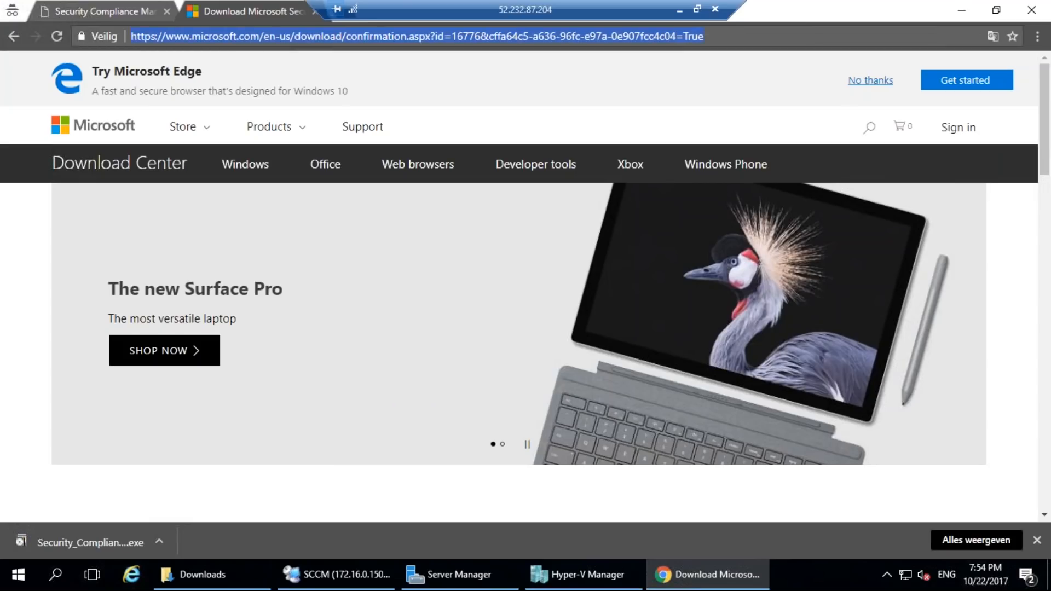
{"action": "type", "text": "iis baseline "}
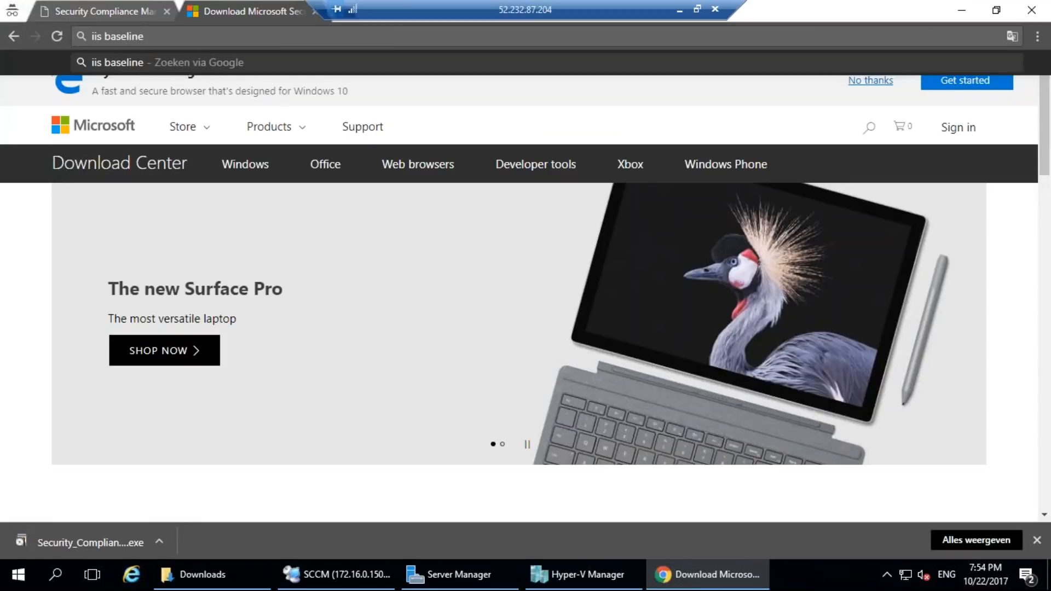
{"action": "type", "text": "com"}
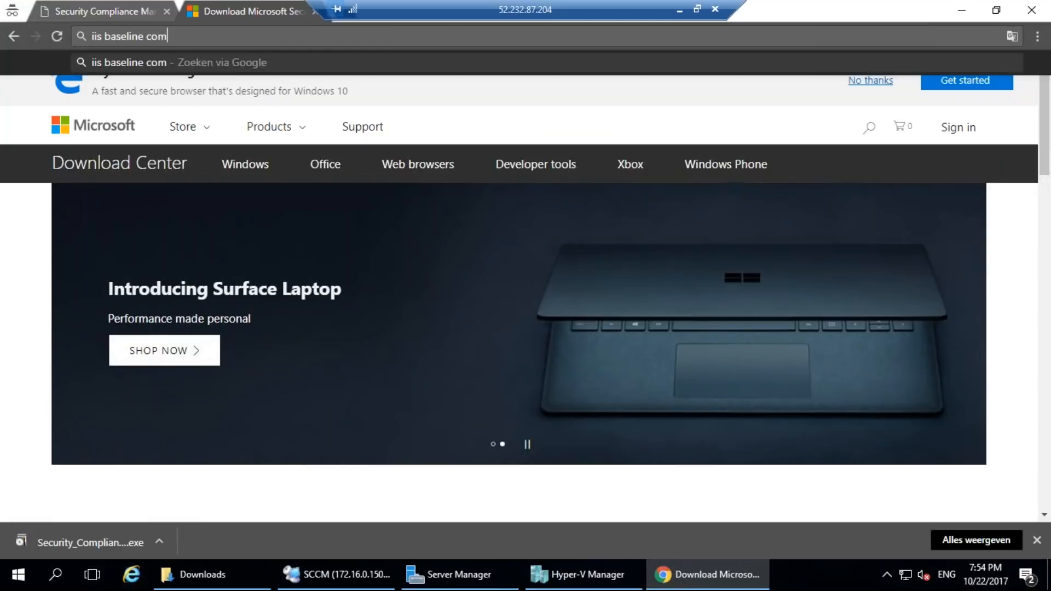
{"action": "type", "text": "pliance mang"}
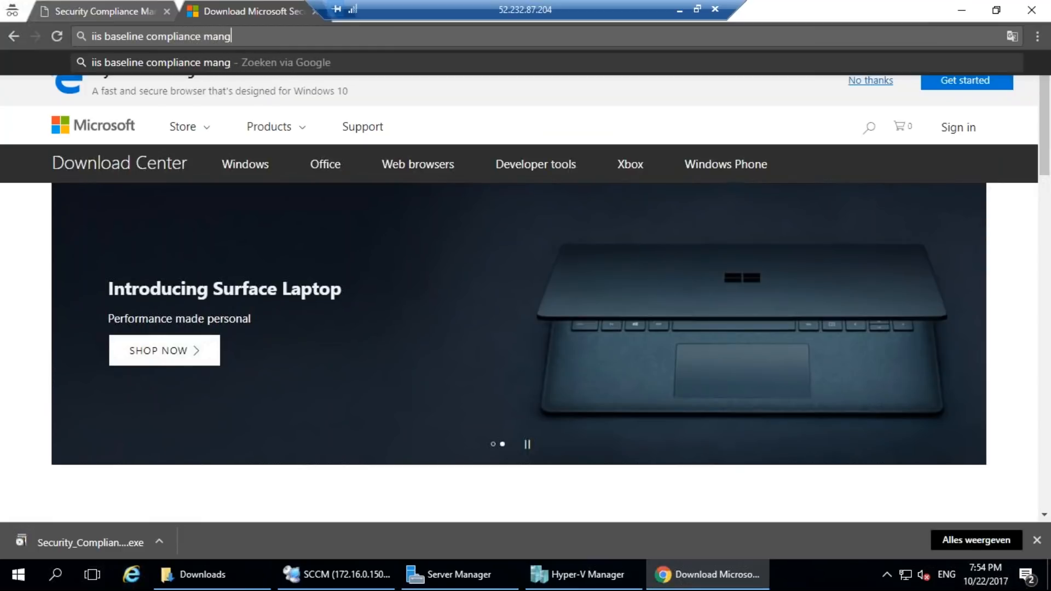
{"action": "type", "text": "er download"}
{"action": "key", "text": "Return"}
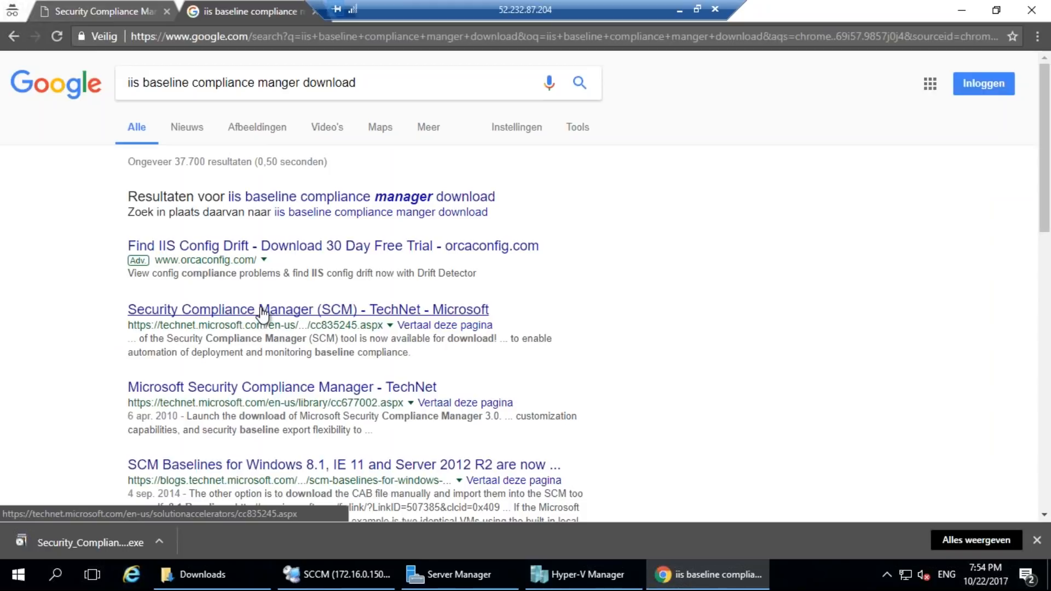
Step: Return to the SCCM remote session and launch the copied Security Compliance Manager setup, letting its prerequisite check run
{"action": "left_click", "coordinate": [961, 10]}
{"action": "double_click", "coordinate": [113, 178]}
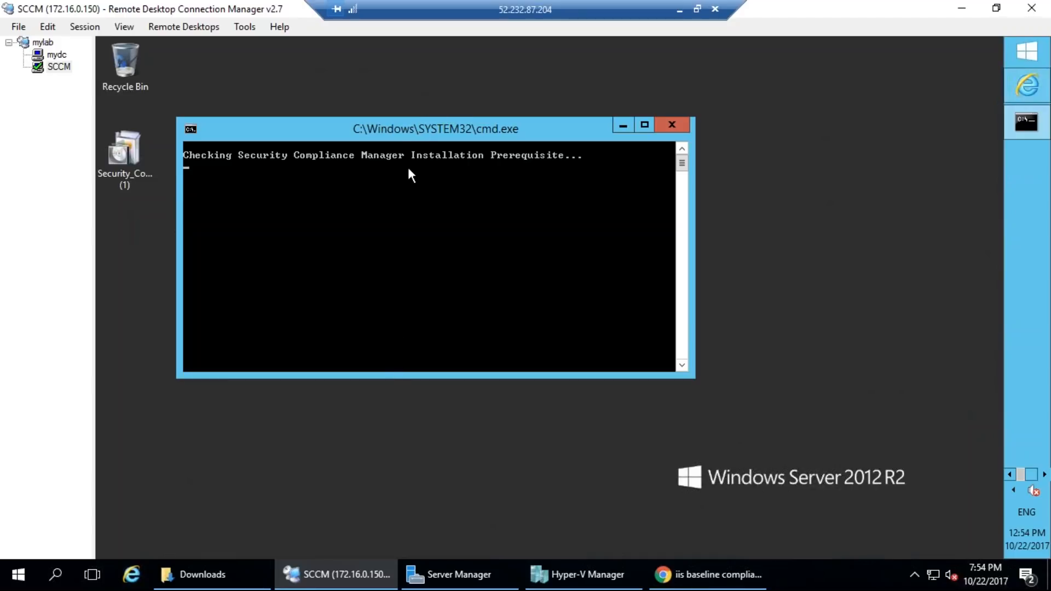
{"action": "left_click_drag", "start_coordinate": [426, 130], "coordinate": [411, 85]}
{"action": "left_click", "coordinate": [427, 399]}
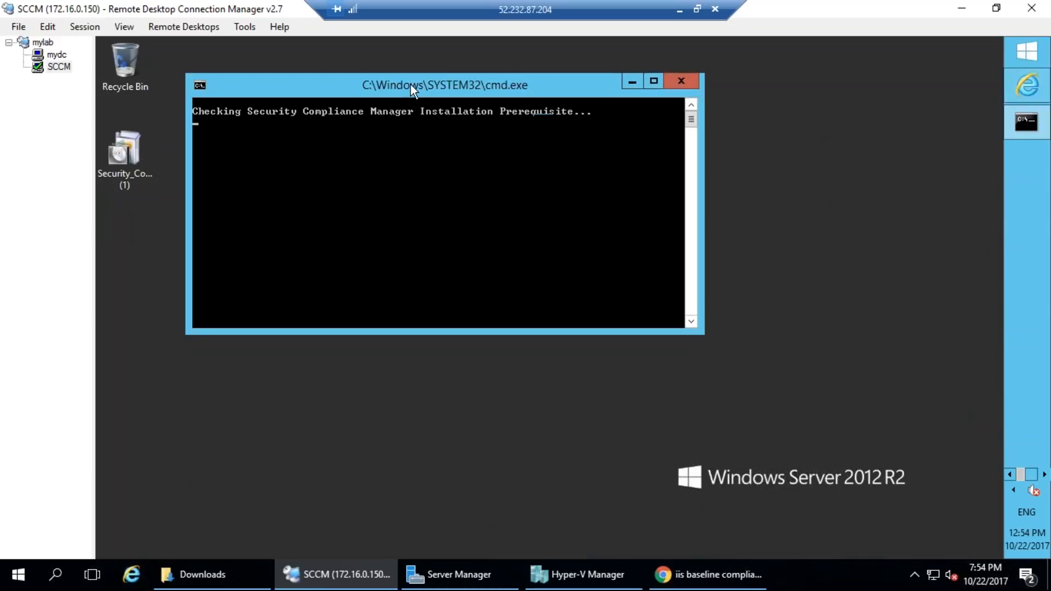
{"action": "left_click", "coordinate": [417, 414]}
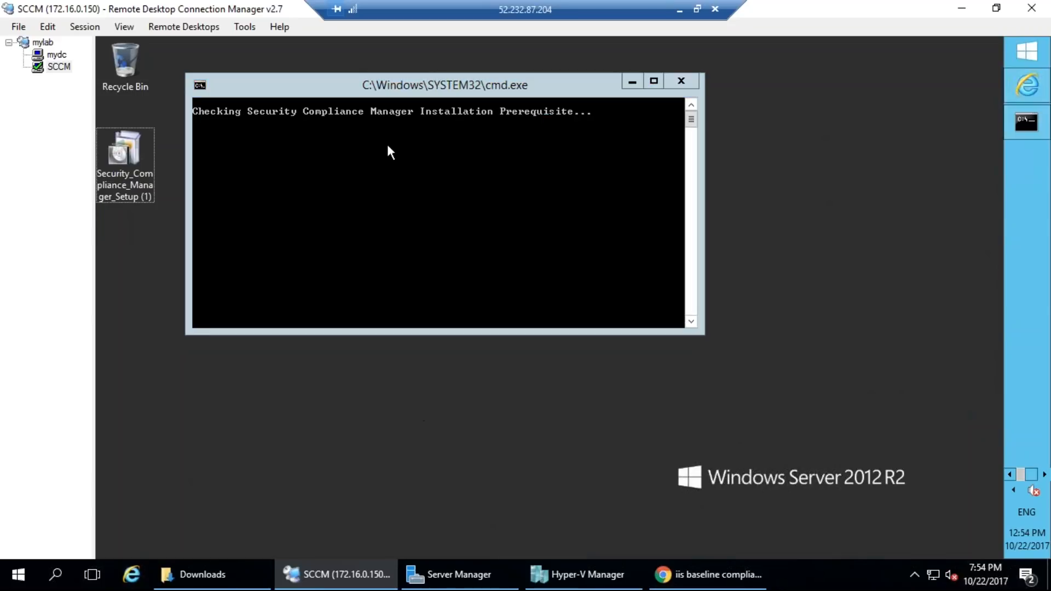
{"action": "left_click", "coordinate": [392, 79]}
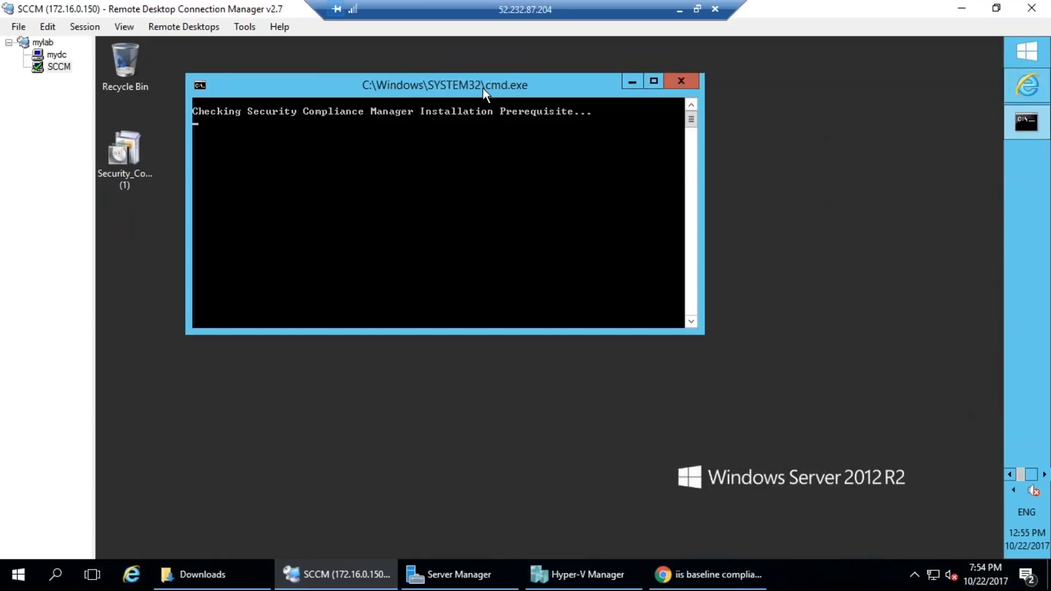
{"action": "left_click_drag", "start_coordinate": [497, 87], "coordinate": [517, 87]}
{"action": "left_click", "coordinate": [145, 485]}
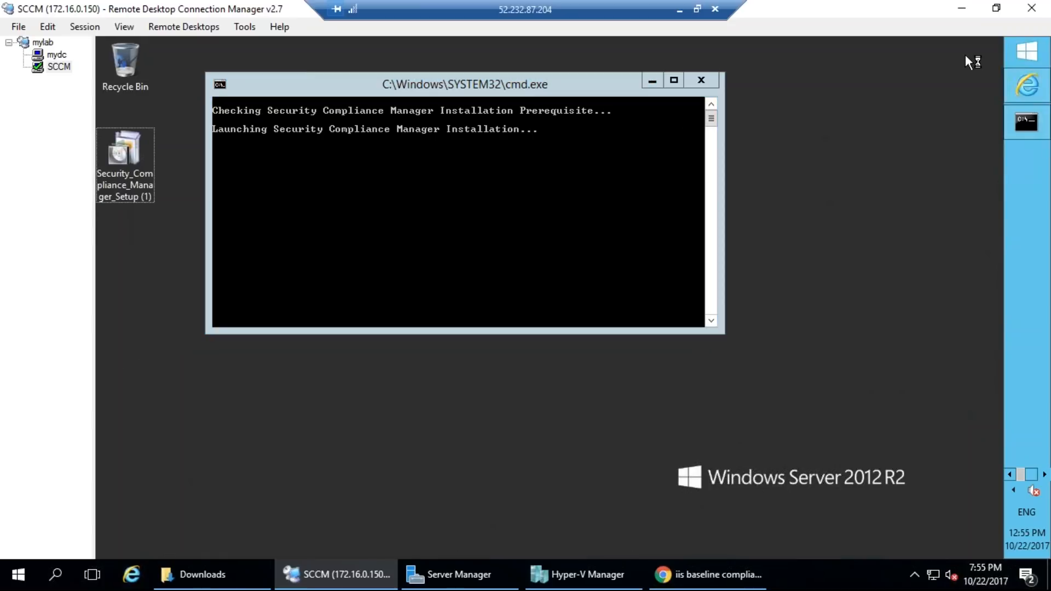
Step: Go through the Security Compliance Manager setup wizard, keeping the existing SQL instance localhost\MSSQLSERVER, and start the installation
{"action": "mouse_move", "coordinate": [1026, 121]}
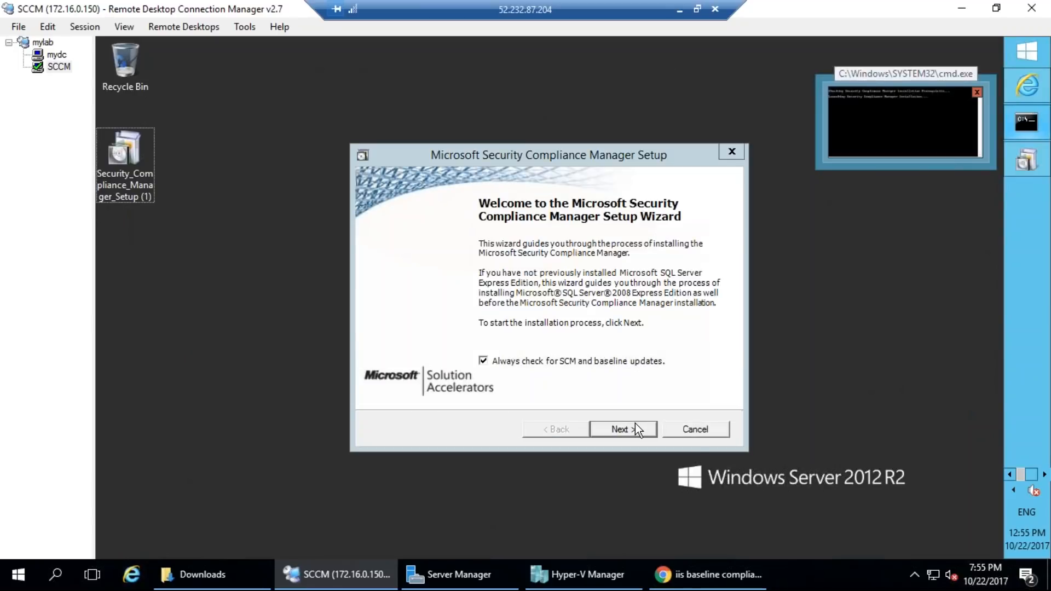
{"action": "left_click", "coordinate": [637, 428]}
{"action": "left_click", "coordinate": [487, 347]}
{"action": "left_click", "coordinate": [623, 427]}
{"action": "left_click", "coordinate": [624, 427]}
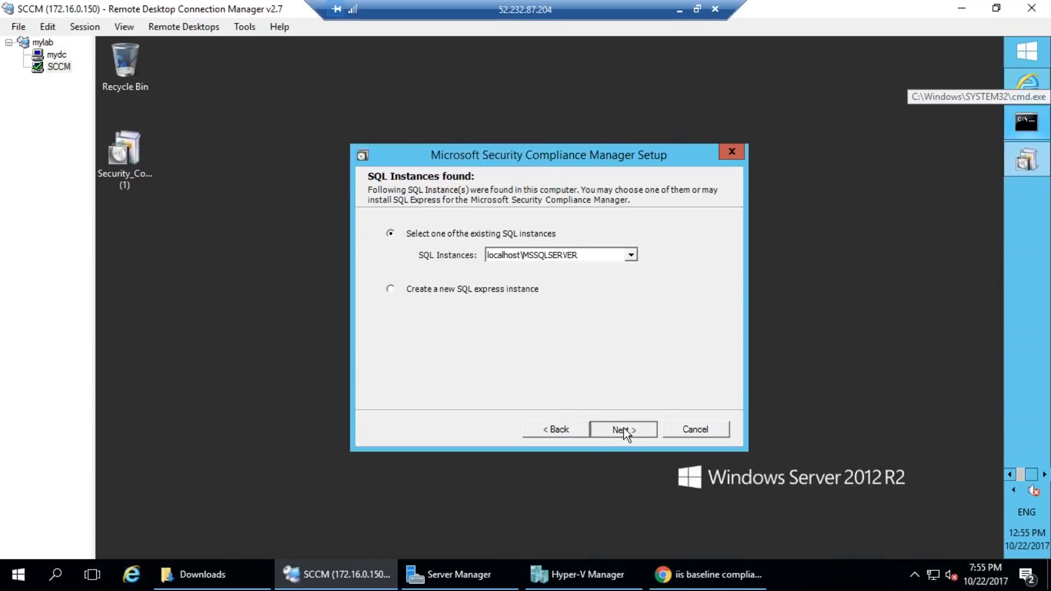
{"action": "left_click", "coordinate": [623, 428]}
{"action": "left_click", "coordinate": [624, 429]}
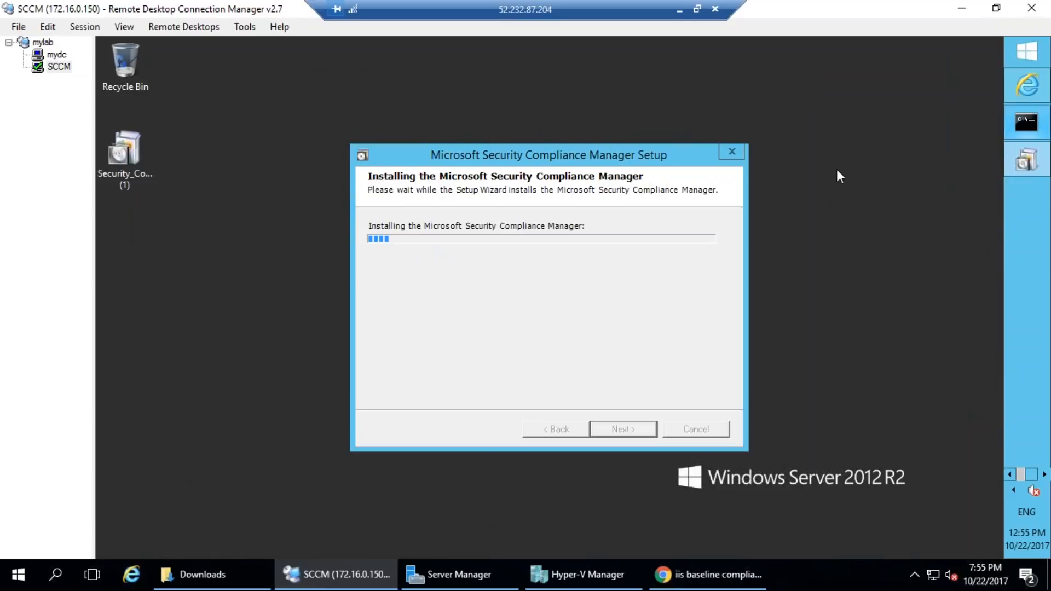
Step: Open the "SCM Baselines for Windows 8.1, IE 11 and Server 2012 R2" search result and download the Windows Server 2012 R2 Attachments file
{"action": "left_click", "coordinate": [1014, 473]}
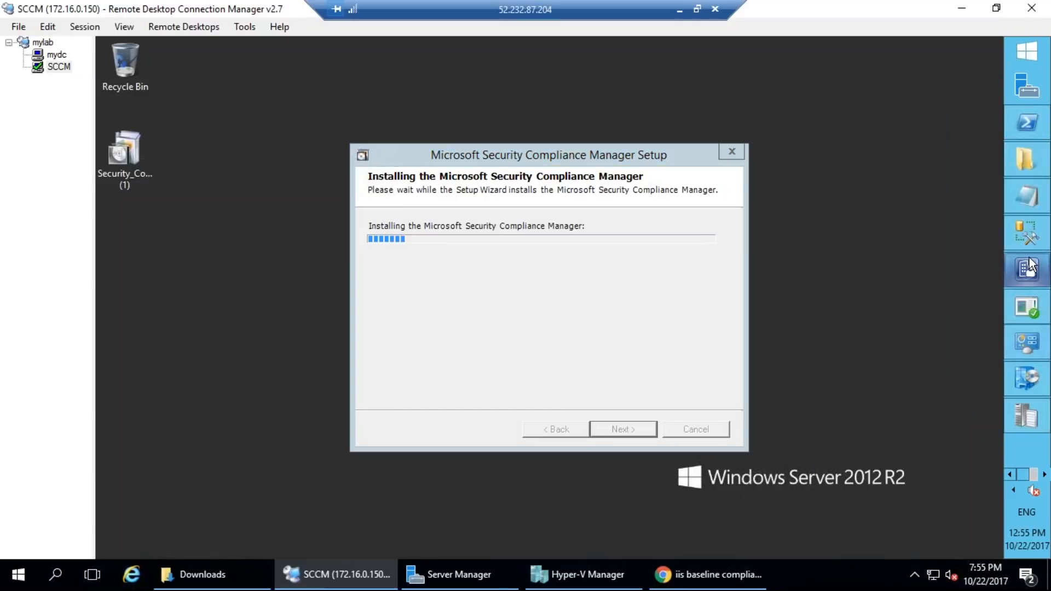
{"action": "left_click", "coordinate": [708, 575]}
{"action": "scroll", "coordinate": [463, 361], "scroll_direction": "down", "scroll_amount": 4}
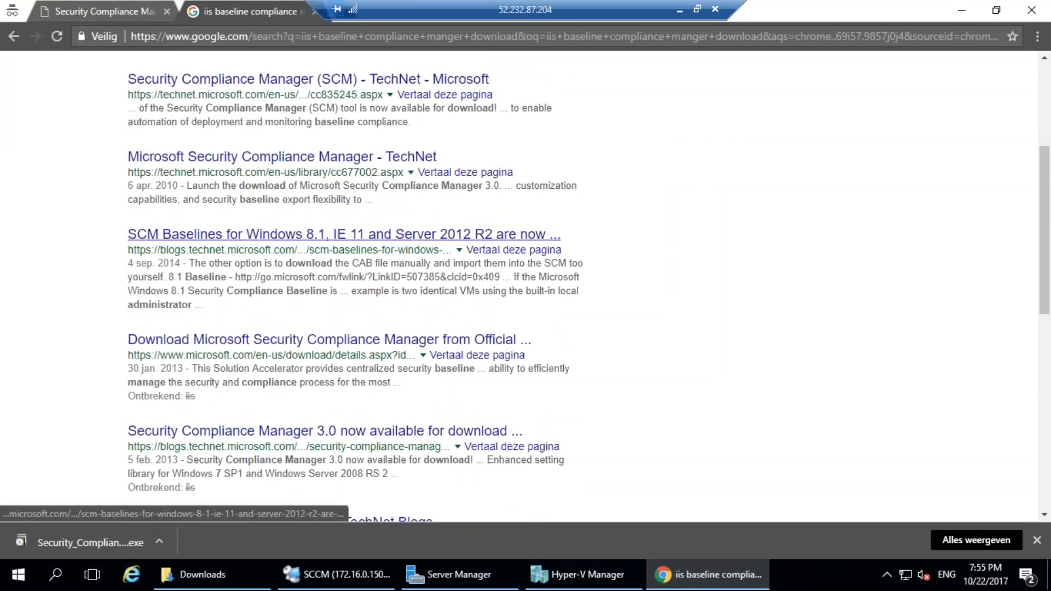
{"action": "left_click", "coordinate": [481, 234]}
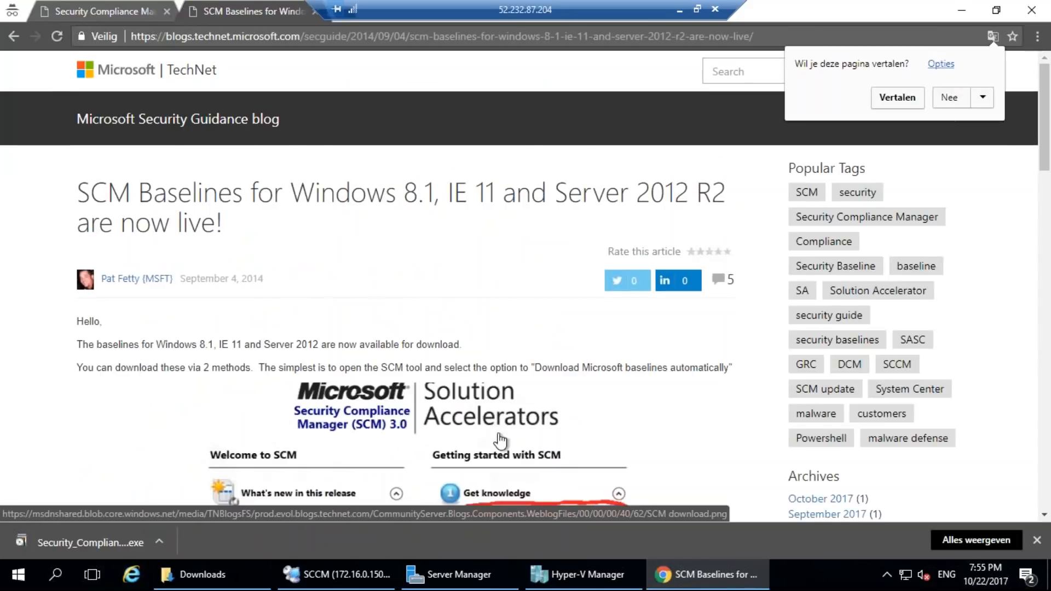
{"action": "scroll", "coordinate": [503, 440], "scroll_direction": "down", "scroll_amount": 7}
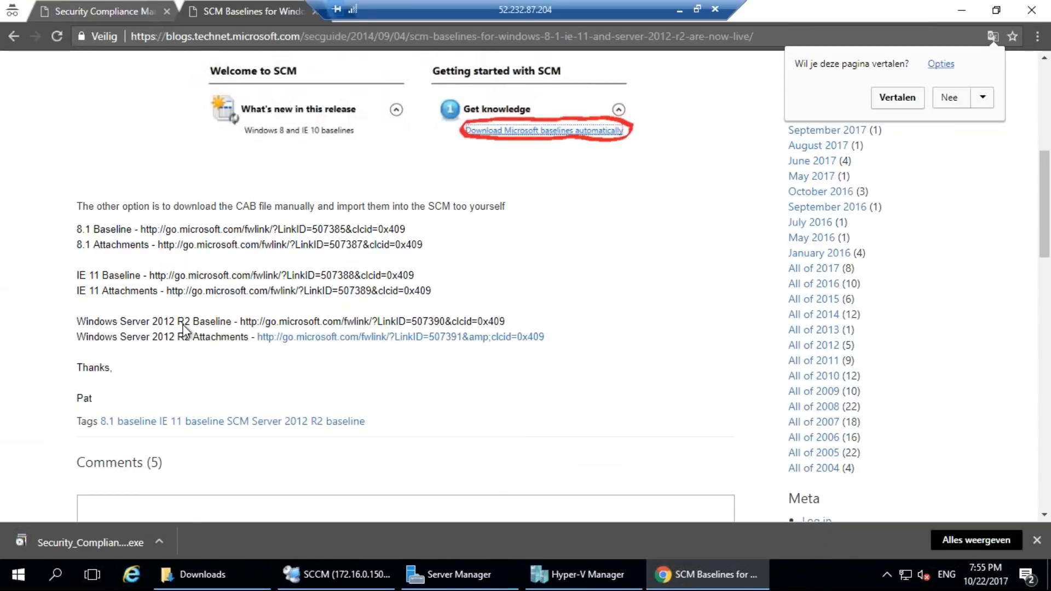
{"action": "left_click", "coordinate": [167, 290]}
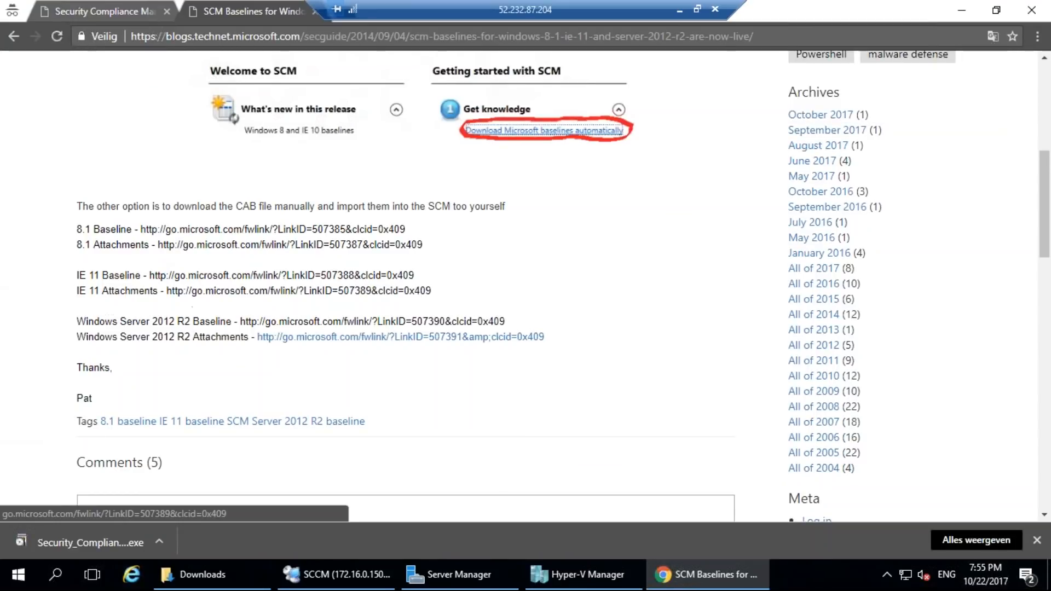
{"action": "left_click", "coordinate": [336, 338]}
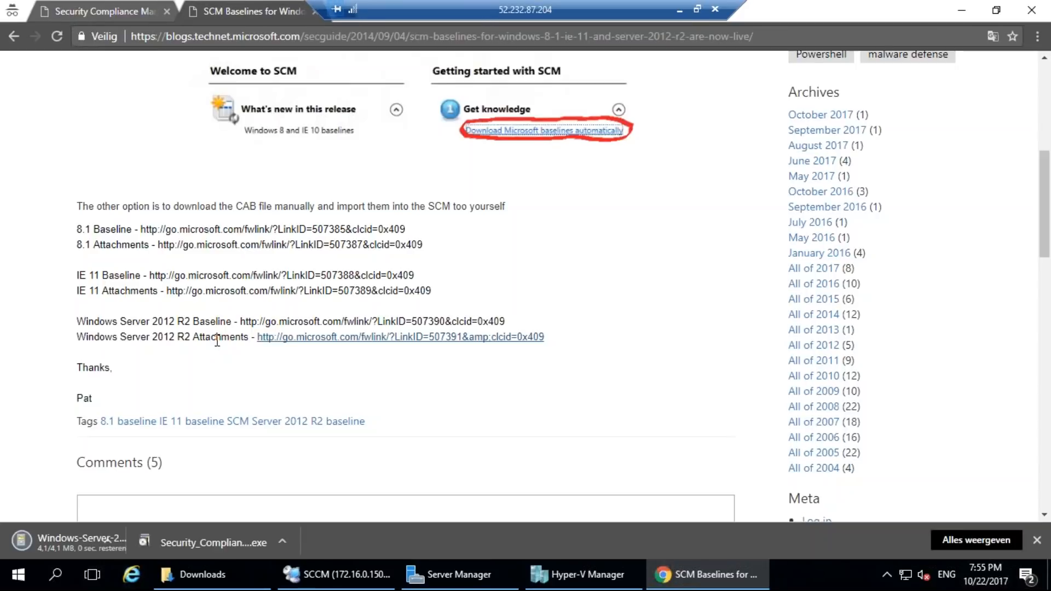
Step: Copy the downloaded Windows Server 2012 R2 baseline attachments CAB file from Downloads to the SCCM session's desktop
{"action": "left_click", "coordinate": [158, 542]}
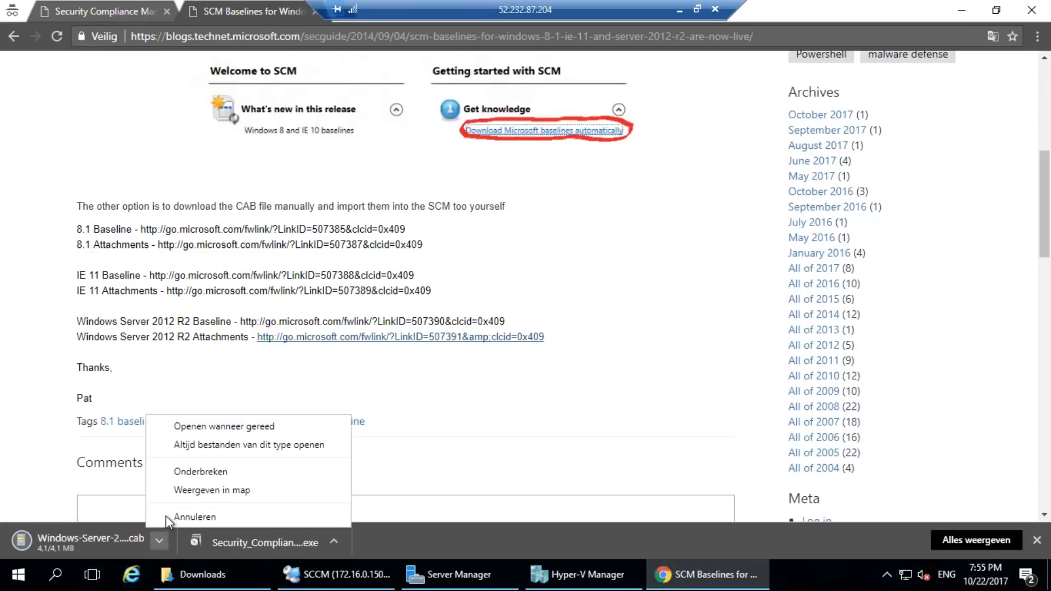
{"action": "left_click", "coordinate": [195, 491]}
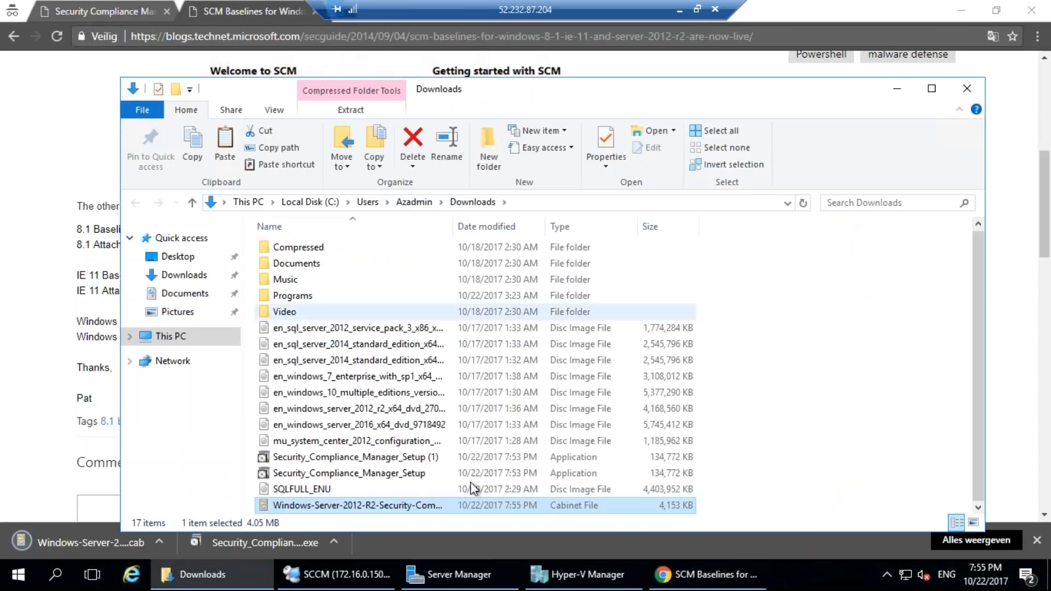
{"action": "left_click", "coordinate": [576, 586]}
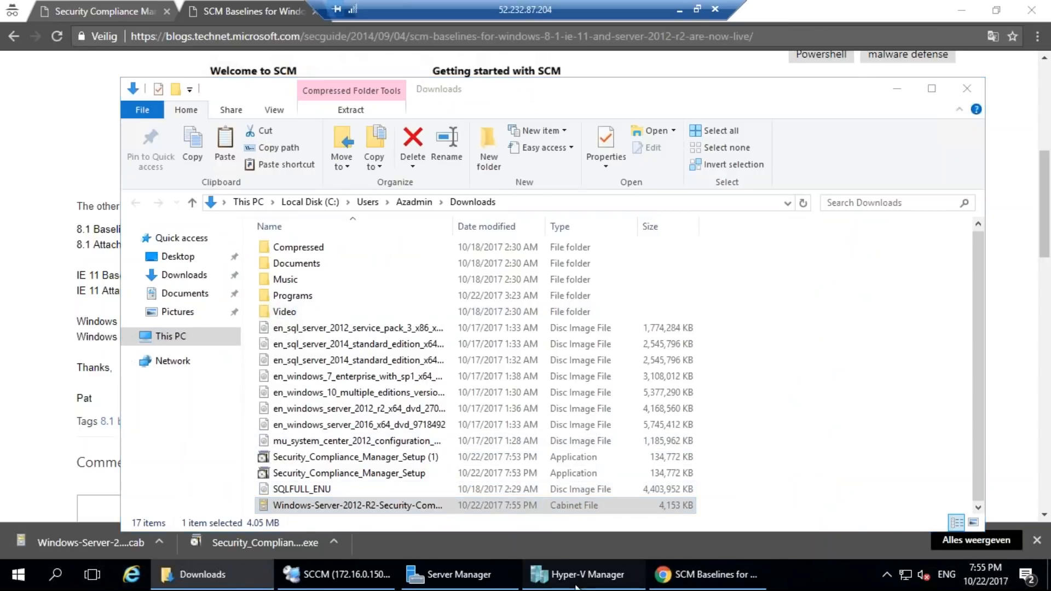
{"action": "left_click", "coordinate": [336, 574]}
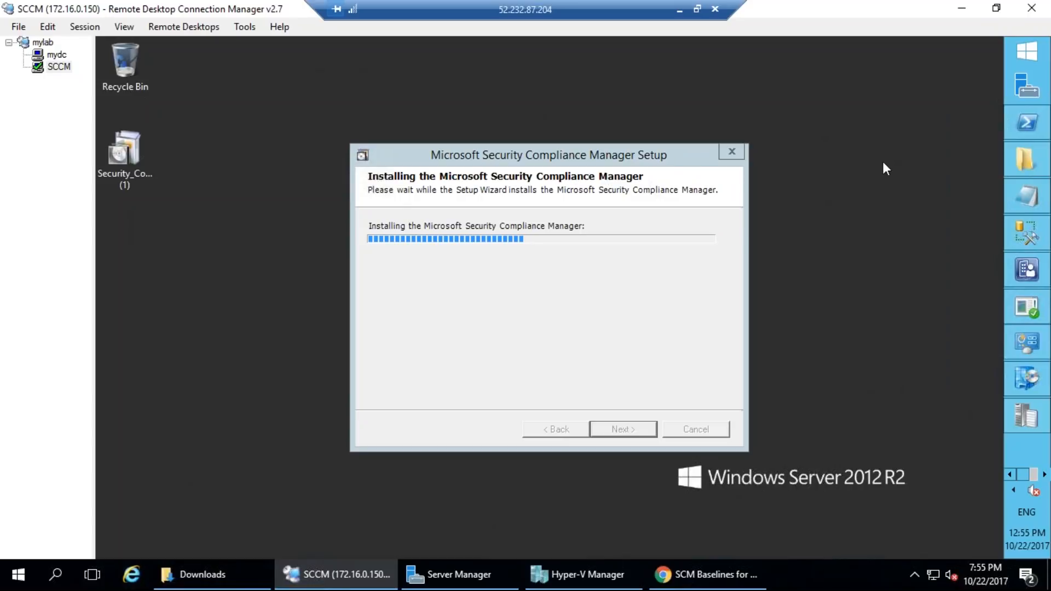
{"action": "left_click", "coordinate": [731, 151]}
{"action": "left_click", "coordinate": [218, 199]}
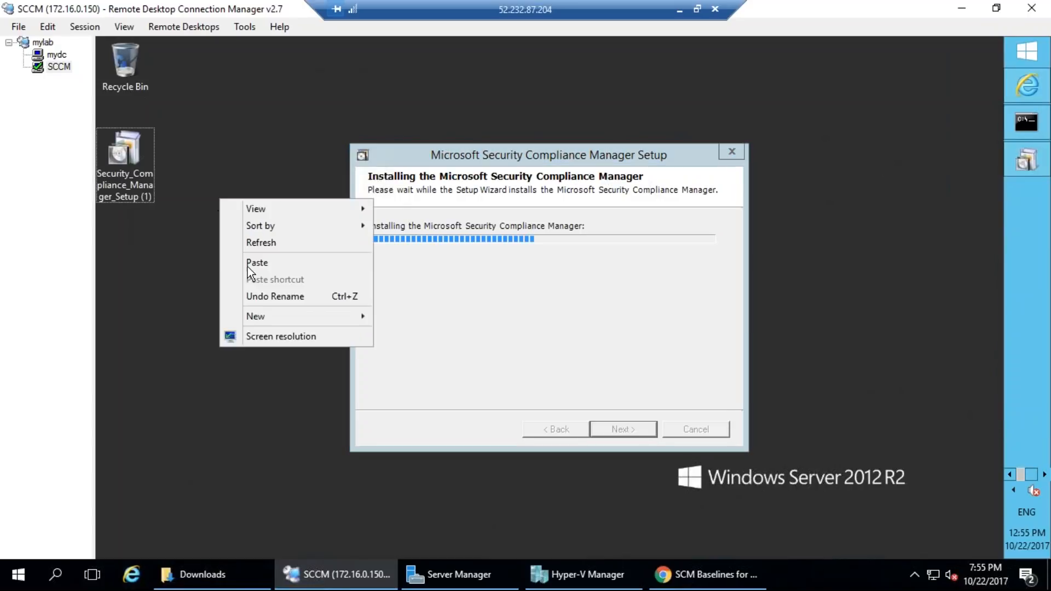
{"action": "left_click", "coordinate": [246, 263]}
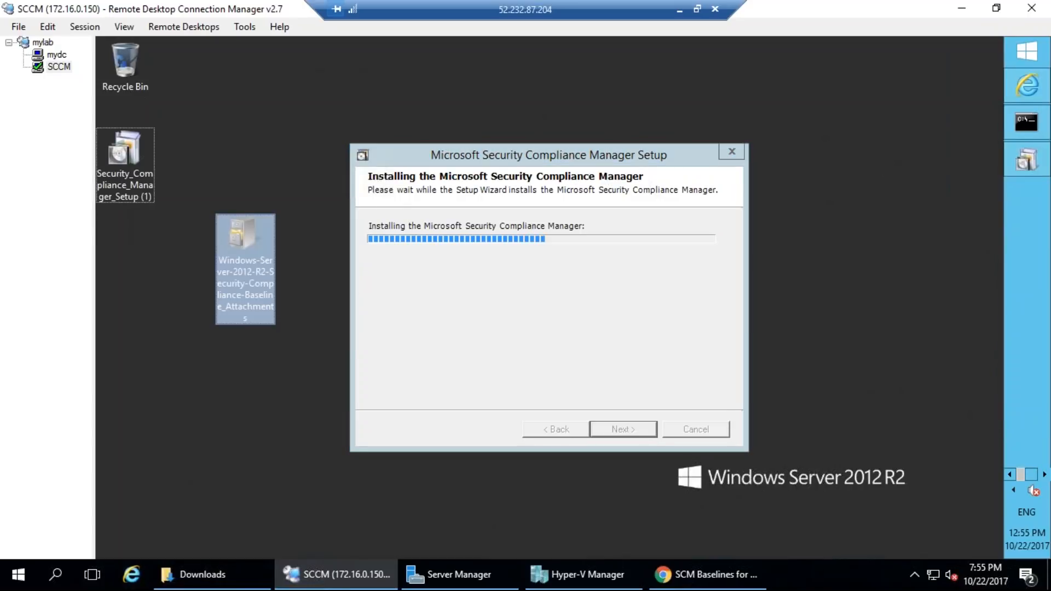
{"action": "right_click", "coordinate": [245, 260]}
{"action": "left_click", "coordinate": [517, 340]}
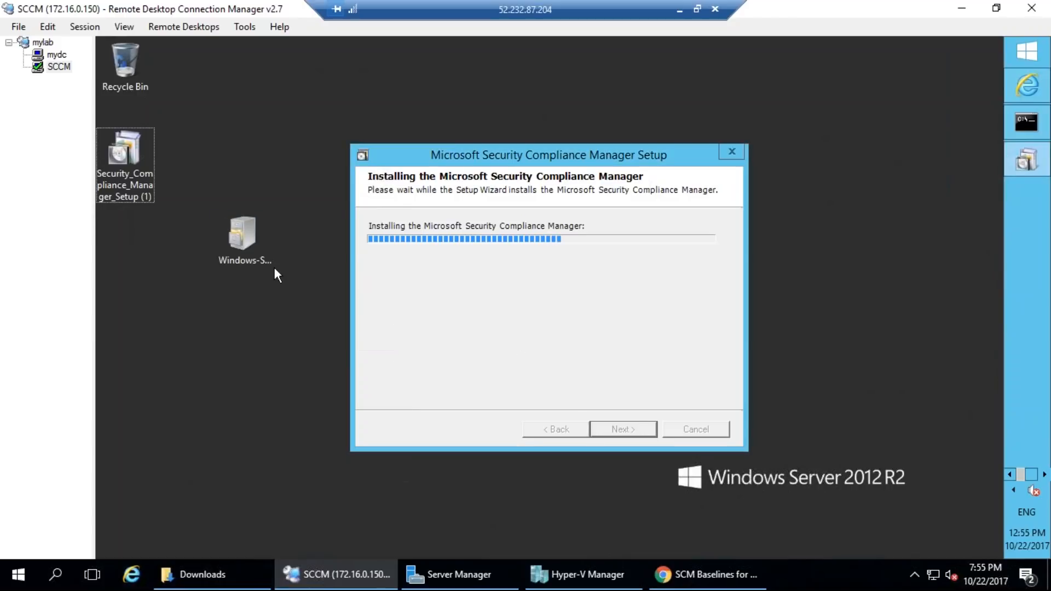
{"action": "left_click", "coordinate": [237, 244]}
{"action": "right_click", "coordinate": [237, 242]}
{"action": "left_click", "coordinate": [492, 255]}
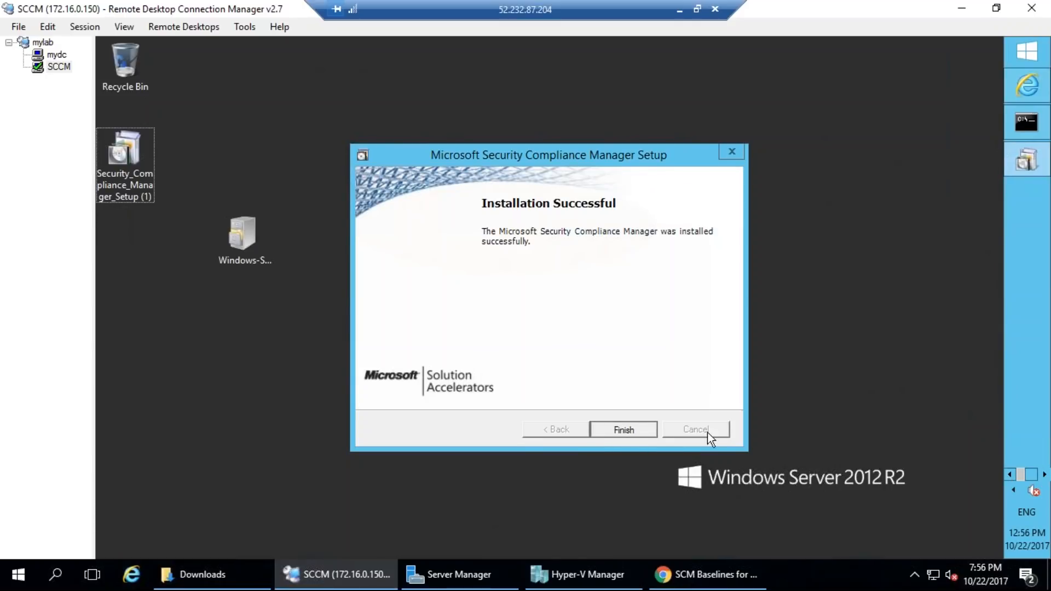
Step: Finish the Security Compliance Manager setup and open the Import Configuration Data Wizard for Configuration Baselines in the Configuration Manager console
{"action": "left_click", "coordinate": [616, 432]}
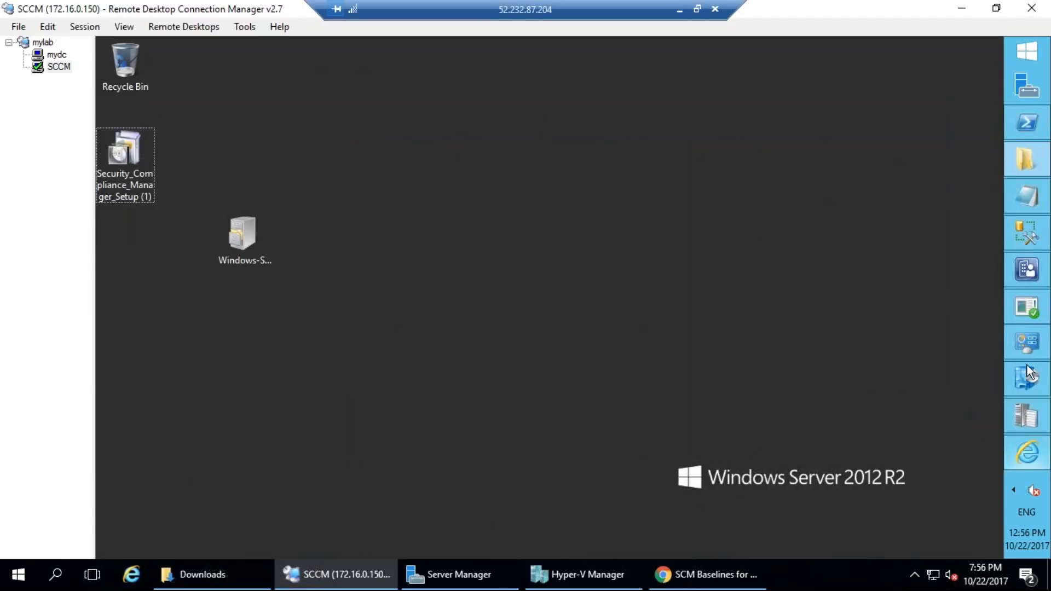
{"action": "left_click", "coordinate": [1026, 269]}
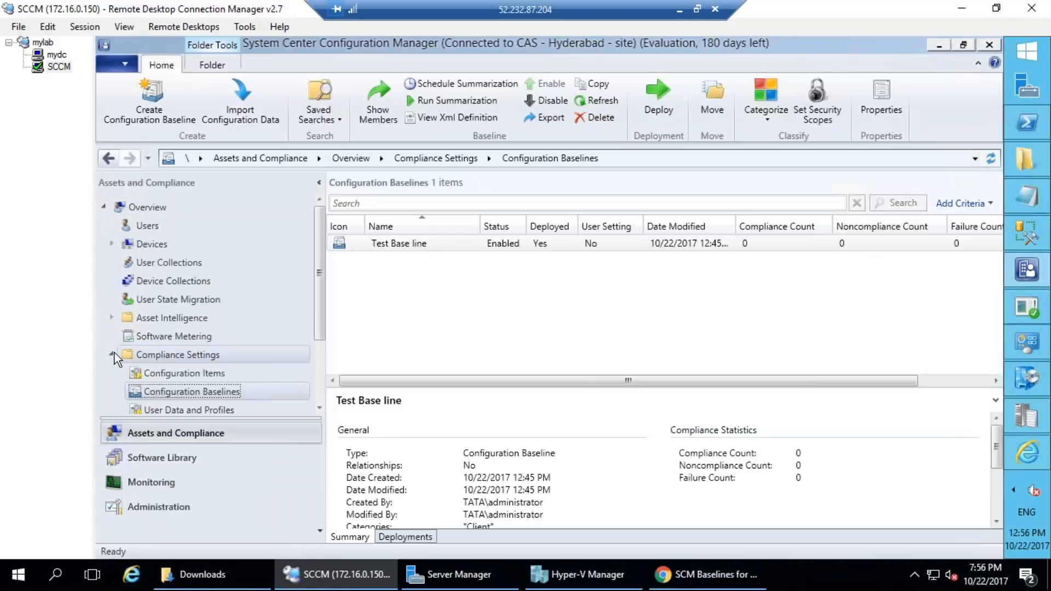
{"action": "right_click", "coordinate": [183, 386]}
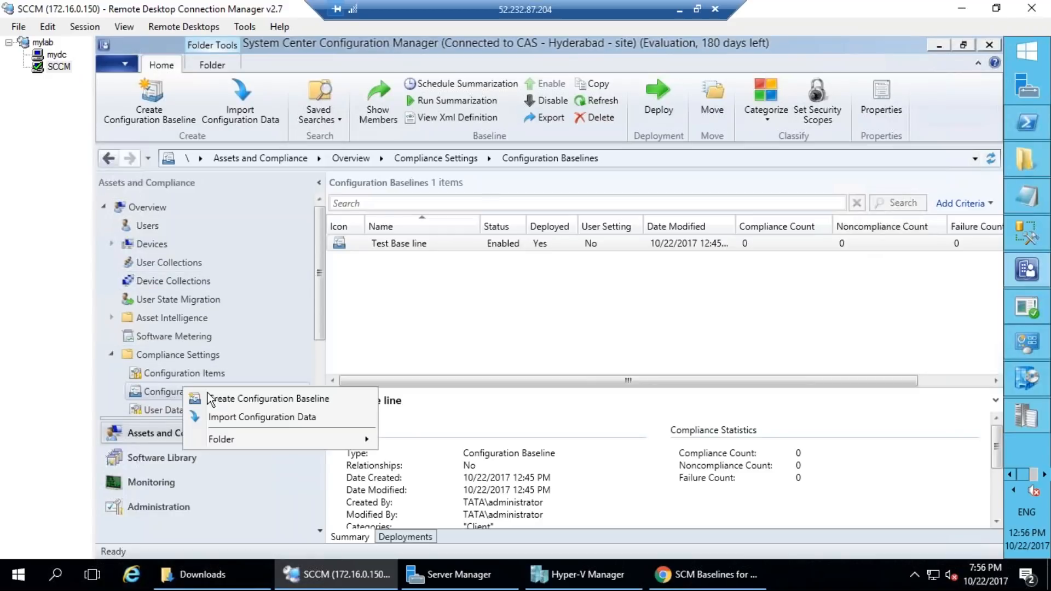
{"action": "left_click", "coordinate": [267, 418]}
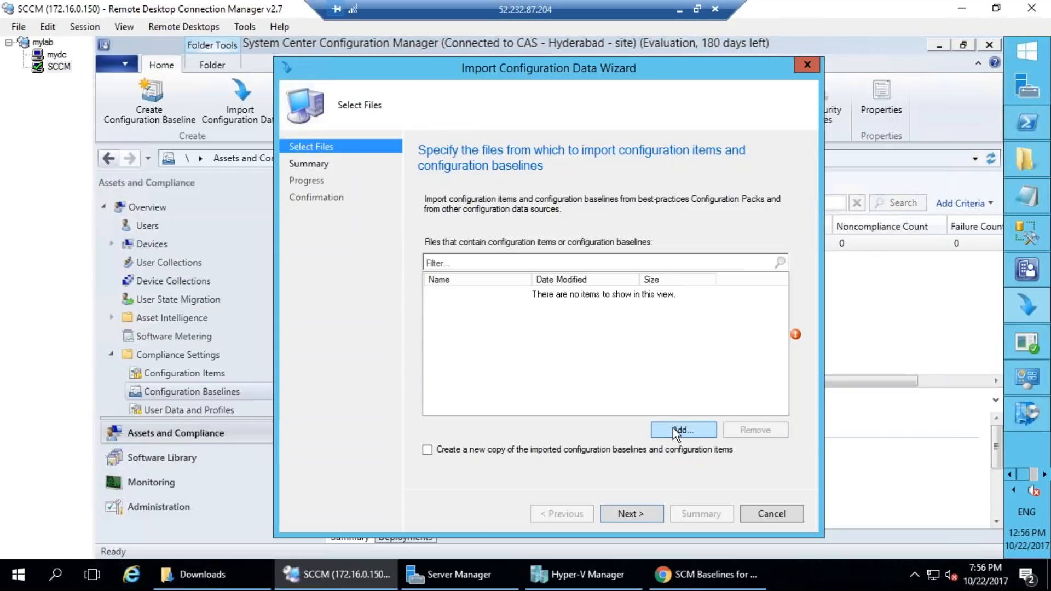
Step: Try to import the Windows-Server-2012-R2-Security-Compliance-Baseline_Attachments CAB file from the desktop
{"action": "left_click", "coordinate": [672, 428]}
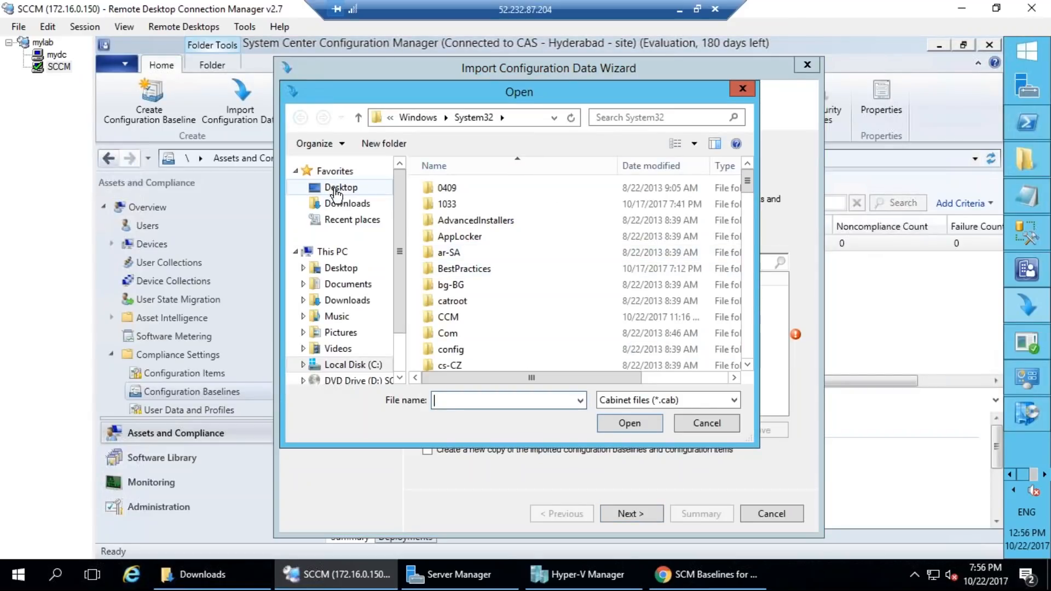
{"action": "left_click", "coordinate": [336, 189]}
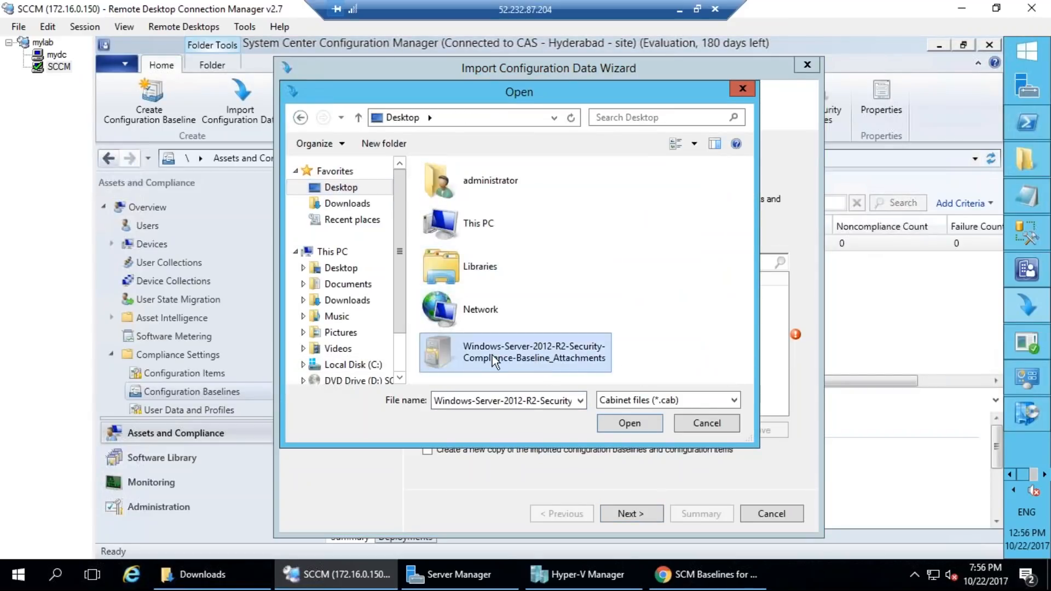
{"action": "double_click", "coordinate": [517, 354]}
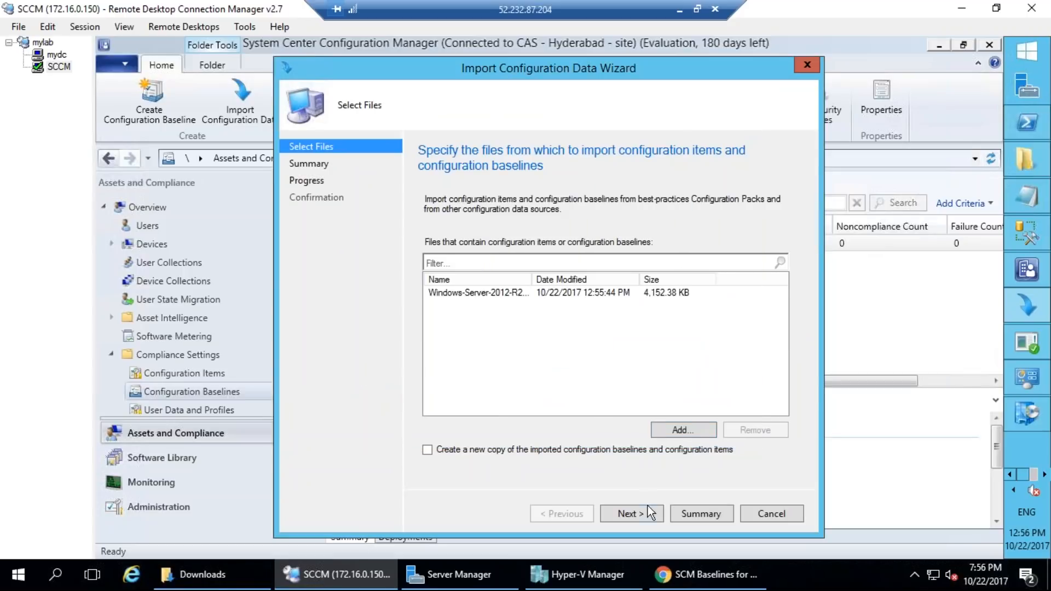
{"action": "left_click", "coordinate": [638, 510]}
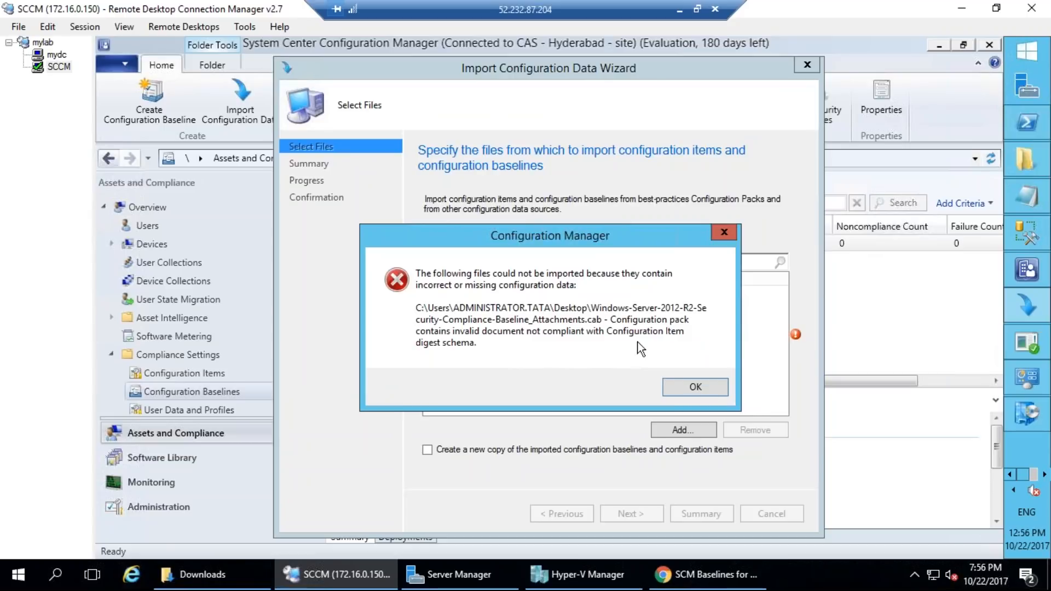
{"action": "left_click", "coordinate": [695, 387]}
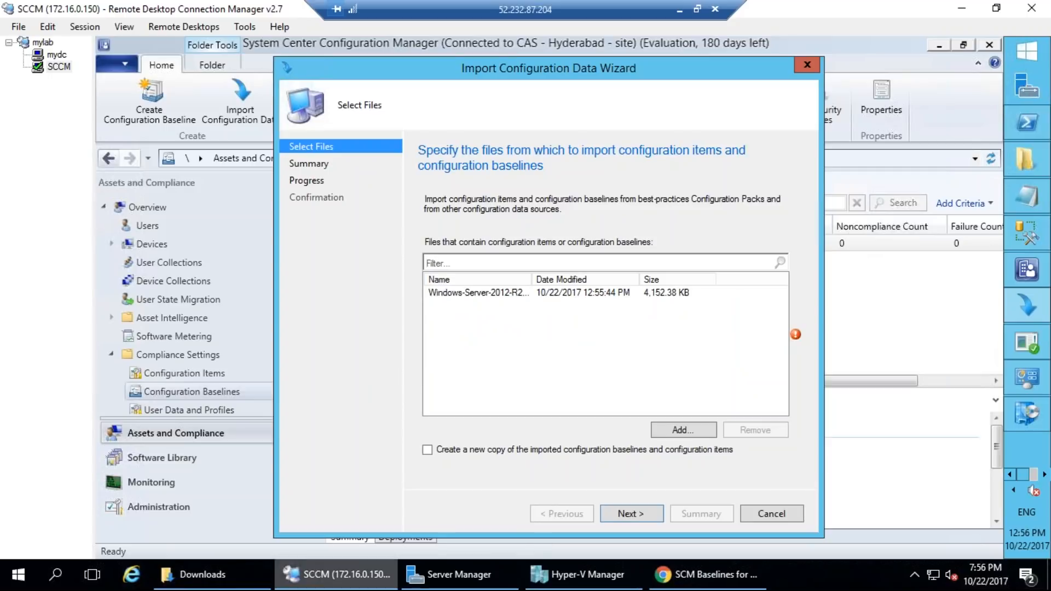
Step: Move the Windows Server 2012 R2 baseline attachments CAB from the desktop into C:\test and return to the import wizard
{"action": "right_click", "coordinate": [1021, 447]}
{"action": "left_click", "coordinate": [951, 377]}
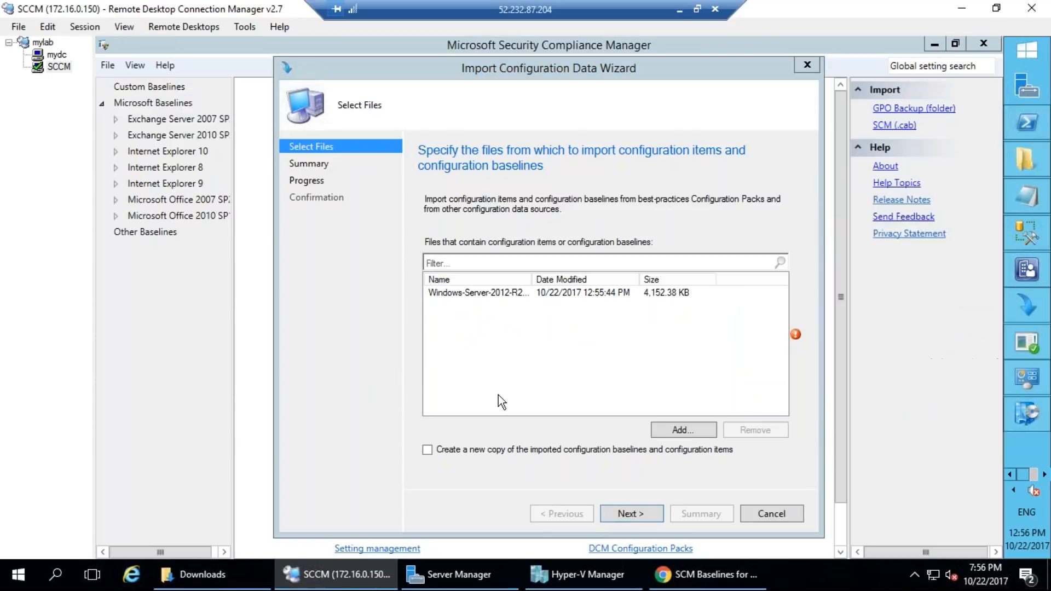
{"action": "double_click", "coordinate": [130, 79]}
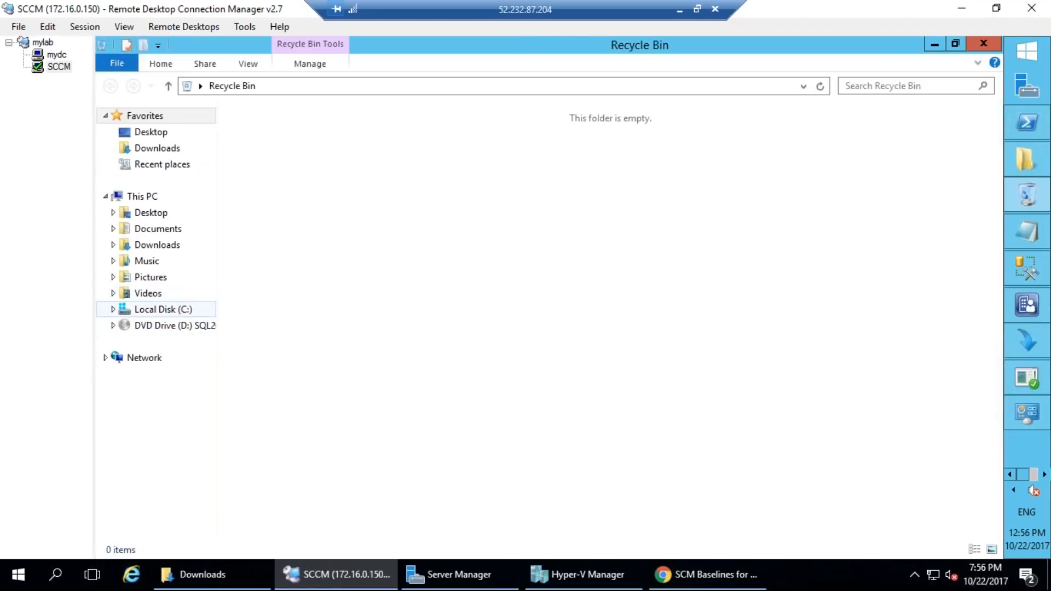
{"action": "left_click", "coordinate": [159, 309]}
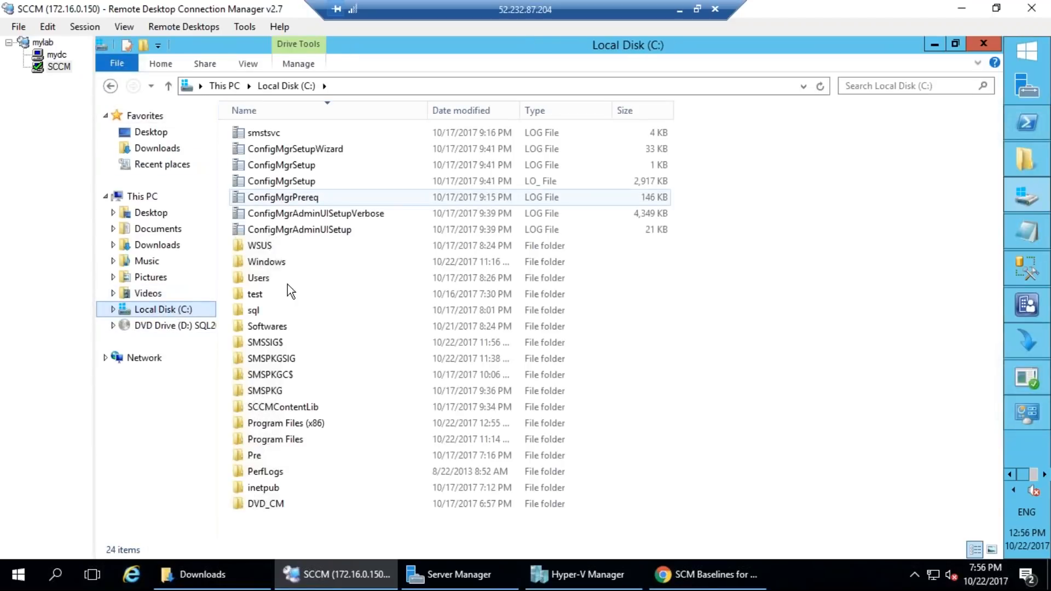
{"action": "double_click", "coordinate": [257, 295]}
{"action": "key", "text": "ctrl+v"}
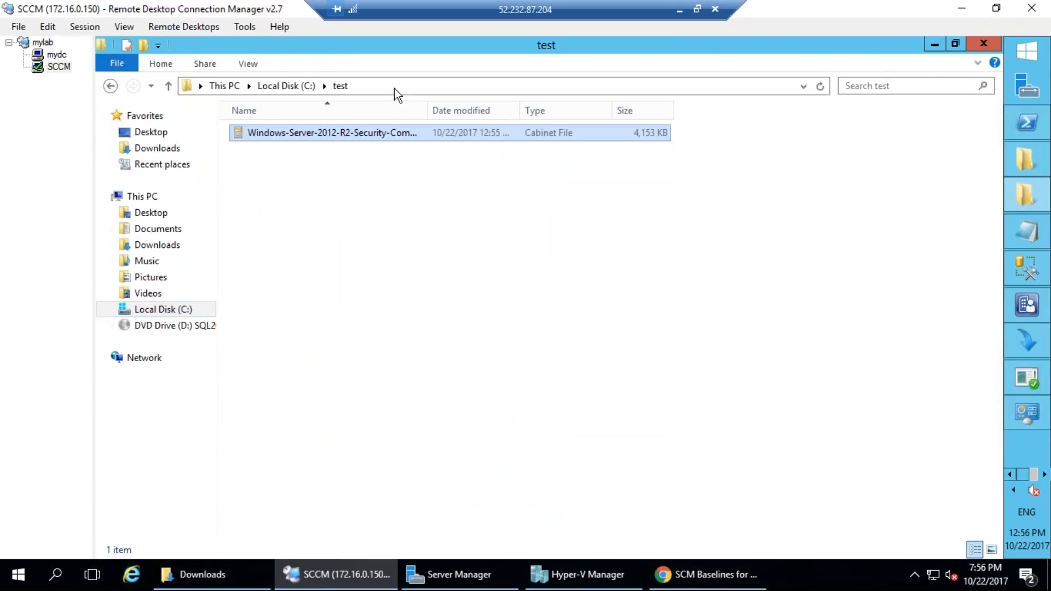
{"action": "left_click", "coordinate": [393, 86]}
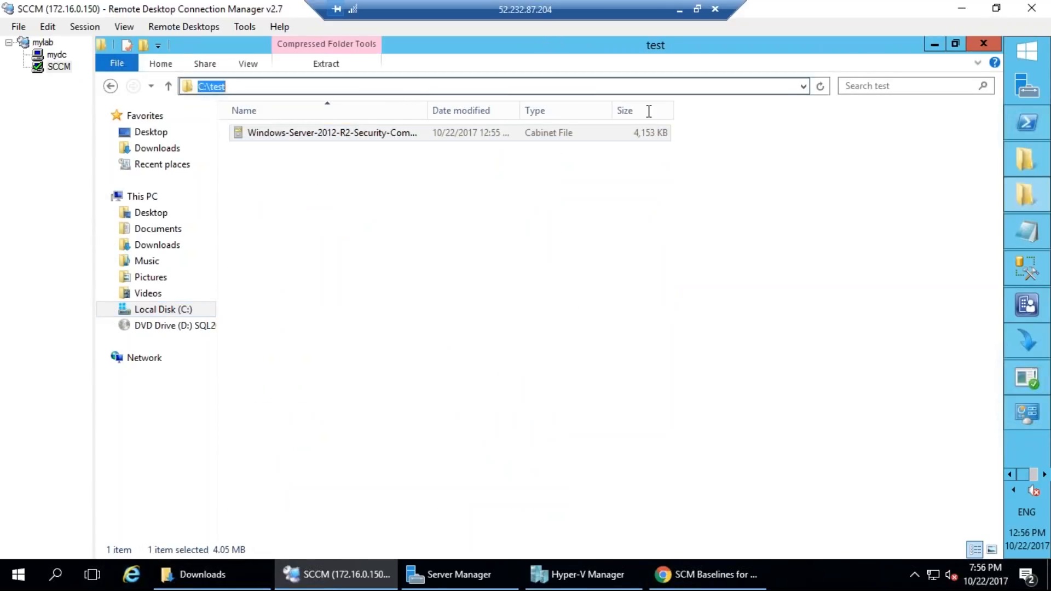
{"action": "right_click", "coordinate": [342, 140]}
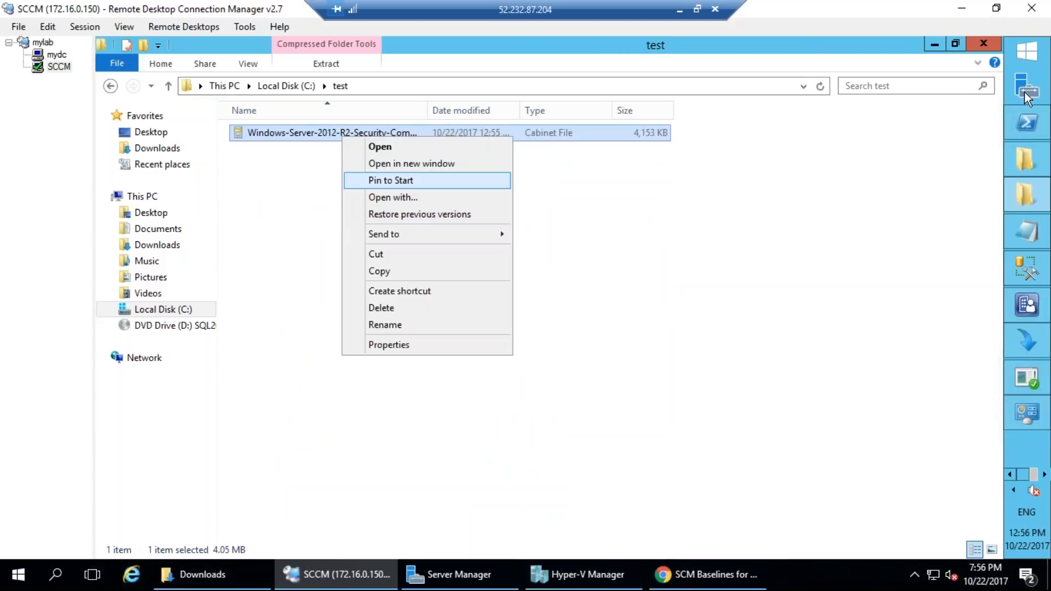
{"action": "left_click", "coordinate": [933, 46]}
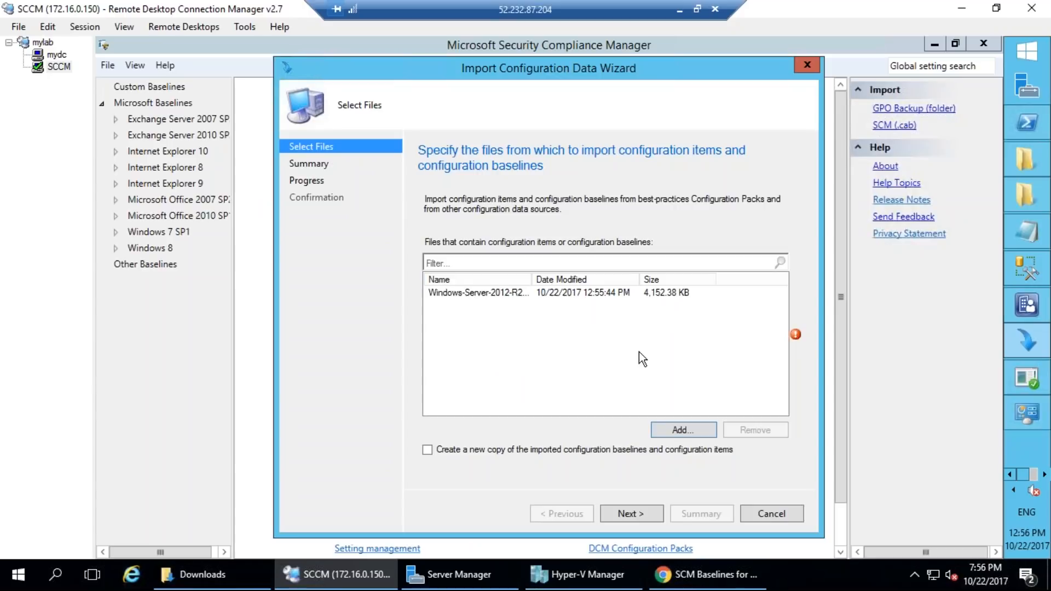
Step: Replace the file in the import list with the Windows Server 2012 R2 baseline attachments CAB from C:\test
{"action": "left_click", "coordinate": [563, 297]}
{"action": "left_click", "coordinate": [740, 428]}
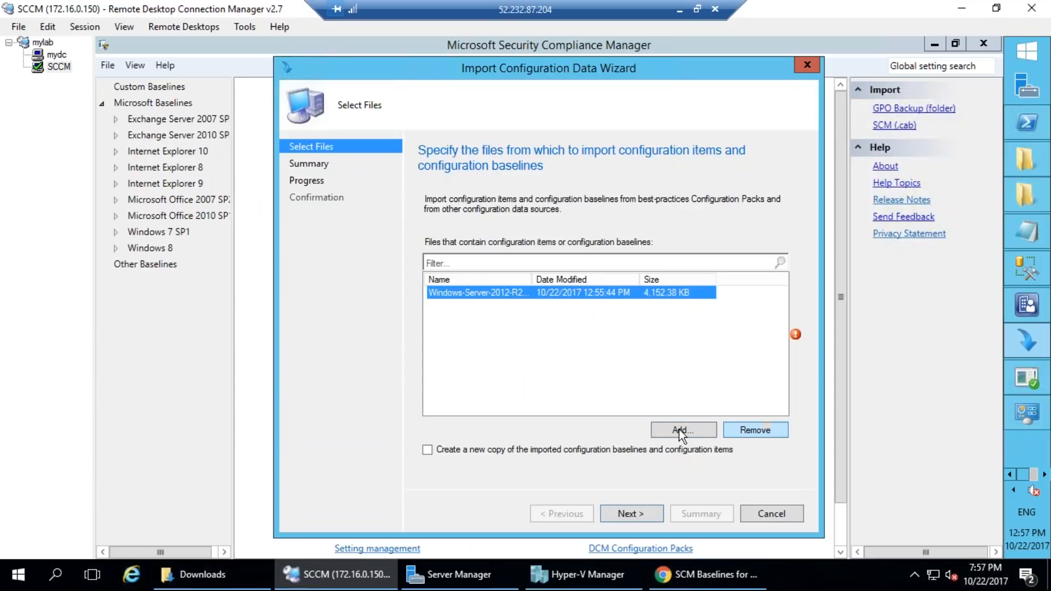
{"action": "left_click", "coordinate": [679, 430]}
{"action": "type", "text": "C:\test"}
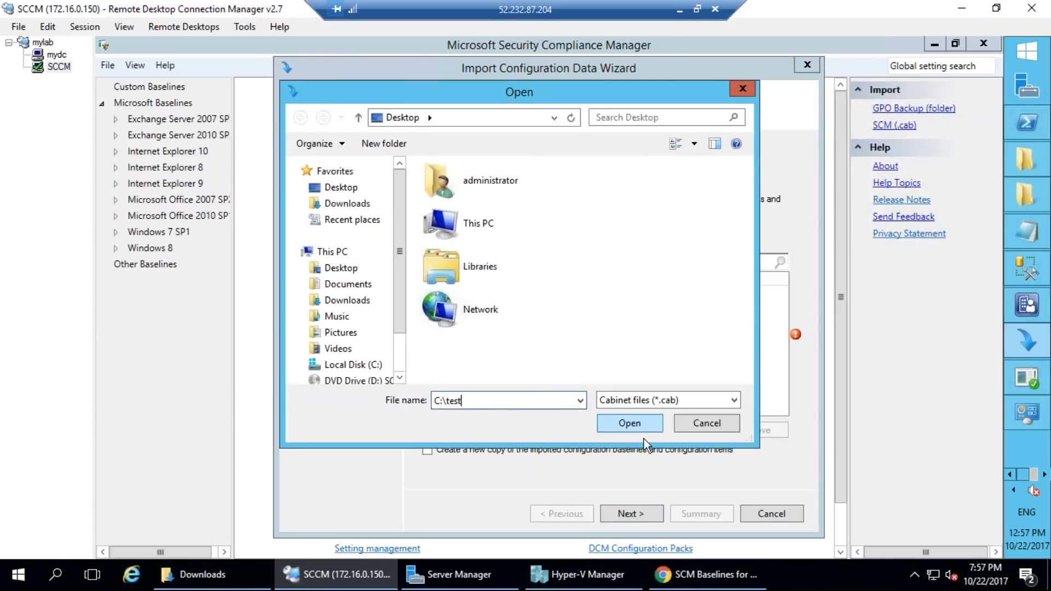
{"action": "key", "text": "Return"}
{"action": "double_click", "coordinate": [533, 187]}
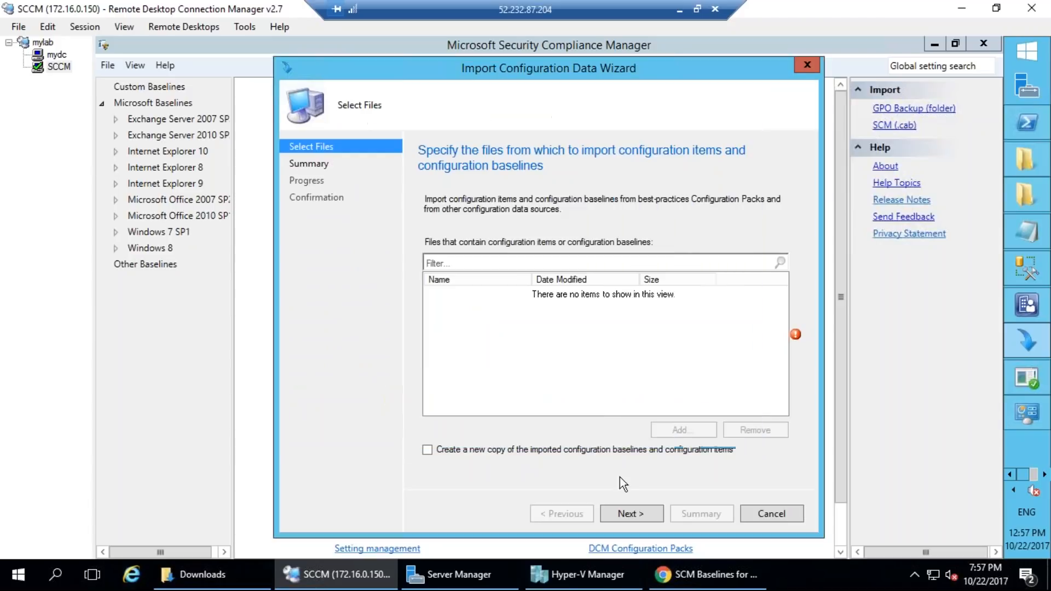
Step: Try to import the CAB from C:\test, and retry with creating a new copy of the imported baselines and configuration items enabled
{"action": "left_click", "coordinate": [641, 510]}
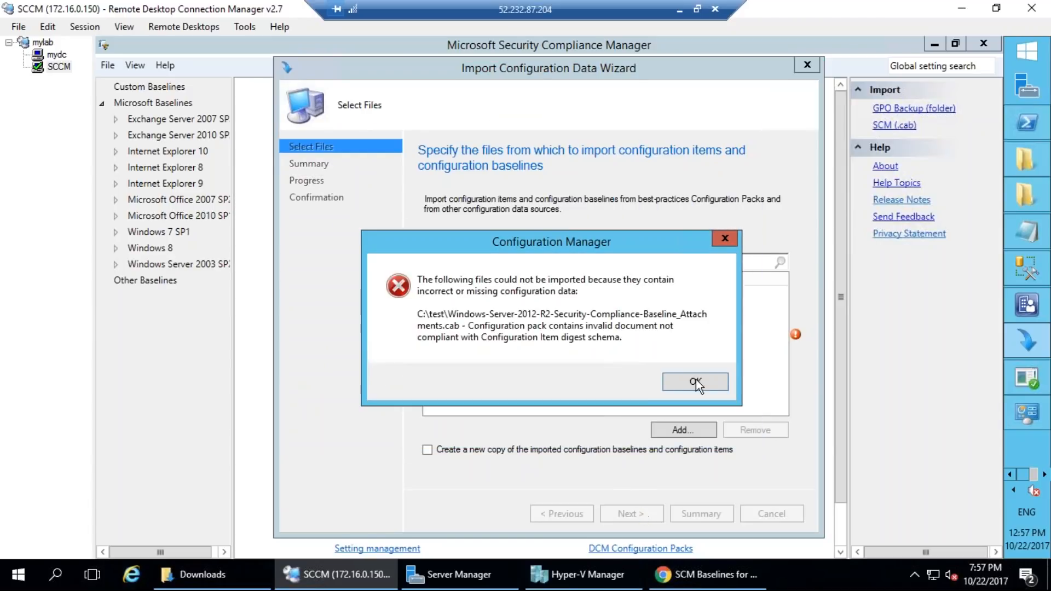
{"action": "left_click", "coordinate": [696, 381]}
{"action": "left_click", "coordinate": [624, 450]}
{"action": "left_click", "coordinate": [624, 506]}
Step: Switch to Chrome, download the IE 11 Attachments CAB from the SCM baselines blog post, and show it in its folder
{"action": "left_click", "coordinate": [730, 579]}
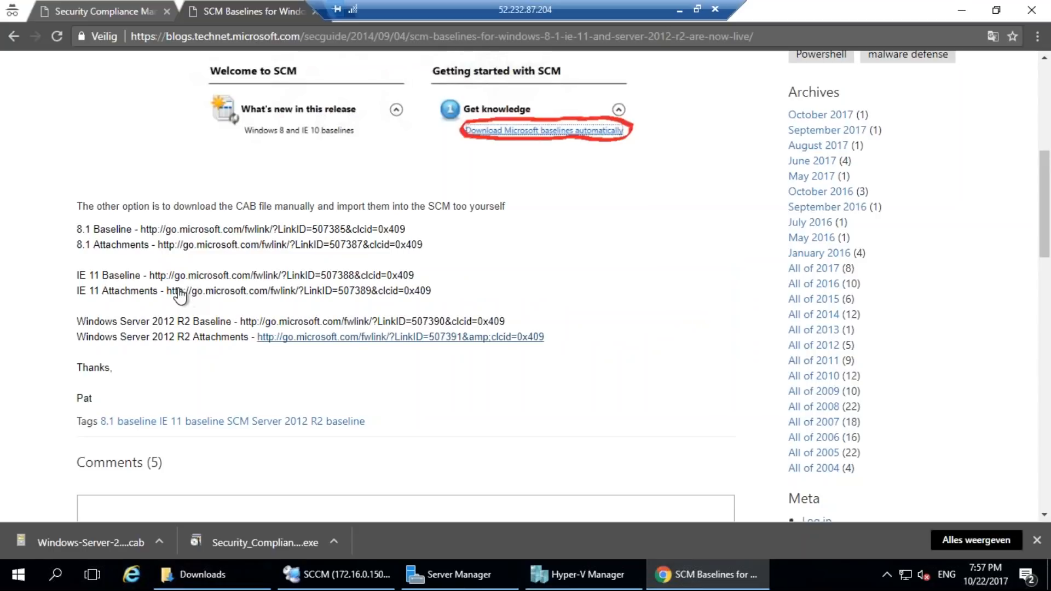
{"action": "left_click_drag", "start_coordinate": [167, 291], "coordinate": [391, 291]}
{"action": "left_click", "coordinate": [405, 291]}
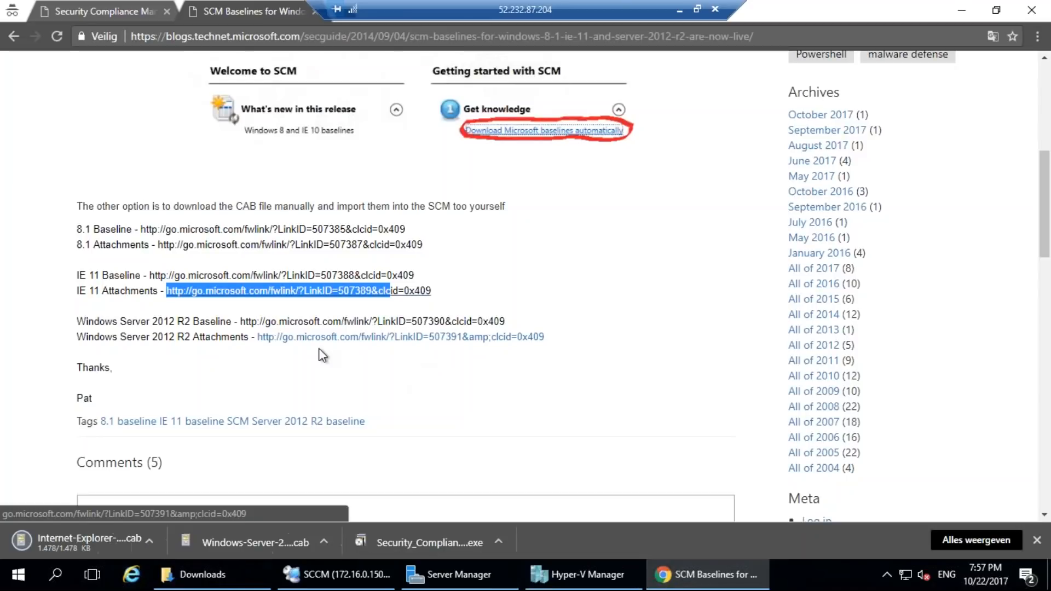
{"action": "left_click", "coordinate": [159, 542]}
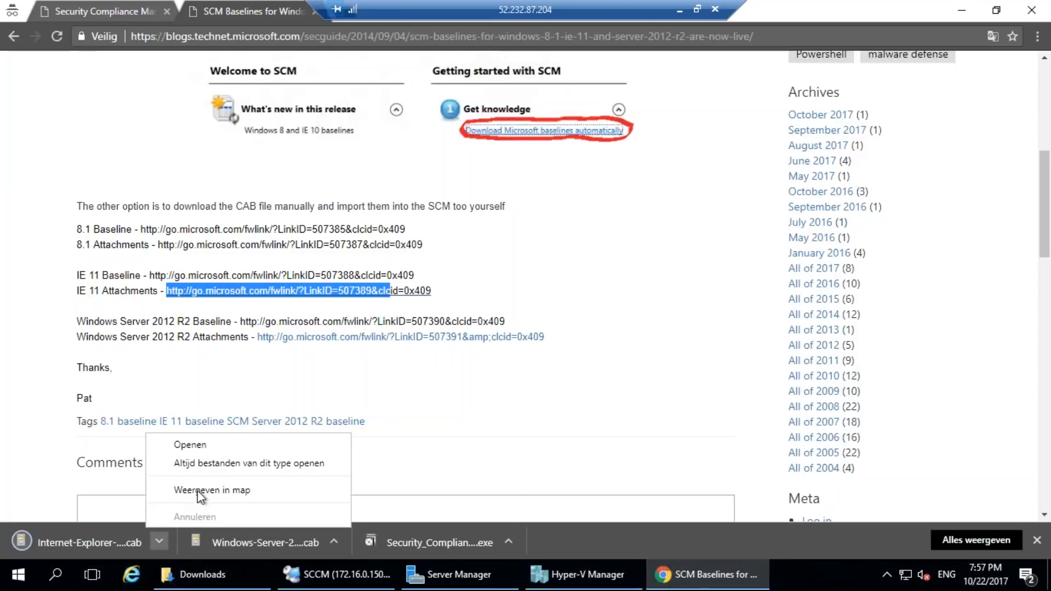
{"action": "left_click", "coordinate": [211, 489]}
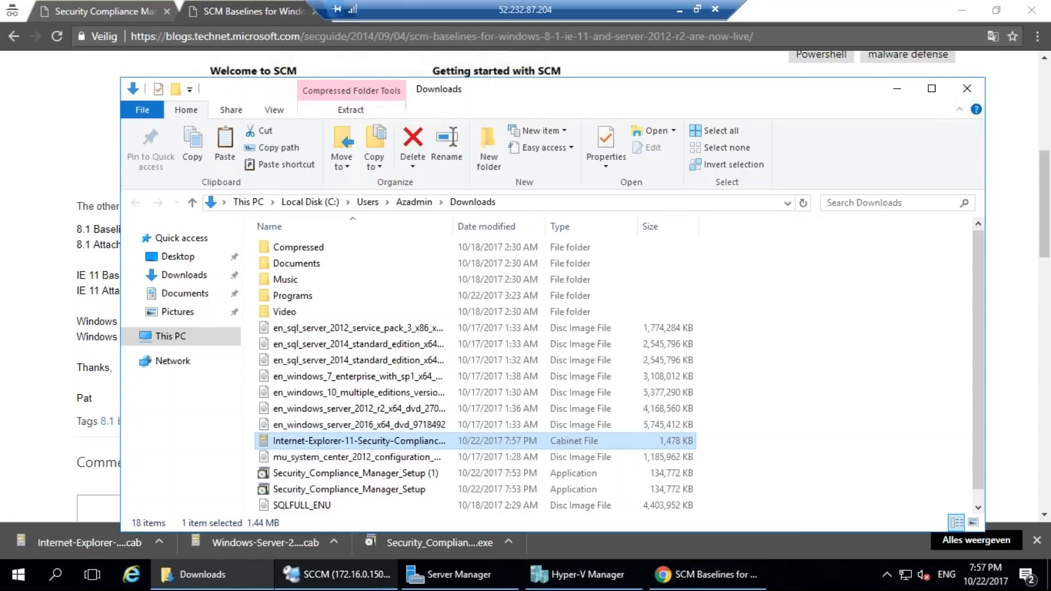
Step: Copy the downloaded Internet Explorer 11 attachments CAB into C:\test on the SCCM server and return to the import wizard
{"action": "left_click", "coordinate": [337, 574]}
{"action": "left_click", "coordinate": [691, 382]}
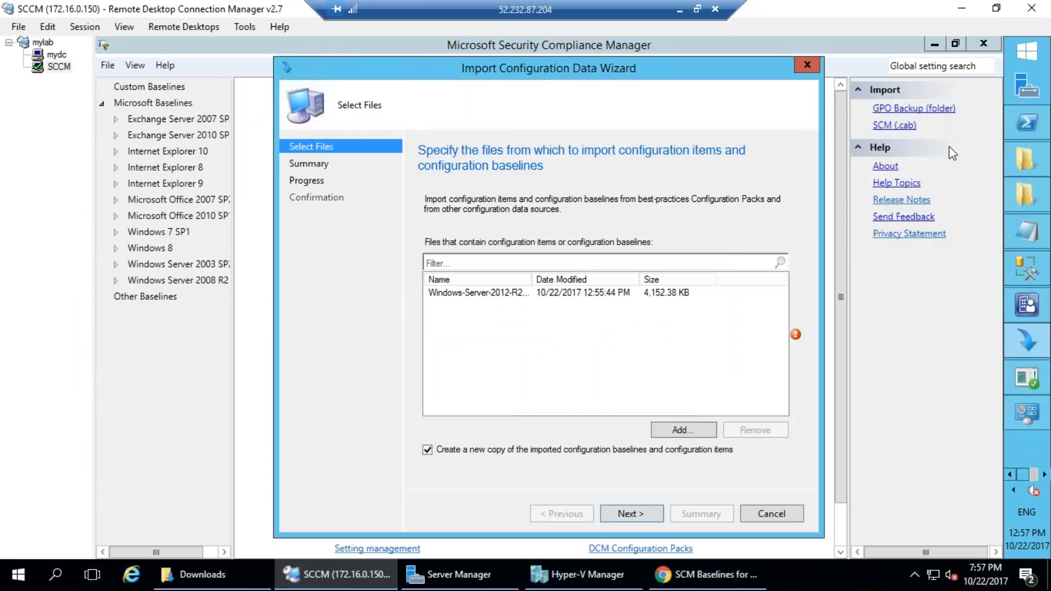
{"action": "left_click", "coordinate": [1046, 189]}
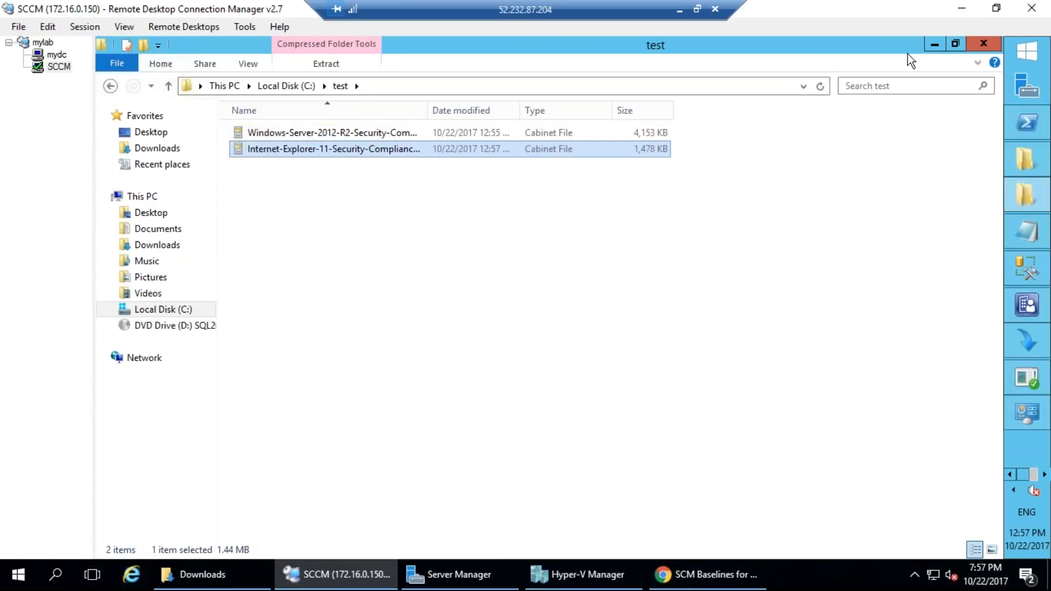
{"action": "left_click", "coordinate": [934, 45]}
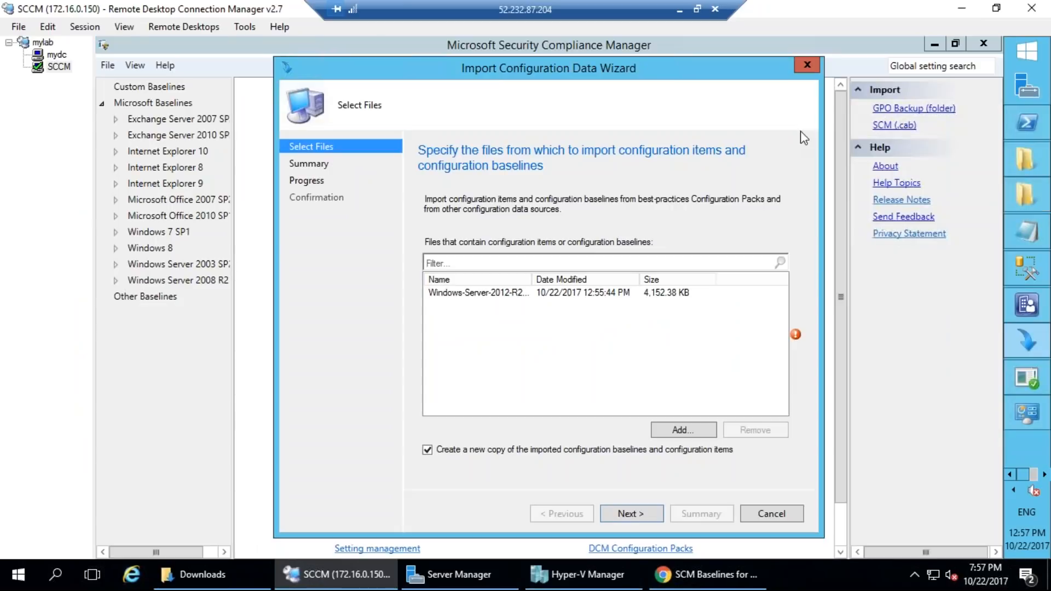
Step: Replace the listed file with the Internet Explorer 11 attachments CAB from C:\test and try to import it
{"action": "left_click", "coordinate": [625, 290]}
{"action": "left_click", "coordinate": [669, 432]}
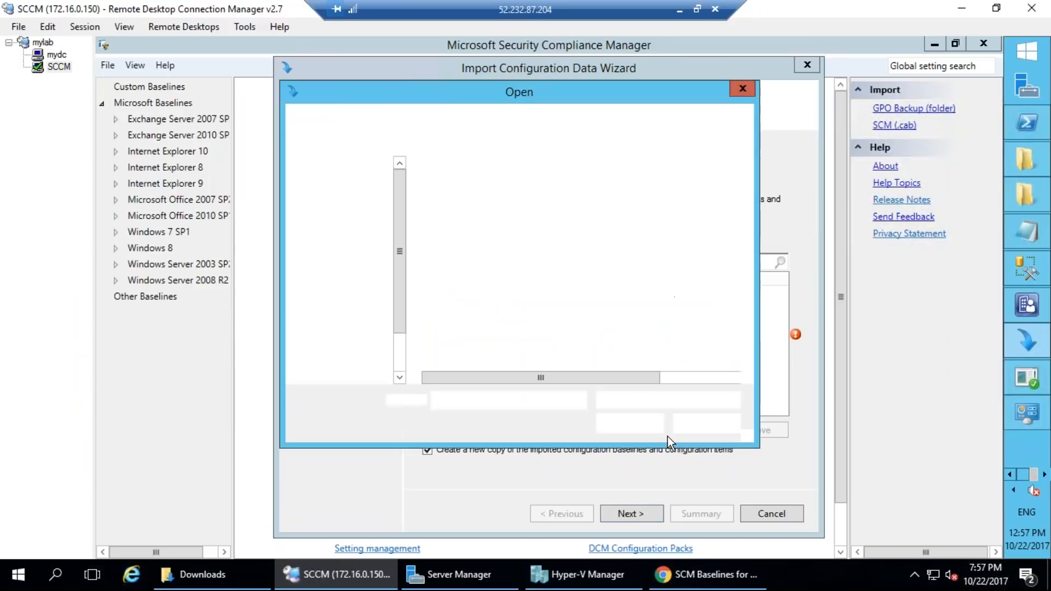
{"action": "double_click", "coordinate": [465, 188]}
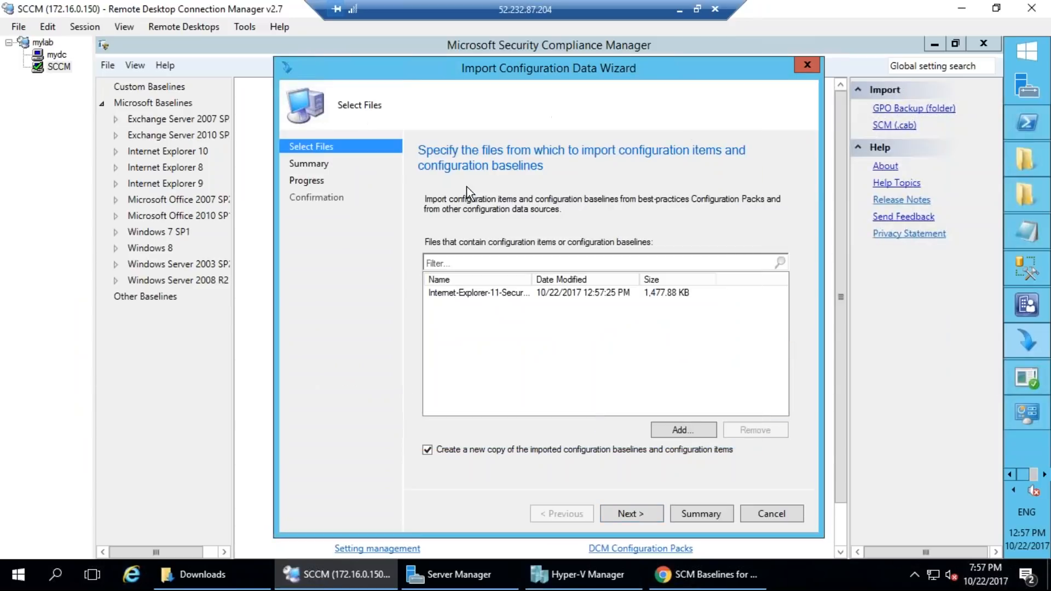
{"action": "left_click", "coordinate": [645, 510]}
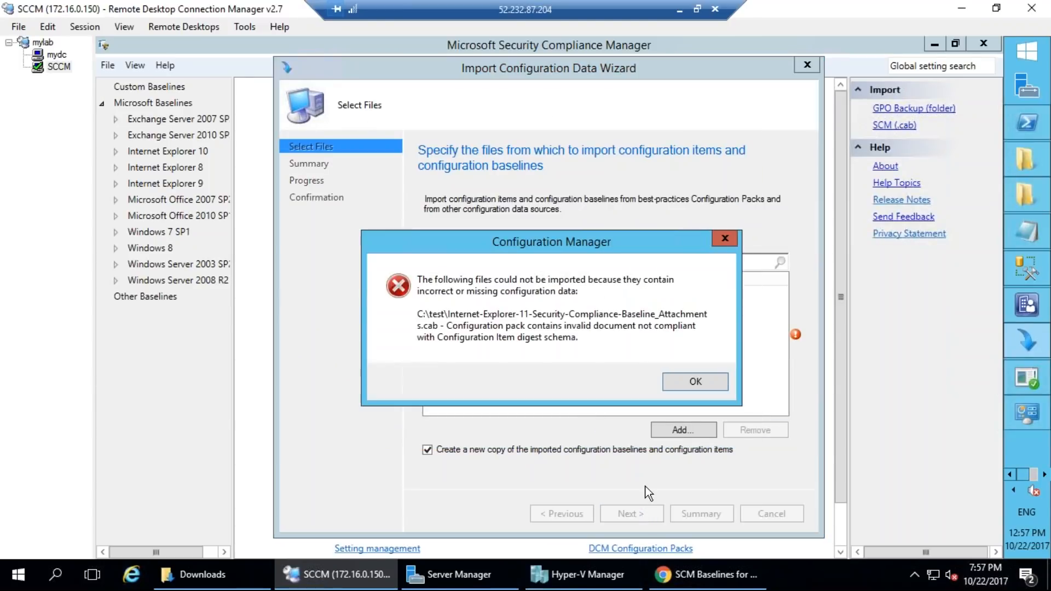
Step: Dismiss the import error and remove the Internet Explorer 11 attachments cab from the Import Configuration Data Wizard's file list
{"action": "left_click", "coordinate": [697, 386]}
{"action": "left_click", "coordinate": [679, 9]}
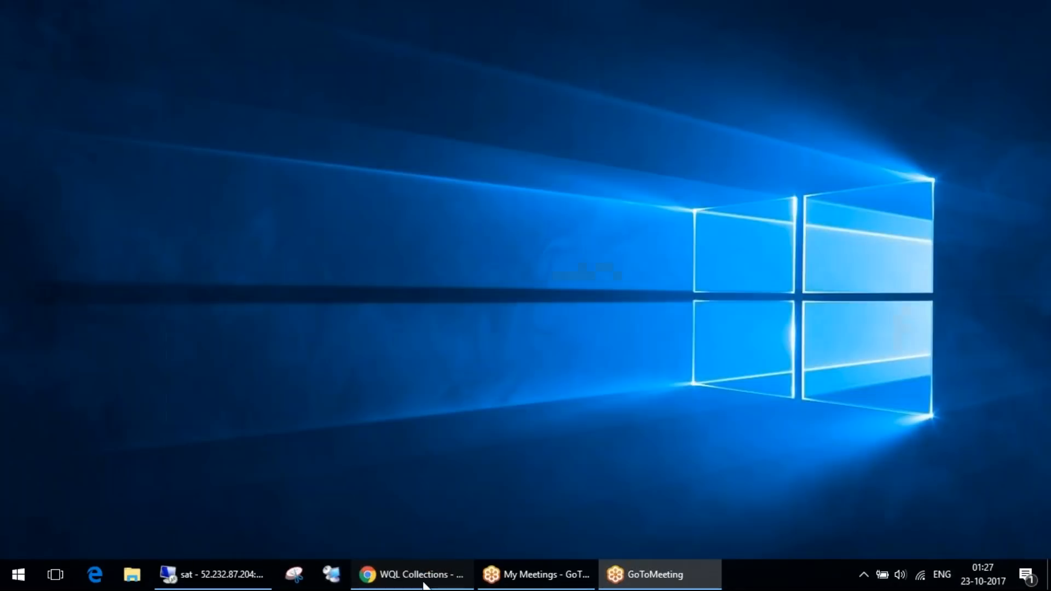
{"action": "left_click", "coordinate": [419, 577]}
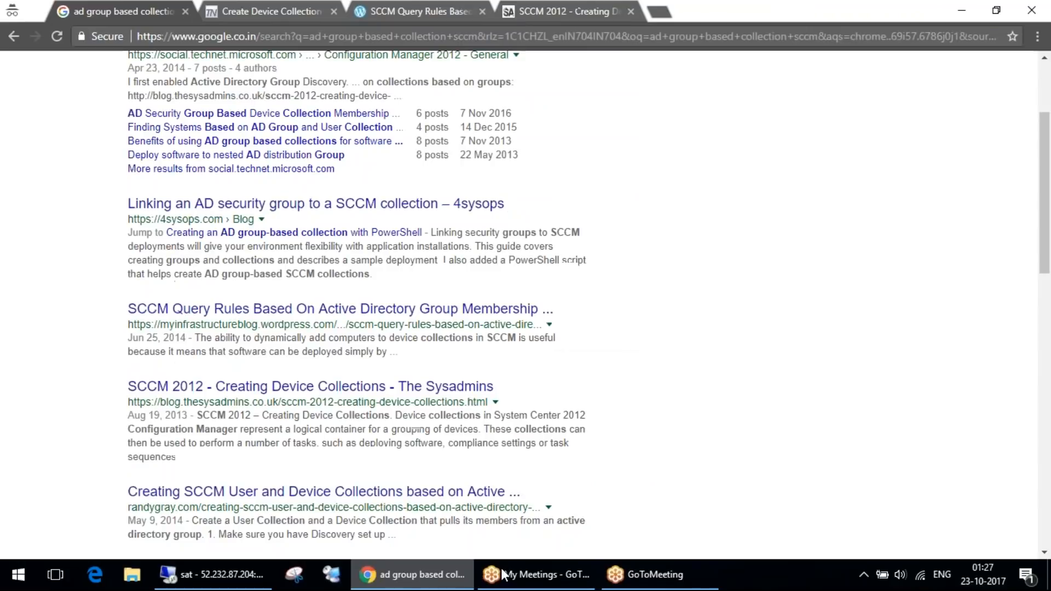
{"action": "left_click", "coordinate": [419, 575]}
{"action": "left_click", "coordinate": [226, 575]}
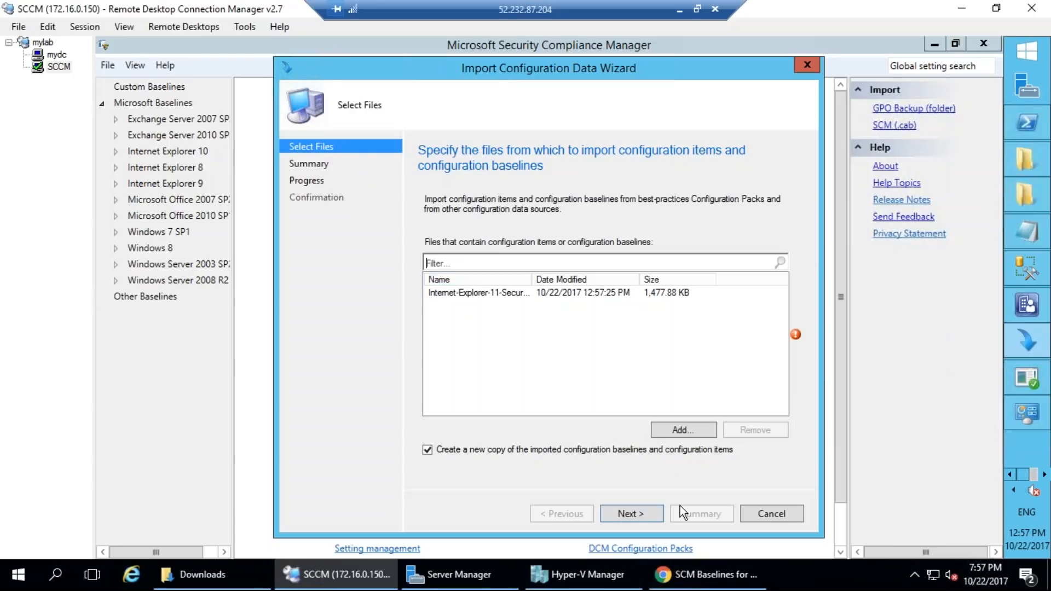
{"action": "left_click", "coordinate": [760, 430]}
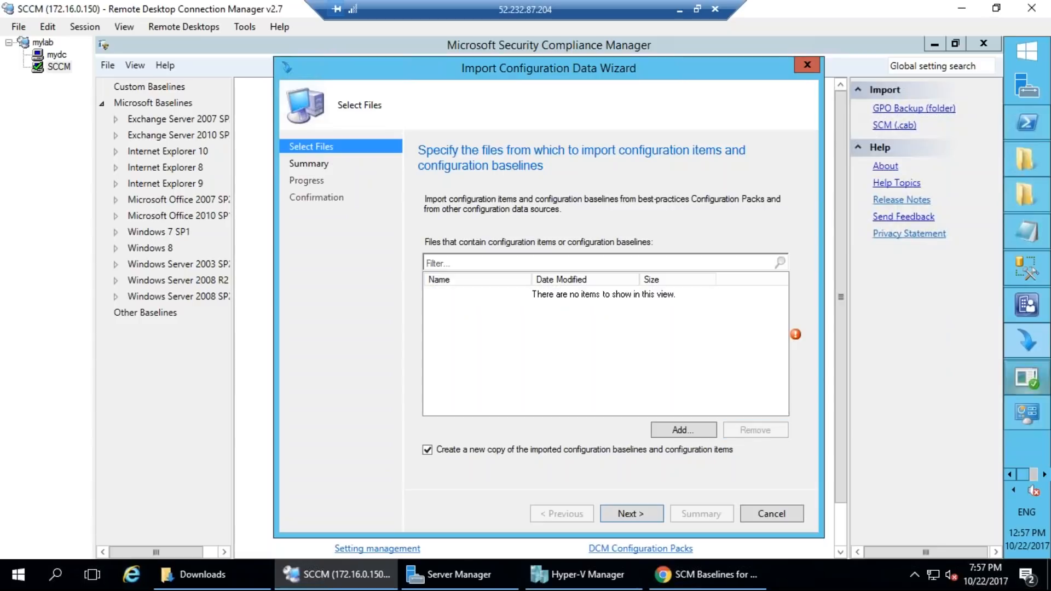
Step: Switch to Security Compliance Manager and monitor the import of the remaining Microsoft baselines until it finishes
{"action": "left_click", "coordinate": [1033, 476]}
{"action": "left_click", "coordinate": [1017, 476]}
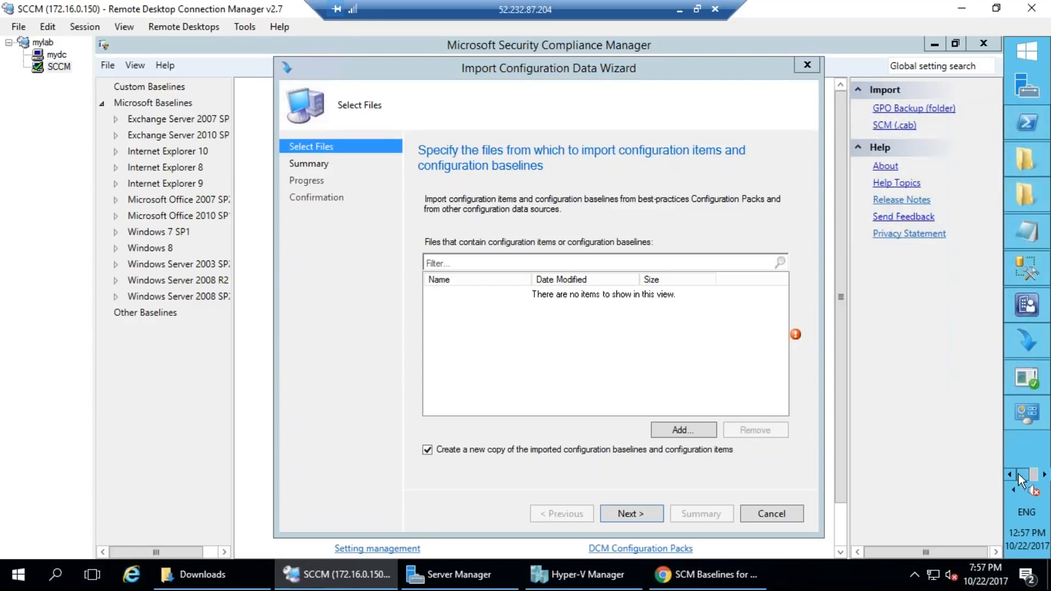
{"action": "left_click", "coordinate": [1017, 474]}
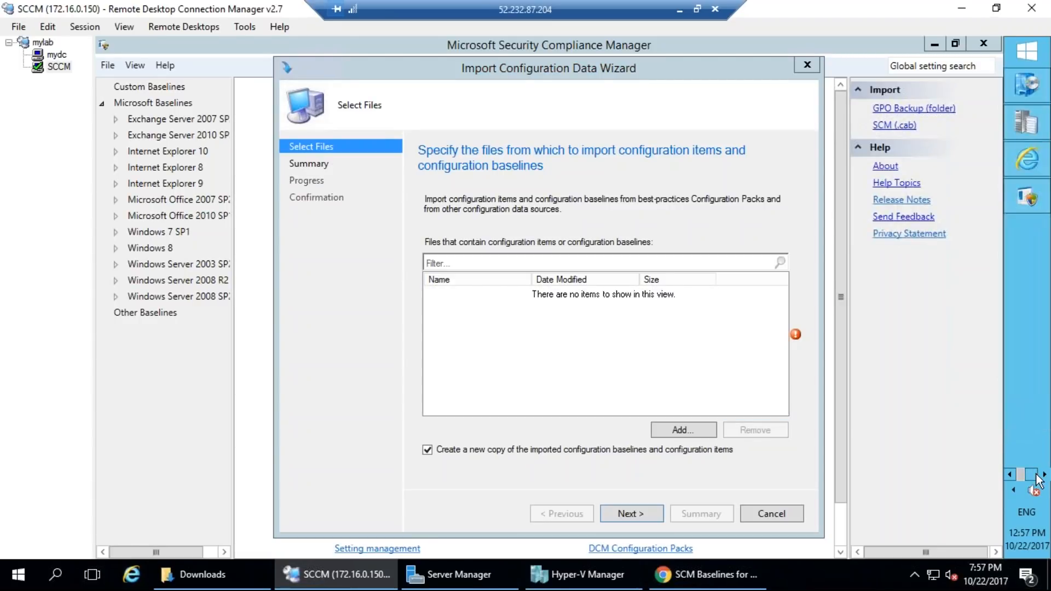
{"action": "left_click", "coordinate": [1019, 198]}
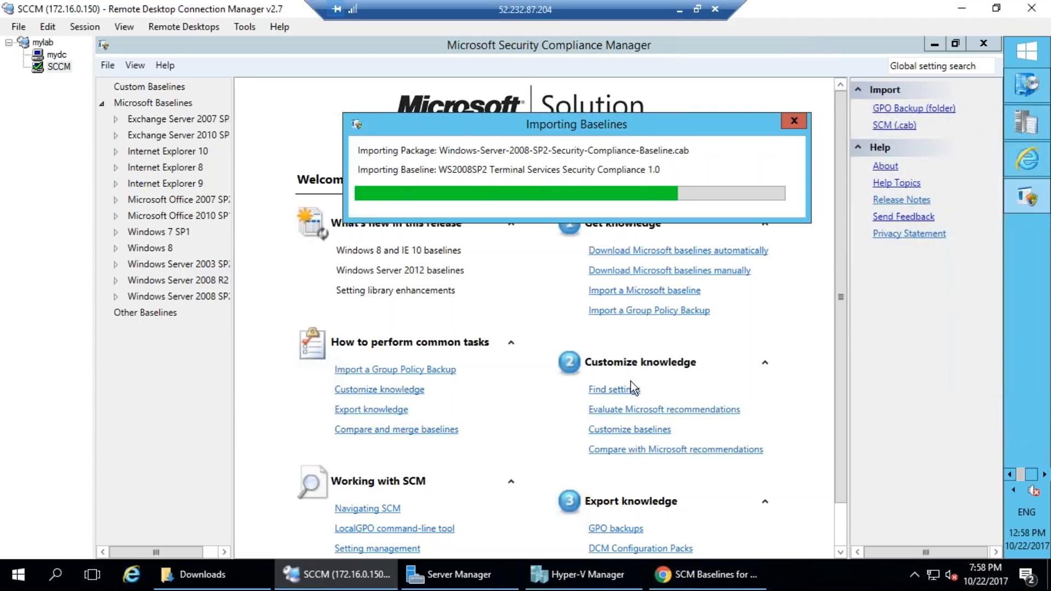
{"action": "left_click_drag", "start_coordinate": [539, 132], "coordinate": [297, 296]}
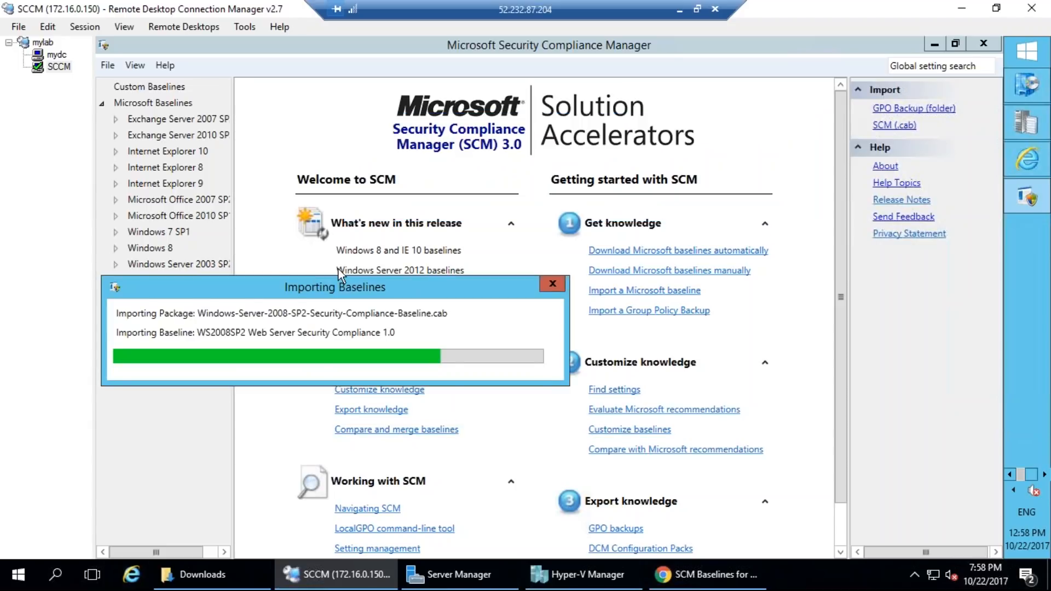
{"action": "left_click_drag", "start_coordinate": [377, 290], "coordinate": [593, 97]}
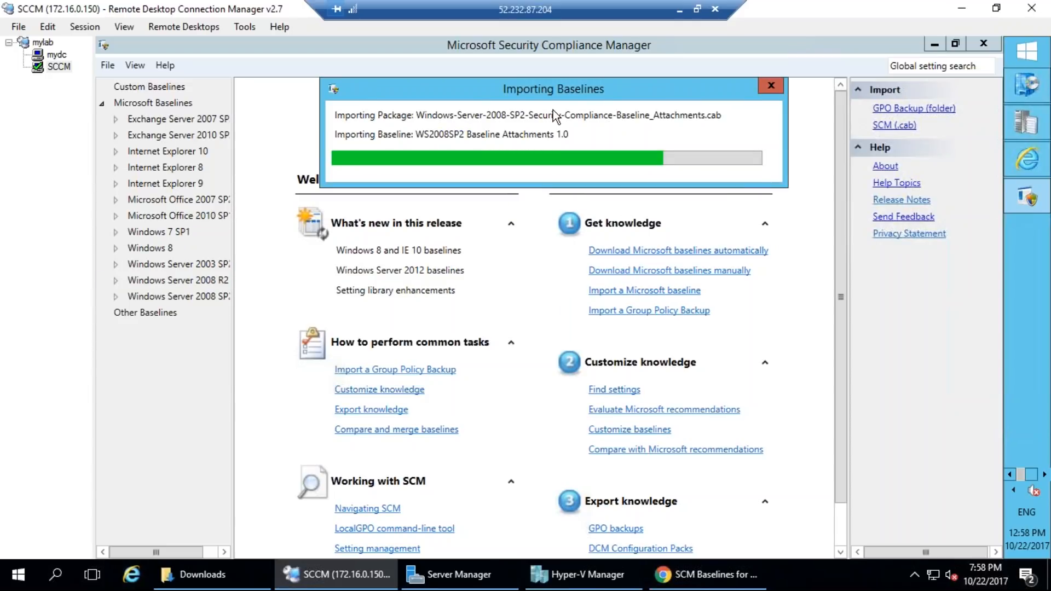
{"action": "left_click_drag", "start_coordinate": [553, 83], "coordinate": [529, 92]}
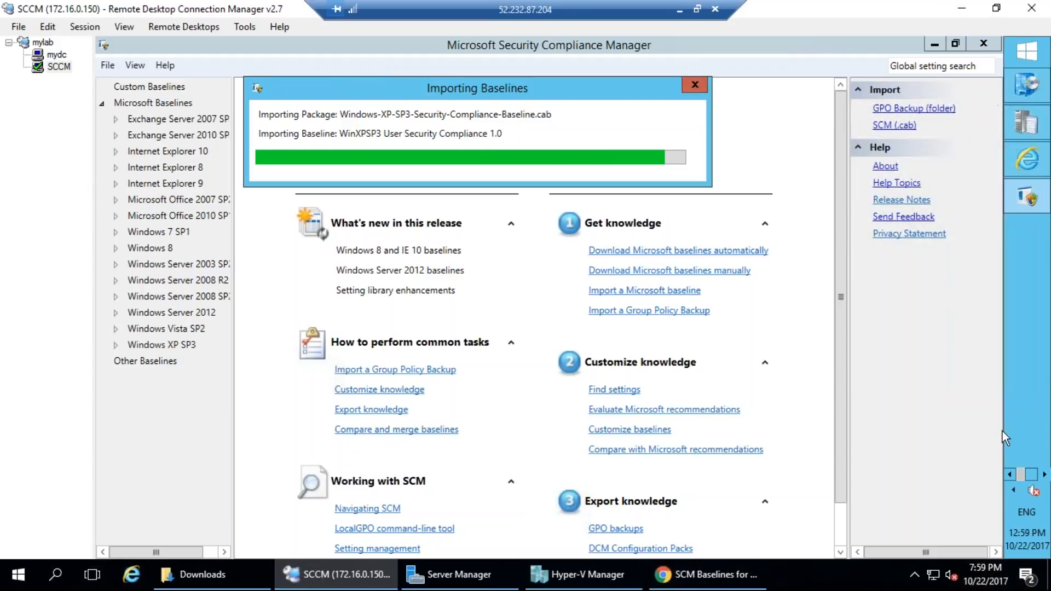
{"action": "left_click", "coordinate": [1005, 471]}
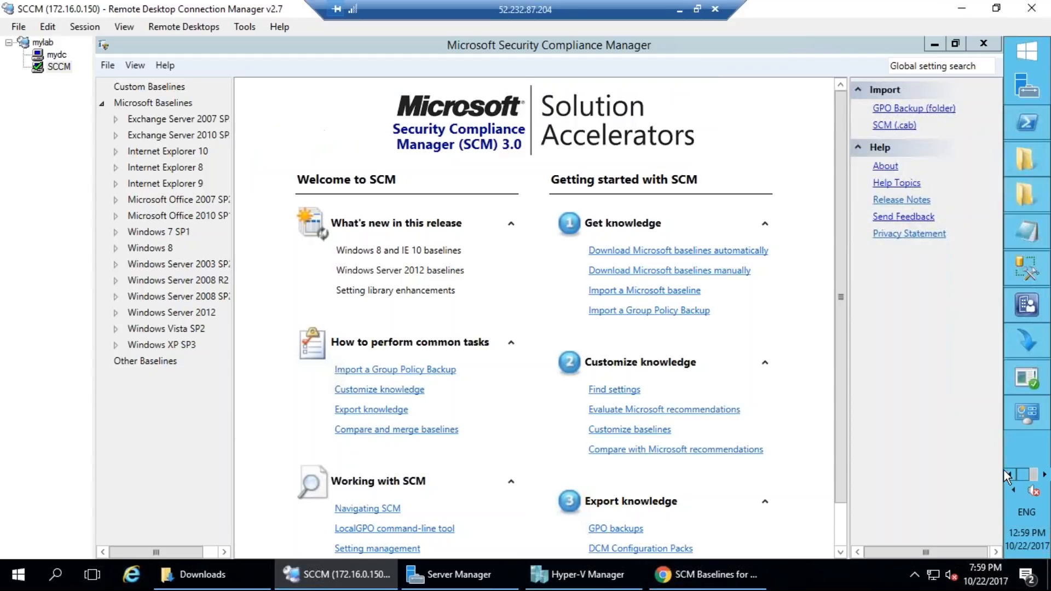
Step: Expand Windows Server 2012 in the widened baseline tree and open the WS2012 Domain Controller Security Compliance 1.0 baseline
{"action": "left_click", "coordinate": [116, 313]}
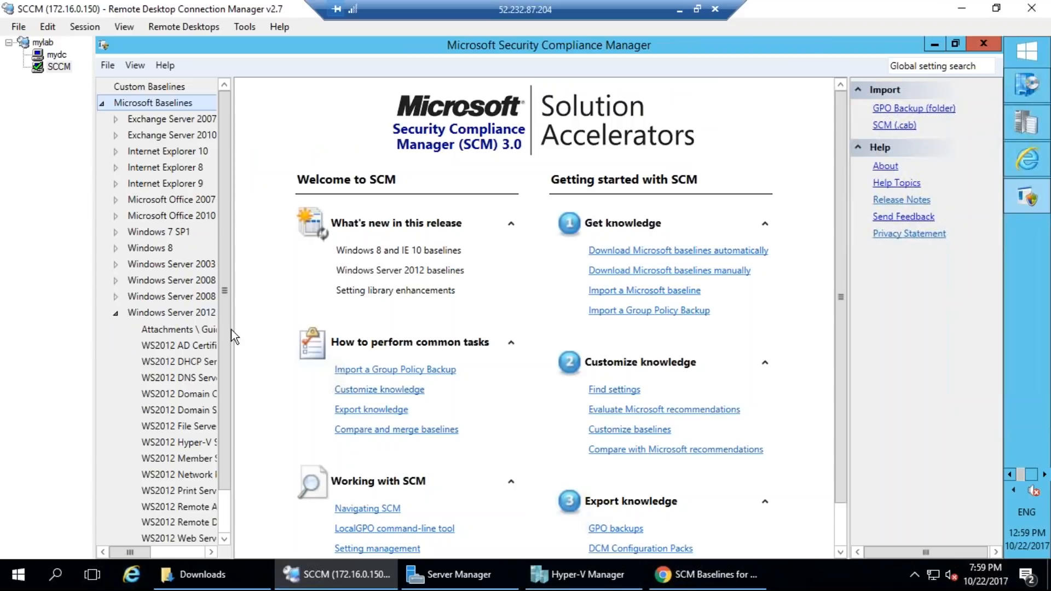
{"action": "left_click_drag", "start_coordinate": [231, 329], "coordinate": [335, 328]}
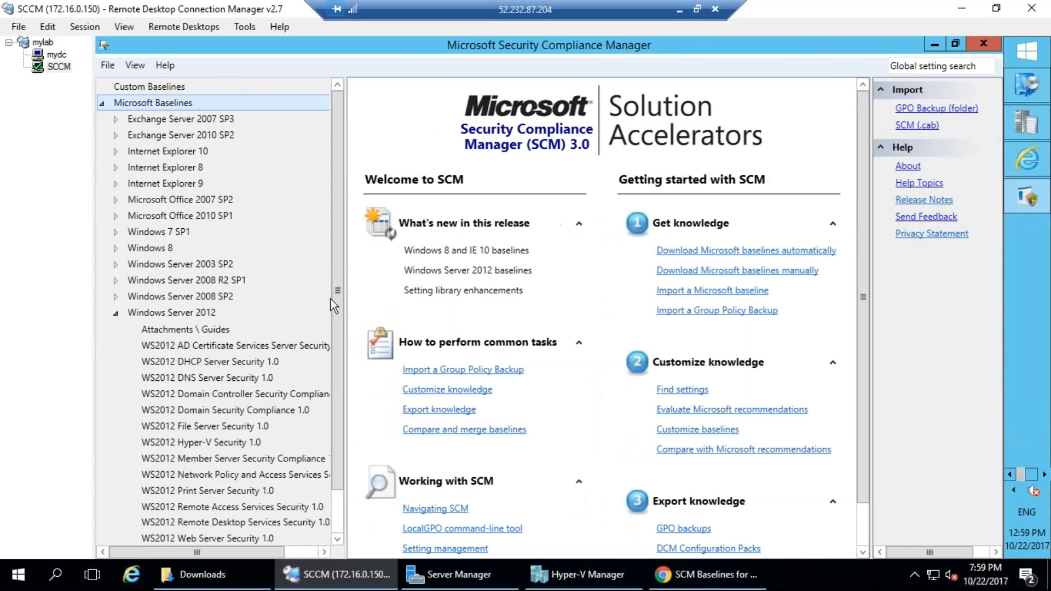
{"action": "scroll", "coordinate": [338, 403], "scroll_direction": "down", "scroll_amount": 1}
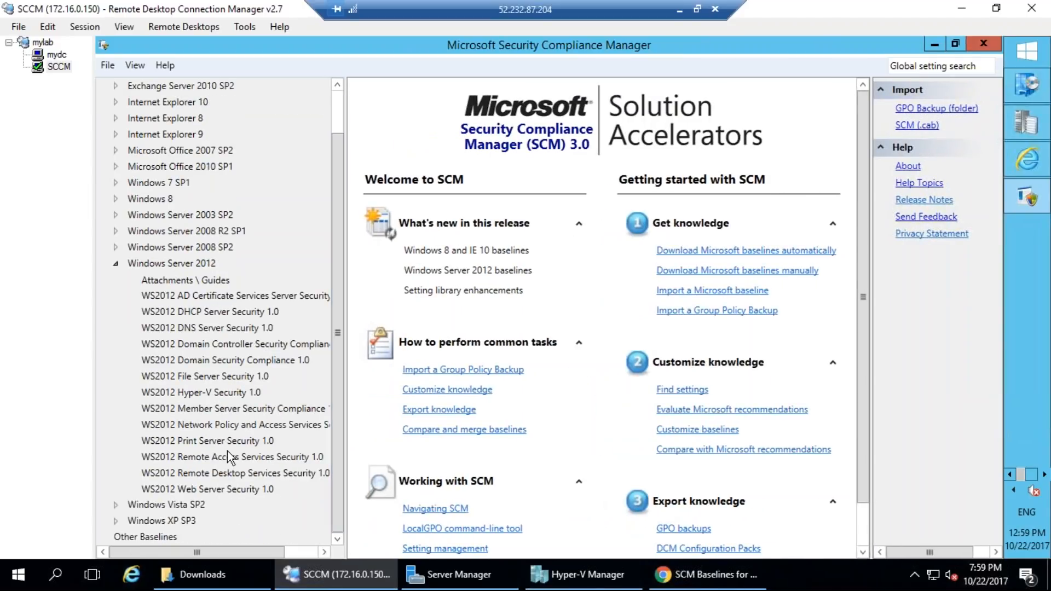
{"action": "left_click", "coordinate": [186, 298]}
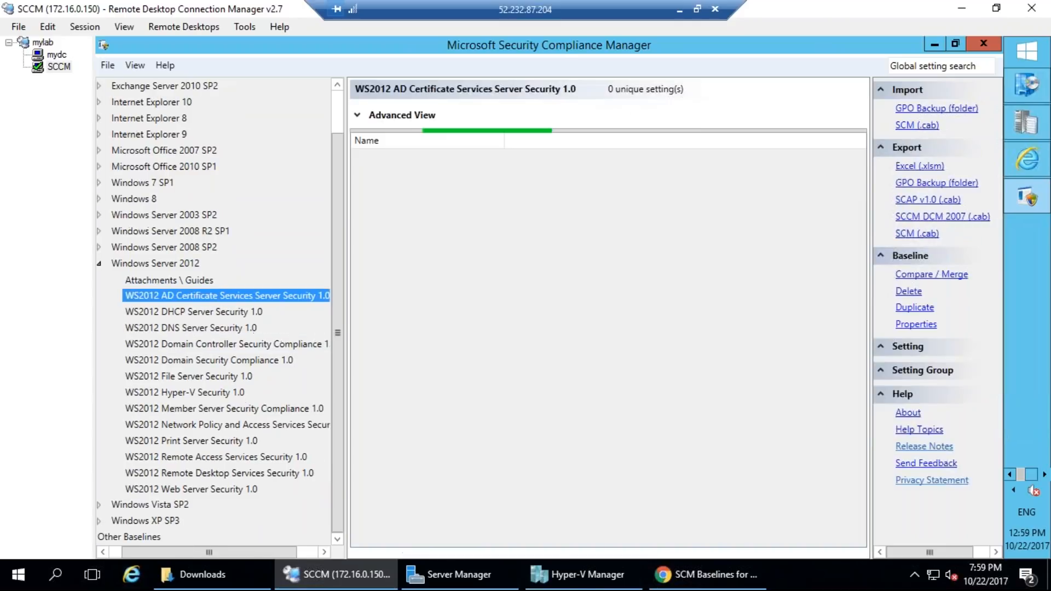
{"action": "left_click", "coordinate": [188, 343]}
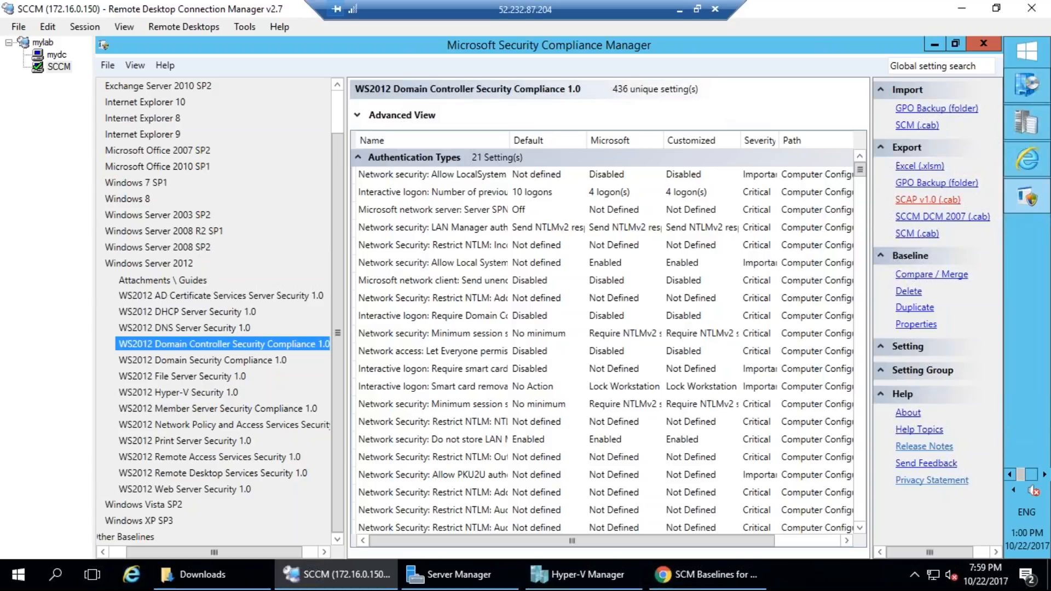
Step: Export the domain controller baseline as an SCM cab named WS2012 Domain Controller Security Compliance to C:\test
{"action": "left_click", "coordinate": [922, 234]}
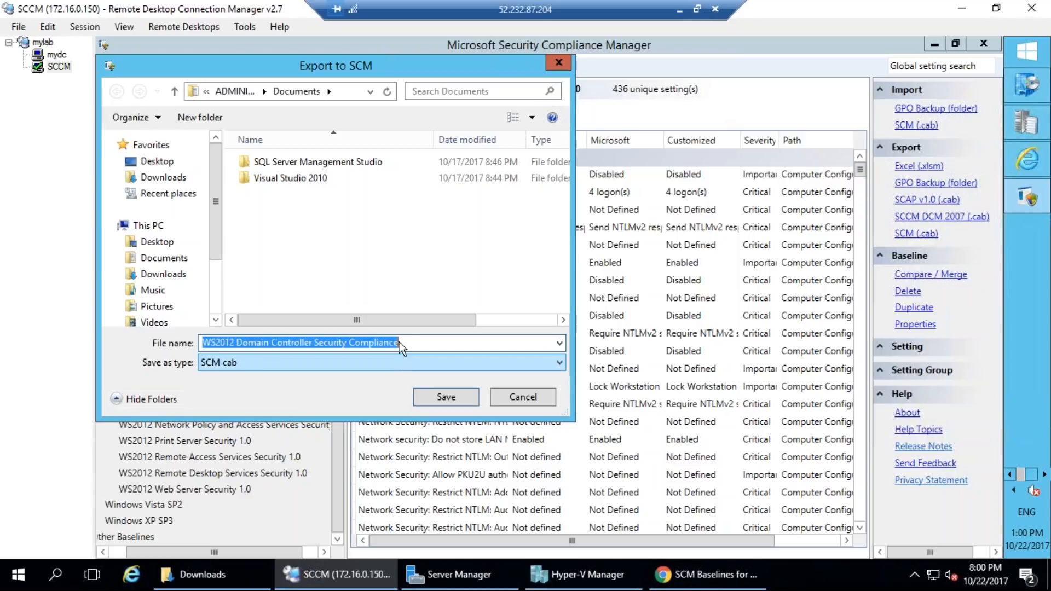
{"action": "left_click", "coordinate": [167, 164]}
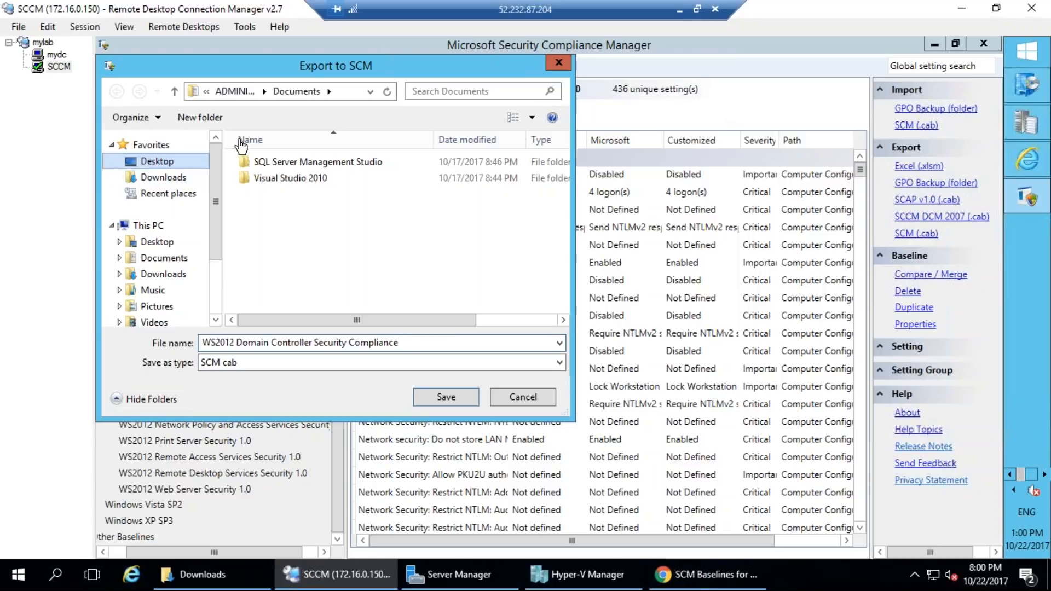
{"action": "double_click", "coordinate": [307, 198]}
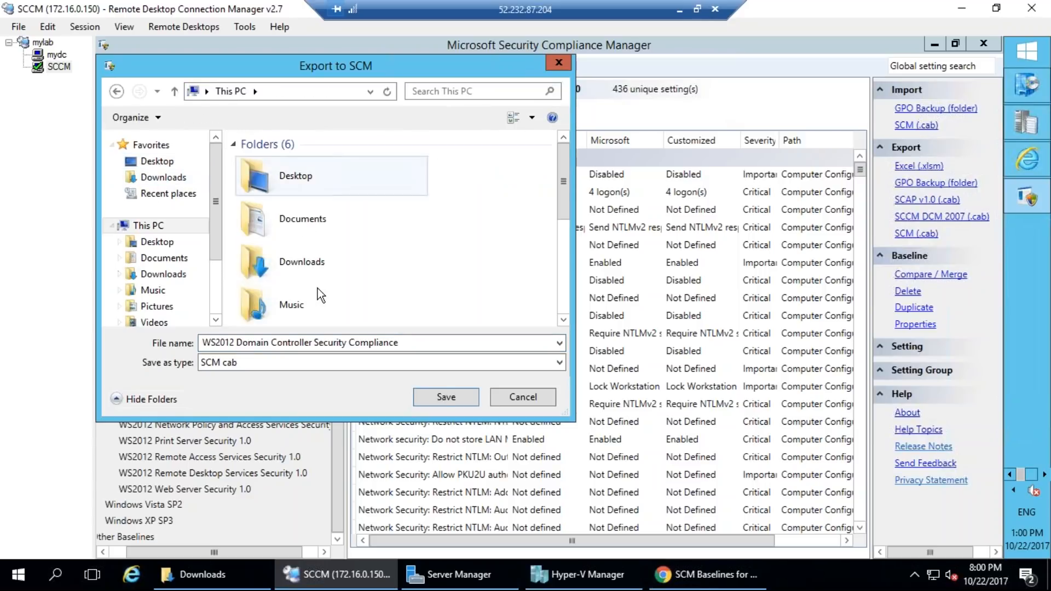
{"action": "scroll", "coordinate": [527, 296], "scroll_direction": "down", "scroll_amount": 5}
{"action": "double_click", "coordinate": [363, 271]}
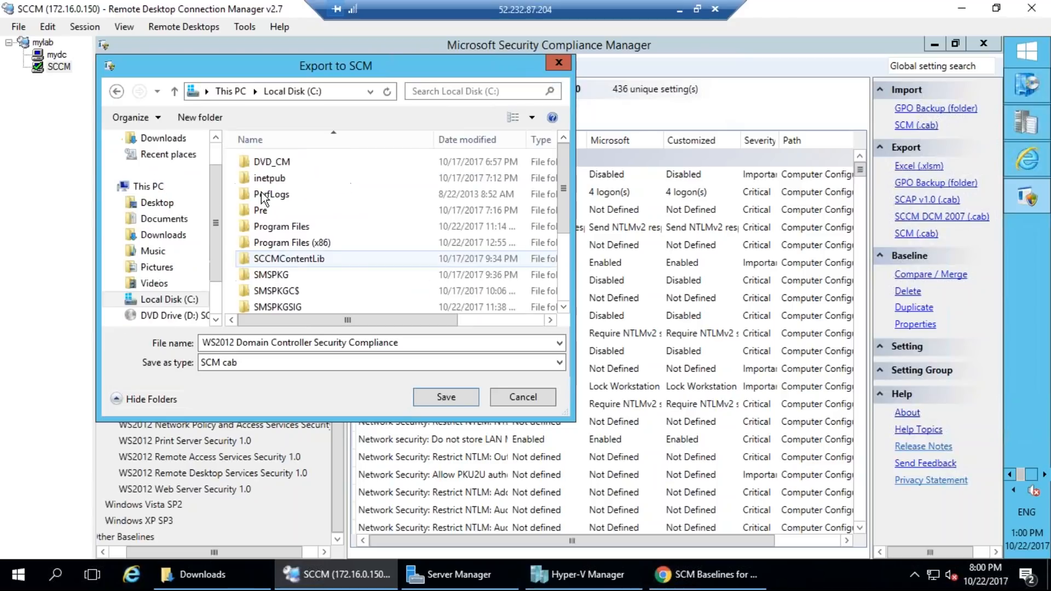
{"action": "left_click", "coordinate": [271, 274]}
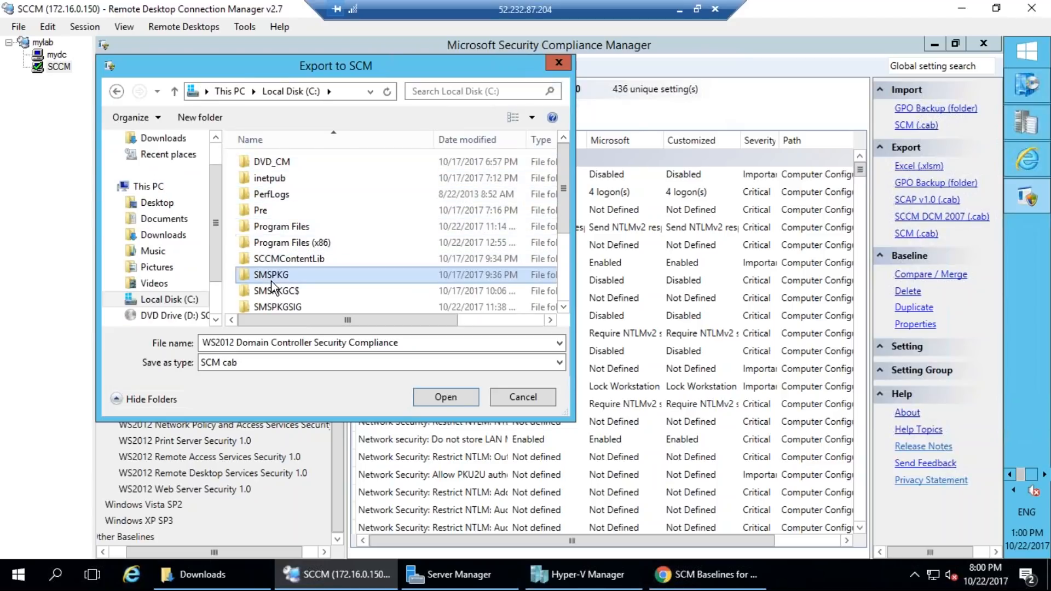
{"action": "scroll", "coordinate": [268, 273], "scroll_direction": "down", "scroll_amount": 2}
{"action": "left_click", "coordinate": [261, 259]}
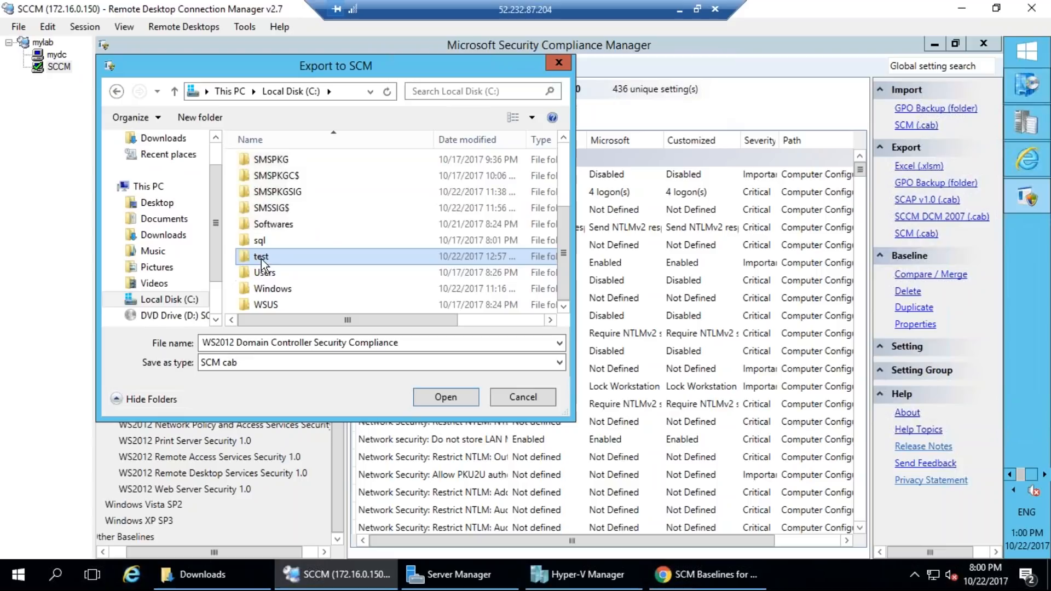
{"action": "left_click", "coordinate": [439, 397]}
{"action": "left_click", "coordinate": [443, 397]}
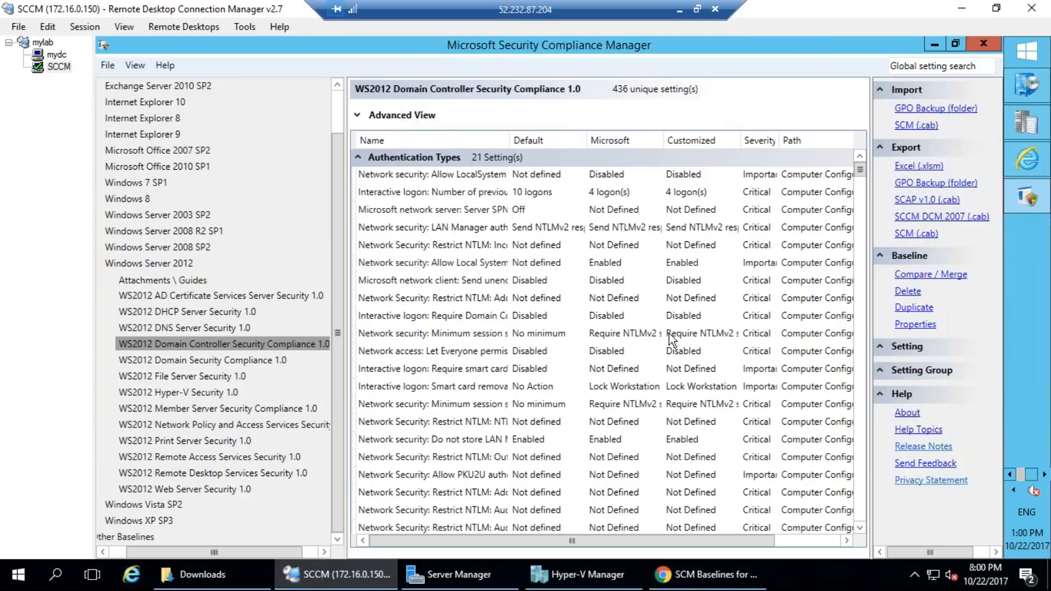
Step: Try to import WS2012 Domain Controller Security Compliance.cab from C:\test in the Configuration Manager wizard, and turn off creating new copies of imported items
{"action": "left_click", "coordinate": [934, 45]}
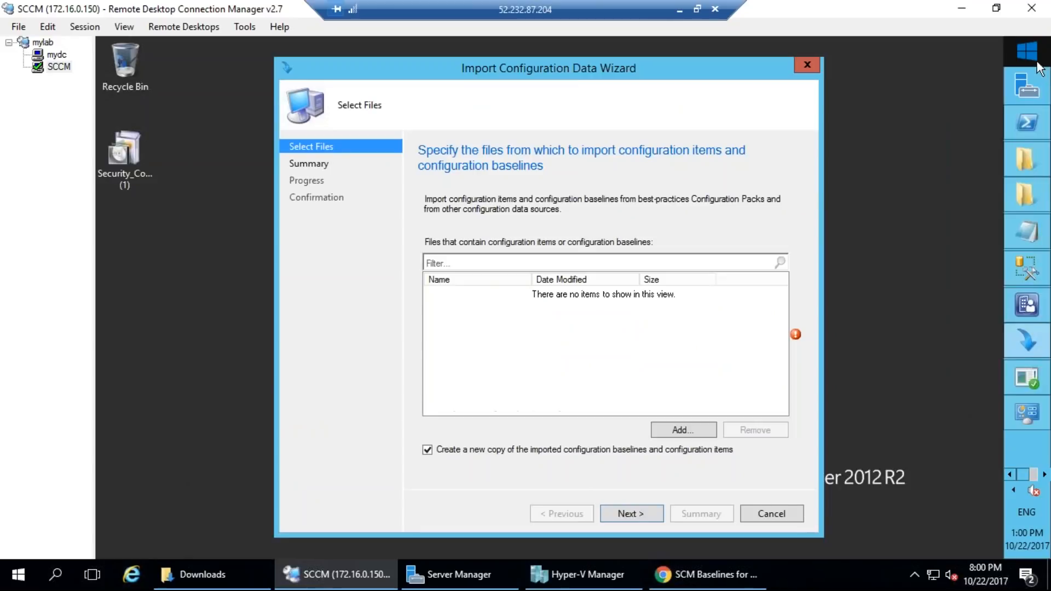
{"action": "left_click", "coordinate": [694, 432]}
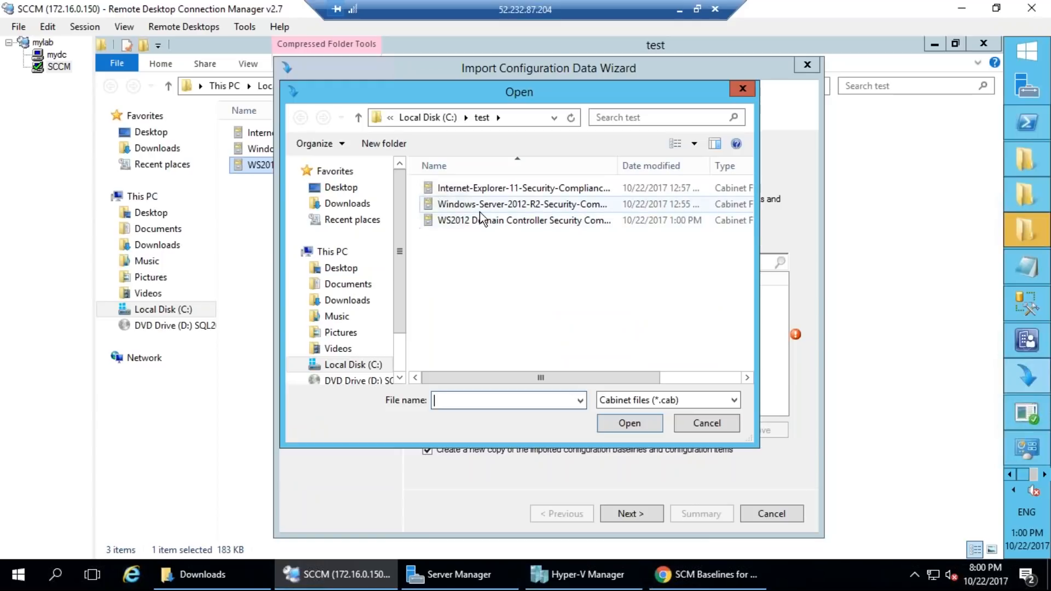
{"action": "double_click", "coordinate": [480, 220]}
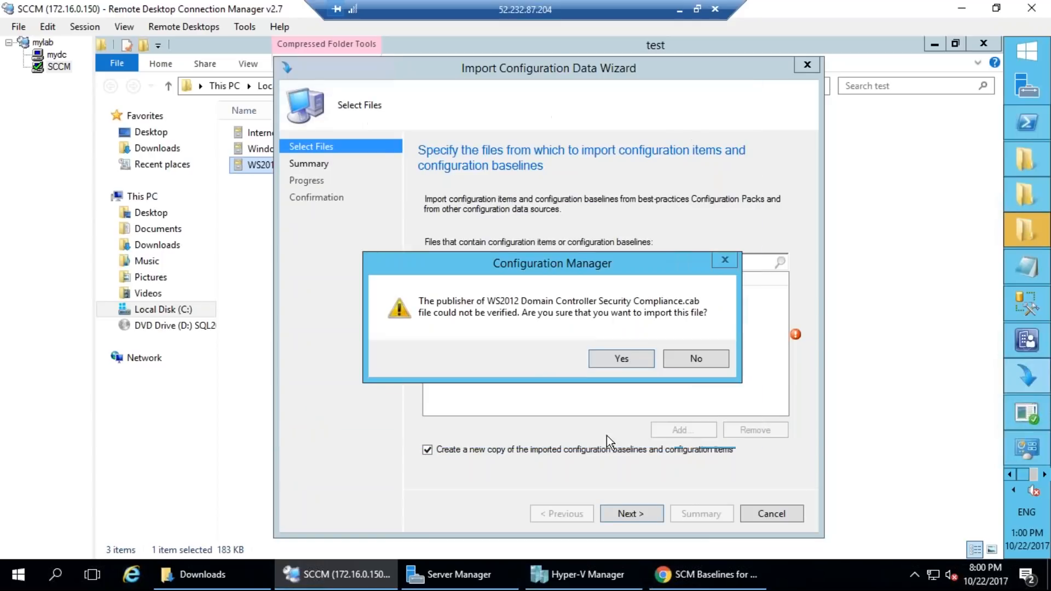
{"action": "left_click", "coordinate": [621, 359]}
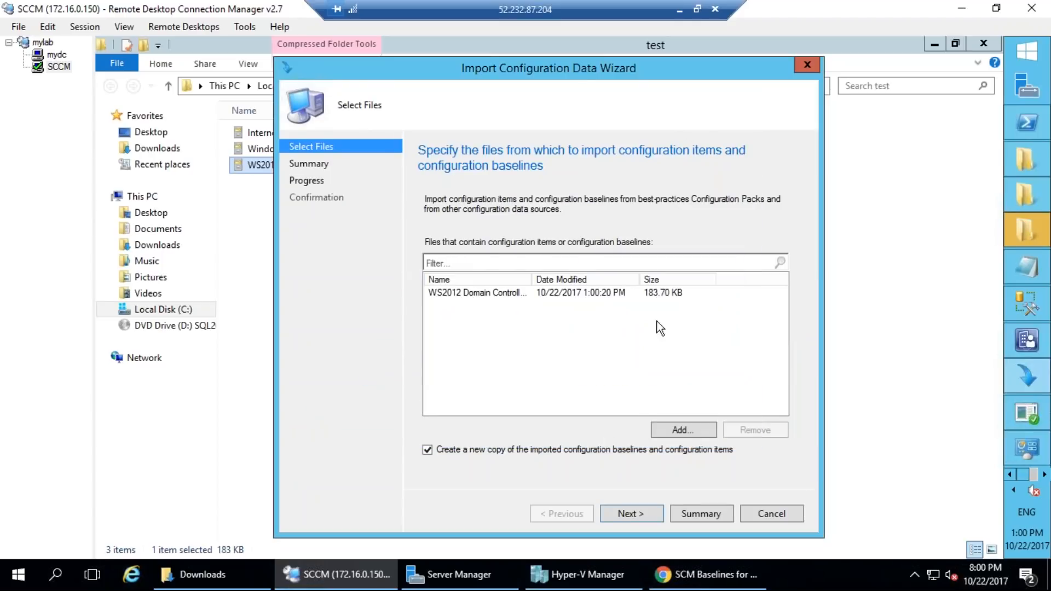
{"action": "left_click", "coordinate": [643, 519]}
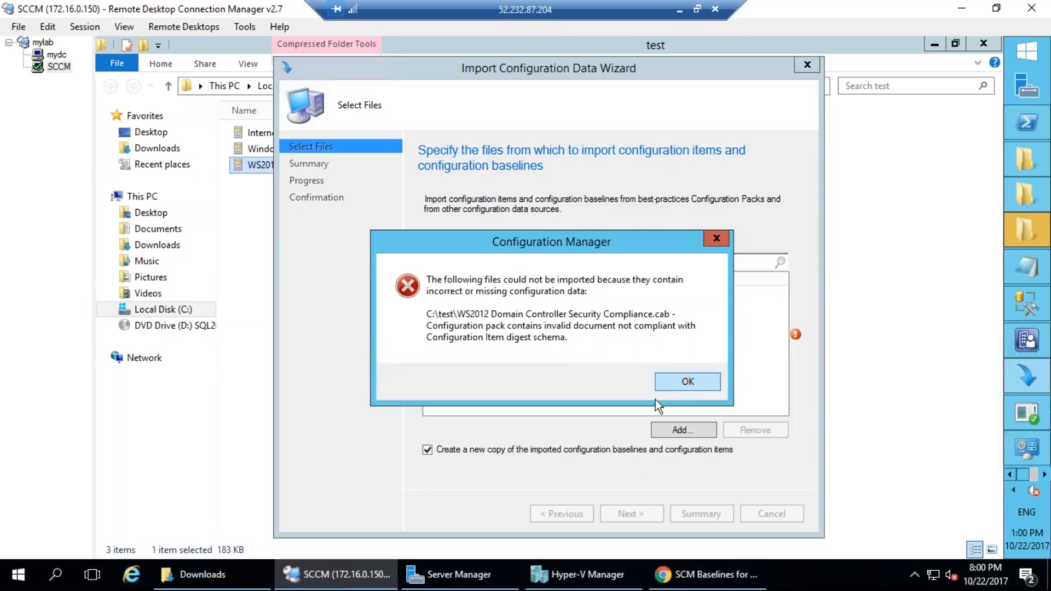
{"action": "left_click", "coordinate": [689, 383]}
{"action": "left_click", "coordinate": [559, 450]}
Step: Copy all XML files from the WS2012 Domain Controller Security Compliance cab into C:\test, and return to the Import Configuration Data Wizard
{"action": "left_click", "coordinate": [1029, 226]}
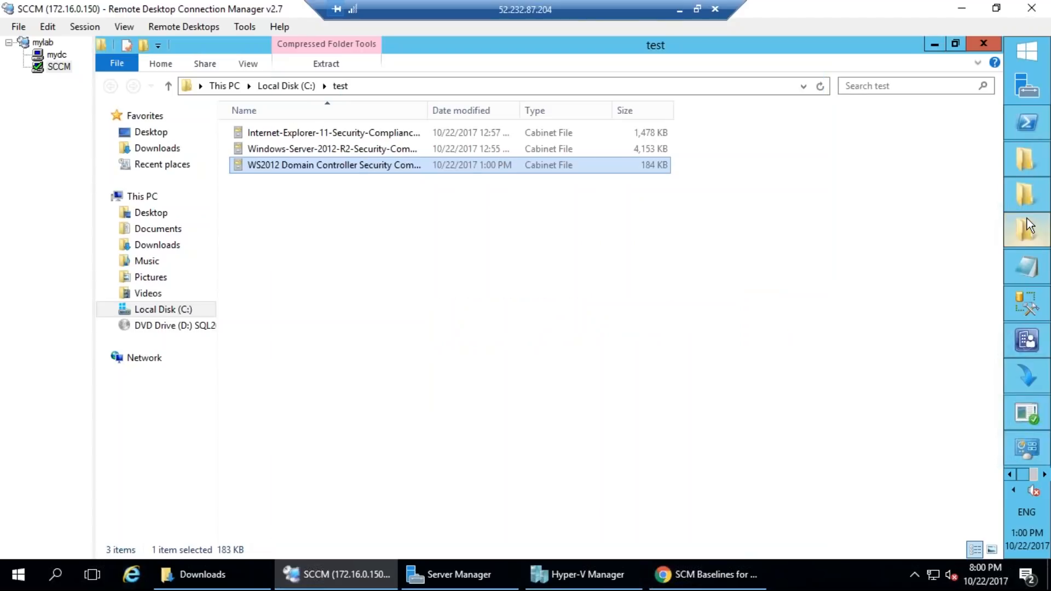
{"action": "right_click", "coordinate": [316, 175]}
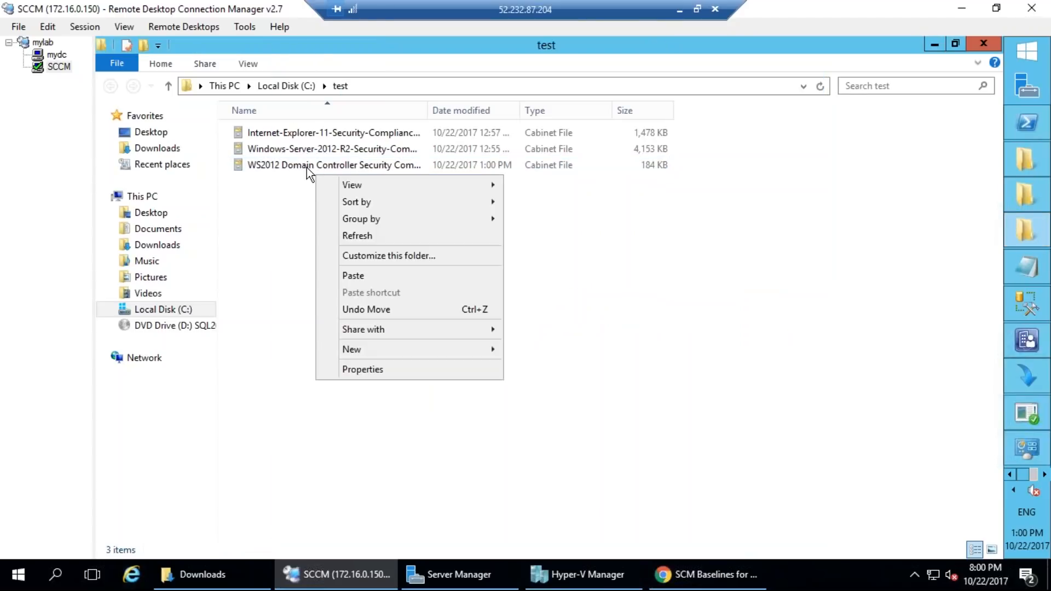
{"action": "double_click", "coordinate": [307, 168]}
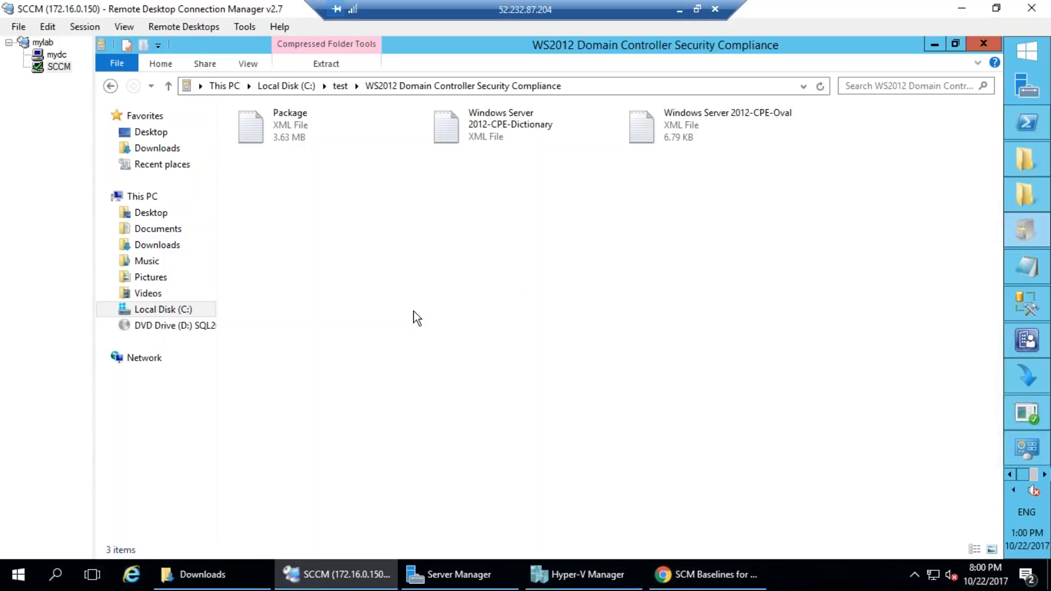
{"action": "key", "text": "ctrl+a"}
{"action": "left_click", "coordinate": [342, 93]}
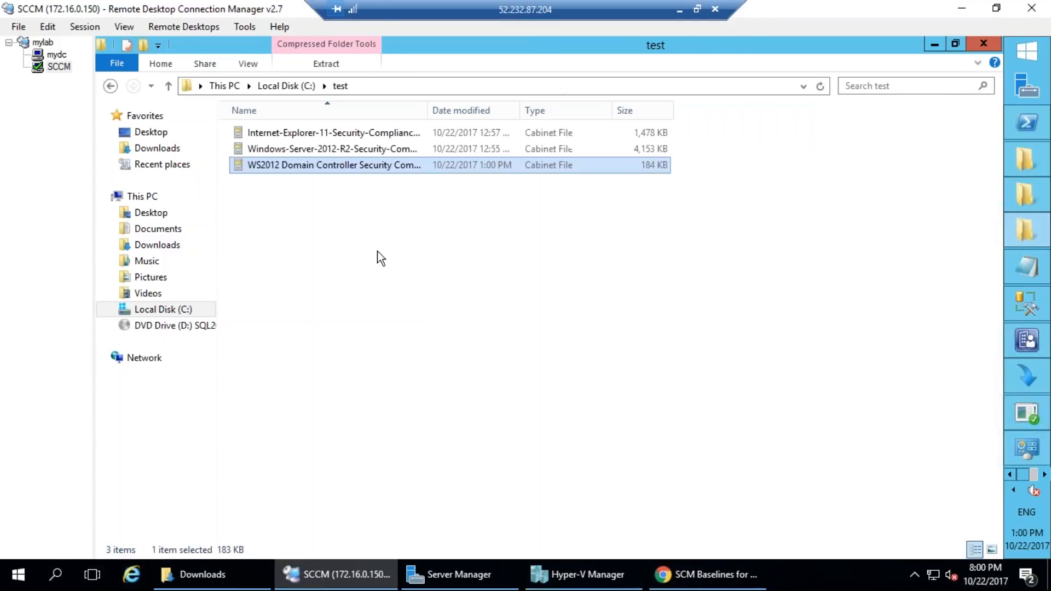
{"action": "key", "text": "ctrl+v"}
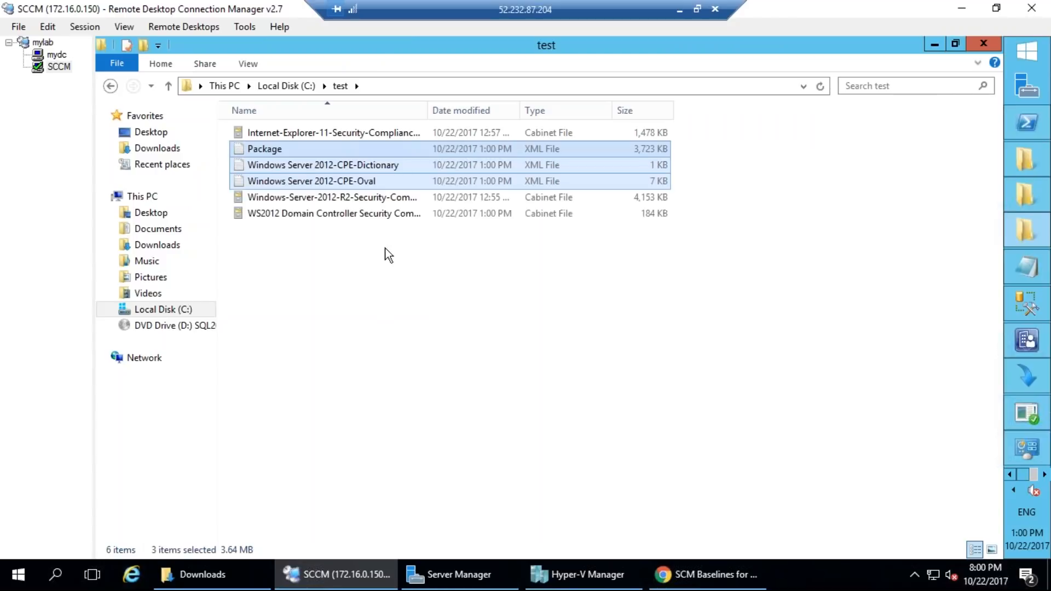
{"action": "left_click", "coordinate": [357, 314]}
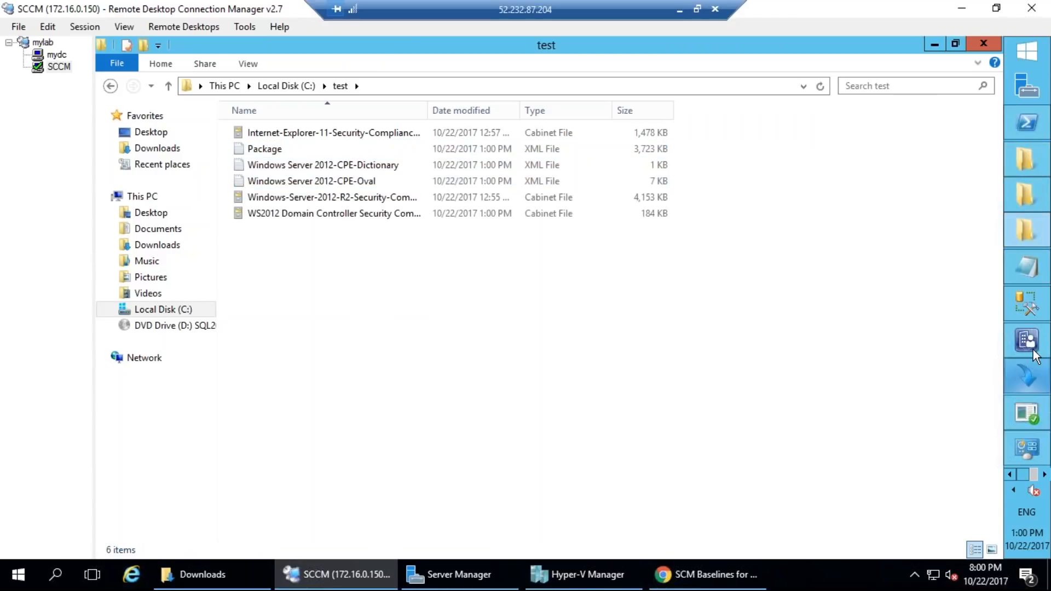
{"action": "left_click", "coordinate": [1027, 376]}
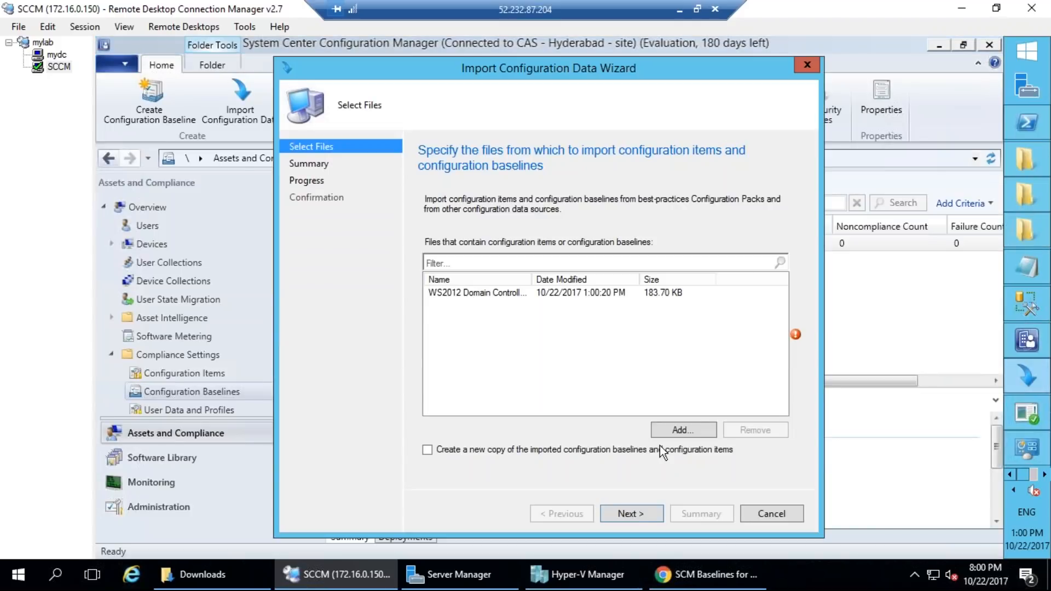
{"action": "left_click", "coordinate": [682, 429]}
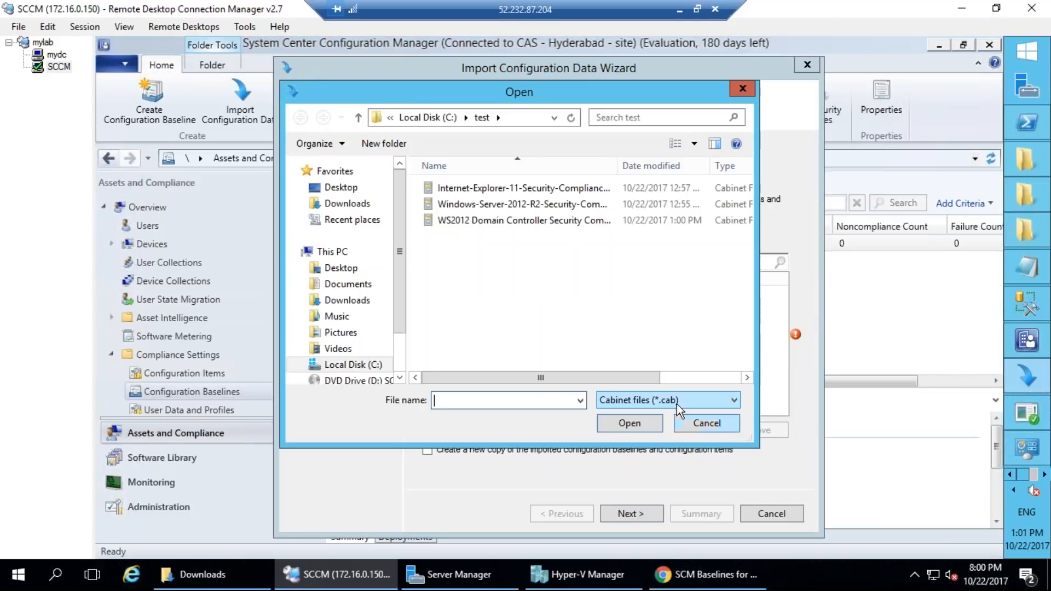
{"action": "left_click", "coordinate": [676, 402]}
{"action": "left_click", "coordinate": [629, 416]}
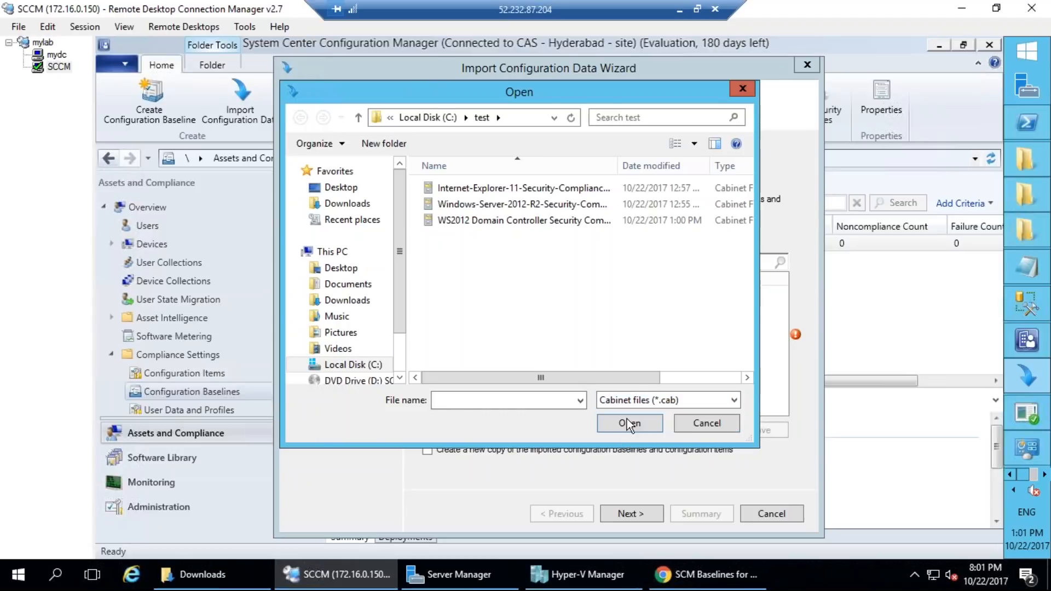
{"action": "left_click", "coordinate": [697, 425]}
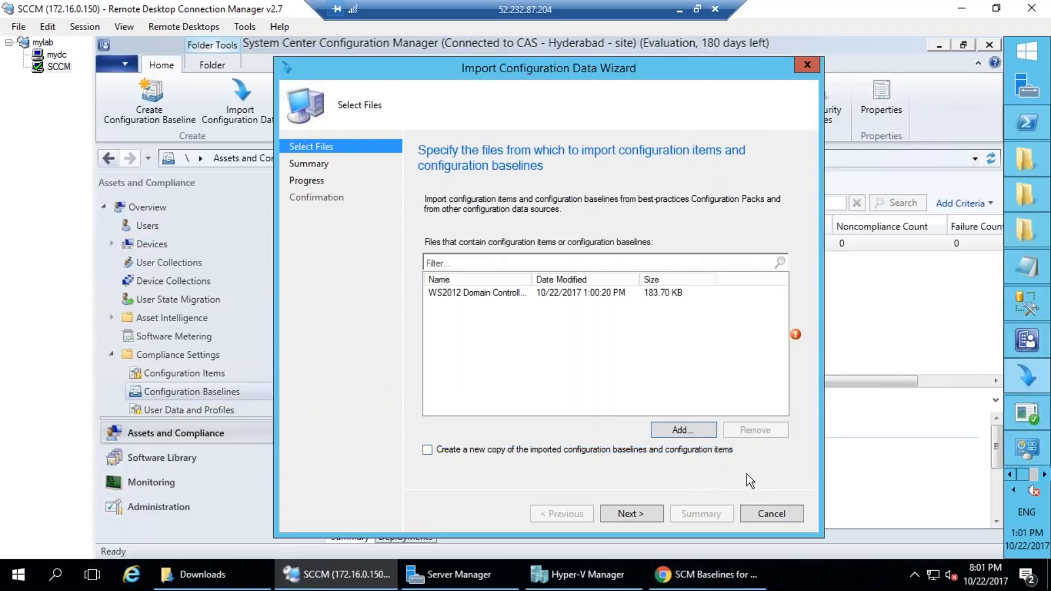
Step: Remove the WS2012 Domain Controller cab from the list of files to import and cancel the Import Configuration Data Wizard
{"action": "left_click", "coordinate": [573, 297]}
{"action": "left_click", "coordinate": [766, 431]}
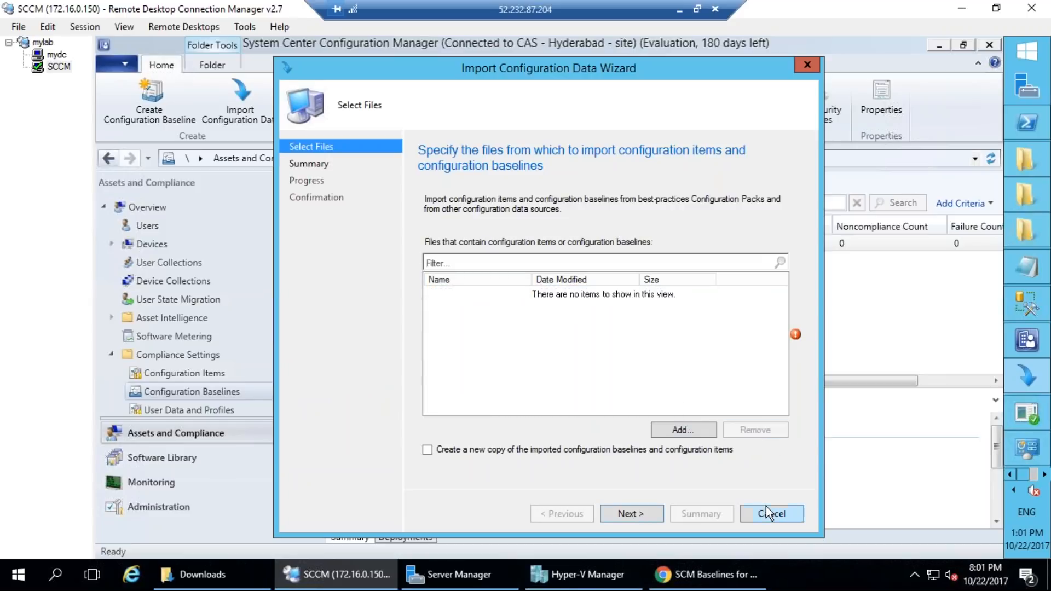
{"action": "left_click", "coordinate": [768, 512]}
{"action": "left_click", "coordinate": [578, 357]}
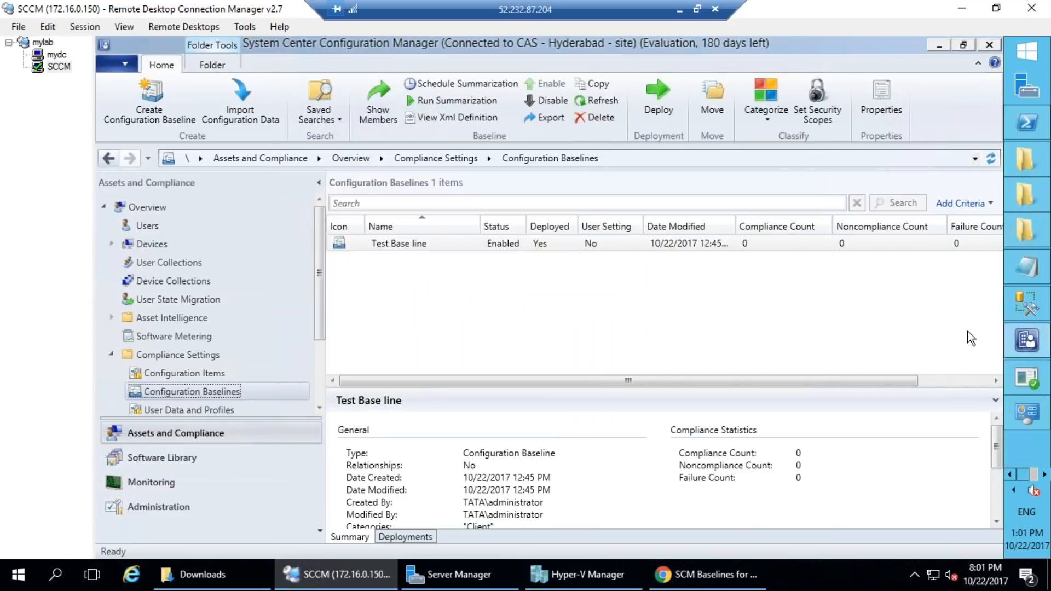
Step: Export the Test Base line configuration baseline as a cabinet file named Test Base line to the Documents folder
{"action": "left_click", "coordinate": [392, 254]}
{"action": "right_click", "coordinate": [392, 254]}
{"action": "left_click", "coordinate": [390, 240]}
{"action": "right_click", "coordinate": [390, 242]}
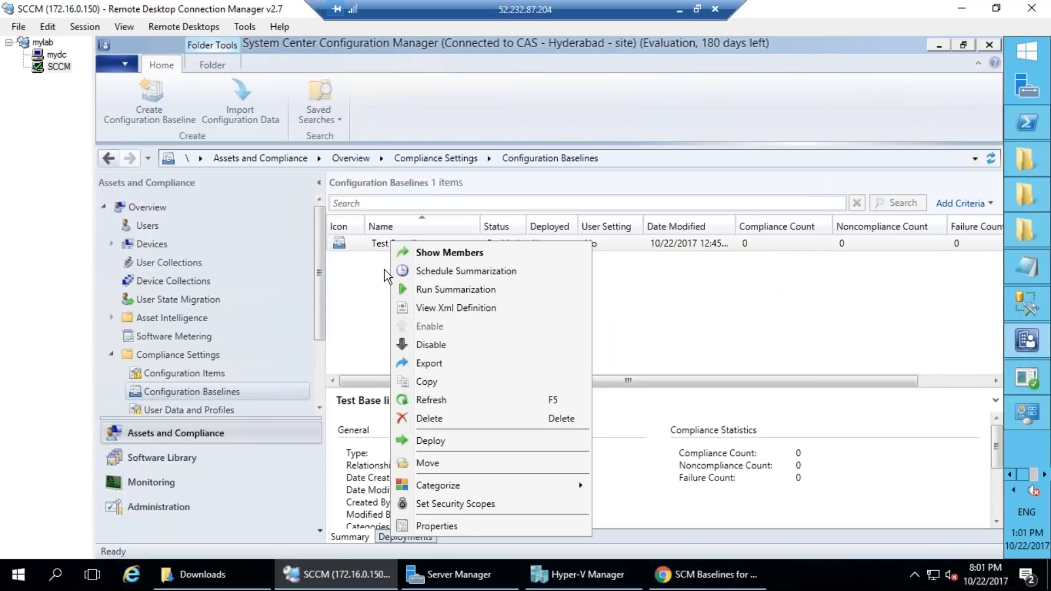
{"action": "left_click", "coordinate": [438, 366]}
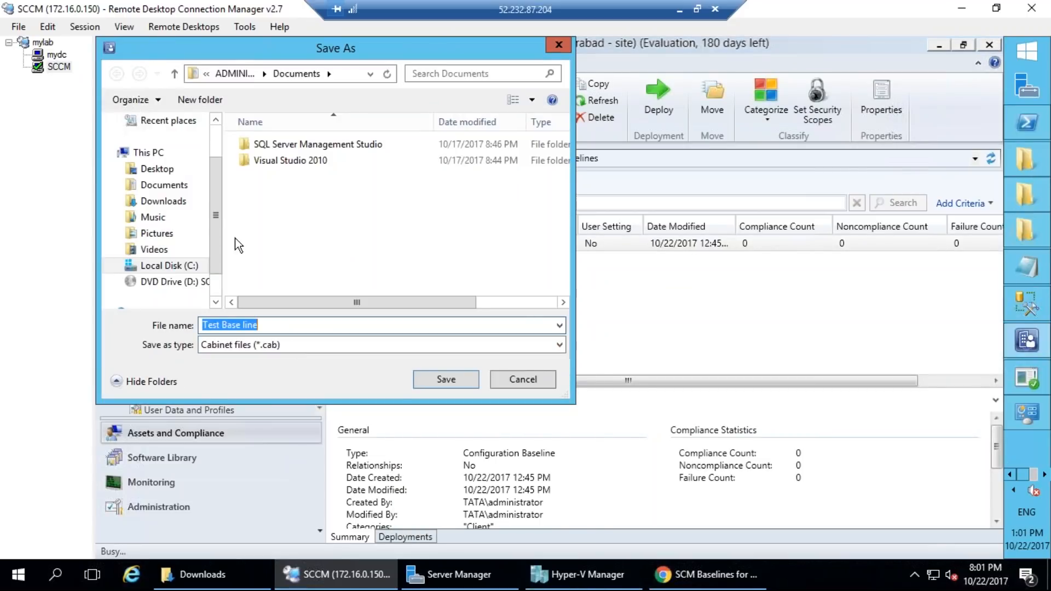
{"action": "left_click", "coordinate": [146, 153]}
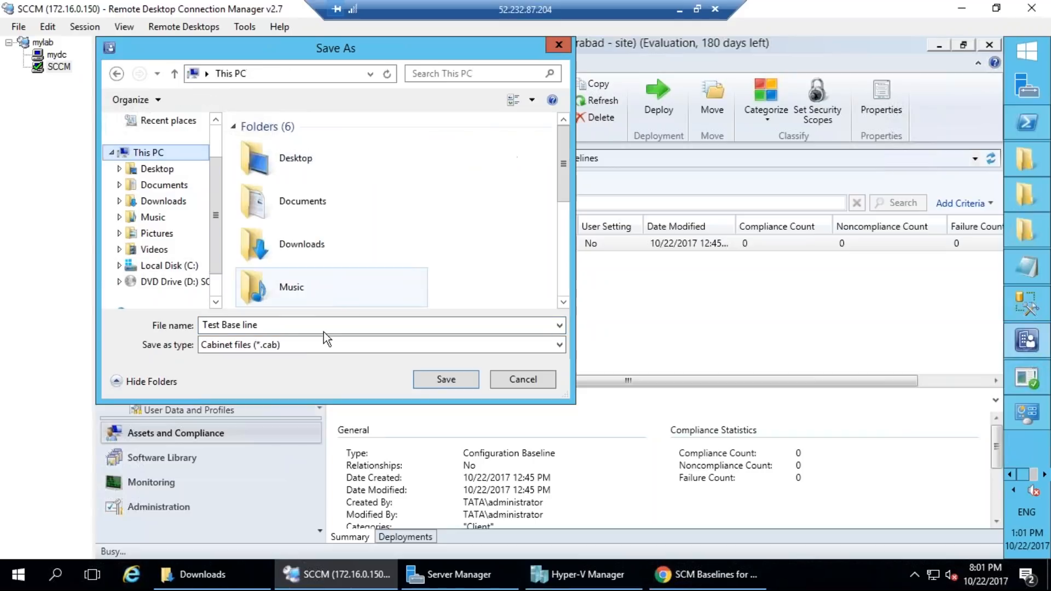
{"action": "left_click", "coordinate": [293, 326]}
{"action": "left_click", "coordinate": [446, 380]}
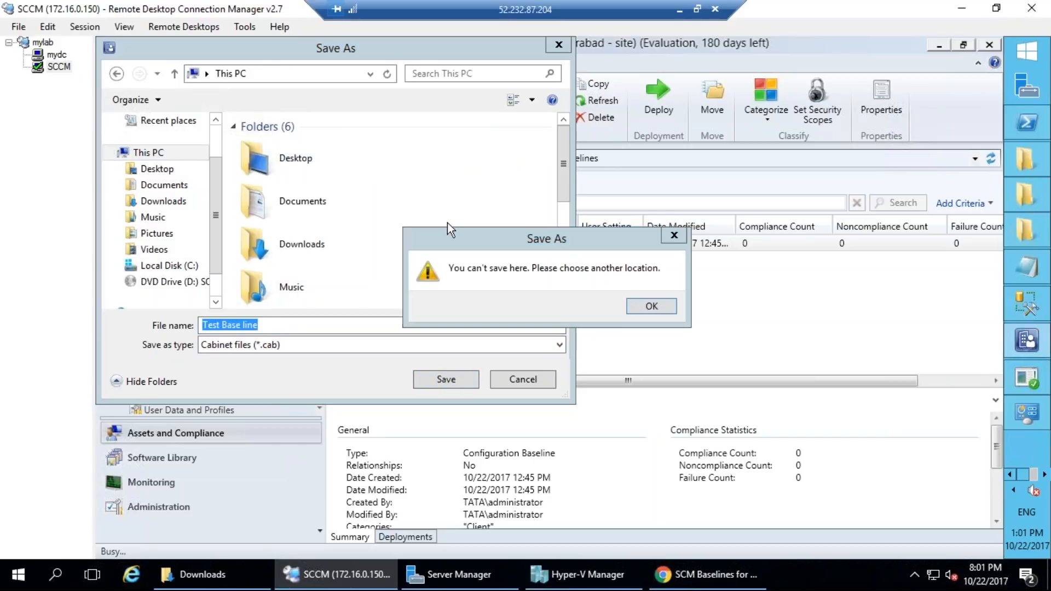
{"action": "left_click", "coordinate": [649, 305]}
{"action": "left_click", "coordinate": [304, 207]}
{"action": "double_click", "coordinate": [304, 207]}
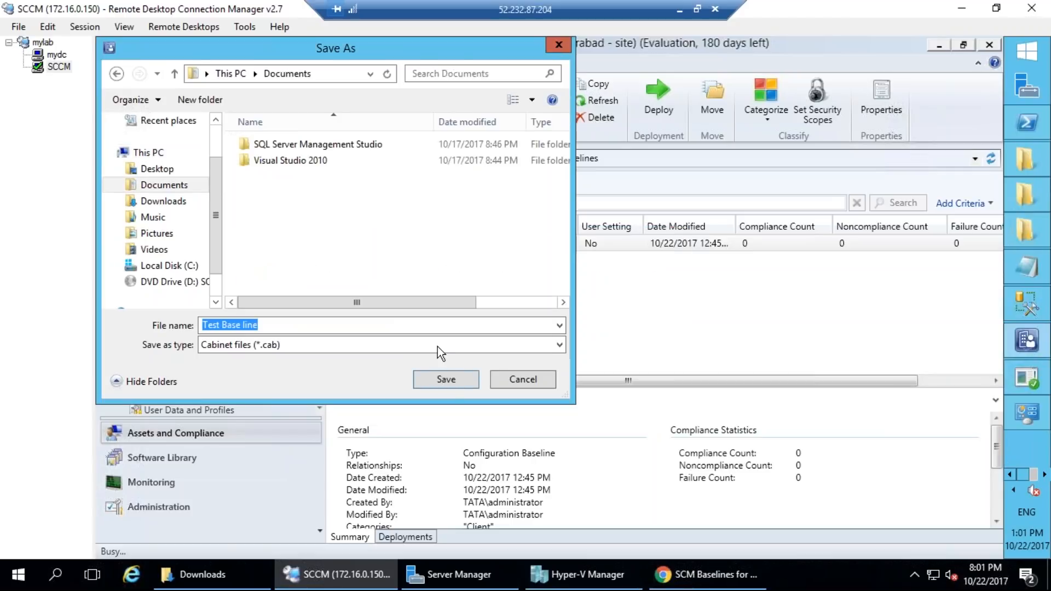
{"action": "left_click", "coordinate": [457, 386]}
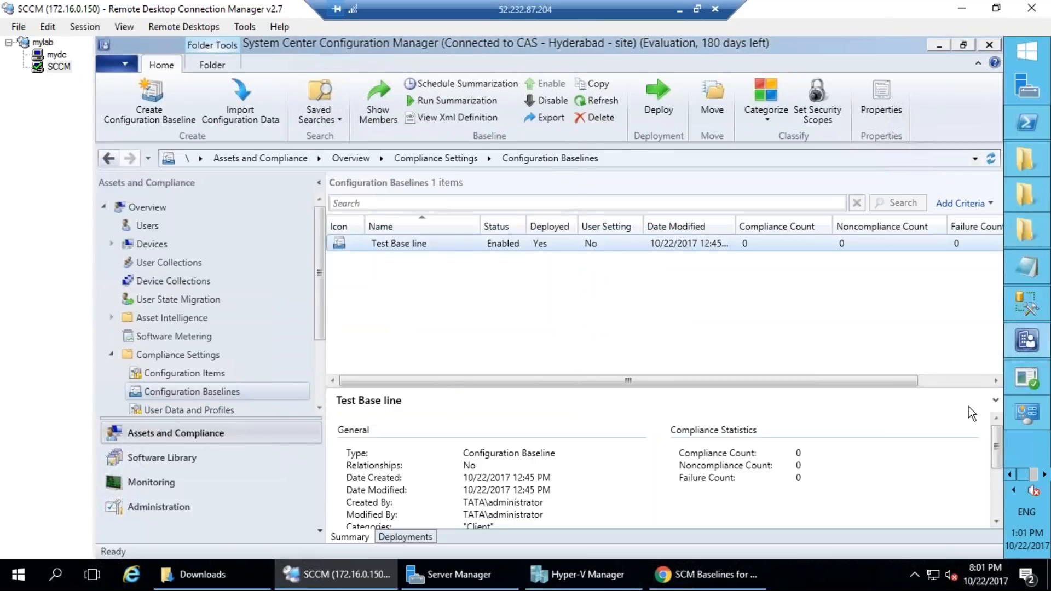
Step: Examine the files inside the exported Test Base line cab in File Explorer's Documents folder, and return to Configuration Manager
{"action": "left_click", "coordinate": [1036, 234]}
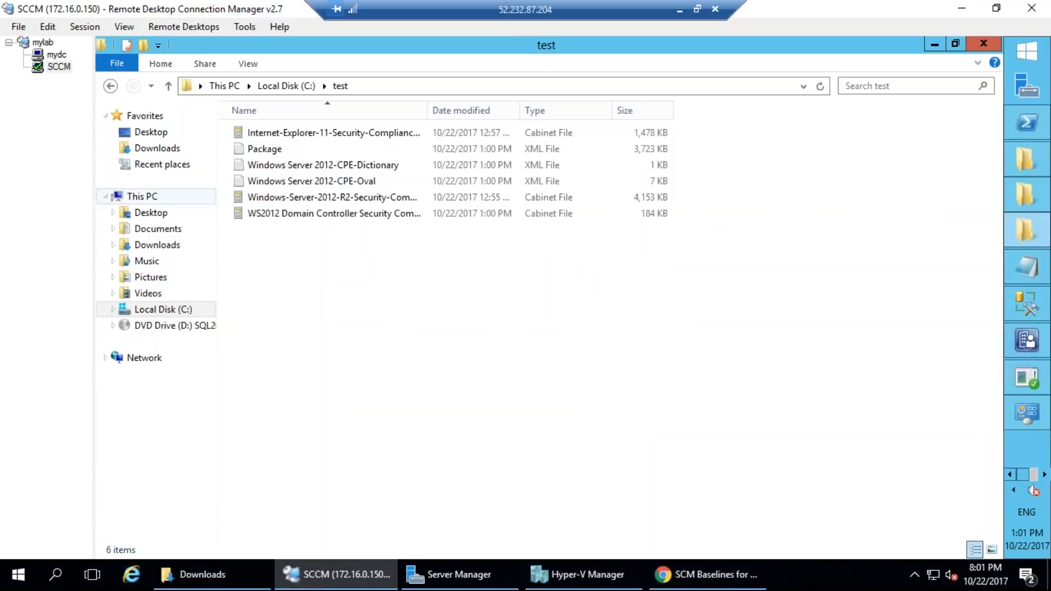
{"action": "left_click", "coordinate": [159, 233]}
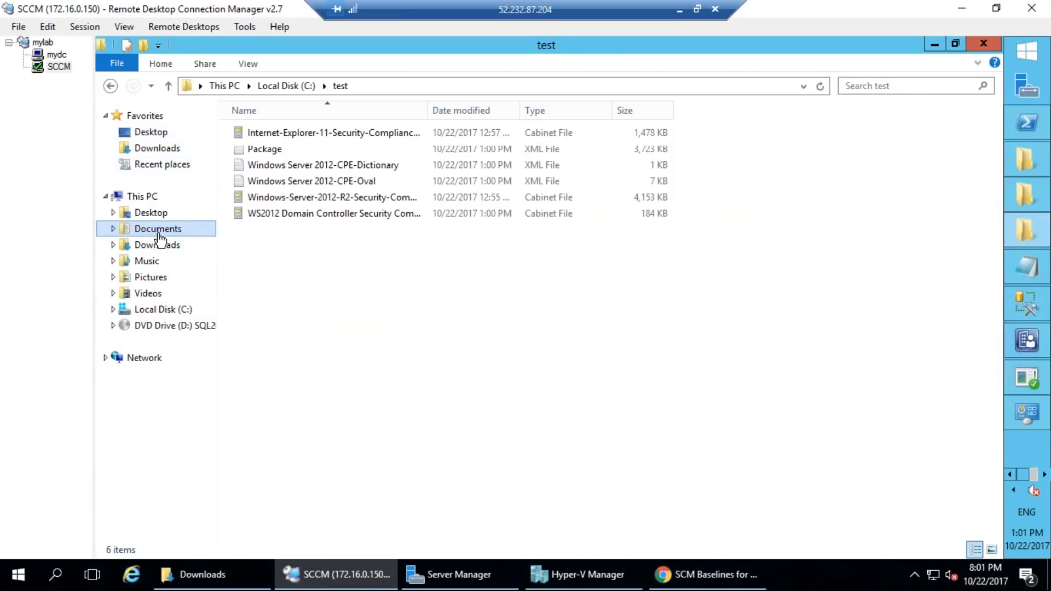
{"action": "double_click", "coordinate": [293, 166]}
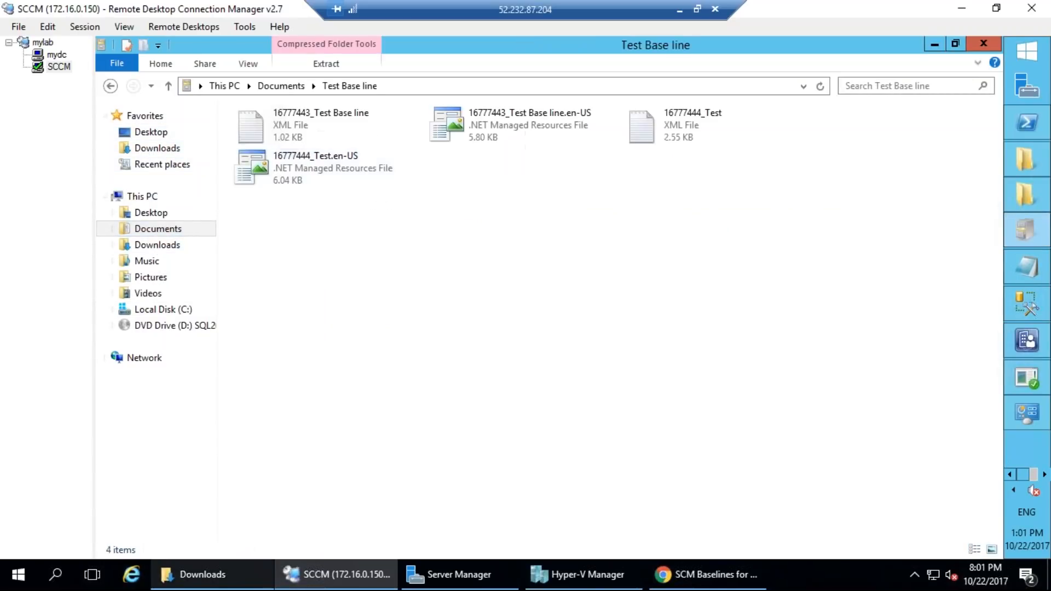
{"action": "left_click_drag", "start_coordinate": [709, 162], "coordinate": [132, 91]}
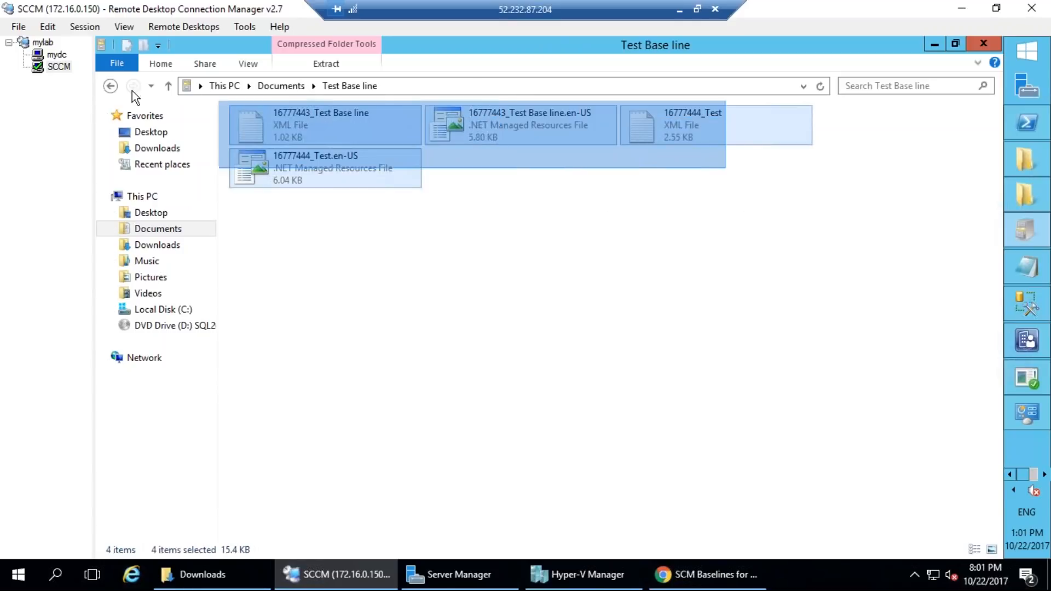
{"action": "left_click", "coordinate": [584, 298]}
{"action": "left_click", "coordinate": [112, 86]}
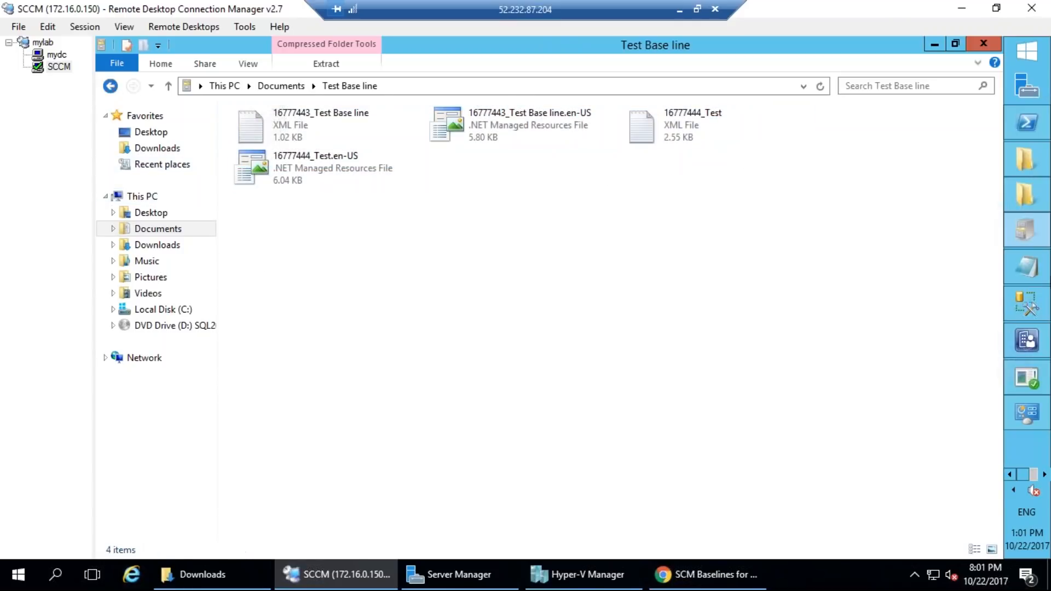
{"action": "left_click", "coordinate": [1038, 370]}
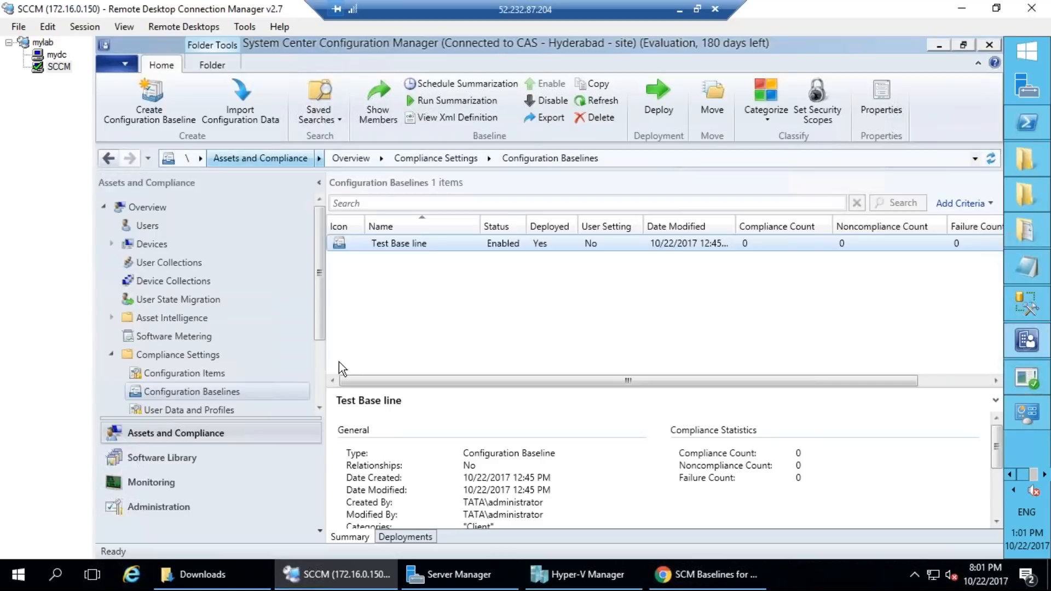
{"action": "right_click", "coordinate": [152, 399]}
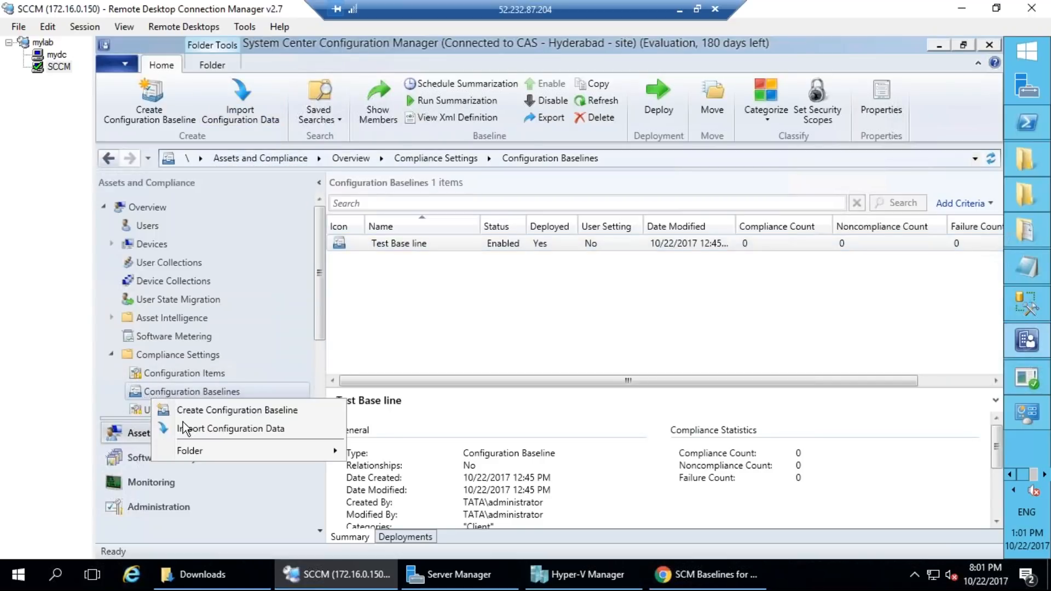
{"action": "left_click", "coordinate": [200, 432]}
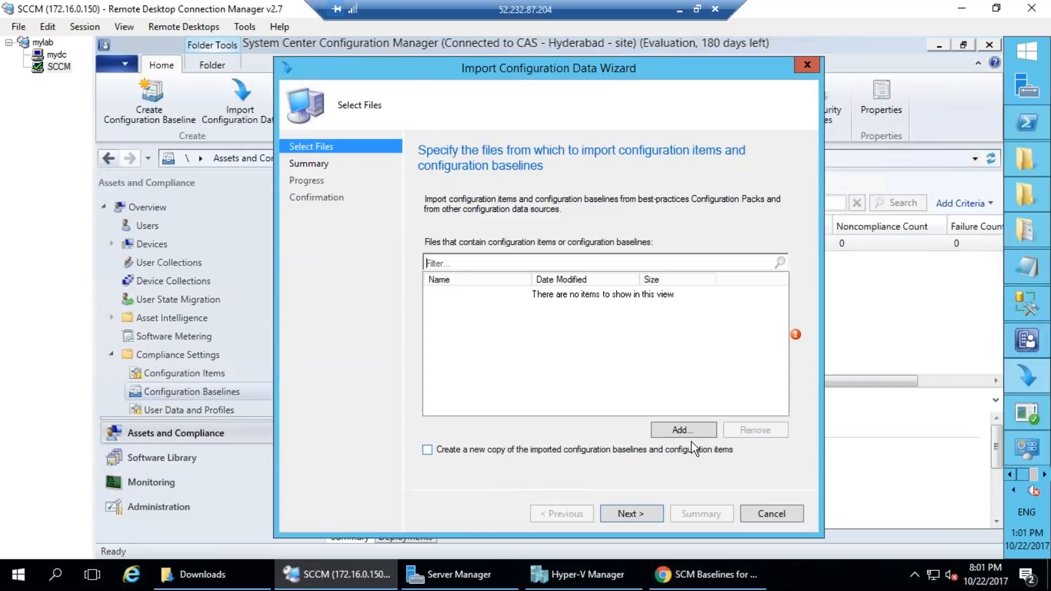
{"action": "left_click", "coordinate": [771, 513]}
{"action": "left_click", "coordinate": [570, 358]}
Step: Delete the Test Base line configuration baseline and confirm the deletion
{"action": "left_click", "coordinate": [399, 243]}
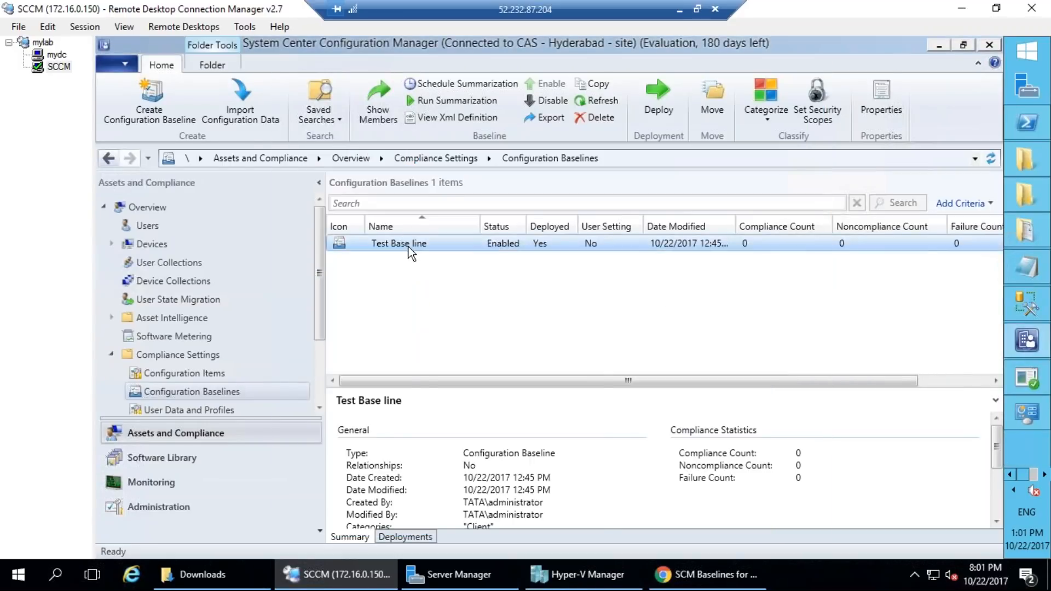
{"action": "right_click", "coordinate": [401, 242]}
{"action": "left_click", "coordinate": [649, 362]}
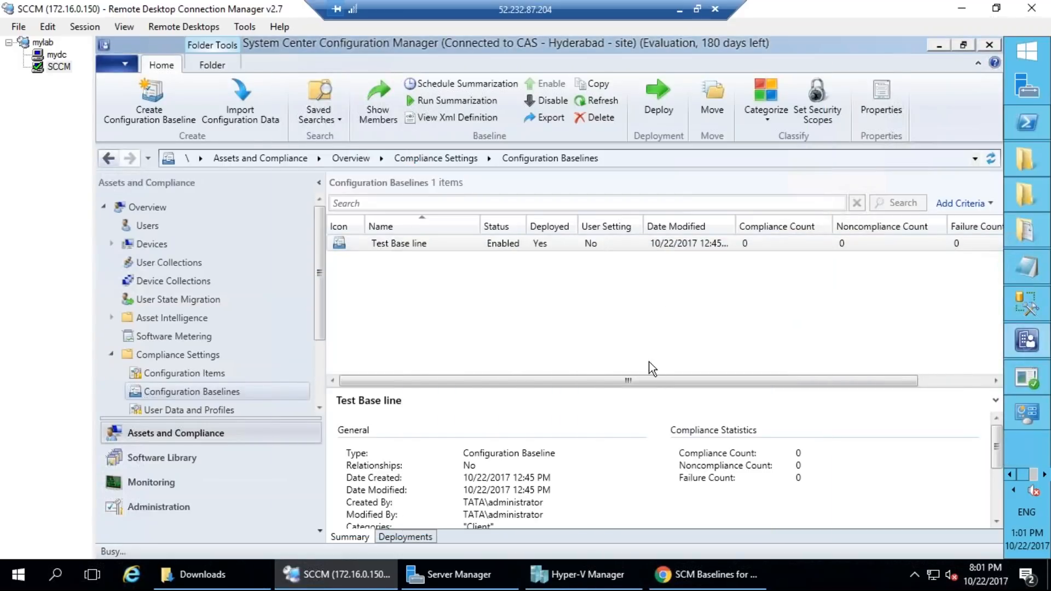
{"action": "left_click", "coordinate": [624, 355]}
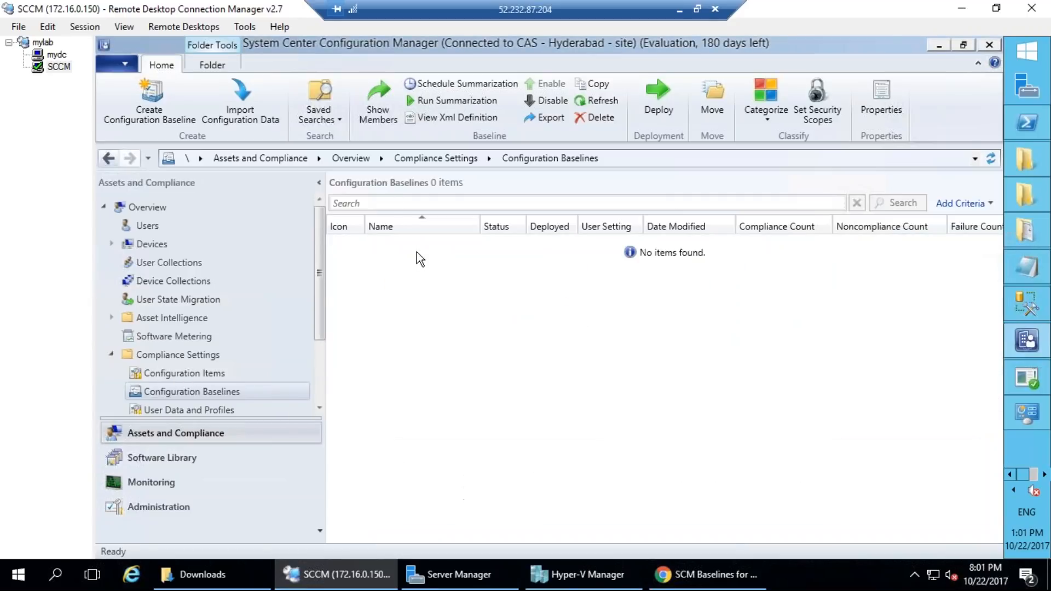
Step: Delete the Test configuration item under Compliance Settings and confirm the deletion
{"action": "left_click", "coordinate": [184, 372]}
{"action": "right_click", "coordinate": [436, 242]}
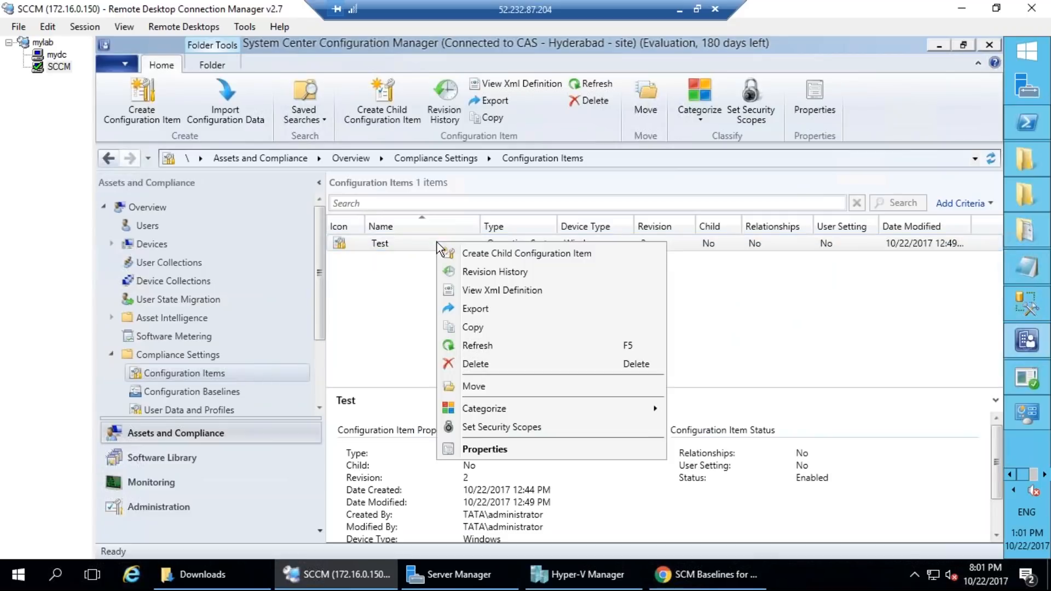
{"action": "left_click", "coordinate": [476, 364]}
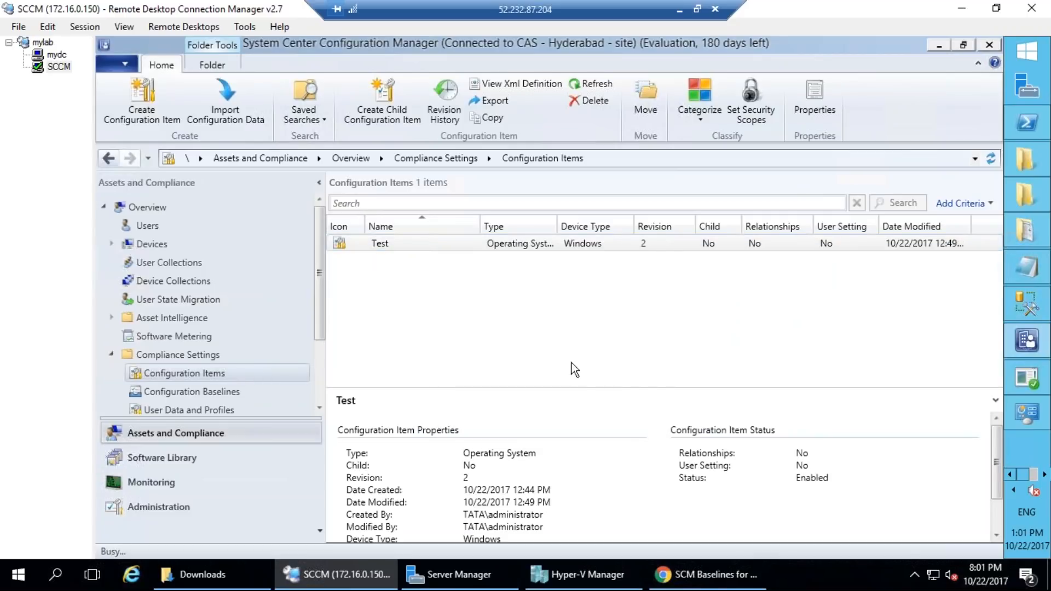
{"action": "left_click", "coordinate": [610, 361]}
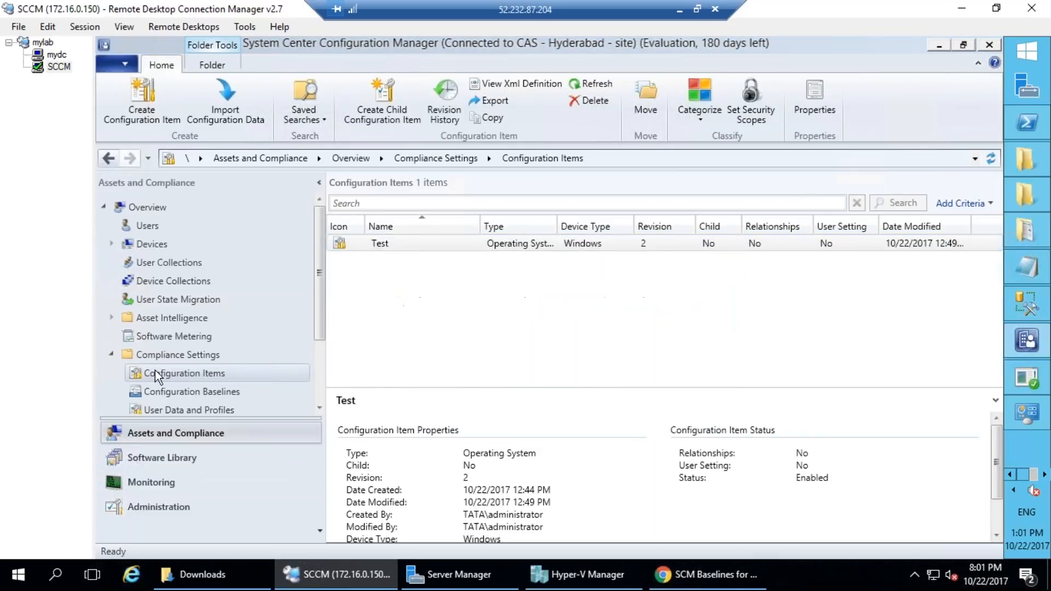
Step: Start a configuration data import for Configuration Baselines and add Test Base line.cab from the Documents folder
{"action": "left_click", "coordinate": [181, 390]}
{"action": "right_click", "coordinate": [180, 389]}
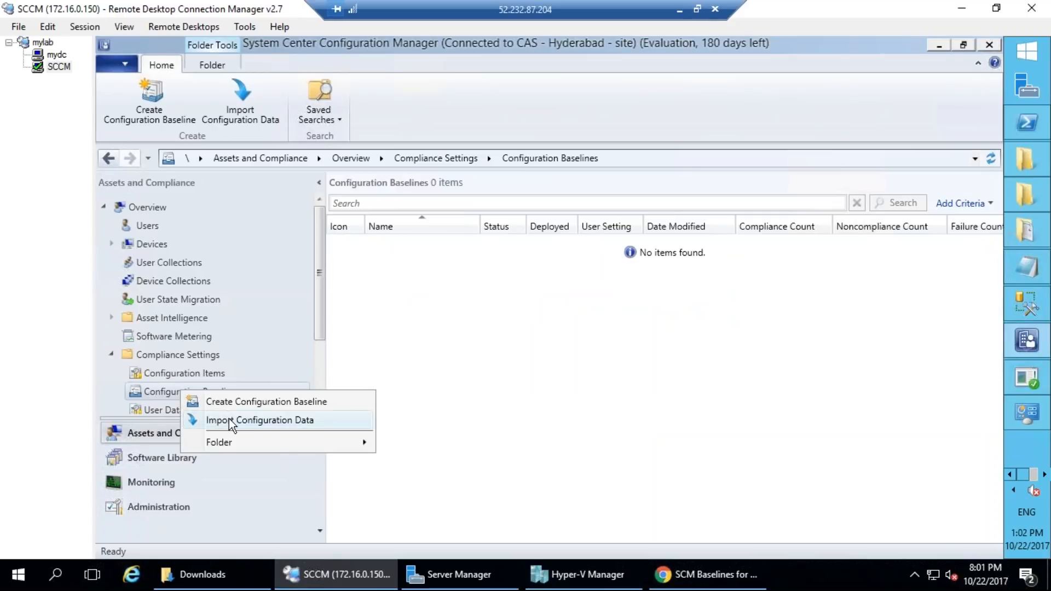
{"action": "left_click", "coordinate": [240, 422]}
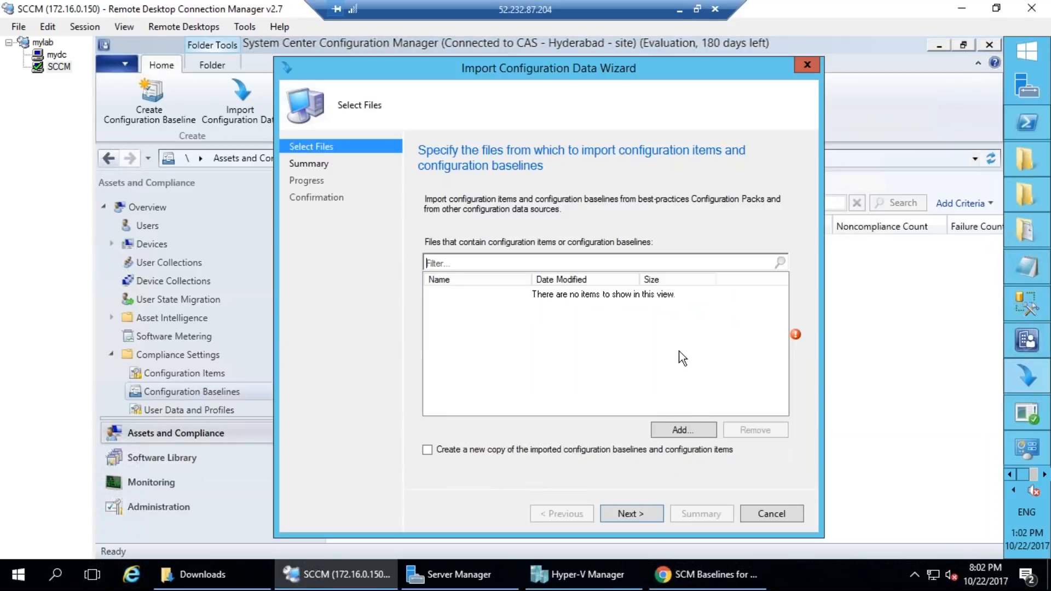
{"action": "left_click", "coordinate": [688, 431]}
{"action": "double_click", "coordinate": [449, 218]}
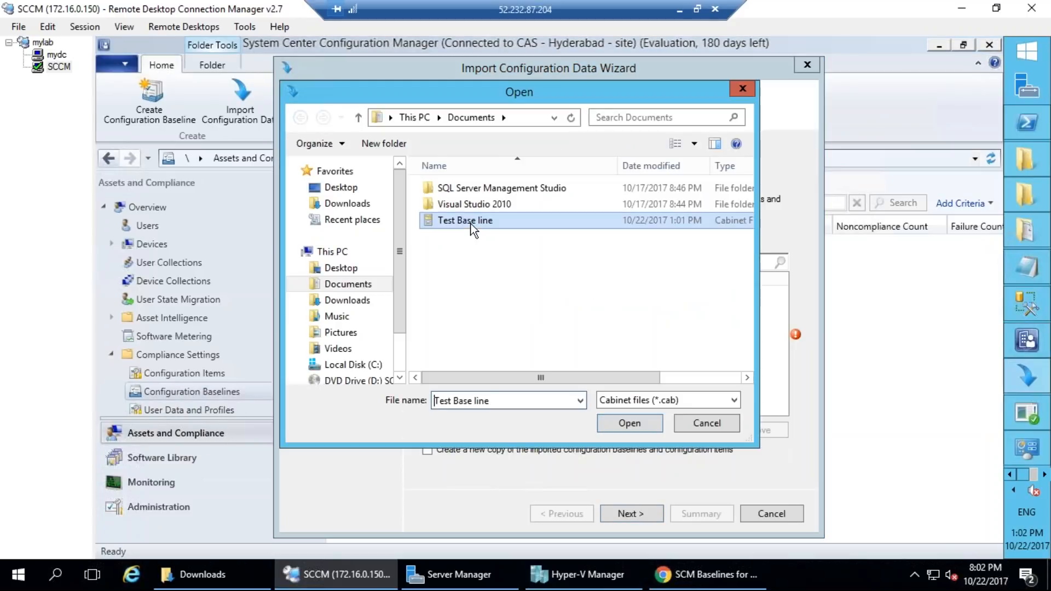
{"action": "left_click", "coordinate": [625, 367]}
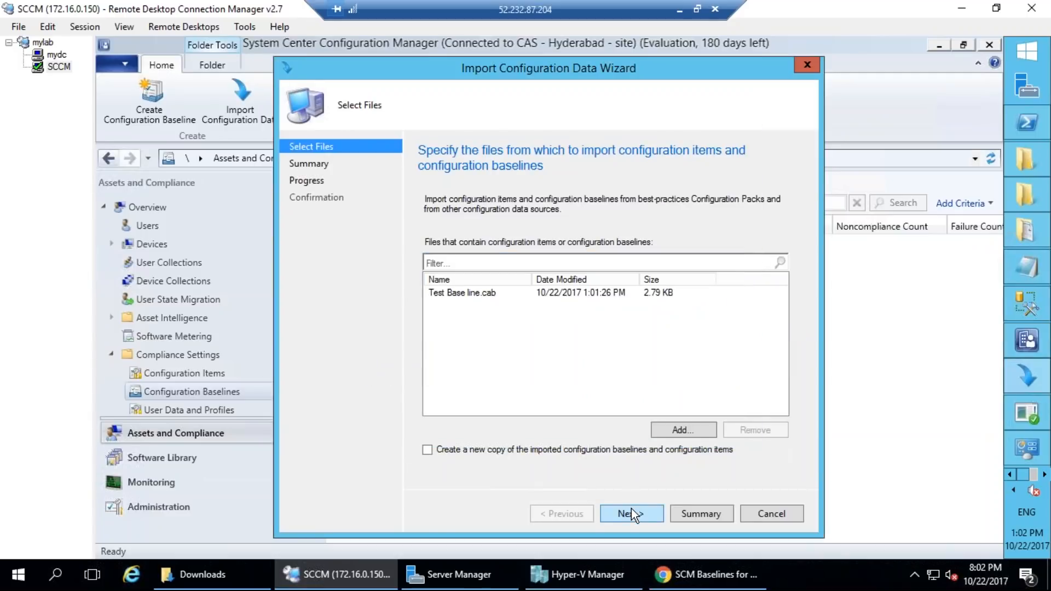
Step: Complete the import of the Test Base line baseline with its Test configuration item and close the wizard
{"action": "left_click", "coordinate": [631, 509]}
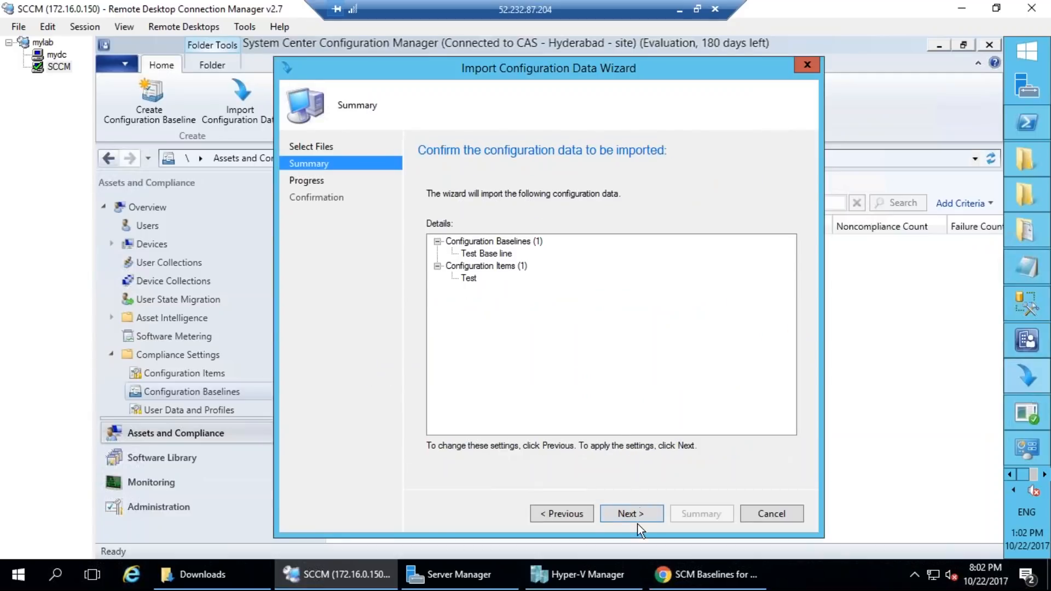
{"action": "left_click", "coordinate": [477, 254]}
{"action": "left_click", "coordinate": [661, 510]}
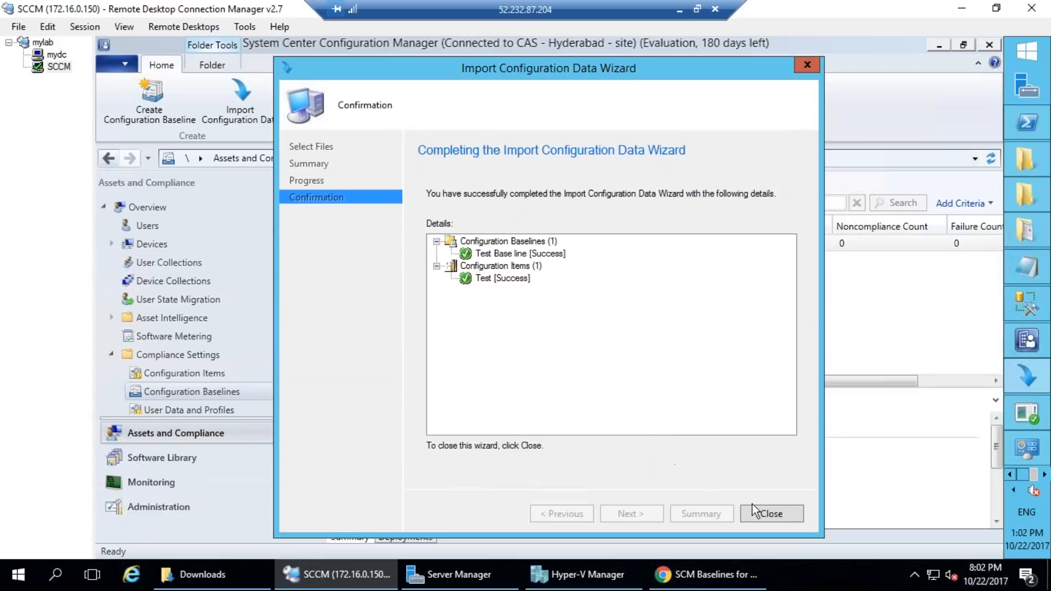
{"action": "left_click", "coordinate": [757, 514]}
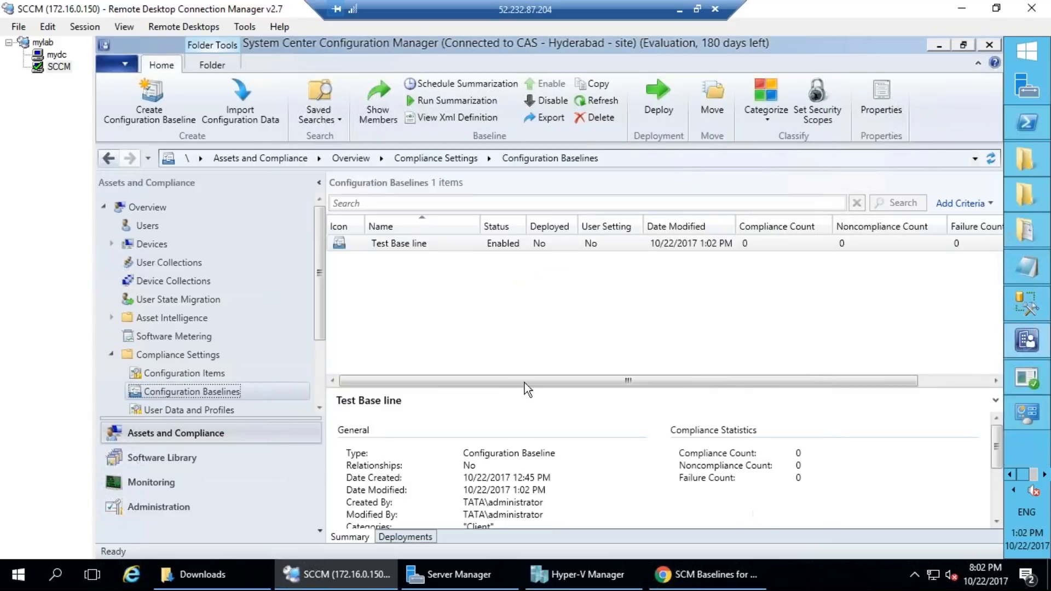
Step: Open the properties of the imported Test Base line baseline and inspect the Test item in its evaluation conditions
{"action": "right_click", "coordinate": [392, 245]}
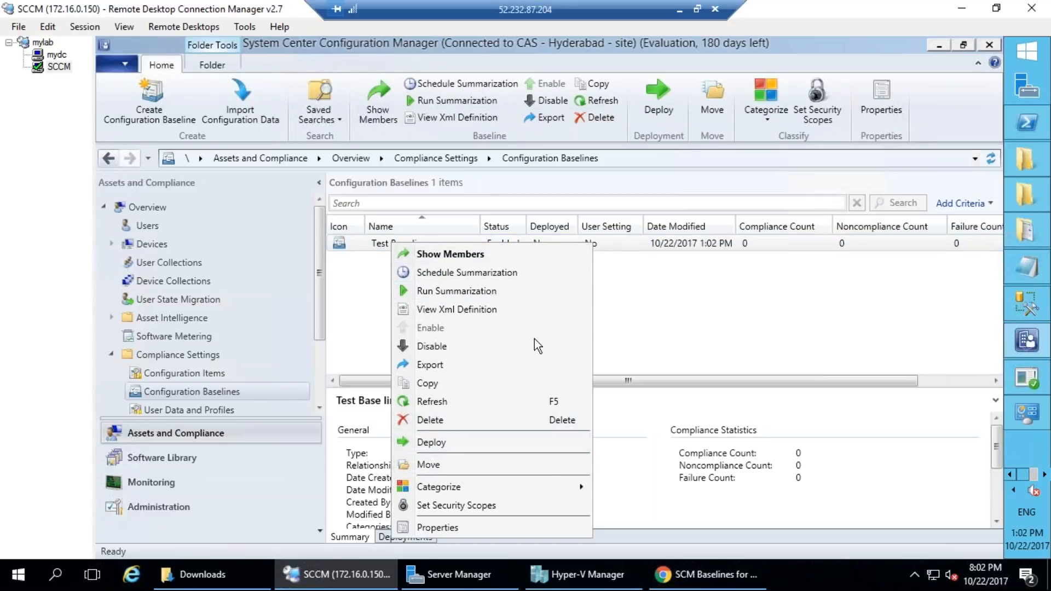
{"action": "left_click", "coordinate": [450, 527]}
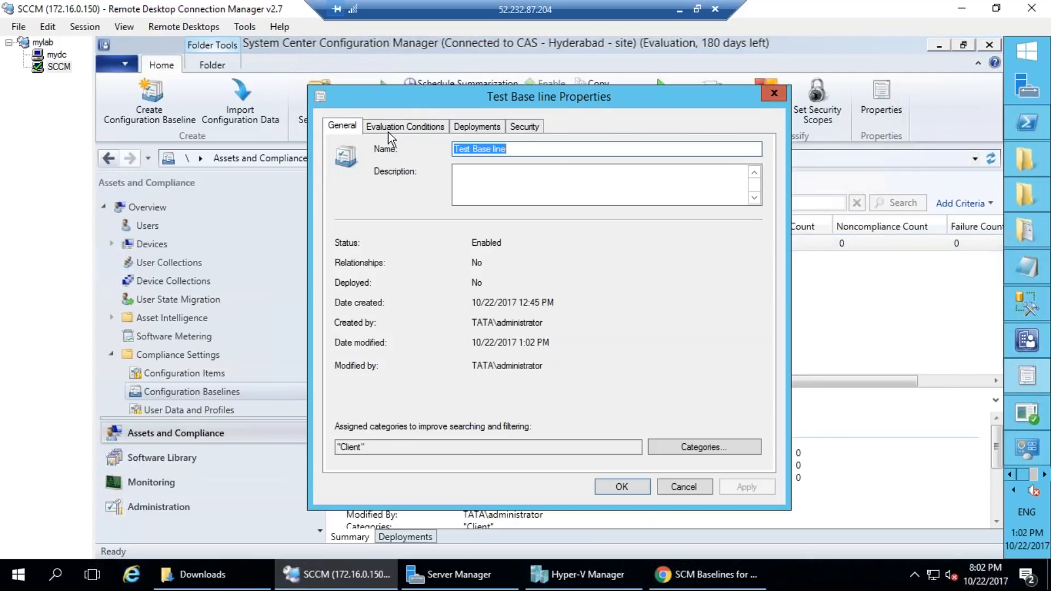
{"action": "left_click", "coordinate": [388, 133]}
{"action": "left_click", "coordinate": [403, 261]}
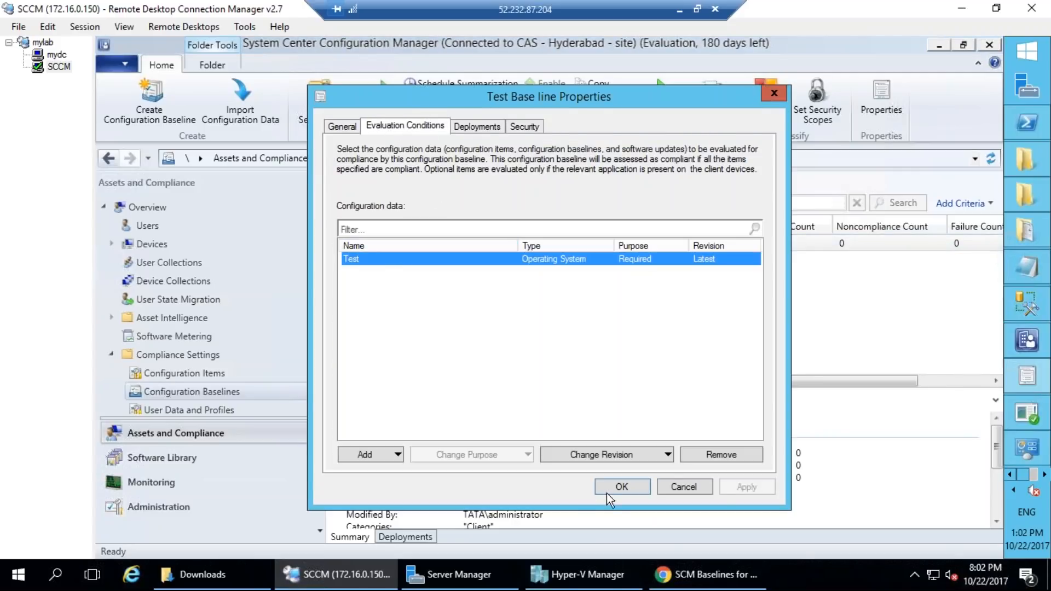
Step: Close the baseline properties and inspect the supported platforms of the Test configuration item
{"action": "left_click", "coordinate": [693, 485]}
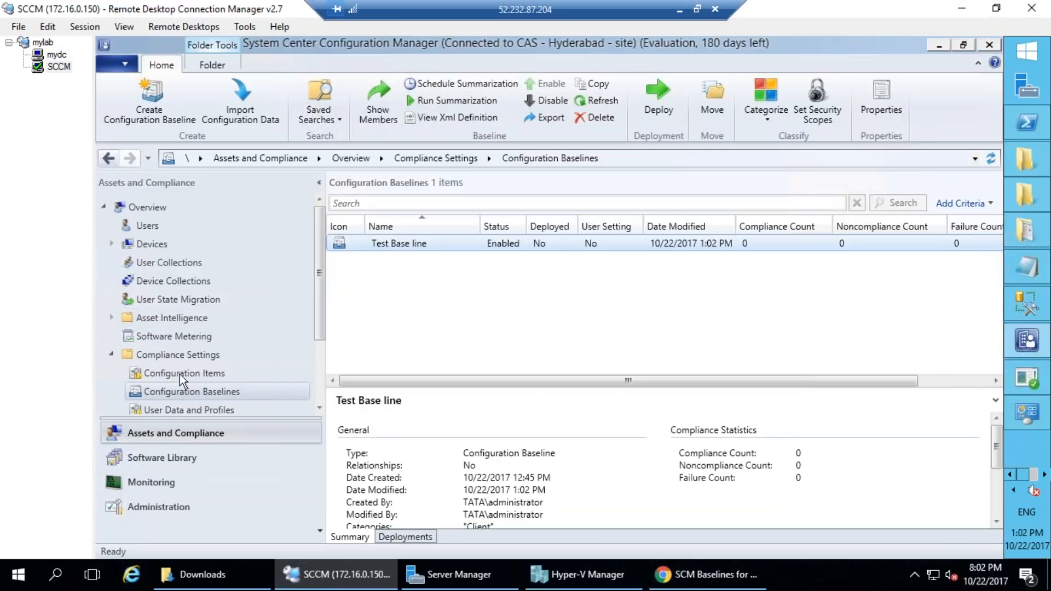
{"action": "right_click", "coordinate": [410, 246]}
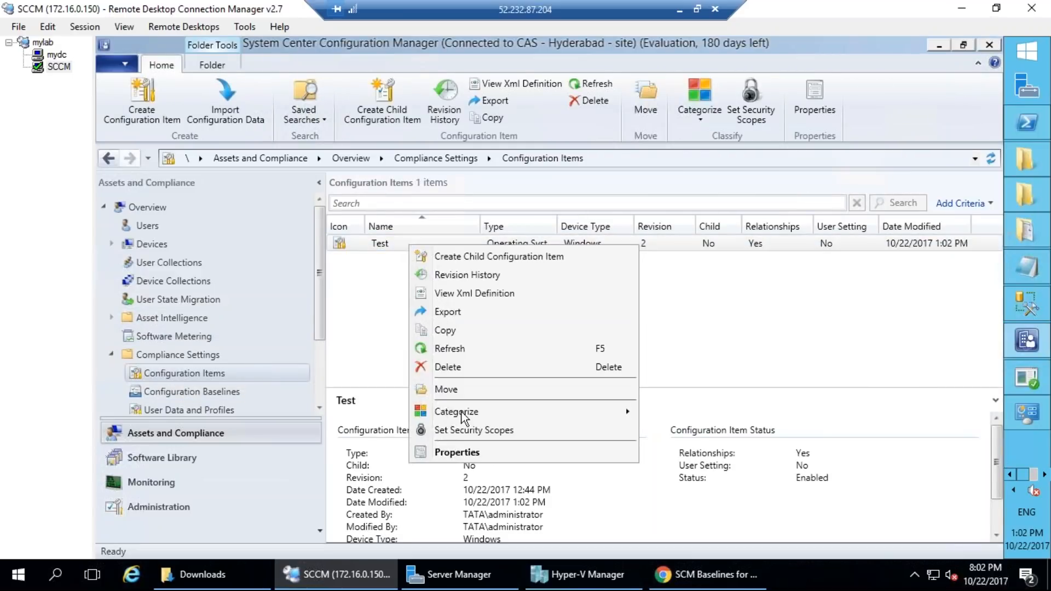
{"action": "left_click", "coordinate": [457, 452]}
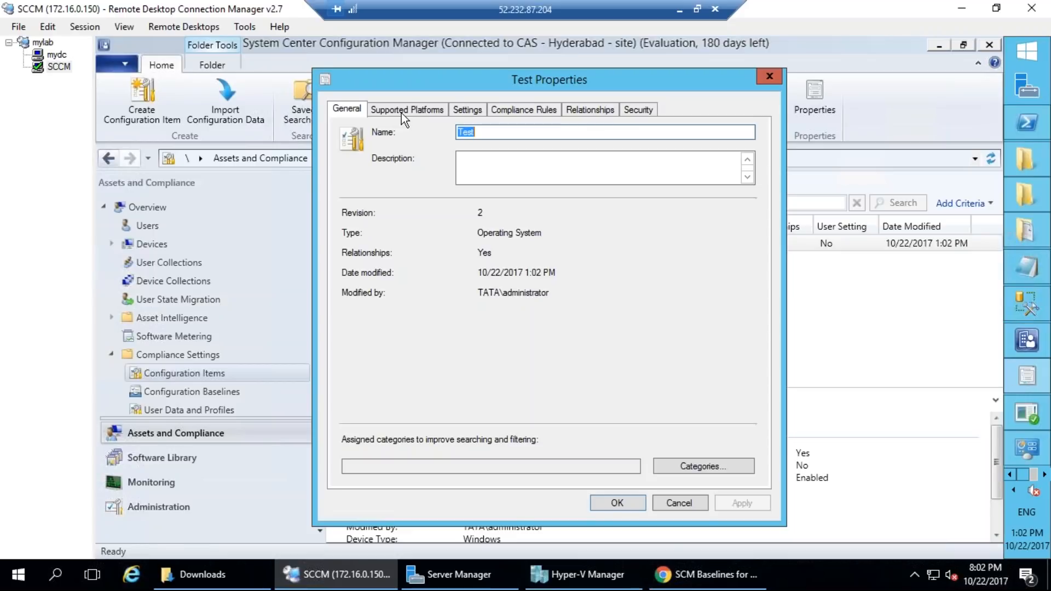
{"action": "left_click", "coordinate": [403, 110]}
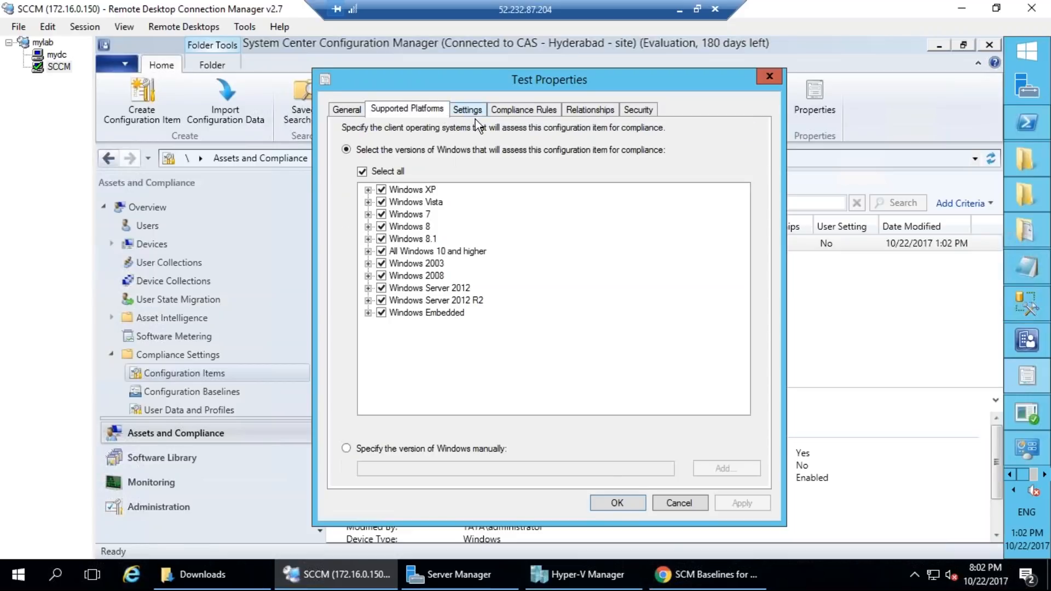
{"action": "left_click", "coordinate": [678, 502]}
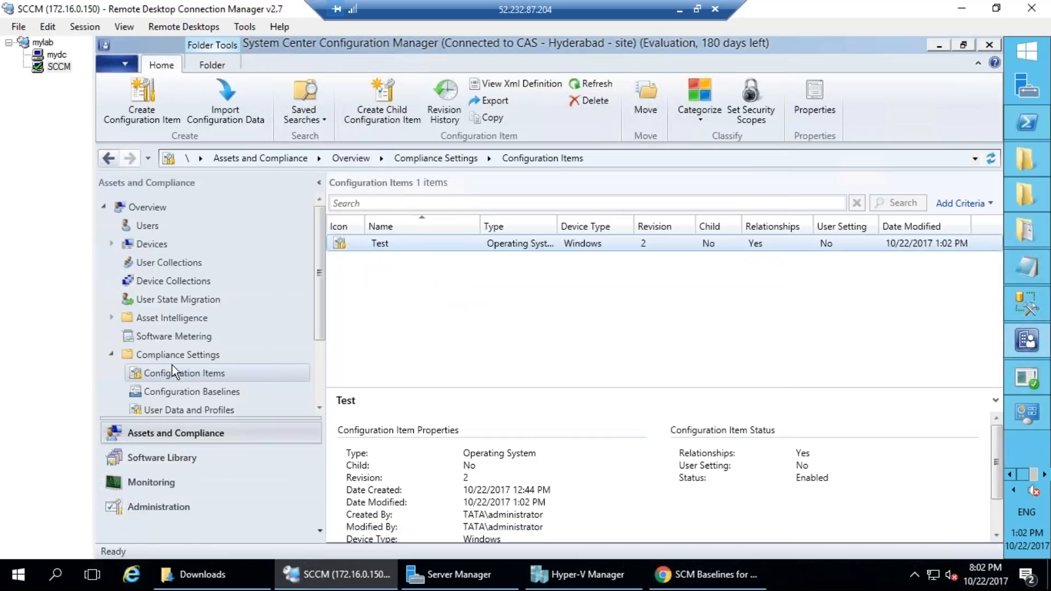
{"action": "right_click", "coordinate": [175, 396]}
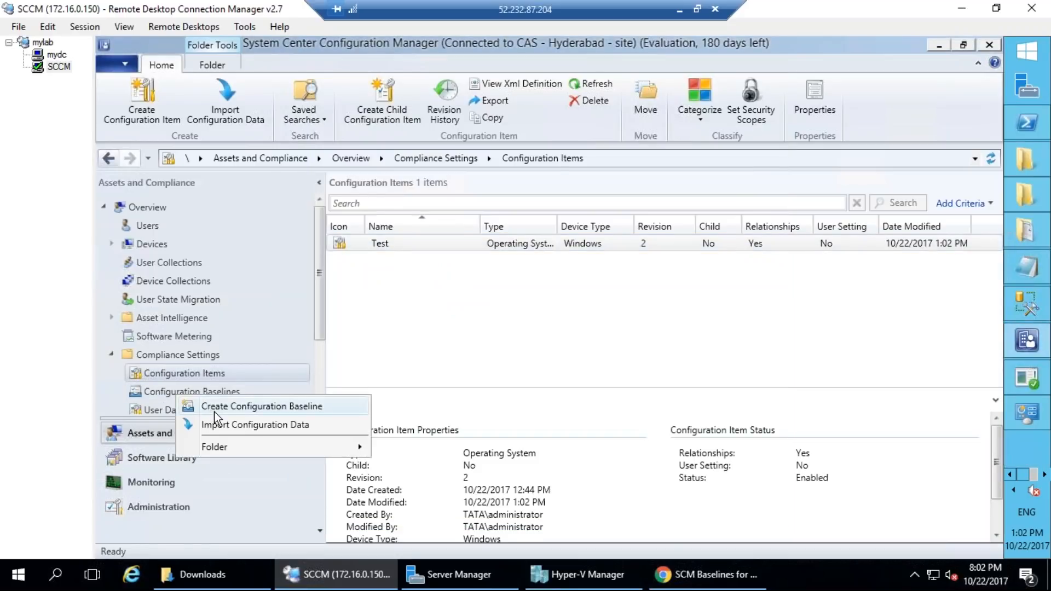
{"action": "left_click", "coordinate": [214, 411]}
{"action": "key", "text": "Escape"}
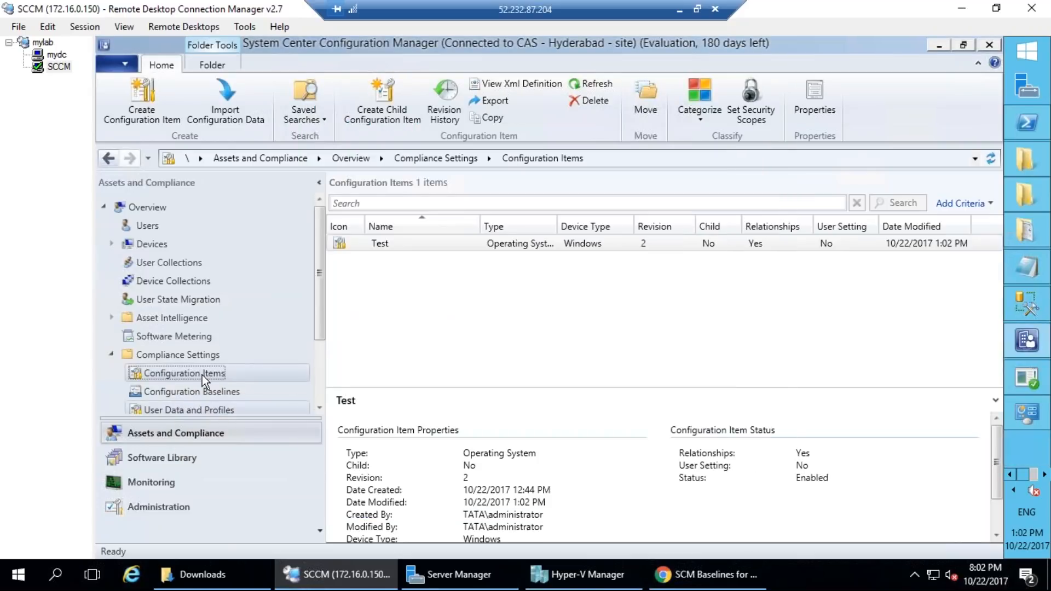
Step: Start another configuration data import for Configuration Baselines and add the Test Base line.cab file
{"action": "right_click", "coordinate": [196, 389]}
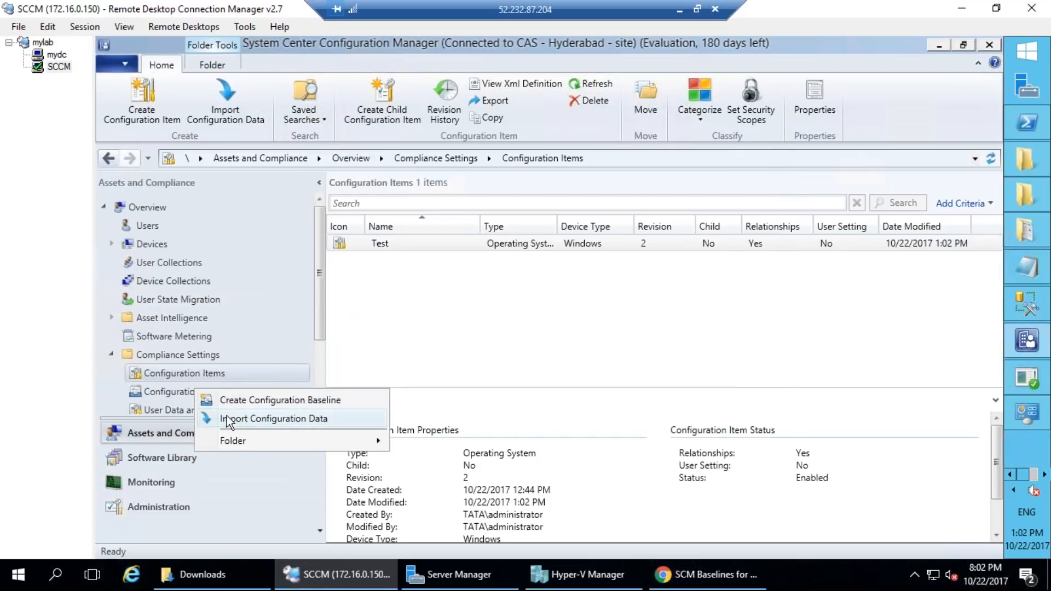
{"action": "left_click", "coordinate": [248, 419]}
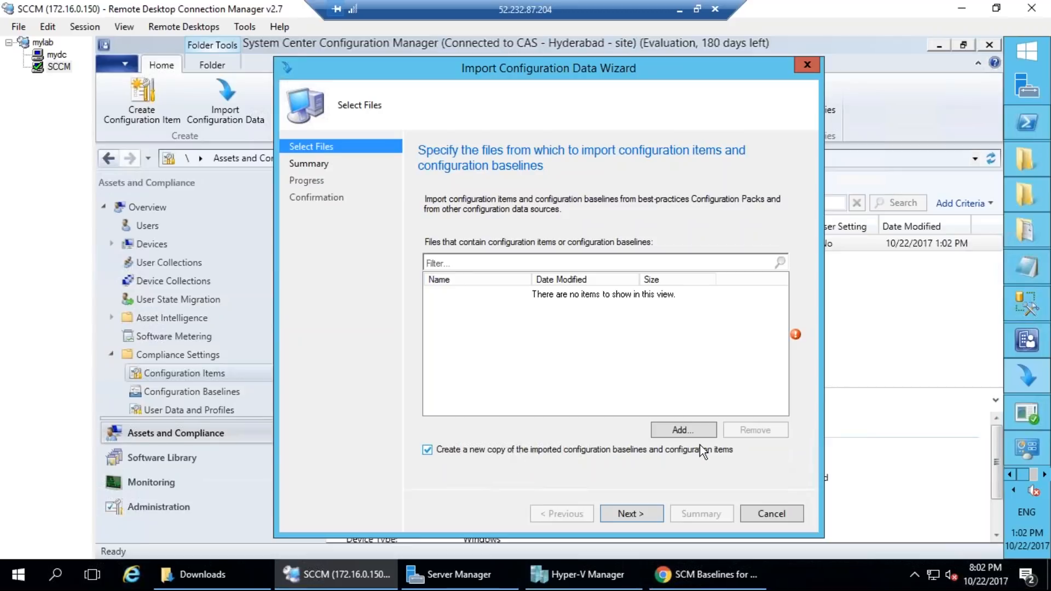
{"action": "left_click", "coordinate": [680, 430]}
{"action": "left_click", "coordinate": [457, 222]}
{"action": "double_click", "coordinate": [457, 222]}
{"action": "left_click", "coordinate": [635, 354]}
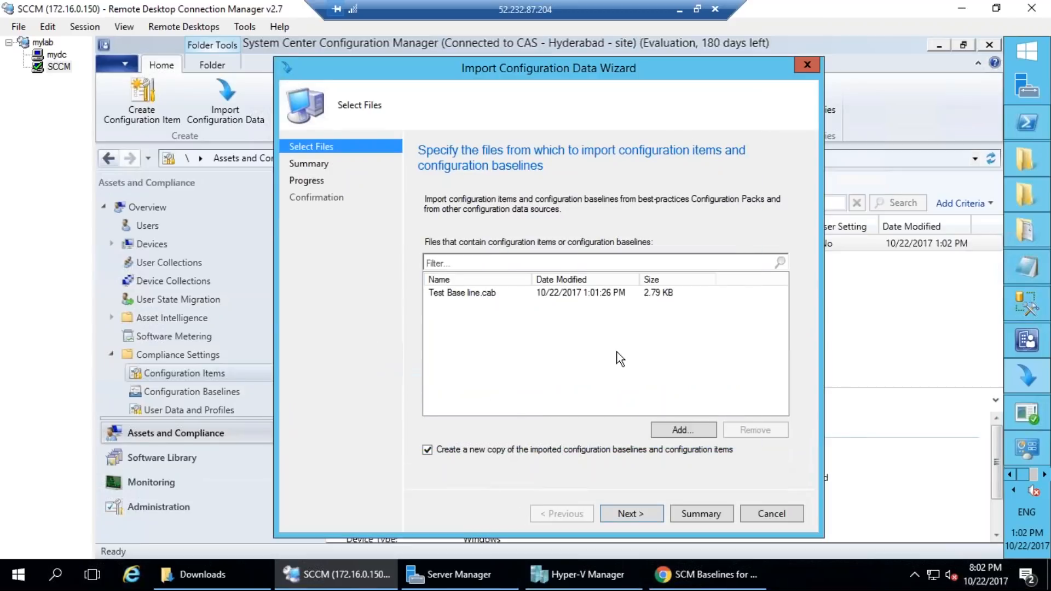
Step: Turn off creating a new copy of the imported baselines and items, complete the import, and close the wizard
{"action": "left_click", "coordinate": [511, 451]}
{"action": "left_click", "coordinate": [631, 514]}
{"action": "left_click", "coordinate": [631, 514]}
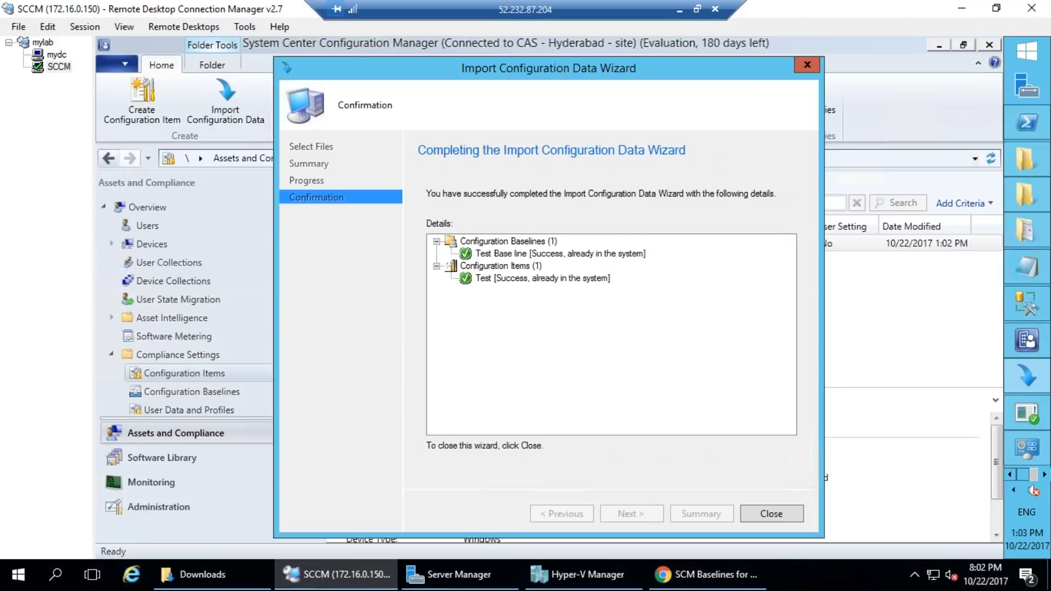
{"action": "left_click", "coordinate": [766, 514]}
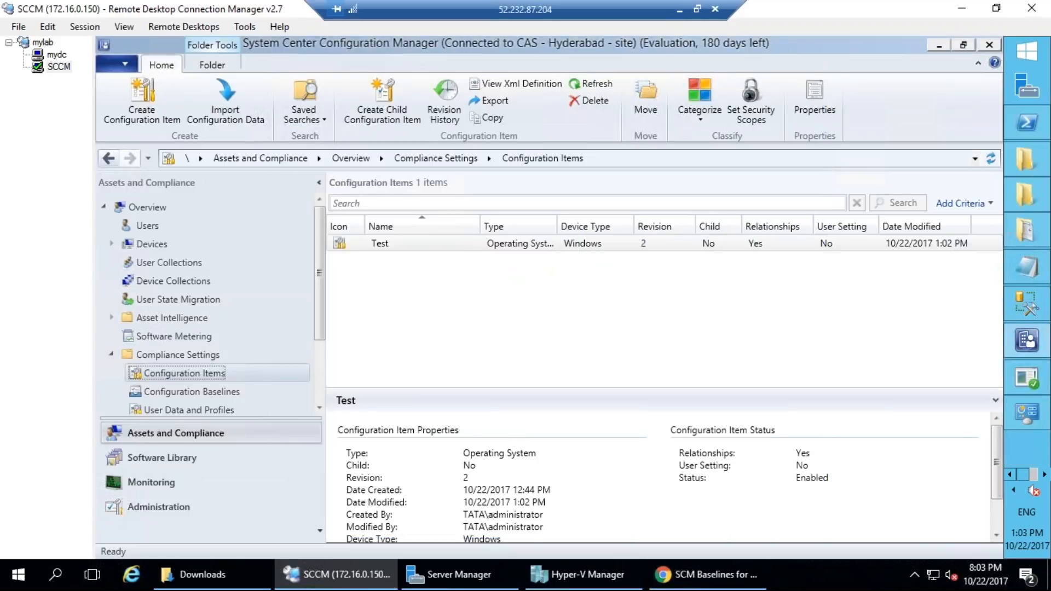
Step: Examine the Test item in the evaluation conditions and the deployments of the Test Base line baseline
{"action": "left_click", "coordinate": [201, 394]}
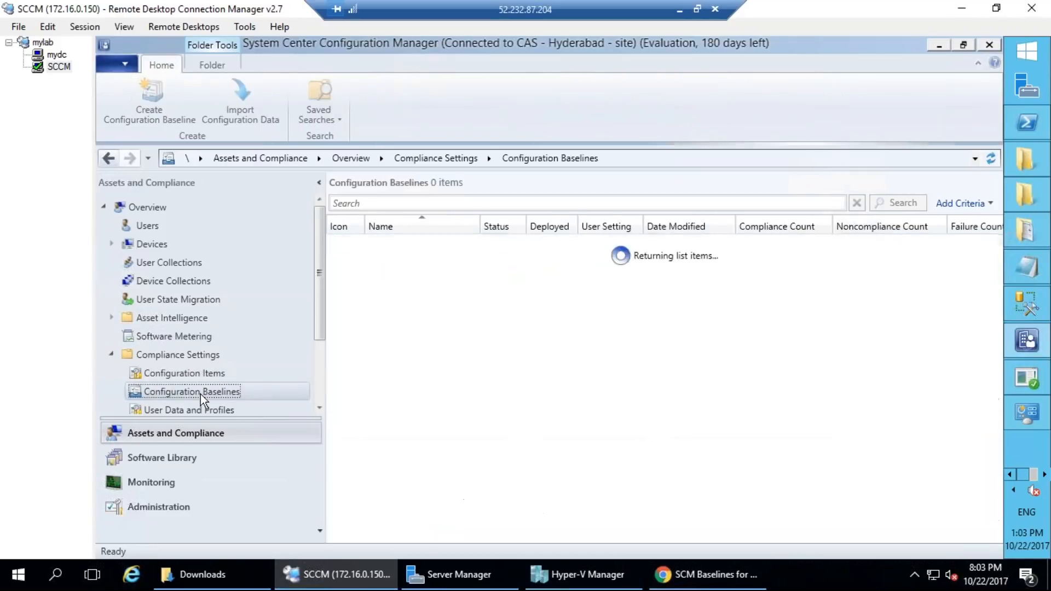
{"action": "left_click", "coordinate": [494, 238]}
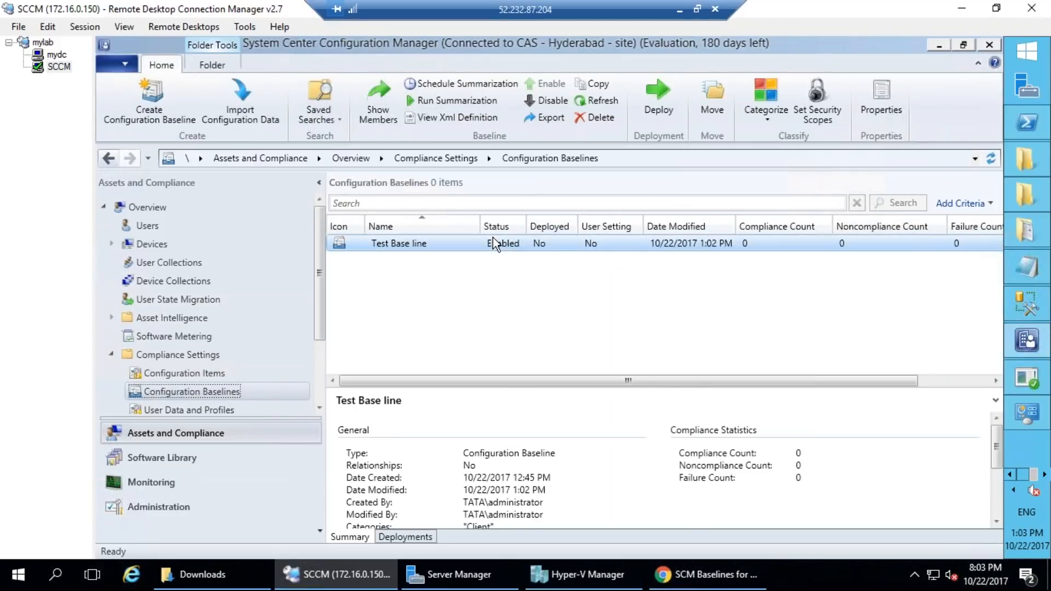
{"action": "right_click", "coordinate": [493, 237]}
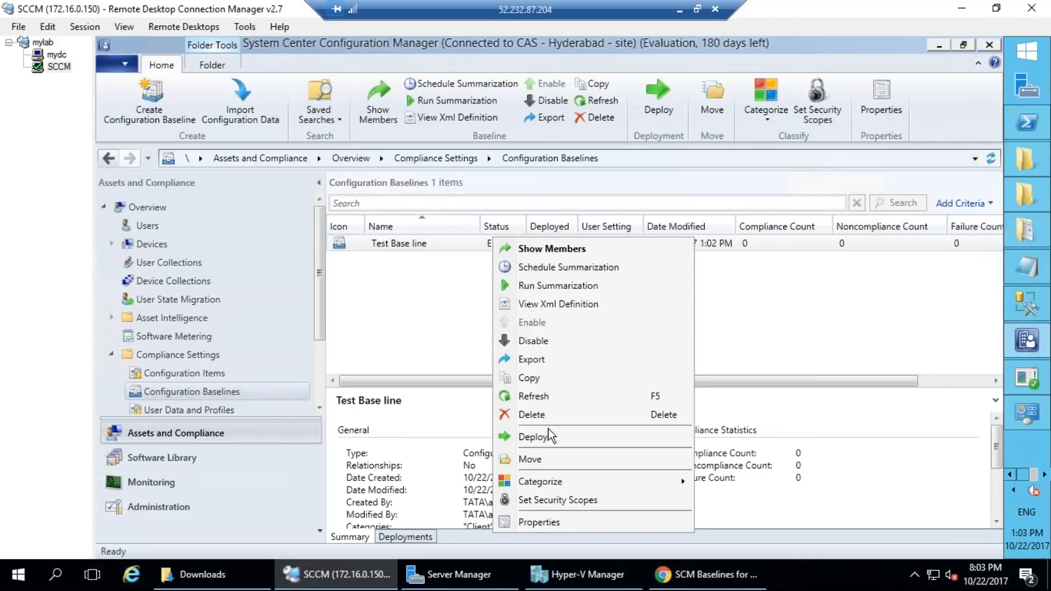
{"action": "left_click", "coordinate": [541, 522]}
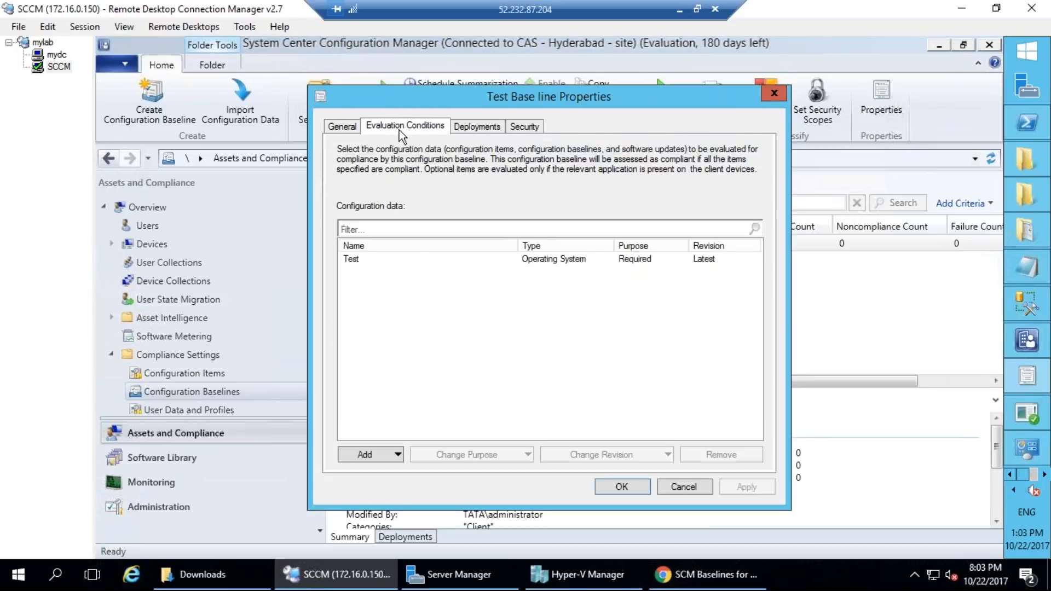
{"action": "left_click", "coordinate": [389, 259]}
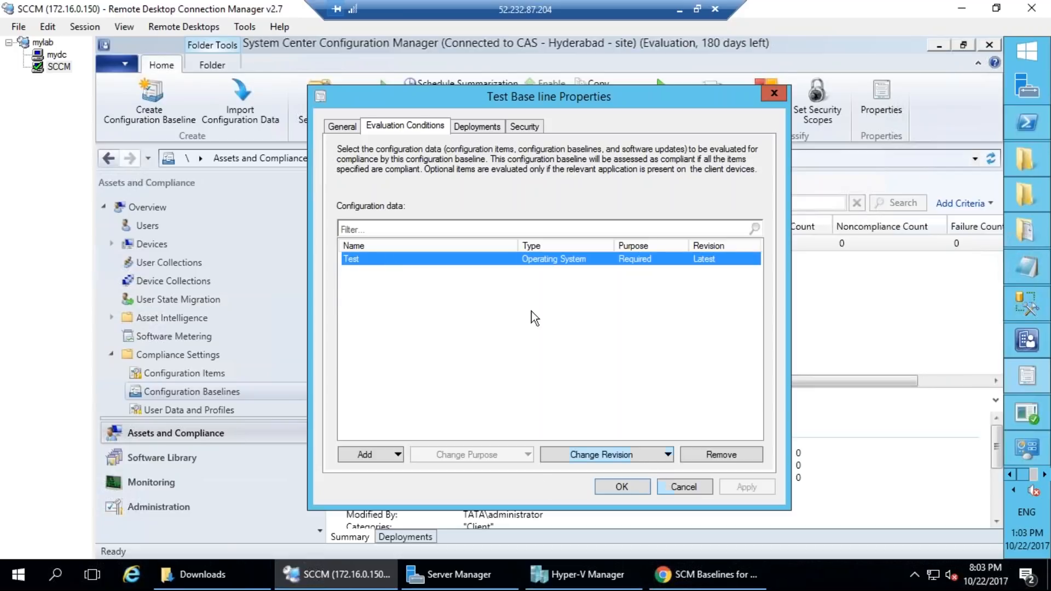
{"action": "left_click", "coordinate": [477, 123]}
{"action": "key", "text": "Escape"}
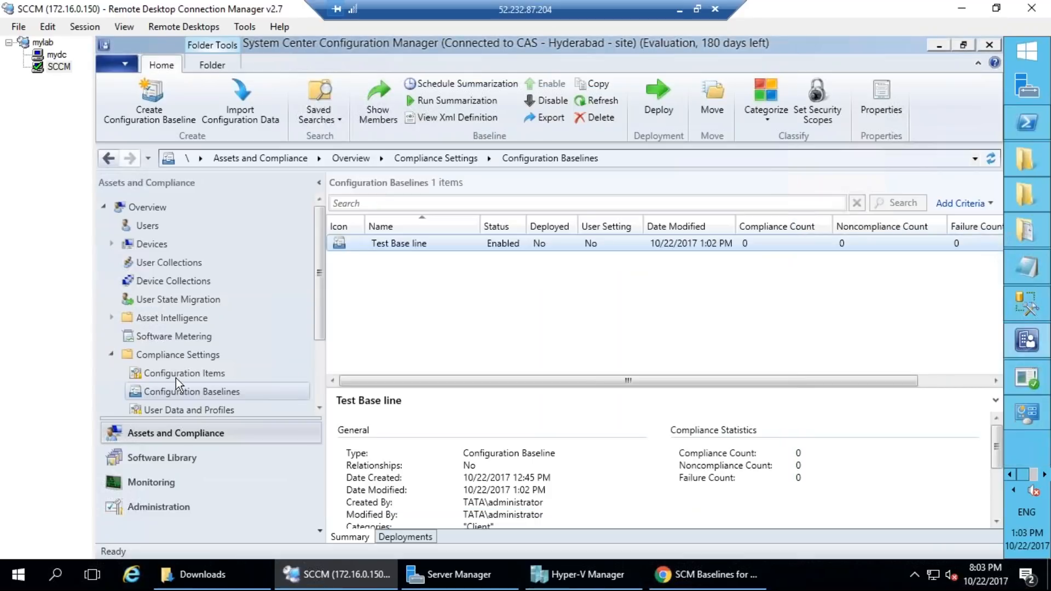
Step: Limit the supported platforms of the Test configuration item to Windows Server 2012 R2 and apply the change
{"action": "left_click", "coordinate": [176, 377]}
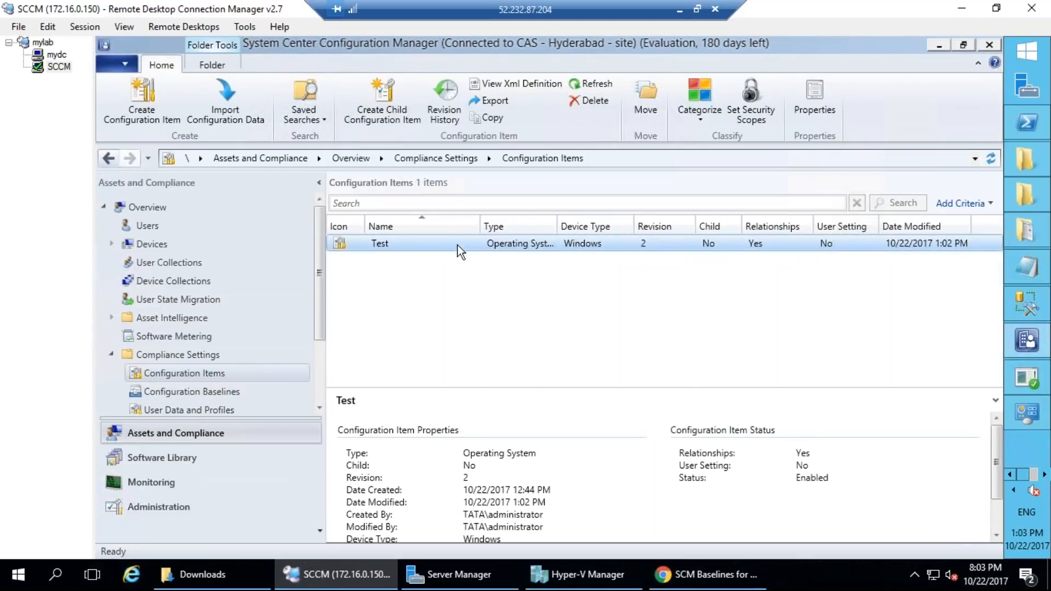
{"action": "right_click", "coordinate": [457, 245]}
{"action": "left_click", "coordinate": [514, 448]}
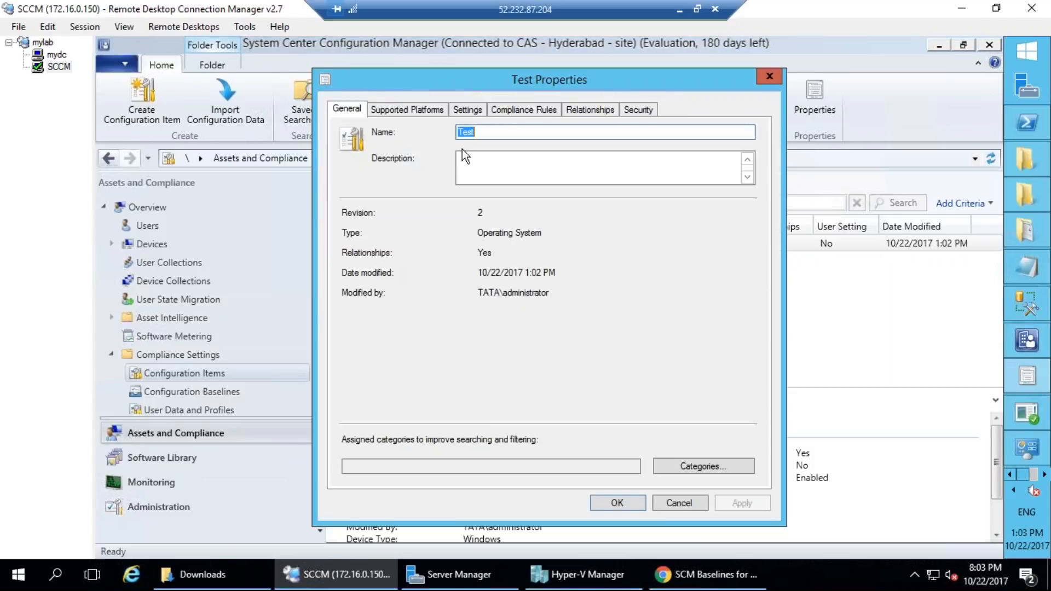
{"action": "left_click", "coordinate": [407, 109]}
{"action": "left_click", "coordinate": [362, 172]}
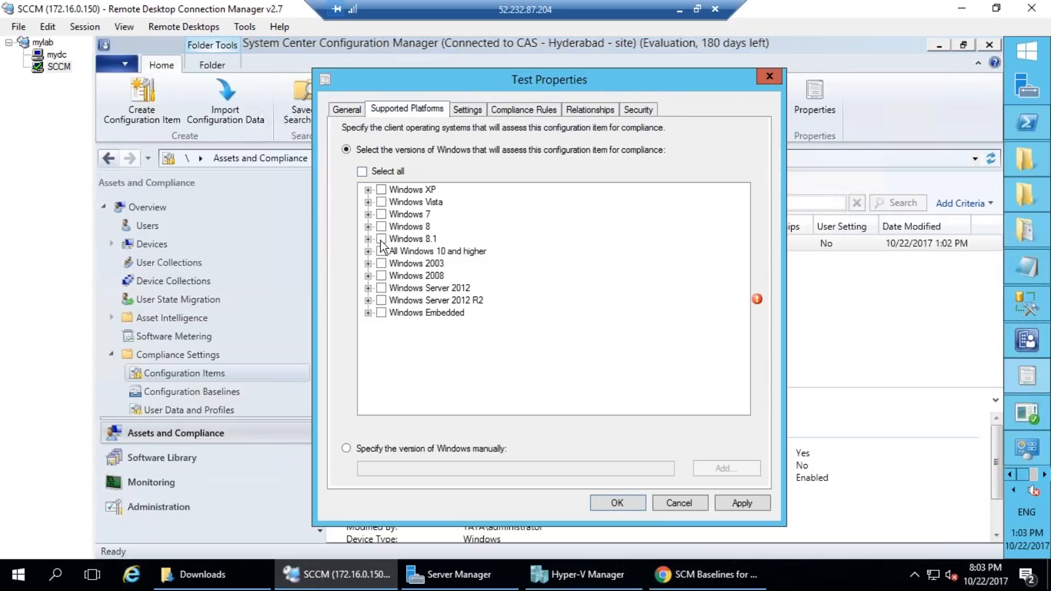
{"action": "left_click", "coordinate": [381, 287]}
{"action": "left_click", "coordinate": [381, 300]}
{"action": "left_click", "coordinate": [740, 502]}
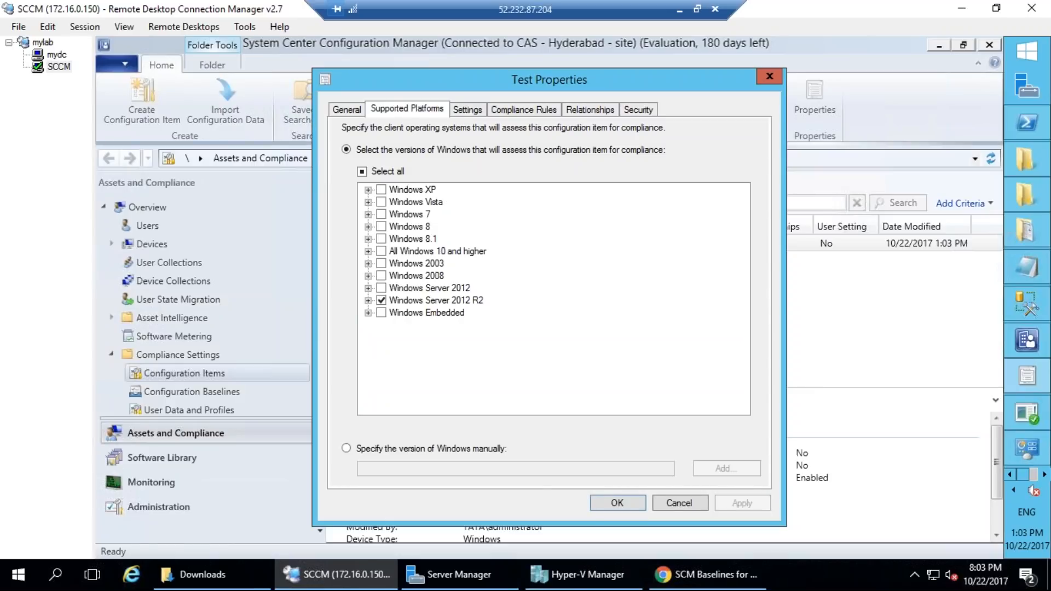
Step: Review the general details and compliance rules of the smspxeres.dll setting in the Test item, then close its properties
{"action": "left_click", "coordinate": [466, 109]}
{"action": "left_click", "coordinate": [388, 203]}
{"action": "left_click", "coordinate": [650, 466]}
{"action": "left_click", "coordinate": [384, 97]}
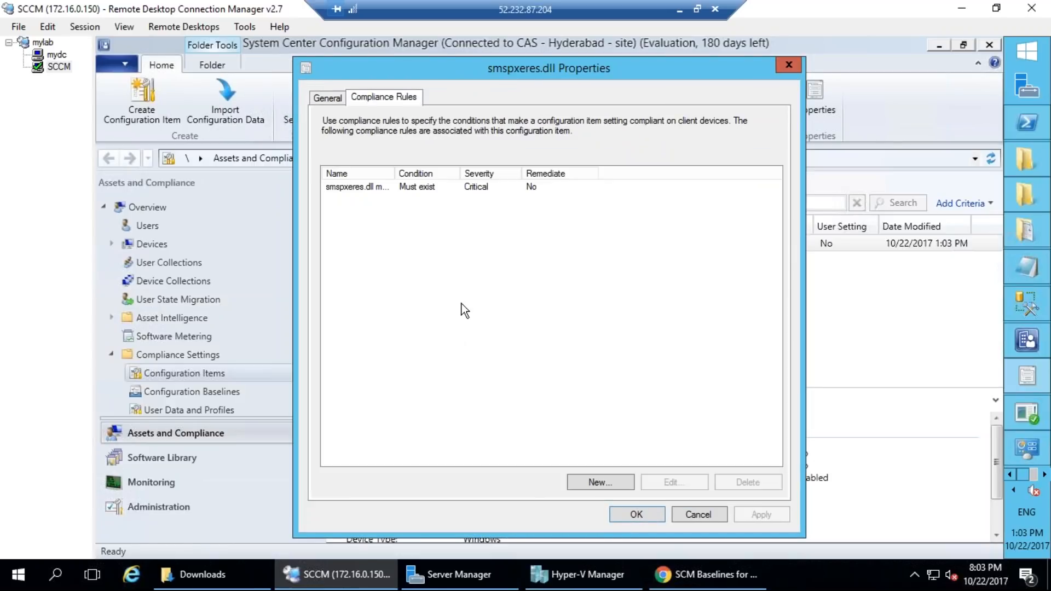
{"action": "left_click", "coordinate": [330, 99]}
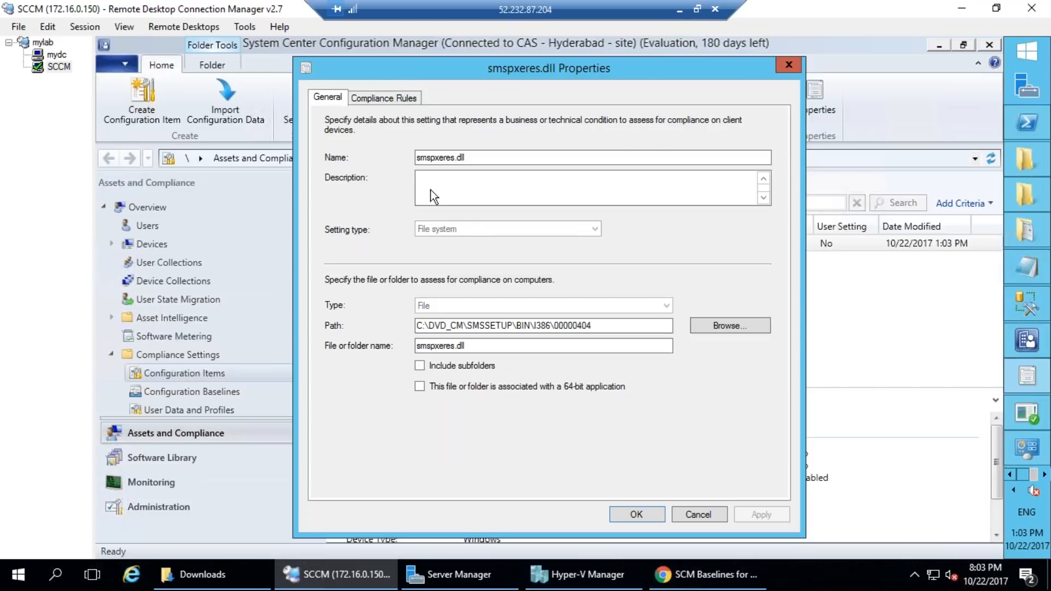
{"action": "left_click", "coordinate": [395, 97]}
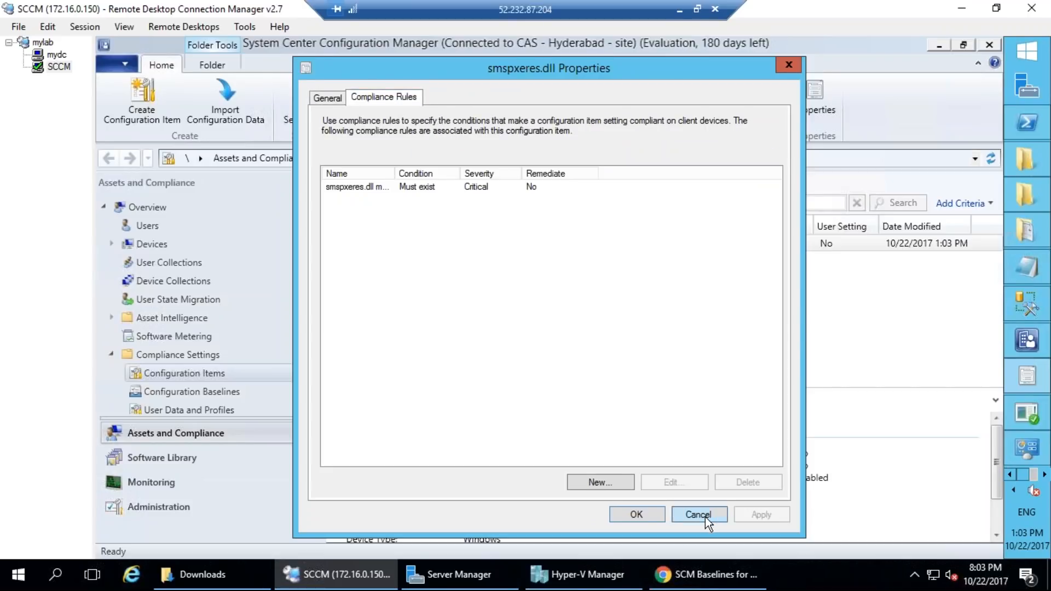
{"action": "left_click", "coordinate": [705, 516]}
{"action": "left_click", "coordinate": [690, 504]}
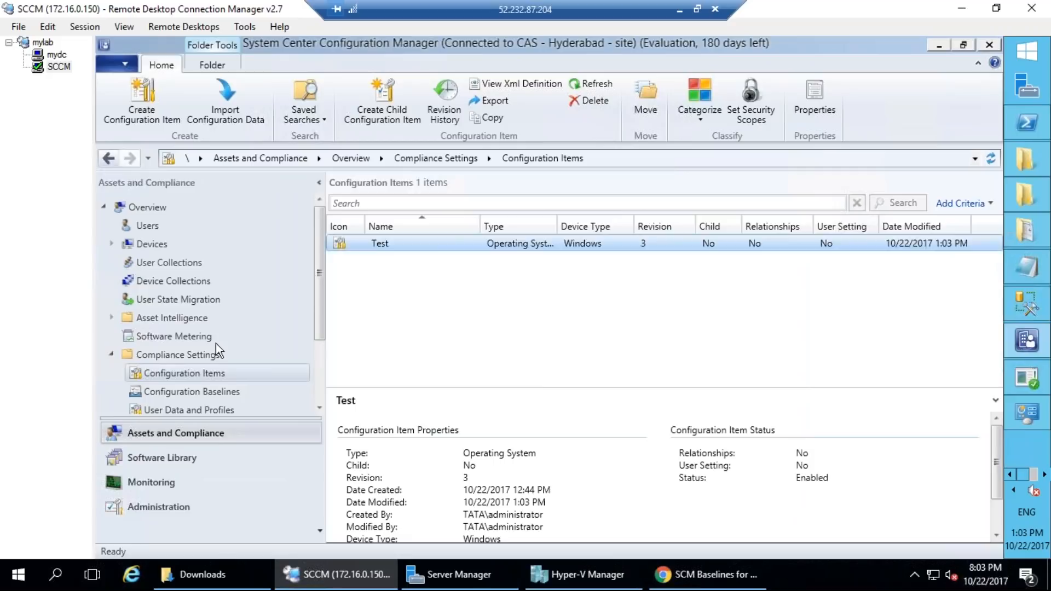
Step: Create a copy of the Test configuration item
{"action": "right_click", "coordinate": [191, 366]}
{"action": "left_click", "coordinate": [582, 317]}
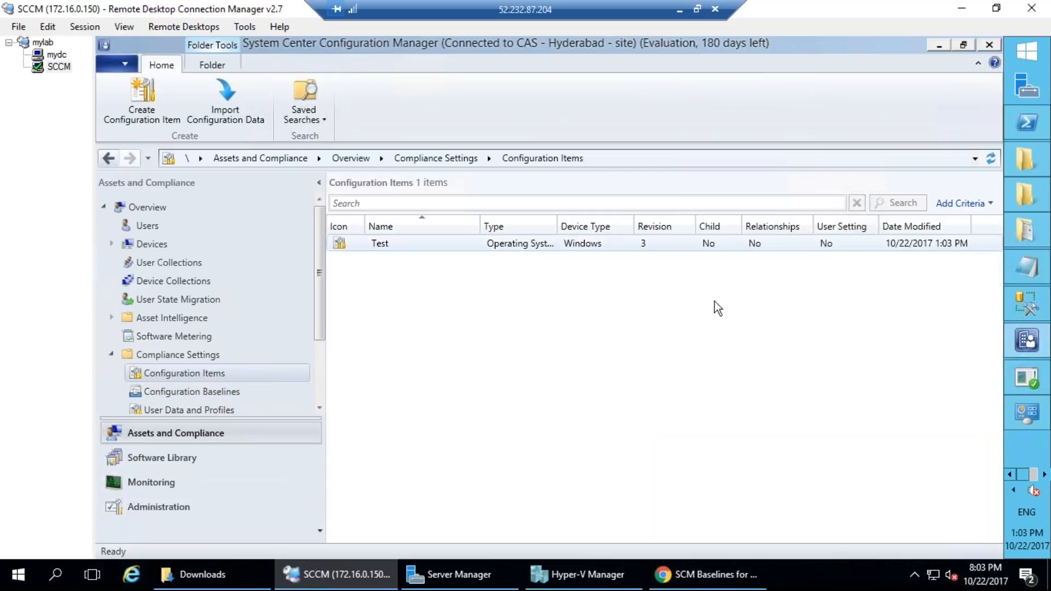
{"action": "left_click", "coordinate": [341, 243]}
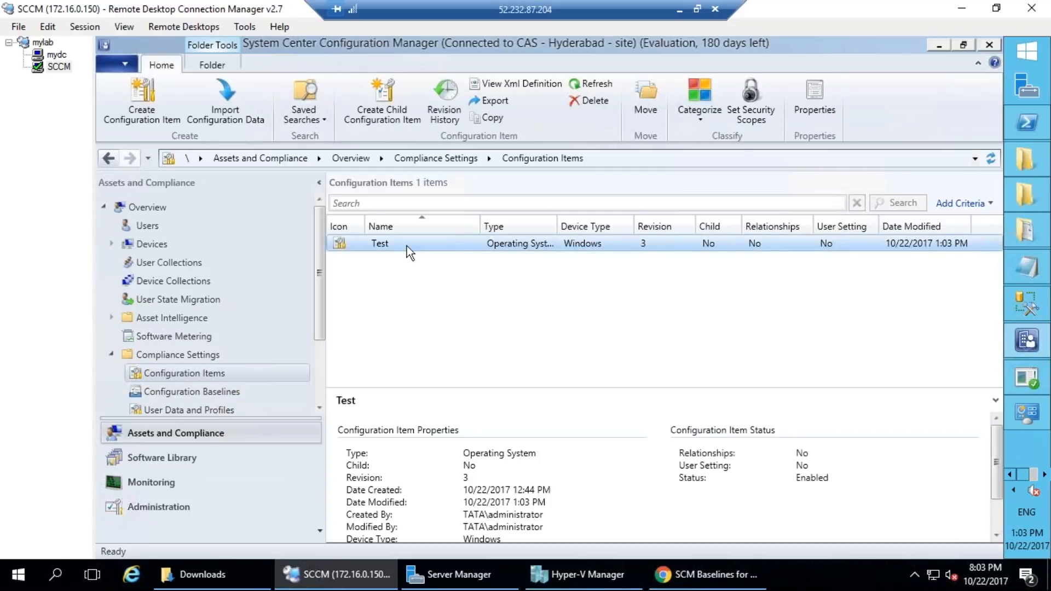
{"action": "right_click", "coordinate": [340, 248]}
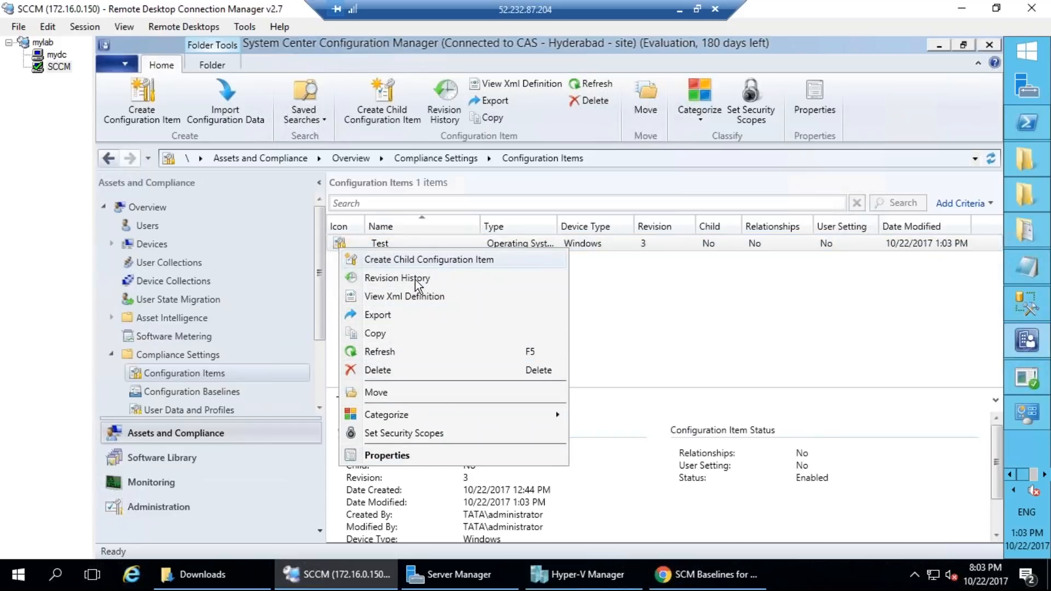
{"action": "left_click", "coordinate": [382, 335]}
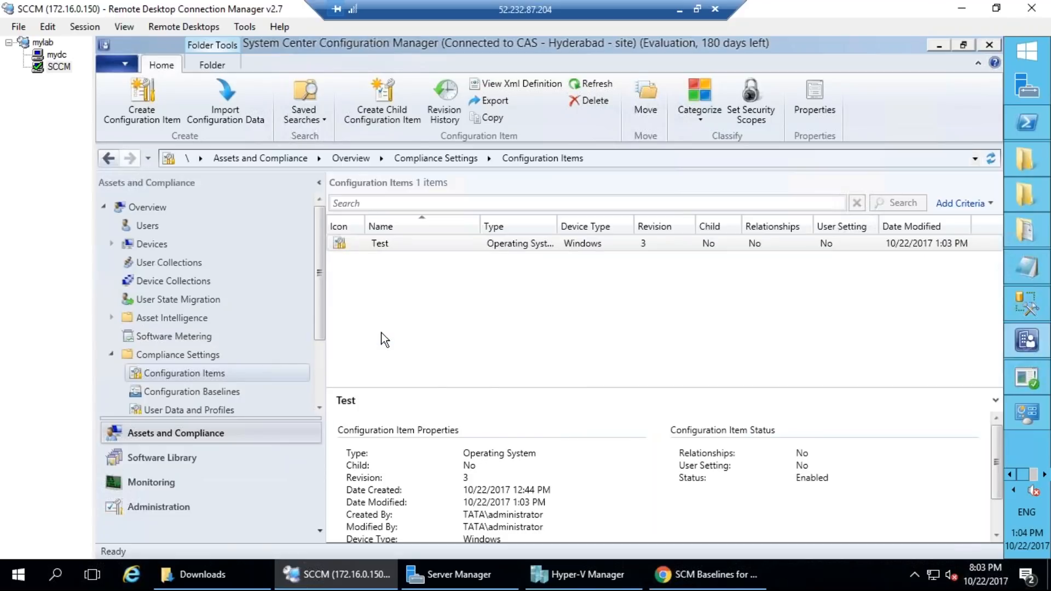
{"action": "left_click", "coordinate": [629, 328]}
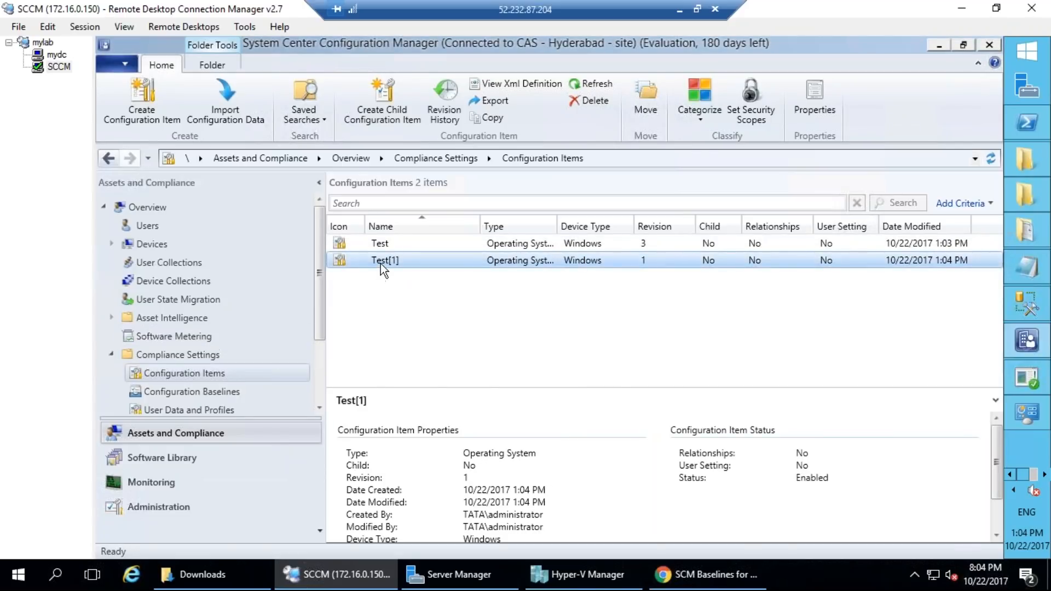
Step: Review the general properties of the copied configuration item Test[1] and close them
{"action": "right_click", "coordinate": [379, 264]}
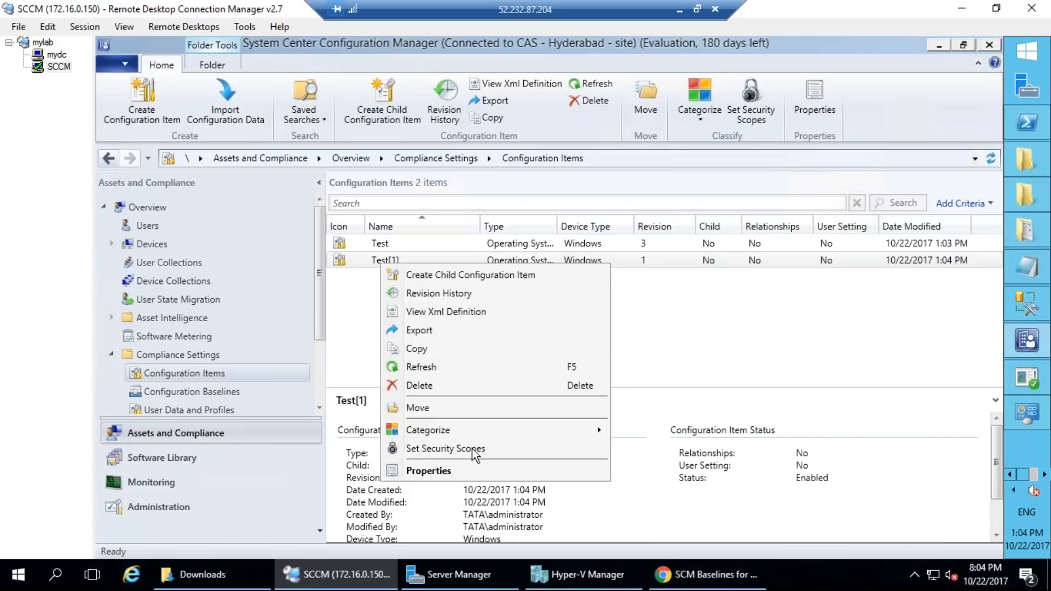
{"action": "left_click", "coordinate": [427, 471]}
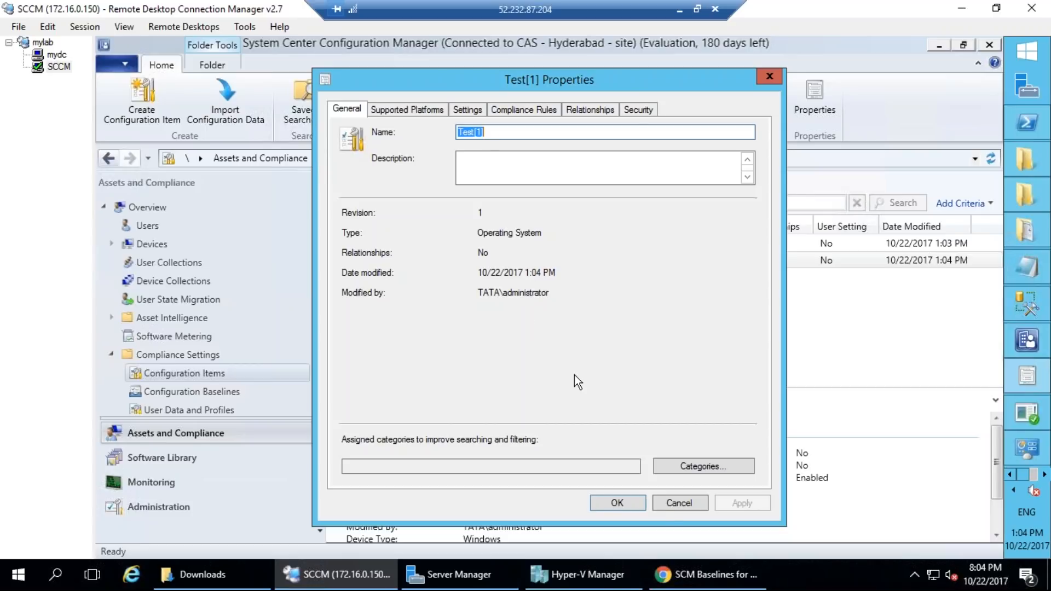
{"action": "left_click", "coordinate": [678, 503]}
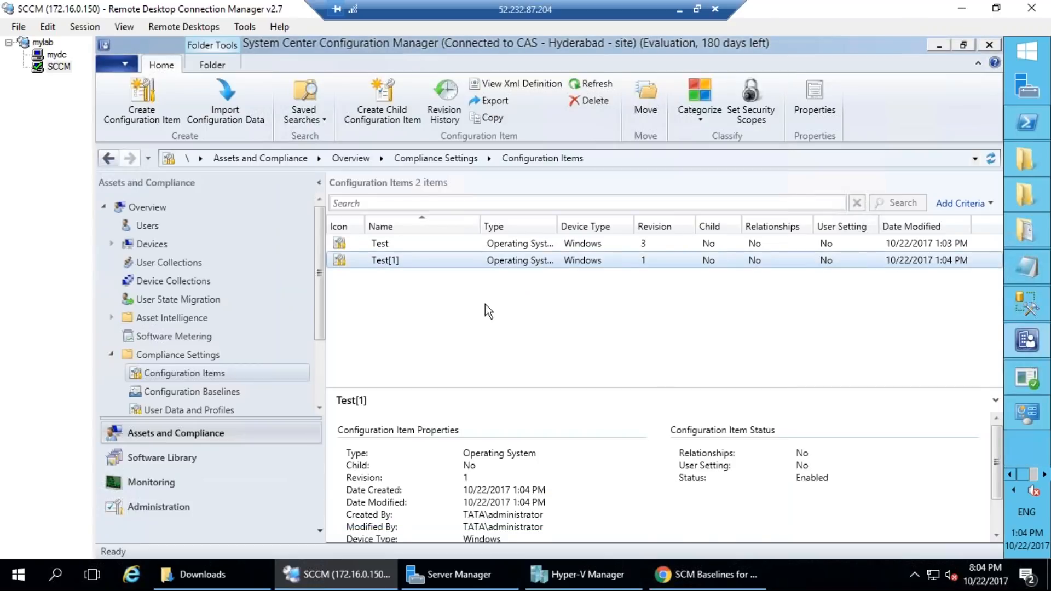
Step: Start a new Windows configuration item named regkey and accept all Windows versions as supported platforms
{"action": "right_click", "coordinate": [193, 372]}
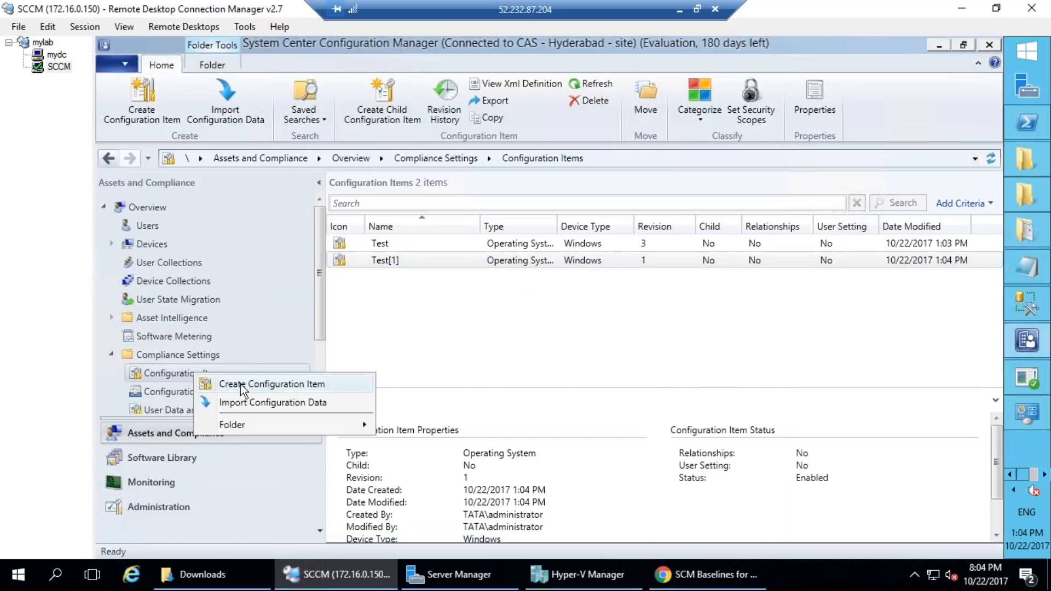
{"action": "left_click", "coordinate": [242, 385]}
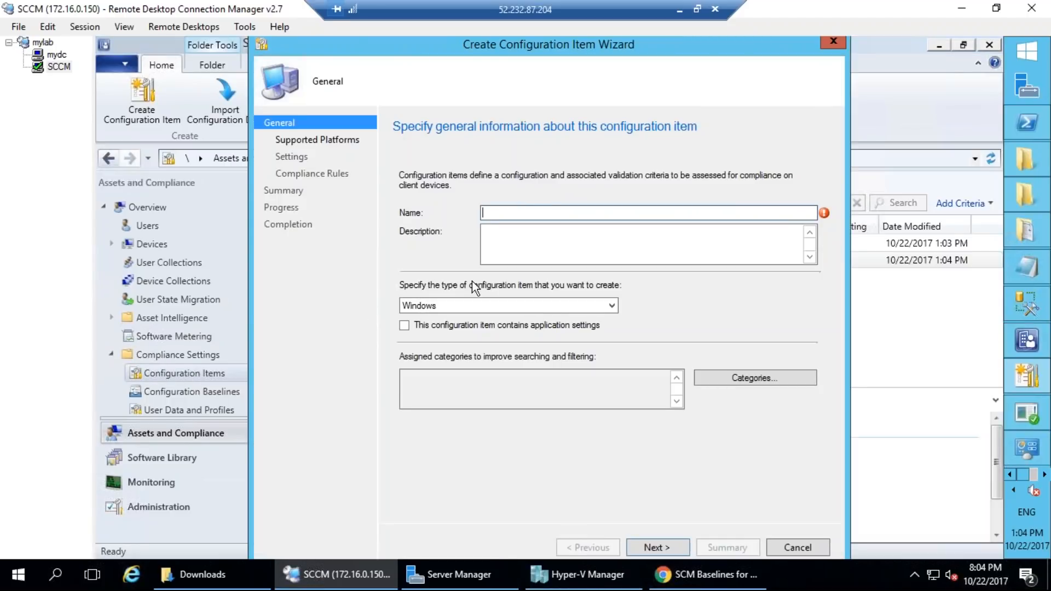
{"action": "type", "text": "r"}
{"action": "key", "text": "BackSpace"}
{"action": "type", "text": "regkey"}
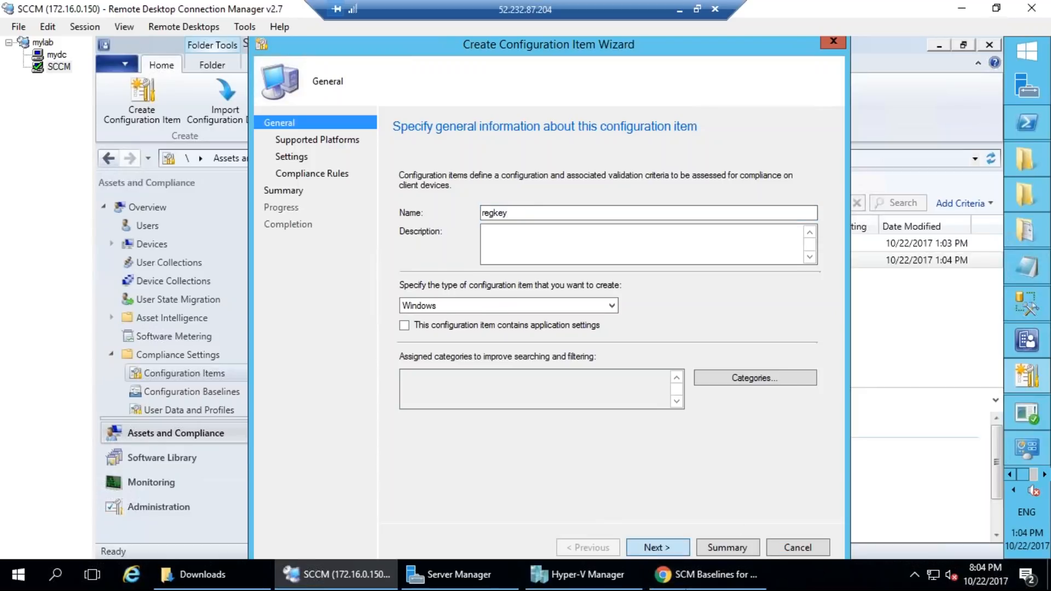
{"action": "key", "text": "Return"}
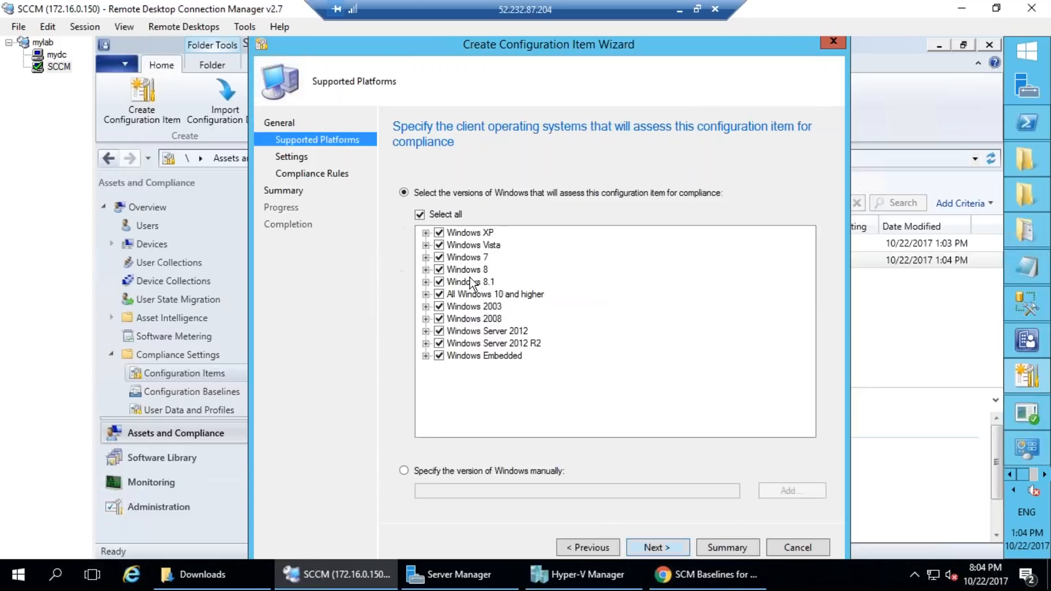
{"action": "left_click", "coordinate": [678, 548]}
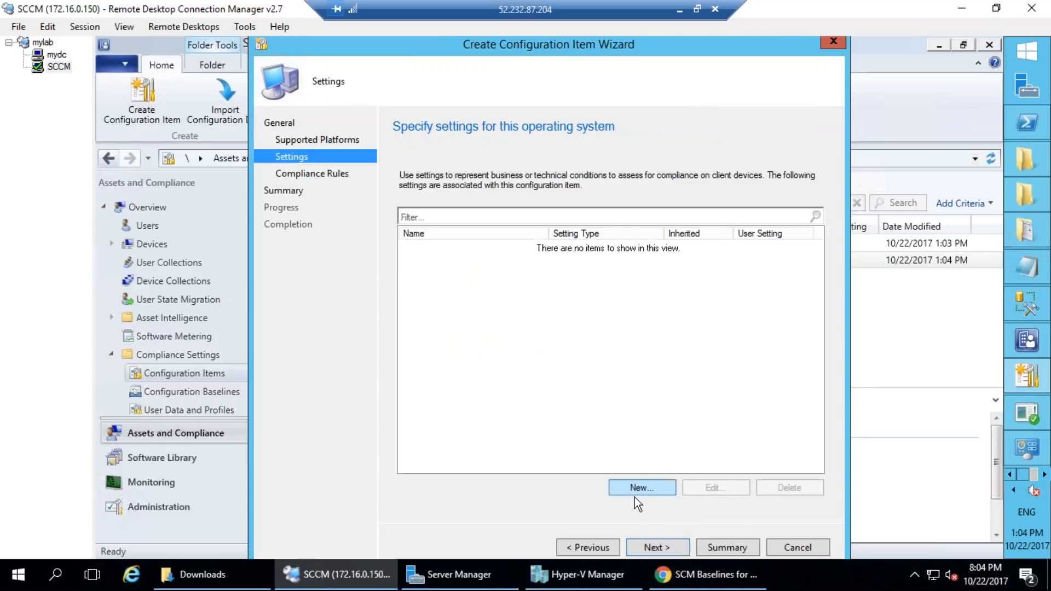
Step: Create a registry value setting from BackgroundSync under HKEY_LOCAL_MACHINE\SOFTWARE\Microsoft\Feeds, requiring the value to exist on client devices
{"action": "key", "text": "Return"}
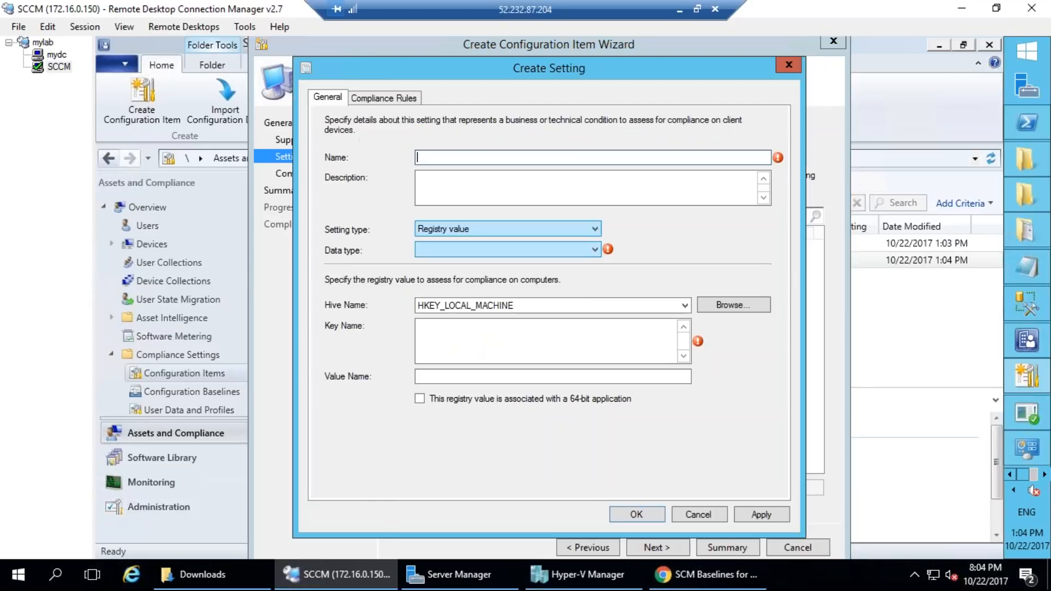
{"action": "left_click", "coordinate": [727, 306]}
{"action": "left_click", "coordinate": [306, 210]}
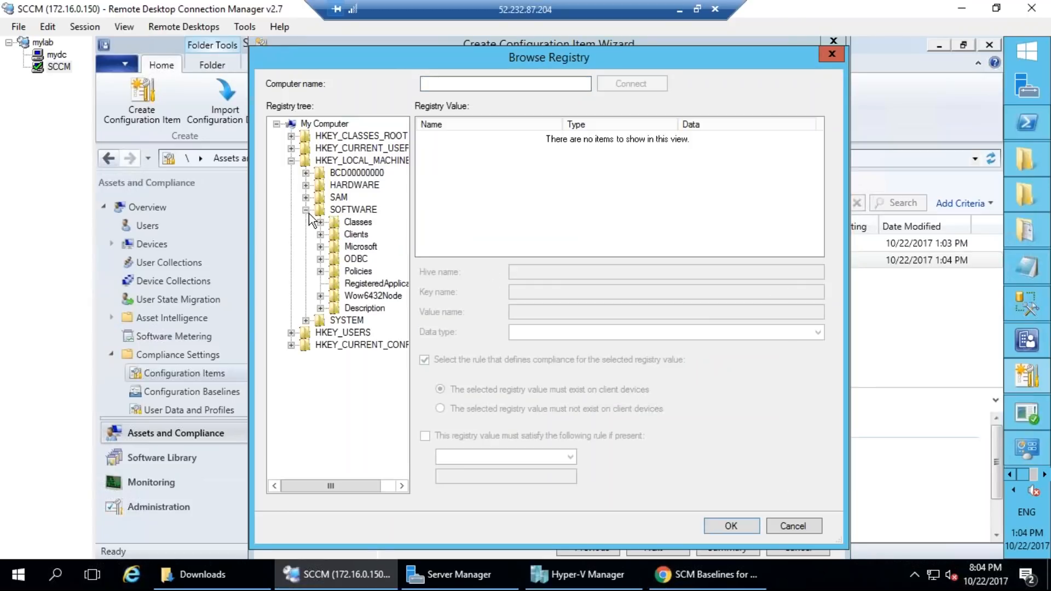
{"action": "left_click", "coordinate": [320, 247]}
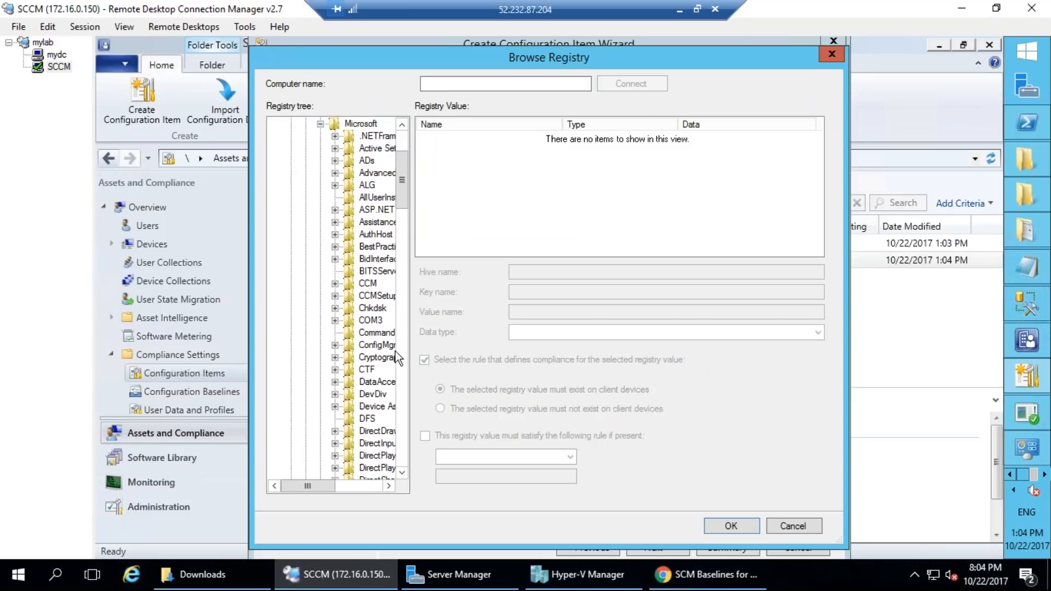
{"action": "left_click_drag", "start_coordinate": [398, 180], "coordinate": [400, 358]}
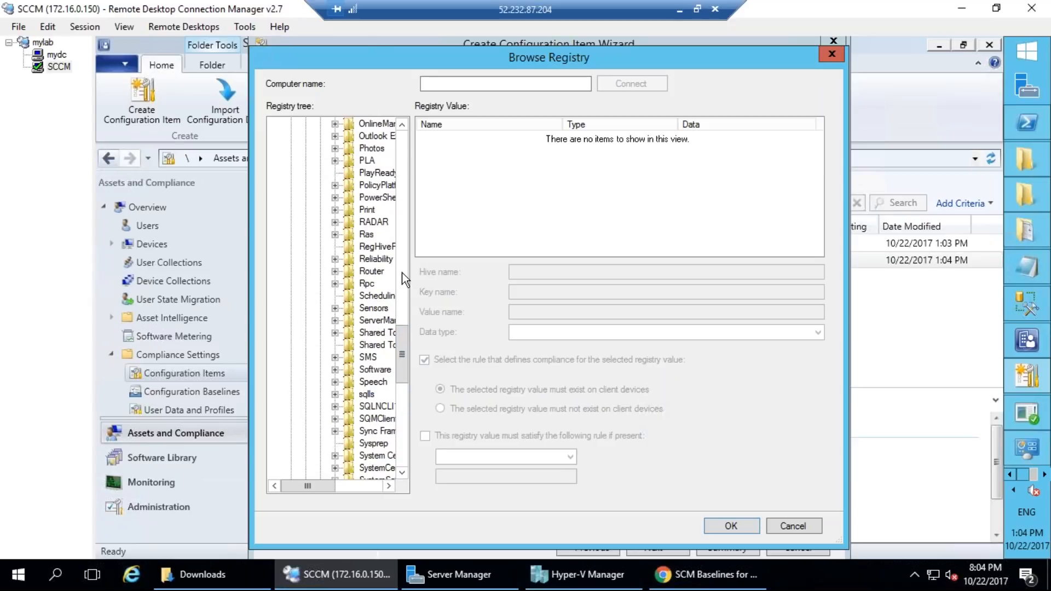
{"action": "left_click_drag", "start_coordinate": [403, 339], "coordinate": [402, 249]}
{"action": "mouse_move", "coordinate": [306, 486]}
{"action": "left_mouse_down"}
{"action": "mouse_move", "coordinate": [349, 487]}
{"action": "mouse_move", "coordinate": [299, 486]}
{"action": "left_mouse_up"}
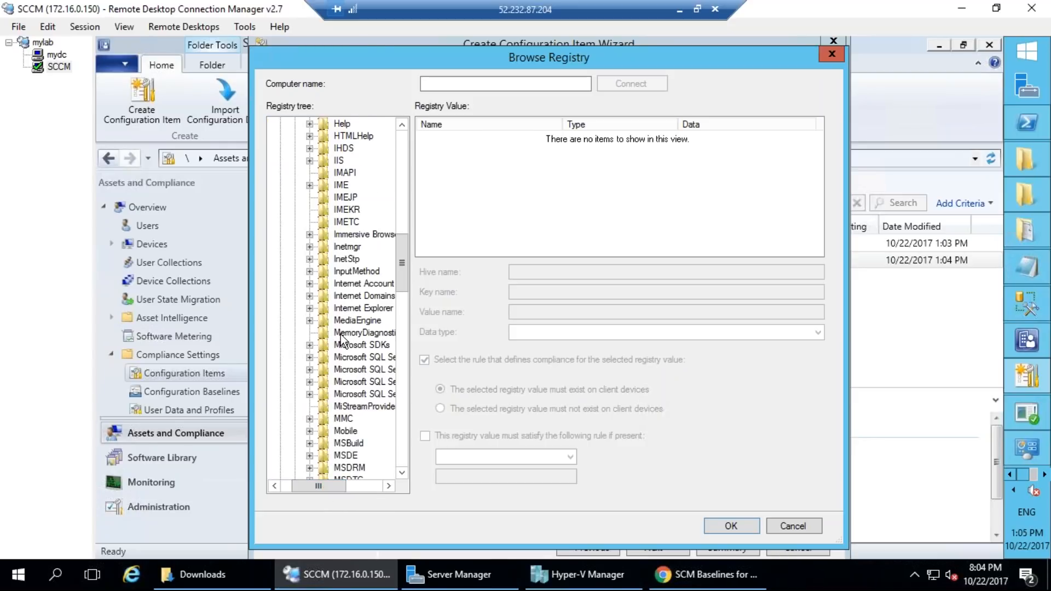
{"action": "scroll", "coordinate": [340, 334], "scroll_direction": "up", "scroll_amount": 6}
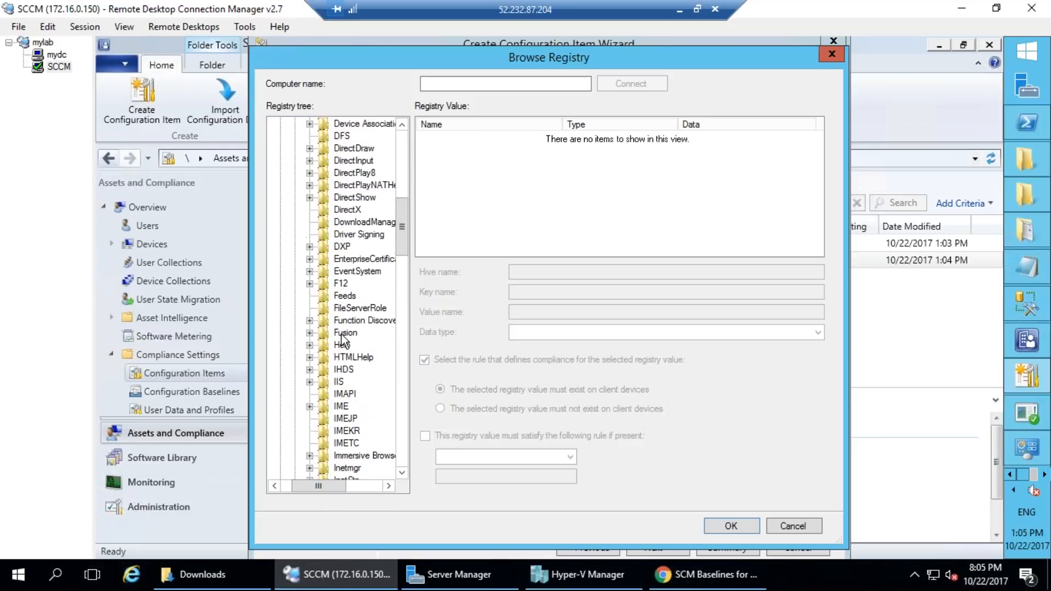
{"action": "left_click", "coordinate": [344, 295]}
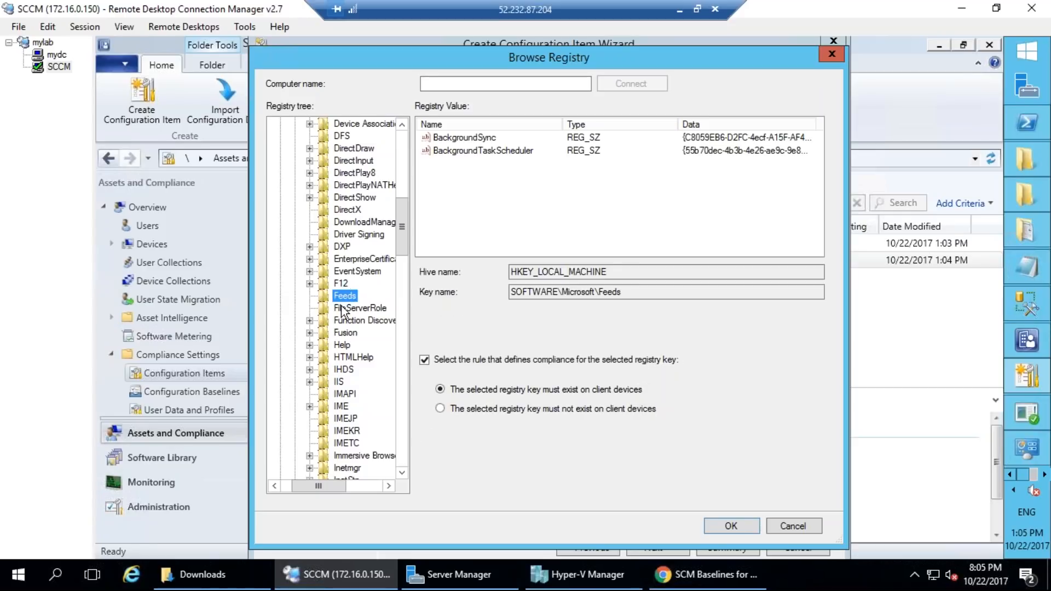
{"action": "double_click", "coordinate": [470, 138]}
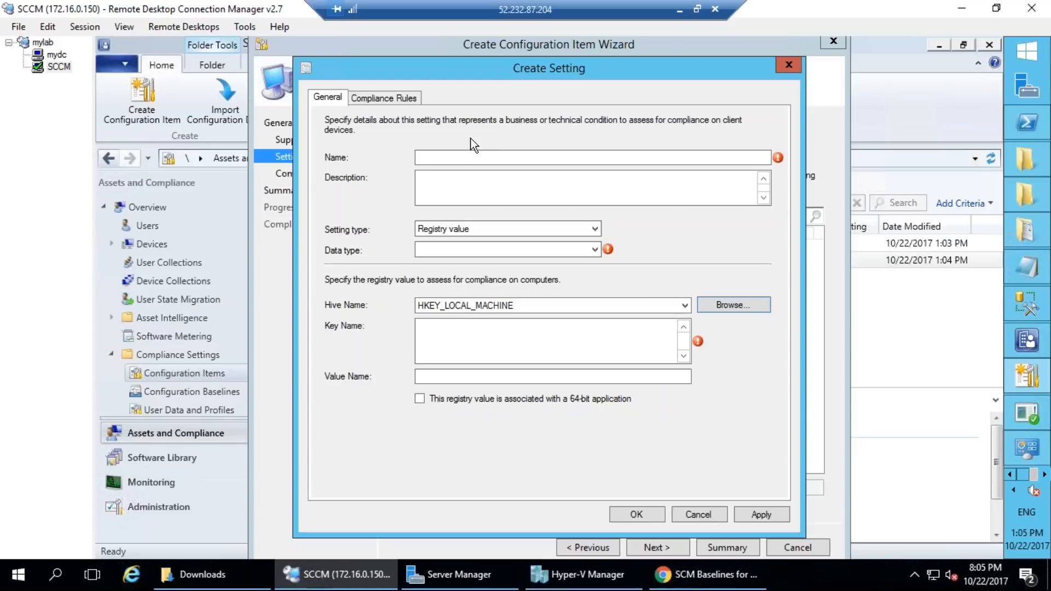
Step: Set the noncompliance severity of the BackgroundSync must exist rule to Critical
{"action": "left_click", "coordinate": [370, 96]}
{"action": "left_click", "coordinate": [398, 185]}
{"action": "double_click", "coordinate": [398, 185]}
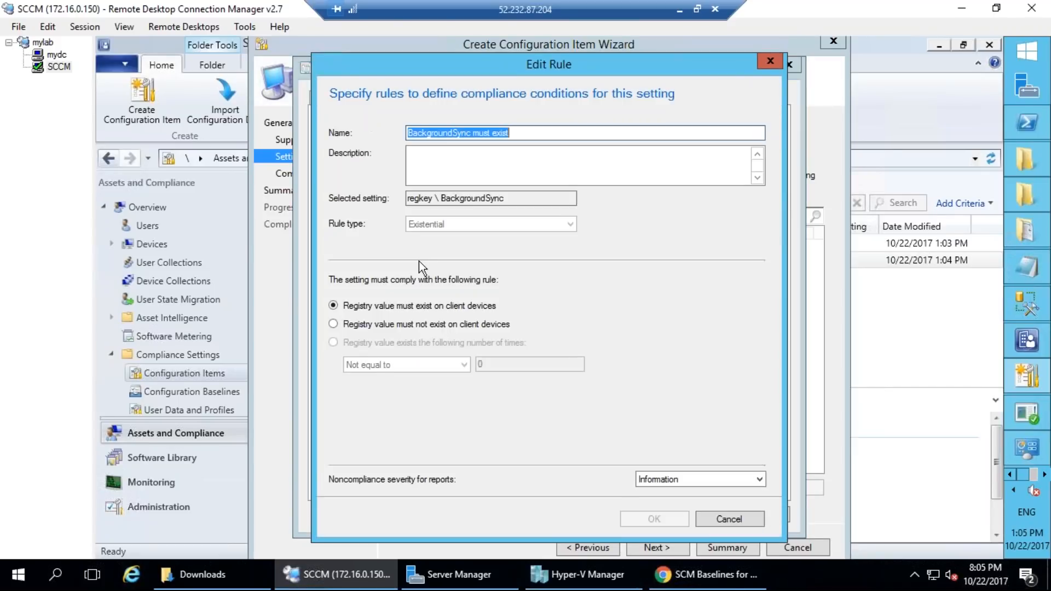
{"action": "left_click", "coordinate": [661, 478]}
{"action": "left_click", "coordinate": [671, 524]}
{"action": "left_click", "coordinate": [655, 520]}
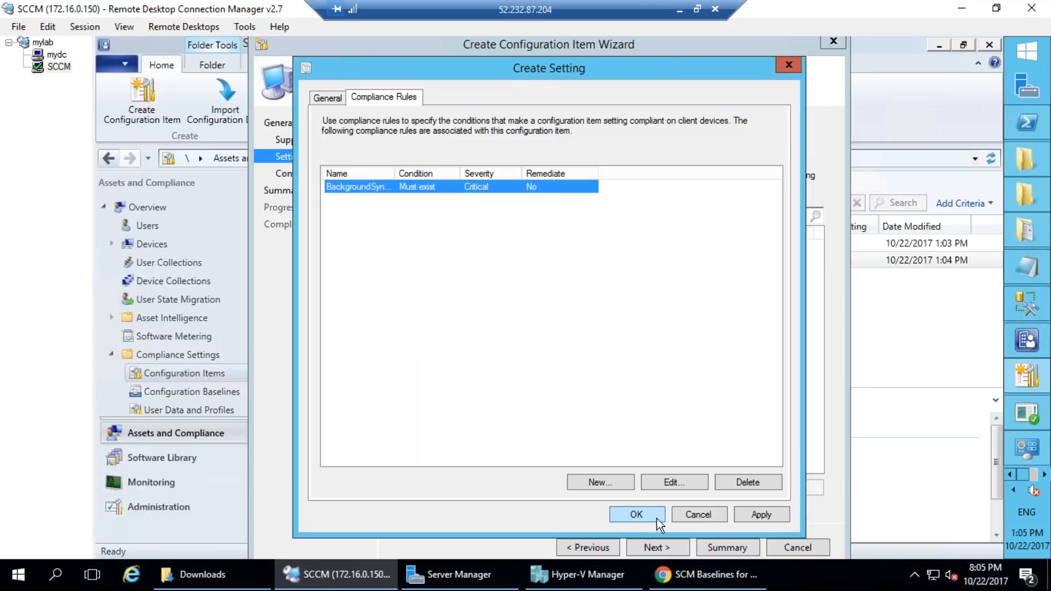
Step: Apply the BackgroundSync setting and complete the wizard to create the regkey configuration item
{"action": "left_click", "coordinate": [782, 514]}
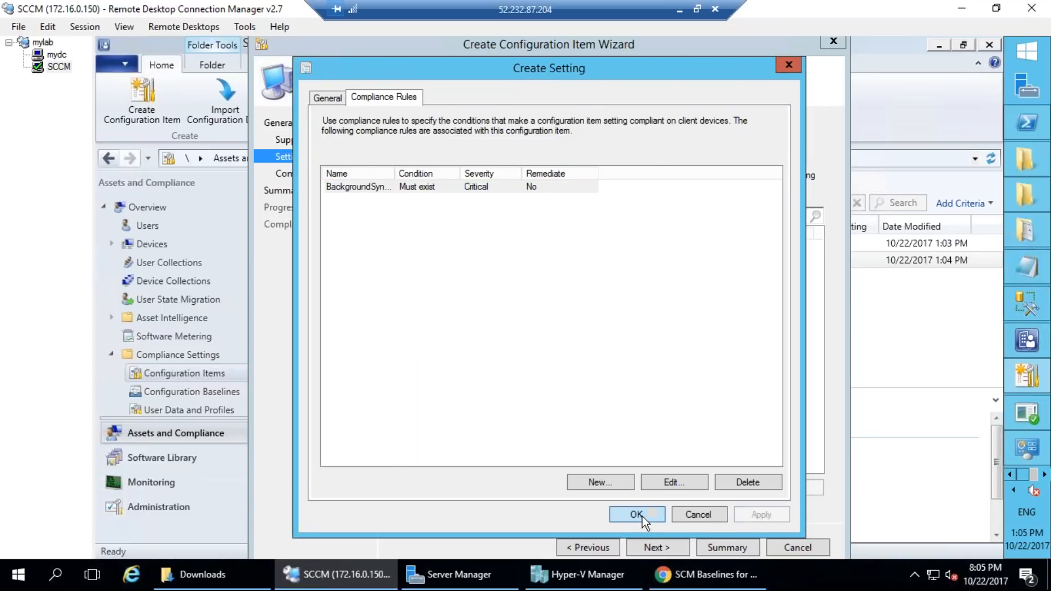
{"action": "left_click", "coordinate": [641, 517]}
{"action": "left_click", "coordinate": [662, 549]}
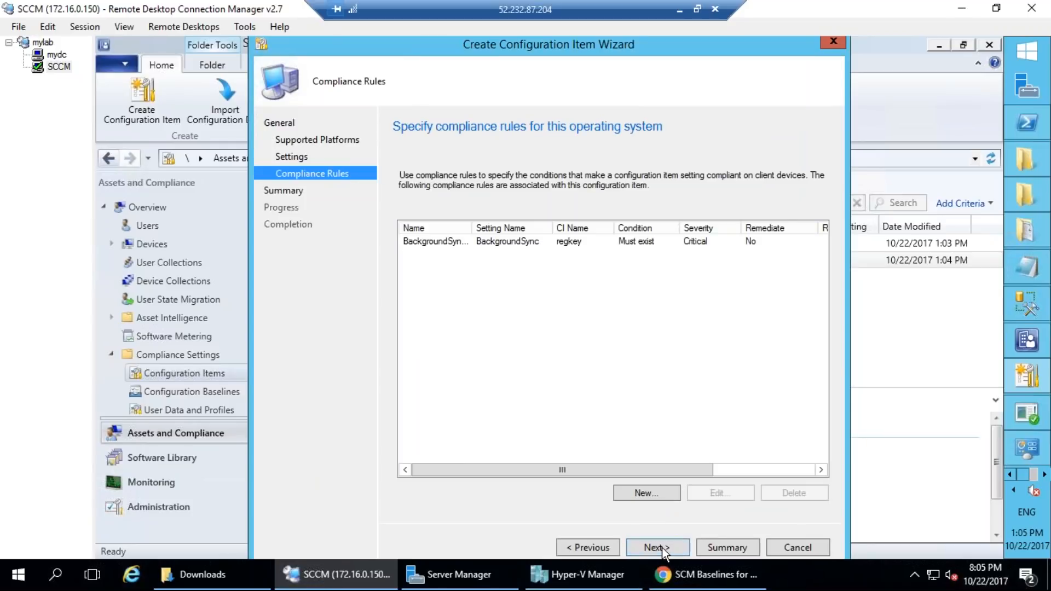
{"action": "left_click", "coordinate": [659, 547]}
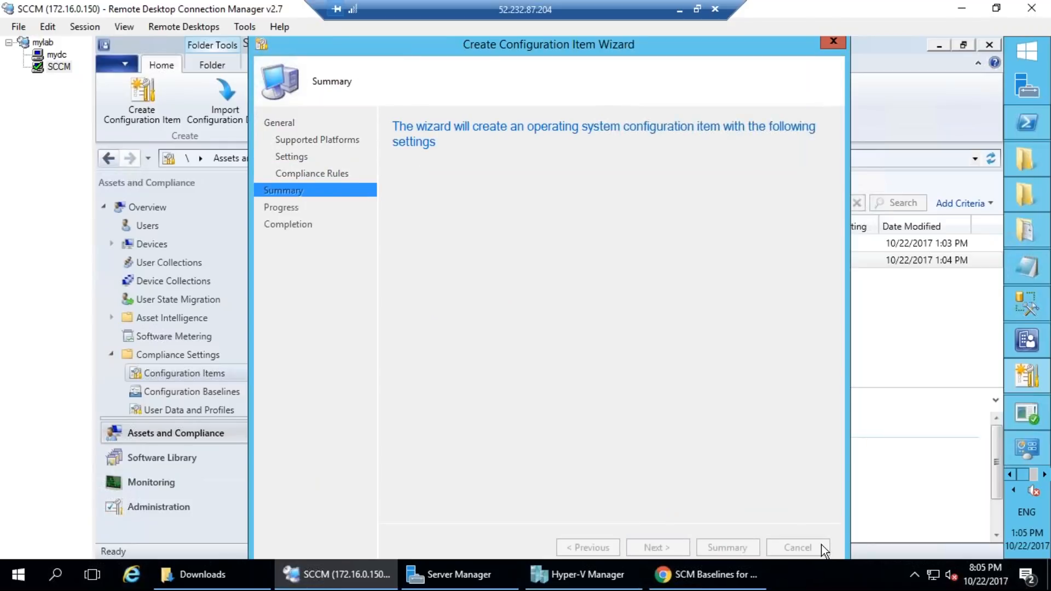
{"action": "left_click", "coordinate": [802, 546]}
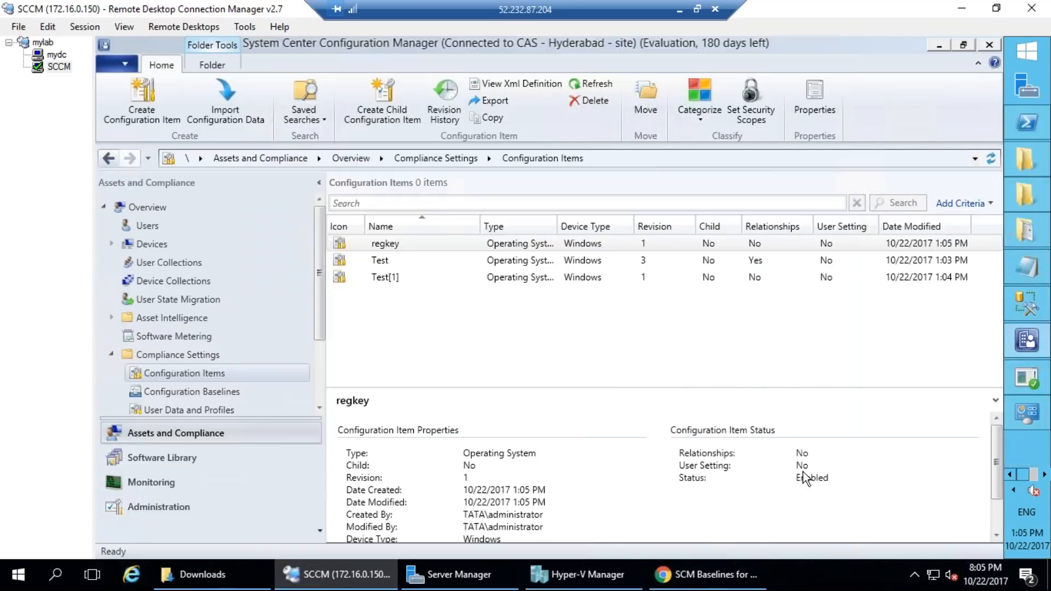
Step: Add the regkey configuration item to the evaluation conditions of the Test Base line configuration baseline and save its properties
{"action": "left_click", "coordinate": [225, 394]}
{"action": "right_click", "coordinate": [422, 246]}
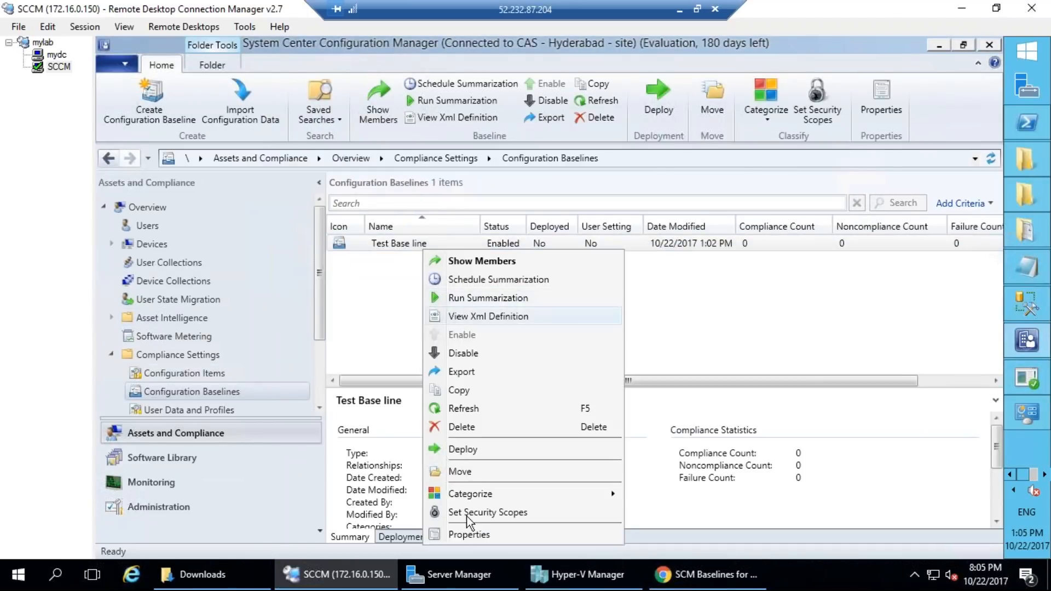
{"action": "left_click", "coordinate": [468, 535]}
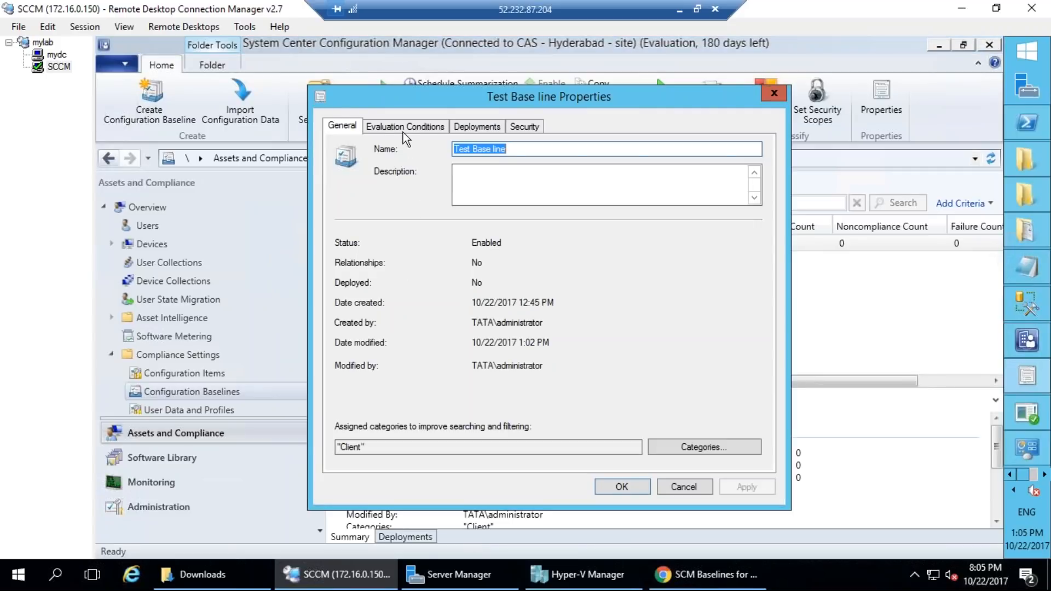
{"action": "left_click", "coordinate": [416, 126]}
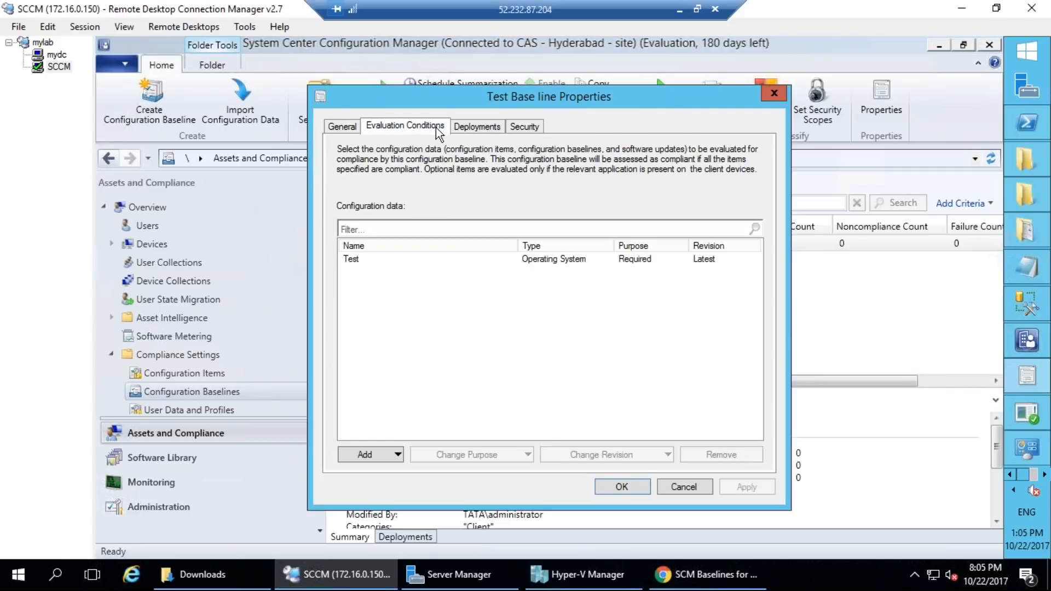
{"action": "left_click", "coordinate": [387, 459]}
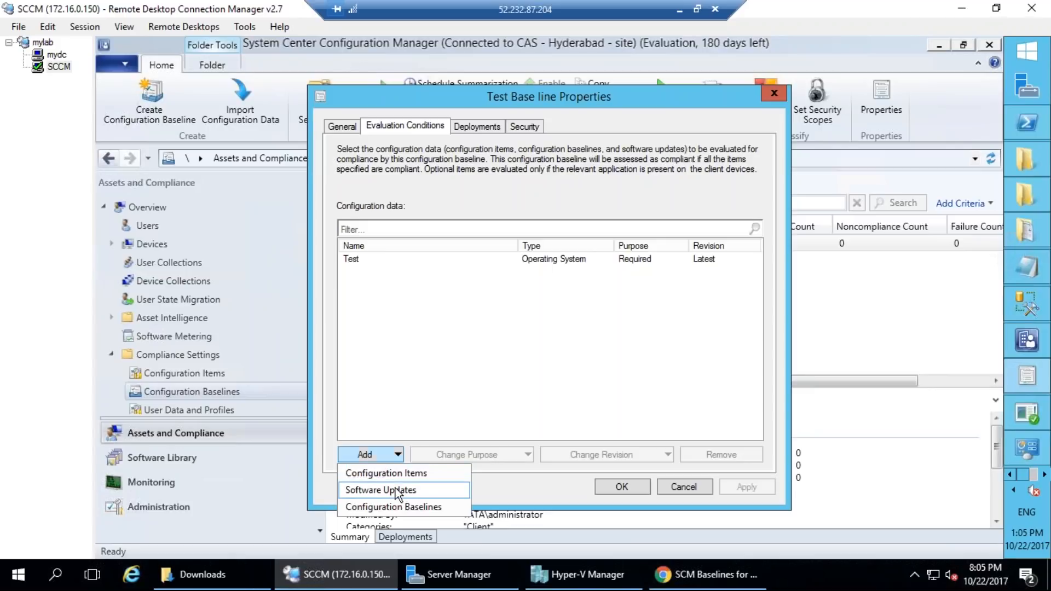
{"action": "left_click", "coordinate": [396, 473]}
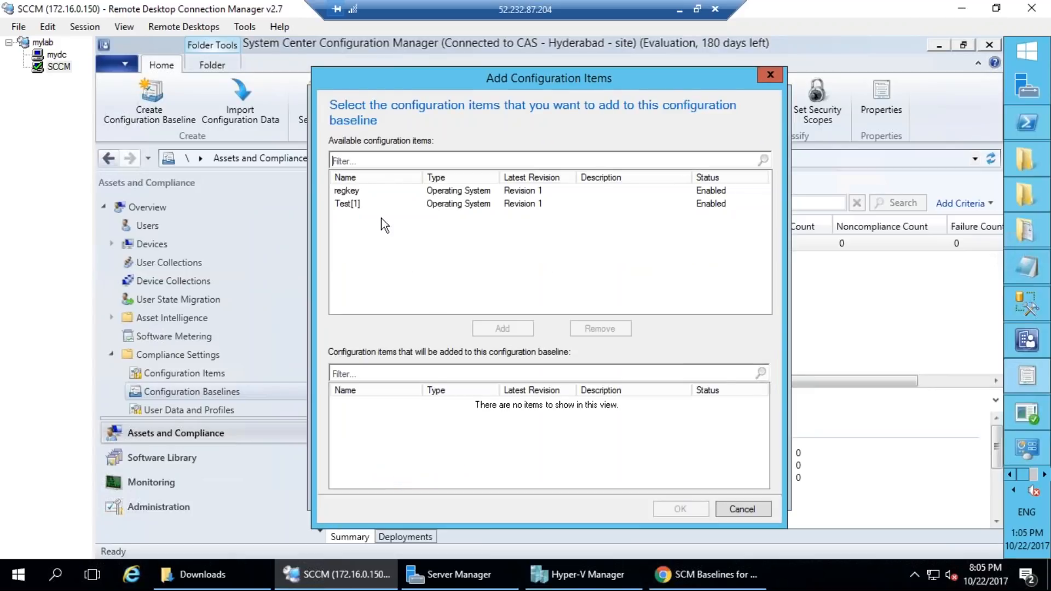
{"action": "left_click", "coordinate": [367, 192]}
{"action": "left_click", "coordinate": [514, 329]}
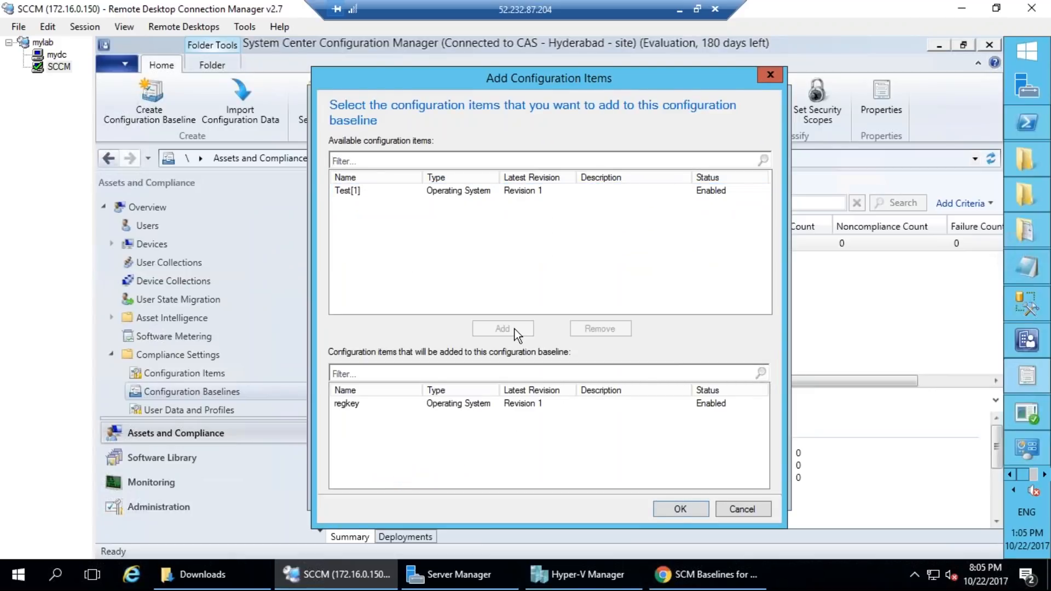
{"action": "left_click", "coordinate": [679, 509]}
{"action": "left_click", "coordinate": [743, 488]}
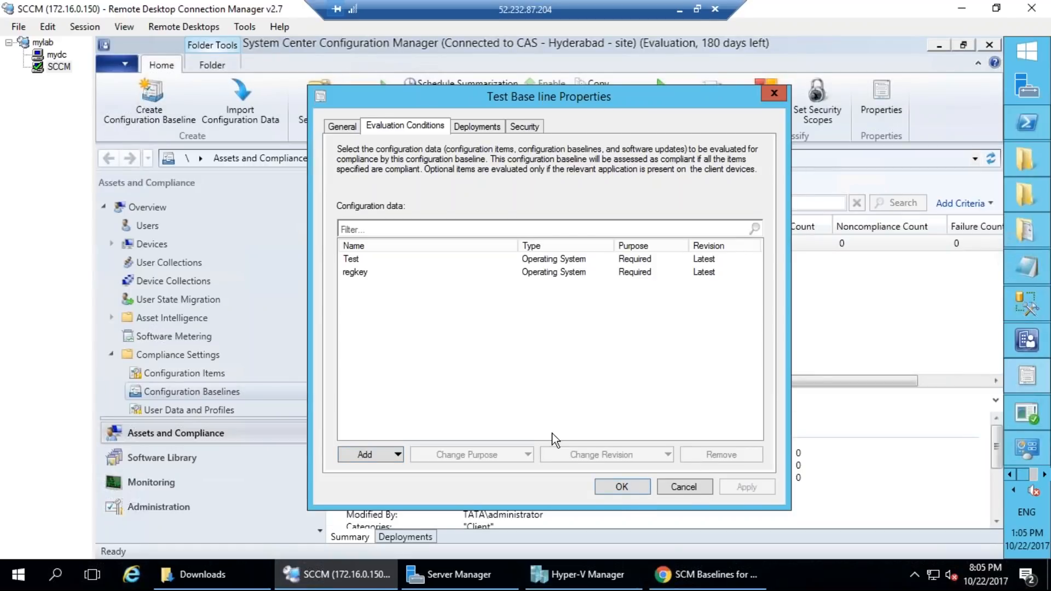
{"action": "left_click", "coordinate": [623, 488]}
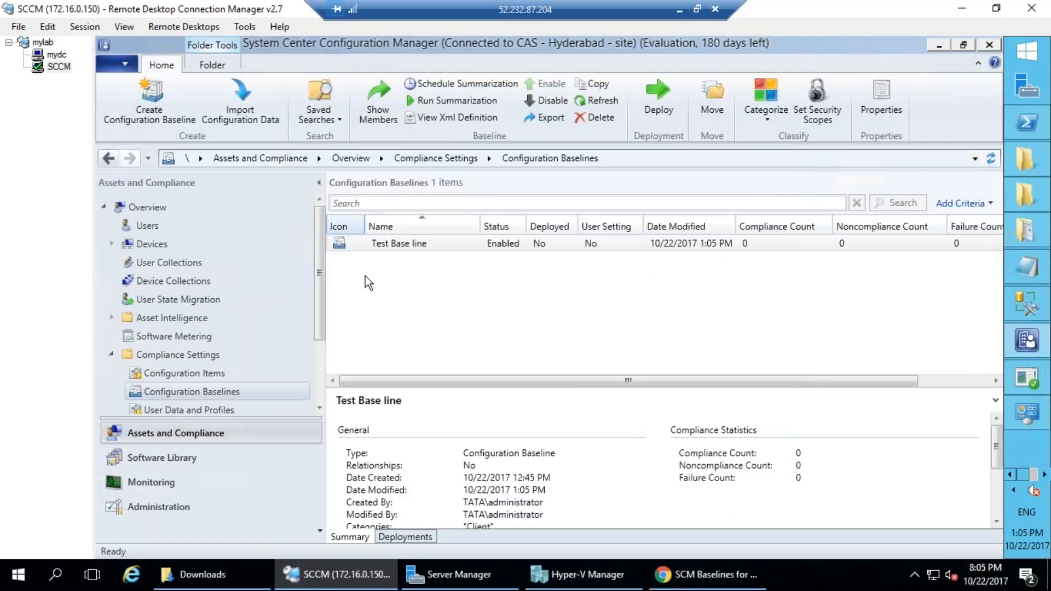
{"action": "right_click", "coordinate": [213, 394]}
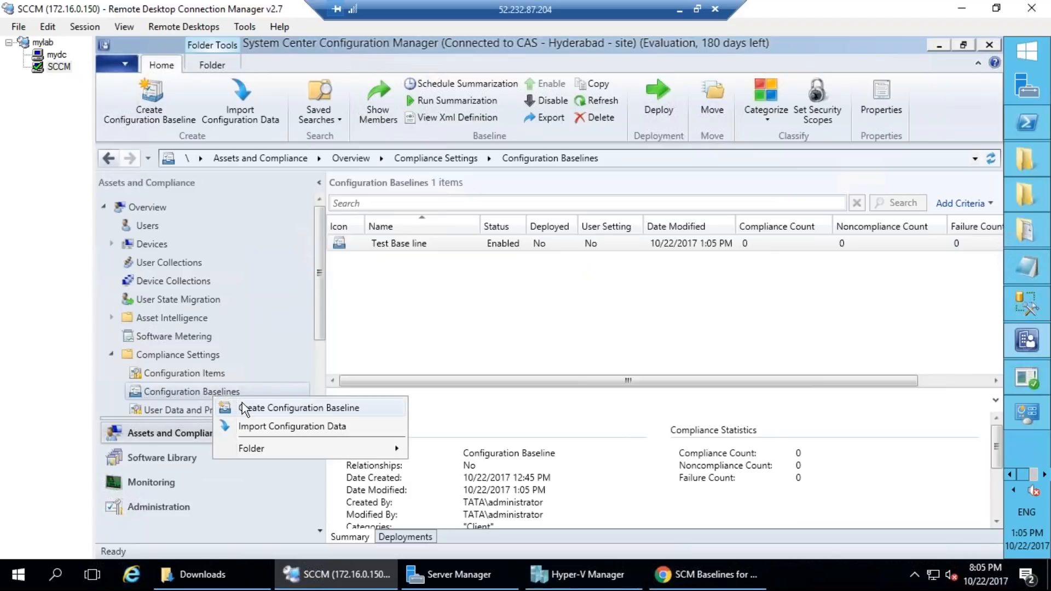
{"action": "left_click", "coordinate": [245, 405]}
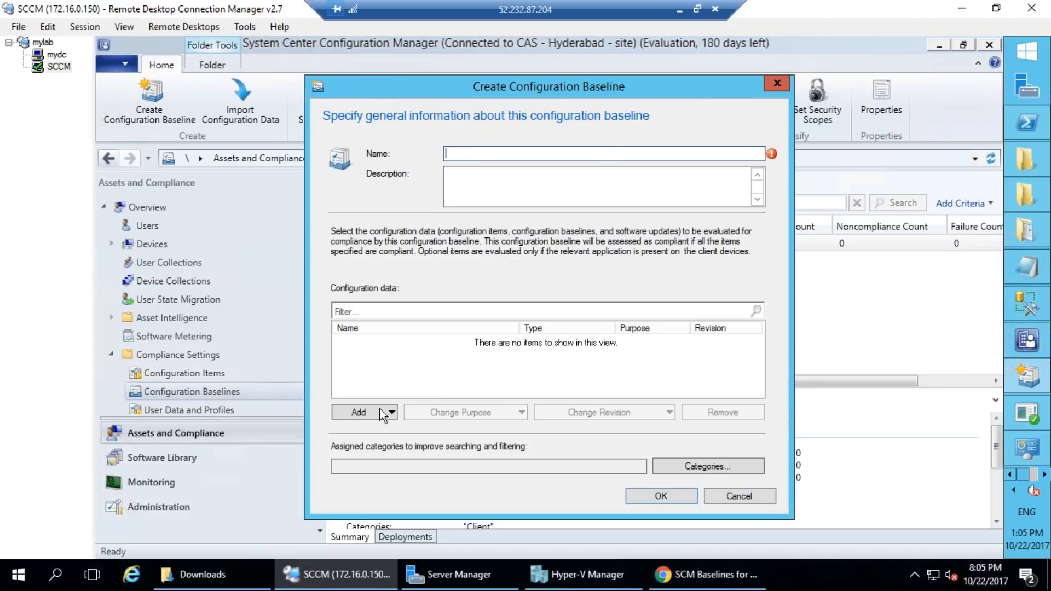
{"action": "left_click", "coordinate": [390, 413]}
{"action": "left_click", "coordinate": [403, 432]}
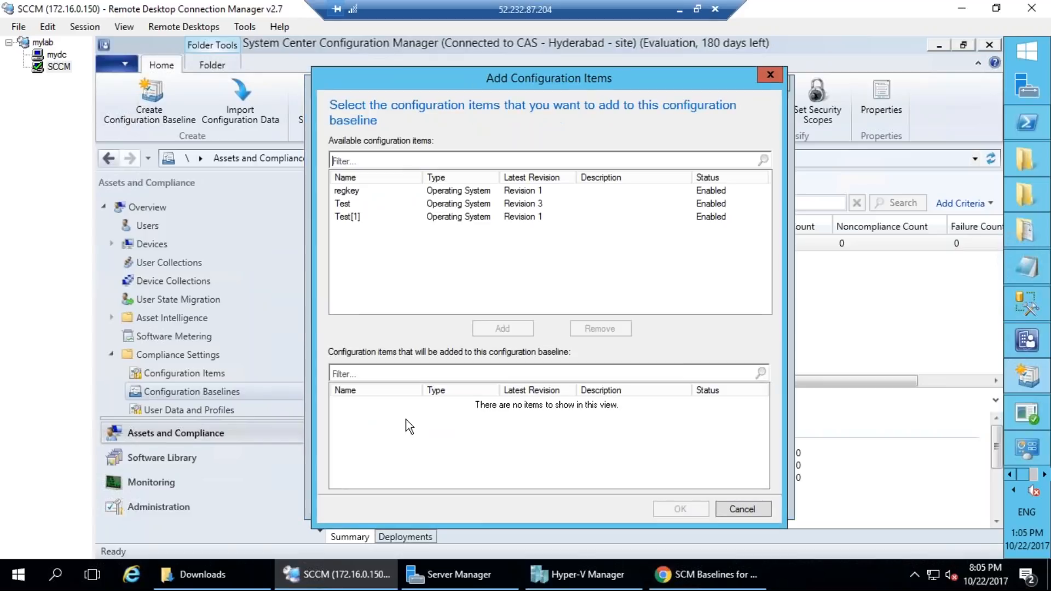
{"action": "left_click", "coordinate": [356, 191]}
{"action": "left_click", "coordinate": [502, 328]}
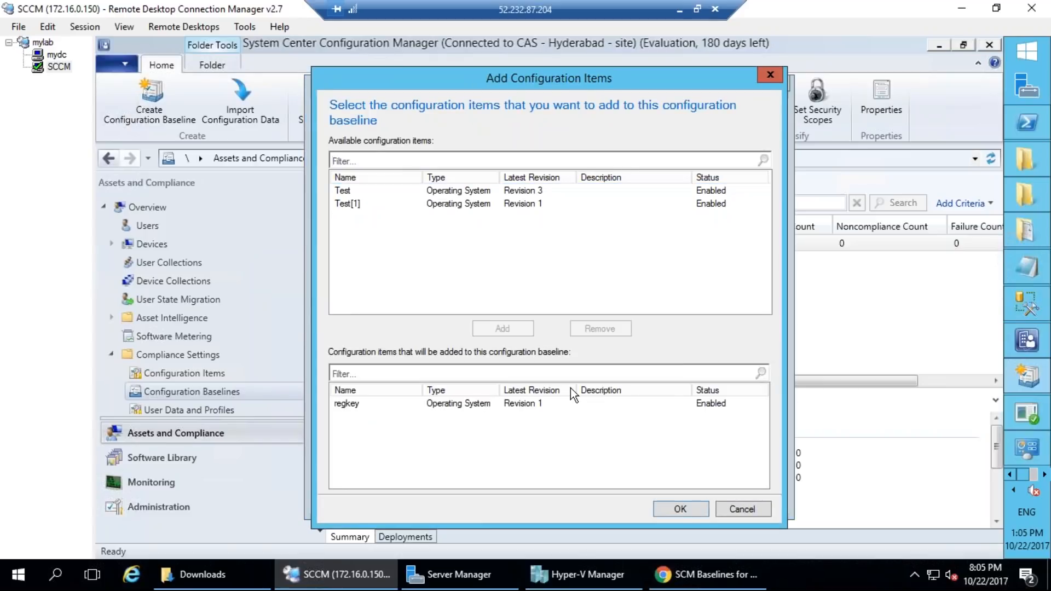
{"action": "left_click", "coordinate": [682, 509]}
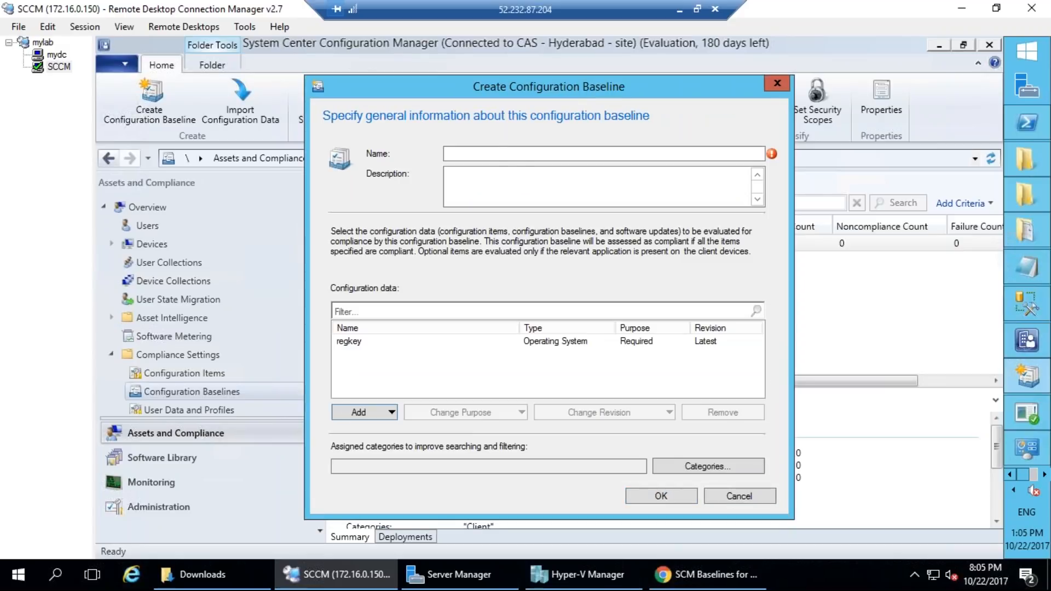
{"action": "left_click", "coordinate": [504, 153]}
{"action": "left_click", "coordinate": [742, 498]}
{"action": "left_click", "coordinate": [560, 342]}
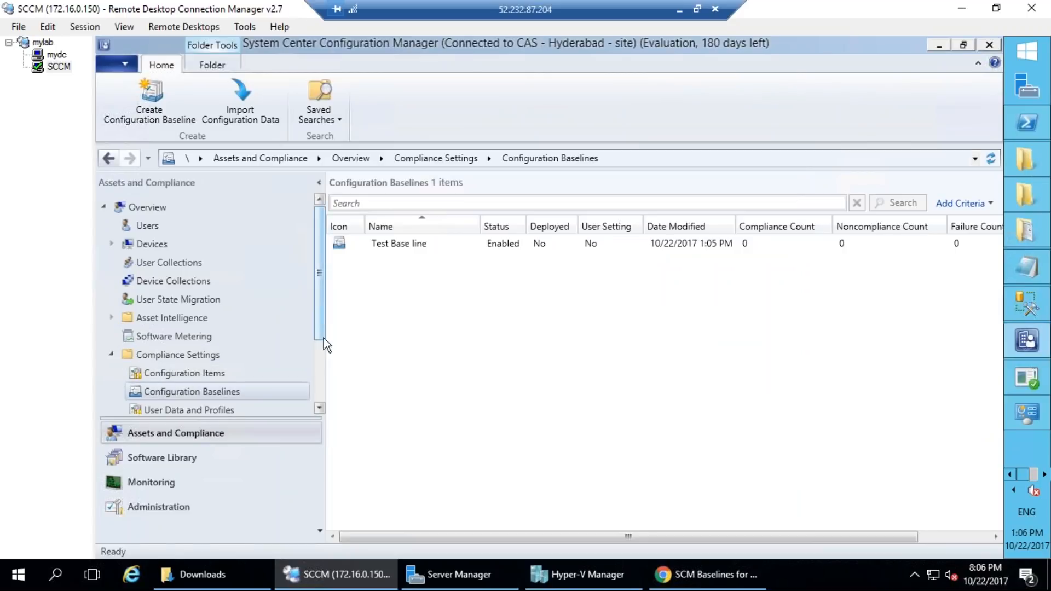
Step: View the Compliance Policies and Remote Connection Profiles under Compliance Settings
{"action": "scroll", "coordinate": [301, 350], "scroll_direction": "down", "scroll_amount": 2}
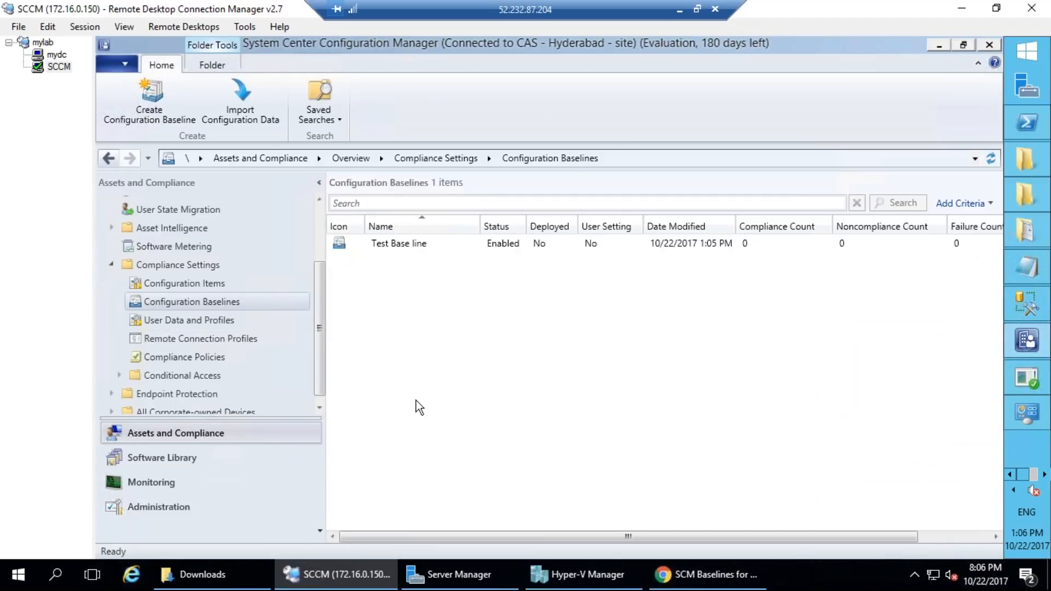
{"action": "left_click", "coordinate": [199, 359]}
{"action": "left_click", "coordinate": [201, 337]}
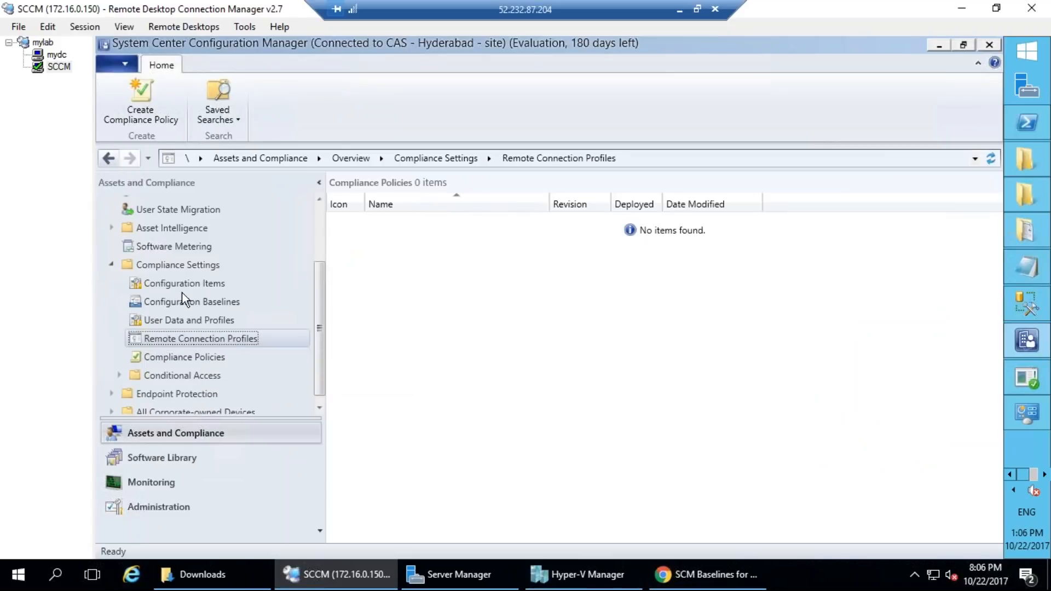
Step: View the Configuration Items, Configuration Baselines and User Data and Profiles lists under Compliance Settings
{"action": "left_click", "coordinate": [179, 303]}
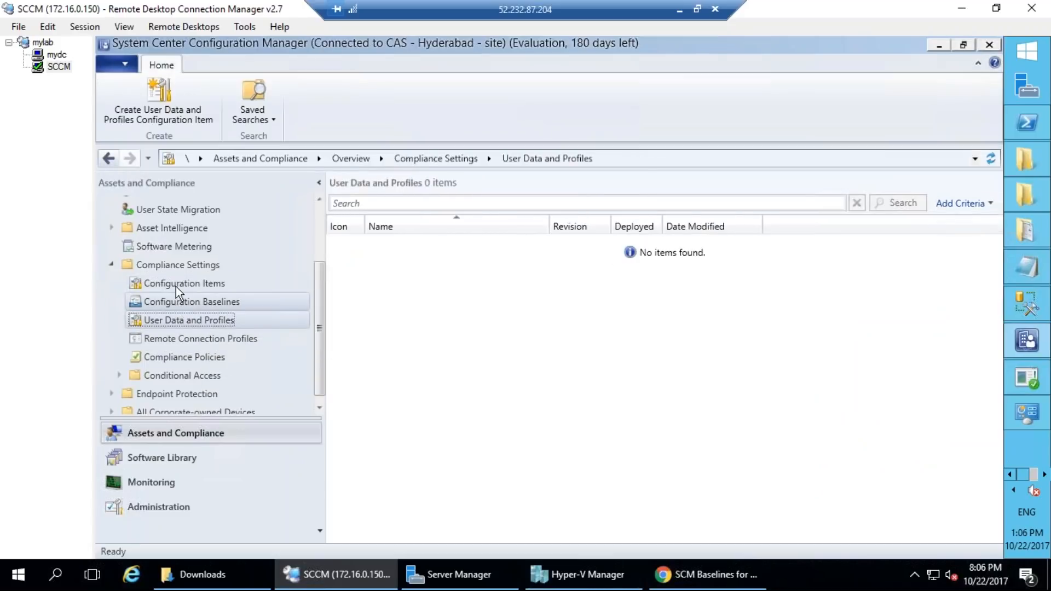
{"action": "left_click", "coordinate": [175, 286]}
{"action": "left_click", "coordinate": [183, 300]}
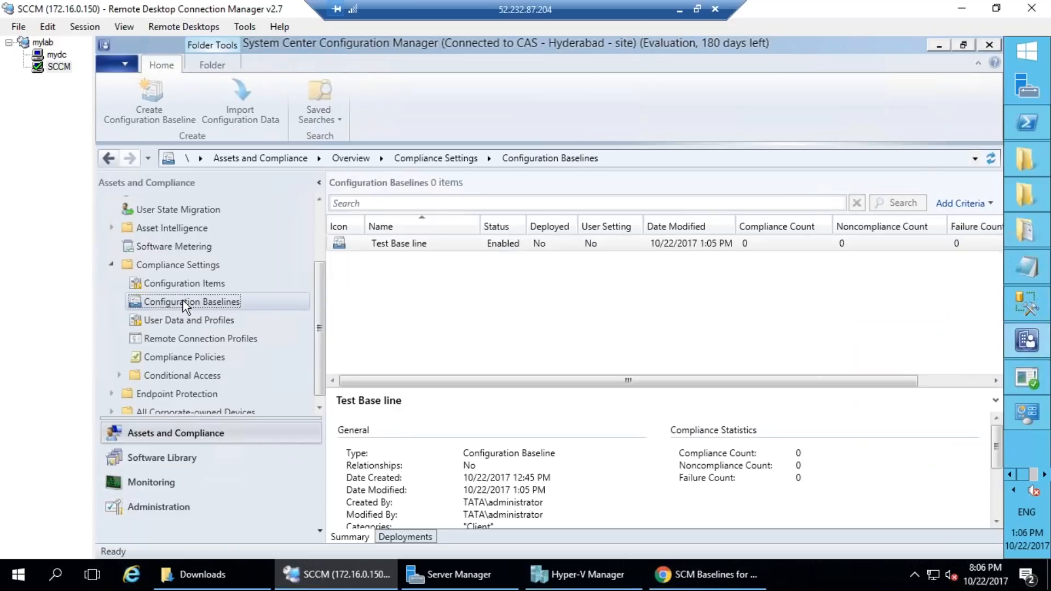
{"action": "left_click", "coordinate": [231, 319]}
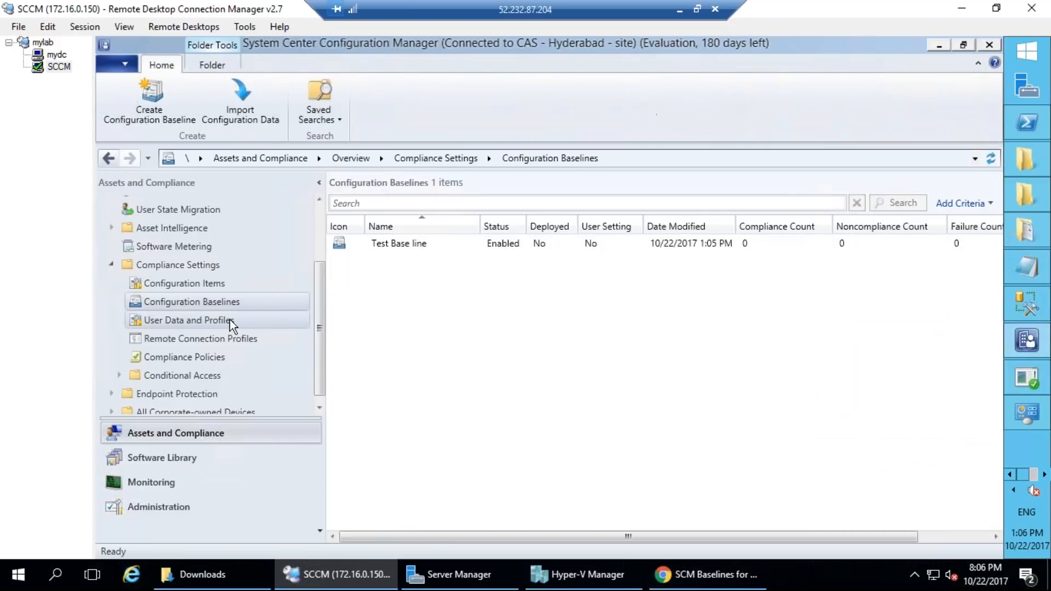
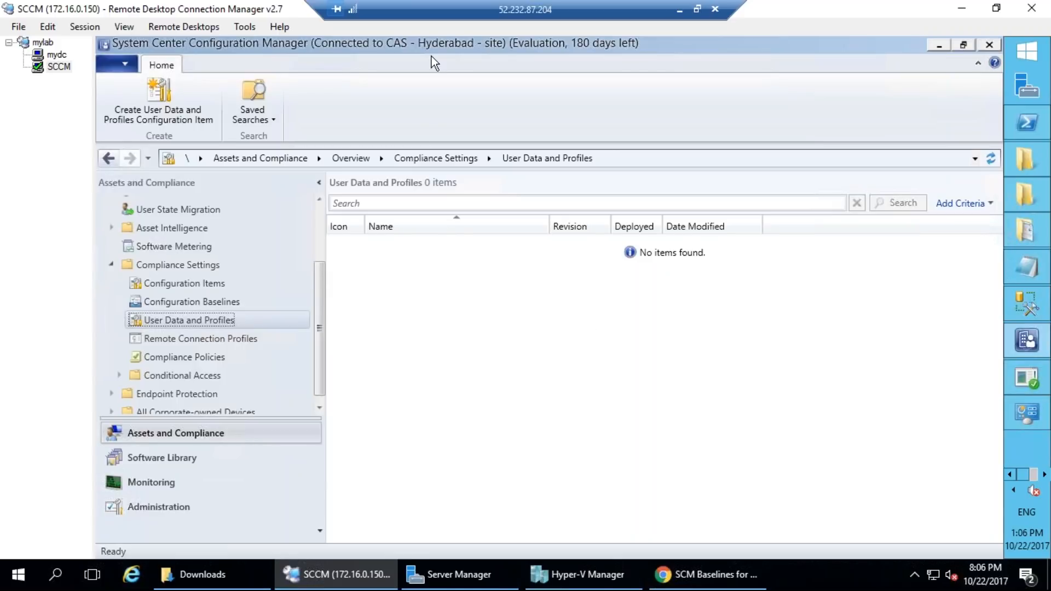
{"action": "left_click_drag", "start_coordinate": [325, 361], "coordinate": [329, 361]}
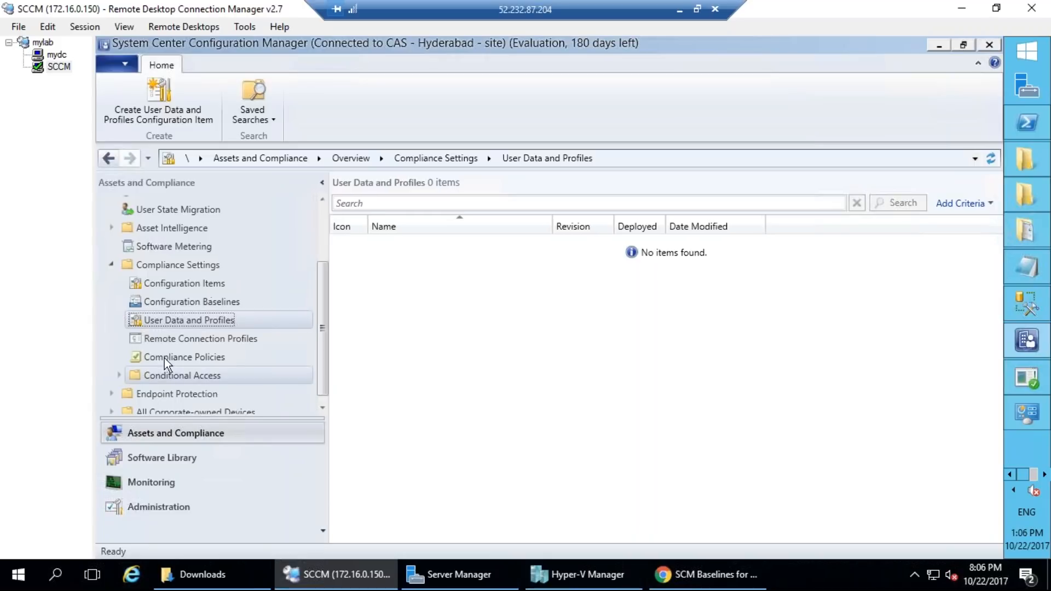
Step: Collapse Compliance Settings, expand Endpoint Protection and view its Antimalware Policies and Windows Firewall Policies
{"action": "double_click", "coordinate": [133, 265]}
{"action": "left_click", "coordinate": [112, 373]}
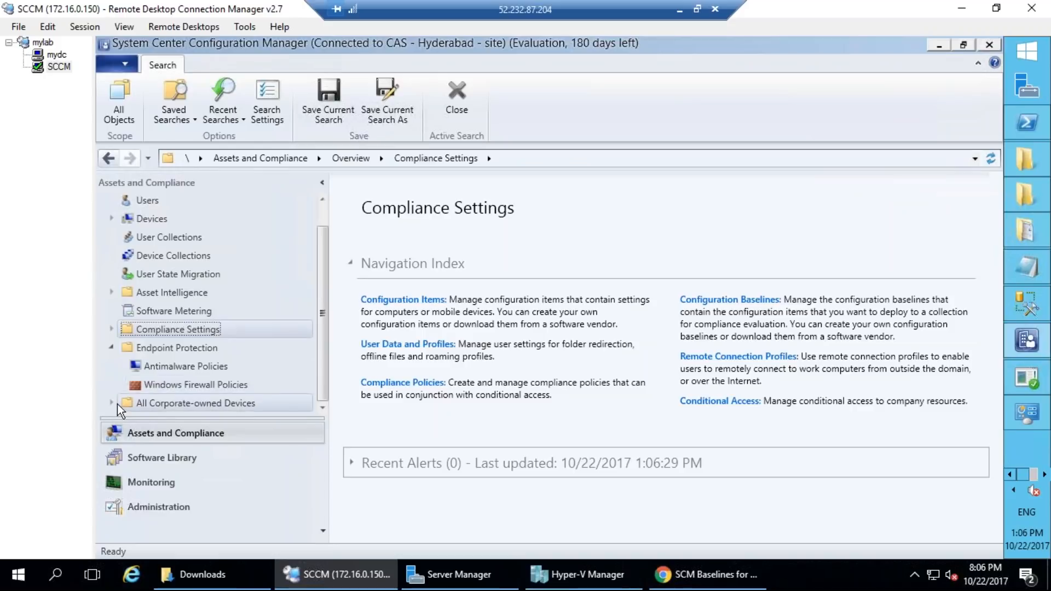
{"action": "left_click", "coordinate": [168, 365]}
{"action": "left_click", "coordinate": [192, 384]}
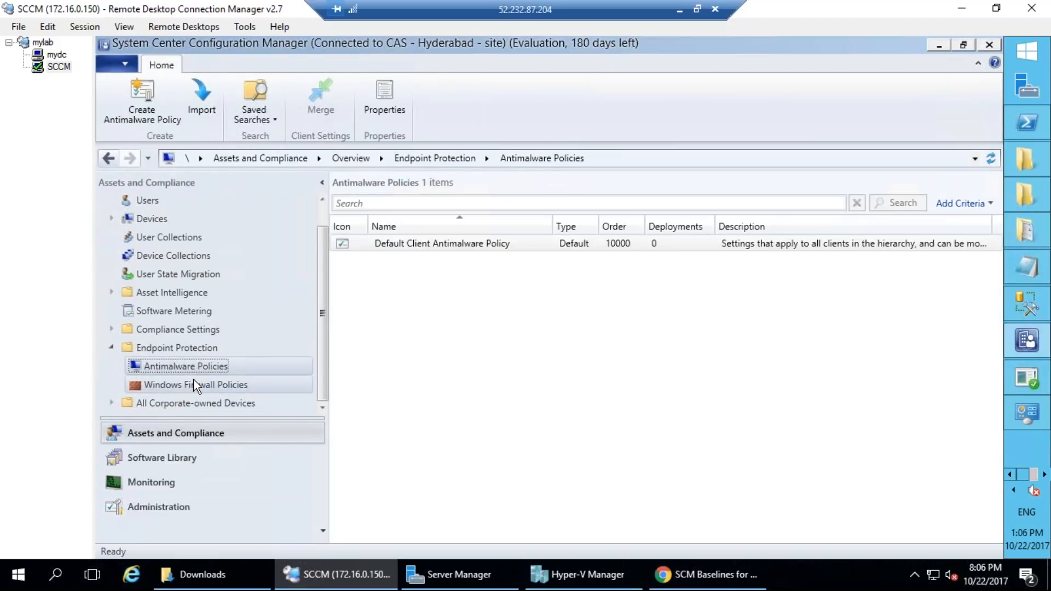
{"action": "left_click", "coordinate": [204, 353]}
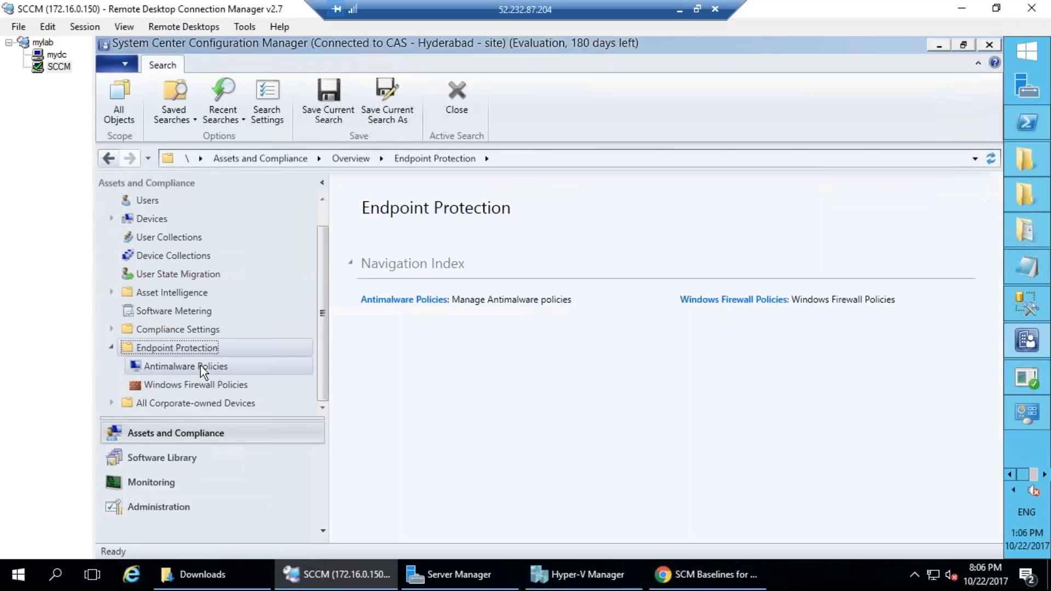
Step: Review the site system roles installed on the primary site server in the Administration workspace
{"action": "left_click", "coordinate": [154, 501]}
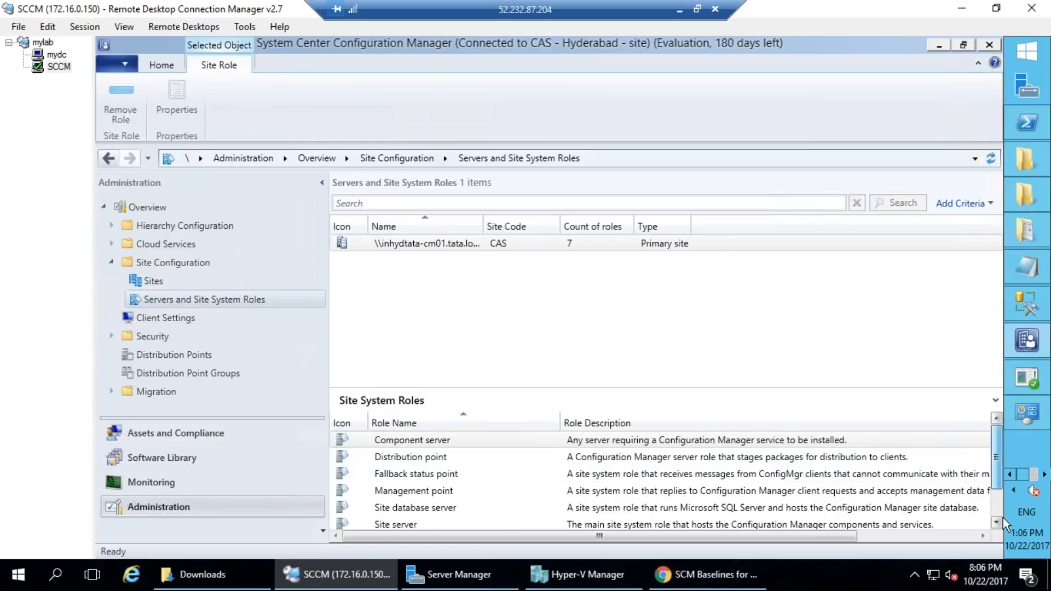
{"action": "scroll", "coordinate": [996, 476], "scroll_direction": "down", "scroll_amount": 1}
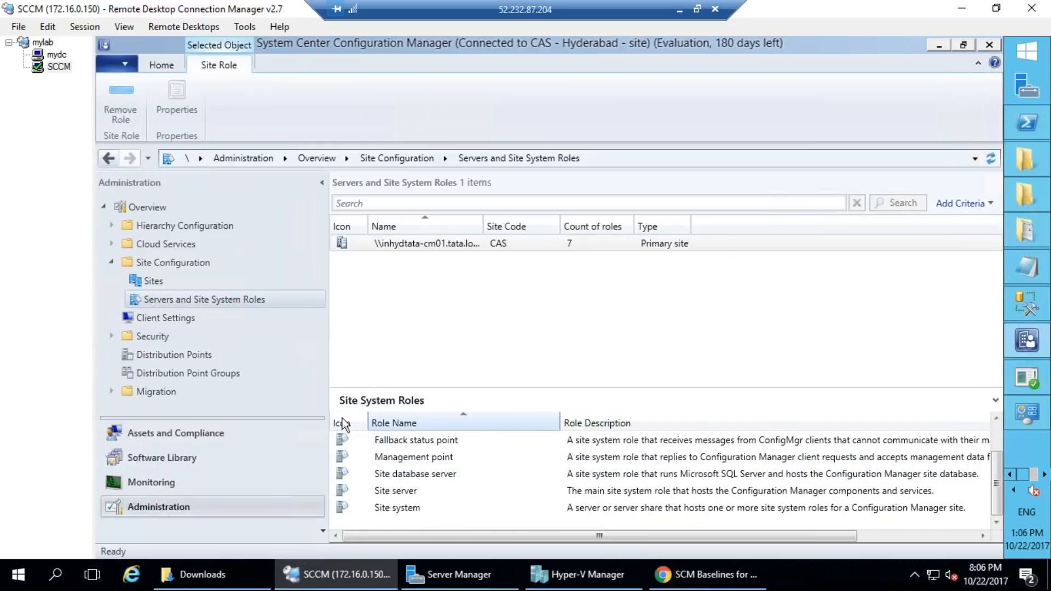
Step: Collapse the Endpoint Protection folder in Assets and Compliance and the Application Management folder in Software Library
{"action": "left_click", "coordinate": [152, 431]}
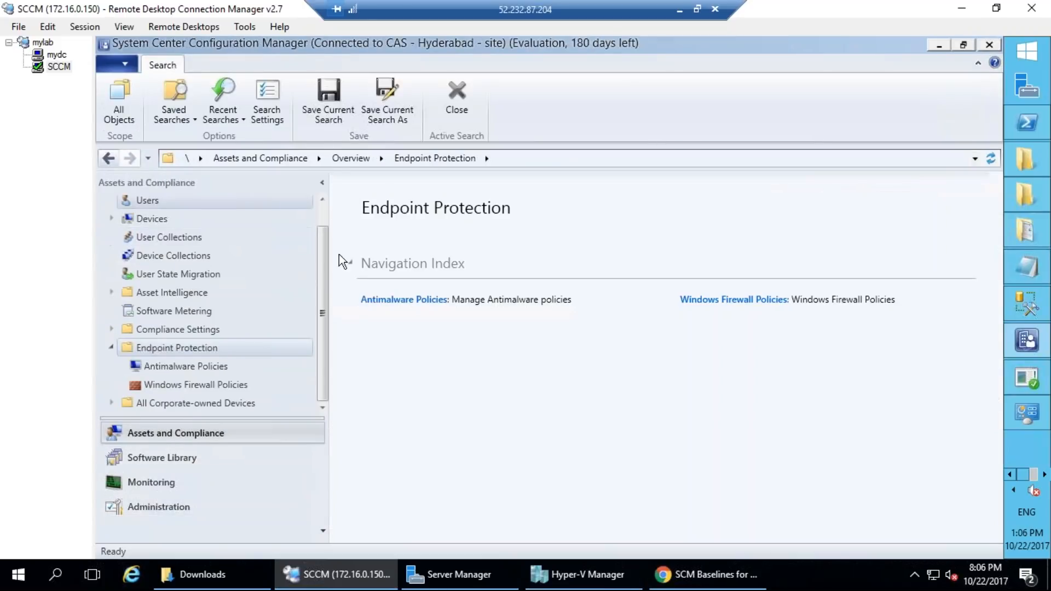
{"action": "left_click", "coordinate": [107, 348]}
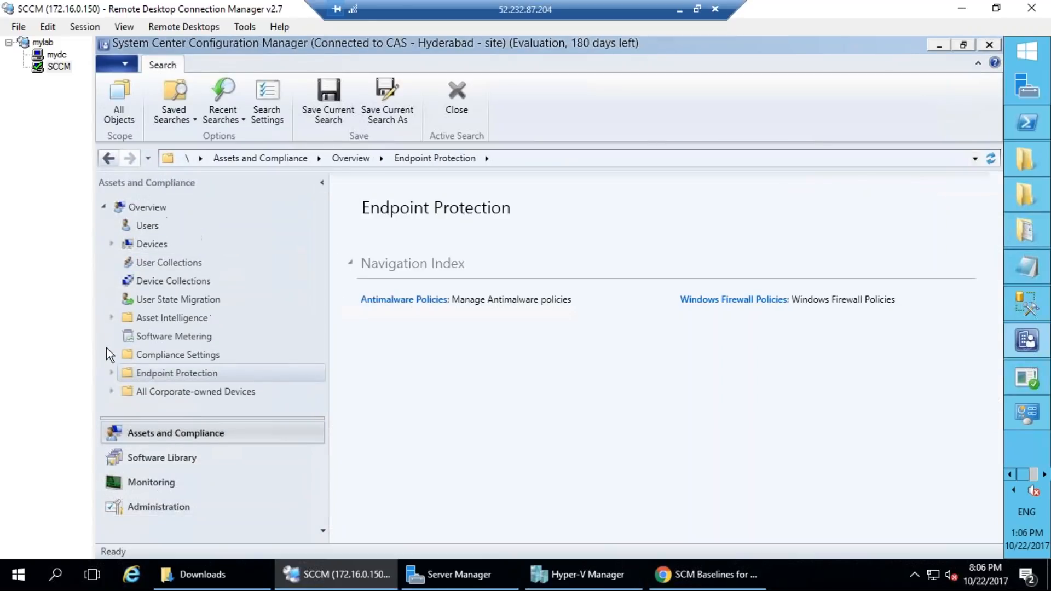
{"action": "left_click", "coordinate": [150, 457]}
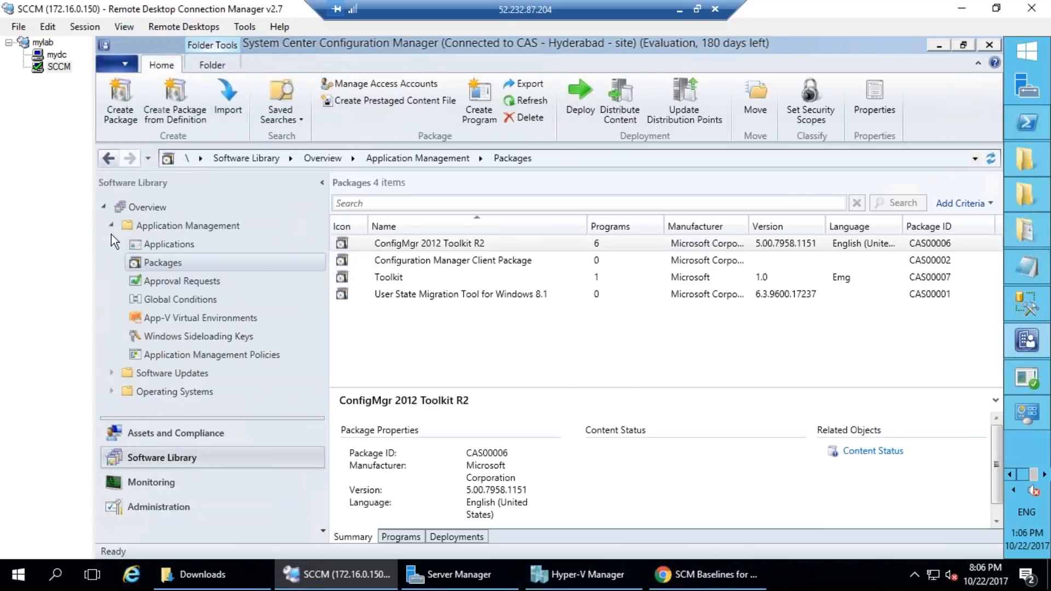
{"action": "left_click", "coordinate": [111, 226]}
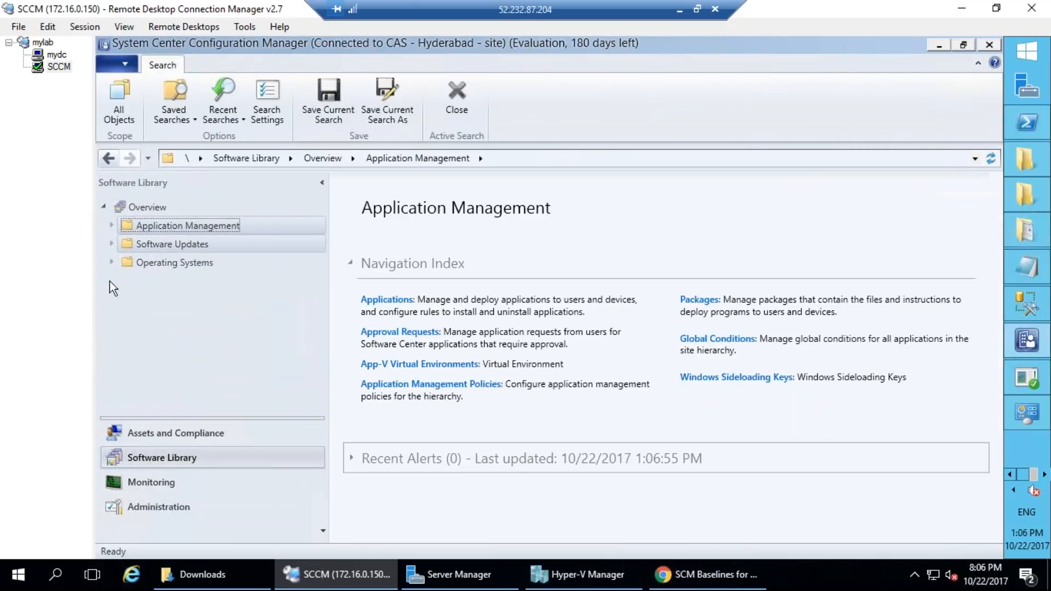
Step: Collapse the Distribution Status and Reporting folders in the Monitoring workspace
{"action": "left_click", "coordinate": [149, 482]}
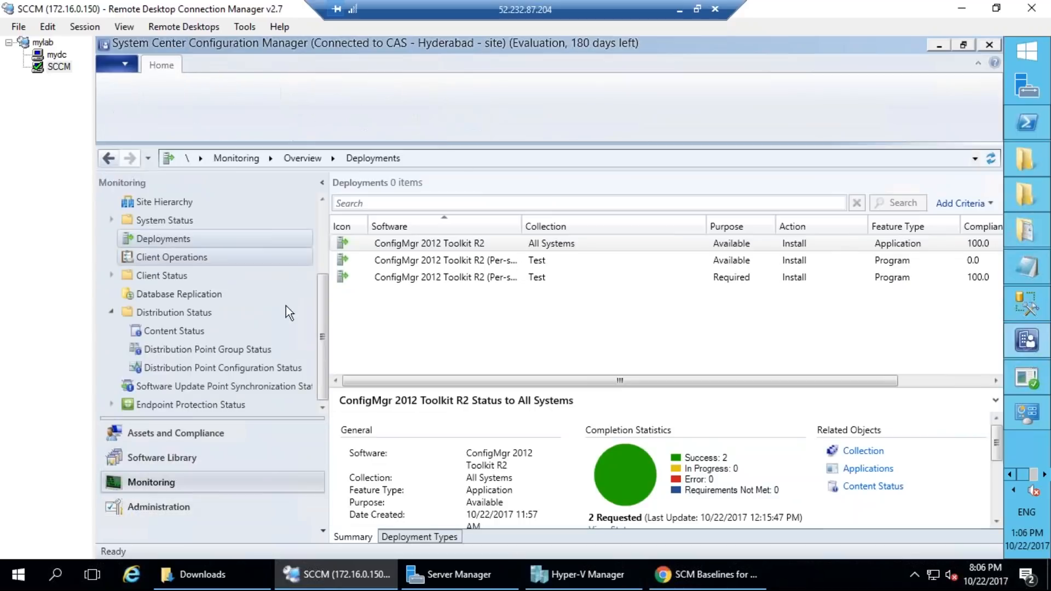
{"action": "scroll", "coordinate": [108, 288], "scroll_direction": "up", "scroll_amount": 1}
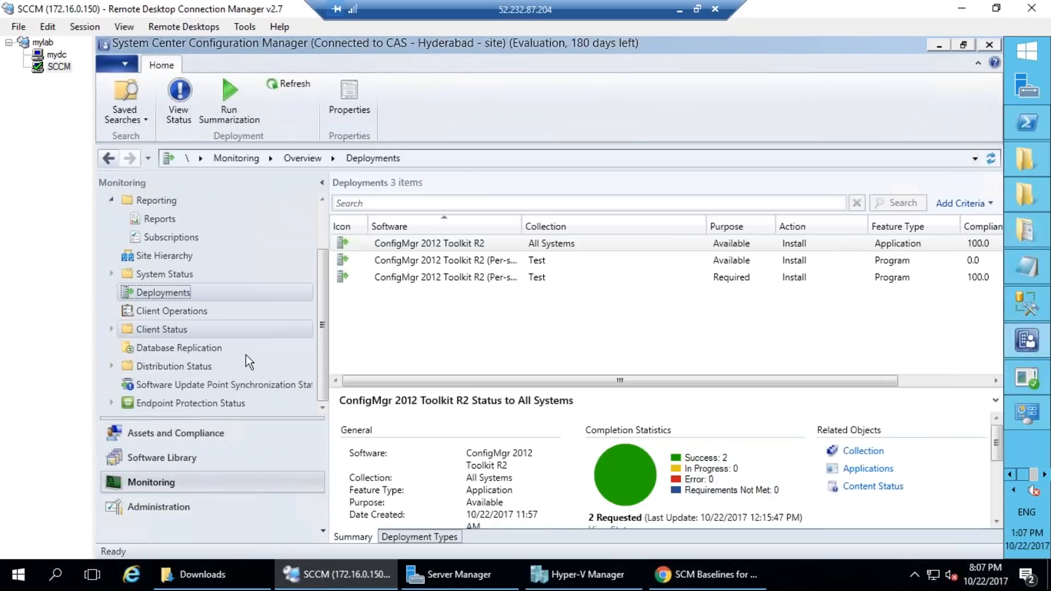
{"action": "left_click_drag", "start_coordinate": [323, 356], "coordinate": [312, 249]}
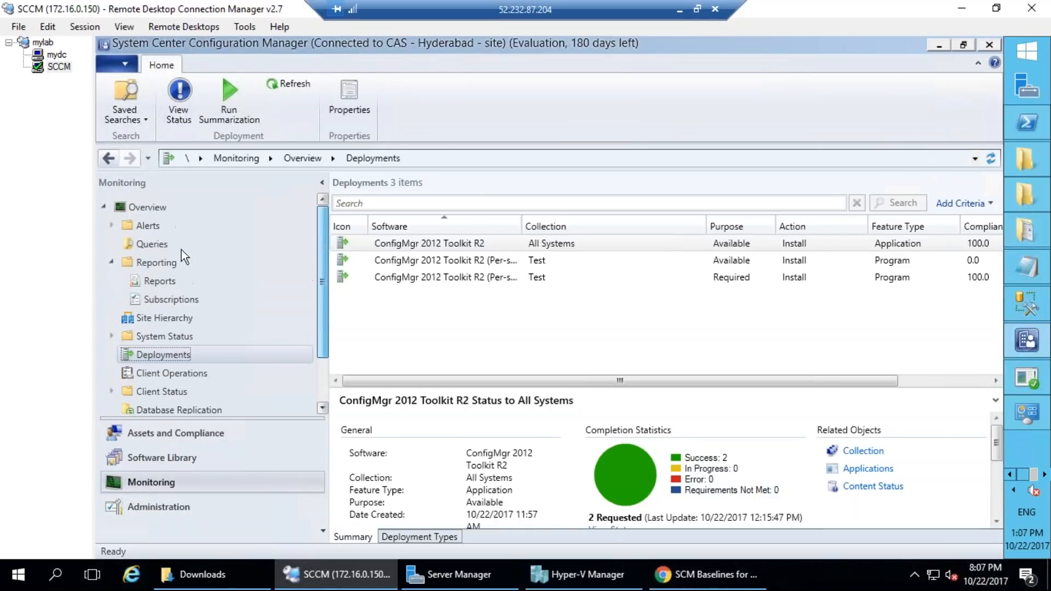
{"action": "left_click", "coordinate": [111, 262]}
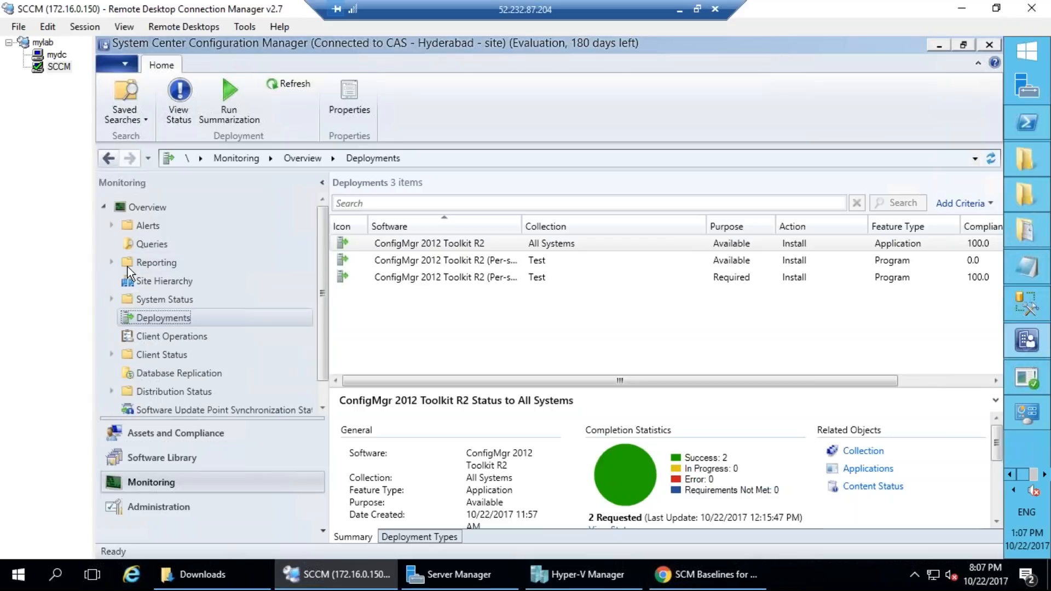
{"action": "left_click", "coordinate": [104, 207]}
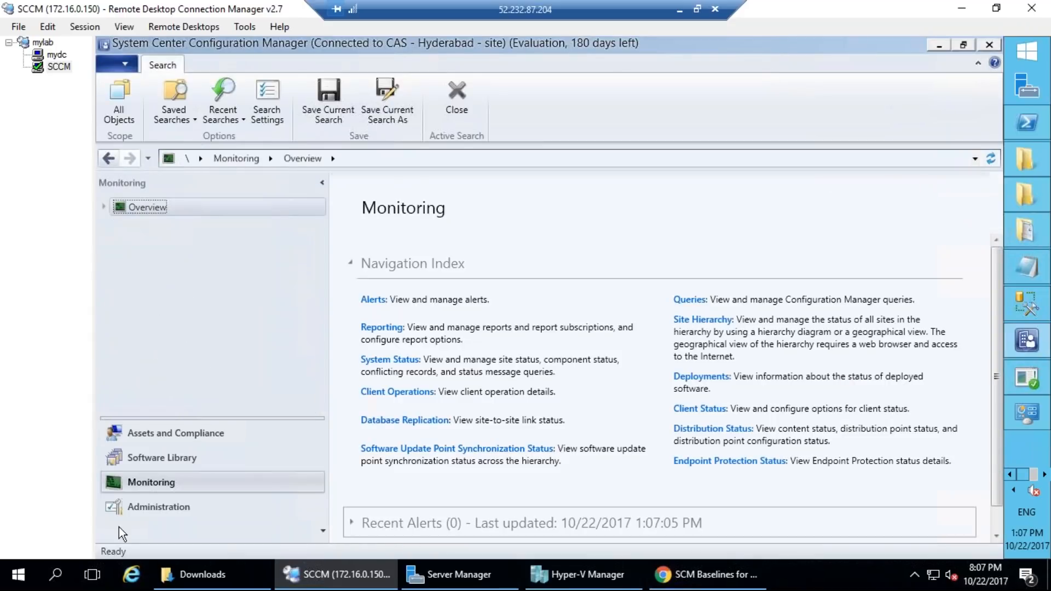
{"action": "left_click", "coordinate": [151, 458]}
{"action": "left_click", "coordinate": [150, 483]}
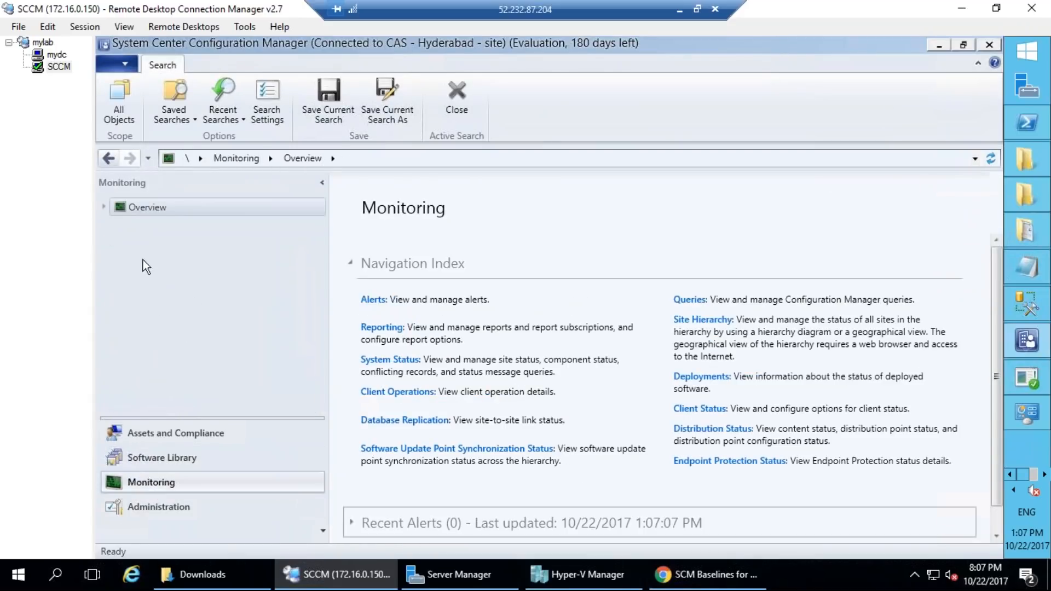
{"action": "left_click", "coordinate": [104, 208]}
Step: Expand System Status in the Monitoring workspace and view the Site Status list
{"action": "left_click", "coordinate": [324, 410]}
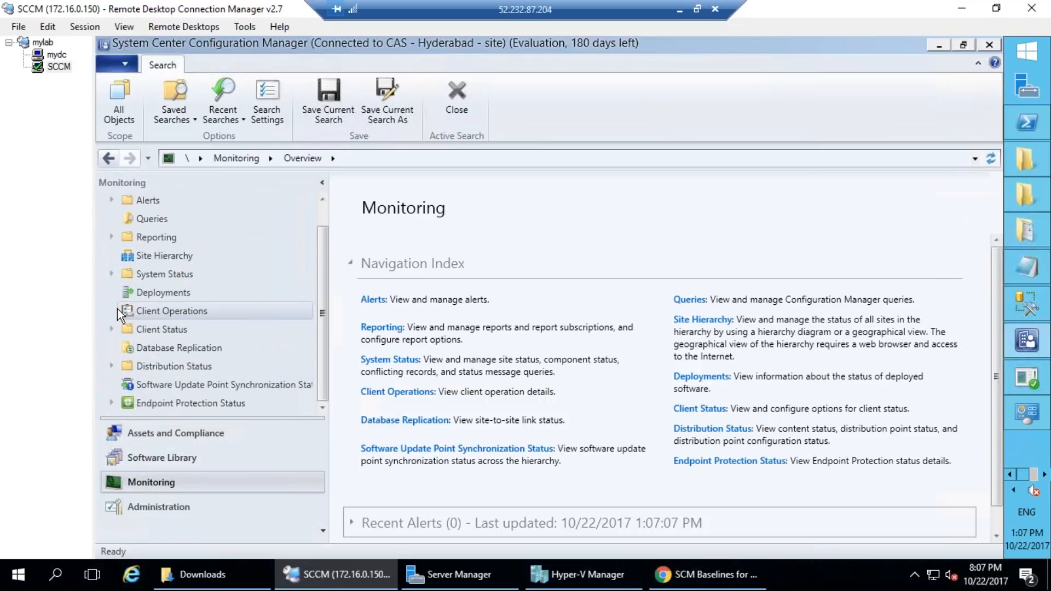
{"action": "left_click", "coordinate": [111, 274]}
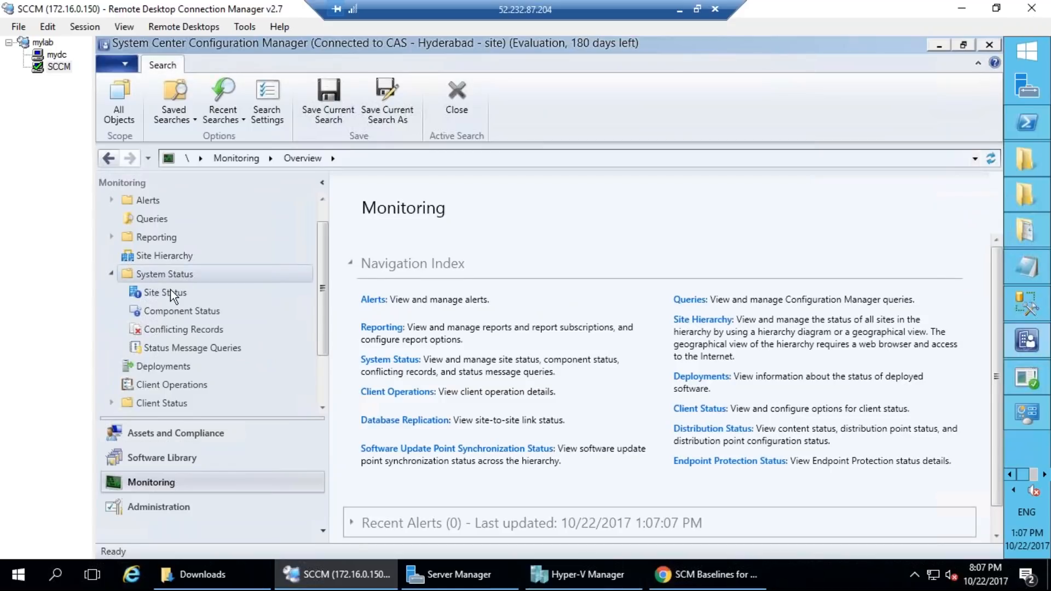
{"action": "left_click", "coordinate": [170, 292]}
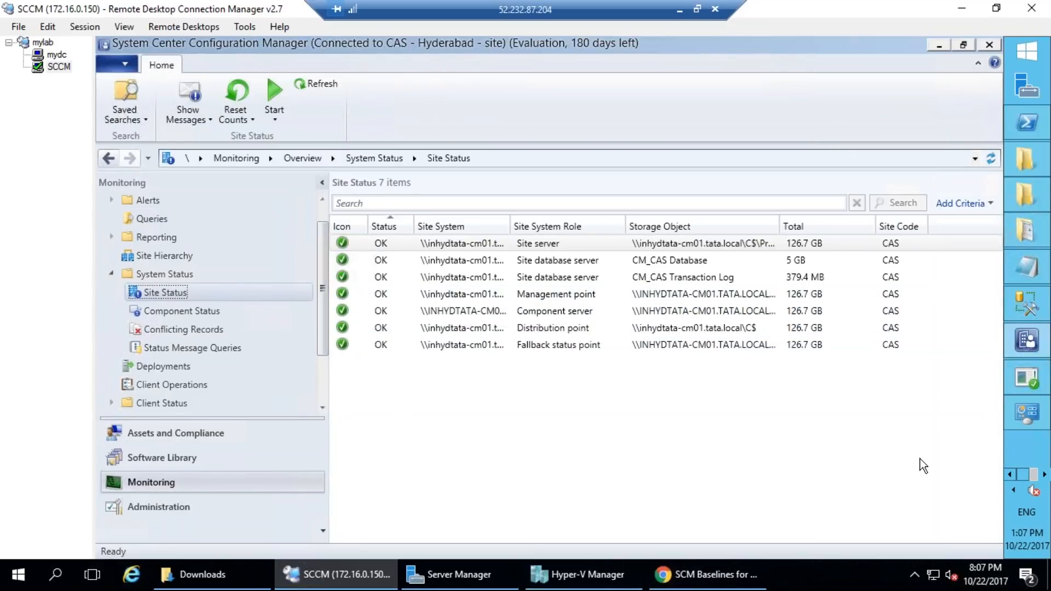
{"action": "left_click", "coordinate": [696, 9]}
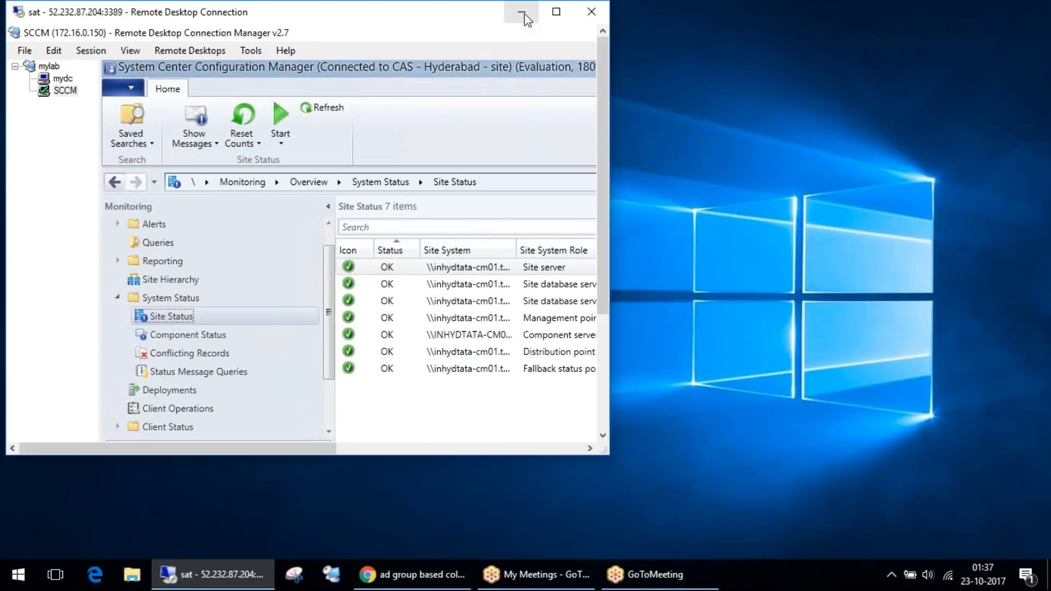
{"action": "left_click", "coordinate": [642, 207]}
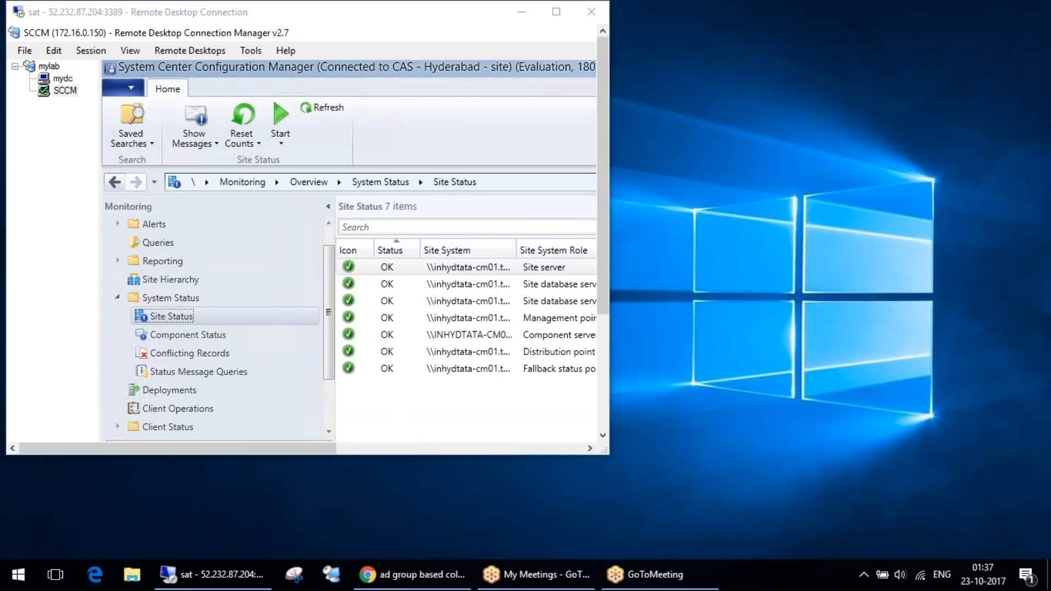
{"action": "double_click", "coordinate": [441, 19]}
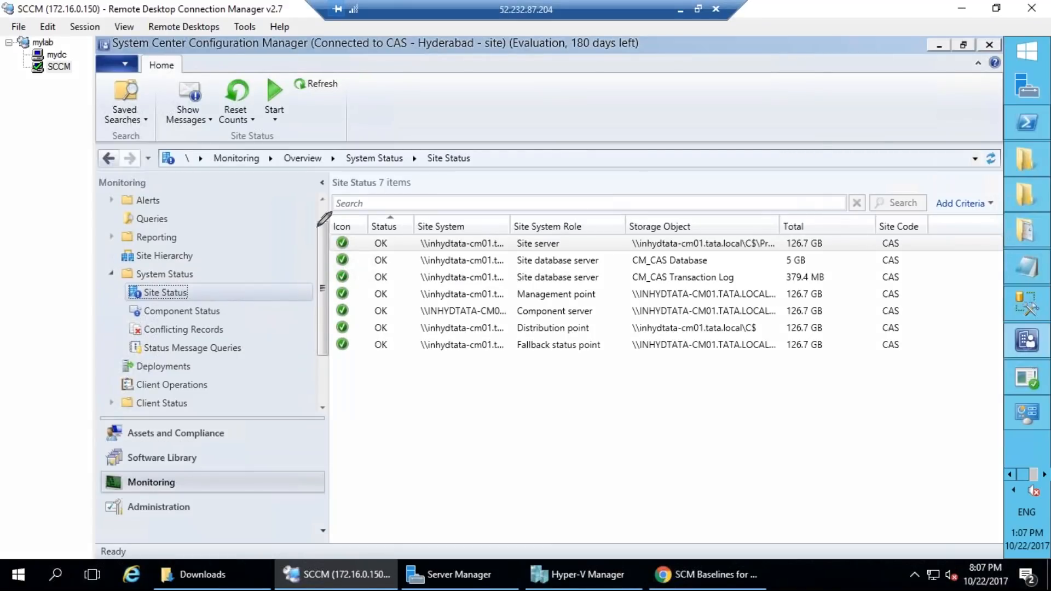
Step: Circle the status icons in the Site Status list, mark an arrow to Component Status, and clear the annotations
{"action": "left_click_drag", "start_coordinate": [328, 225], "coordinate": [356, 189]}
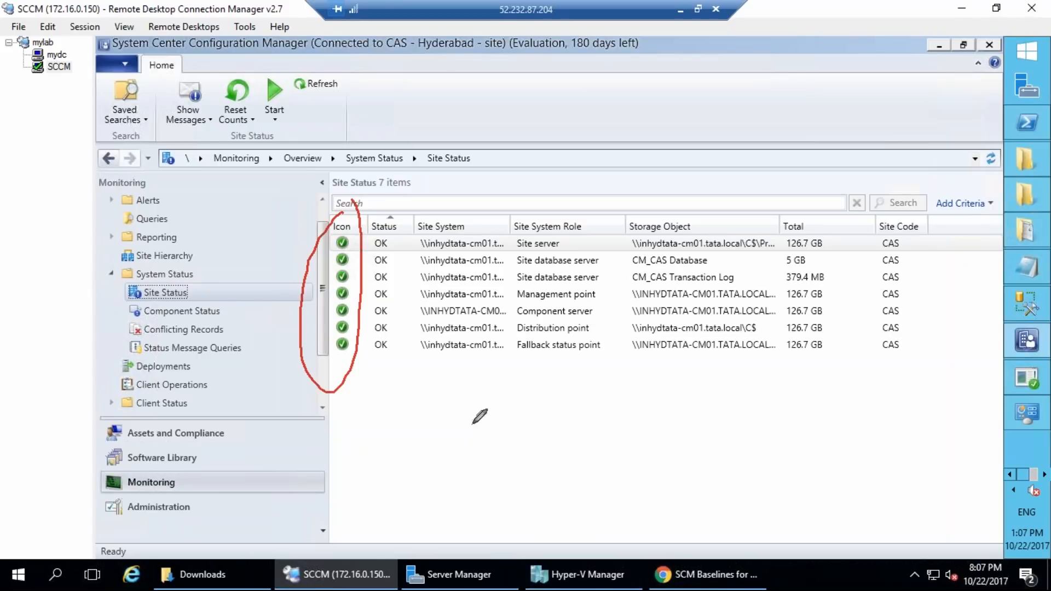
{"action": "key", "text": "Escape"}
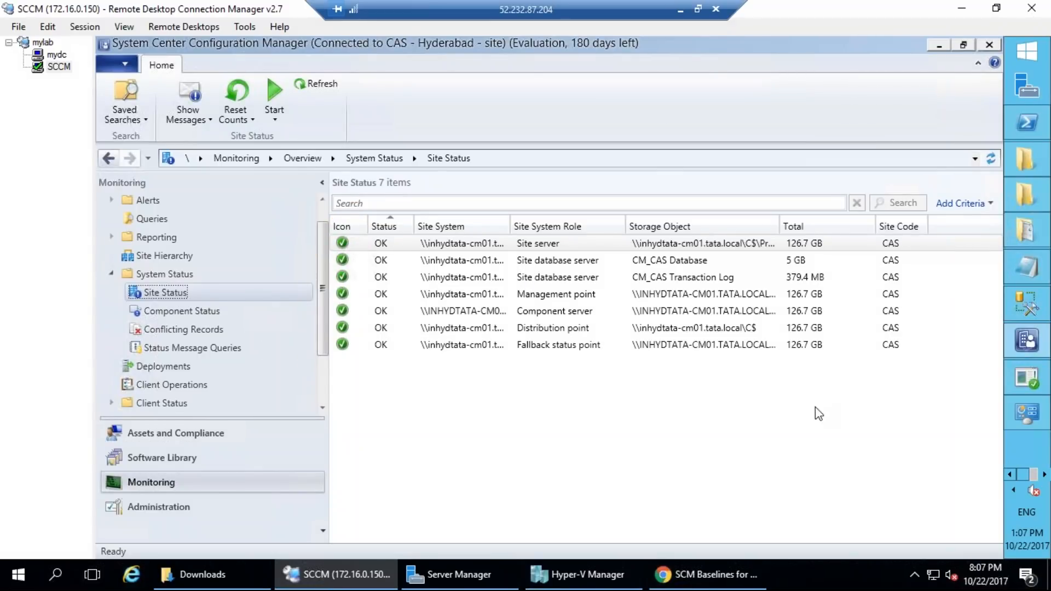
{"action": "mouse_move", "coordinate": [378, 218]}
{"action": "left_mouse_down"}
{"action": "mouse_move", "coordinate": [330, 226]}
{"action": "mouse_move", "coordinate": [390, 220]}
{"action": "left_mouse_up"}
{"action": "mouse_move", "coordinate": [351, 250]}
{"action": "left_mouse_down"}
{"action": "mouse_move", "coordinate": [363, 299]}
{"action": "mouse_move", "coordinate": [291, 316]}
{"action": "mouse_move", "coordinate": [241, 309]}
{"action": "mouse_move", "coordinate": [248, 324]}
{"action": "mouse_move", "coordinate": [261, 304]}
{"action": "left_mouse_up"}
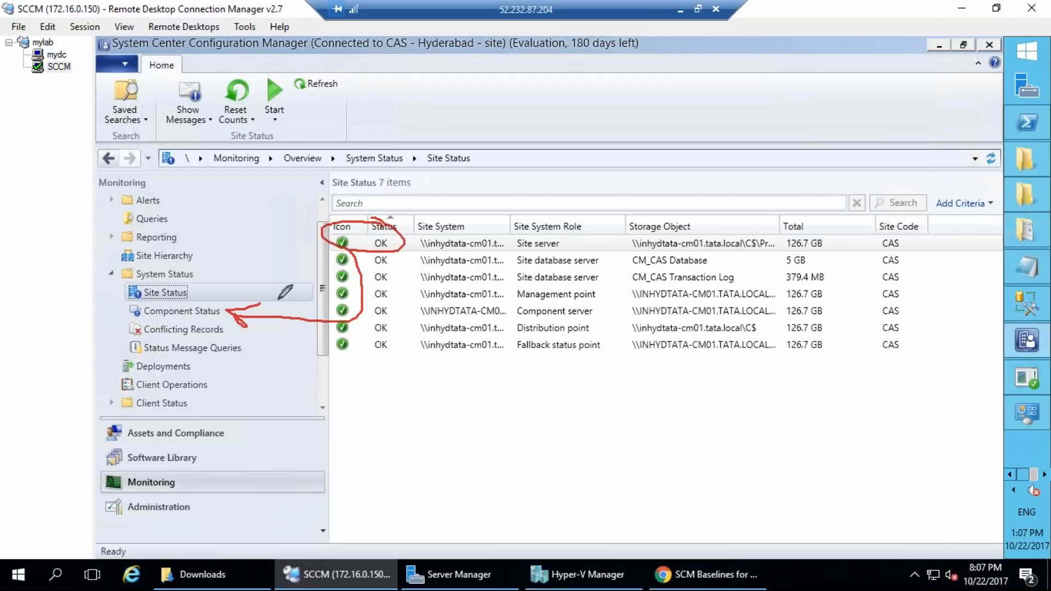
{"action": "key", "text": "Escape"}
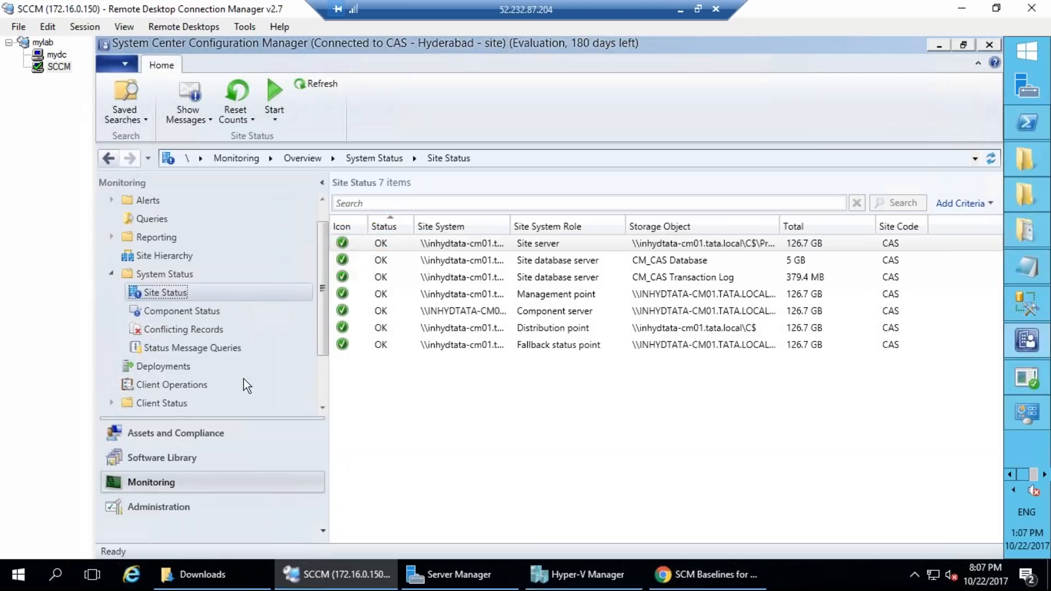
Step: Examine the status of every site component in the Component Status list under System Status
{"action": "left_click", "coordinate": [209, 310]}
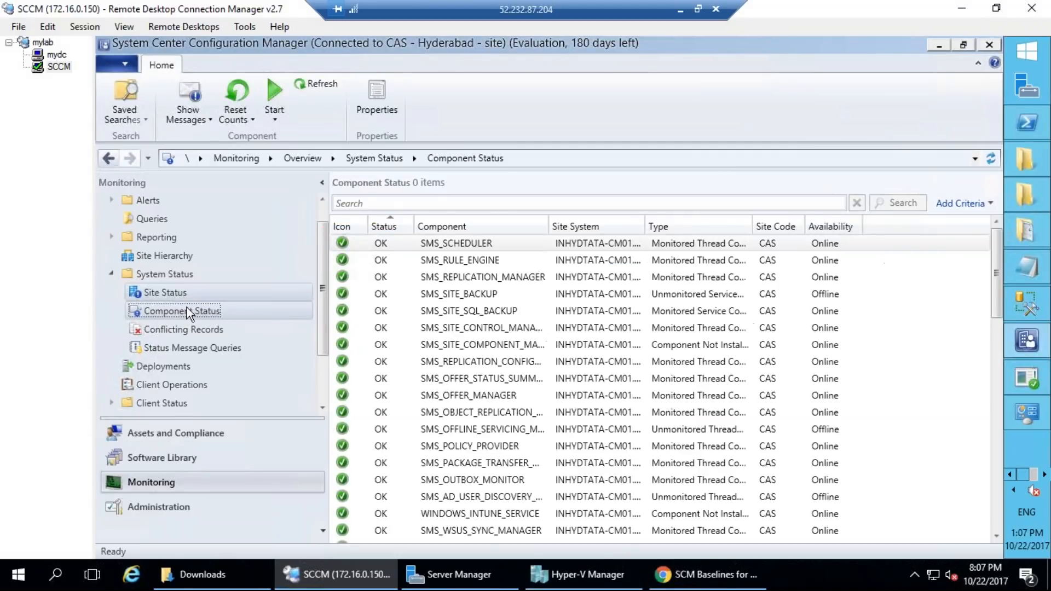
{"action": "scroll", "coordinate": [521, 442], "scroll_direction": "down", "scroll_amount": 12}
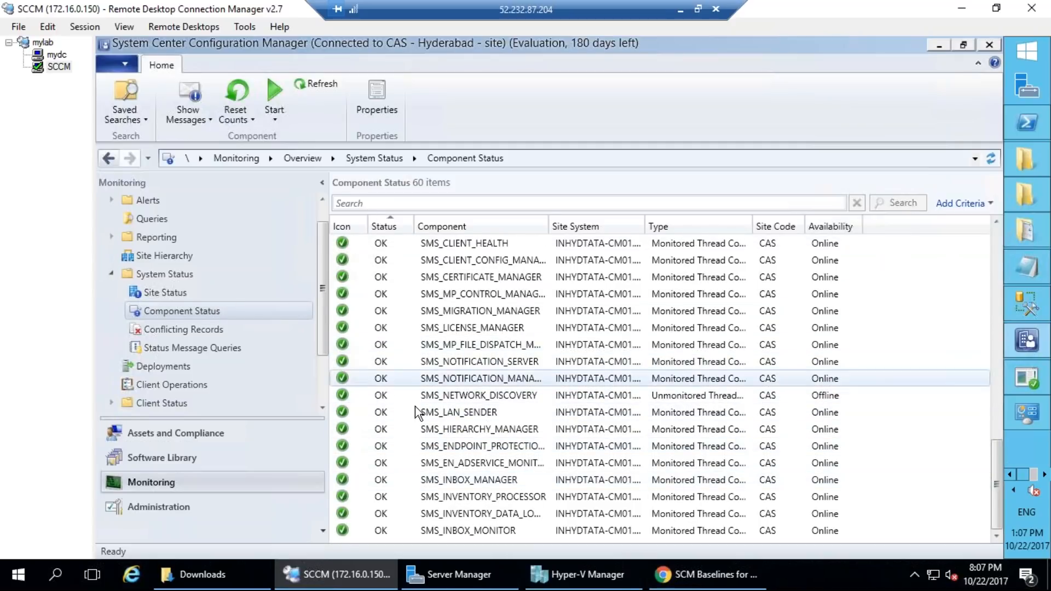
{"action": "scroll", "coordinate": [416, 411], "scroll_direction": "up", "scroll_amount": 12}
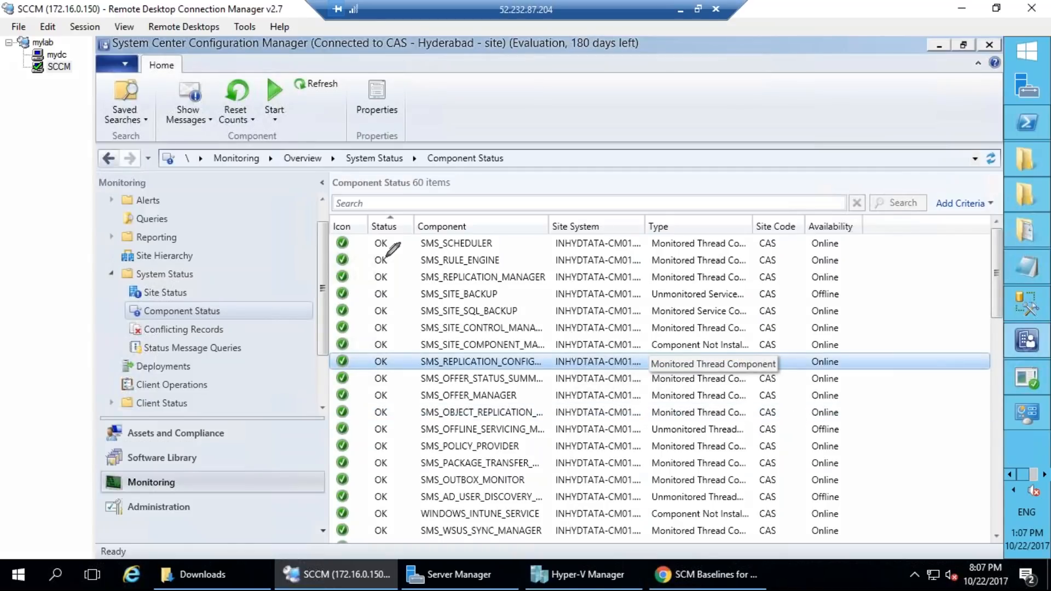
{"action": "mouse_move", "coordinate": [384, 248]}
{"action": "left_mouse_down"}
{"action": "mouse_move", "coordinate": [407, 252]}
{"action": "mouse_move", "coordinate": [435, 219]}
{"action": "mouse_move", "coordinate": [484, 202]}
{"action": "mouse_move", "coordinate": [575, 145]}
{"action": "mouse_move", "coordinate": [637, 147]}
{"action": "mouse_move", "coordinate": [654, 47]}
{"action": "left_mouse_up"}
{"action": "mouse_move", "coordinate": [339, 179]}
{"action": "left_mouse_down"}
{"action": "mouse_move", "coordinate": [364, 378]}
{"action": "mouse_move", "coordinate": [350, 127]}
{"action": "left_mouse_up"}
{"action": "key", "text": "Escape"}
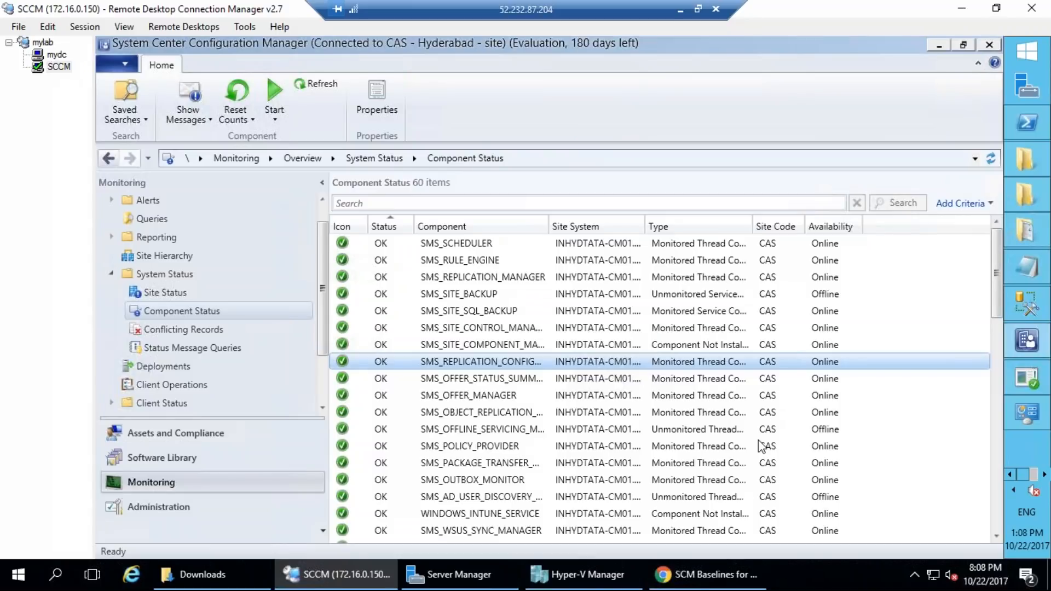
{"action": "scroll", "coordinate": [471, 386], "scroll_direction": "down", "scroll_amount": 14}
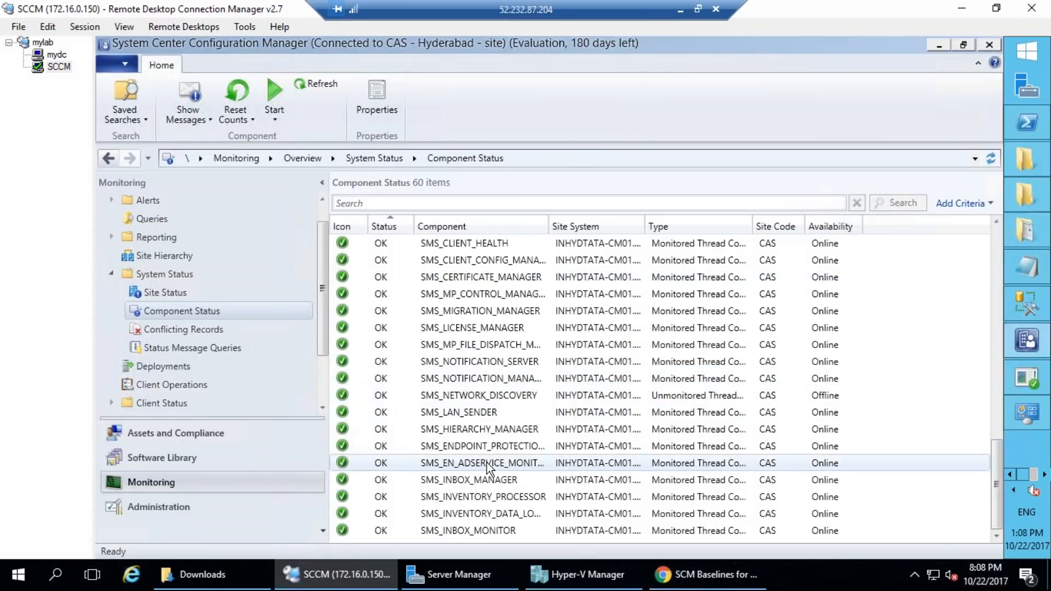
Step: Sort the Component Status list by component name and widen the Component column to show longer names
{"action": "scroll", "coordinate": [489, 465], "scroll_direction": "up", "scroll_amount": 10}
{"action": "scroll", "coordinate": [489, 466], "scroll_direction": "up", "scroll_amount": 4}
{"action": "scroll", "coordinate": [489, 470], "scroll_direction": "down", "scroll_amount": 1}
{"action": "scroll", "coordinate": [491, 479], "scroll_direction": "up", "scroll_amount": 1}
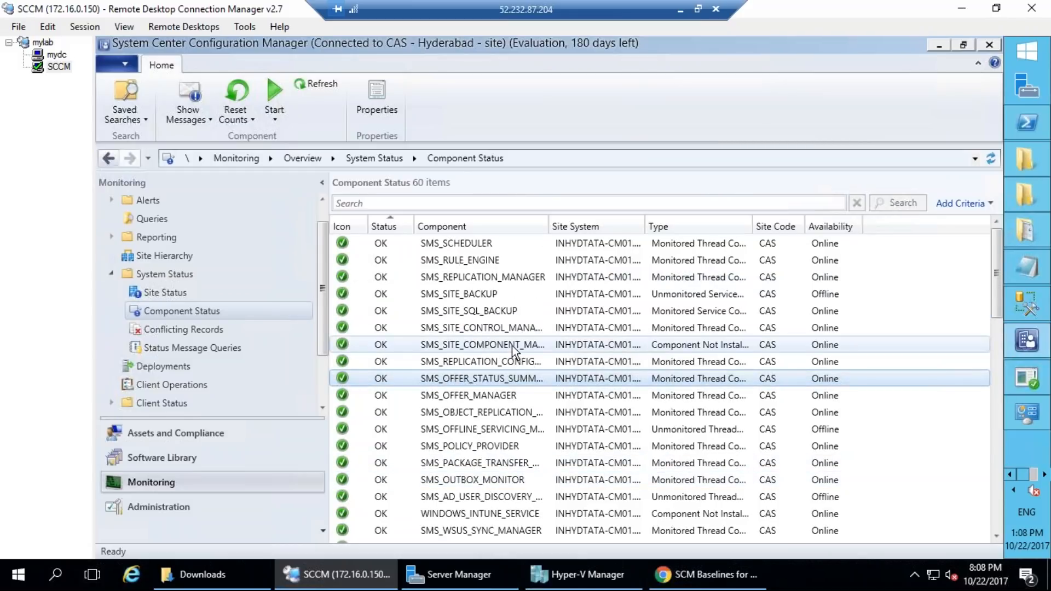
{"action": "left_click", "coordinate": [484, 442]}
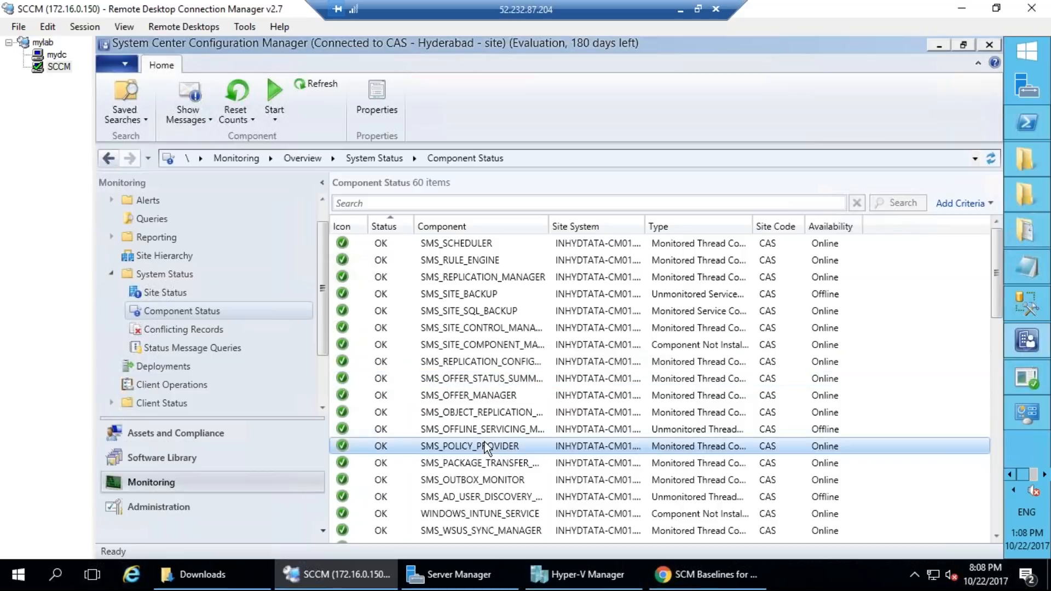
{"action": "scroll", "coordinate": [484, 442], "scroll_direction": "down", "scroll_amount": 3}
{"action": "scroll", "coordinate": [485, 455], "scroll_direction": "down", "scroll_amount": 4}
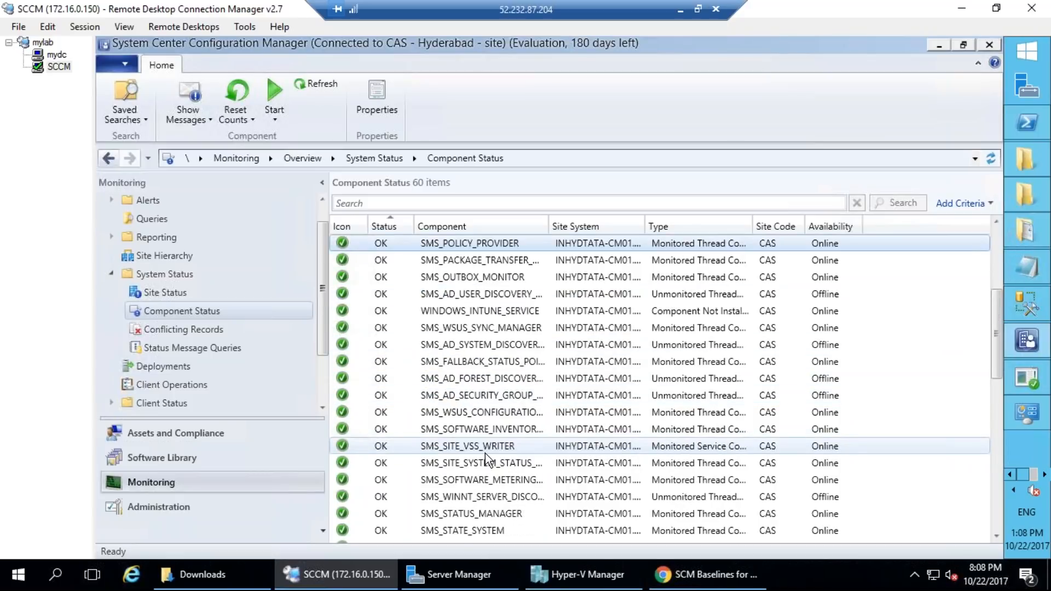
{"action": "left_click", "coordinate": [468, 226]}
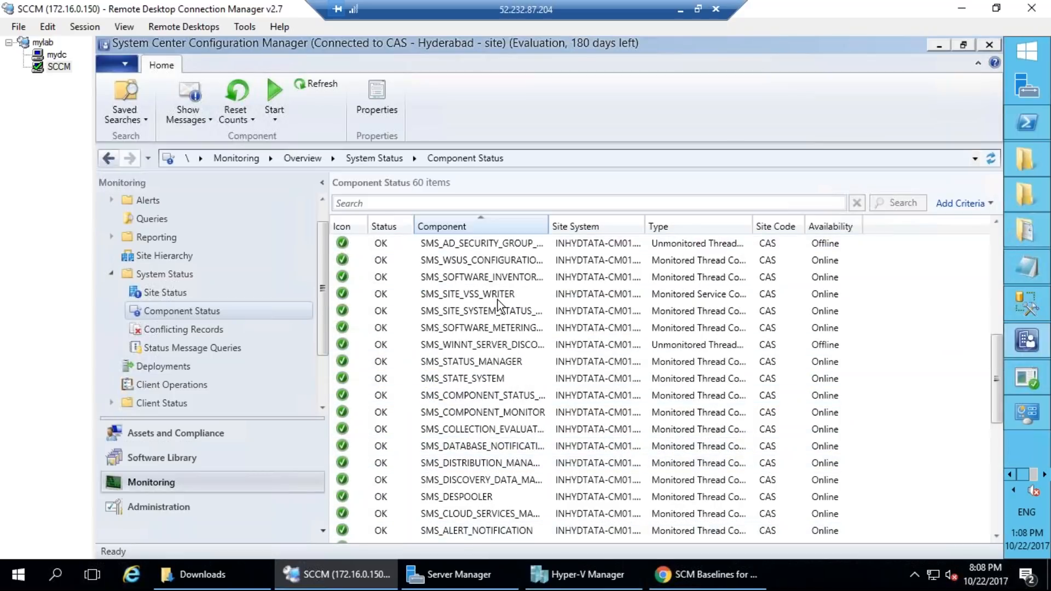
{"action": "scroll", "coordinate": [498, 297], "scroll_direction": "up", "scroll_amount": 2}
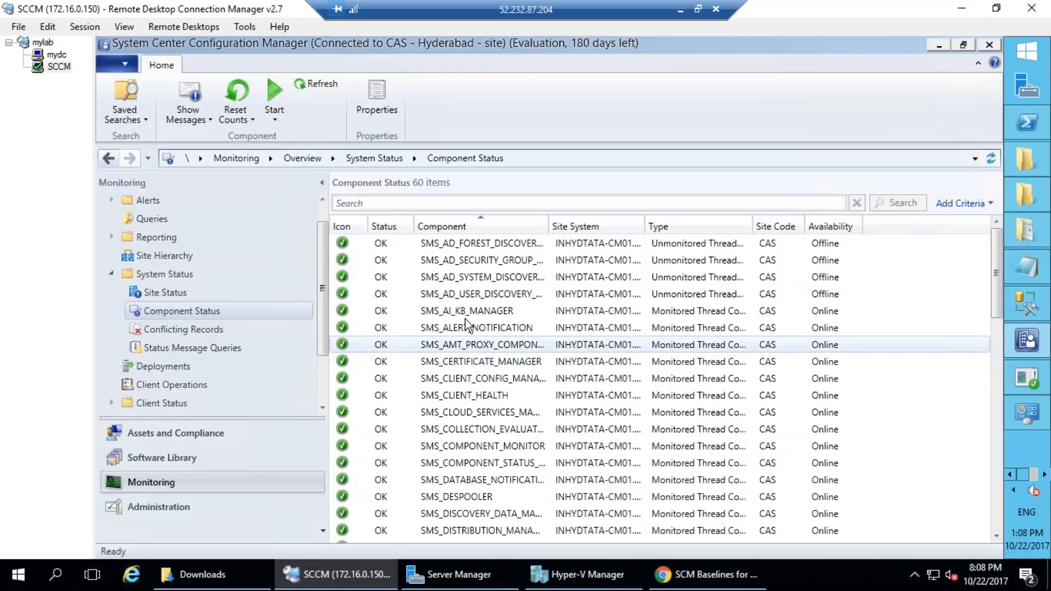
{"action": "left_click", "coordinate": [434, 382]}
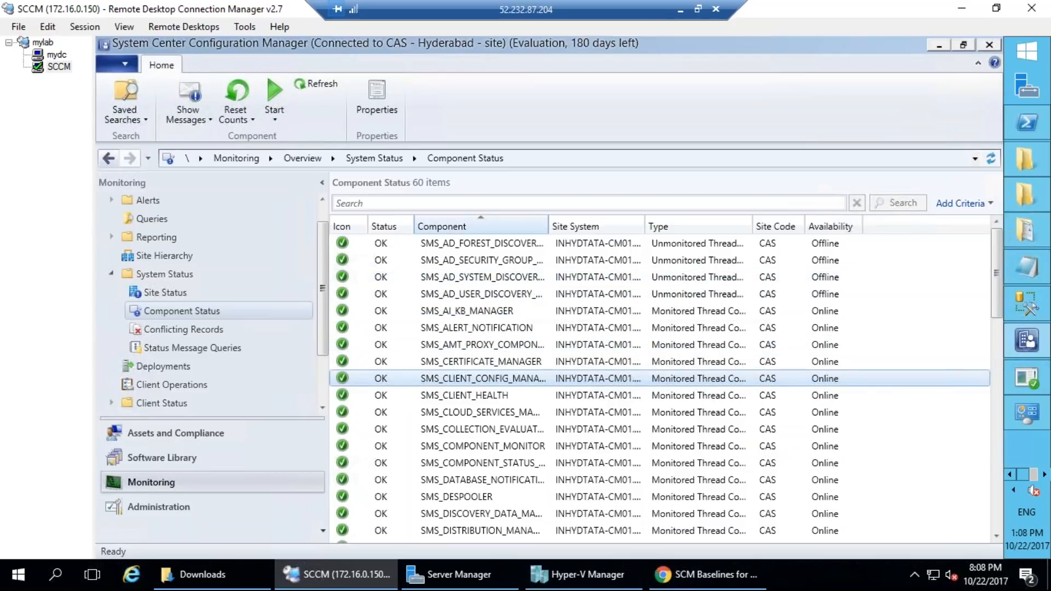
{"action": "left_click_drag", "start_coordinate": [563, 217], "coordinate": [599, 217]}
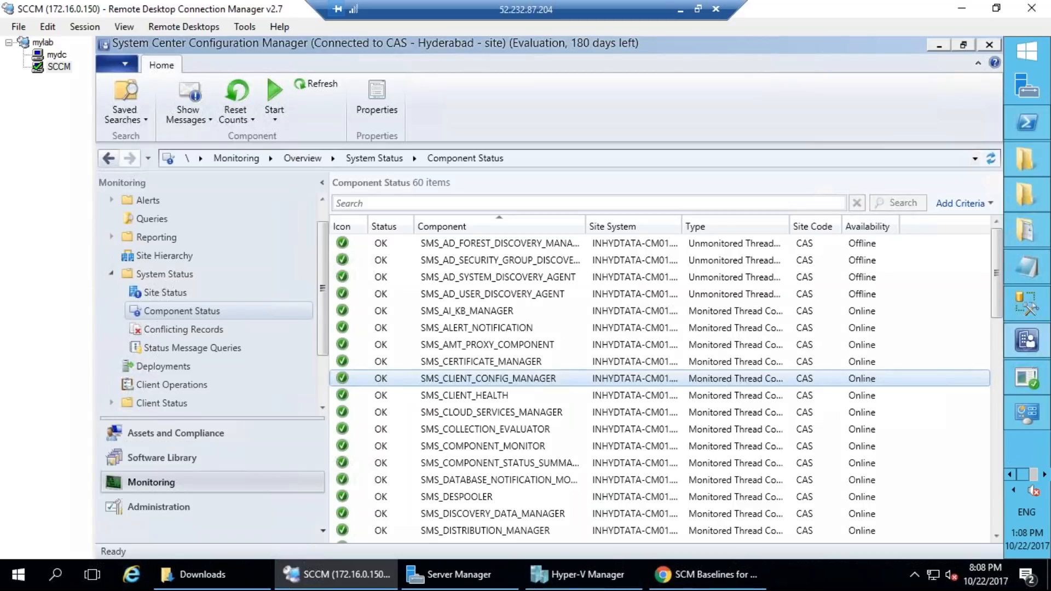
Step: Mark up the Component heading, the AD discovery components, Assets and Compliance and SMS_COLLECTION_EVALUATOR, and clear the annotations
{"action": "left_click", "coordinate": [356, 283]}
{"action": "mouse_move", "coordinate": [441, 208]}
{"action": "left_mouse_down"}
{"action": "mouse_move", "coordinate": [411, 214]}
{"action": "mouse_move", "coordinate": [448, 237]}
{"action": "mouse_move", "coordinate": [474, 225]}
{"action": "mouse_move", "coordinate": [462, 208]}
{"action": "left_mouse_up"}
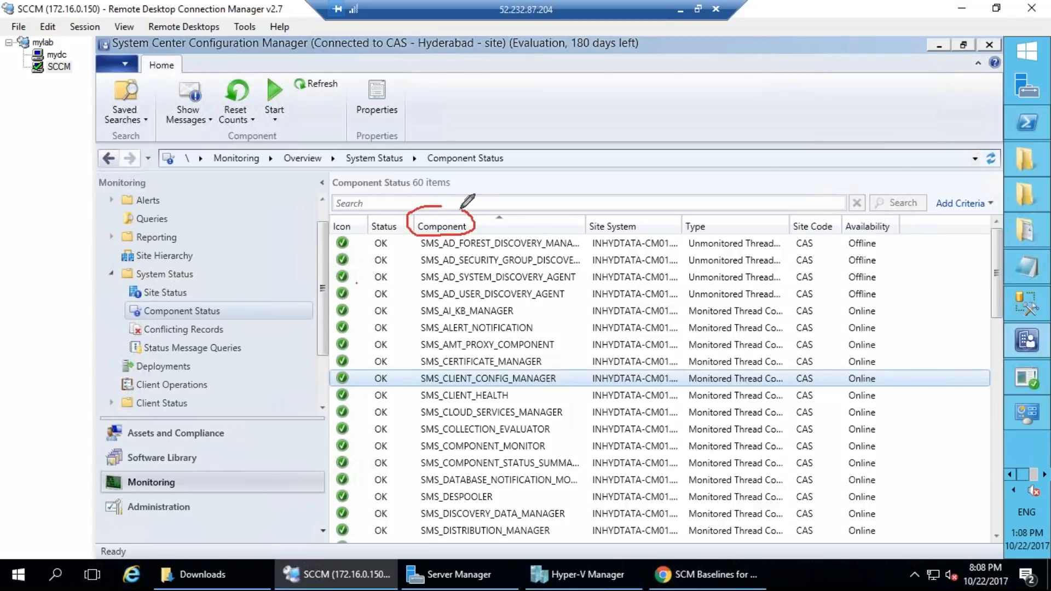
{"action": "mouse_move", "coordinate": [511, 134]}
{"action": "left_mouse_down"}
{"action": "mouse_move", "coordinate": [521, 230]}
{"action": "mouse_move", "coordinate": [537, 188]}
{"action": "left_mouse_up"}
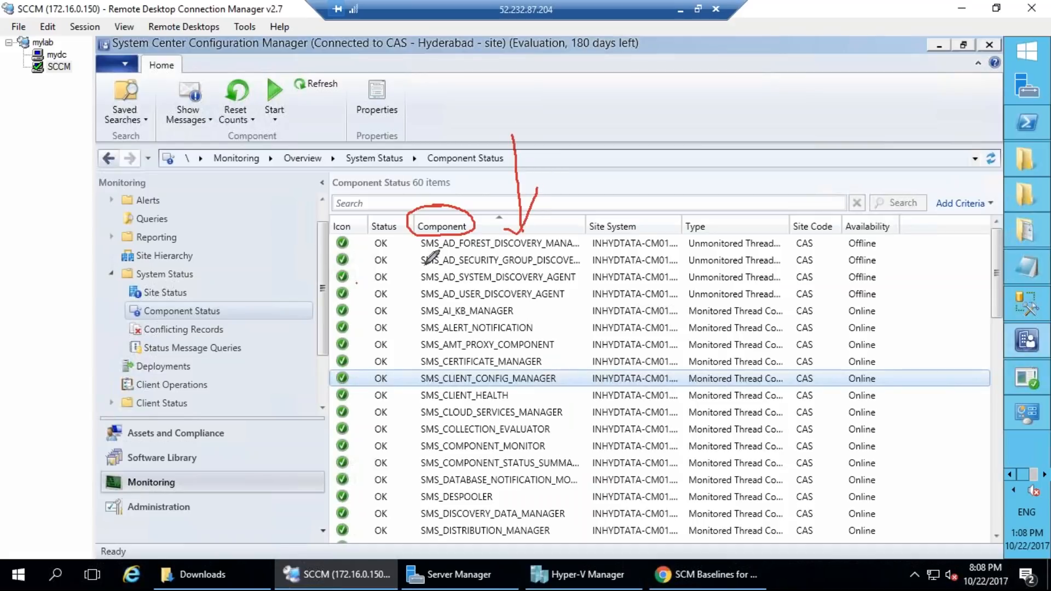
{"action": "mouse_move", "coordinate": [404, 253]}
{"action": "left_mouse_down"}
{"action": "mouse_move", "coordinate": [588, 252]}
{"action": "mouse_move", "coordinate": [435, 268]}
{"action": "mouse_move", "coordinate": [404, 251]}
{"action": "left_mouse_up"}
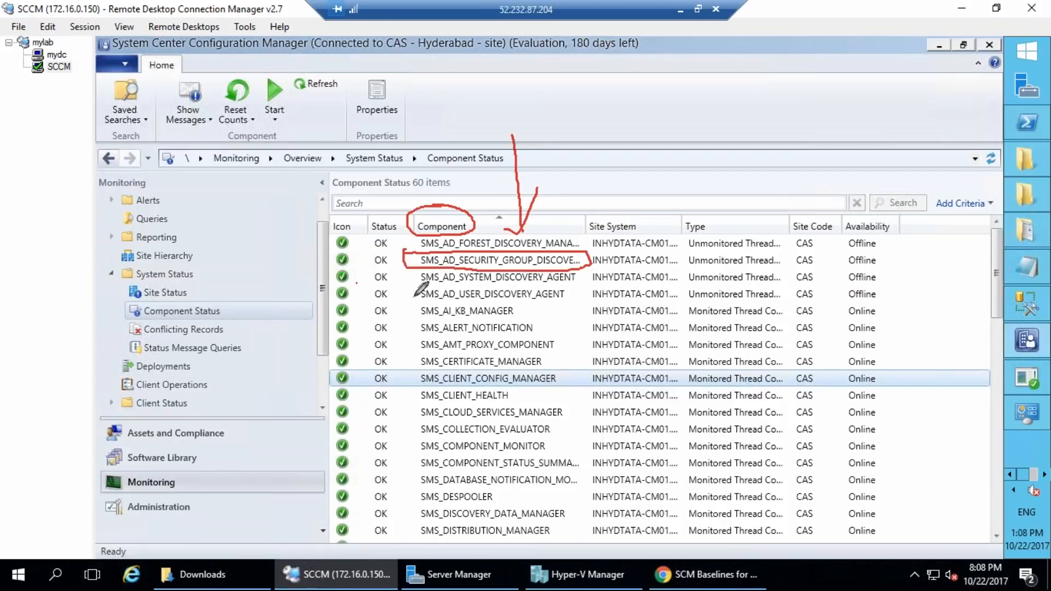
{"action": "mouse_move", "coordinate": [413, 271]}
{"action": "left_mouse_down"}
{"action": "mouse_move", "coordinate": [388, 279]}
{"action": "mouse_move", "coordinate": [434, 250]}
{"action": "left_mouse_up"}
{"action": "mouse_move", "coordinate": [414, 286]}
{"action": "left_mouse_down"}
{"action": "mouse_move", "coordinate": [593, 284]}
{"action": "mouse_move", "coordinate": [649, 264]}
{"action": "mouse_move", "coordinate": [658, 236]}
{"action": "left_mouse_up"}
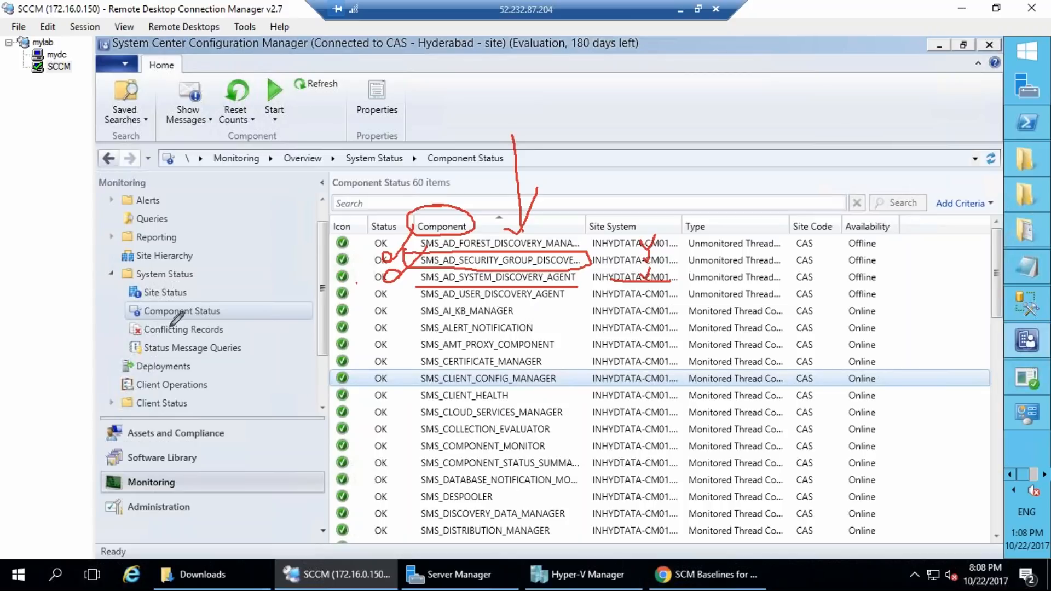
{"action": "mouse_move", "coordinate": [191, 420]}
{"action": "left_mouse_down"}
{"action": "mouse_move", "coordinate": [65, 429]}
{"action": "mouse_move", "coordinate": [239, 432]}
{"action": "mouse_move", "coordinate": [175, 405]}
{"action": "left_mouse_up"}
{"action": "mouse_move", "coordinate": [551, 421]}
{"action": "left_mouse_down"}
{"action": "mouse_move", "coordinate": [412, 424]}
{"action": "mouse_move", "coordinate": [553, 421]}
{"action": "mouse_move", "coordinate": [569, 431]}
{"action": "mouse_move", "coordinate": [591, 404]}
{"action": "left_mouse_up"}
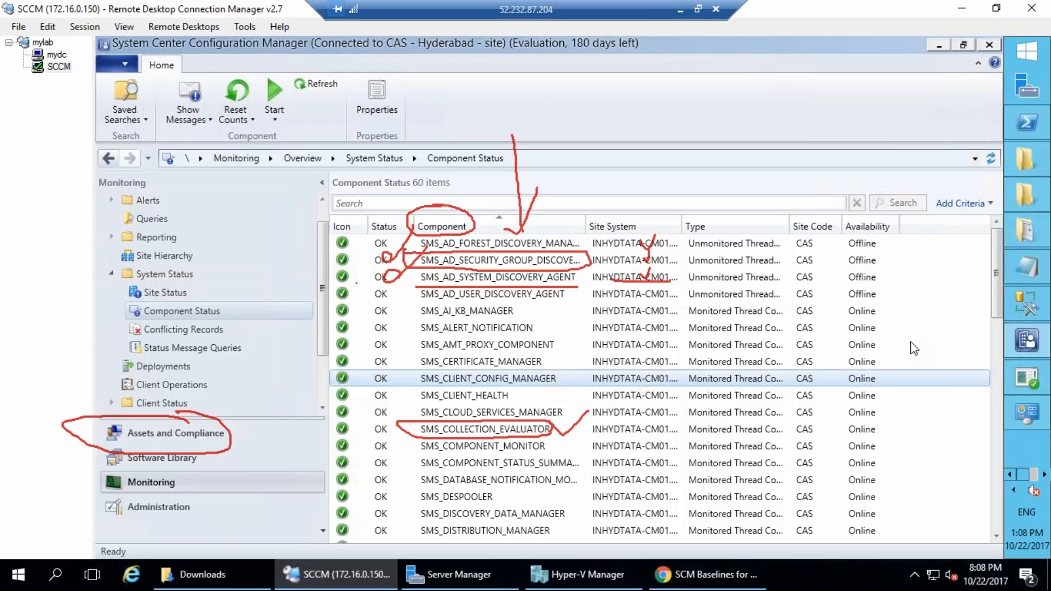
{"action": "key", "text": "Escape"}
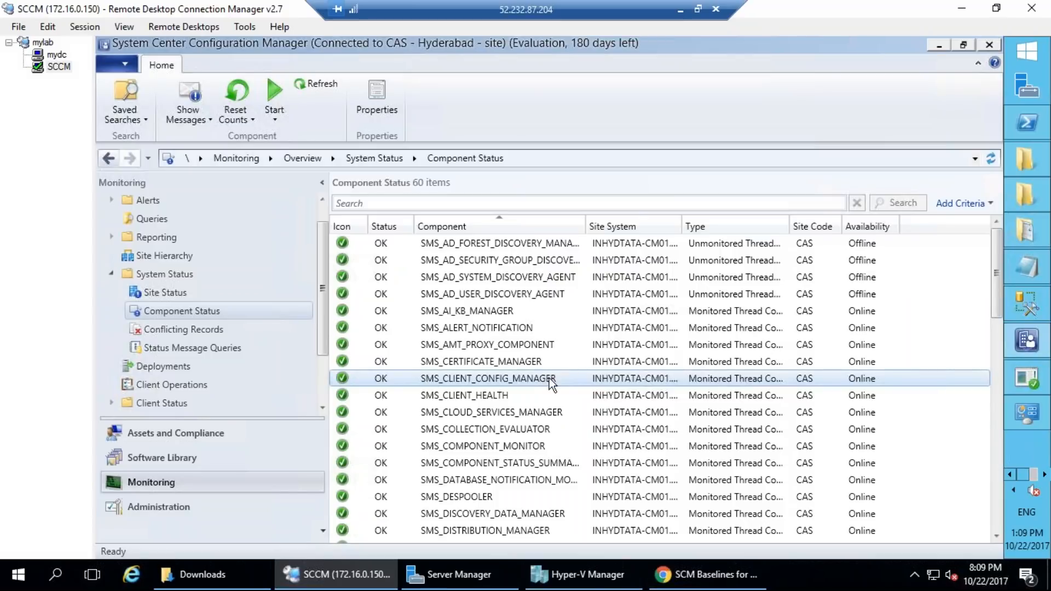
Step: Launch Configuration Manager Service Manager and expand the CAS site's components down to SMS_CLIENT_CONFIG_MANAGER
{"action": "left_click", "coordinate": [271, 114]}
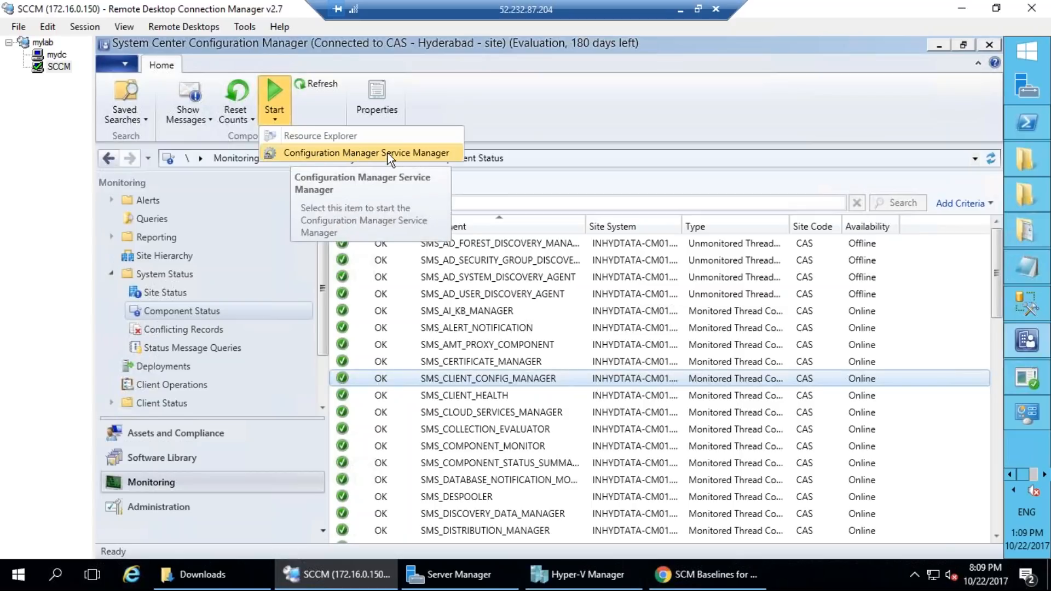
{"action": "left_click", "coordinate": [426, 153]}
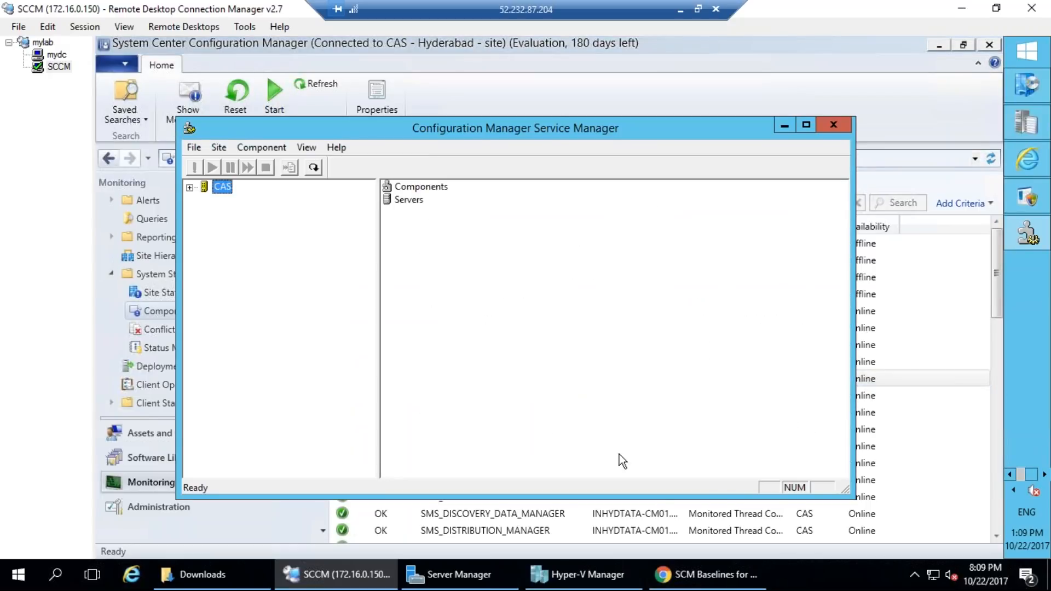
{"action": "left_click", "coordinate": [190, 188]}
{"action": "left_click", "coordinate": [240, 200]}
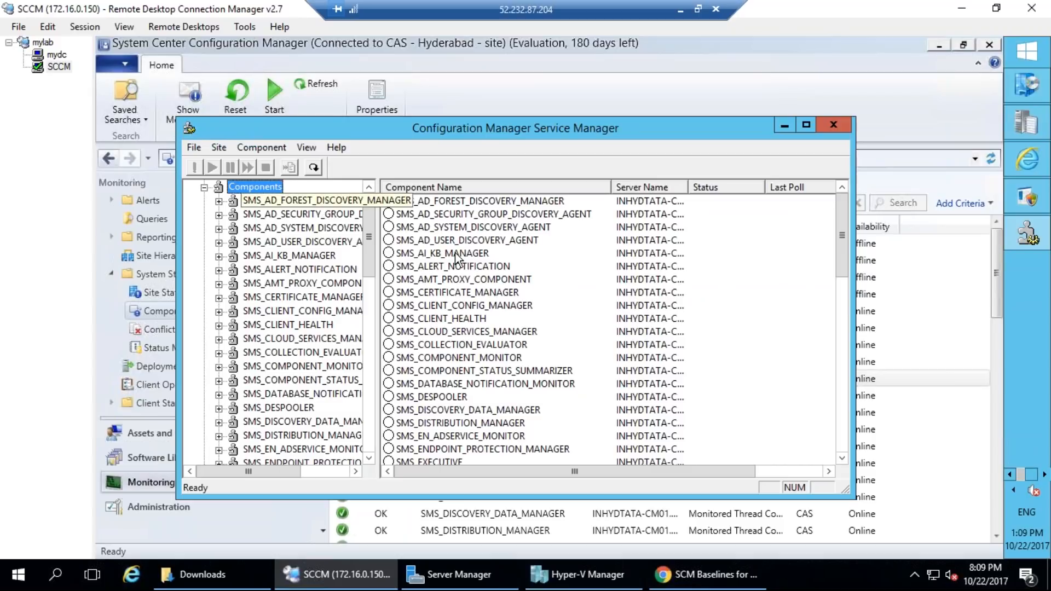
{"action": "left_click", "coordinate": [486, 331]}
{"action": "scroll", "coordinate": [486, 405], "scroll_direction": "down", "scroll_amount": 9}
{"action": "left_click", "coordinate": [291, 310]}
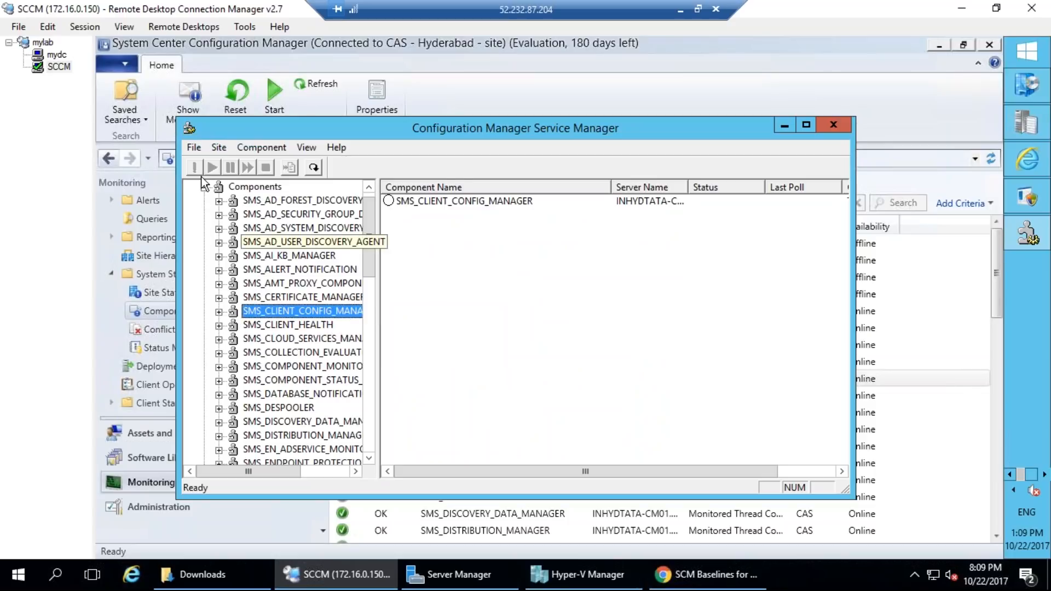
Step: Refresh the service manager's site tree and list all components of the CAS site again
{"action": "left_click", "coordinate": [314, 168]}
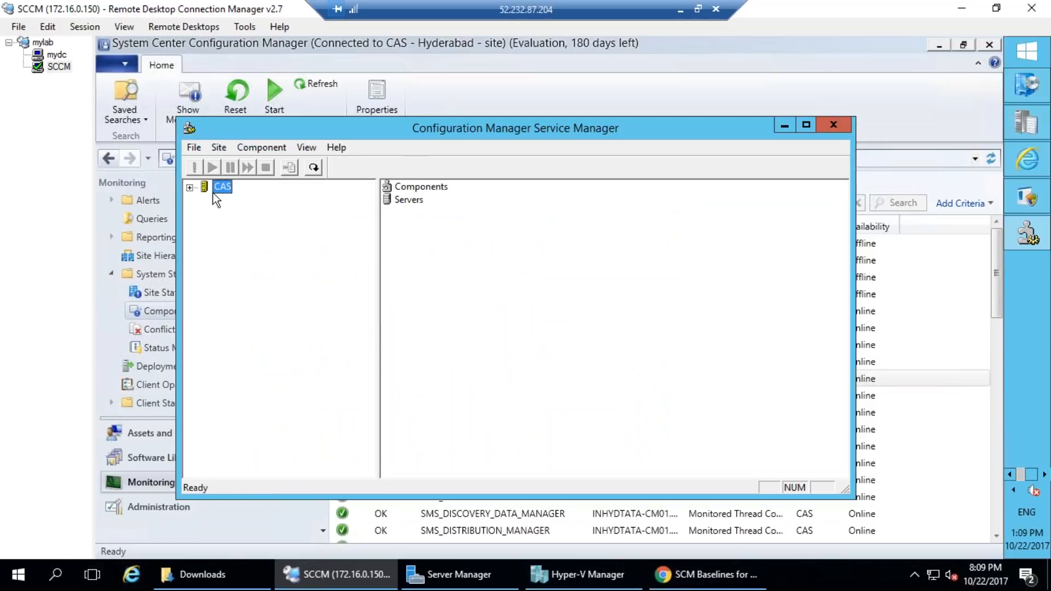
{"action": "left_click", "coordinate": [189, 188]}
{"action": "left_click", "coordinate": [263, 202]}
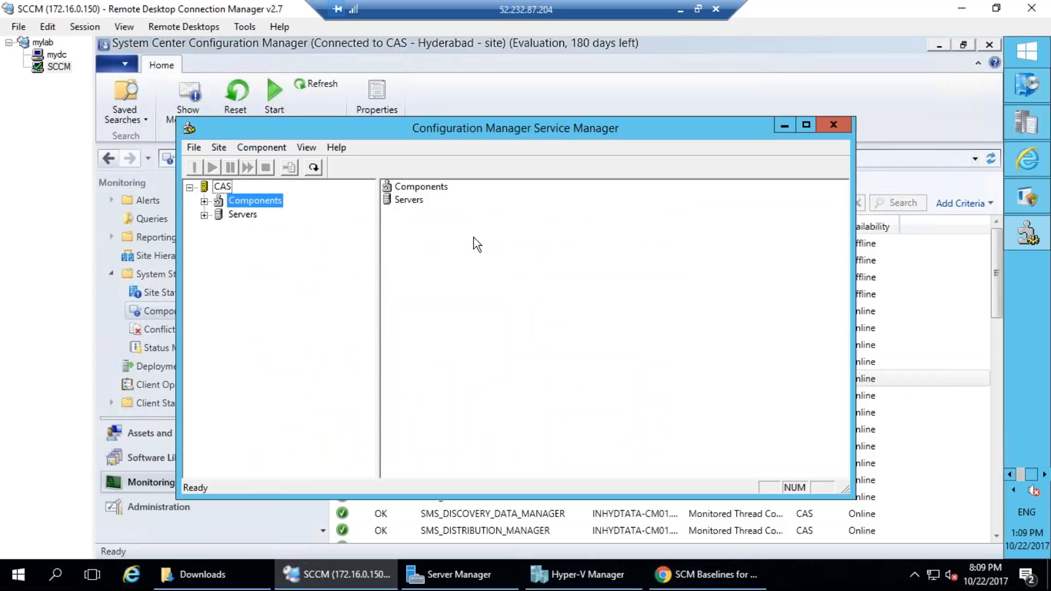
Step: Query the current status of the SMS_CLIENT_CONFIG_MANAGER component in the CAS component list
{"action": "left_click", "coordinate": [457, 349]}
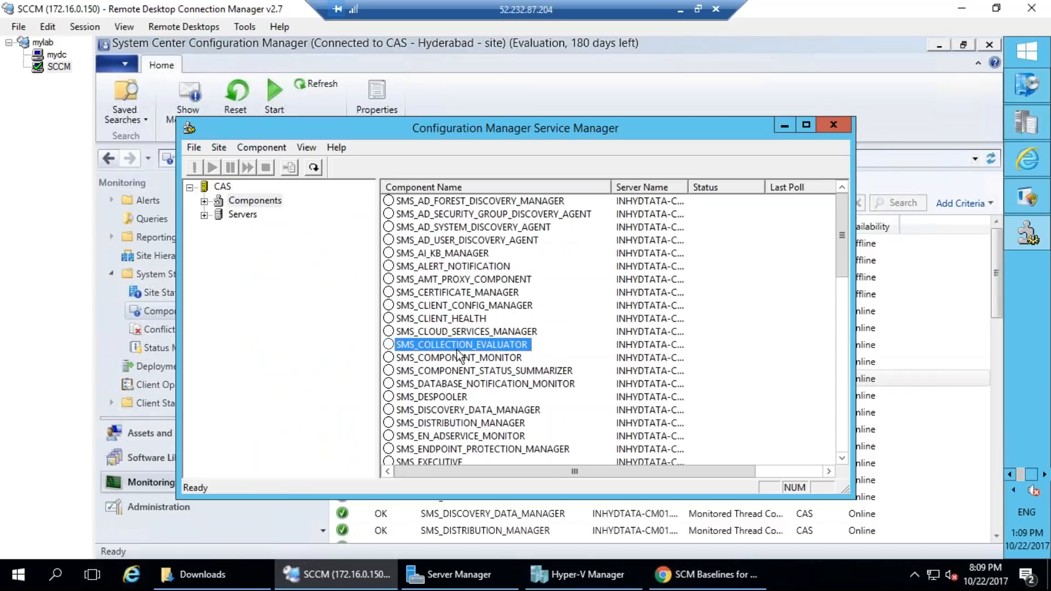
{"action": "left_click", "coordinate": [460, 362]}
{"action": "right_click", "coordinate": [460, 361]}
{"action": "left_click", "coordinate": [459, 333]}
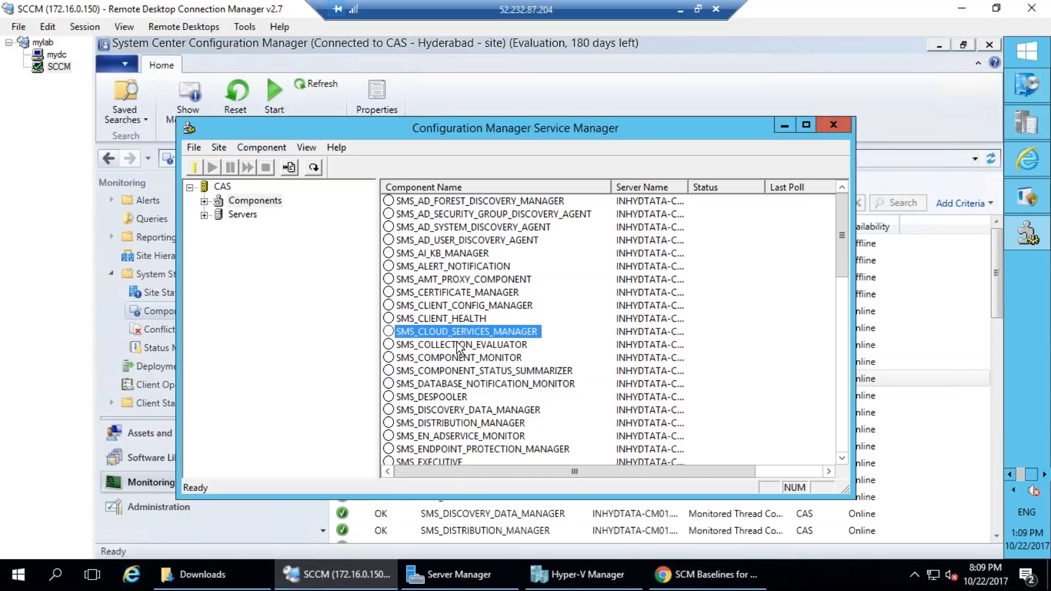
{"action": "left_click", "coordinate": [448, 307]}
{"action": "right_click", "coordinate": [448, 307]}
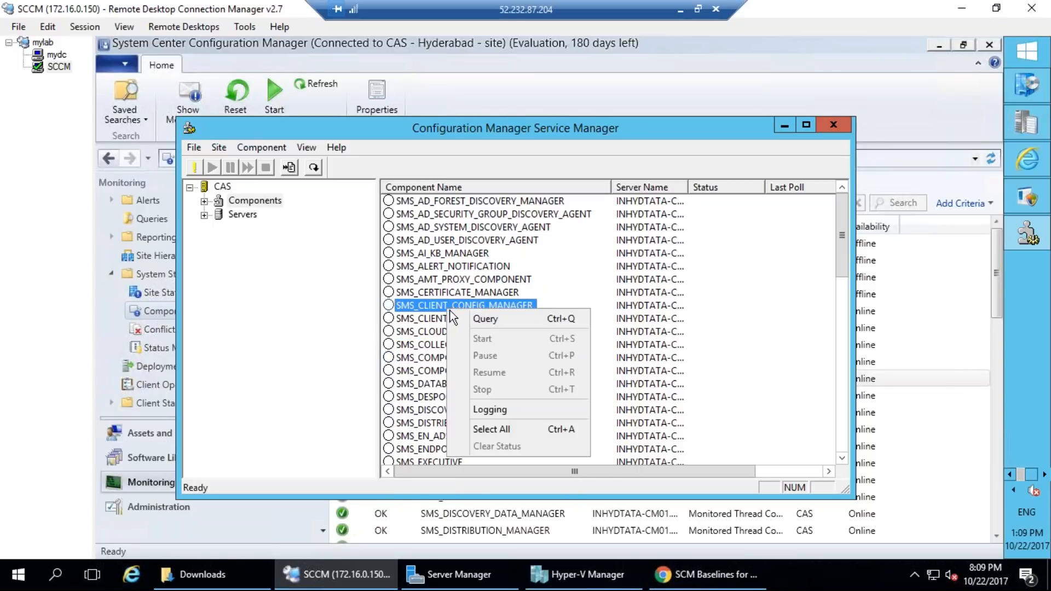
{"action": "left_click", "coordinate": [500, 321]}
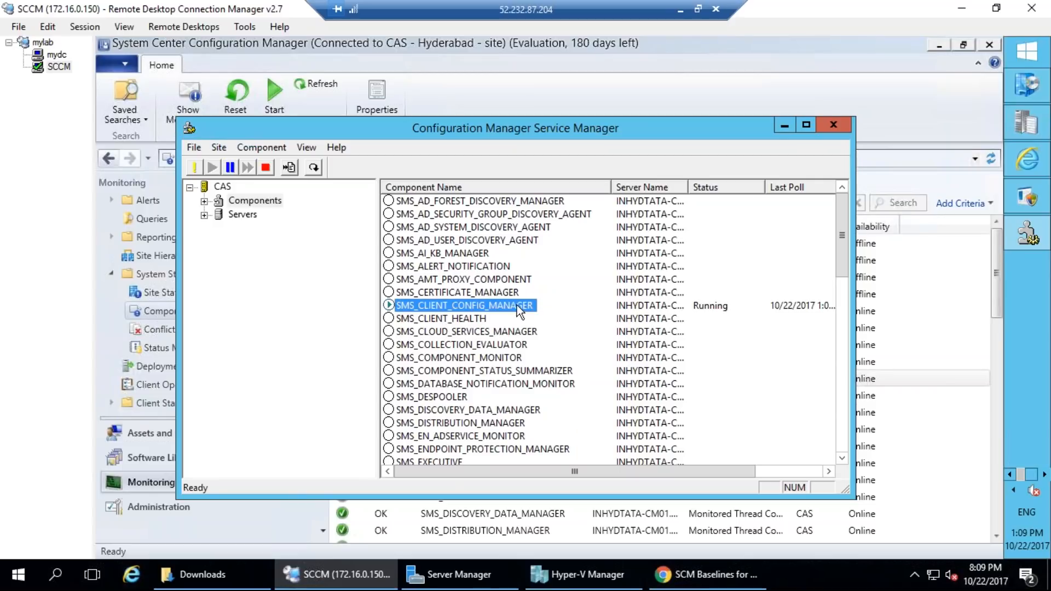
{"action": "right_click", "coordinate": [484, 305]}
{"action": "left_click", "coordinate": [522, 316]}
Step: Stop the SMS_CLIENT_CONFIG_MANAGER component and query it to update its status
{"action": "right_click", "coordinate": [485, 304]}
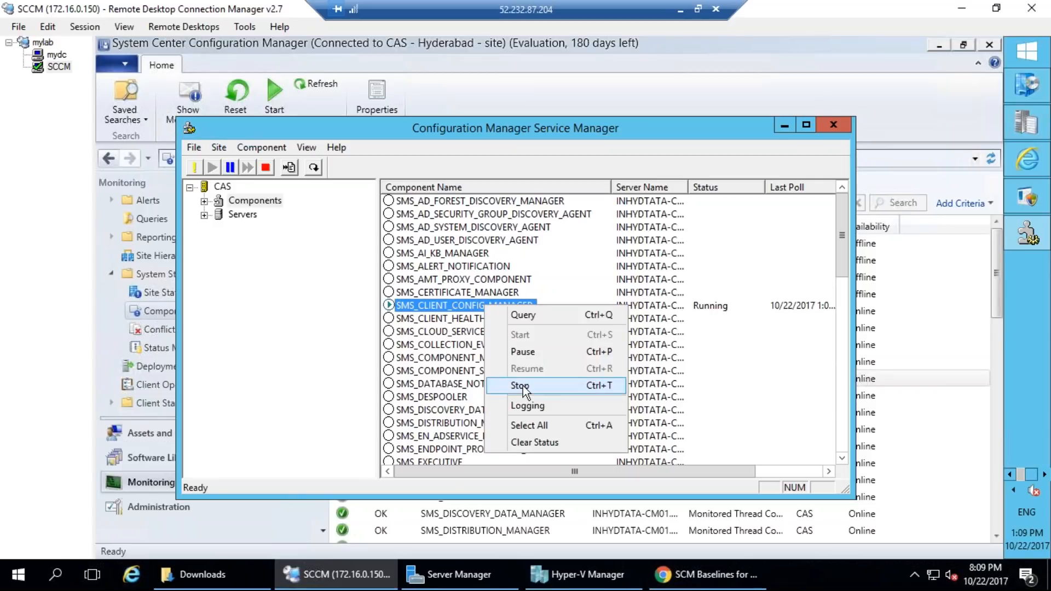
{"action": "left_click", "coordinate": [521, 386]}
{"action": "right_click", "coordinate": [431, 306]}
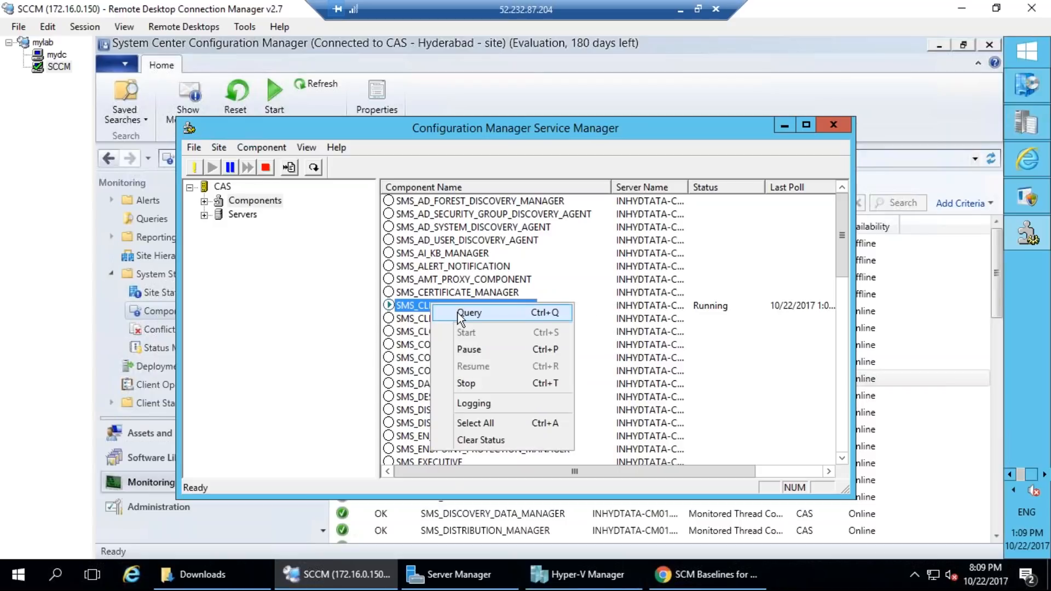
{"action": "left_click", "coordinate": [454, 313]}
Step: Start the SMS_CLIENT_CONFIG_MANAGER component and query its status again
{"action": "right_click", "coordinate": [406, 310]}
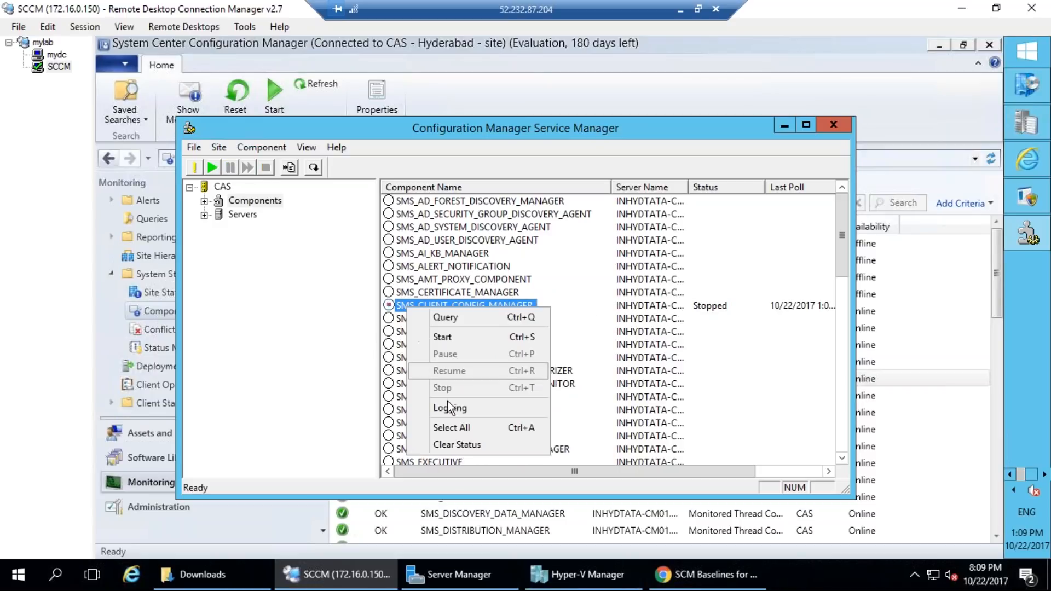
{"action": "left_click", "coordinate": [438, 332]}
{"action": "right_click", "coordinate": [437, 307]}
{"action": "left_click", "coordinate": [443, 311]}
Step: View the full log file path in the SMS_CLIENT_CONFIG_MANAGER logging settings and close them without changes
{"action": "right_click", "coordinate": [441, 303]}
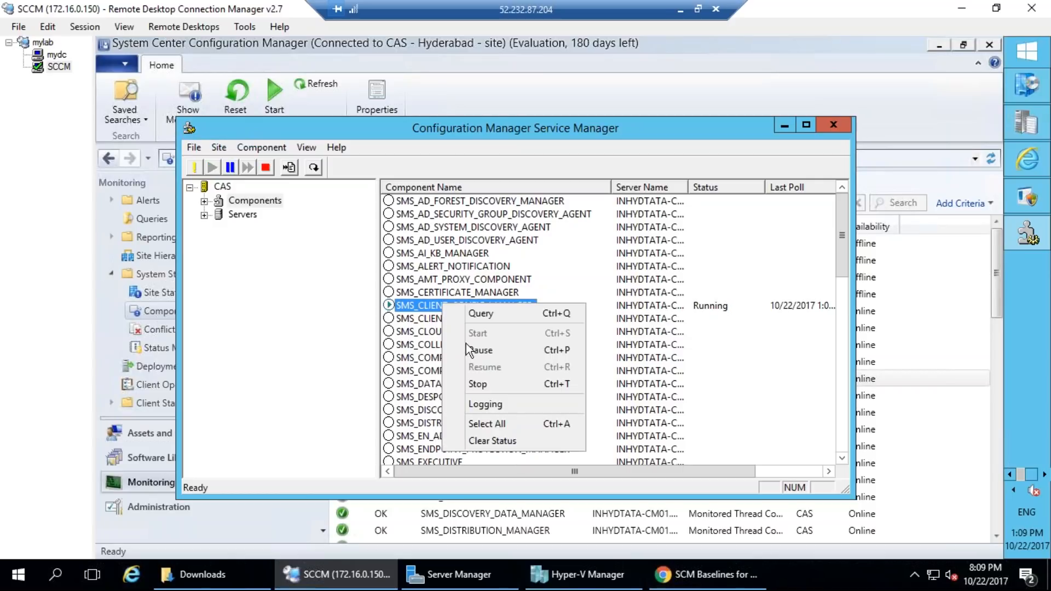
{"action": "left_click", "coordinate": [488, 405]}
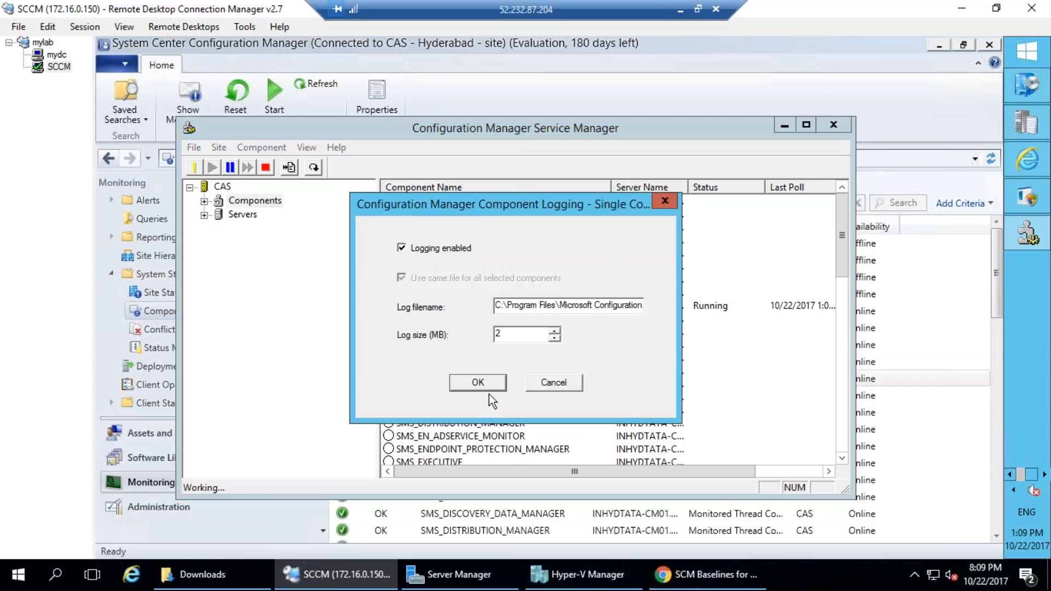
{"action": "left_click_drag", "start_coordinate": [495, 305], "coordinate": [731, 307]}
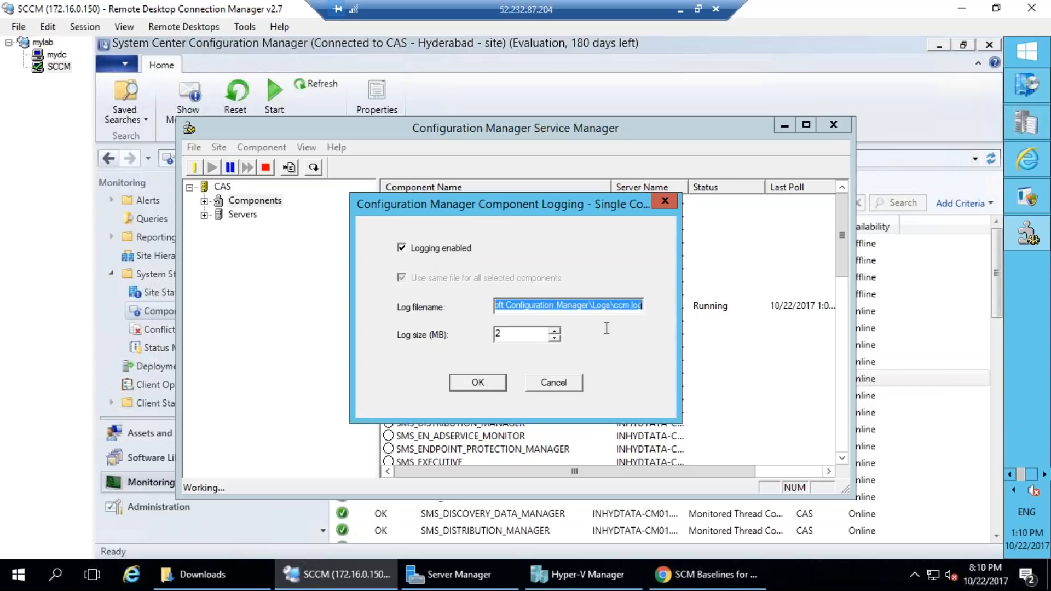
{"action": "left_click", "coordinate": [550, 381]}
Step: Set the log size of the SMS_CLIENT_CONFIG_MANAGER component to 10 MB in its logging settings
{"action": "scroll", "coordinate": [449, 295], "scroll_direction": "down", "scroll_amount": 4}
{"action": "scroll", "coordinate": [450, 296], "scroll_direction": "down", "scroll_amount": 8}
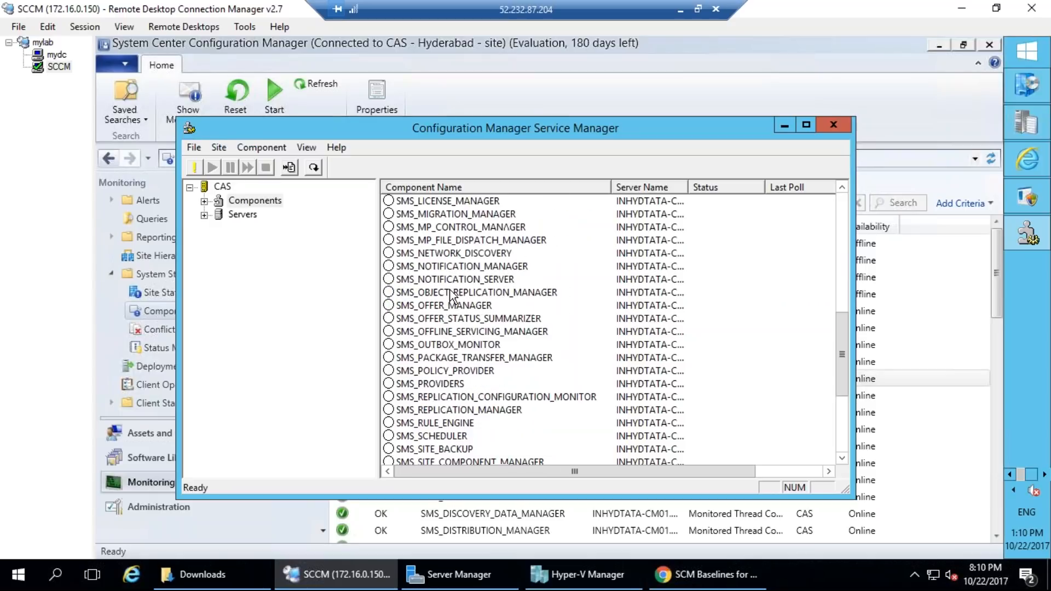
{"action": "scroll", "coordinate": [450, 295], "scroll_direction": "up", "scroll_amount": 10}
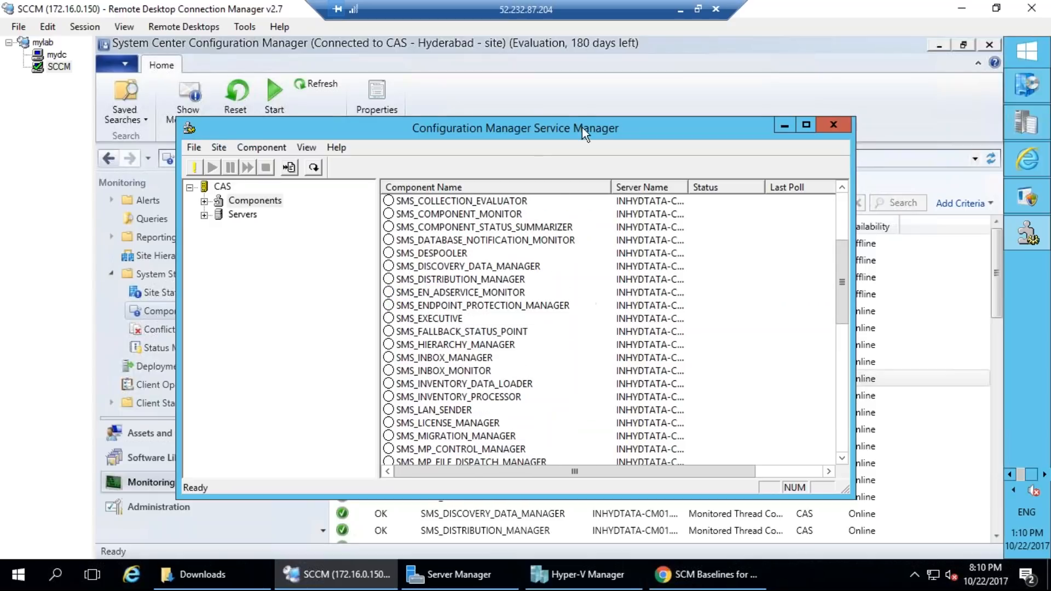
{"action": "scroll", "coordinate": [504, 326], "scroll_direction": "up", "scroll_amount": 4}
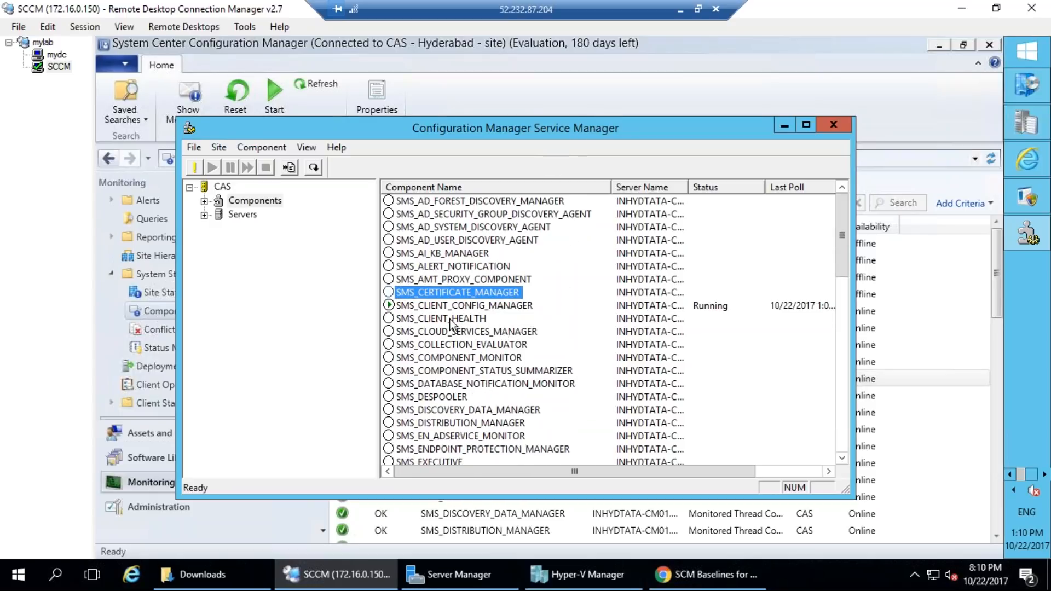
{"action": "left_click", "coordinate": [443, 303]}
{"action": "right_click", "coordinate": [443, 303]}
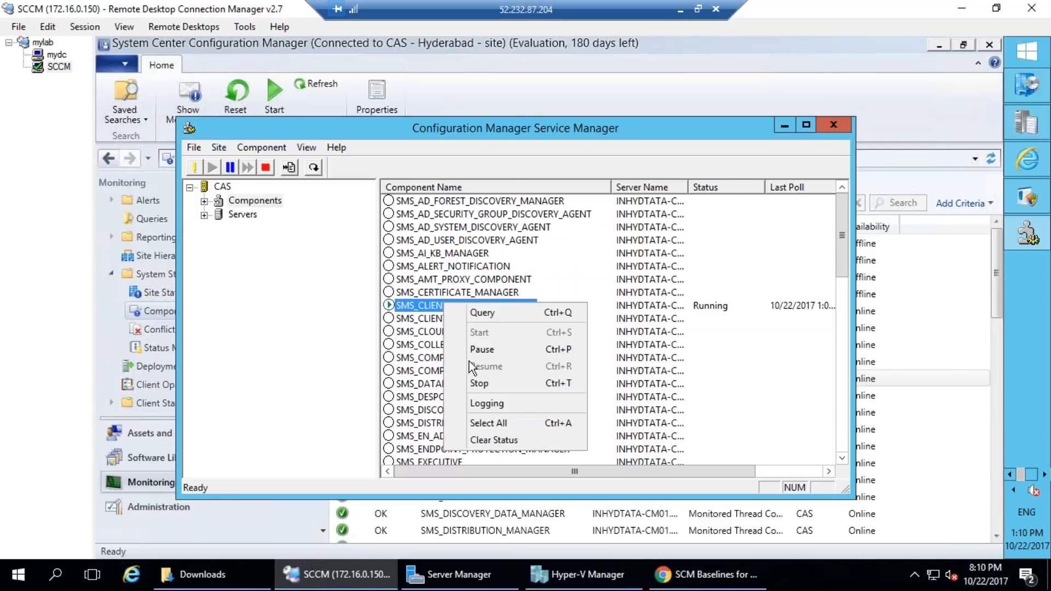
{"action": "left_click", "coordinate": [490, 406]}
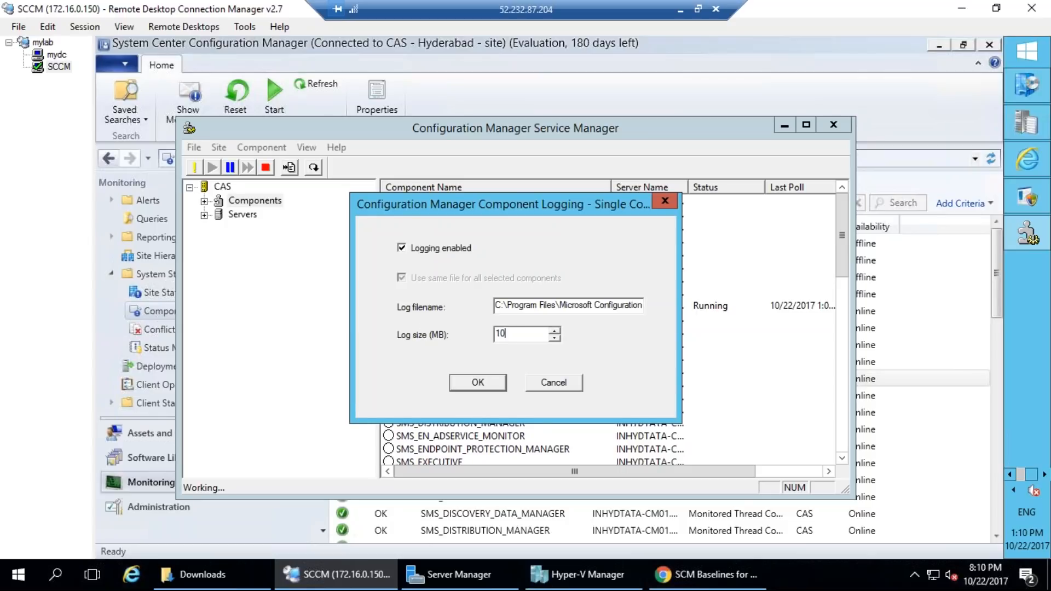
{"action": "left_click", "coordinate": [477, 383]}
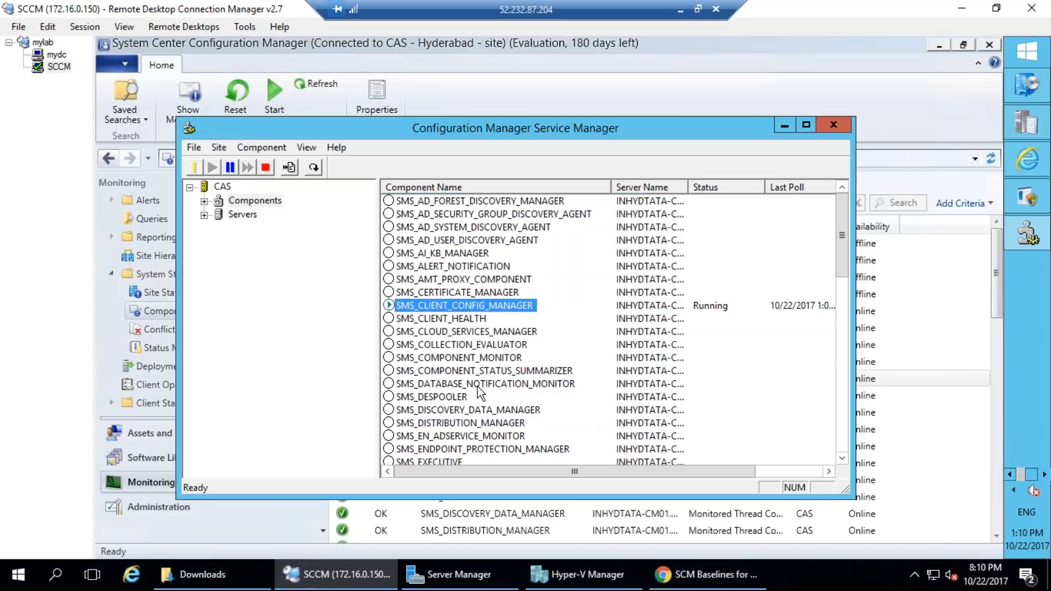
Step: Review the full component list in Service Manager and return to the Configuration Manager console
{"action": "scroll", "coordinate": [459, 372], "scroll_direction": "down", "scroll_amount": 13}
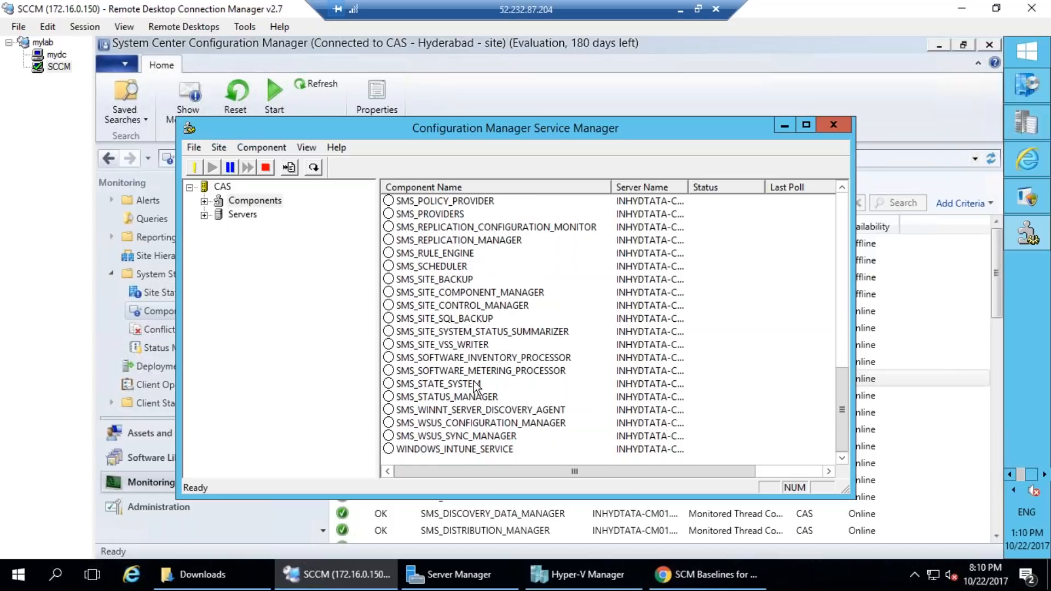
{"action": "scroll", "coordinate": [475, 386], "scroll_direction": "up", "scroll_amount": 13}
{"action": "key", "text": "alt+F4"}
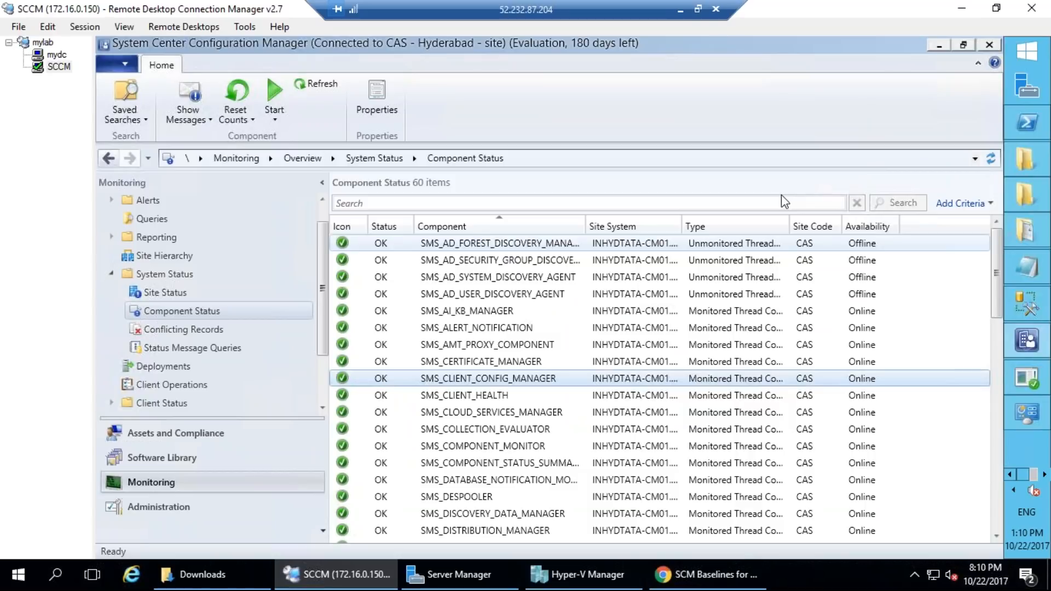
Step: View the Conflicting Records under System Status and open the Status Message Queries list
{"action": "left_click", "coordinate": [205, 327]}
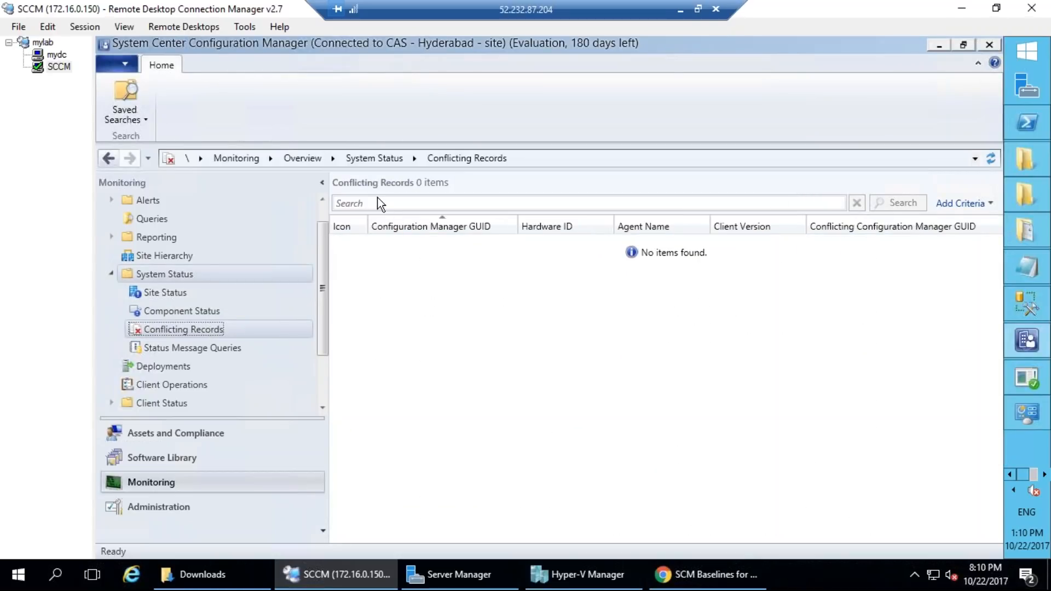
{"action": "left_click", "coordinate": [187, 341]}
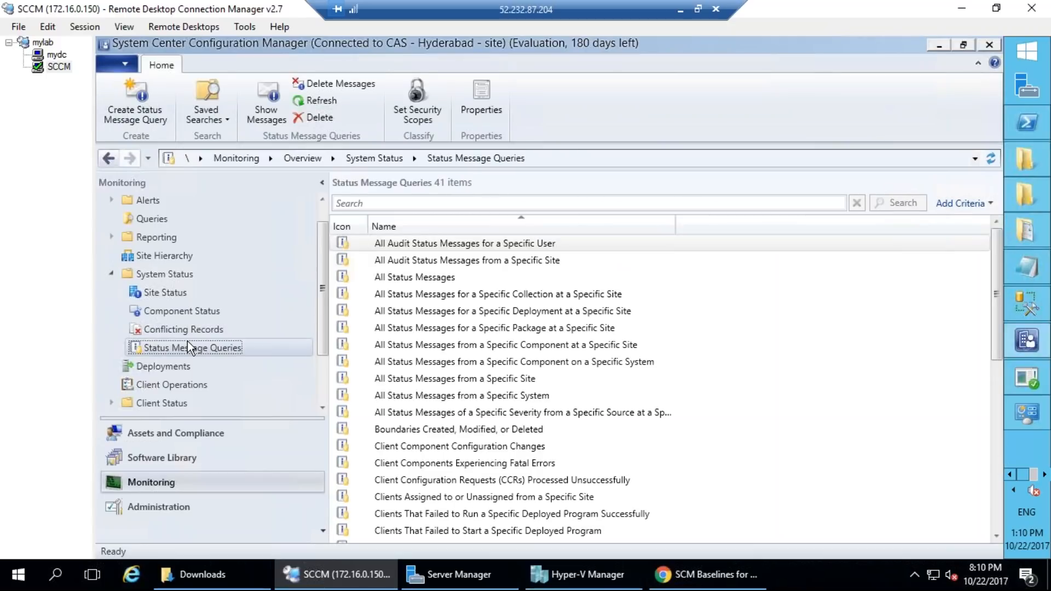
{"action": "left_click", "coordinate": [762, 243]}
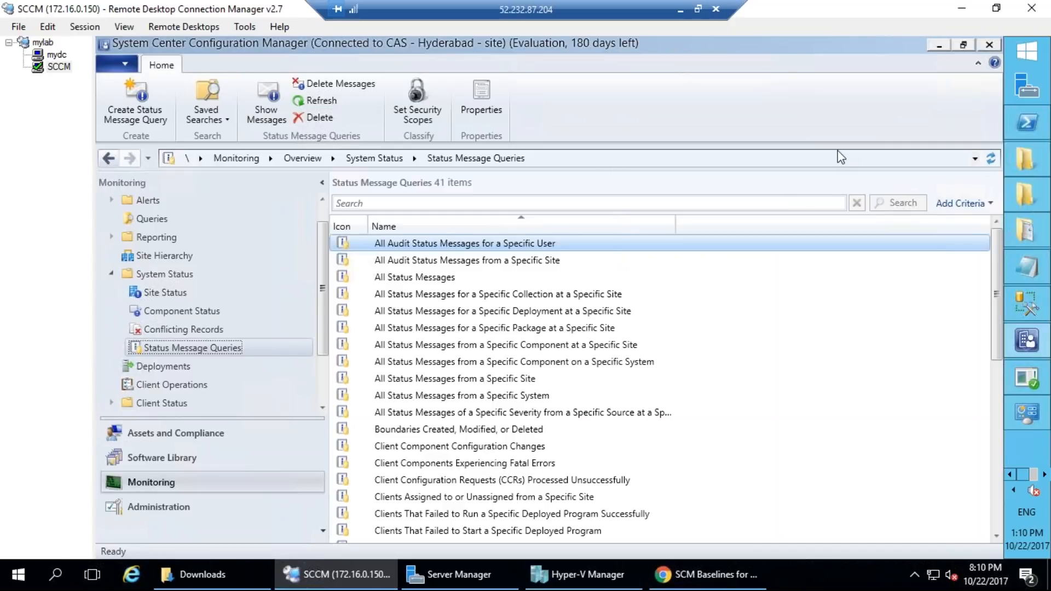
Step: Show messages for the All Status Messages query from 1 hour ago in a maximized viewer with the Component column widened to fit
{"action": "left_click", "coordinate": [452, 348]}
{"action": "left_click", "coordinate": [398, 276]}
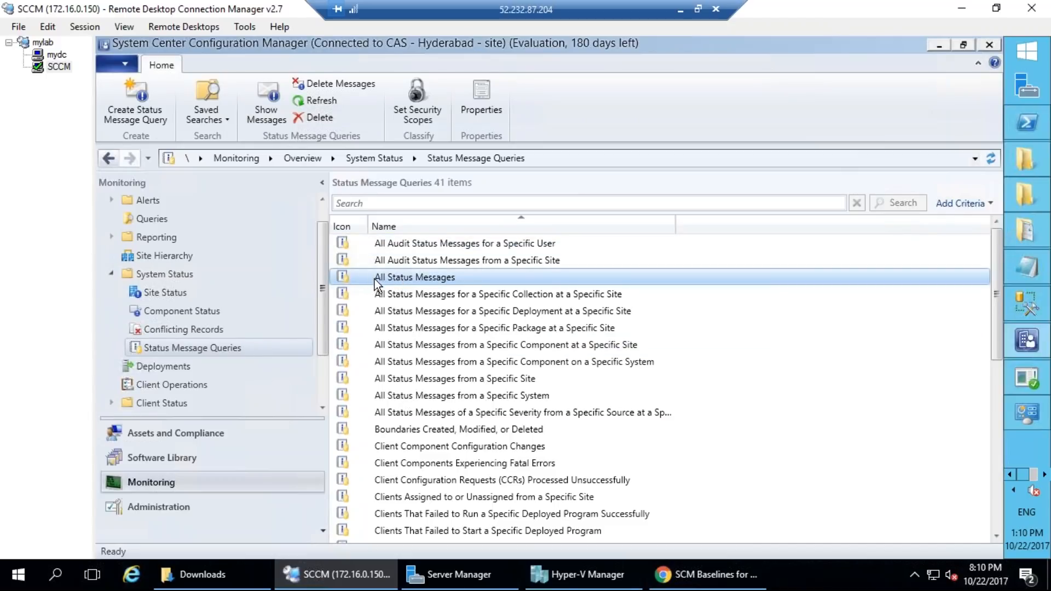
{"action": "right_click", "coordinate": [374, 278]}
{"action": "left_click", "coordinate": [393, 286]}
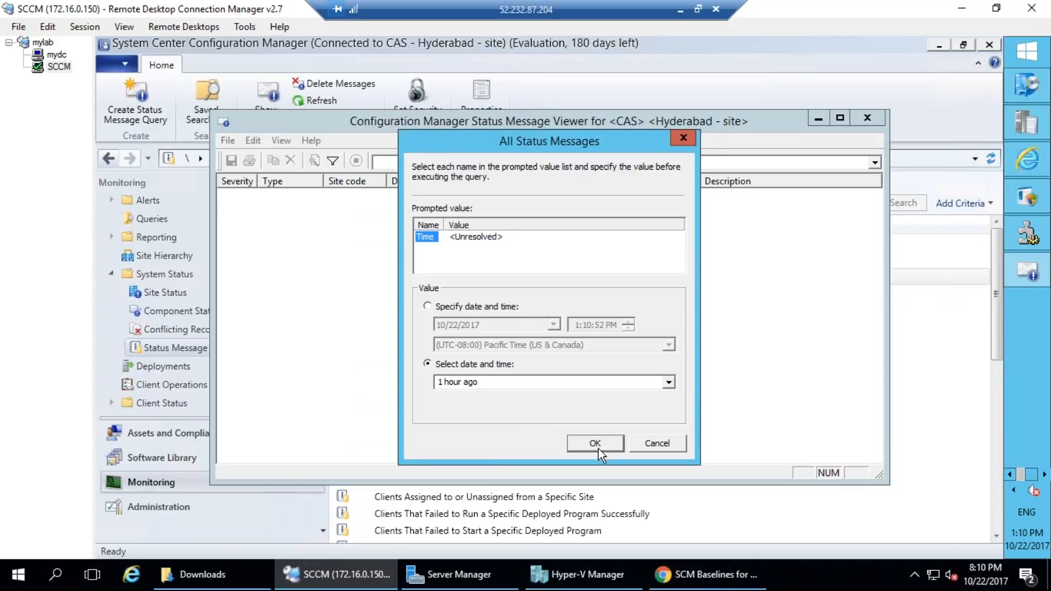
{"action": "left_click", "coordinate": [595, 444]}
{"action": "double_click", "coordinate": [527, 119]}
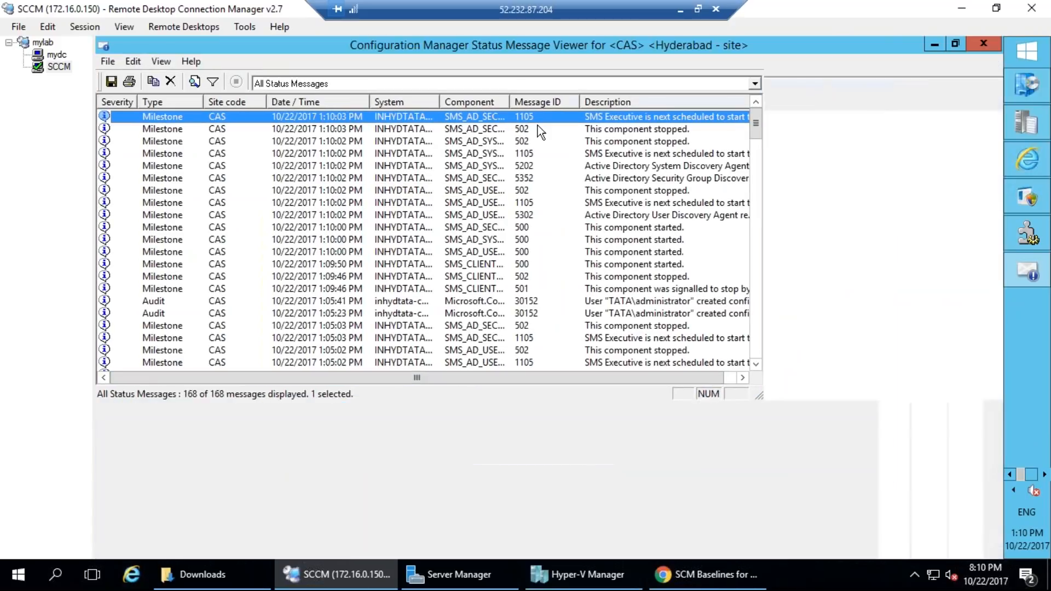
{"action": "double_click", "coordinate": [509, 102]}
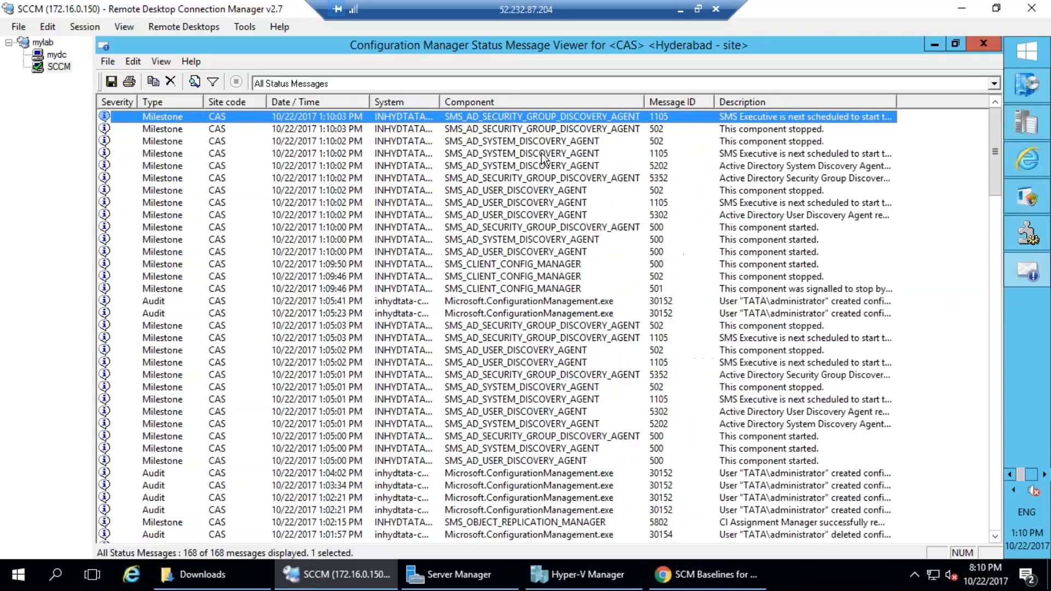
{"action": "mouse_move", "coordinate": [530, 93]}
{"action": "left_mouse_down"}
{"action": "mouse_move", "coordinate": [420, 100]}
{"action": "mouse_move", "coordinate": [476, 125]}
{"action": "mouse_move", "coordinate": [643, 93]}
{"action": "mouse_move", "coordinate": [547, 98]}
{"action": "left_mouse_up"}
{"action": "left_click_drag", "start_coordinate": [293, 116], "coordinate": [383, 46]}
{"action": "mouse_move", "coordinate": [344, 107]}
{"action": "left_mouse_down"}
{"action": "mouse_move", "coordinate": [316, 115]}
{"action": "mouse_move", "coordinate": [337, 105]}
{"action": "left_mouse_up"}
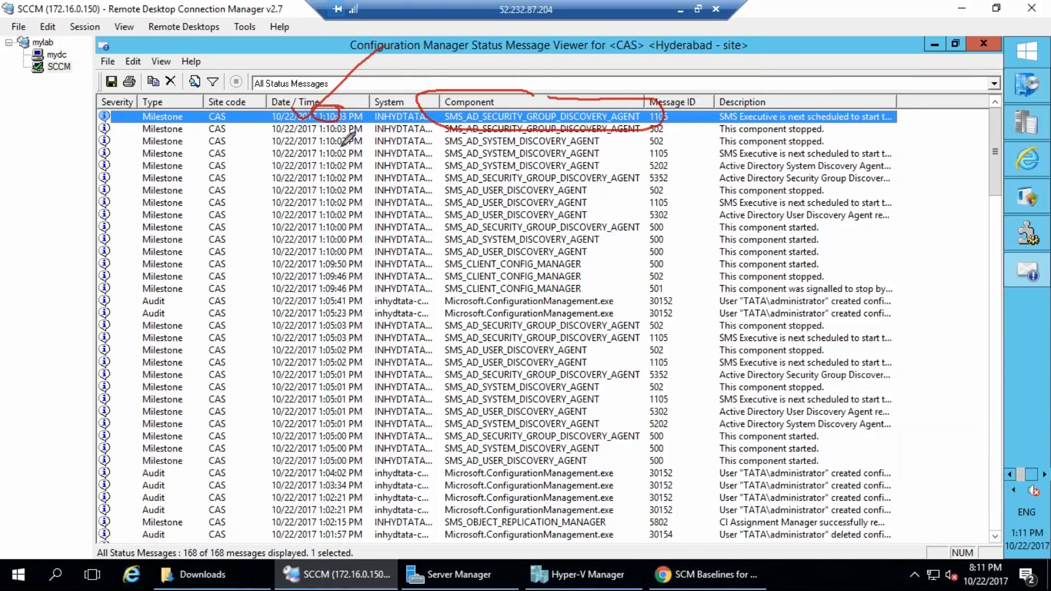
{"action": "mouse_move", "coordinate": [584, 188]}
{"action": "left_mouse_down"}
{"action": "mouse_move", "coordinate": [620, 191]}
{"action": "mouse_move", "coordinate": [664, 126]}
{"action": "left_mouse_up"}
{"action": "mouse_move", "coordinate": [618, 299]}
{"action": "left_mouse_down"}
{"action": "mouse_move", "coordinate": [626, 308]}
{"action": "mouse_move", "coordinate": [662, 282]}
{"action": "mouse_move", "coordinate": [624, 322]}
{"action": "mouse_move", "coordinate": [643, 304]}
{"action": "left_mouse_up"}
{"action": "mouse_move", "coordinate": [897, 304]}
{"action": "left_mouse_down"}
{"action": "mouse_move", "coordinate": [944, 284]}
{"action": "mouse_move", "coordinate": [906, 317]}
{"action": "left_mouse_up"}
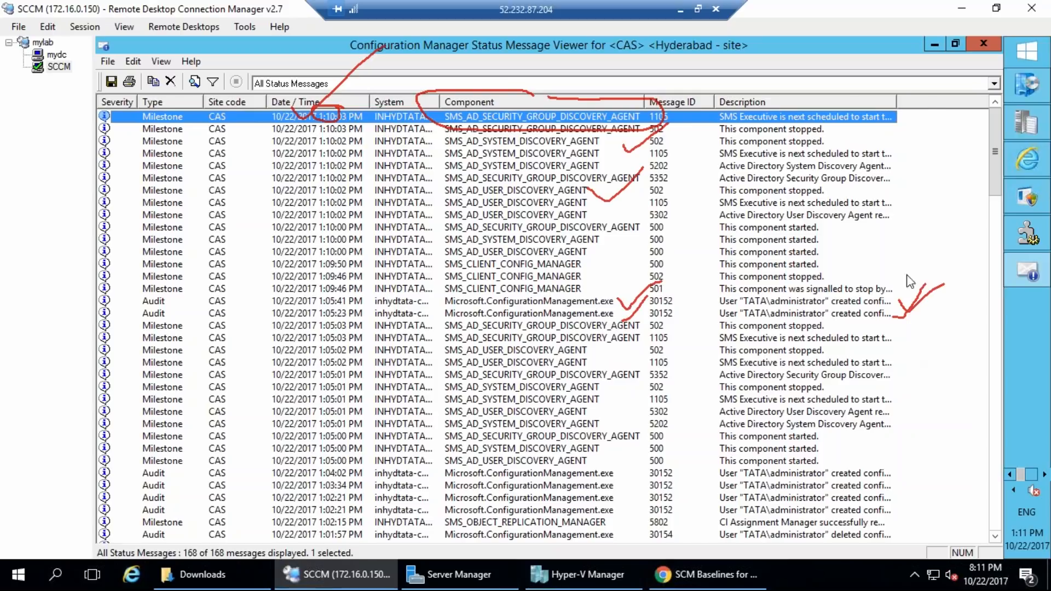
{"action": "mouse_move", "coordinate": [758, 278]}
{"action": "left_mouse_down"}
{"action": "mouse_move", "coordinate": [772, 280]}
{"action": "mouse_move", "coordinate": [726, 273]}
{"action": "left_mouse_up"}
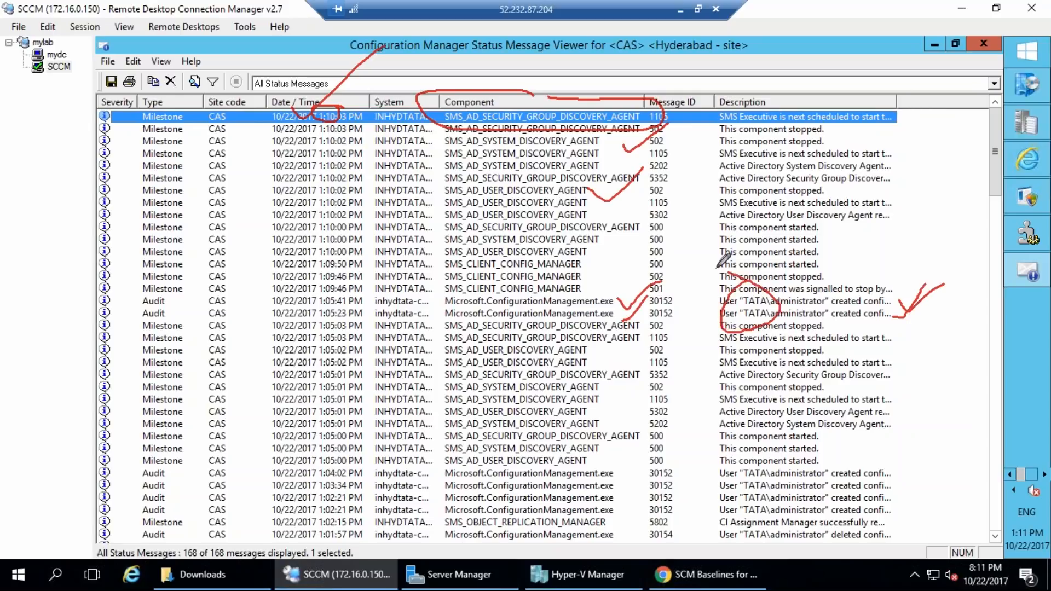
{"action": "mouse_move", "coordinate": [622, 472]}
{"action": "left_mouse_down"}
{"action": "mouse_move", "coordinate": [670, 457]}
{"action": "mouse_move", "coordinate": [626, 495]}
{"action": "mouse_move", "coordinate": [661, 497]}
{"action": "left_mouse_up"}
{"action": "mouse_move", "coordinate": [769, 480]}
{"action": "left_mouse_down"}
{"action": "mouse_move", "coordinate": [875, 455]}
{"action": "mouse_move", "coordinate": [772, 448]}
{"action": "left_mouse_up"}
{"action": "mouse_move", "coordinate": [484, 512]}
{"action": "left_mouse_down"}
{"action": "mouse_move", "coordinate": [444, 516]}
{"action": "mouse_move", "coordinate": [525, 532]}
{"action": "mouse_move", "coordinate": [544, 492]}
{"action": "mouse_move", "coordinate": [433, 507]}
{"action": "left_mouse_up"}
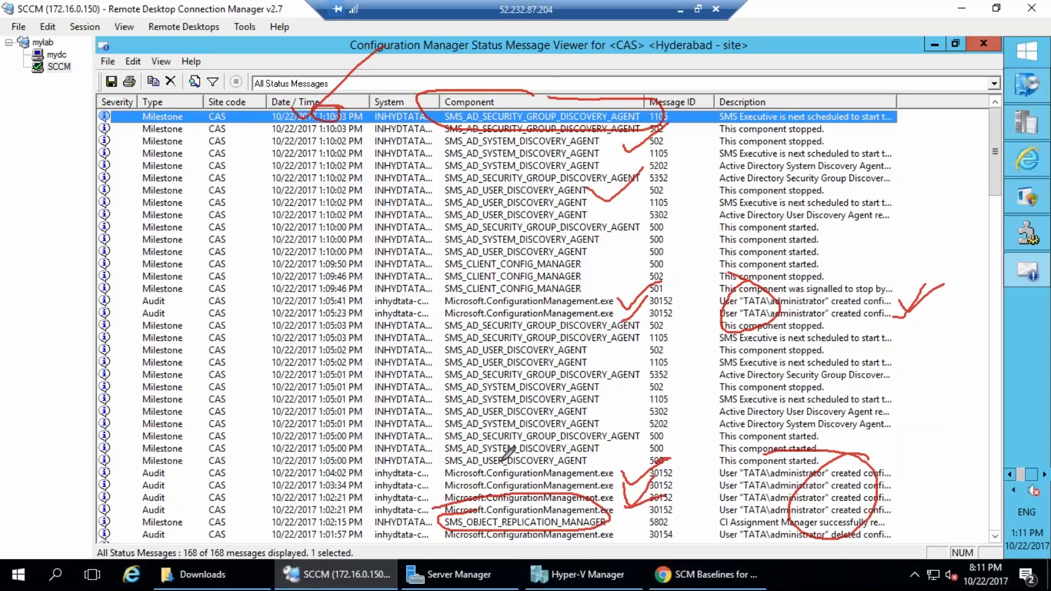
{"action": "key", "text": "Escape"}
Step: Review the older entries in the All Status Messages results and close the Status Message Viewer
{"action": "left_click", "coordinate": [603, 364]}
{"action": "scroll", "coordinate": [601, 359], "scroll_direction": "down", "scroll_amount": 12}
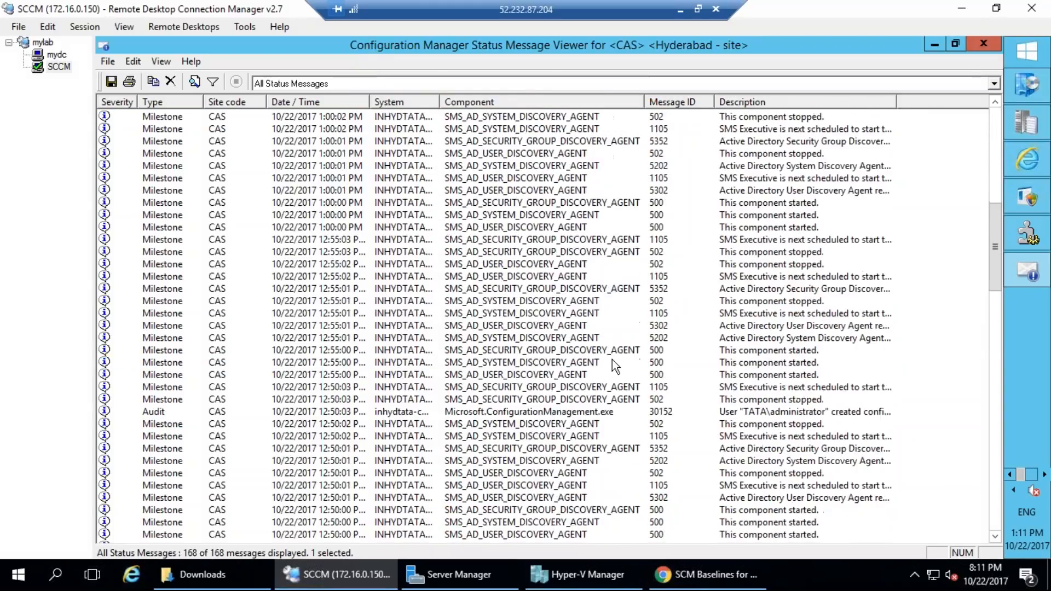
{"action": "scroll", "coordinate": [613, 350], "scroll_direction": "down", "scroll_amount": 20}
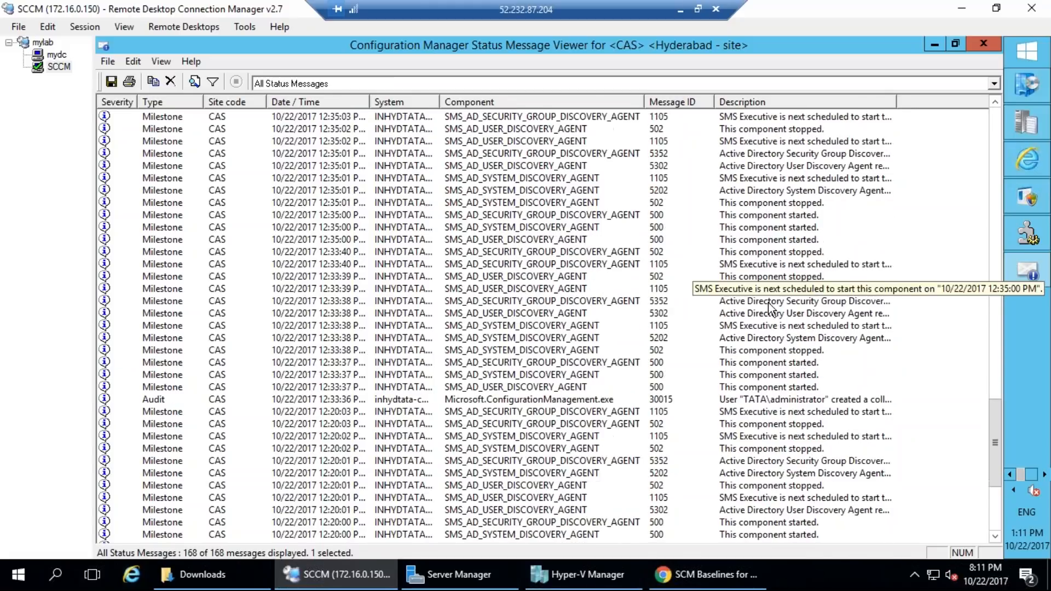
{"action": "scroll", "coordinate": [610, 340], "scroll_direction": "up", "scroll_amount": 8}
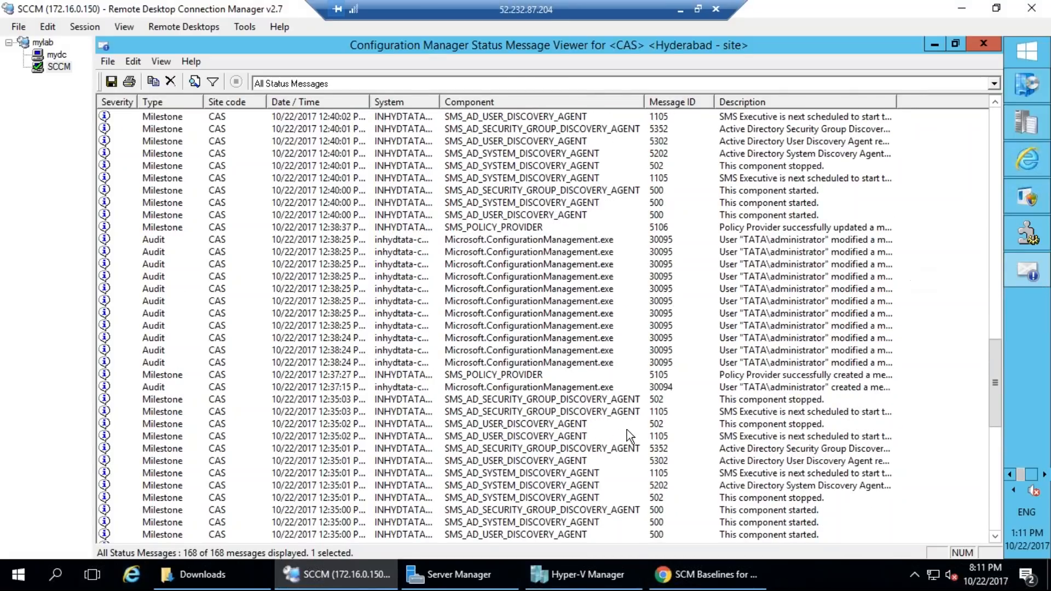
{"action": "scroll", "coordinate": [628, 431], "scroll_direction": "down", "scroll_amount": 13}
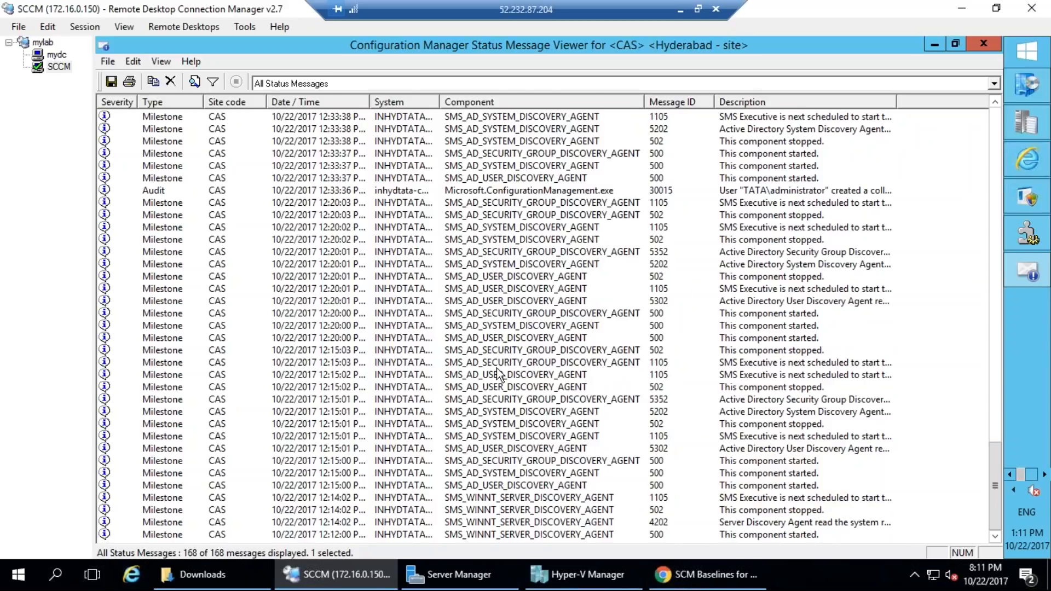
{"action": "right_click", "coordinate": [720, 47]}
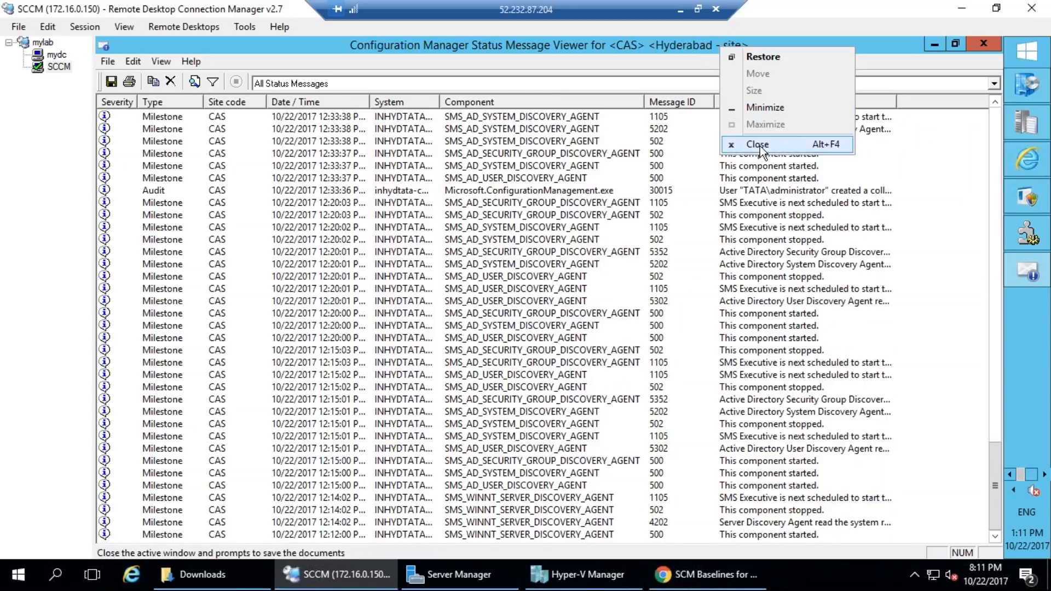
{"action": "left_click", "coordinate": [760, 146]}
Step: Browse the list of available status message queries
{"action": "scroll", "coordinate": [436, 335], "scroll_direction": "down", "scroll_amount": 6}
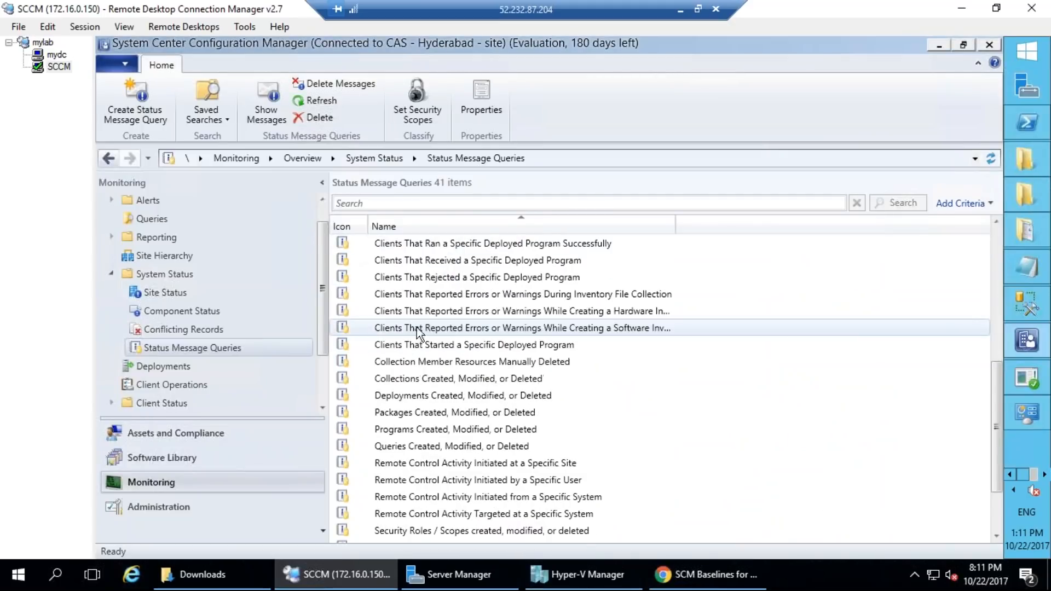
{"action": "scroll", "coordinate": [516, 348], "scroll_direction": "down", "scroll_amount": 2}
{"action": "scroll", "coordinate": [517, 349], "scroll_direction": "up", "scroll_amount": 8}
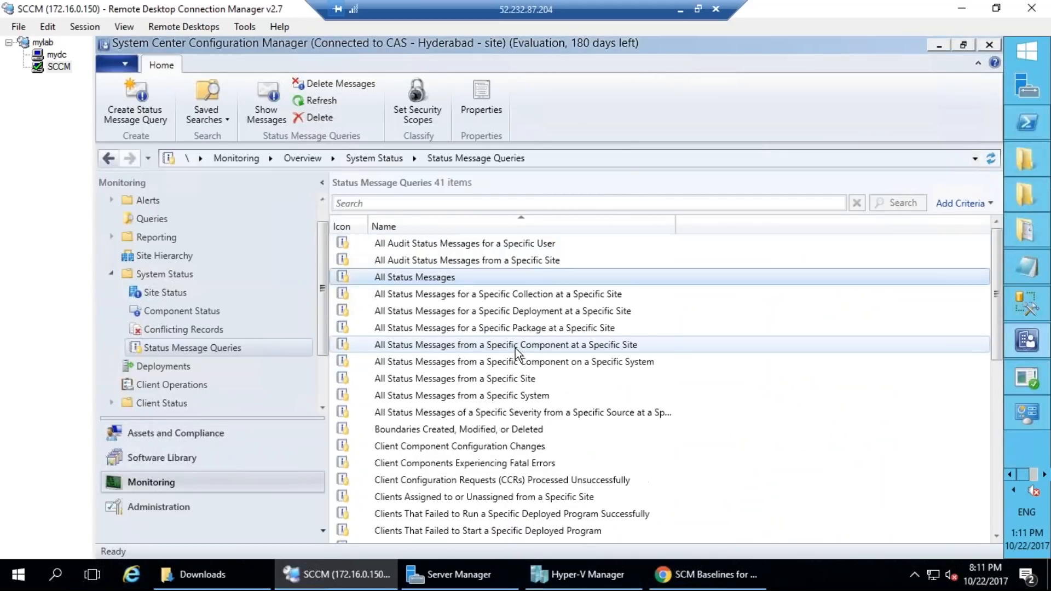
{"action": "key", "text": "ctrl+2"}
{"action": "mouse_move", "coordinate": [339, 217]}
{"action": "left_mouse_down"}
{"action": "mouse_move", "coordinate": [692, 225]}
{"action": "mouse_move", "coordinate": [748, 589]}
{"action": "left_mouse_up"}
{"action": "mouse_move", "coordinate": [346, 214]}
{"action": "left_mouse_down"}
{"action": "mouse_move", "coordinate": [318, 424]}
{"action": "mouse_move", "coordinate": [629, 537]}
{"action": "mouse_move", "coordinate": [676, 513]}
{"action": "left_mouse_up"}
{"action": "key", "text": "Escape"}
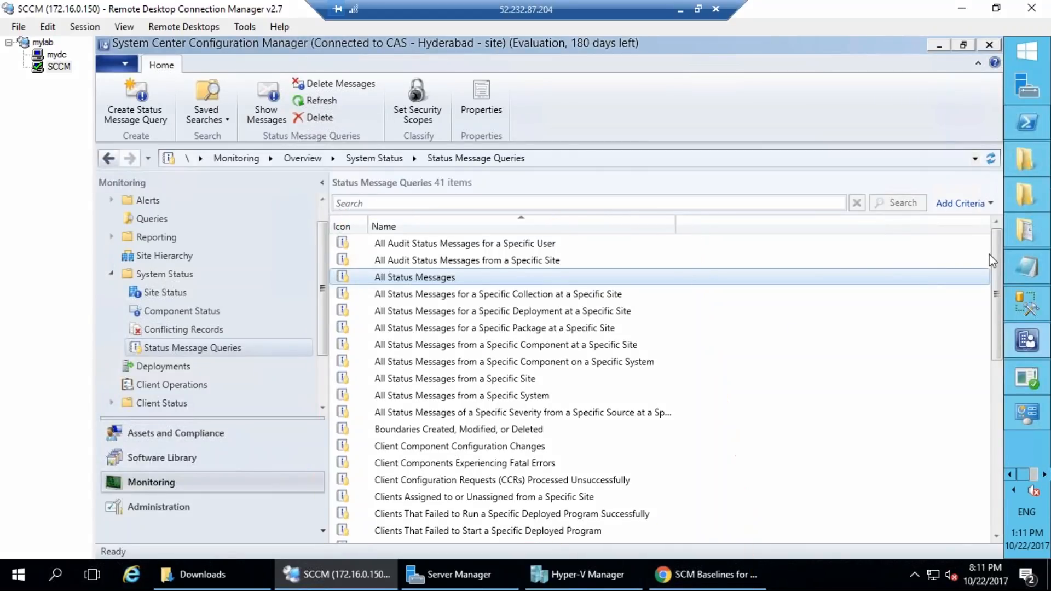
Step: Show messages for the All Audit Status Messages from a Specific Site query and load the existing site code CAS
{"action": "left_click", "coordinate": [427, 244]}
{"action": "left_click", "coordinate": [452, 261]}
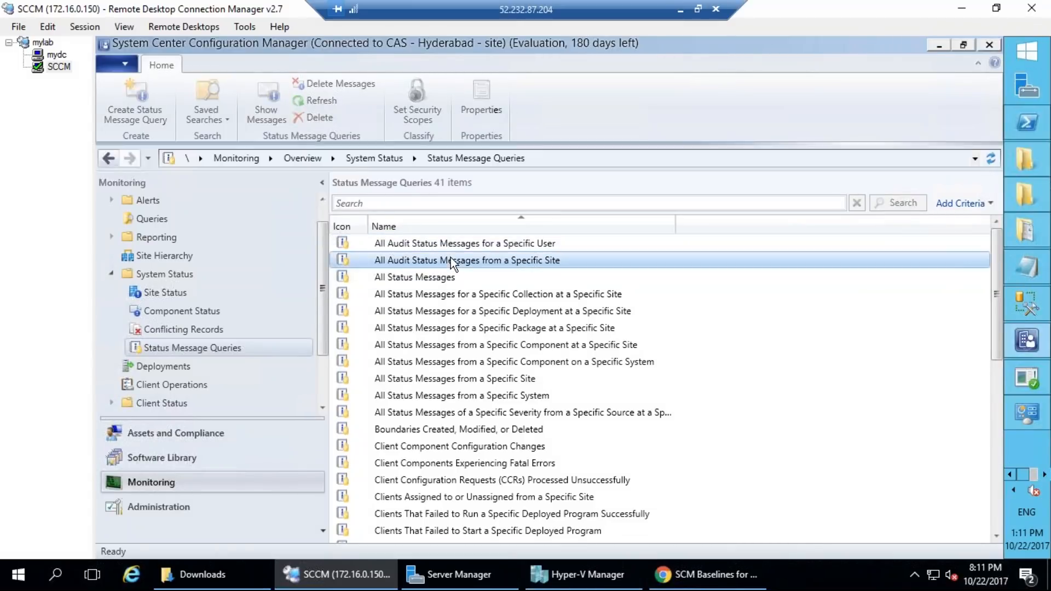
{"action": "right_click", "coordinate": [449, 262]}
{"action": "left_click", "coordinate": [483, 273]}
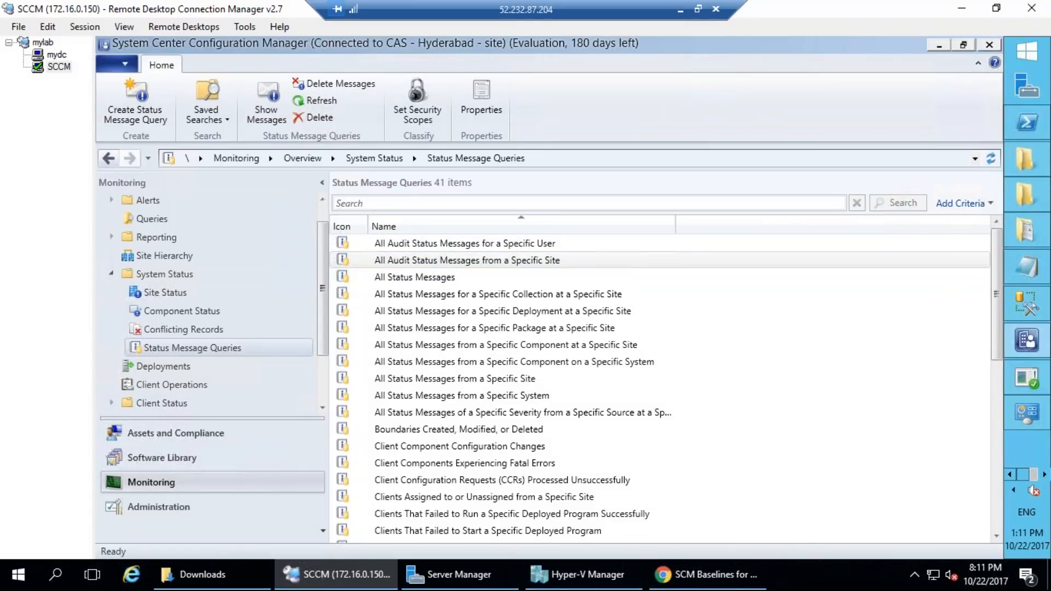
{"action": "left_click", "coordinate": [435, 347]}
{"action": "left_click", "coordinate": [668, 368]}
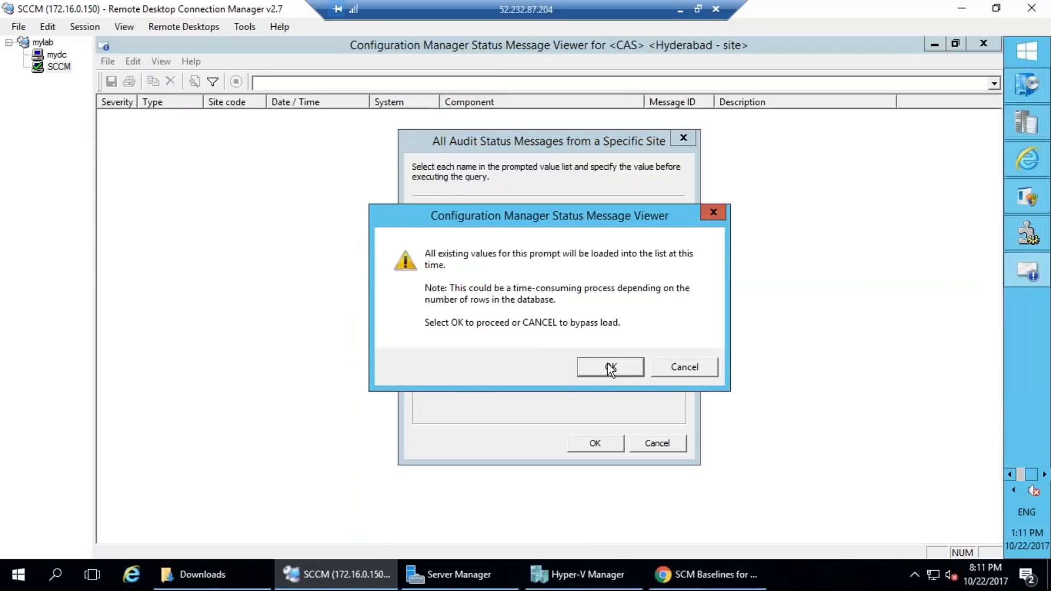
{"action": "left_click", "coordinate": [610, 367]}
{"action": "left_click", "coordinate": [467, 381]}
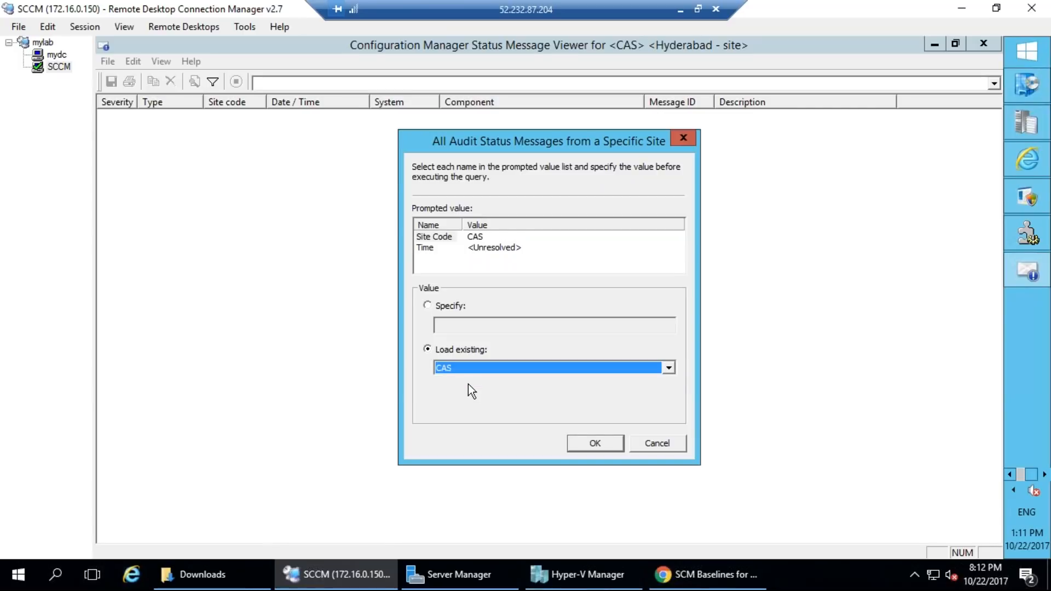
Step: Choose a time range reaching back to the previous day for the audit query and run it
{"action": "left_click", "coordinate": [425, 247]}
{"action": "left_click", "coordinate": [668, 381]}
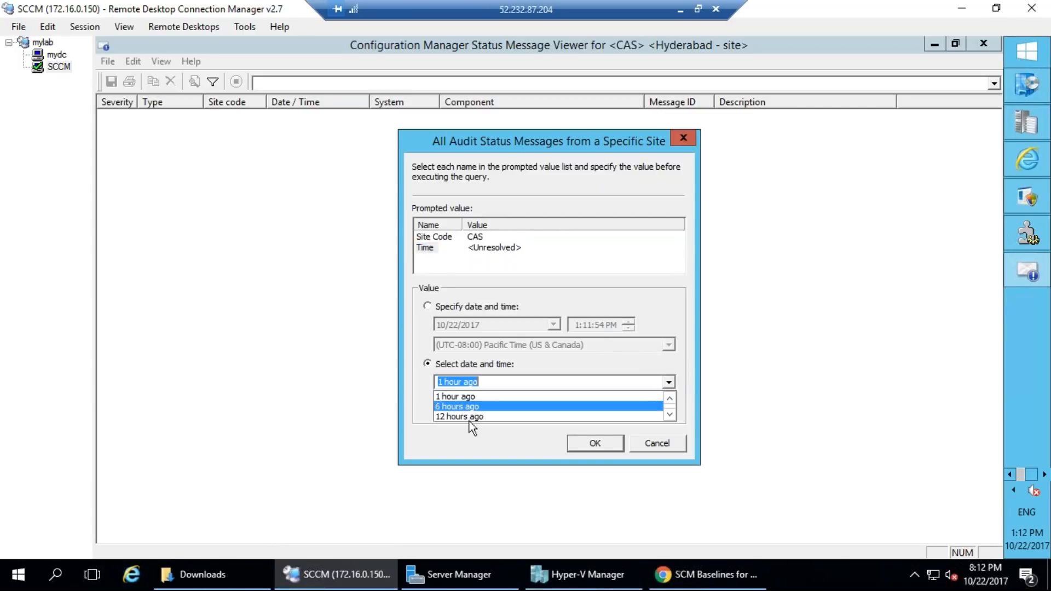
{"action": "left_click", "coordinate": [469, 419]}
{"action": "left_click", "coordinate": [606, 444]}
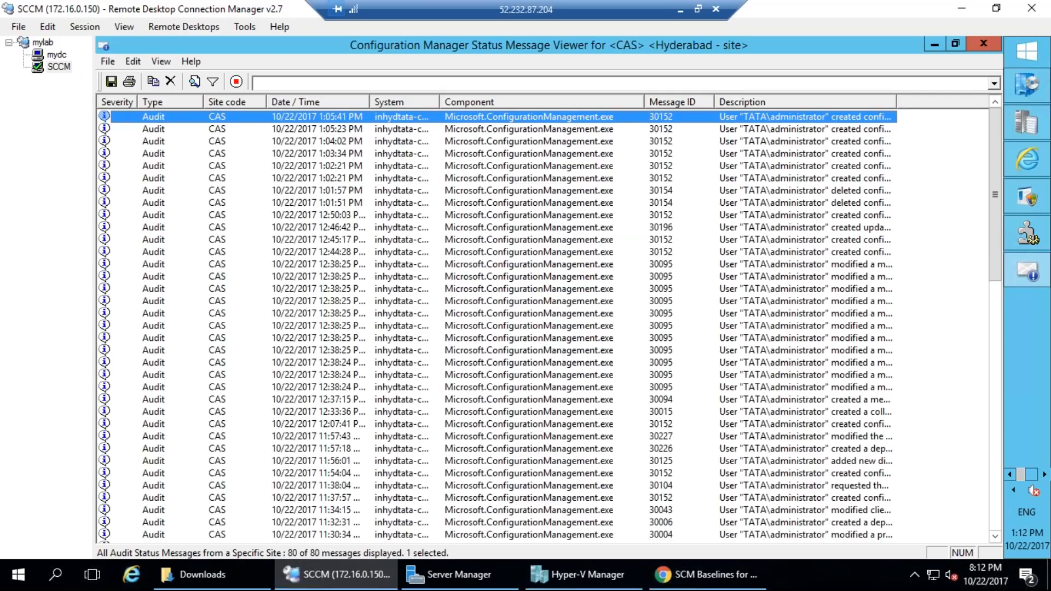
Step: Read the full description of the 10/22/2017 12:07:41 PM audit message with ID 30152 and close its details
{"action": "scroll", "coordinate": [492, 252], "scroll_direction": "down", "scroll_amount": 20}
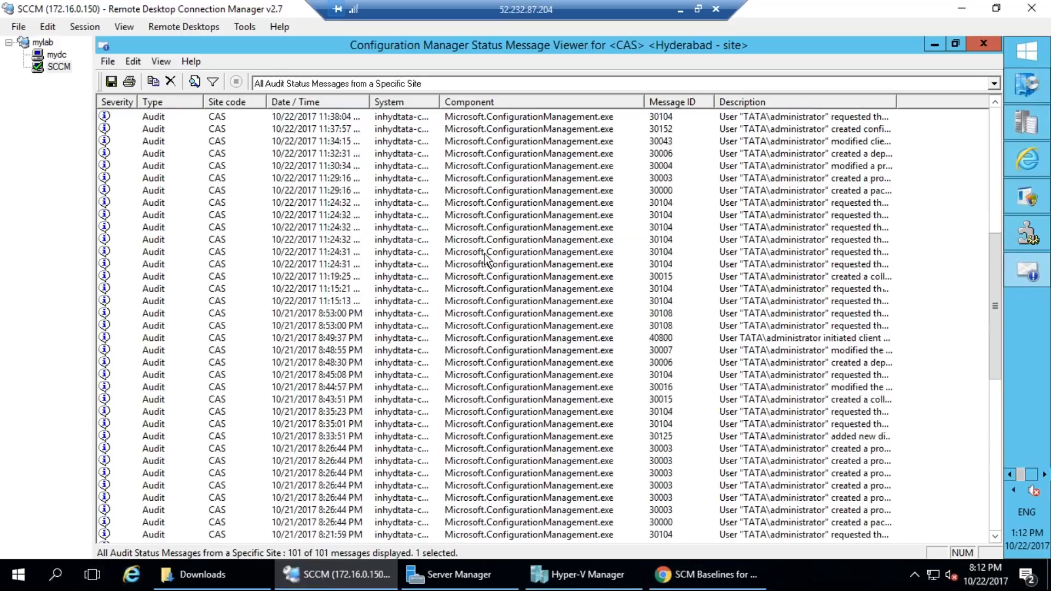
{"action": "scroll", "coordinate": [479, 253], "scroll_direction": "up", "scroll_amount": 20}
{"action": "double_click", "coordinate": [705, 387]}
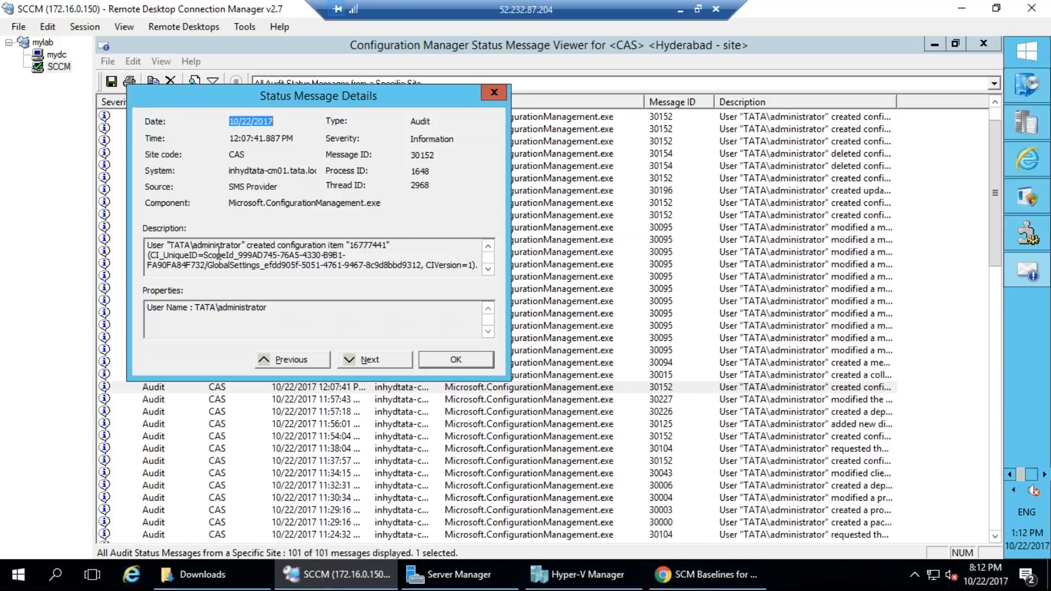
{"action": "left_click_drag", "start_coordinate": [180, 249], "coordinate": [485, 270]}
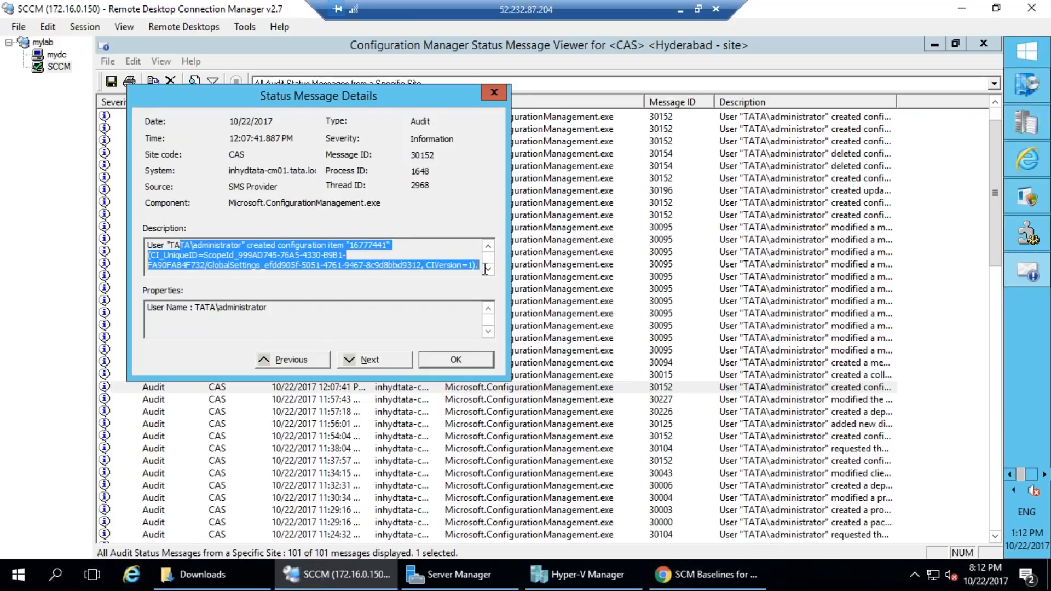
{"action": "left_click", "coordinate": [406, 268]}
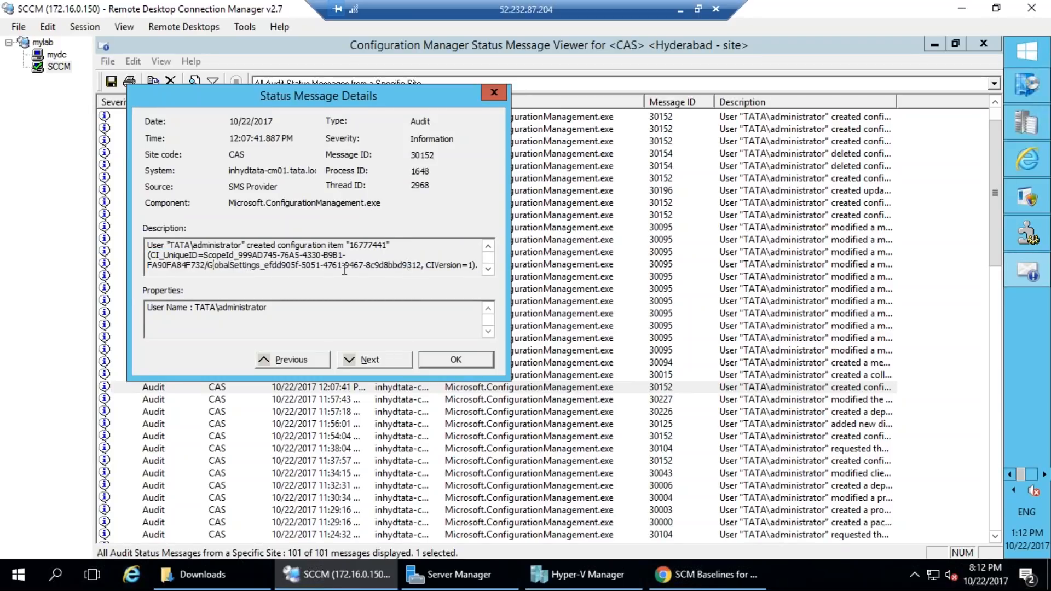
{"action": "left_click_drag", "start_coordinate": [345, 269], "coordinate": [496, 272]}
{"action": "left_click", "coordinate": [488, 274]}
{"action": "left_click", "coordinate": [488, 274]}
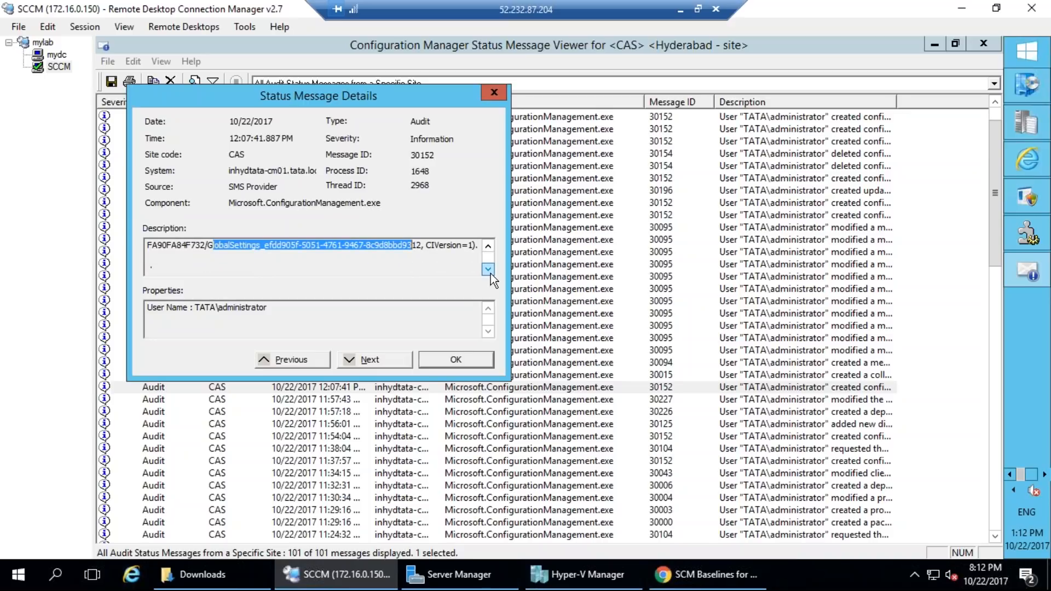
{"action": "left_click", "coordinate": [456, 359]}
Step: Read the description of the 10/21/2017 7:26:20 PM audit message with ID 40500 and close its details
{"action": "left_click", "coordinate": [455, 412]}
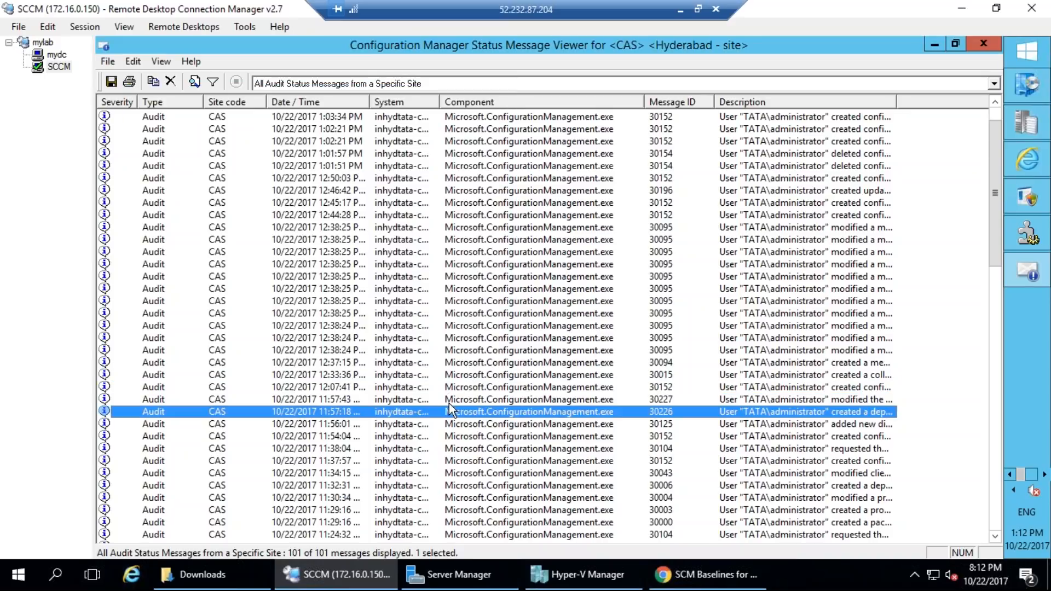
{"action": "scroll", "coordinate": [453, 384], "scroll_direction": "down", "scroll_amount": 12}
{"action": "scroll", "coordinate": [454, 358], "scroll_direction": "down", "scroll_amount": 7}
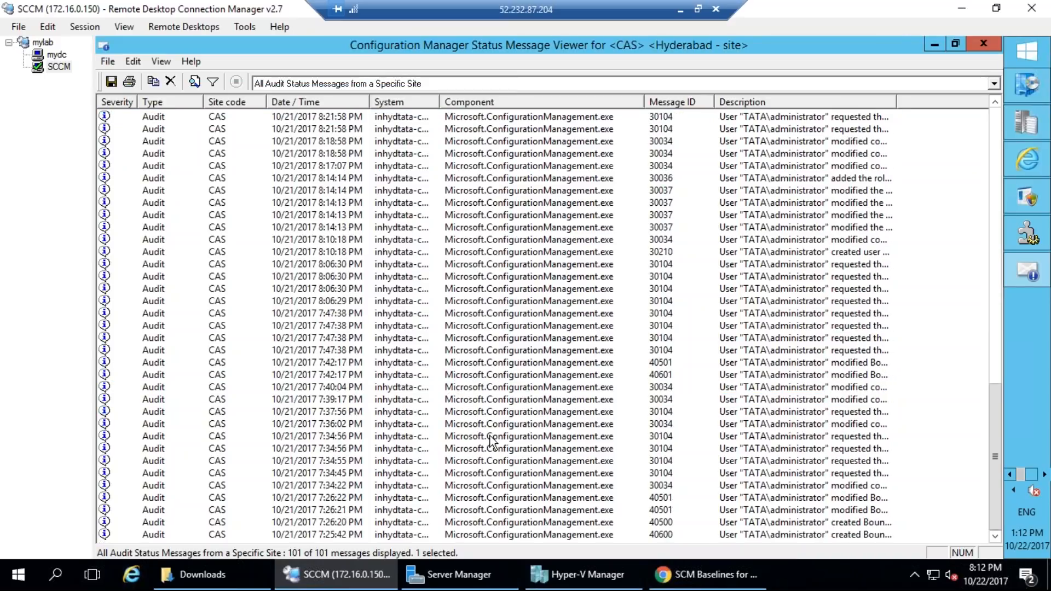
{"action": "double_click", "coordinate": [309, 524]}
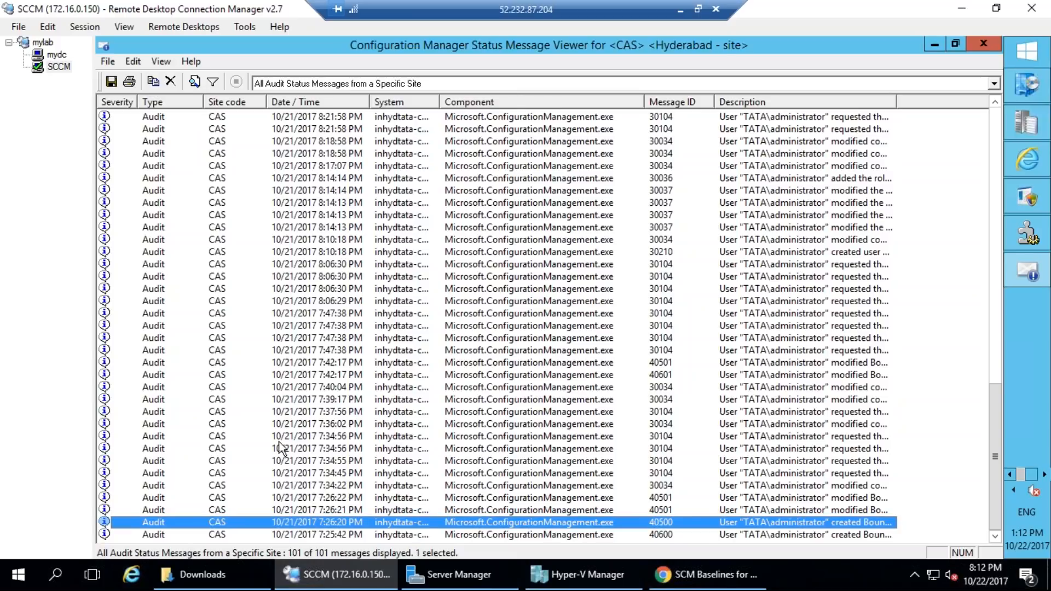
{"action": "left_click_drag", "start_coordinate": [216, 245], "coordinate": [401, 251]}
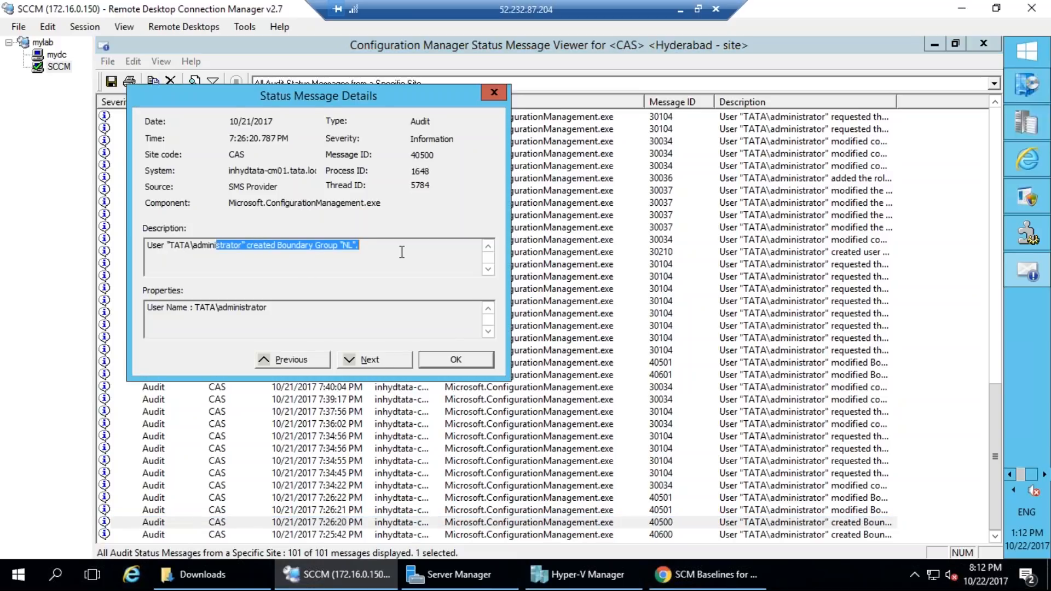
{"action": "left_click", "coordinate": [456, 360]}
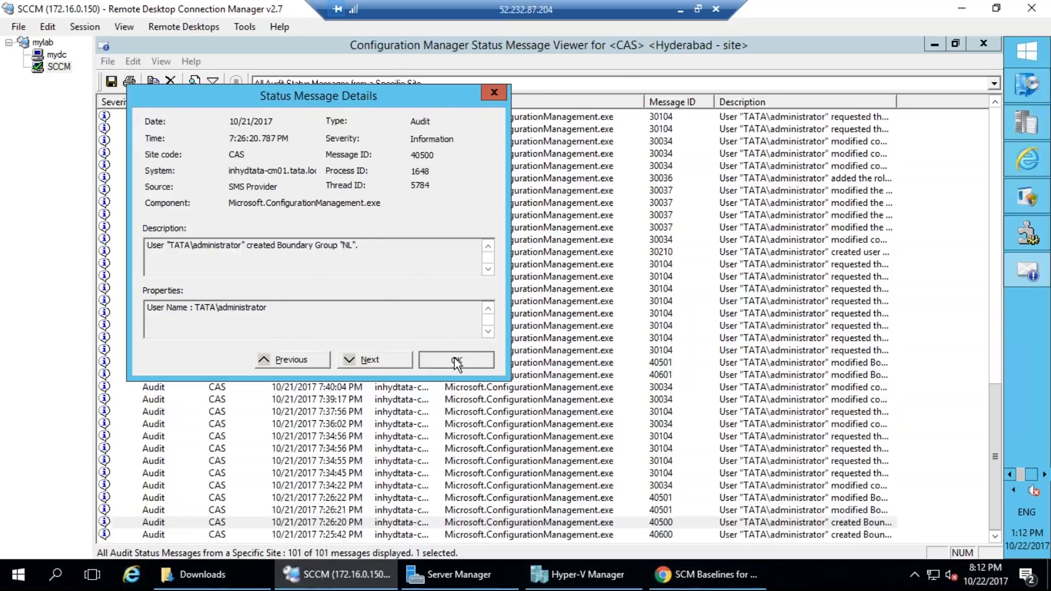
Step: Read the 10/21/2017 7:34:45 PM audit message with ID 30104 and return to the list of status message queries
{"action": "left_click", "coordinate": [564, 474]}
{"action": "double_click", "coordinate": [563, 474]}
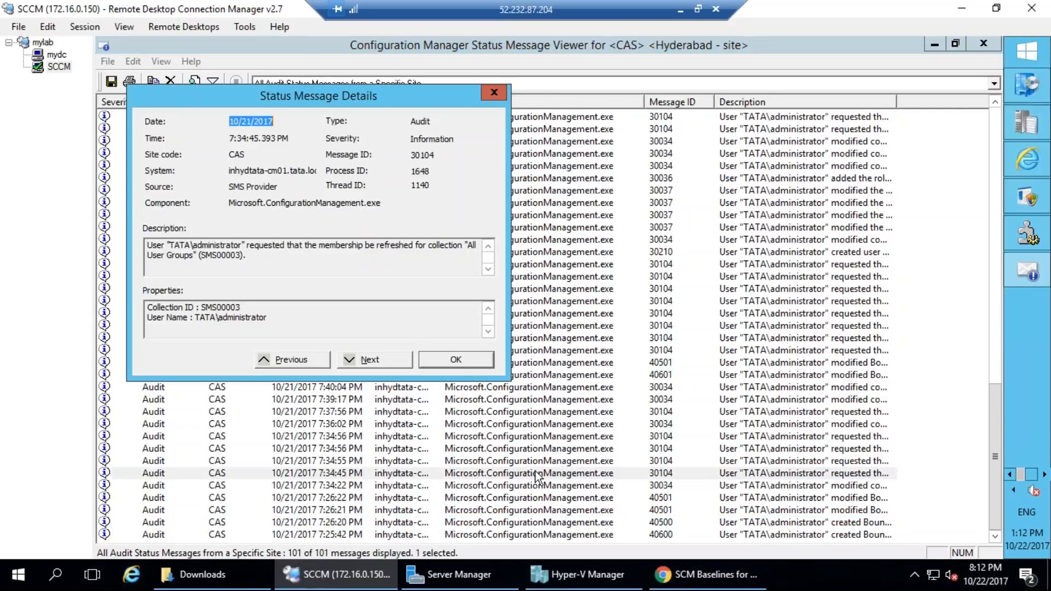
{"action": "left_click_drag", "start_coordinate": [307, 246], "coordinate": [460, 246]}
{"action": "left_click_drag", "start_coordinate": [181, 256], "coordinate": [296, 261]}
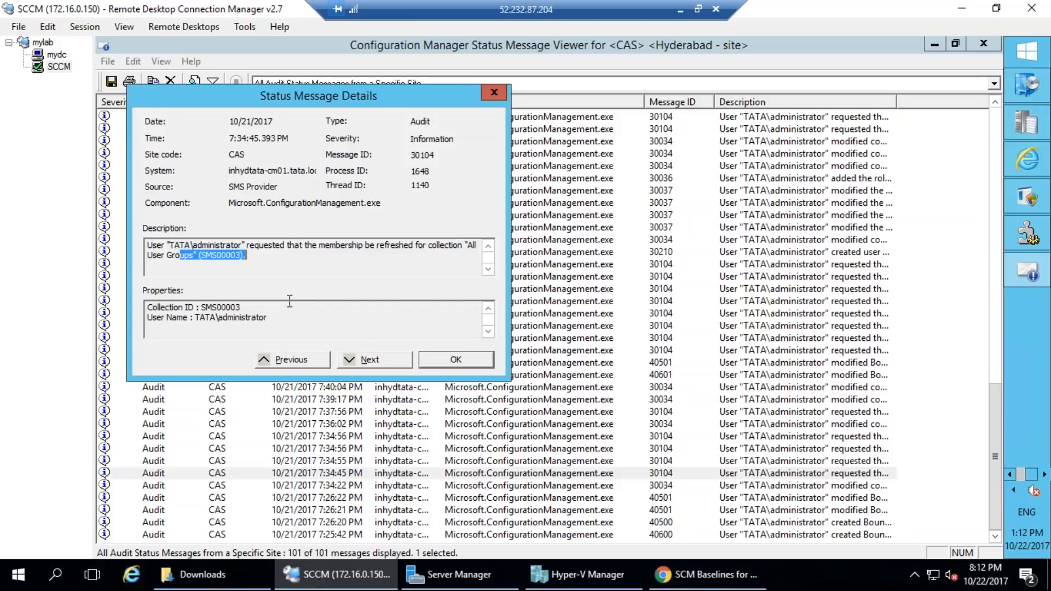
{"action": "left_click", "coordinate": [441, 366]}
{"action": "left_click", "coordinate": [441, 363]}
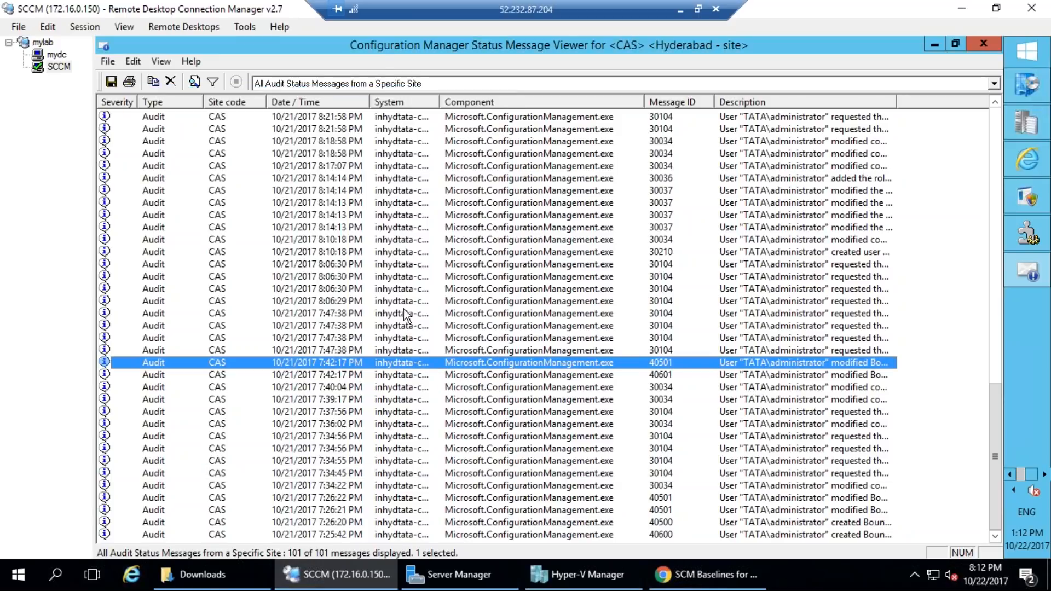
{"action": "right_click", "coordinate": [380, 49]}
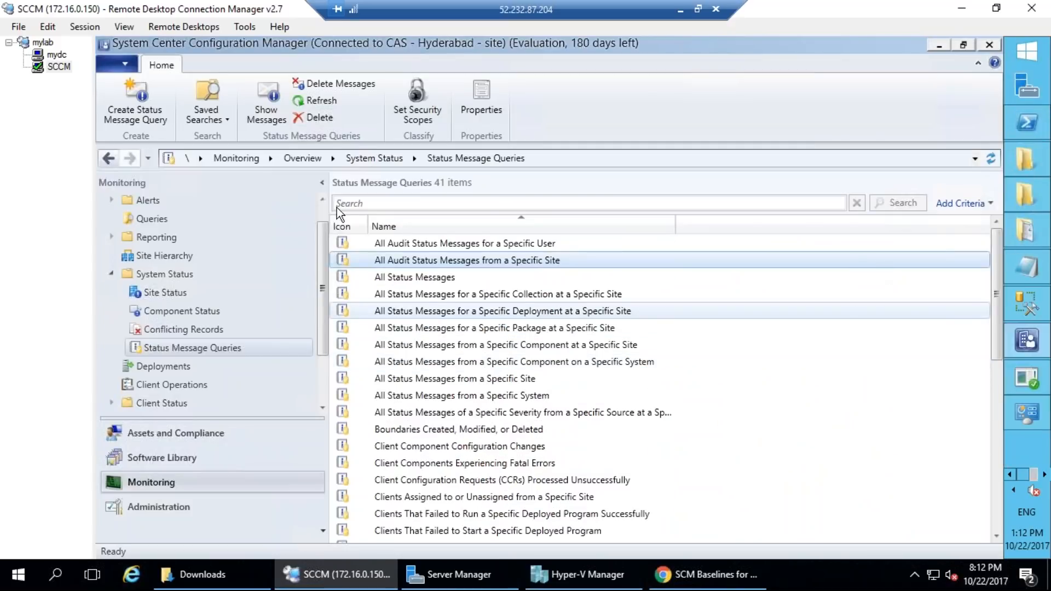
{"action": "left_click", "coordinate": [335, 206]}
{"action": "key", "text": "ctrl+shift+d"}
{"action": "mouse_move", "coordinate": [325, 196]}
{"action": "left_mouse_down"}
{"action": "mouse_move", "coordinate": [525, 562]}
{"action": "mouse_move", "coordinate": [698, 491]}
{"action": "mouse_move", "coordinate": [577, 205]}
{"action": "mouse_move", "coordinate": [327, 190]}
{"action": "mouse_move", "coordinate": [324, 222]}
{"action": "left_mouse_up"}
{"action": "mouse_move", "coordinate": [575, 230]}
{"action": "left_mouse_down"}
{"action": "mouse_move", "coordinate": [628, 269]}
{"action": "mouse_move", "coordinate": [660, 274]}
{"action": "left_mouse_up"}
{"action": "mouse_move", "coordinate": [639, 346]}
{"action": "left_mouse_down"}
{"action": "mouse_move", "coordinate": [665, 324]}
{"action": "mouse_move", "coordinate": [658, 348]}
{"action": "left_mouse_up"}
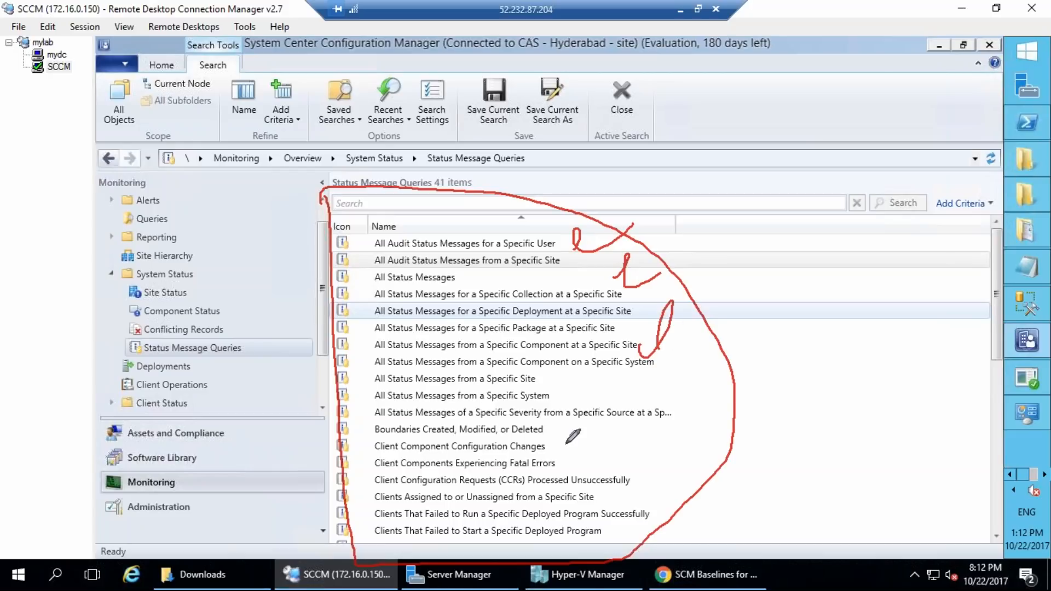
{"action": "left_click_drag", "start_coordinate": [549, 430], "coordinate": [599, 392]}
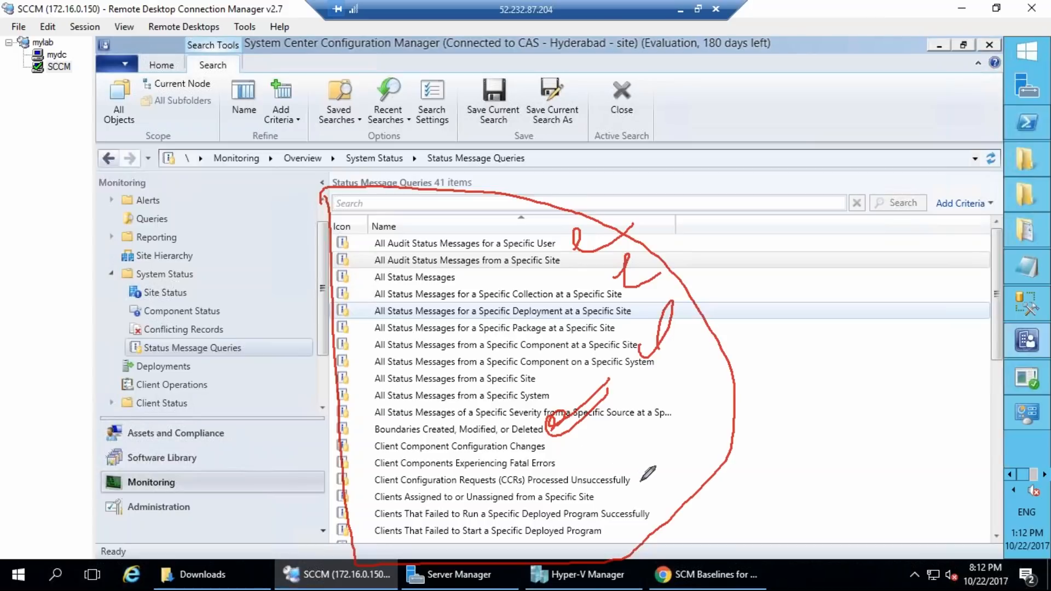
{"action": "left_click_drag", "start_coordinate": [641, 480], "coordinate": [714, 420]}
{"action": "mouse_move", "coordinate": [645, 476]}
{"action": "left_mouse_down"}
{"action": "mouse_move", "coordinate": [676, 466]}
{"action": "mouse_move", "coordinate": [699, 428]}
{"action": "left_mouse_up"}
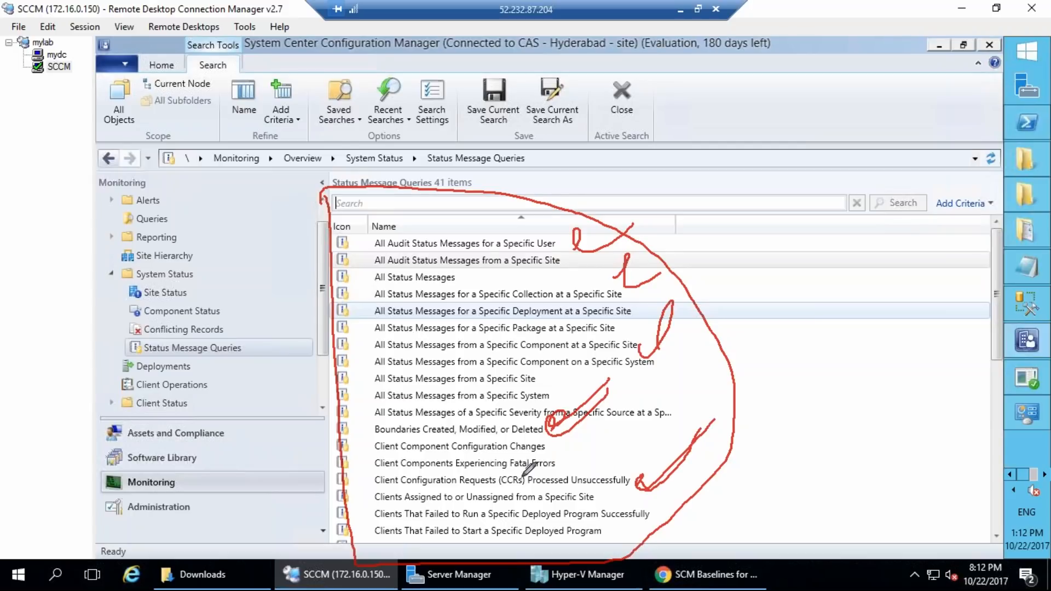
{"action": "left_click_drag", "start_coordinate": [415, 489], "coordinate": [452, 487]}
{"action": "left_click_drag", "start_coordinate": [461, 487], "coordinate": [522, 486]}
{"action": "mouse_move", "coordinate": [627, 475]}
{"action": "left_mouse_down"}
{"action": "mouse_move", "coordinate": [642, 433]}
{"action": "mouse_move", "coordinate": [667, 430]}
{"action": "mouse_move", "coordinate": [667, 459]}
{"action": "left_mouse_up"}
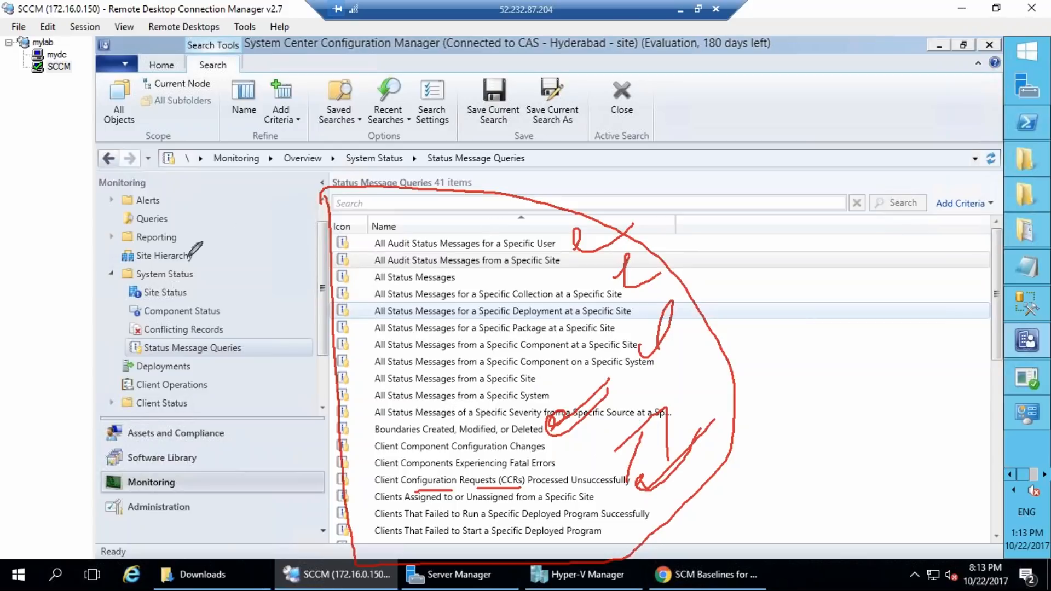
{"action": "mouse_move", "coordinate": [225, 406]}
{"action": "left_mouse_down"}
{"action": "mouse_move", "coordinate": [248, 511]}
{"action": "mouse_move", "coordinate": [230, 430]}
{"action": "left_mouse_up"}
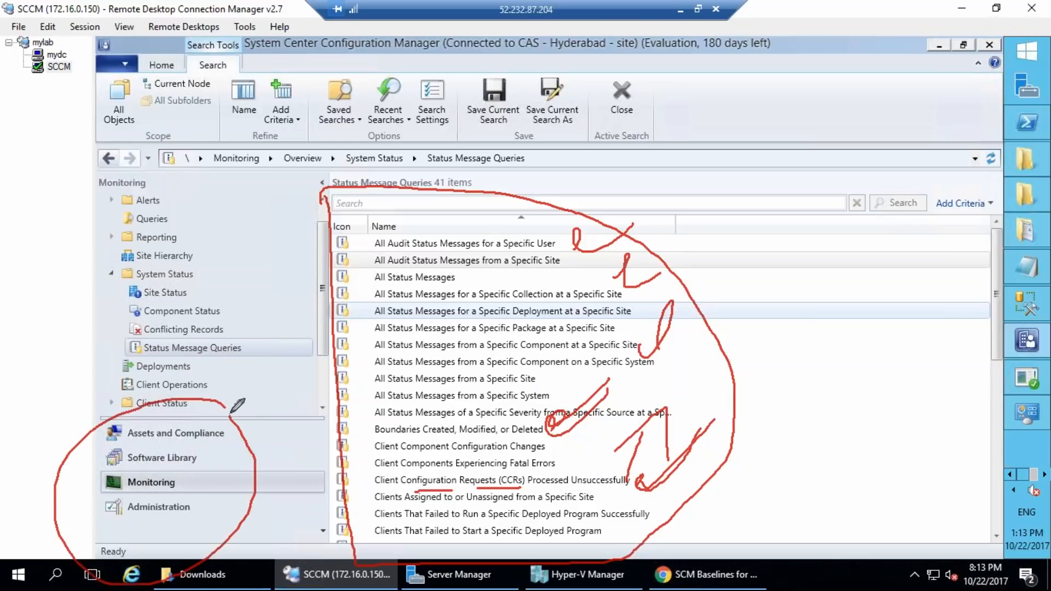
{"action": "mouse_move", "coordinate": [211, 477]}
{"action": "left_mouse_down"}
{"action": "mouse_move", "coordinate": [147, 469]}
{"action": "mouse_move", "coordinate": [137, 490]}
{"action": "mouse_move", "coordinate": [195, 481]}
{"action": "left_mouse_up"}
{"action": "mouse_move", "coordinate": [221, 335]}
{"action": "left_mouse_down"}
{"action": "mouse_move", "coordinate": [123, 350]}
{"action": "mouse_move", "coordinate": [219, 362]}
{"action": "mouse_move", "coordinate": [215, 337]}
{"action": "left_mouse_up"}
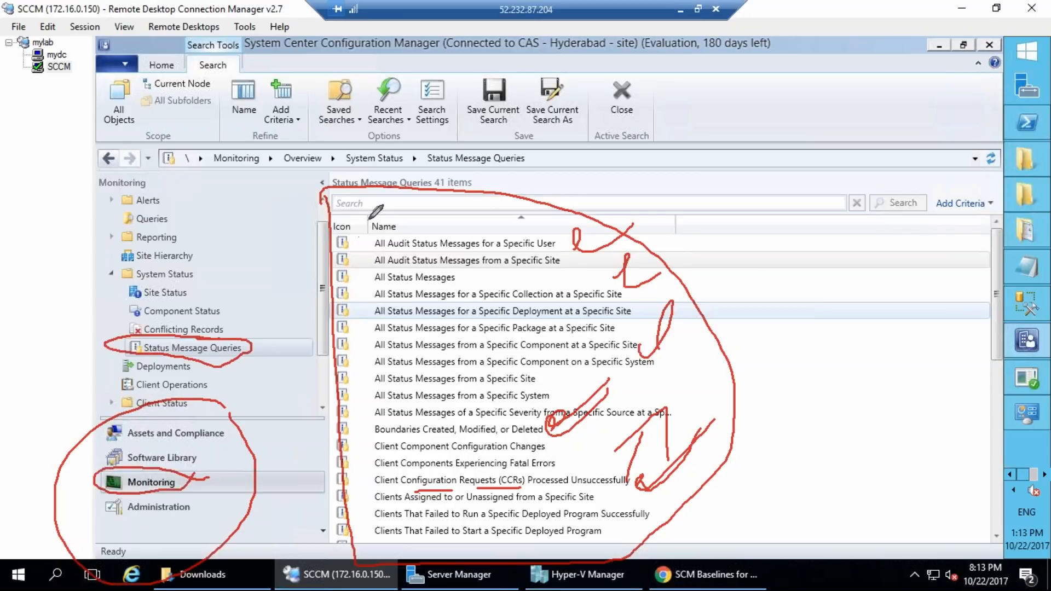
{"action": "left_click_drag", "start_coordinate": [716, 208], "coordinate": [766, 588]}
{"action": "mouse_move", "coordinate": [459, 267]}
{"action": "left_mouse_down"}
{"action": "mouse_move", "coordinate": [353, 280]}
{"action": "mouse_move", "coordinate": [464, 283]}
{"action": "mouse_move", "coordinate": [486, 252]}
{"action": "left_mouse_up"}
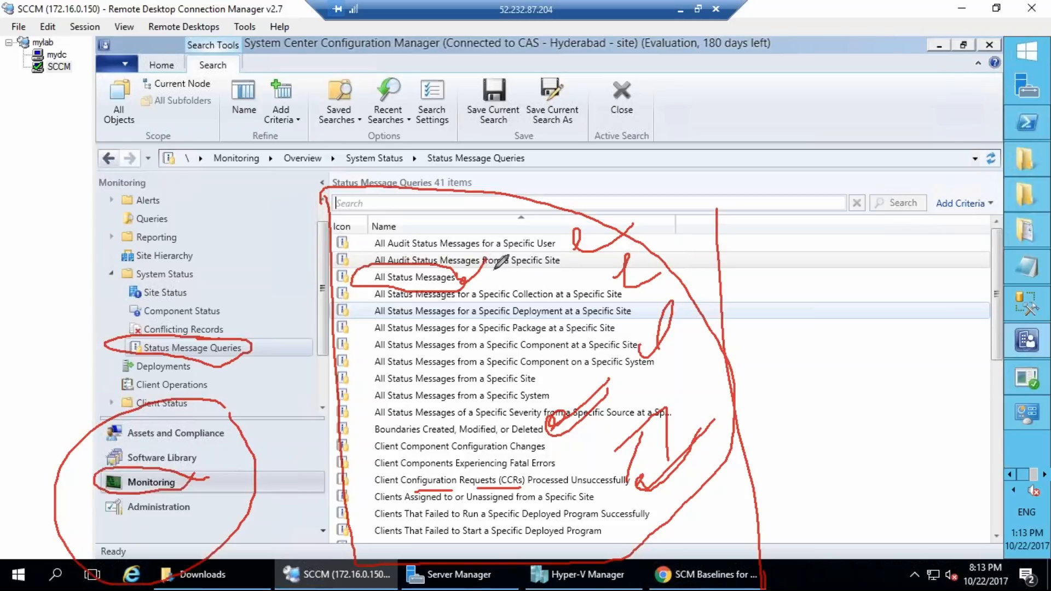
{"action": "left_click_drag", "start_coordinate": [454, 285], "coordinate": [554, 254]}
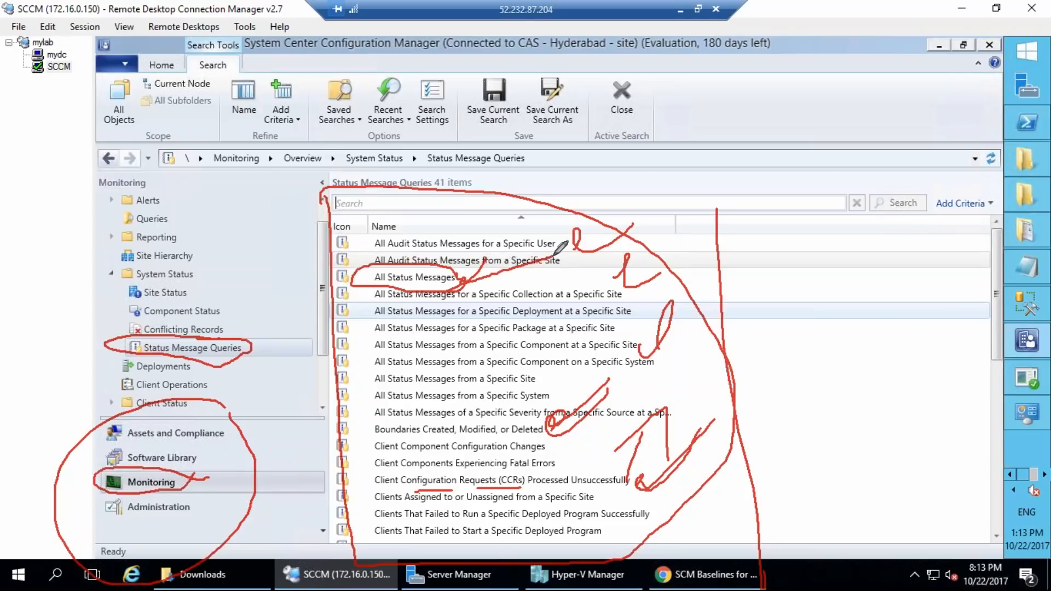
{"action": "left_click_drag", "start_coordinate": [547, 343], "coordinate": [552, 357]}
{"action": "mouse_move", "coordinate": [338, 323]}
{"action": "left_mouse_down"}
{"action": "mouse_move", "coordinate": [342, 410]}
{"action": "mouse_move", "coordinate": [495, 266]}
{"action": "left_mouse_up"}
{"action": "left_click_drag", "start_coordinate": [477, 411], "coordinate": [502, 390]}
{"action": "left_click_drag", "start_coordinate": [545, 449], "coordinate": [549, 440]}
{"action": "left_click_drag", "start_coordinate": [557, 494], "coordinate": [585, 469]}
{"action": "left_click_drag", "start_coordinate": [577, 533], "coordinate": [598, 508]}
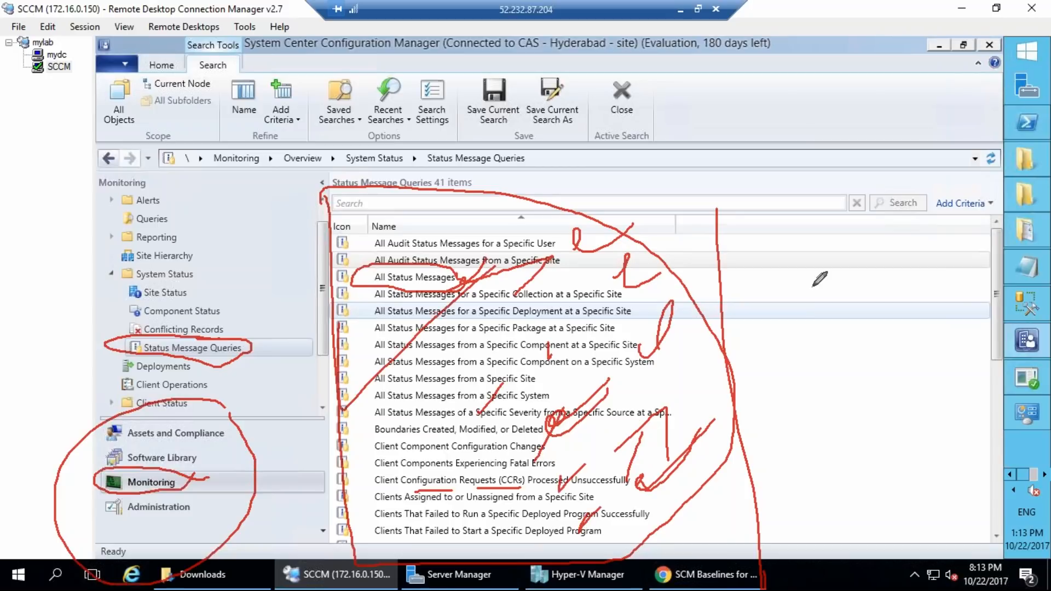
{"action": "key", "text": "Escape"}
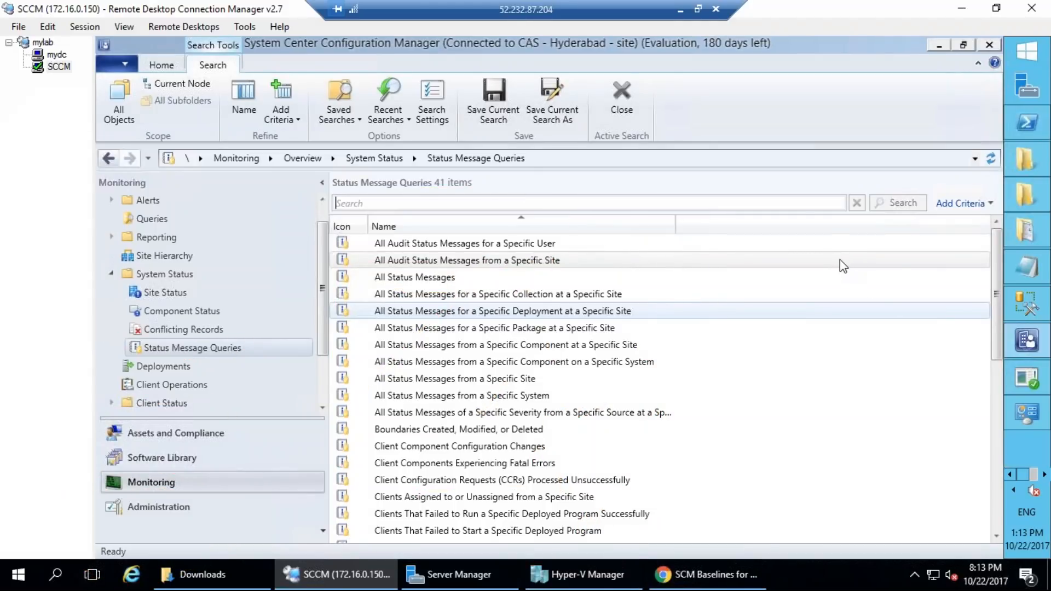
Step: Open the Deployments list and view the status of the ConfigMgr 2012 Toolkit R2 deployment to All Systems
{"action": "left_click", "coordinate": [153, 366]}
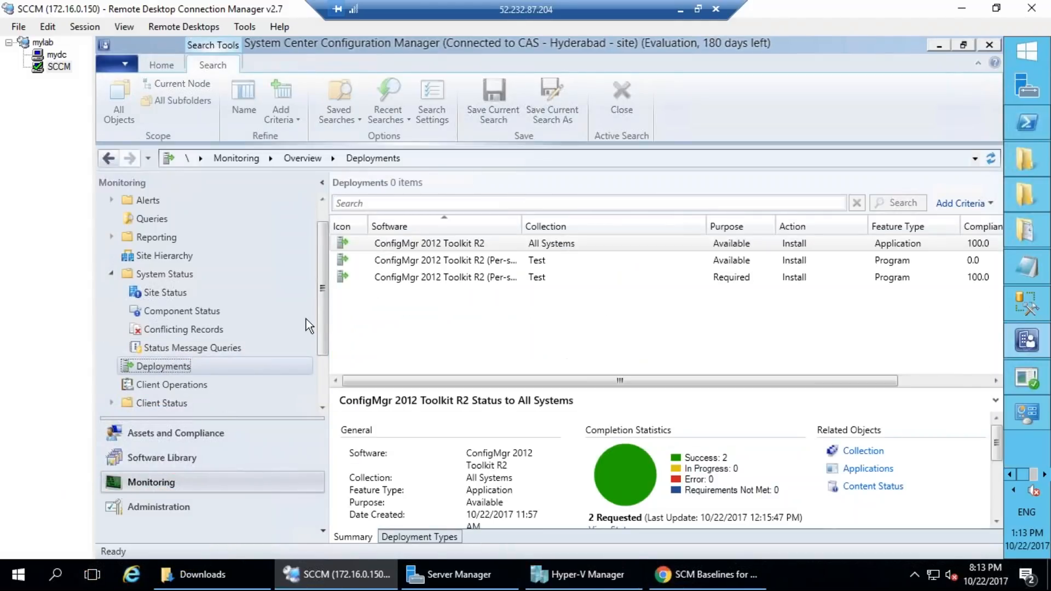
{"action": "key", "text": "ctrl+shift+d"}
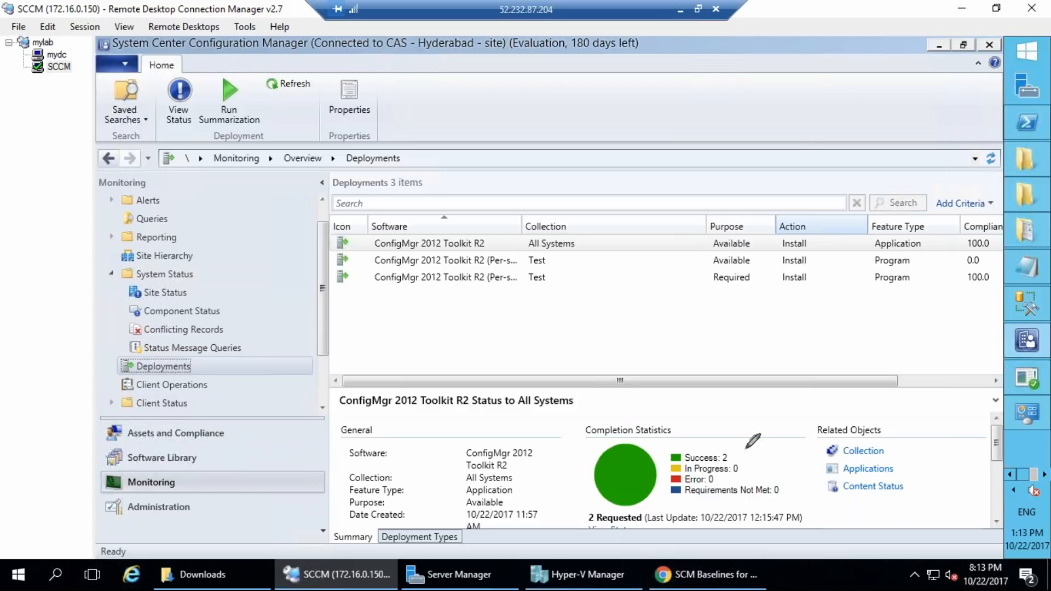
{"action": "mouse_move", "coordinate": [684, 406]}
{"action": "left_mouse_down"}
{"action": "mouse_move", "coordinate": [553, 438]}
{"action": "mouse_move", "coordinate": [654, 422]}
{"action": "left_mouse_up"}
{"action": "mouse_move", "coordinate": [196, 234]}
{"action": "left_mouse_down"}
{"action": "mouse_move", "coordinate": [102, 228]}
{"action": "mouse_move", "coordinate": [117, 244]}
{"action": "mouse_move", "coordinate": [185, 247]}
{"action": "mouse_move", "coordinate": [184, 229]}
{"action": "left_mouse_up"}
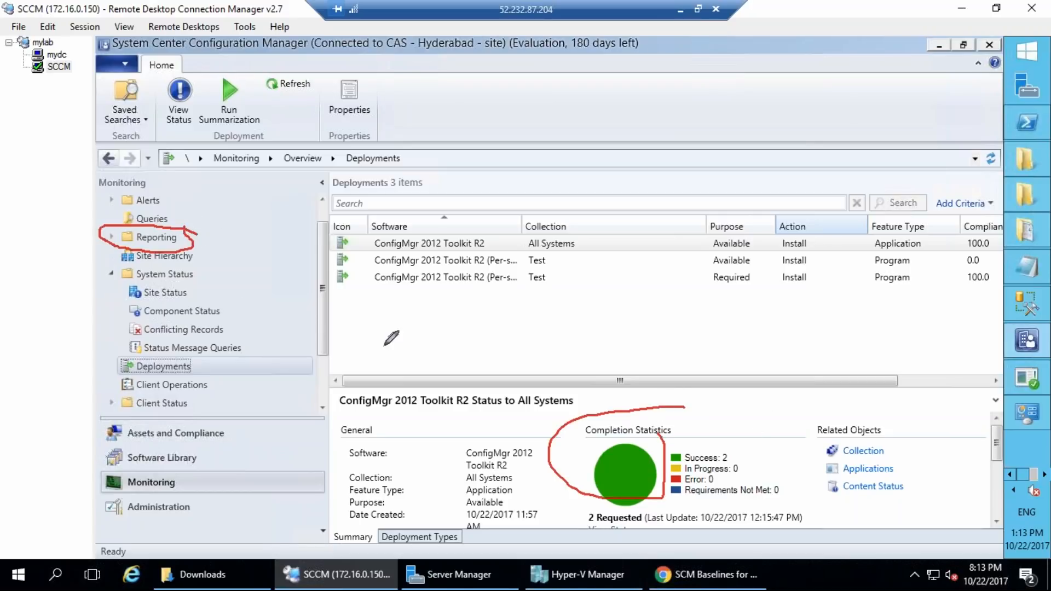
{"action": "mouse_move", "coordinate": [585, 460]}
{"action": "left_mouse_down"}
{"action": "mouse_move", "coordinate": [604, 448]}
{"action": "mouse_move", "coordinate": [609, 485]}
{"action": "mouse_move", "coordinate": [594, 526]}
{"action": "left_mouse_up"}
{"action": "key", "text": "Escape"}
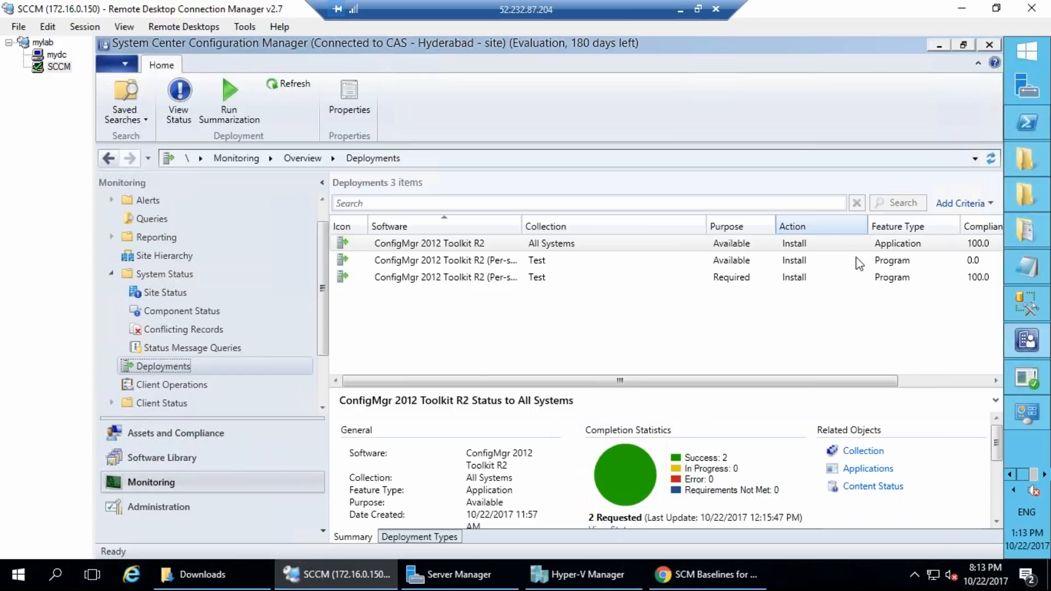
{"action": "right_click", "coordinate": [544, 244]}
{"action": "left_click", "coordinate": [572, 256]}
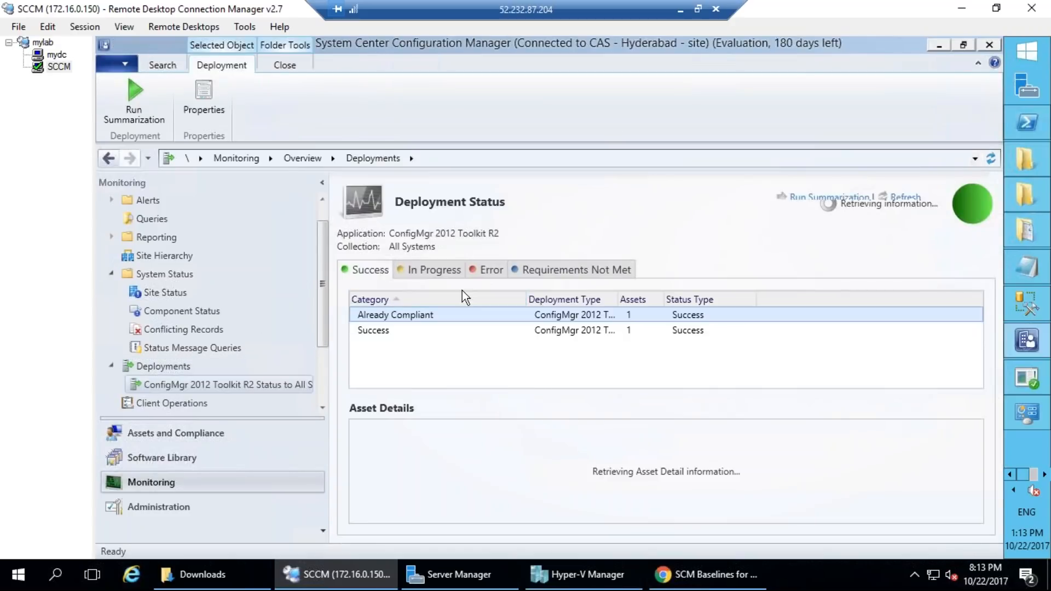
Step: Examine the deployment's assets in both success categories and check its In Progress, Error and Requirements Not Met statuses
{"action": "left_click", "coordinate": [379, 333]}
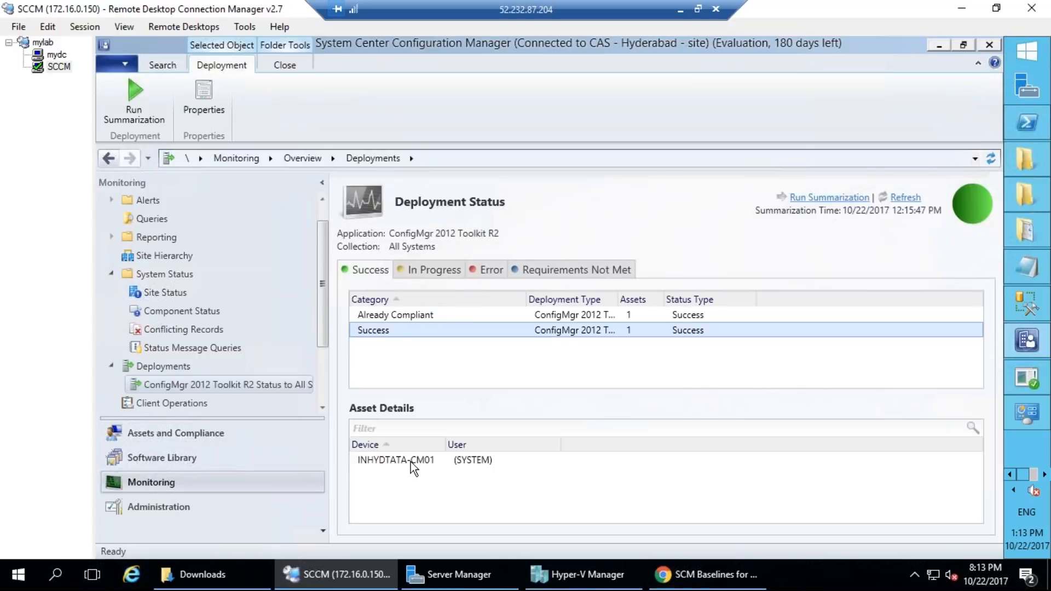
{"action": "left_click", "coordinate": [399, 316]}
{"action": "left_click", "coordinate": [425, 461]}
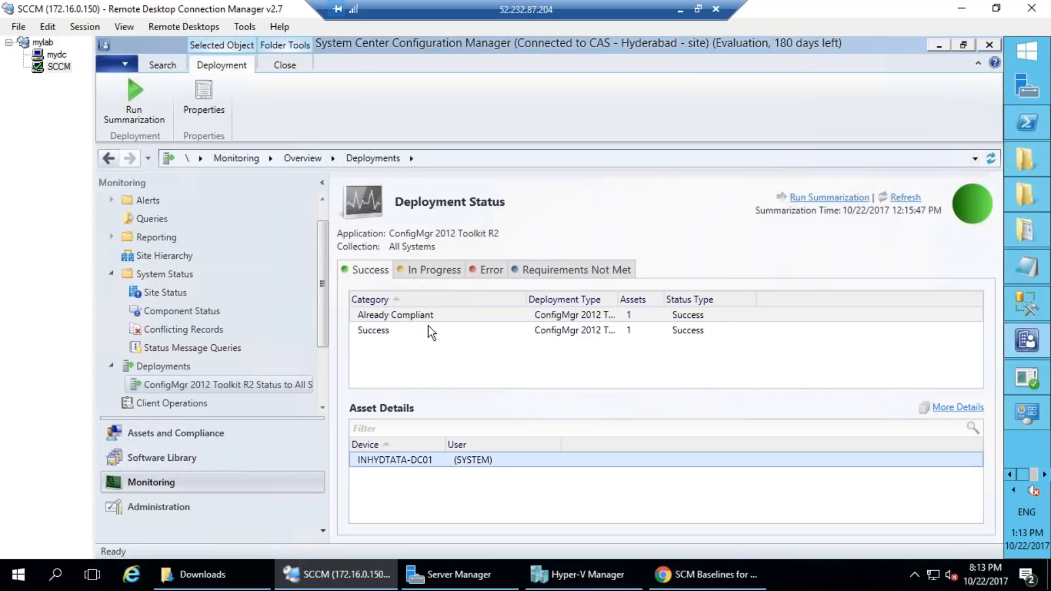
{"action": "left_click", "coordinate": [432, 271]}
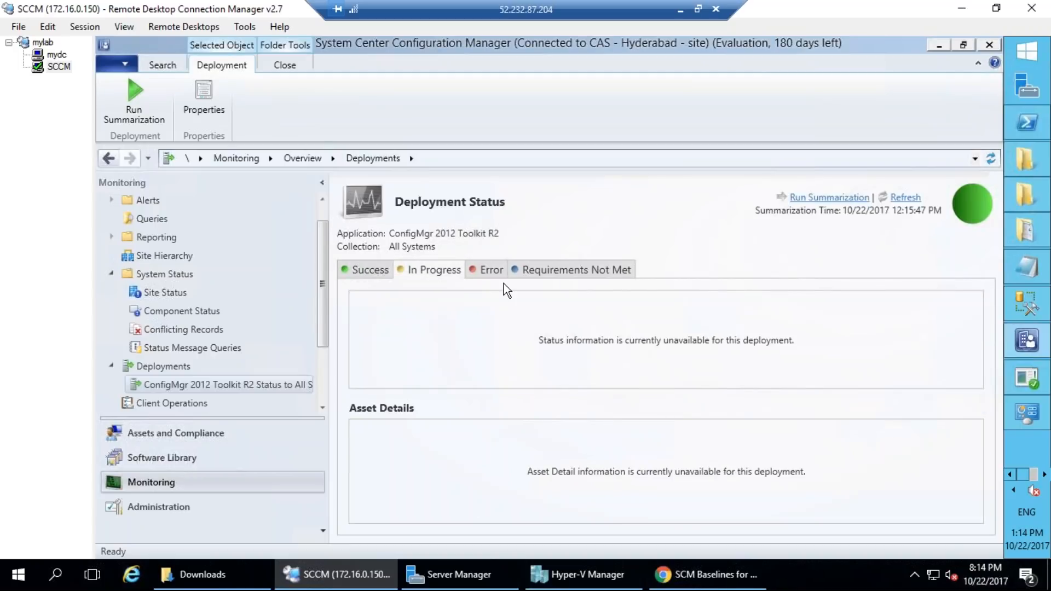
{"action": "left_click", "coordinate": [494, 270]}
{"action": "left_click", "coordinate": [570, 270]}
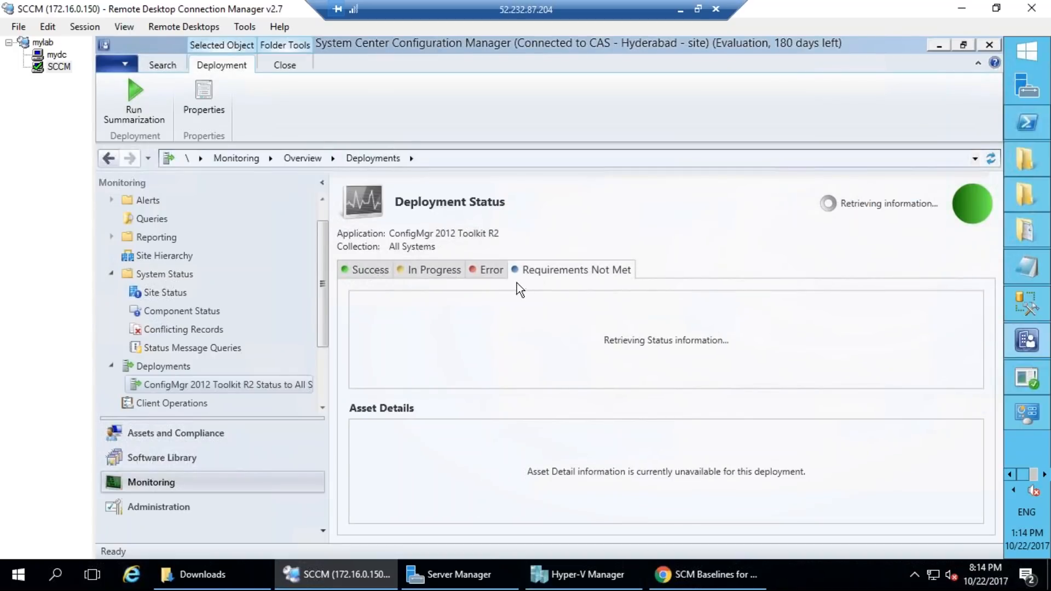
Step: Leave the deployment status and view the Client Operations list in Monitoring
{"action": "left_click", "coordinate": [179, 366]}
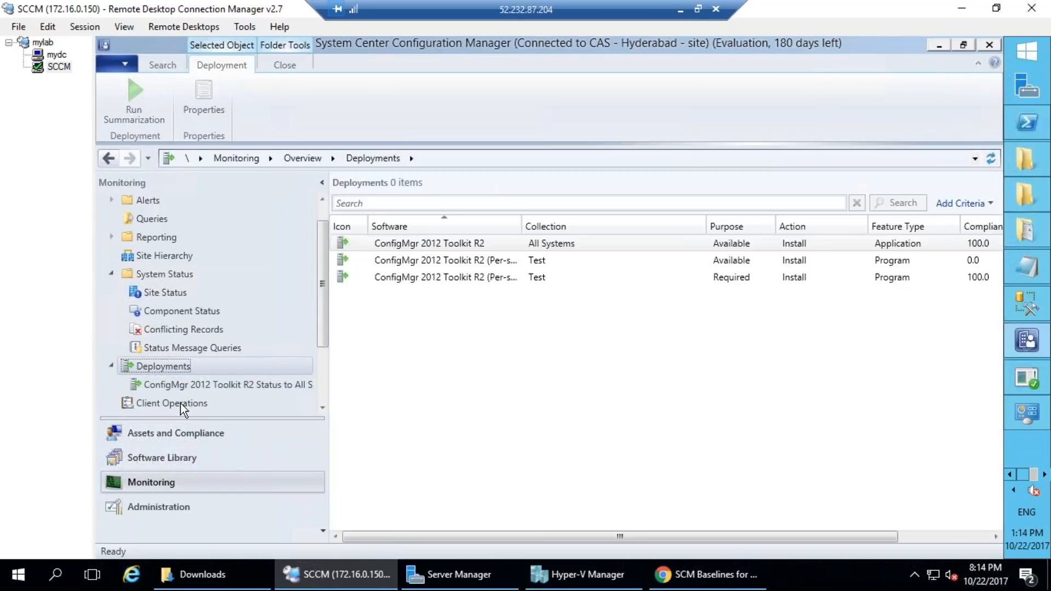
{"action": "left_click_drag", "start_coordinate": [321, 323], "coordinate": [323, 395]}
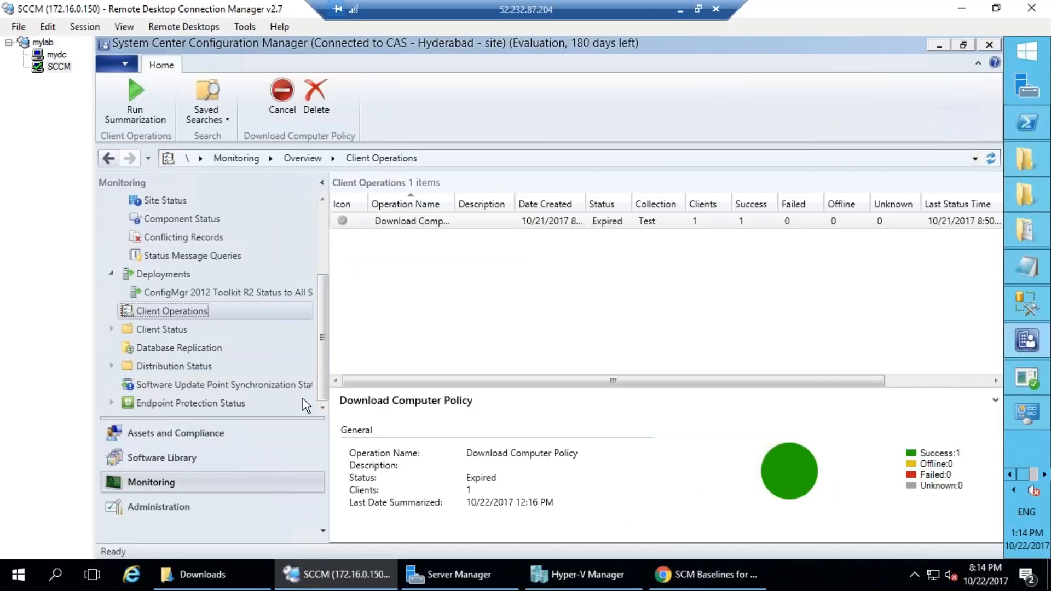
Step: View the Administration workspace and open the overview of Assets and Compliance
{"action": "left_click", "coordinate": [188, 510]}
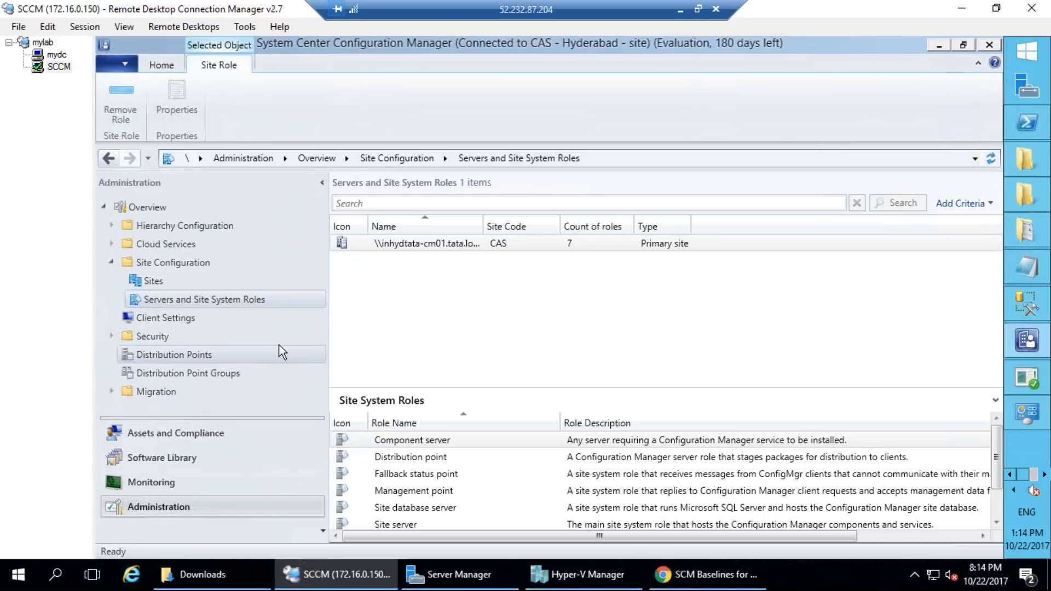
{"action": "left_click", "coordinate": [146, 435]}
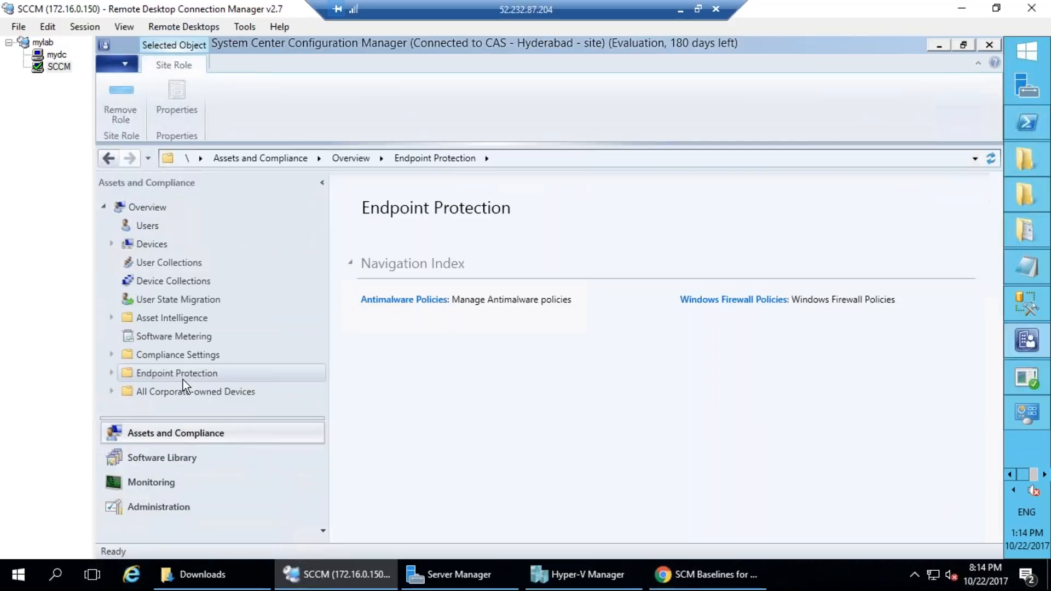
{"action": "left_click", "coordinate": [111, 209]}
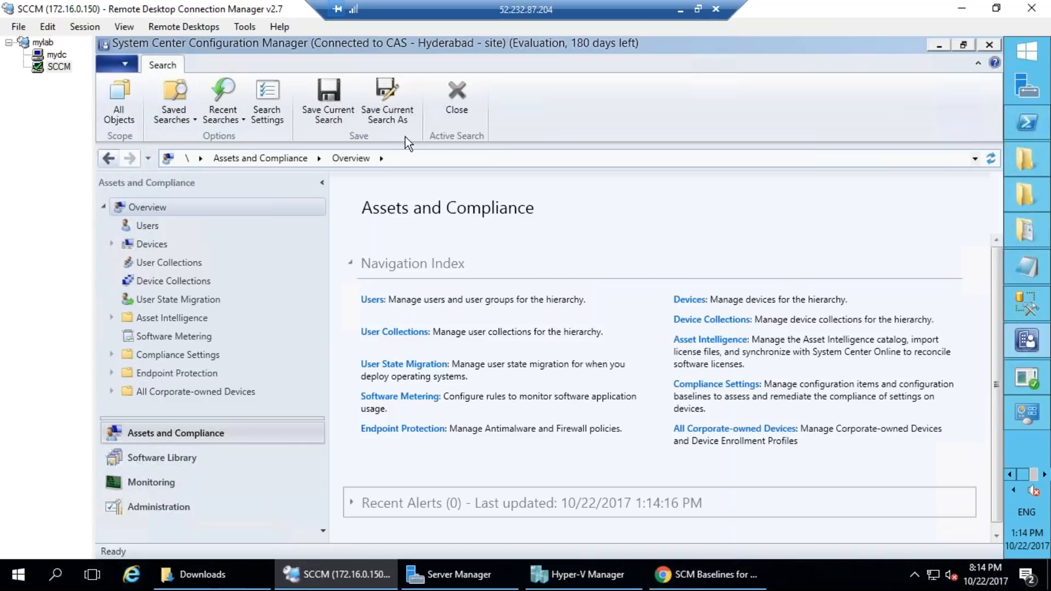
{"action": "left_click", "coordinate": [1027, 121]}
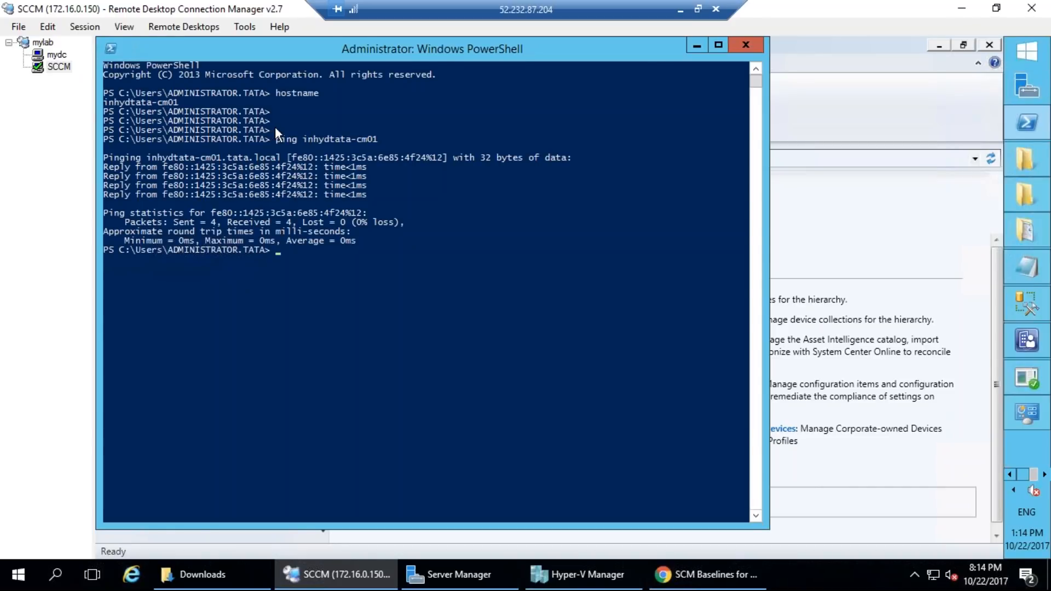
{"action": "left_click", "coordinate": [700, 49]}
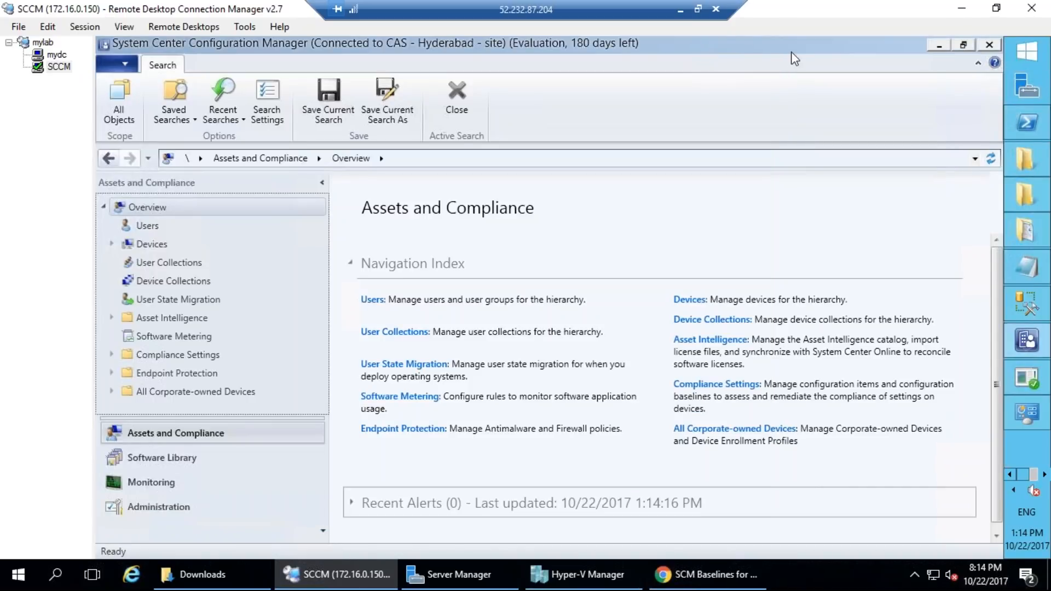
Step: Check 24 October 2017 in the local computer's calendar and return to the full-screen remote session
{"action": "double_click", "coordinate": [578, 7]}
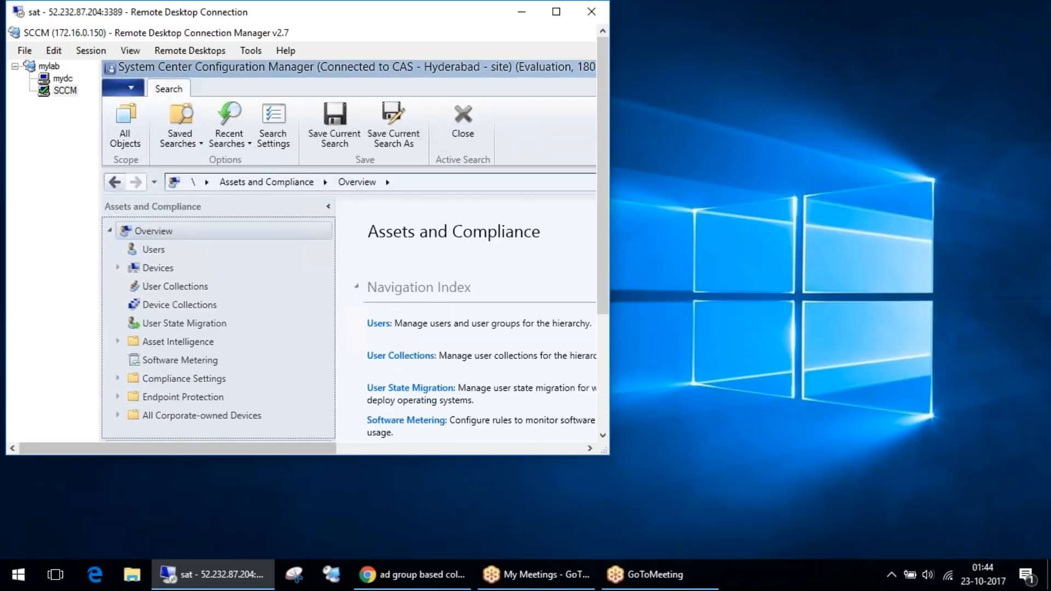
{"action": "left_click", "coordinate": [975, 582]}
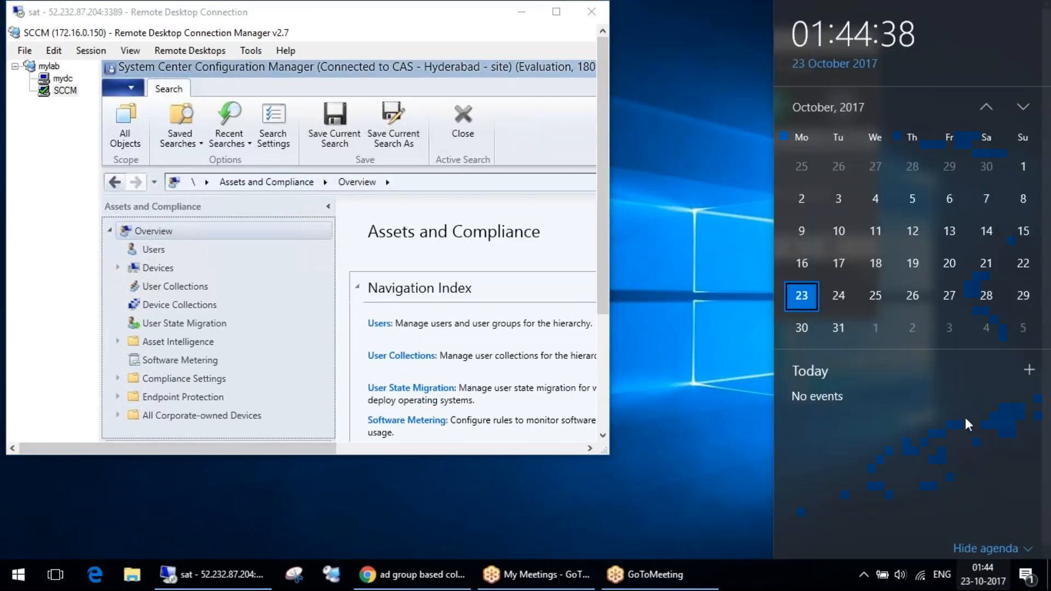
{"action": "left_click", "coordinate": [769, 41]}
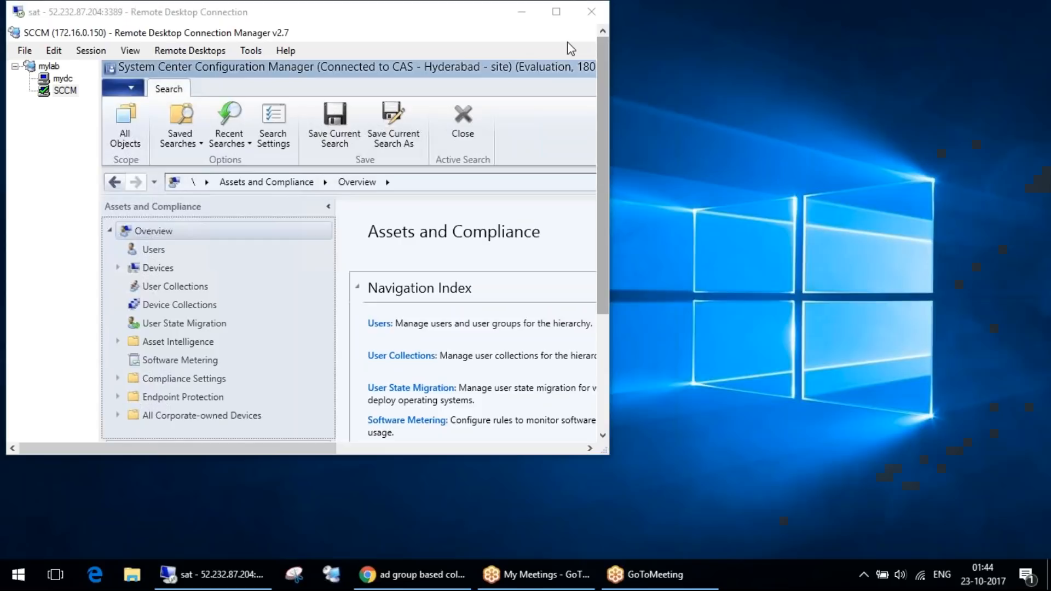
{"action": "left_click", "coordinate": [983, 575]}
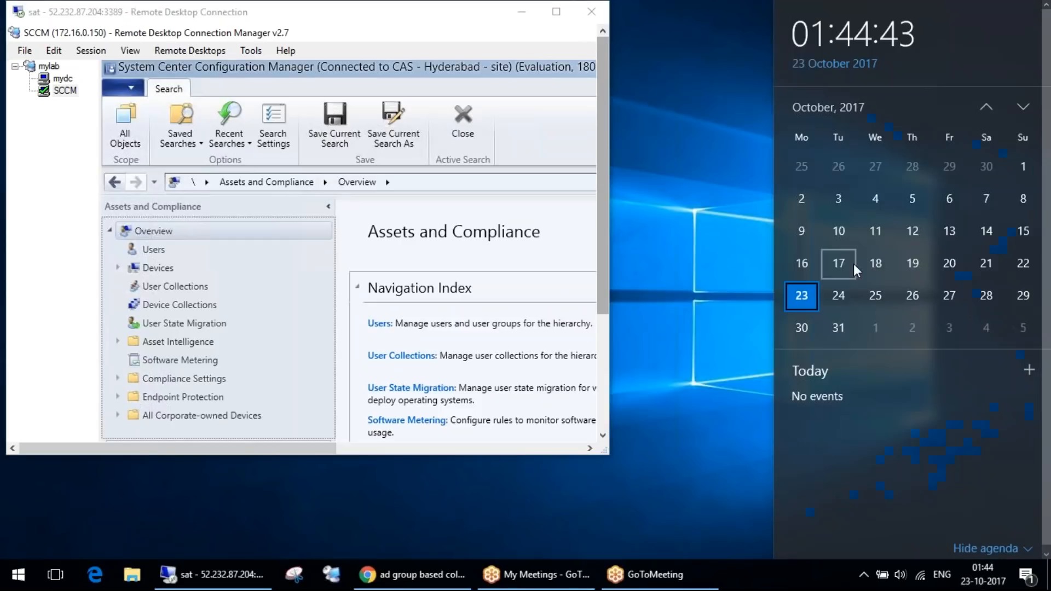
{"action": "left_click", "coordinate": [846, 295]}
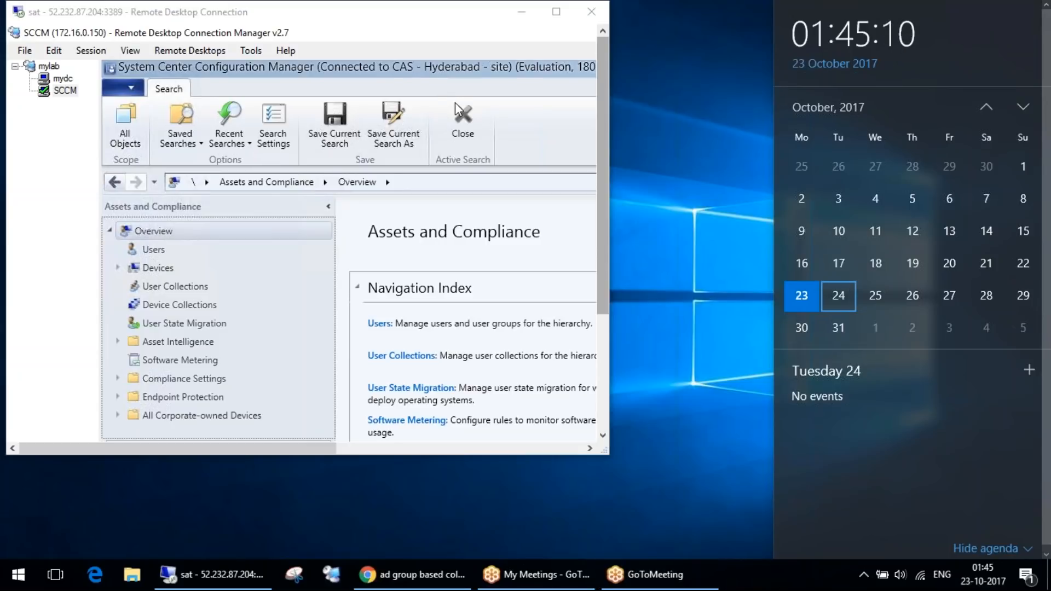
{"action": "left_click", "coordinate": [739, 64]}
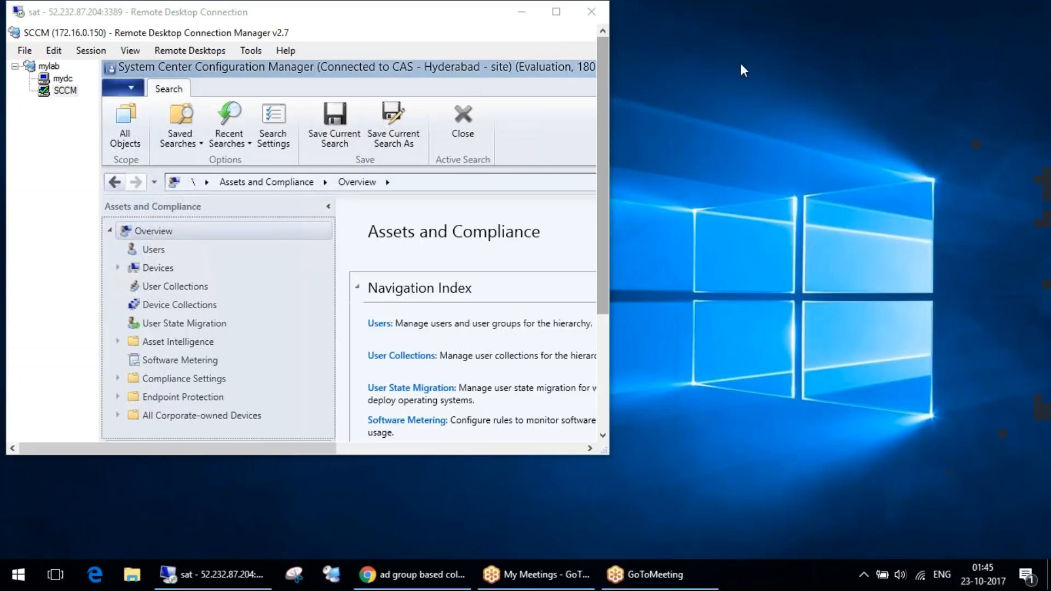
{"action": "double_click", "coordinate": [458, 12]}
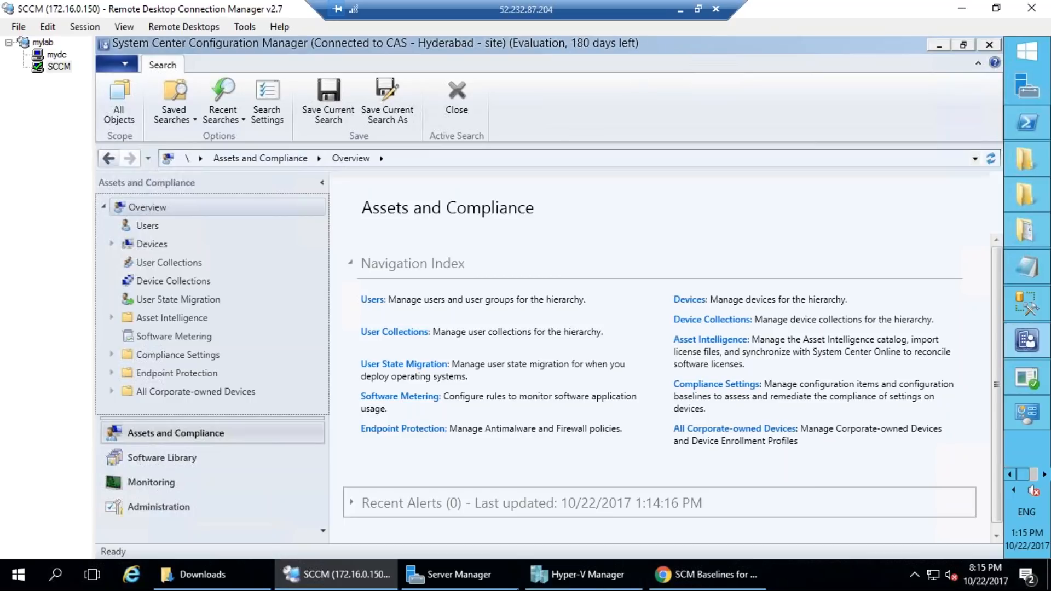
Step: Show Servers and Site System Roles in the Administration workspace and enlarge the Site System Roles list
{"action": "left_click", "coordinate": [172, 509]}
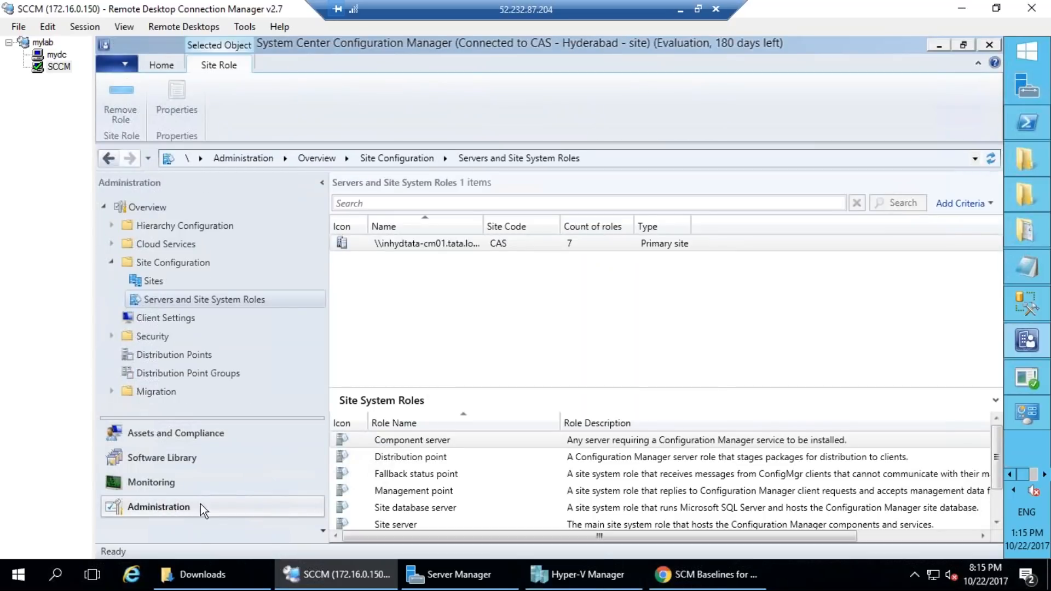
{"action": "left_click_drag", "start_coordinate": [385, 387], "coordinate": [383, 266]}
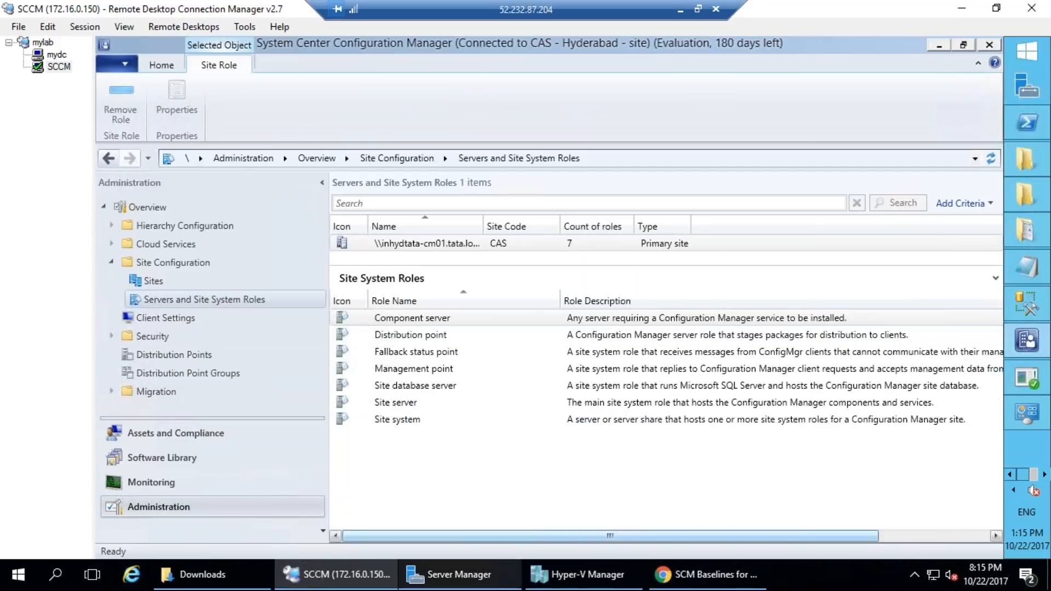
{"action": "left_click_drag", "start_coordinate": [421, 265], "coordinate": [422, 303]}
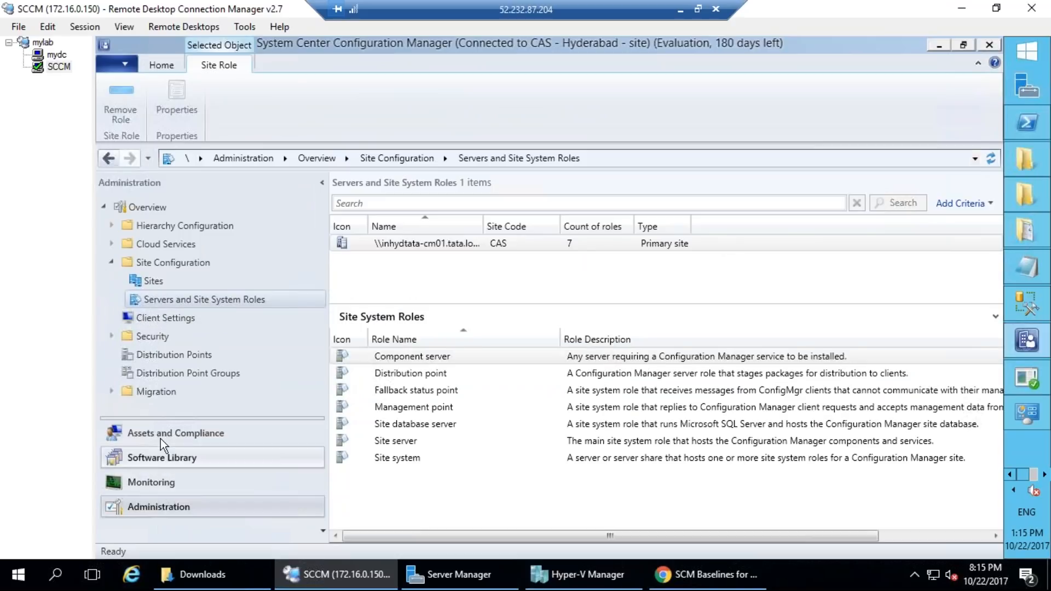
Step: View the Reporting node in the Monitoring workspace with its Report Manager and Report Server link section
{"action": "left_click", "coordinate": [161, 457]}
{"action": "left_click", "coordinate": [162, 487]}
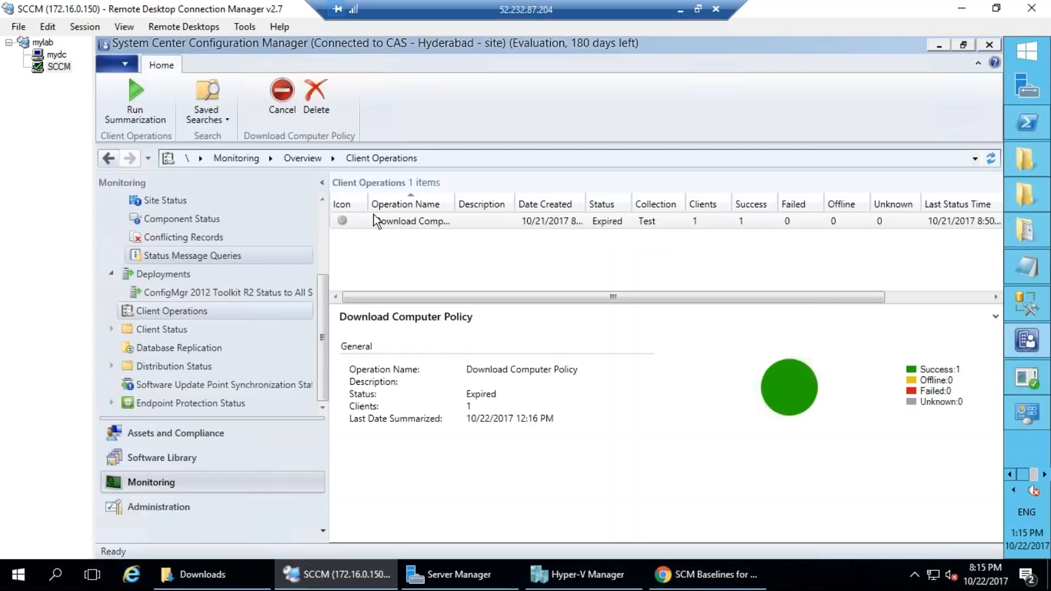
{"action": "scroll", "coordinate": [325, 222], "scroll_direction": "up", "scroll_amount": 2}
{"action": "left_click", "coordinate": [153, 265]}
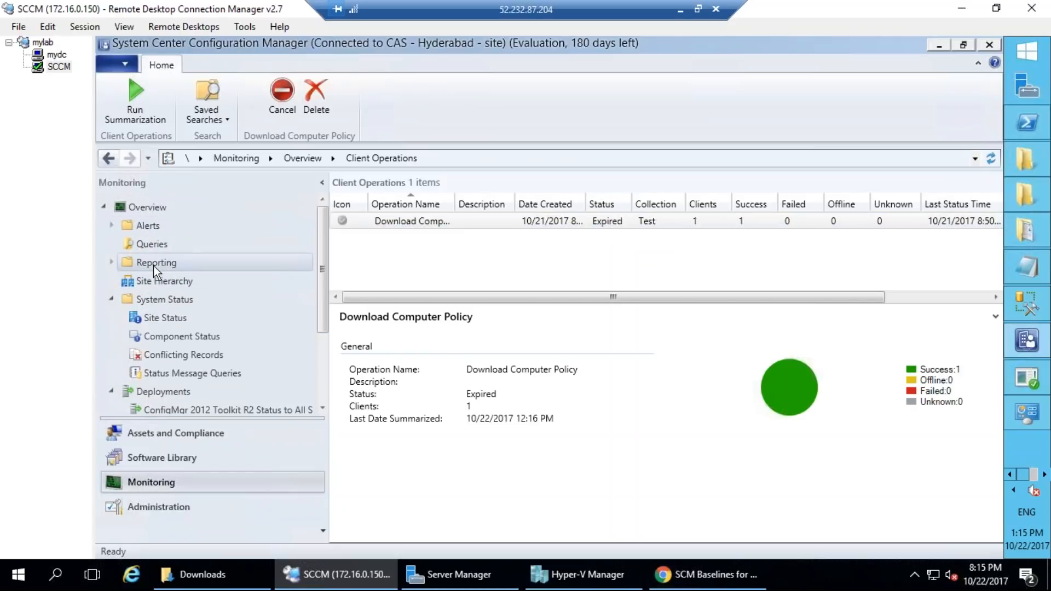
{"action": "left_click", "coordinate": [161, 281]}
{"action": "left_click", "coordinate": [156, 264]}
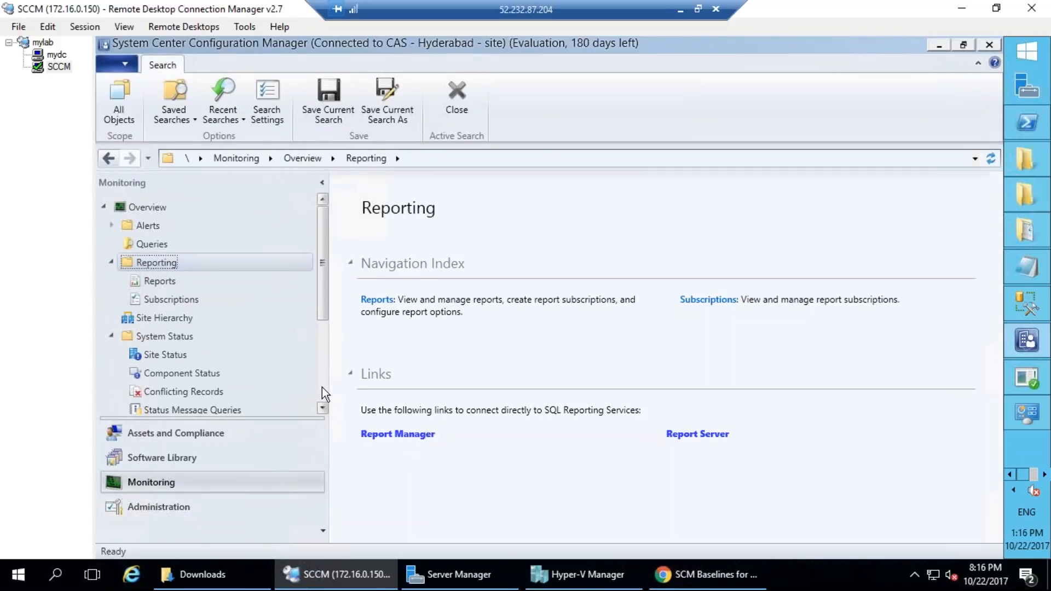
{"action": "scroll", "coordinate": [322, 386], "scroll_direction": "down", "scroll_amount": 3}
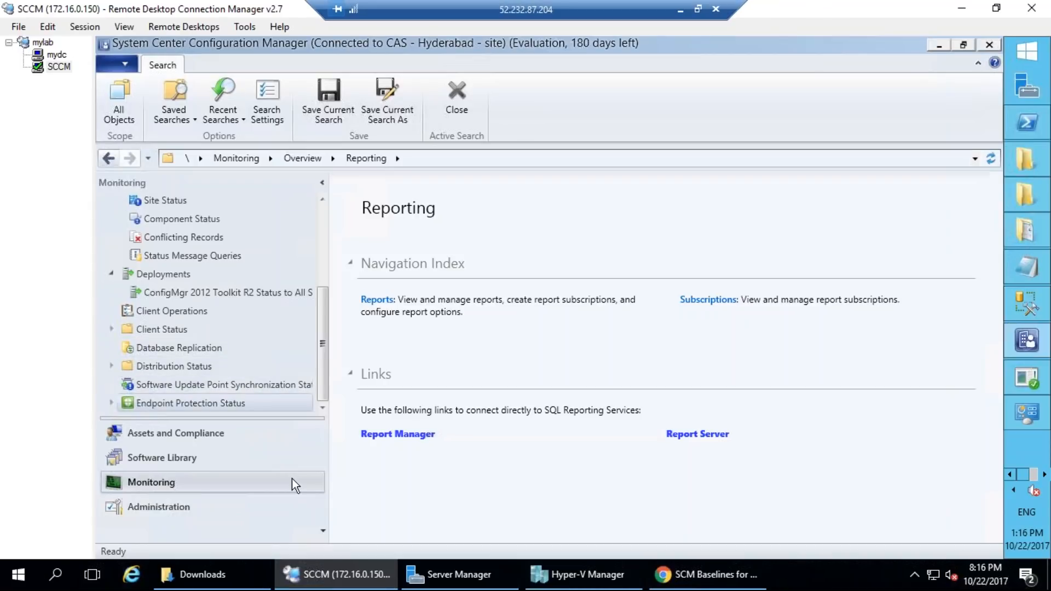
Step: Start adding site system roles to the CAS primary site server without a proxy and select the Reporting services point role
{"action": "left_click", "coordinate": [221, 507]}
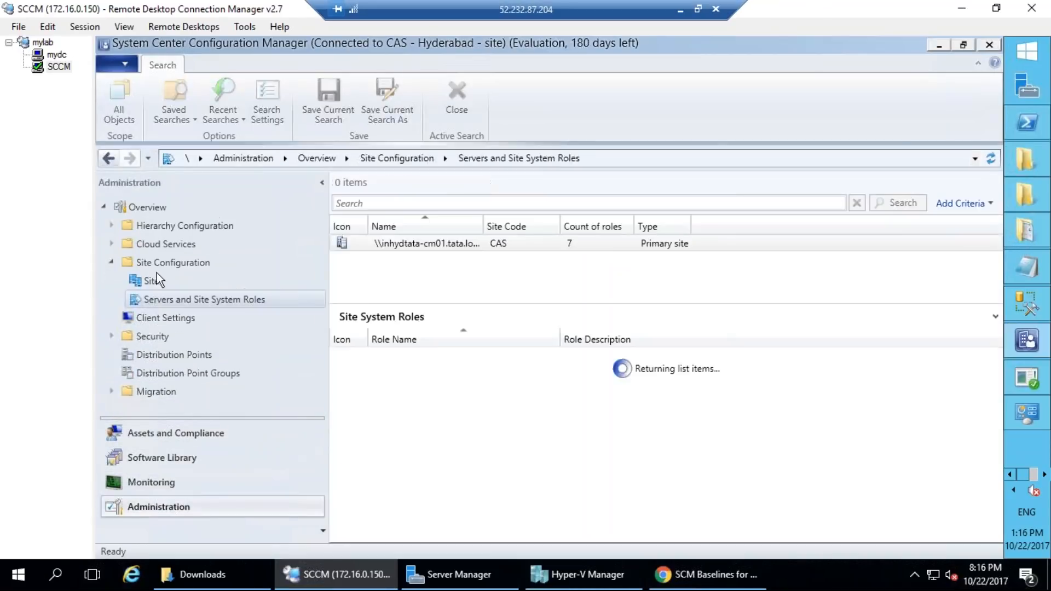
{"action": "right_click", "coordinate": [310, 300]}
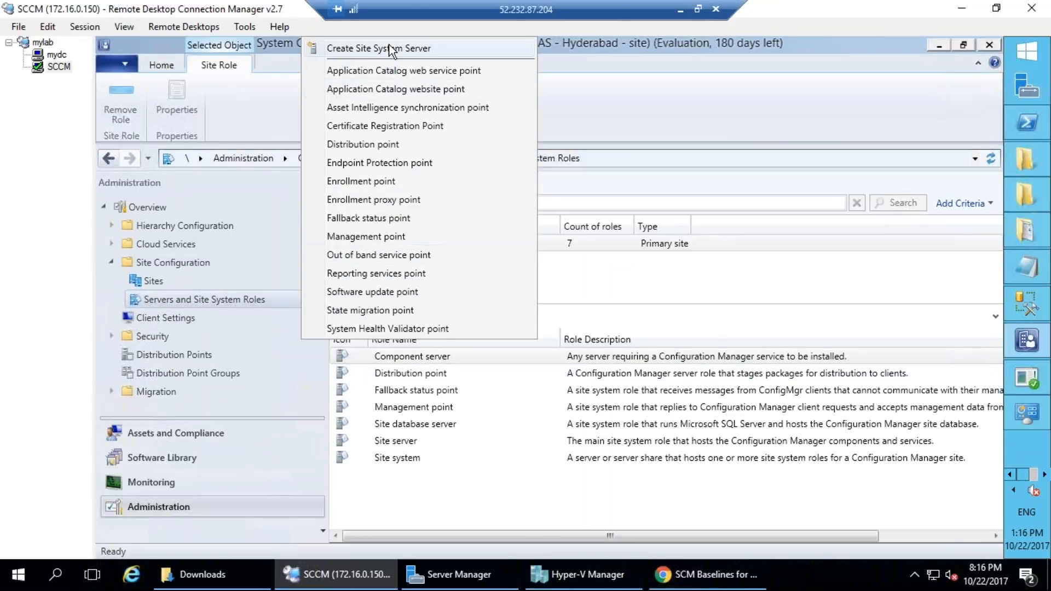
{"action": "left_click", "coordinate": [563, 245]}
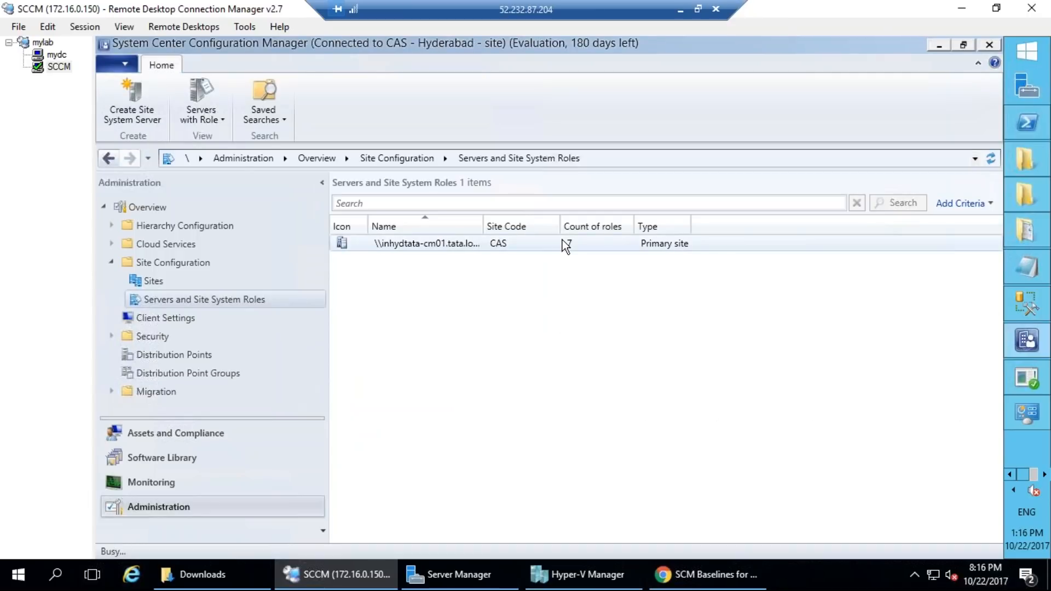
{"action": "right_click", "coordinate": [565, 246]}
{"action": "left_click", "coordinate": [601, 254]}
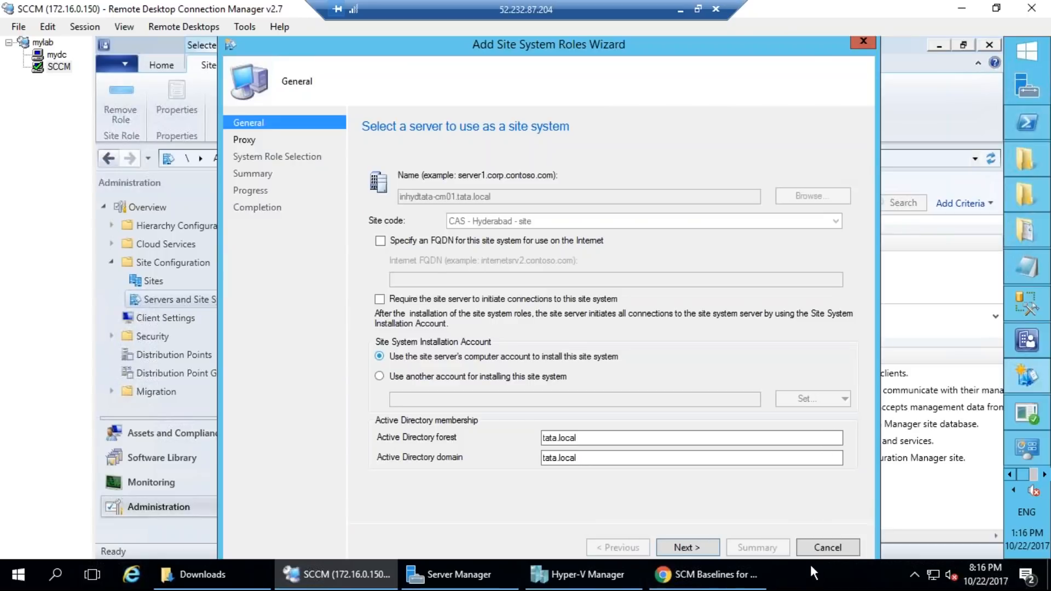
{"action": "key", "text": "Return"}
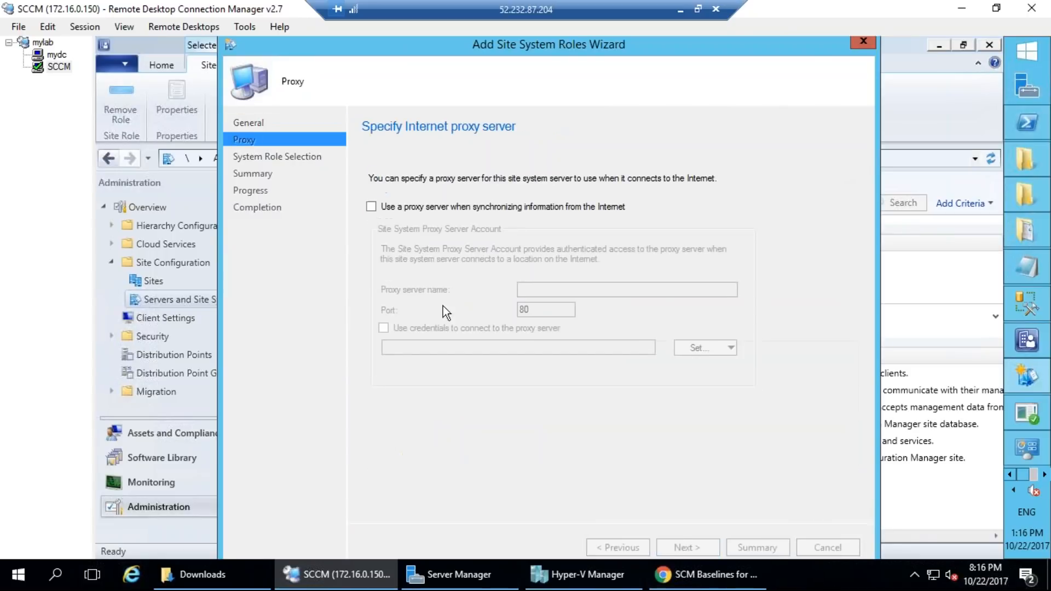
{"action": "key", "text": "Return"}
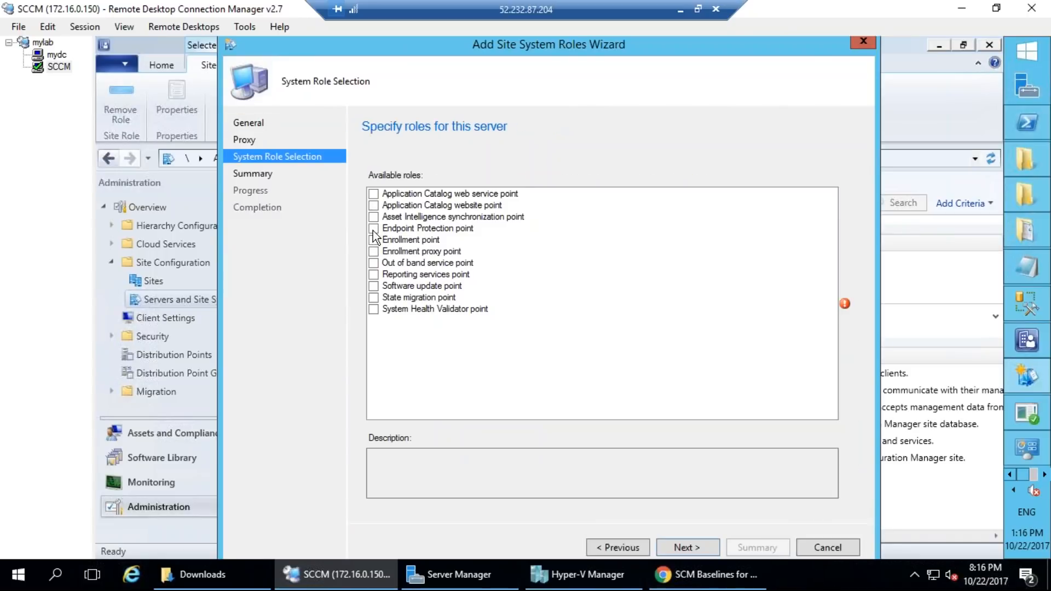
{"action": "left_click", "coordinate": [374, 274]}
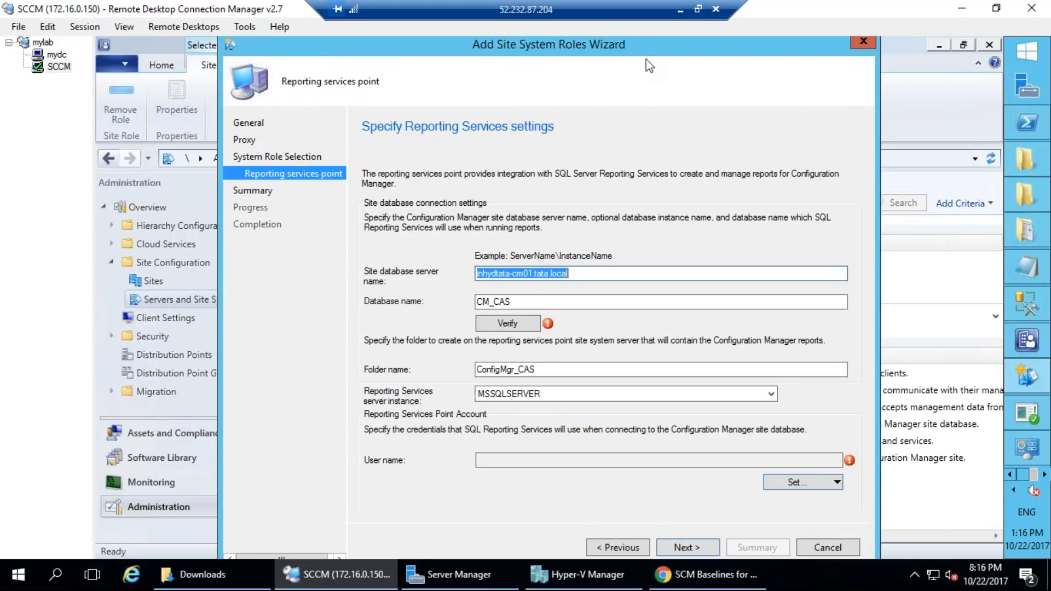
{"action": "left_click_drag", "start_coordinate": [525, 302], "coordinate": [490, 304]}
{"action": "mouse_move", "coordinate": [845, 442]}
{"action": "left_mouse_down"}
{"action": "mouse_move", "coordinate": [732, 484]}
{"action": "mouse_move", "coordinate": [850, 443]}
{"action": "mouse_move", "coordinate": [810, 442]}
{"action": "left_mouse_up"}
{"action": "mouse_move", "coordinate": [562, 330]}
{"action": "left_mouse_down"}
{"action": "mouse_move", "coordinate": [557, 320]}
{"action": "mouse_move", "coordinate": [632, 289]}
{"action": "left_mouse_up"}
{"action": "mouse_move", "coordinate": [559, 359]}
{"action": "left_mouse_down"}
{"action": "mouse_move", "coordinate": [506, 338]}
{"action": "mouse_move", "coordinate": [457, 342]}
{"action": "mouse_move", "coordinate": [547, 386]}
{"action": "mouse_move", "coordinate": [568, 360]}
{"action": "mouse_move", "coordinate": [709, 316]}
{"action": "mouse_move", "coordinate": [722, 342]}
{"action": "left_mouse_up"}
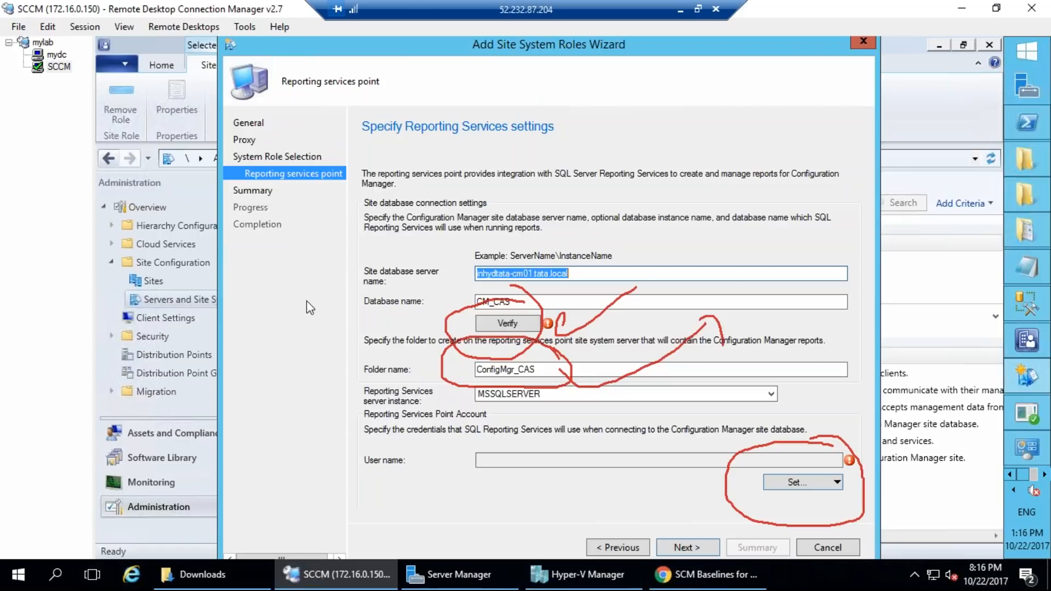
{"action": "key", "text": "Escape"}
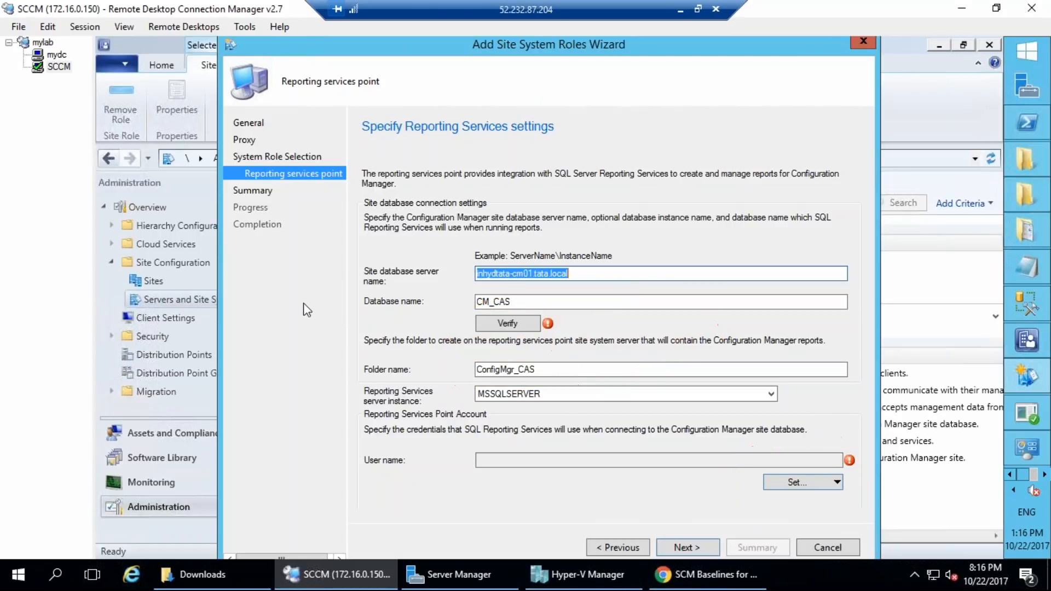
Step: Verify the connection to the CM_CAS database and use the existing TATA\Administrator account for the reporting services point
{"action": "left_click", "coordinate": [506, 324]}
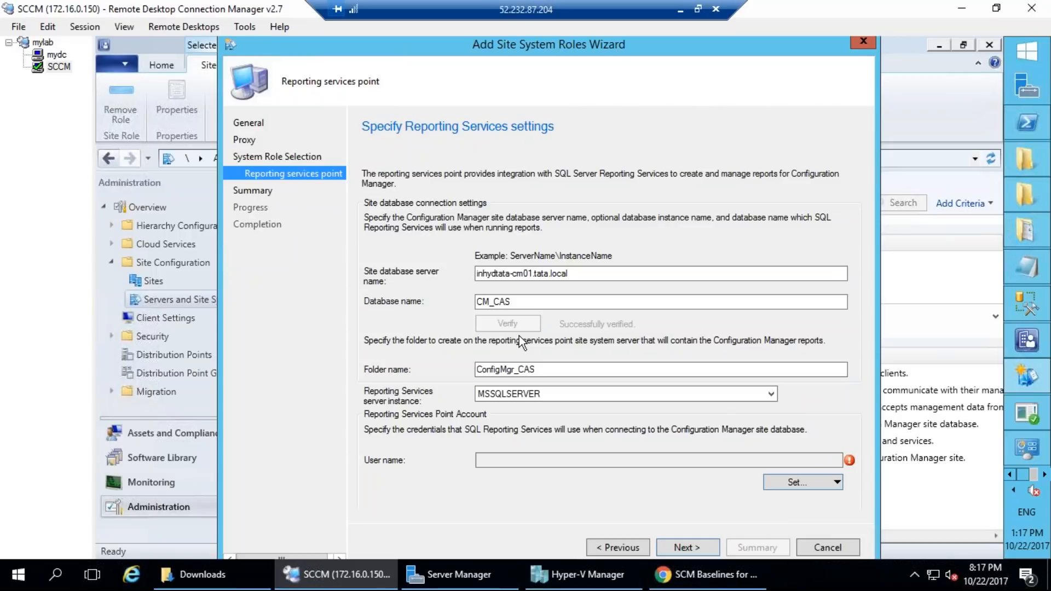
{"action": "left_click", "coordinate": [836, 482]}
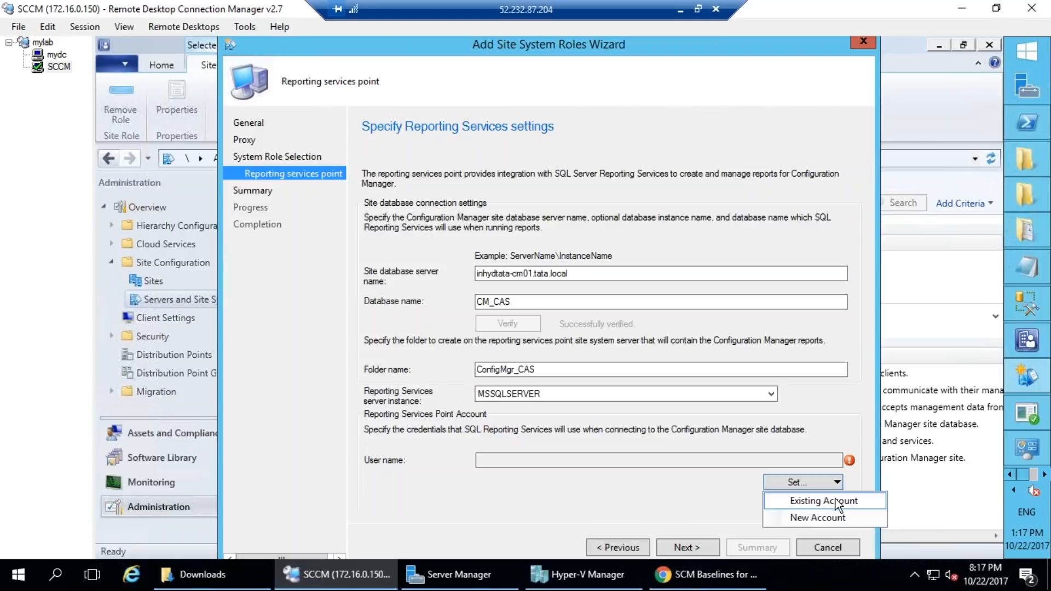
{"action": "left_click", "coordinate": [835, 497]}
{"action": "double_click", "coordinate": [440, 245]}
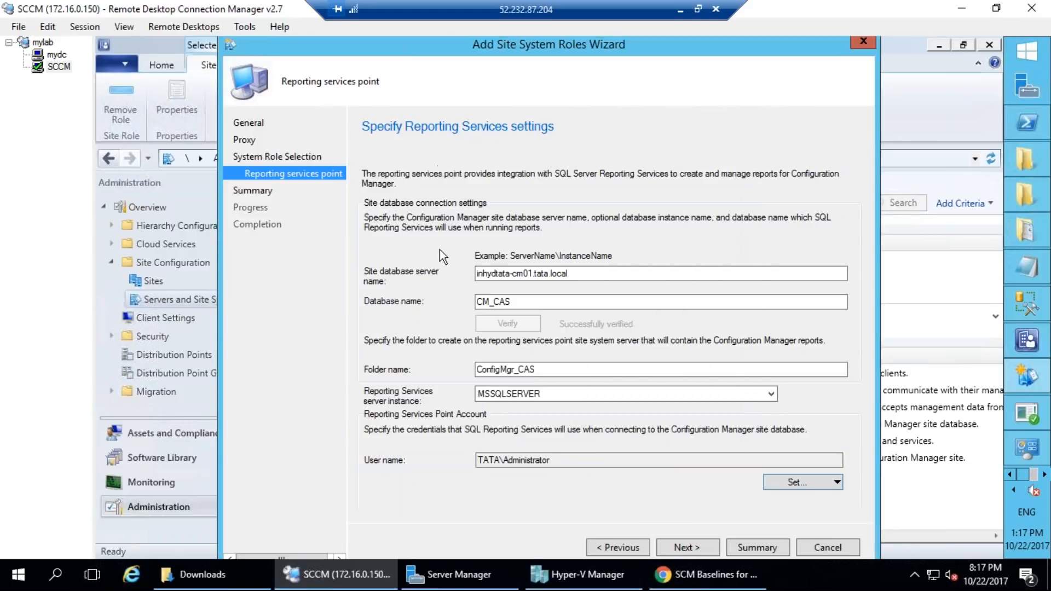
Step: Confirm the summary to install the reporting services point role and close the completed wizard
{"action": "left_click", "coordinate": [698, 544]}
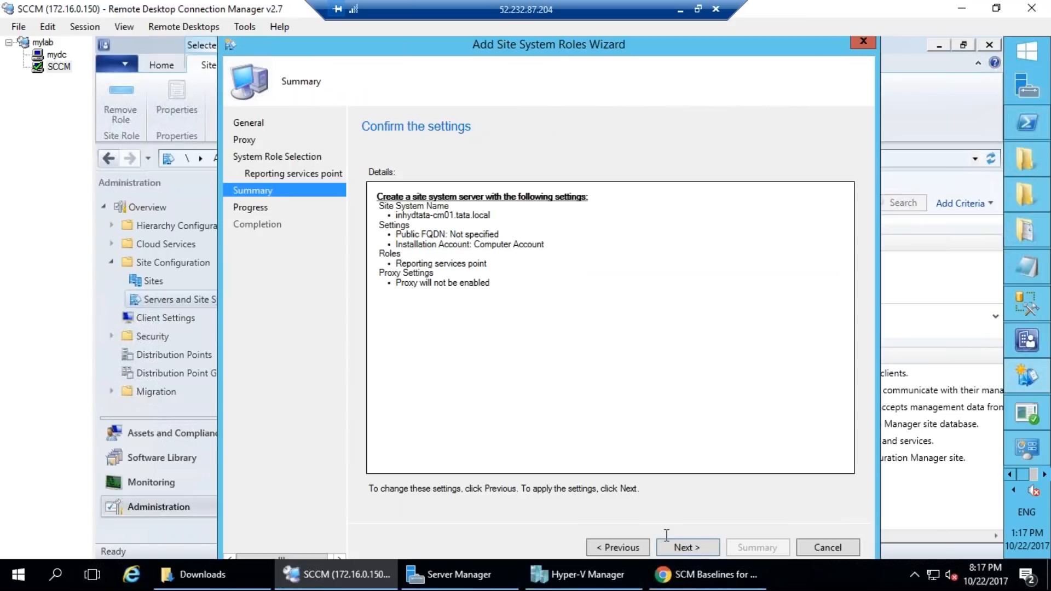
{"action": "left_click", "coordinate": [685, 551]}
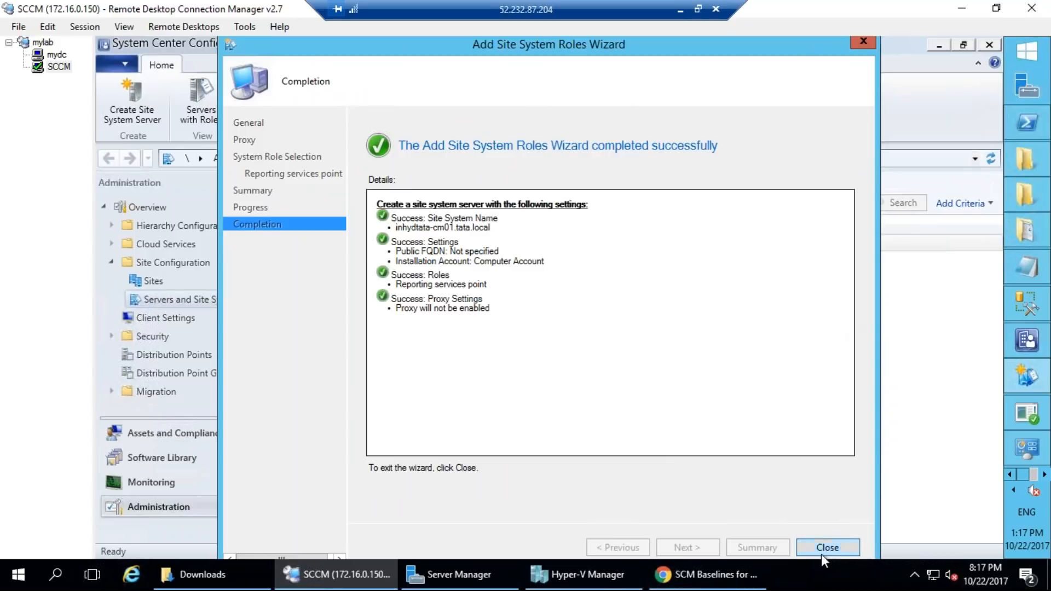
{"action": "left_click", "coordinate": [826, 547]}
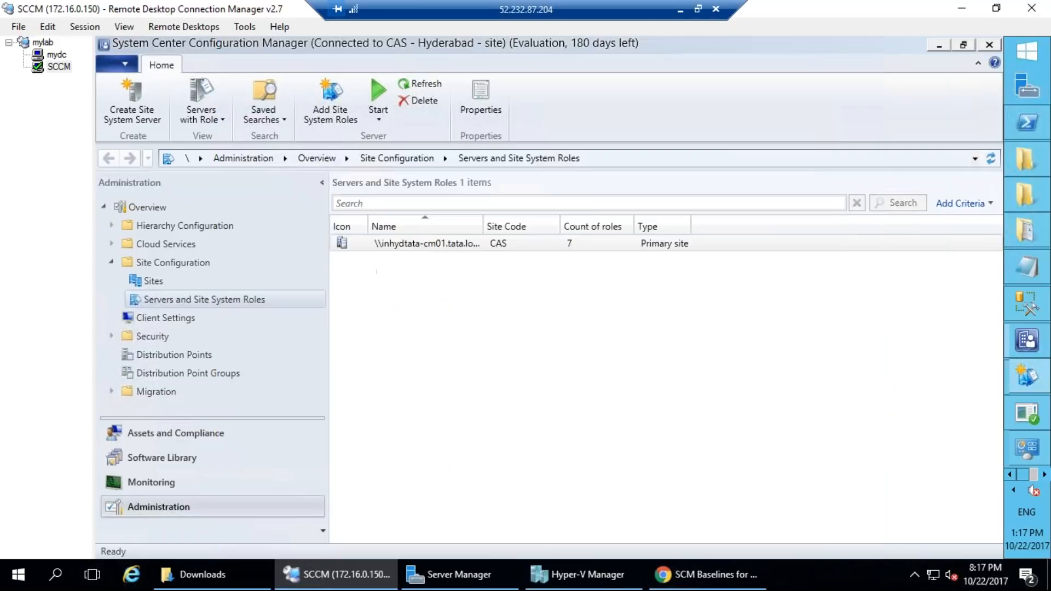
Step: Return to Reporting in the Monitoring workspace and open the Reports list
{"action": "left_click", "coordinate": [163, 482]}
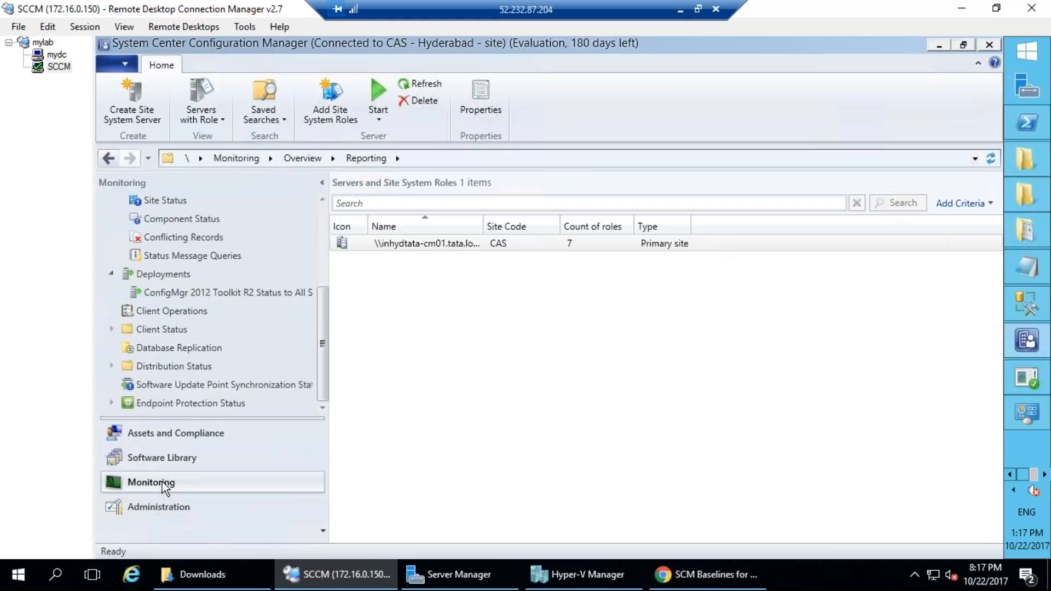
{"action": "left_click", "coordinate": [322, 242]}
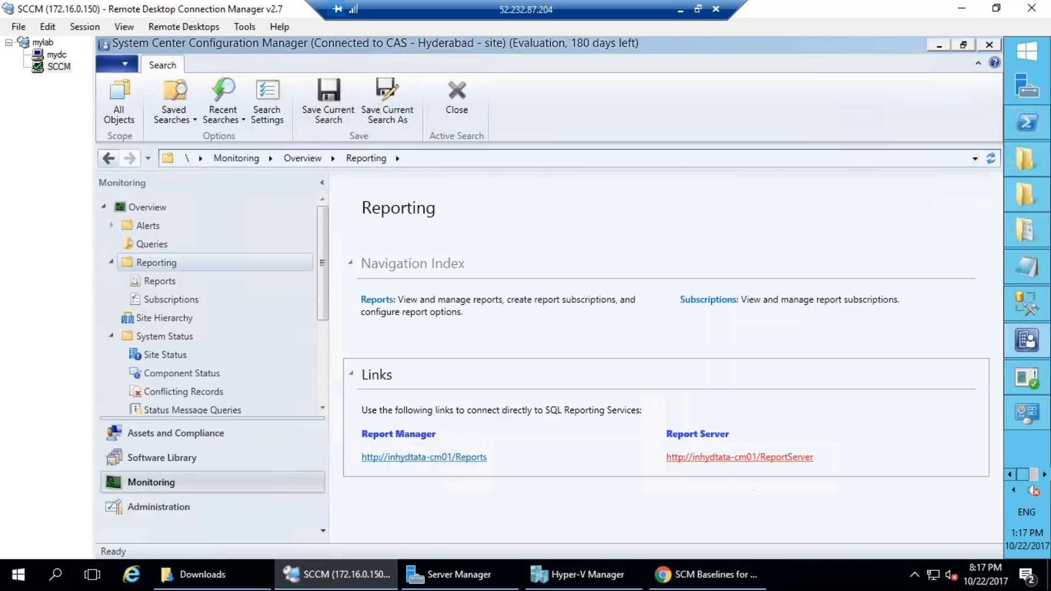
{"action": "left_click", "coordinate": [167, 280]}
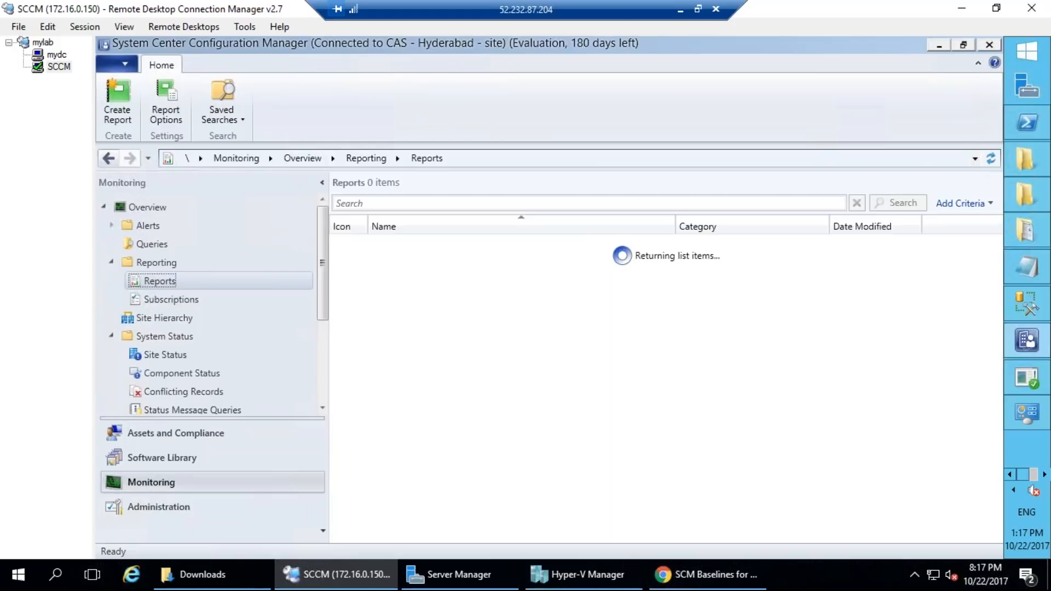
{"action": "left_click_drag", "start_coordinate": [634, 197], "coordinate": [651, 224]}
{"action": "mouse_move", "coordinate": [479, 176]}
{"action": "left_mouse_down"}
{"action": "mouse_move", "coordinate": [500, 157]}
{"action": "mouse_move", "coordinate": [537, 174]}
{"action": "mouse_move", "coordinate": [598, 110]}
{"action": "mouse_move", "coordinate": [532, 211]}
{"action": "mouse_move", "coordinate": [606, 85]}
{"action": "left_mouse_up"}
{"action": "left_click_drag", "start_coordinate": [620, 136], "coordinate": [642, 112]}
{"action": "left_click_drag", "start_coordinate": [626, 98], "coordinate": [646, 155]}
{"action": "left_click_drag", "start_coordinate": [637, 115], "coordinate": [660, 160]}
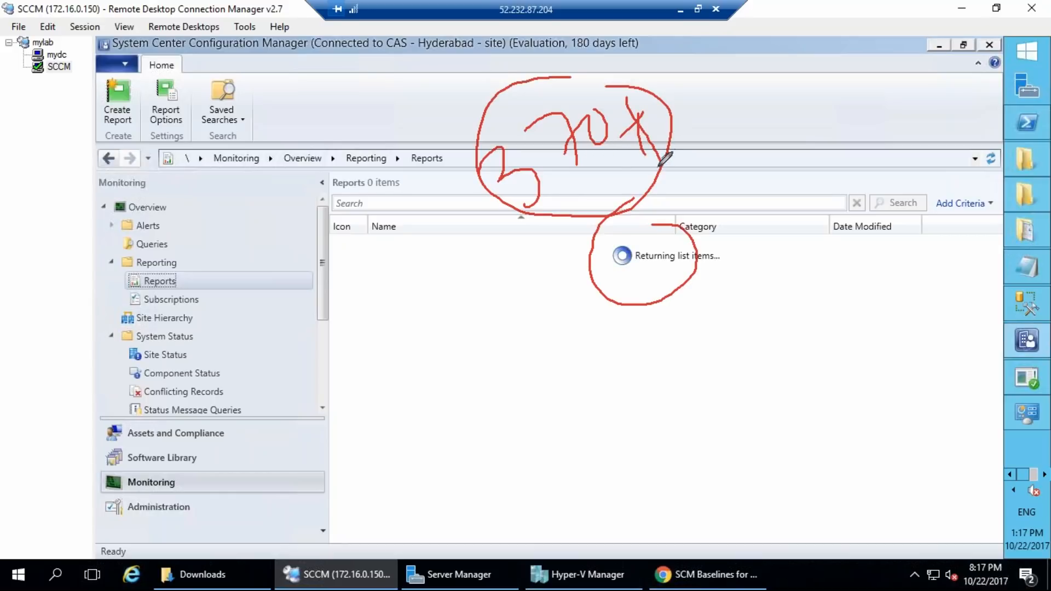
{"action": "mouse_move", "coordinate": [511, 83]}
{"action": "left_mouse_down"}
{"action": "mouse_move", "coordinate": [643, 83]}
{"action": "mouse_move", "coordinate": [515, 94]}
{"action": "mouse_move", "coordinate": [644, 219]}
{"action": "mouse_move", "coordinate": [576, 63]}
{"action": "left_mouse_up"}
{"action": "mouse_move", "coordinate": [254, 99]}
{"action": "left_mouse_down"}
{"action": "mouse_move", "coordinate": [335, 41]}
{"action": "mouse_move", "coordinate": [564, 123]}
{"action": "left_mouse_up"}
{"action": "left_click_drag", "start_coordinate": [499, 130], "coordinate": [572, 132]}
{"action": "key", "text": "Escape"}
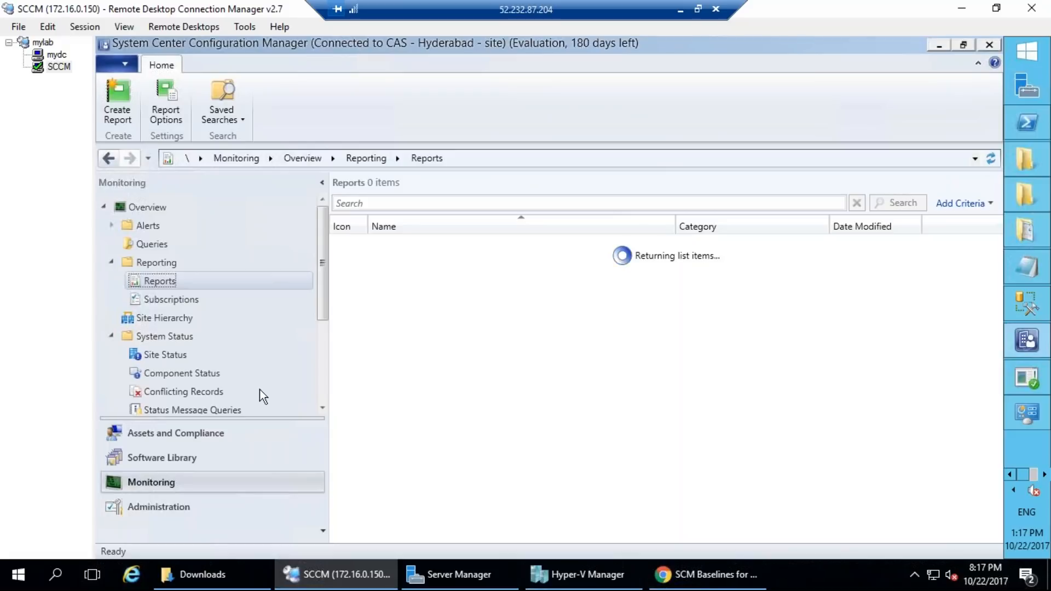
Step: Switch to File Explorer and open the Logs folder of Microsoft Configuration Manager under Program Files on drive C
{"action": "left_click", "coordinate": [1028, 163]}
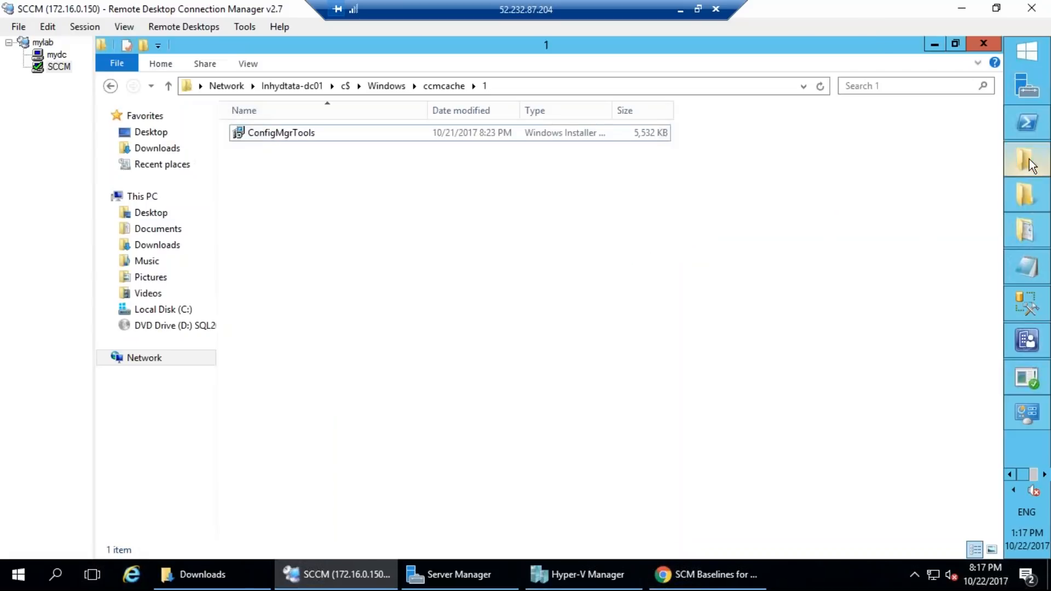
{"action": "left_click", "coordinate": [1026, 192]}
{"action": "left_click", "coordinate": [297, 86]}
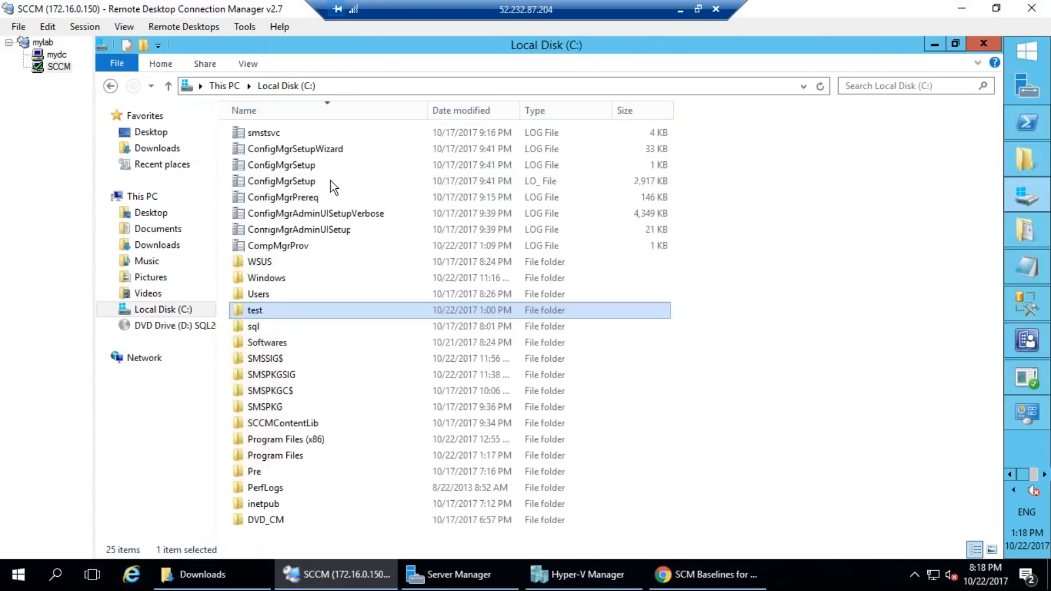
{"action": "double_click", "coordinate": [290, 453]}
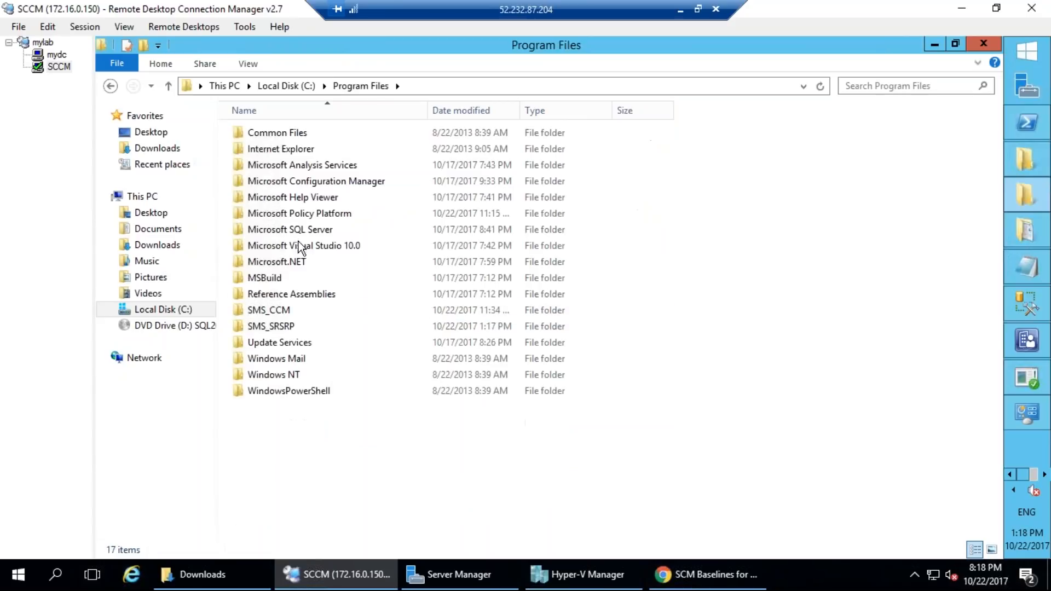
{"action": "double_click", "coordinate": [353, 180]}
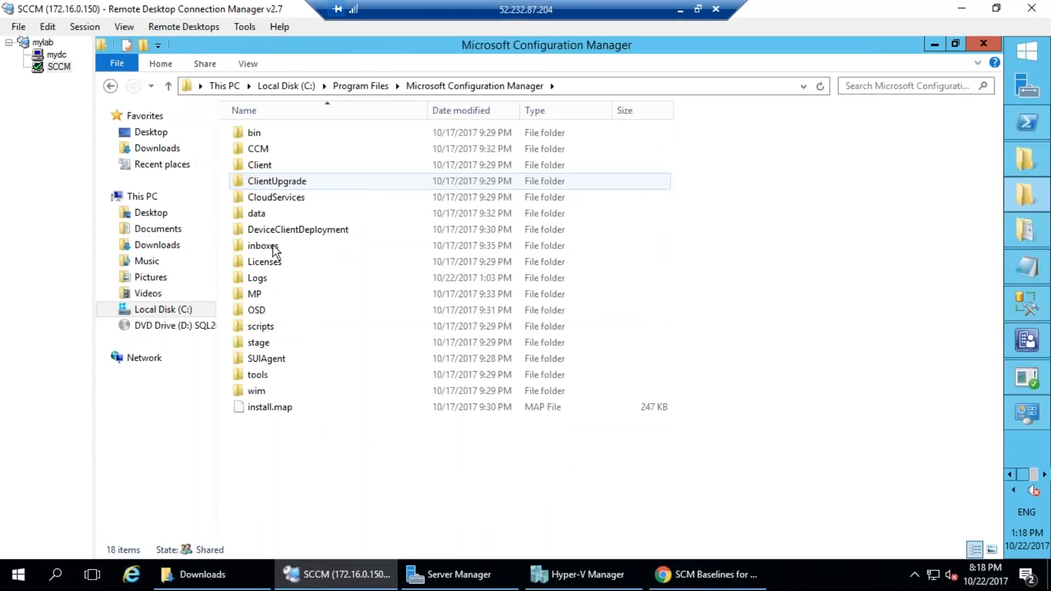
{"action": "double_click", "coordinate": [257, 280]}
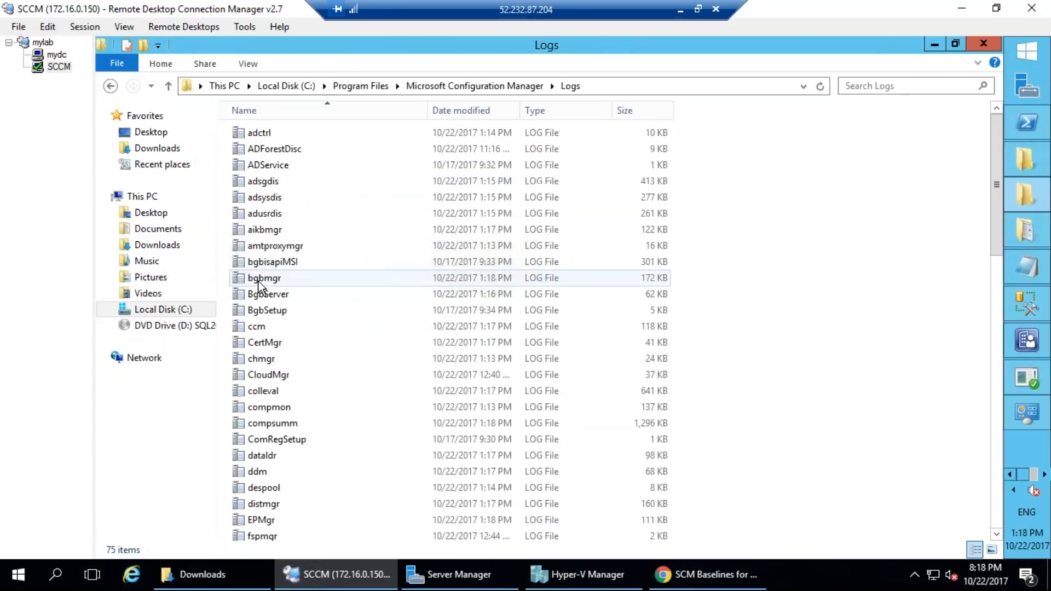
Step: Sort the log files by modification date with the newest first and open the srsrp log
{"action": "left_click", "coordinate": [283, 230]}
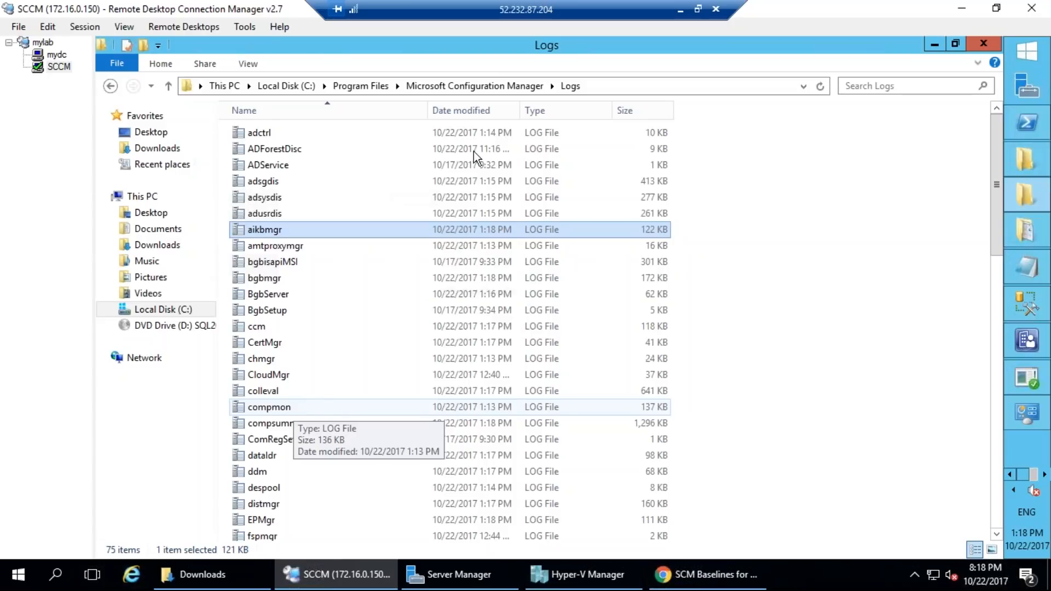
{"action": "left_click", "coordinate": [495, 110]}
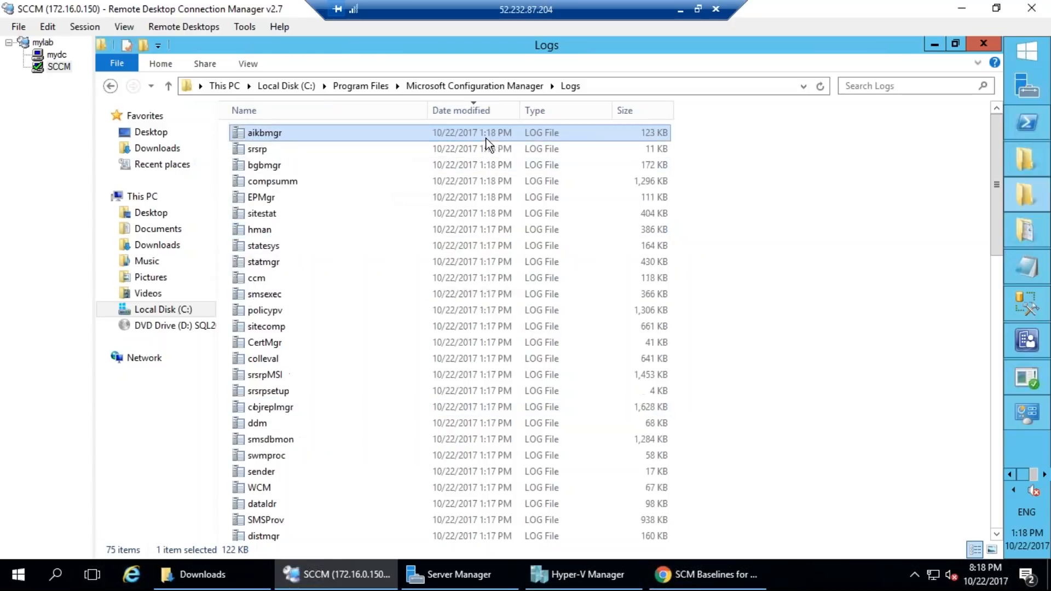
{"action": "left_click", "coordinate": [261, 151]}
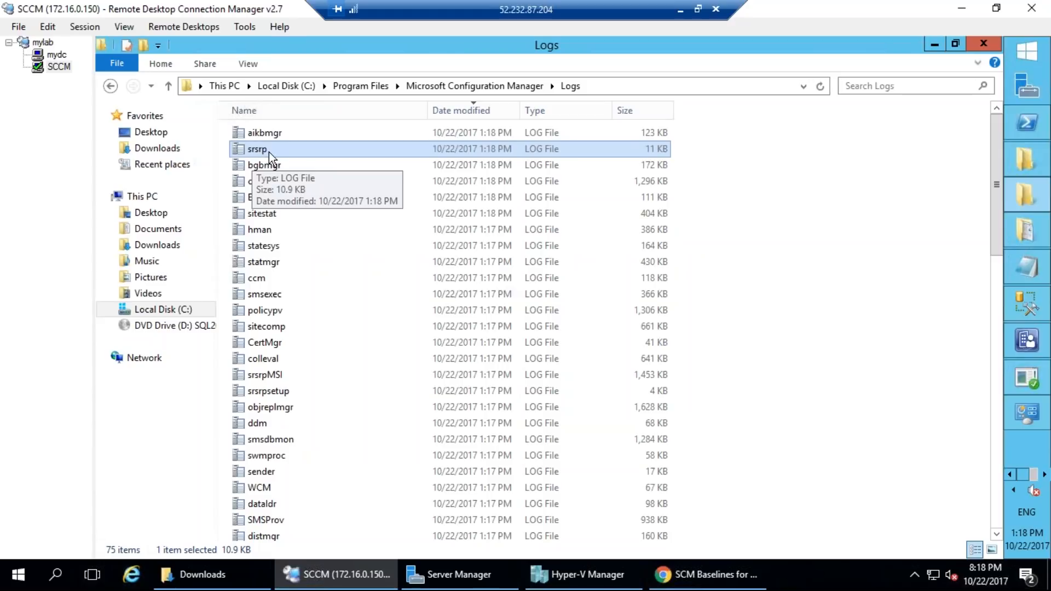
{"action": "double_click", "coordinate": [269, 151]}
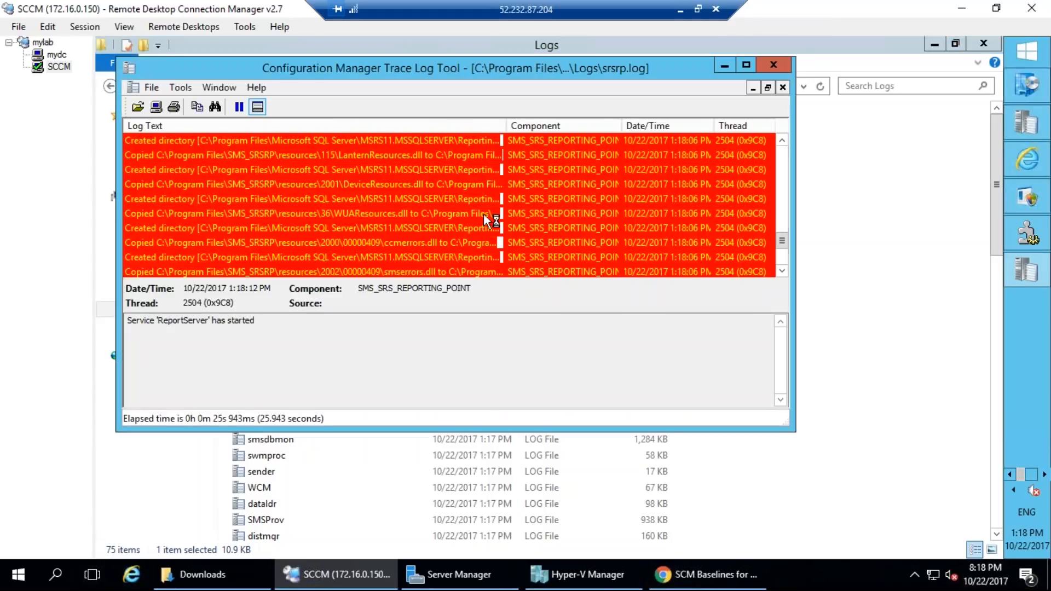
Step: Examine the srsrp log entries for the resource copying, the ReportServer service start and the report deployments
{"action": "left_click", "coordinate": [383, 217]}
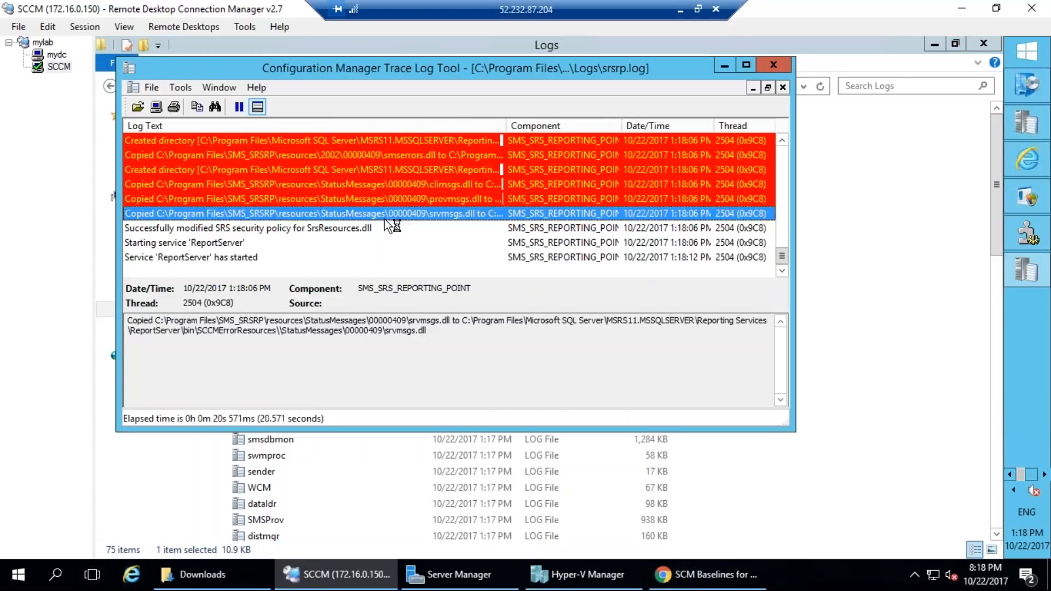
{"action": "left_click_drag", "start_coordinate": [438, 332], "coordinate": [524, 324]}
{"action": "left_click", "coordinate": [497, 329]}
{"action": "left_click", "coordinate": [178, 258]}
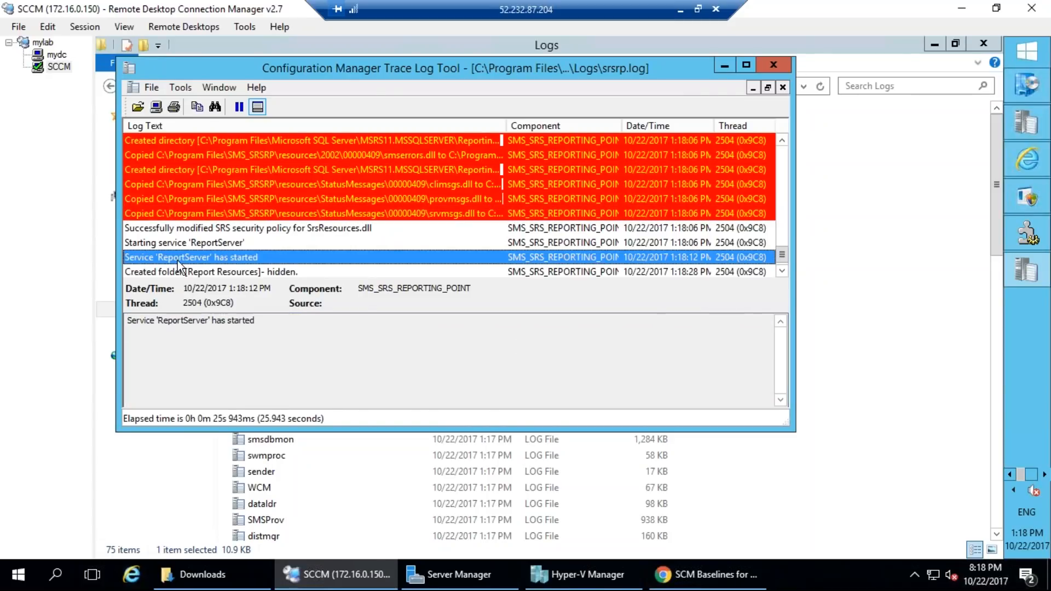
{"action": "left_click", "coordinate": [247, 258]}
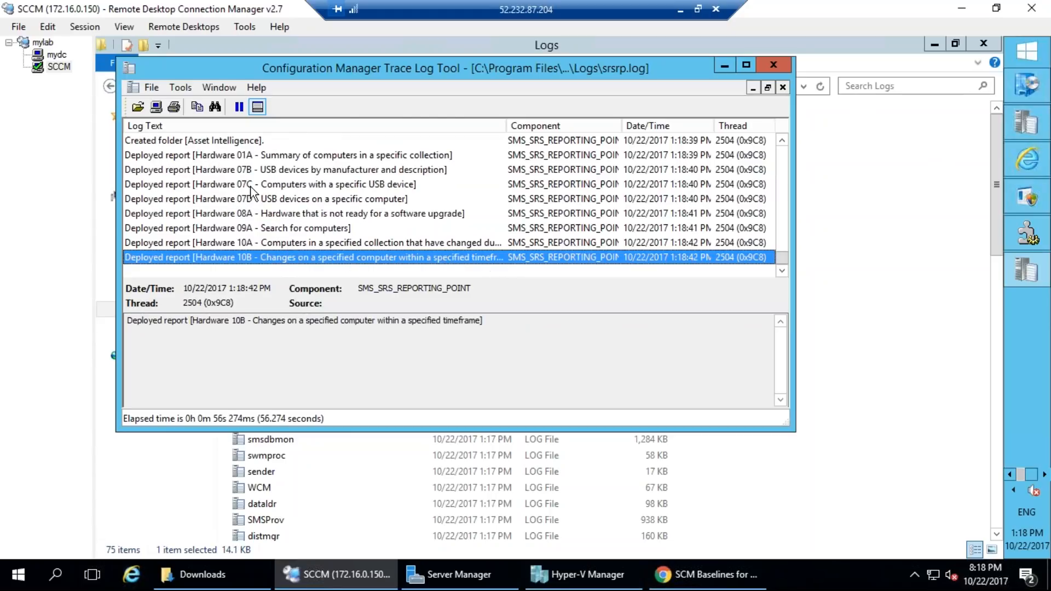
{"action": "left_click", "coordinate": [290, 169]}
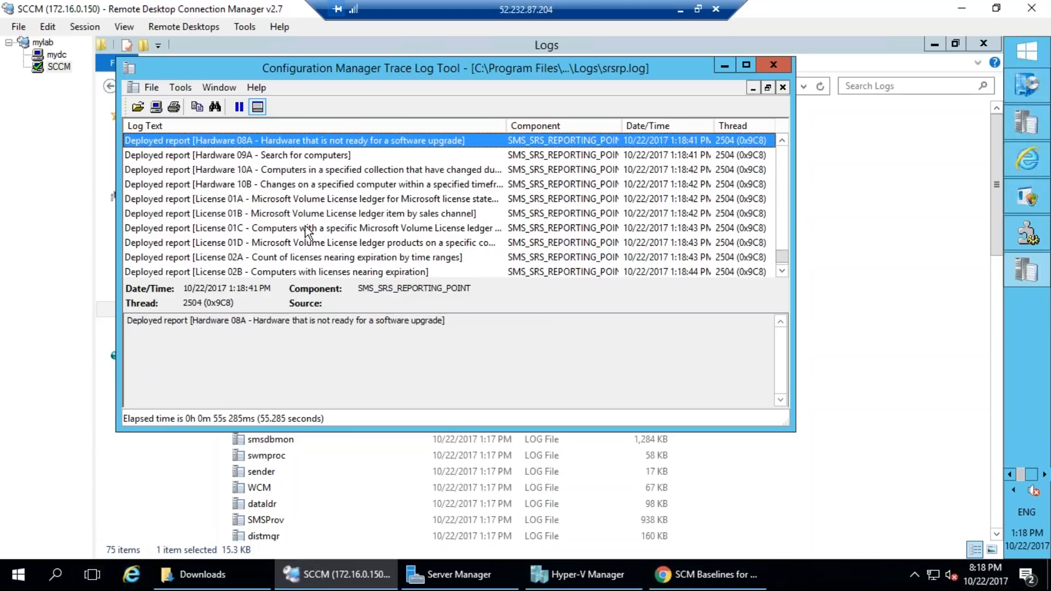
{"action": "scroll", "coordinate": [277, 241], "scroll_direction": "up", "scroll_amount": 3}
{"action": "left_click", "coordinate": [270, 214]}
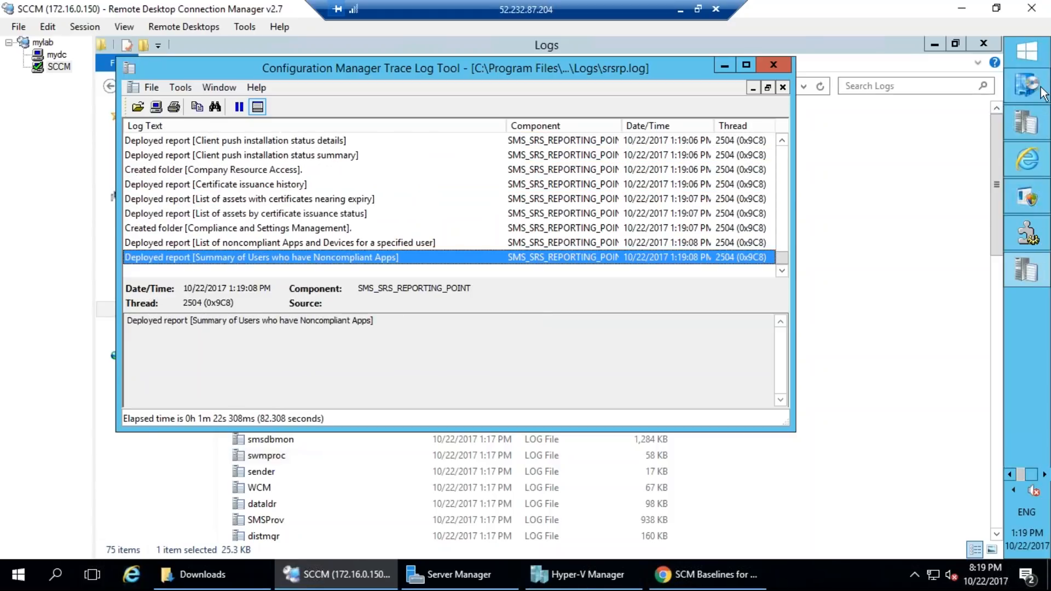
Step: Switch back to the Configuration Manager console and reload the Reports list
{"action": "left_click", "coordinate": [1018, 473]}
{"action": "left_click", "coordinate": [1032, 350]}
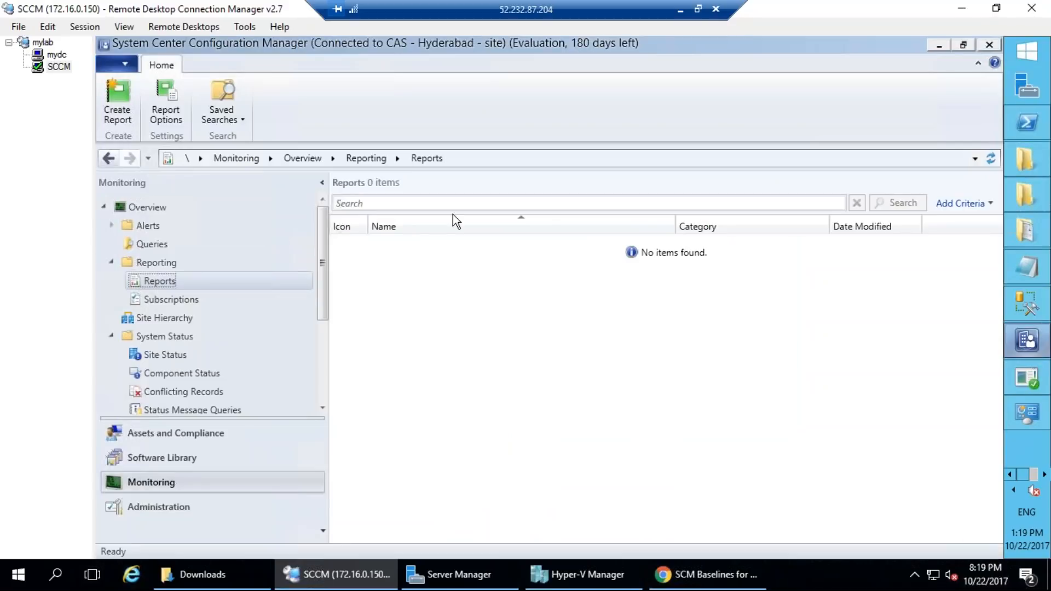
{"action": "right_click", "coordinate": [166, 280]}
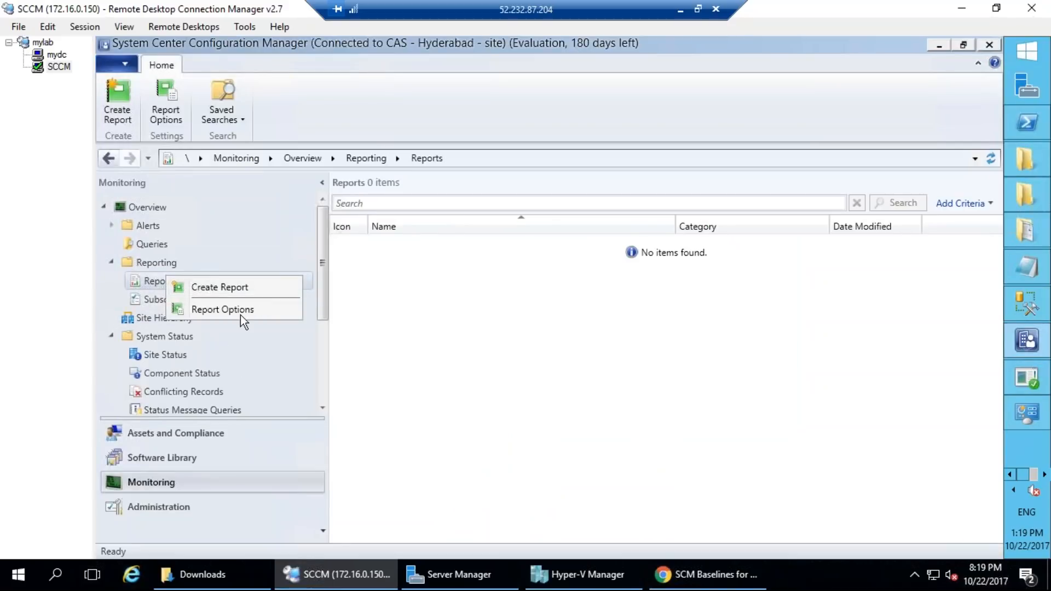
{"action": "left_click", "coordinate": [156, 277]}
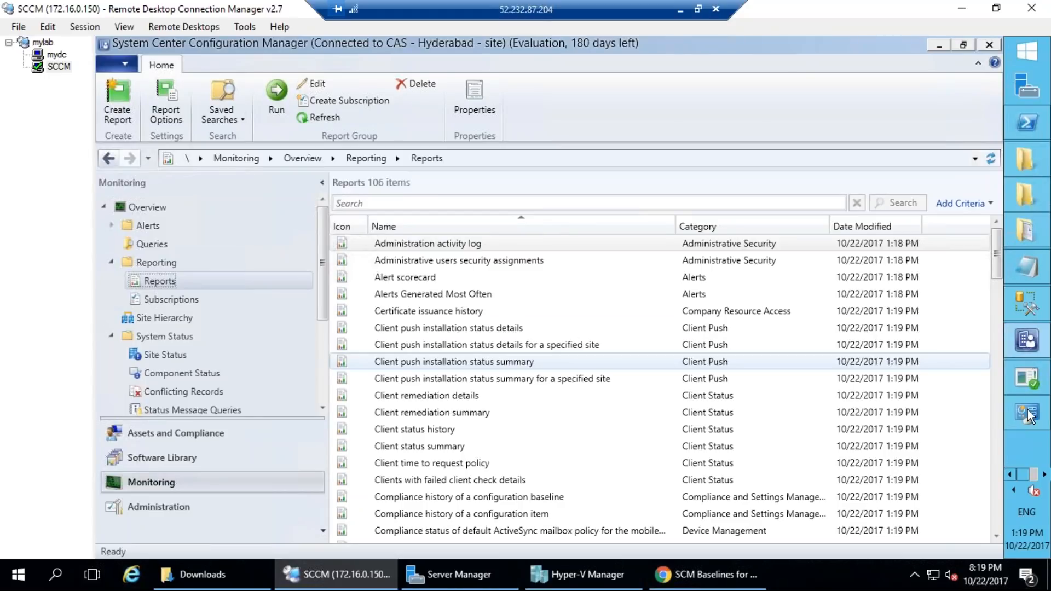
Step: Check the progress of the report deployment in the srsrp log, then return to the Reports list in the console
{"action": "left_click", "coordinate": [1042, 474]}
{"action": "left_click", "coordinate": [1027, 276]}
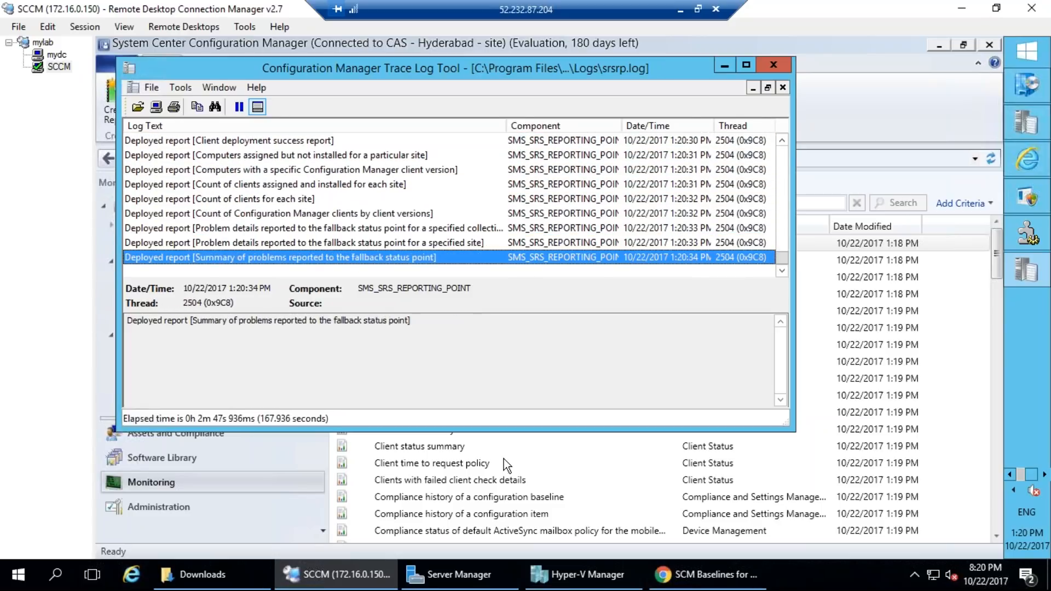
{"action": "left_click", "coordinate": [503, 460]}
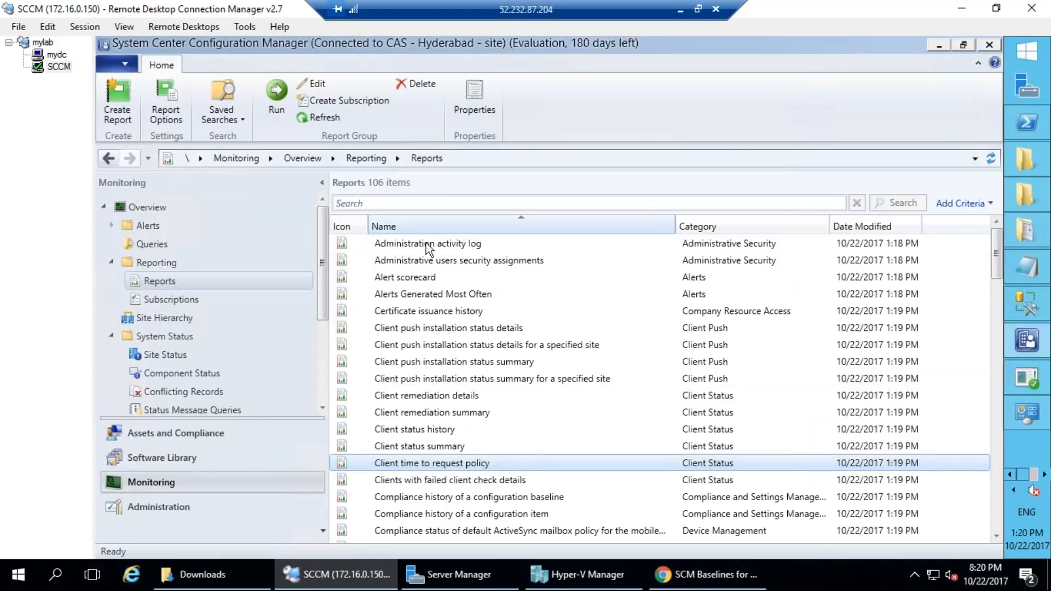
Step: Refresh and reopen the Reports list repeatedly to follow the newly deployed reports
{"action": "left_click", "coordinate": [322, 117]}
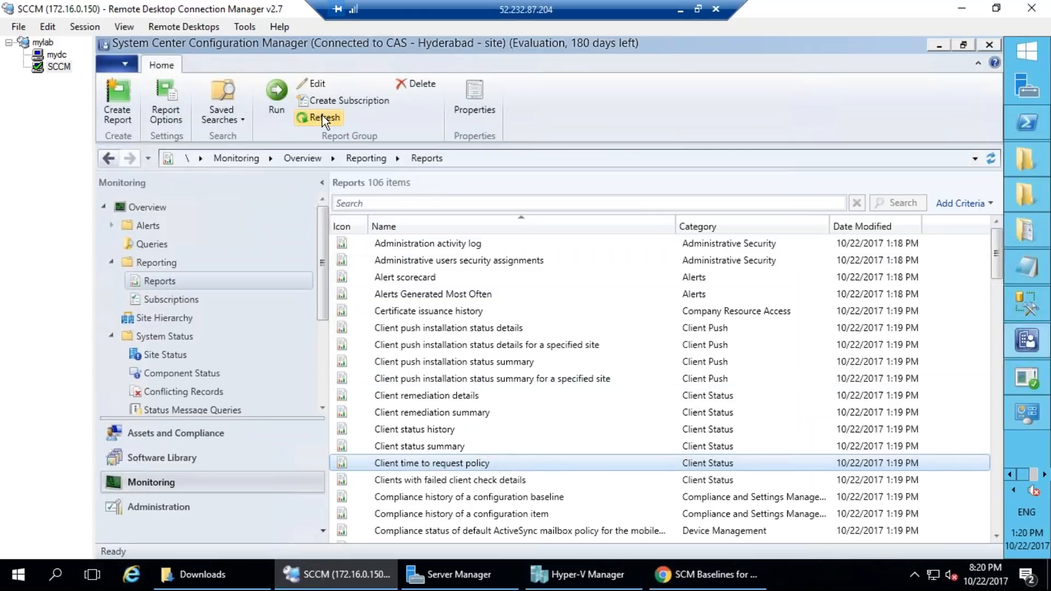
{"action": "left_click", "coordinate": [151, 293]}
{"action": "left_click", "coordinate": [149, 281]}
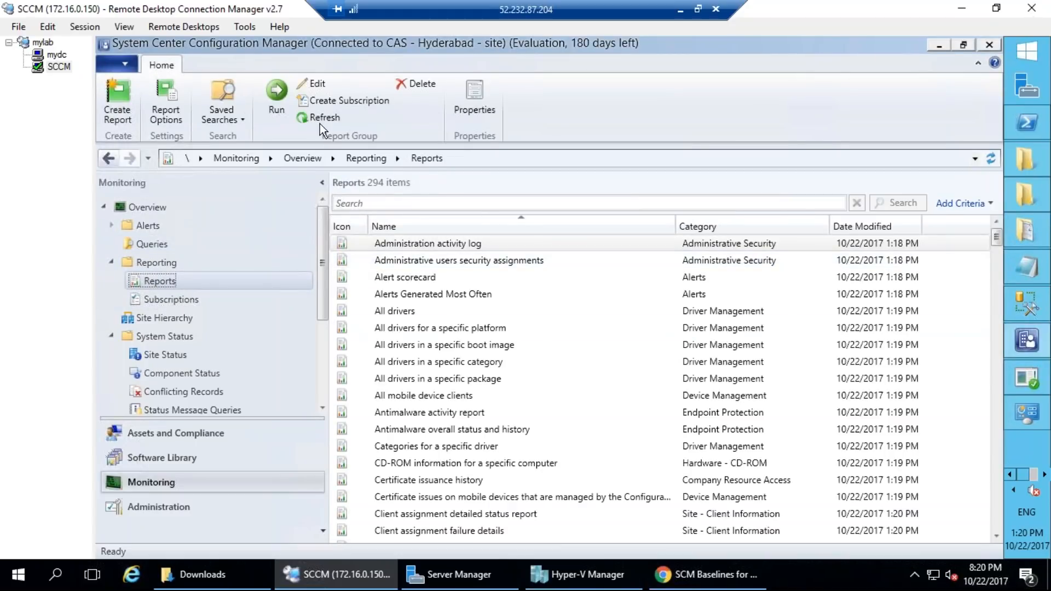
{"action": "left_click", "coordinate": [320, 118]}
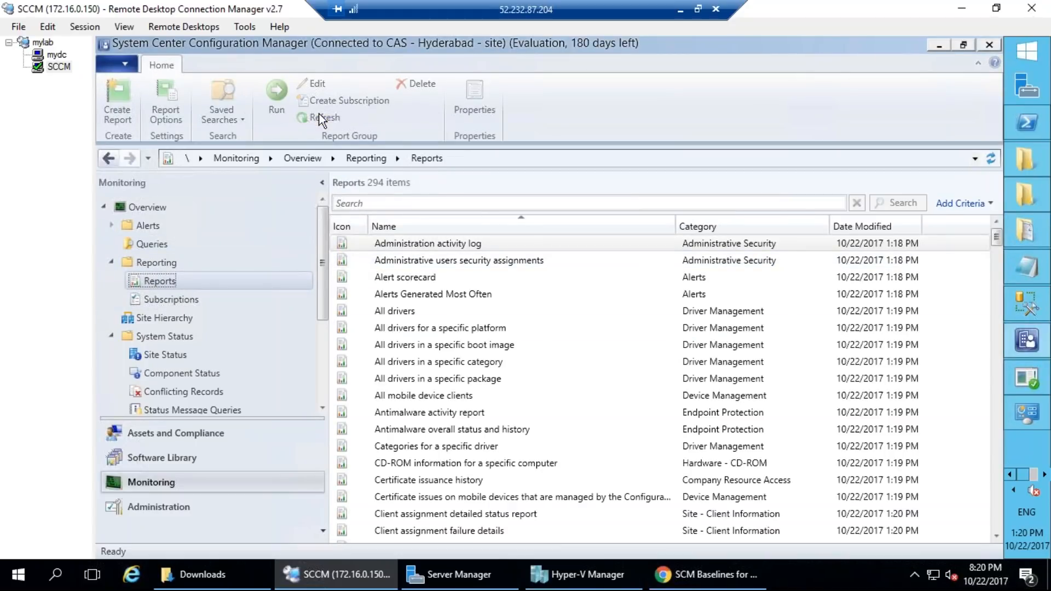
{"action": "left_click", "coordinate": [171, 295]}
{"action": "left_click", "coordinate": [164, 284]}
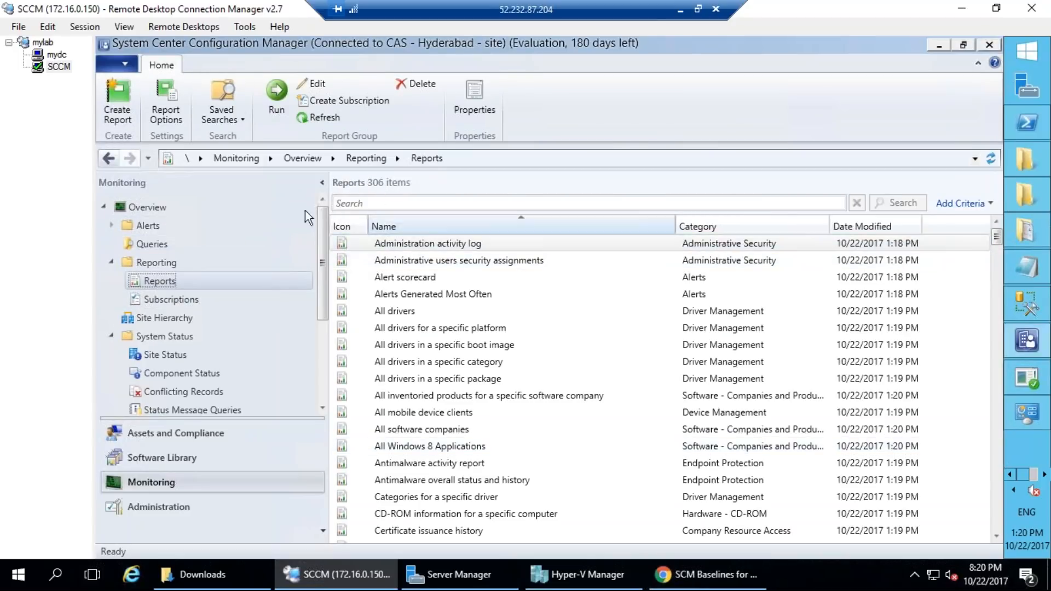
{"action": "left_click", "coordinate": [153, 291]}
{"action": "left_click", "coordinate": [152, 284]}
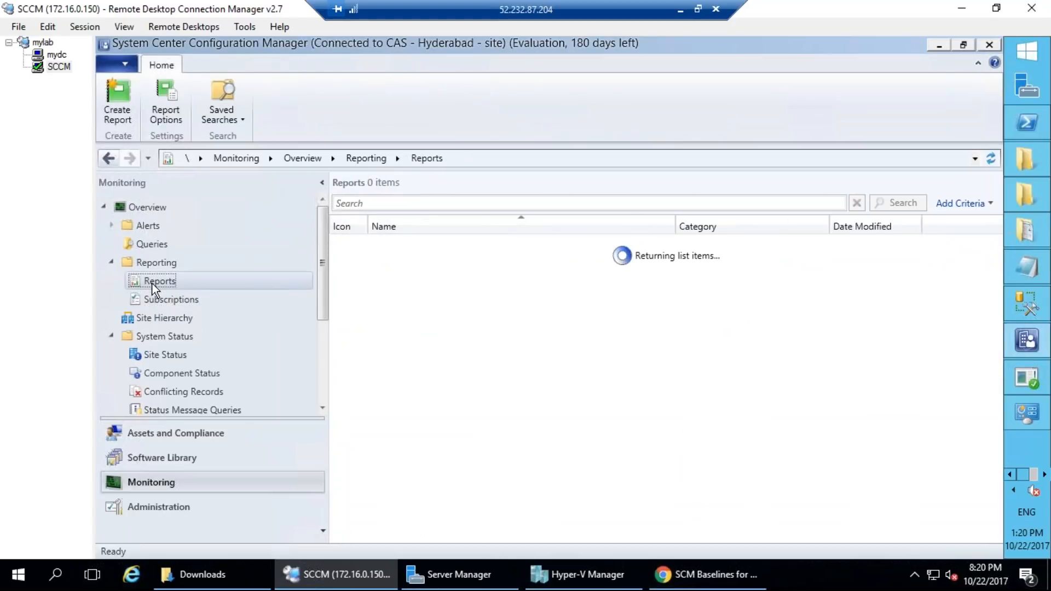
{"action": "left_click", "coordinate": [157, 300]}
{"action": "left_click", "coordinate": [155, 281]}
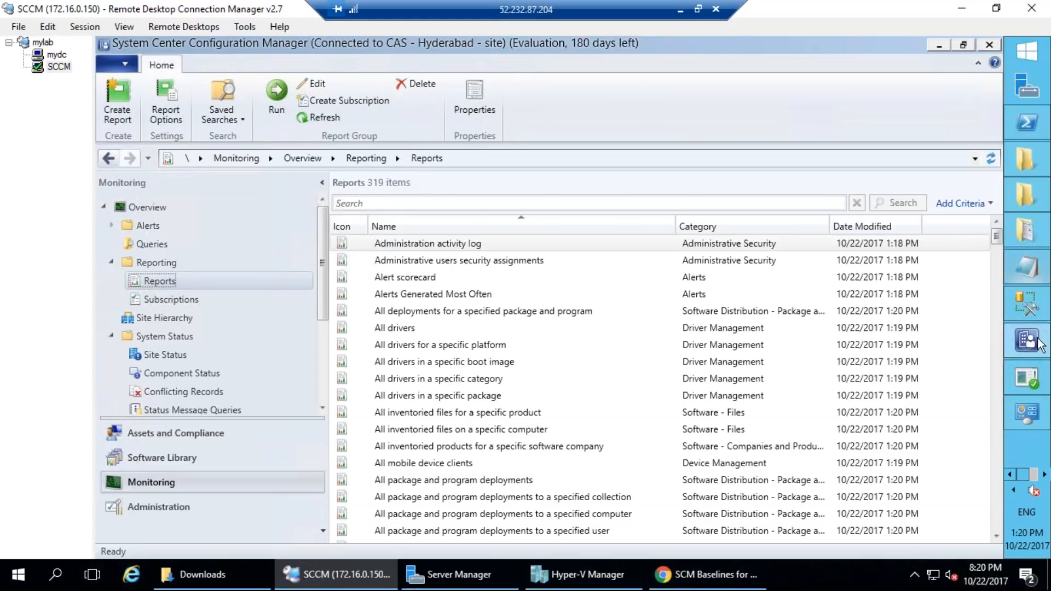
Step: Check the Reporting services point role in Site Status, glancing at Component Status as well
{"action": "left_click", "coordinate": [155, 355]}
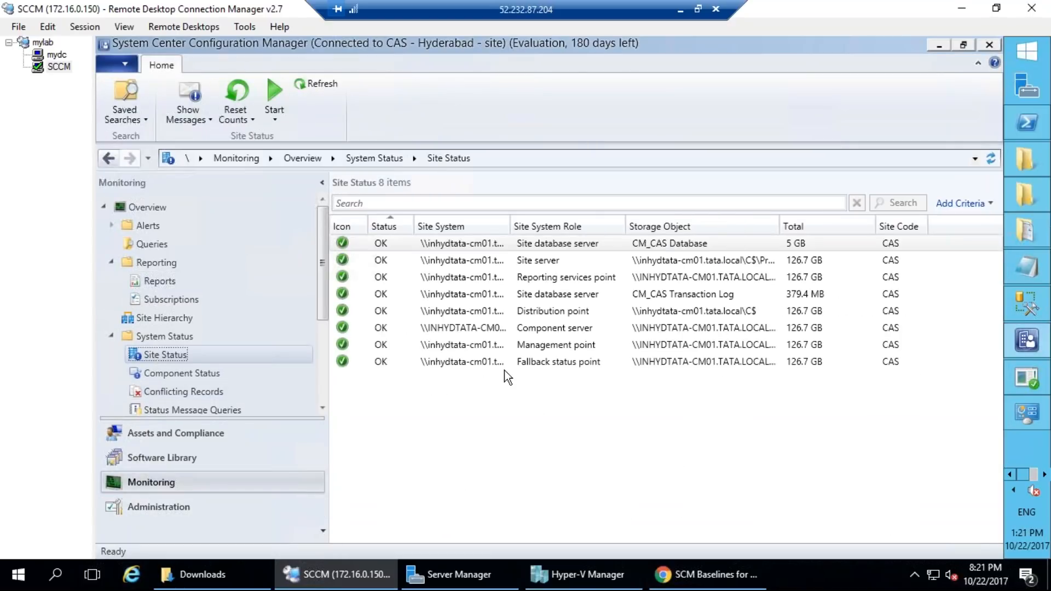
{"action": "left_click", "coordinate": [539, 277]}
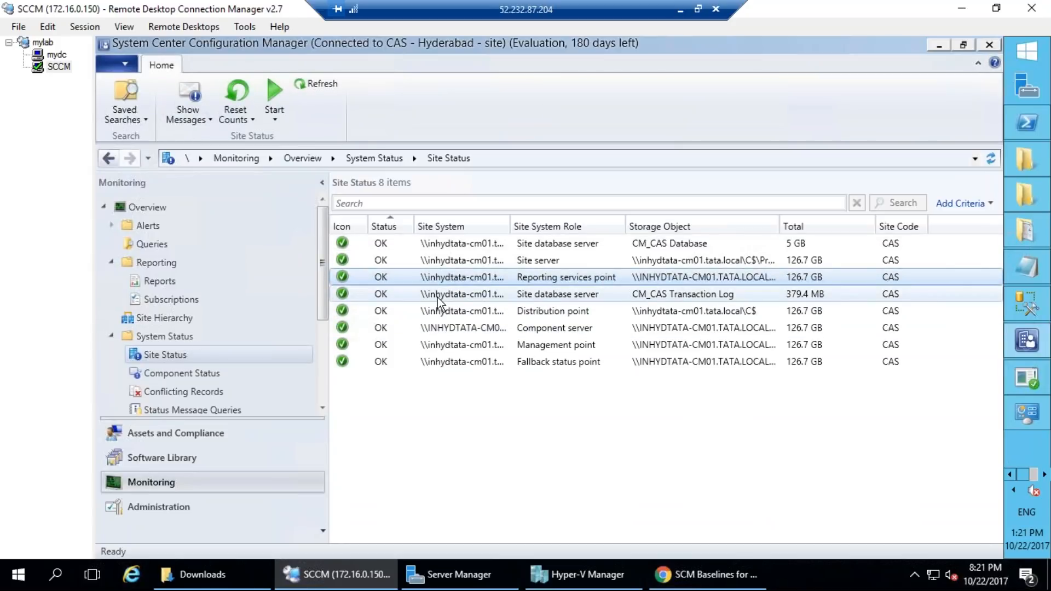
{"action": "left_click", "coordinate": [198, 372]}
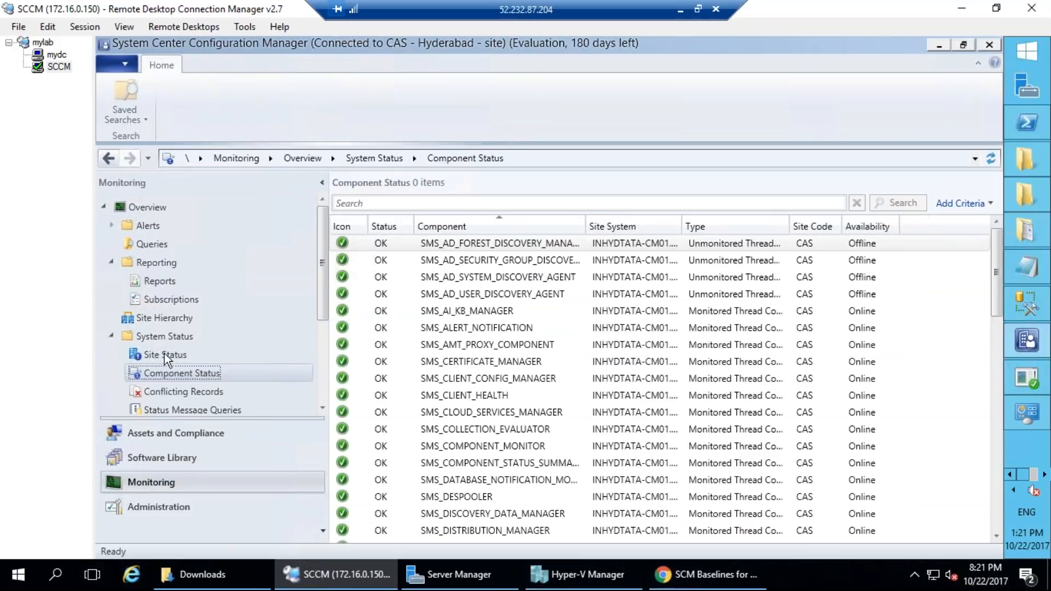
{"action": "left_click", "coordinate": [164, 354]}
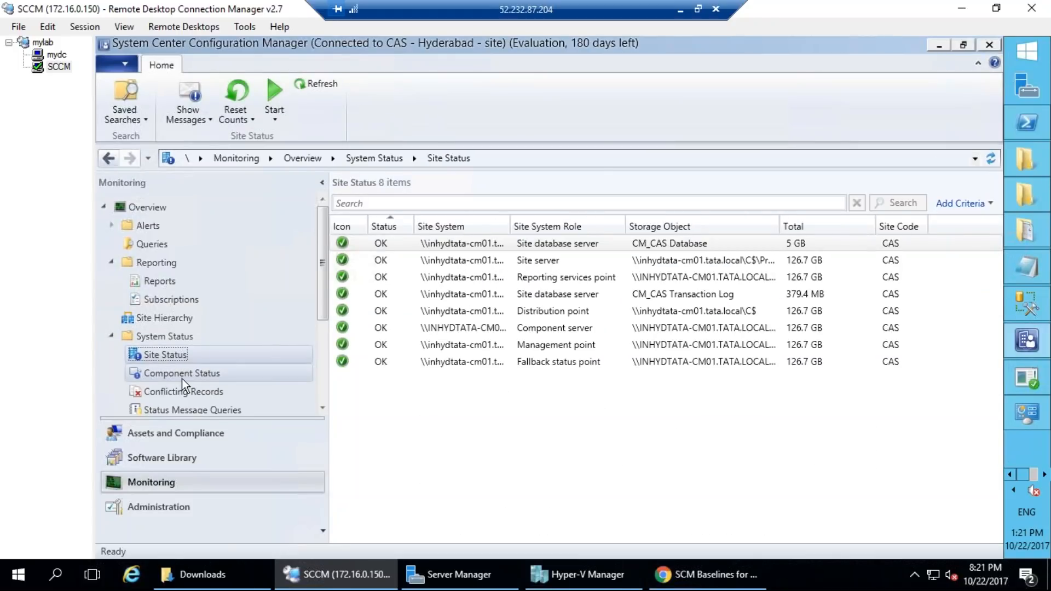
Step: View Component Status and Status Message Queries under System Status, then go back to Site Status
{"action": "left_click", "coordinate": [182, 377]}
{"action": "scroll", "coordinate": [228, 386], "scroll_direction": "down", "scroll_amount": 1}
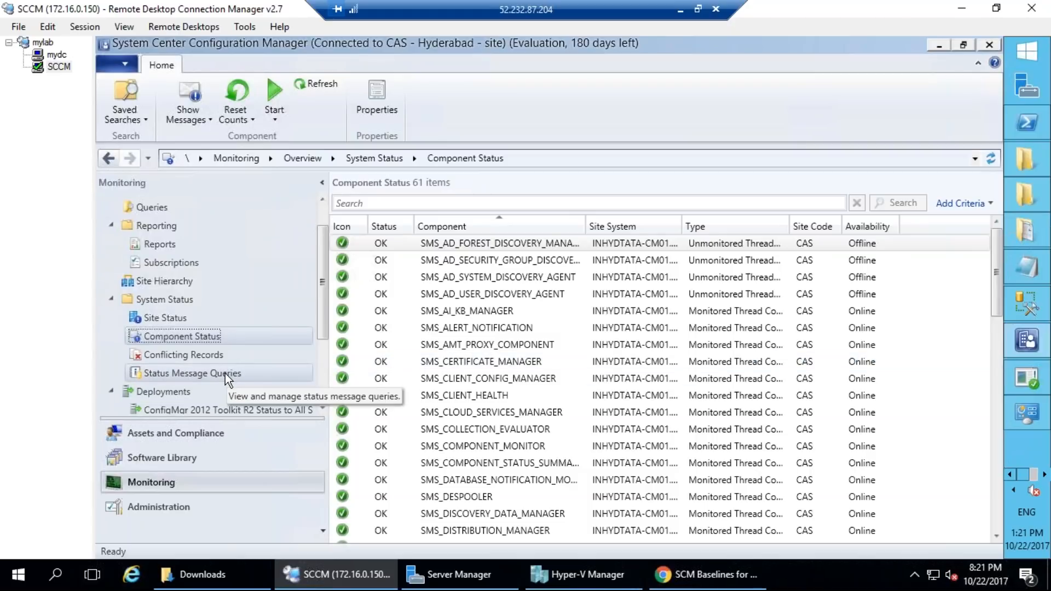
{"action": "left_click", "coordinate": [225, 373]}
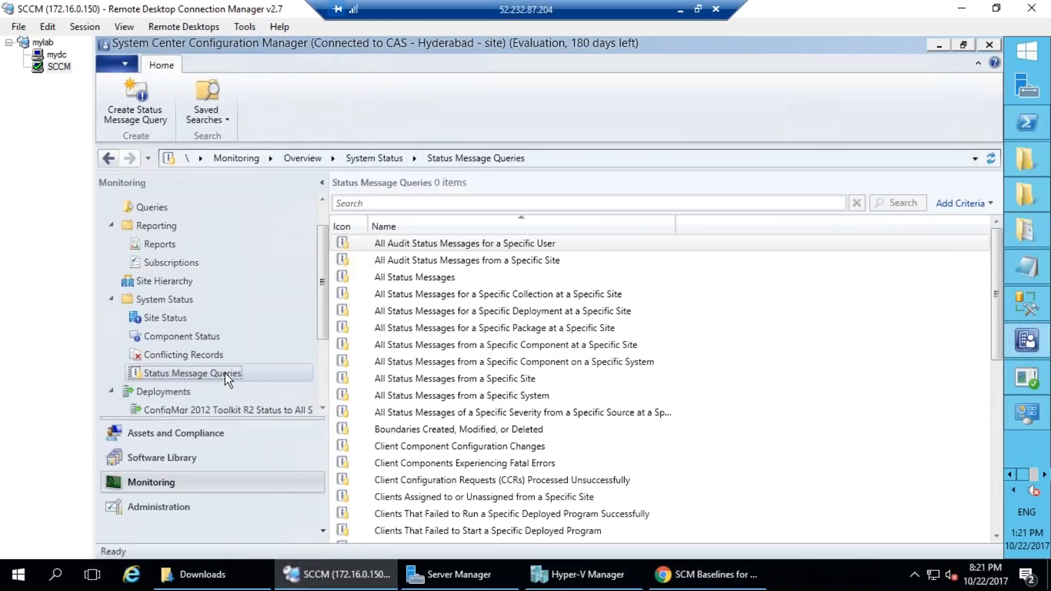
{"action": "left_click", "coordinate": [179, 322]}
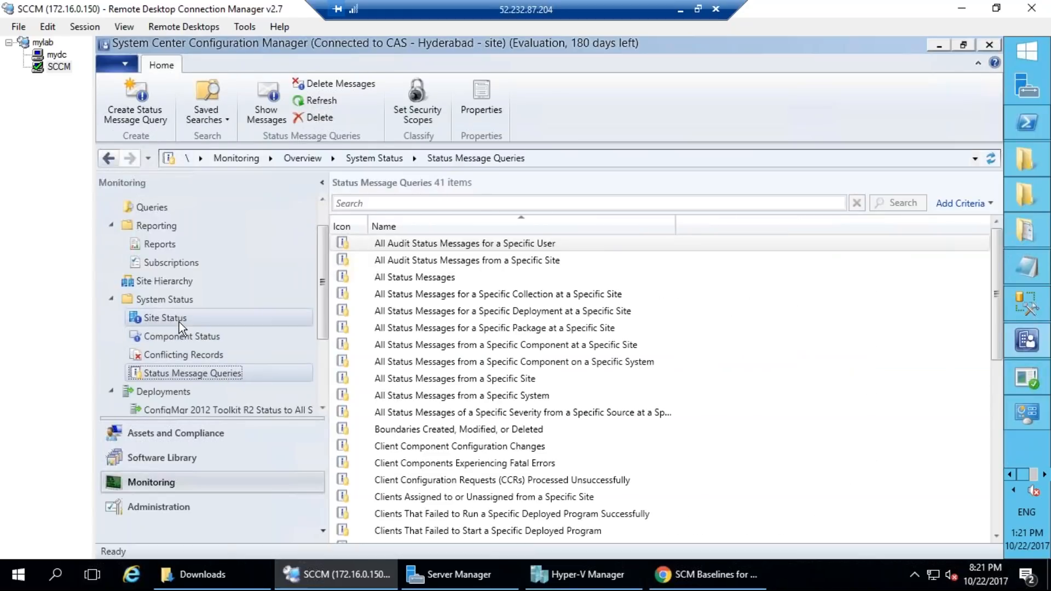